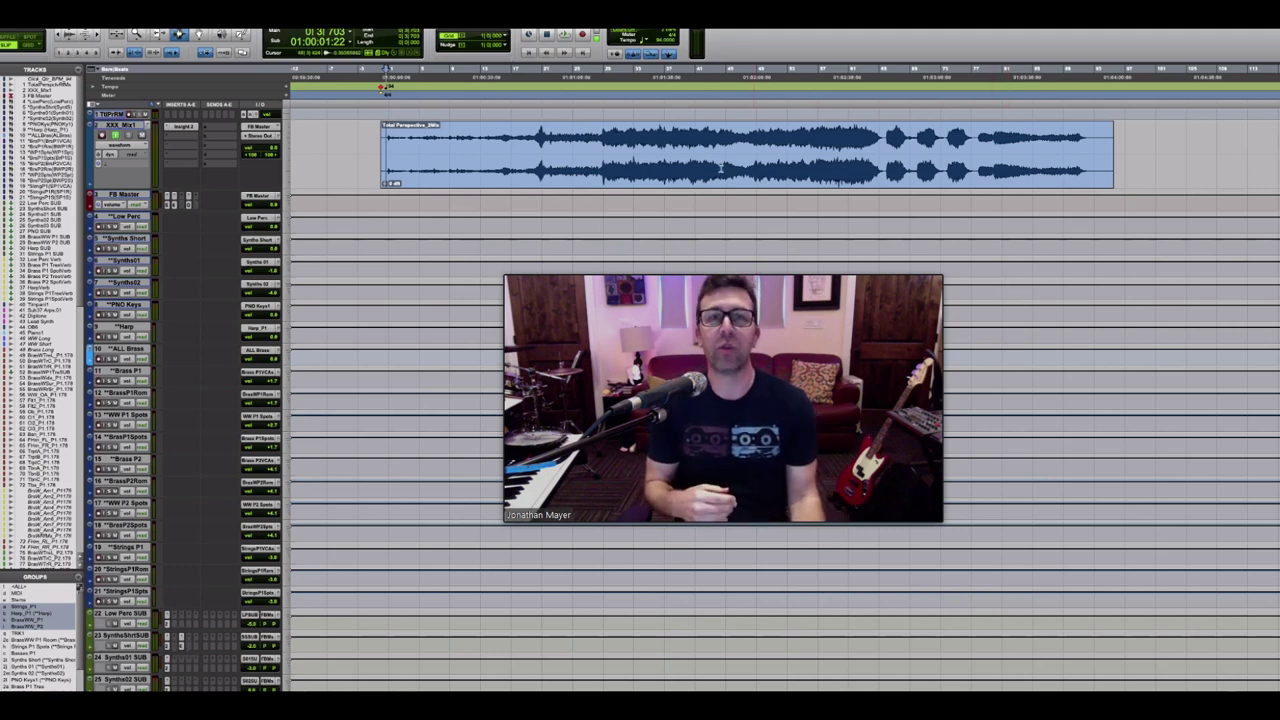
Step: Look over the Total Perspective stereo mix clip and the VCA, submix, reverb and instrument tracks below it
left_click(583, 143)
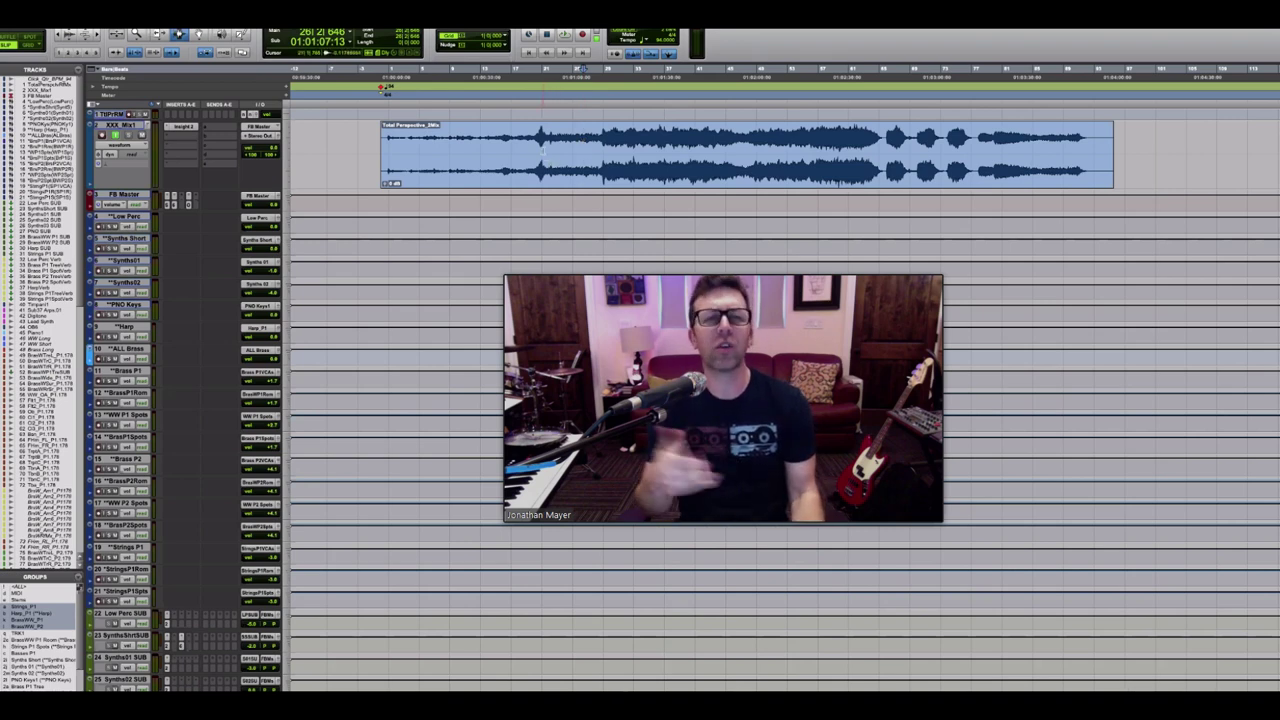
left_click(544, 160)
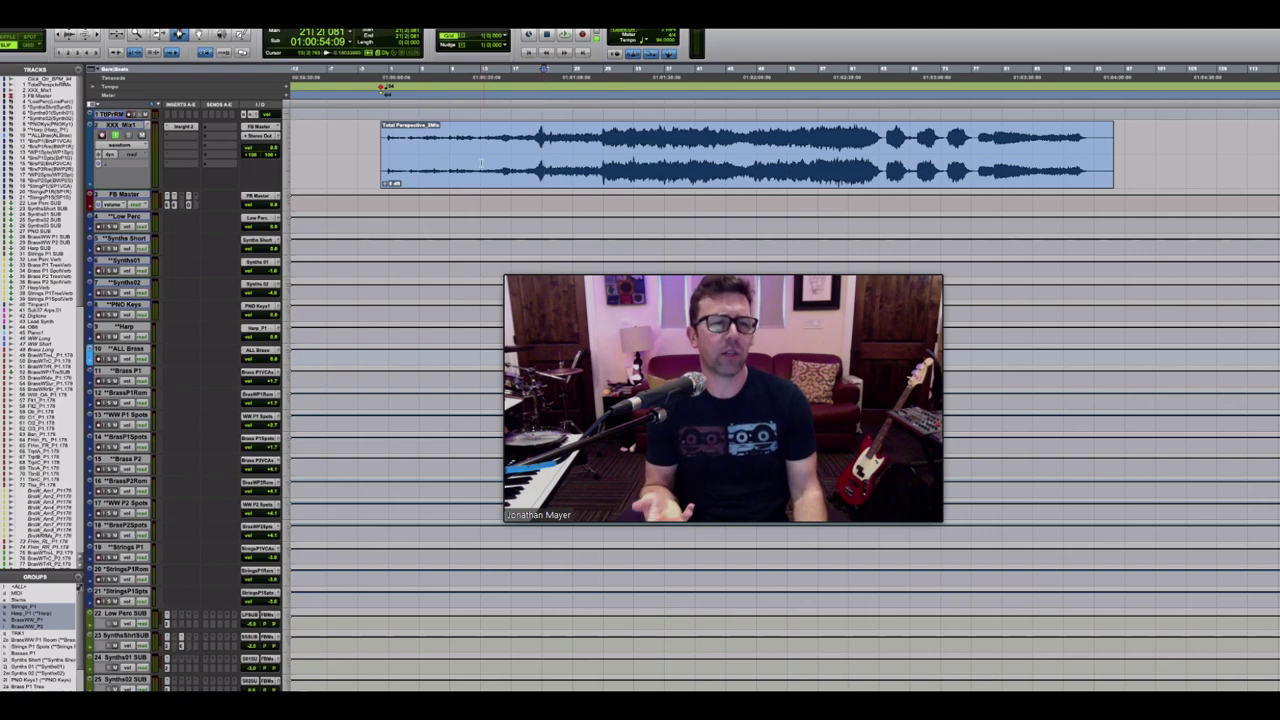
scroll(470, 181, "down", 5)
scroll(470, 181, "down", 10)
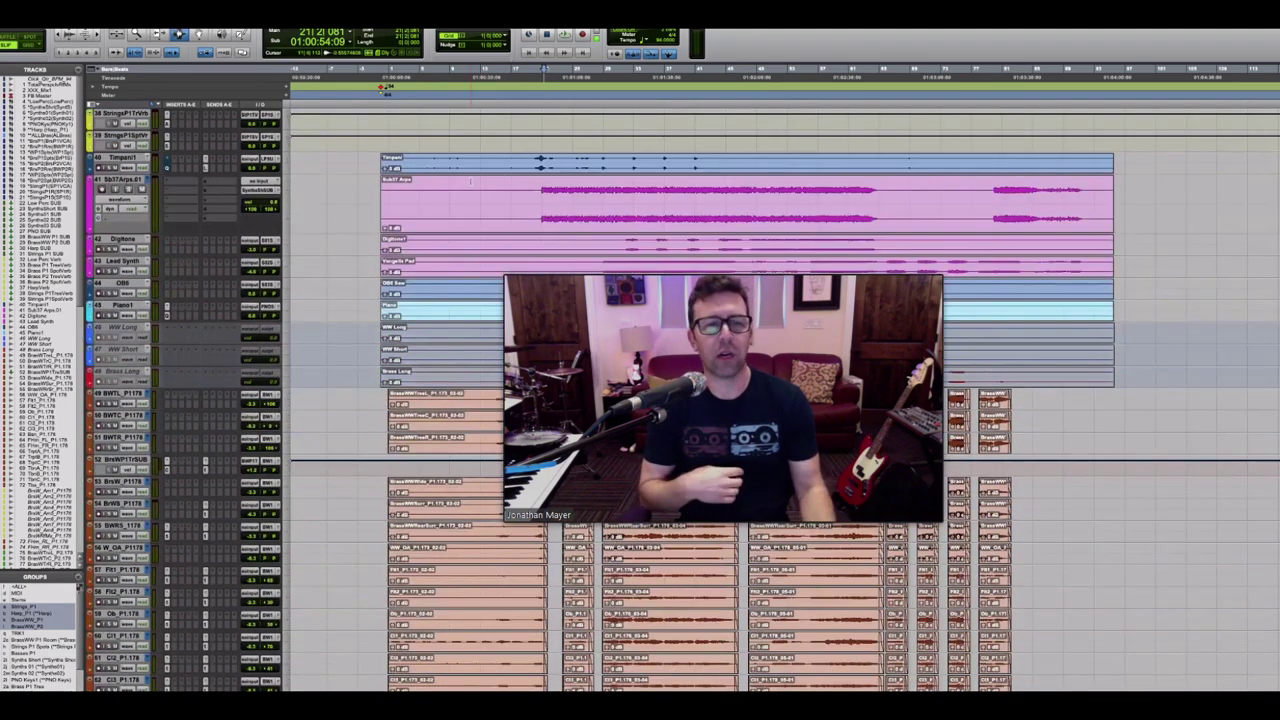
scroll(470, 181, "up", 6)
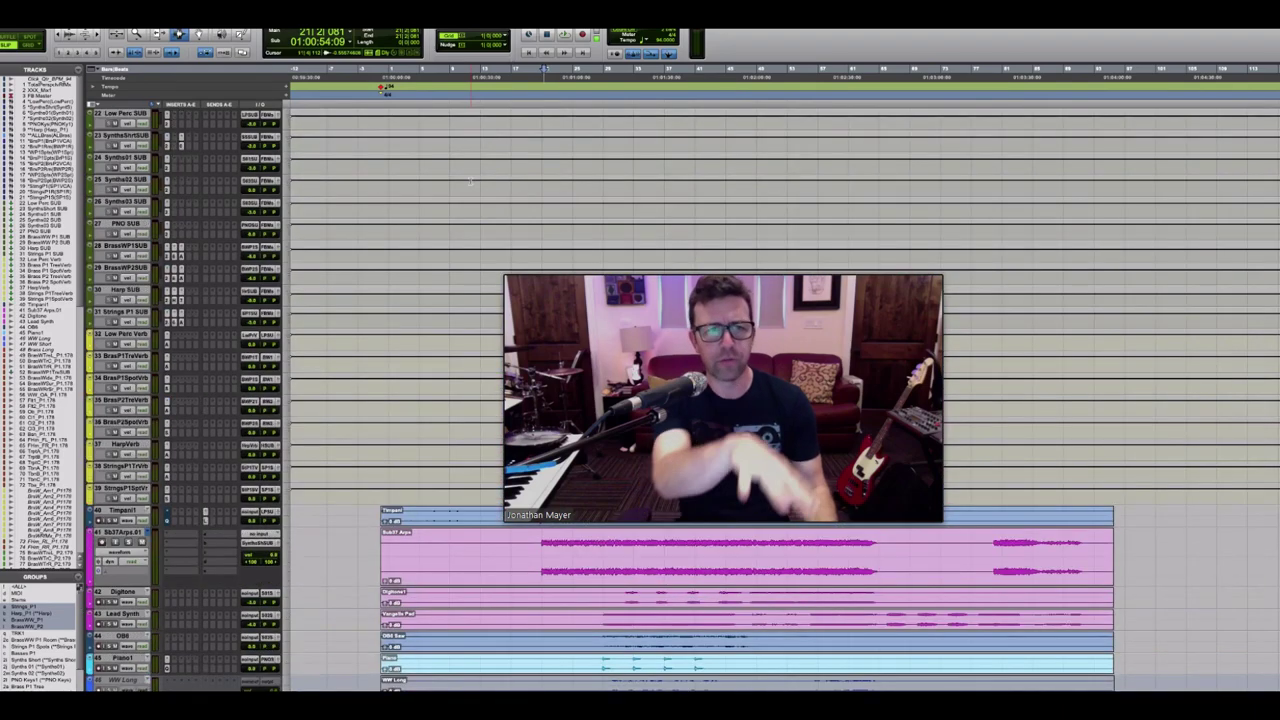
scroll(470, 181, "up", 2)
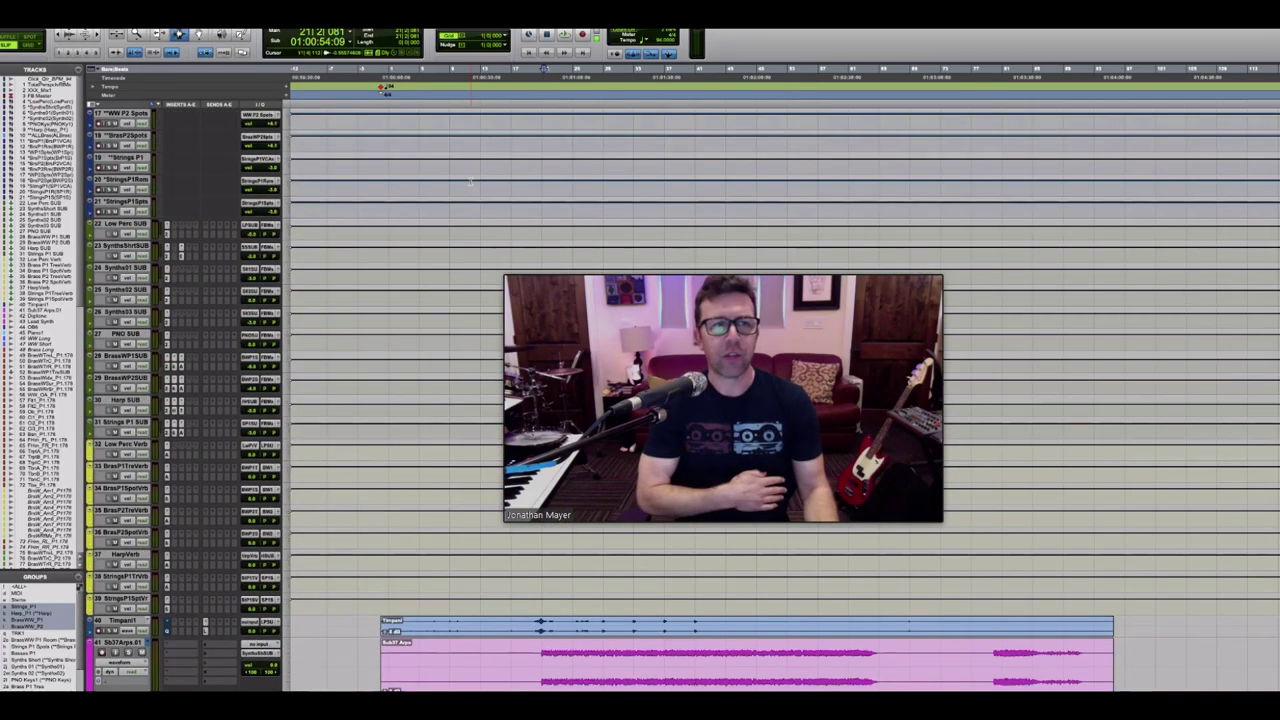
scroll(470, 181, "up", 2)
scroll(470, 181, "up", 4)
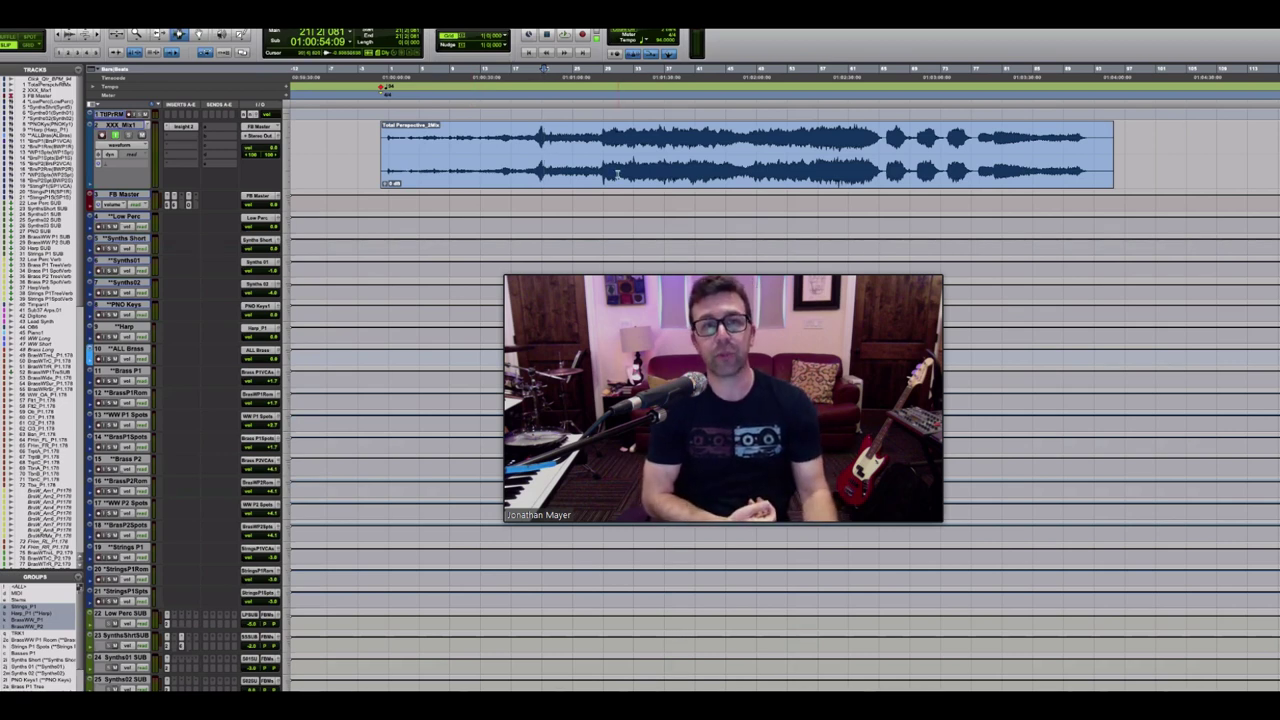
scroll(617, 172, "down", 10)
scroll(617, 172, "down", 14)
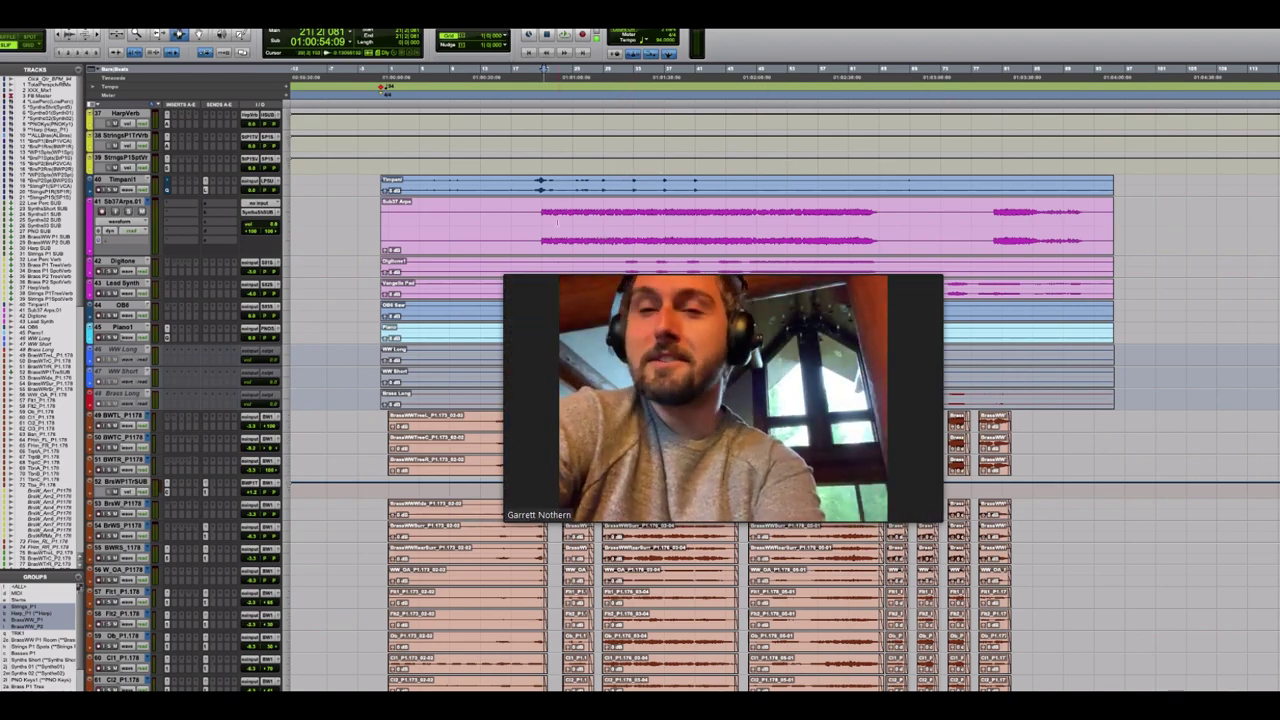
Step: Move the playback position along the Sub37 Arps clip to bar 20 and back to bar 8
key("space")
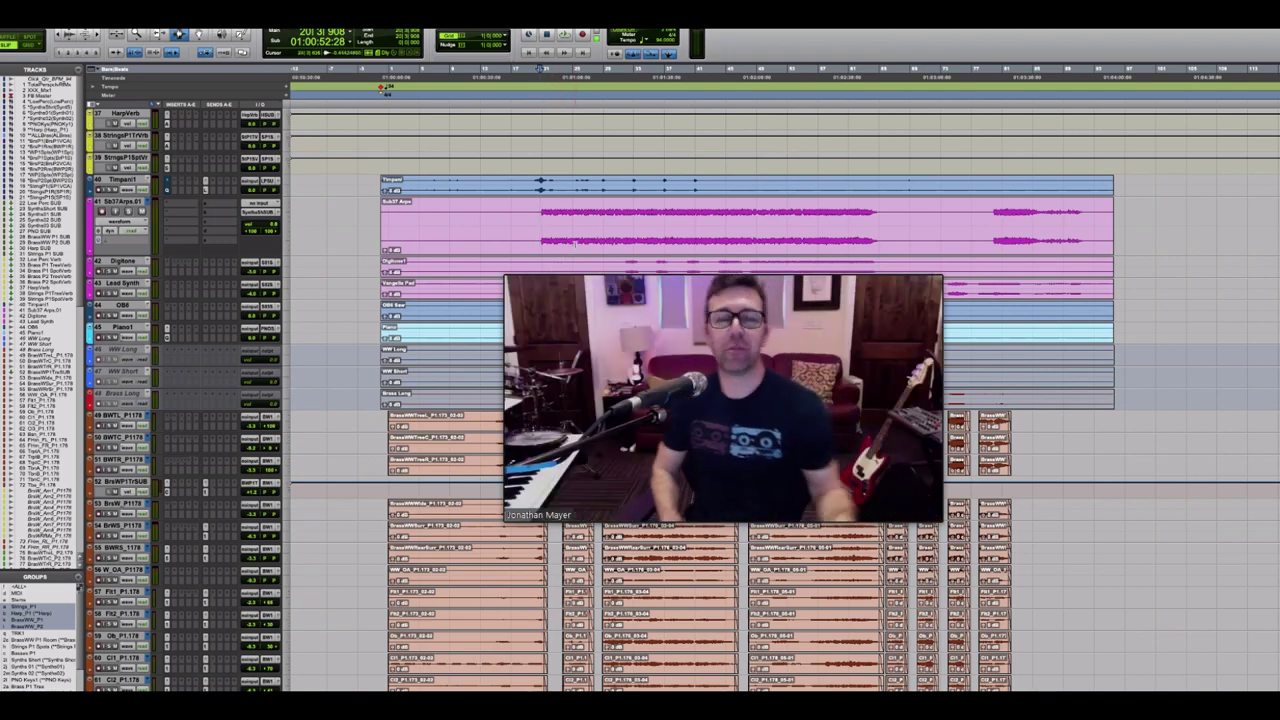
left_click(534, 201)
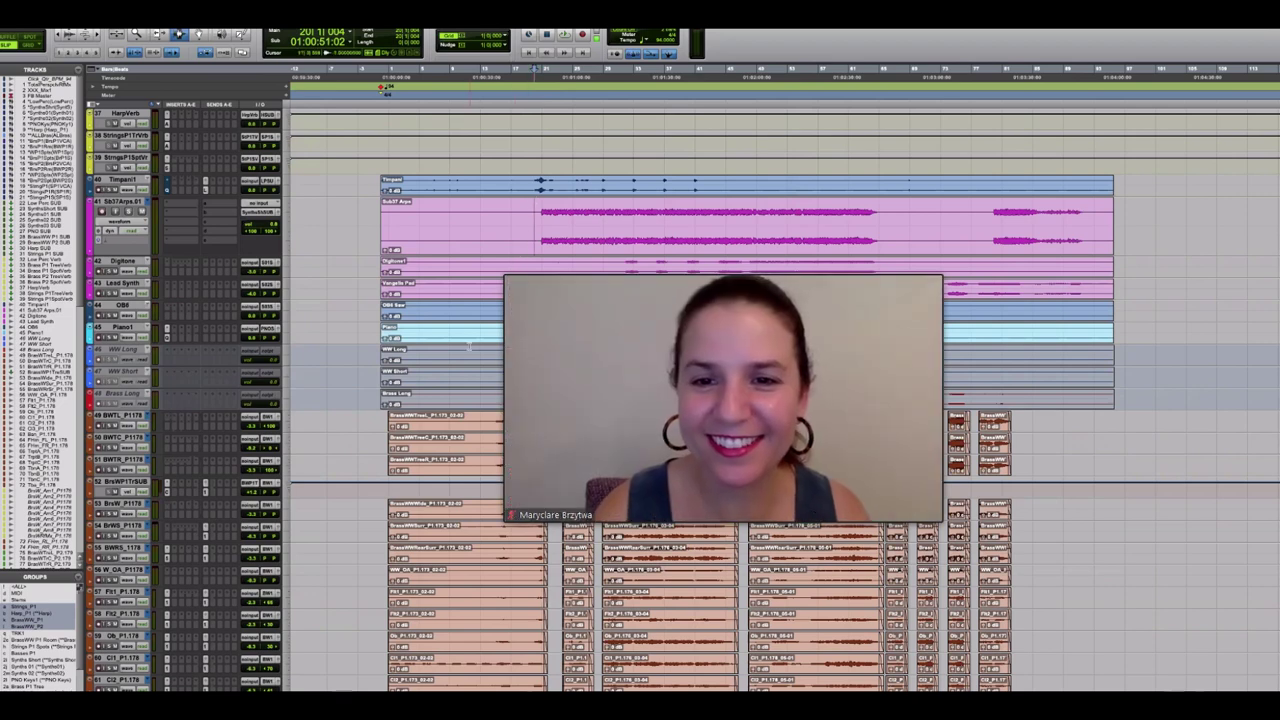
left_click(446, 205)
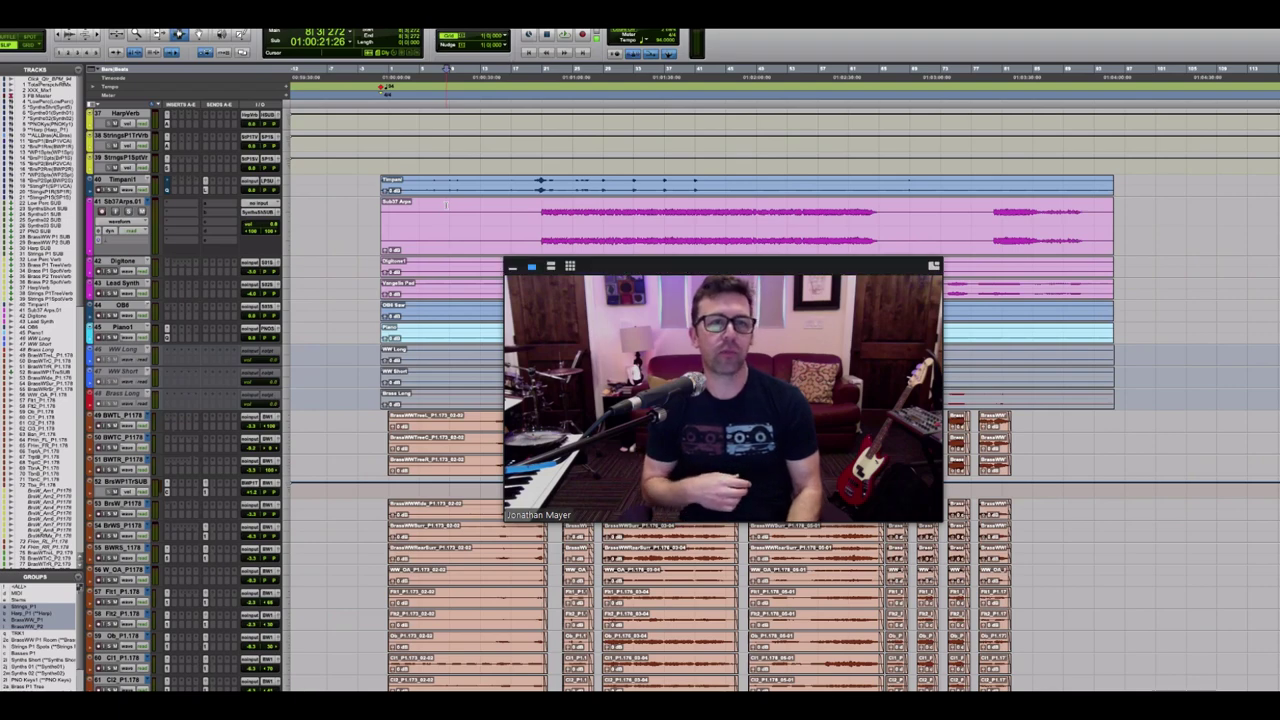
Step: Switch the shared-screen meeting view to side-by-side mode
left_click(760, 20)
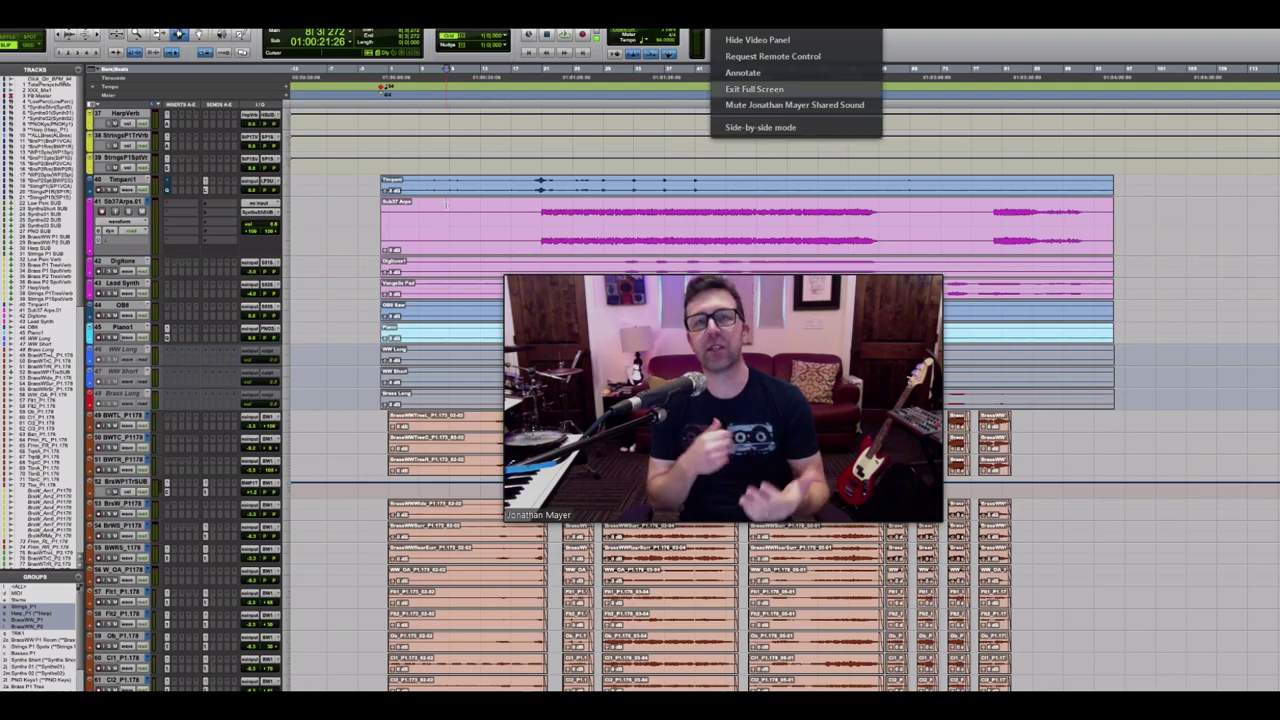
left_click(757, 127)
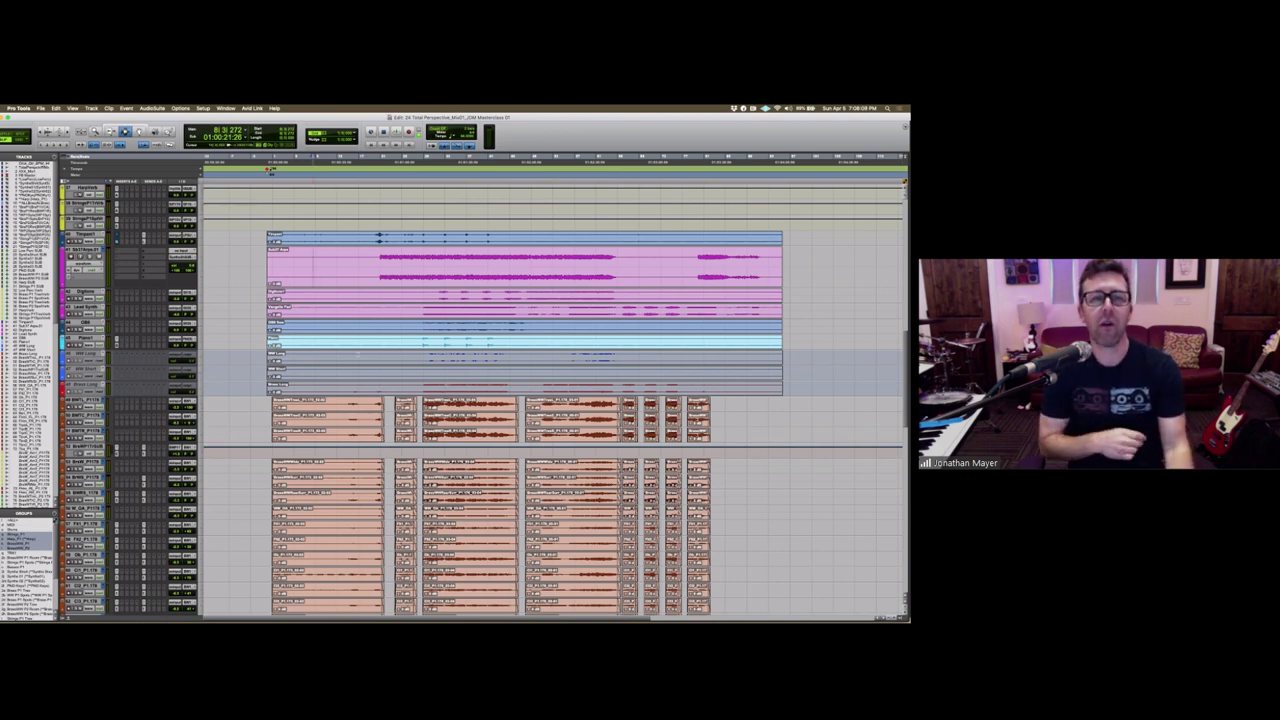
Step: Look through the brass, woodwind, harp and string tracks down to the session's last track and back to the stereo mix
scroll(553, 400, "down", 10)
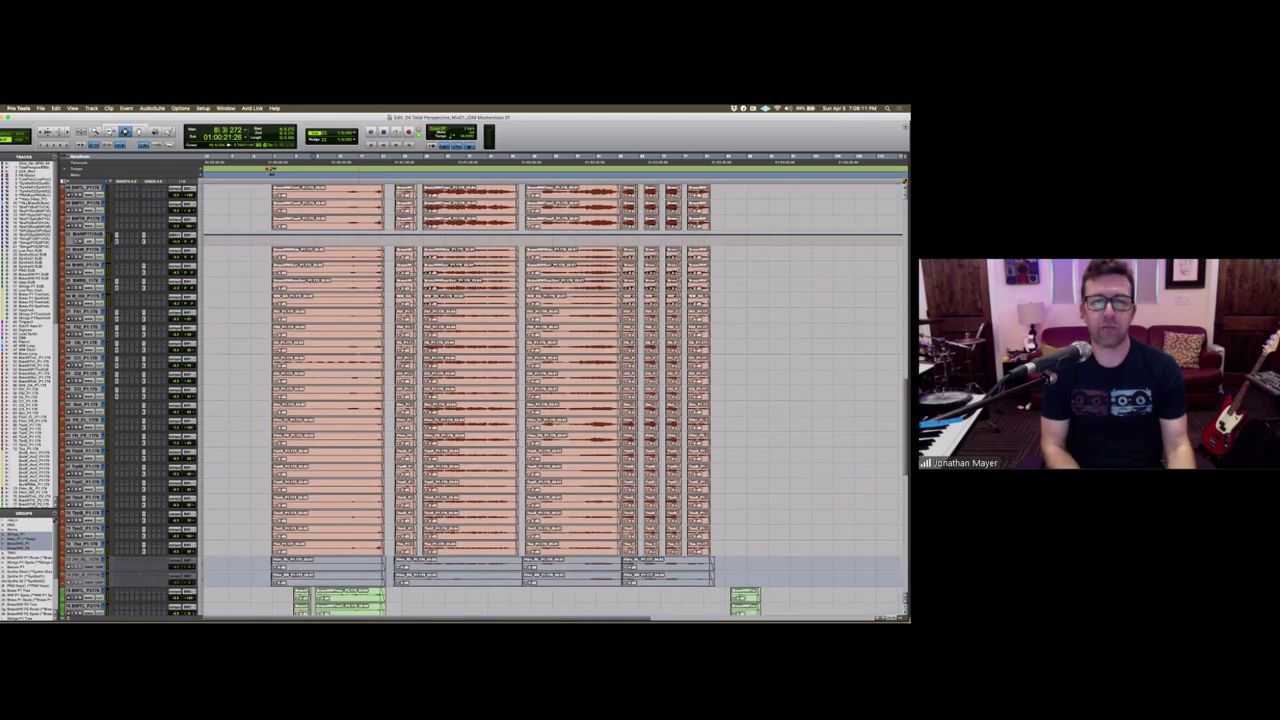
scroll(553, 400, "down", 10)
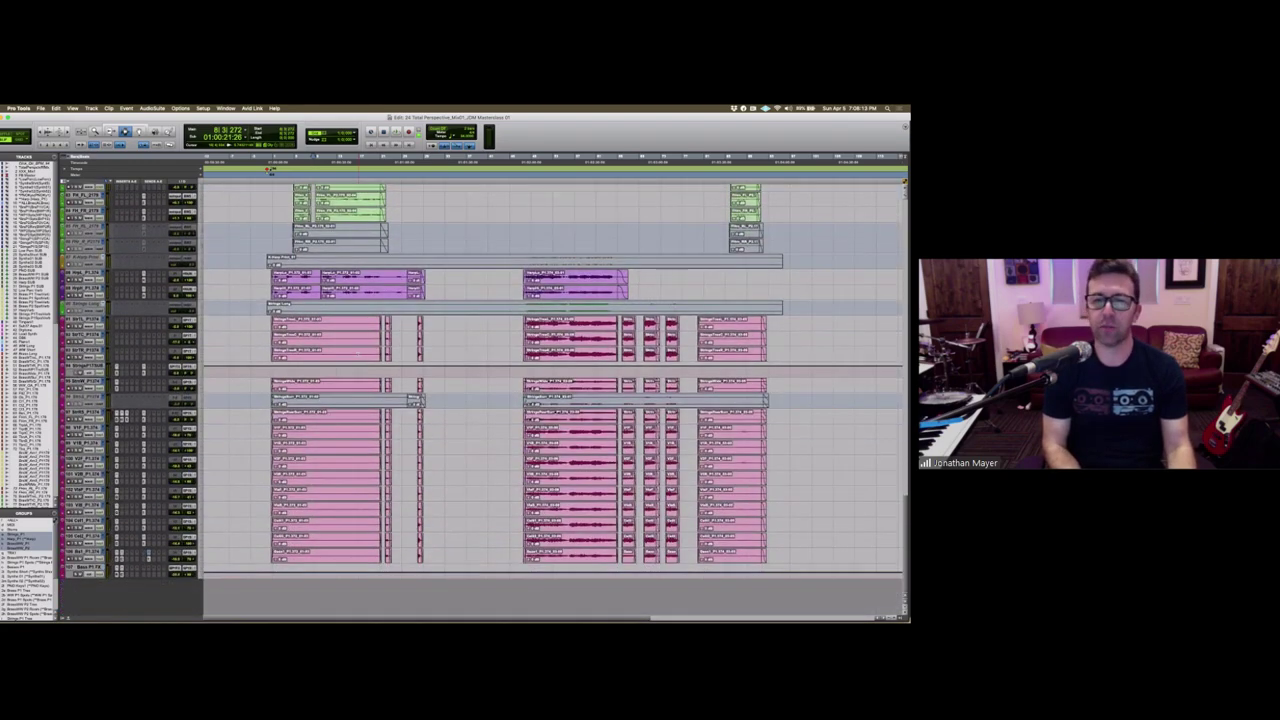
scroll(553, 400, "up", 3)
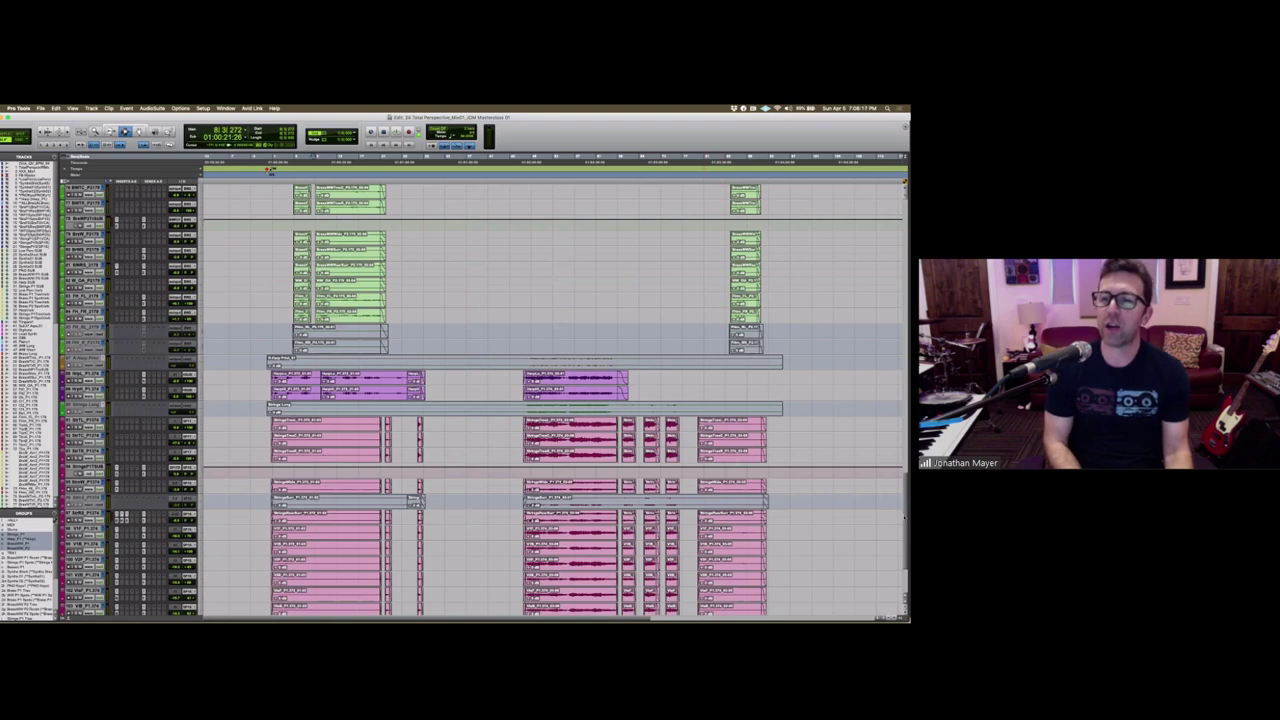
scroll(889, 379, "up", 15)
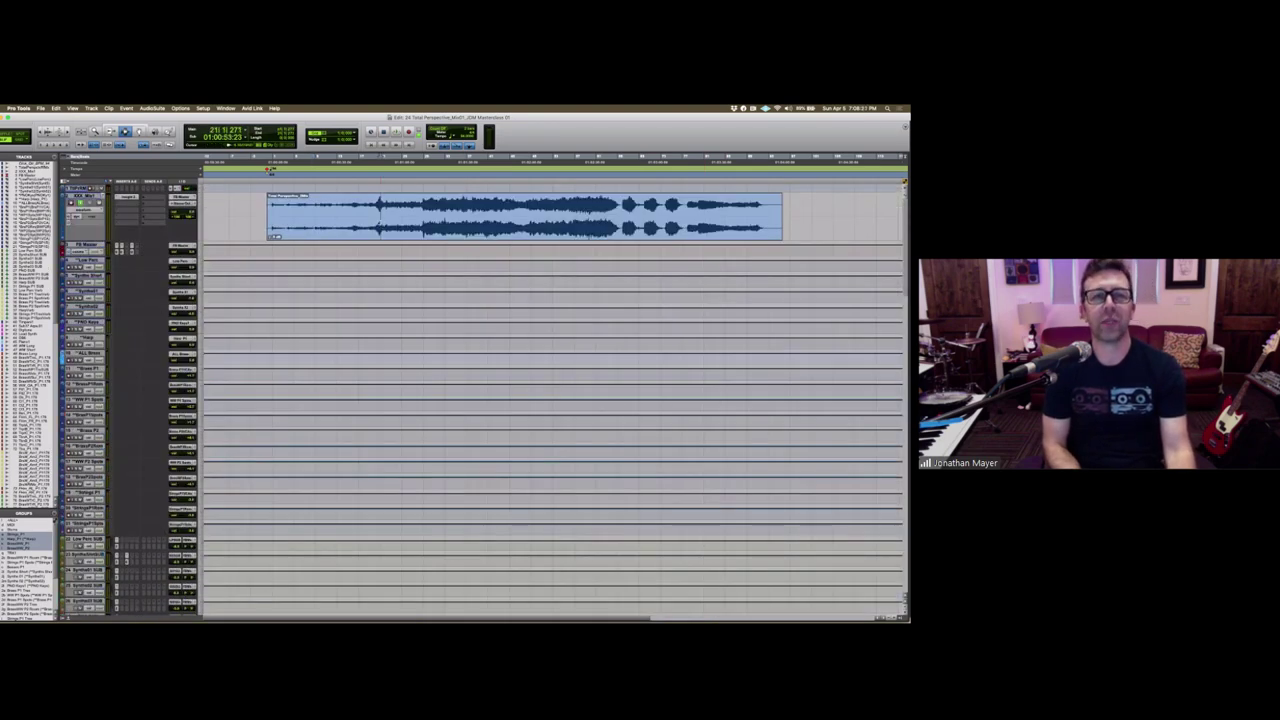
Step: Return the playback position to the session start and switch to Finder with the presentation folder open
key("Return")
key("super+Tab")
key("super+Tab")
key("super+Tab")
key("super+Tab")
key("super+Tab")
key("super+Tab")
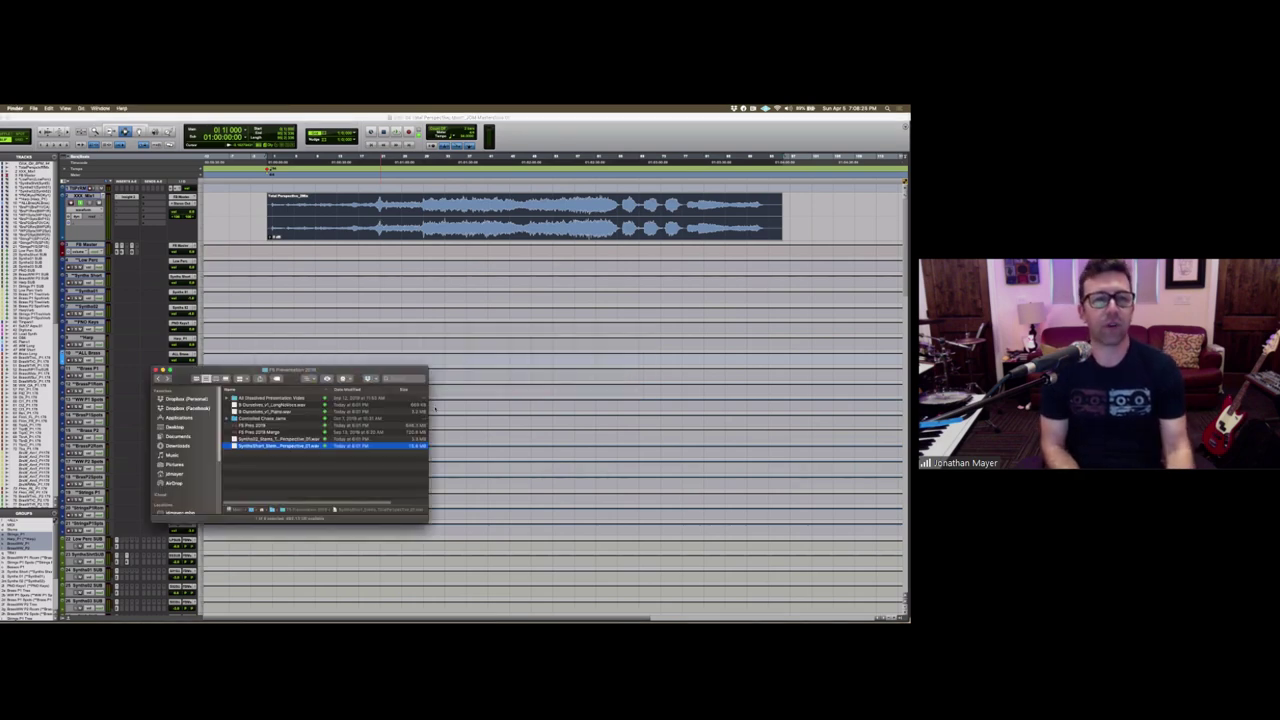
Step: Try to bring the folder's four WAV files into the Pro Tools session together
left_click(258, 404)
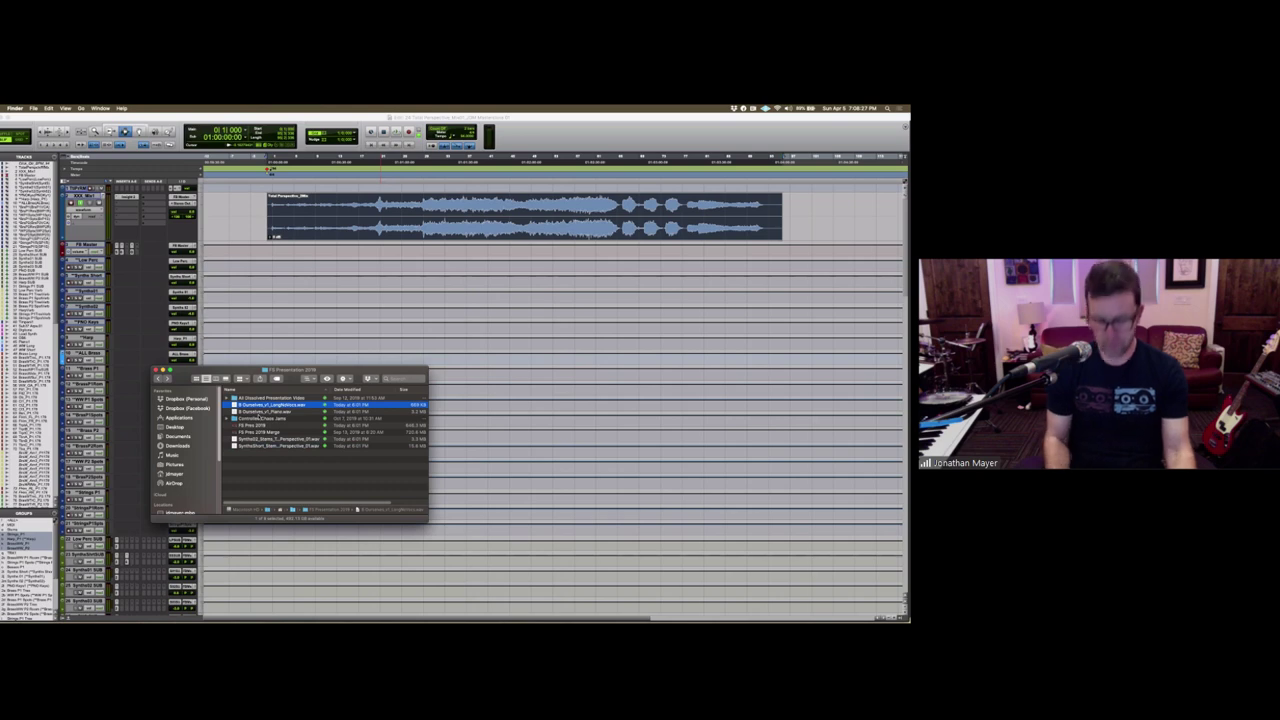
left_click(262, 411, "shift")
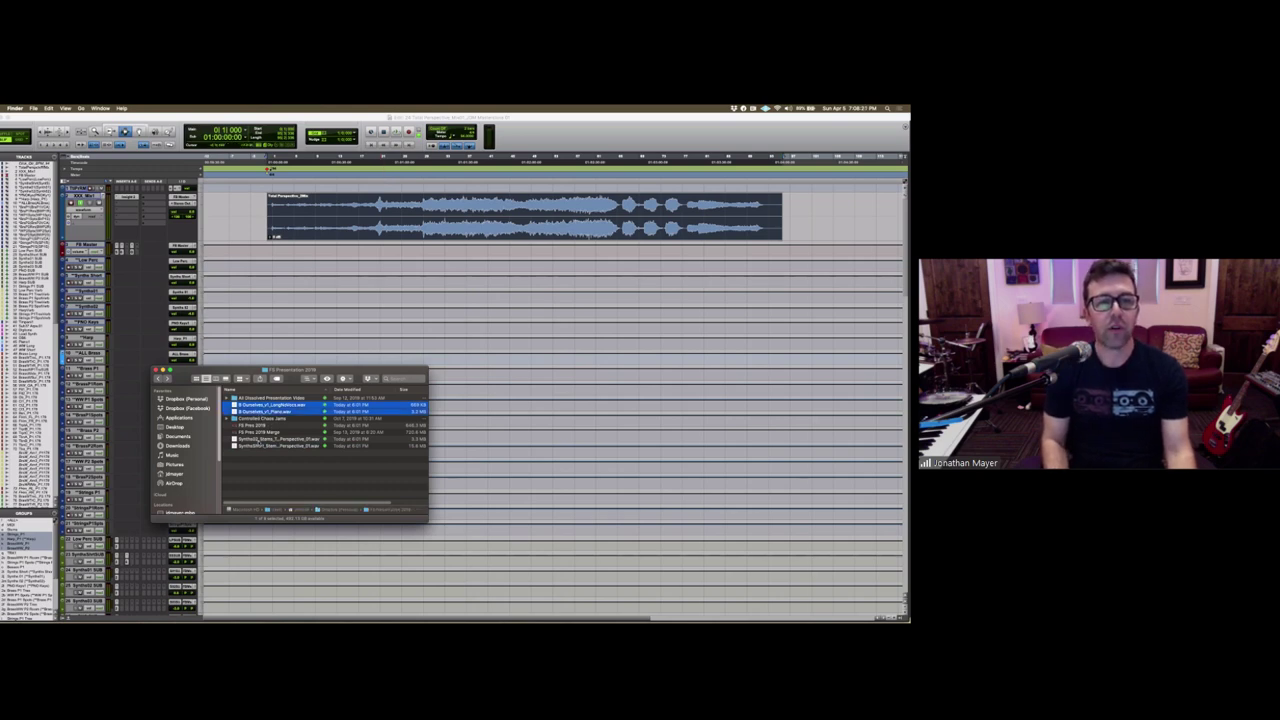
left_click(258, 441, "super")
left_click(265, 446, "super")
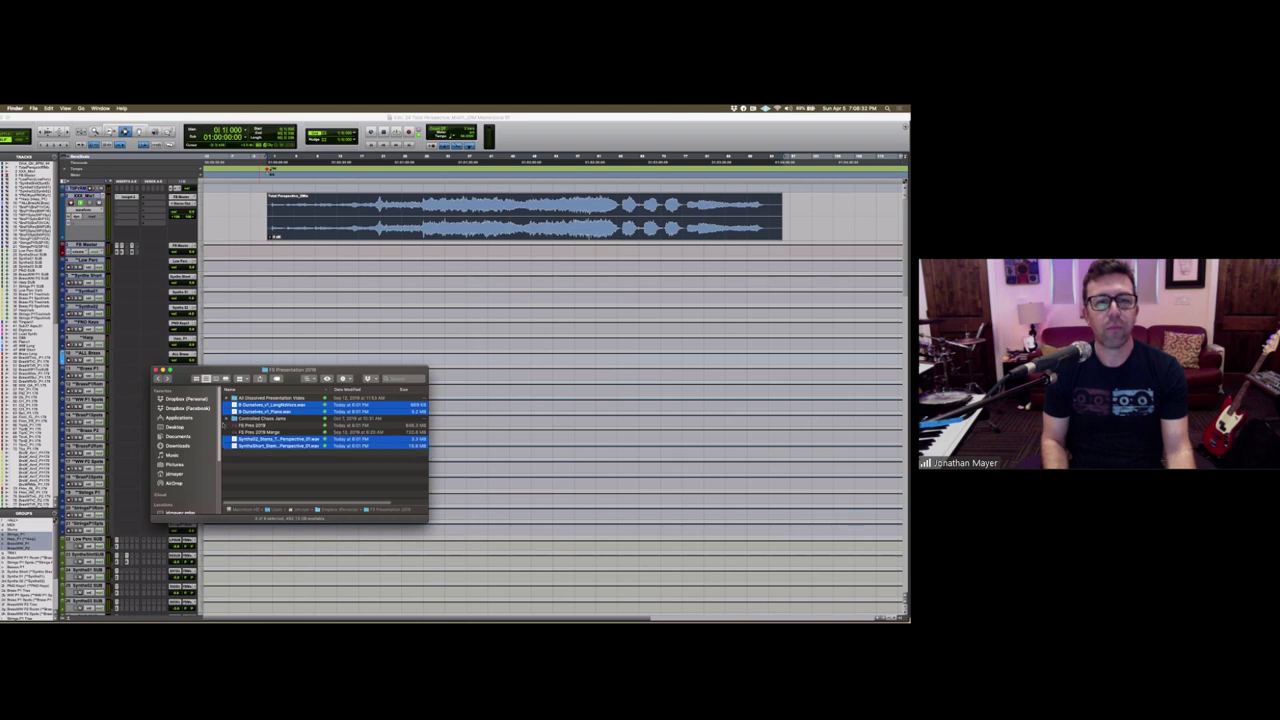
left_click_drag(265, 441, 199, 513)
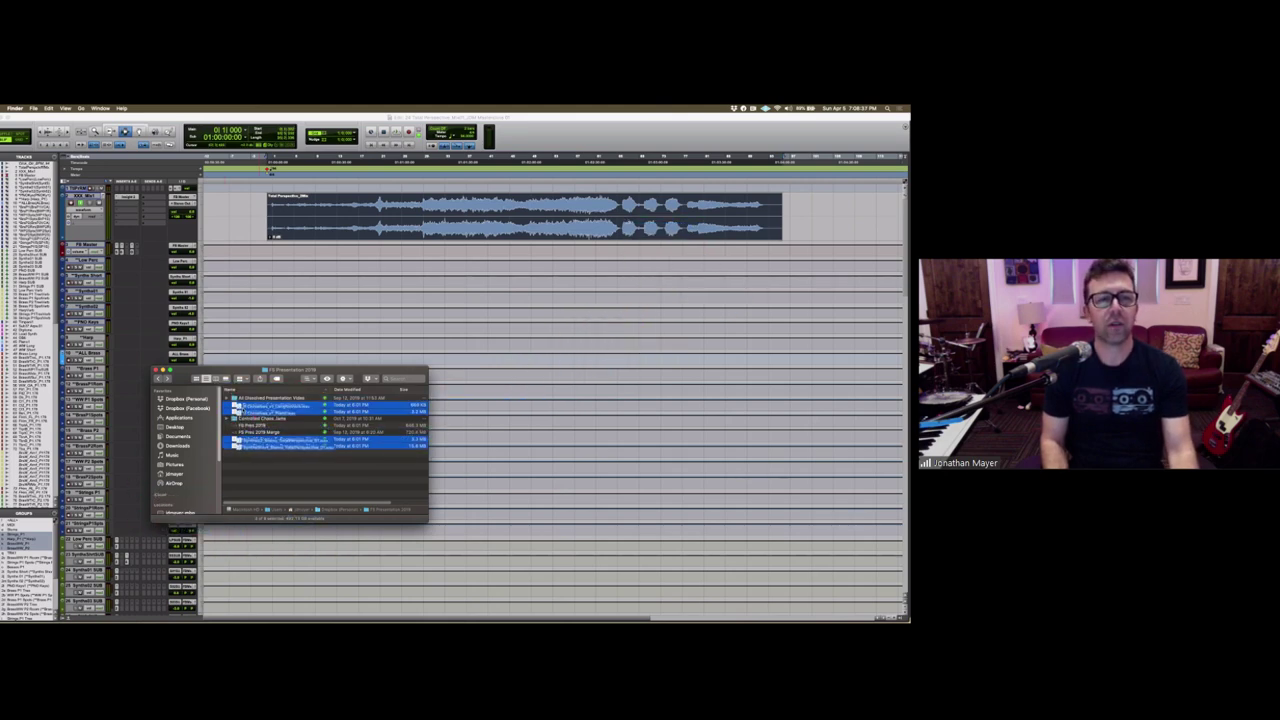
Step: Import the first WAV file from the Finder folder onto the XXX_Mix1 track, after the end of the mix clip
key("super+Tab")
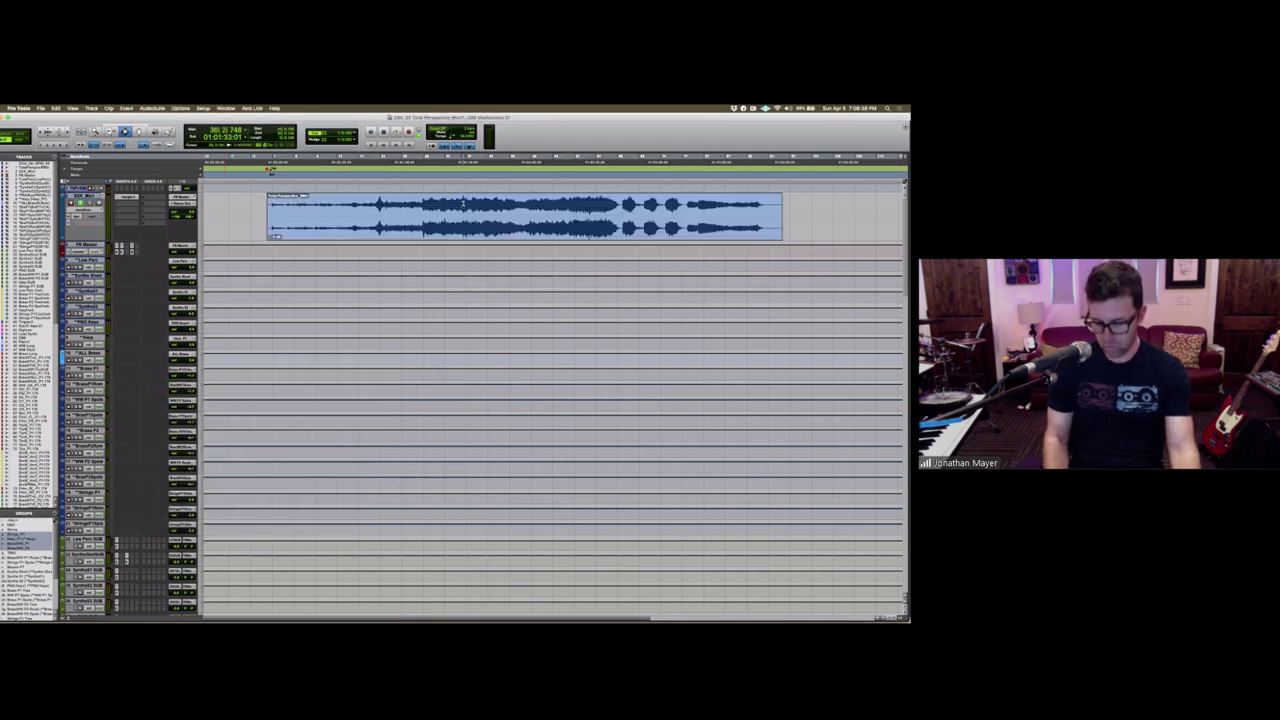
key("super+bracketleft")
key("super+bracketleft")
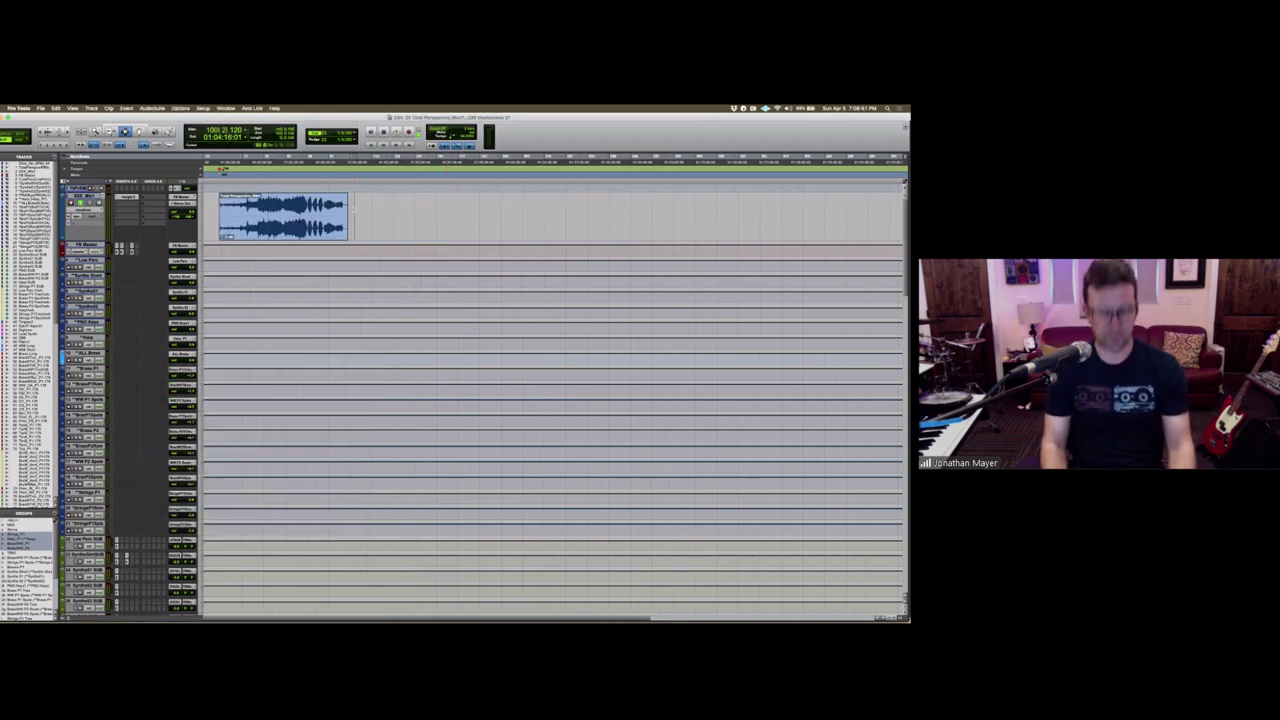
key("super+Tab")
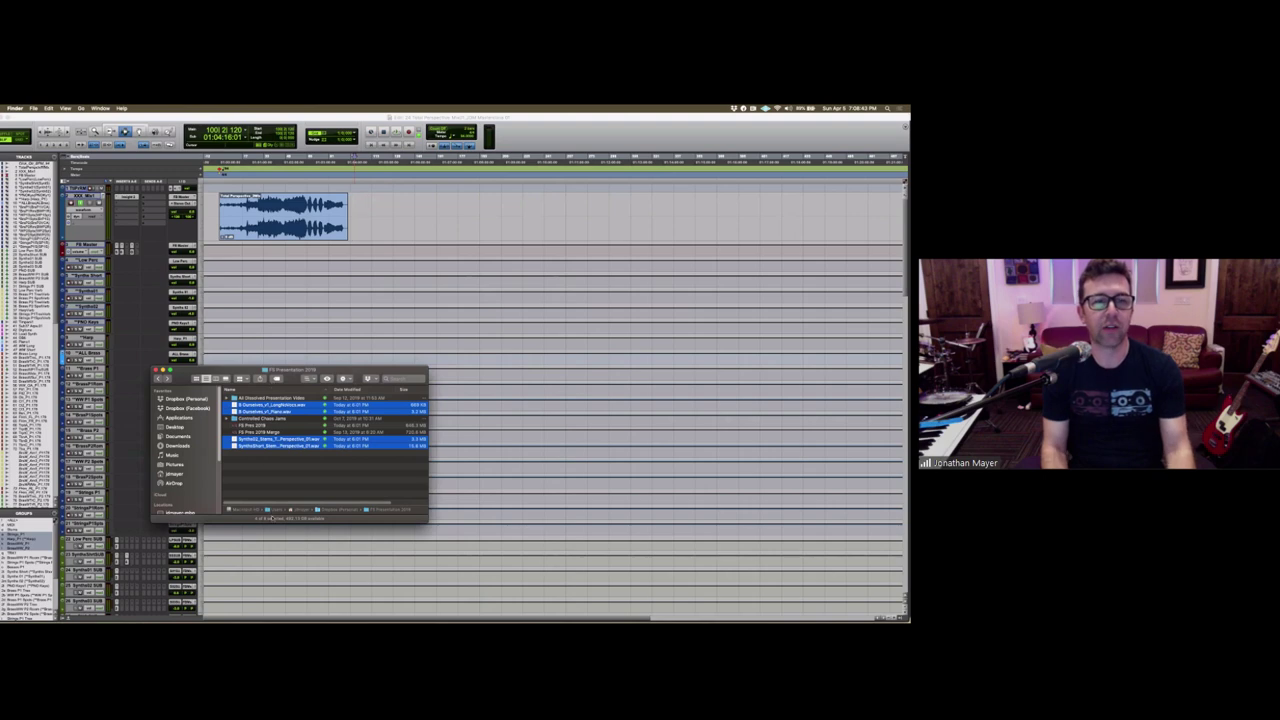
left_click(265, 475)
left_click(243, 405)
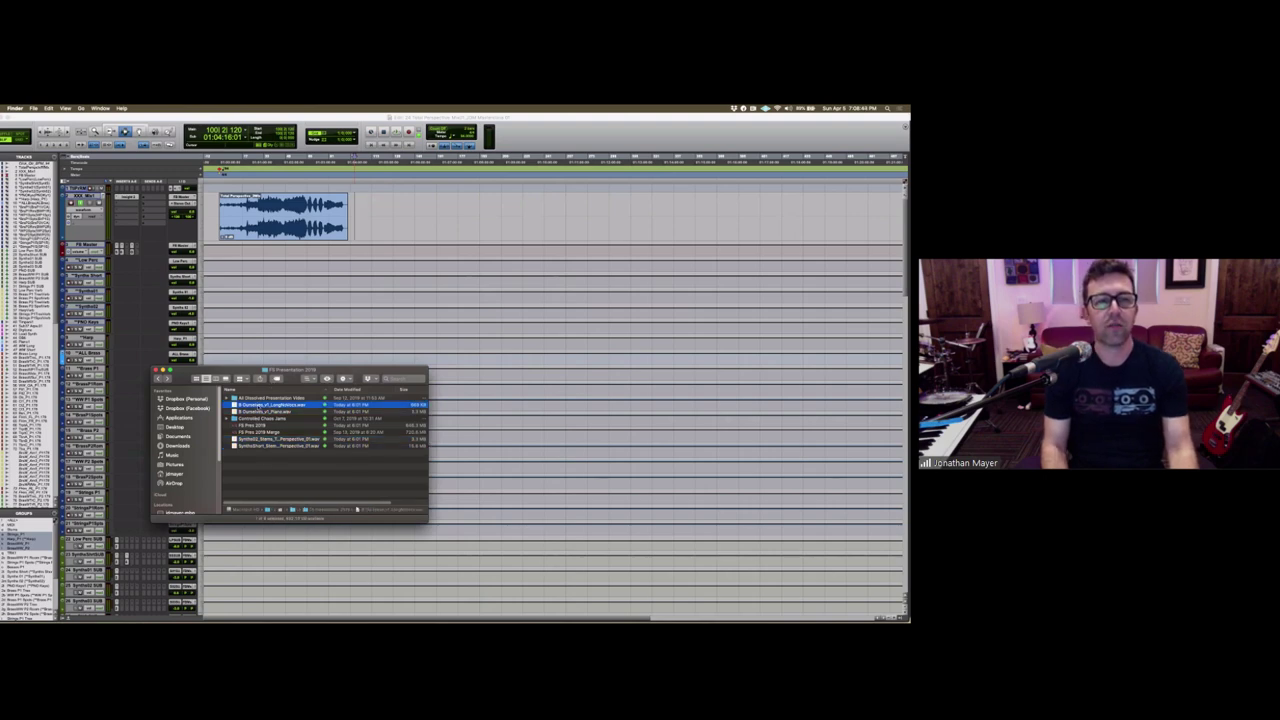
left_click_drag(290, 405, 365, 215)
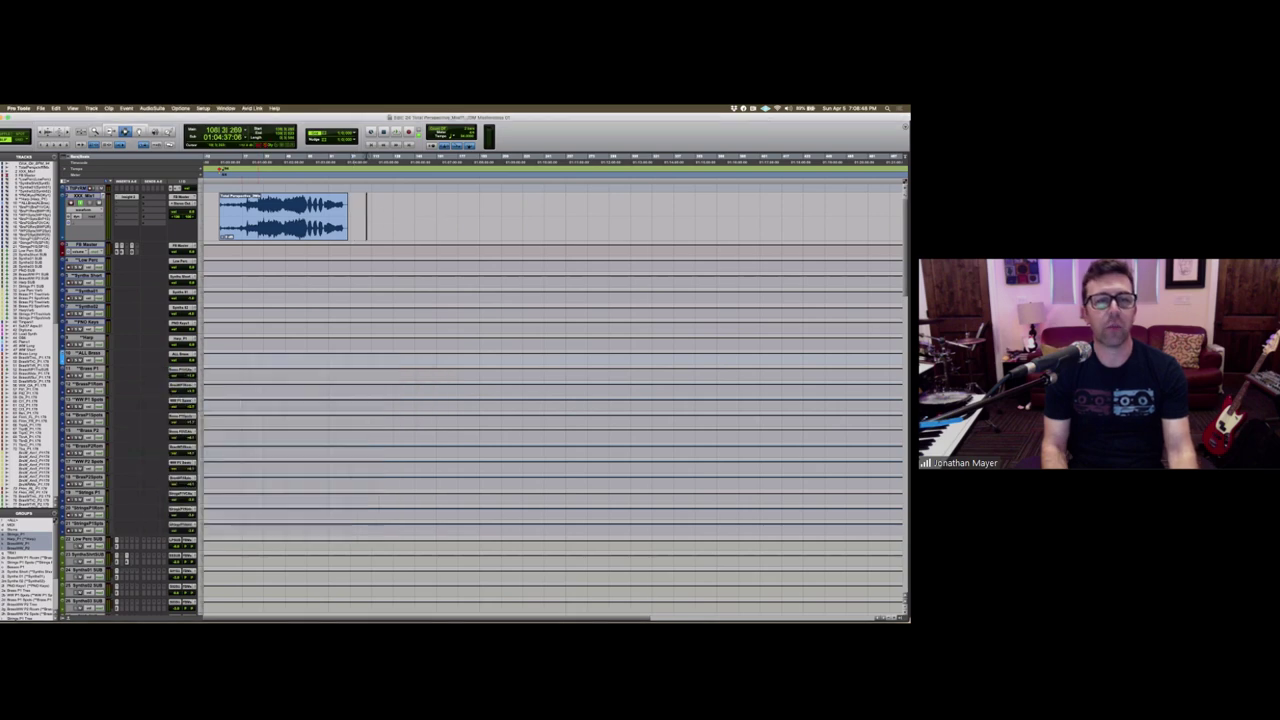
Step: Import the piano WAV file from Finder onto the XXX_Mix1 track, just after the previously imported clip
key("super+Tab")
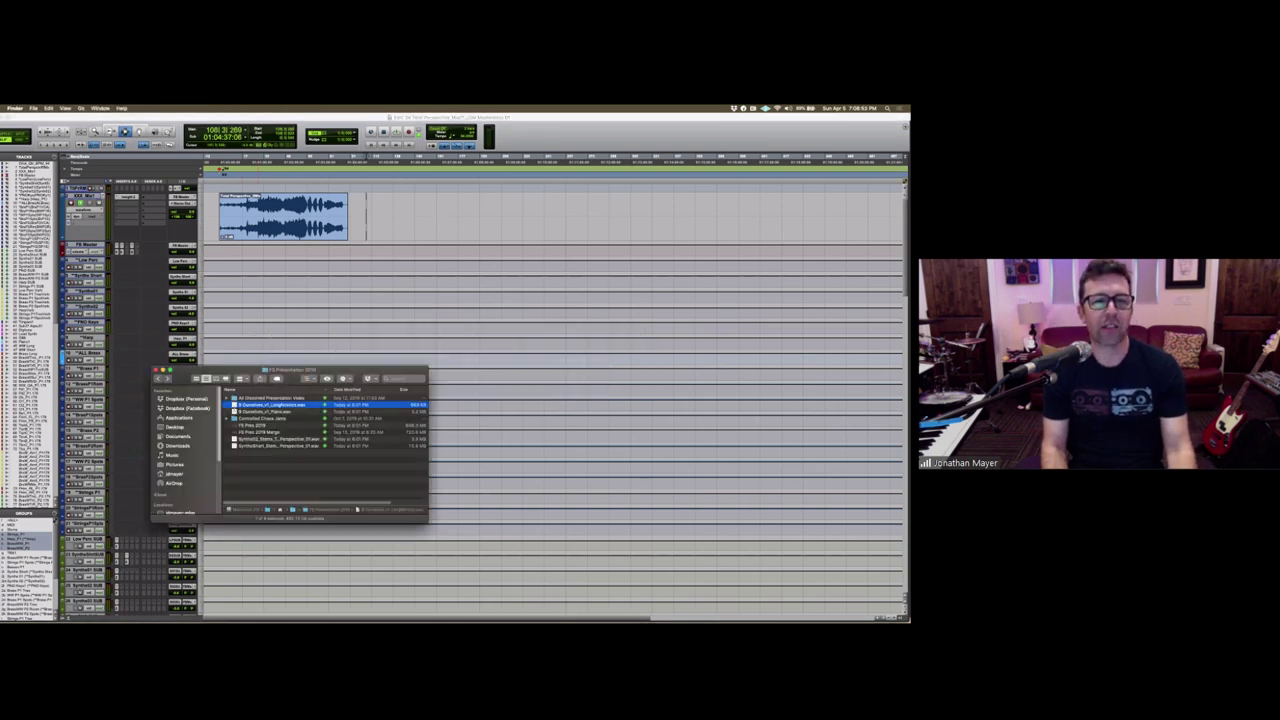
left_click_drag(275, 411, 372, 214)
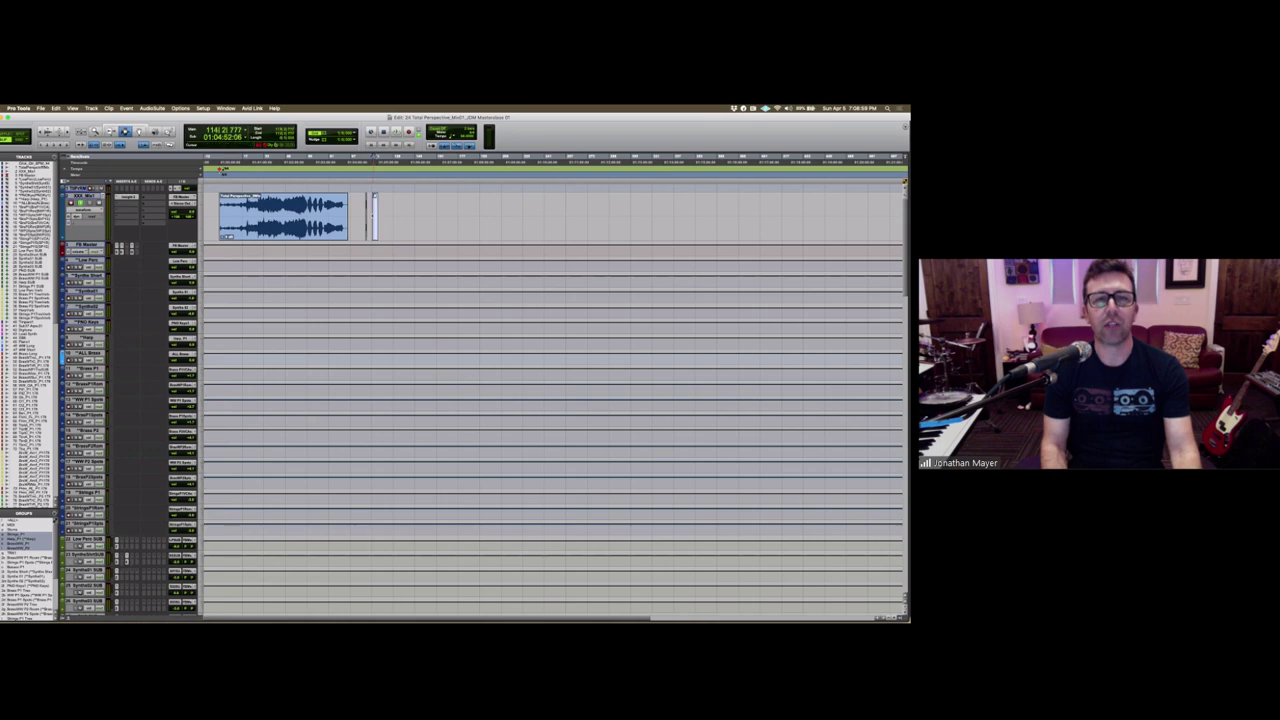
Step: Play the imported piano clip on the XXX_Mix1 track from several points near its beginning
key("super+bracketright")
key("super+bracketleft")
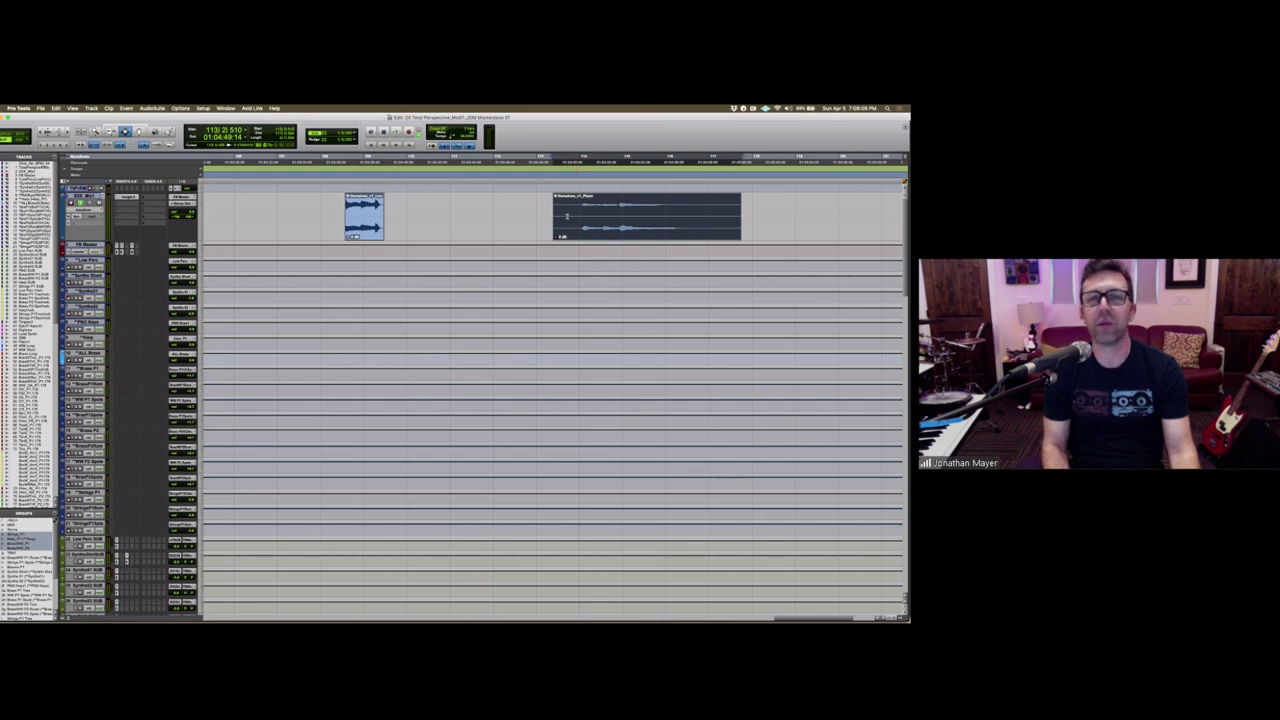
key("space")
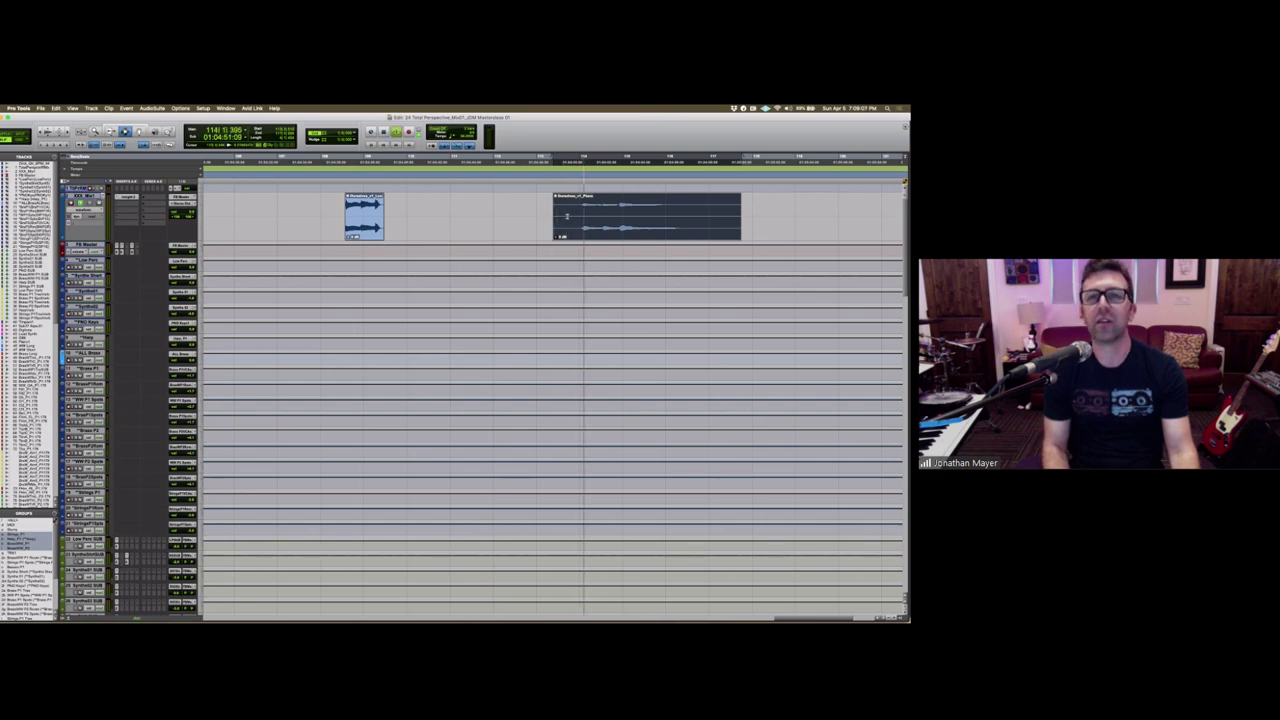
double_click(566, 215)
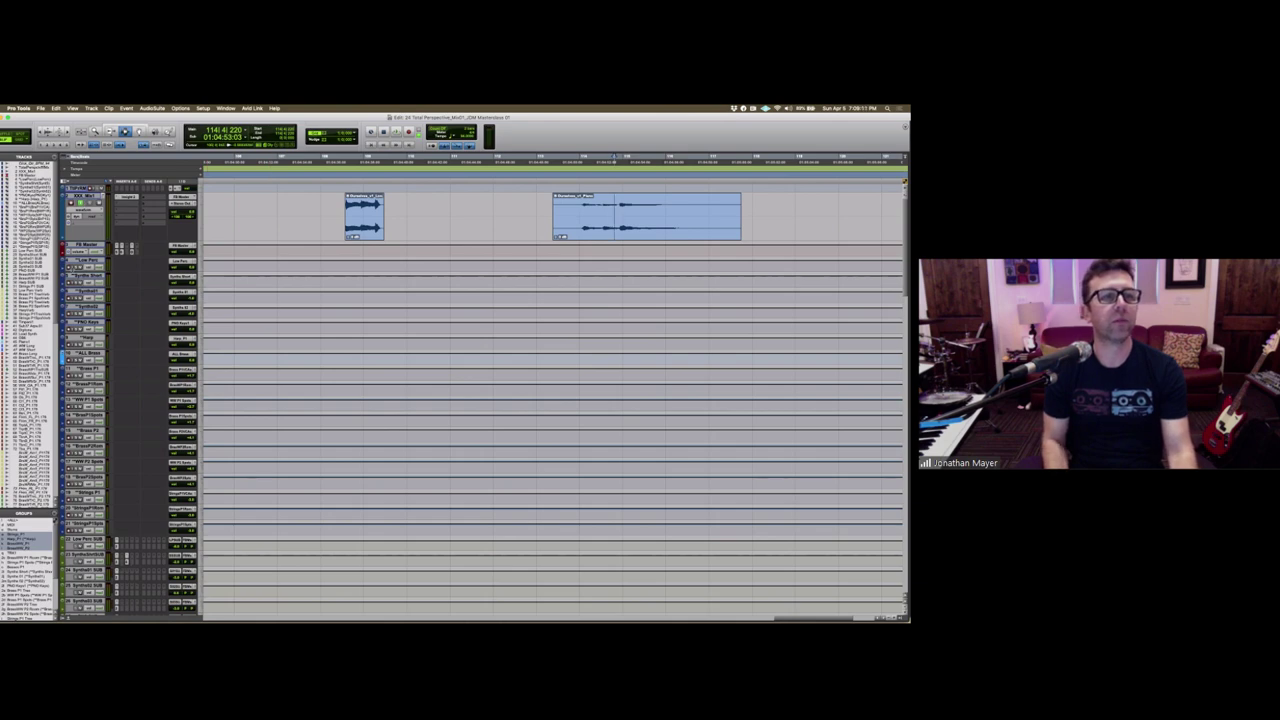
key("space")
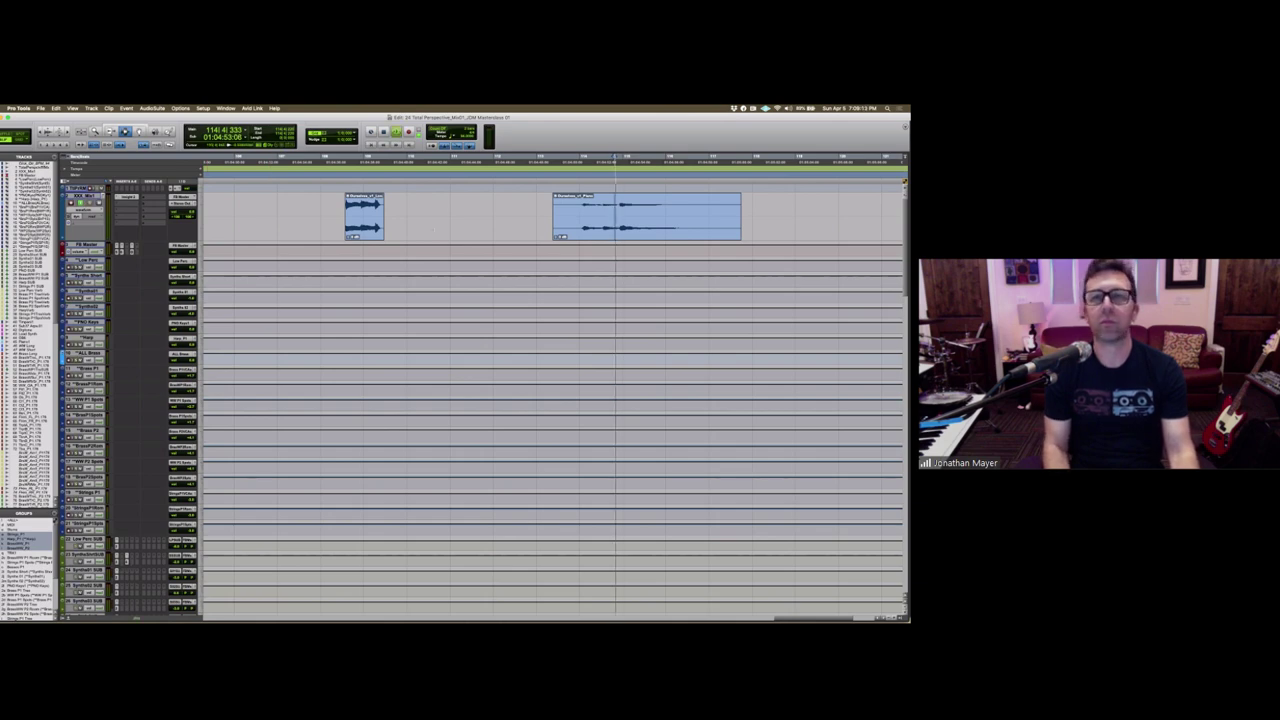
key("space")
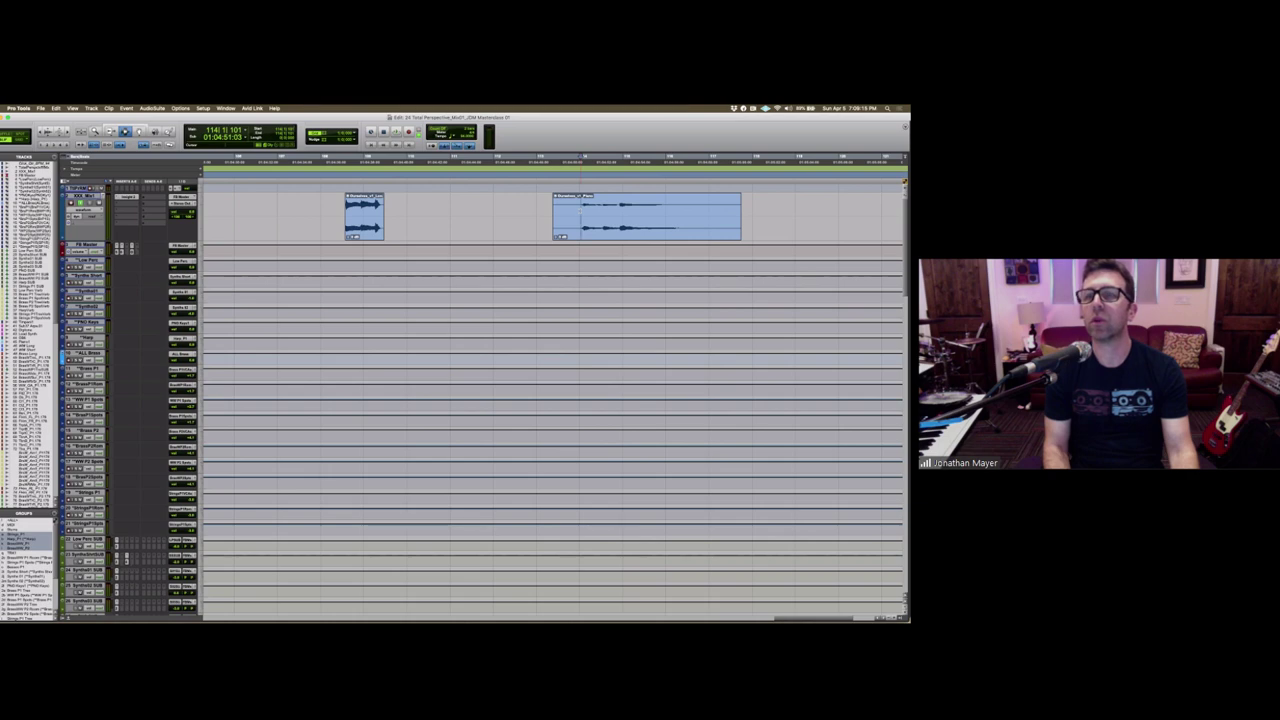
key("space")
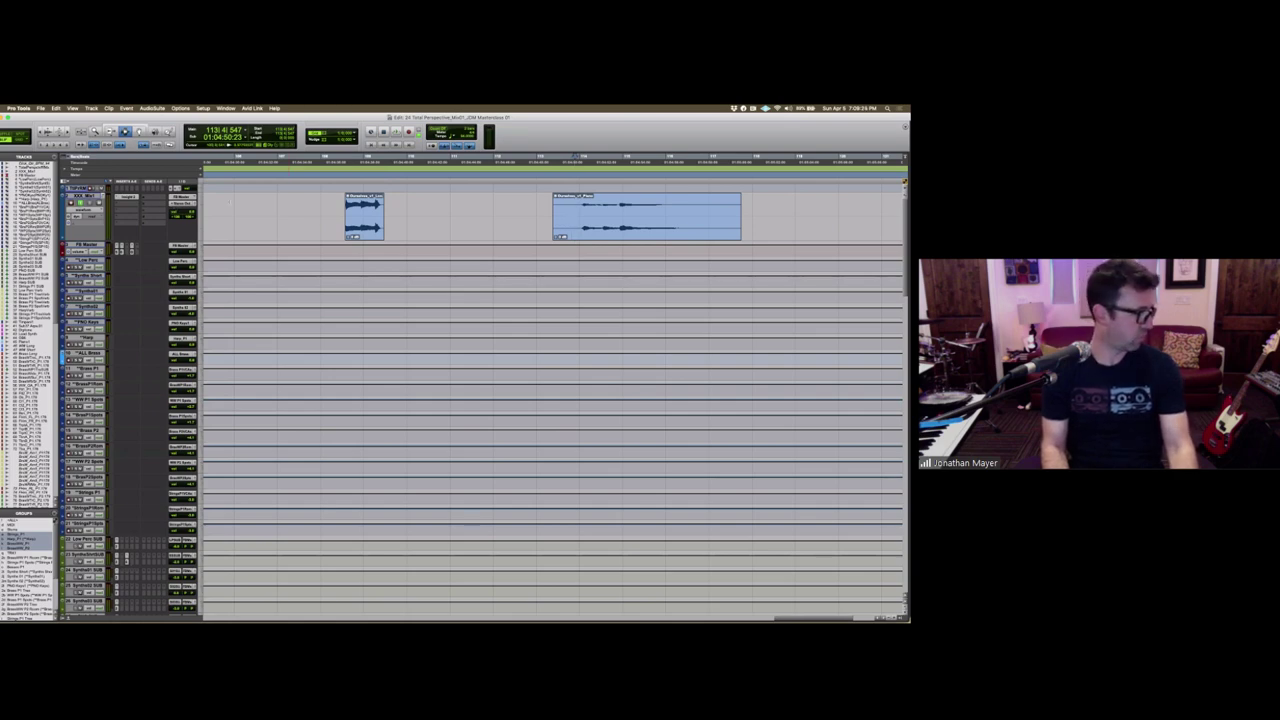
key("space")
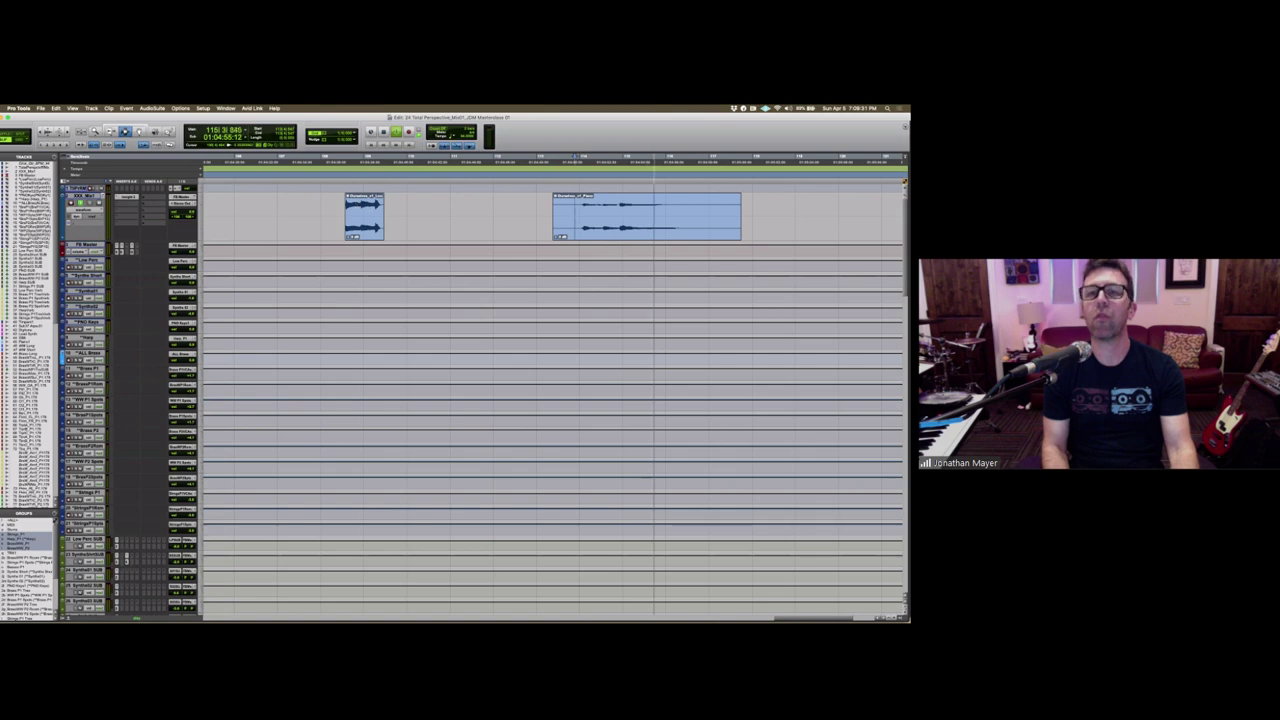
Step: Review the session's disk allocation and playback engine settings
left_click(203, 108)
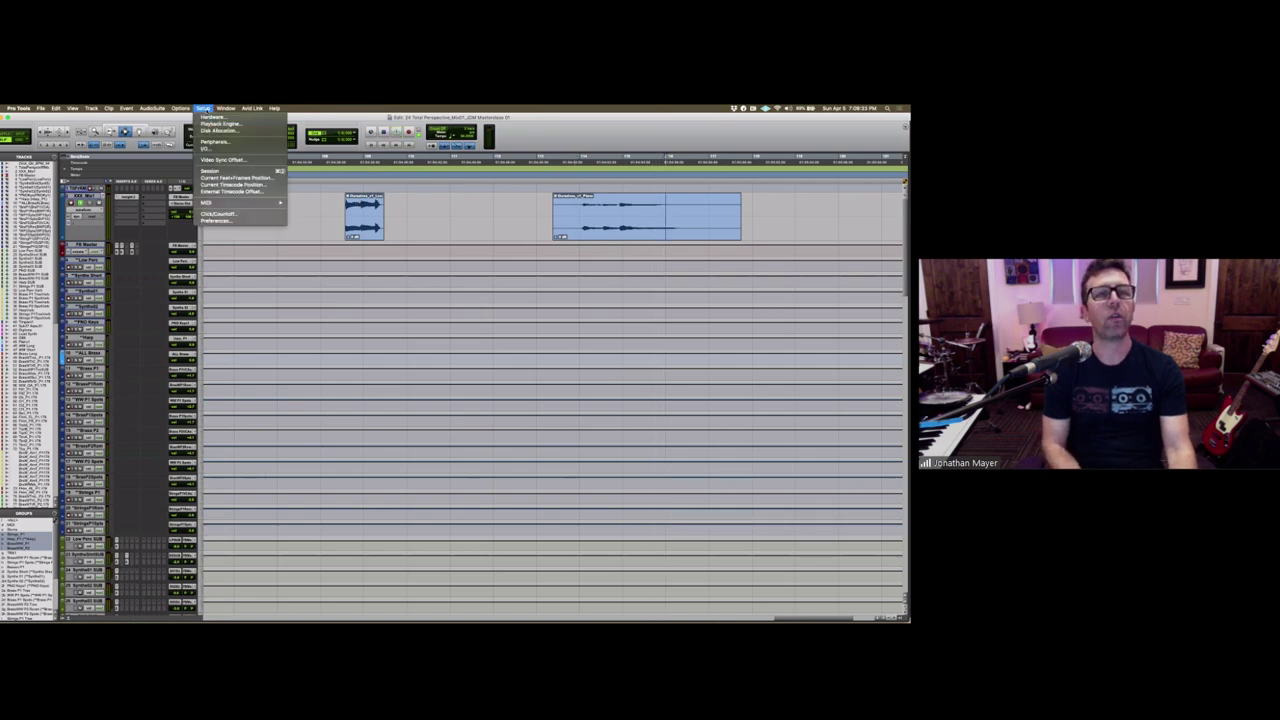
left_click(207, 130)
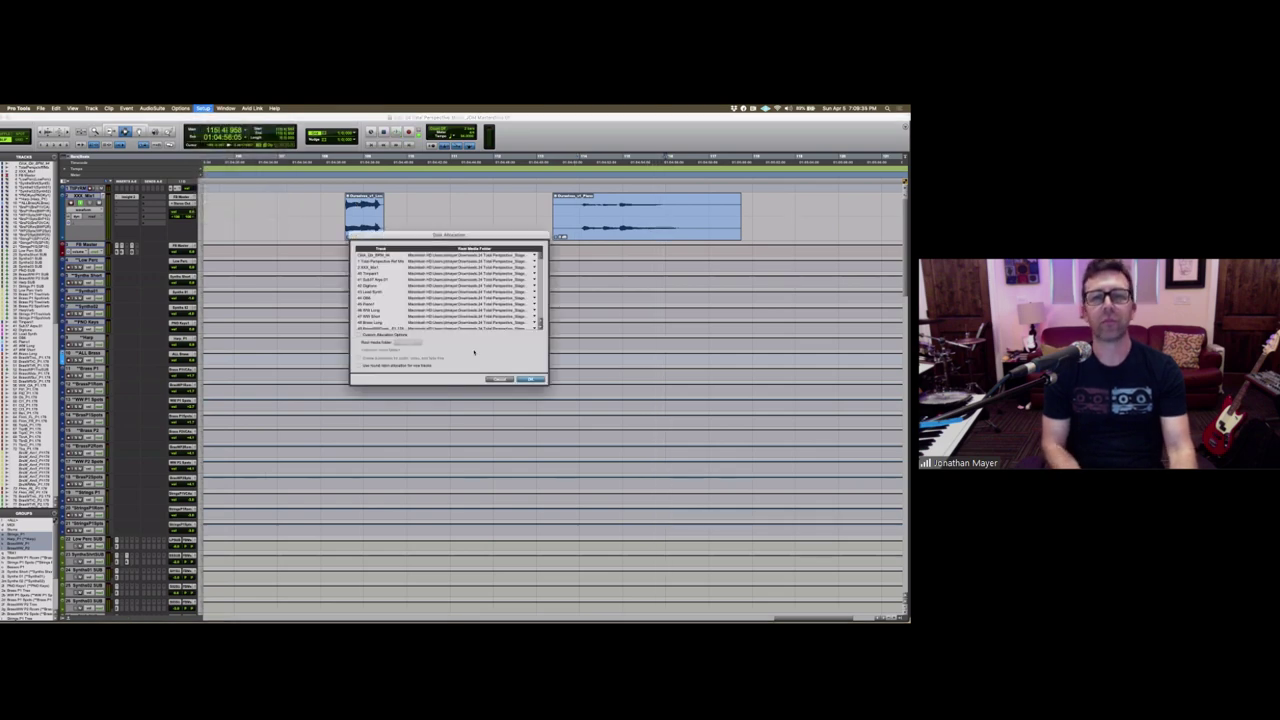
left_click(500, 379)
left_click(203, 108)
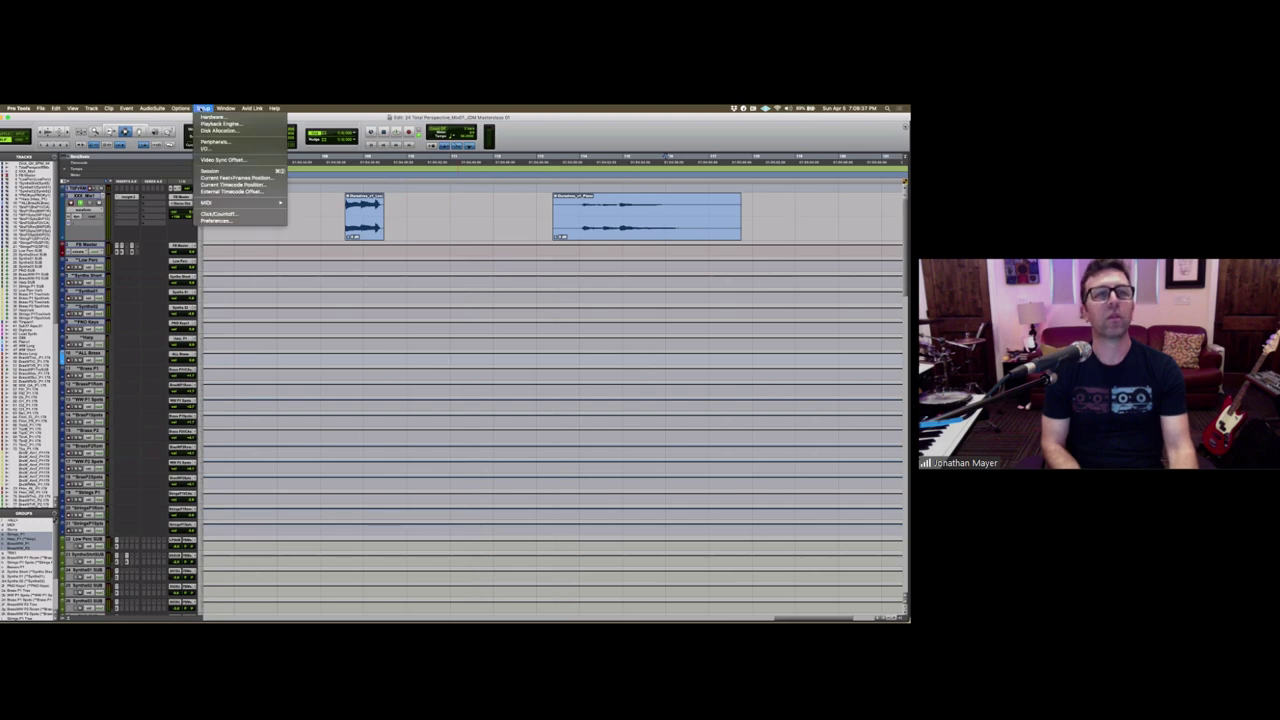
left_click(220, 123)
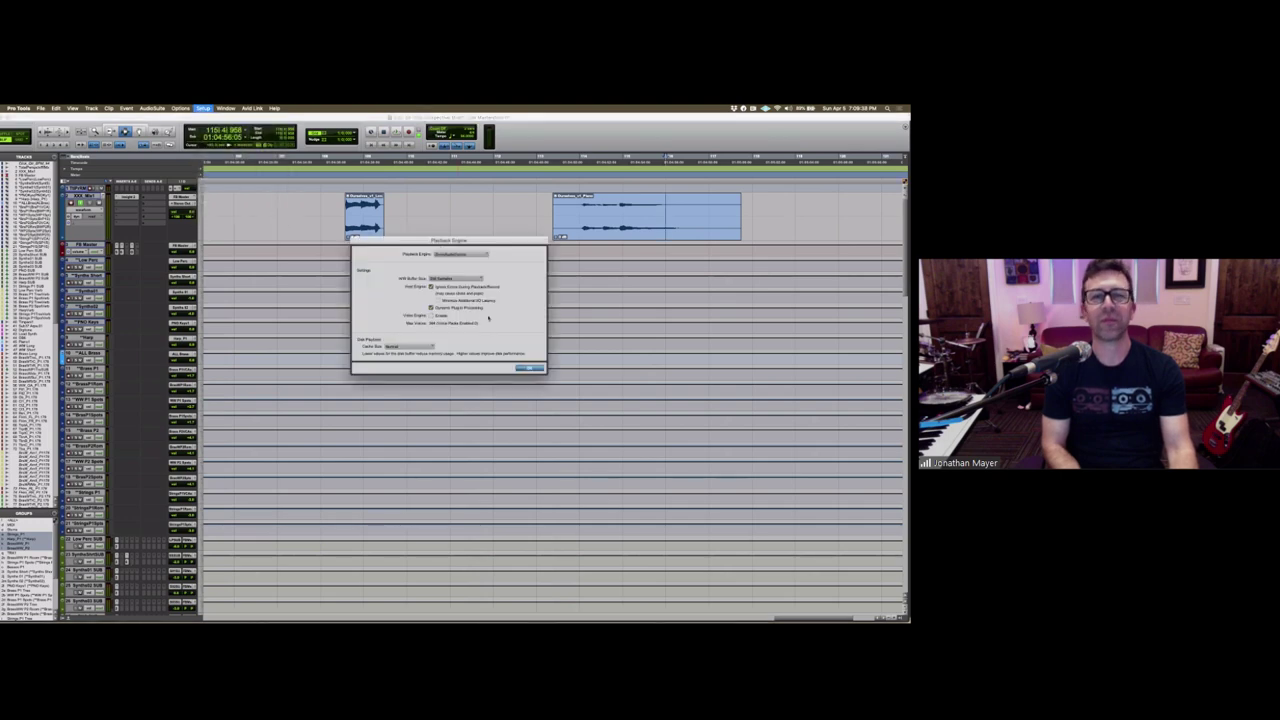
left_click(528, 369)
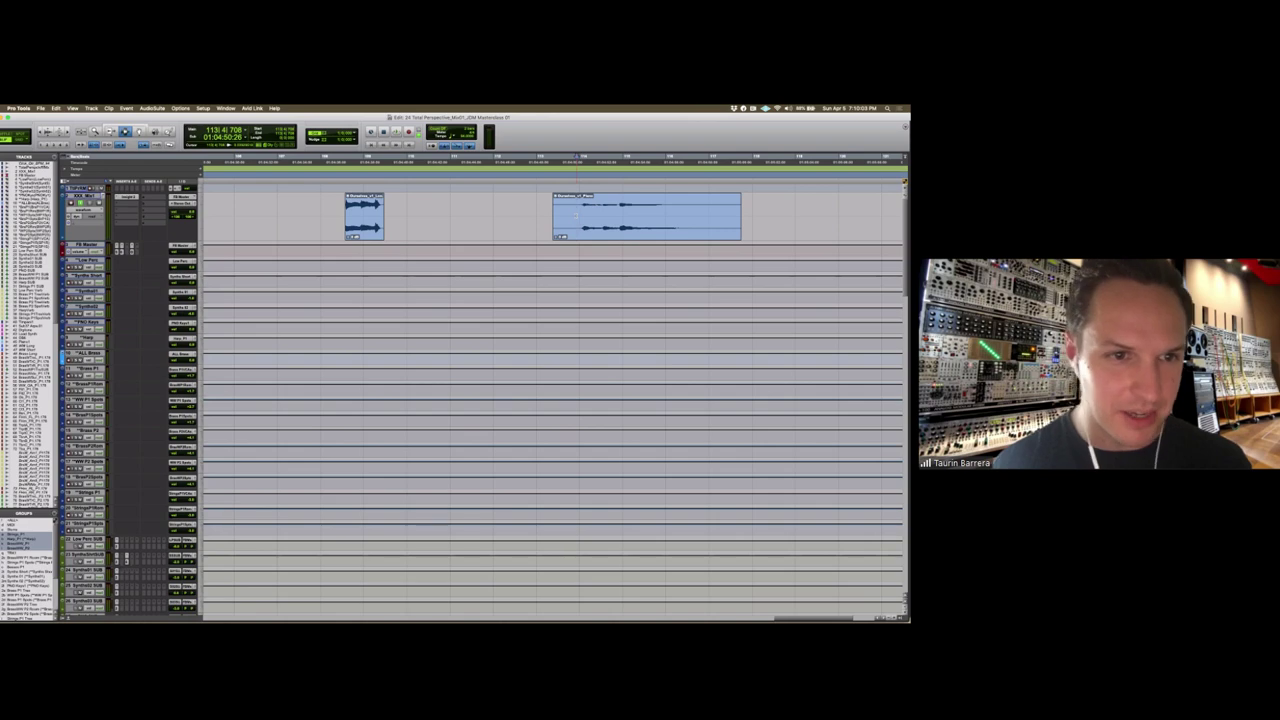
Step: Play the piano clip again and check which devices are available as the playback engine, keeping the current one
key("space")
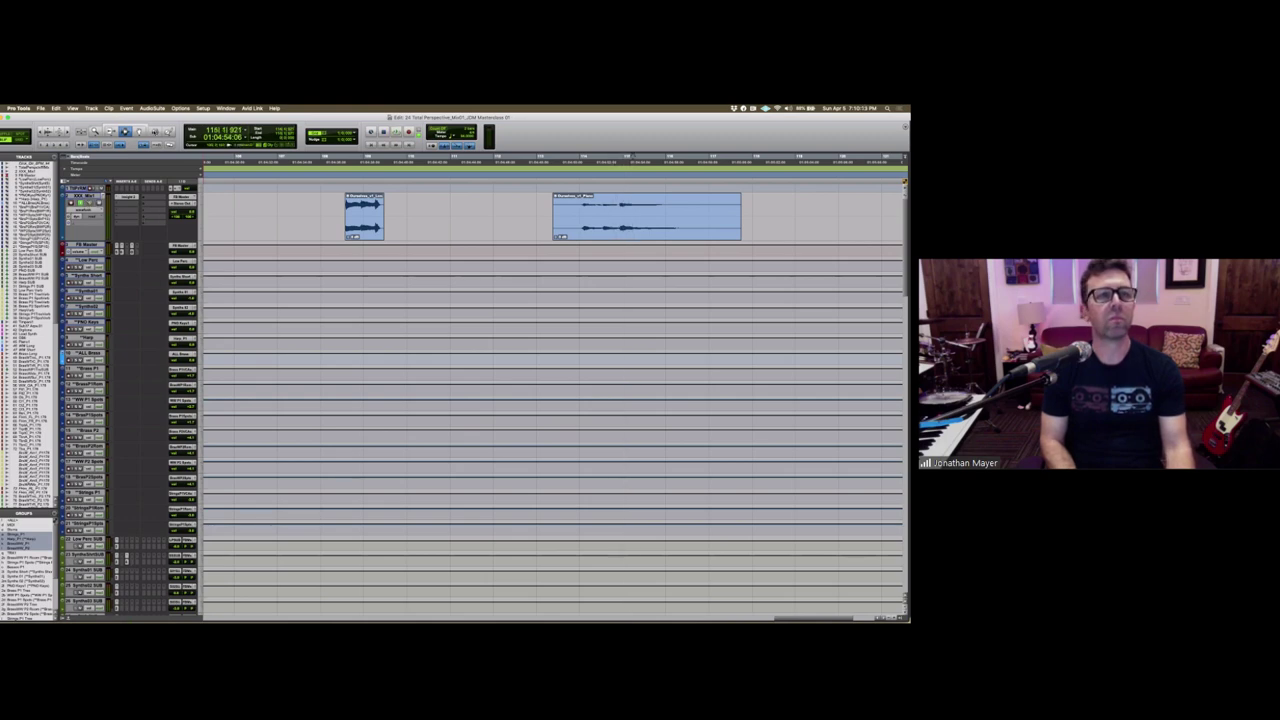
left_click(204, 108)
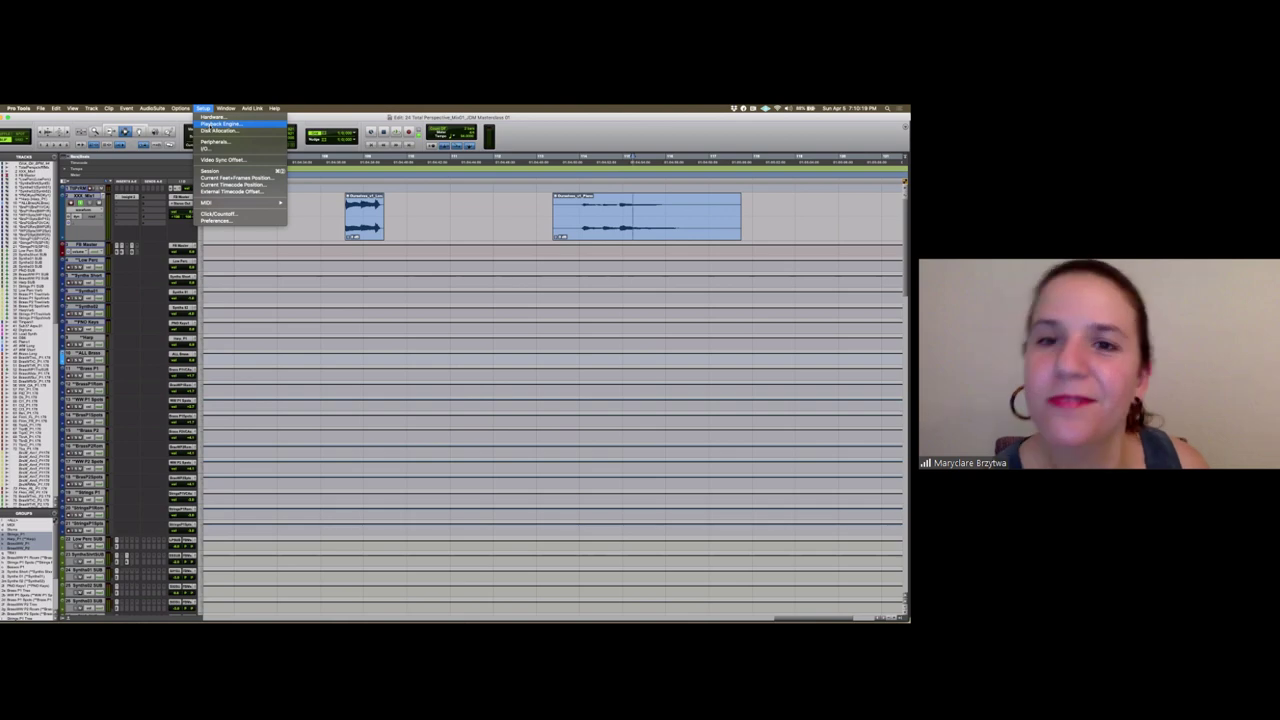
left_click(220, 123)
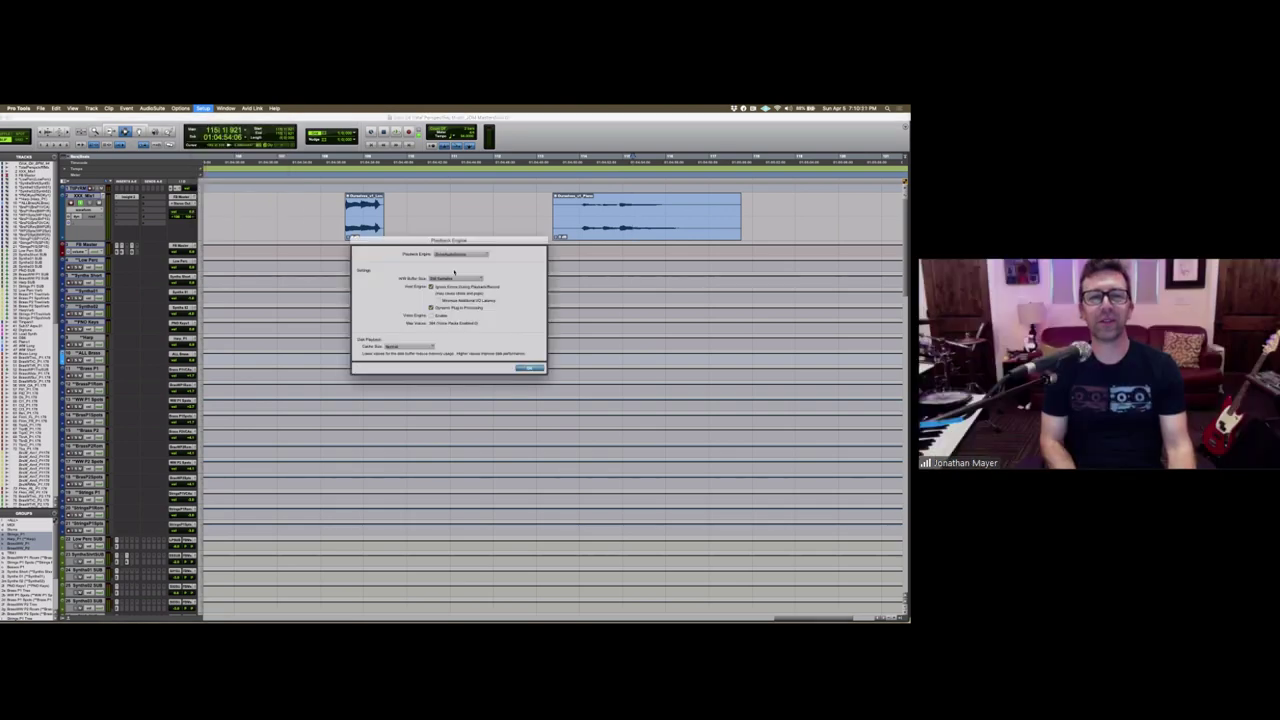
left_click(459, 254)
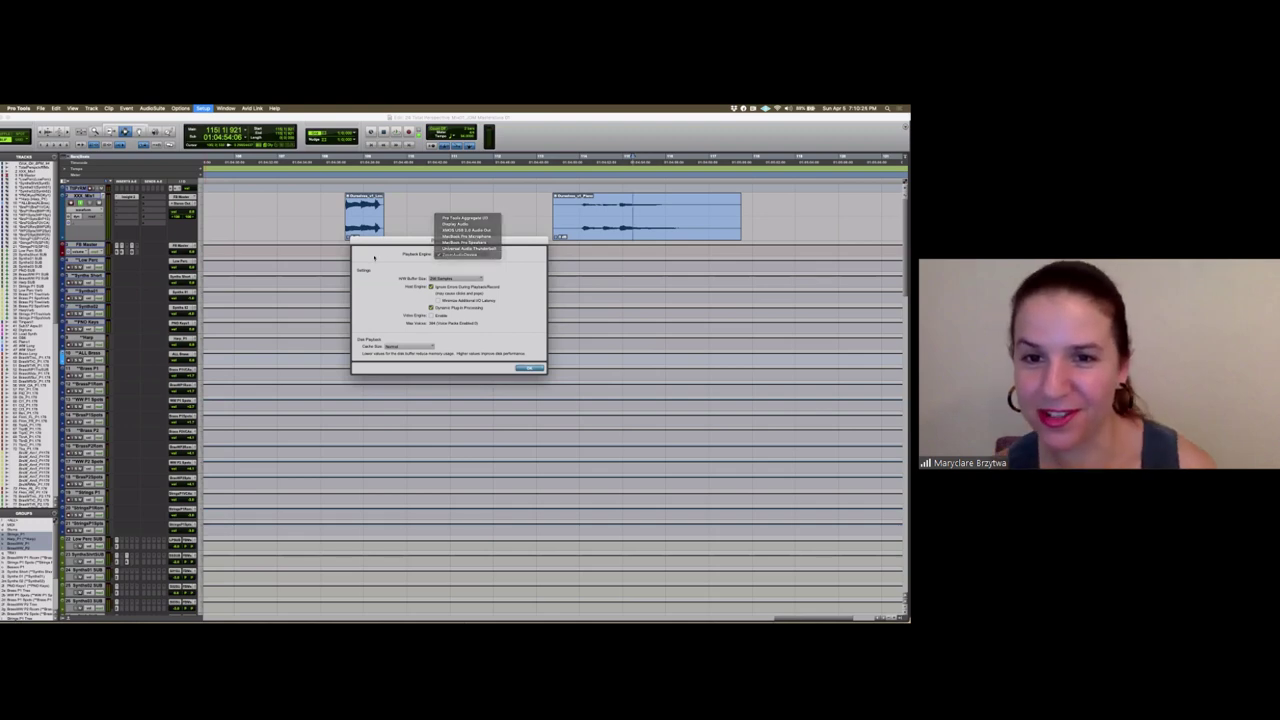
left_click(447, 255)
left_click(527, 368)
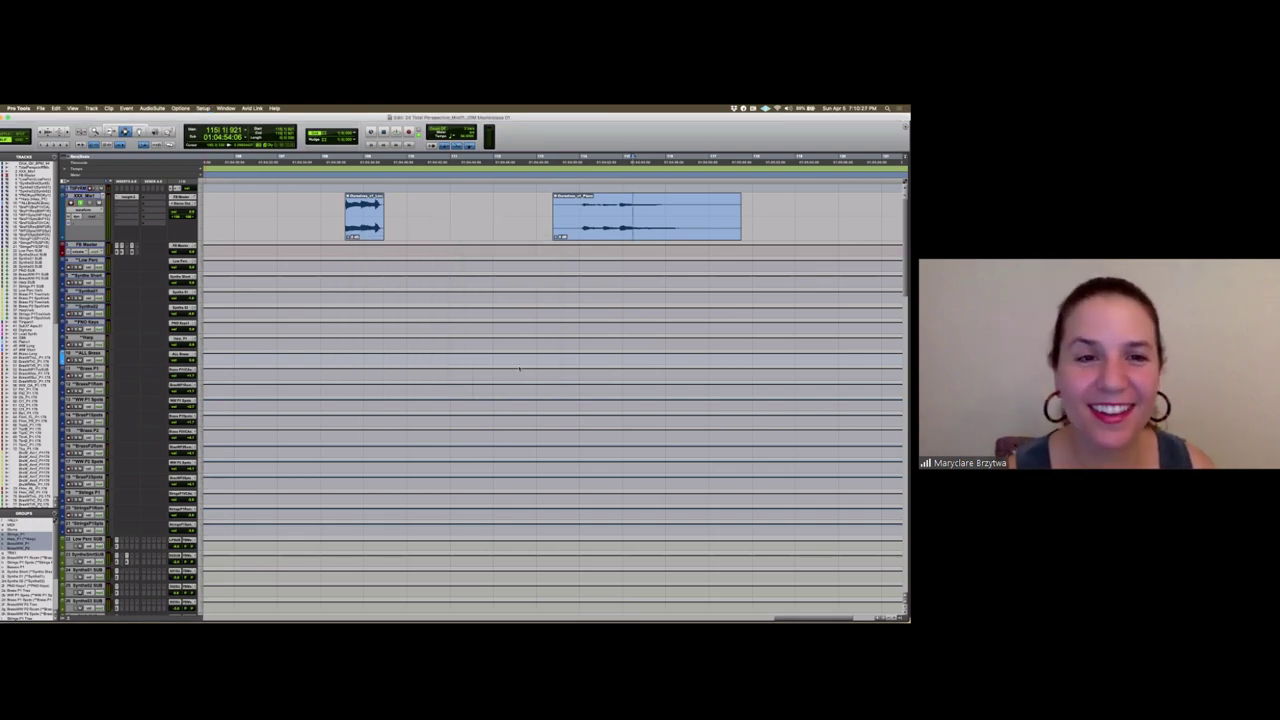
key("super+Tab")
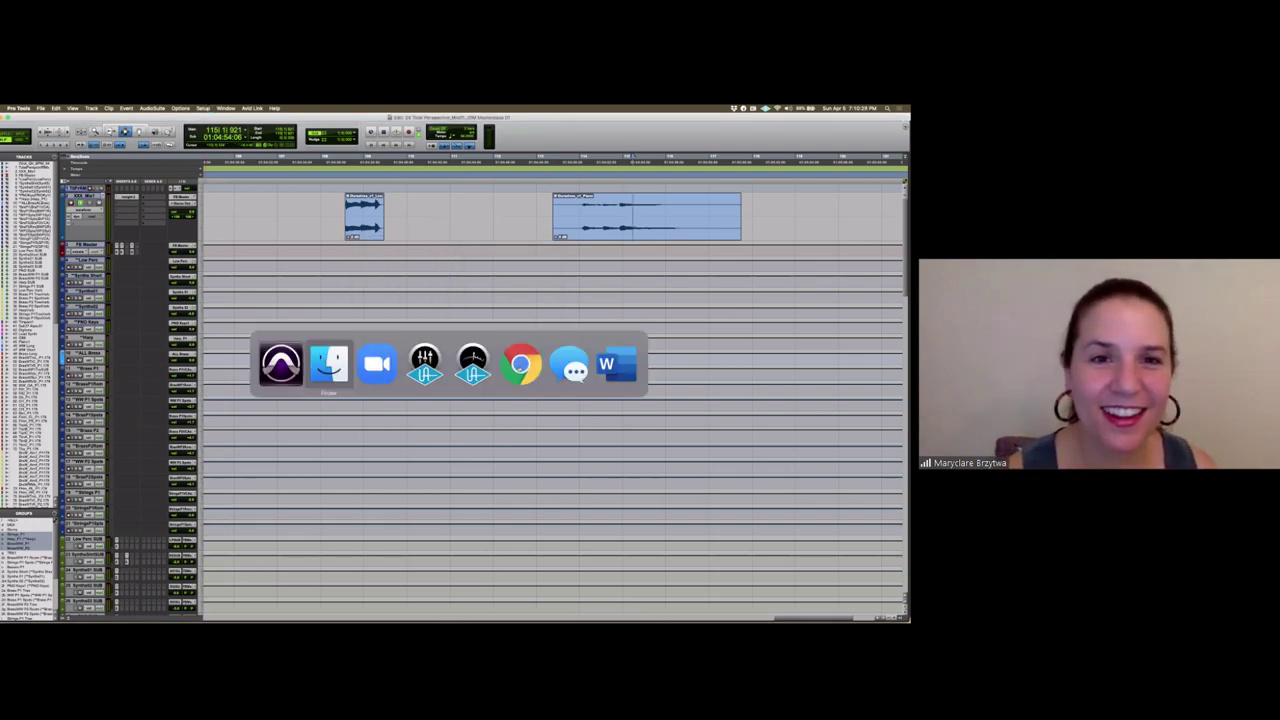
key("super+Tab")
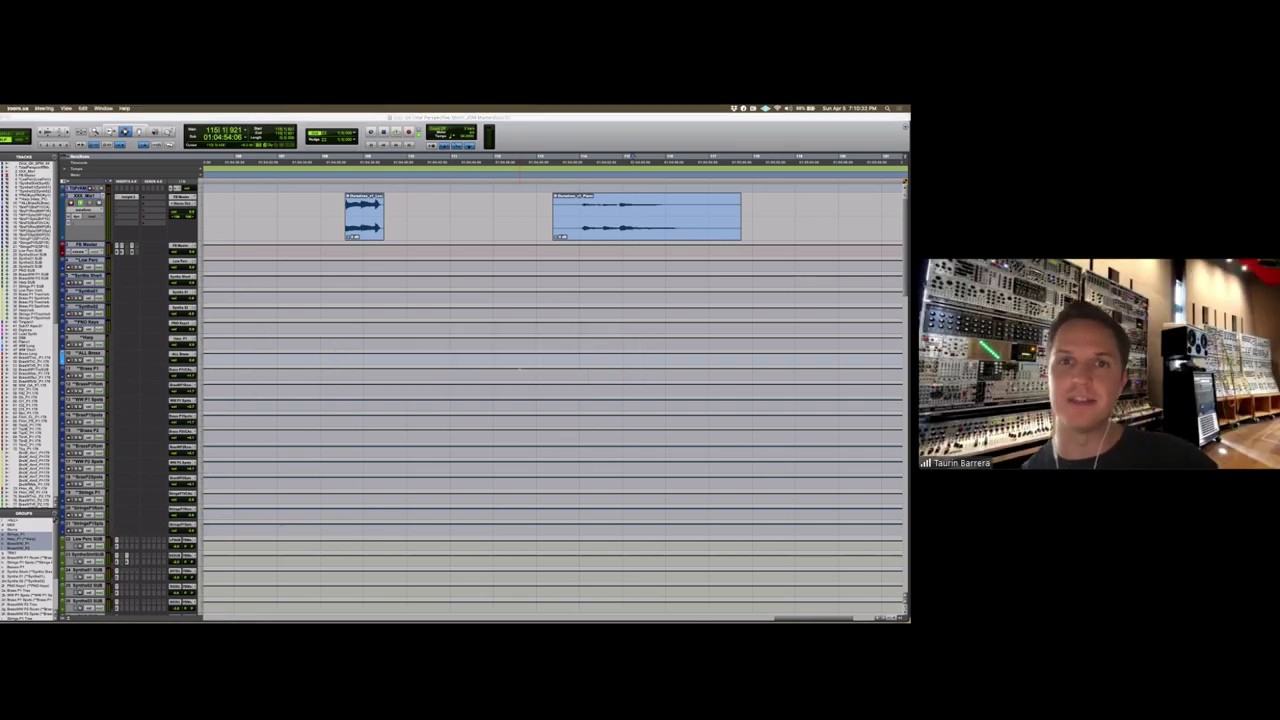
key("super+Tab")
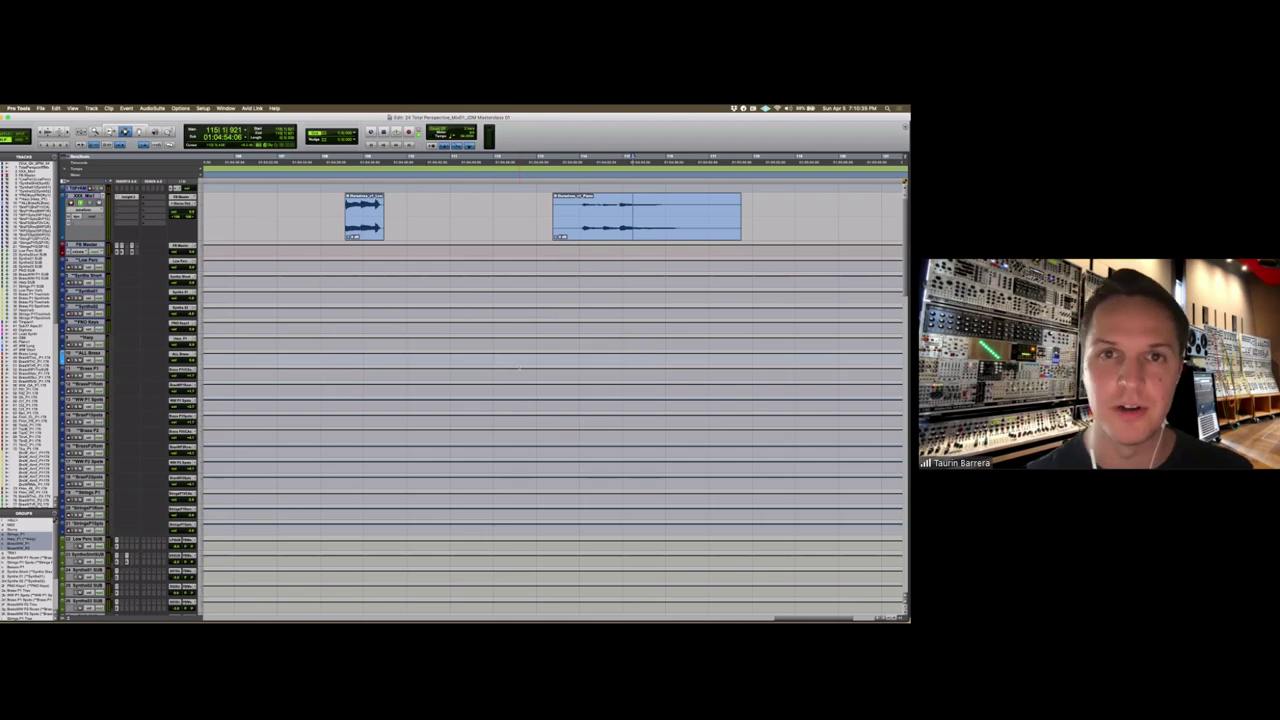
Step: Play the piano clip on the XXX_Mix1 track from just before its first notes
key("Return")
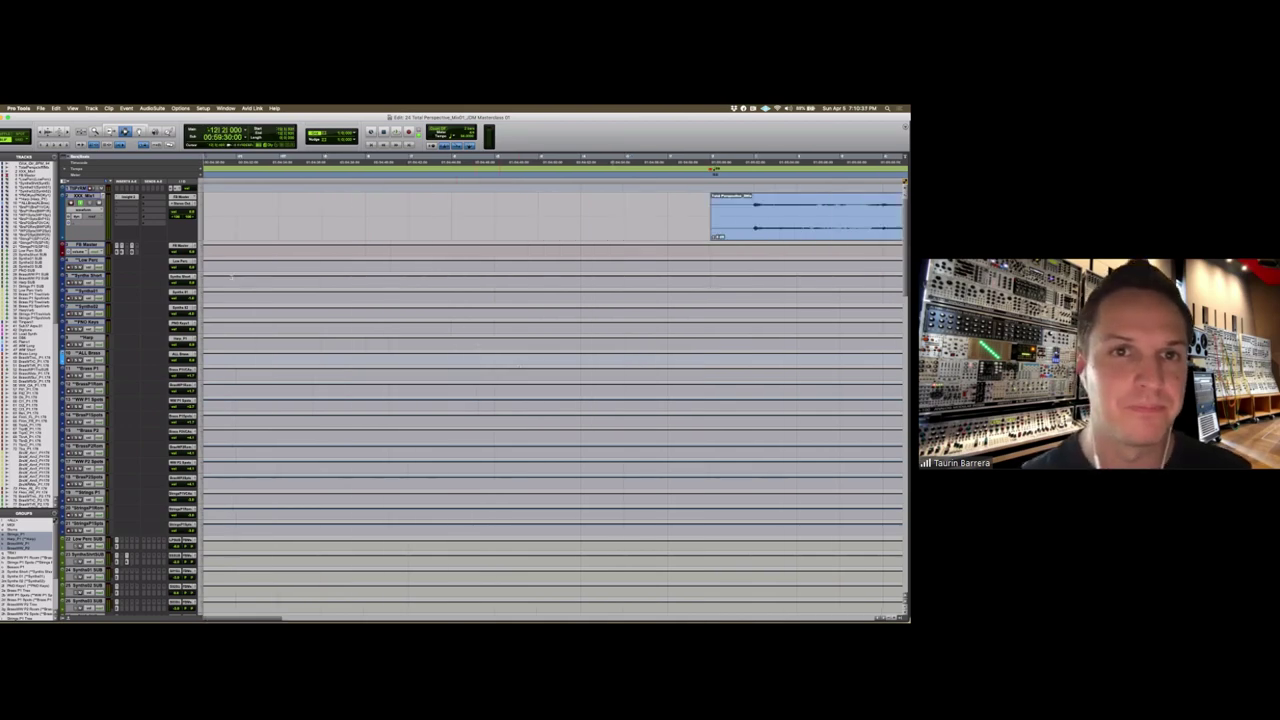
key("super+bracketleft")
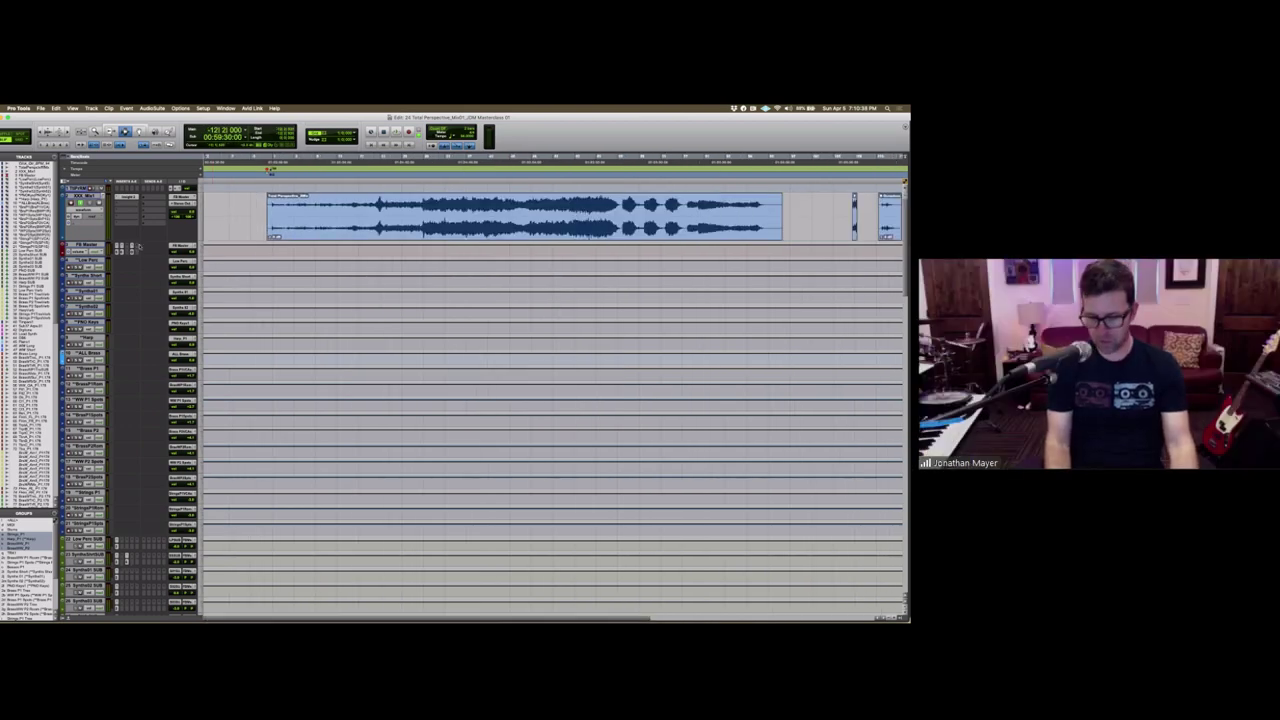
key("super+bracketleft")
key("super+bracketleft")
key("super+bracketleft")
key("super+bracketright")
key("super+bracketright")
key("super+bracketright")
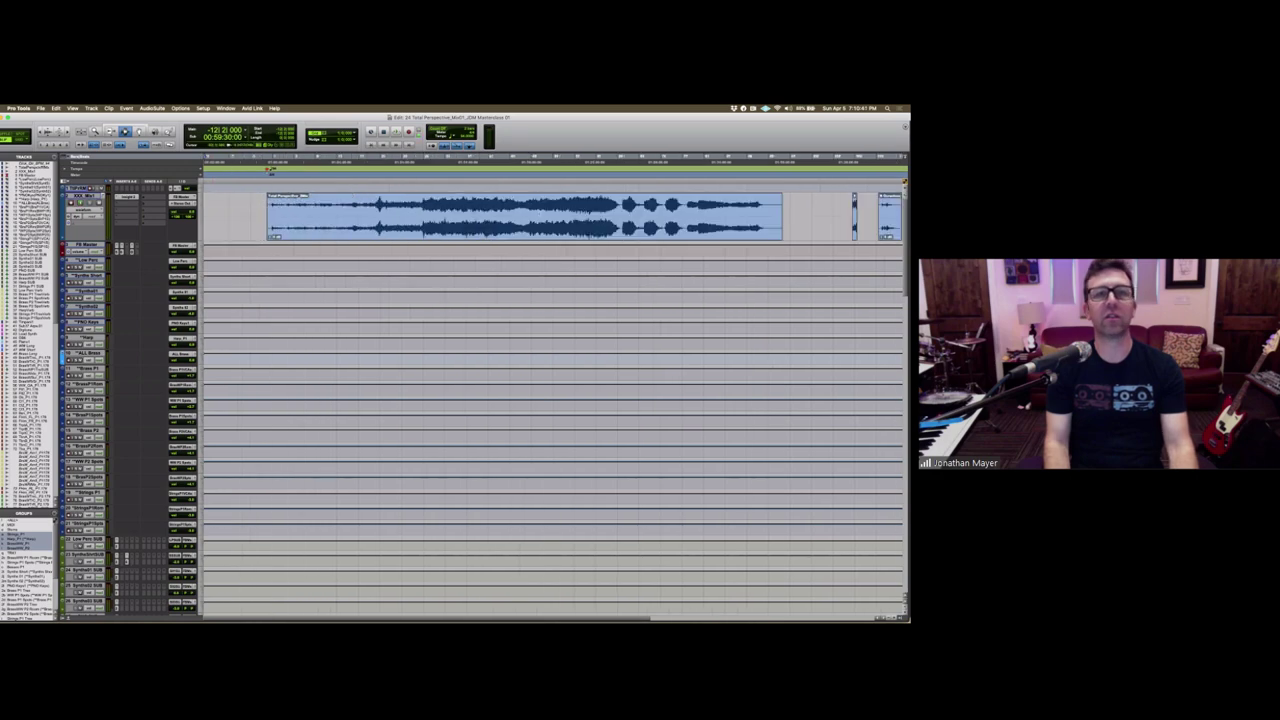
key("super+bracketleft")
key("super+bracketleft")
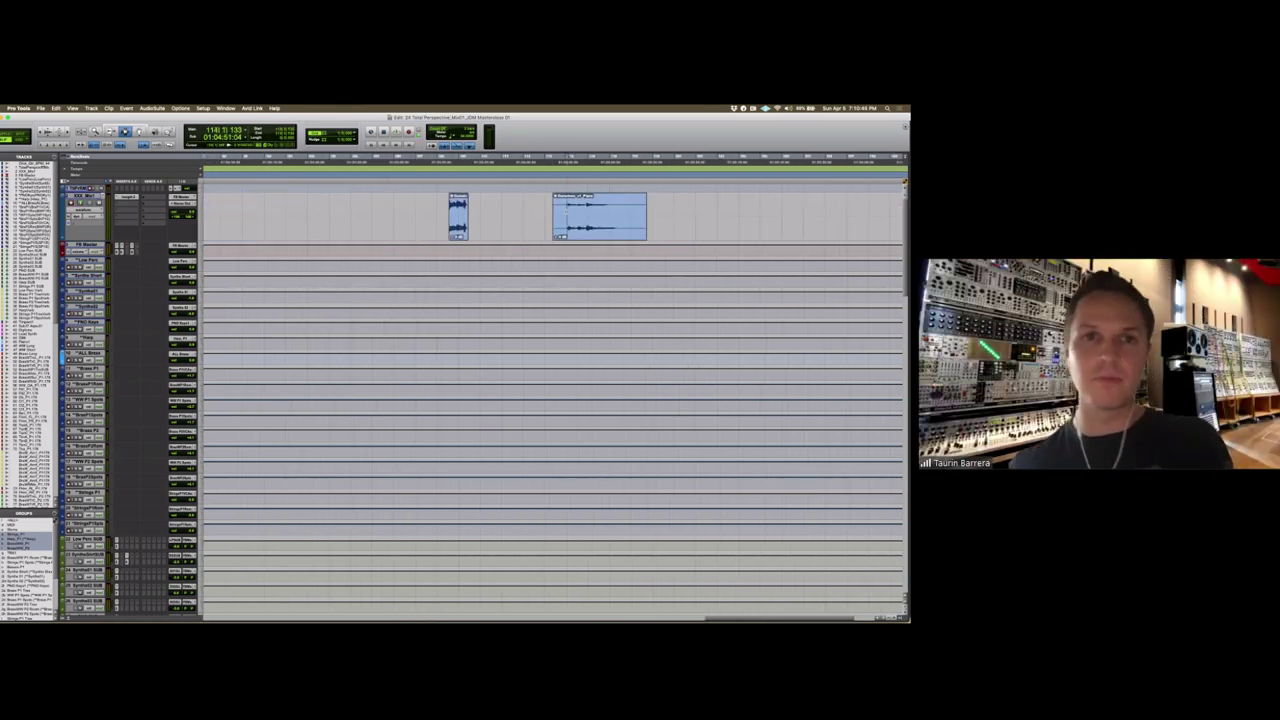
key("space")
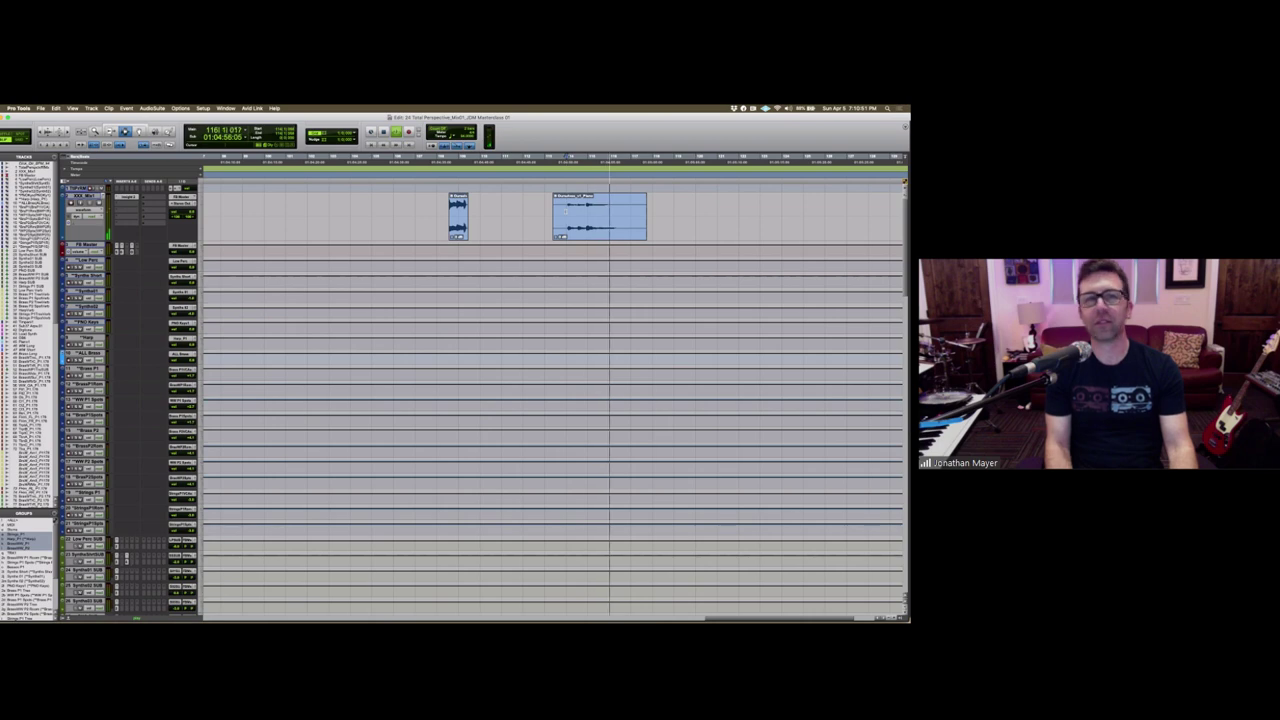
key("space")
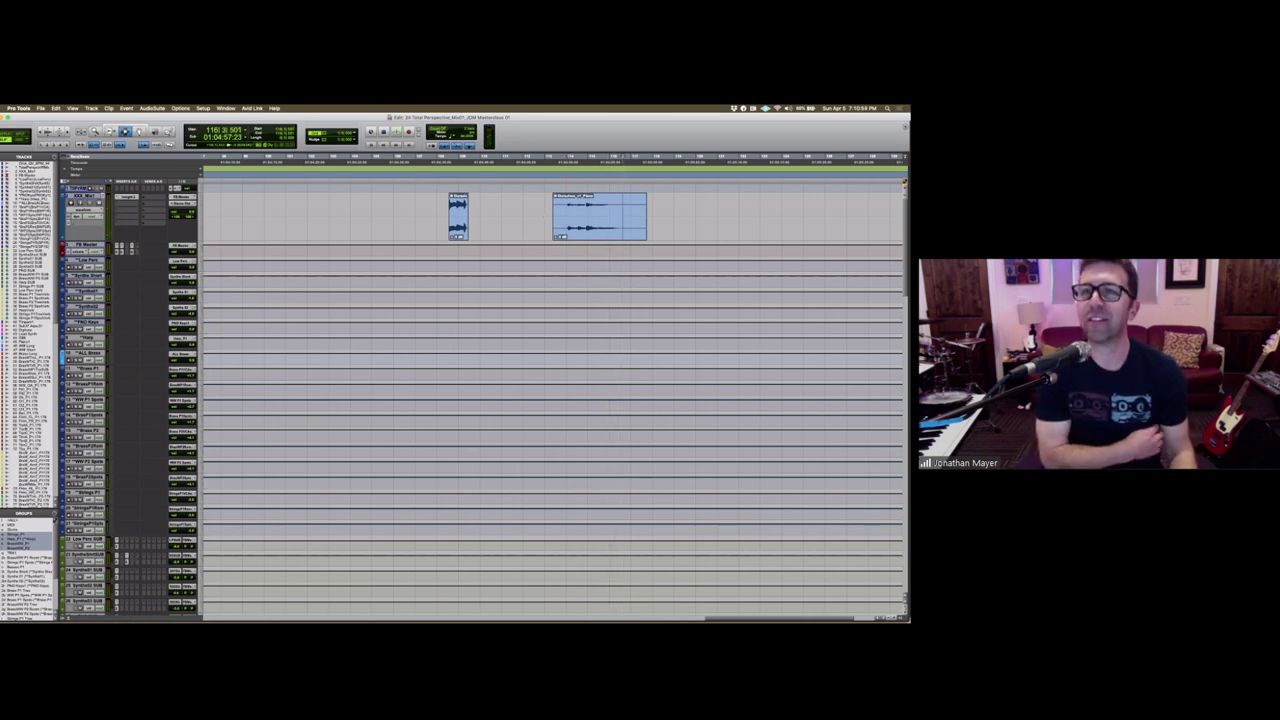
Step: Select the short long-notes clip ahead of the piano clip on the XXX_Mix1 track and play it
left_click(458, 215)
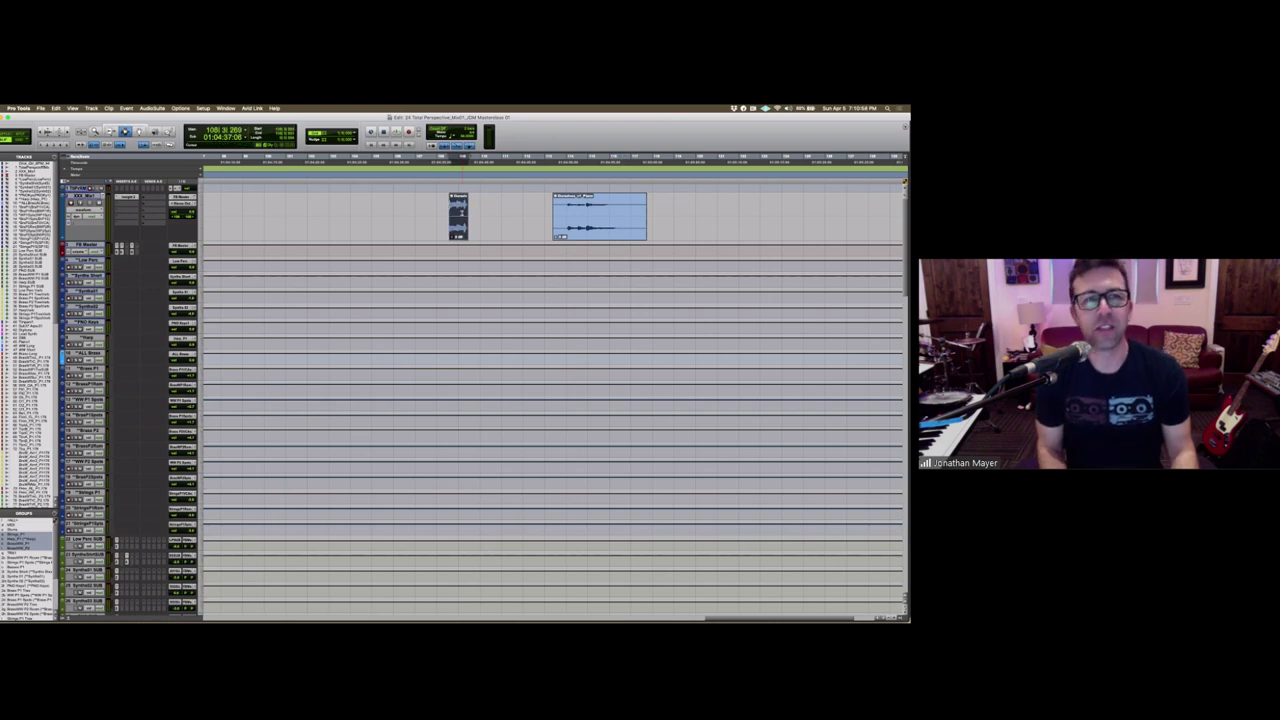
key("space")
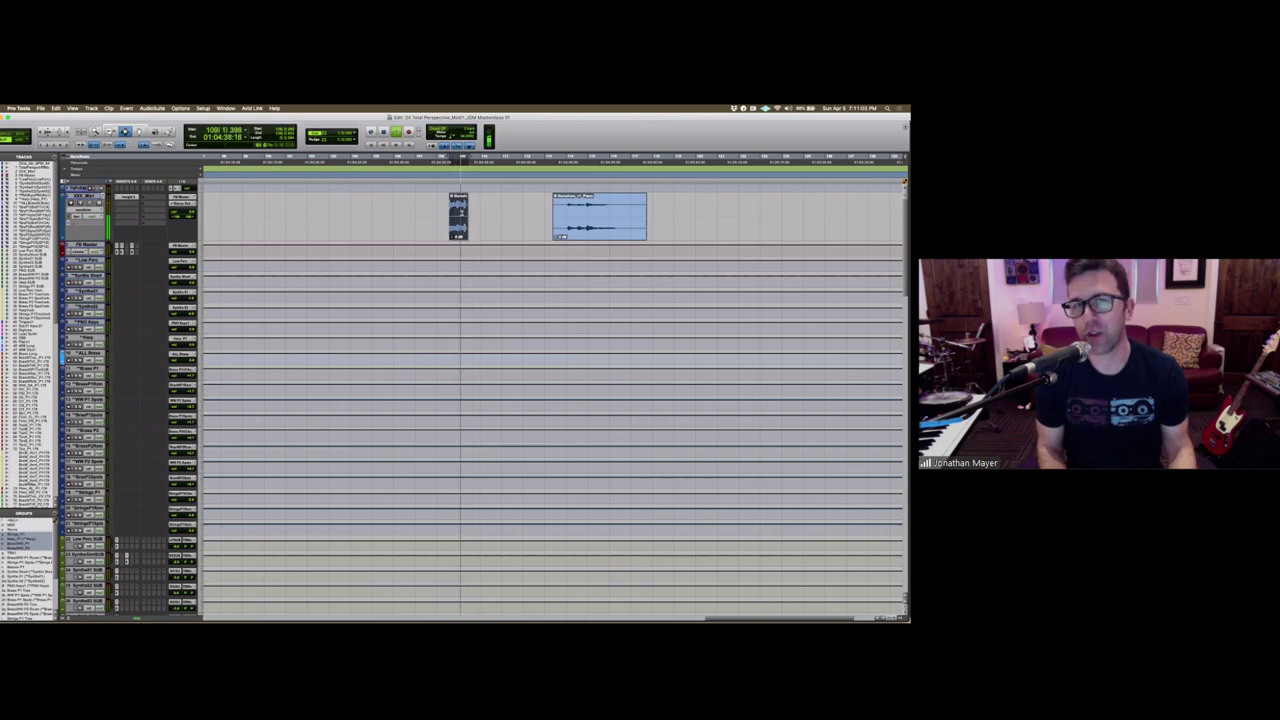
key("space")
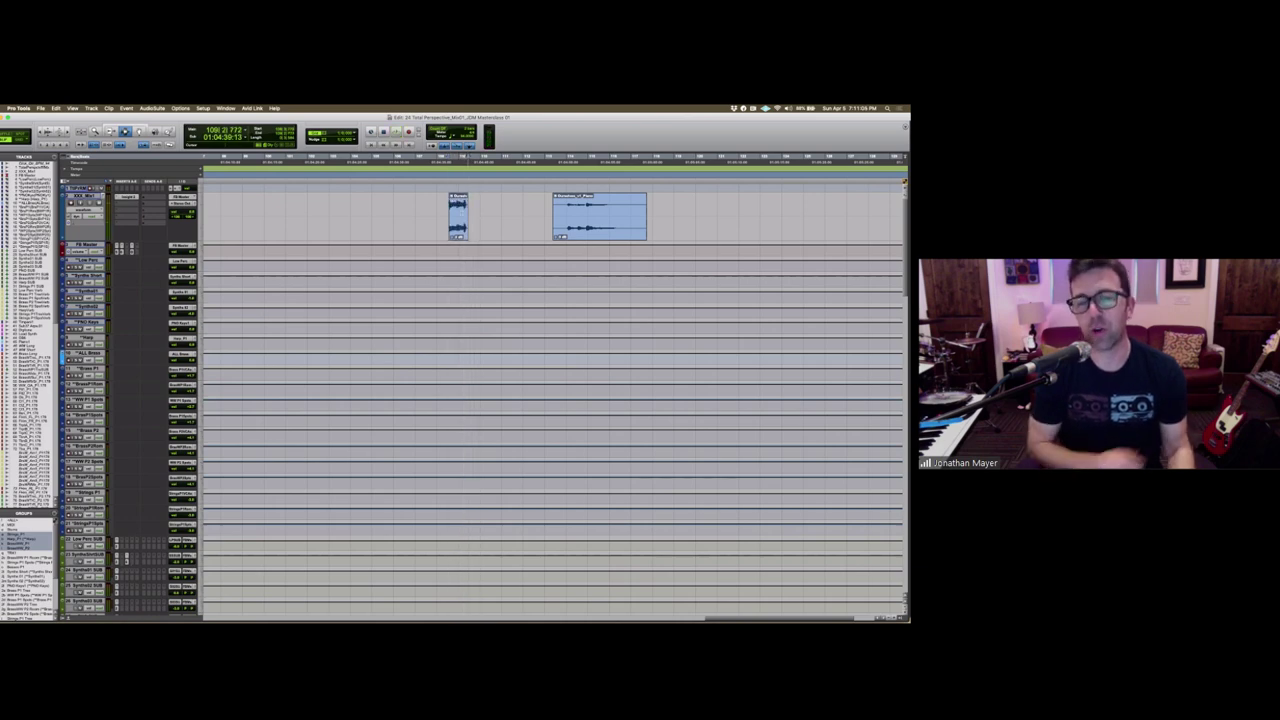
Step: Import Synths02_Stems_TotalPerspective_01.wav from the Finder folder onto the XXX_Mix1 track, after the piano clip
key("r")
key("r")
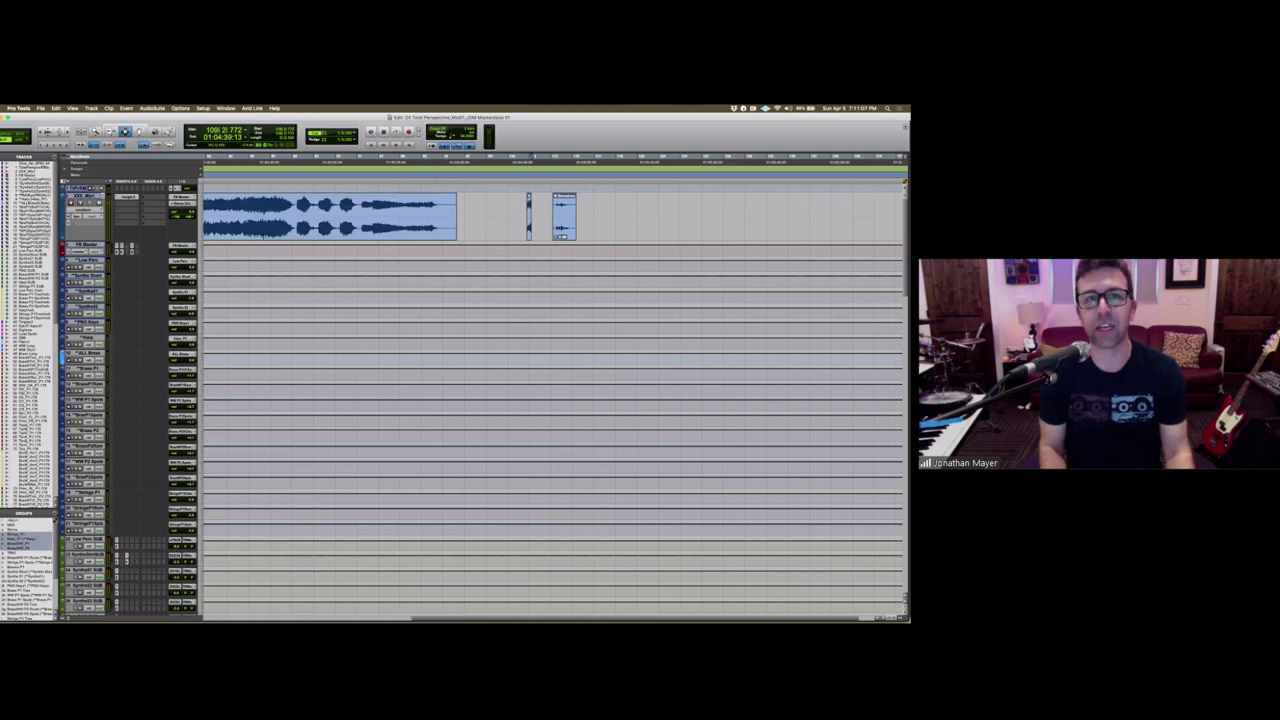
key("r")
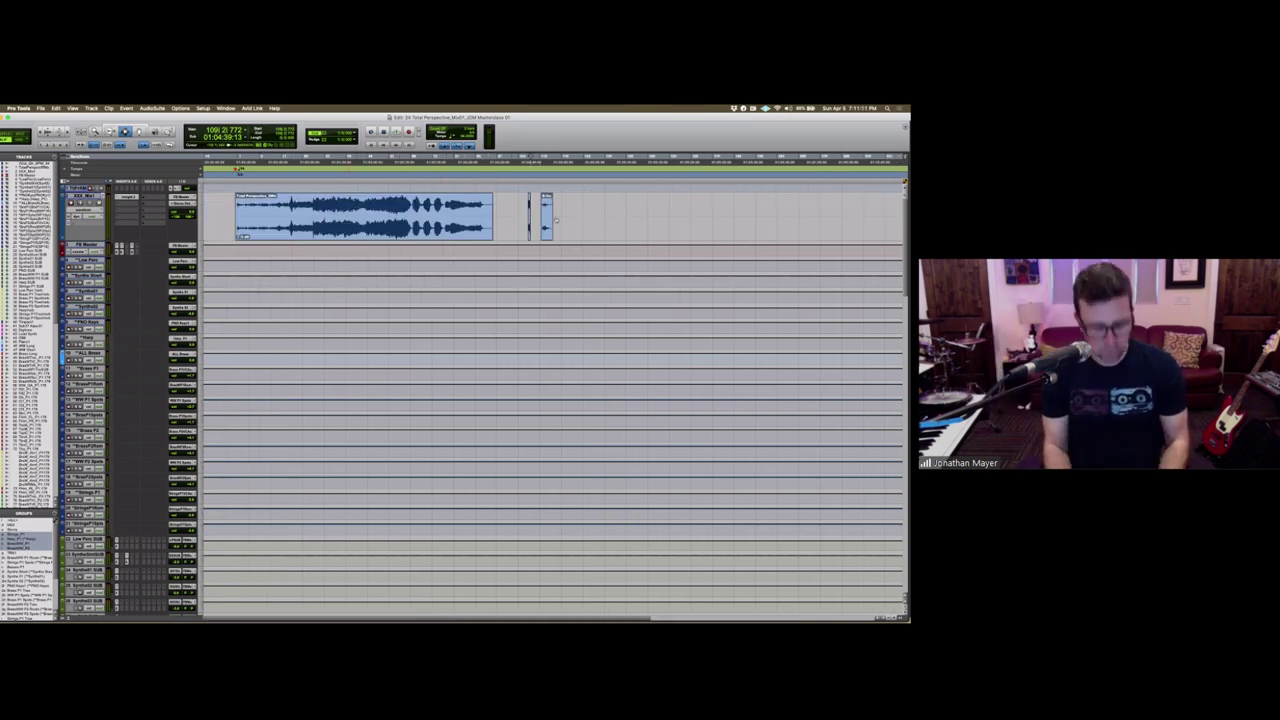
key("super+Tab")
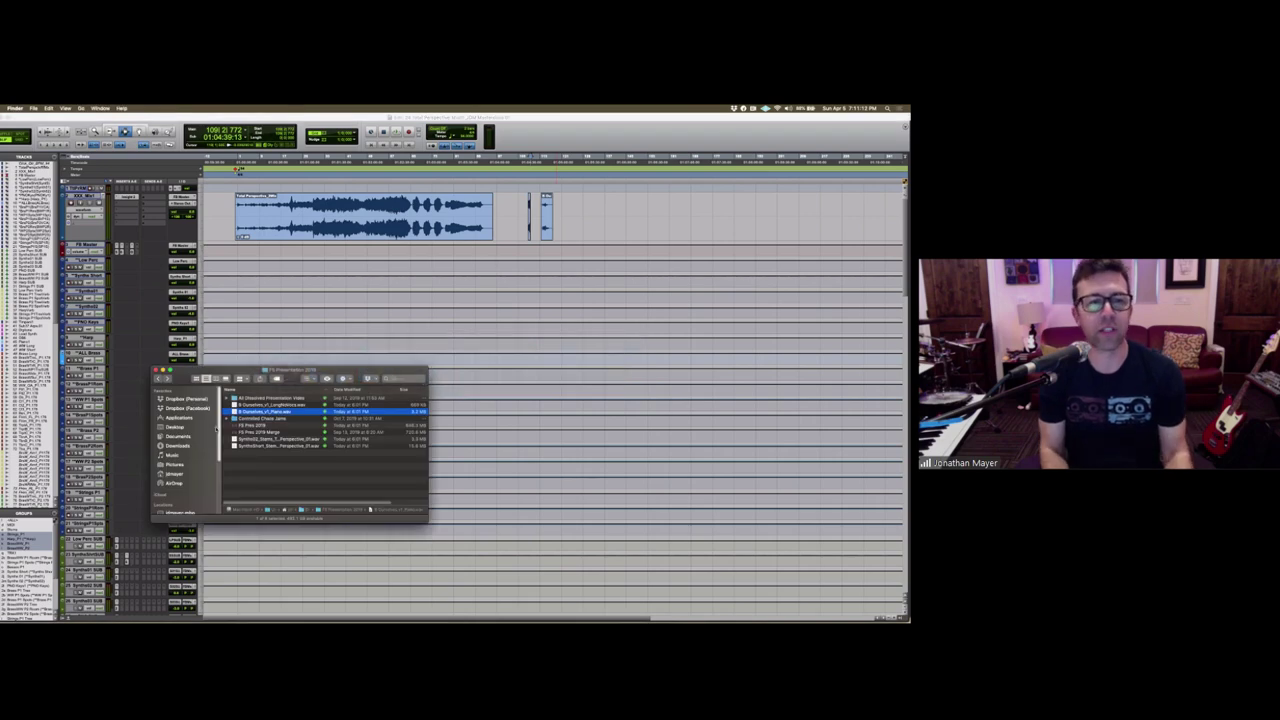
left_click(278, 439)
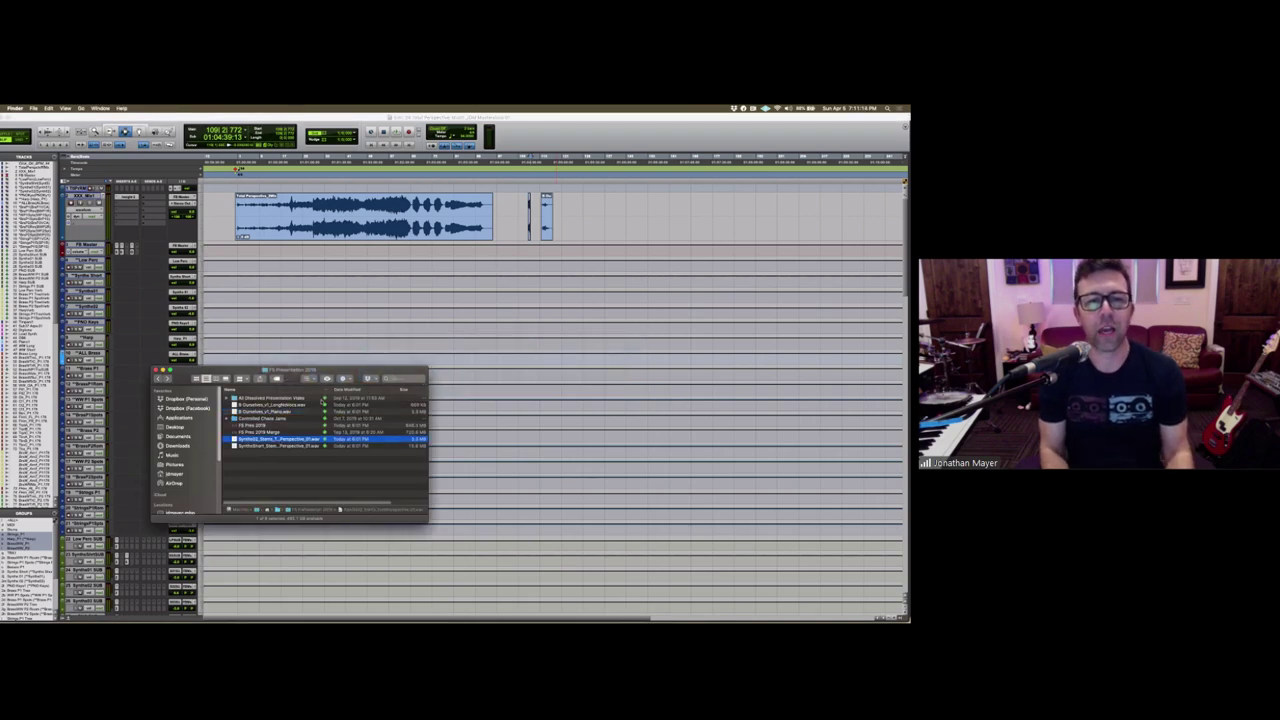
left_click_drag(328, 390, 395, 390)
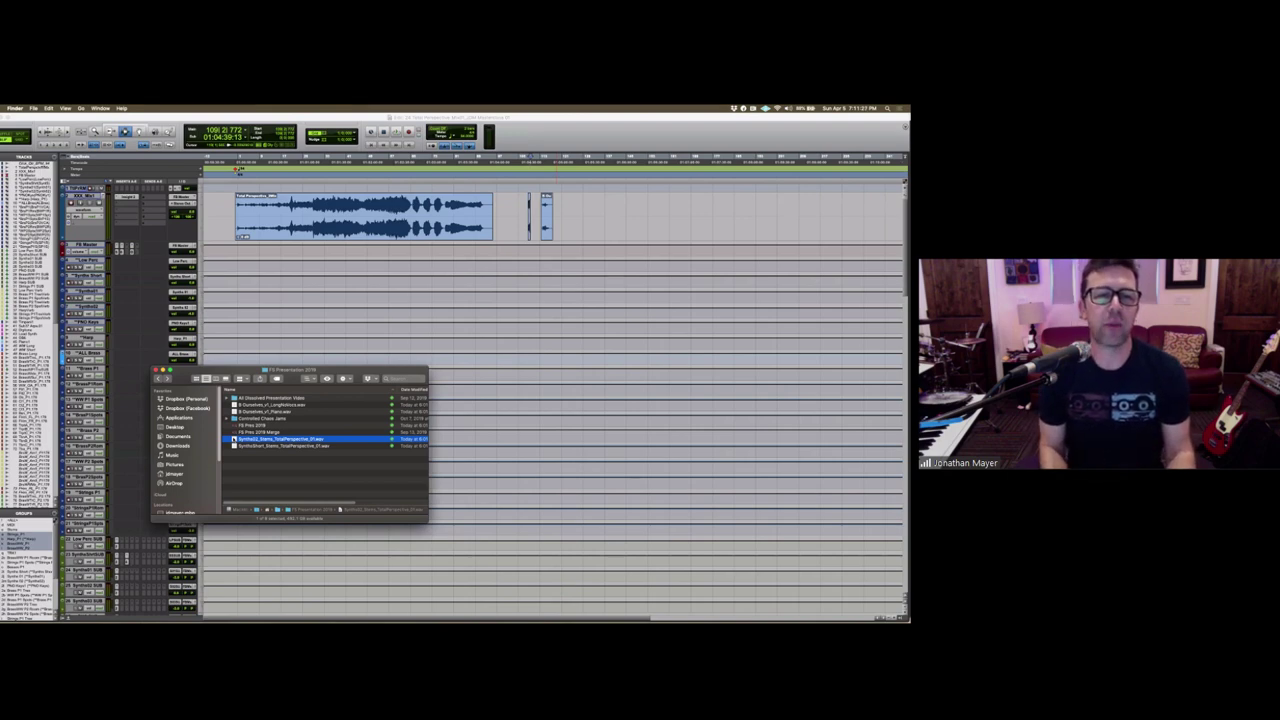
left_click_drag(541, 176, 576, 212)
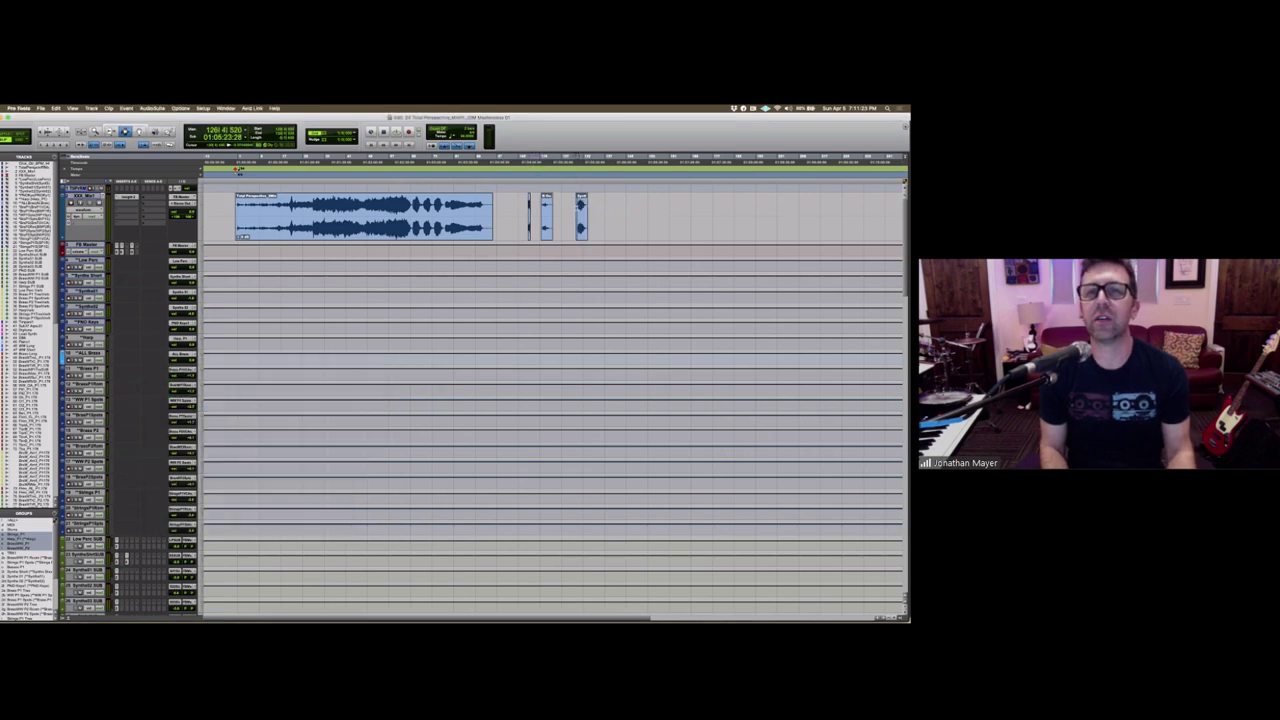
Step: Play the newly imported Synths02 clip on the XXX_Mix1 track from where its sound begins
key("ctrl+e")
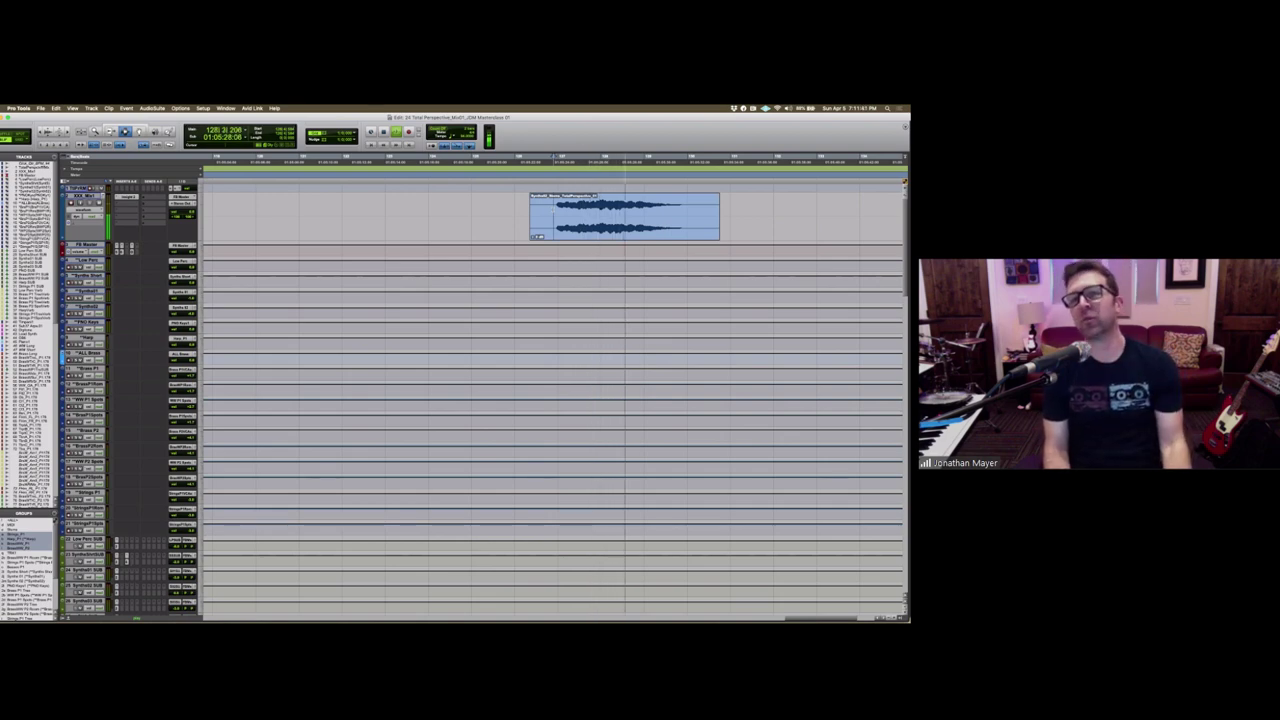
key("super+bracketleft")
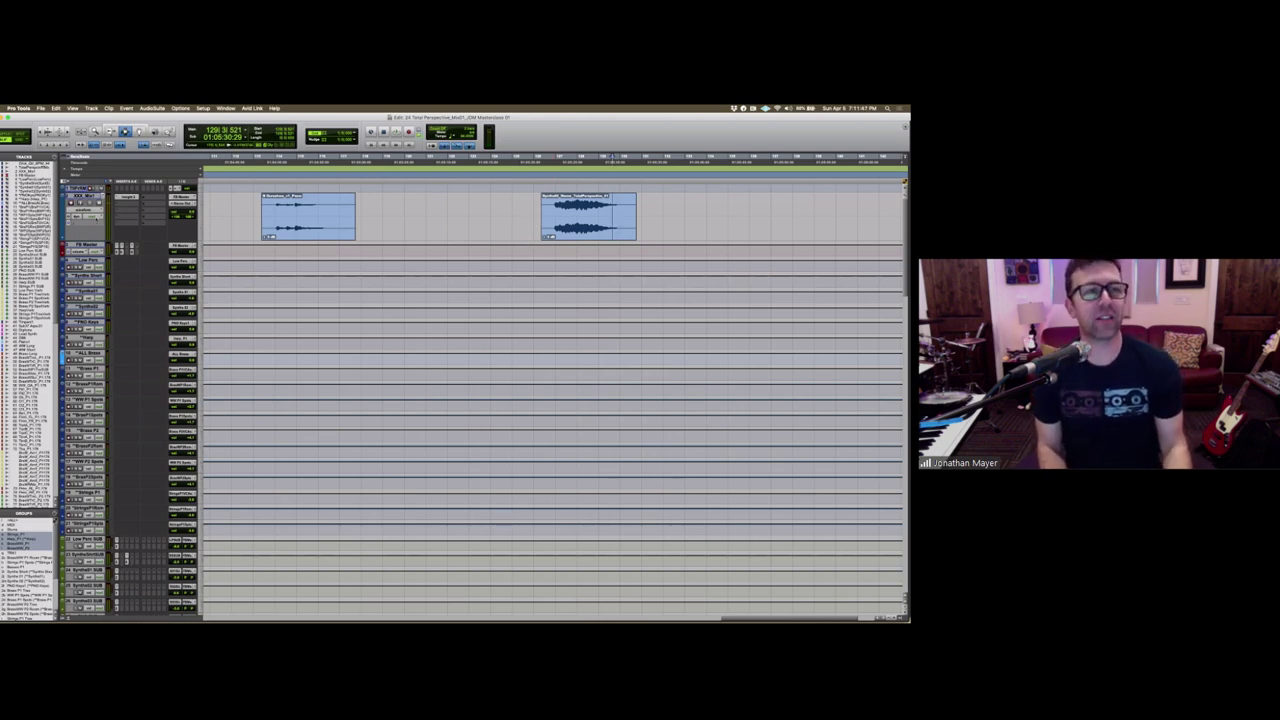
key("super+bracketleft")
key("super+bracketright")
key("super+bracketright")
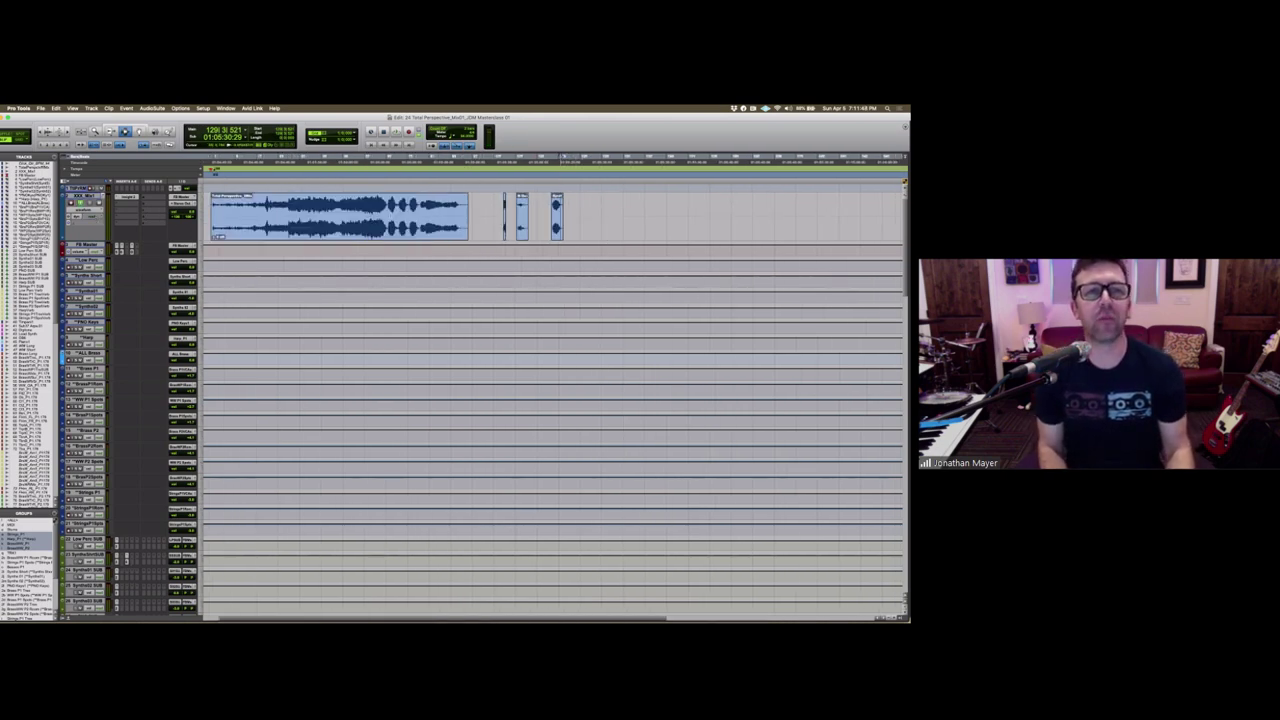
Step: Select the full Total Perspective mix clip on the XXX_Mix1 track and play it from the start until near its end
key("Return")
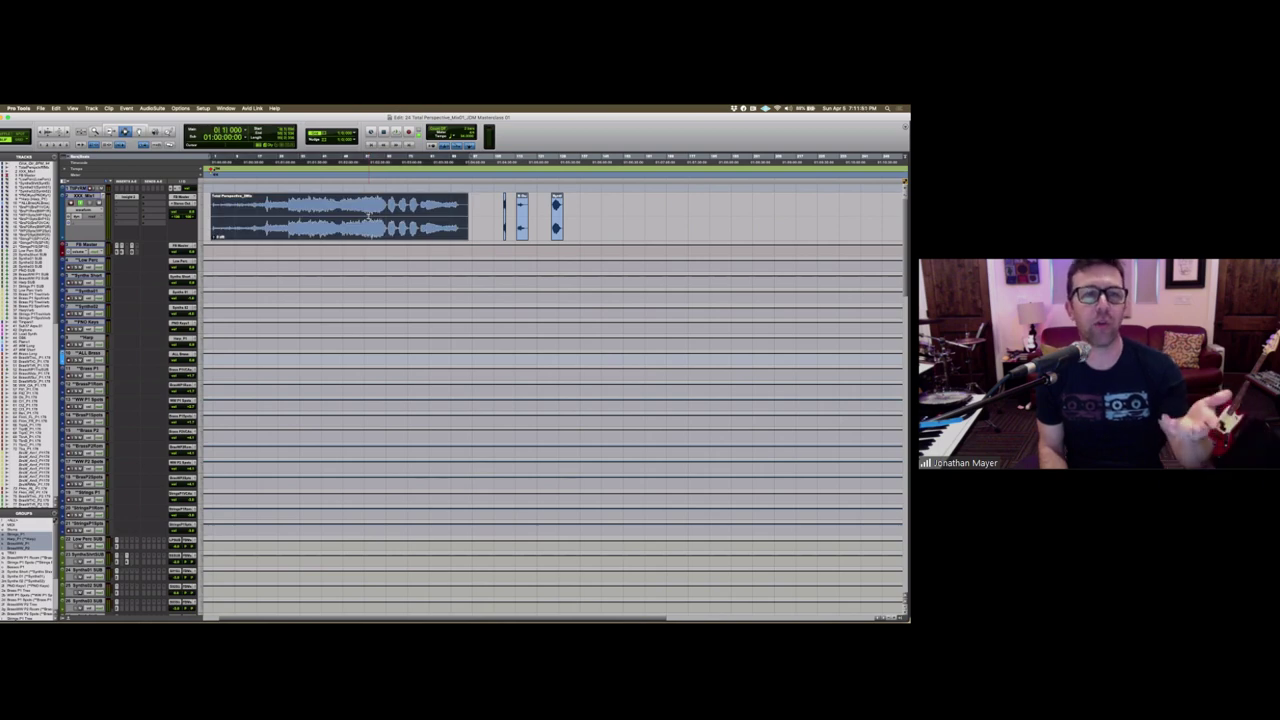
key("super+bracketright")
key("super+bracketleft")
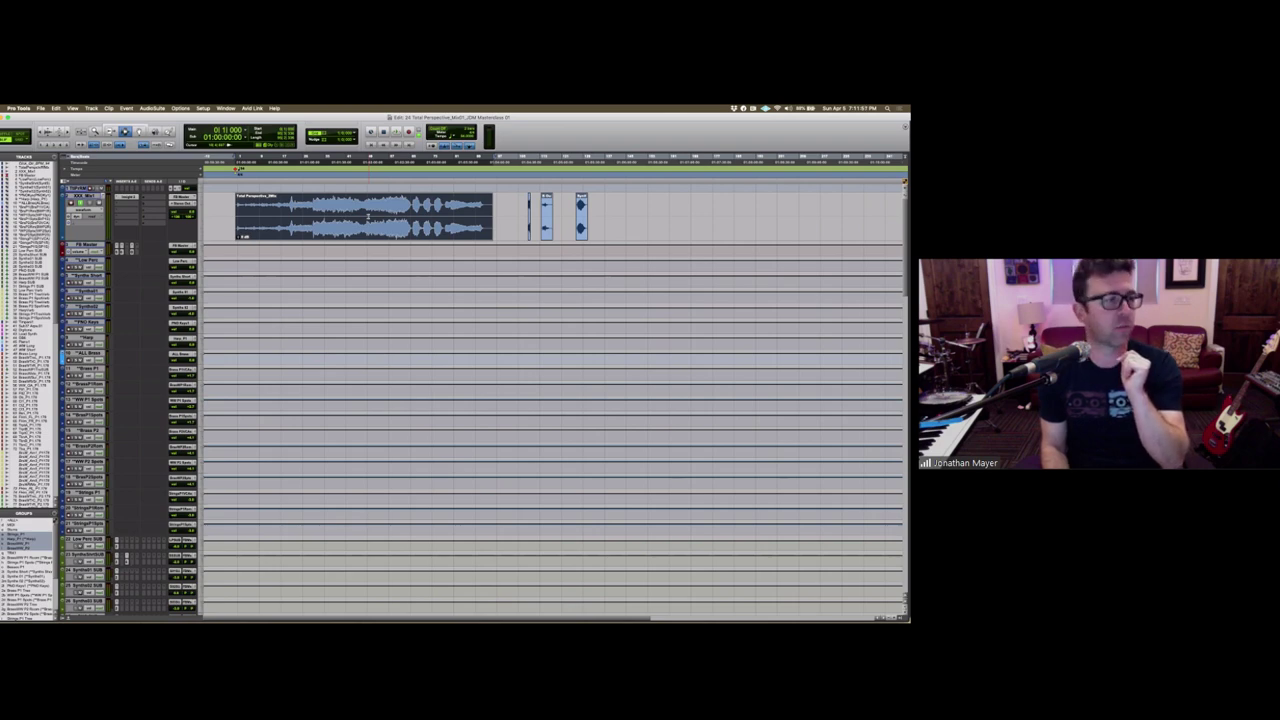
key("space")
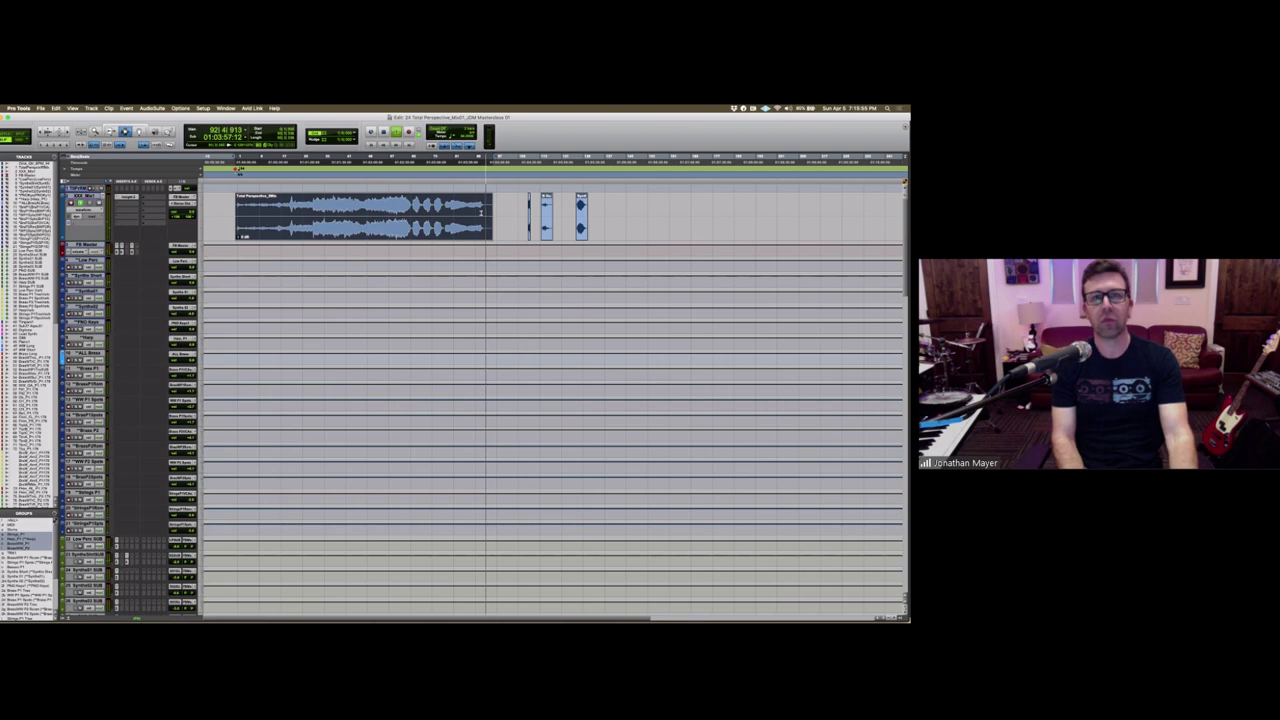
key("space")
left_click(363, 215)
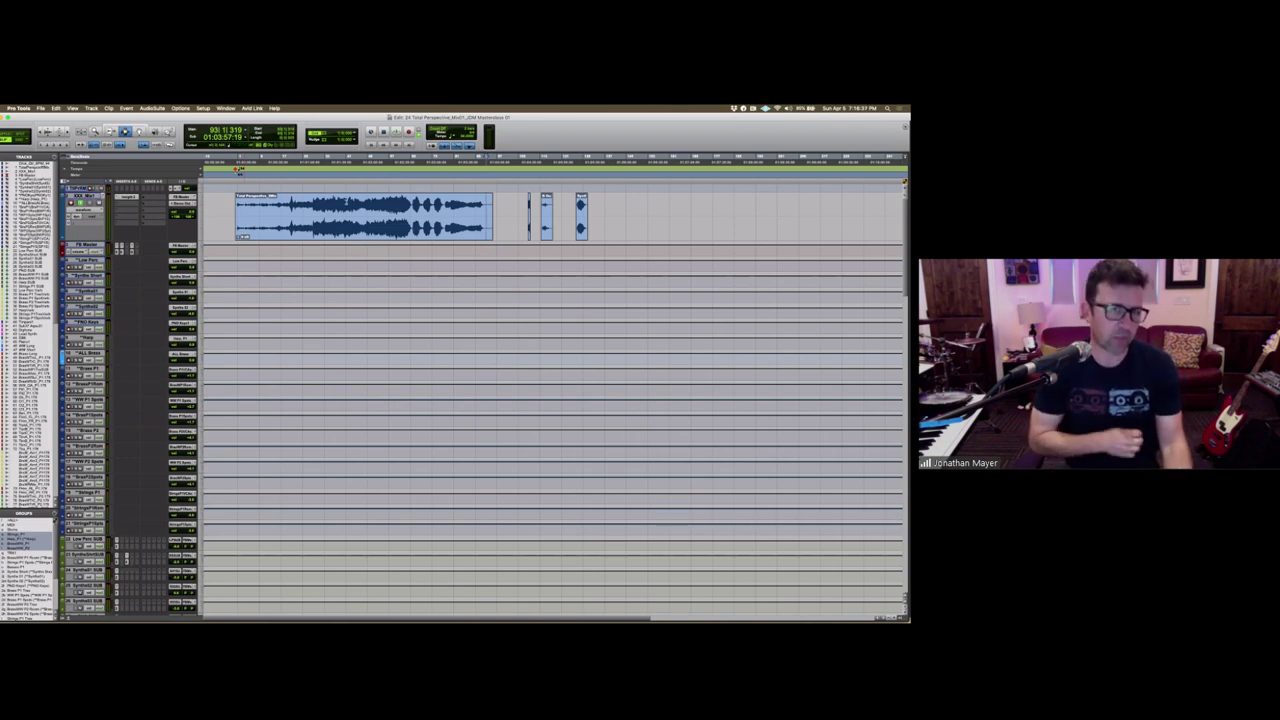
Step: Examine the session's full track layout from the XXX_Mix1 track down to the strings tracks and back up
scroll(550, 400, "down", 10)
scroll(550, 400, "down", 15)
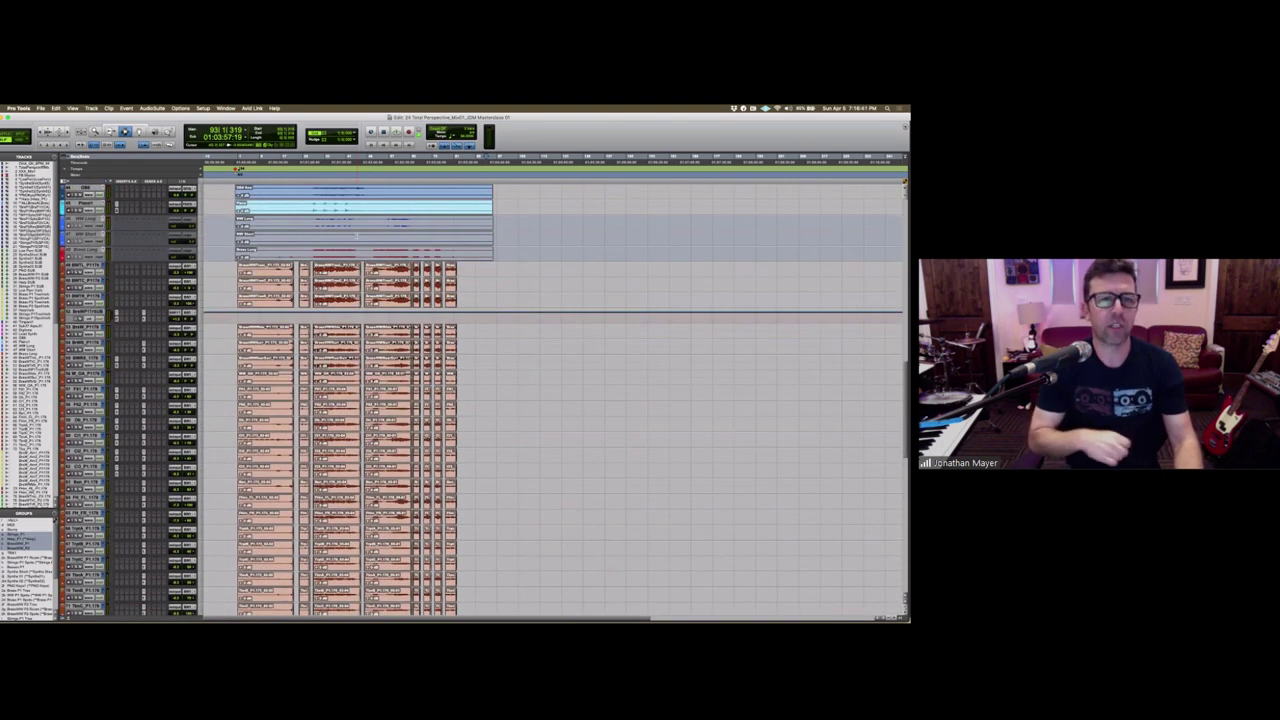
scroll(550, 400, "down", 15)
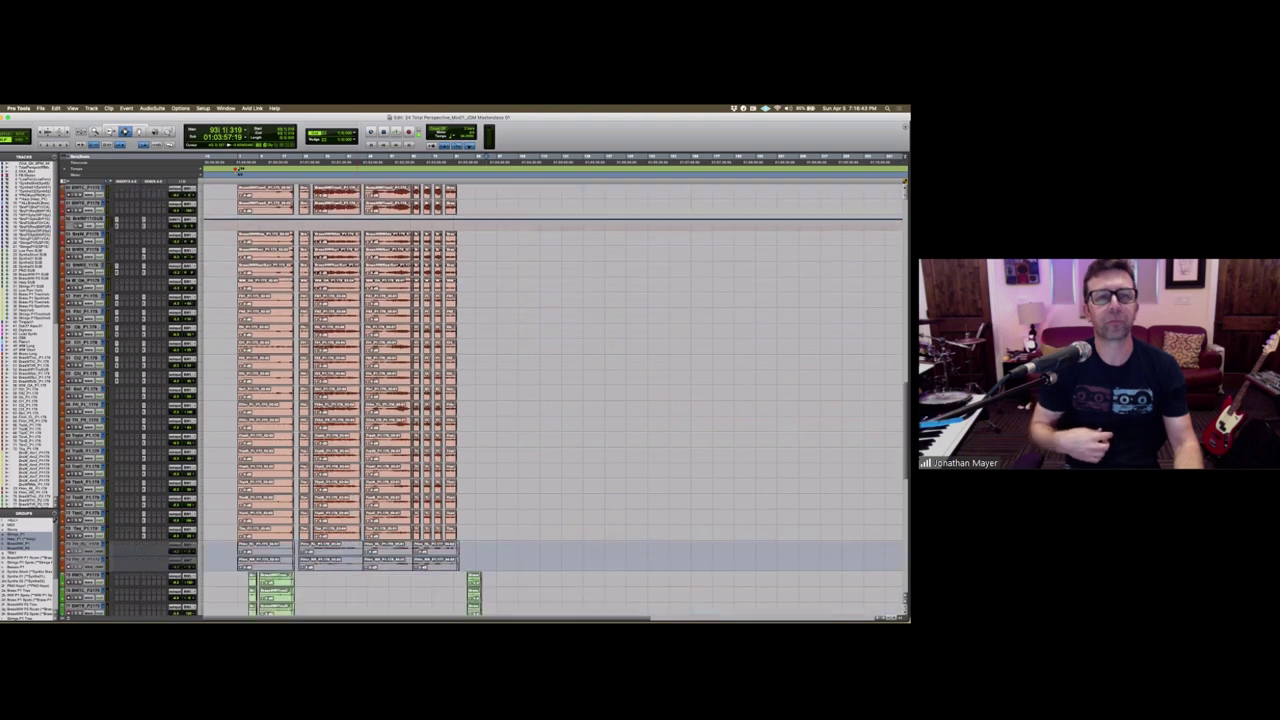
scroll(555, 400, "down", 5)
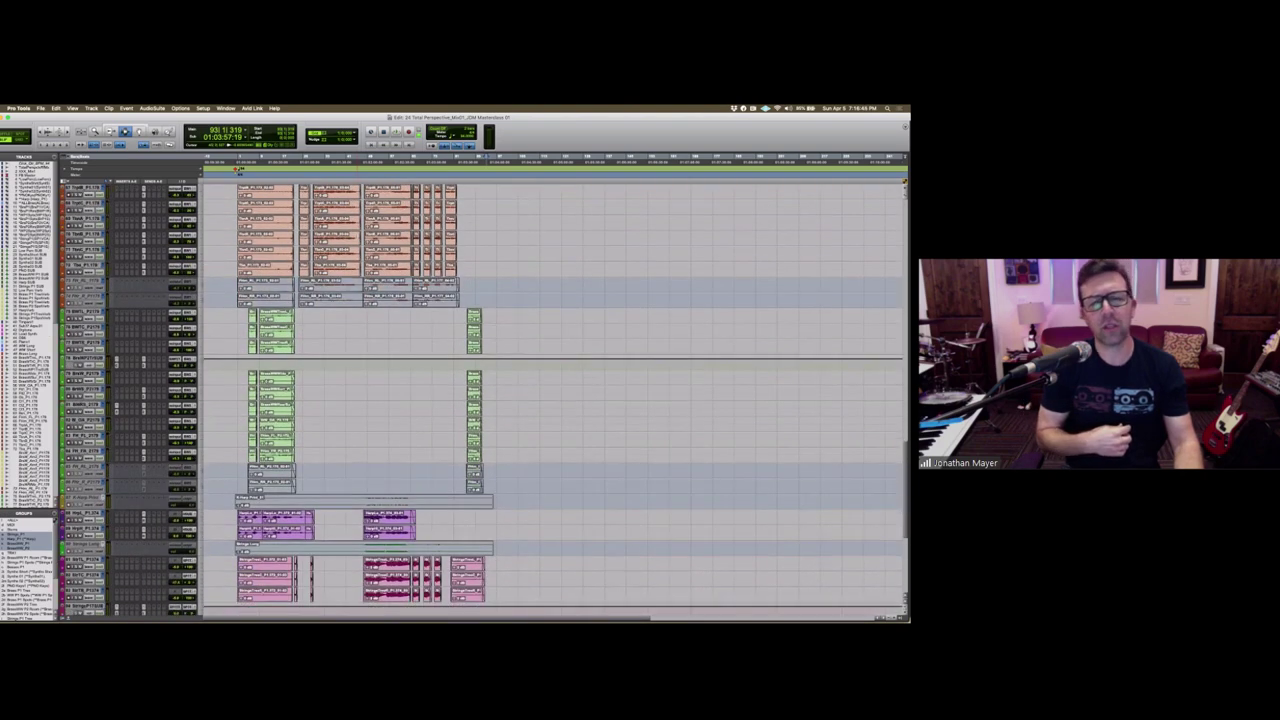
scroll(555, 400, "down", 5)
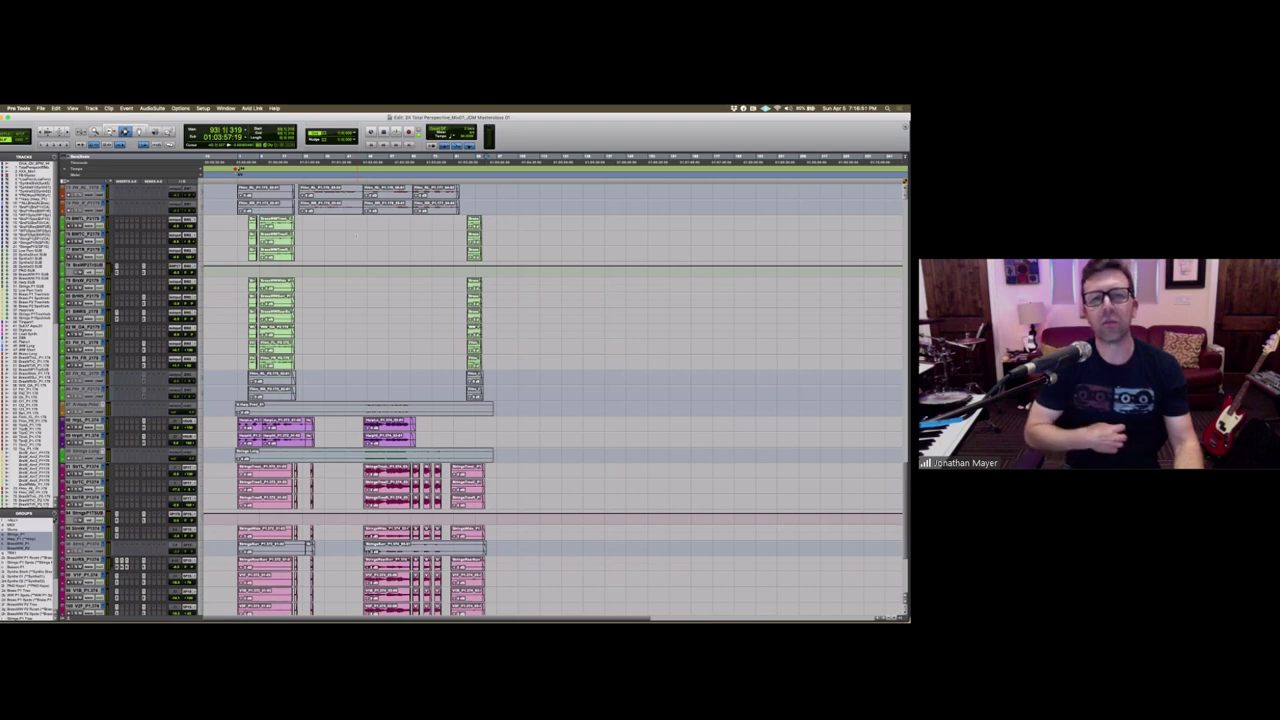
scroll(355, 237, "down", 4)
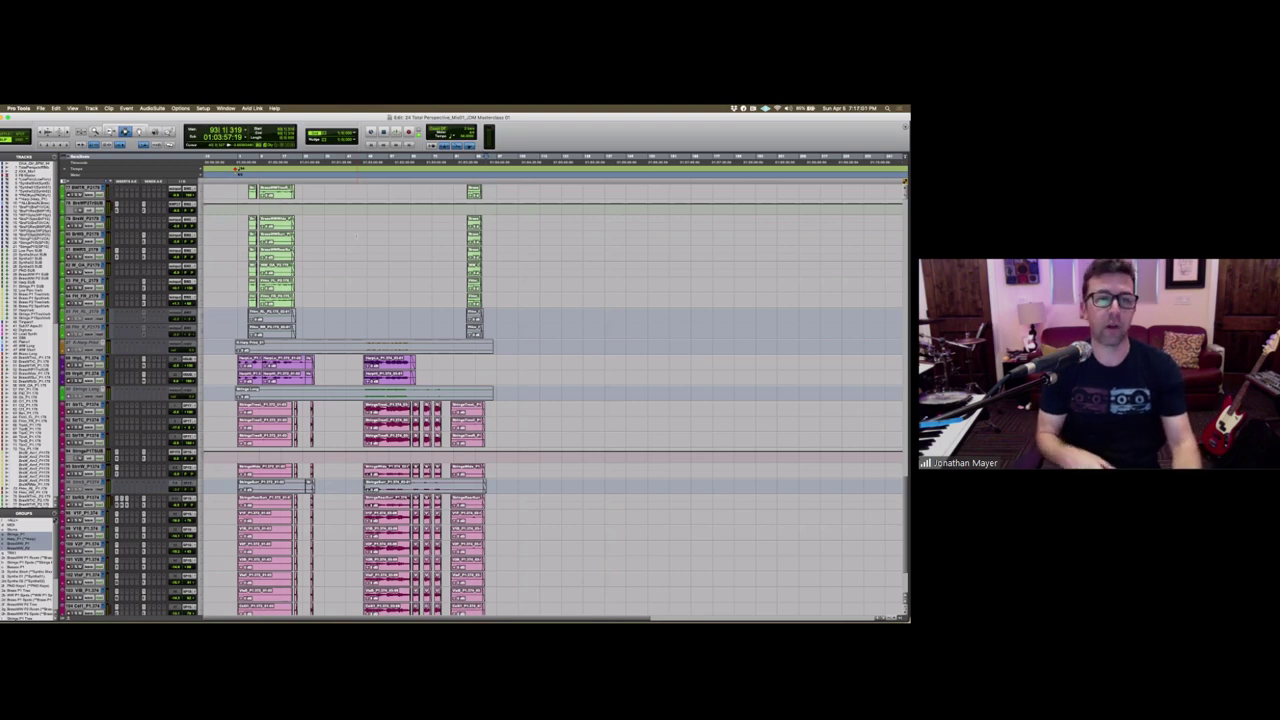
scroll(550, 400, "up", 3)
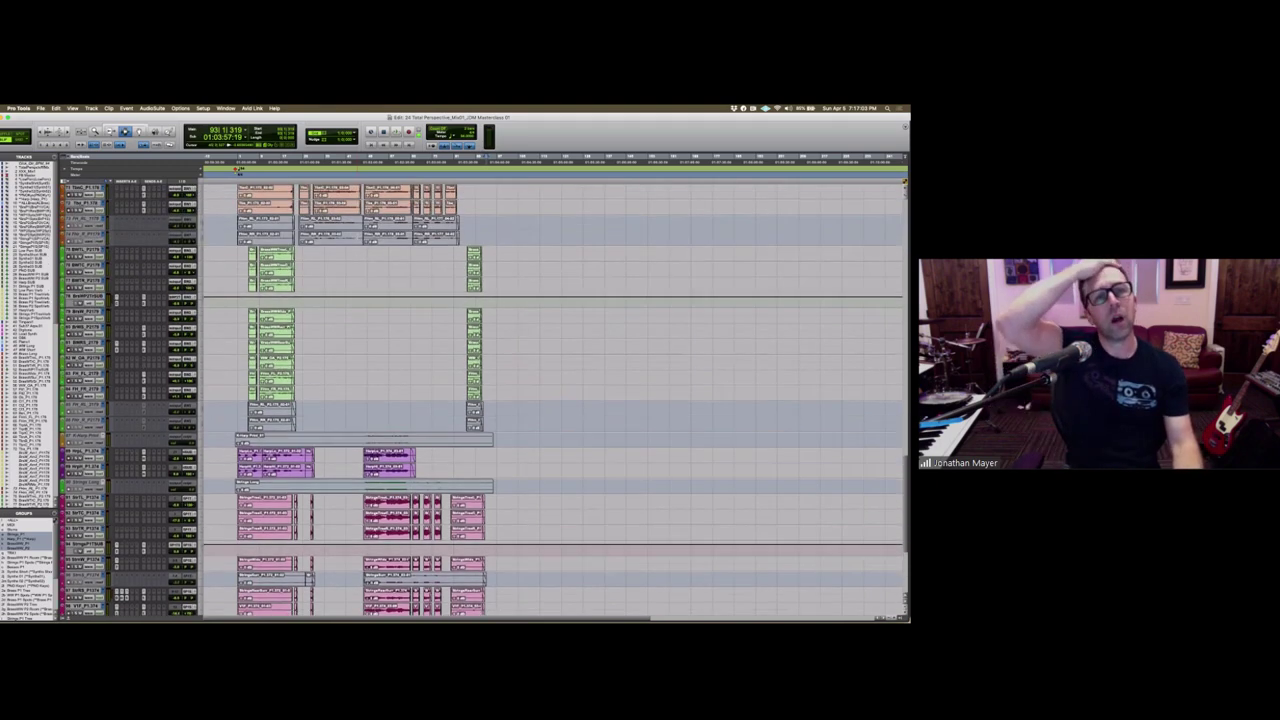
scroll(554, 400, "up", 5)
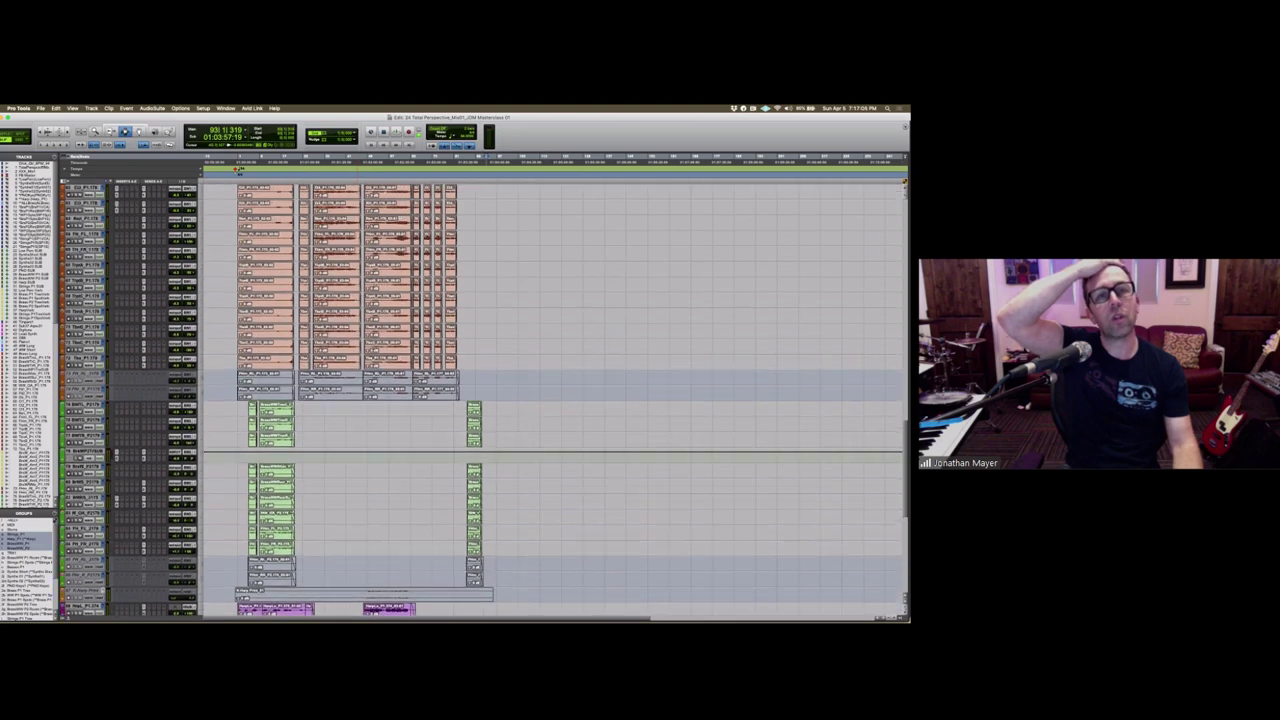
scroll(554, 400, "up", 7)
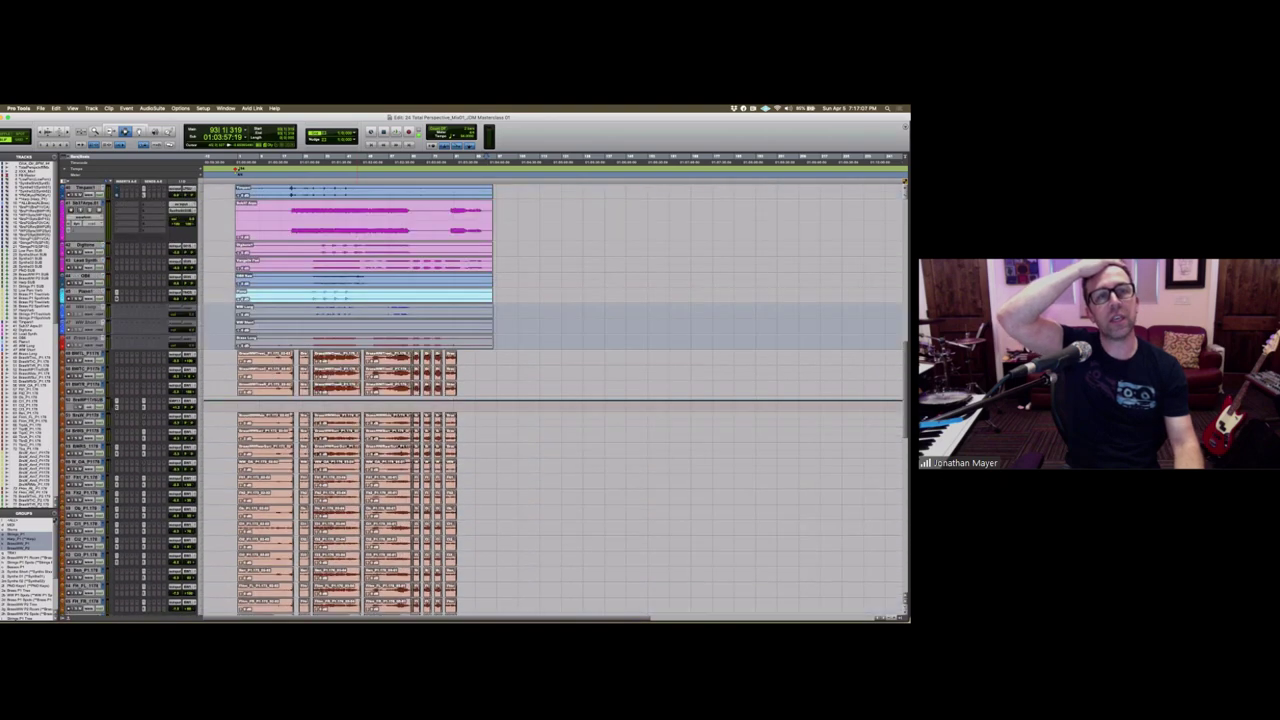
scroll(554, 400, "up", 6)
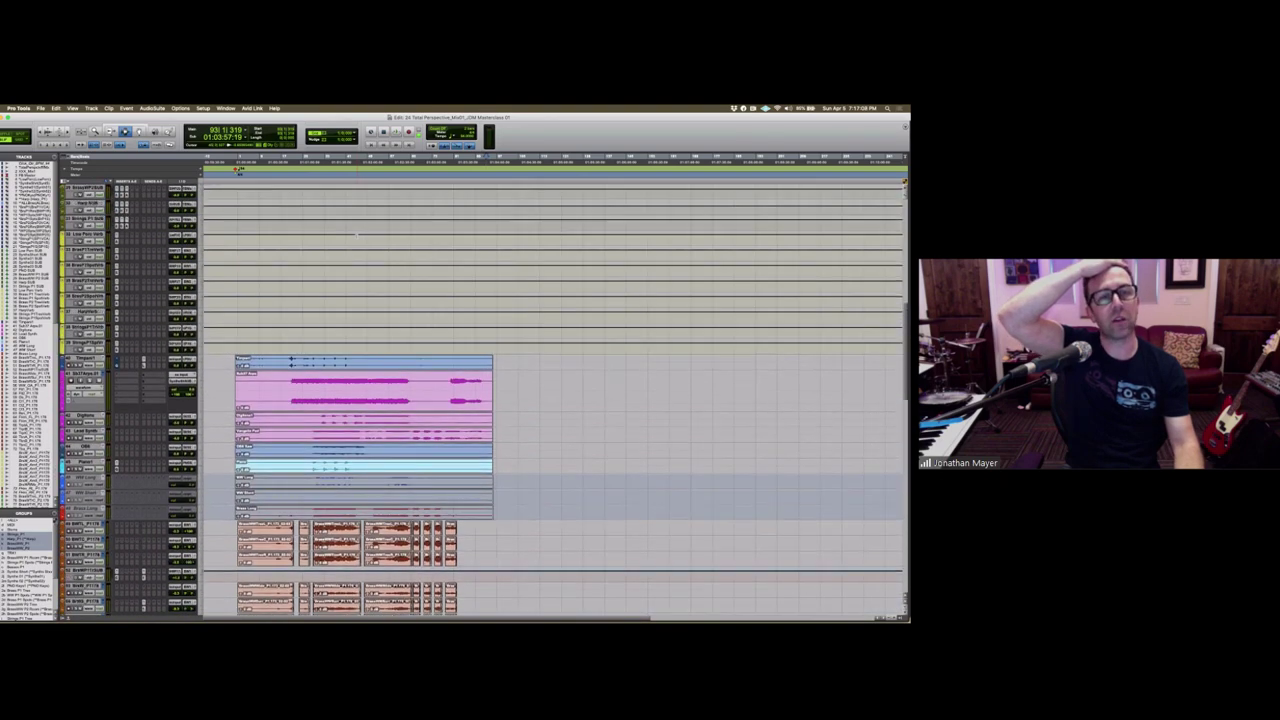
scroll(357, 234, "down", 4)
scroll(357, 234, "up", 8)
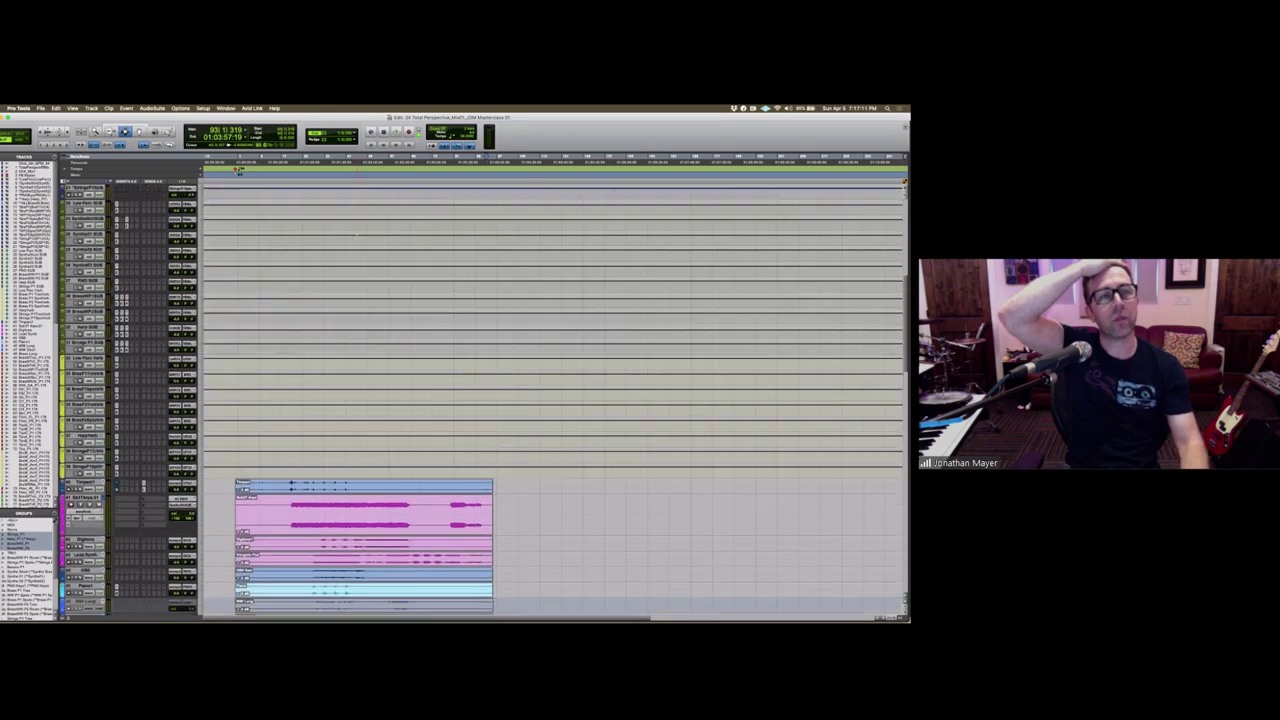
scroll(554, 400, "up", 10)
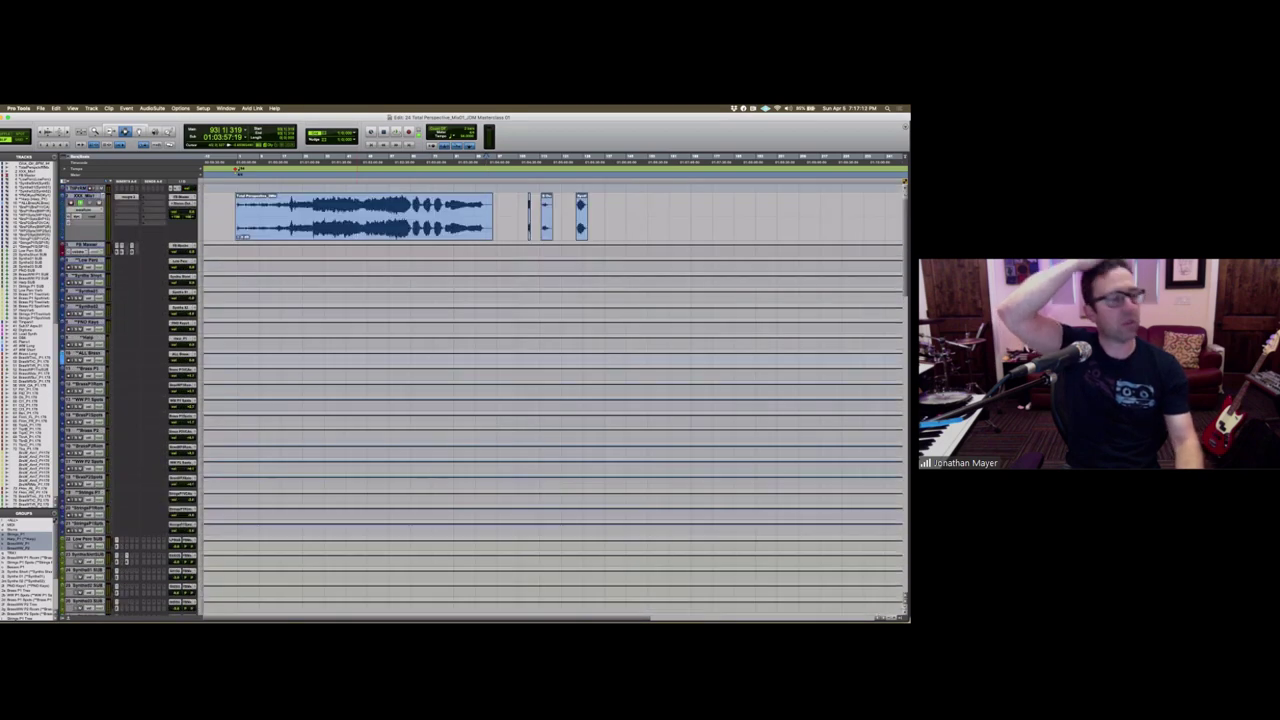
Step: Select all clips on the XXX_Mix1 track and duplicate its playlist under the suggested name
left_click(486, 215)
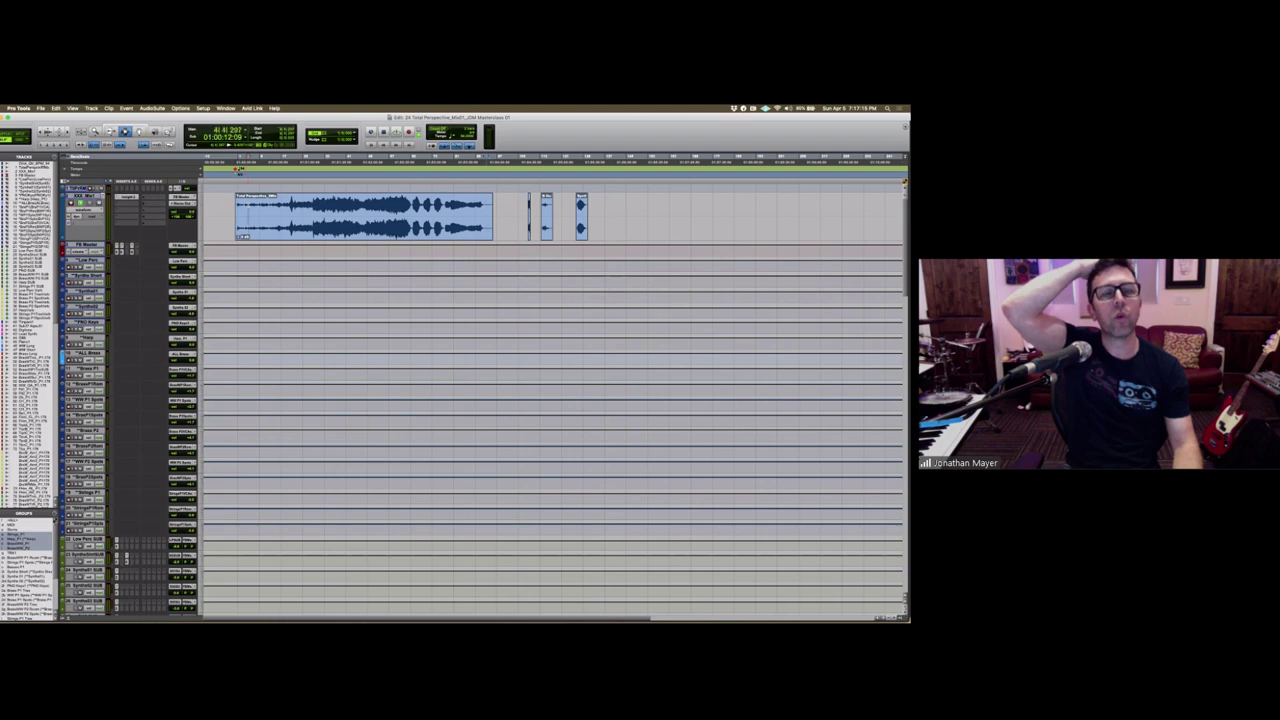
key("super+a")
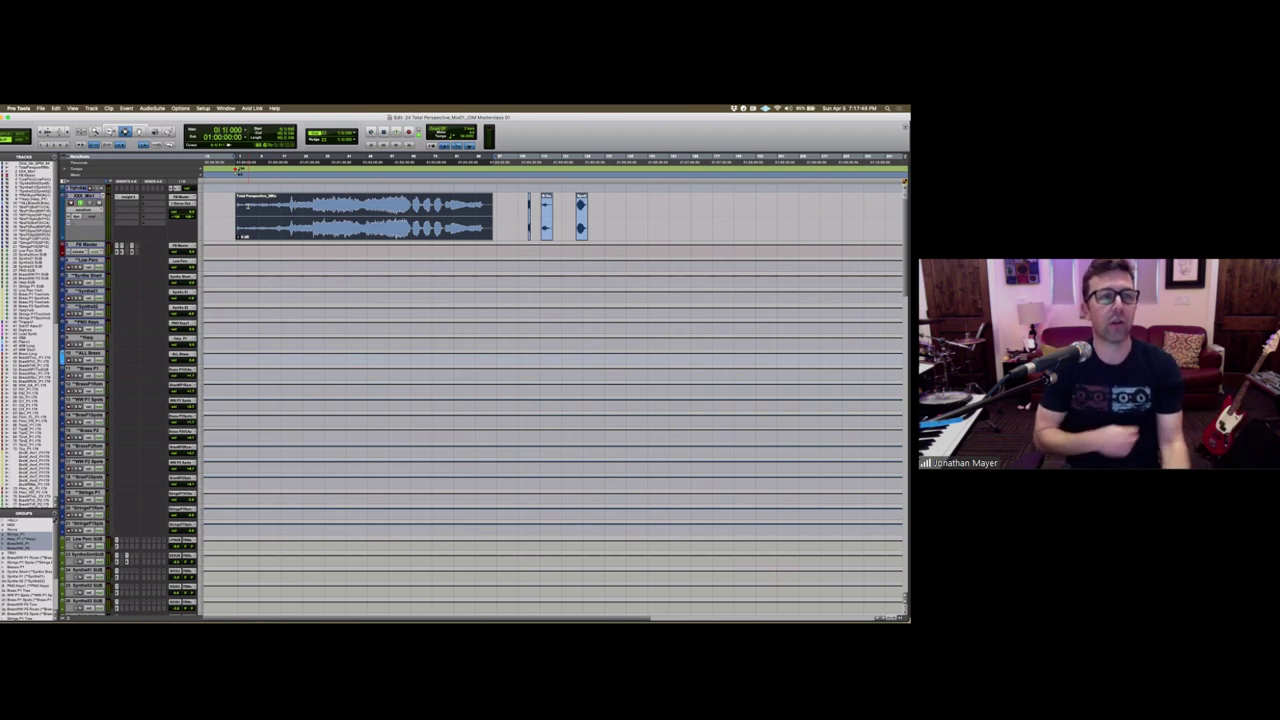
left_click(100, 197)
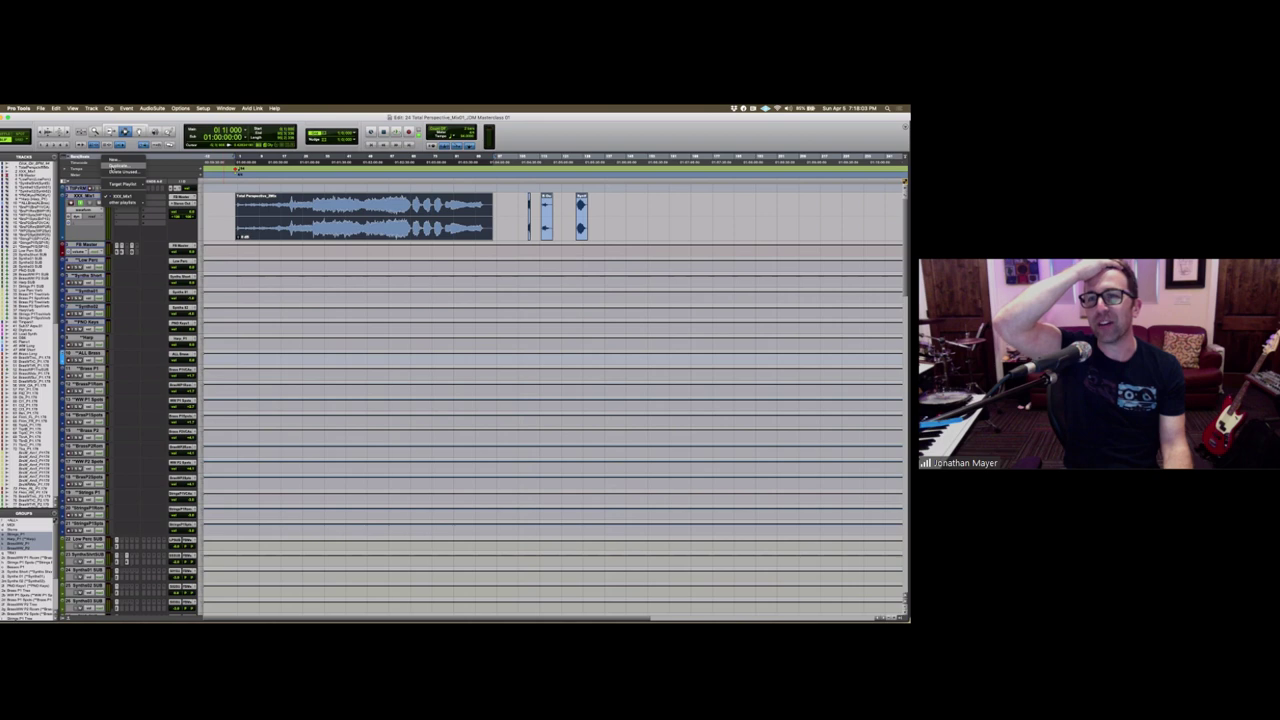
mouse_move(125, 184)
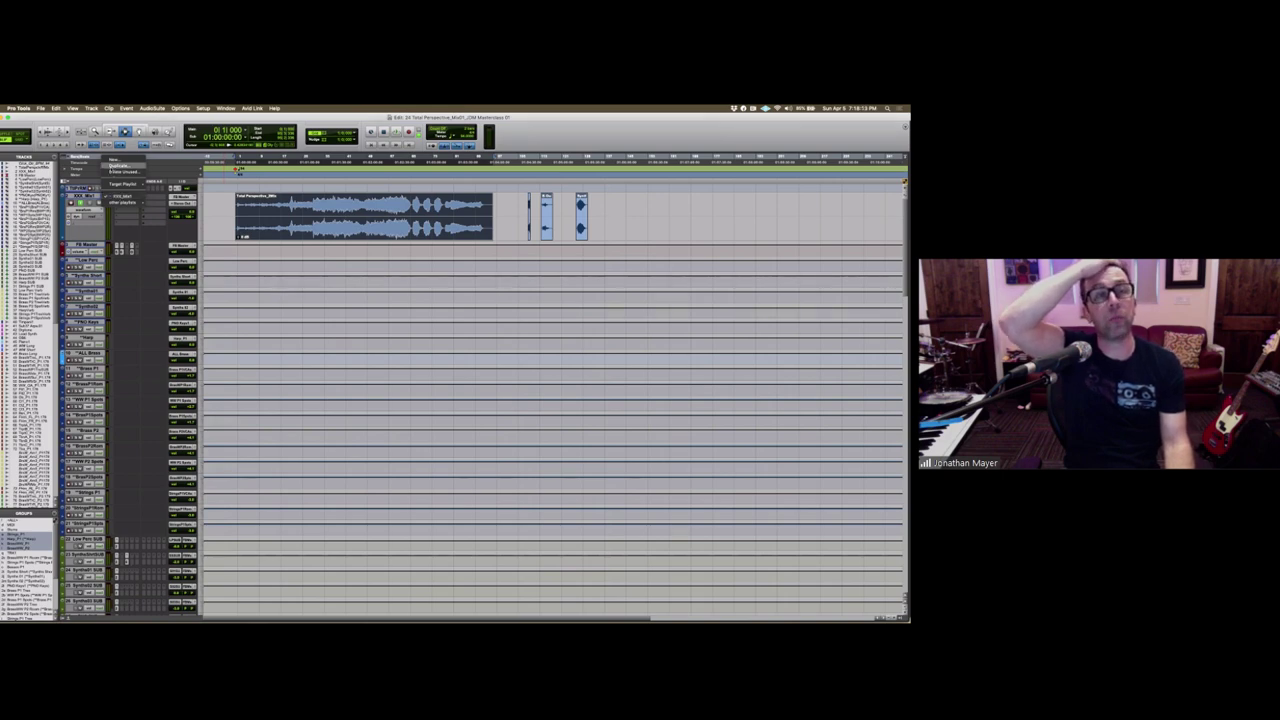
left_click(113, 167)
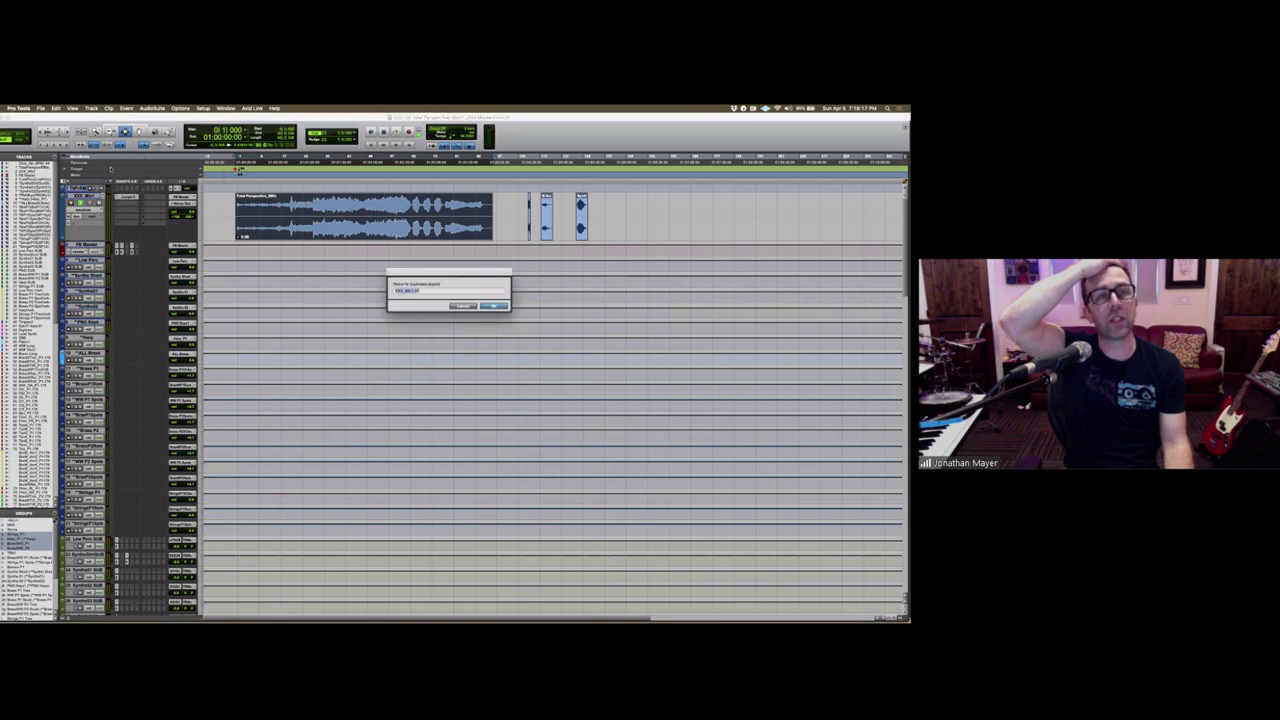
left_click(490, 307)
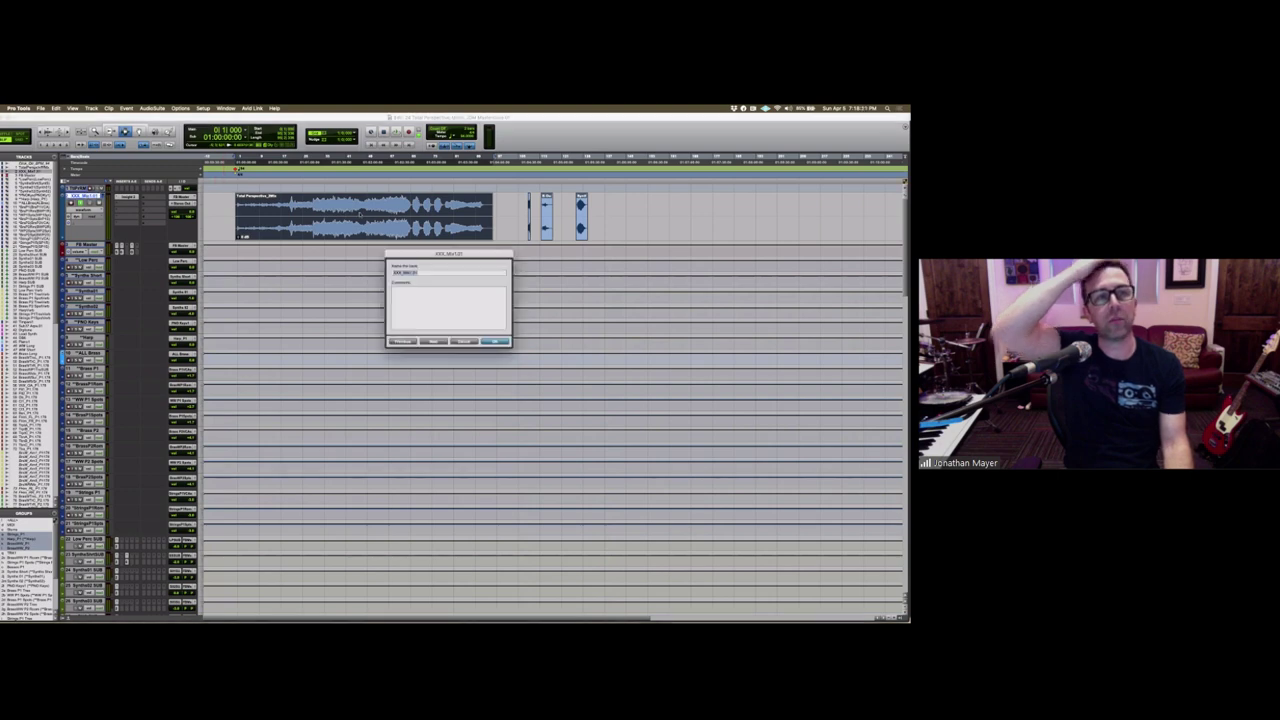
Step: Rename the mix print track with the duplicated playlist to XXX_Mix2
key("BackSpace")
key("BackSpace")
key("BackSpace")
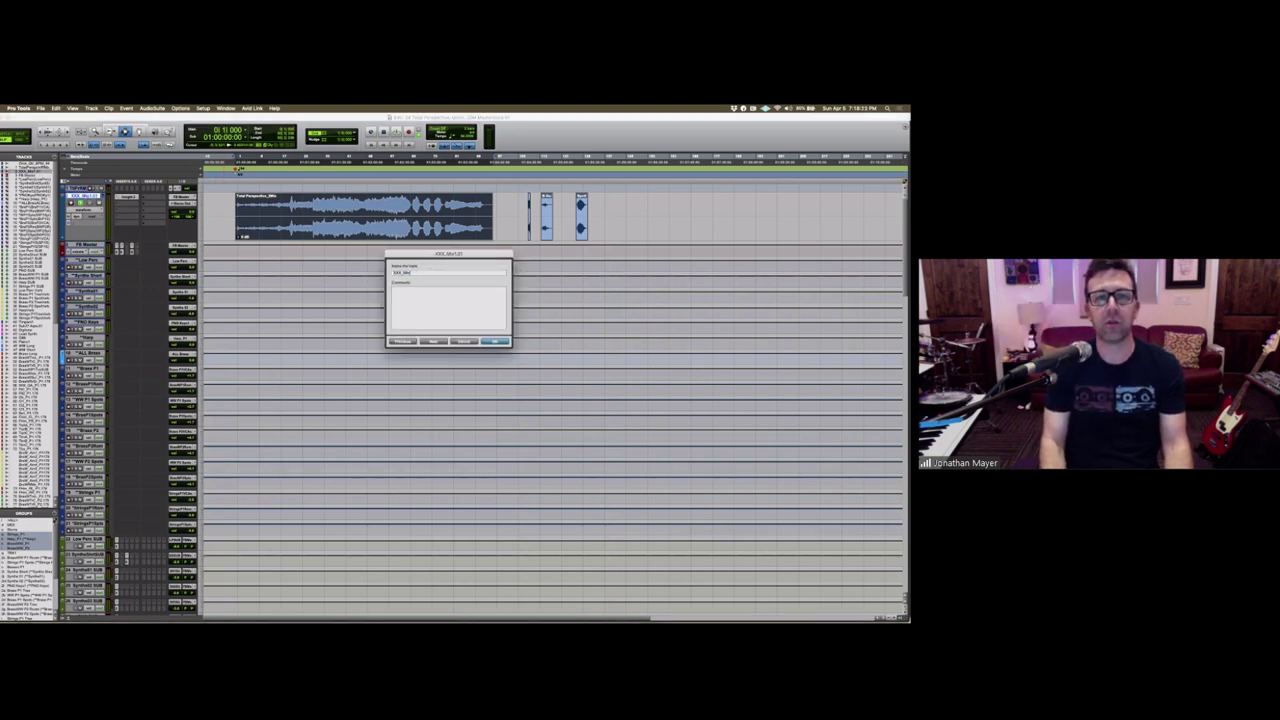
key("Return")
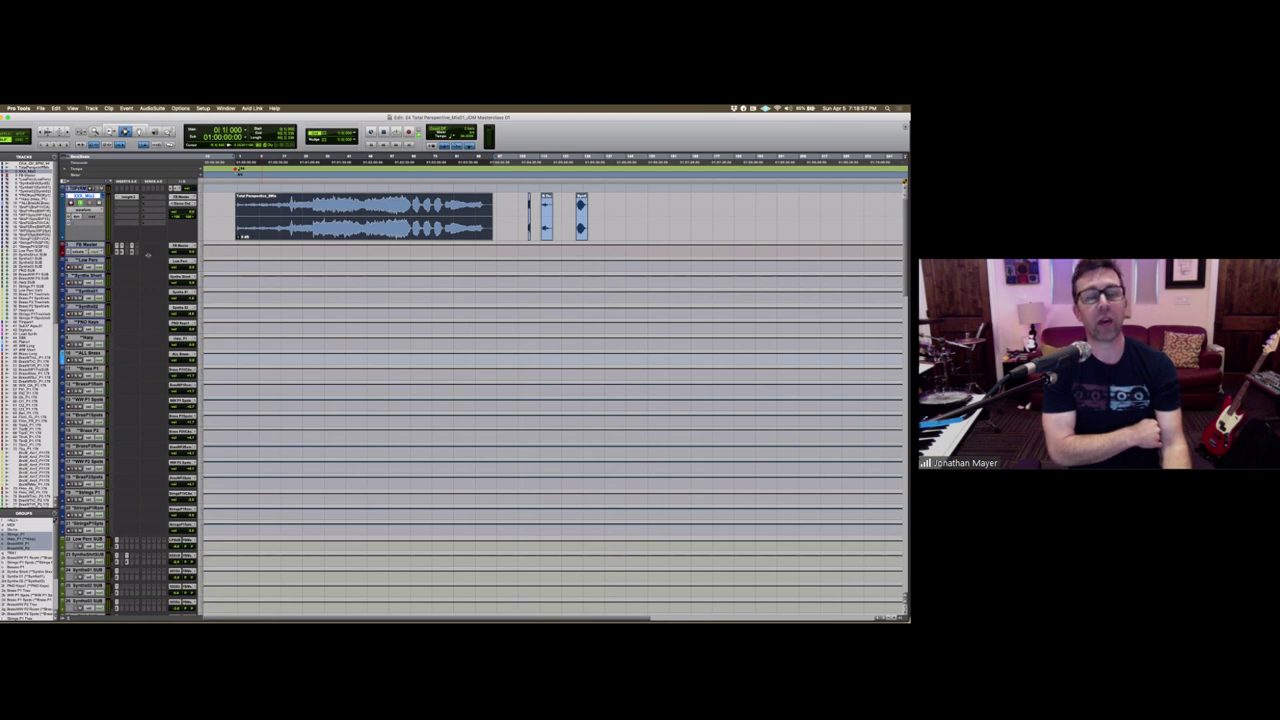
Step: Enlarge the FB Master track and inspect its output path choices, including Stereo Out to Out 1-2
left_click_drag(148, 256, 148, 305)
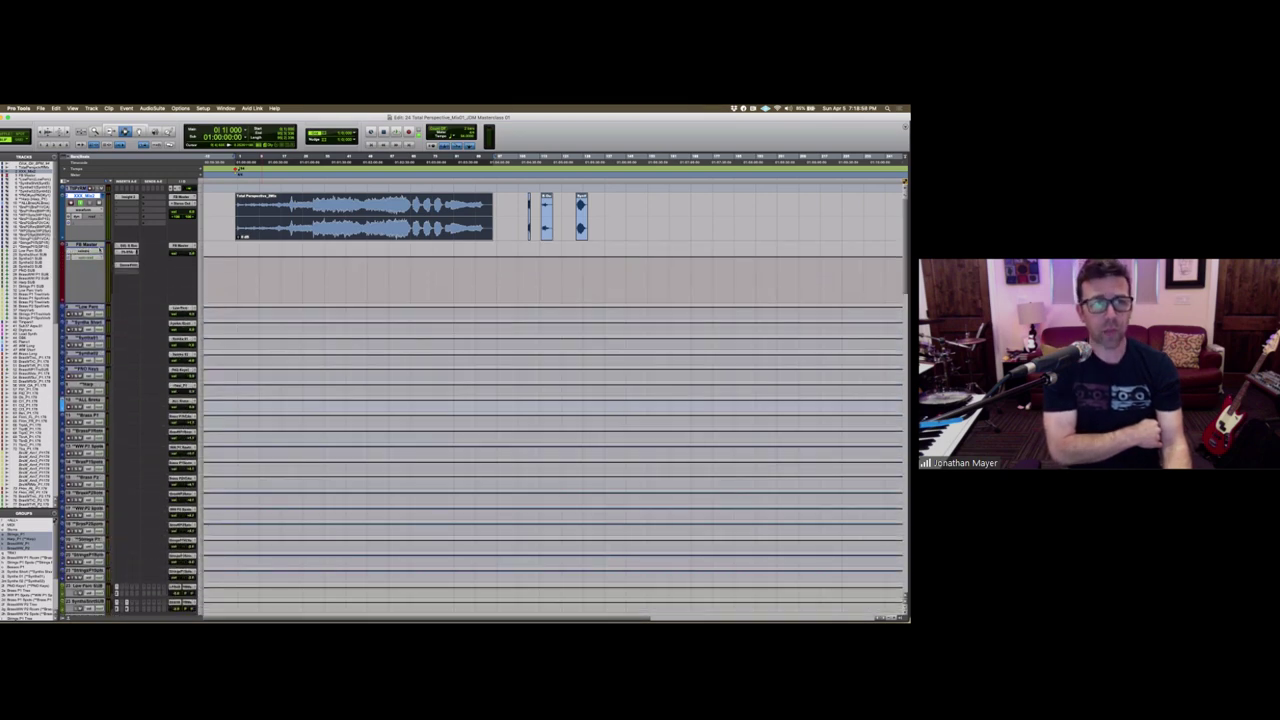
left_click(181, 251)
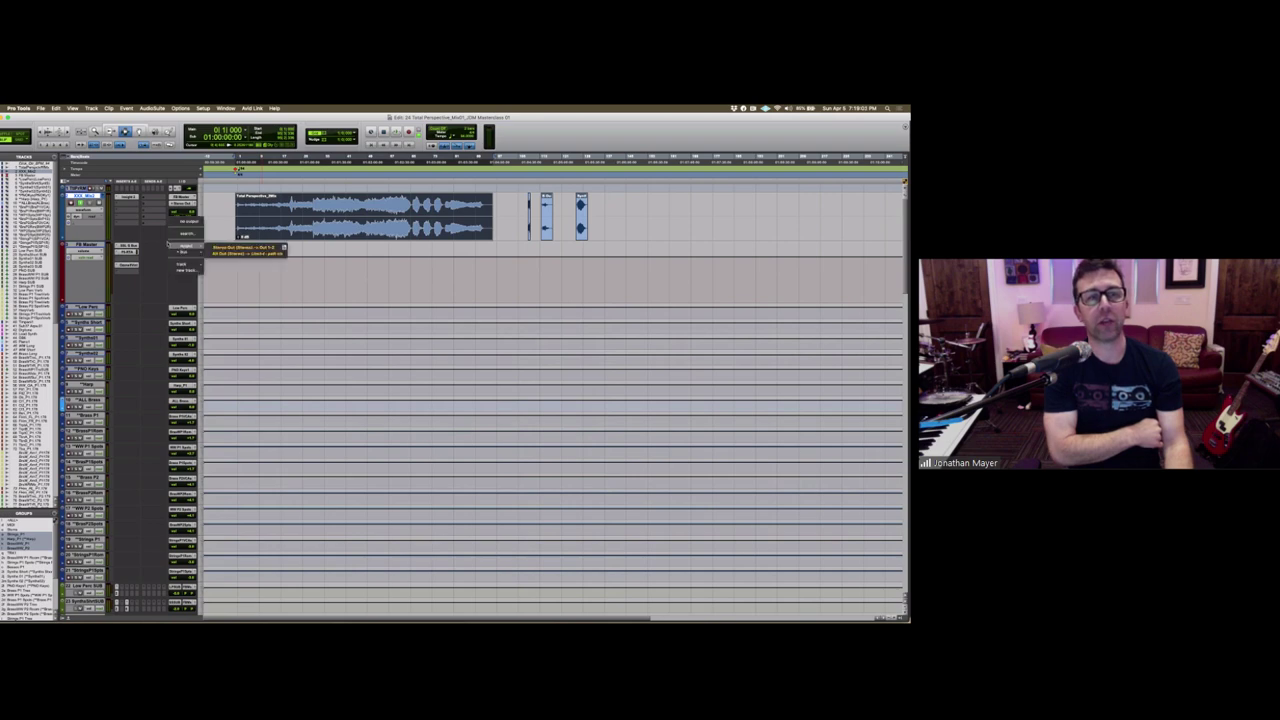
left_click(270, 248)
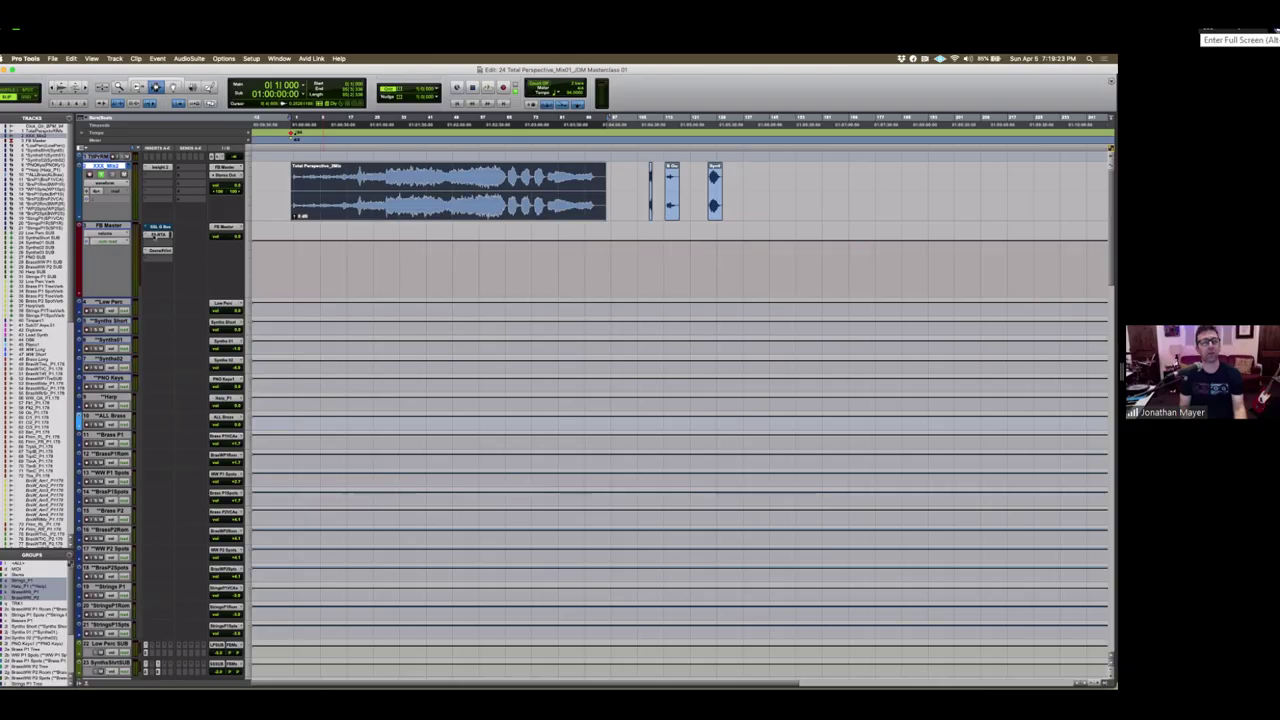
Step: Show the shared meeting screen in full screen and turn off side-by-side mode
key("alt+f")
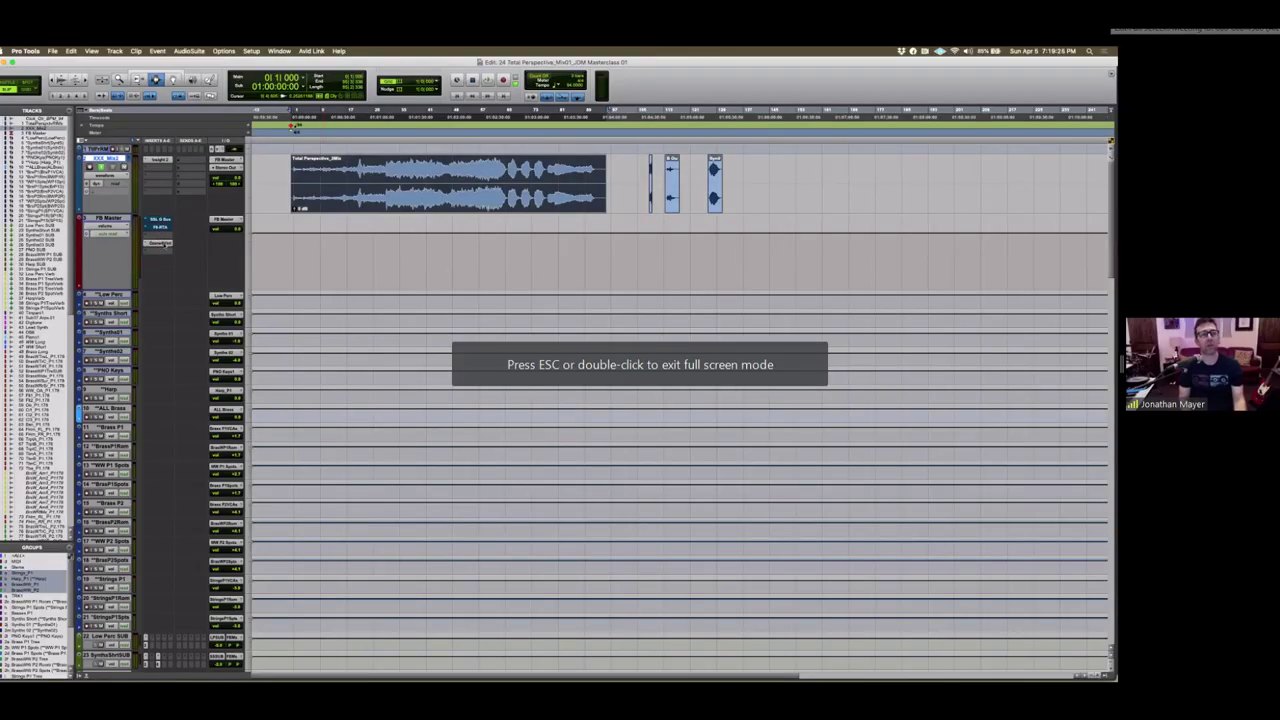
left_click(745, 14)
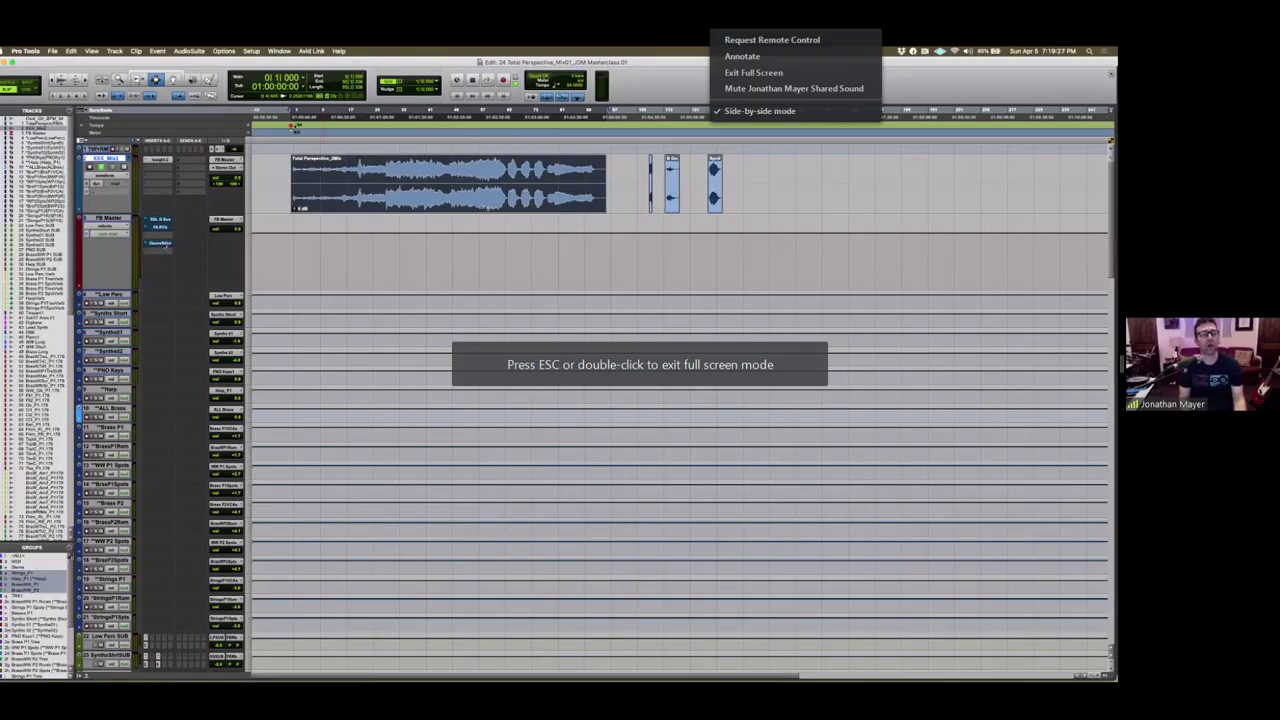
left_click(765, 110)
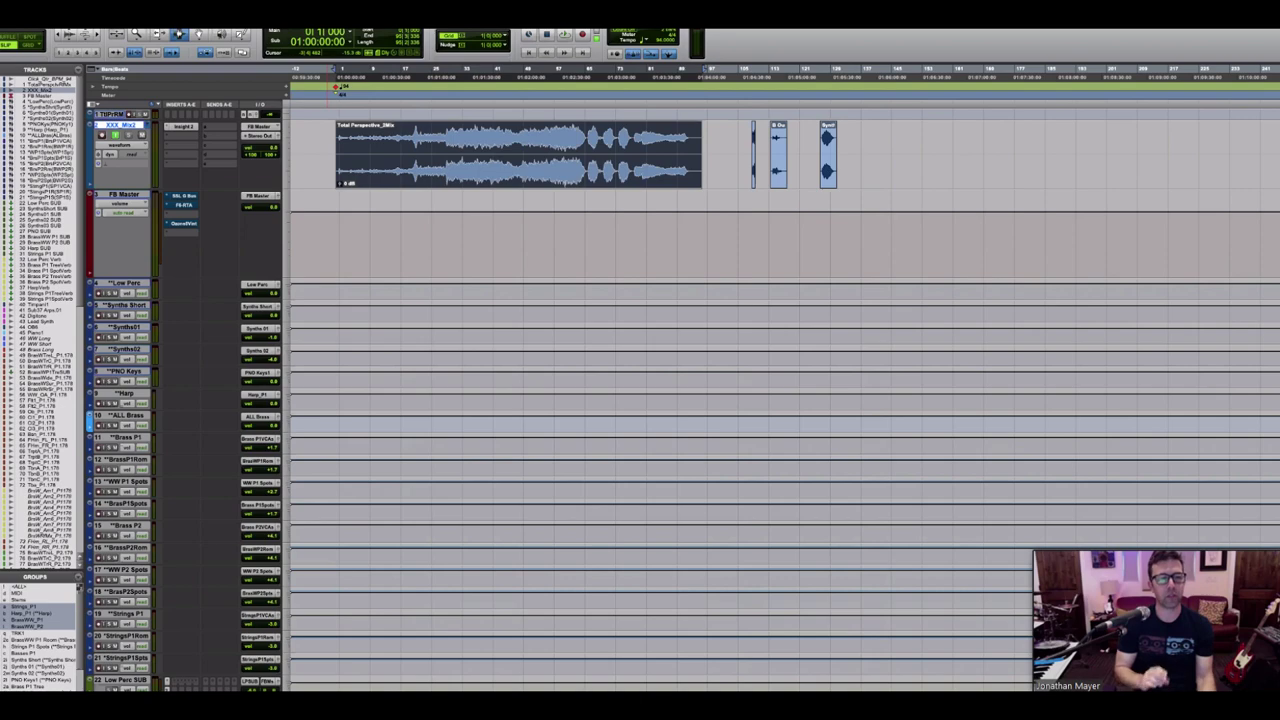
Step: Hide the track and group lists and select all VCA tracks from Low Perc through StringsP1Spts
left_click(6, 686)
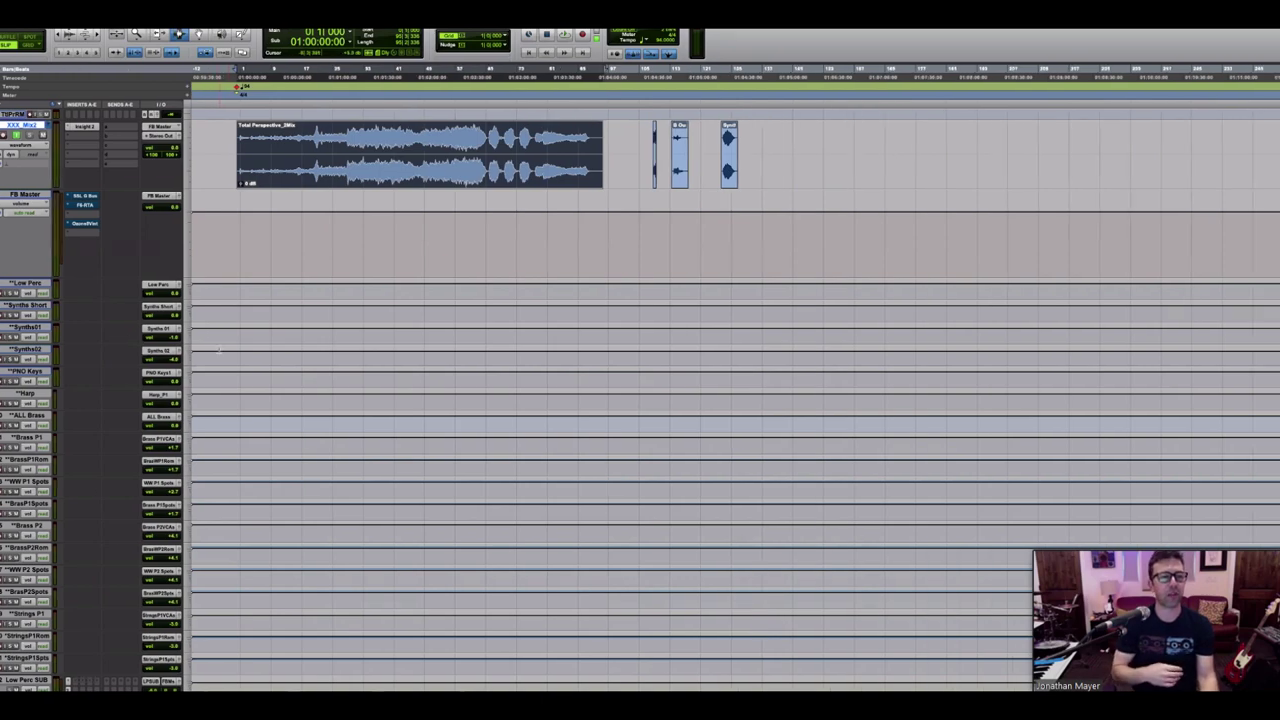
scroll(218, 349, "down", 5)
scroll(218, 349, "up", 5)
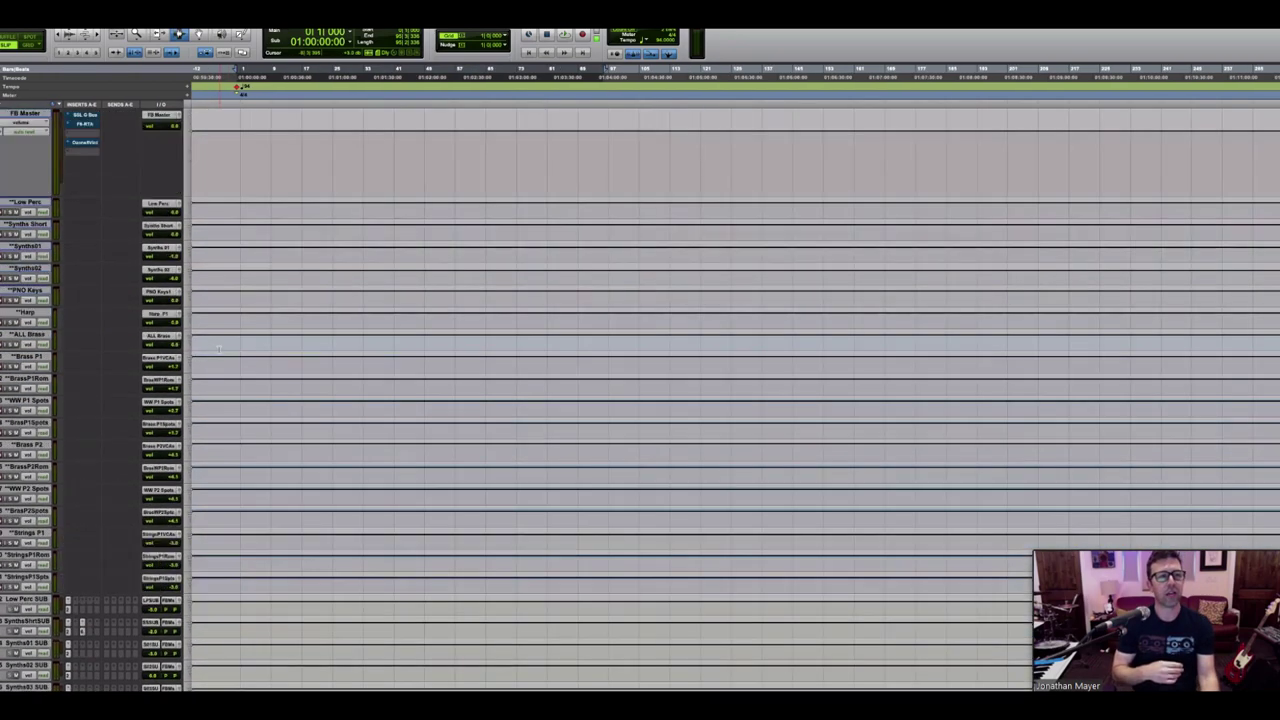
left_click(23, 273)
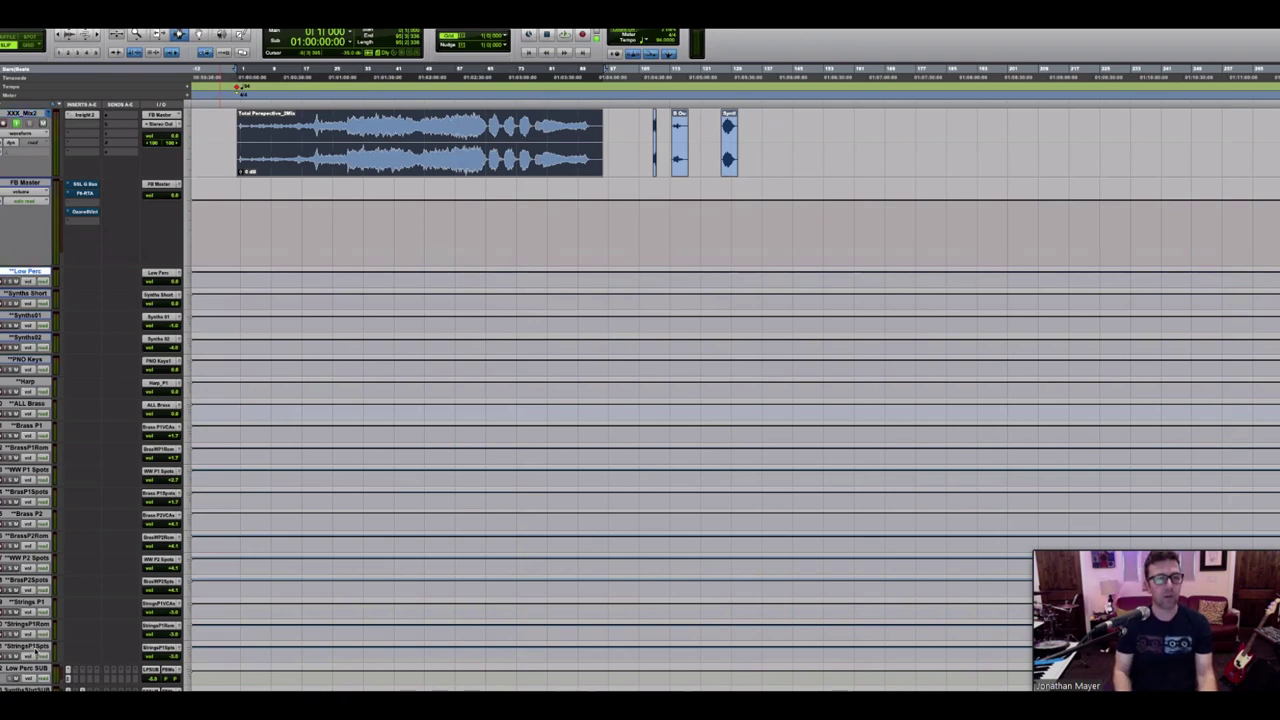
left_click(36, 647, "shift")
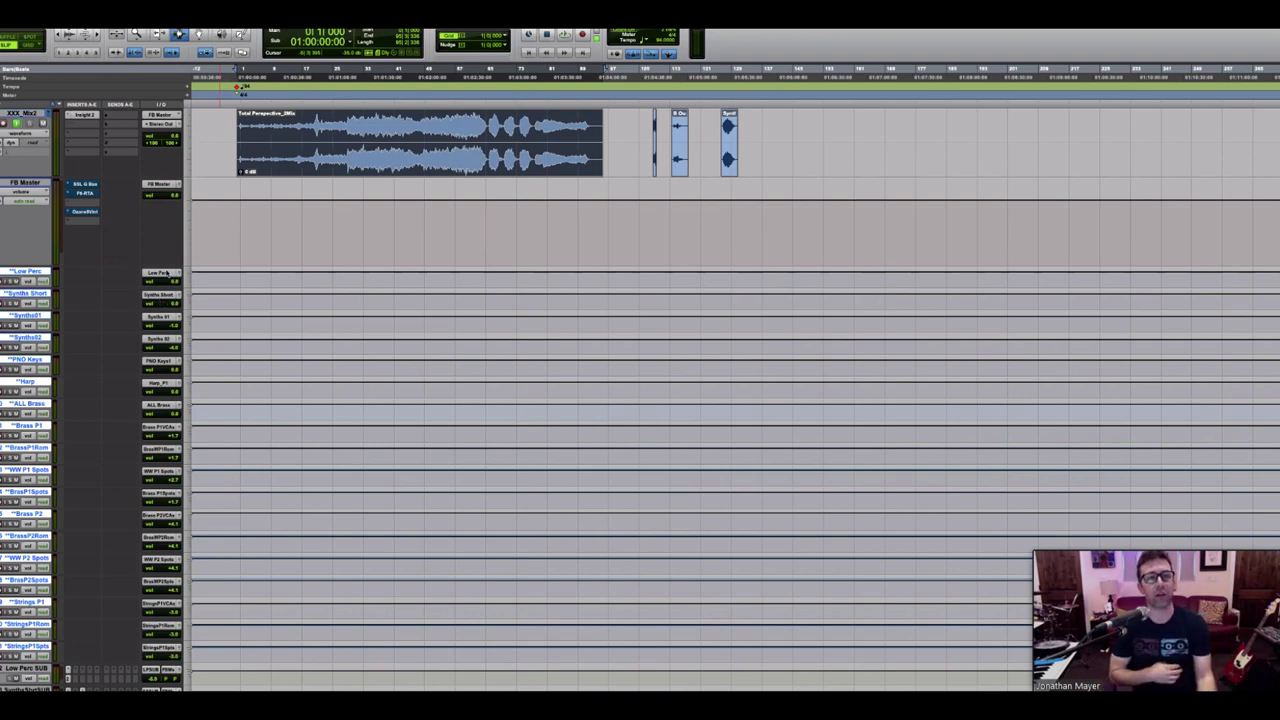
Step: Enlarge the Low Perc VCA track, inspect its group assignment choices, and restore the compact track height
key("ctrl+Down")
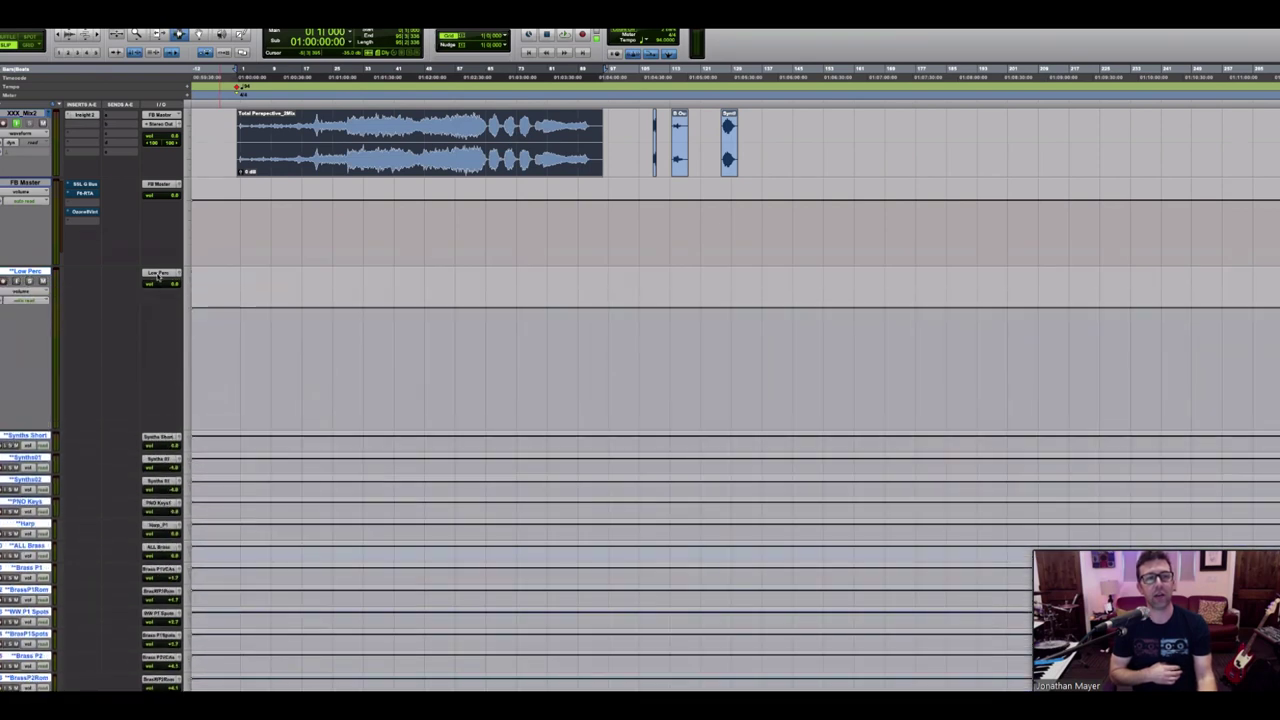
left_click(158, 276)
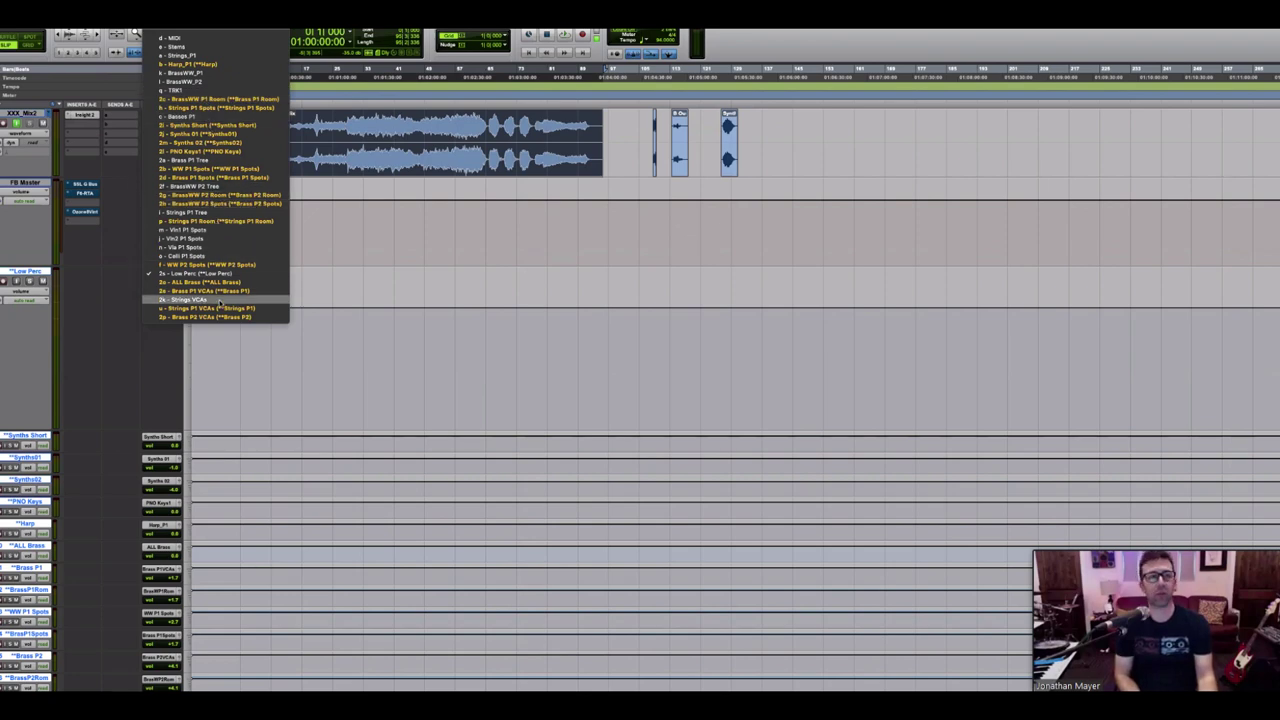
left_click(100, 300)
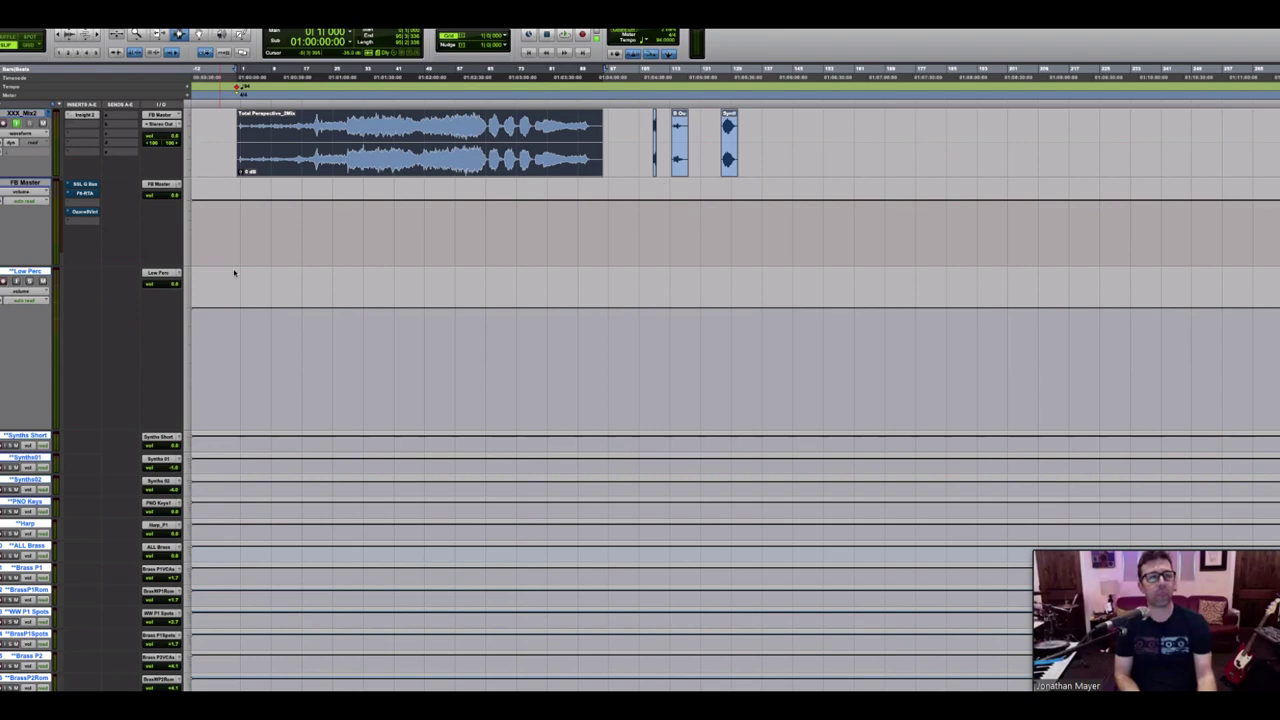
left_click(162, 276)
left_click(125, 279)
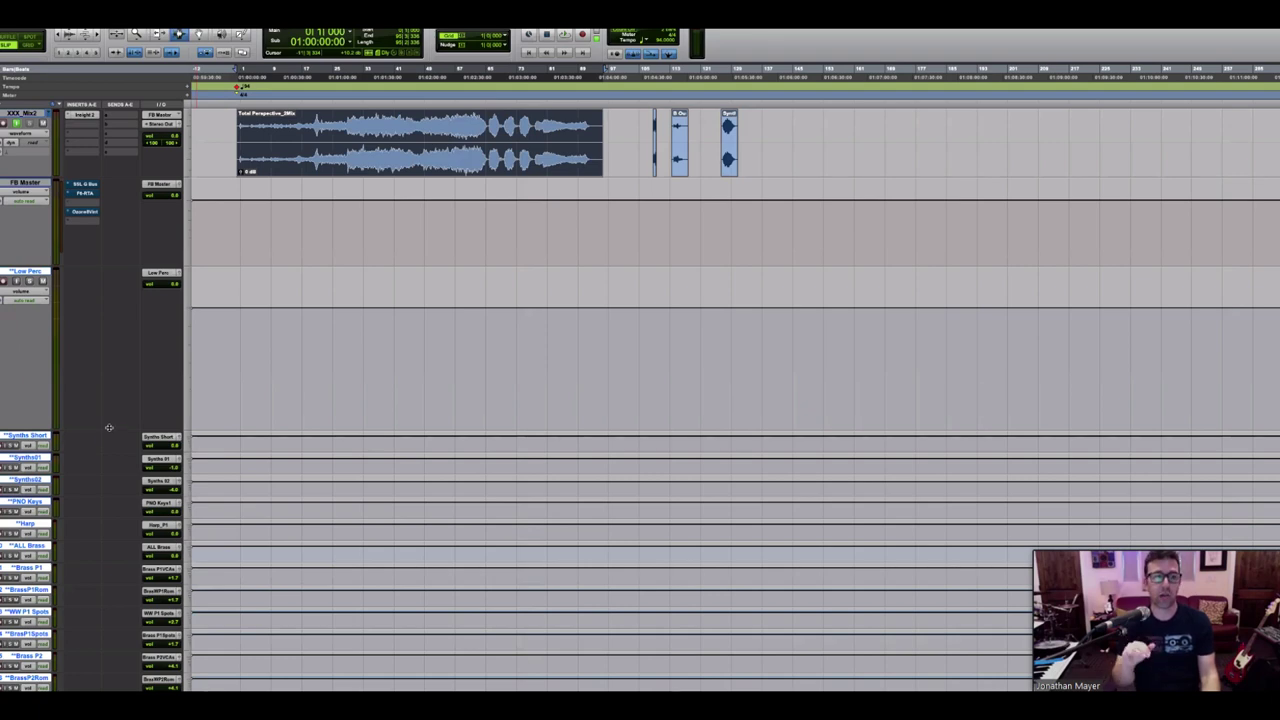
left_click_drag(109, 428, 105, 286)
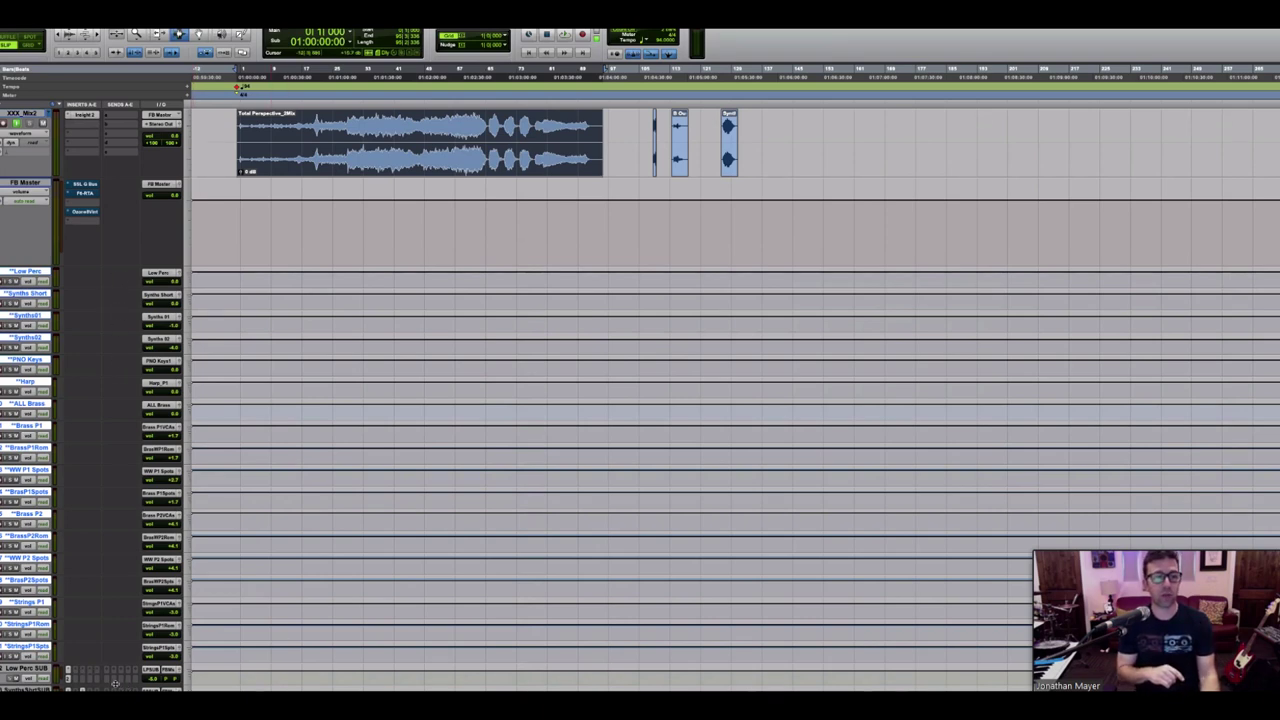
Step: Select all submix tracks from Low Perc SUB through Strings P1 SUB and enlarge the Low Perc SUB track
scroll(173, 577, "down", 10)
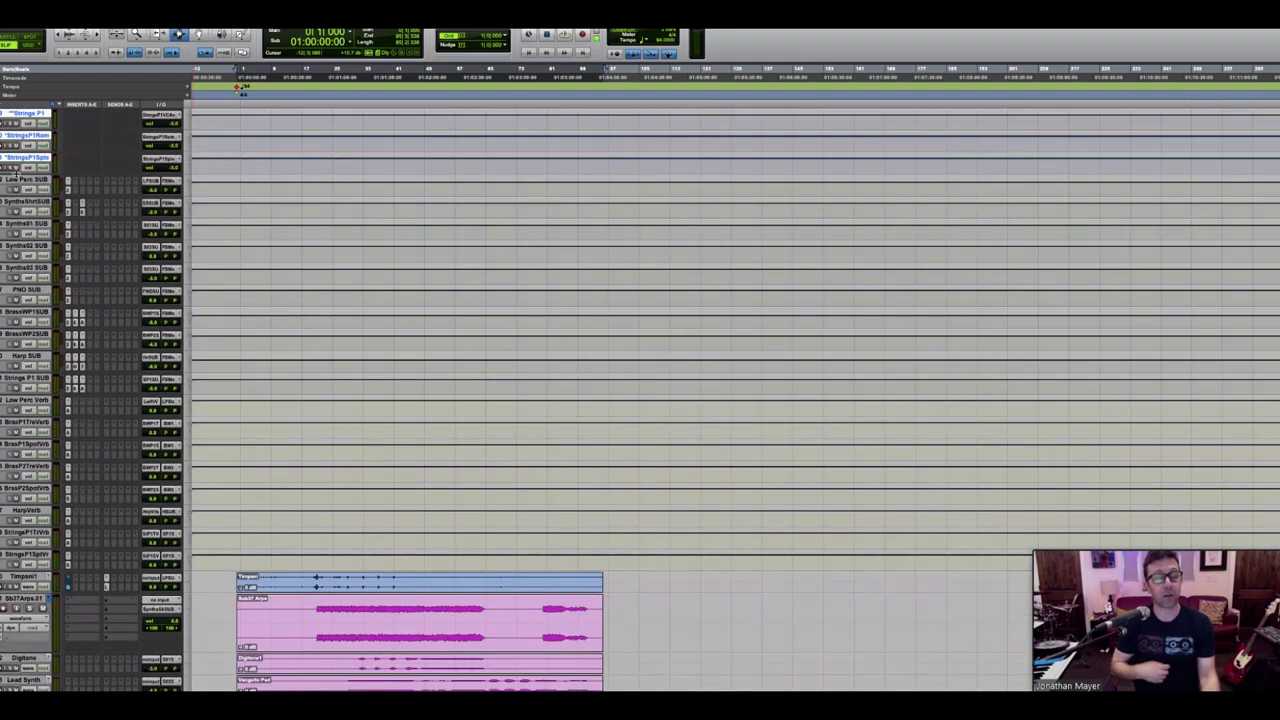
left_click(24, 179)
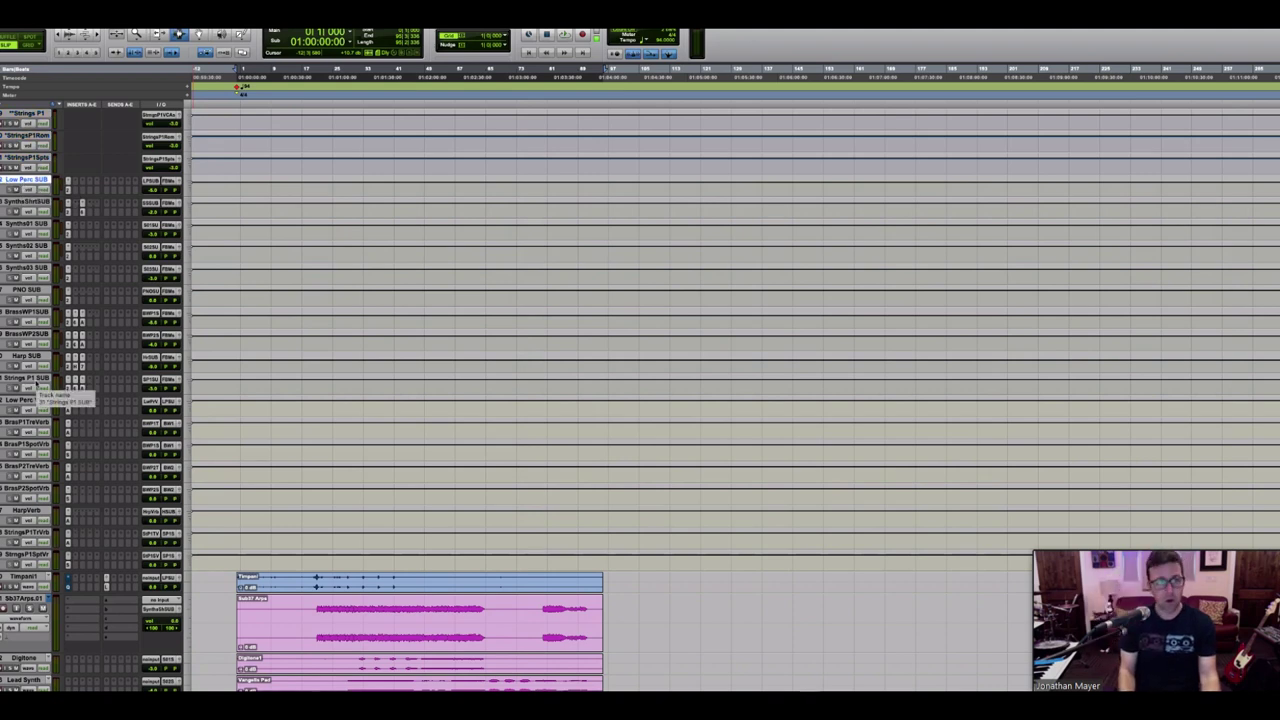
left_click(33, 380, "shift")
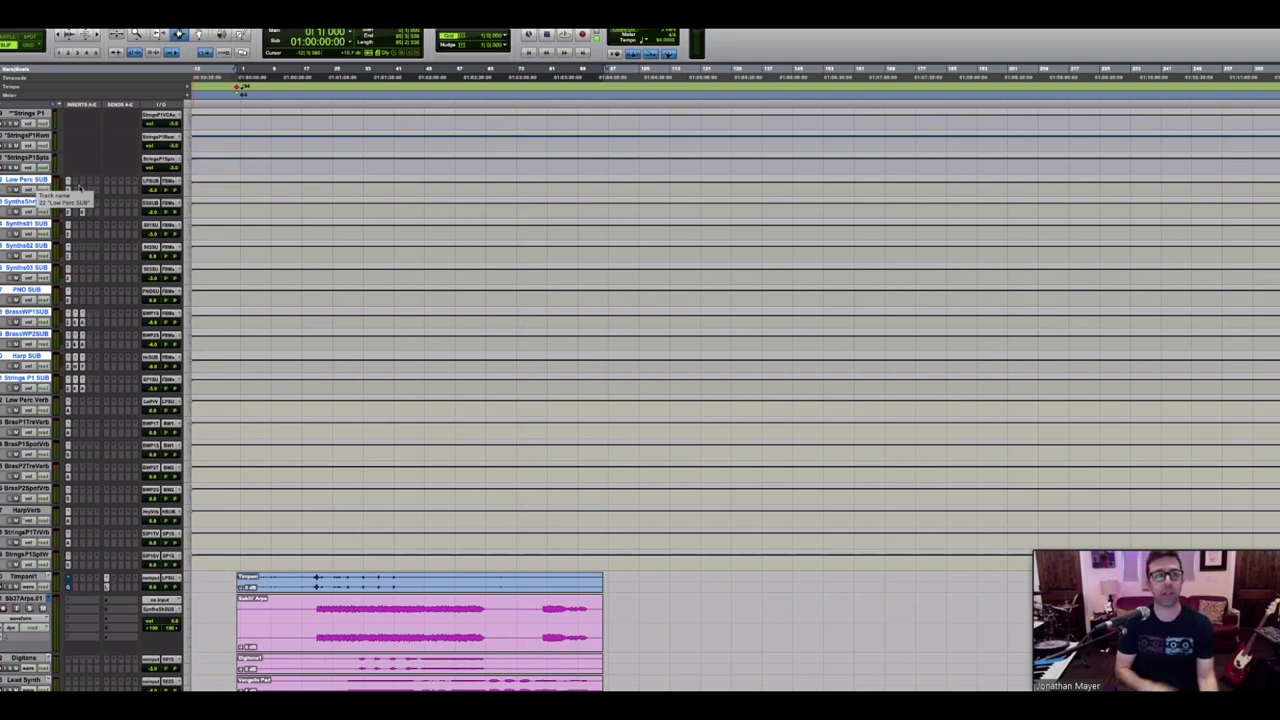
left_click_drag(99, 197, 105, 303)
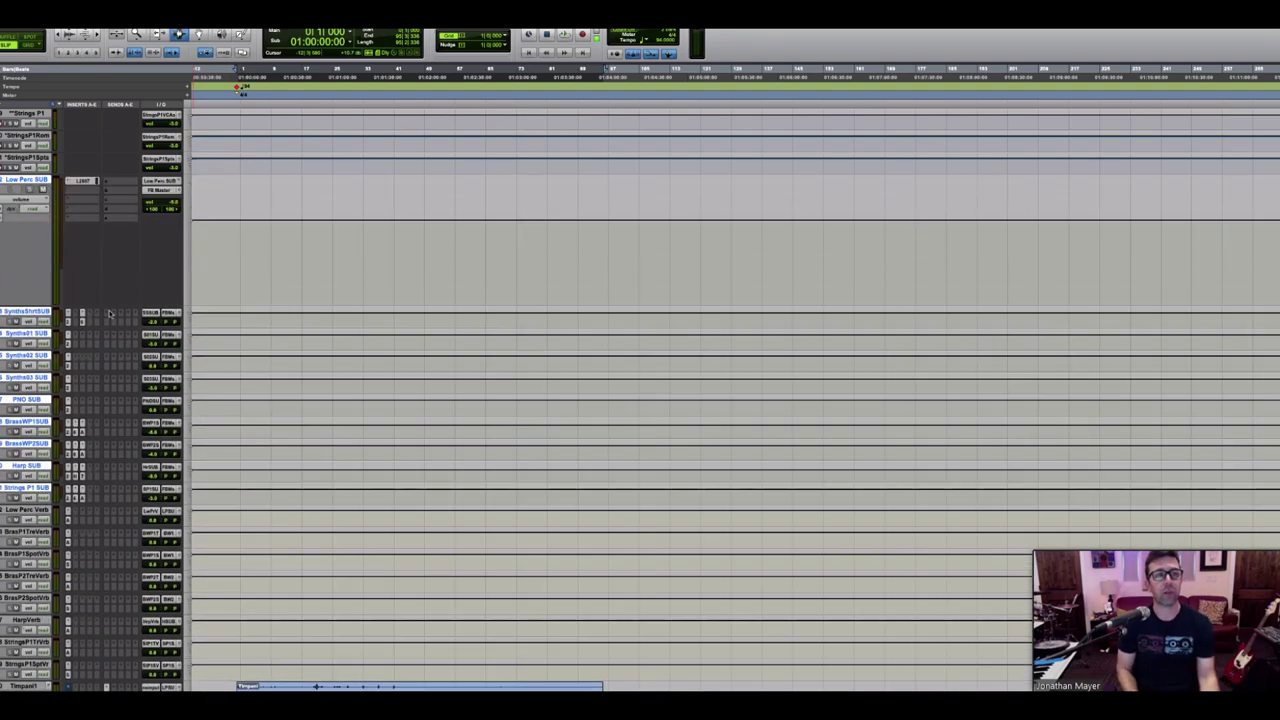
Step: Enlarge the Low Perc VCA track and toggle its solo
scroll(97, 180, "up", 15)
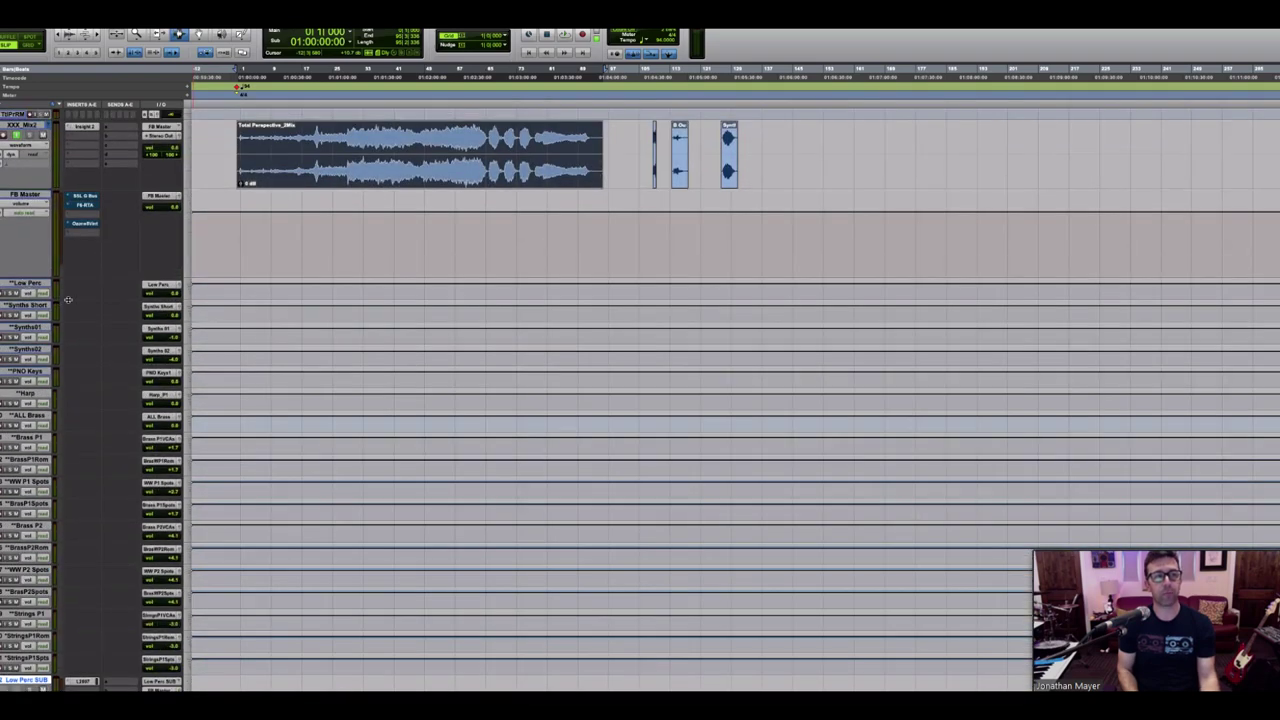
left_click_drag(68, 299, 100, 422)
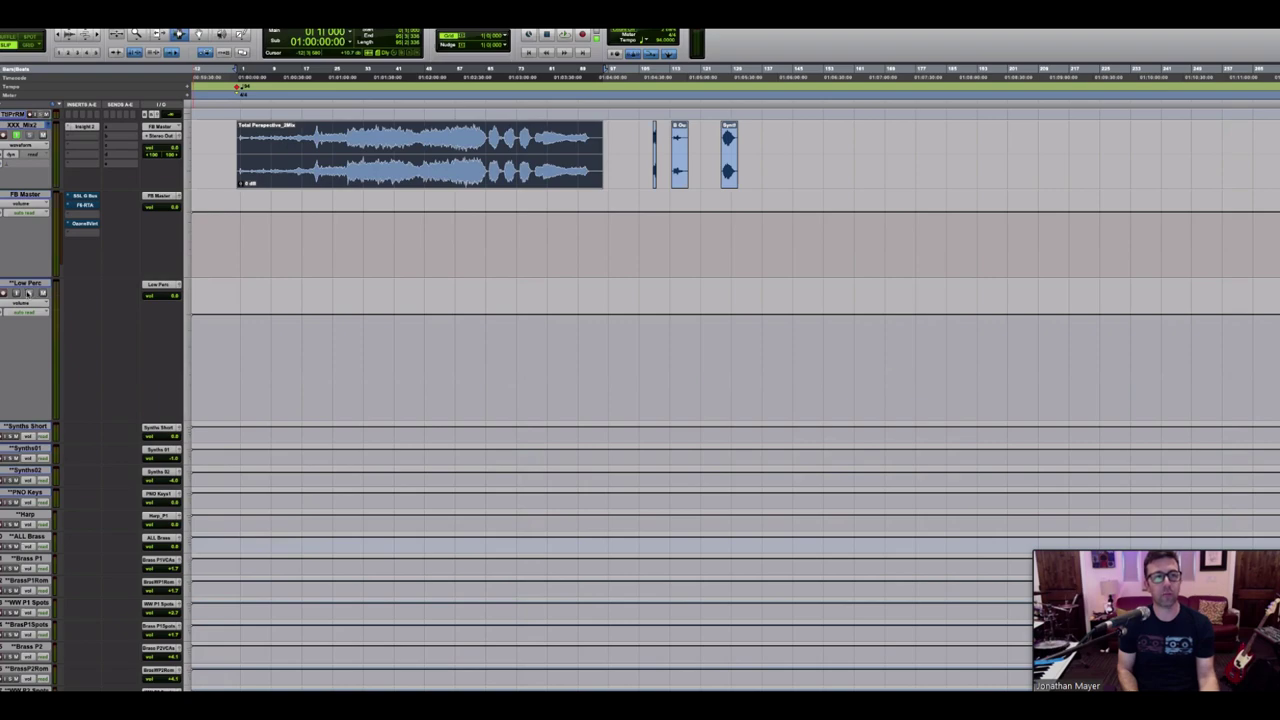
left_click(29, 292)
Step: Select the Timpani1 track and increase the vertical waveform zoom of the audio clips
scroll(469, 420, "down", 15)
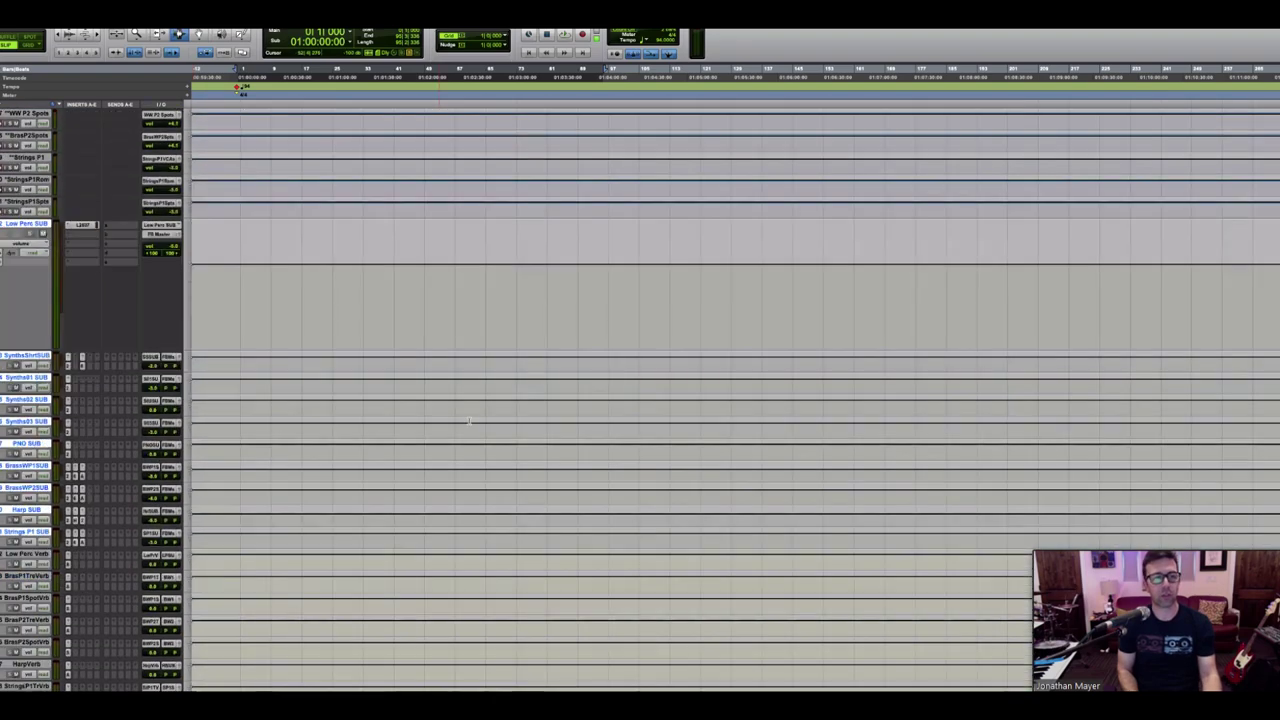
scroll(469, 420, "down", 6)
scroll(120, 369, "up", 4)
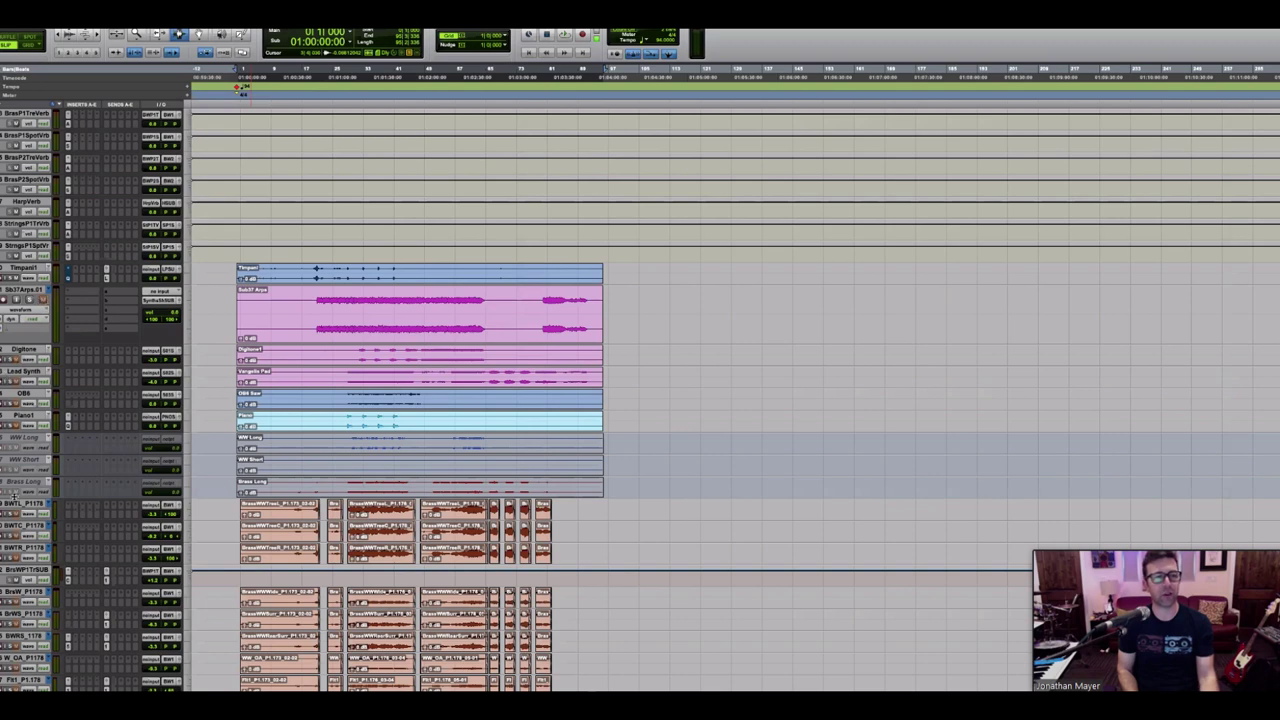
left_click(30, 269)
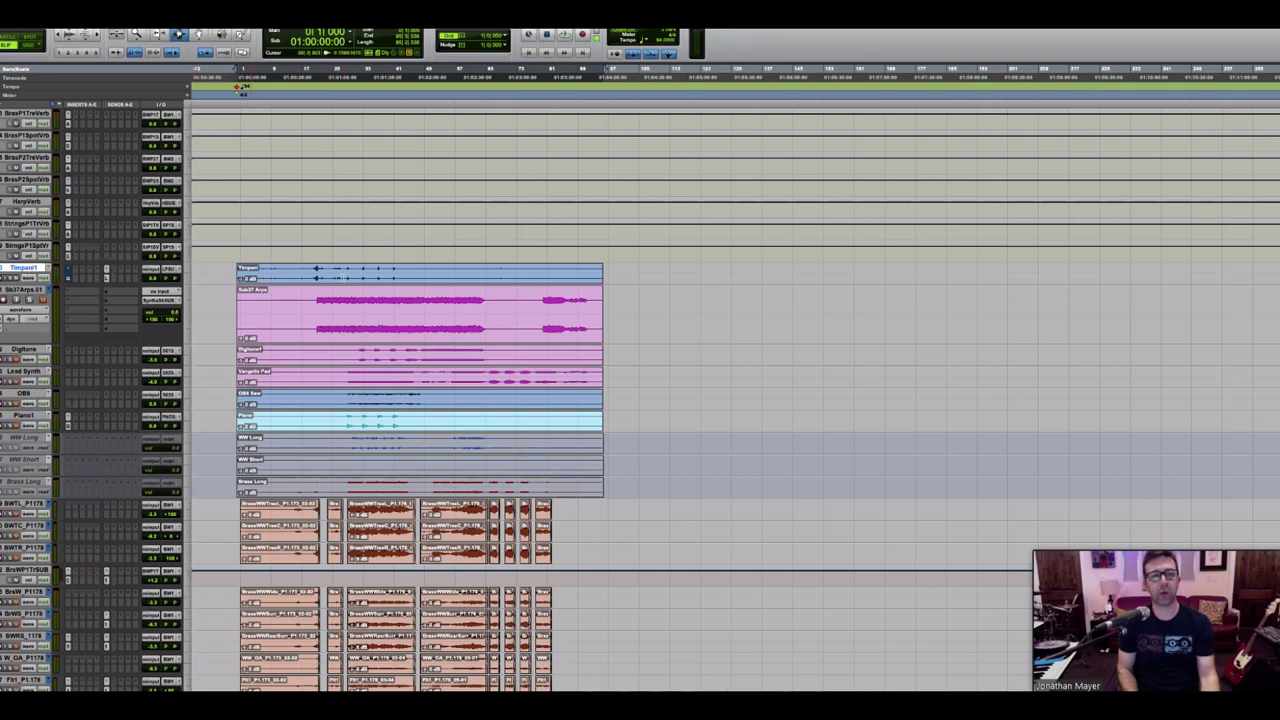
key("ctrl+alt+bracketright")
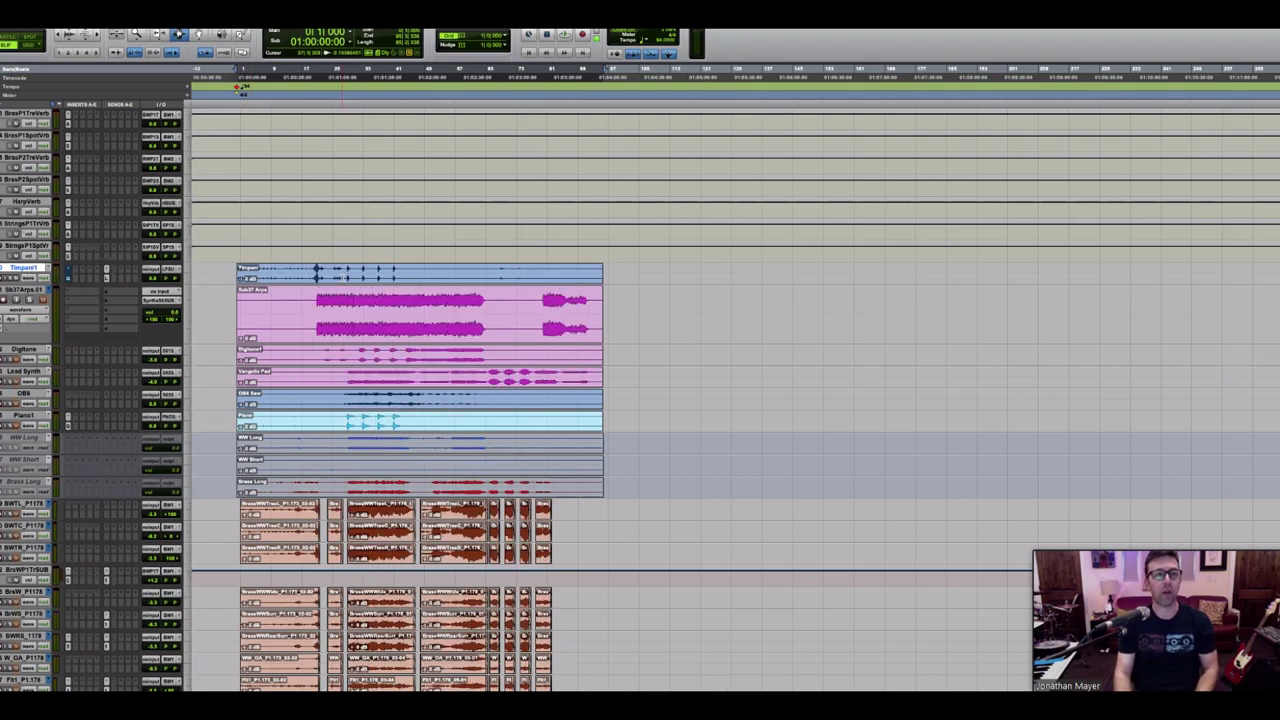
Step: Enlarge the ALL Brass and Brass P1 VCA tracks and mute Brass P1
scroll(201, 274, "up", 5)
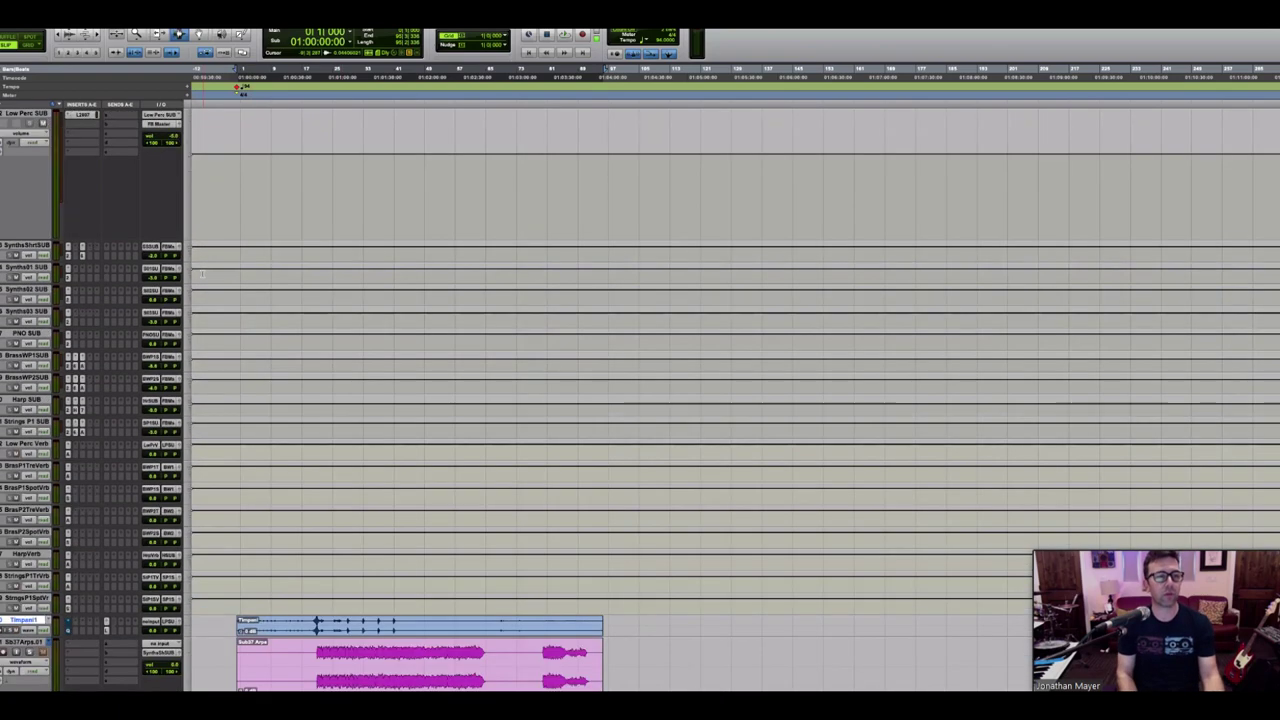
scroll(201, 274, "up", 4)
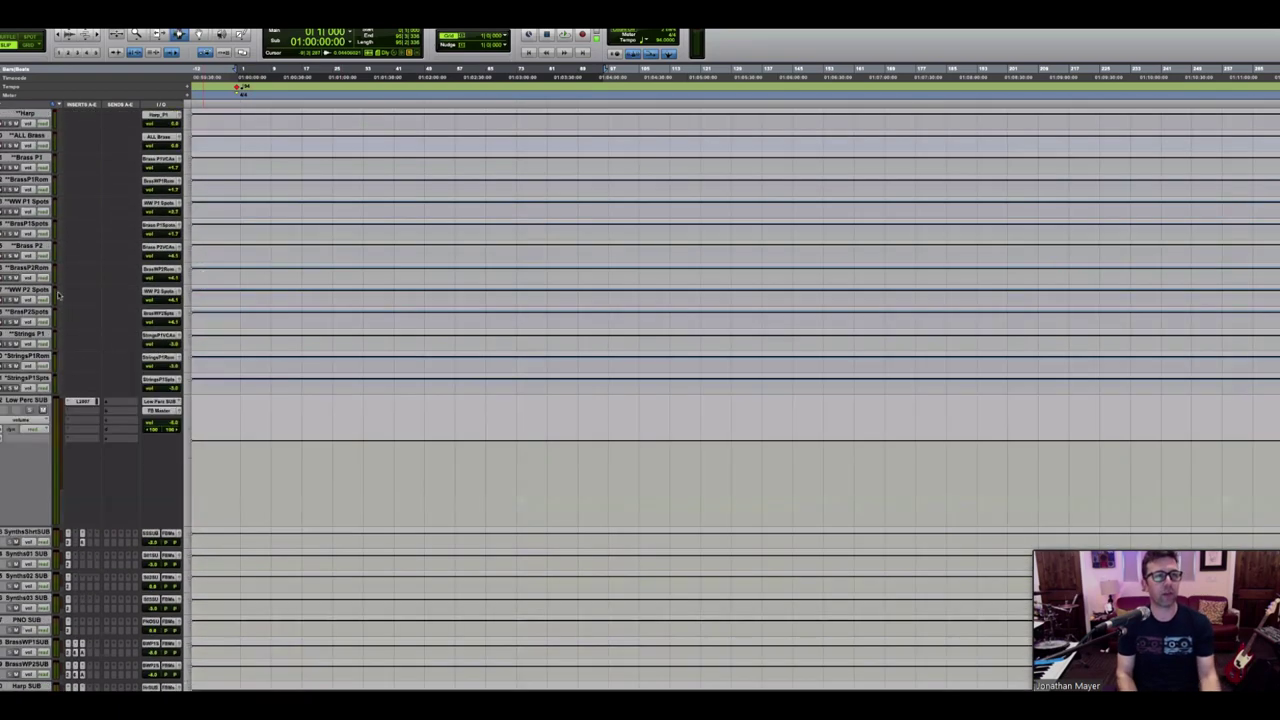
scroll(24, 295, "up", 6)
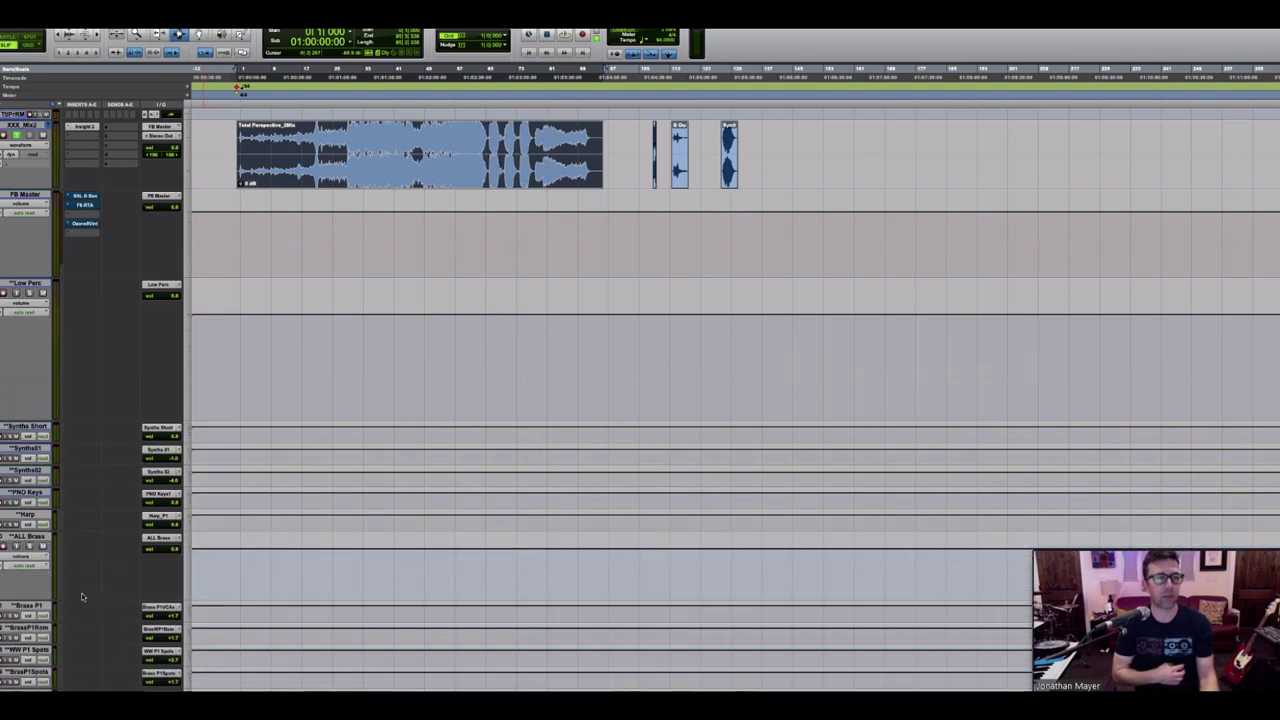
scroll(81, 593, "down", 5)
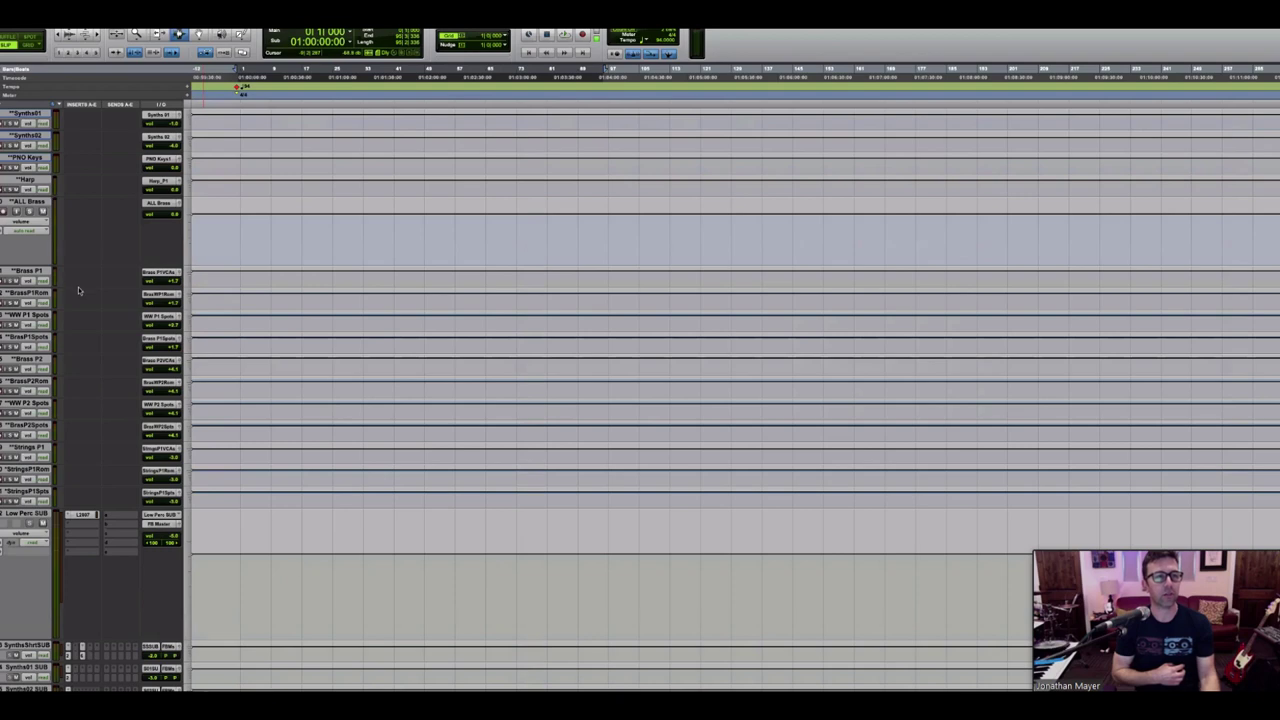
left_click_drag(78, 286, 82, 369)
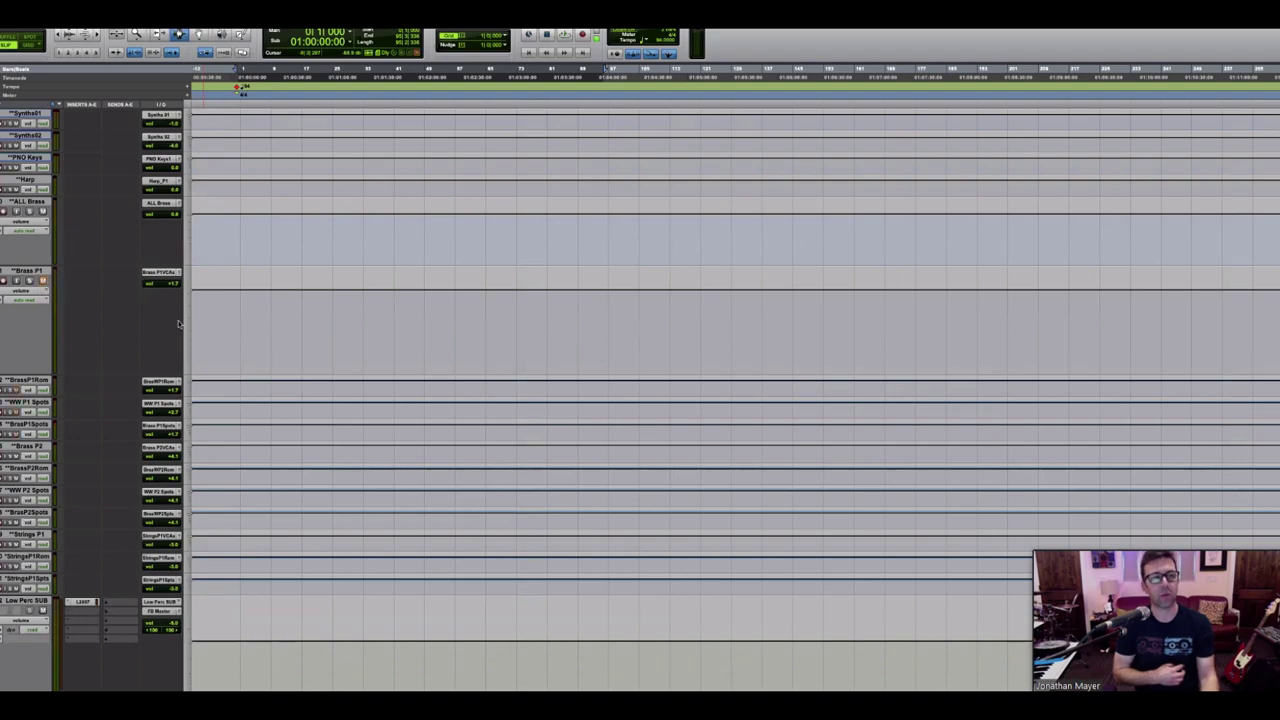
Step: Examine the brass tracks controlled by the Brass P1 VCA and open that VCA's floating fader over the timeline
scroll(235, 345, "down", 10)
scroll(235, 345, "down", 6)
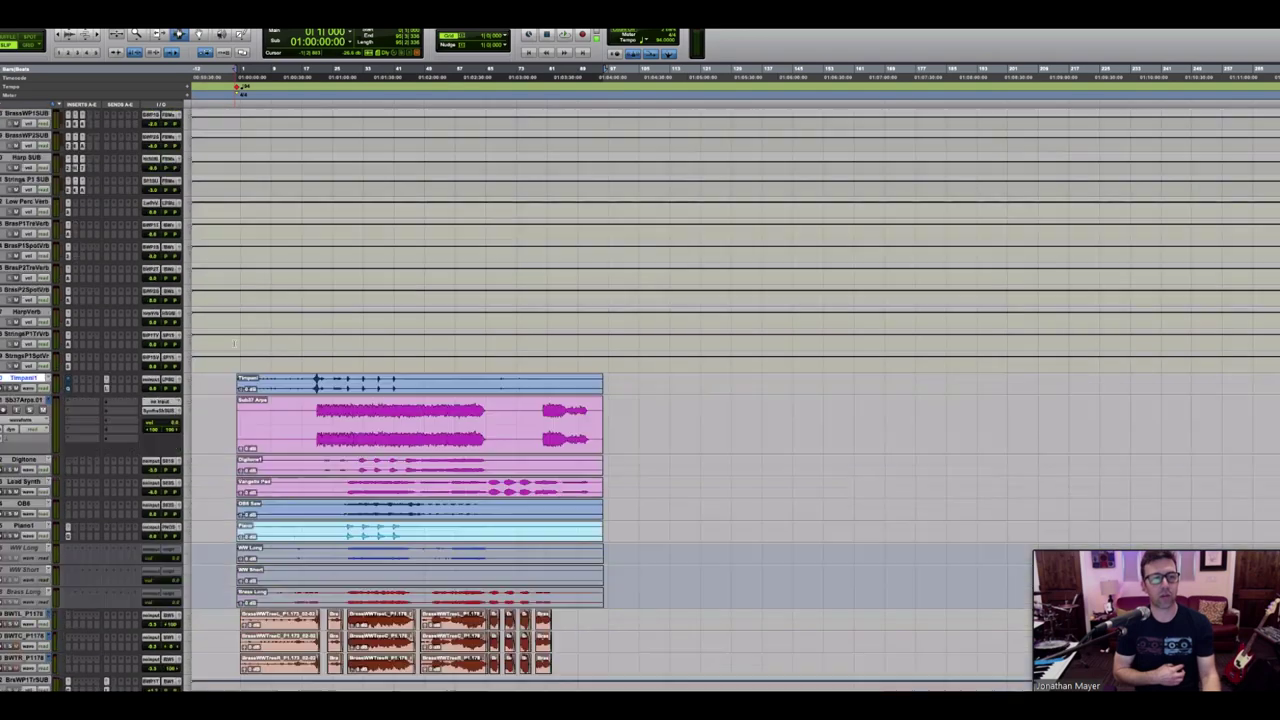
scroll(235, 345, "down", 8)
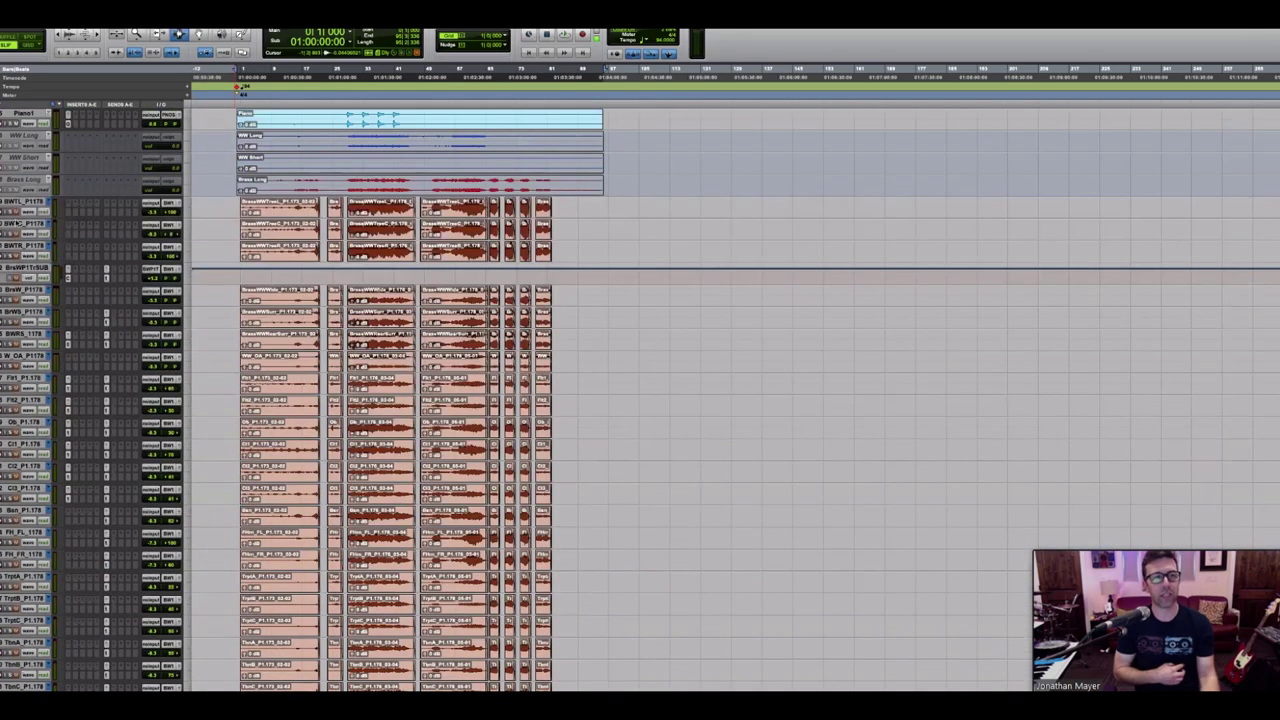
scroll(700, 400, "up", 6)
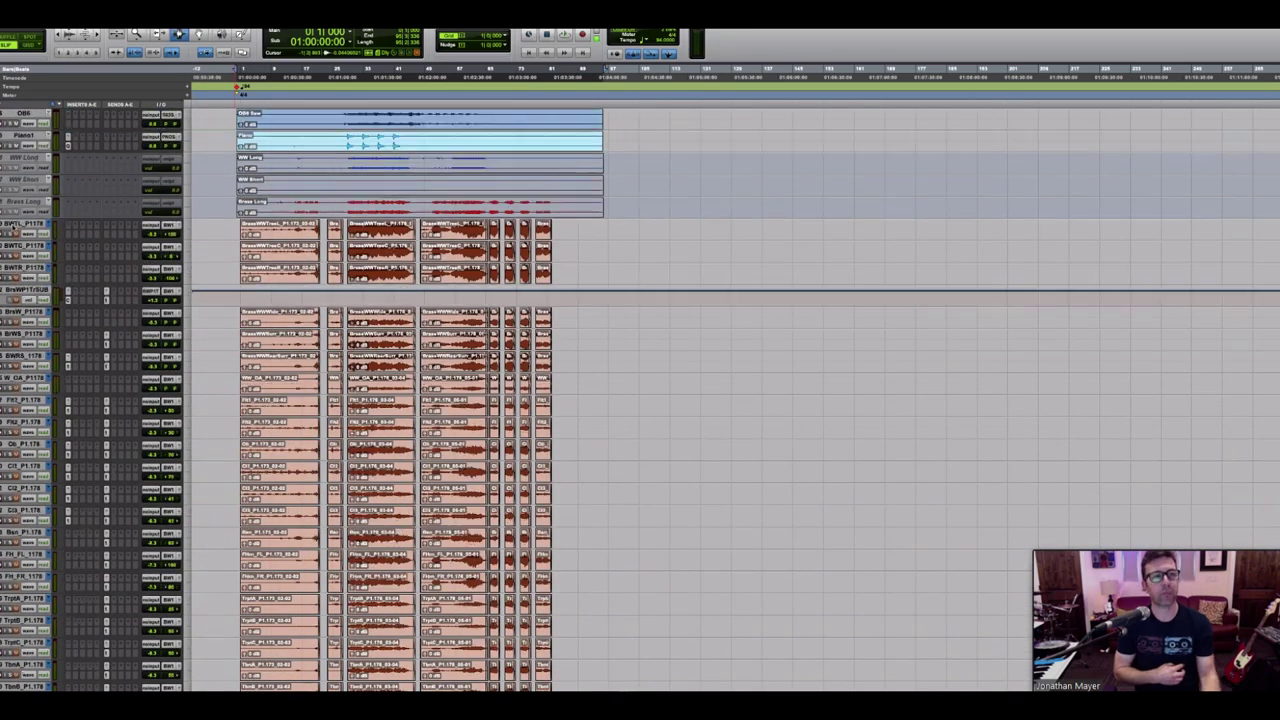
scroll(14, 228, "up", 10)
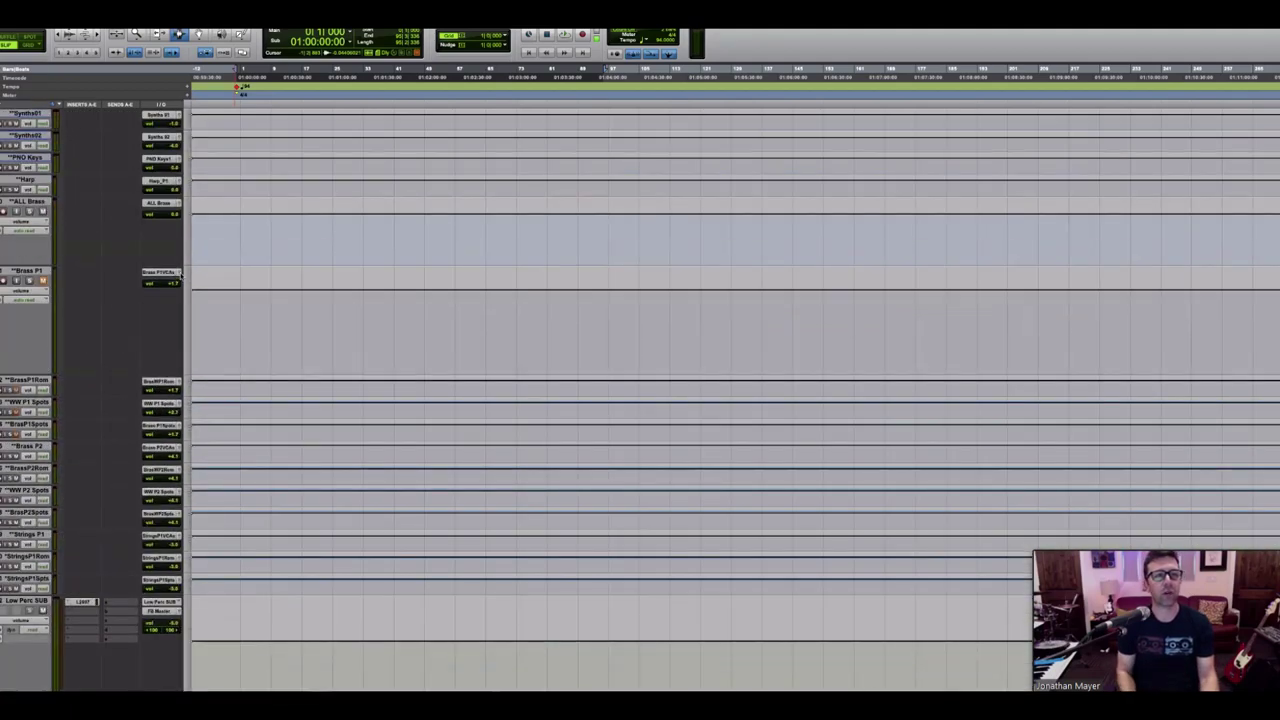
left_click(180, 275)
left_click_drag(426, 140, 588, 192)
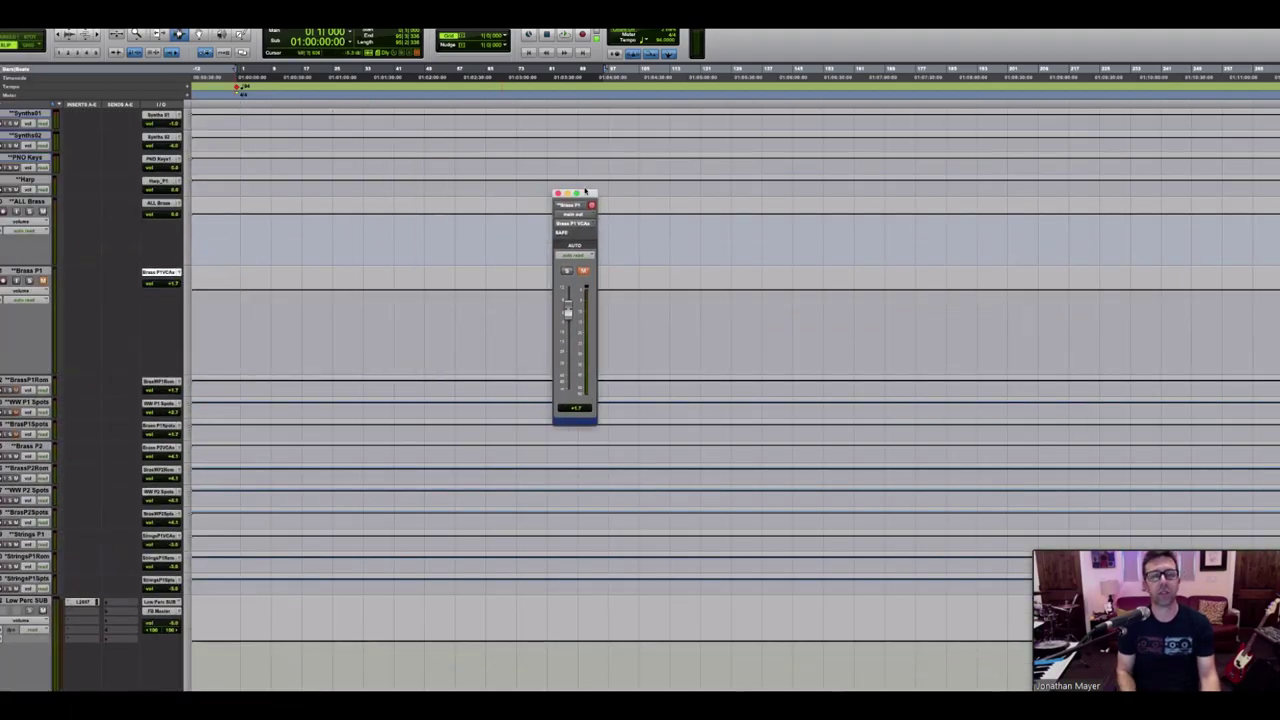
Step: Unmute the Brass P1 VCA, solo and unsolo it above its brass tracks, and close its floating fader
scroll(406, 347, "down", 10)
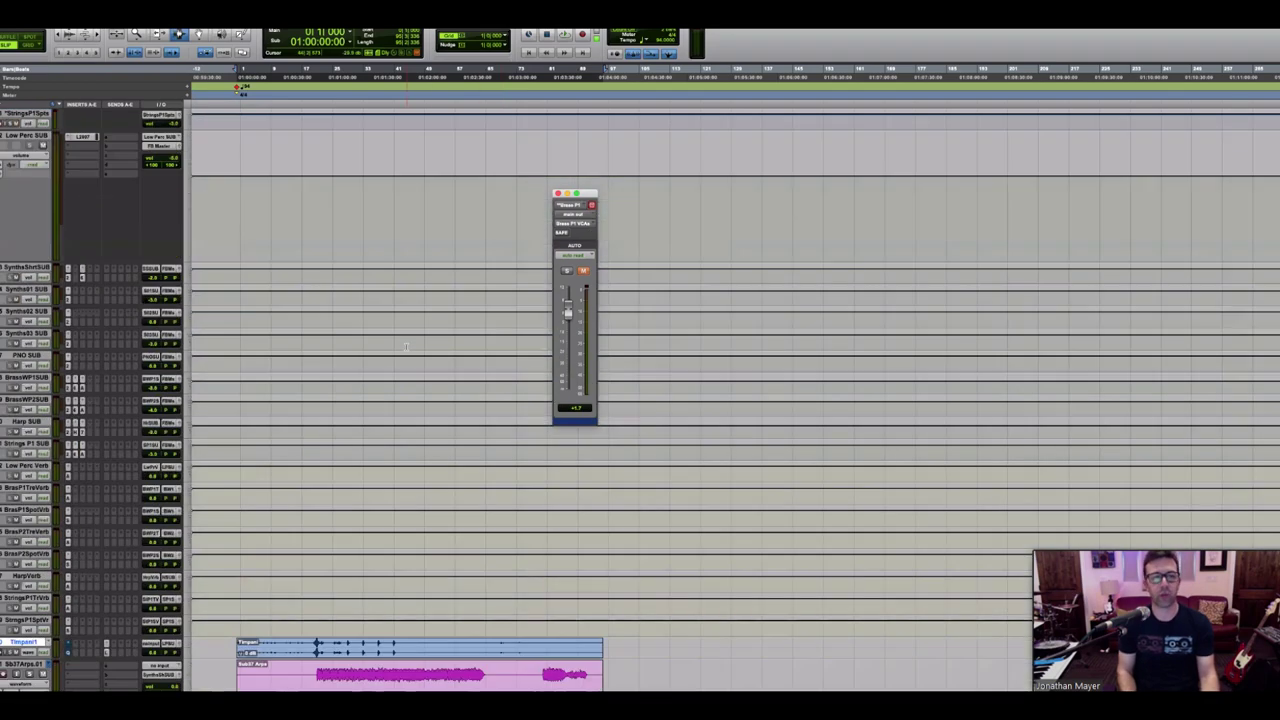
scroll(406, 347, "down", 10)
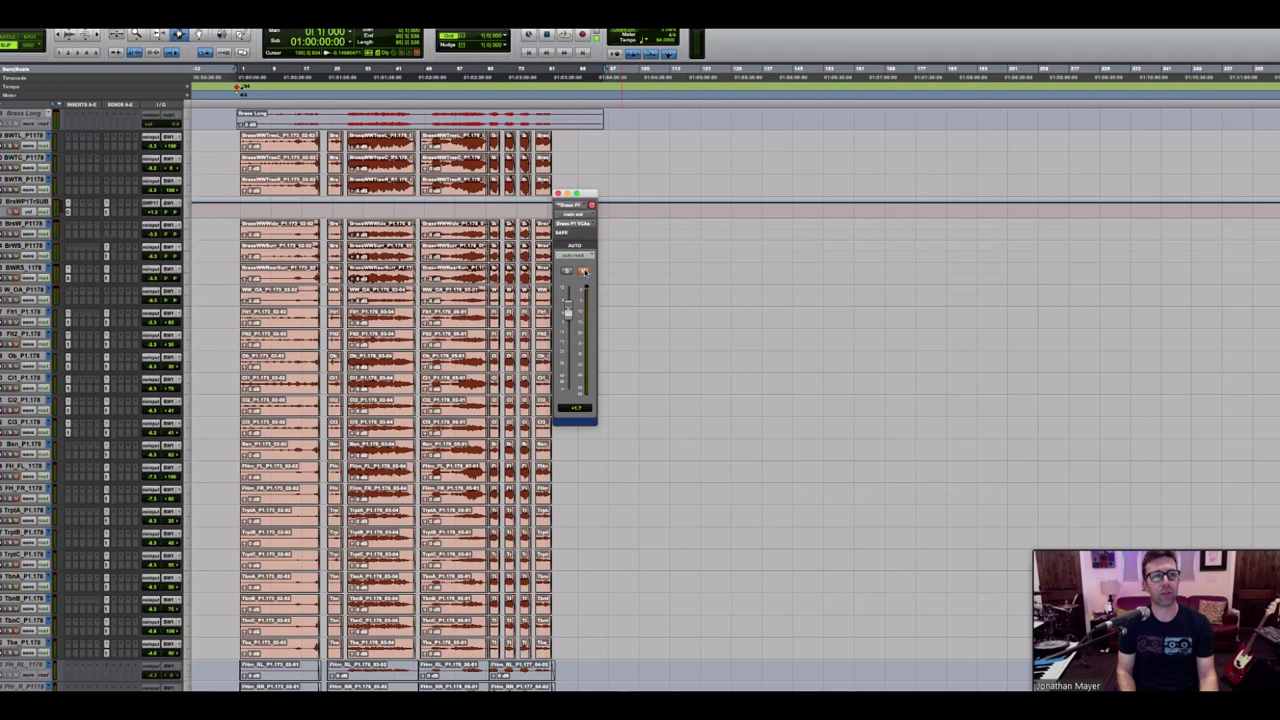
left_click(566, 271)
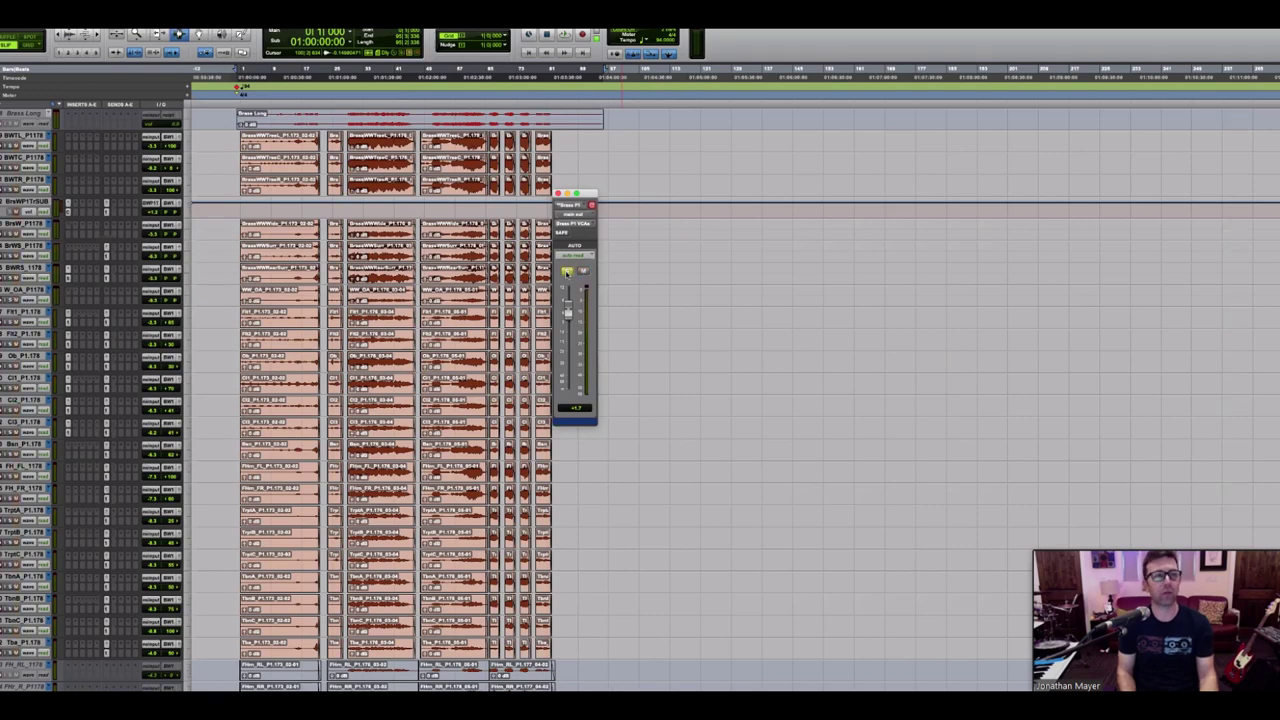
left_click(566, 271)
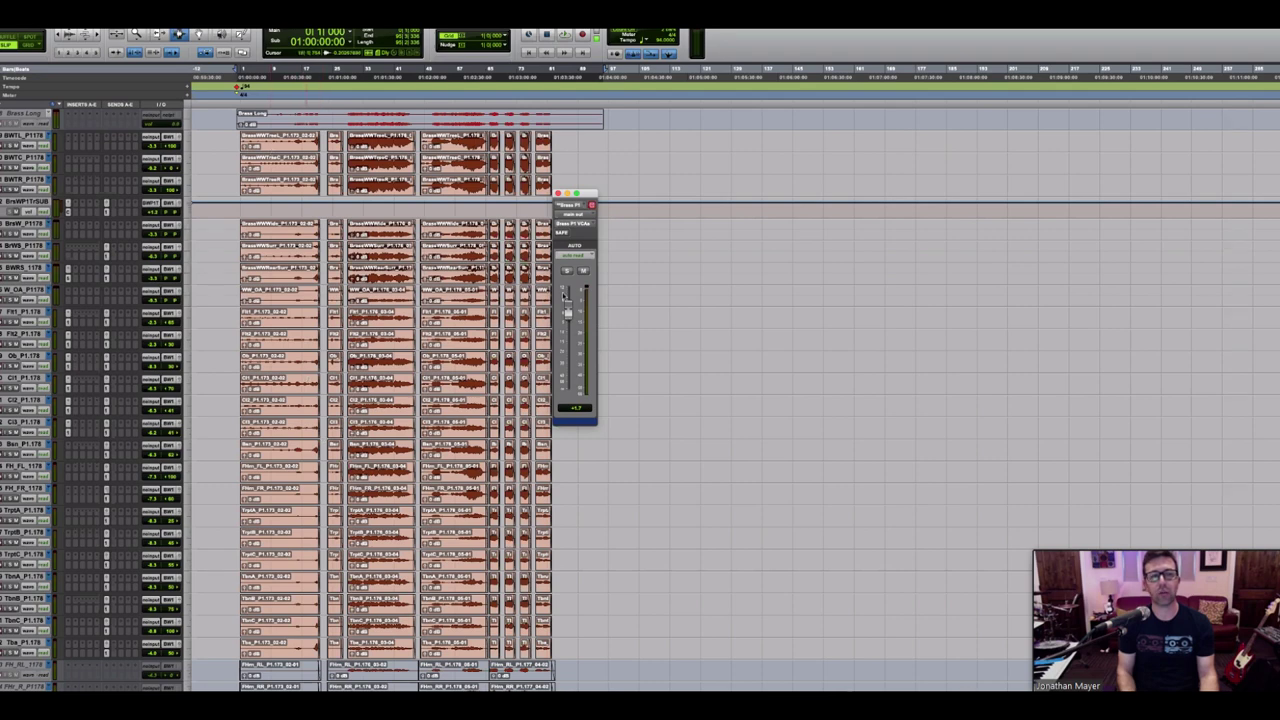
left_click(557, 193)
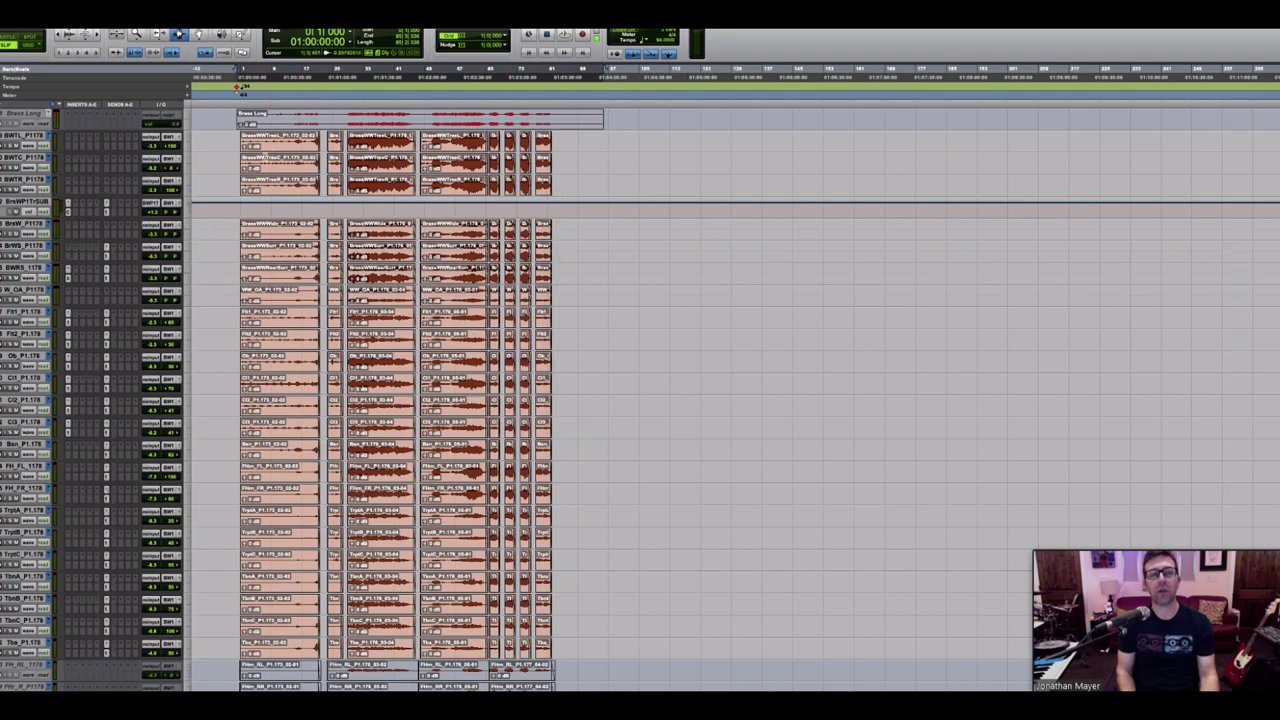
Step: Highlight the Brass P1 clips across their full length, and enlarge and select the BrassWP1SUB track
left_click_drag(220, 151, 660, 237)
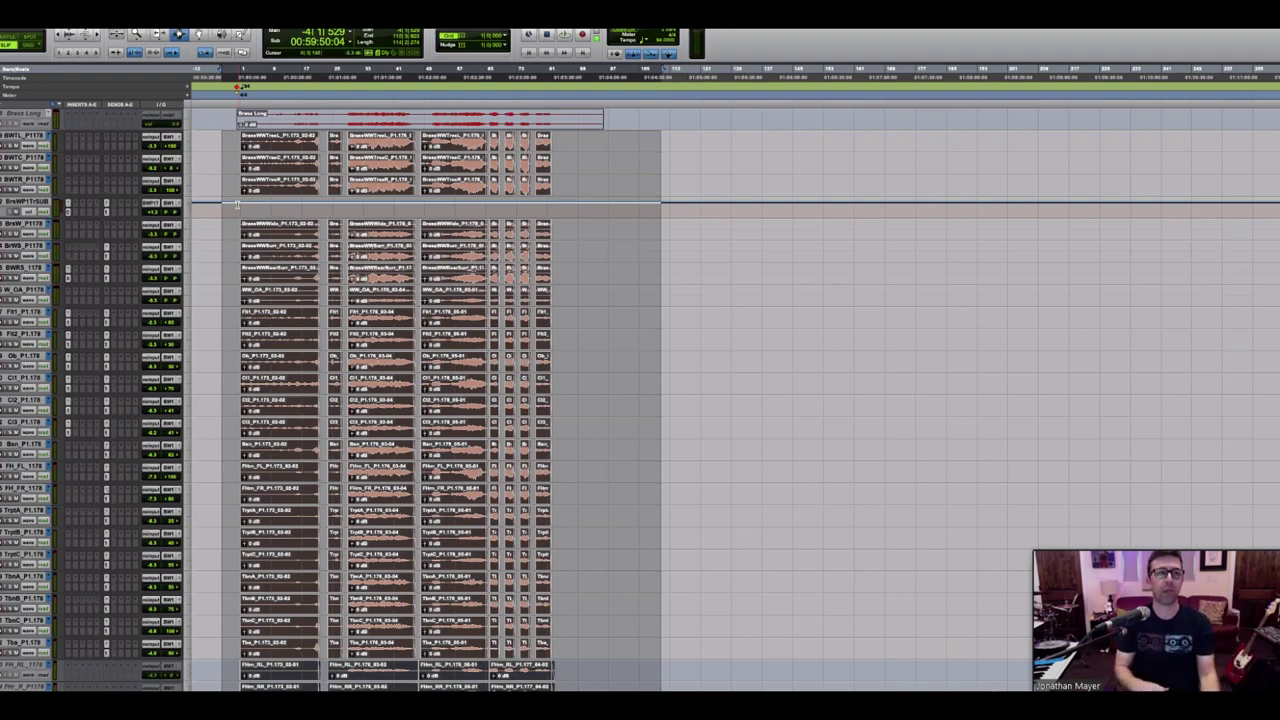
scroll(237, 205, "up", 5)
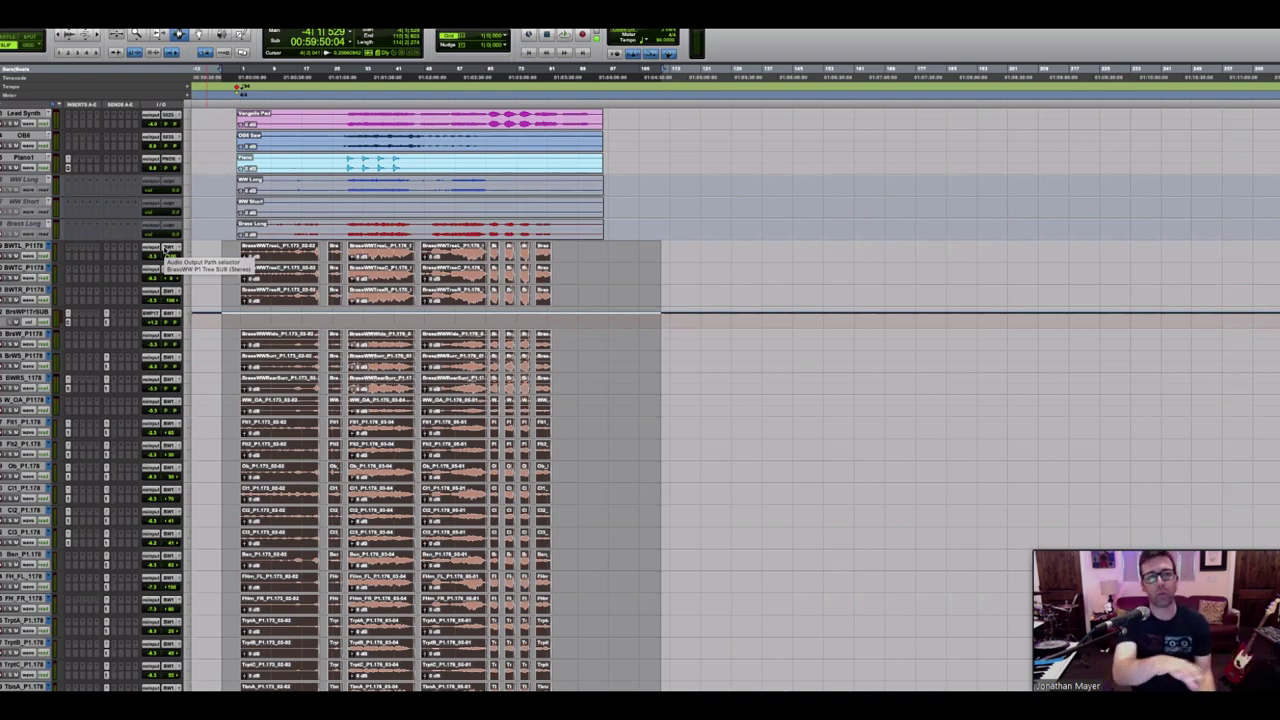
scroll(166, 249, "up", 10)
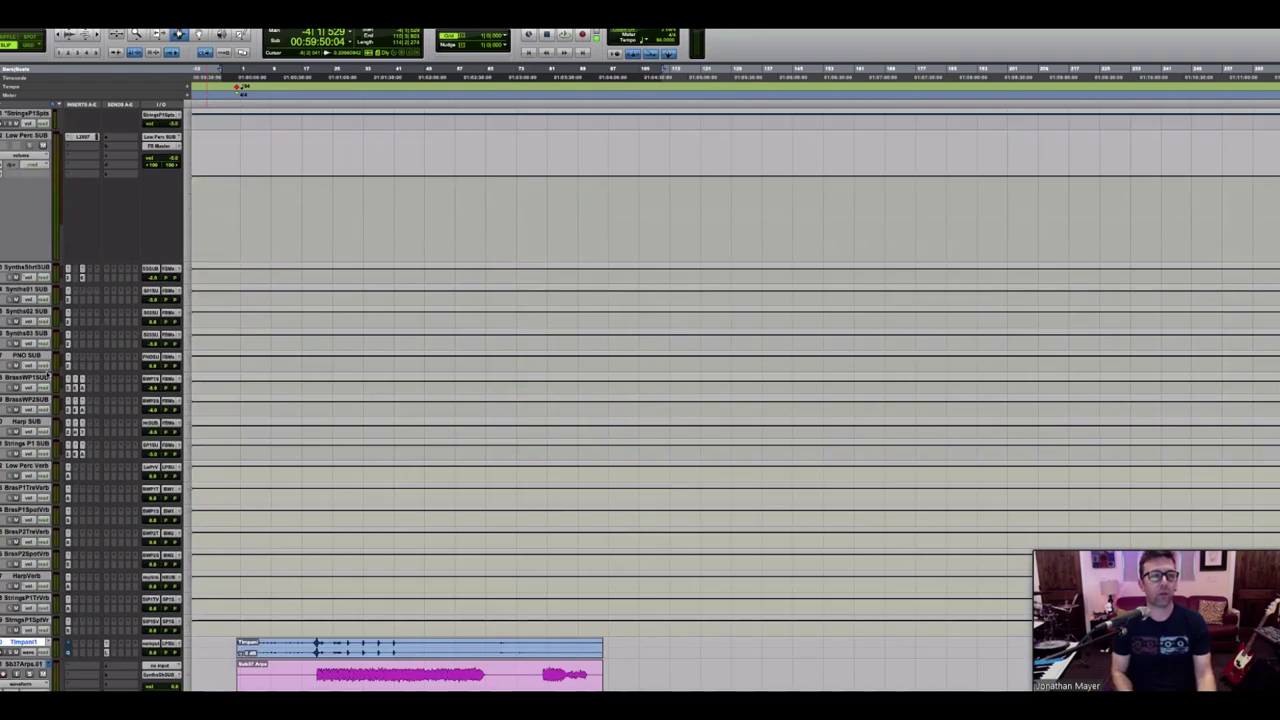
left_click(44, 388)
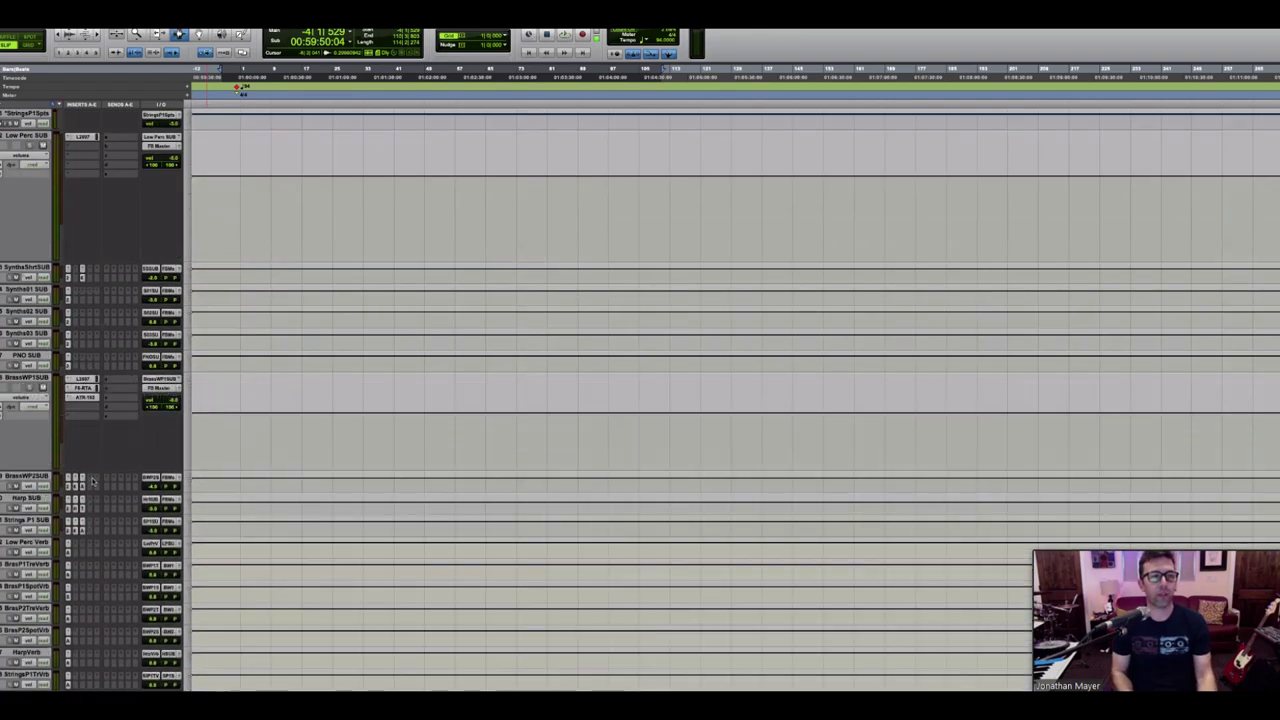
left_click(25, 378)
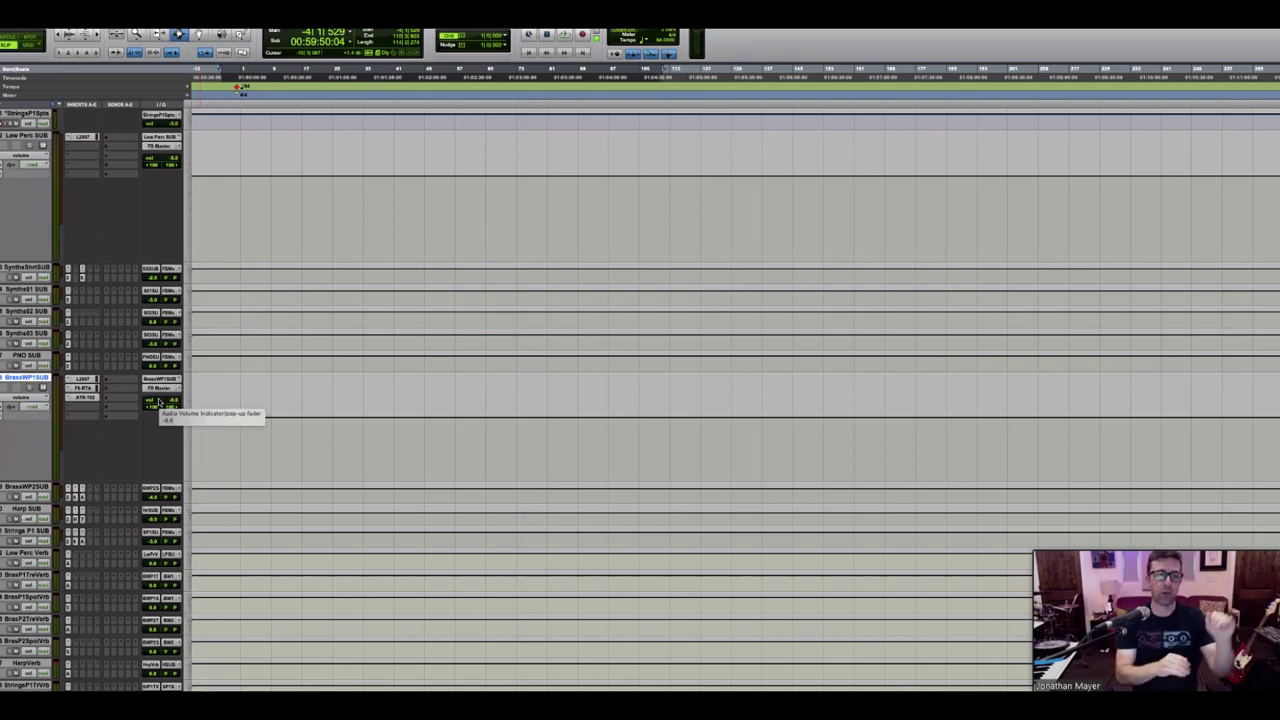
Step: Reselect the time range over the Brass P1 clips, clear it, and highlight the brass clips across their full length again
scroll(158, 403, "down", 5)
scroll(158, 403, "down", 10)
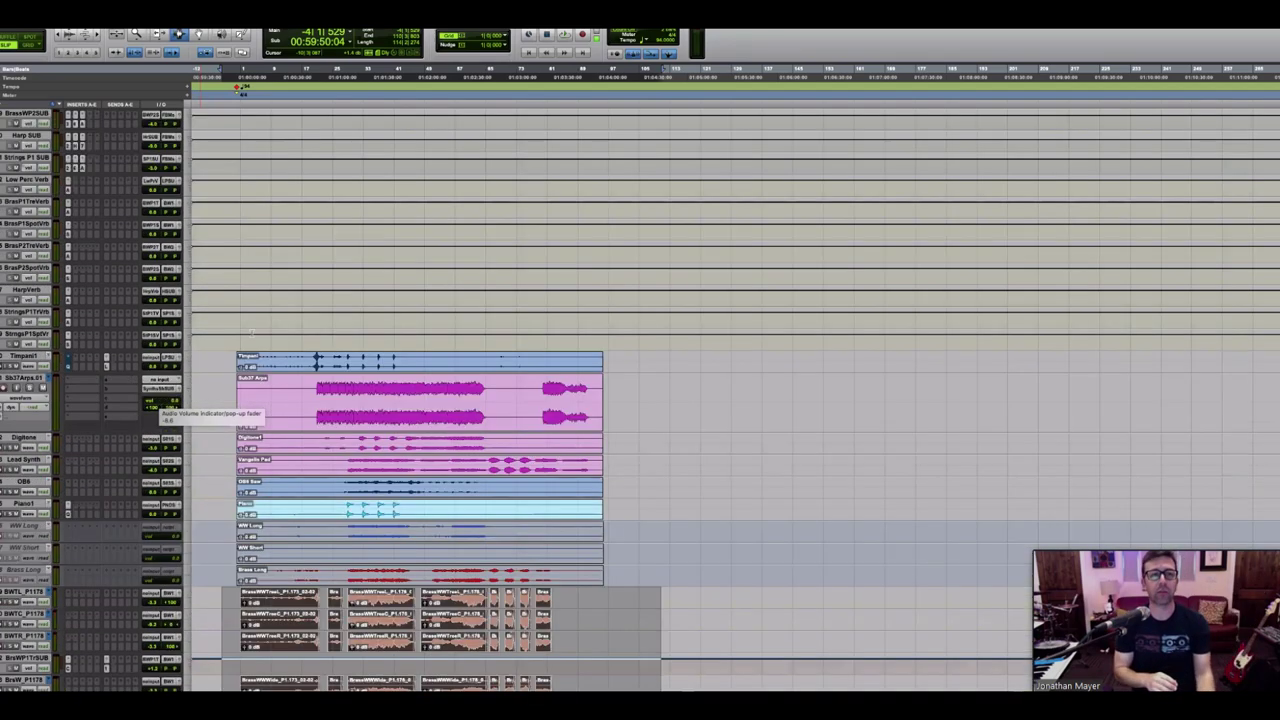
left_click_drag(252, 268, 590, 690)
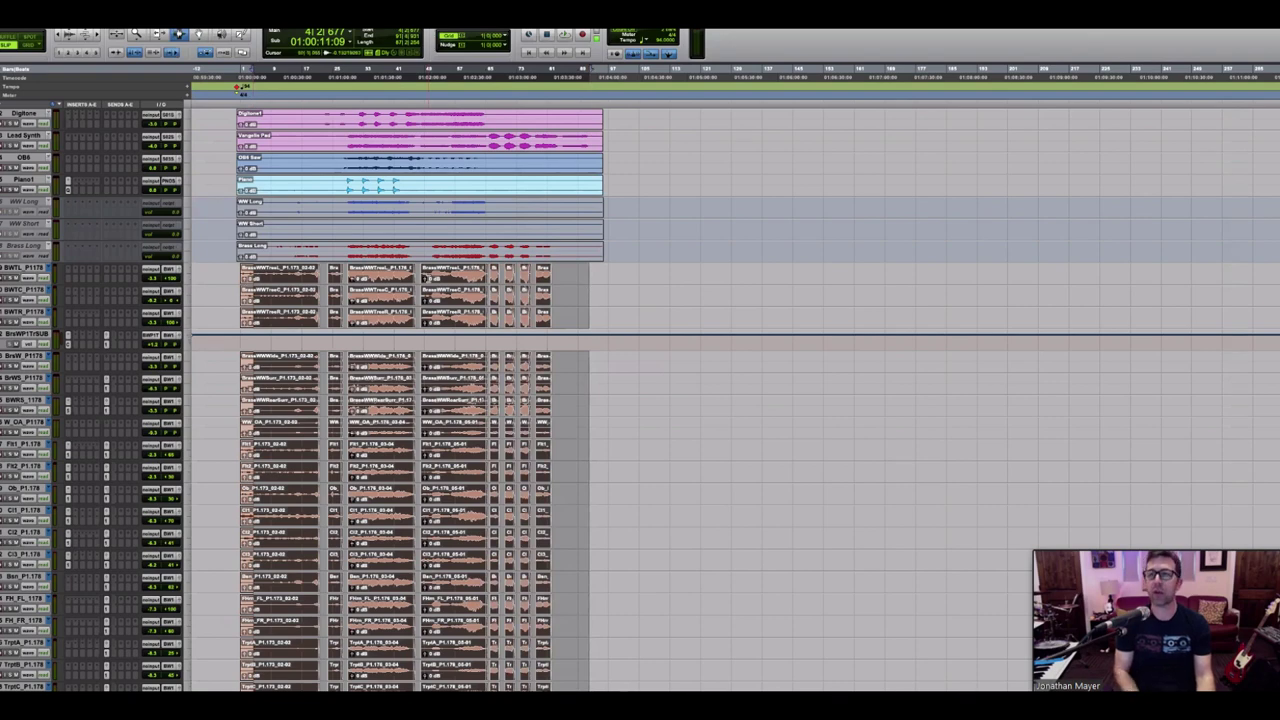
left_click(262, 278)
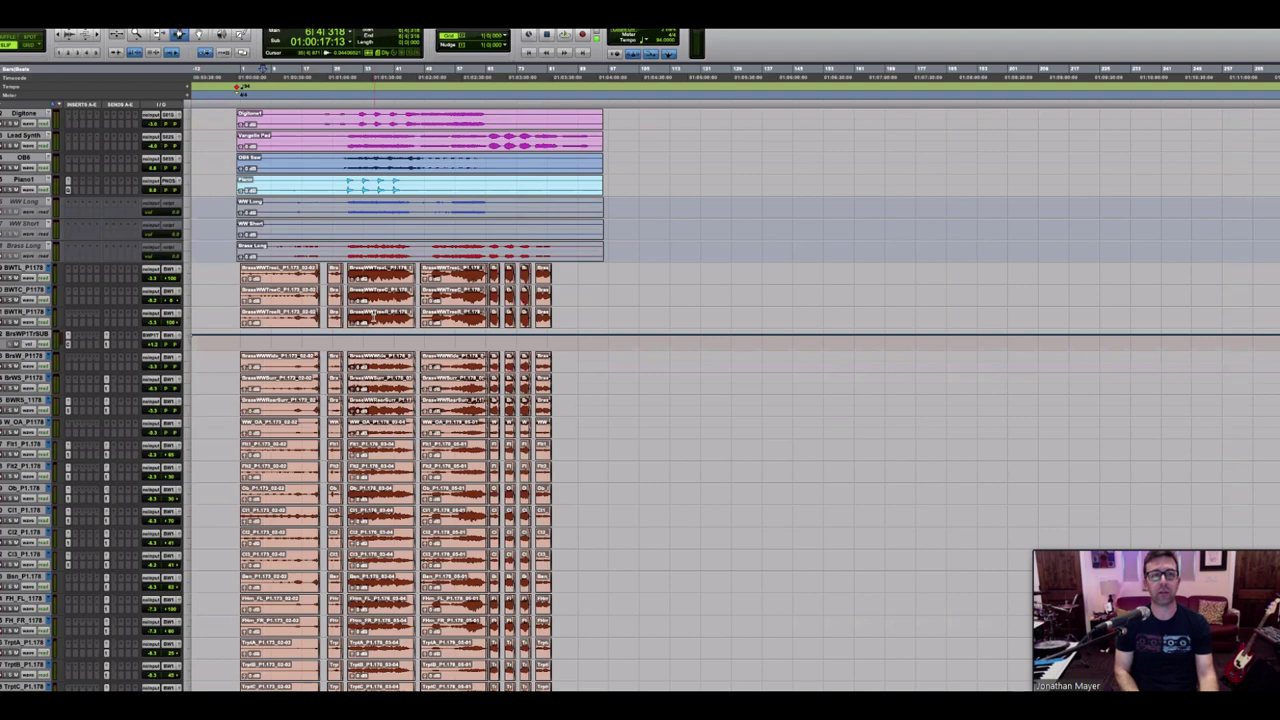
scroll(373, 316, "up", 10)
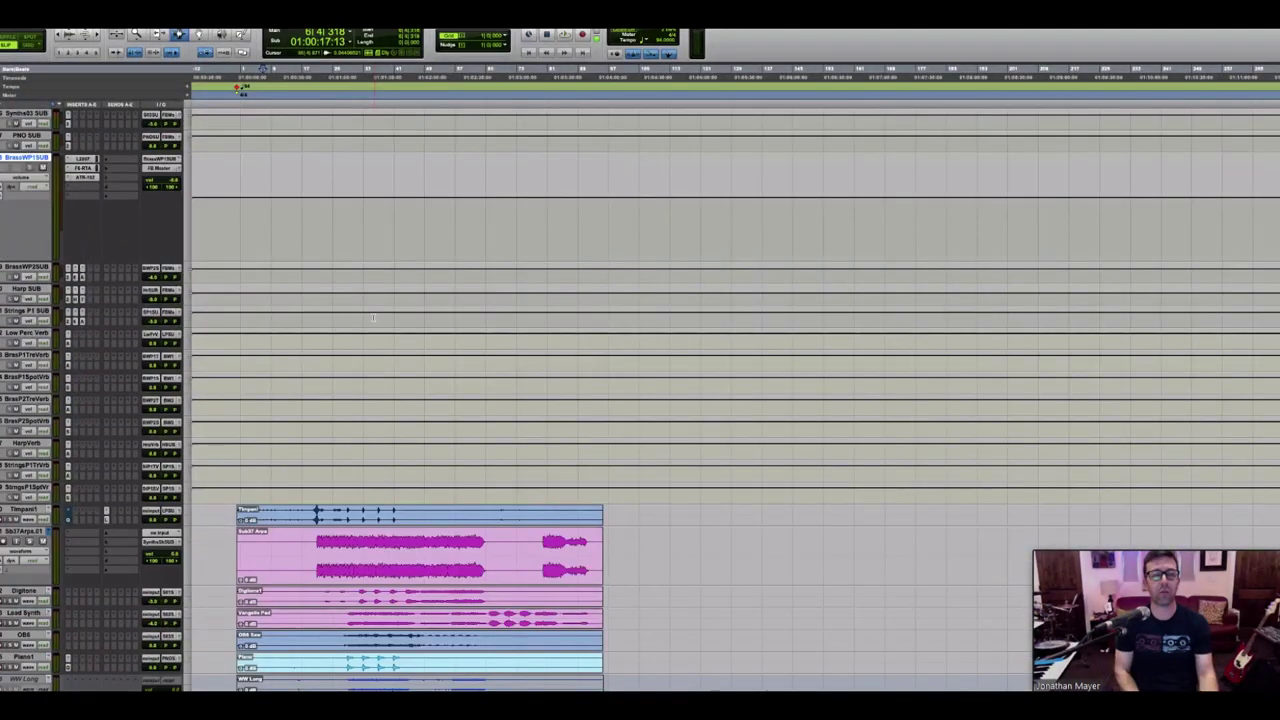
scroll(373, 318, "down", 8)
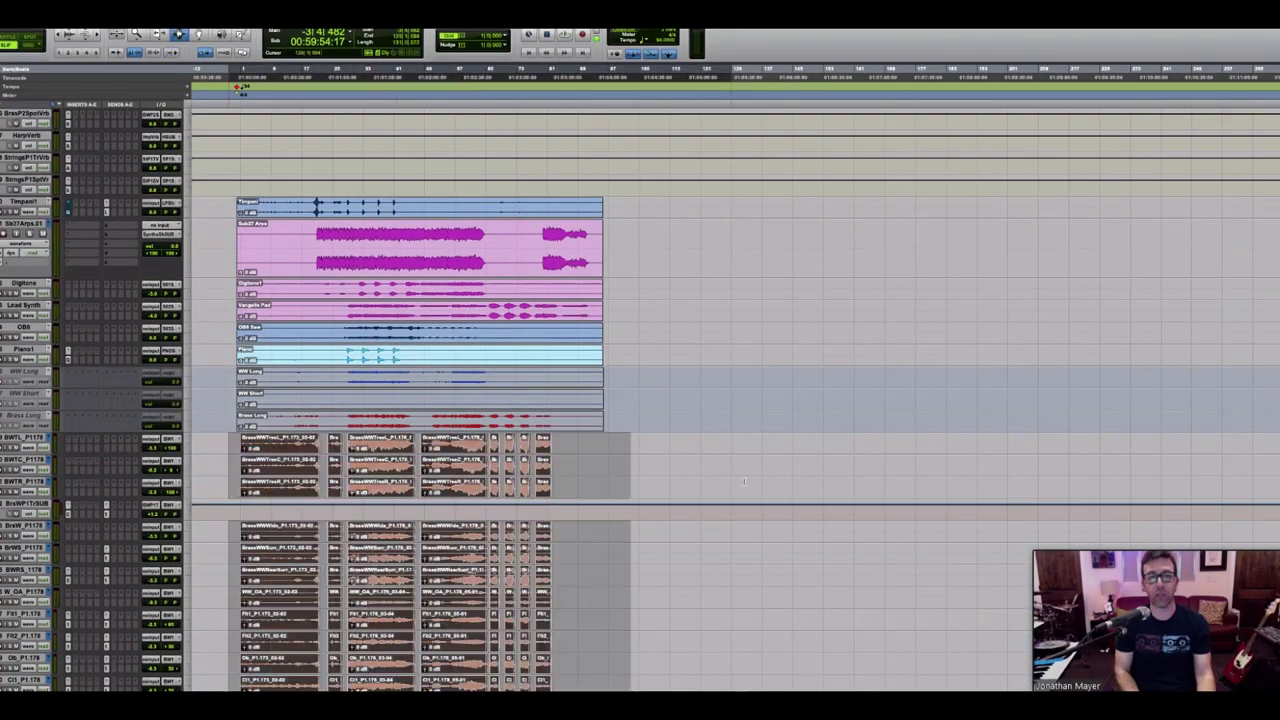
Step: Extend the brass clips' time selection, and open the L2007 limiter on BrassWP1SUB, reposition its window and close it
left_click(744, 481, "shift")
scroll(744, 481, "up", 8)
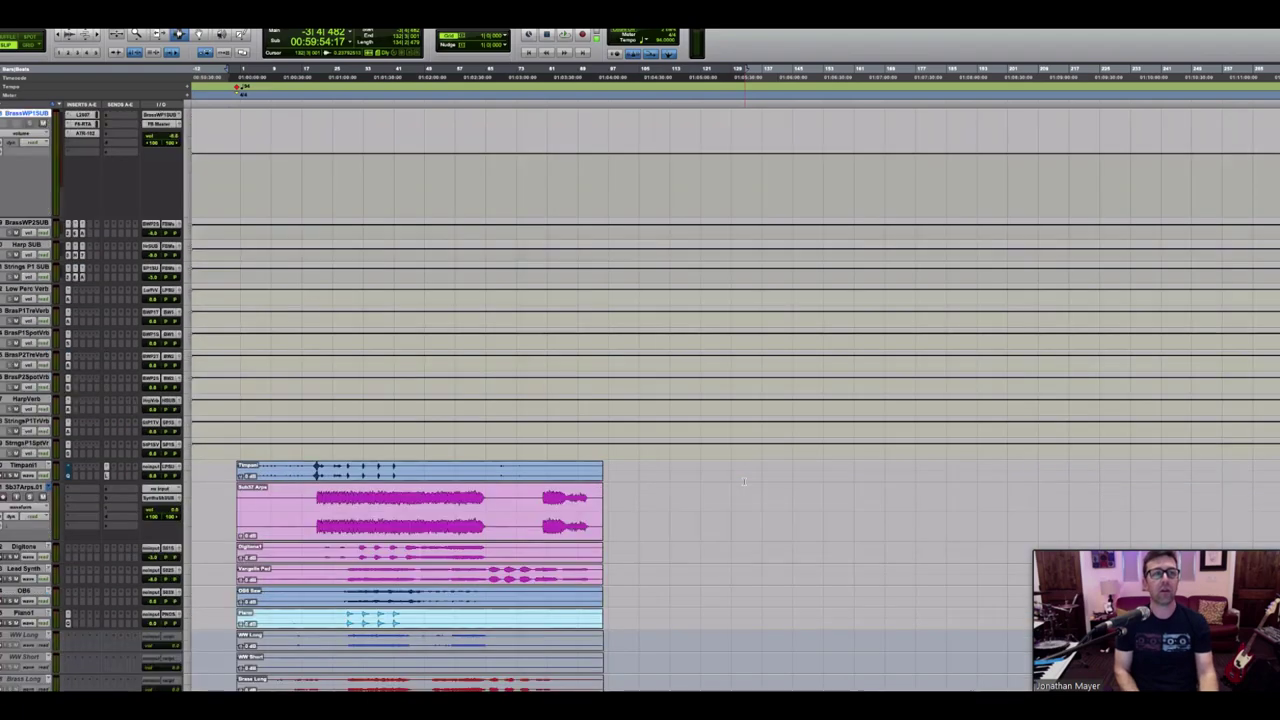
scroll(744, 481, "up", 8)
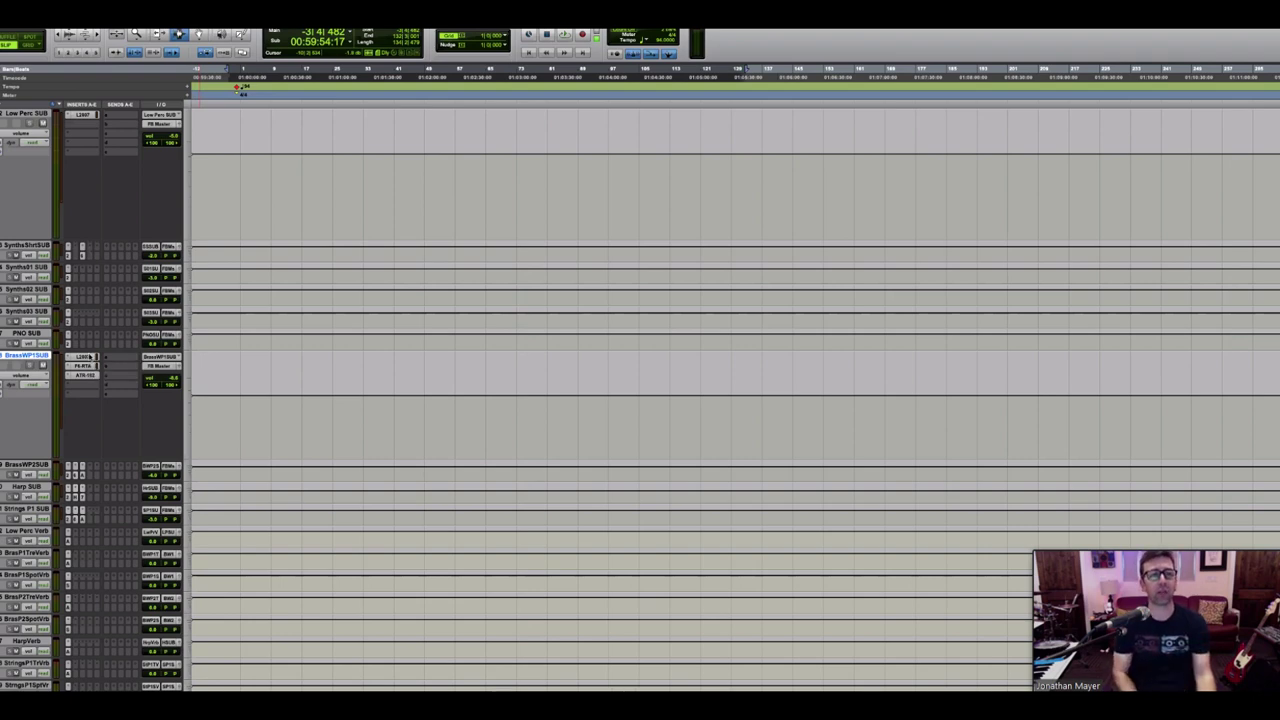
left_click(82, 357)
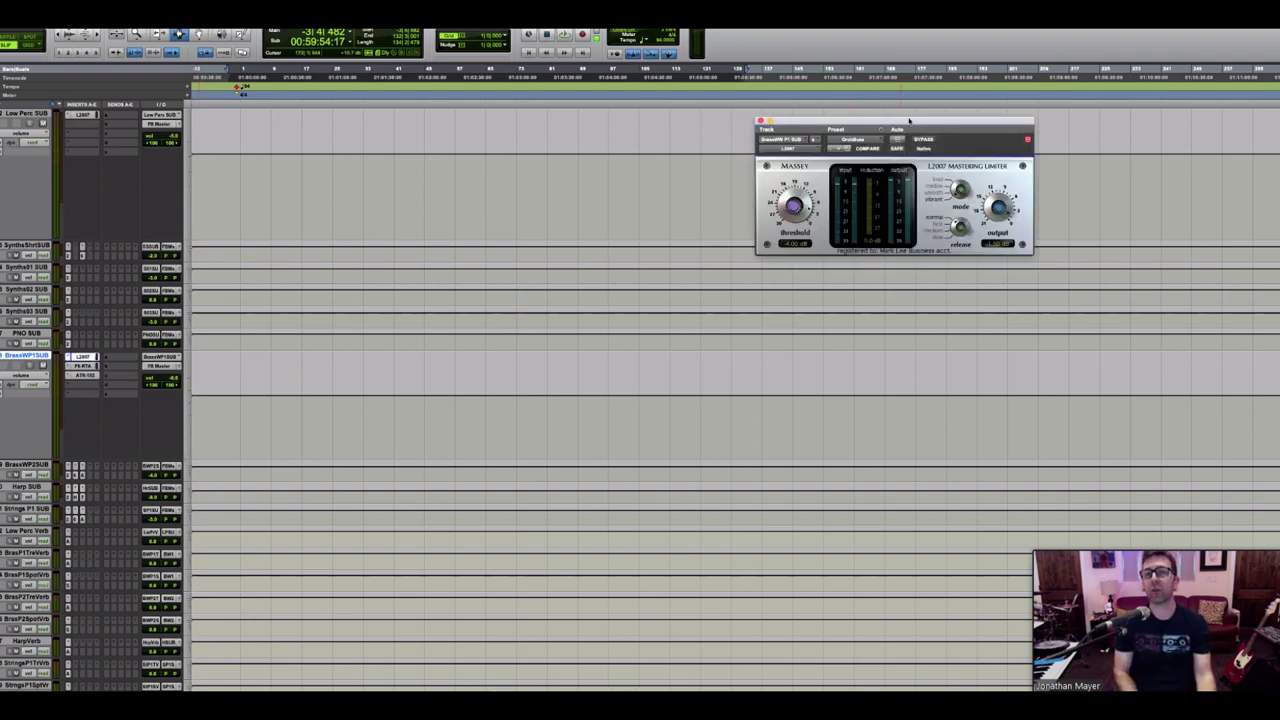
left_click_drag(909, 120, 851, 149)
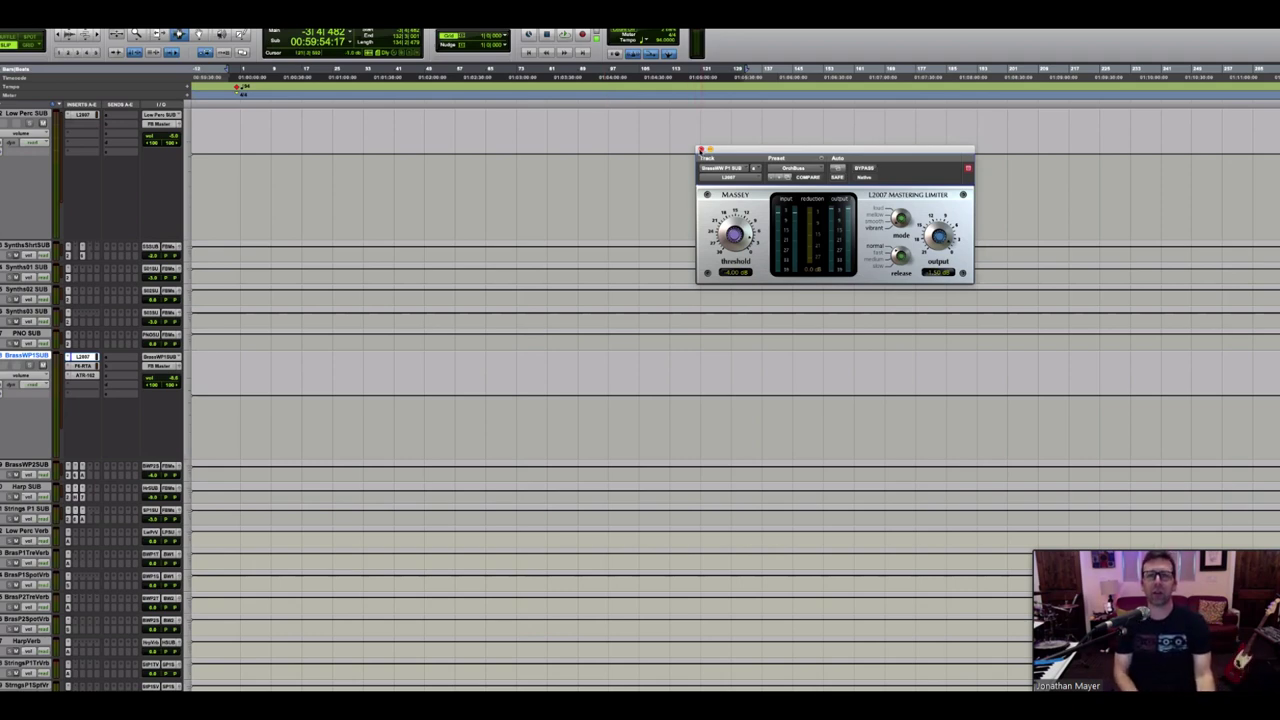
left_click(700, 150)
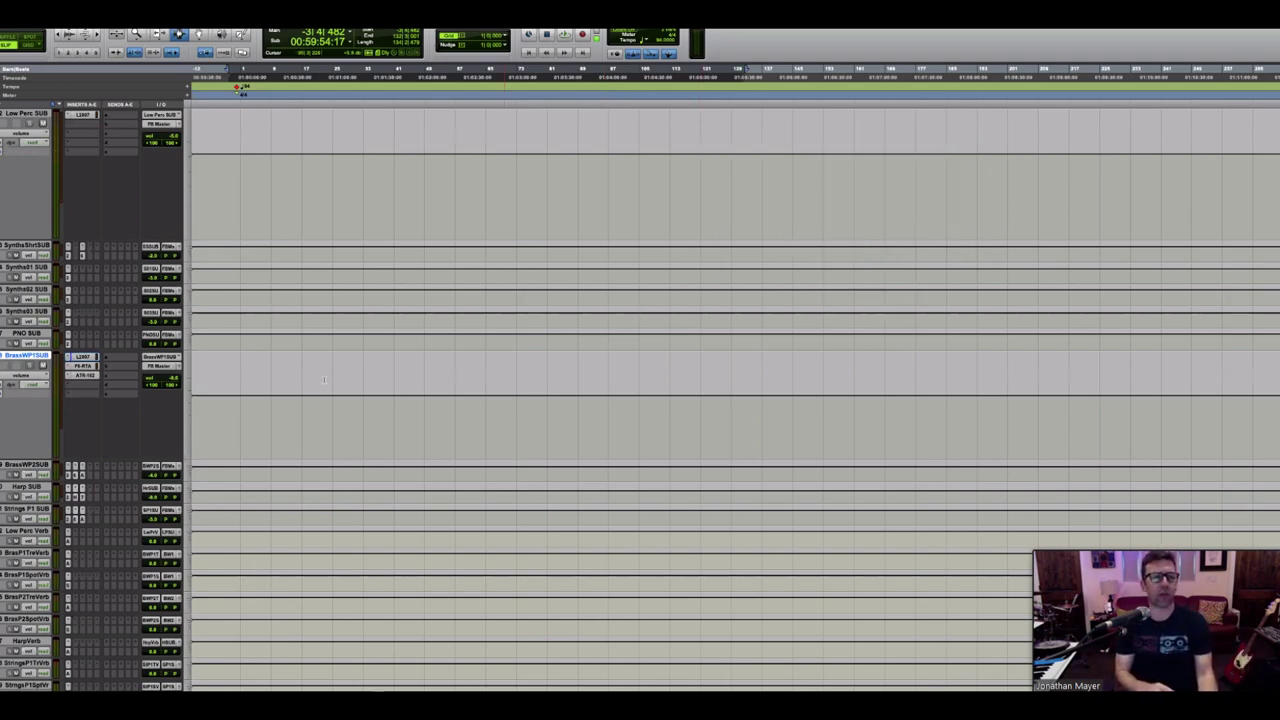
Step: Examine the Brass P1 tracks and the reverb and submix tracks above them
scroll(236, 389, "down", 8)
scroll(236, 389, "up", 5)
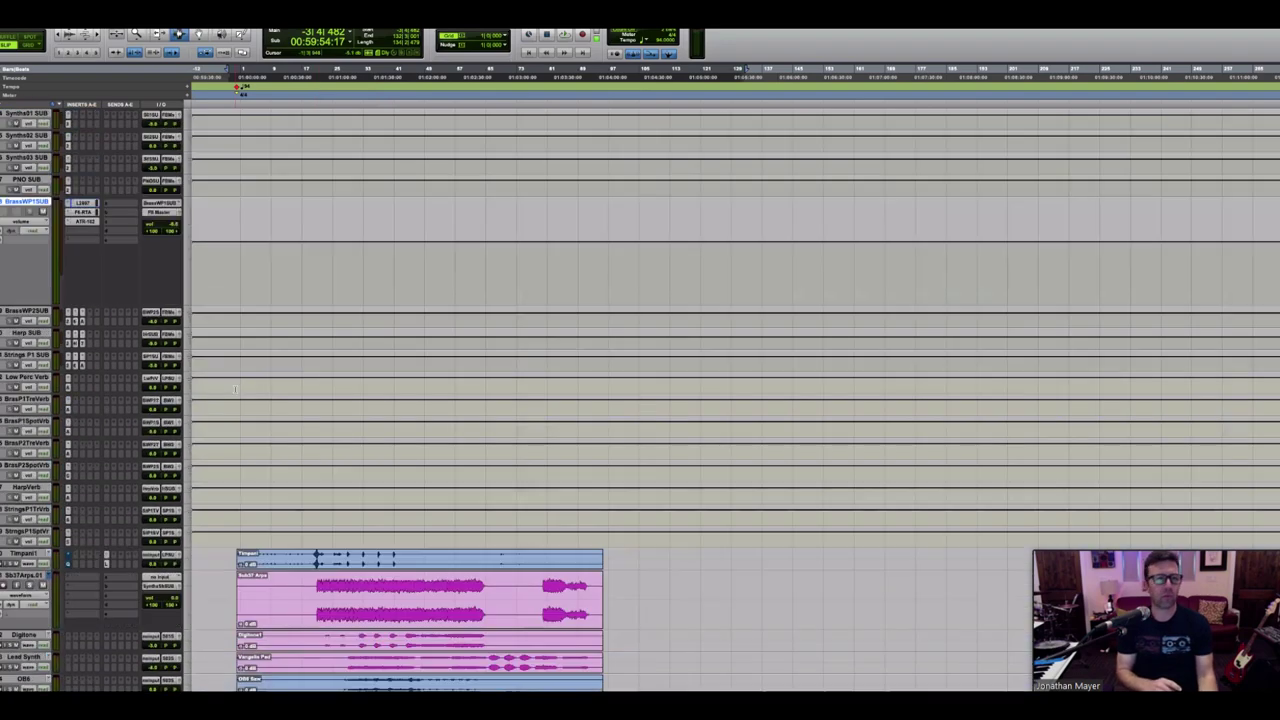
scroll(344, 303, "down", 10)
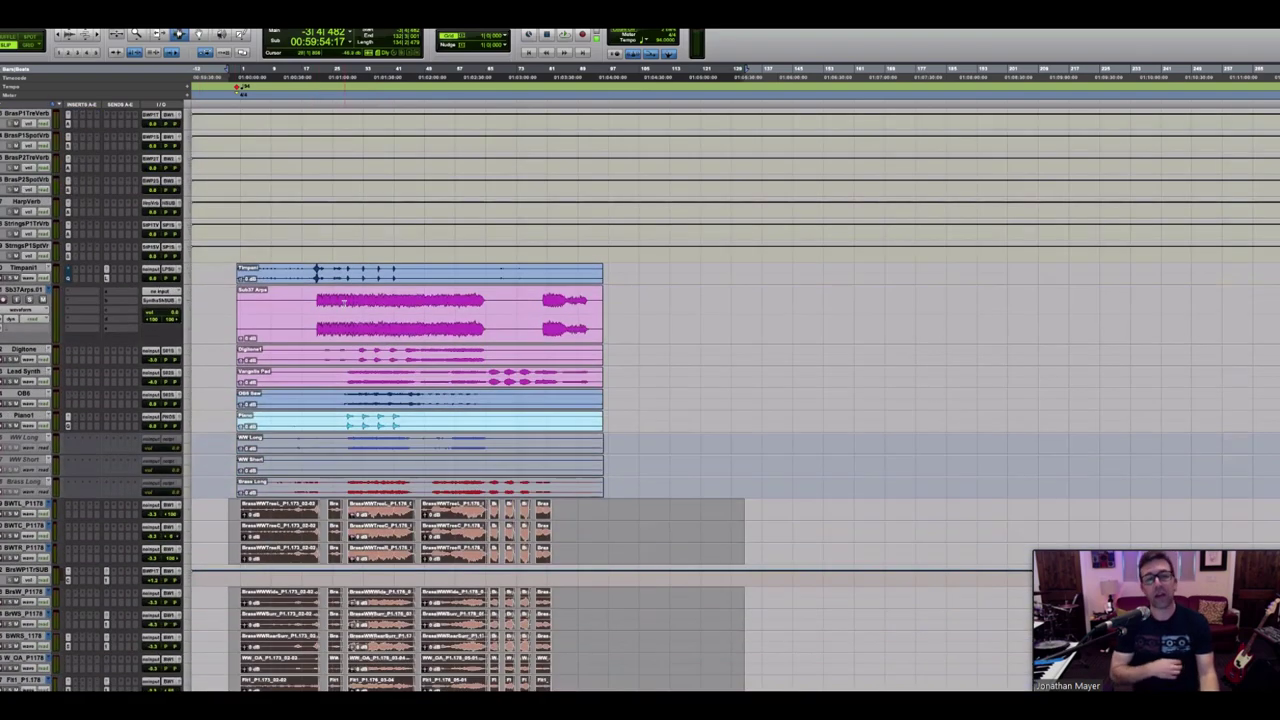
scroll(344, 303, "down", 10)
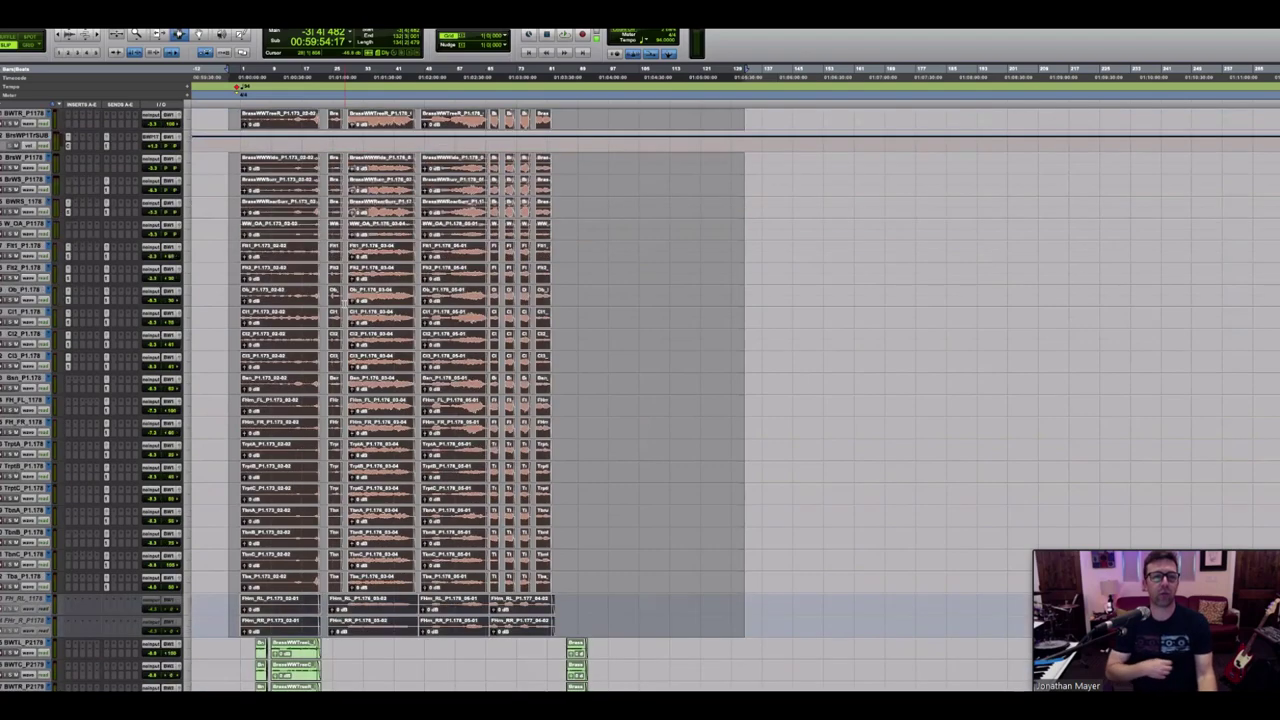
scroll(344, 303, "up", 8)
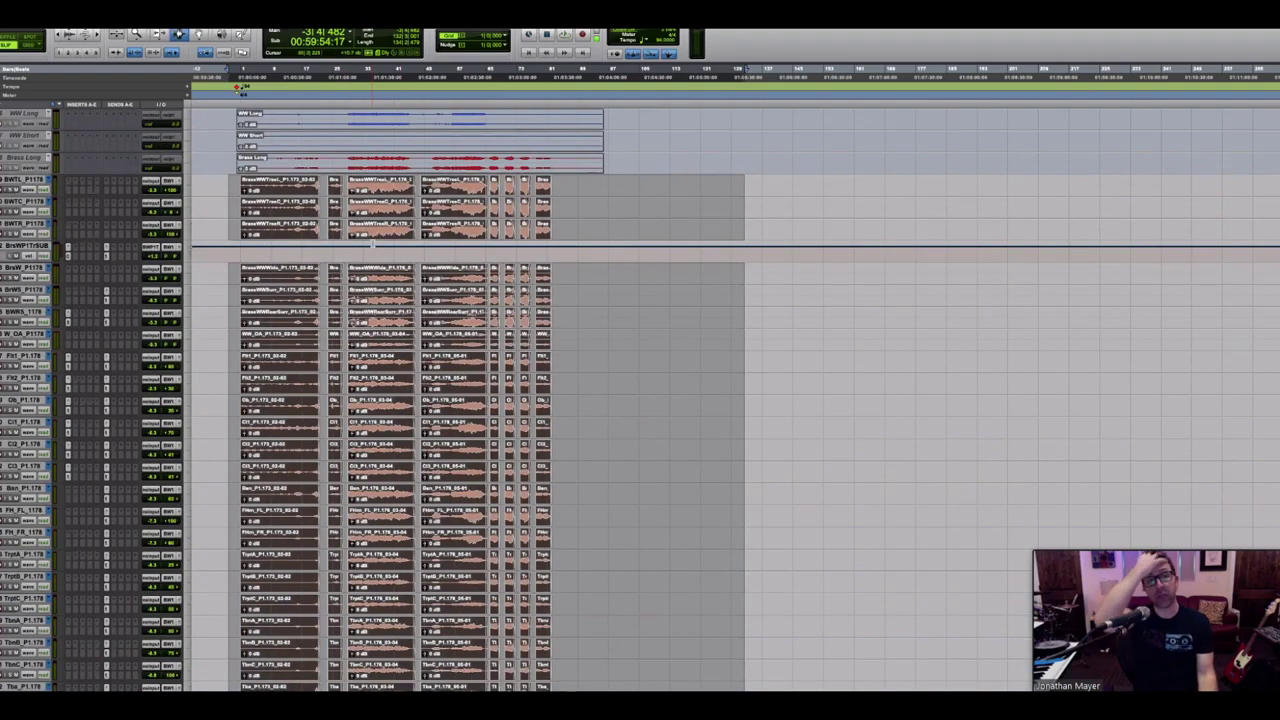
scroll(372, 243, "up", 3)
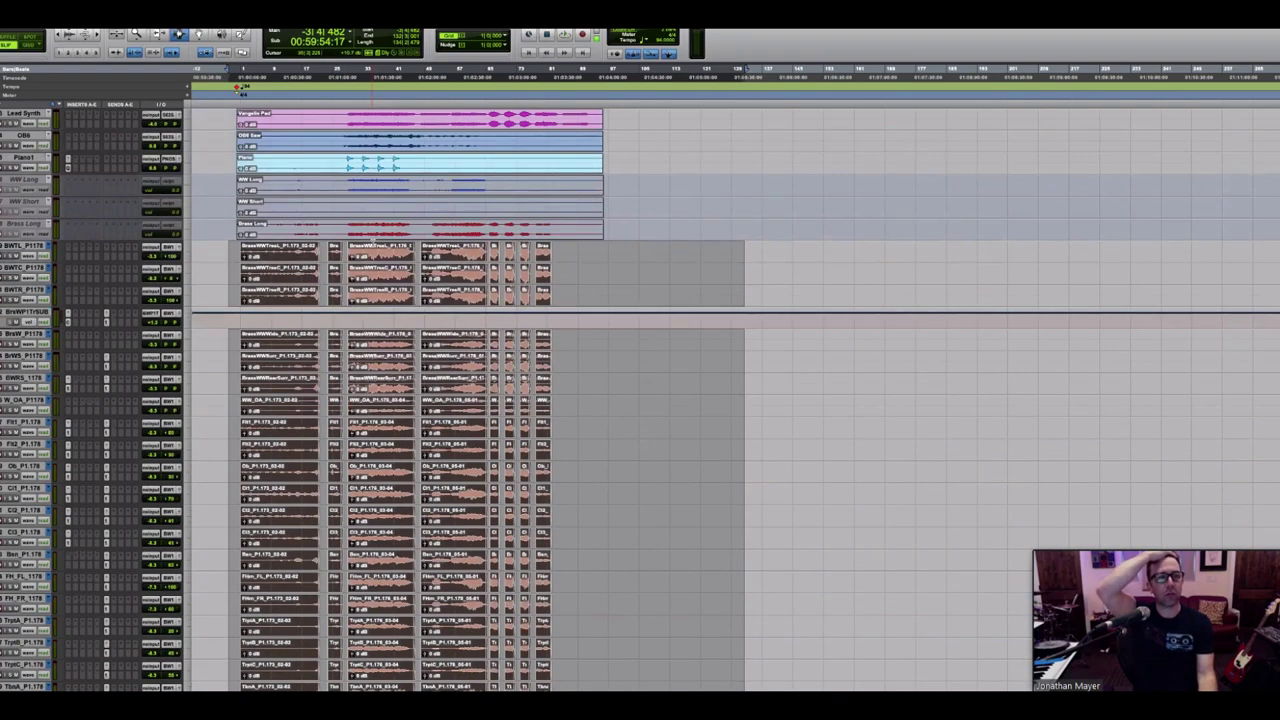
scroll(336, 342, "up", 13)
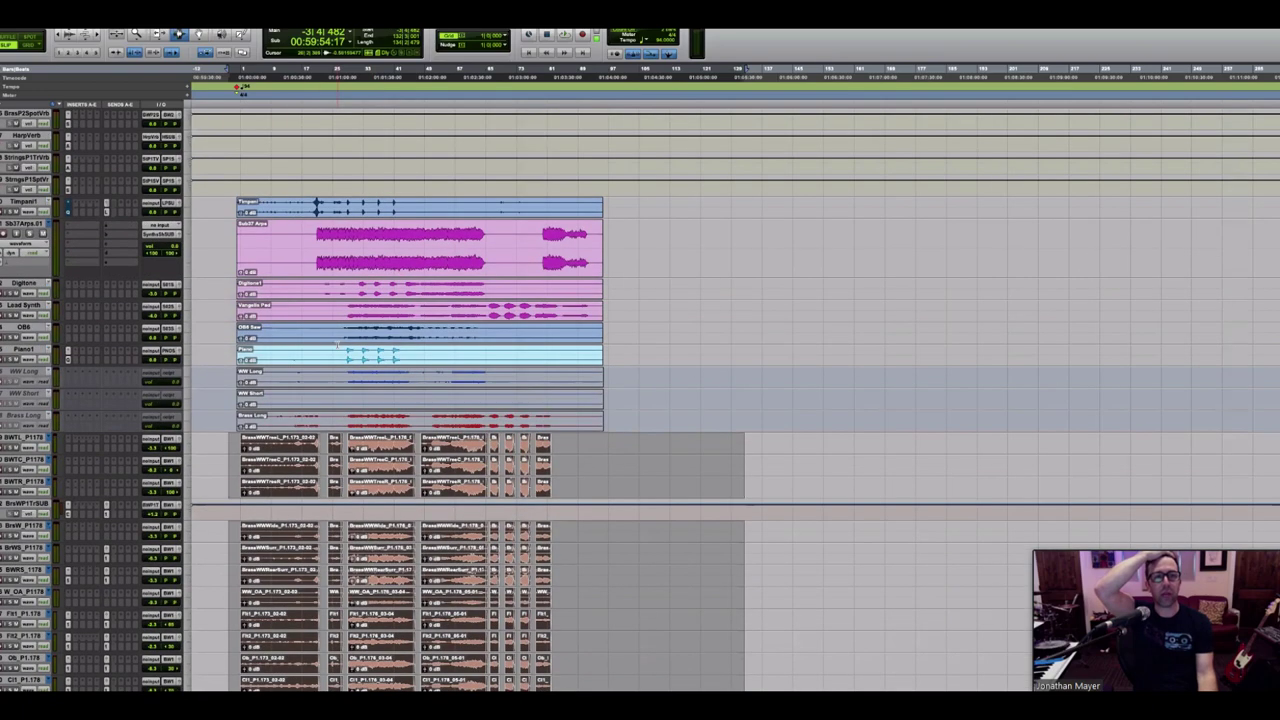
scroll(337, 345, "up", 15)
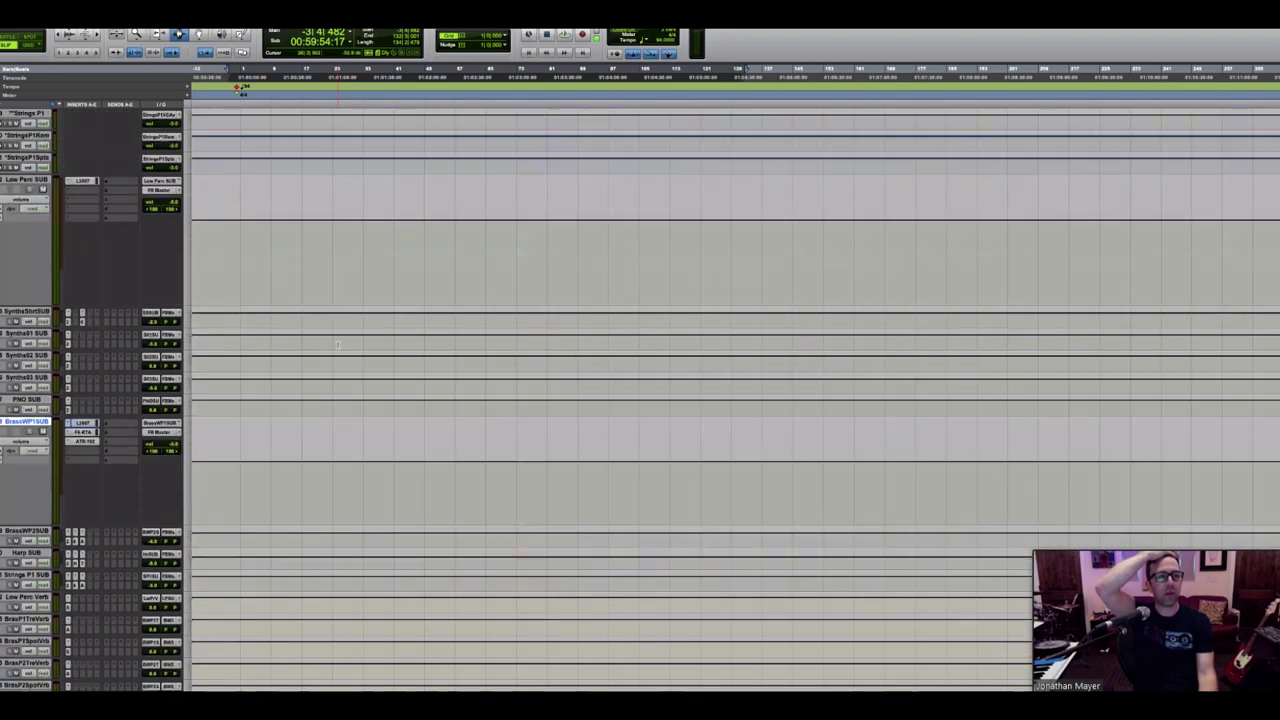
Step: Reduce BrassWP1SUB to the small height, then select the submixes from Low Perc SUB through Strings P1 SUB and shrink them to match
left_click(187, 463)
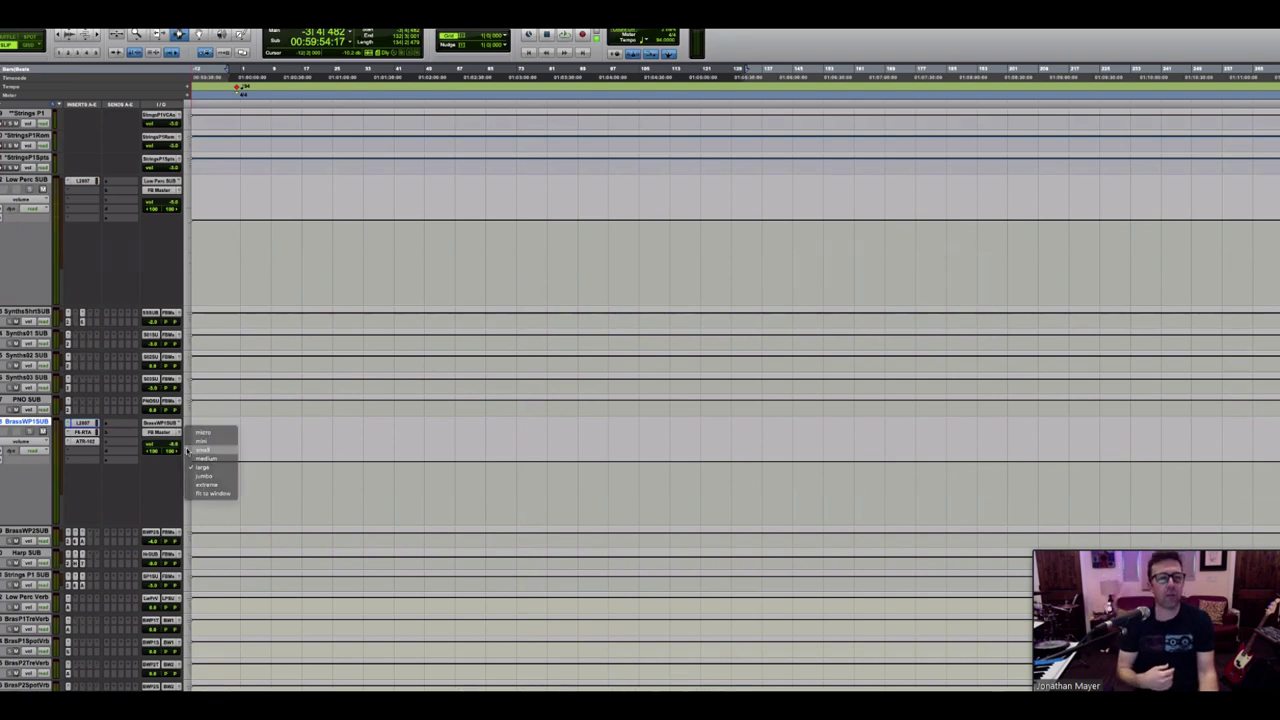
left_click(187, 452)
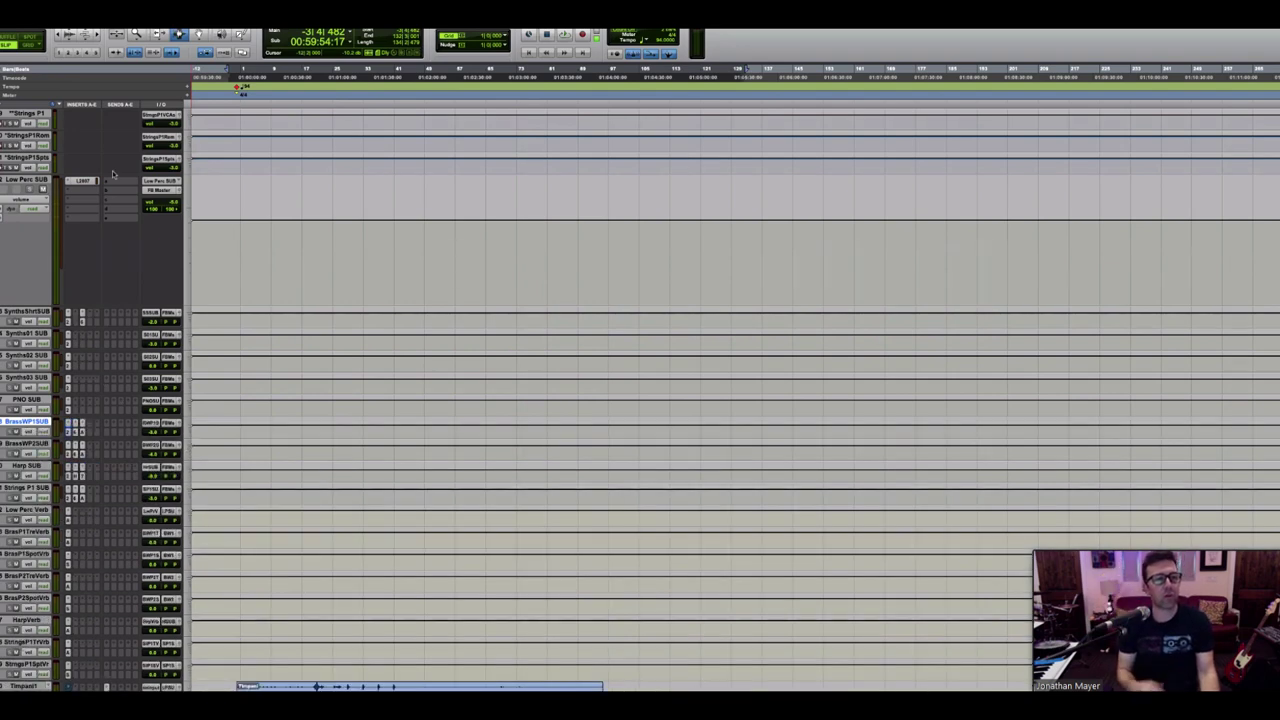
left_click(38, 181)
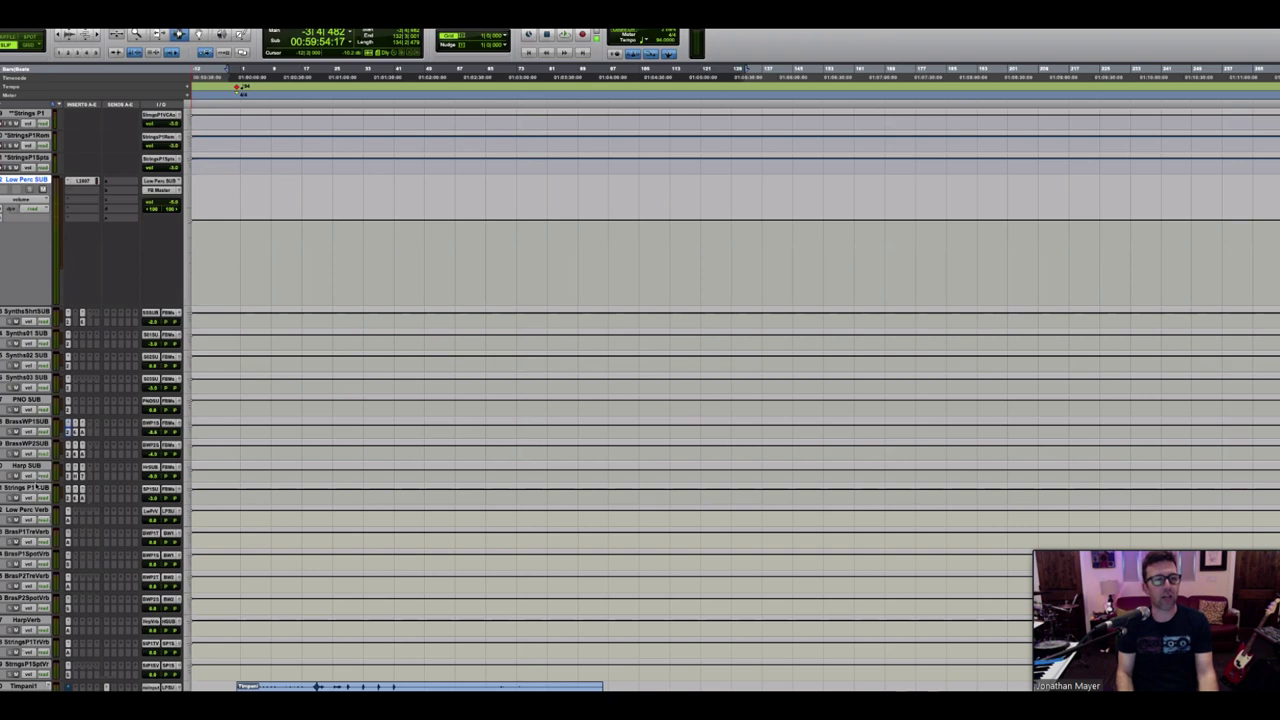
left_click(38, 487, "shift")
left_click(189, 242)
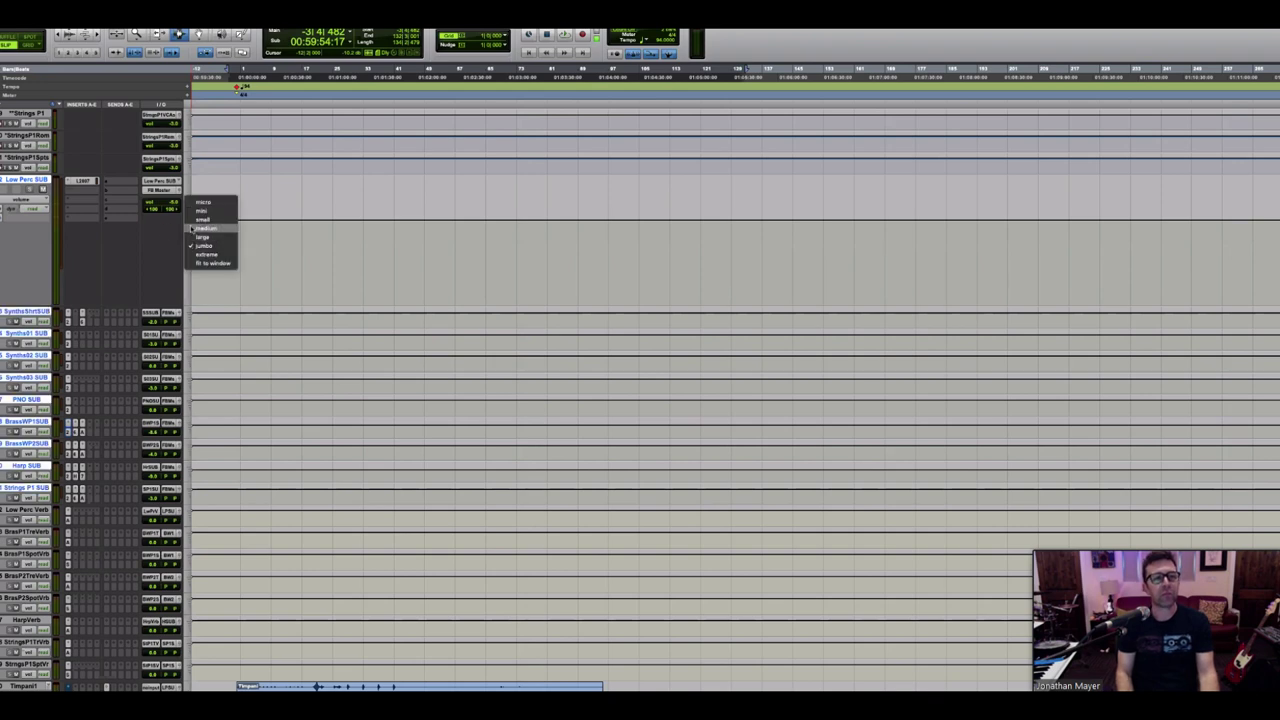
left_click(204, 228)
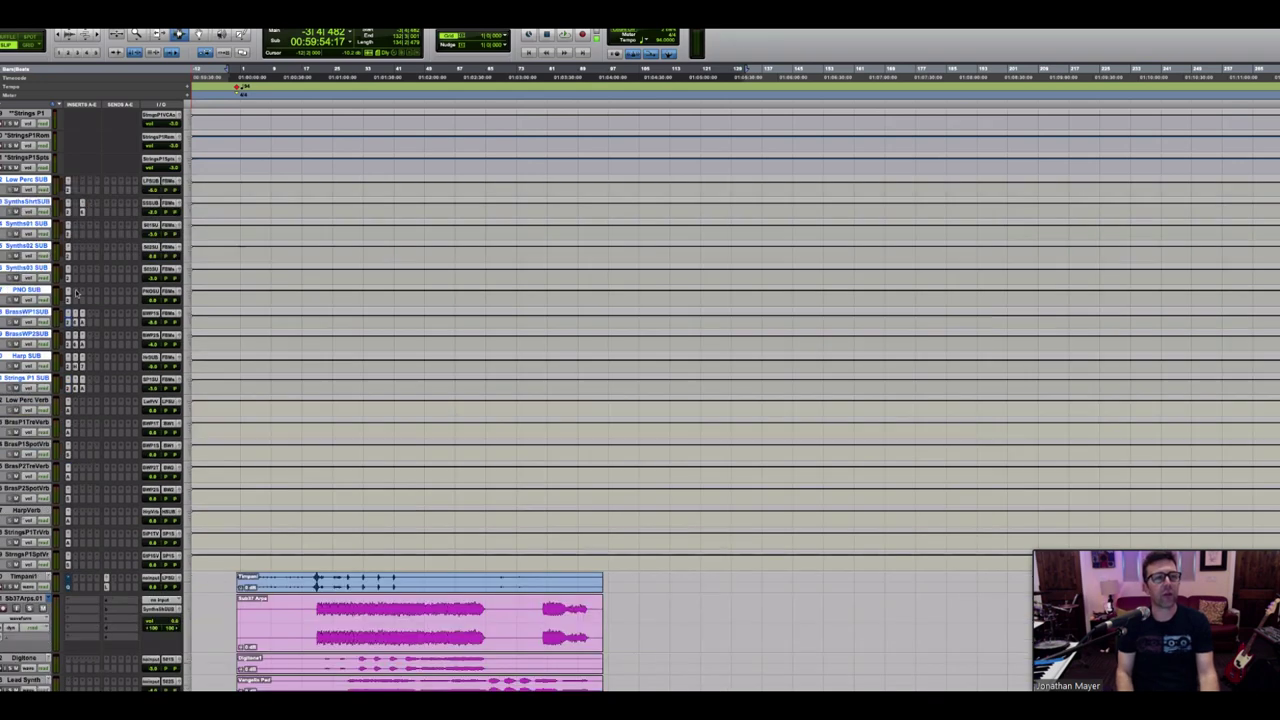
Step: Select the reverb tracks from Low Perc Verb through the Strings P1 spot reverb, and enlarge Low Perc Verb and BrasP1TreVerb
left_click(28, 400)
scroll(28, 380, "down", 5)
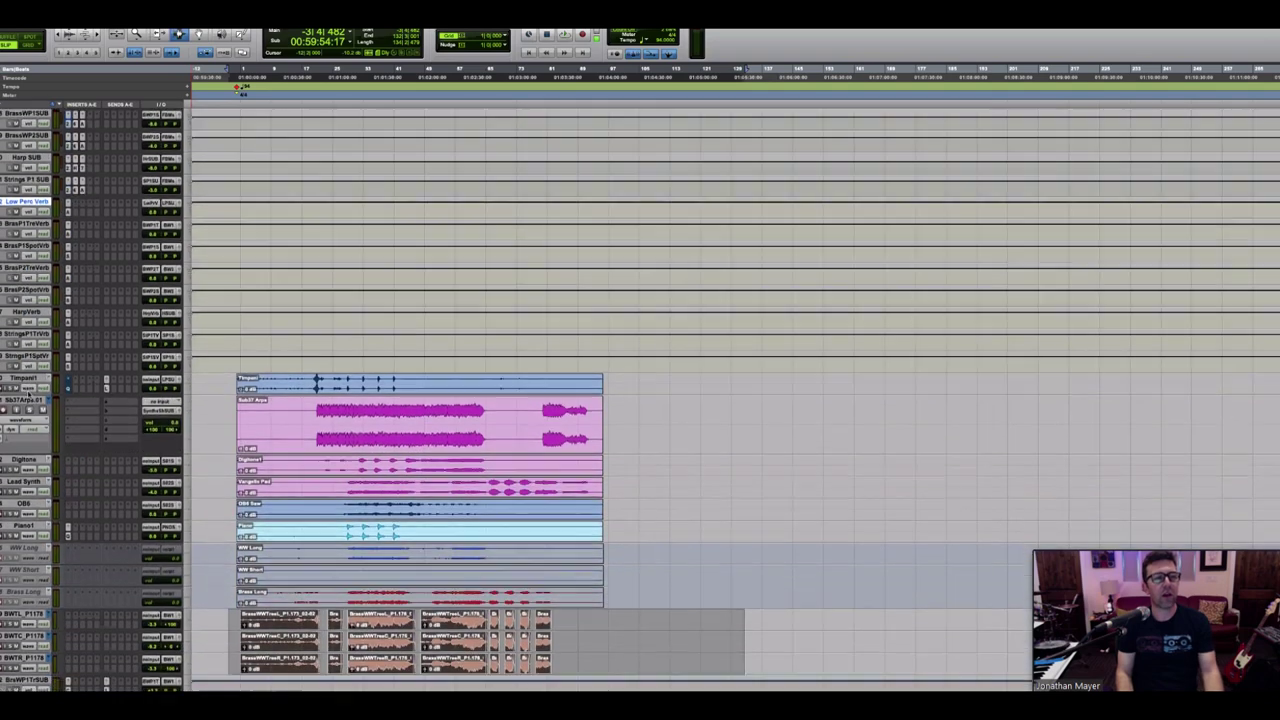
left_click(28, 355, "shift")
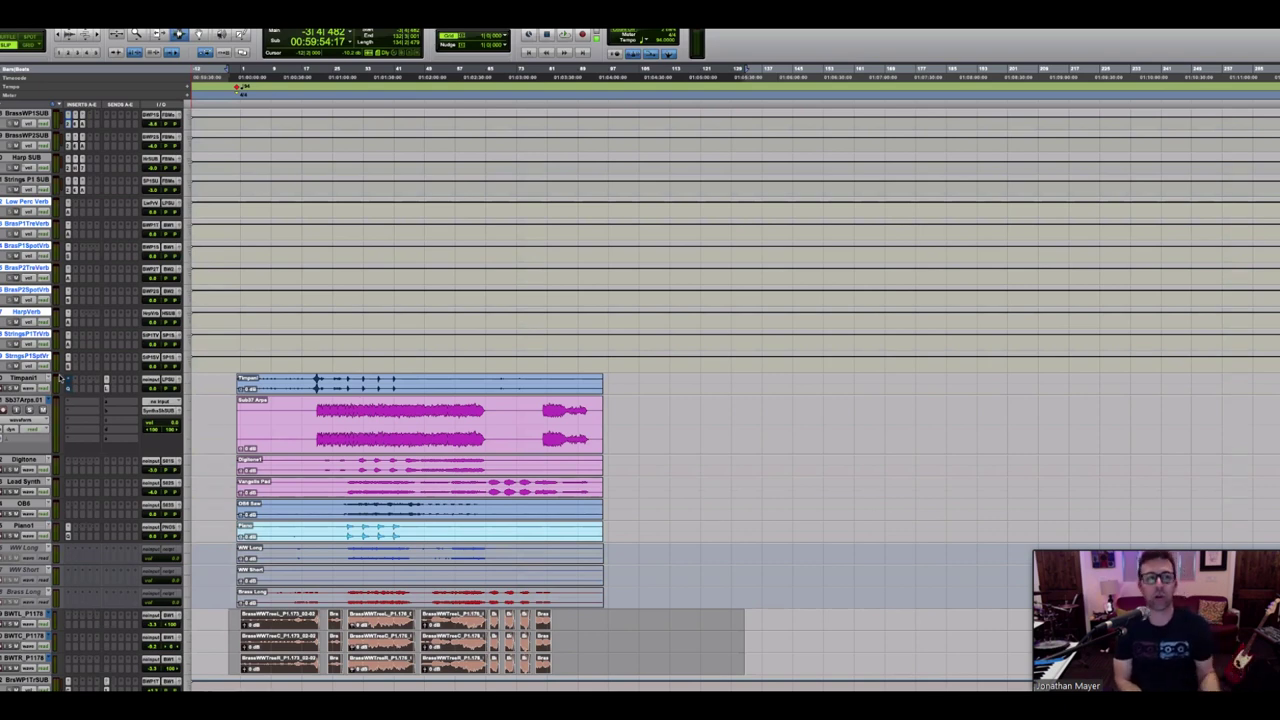
left_click(90, 230)
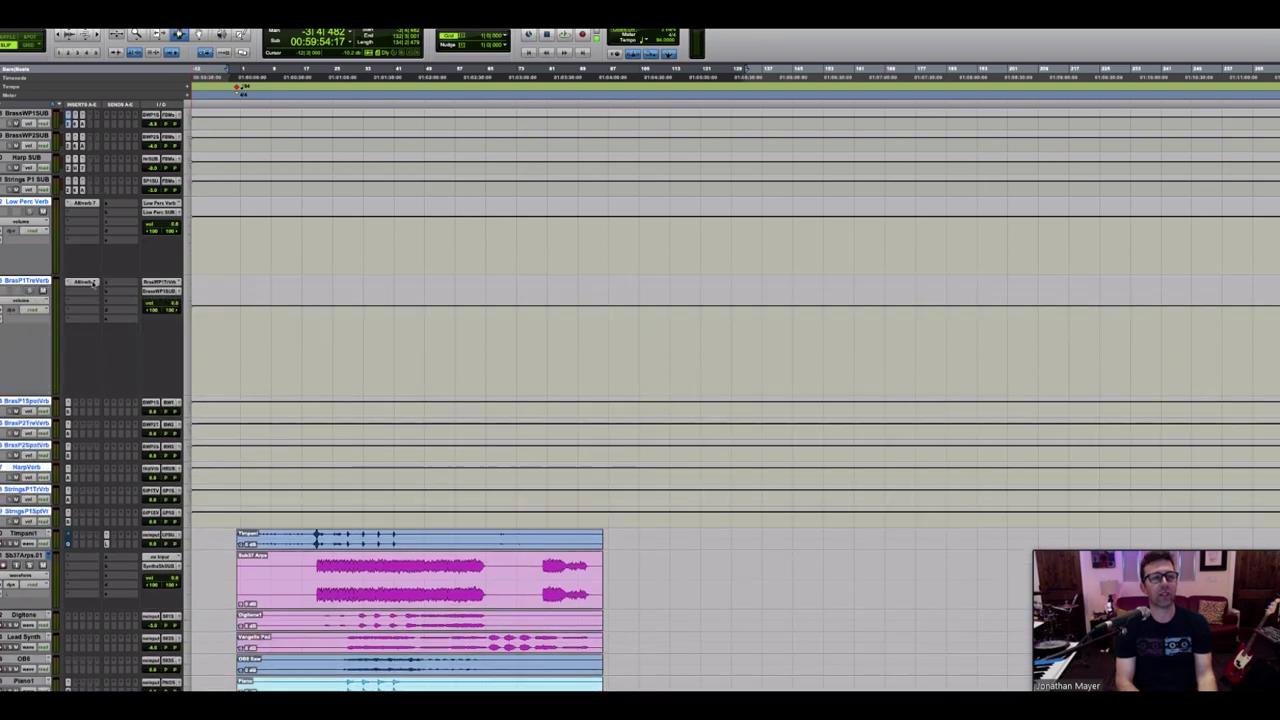
Step: Show and close the Altiverb plug-ins on BrasP1TreVerb and Low Perc Verb, and enlarge BrasP1SpotVrb to show its insert
left_click(87, 283)
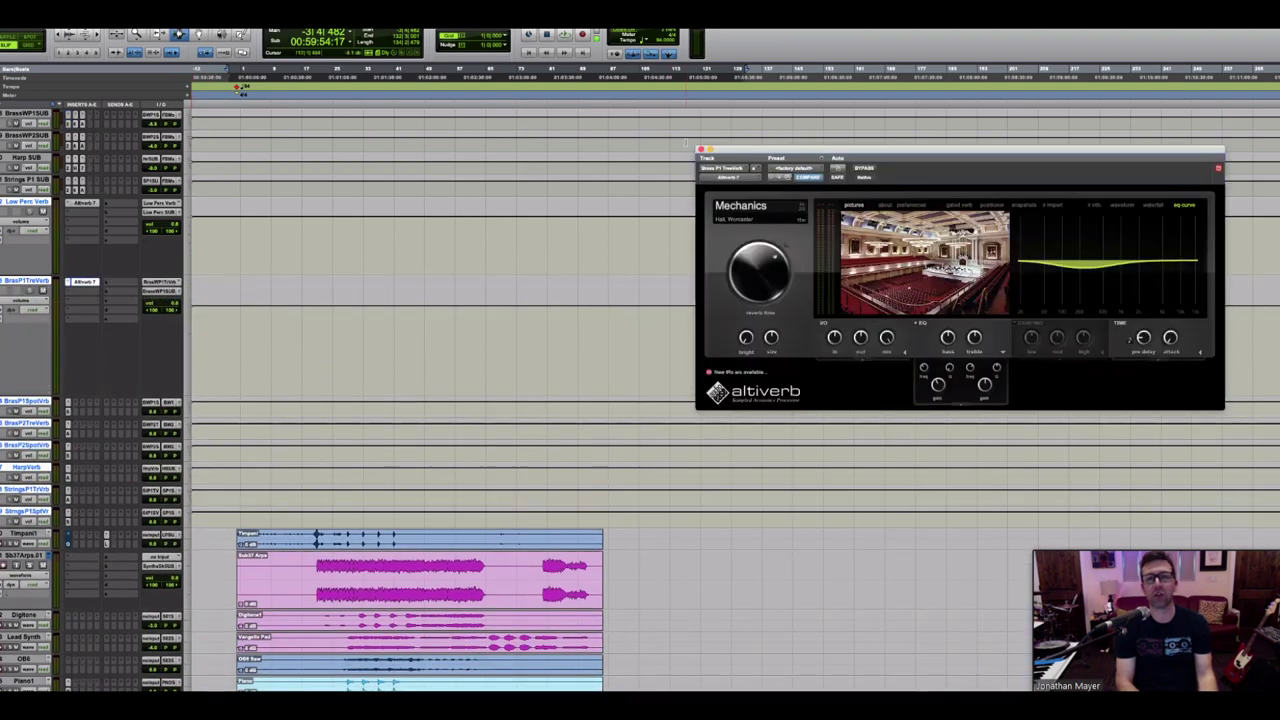
left_click(701, 150)
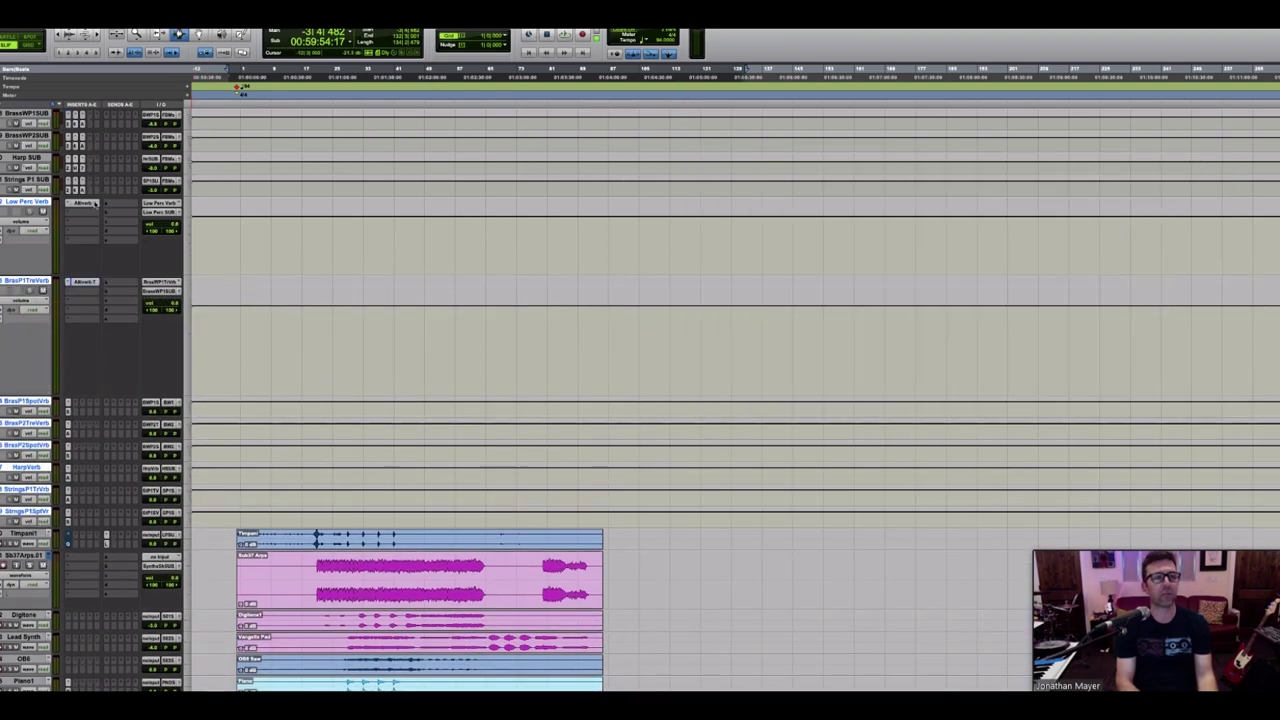
left_click(90, 204)
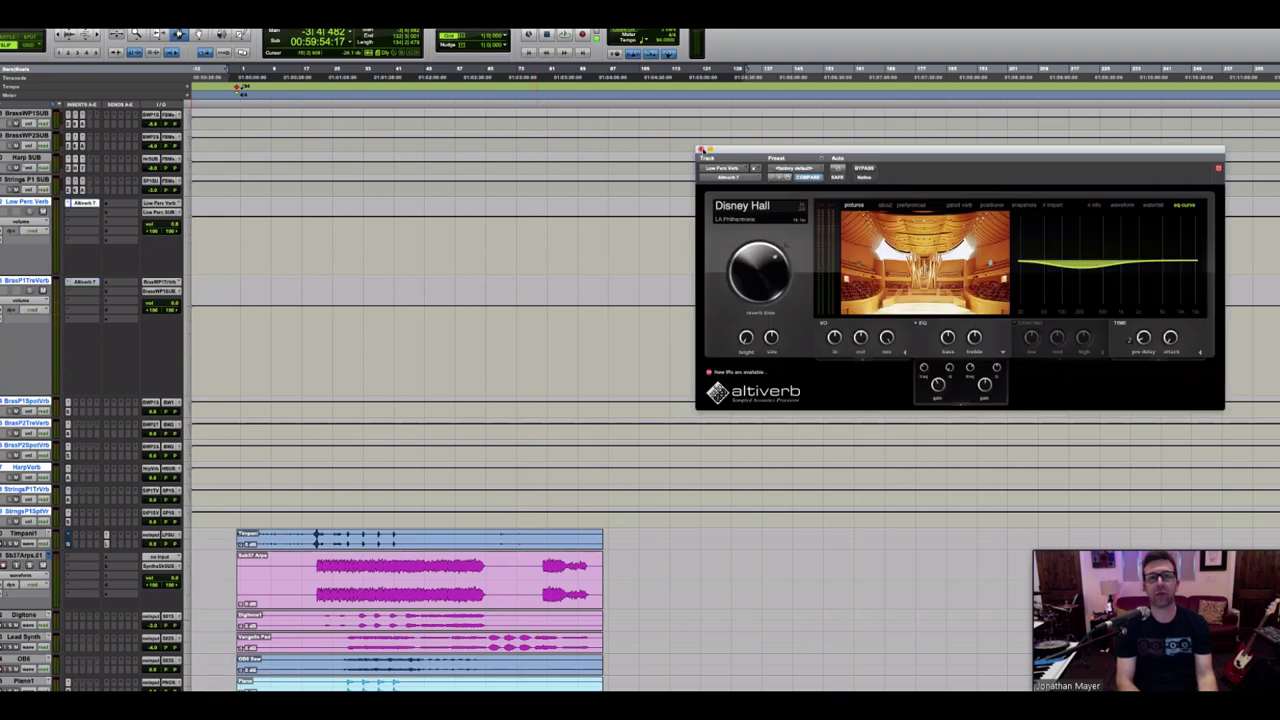
left_click(702, 150)
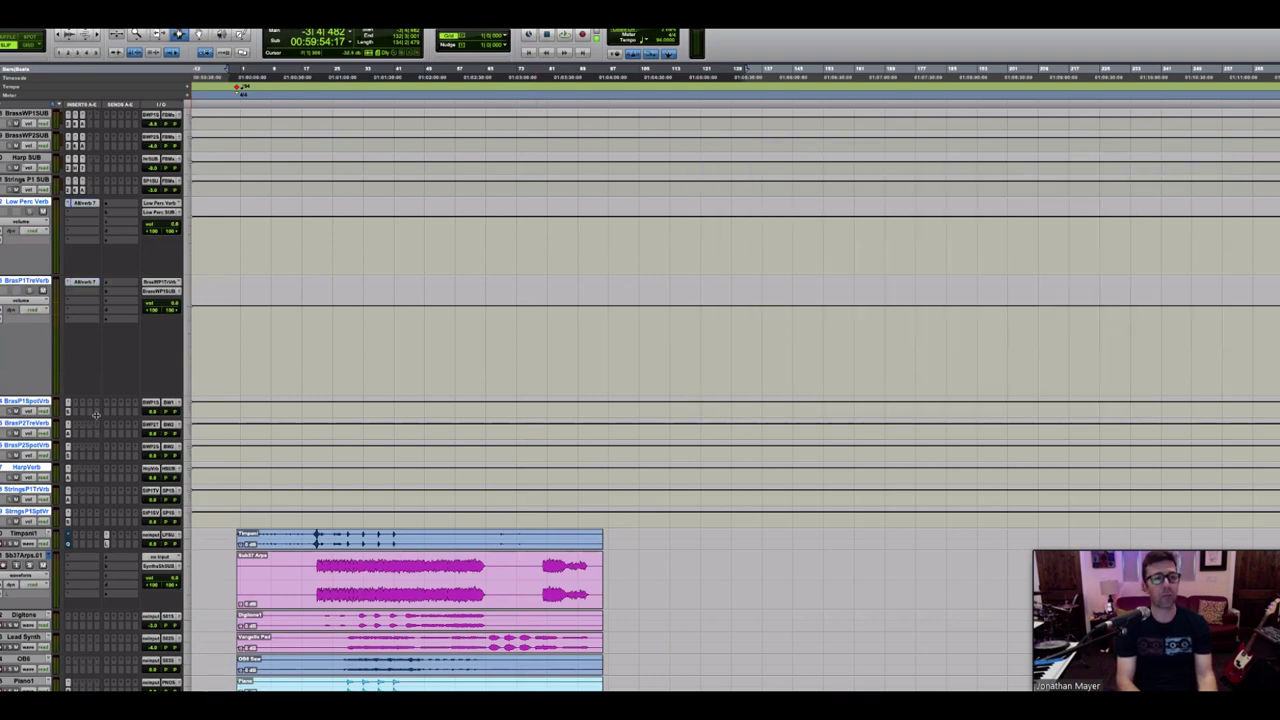
left_click_drag(96, 421, 104, 476)
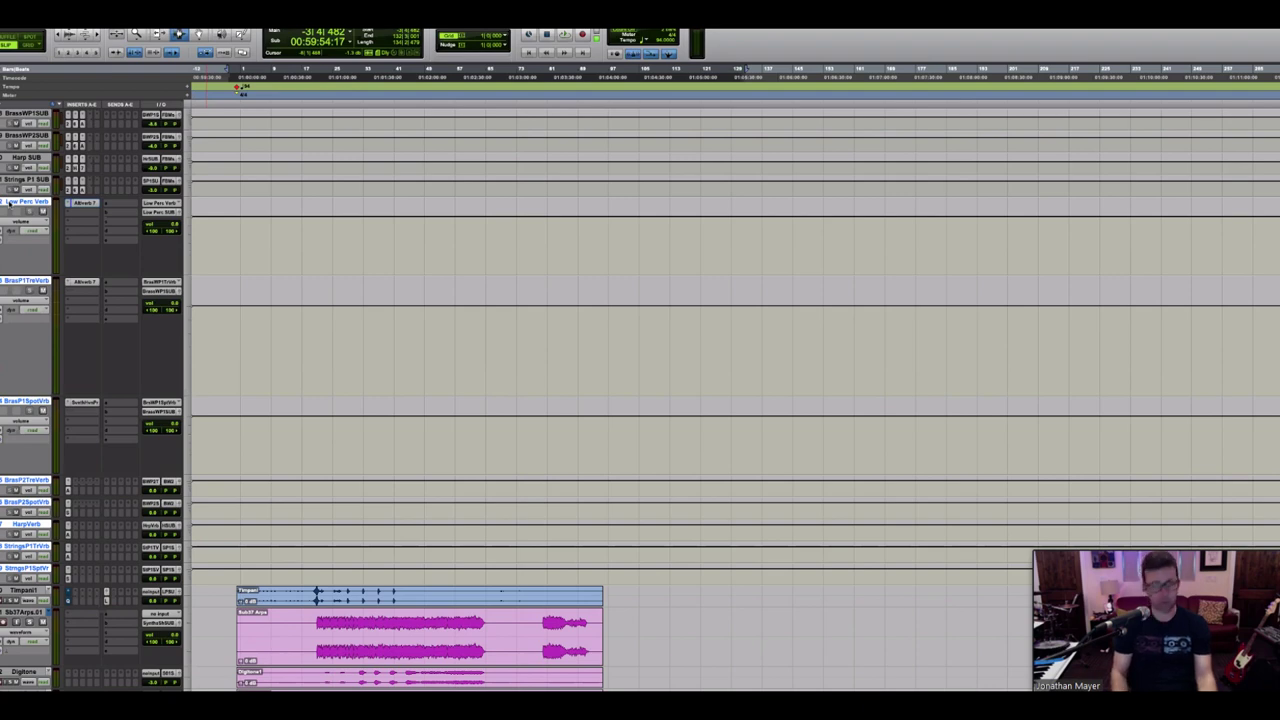
Step: Check the output routing of Low Perc Verb without changing it, and select the Low Perc SUB track it feeds
left_click(10, 203)
left_click(162, 212)
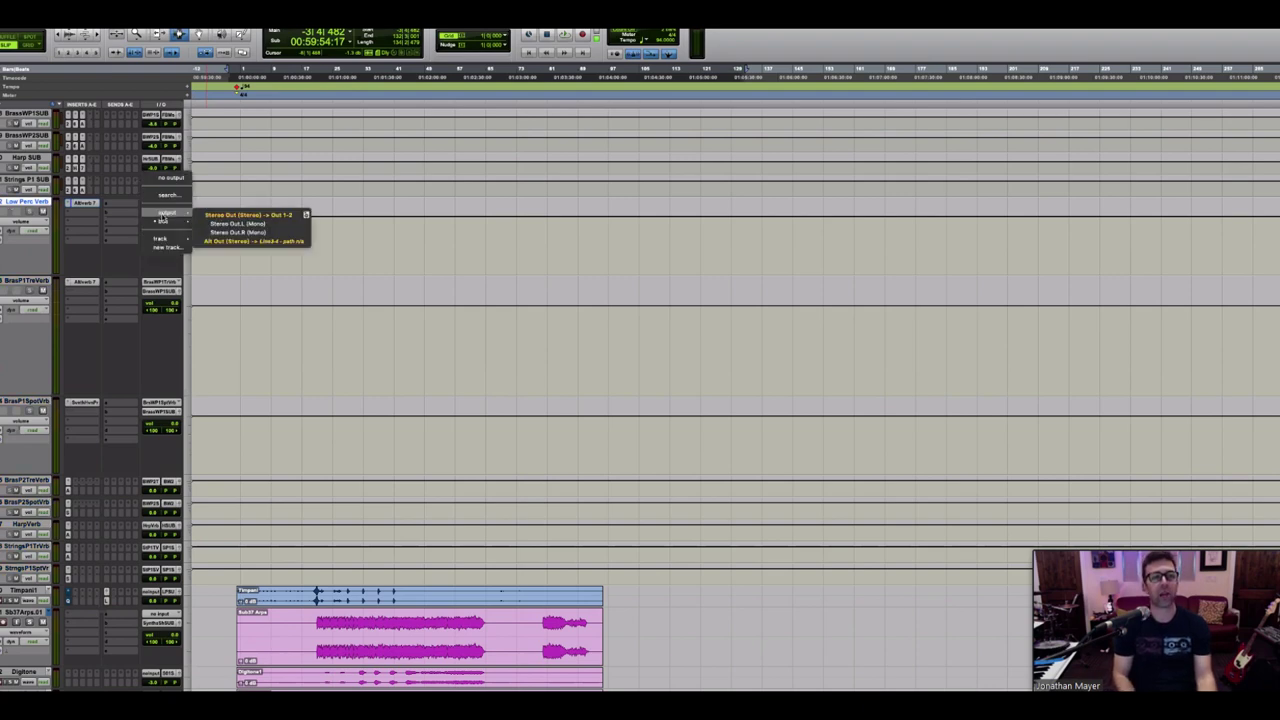
left_click(150, 213)
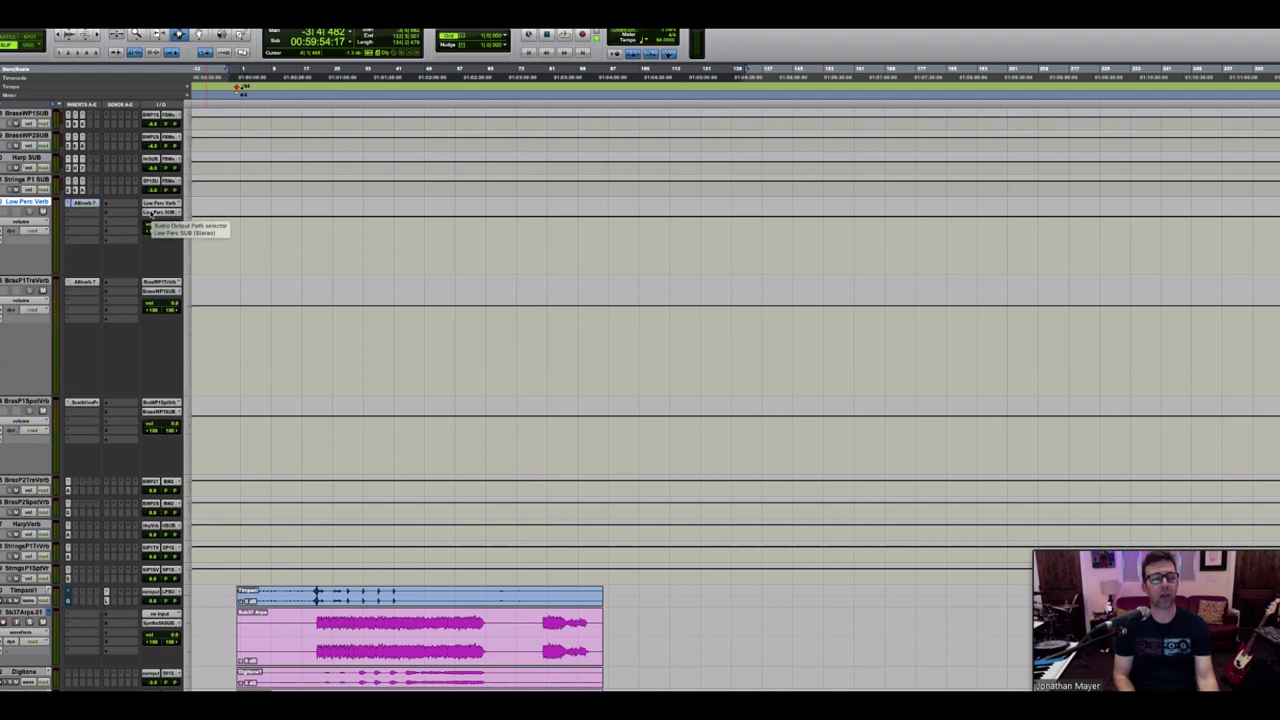
scroll(155, 220, "up", 5)
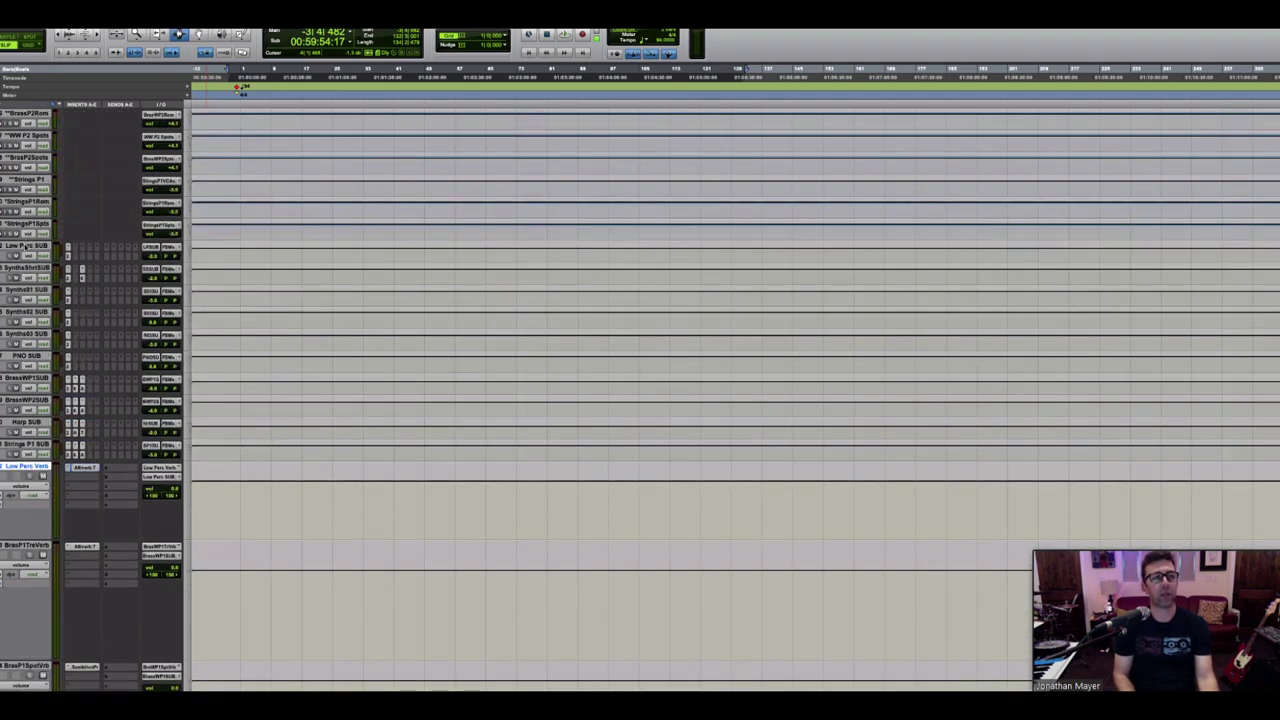
left_click(11, 247)
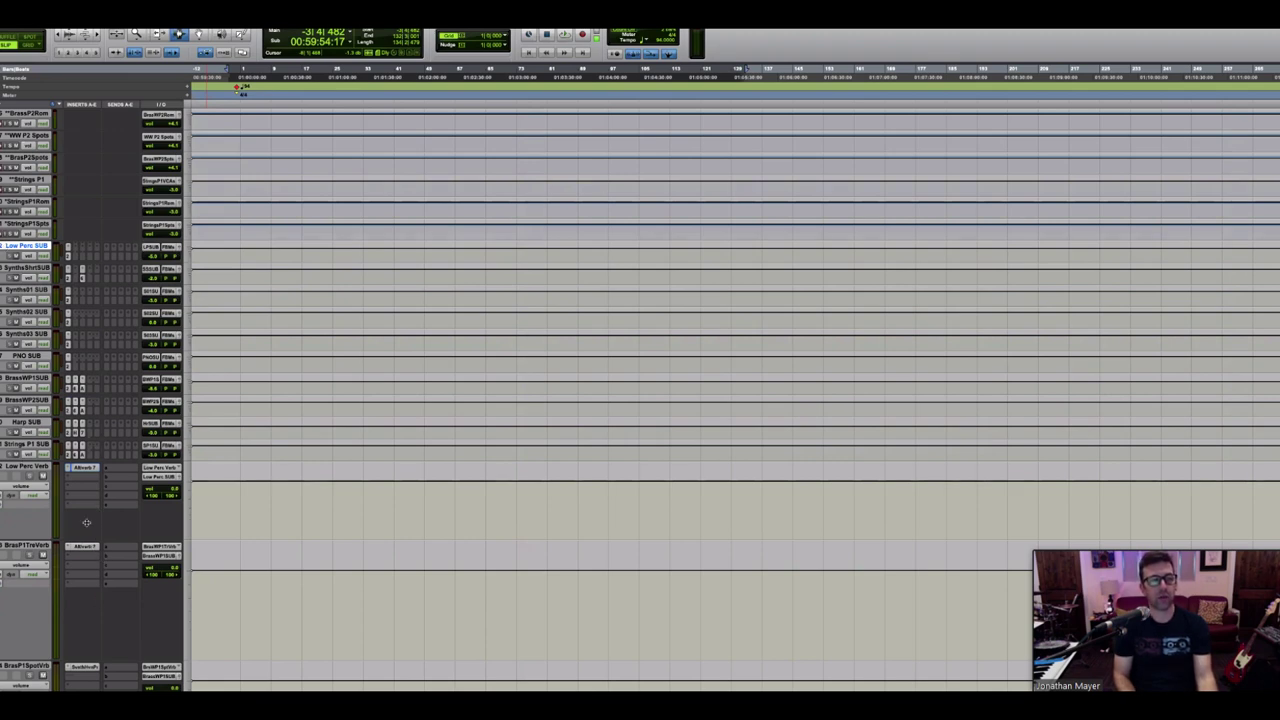
Step: Shrink the enlarged Low Perc Verb, BrasP1TreVerb and BrasP1SpotVrb reverb tracks back down
left_click_drag(89, 540, 86, 483)
scroll(86, 483, "down", 10)
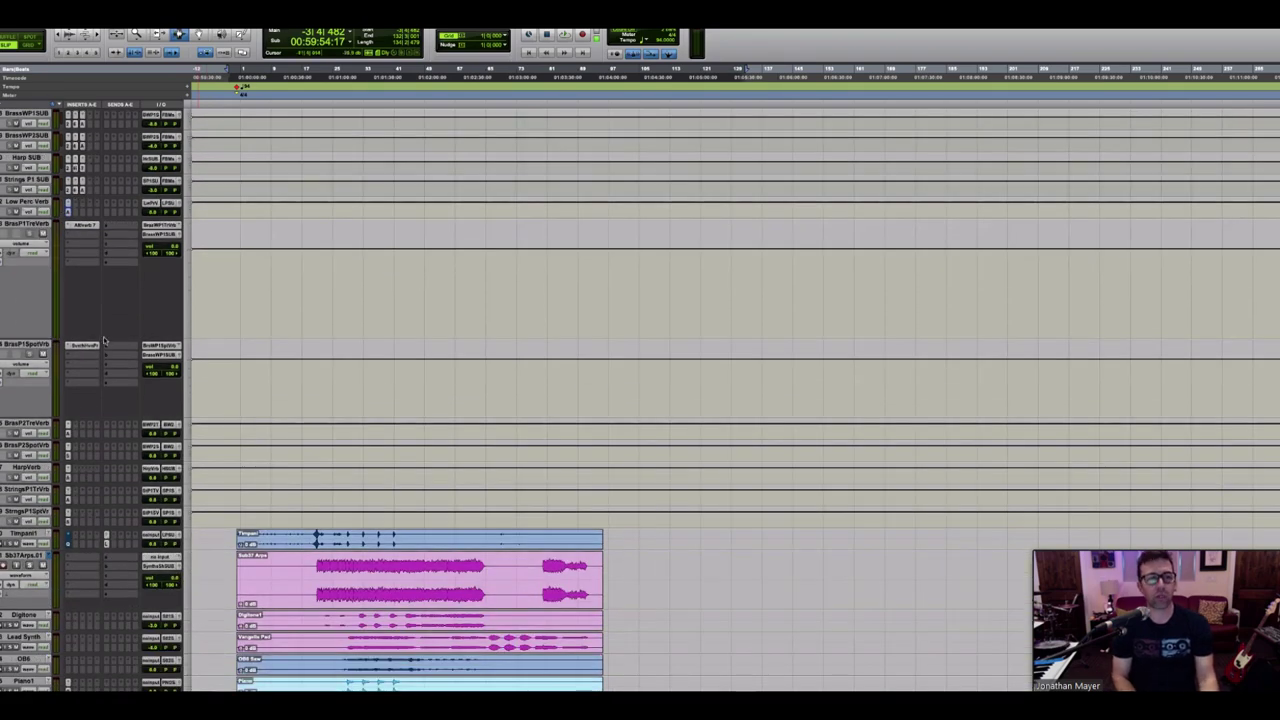
left_click_drag(103, 338, 102, 252)
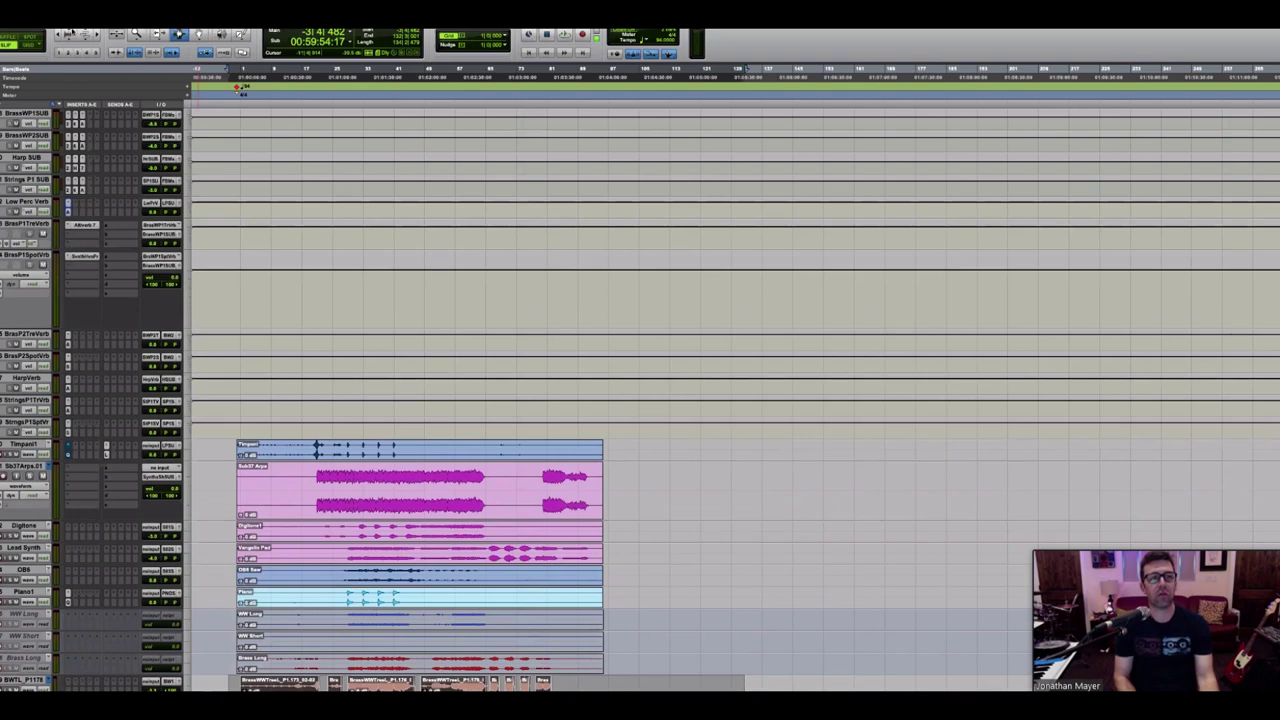
scroll(235, 307, "up", 5)
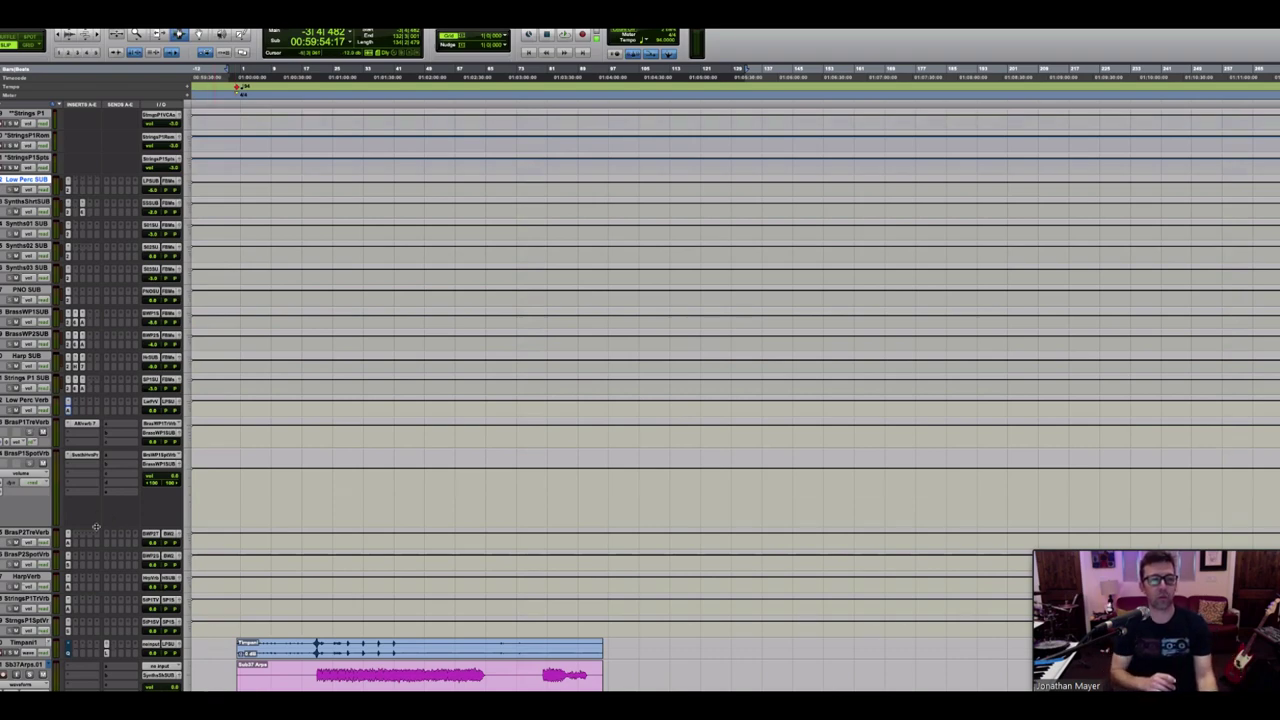
scroll(96, 527, "down", 4)
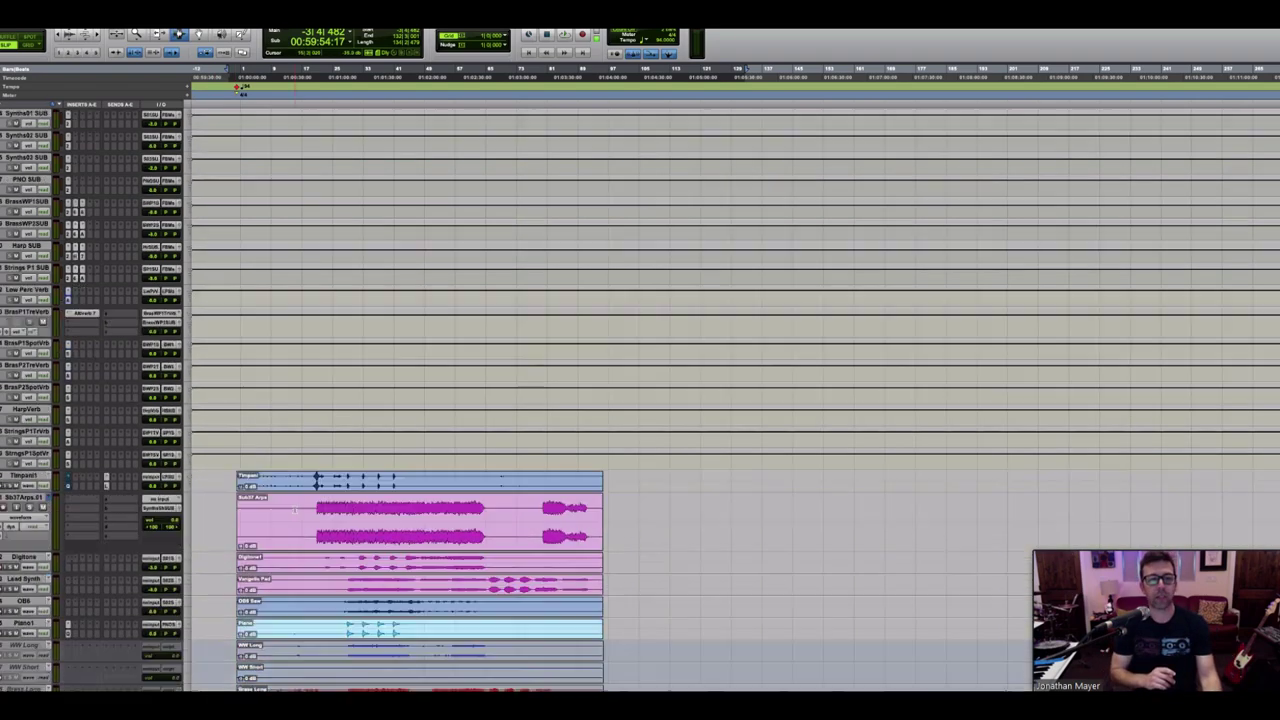
Step: Highlight the Brass P1 clips again with a time selection extending past both ends of the clips
scroll(96, 527, "down", 11)
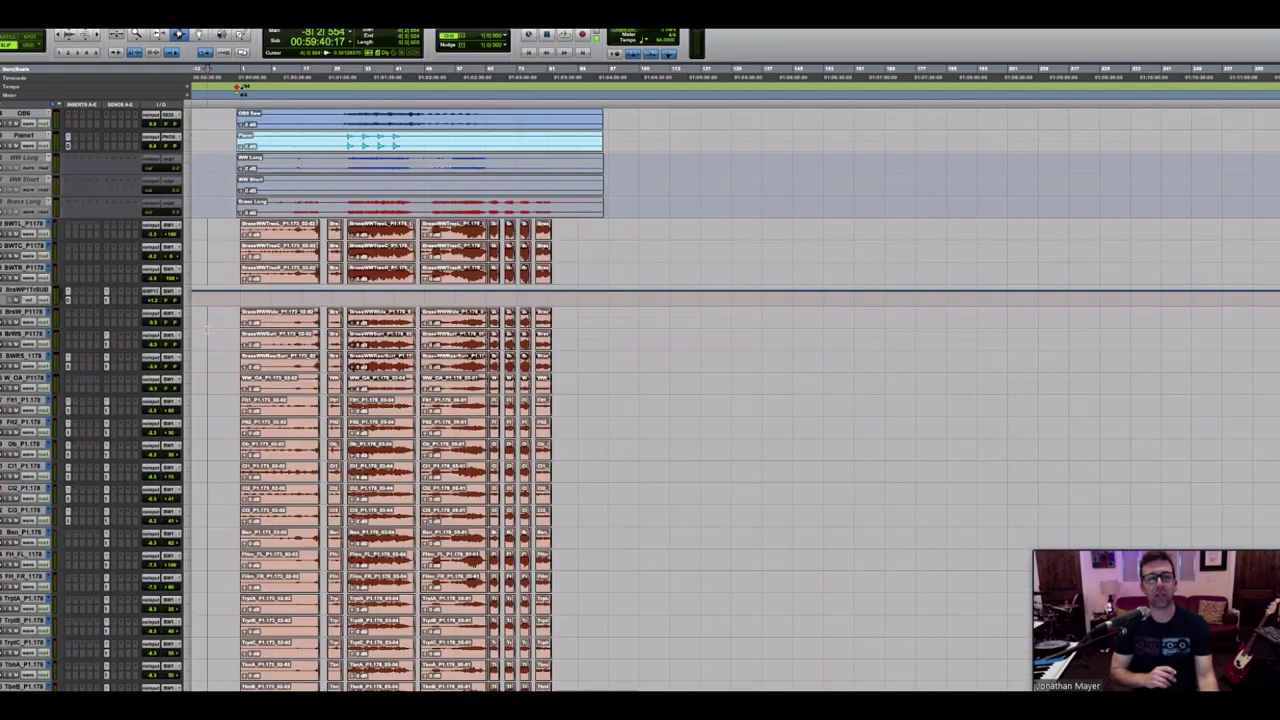
left_click_drag(826, 368, 180, 358)
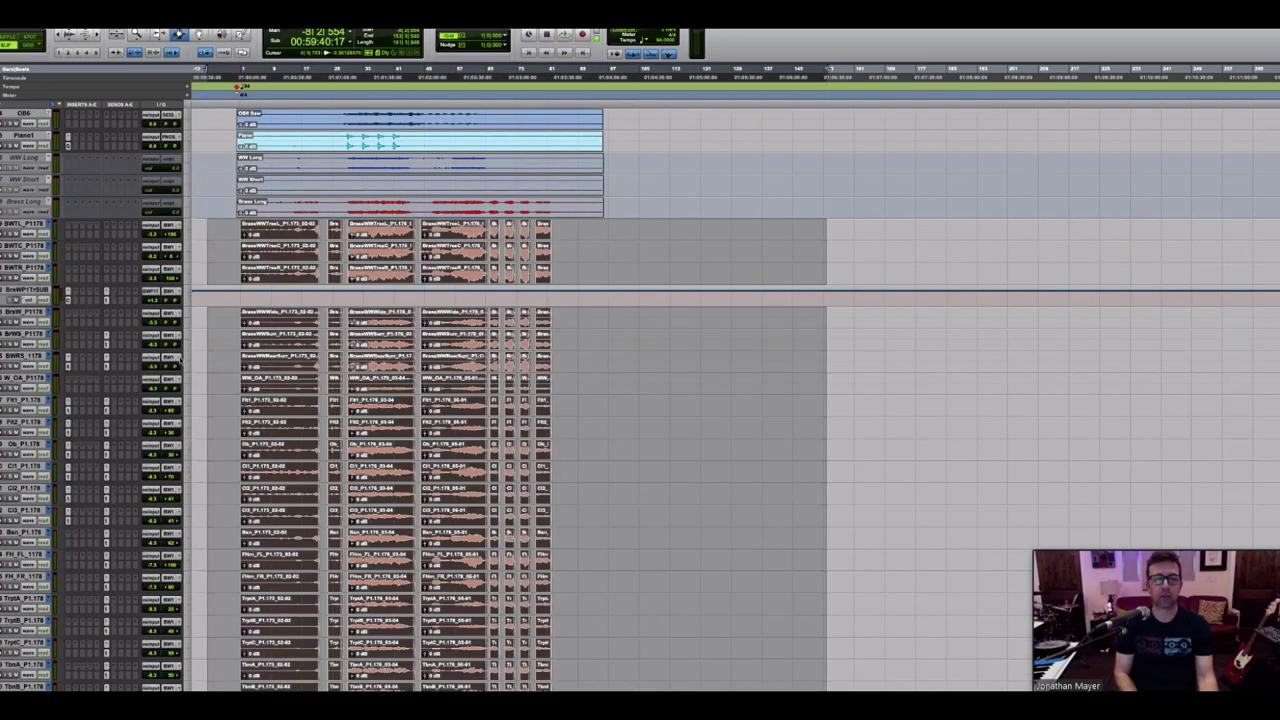
Step: Clear the Brass P1 clip selection and highlight the Timpani clip with a time selection extending past both of its ends
left_click(227, 318)
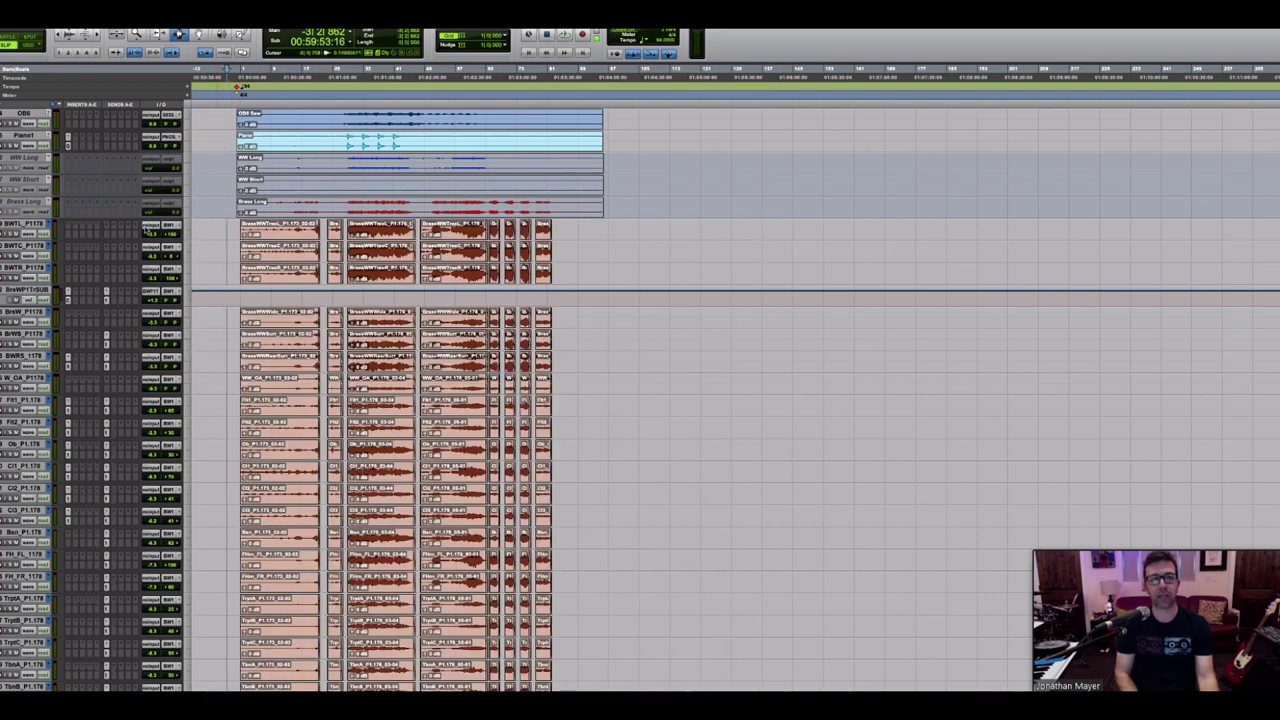
left_click(222, 335)
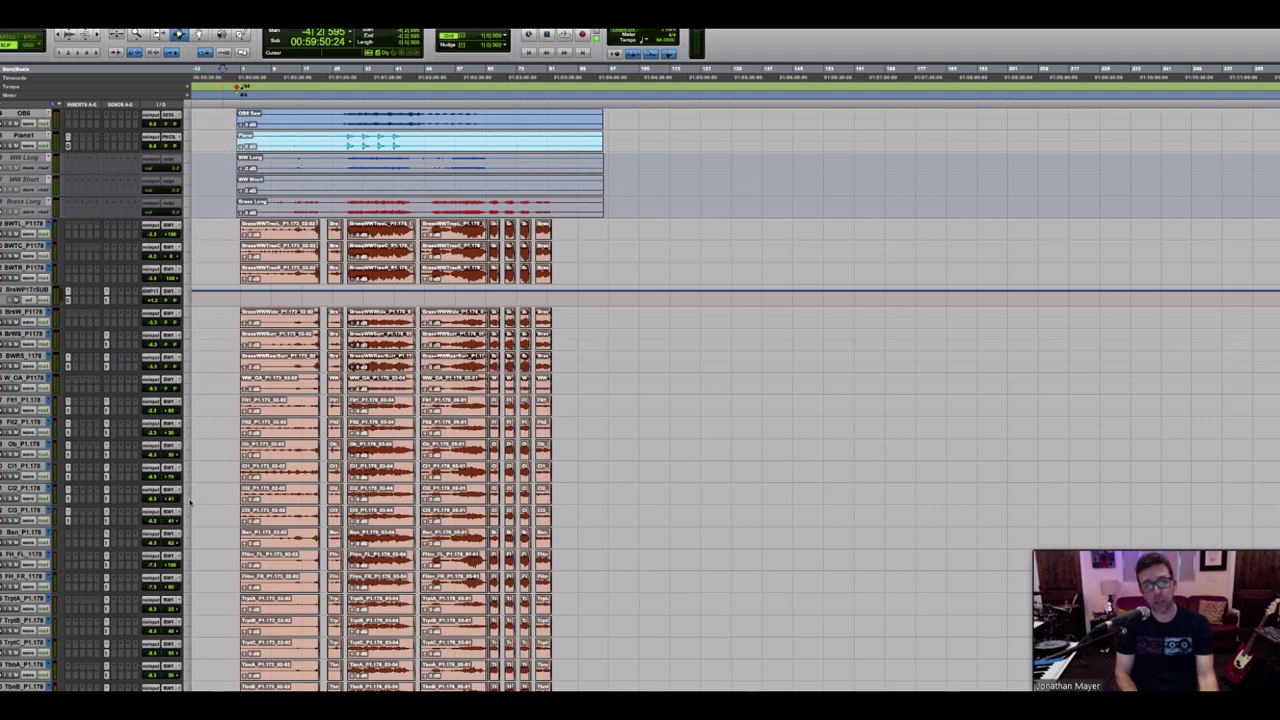
scroll(210, 484, "up", 10)
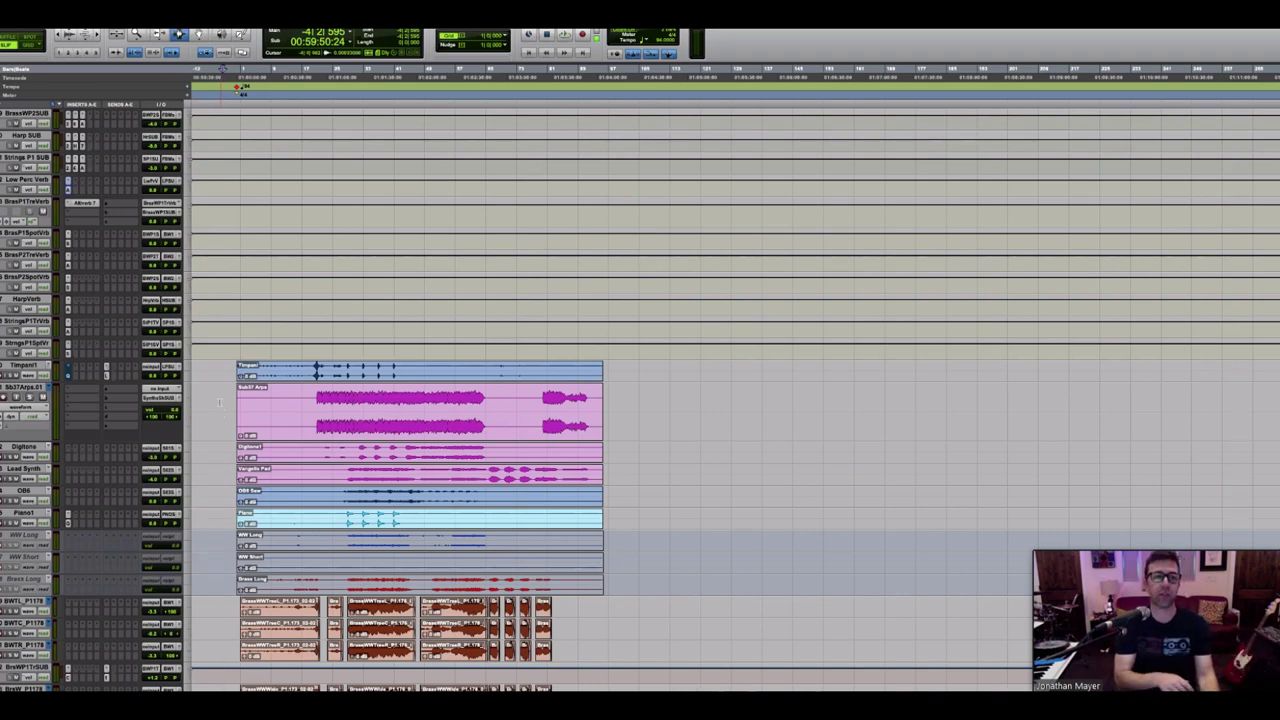
key("space")
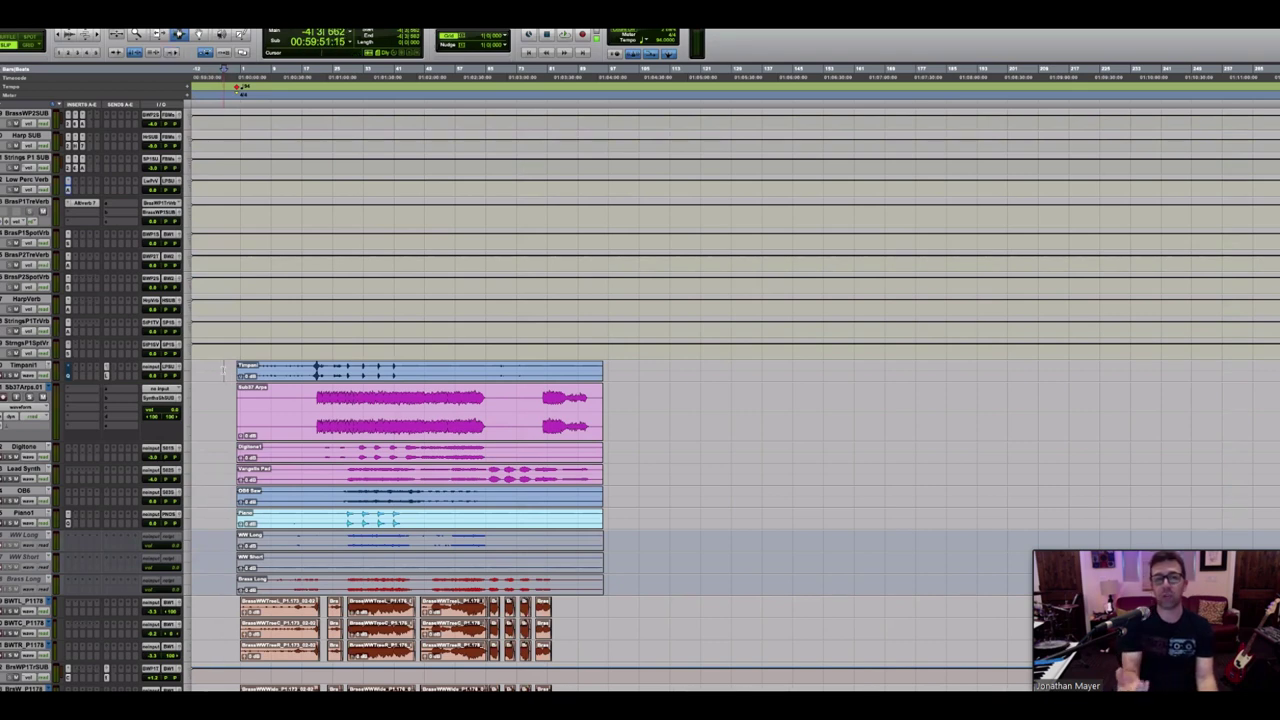
left_click_drag(222, 372, 650, 372)
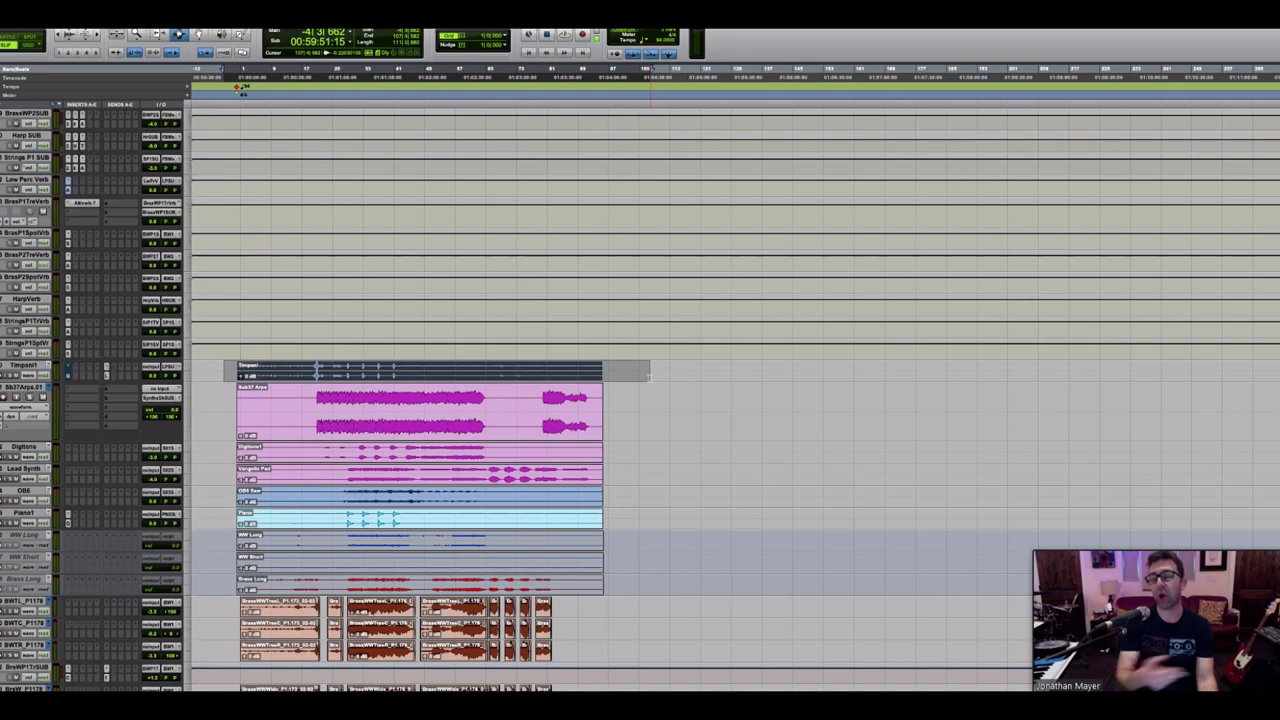
Step: Select all reverb return tracks from Low Perc Verb down to the Strings P1 spot reverb
scroll(560, 469, "down", 8)
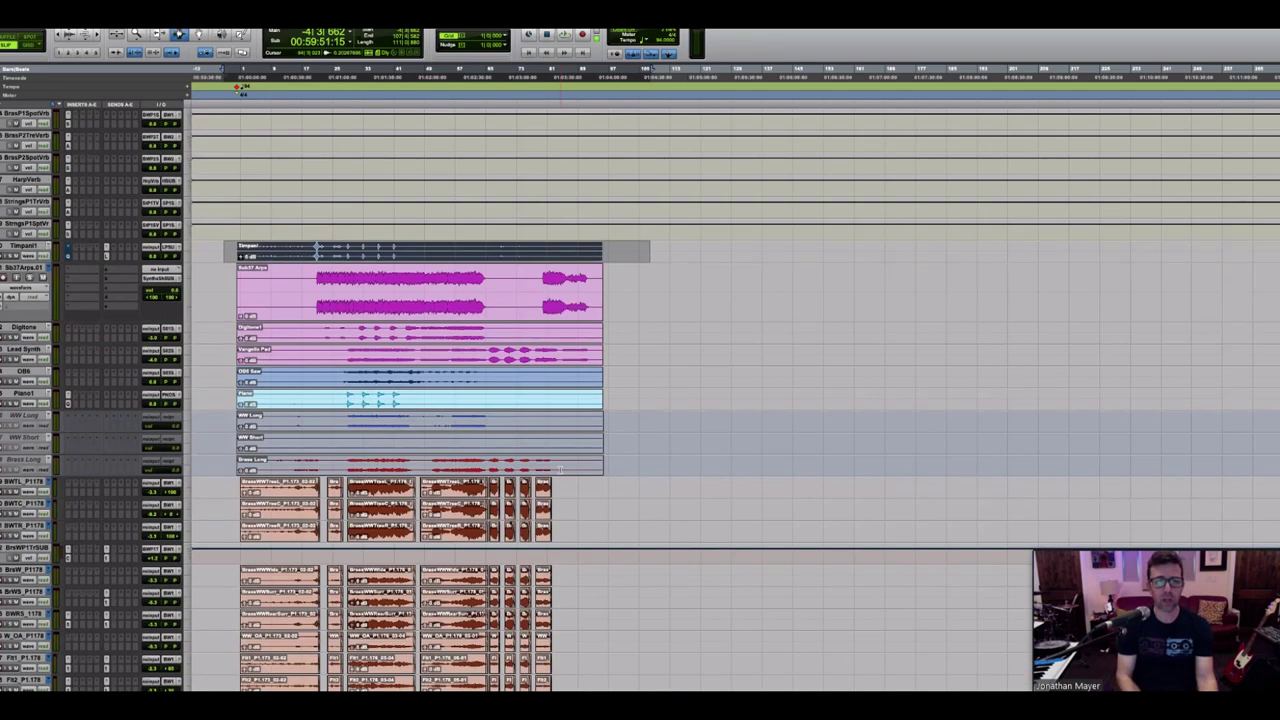
scroll(560, 469, "up", 10)
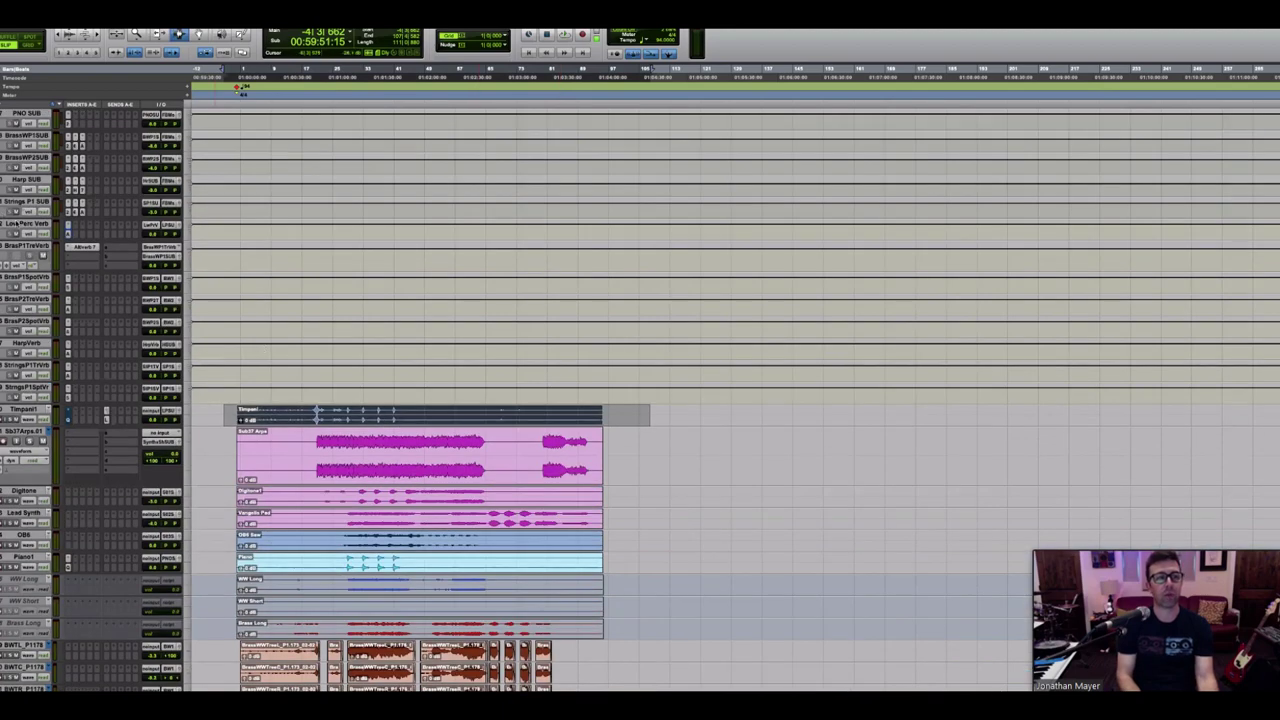
left_click(20, 224)
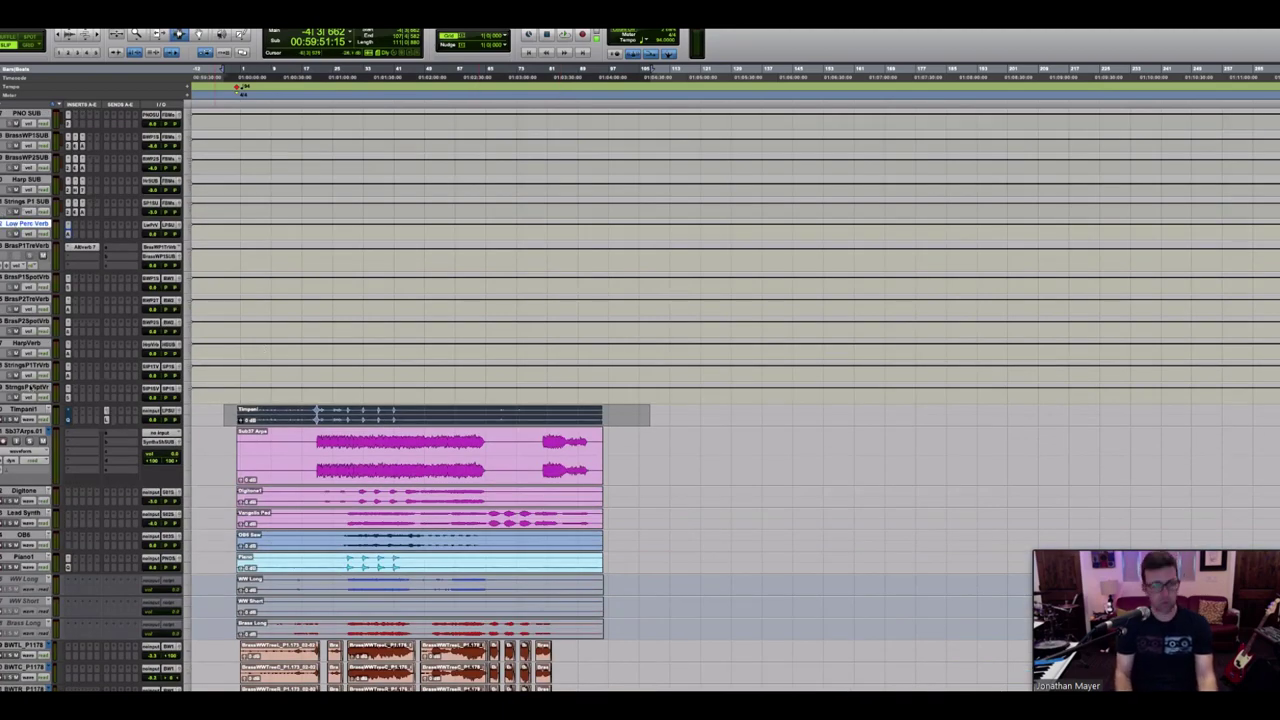
left_click(32, 388, "shift")
scroll(30, 386, "down", 10)
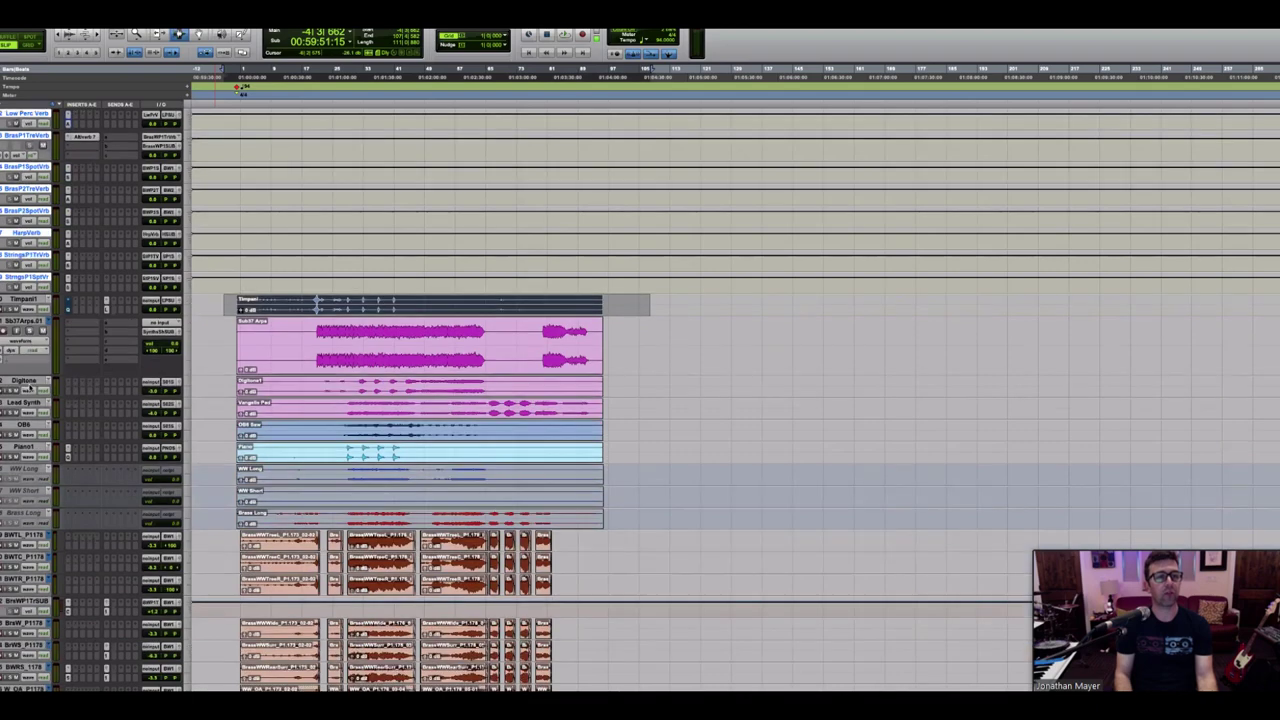
scroll(24, 312, "up", 3)
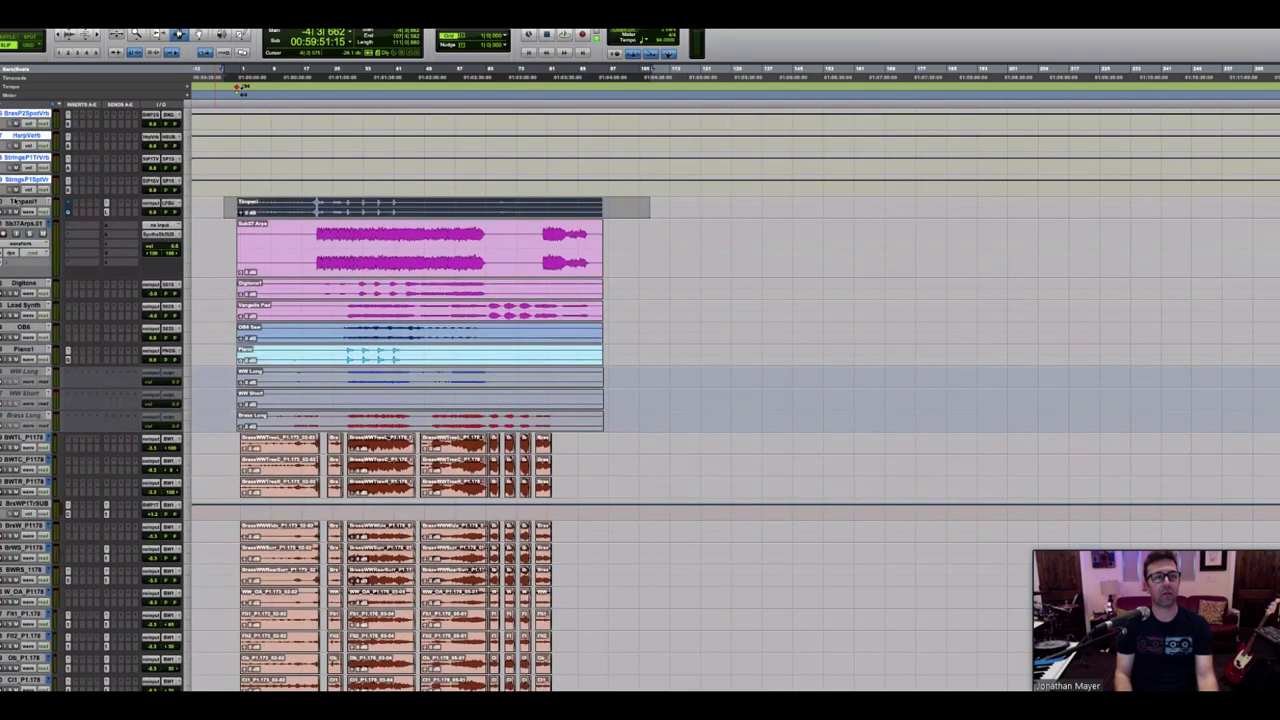
Step: Select the tracks from Timpani1 to Piano1 and place the edit cursor just before the Sub37 Arps audio begins
left_click(18, 201)
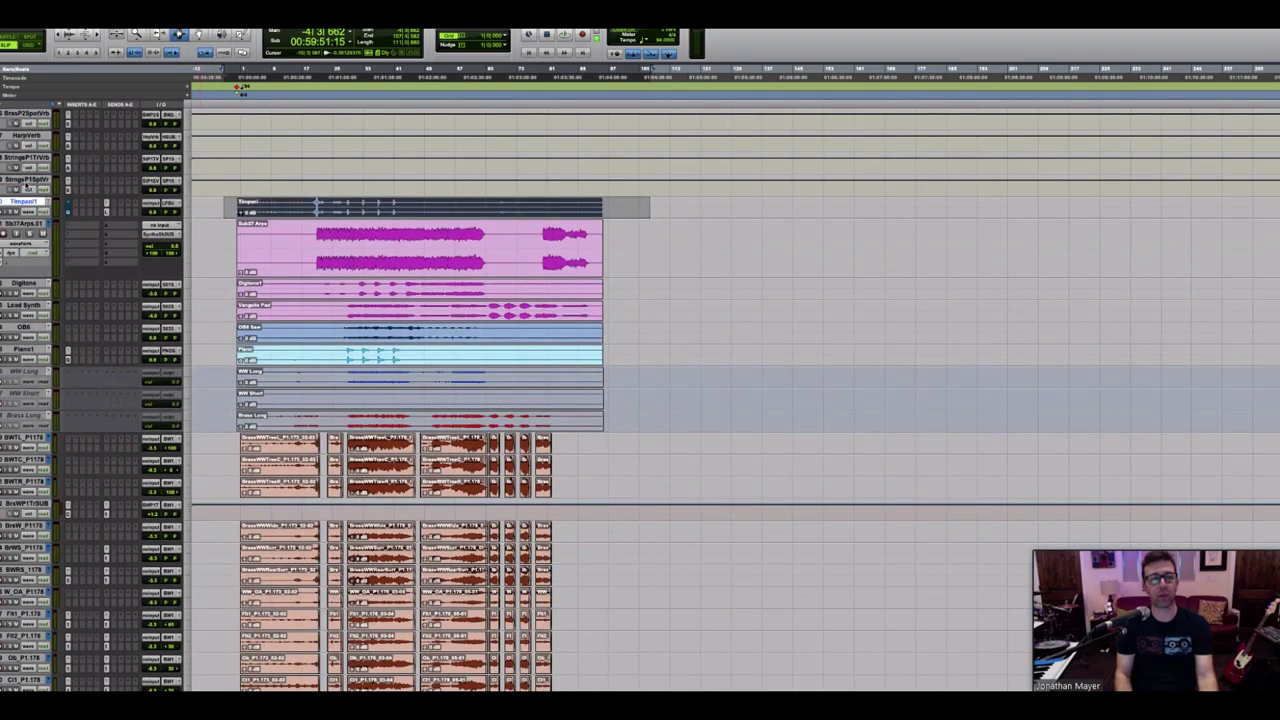
left_click(26, 350, "shift")
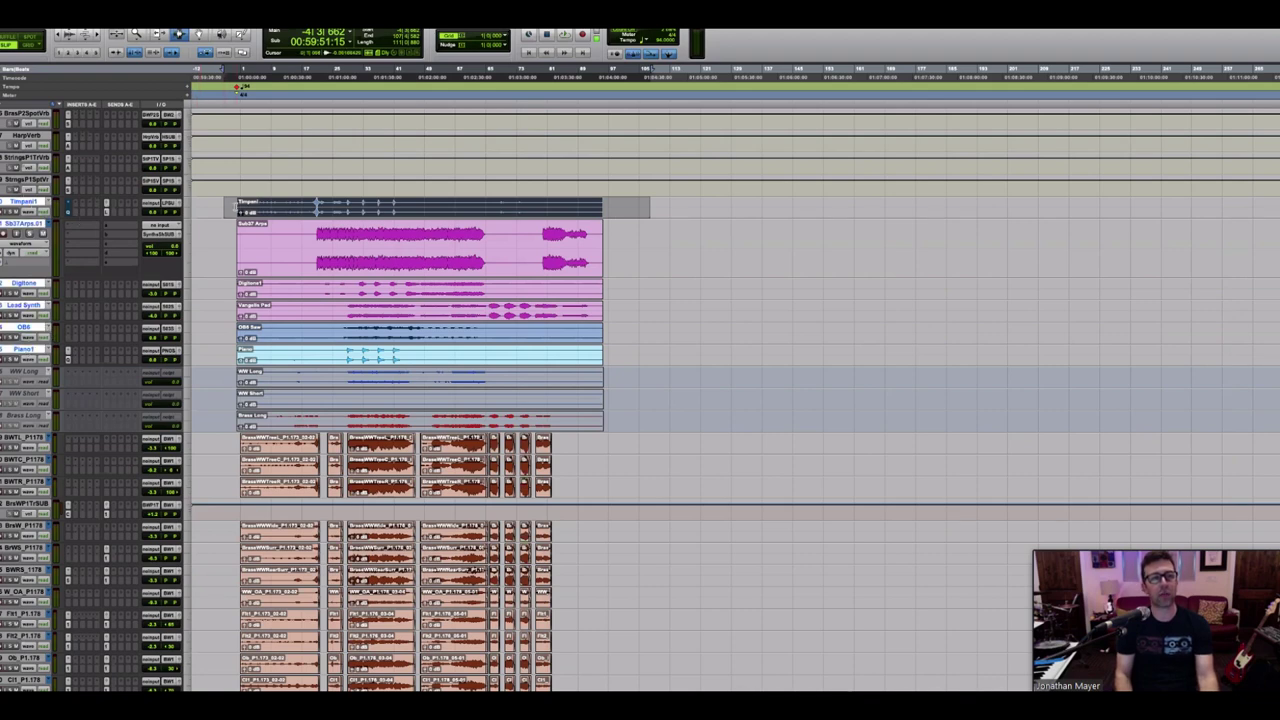
left_click(237, 209)
left_click(313, 241)
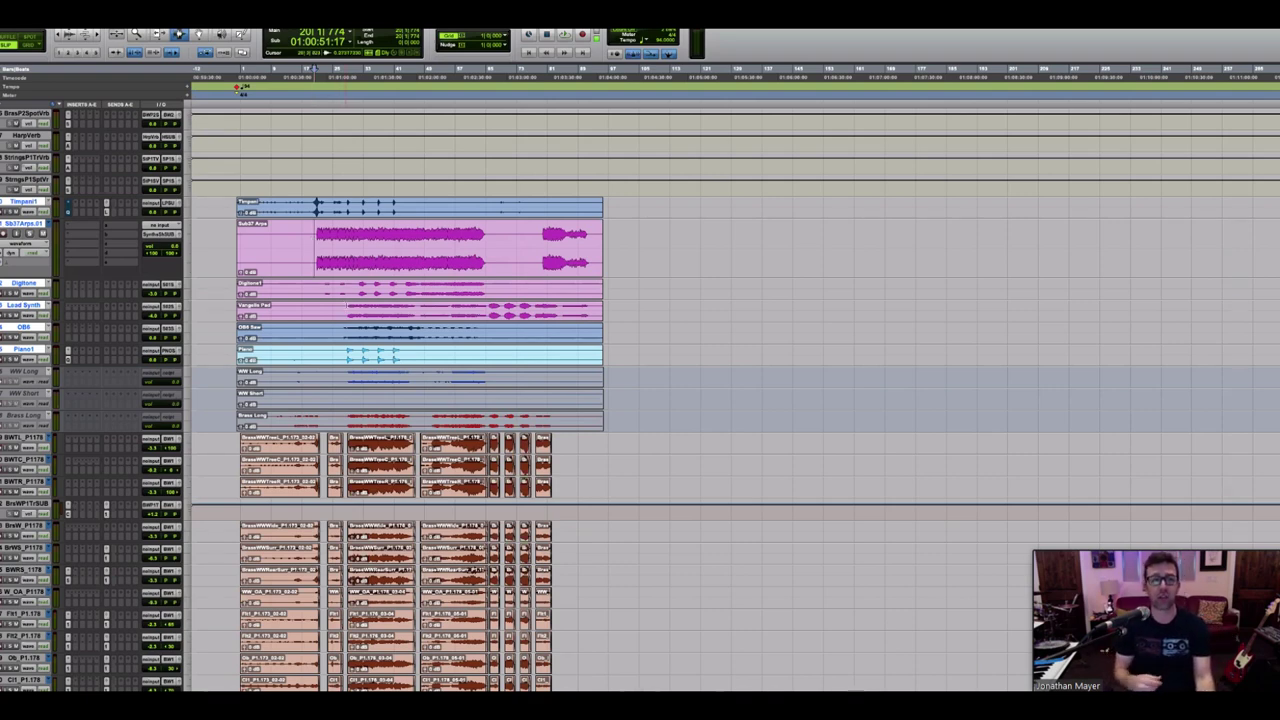
Step: Place the edit cursor where the Lead Synth audio begins at bar 29, zoom in there and enlarge the Lead Synth track
left_click(347, 305)
key("super+bracketright")
key("super+bracketright")
key("super+bracketright")
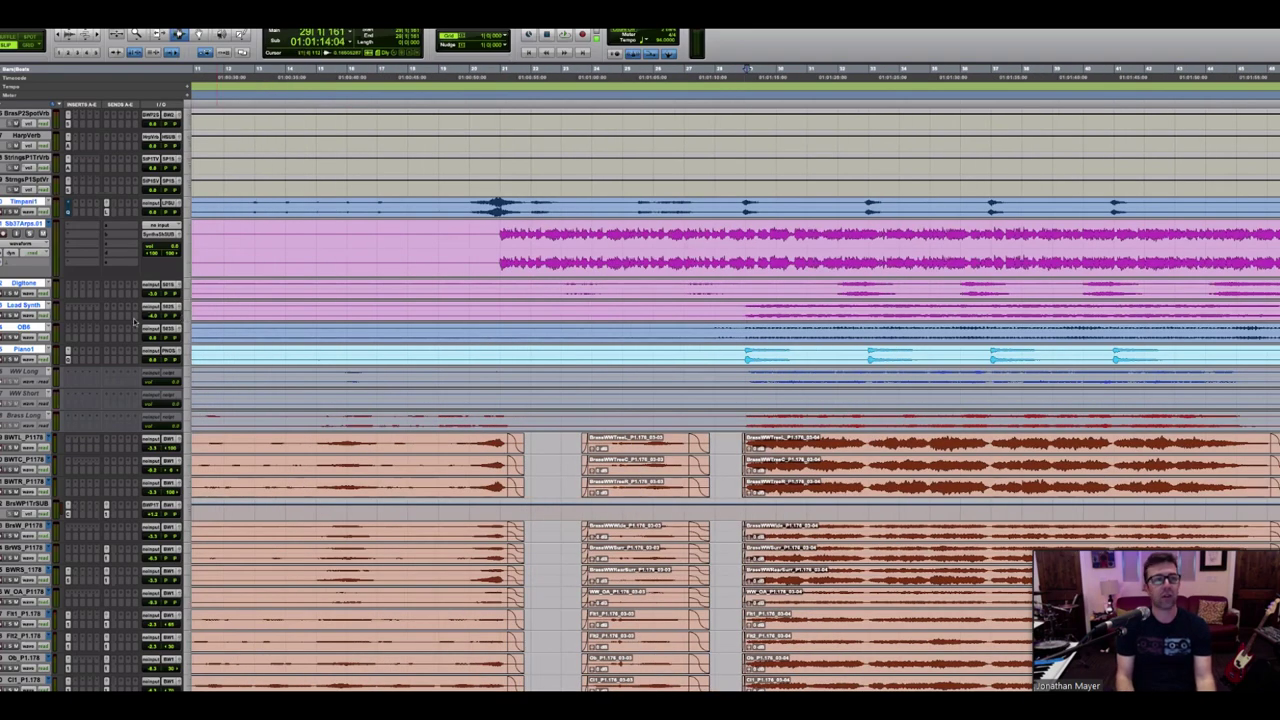
left_click_drag(132, 321, 132, 485)
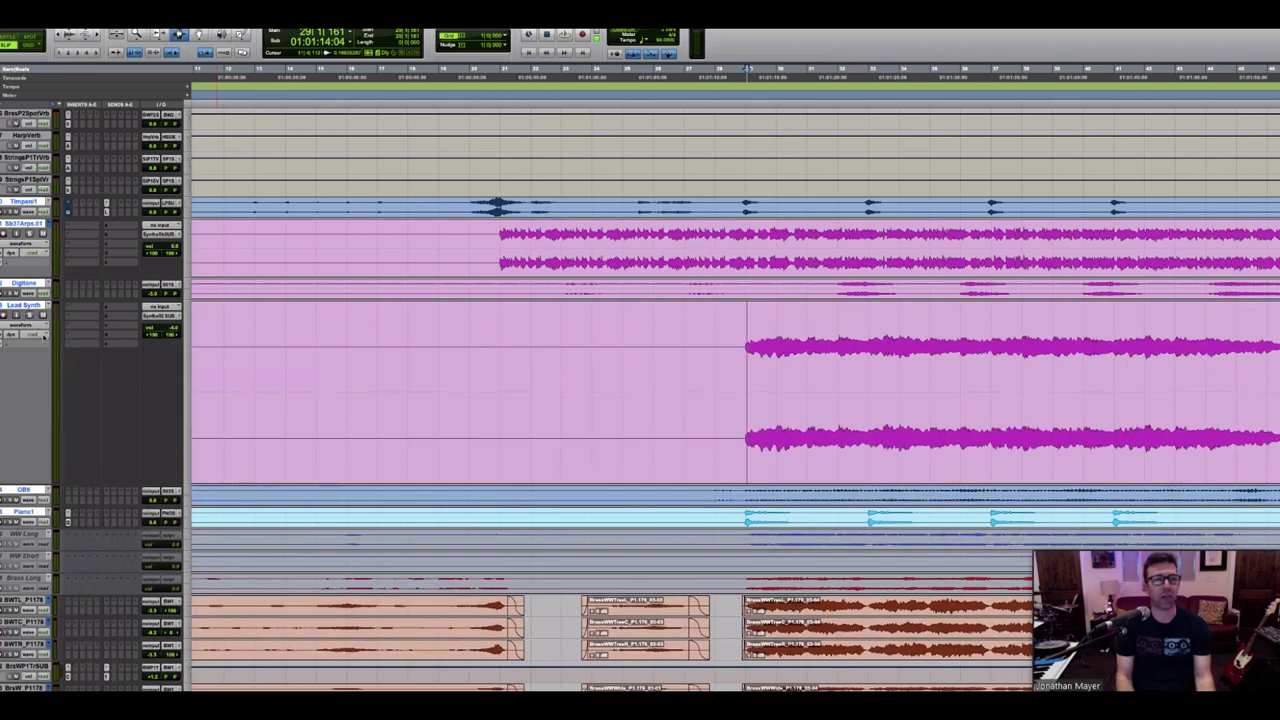
Step: Solo the Lead Synth track and play it from just before its first note at bar 29
left_click(29, 315)
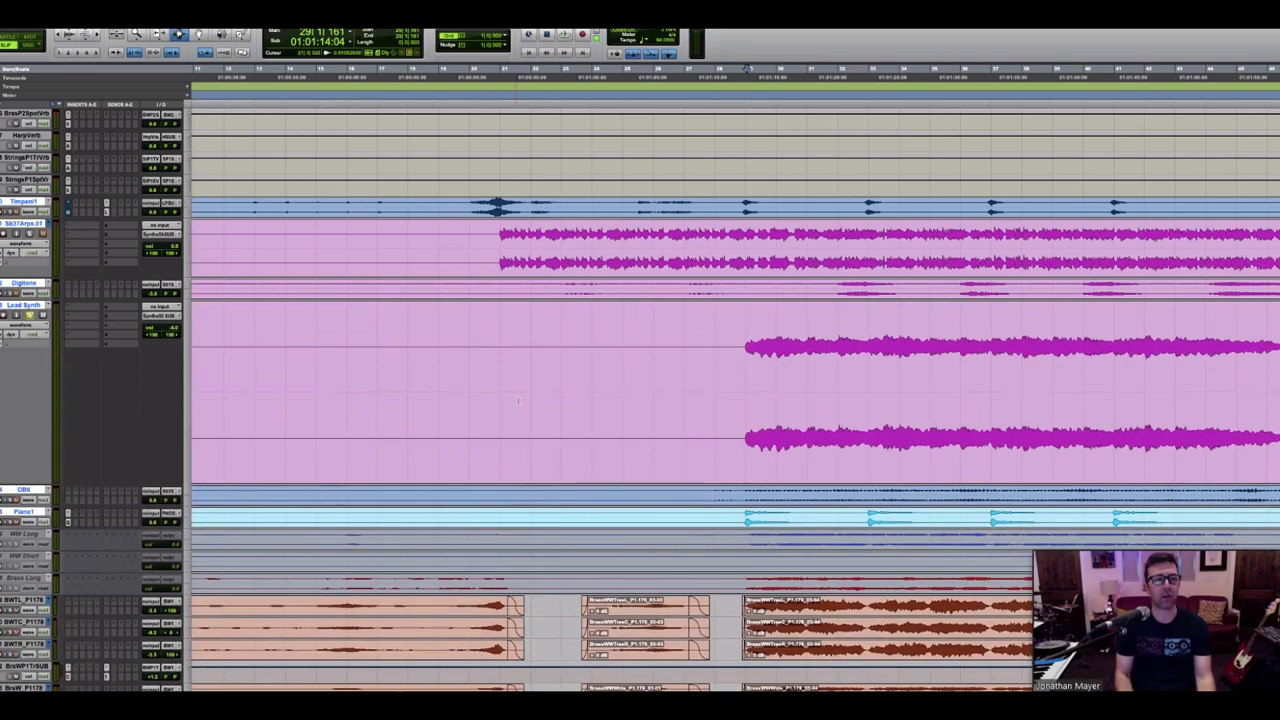
left_click(739, 355)
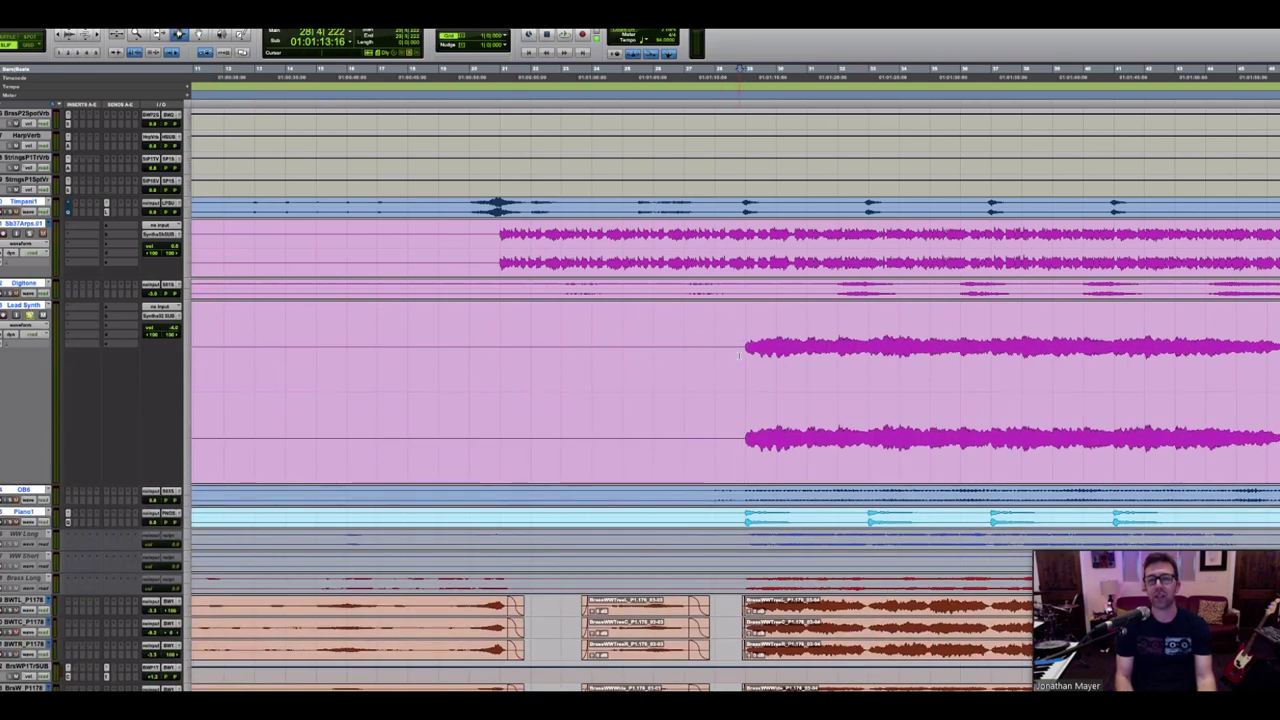
key("r")
key("r")
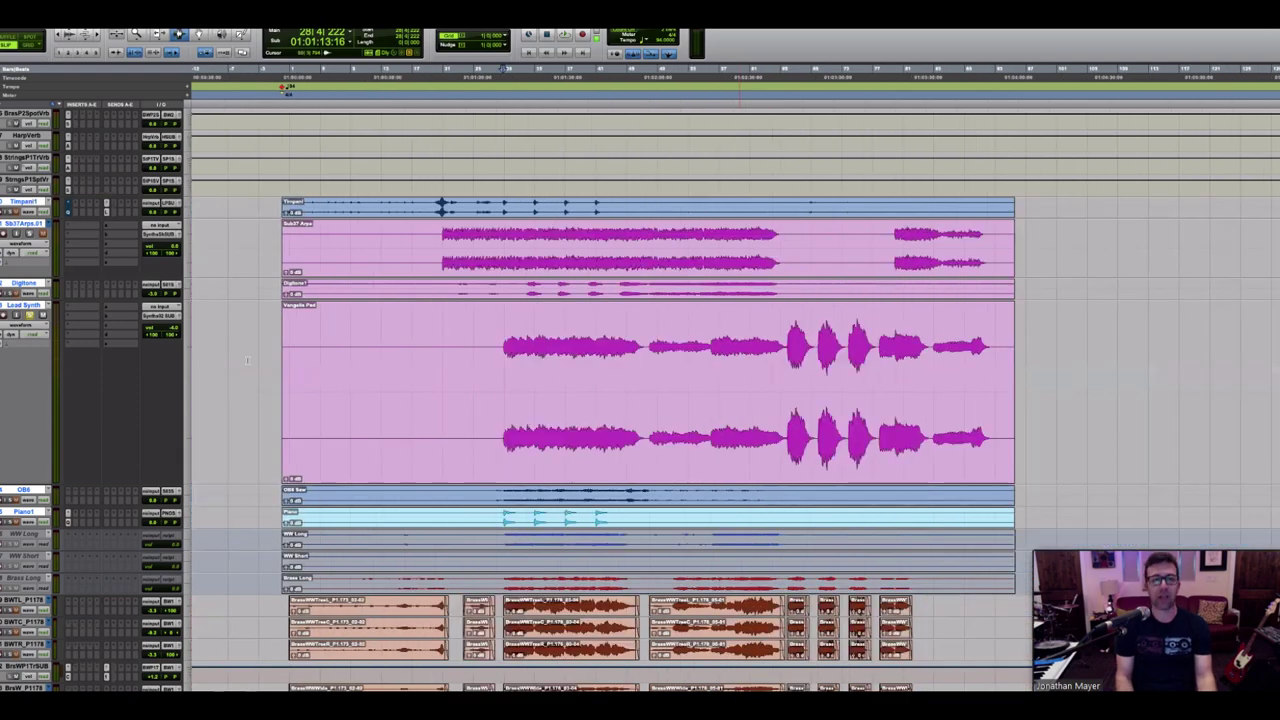
key("t")
key("space")
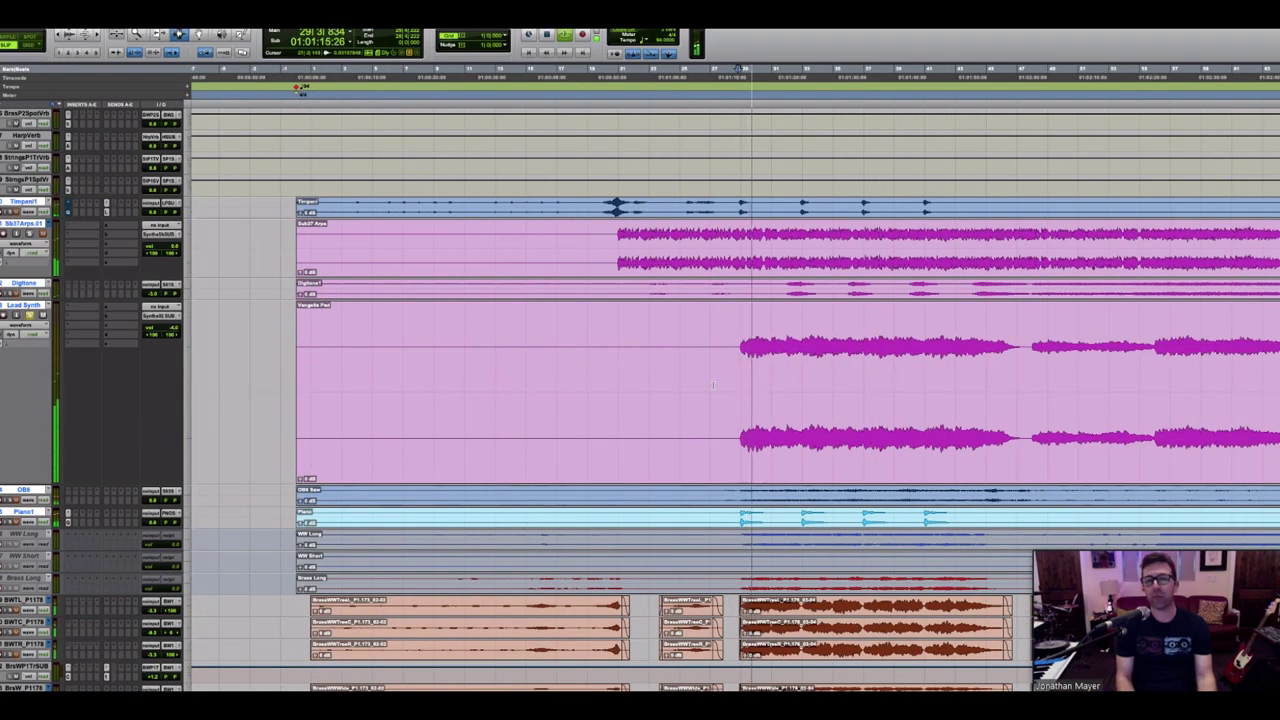
scroll(734, 371, "down", 5)
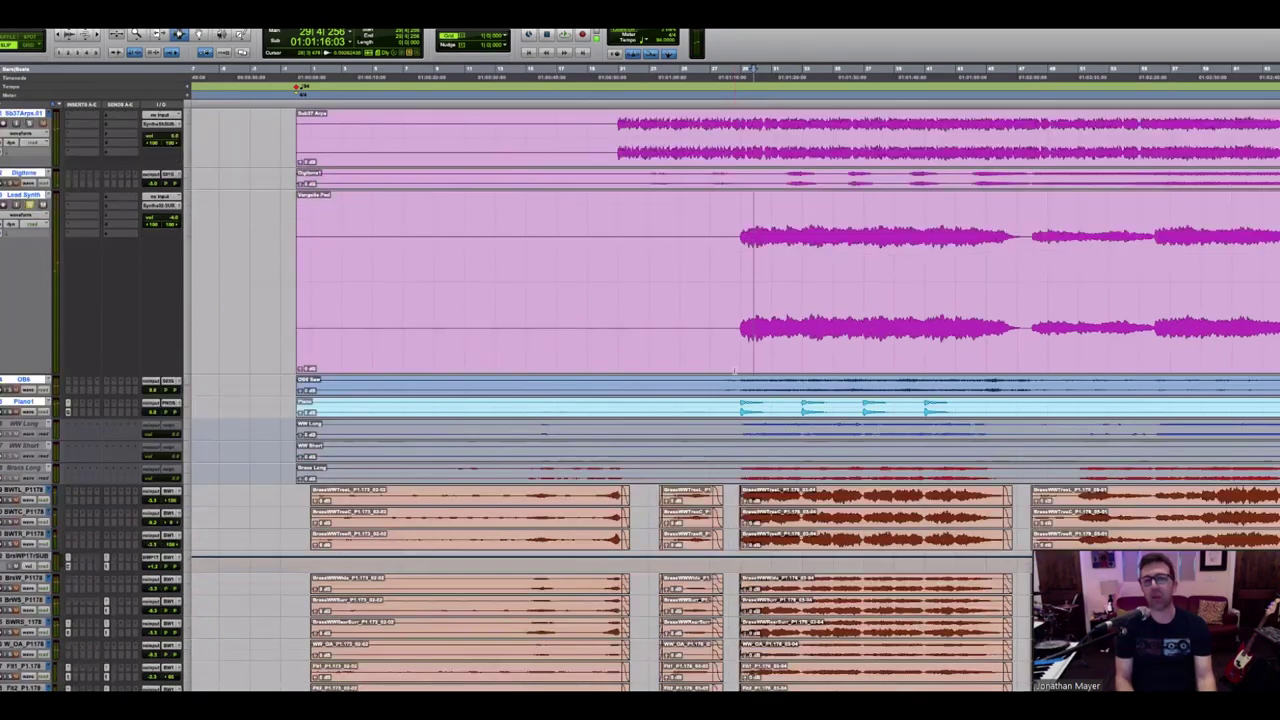
Step: Shrink the enlarged Lead Synth track back down to the height of its neighbouring tracks
scroll(734, 371, "down", 5)
scroll(734, 371, "up", 8)
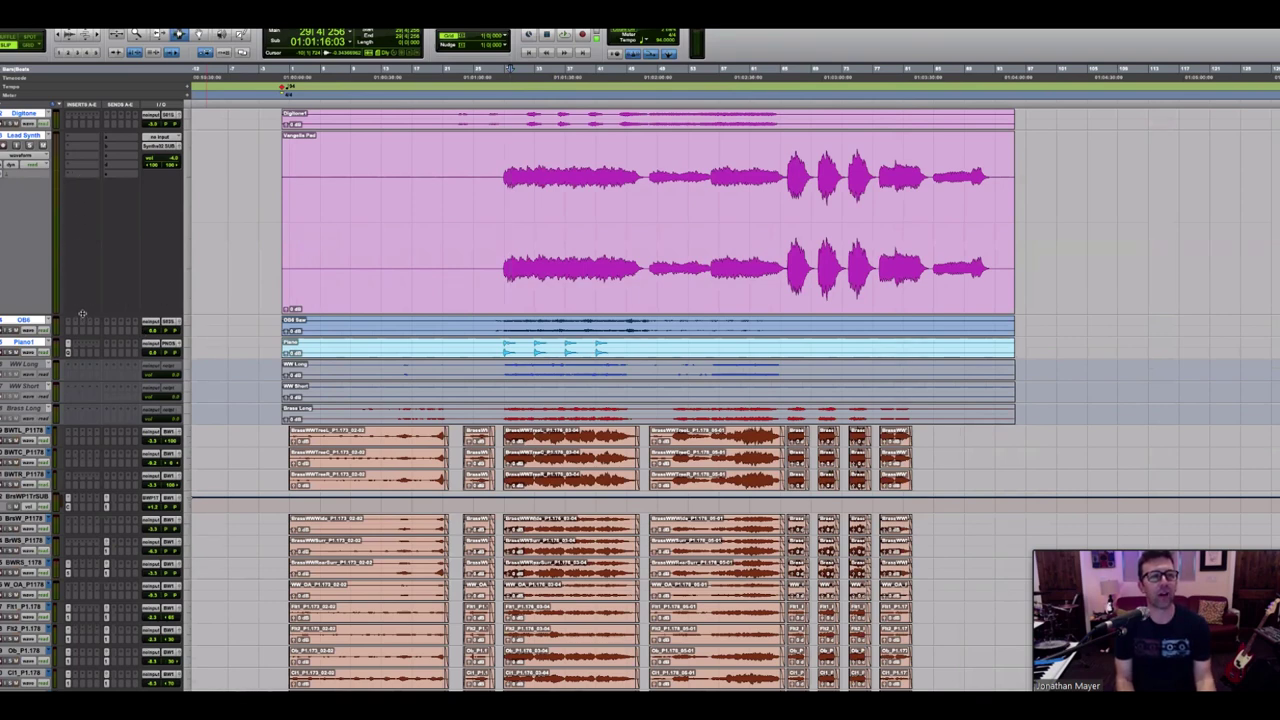
key("ctrl+Down")
key("ctrl+Down")
key("ctrl+Down")
key("ctrl+Down")
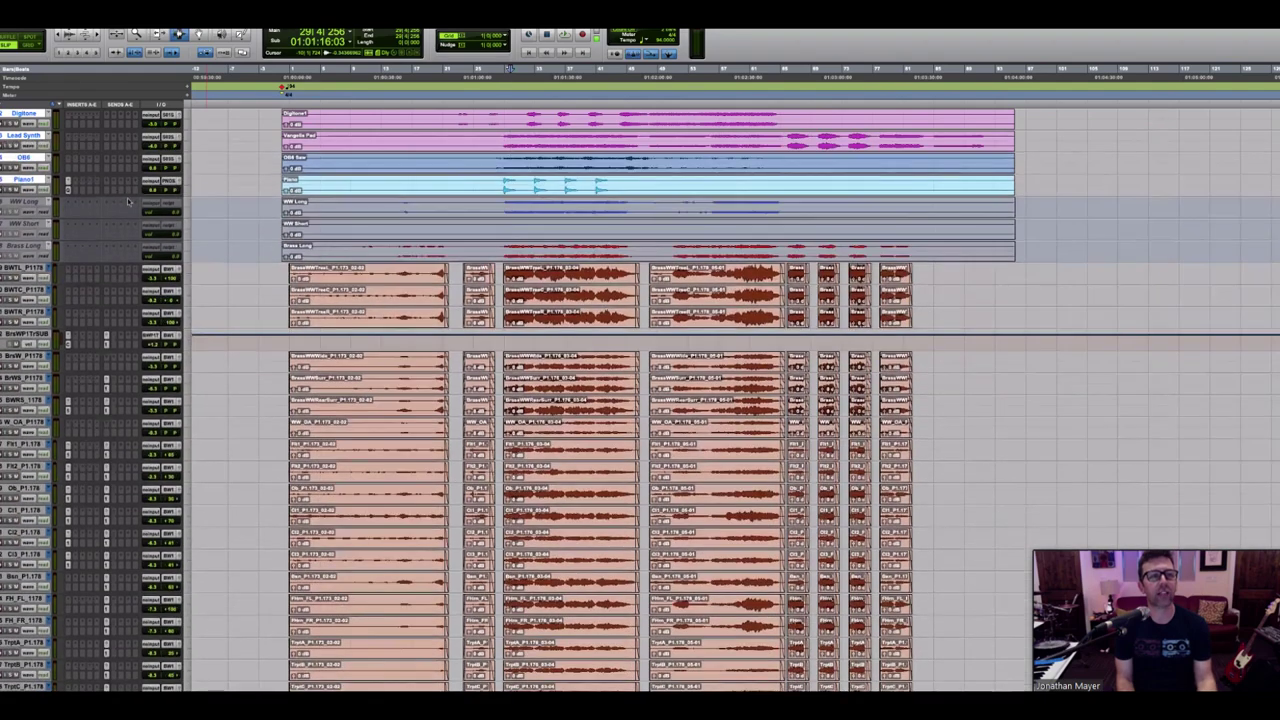
scroll(134, 205, "up", 4)
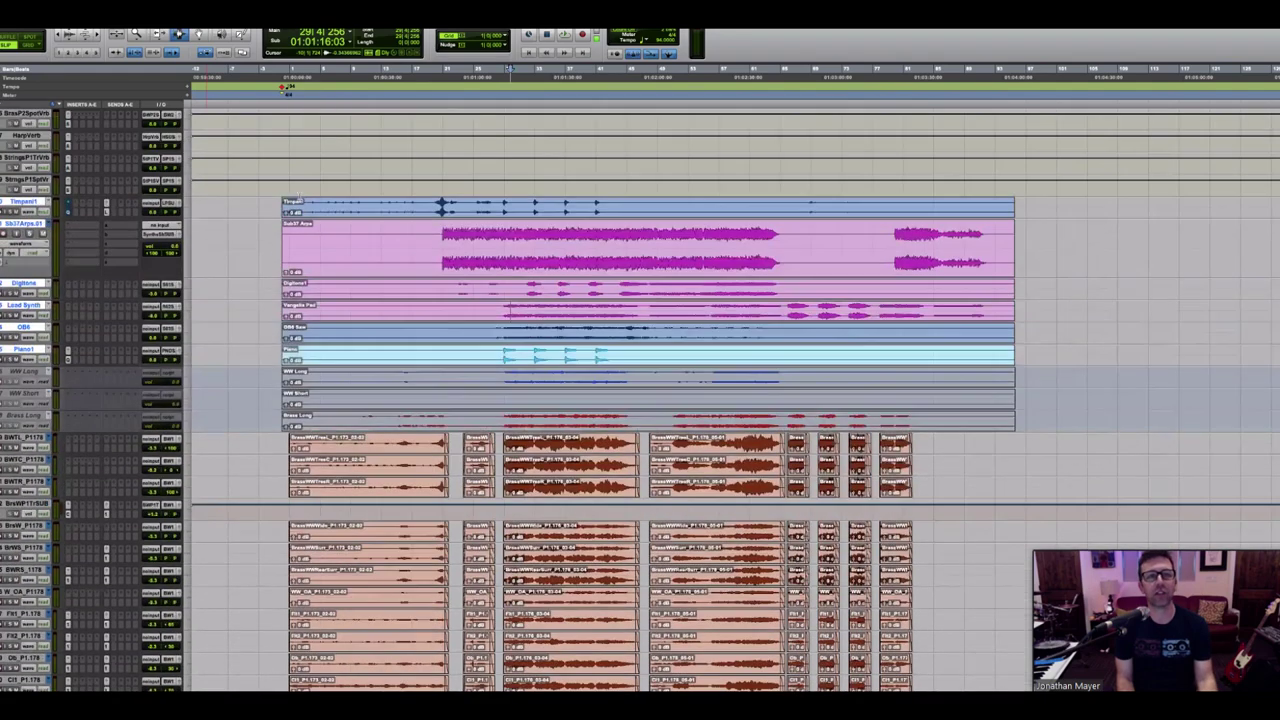
Step: Enlarge the Sb37Arps.01 track and highlight most of its first arpeggio passage with a time selection
left_click(437, 236)
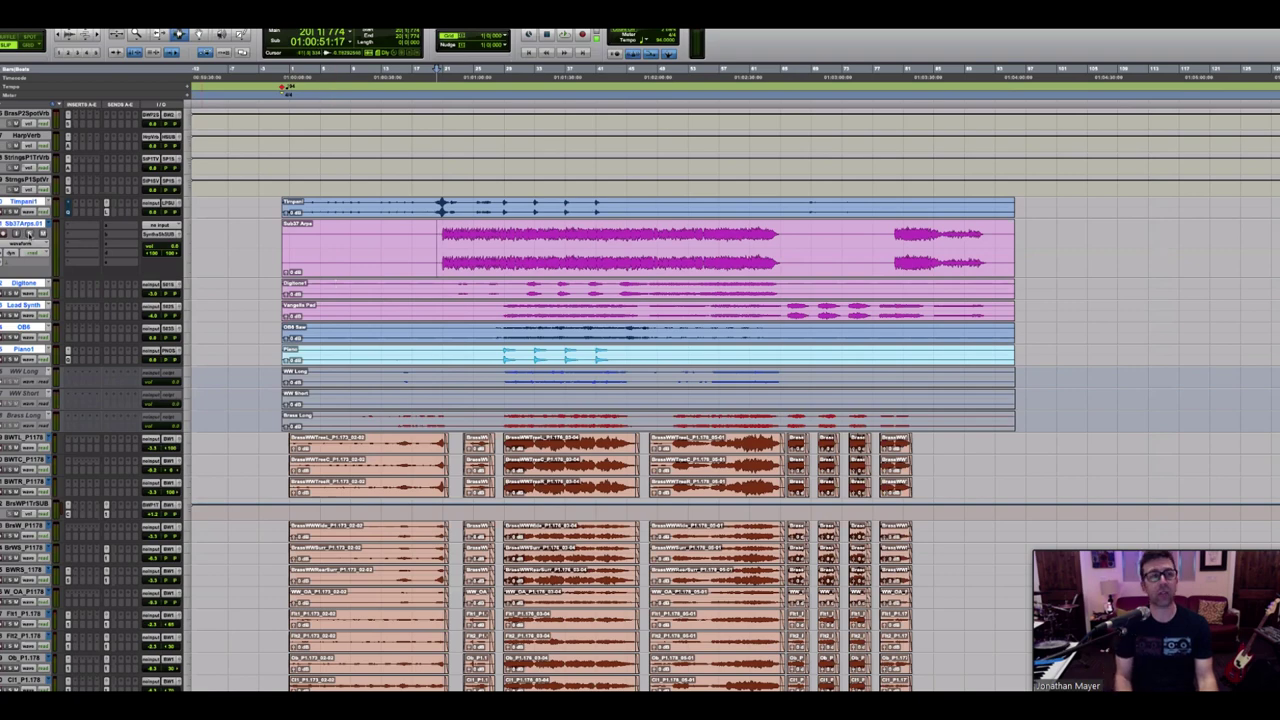
left_click_drag(98, 276, 110, 373)
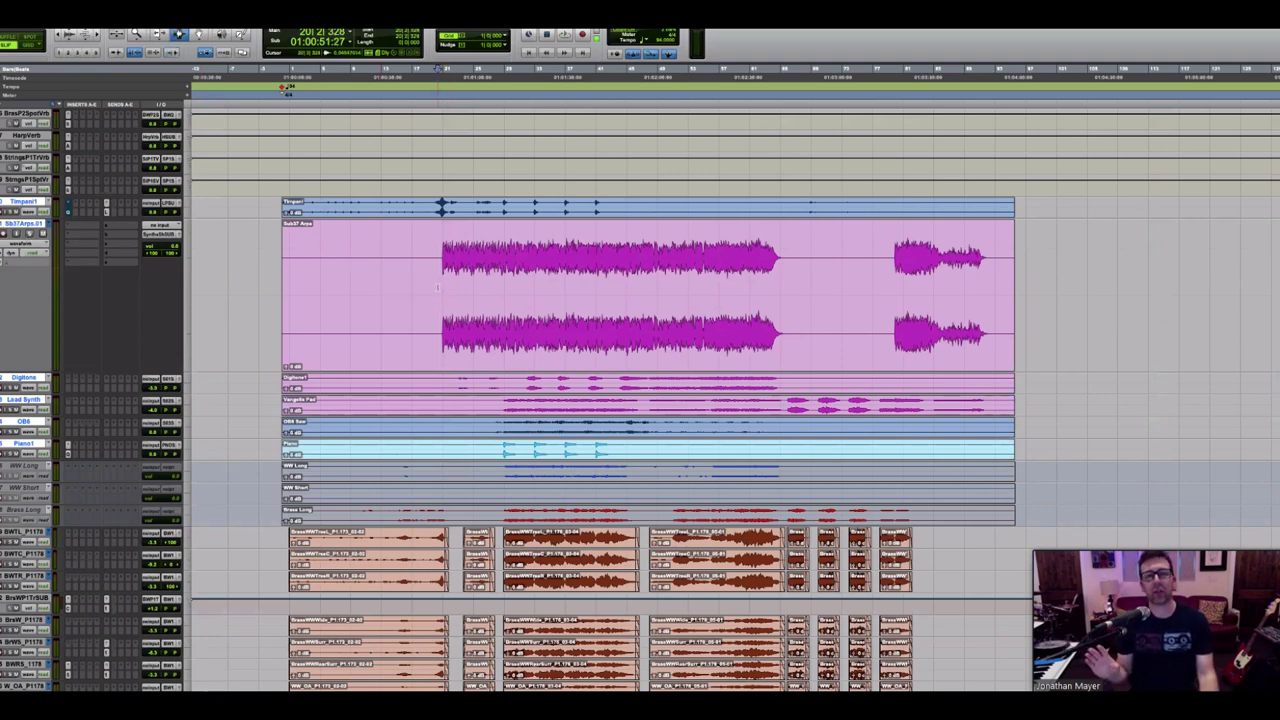
left_click_drag(437, 287, 722, 323)
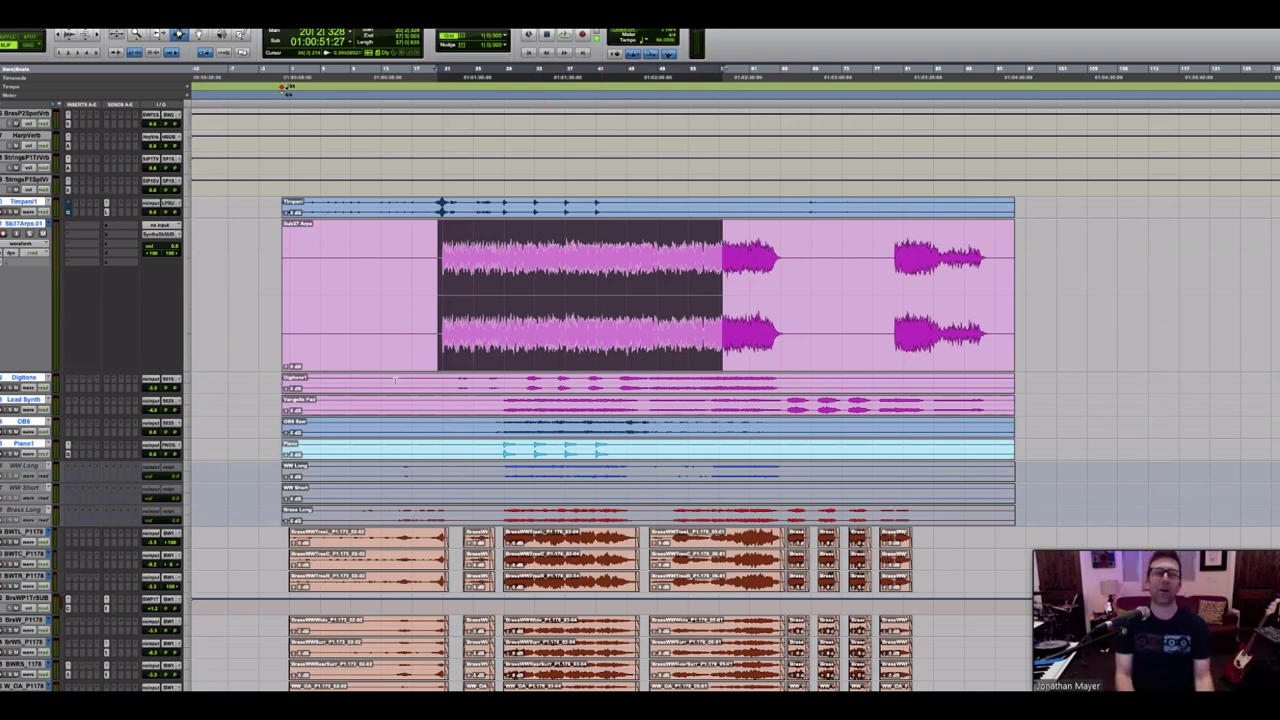
Step: Clear the selection, solo the Sb37Arps.01 track and play it from the start of its first arpeggio passage at about bar 20
left_click(309, 290)
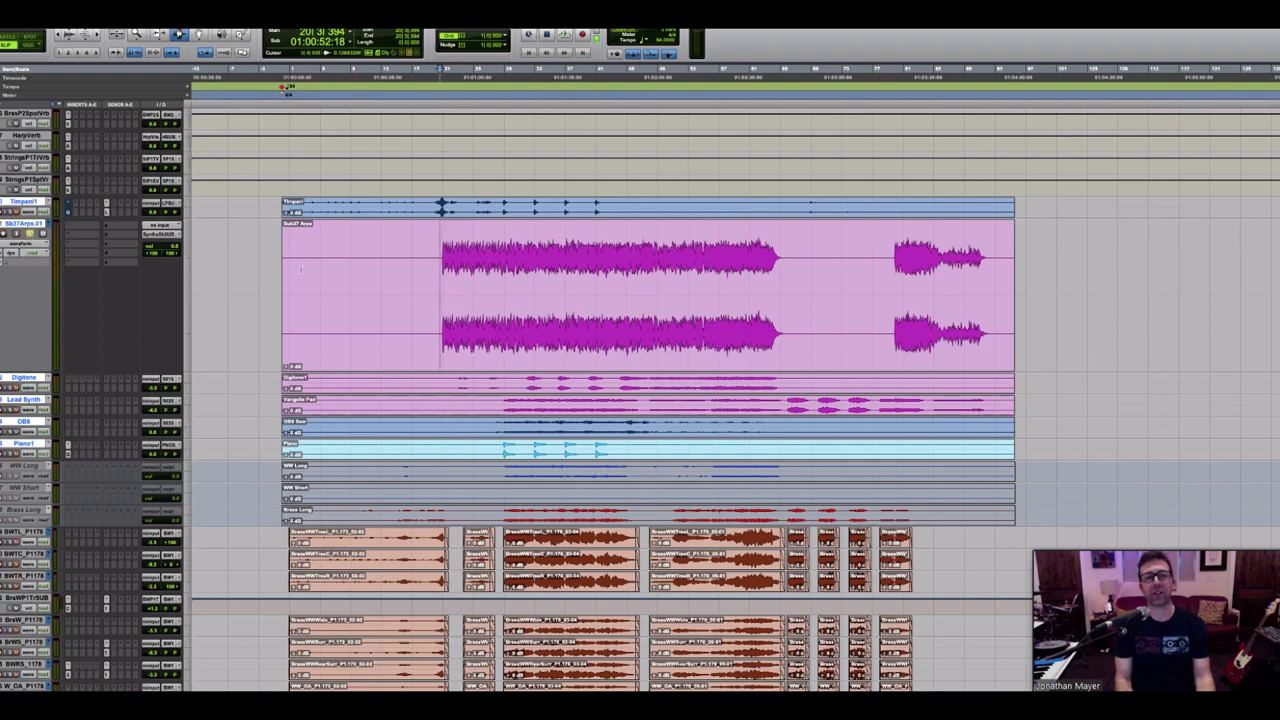
left_click(440, 277)
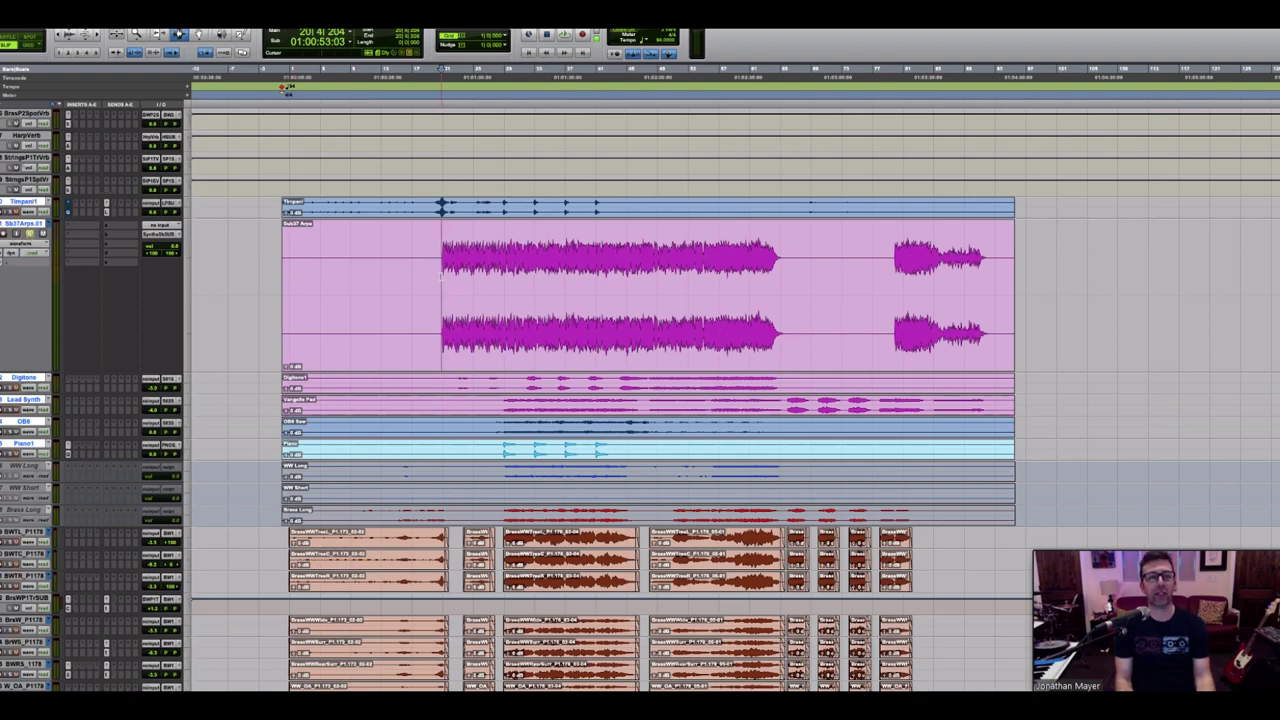
key("t")
key("t")
key("t")
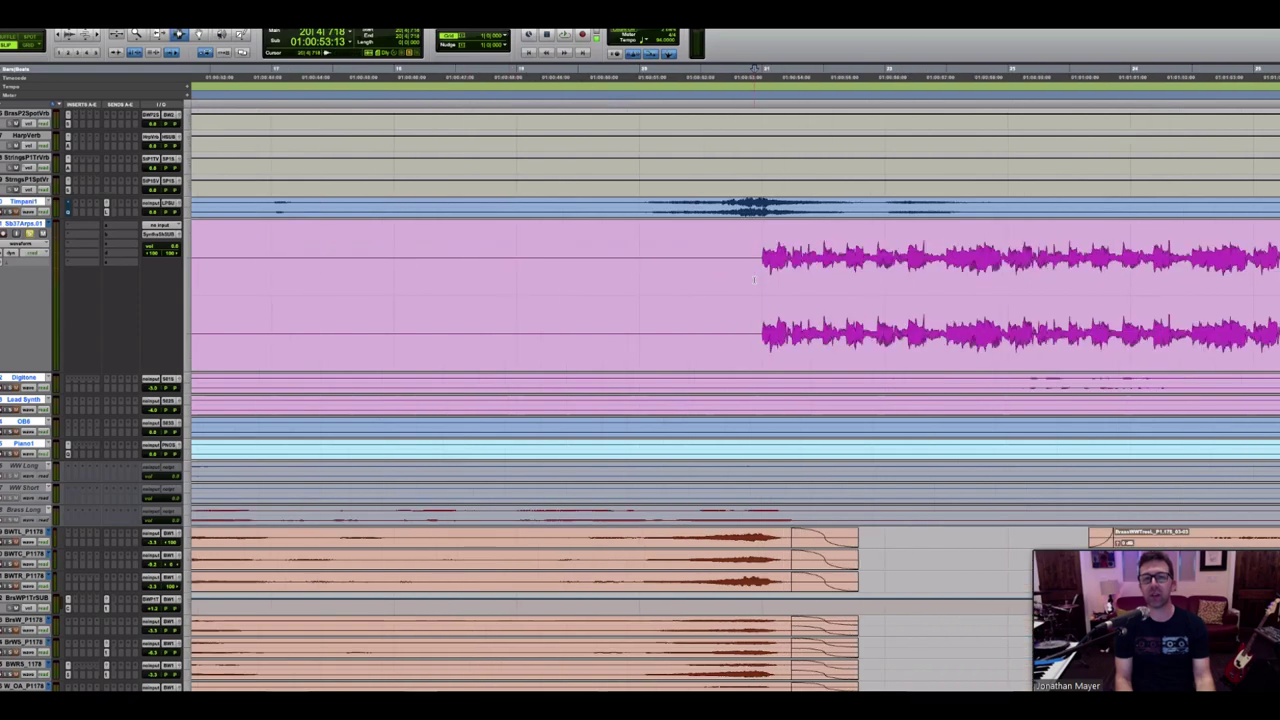
key("r")
key("r")
key("r")
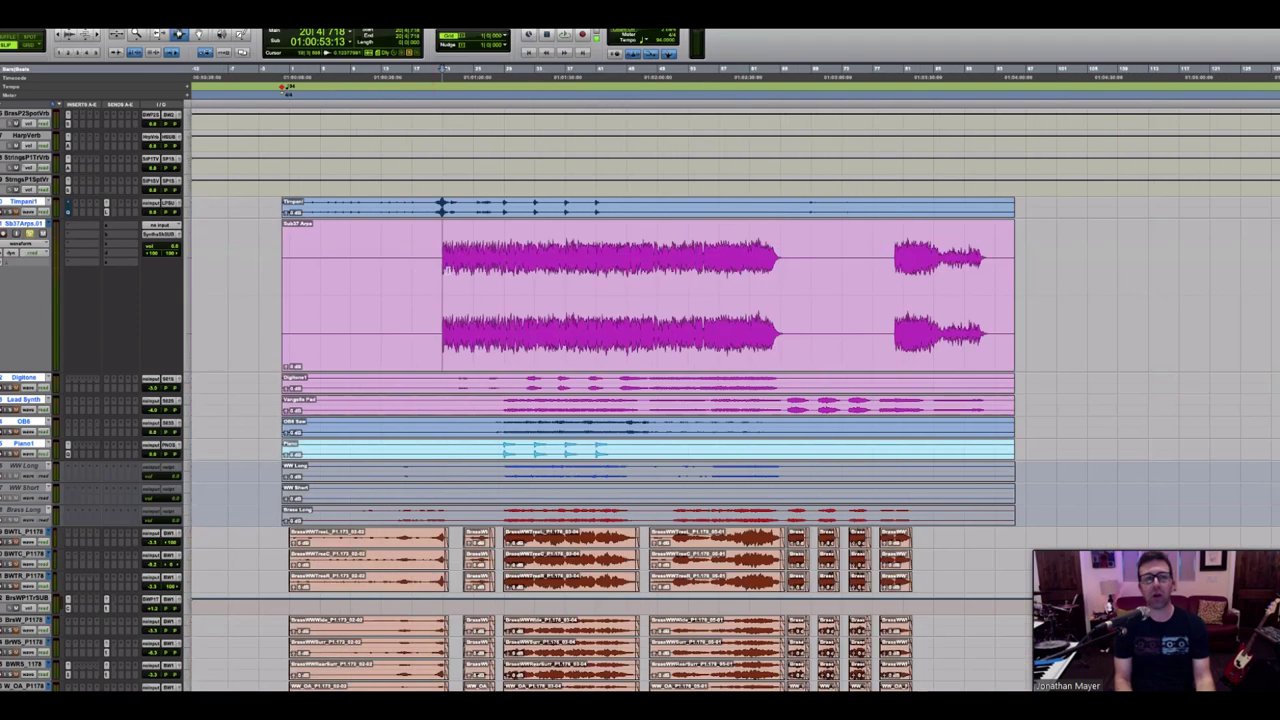
key("space")
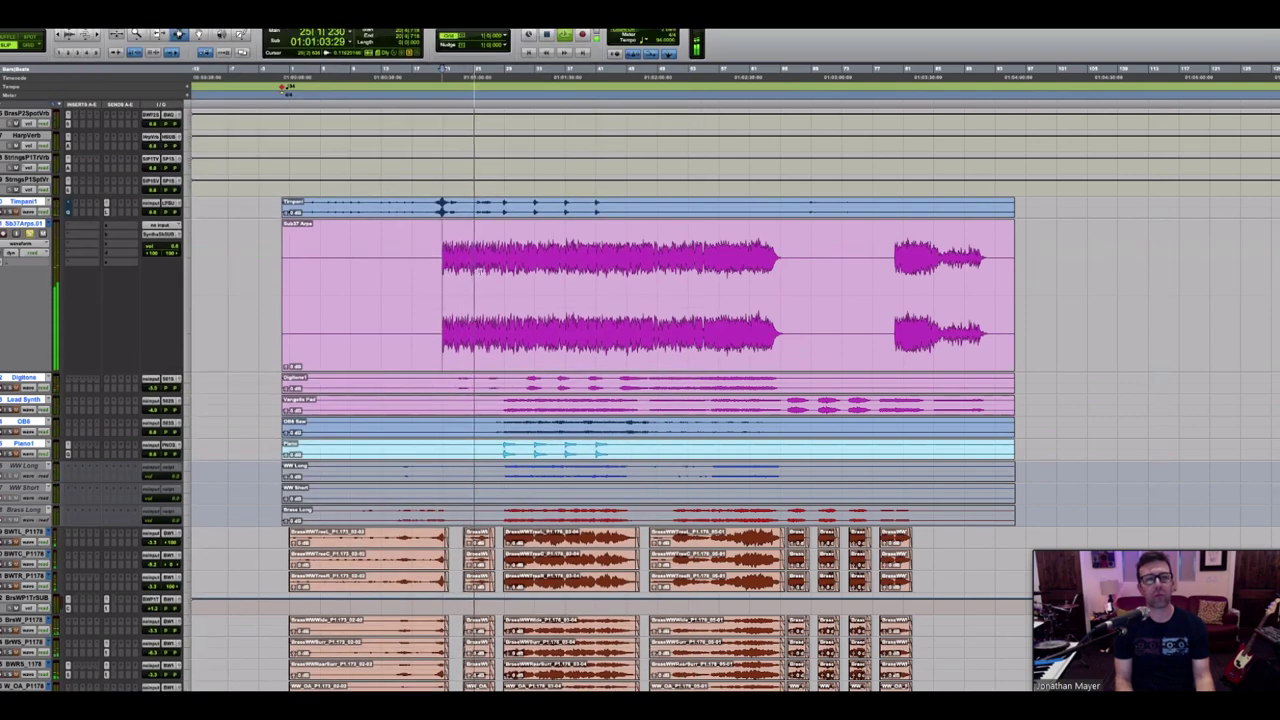
key("space")
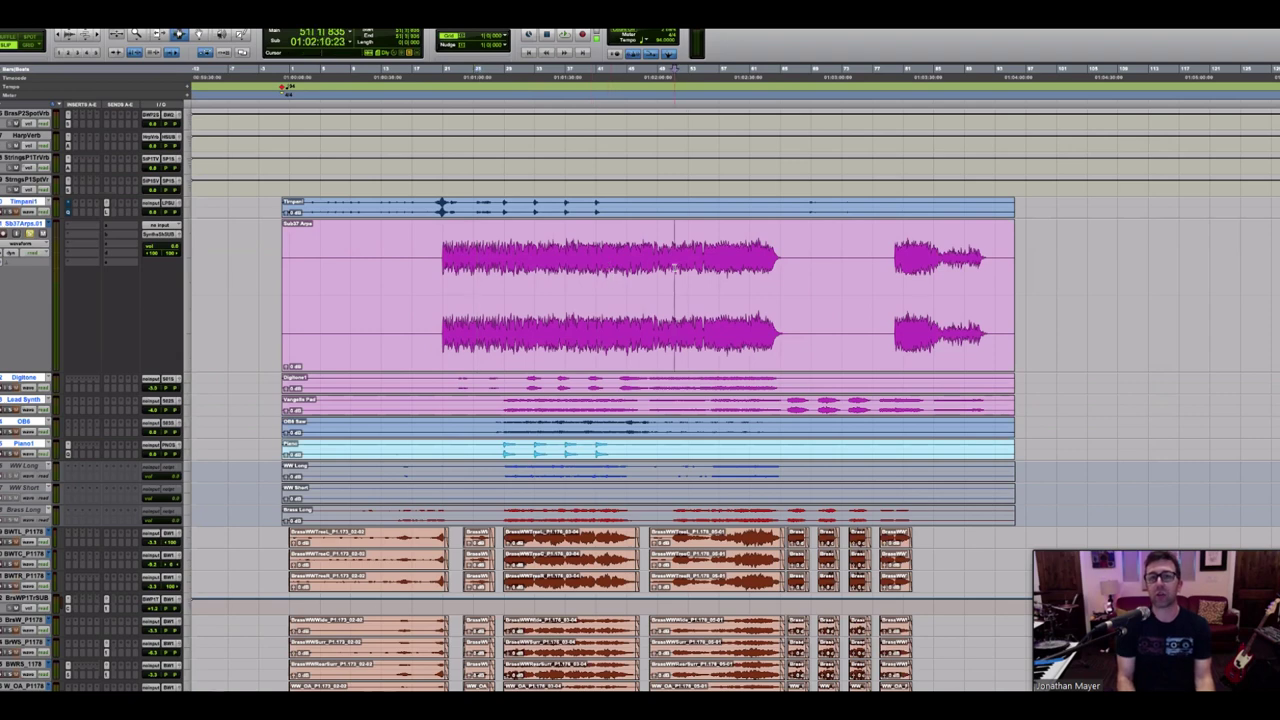
Step: Play the soloed Sb37Arps.01 track from about bar 50, and again from shortly before its first passage ends
left_click(663, 265)
key("space")
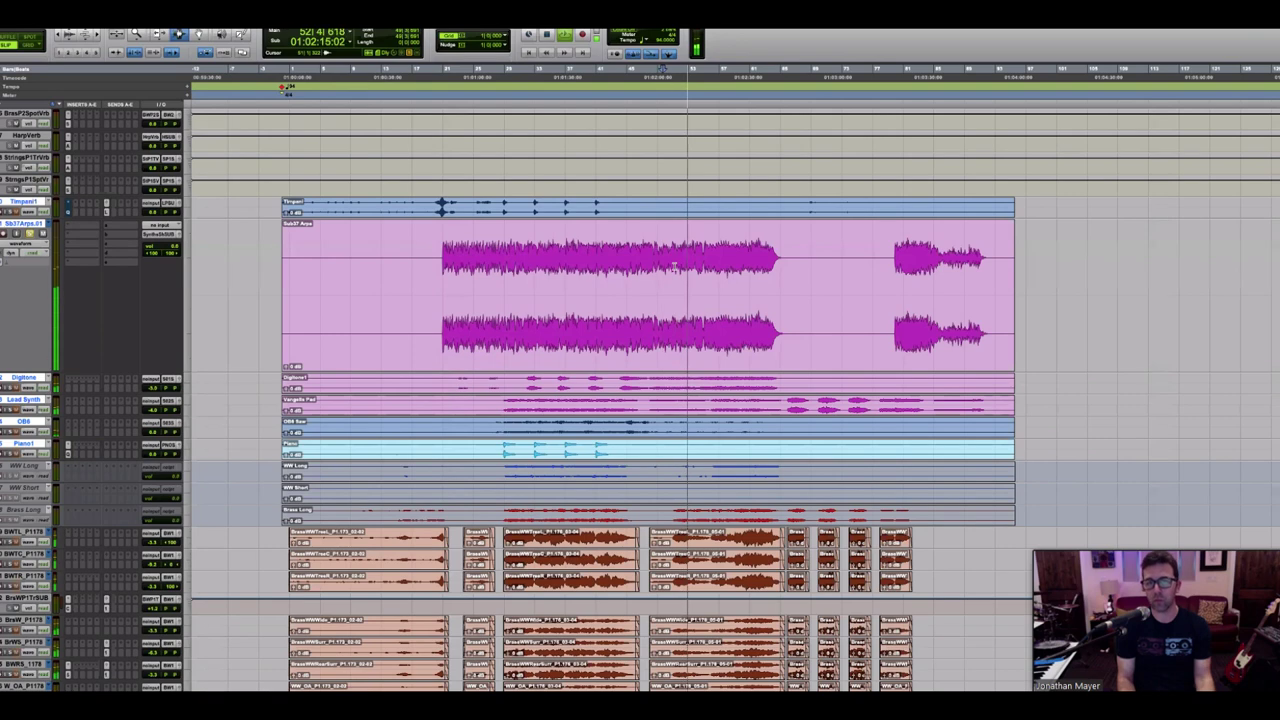
key("space")
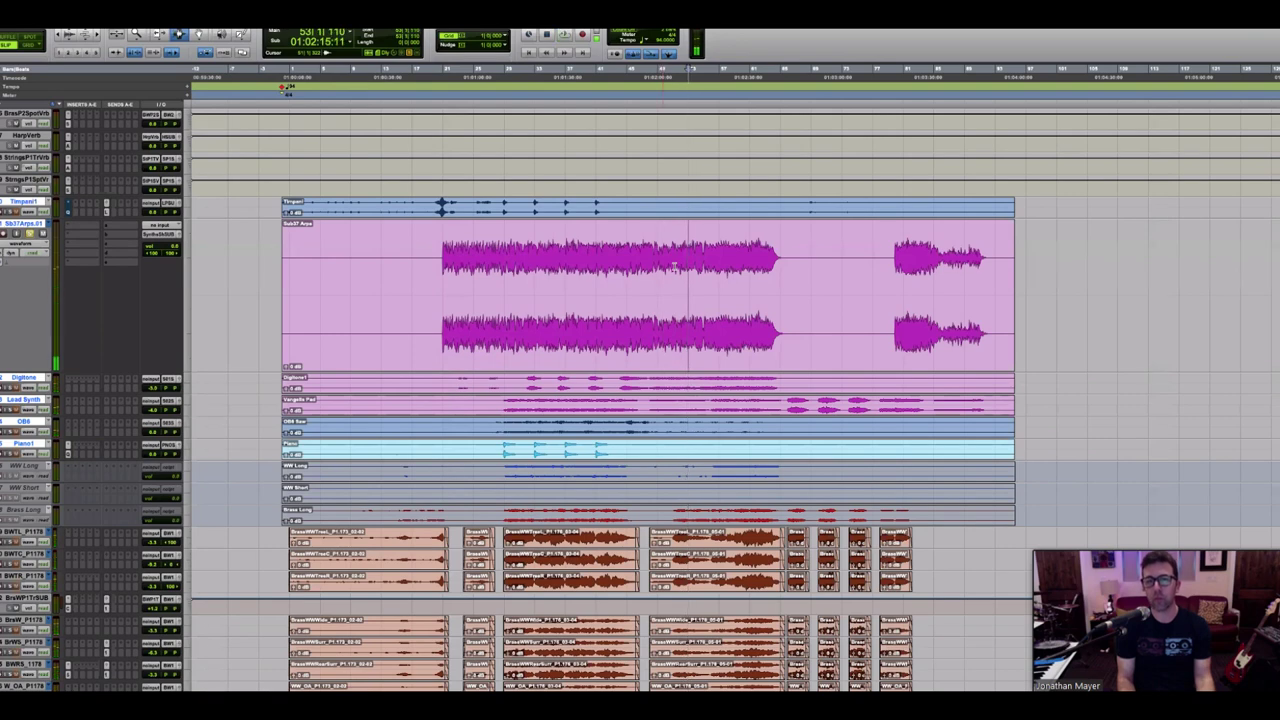
left_click(754, 261)
key("space")
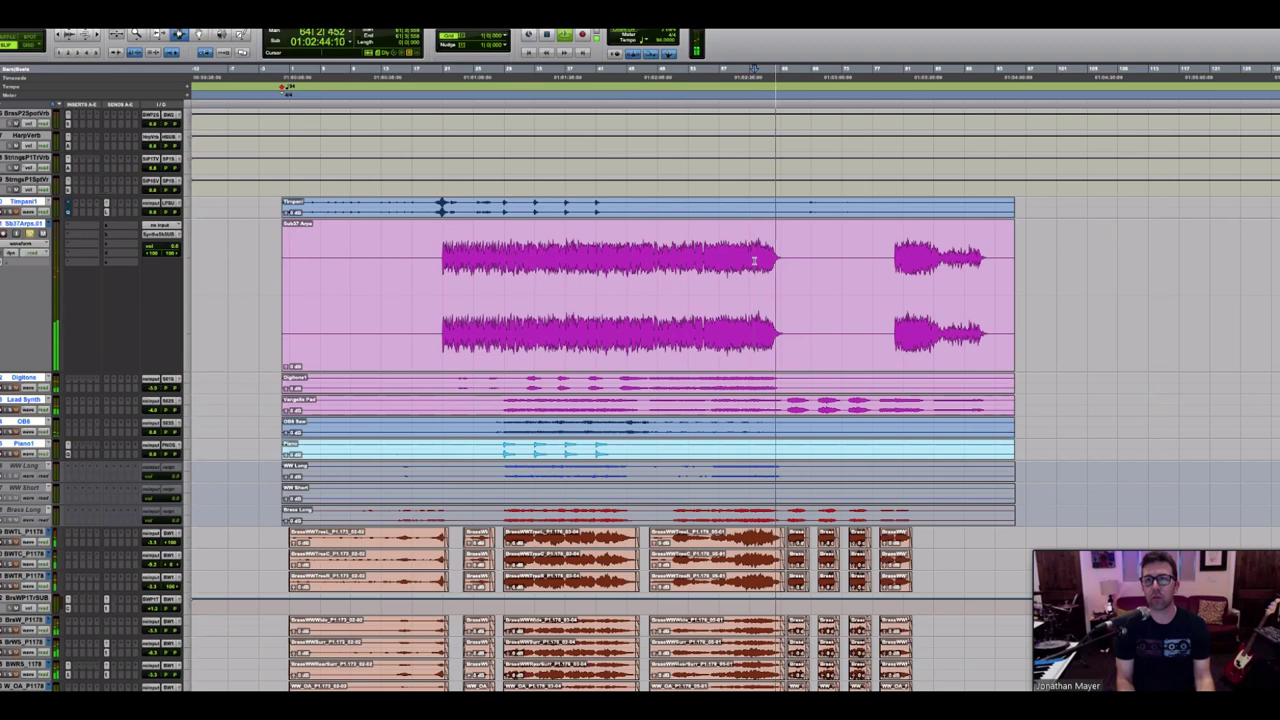
Step: Stop playback and play the soloed Sb37Arps.01 track from its second passage at about bar 81
key("space")
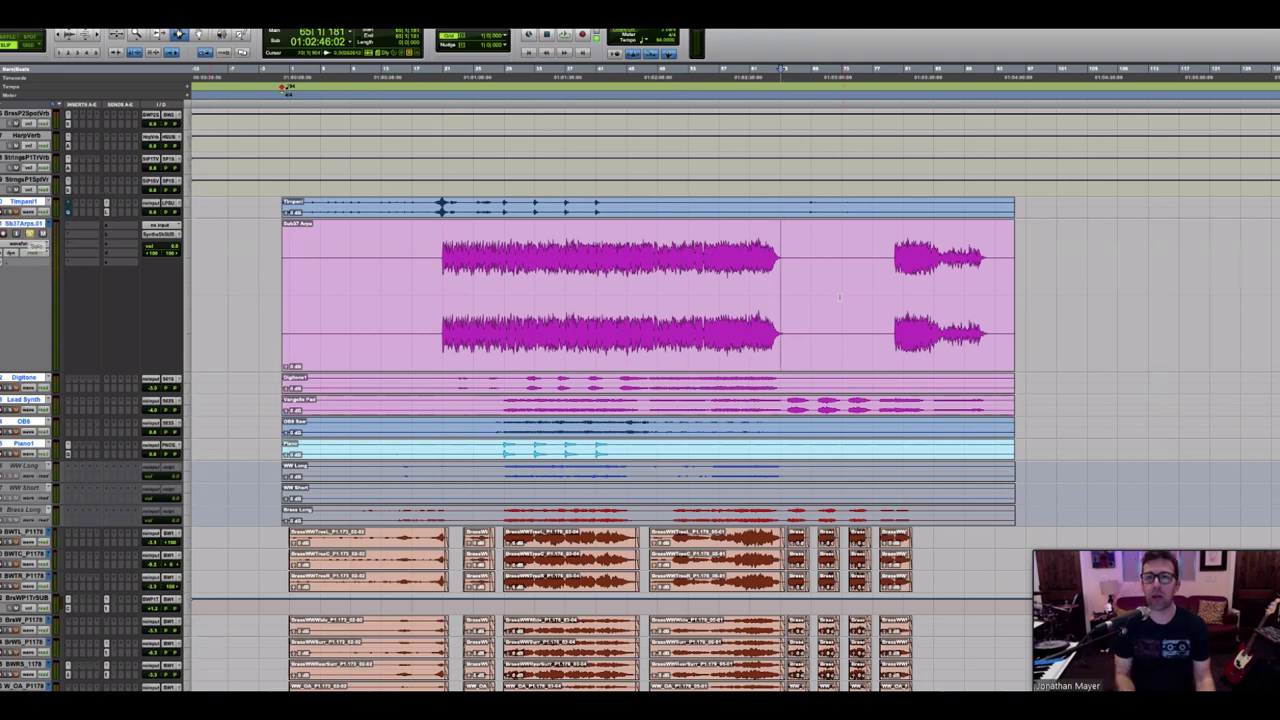
left_click(898, 262)
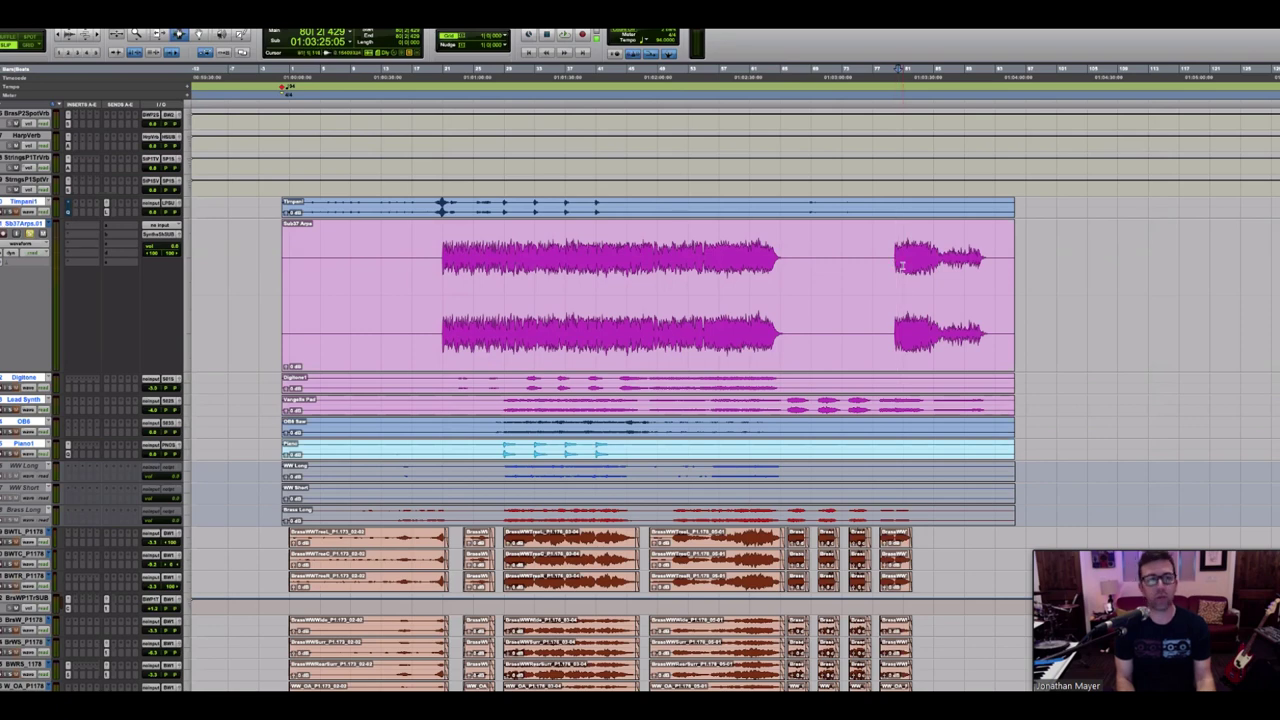
left_click(906, 264)
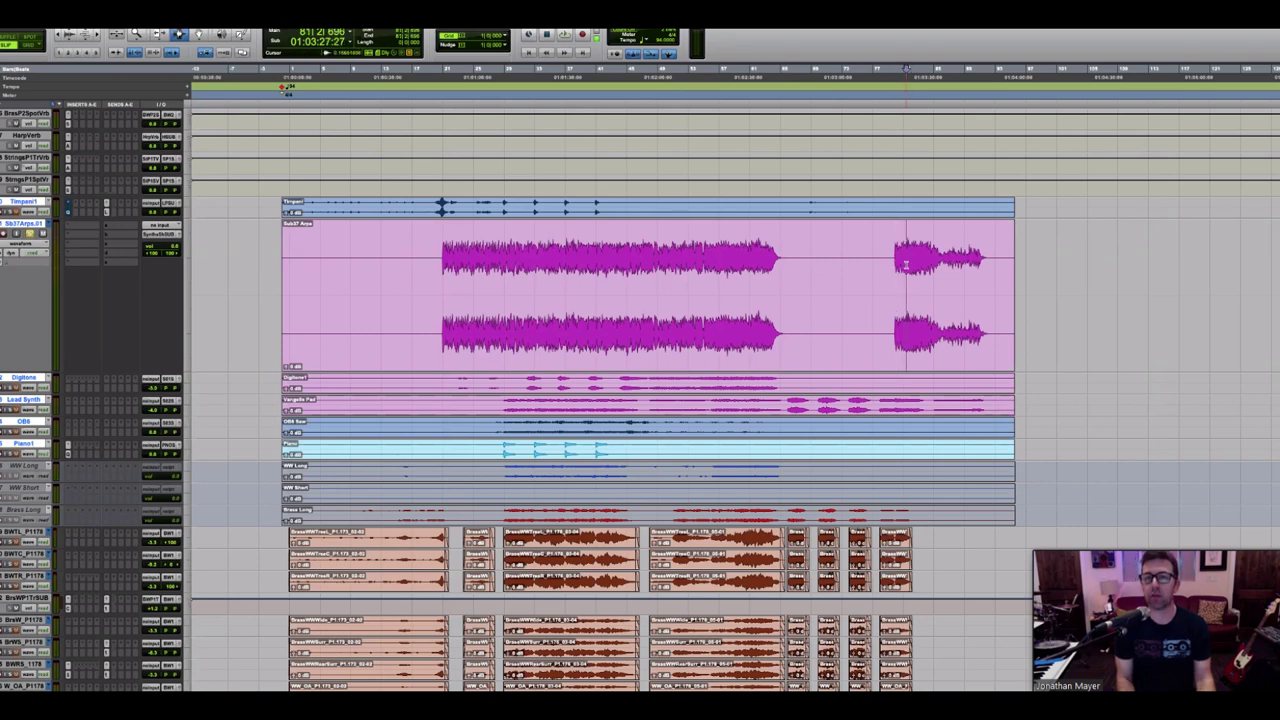
key("space")
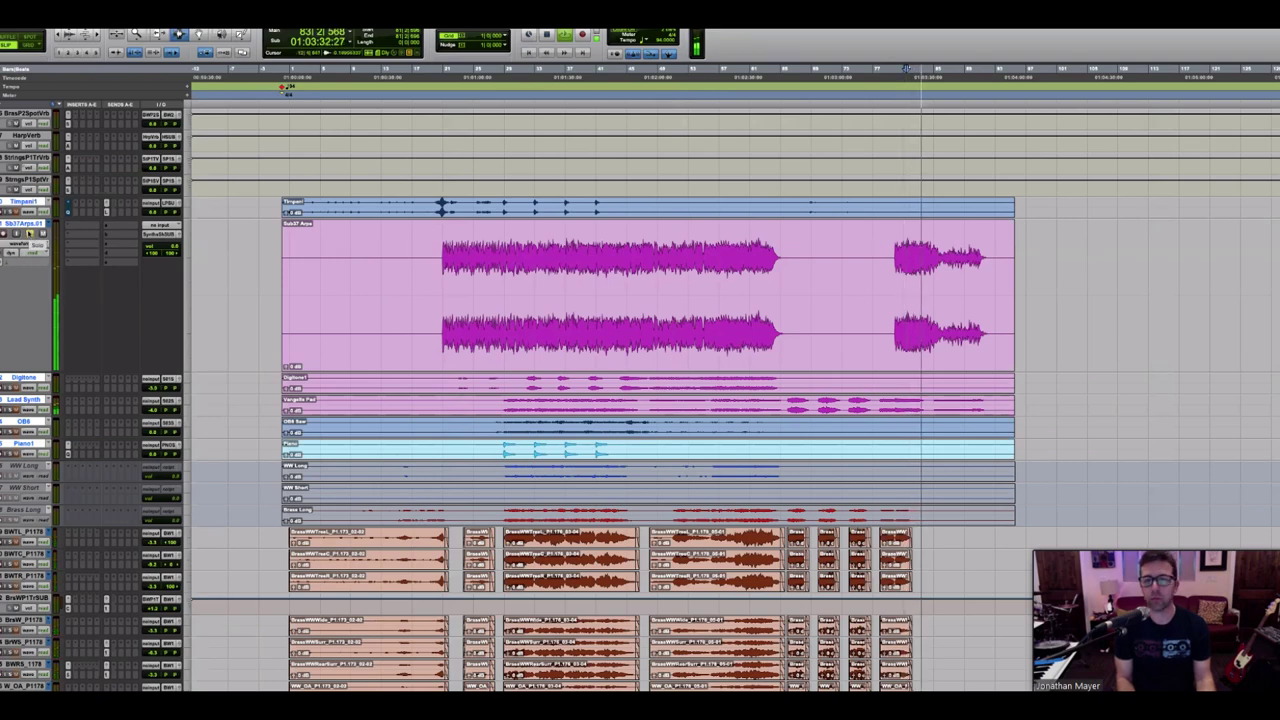
key("space")
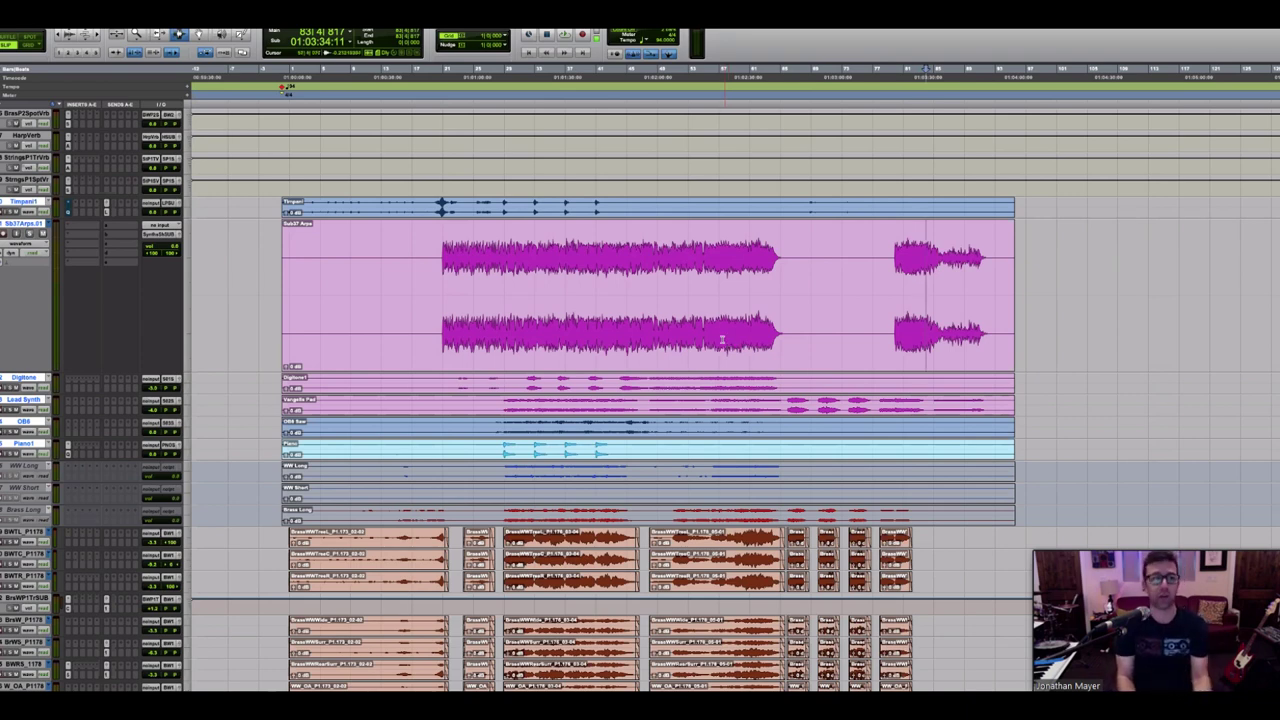
Step: Enlarge and solo the Digitone track, and play its separate swells from about bar 32
left_click(528, 70)
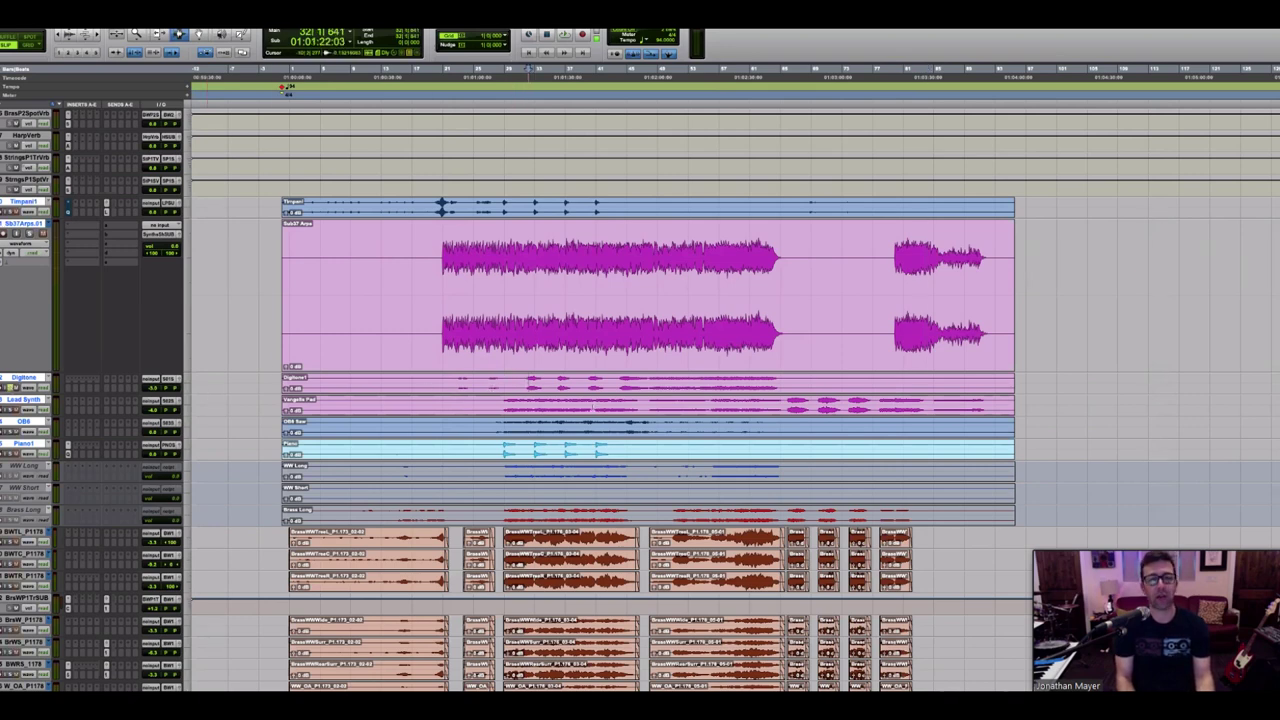
key("ctrl+Up")
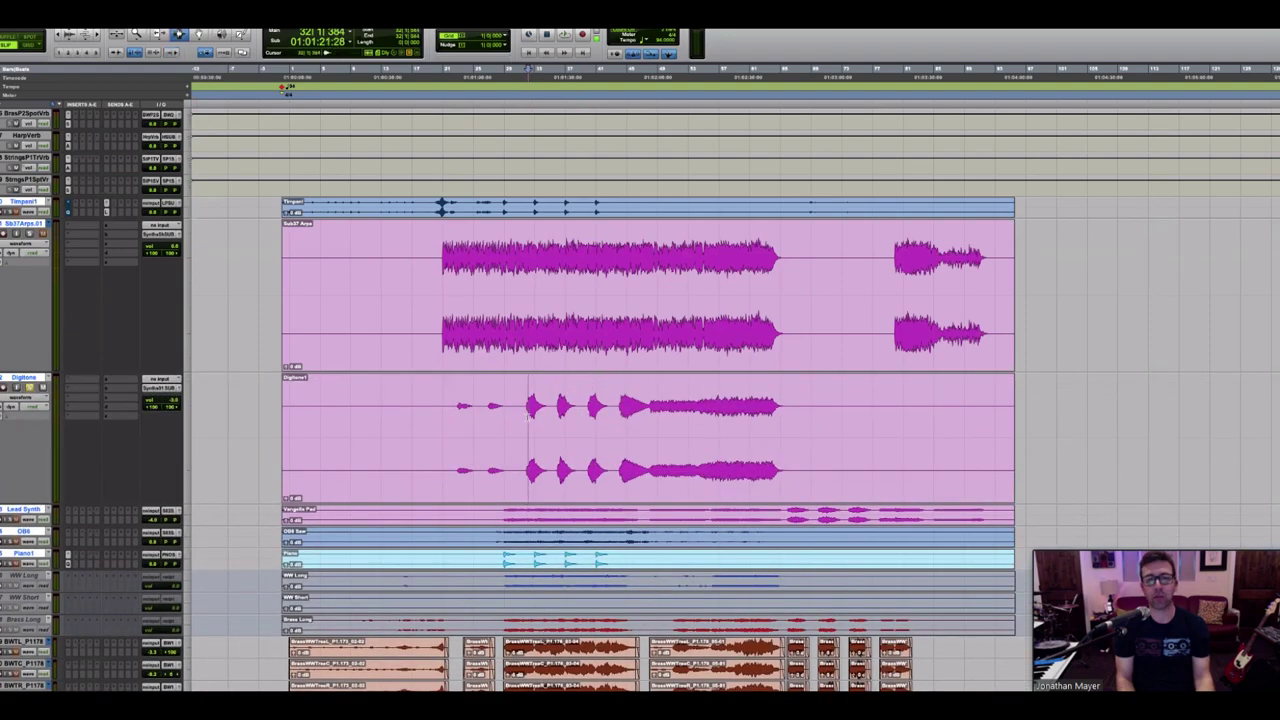
key("space")
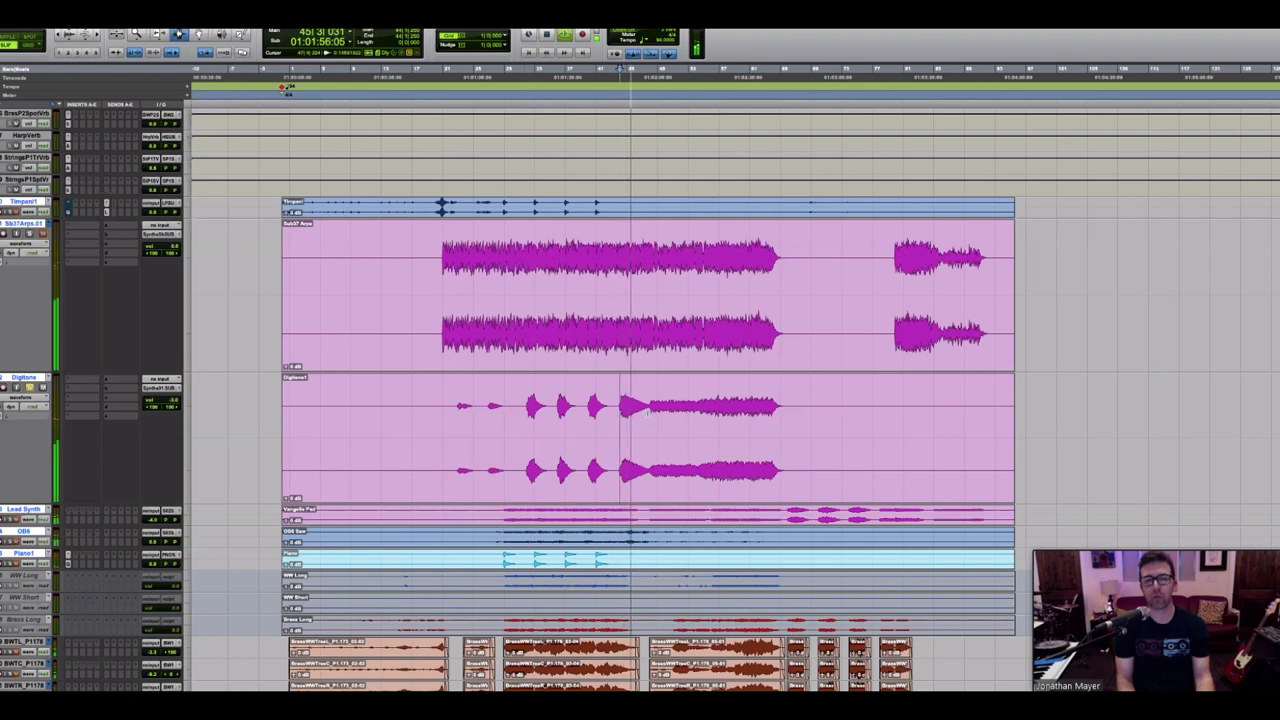
key("space")
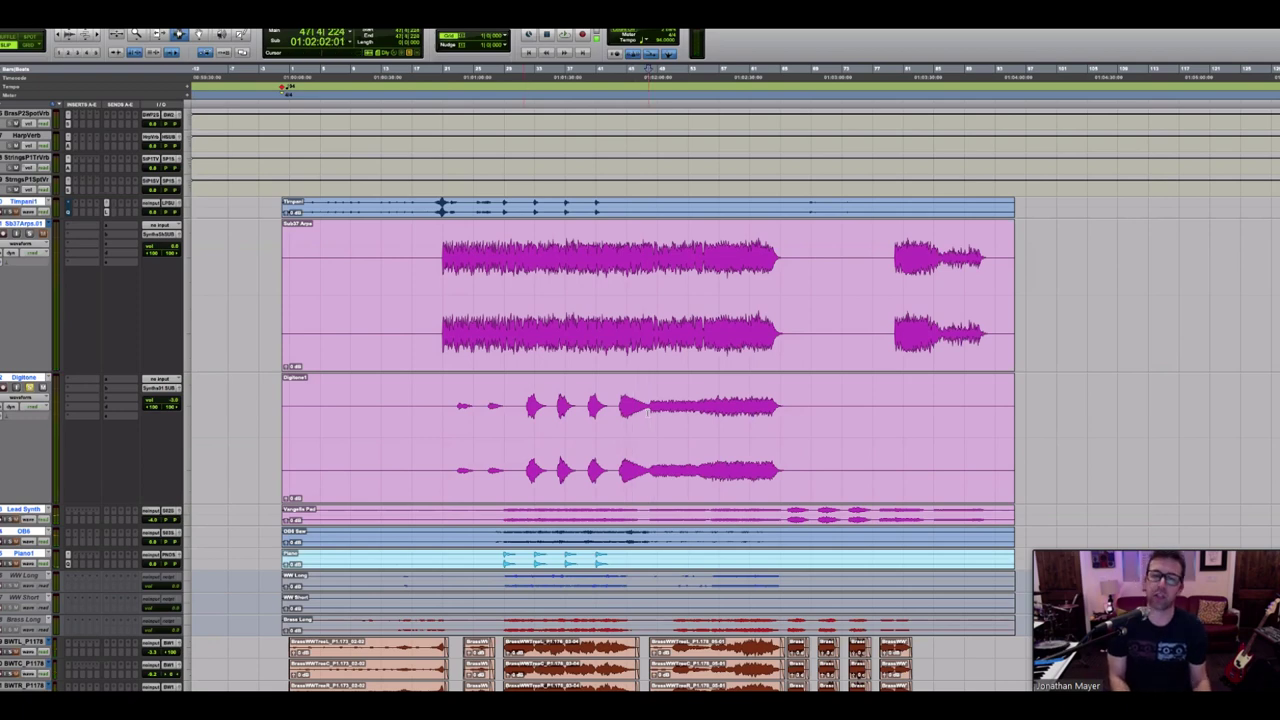
Step: Play the soloed Digitone track's sustained section from about bar 48, and again from about bar 57
key("space")
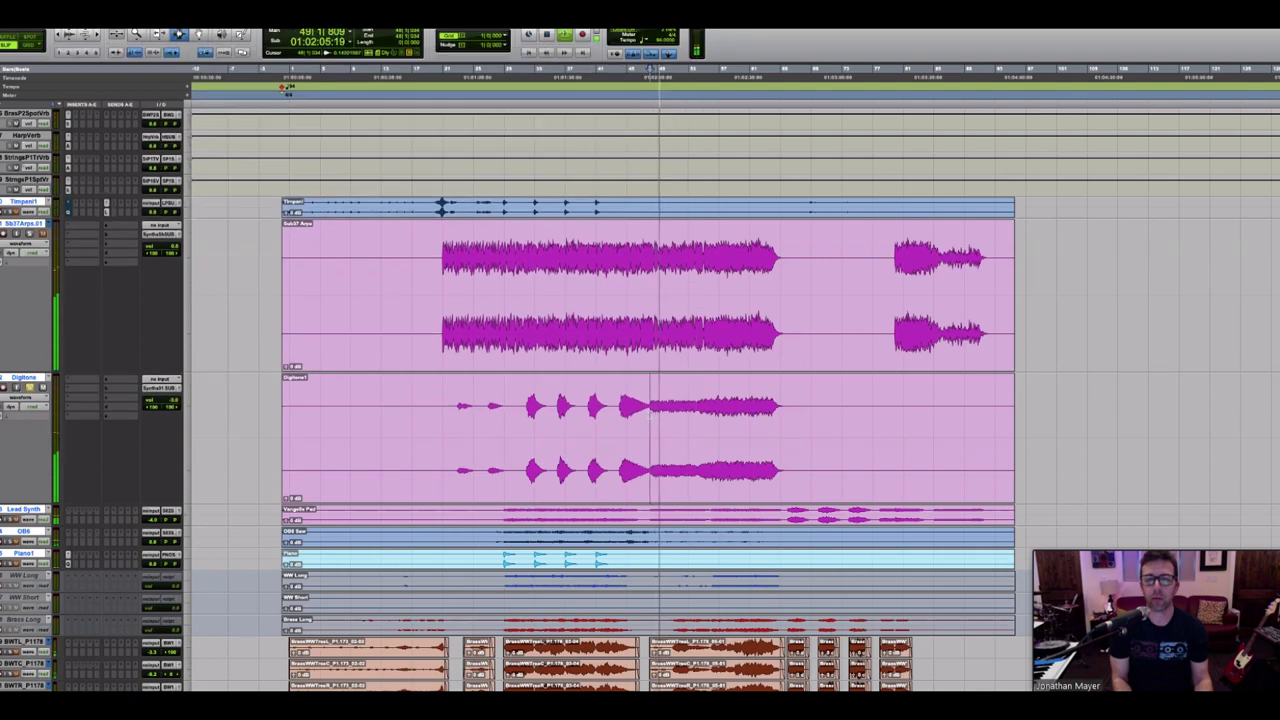
left_click(716, 410)
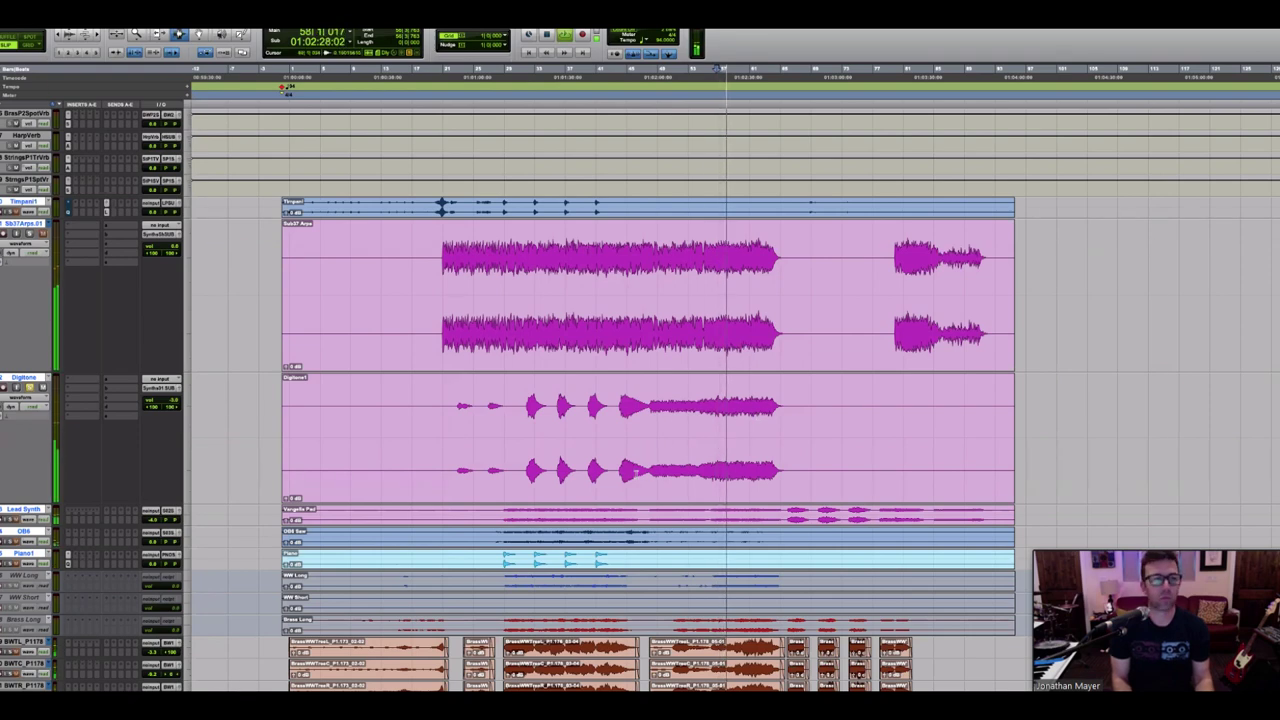
key("space")
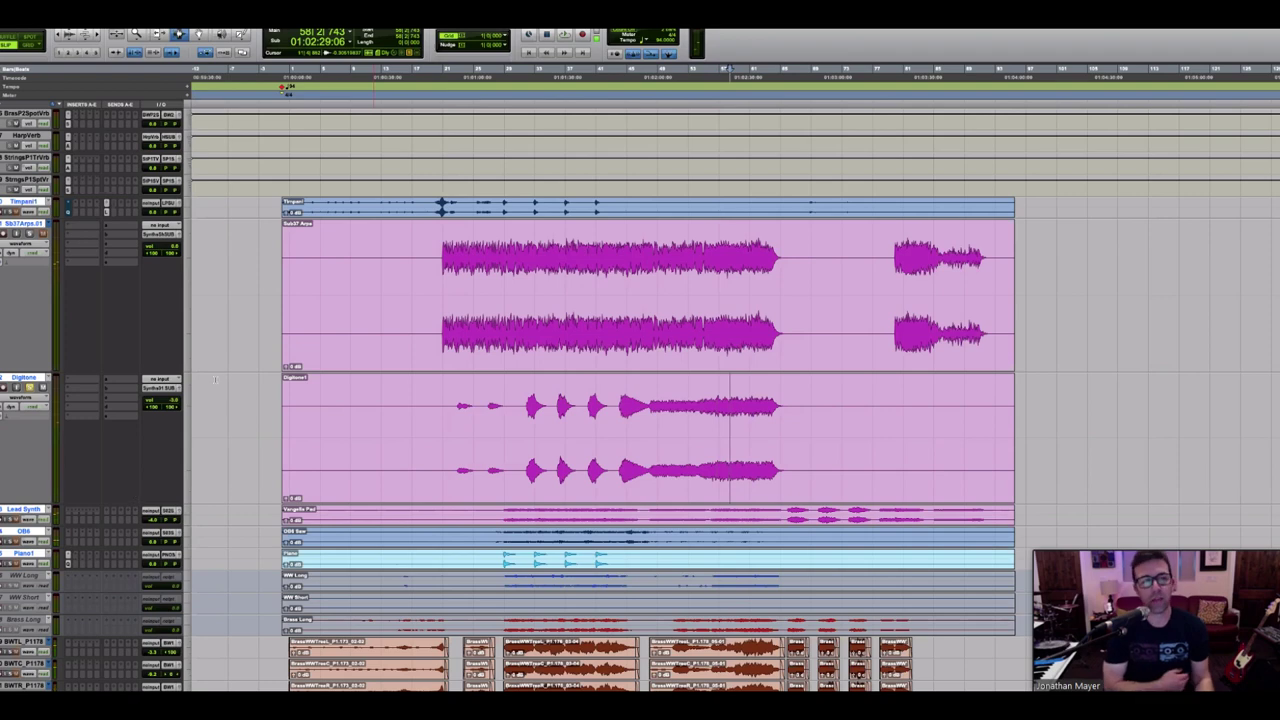
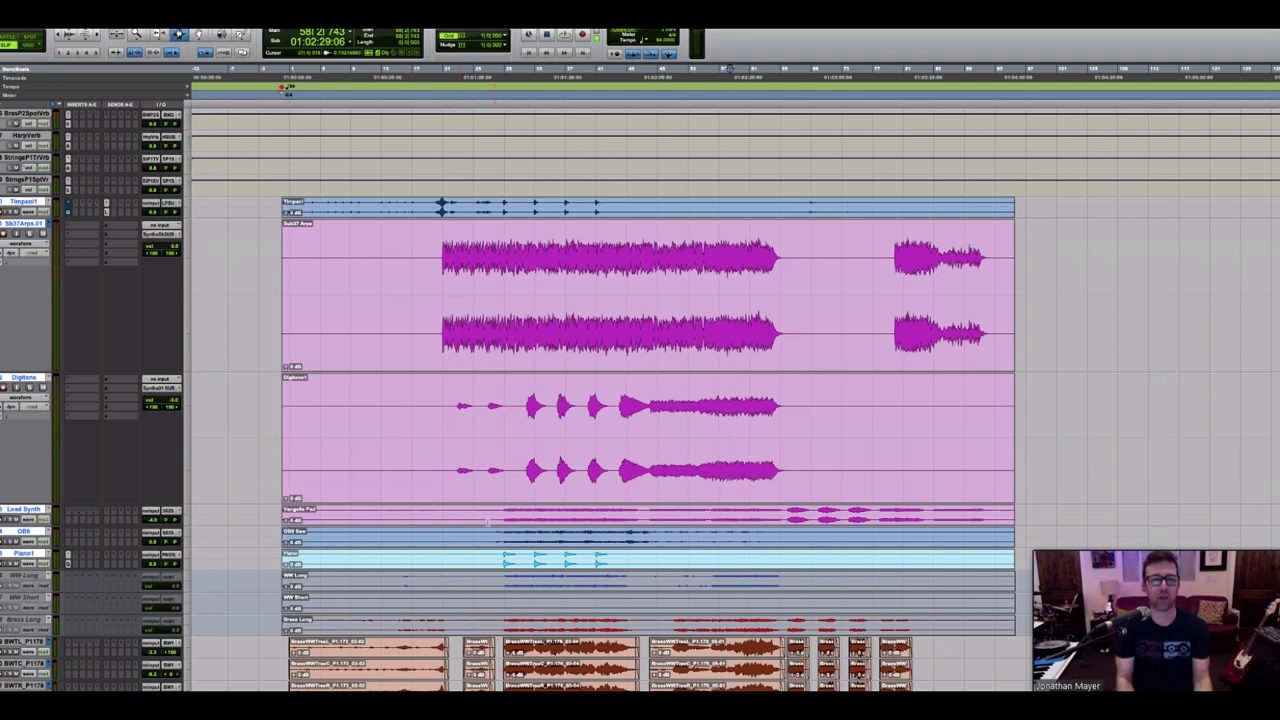
Step: Enlarge and solo the Lead Synth track, and play it briefly from its first entry at about bar 29
scroll(504, 512, "down", 6)
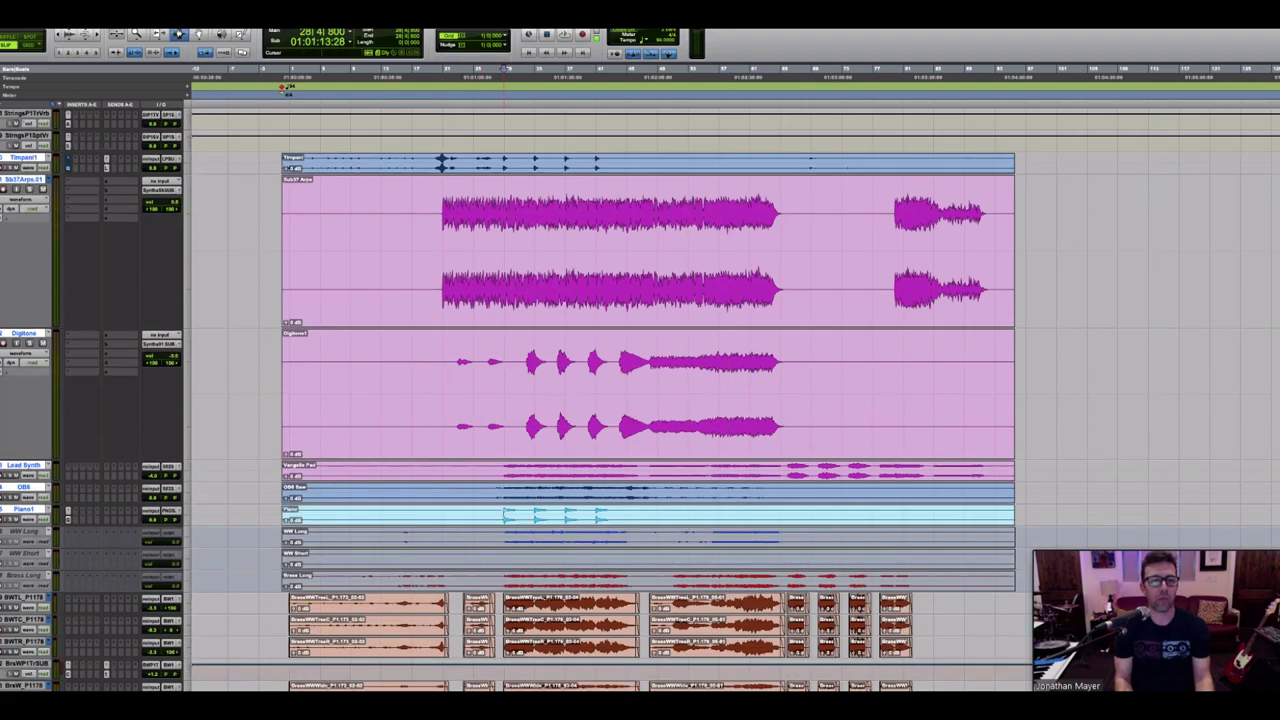
scroll(75, 460, "up", 4)
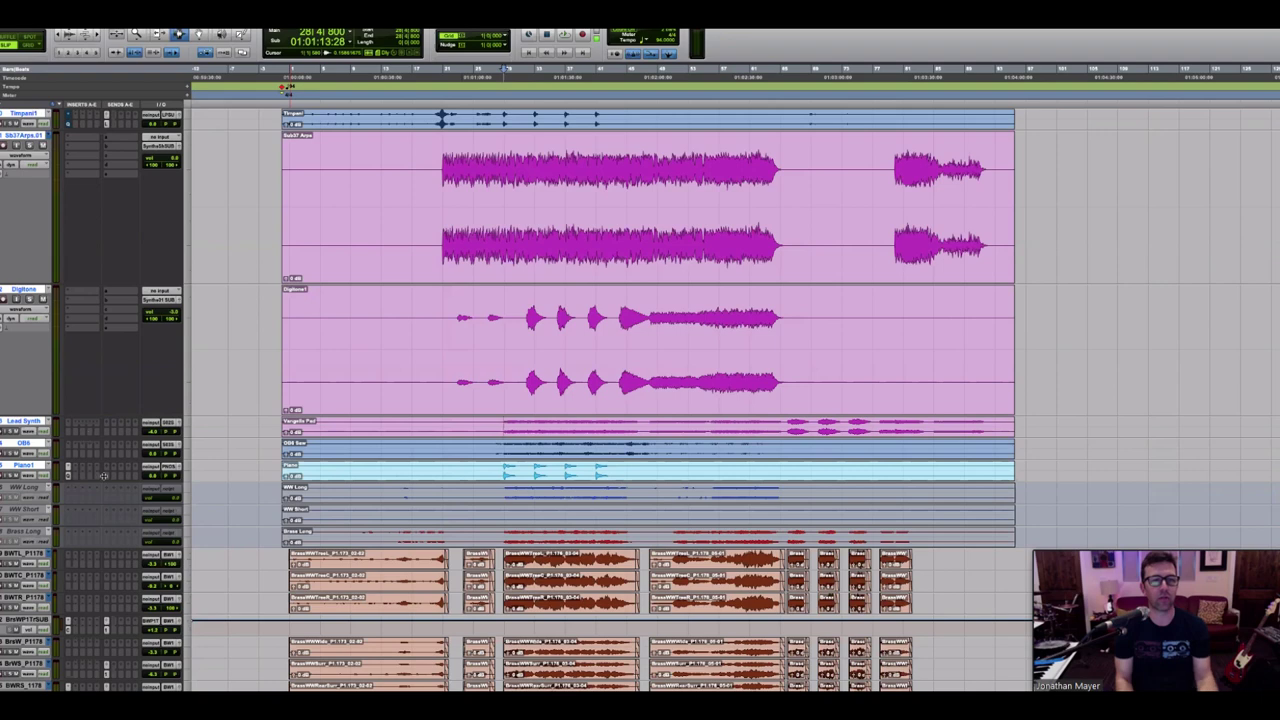
left_click_drag(103, 437, 103, 566)
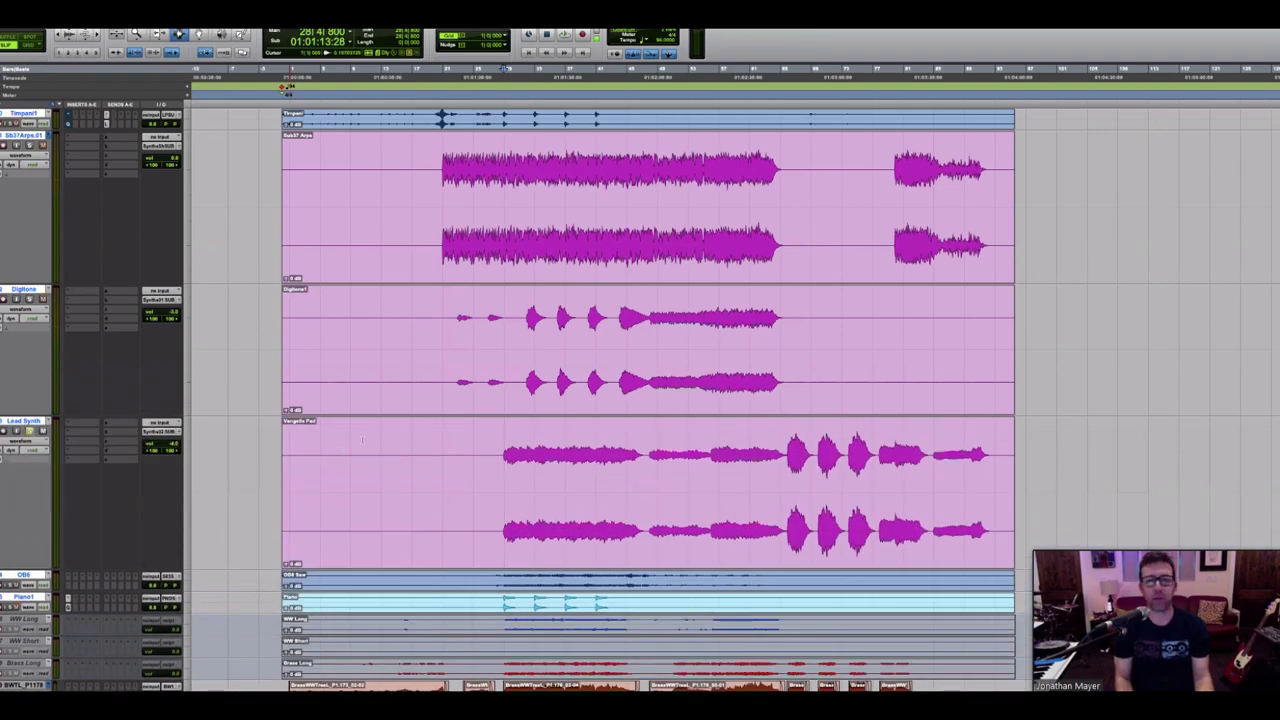
key("space")
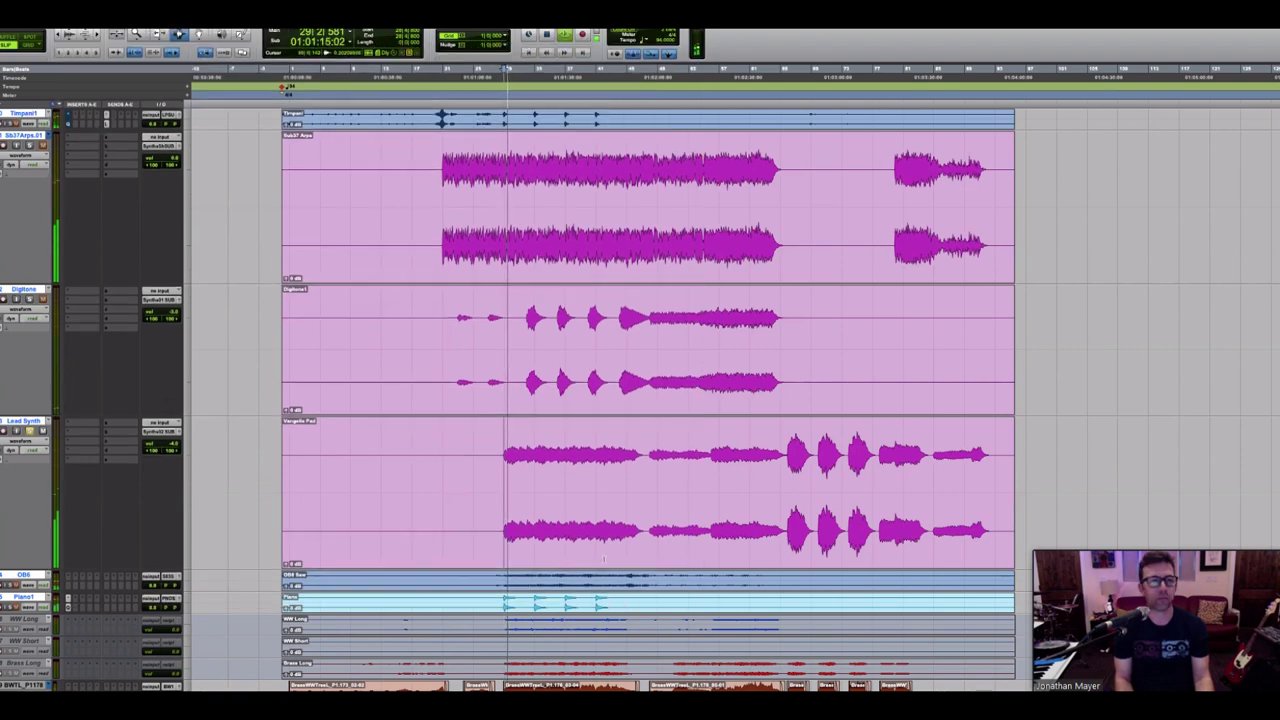
key("super+bracketright")
key("super+bracketleft")
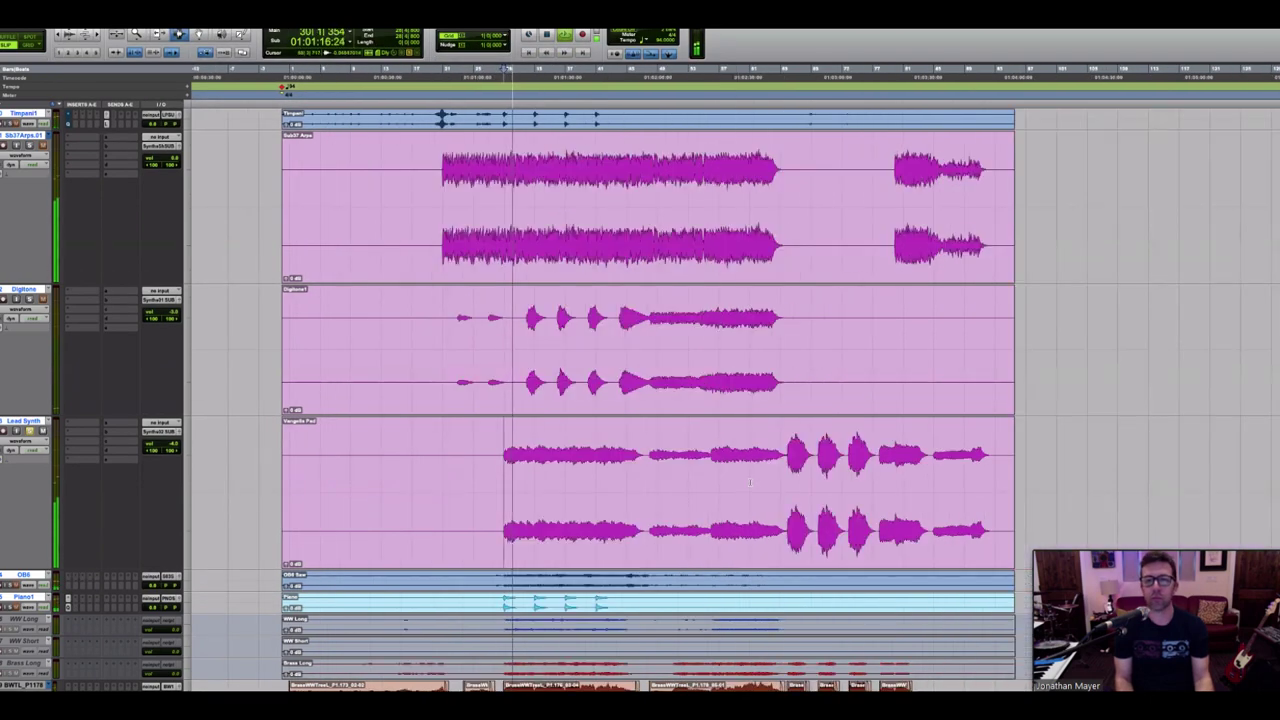
key("space")
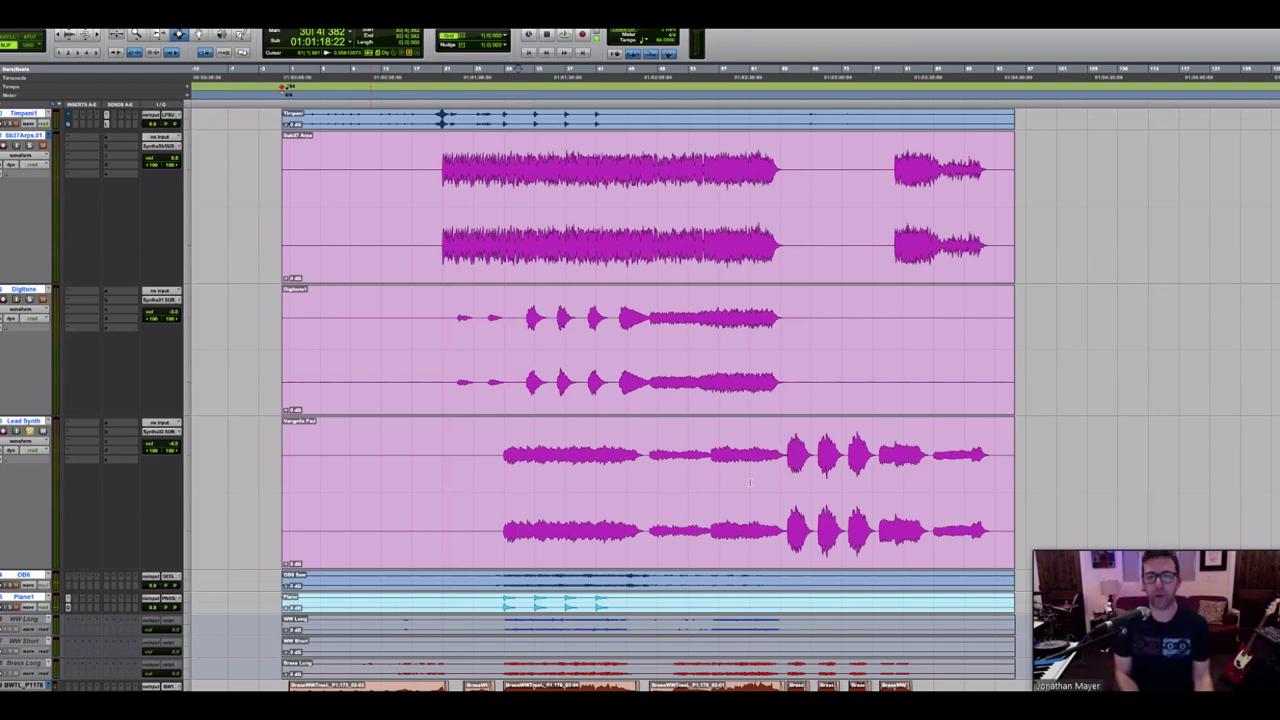
Step: Play the soloed Lead Synth track from just before its three separate swells at about bar 66
left_click(787, 460)
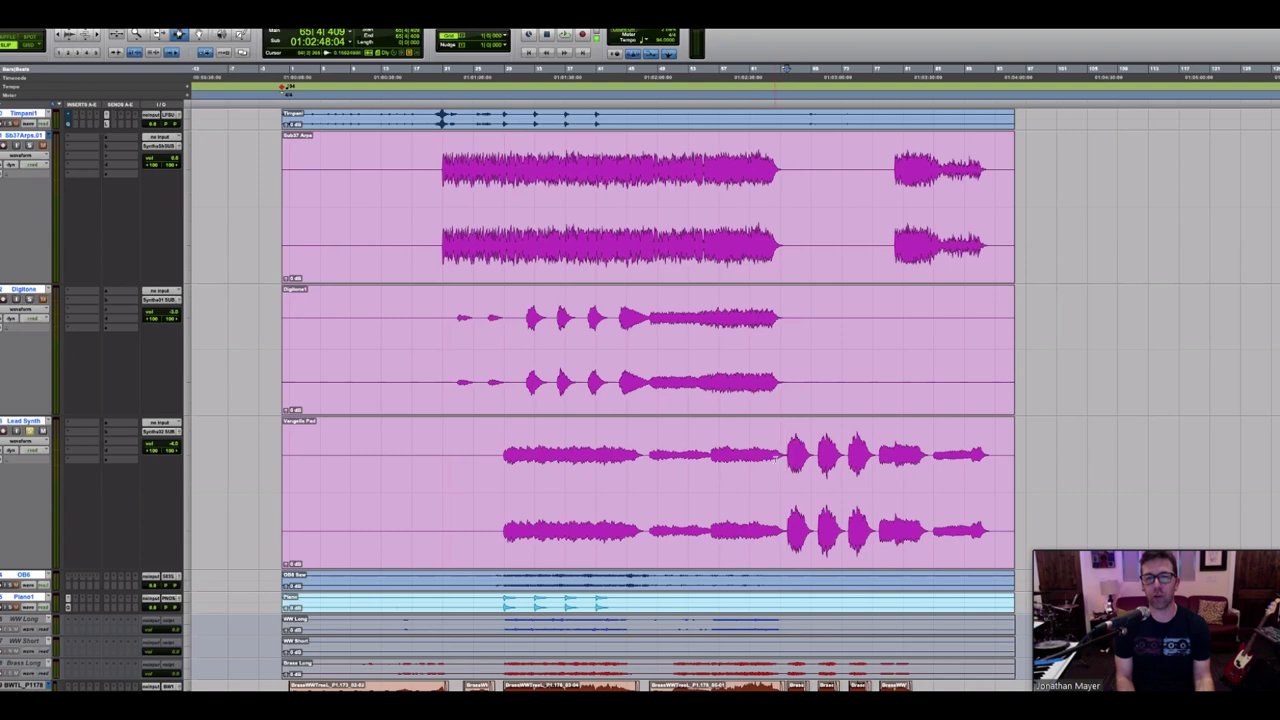
key("super+bracketright")
key("super+bracketright")
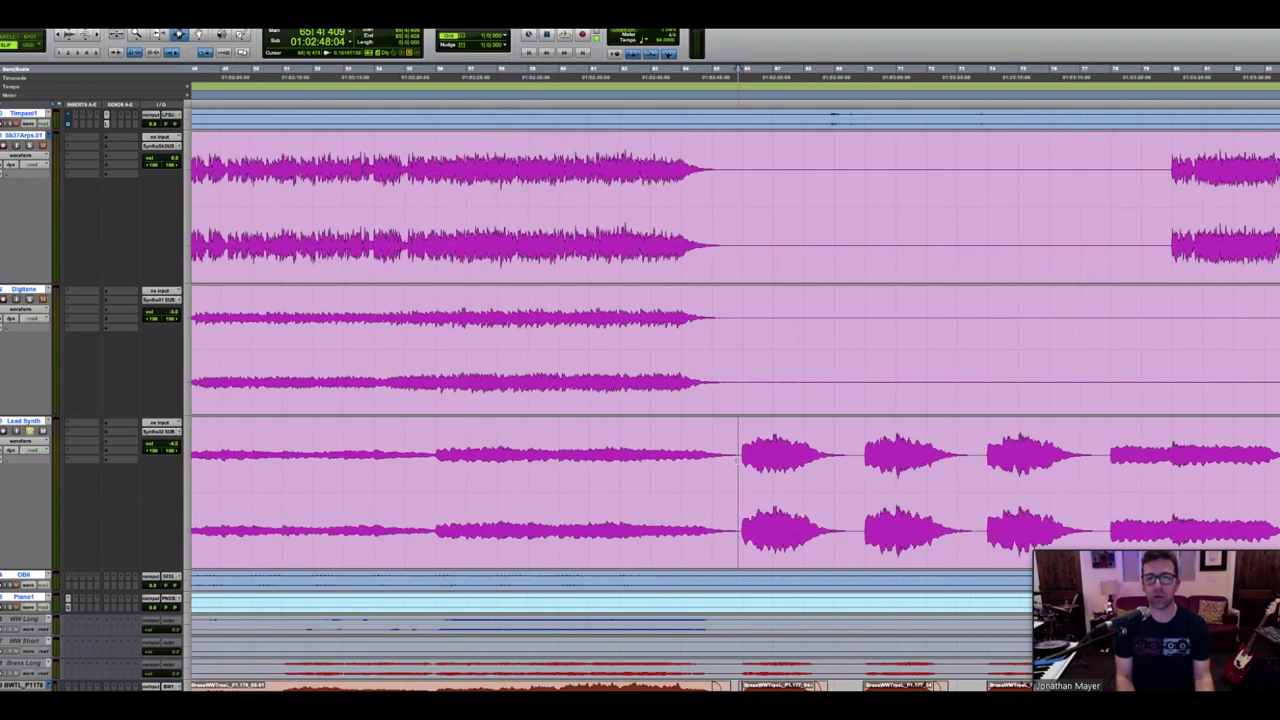
key("space")
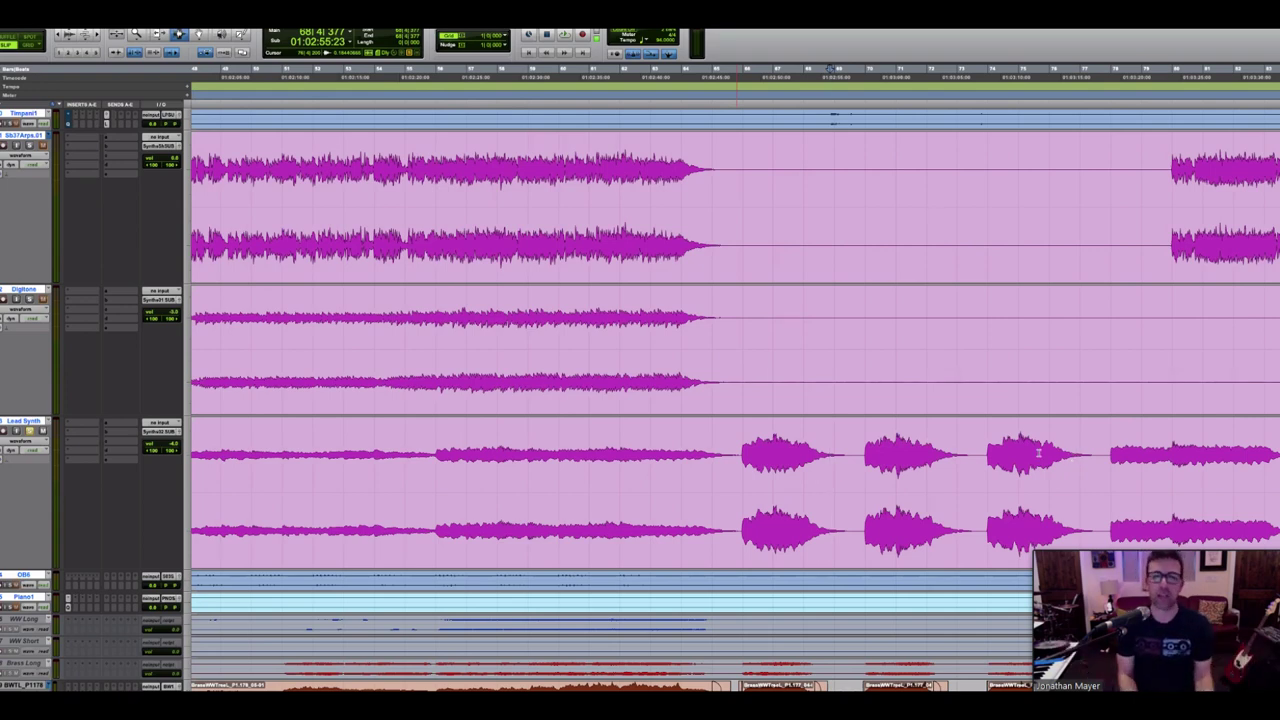
Step: Place the edit cursor at the start of the Lead Synth's louder section near bar 56 and clear the track's solo
left_click(435, 460)
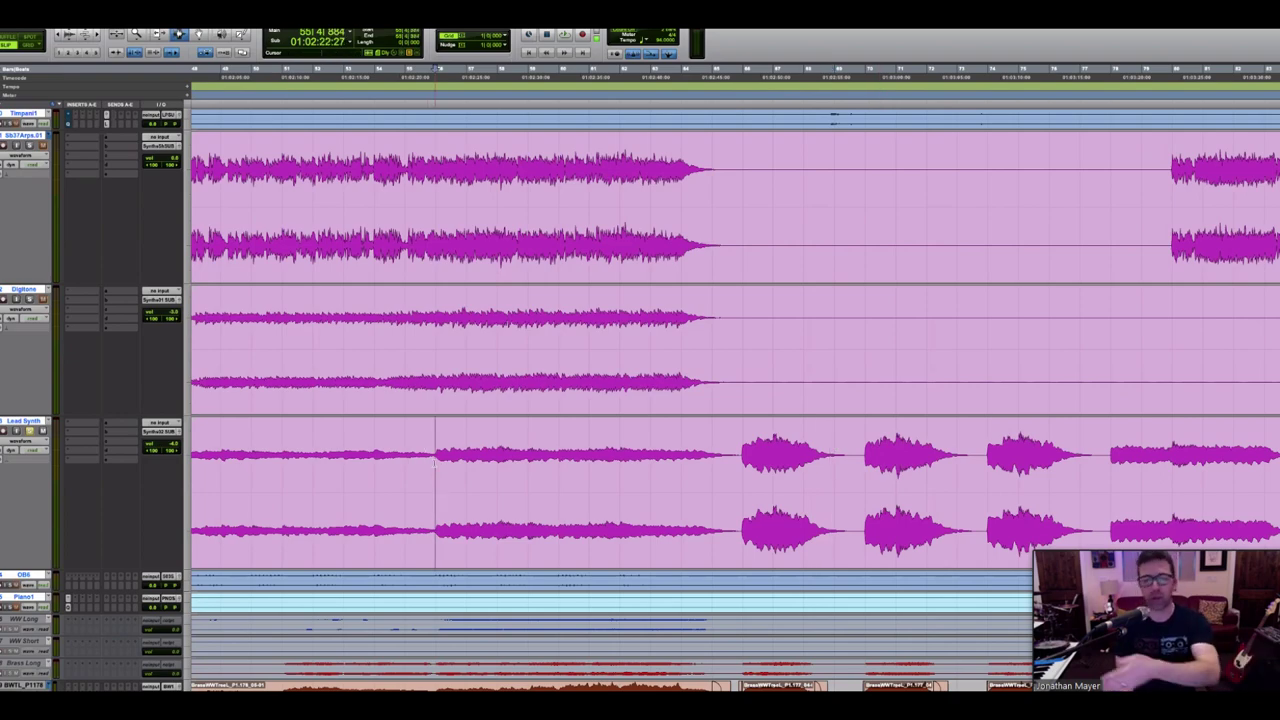
key("r")
key("r")
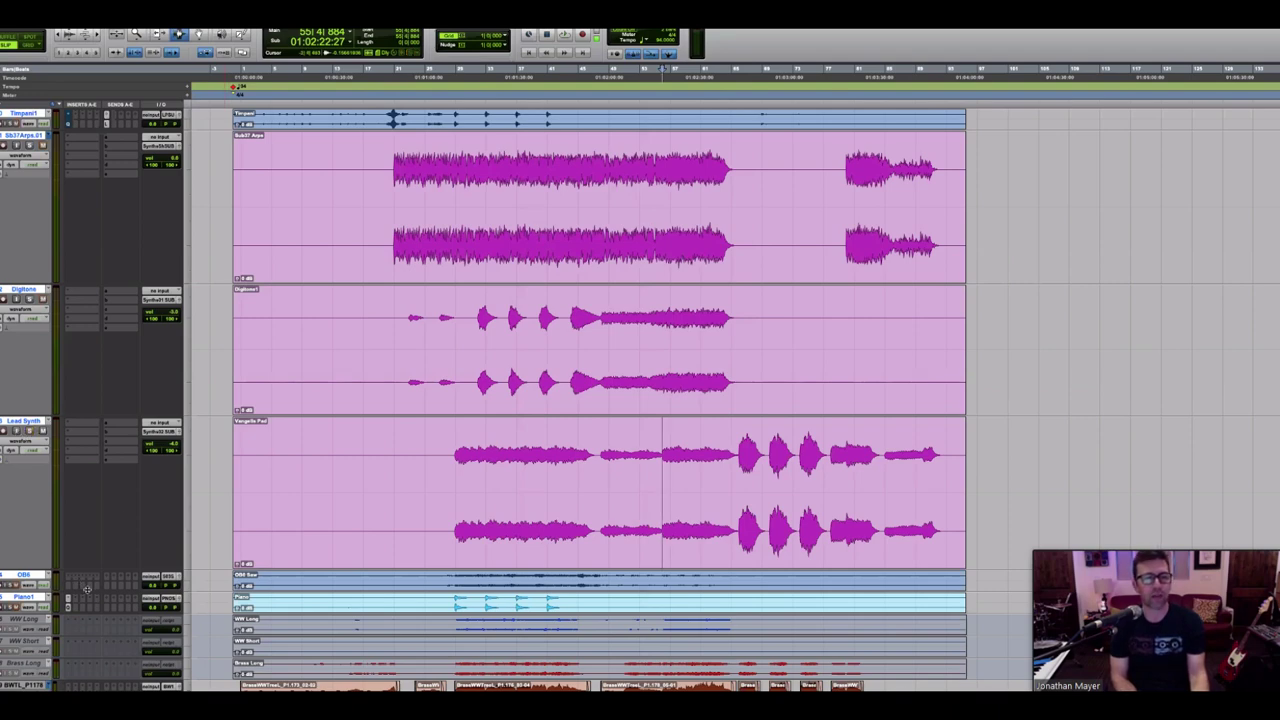
Step: Enlarge and solo the OB6 track, and play it from near its entry at about bar 29
left_click_drag(87, 586, 87, 670)
scroll(168, 654, "down", 4)
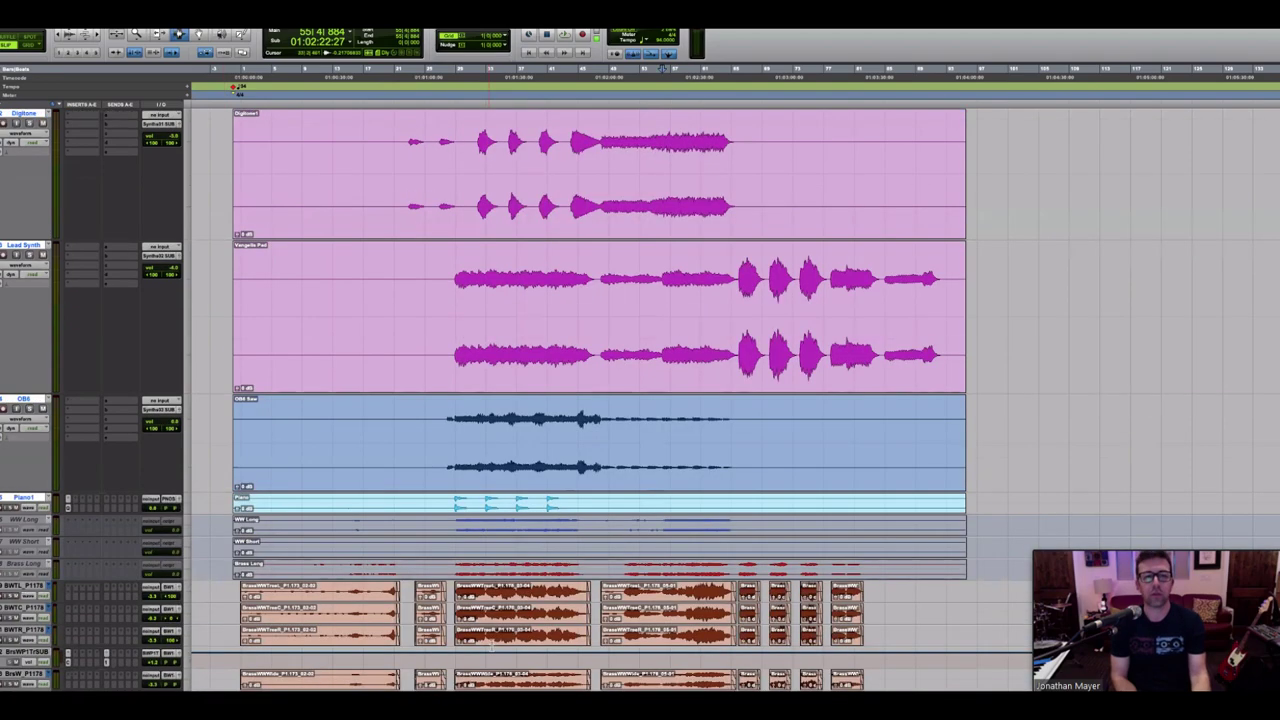
scroll(600, 400, "down", 4)
scroll(600, 400, "up", 6)
left_click(459, 588)
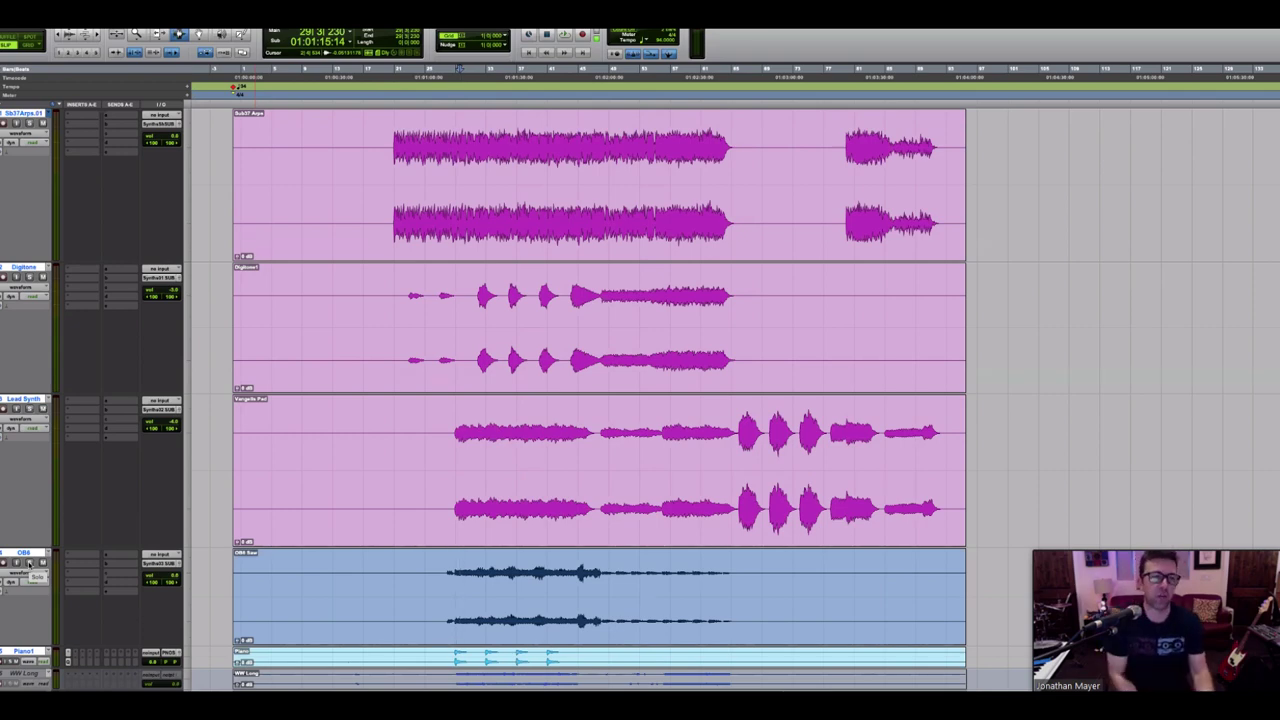
key("space")
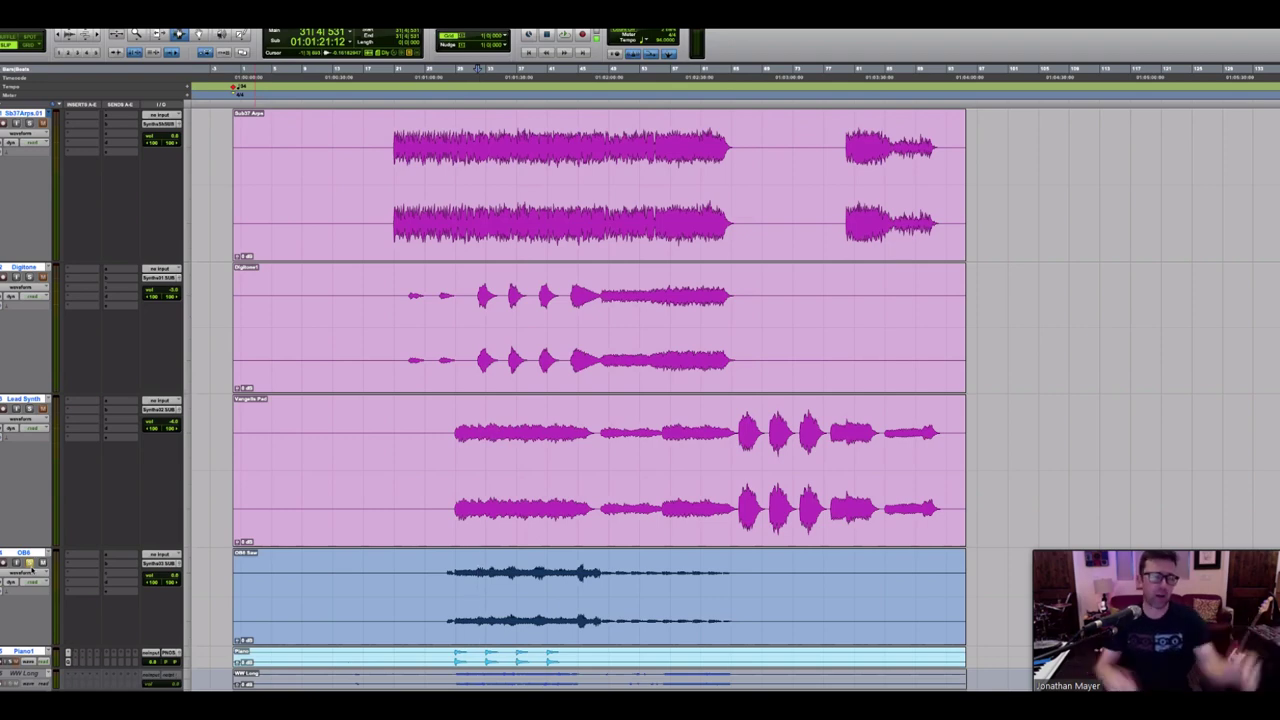
Step: Return to about bar 29 on the OB6 track, clear its solo and play it together with the other tracks
left_click(466, 587)
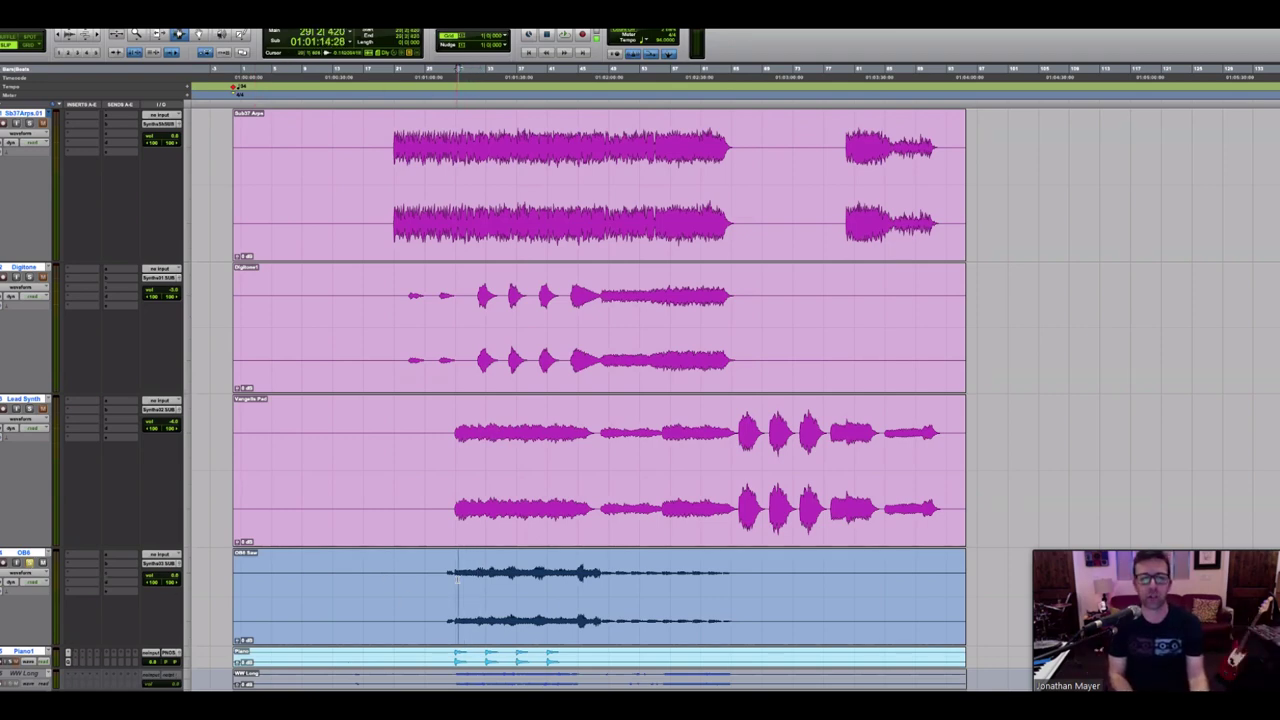
left_click(460, 585)
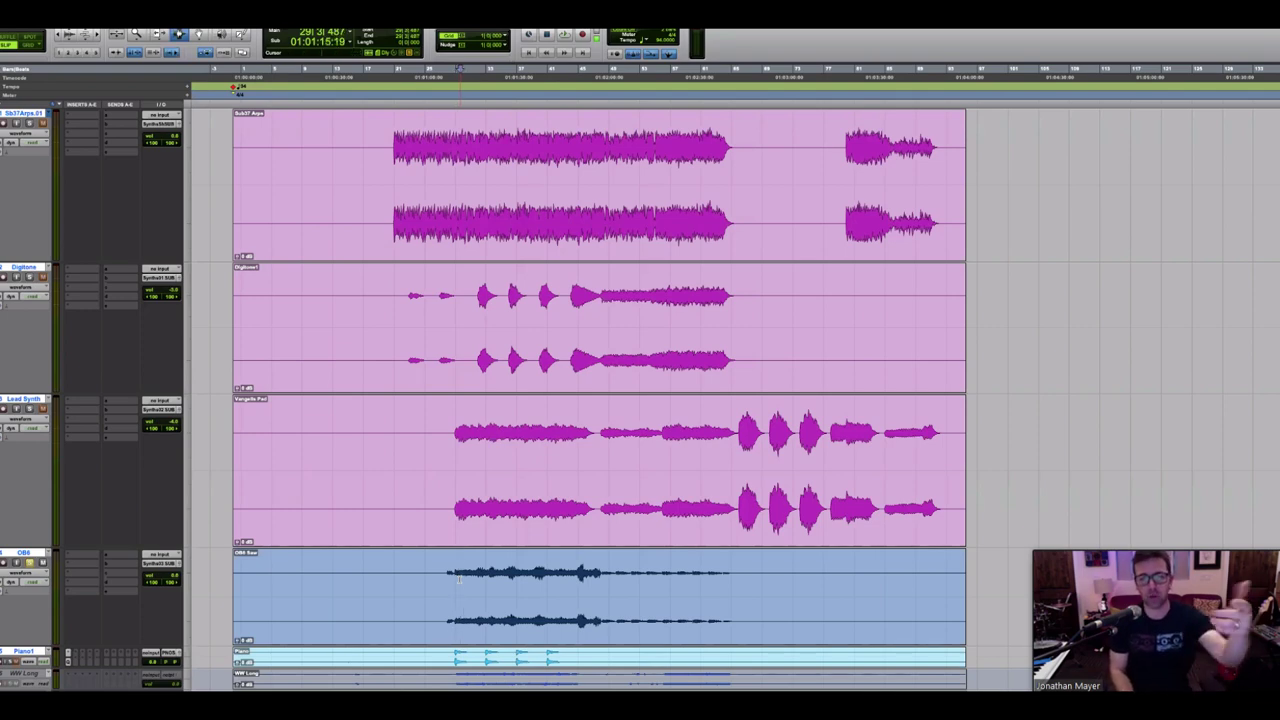
left_click(29, 563)
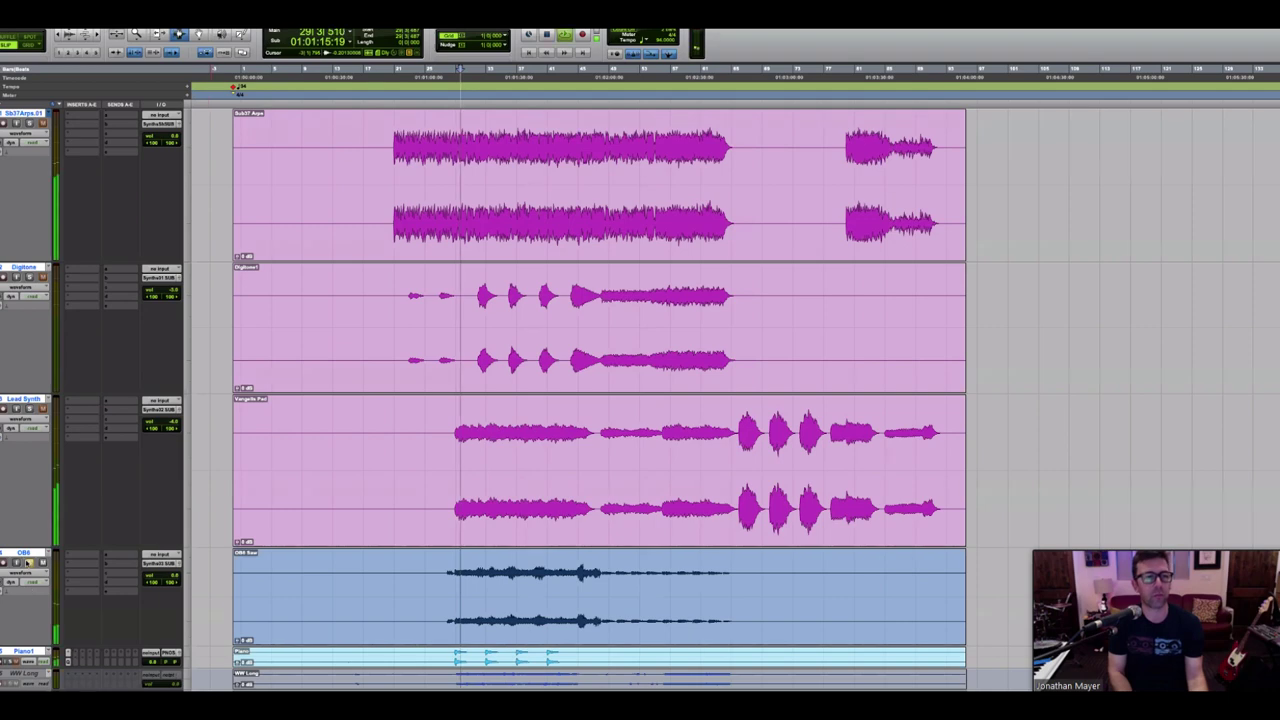
key("space")
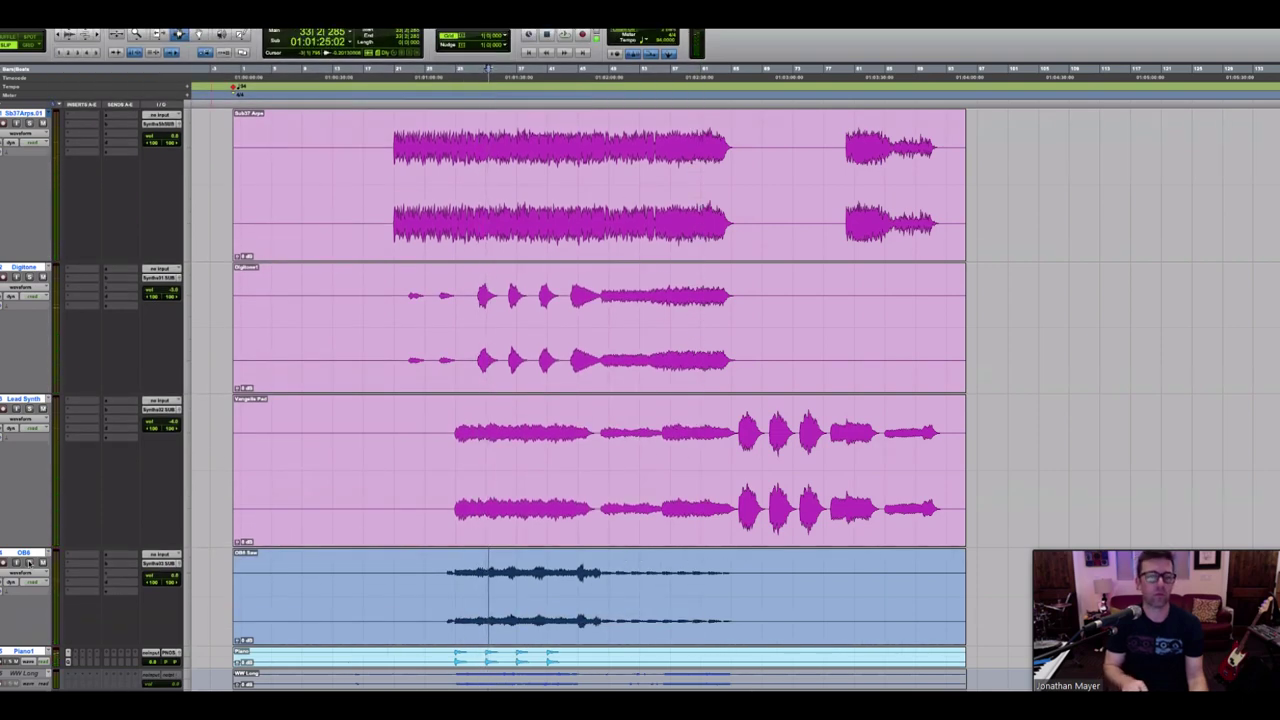
key("space")
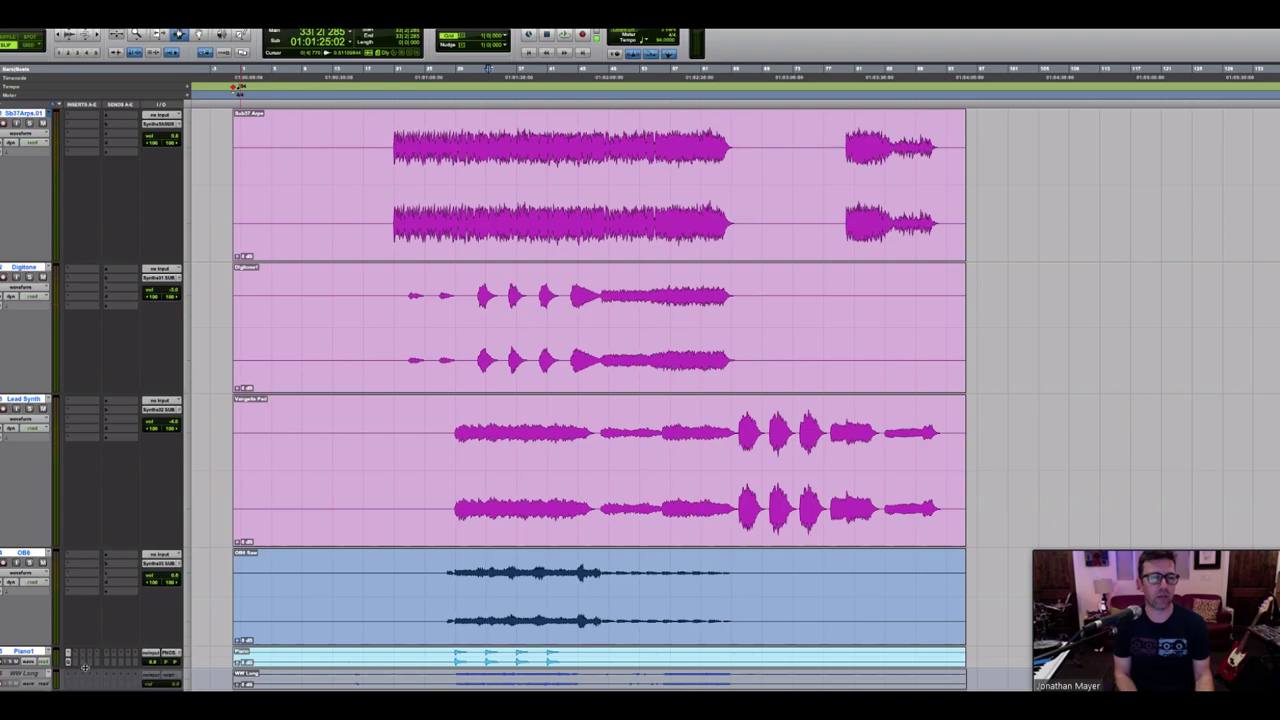
Step: Enlarge the Piano1 track and highlight most of the OB6 part from about bar 28 with a time selection
left_click_drag(85, 667, 85, 692)
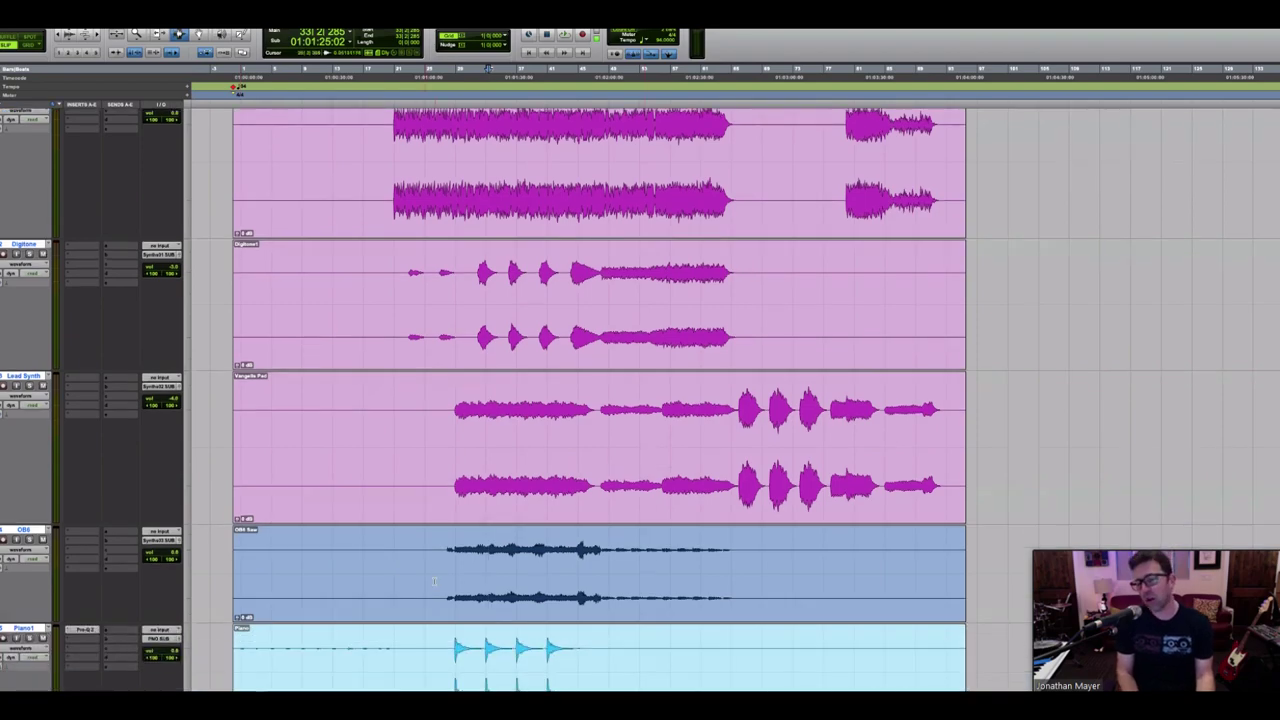
scroll(436, 571, "down", 5)
scroll(600, 400, "up", 3)
scroll(600, 400, "down", 2)
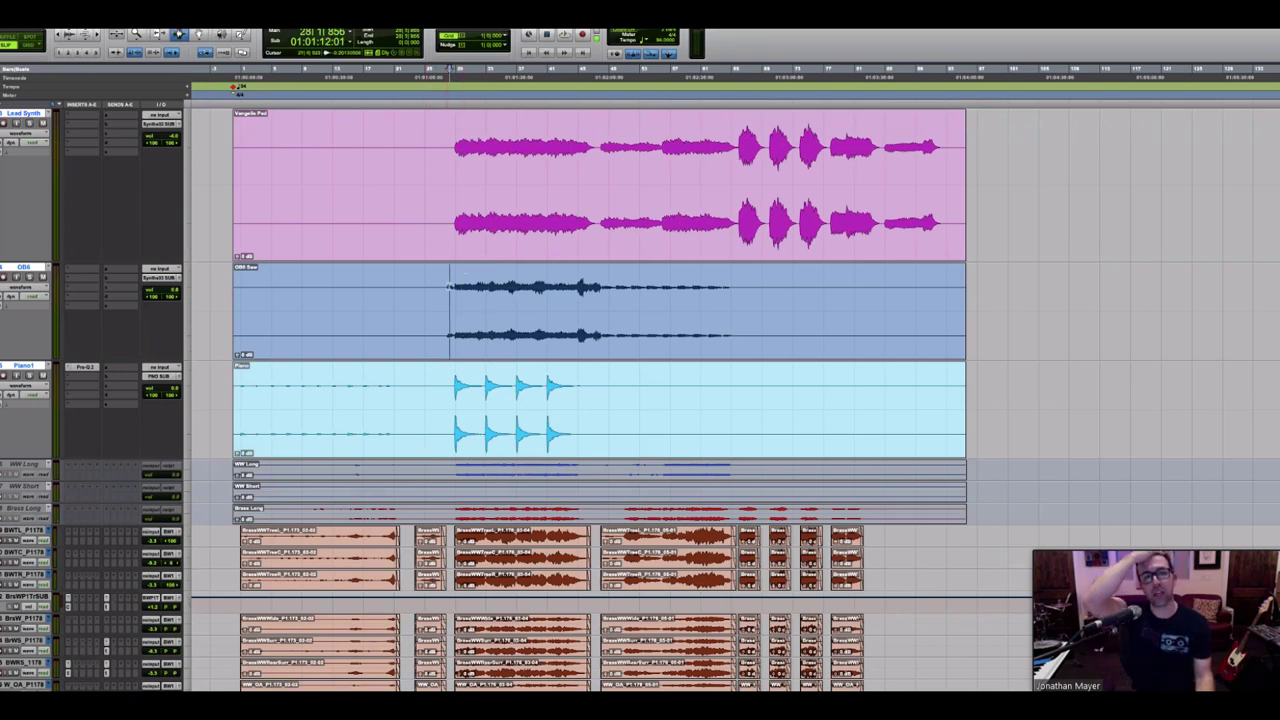
left_click_drag(449, 313, 721, 313)
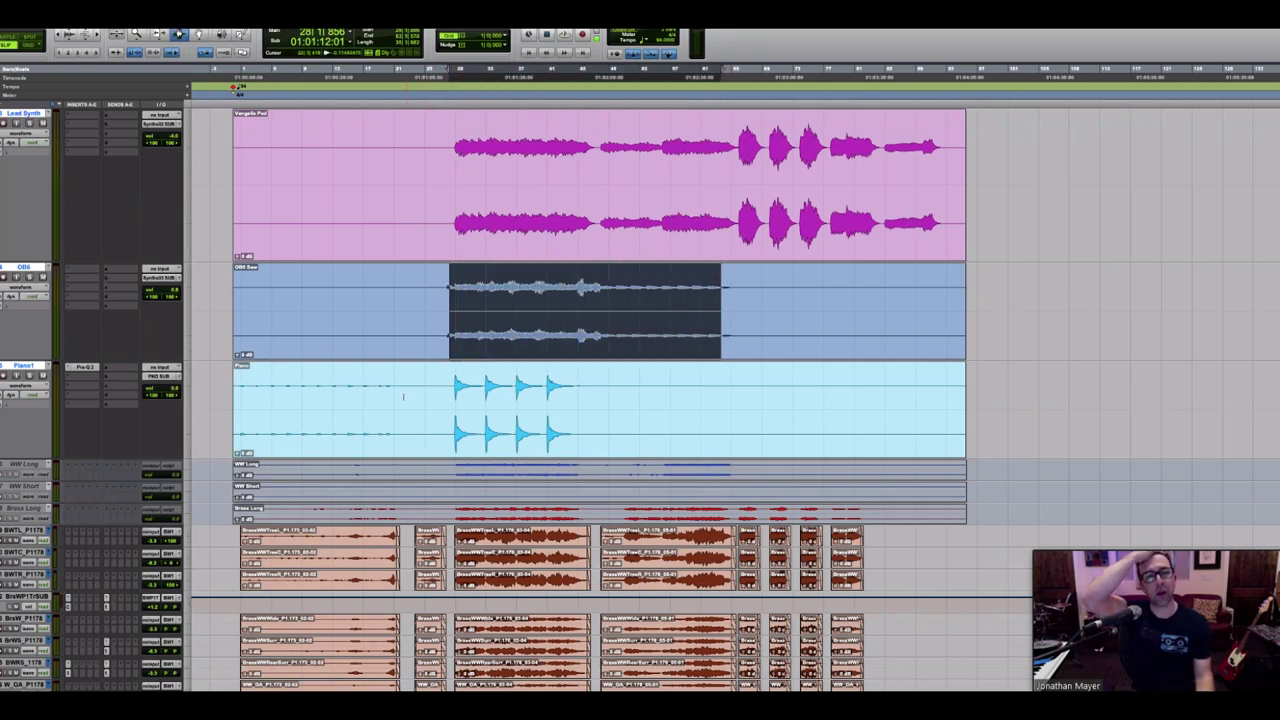
Step: Place the edit cursor at the Piano1 chords near bar 28 and play the passage with the other tracks in two short stretches
left_click(453, 410)
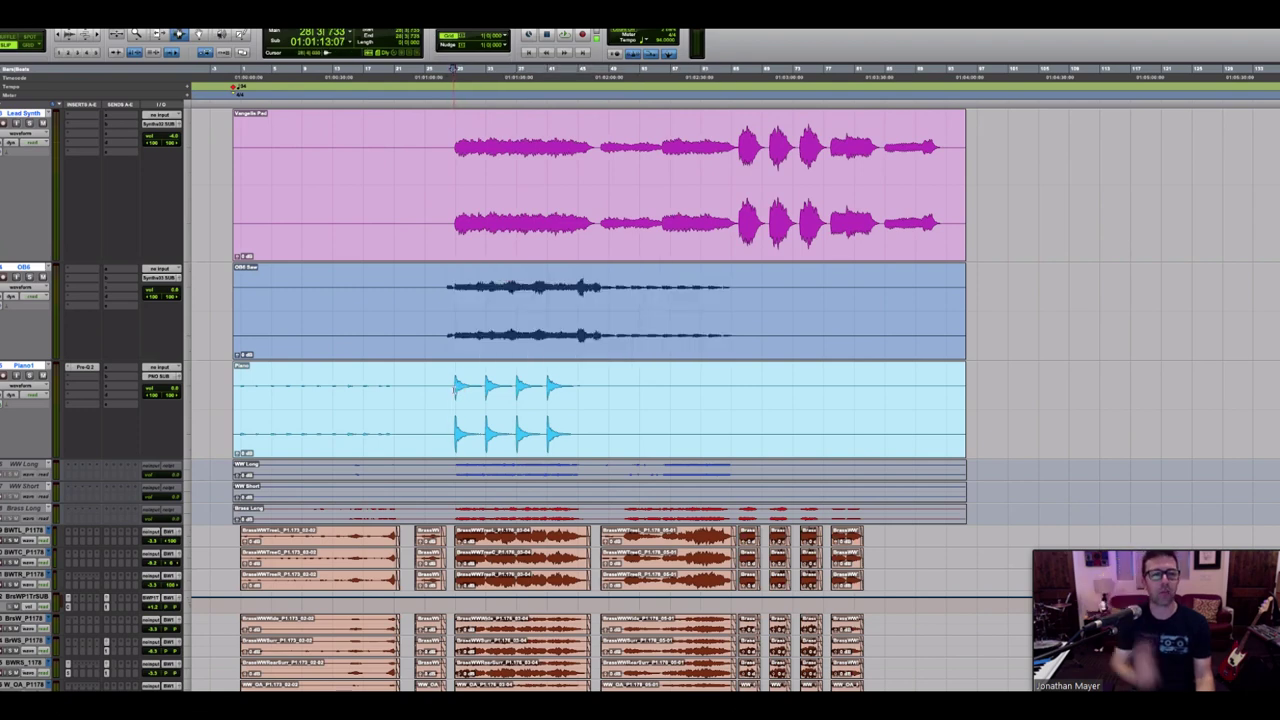
left_click(453, 390)
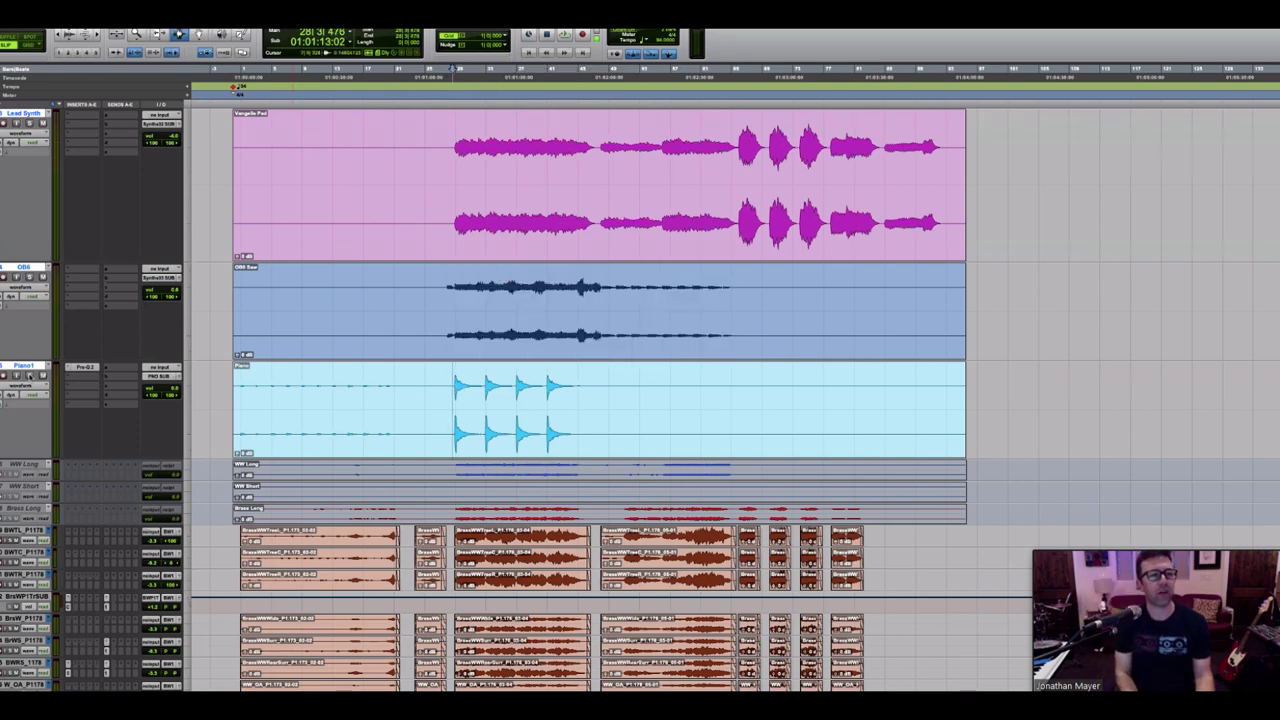
key("space")
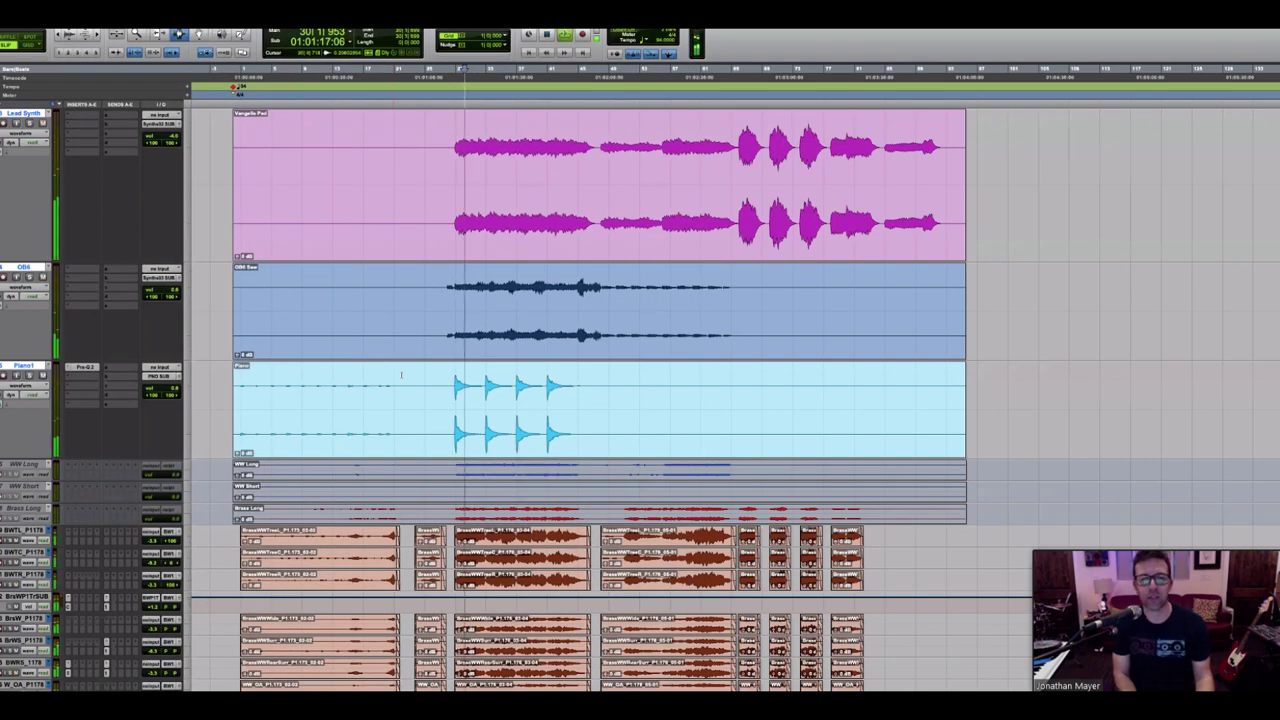
key("space")
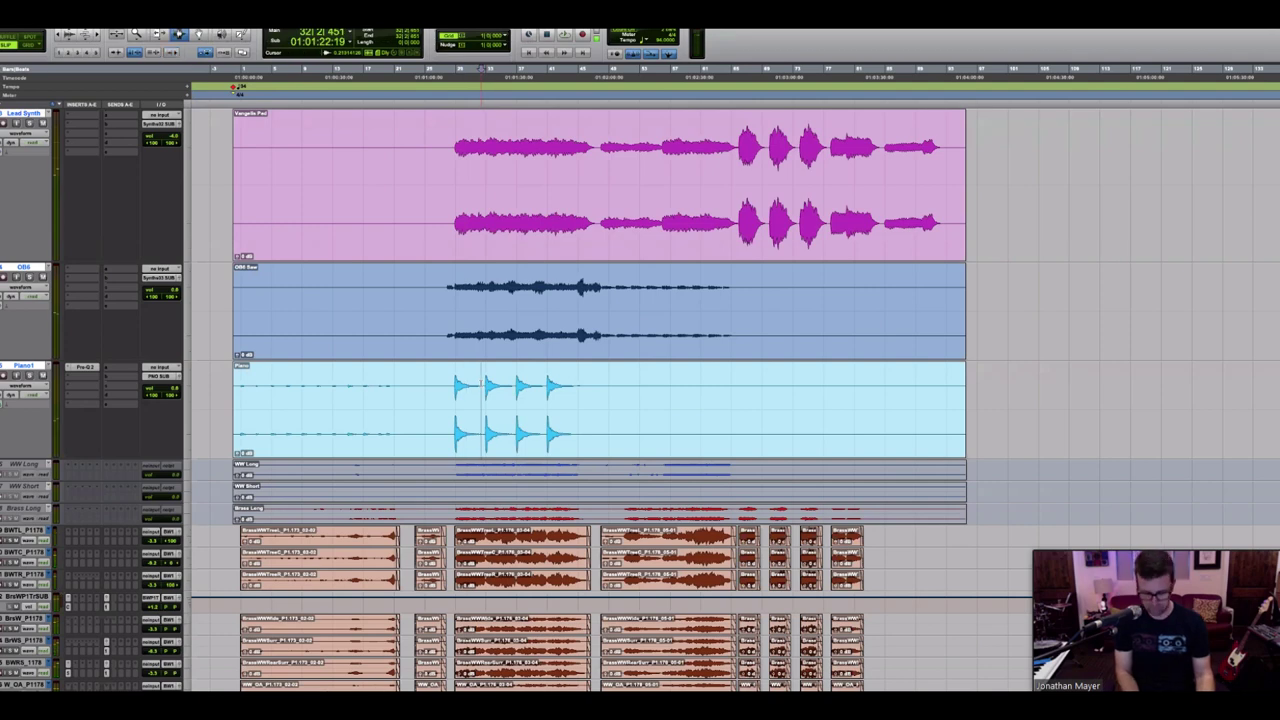
key("space")
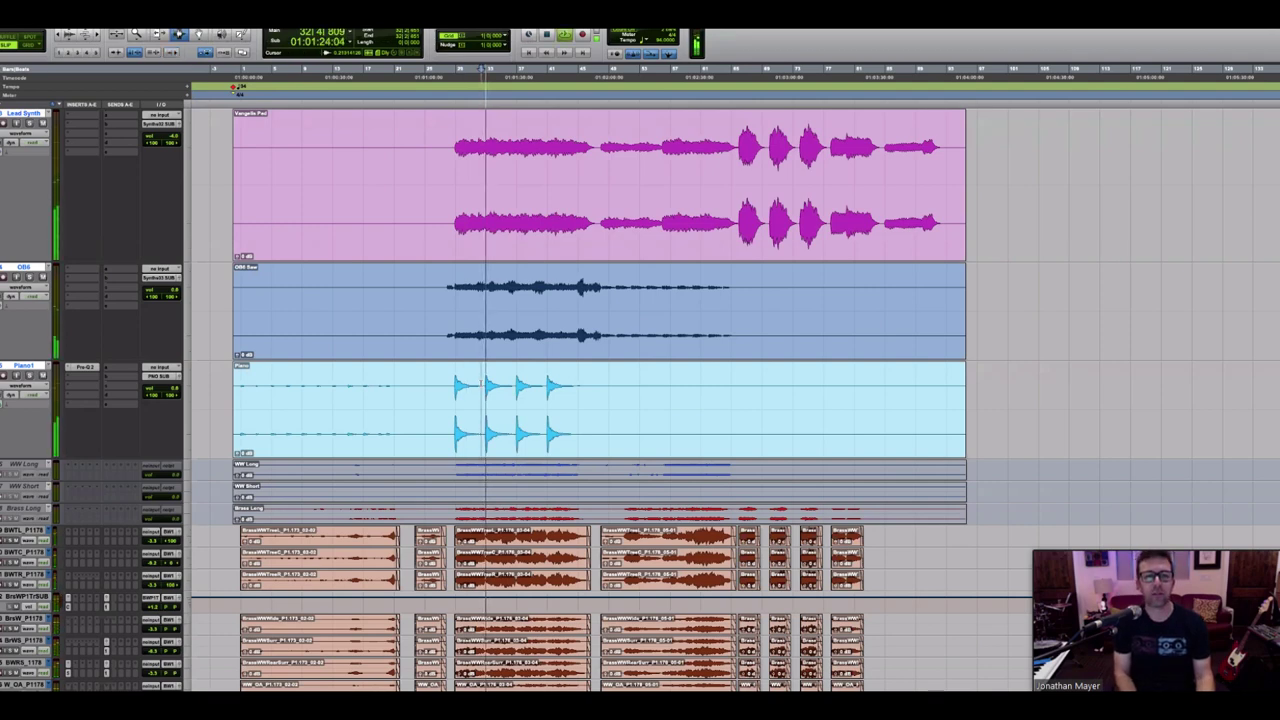
key("space")
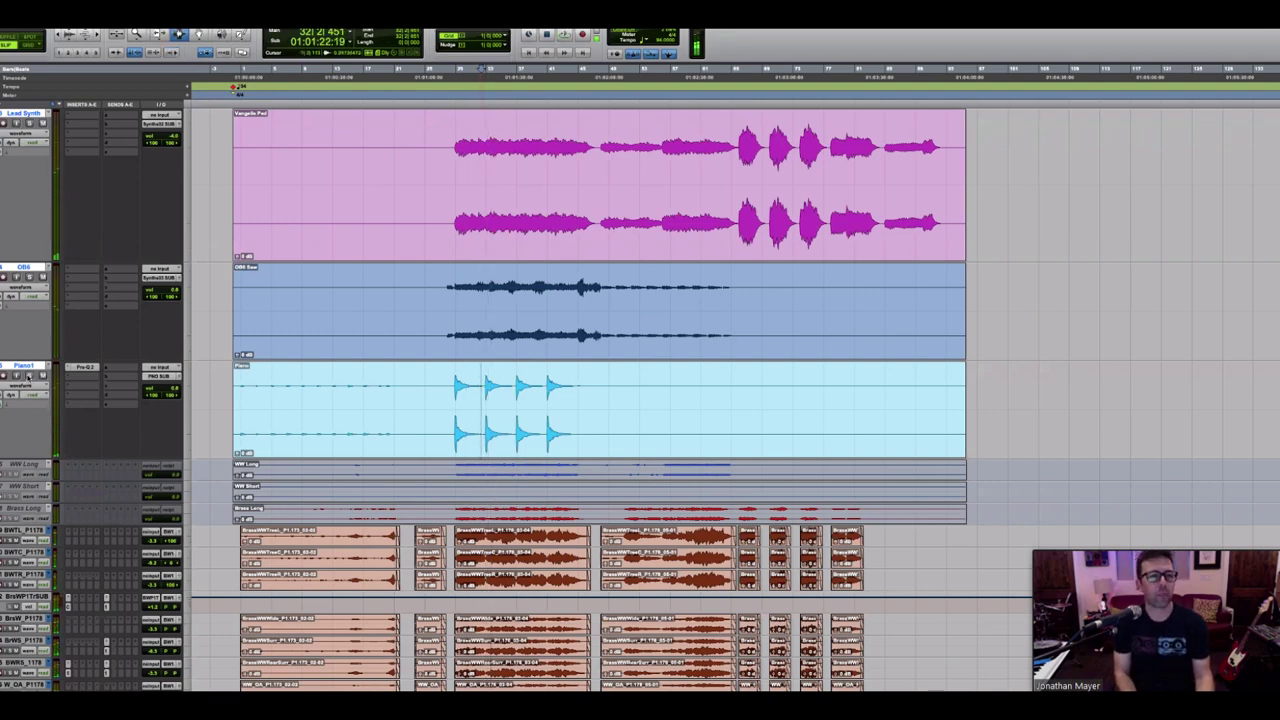
Step: Select the WW Long, WW Short and Brass Long tracks together
left_click(8, 465)
scroll(87, 503, "down", 6)
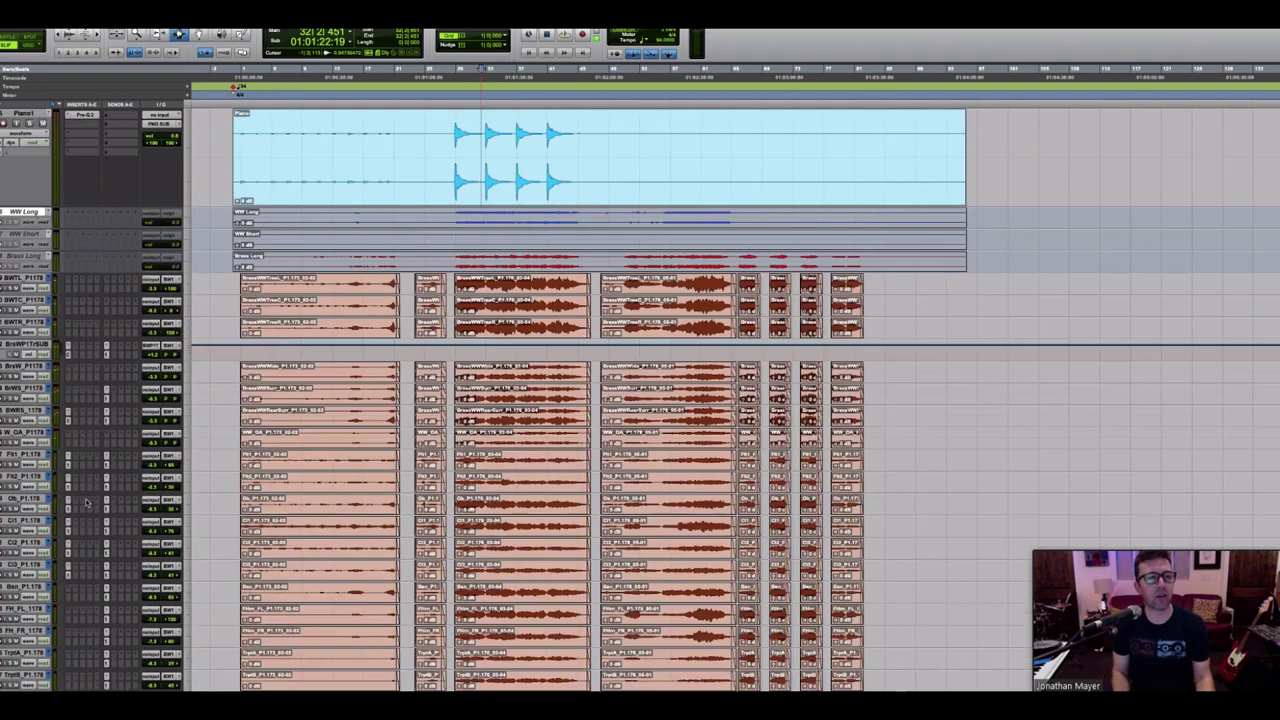
scroll(87, 503, "up", 3)
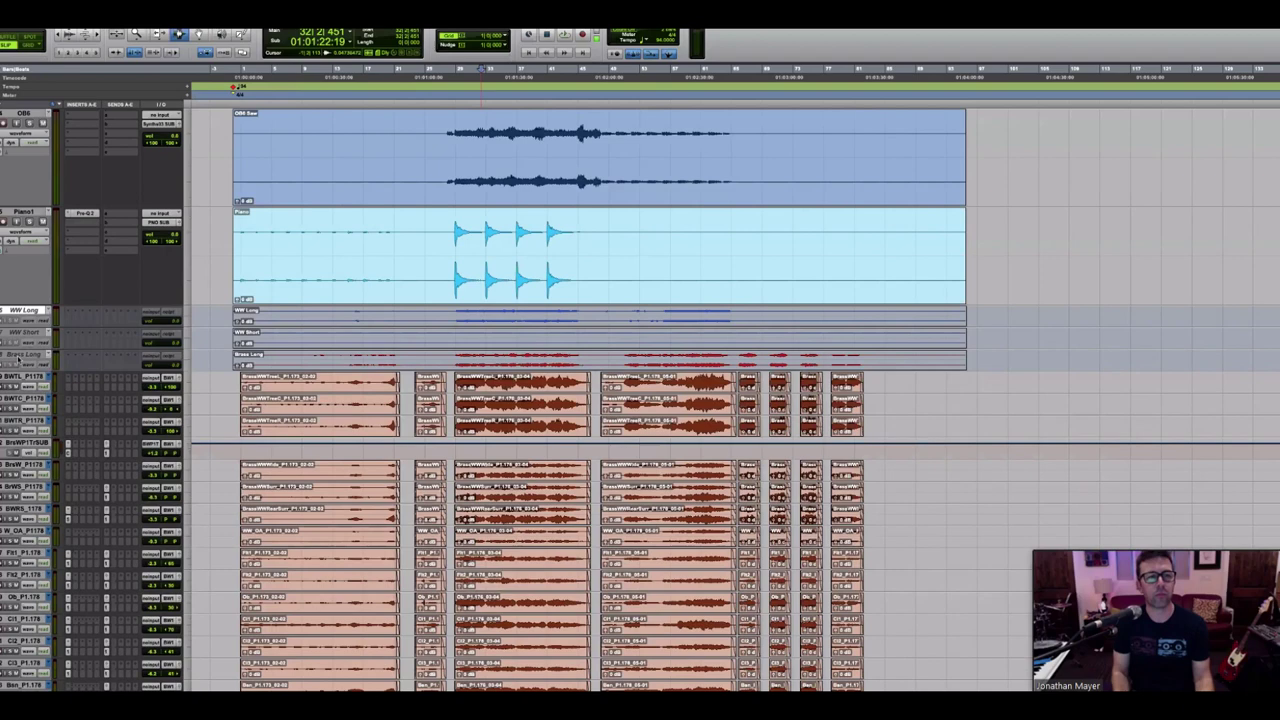
left_click(18, 354, "shift")
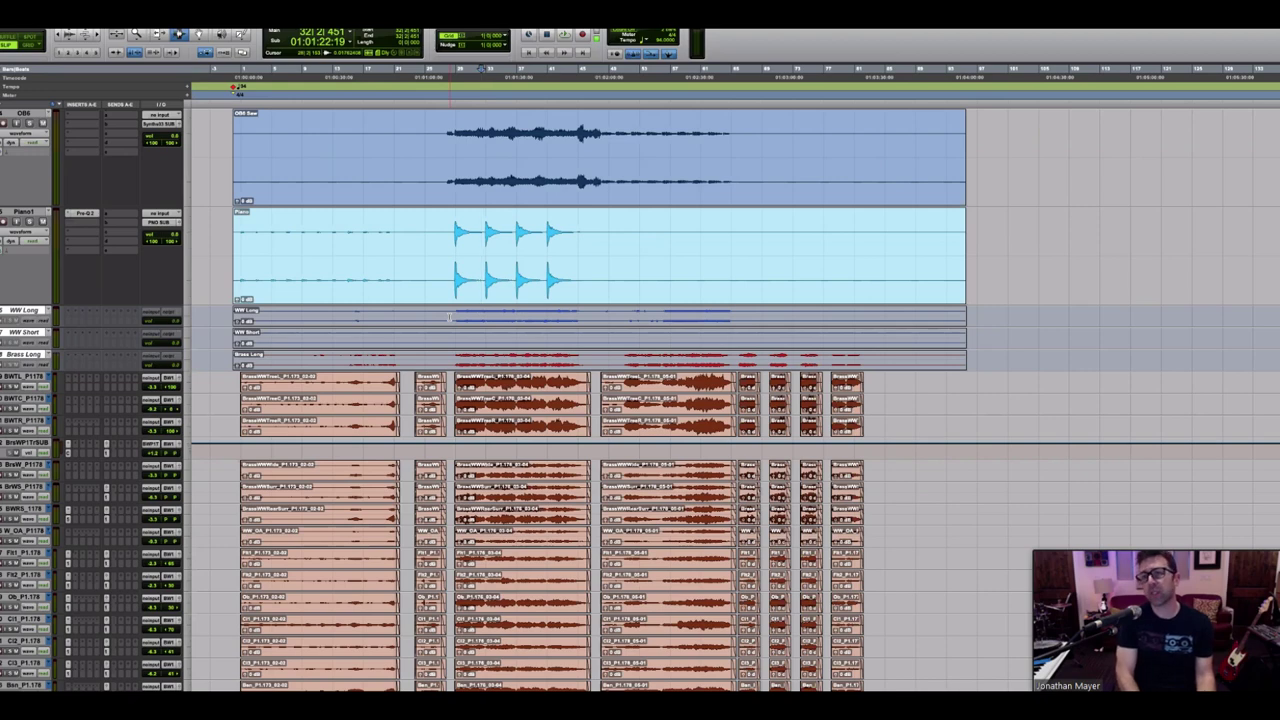
Step: Highlight the Brass Long part's first sustained passage from about bar 28 with a time selection
left_click(452, 317)
left_click_drag(452, 317, 762, 362)
left_click(453, 355)
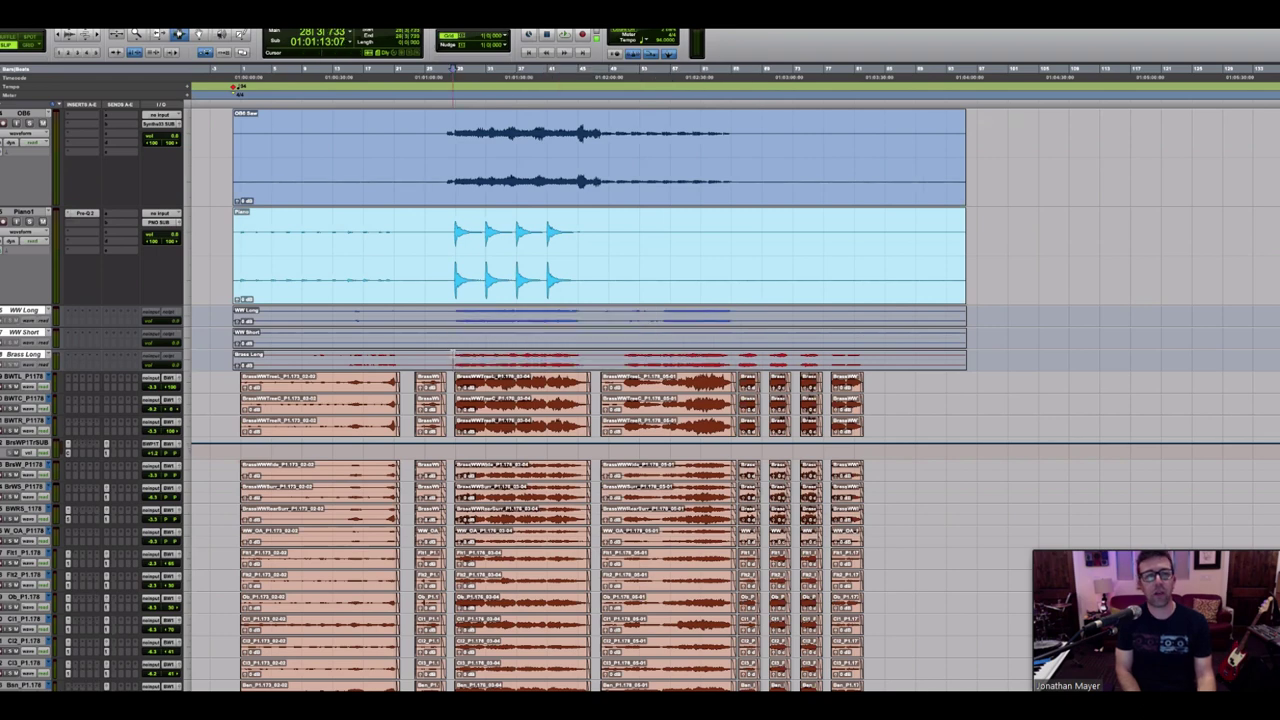
key("space")
left_click_drag(452, 362, 598, 361)
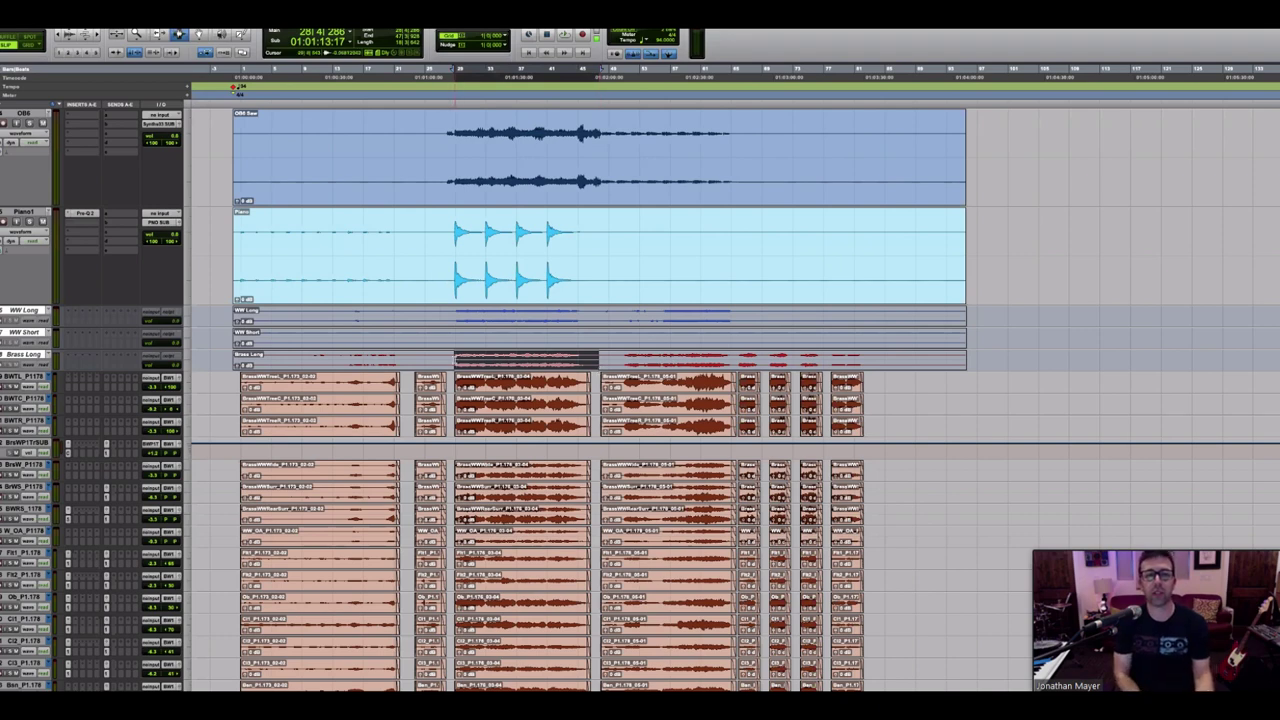
Step: Highlight the passage from about bar 28 across the WW, Brass Long and recorded brass tracks, and return the edit cursor to bar 29
left_click(433, 288)
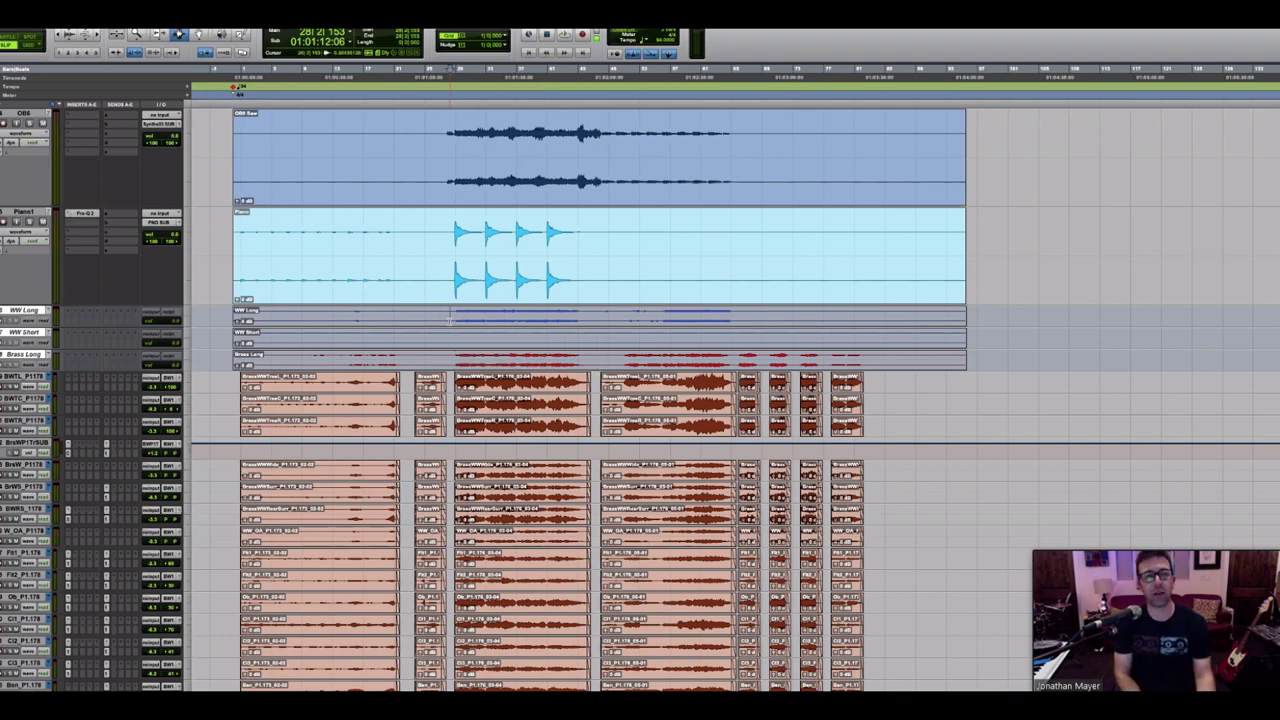
left_click_drag(449, 322, 588, 322)
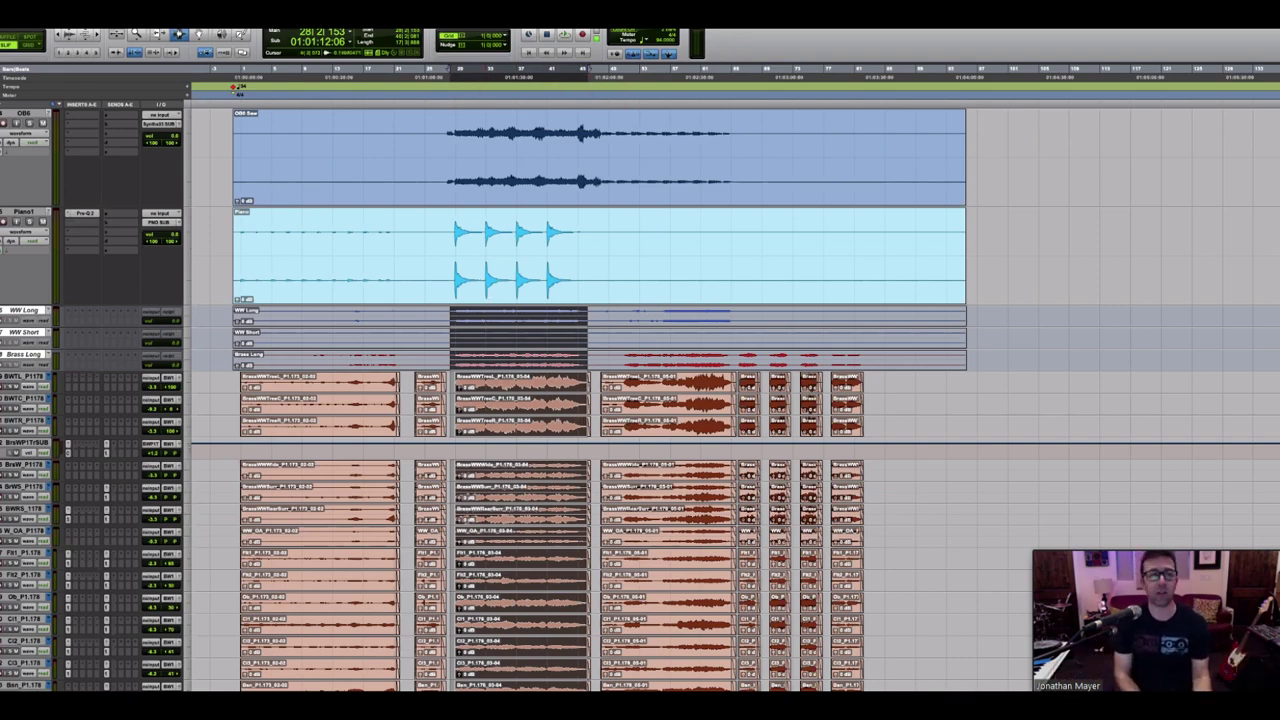
right_click(10, 353)
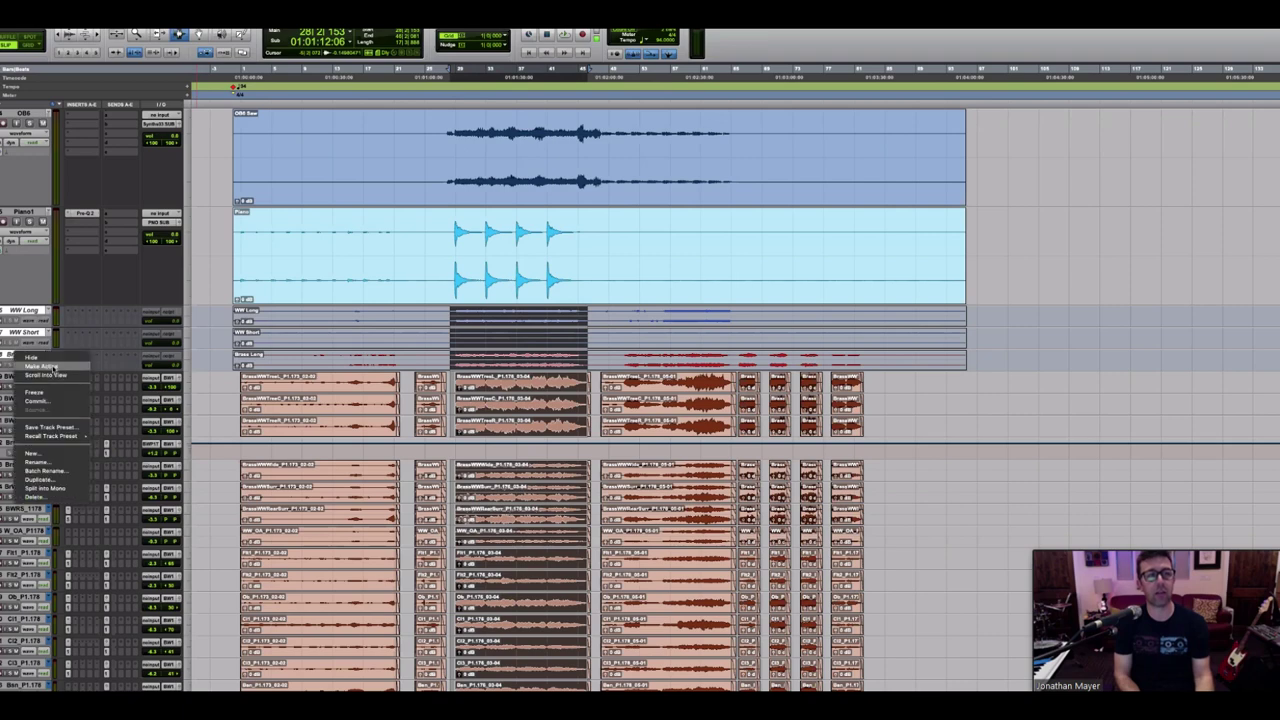
left_click(452, 344)
left_click(452, 318)
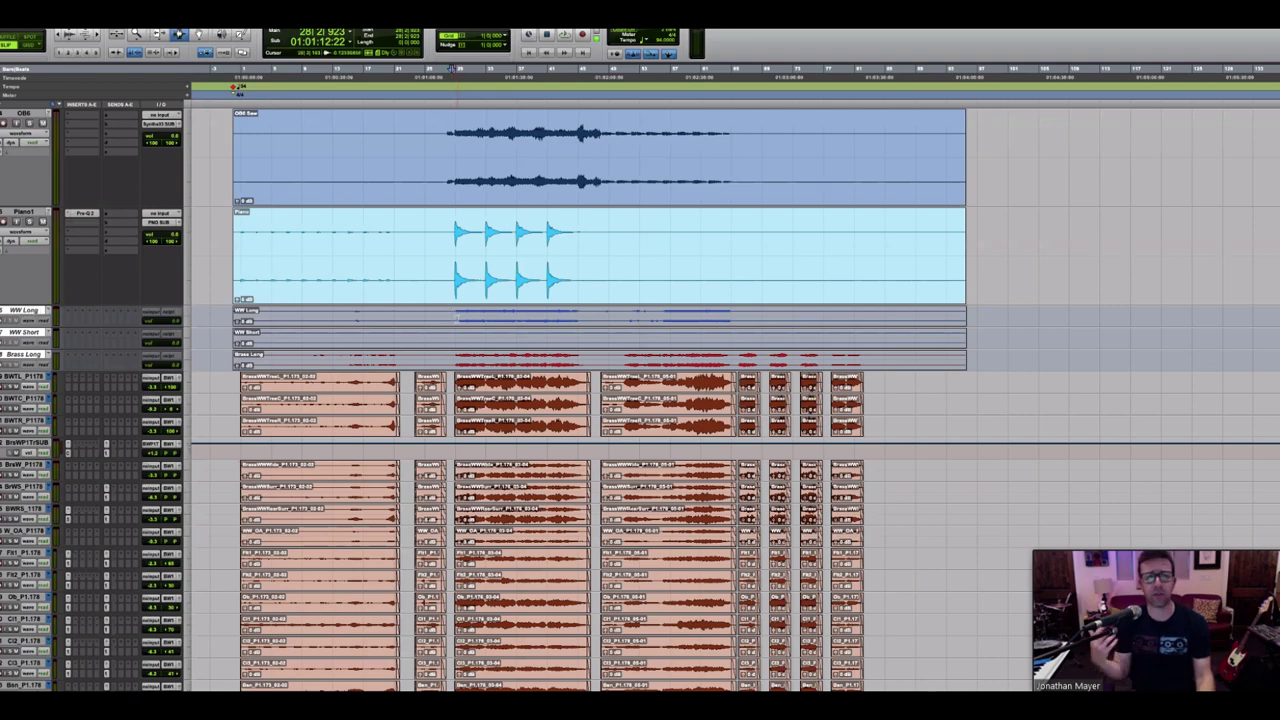
left_click(455, 318)
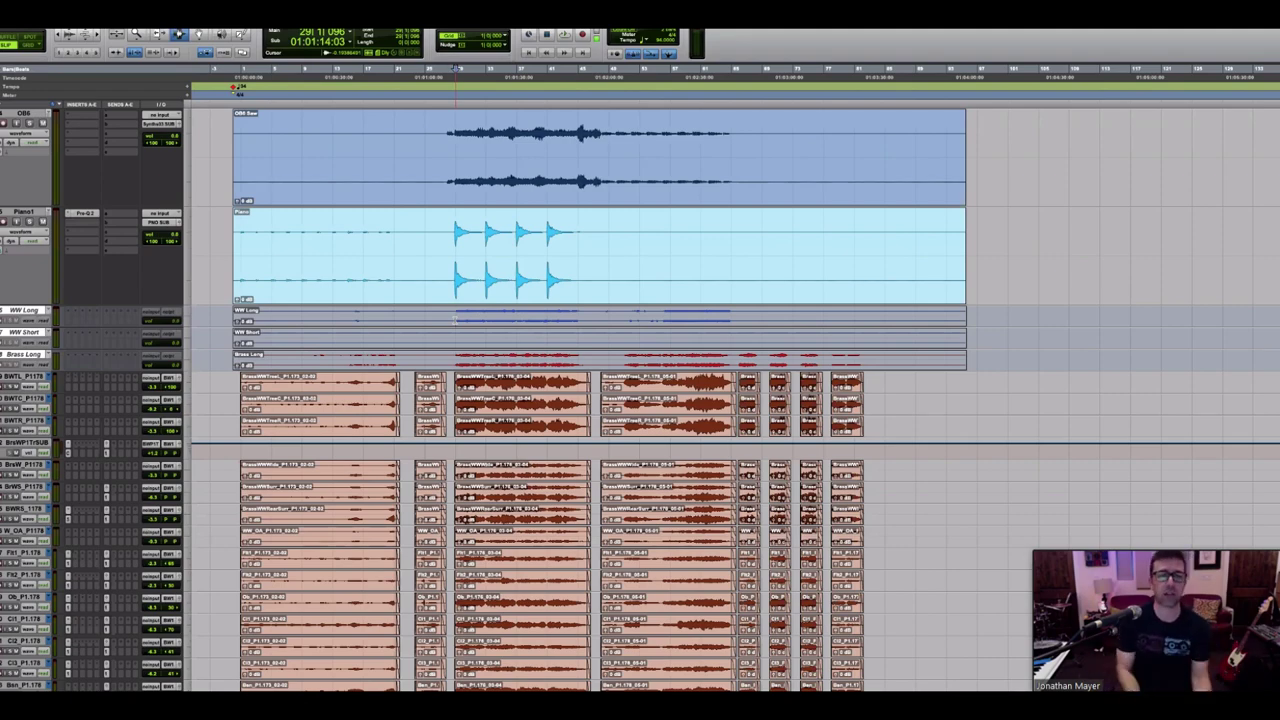
Step: Examine the recorded brass and woodwind tracks together with the second brass pass, the harp and the strings tracks below them
scroll(640, 400, "down", 5)
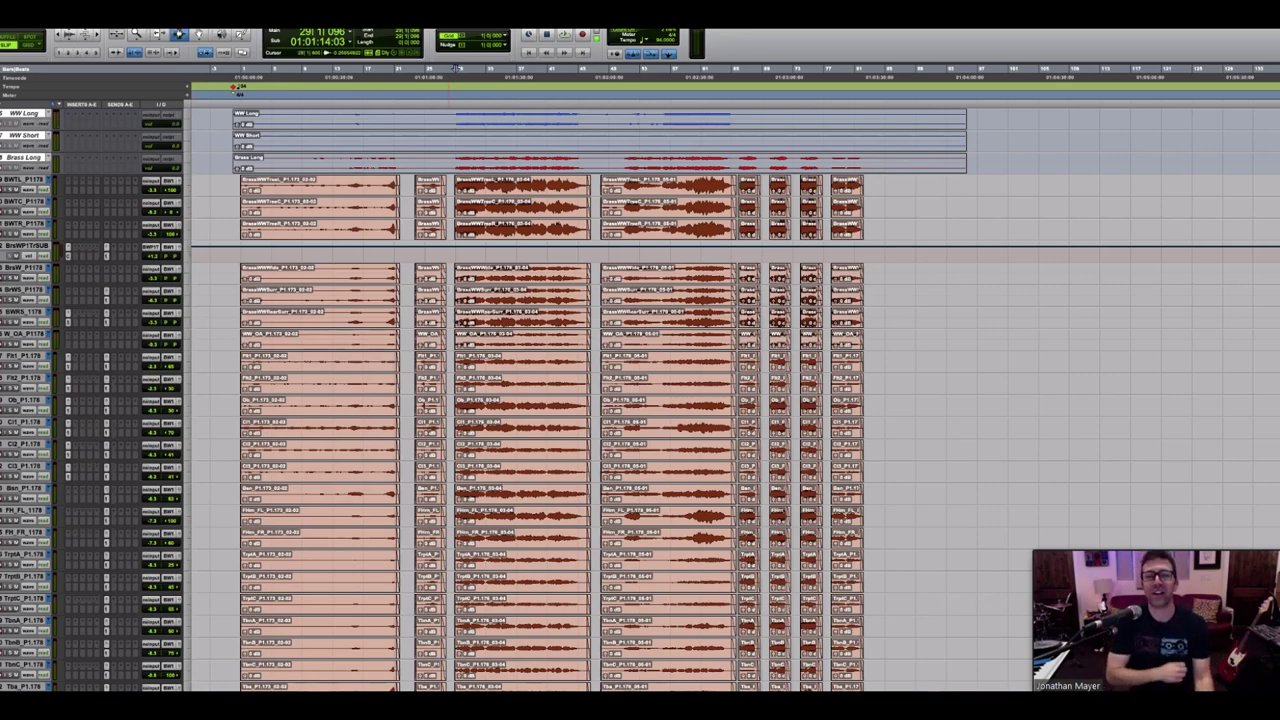
key("space")
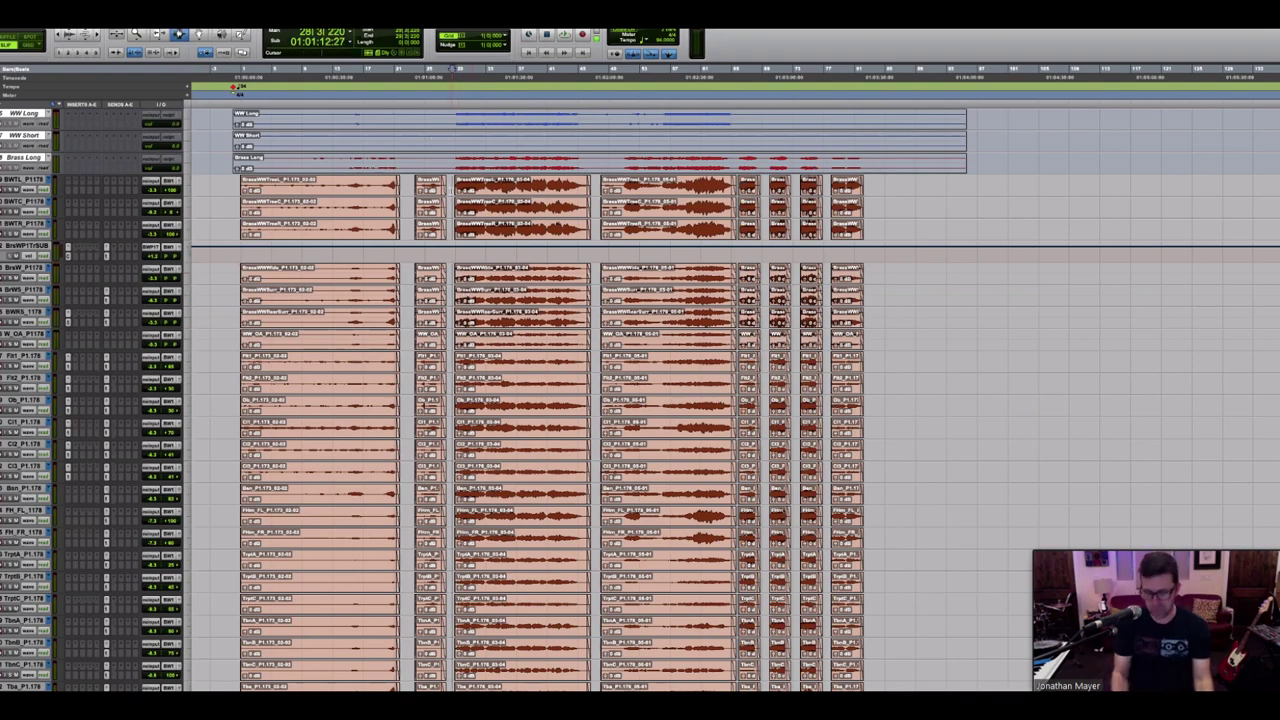
key("super+bracketright")
key("super+bracketleft")
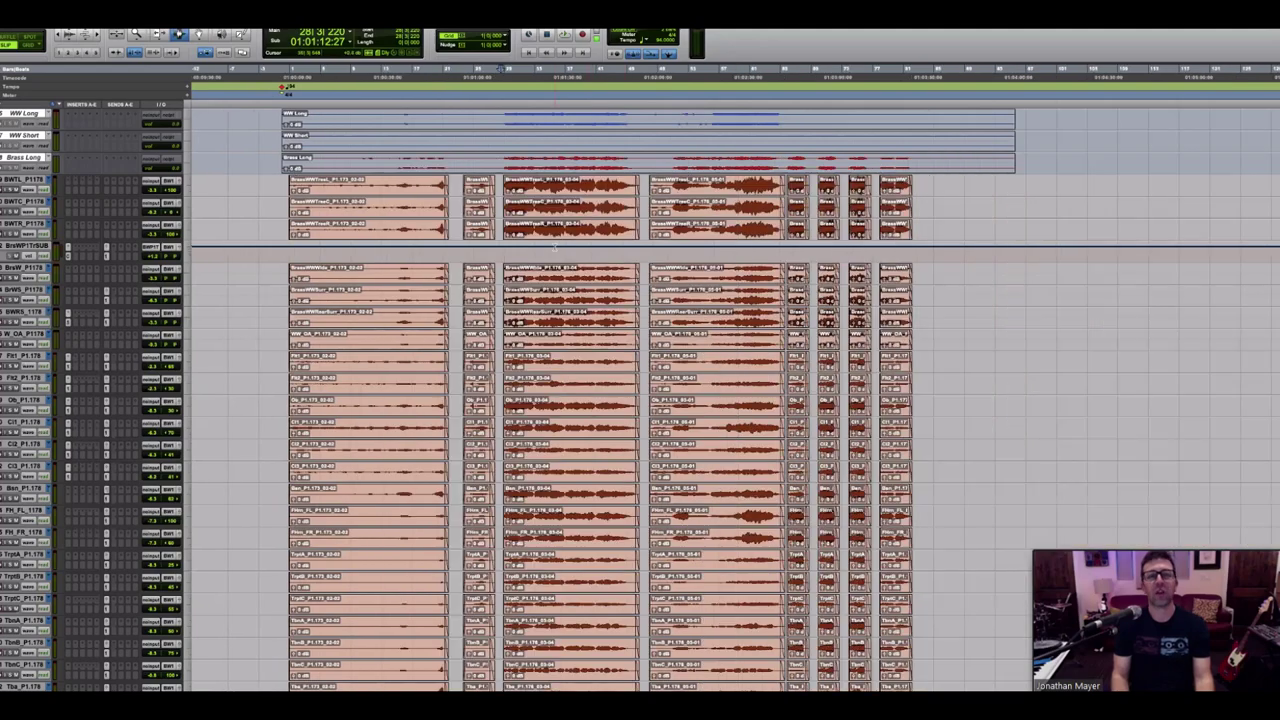
scroll(586, 243, "down", 2)
scroll(555, 246, "down", 10)
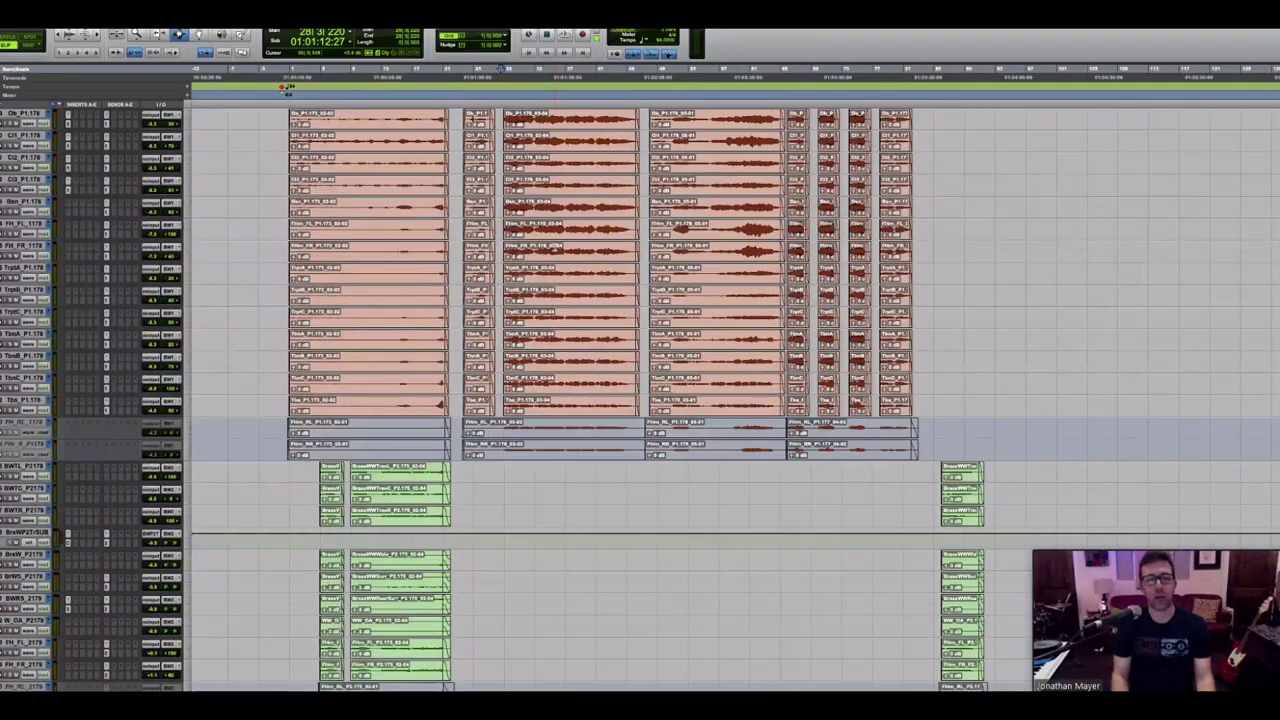
scroll(554, 247, "down", 2)
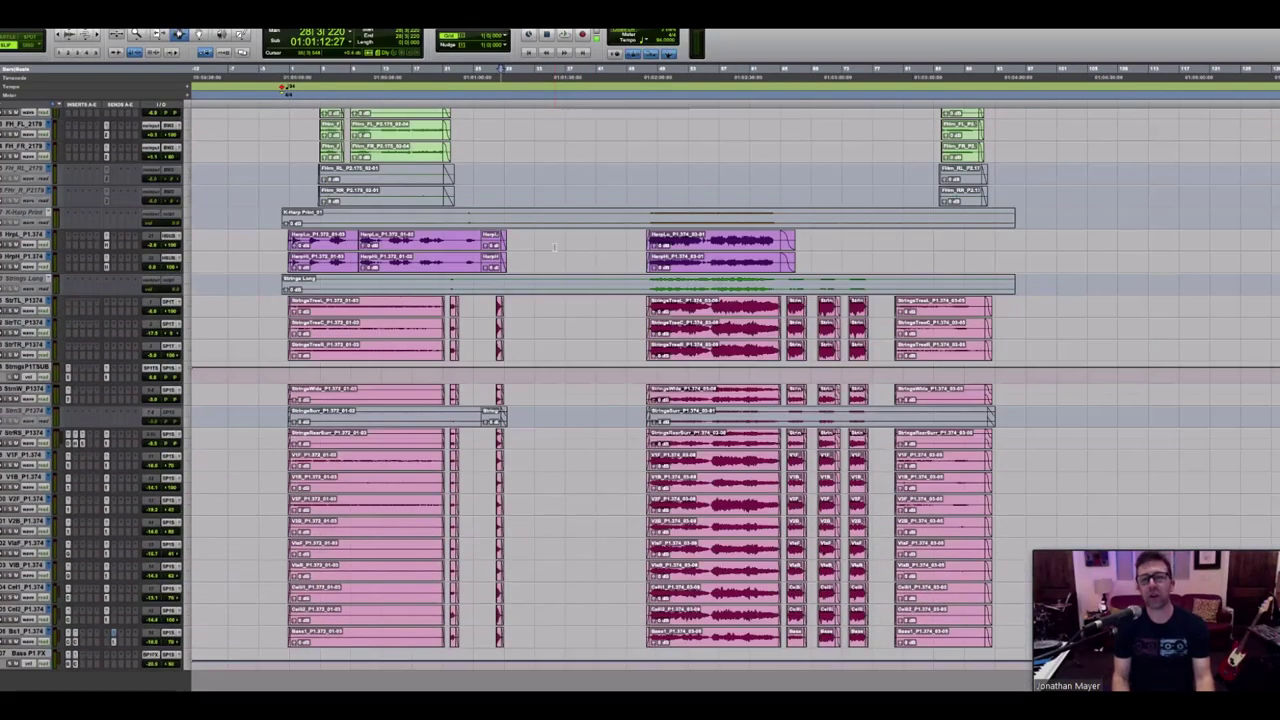
scroll(556, 247, "up", 5)
scroll(556, 246, "up", 10)
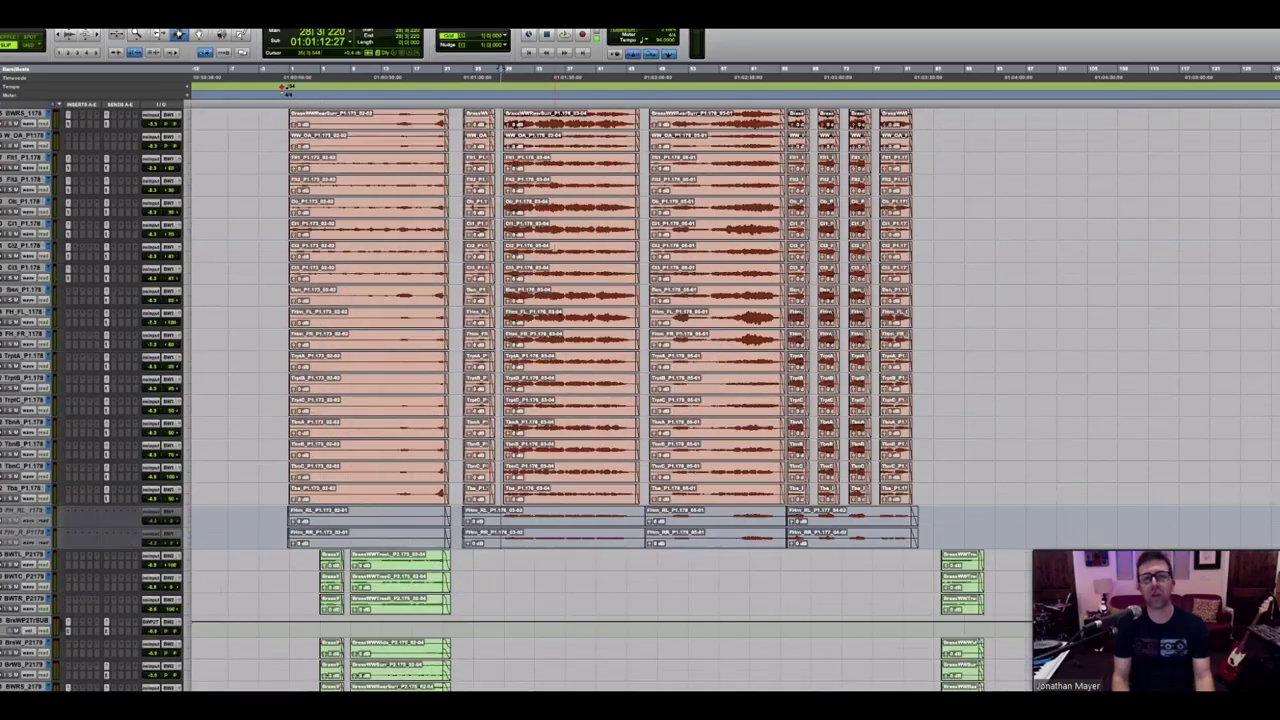
scroll(556, 246, "down", 2)
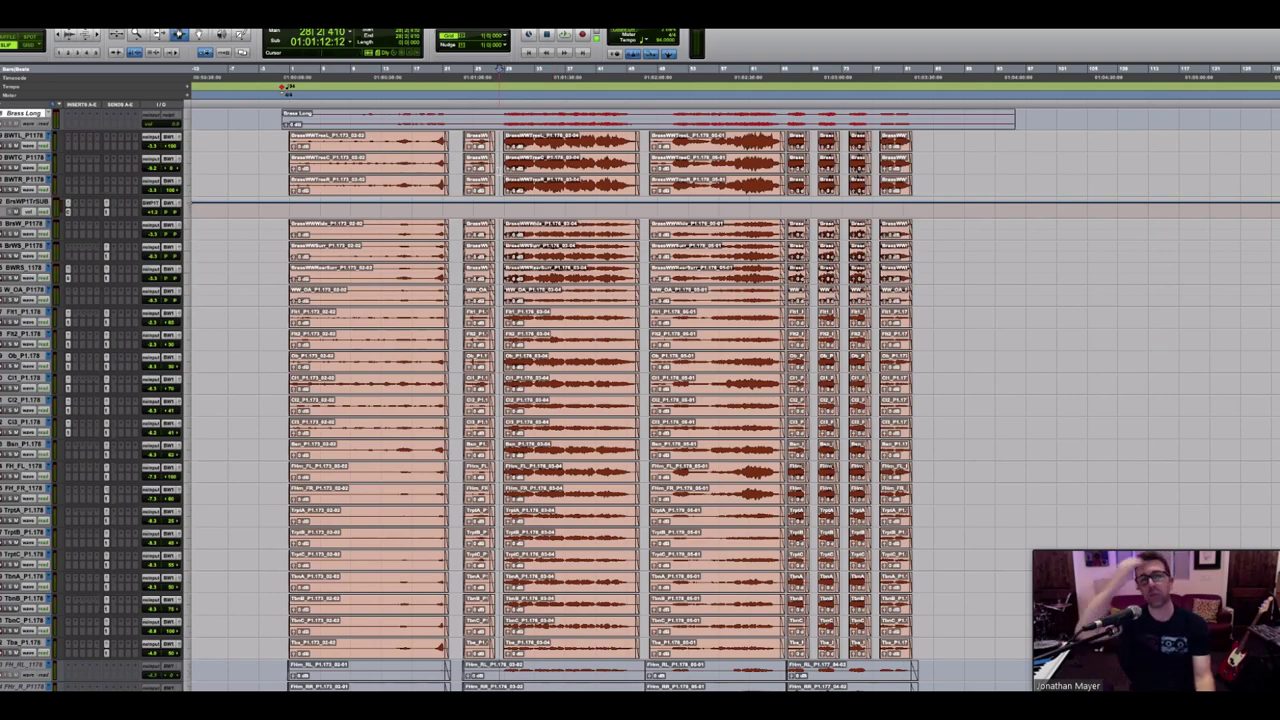
Step: Highlight the brass phrase from about bar 28 across the recorded brass tracks and enlarge those tracks
key("KP_Add")
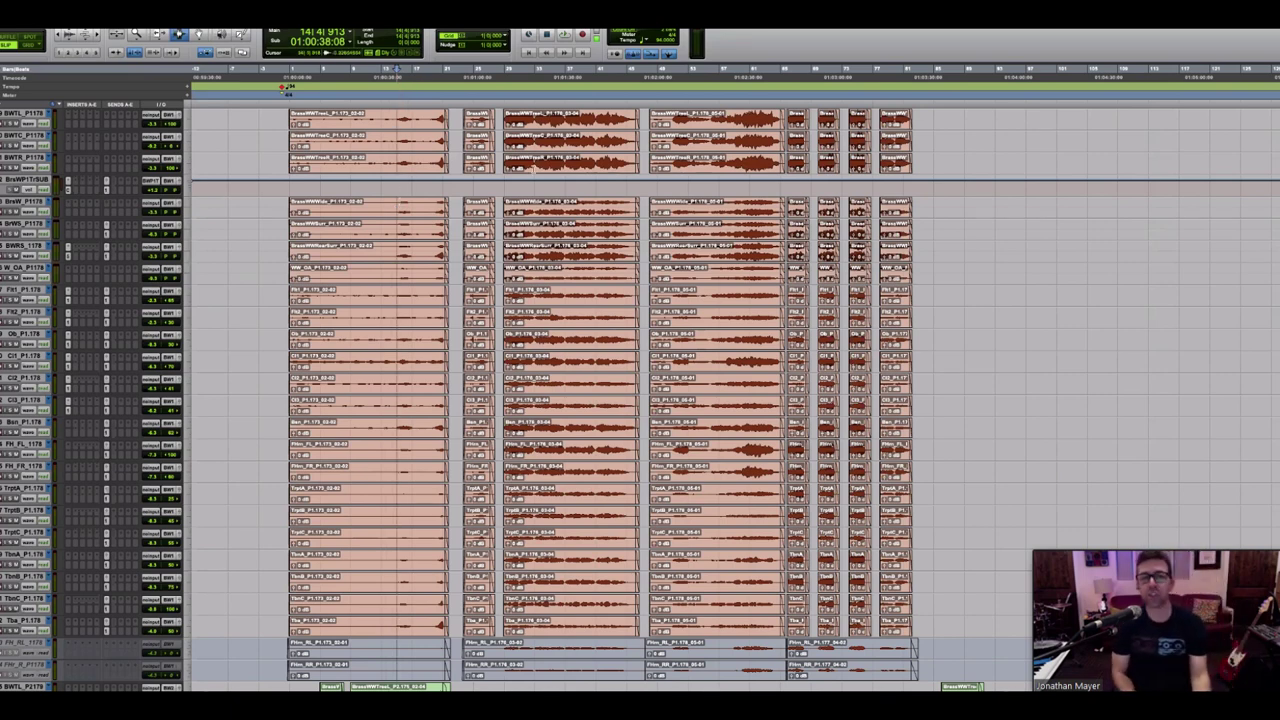
left_click(505, 193)
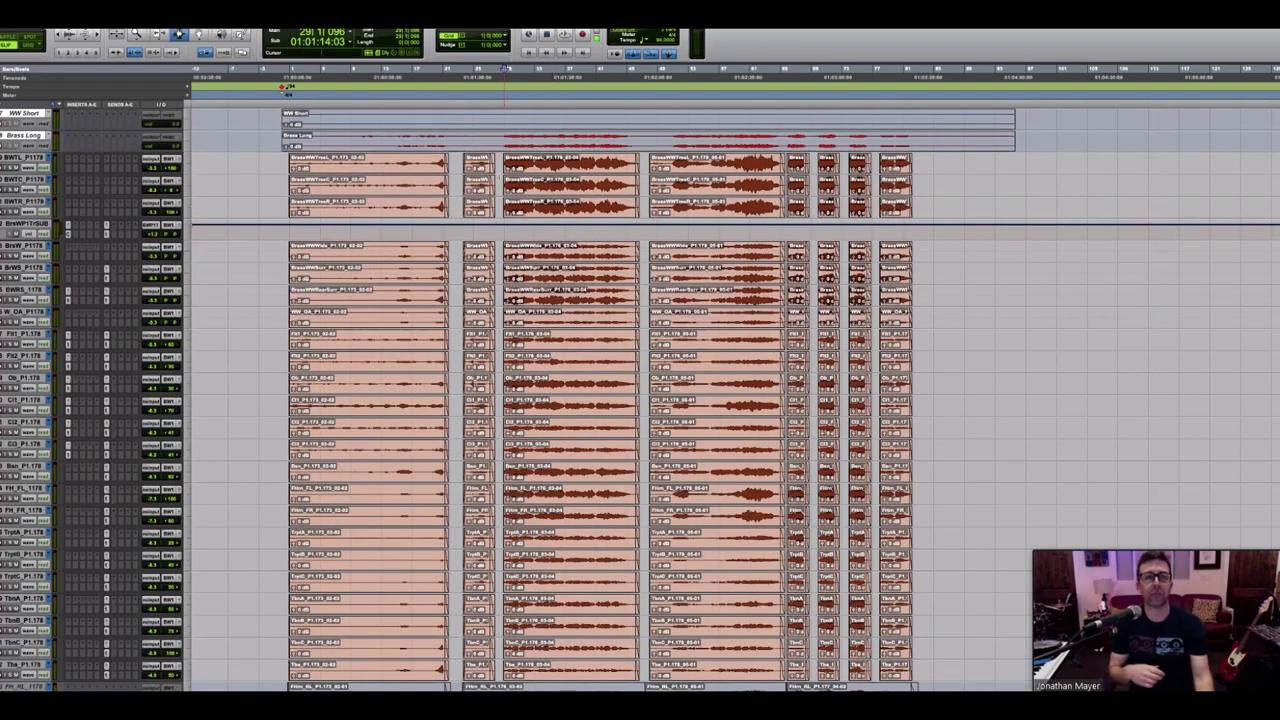
left_click_drag(500, 193, 646, 193)
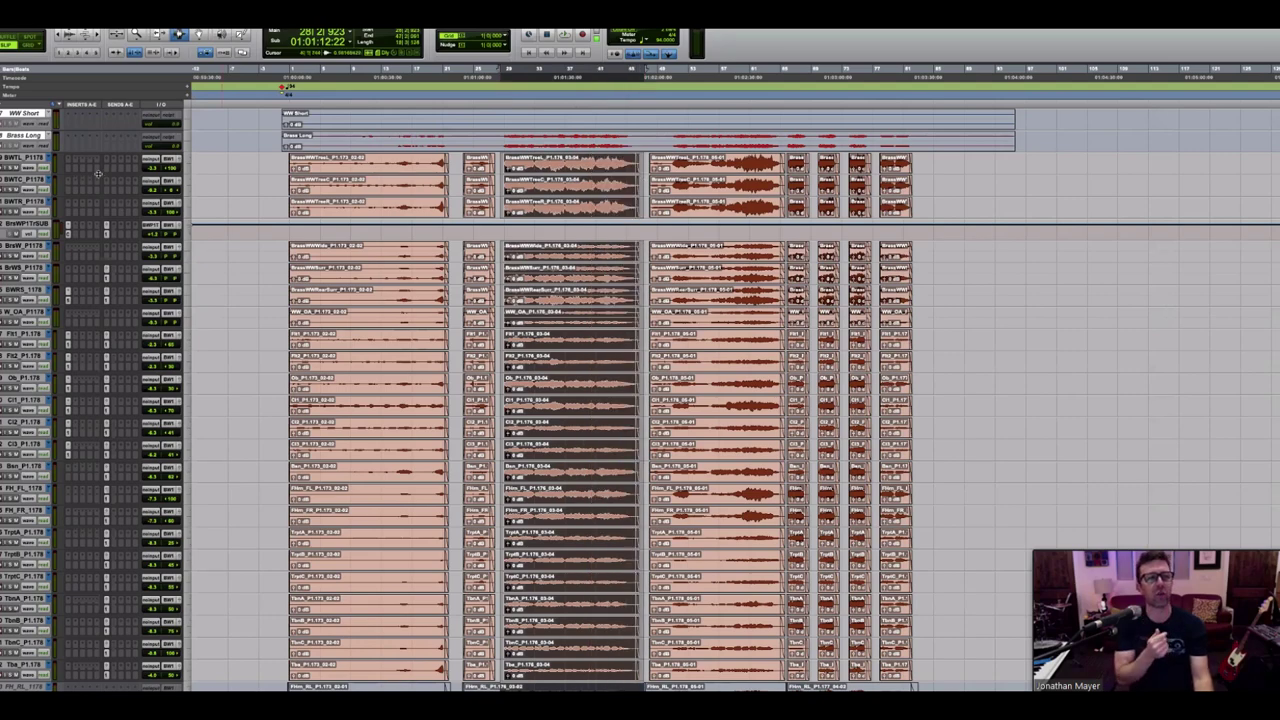
key("ctrl+Up")
key("ctrl+Up")
key("ctrl+Up")
key("ctrl+Up")
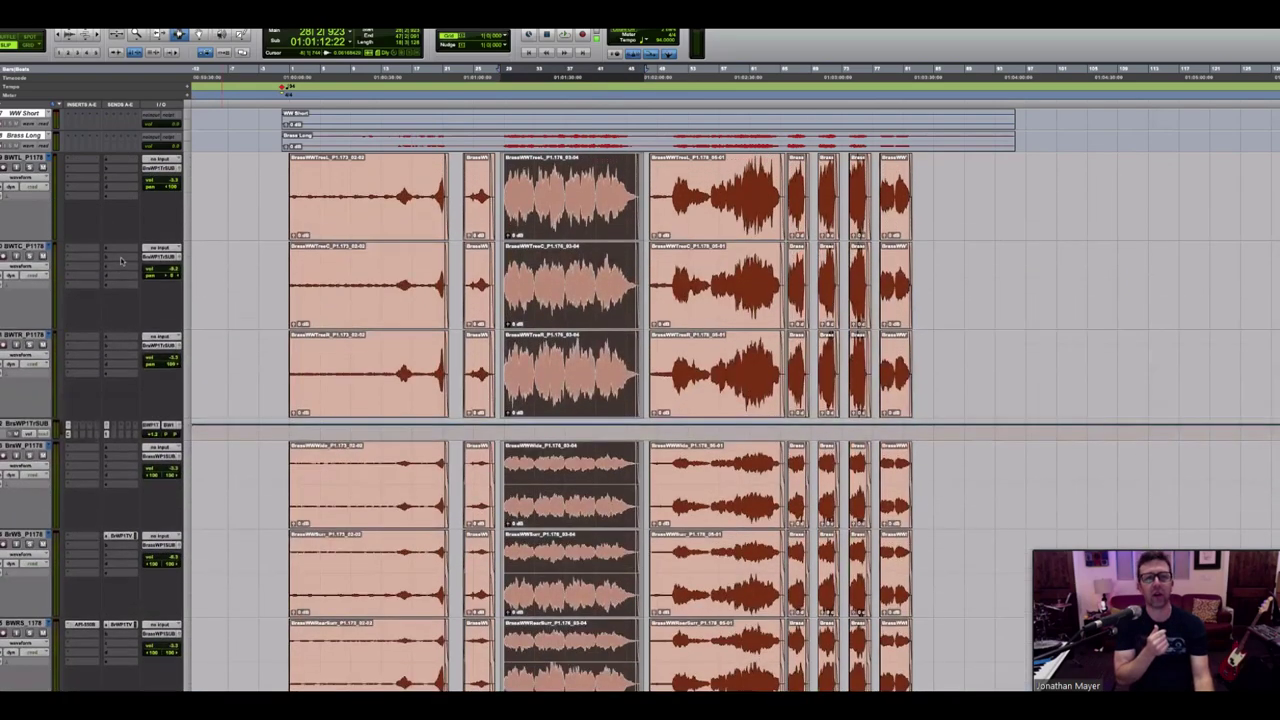
Step: Highlight the same phrase on the enlarged brass tree tracks and place the edit cursor at its start near bar 28
left_click(502, 213)
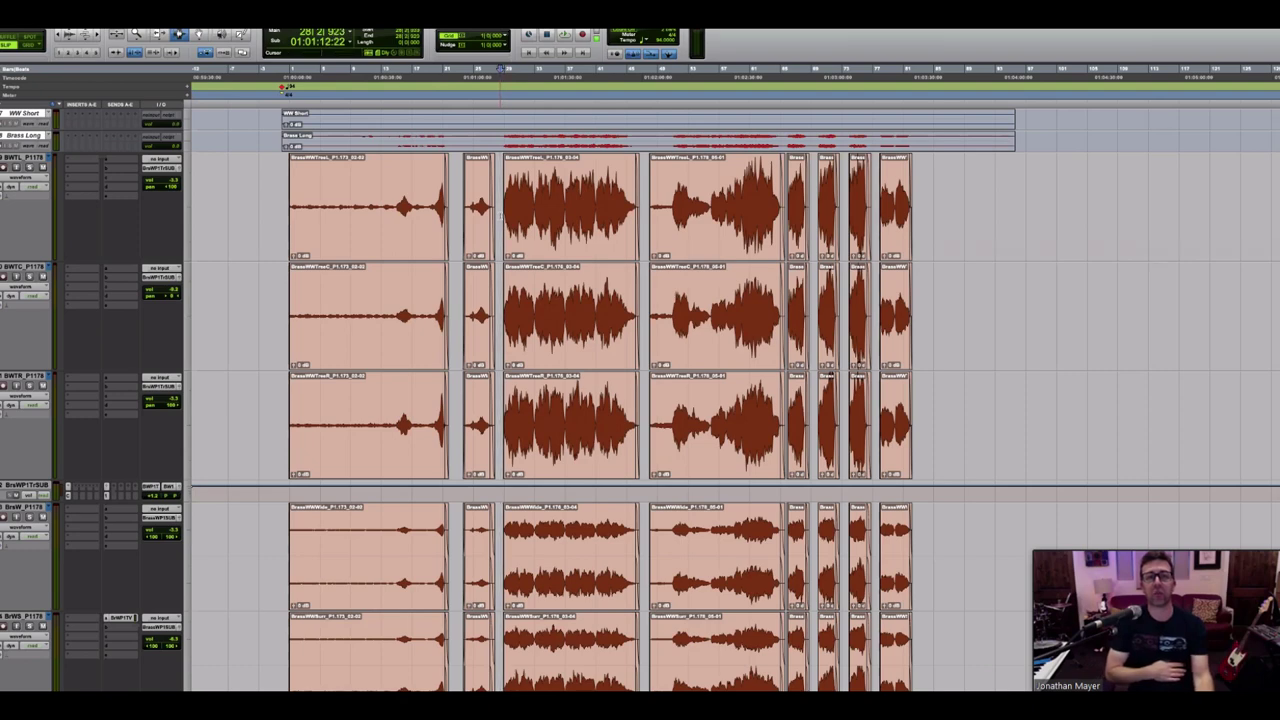
left_click_drag(502, 230, 643, 237)
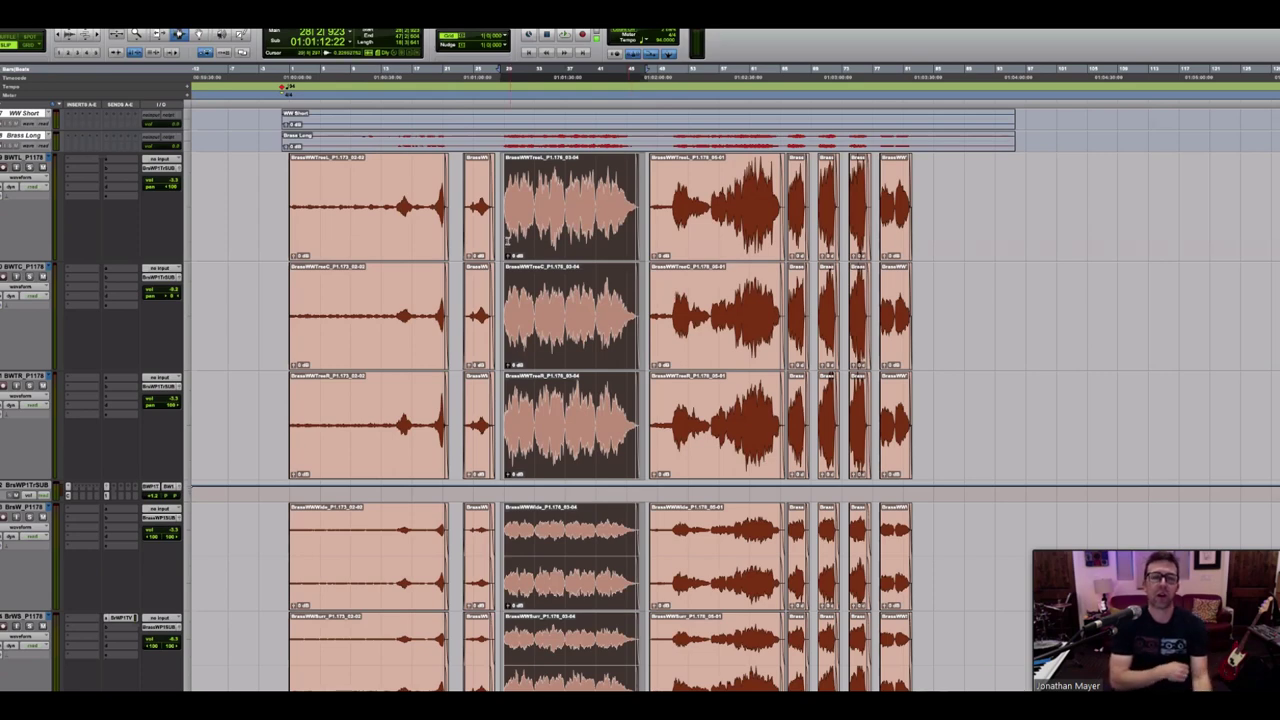
left_click(502, 238)
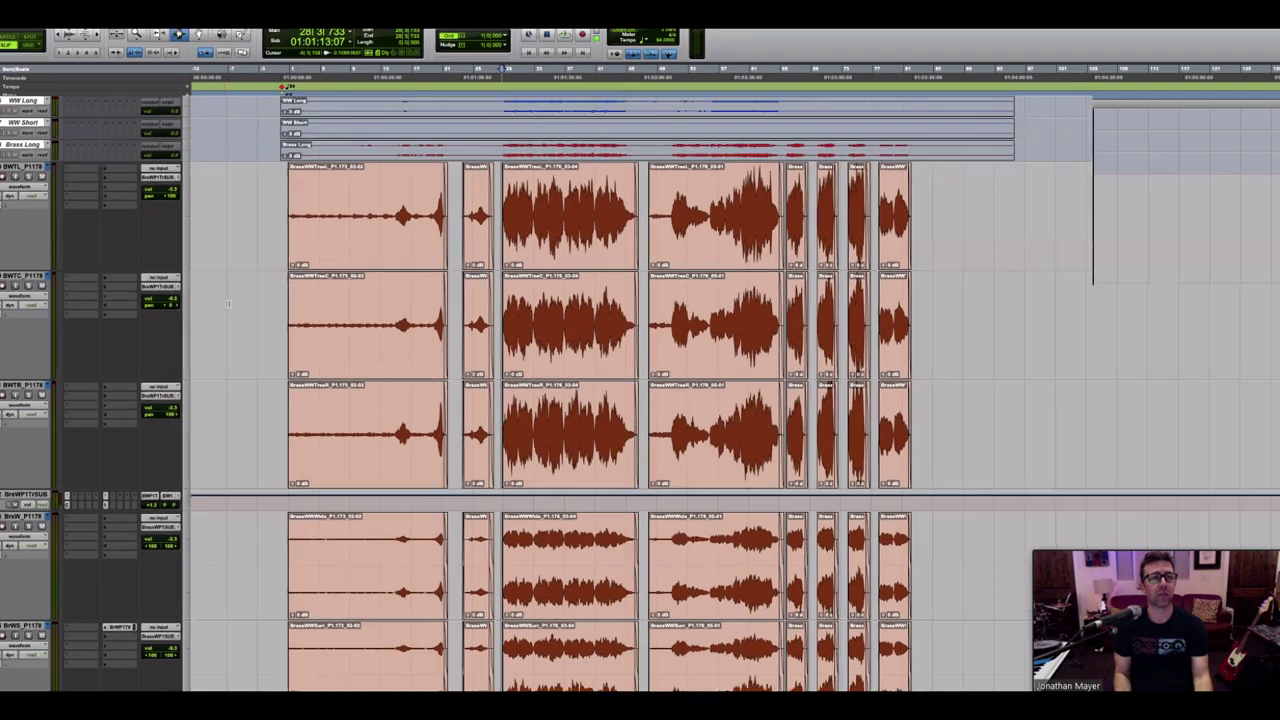
Step: Switch the tracks to their volume automation view and place the edit cursor ahead of the first BWTL clip
scroll(228, 305, "down", 10)
scroll(228, 305, "up", 5)
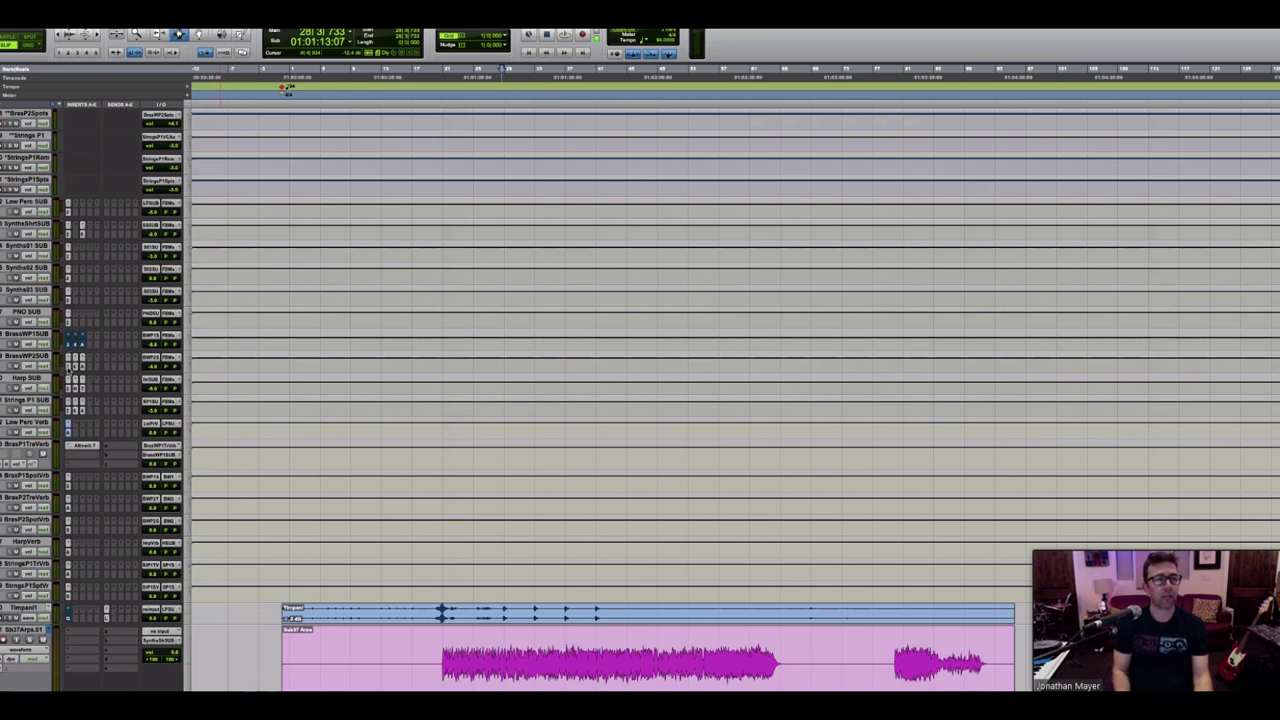
scroll(157, 444, "down", 5)
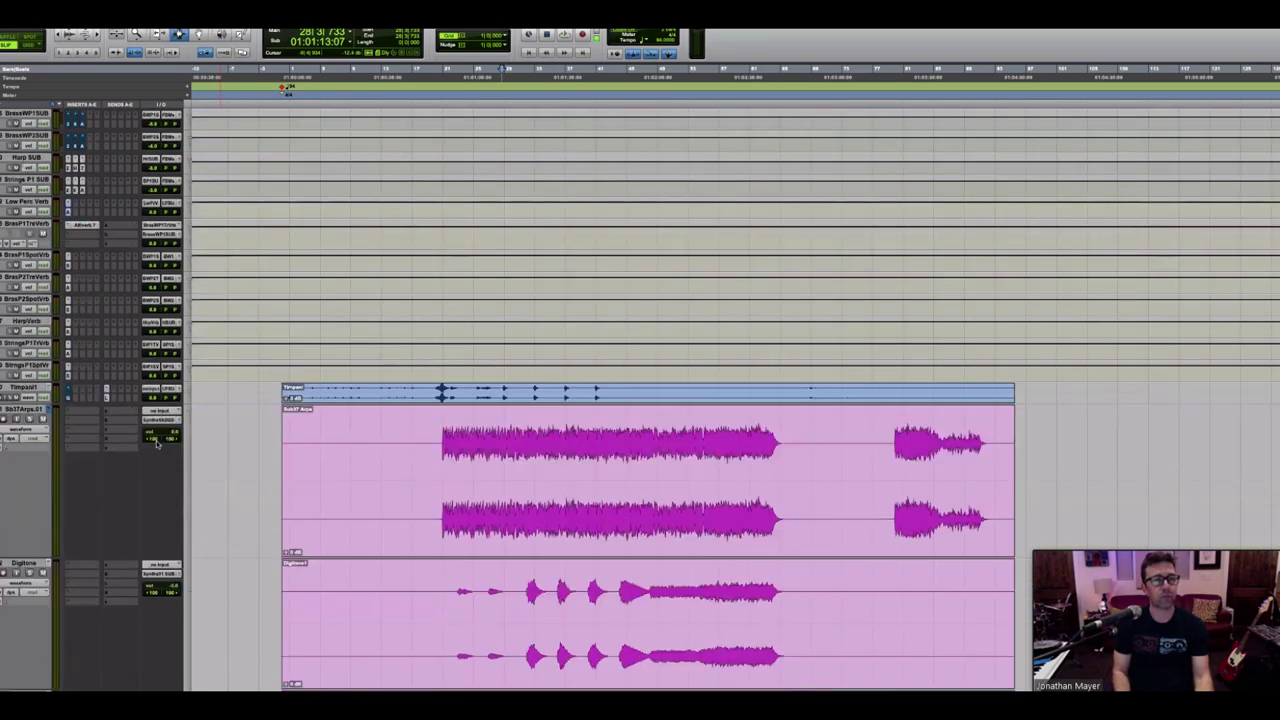
scroll(157, 444, "down", 12)
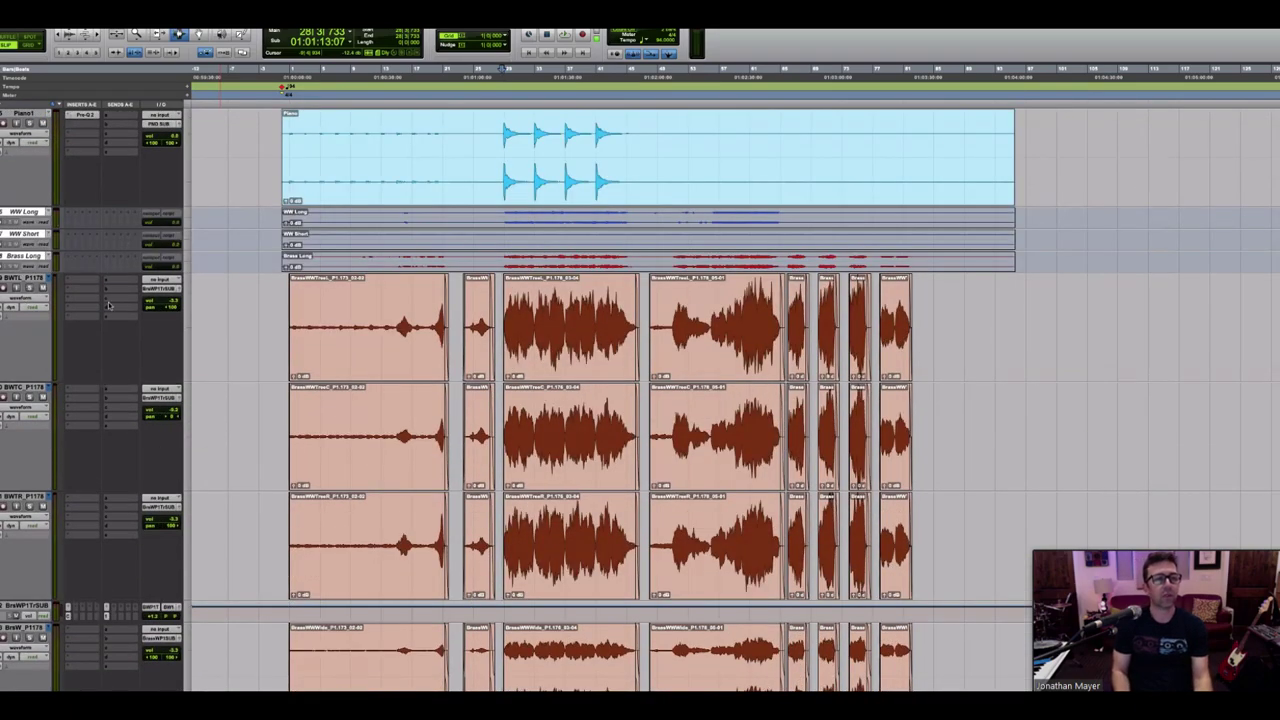
key("ctrl+a")
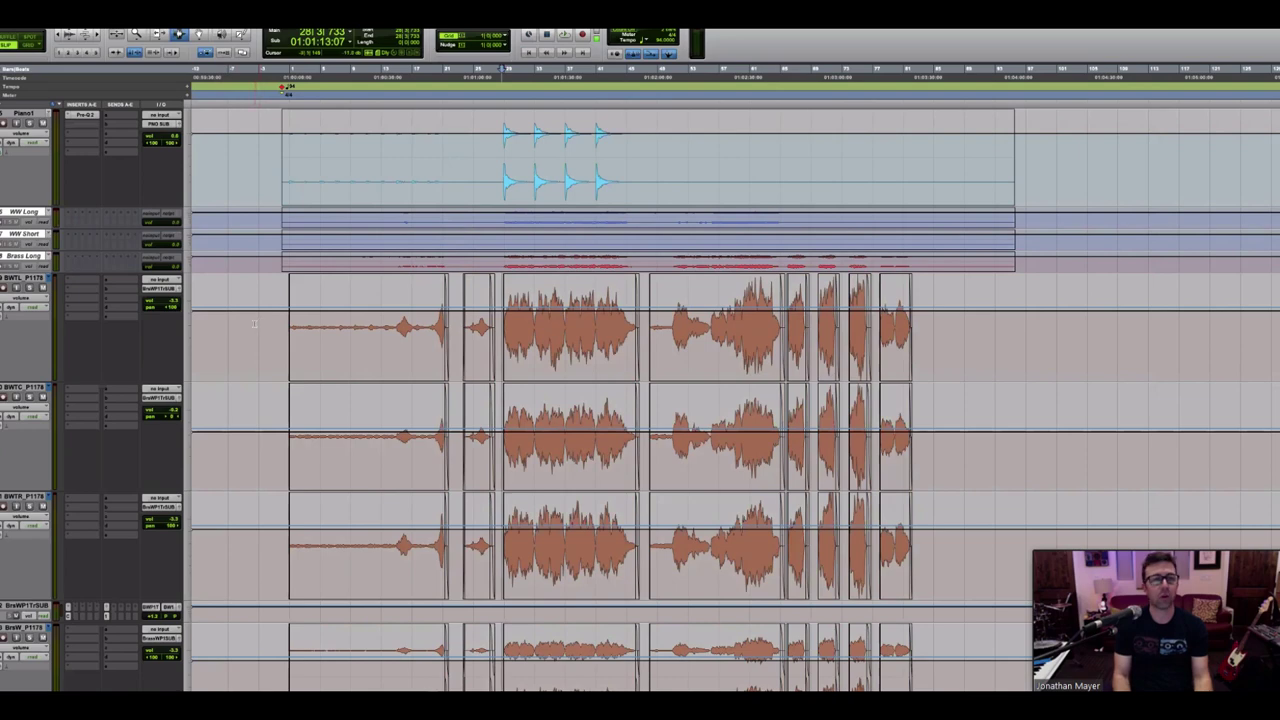
left_click(254, 323)
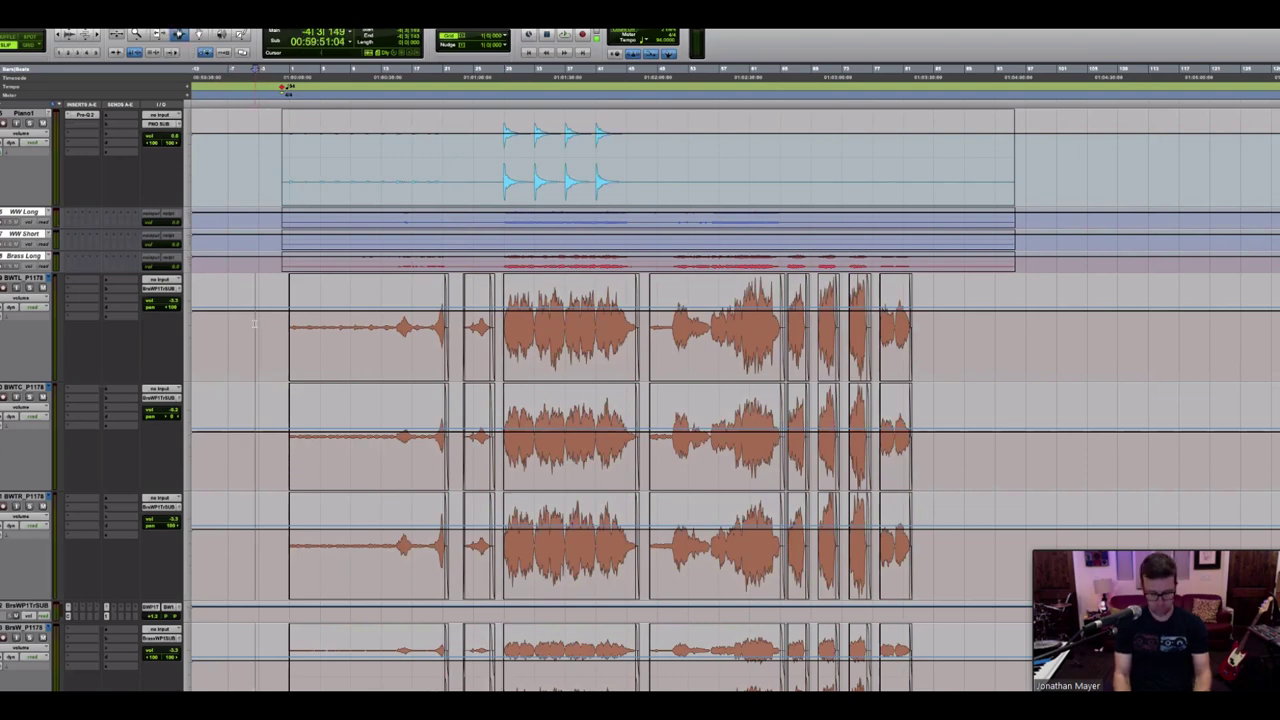
Step: Paste the copied volume automation ahead of the first brass clip, including on the hidden grouped tracks
key("ctrl+v")
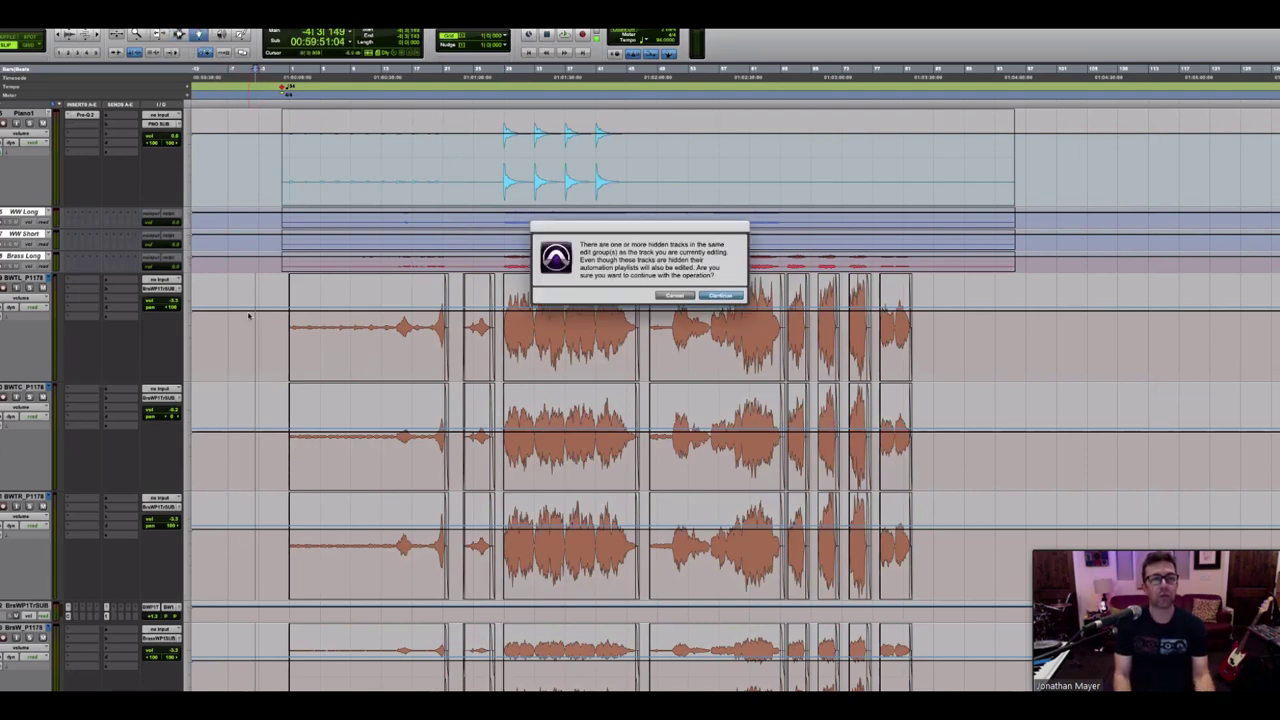
left_click(733, 298)
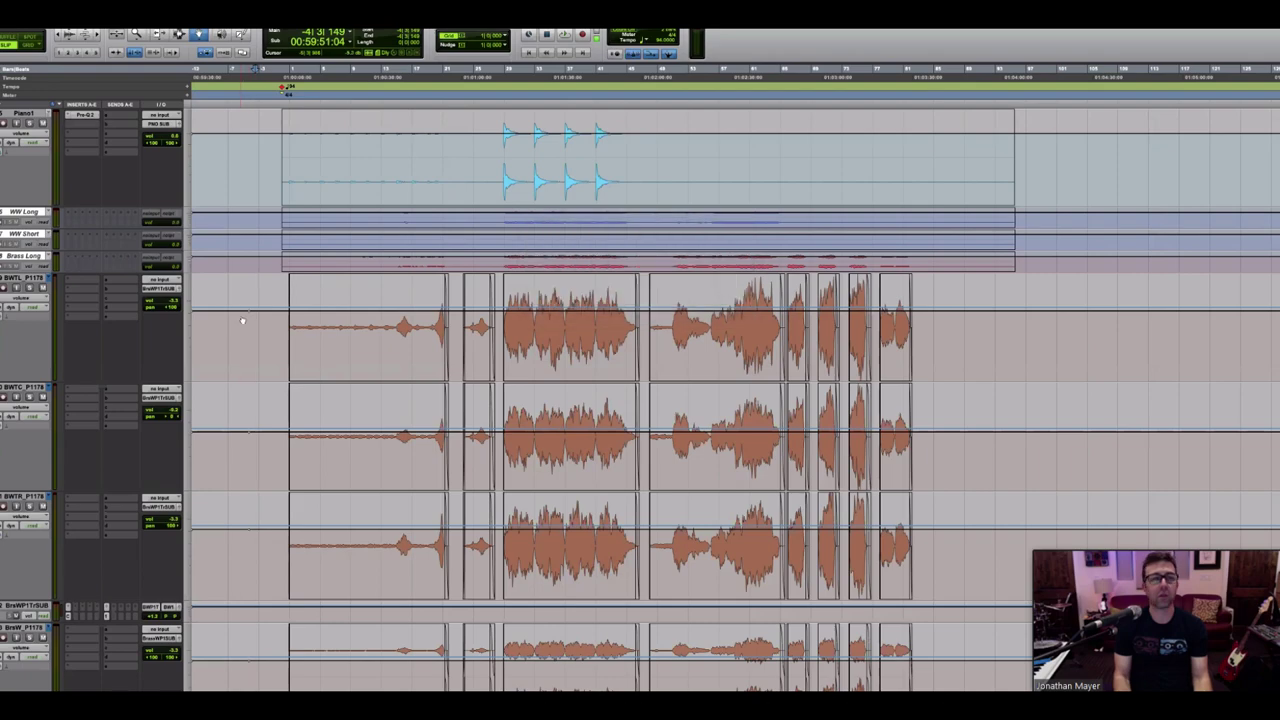
scroll(293, 352, "down", 6)
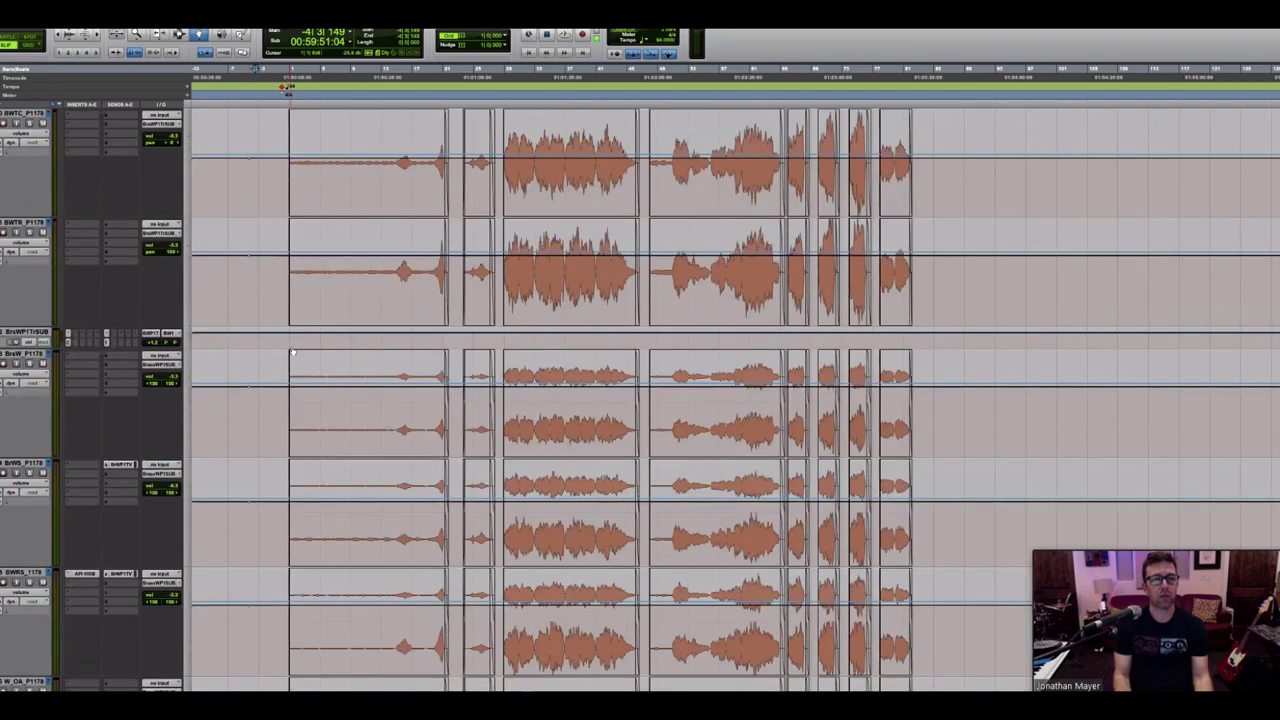
scroll(293, 352, "up", 6)
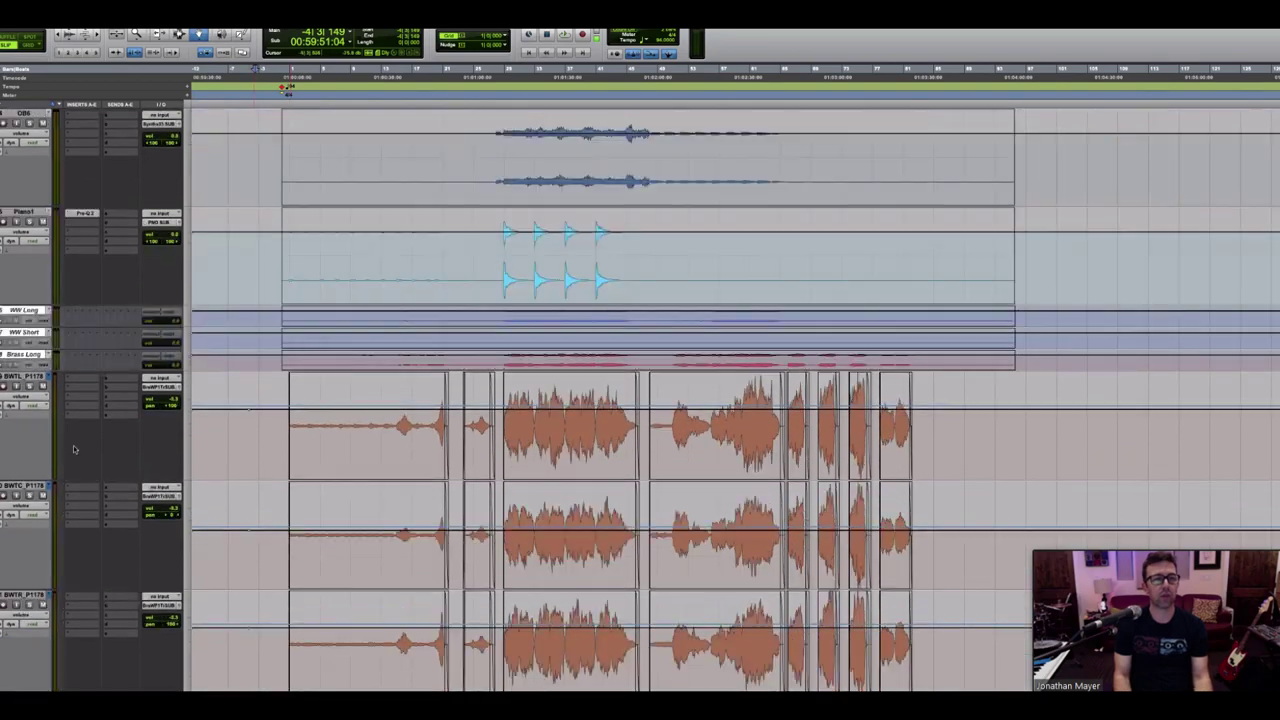
Step: Turn automation off for the grouped recorded brass tracks and place the edit cursor just before their first clip
left_click(35, 405)
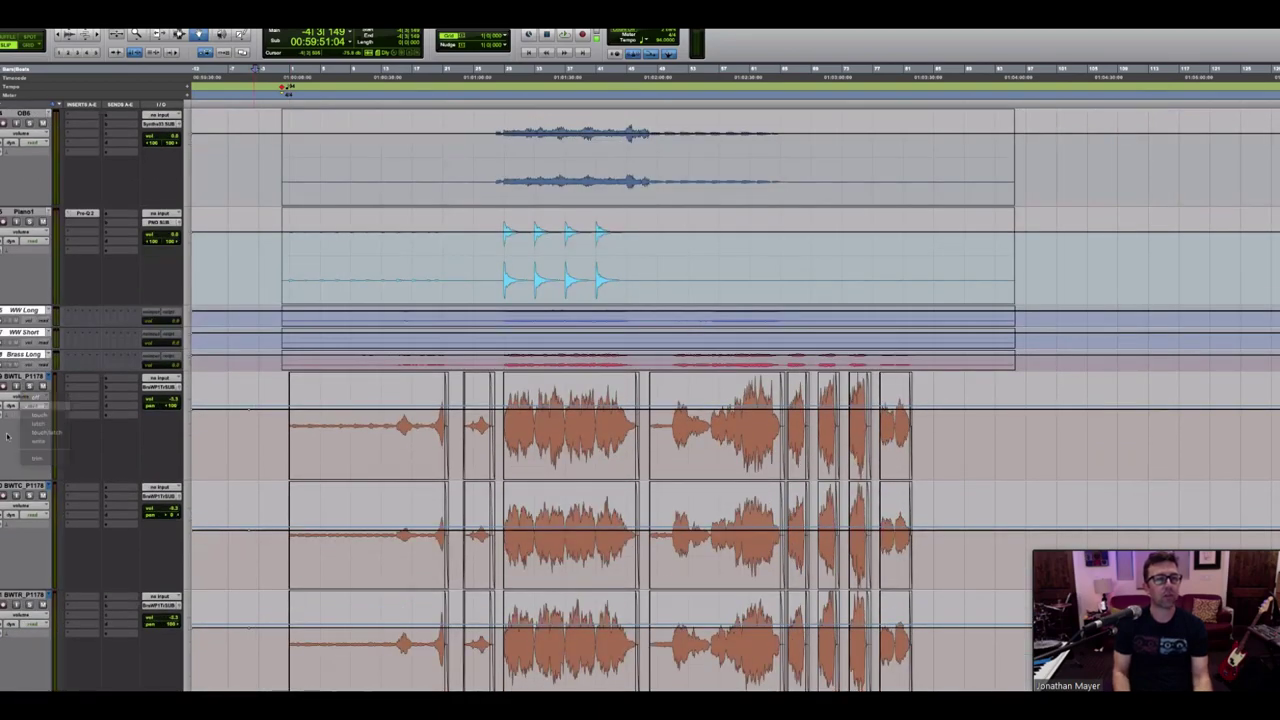
left_click(35, 396)
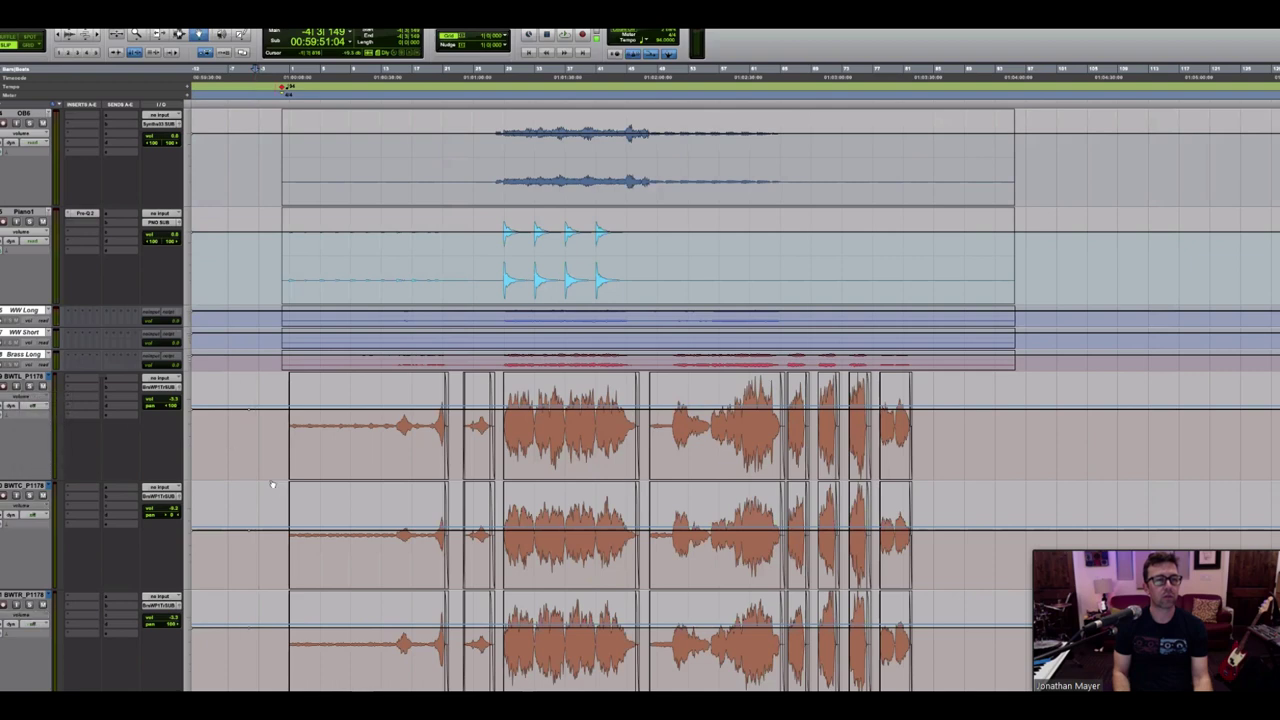
key("F6")
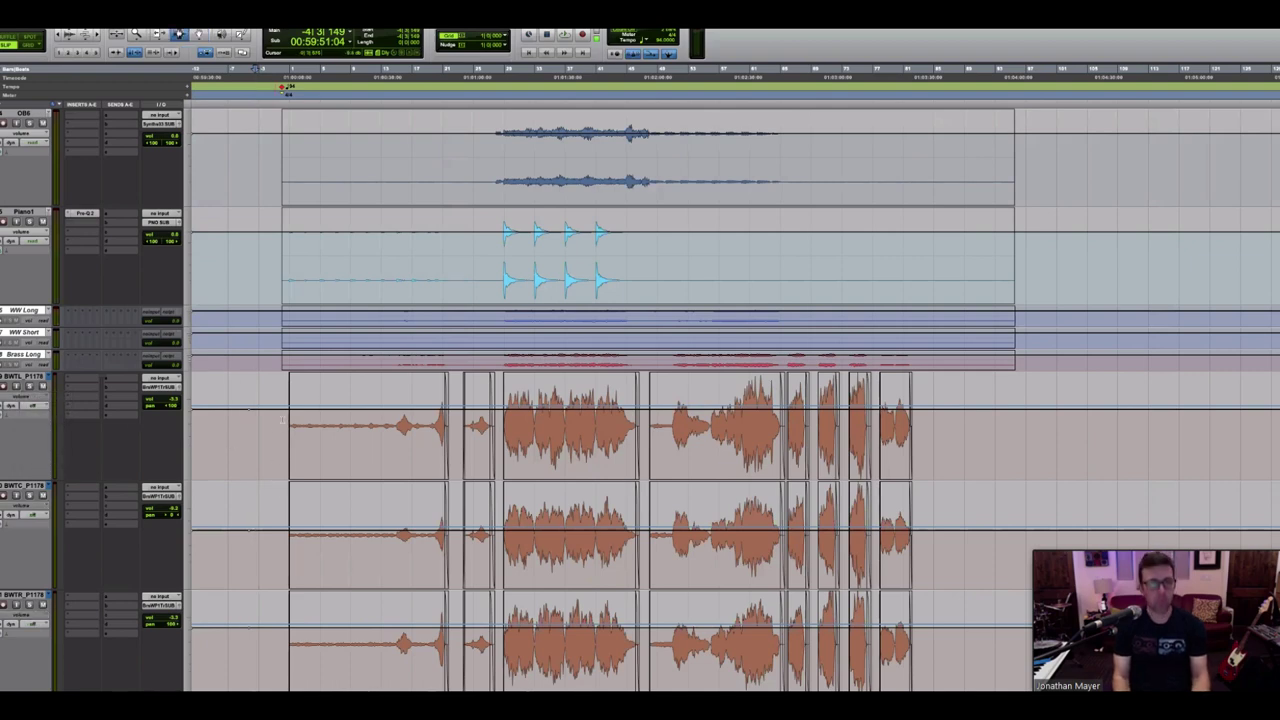
left_click(284, 422)
Step: Change the solo mode to Latch and solo the BWTL, BWTC and BWTR tracks together
left_click(30, 389)
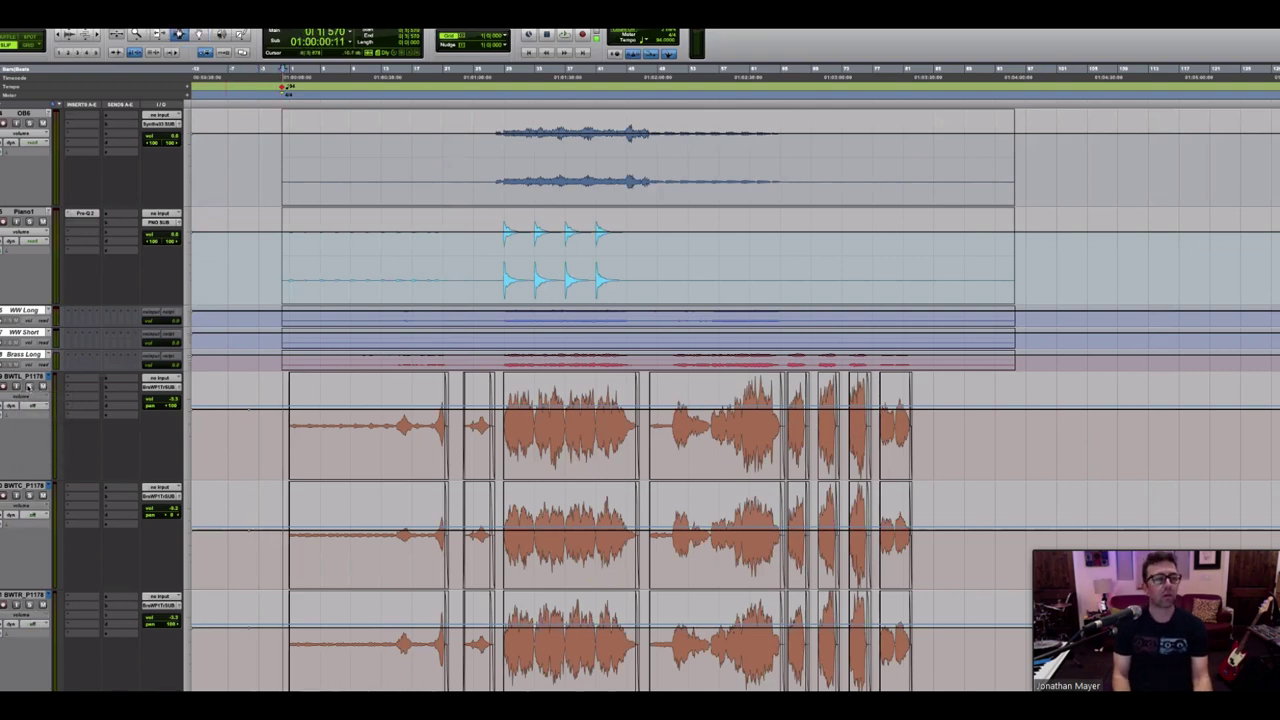
left_click(40, 493)
left_click(30, 495)
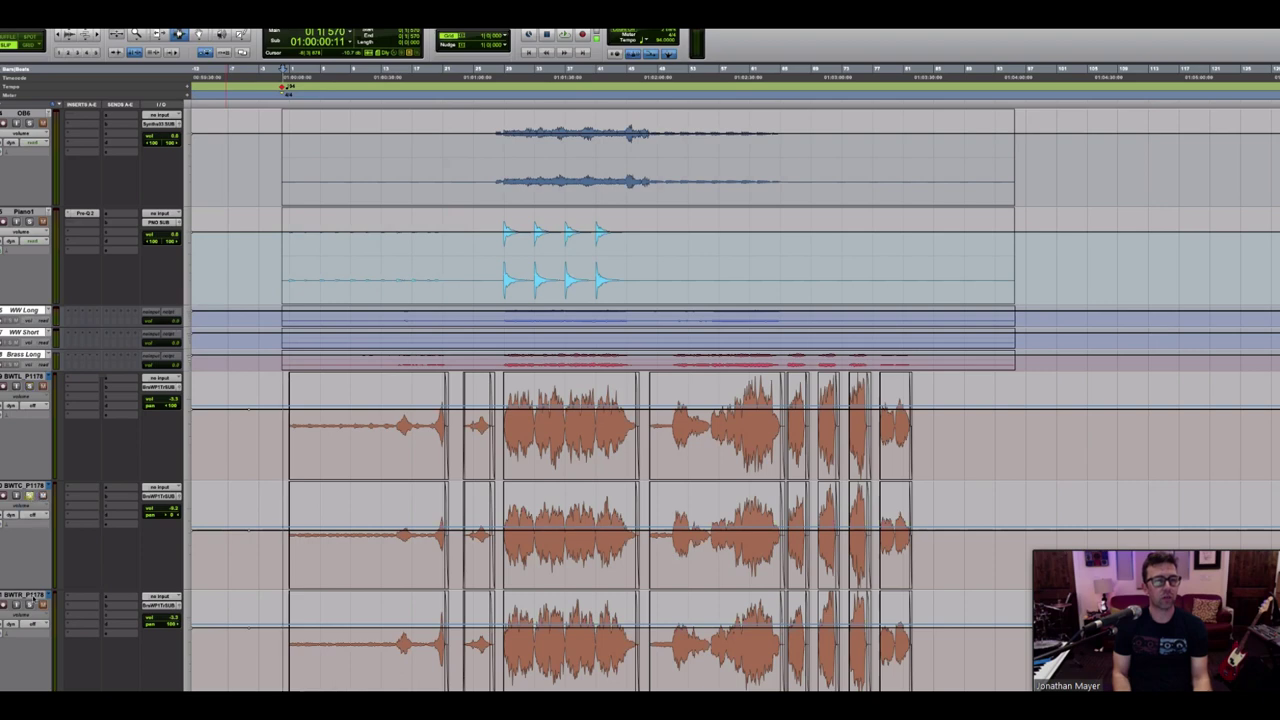
left_click(30, 389)
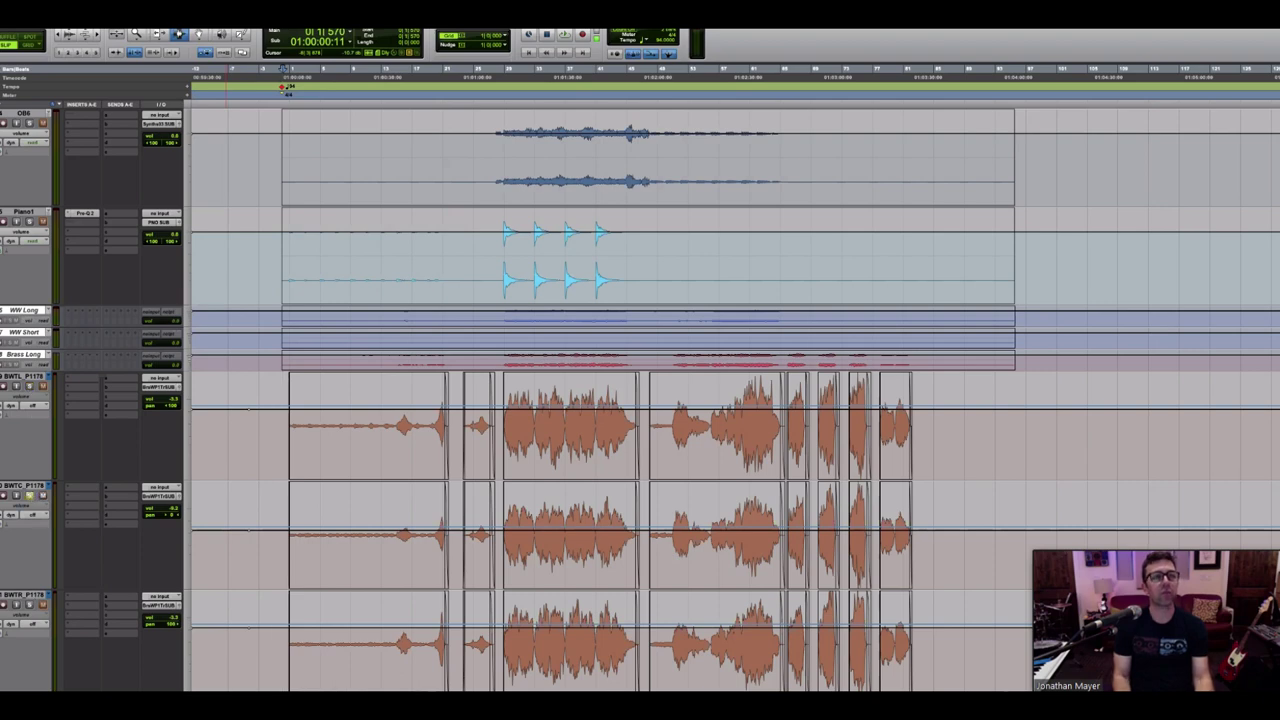
left_click(265, 2)
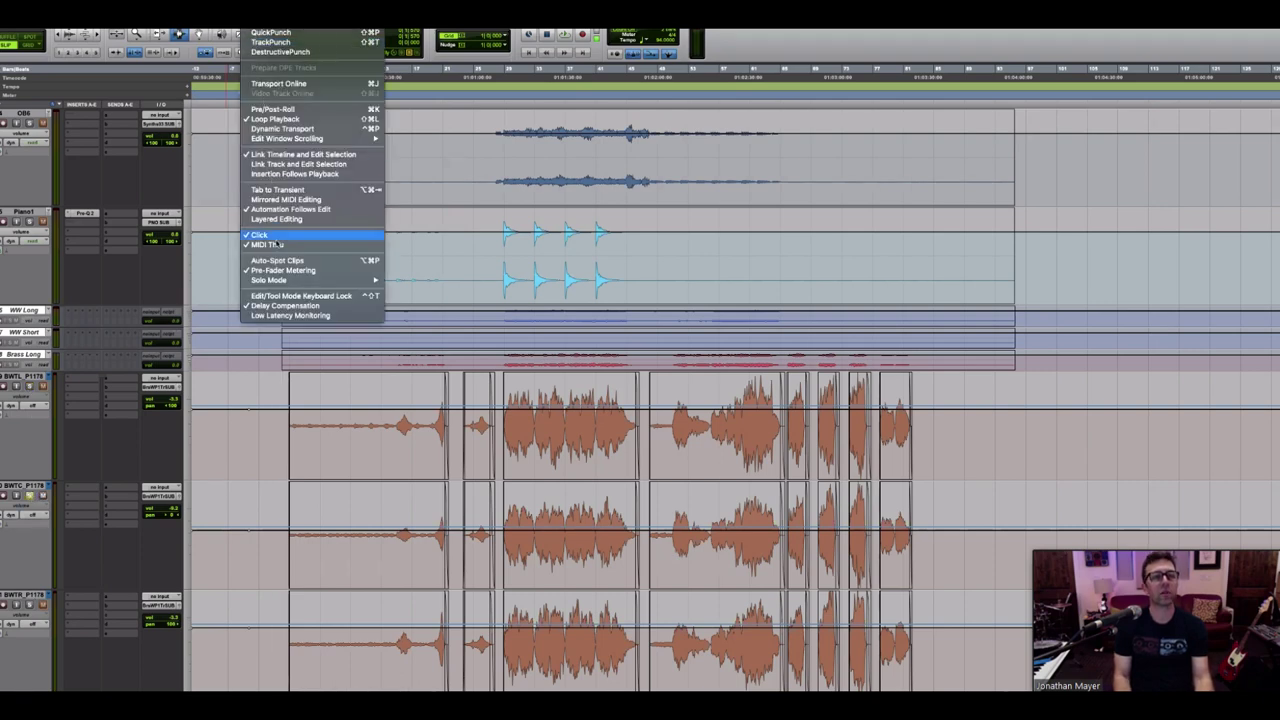
mouse_move(340, 280)
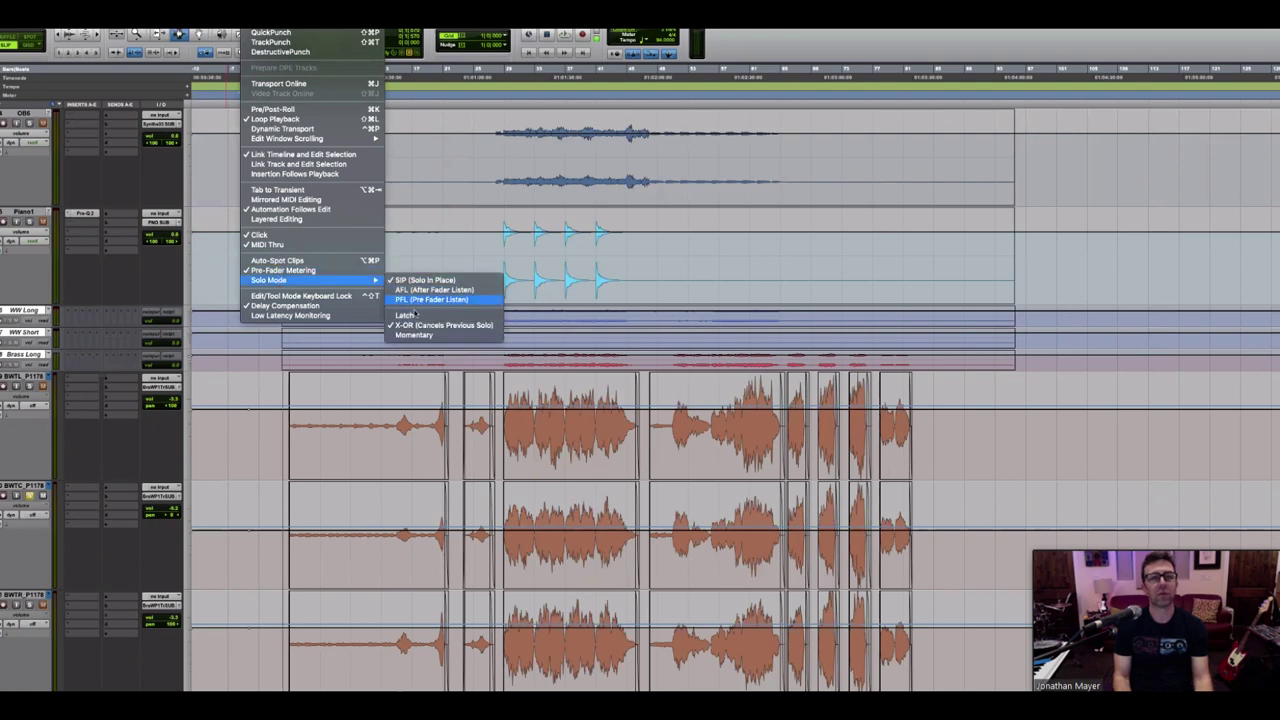
left_click(405, 316)
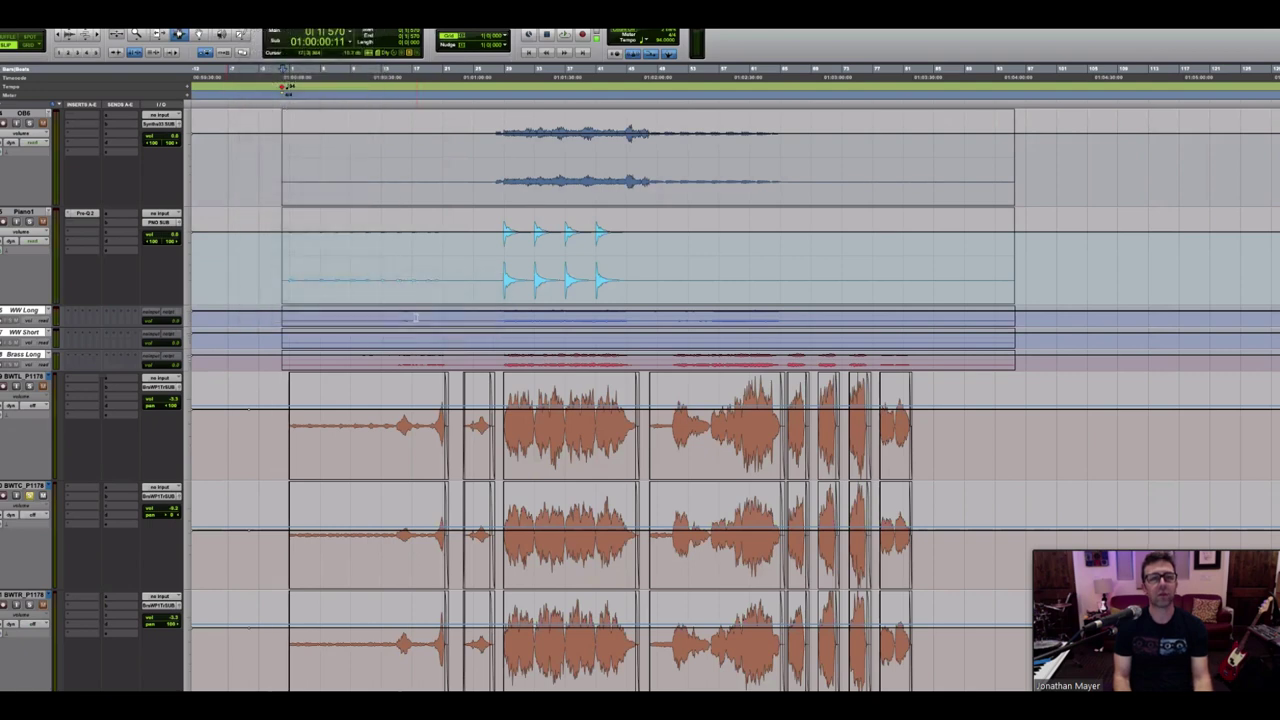
left_click(30, 605)
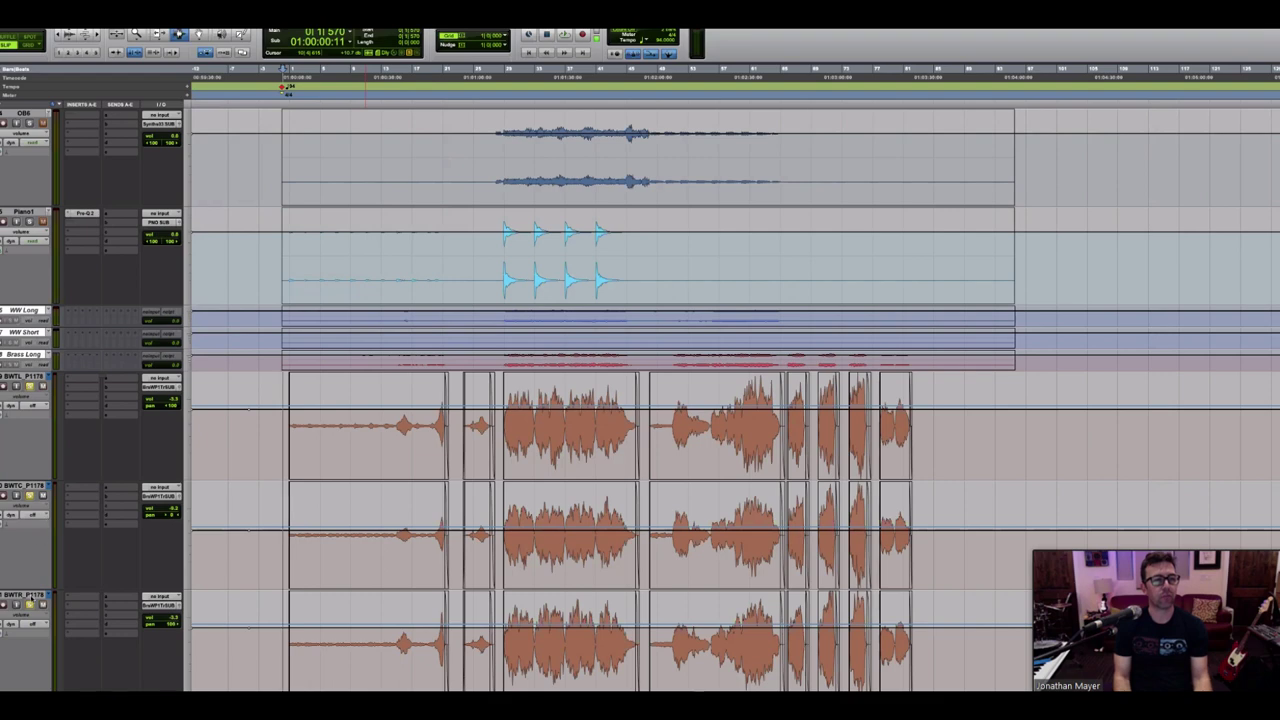
Step: Enlarge the BrsWP1TrSUB submix track with the track list shown and inspect its CLA MixHub insert
scroll(30, 605, "down", 5)
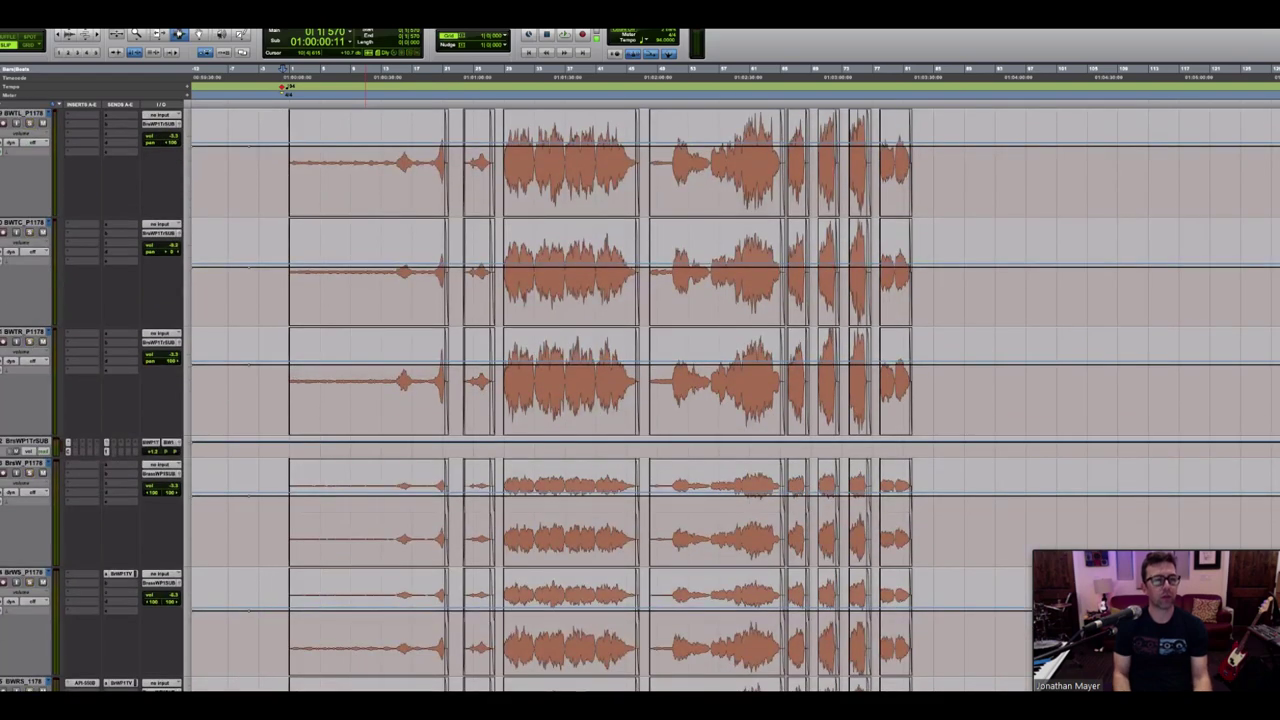
key("ctrl+alt+super+bracketleft")
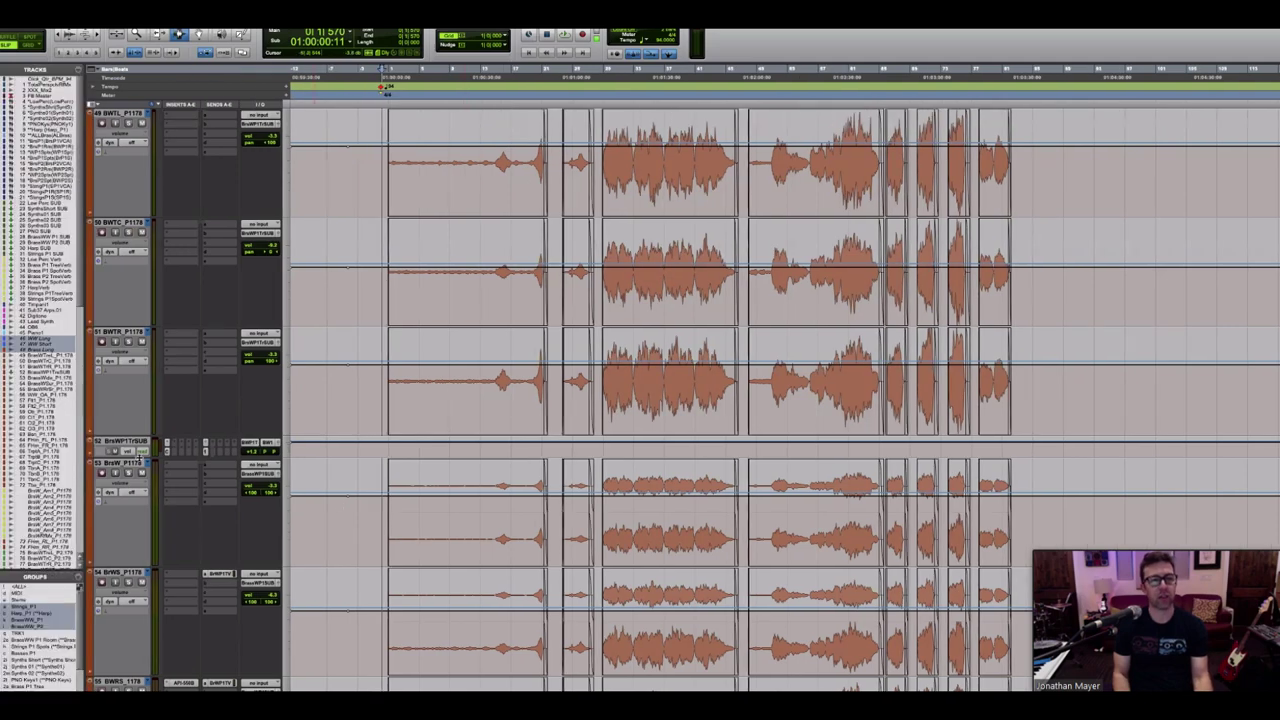
left_click(140, 462)
left_click(125, 440)
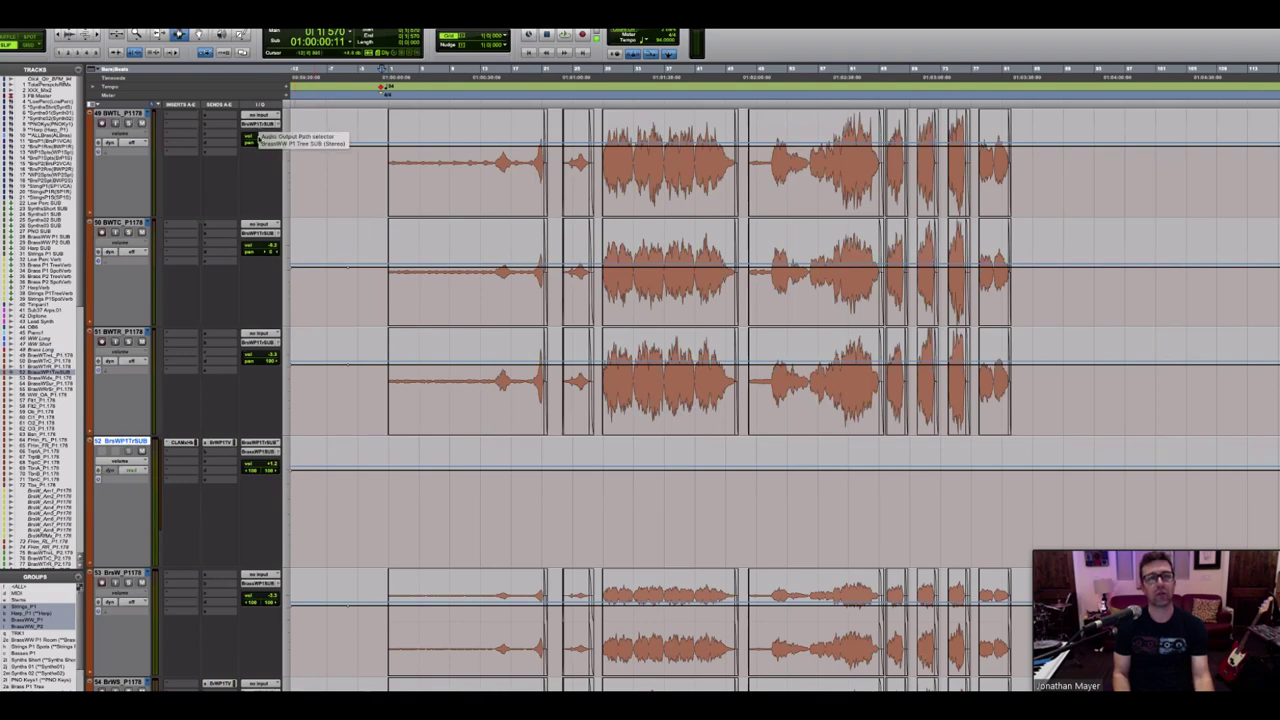
left_click(179, 443)
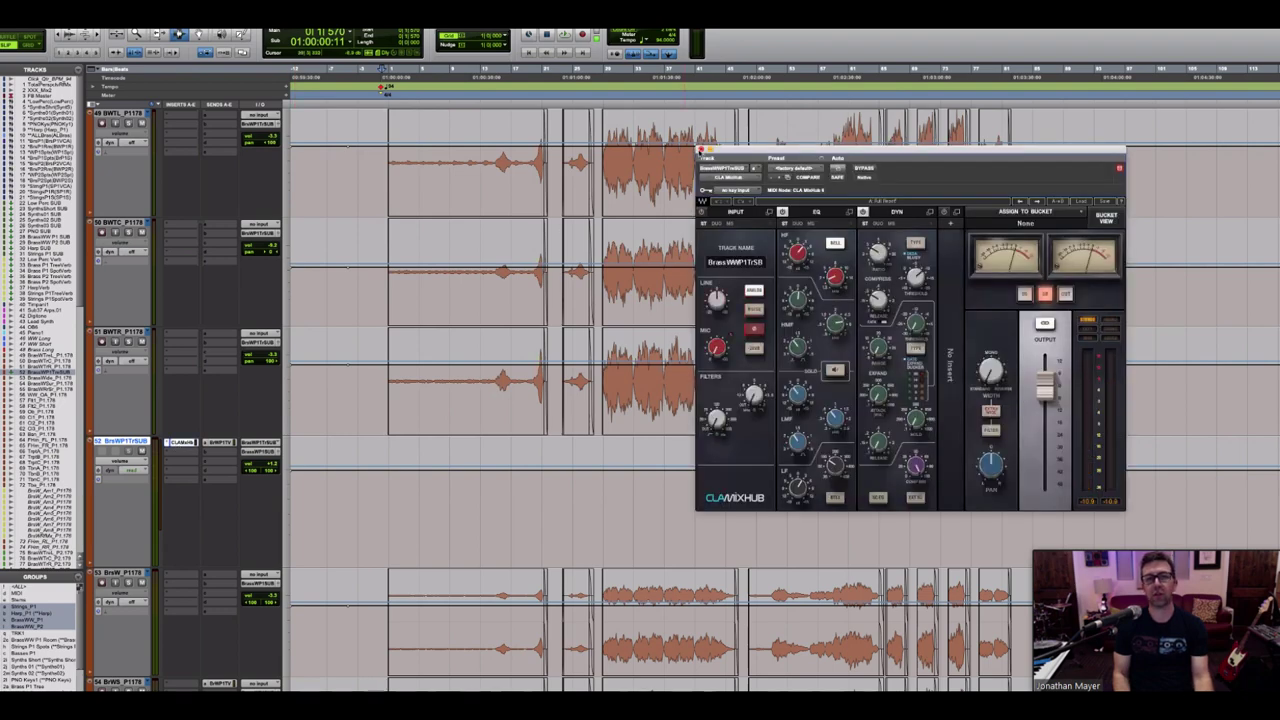
left_click(700, 149)
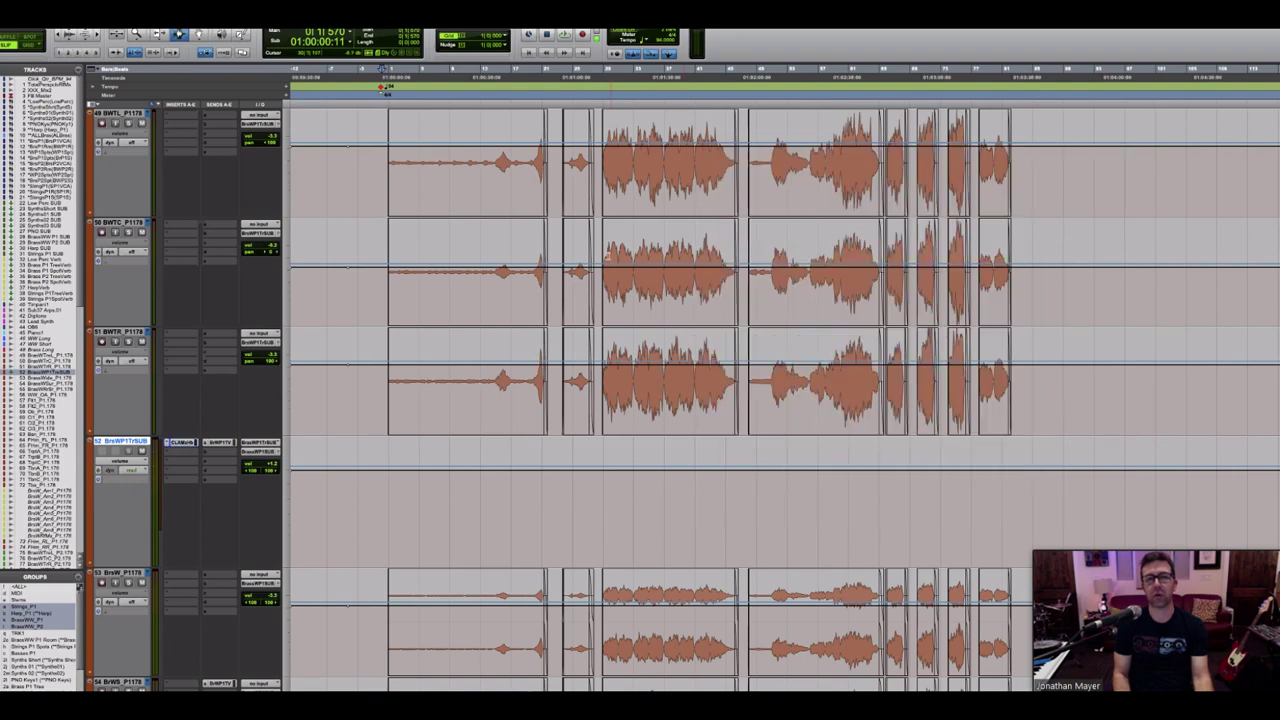
Step: Highlight the phrase from about bar 29 across the brass tracks and reset the grouped track volumes to 0.0
left_click(608, 262)
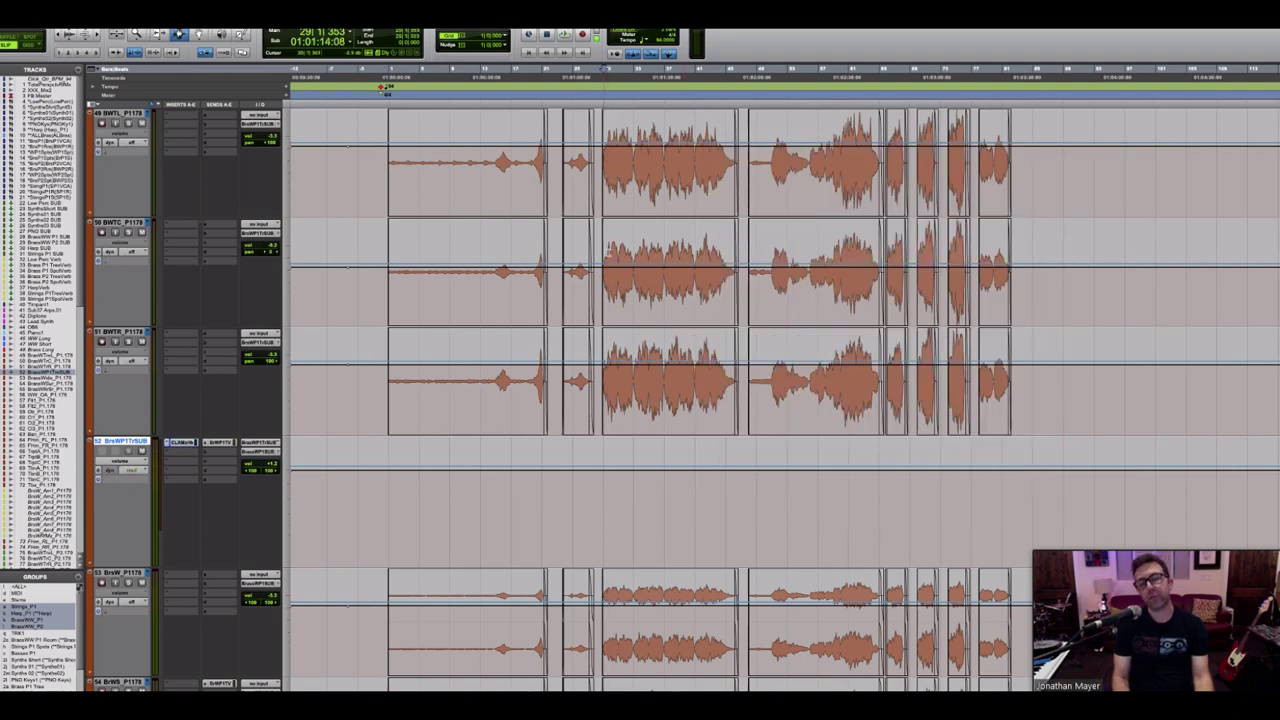
left_click_drag(602, 254, 737, 258)
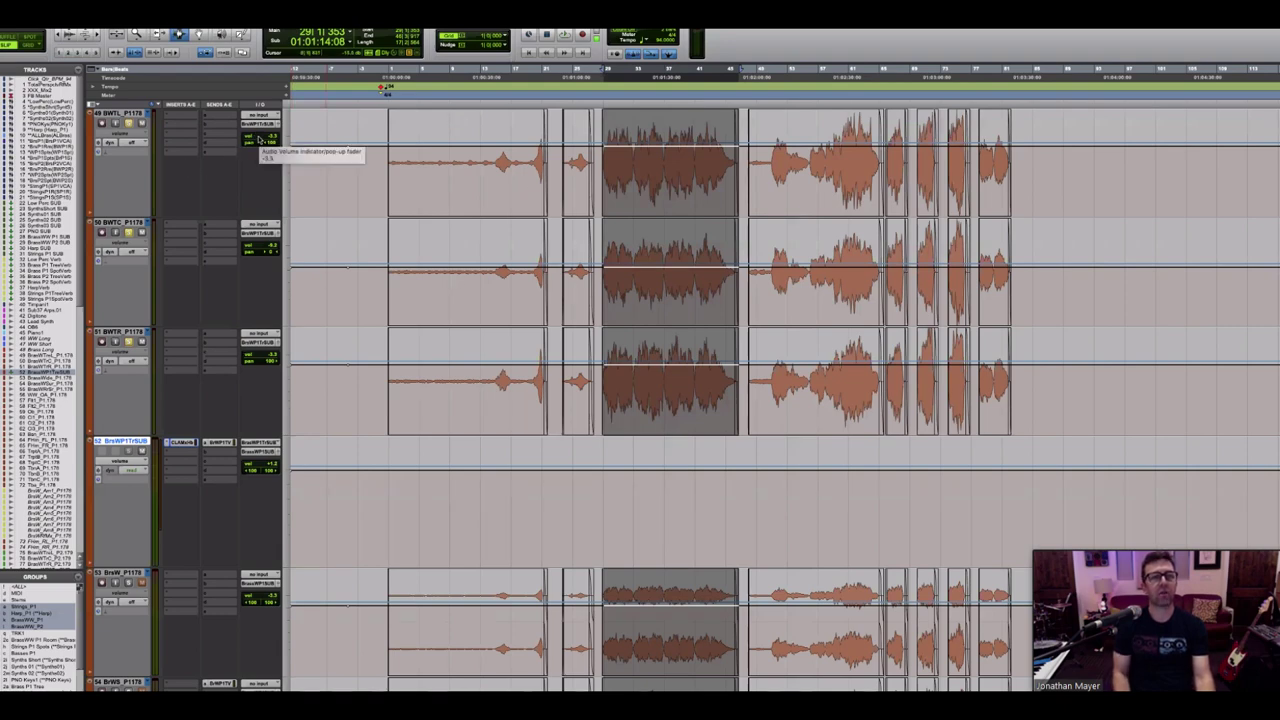
left_click(260, 140, "alt")
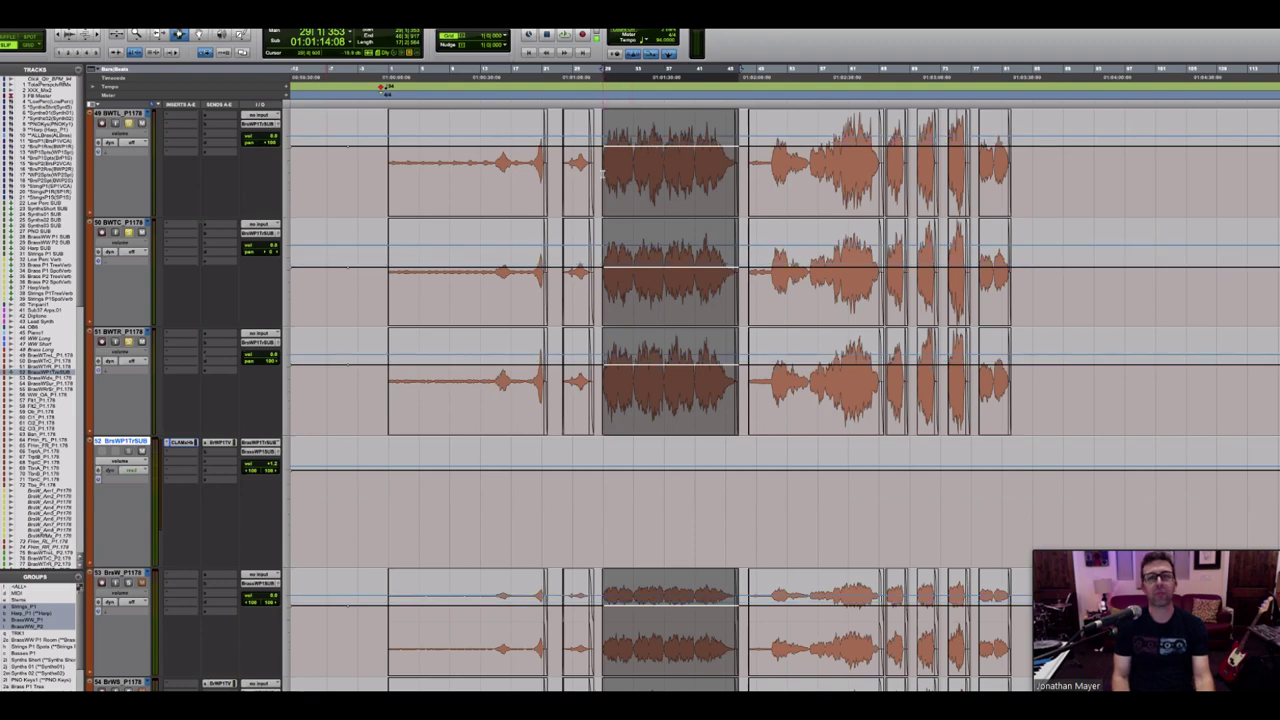
Step: Highlight the brass phrase from about bar 28 and audition it on the soloed tree tracks with automation off
left_click(602, 270)
left_click_drag(602, 270, 742, 270)
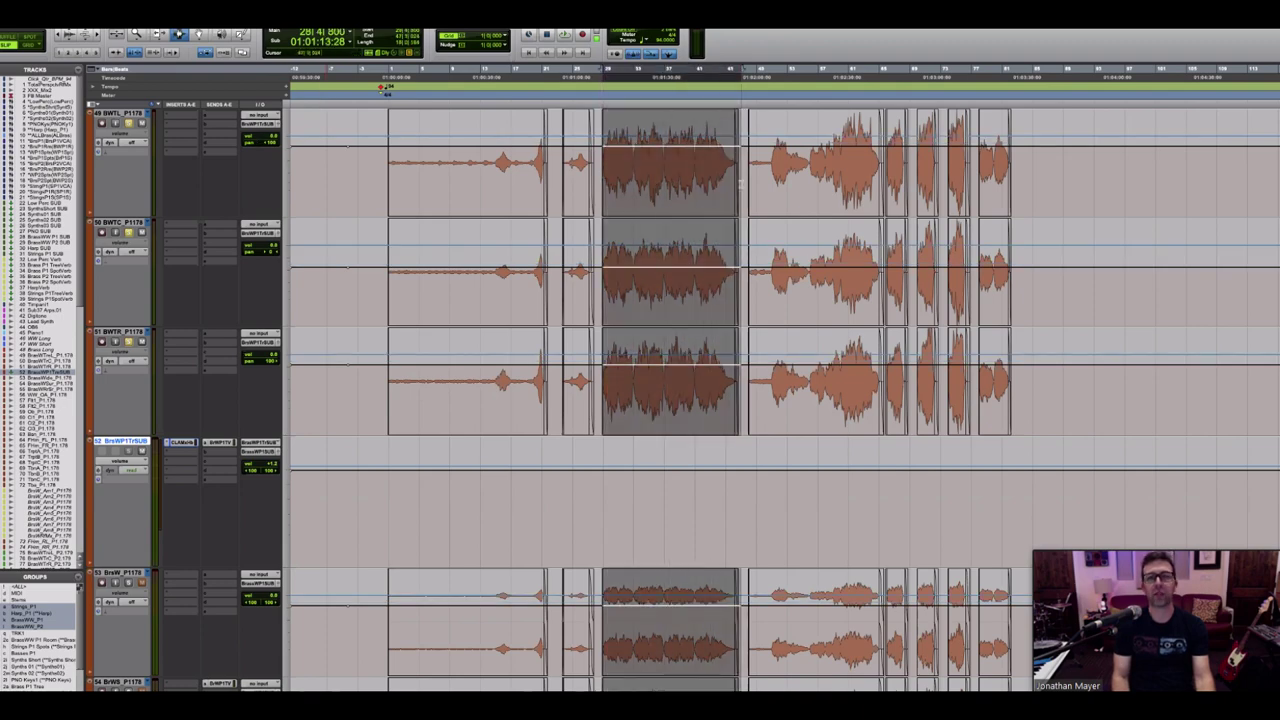
key("space")
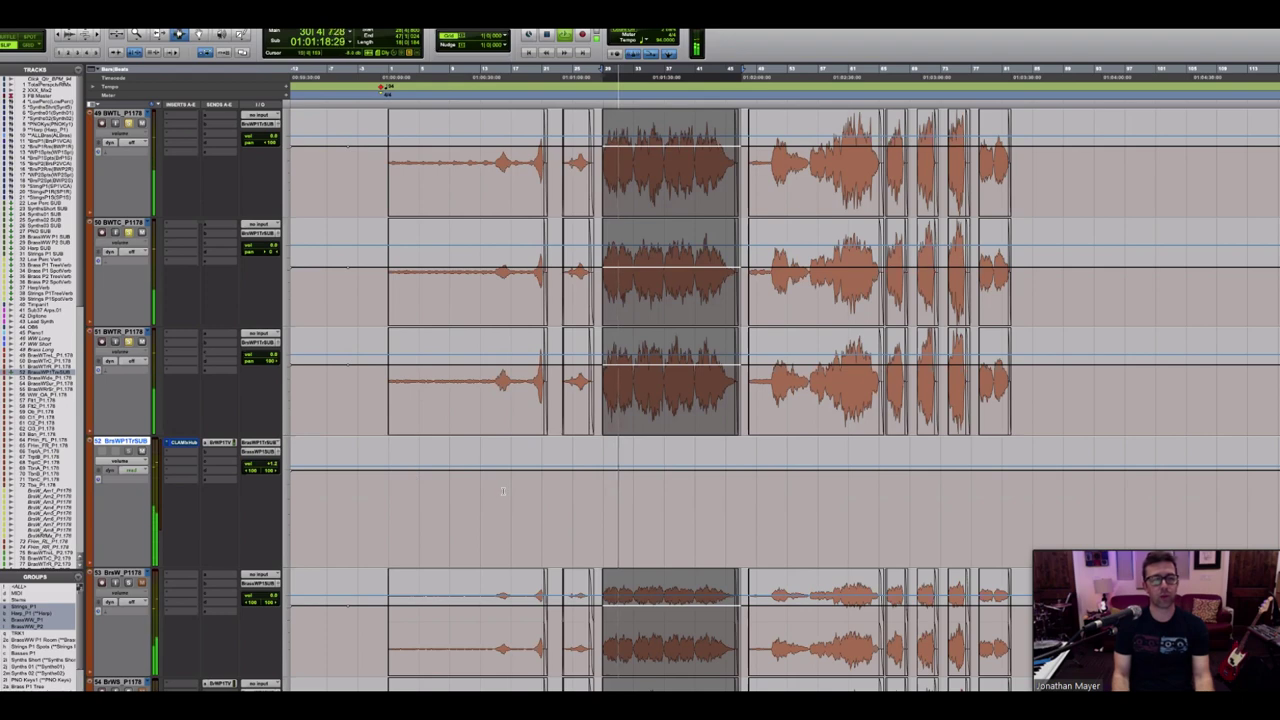
key("space")
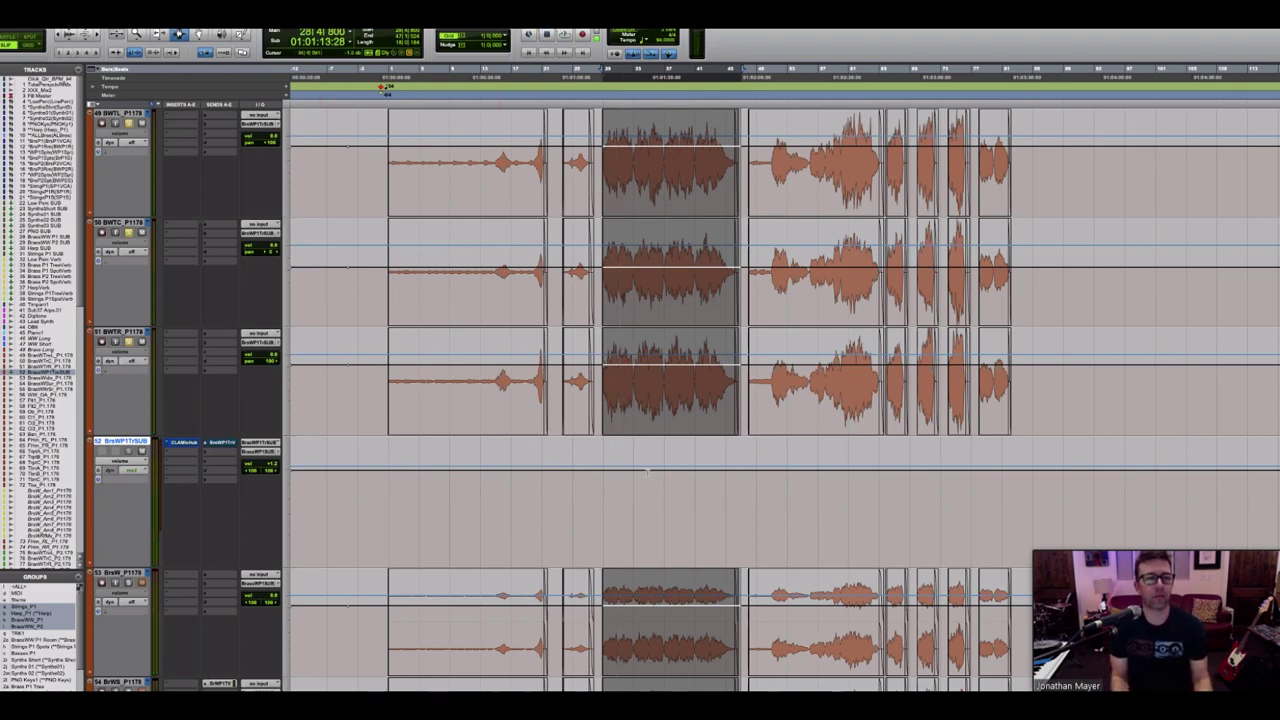
left_click_drag(599, 160, 742, 171)
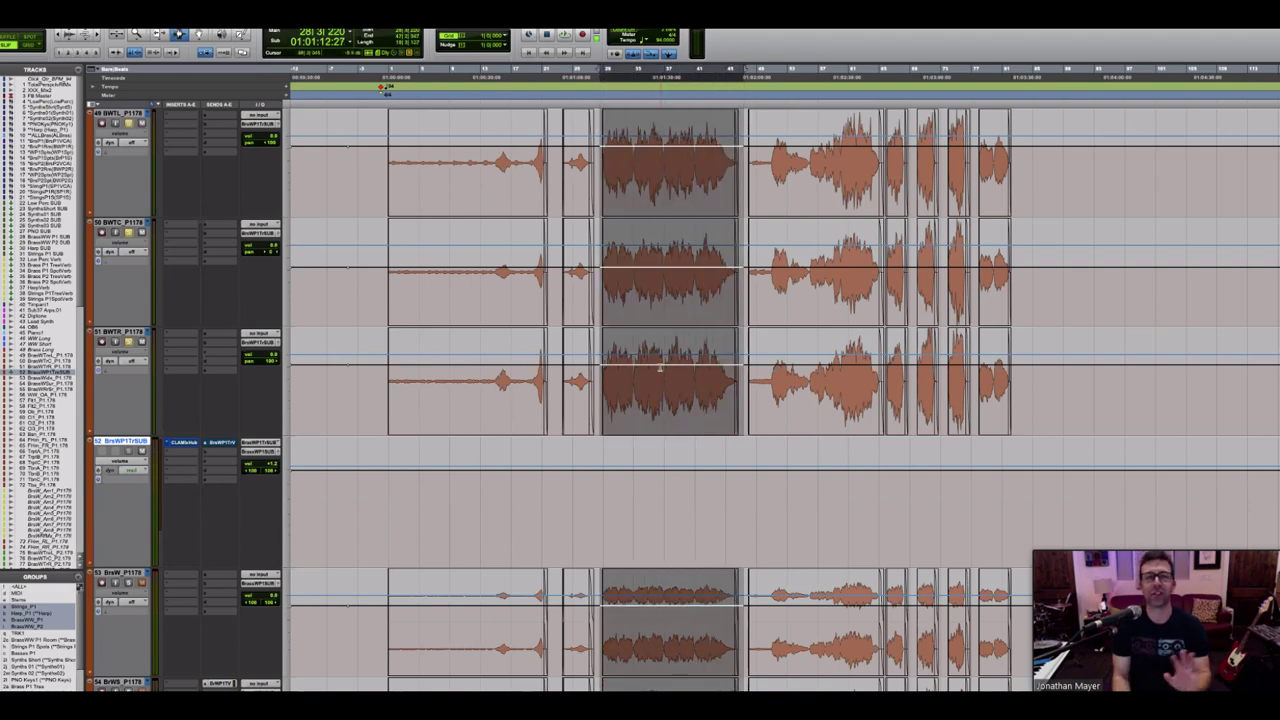
key("space")
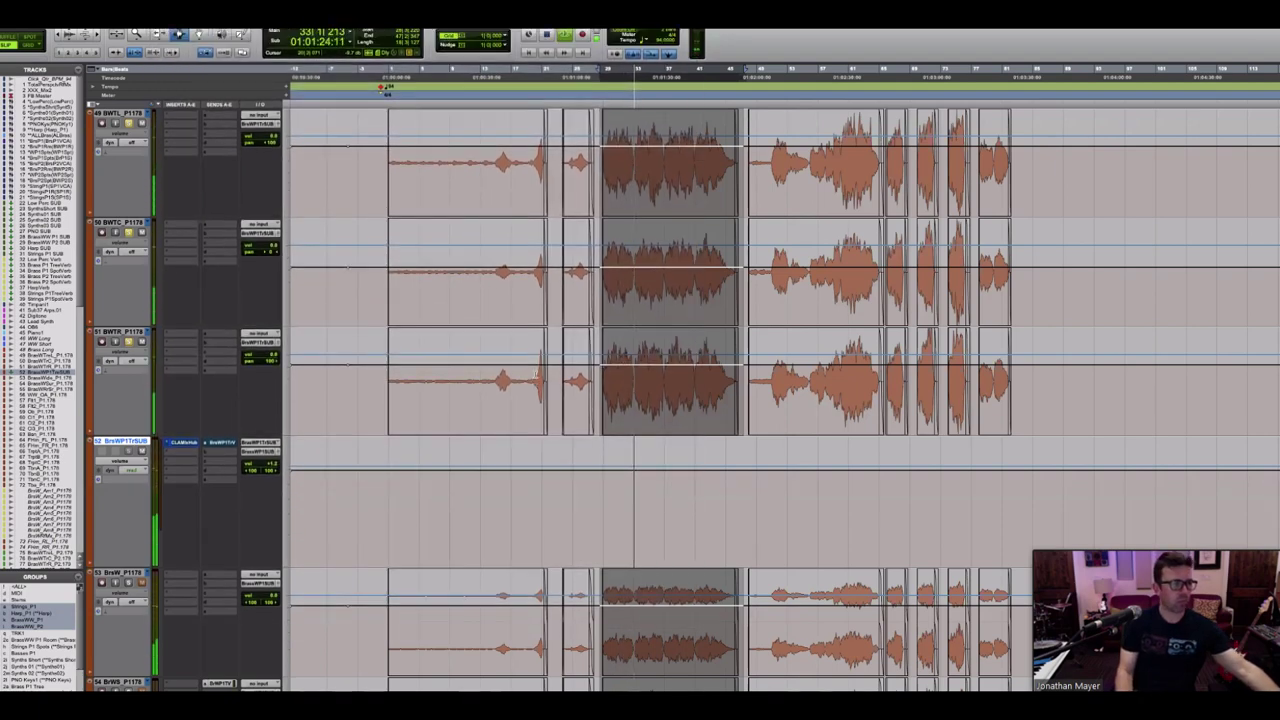
key("space")
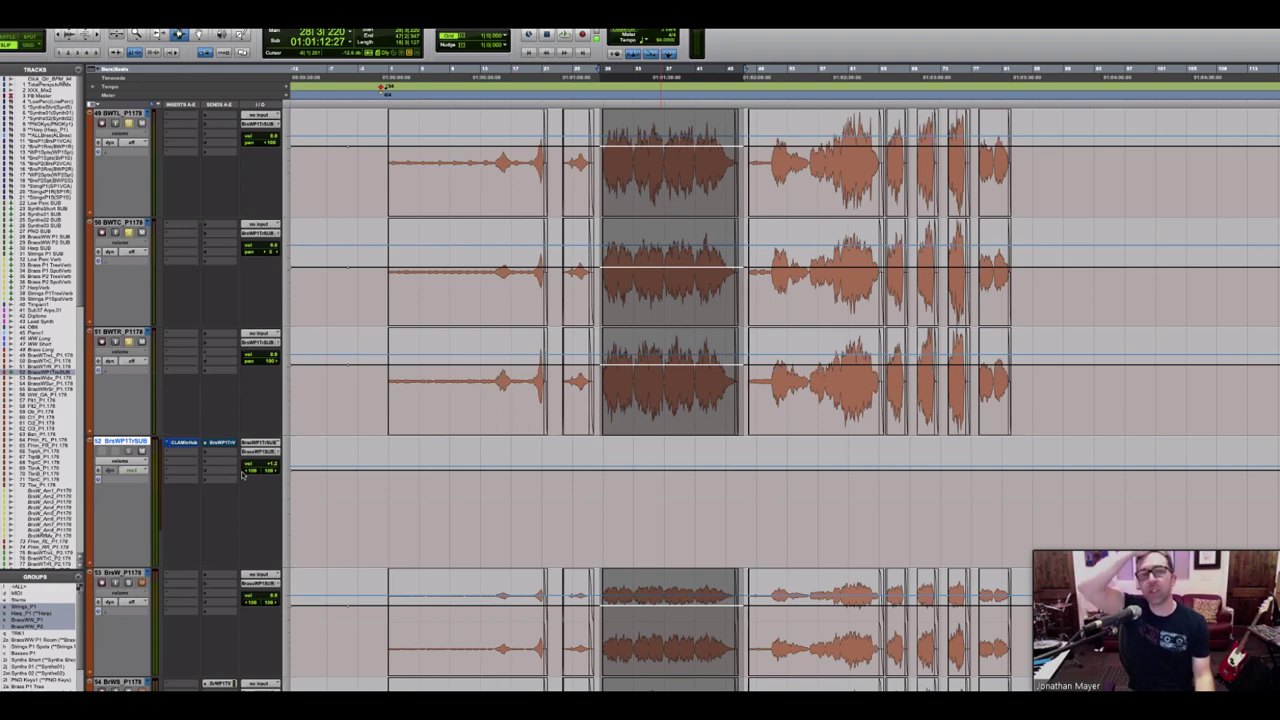
Step: Reselect the brass phrase from about bar 28 and set the grouped brass tracks' automation mode to read
scroll(241, 476, "up", 3)
scroll(241, 476, "down", 2)
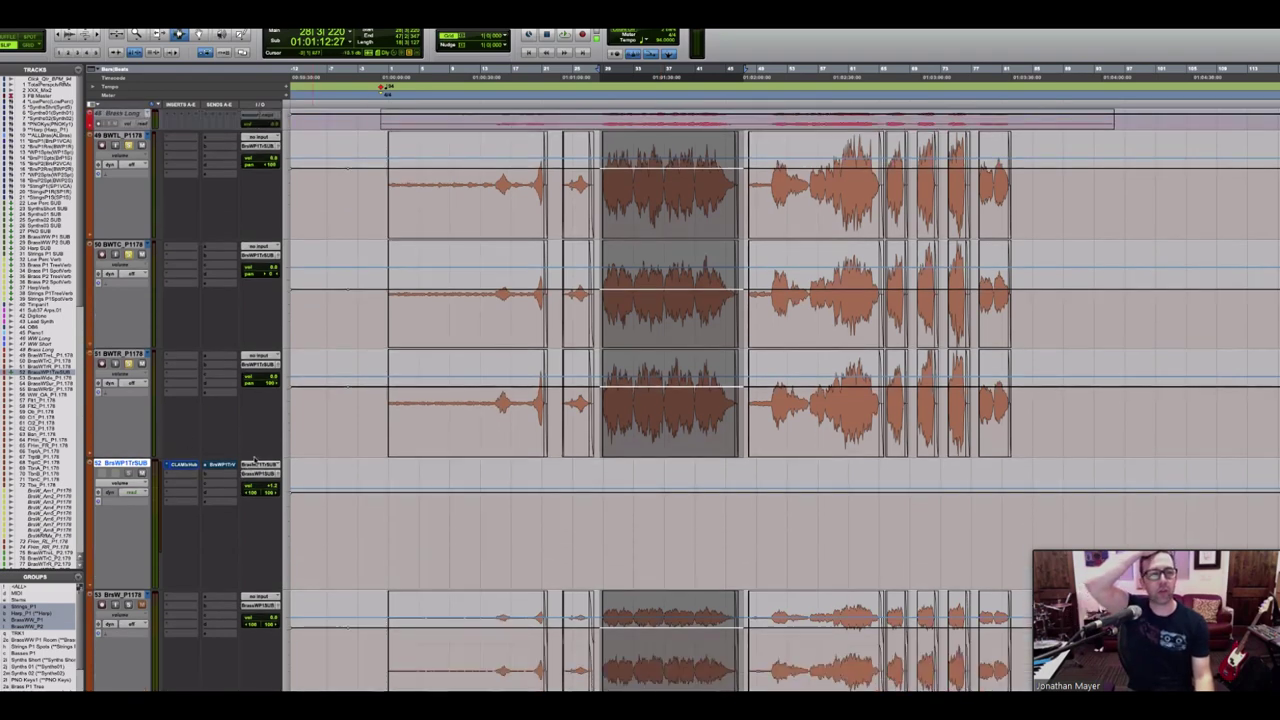
left_click_drag(598, 356, 745, 361)
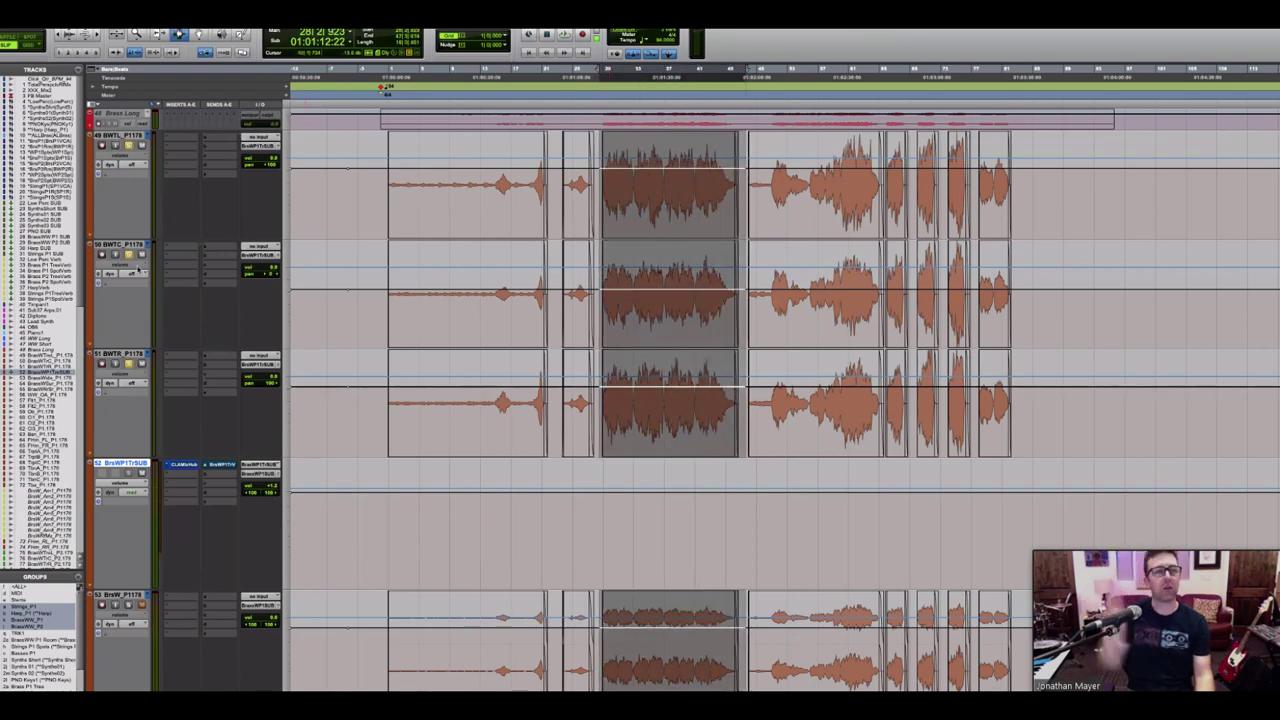
left_click(132, 274)
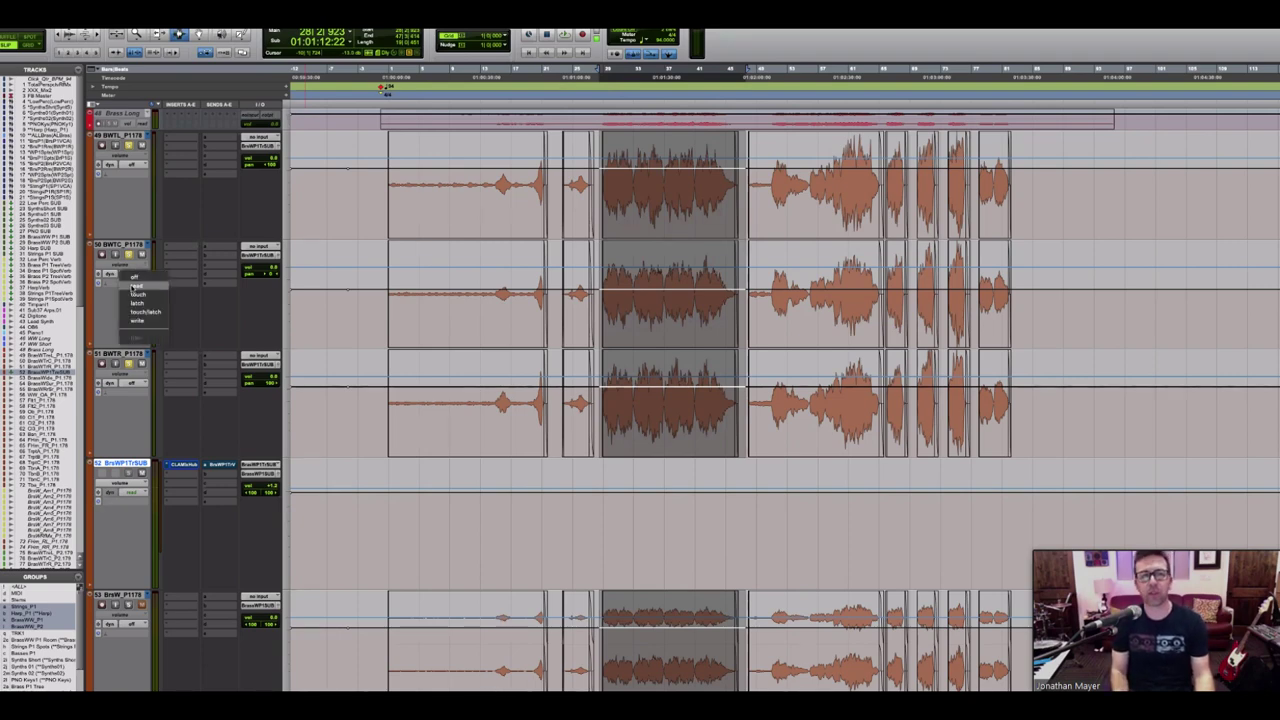
left_click(136, 288)
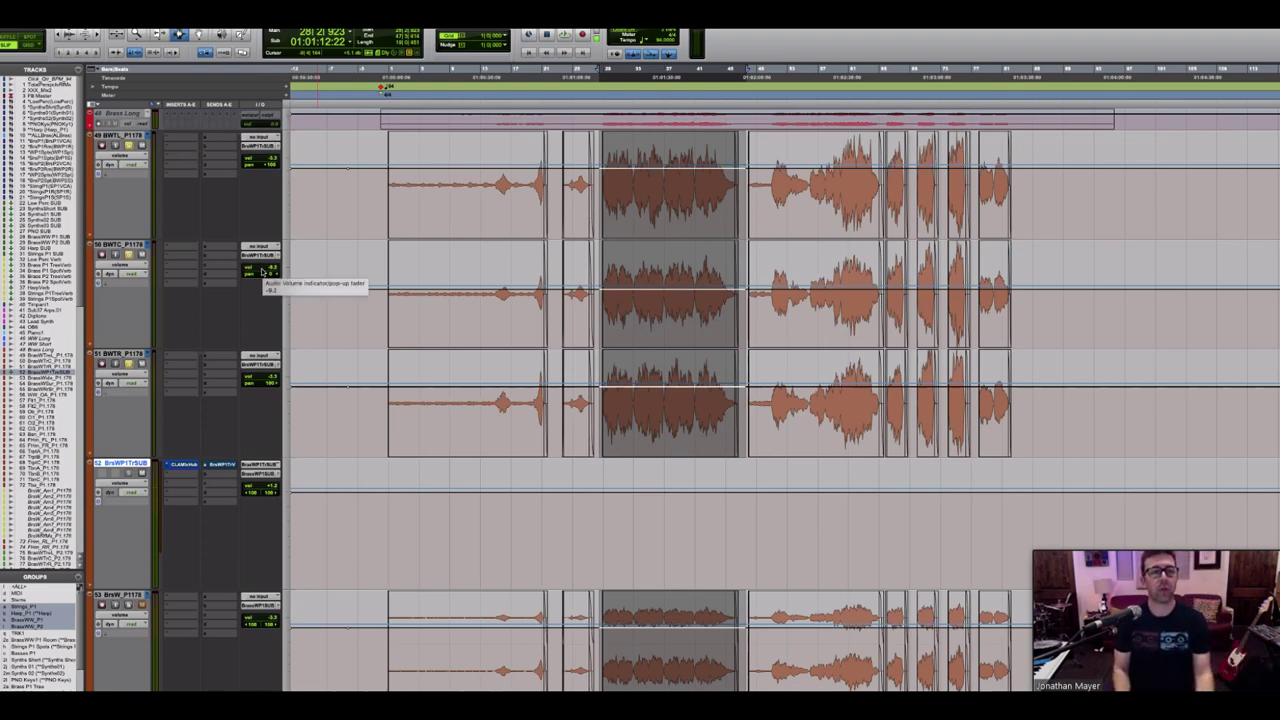
Step: View the BWTC track's automation mode options without changing them and place the edit cursor past the last brass clip near bar 86
left_click(132, 273)
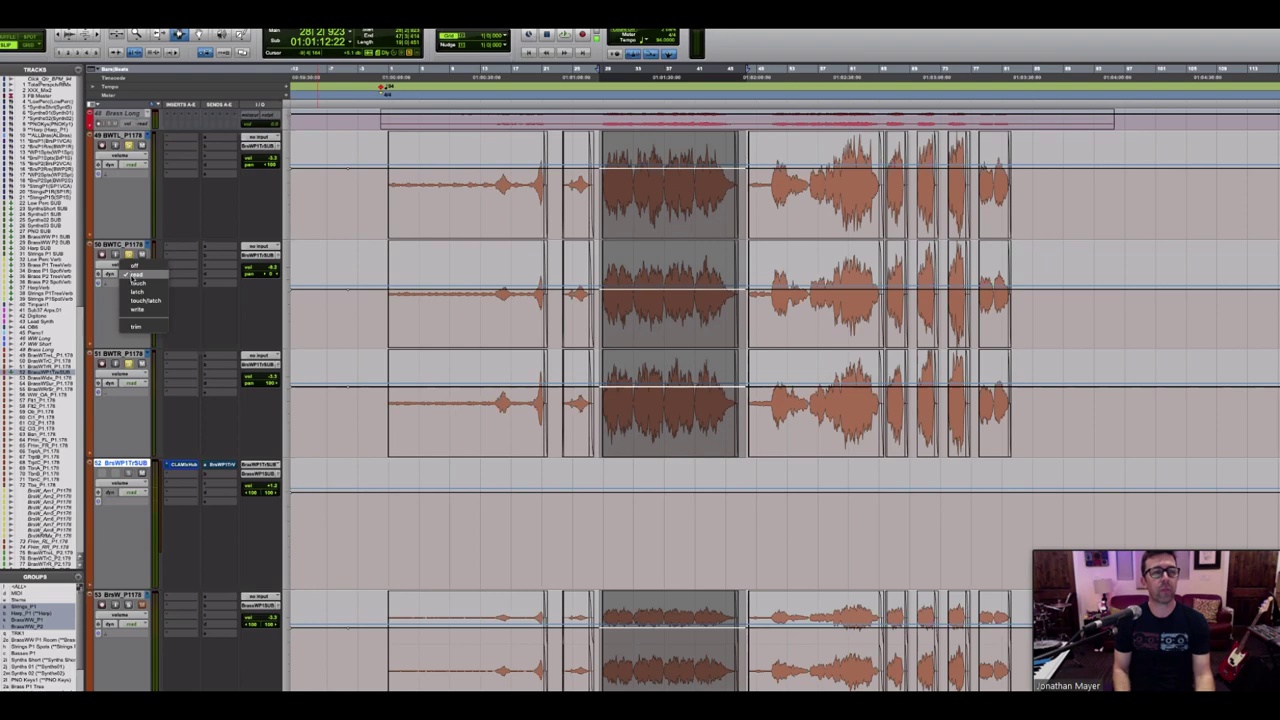
left_click(374, 294)
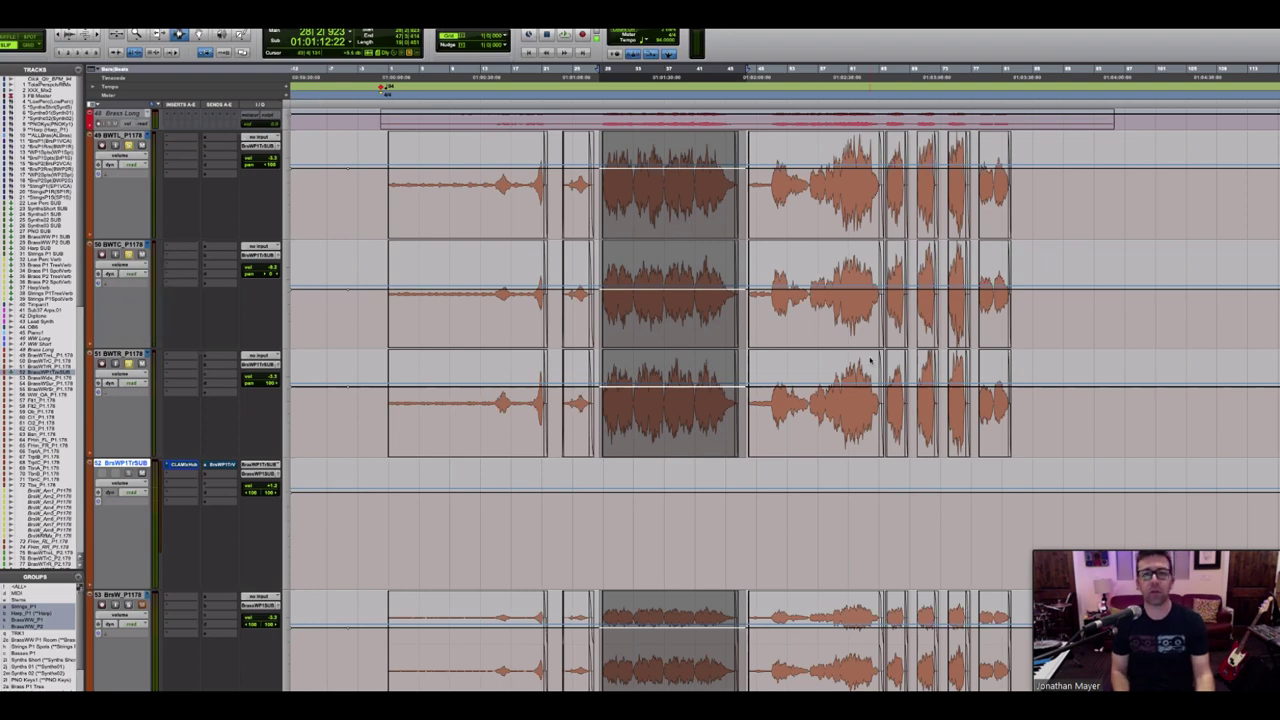
left_click(1041, 298)
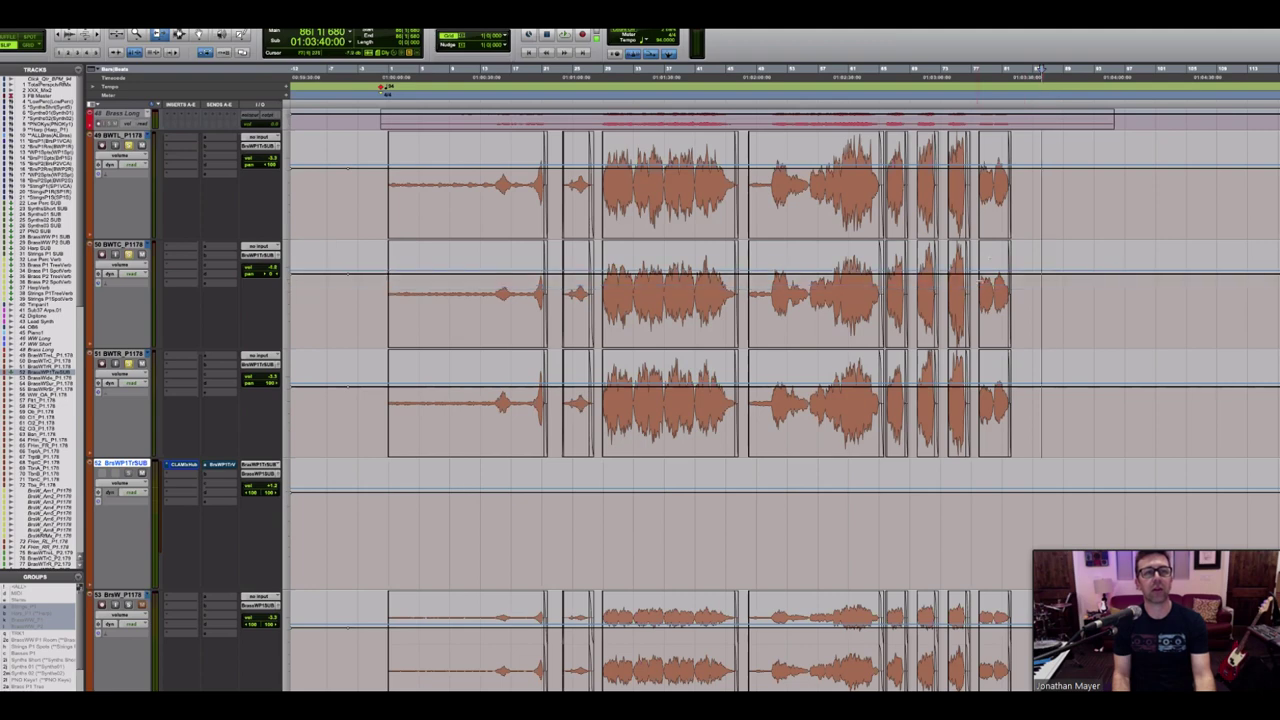
Step: Audition the soloed brass tree tracks from about bar 28 and set the BWTC track's automation mode to off
key("F8")
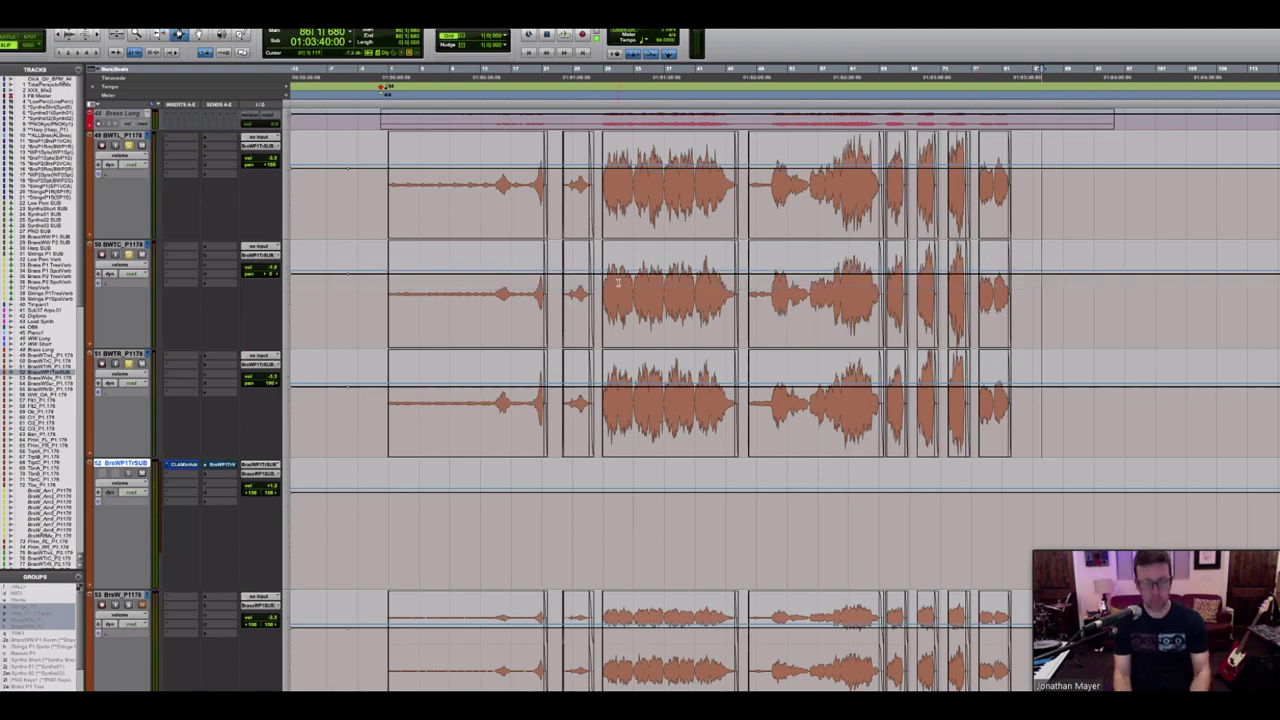
left_click(600, 300)
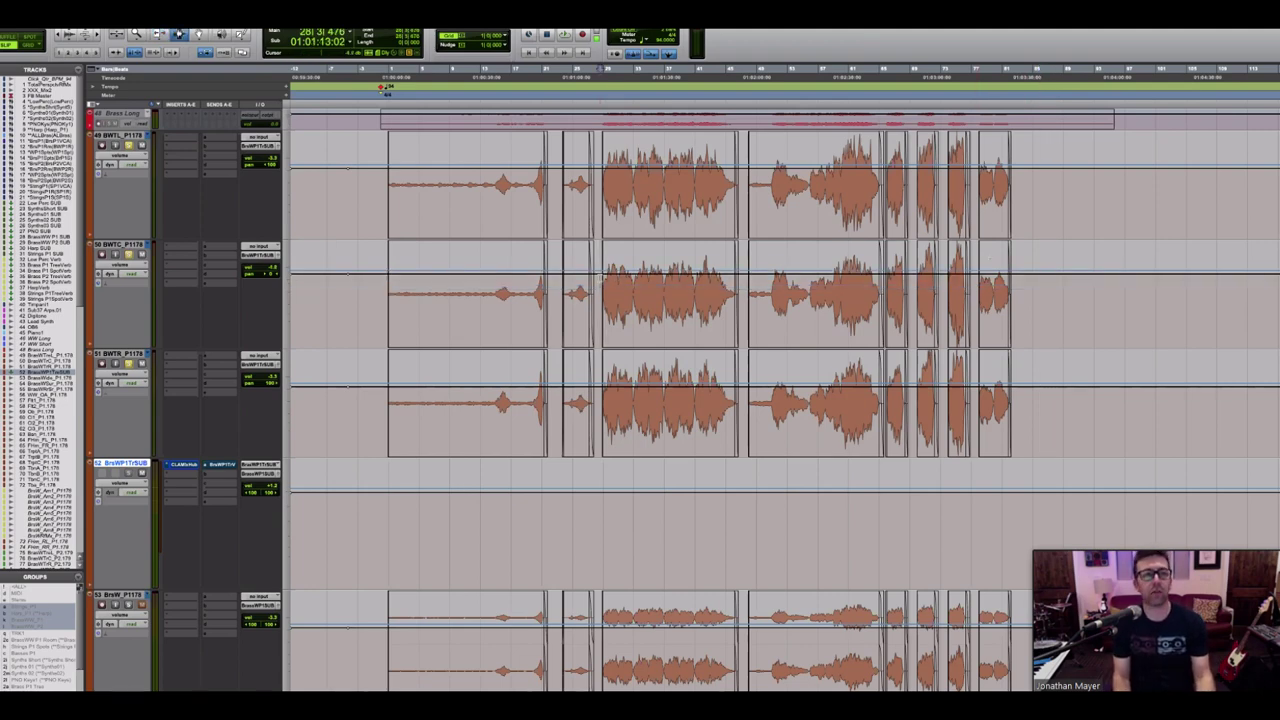
key("space")
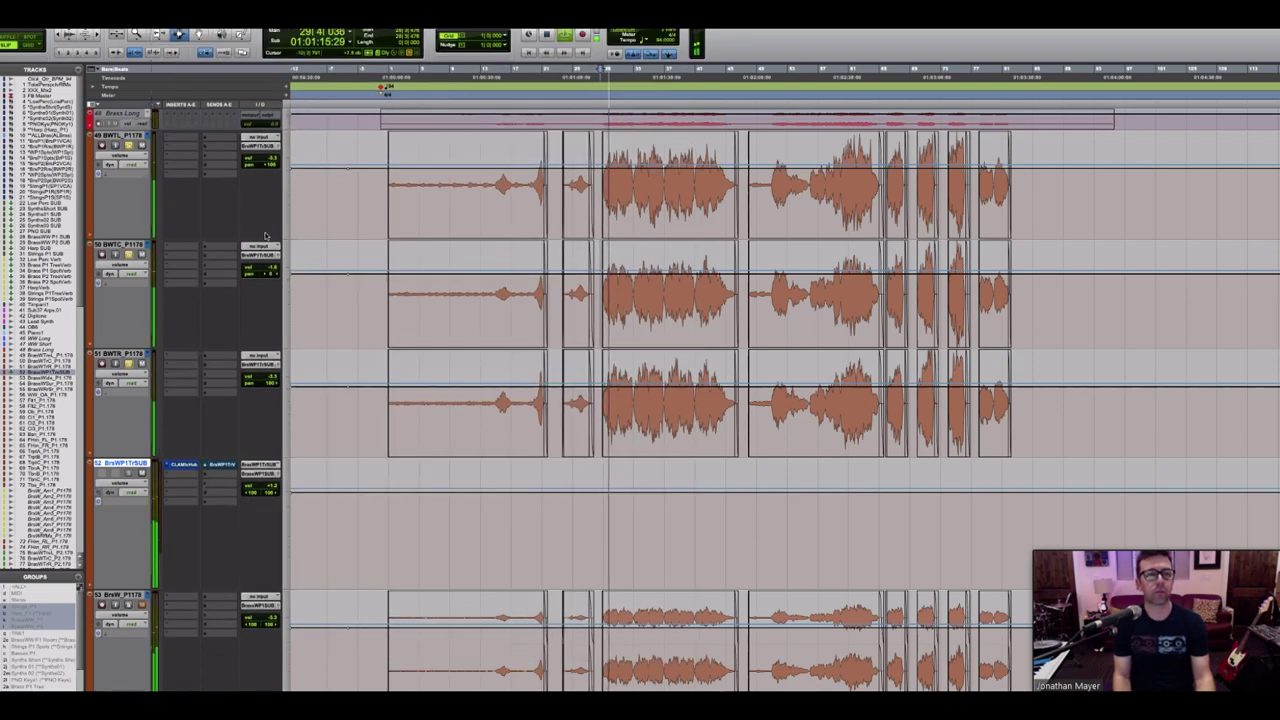
key("space")
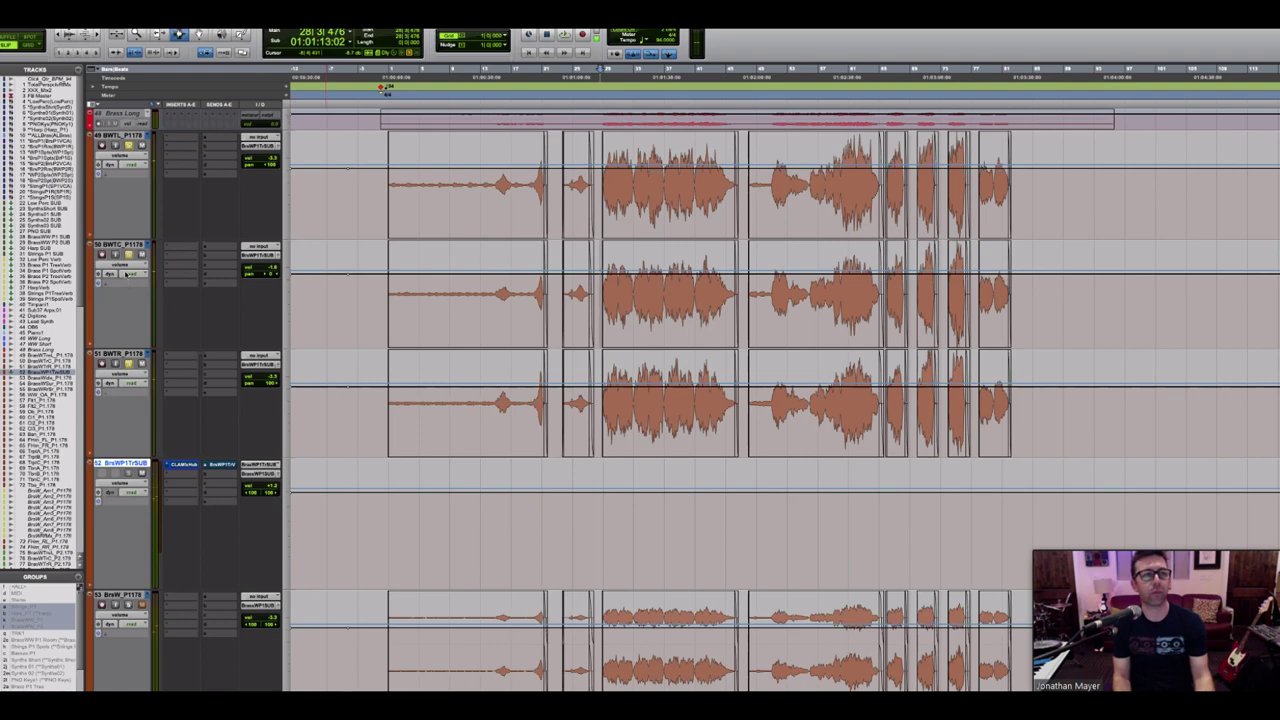
left_click(130, 273)
left_click(130, 262)
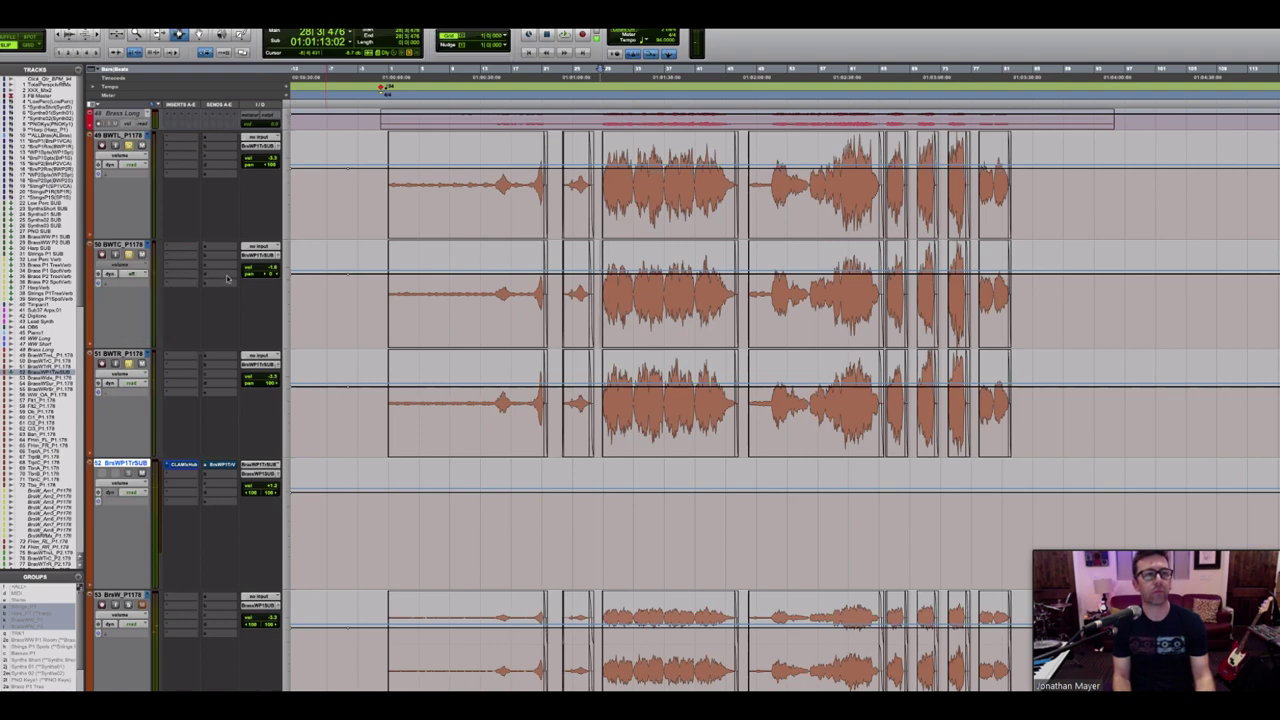
Step: Play briefly past the last brass clip near bar 83 and audition the brass phrase from about bar 28
left_click(446, 288)
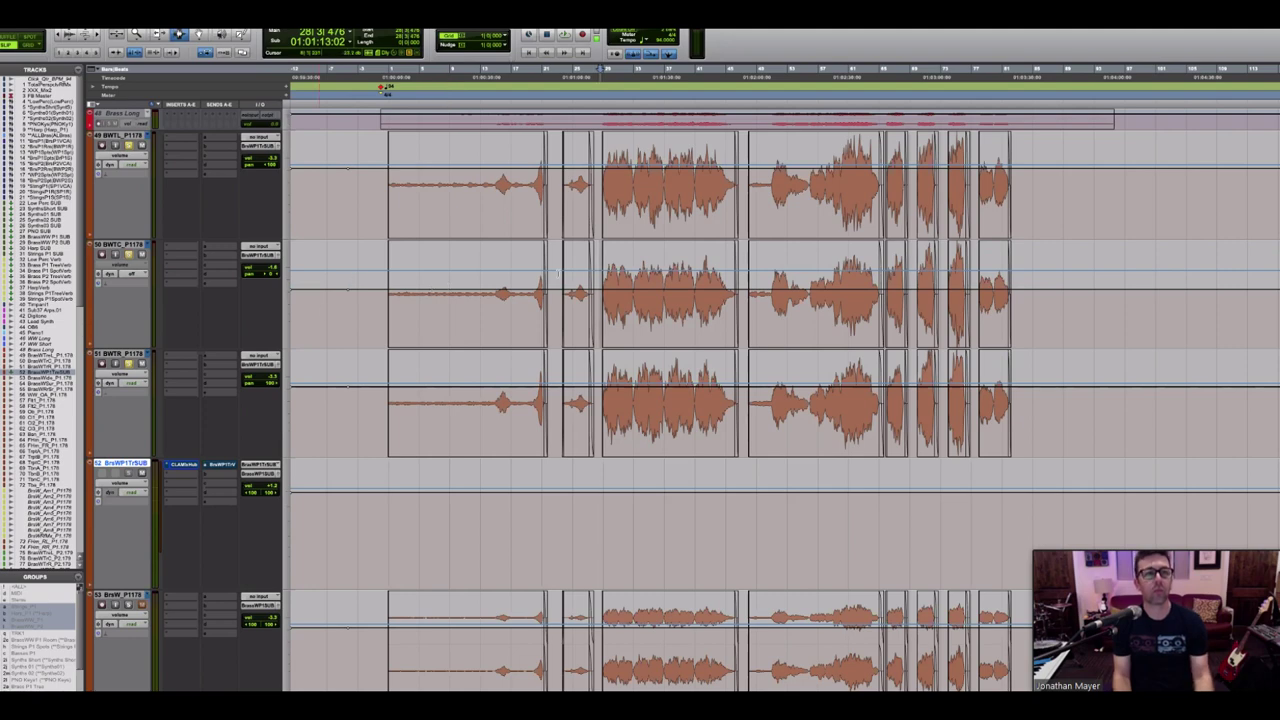
left_click(1021, 297)
key("F6")
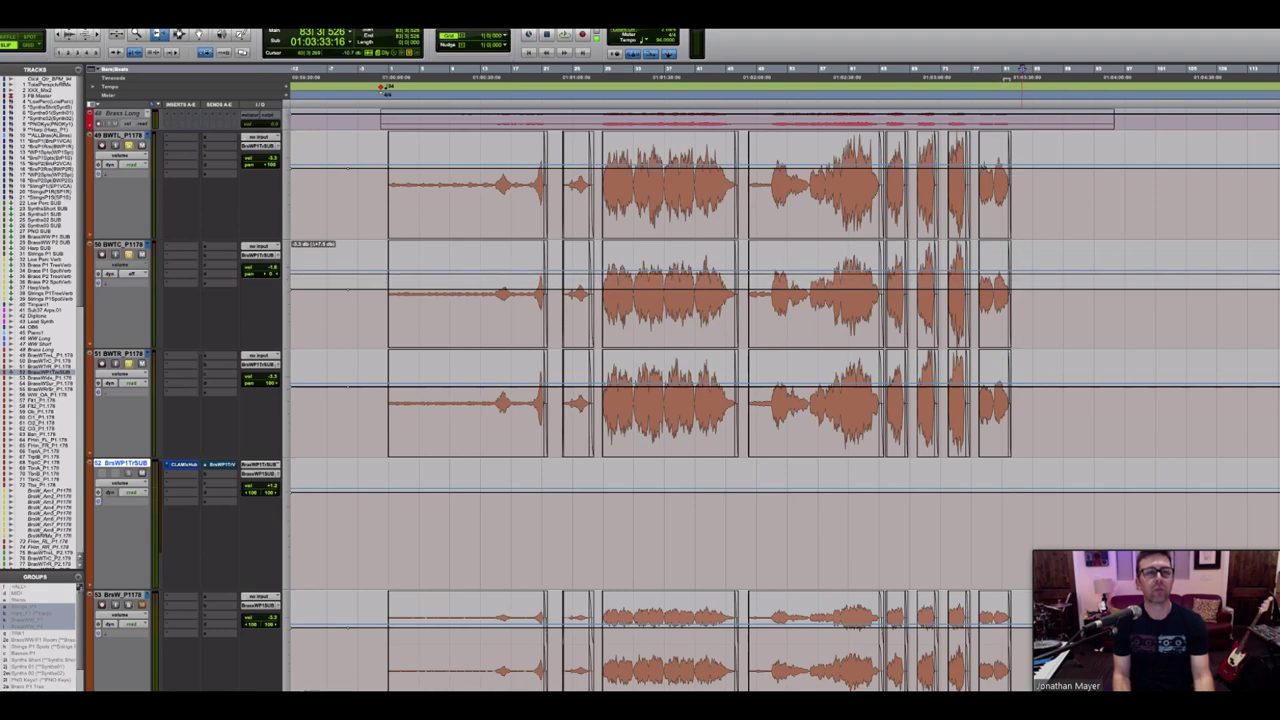
key("space")
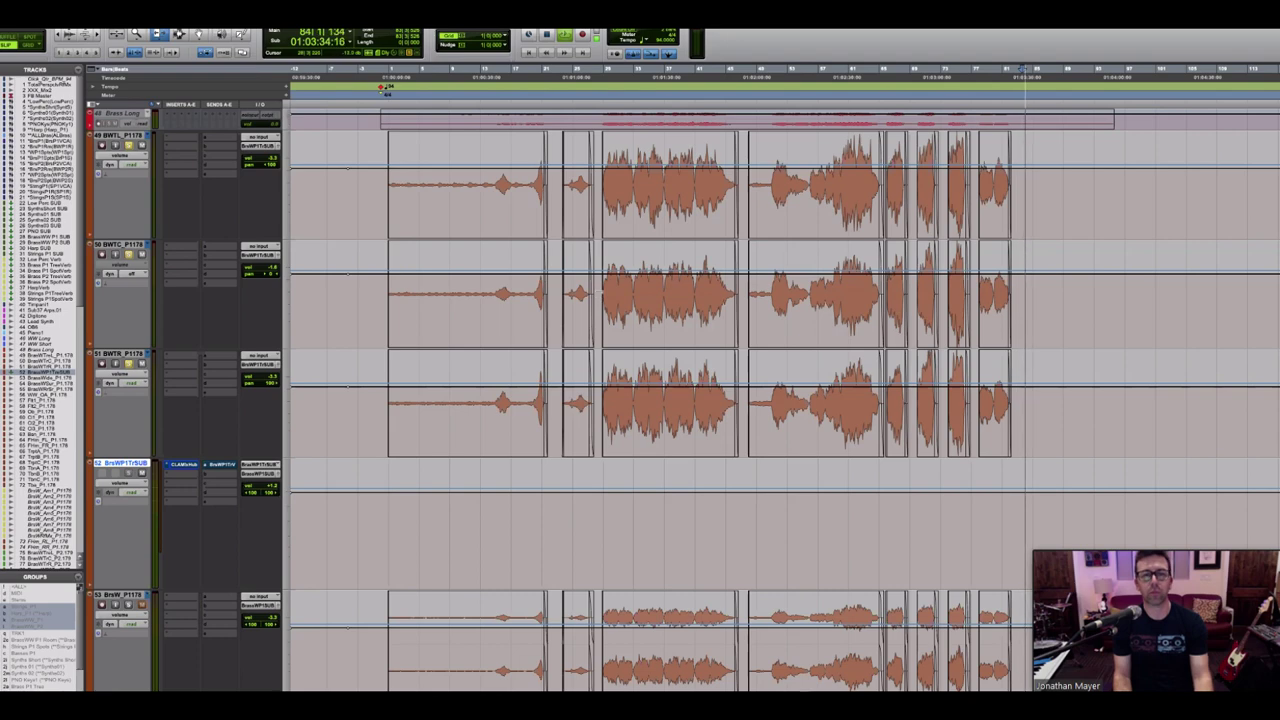
left_click(598, 292)
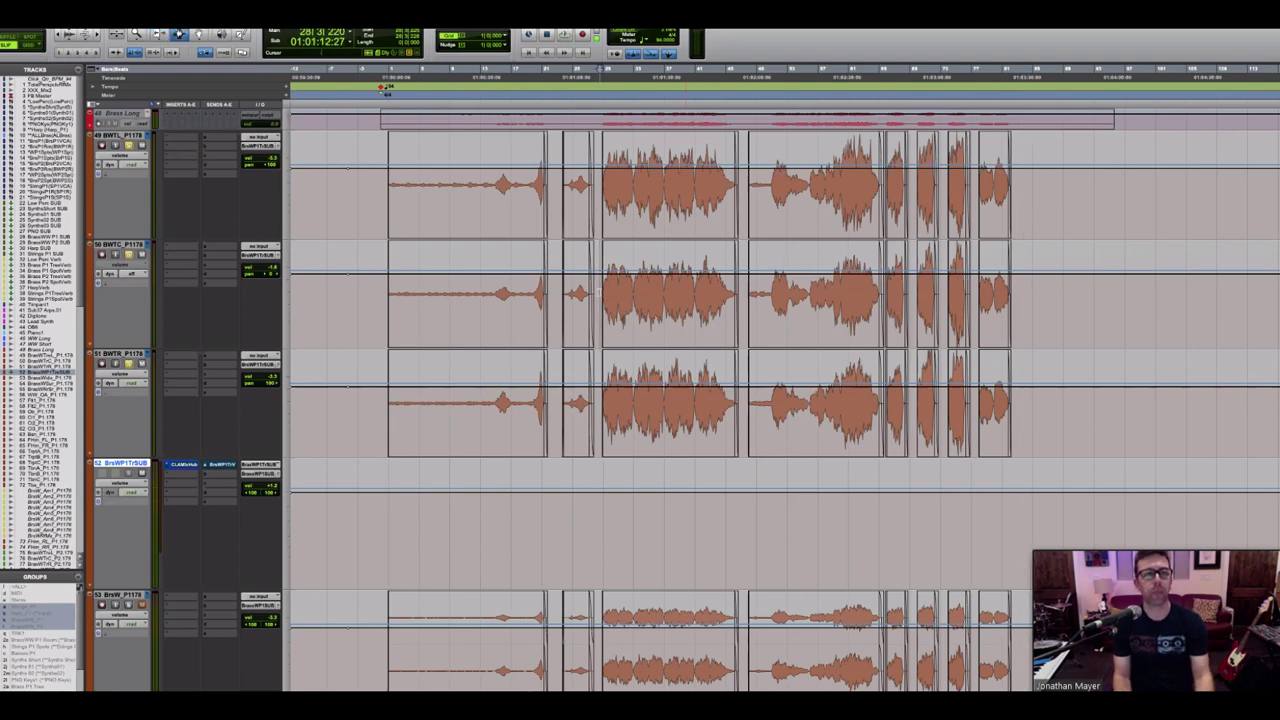
key("space")
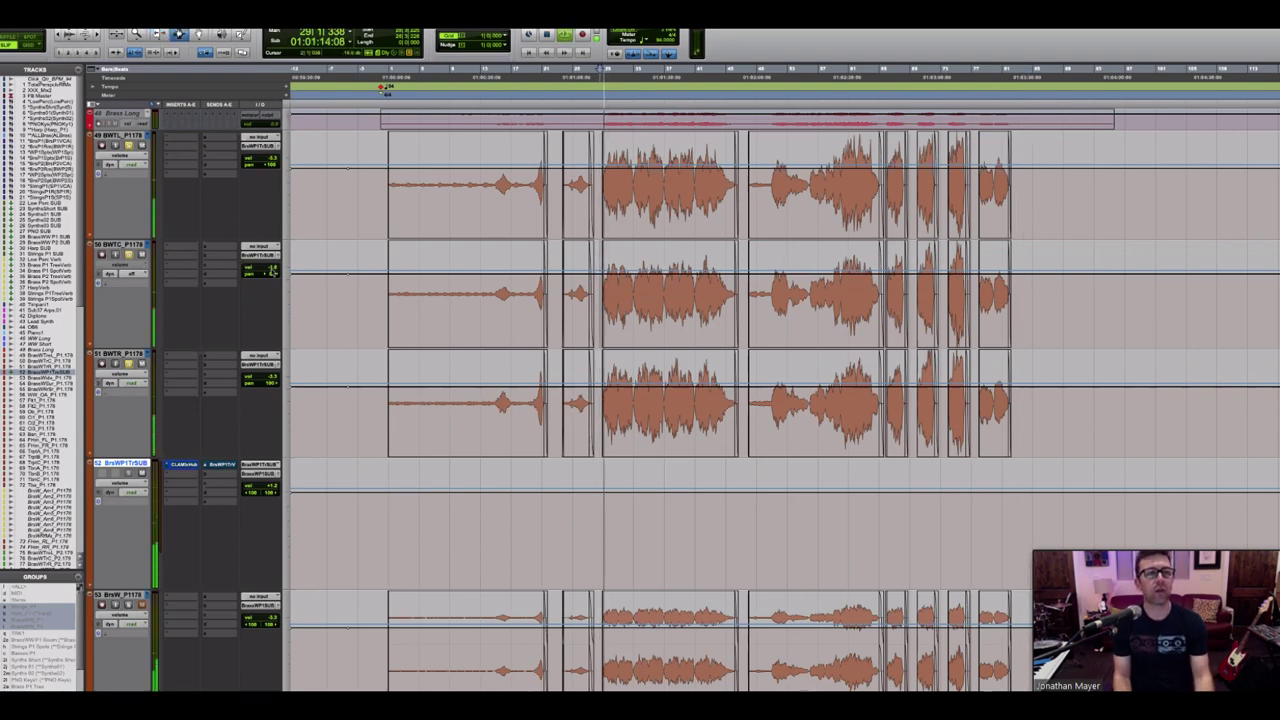
key("space")
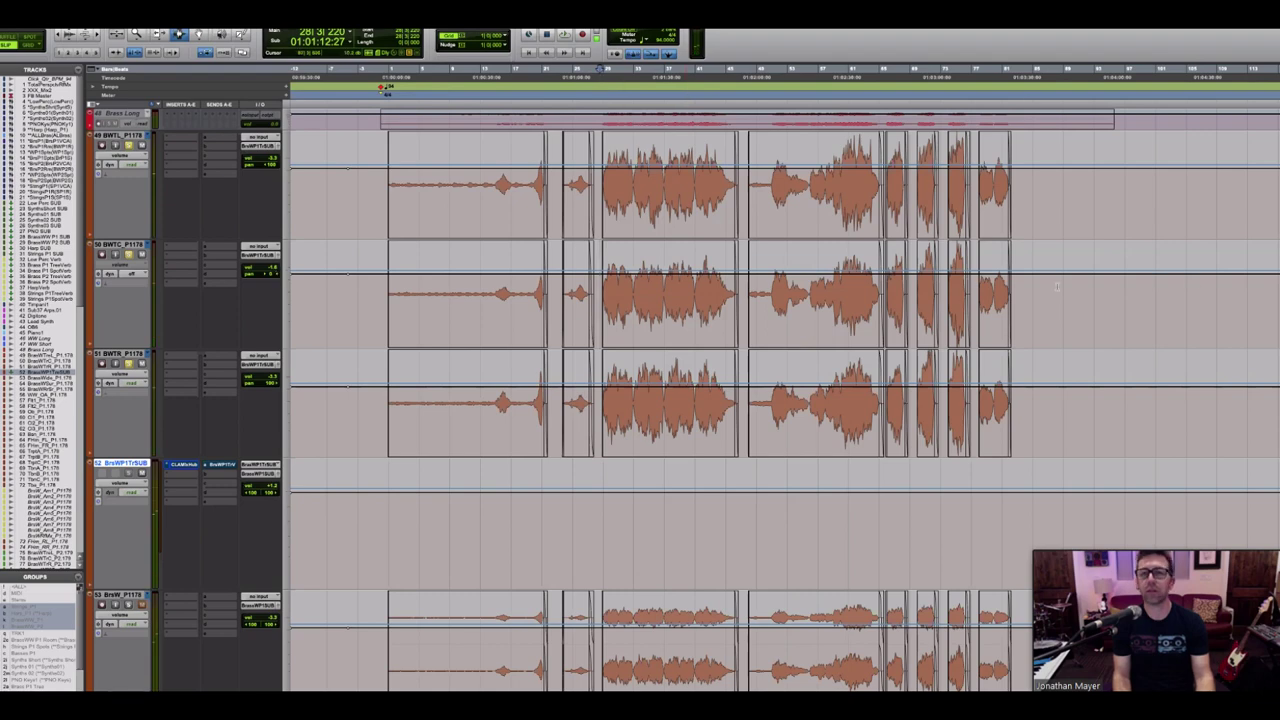
Step: Play the brass phrase from about bar 28 and pull the BWTC track's volume all the way down during playback
key("F5")
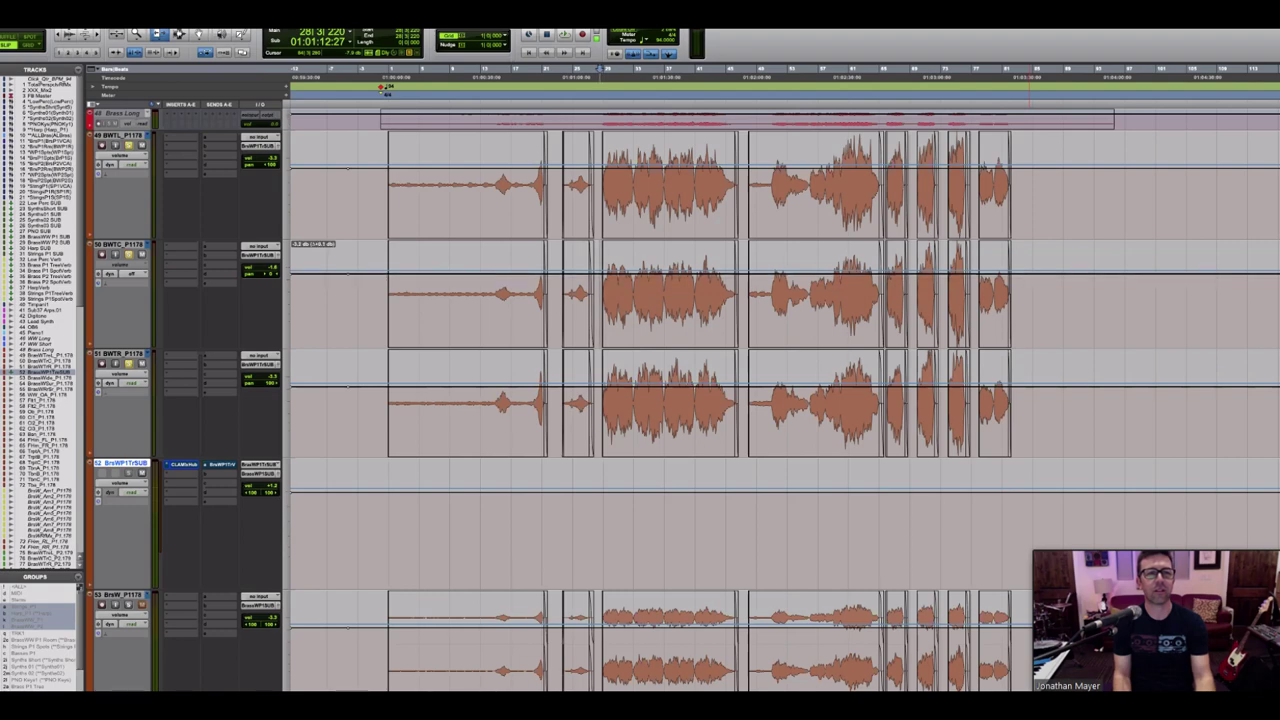
key("space")
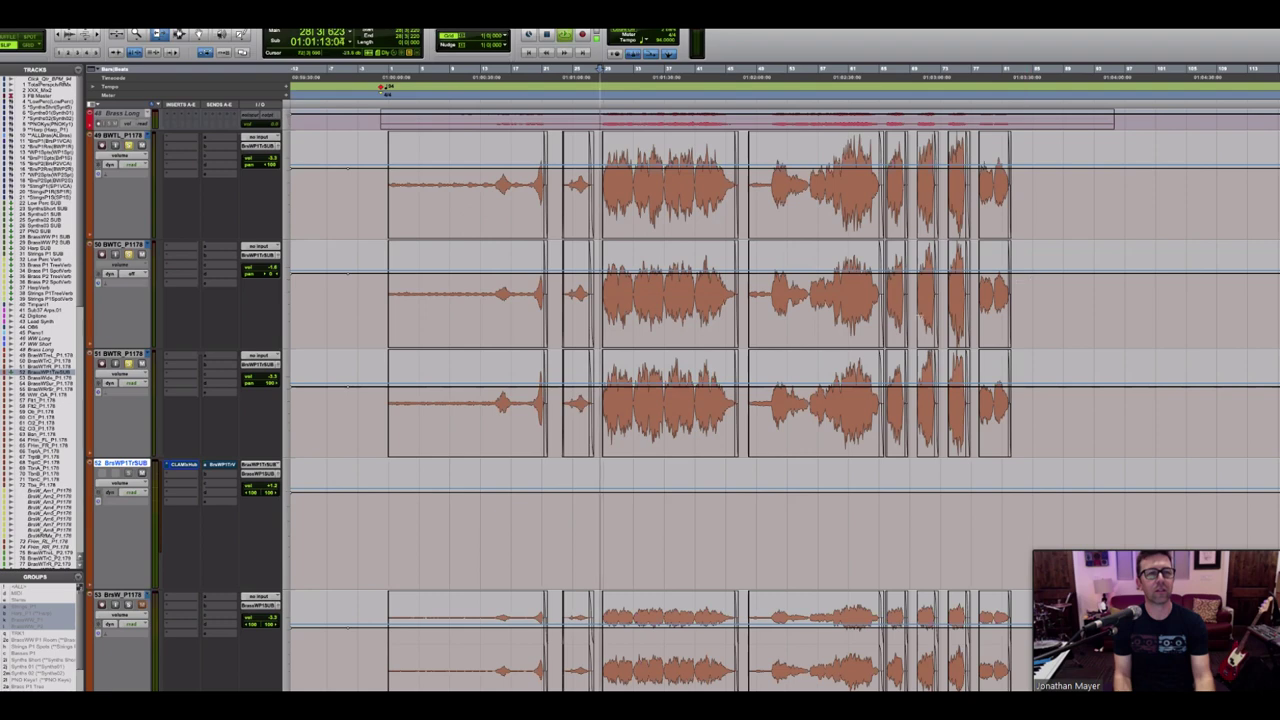
key("space")
left_click(265, 270)
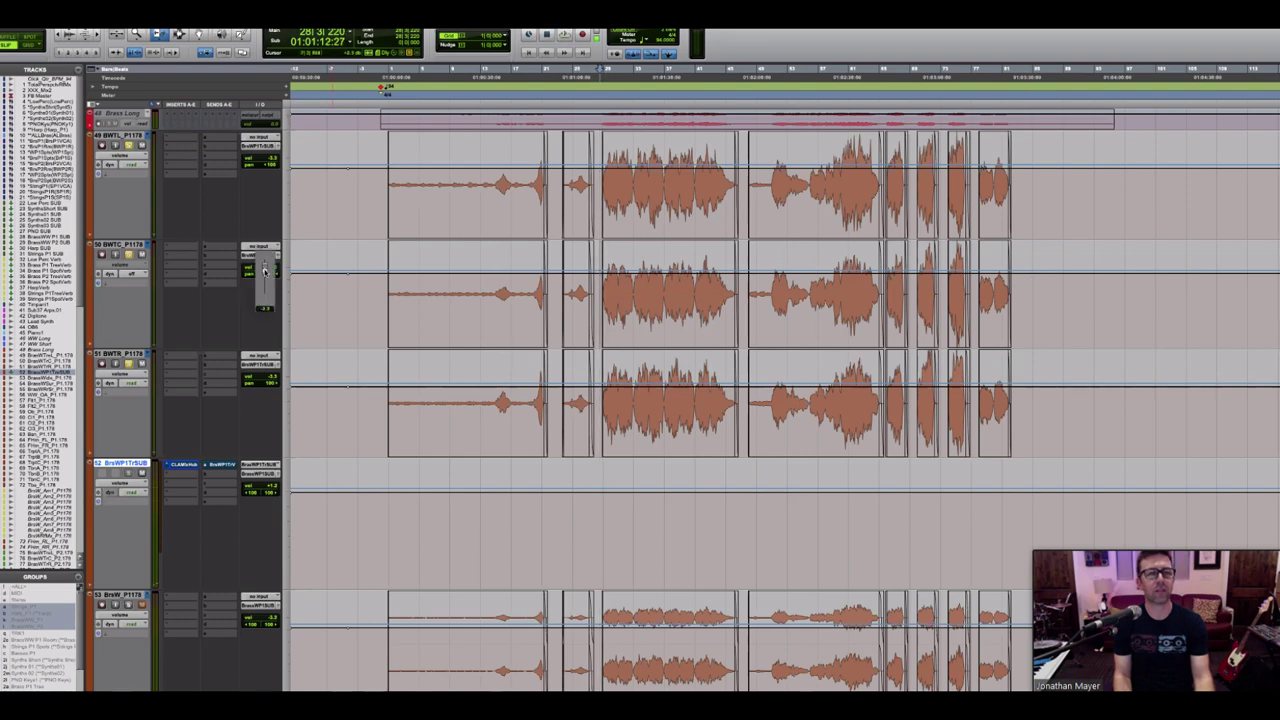
key("space")
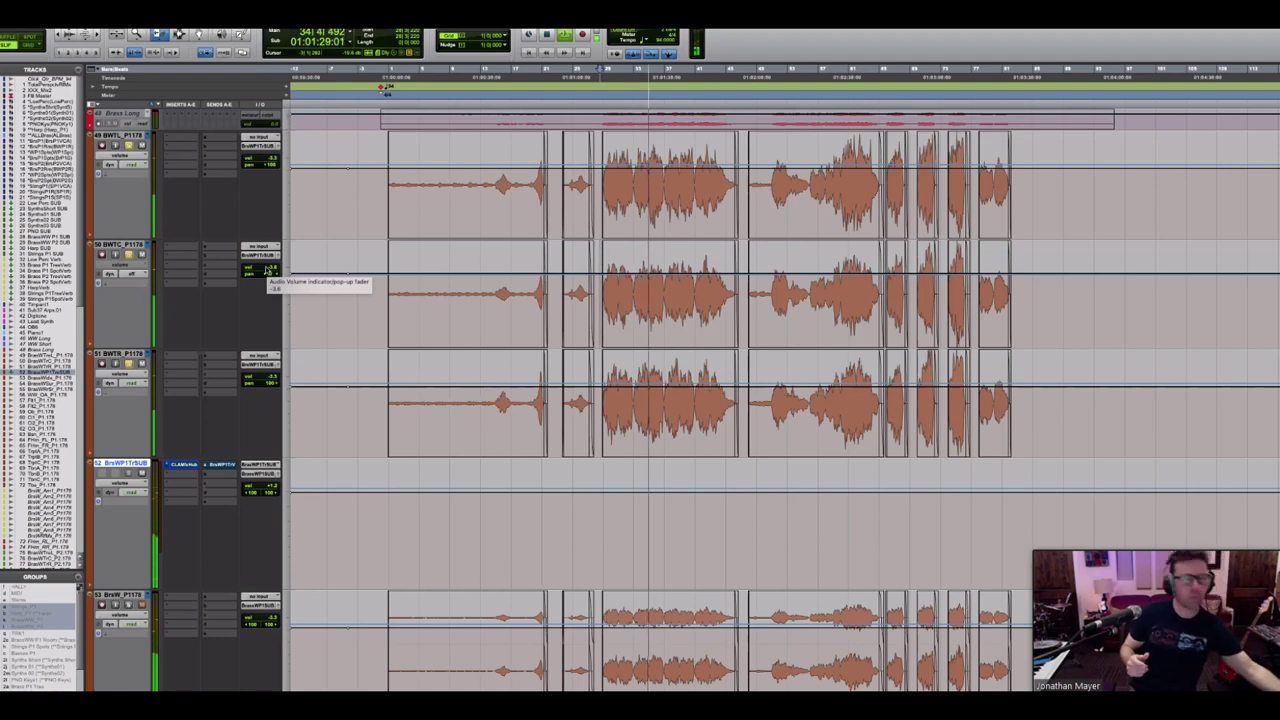
left_click(266, 270)
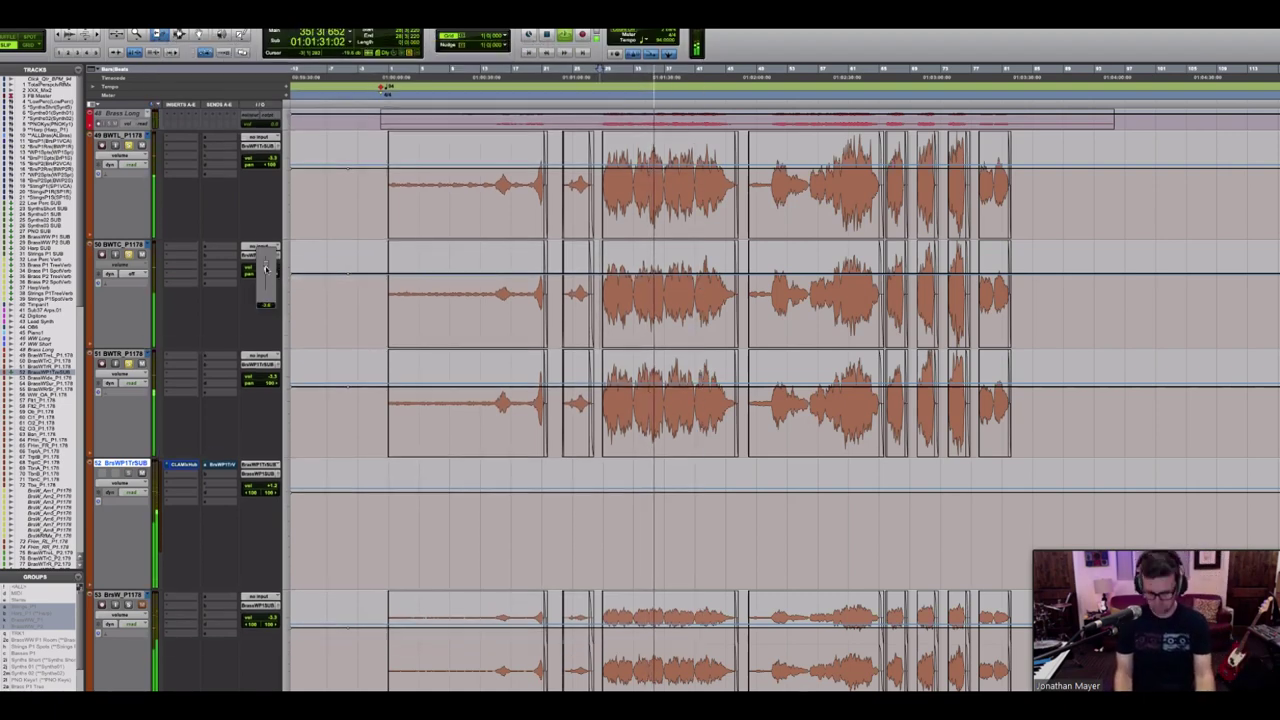
left_click_drag(266, 270, 267, 316)
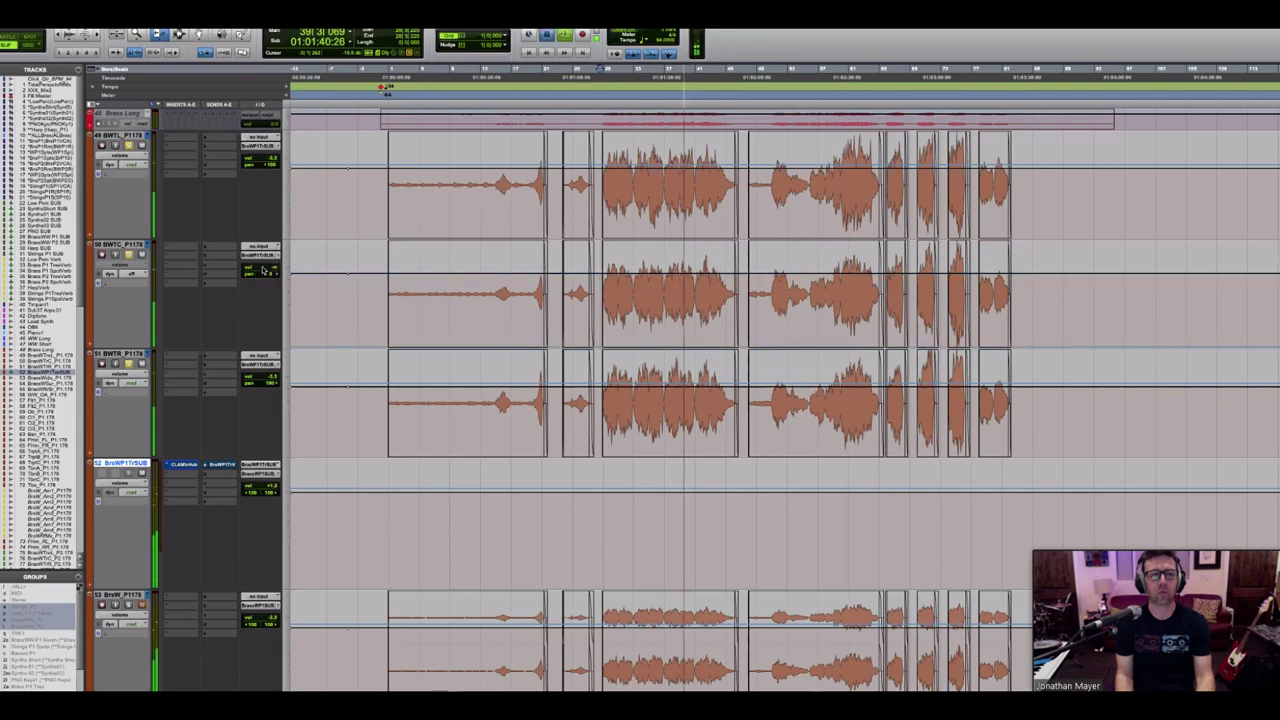
Step: Bring the BWTC track's volume back up to about -3.2 dB while auditioning the brass phrase
left_click(263, 268)
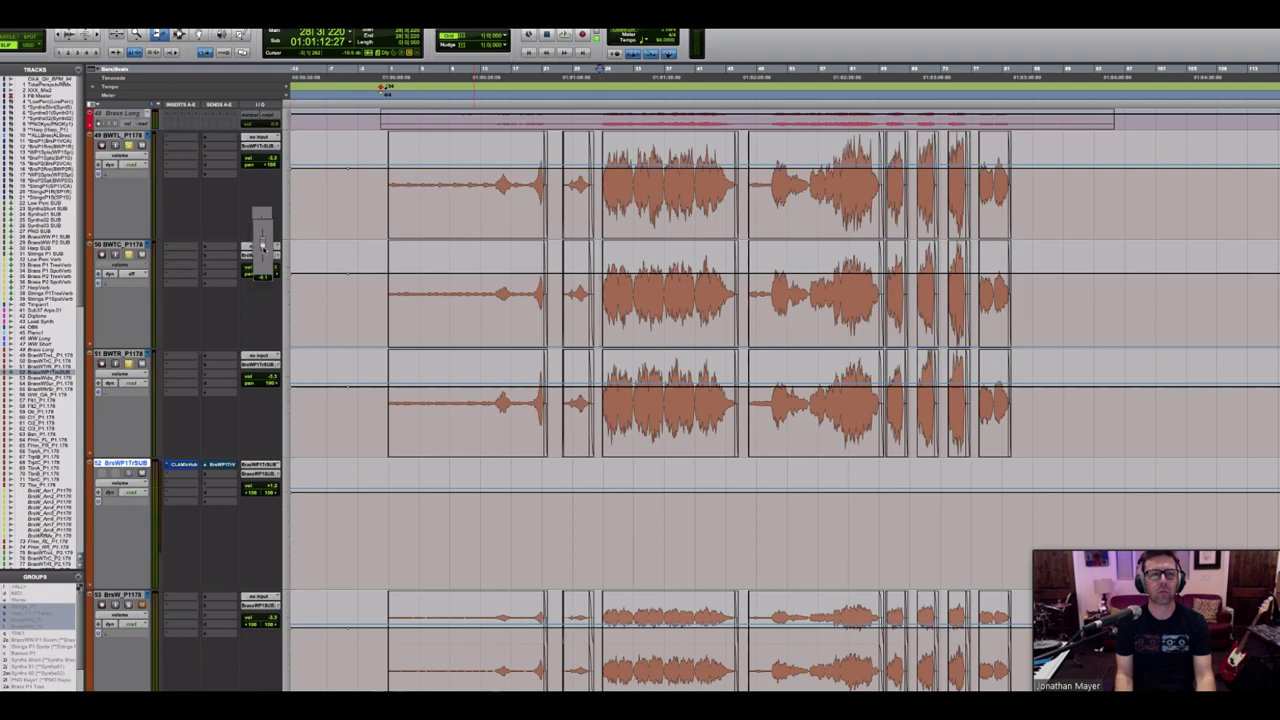
left_click_drag(262, 248, 262, 250)
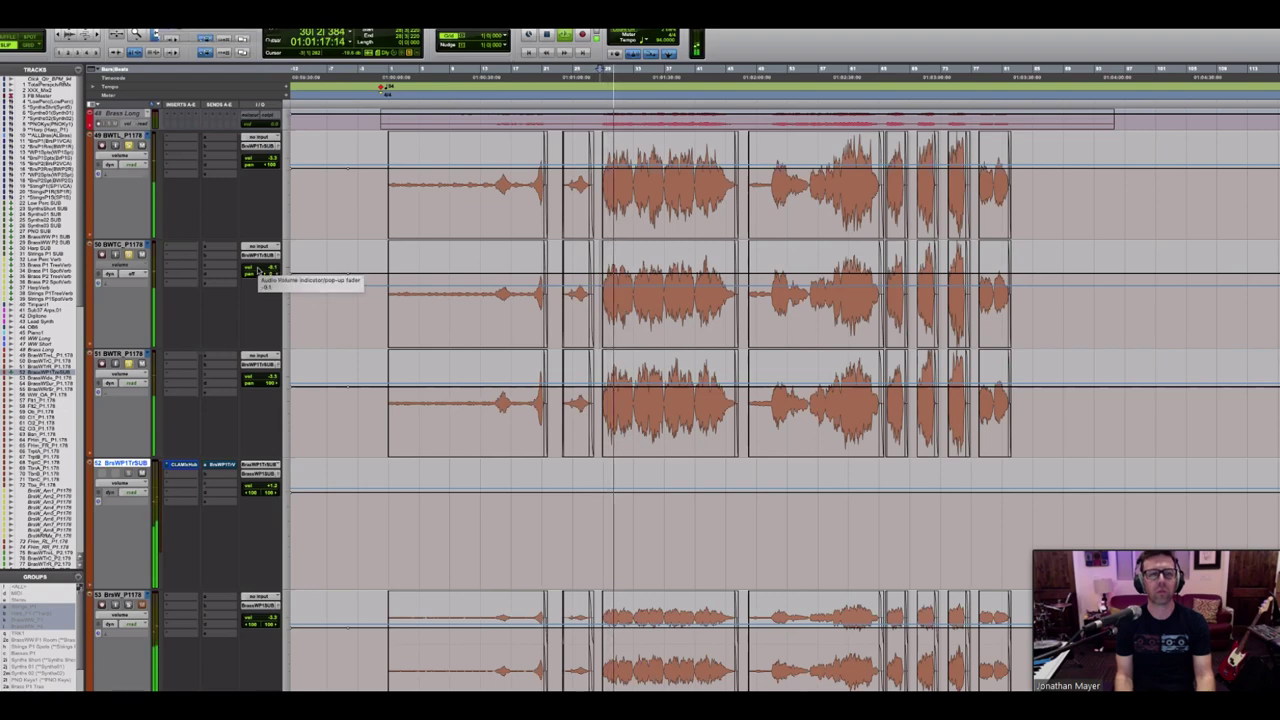
mouse_move(258, 271)
left_mouse_down()
mouse_move(255, 229)
mouse_move(258, 278)
left_mouse_up()
key("space")
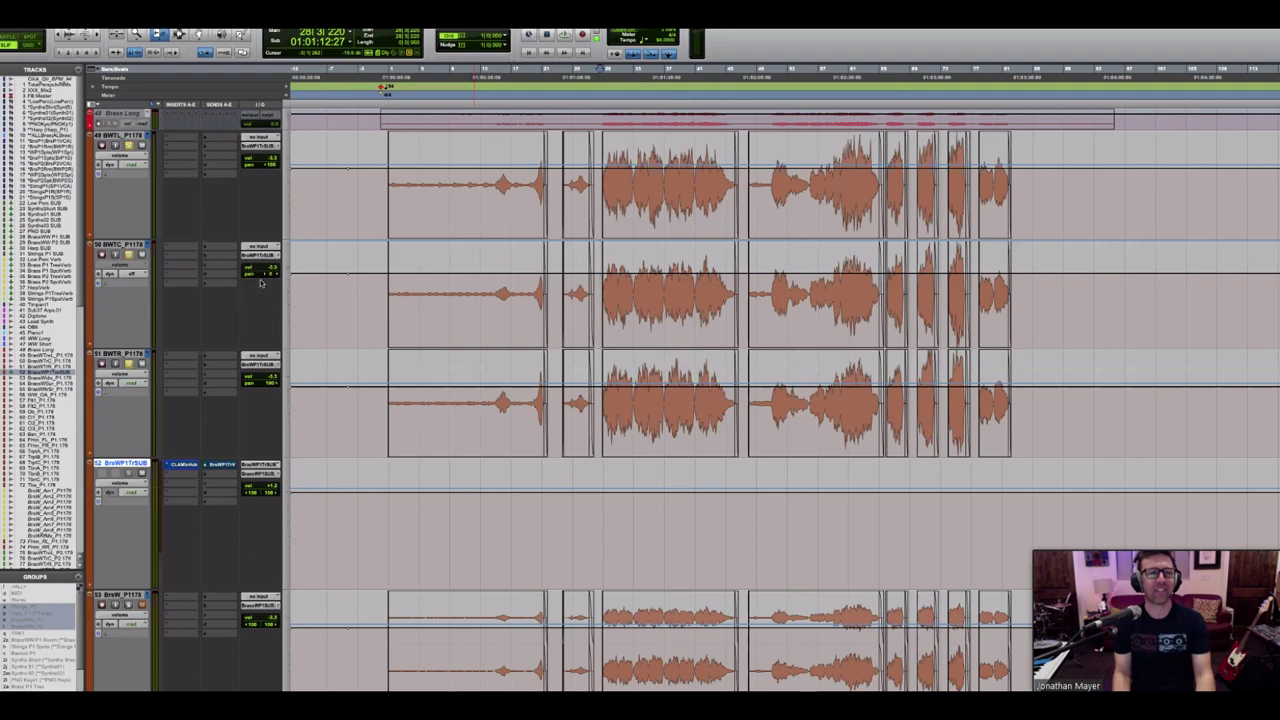
Step: Audition the brass phrase from about bar 28 and the later swell near bar 60, and open the BWTC track's volume fader
key("space")
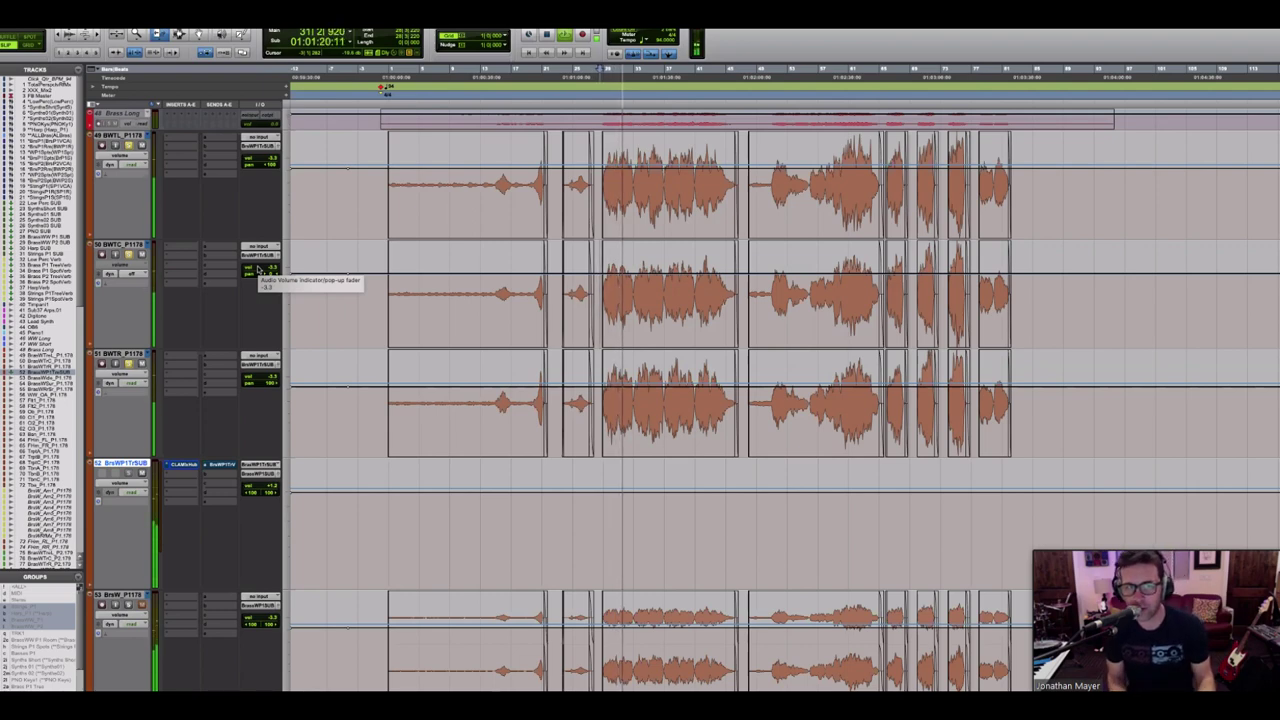
key("space")
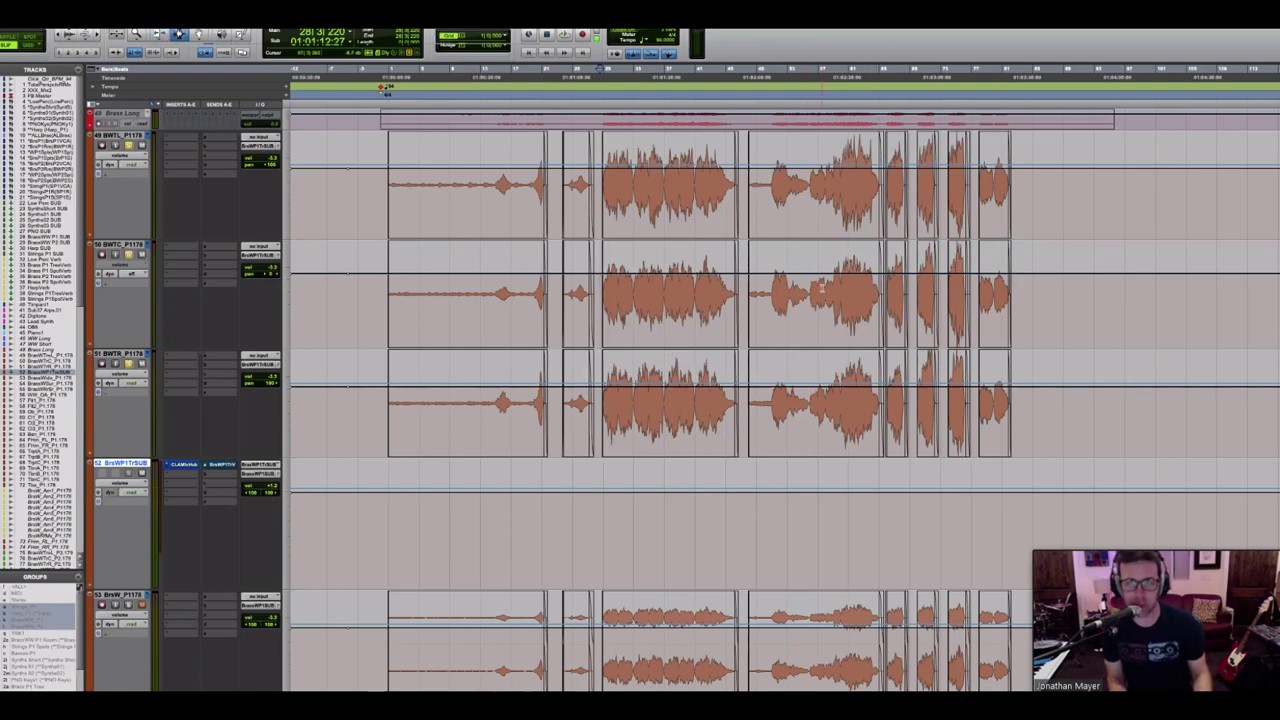
key("space")
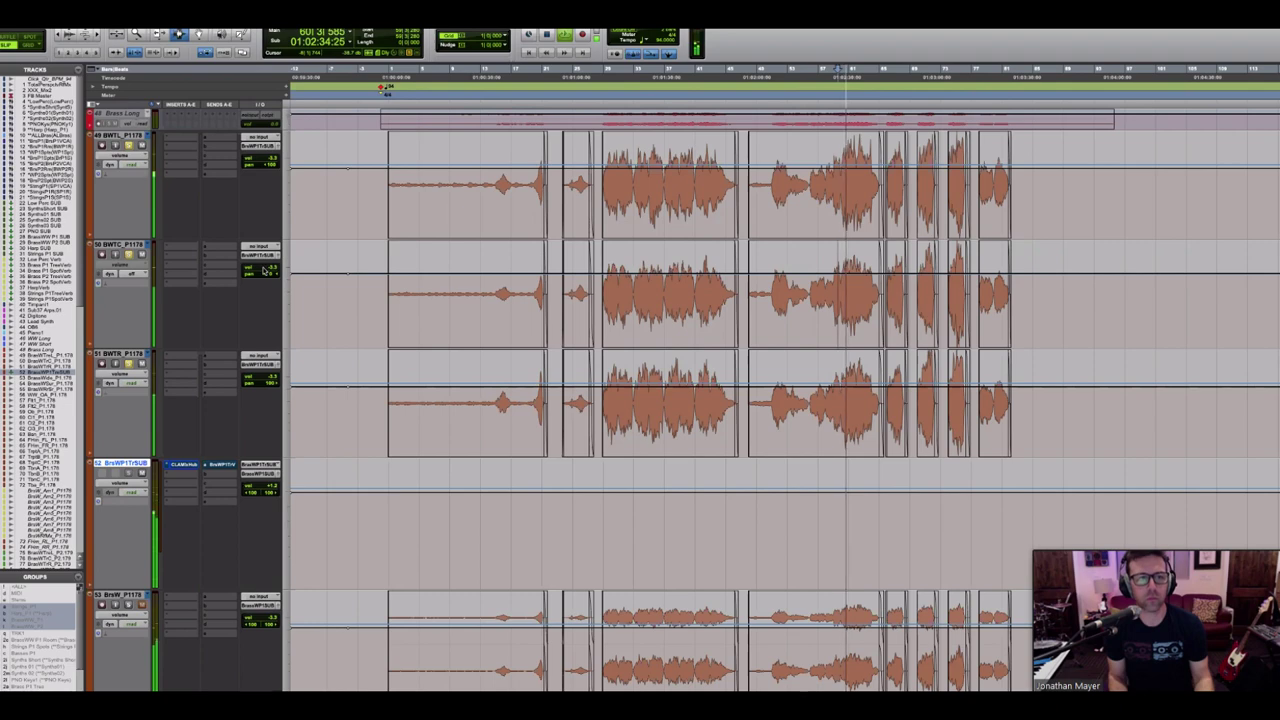
left_click(264, 268)
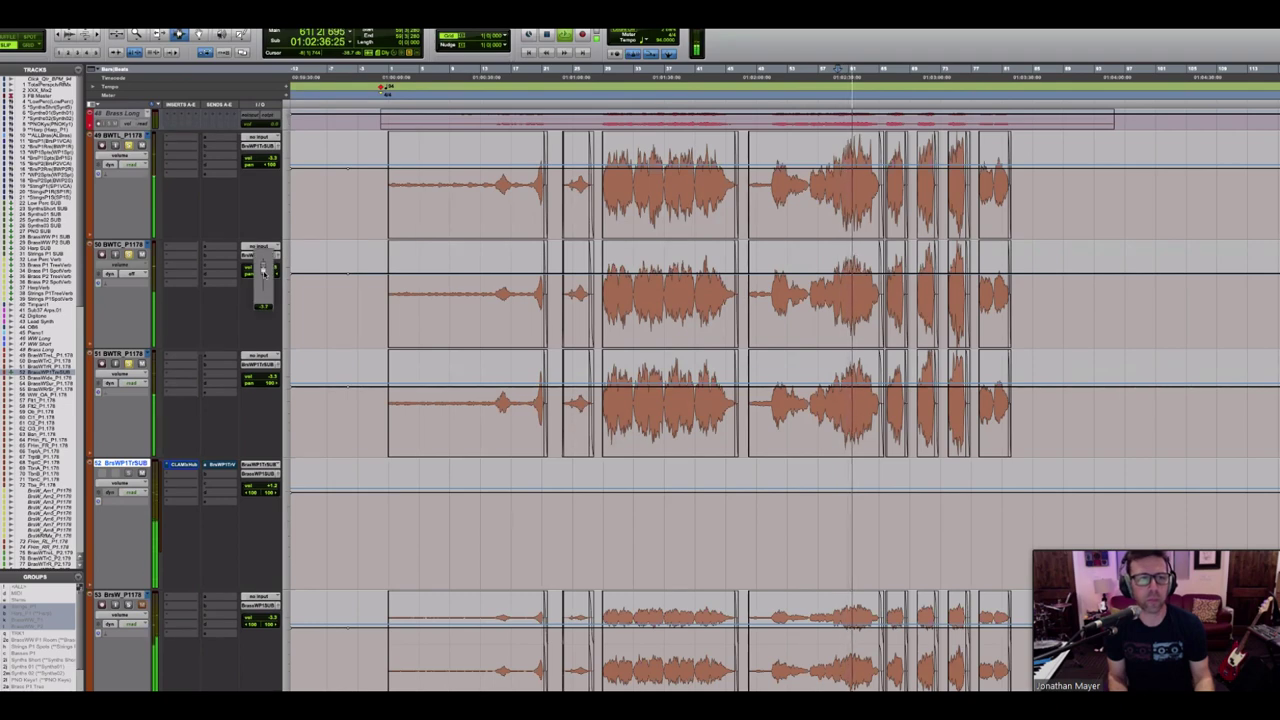
Step: Adjust the volume of the BWTC_P1178 centre tree track during playback, then stop the transport
left_click_drag(264, 268, 266, 317)
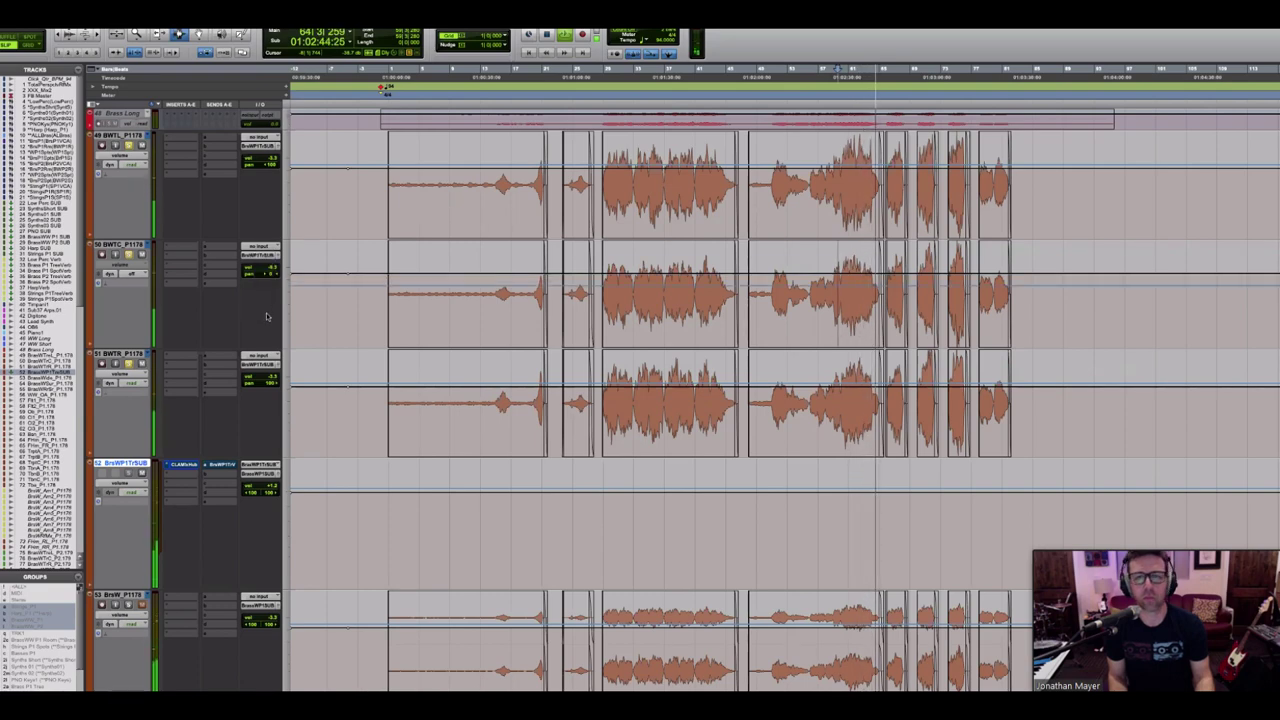
key("space")
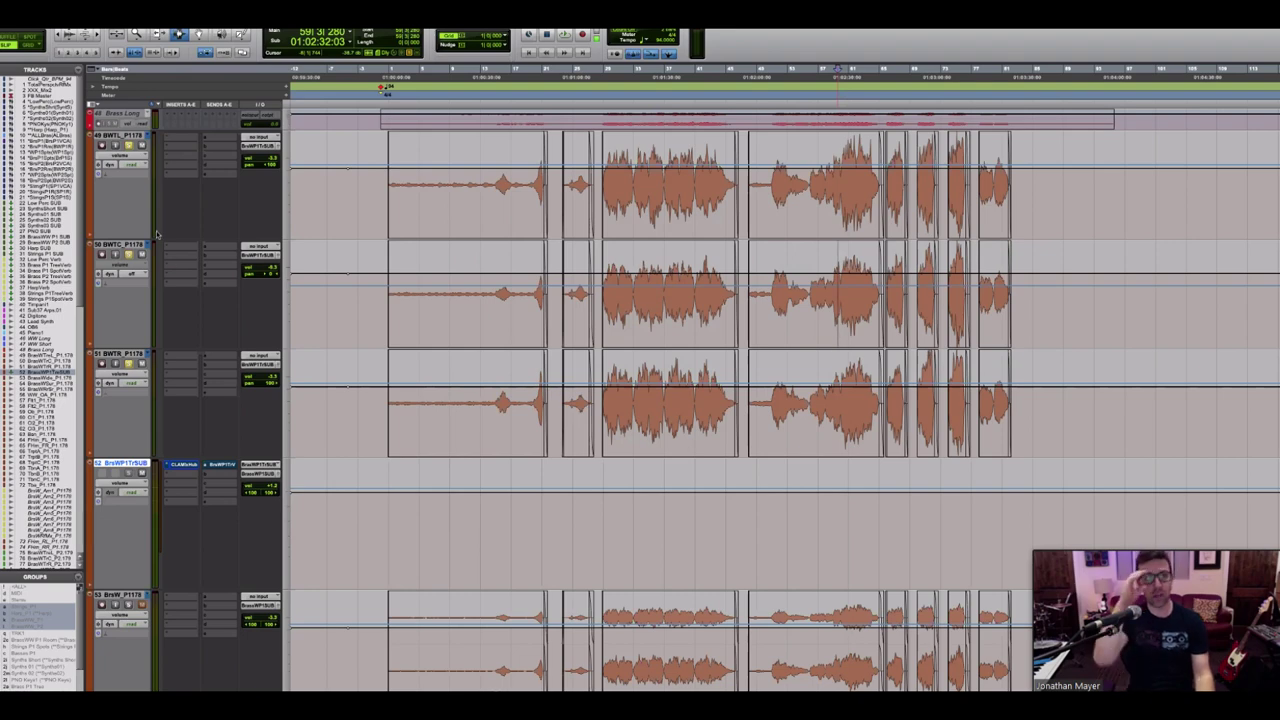
Step: Play the brass from bar 29 with the brass tree submix's bypassed CLA MixHub insert open and its window moved clear
left_click(604, 284)
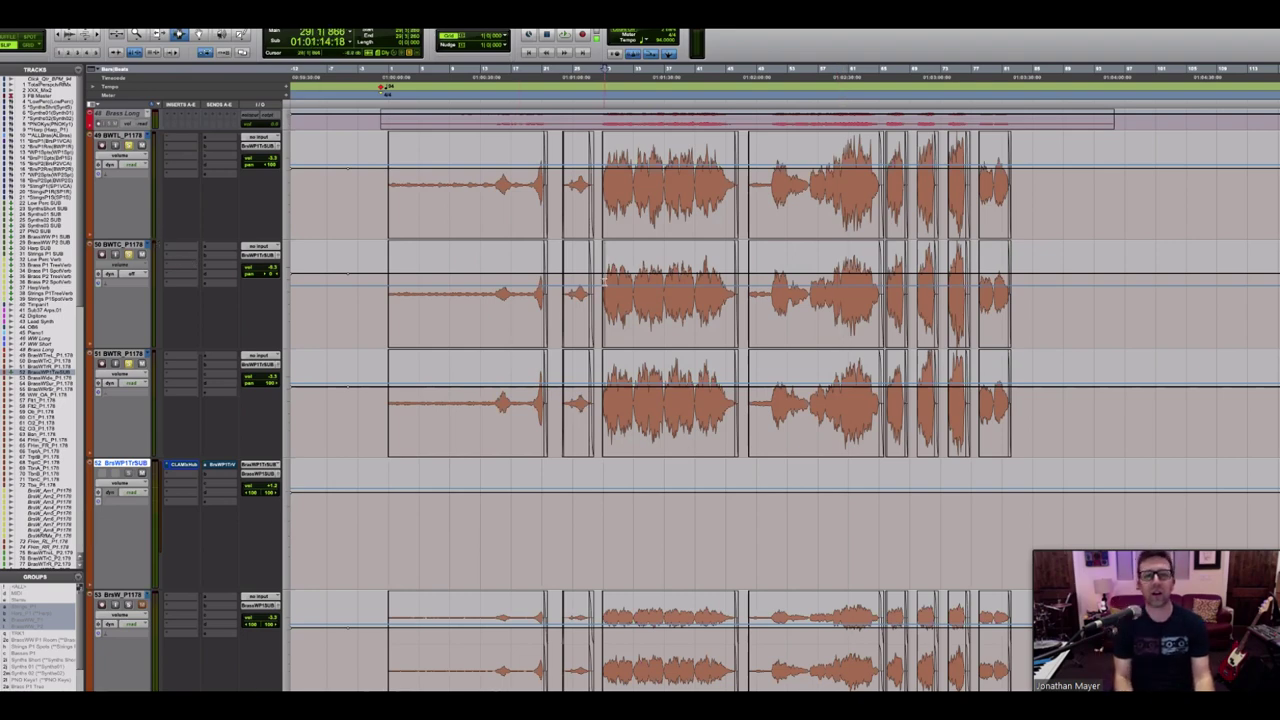
key("space")
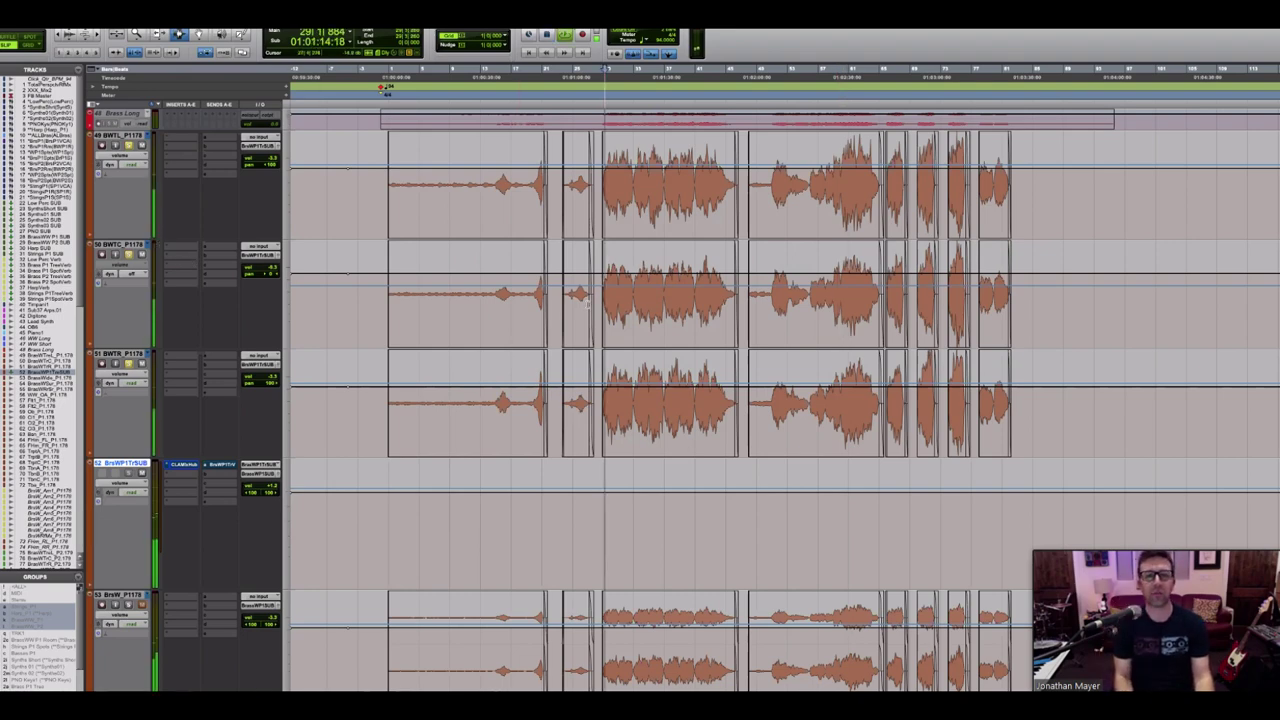
left_click(184, 466)
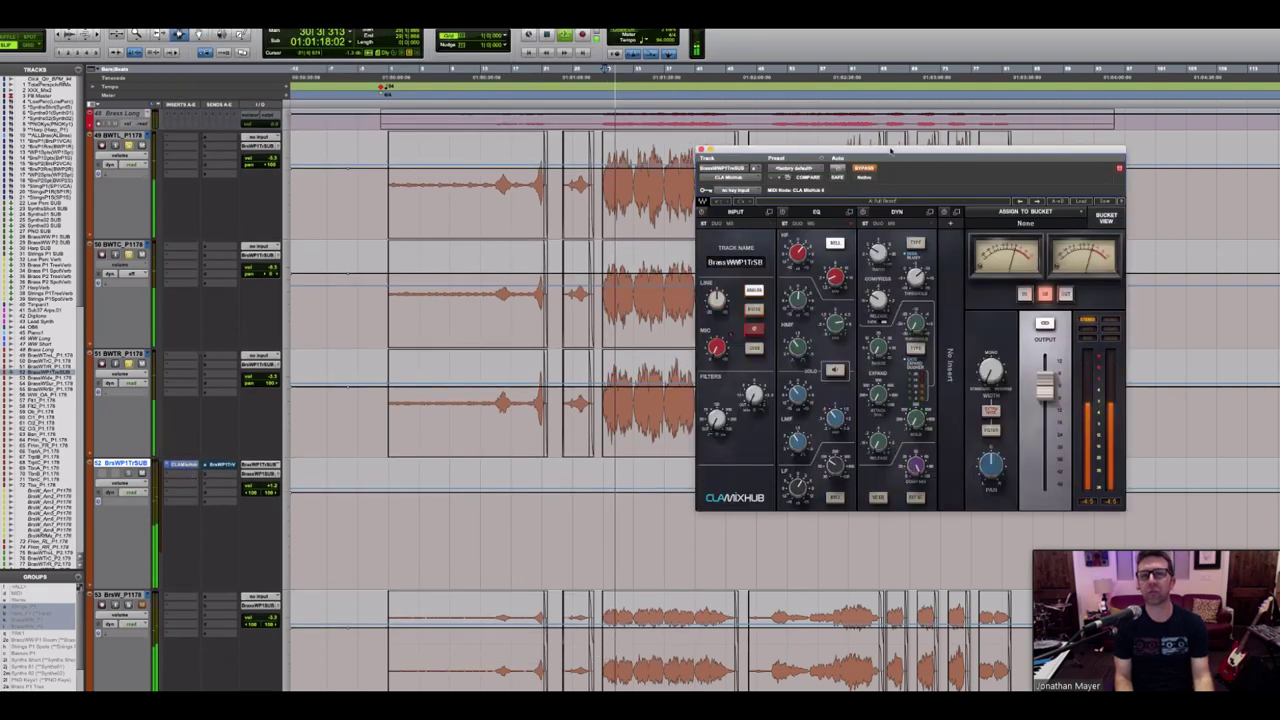
left_click_drag(890, 150, 780, 70)
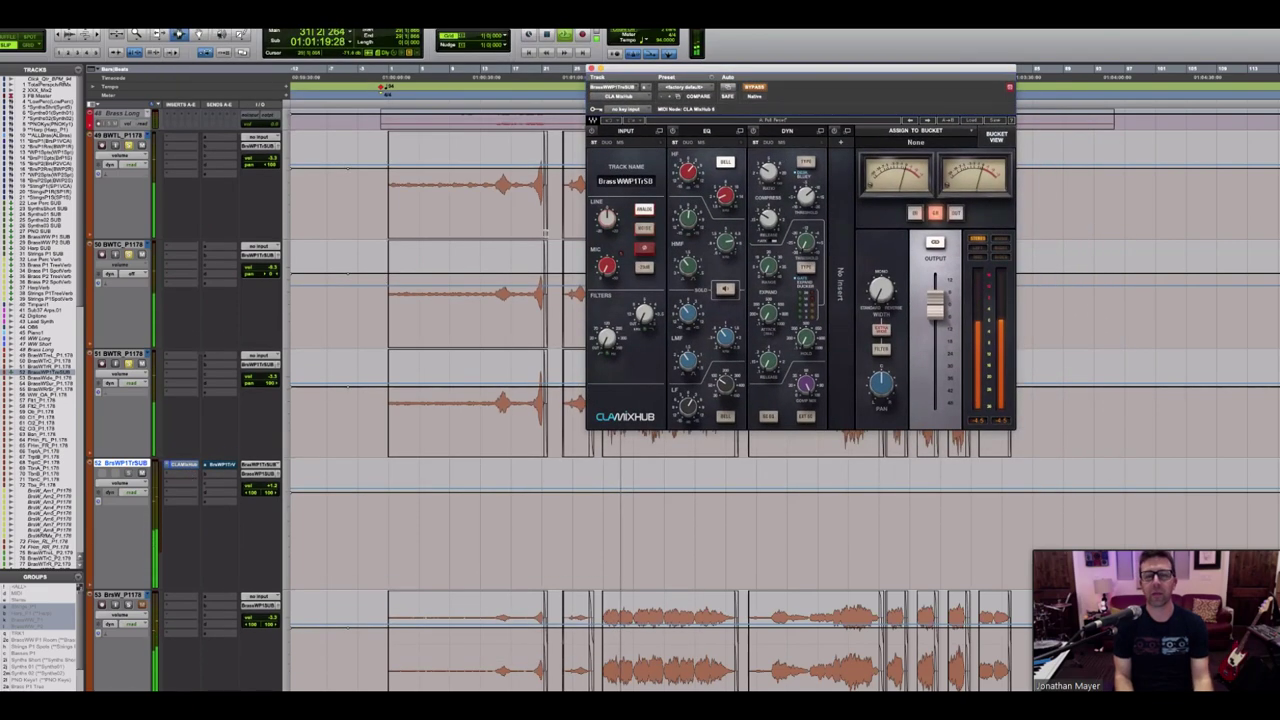
key("space")
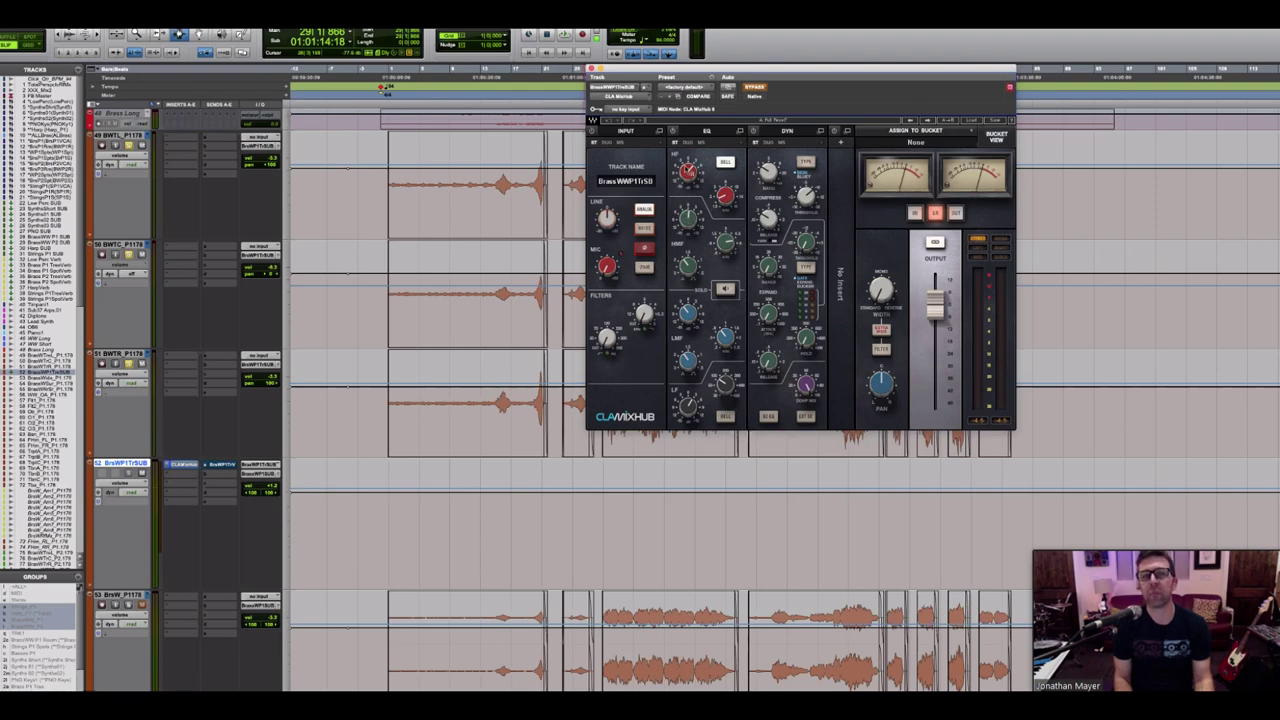
Step: Take CLA MixHub out of bypass on the brass tree submix and audition the passage from bar 29
left_click(755, 88)
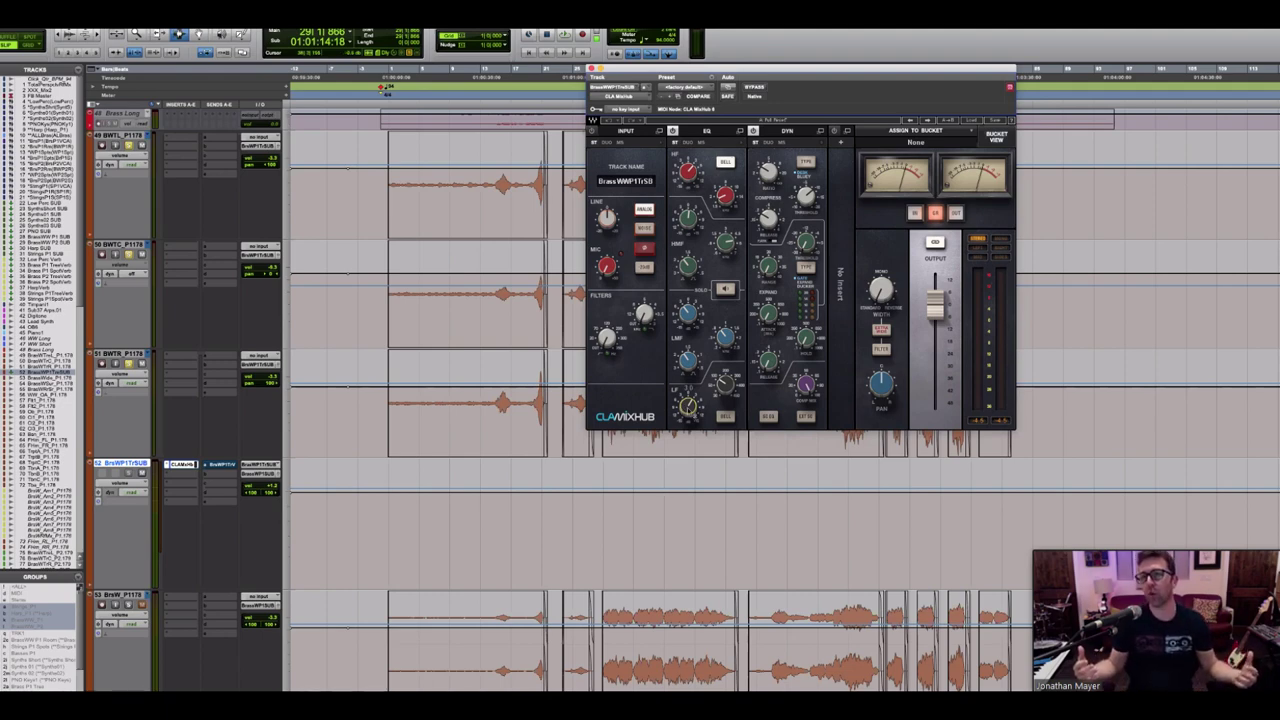
key("space")
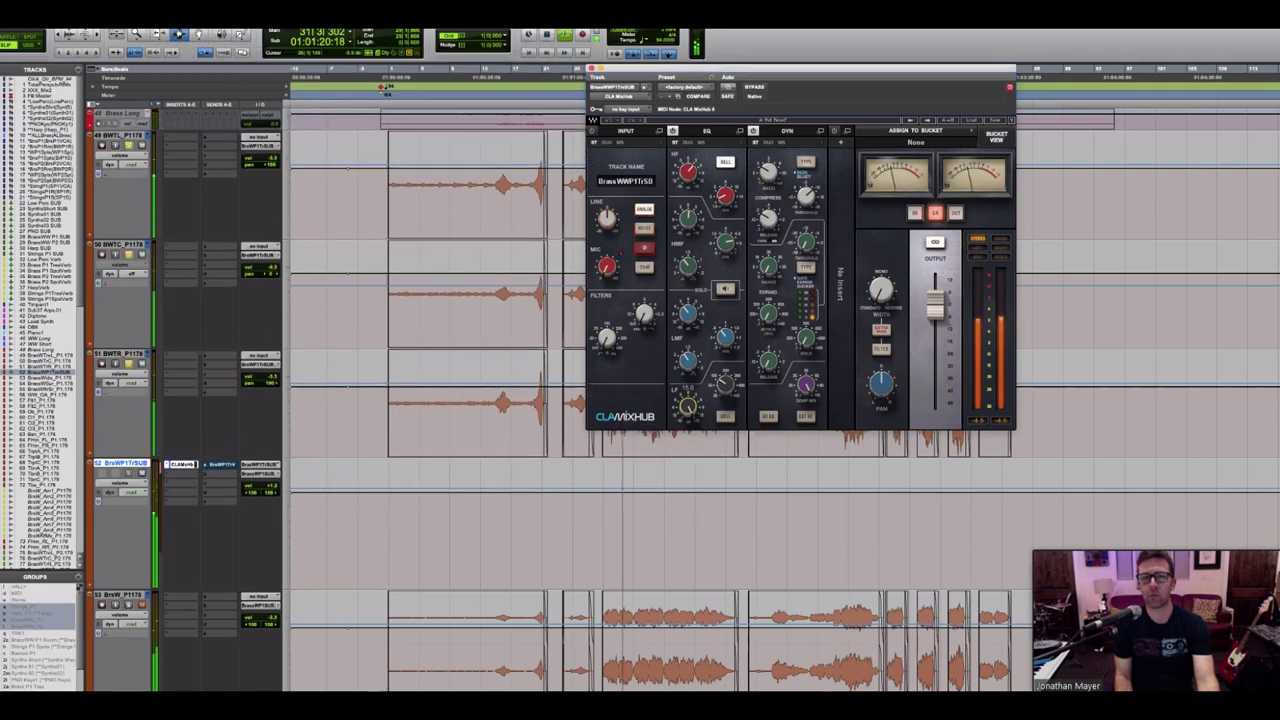
mouse_move(740, 688)
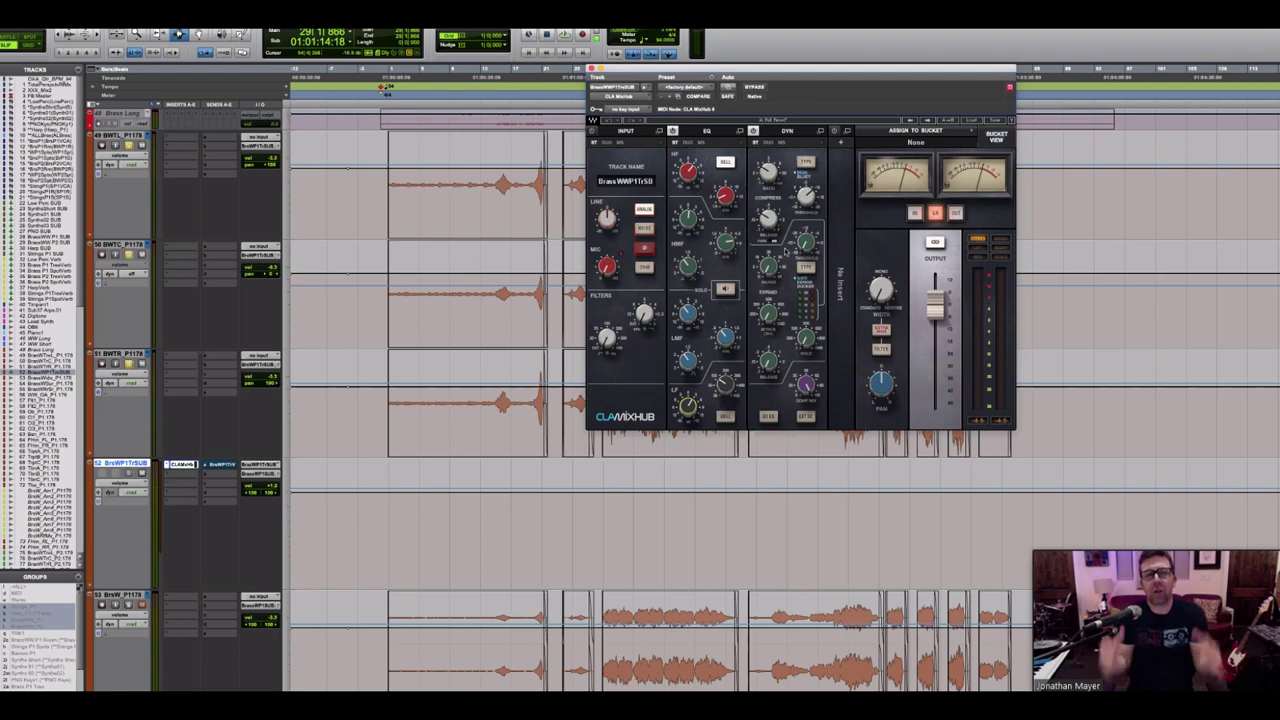
Step: Unmute the brass tree submix's send A to the BrassWW P1 TreeVerb and audition it from bar 29
left_click(216, 466)
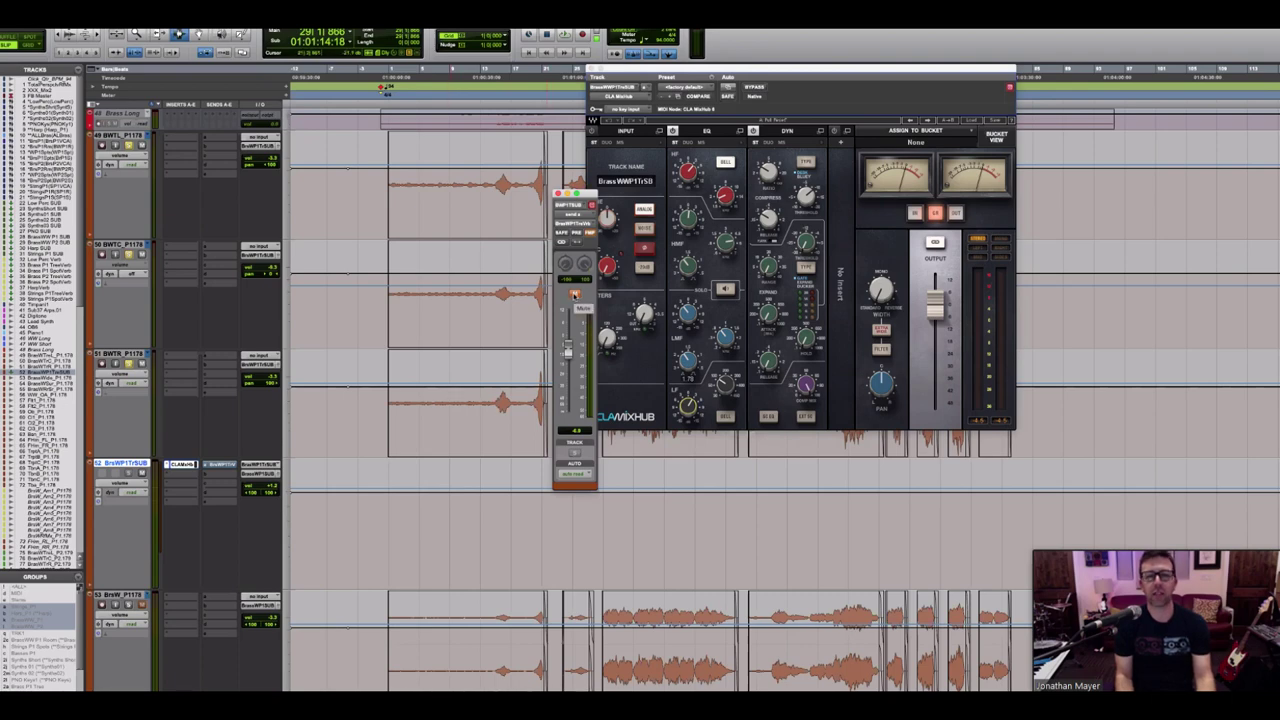
key("space")
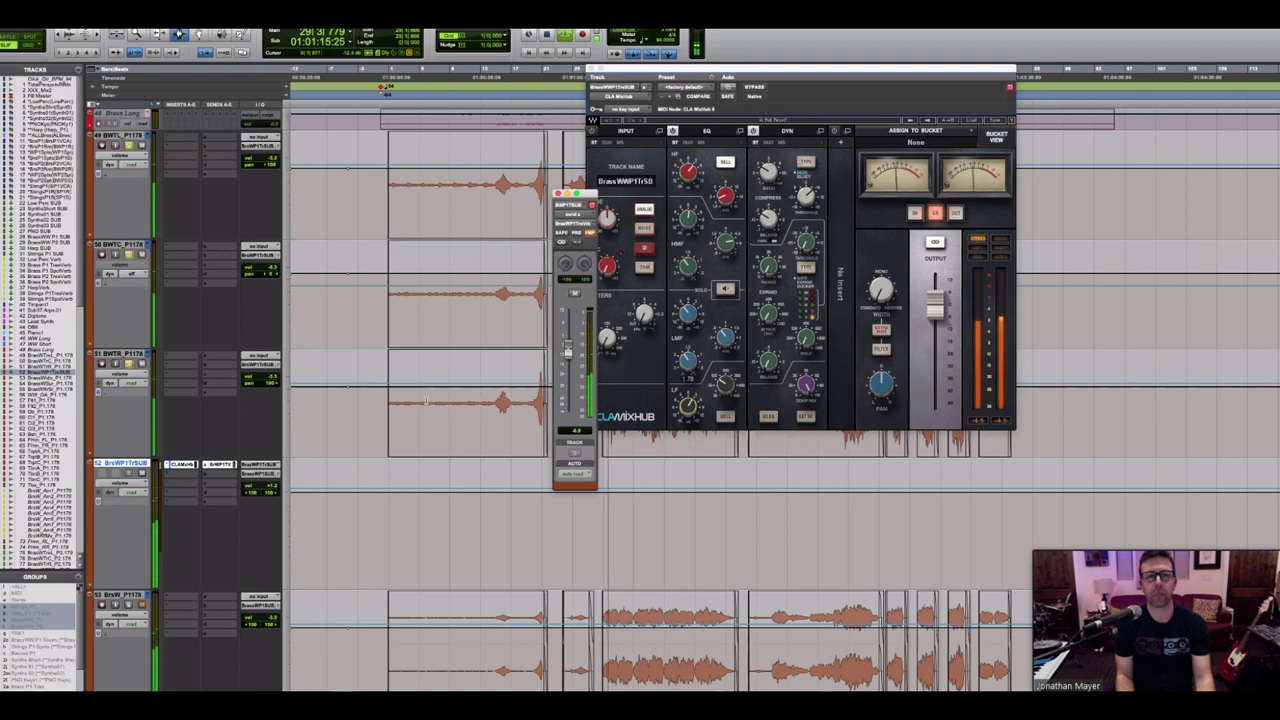
key("space")
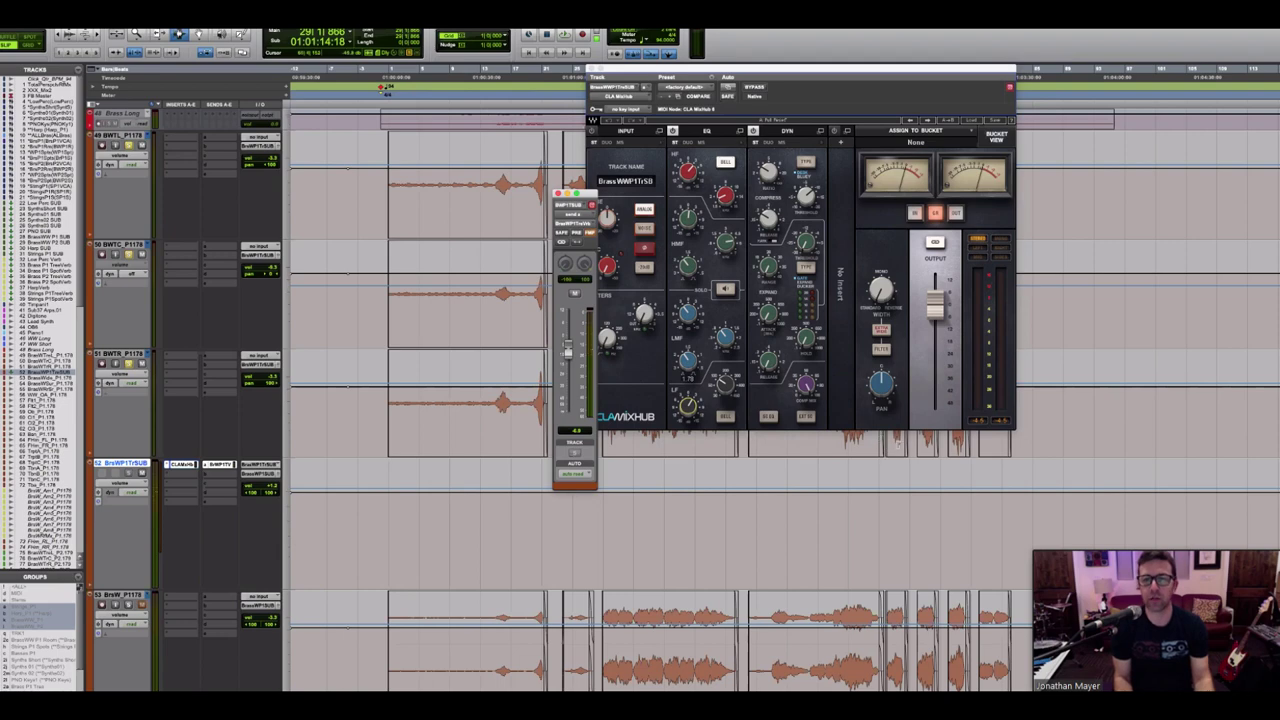
Step: Compare the brass phrase from bar 70 with the tree reverb send muted and unmuted
key("space")
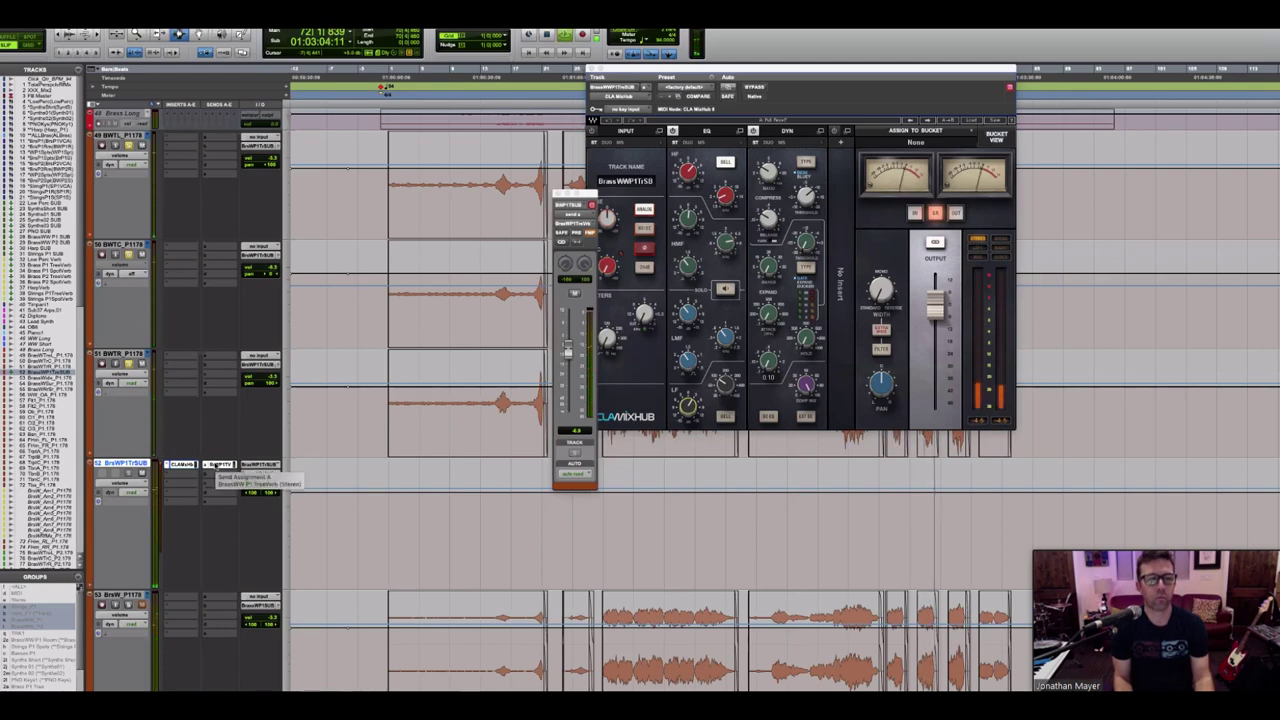
key("space")
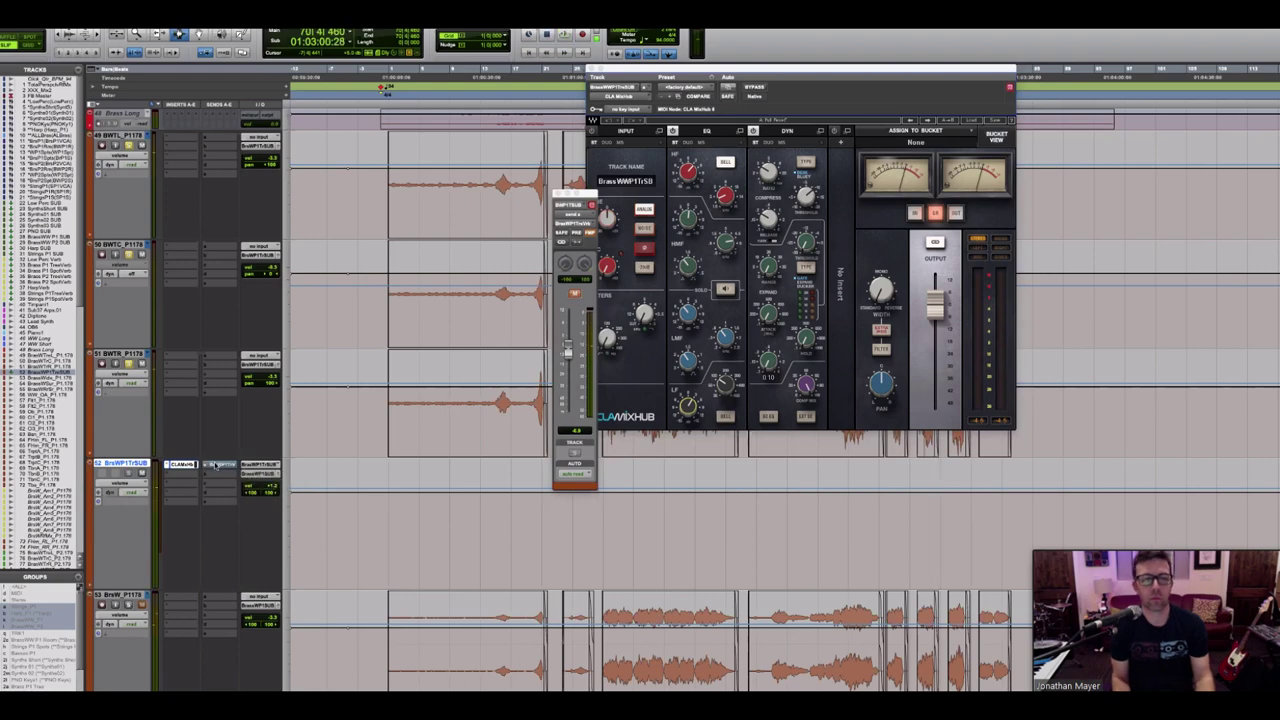
key("space")
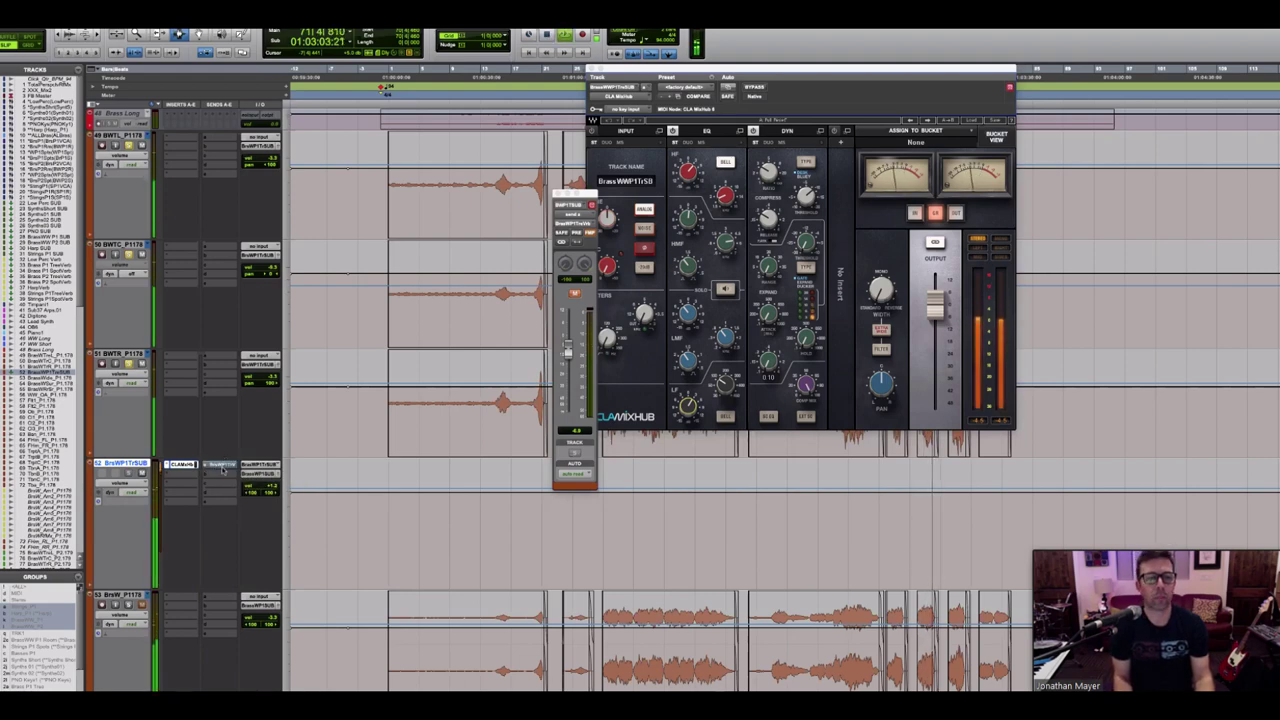
key("space")
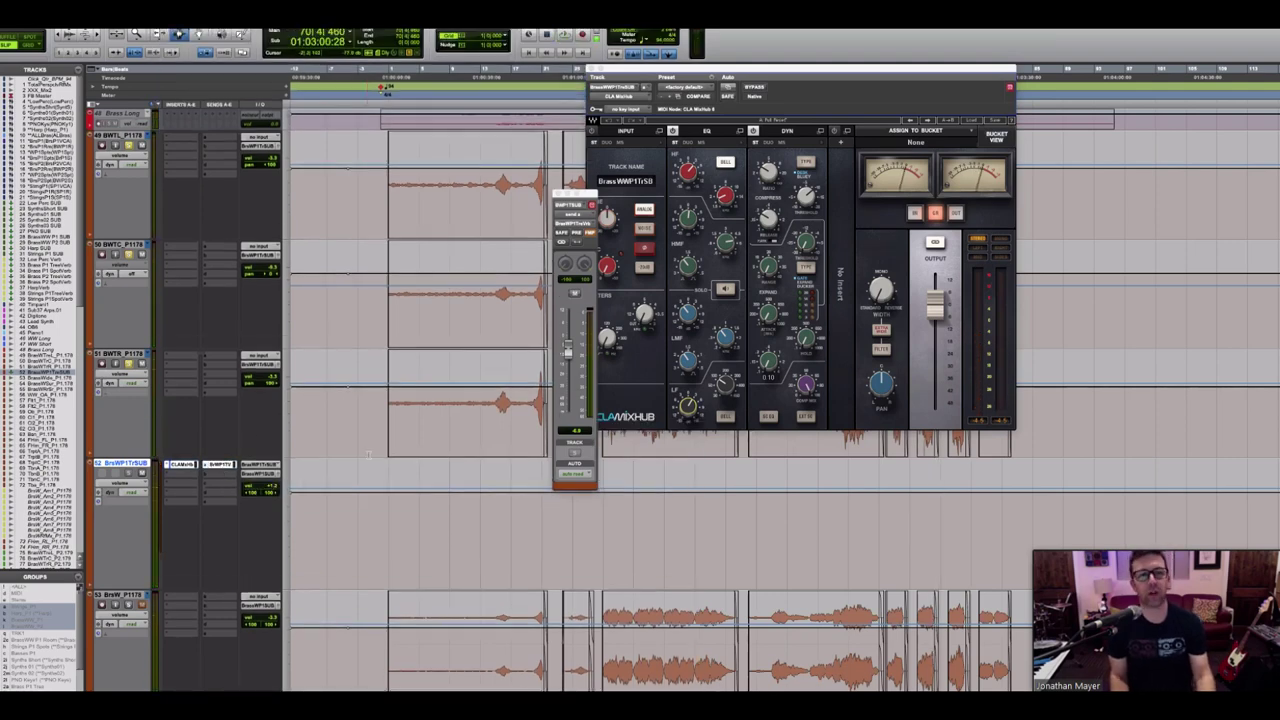
Step: Select the Brass P1 TreeVerb aux track and open its Altiverb 7 insert
scroll(183, 414, "up", 10)
scroll(368, 455, "up", 1)
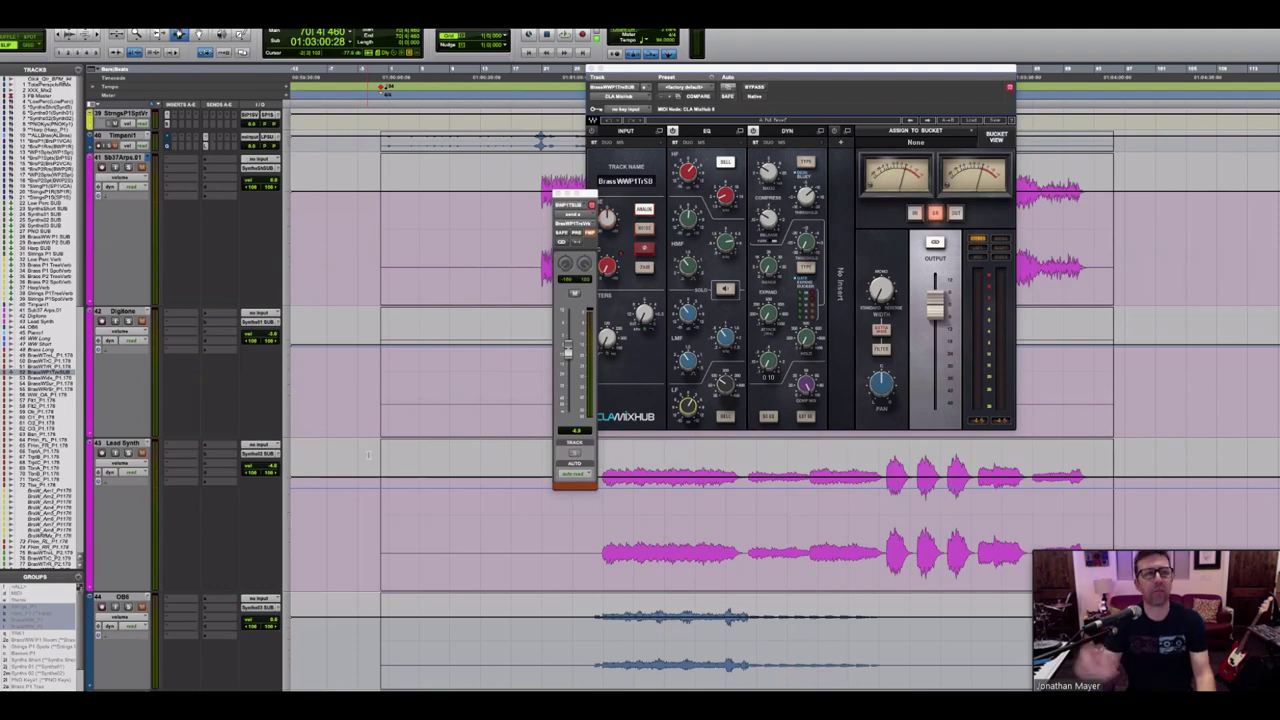
scroll(368, 455, "down", 2)
scroll(368, 455, "down", 10)
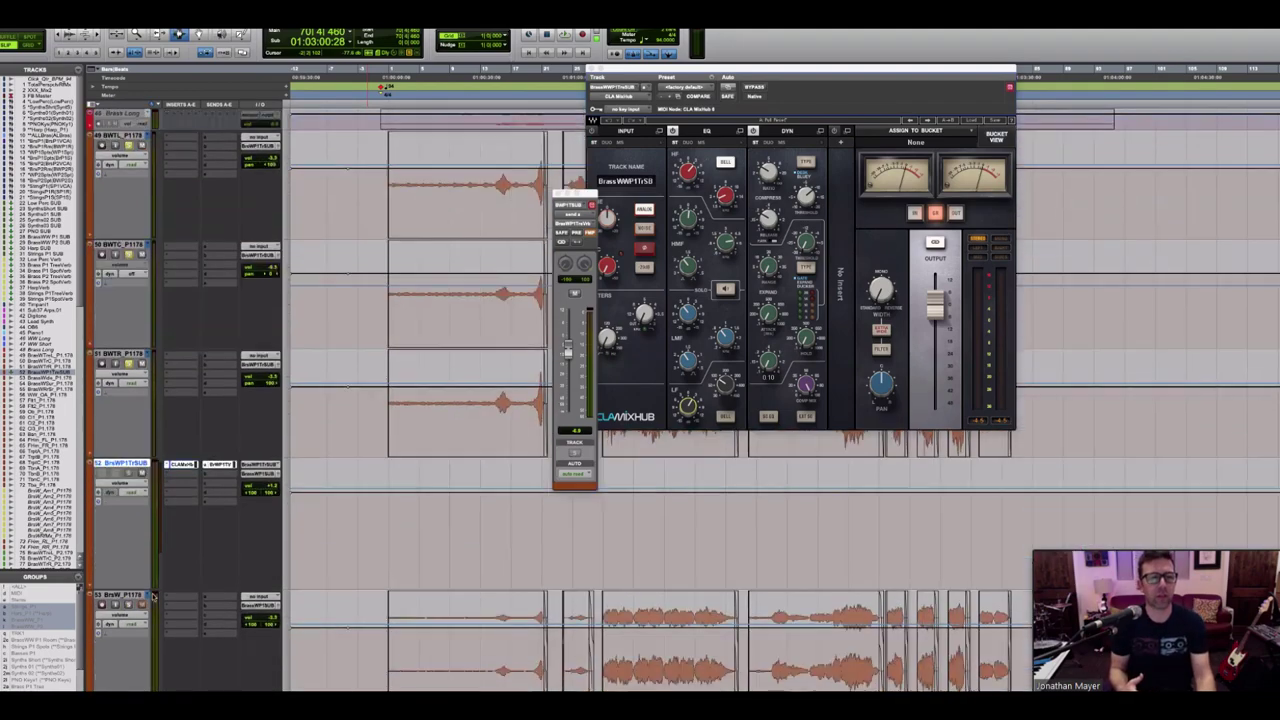
scroll(220, 465, "up", 15)
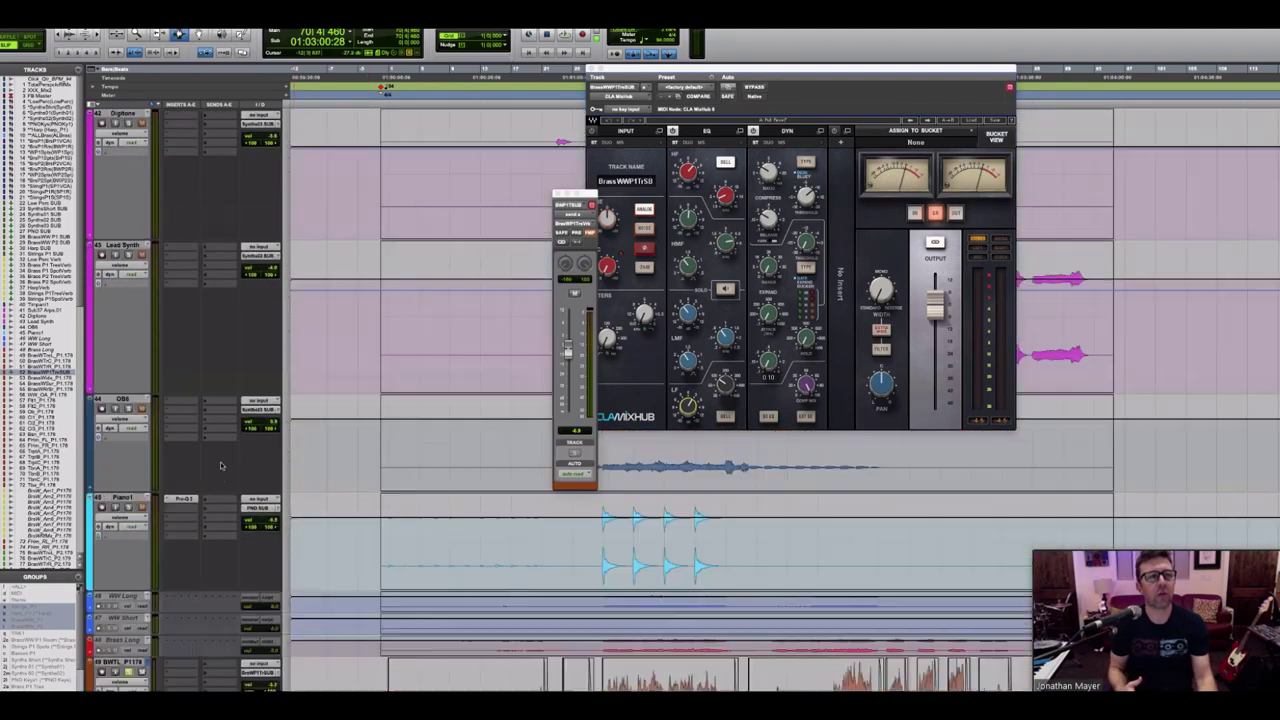
scroll(221, 465, "up", 2)
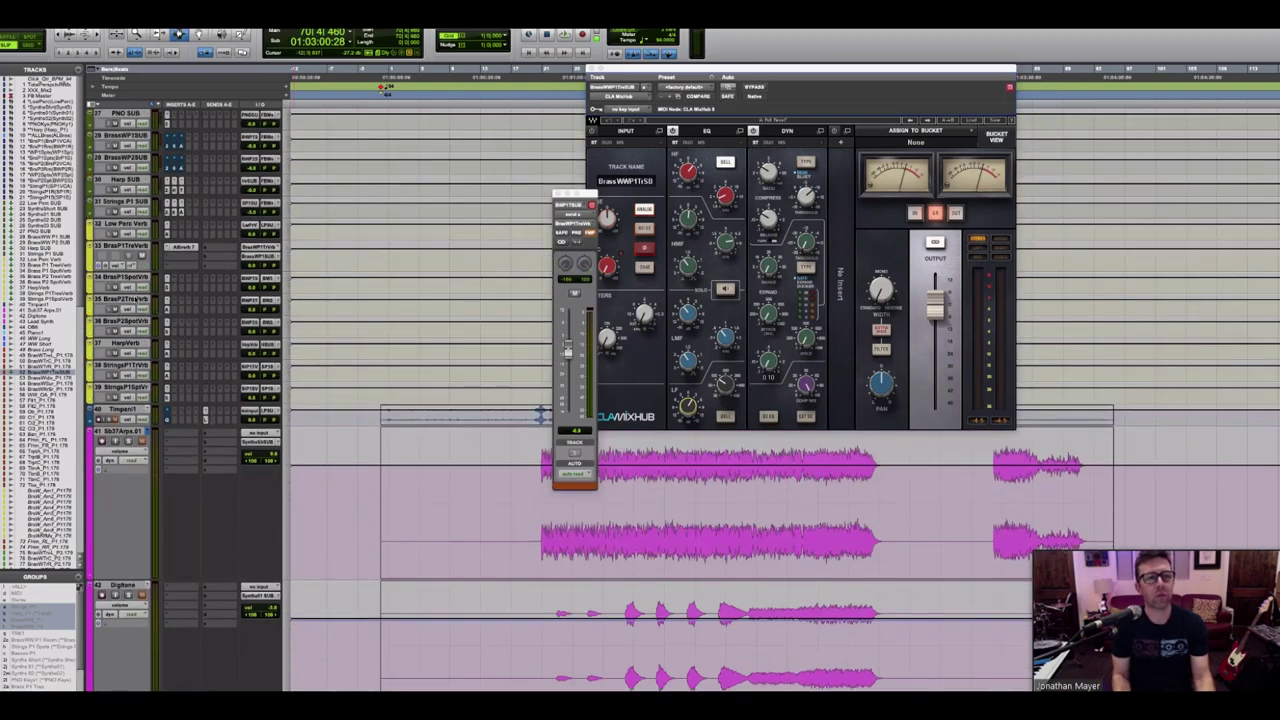
left_click(125, 299)
left_click(127, 245)
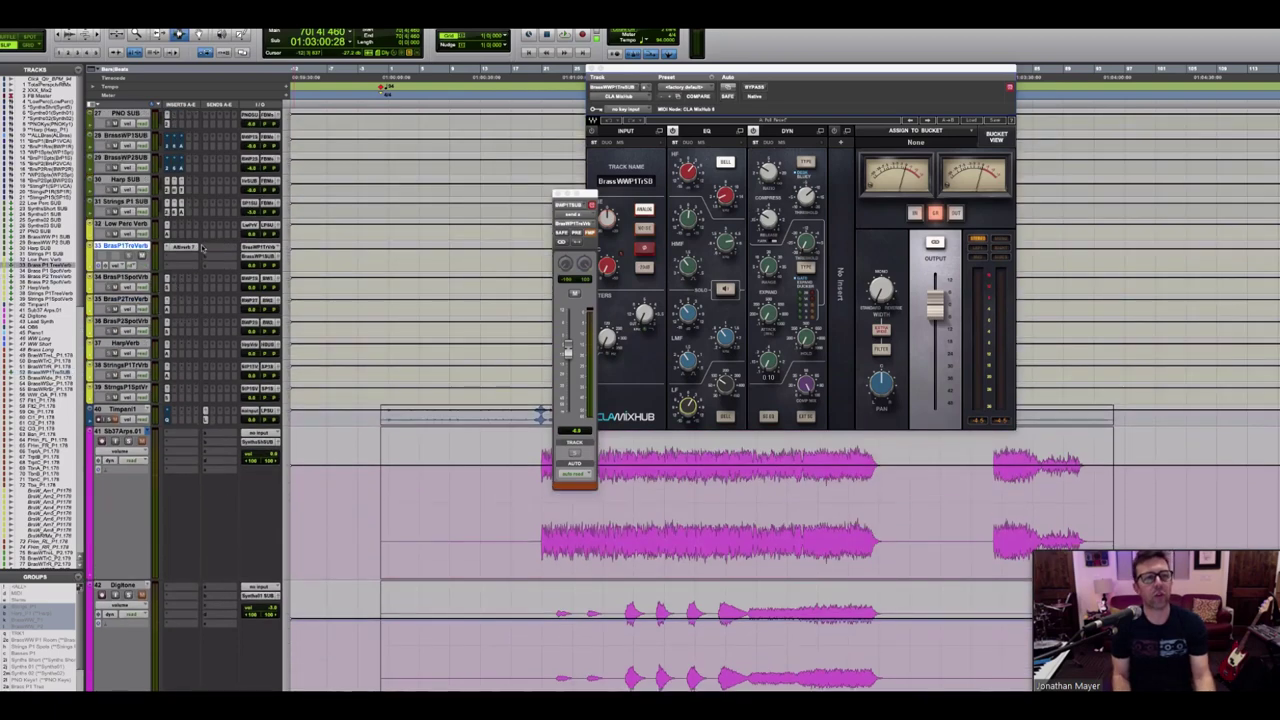
left_click(188, 249)
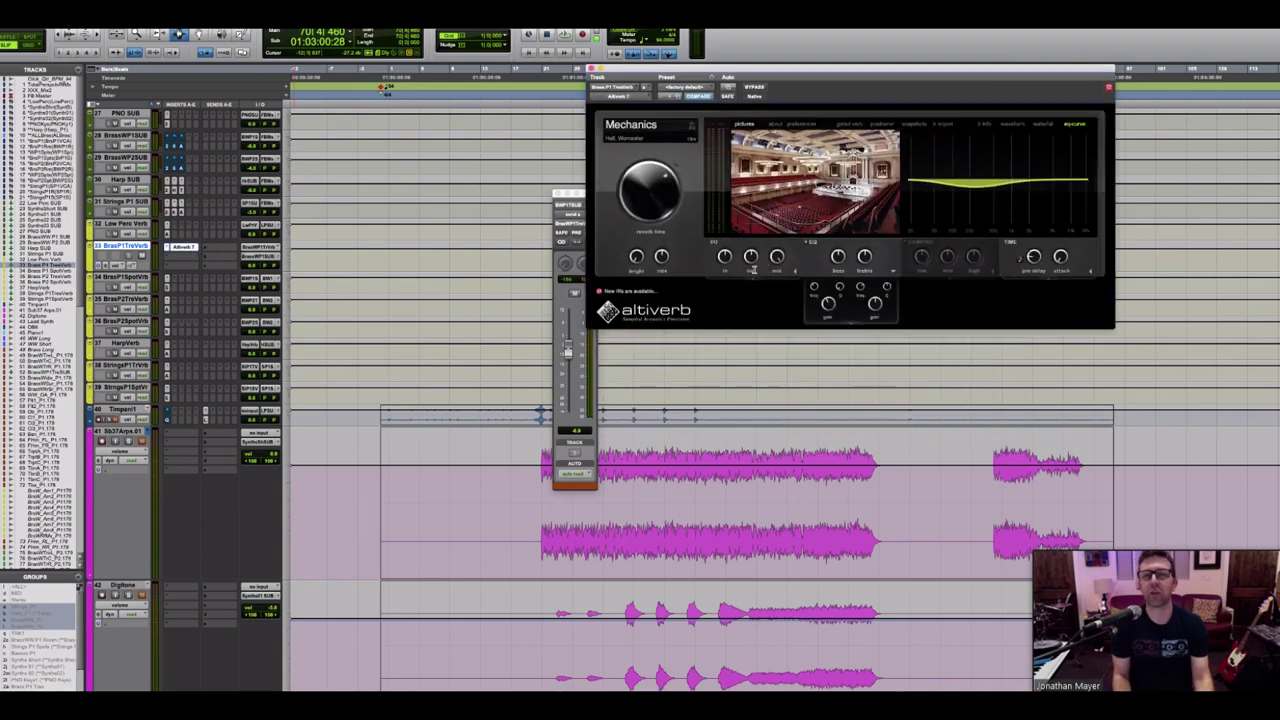
Step: Examine the Altiverb hall's waterfall display, then return to its EQ curve
left_click_drag(778, 104, 788, 294)
mouse_move(954, 378)
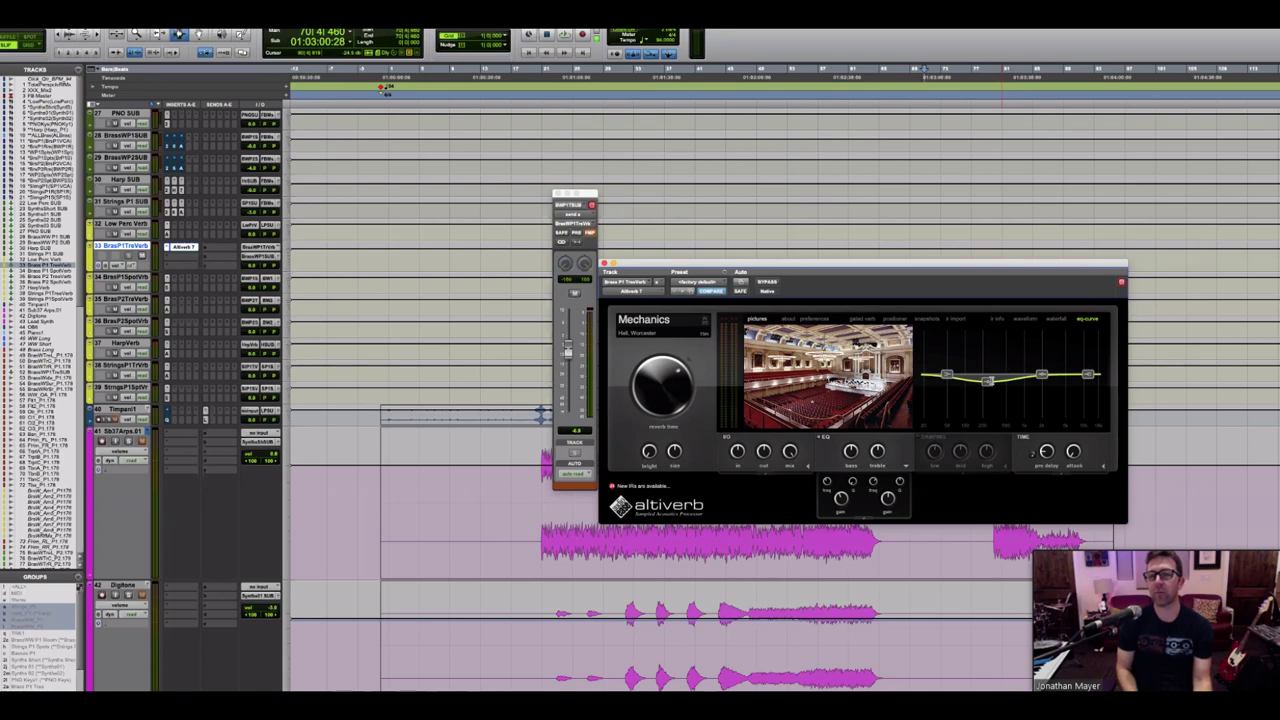
left_click(1016, 318)
left_click(995, 320)
left_click(1052, 320)
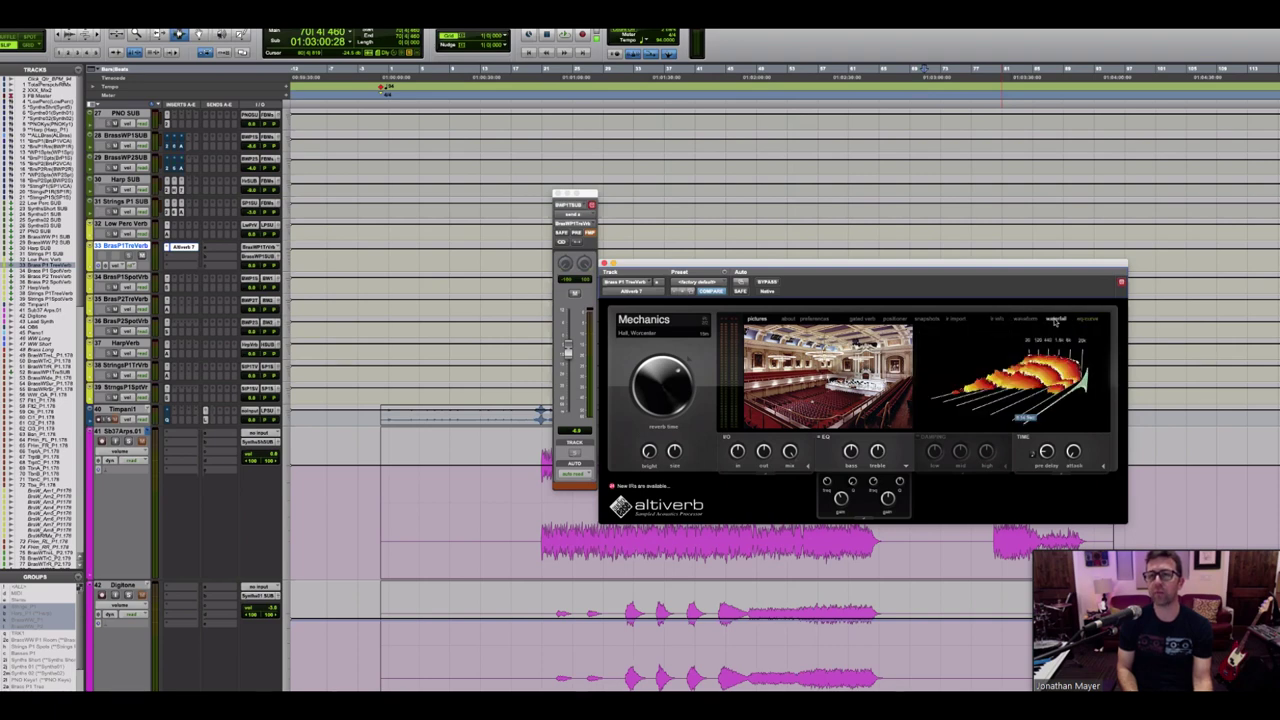
left_click_drag(940, 265, 889, 117)
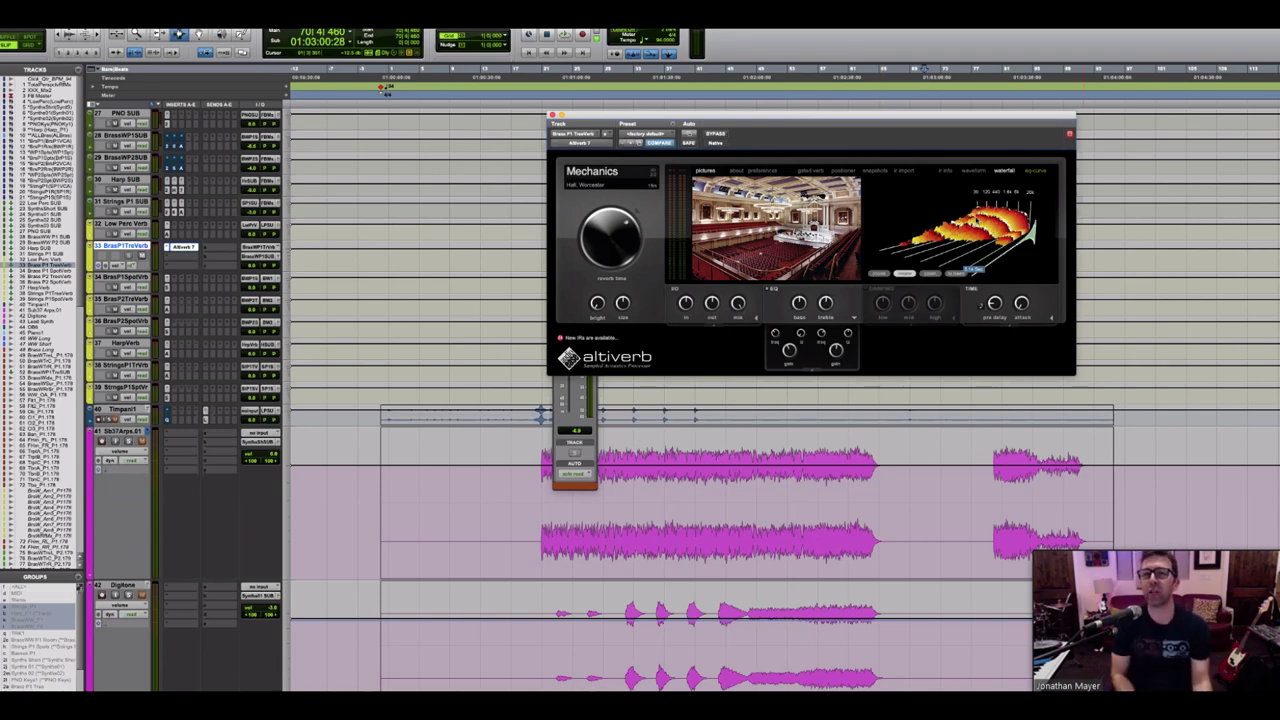
left_click(1034, 172)
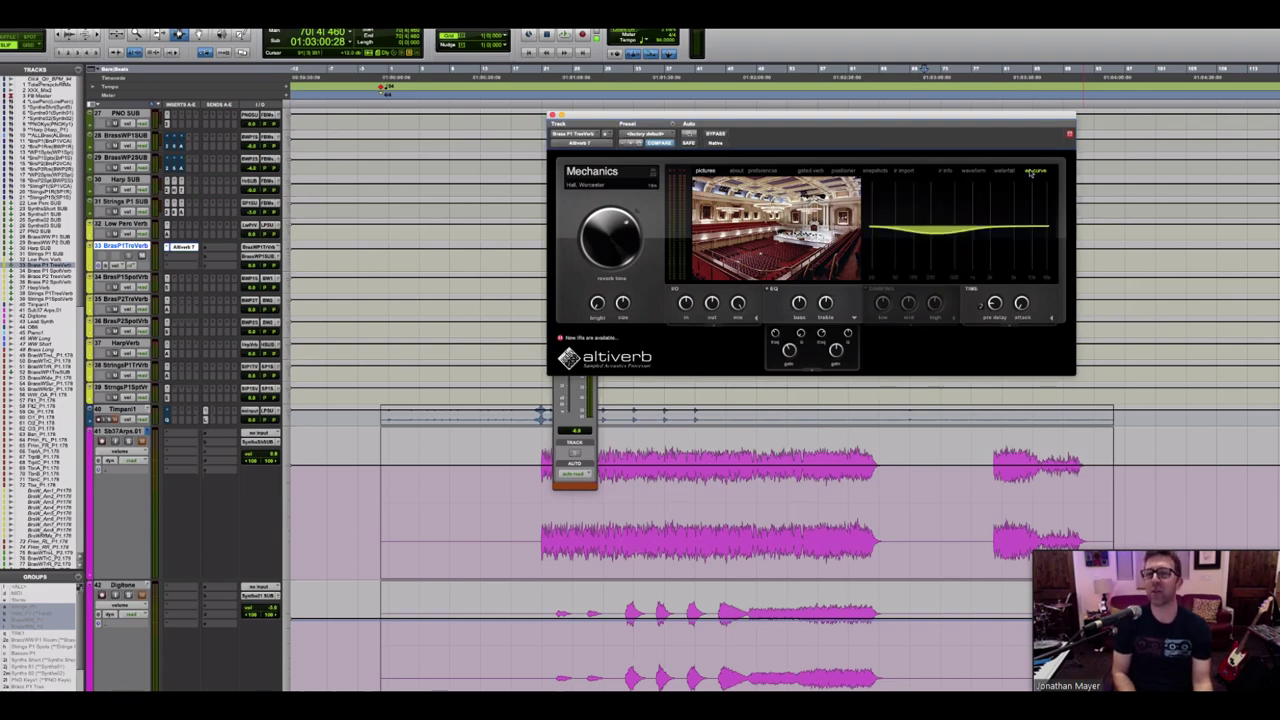
Step: Expand the extra Altiverb time controls below pre-delay and attack for inspection, then collapse them
mouse_move(994, 306)
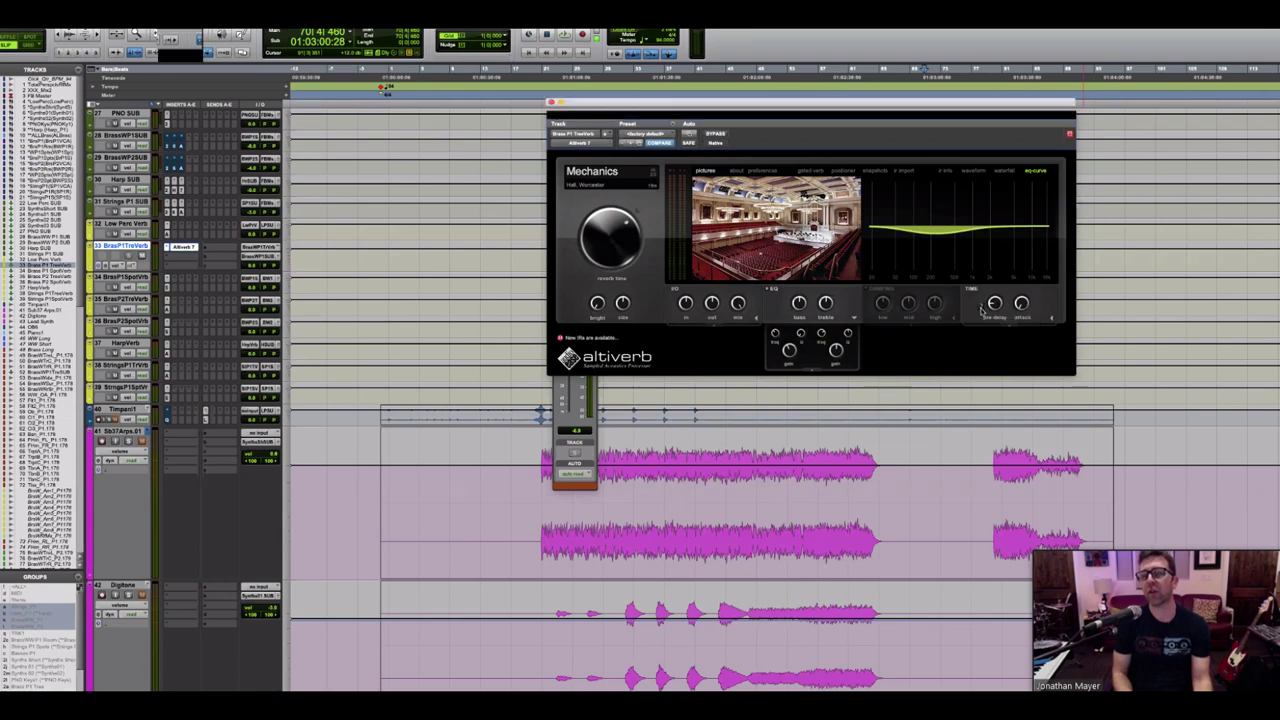
left_click(1052, 319)
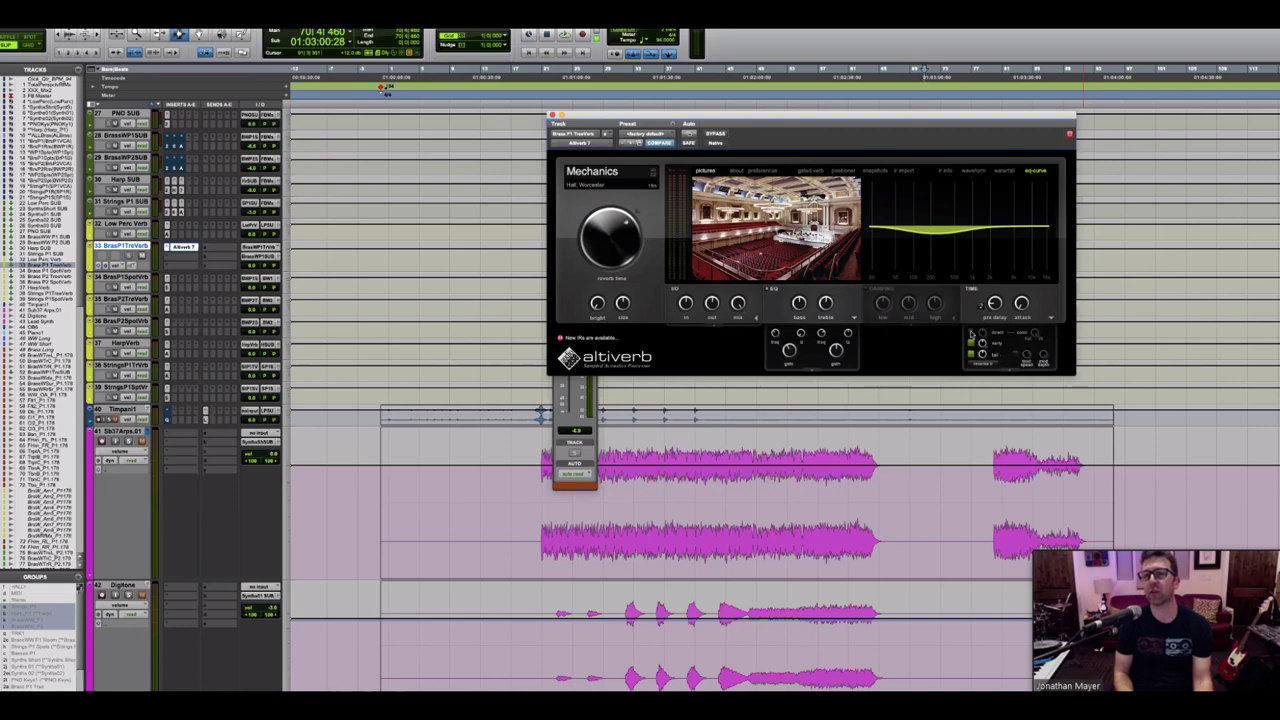
left_click(1051, 319)
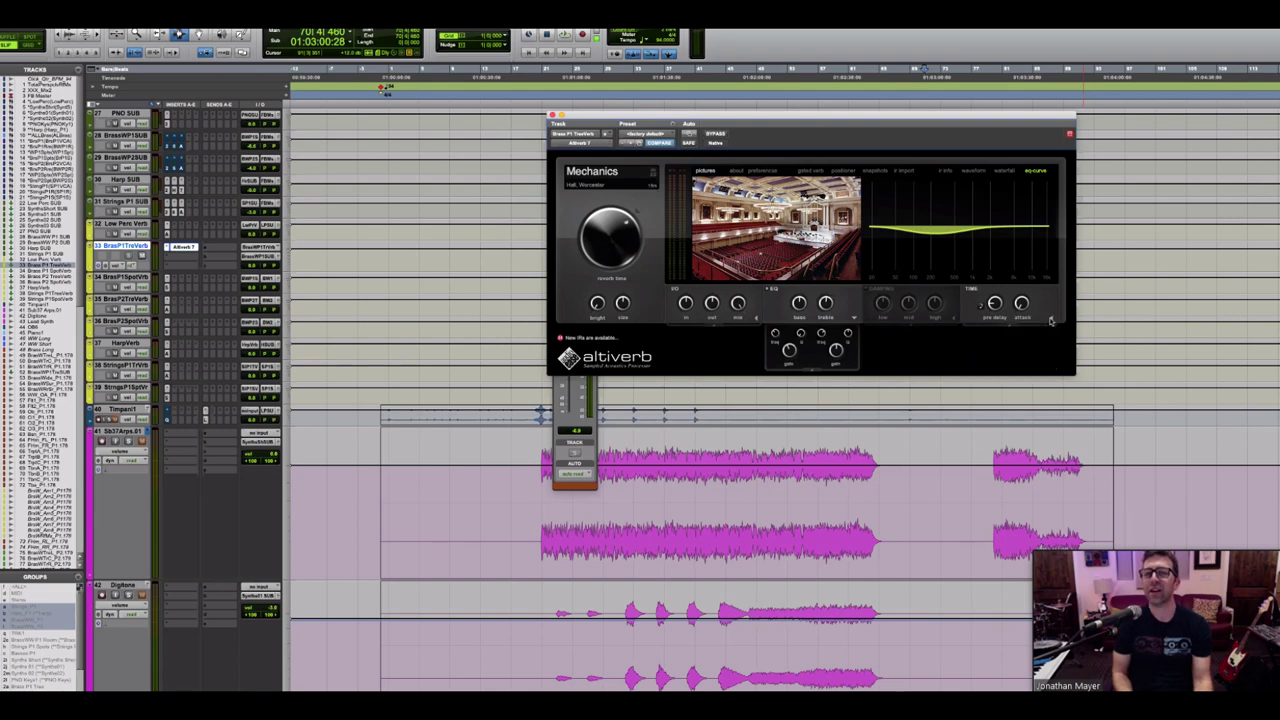
left_click(1051, 319)
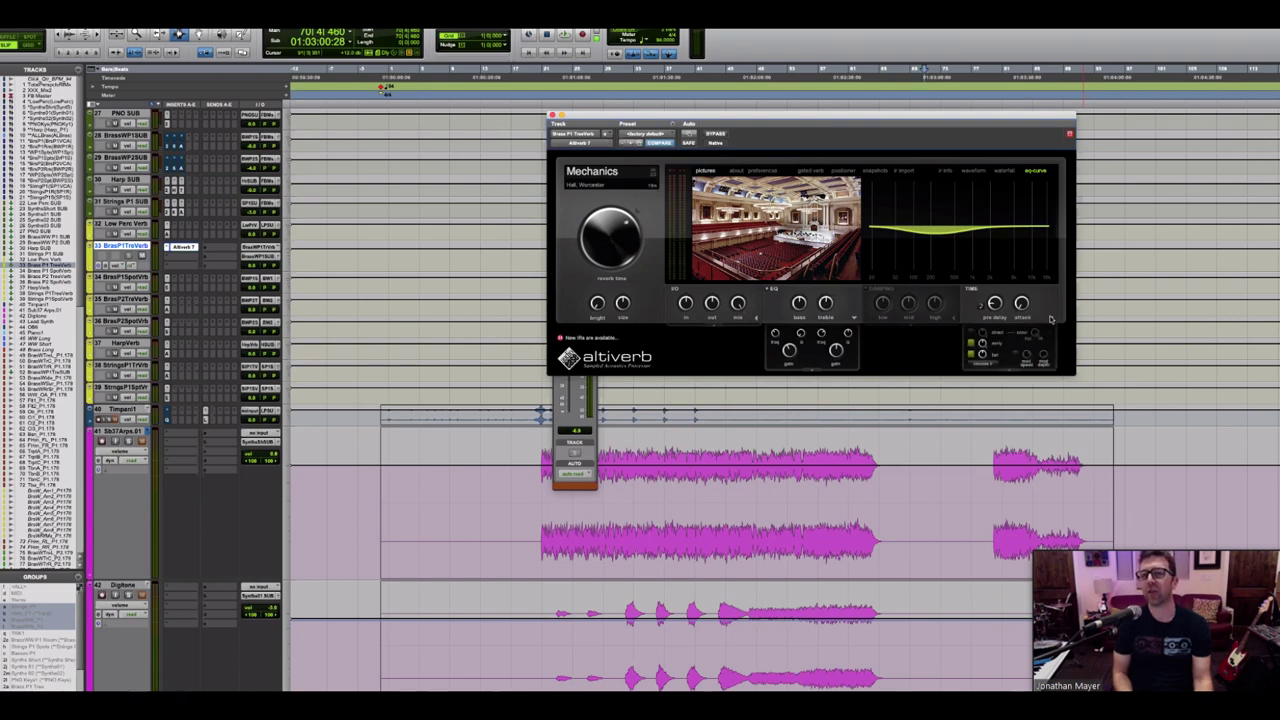
left_click(1051, 319)
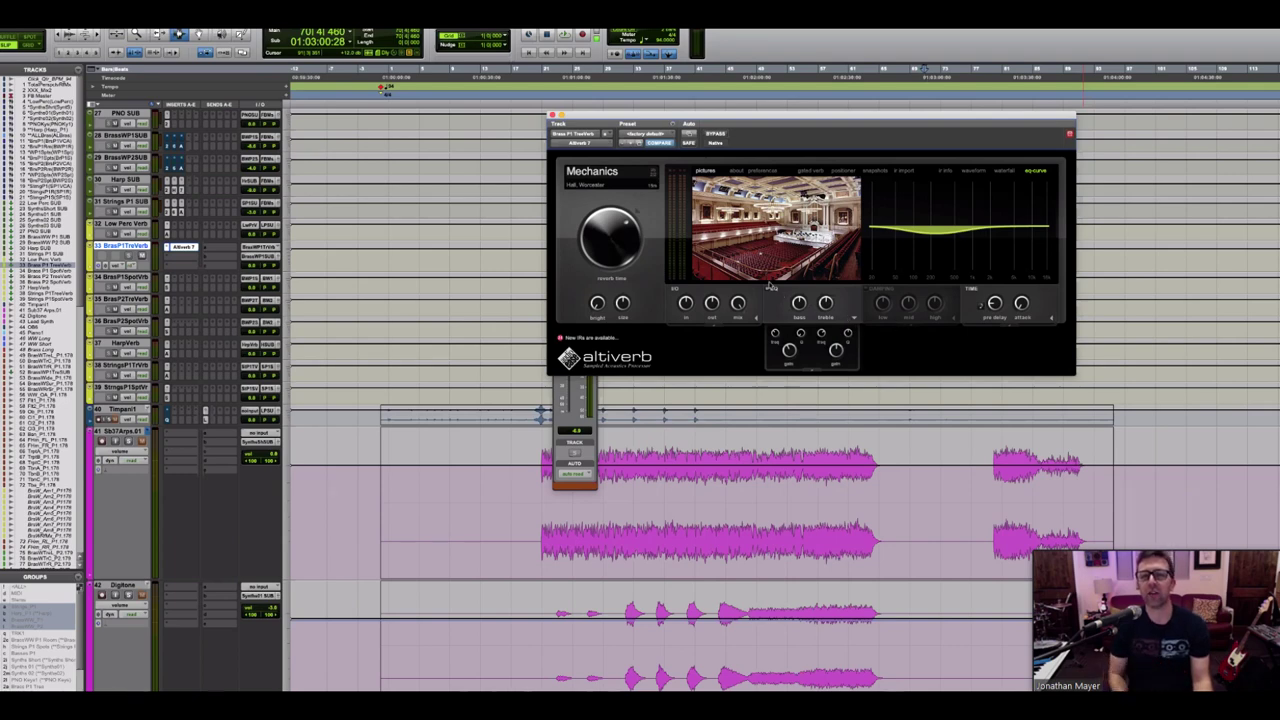
Step: Collapse and re-expand the Altiverb EQ details, and inspect the low band's frequency and Q settings
left_click(855, 318)
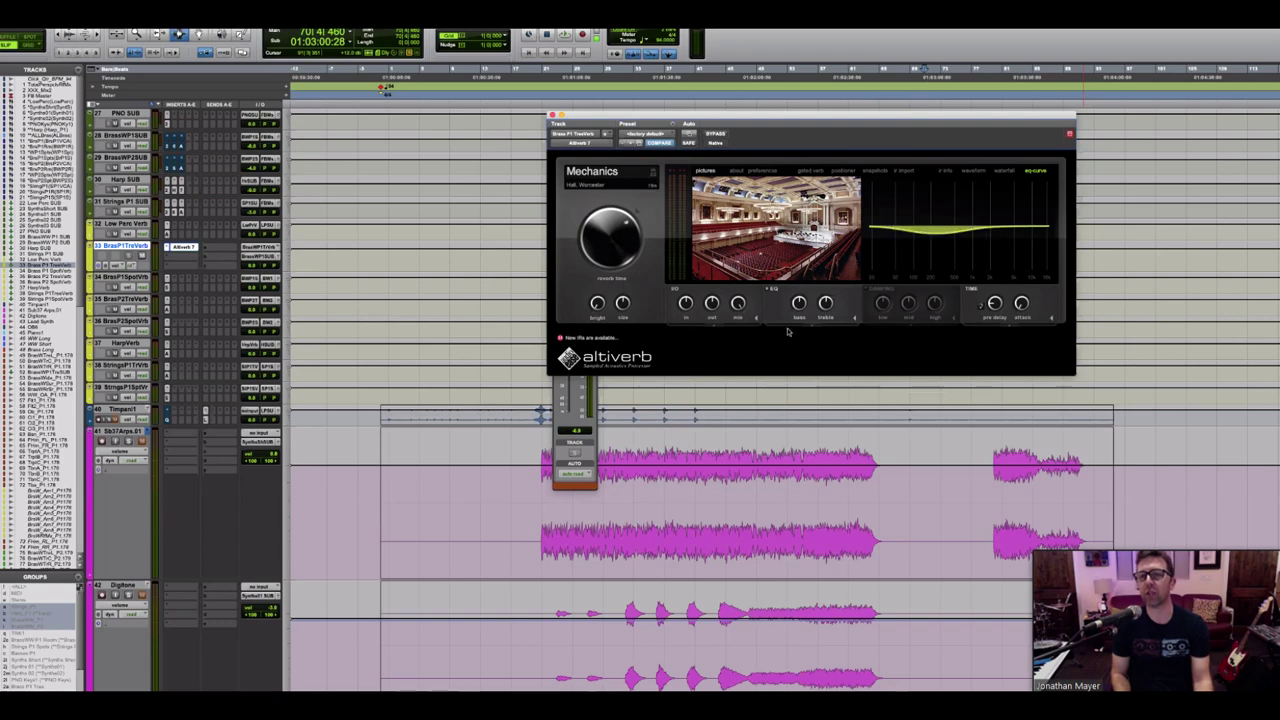
left_click(855, 318)
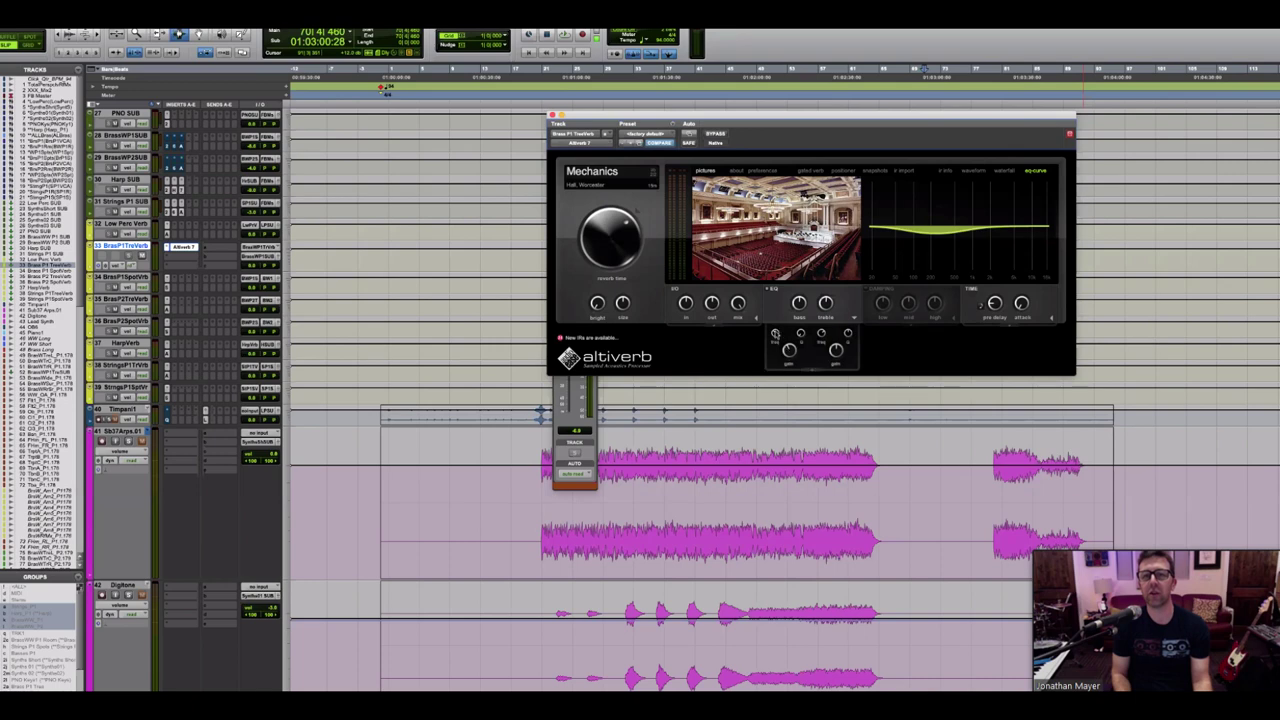
mouse_move(775, 334)
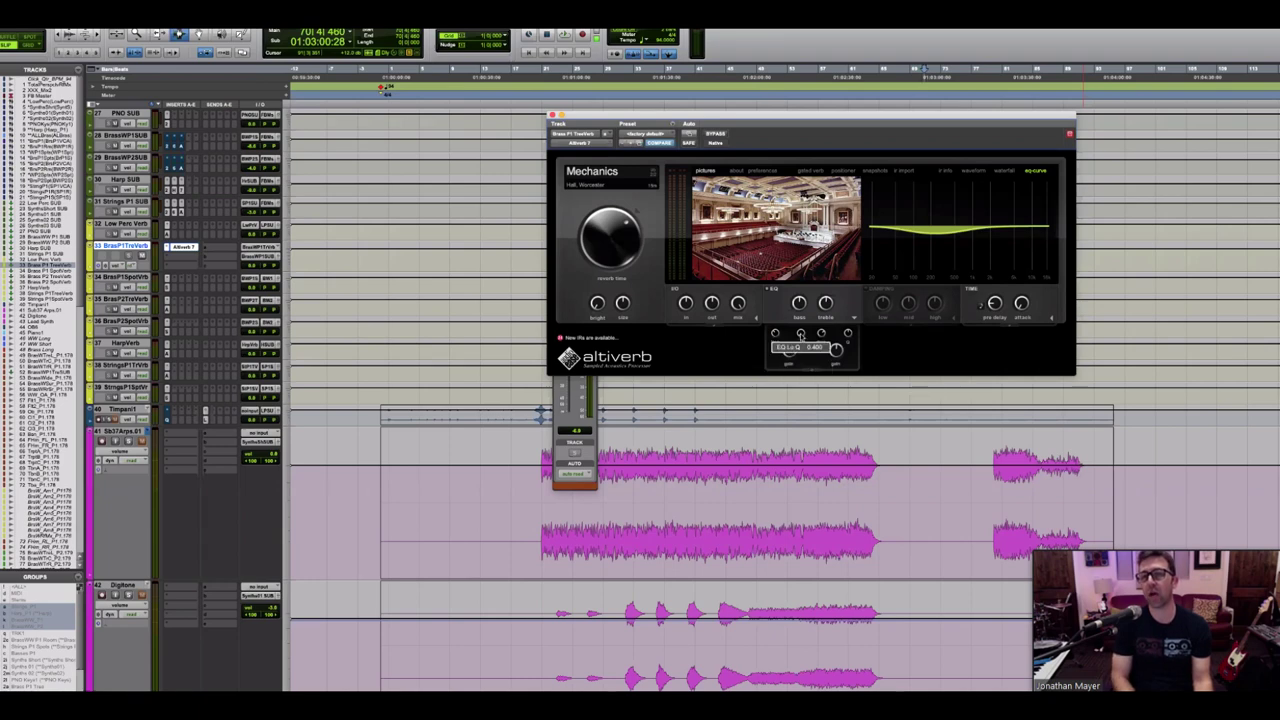
Step: Play back the brass tree reverb while bypassing and re-enabling Altiverb's EQ section to compare its effect
mouse_move(974, 233)
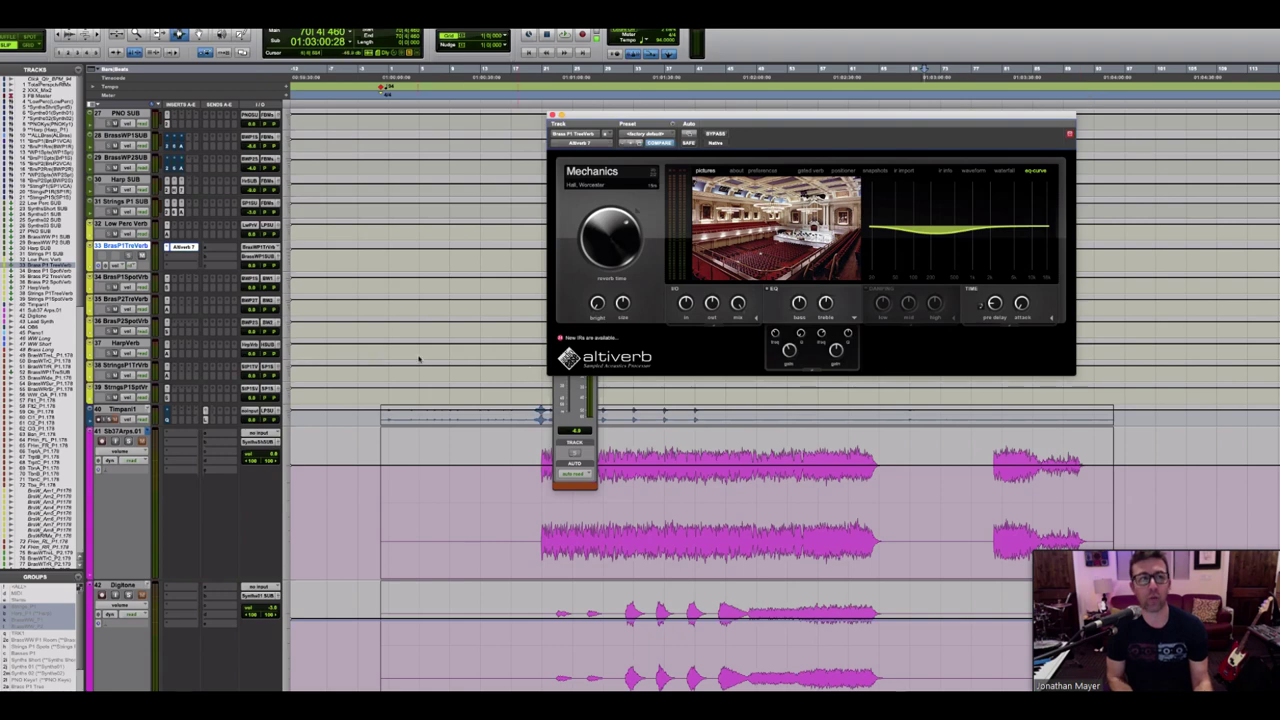
mouse_move(895, 271)
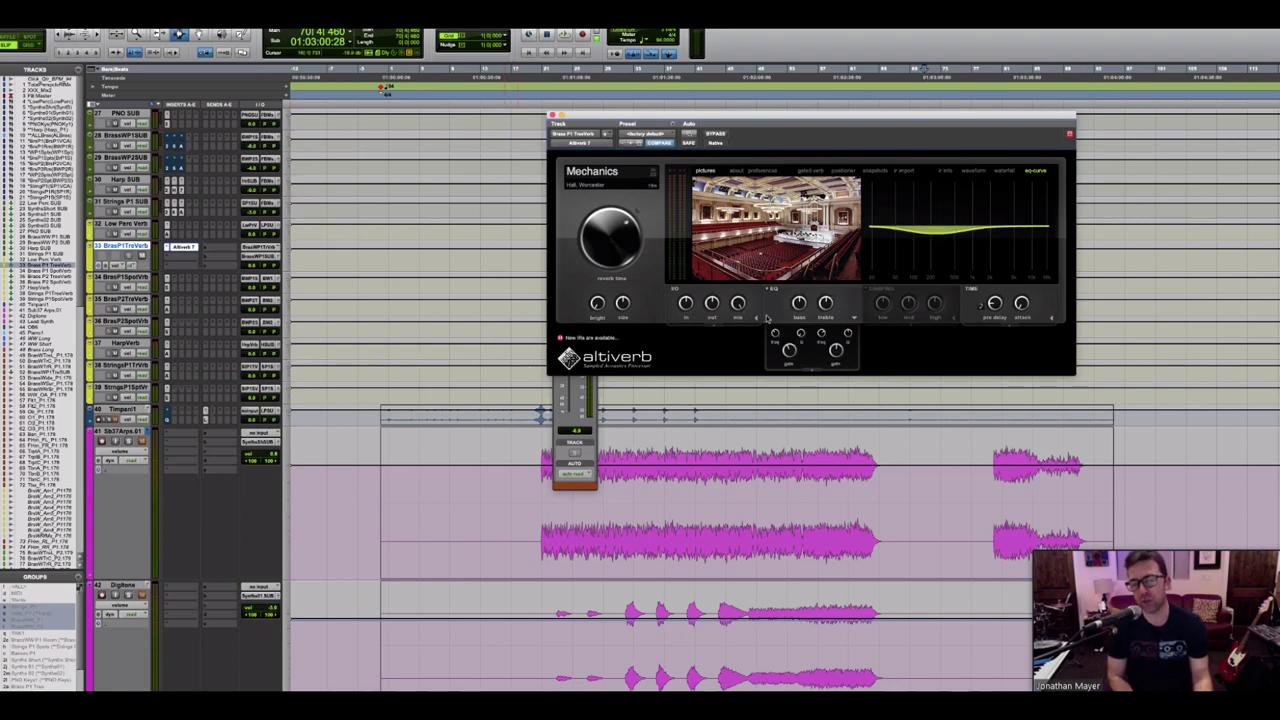
scroll(639, 432, "up", 3)
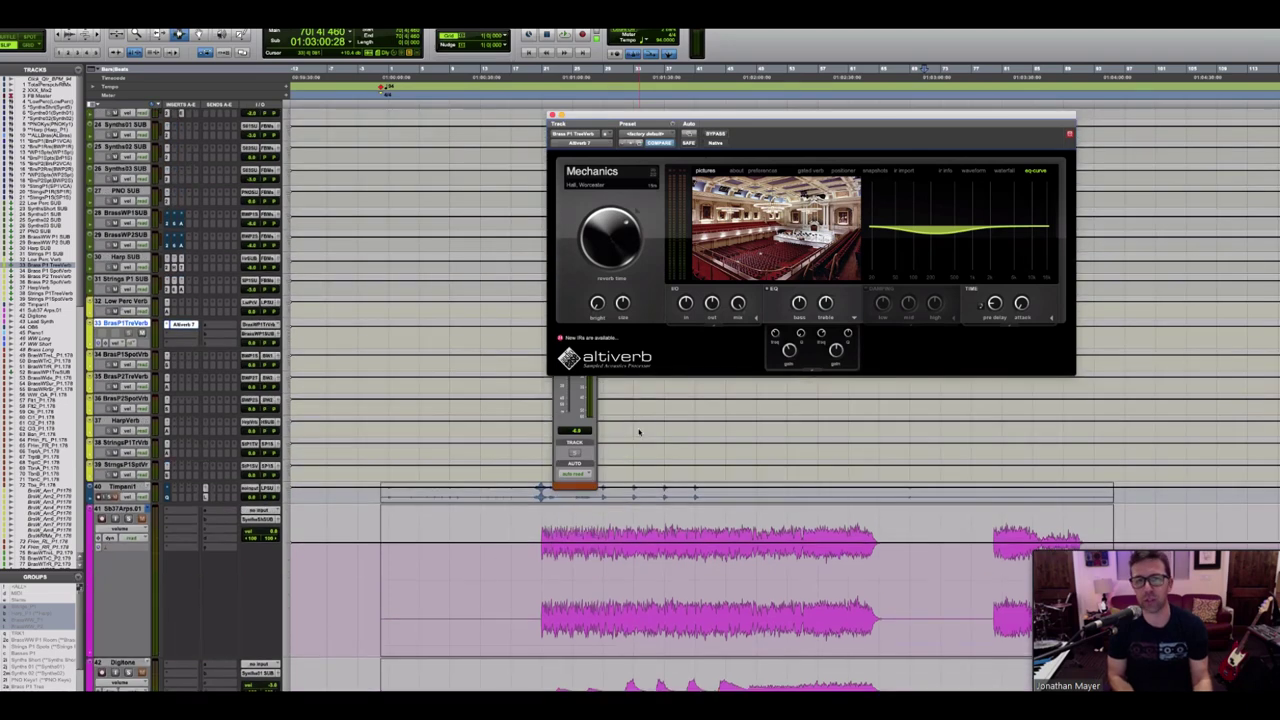
scroll(639, 432, "down", 2)
key("space")
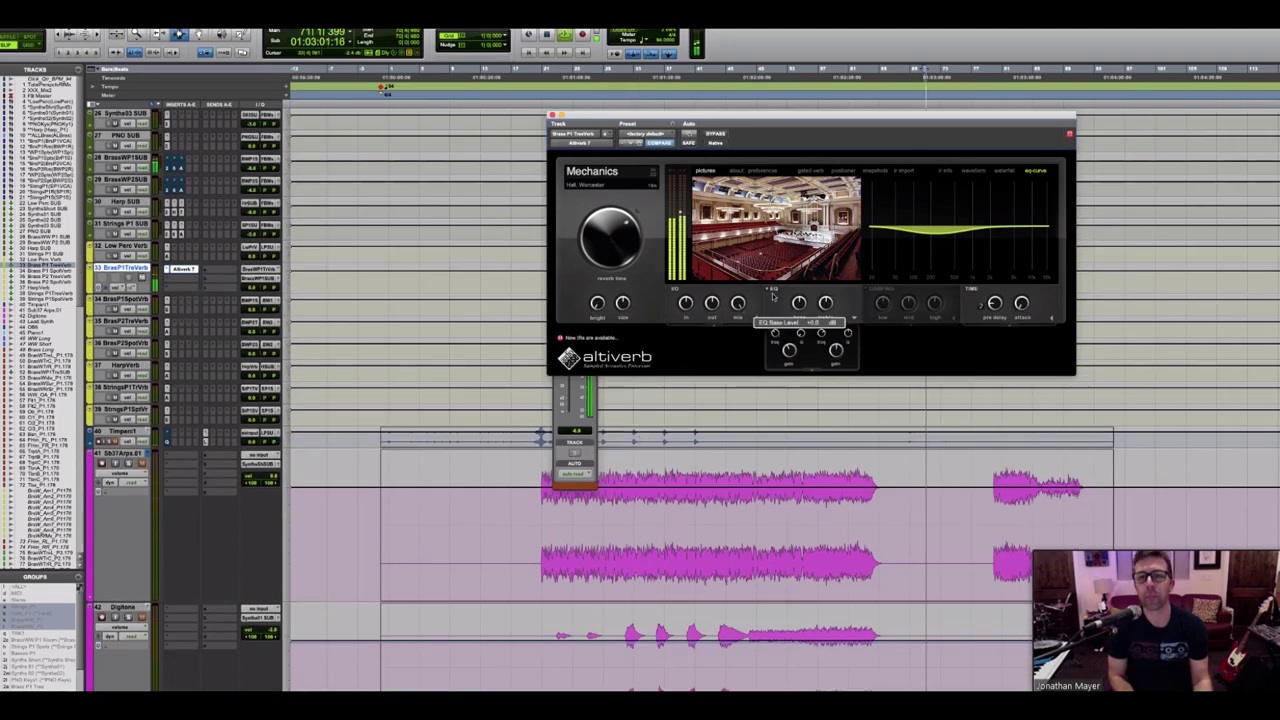
left_click(770, 289)
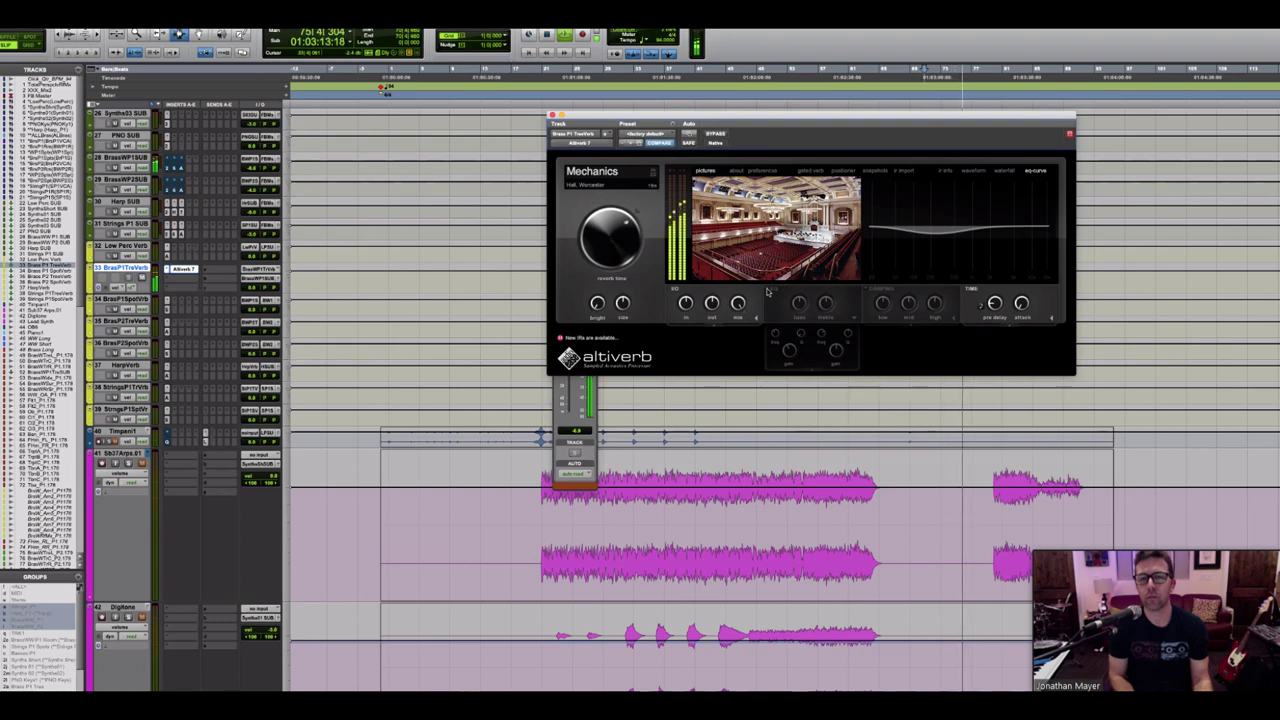
left_click(769, 290)
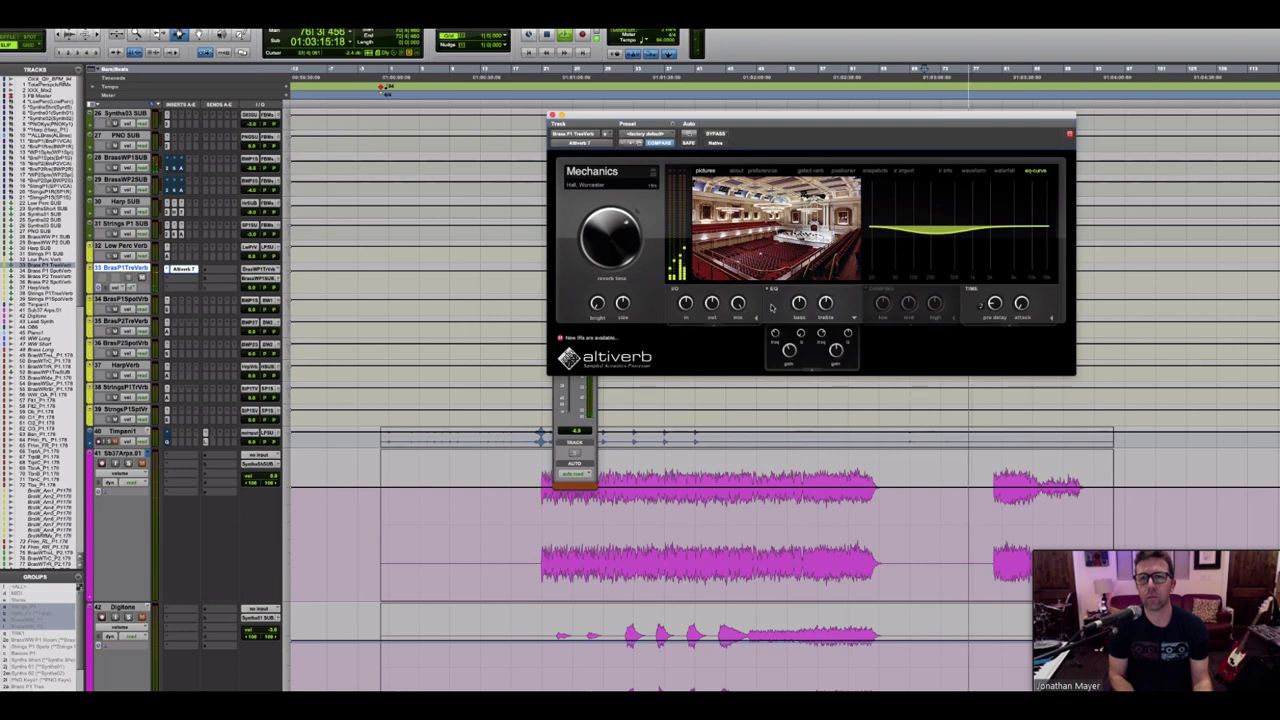
key("space")
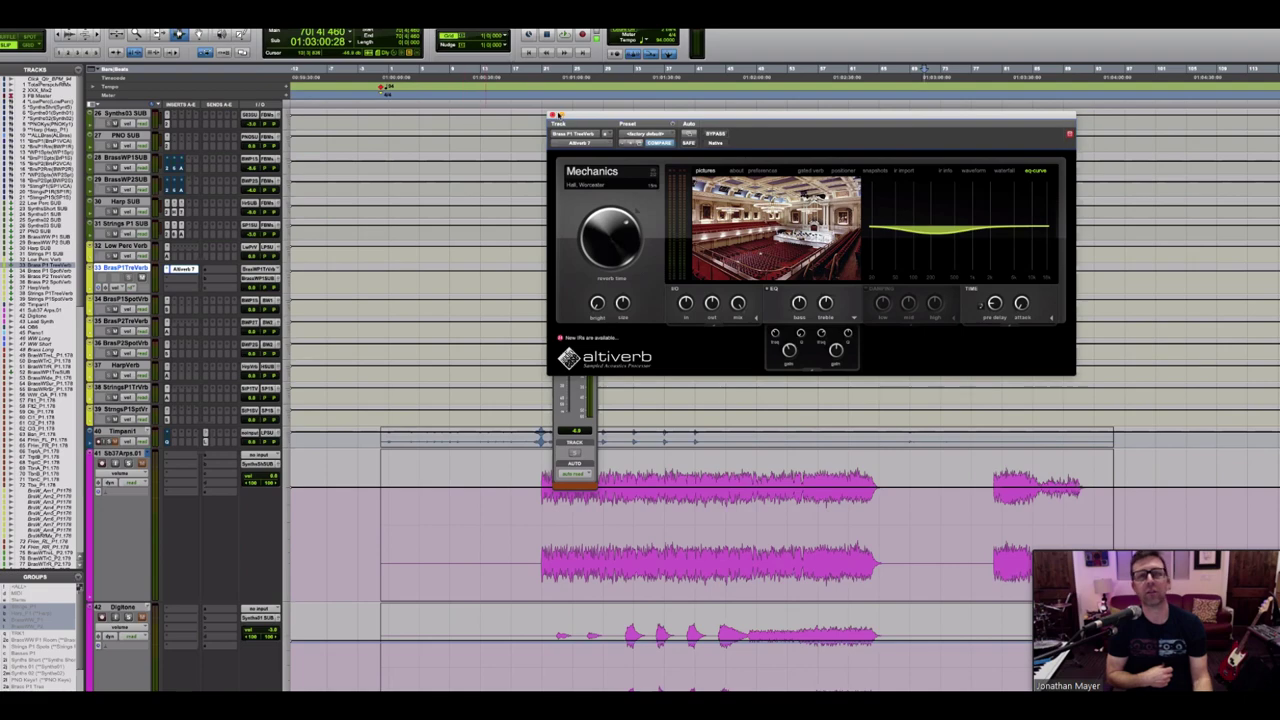
Step: Close the Altiverb and brass tree reverb send windows, and place the playback cursor just before the loud brass passage at about bar 28
left_click(552, 116)
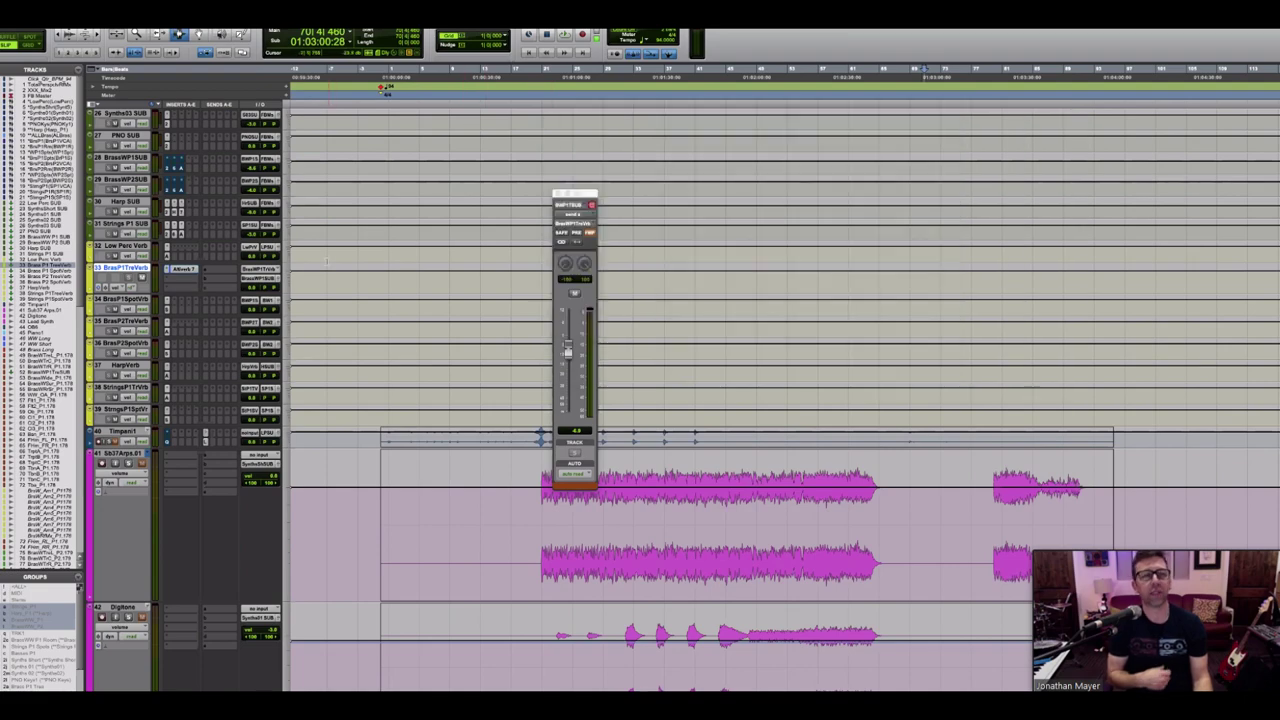
scroll(487, 320, "down", 10)
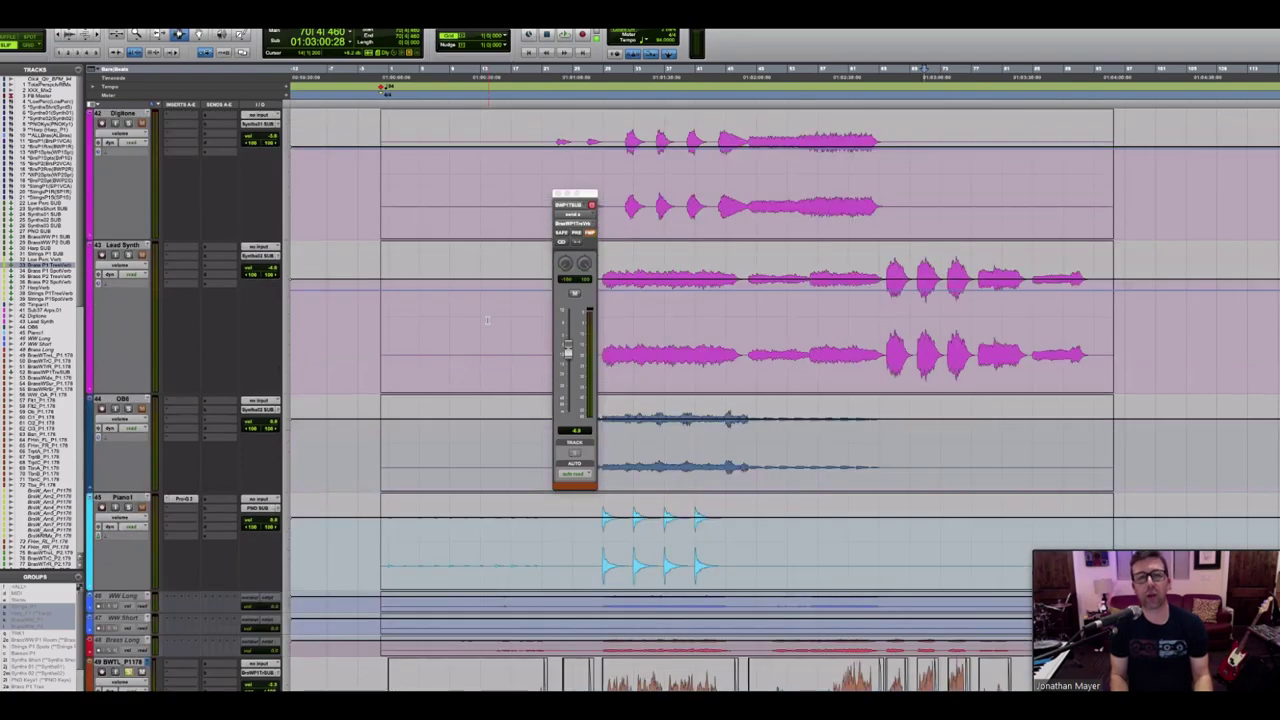
scroll(487, 320, "down", 10)
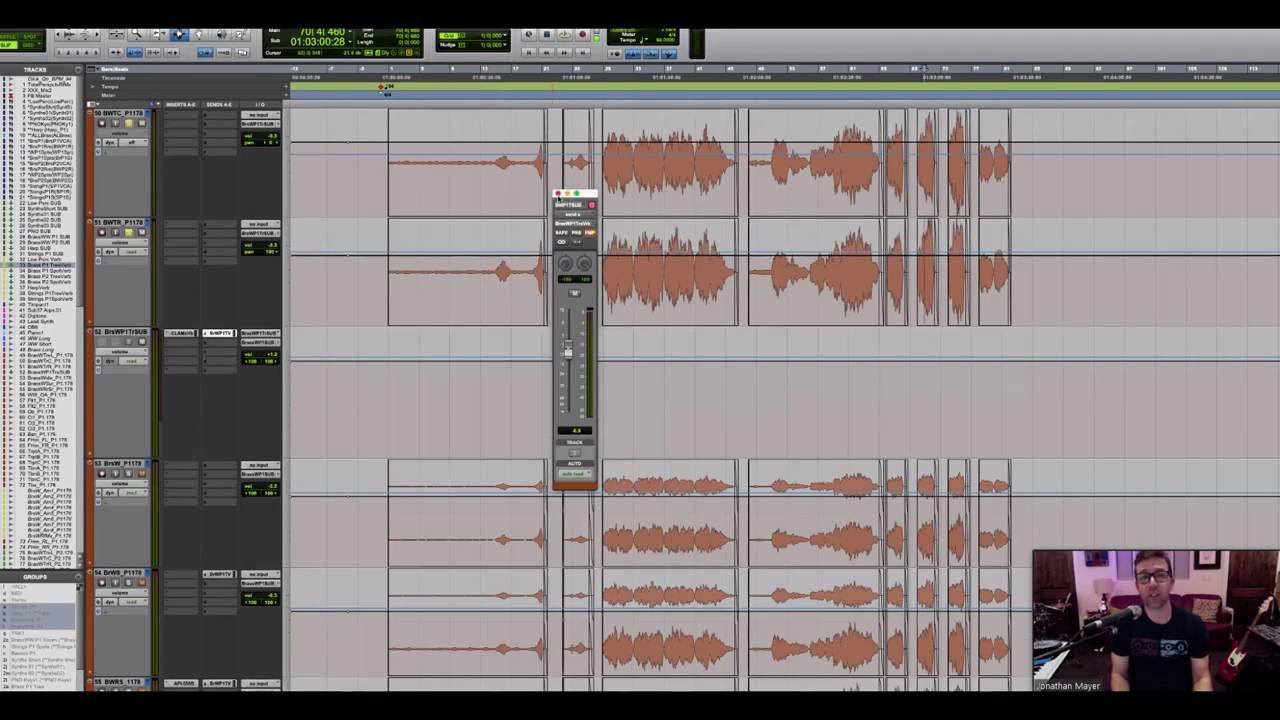
left_click(557, 193)
left_click(601, 402)
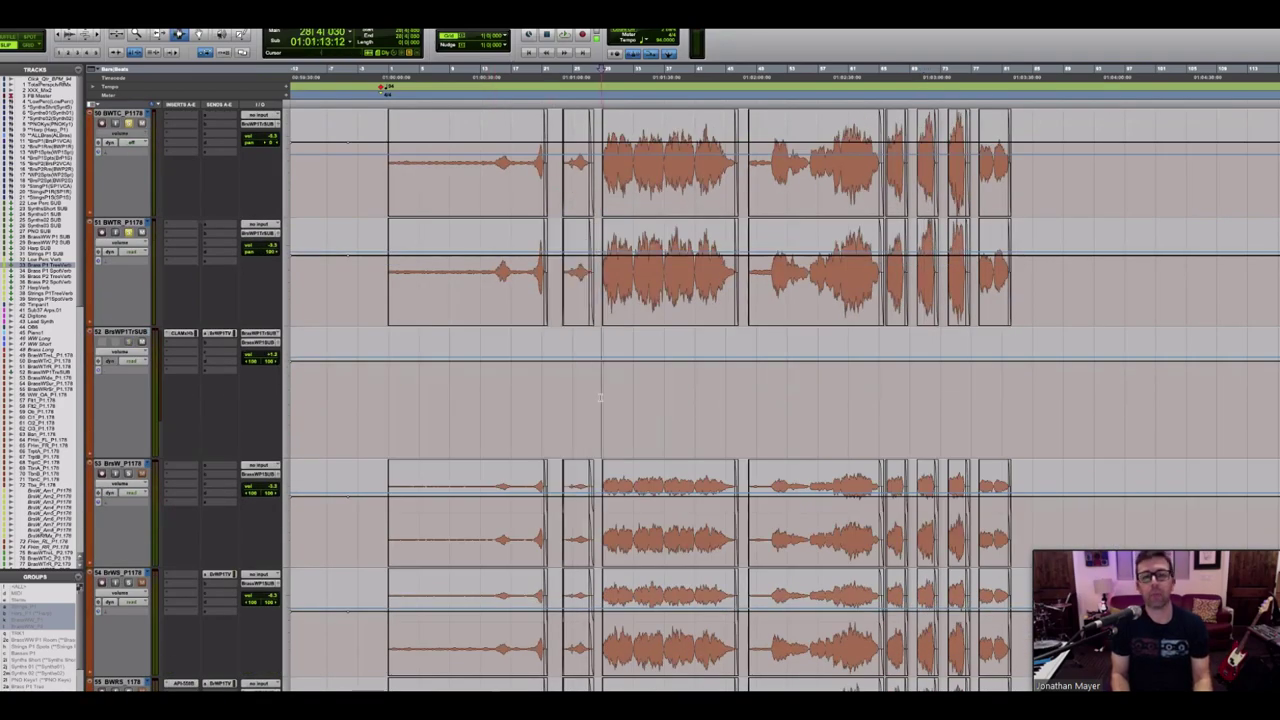
Step: Review the three brass tree mic tracks and their sub, and solo the BrsW_P1178 wide mic track along with them
scroll(600, 397, "up", 5)
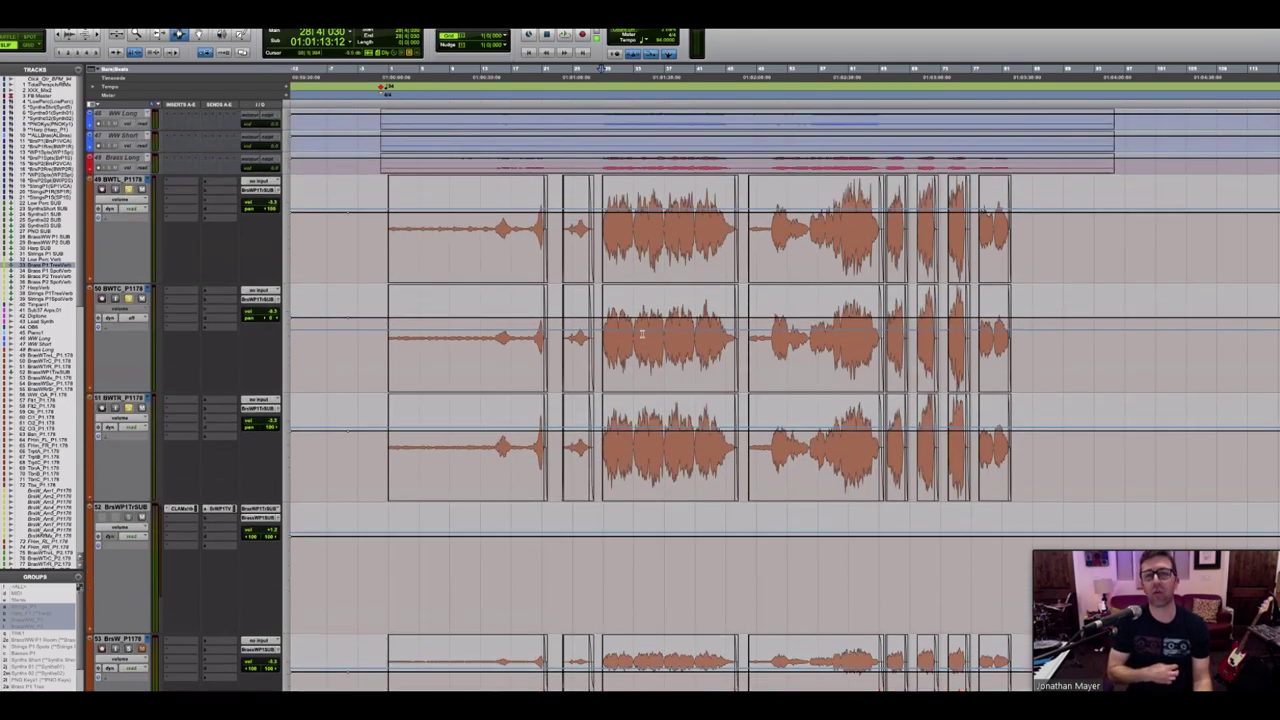
scroll(600, 345, "down", 5)
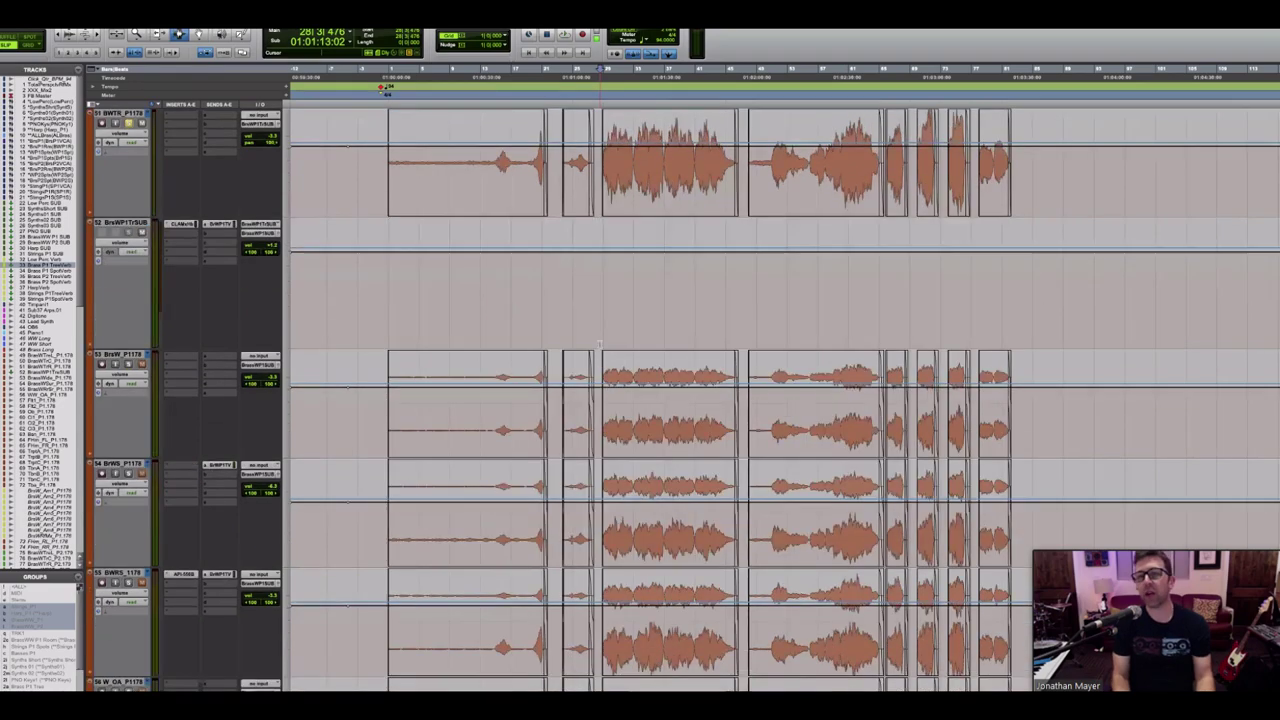
scroll(600, 345, "up", 4)
scroll(599, 342, "down", 1)
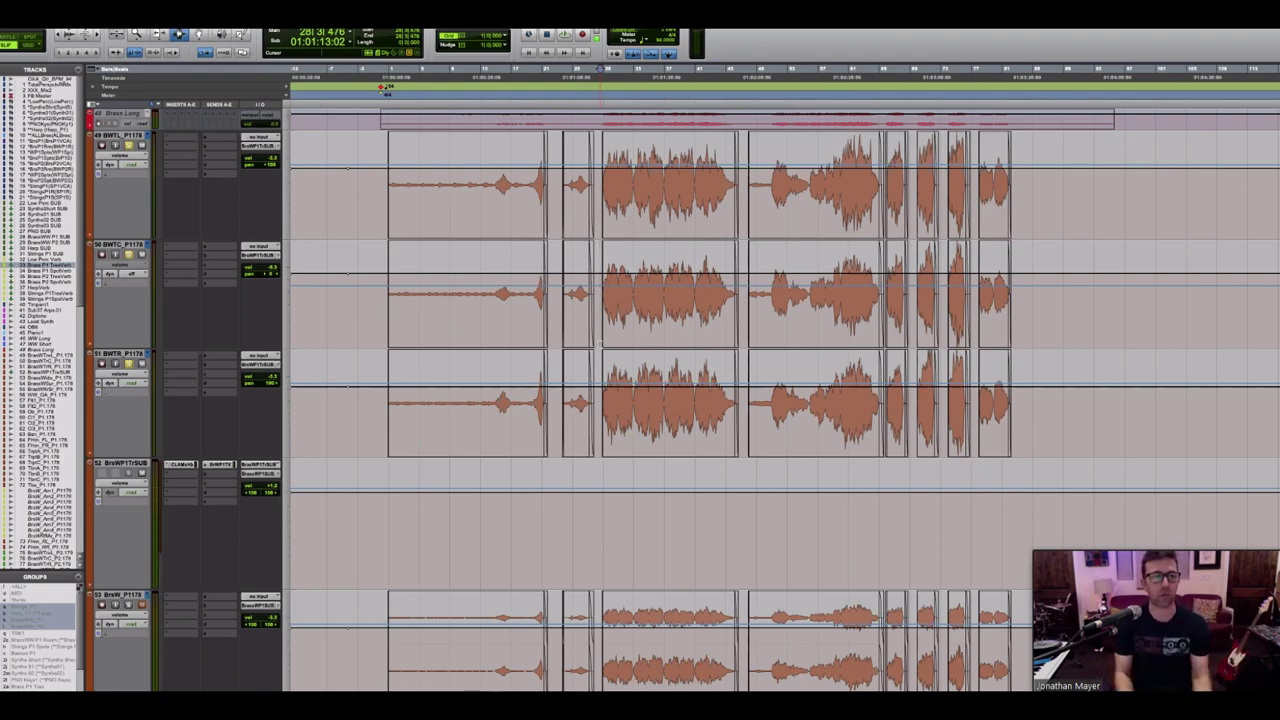
scroll(600, 343, "down", 5)
scroll(599, 344, "down", 5)
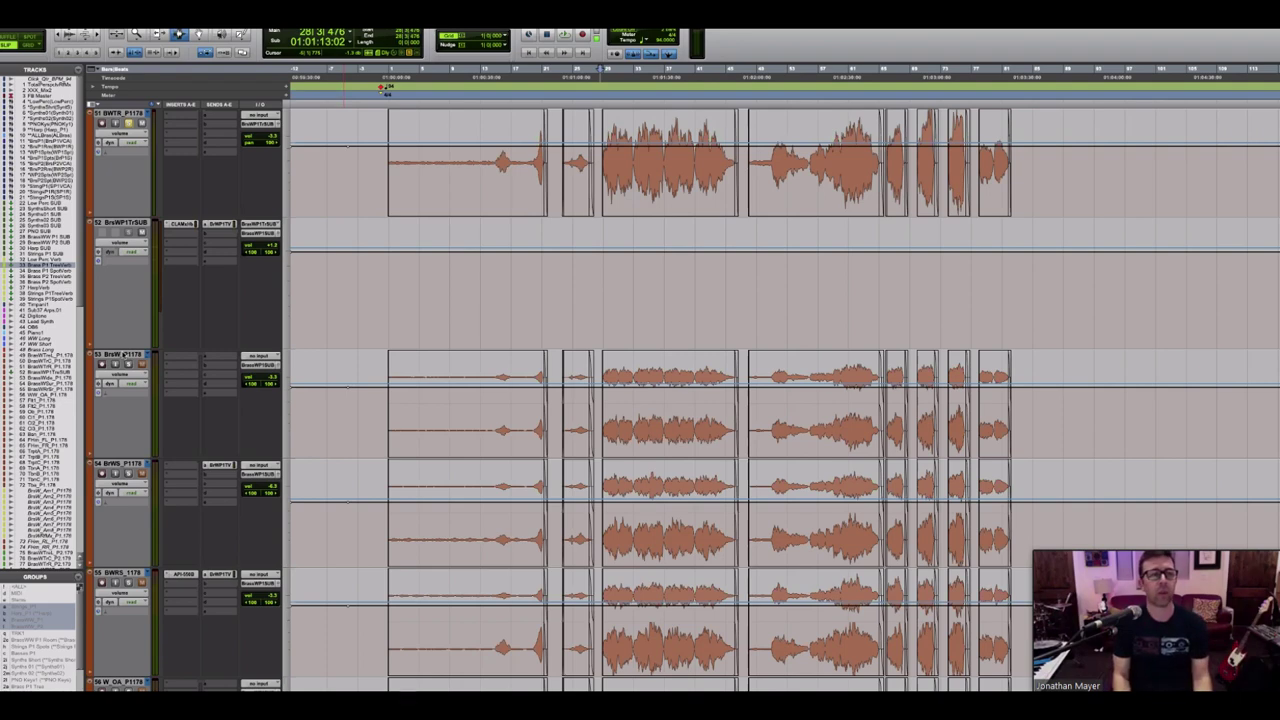
left_click(120, 354)
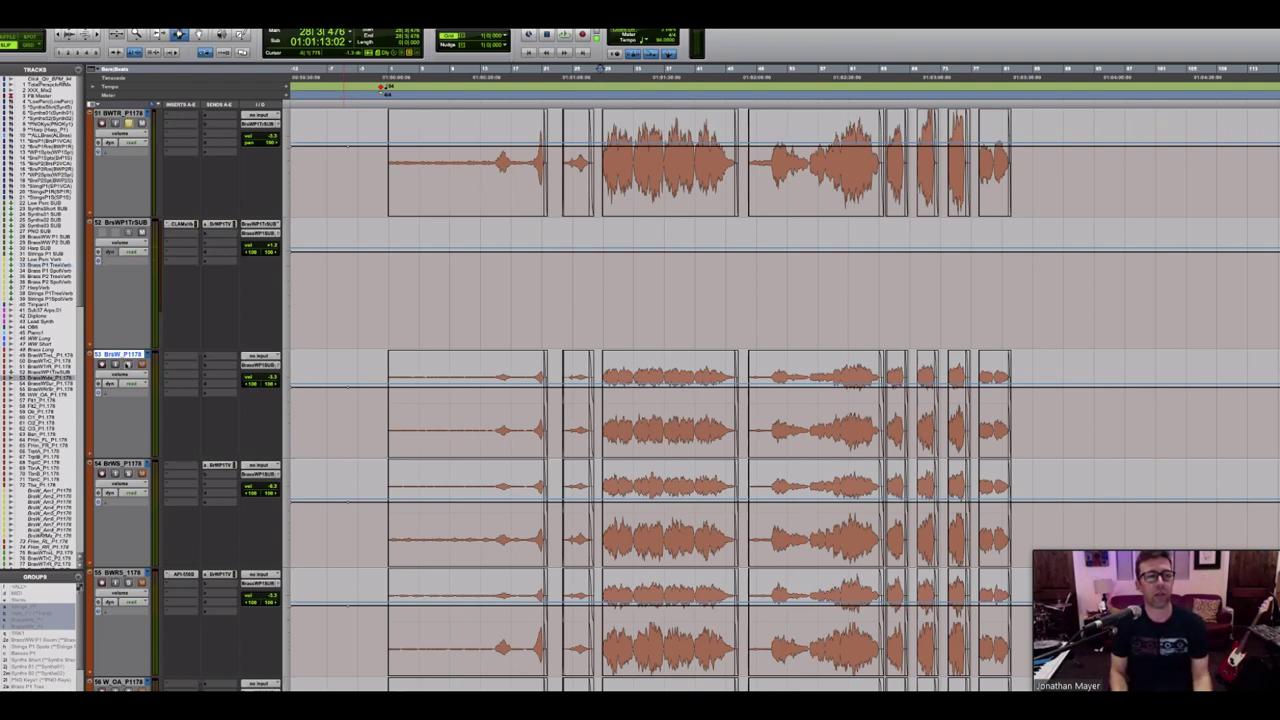
left_click(128, 365)
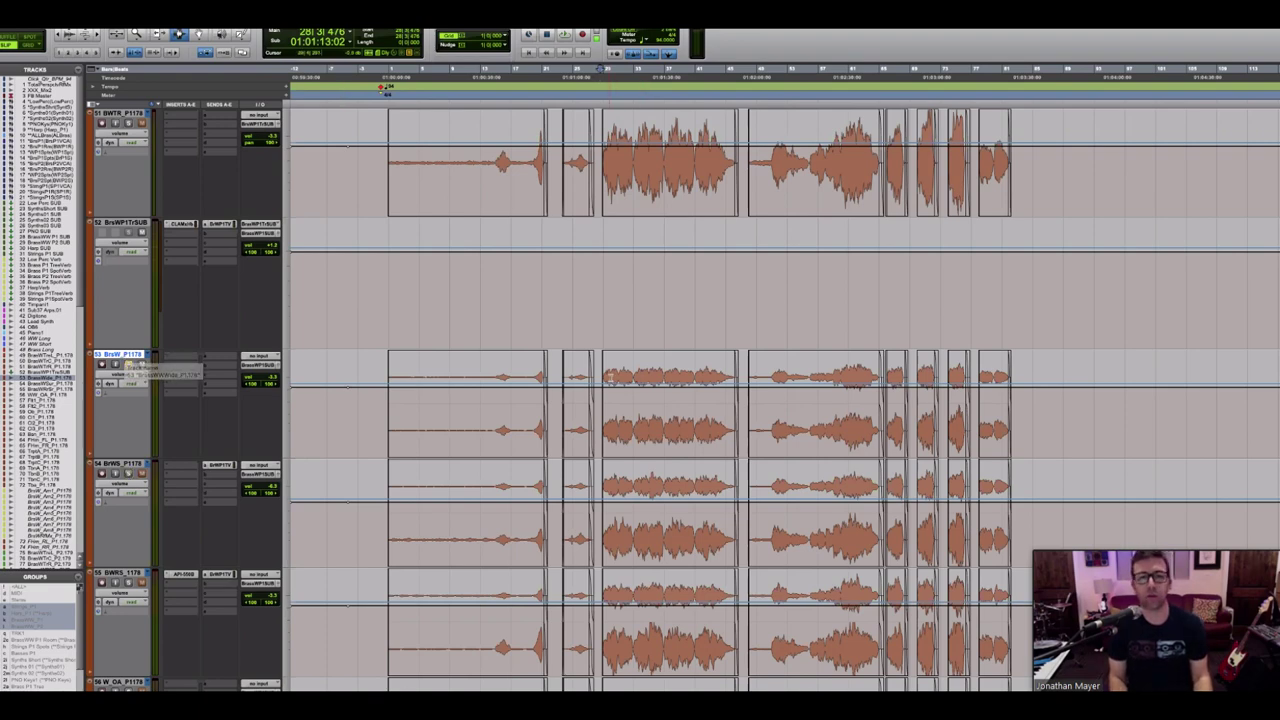
Step: Play the loud brass passage from about bar 29 to audition the wide mics together with the soloed tree mics
key("space")
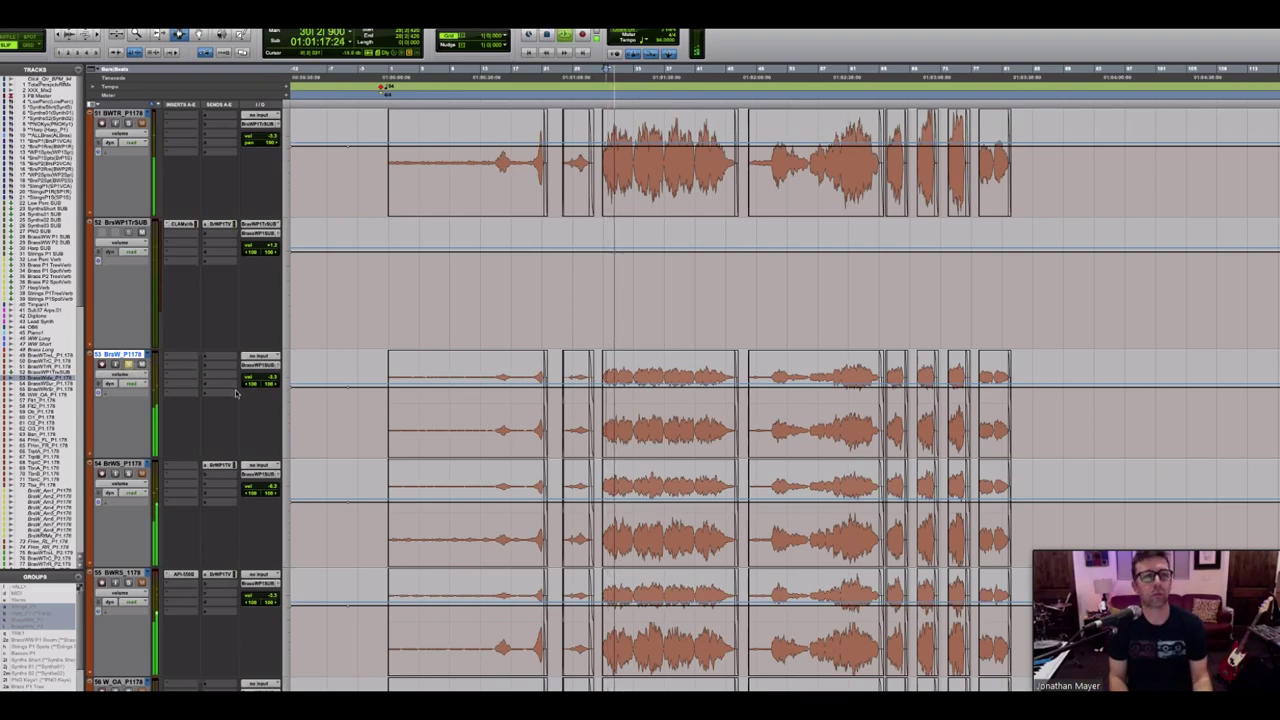
scroll(235, 392, "up", 5)
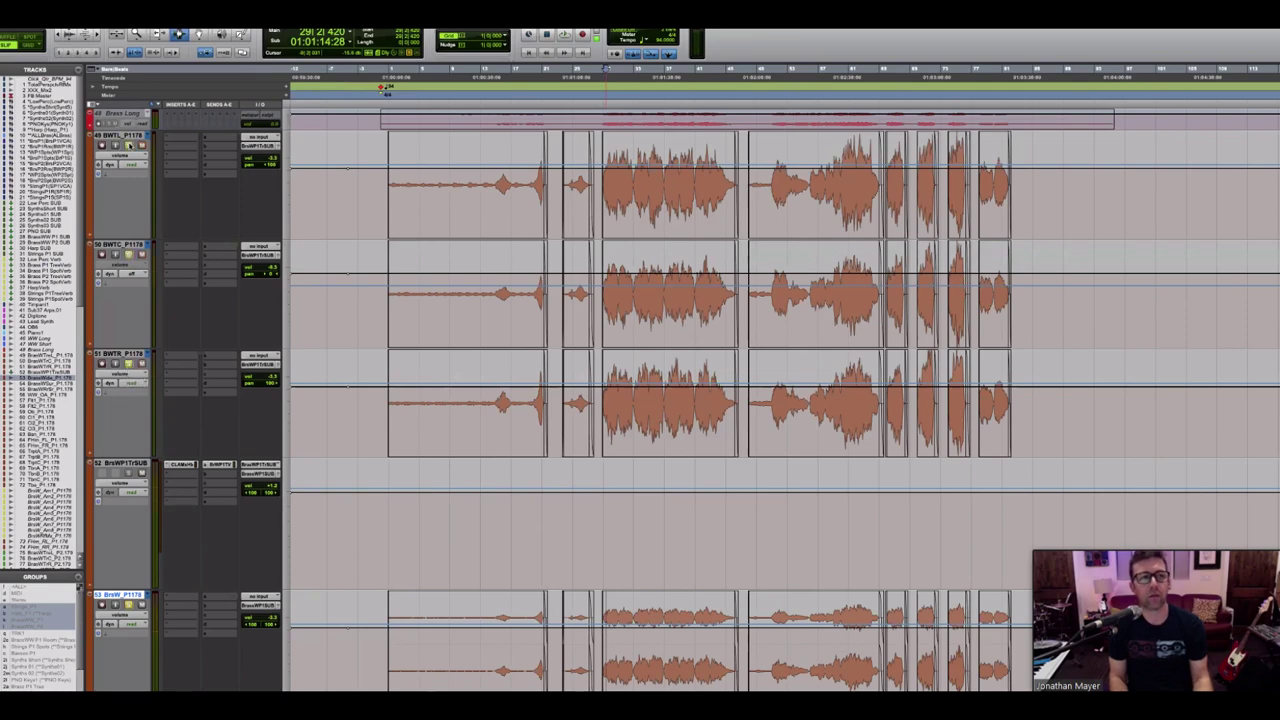
key("space")
scroll(543, 513, "down", 3)
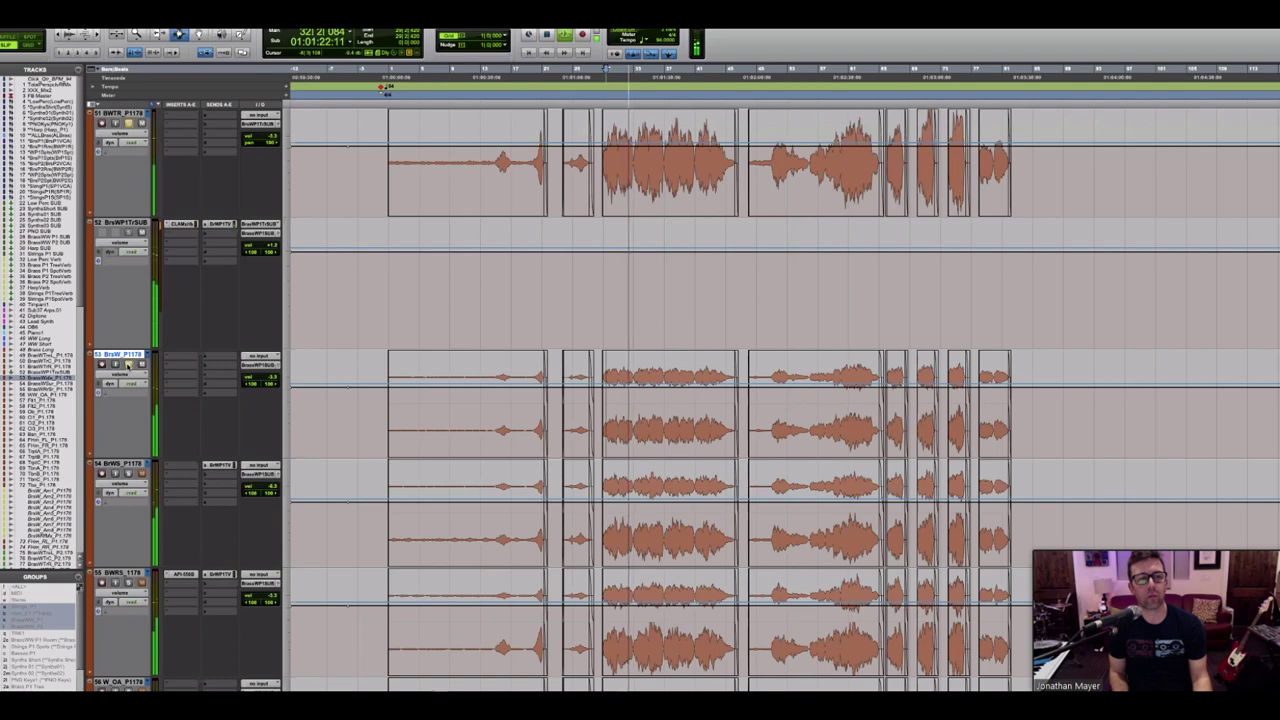
key("space")
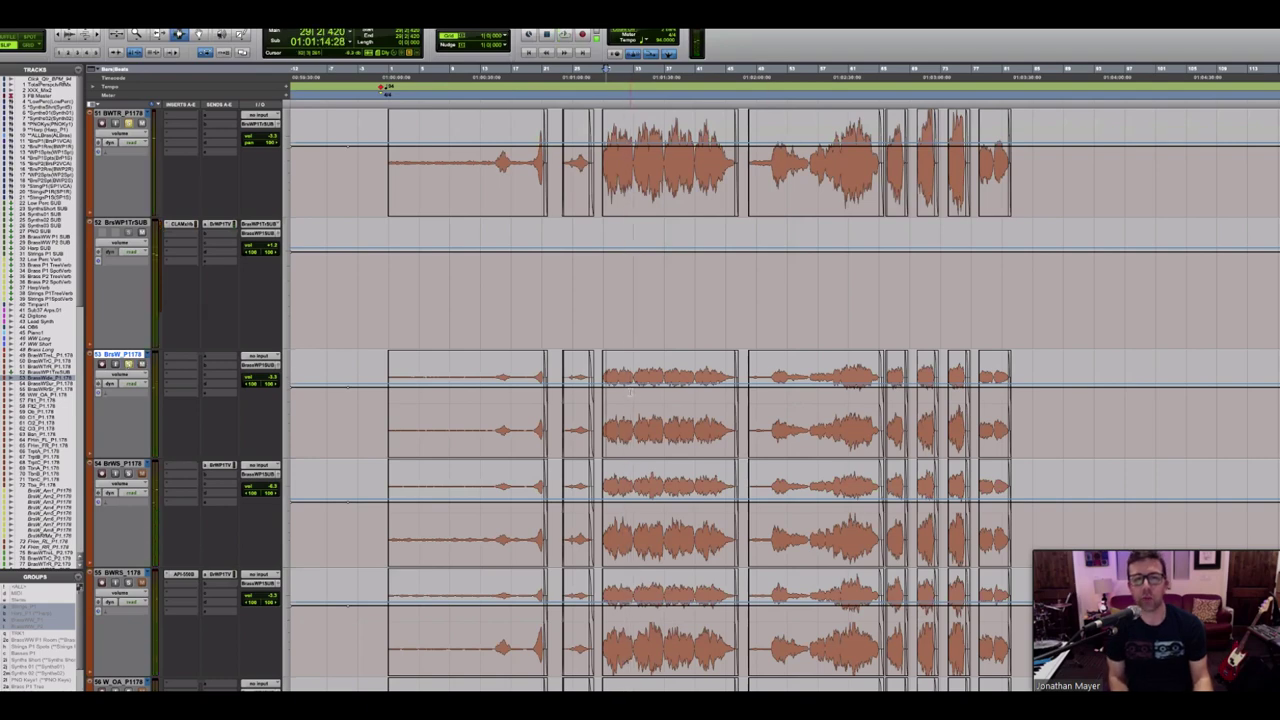
Step: Select the brass passage from about bar 32 to the phrase's end on the BrsW_P1178 track and play it to audition the wide mics
left_click_drag(630, 391, 736, 391)
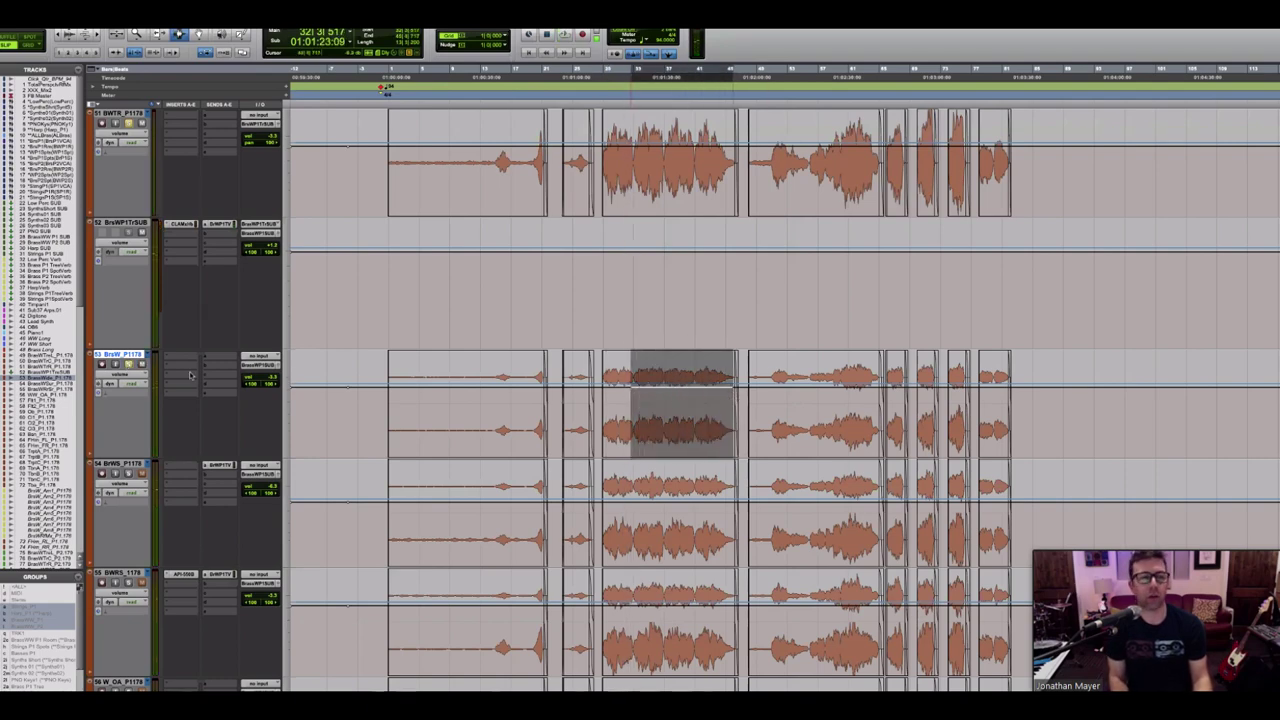
key("space")
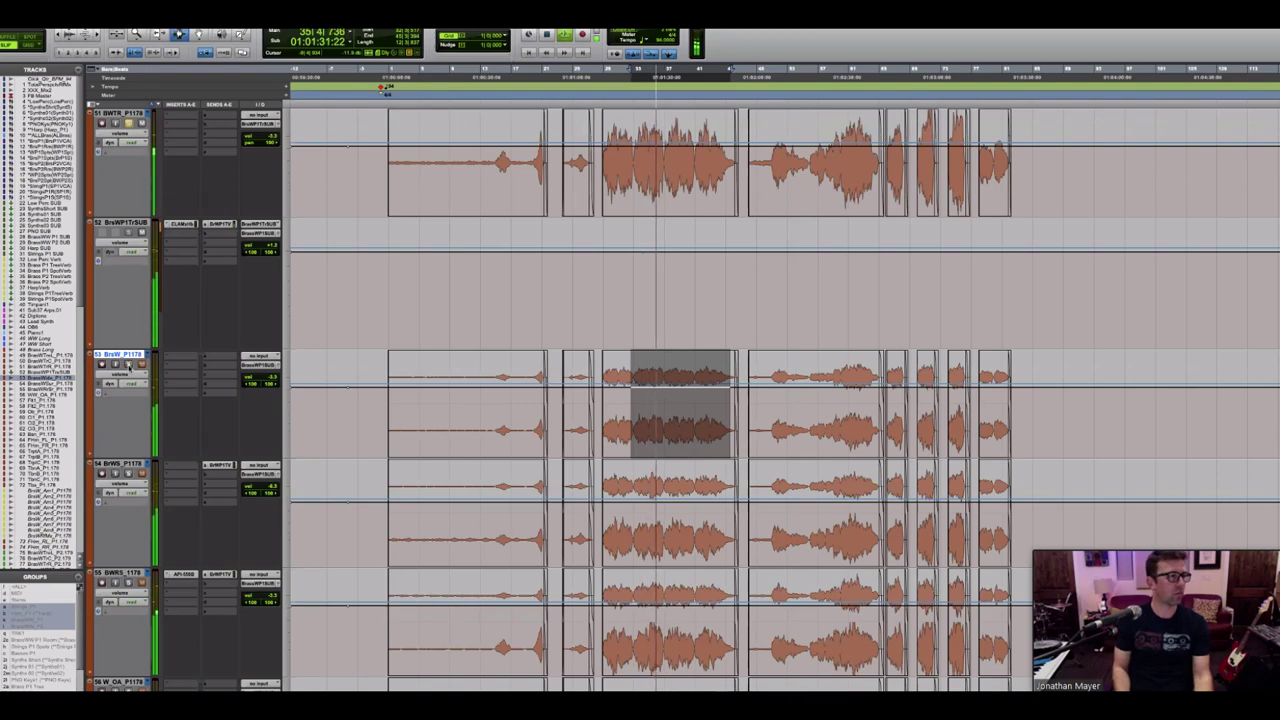
key("space")
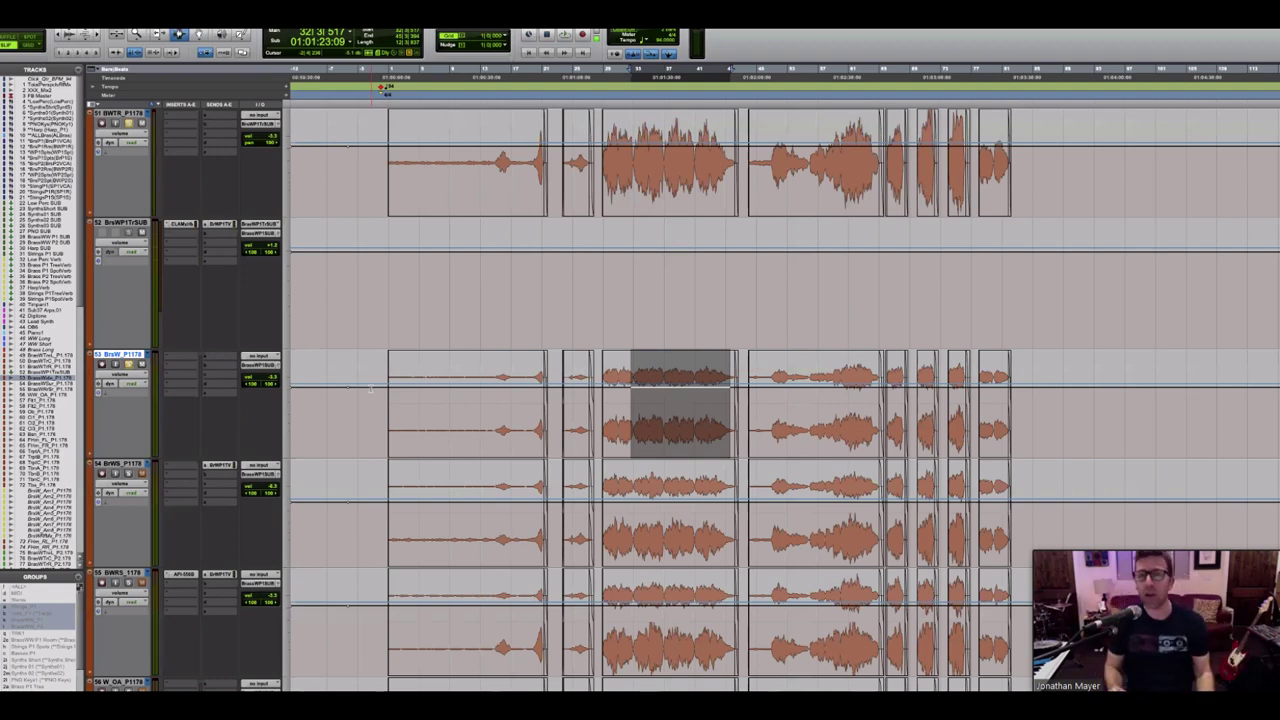
Step: Turn off automation on the BrsW_P1178 track and pull its volume nearly all the way down
left_click(128, 386)
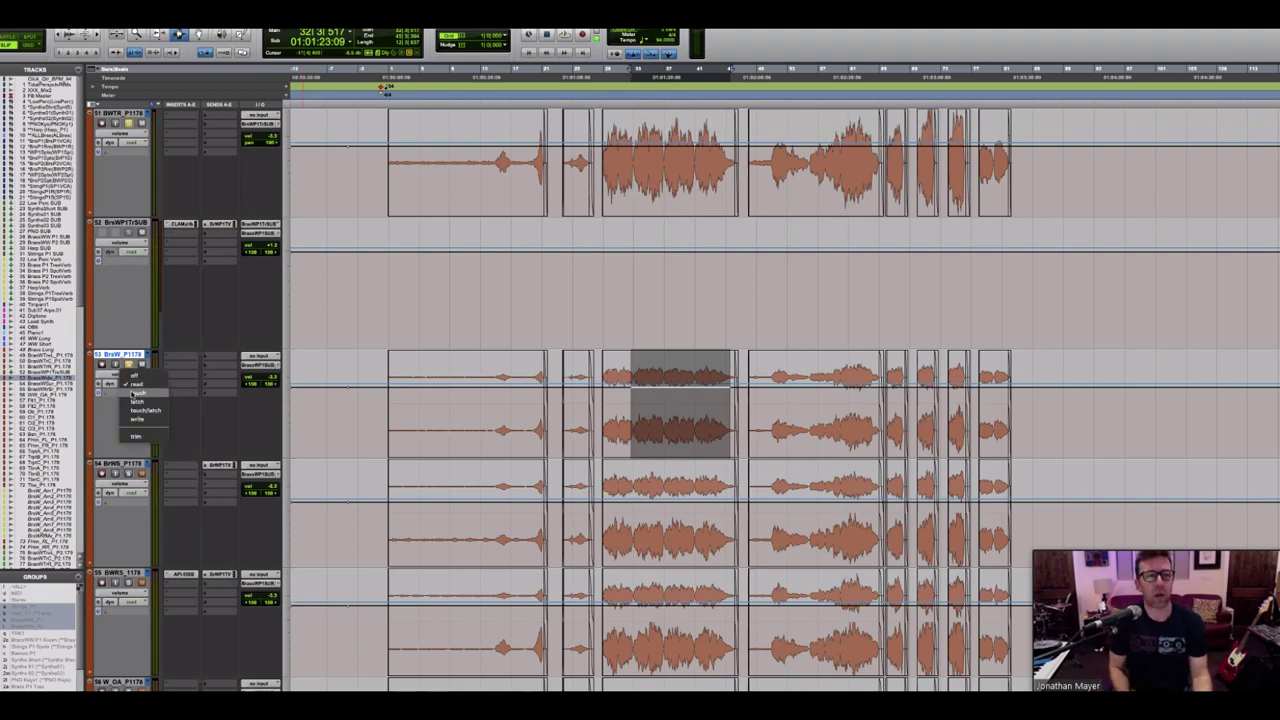
left_click(133, 375)
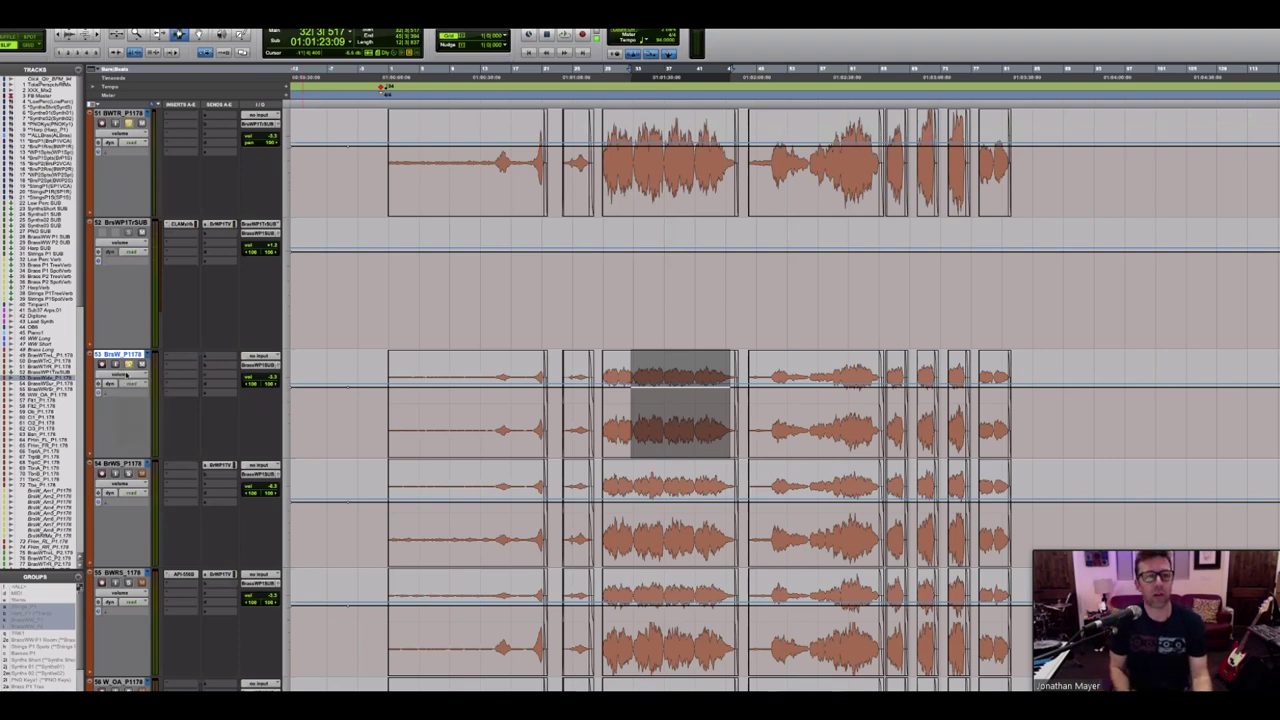
left_click(262, 376)
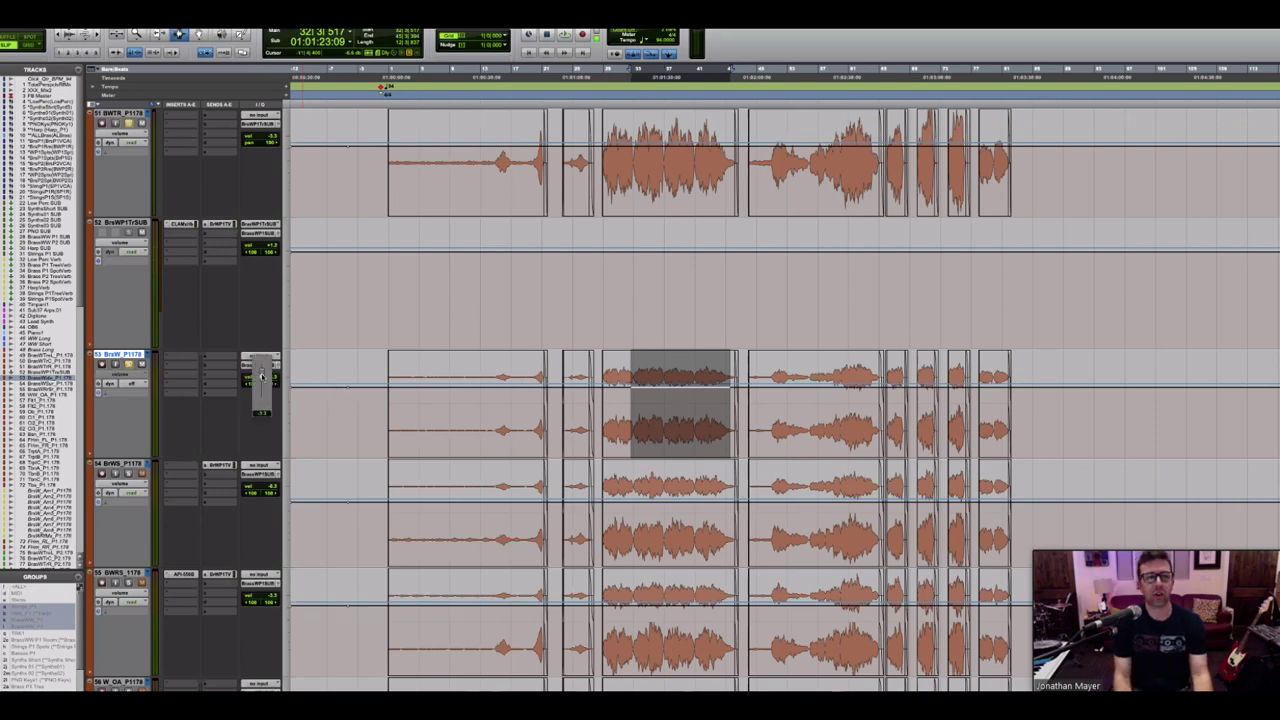
left_click_drag(262, 402, 261, 393)
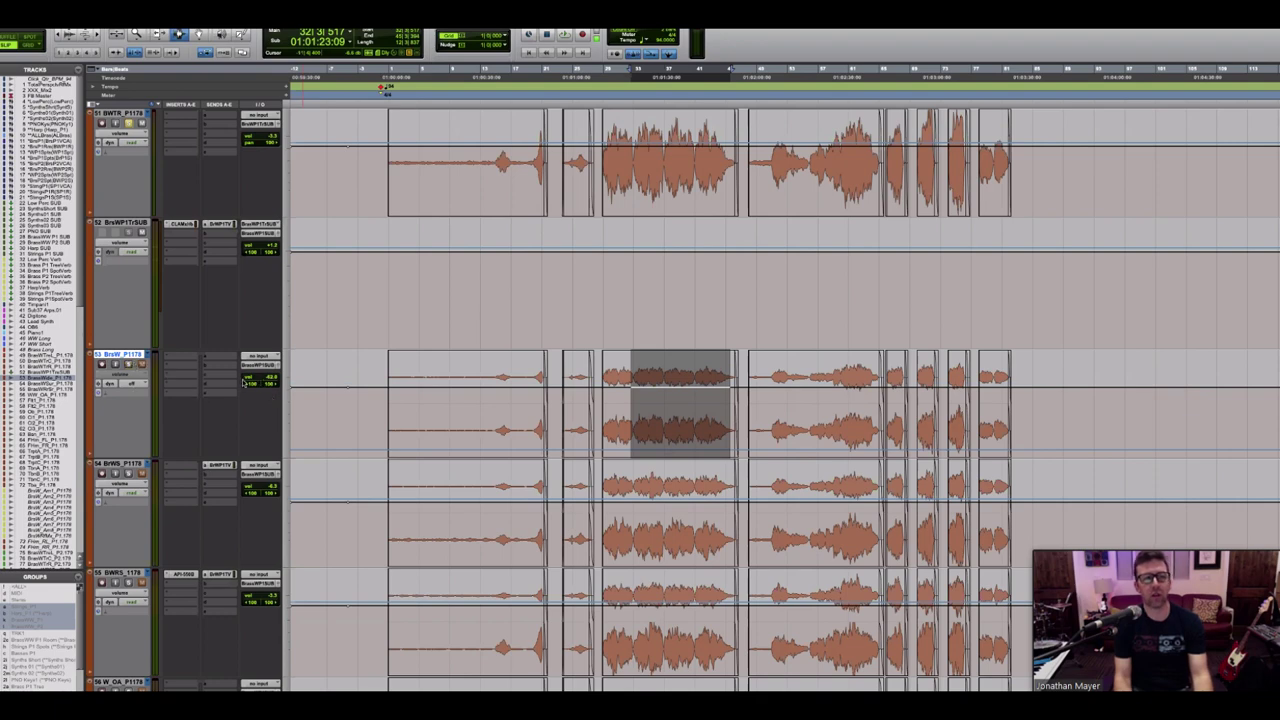
Step: Play the selected passage and gradually raise the BrsW_P1178 volume to hear the wide mics blend into the tree sound
key("space")
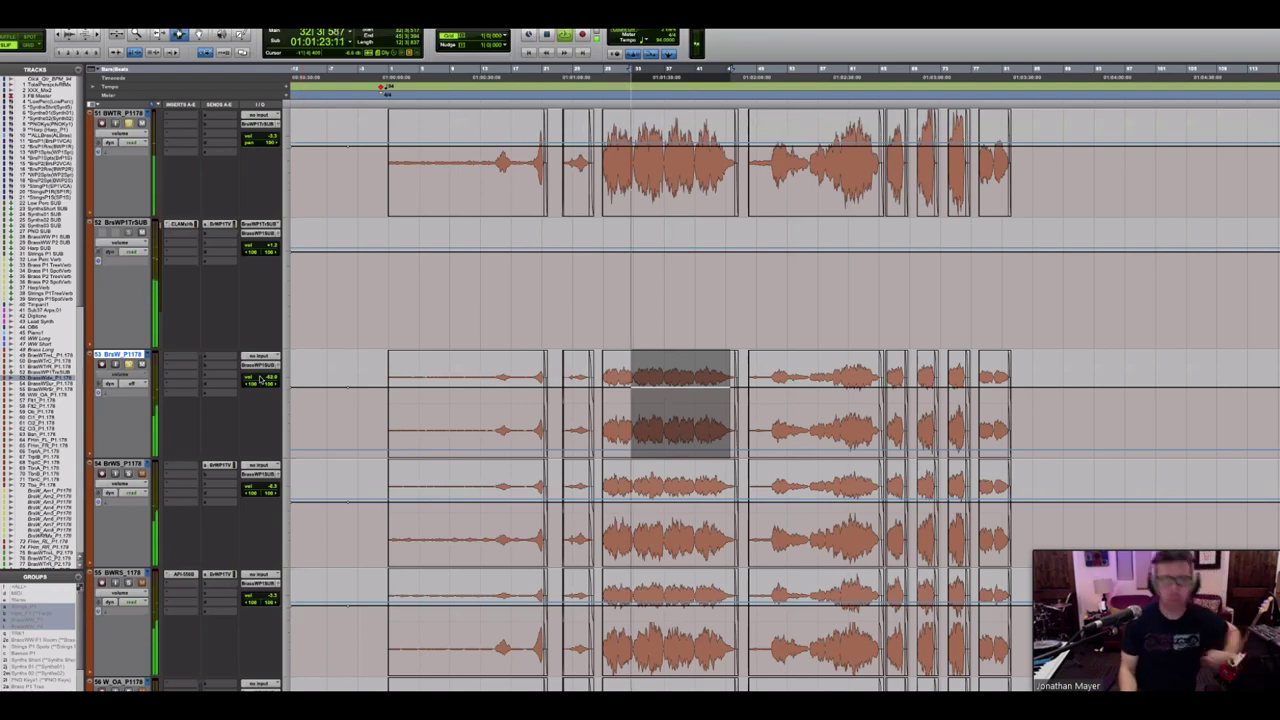
key("space")
left_click(257, 376)
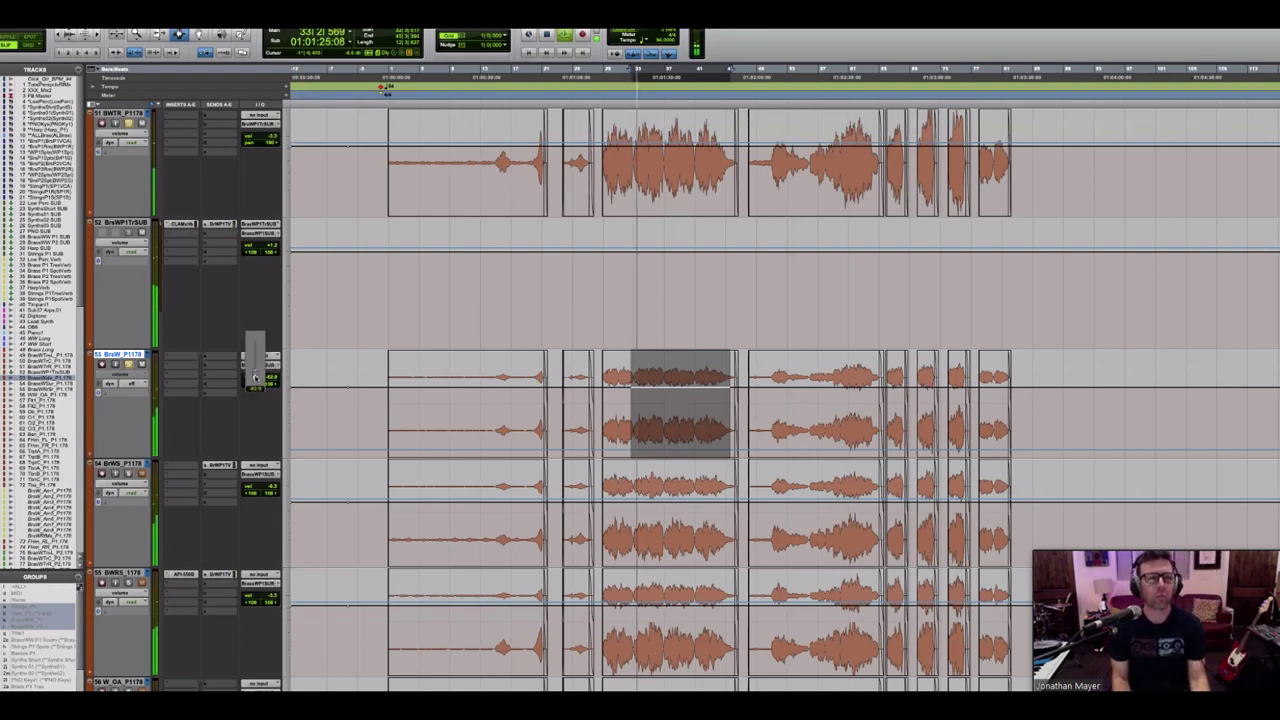
mouse_move(255, 374)
left_mouse_down()
mouse_move(255, 338)
mouse_move(255, 350)
left_mouse_up()
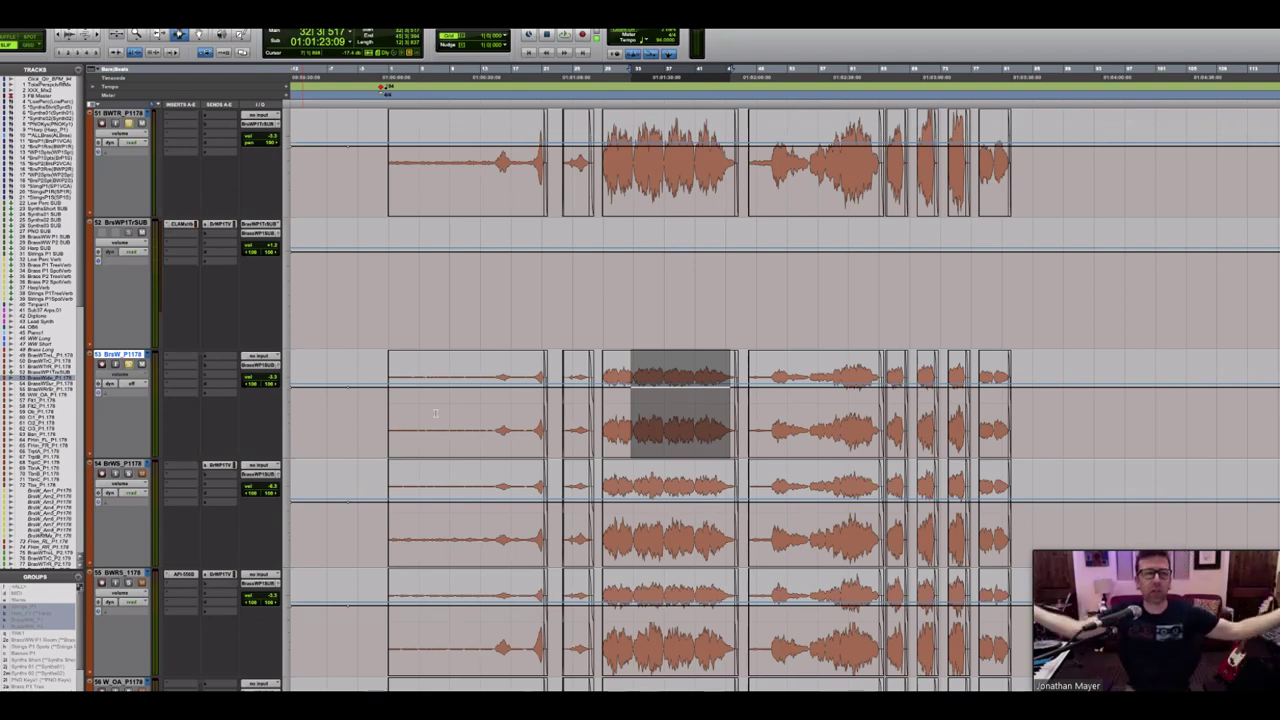
Step: Set the BrsW_P1178 track's automation mode back to read, keeping its volume lane view
left_click(130, 381)
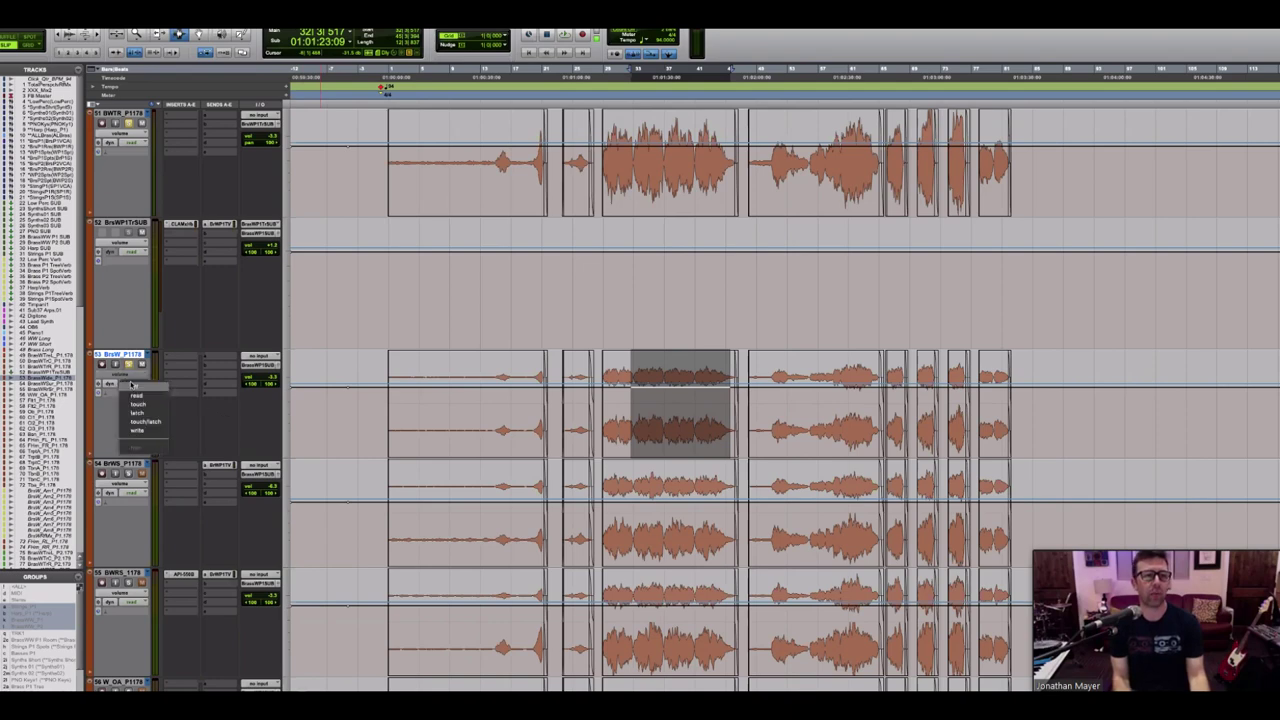
left_click(134, 390)
left_click(133, 389)
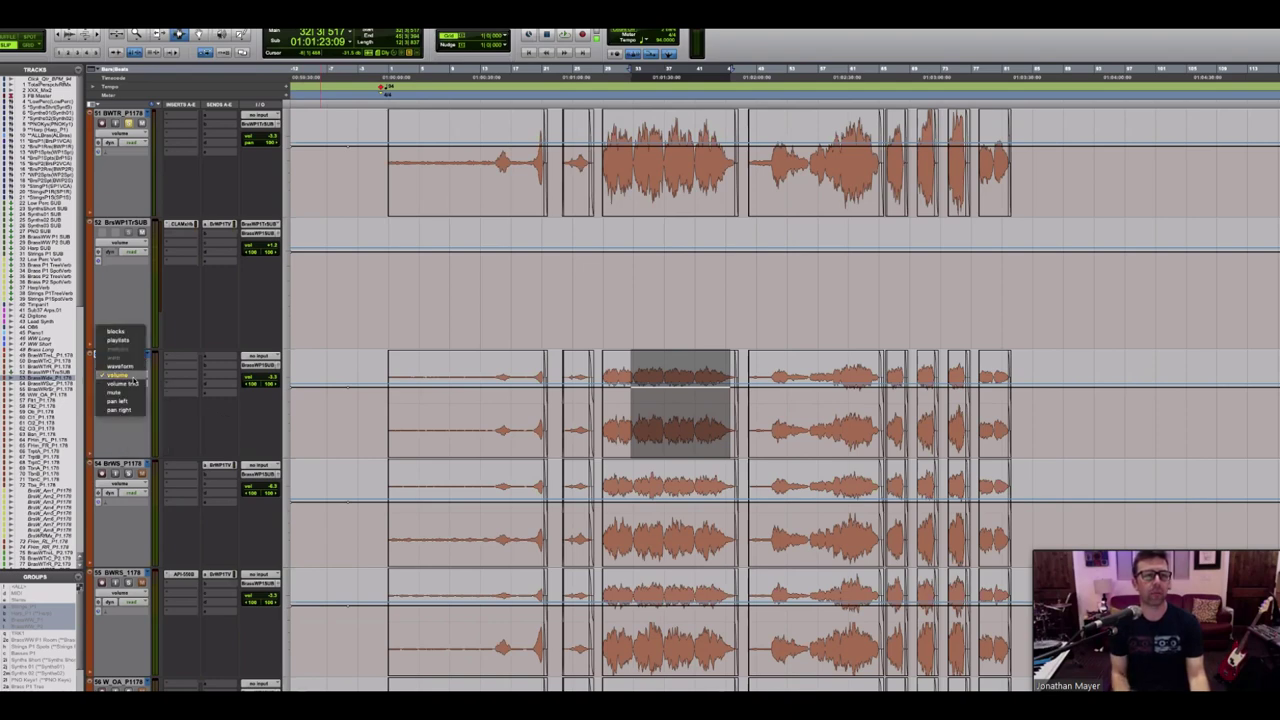
left_click(130, 392)
left_click(131, 384)
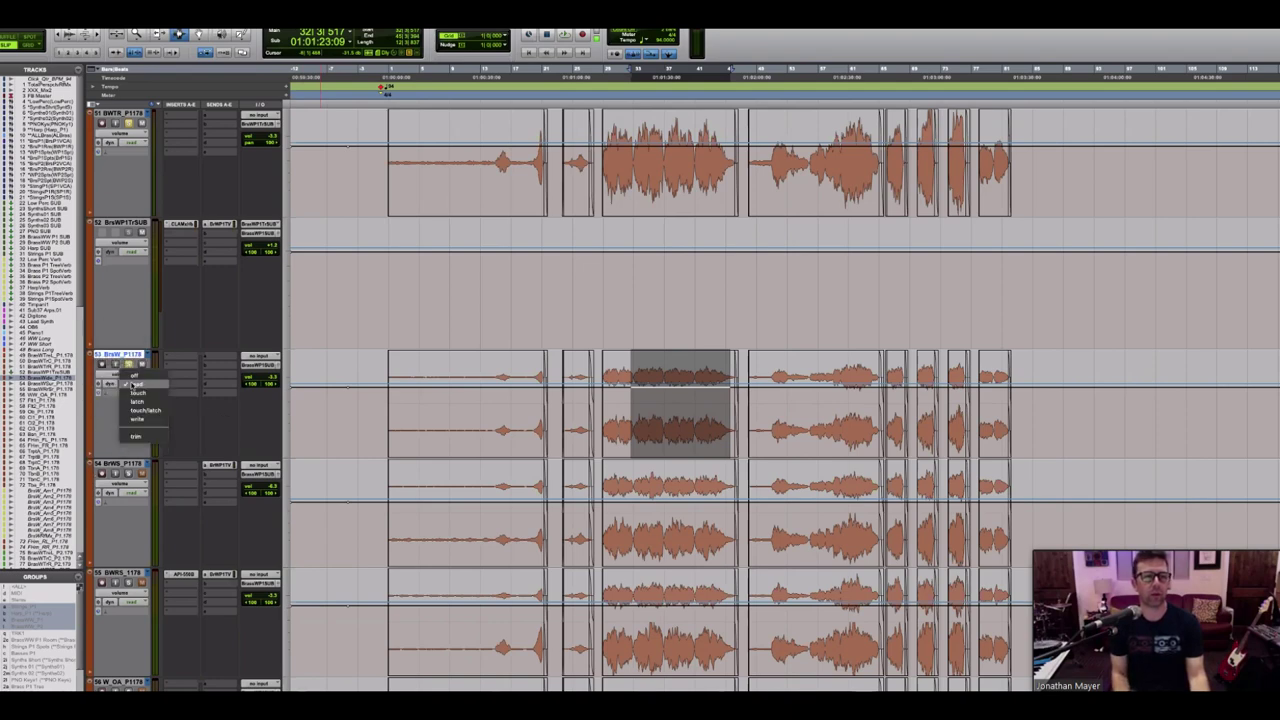
left_click(131, 390)
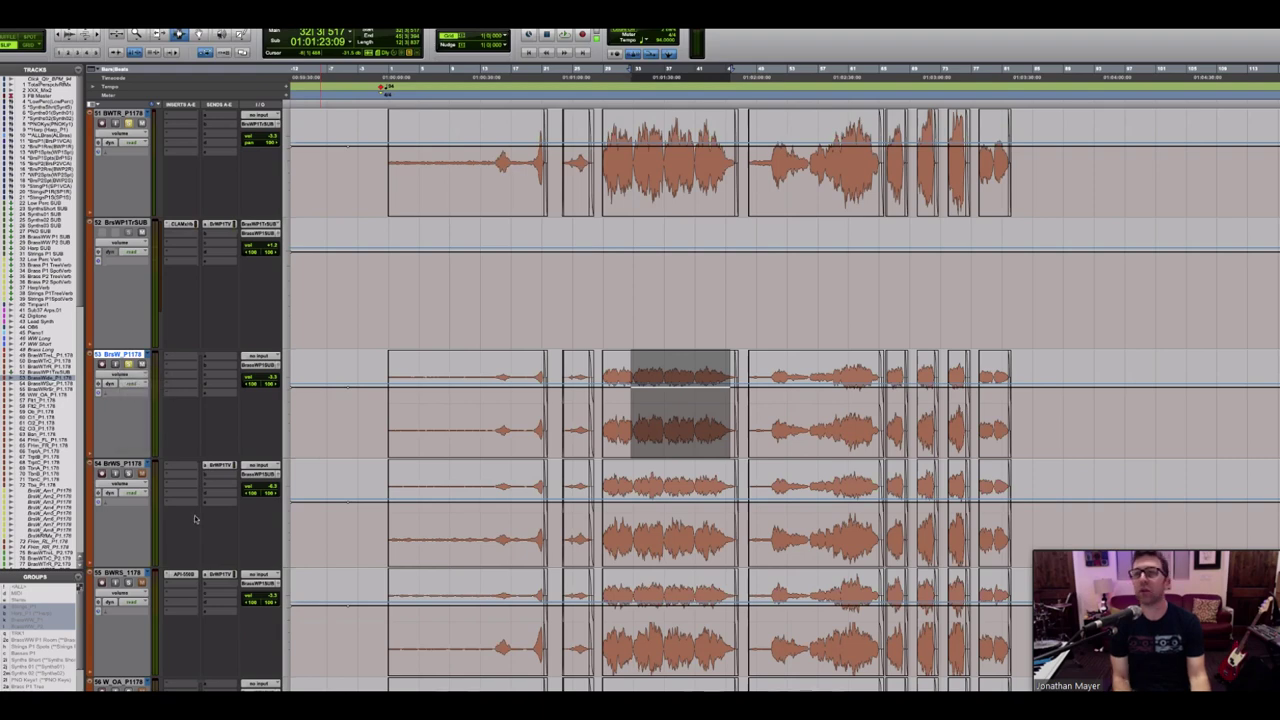
Step: Solo the W_OA_P1178 track and play the brass passage from about bar 33 to audition the overheads
left_click(120, 465)
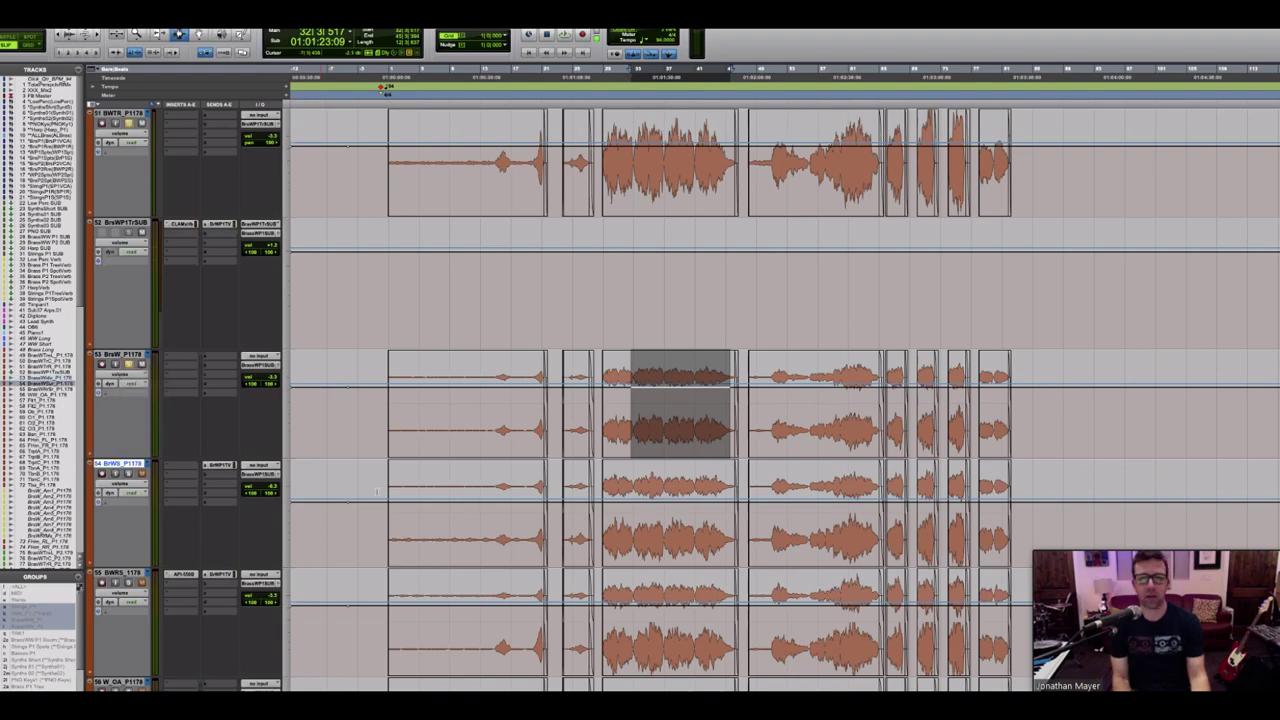
scroll(377, 491, "down", 5)
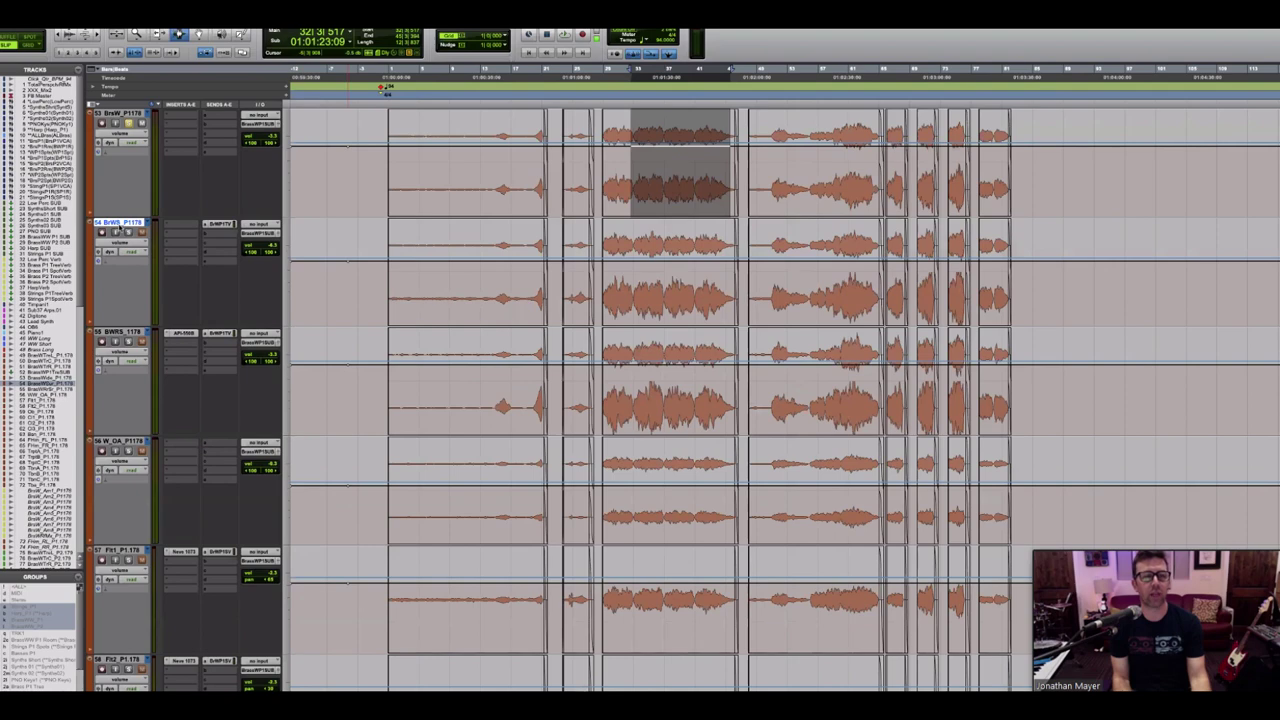
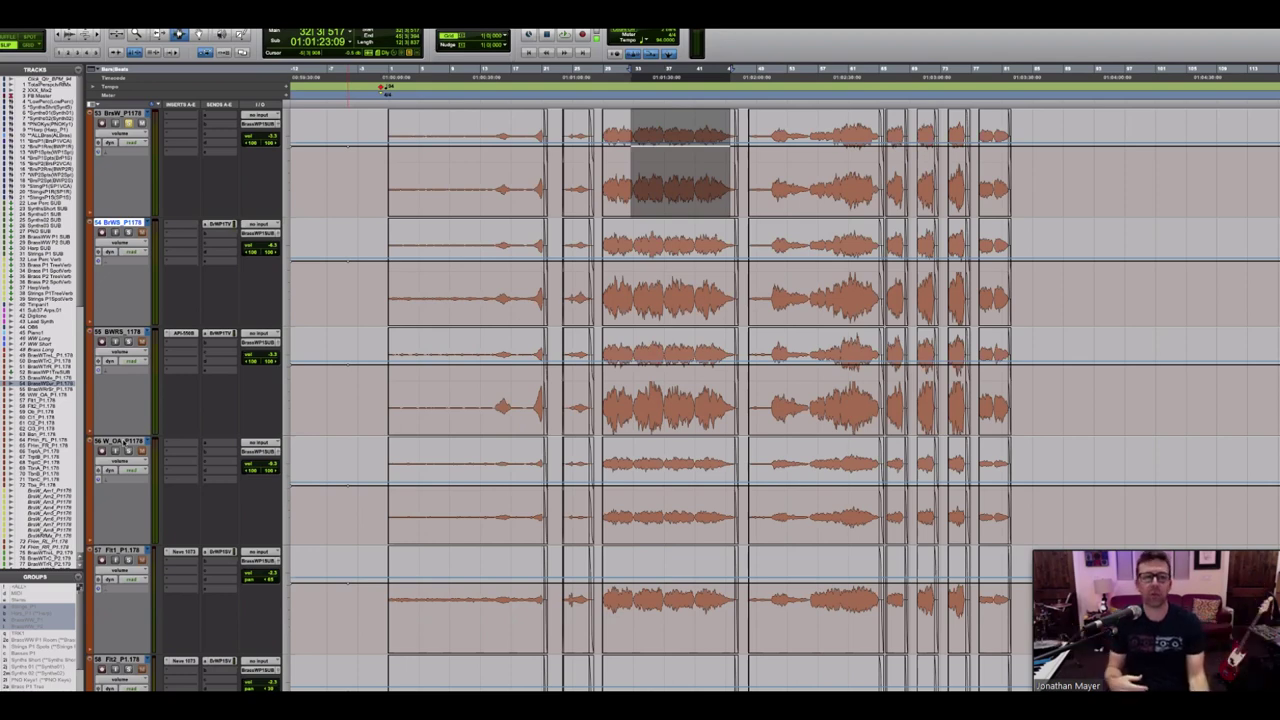
left_click(120, 441)
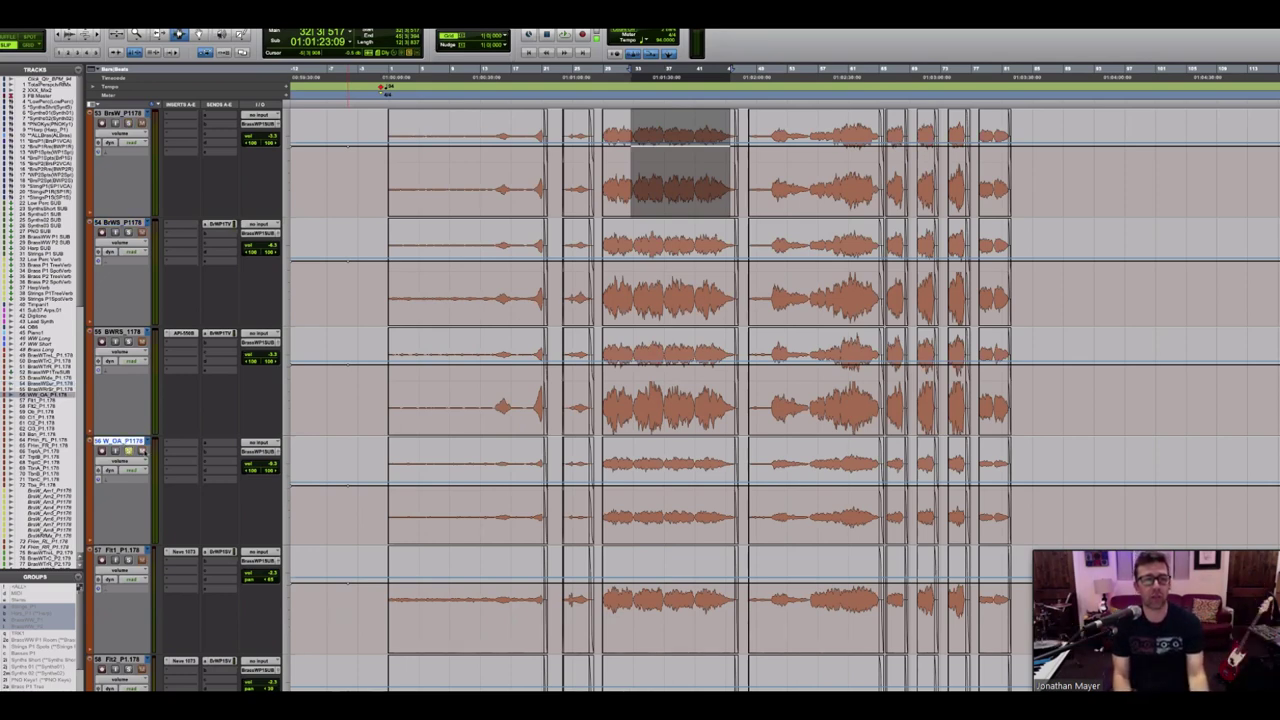
left_click(631, 467)
key("space")
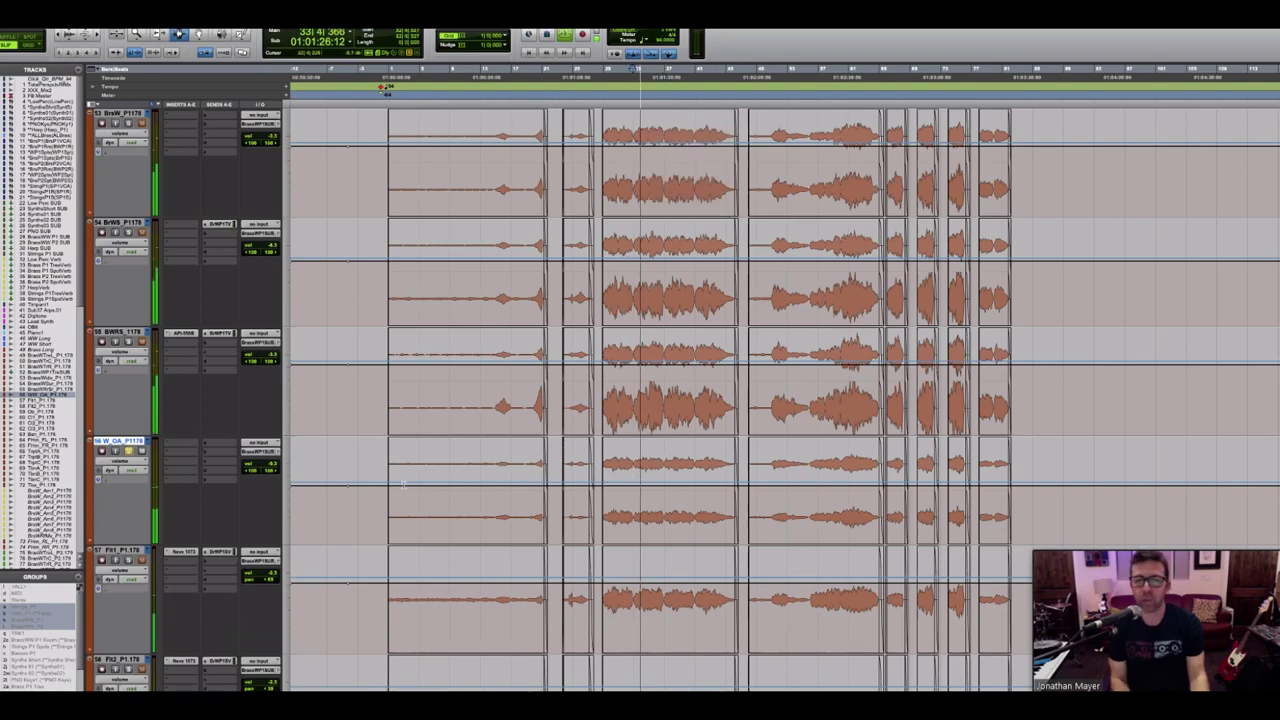
Step: Turn off automation on the W_OA_P1178 track and raise its volume during playback to hear the overheads more clearly
left_click(137, 470)
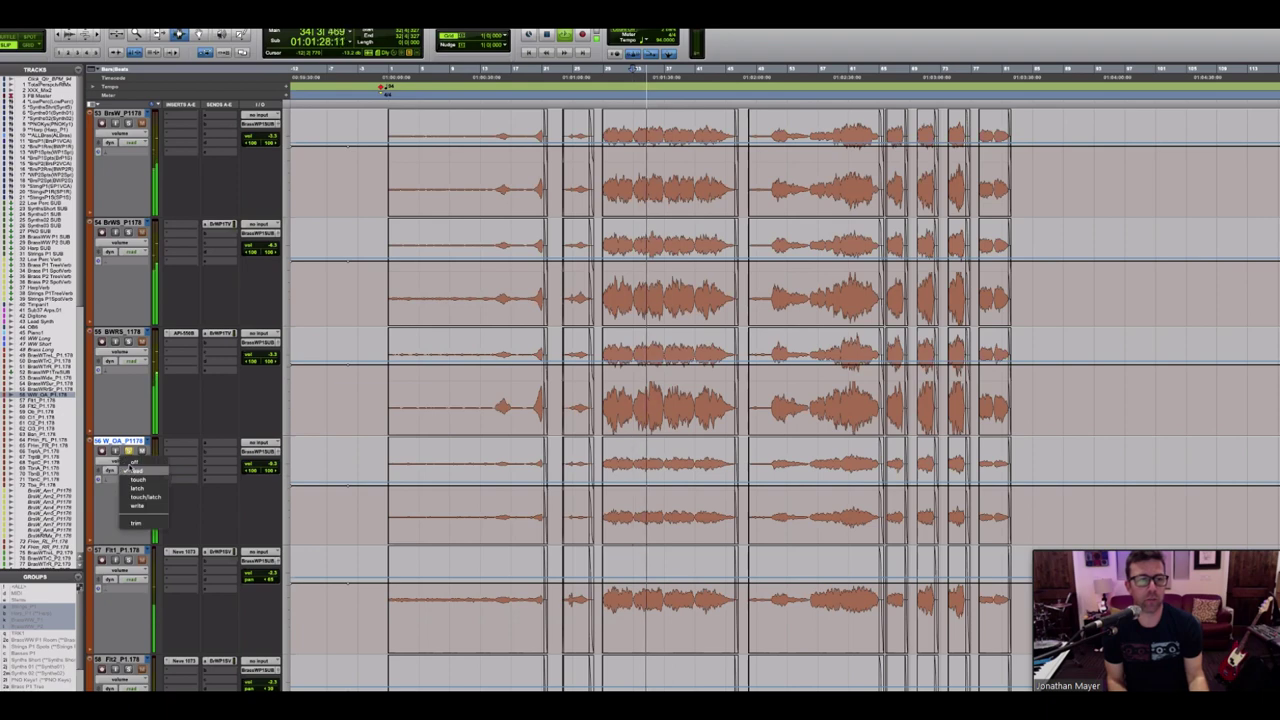
left_click(214, 463)
left_click(260, 462)
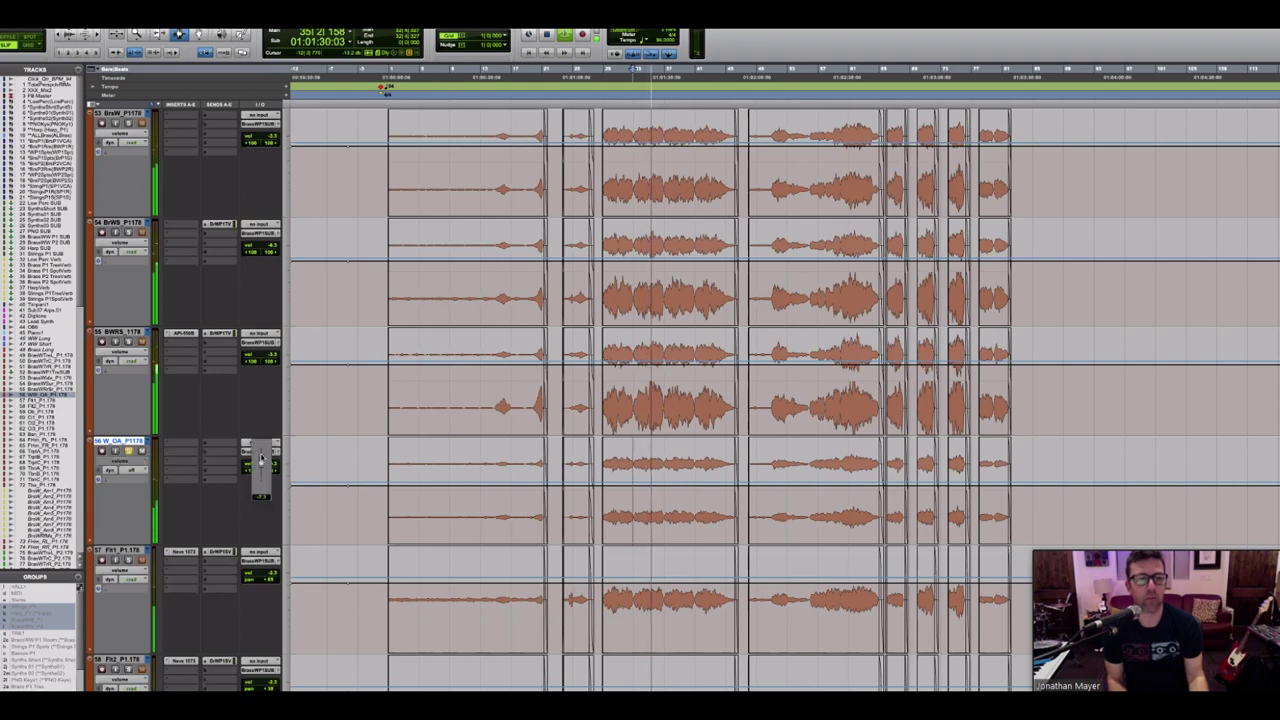
left_click_drag(260, 458, 260, 447)
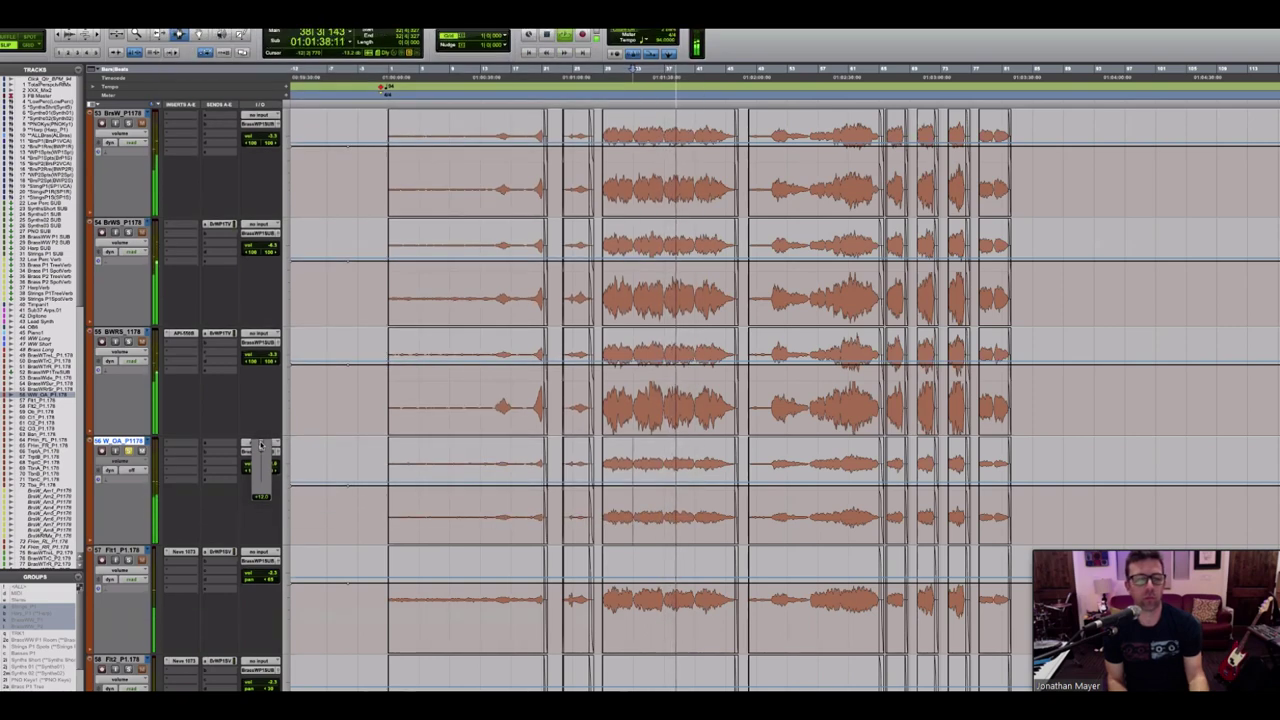
Step: Stop playback and set the W_OA_P1178 track's automation mode back to read
key("space")
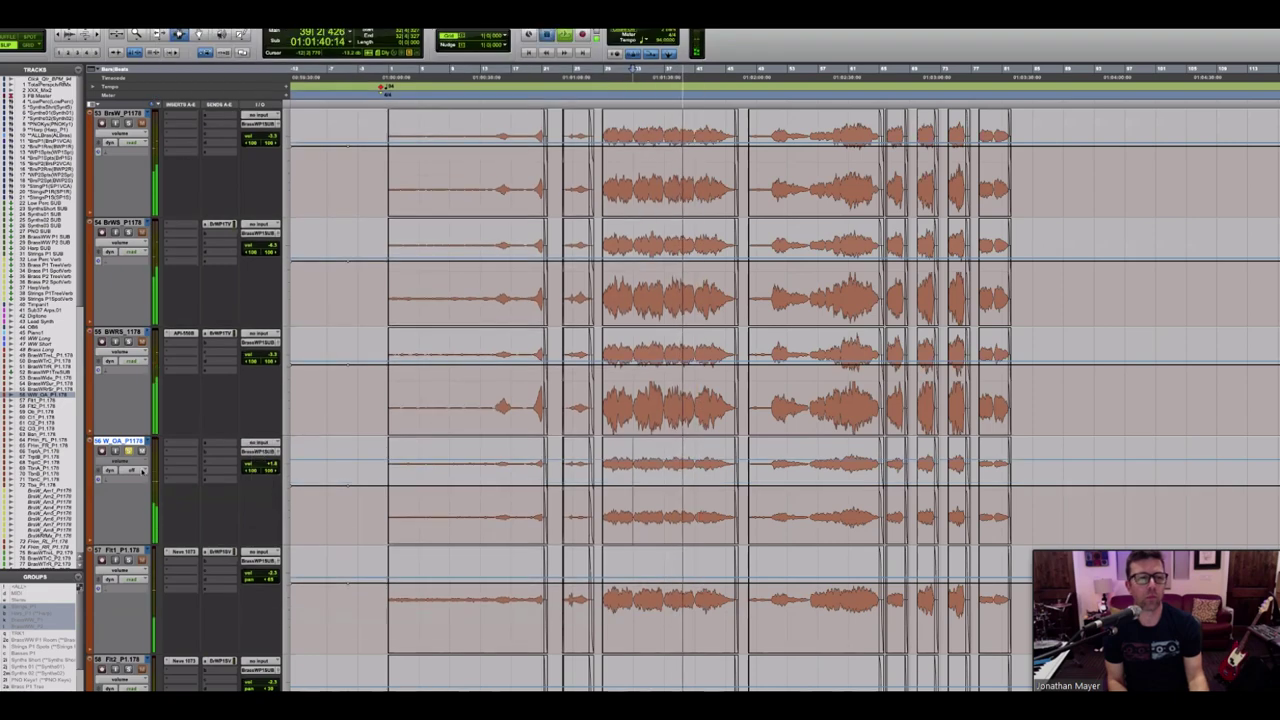
left_click(135, 472)
left_click(137, 499)
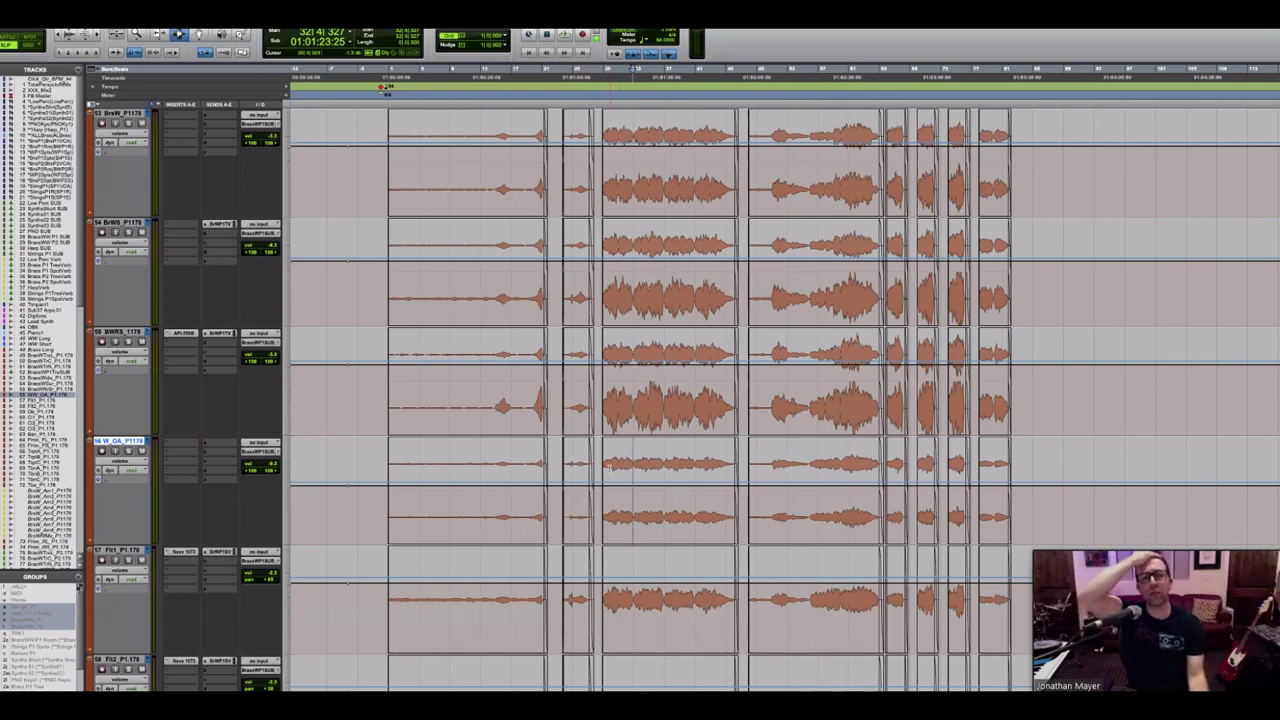
Step: Solo the BrWS_P1178 track, play the brass passage from about bar 31, and check the level of its tree reverb send
left_click_drag(608, 466, 724, 482)
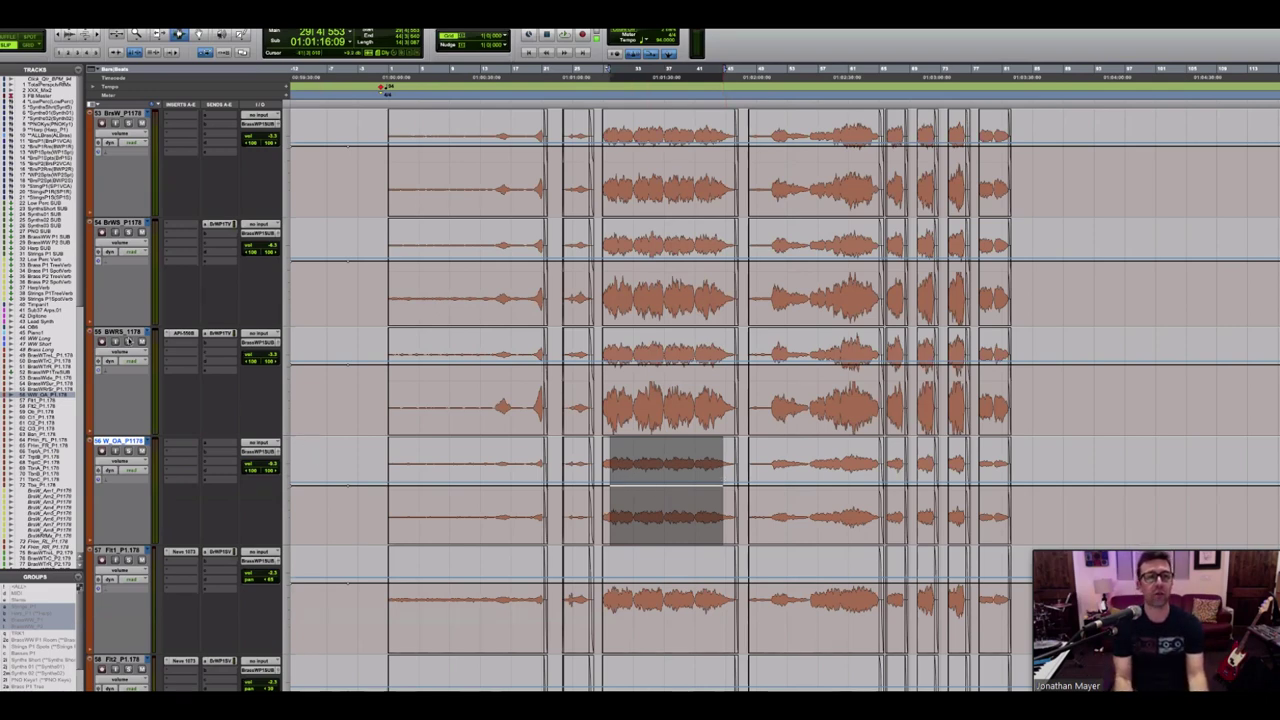
left_click(620, 281)
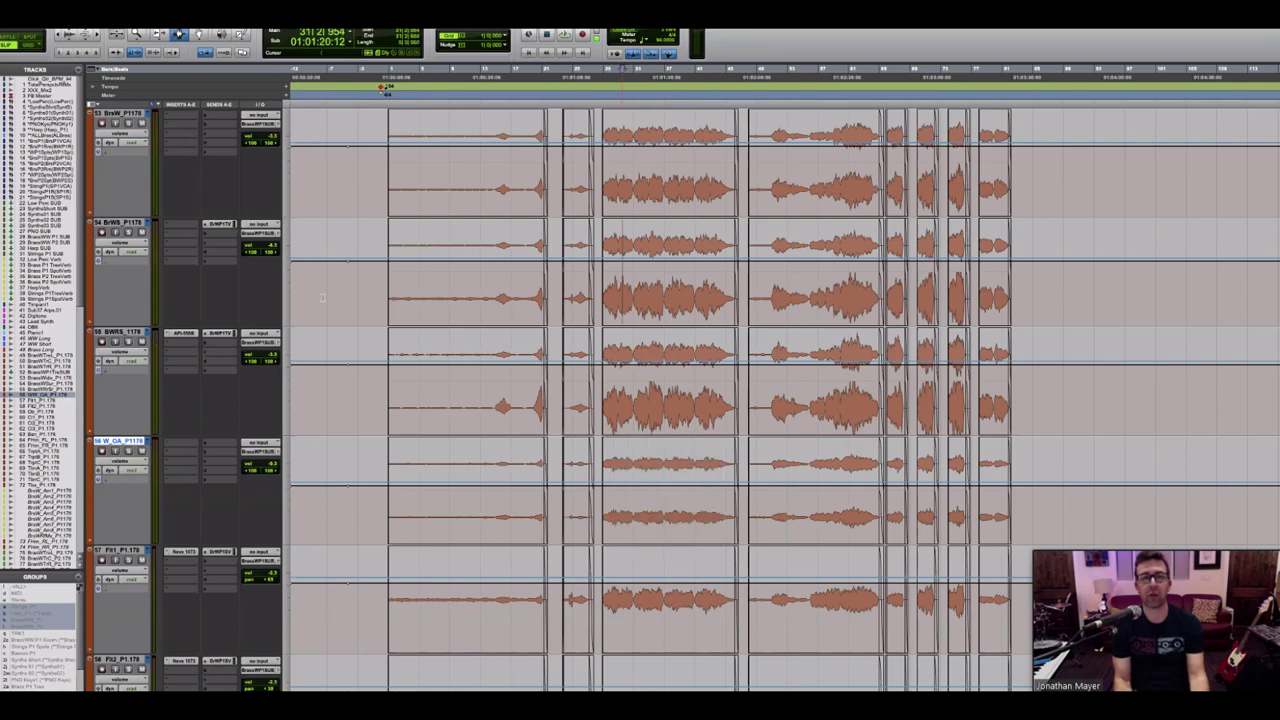
left_click(128, 232)
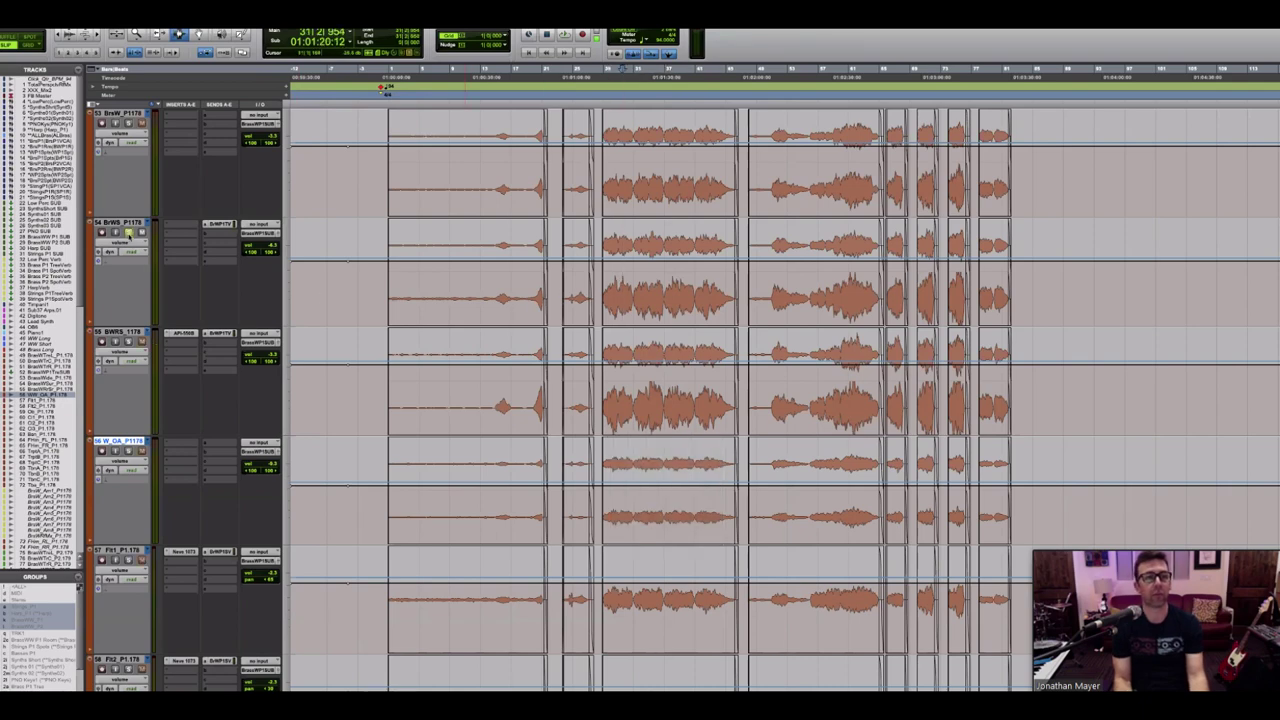
key("space")
key("space")
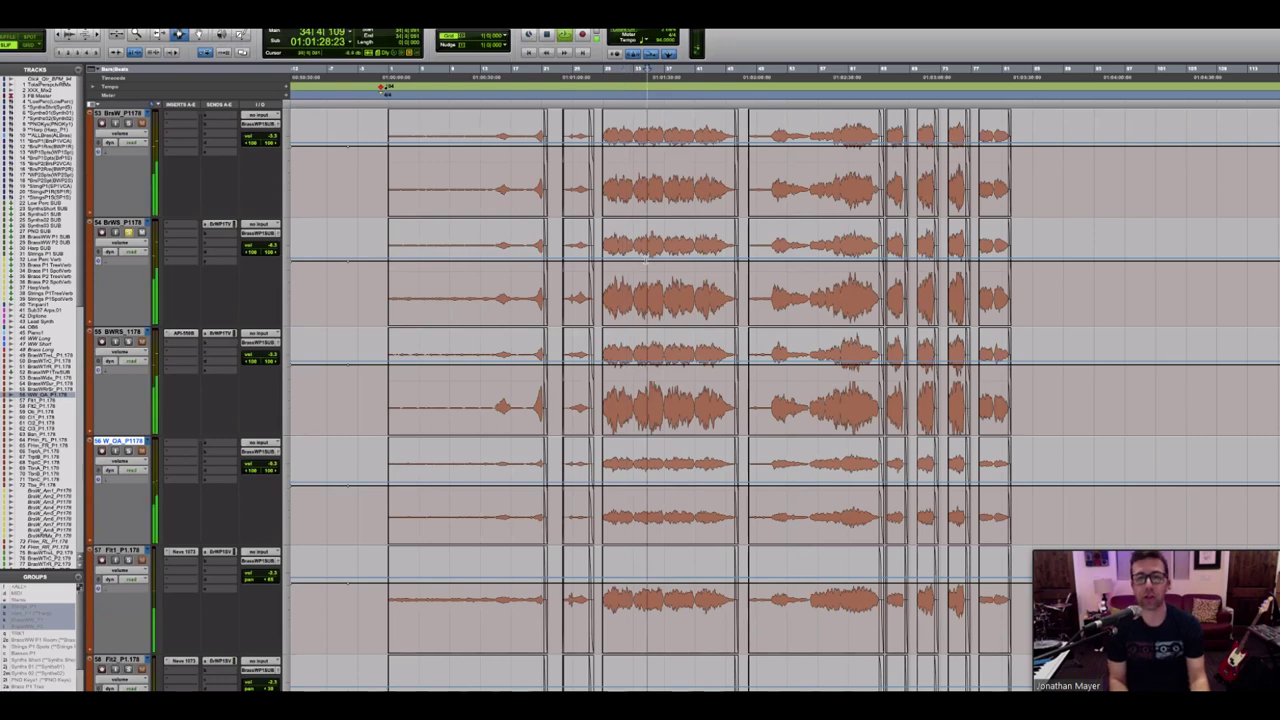
key("space")
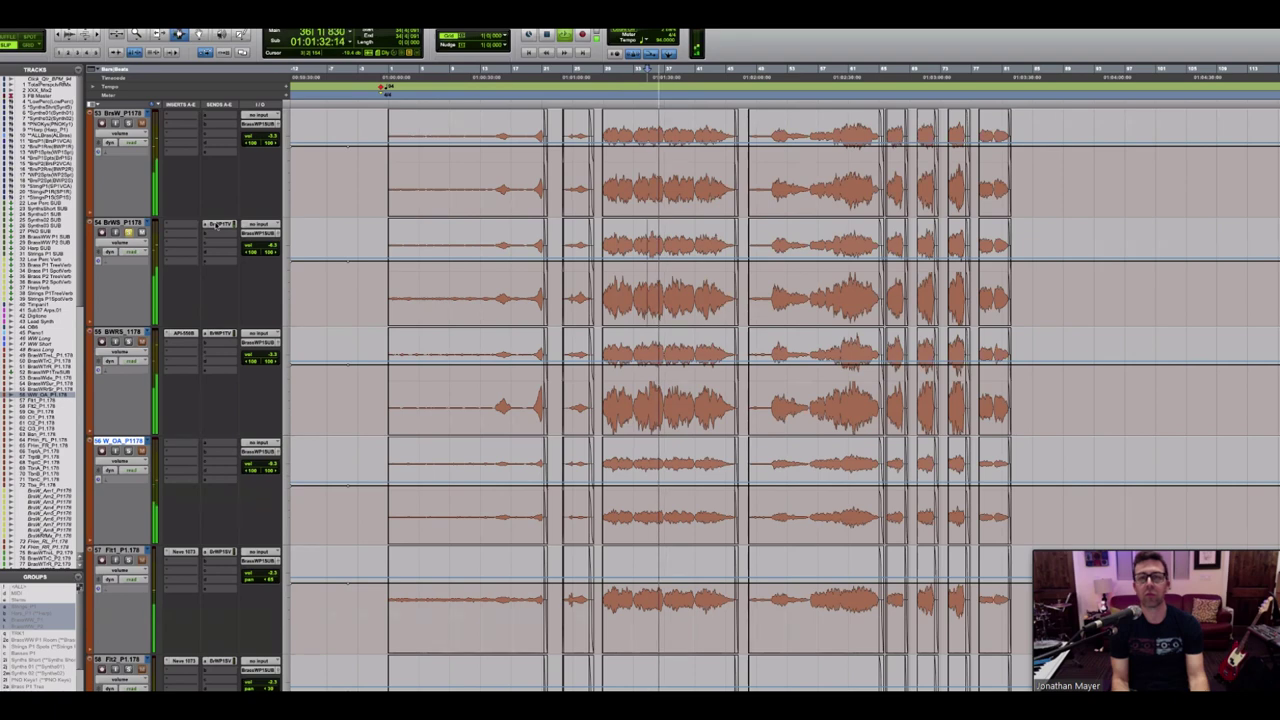
key("space")
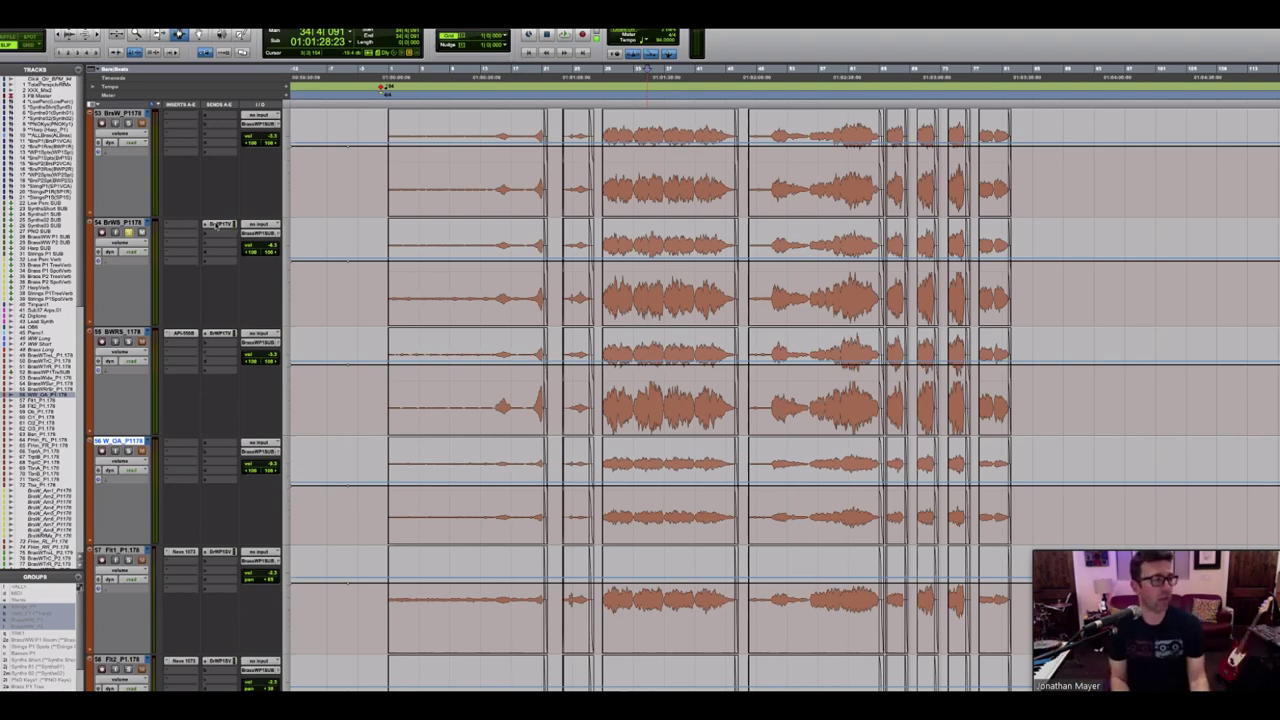
left_click(219, 224)
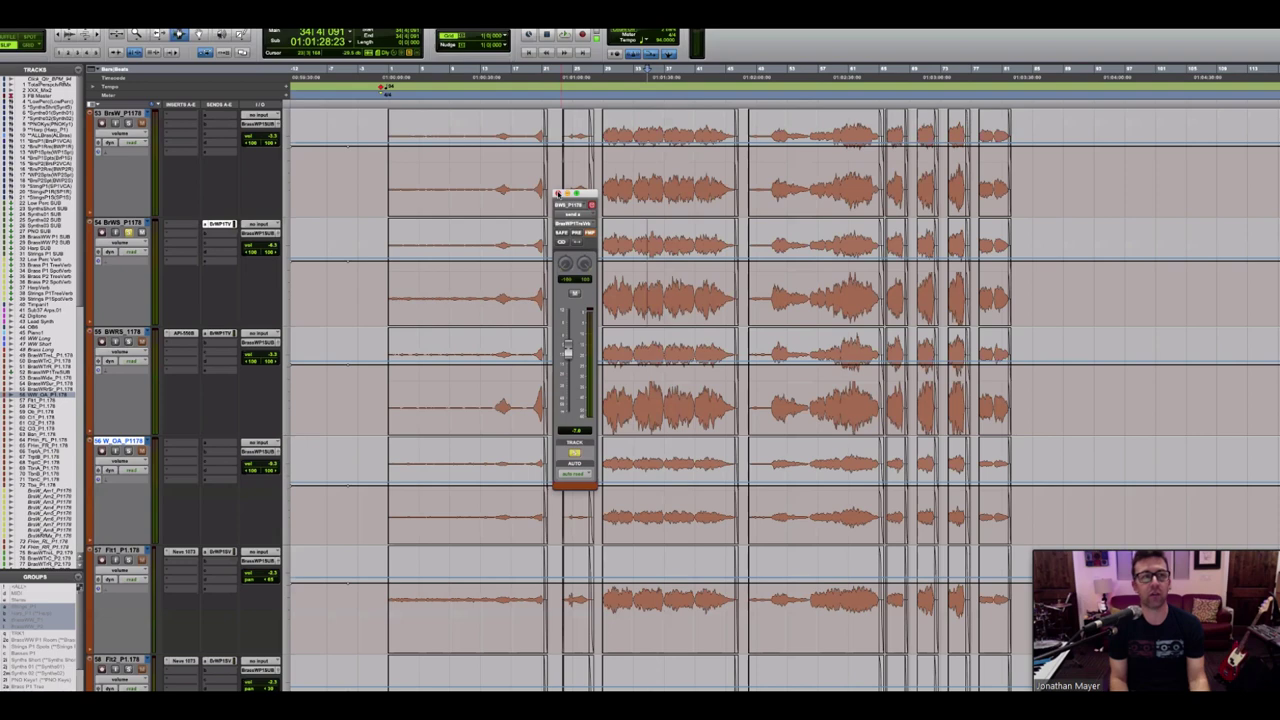
key("ctrl+w")
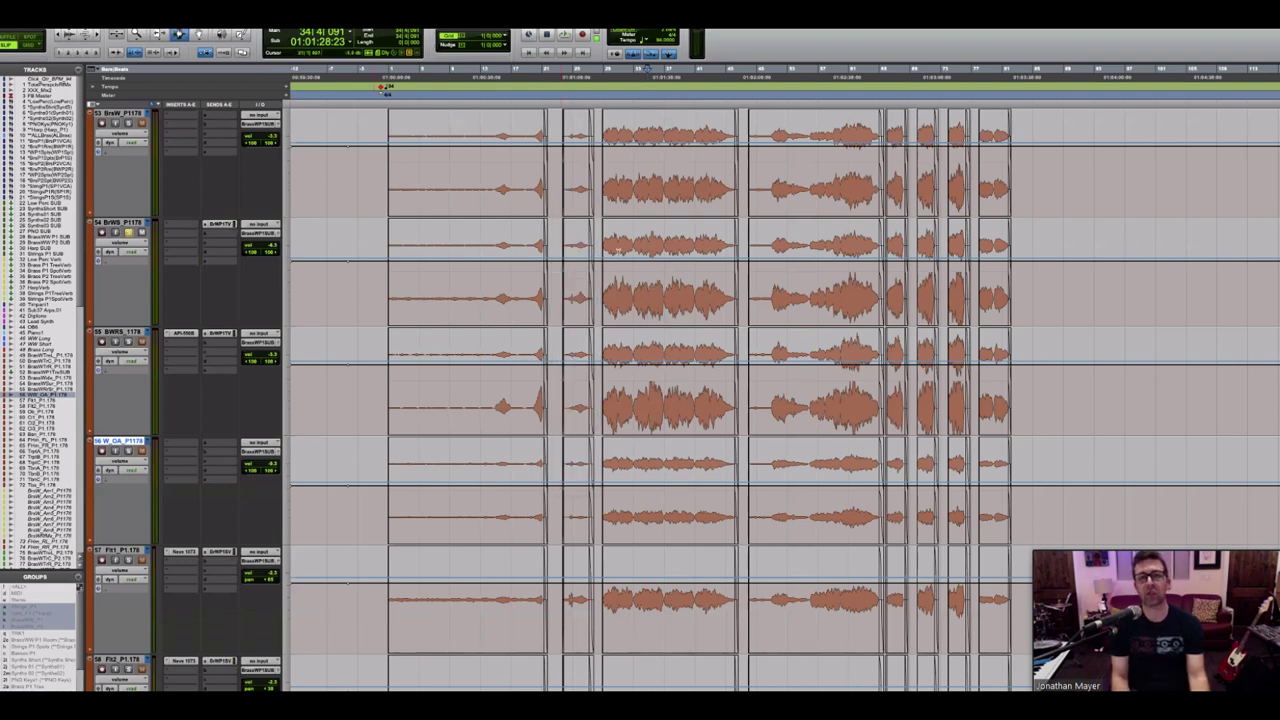
Step: Play the passage from about bar 29 with the tree tracks soloed, adding the BrsW_P1178 and BrWS_P1178 solos to compare their blend
key("space")
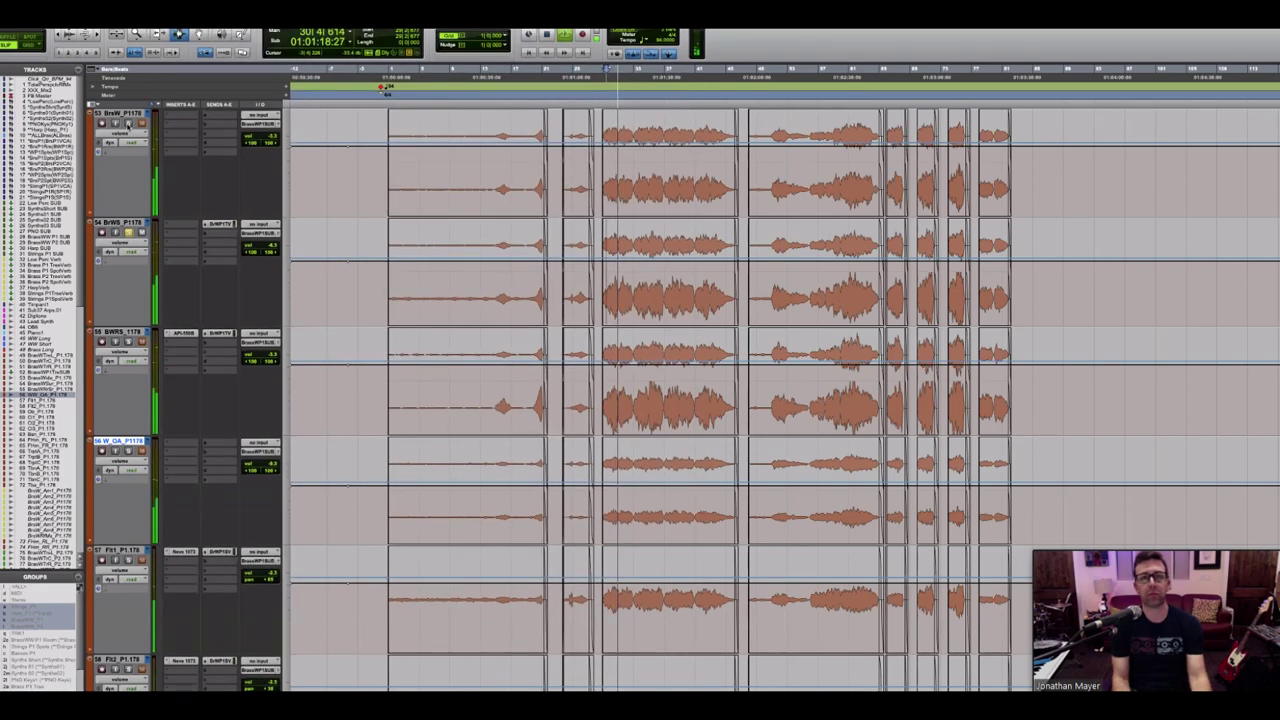
scroll(128, 122, "up", 8)
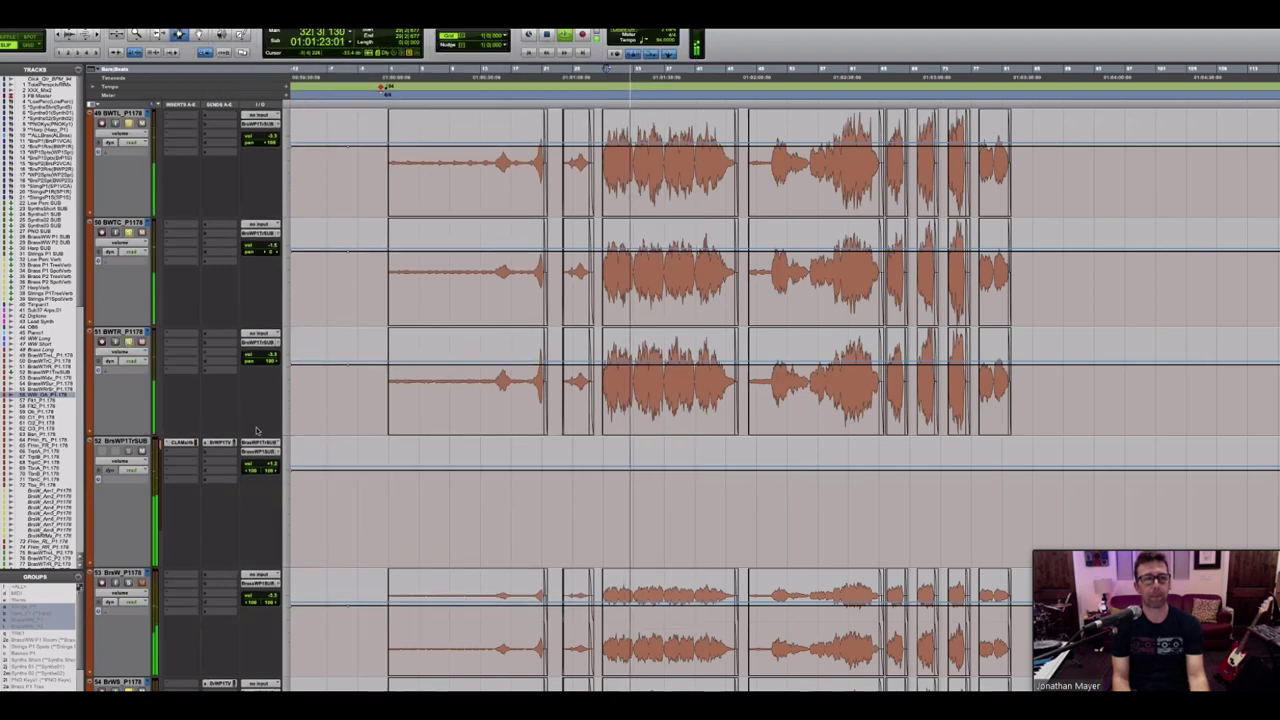
scroll(256, 432, "down", 6)
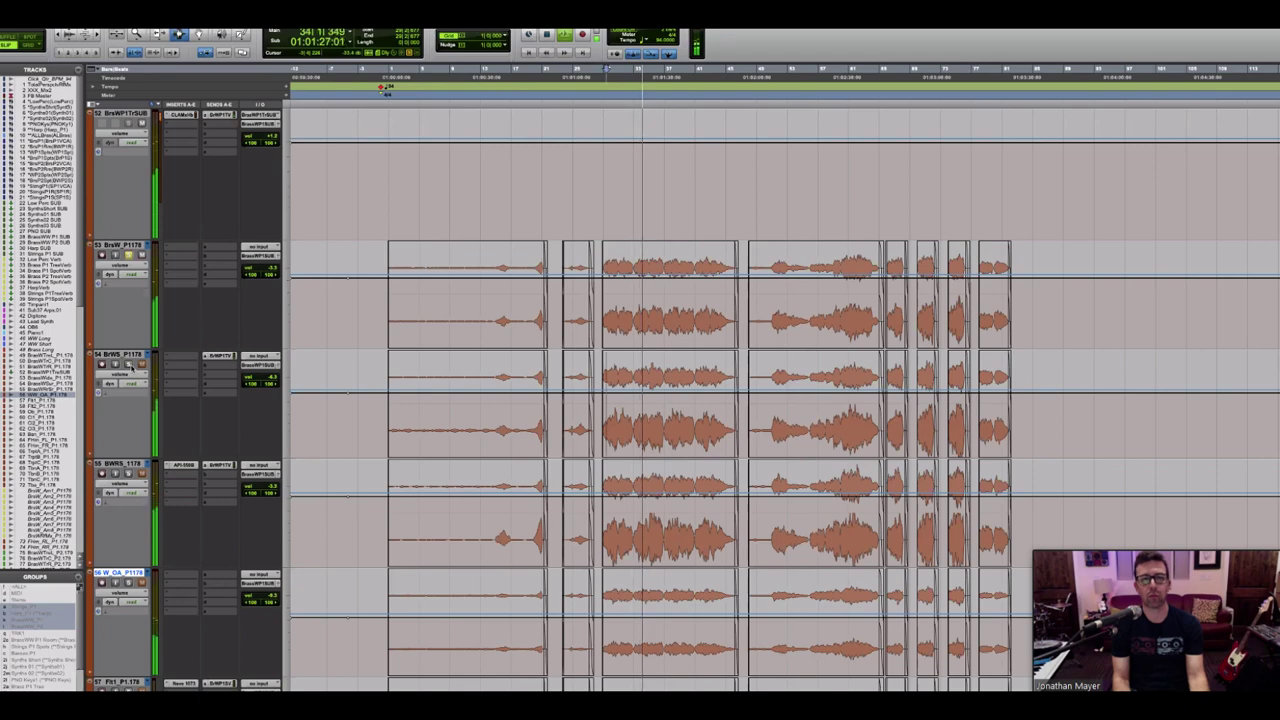
key("space")
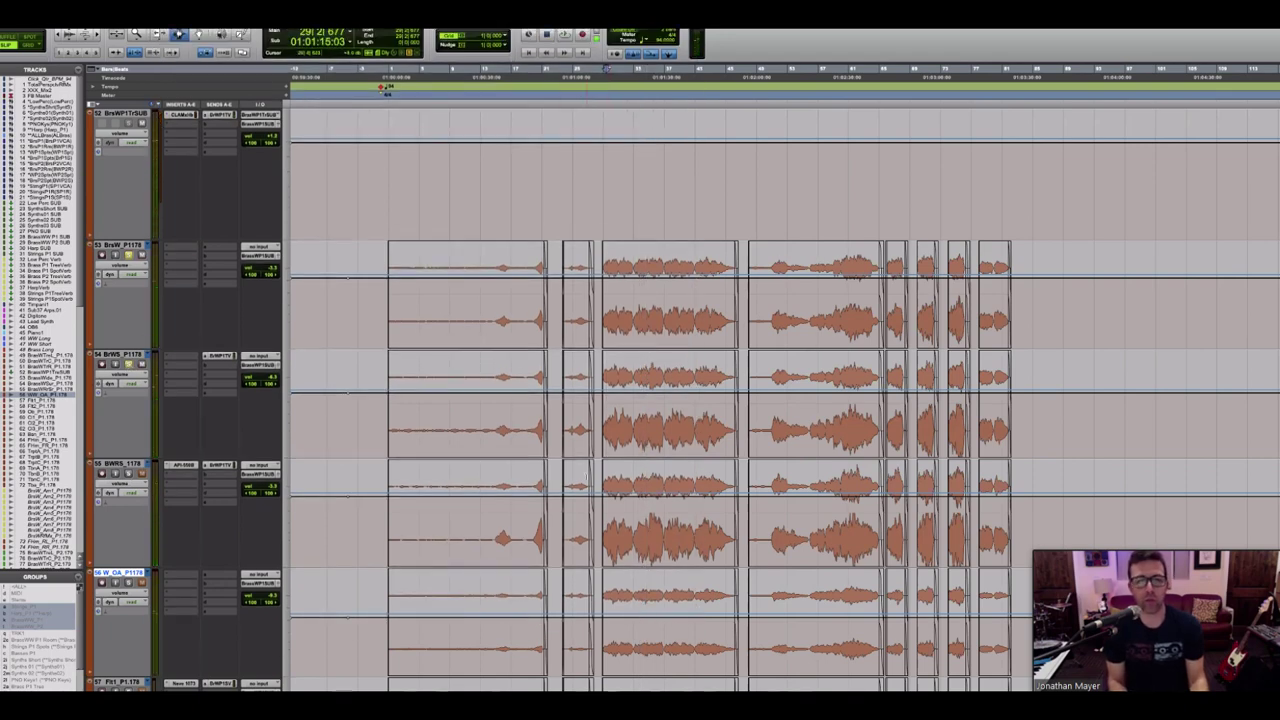
Step: Add the BWRS_1178 track to the soloed brass mics and replay the passage from about bar 33 to hear its contribution
key("space")
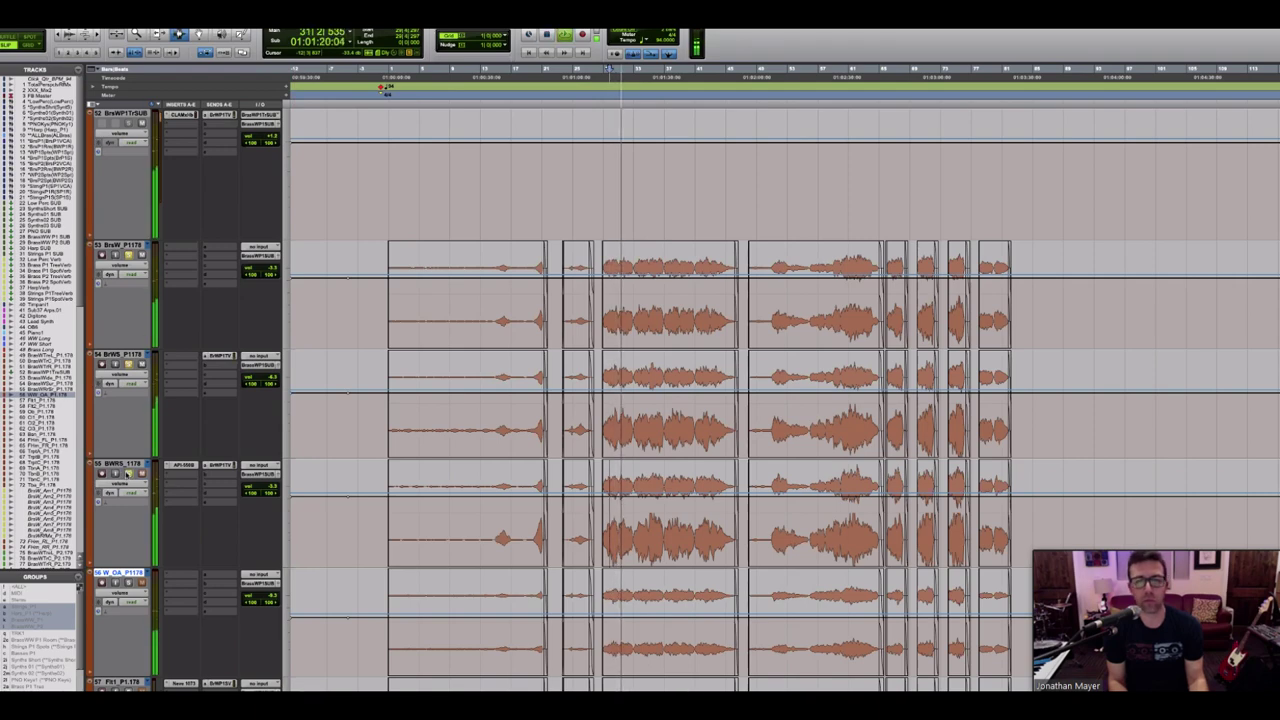
key("space")
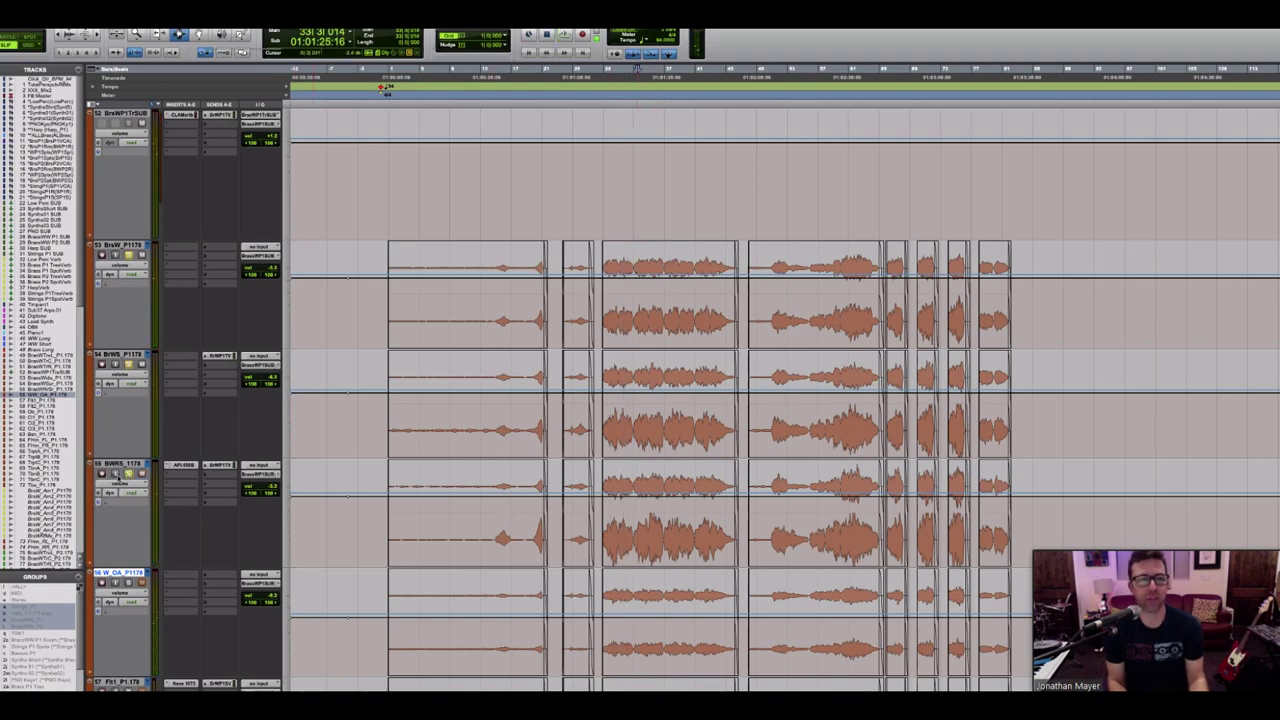
left_click(637, 490)
key("space")
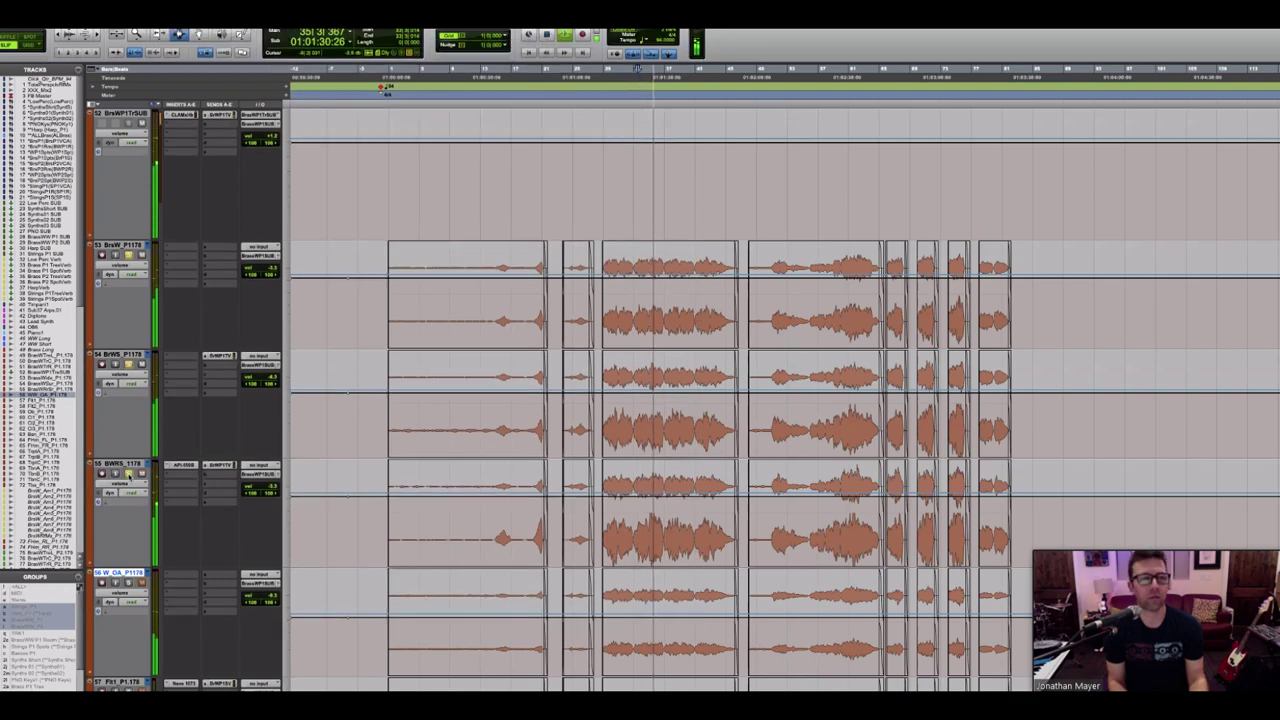
key("space")
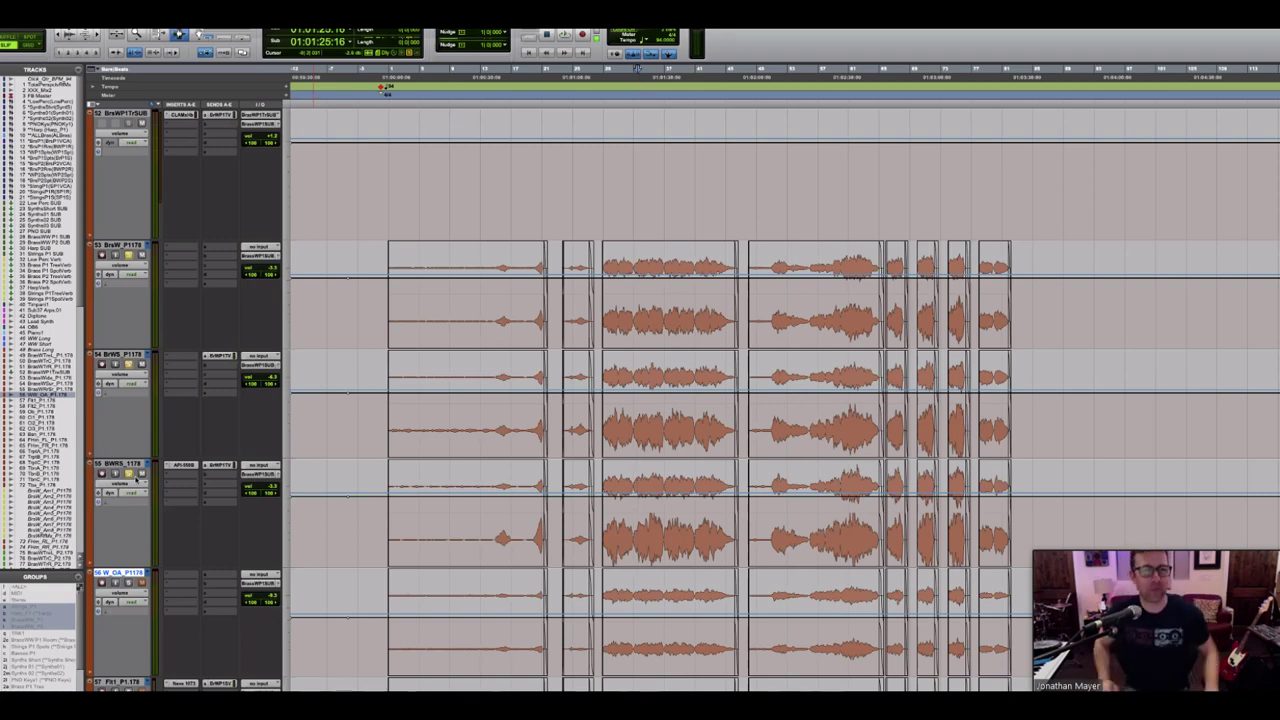
Step: Open the API-550B equalizer on BWRS_1178, solo only that track, and audition the passage while checking the EQ's low-mid band
left_click(178, 466)
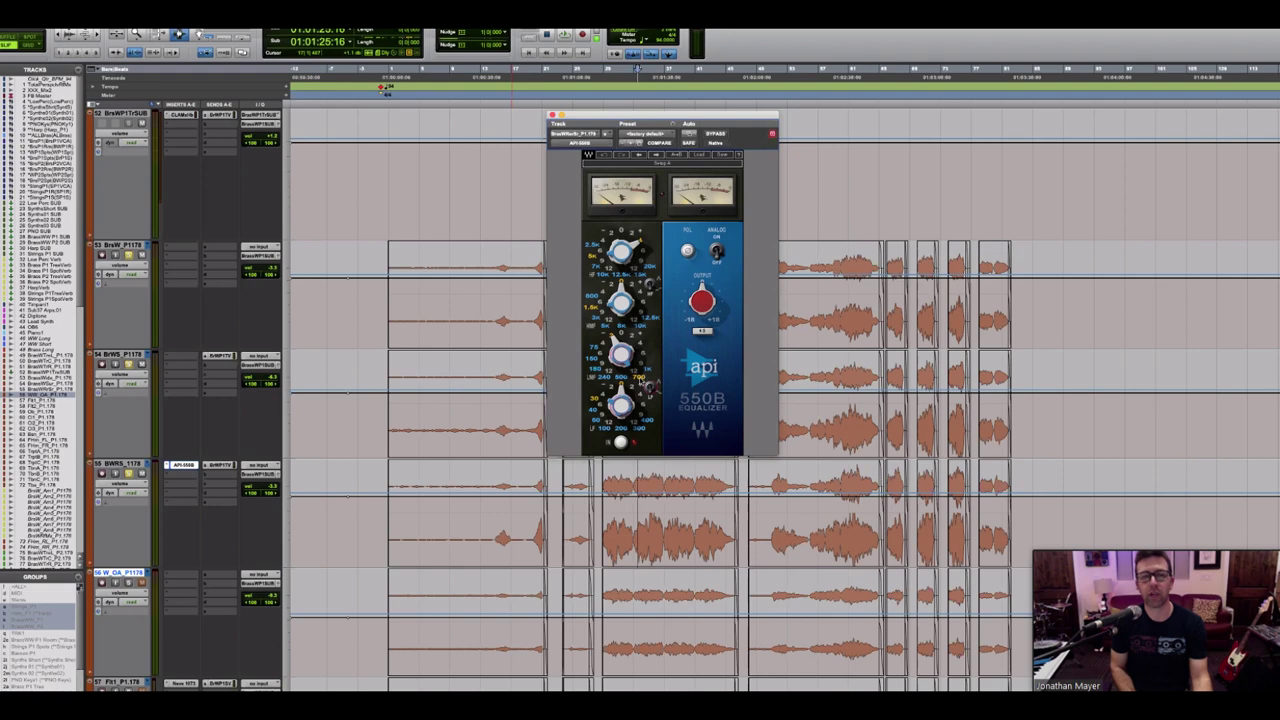
left_click(164, 485)
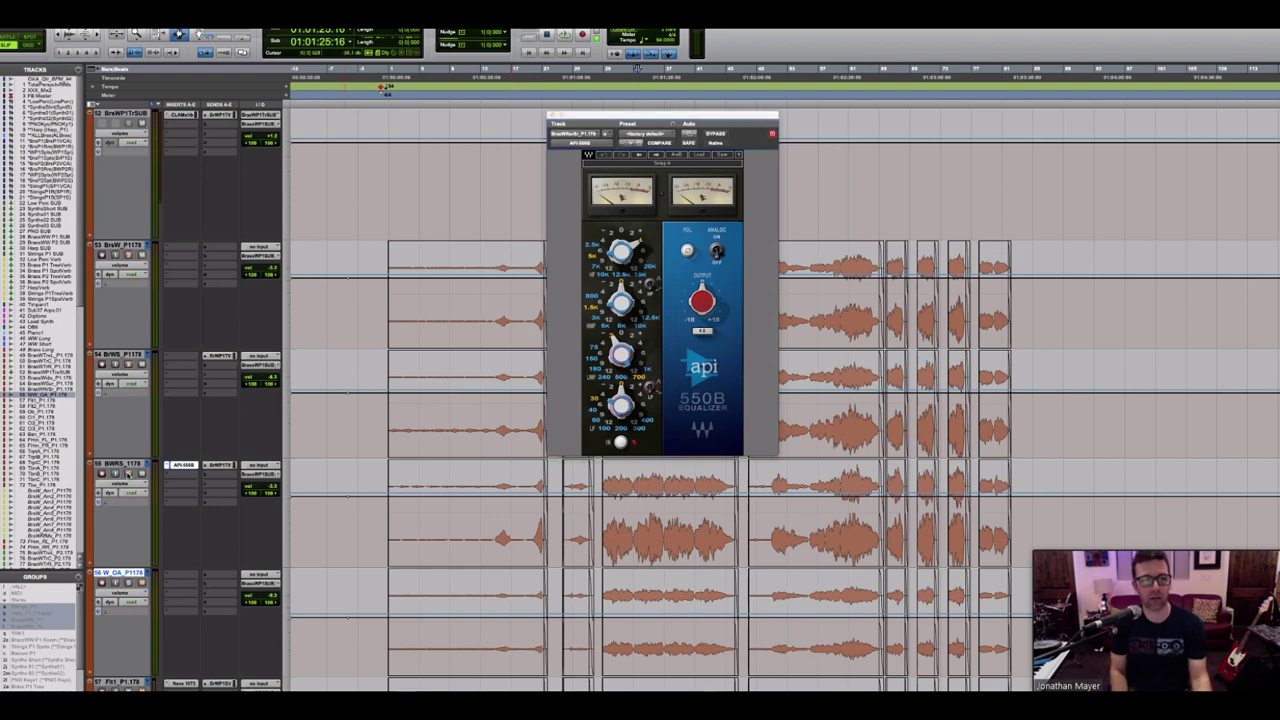
key("space")
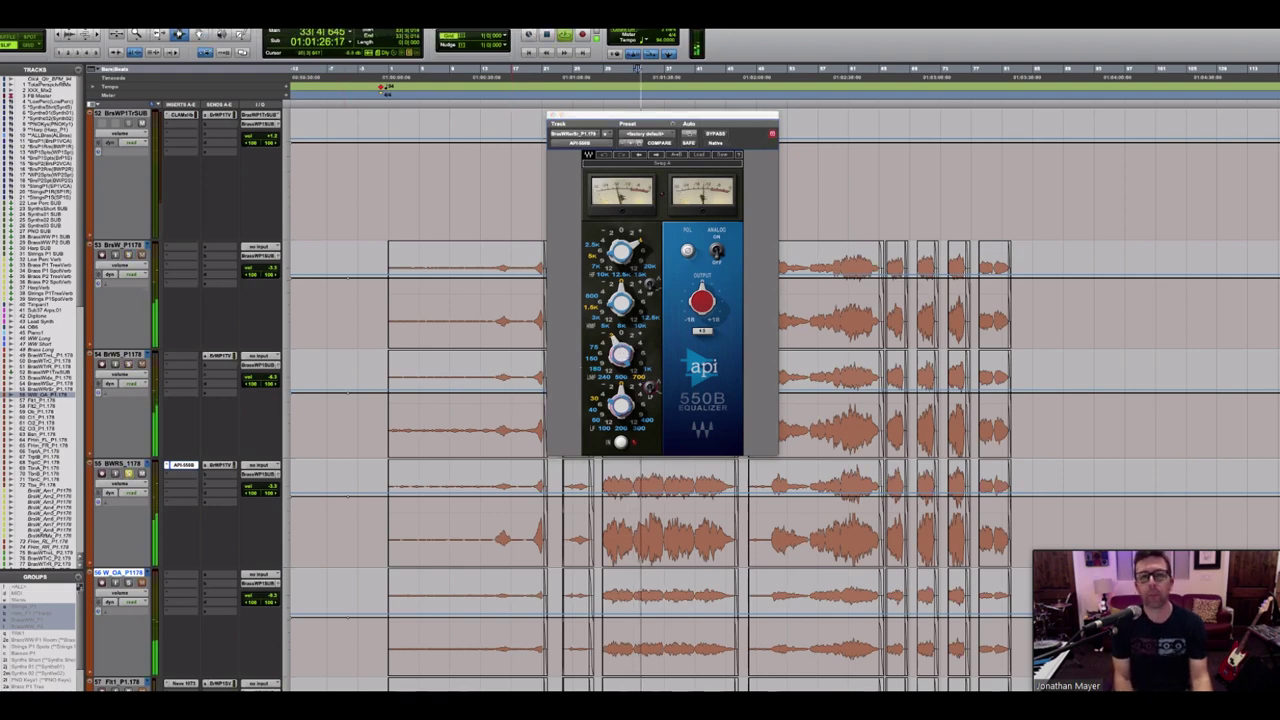
left_click(620, 352)
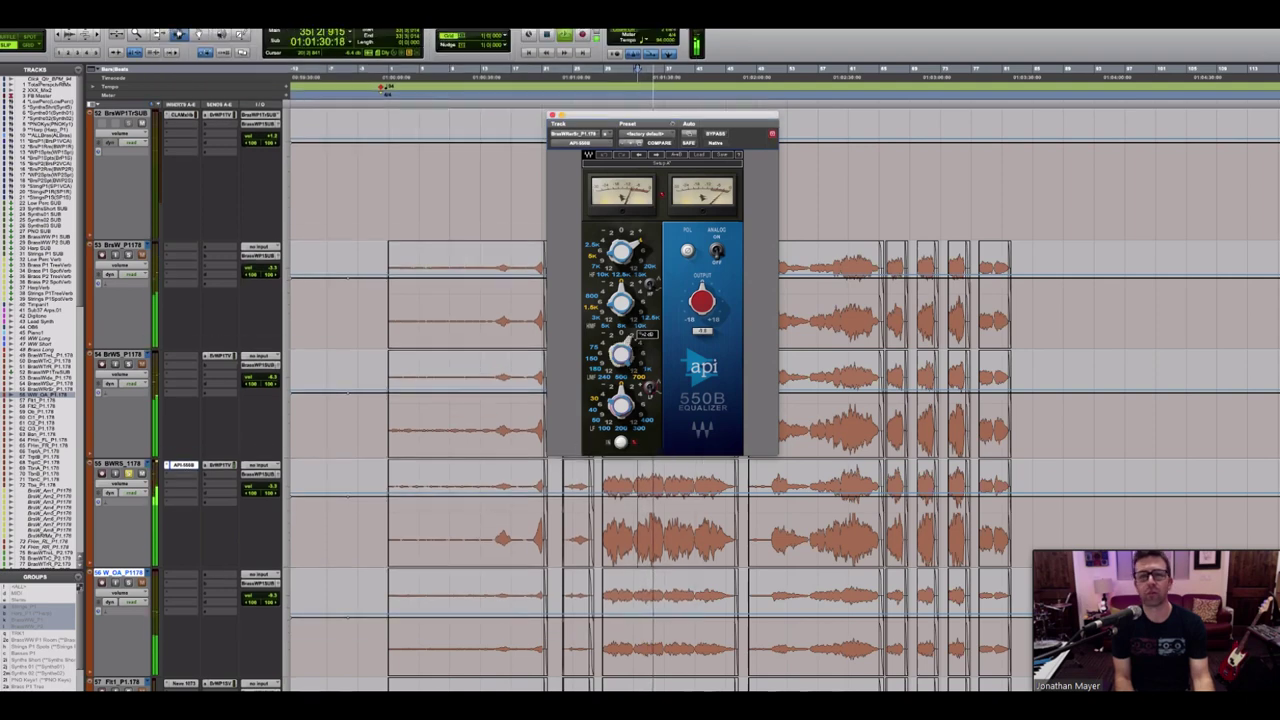
key("space")
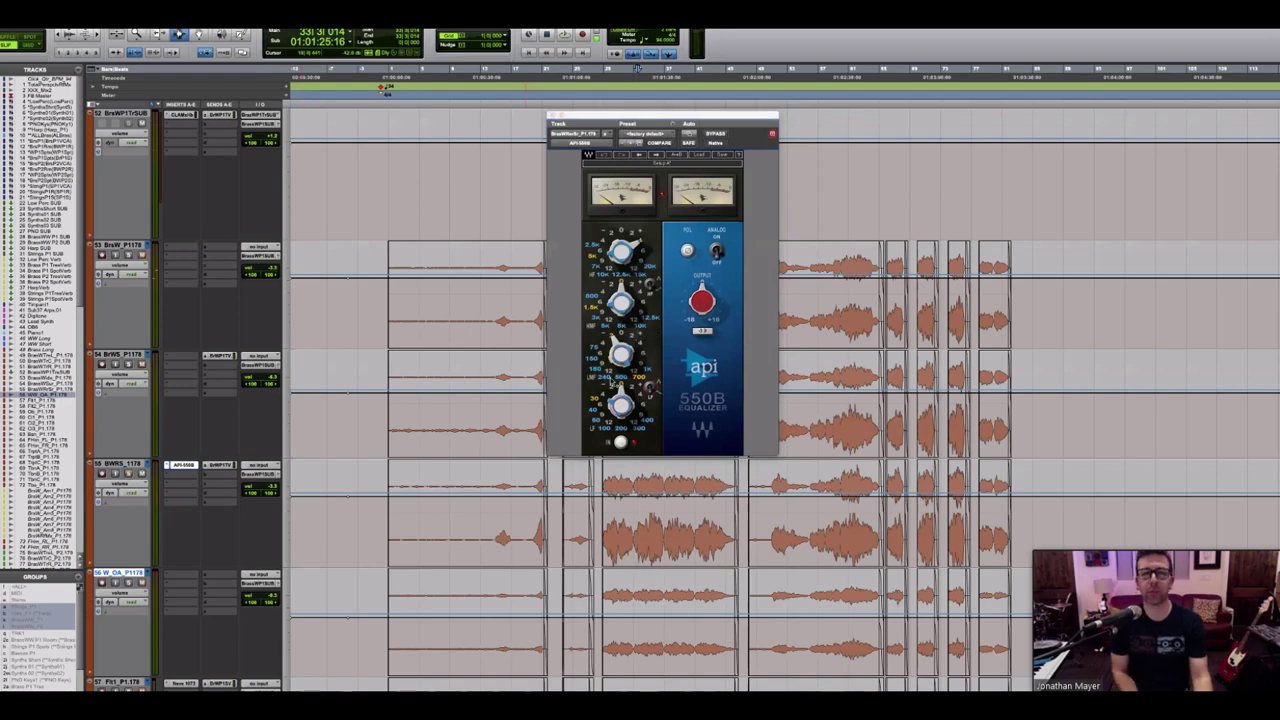
Step: Close the API-550B equalizer and place the playback cursor at about bar 30, bringing the woodwind spot mic tracks into view
scroll(488, 591, "down", 4)
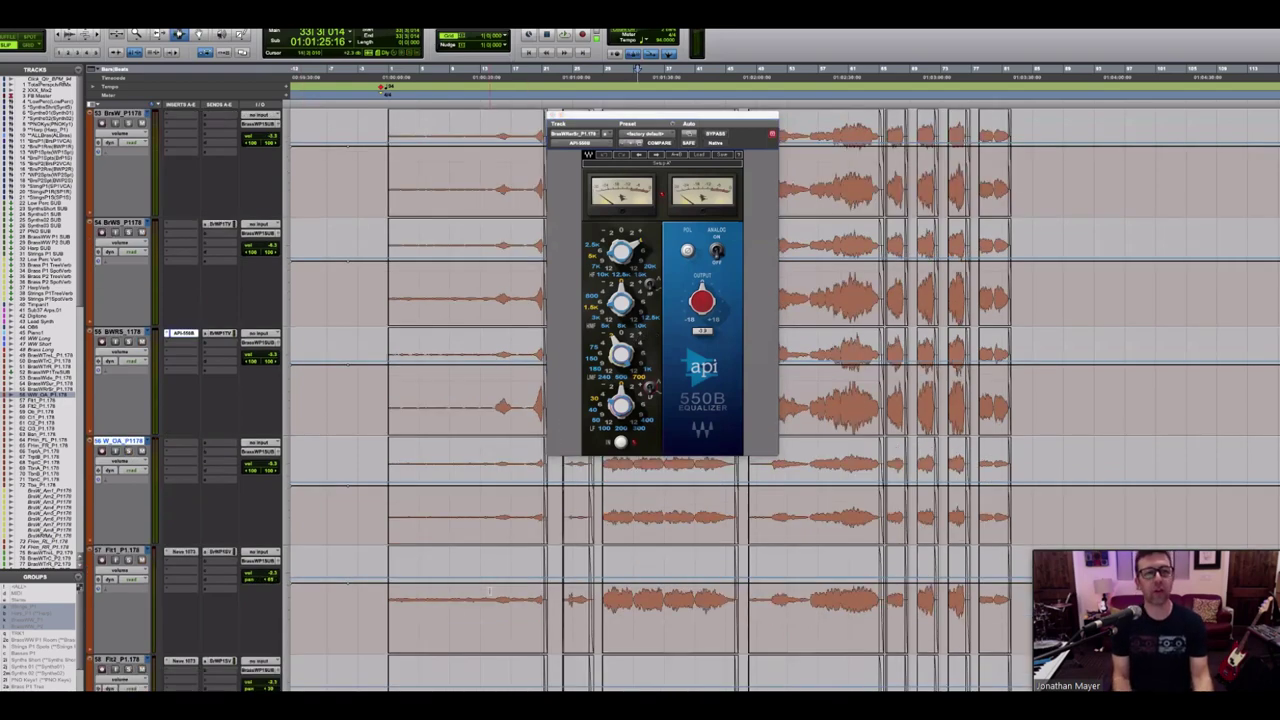
left_click(552, 115)
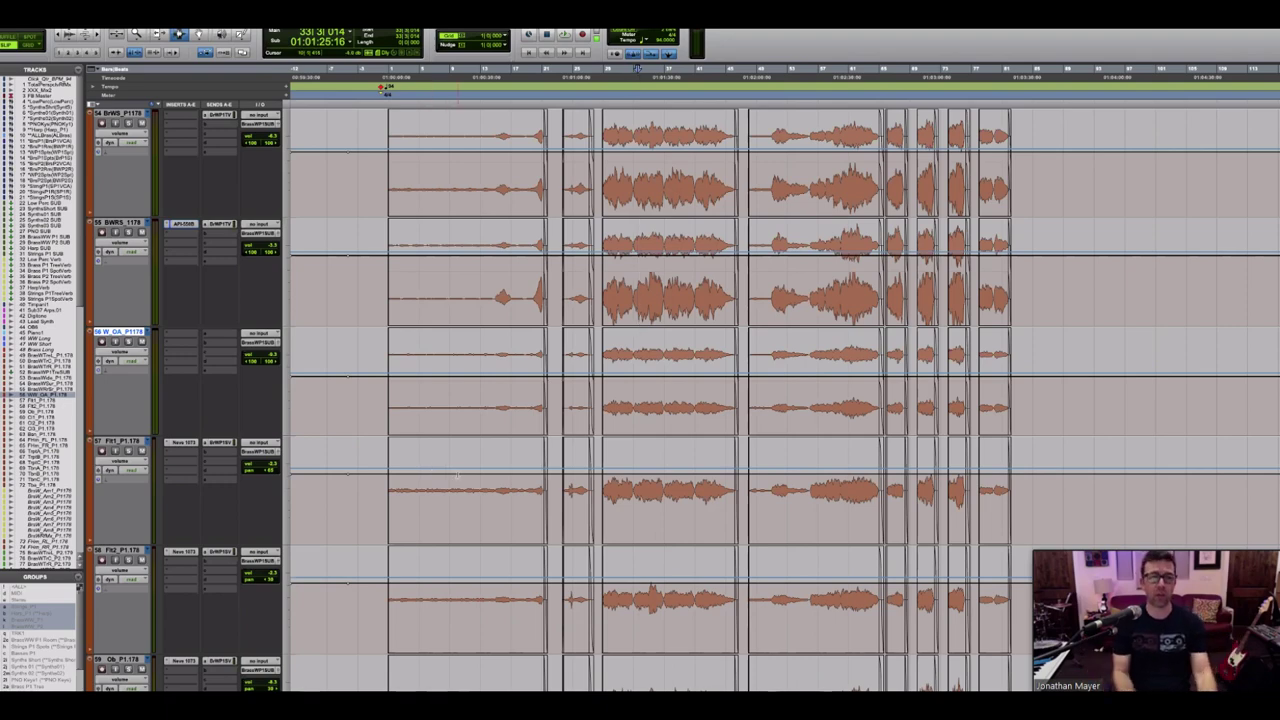
left_click(612, 380)
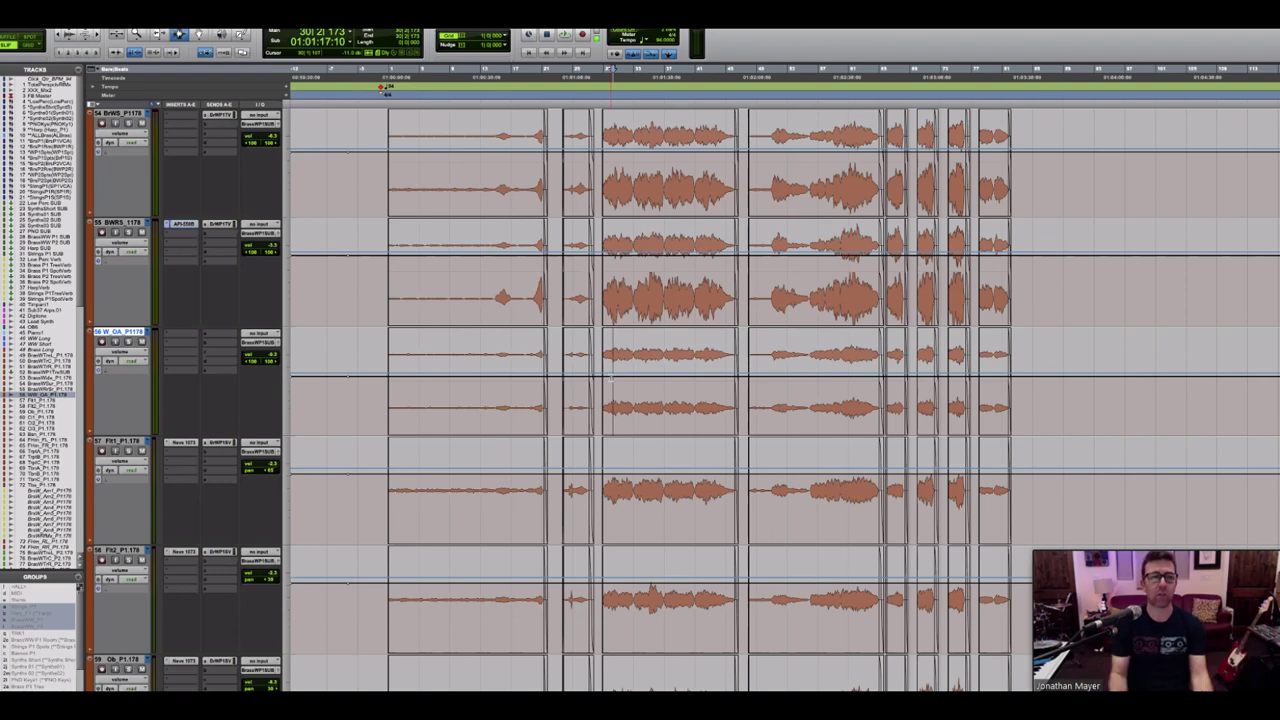
scroll(611, 378, "down", 3)
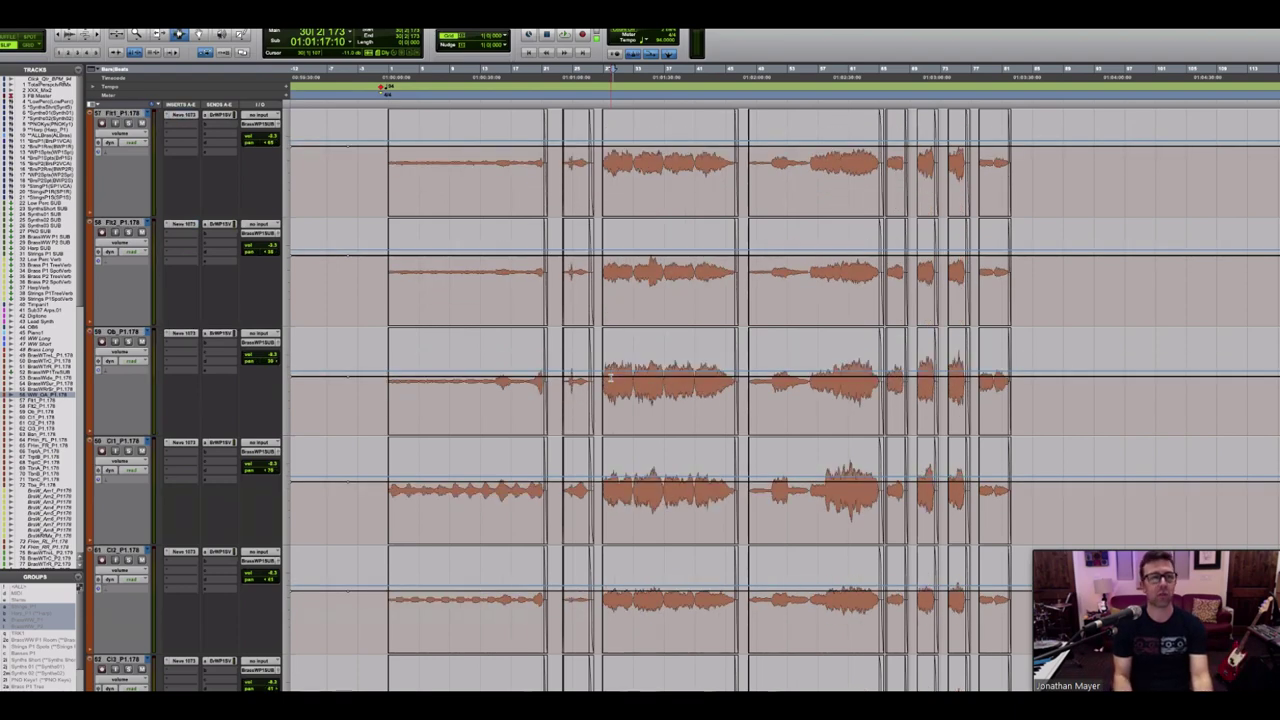
Step: Solo the Flt1_P1.178 spot mic and audition it from about bar 29, continuing from about bar 56
scroll(610, 378, "up", 2)
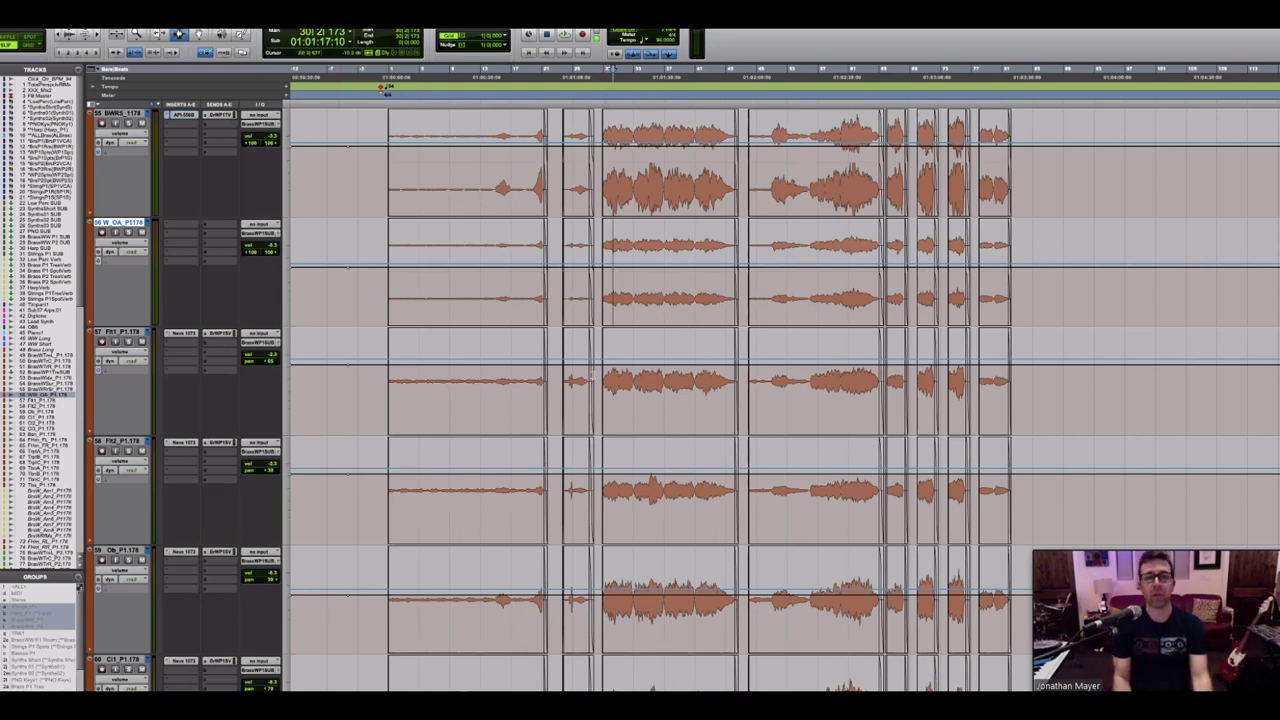
scroll(615, 380, "down", 5)
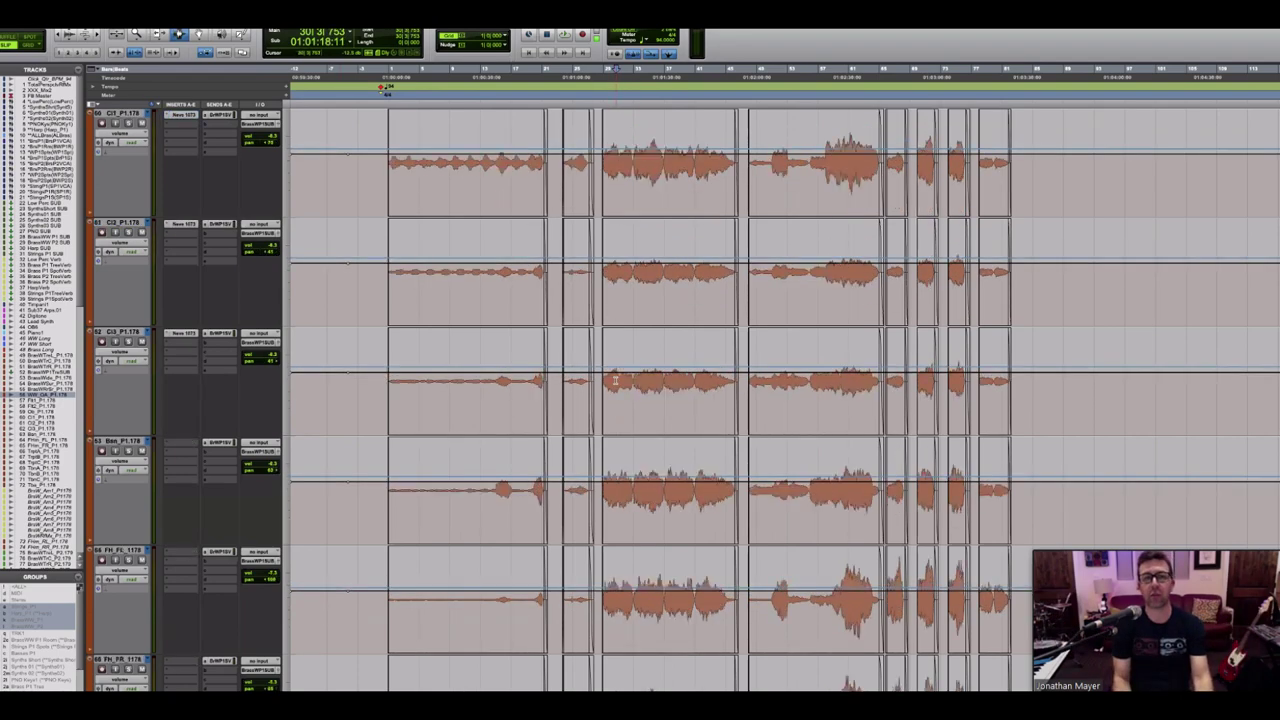
scroll(615, 380, "up", 5)
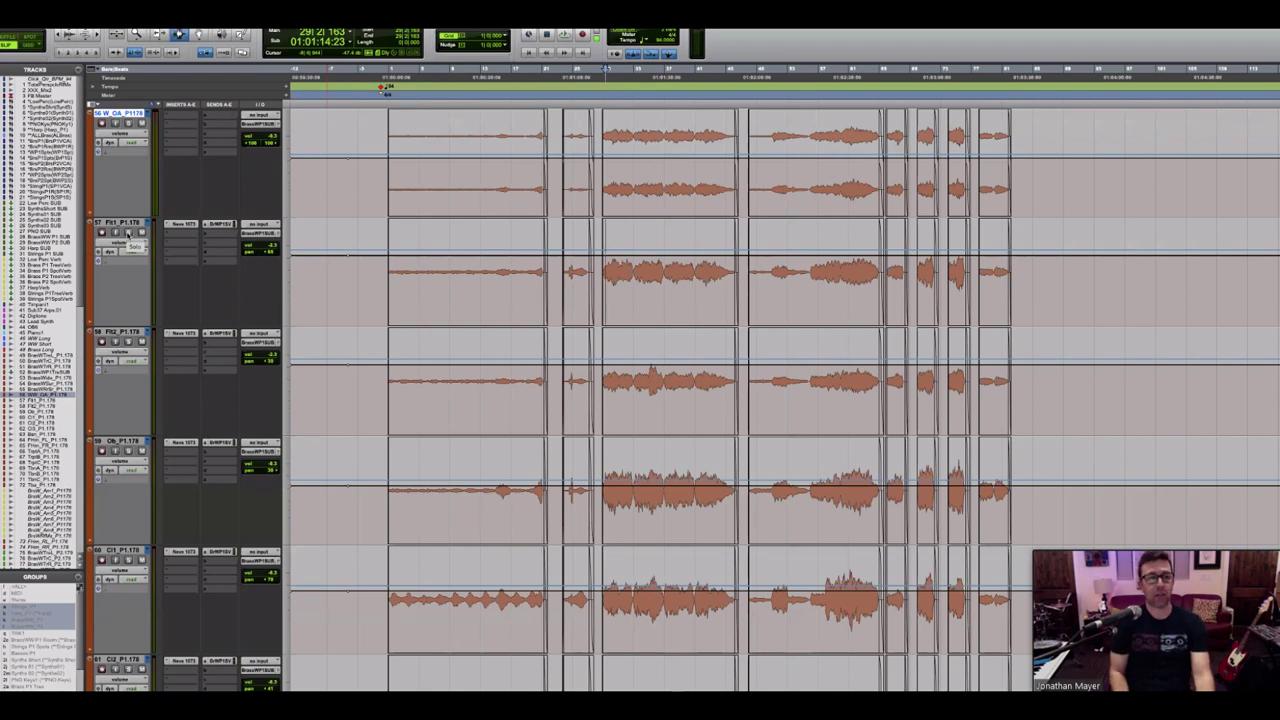
scroll(127, 233, "down", 3)
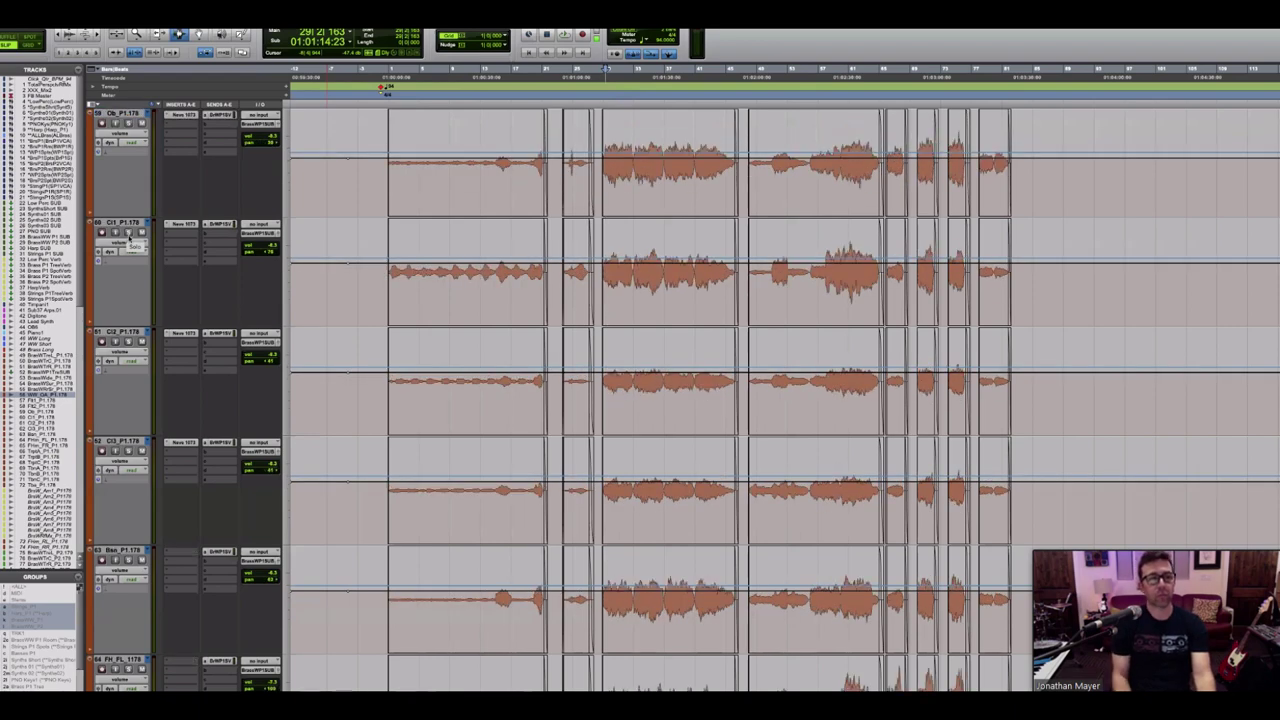
scroll(135, 250, "up", 3)
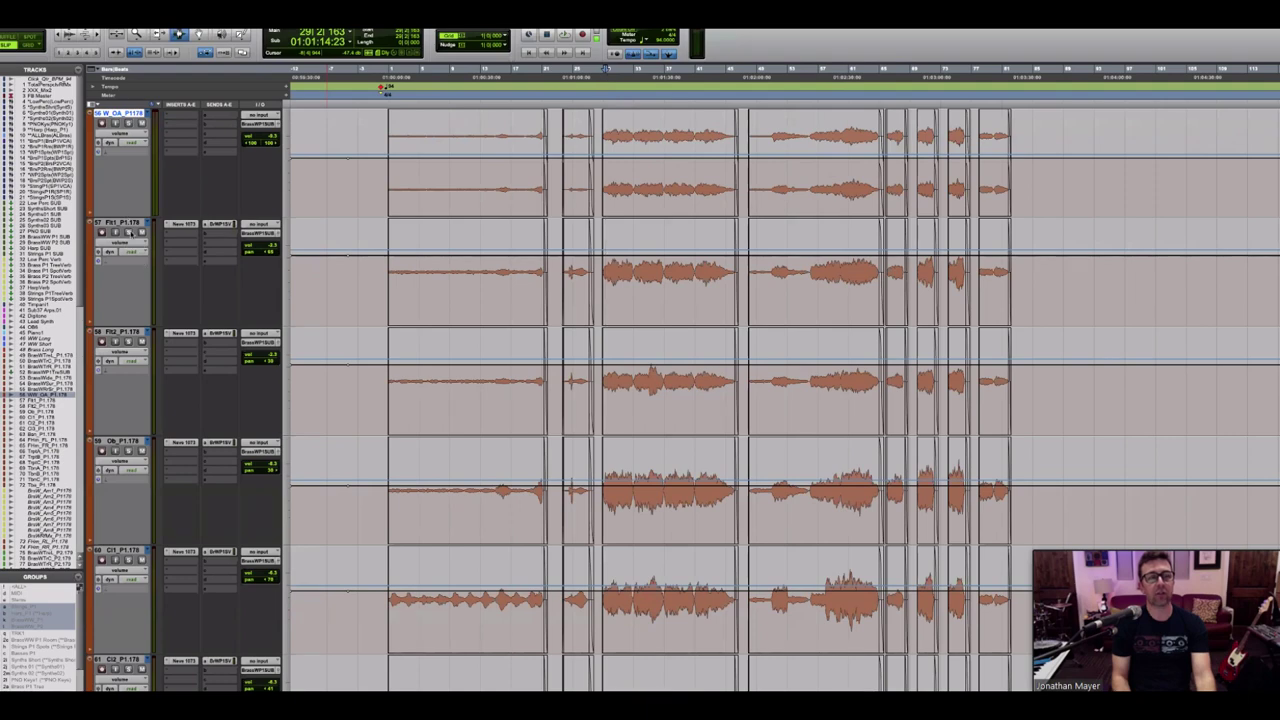
left_click(128, 232)
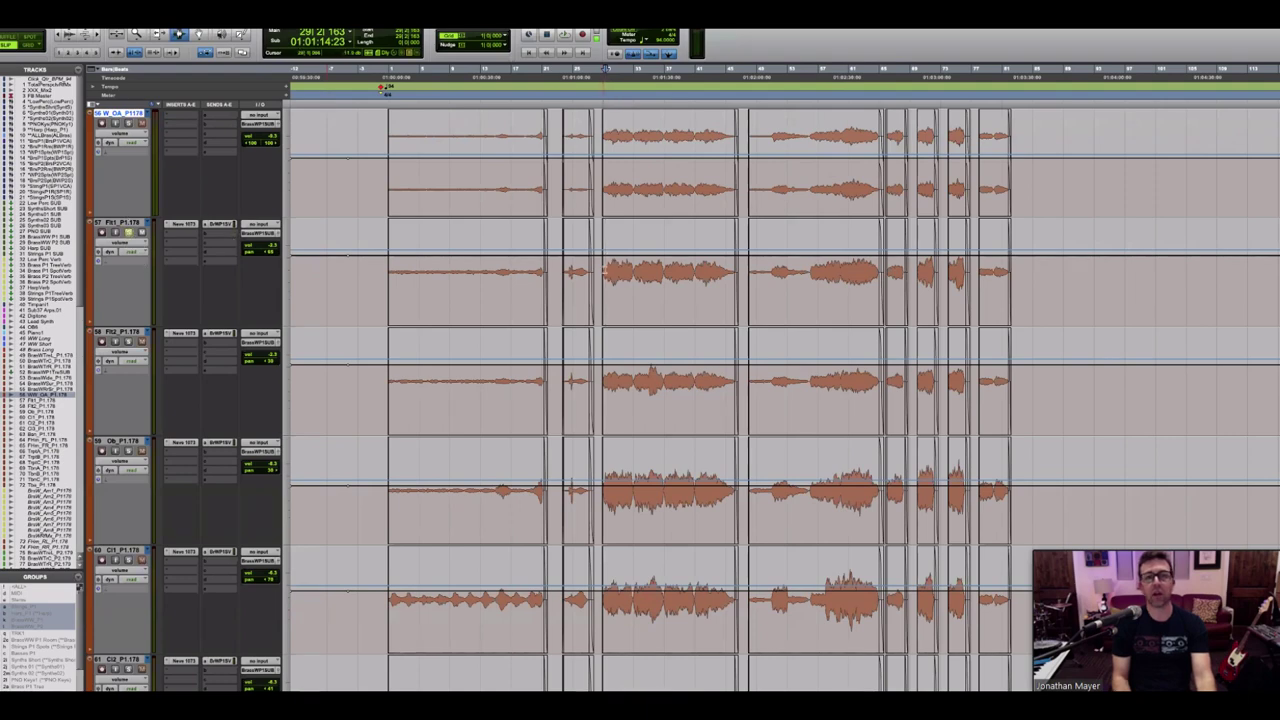
key("space")
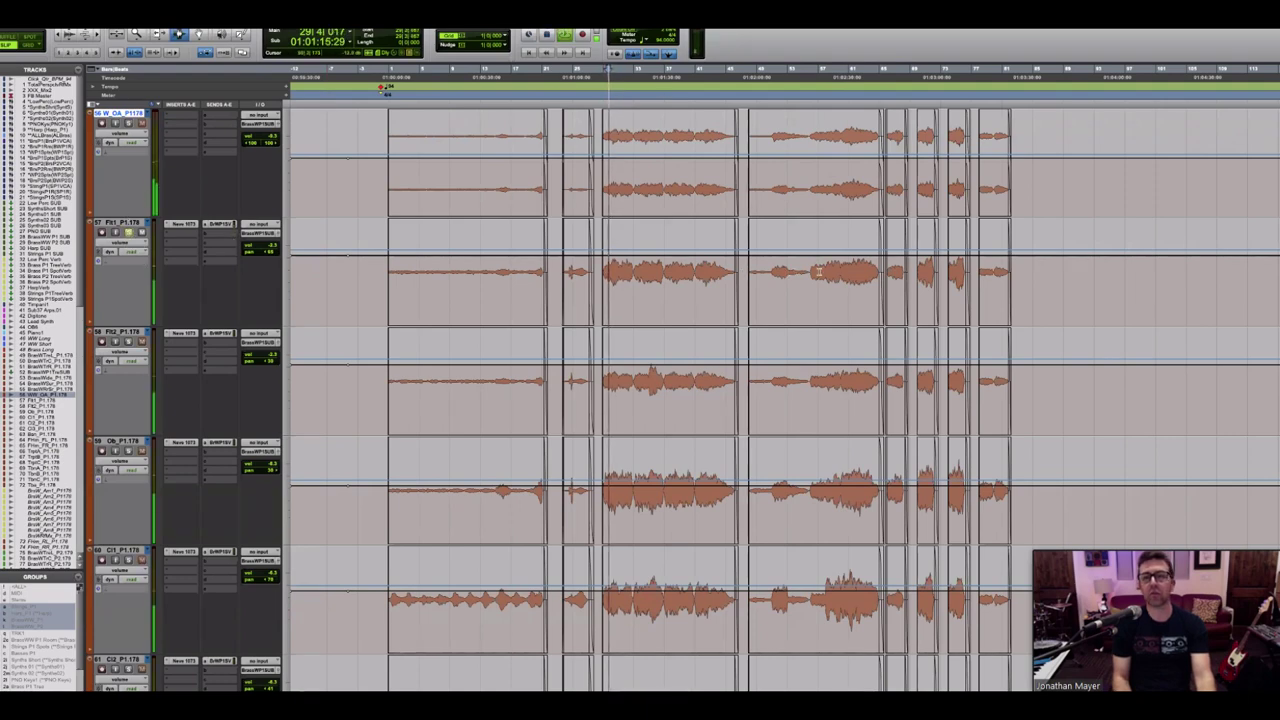
left_click(818, 272)
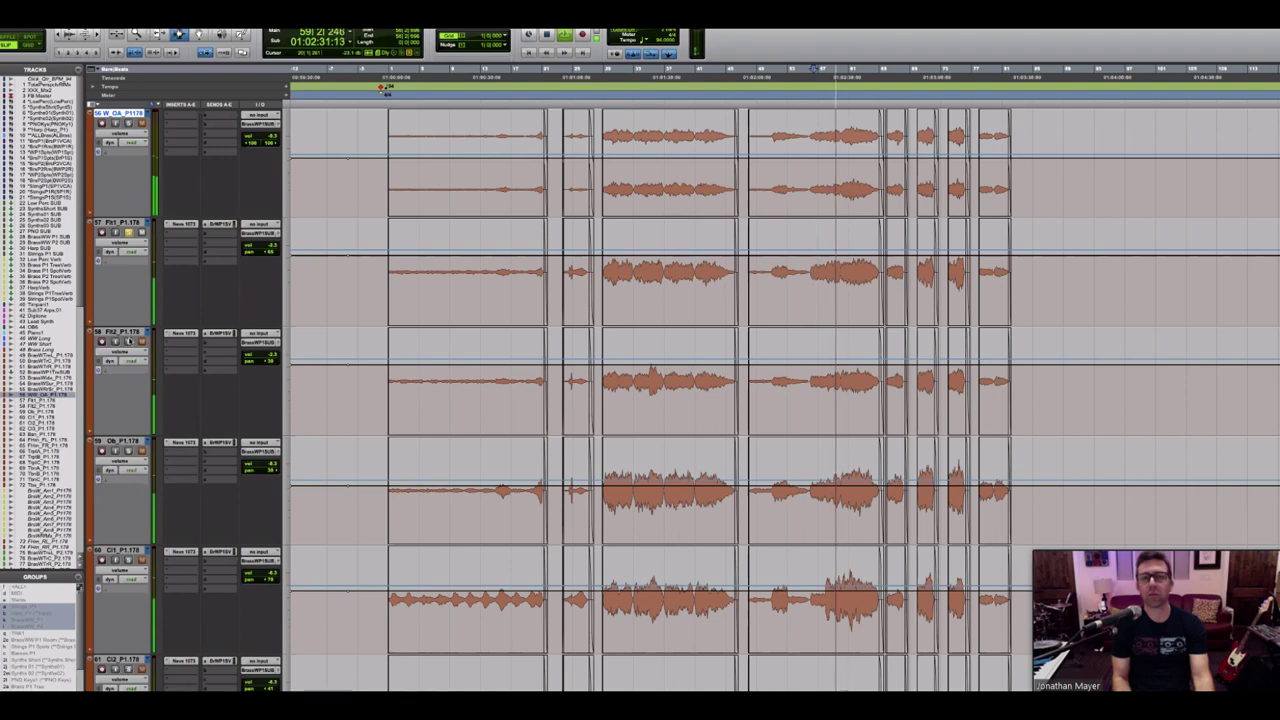
Step: Audition the Flt2_P1.178 and Ob_P1.178 spot mics from about bar 56, soloing one at a time
key("space")
key("space")
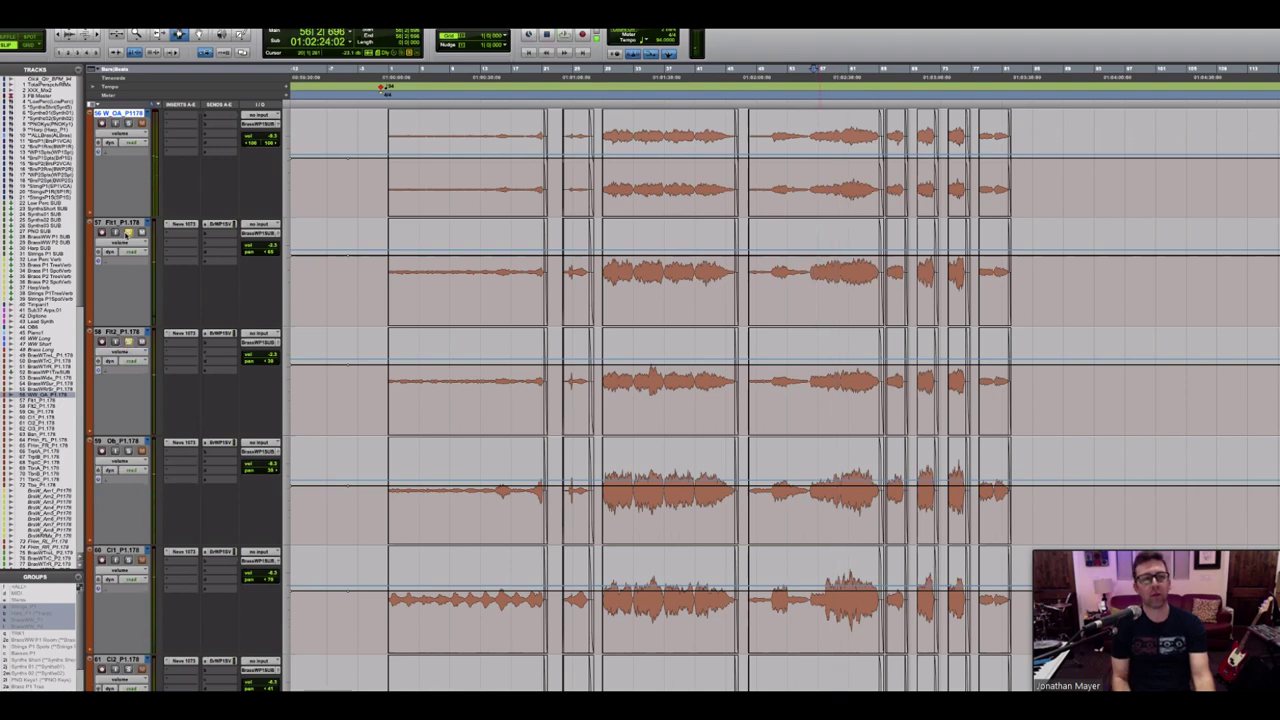
key("space")
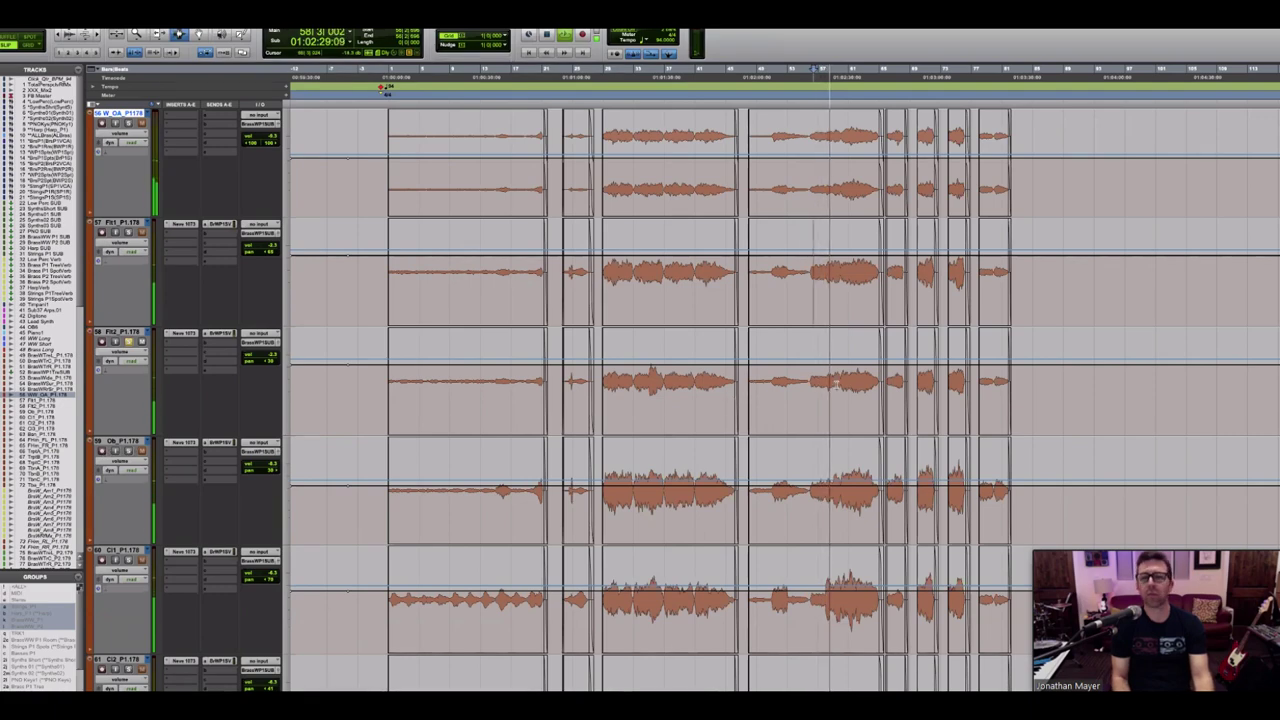
key("space")
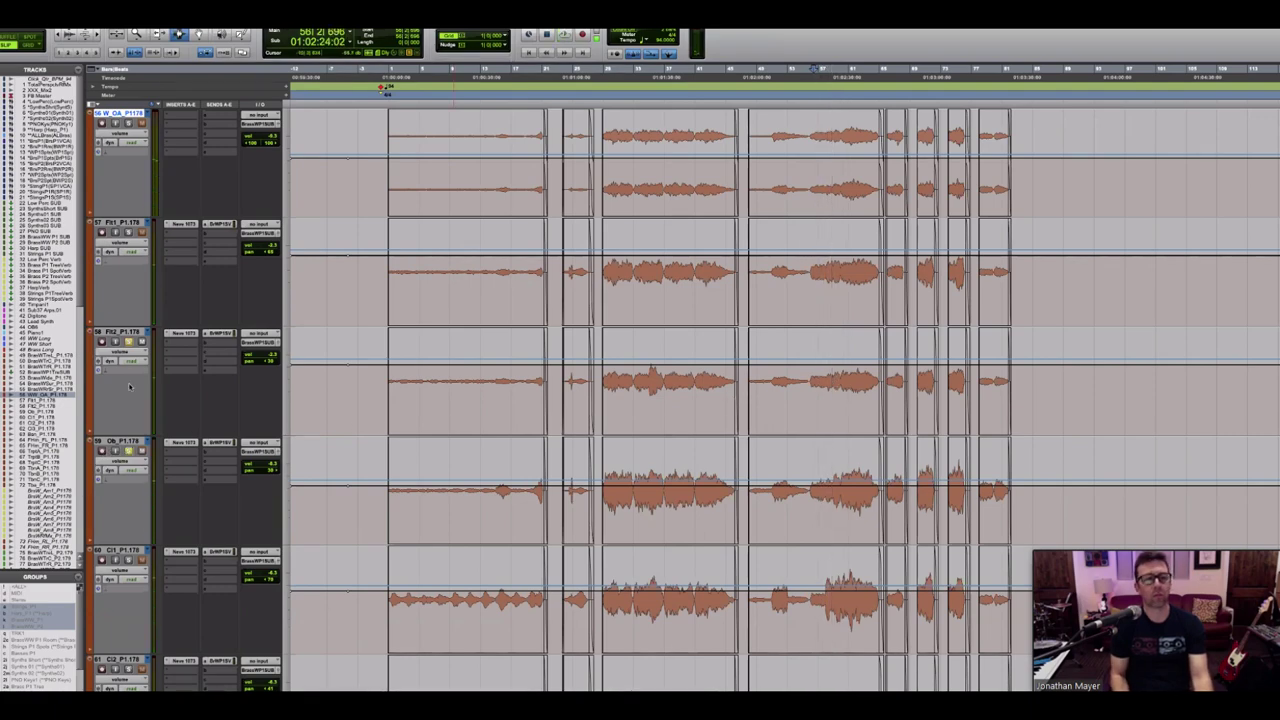
key("space")
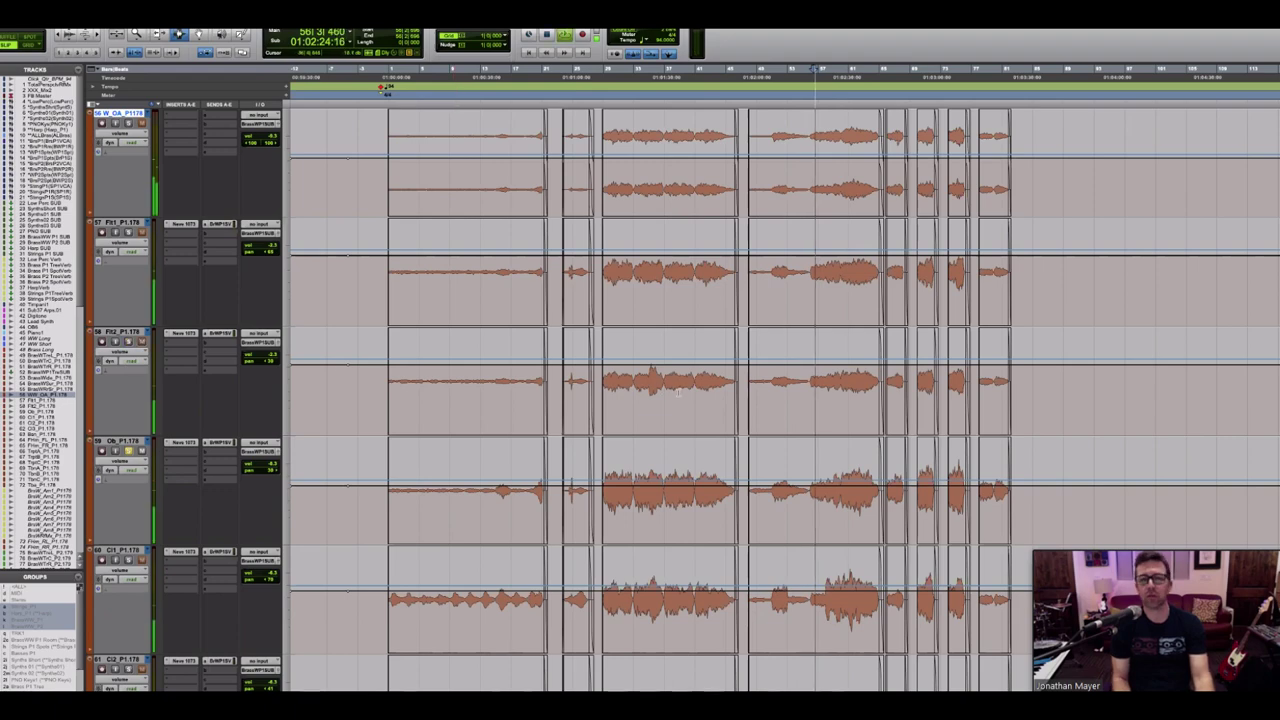
scroll(690, 405, "down", 3)
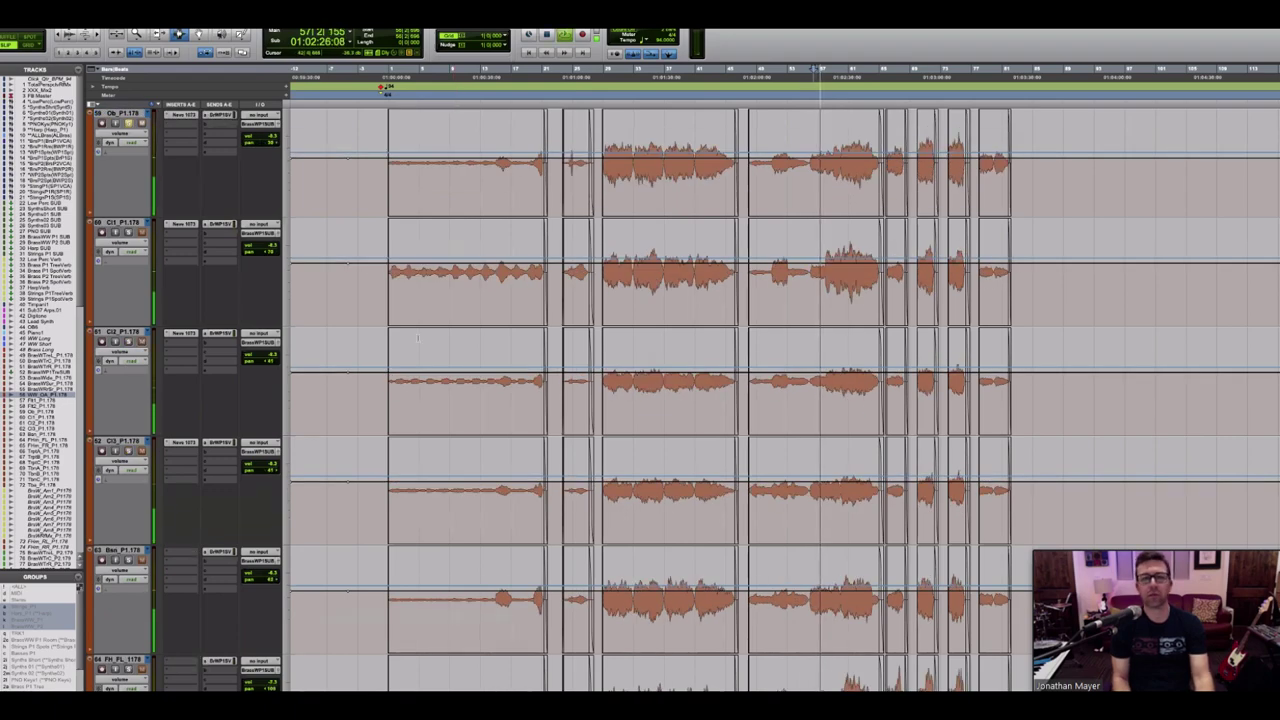
Step: Solo the clarinet spot mics individually, playing Cl1_P1.178 from about bar 56 and Cl3_P1.178 from about bar 58
key("space")
left_click(128, 232)
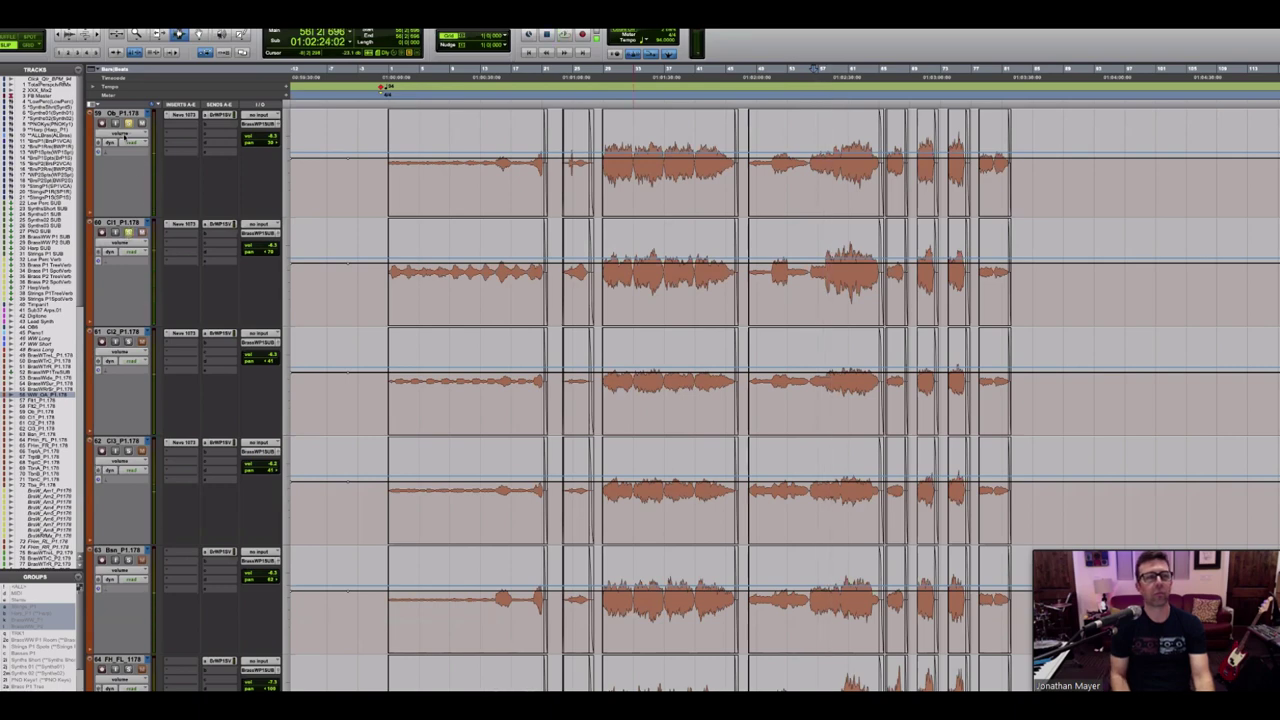
key("space")
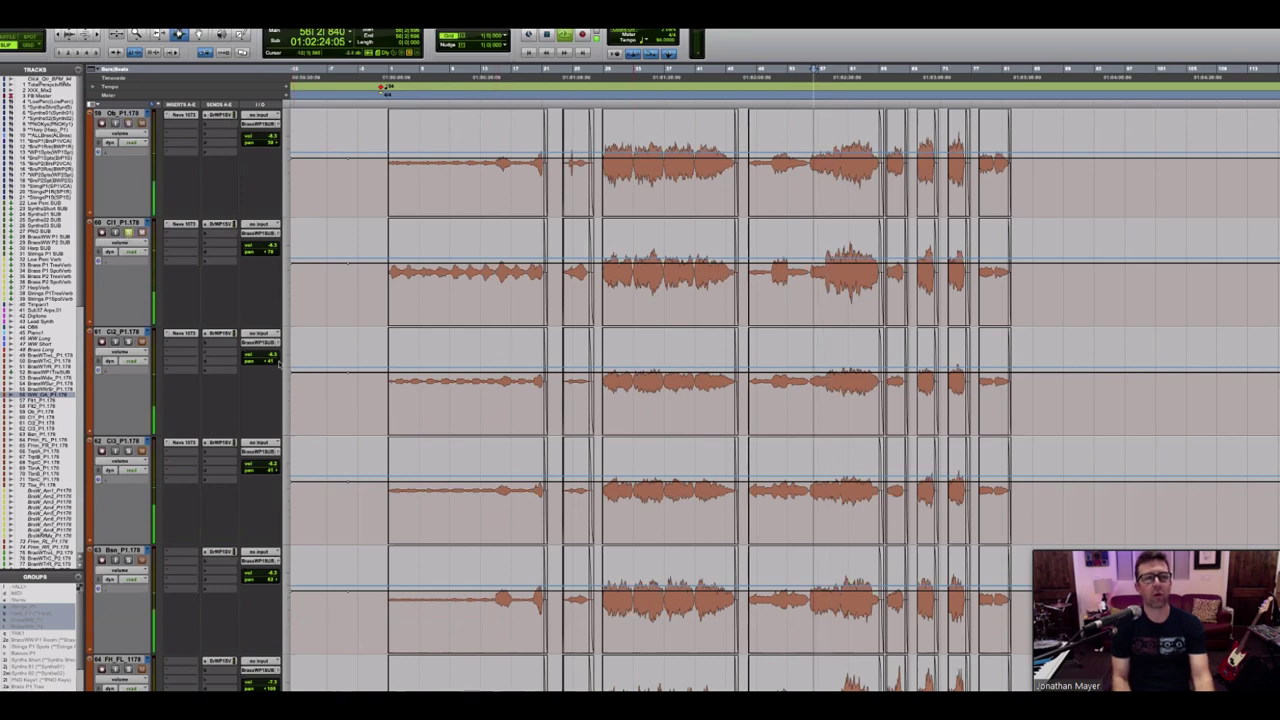
key("space")
left_click(828, 268)
key("space")
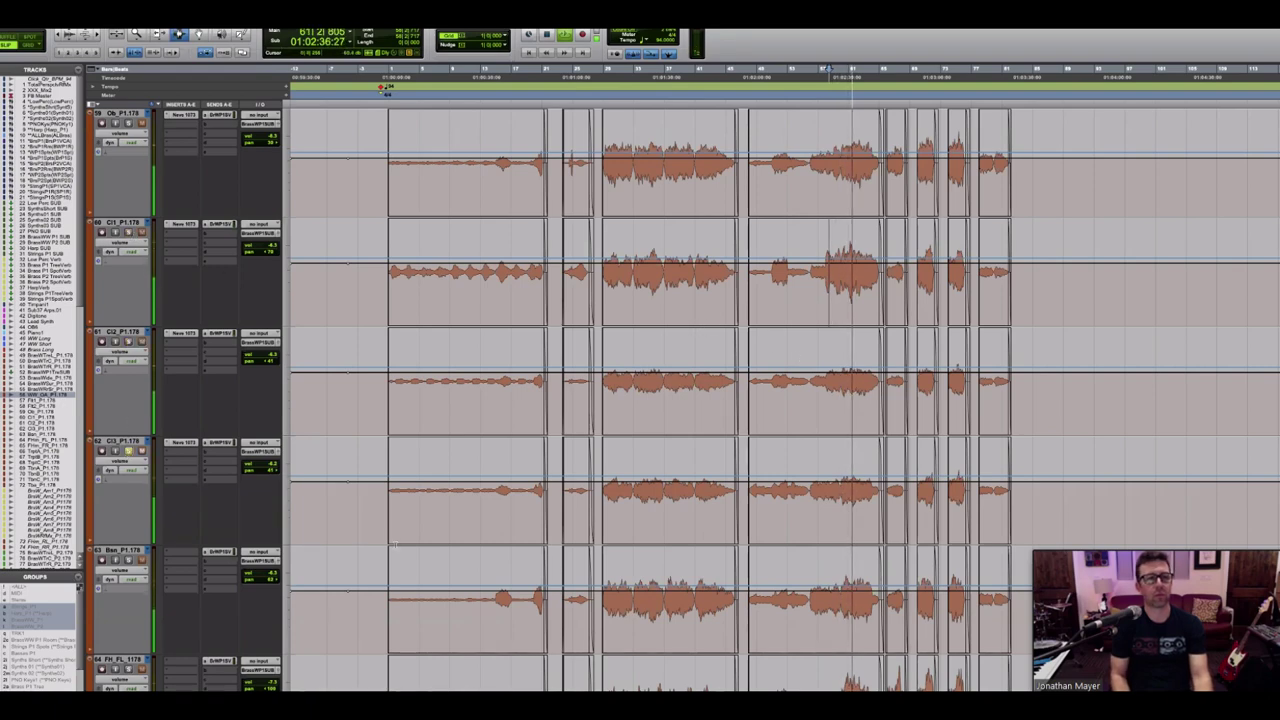
Step: Solo the bassoon spot mic track and audition it from about bar 58
scroll(123, 403, "down", 4)
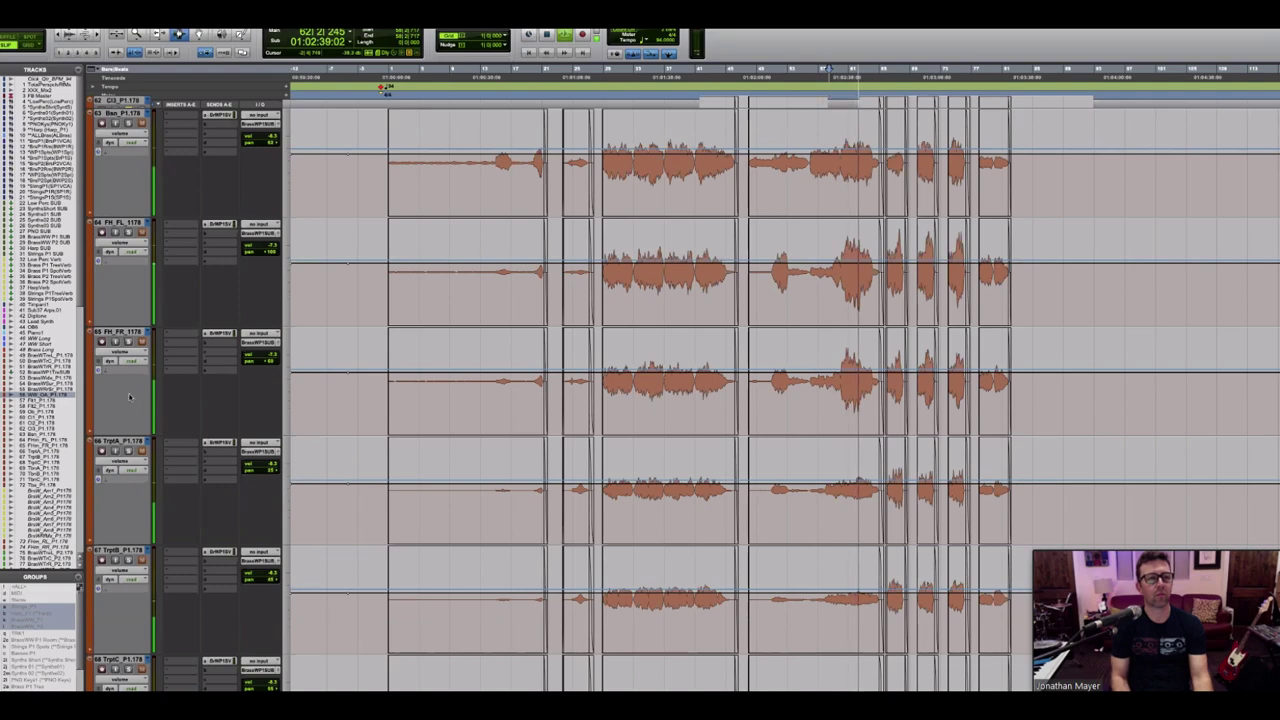
key("space")
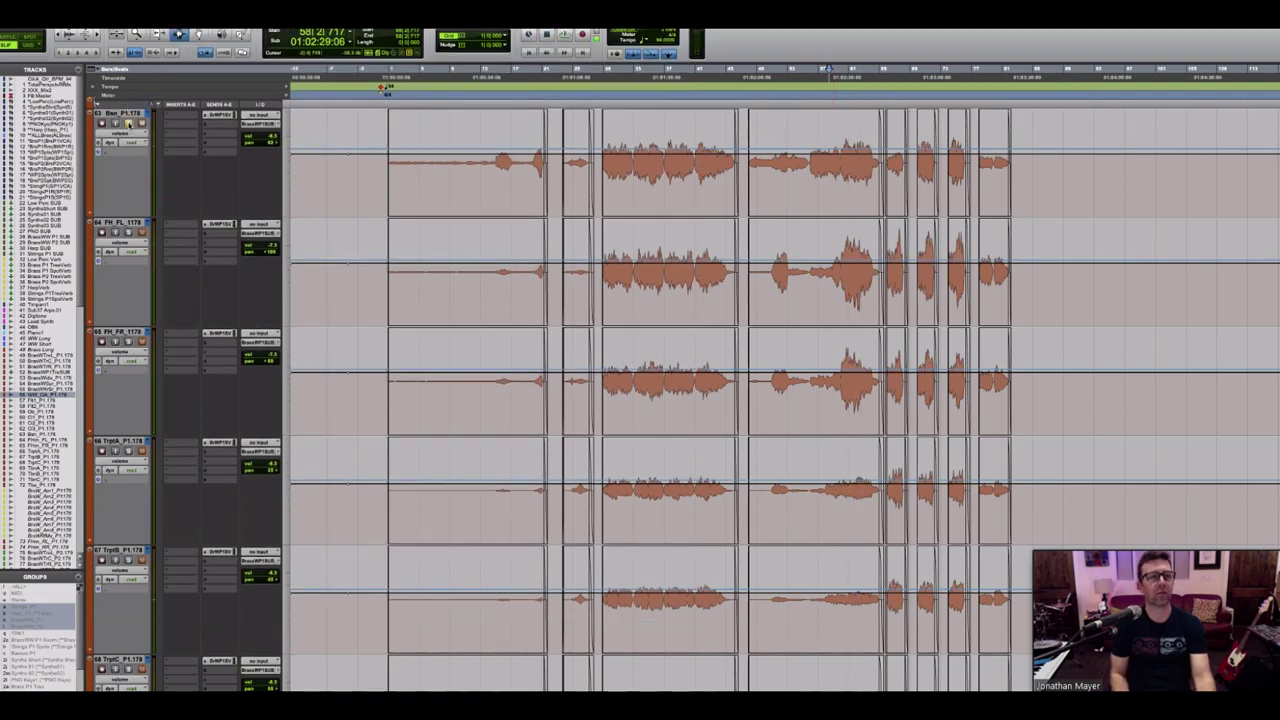
key("space")
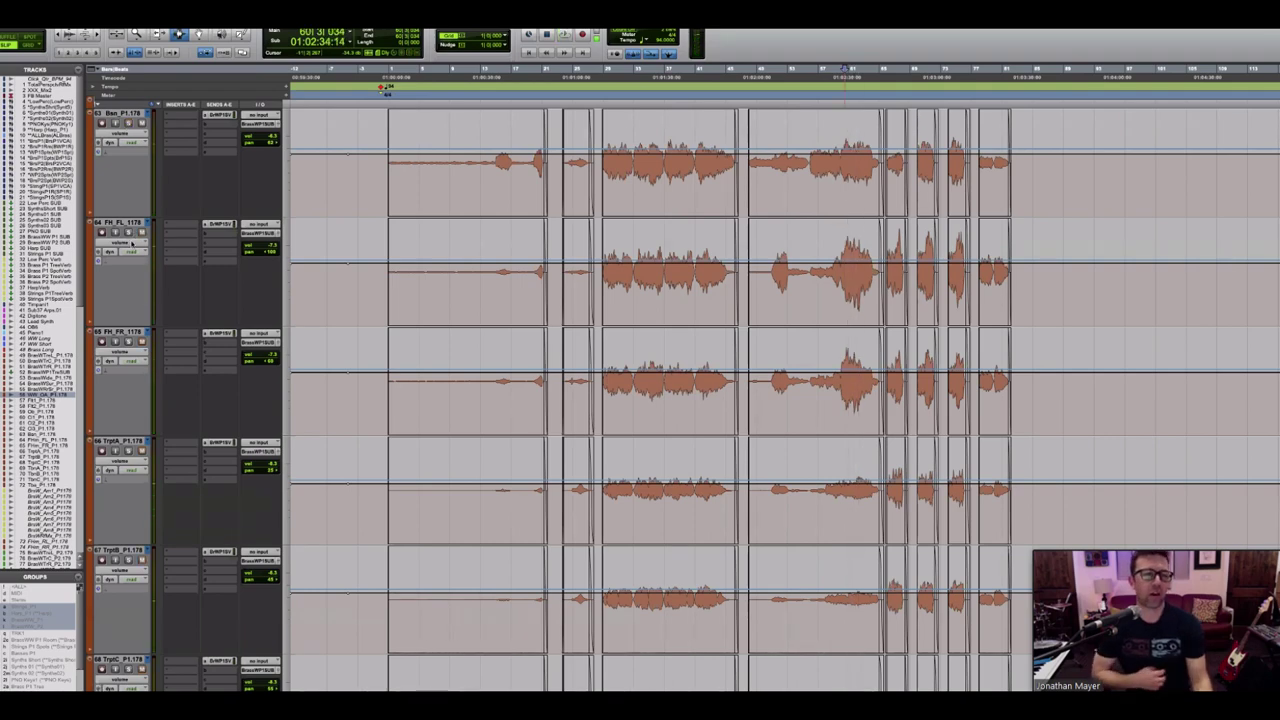
Step: Open the send to the Brass P1 spot reverb on the Ob_P1.178 track to check its level
scroll(226, 343, "up", 3)
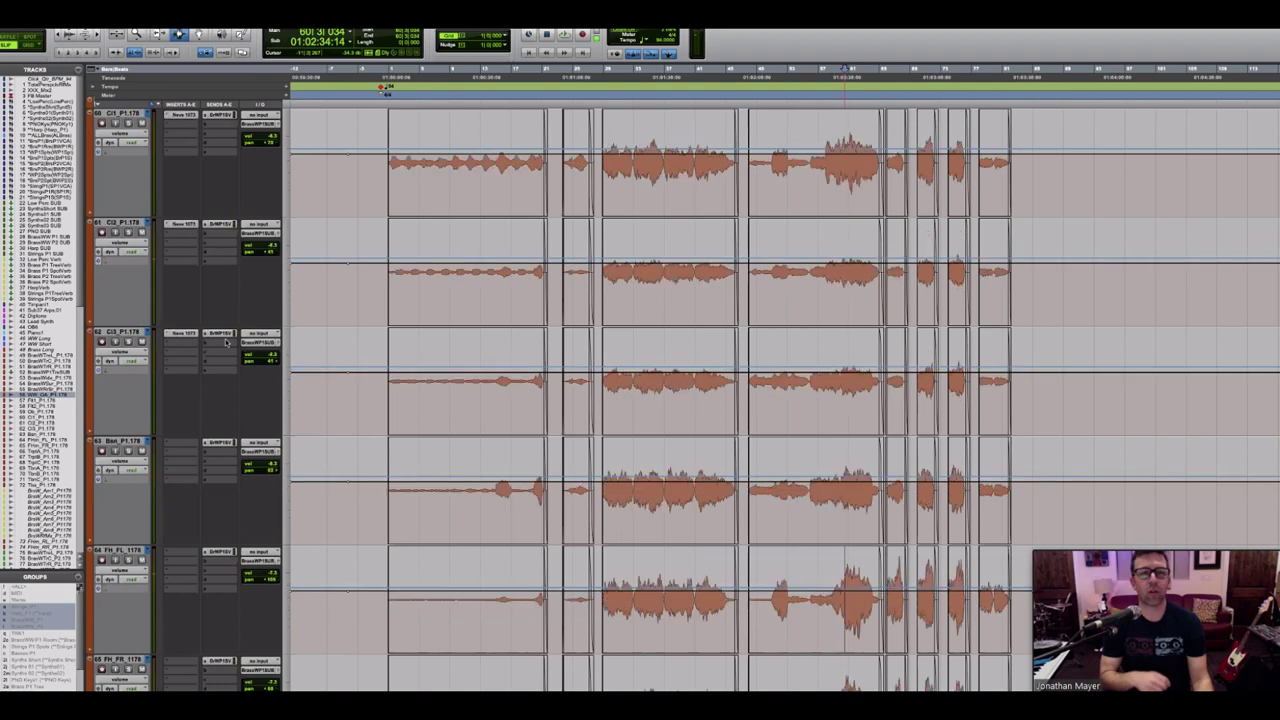
scroll(226, 343, "up", 1)
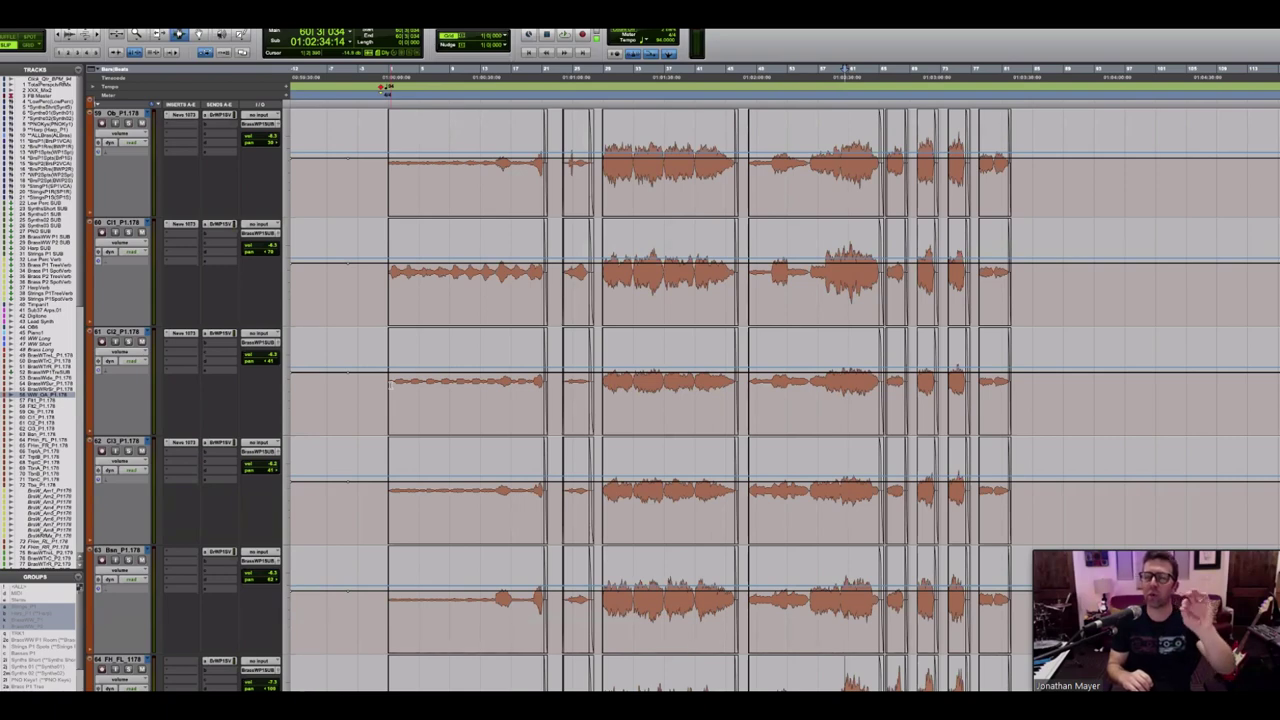
left_click(220, 116)
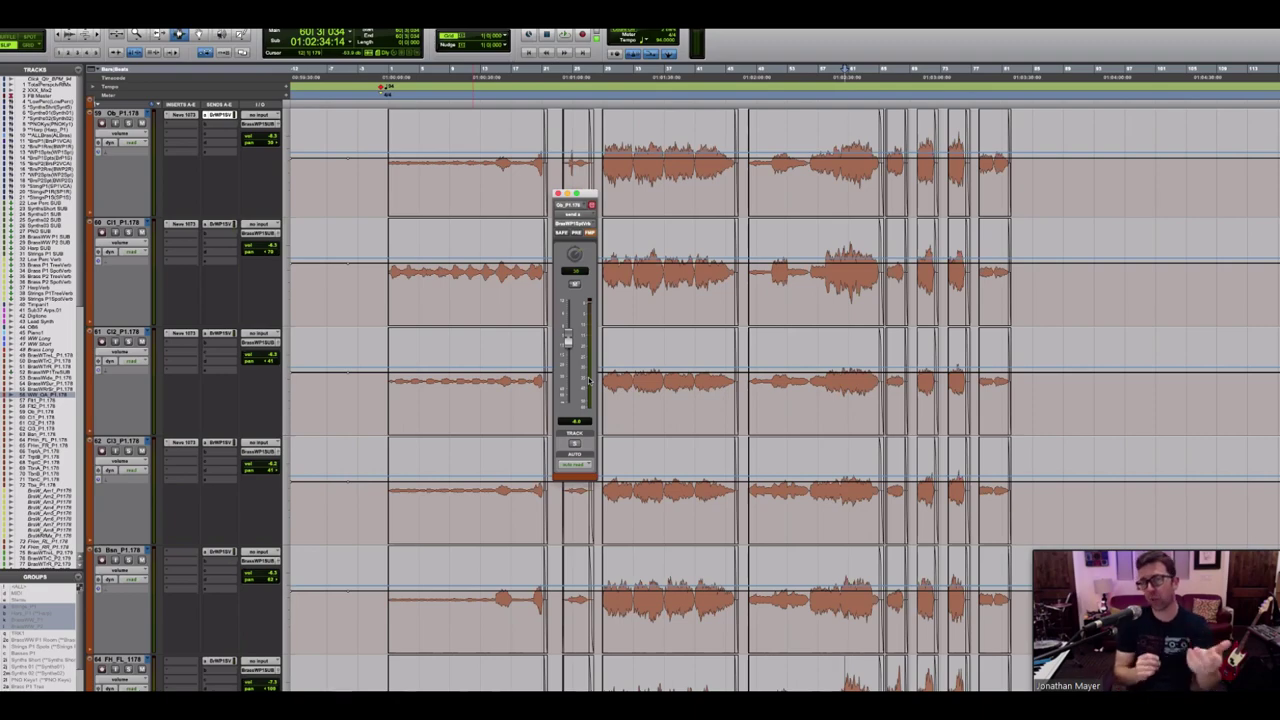
Step: Inspect the Seventh Heaven reverb on the Brass P1 SpotVerb track, checking its hall program and decay time, and close the reverb and send windows
scroll(700, 400, "up", 15)
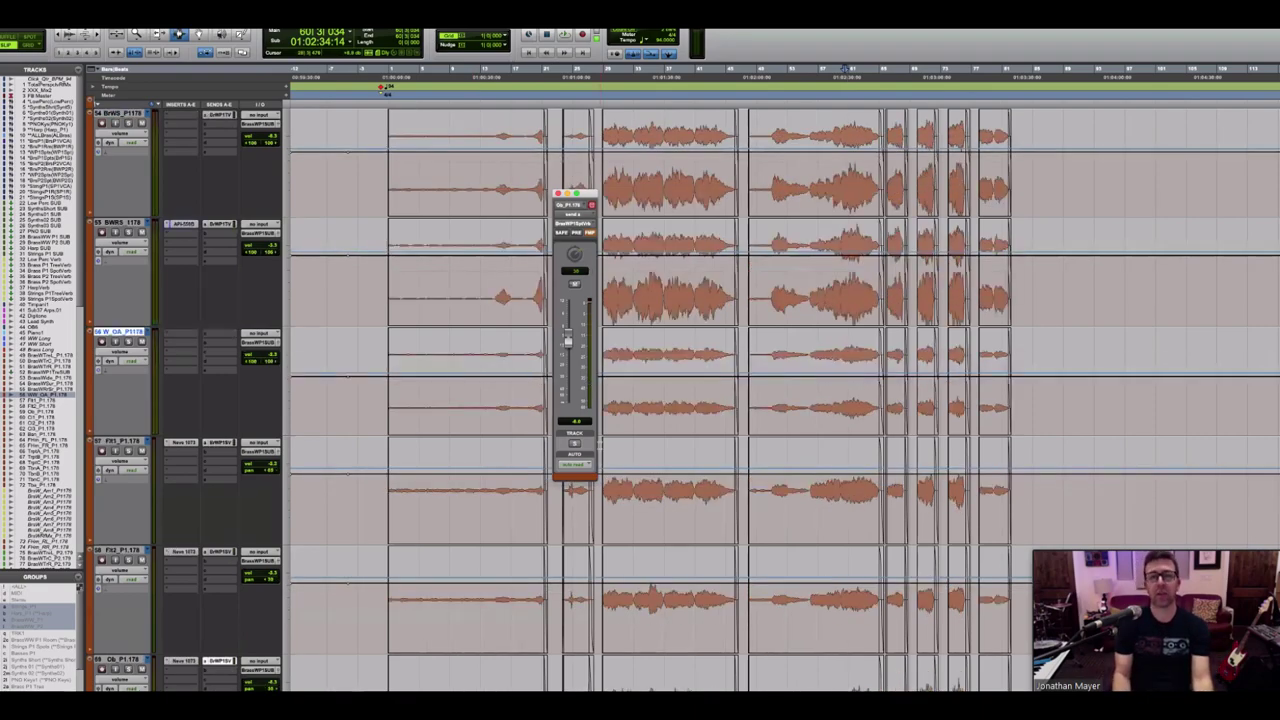
scroll(202, 312, "up", 10)
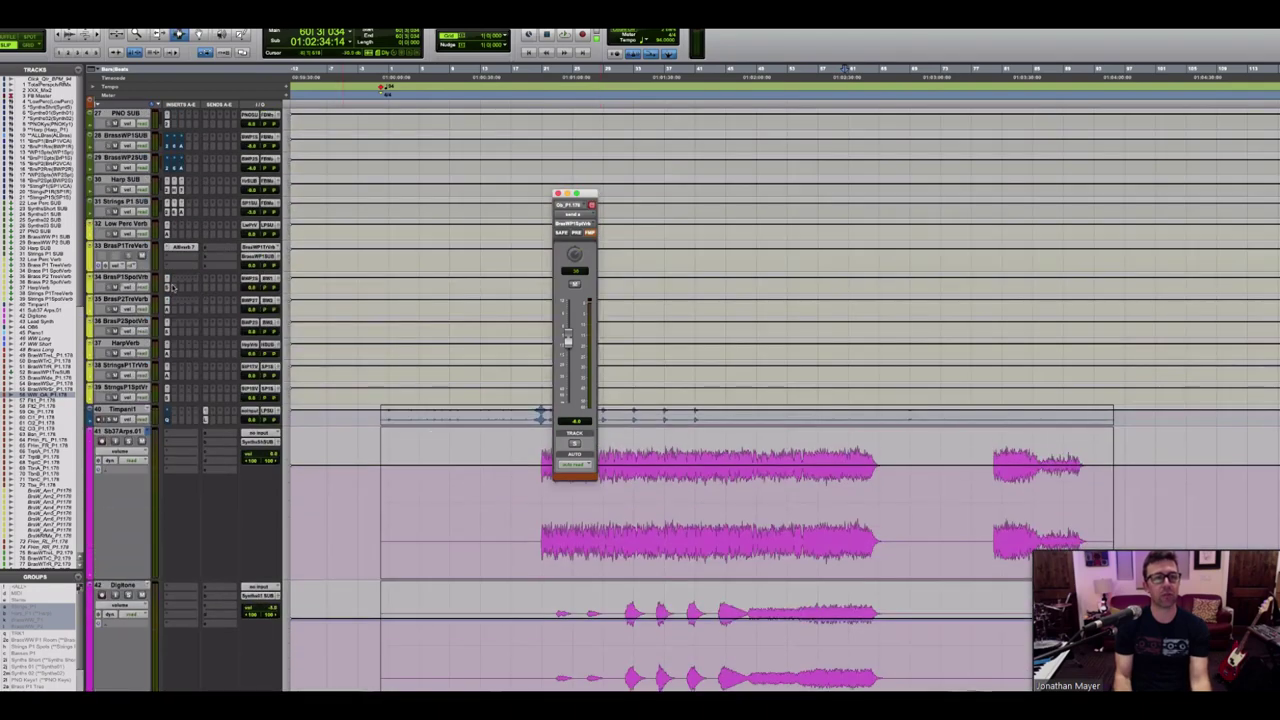
left_click(172, 287)
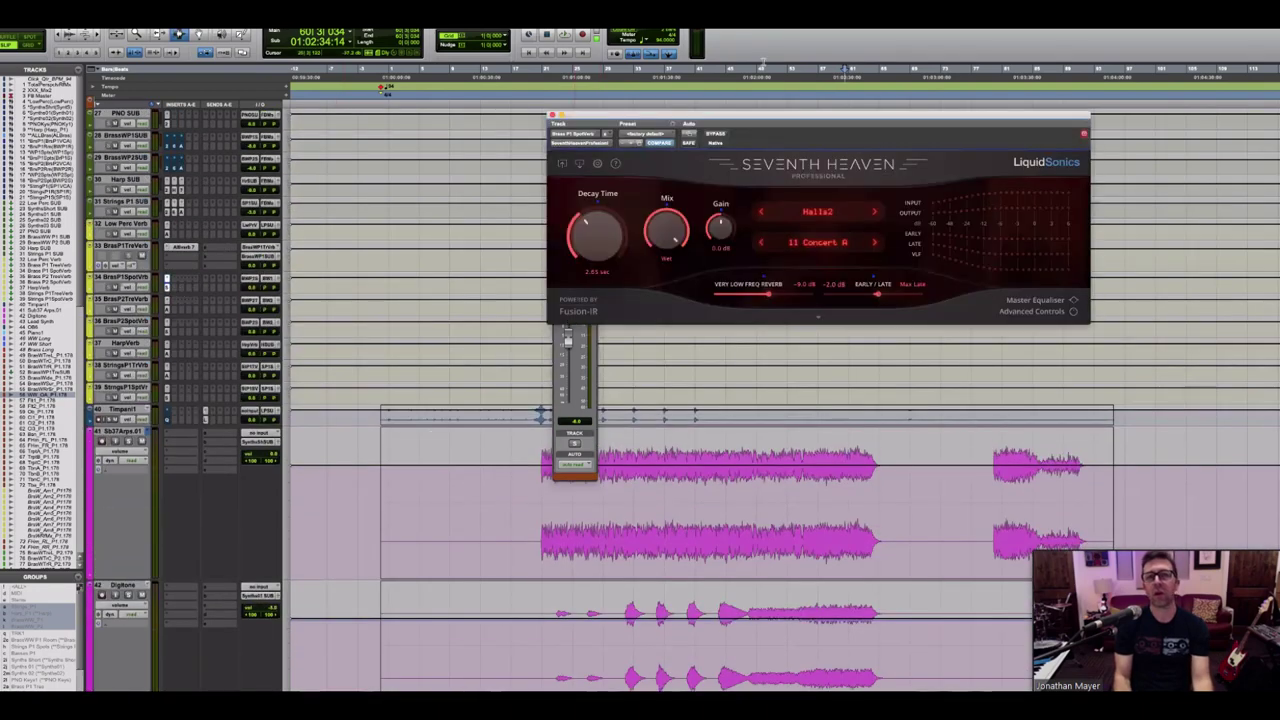
left_click_drag(776, 118, 768, 302)
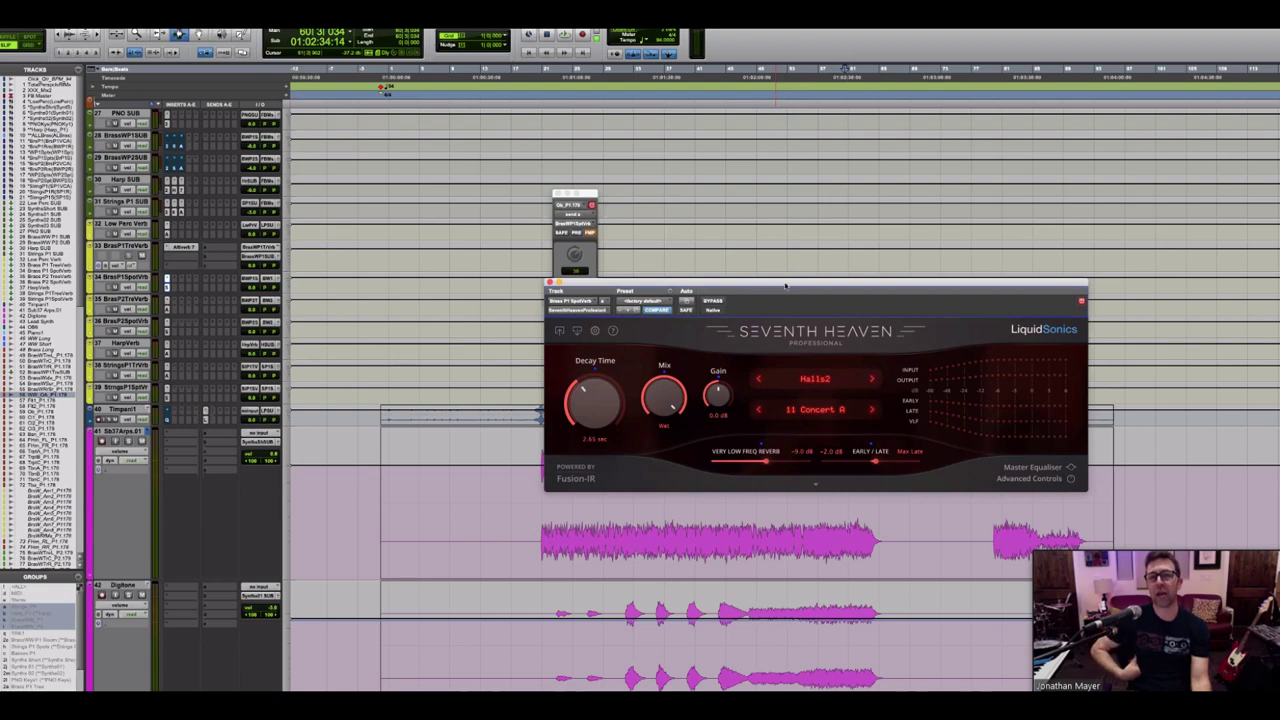
left_click_drag(785, 285, 733, 314)
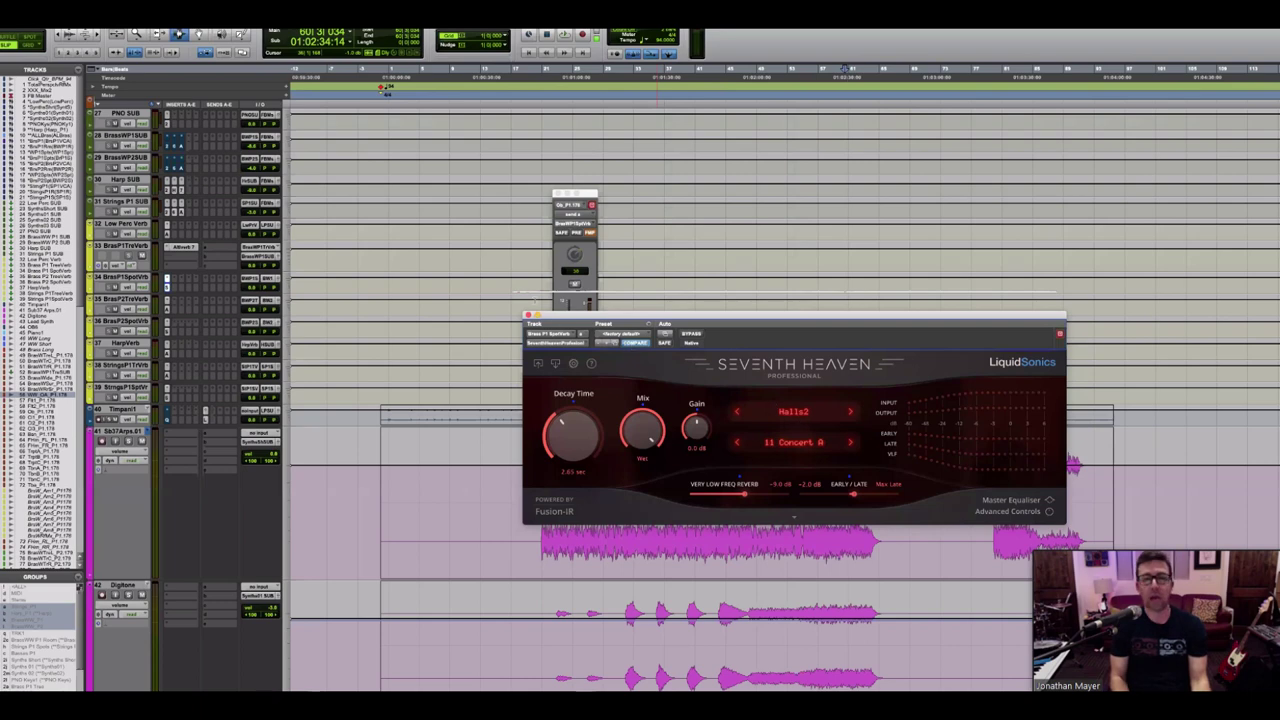
left_click_drag(571, 315, 578, 290)
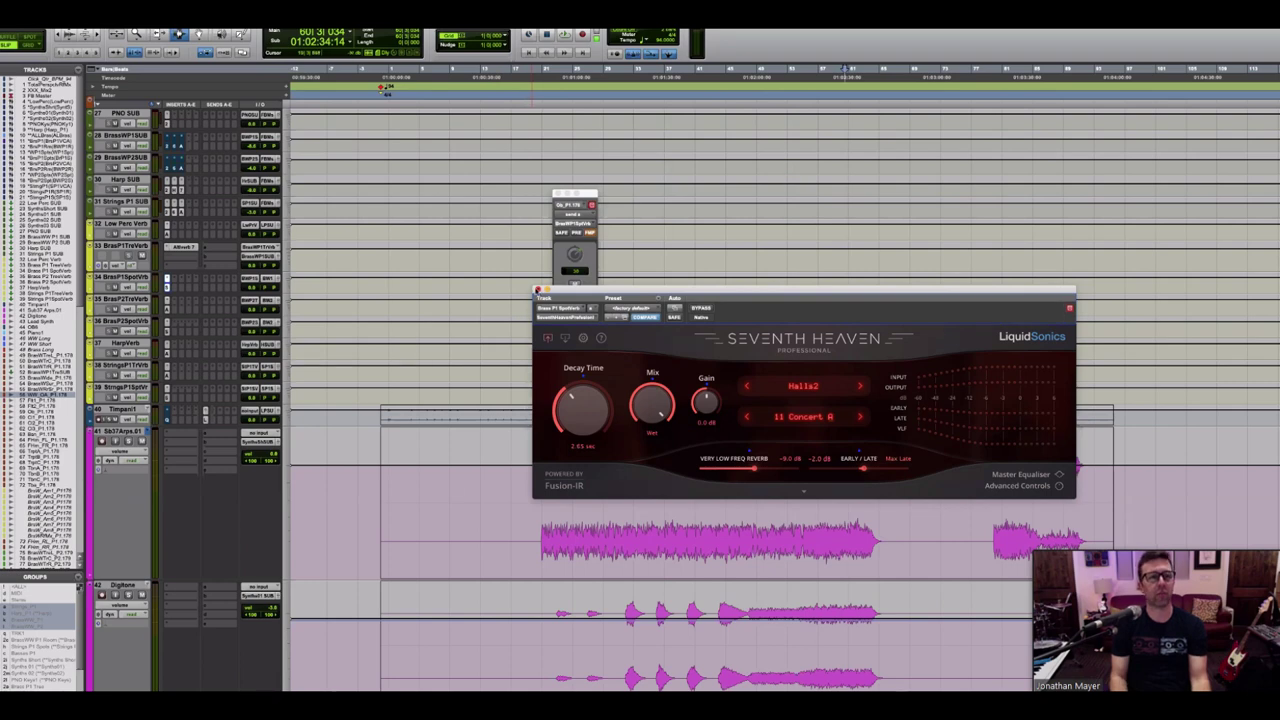
left_click(538, 289)
left_click(557, 195)
Step: Examine the Neve 1073 EQ on the Cl1_P1.178 track, close it, and review the panning of the woodwind and horn spot mics
scroll(675, 466, "down", 3)
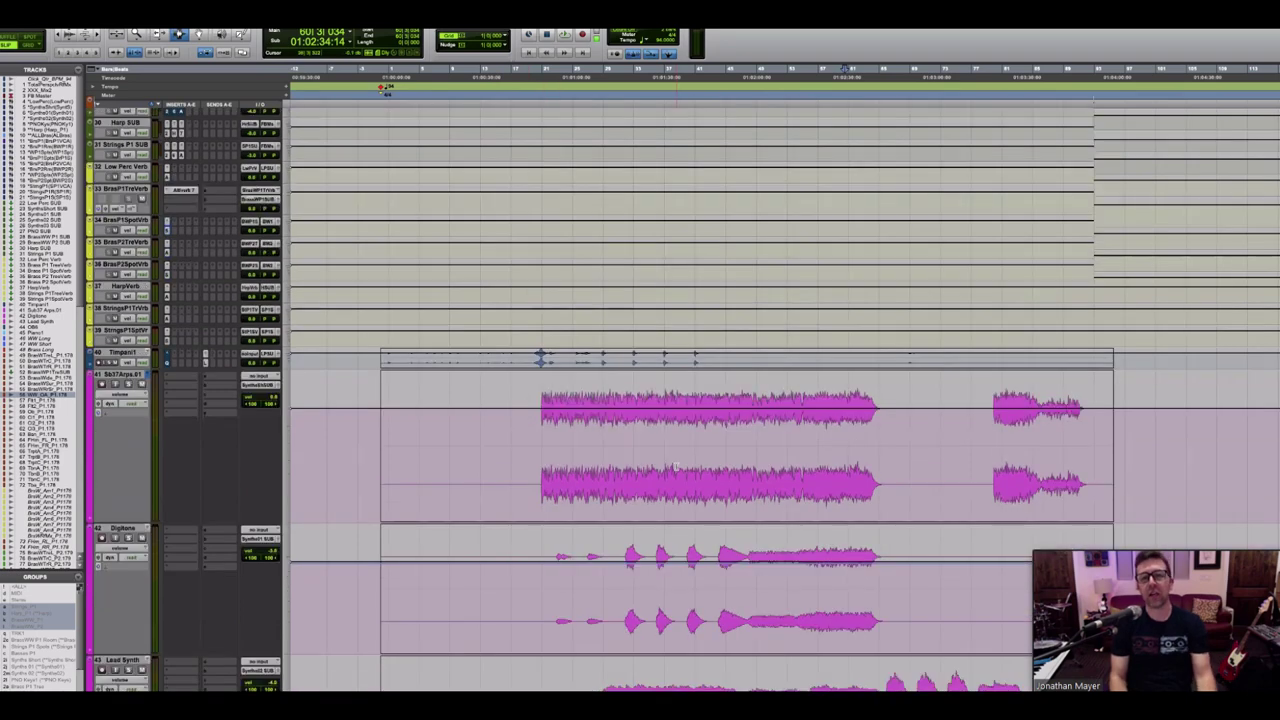
scroll(675, 466, "down", 20)
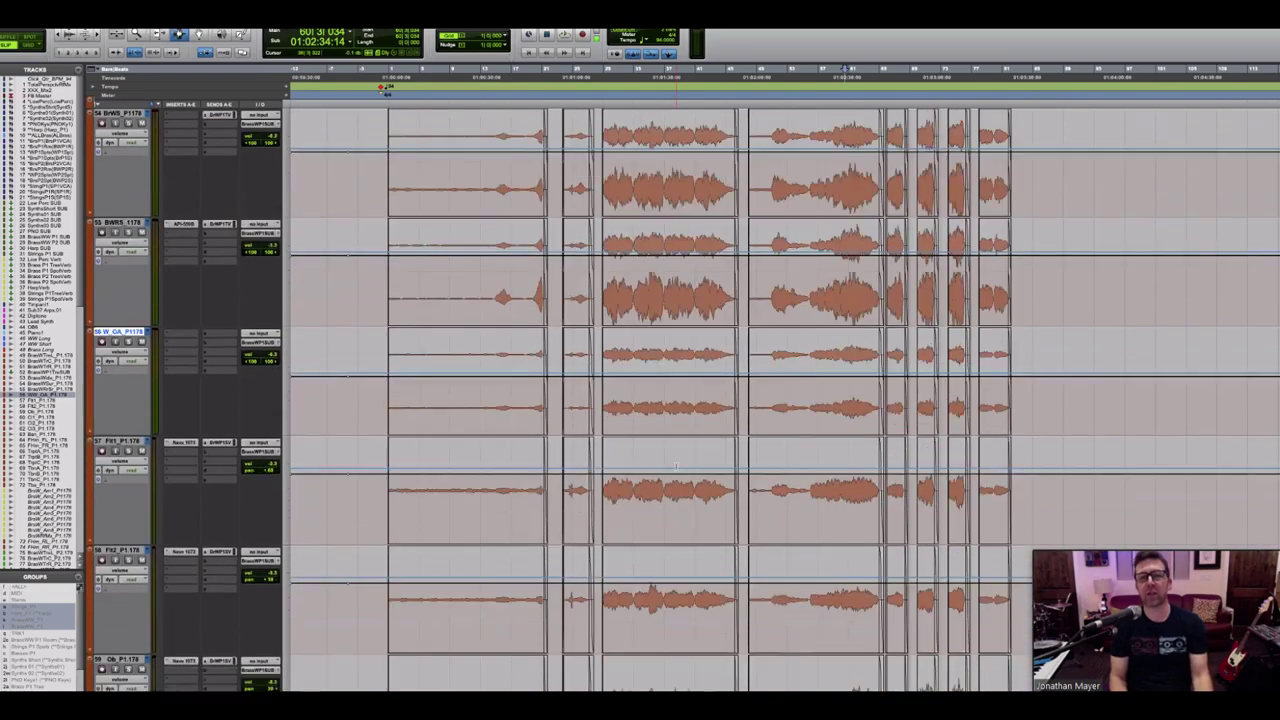
scroll(675, 466, "down", 20)
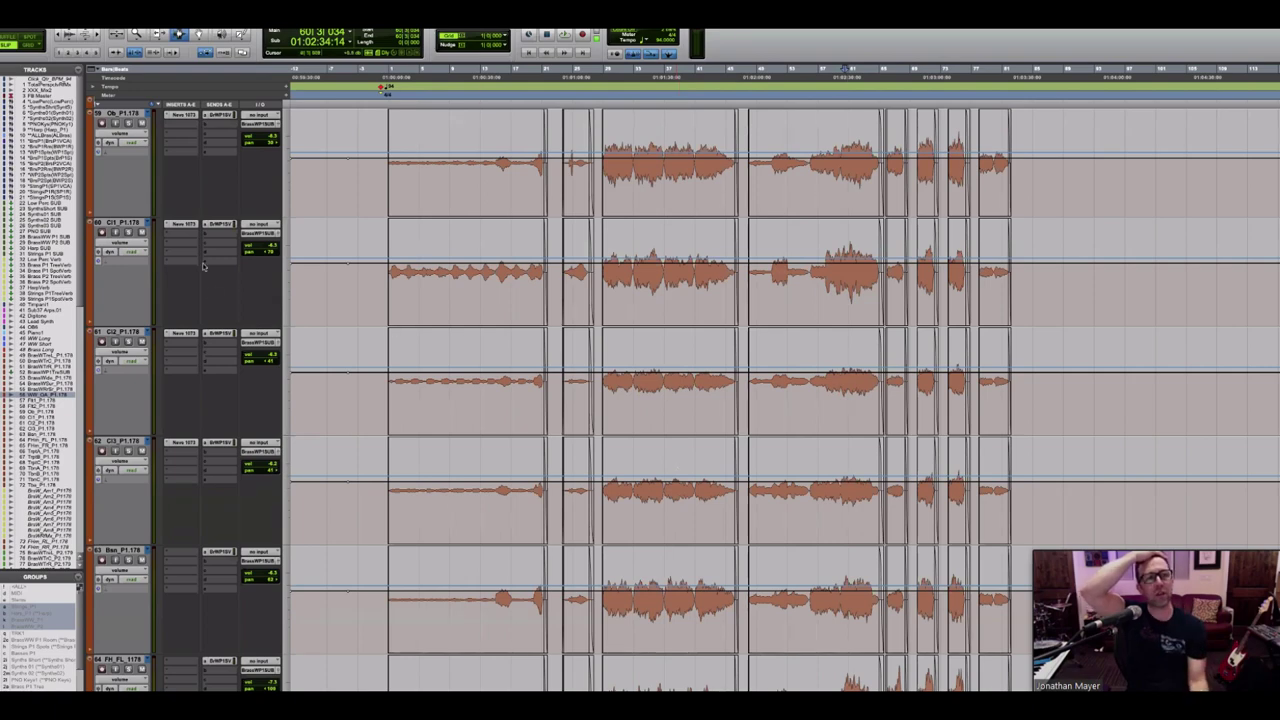
left_click(182, 226)
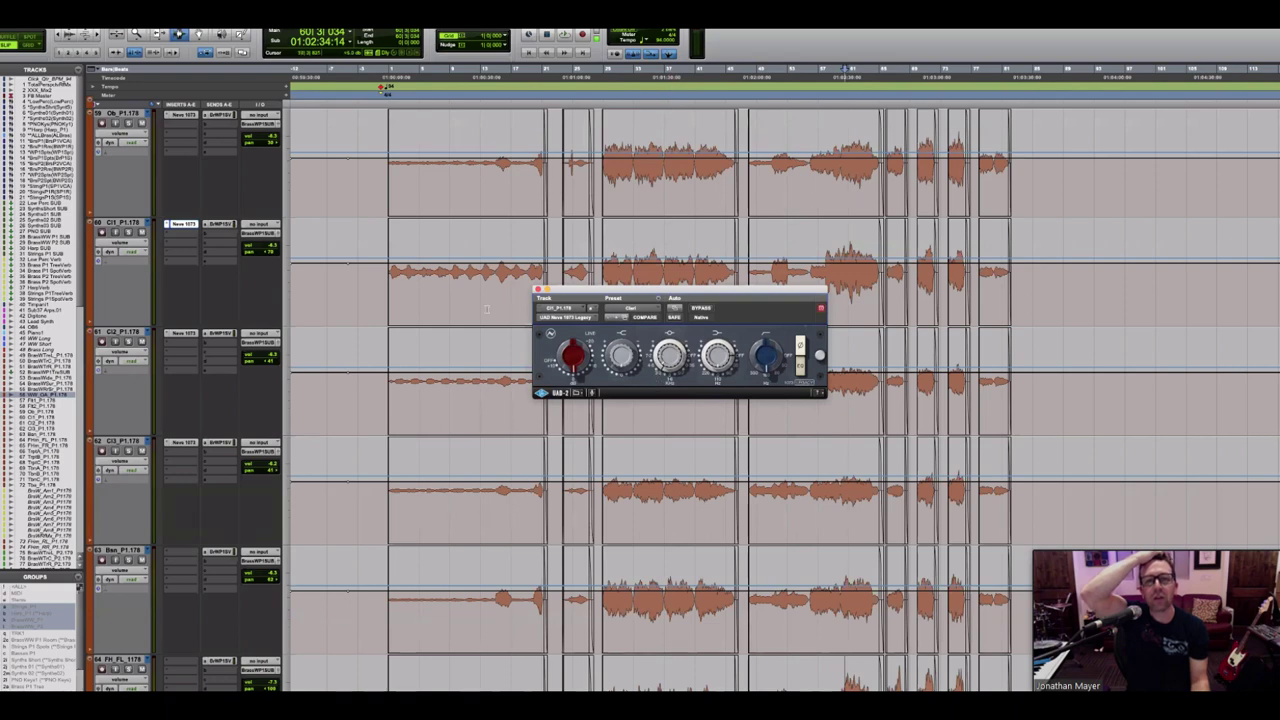
left_click(538, 290)
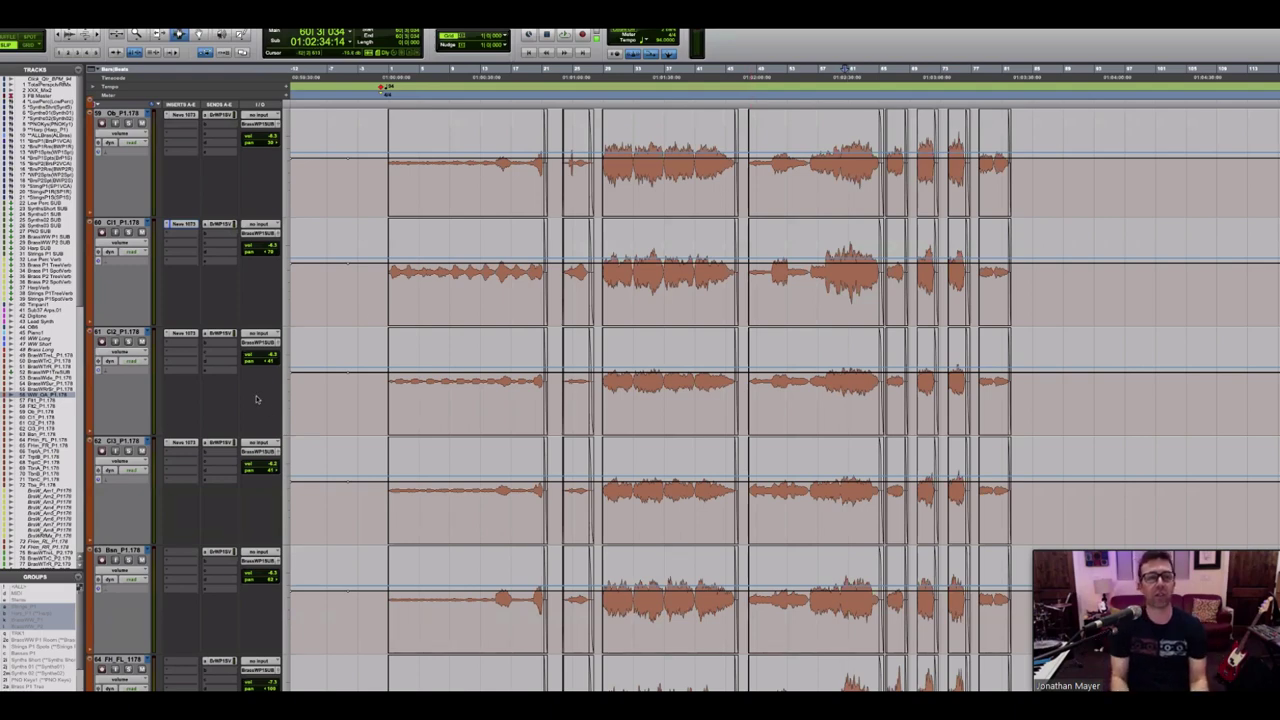
scroll(262, 476, "down", 5)
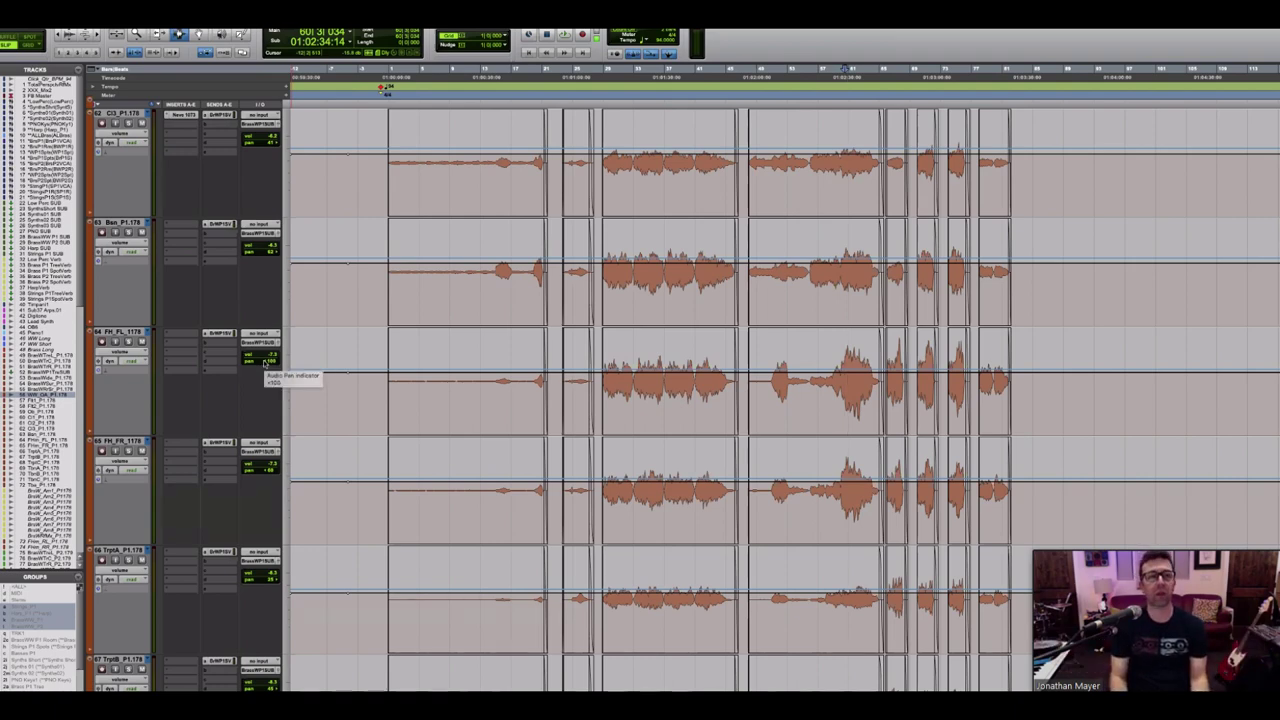
scroll(263, 365, "up", 4)
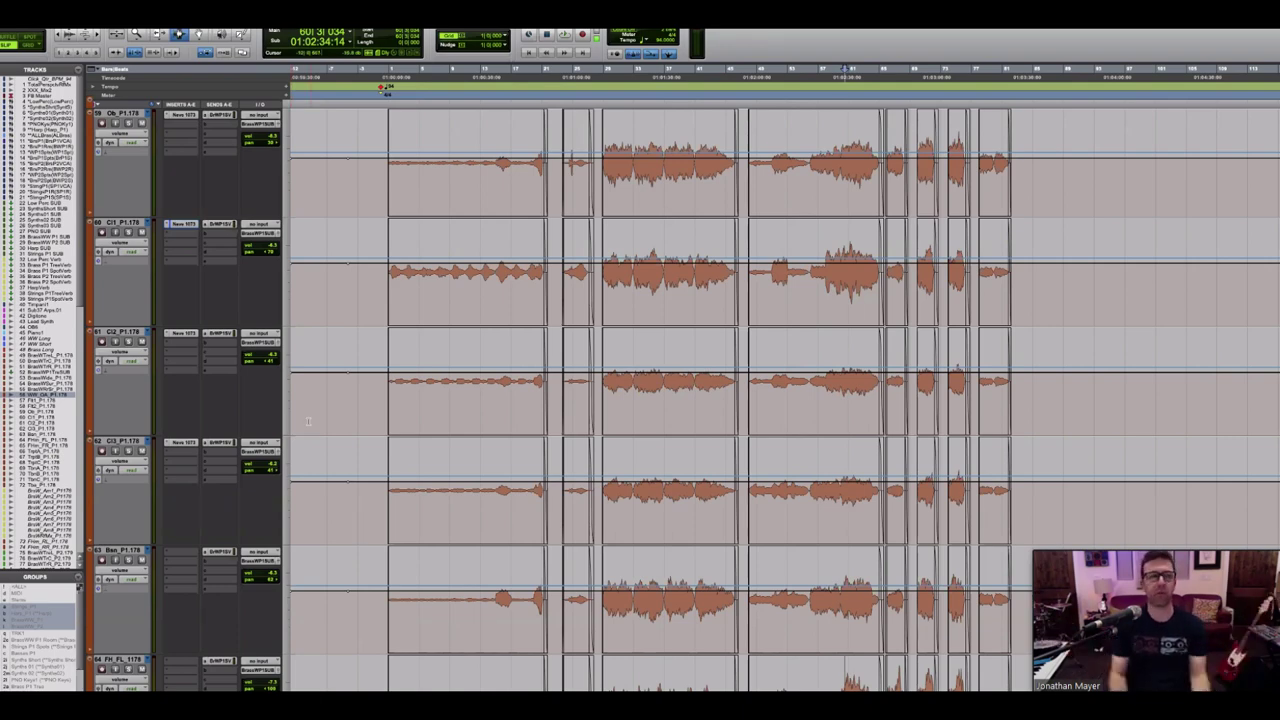
Step: Solo the French horn front spot mic tracks FH_FL_1178 and FH_FR_1178 and audition them from about bar 29
scroll(312, 421, "down", 5)
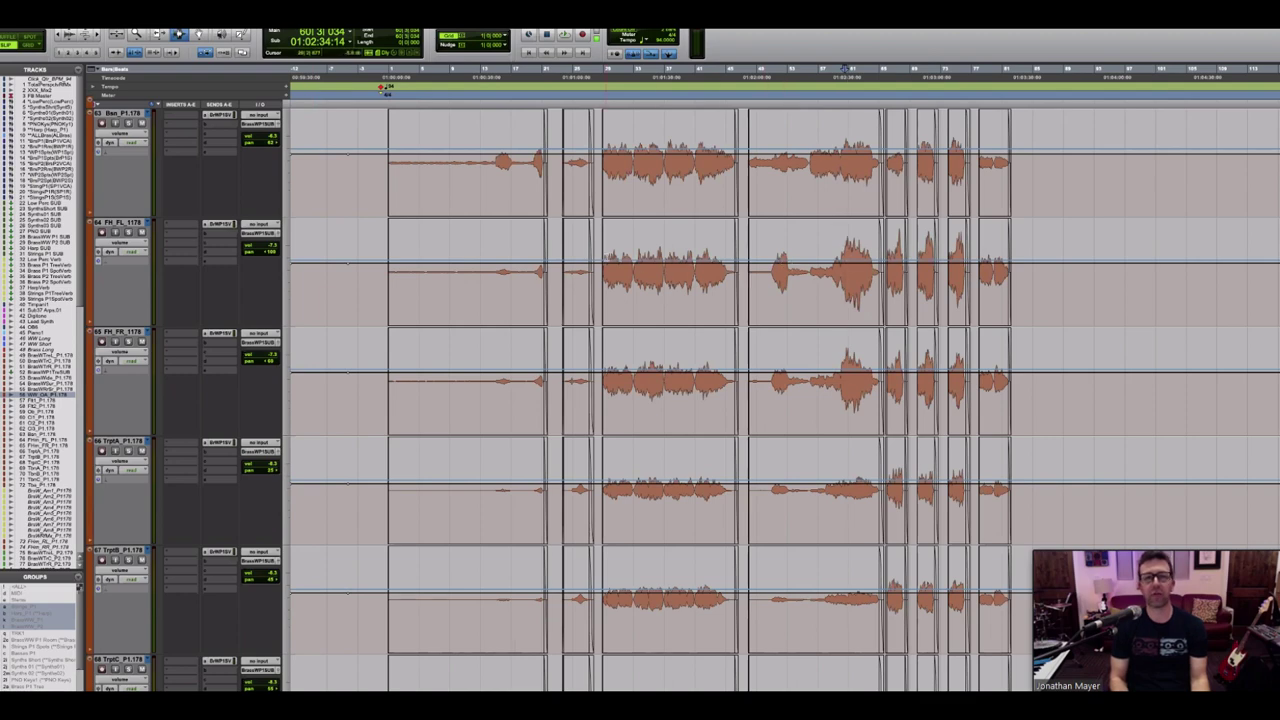
left_click(606, 262)
scroll(613, 555, "down", 3)
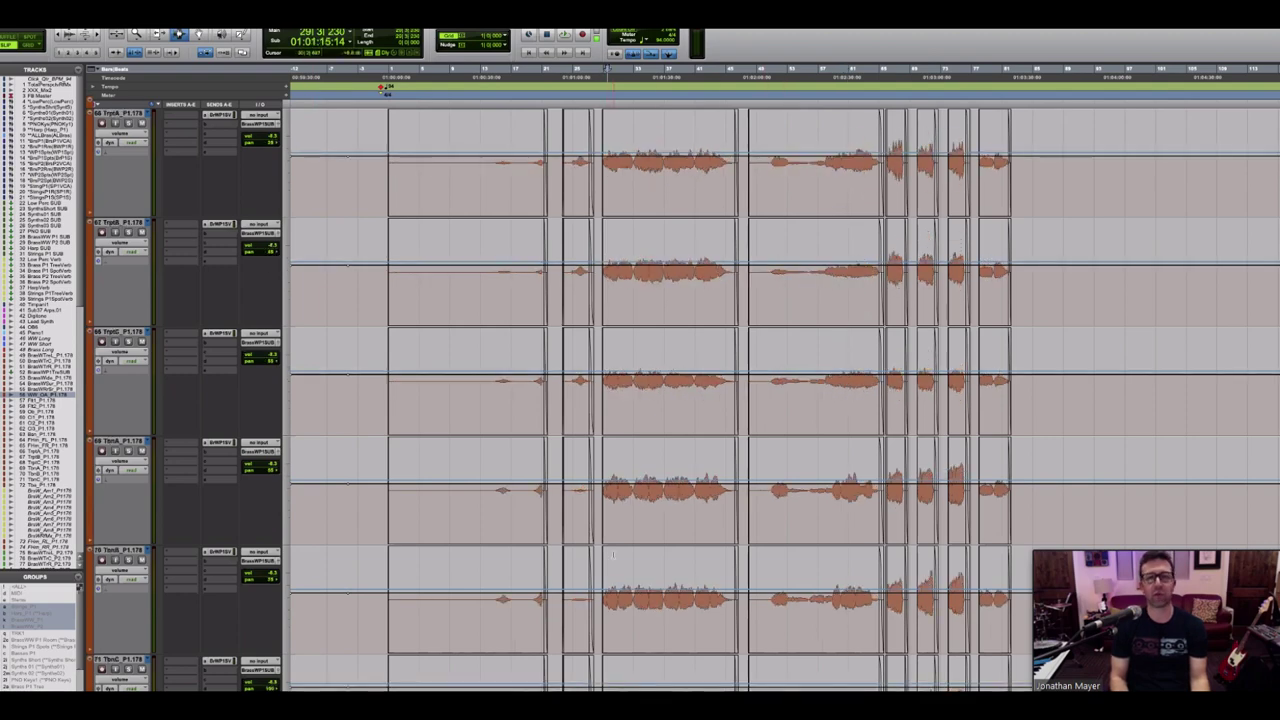
scroll(613, 555, "up", 4)
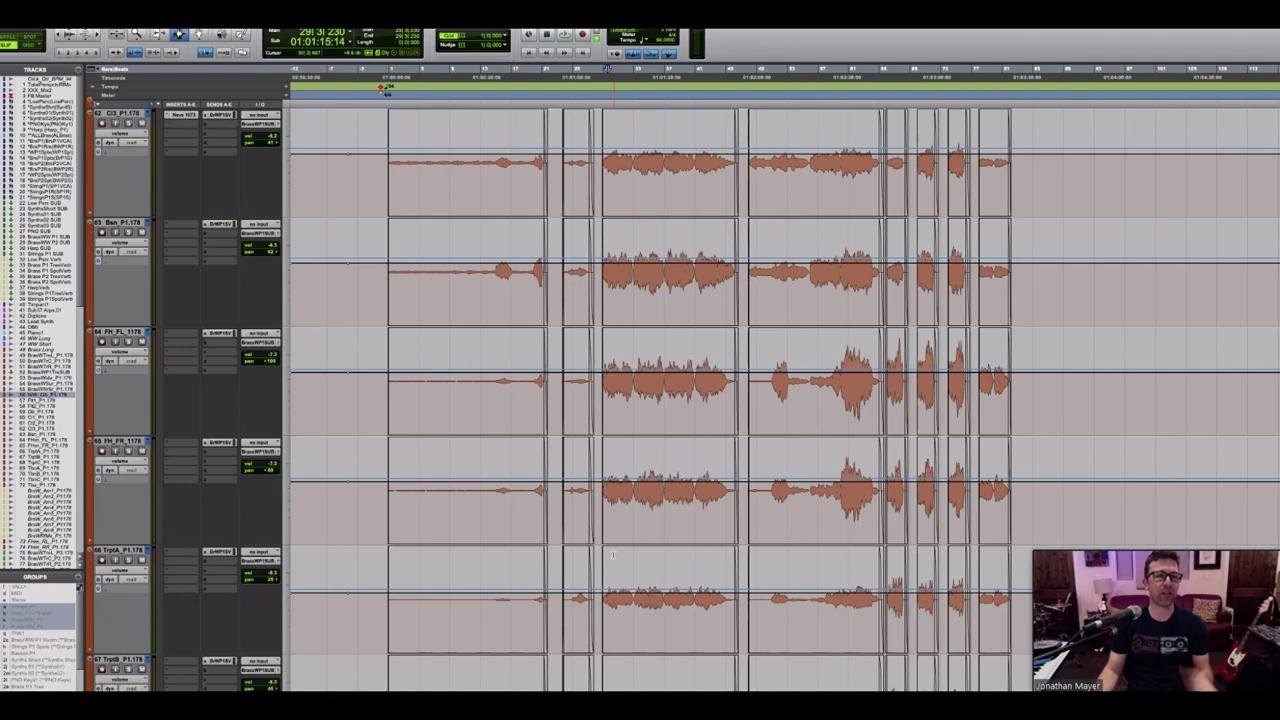
left_click(128, 341)
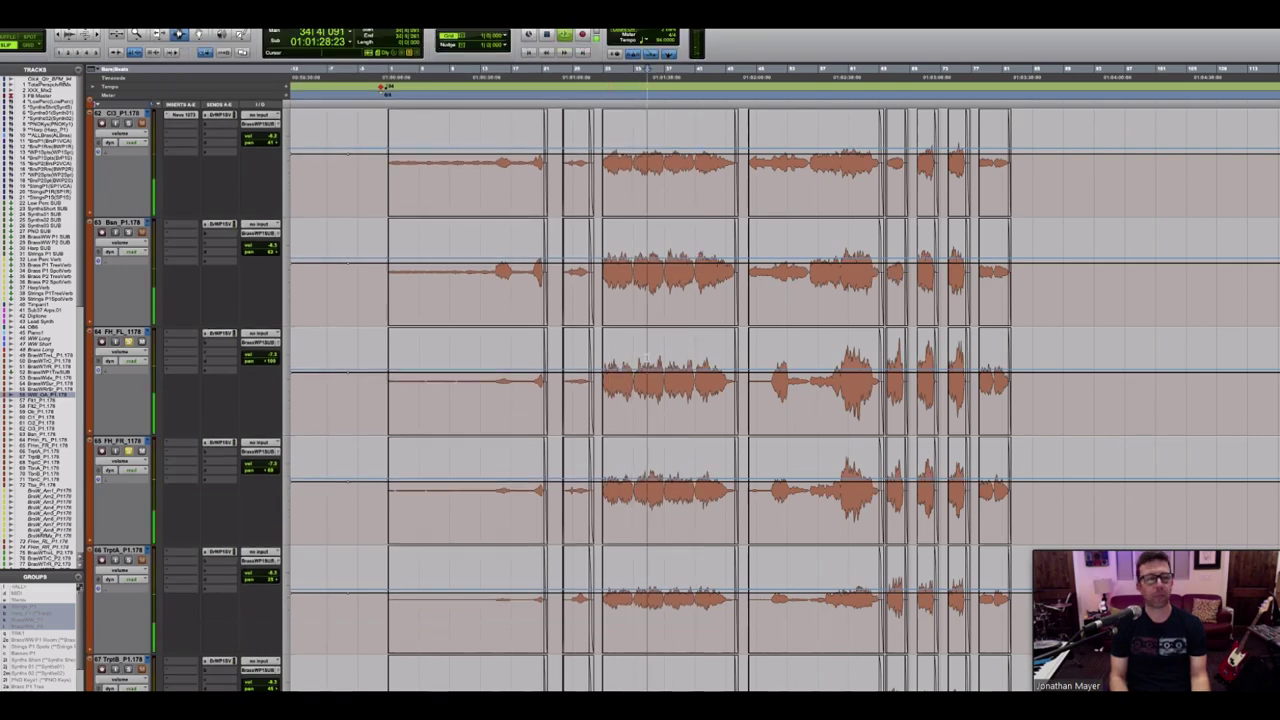
scroll(646, 356, "down", 10)
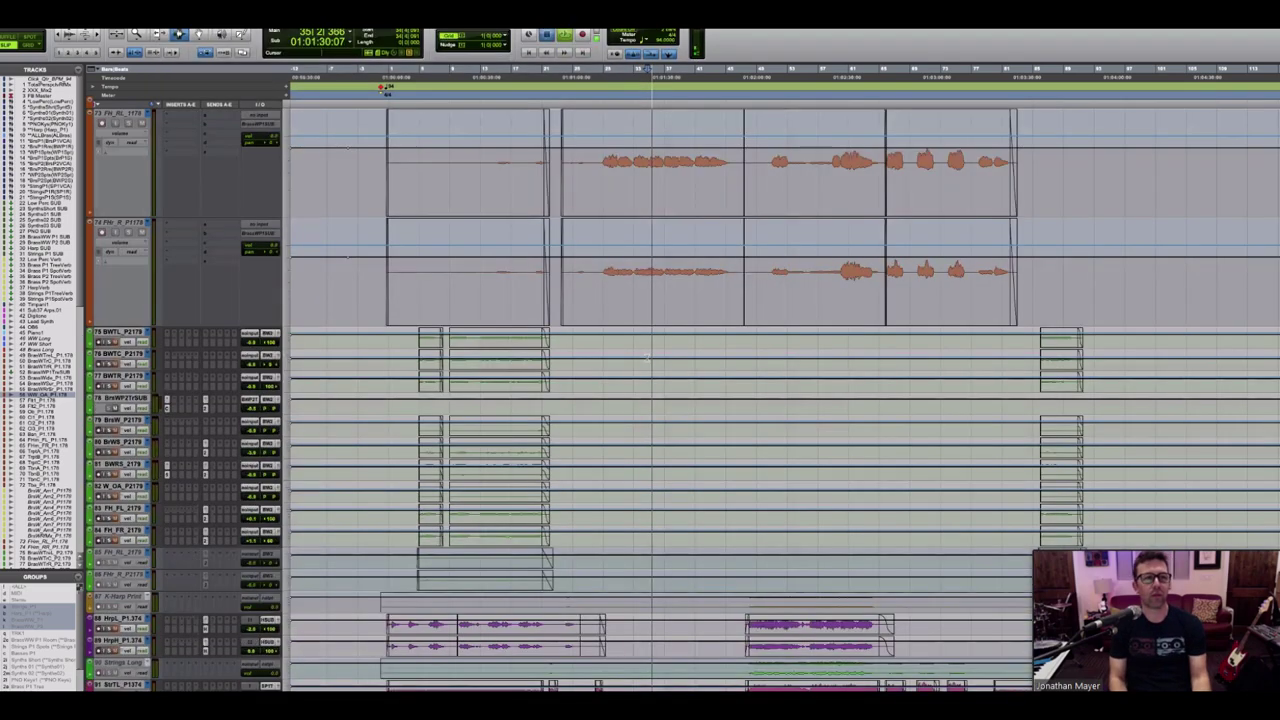
key("space")
Step: Make the two rear French horn mic tracks active and audition them soloed from about bar 30
scroll(422, 340, "up", 1)
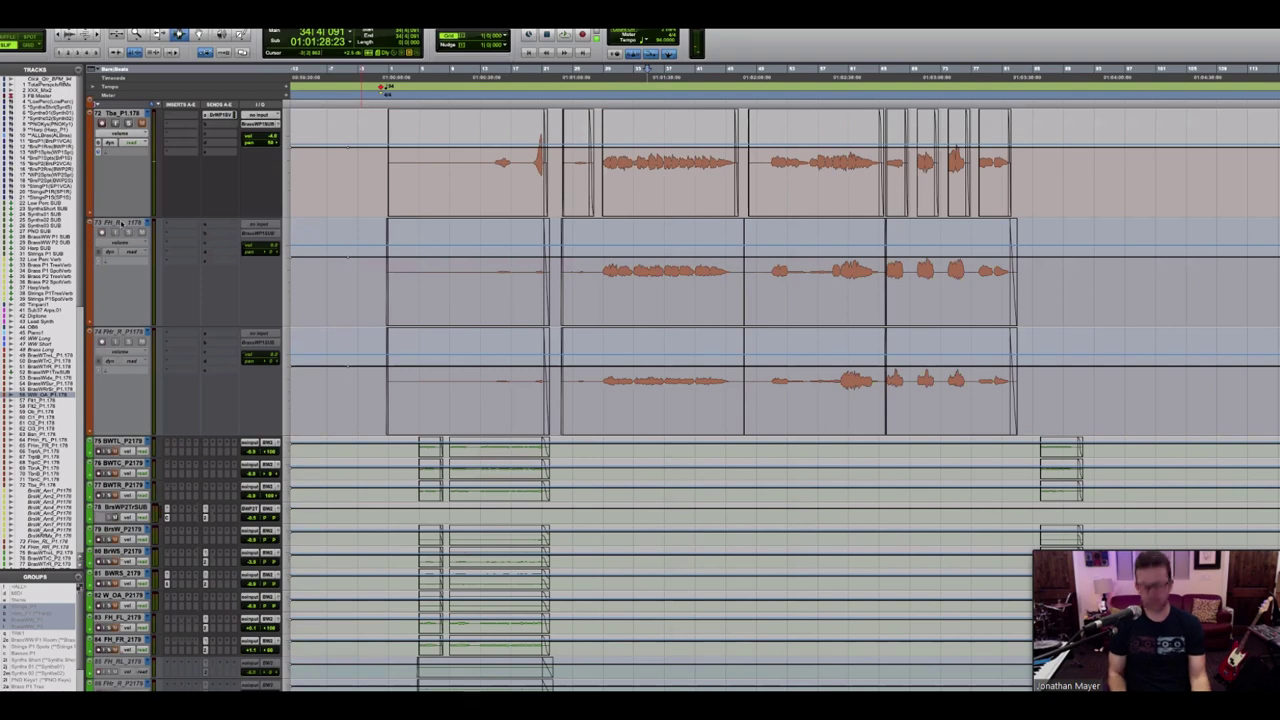
left_click(118, 224)
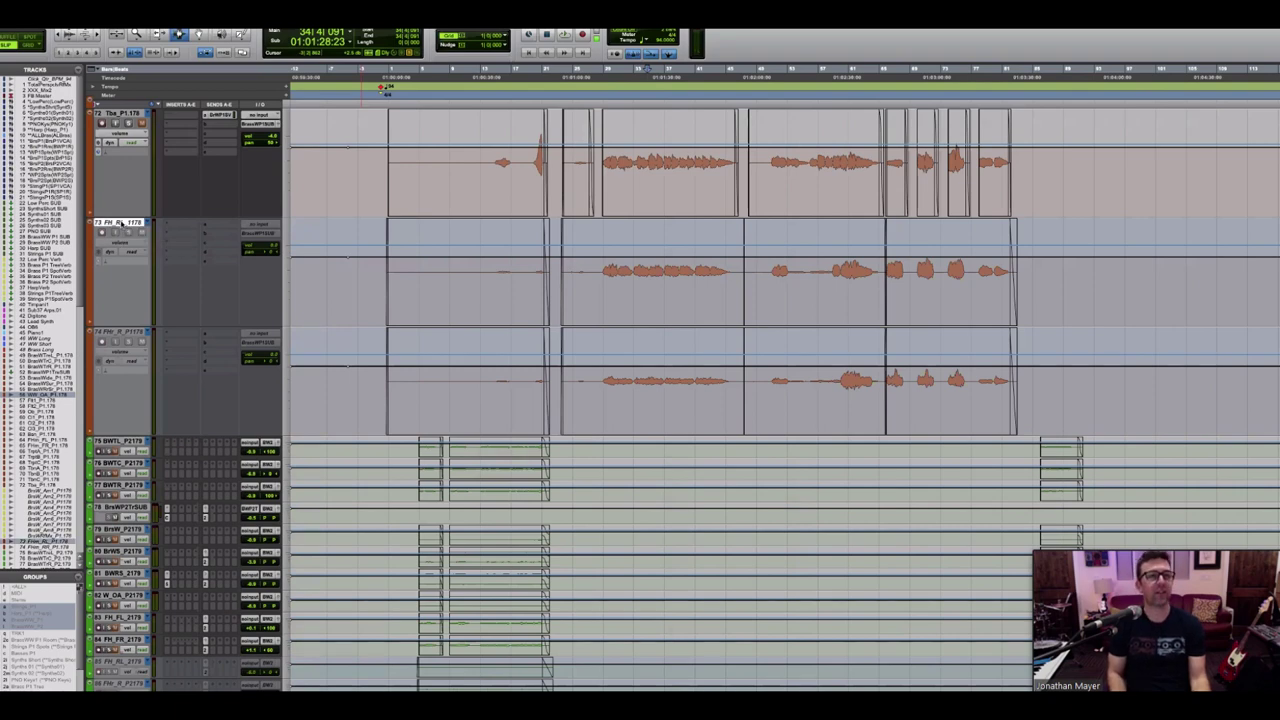
right_click(124, 336)
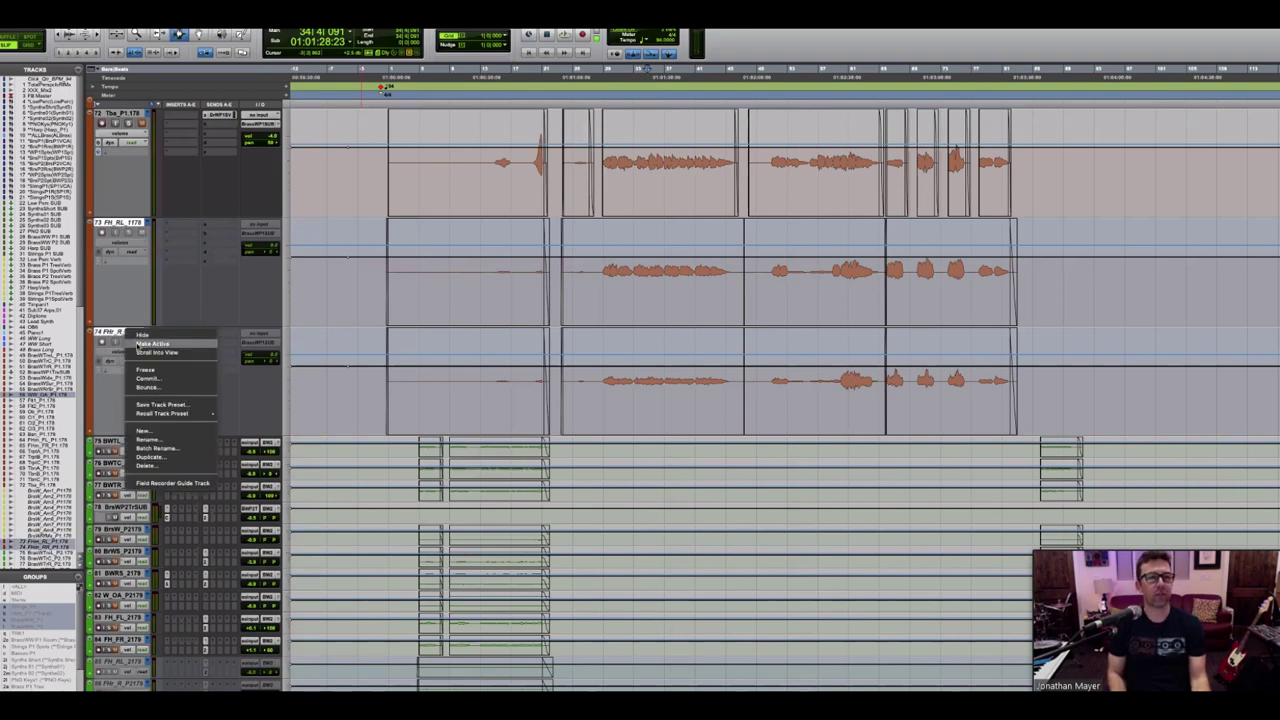
left_click(140, 344)
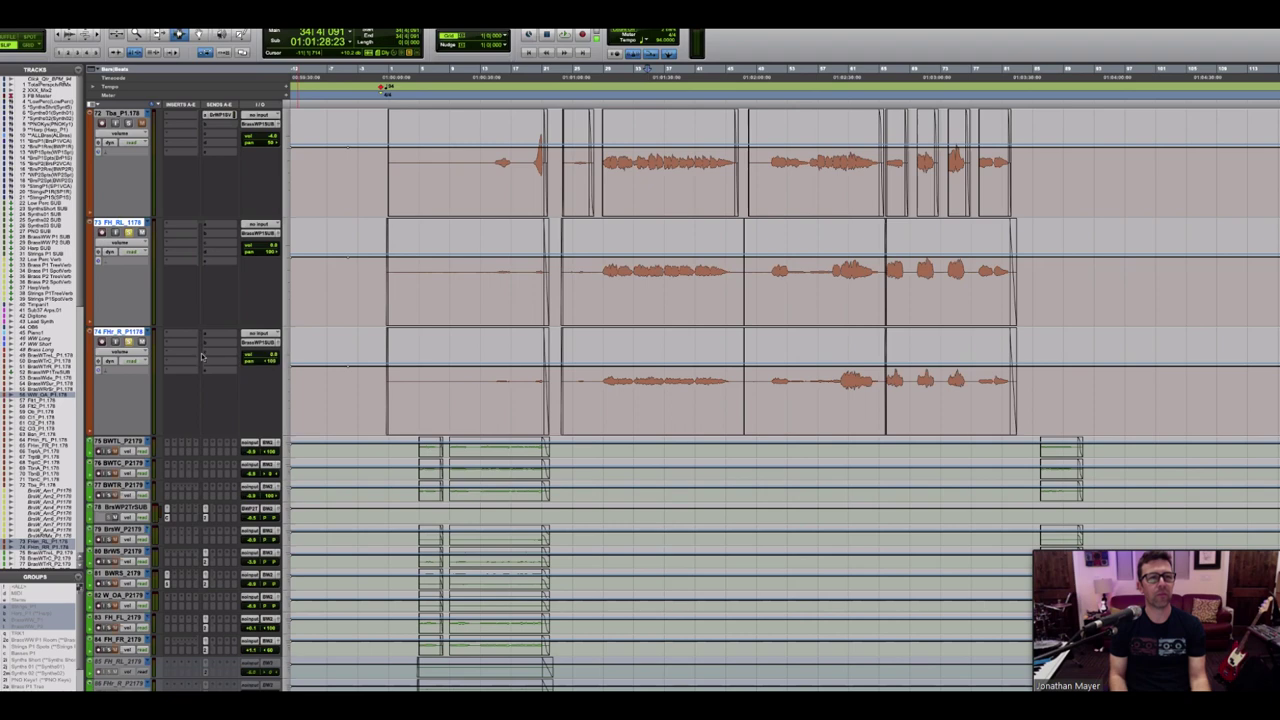
left_click(612, 270)
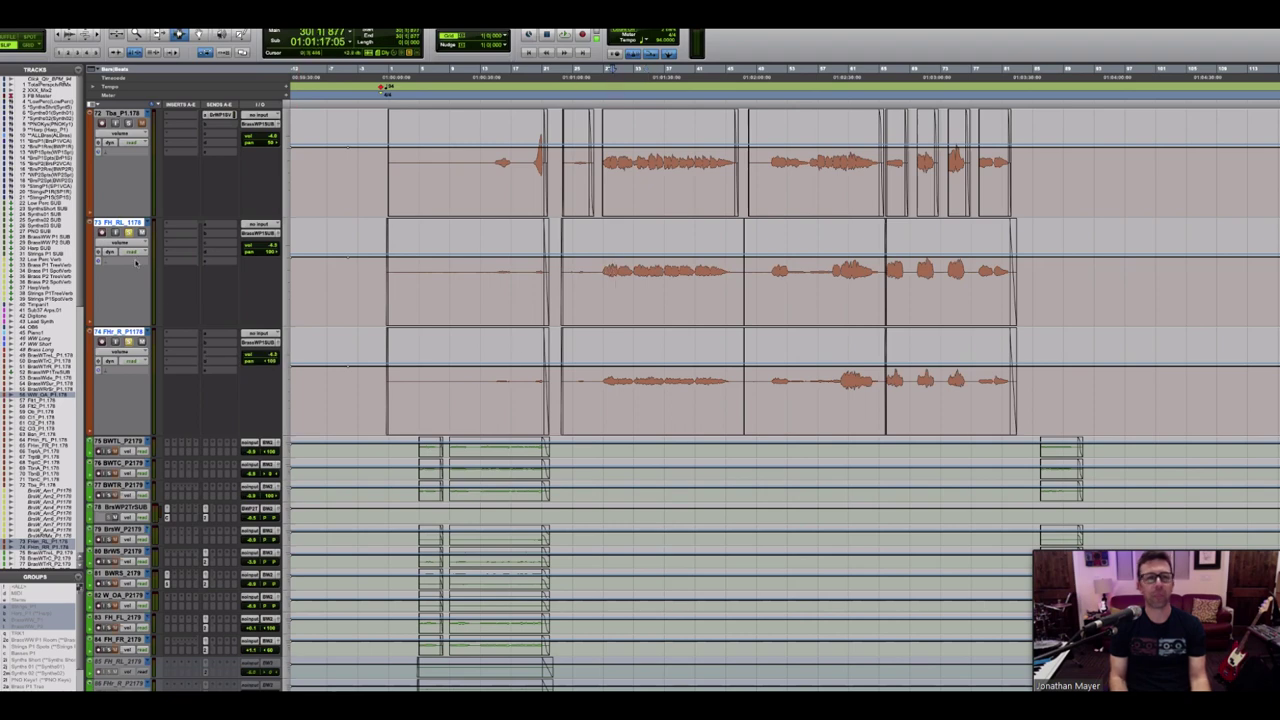
key("space")
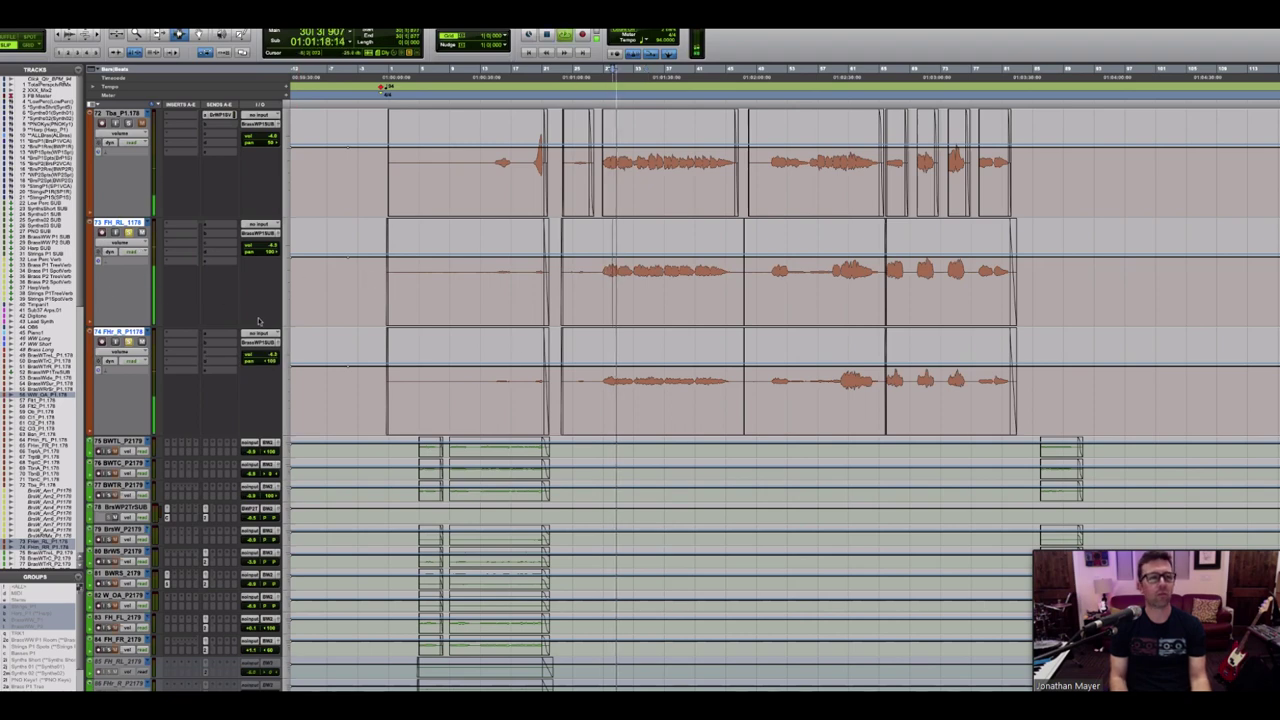
scroll(320, 342, "up", 3)
scroll(320, 342, "down", 2)
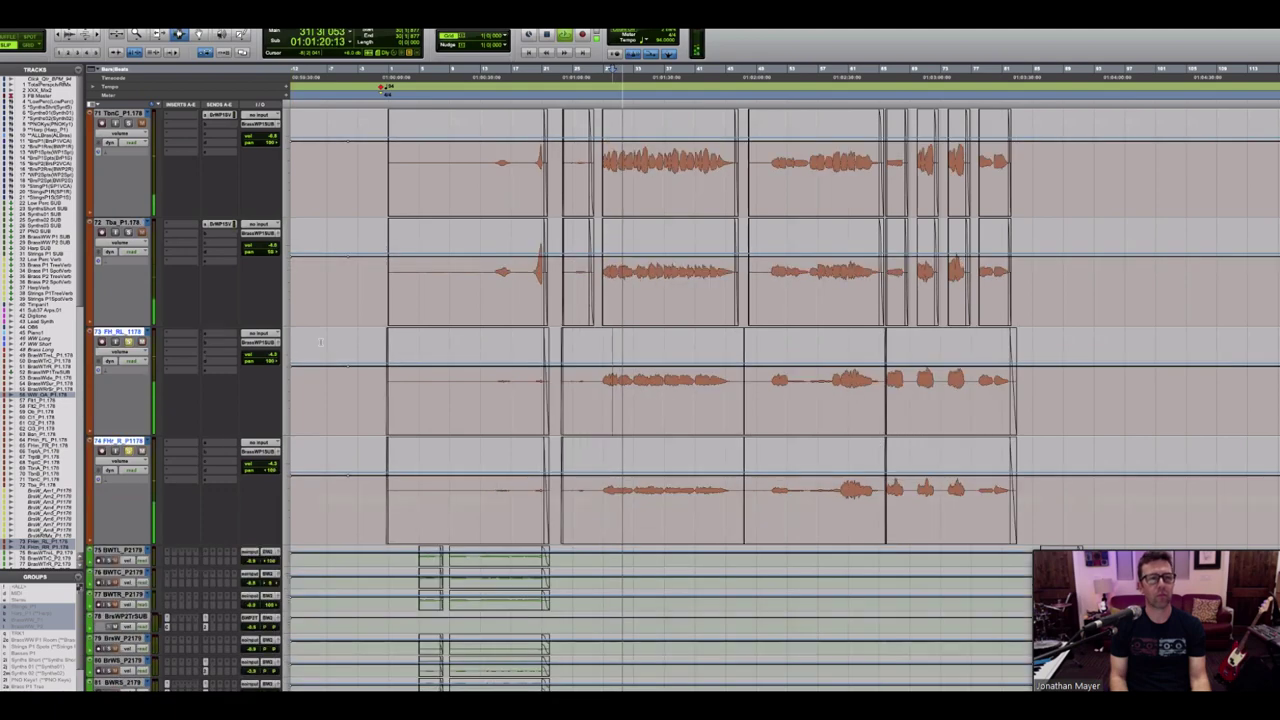
key("space")
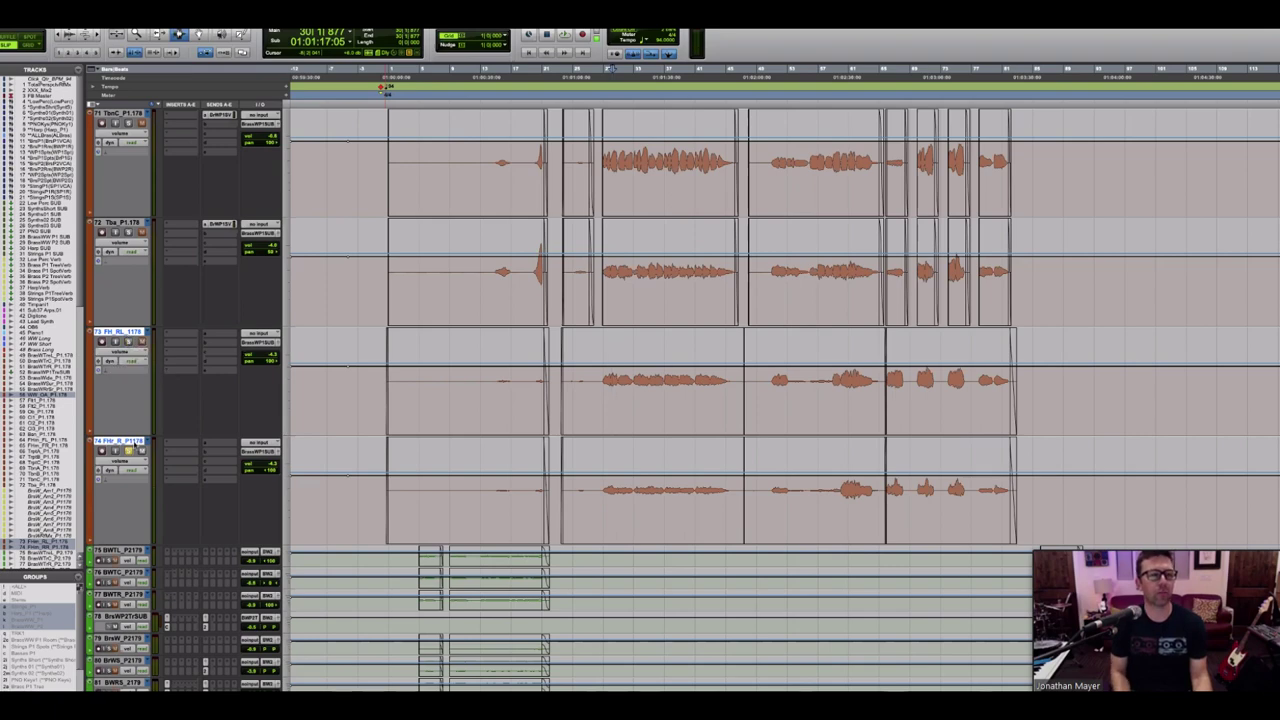
Step: Turn off the solos on the two rear French horn mic tracks and make both tracks inactive
right_click(127, 440)
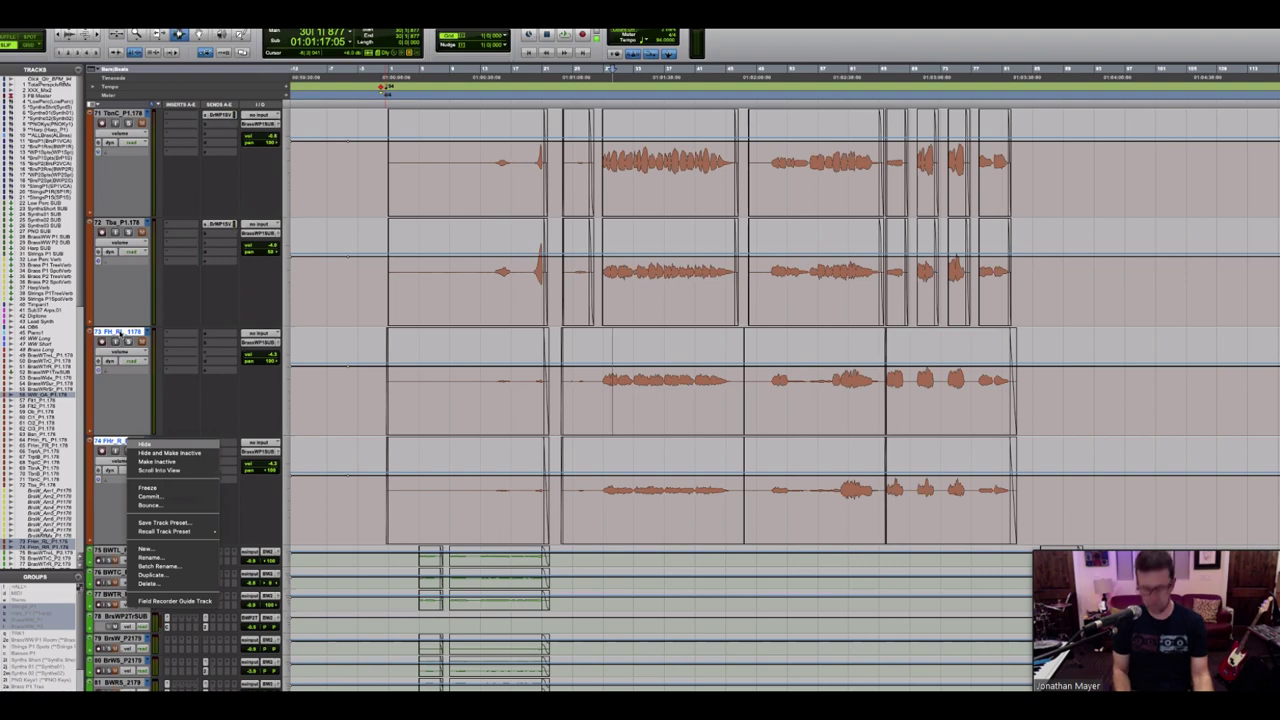
left_click(118, 332)
left_click(118, 332)
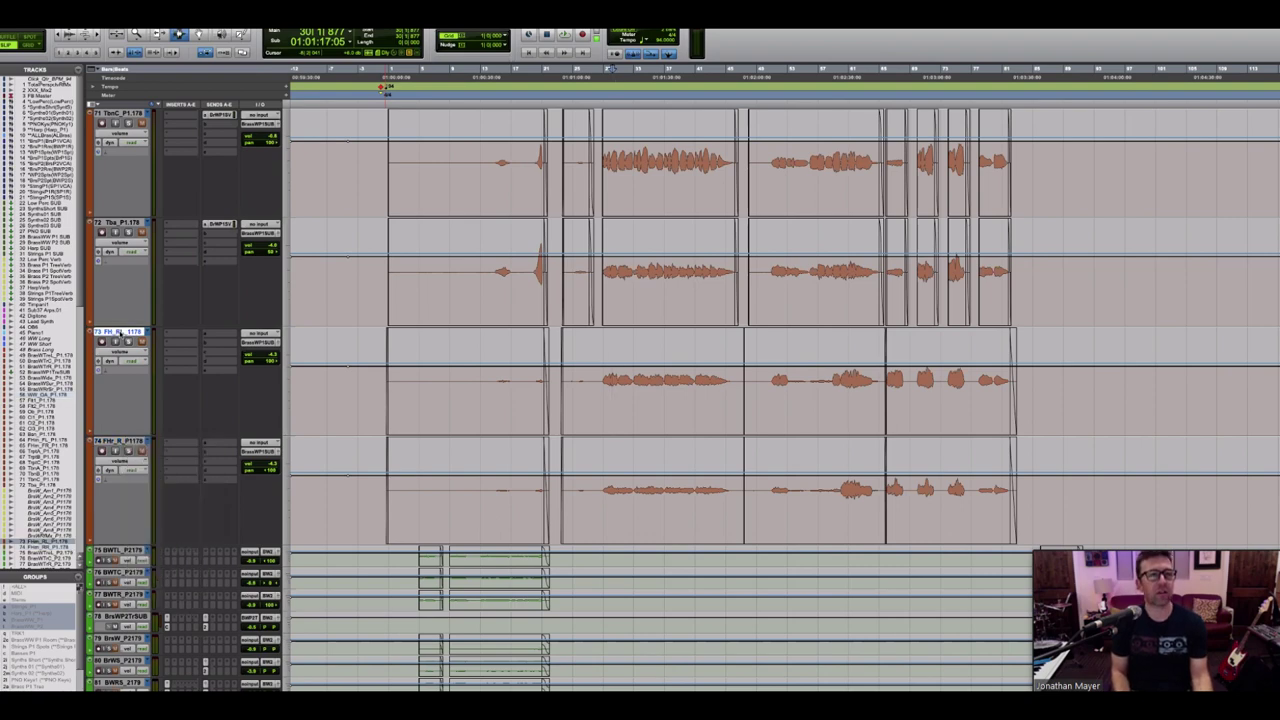
left_click(117, 440, "shift")
right_click(118, 441)
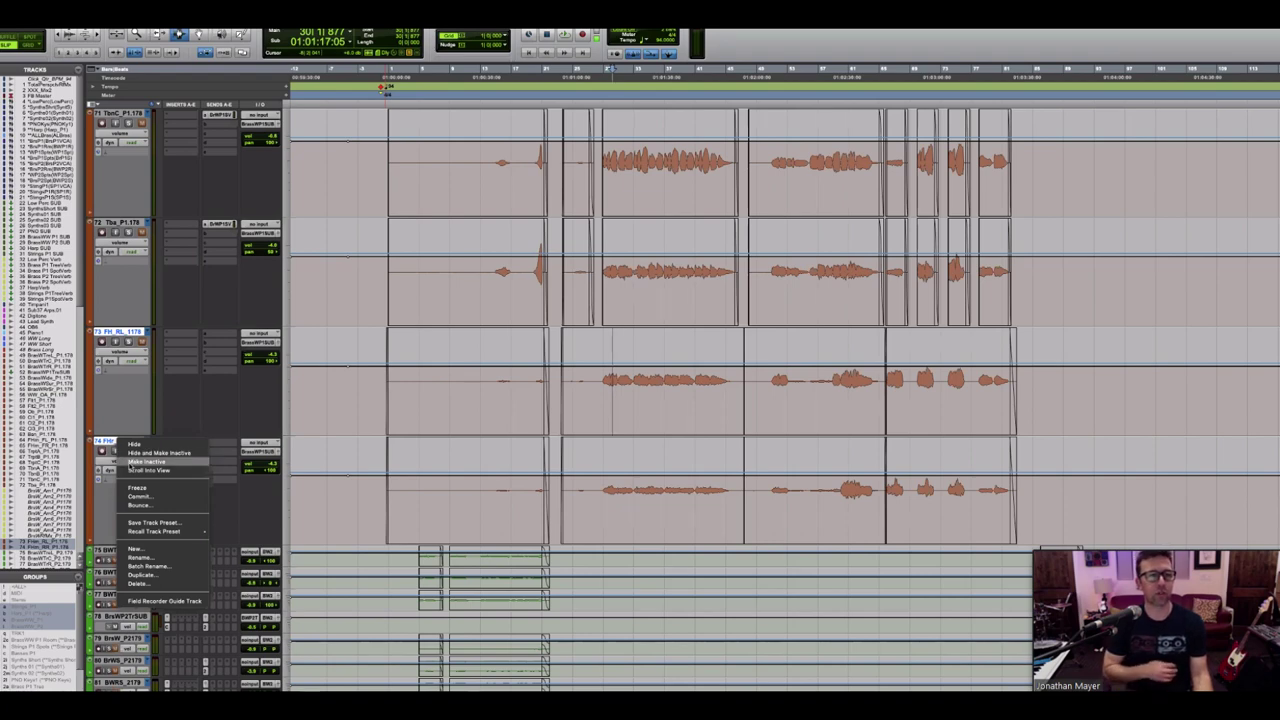
left_click(131, 464)
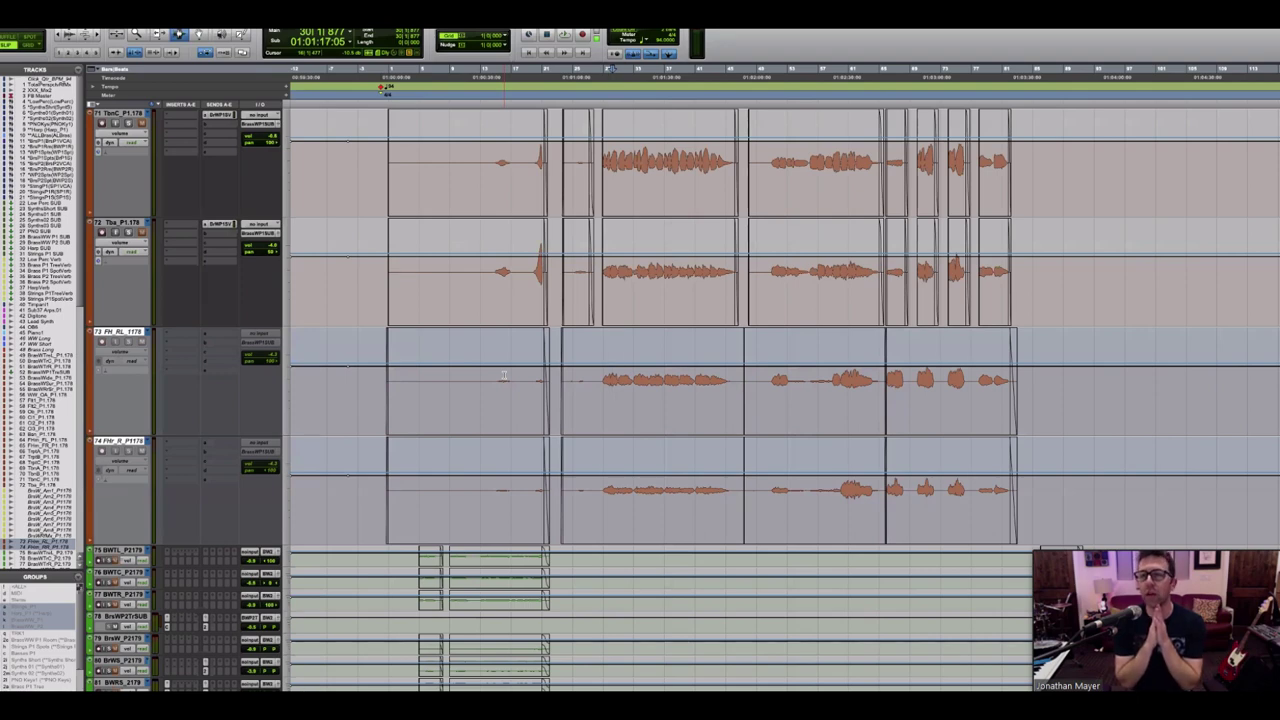
Step: Set the track height of both inactive rear French horn tracks to small
right_click(290, 370)
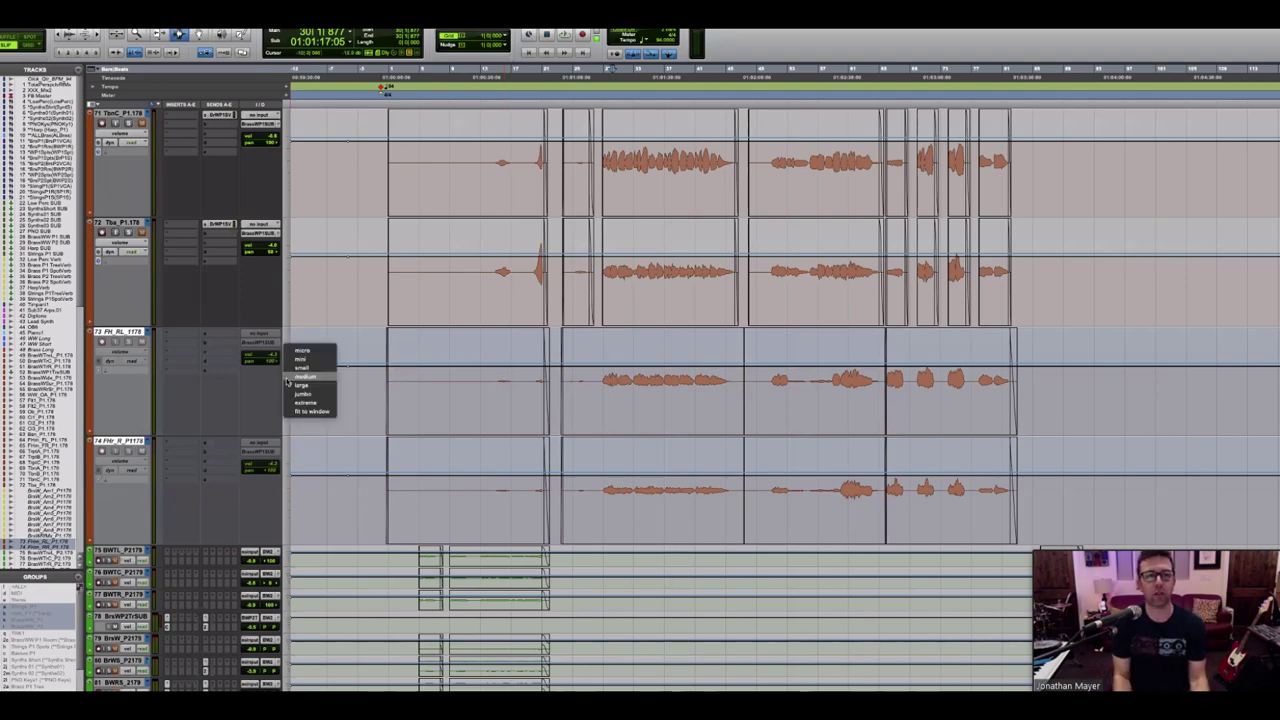
left_click(289, 368)
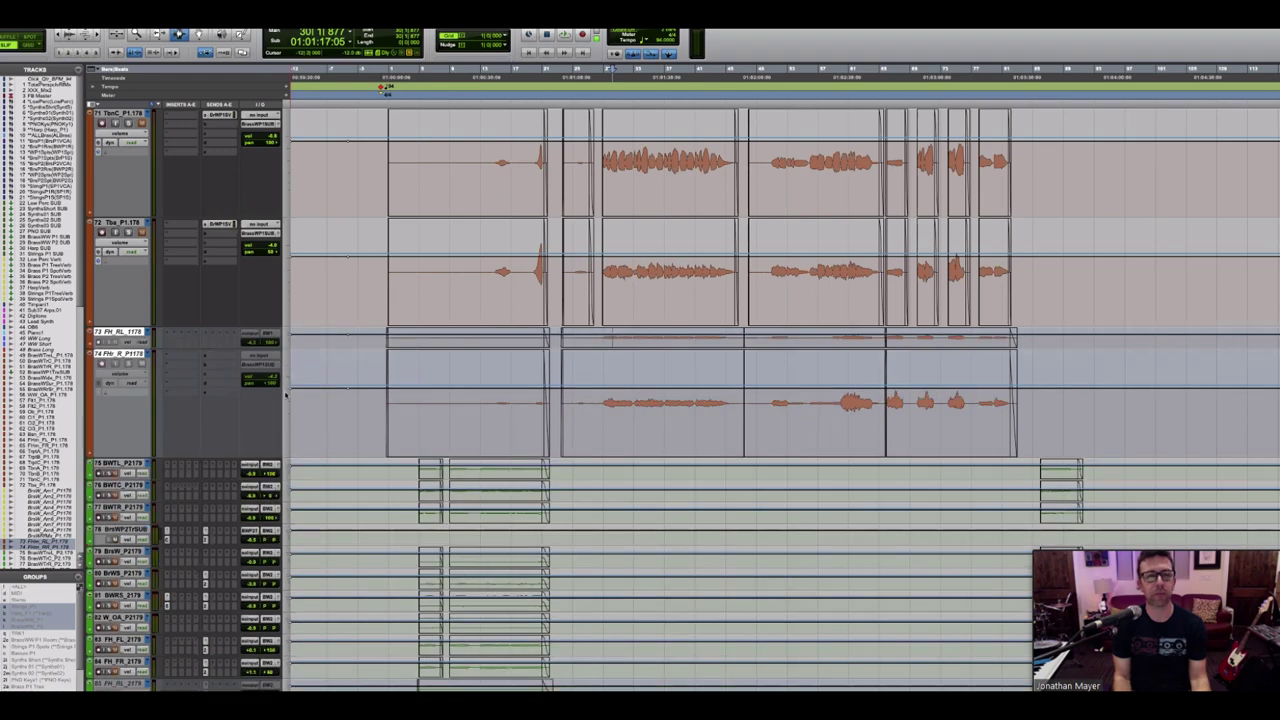
left_click(287, 397)
left_click(305, 388)
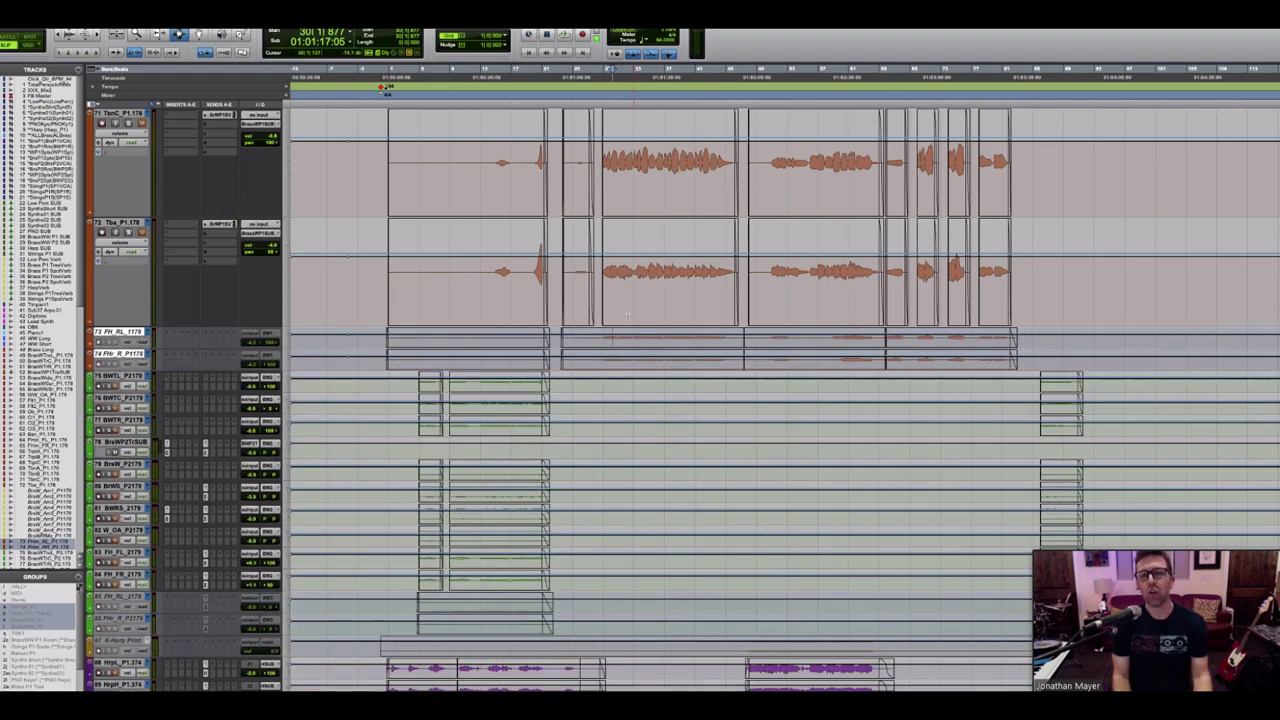
Step: Clear the solos on the French horn front spot mics and review the trumpet, trombone and tuba spot tracks' levels and panning
scroll(628, 317, "up", 10)
scroll(628, 317, "down", 5)
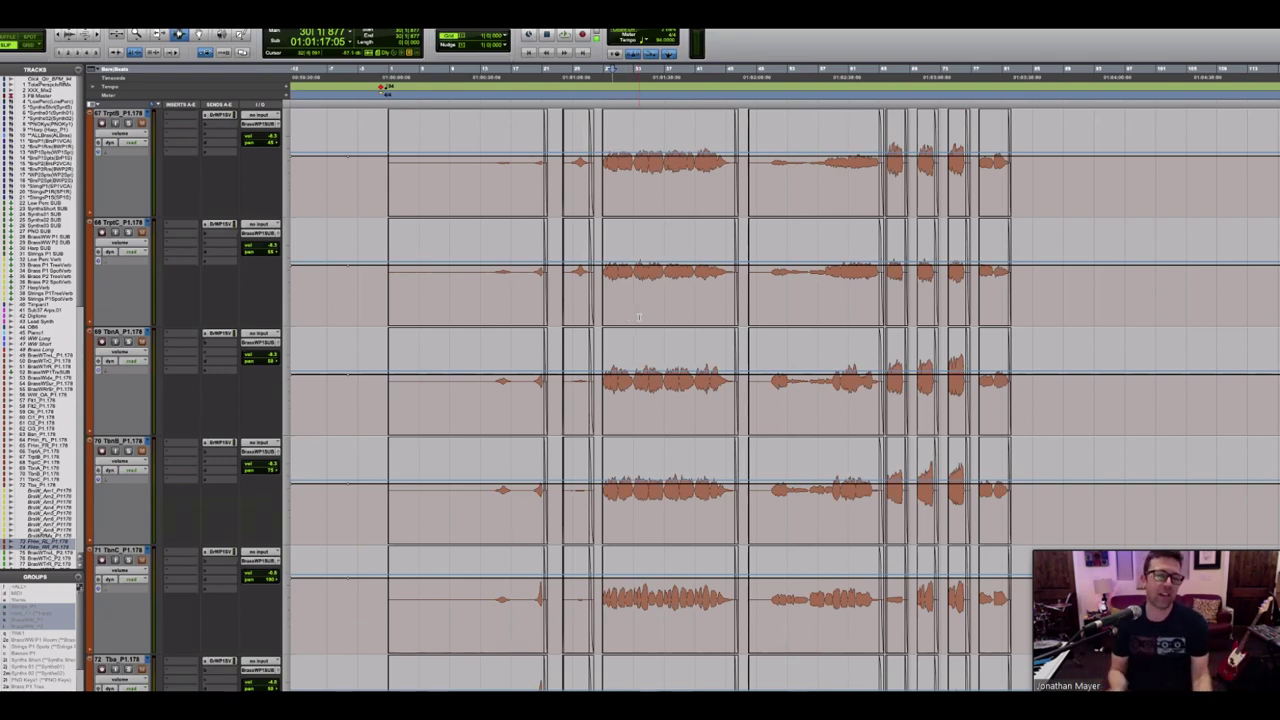
scroll(640, 317, "up", 5)
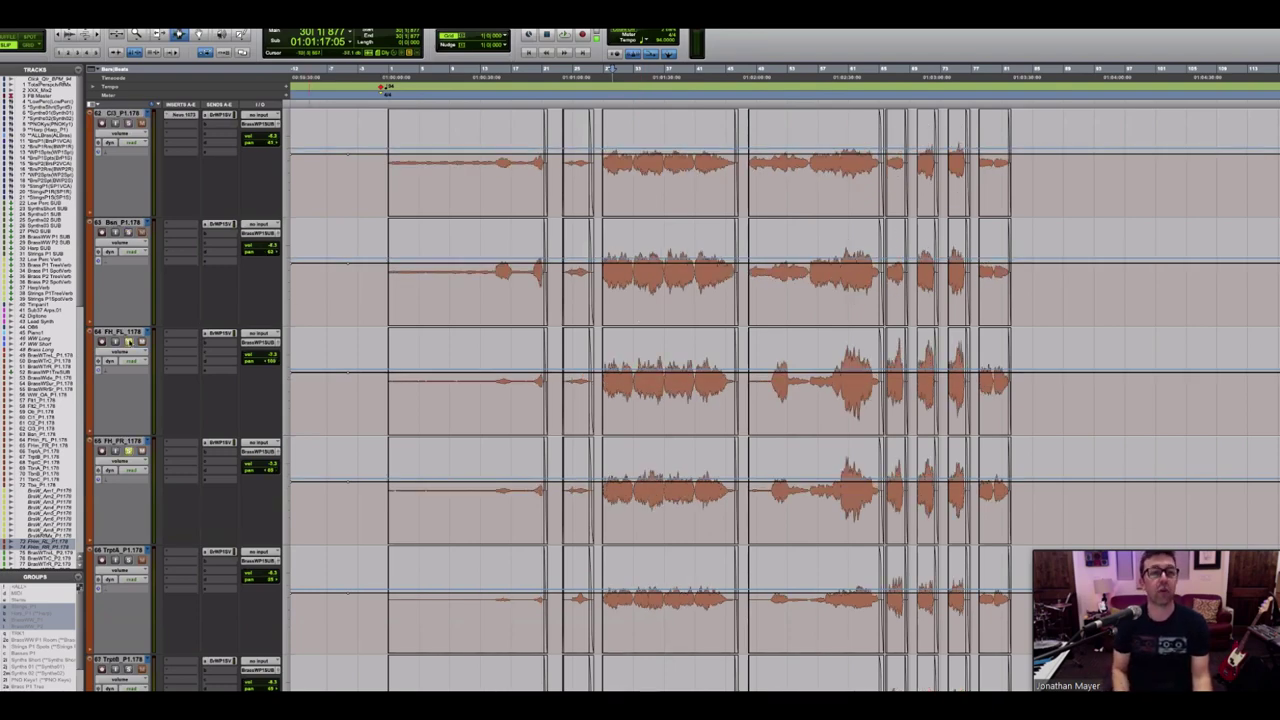
scroll(128, 341, "down", 9)
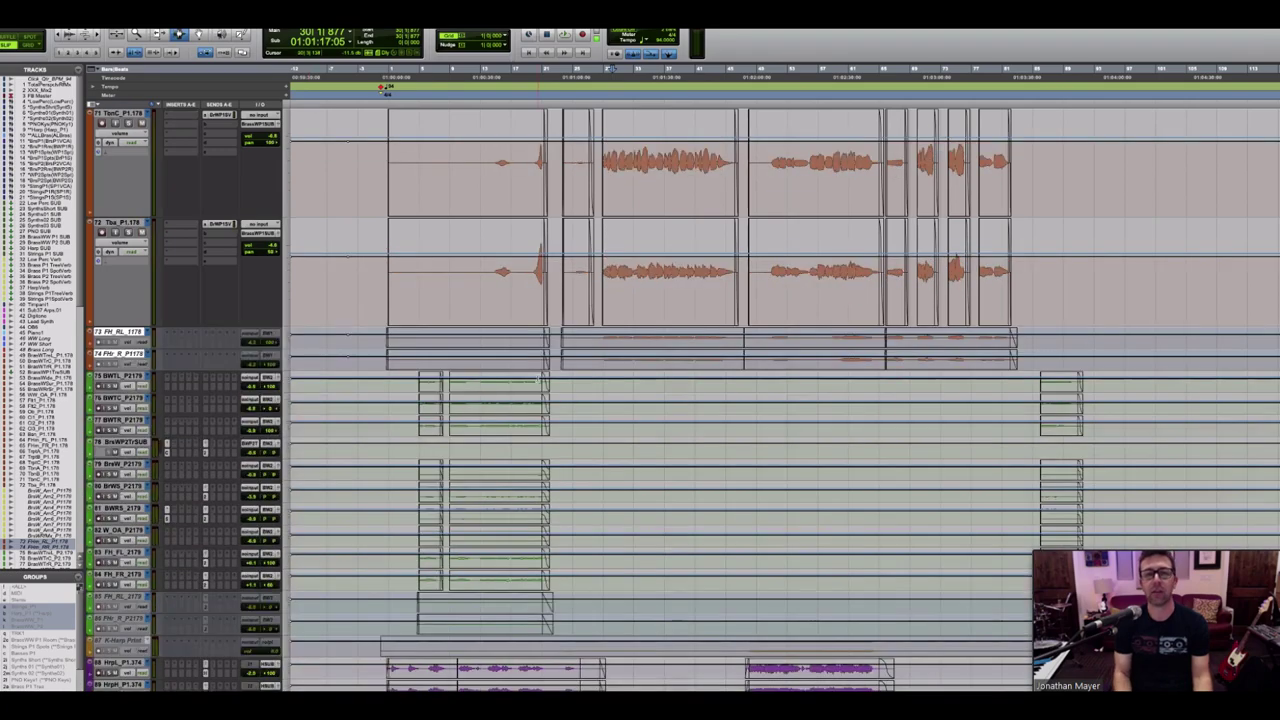
scroll(537, 378, "up", 2)
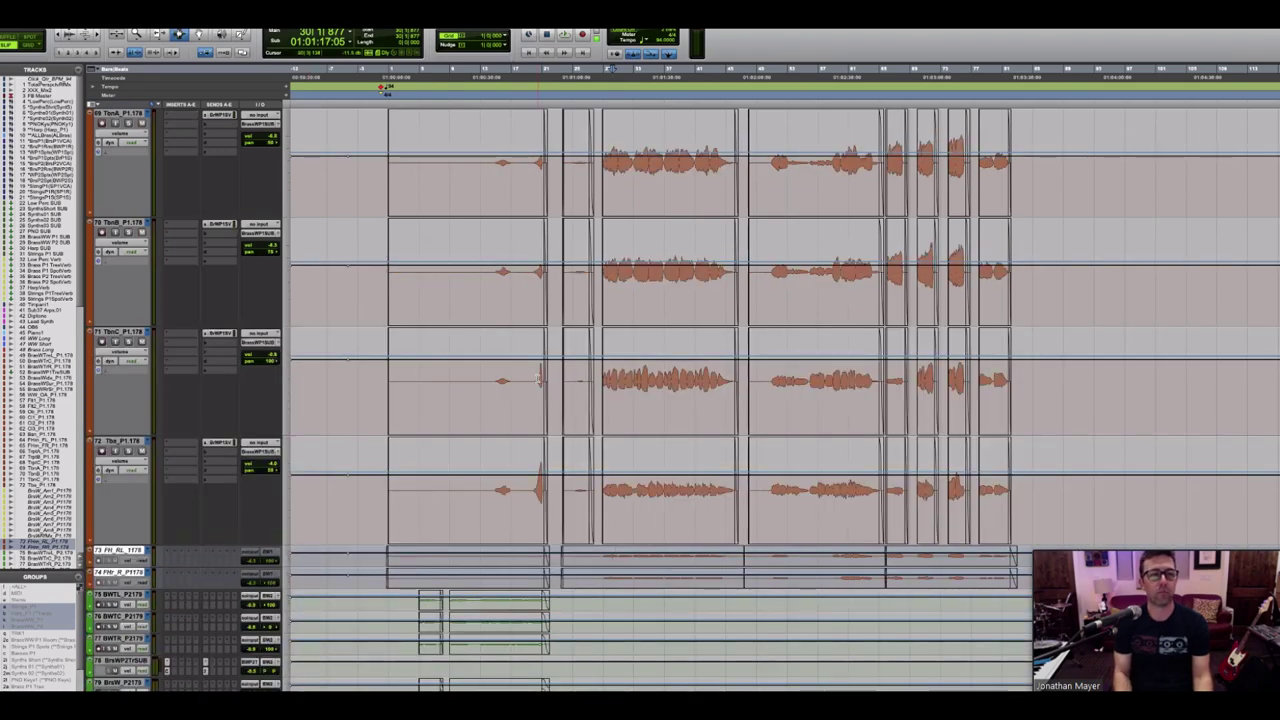
scroll(537, 378, "up", 3)
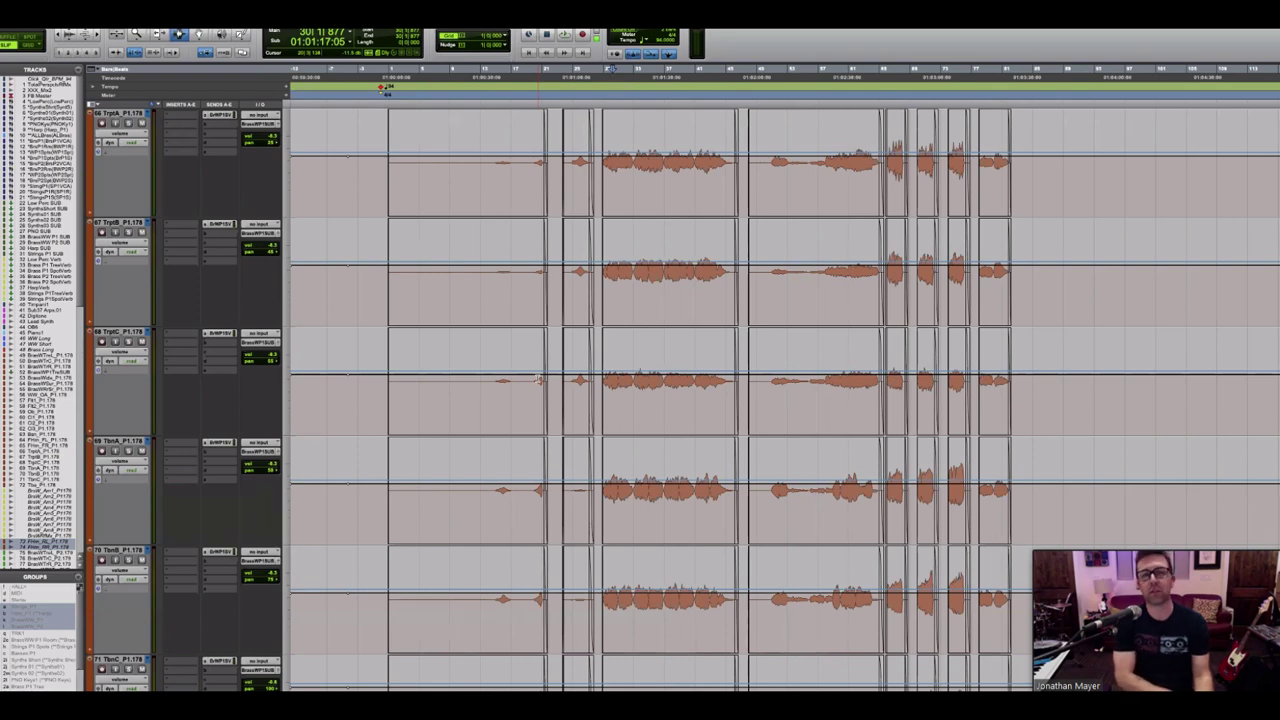
scroll(537, 378, "up", 3)
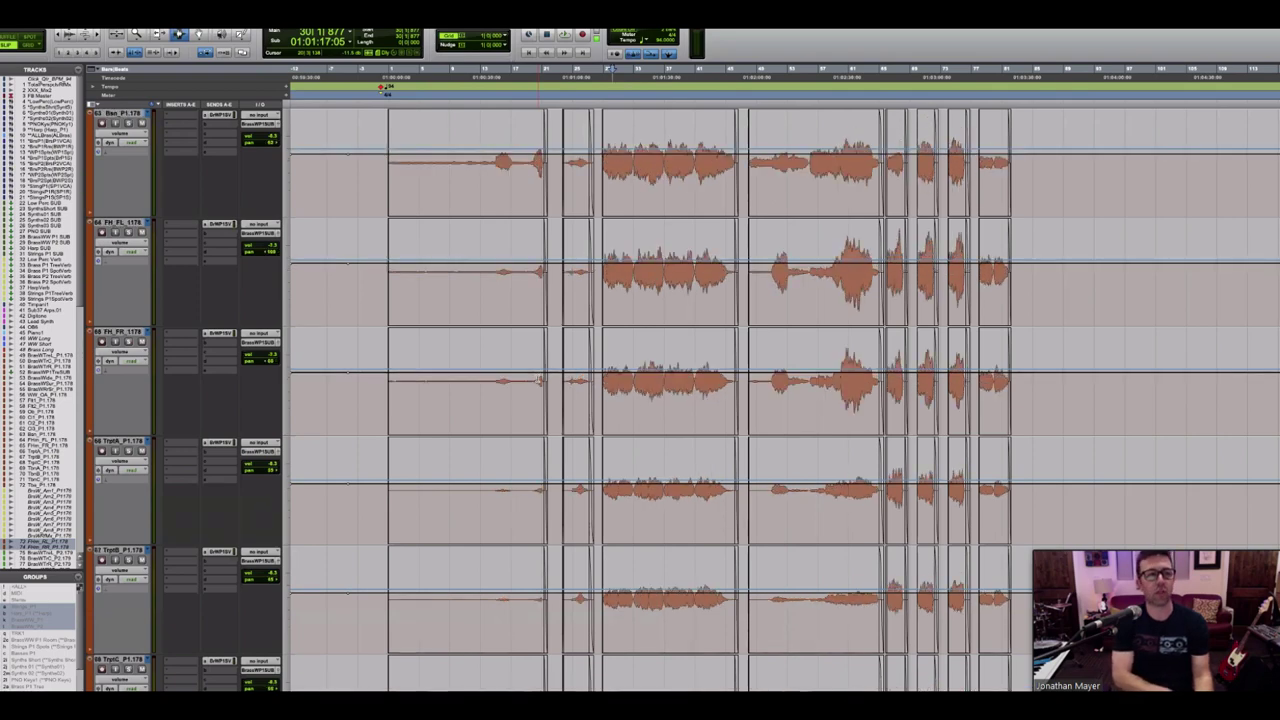
scroll(539, 380, "down", 2)
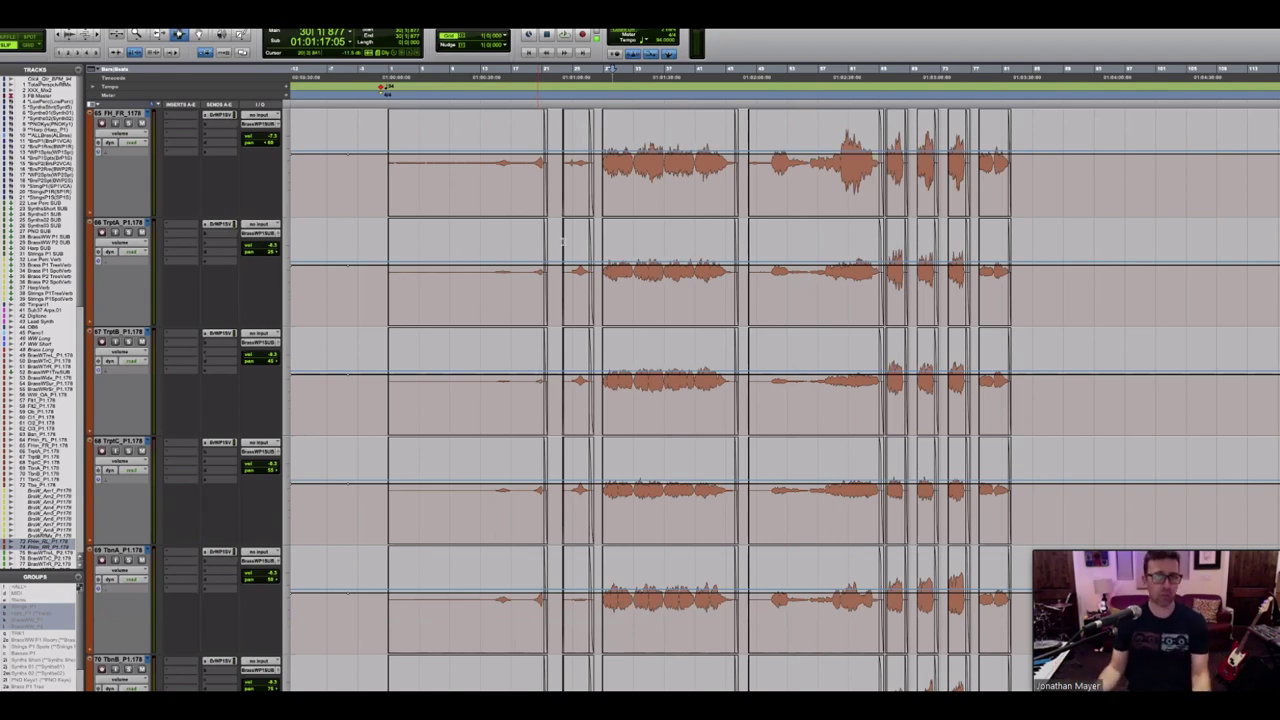
Step: Set the track height of all the enlarged P1 woodwind and brass mic tracks to small
scroll(620, 268, "down", 5)
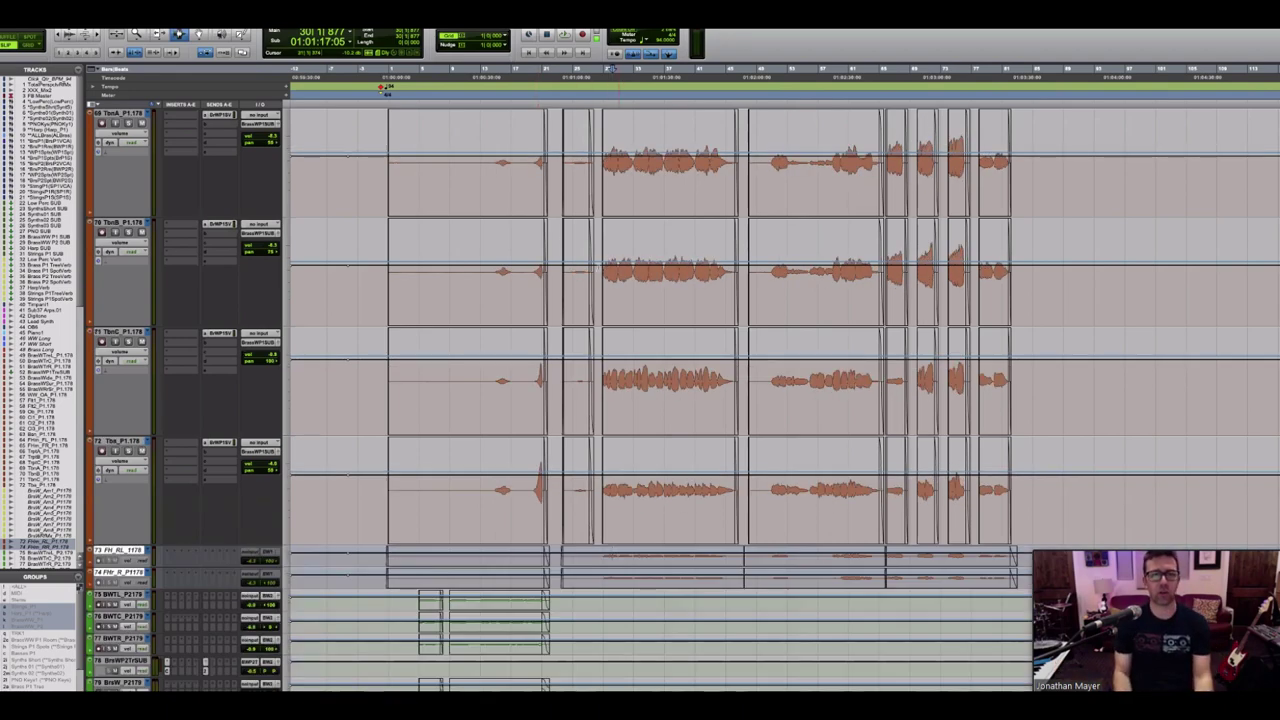
left_click(288, 263)
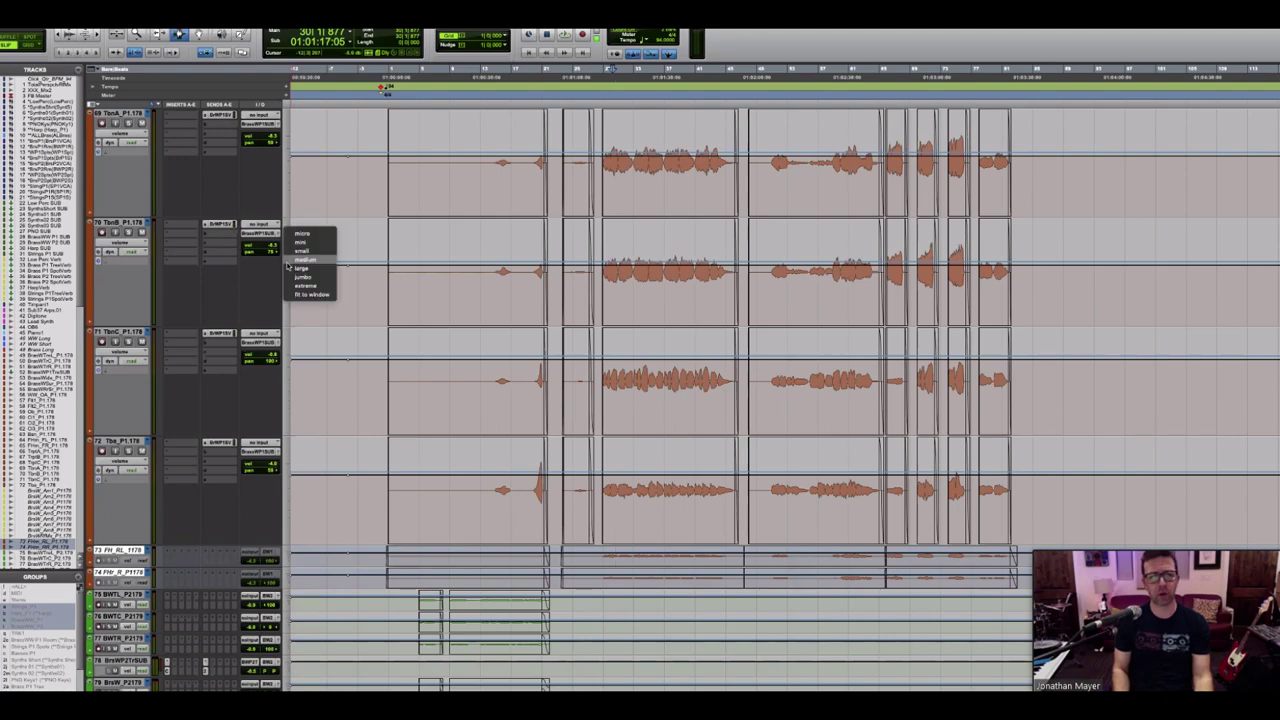
left_click(301, 250)
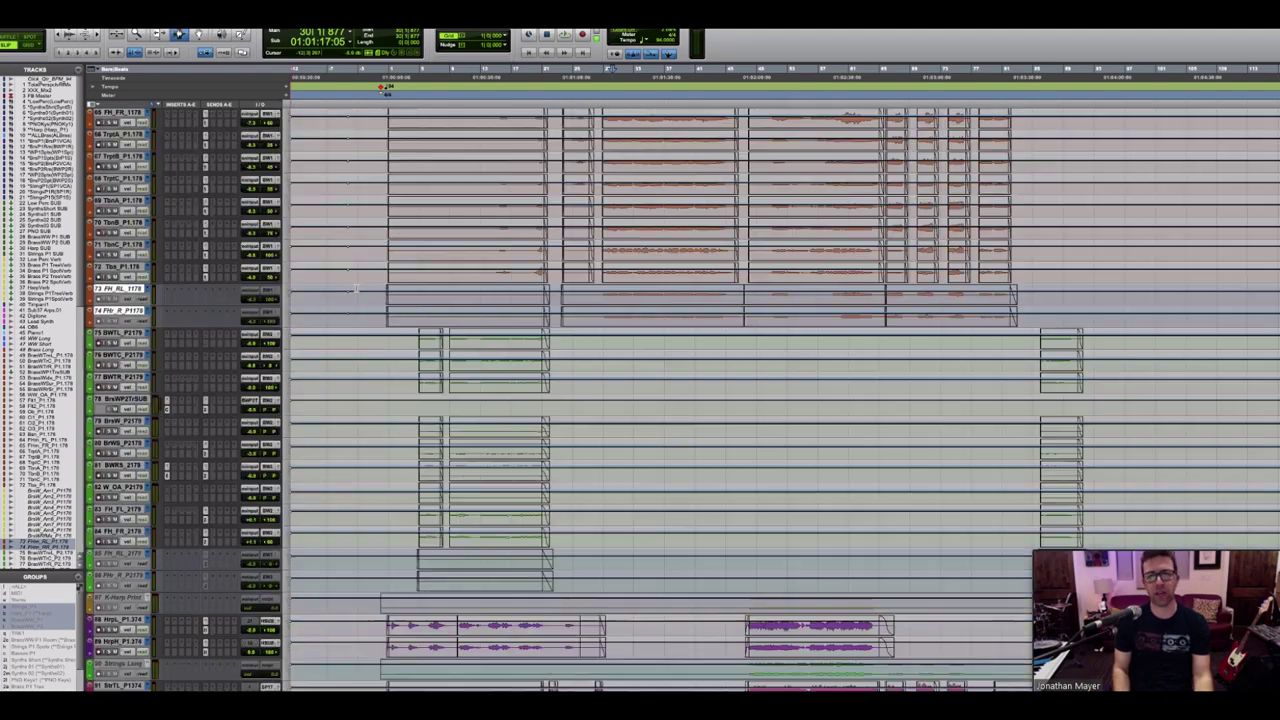
Step: Select the passage from about bar 29 to bar 46 on the BWTC_P1178 tree mic track
scroll(680, 400, "up", 10)
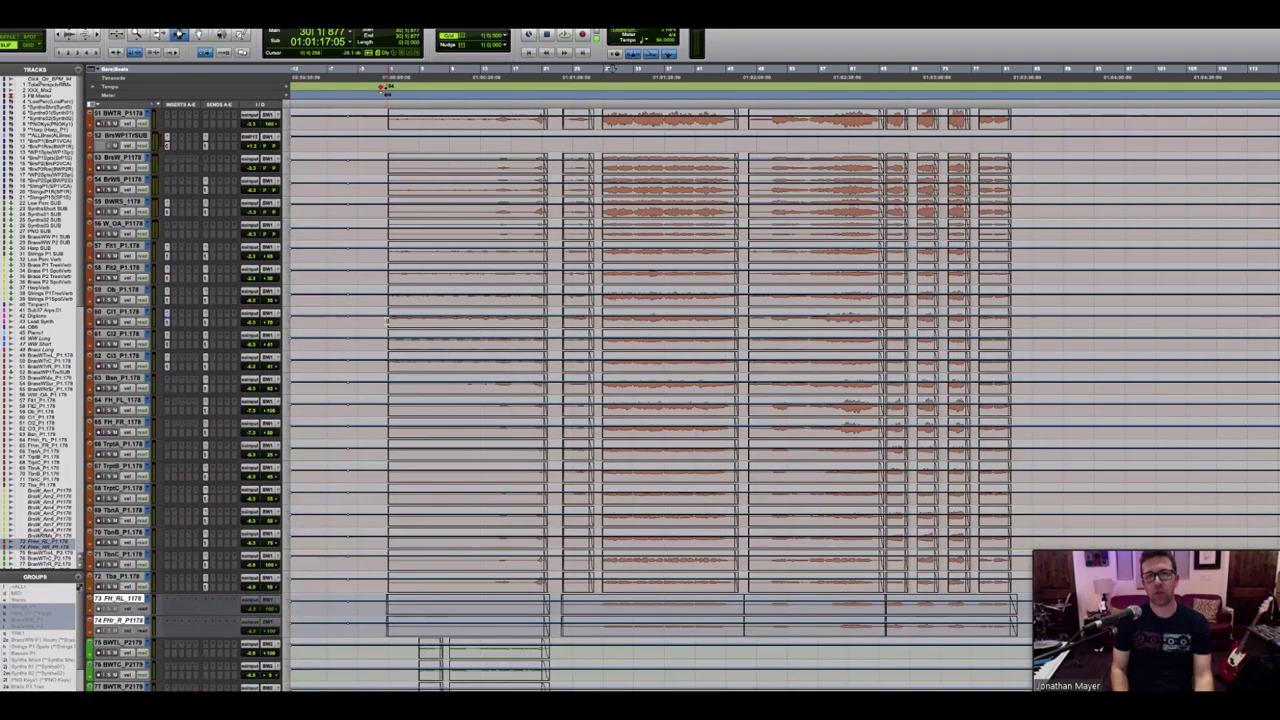
scroll(680, 400, "down", 2)
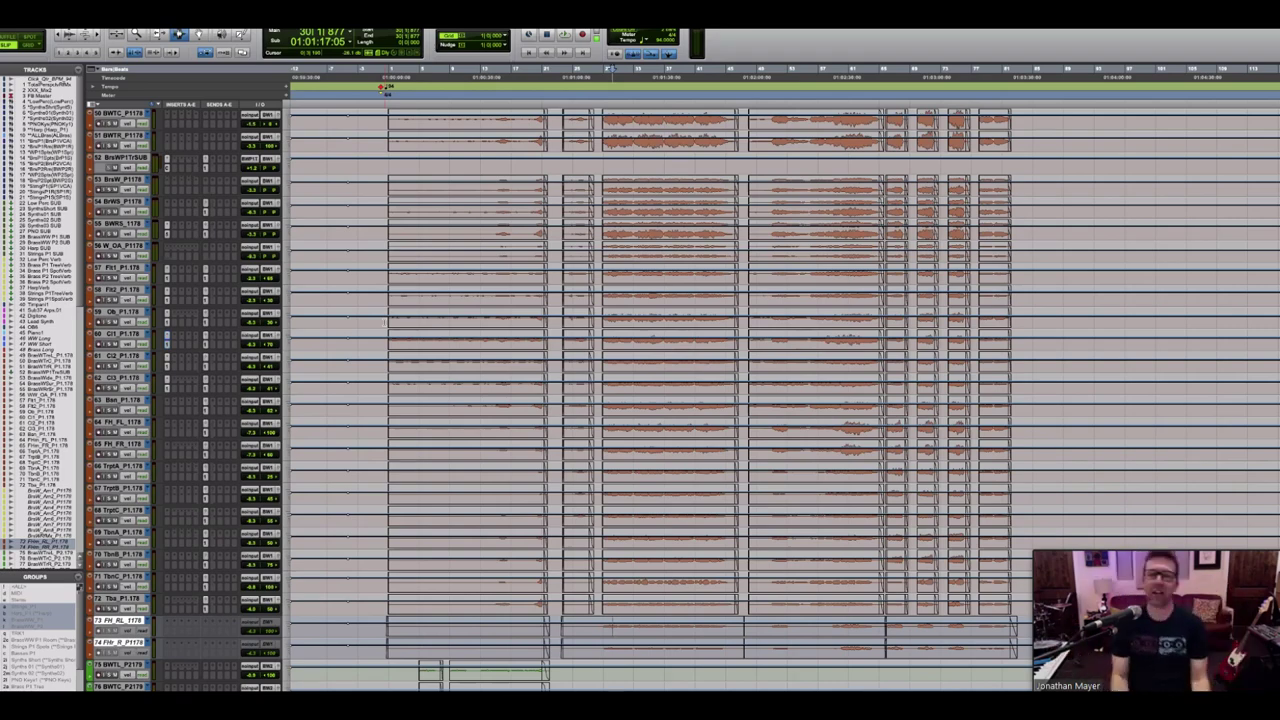
scroll(337, 307, "down", 4)
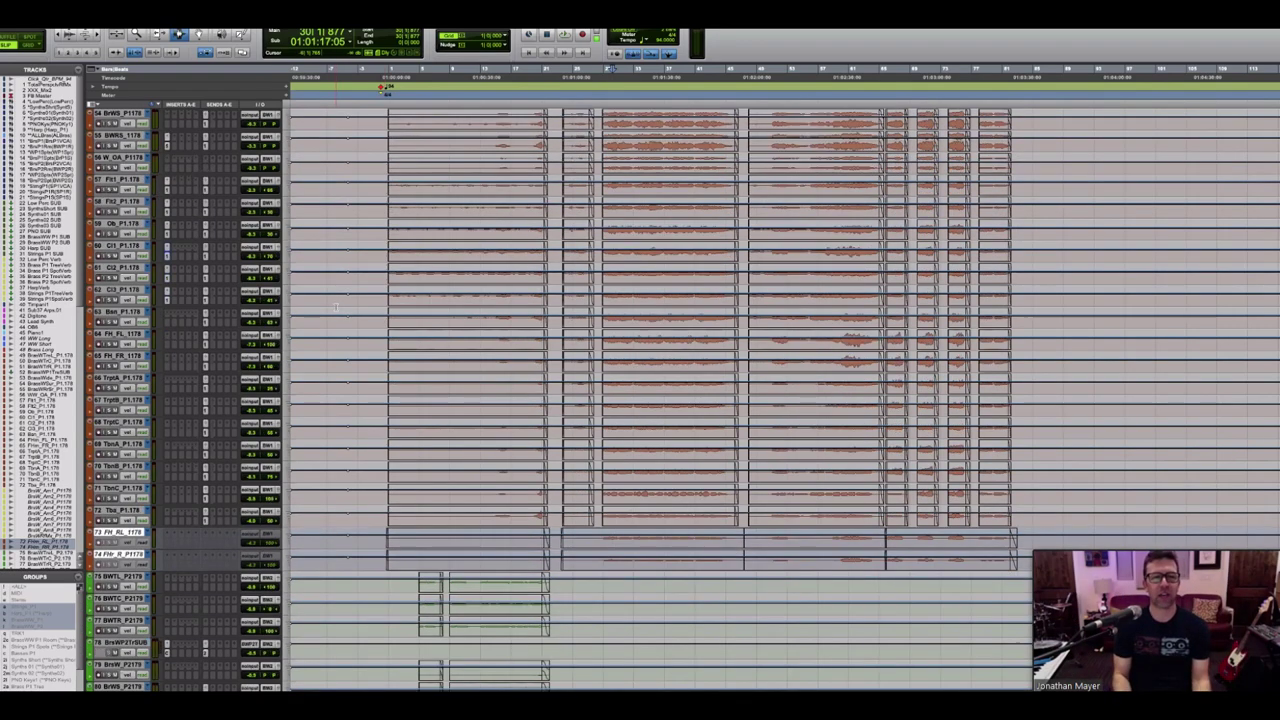
scroll(337, 307, "up", 10)
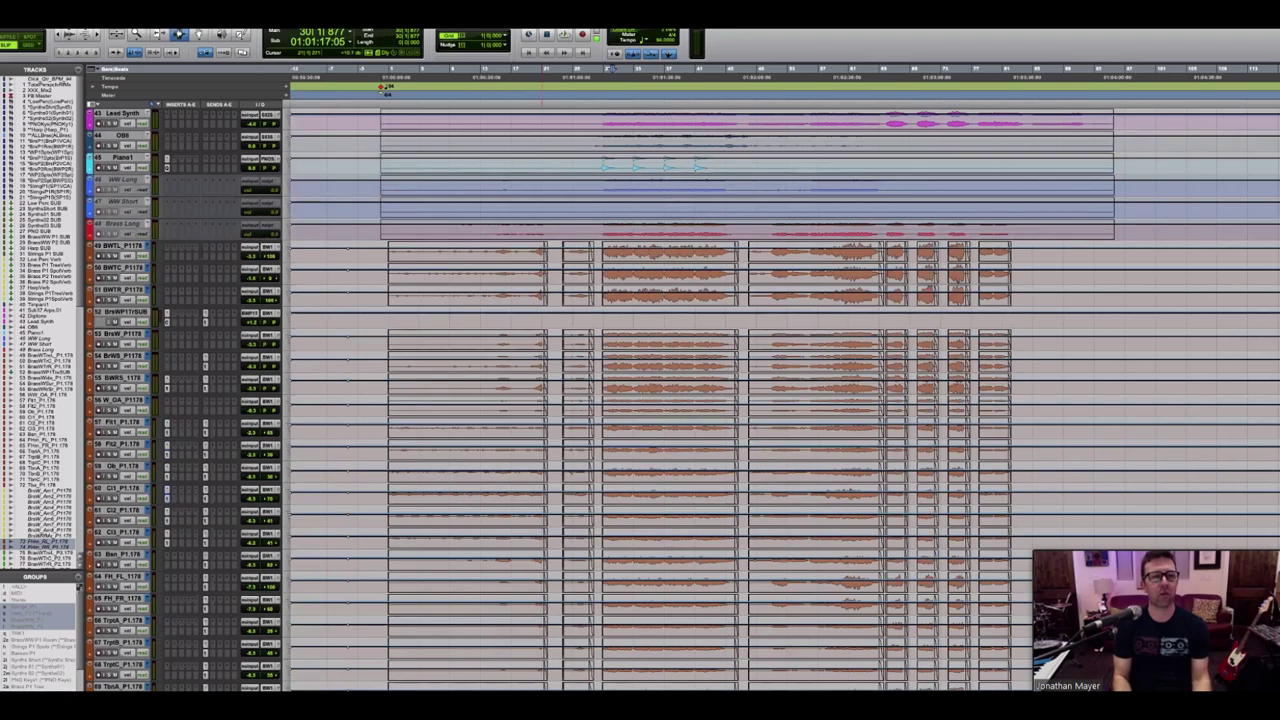
left_click_drag(604, 274, 742, 274)
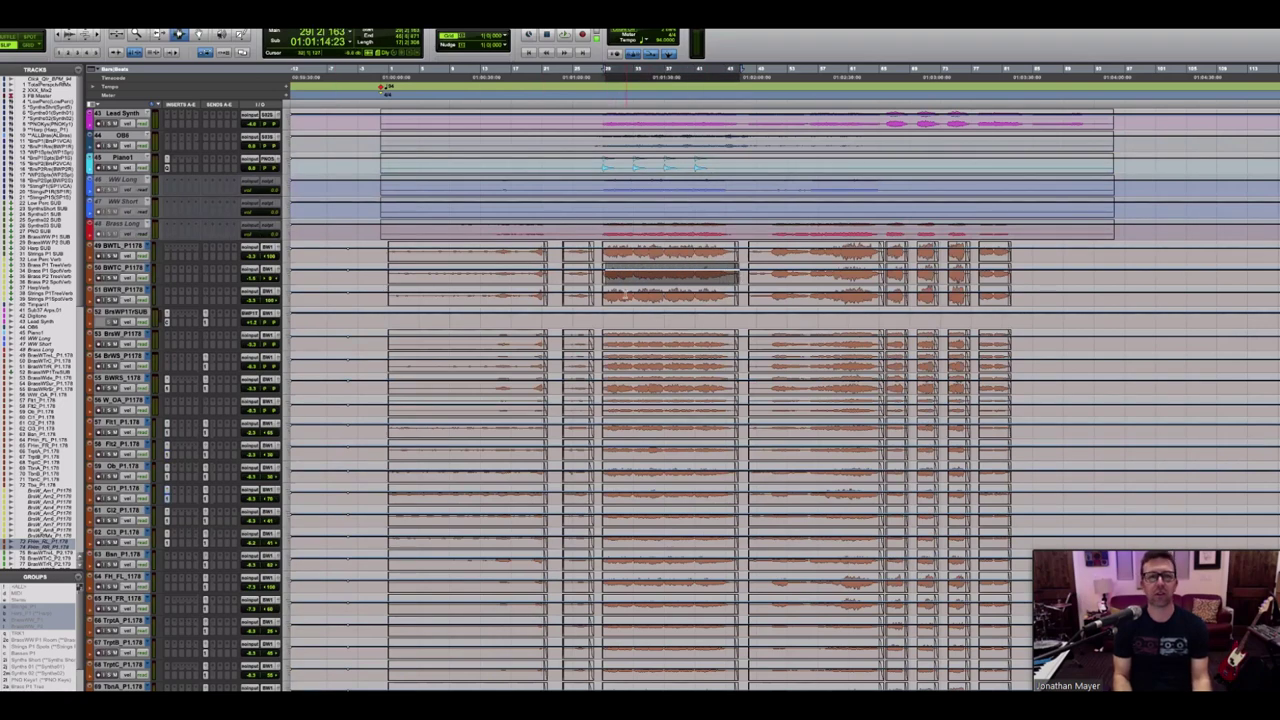
Step: Audition the selected tree mic passage from bar 29, and look over the submaster and VCA tracks
key("space")
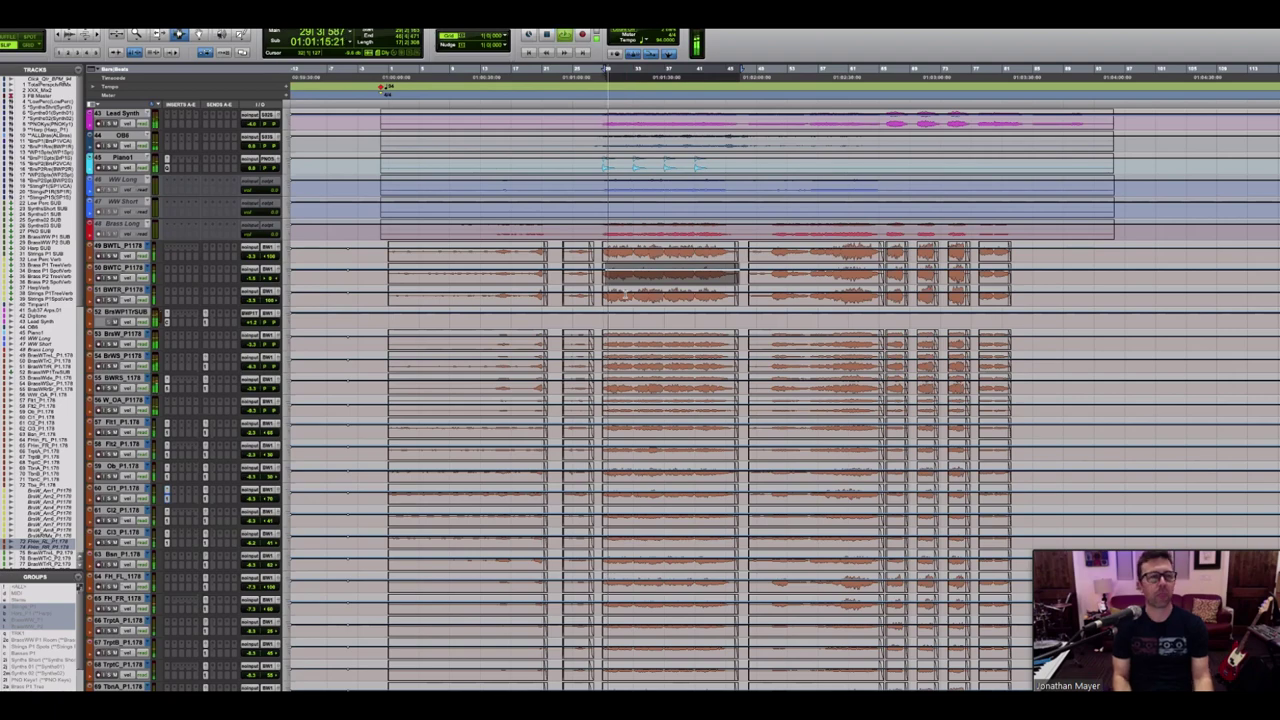
key("space")
scroll(624, 293, "up", 10)
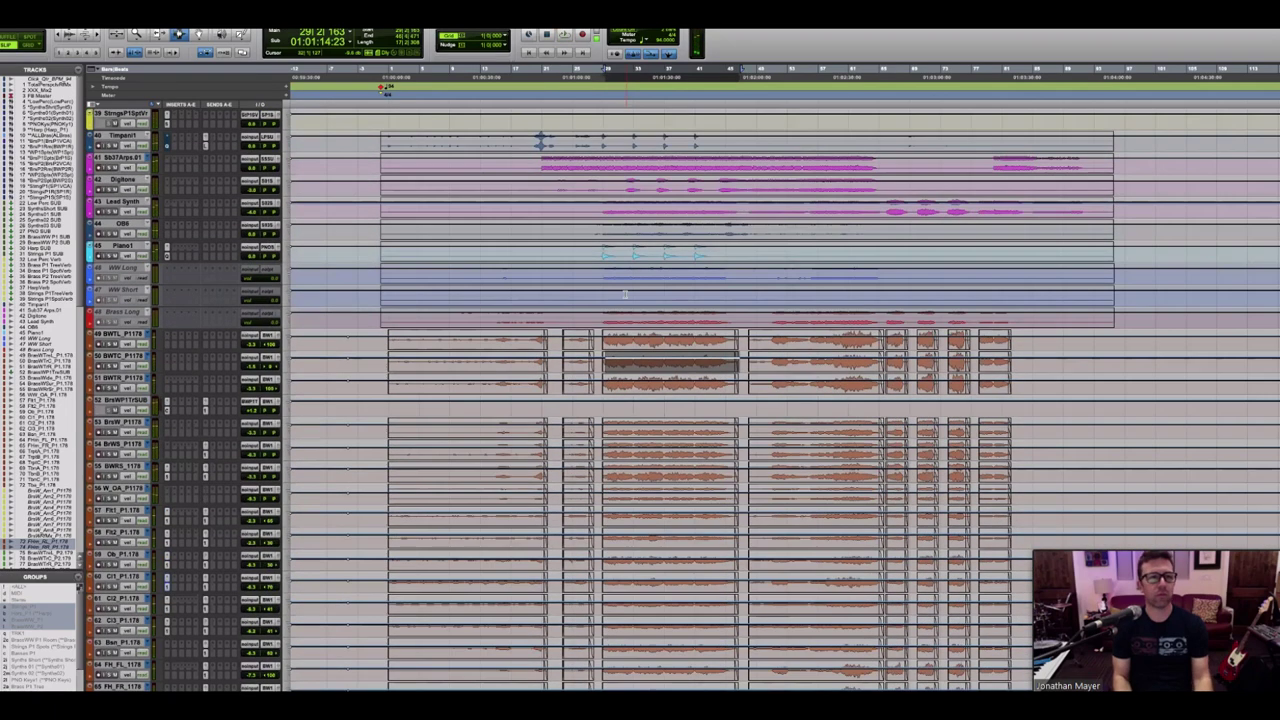
scroll(624, 293, "up", 10)
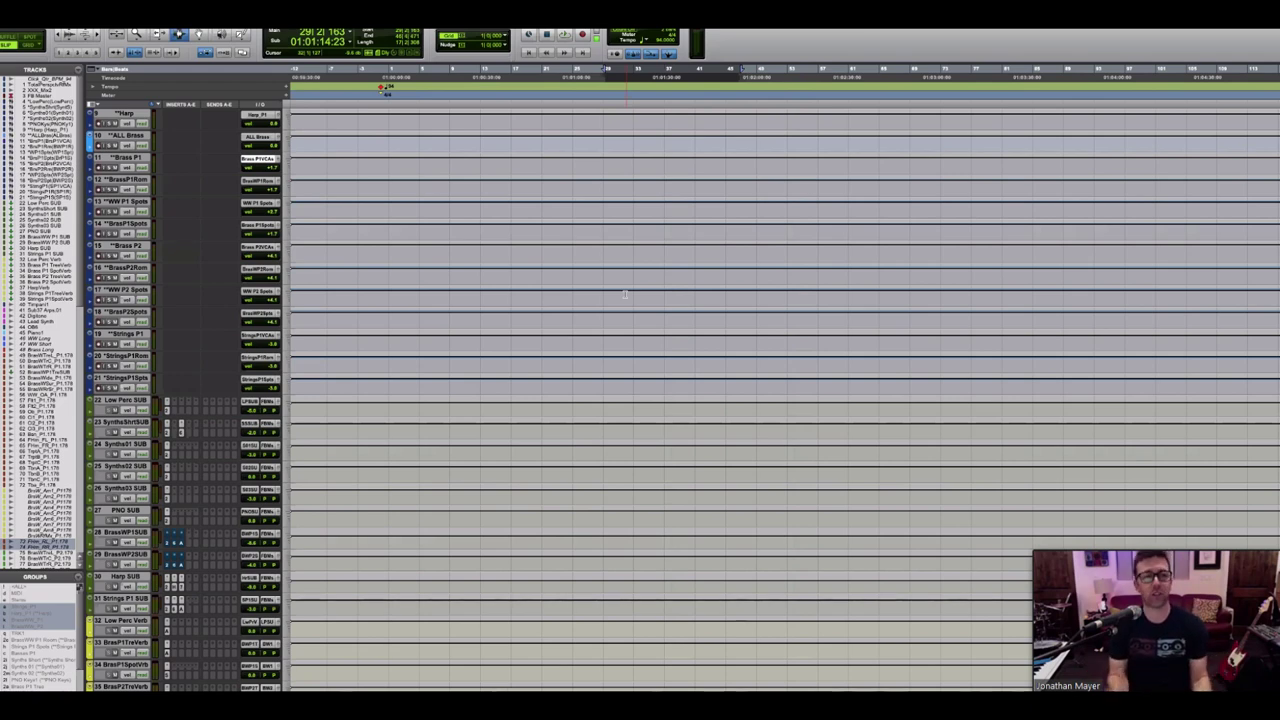
scroll(624, 294, "up", 5)
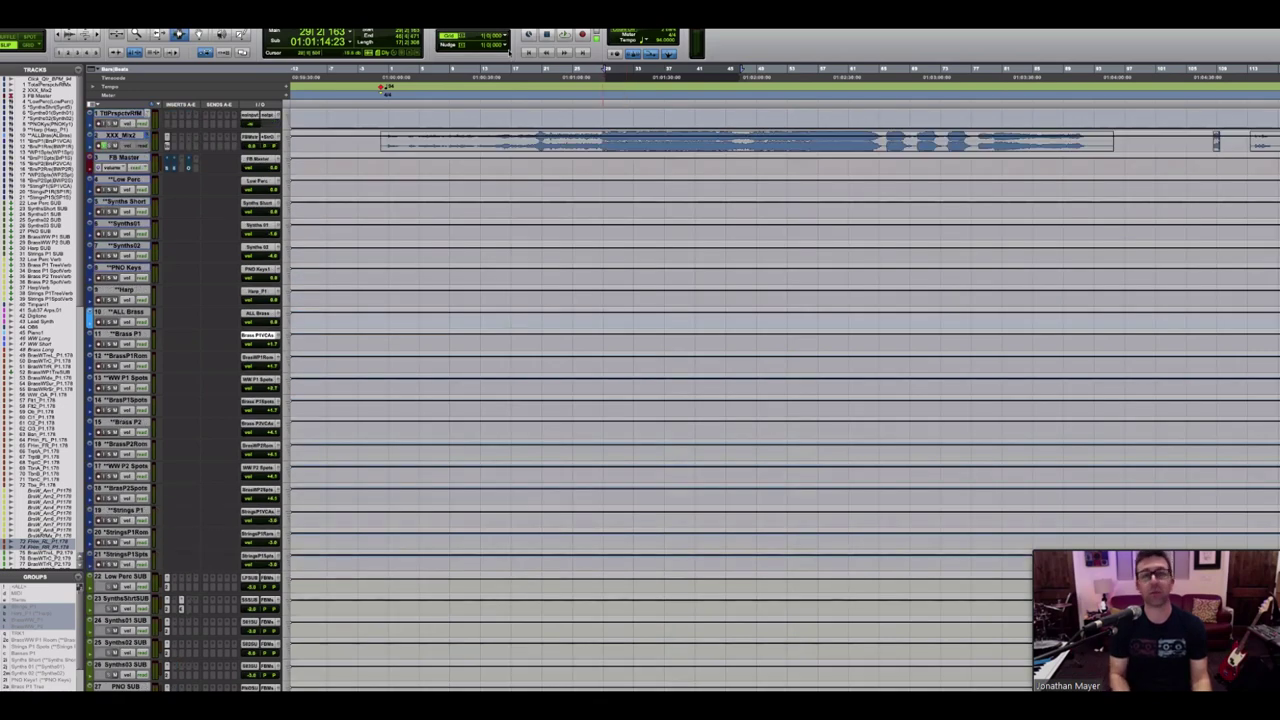
Step: Place the edit cursor at about bar 29 and increase the XXX_Mix2 track's height
left_click(603, 68)
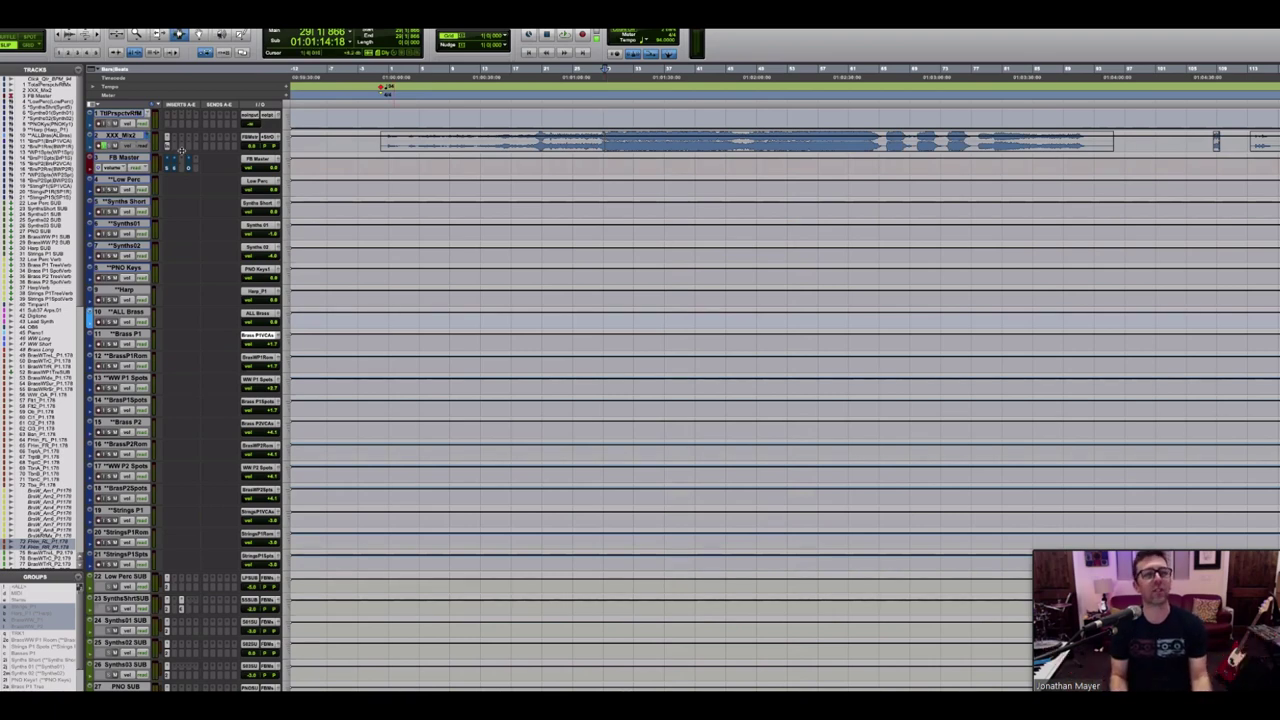
left_click_drag(182, 150, 185, 186)
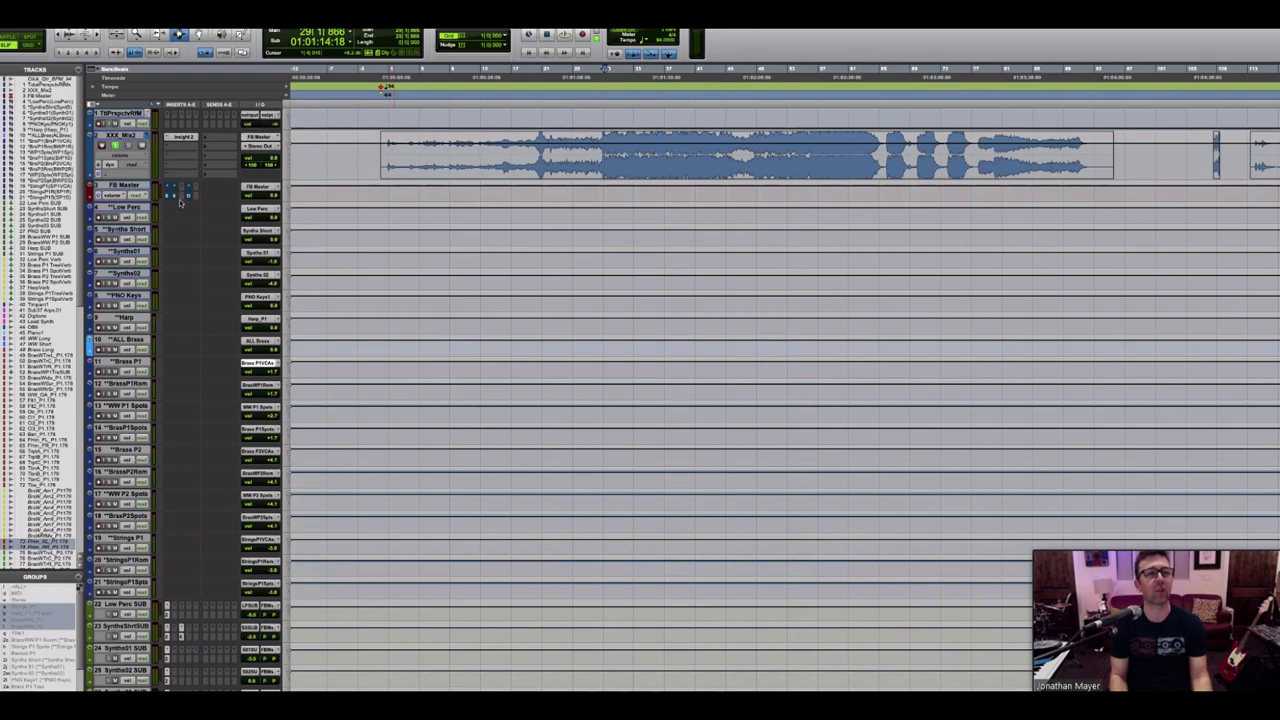
Step: Audition the full mix from bar 29 and review the synth, woodwind and brass tracks
scroll(400, 352, "down", 10)
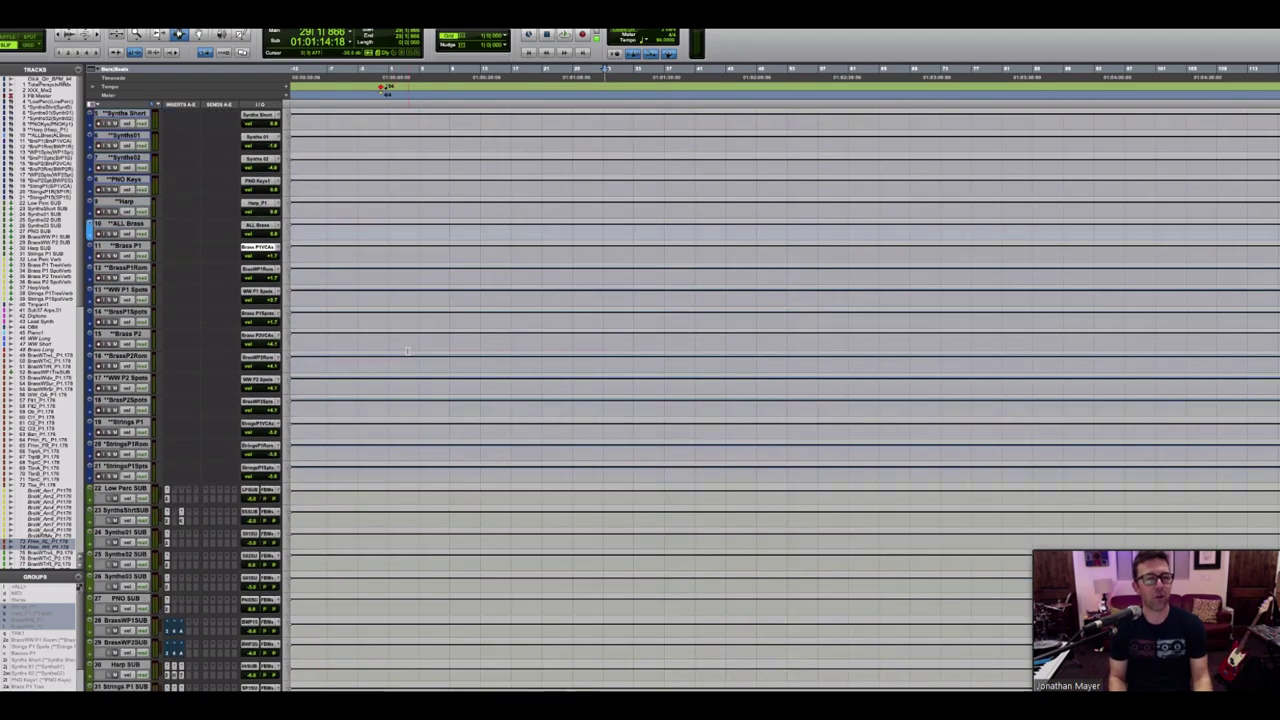
key("space")
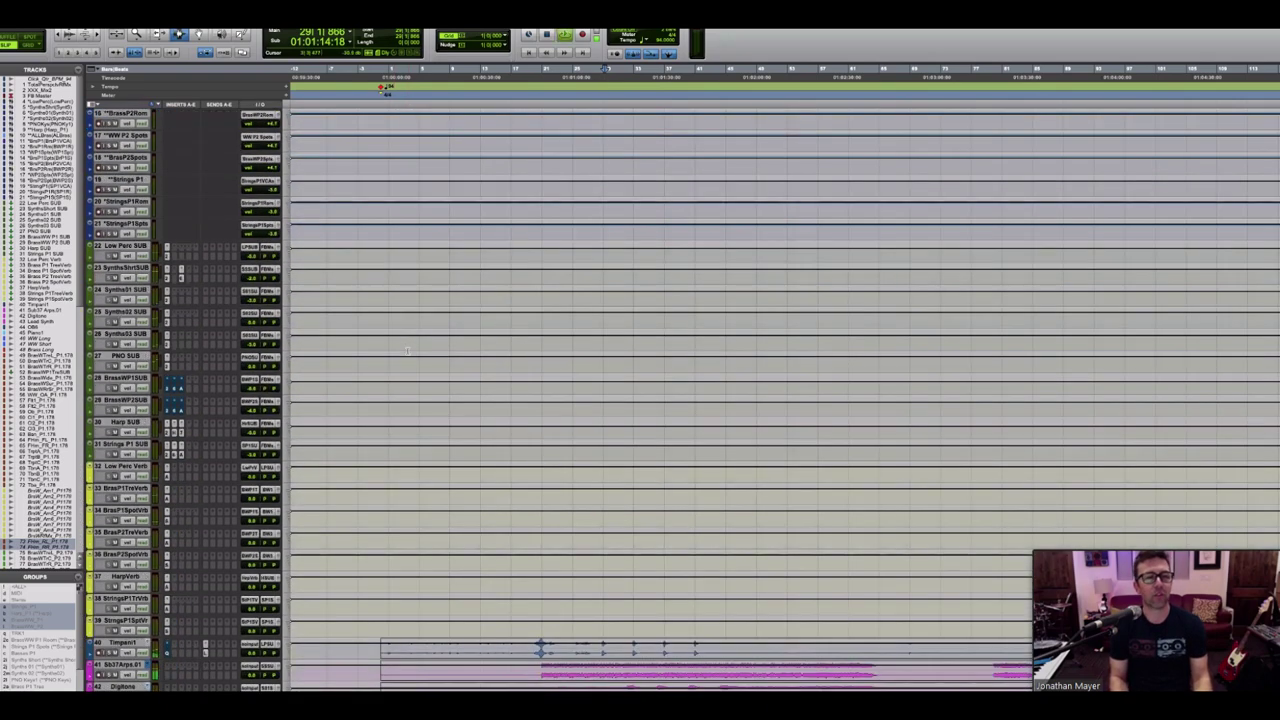
scroll(407, 348, "down", 6)
scroll(407, 342, "down", 8)
key("space")
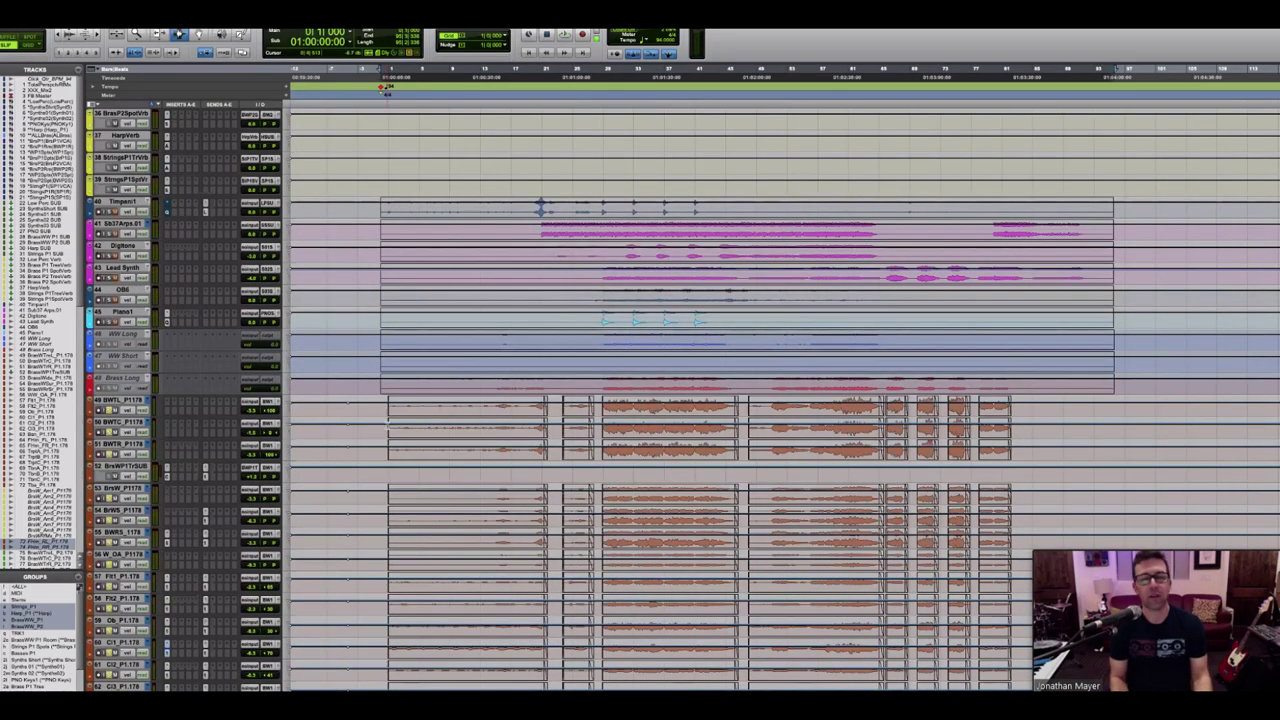
Step: Increase the track height of the P1 brass and woodwind submaster so its inserts are readable
scroll(386, 425, "up", 6)
scroll(166, 278, "up", 4)
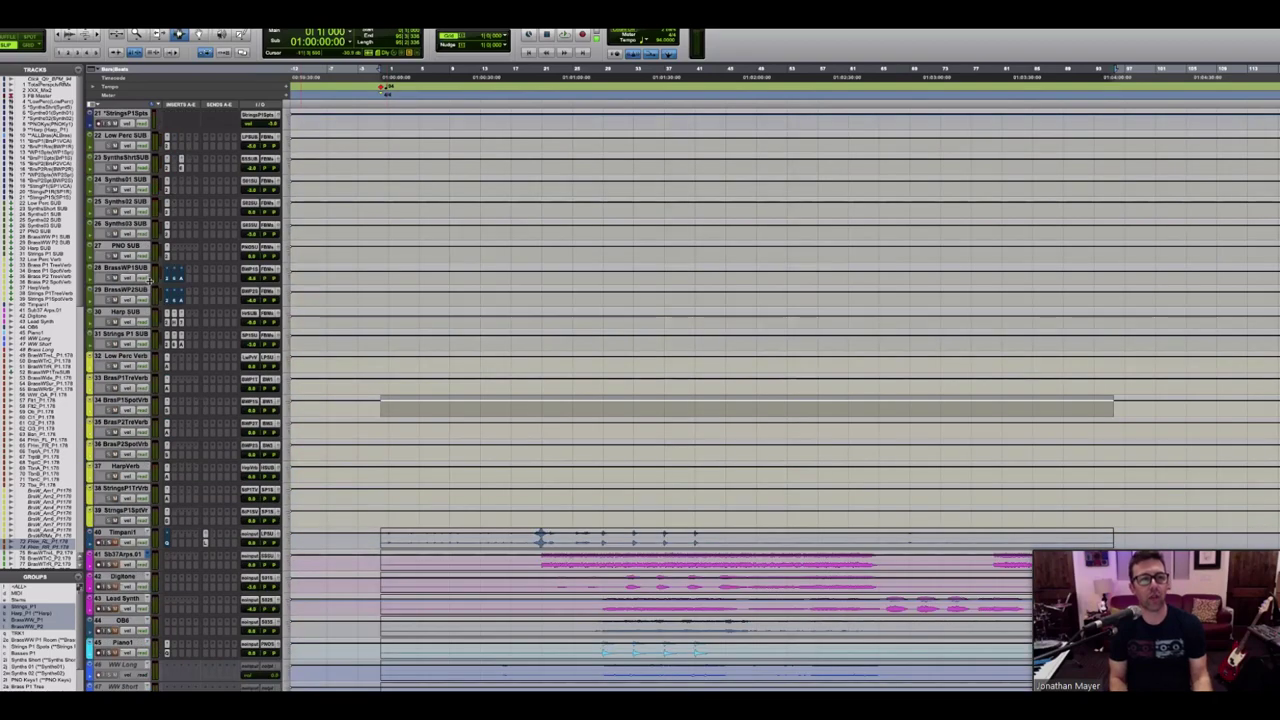
key("ctrl+Down")
key("ctrl+Down")
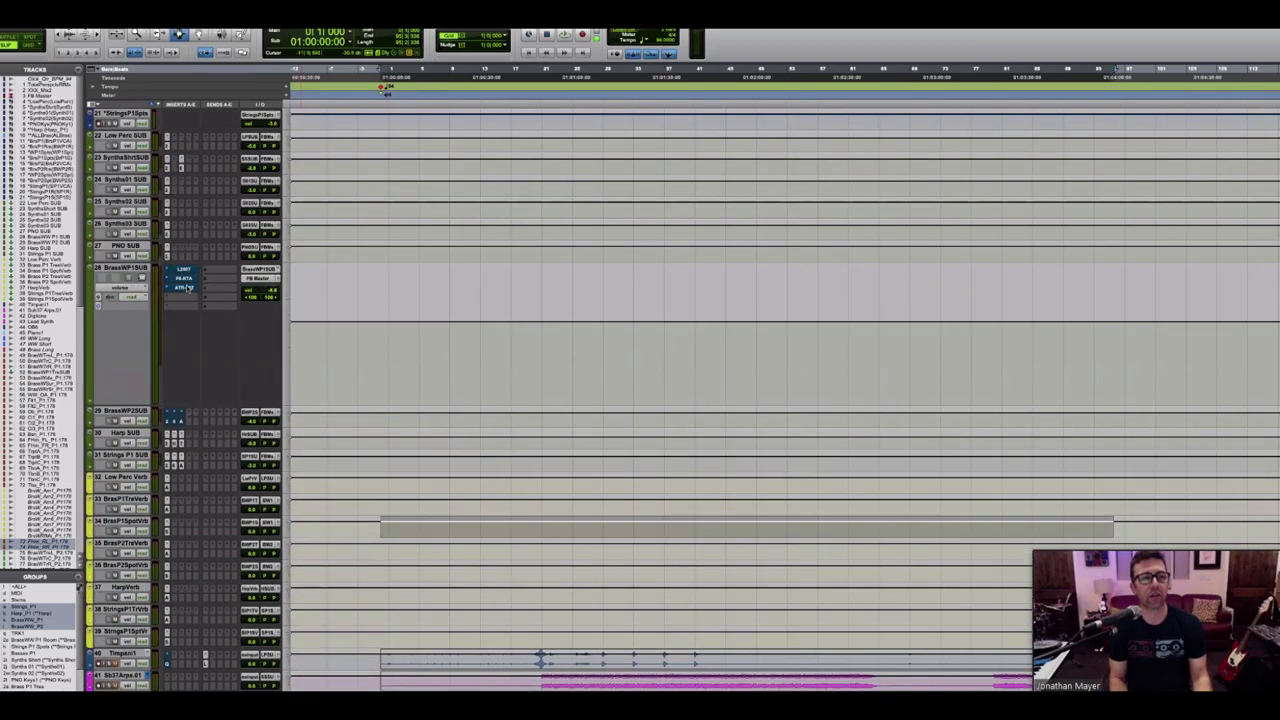
Step: Play briefly from about bar 21, and select the bar 29 to 46 passage across the grouped P1 brass and woodwind tracks
left_click(545, 435)
key("space")
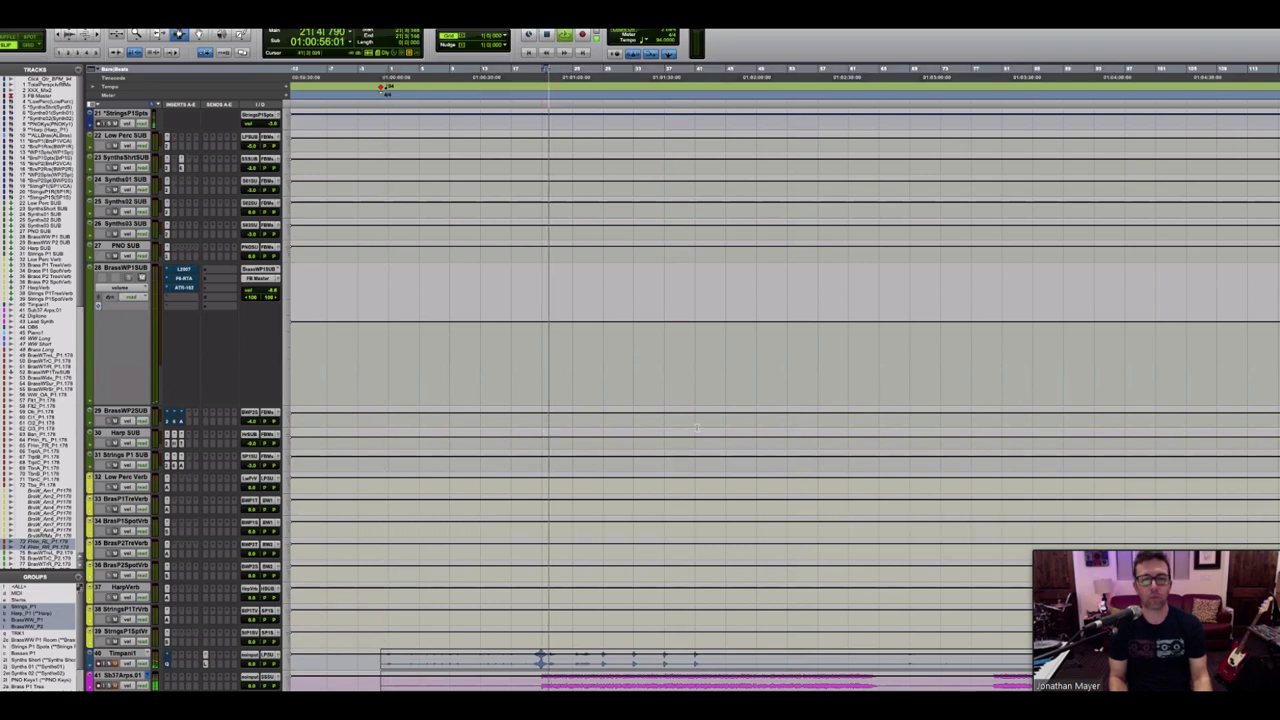
scroll(697, 428, "down", 5)
scroll(697, 287, "down", 6)
left_click(670, 430)
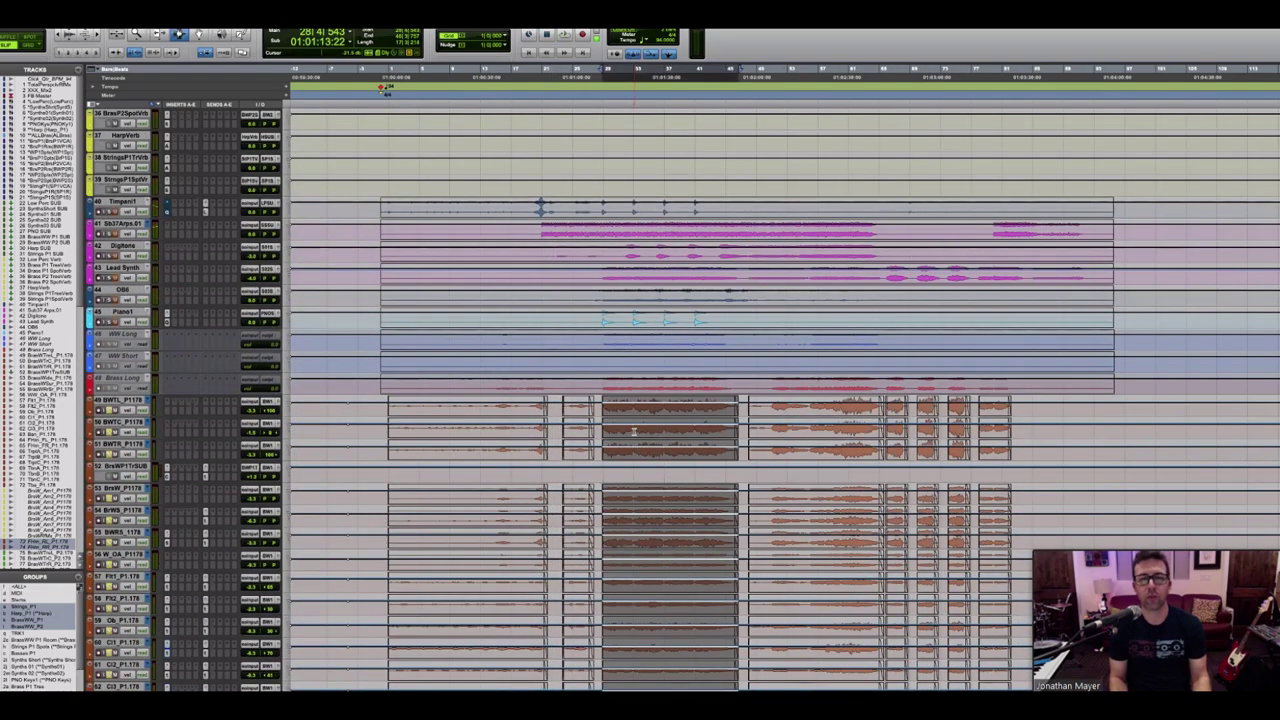
Step: Open the L2007 limiter and F6-RTA equalizer on the P1 brass and woodwind submaster and separate their windows
scroll(262, 237, "up", 7)
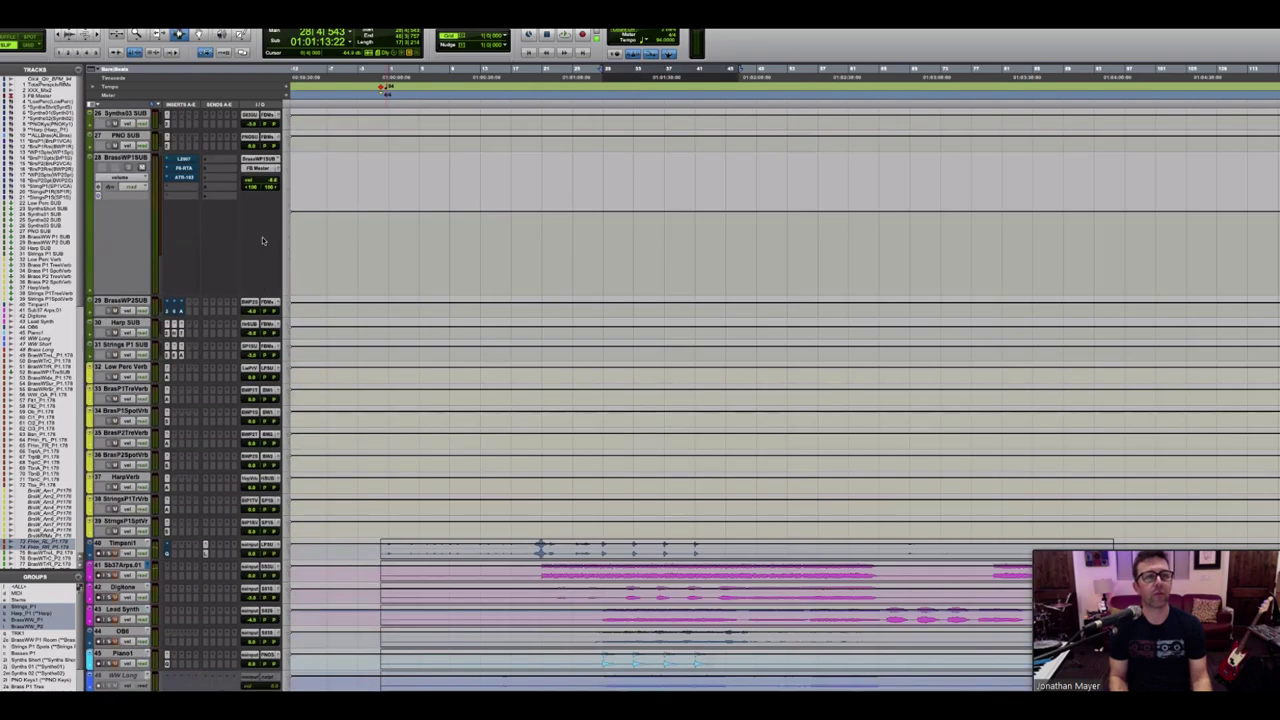
left_click(181, 165)
left_click(183, 178)
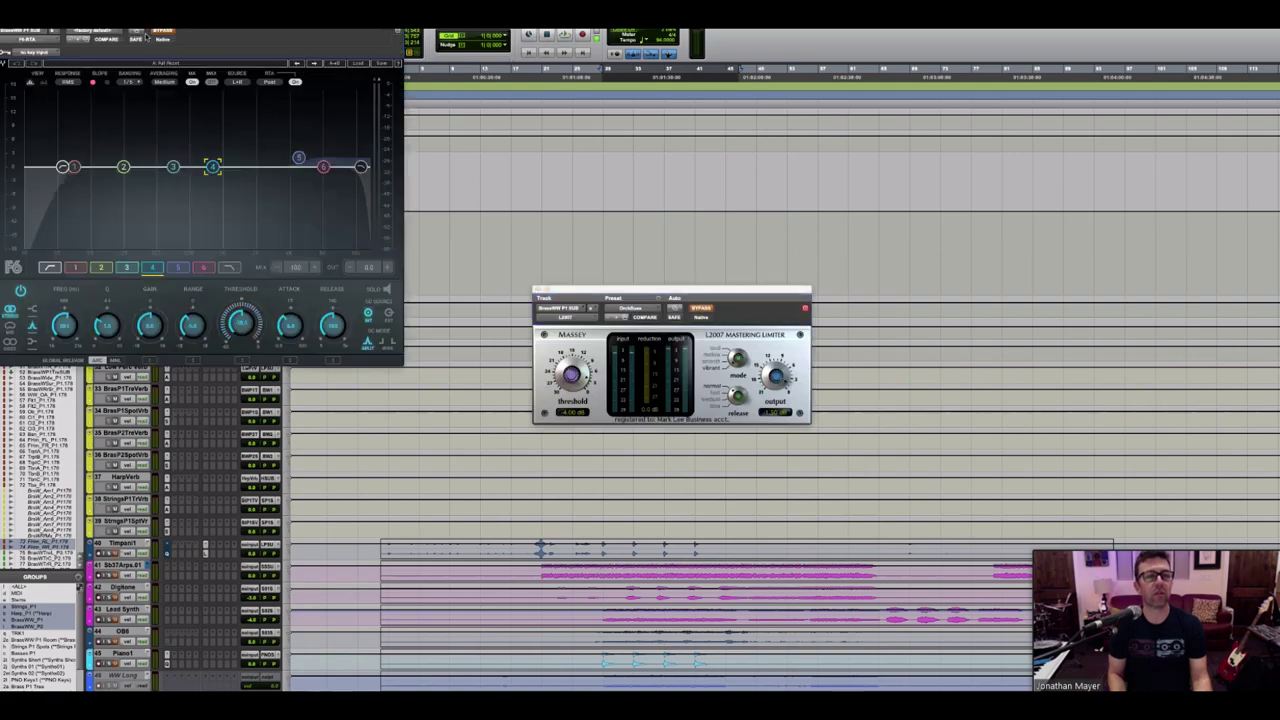
left_click_drag(180, 14, 950, 273)
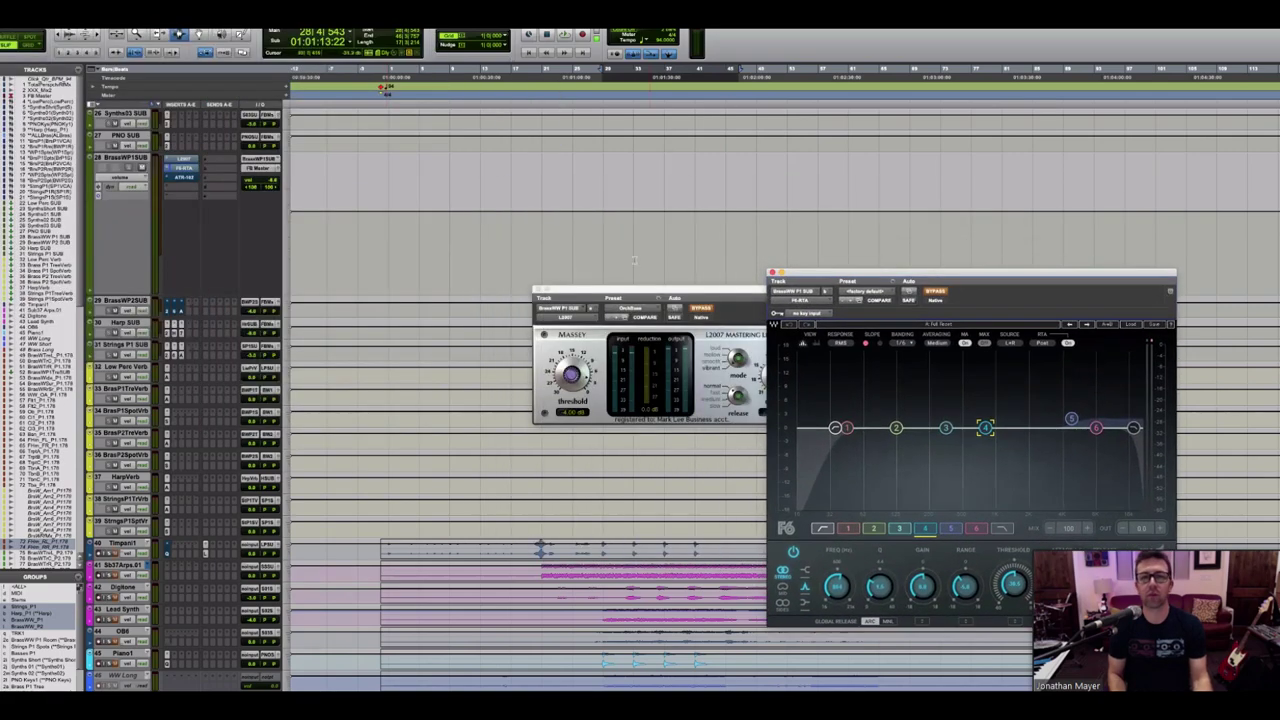
left_click_drag(657, 292, 485, 150)
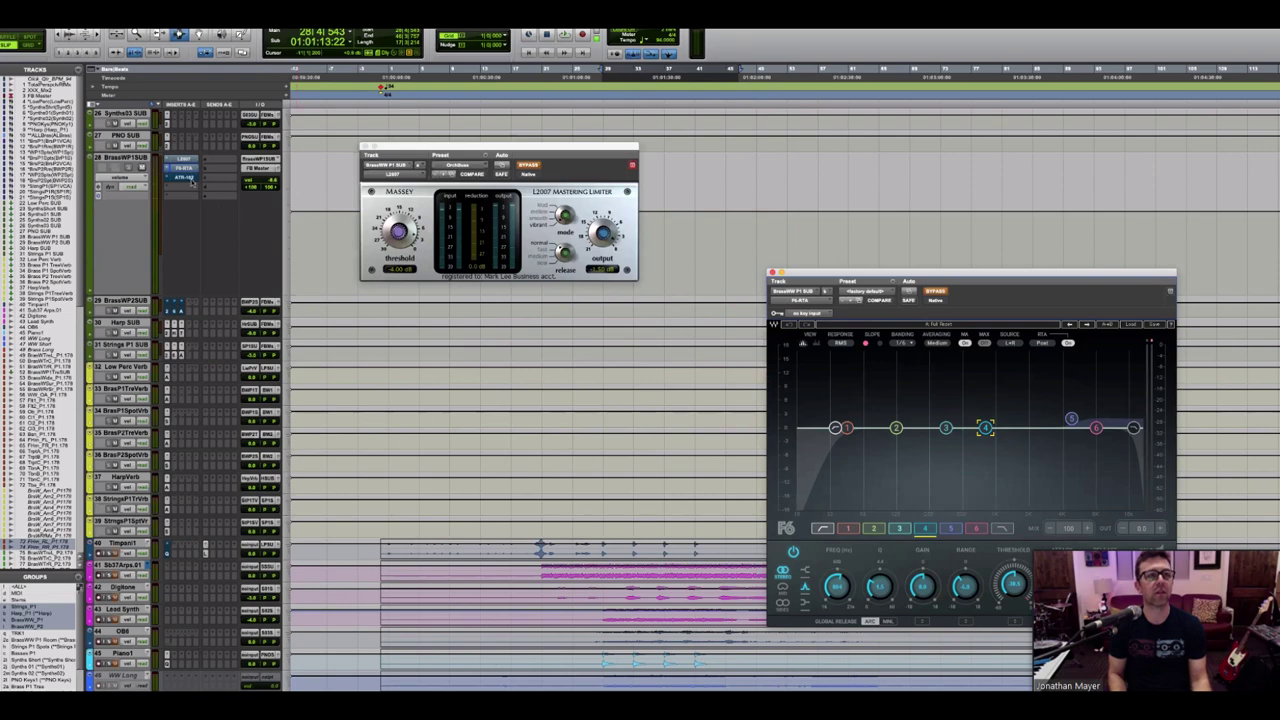
Step: Open the submaster's ATR-102 tape plug-in and arrange the limiter, equalizer and tape windows side by side
left_click(182, 177)
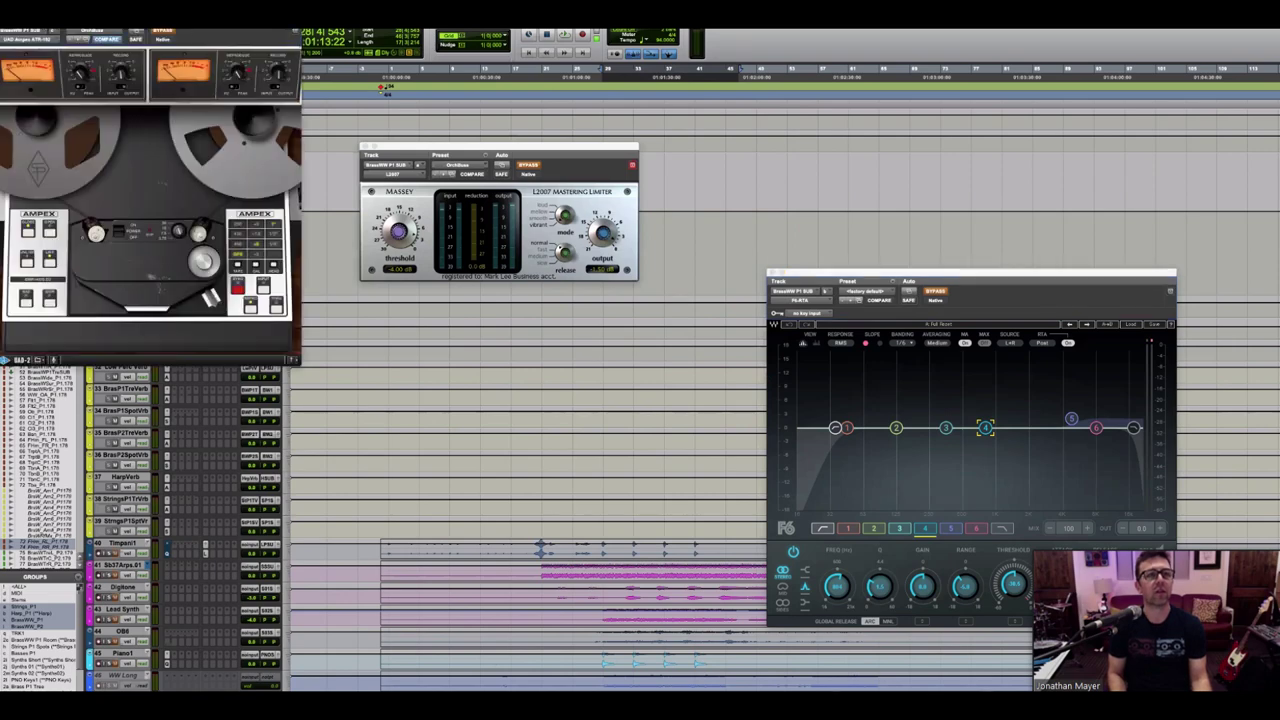
left_click_drag(150, 33, 487, 351)
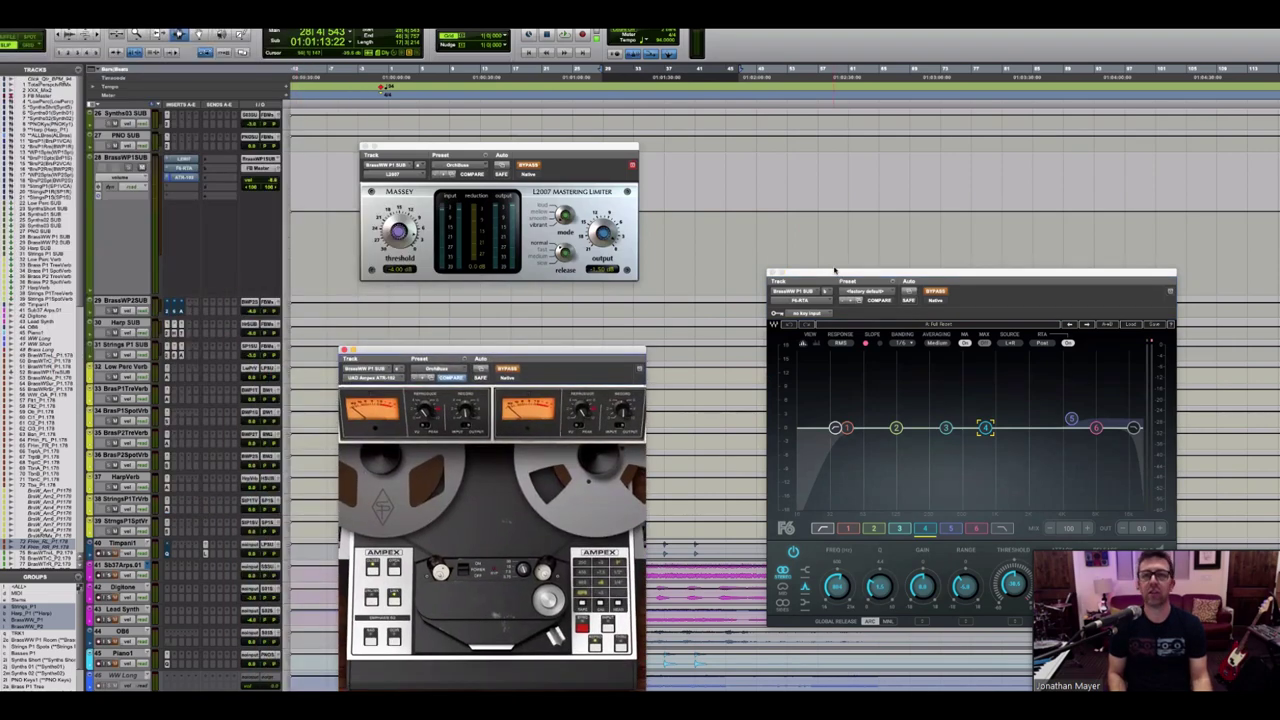
left_click_drag(835, 270, 728, 122)
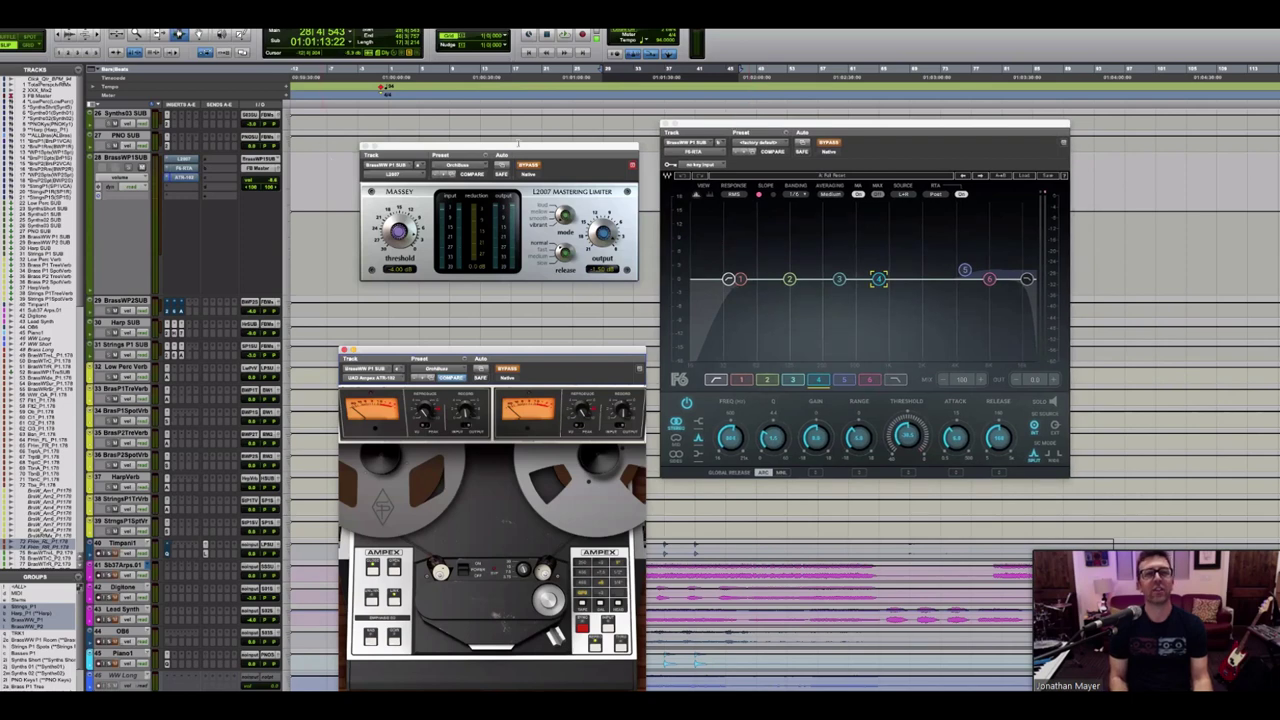
left_click_drag(518, 143, 197, 90)
left_click_drag(697, 115, 325, 77)
left_click_drag(490, 358, 940, 72)
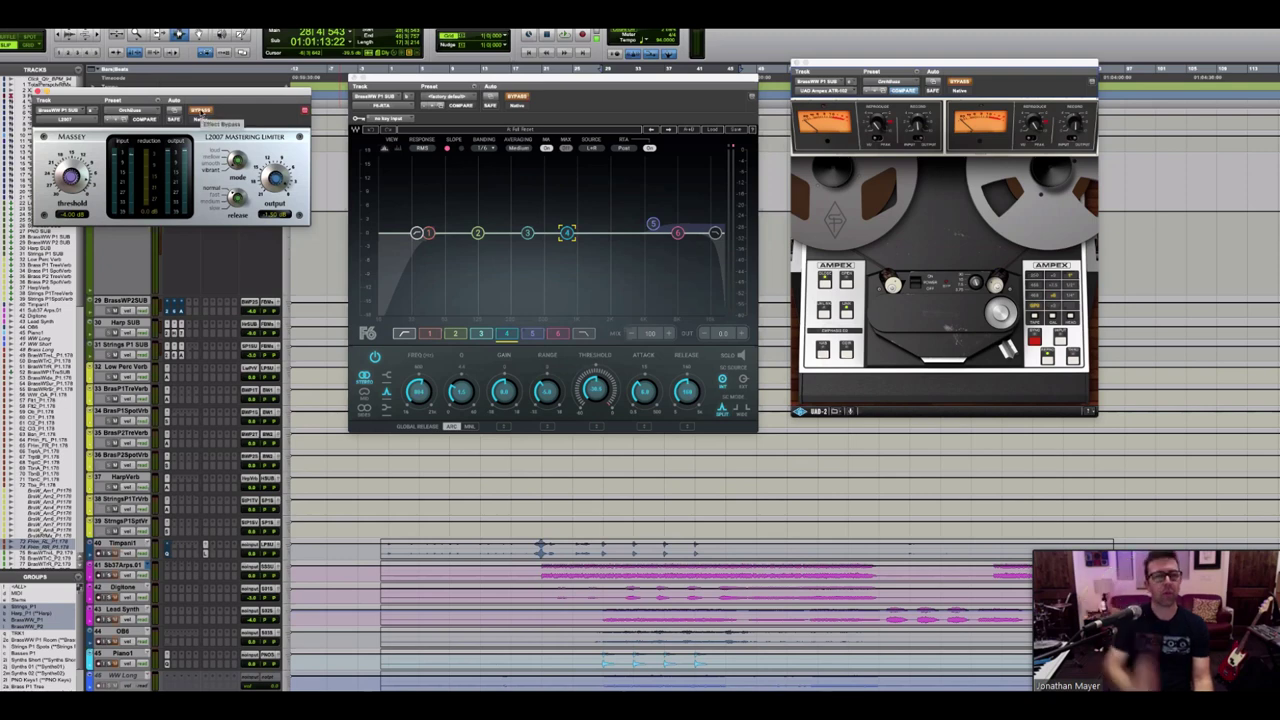
Step: Play the selected passage, take the L2007 limiter and F6-RTA equalizer out of bypass, and select EQ band 4
key("space")
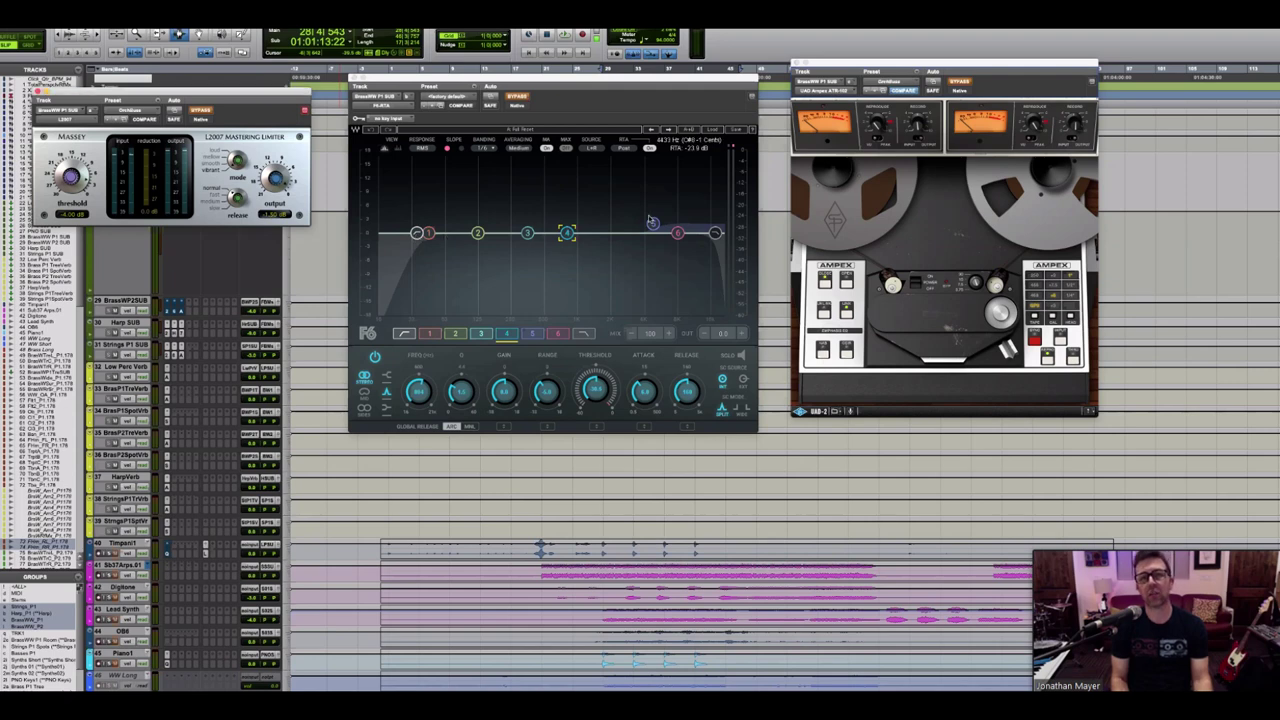
left_click(653, 223)
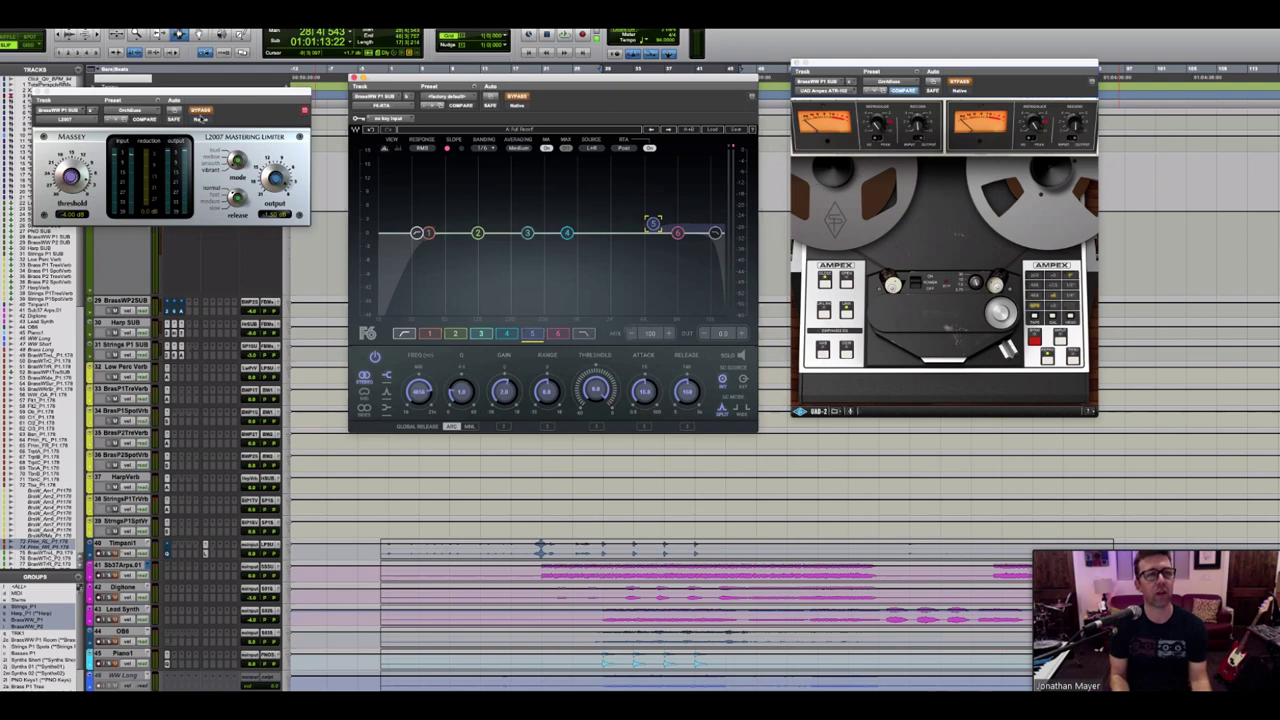
key("space")
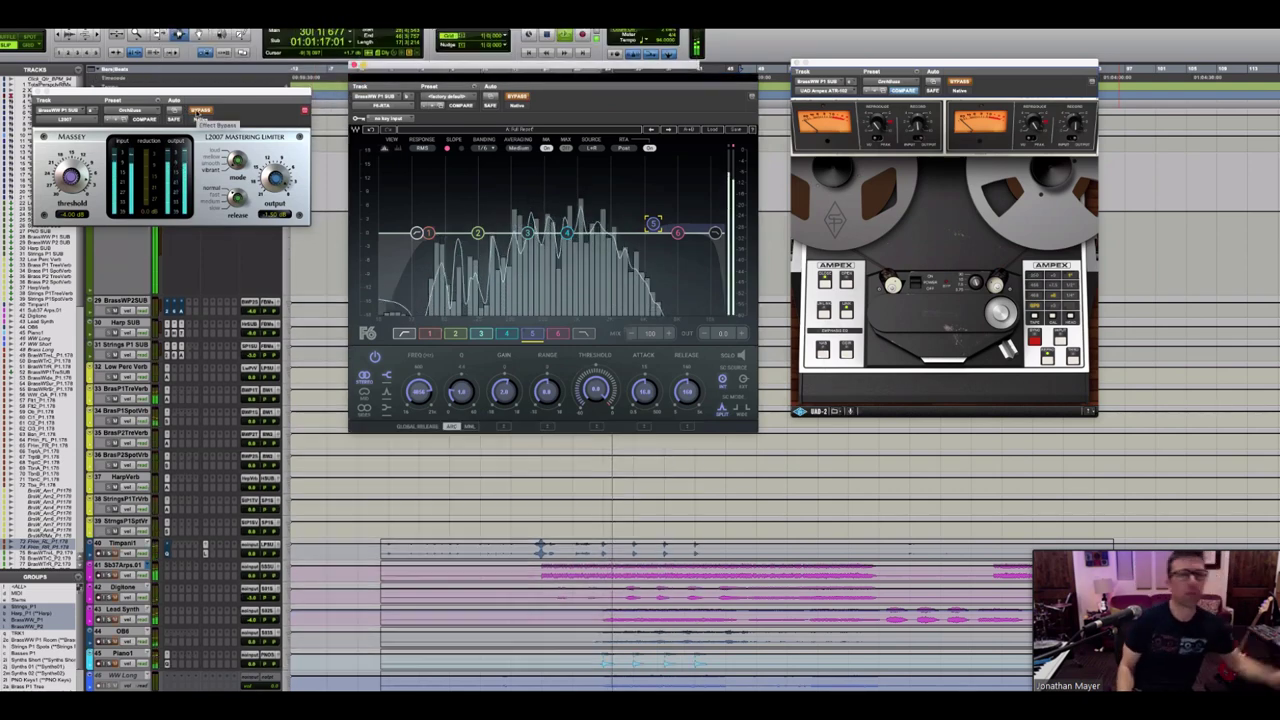
left_click(518, 97)
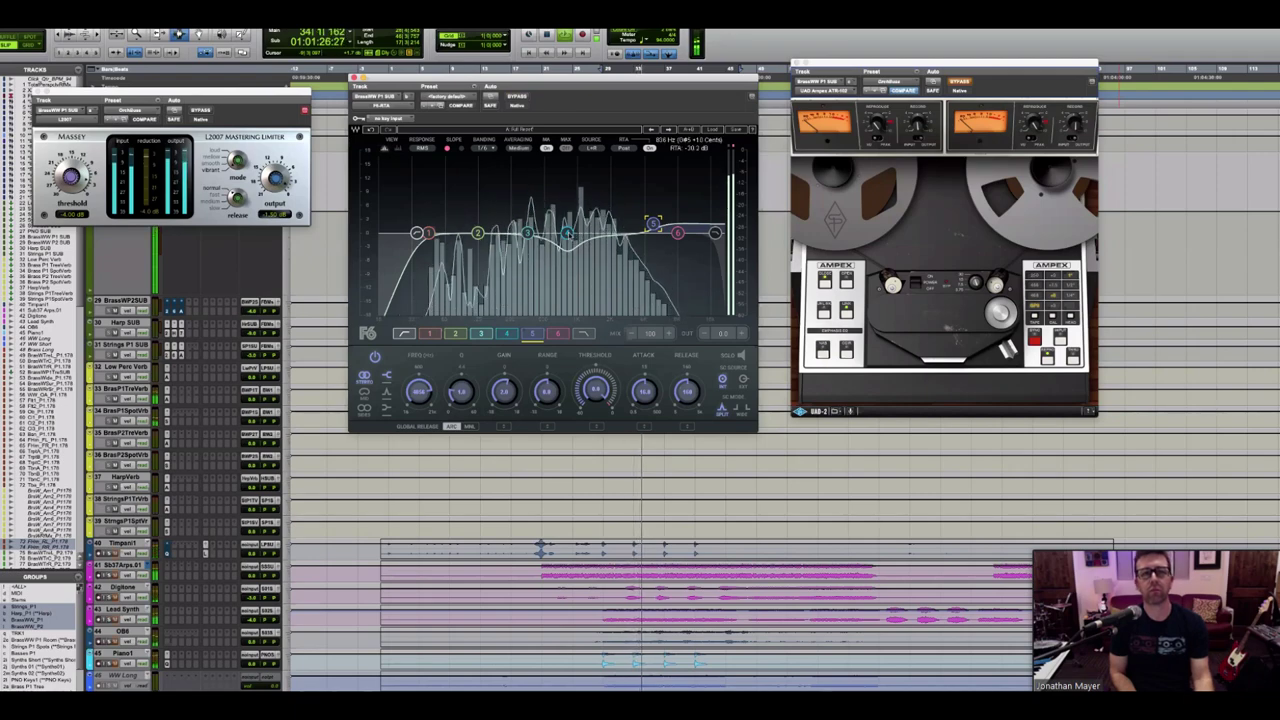
left_click(567, 233)
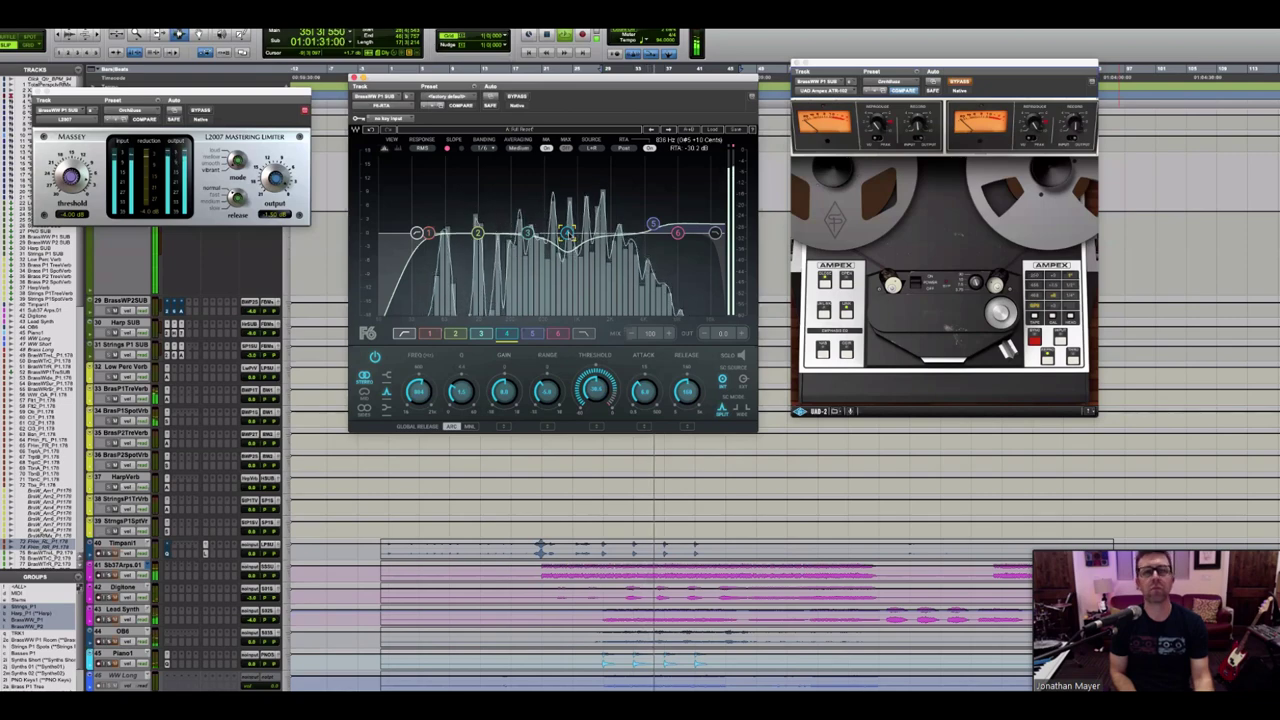
Step: Take the ATR-102 tape plug-in out of bypass, stop playback, and move its window closer to the equalizer
left_click(959, 83)
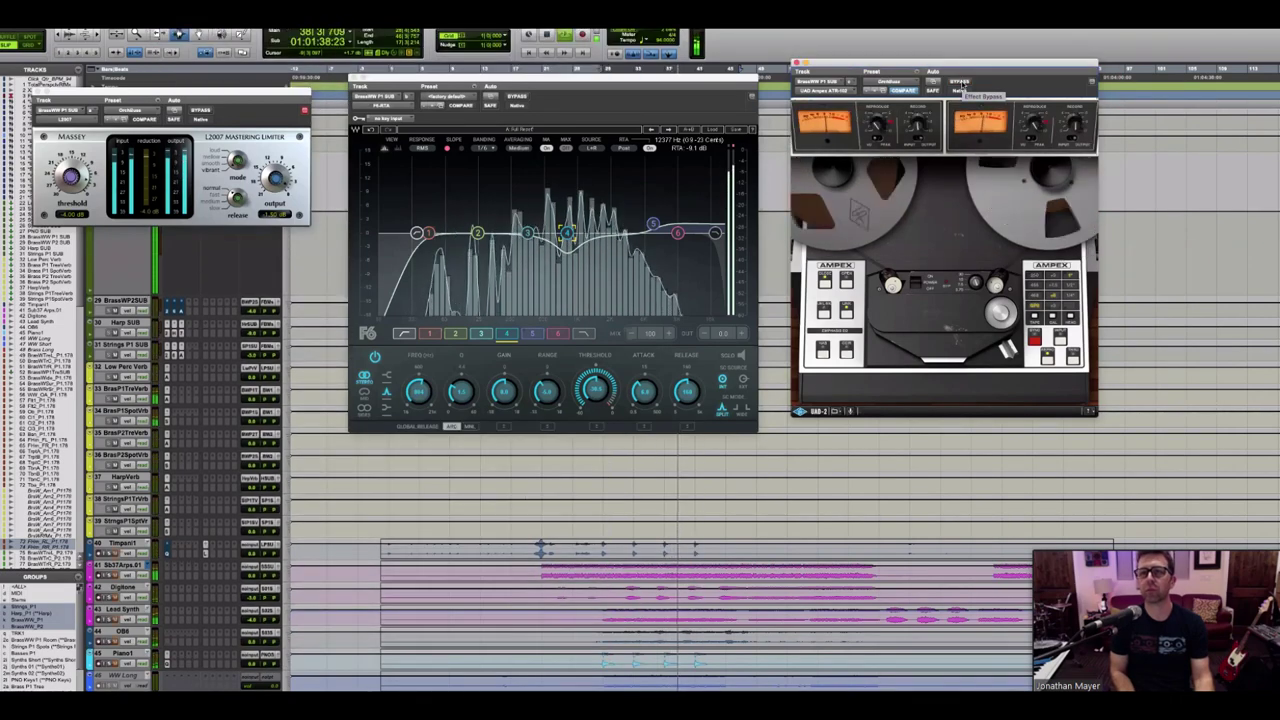
key("space")
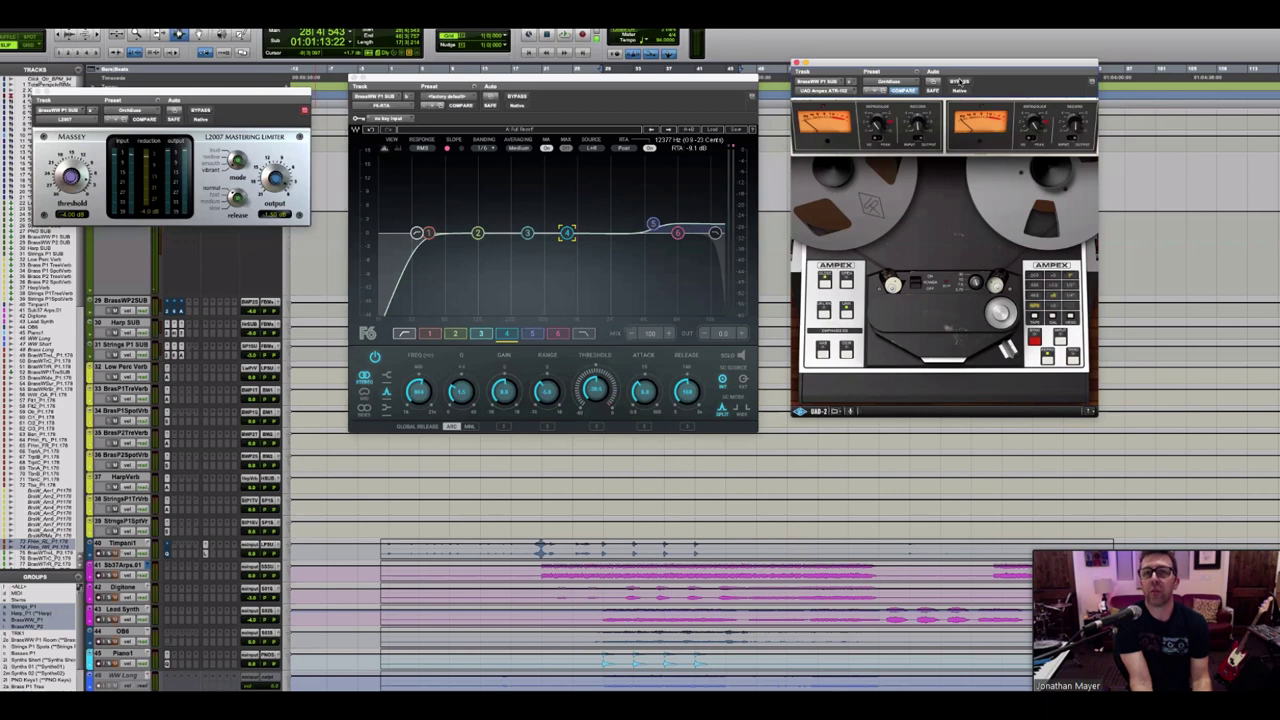
left_click_drag(952, 65, 931, 89)
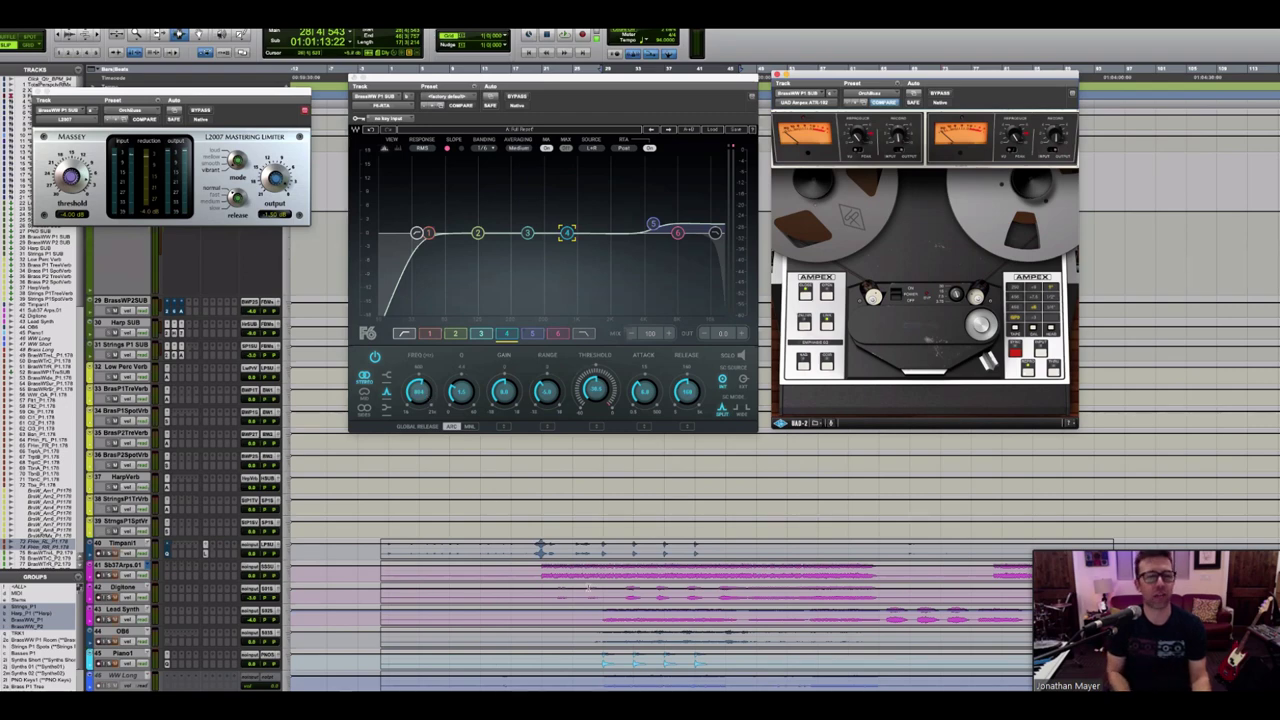
Step: Compare the brass and woodwind passage with the ATR-102 tape plug-in bypassed and active during playback
scroll(590, 586, "down", 5)
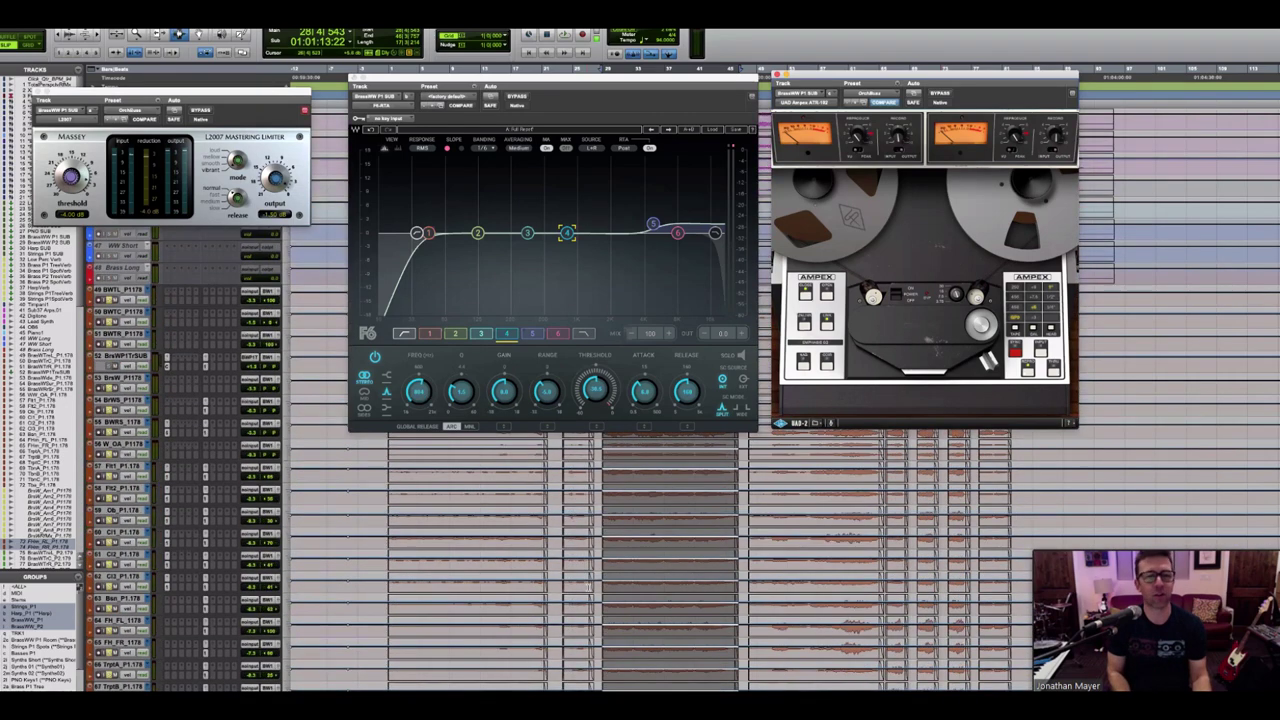
scroll(588, 586, "up", 8)
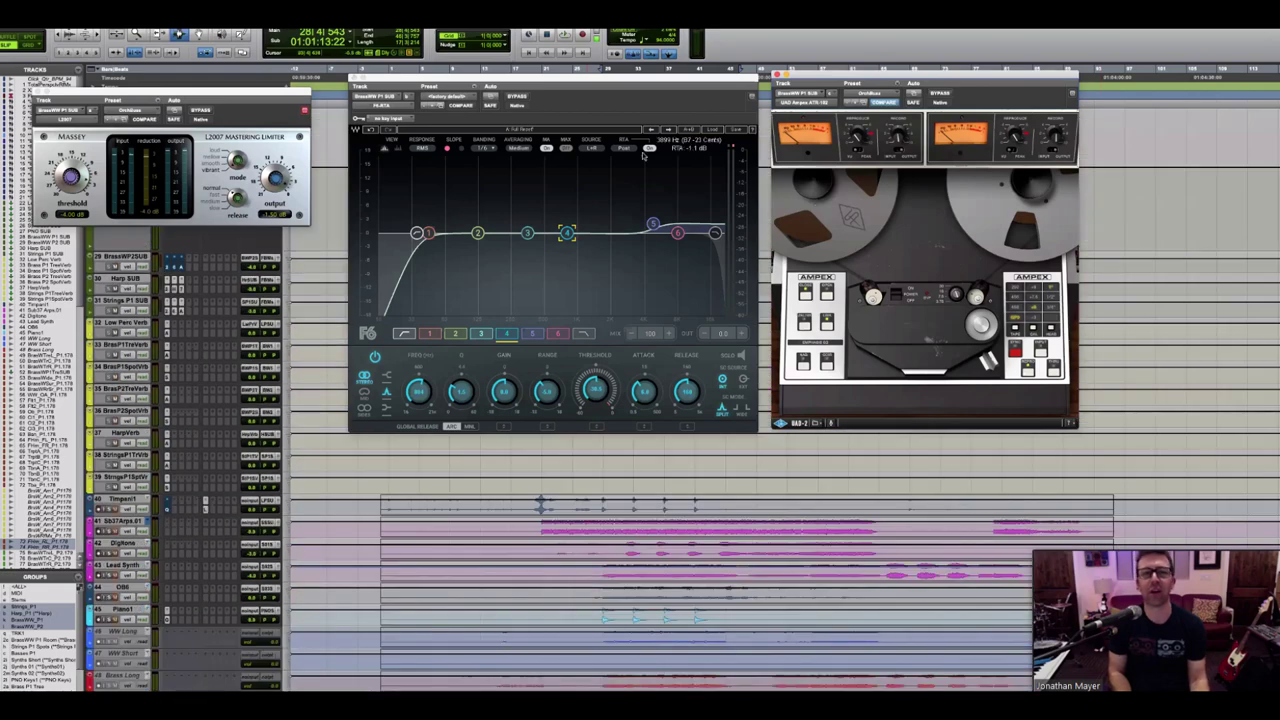
left_click(939, 95)
key("space")
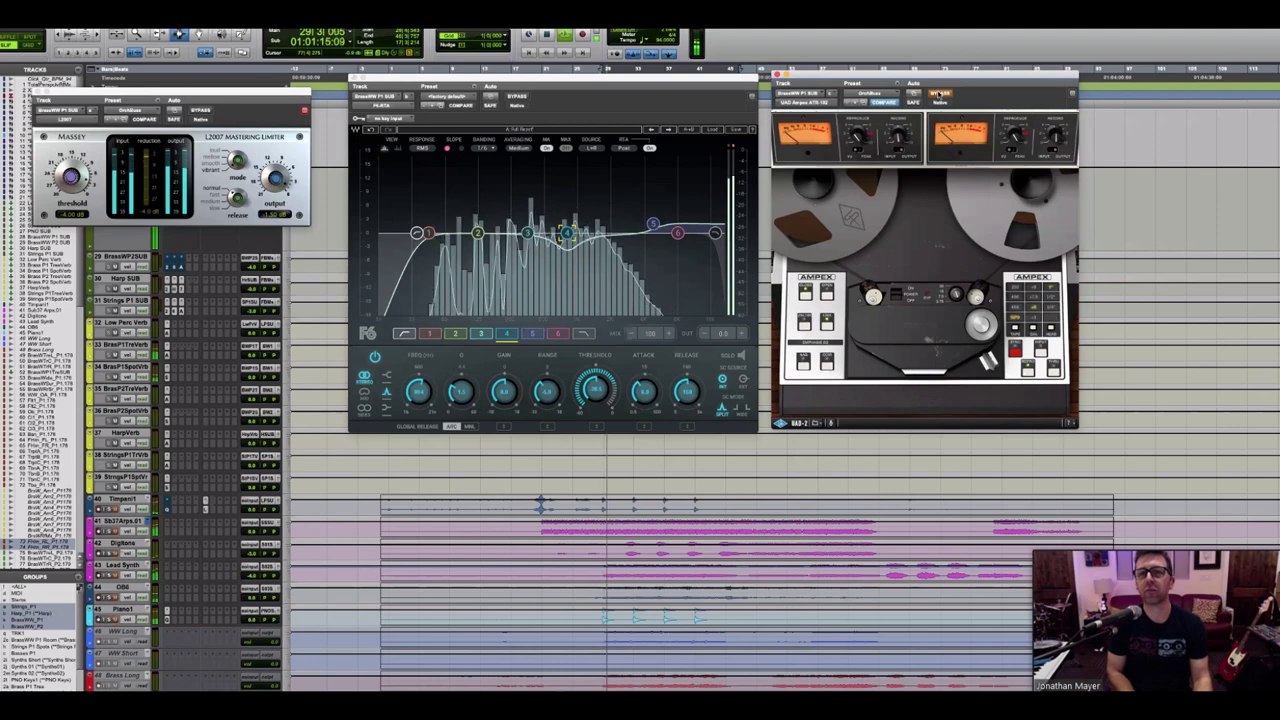
left_click(938, 93)
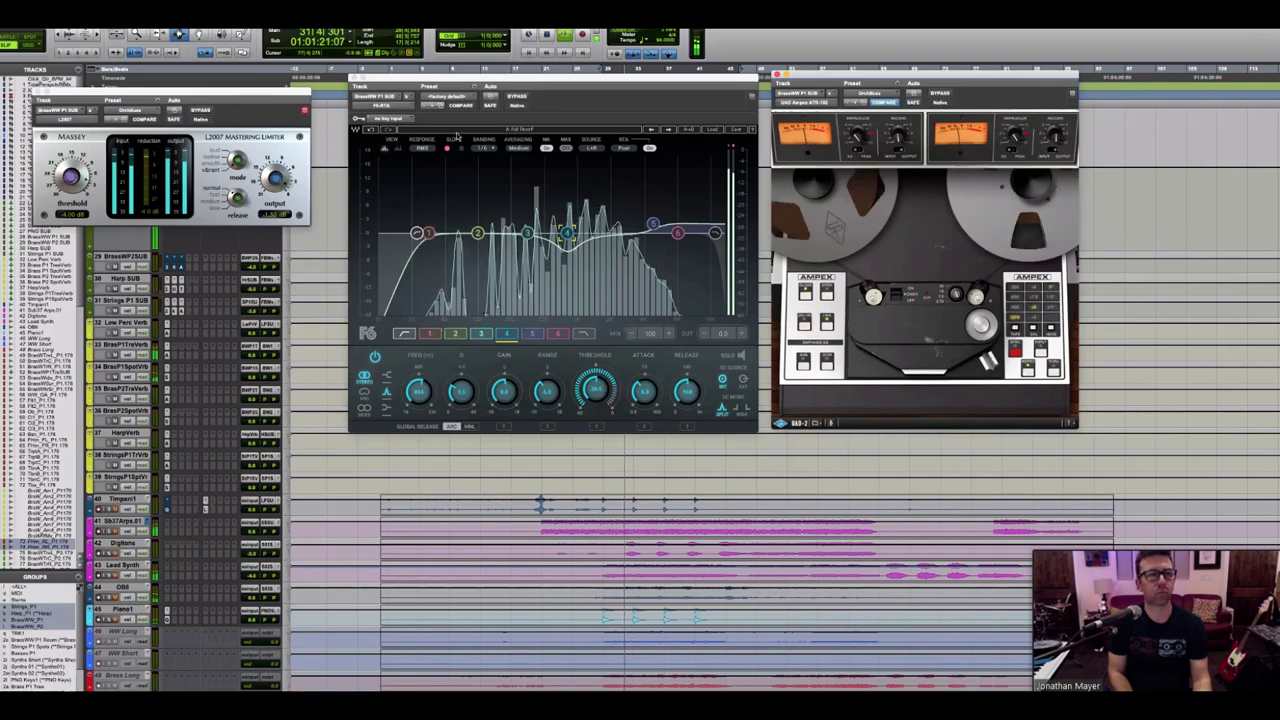
key("space")
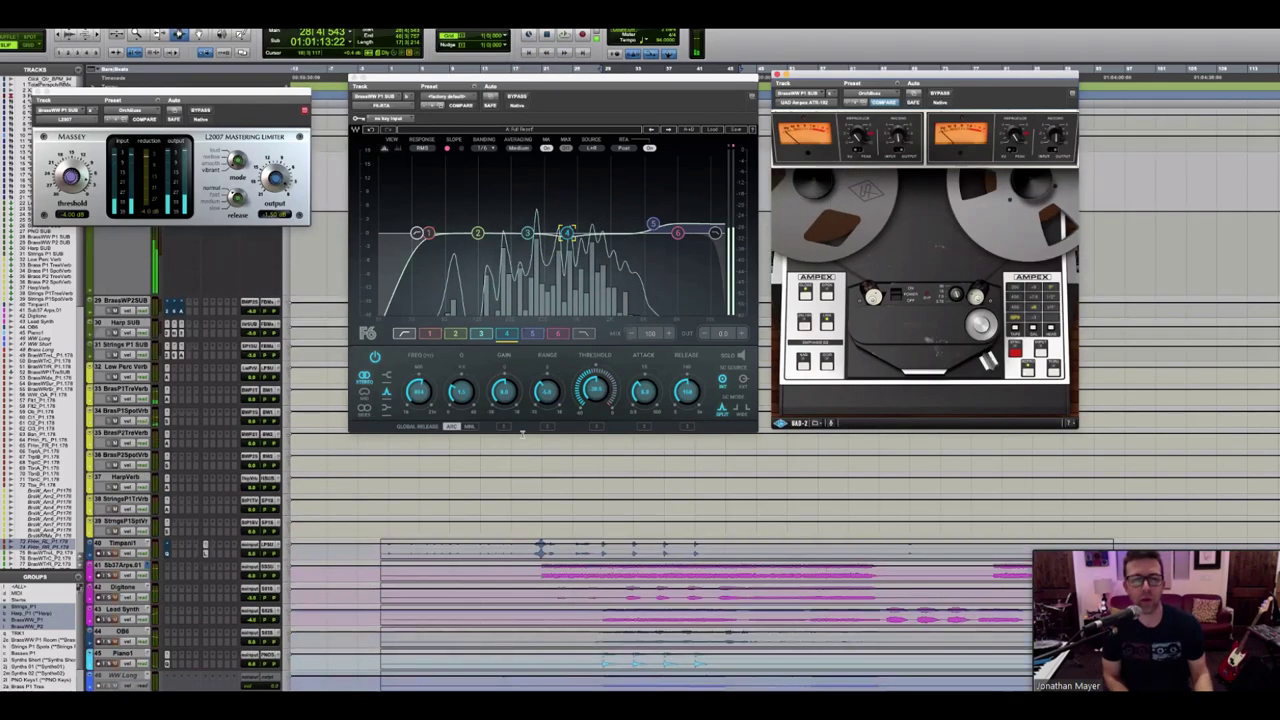
scroll(307, 493, "up", 5)
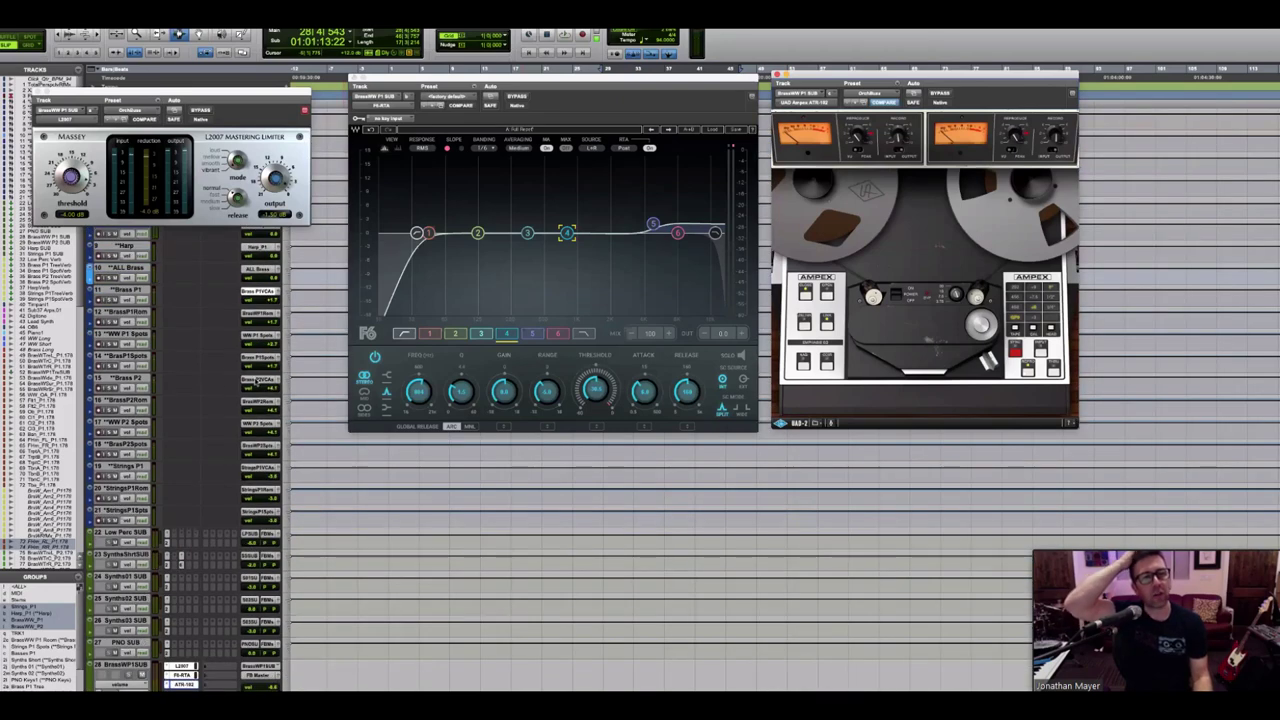
Step: Select the BrssP1Spots VCA track and the ALL Brass VCA track in turn, and play the selected brass passage
left_click(106, 356)
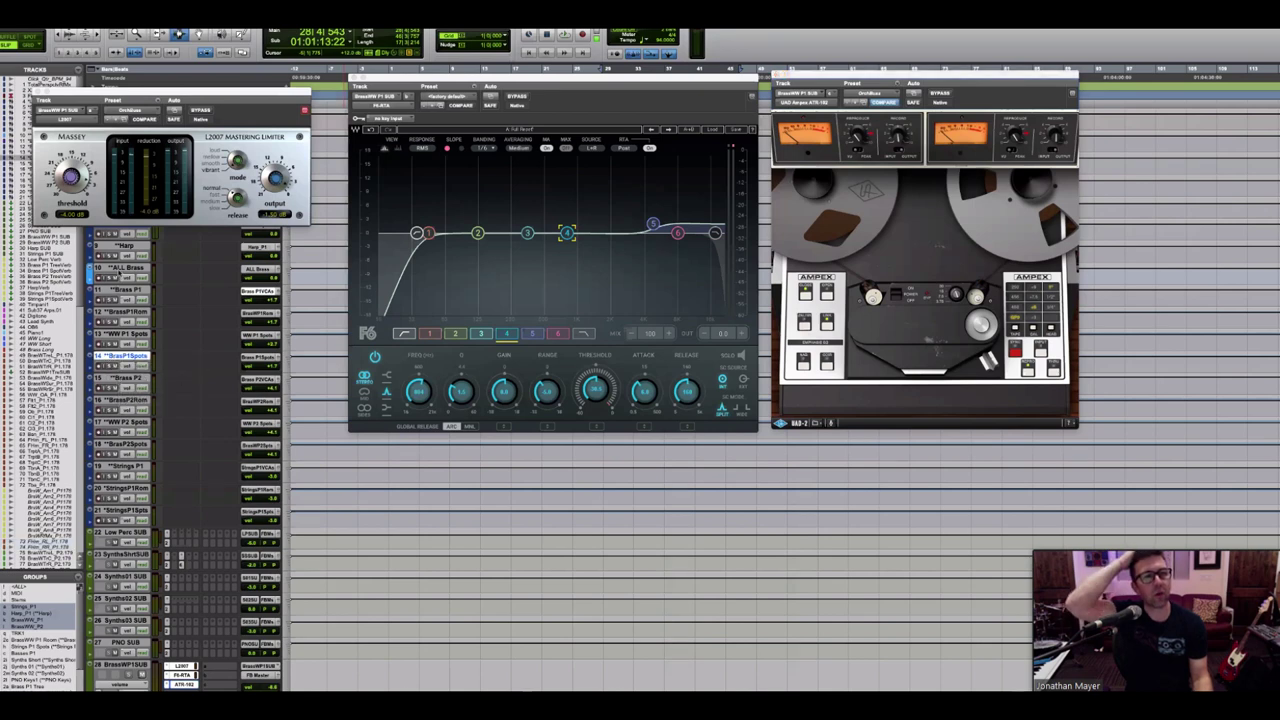
left_click(119, 268)
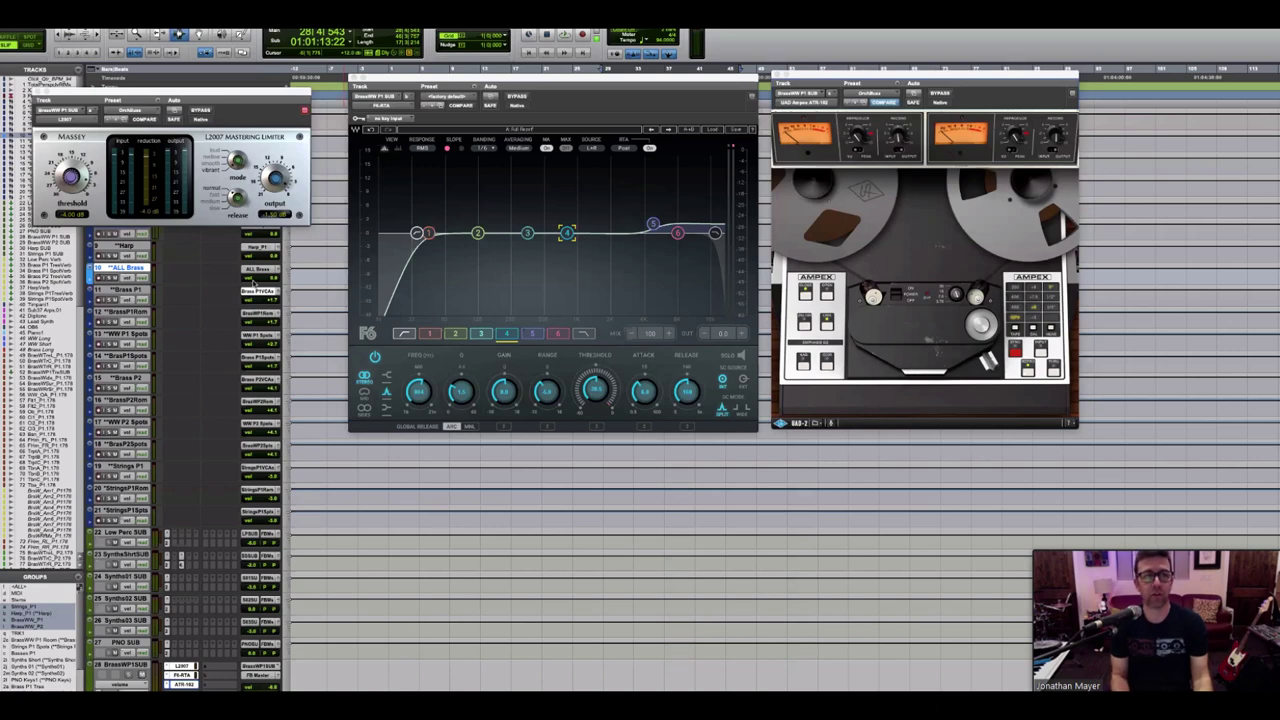
key("space")
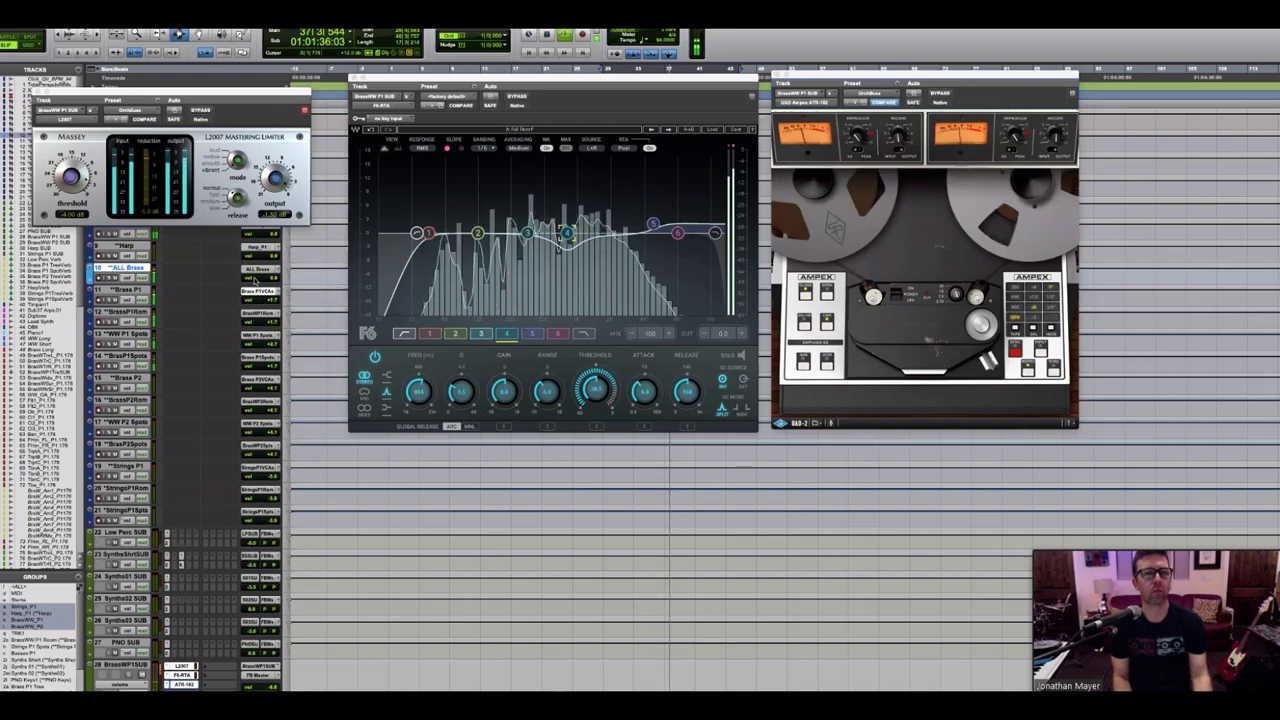
scroll(256, 282, "down", 1)
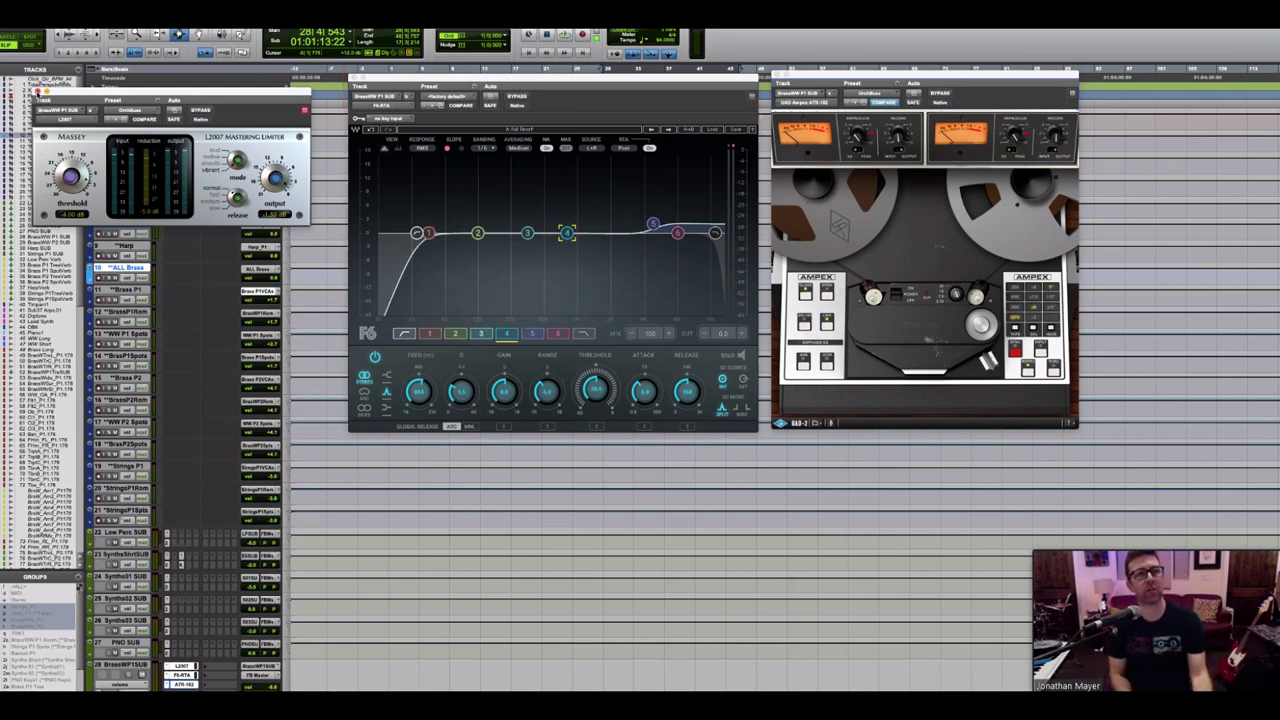
Step: Close the limiter, F6-RTA equalizer and ATR-102 tape plug-in windows
key("super+w")
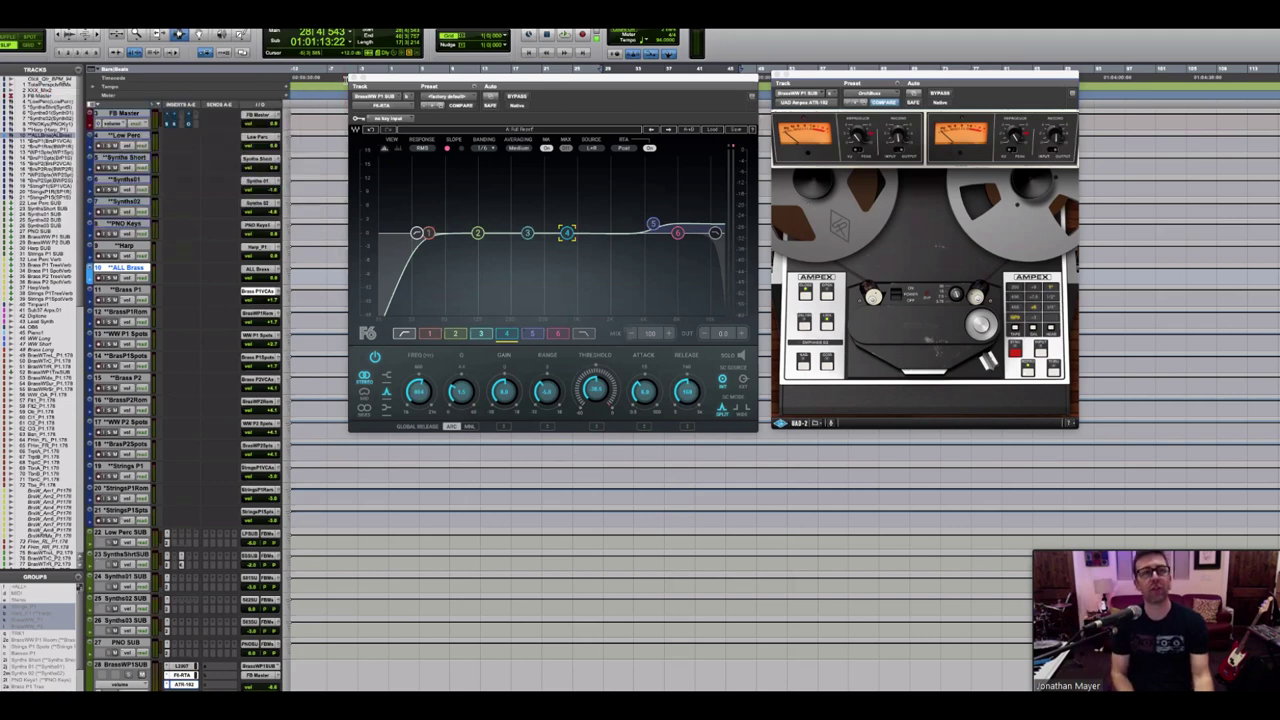
key("super+w")
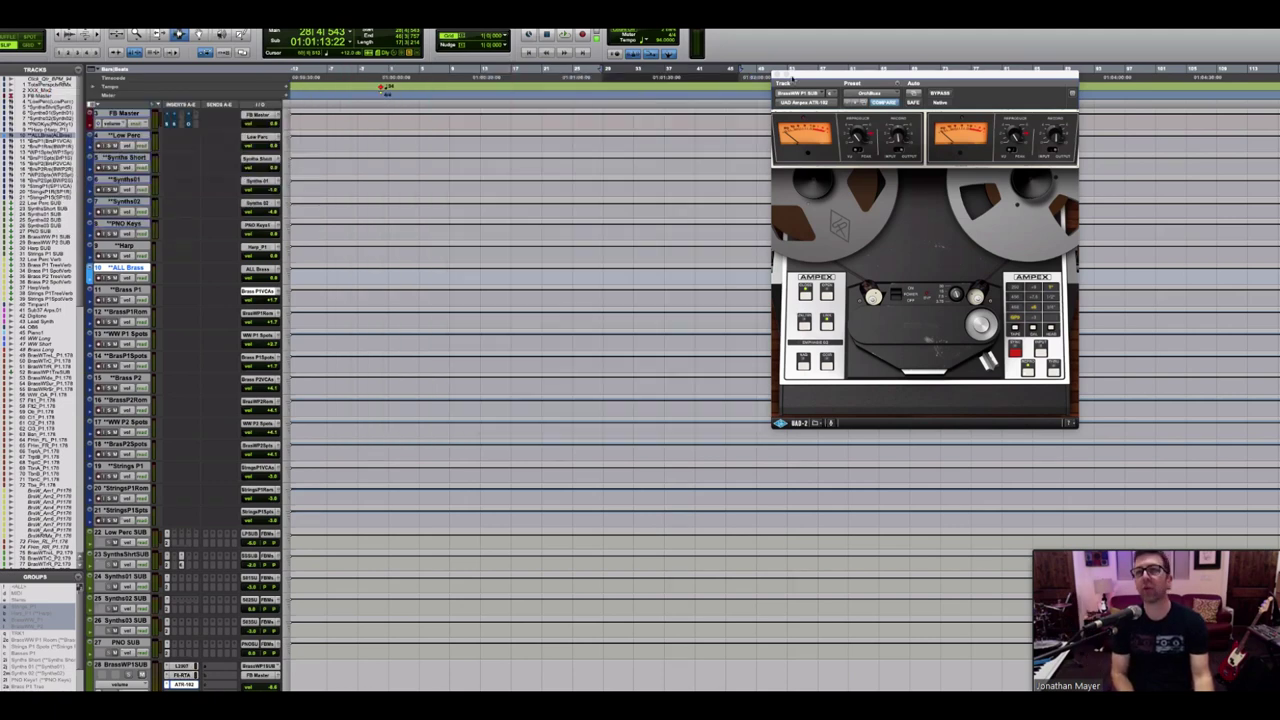
left_click(778, 78)
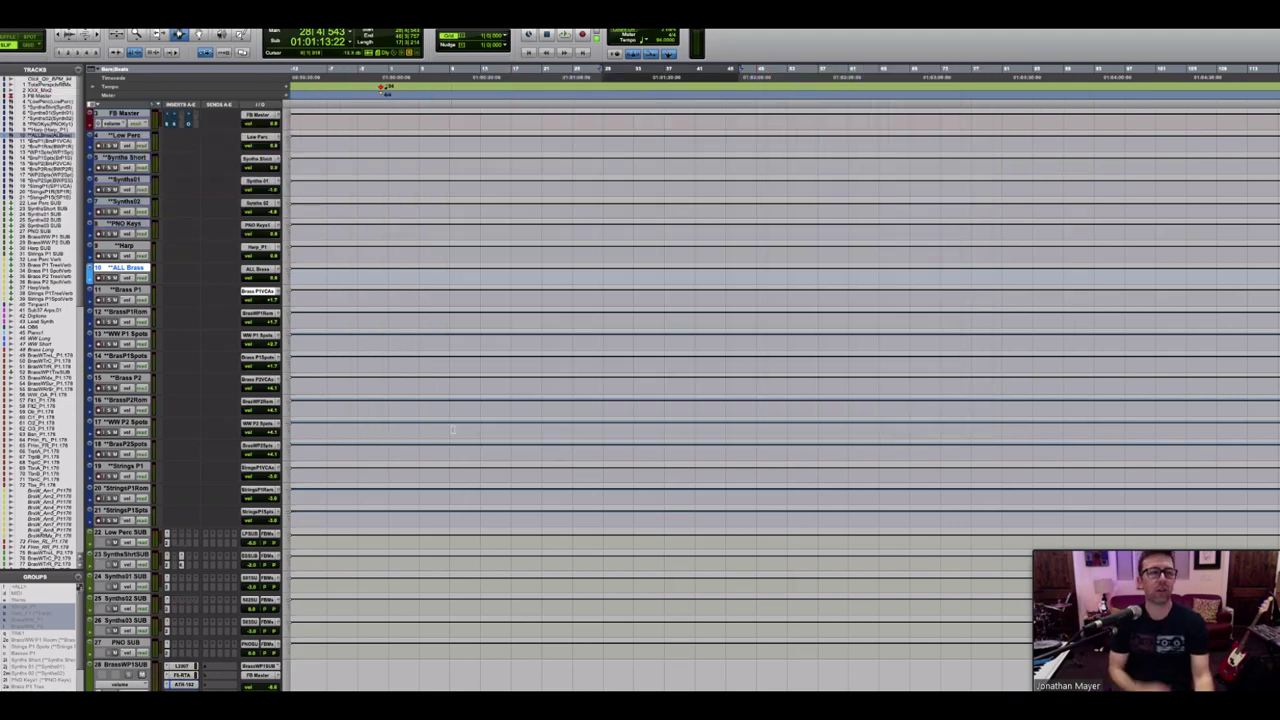
Step: Set the track height of the BrassWP1SUB submaster to small
scroll(452, 430, "down", 10)
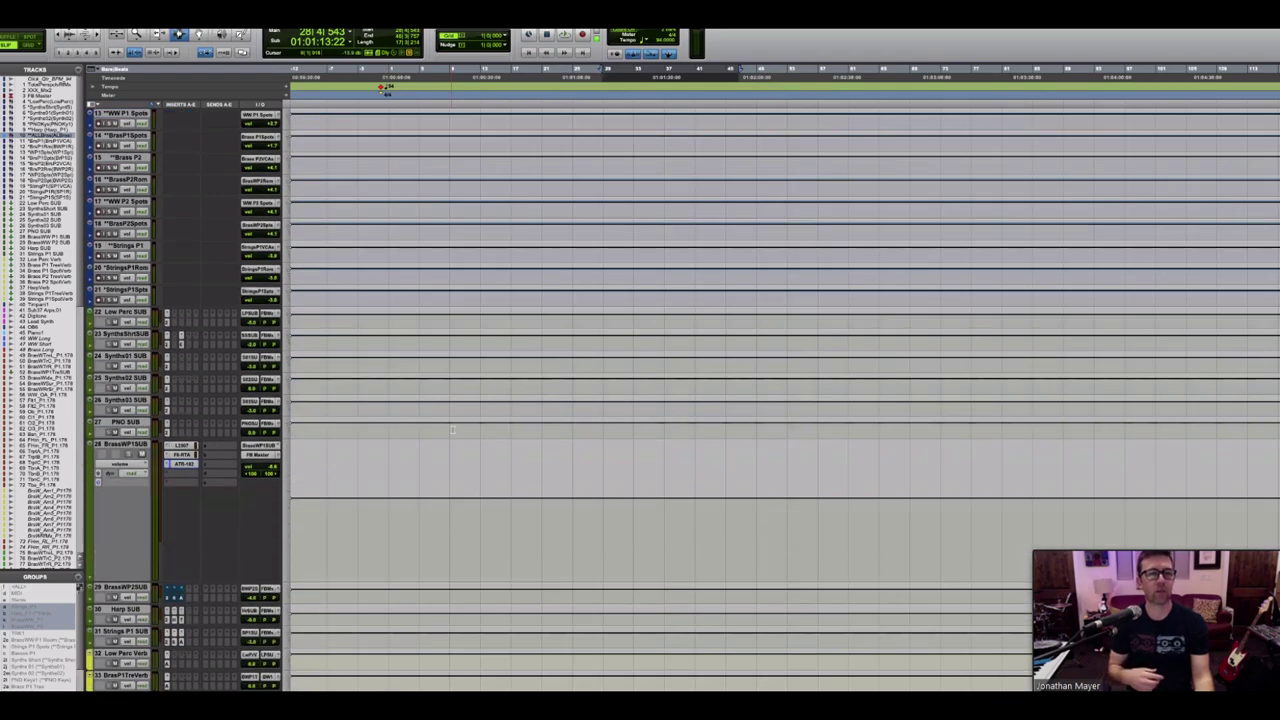
scroll(452, 430, "down", 4)
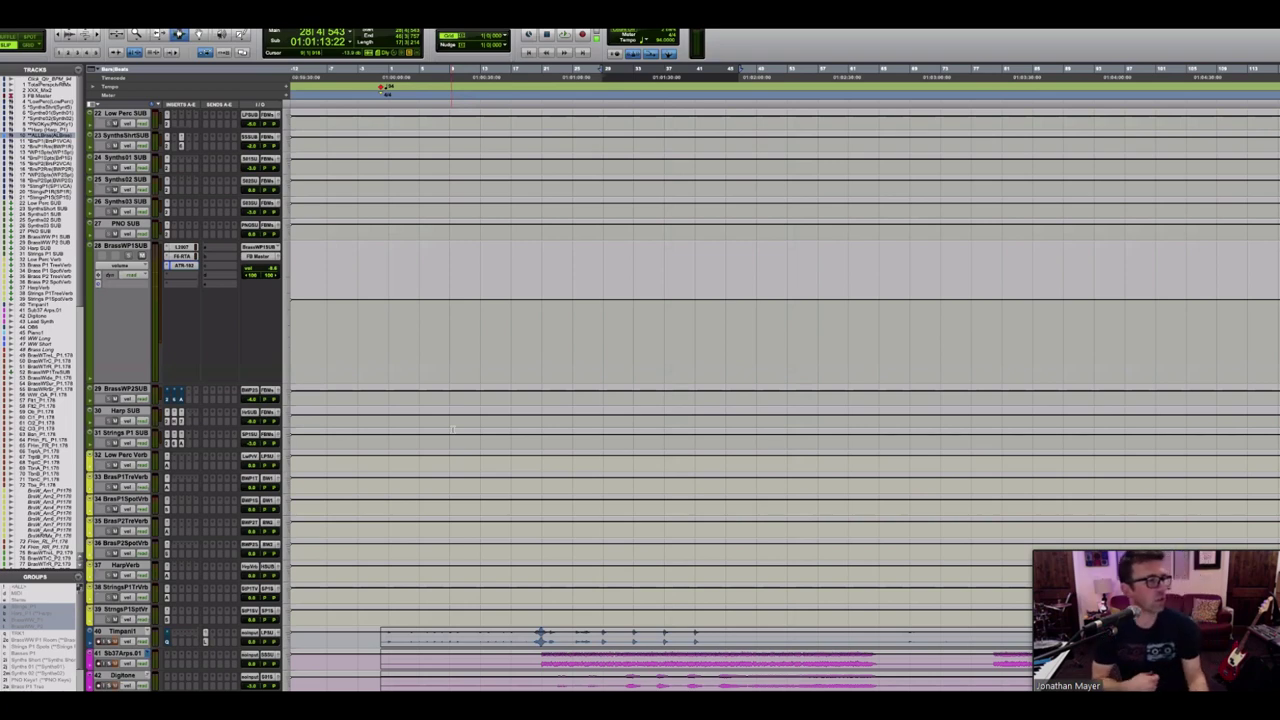
scroll(452, 430, "down", 1)
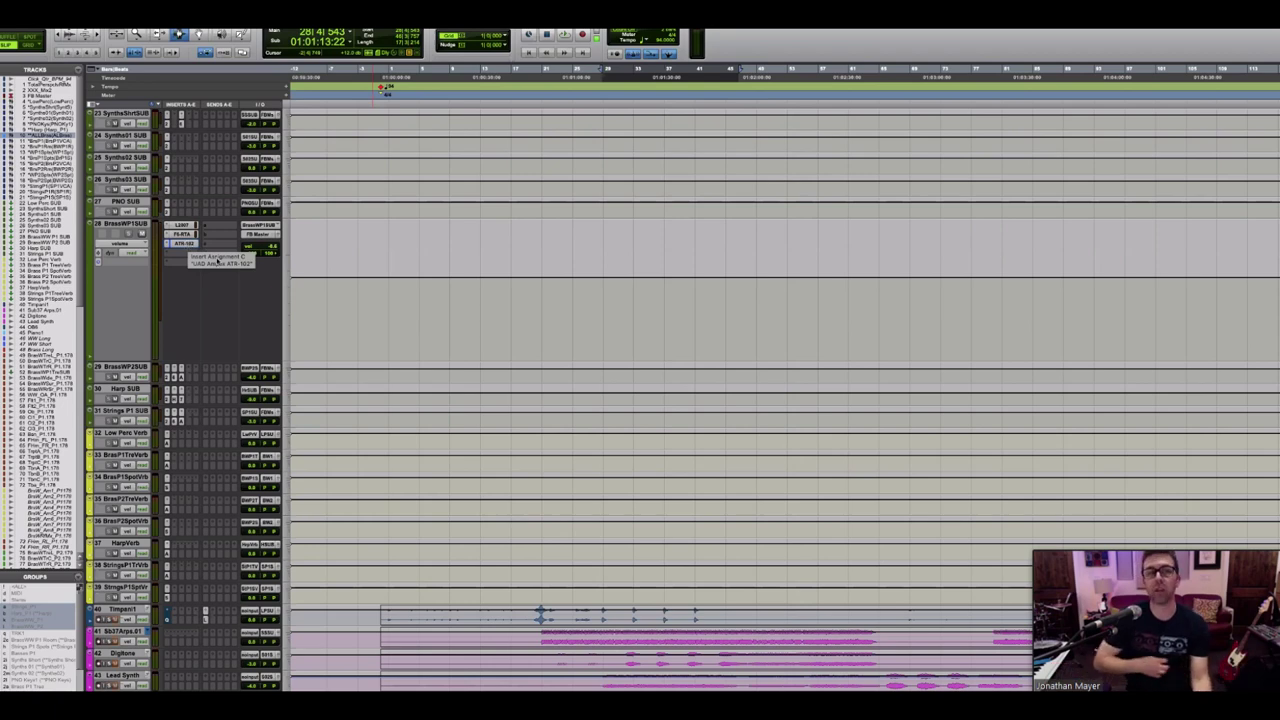
left_click(285, 272)
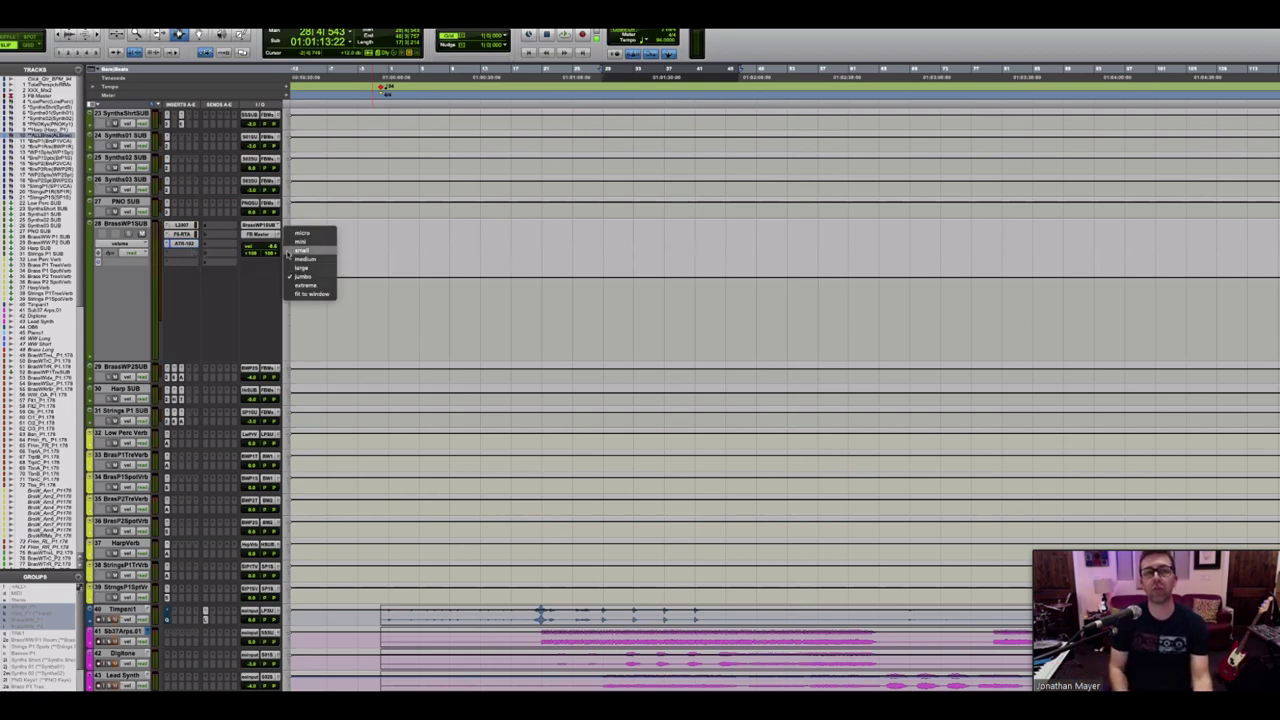
left_click(288, 251)
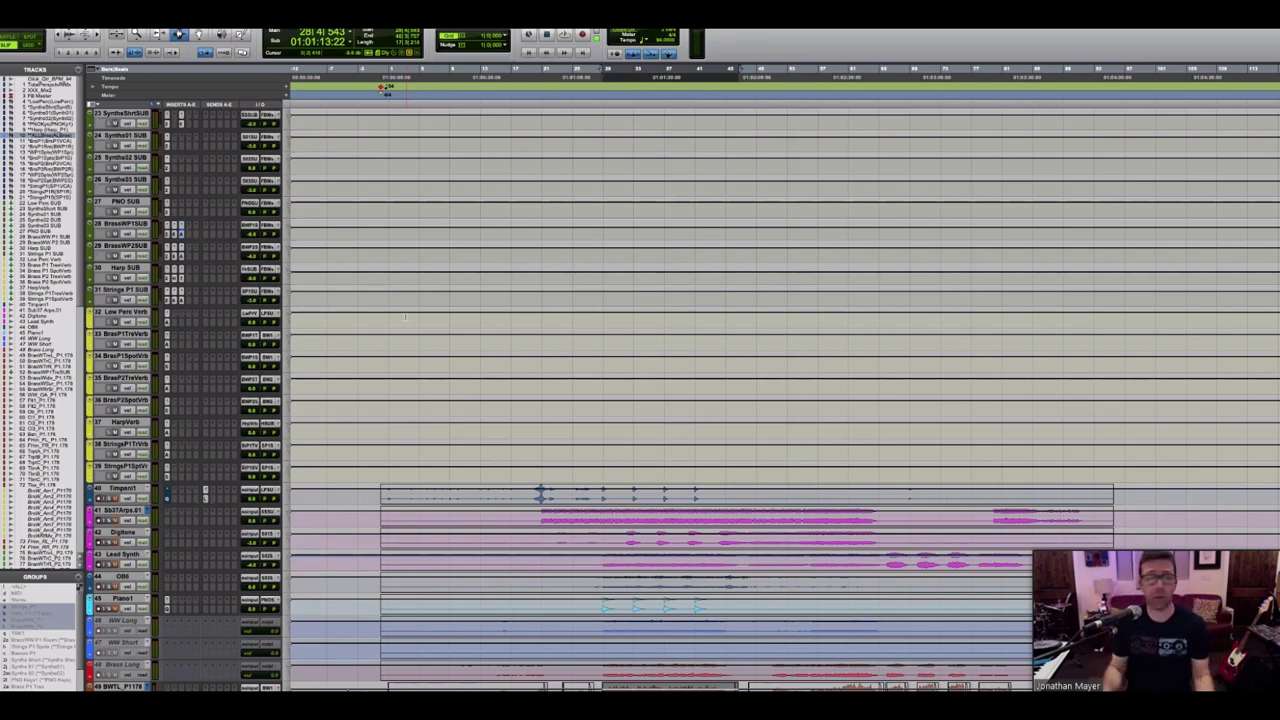
Step: Enlarge the BWTL_P1178 tree track to examine it, and return it to small height
scroll(405, 318, "down", 15)
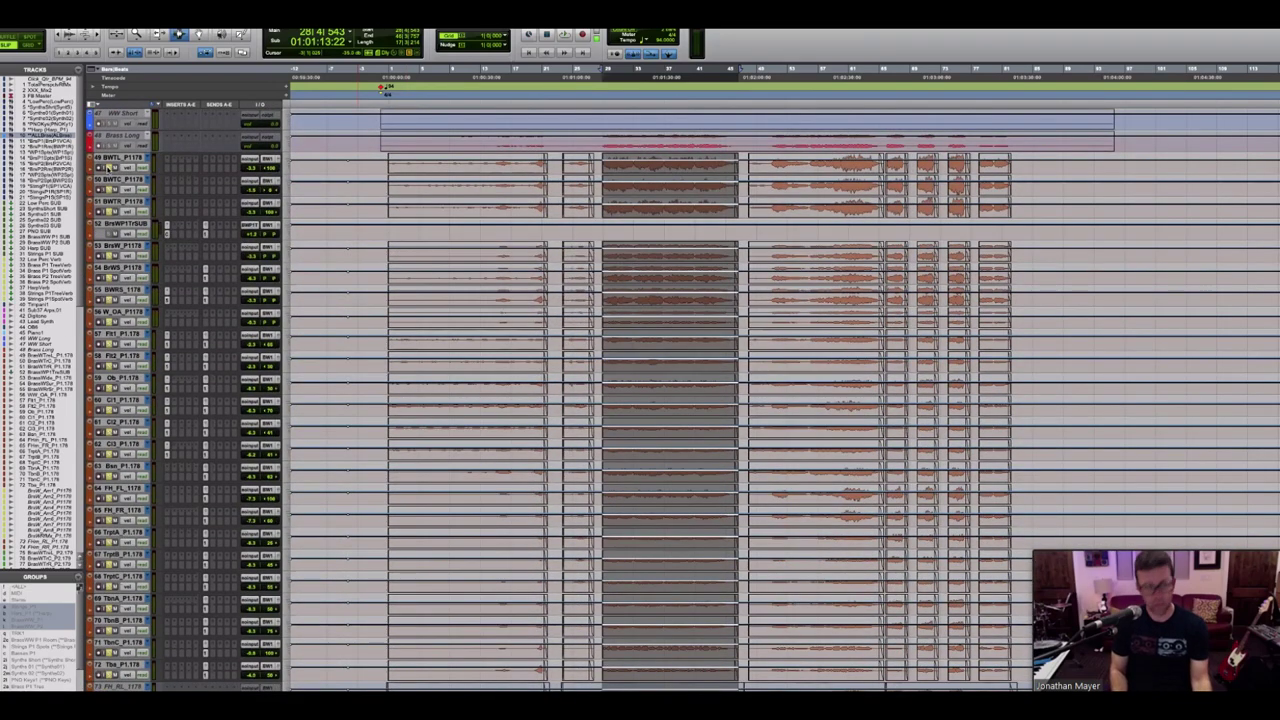
scroll(486, 295, "down", 3)
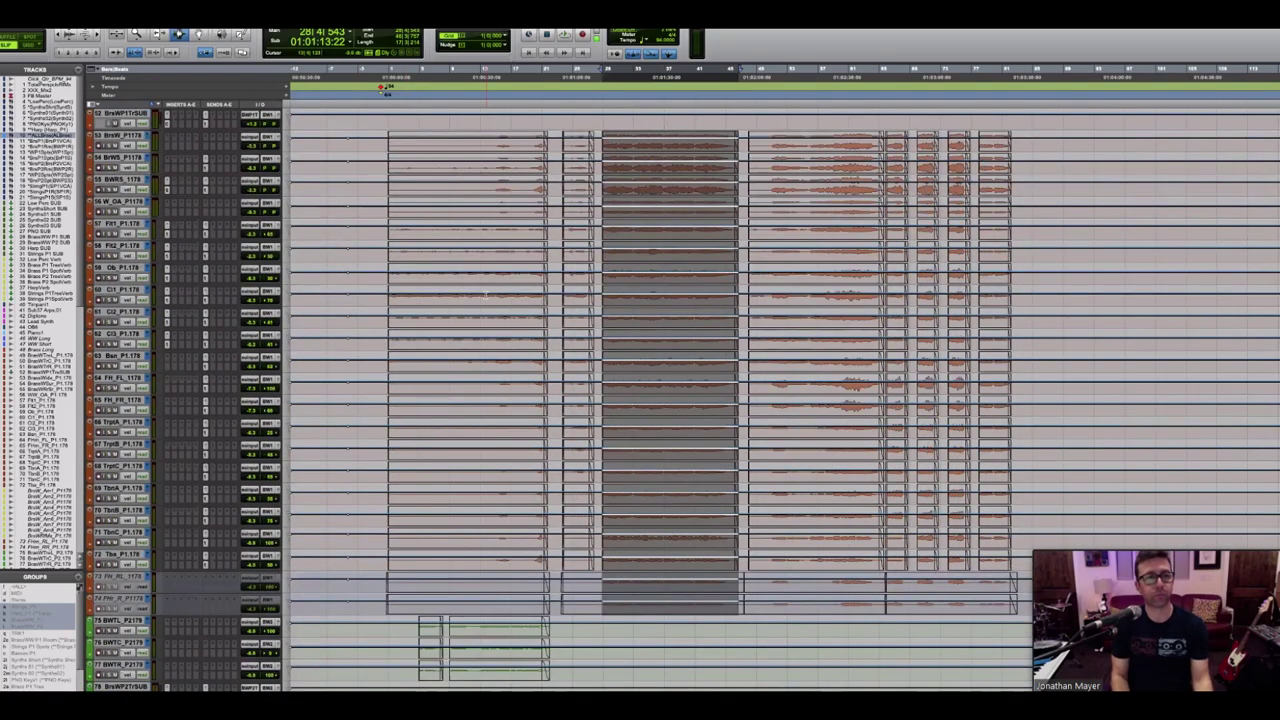
scroll(486, 295, "up", 4)
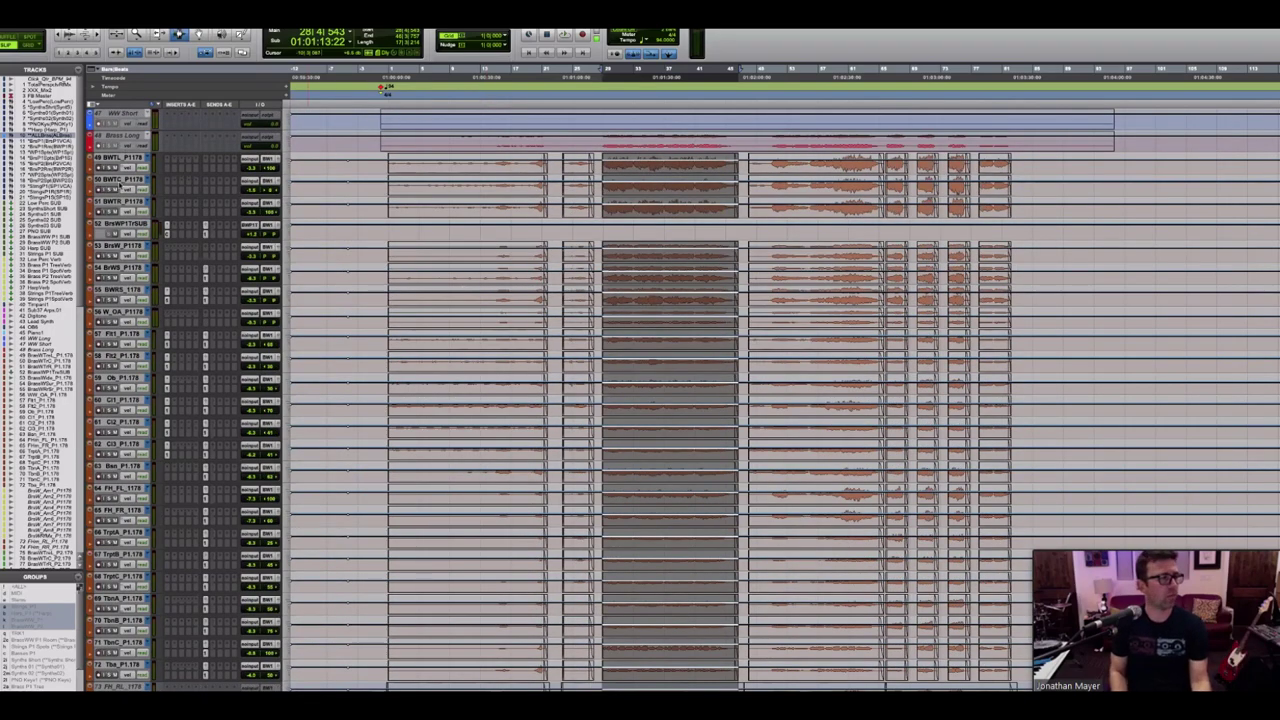
left_click(120, 158)
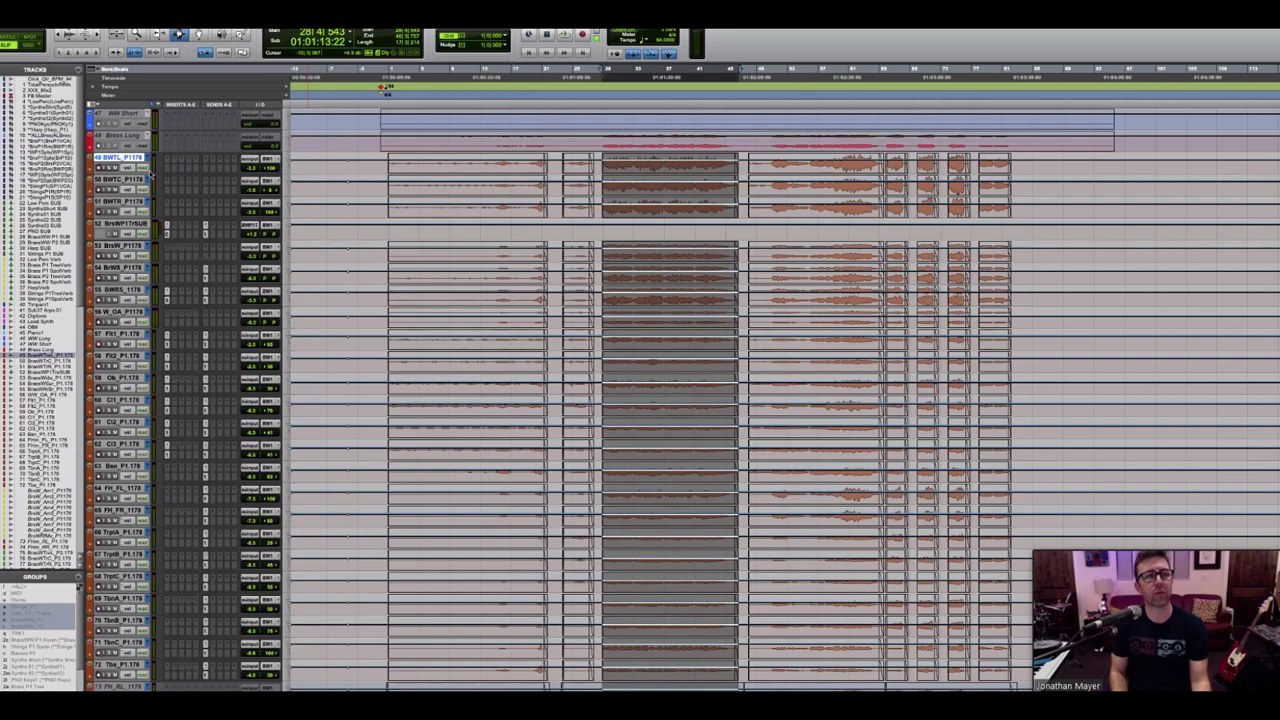
key("ctrl+Up")
key("ctrl+Up")
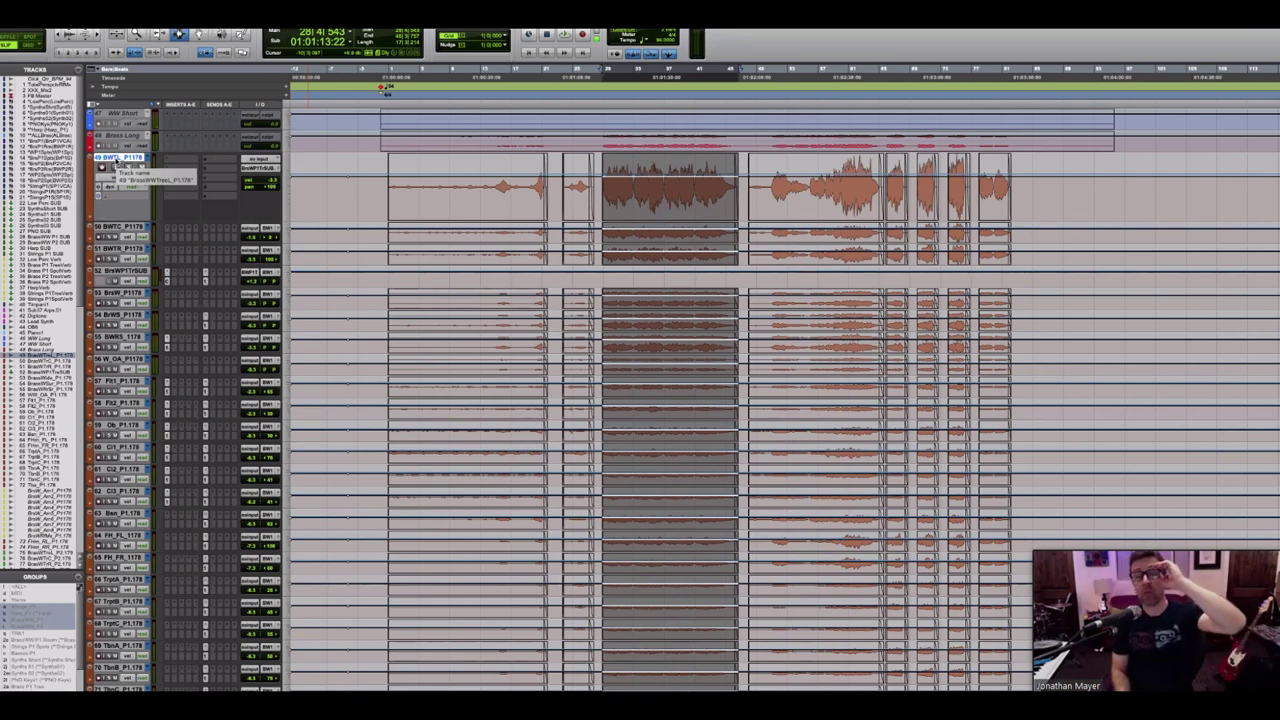
left_click(288, 195)
left_click(300, 188)
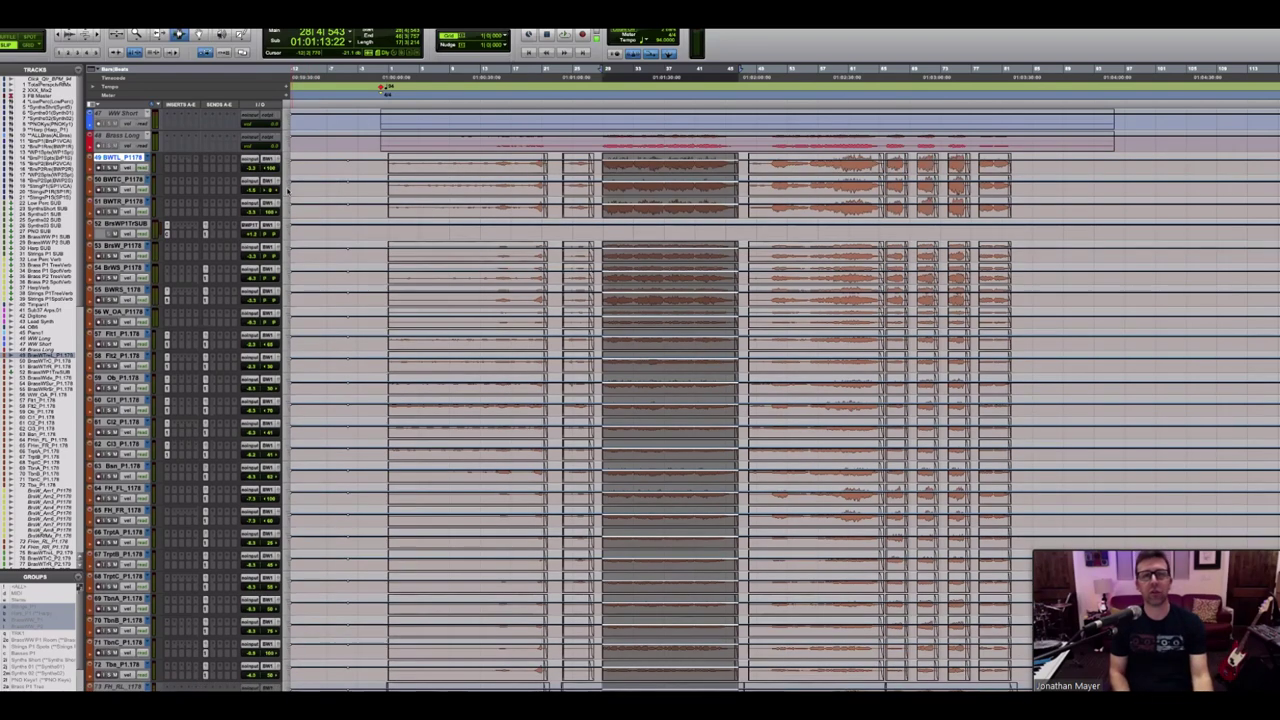
Step: Solo the grouped P2 brass and woodwind tracks and audition them from bar 13 and from their closing clips at bar 86
scroll(300, 188, "down", 3)
scroll(544, 360, "down", 5)
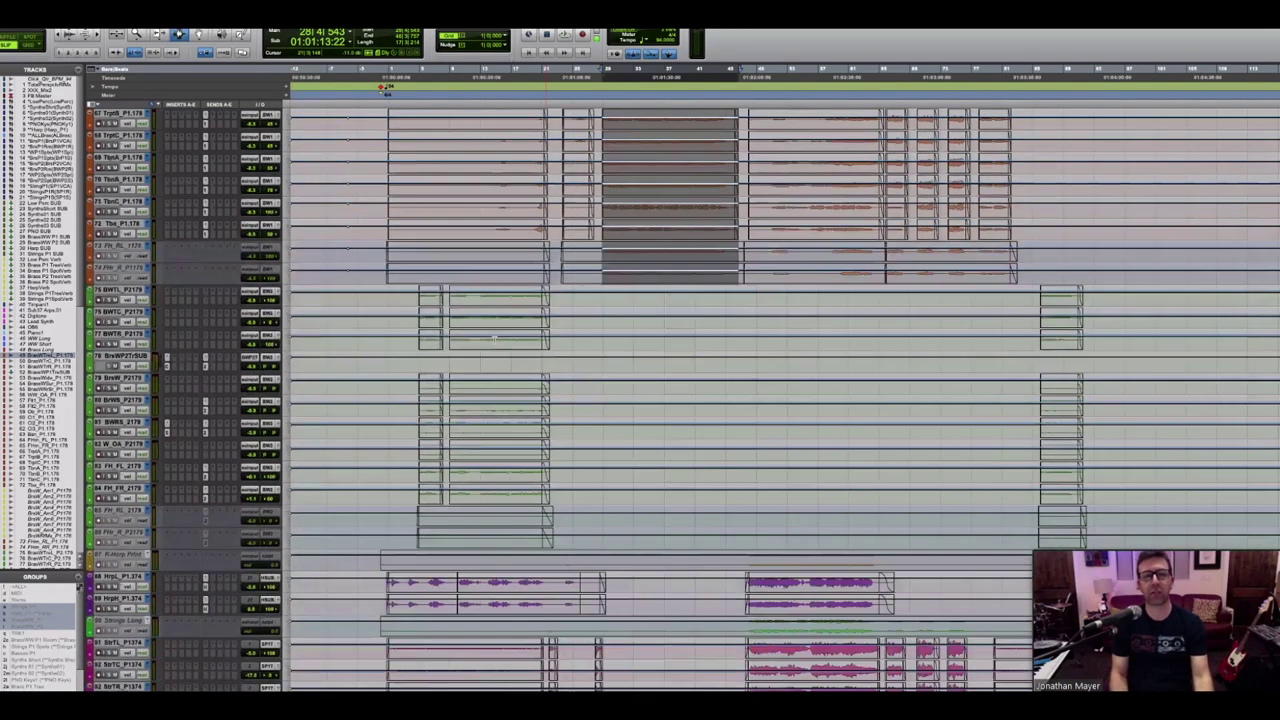
left_click(481, 350)
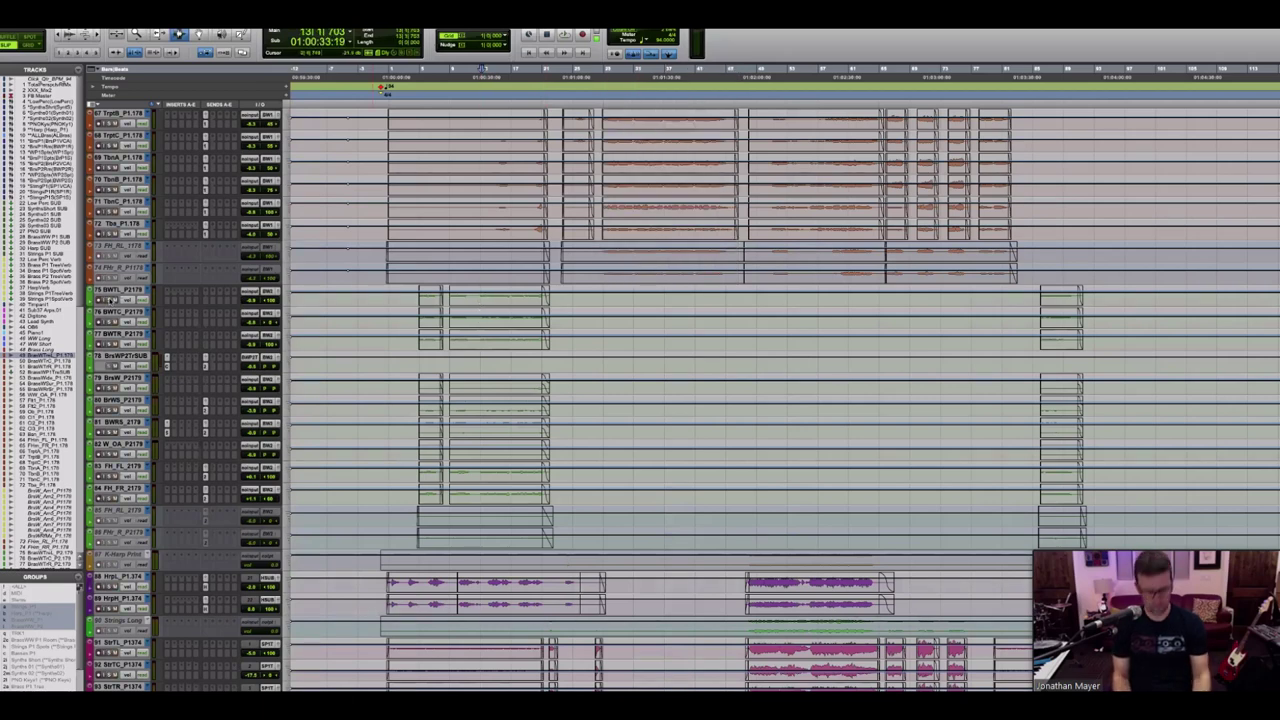
left_click(112, 300)
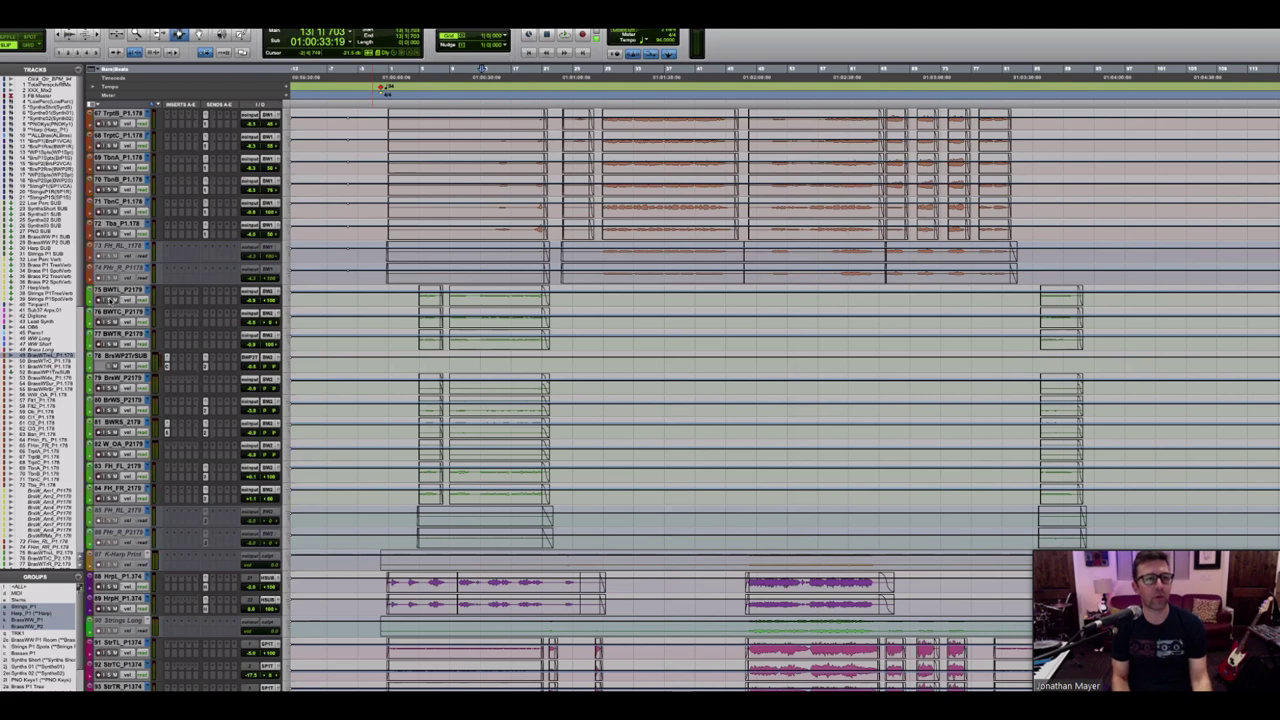
key("space")
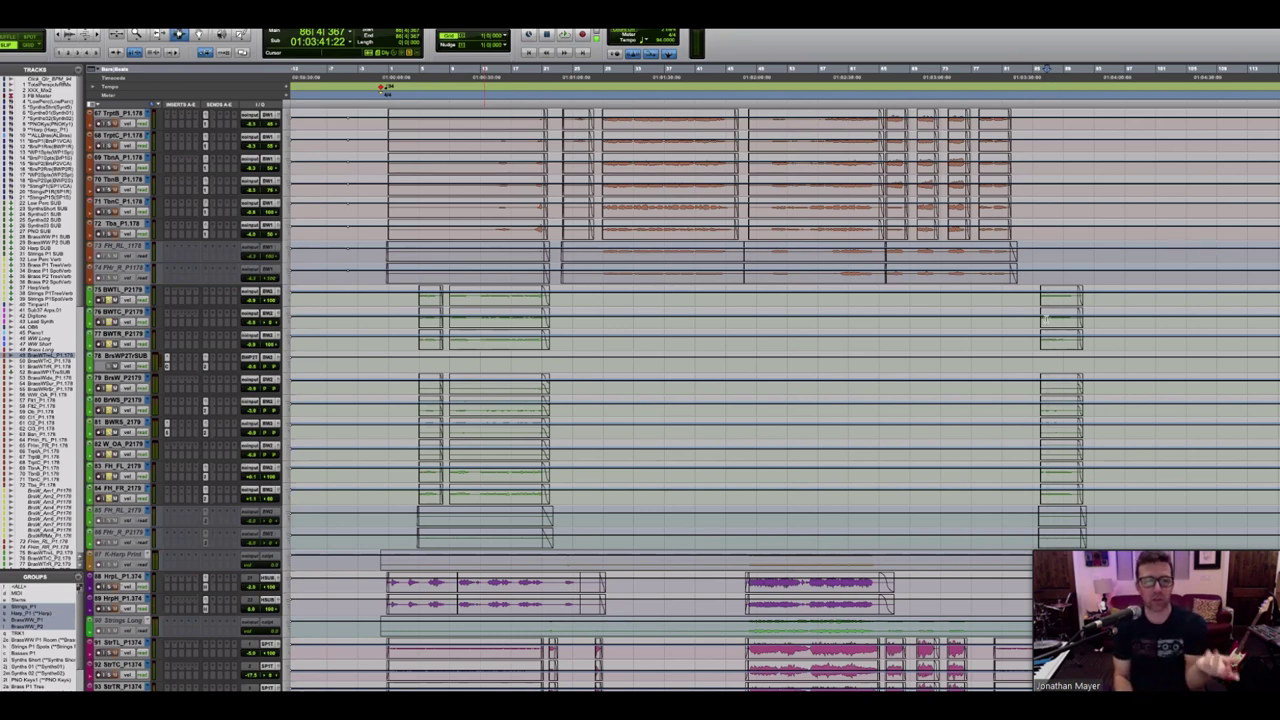
left_click(1043, 317)
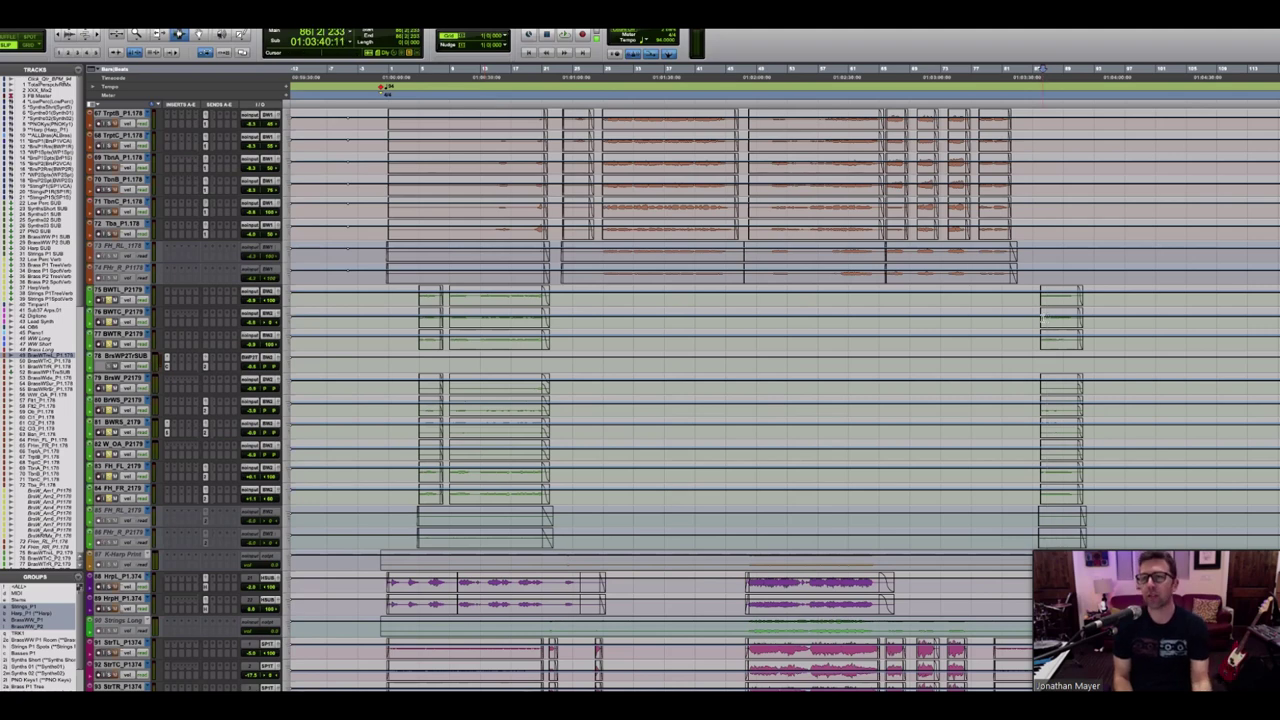
key("space")
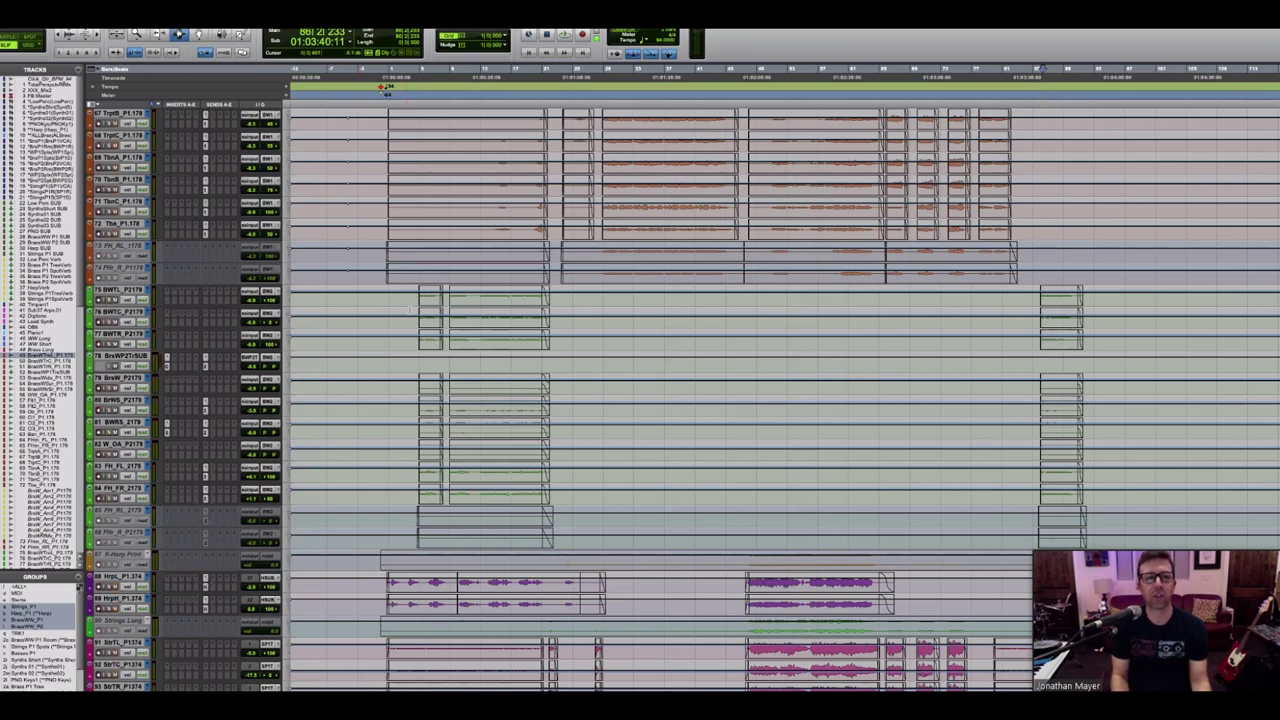
Step: Place the playback position in bar 4, just before the first P2 brass clips, and play the passage briefly
left_click(421, 298)
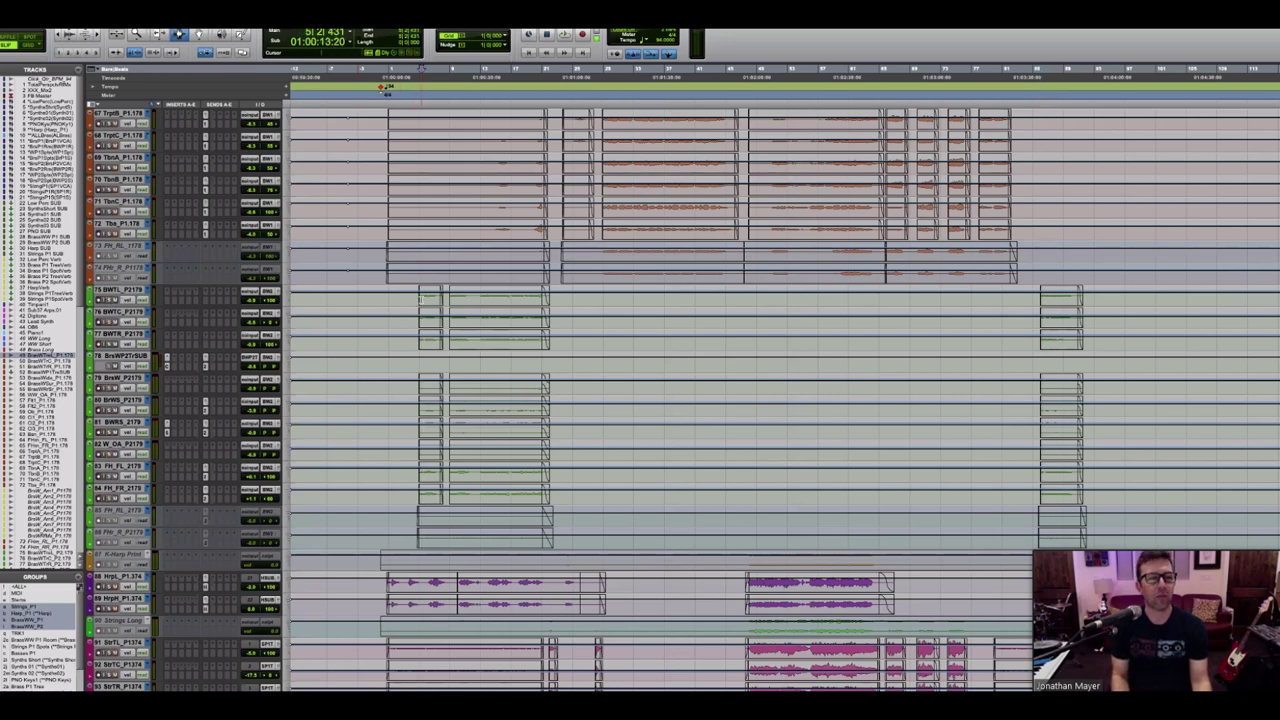
left_click(410, 298)
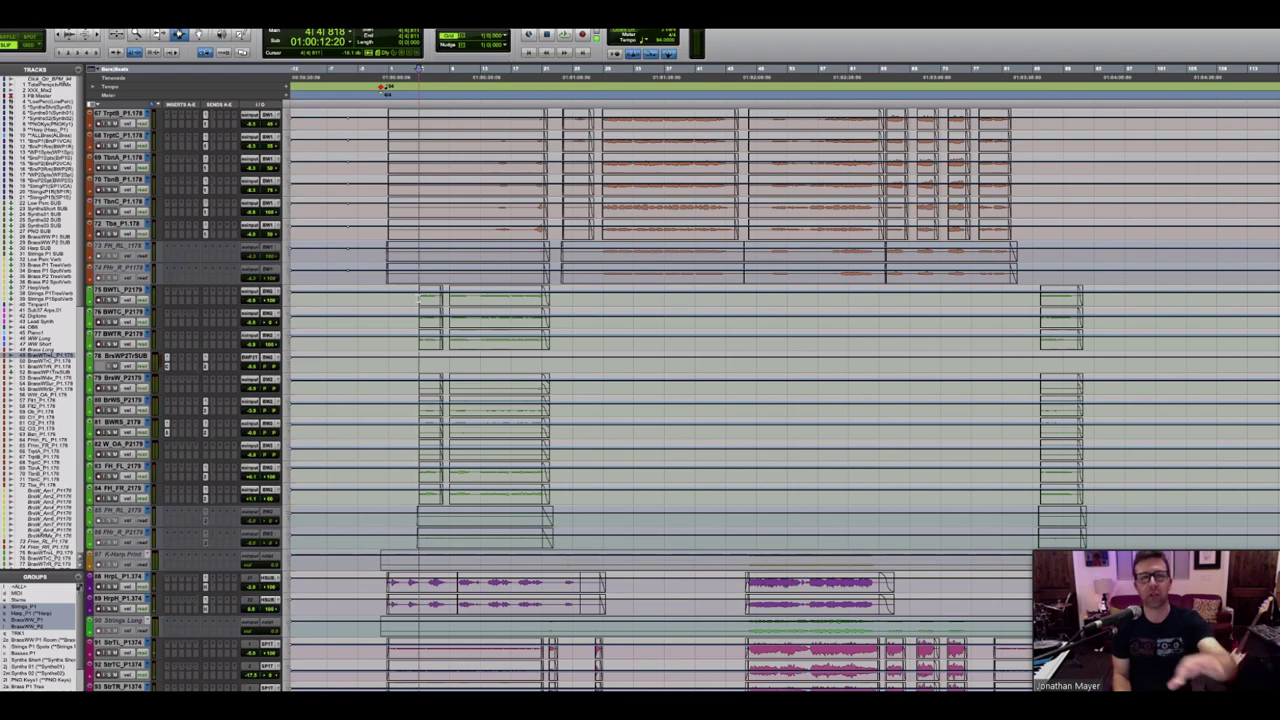
key("space")
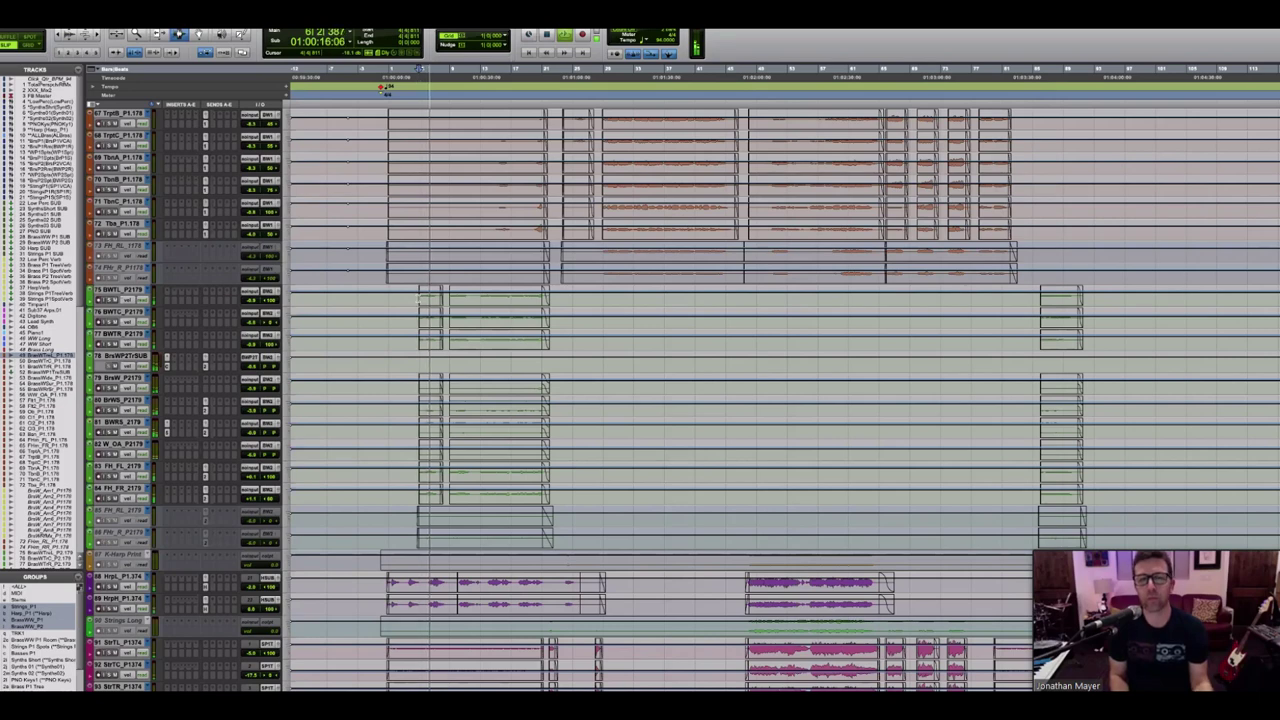
key("space")
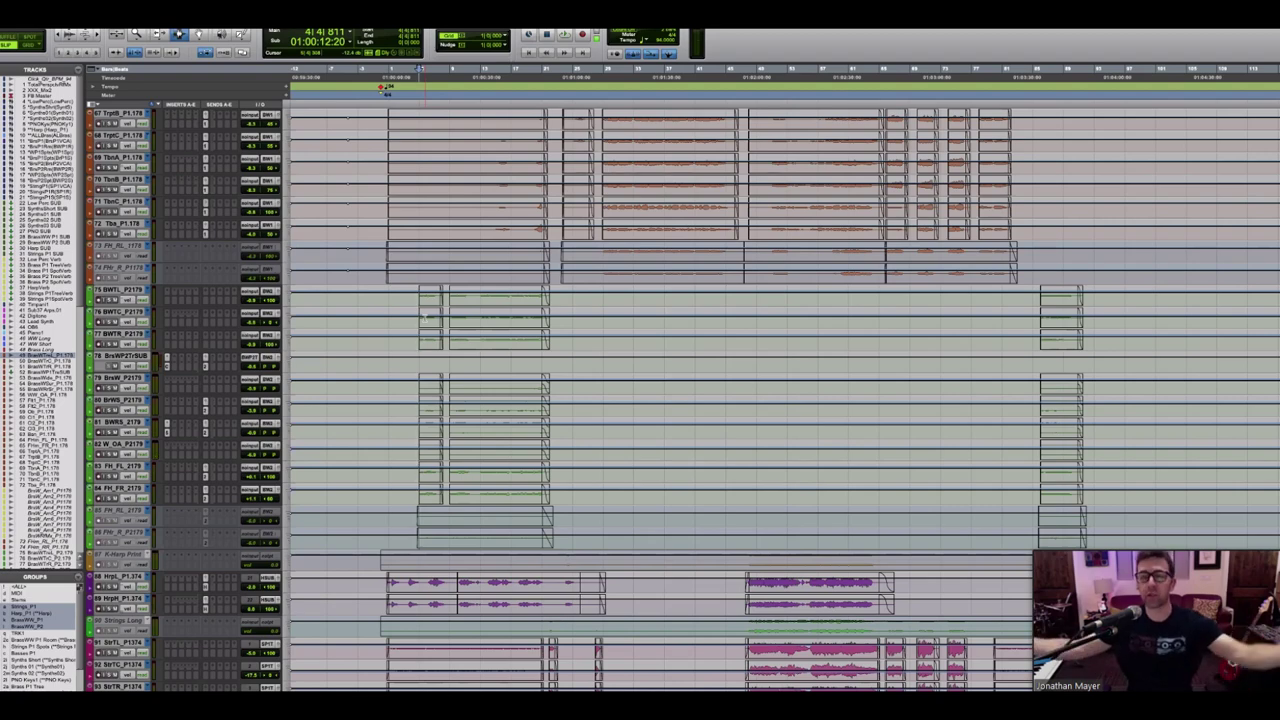
Step: Bring up the harp tracks and locate their entries at bar 48 and at bar 1
scroll(785, 400, "down", 10)
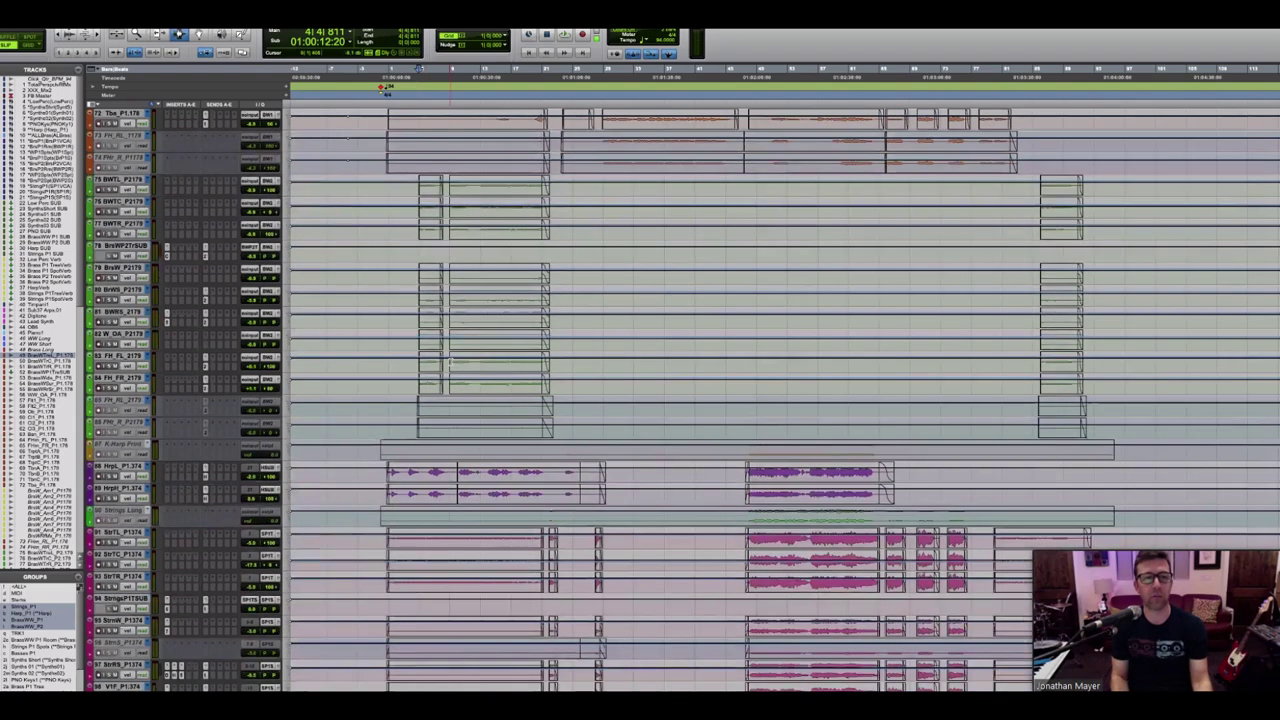
left_click(750, 88)
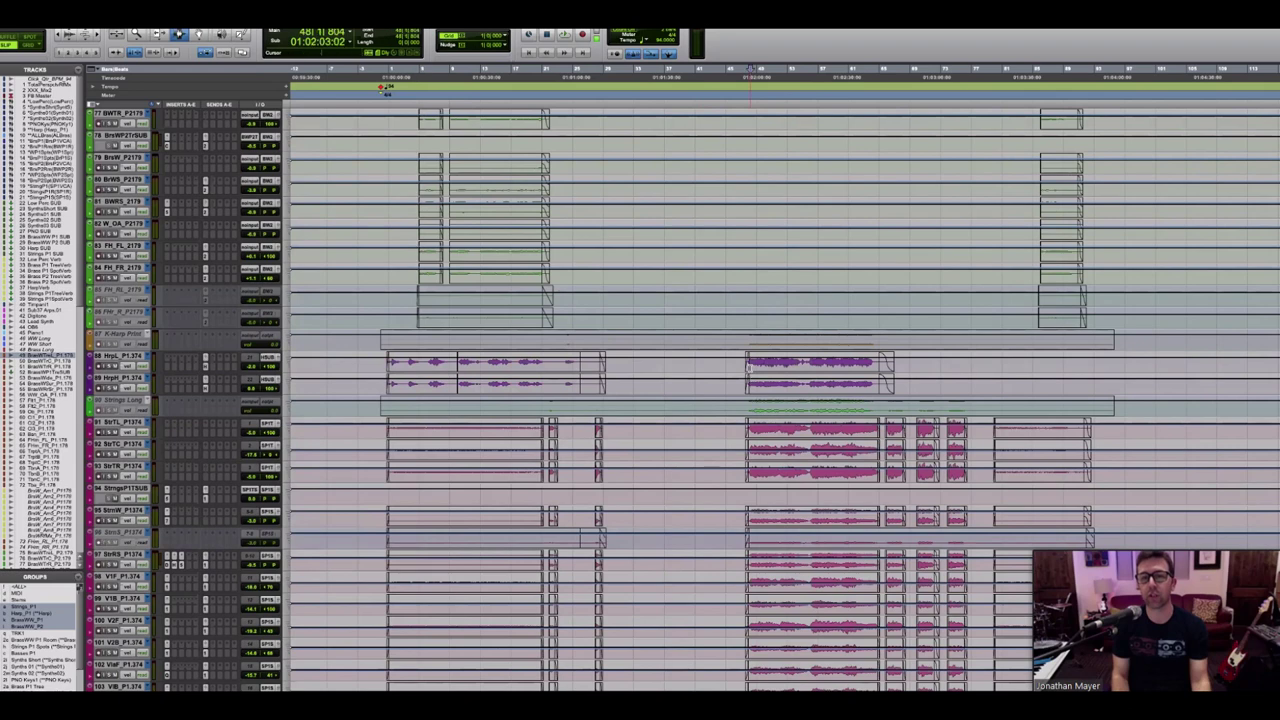
left_click(391, 70)
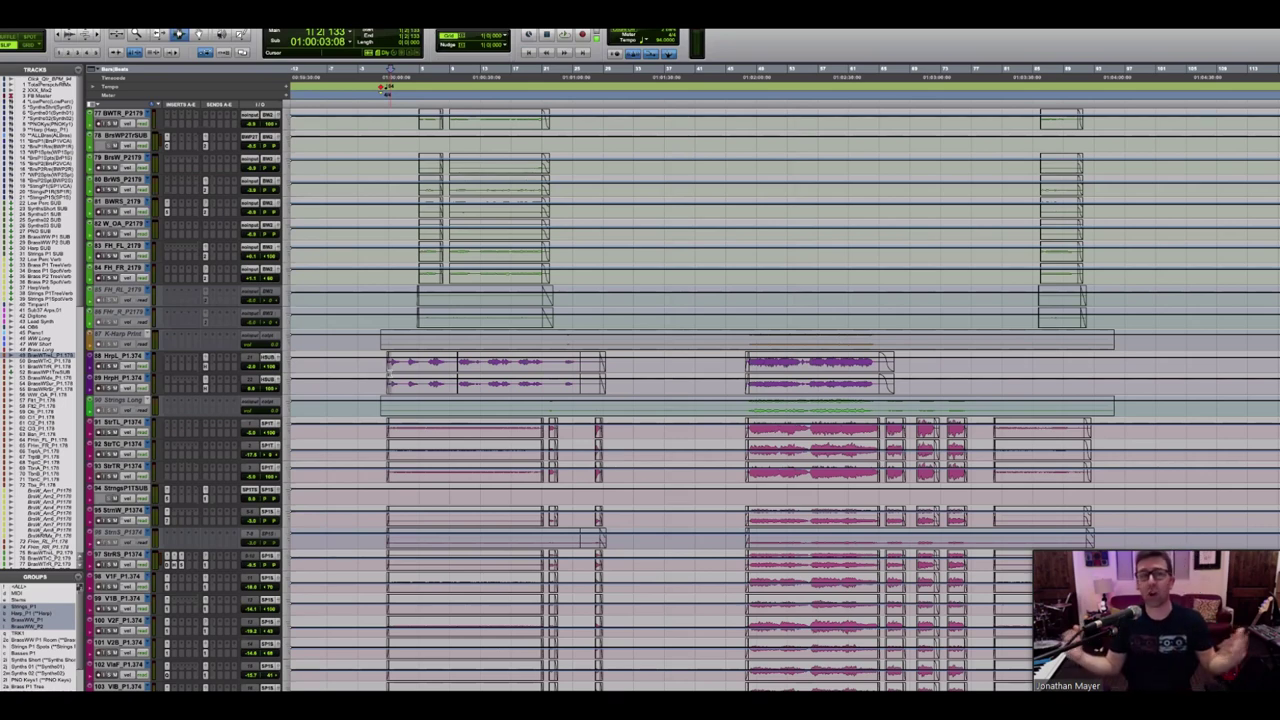
left_click(750, 378)
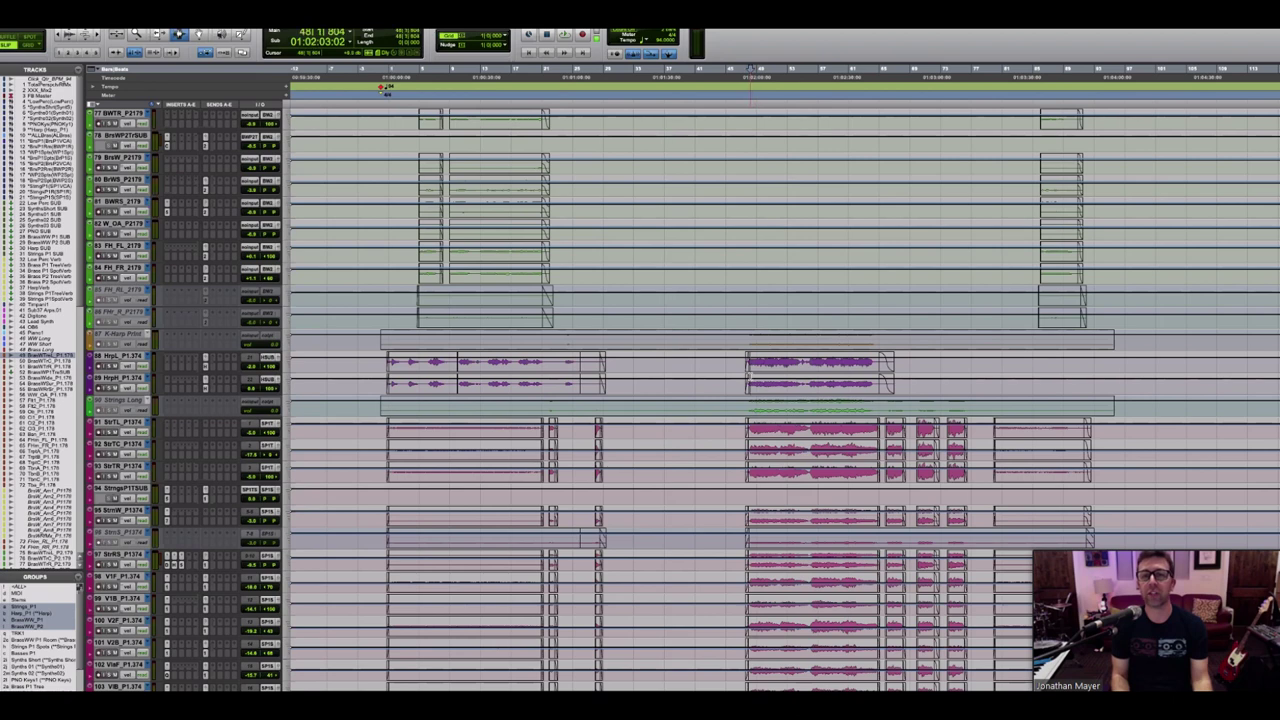
Step: Zoom in on the opening harp clips and place the playback position at the first harp note in bar 1
left_click(426, 364)
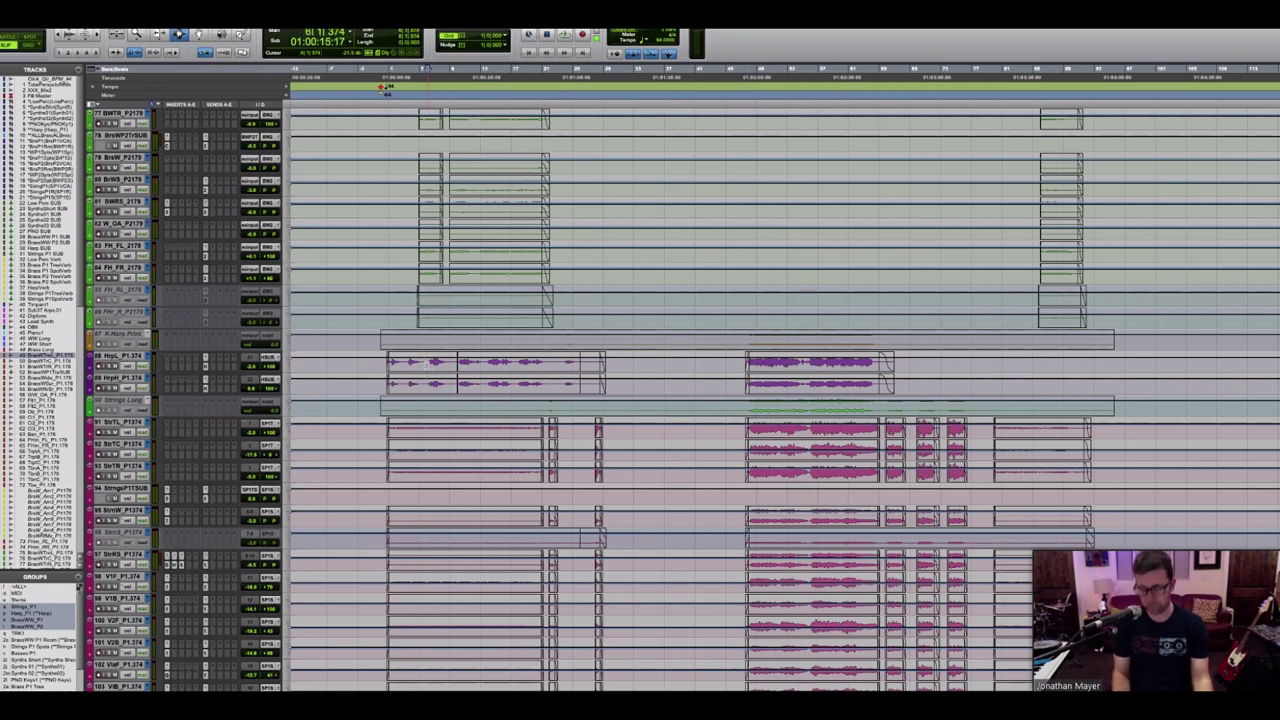
key("super+bracketright")
key("super+bracketright")
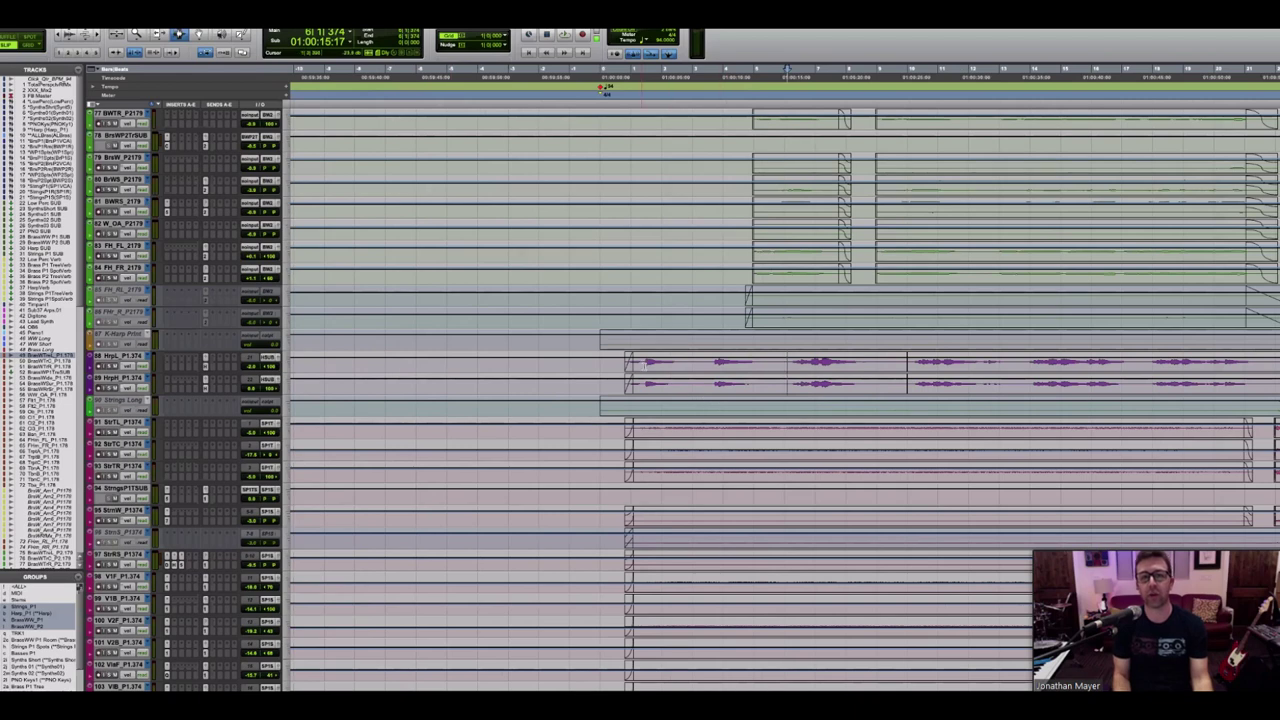
left_click(643, 360)
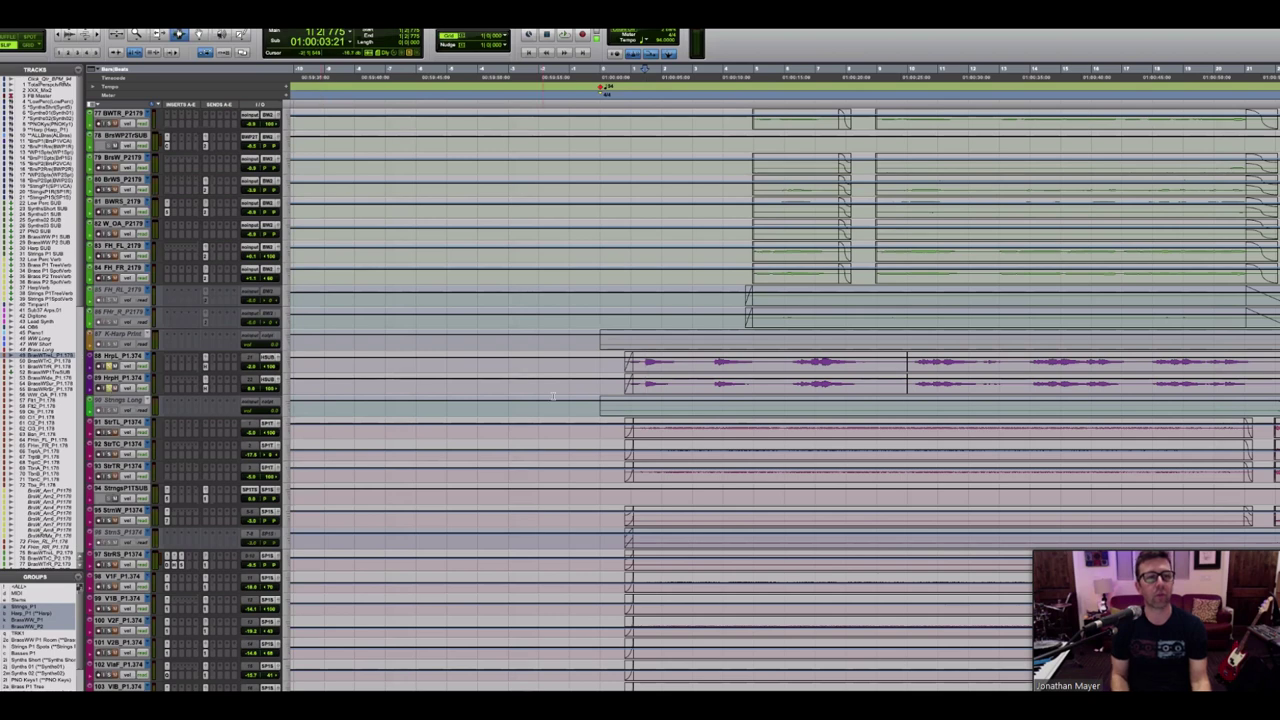
Step: Play the opening harp passage from bar 6 with the harp tracks soloed
left_click(714, 367)
key("space")
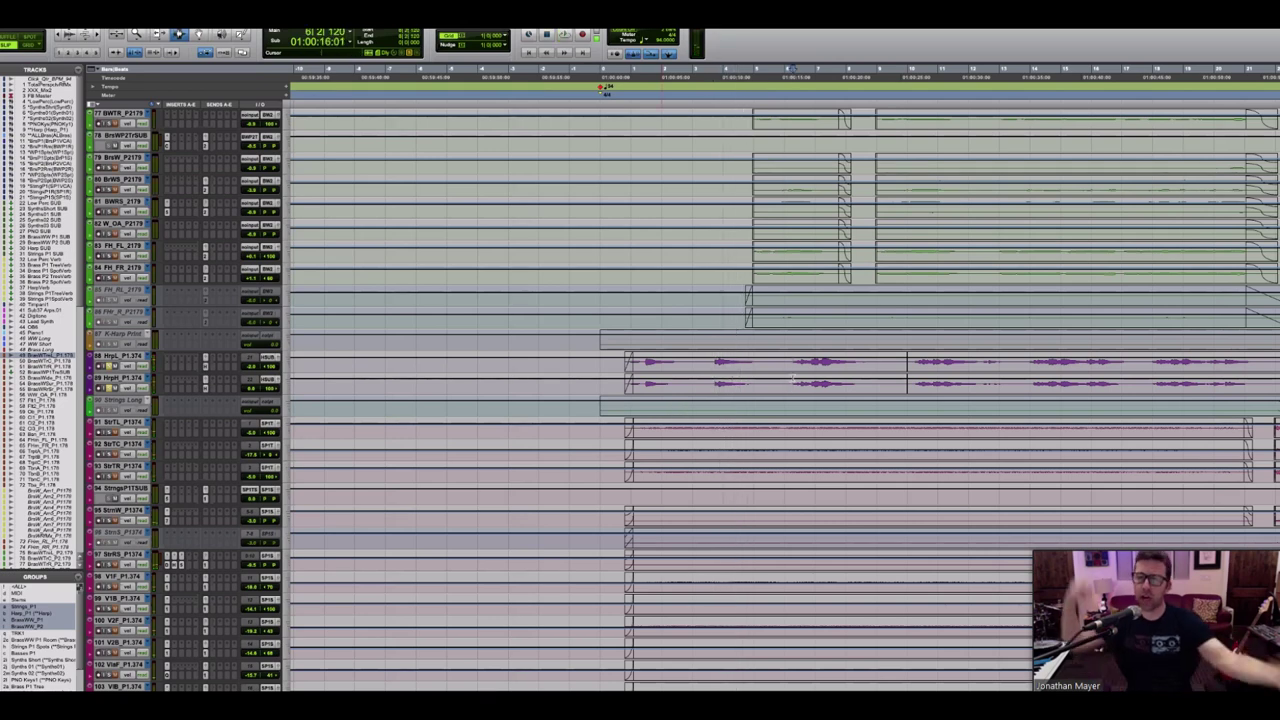
key("space")
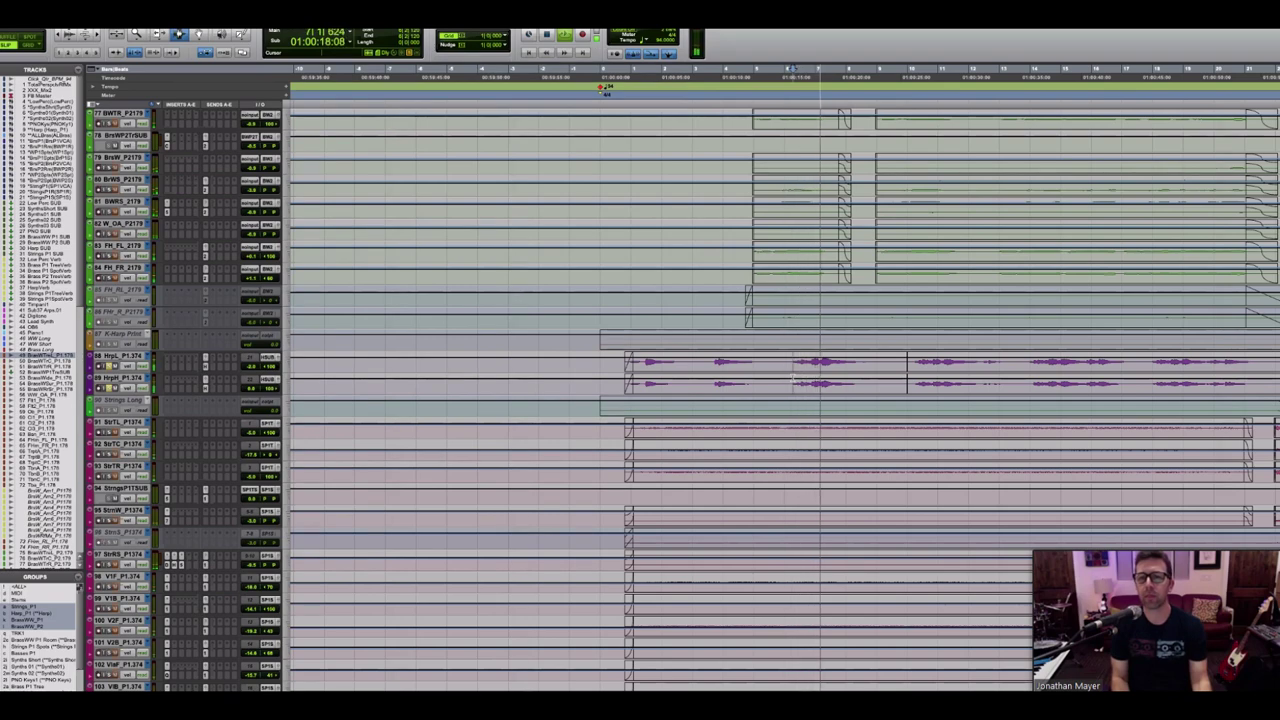
Step: Audition the harp entry from bar 47 with the Digitone synth soloed alongside it, and return to the harp tracks
key("ctrl+bracketleft")
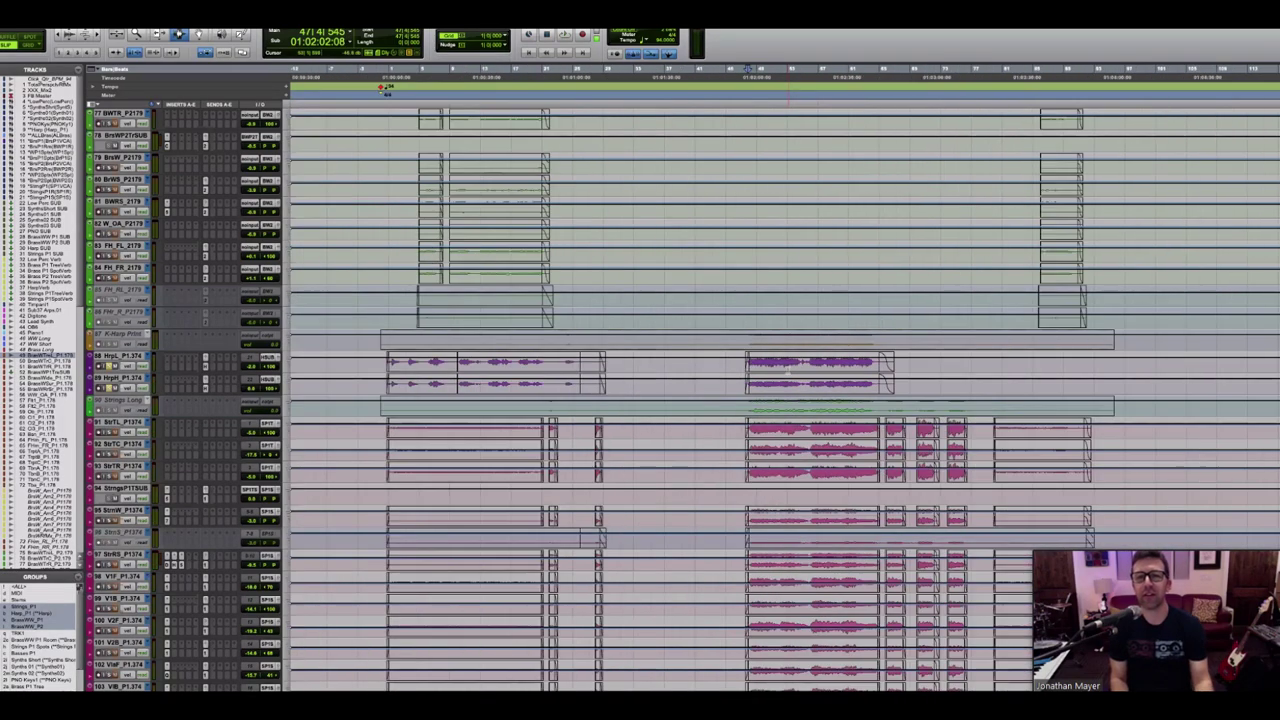
scroll(787, 371, "up", 15)
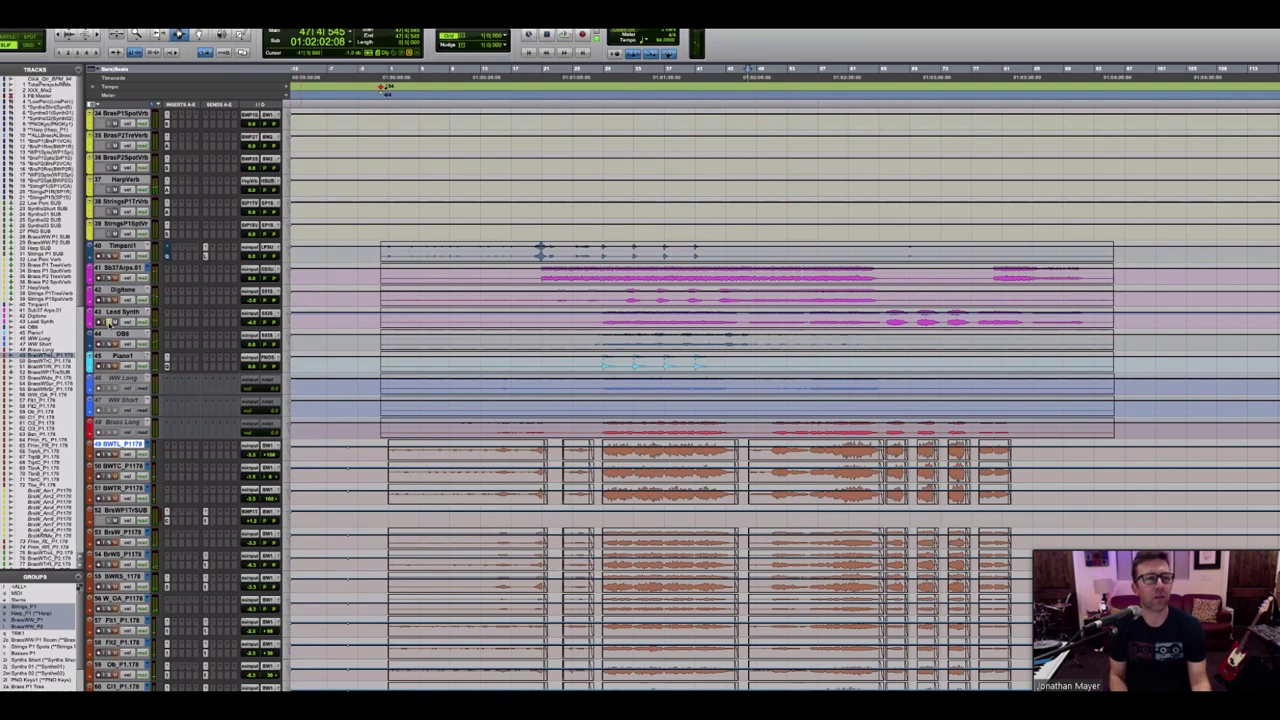
key("space")
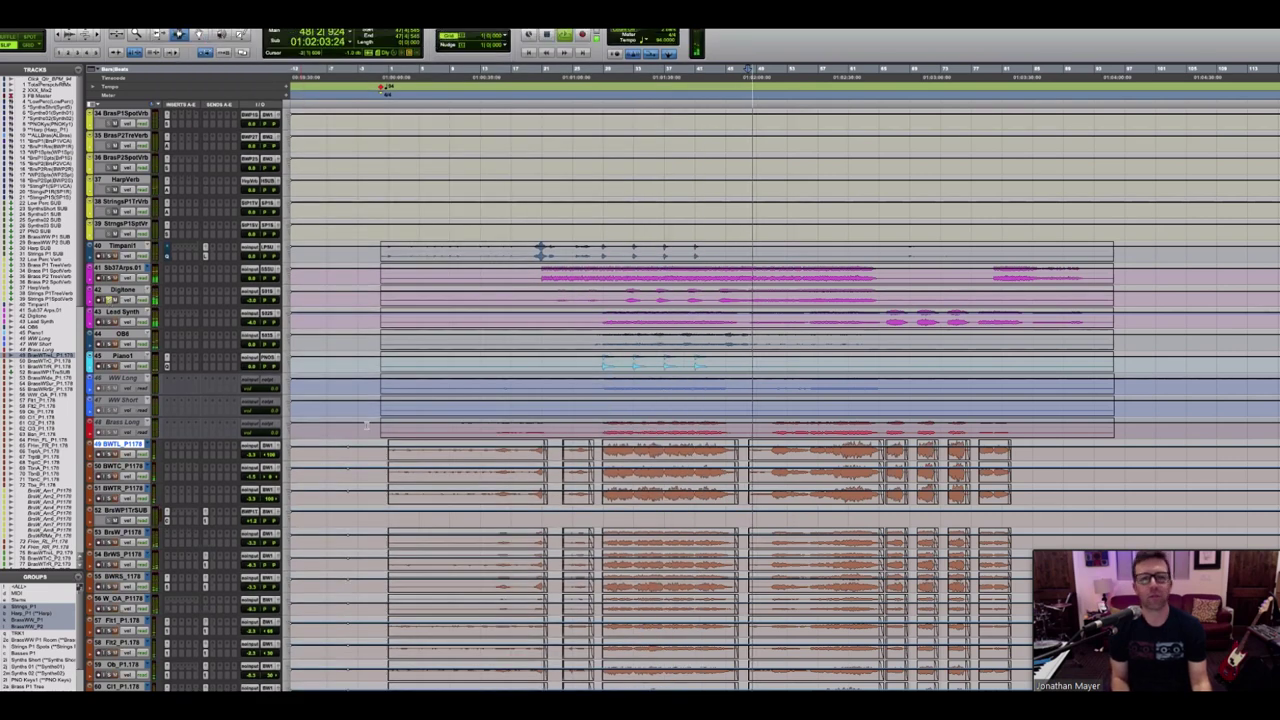
scroll(366, 425, "down", 5)
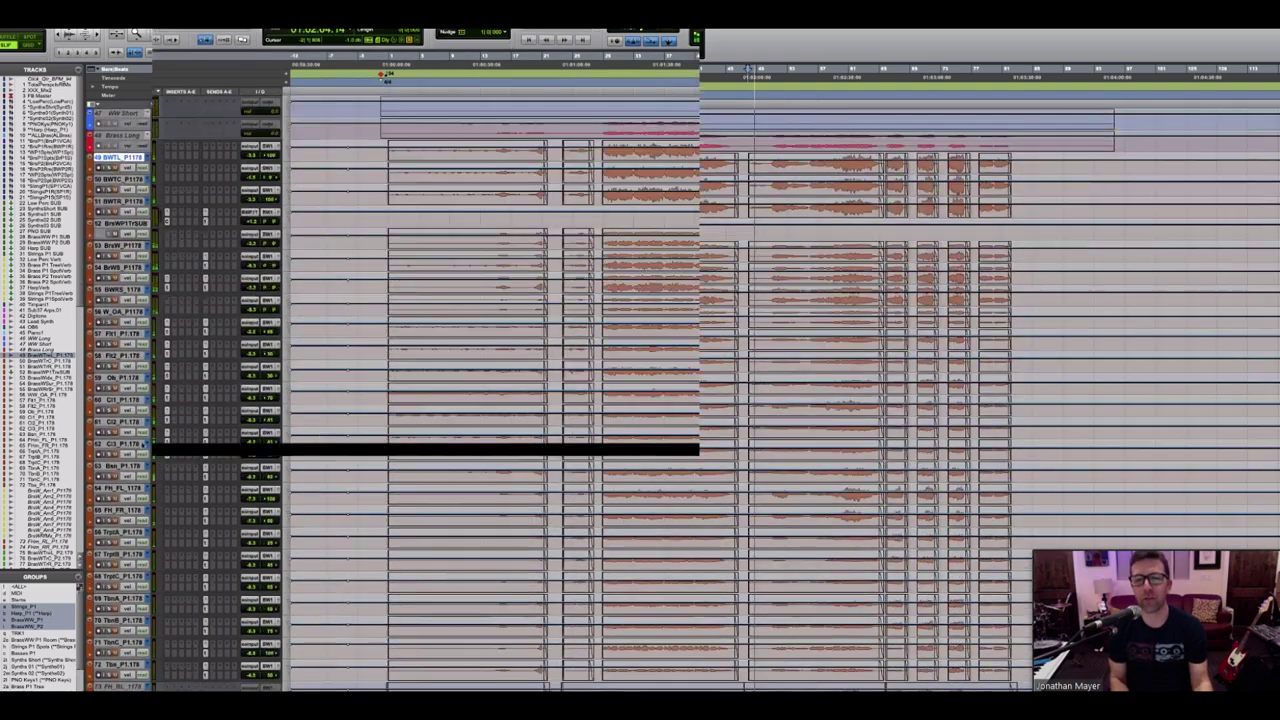
scroll(680, 390, "down", 5)
scroll(105, 402, "down", 3)
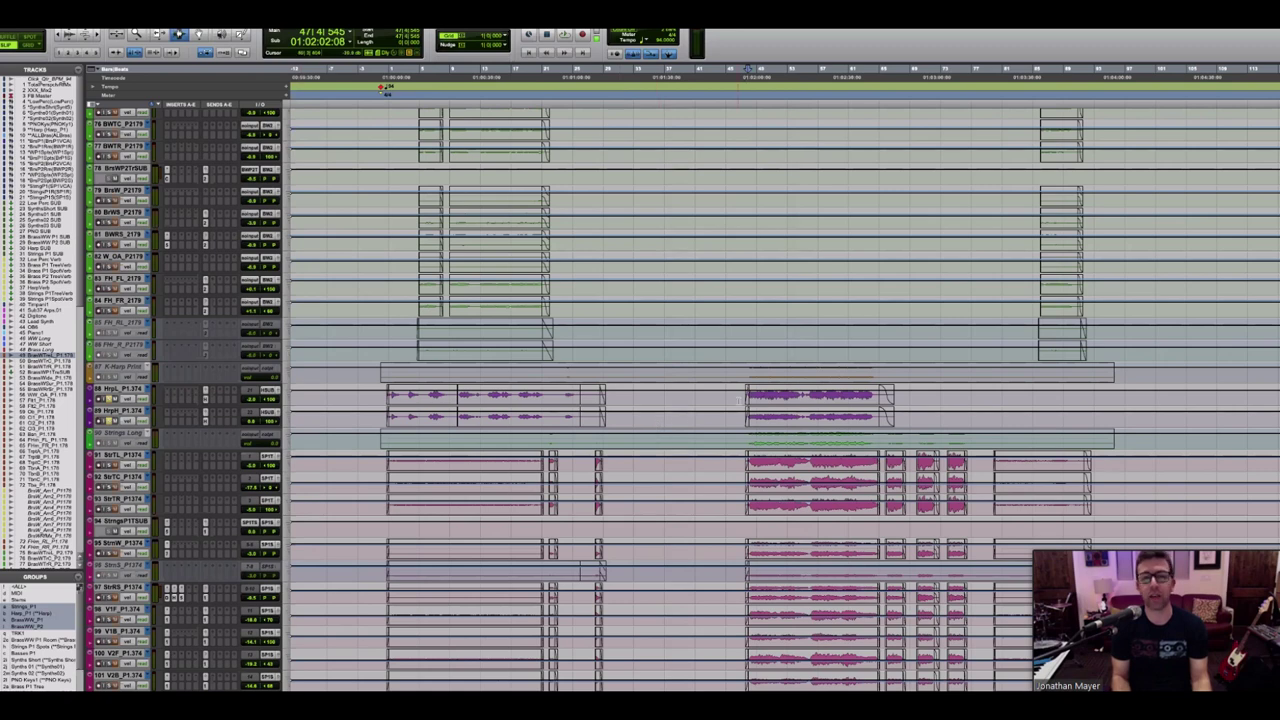
Step: Play the second harp passage briefly from bar 55
key("space")
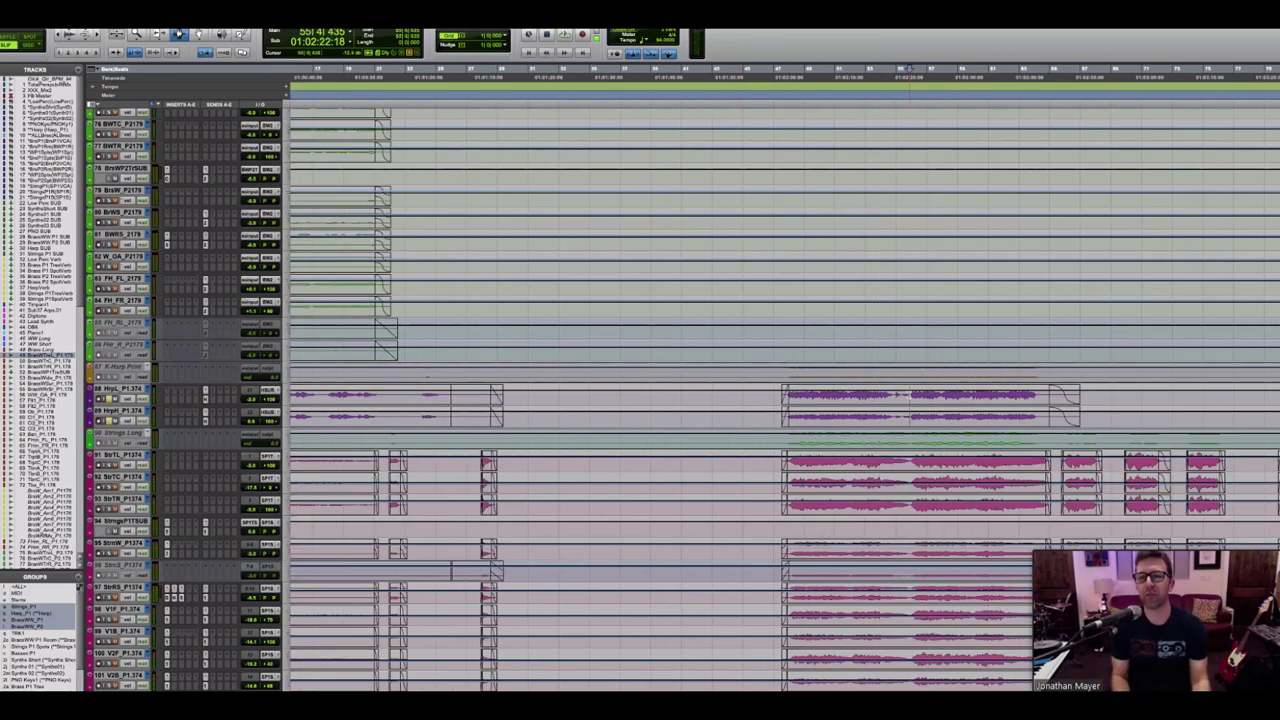
key("space")
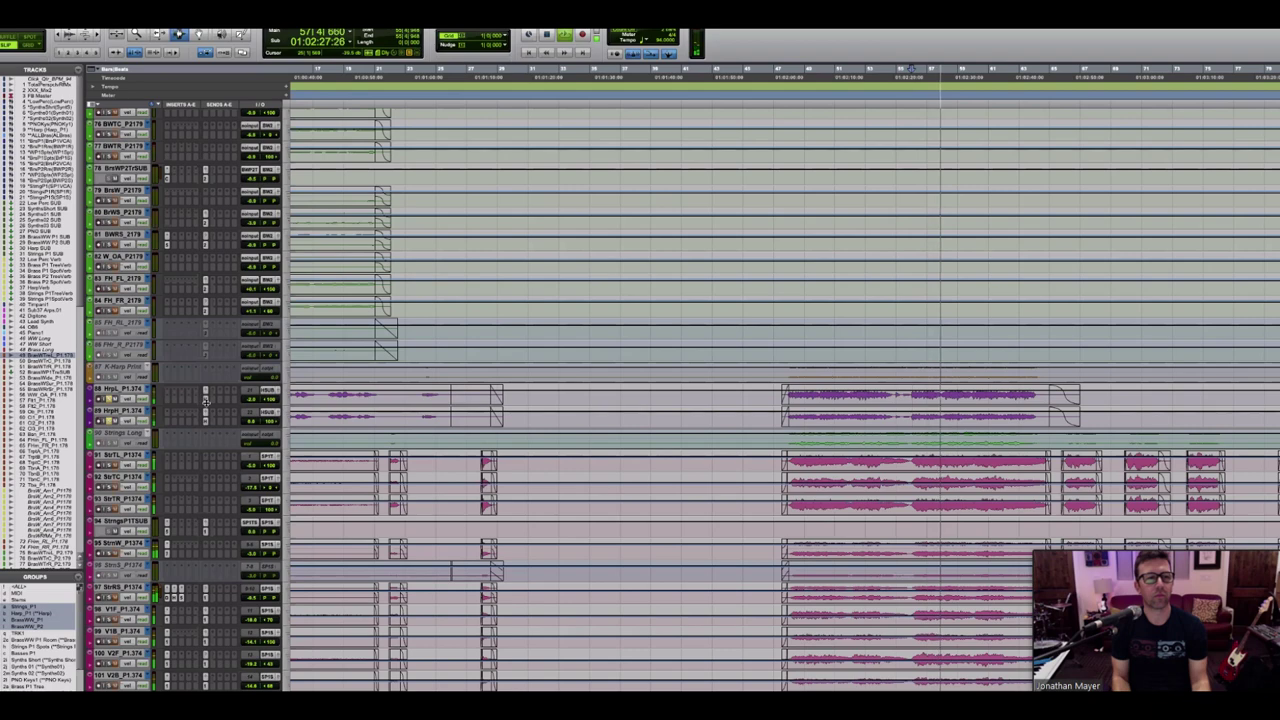
key("space")
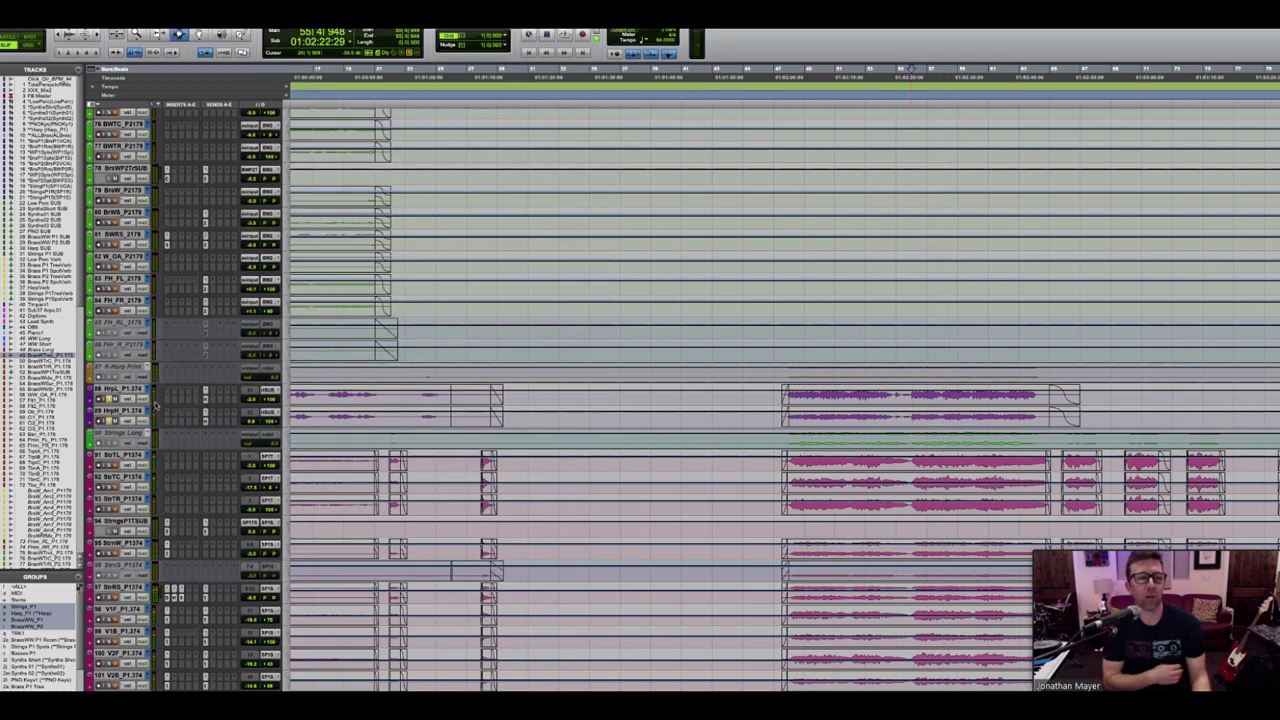
Step: Enlarge both harp tracks and select their second passage, starting at bar 47
key("ctrl+Up")
key("ctrl+Up")
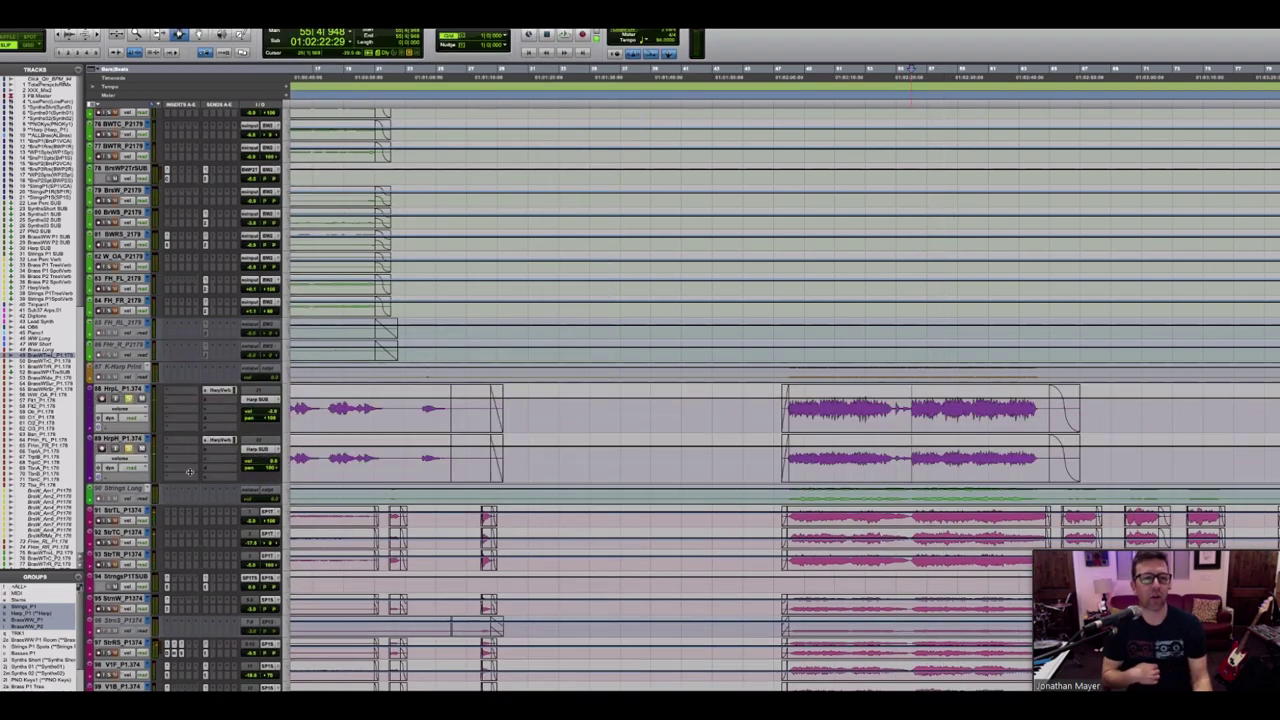
left_click(792, 448)
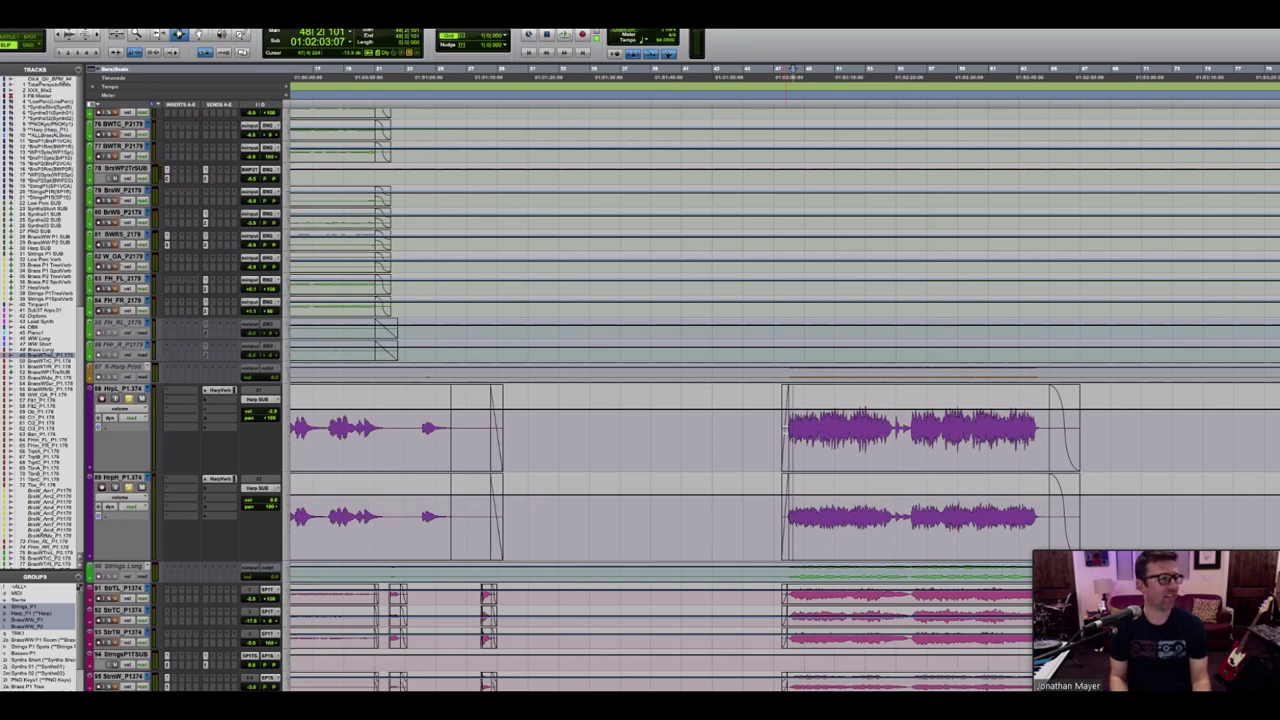
left_click_drag(790, 430, 1046, 448)
Step: Audition the harp from bar 50 together with the soloed Sub37 arpeggio and Digitone synth tracks
scroll(1024, 457, "up", 5)
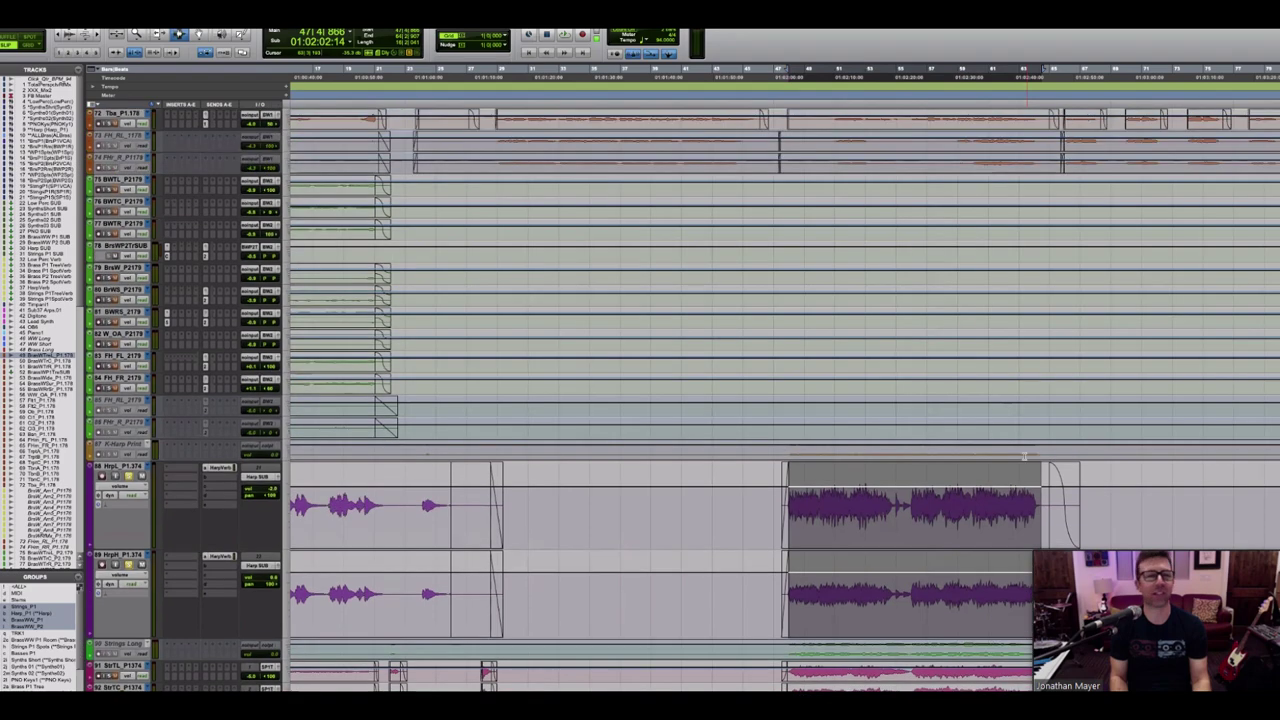
scroll(1024, 457, "up", 10)
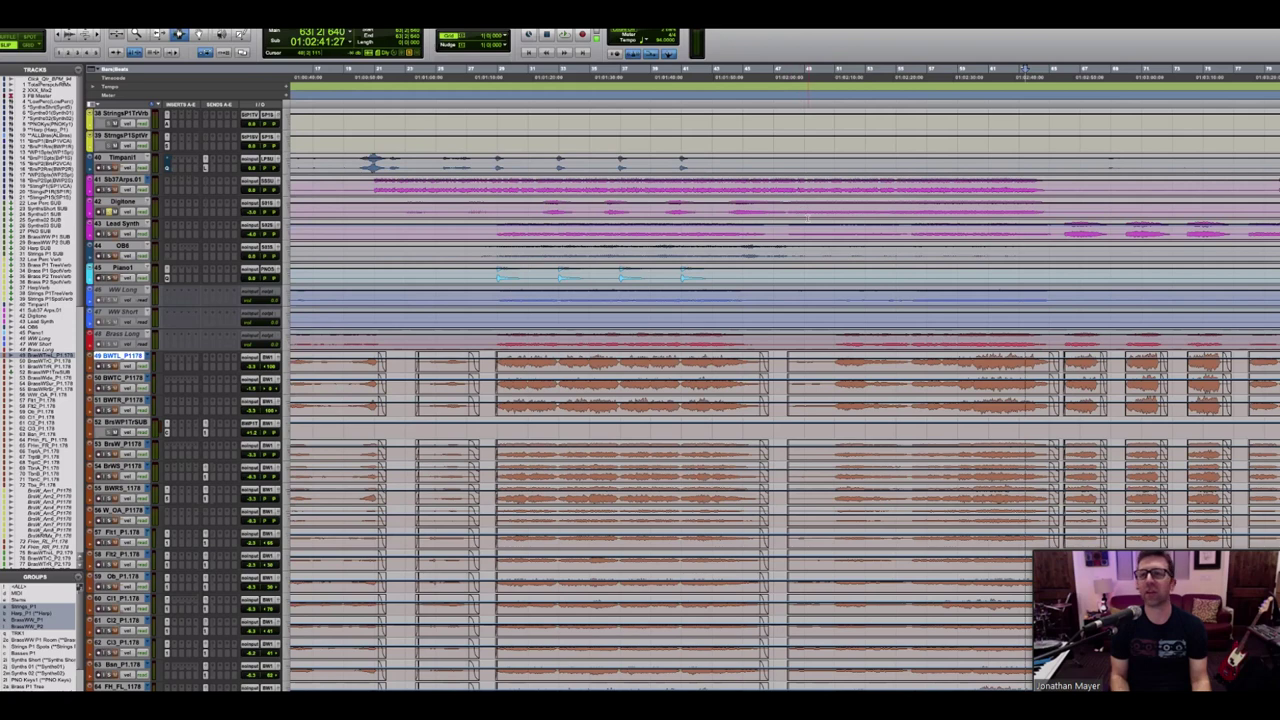
key("space")
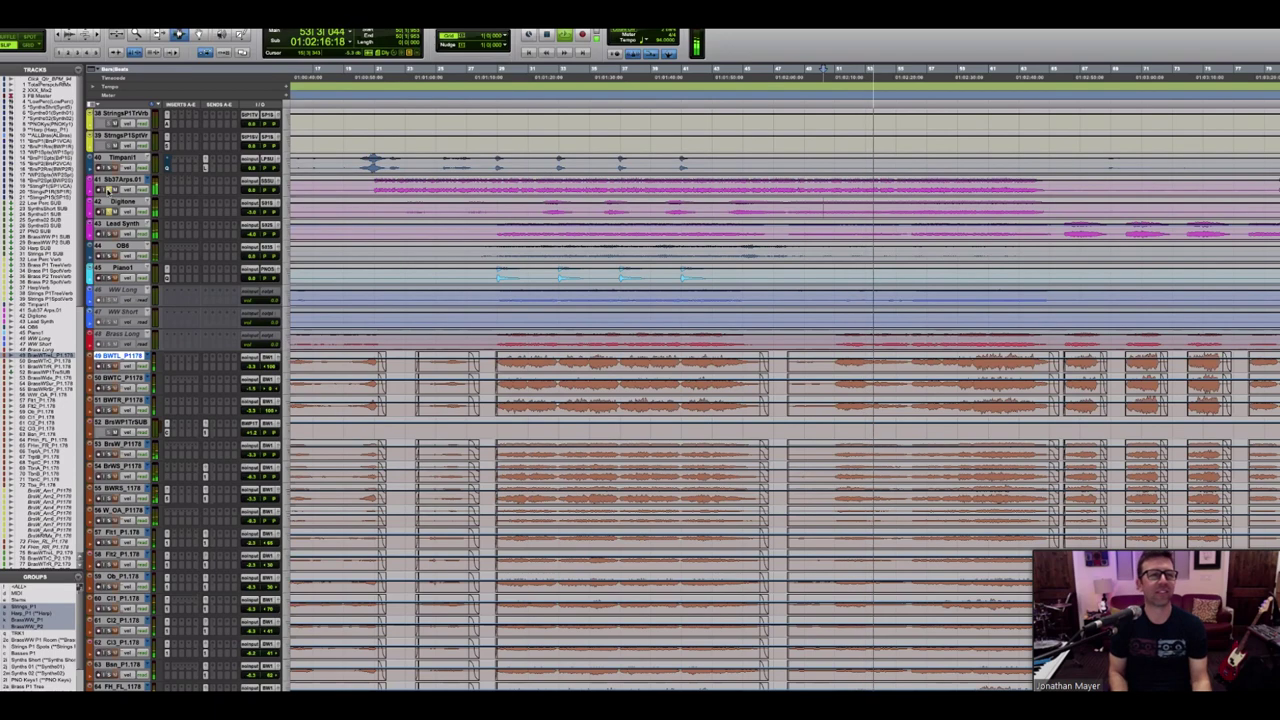
Step: Clear the solos, return to the harp tracks and show their clips across the whole session
scroll(529, 360, "down", 4)
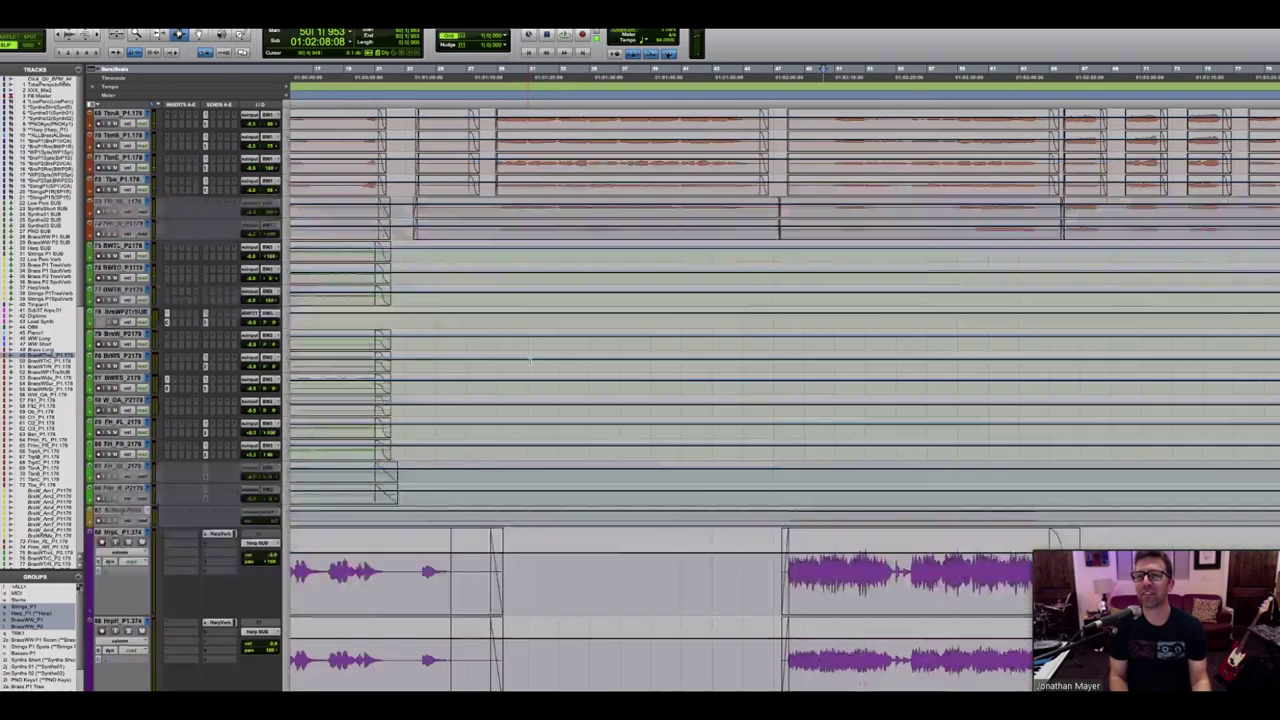
scroll(283, 318, "down", 5)
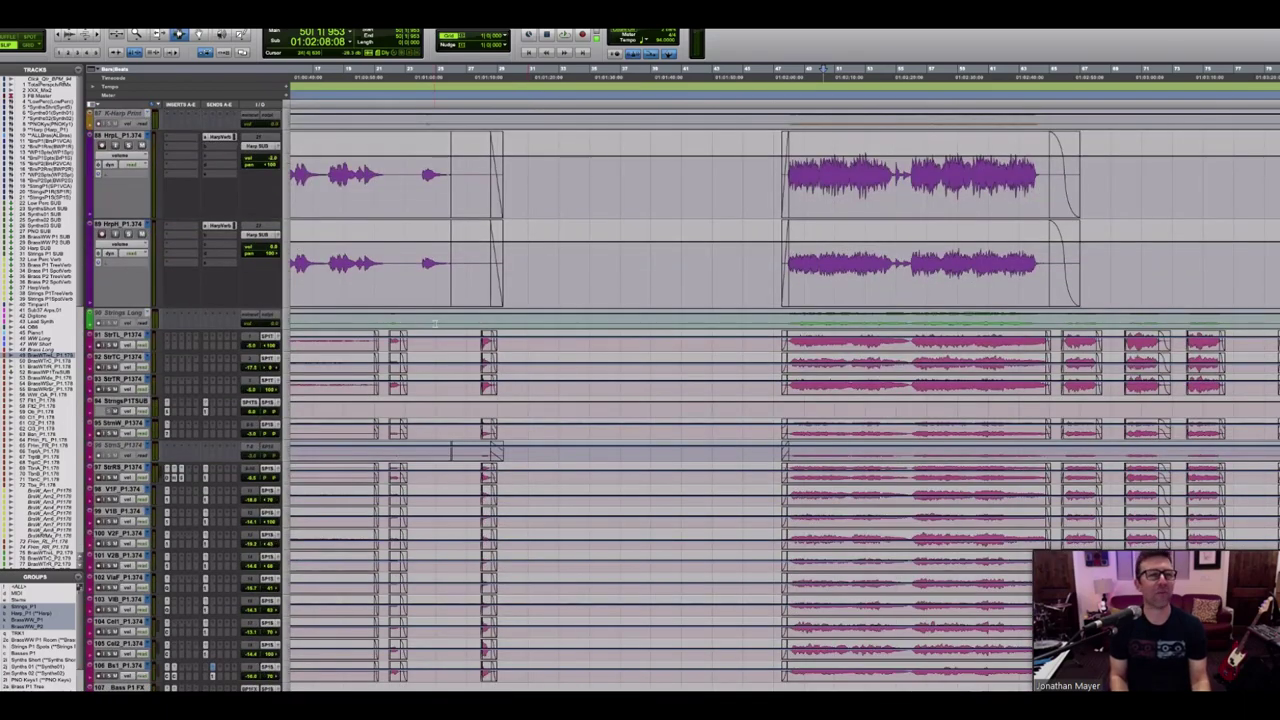
scroll(435, 323, "down", 1)
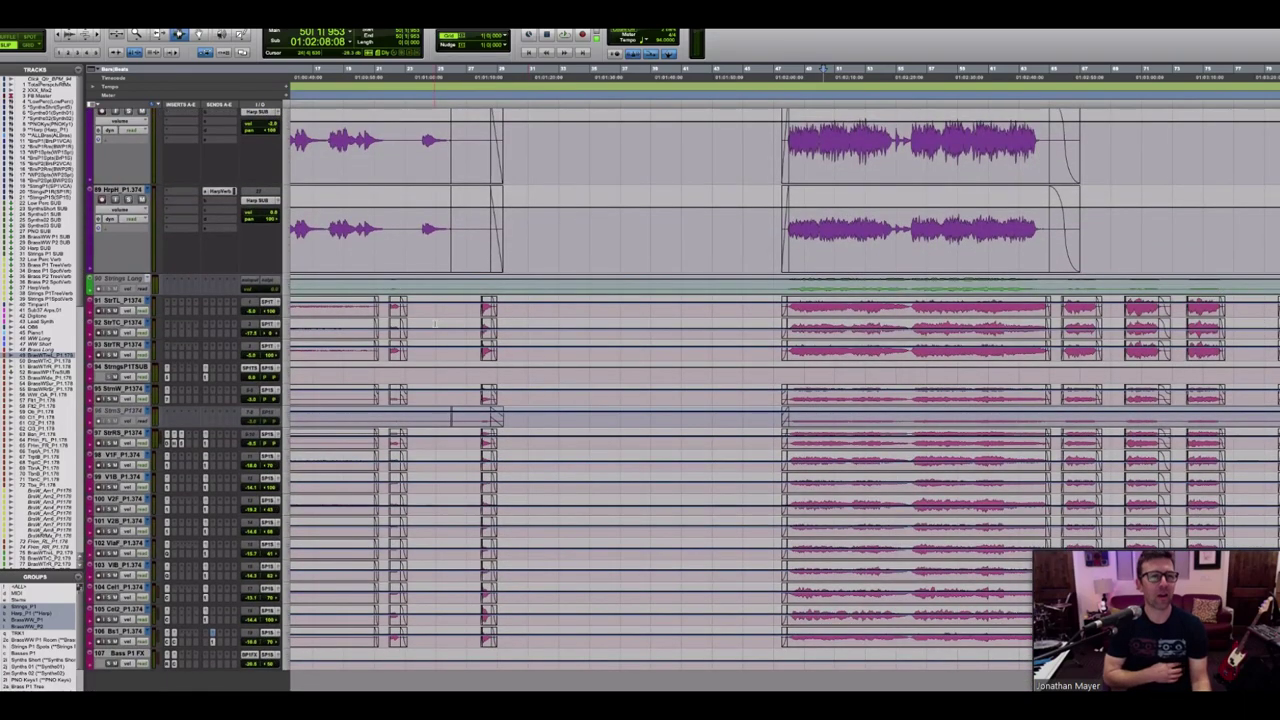
scroll(435, 323, "up", 3)
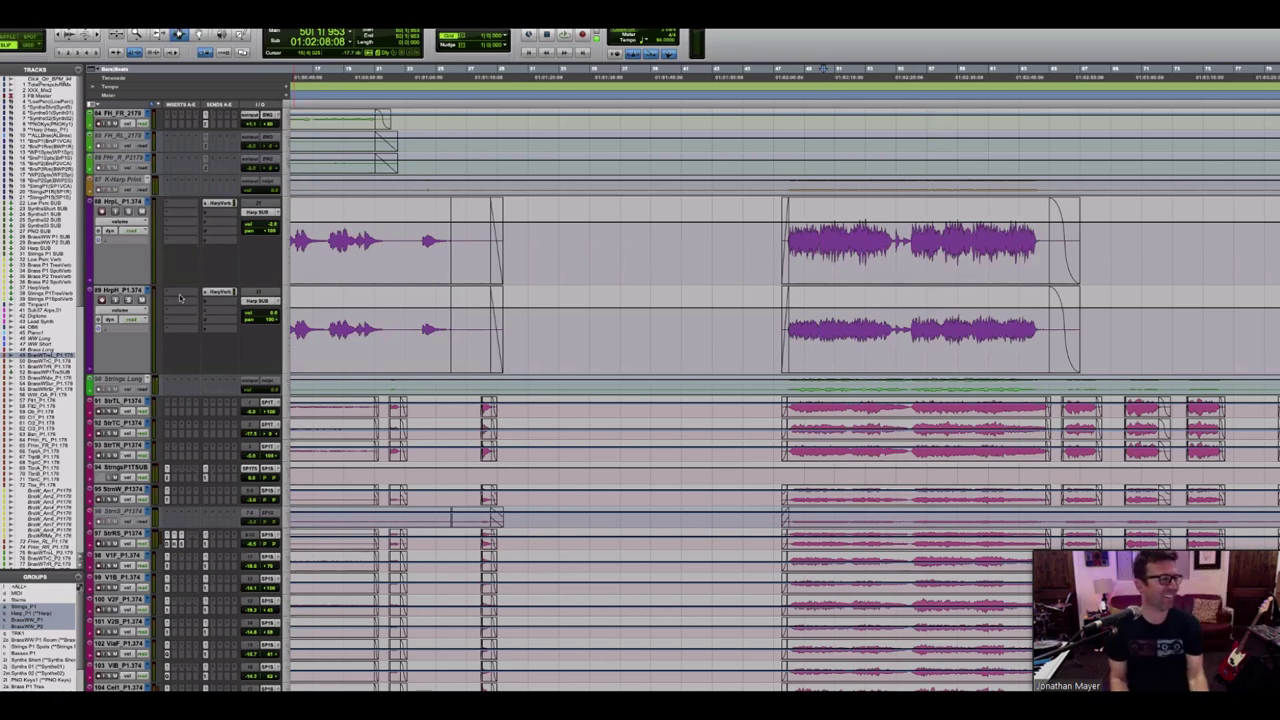
scroll(180, 298, "up", 3)
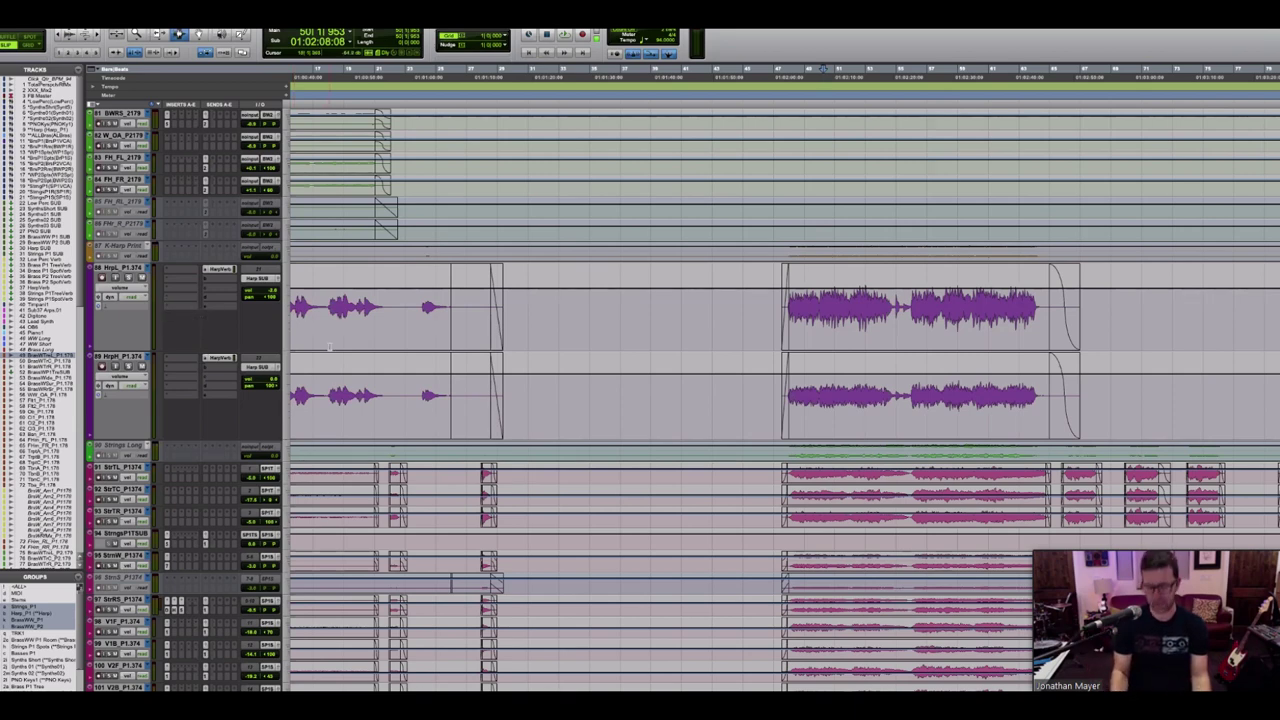
key("super+bracketleft")
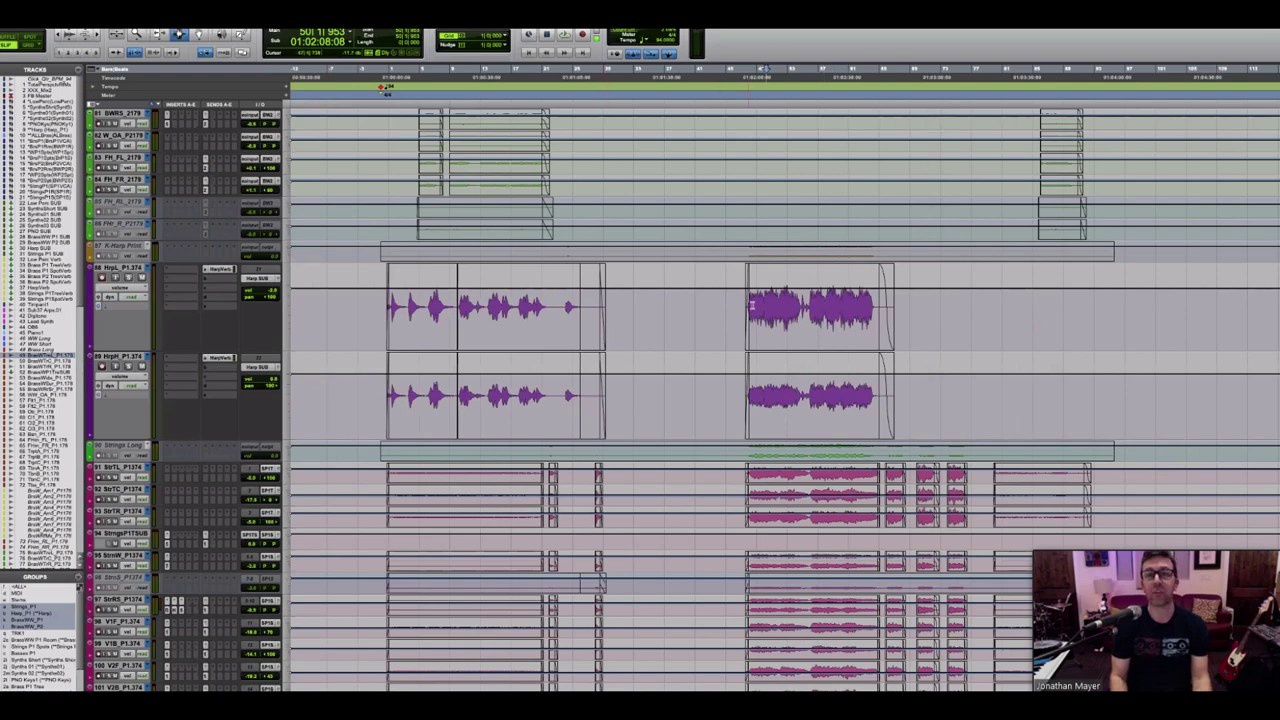
Step: Locate the Harp SUB track among the submasters and enlarge it to expose its insert names
scroll(752, 303, "up", 1)
scroll(752, 303, "up", 8)
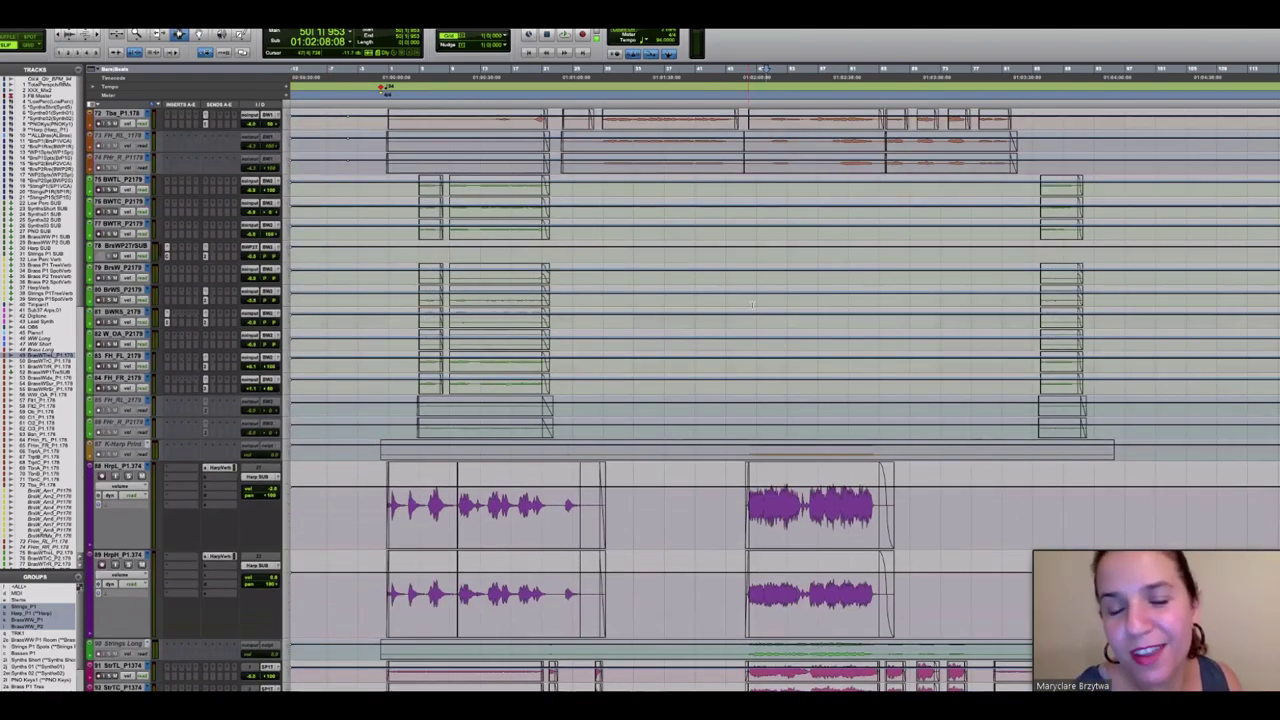
scroll(752, 303, "up", 10)
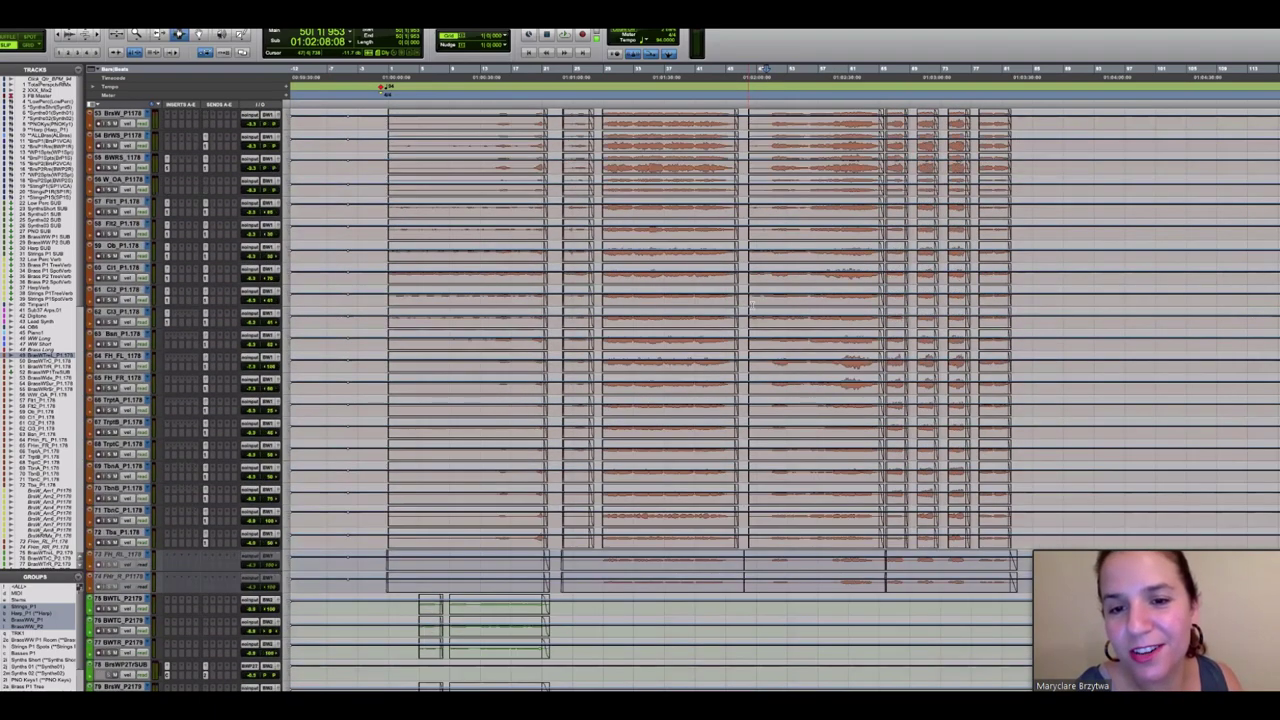
scroll(752, 304, "up", 15)
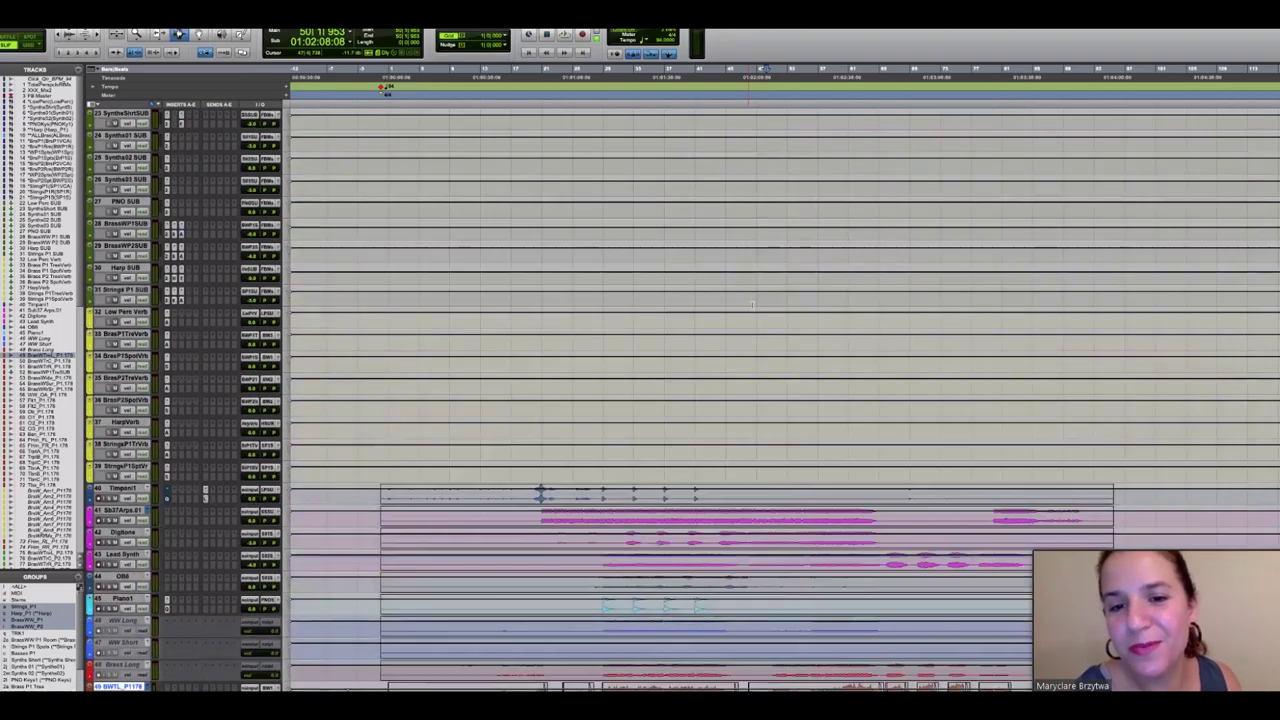
scroll(752, 303, "up", 10)
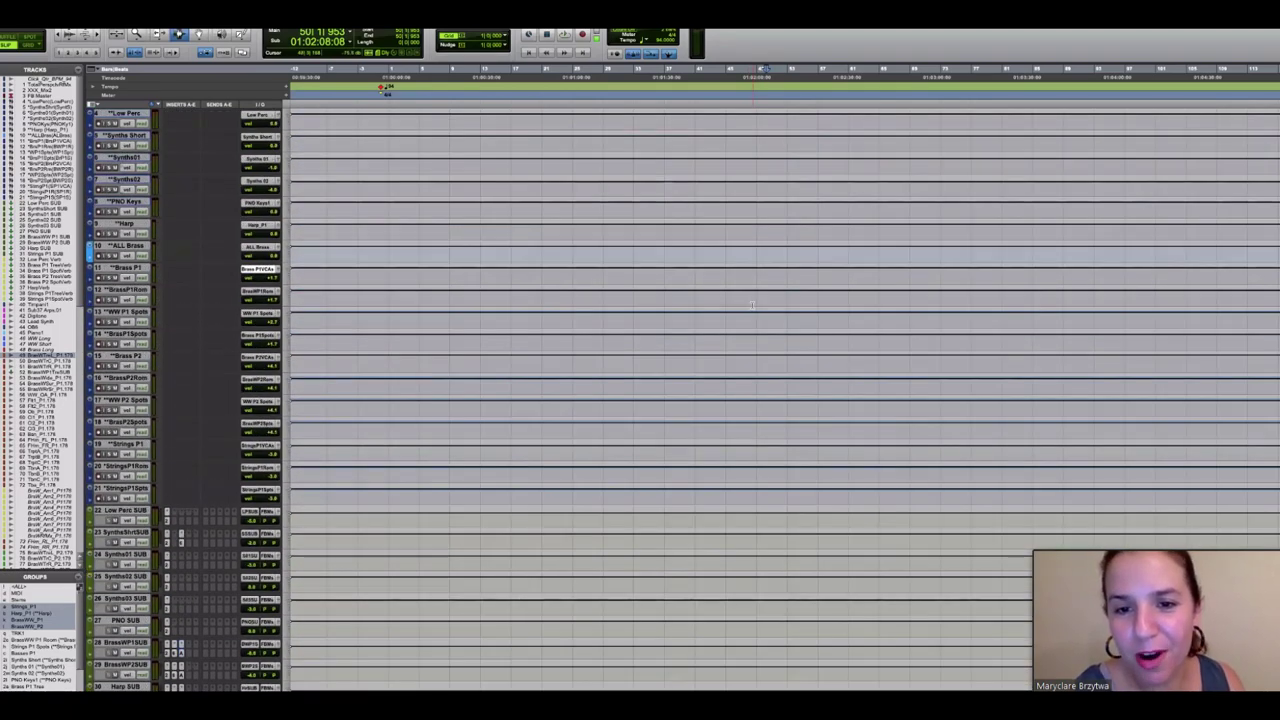
scroll(752, 304, "down", 7)
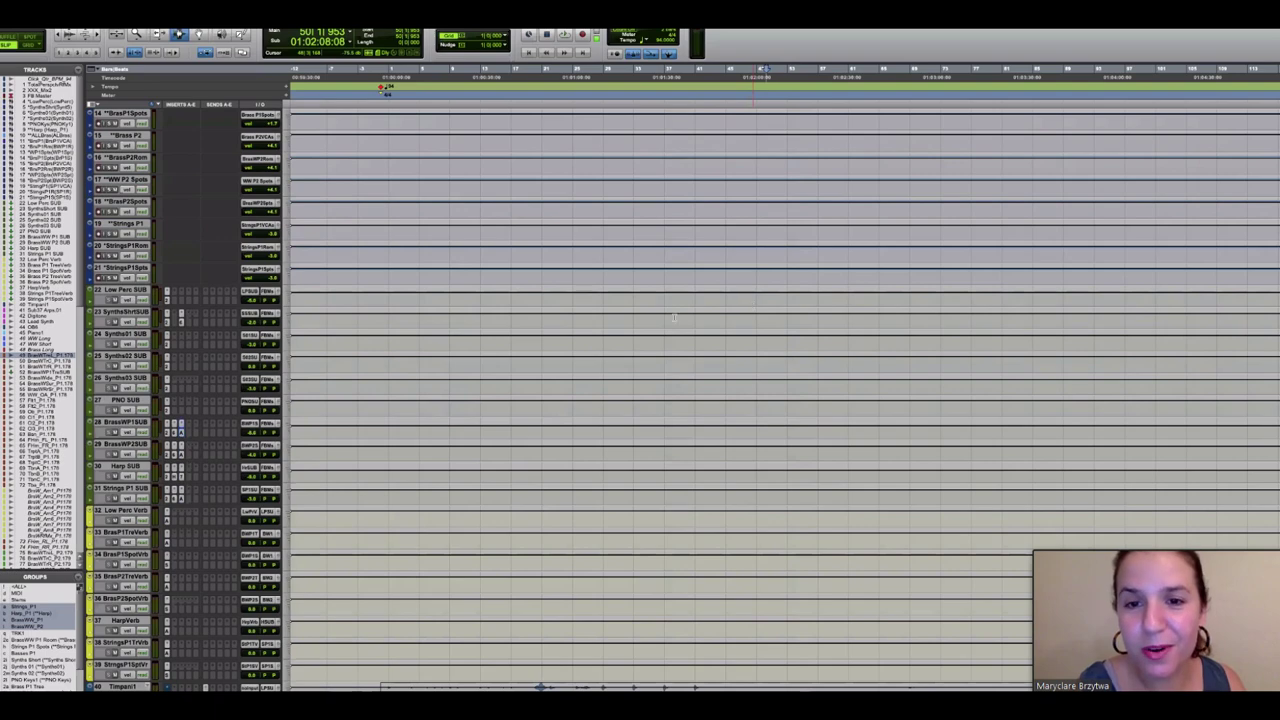
scroll(674, 316, "down", 4)
left_click_drag(219, 352, 257, 422)
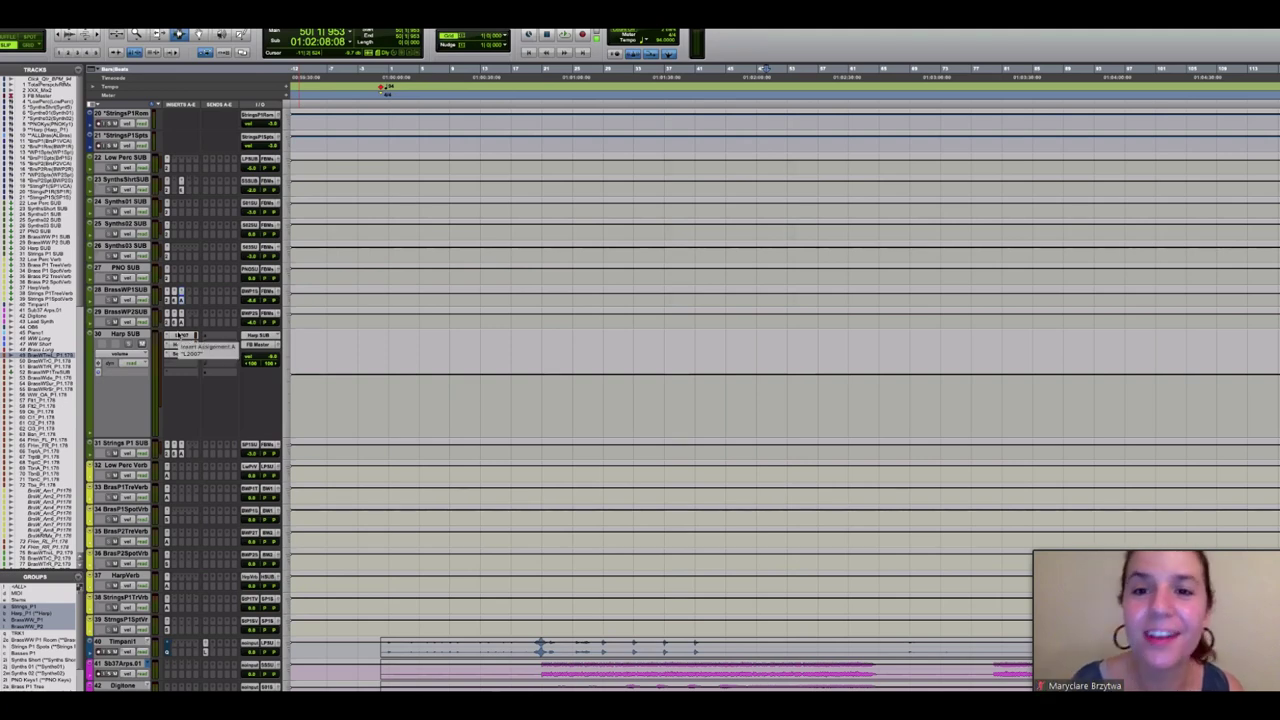
Step: Open the L2007 limiter, H-Comp and Scheps 73 plug-ins on Harp SUB and arrange their windows side by side
left_click(180, 335)
left_click(180, 344)
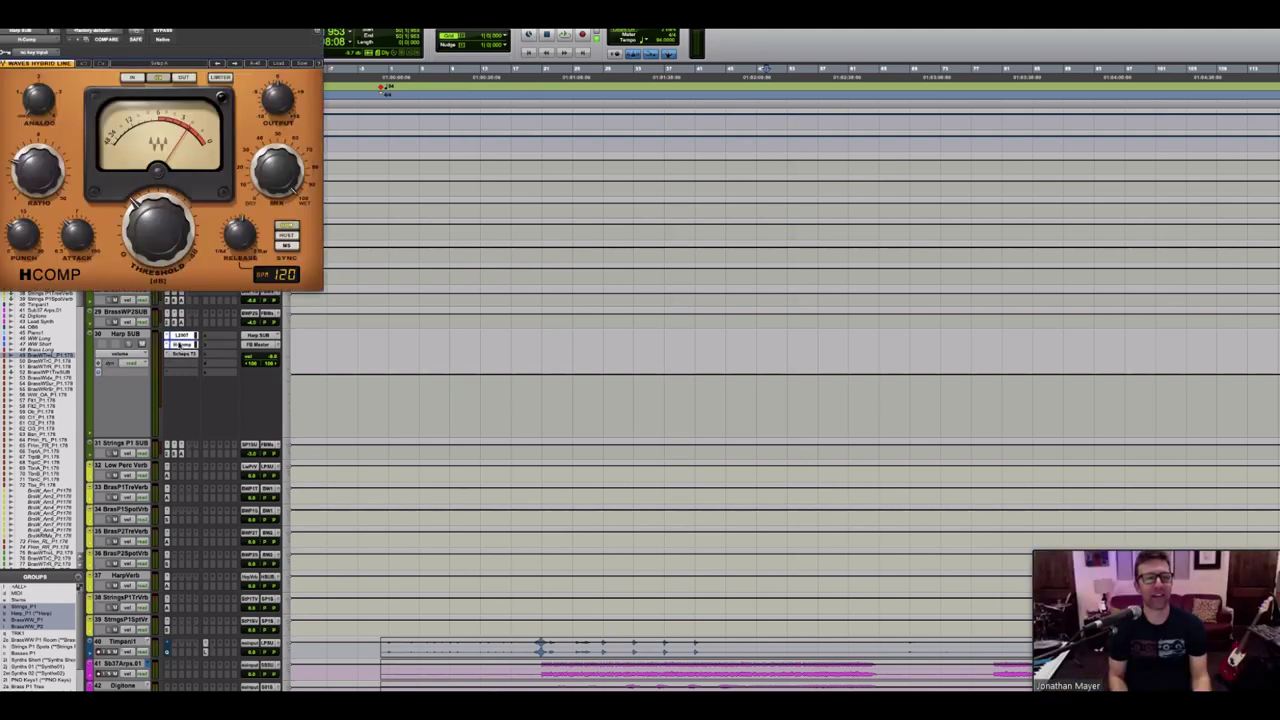
left_click_drag(119, 63, 444, 130)
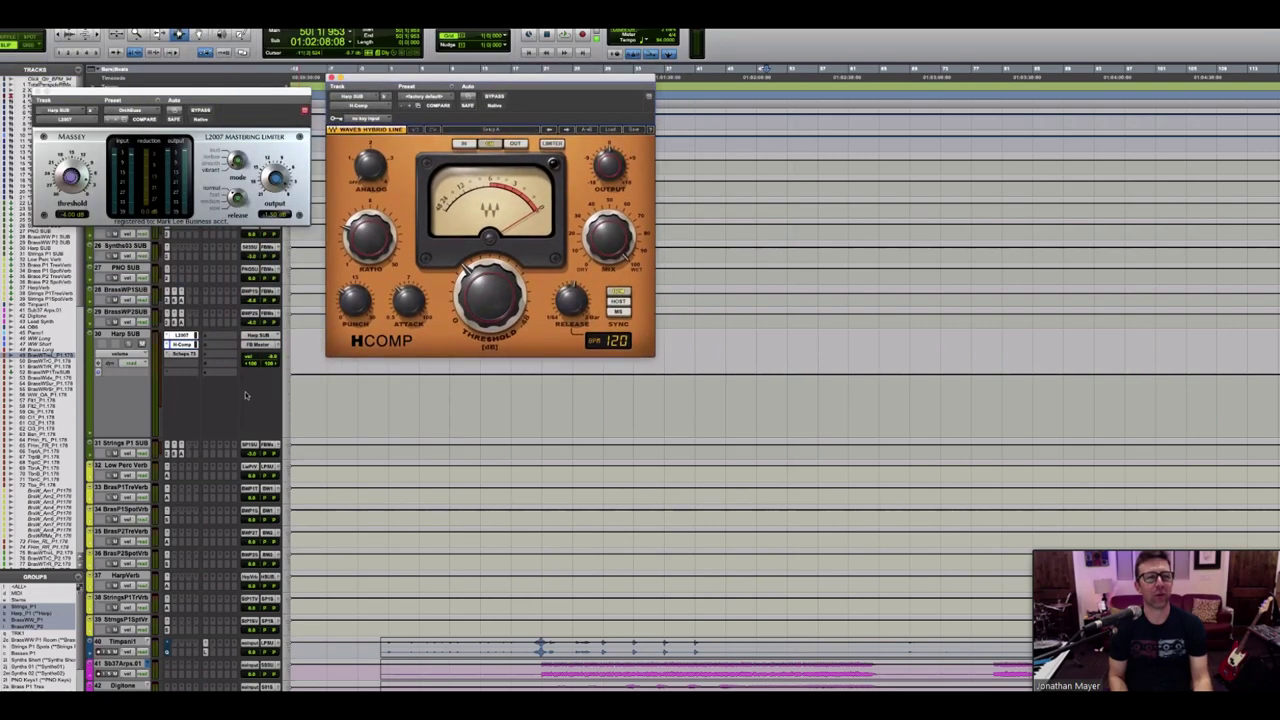
left_click(183, 353)
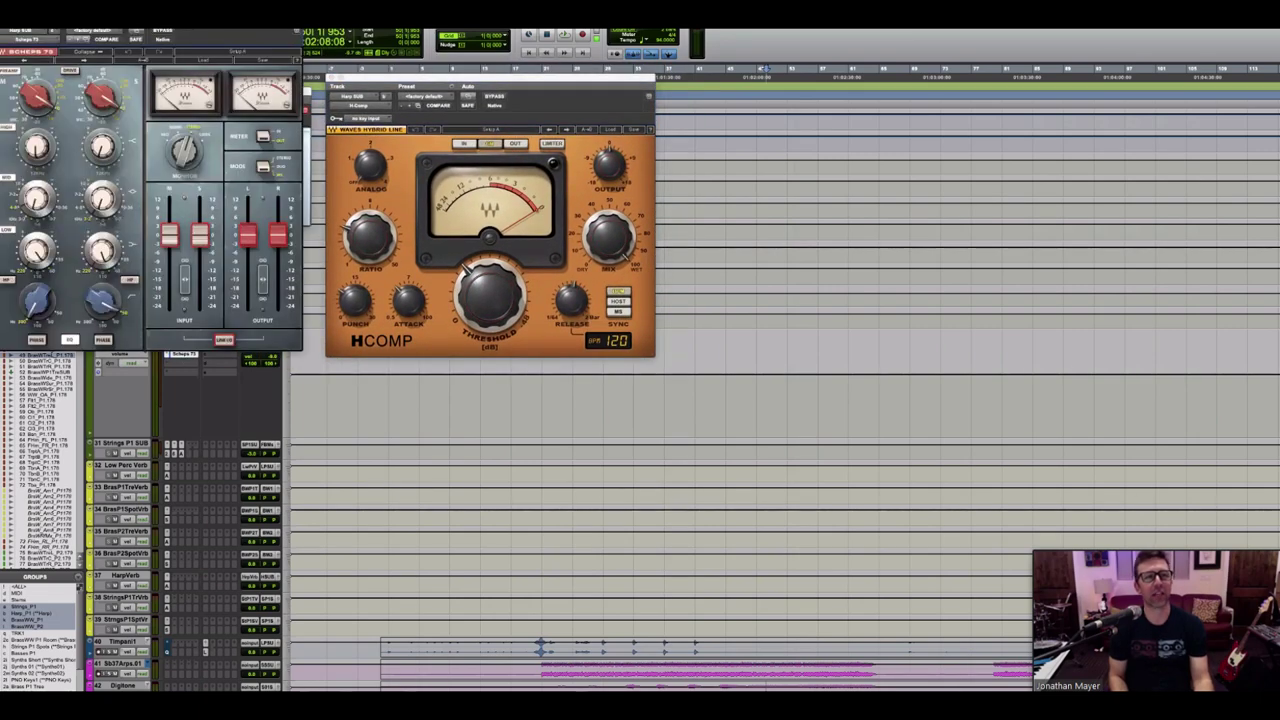
left_click_drag(150, 34, 842, 70)
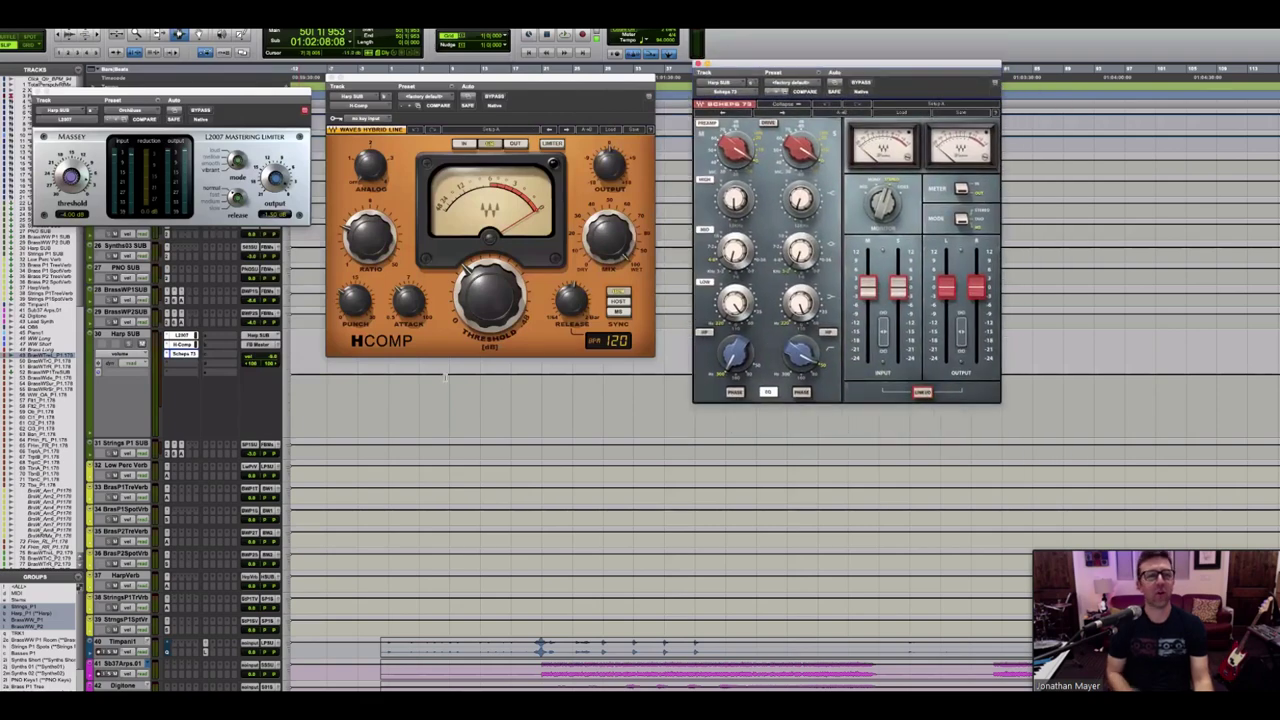
Step: Return to the harp tracks and open the HarpVerb send of the HrpL_P1 track
scroll(285, 372, "down", 5)
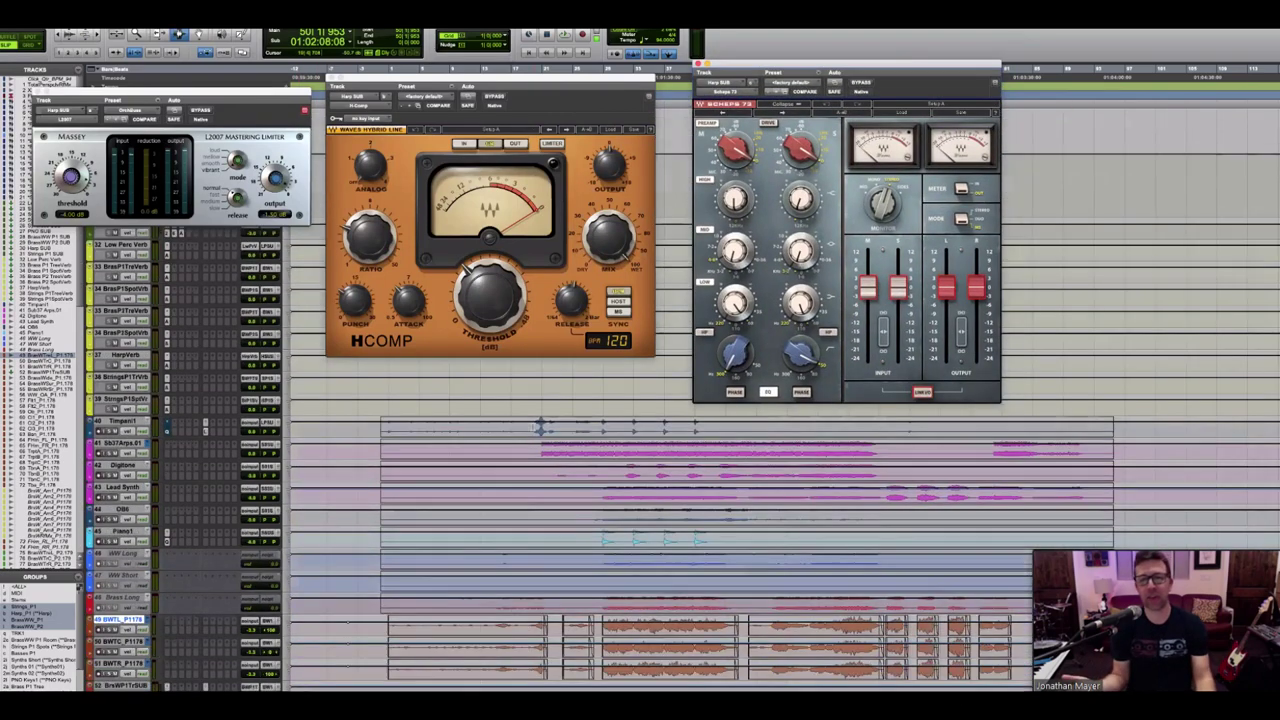
scroll(538, 427, "down", 10)
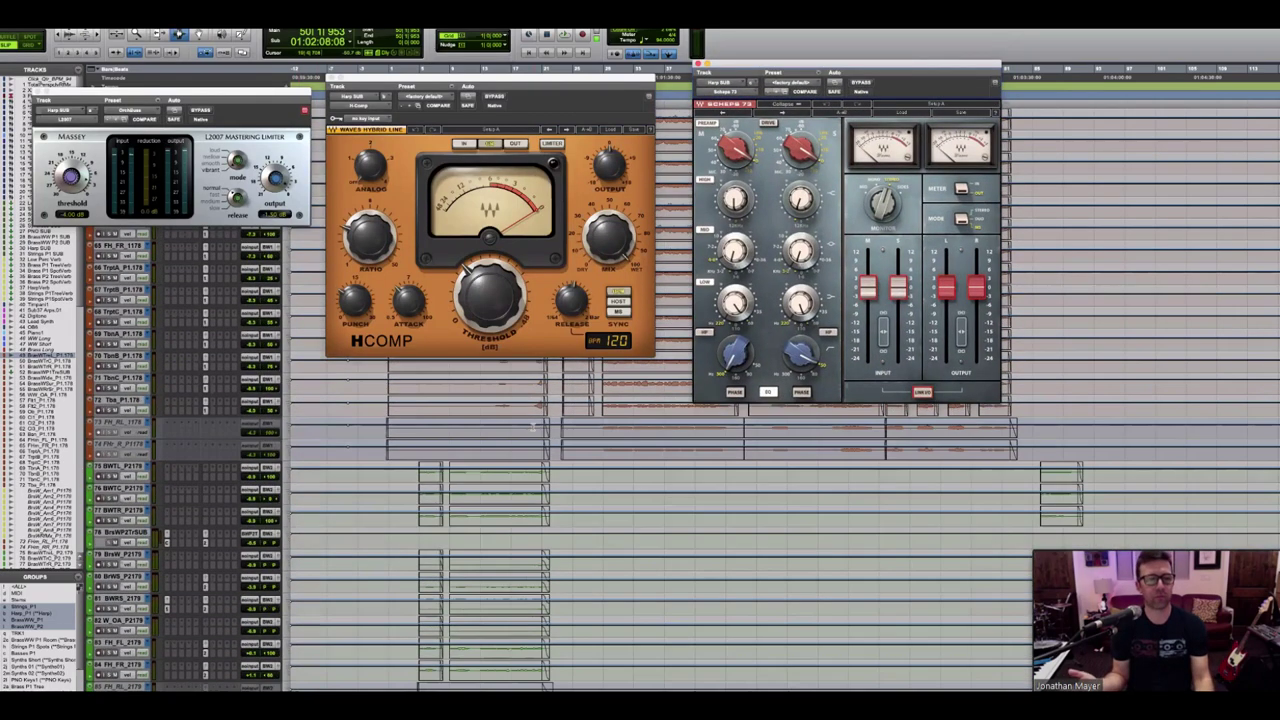
scroll(533, 427, "down", 5)
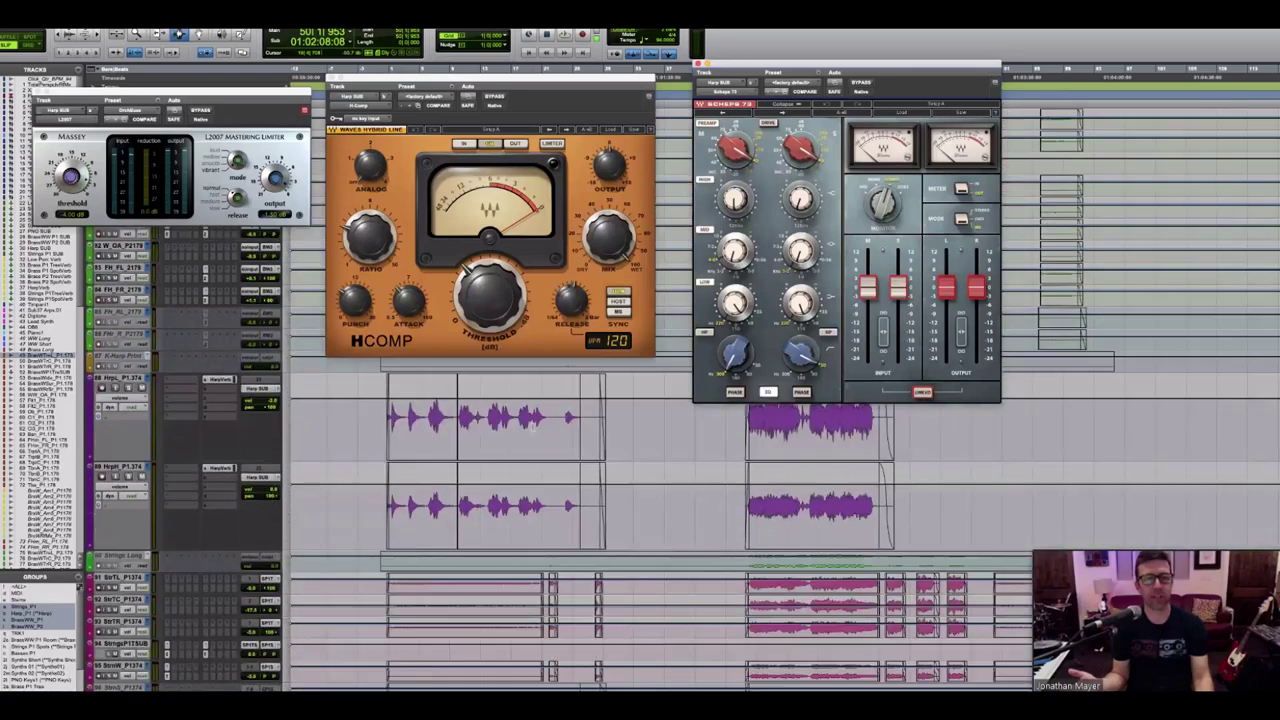
left_click(218, 381)
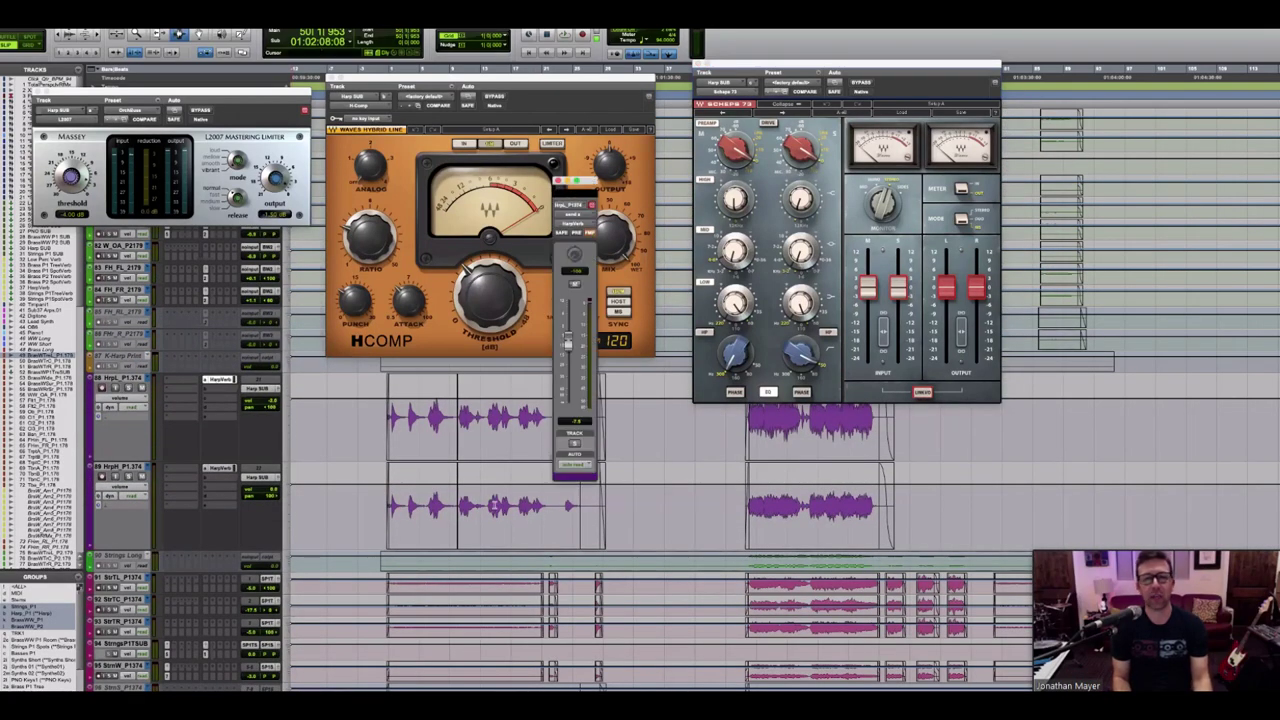
Step: Solo both harp tracks and play their first passage from around bar 7
left_click(434, 418)
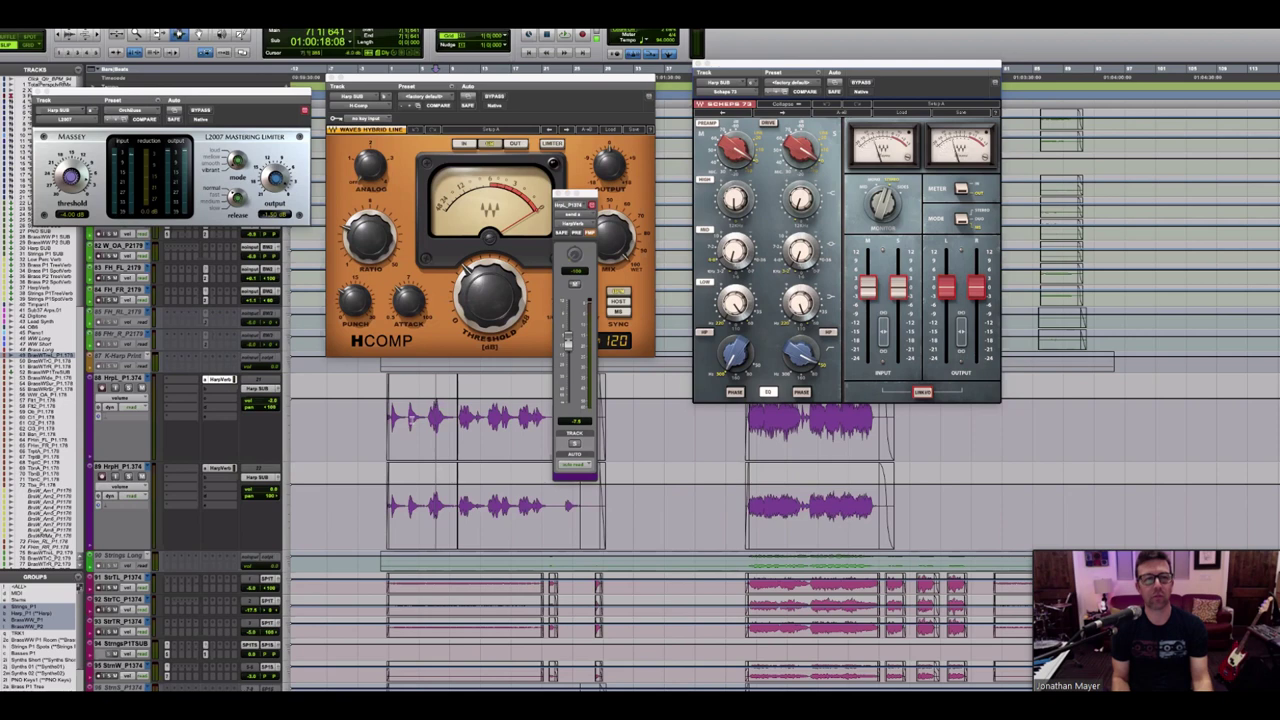
key("space")
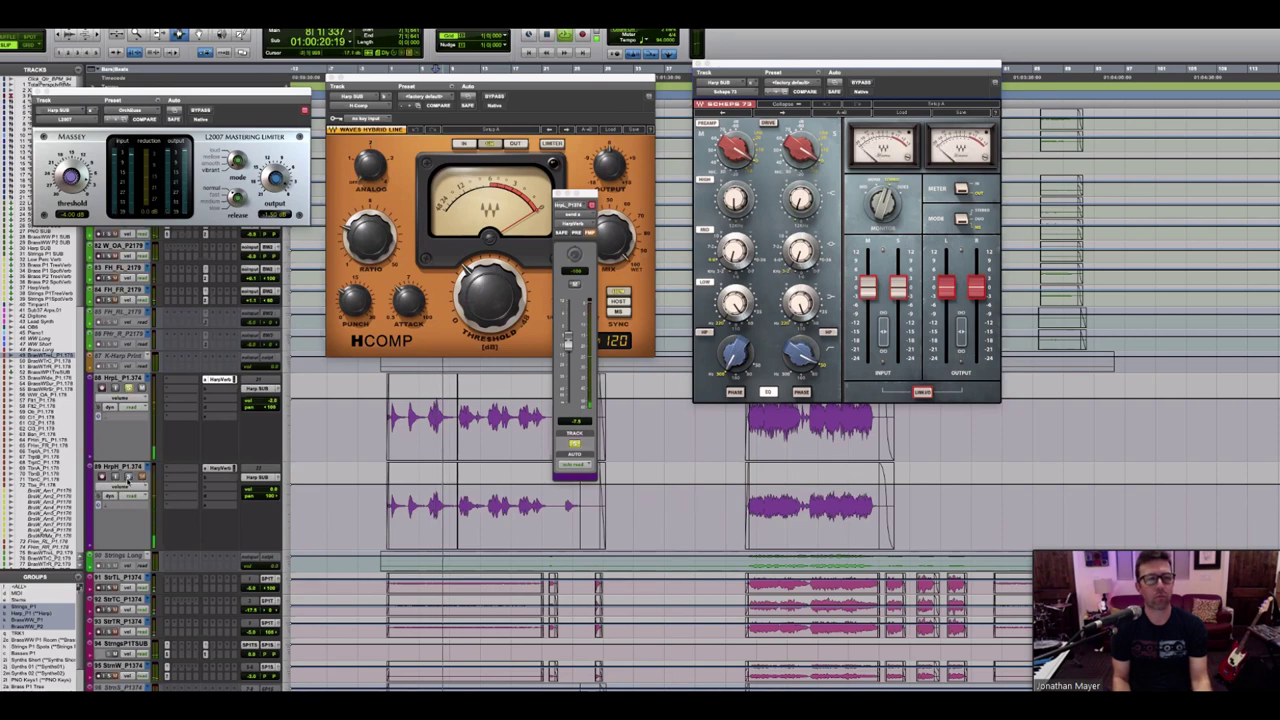
left_click(128, 477)
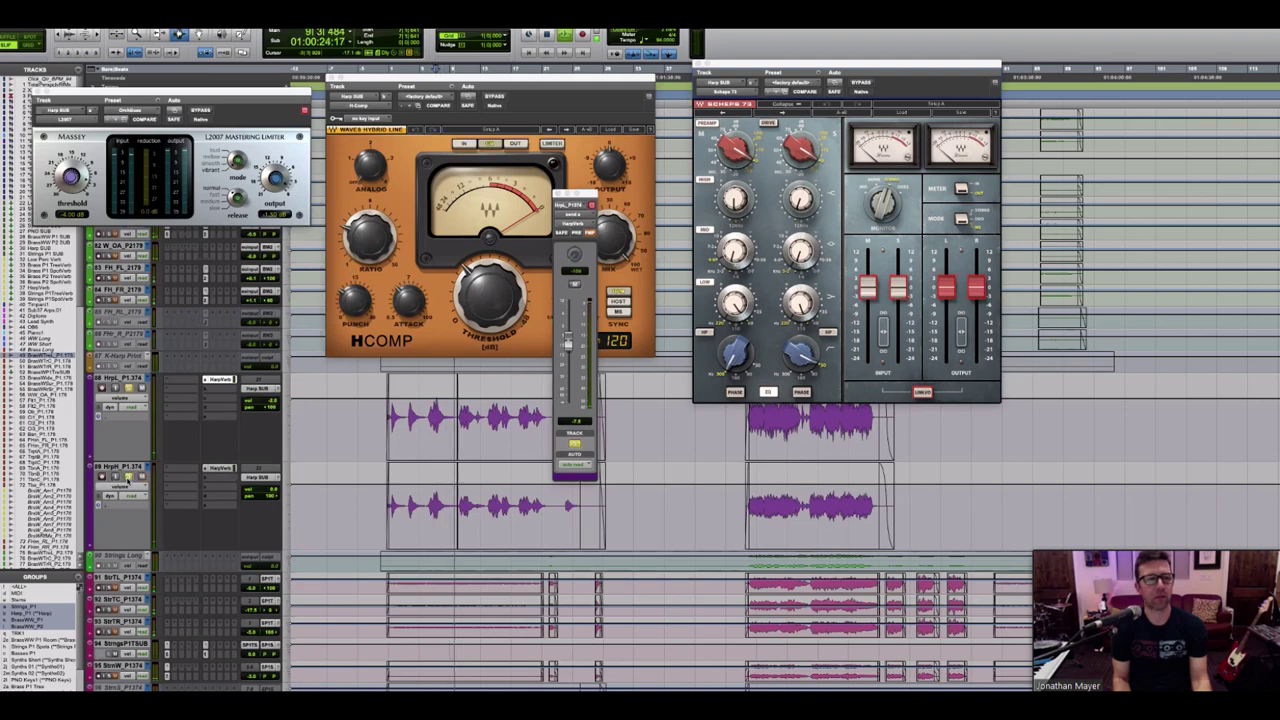
key("space")
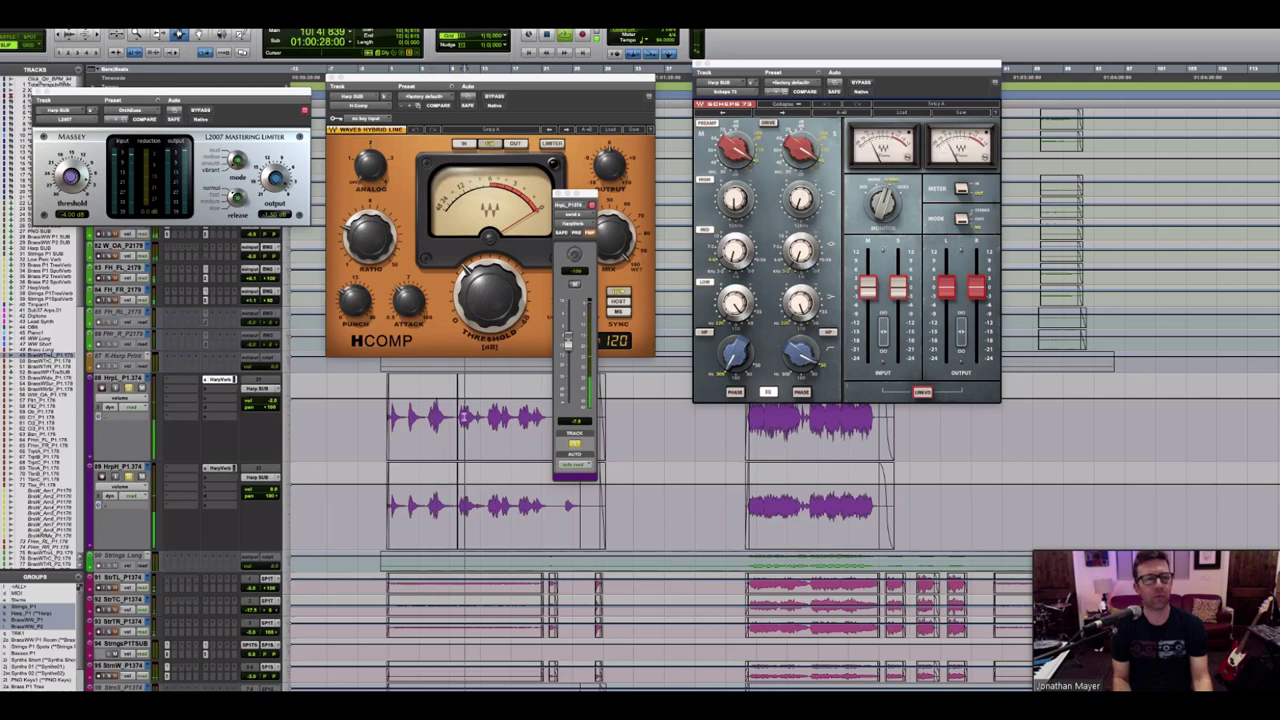
key("space")
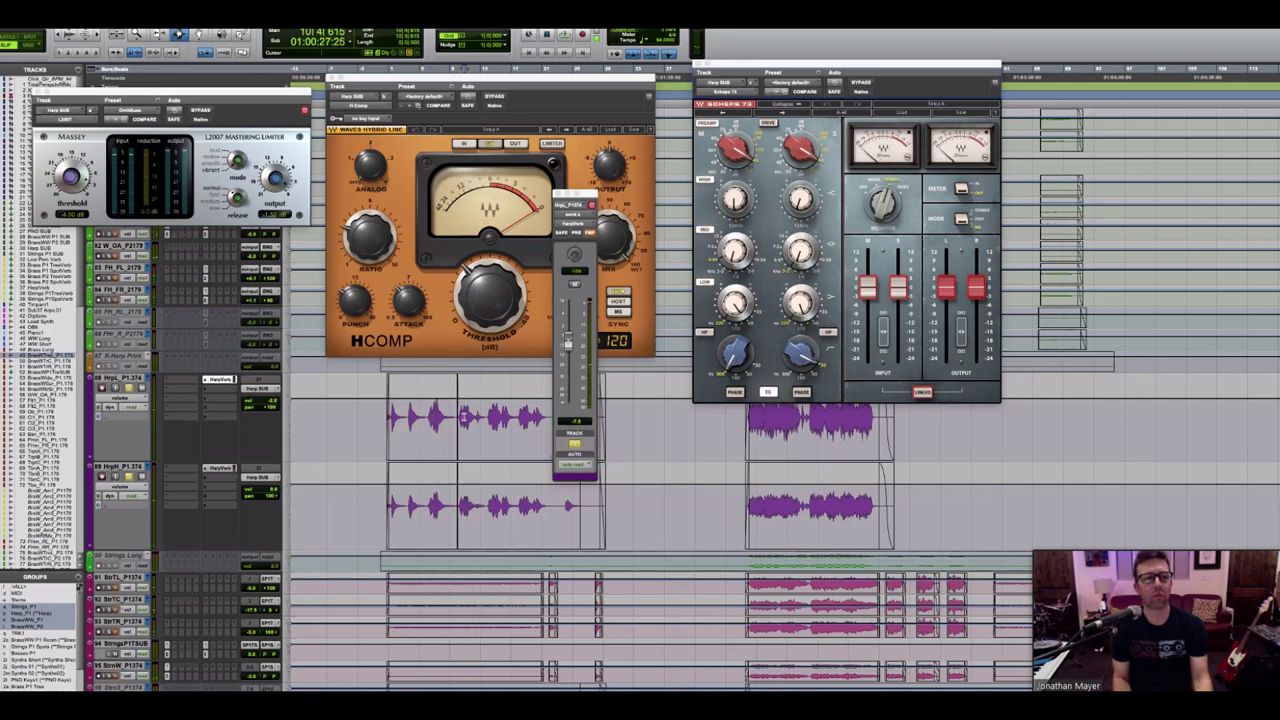
Step: Locate the HarpVerb return among the reverb tracks, open its Altiverb insert and move the window clear of the other plug-ins
scroll(650, 480, "down", 5)
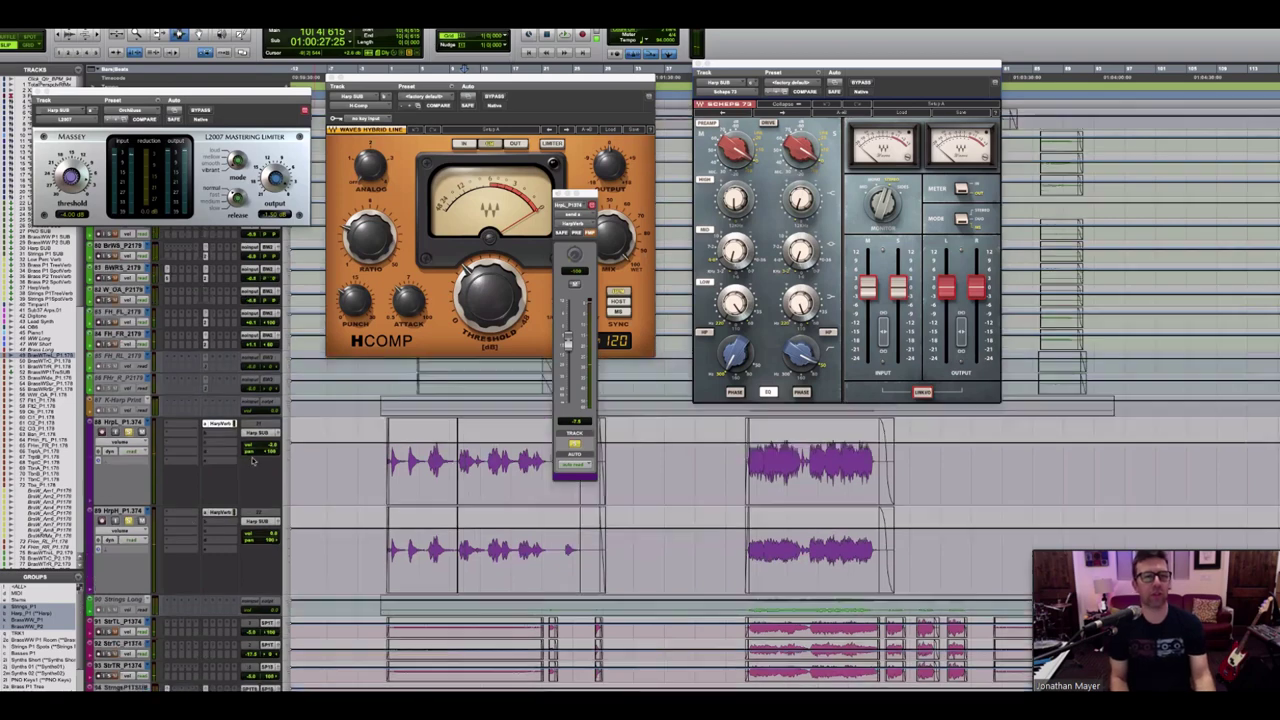
scroll(650, 450, "up", 10)
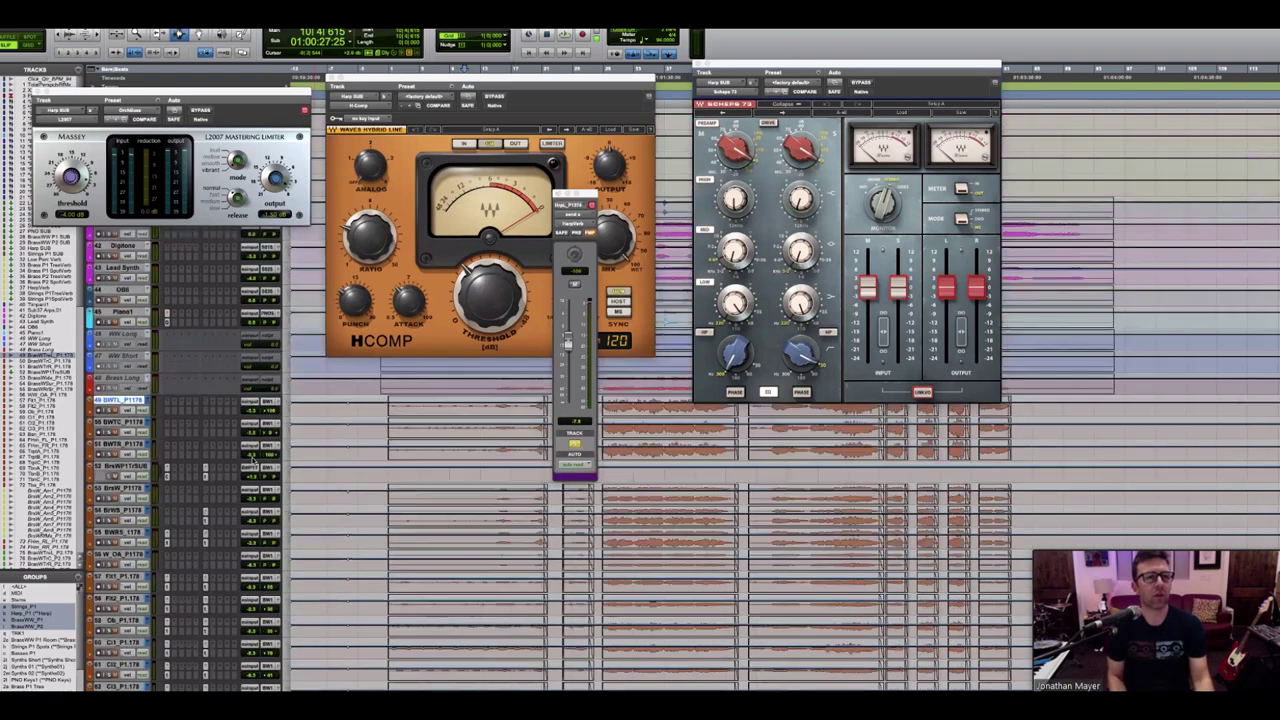
scroll(650, 450, "up", 10)
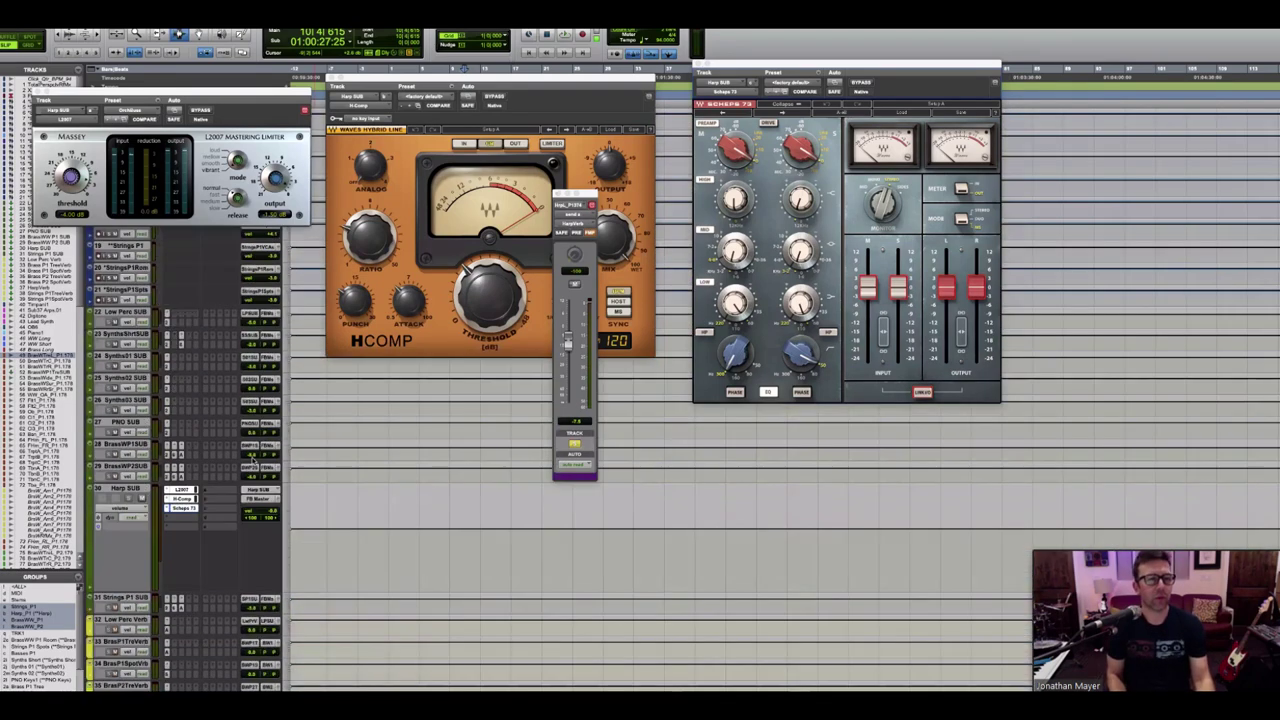
scroll(253, 460, "up", 3)
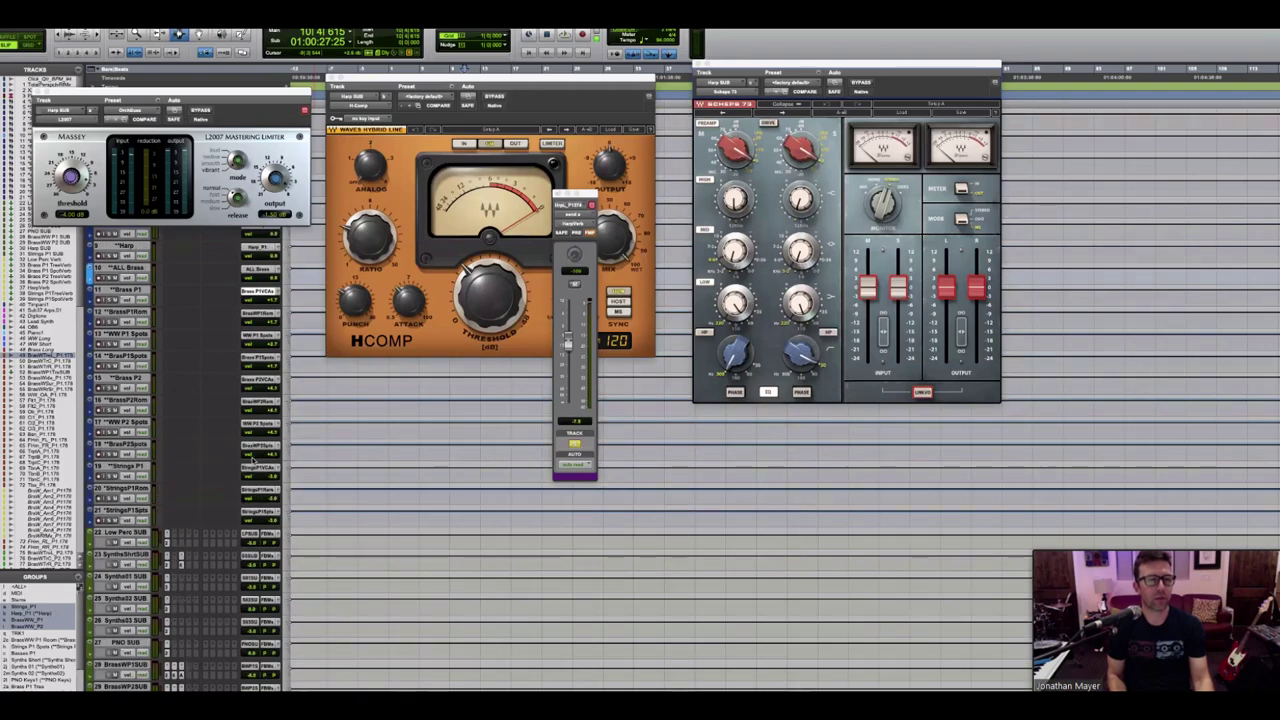
scroll(253, 460, "down", 10)
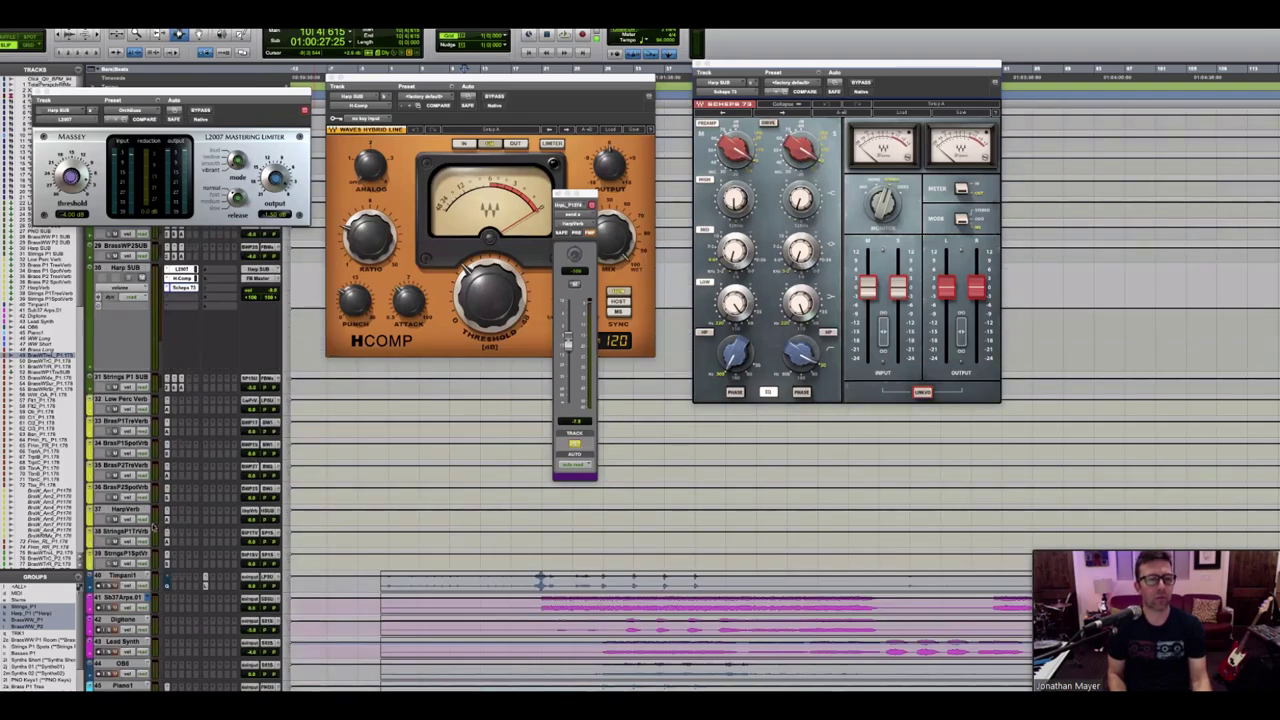
left_click(167, 517)
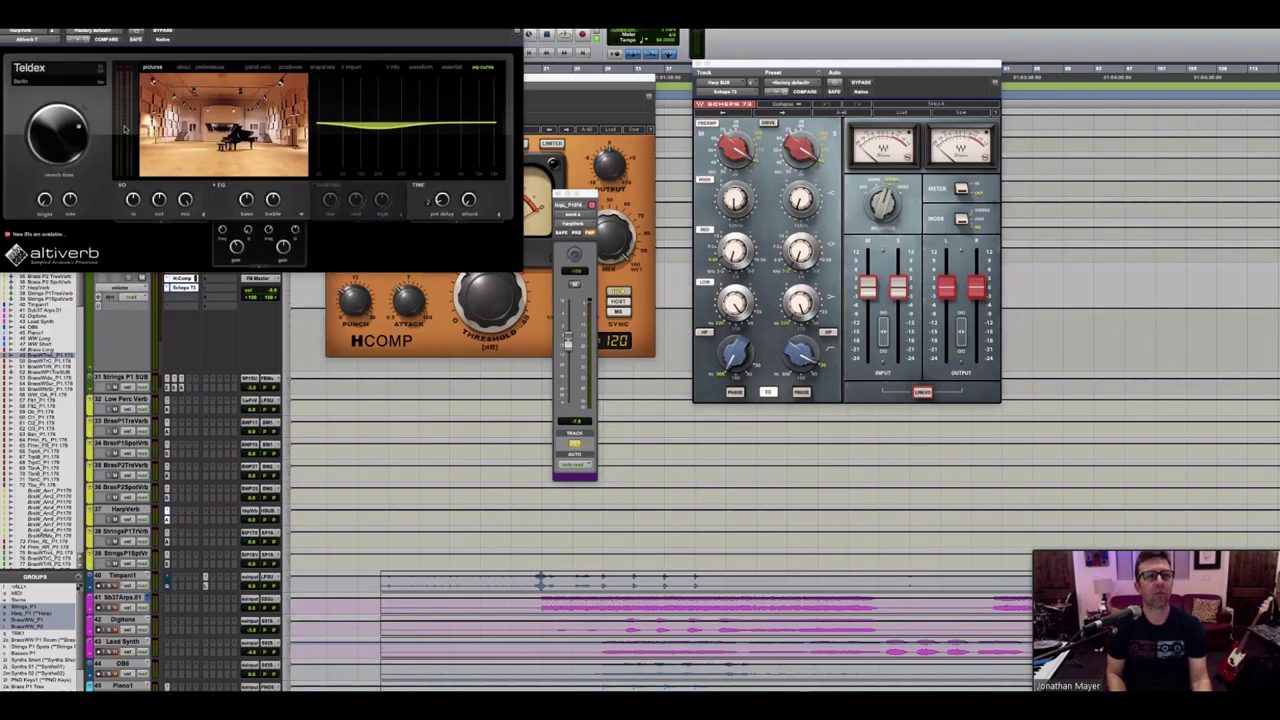
left_click_drag(192, 31, 757, 403)
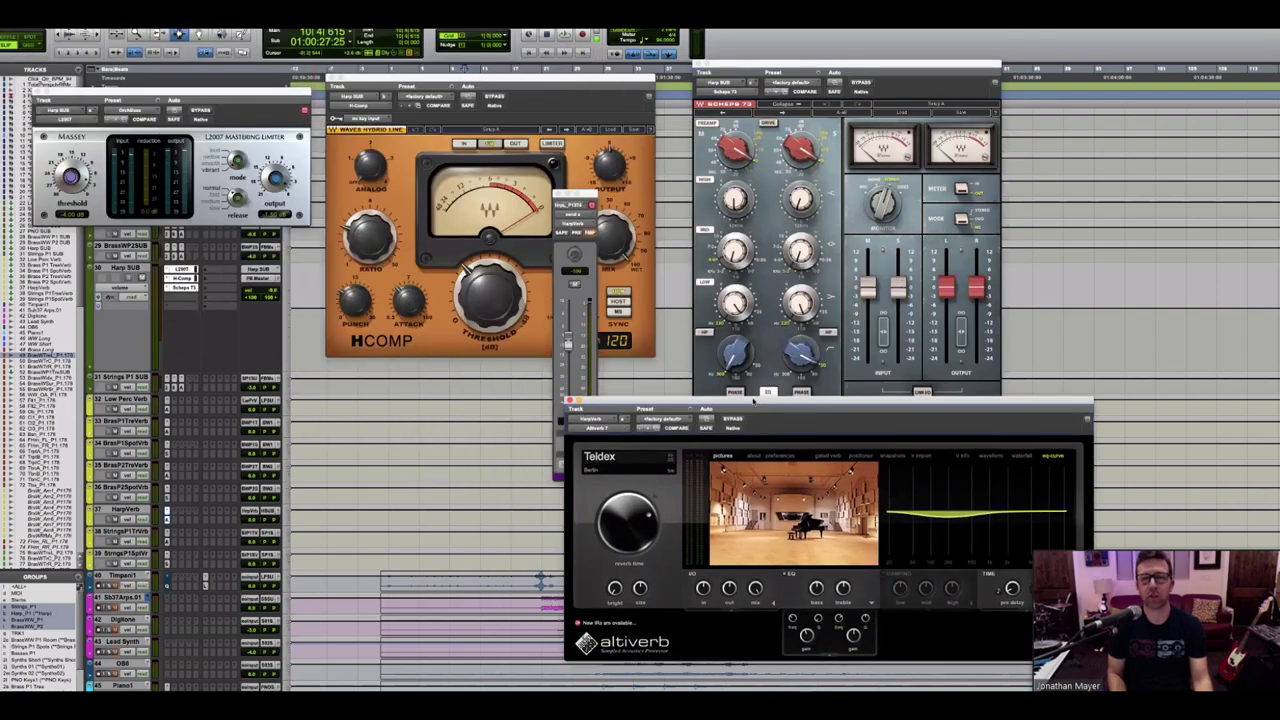
Step: Examine the Teldex room and EQ curve in the HarpVerb Altiverb, then close its window
mouse_move(750, 515)
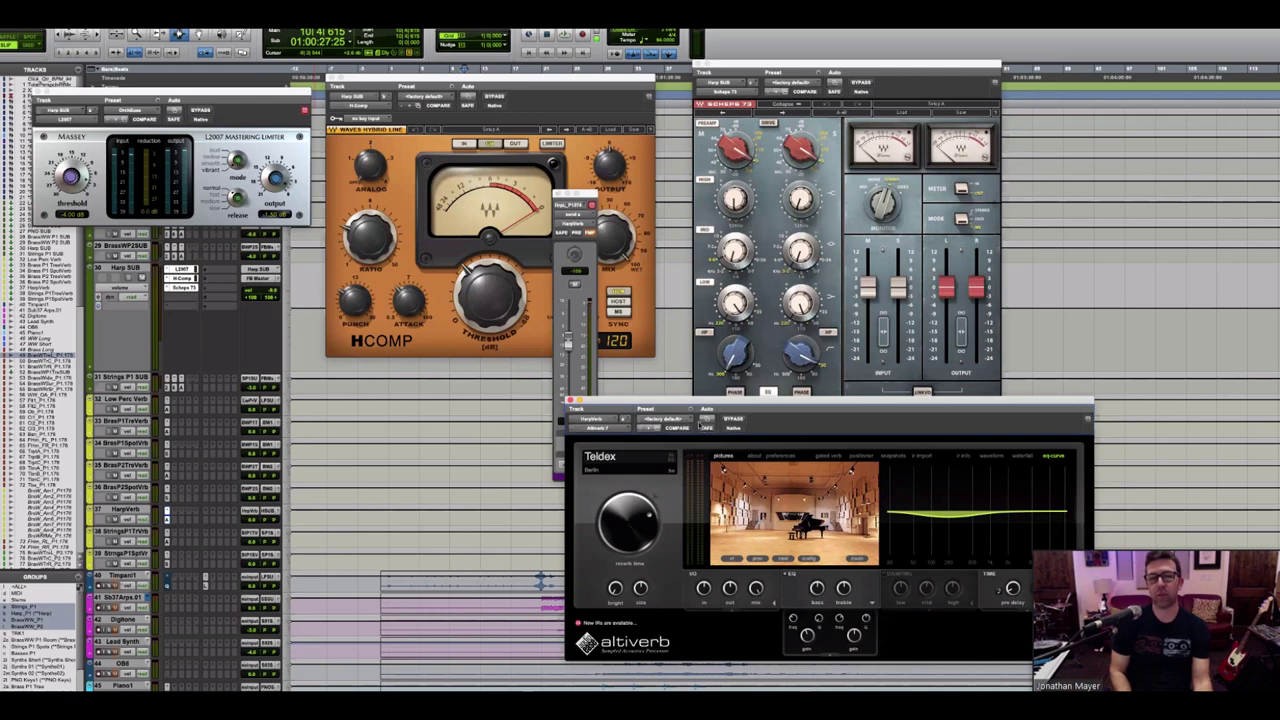
left_click_drag(693, 399, 792, 424)
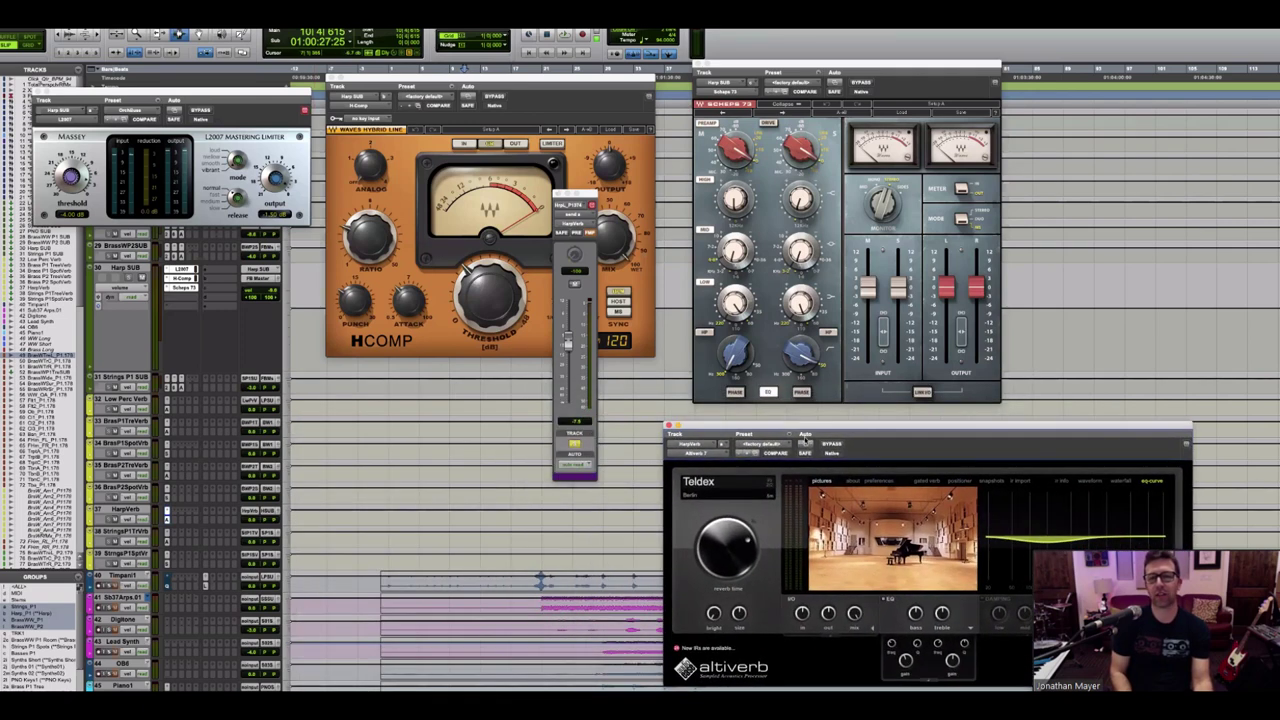
mouse_move(884, 509)
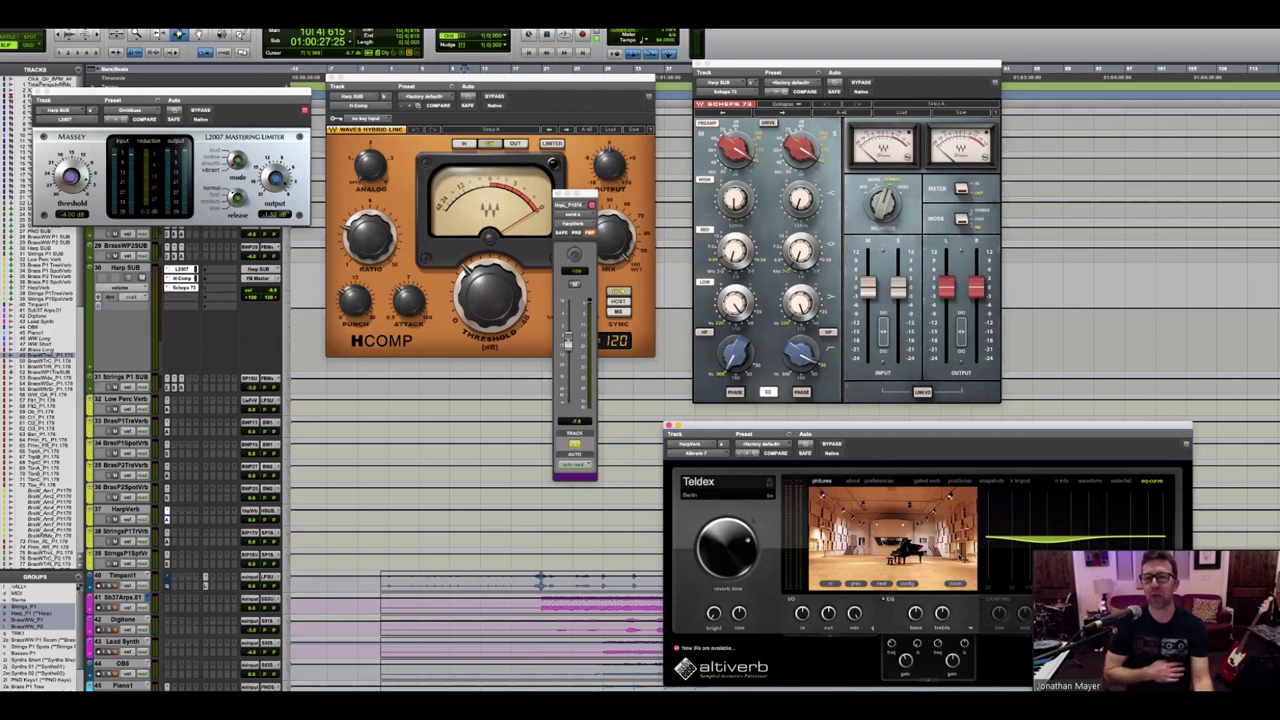
mouse_move(1061, 544)
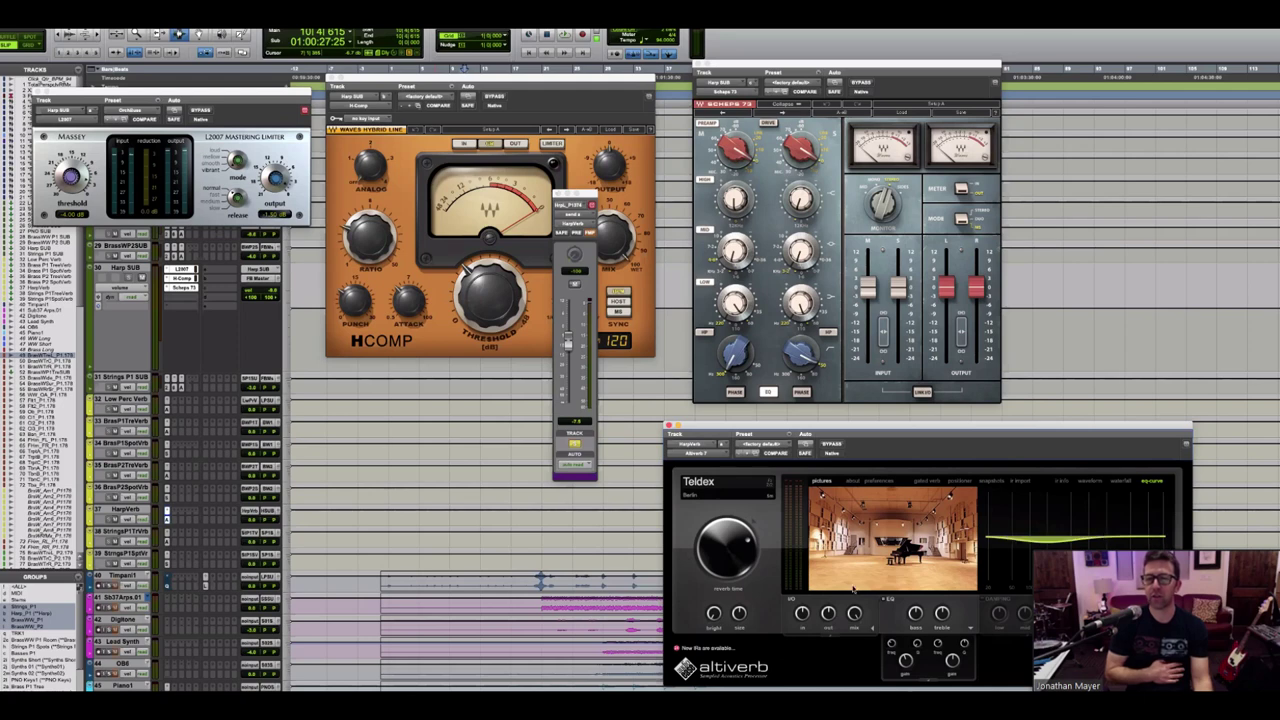
mouse_move(735, 538)
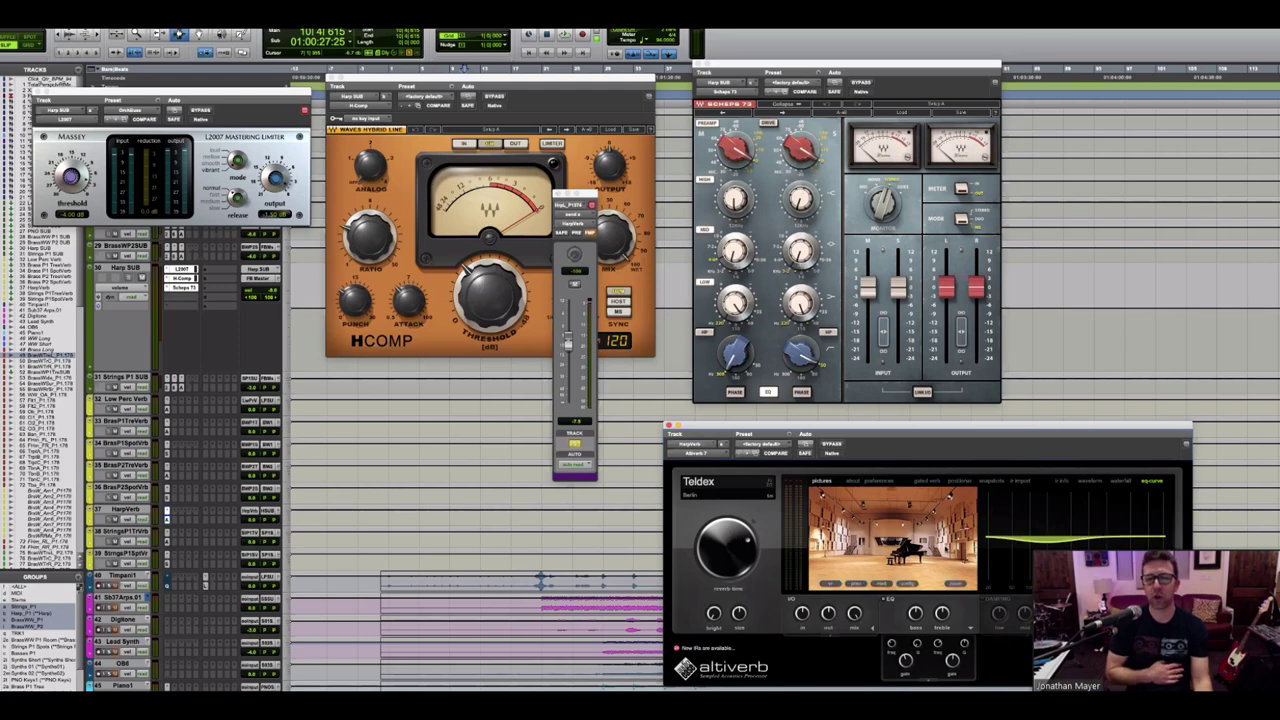
left_click(669, 427)
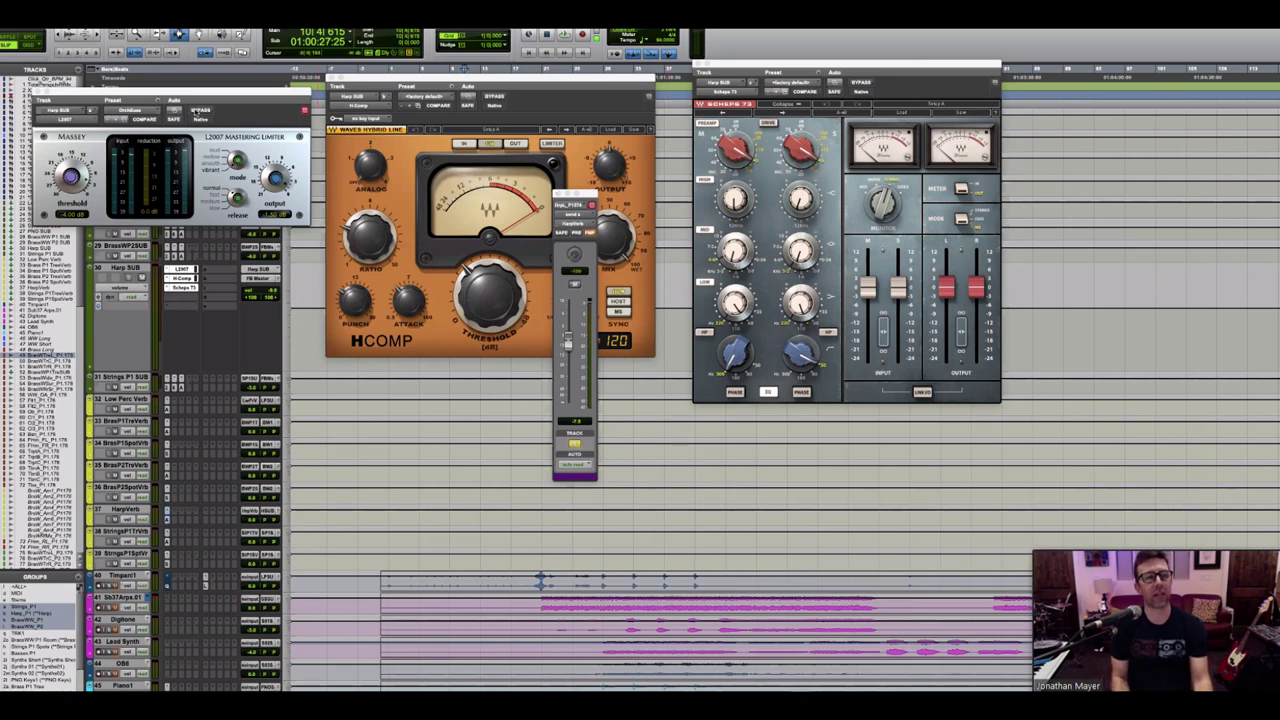
Step: Bypass the L2007 limiter, H-Comp and Scheps 73 plug-ins on Harp SUB
left_click(201, 109)
left_click(493, 98)
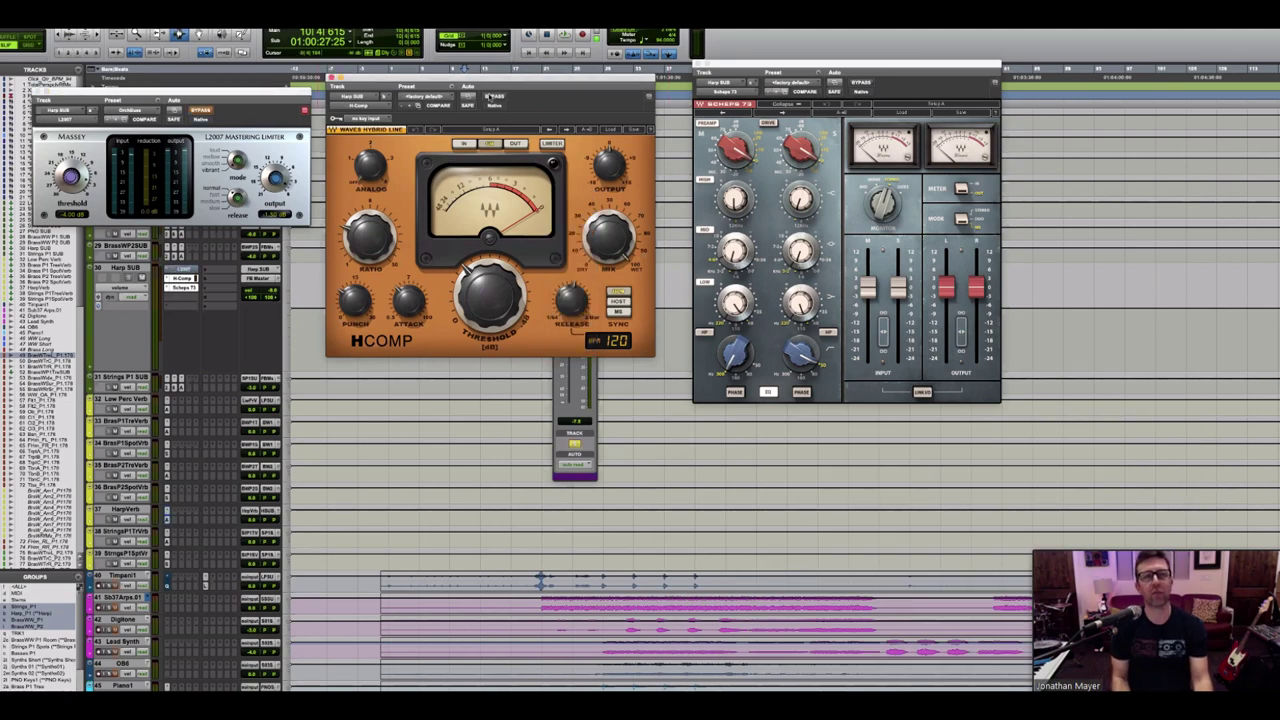
left_click(860, 82)
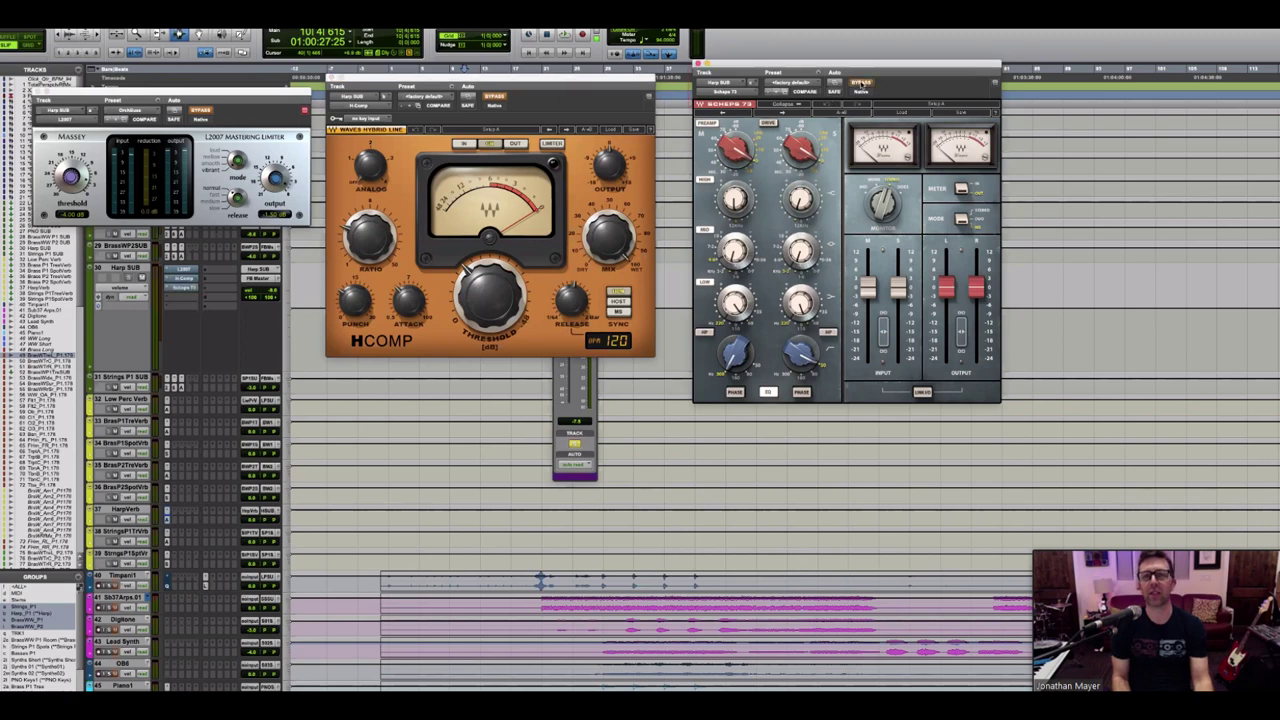
left_click(860, 82)
left_click(860, 82)
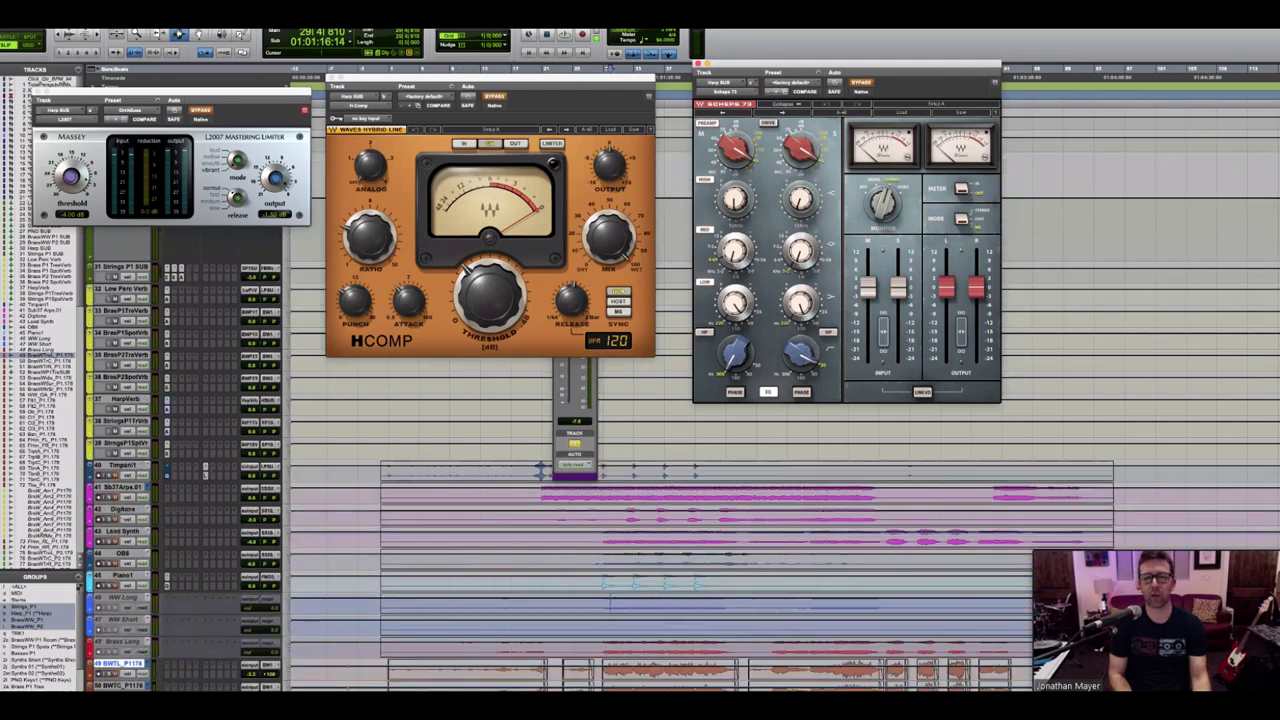
Step: Return to the harp tracks and audition their second passage from around bar 48 with the submaster processing bypassed
scroll(680, 460, "down", 10)
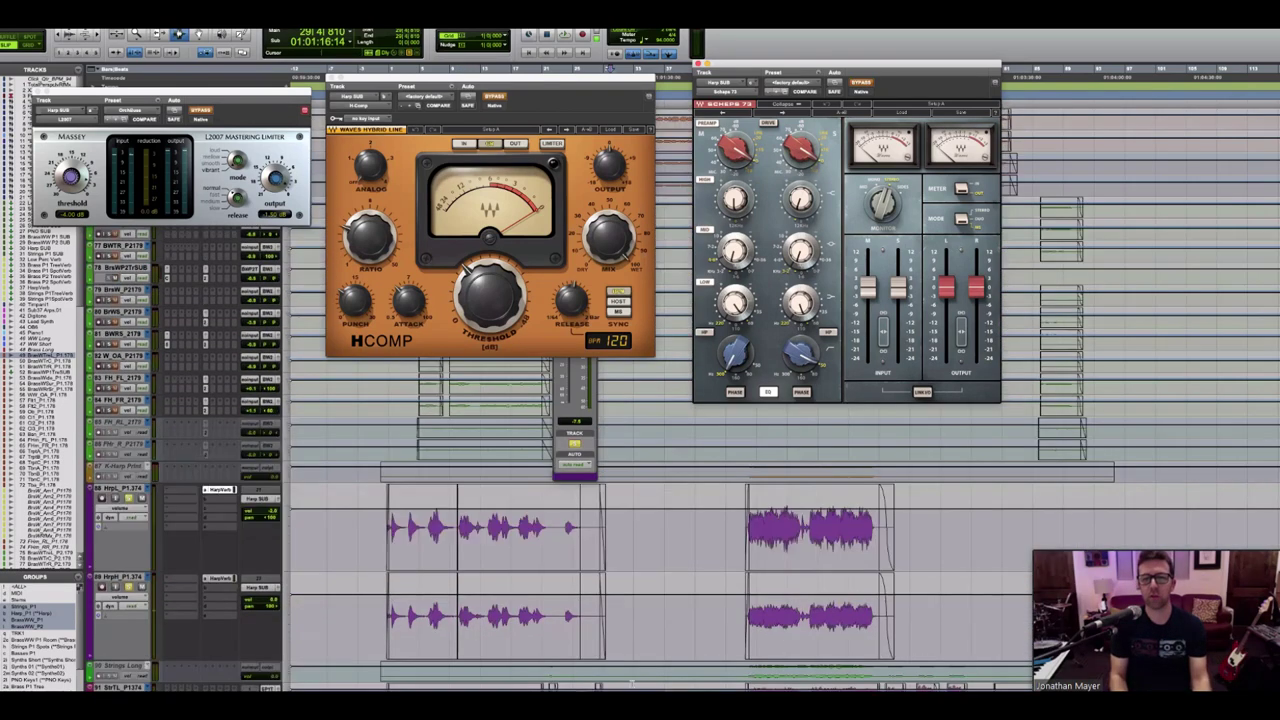
scroll(680, 500, "down", 3)
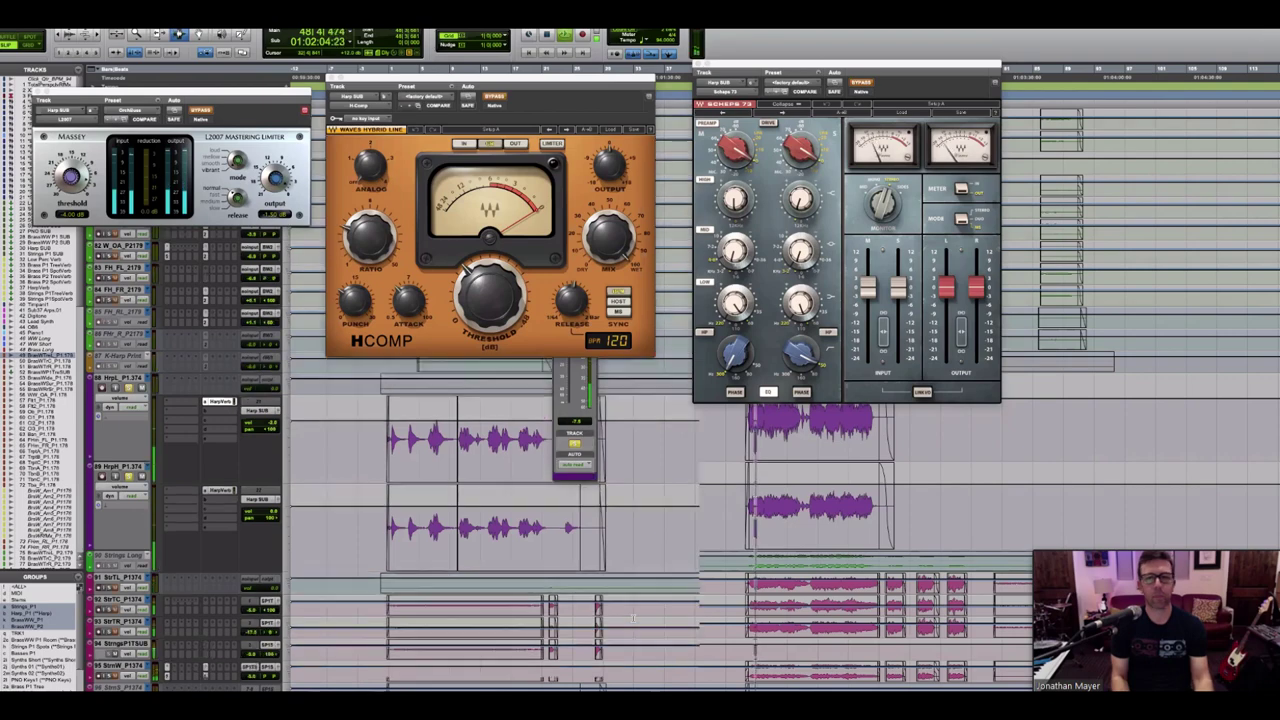
scroll(745, 550, "up", 3)
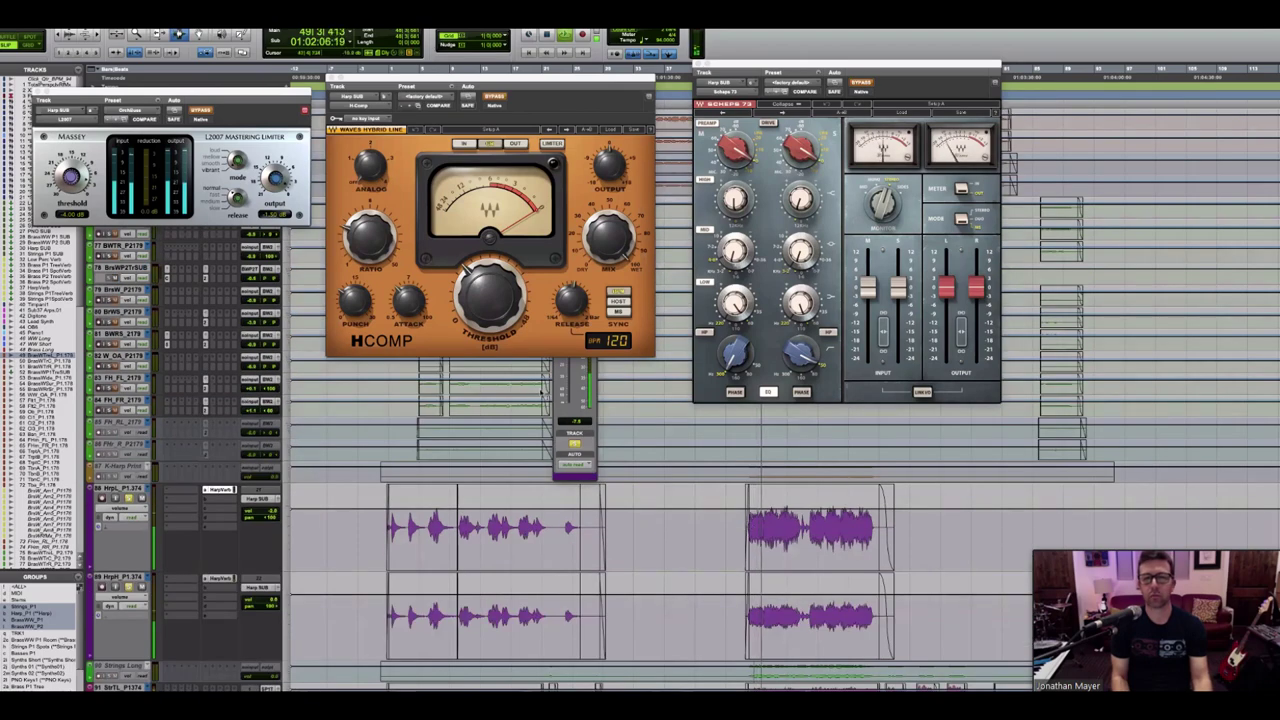
key("space")
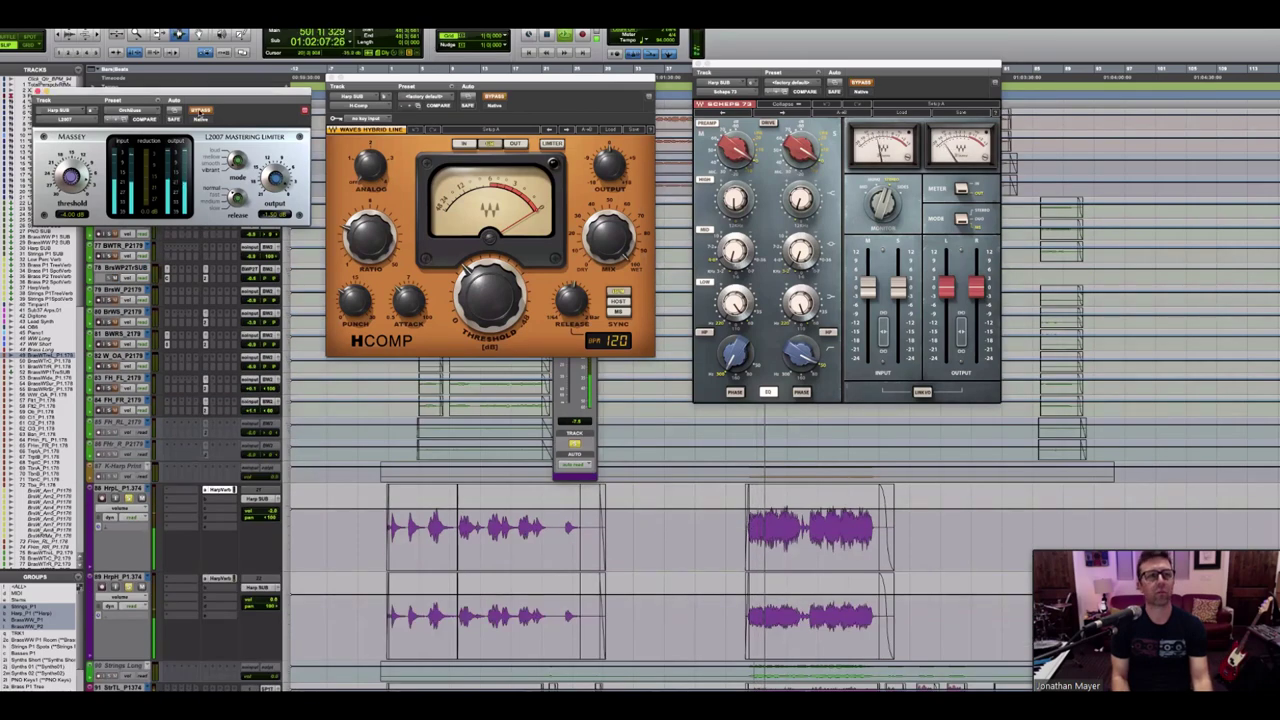
key("space")
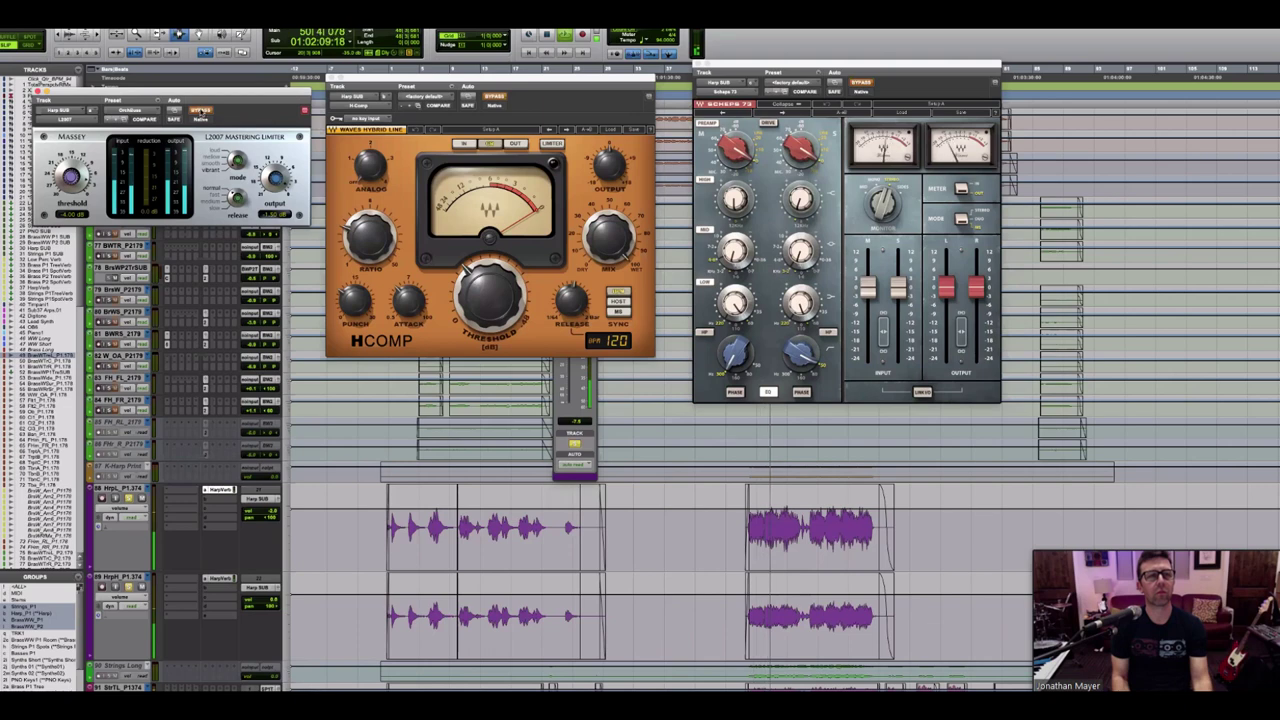
Step: Re-enable H-Comp, Scheps 73 and L2007 on Harp SUB one after another, comparing the harp with and without Scheps 73 during playback
left_click(495, 100)
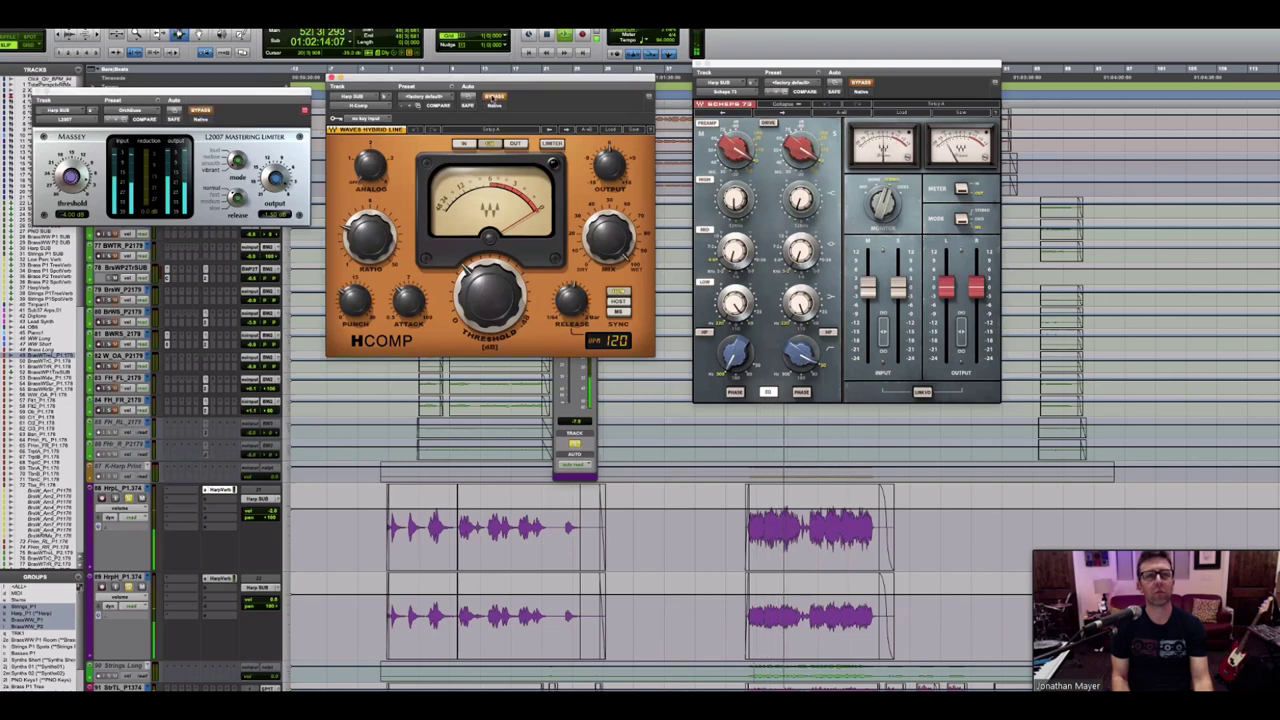
left_click(861, 83)
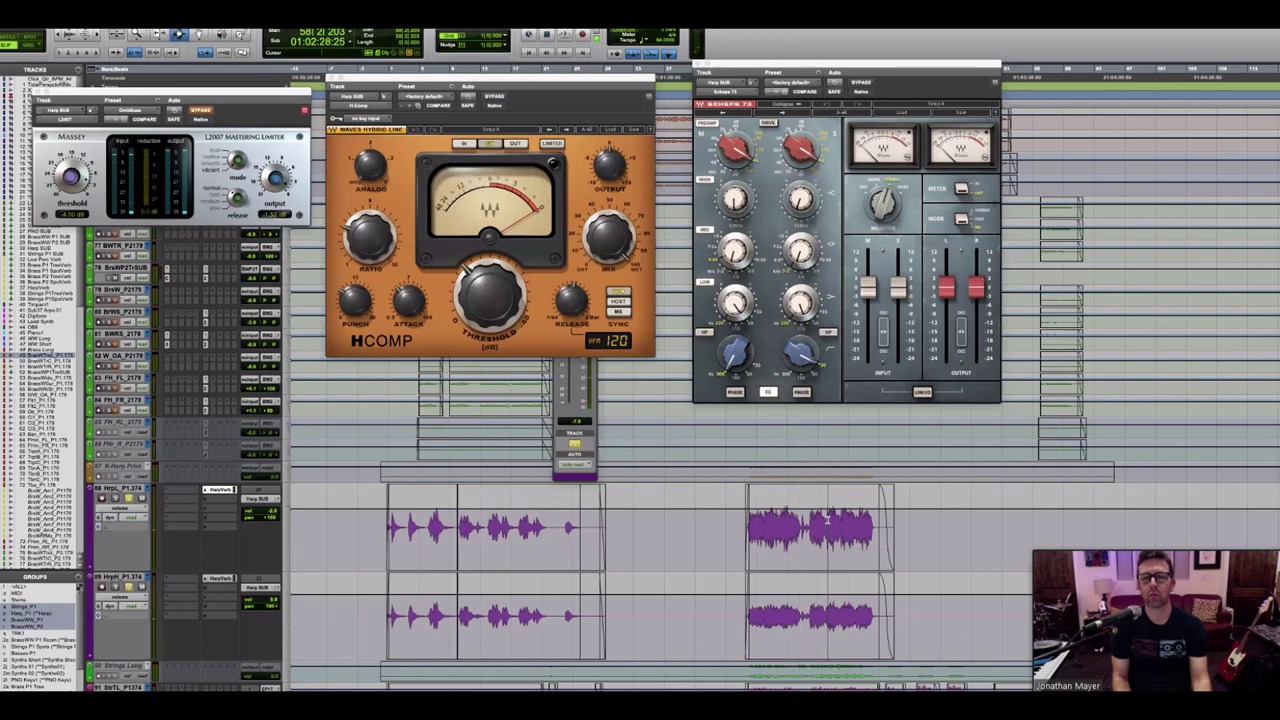
left_click(860, 84)
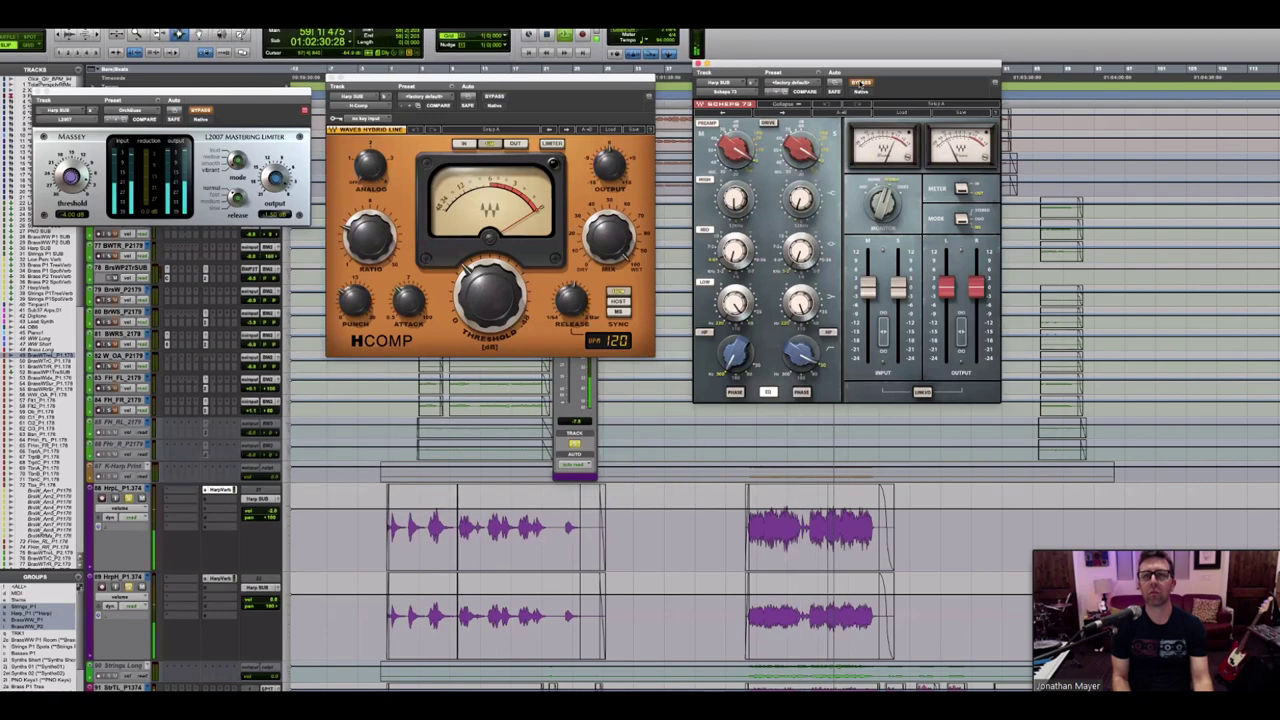
left_click(860, 84)
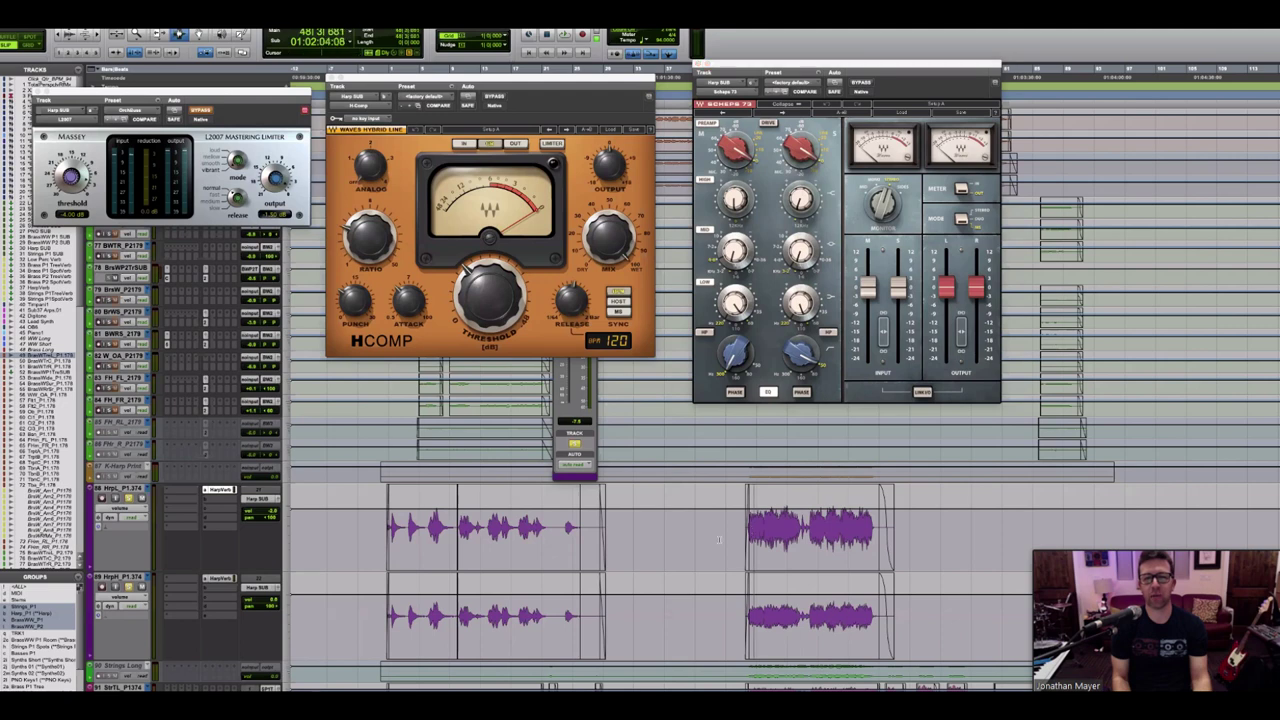
key("space")
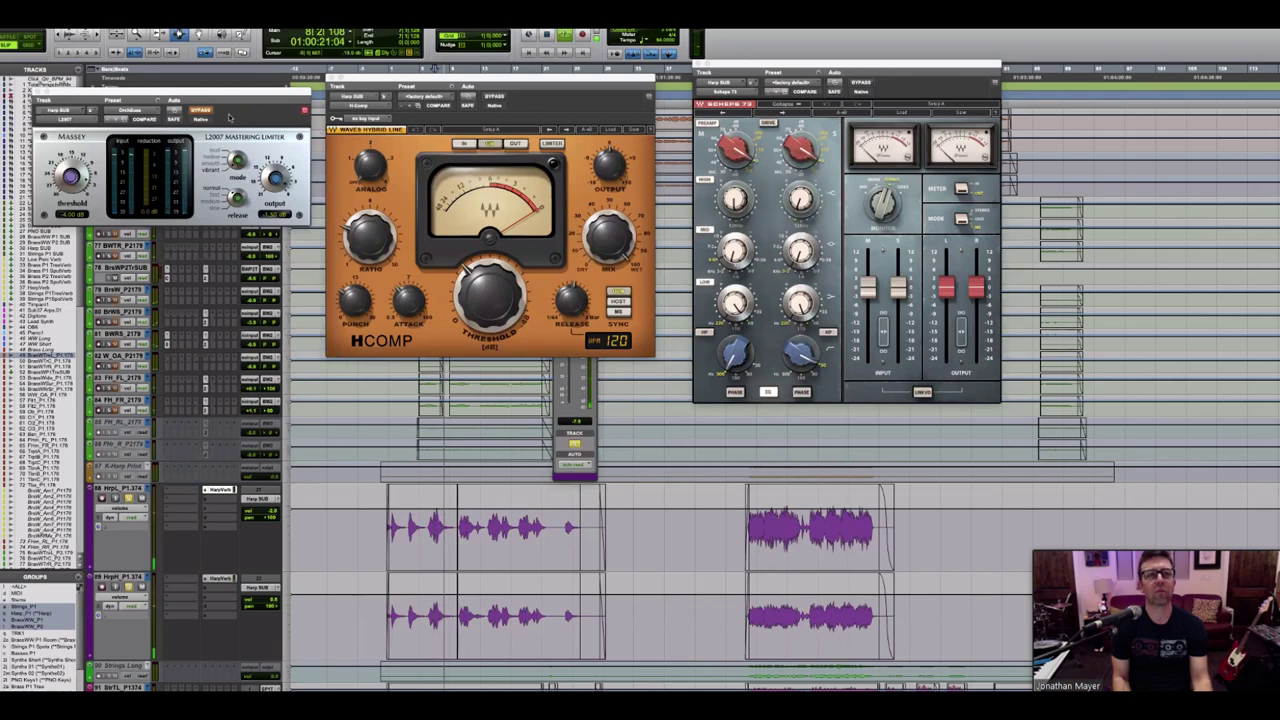
left_click(205, 111)
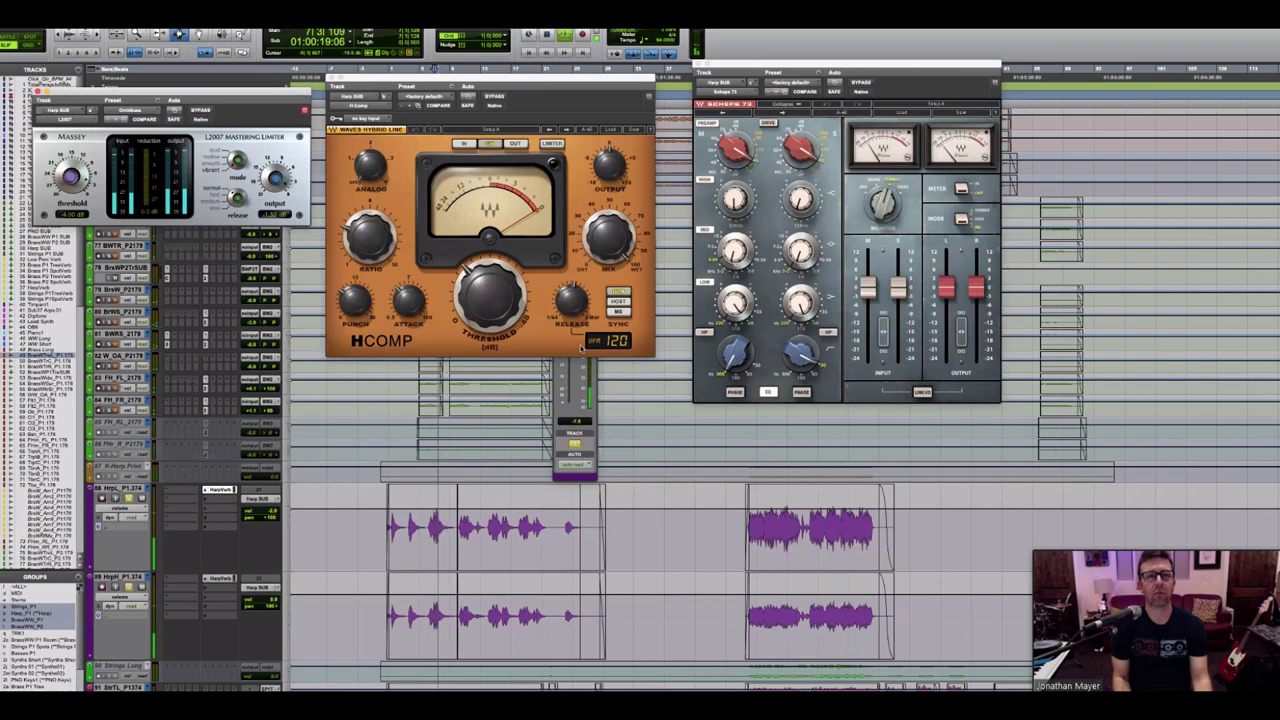
Step: Close the L2007, H-Comp and Scheps 73 plug-in windows
left_click(304, 109)
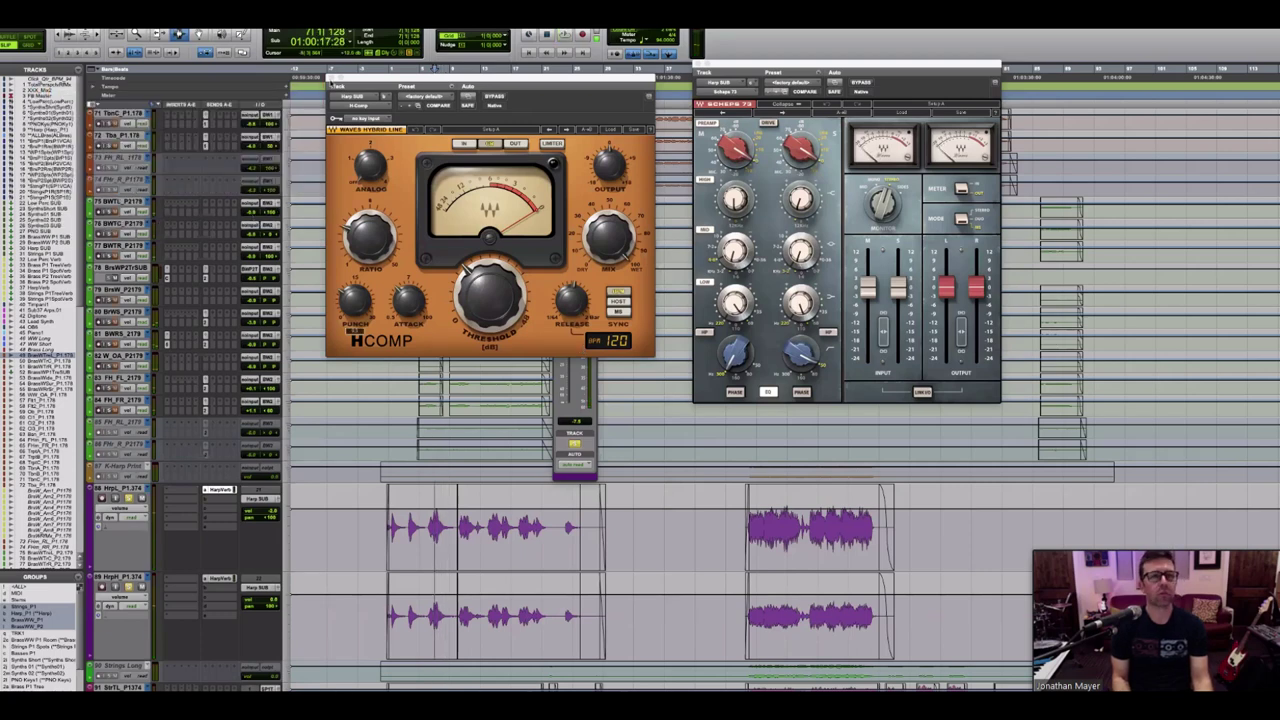
left_click(332, 77)
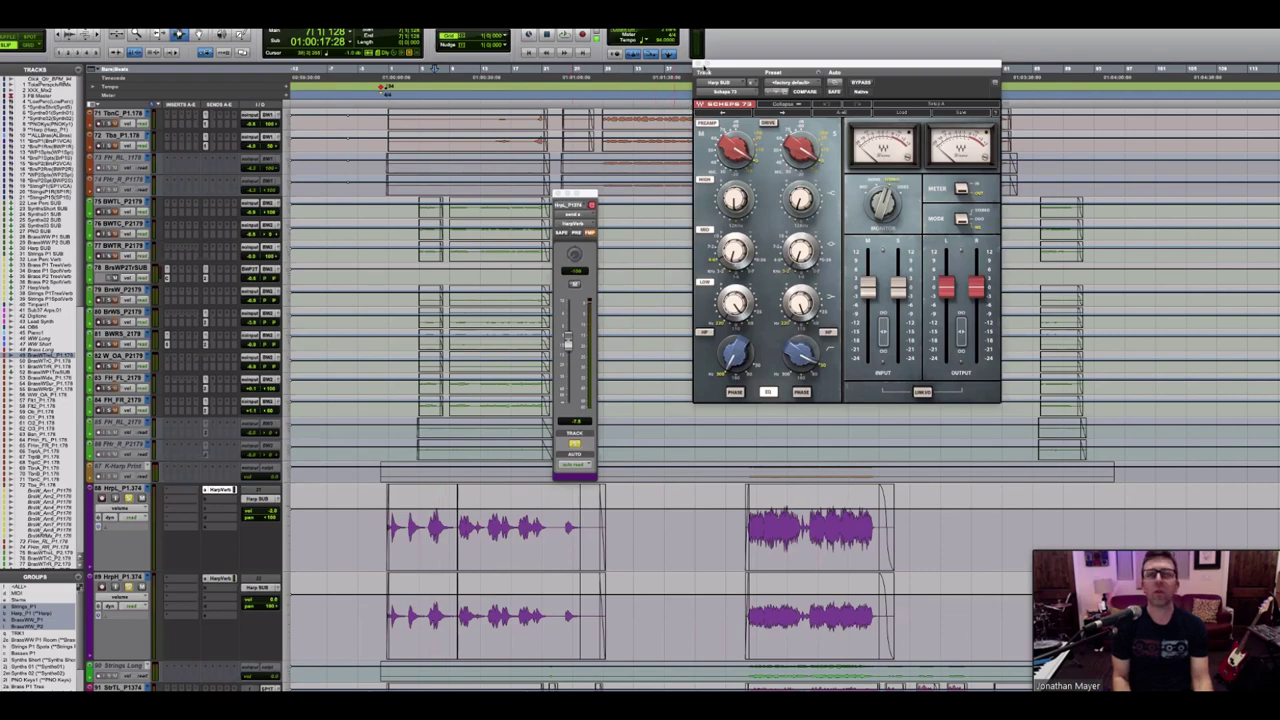
left_click(698, 64)
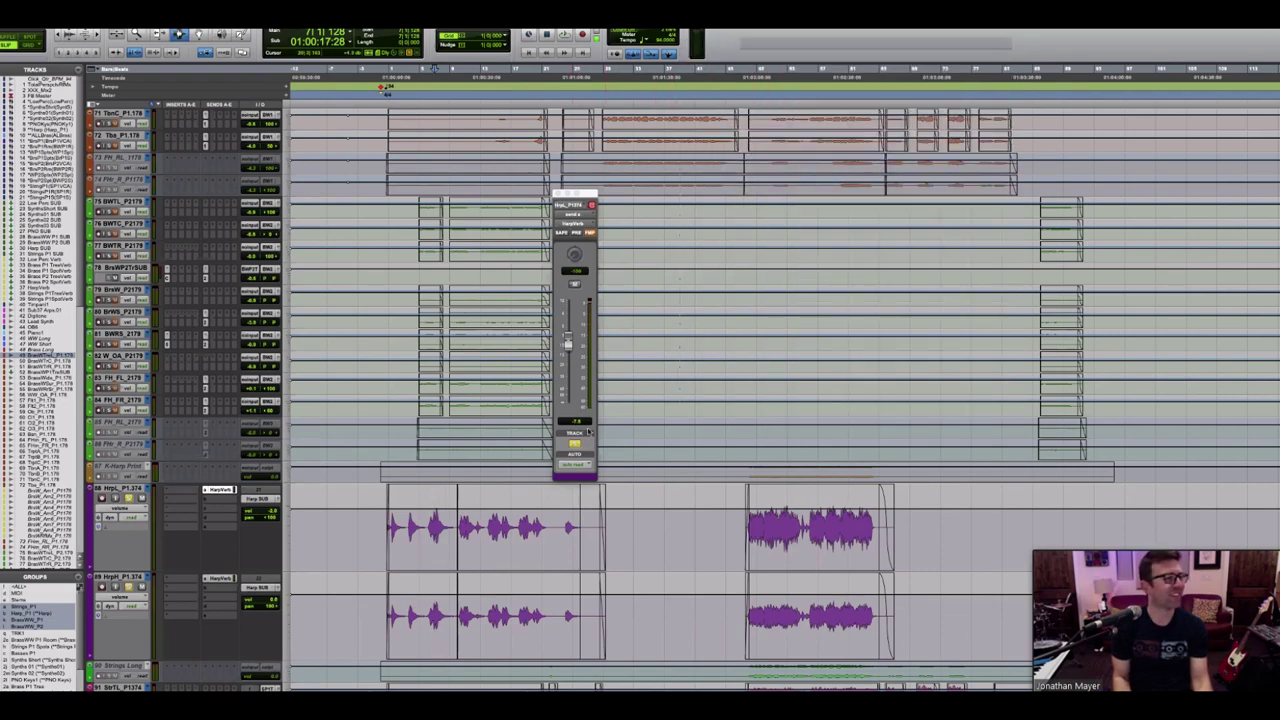
Step: Bring the Strings P1 tracks below the harps into view and close the harp's HarpVerb send window
scroll(776, 470, "down", 1)
scroll(777, 470, "down", 4)
scroll(776, 470, "down", 10)
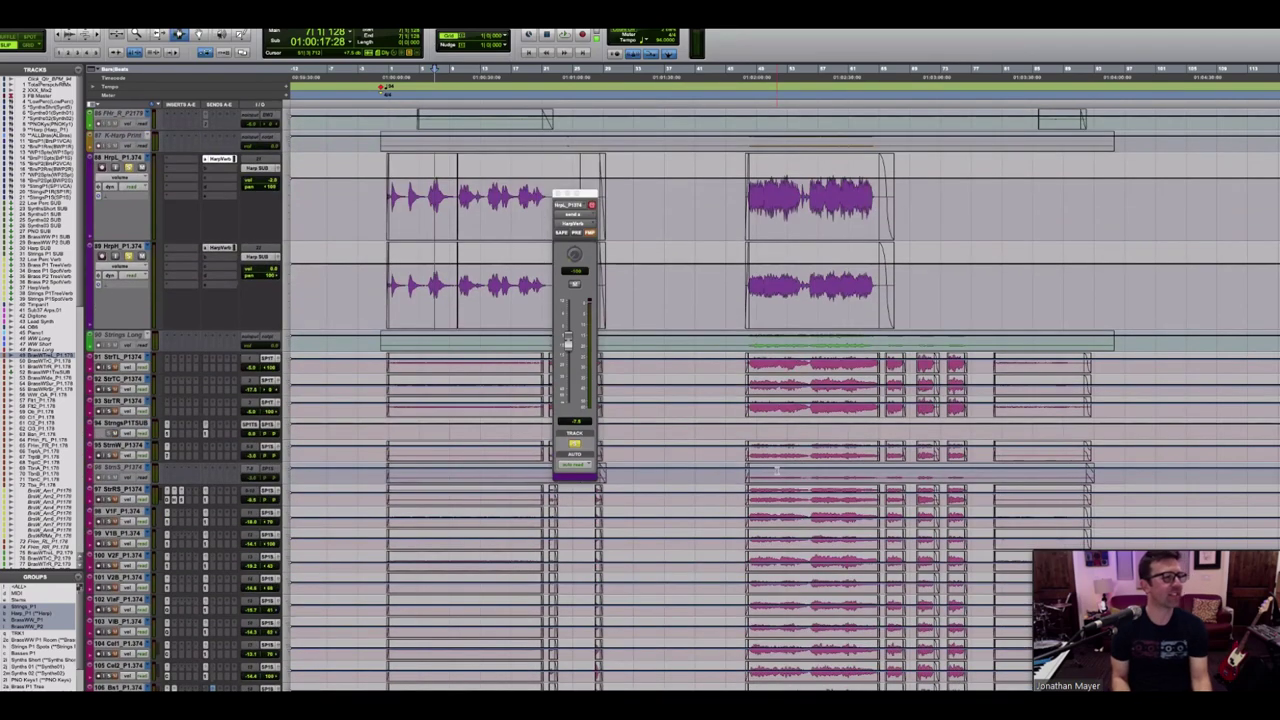
scroll(776, 469, "down", 3)
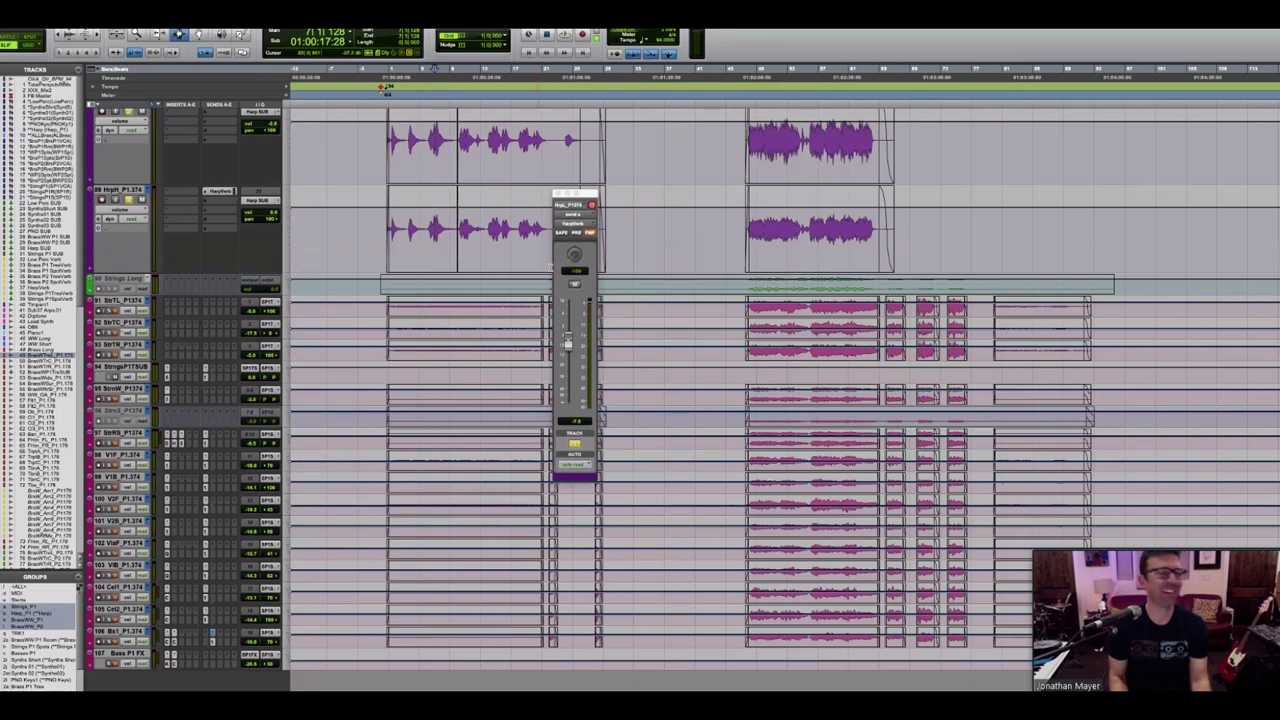
left_click(557, 193)
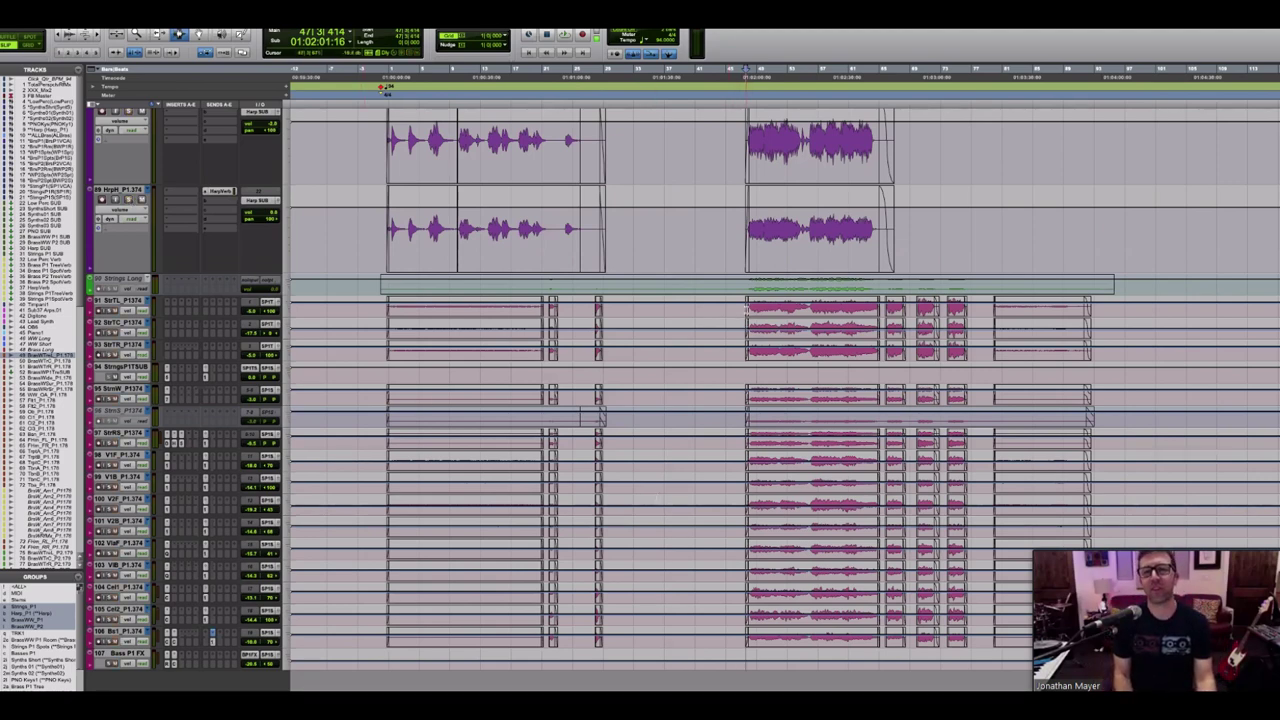
Step: Place the edit cursor around bar 48, where the strings' long second passage begins, and check its start up close
left_click(745, 392)
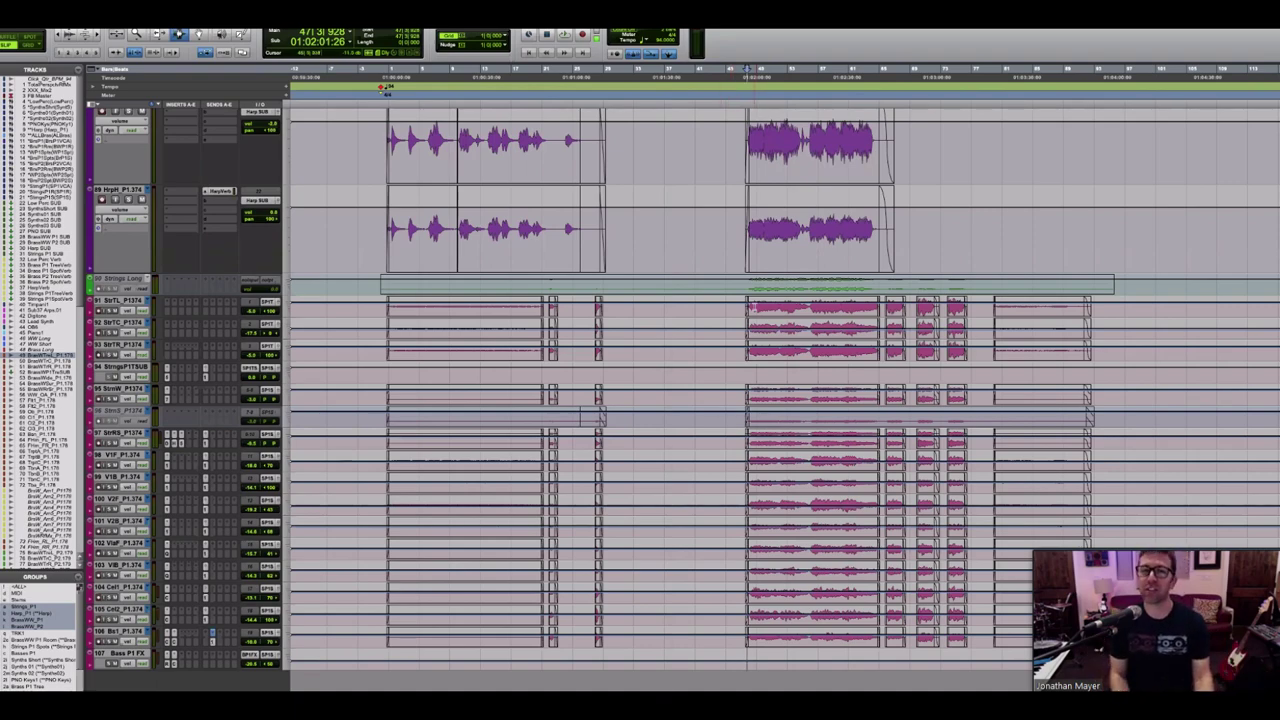
key("super+bracketright")
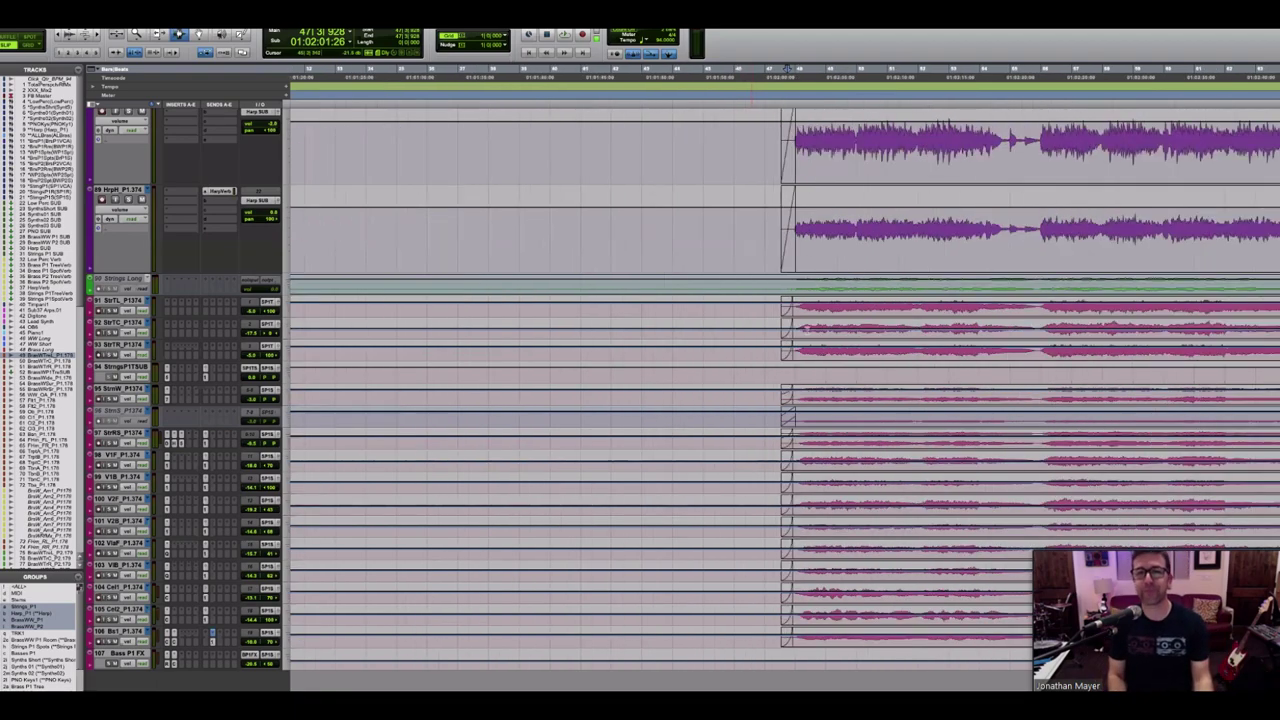
key("super+bracketleft")
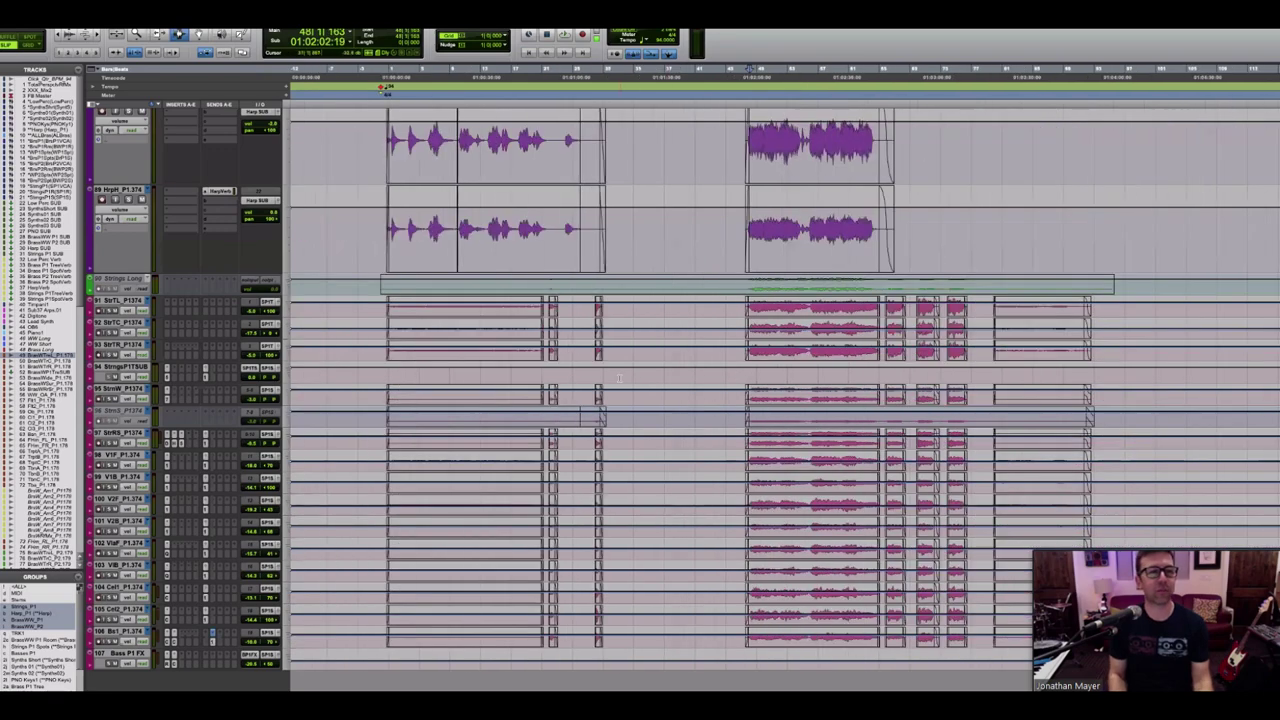
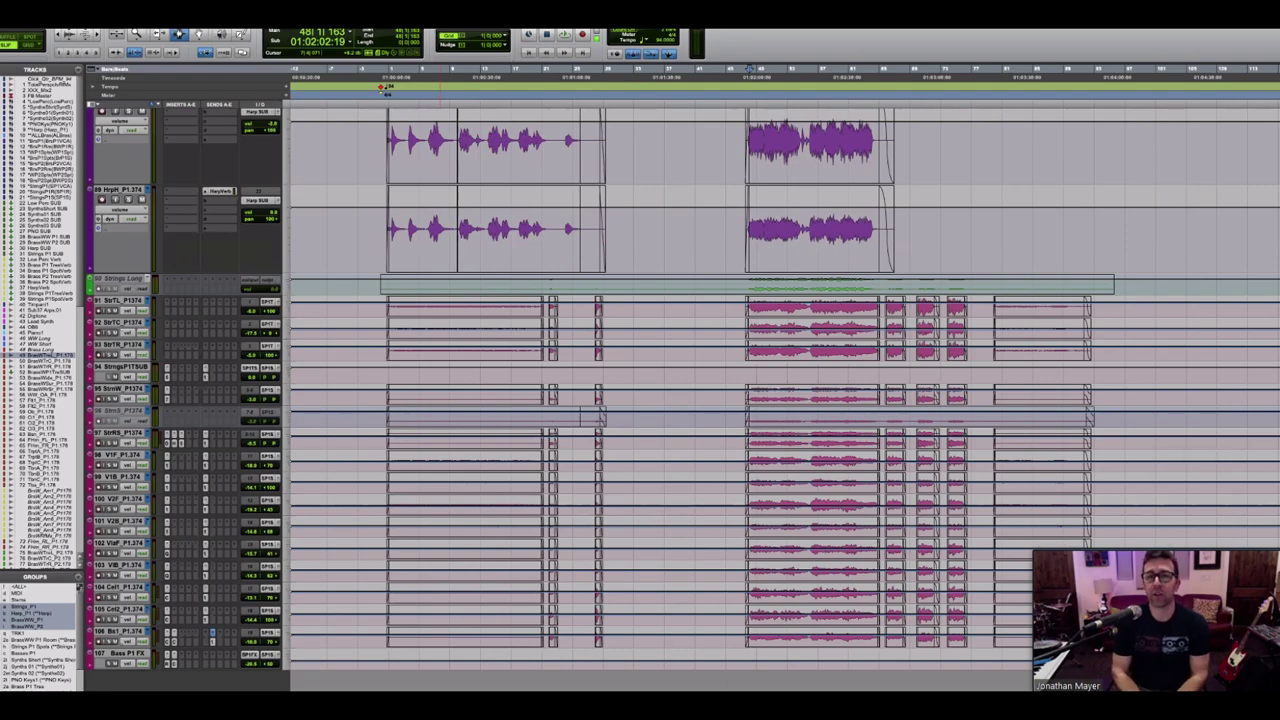
Step: Return to the XXX_Mix2 print track and inspect its Stereo Out output fader window, closing it when done
scroll(509, 469, "up", 10)
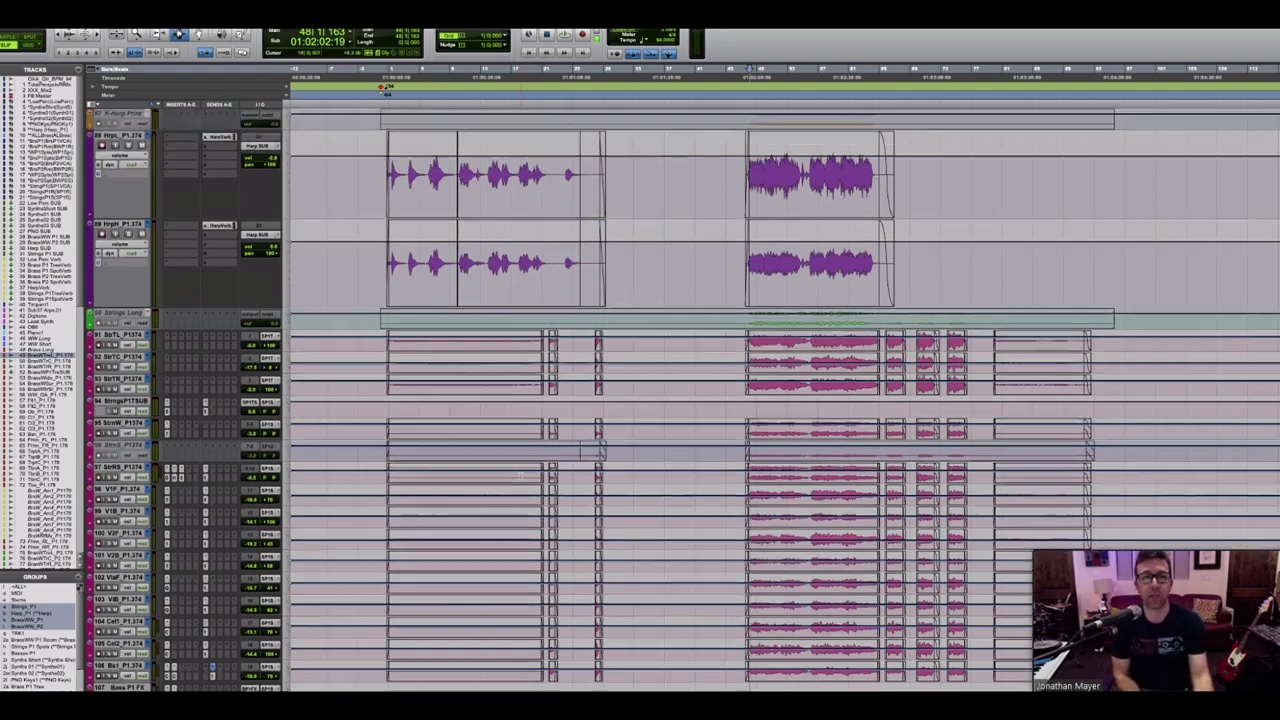
scroll(519, 476, "up", 15)
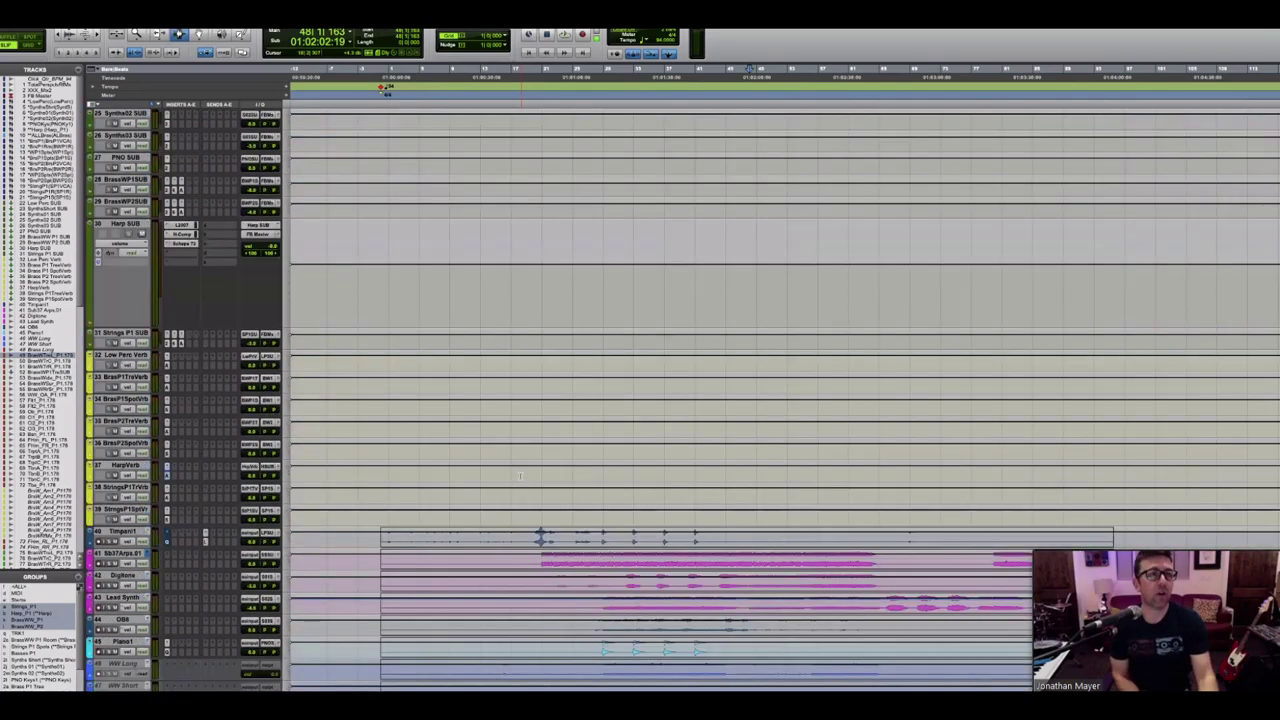
scroll(519, 476, "up", 15)
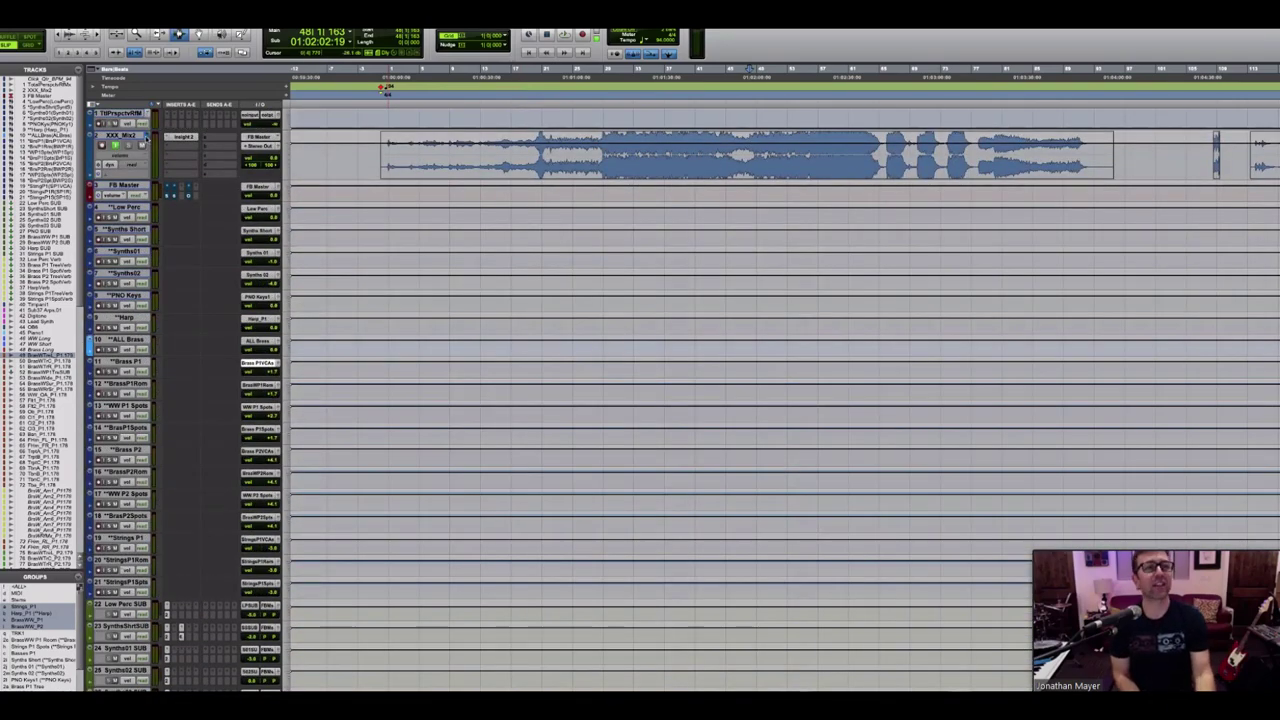
left_click(279, 147)
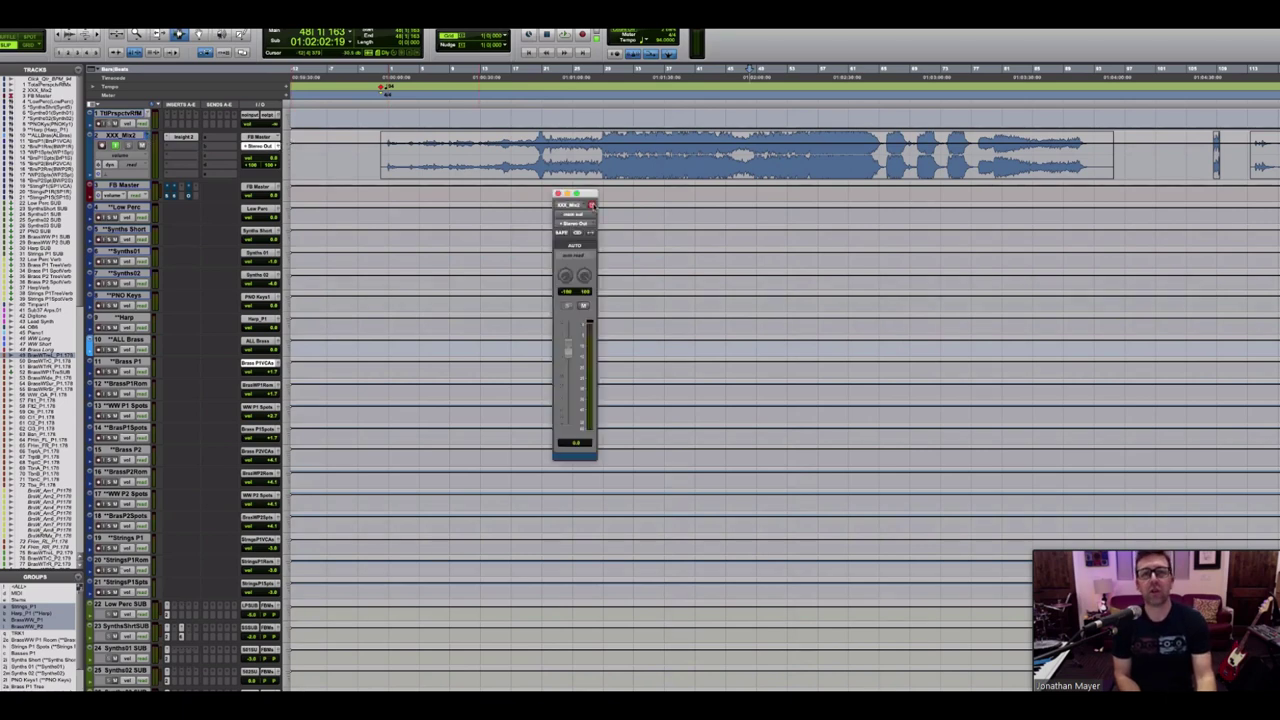
left_click(279, 147)
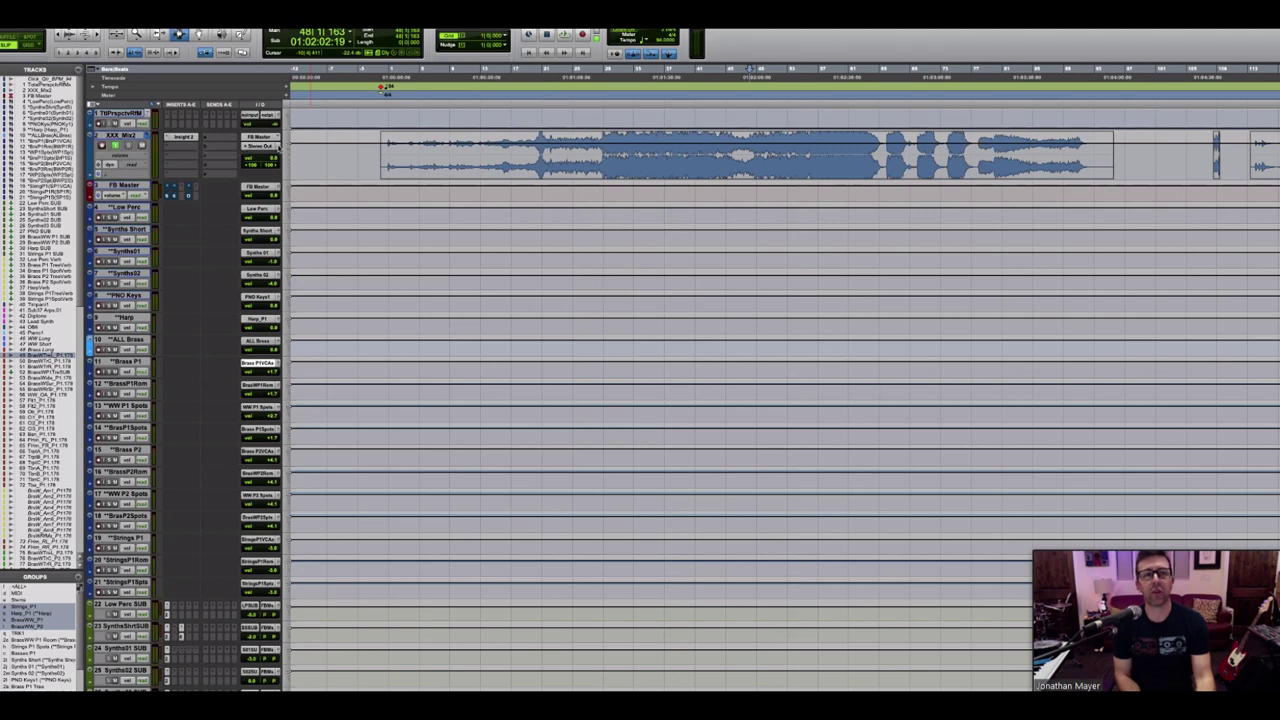
left_click(279, 147)
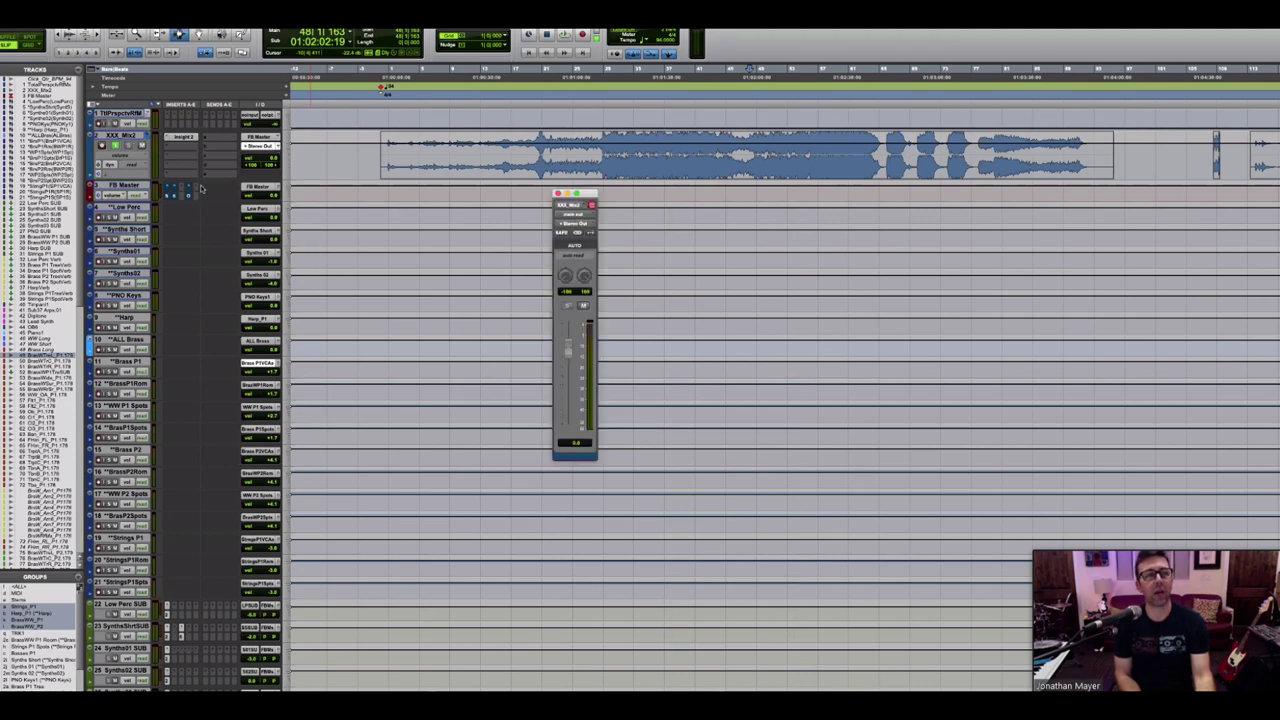
left_click(279, 147)
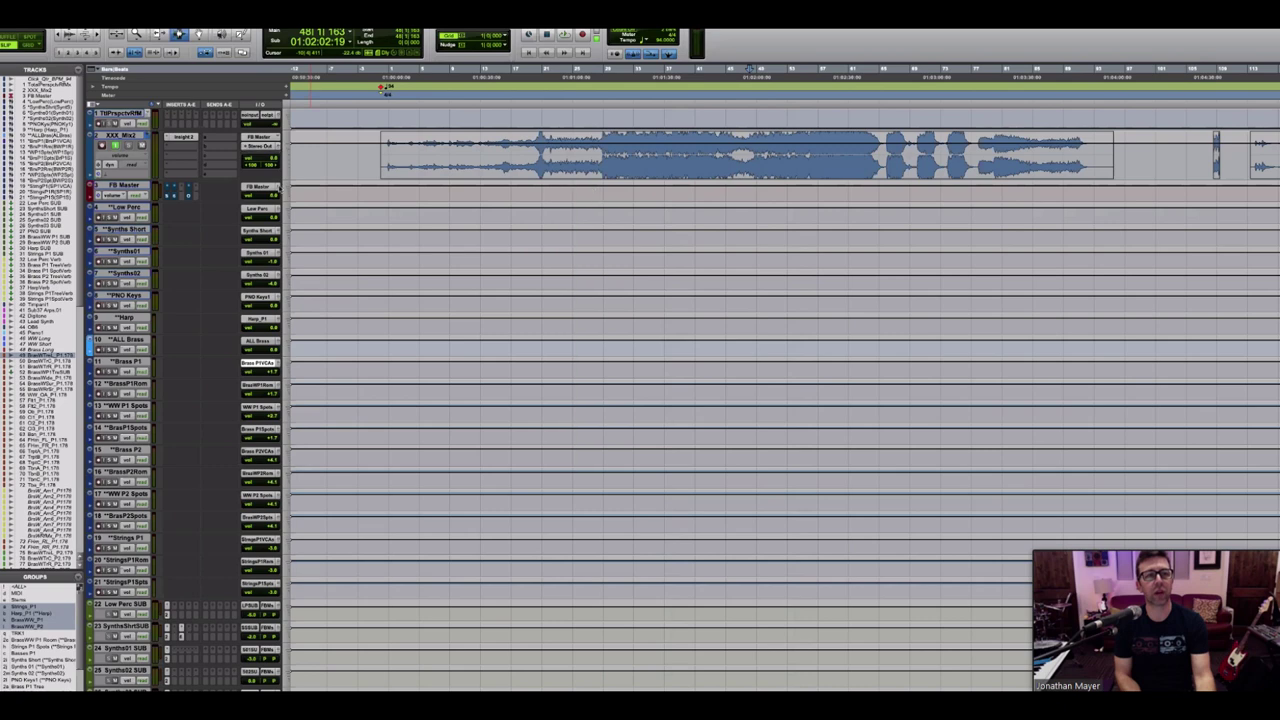
Step: Open the FB Master output fader window and place it clear of the XXX_Mix2 waveform
left_click(279, 188)
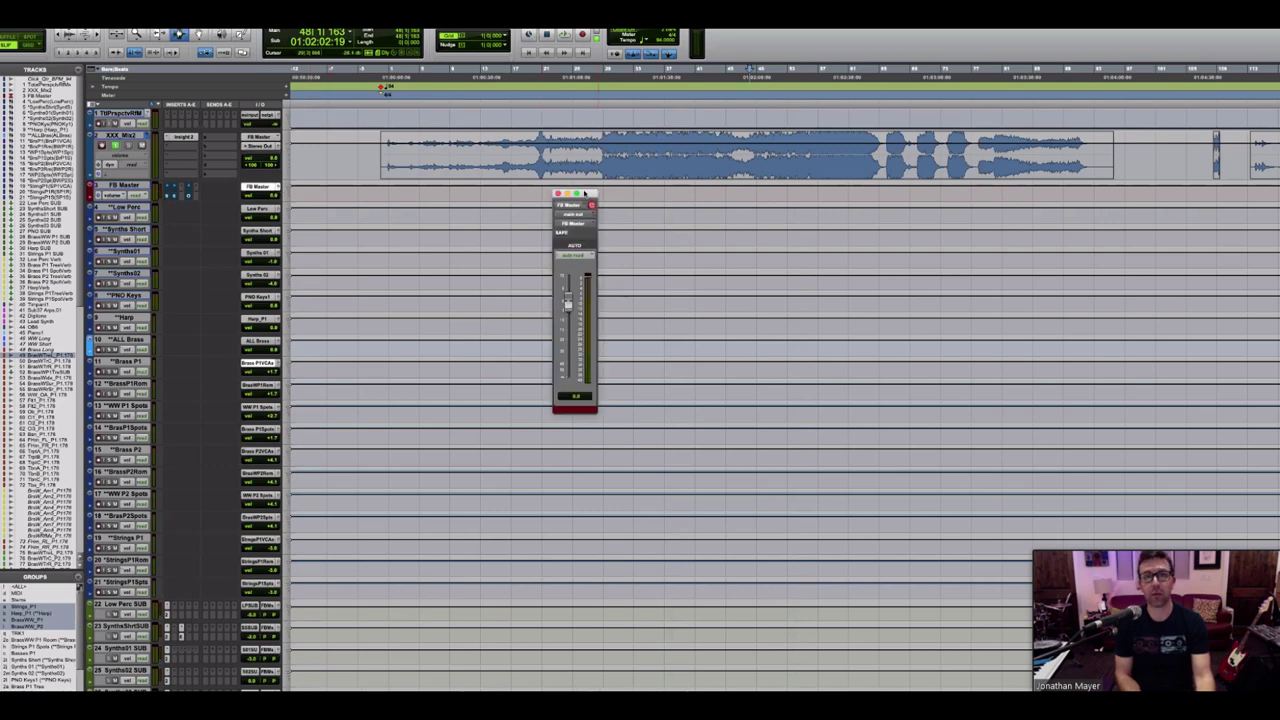
left_click_drag(585, 195, 966, 36)
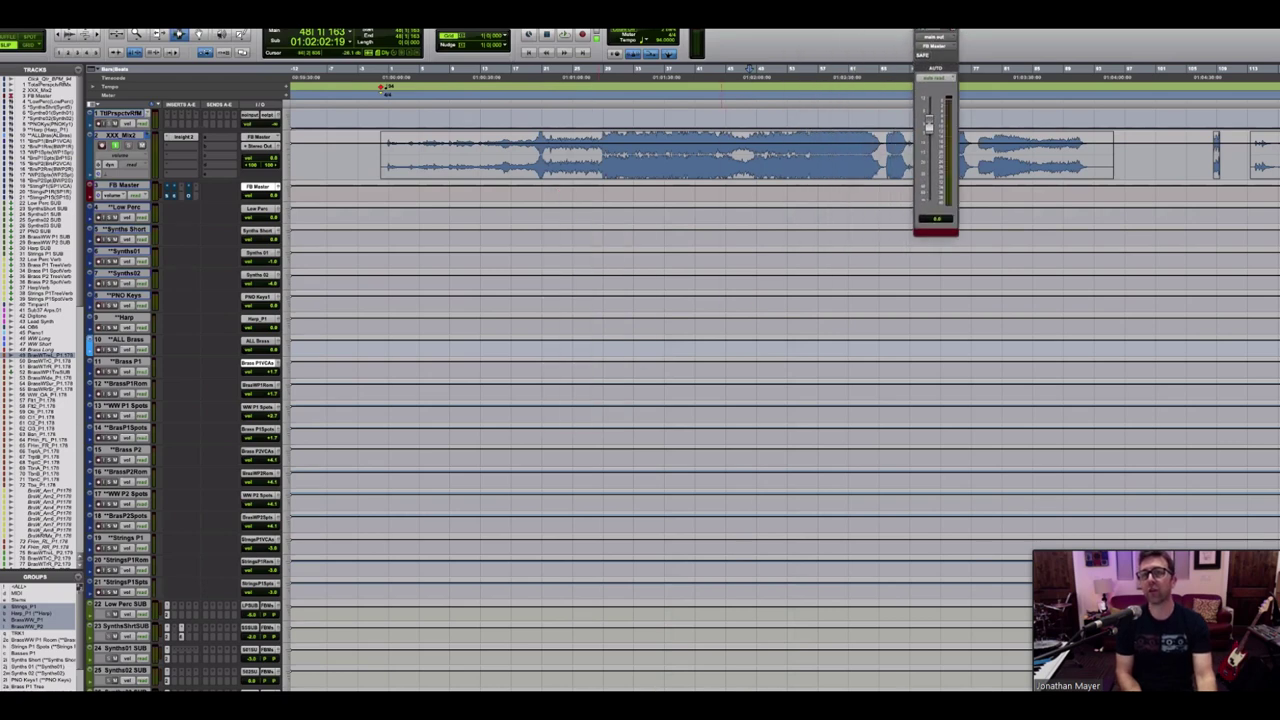
left_click_drag(940, 34, 1213, 437)
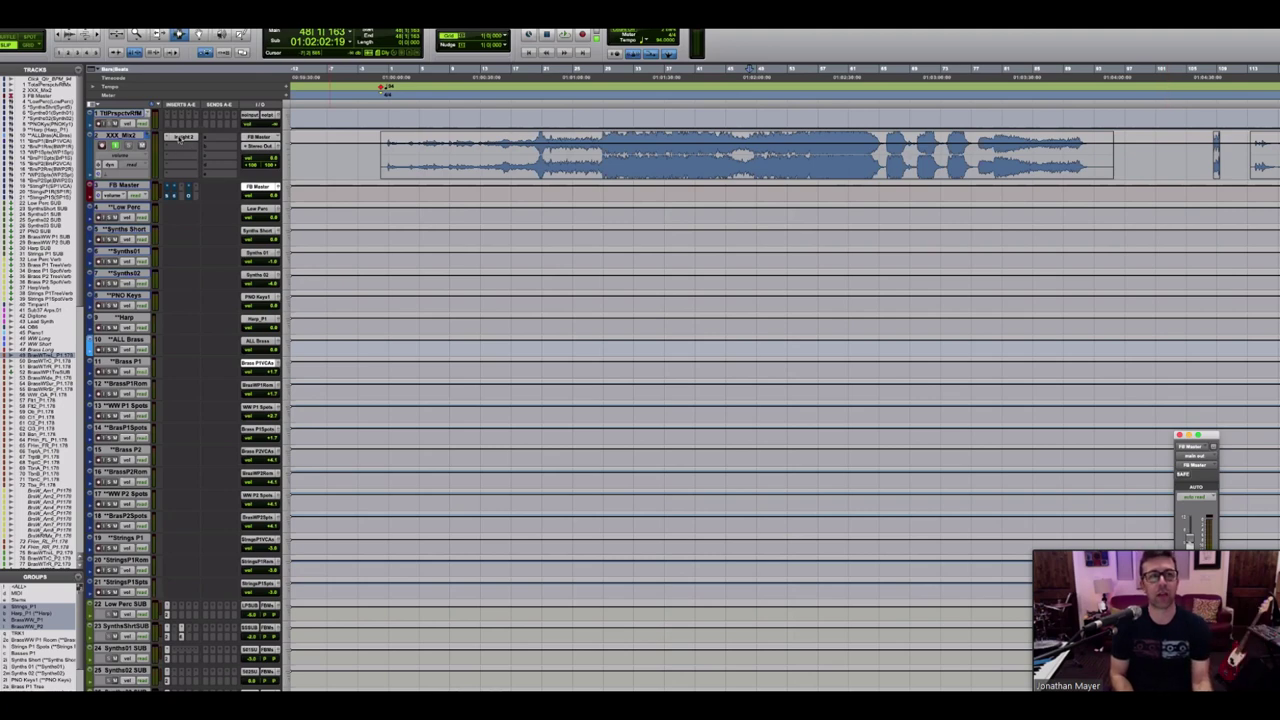
Step: Review the Insight 2 loudness and level meters on the XXX_Mix2 track, closing the plug-in window after each look
left_click(180, 138)
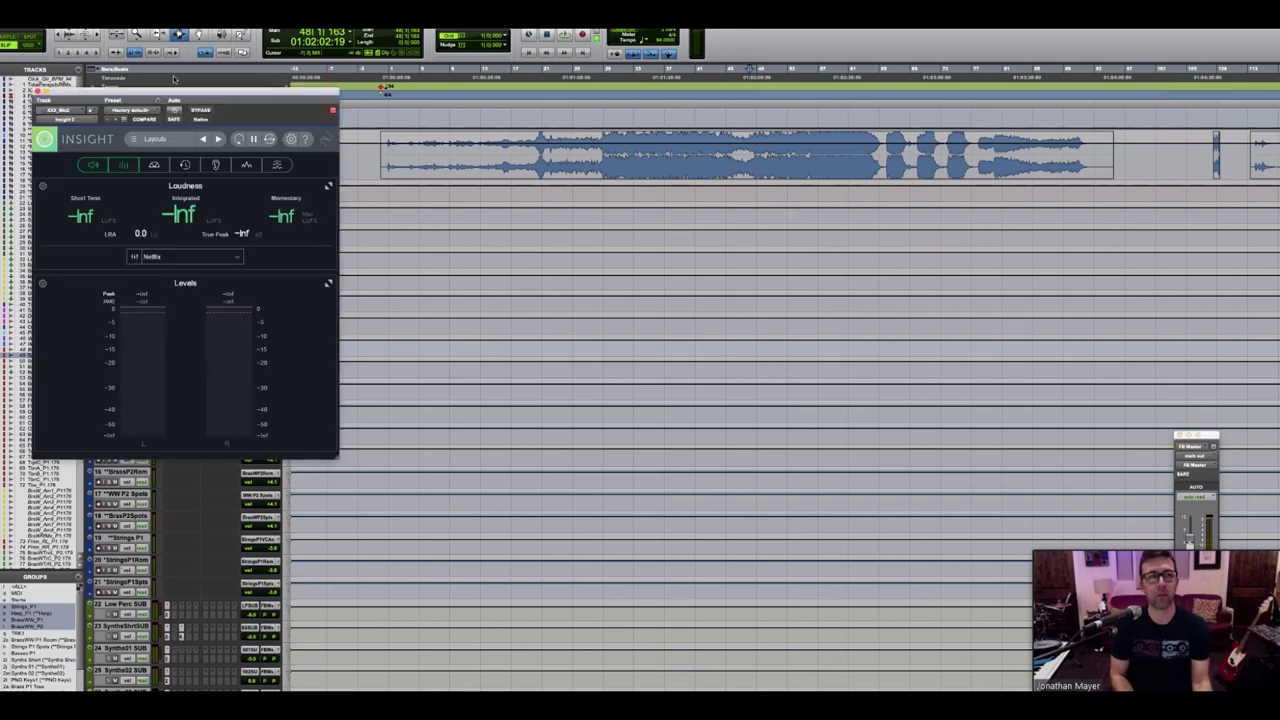
left_click_drag(175, 90, 636, 97)
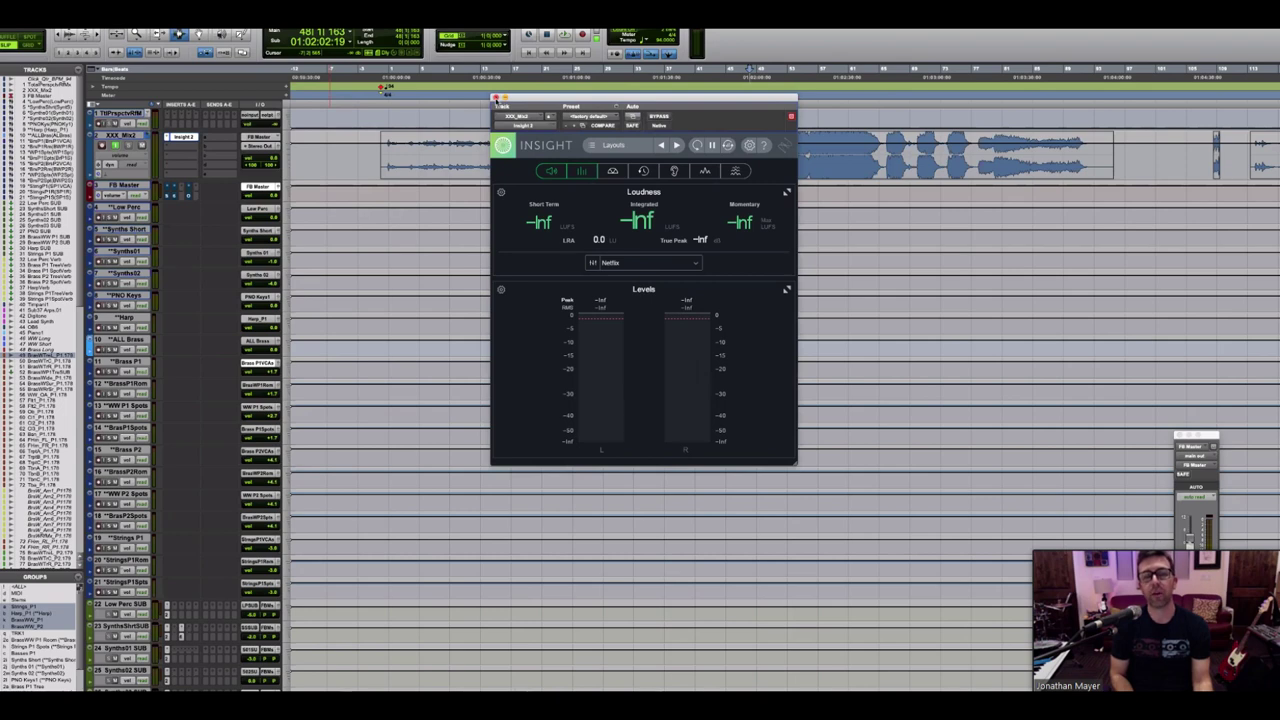
left_click(496, 98)
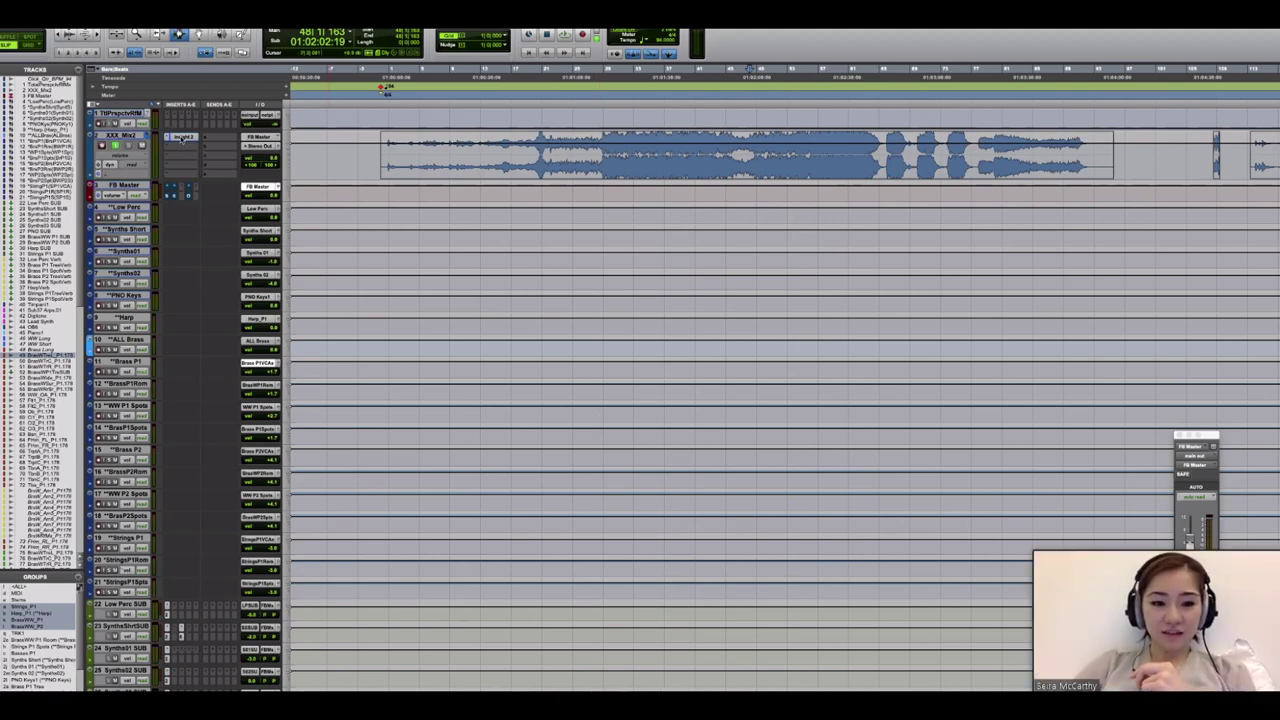
left_click(181, 137)
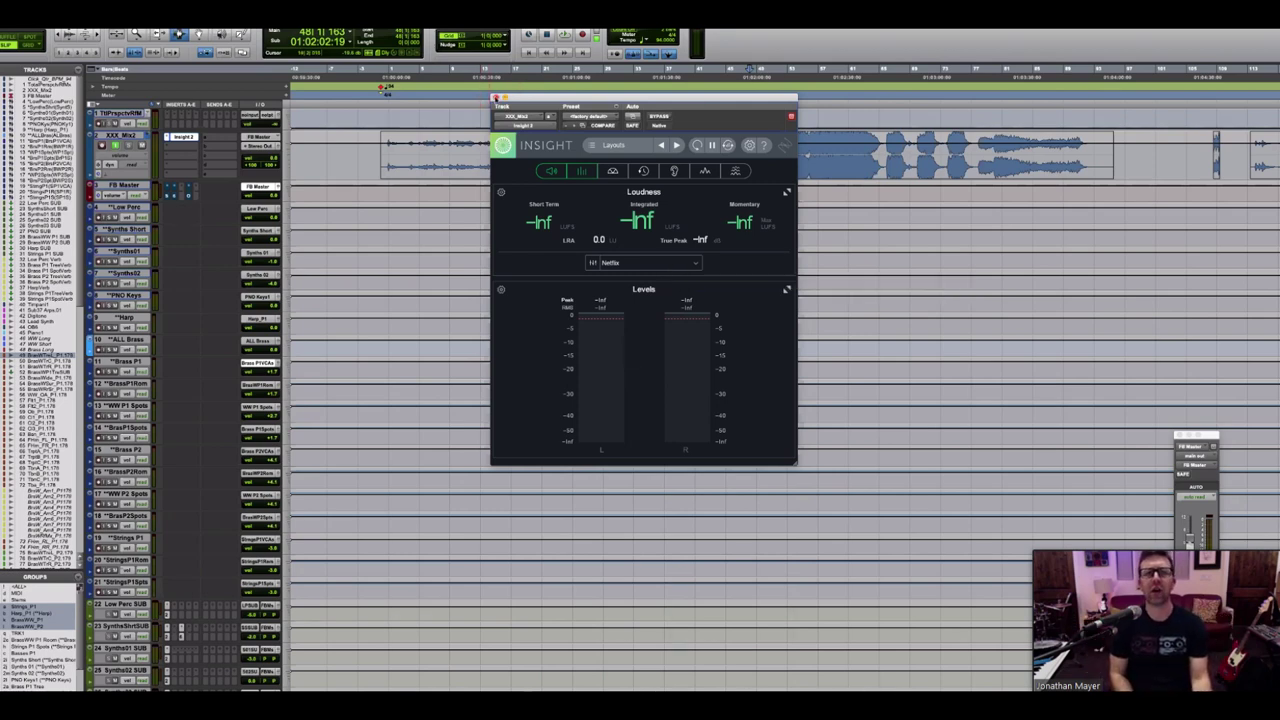
left_click(496, 98)
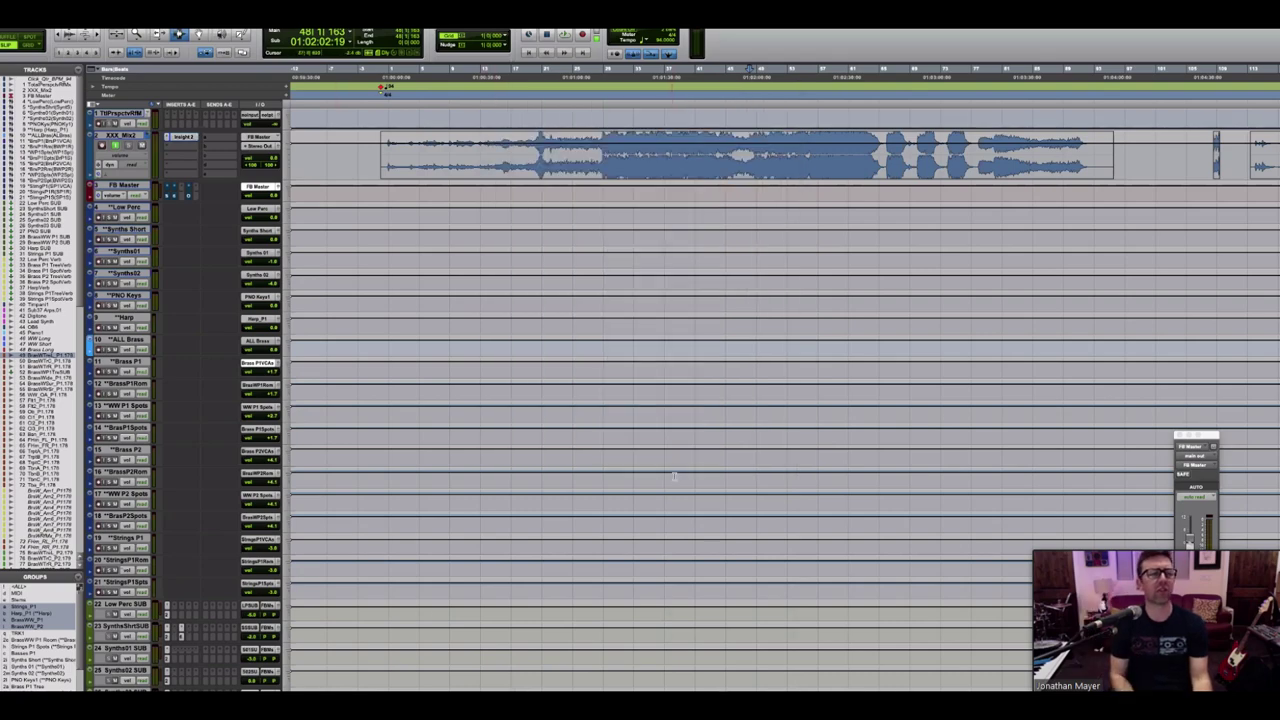
Step: Go back down past the submasters and reverb returns to the orchestral brass, woodwind and harp tracks
scroll(649, 447, "down", 3)
scroll(649, 447, "down", 10)
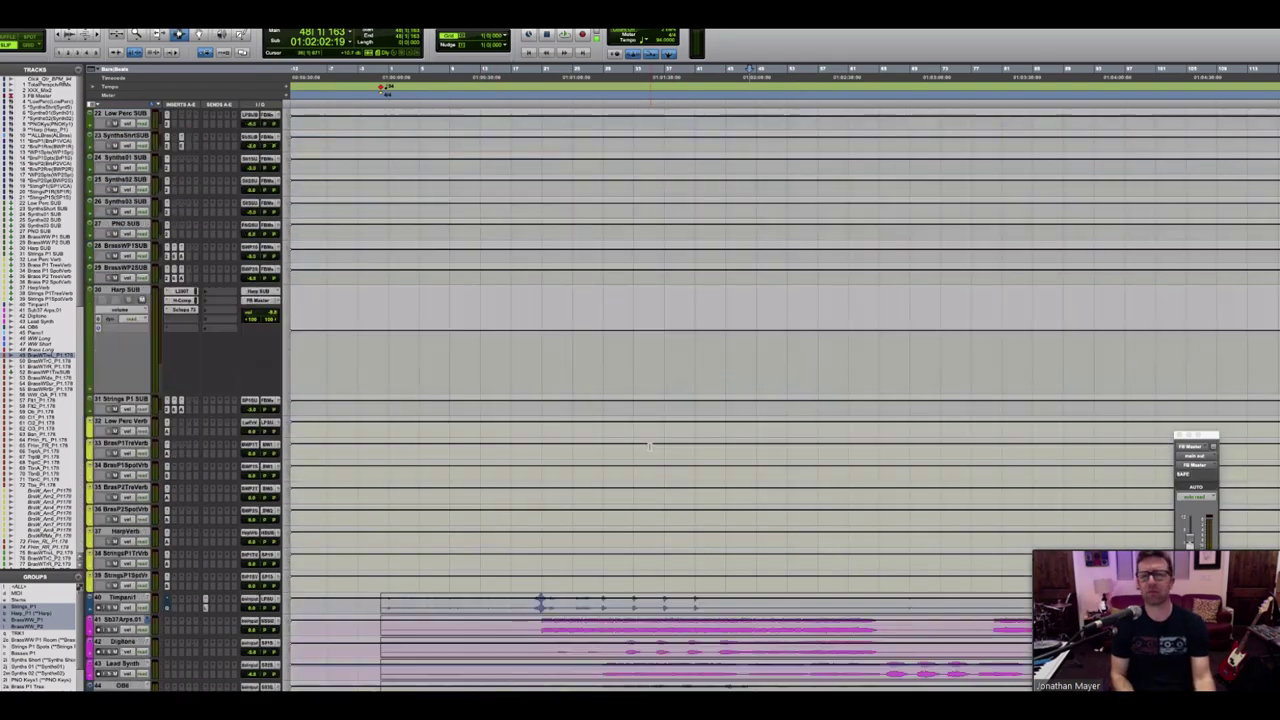
scroll(649, 447, "down", 10)
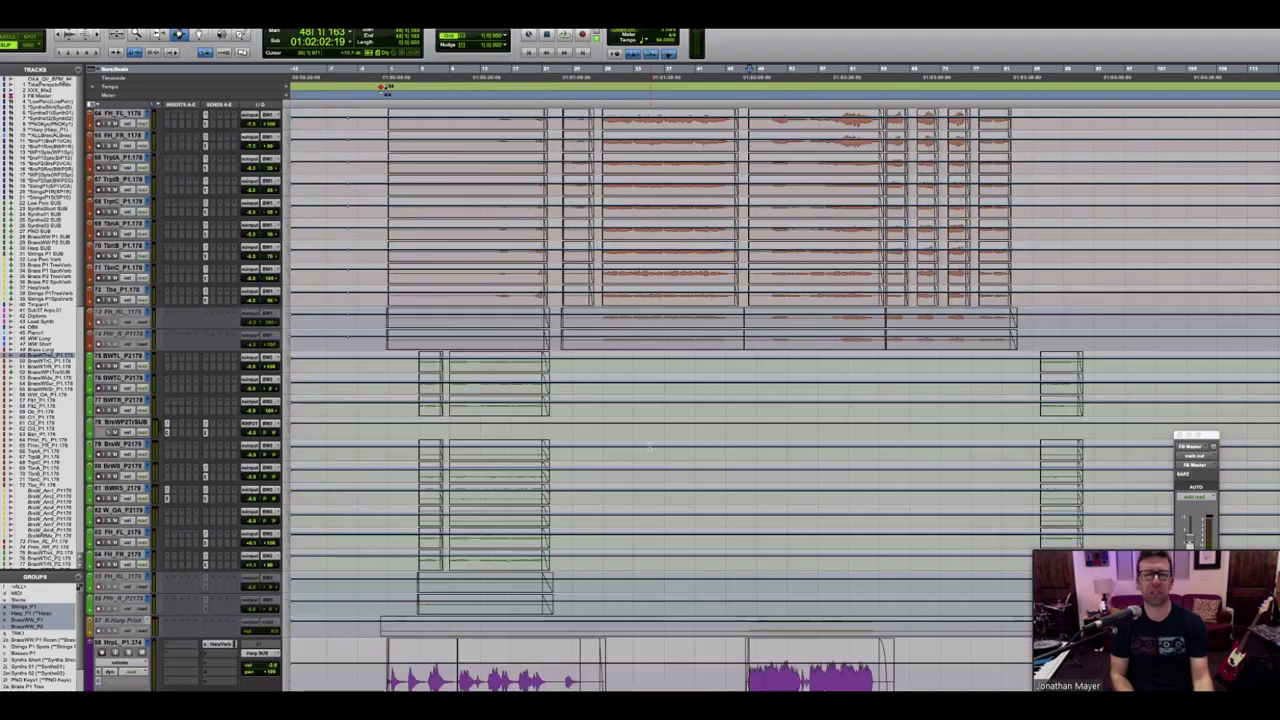
Step: Close the FB Master fader window and play the Strings P1 tracks from around bar 48
scroll(649, 447, "down", 3)
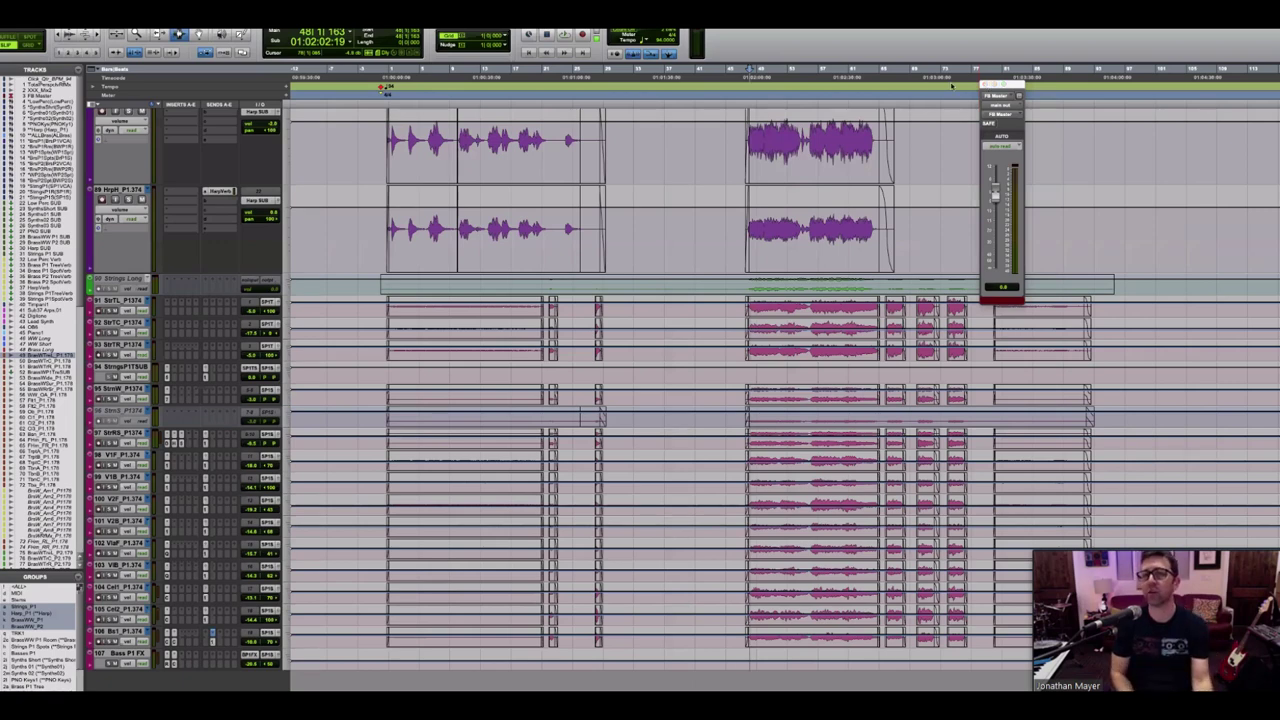
left_click(983, 85)
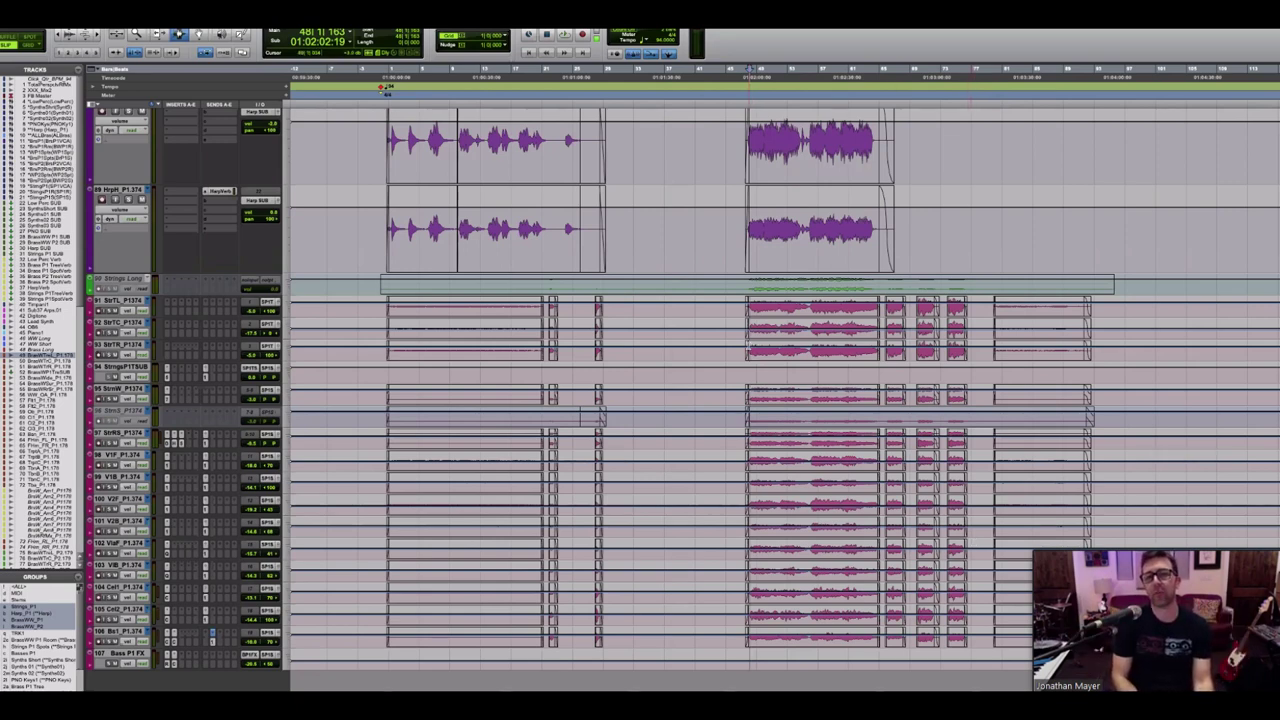
left_click(749, 500)
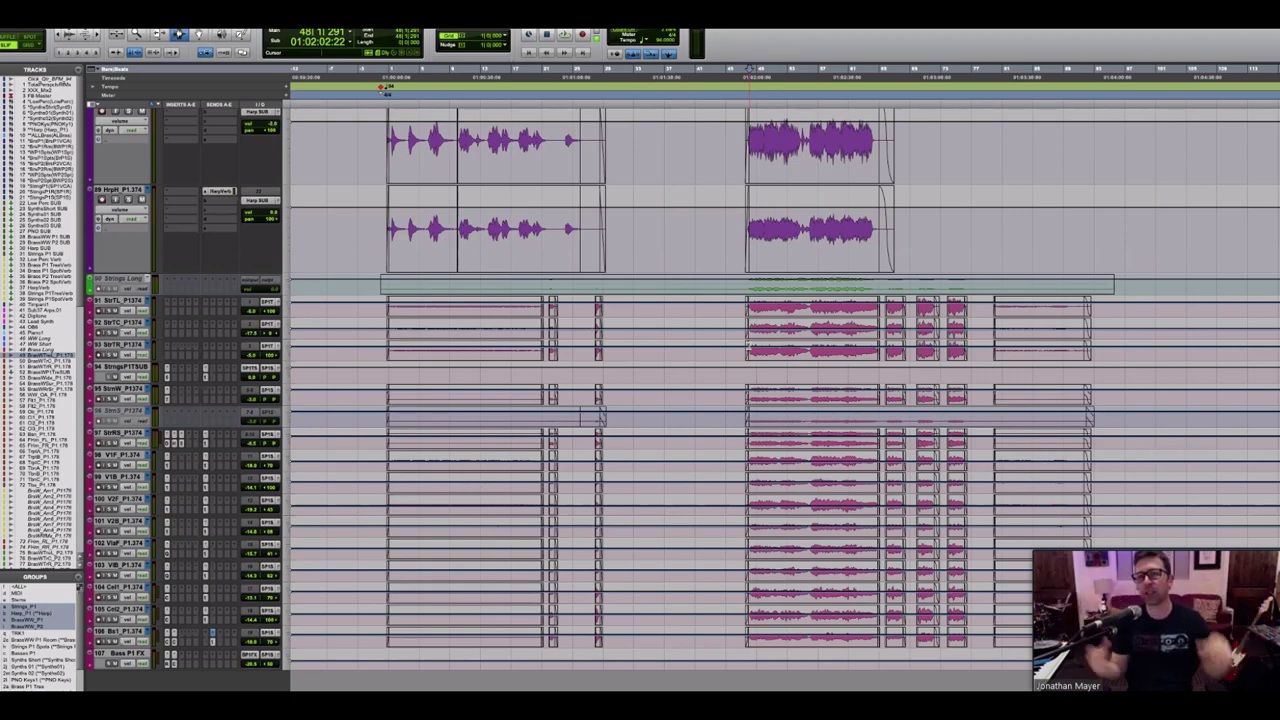
key("space")
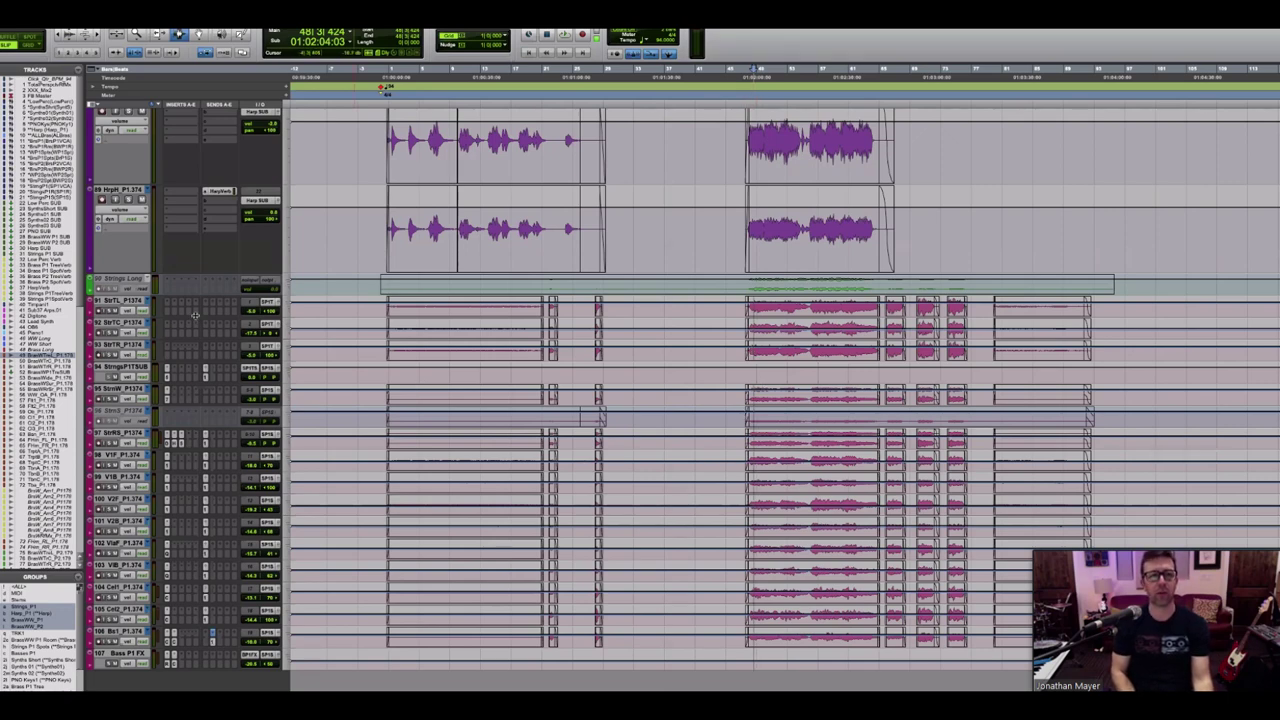
Step: Enlarge the string tree mic tracks StrTL, StrTC and StrTR and place the cursor at the start of the loud passage near bar 48
key("ctrl+Up")
key("ctrl+Up")
key("ctrl+Up")
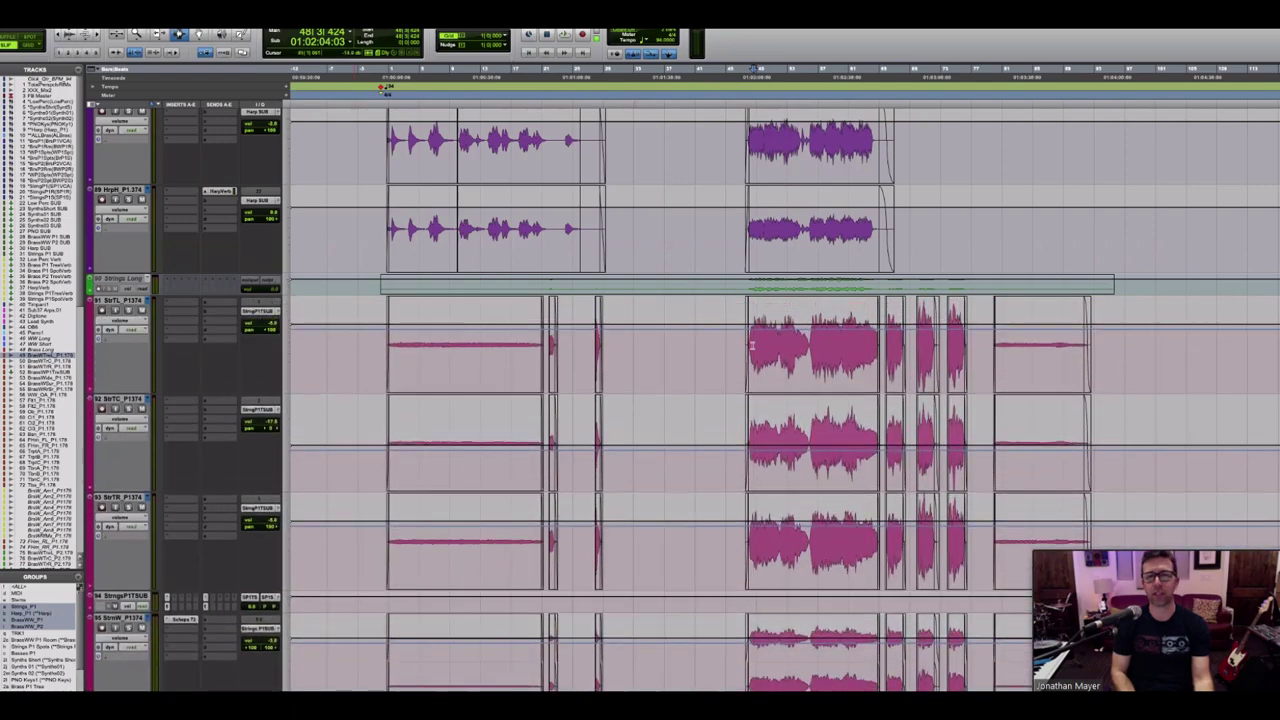
left_click(747, 490)
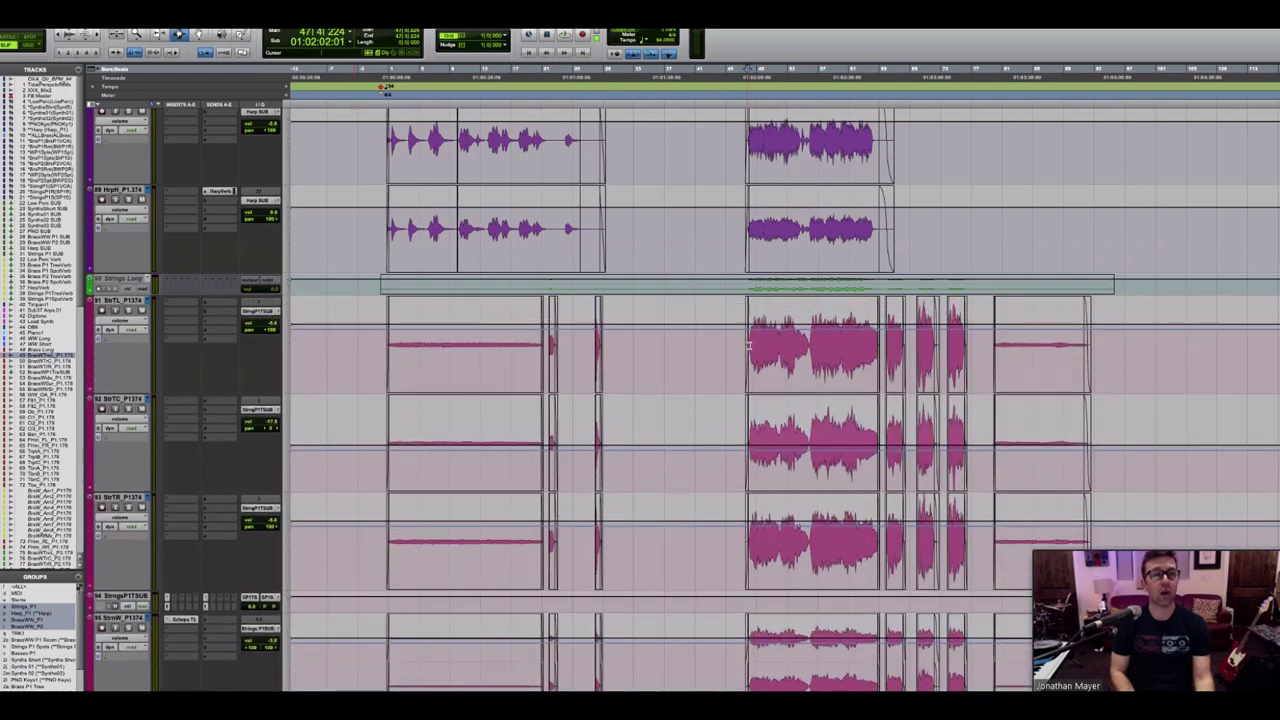
scroll(780, 400, "down", 3)
scroll(747, 342, "up", 2)
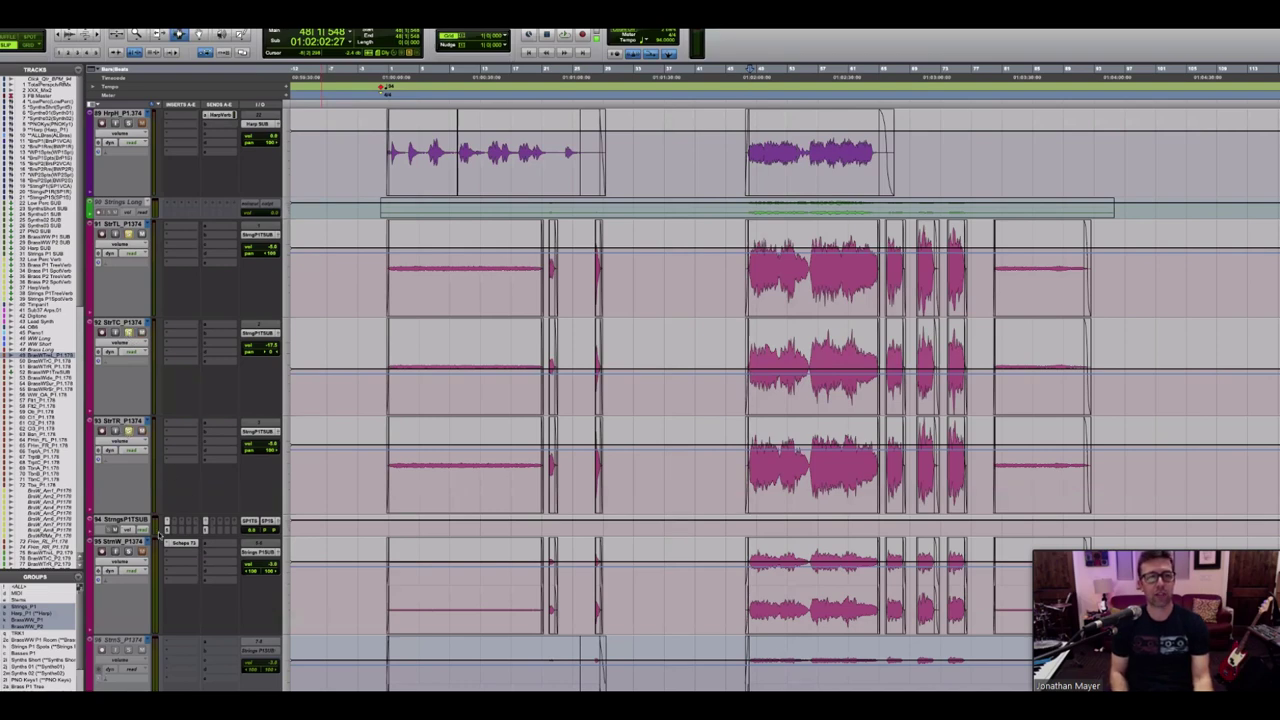
Step: Enlarge the Strings P1 tree sub track, open its API-550B equalizer and mute its reverb send
left_click_drag(157, 537, 157, 615)
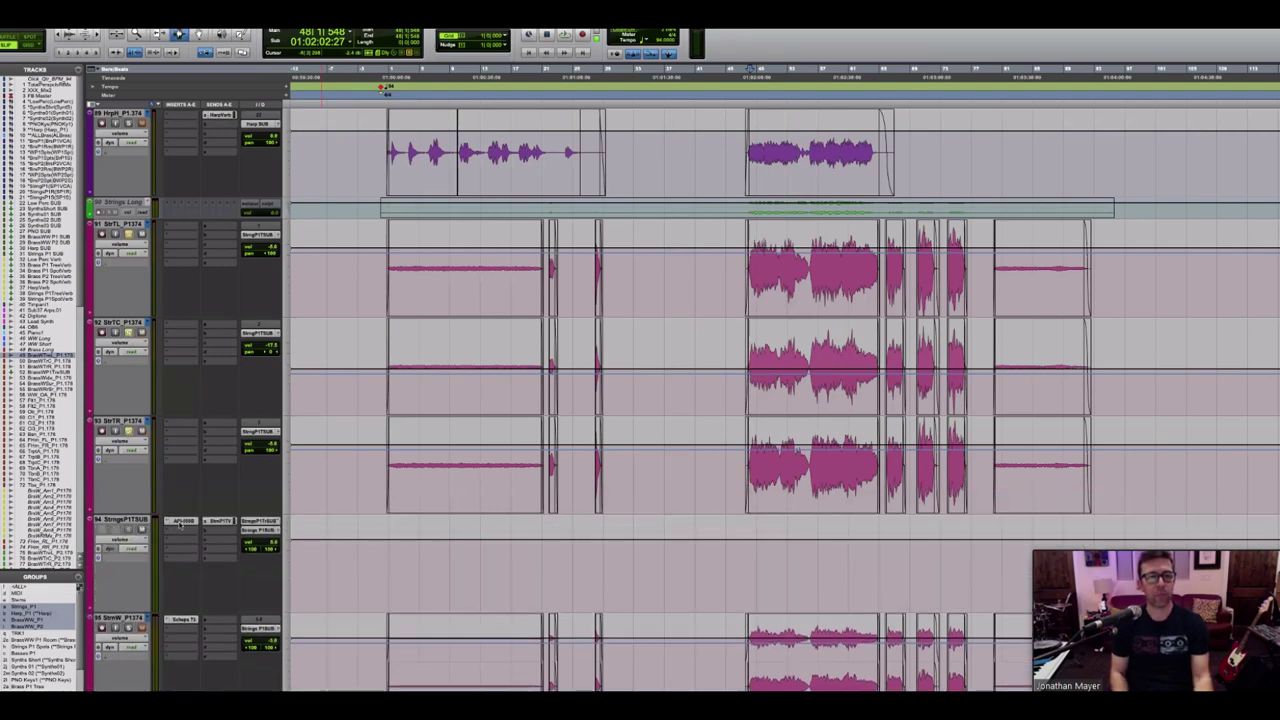
left_click(182, 521)
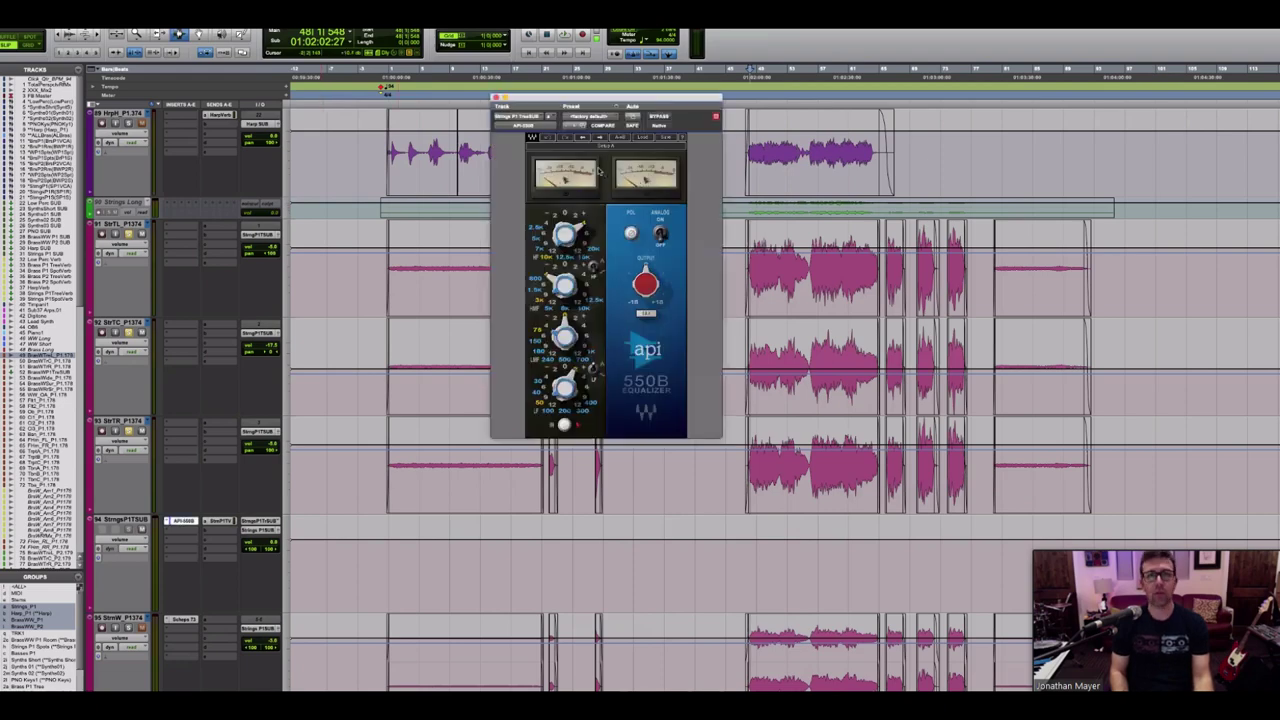
left_click(218, 522)
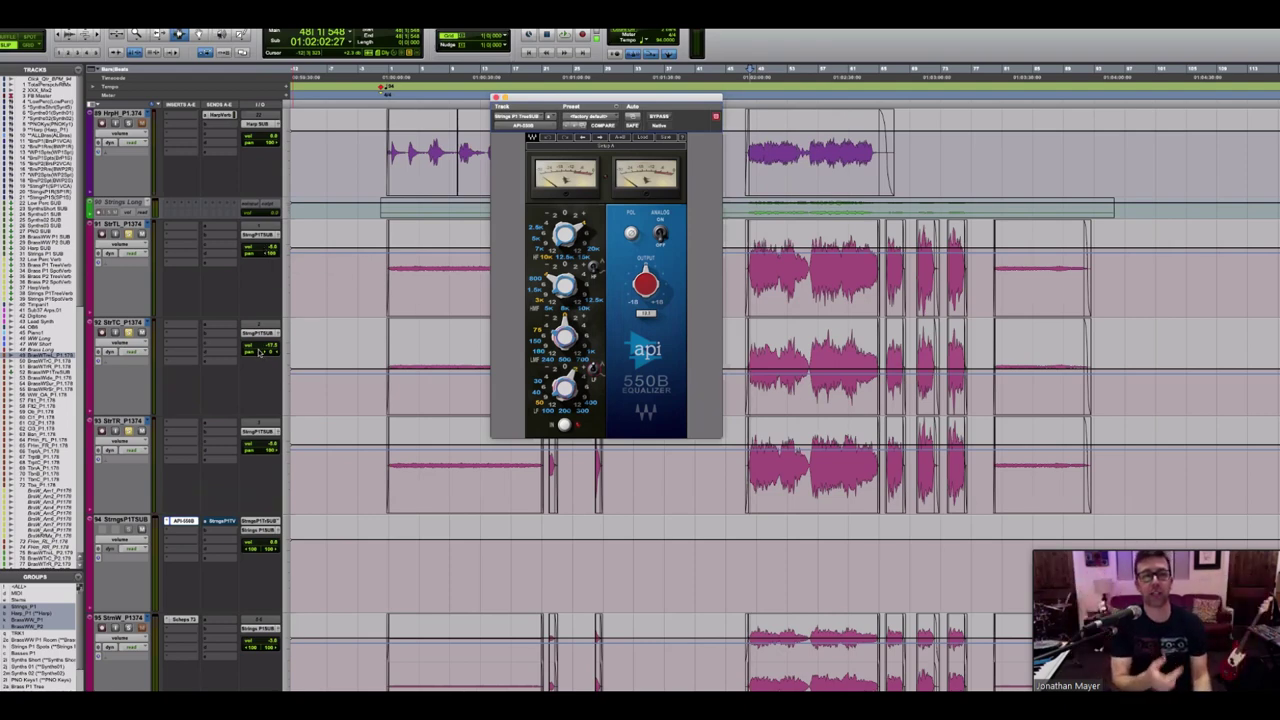
Step: Set the automation mode of the string tree mic tracks to off and start playback before bar 48
left_click(131, 350)
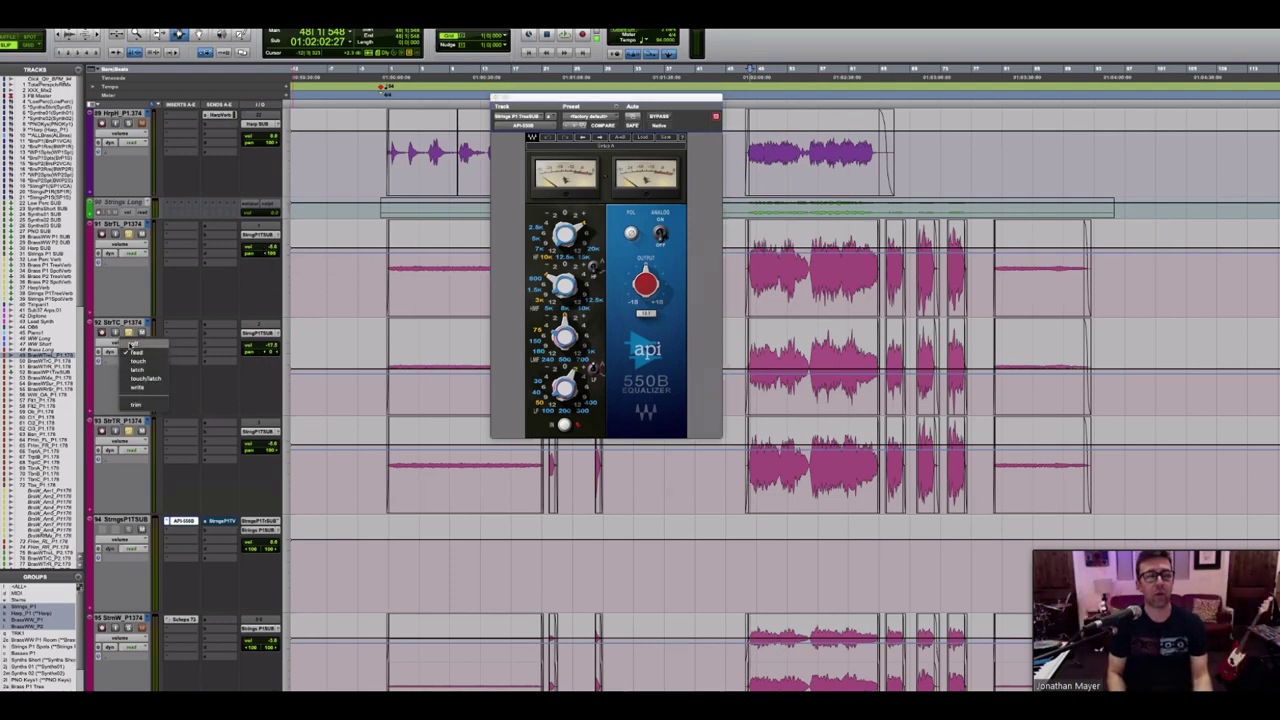
left_click(131, 345, "alt+shift")
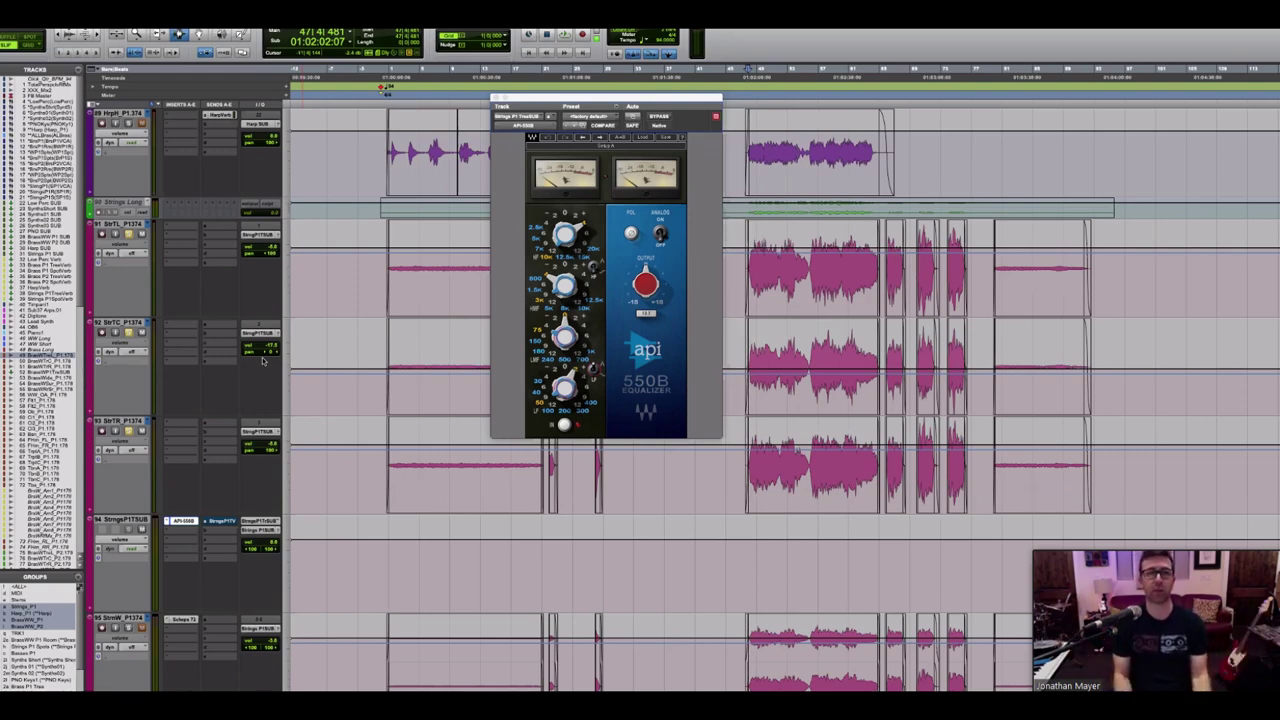
key("space")
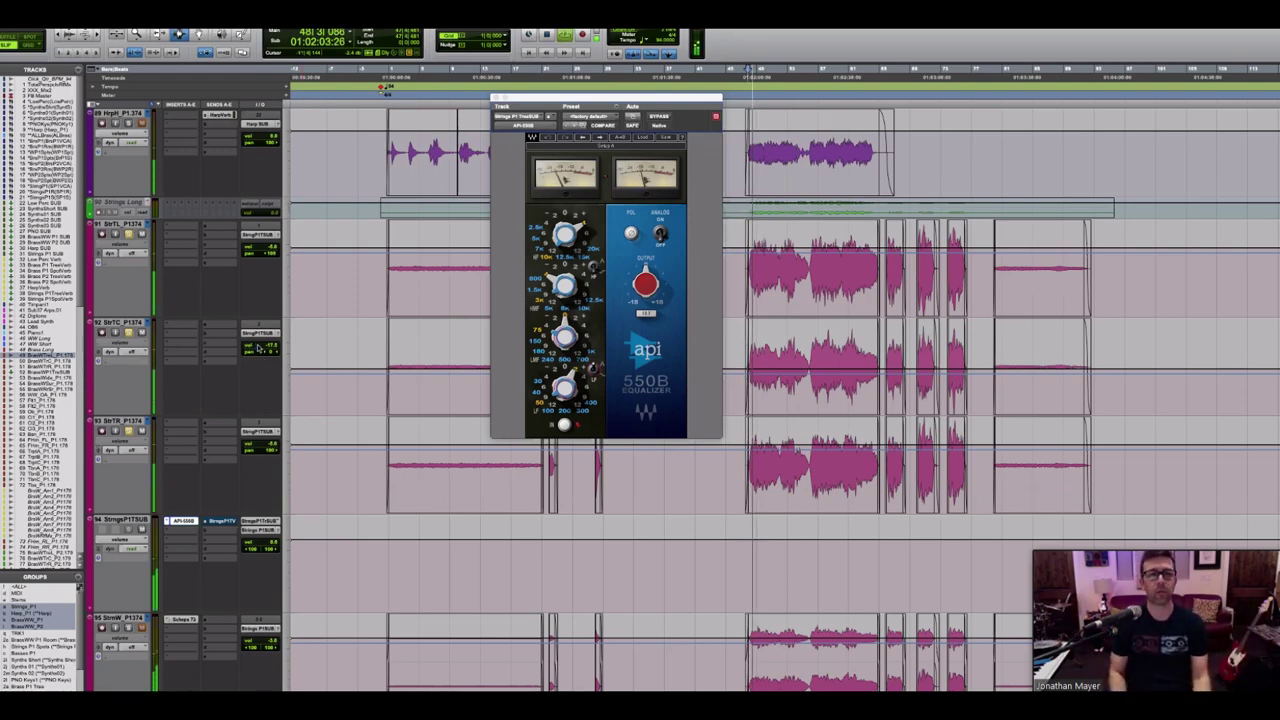
Step: Audition the centre tree mic StrTC in the strings blend by moving its volume fader during playback
left_click(257, 347)
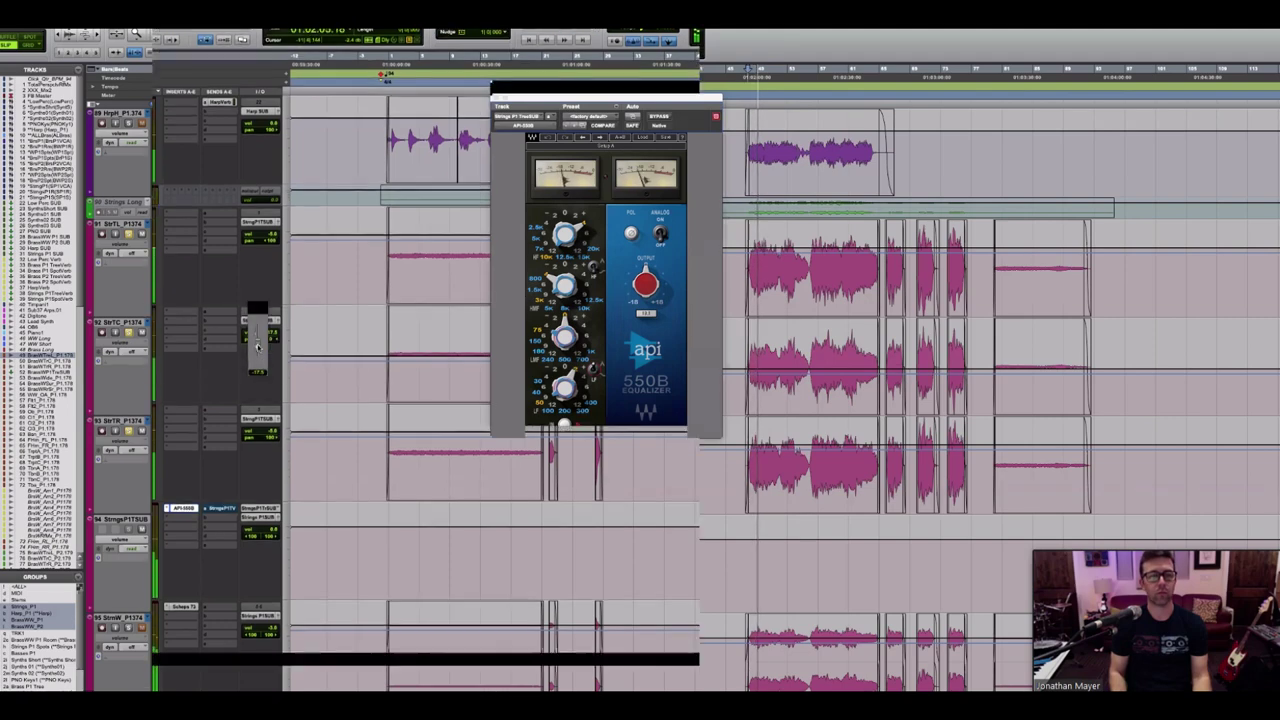
left_click_drag(257, 347, 259, 300)
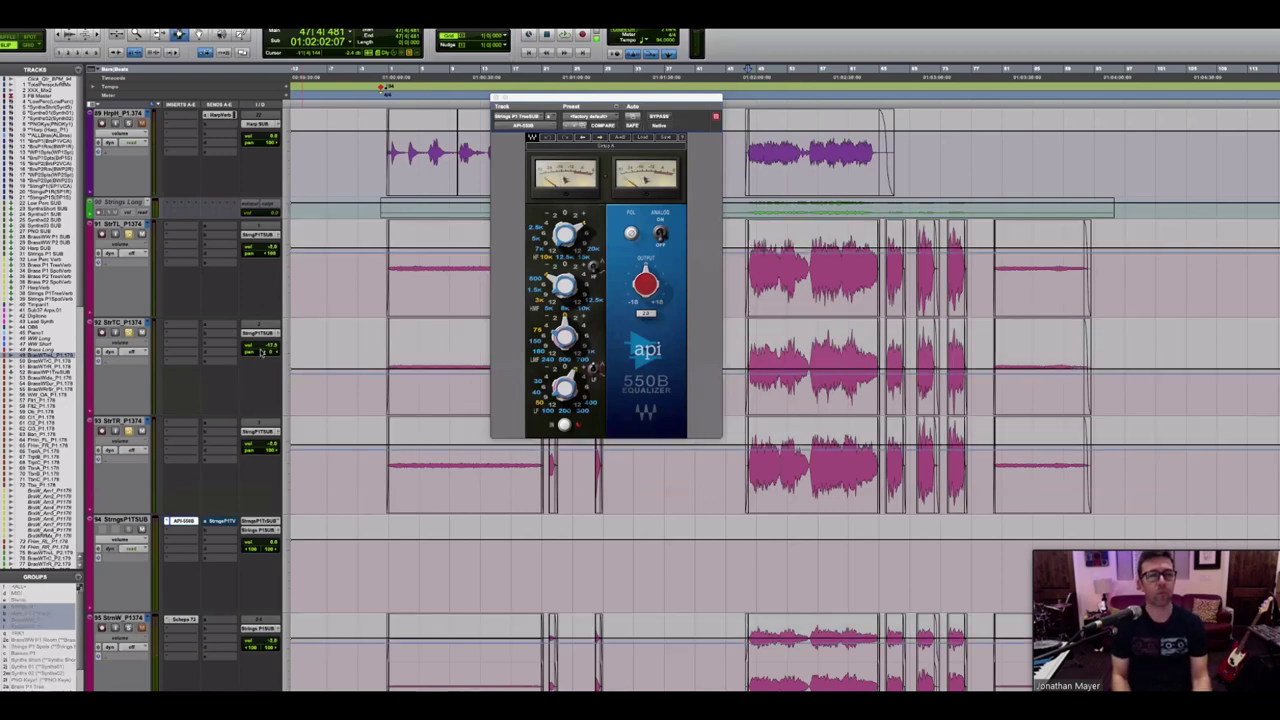
key("space")
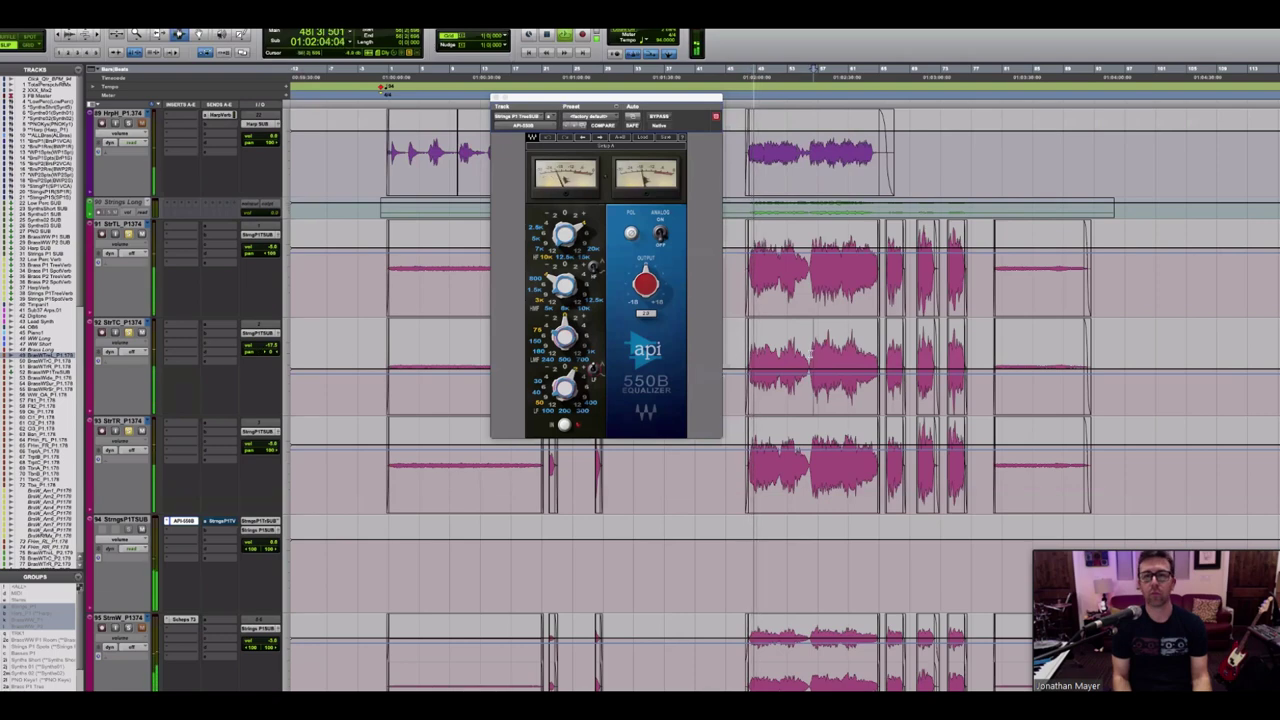
left_click_drag(256, 345, 258, 252)
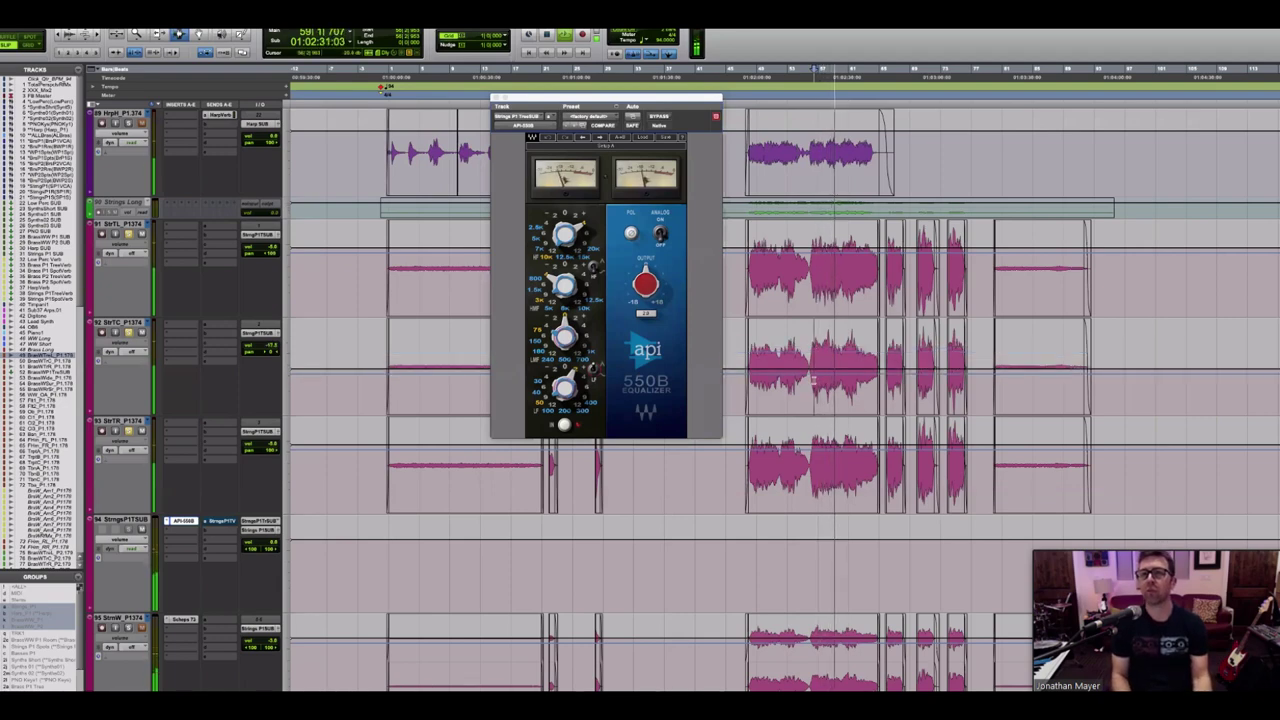
key("space")
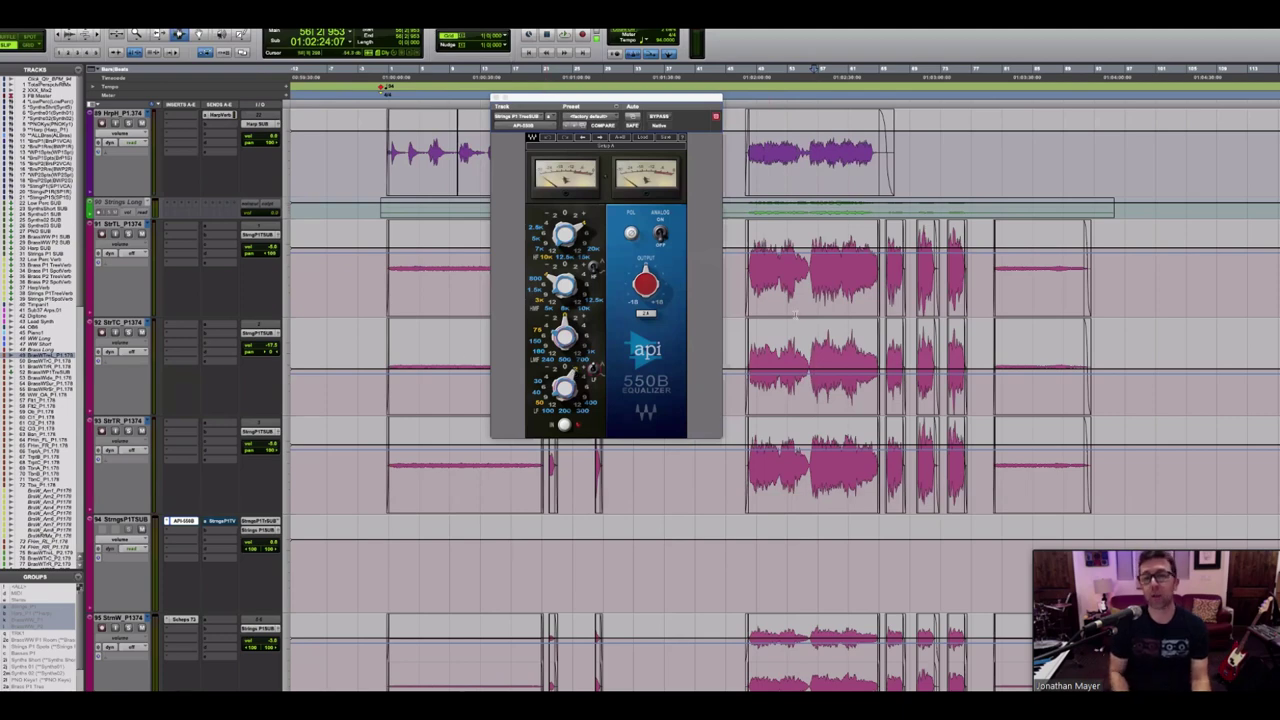
Step: Select the second half of the long StrTC passage from bar 56 and play it, comparing the API-550B equalizer bypassed and active
left_click_drag(813, 345, 876, 355)
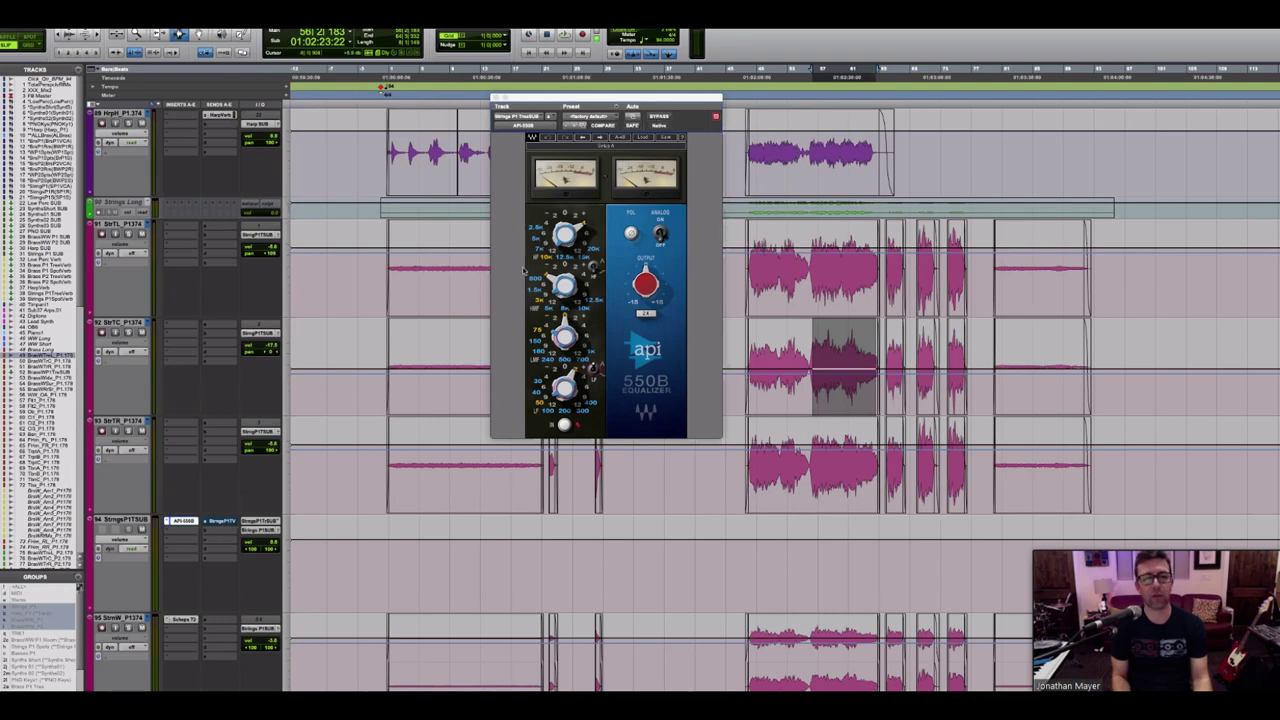
key("space")
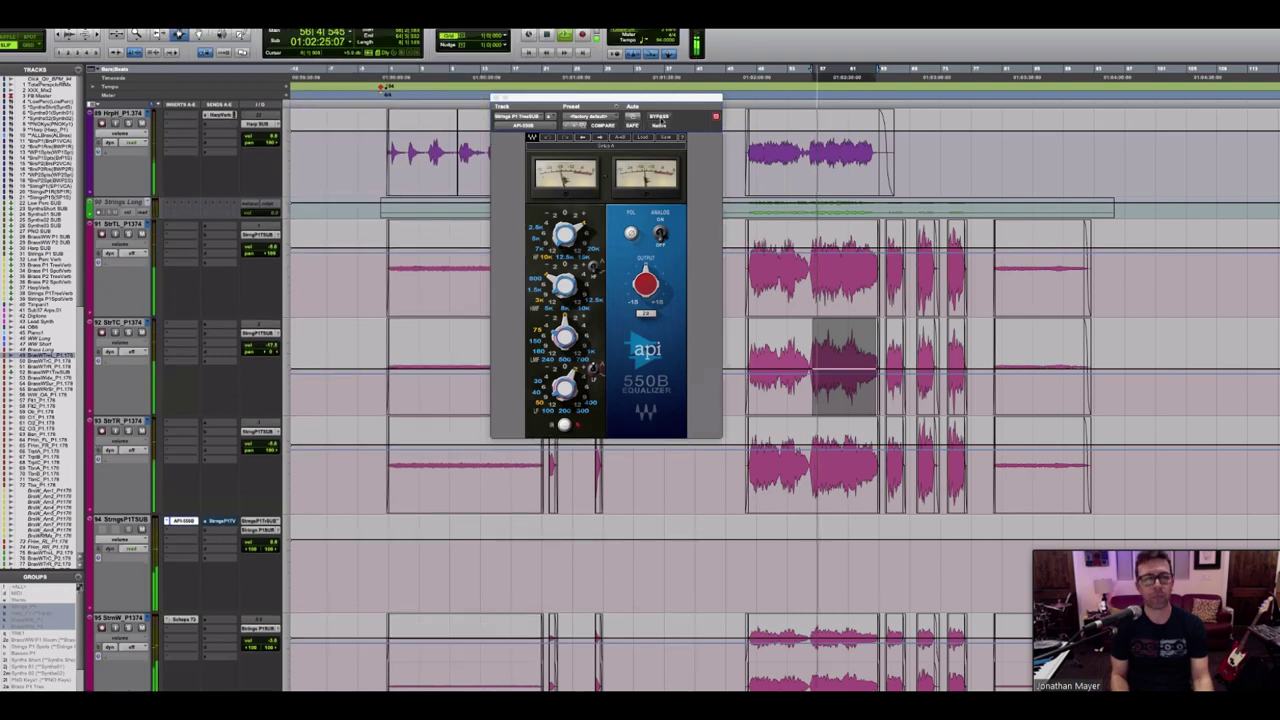
left_click(660, 117)
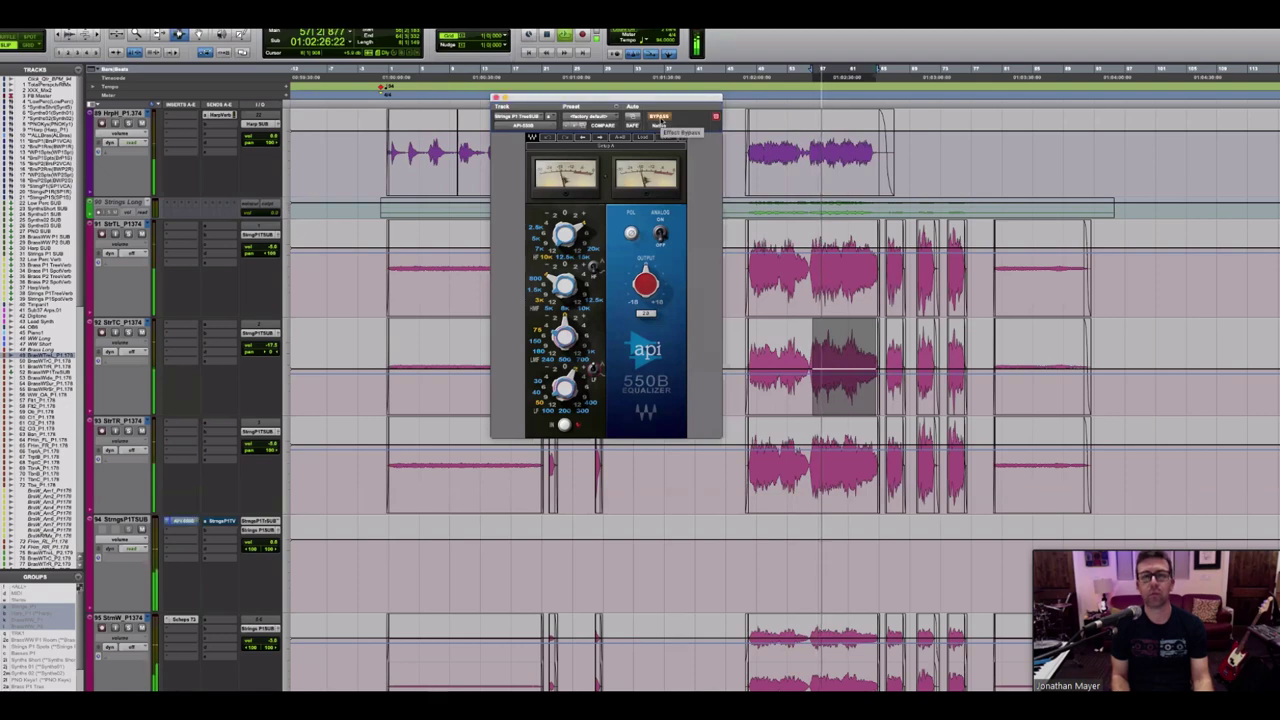
left_click(660, 117)
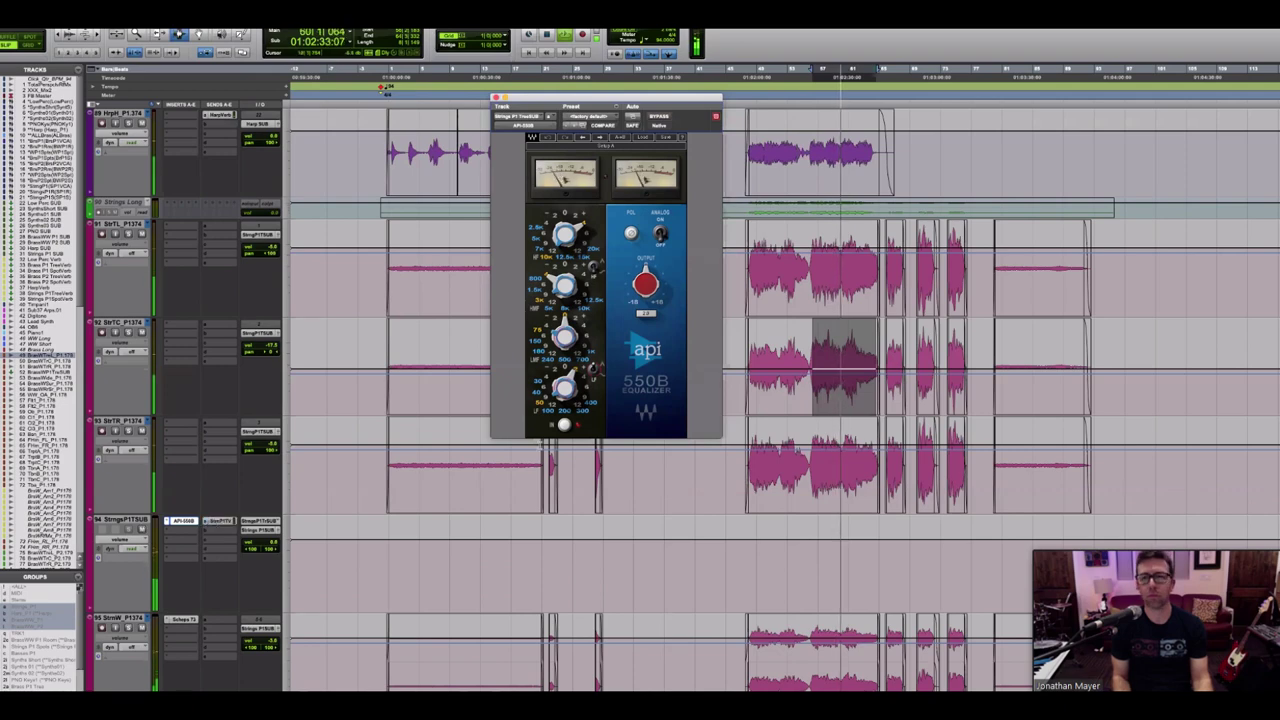
key("space")
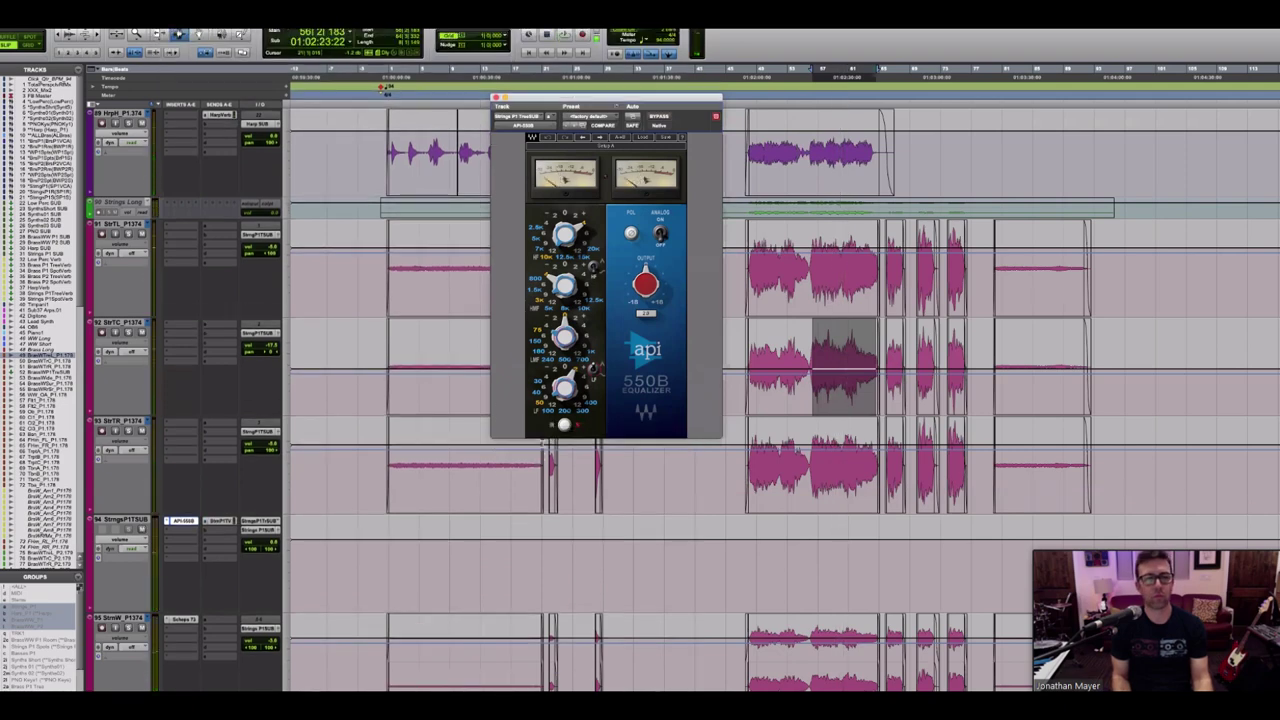
Step: Open the Altiverb reverb on the Strings P1 TreeVerb aux track
scroll(543, 441, "up", 5)
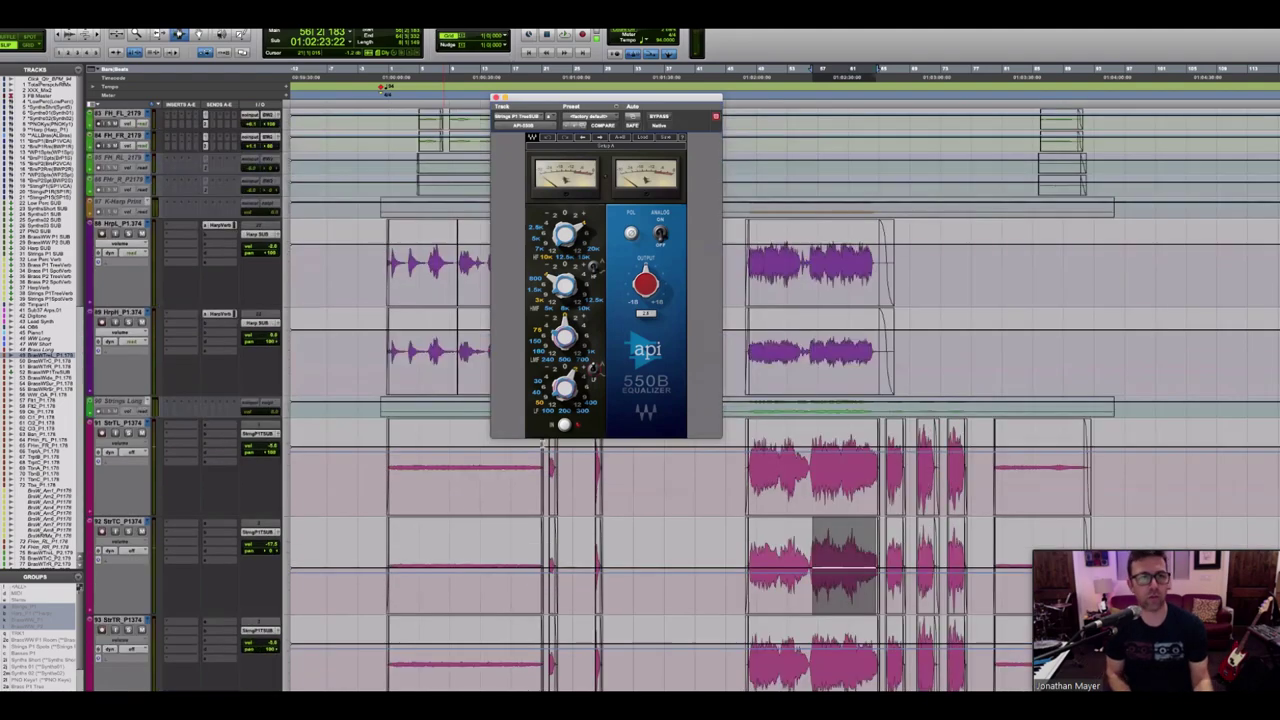
scroll(543, 441, "up", 10)
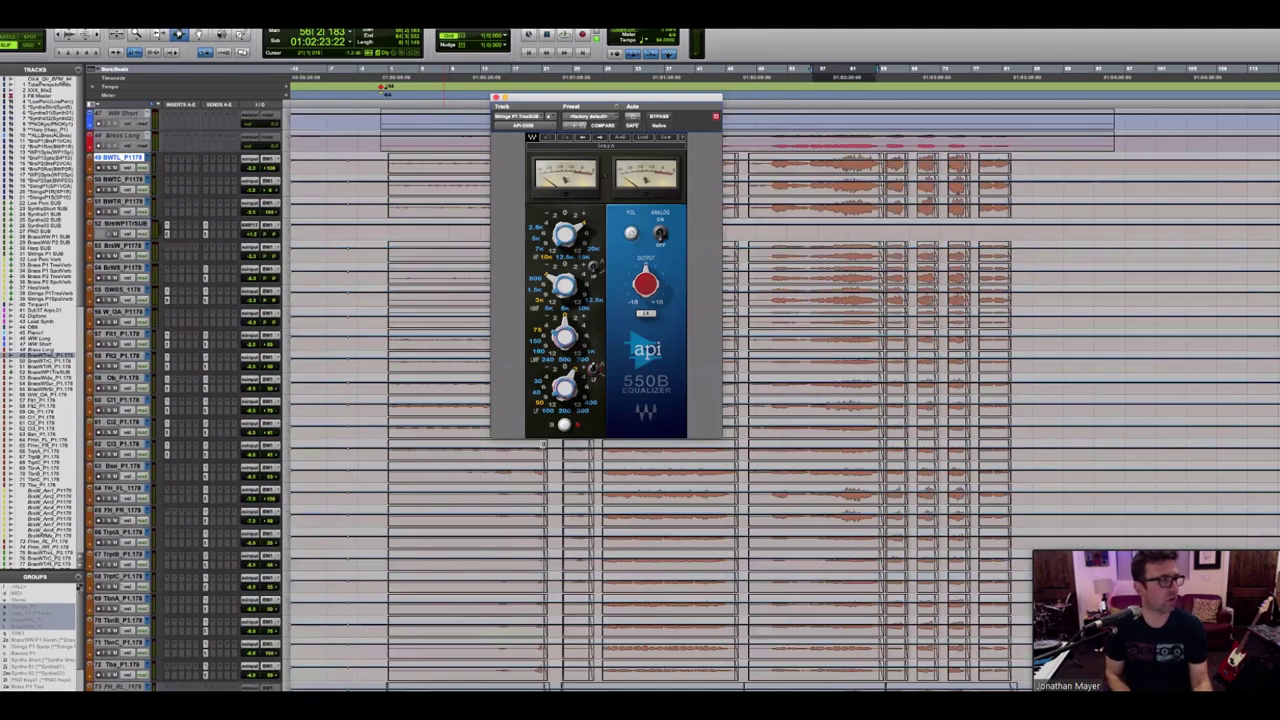
scroll(543, 441, "up", 5)
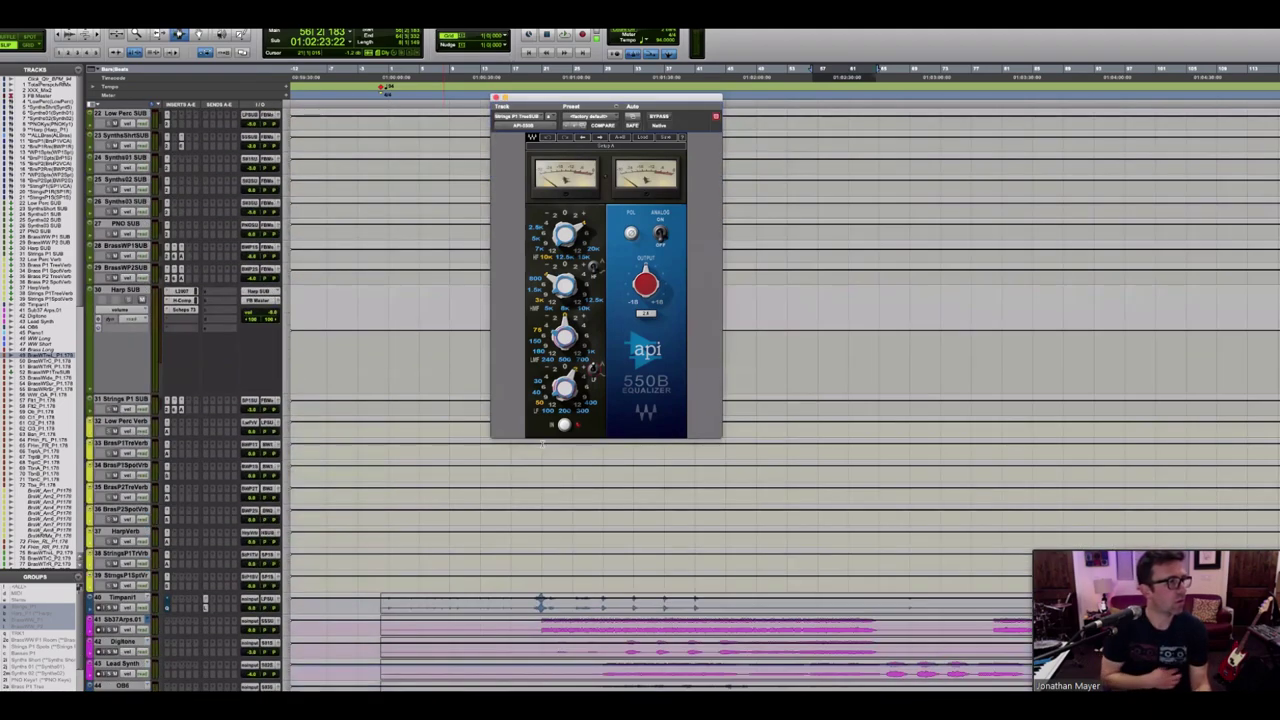
scroll(543, 443, "up", 2)
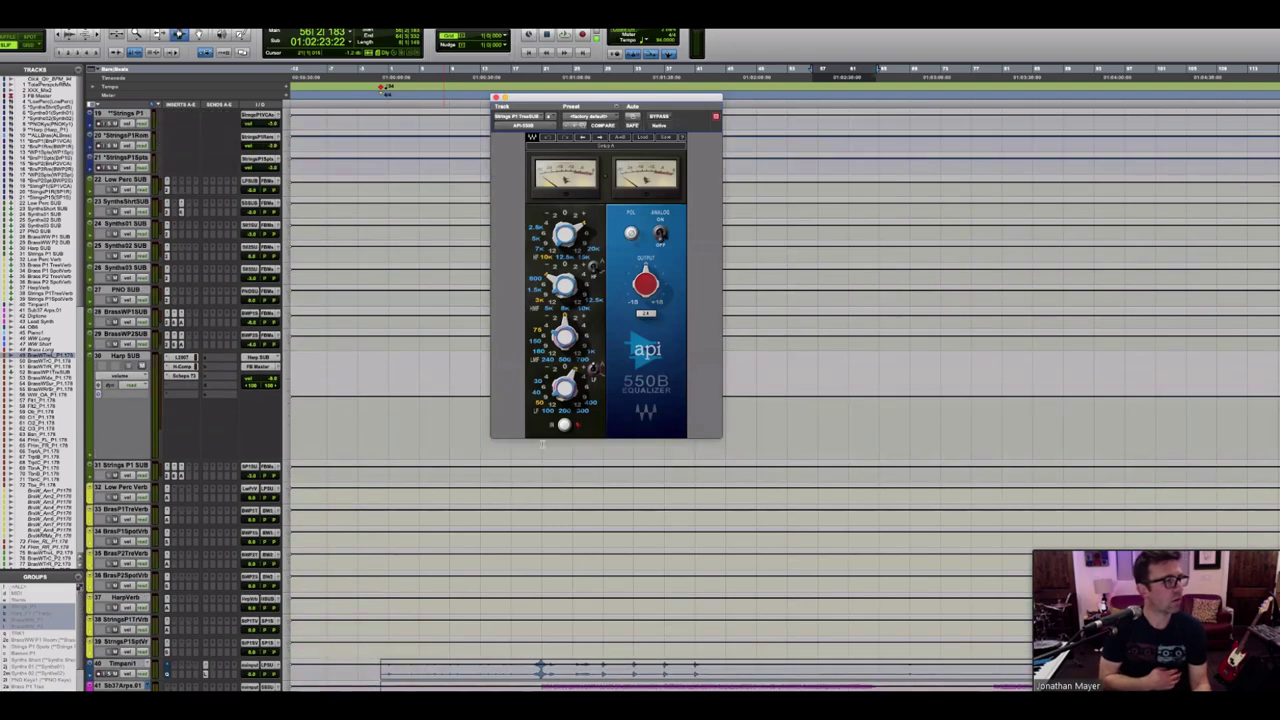
scroll(541, 442, "up", 6)
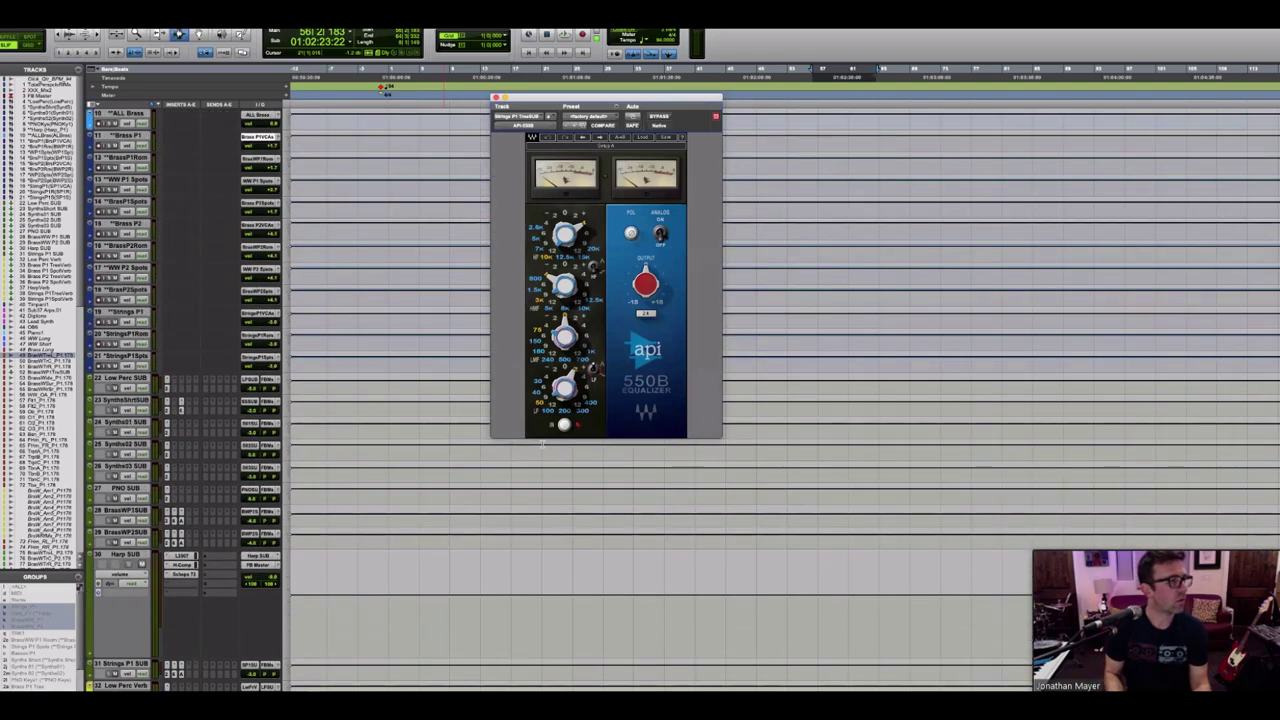
scroll(543, 444, "up", 5)
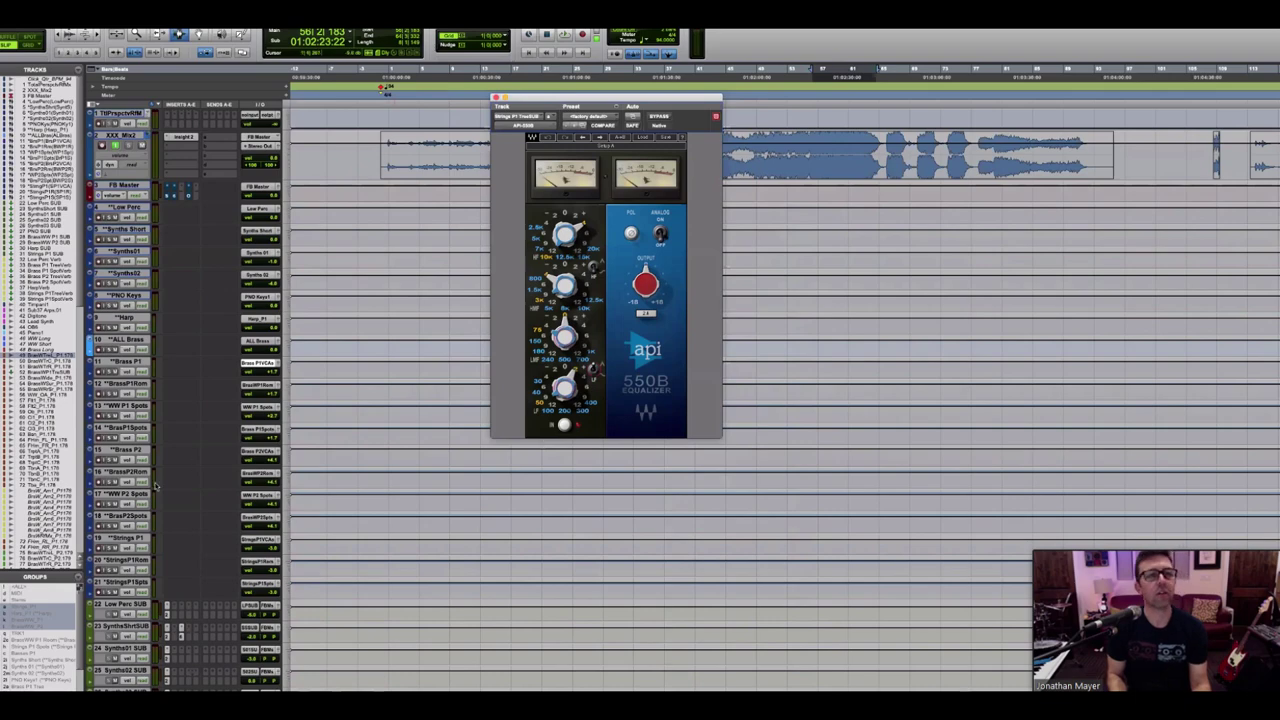
scroll(155, 487, "down", 10)
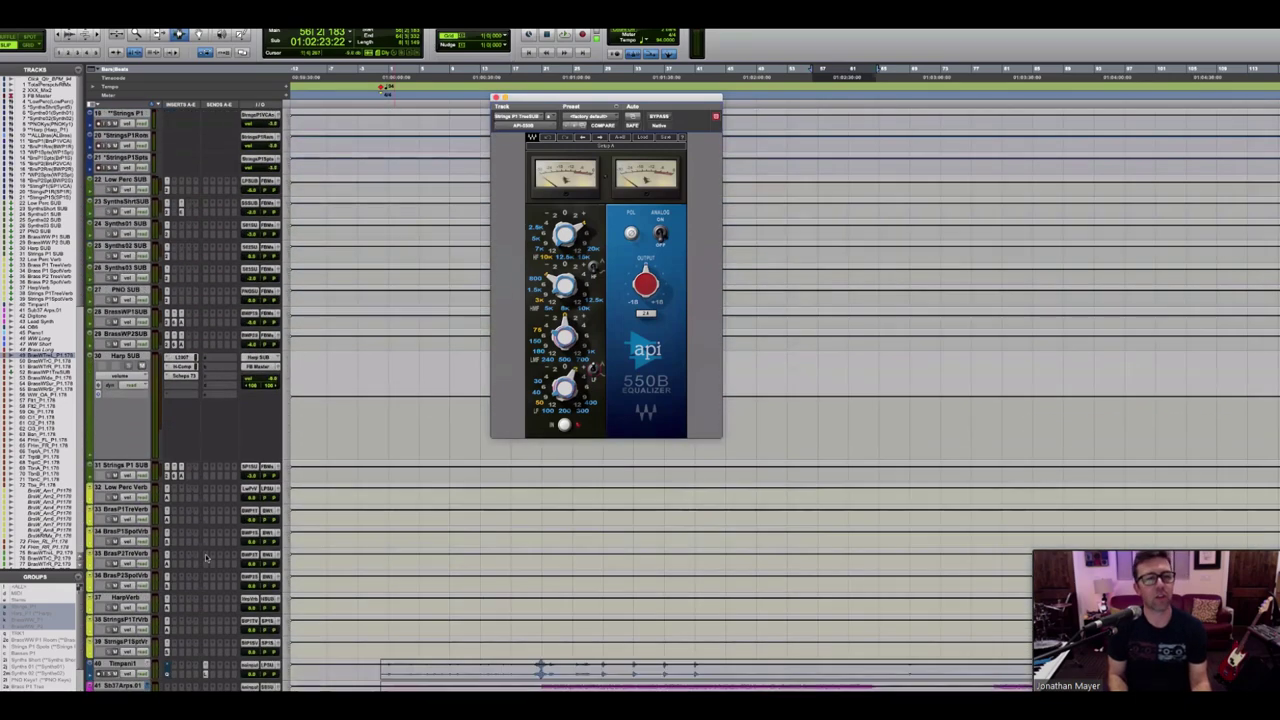
scroll(207, 558, "down", 5)
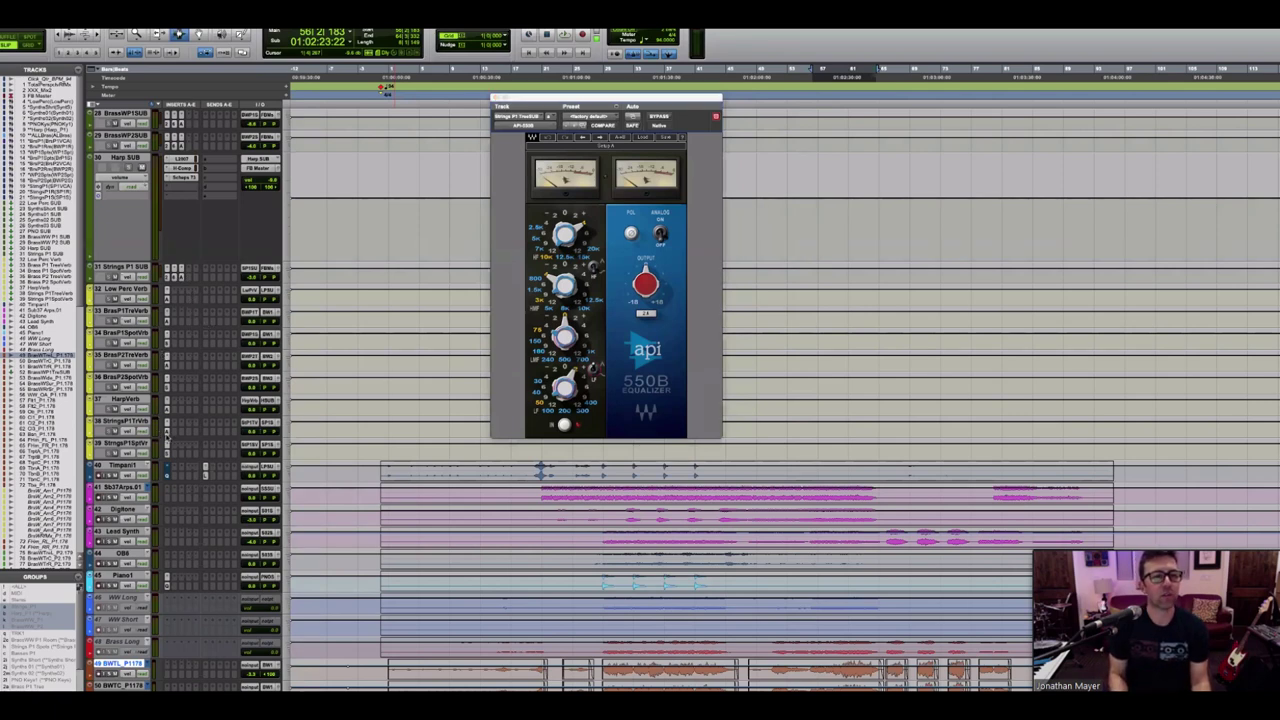
left_click(166, 432)
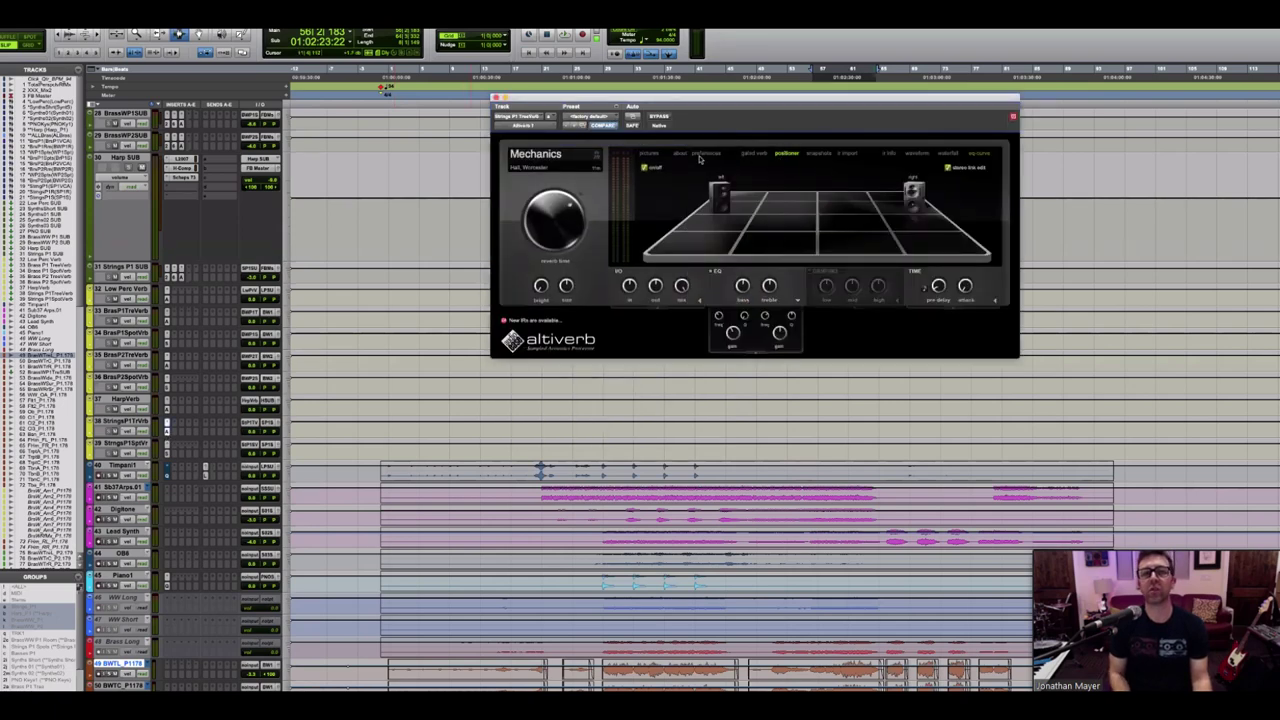
Step: View Altiverb's waveform, waterfall and EQ curve displays for the Mechanics Hall, Worcester reverb
left_click(909, 156)
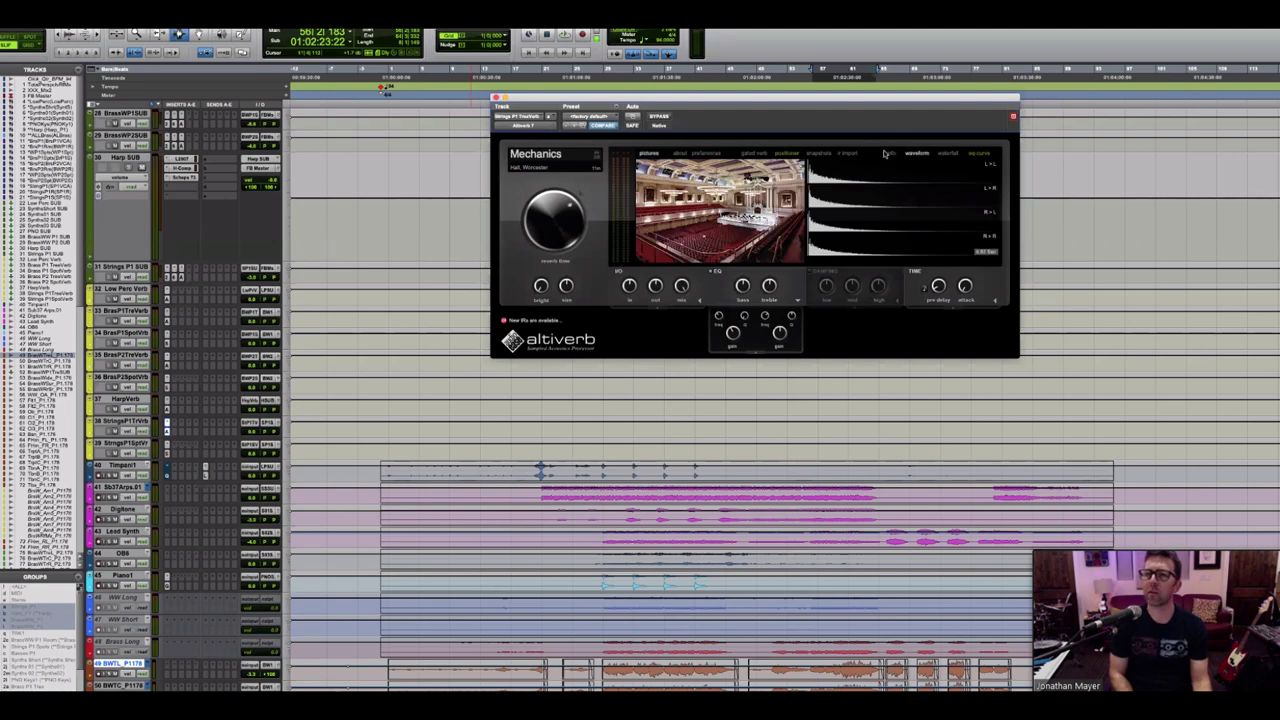
left_click(946, 154)
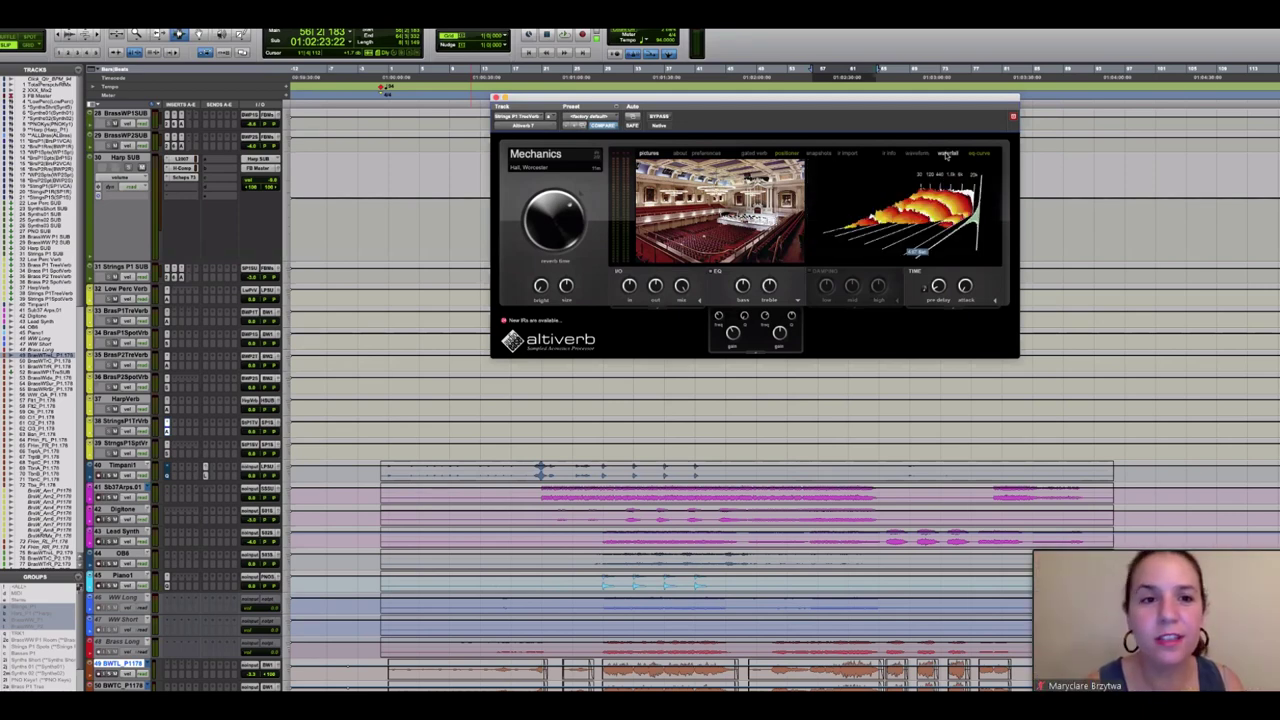
left_click(980, 154)
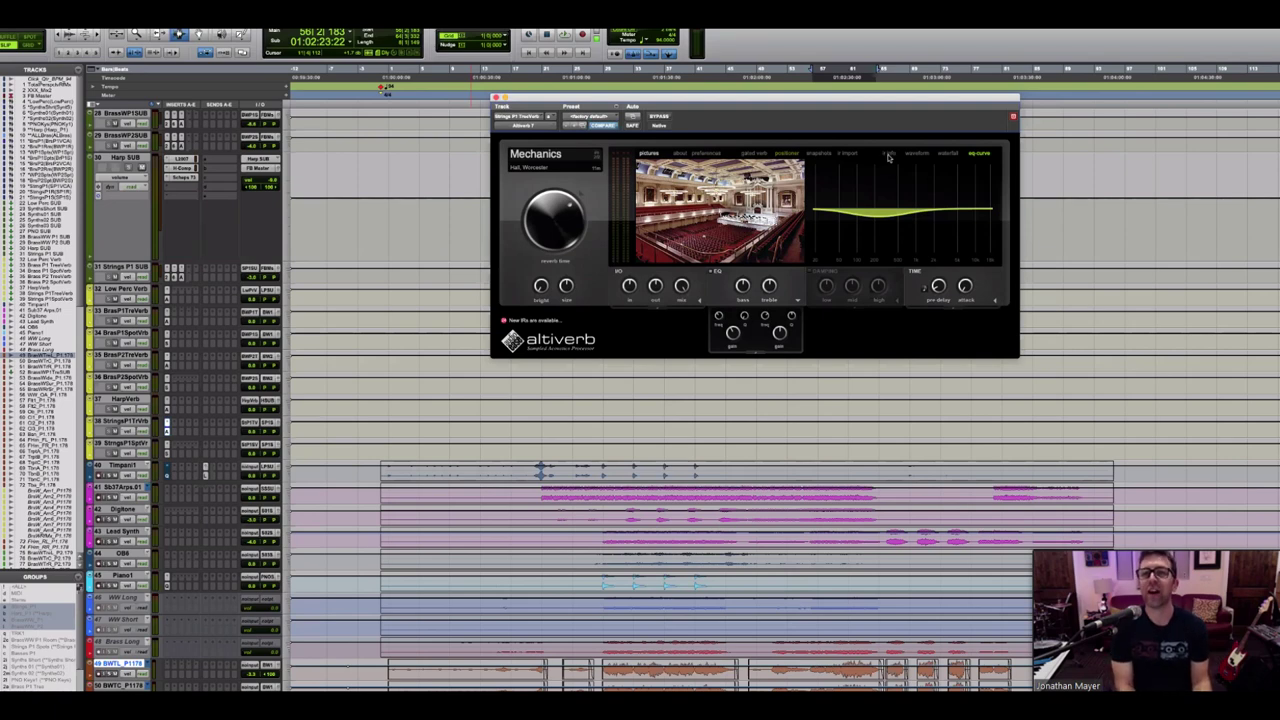
Step: Show Altiverb's positioner, toggle it, move its linked speakers slightly inward on the stage, and close the reverb
left_click(786, 154)
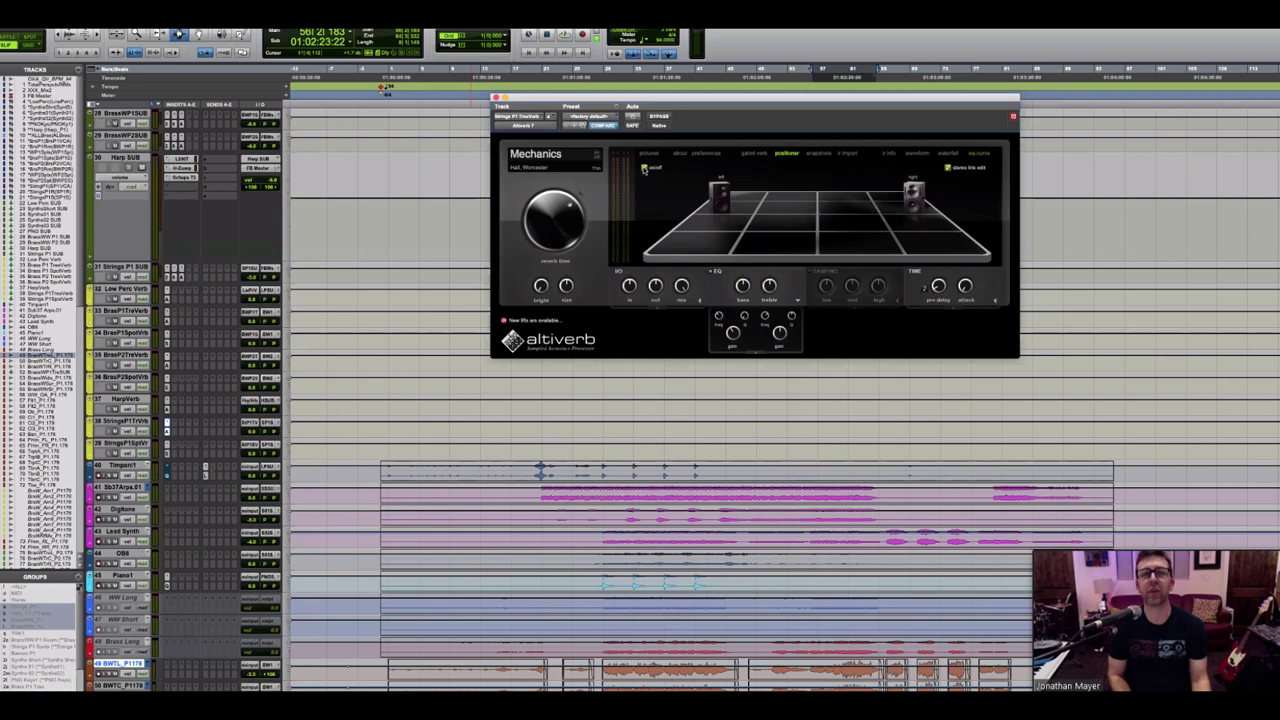
left_click(644, 167)
left_click(644, 167)
left_click_drag(722, 197, 696, 194)
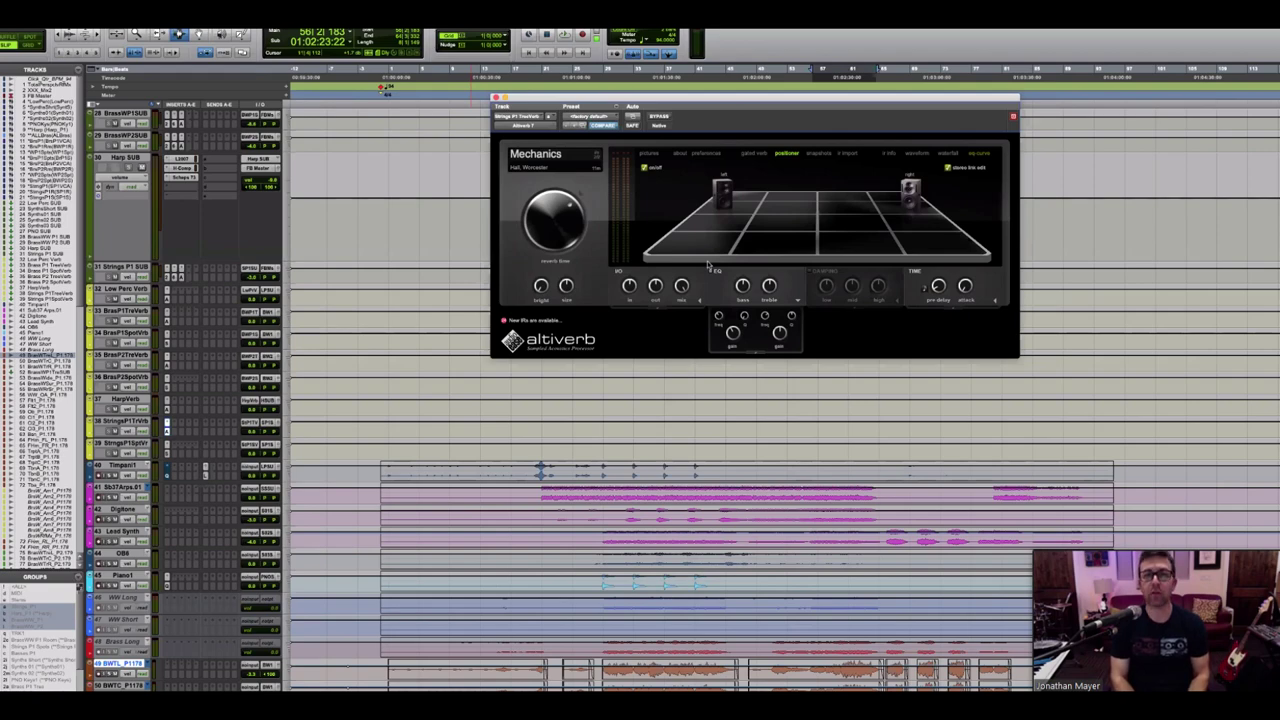
left_click(495, 98)
Step: Set playback to about bar 49 in the long strings passage and play the soloed tree mics StrTL, StrTC and StrTR
scroll(408, 468, "down", 8)
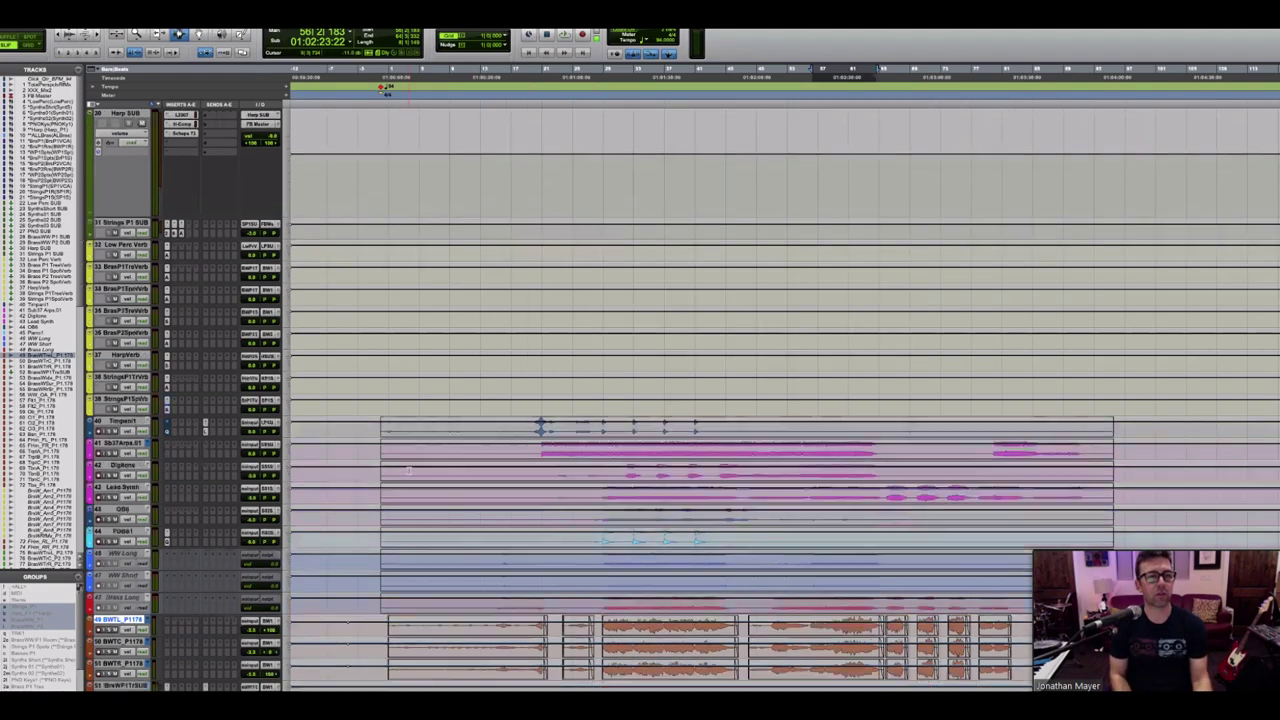
scroll(408, 468, "down", 10)
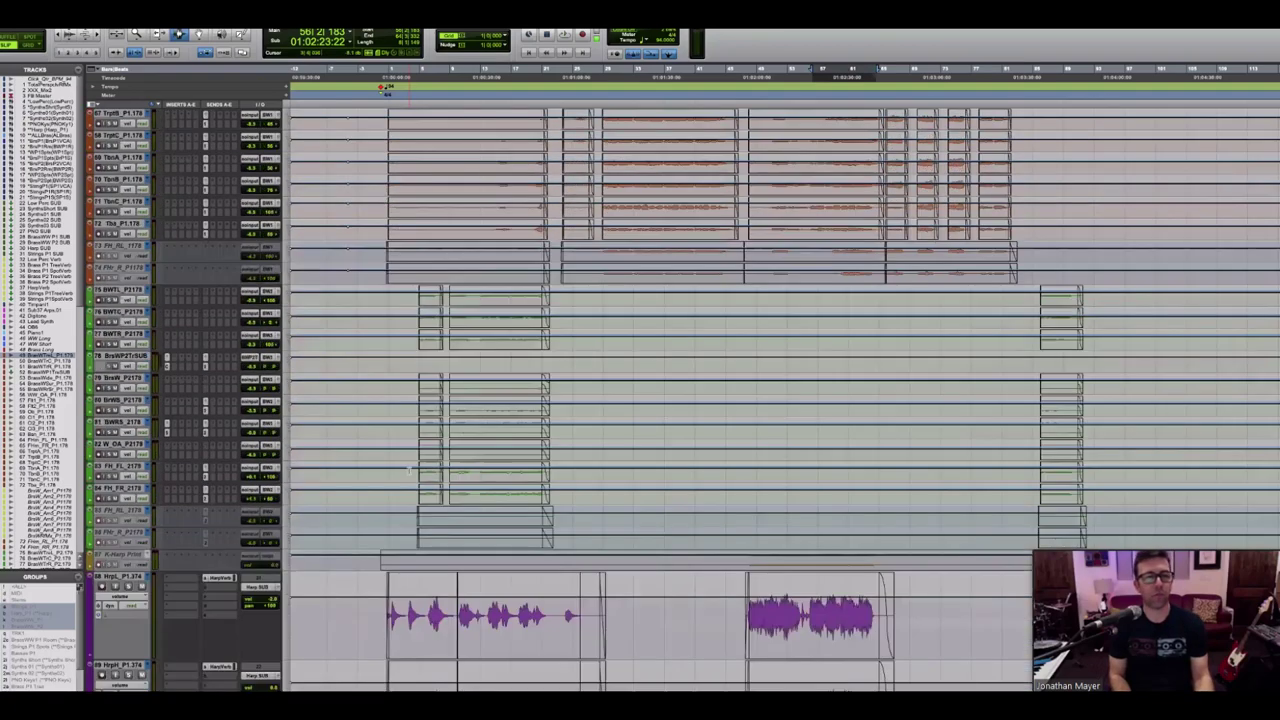
scroll(408, 470, "down", 4)
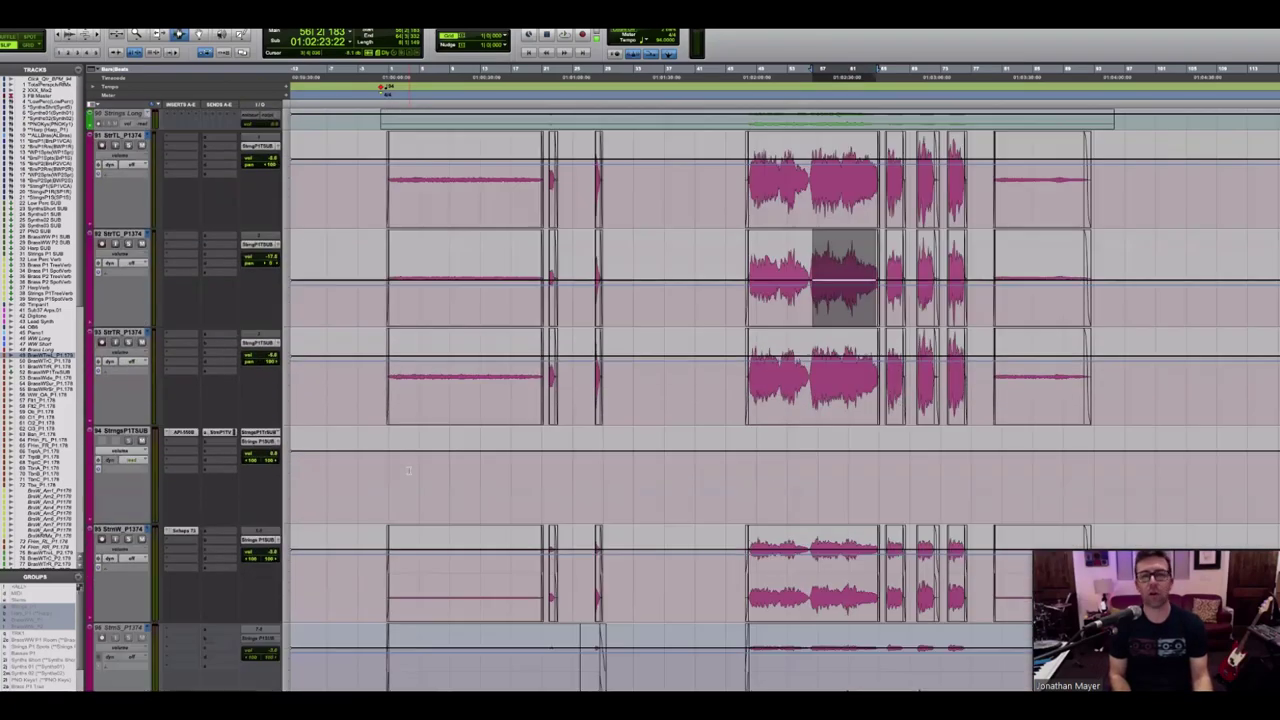
scroll(462, 503, "down", 4)
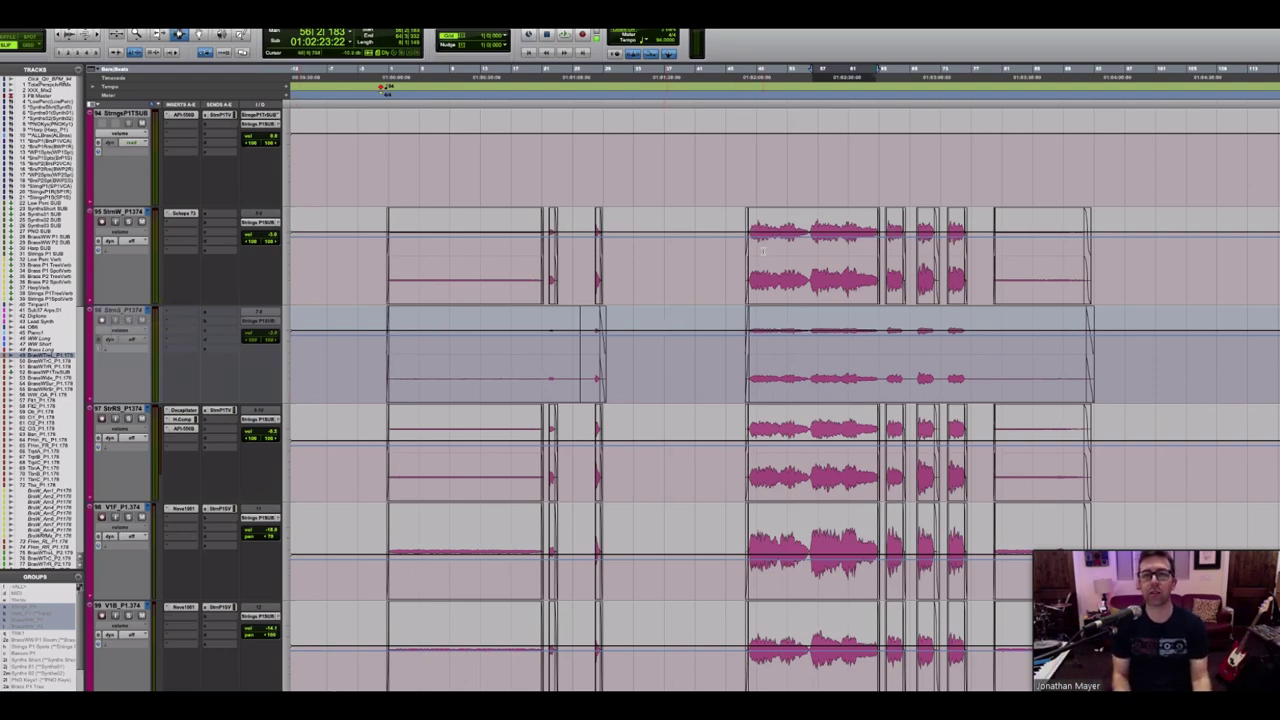
left_click(764, 218)
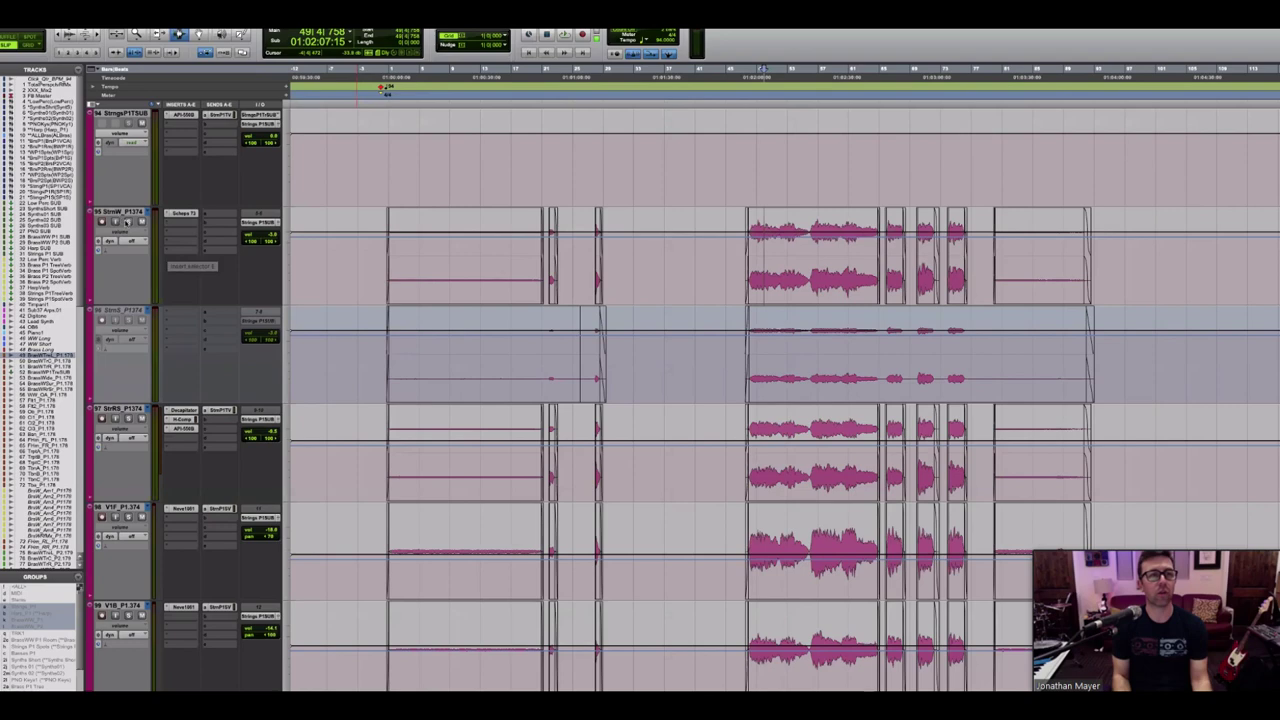
scroll(129, 284, "up", 5)
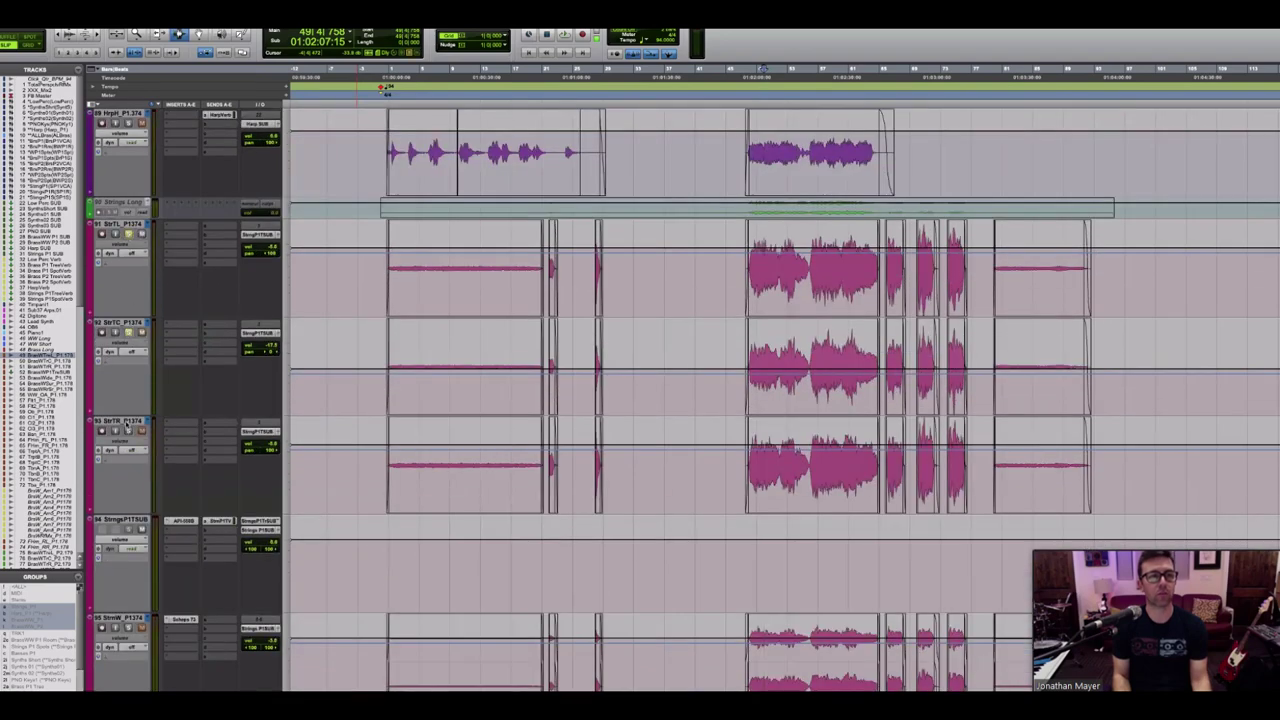
key("space")
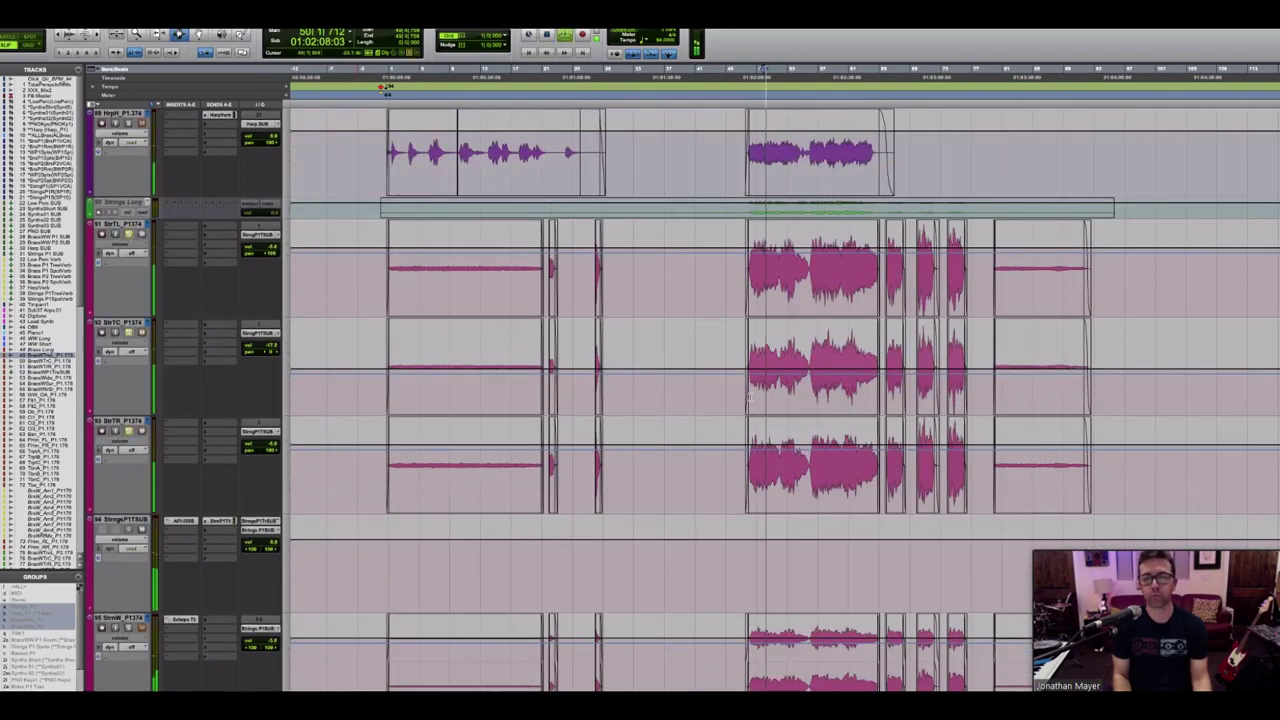
Step: Play the wide mic track StrnW without the tree mics soloed, starting from bar 57
scroll(128, 124, "down", 6)
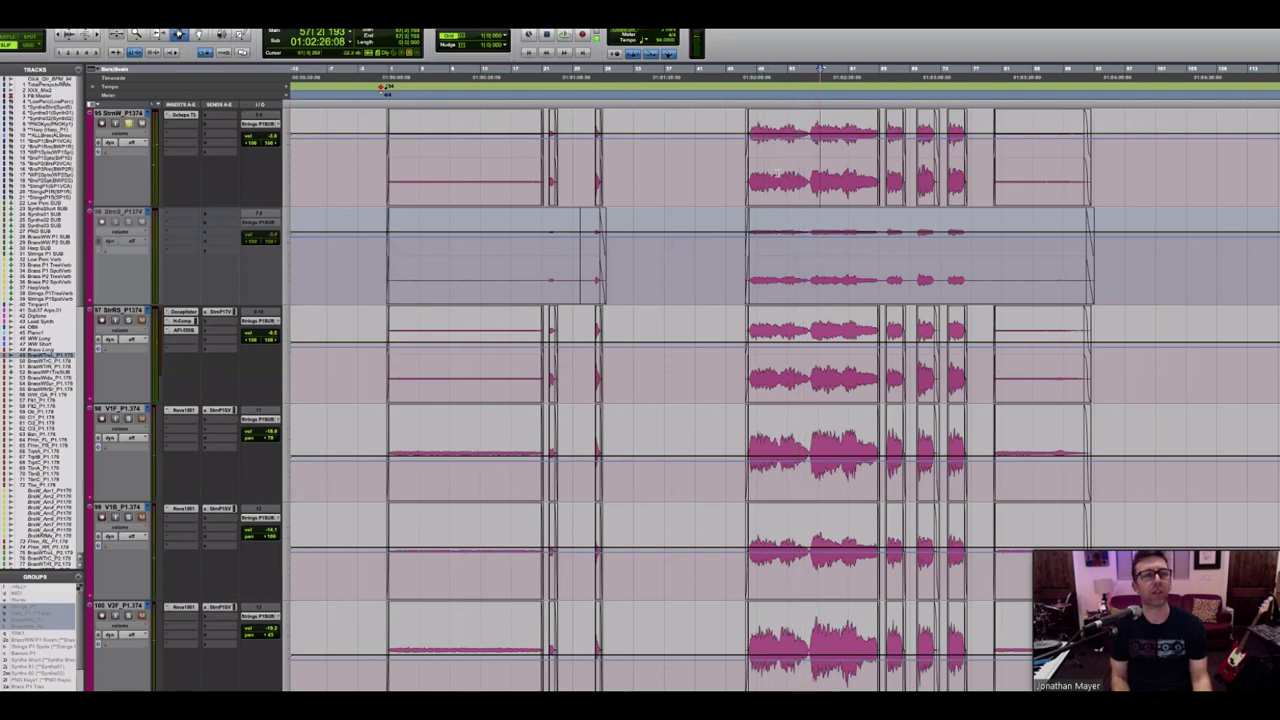
key("space")
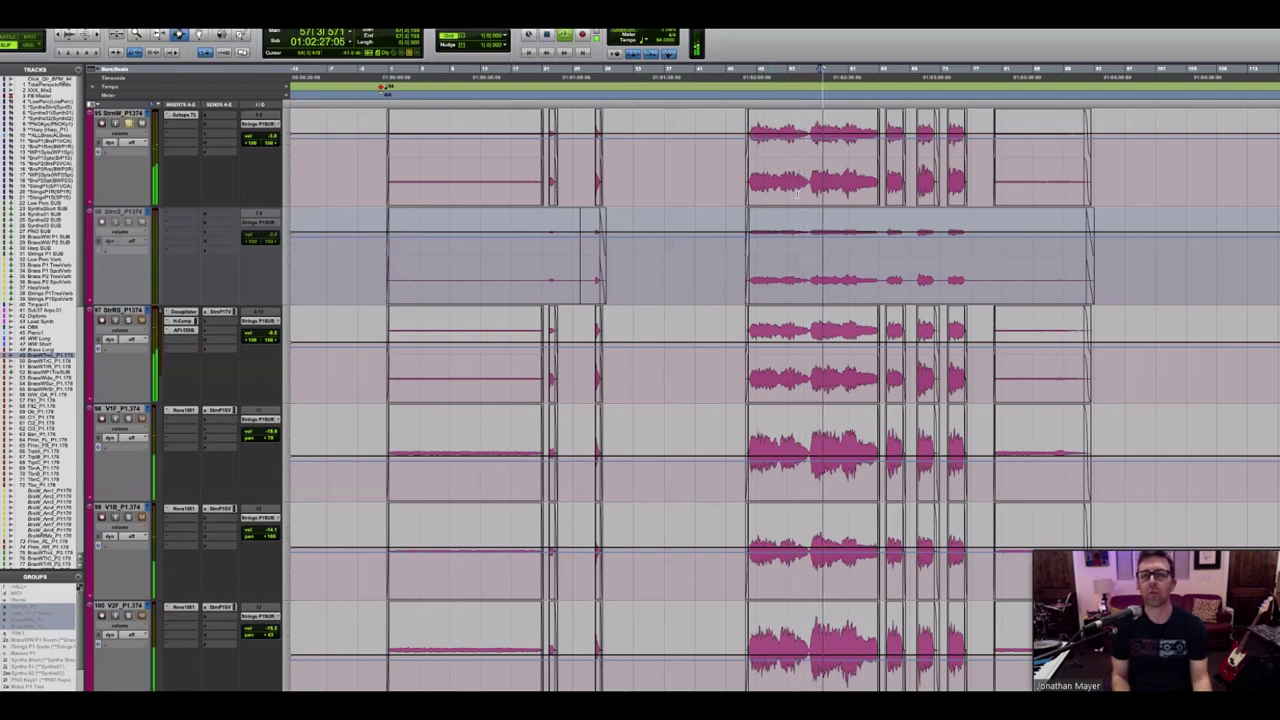
scroll(797, 194, "up", 3)
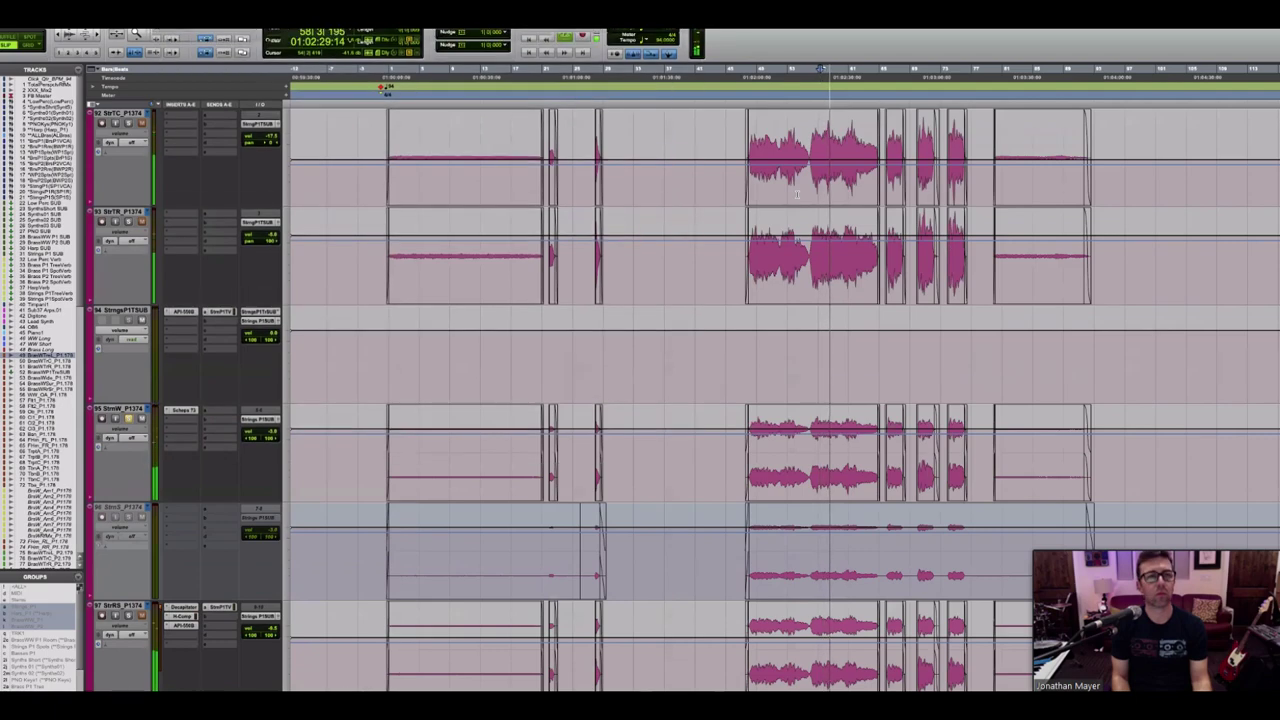
scroll(797, 194, "up", 1)
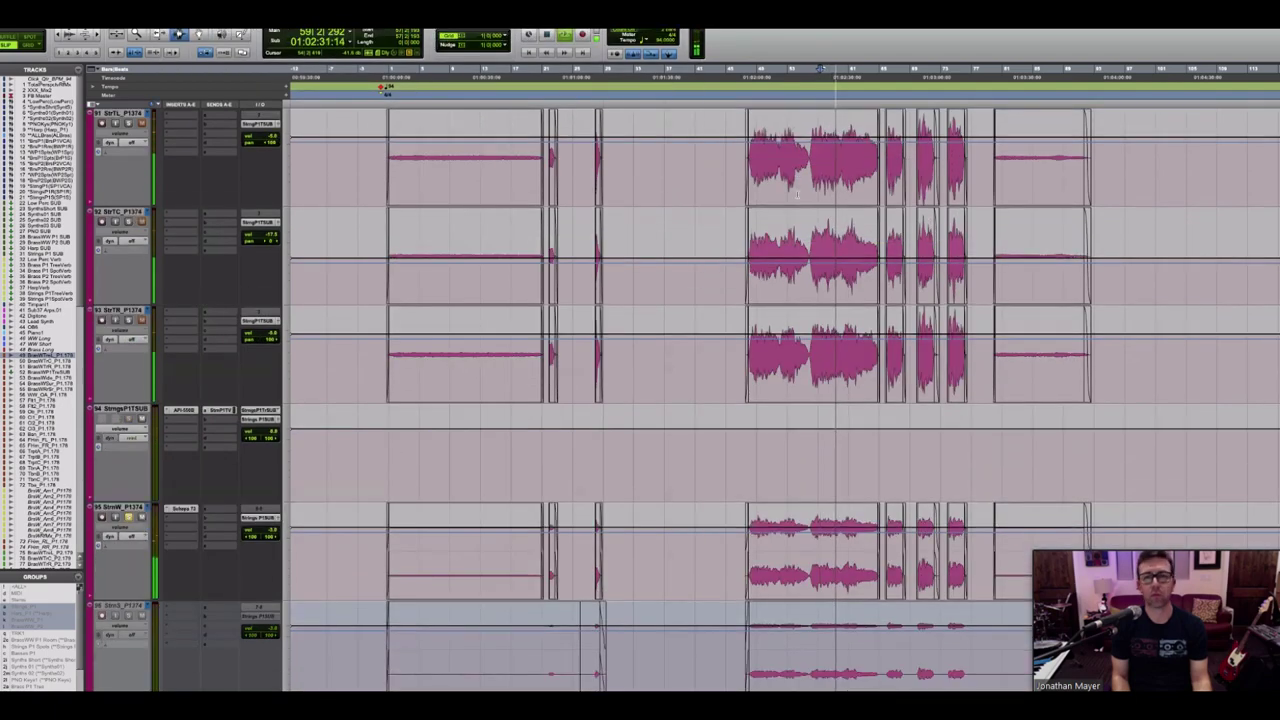
key("space")
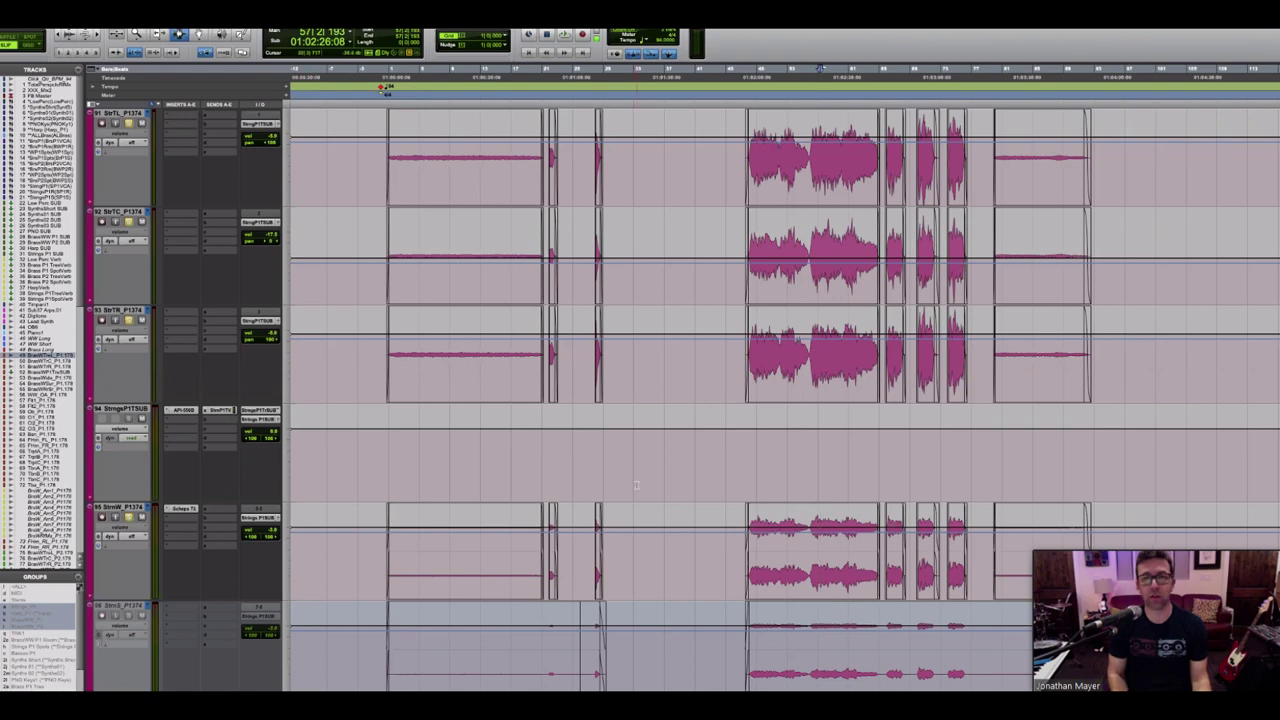
Step: Play the tree mics soloed together with the wide mic track StrnW from bar 57 and stop playback
key("space")
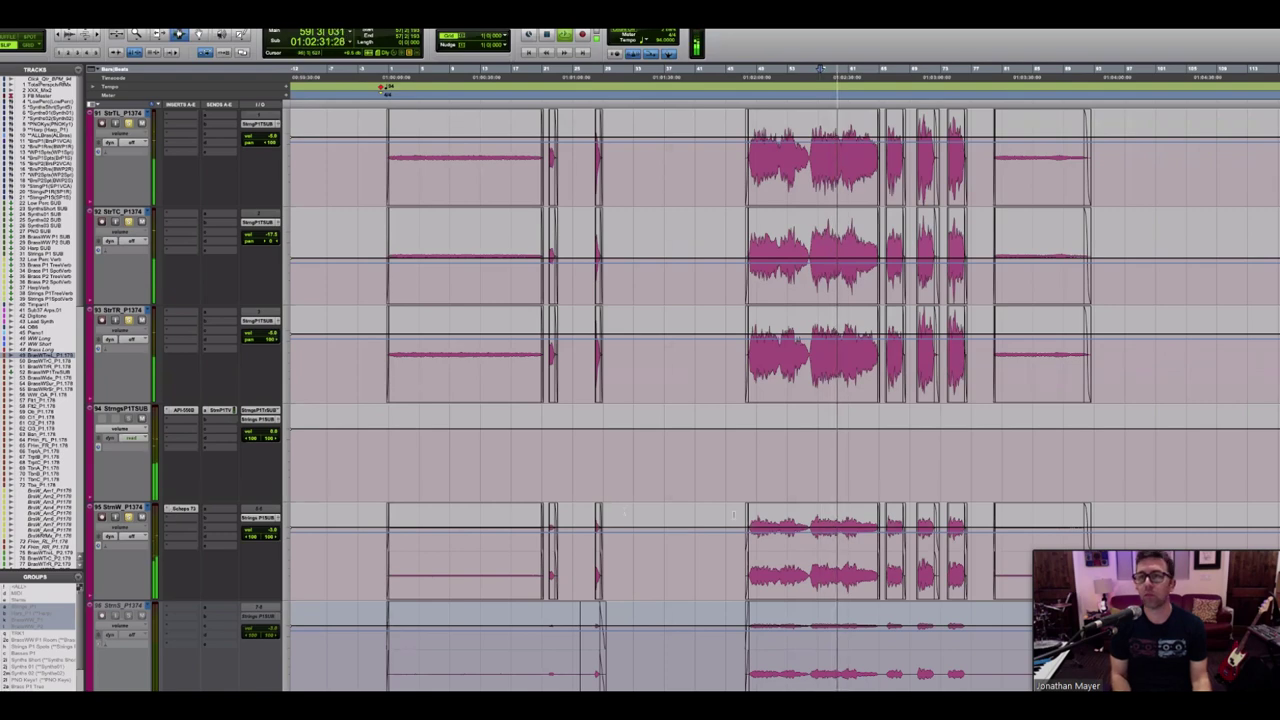
key("space")
scroll(733, 514, "down", 4)
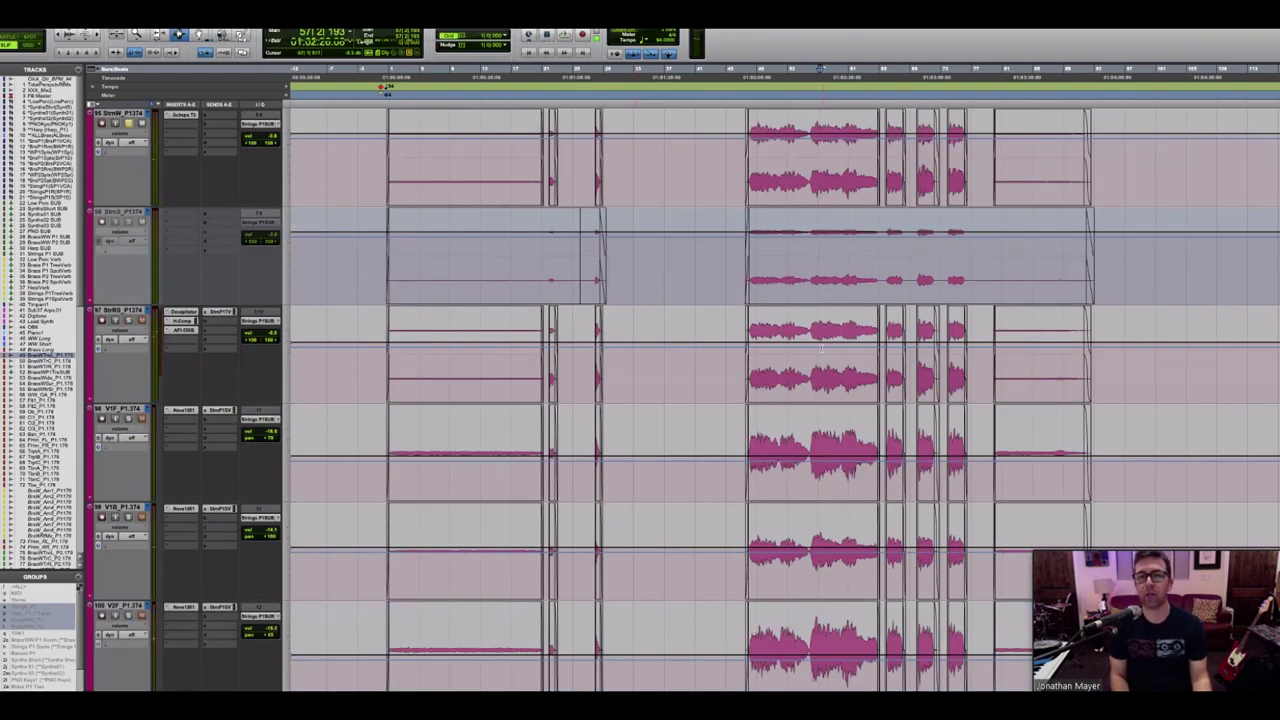
key("space")
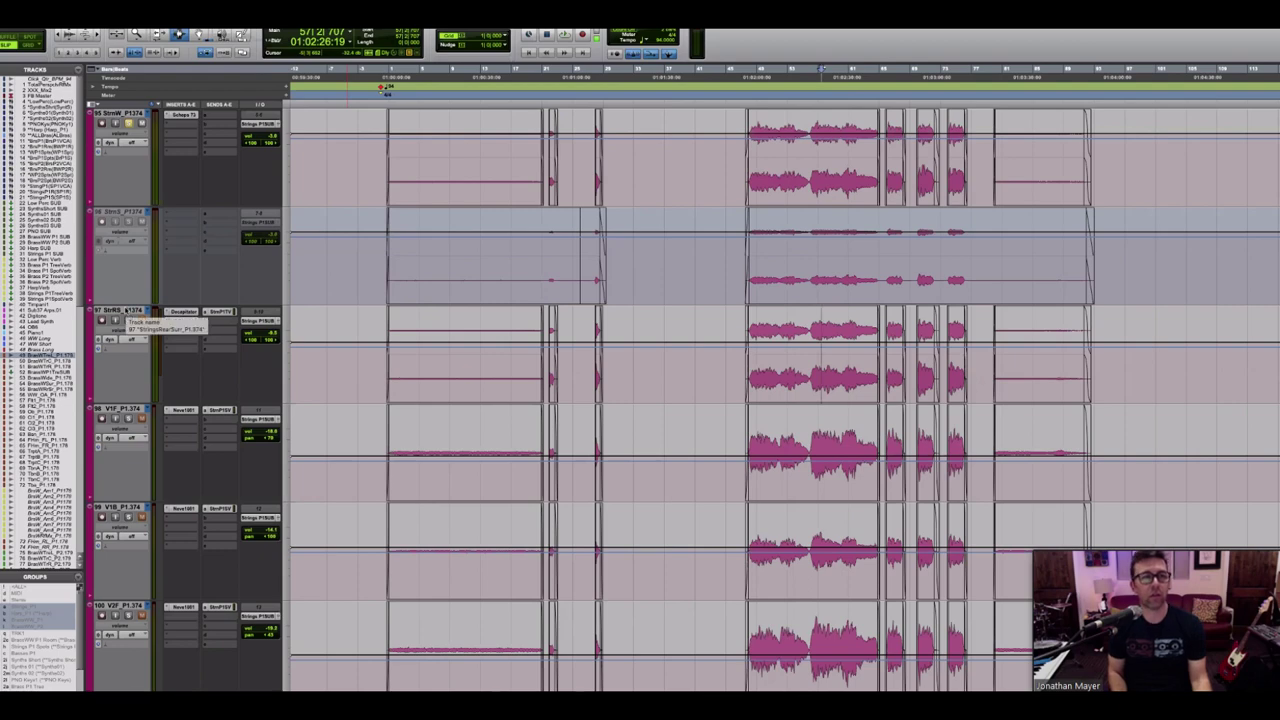
Step: Open the Decapitator, H-Comp and API-550B inserts on the StrRS track and arrange their windows apart from each other
left_click(184, 313)
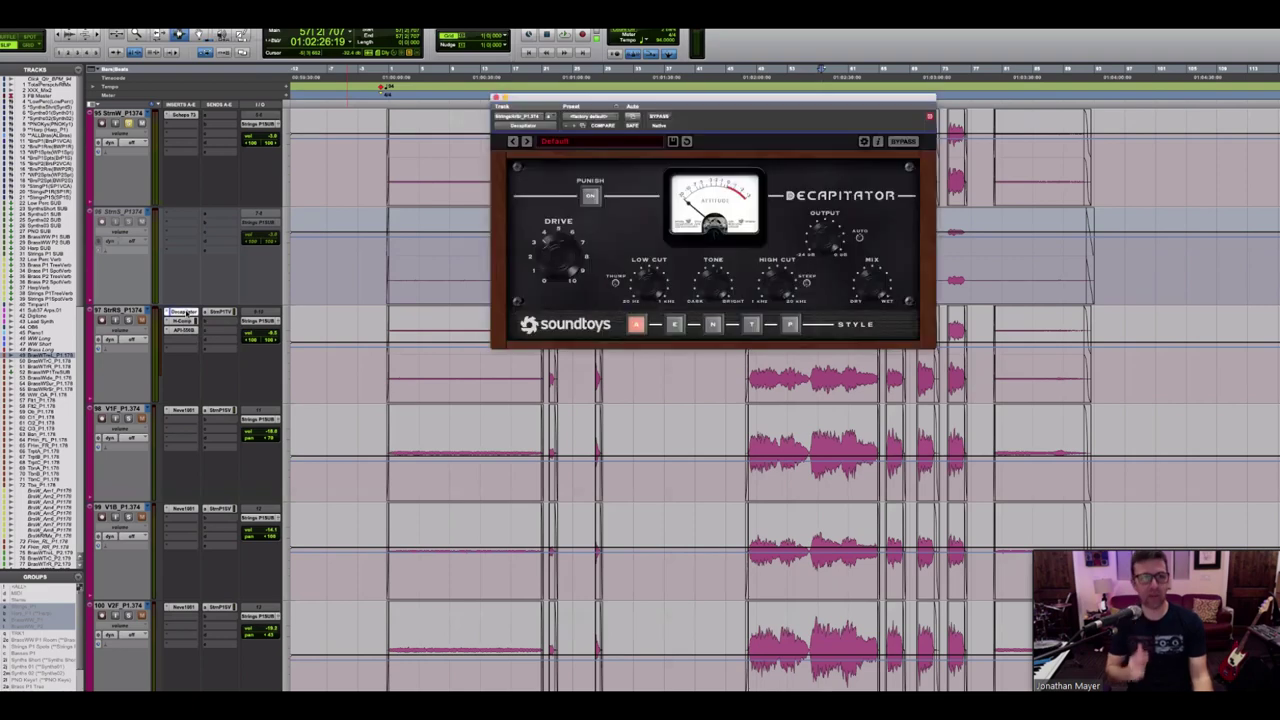
left_click_drag(590, 97, 347, 62)
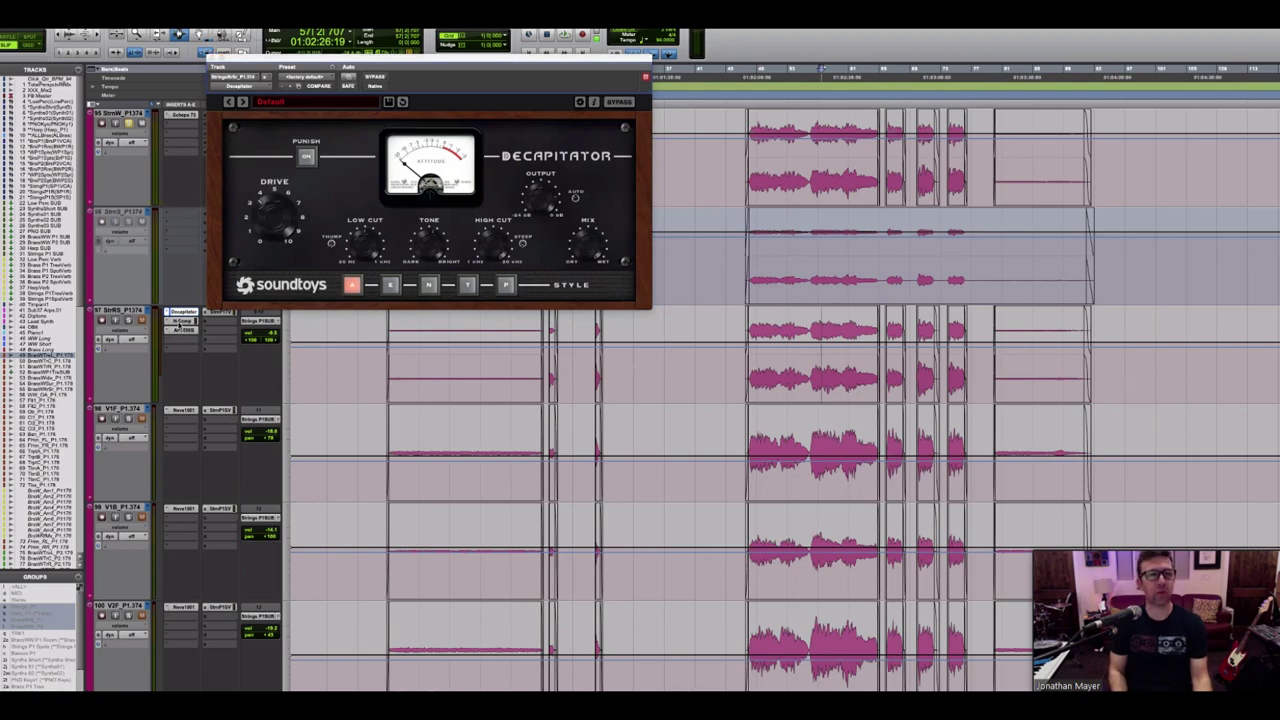
left_click(183, 321)
left_click(184, 331)
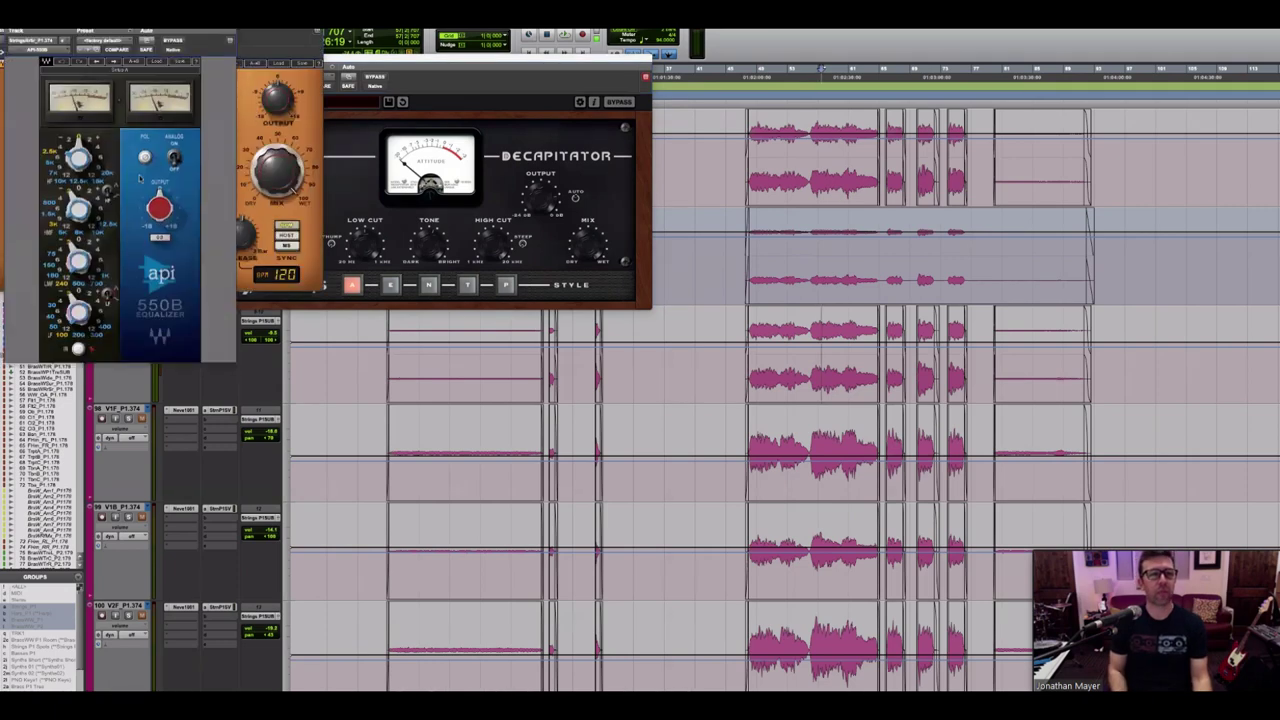
left_click_drag(120, 32, 760, 470)
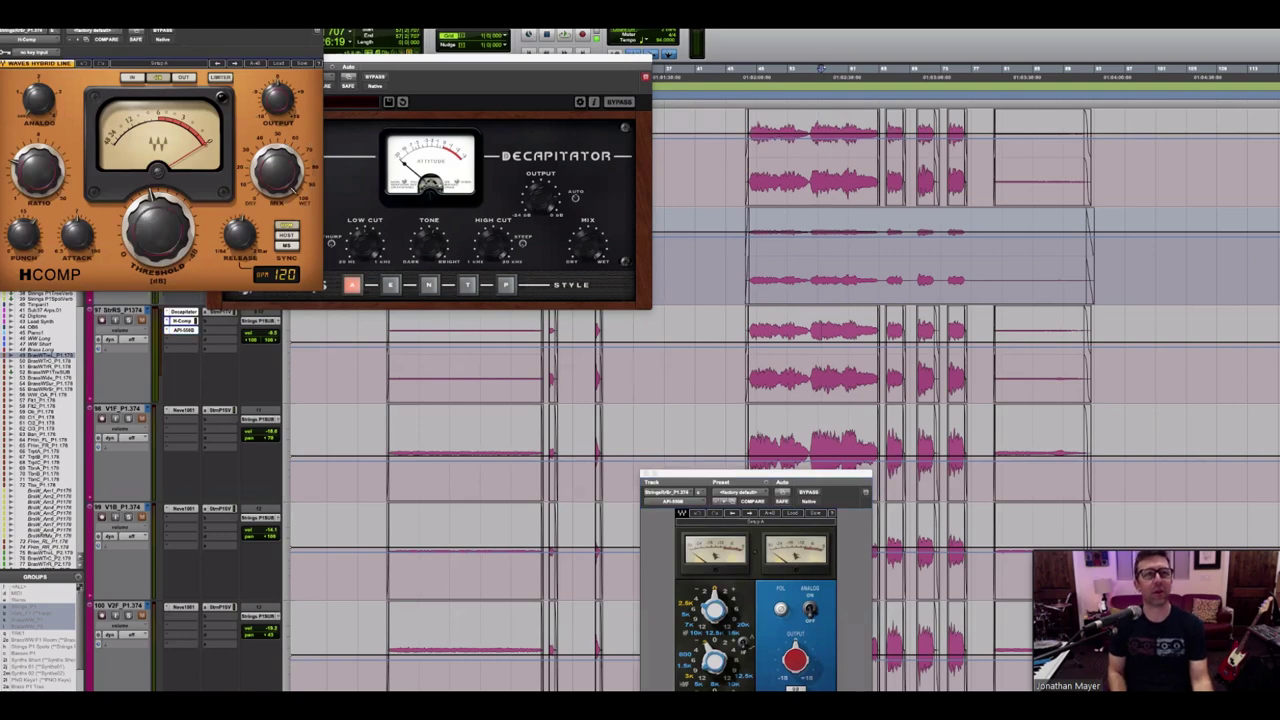
left_click_drag(318, 36, 1016, 66)
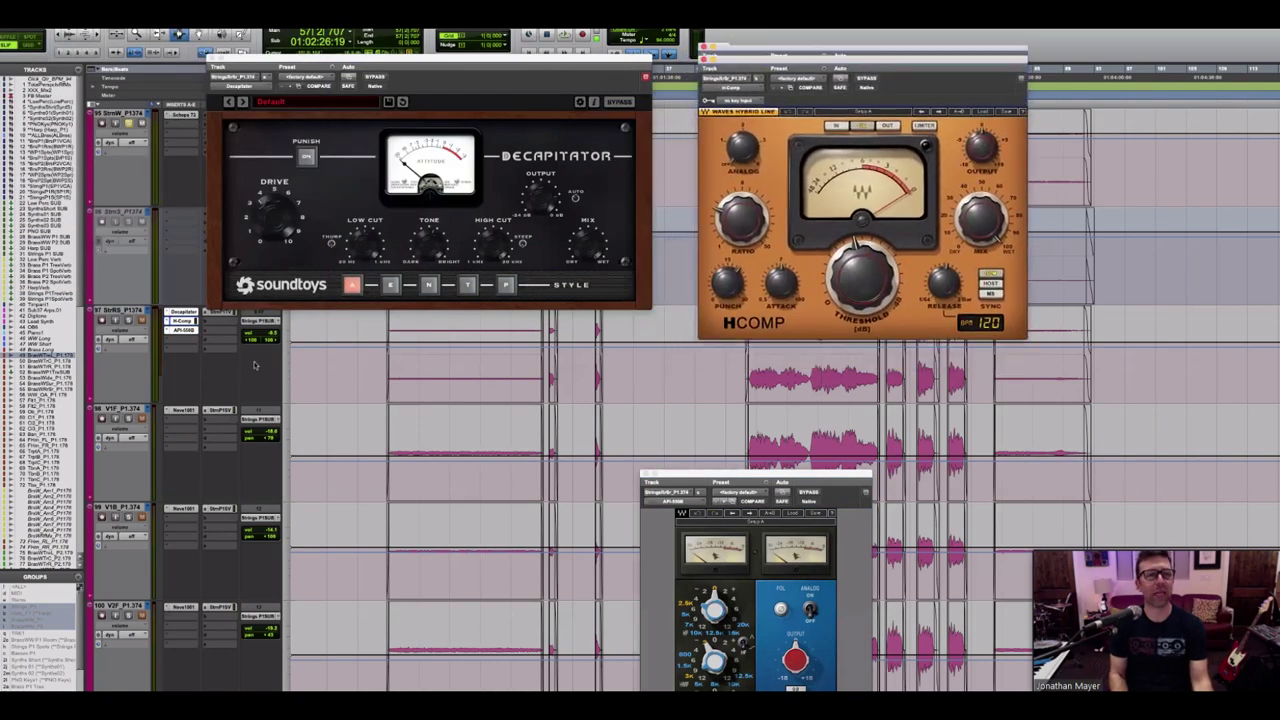
Step: Bypass the Decapitator, H-Comp and API-550B inserts on the StrRS track
left_click(180, 312, "super")
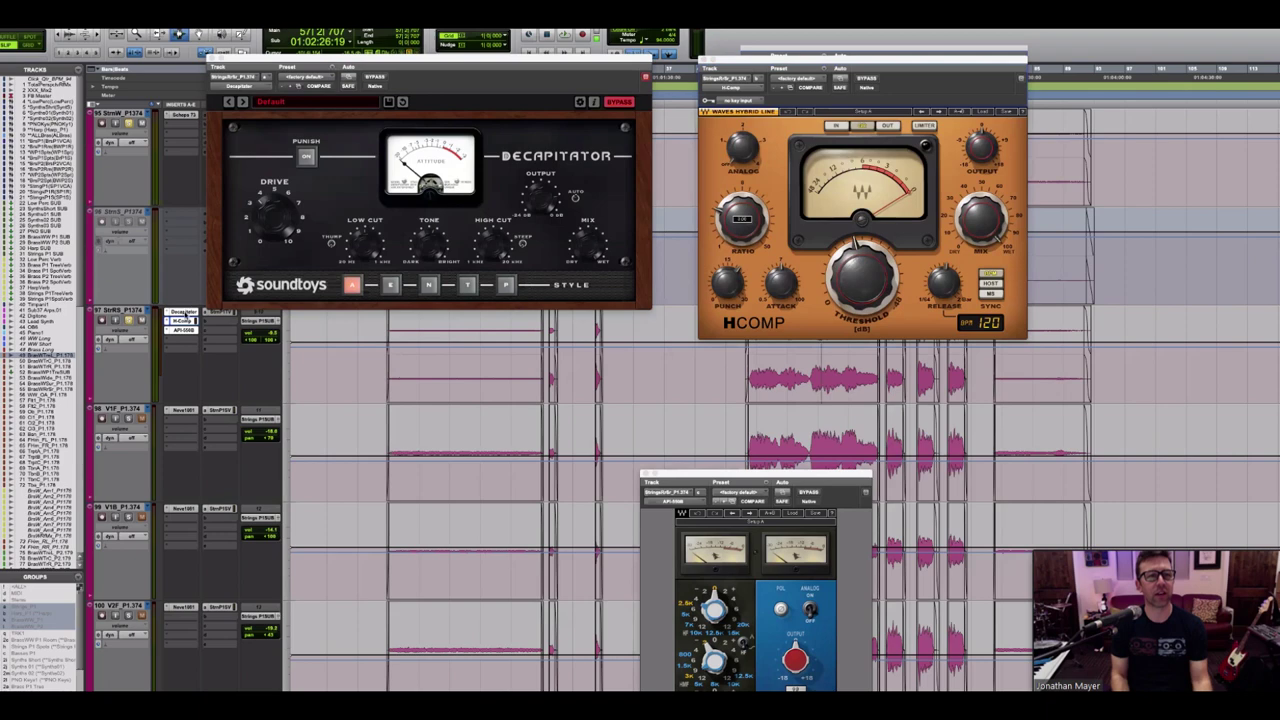
left_click(182, 320, "super")
left_click(186, 330, "super")
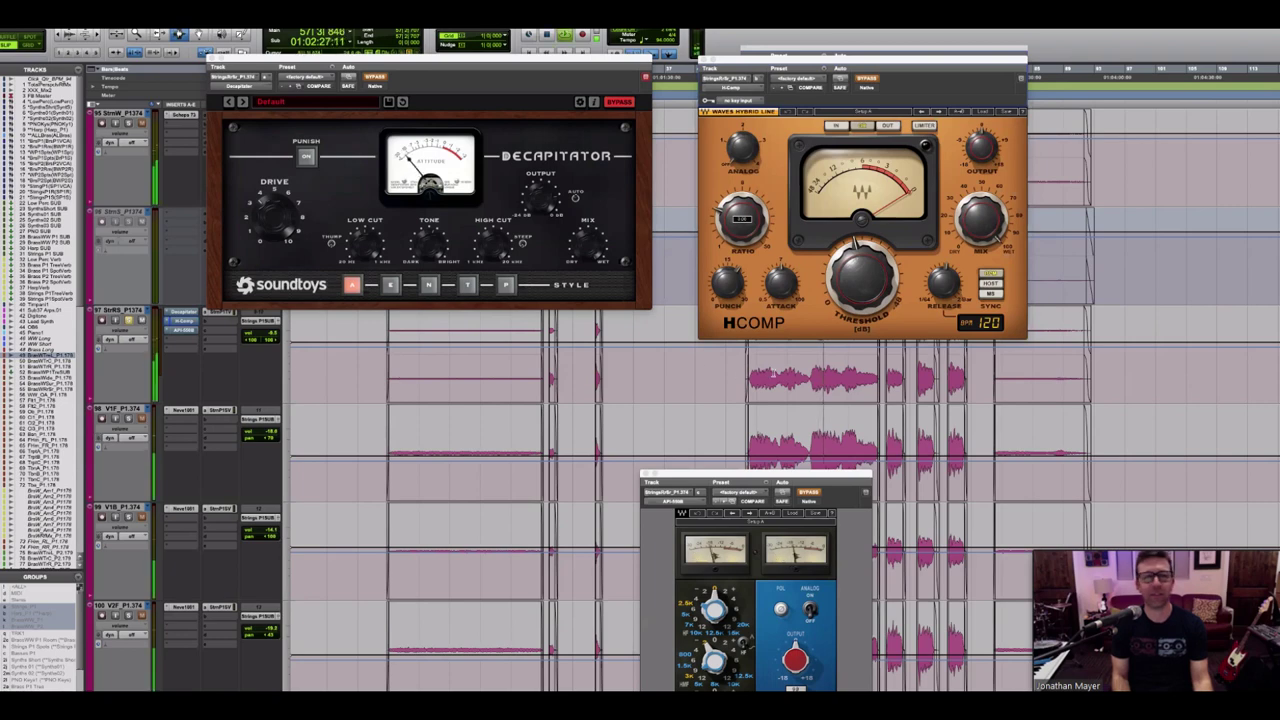
Step: Select the long StrRS passage from bar 49 for playback and raise the track's volume
left_click_drag(756, 364, 871, 380)
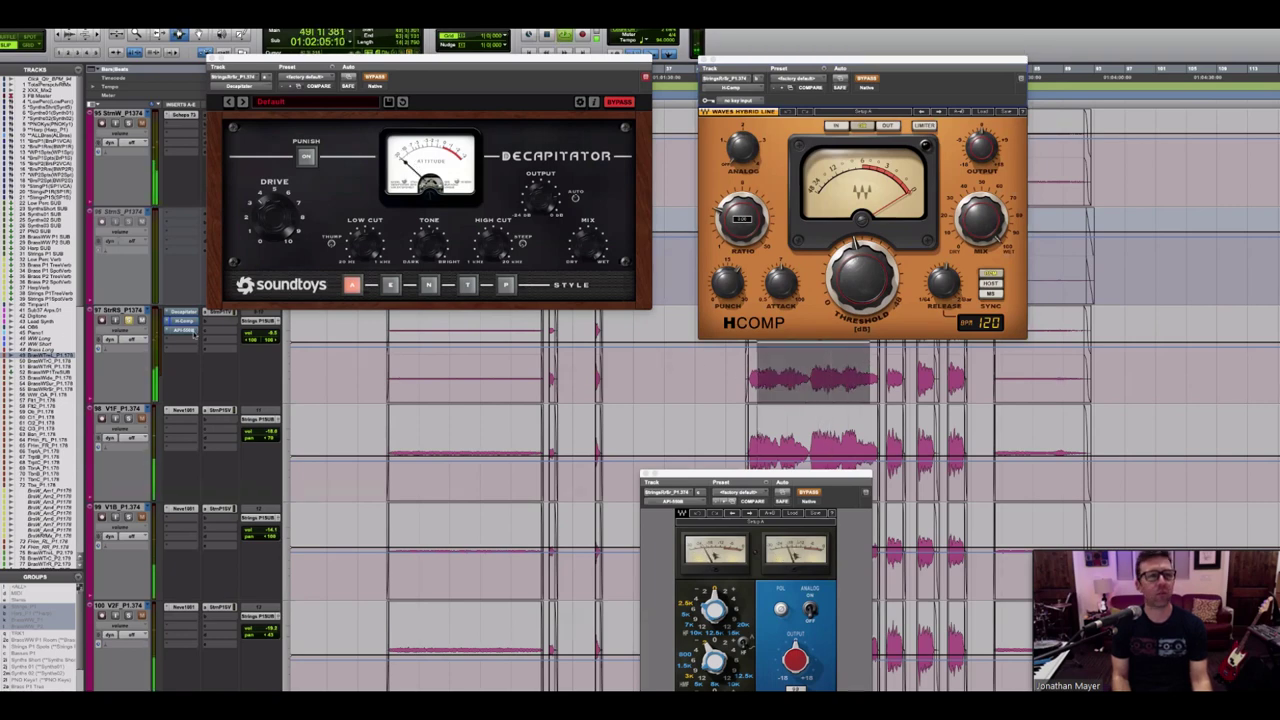
left_click(250, 333)
left_click_drag(250, 333, 250, 326)
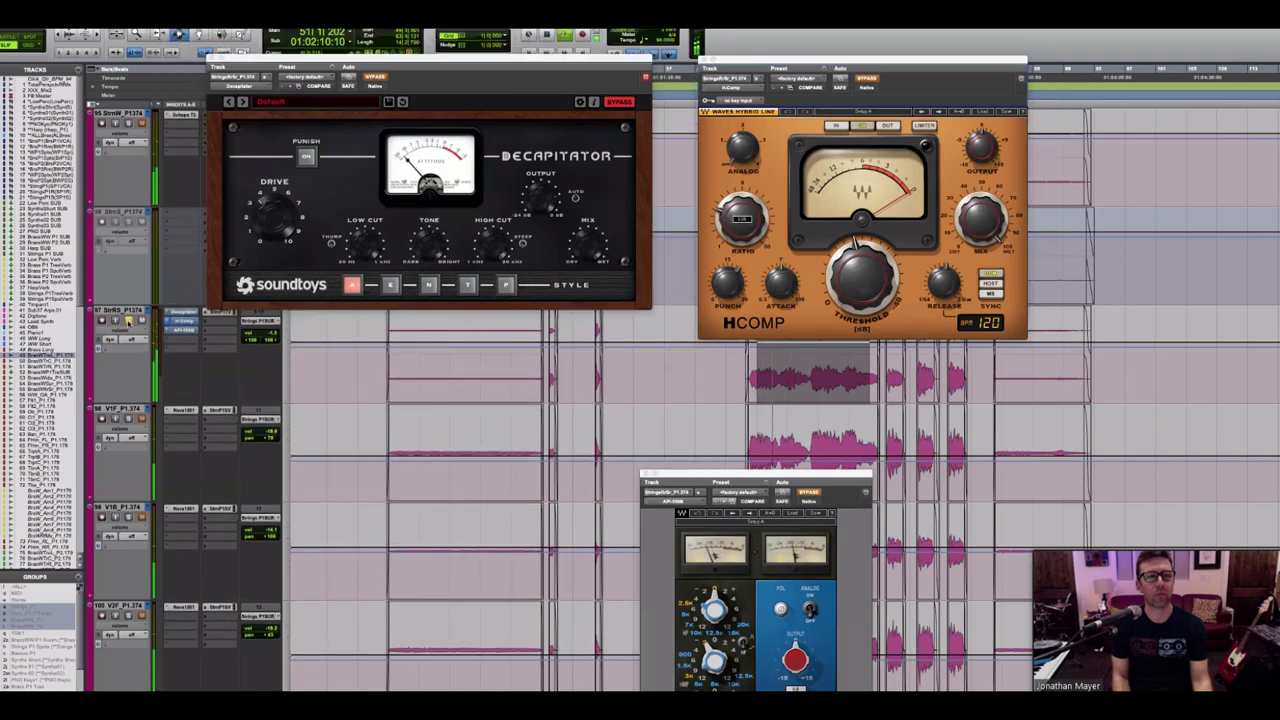
Step: Re-enable Decapitator, H-Comp and API-550B on StrRS one after another during playback to hear each one's effect, and stop
left_click(183, 316)
left_click(183, 316, "super")
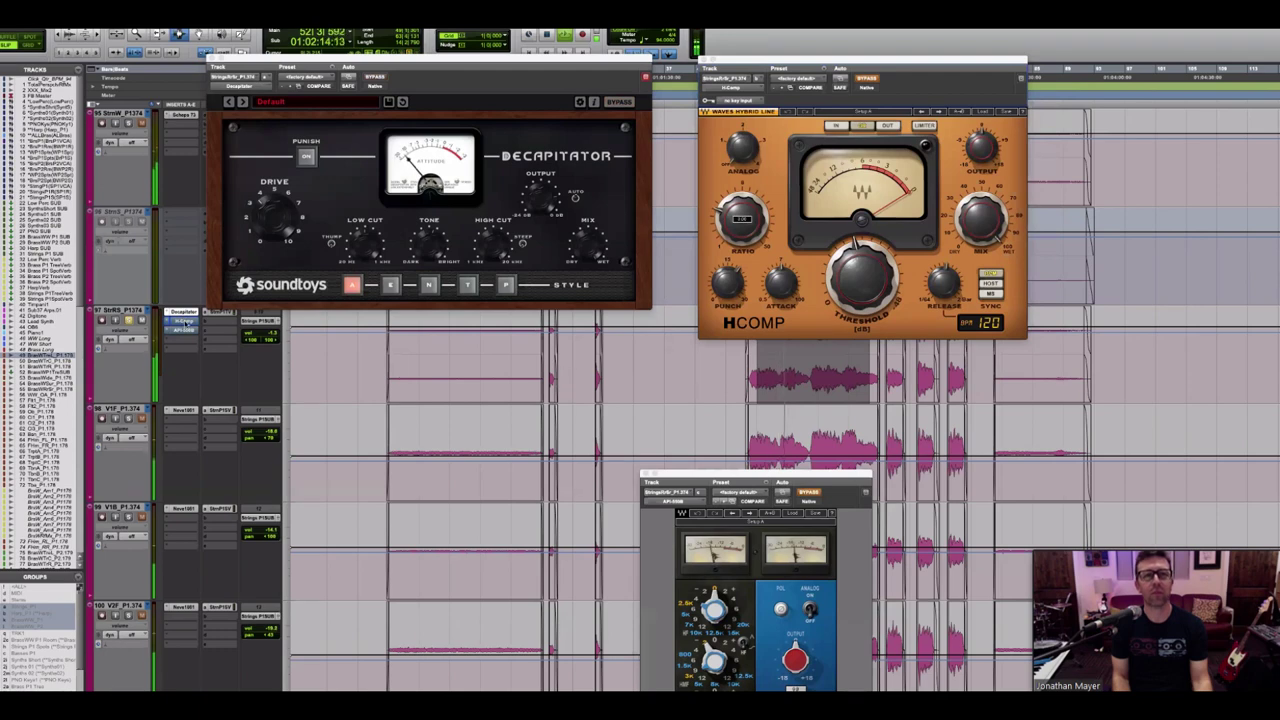
left_click(183, 320, "super")
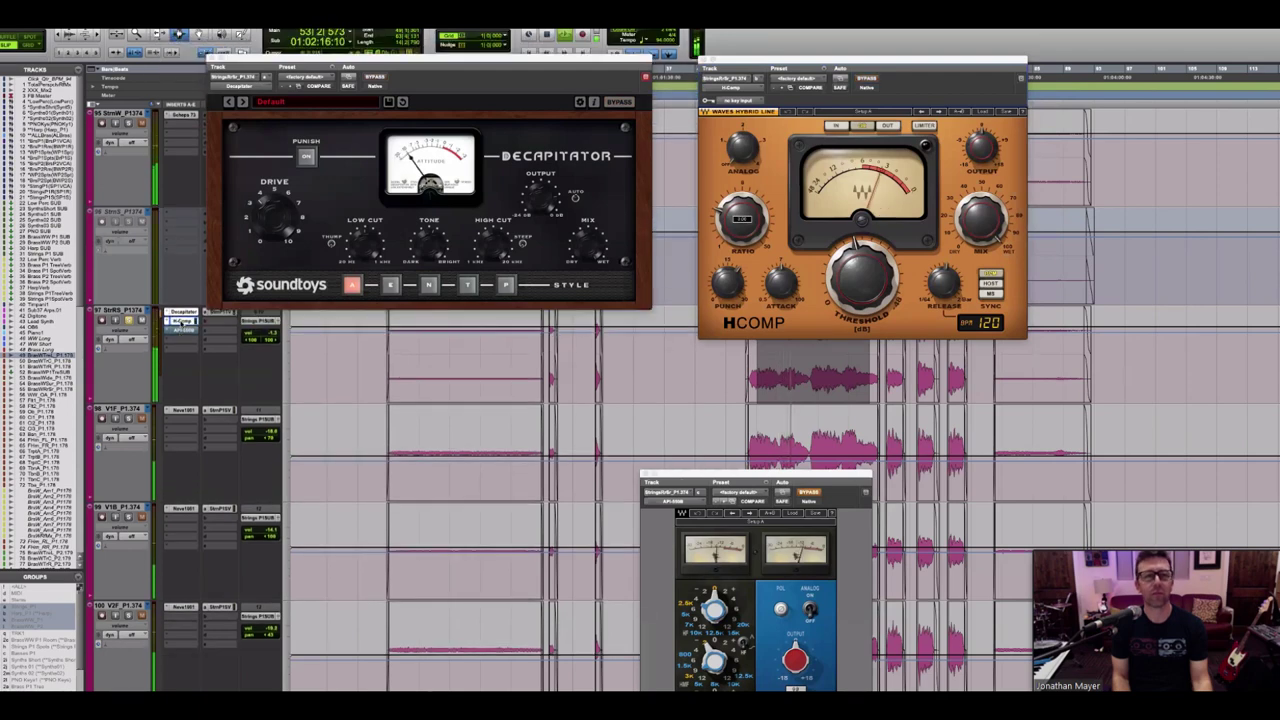
left_click(183, 329, "super")
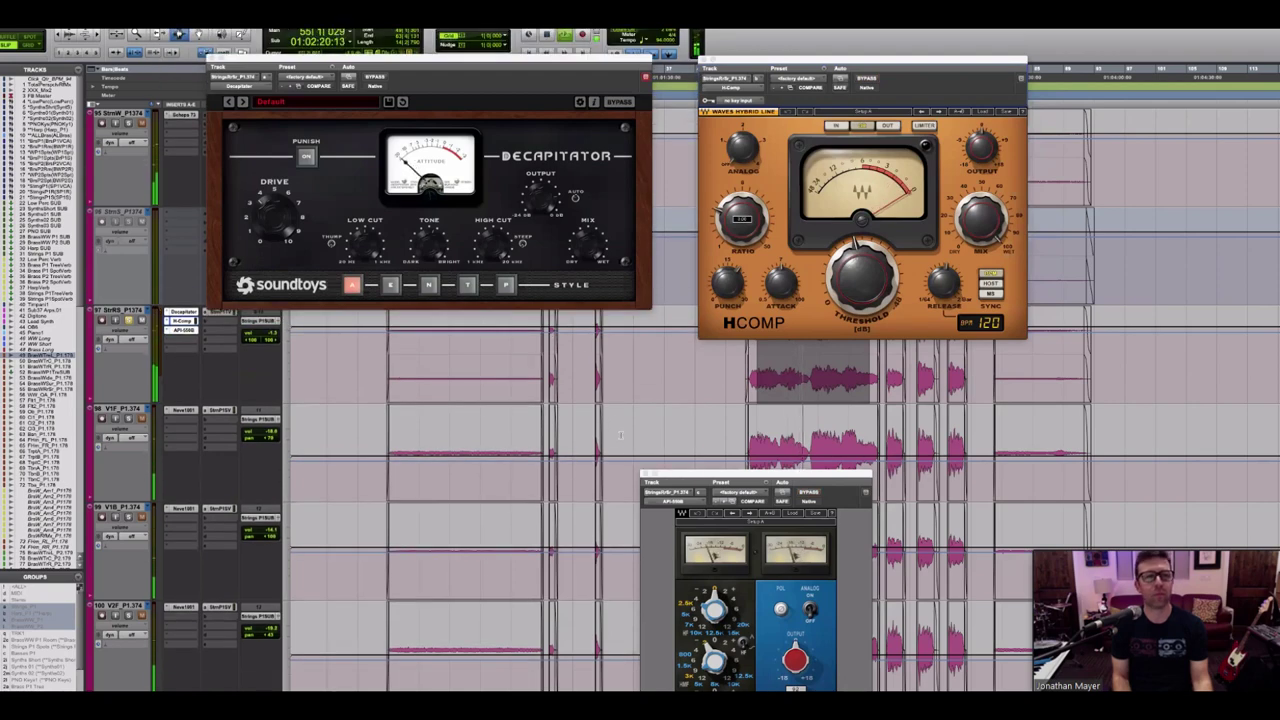
key("space")
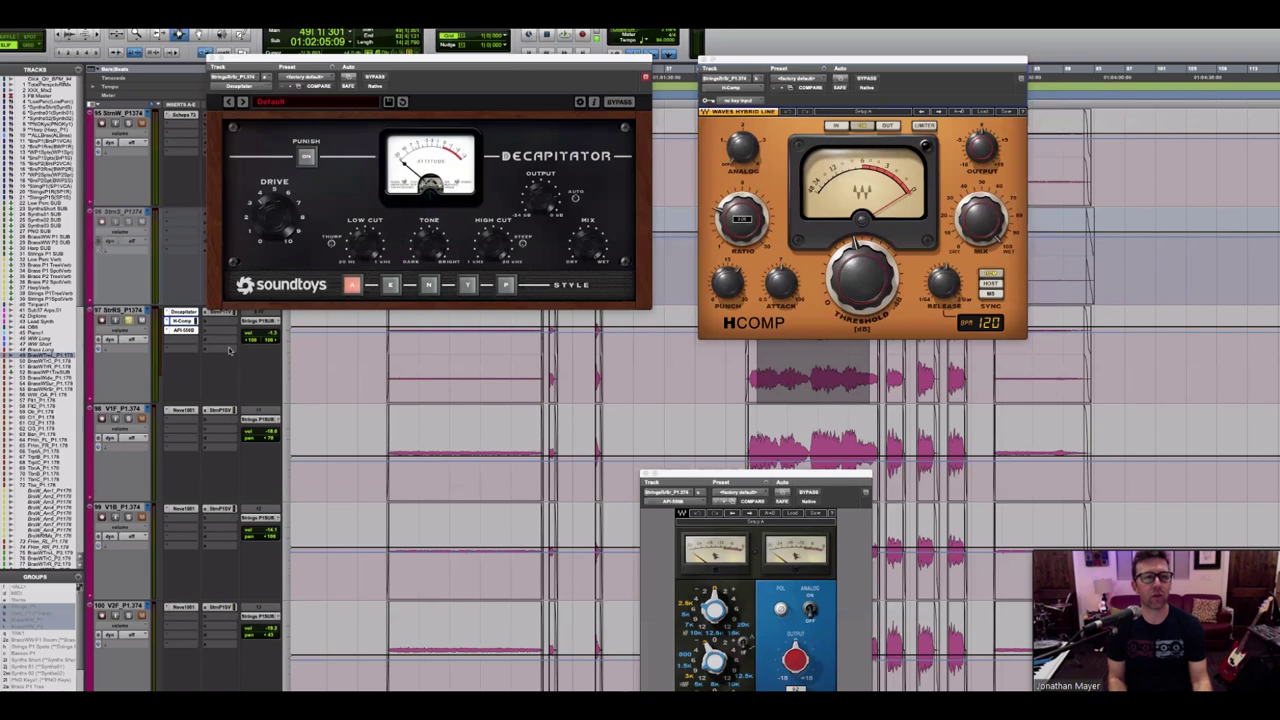
Step: Restore the StrRS track's original volume and solo the tree mics StrTL, StrTC and StrTR
left_click(26, 329)
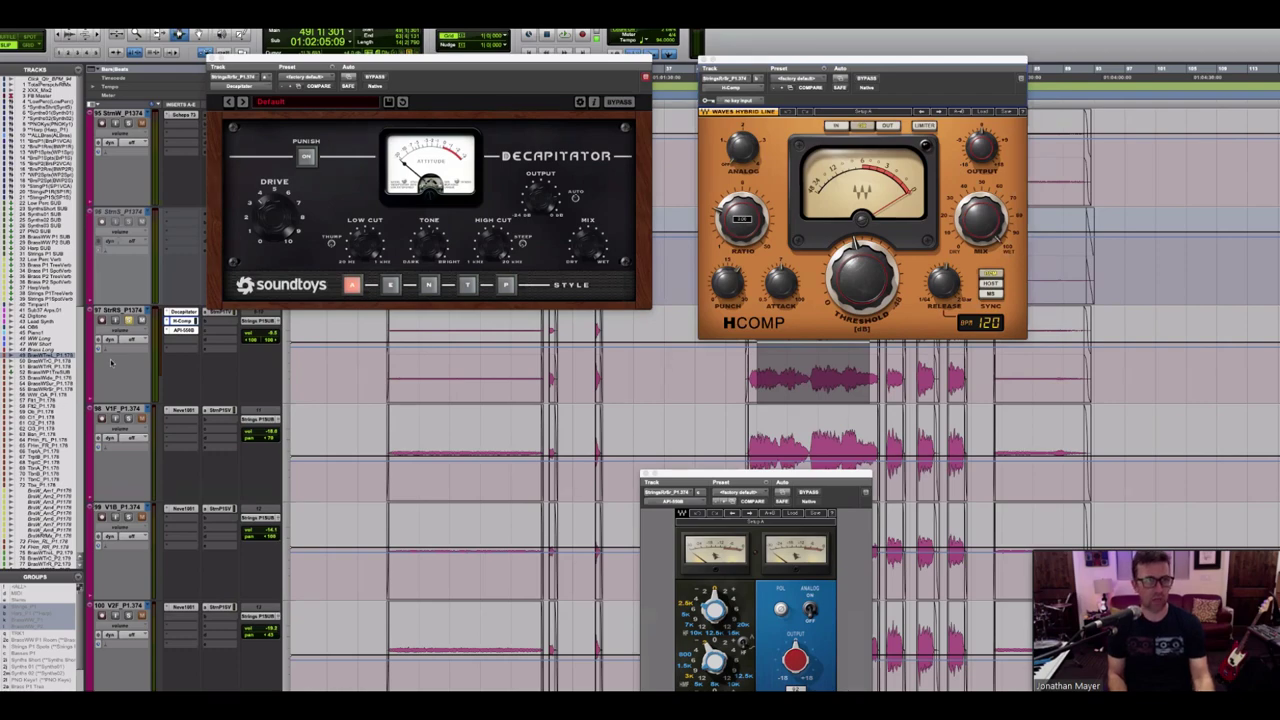
scroll(111, 363, "up", 3)
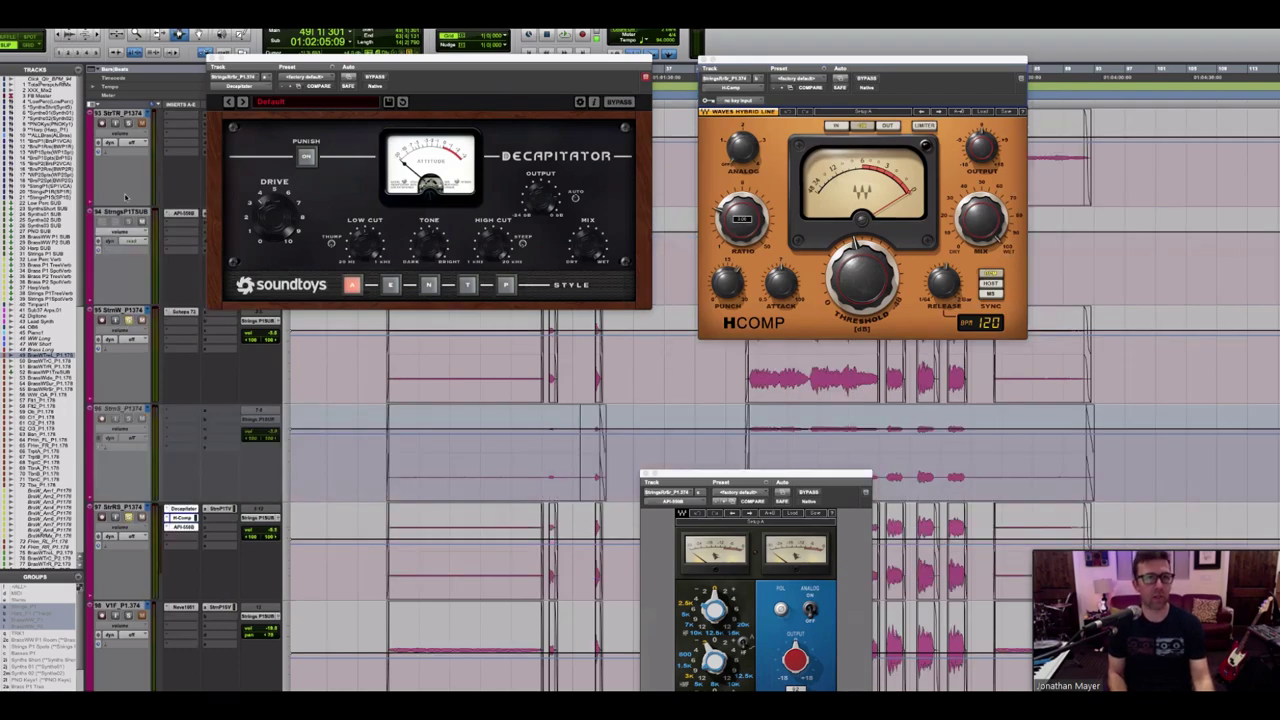
scroll(140, 170, "up", 3)
scroll(143, 178, "up", 2)
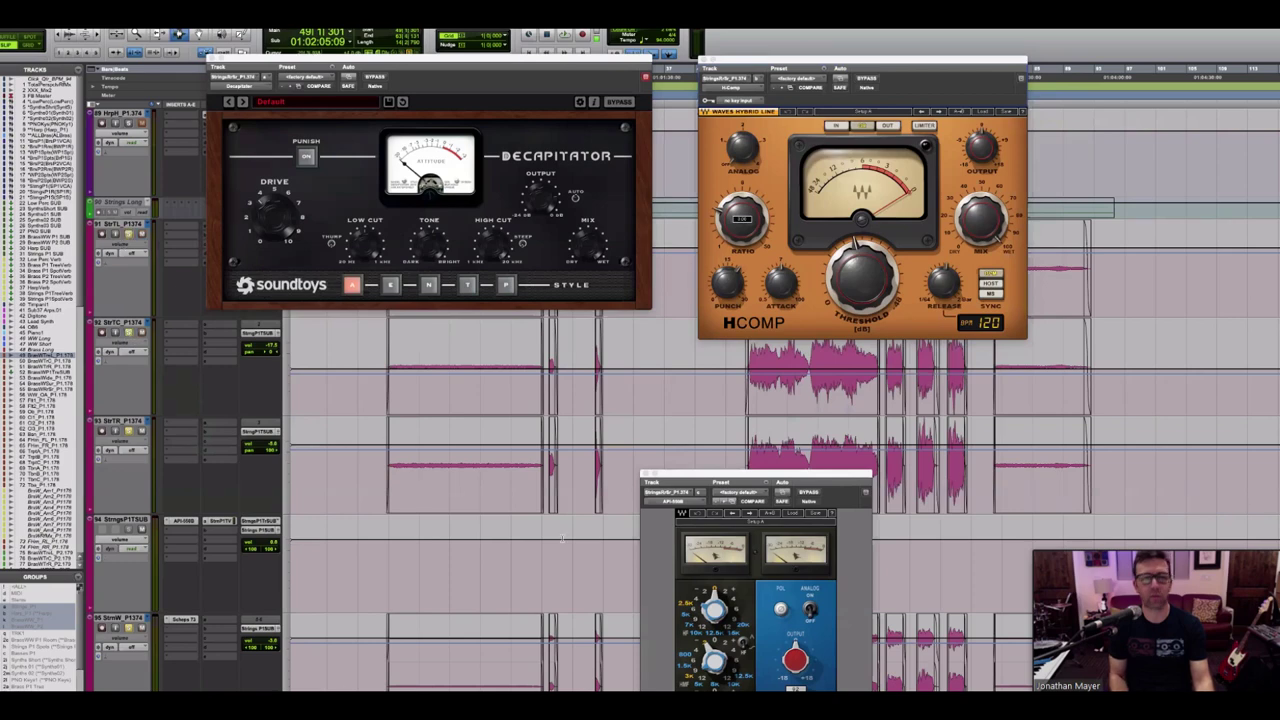
Step: Play the strings from about bar 57 to compare the tree and wide mics with and without the StrRS rear mics
scroll(150, 300, "down", 4)
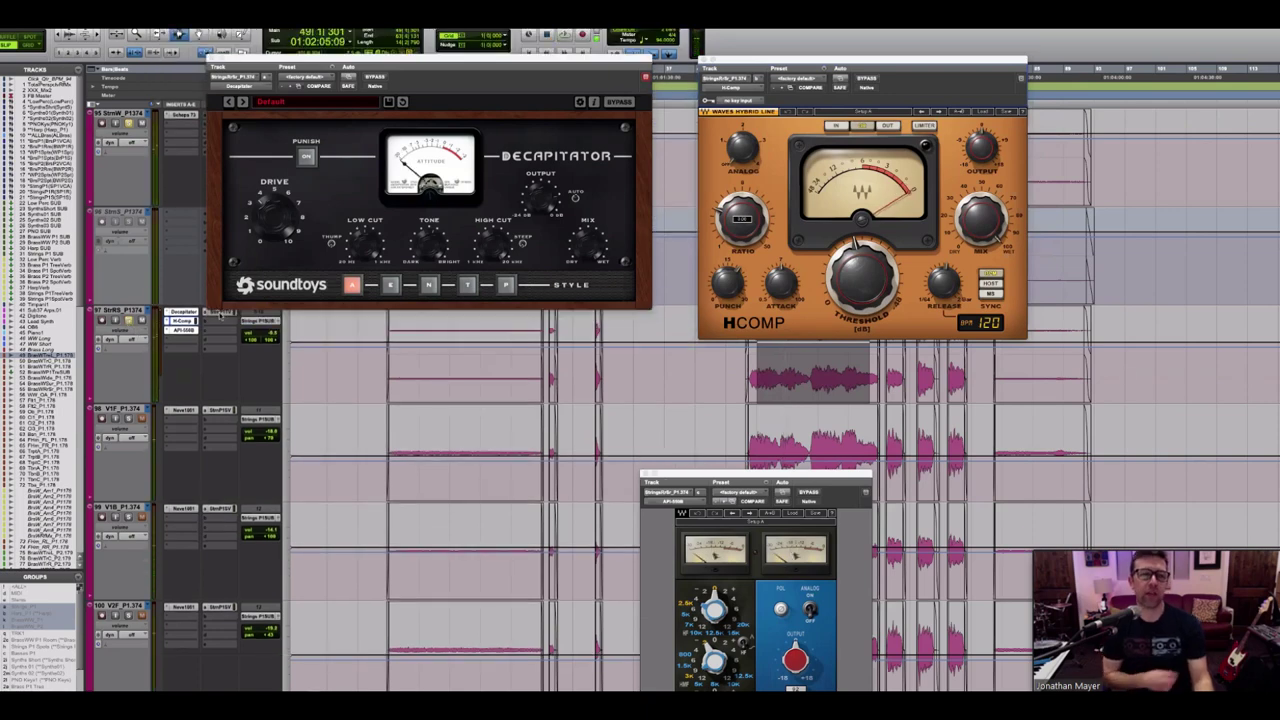
left_click(814, 373)
left_click(814, 373)
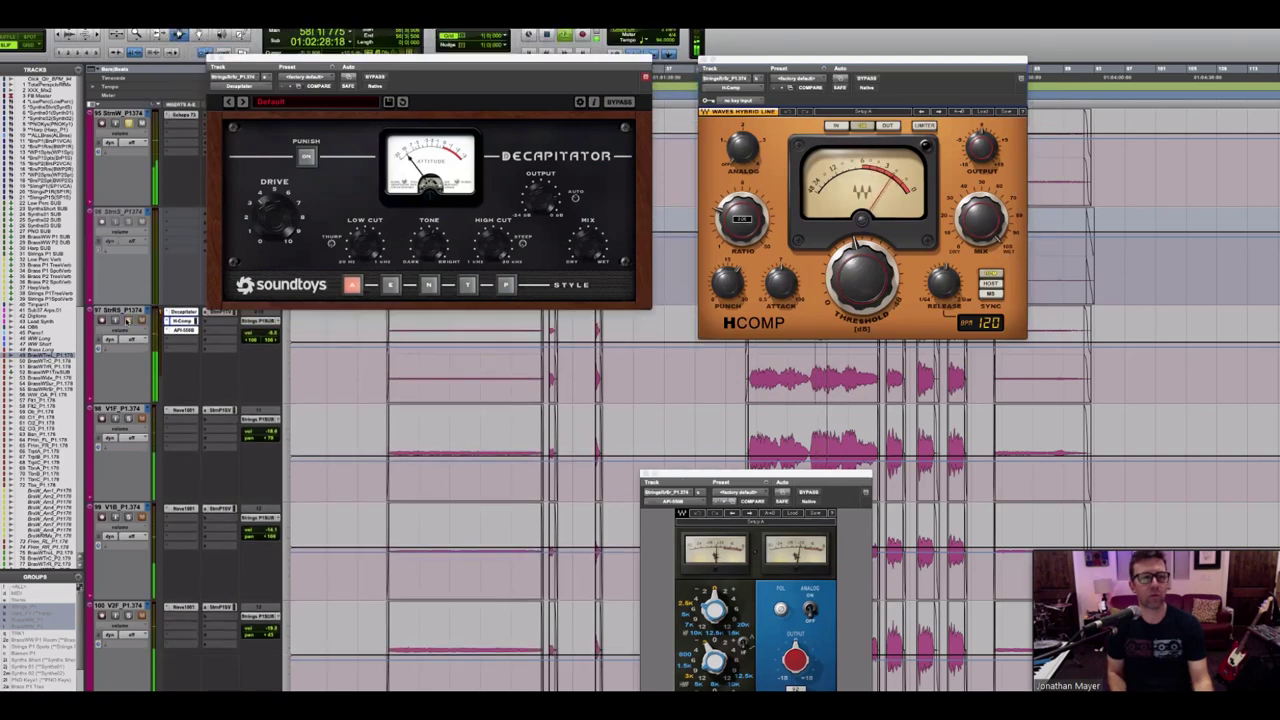
Step: Stop playback and close the API-550B, H-Comp and Decapitator windows of the StrRS track
key("space")
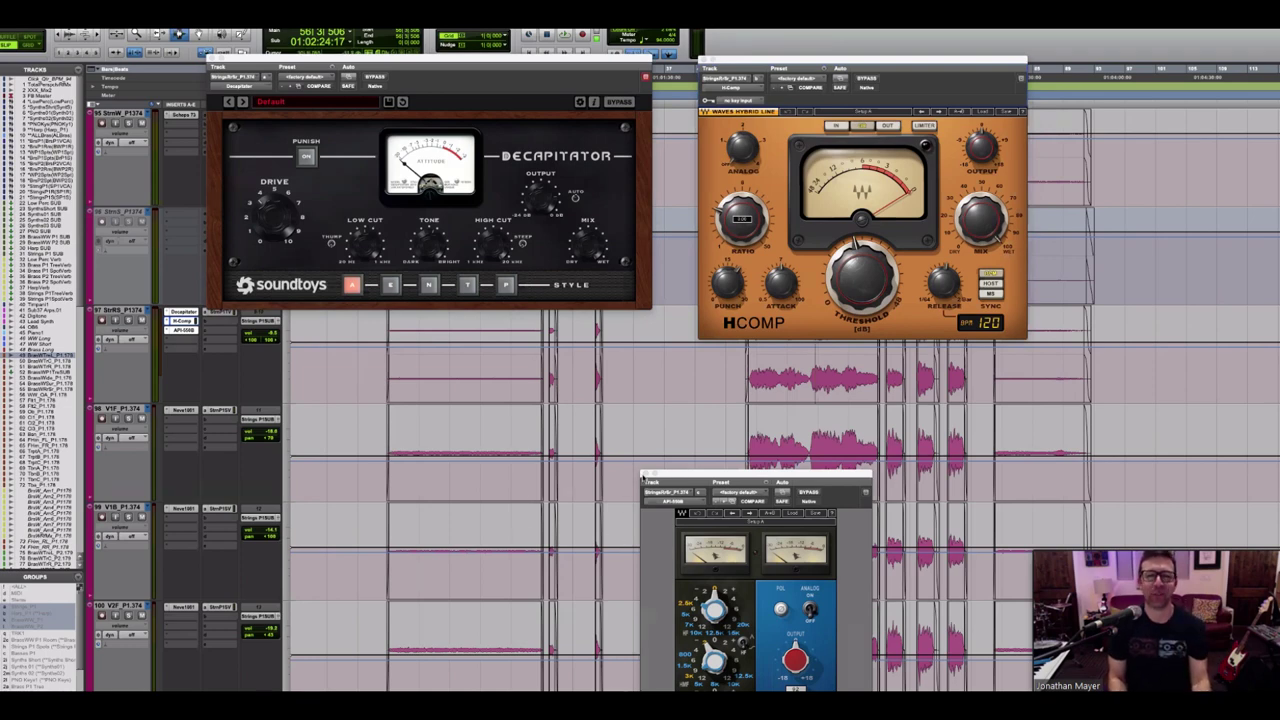
left_click(645, 477)
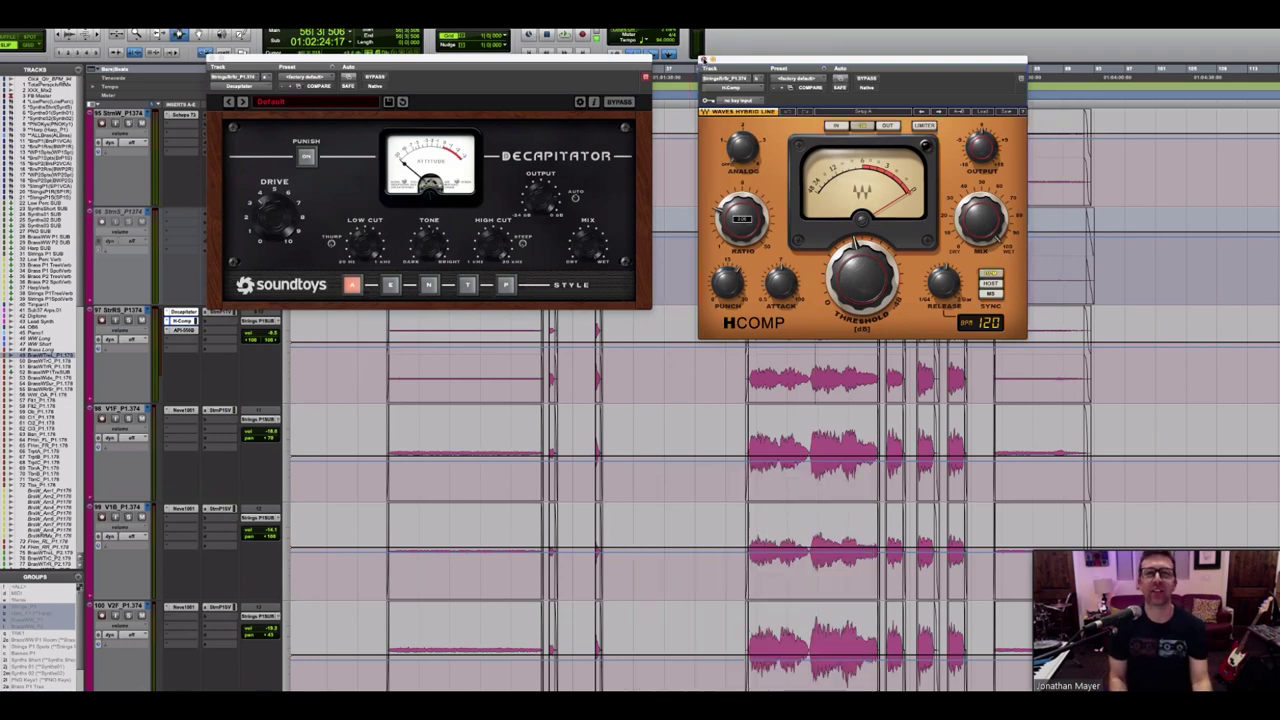
left_click(703, 62)
left_click(210, 58)
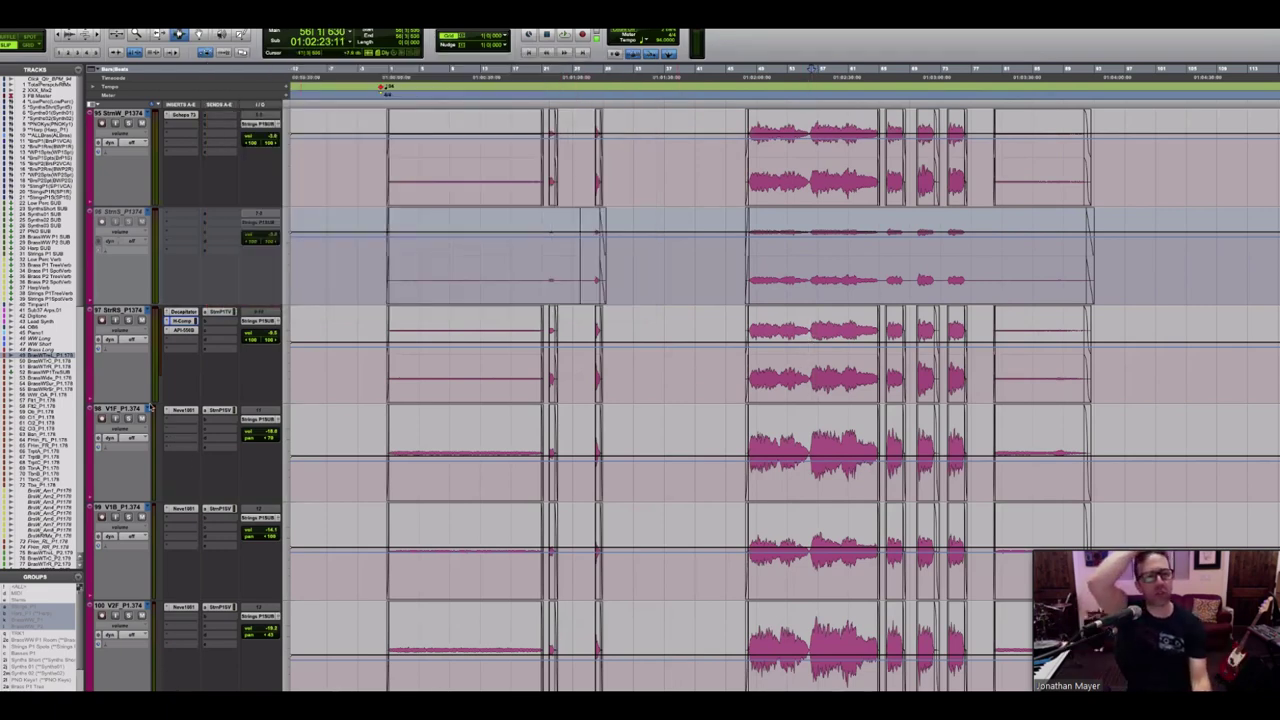
Step: Review the string spot mic tracks from V1F down to Bs1, checking their volumes, pans and inserts, and the Cel2 reverb send
scroll(483, 438, "down", 3)
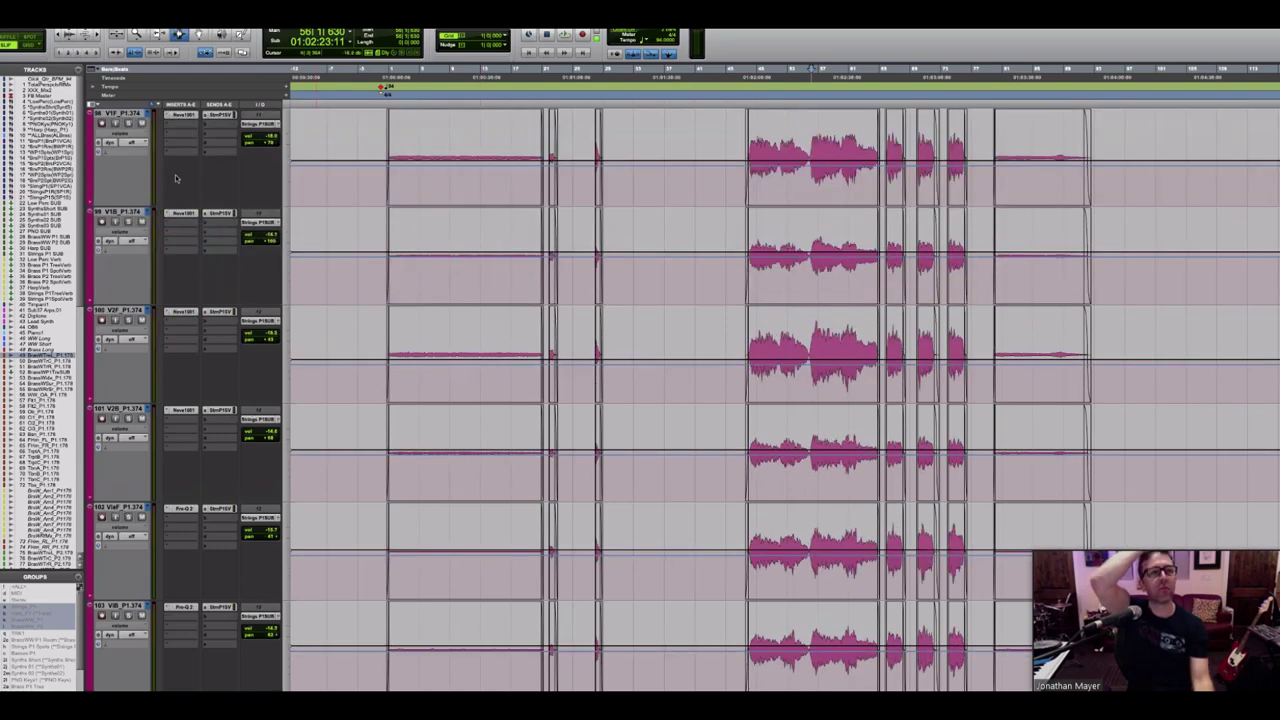
scroll(178, 176, "up", 1)
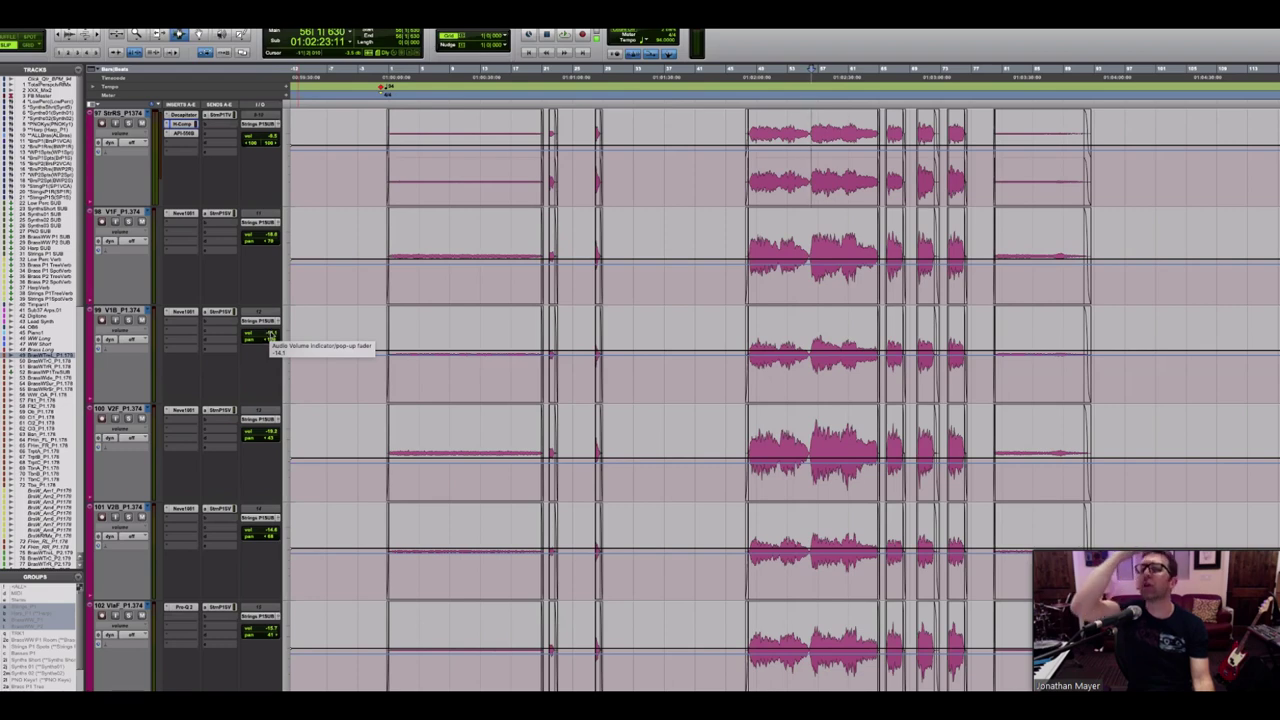
scroll(272, 342, "down", 2)
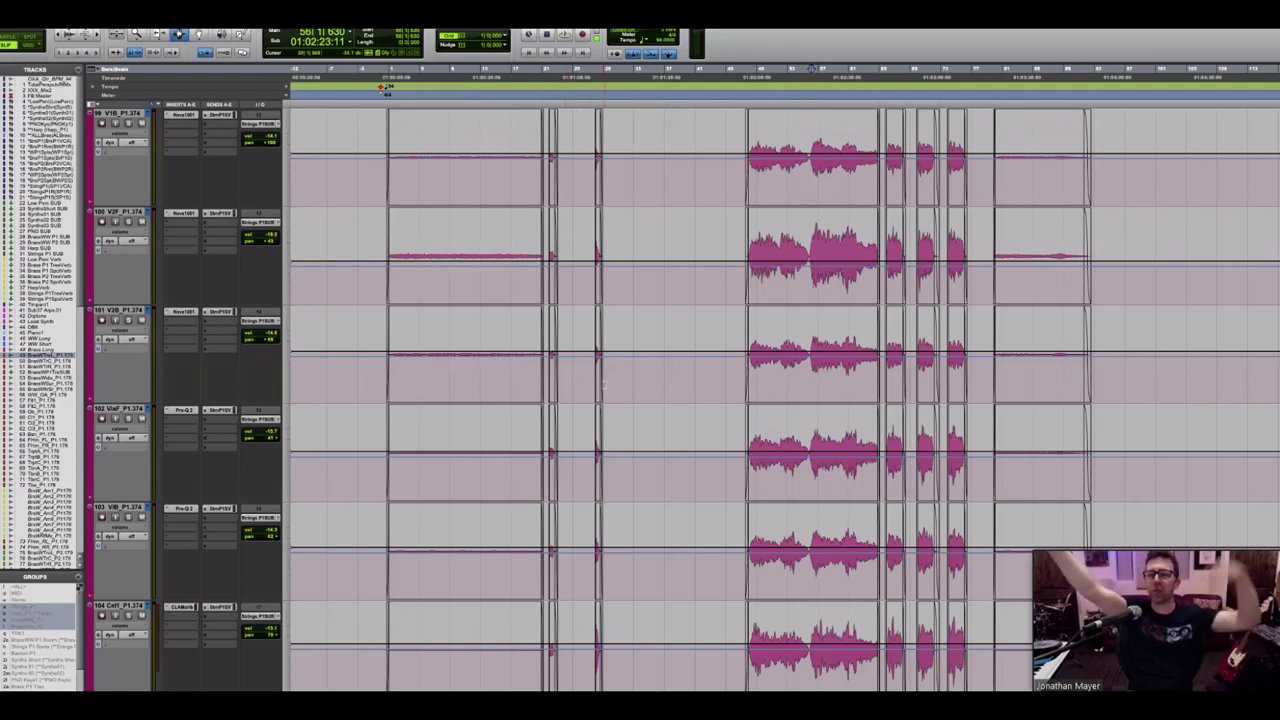
scroll(743, 375, "up", 2)
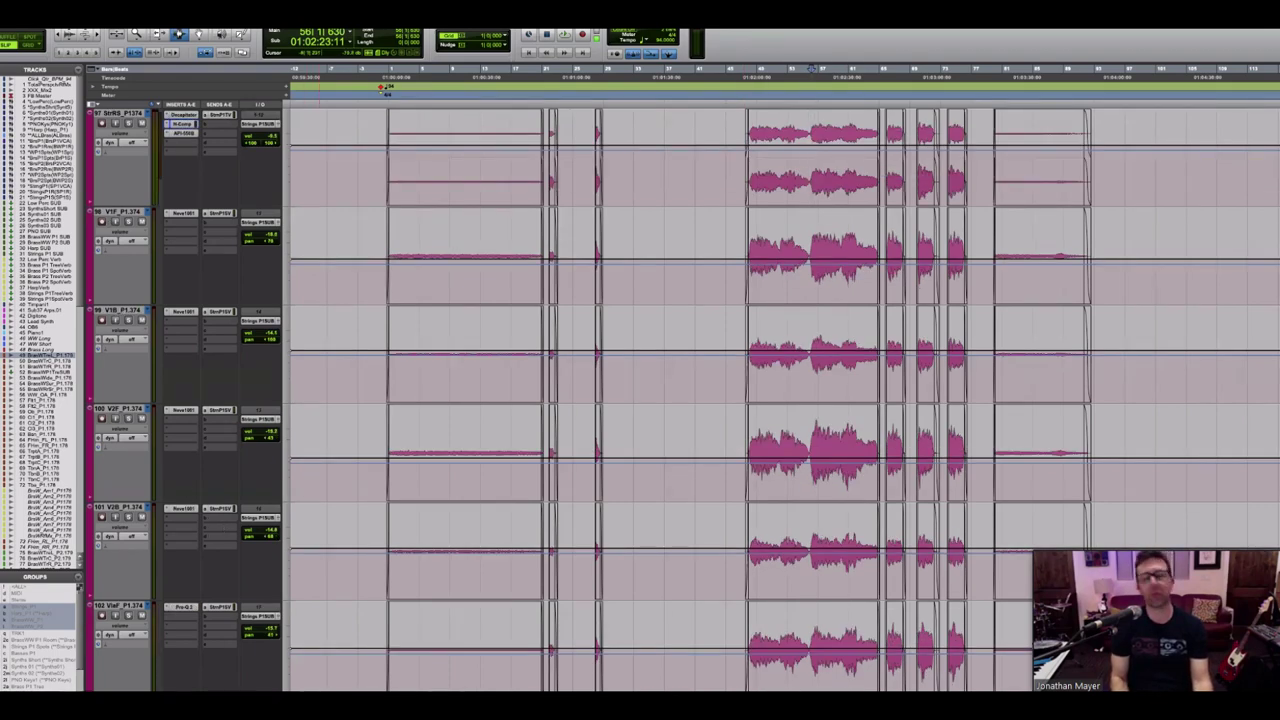
mouse_move(340, 686)
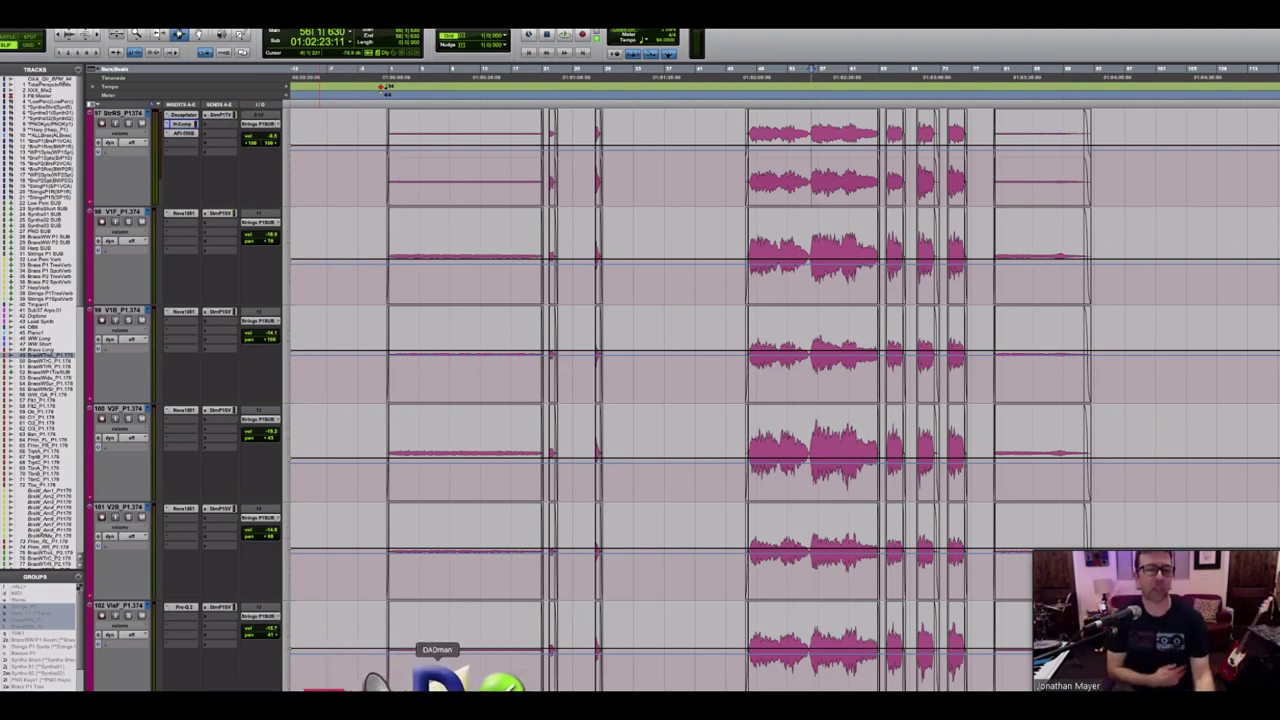
scroll(430, 582, "down", 3)
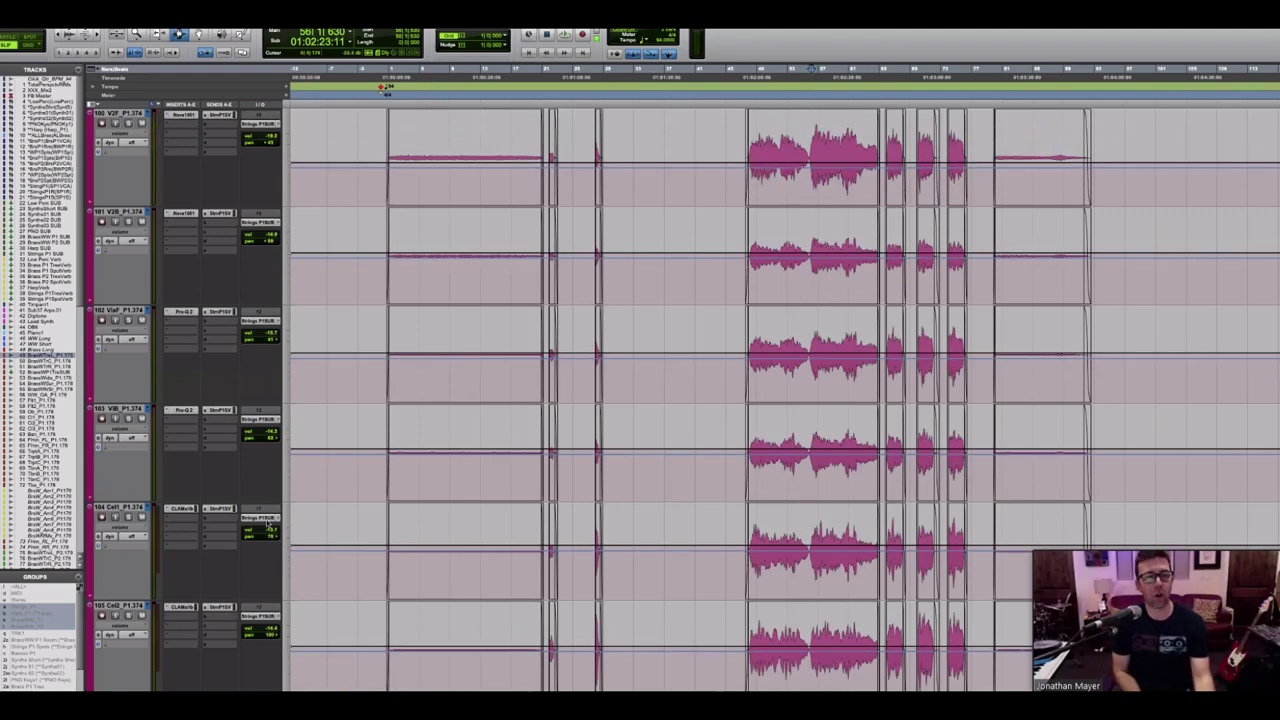
scroll(268, 527, "down", 2)
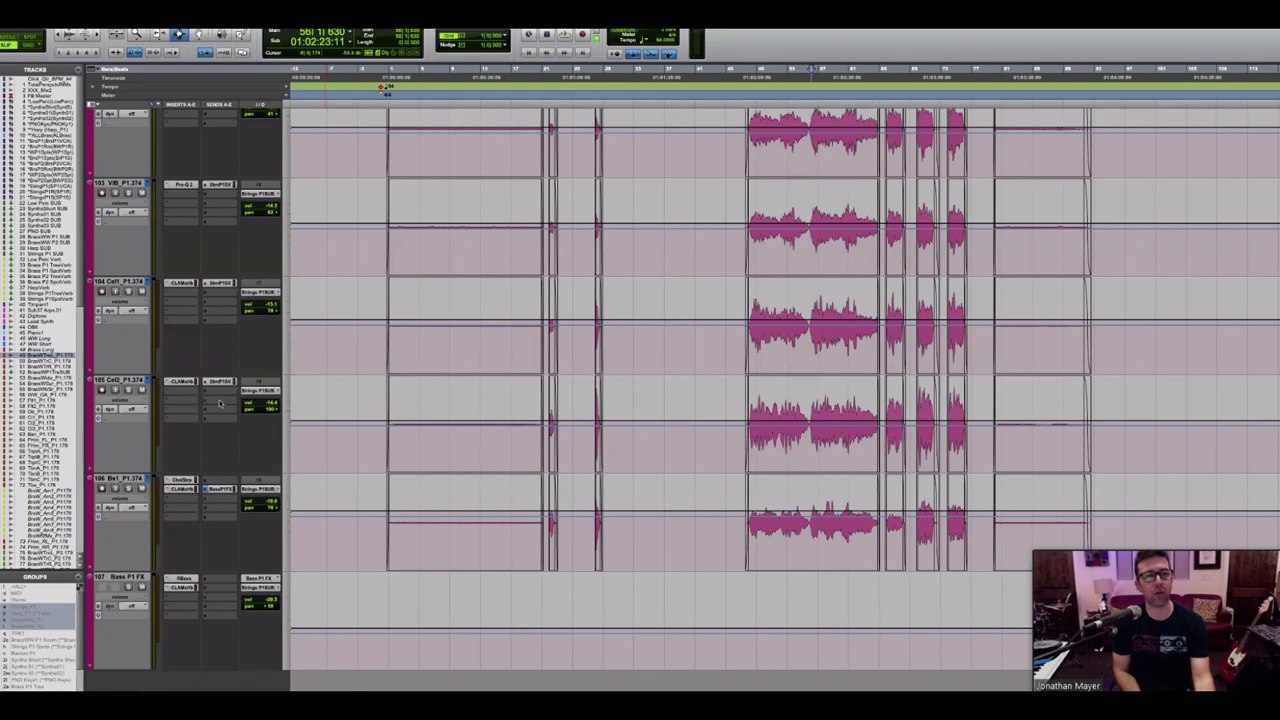
left_click(218, 382)
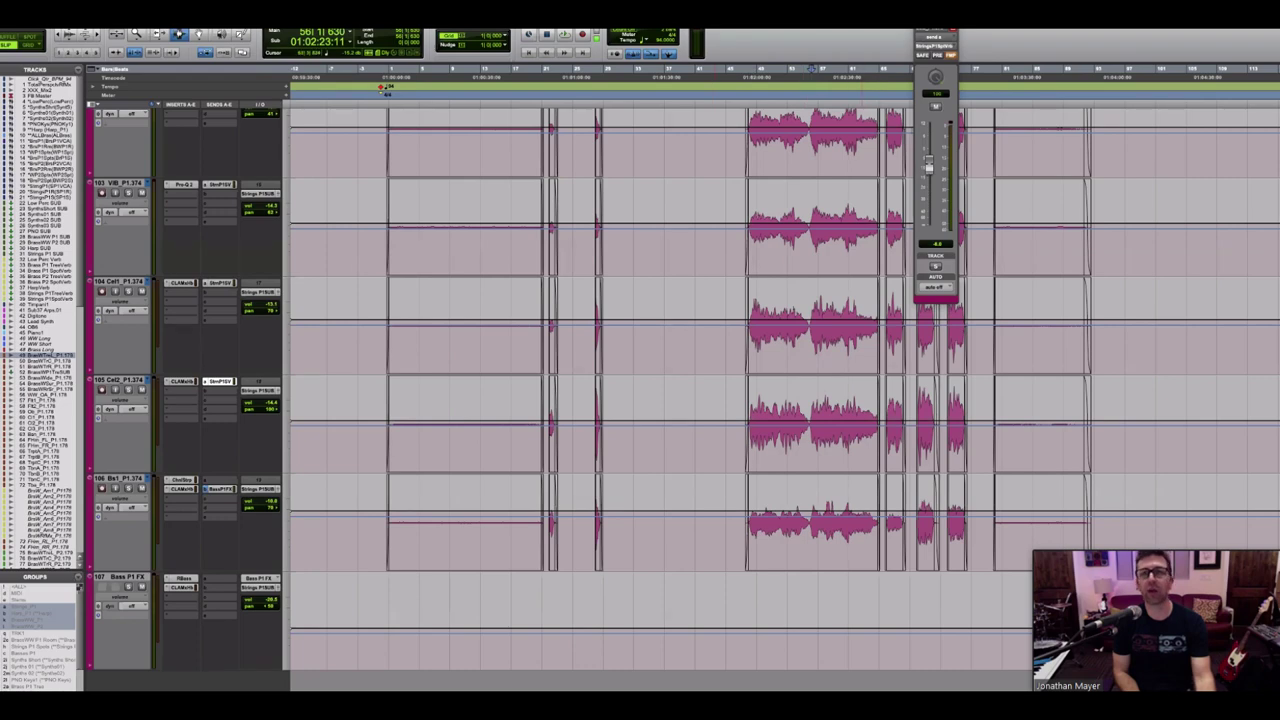
left_click(912, 44)
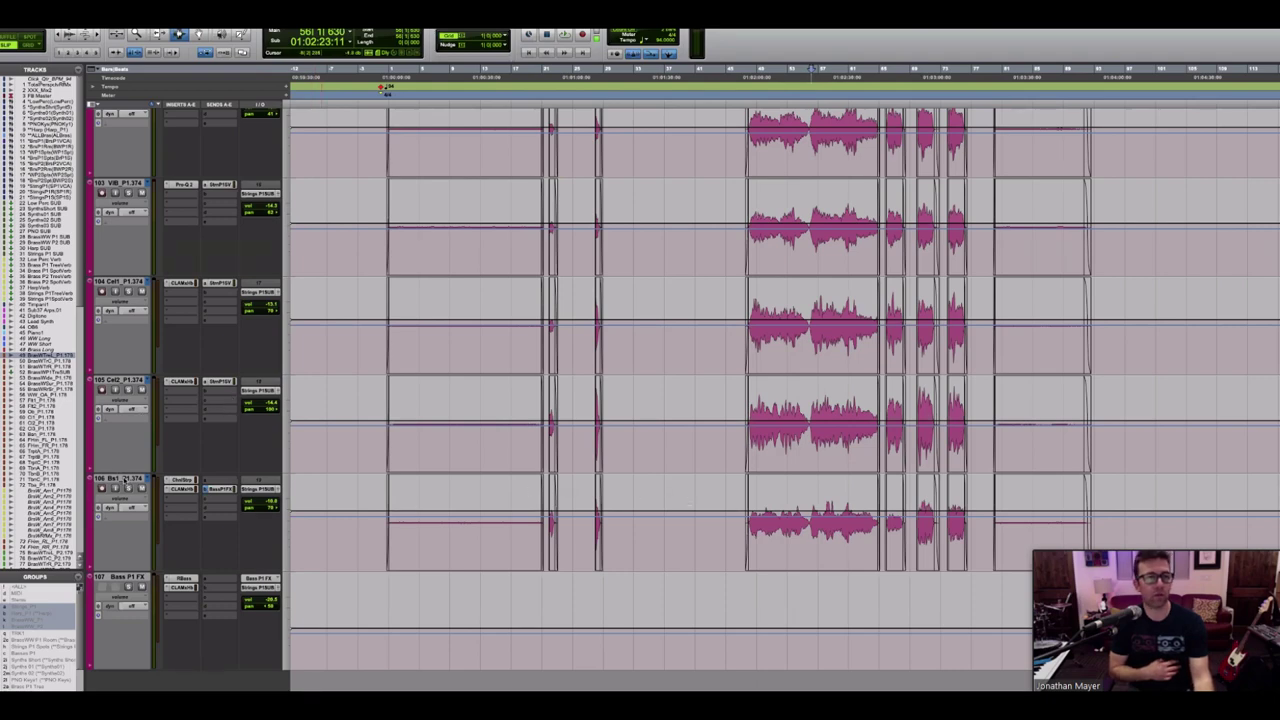
Step: Select and solo the Bs1 track, select its long passage from about bar 48, and check its send to Bass P1 FX
left_click(124, 481)
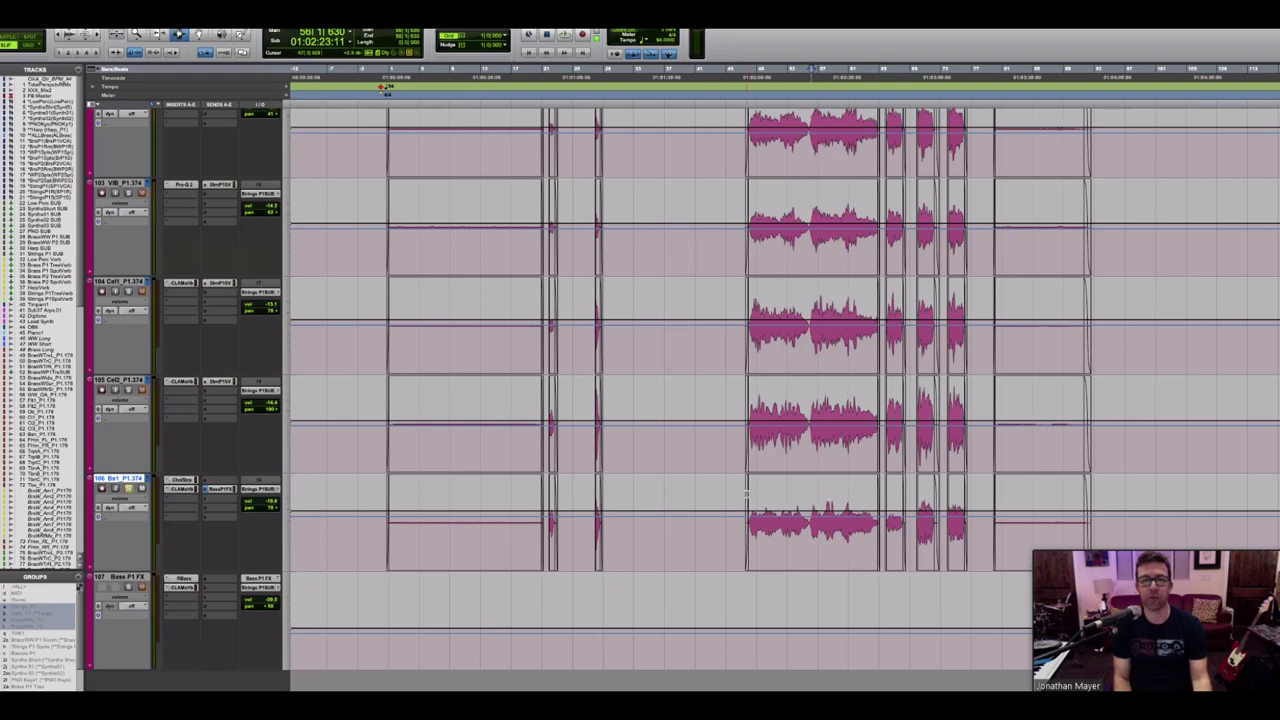
left_click_drag(746, 494, 874, 507)
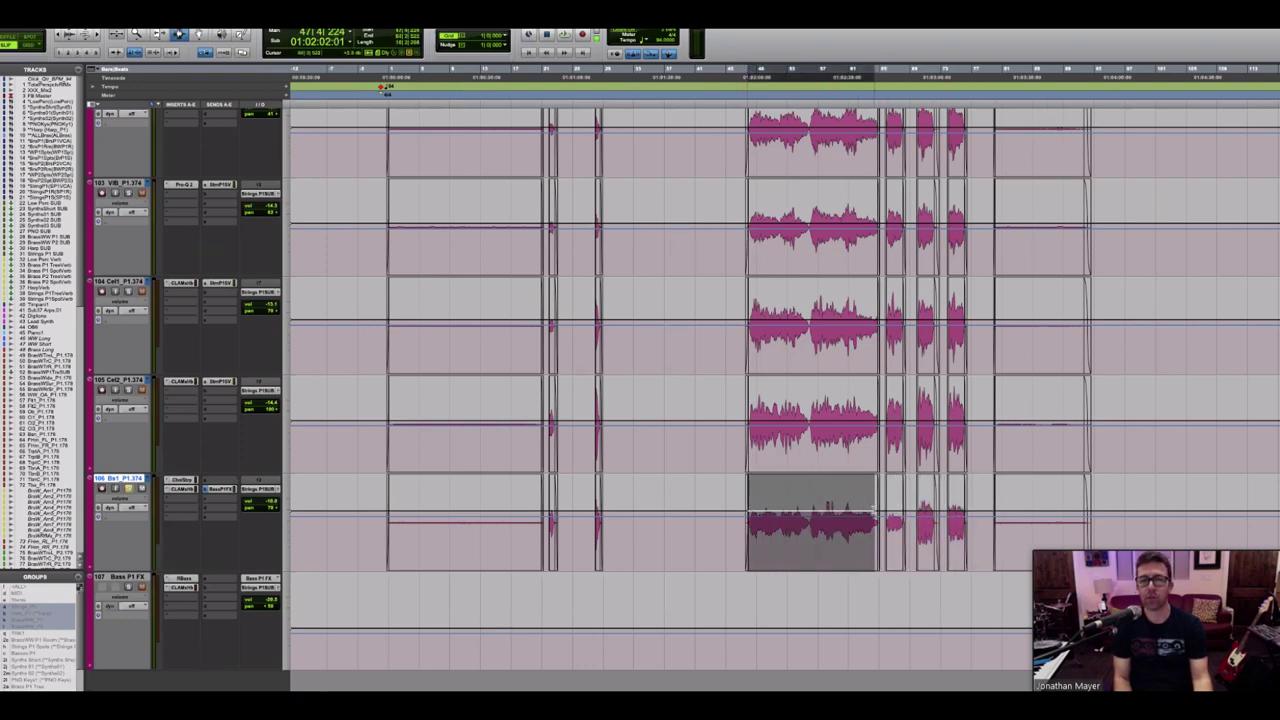
left_click(222, 489)
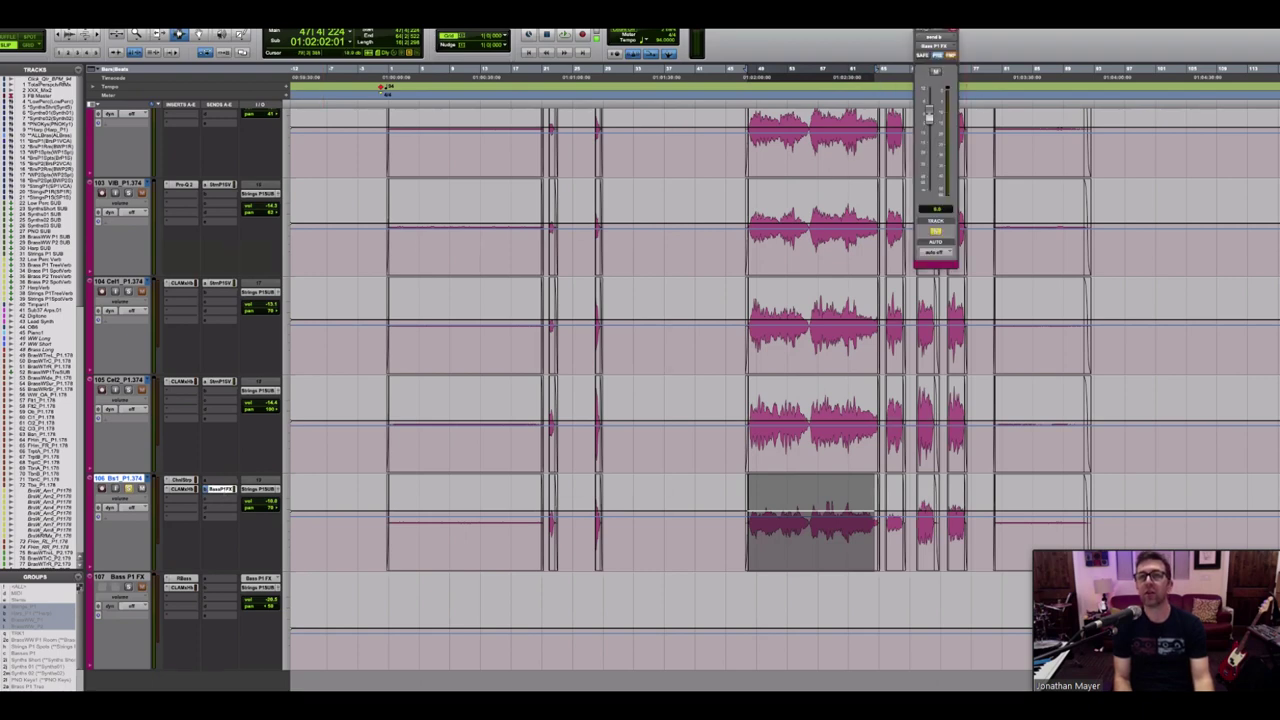
key("super+w")
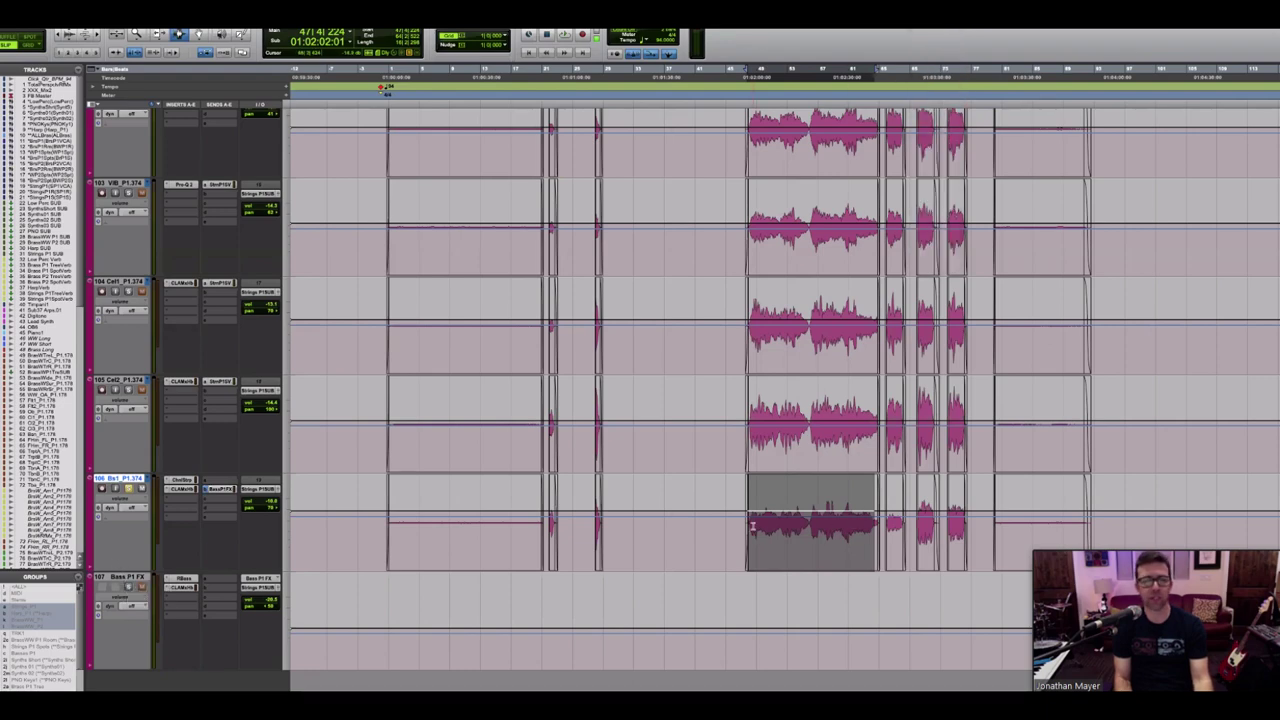
Step: Open the Channel Strip insert on Bs1, play the passage, move the playback start to about bar 56, and stop
left_click(180, 480)
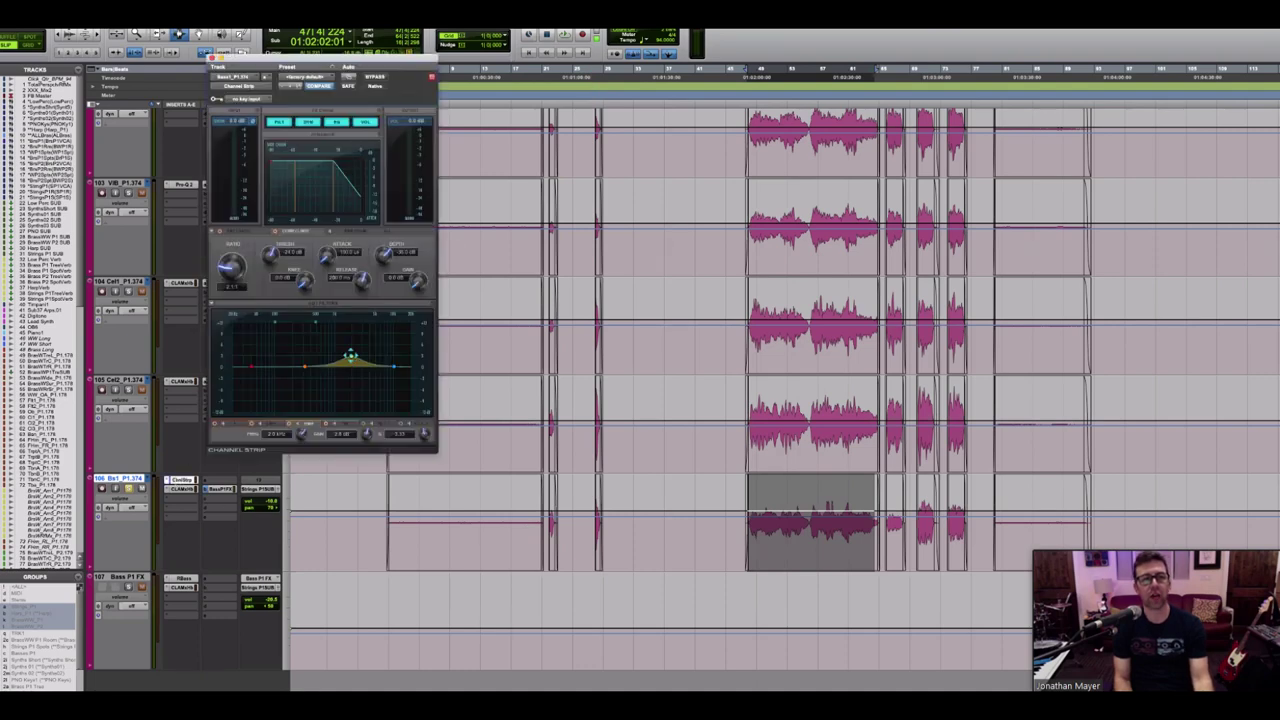
key("space")
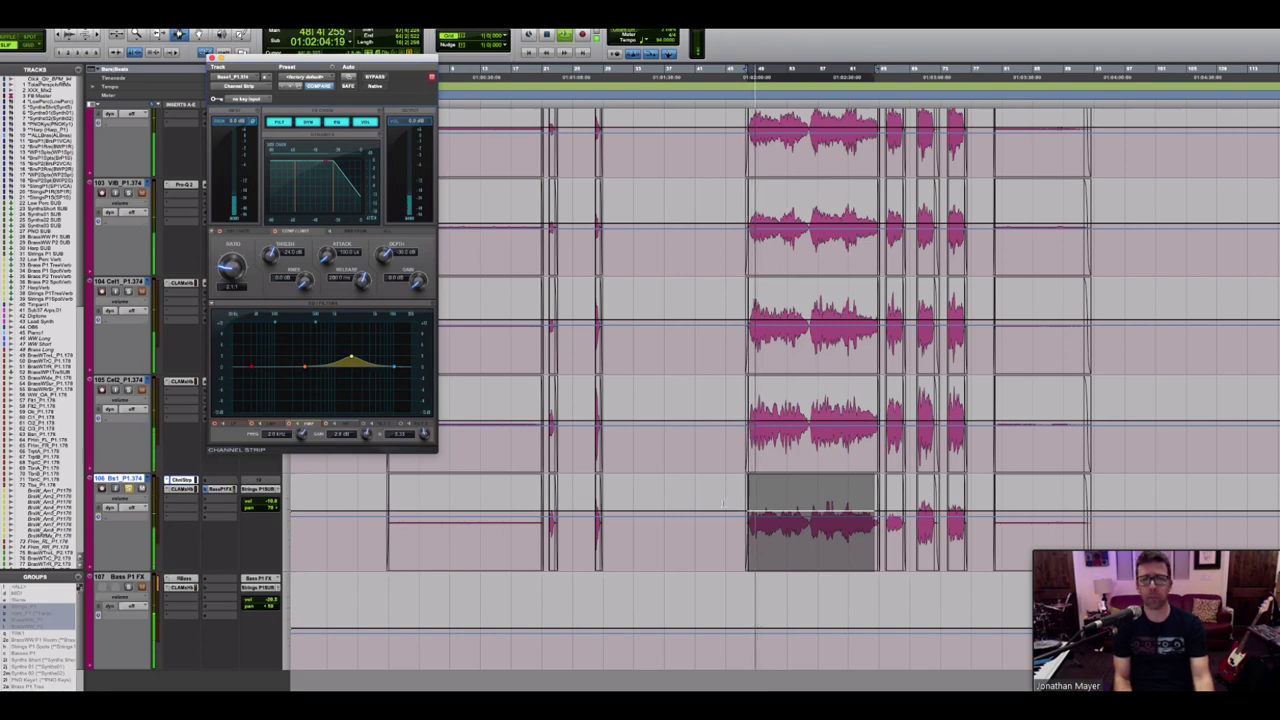
left_click(812, 500)
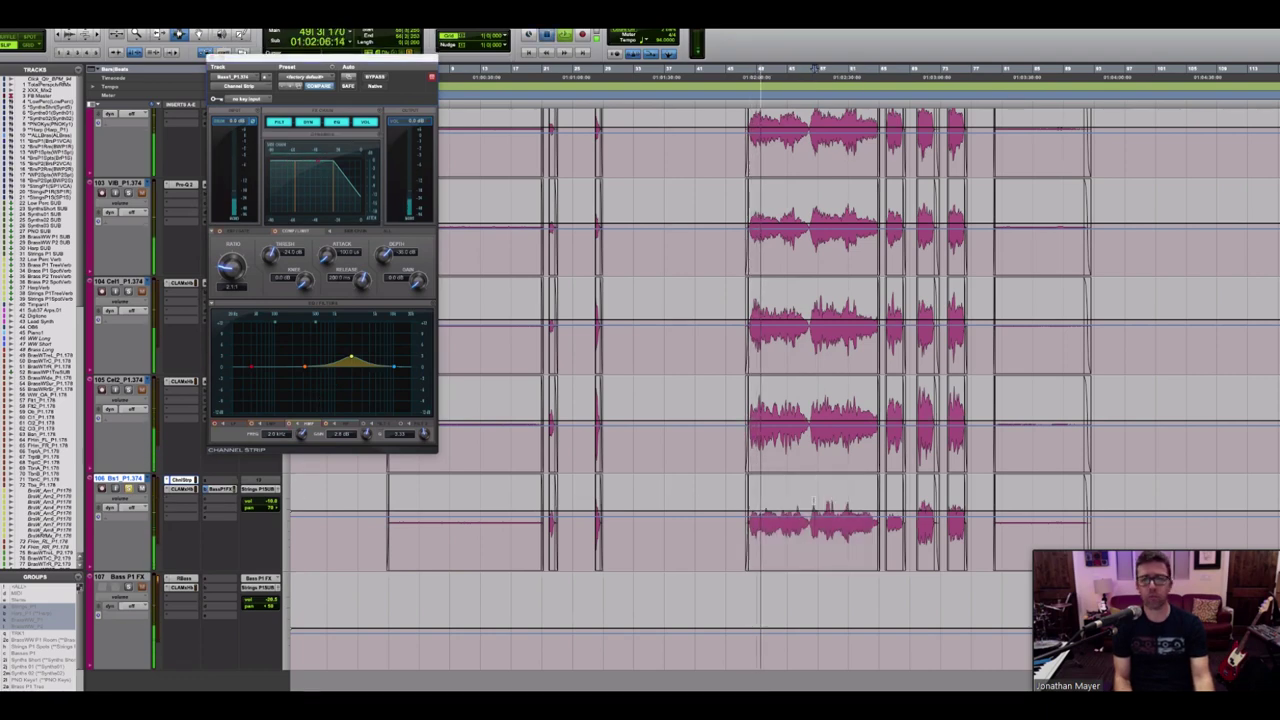
key("space")
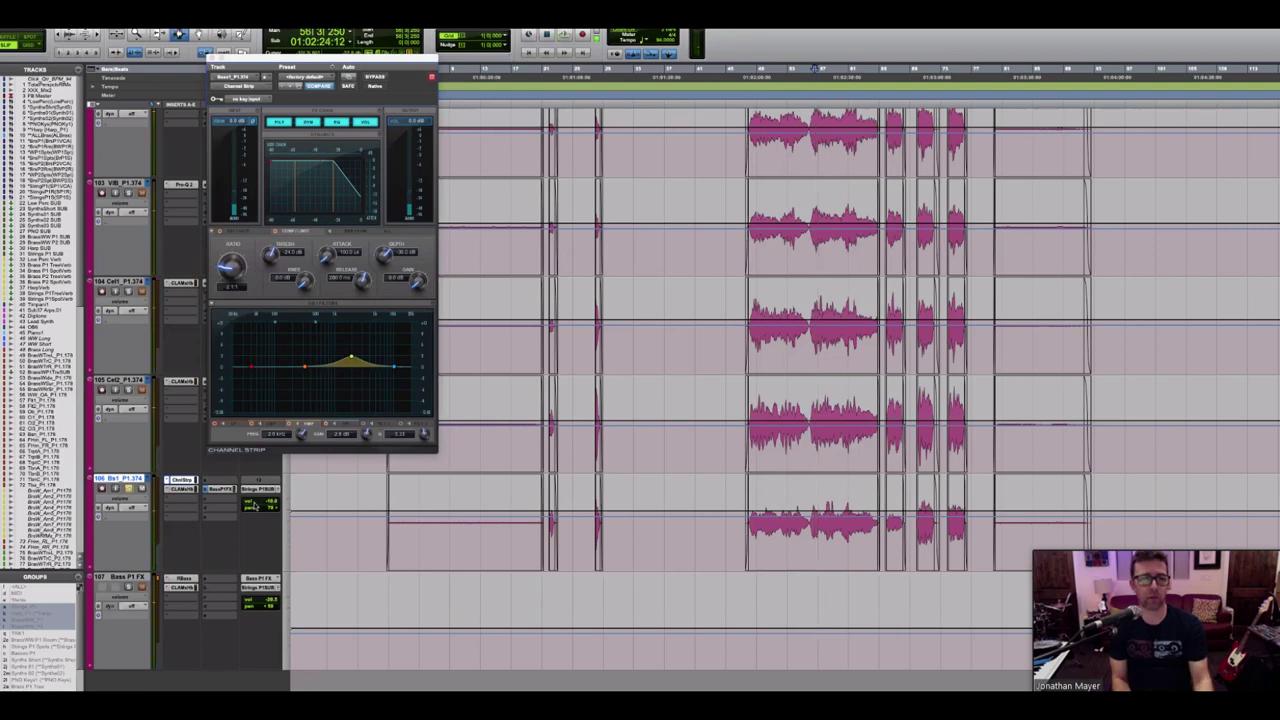
Step: Raise the Bs1 track's volume and play it from about bar 56 while viewing its CLA MixHub insert, and stop
left_click(253, 504)
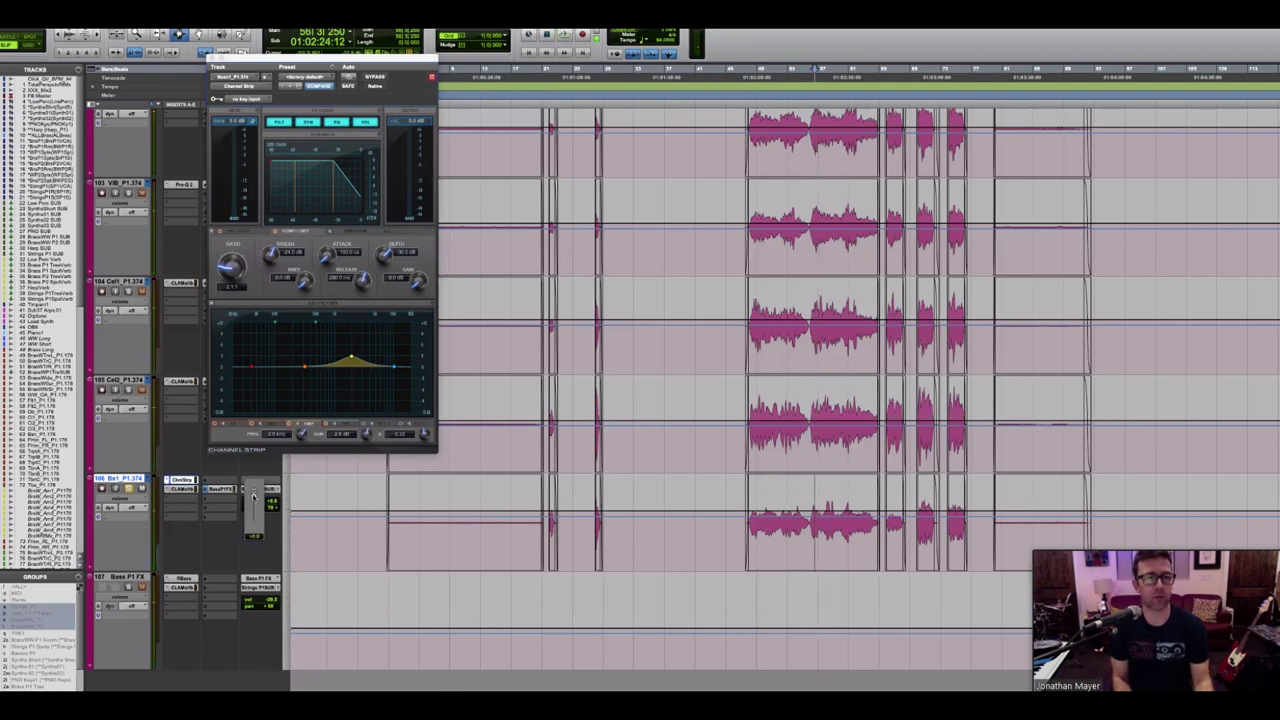
key("space")
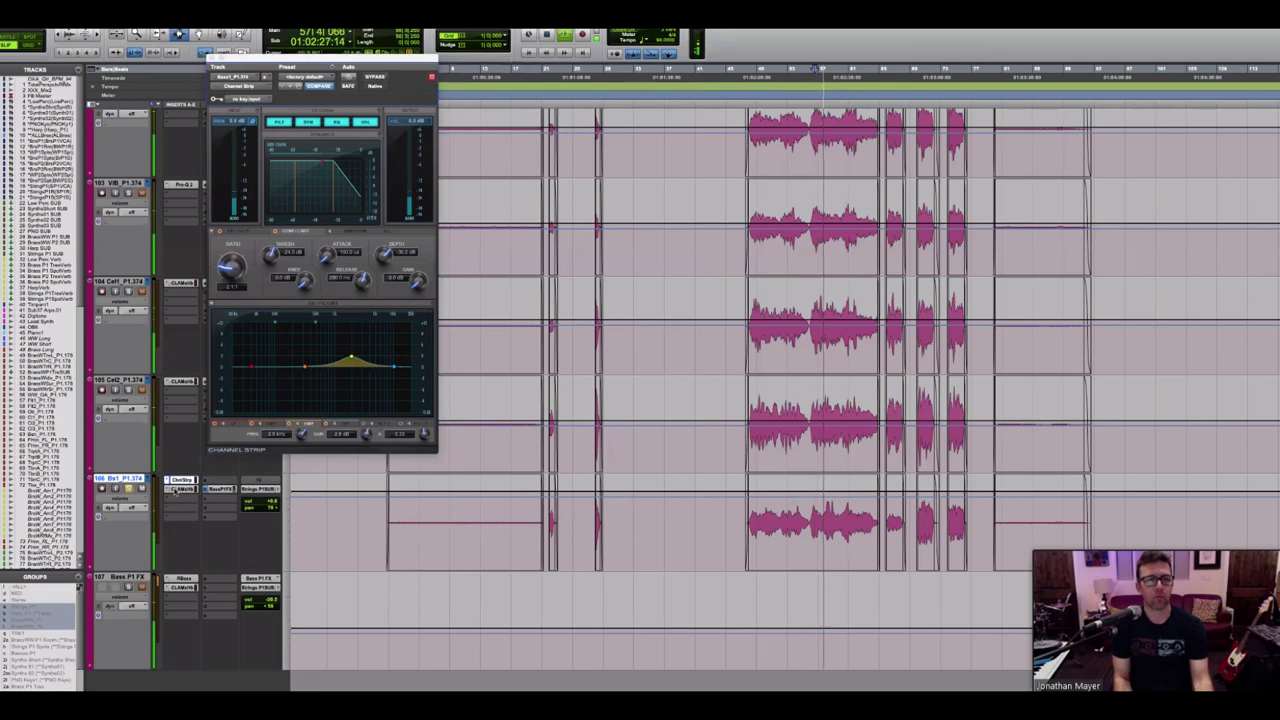
left_click(178, 489)
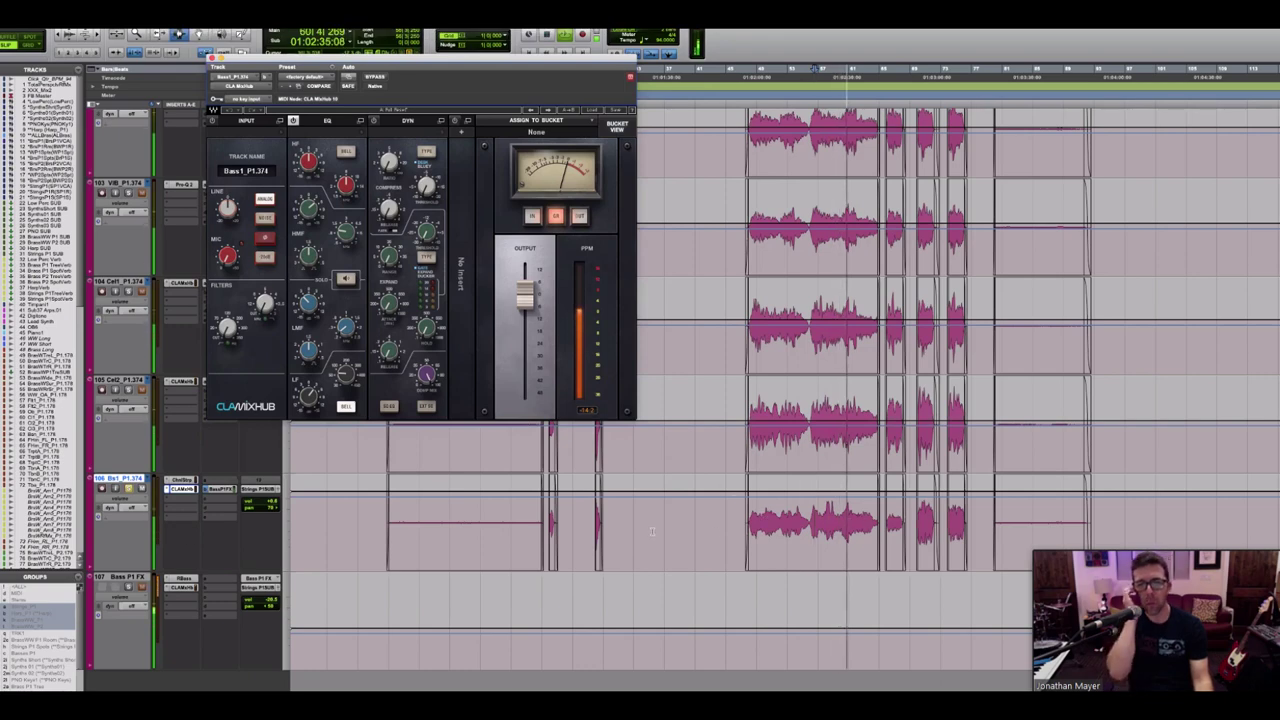
key("space")
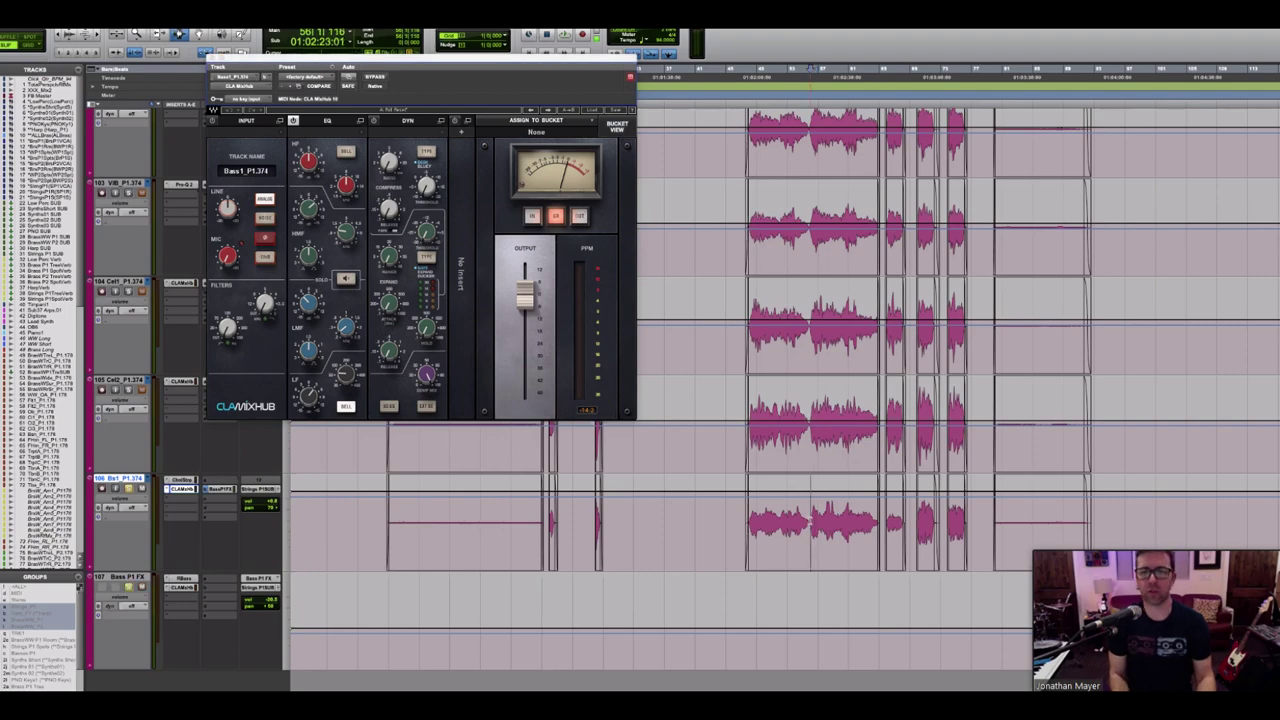
Step: Play the bass from about bar 56 with Bass P1 FX also soloed, and raise the Bass P1 FX volume to +1.2 dB
key("space")
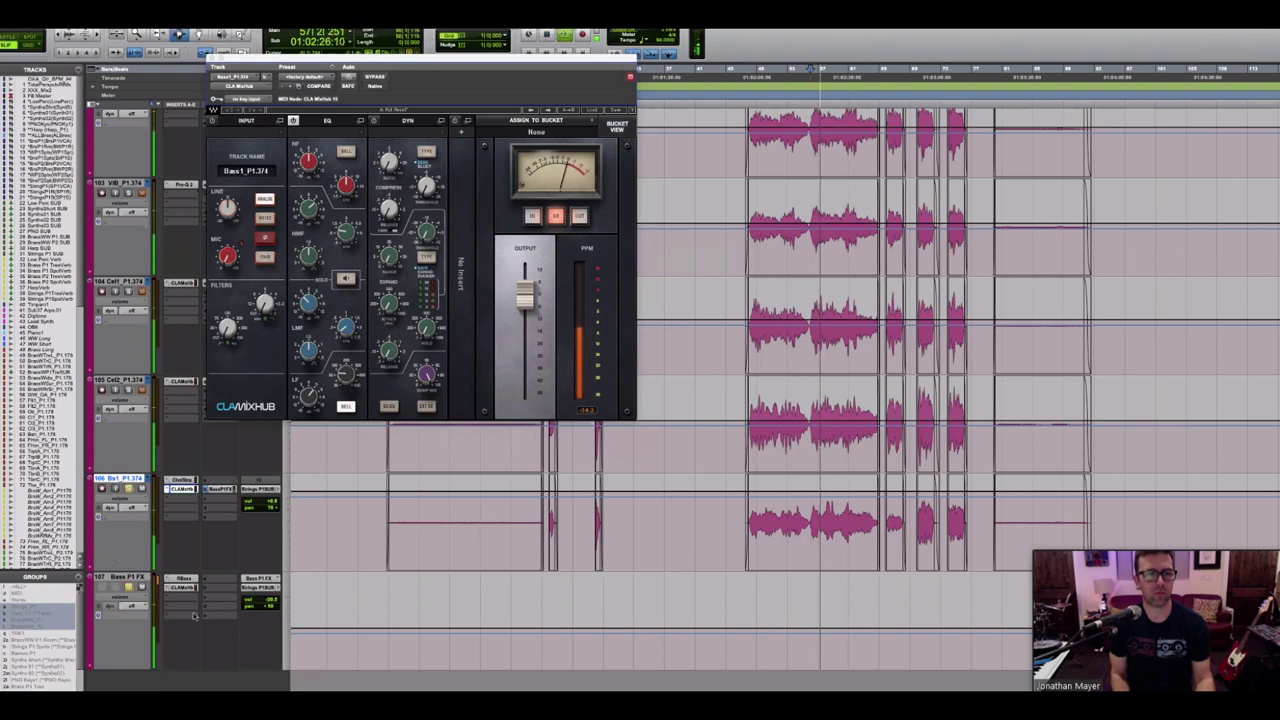
left_click(255, 600)
left_click_drag(252, 601, 252, 584)
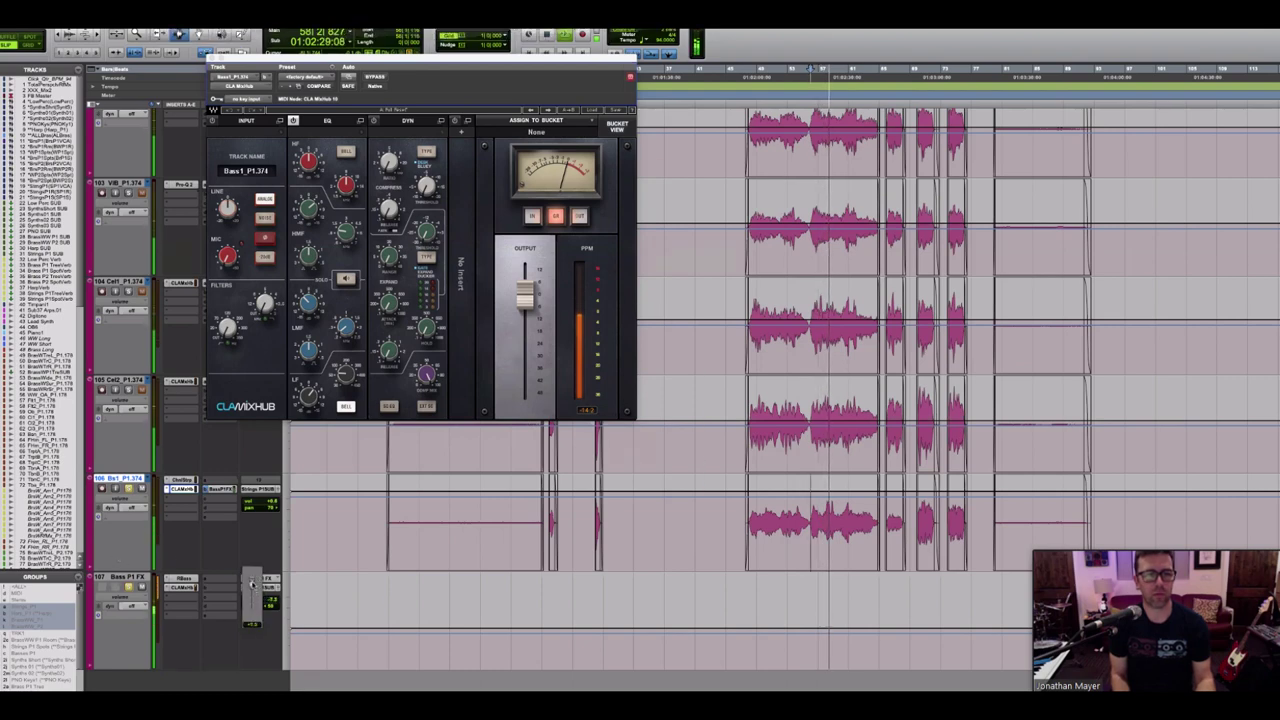
Step: Open the RBass and CLA MixHub inserts of Bass P1 FX side by side during playback, and stop
left_click(182, 579)
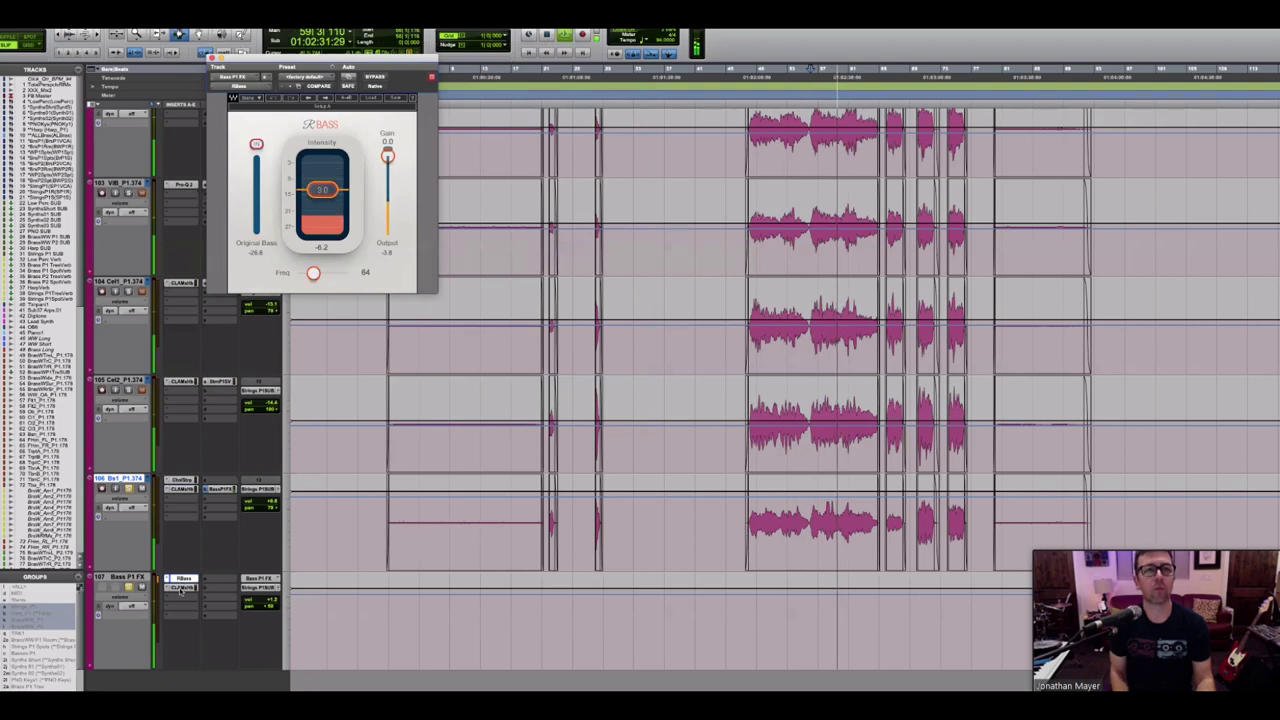
left_click(182, 588)
left_click_drag(300, 34, 850, 34)
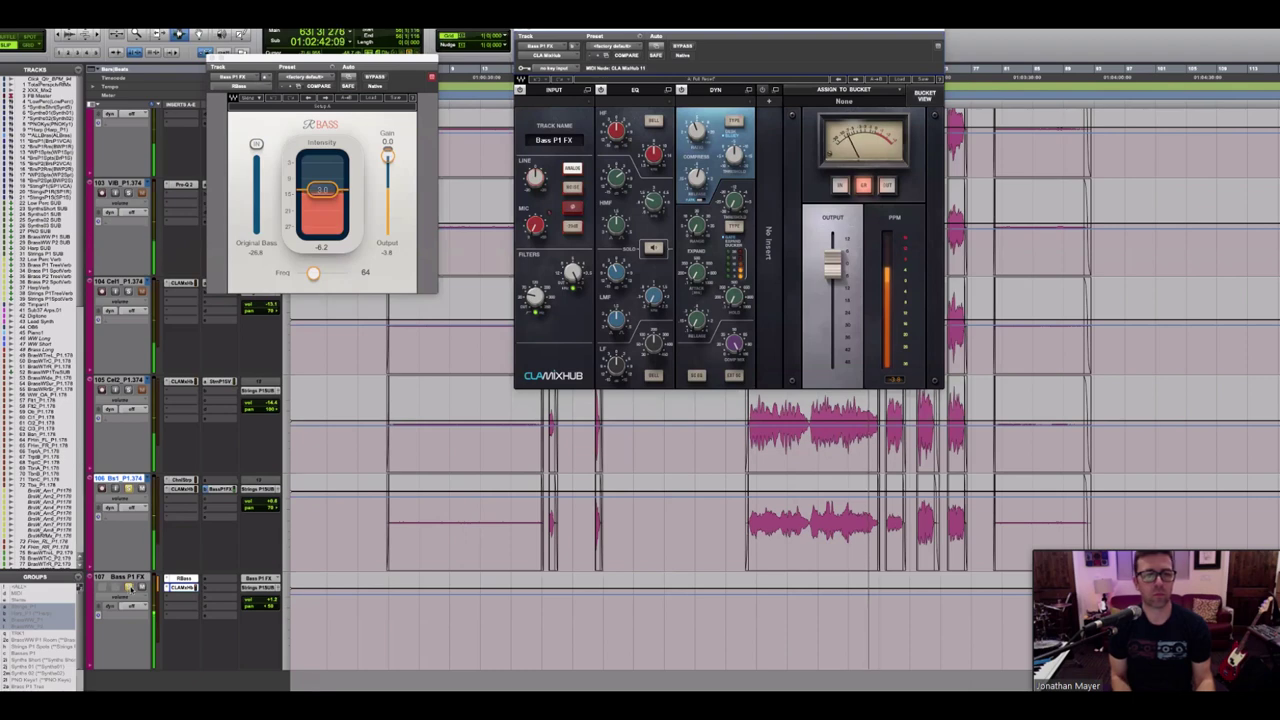
key("space")
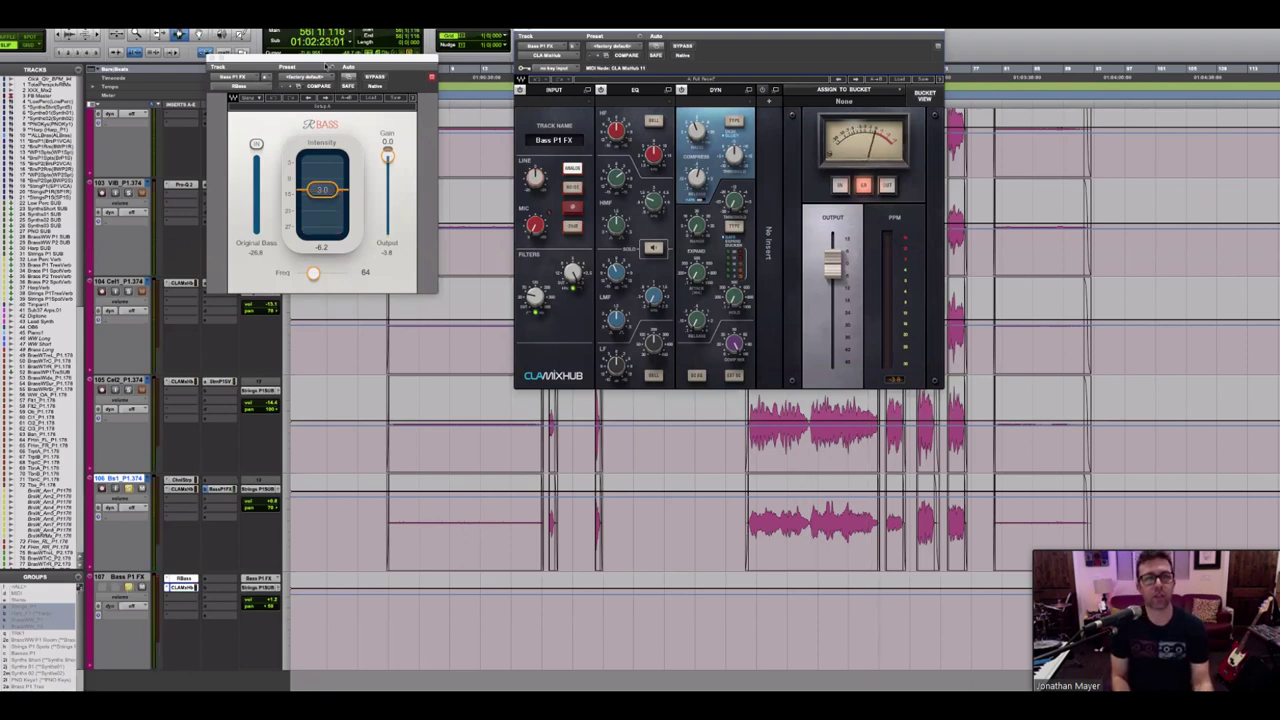
Step: Unsolo Bs1 to play Bass P1 FX alone with its RBass window moved slightly, and raise the Bass P1 FX volume further
mouse_move(327, 66)
left_mouse_down()
mouse_move(462, 70)
mouse_move(338, 65)
left_mouse_up()
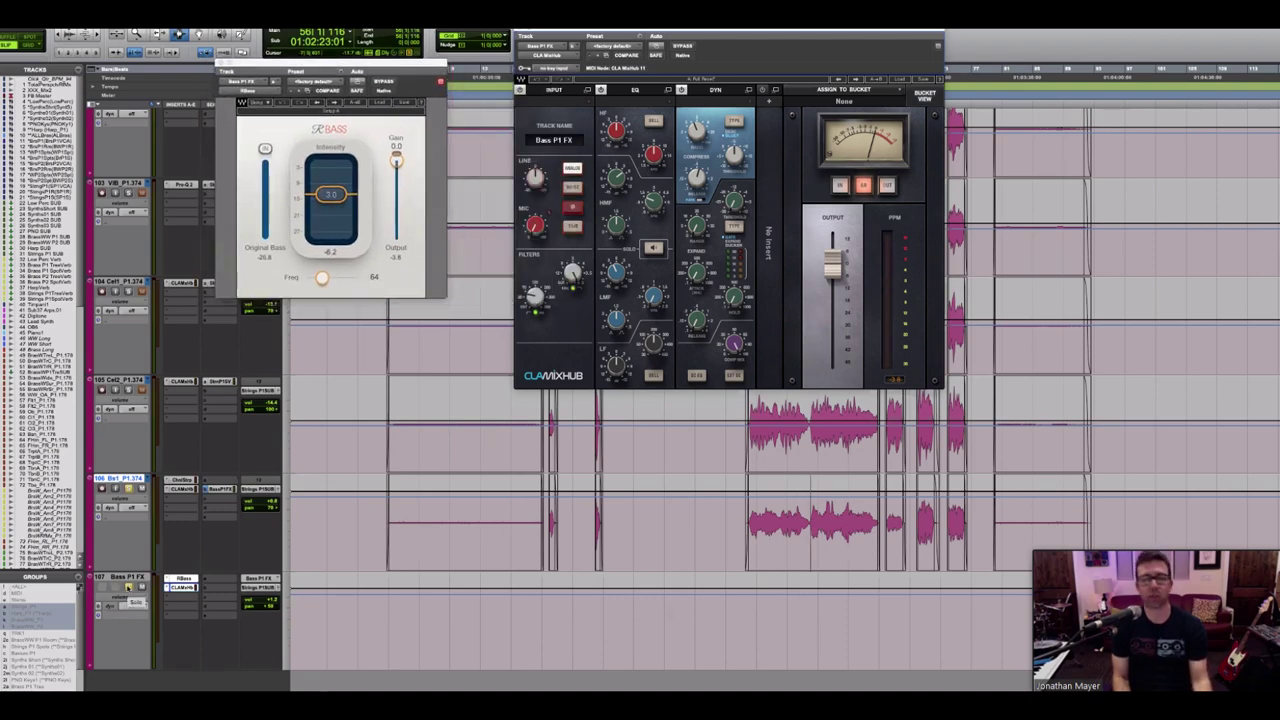
left_click(128, 488)
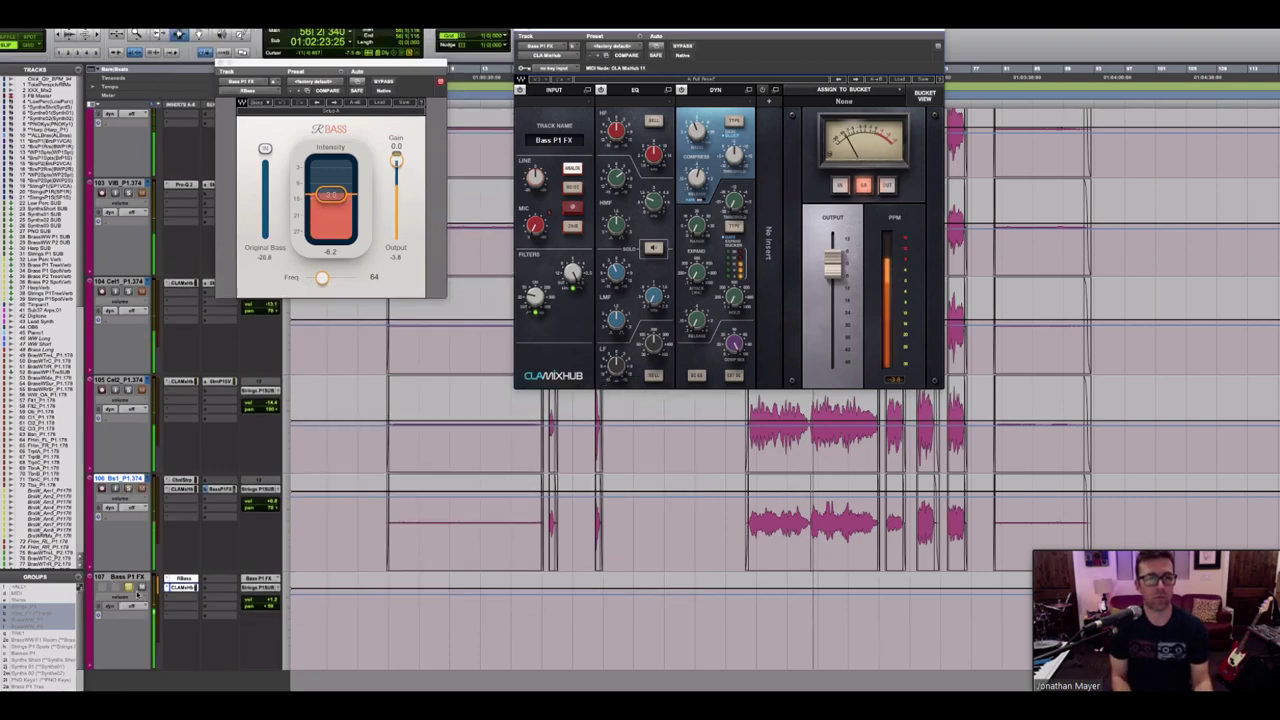
left_click(253, 598)
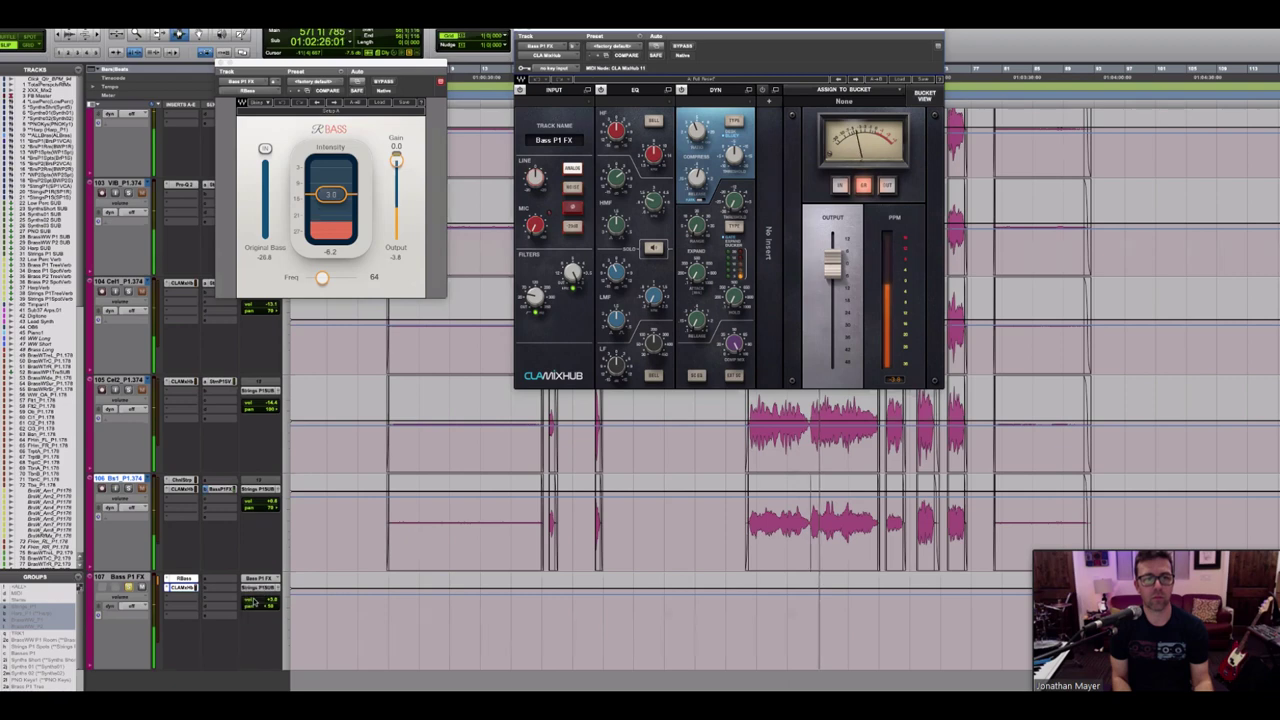
Step: Restore the Bs1 and Bass P1 FX volumes, play the soloed low strings with and without Bass P1 FX, and stop
scroll(253, 598, "down", 1)
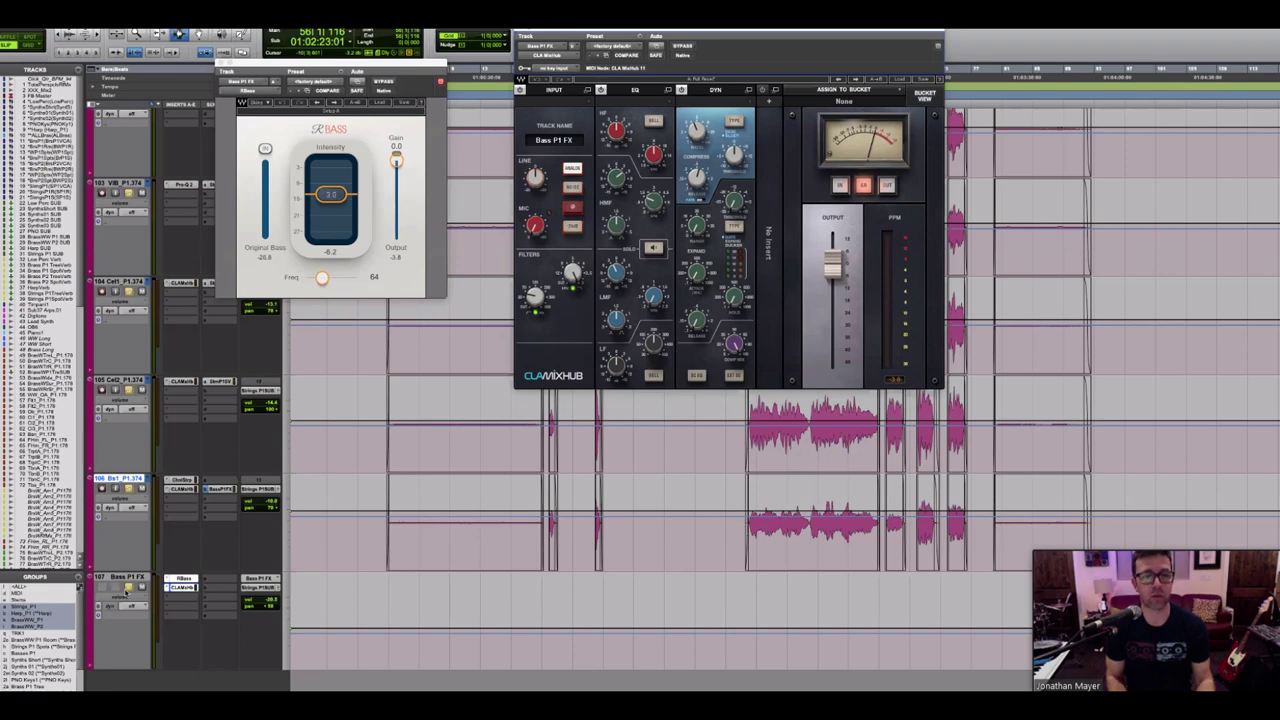
key("space")
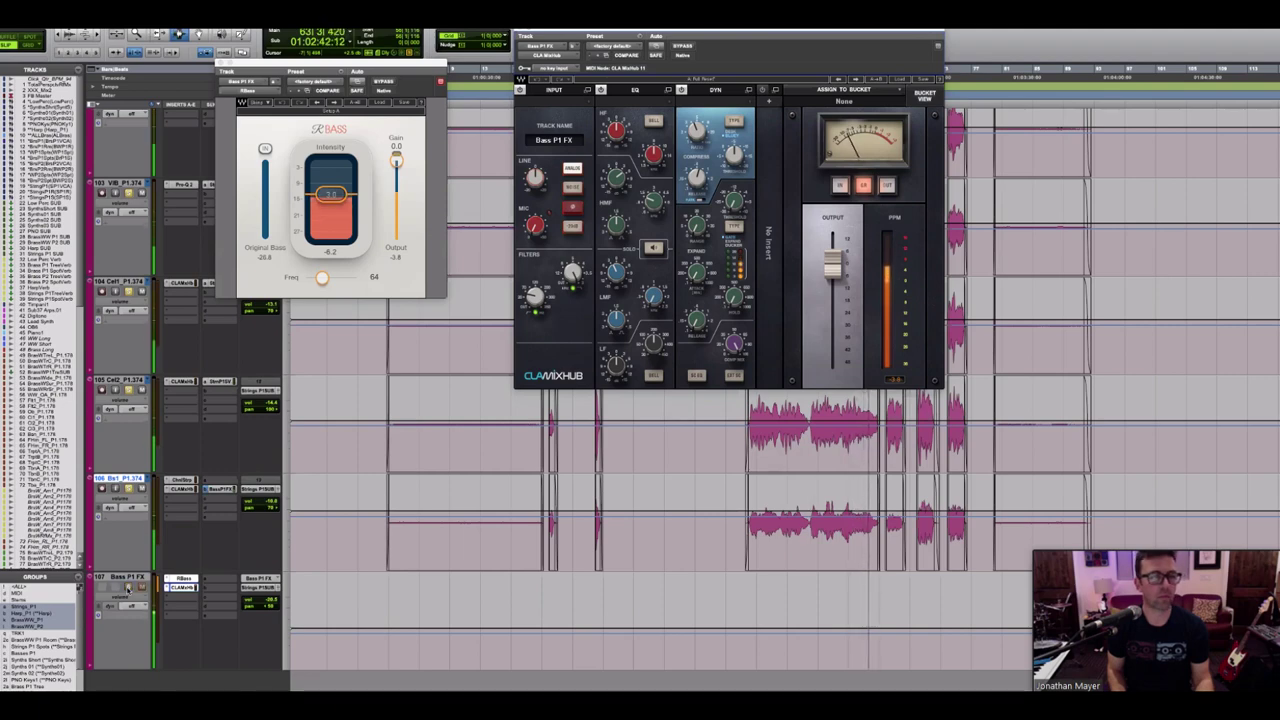
key("space")
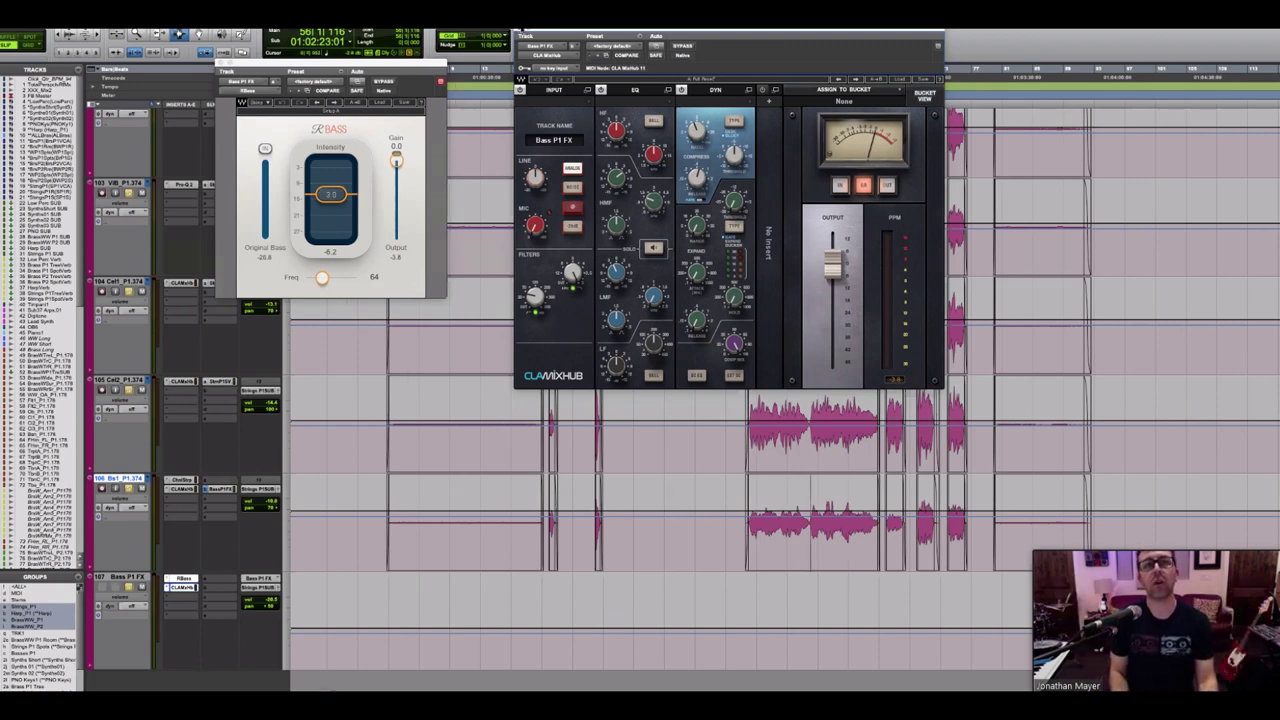
Step: Close the CLA MixHub and RBass plug-in windows of Bass P1 FX
left_click(516, 34)
left_click(221, 63)
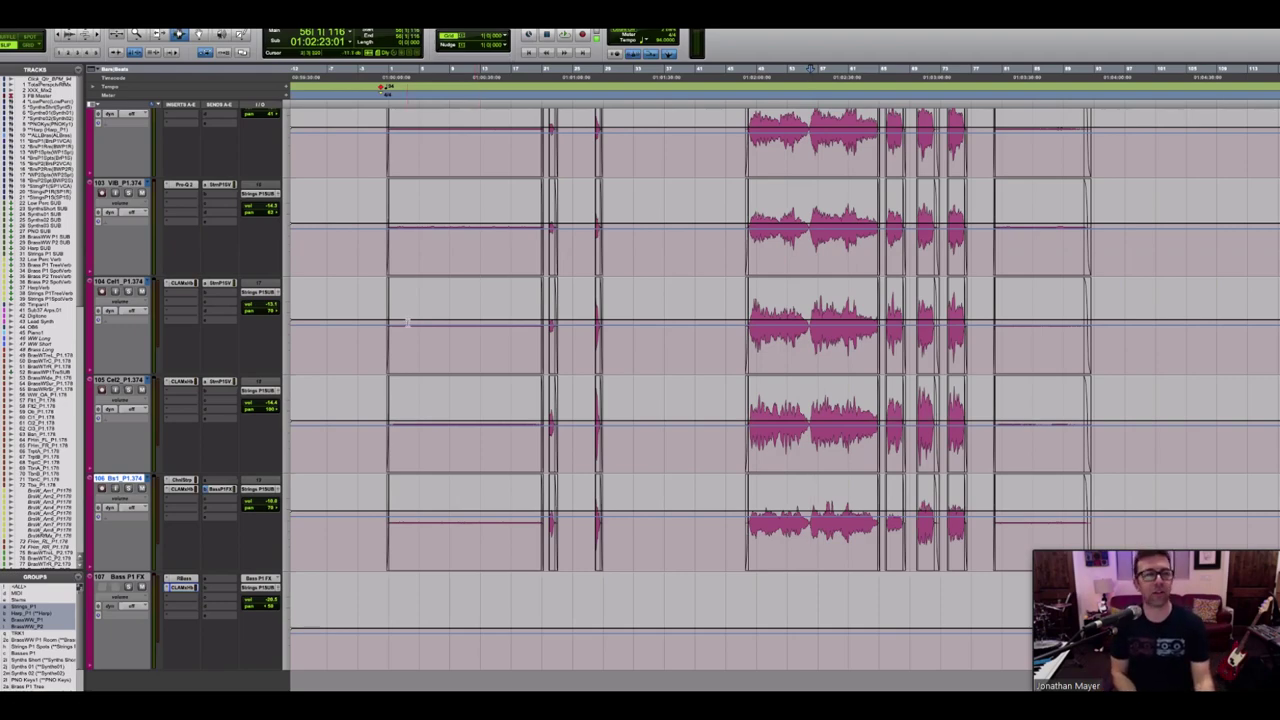
Step: Reduce the Harp SUB track's height to match the neighbouring SUB tracks
scroll(407, 322, "up", 10)
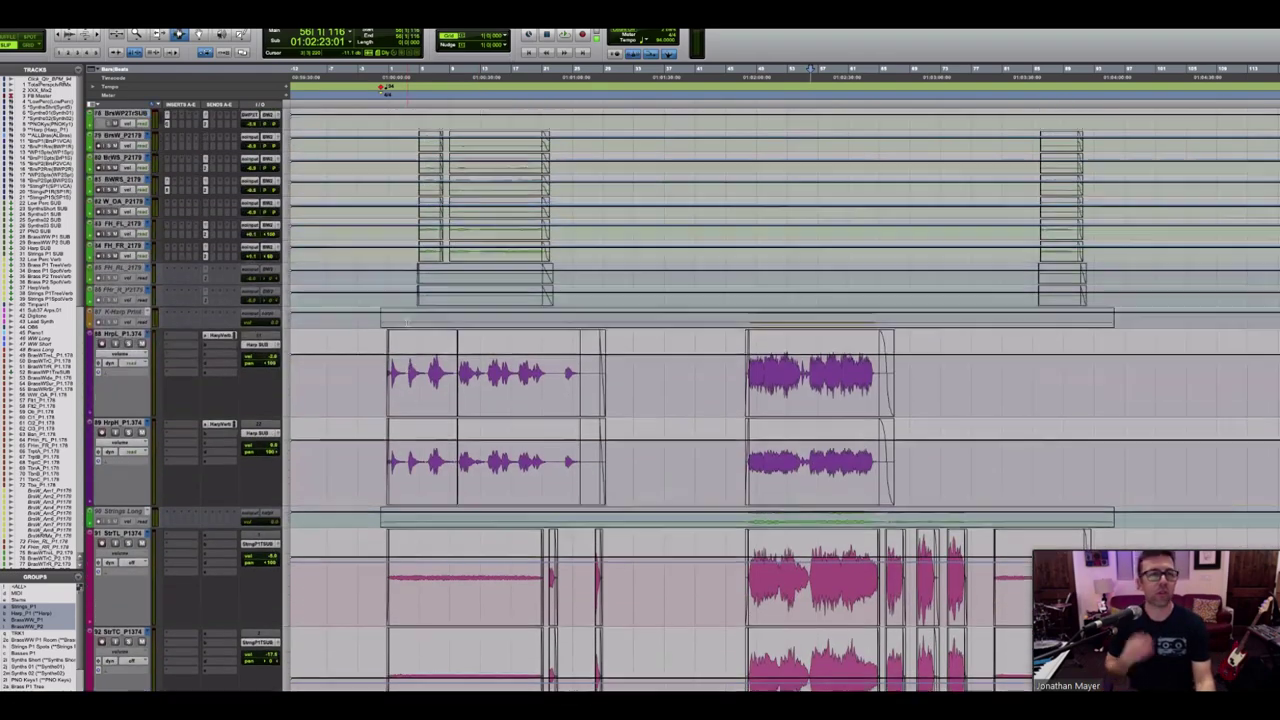
scroll(407, 322, "up", 12)
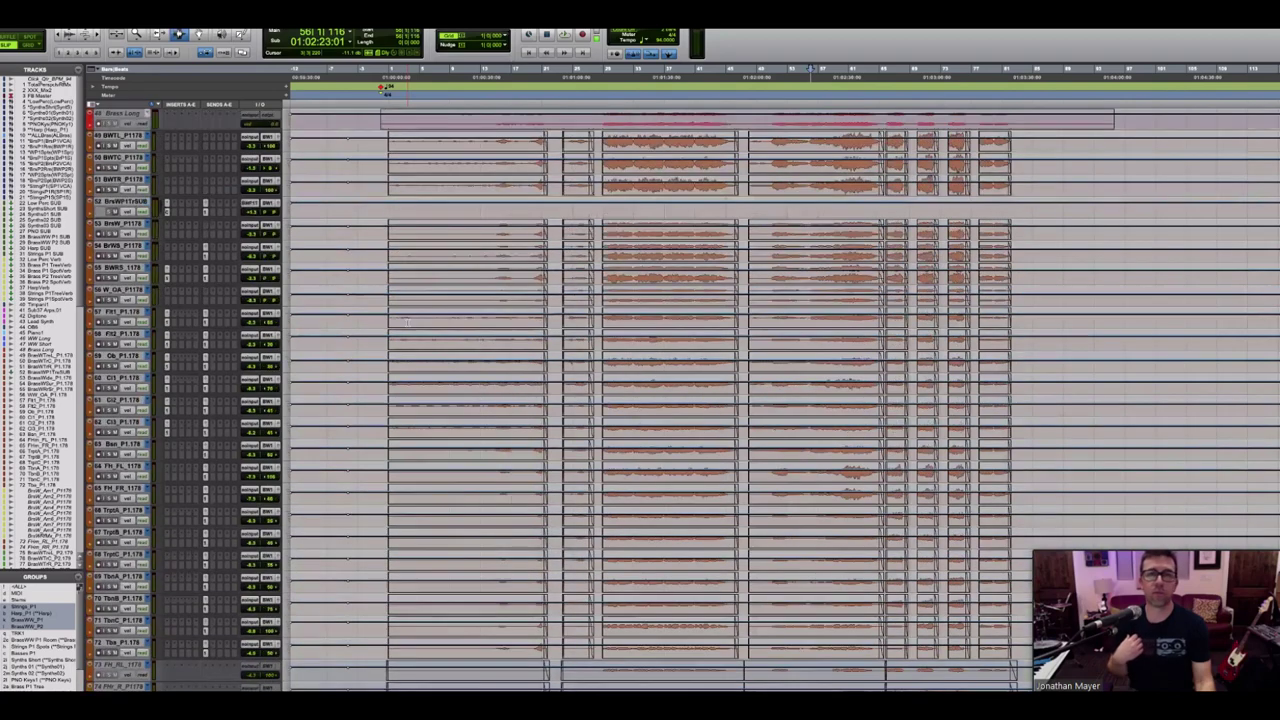
scroll(407, 322, "up", 6)
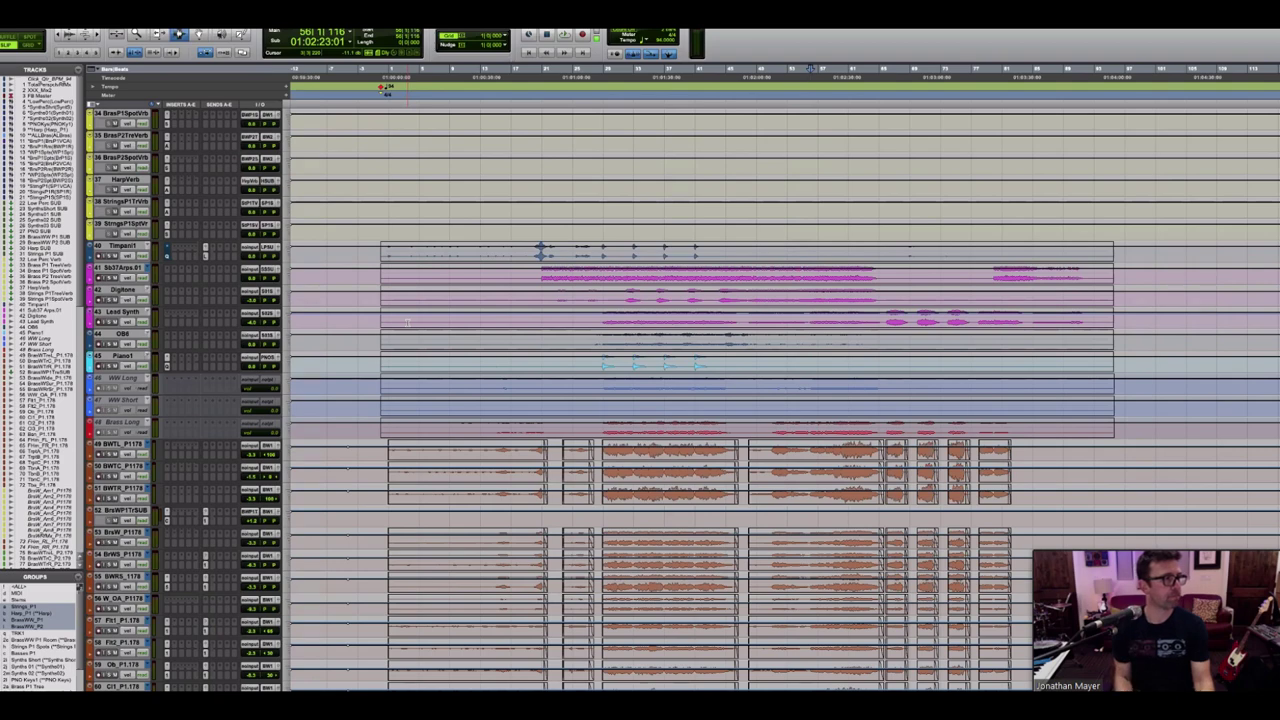
scroll(407, 322, "up", 10)
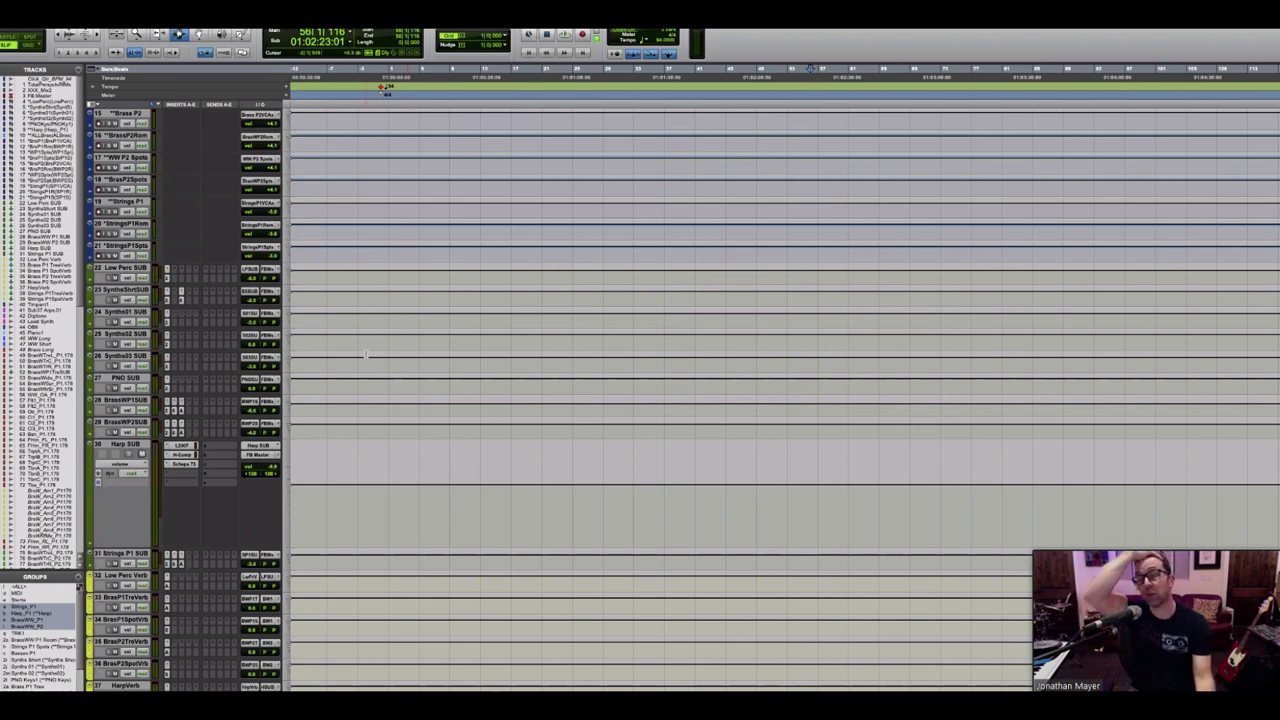
left_click(290, 466)
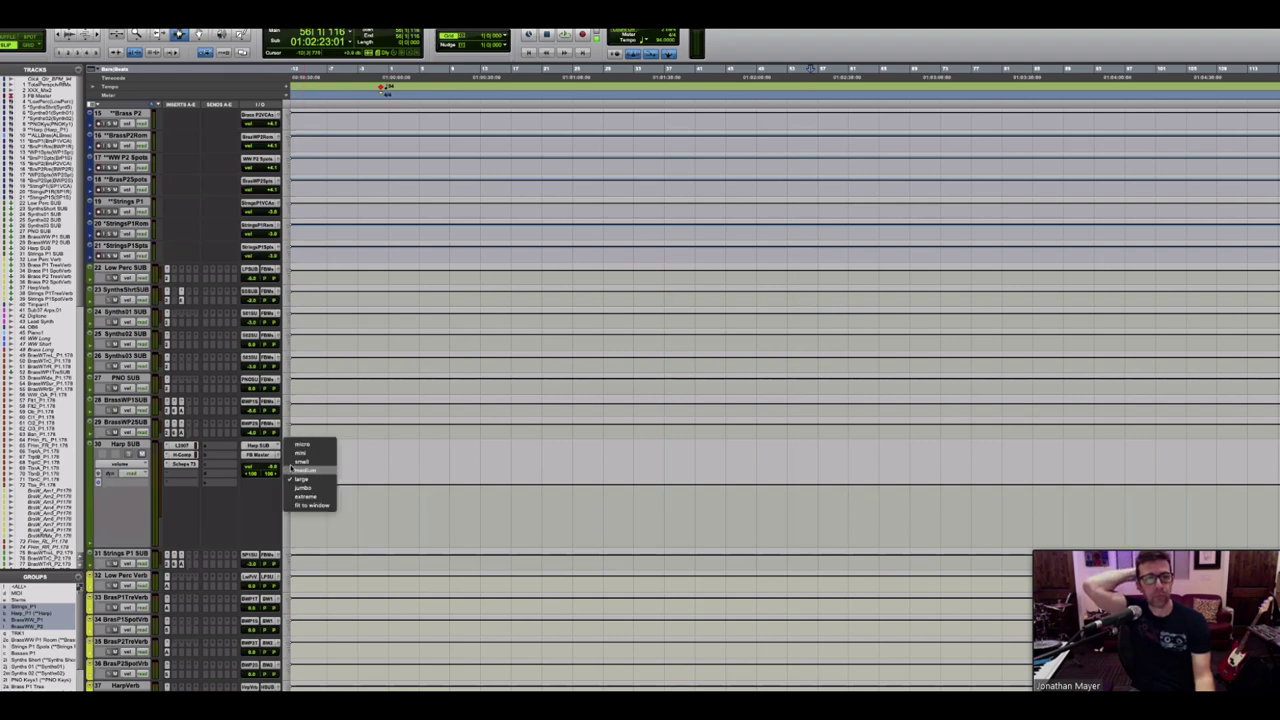
left_click(302, 466)
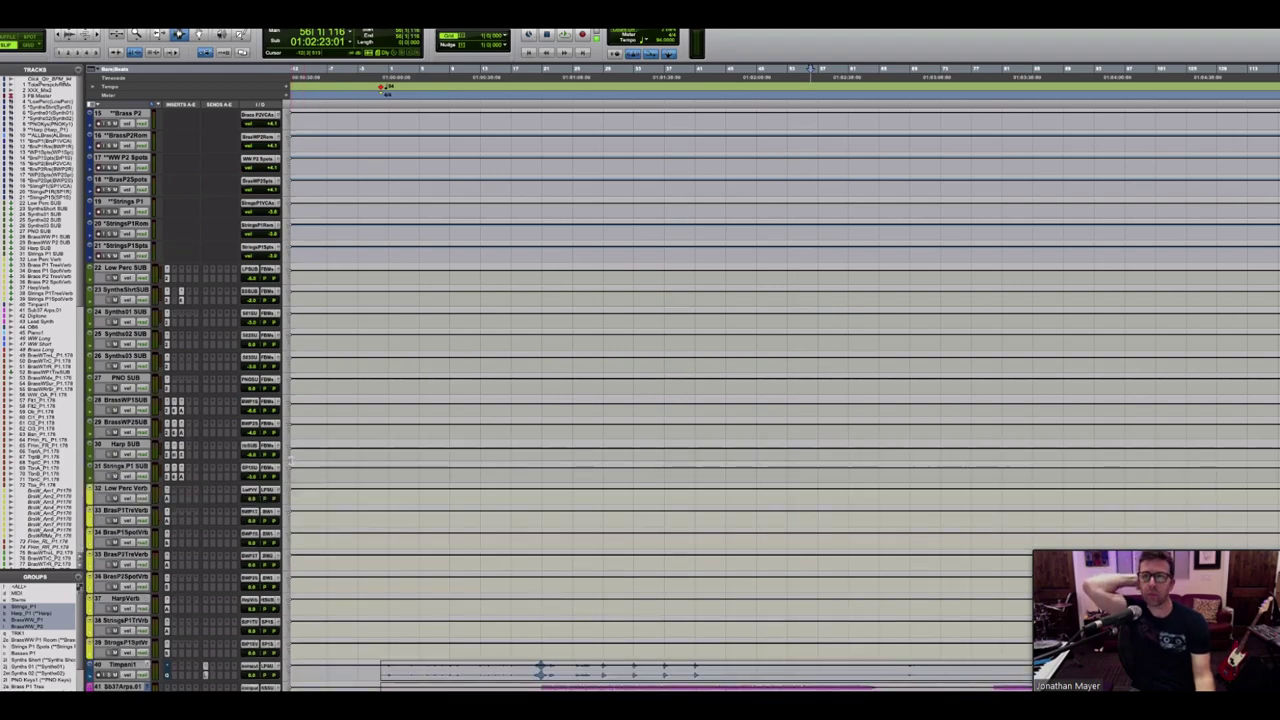
Step: Close the "24 Total Perspective_Mix01_JDM Masterclass 01" session and save its changes
scroll(660, 400, "up", 5)
scroll(660, 400, "up", 2)
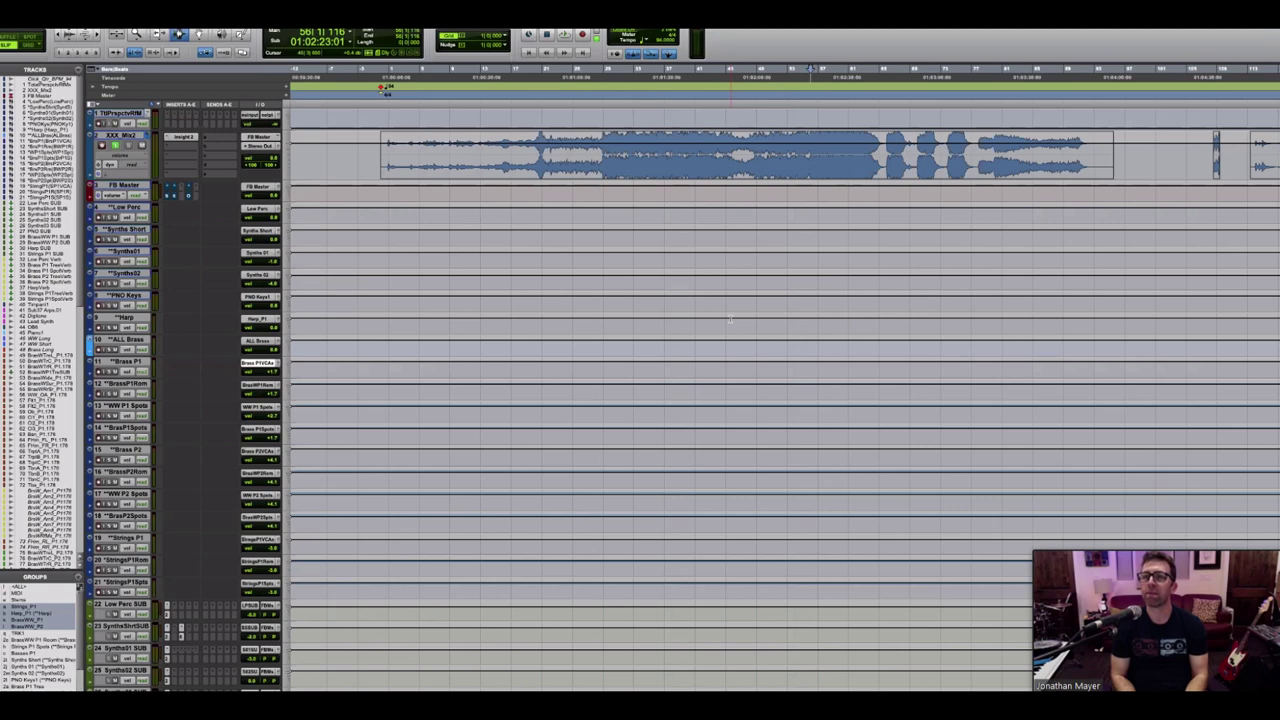
key("super+shift+w")
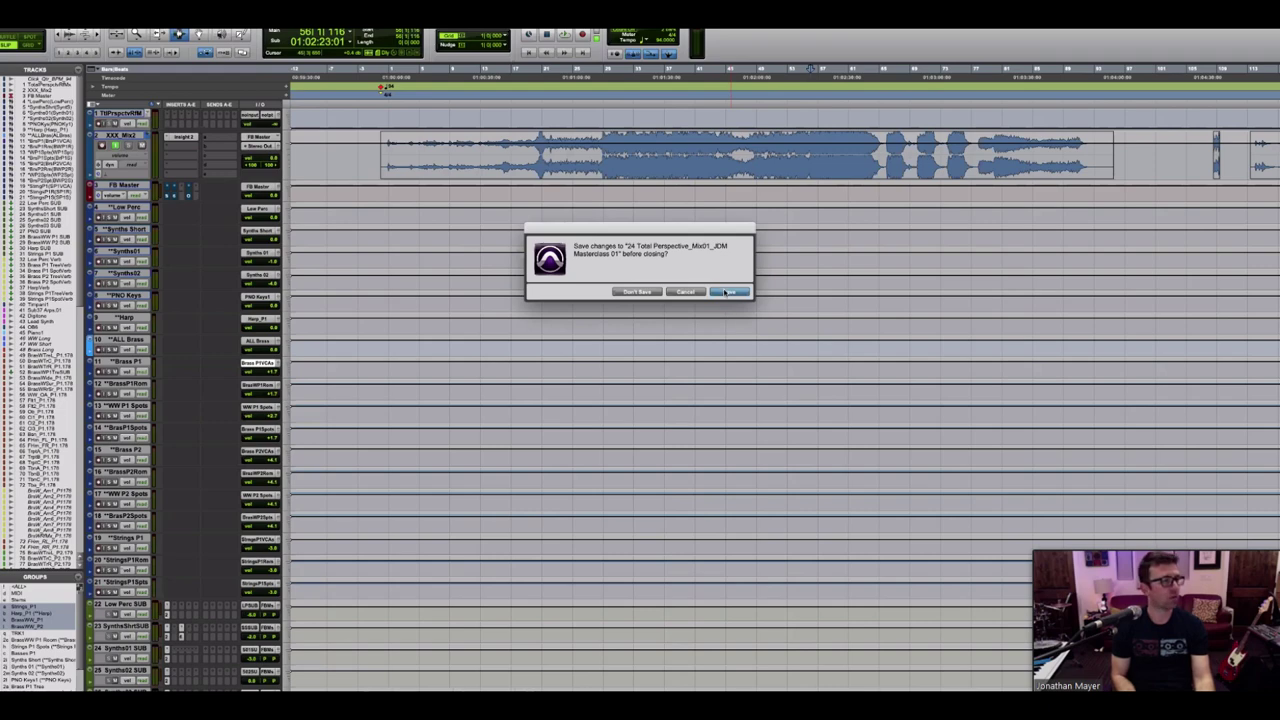
left_click(725, 292)
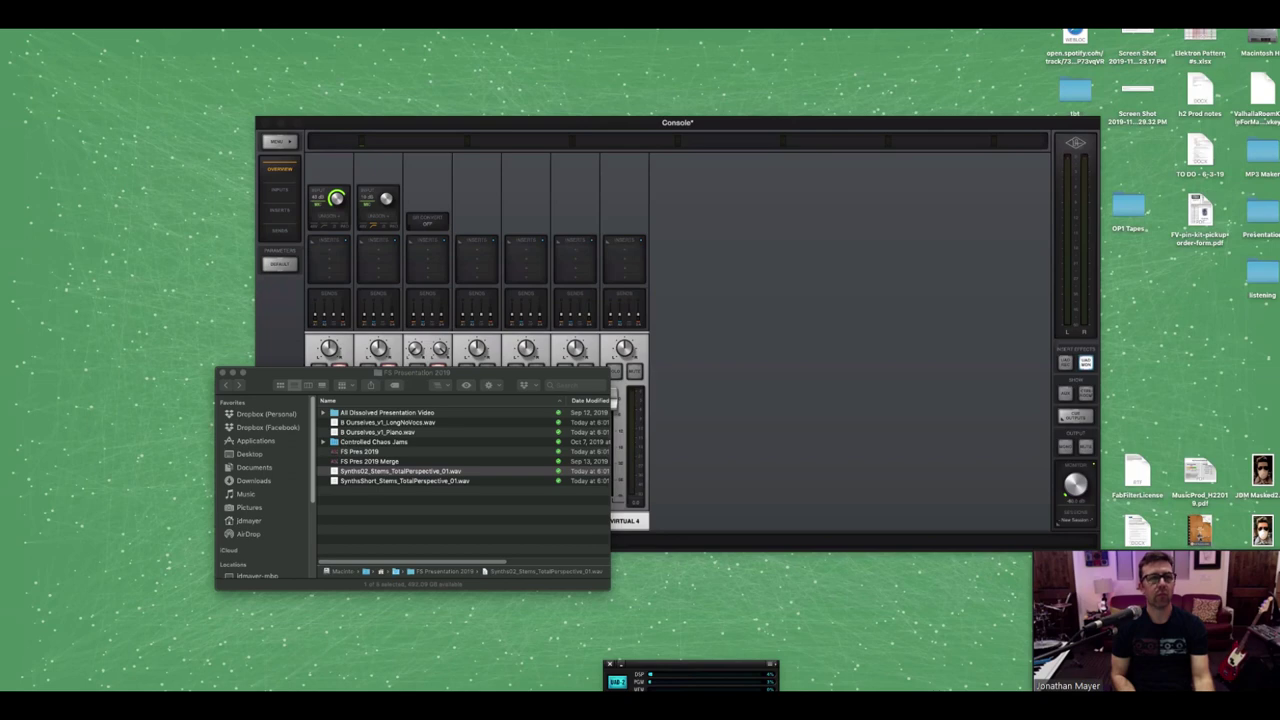
Step: Open the recent session "Supernatural Disaster_JDM_Masterclass 01", dismiss the UAD plug-in warnings and decline the detailed session report
left_click(64, 14)
mouse_move(100, 42)
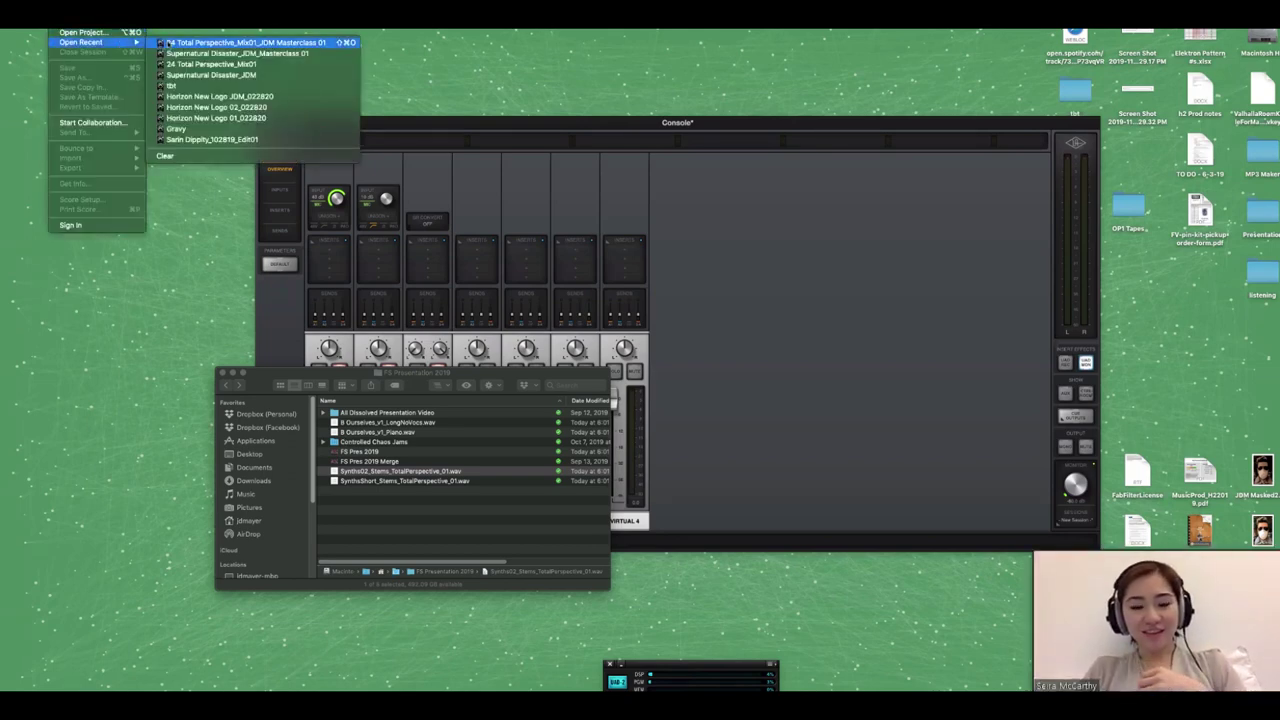
left_click(175, 53)
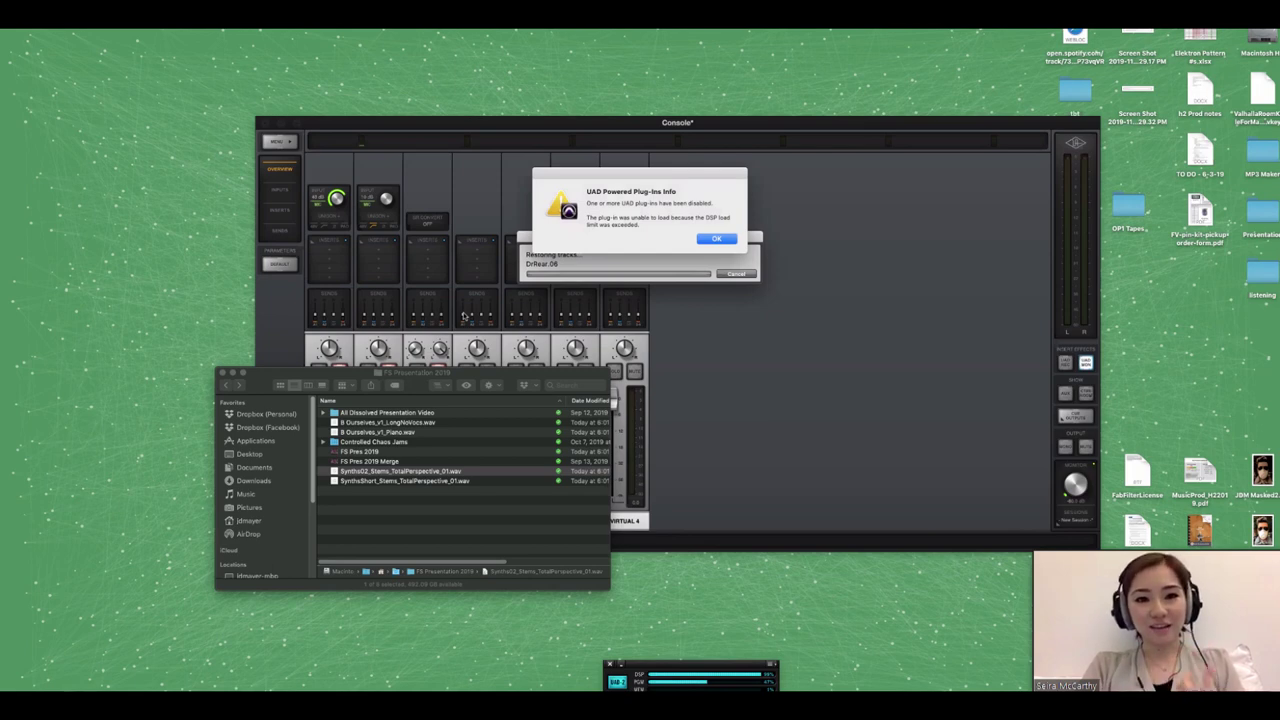
left_click(719, 240)
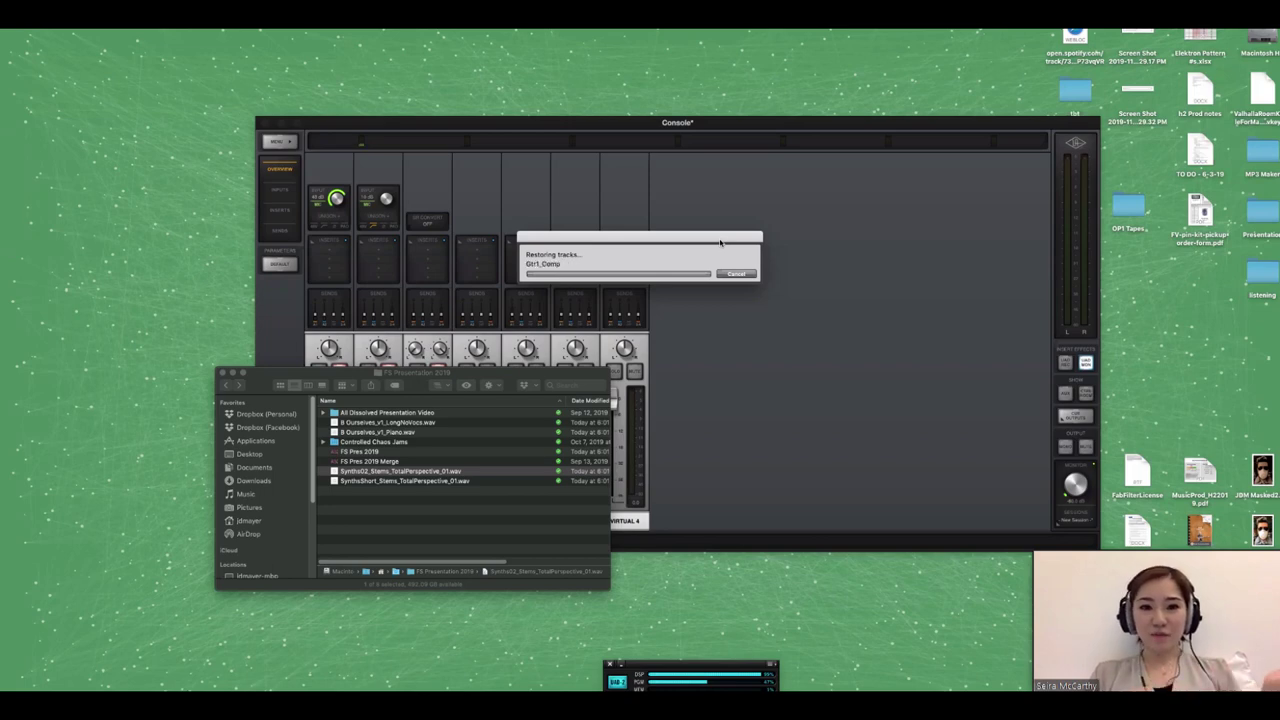
left_click(719, 241)
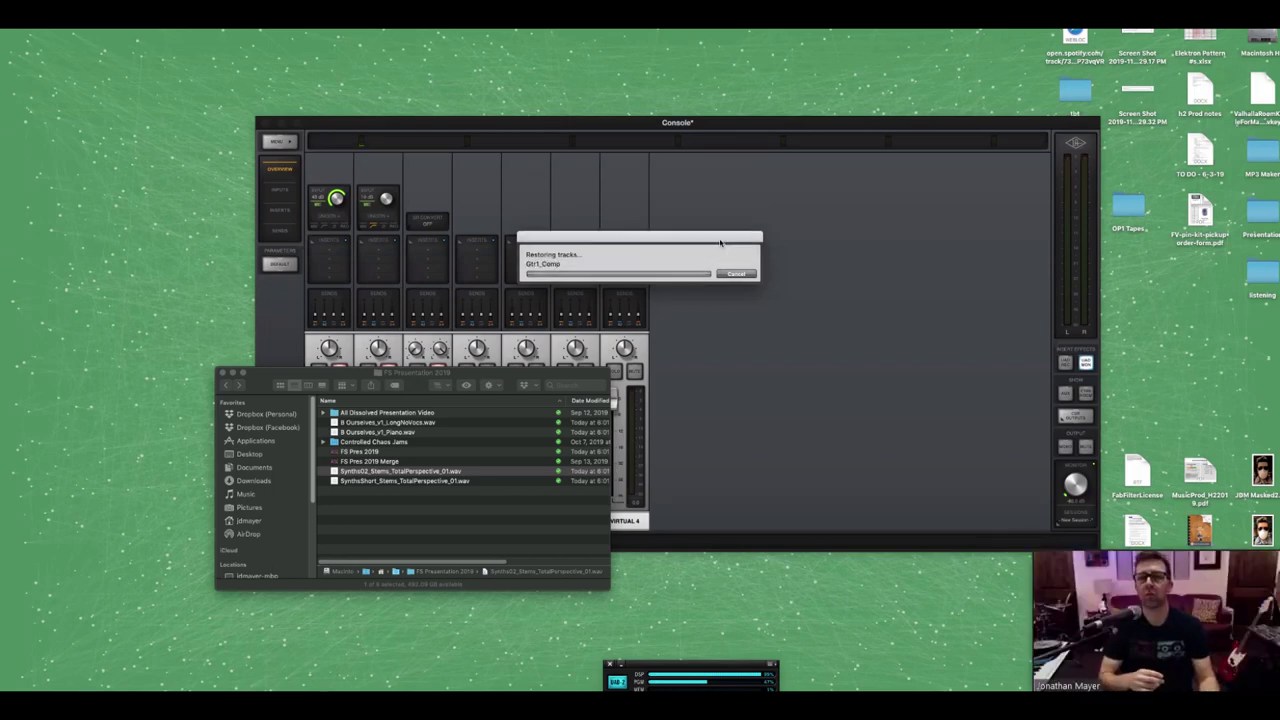
left_click(719, 241)
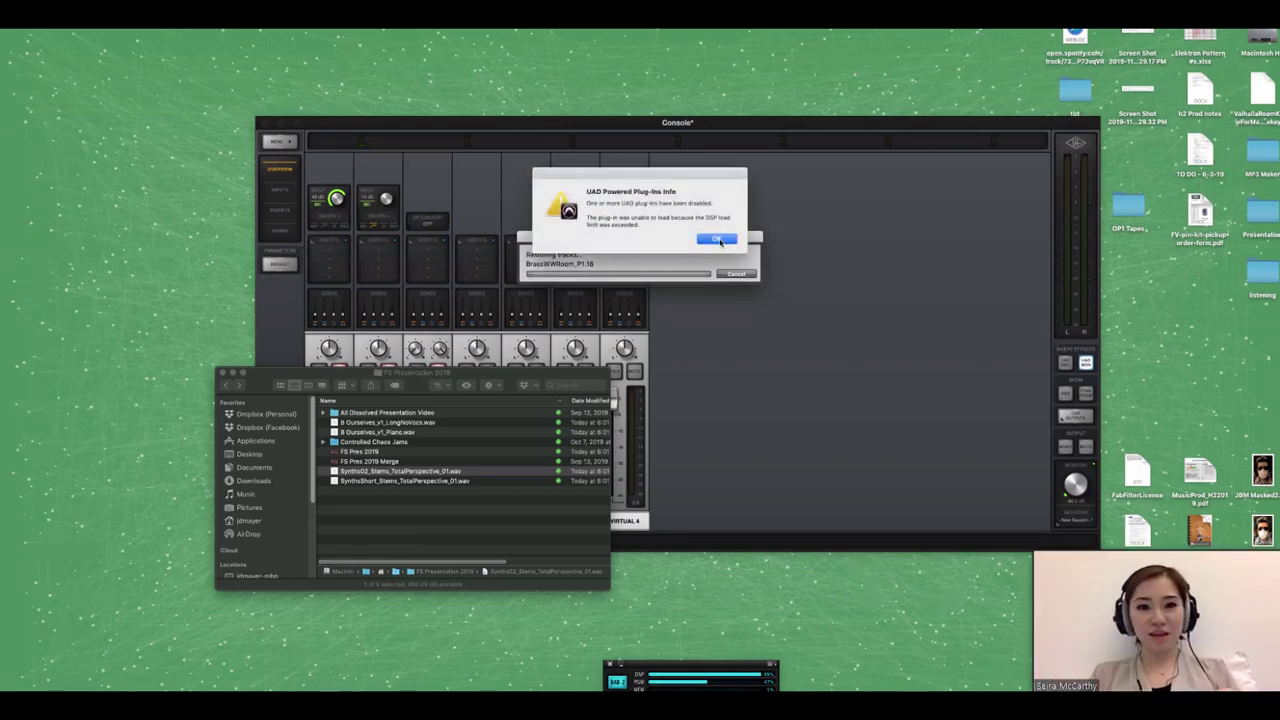
left_click(719, 241)
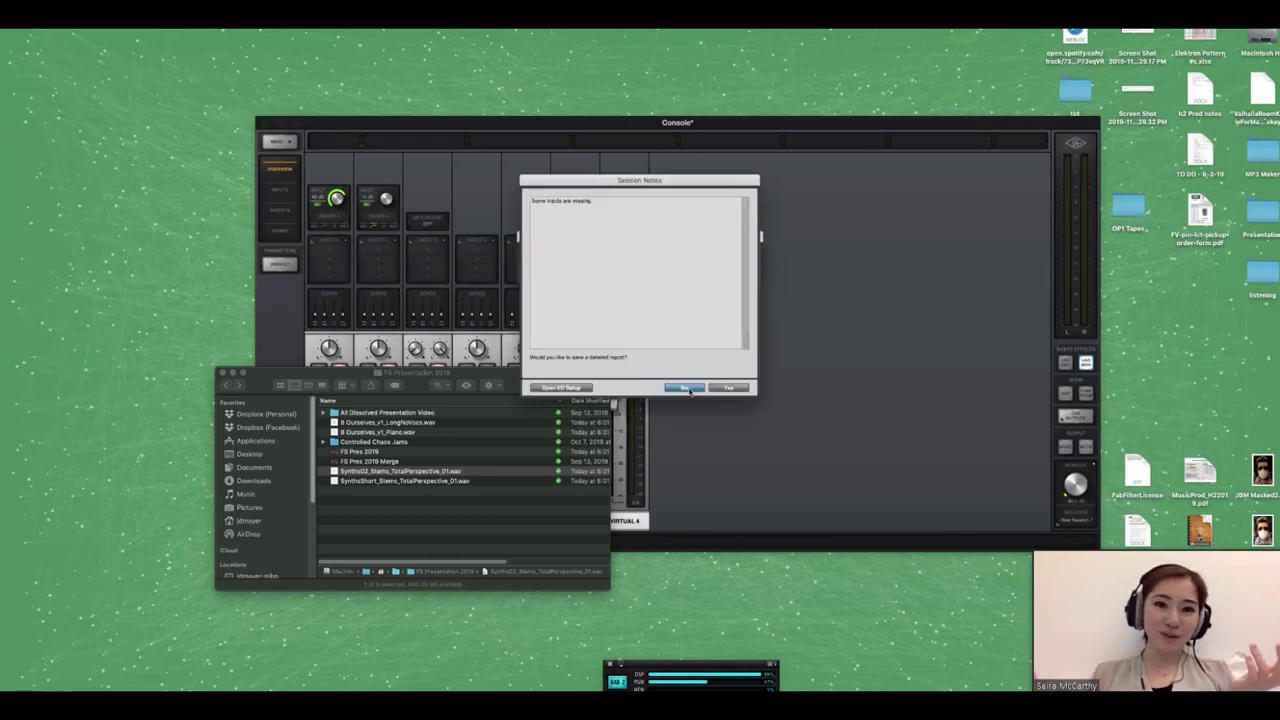
left_click(694, 389)
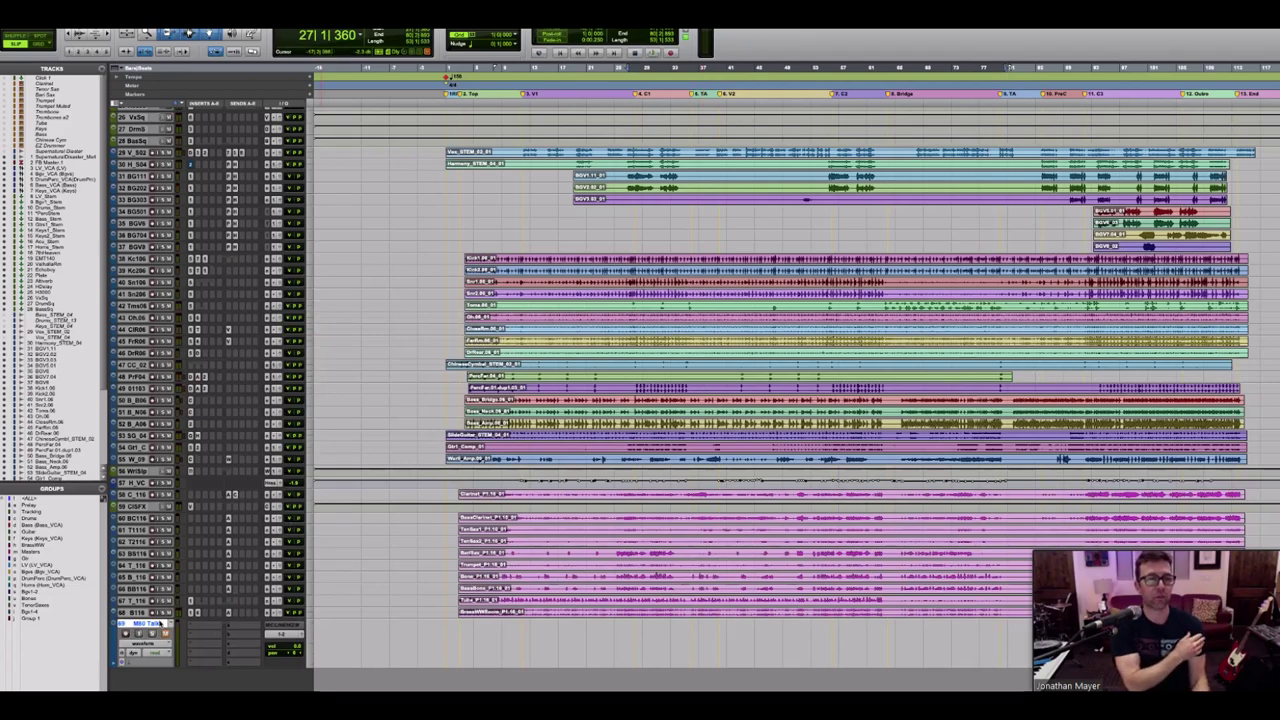
Step: Look over the session's tracks, from the Supernatural Disaster mix print and stems through the effects, vocals, drums, bass and horns
scroll(539, 507, "up", 6)
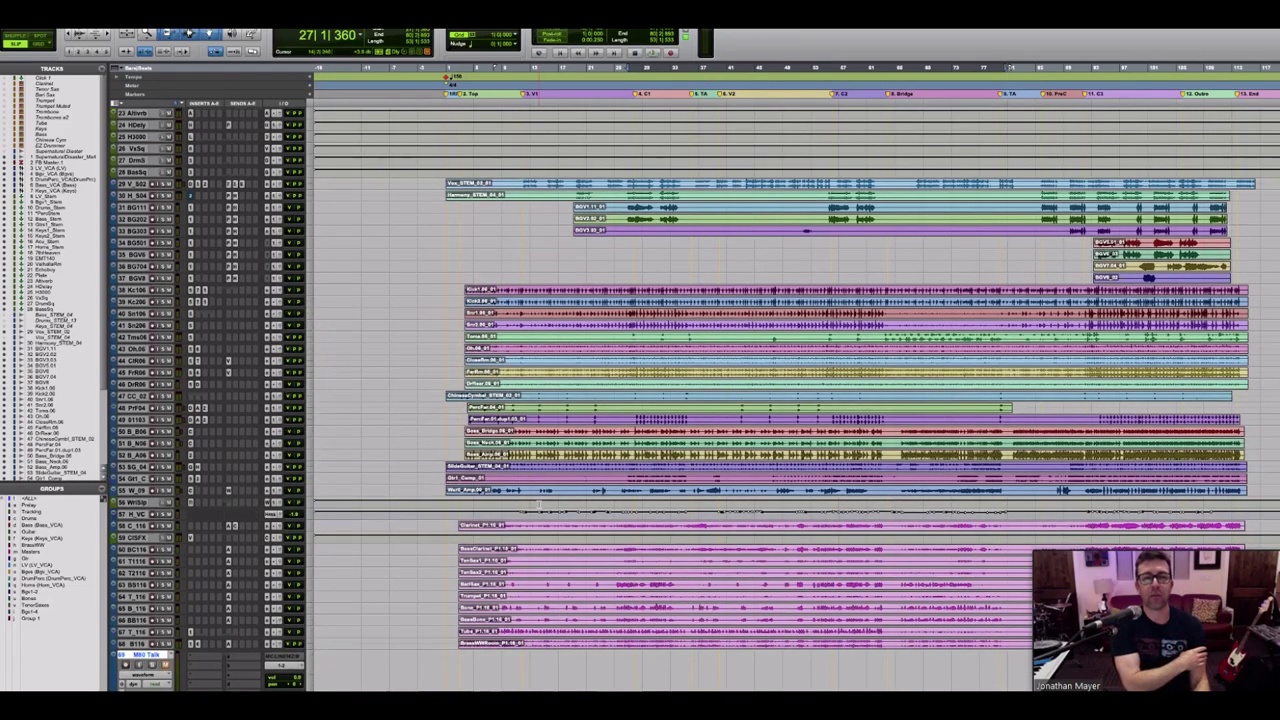
scroll(539, 507, "up", 2)
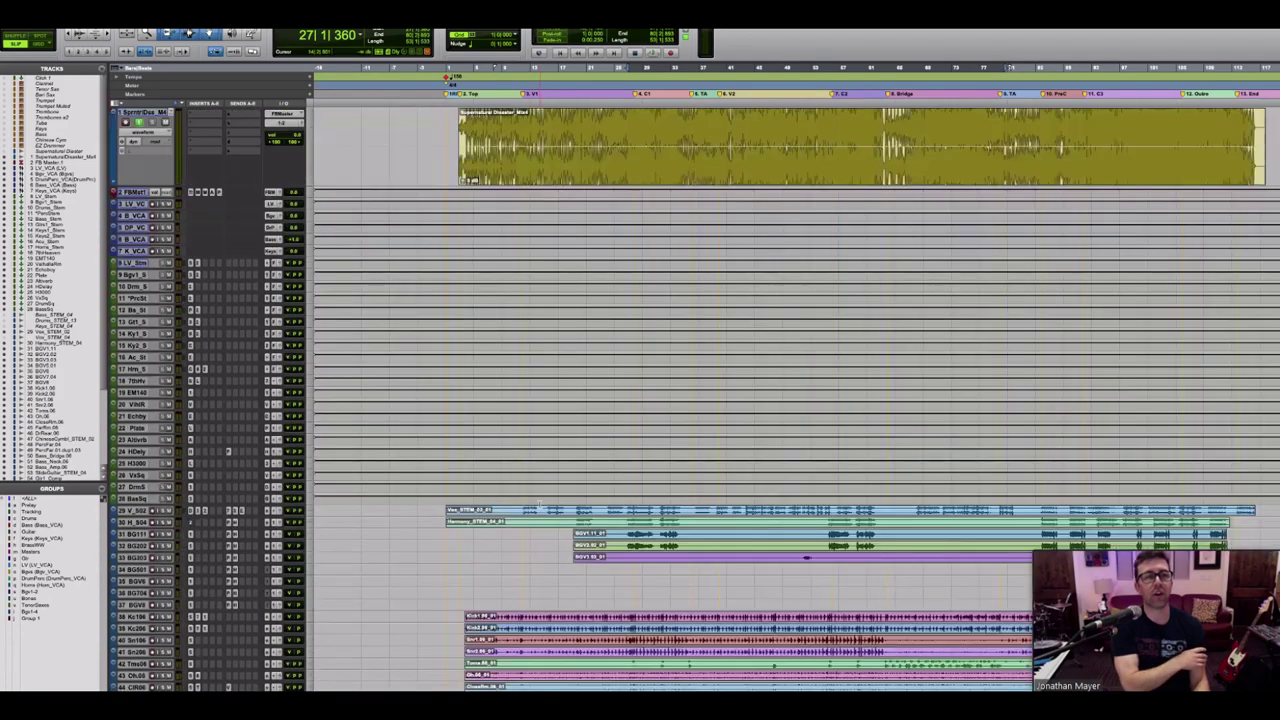
left_click(506, 130)
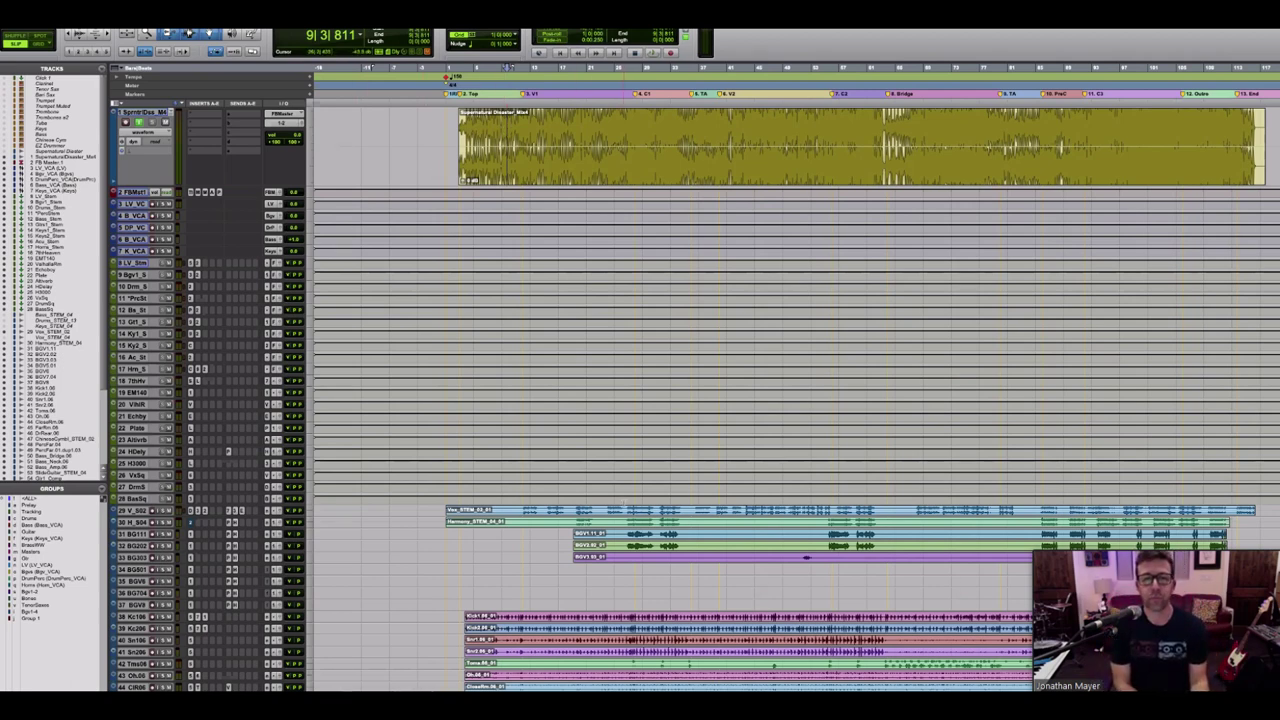
left_click(626, 508)
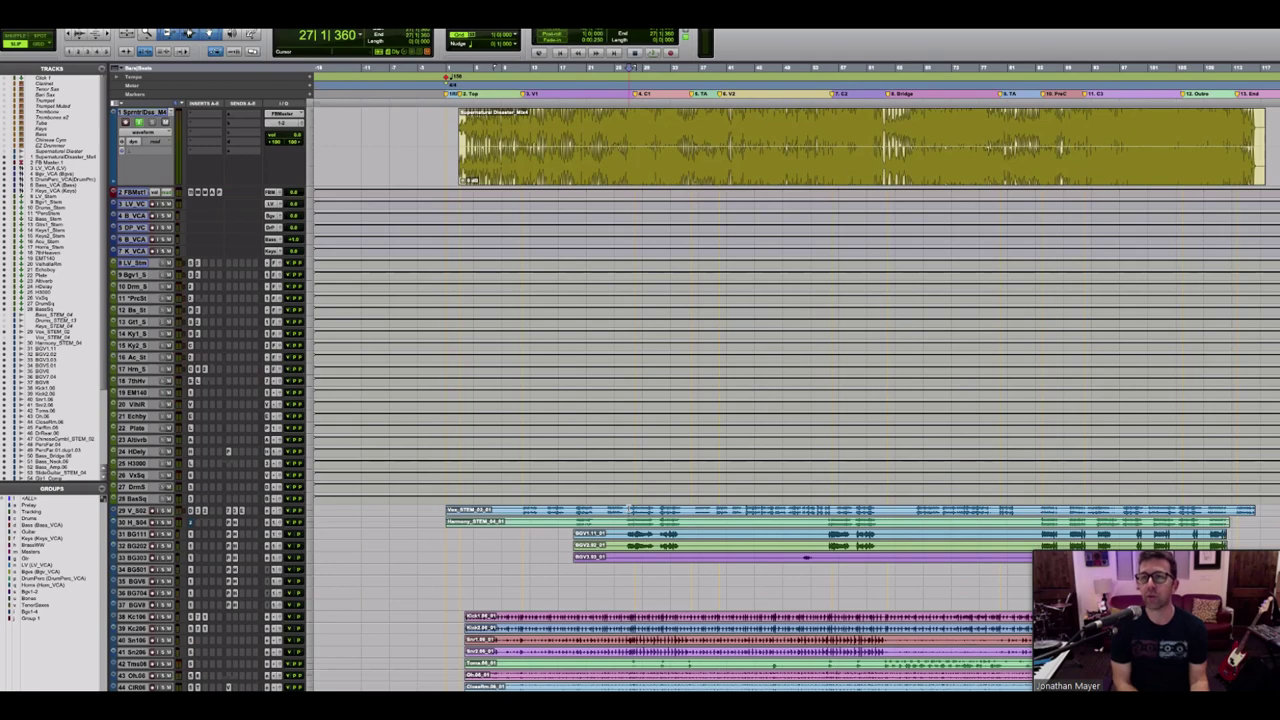
scroll(627, 507, "down", 10)
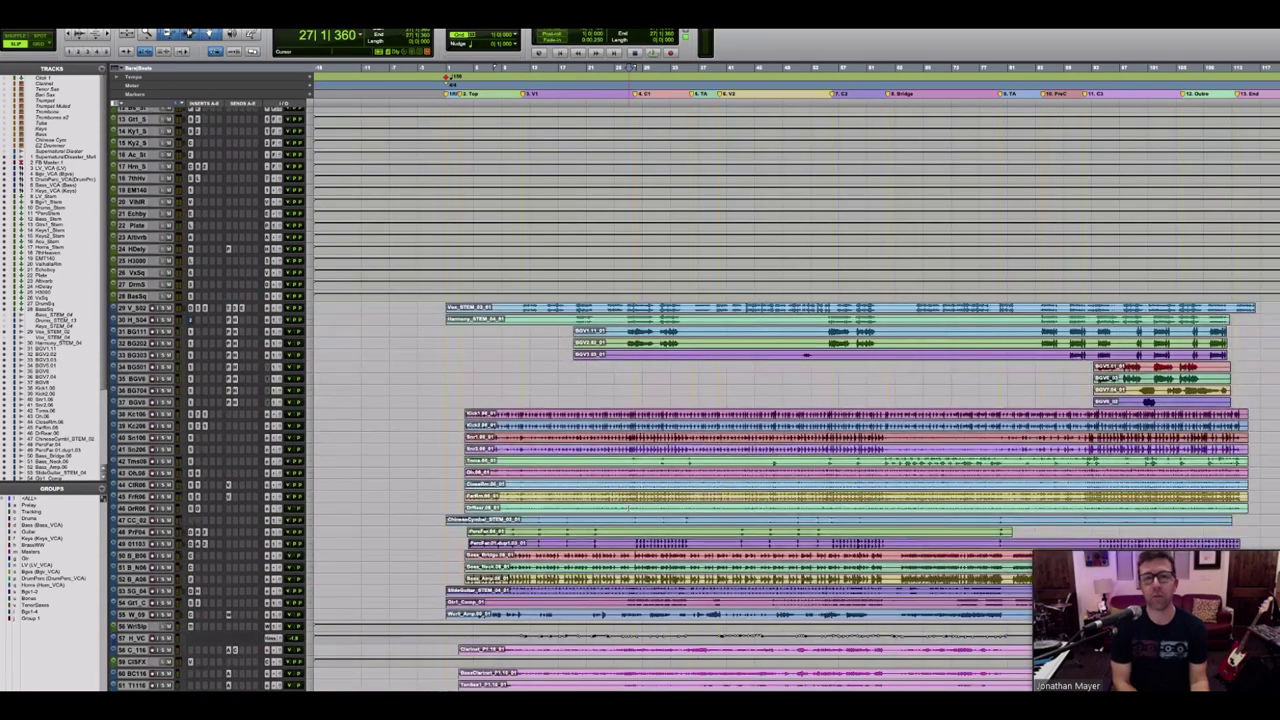
scroll(627, 508, "down", 8)
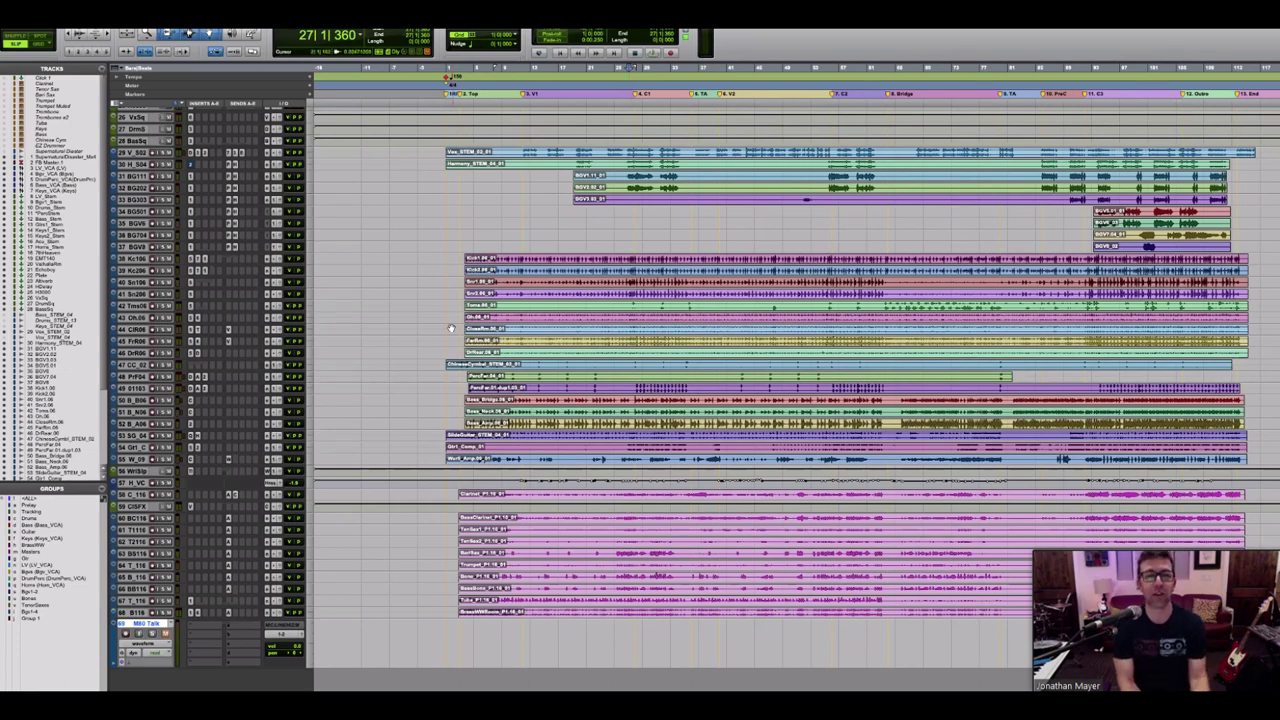
left_click(476, 287)
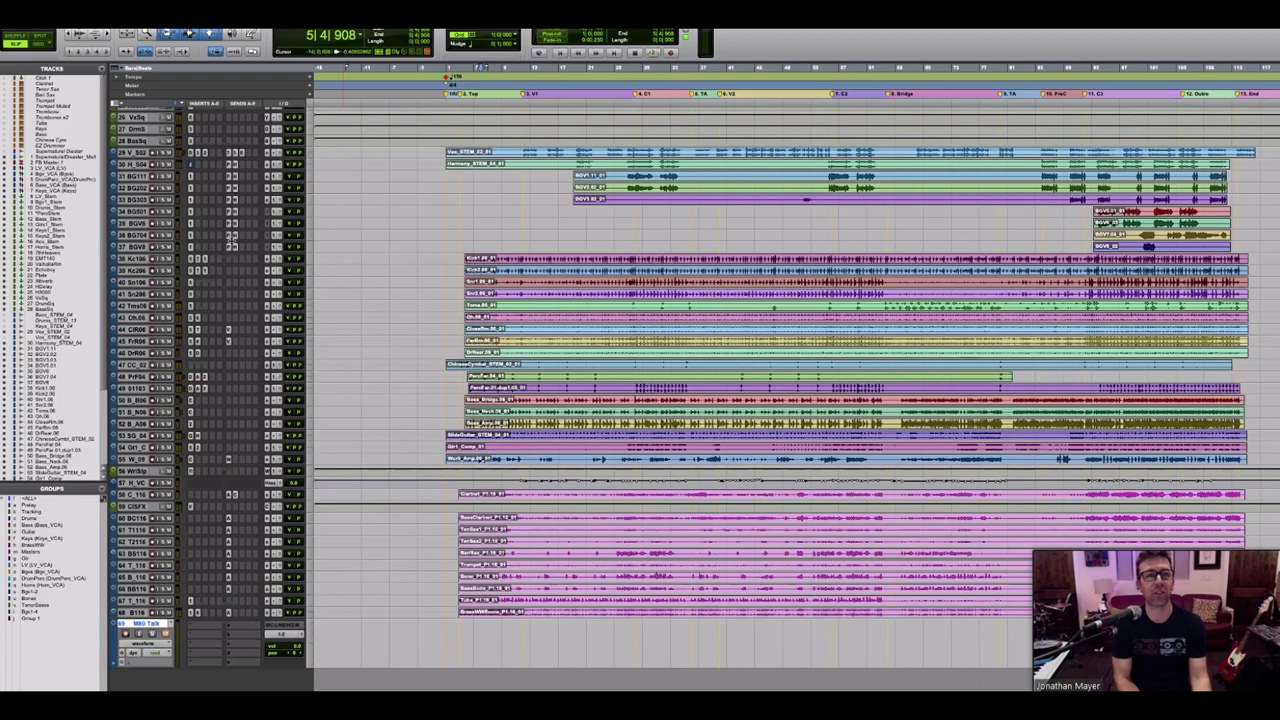
scroll(229, 238, "up", 5)
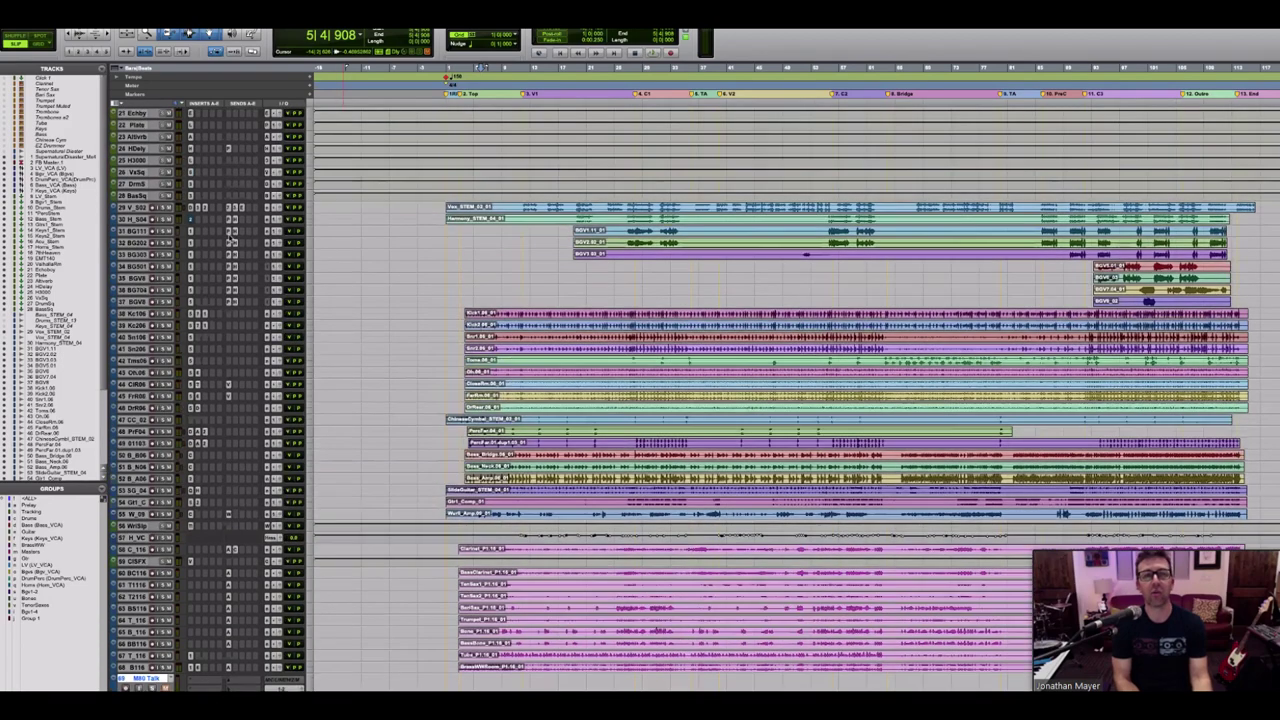
scroll(229, 238, "up", 3)
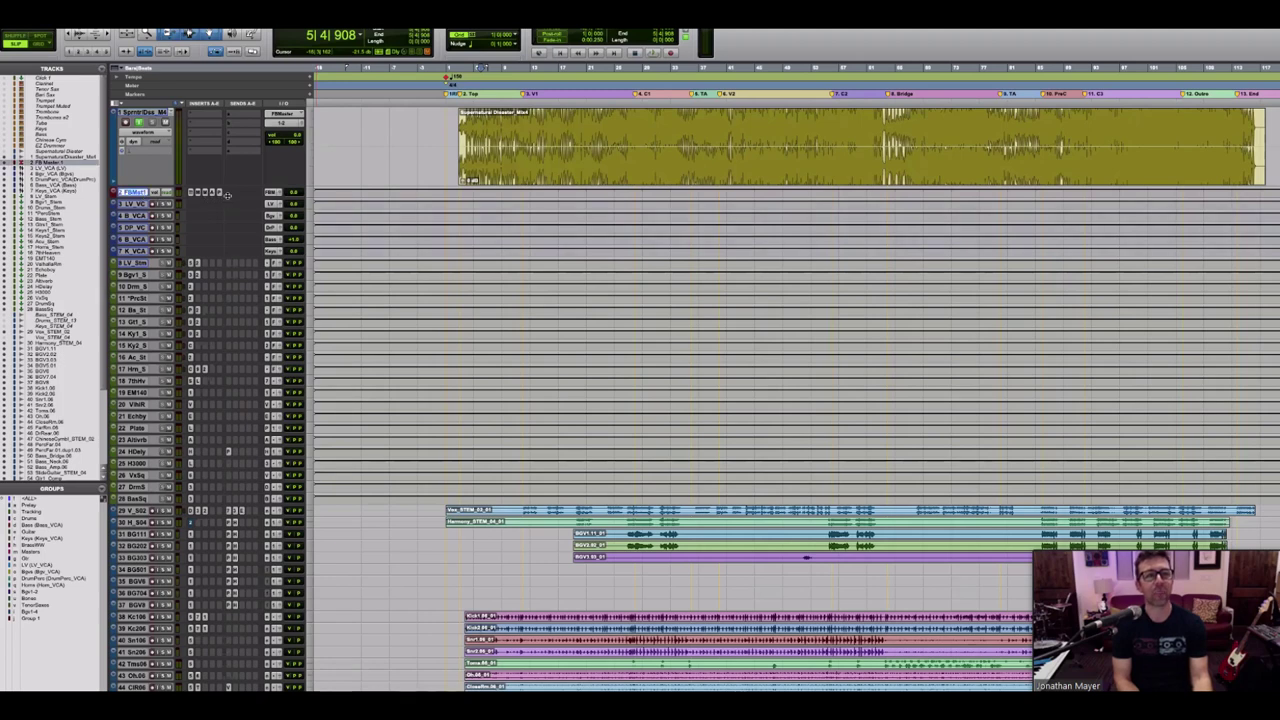
Step: Enlarge the FB Master 1 track to show its insert names, and play the Supernatural Disaster mix print clip from start to end
key("ctrl+Up")
key("ctrl+Up")
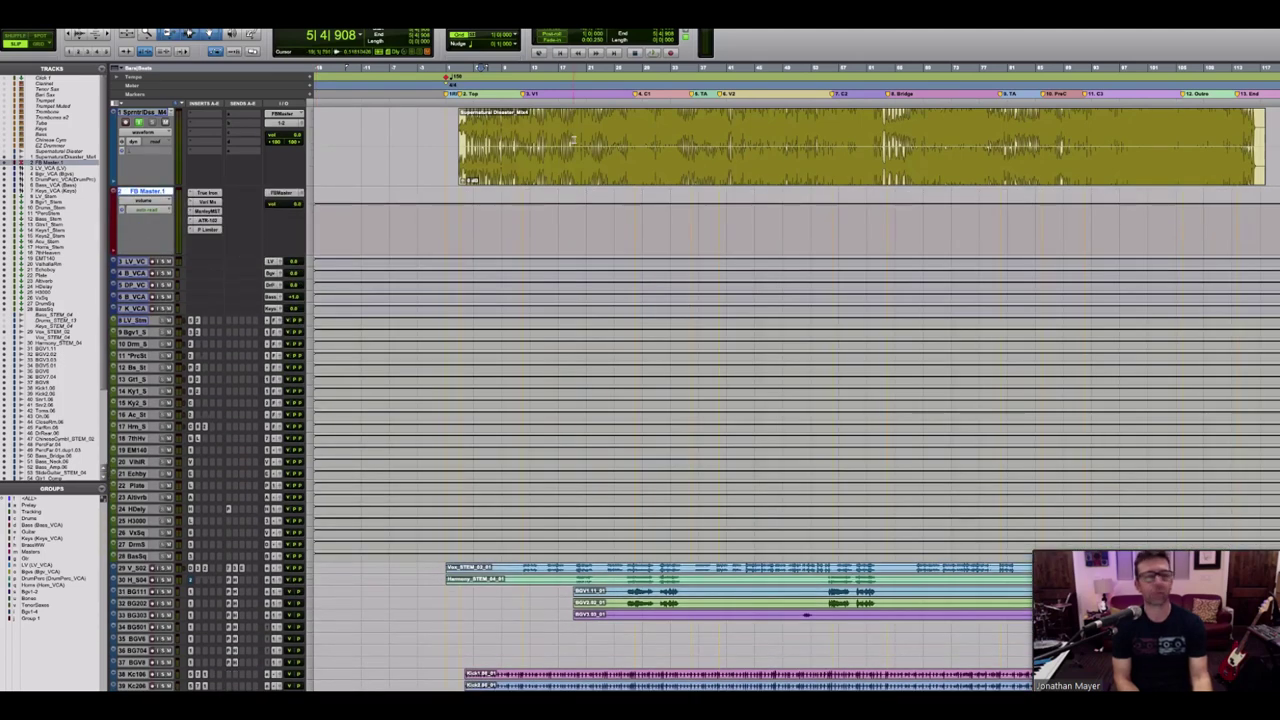
key("Escape")
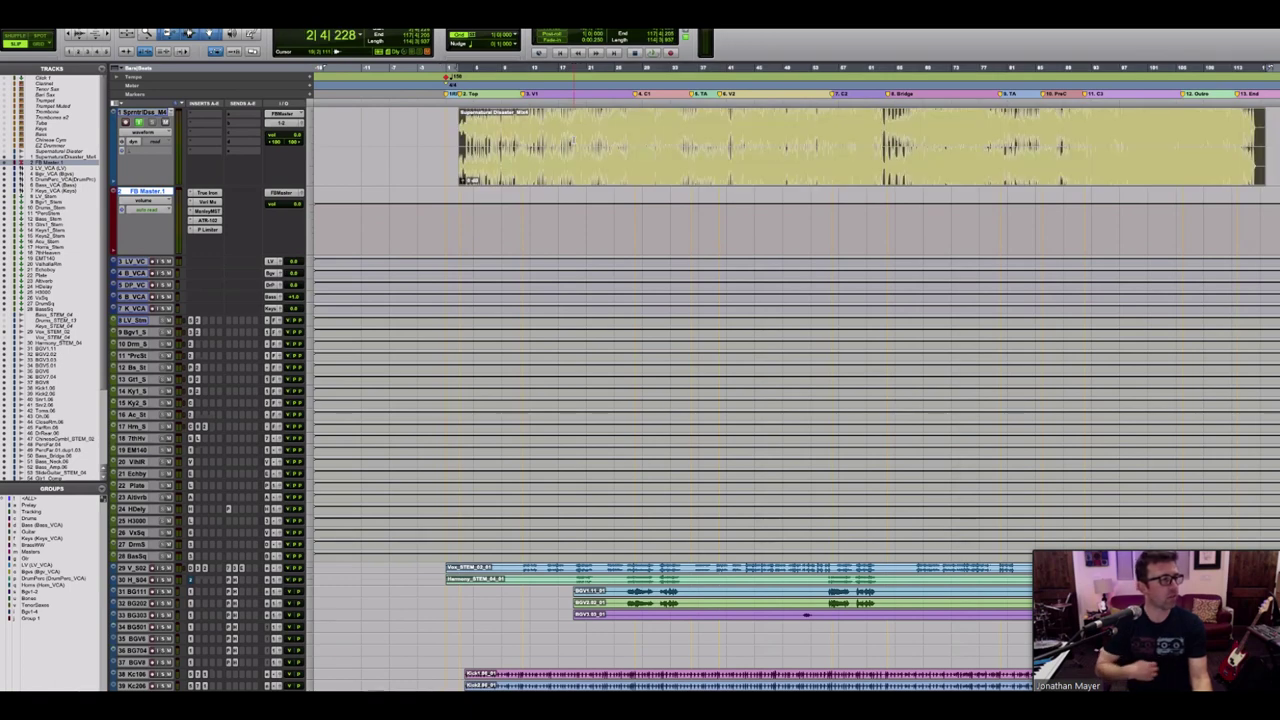
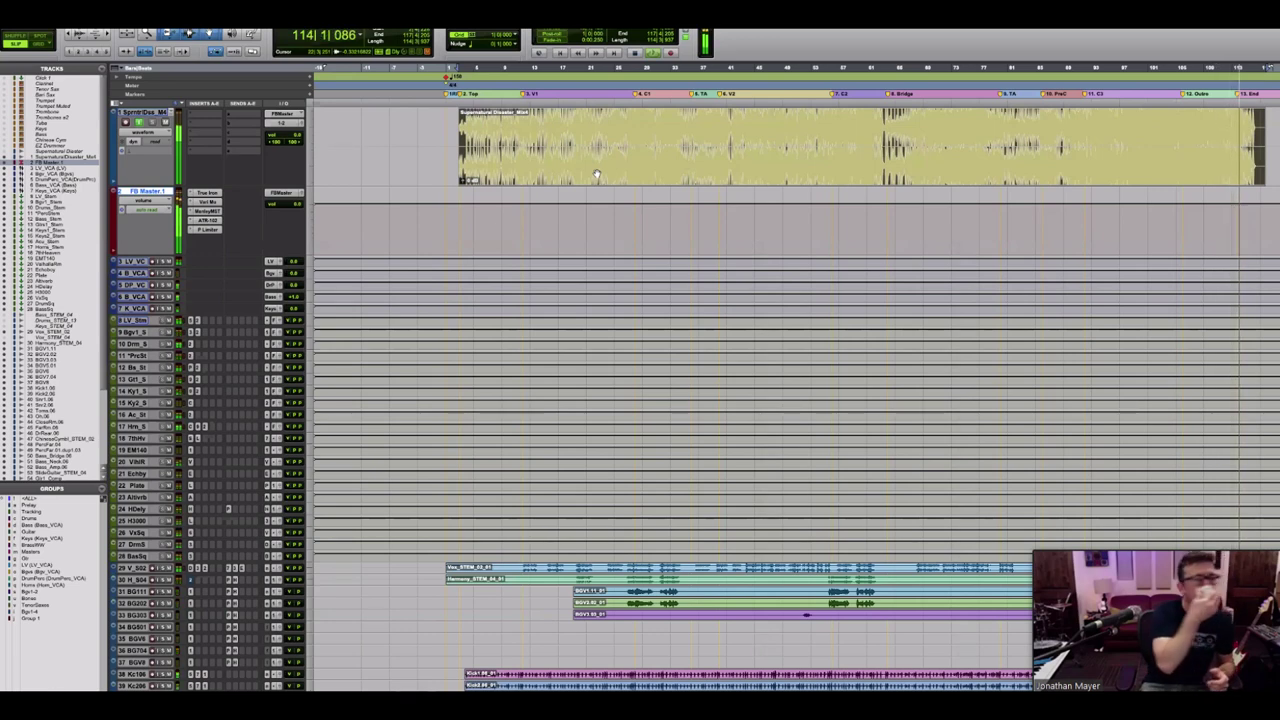
key("r")
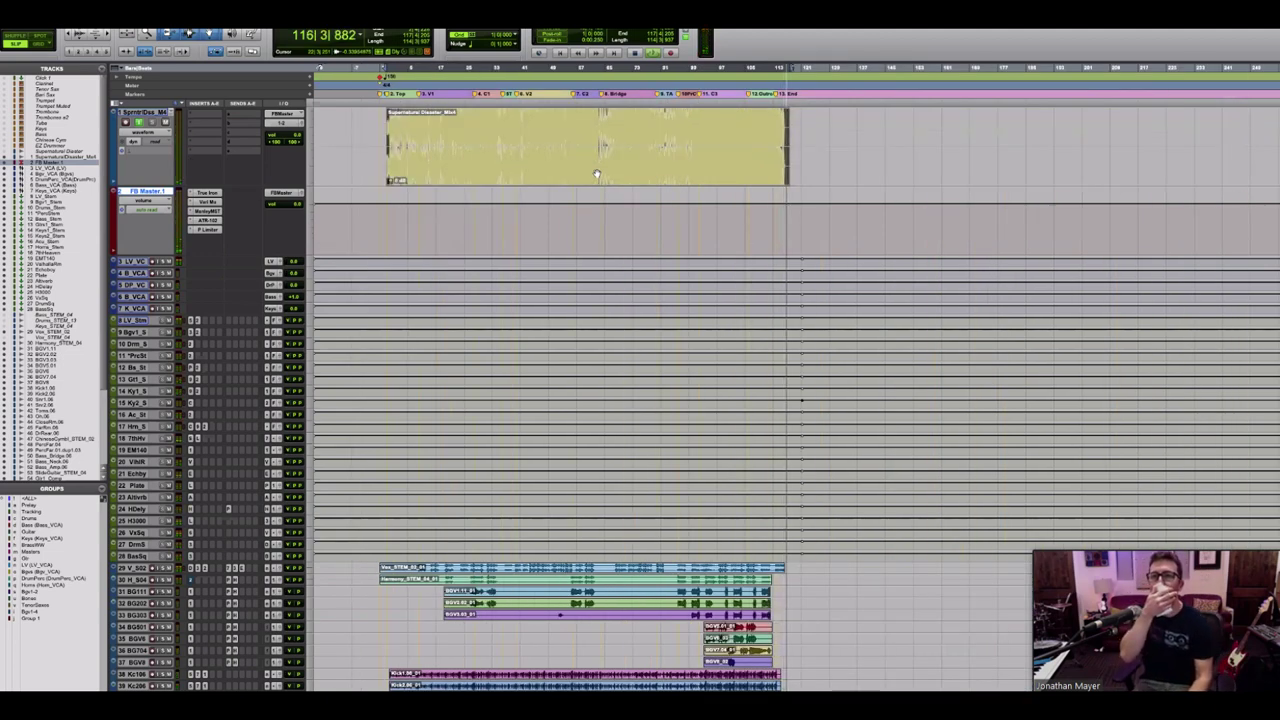
key("Return")
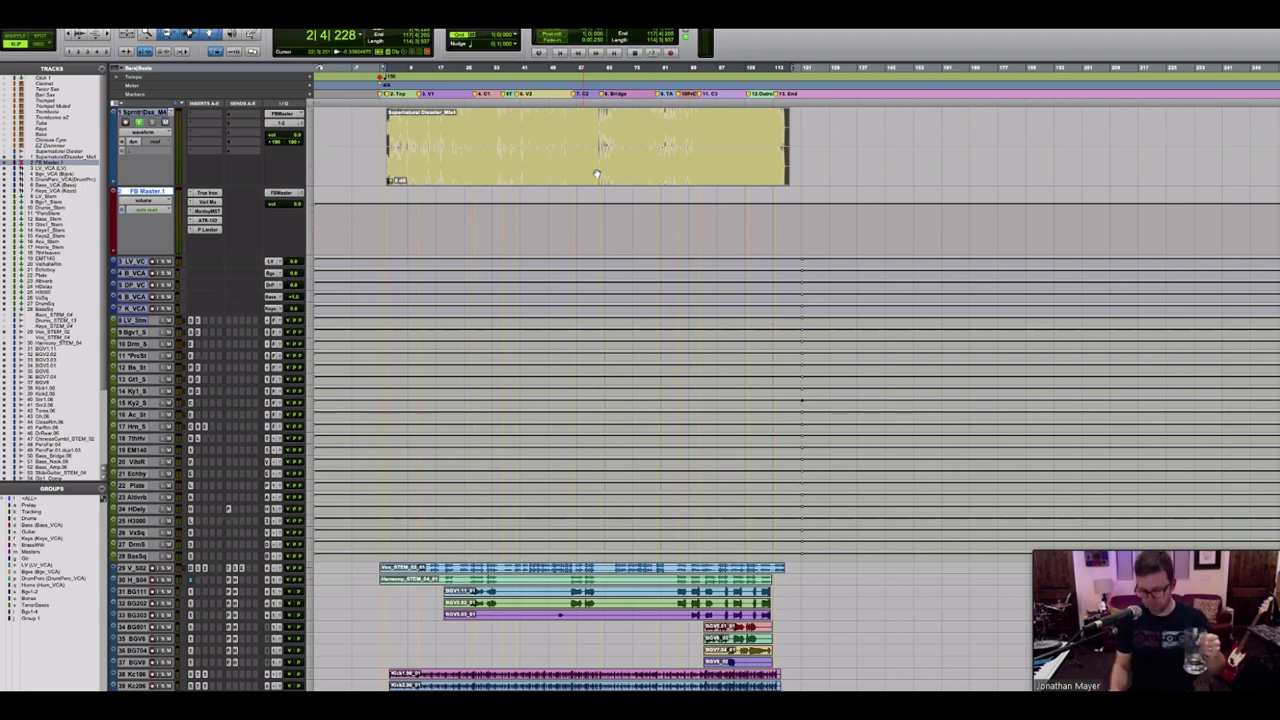
key("r")
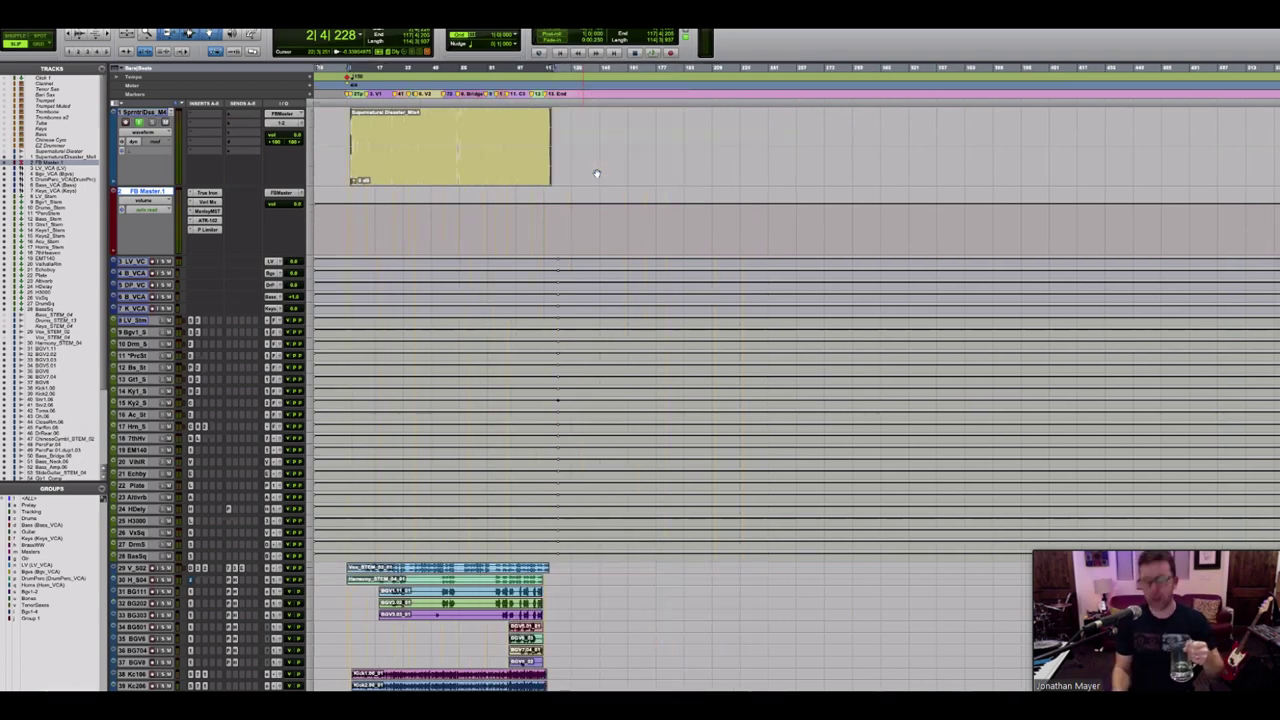
key("t")
key("t")
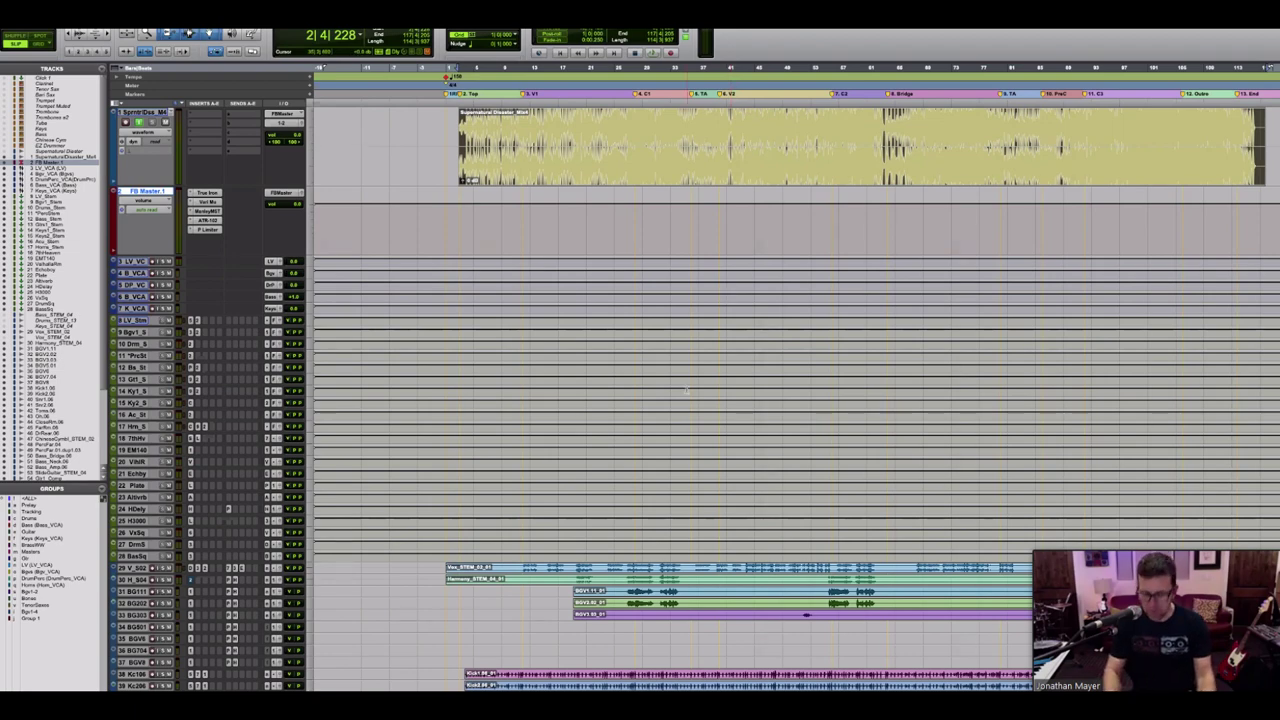
scroll(686, 390, "down", 6)
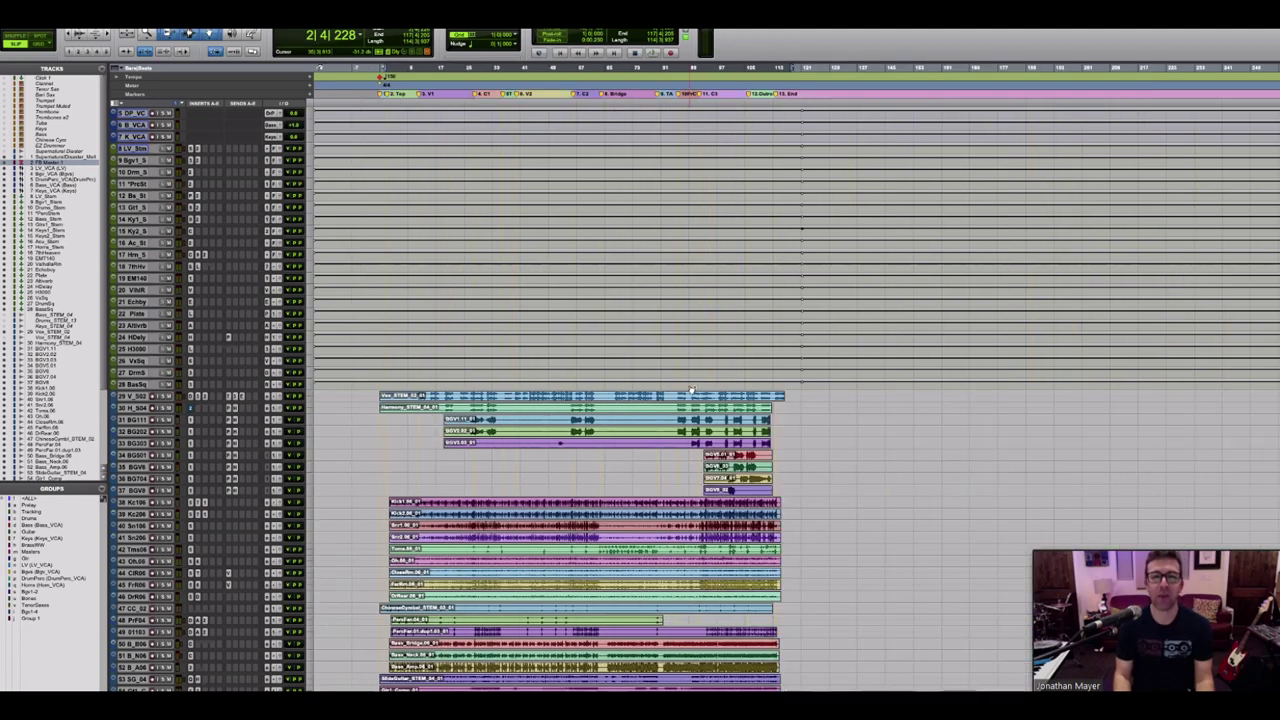
scroll(690, 390, "down", 5)
scroll(690, 390, "down", 1)
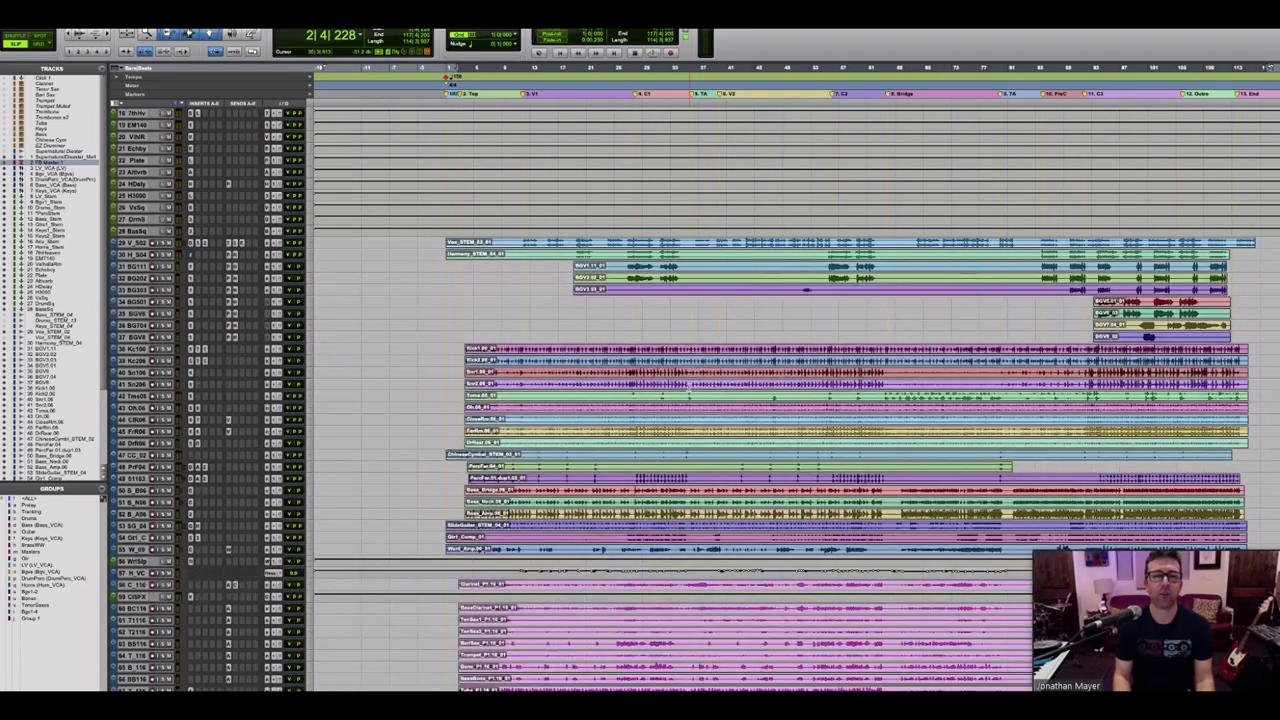
Step: Enlarge the Kick1.06 track, activate the Drums edit group and resize all of the group's tracks to a medium height
scroll(540, 385, "down", 4)
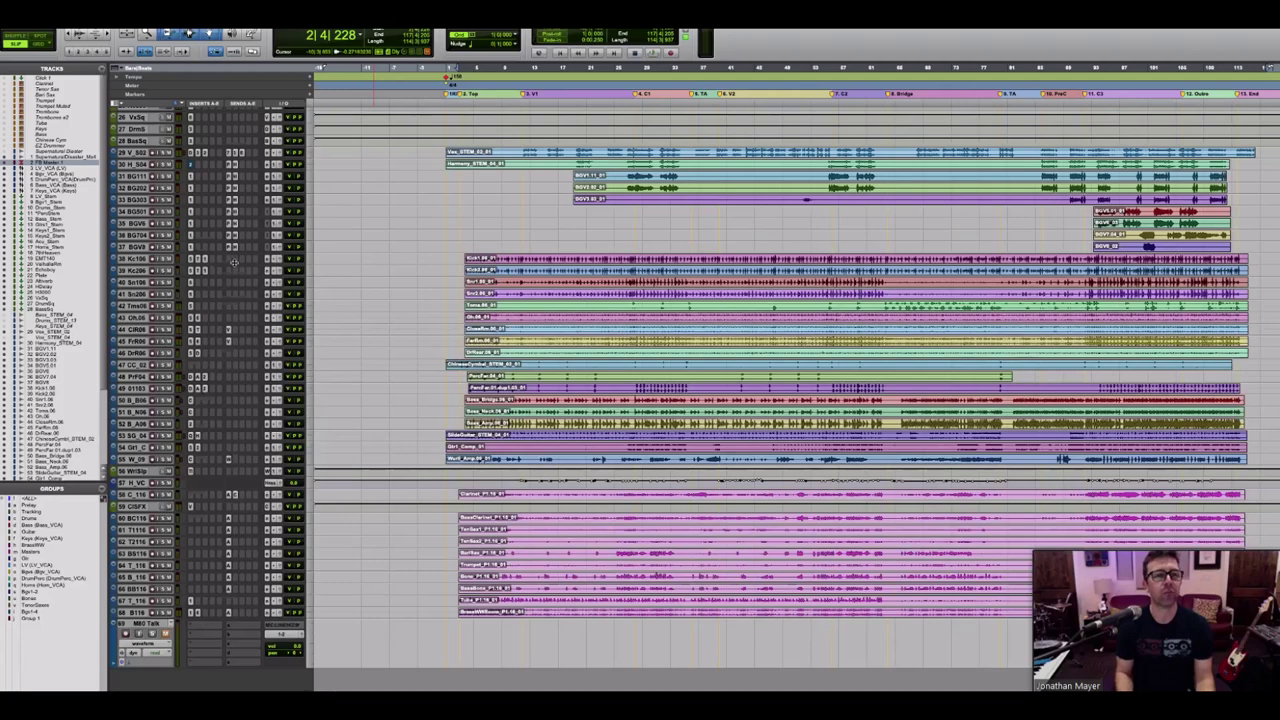
left_click_drag(245, 265, 253, 356)
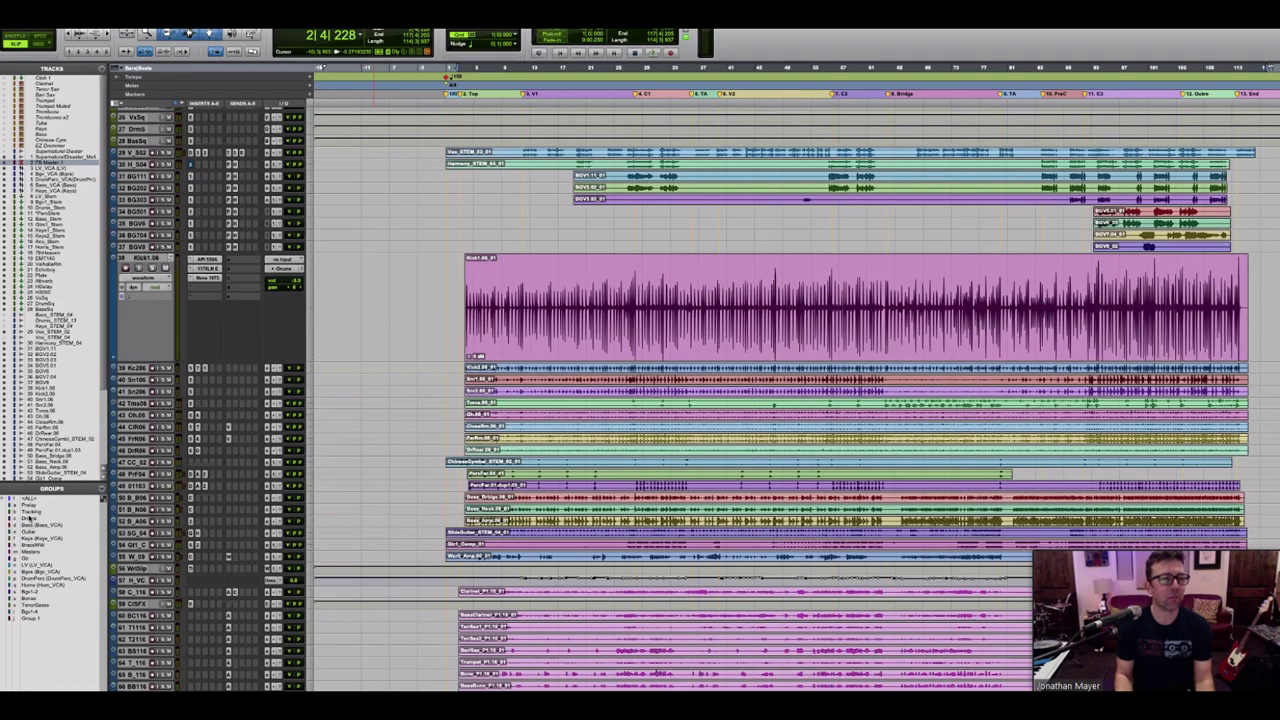
left_click(30, 518)
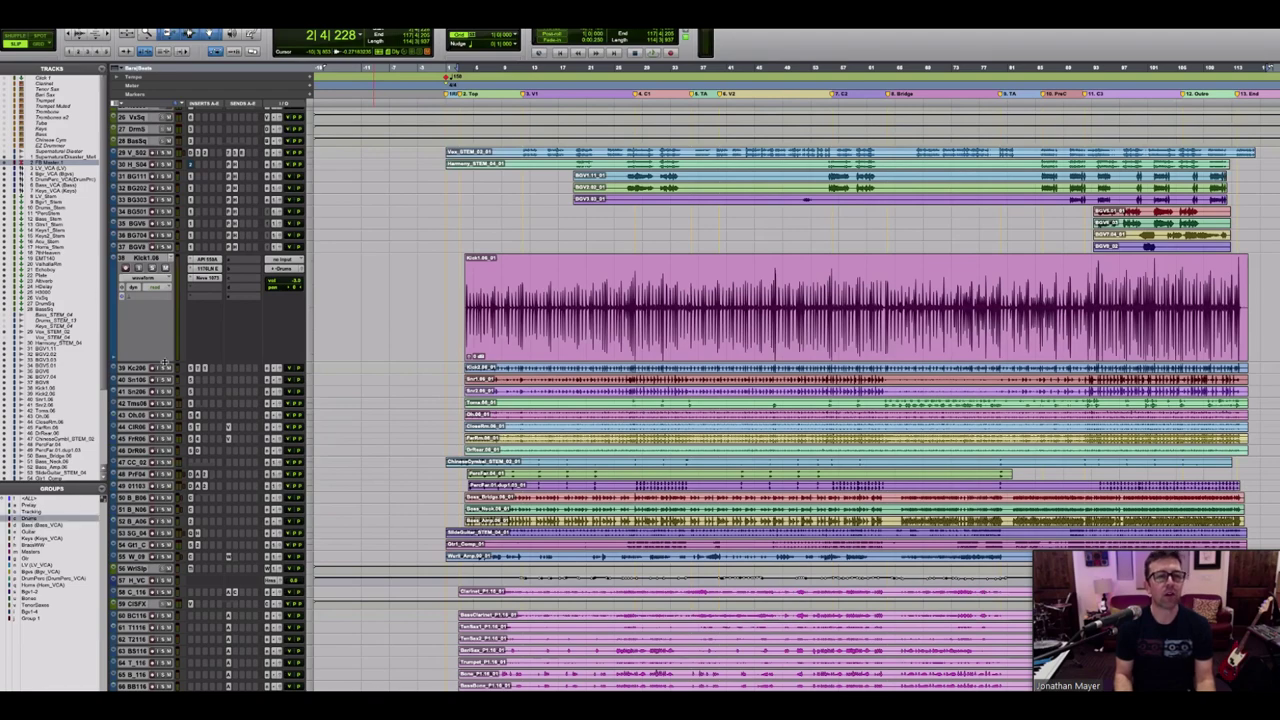
left_click_drag(163, 362, 170, 290)
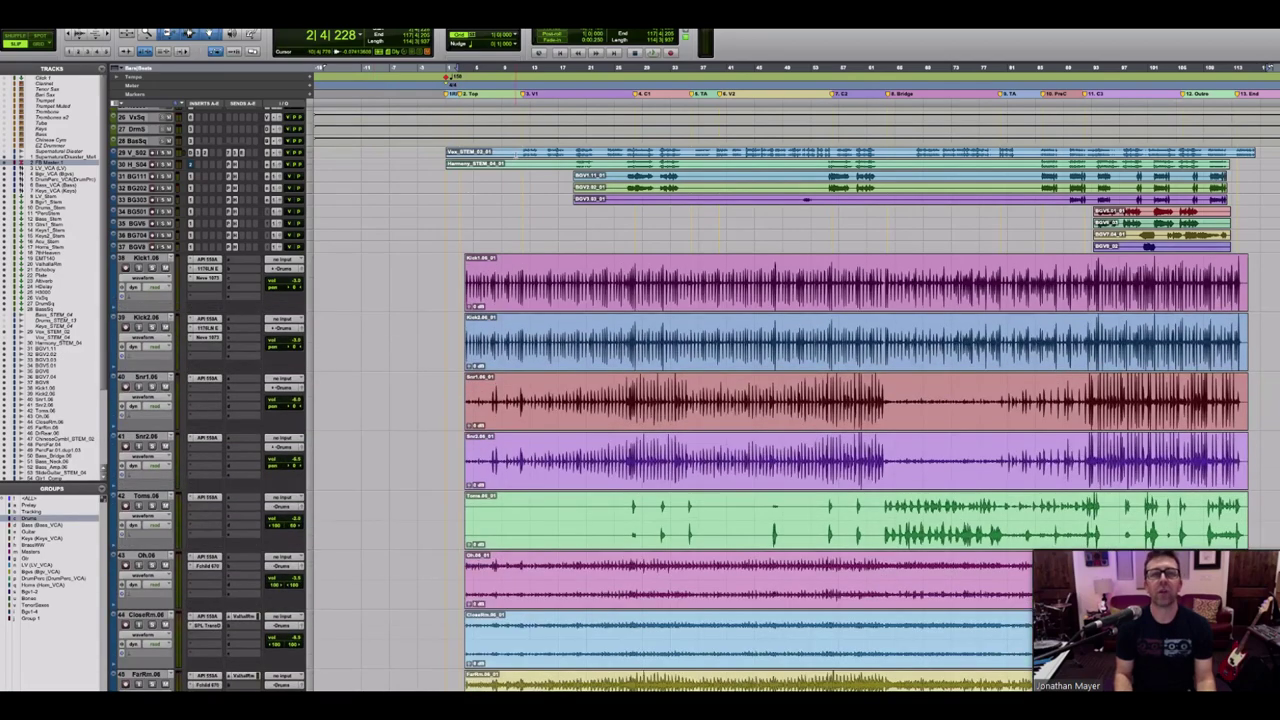
Step: Place the edit cursor near the C1 marker on the lead vocal track and switch the tracks from waveform to volume automation view
left_click(515, 152)
left_click_drag(518, 152, 912, 206)
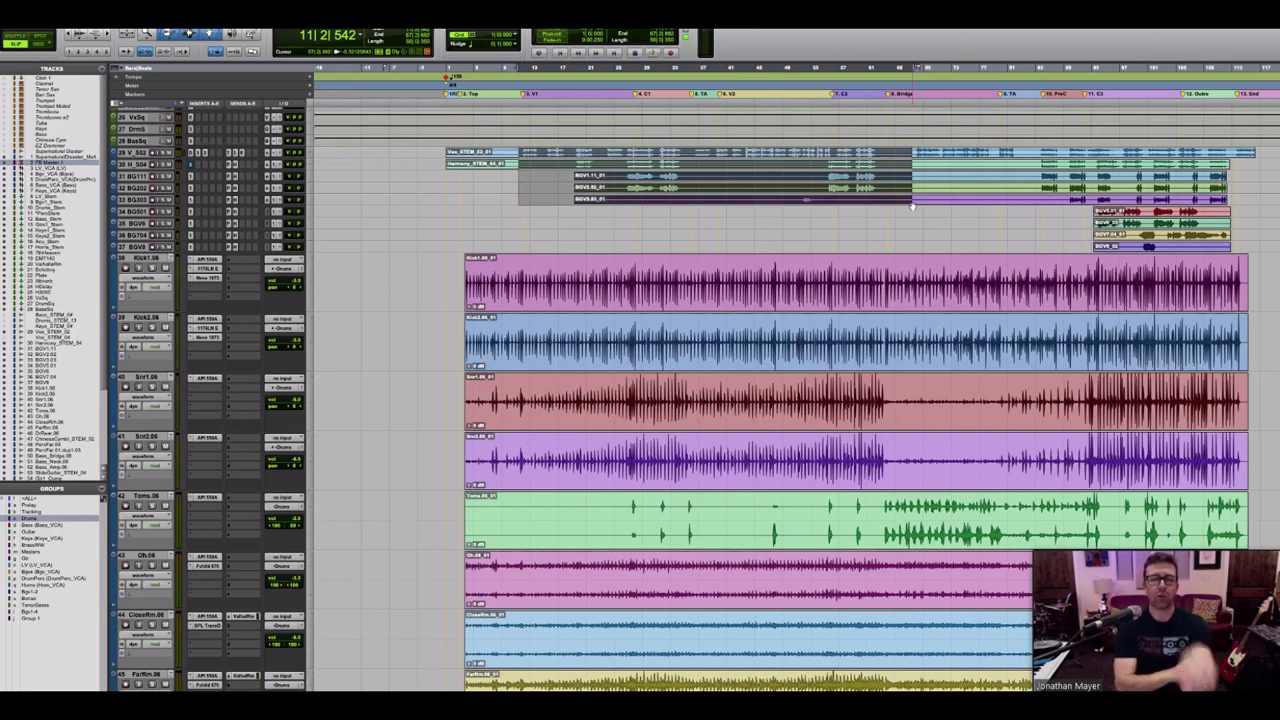
scroll(911, 206, "up", 10)
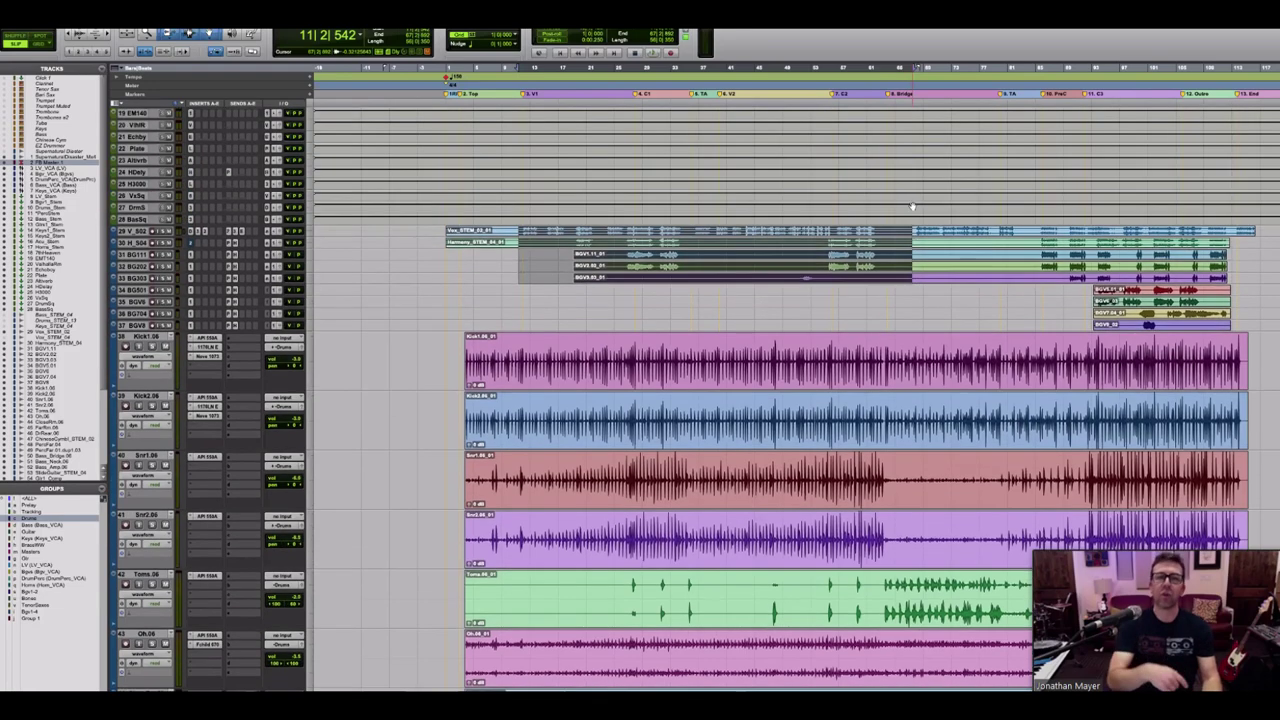
scroll(661, 529, "up", 4)
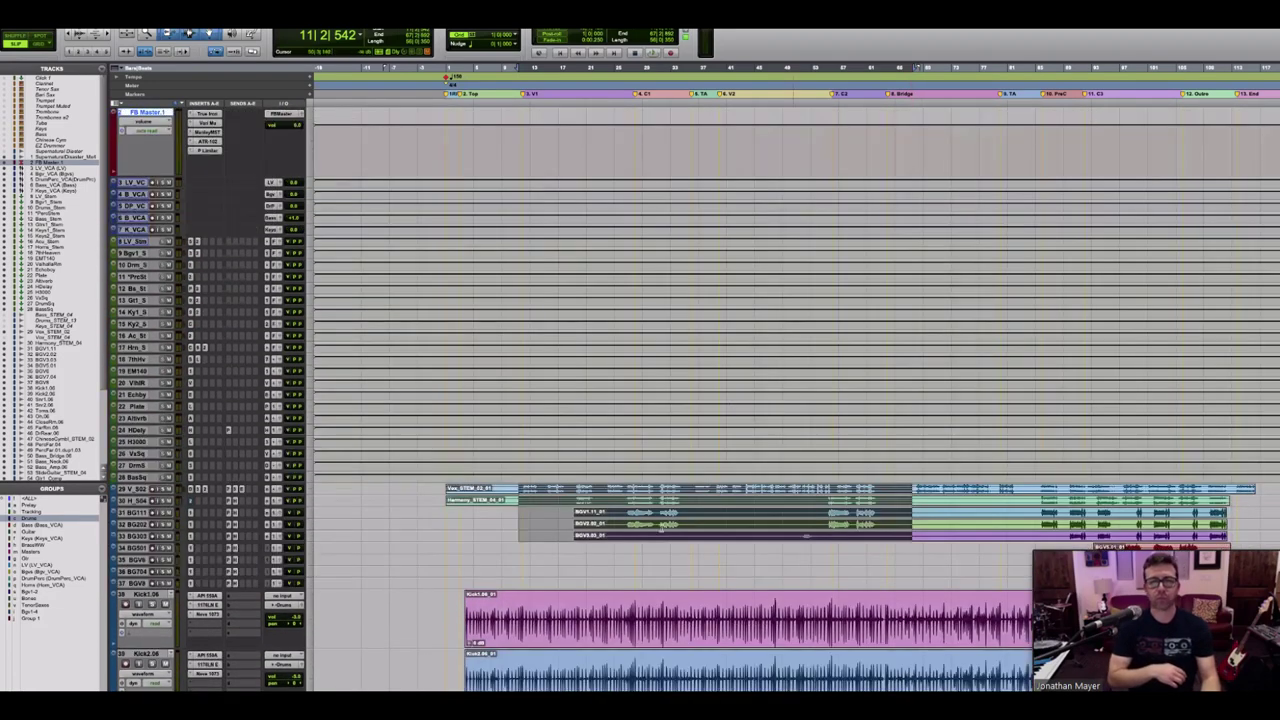
left_click(635, 487)
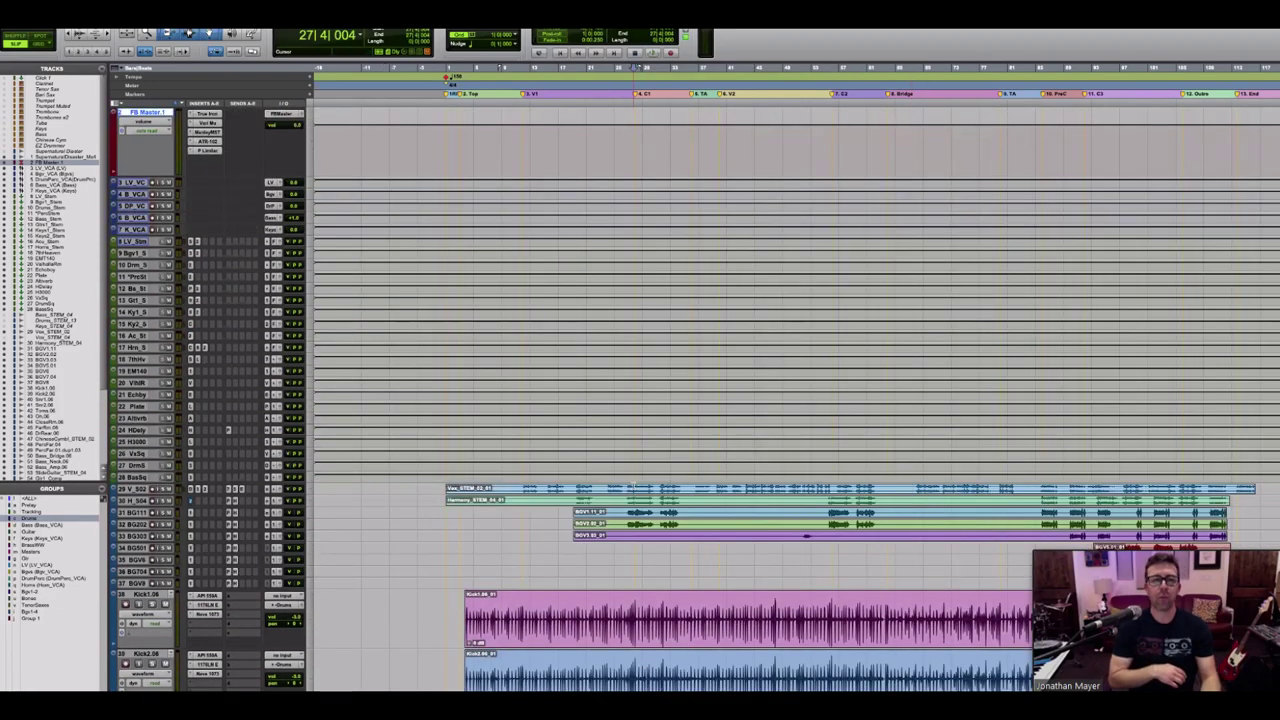
scroll(635, 487, "down", 8)
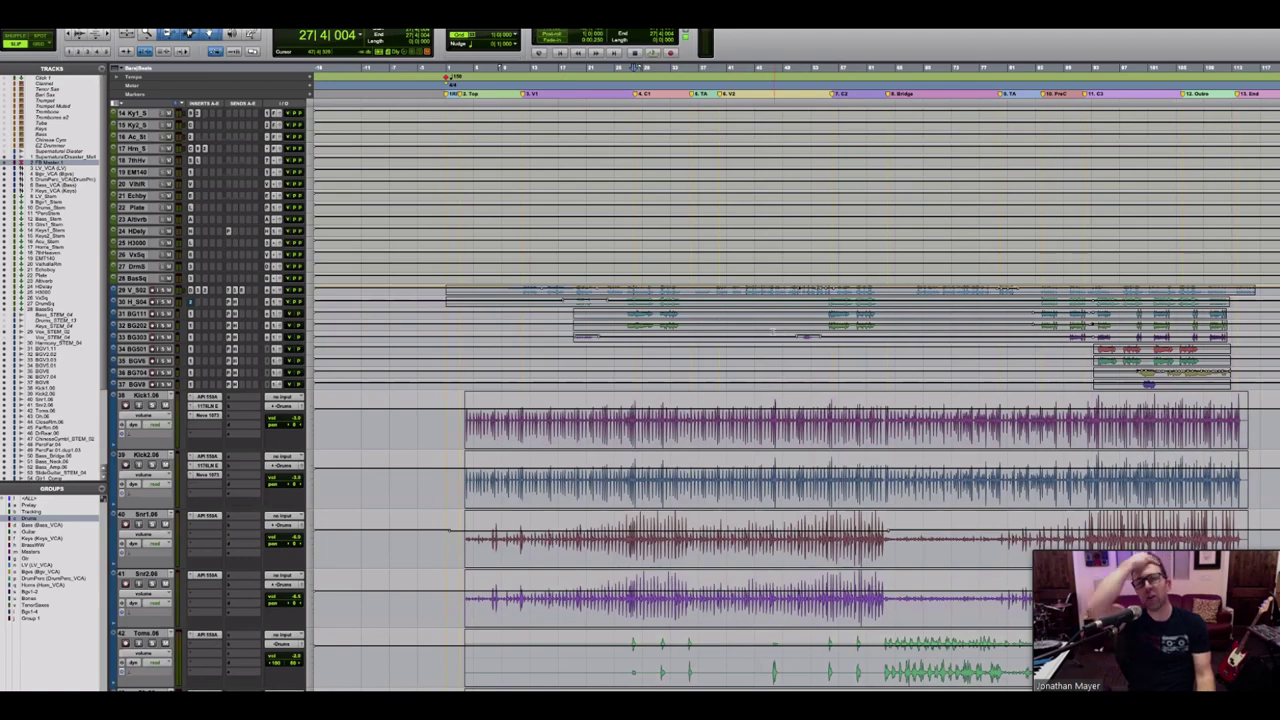
Step: Enlarge the Keys, Bass, DrumPerc, Bgv and LV VCA tracks above the stems, and select DrumPerc_VCA and Keys_VCA in turn
scroll(772, 331, "up", 10)
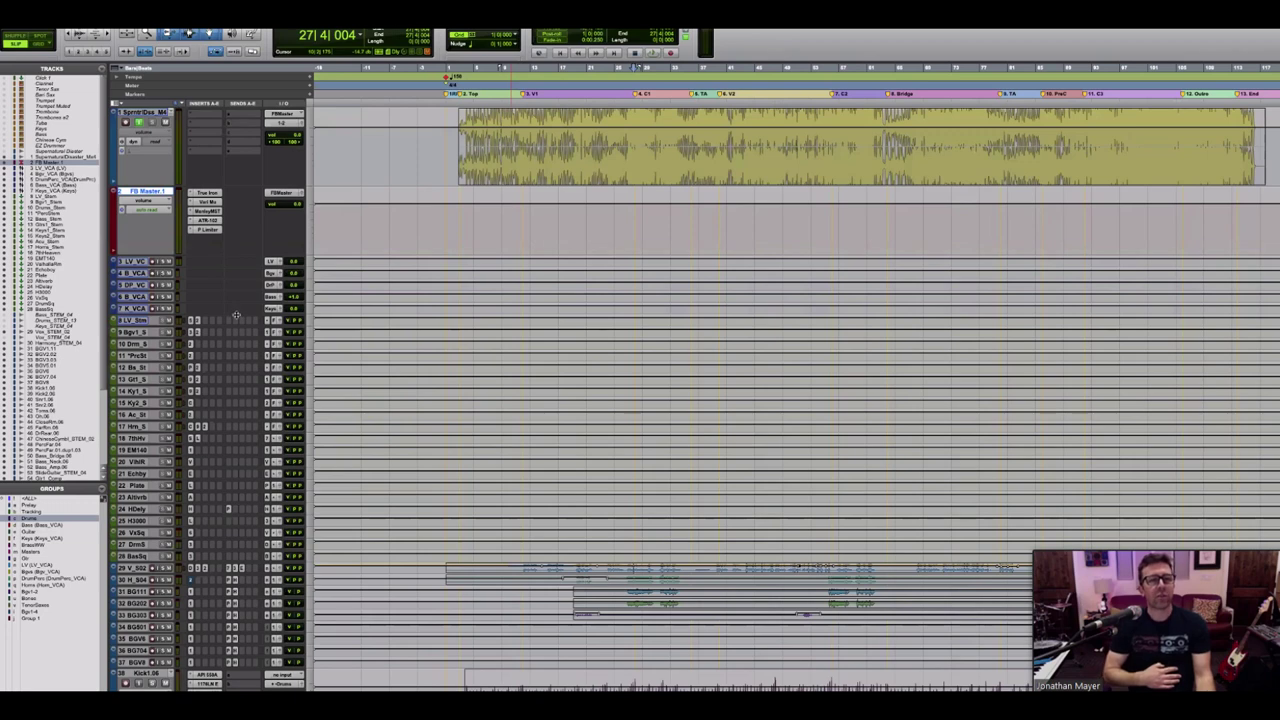
key("ctrl+Up")
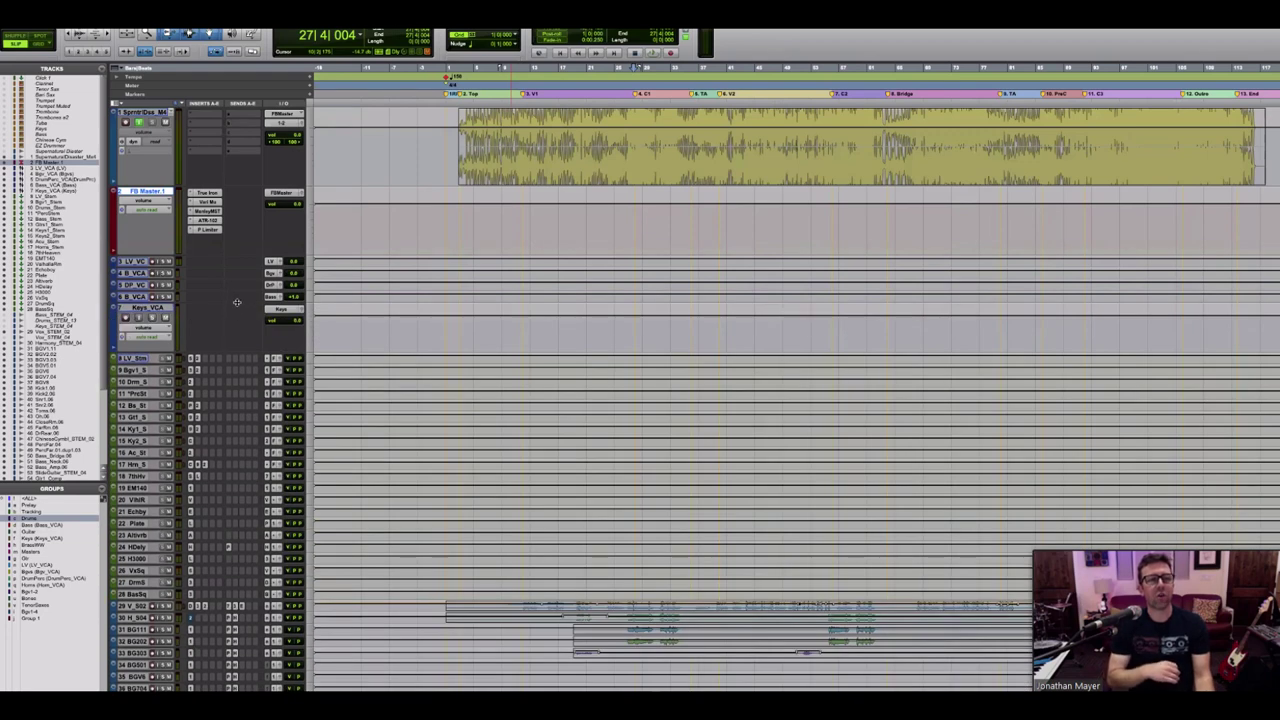
key("ctrl+Up")
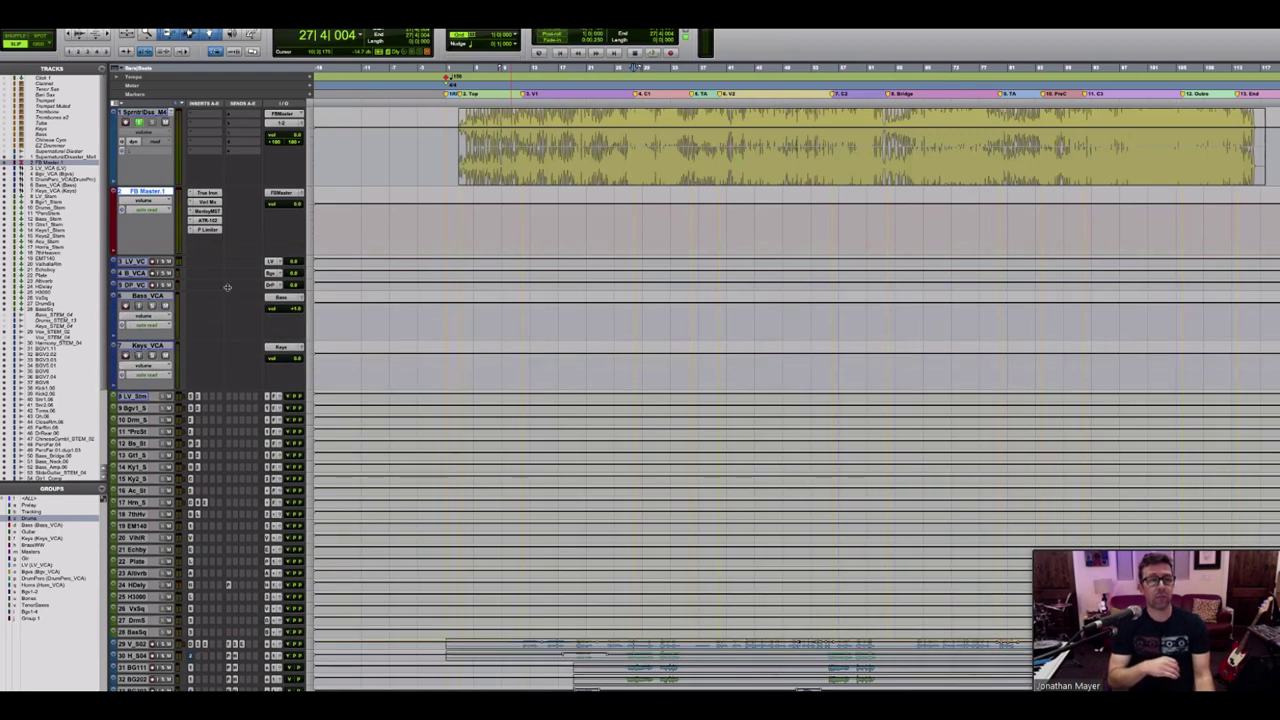
key("ctrl+Up")
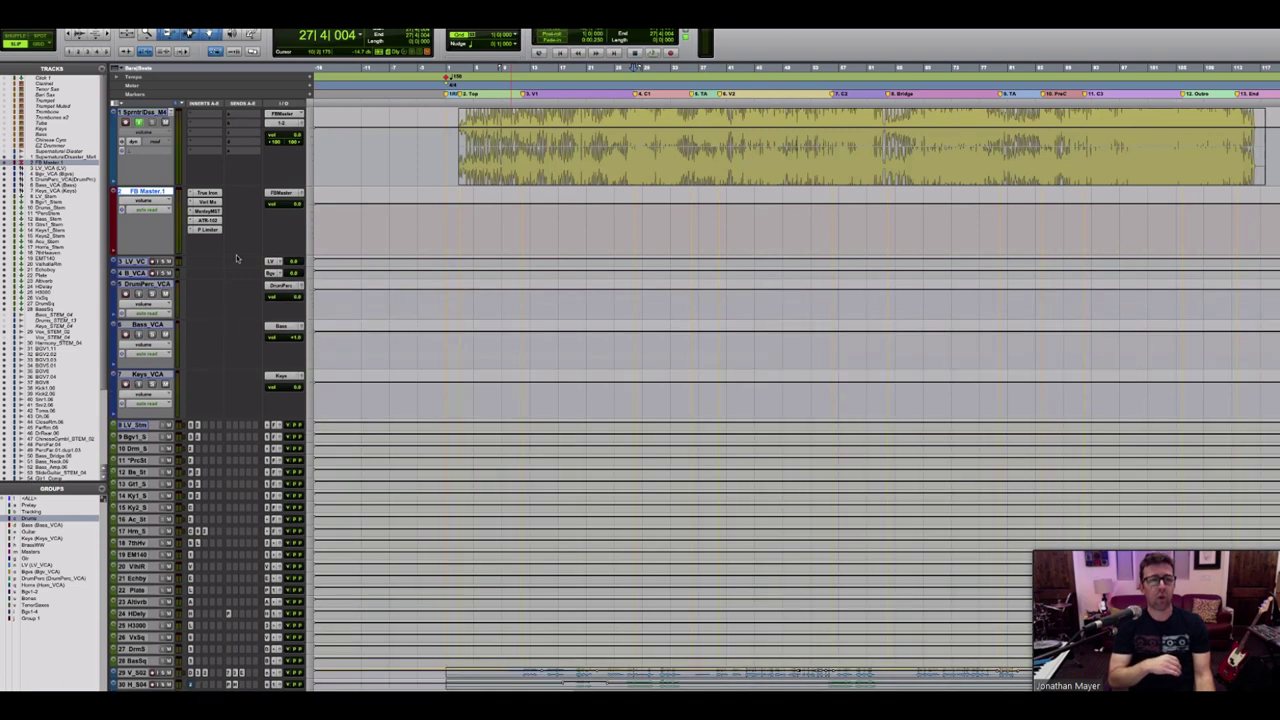
key("ctrl+Up")
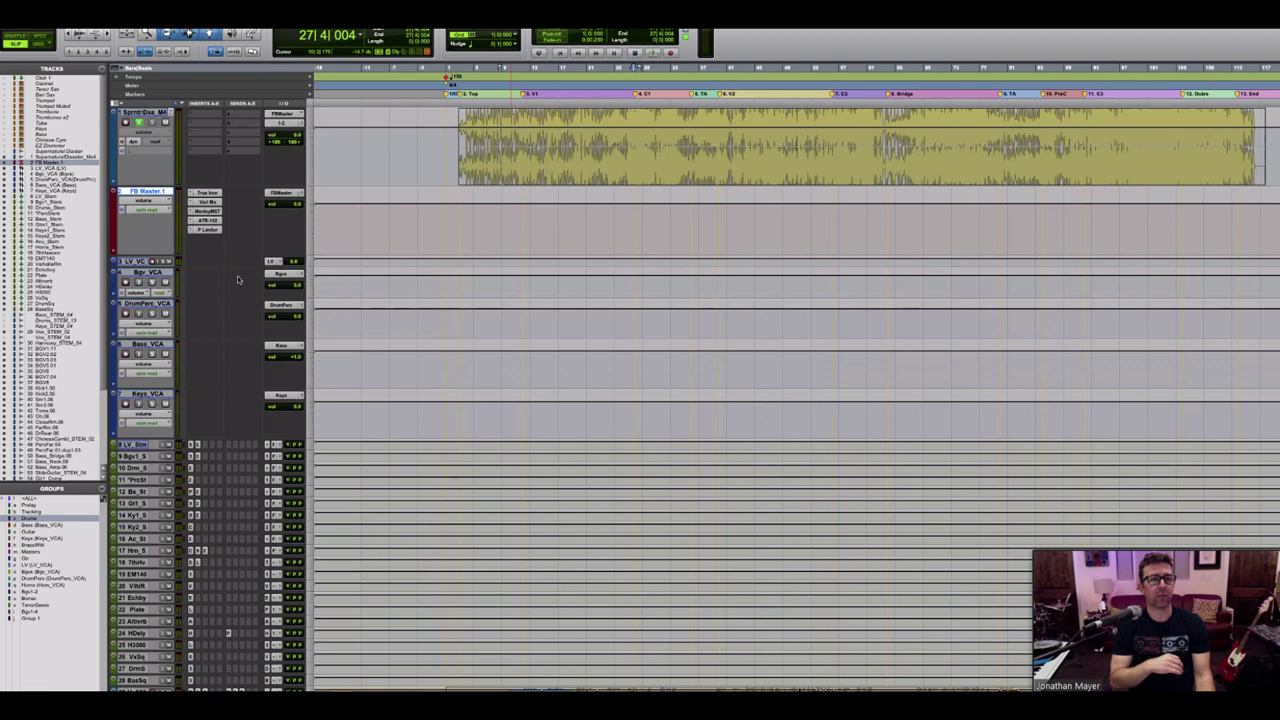
key("ctrl+Up")
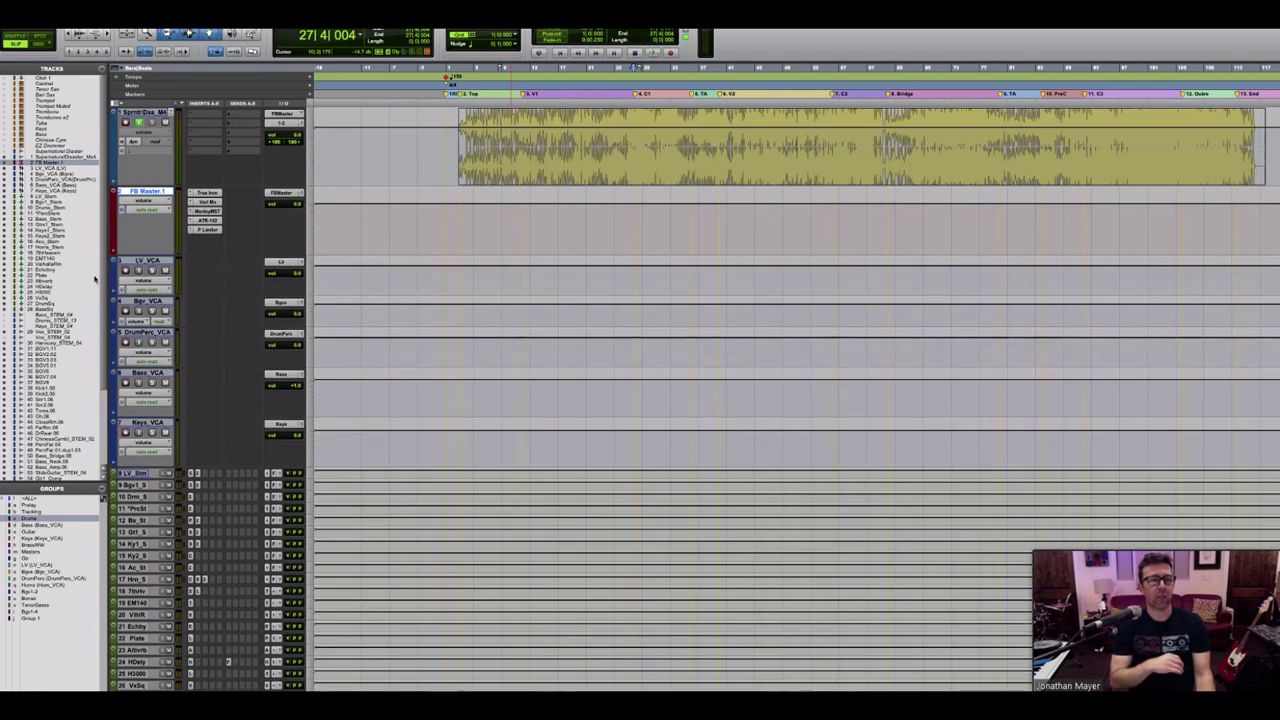
key("ctrl+Up")
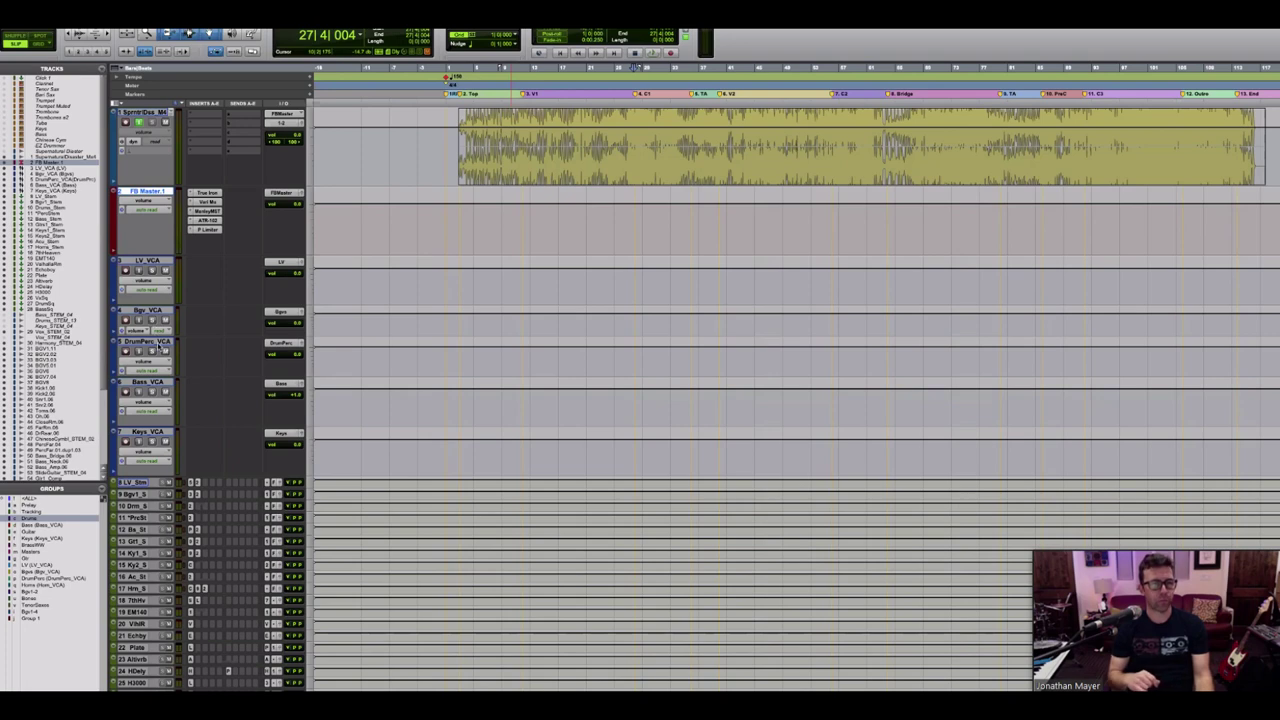
left_click(159, 344)
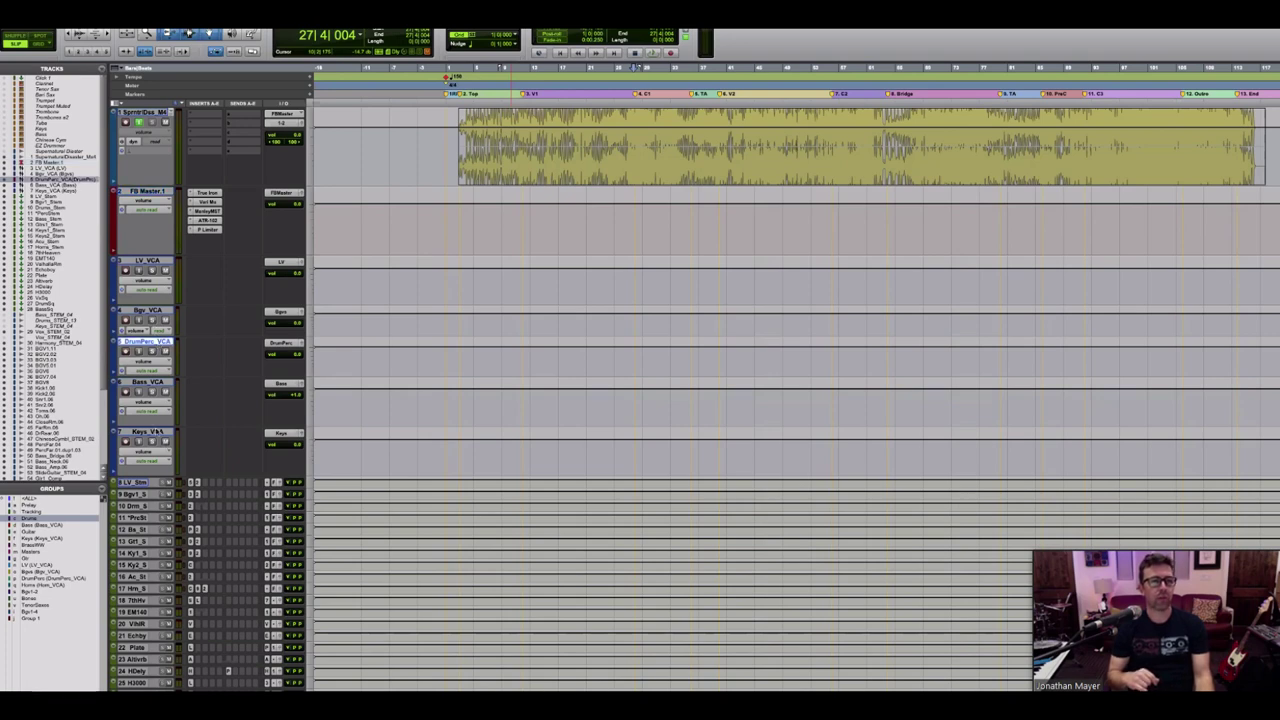
left_click(150, 432)
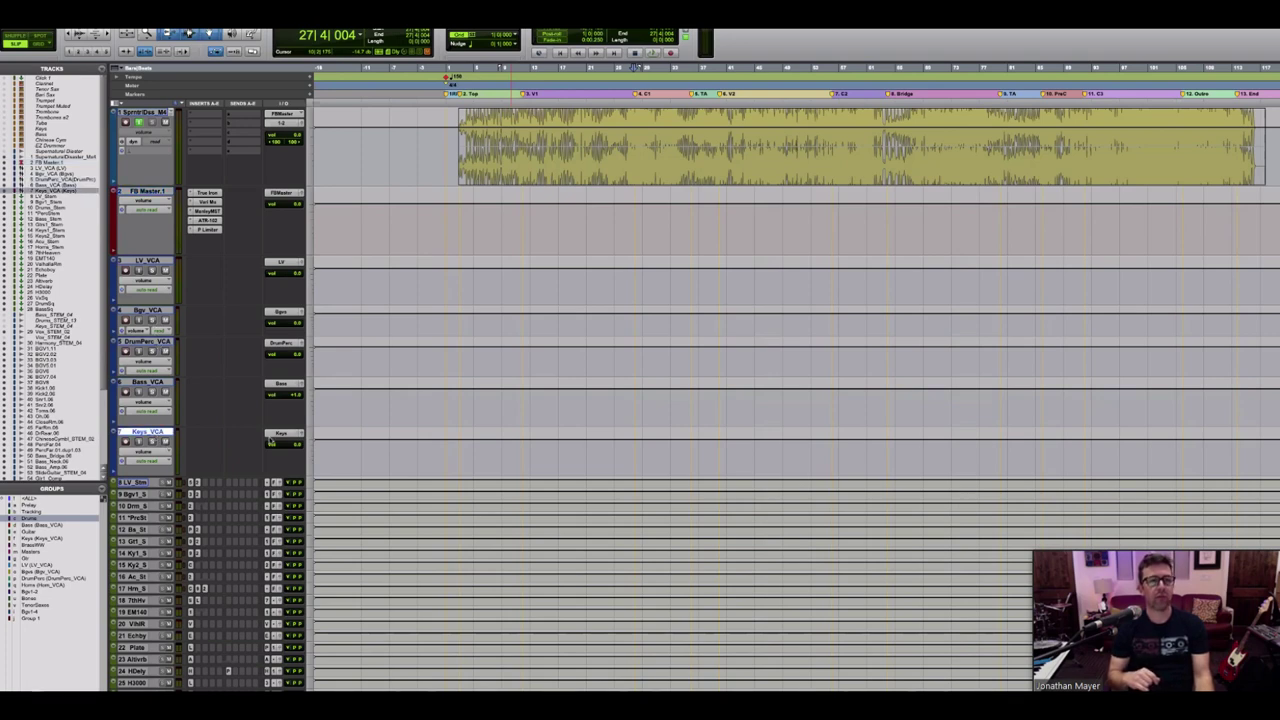
Step: Locate the Horn_VCA track above the horn tracks, enlarge it to show its volume automation and select it
scroll(270, 440, "down", 3)
scroll(270, 440, "up", 1)
scroll(270, 440, "down", 1)
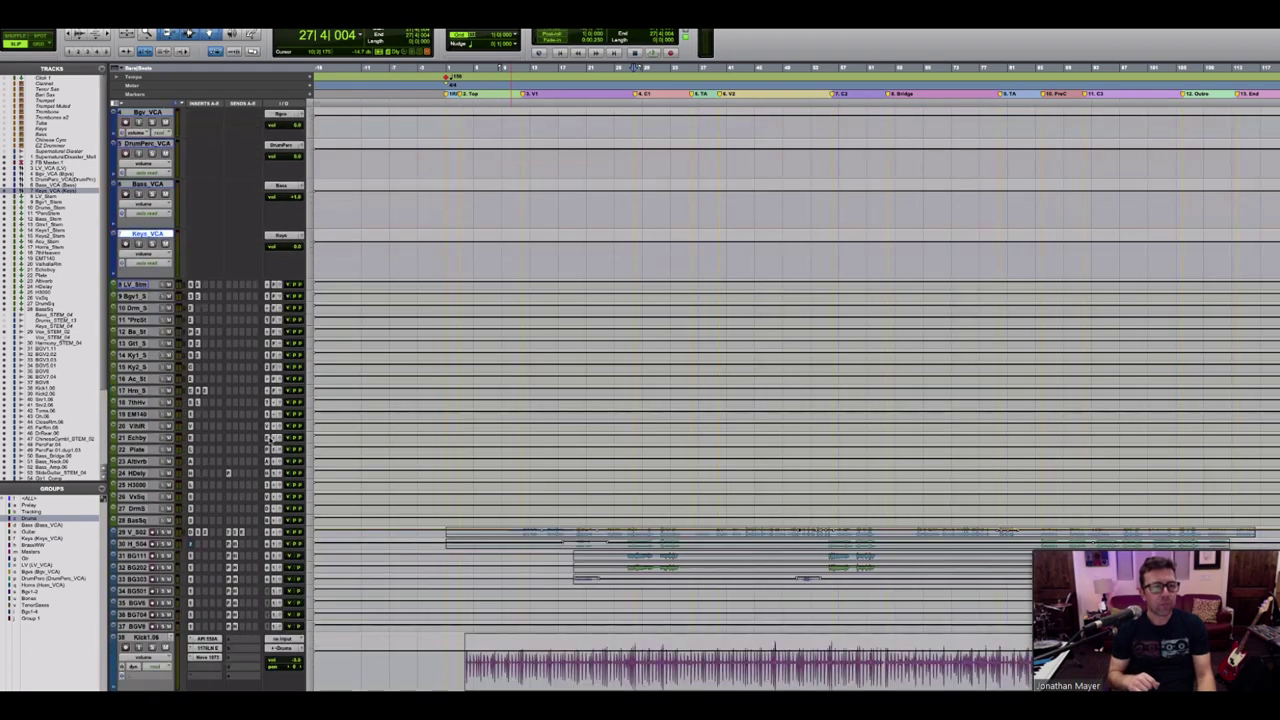
scroll(270, 440, "down", 2)
scroll(270, 440, "down", 2)
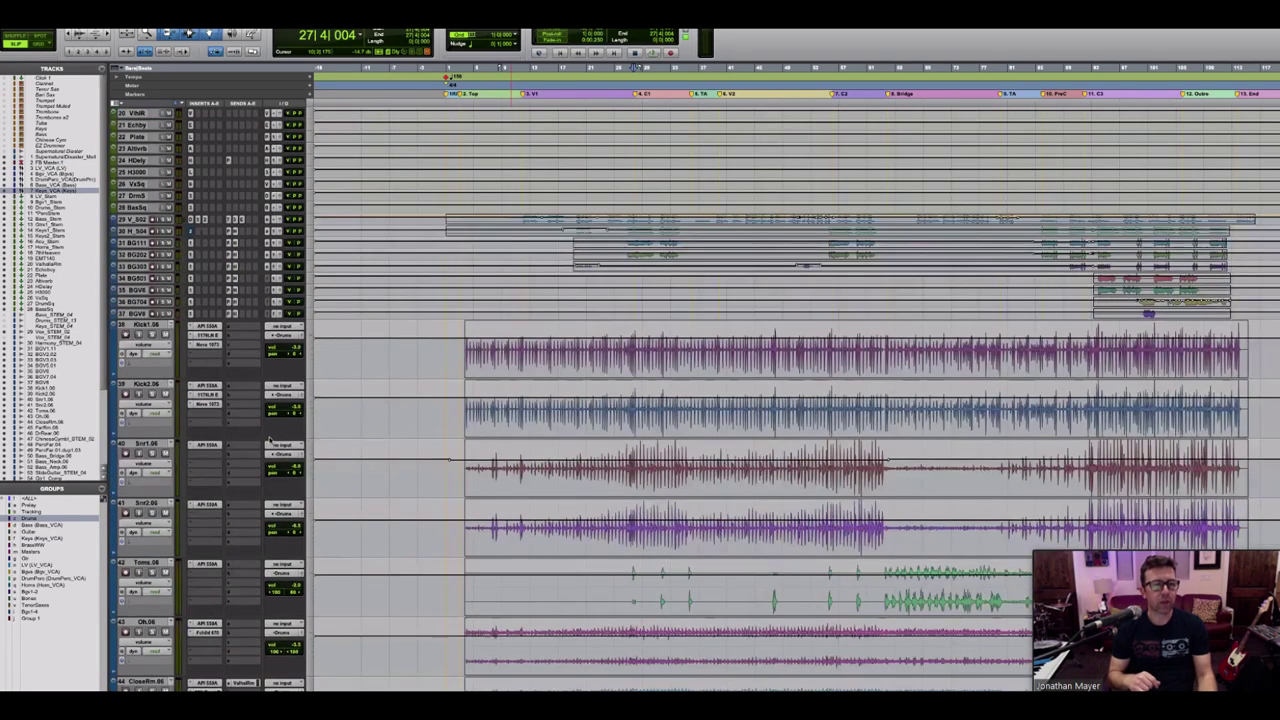
scroll(270, 440, "down", 2)
scroll(175, 490, "down", 2)
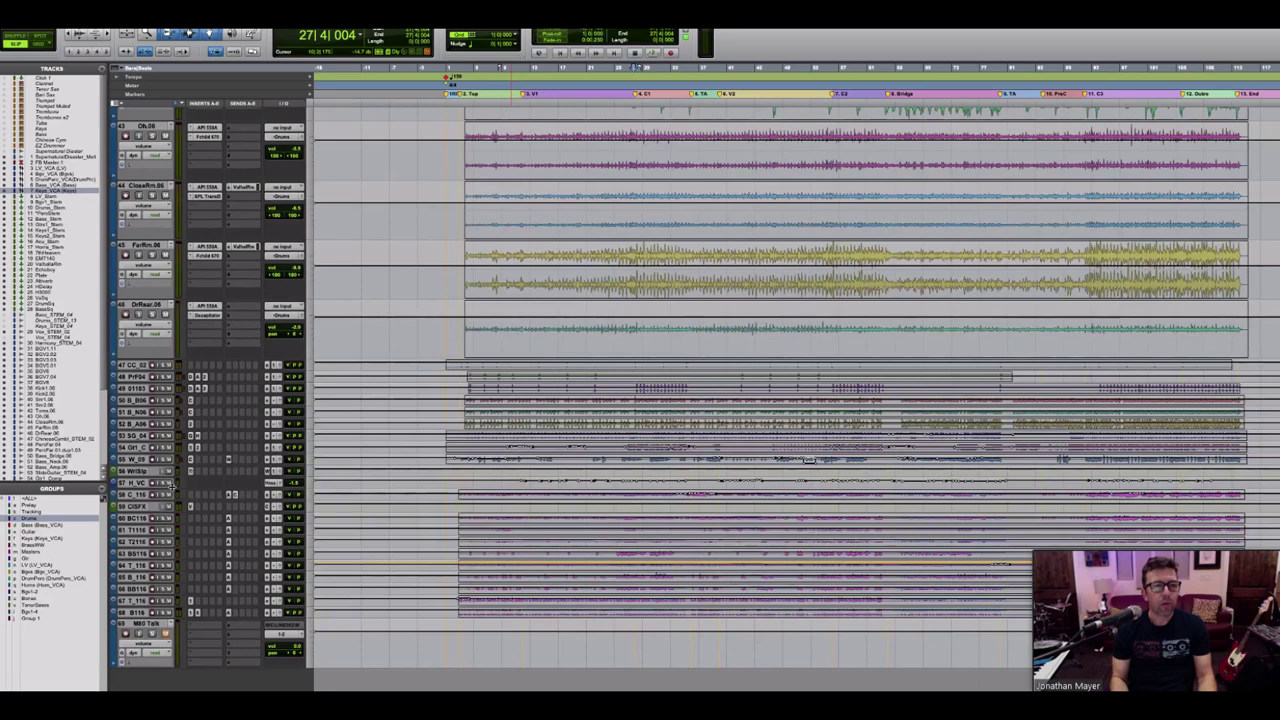
left_click_drag(178, 490, 186, 530)
left_click(150, 483)
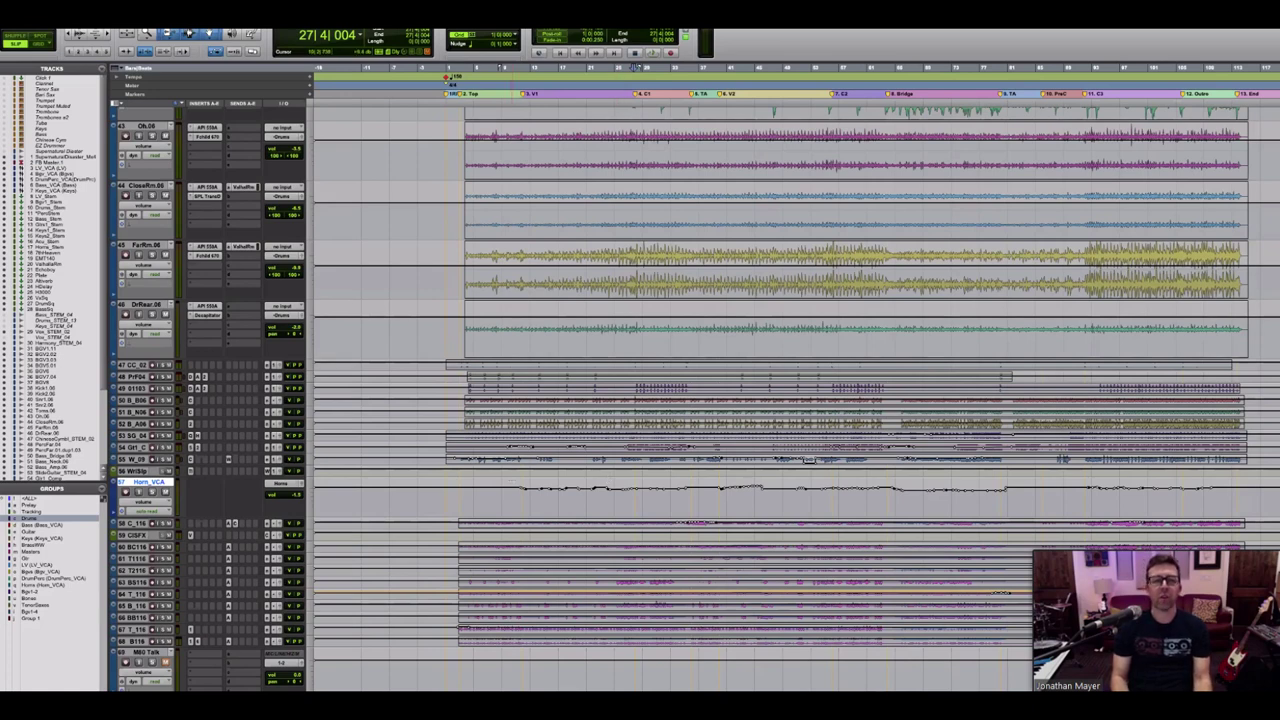
Step: Move the Horn_VCA track up among the other VCA tracks, directly below Keys_VCA
left_click(515, 497)
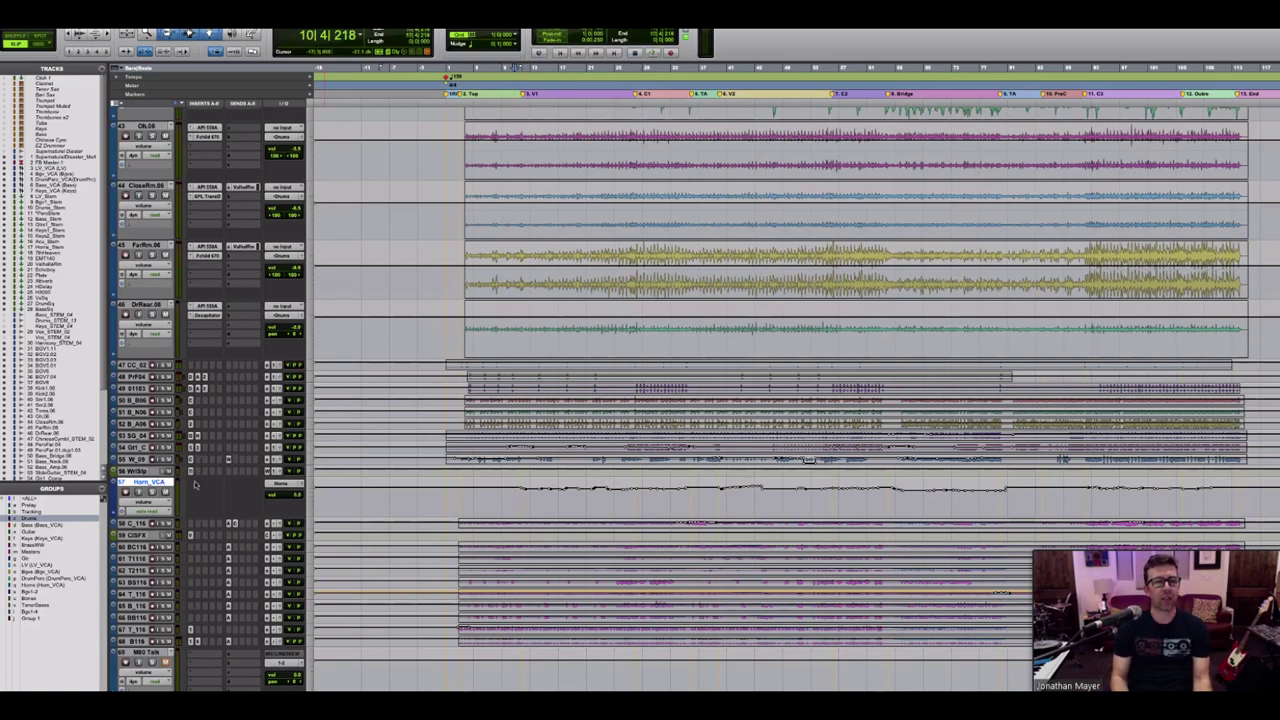
left_click(519, 497)
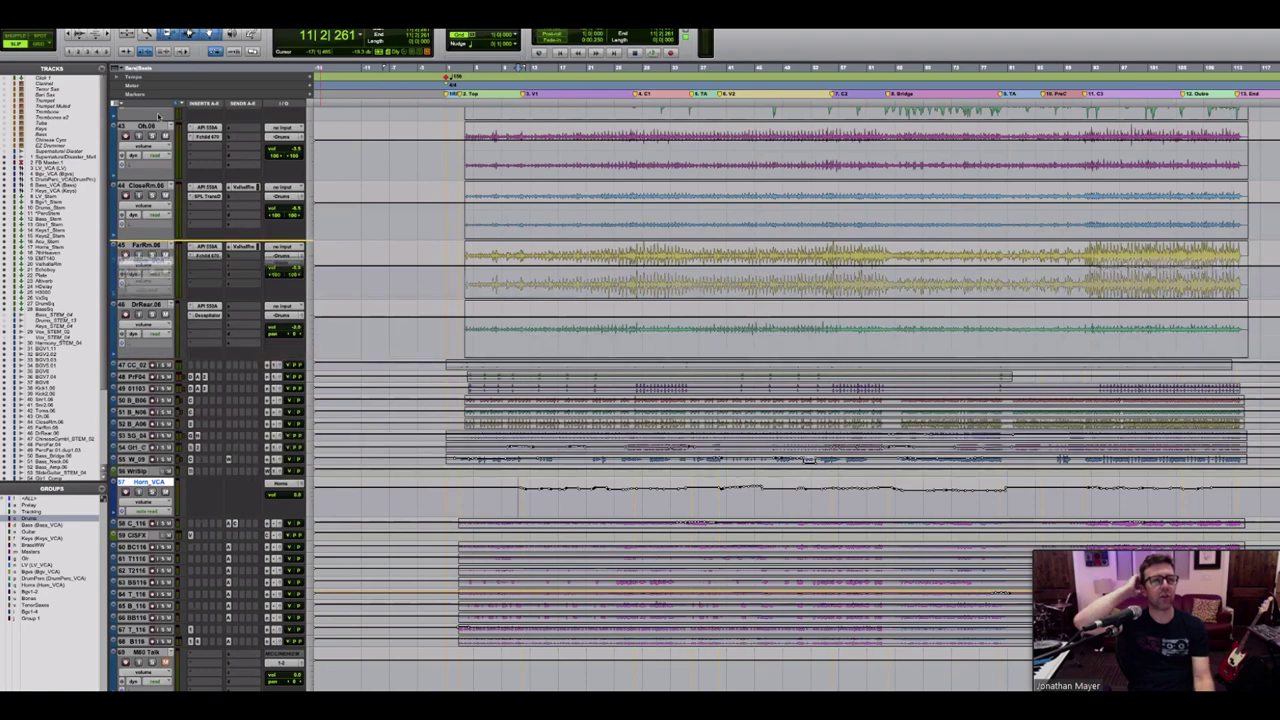
key("KP_Decimal")
key("1")
key("KP_Decimal")
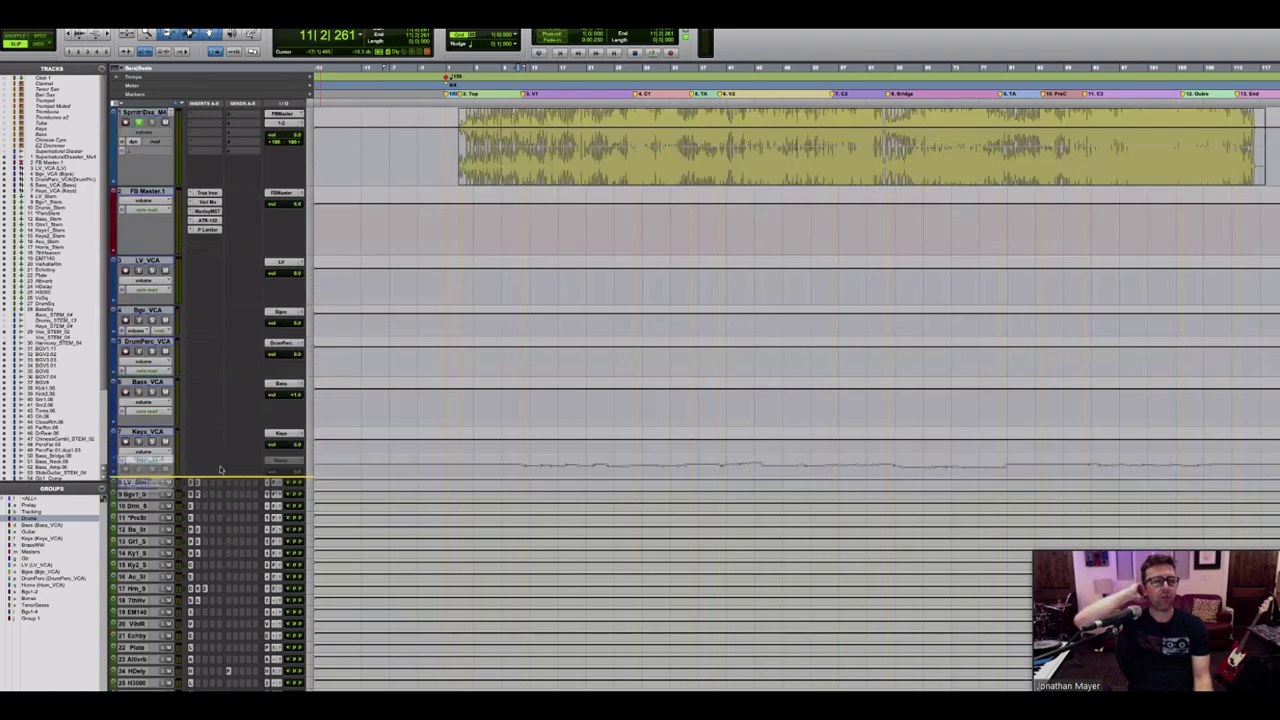
Step: Select the Horn_VCA volume automation from about bar 10 into the C3 section and show a longer stretch of the timeline
left_click(509, 488)
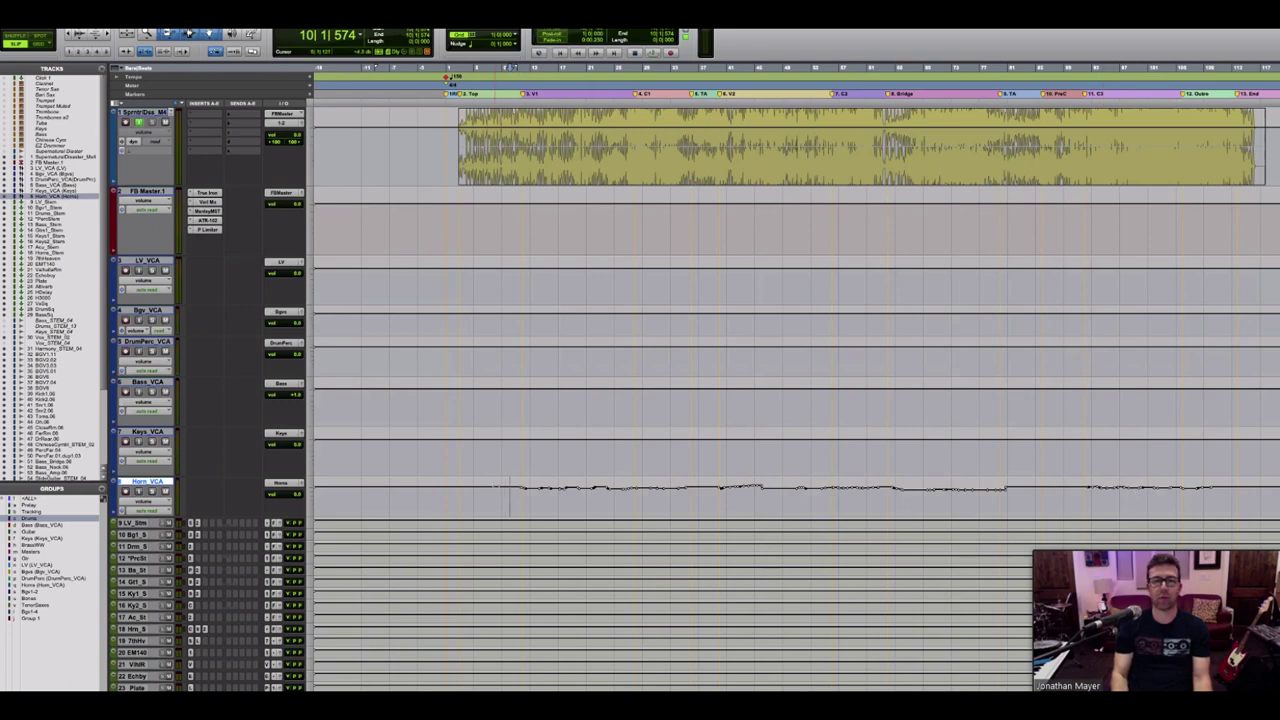
left_click(1121, 497, "shift")
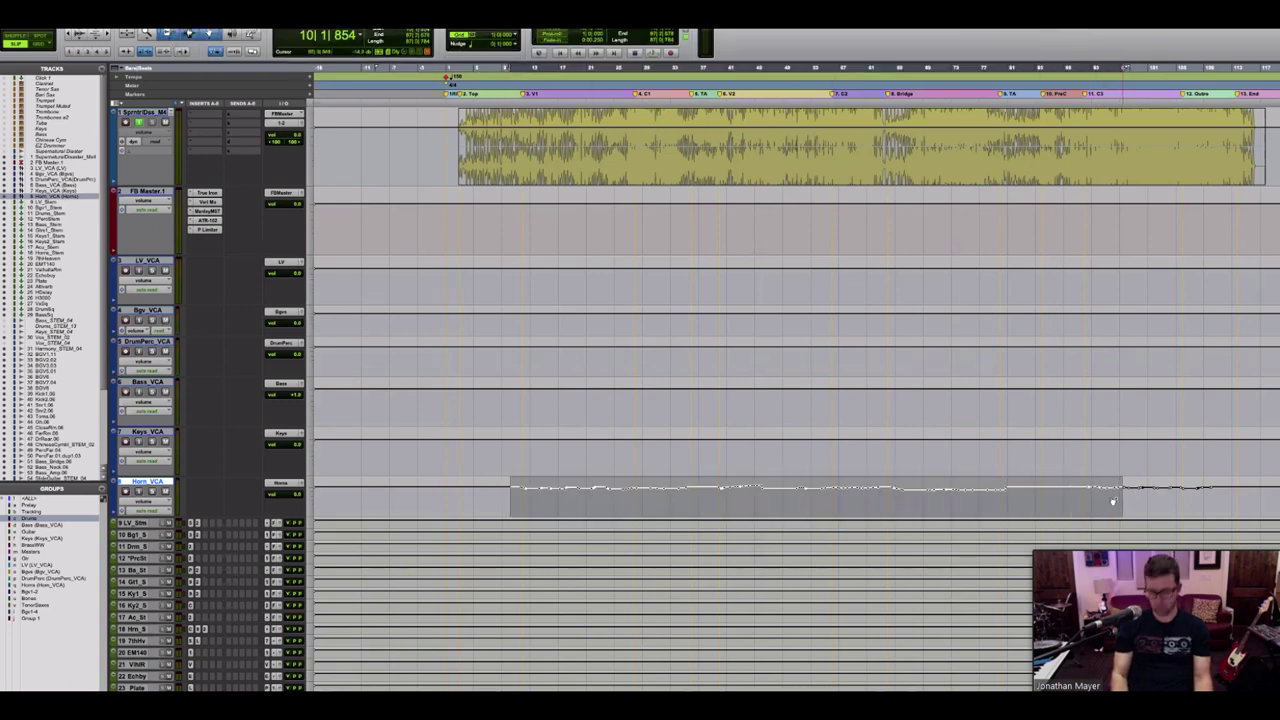
key("super+bracketleft")
key("super+bracketleft")
key("super+bracketright")
Step: Select the Kick1.06 and LV_Stem tracks in turn, and enlarge the Horns_Stem track to show its insert names
scroll(817, 500, "down", 4)
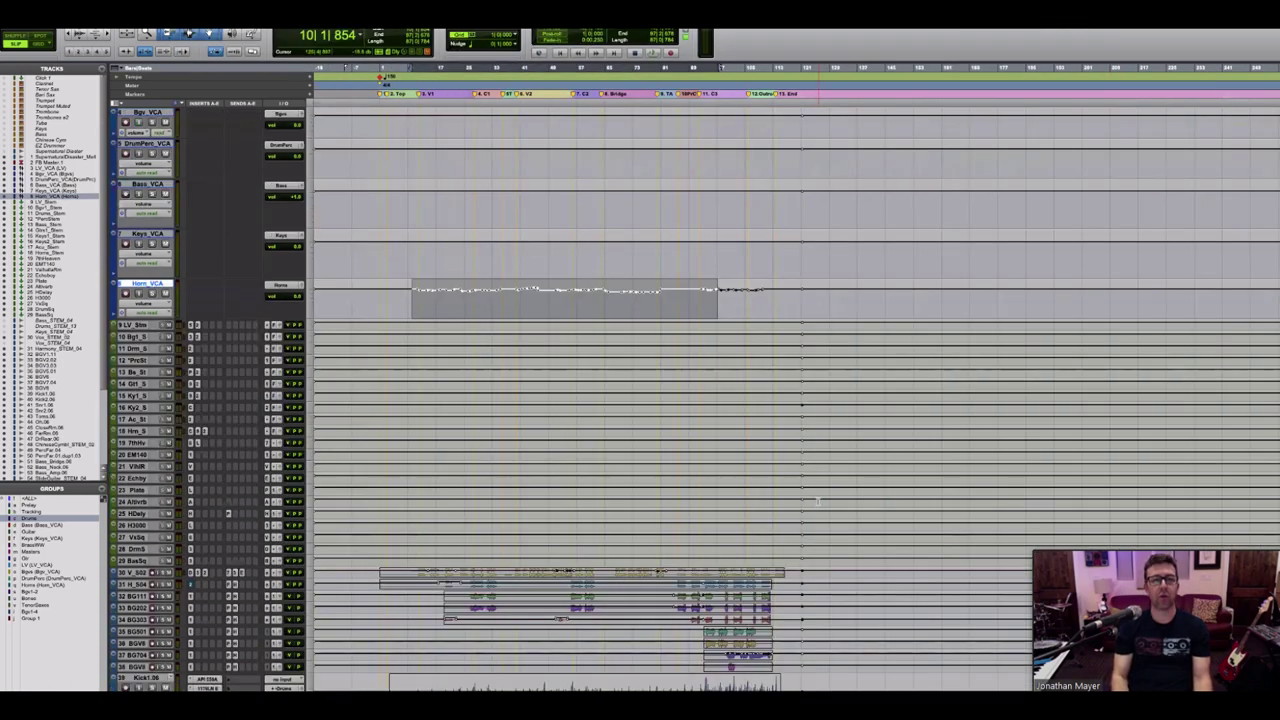
scroll(818, 500, "down", 5)
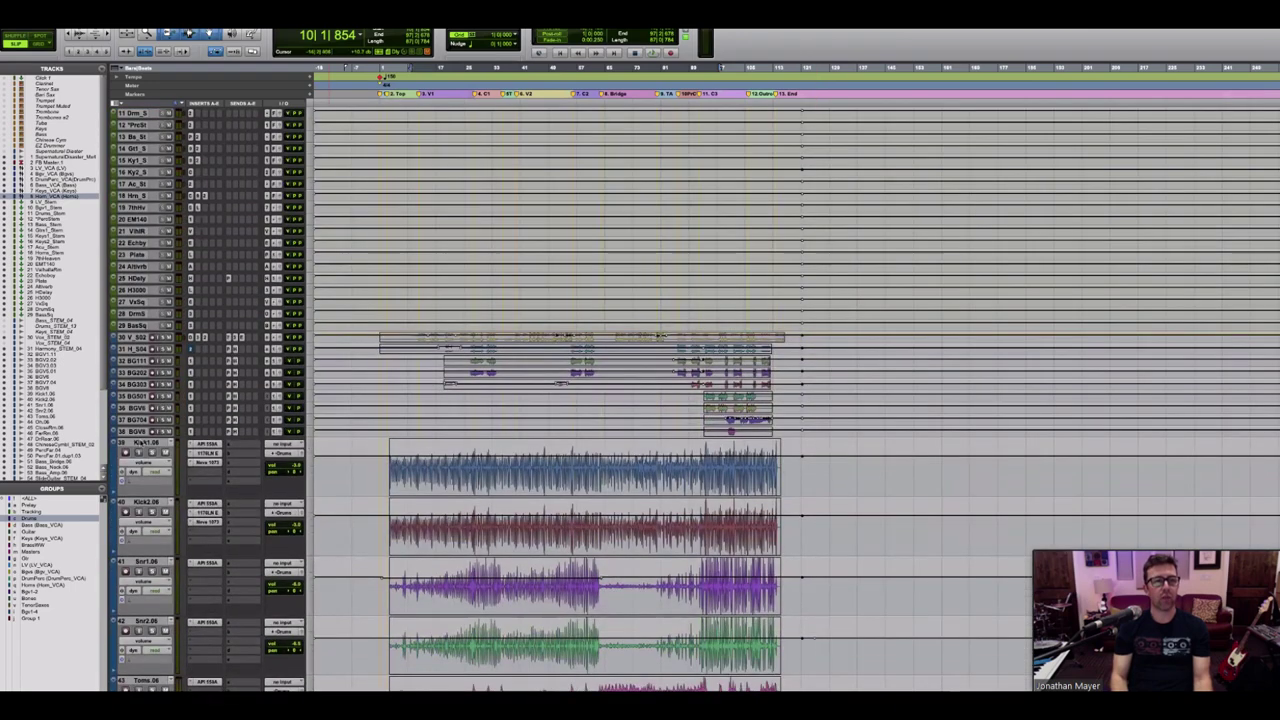
scroll(297, 437, "down", 2)
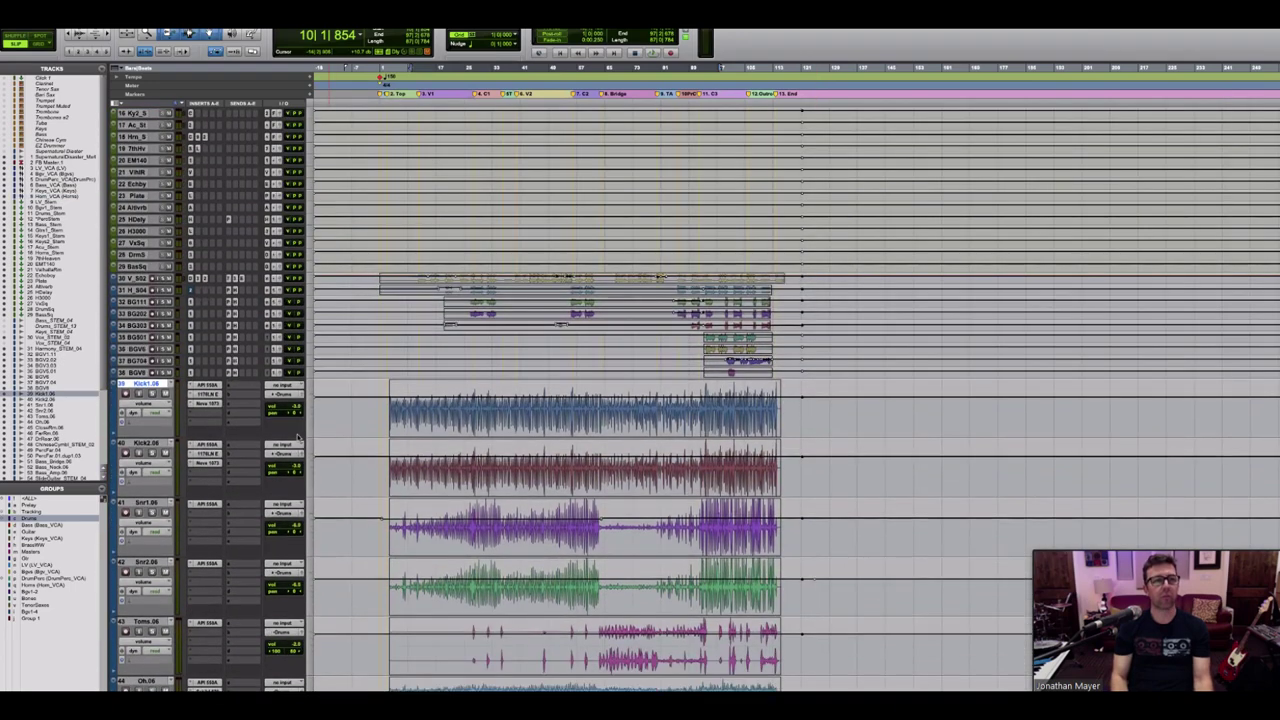
scroll(297, 437, "up", 4)
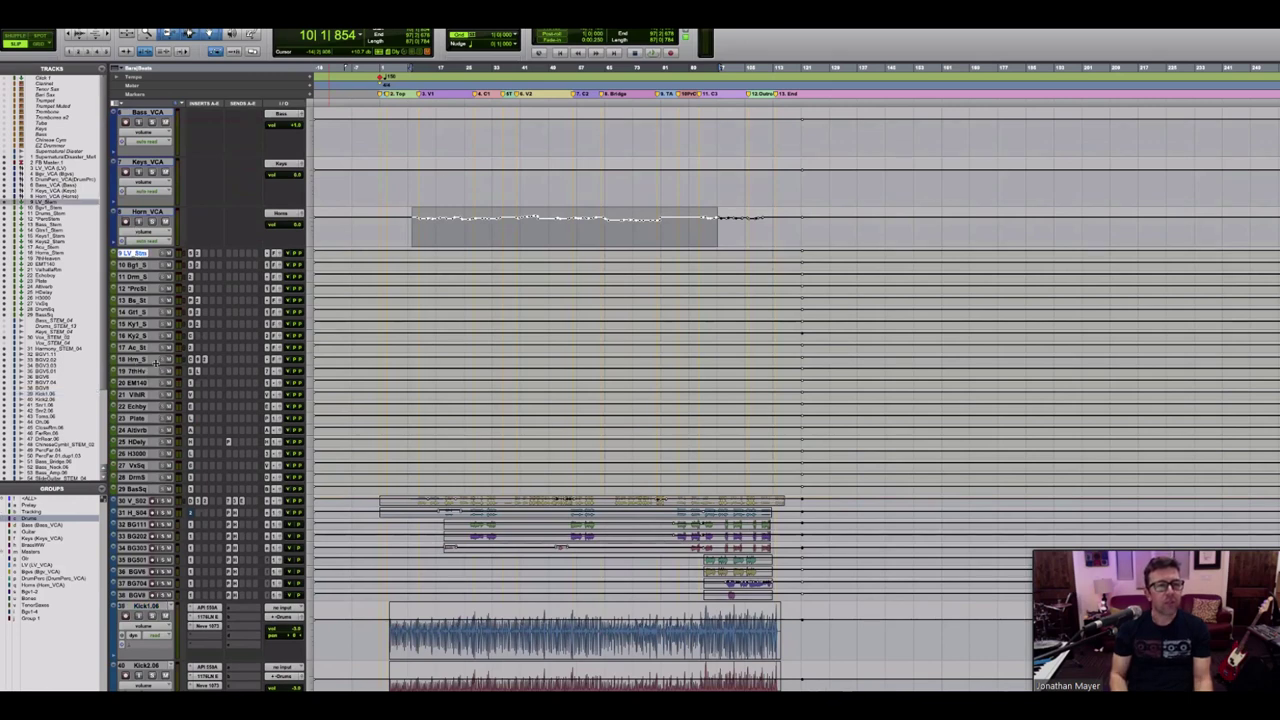
left_click_drag(157, 364, 158, 383)
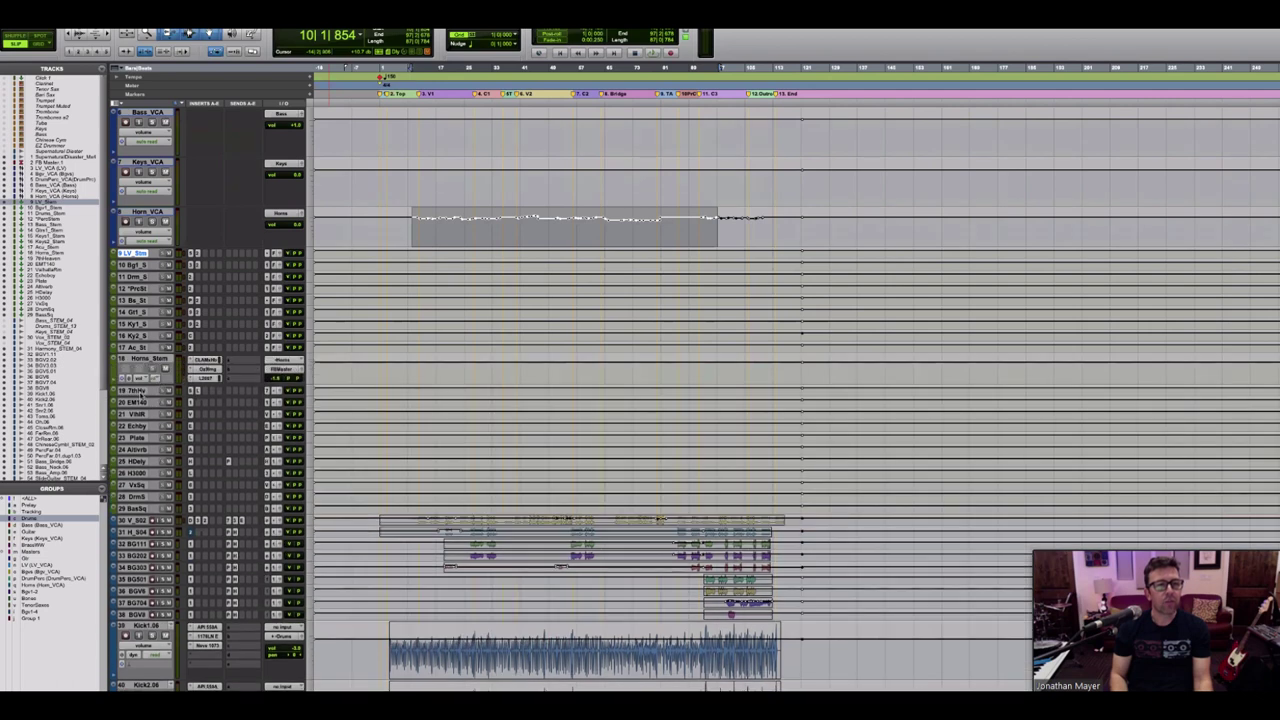
Step: Select the effects tracks 19 to 29, from 7thHeaven through BassSq, and open and close the track color palette
left_click(138, 391)
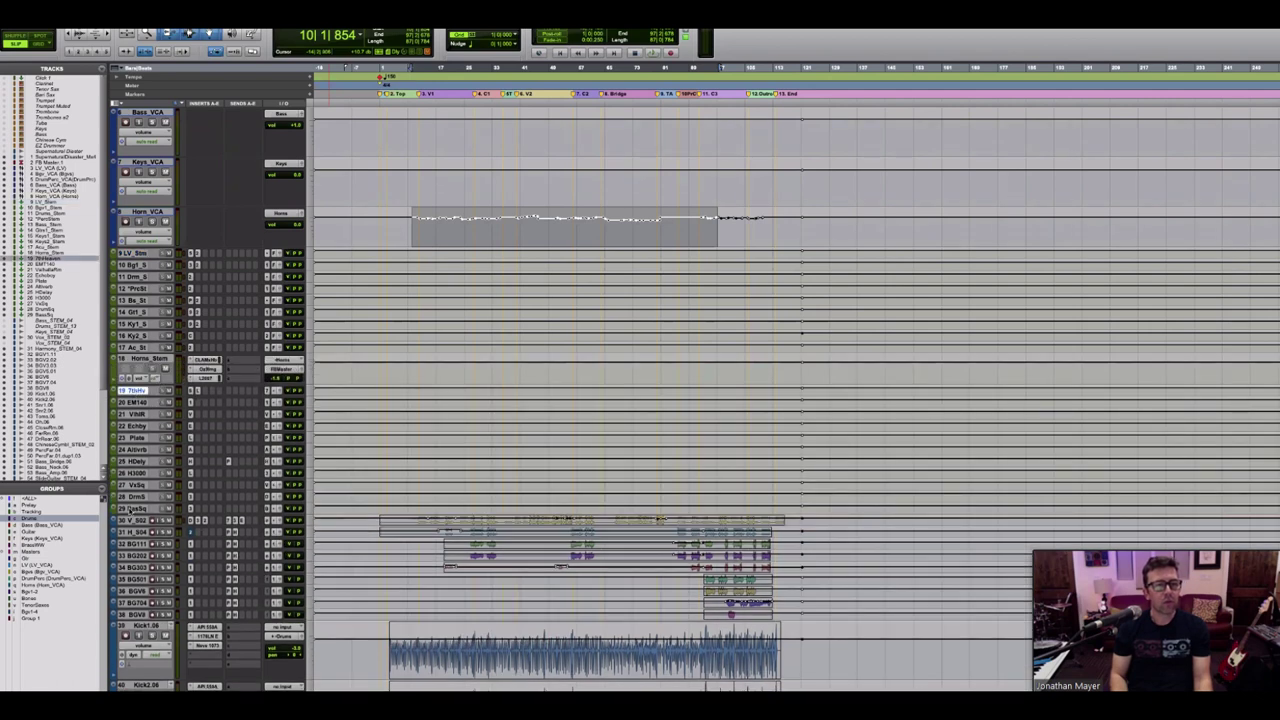
left_click(129, 510, "shift")
double_click(112, 508)
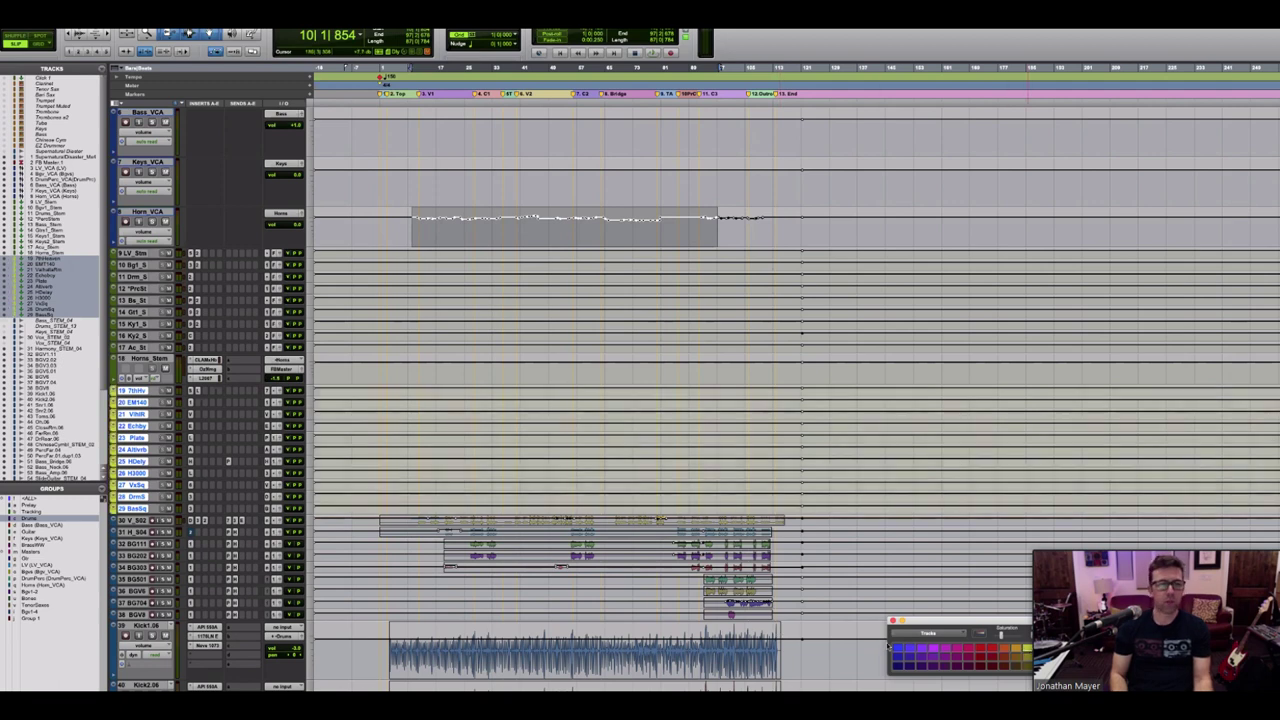
left_click(893, 621)
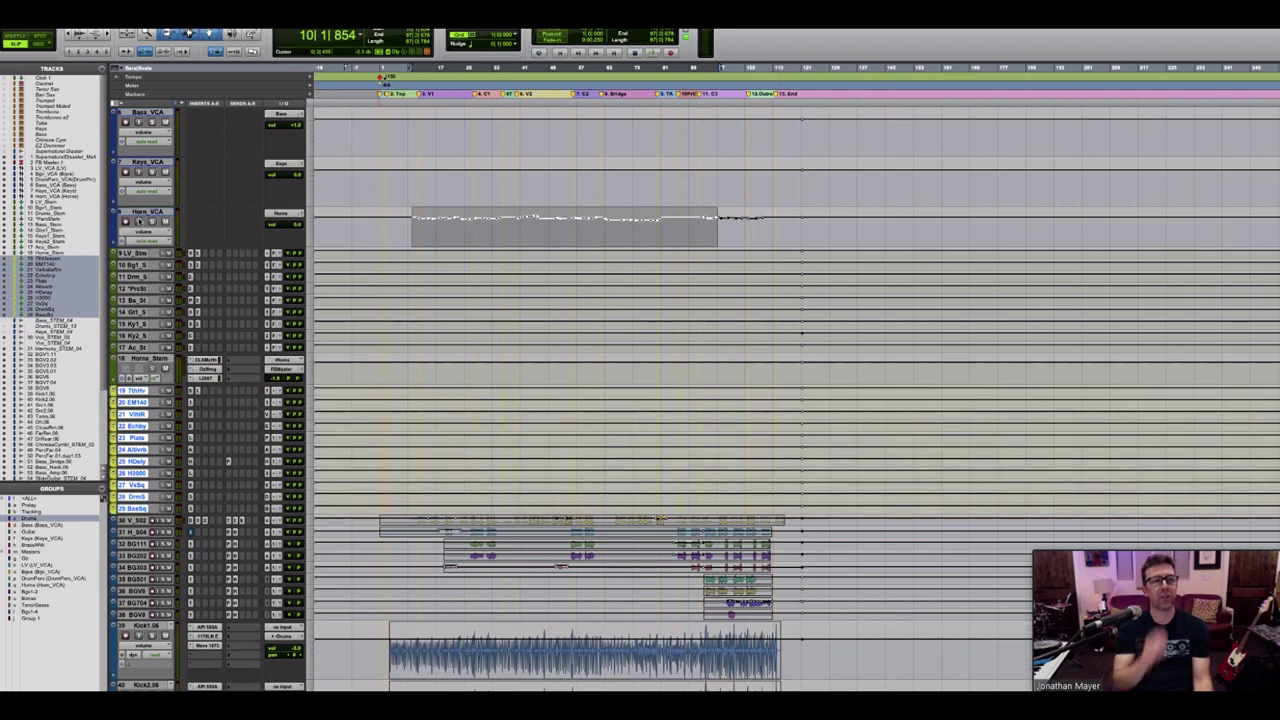
Step: Select the LV_Stem track, and reselect effects tracks 19 to 29, from 7thHeaven through BassSq
left_click(135, 253)
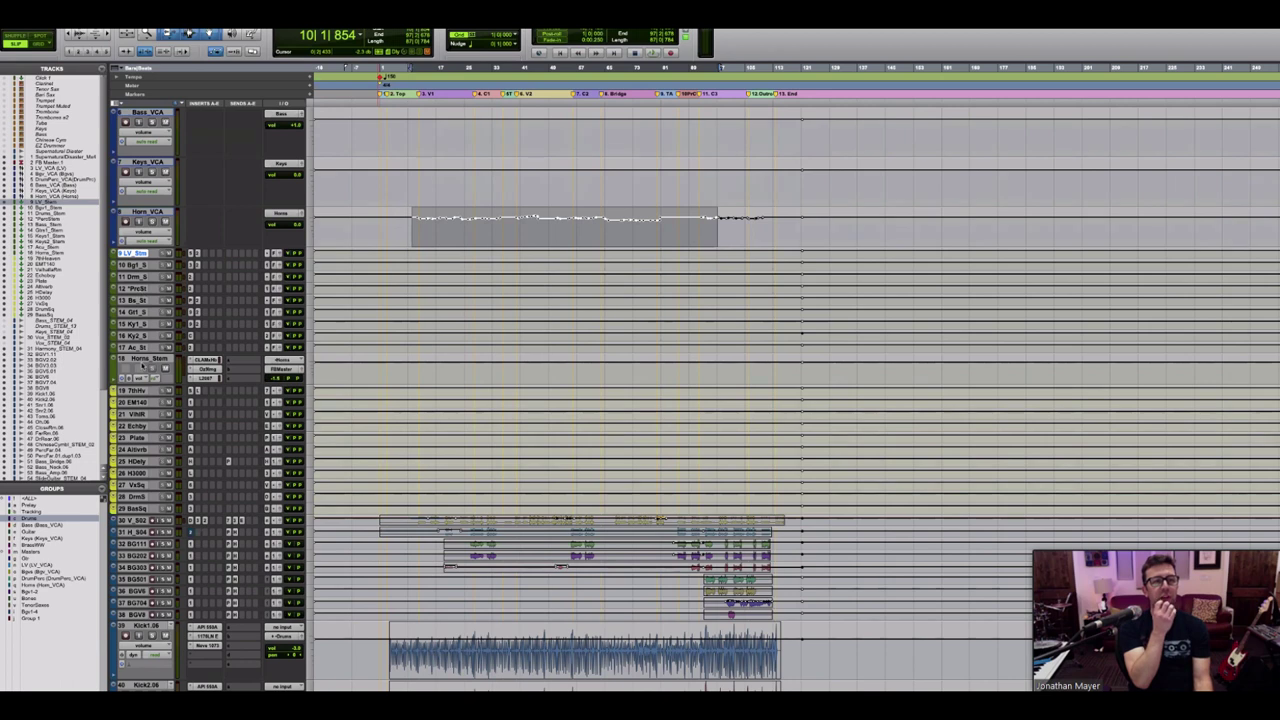
left_click(137, 391)
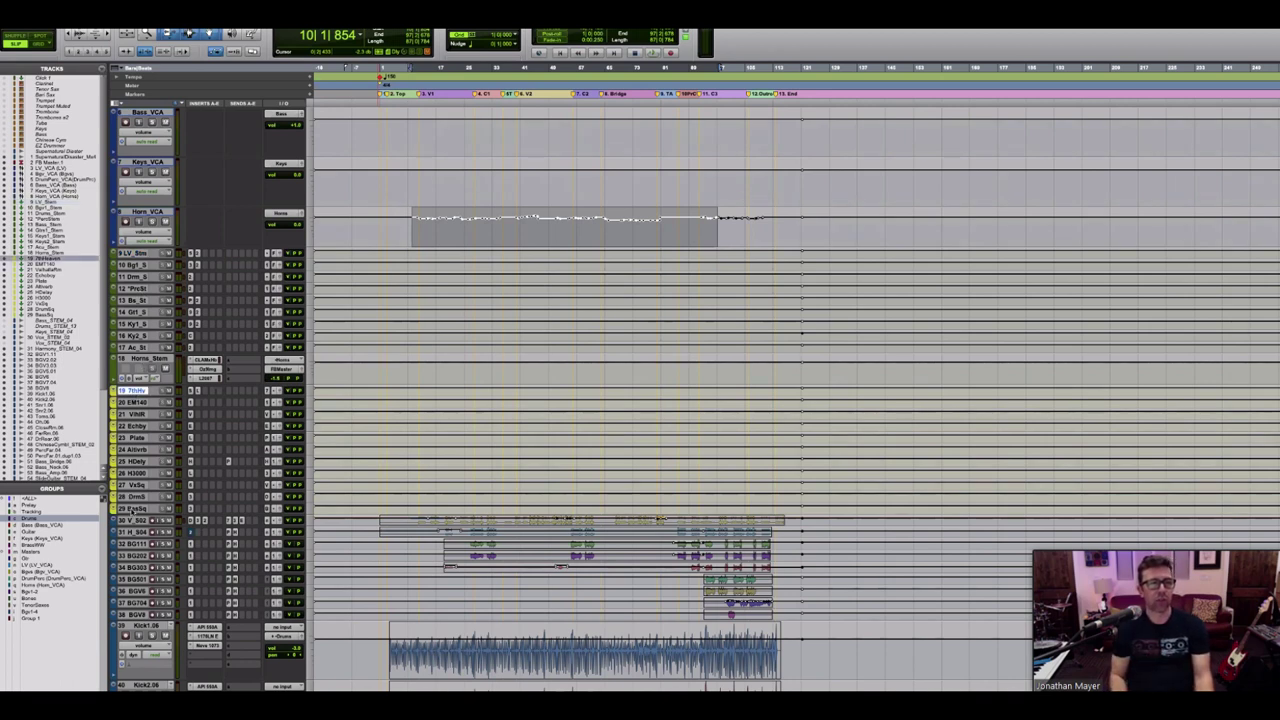
left_click(131, 509, "shift")
scroll(211, 513, "down", 5)
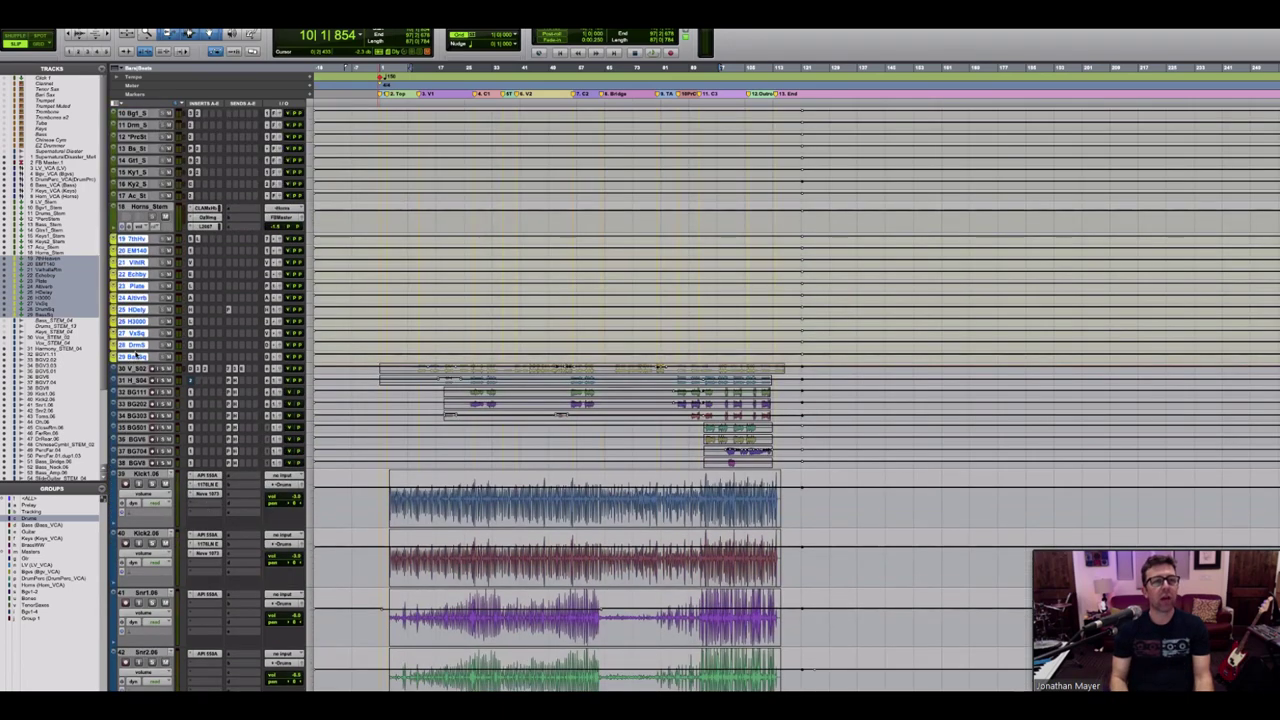
scroll(137, 355, "up", 4)
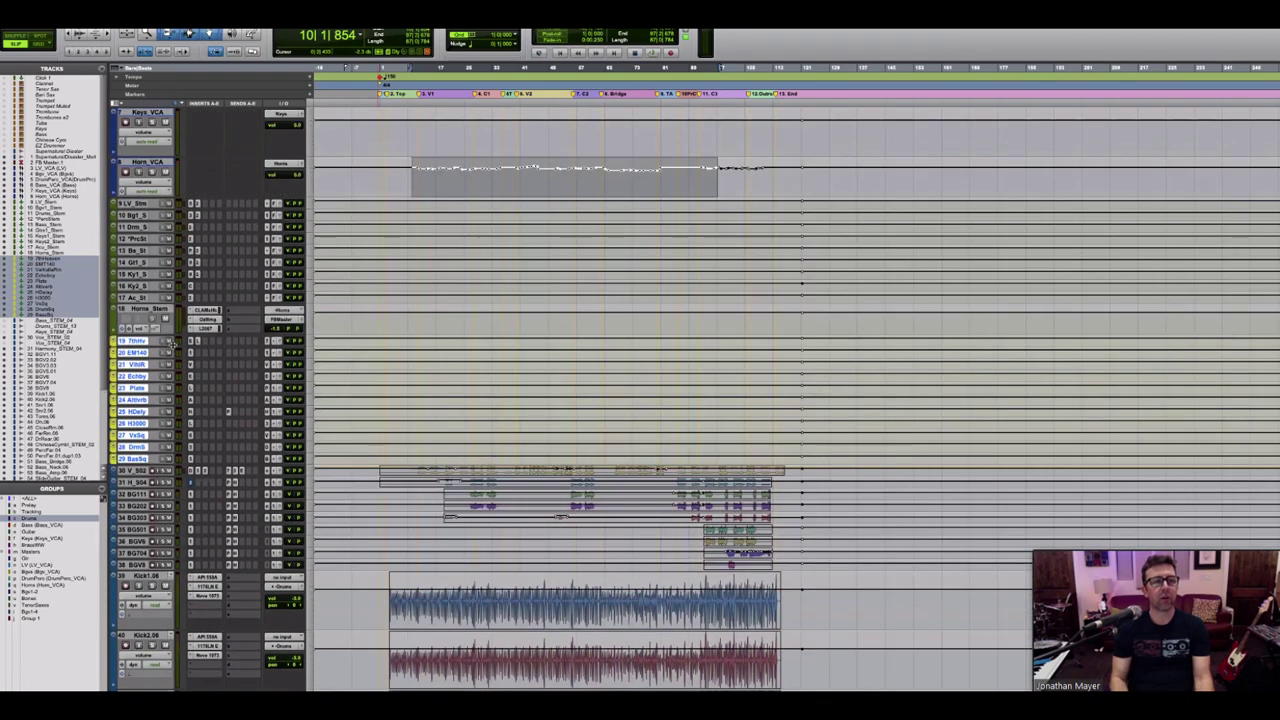
Step: Enlarge effects tracks 19 to 29, from 7thHeaven through BassSq, to show their names and plug-in inserts
key("ctrl+Down")
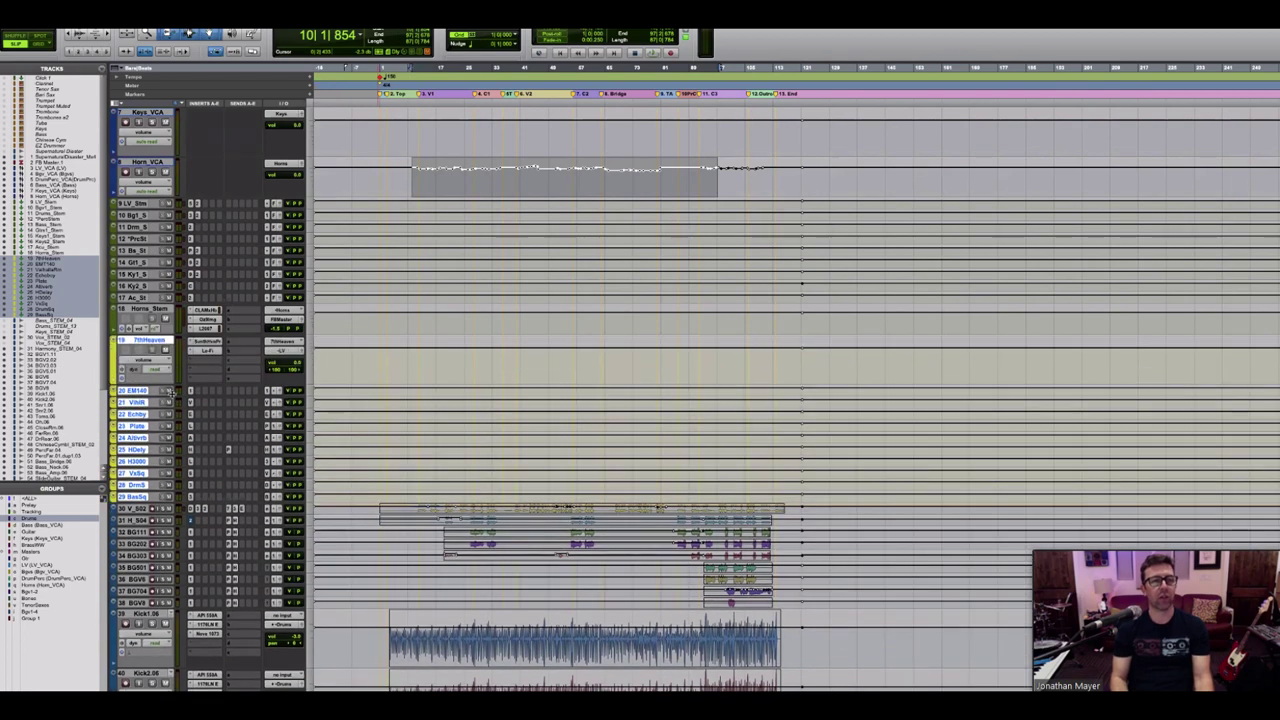
key("ctrl+Down")
key("ctrl+Down")
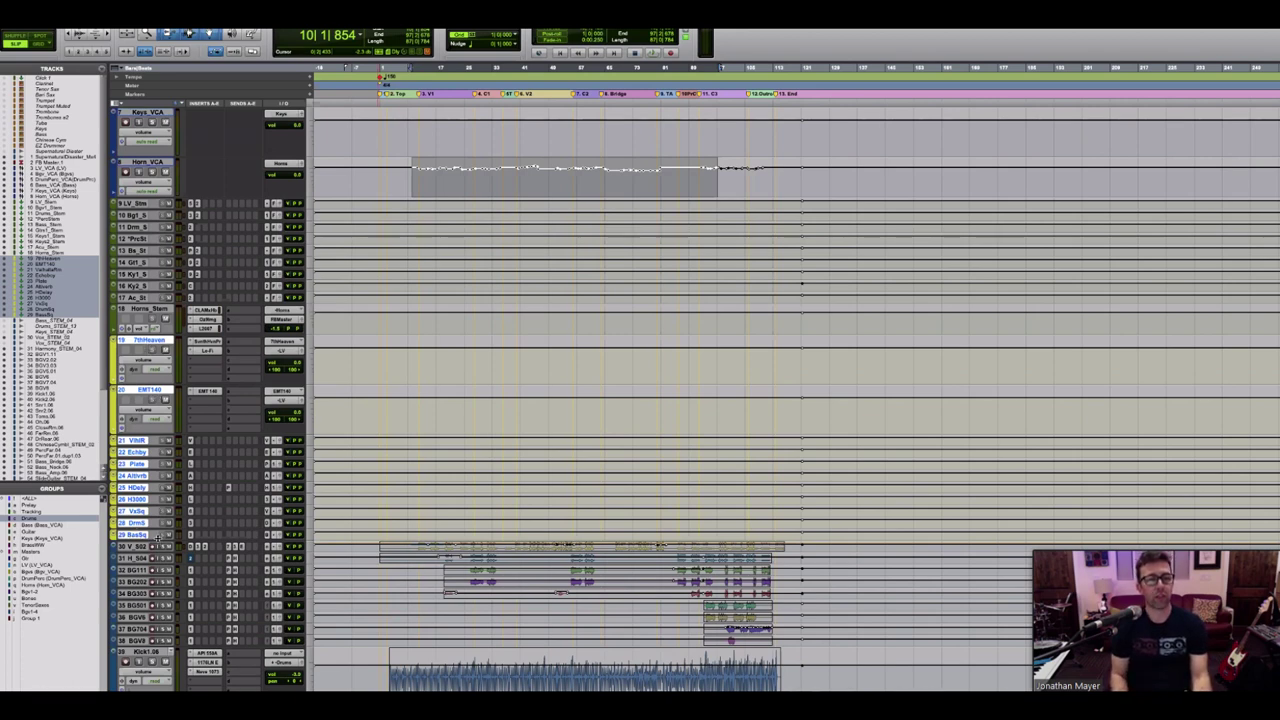
left_click_drag(157, 545, 160, 580)
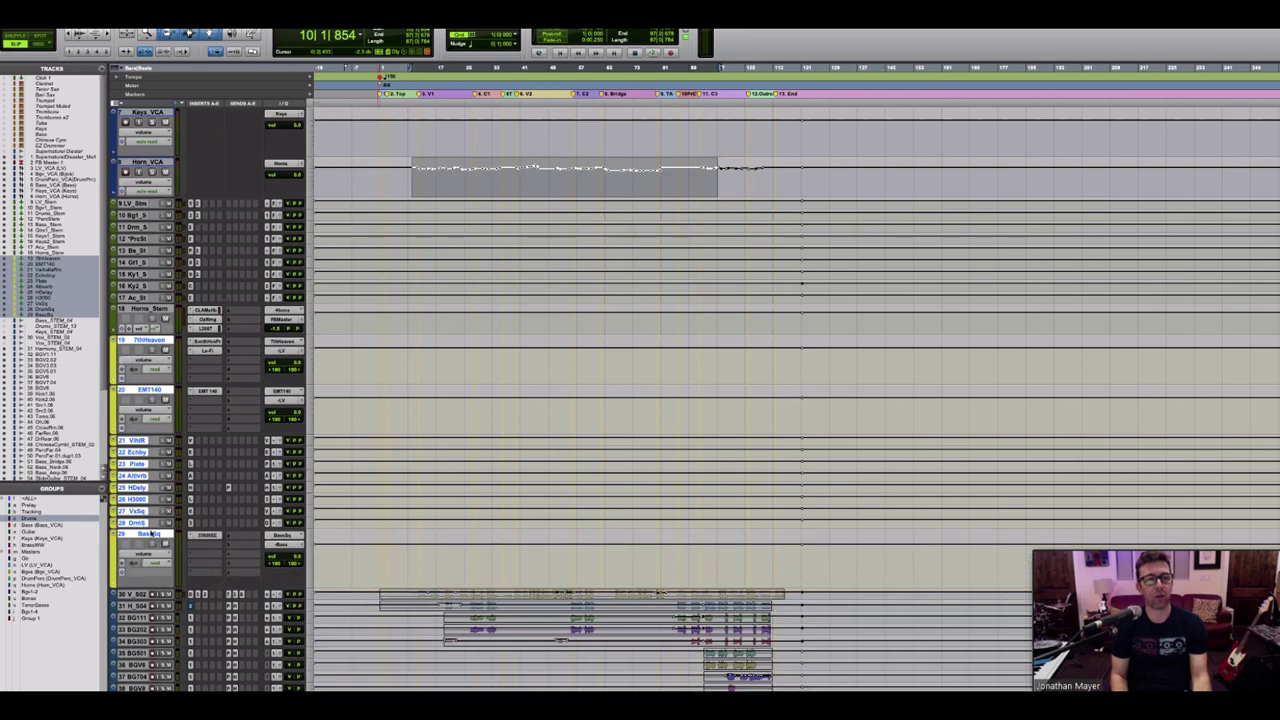
left_click_drag(151, 530, 155, 566)
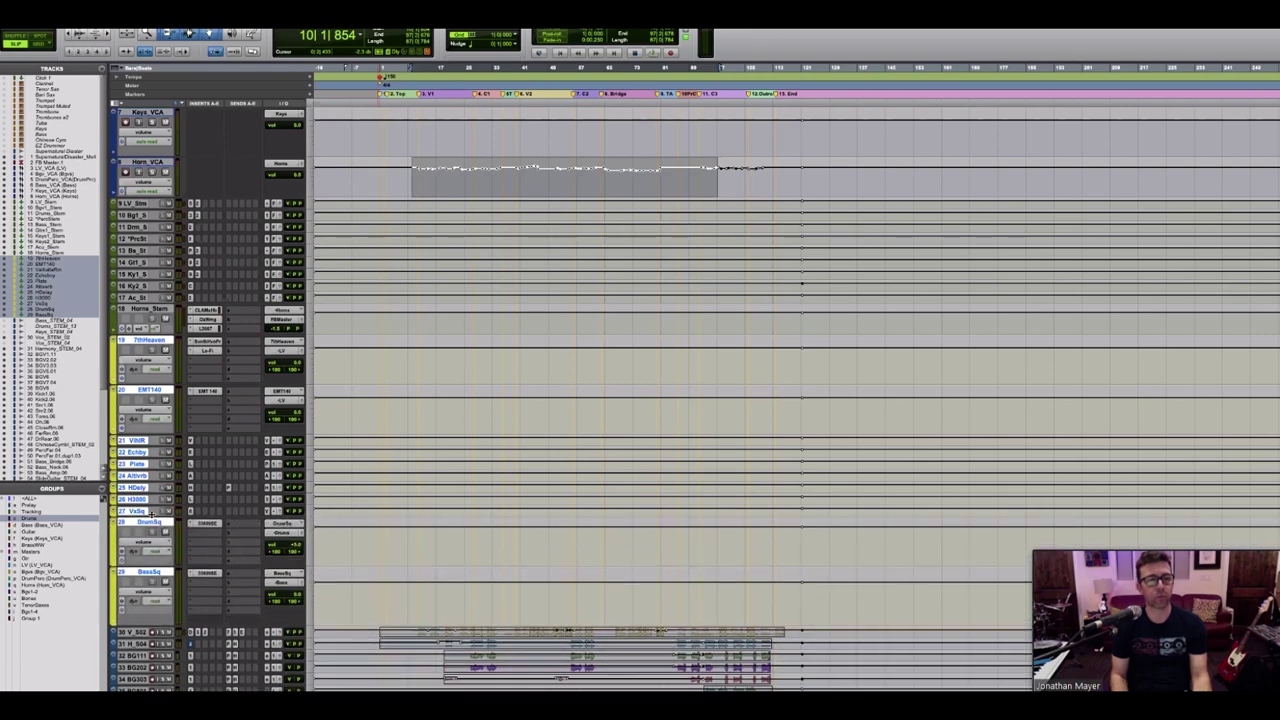
mouse_move(151, 514)
left_mouse_down()
mouse_move(157, 548)
mouse_move(152, 524)
left_mouse_up()
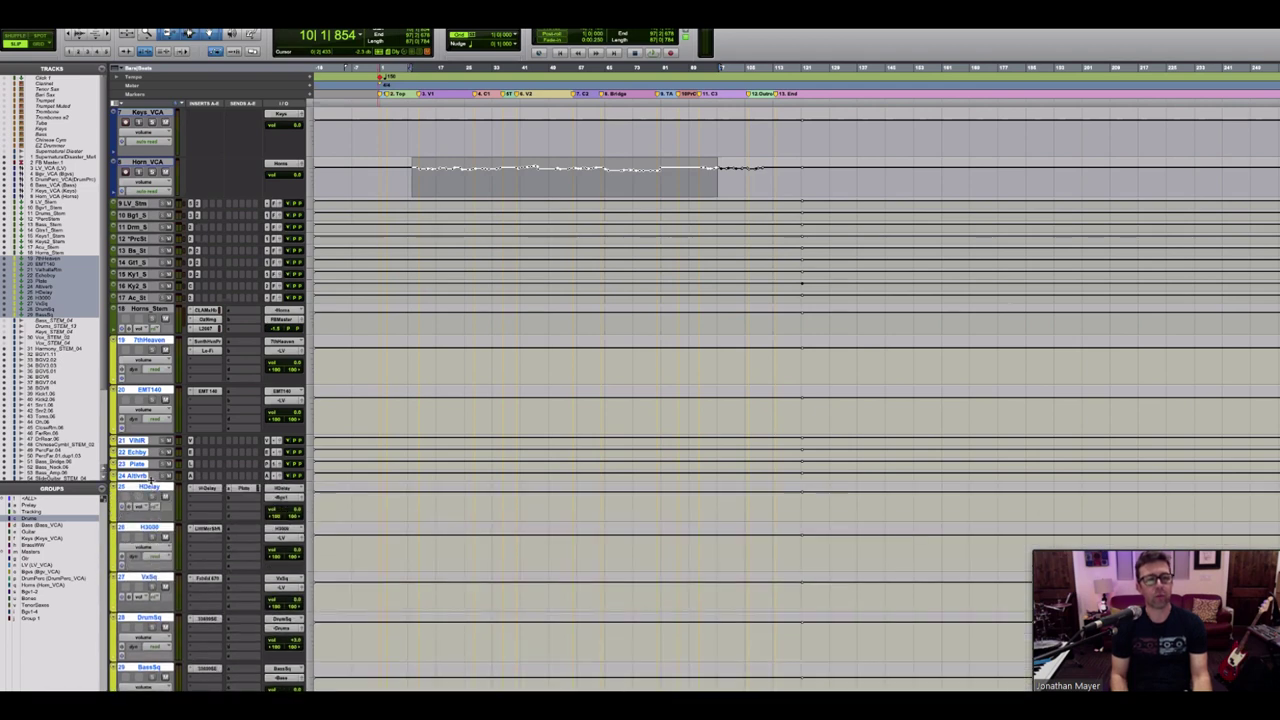
mouse_move(150, 480)
left_mouse_down()
mouse_move(151, 508)
mouse_move(152, 476)
left_mouse_up()
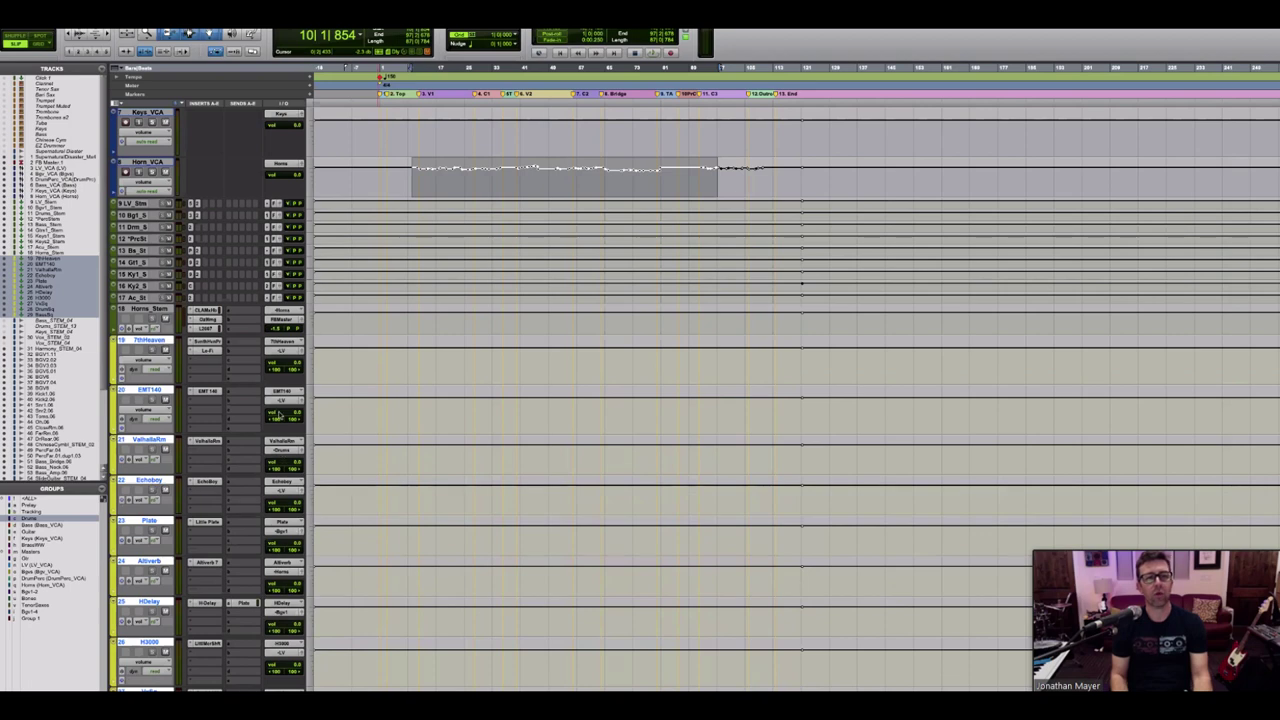
Step: Open the Seventh Heaven reverb inserted on the 7thHeaven track to view its settings, and close it
scroll(165, 416, "down", 5)
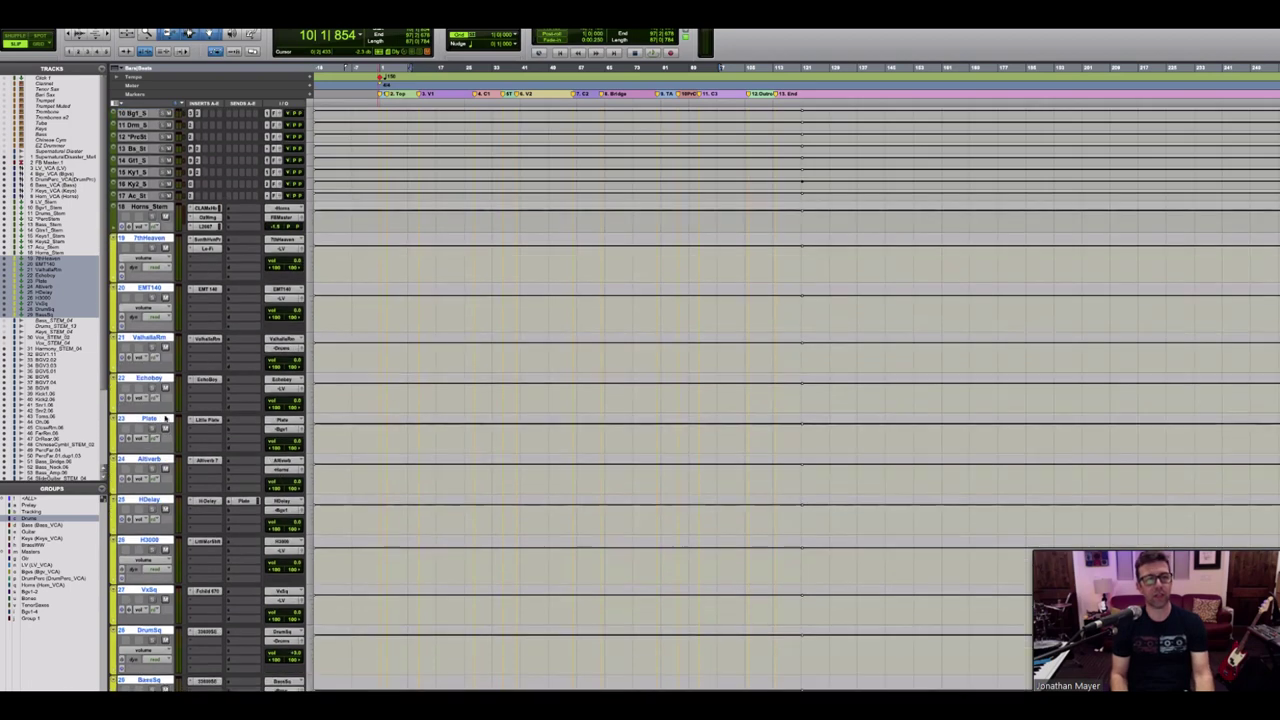
scroll(165, 416, "down", 2)
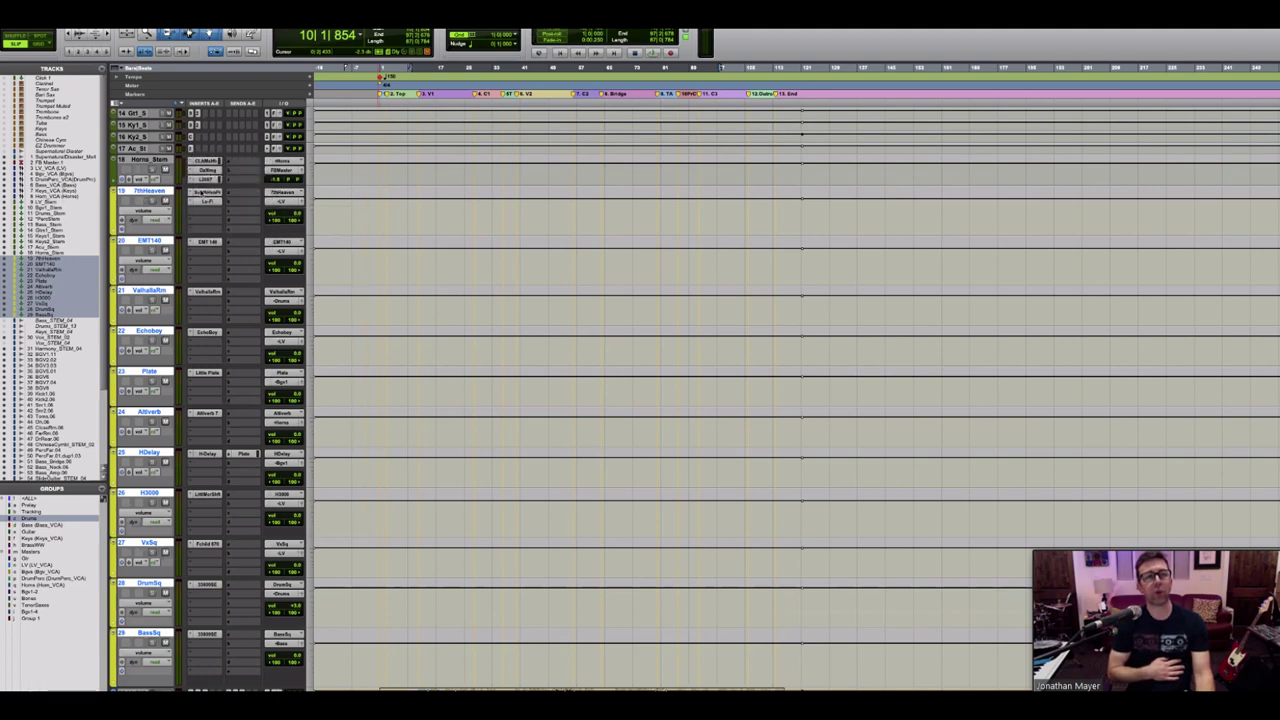
left_click(203, 192)
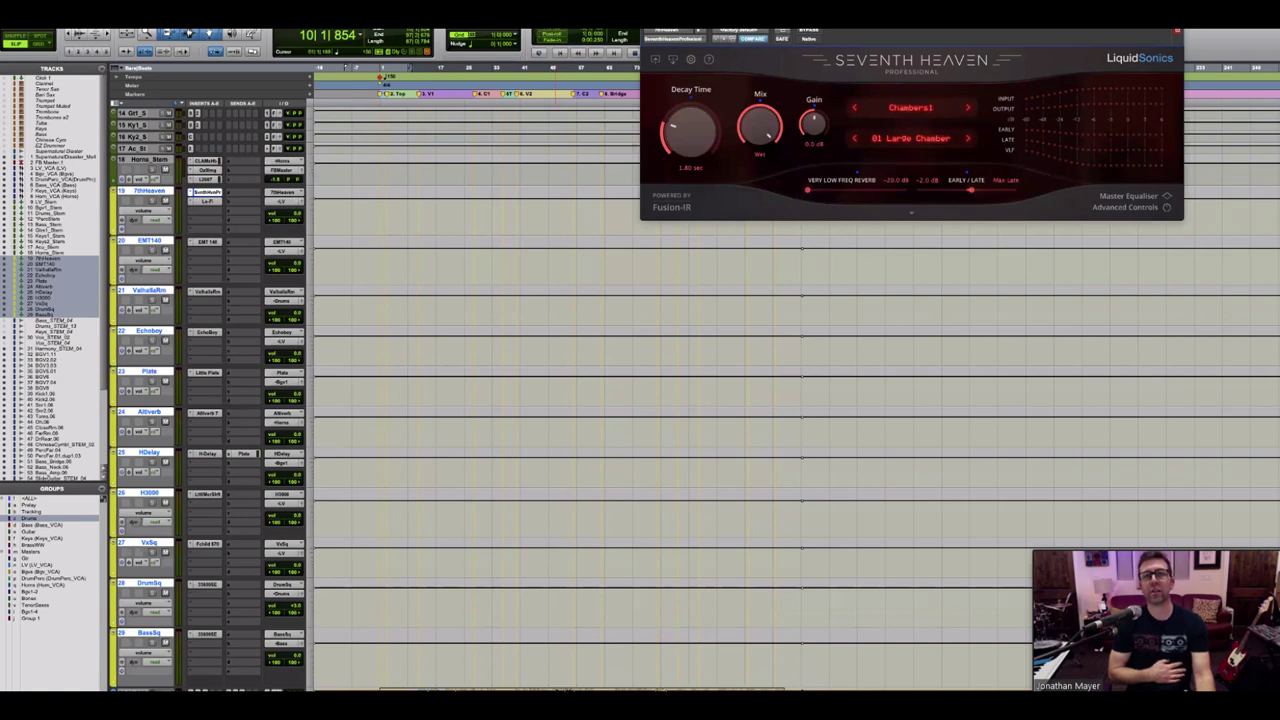
left_click(204, 192)
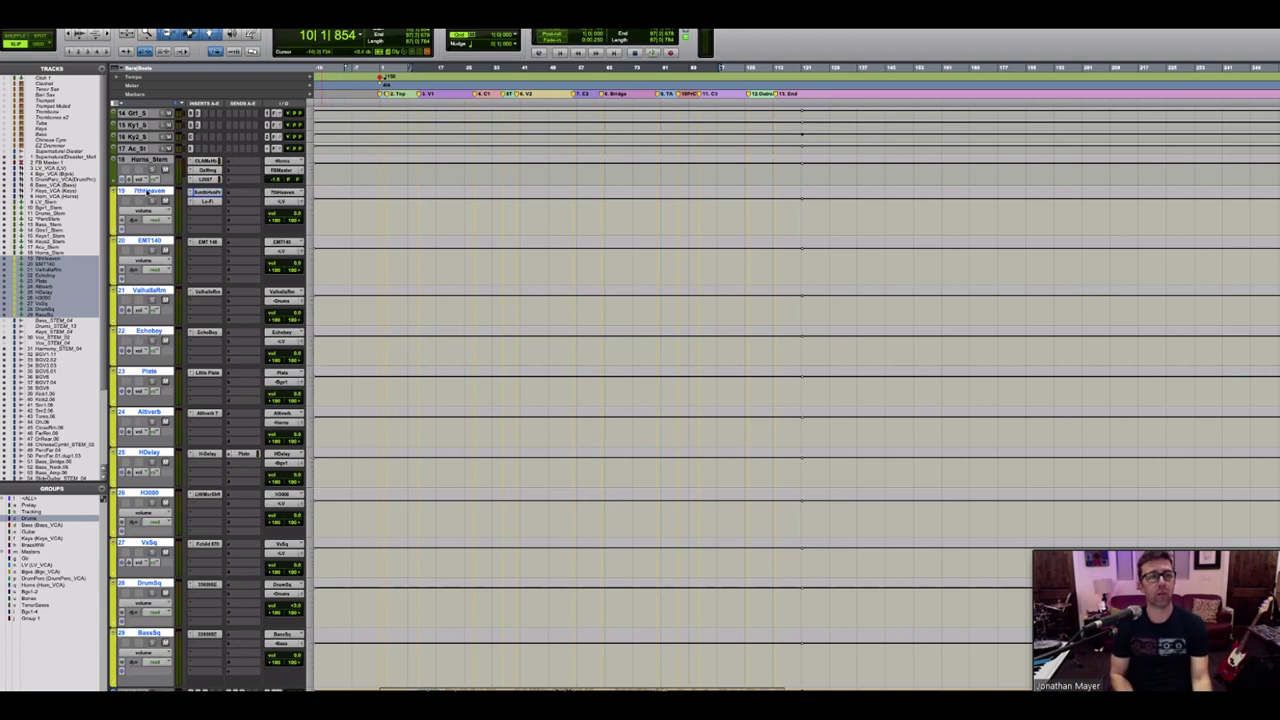
Step: Save the selected effects tracks as a track preset named FX Starter in the Avid category
right_click(148, 191)
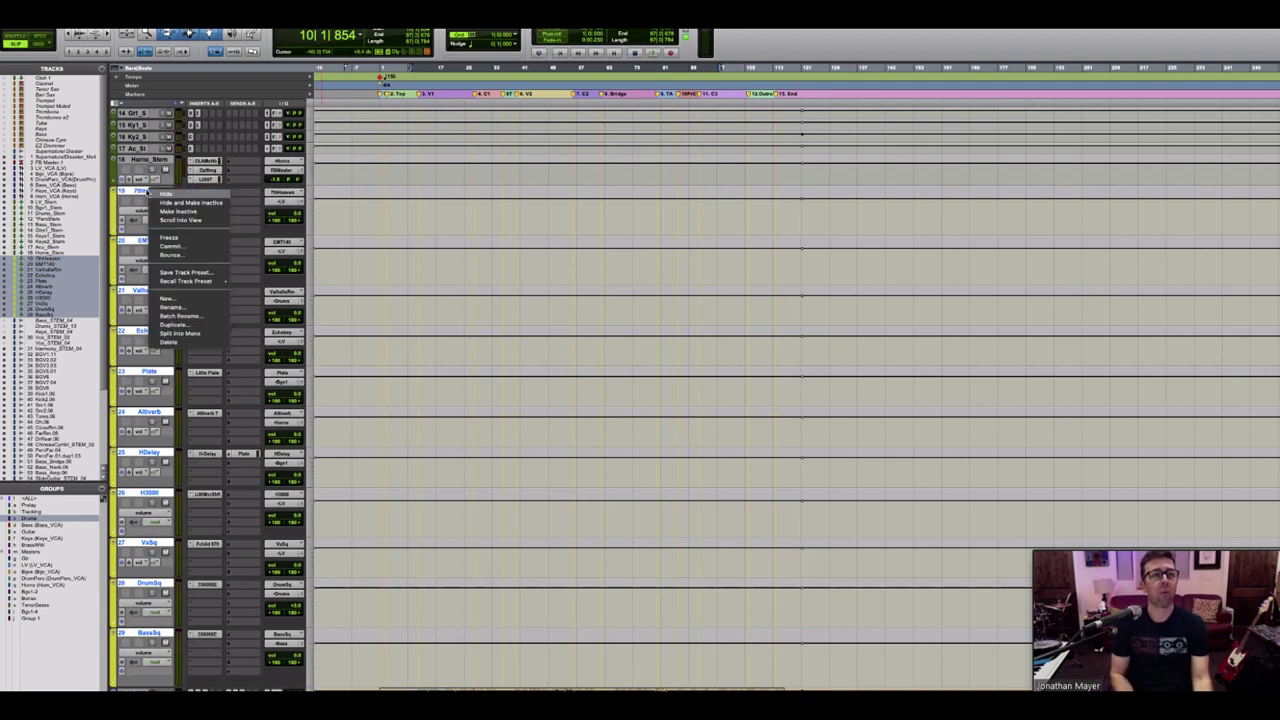
left_click(210, 274)
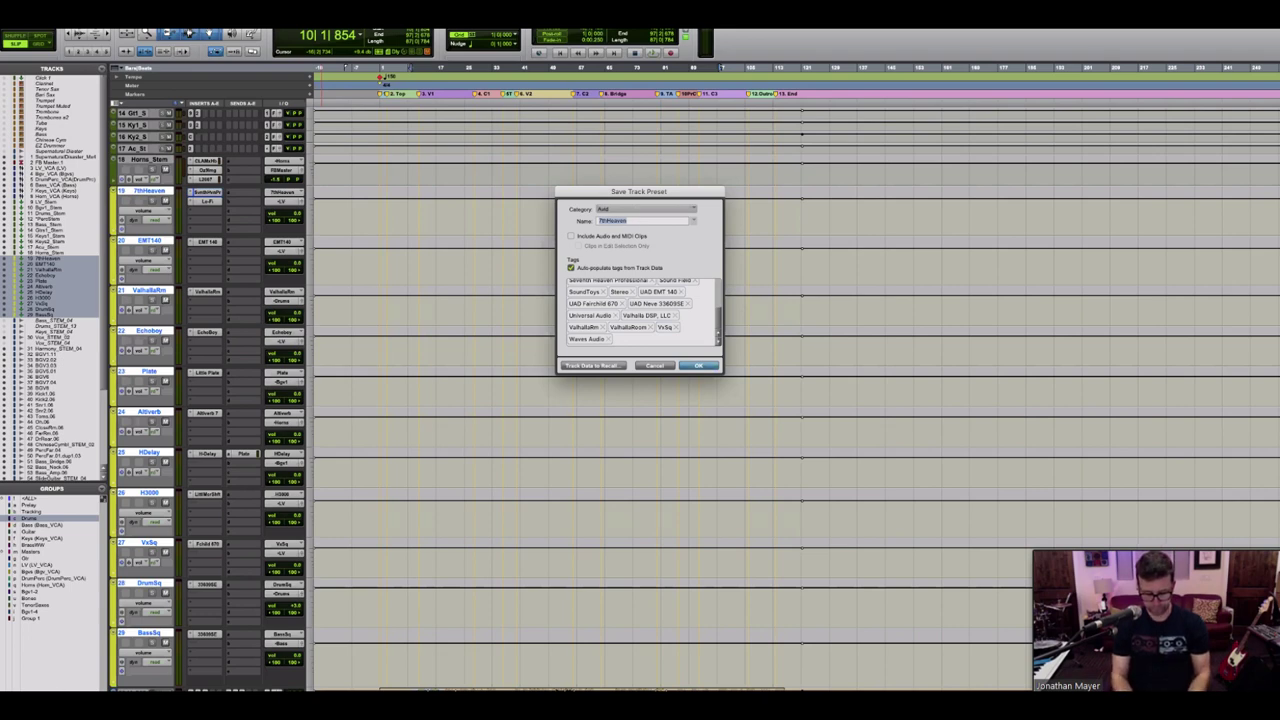
type("FX Starter")
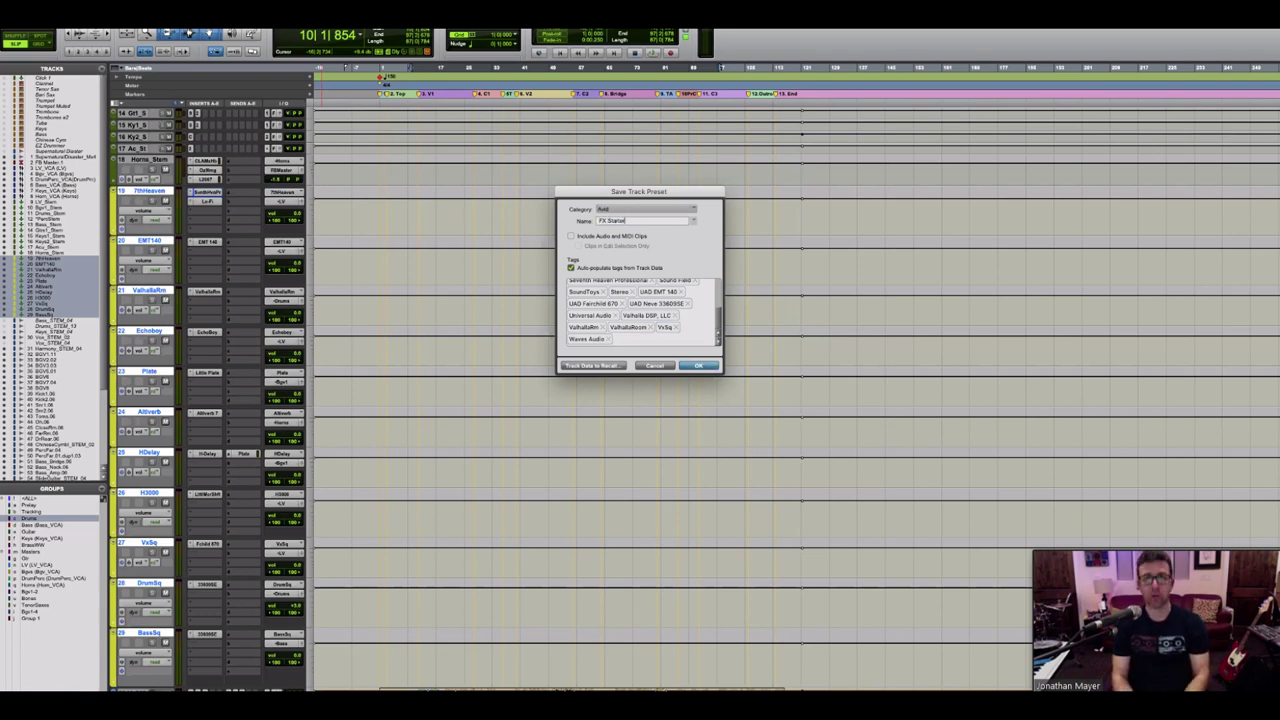
left_click(697, 366)
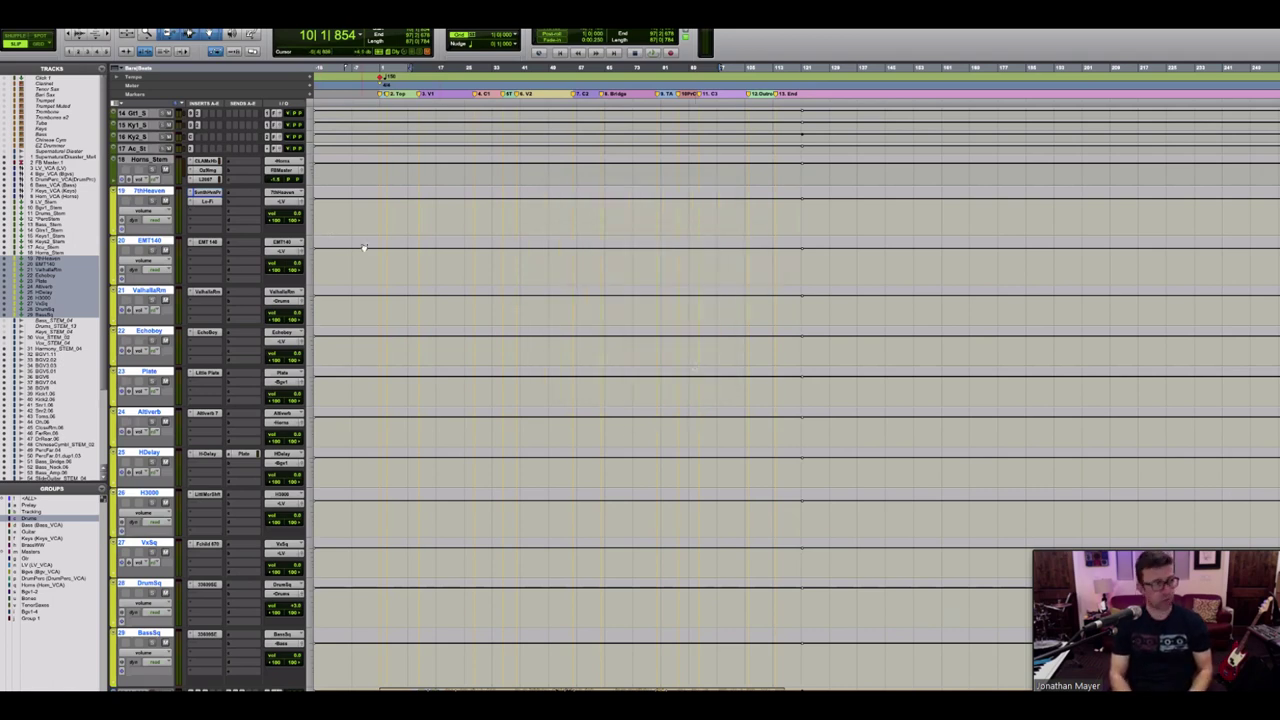
Step: Start creating new tracks and look for the FX Starter preset among the track presets for mono tracks
key("super+shift+n")
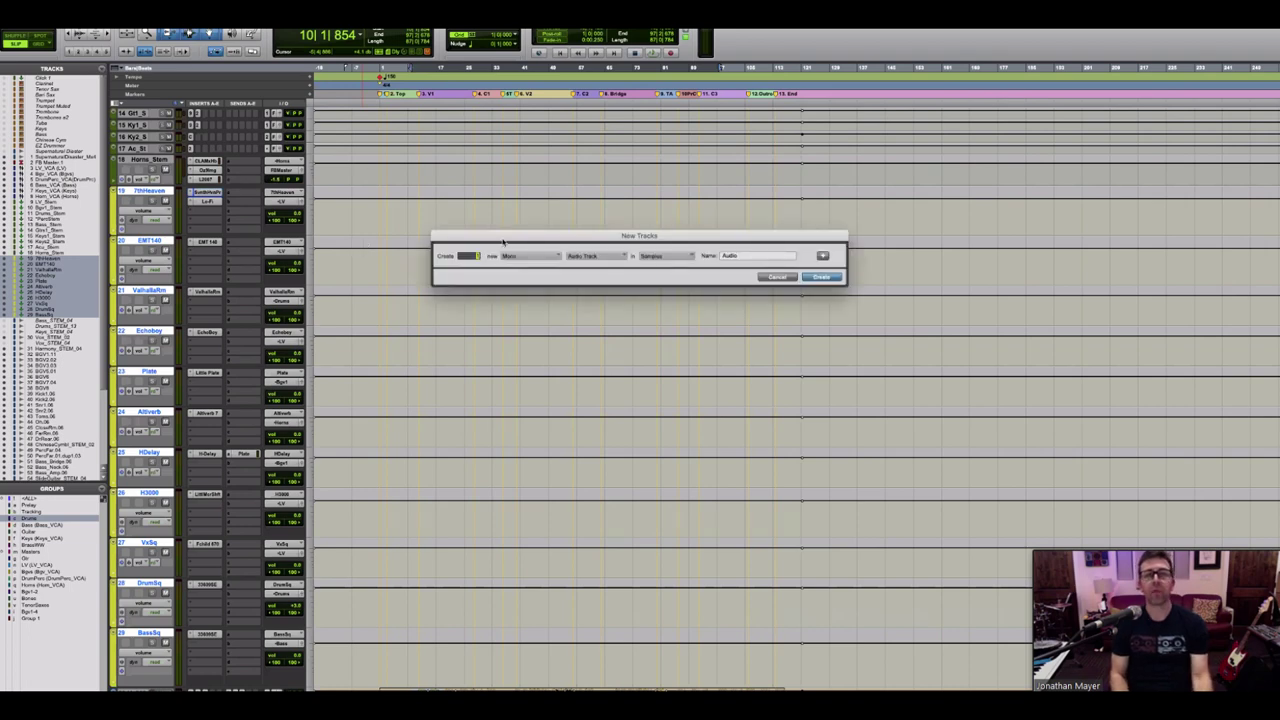
left_click(544, 255)
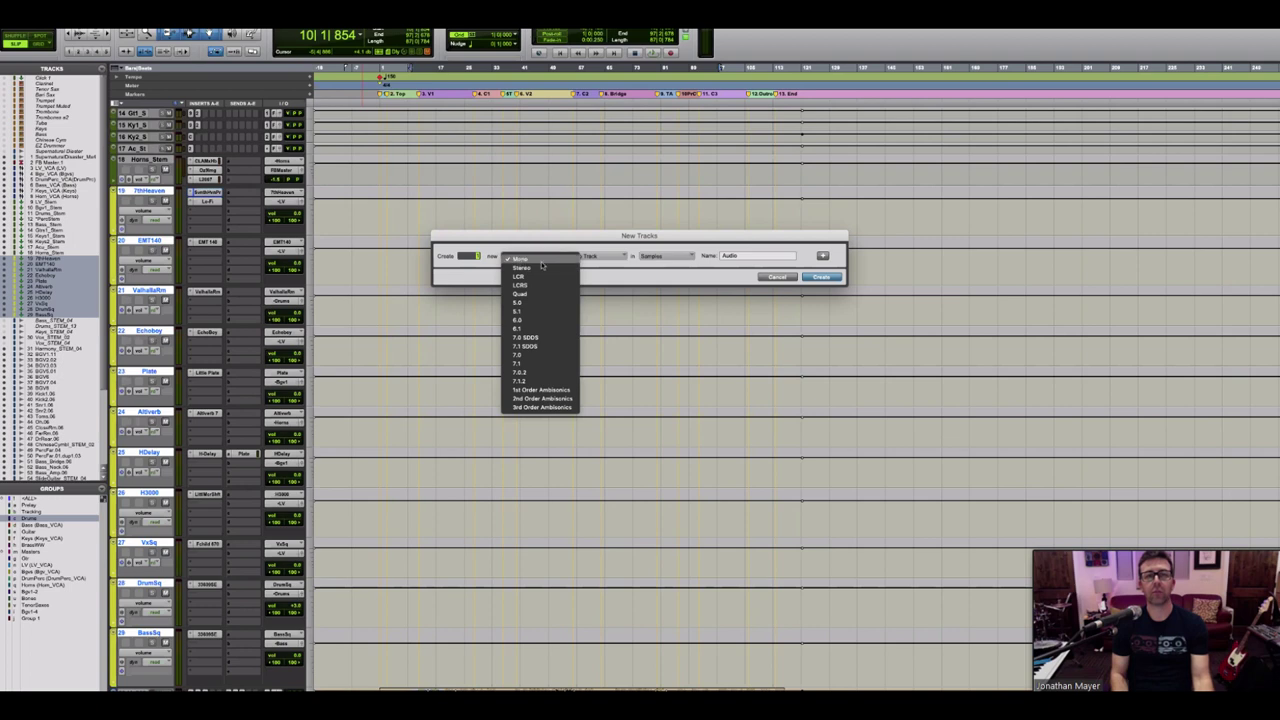
left_click(596, 258)
left_click(600, 256)
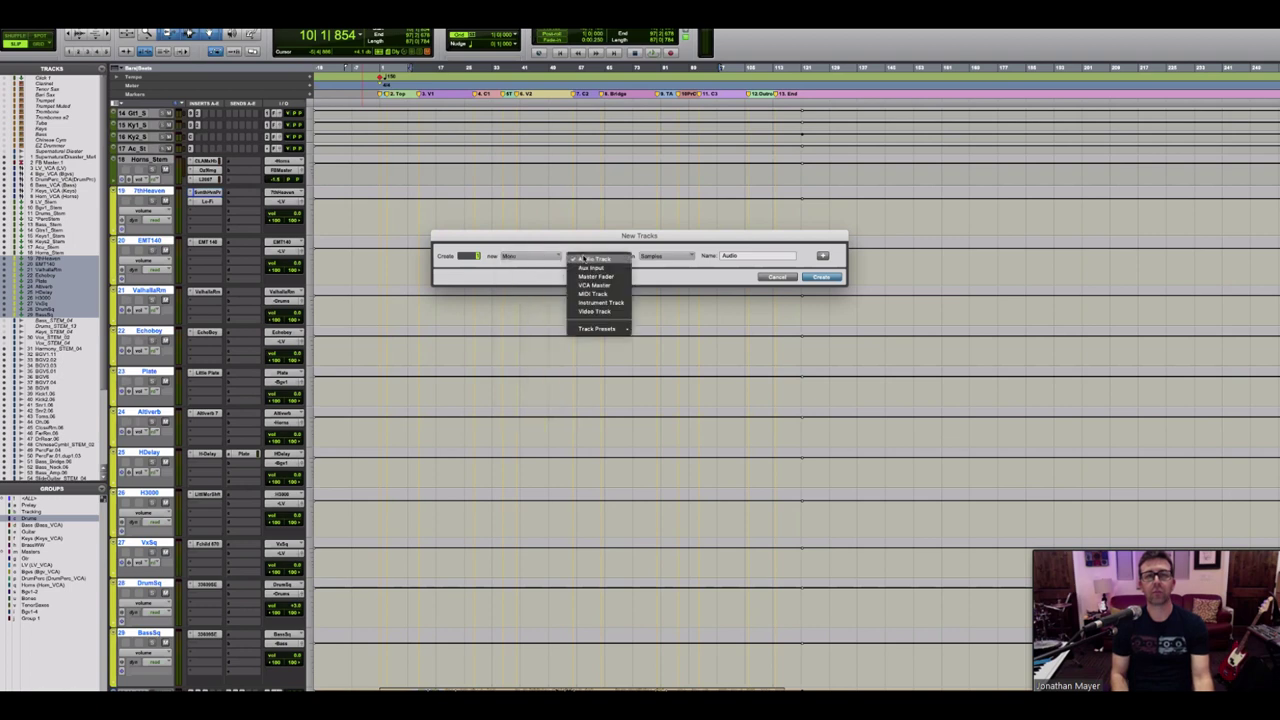
mouse_move(597, 330)
mouse_move(650, 331)
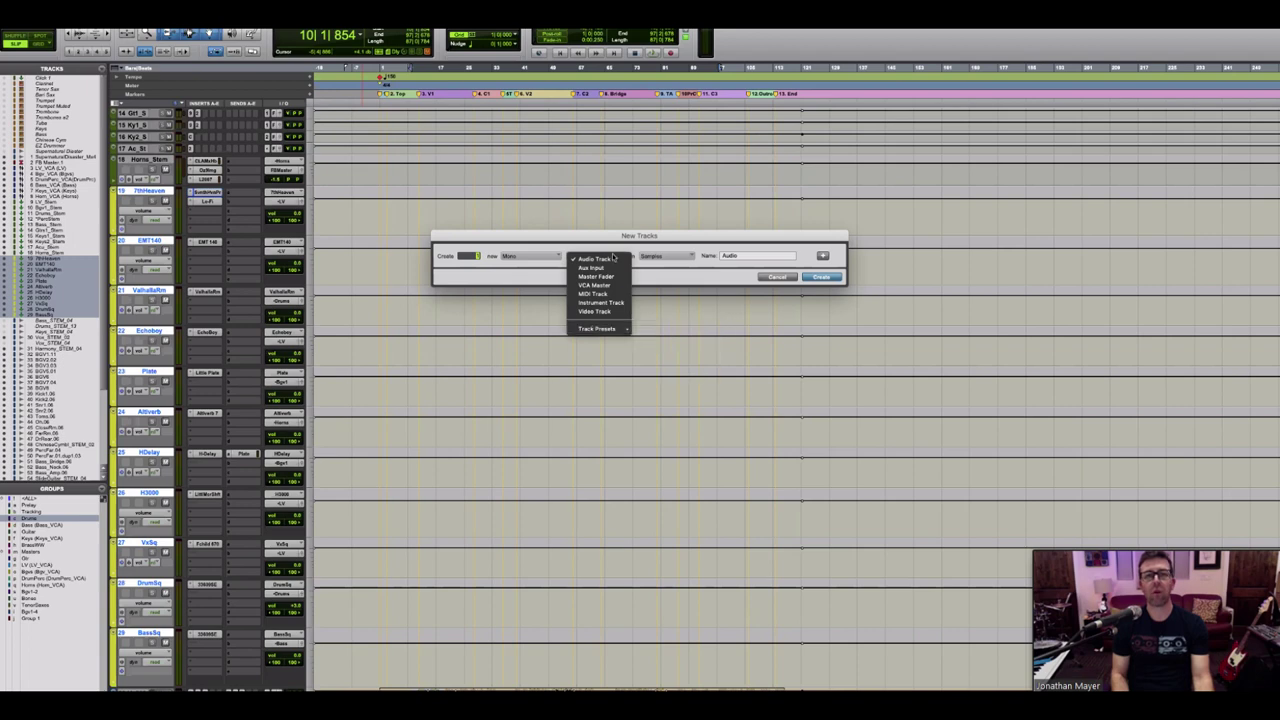
left_click(503, 272)
Step: Try to find the FX Starter preset for new stereo tracks, and cancel the track creation
left_click(516, 256)
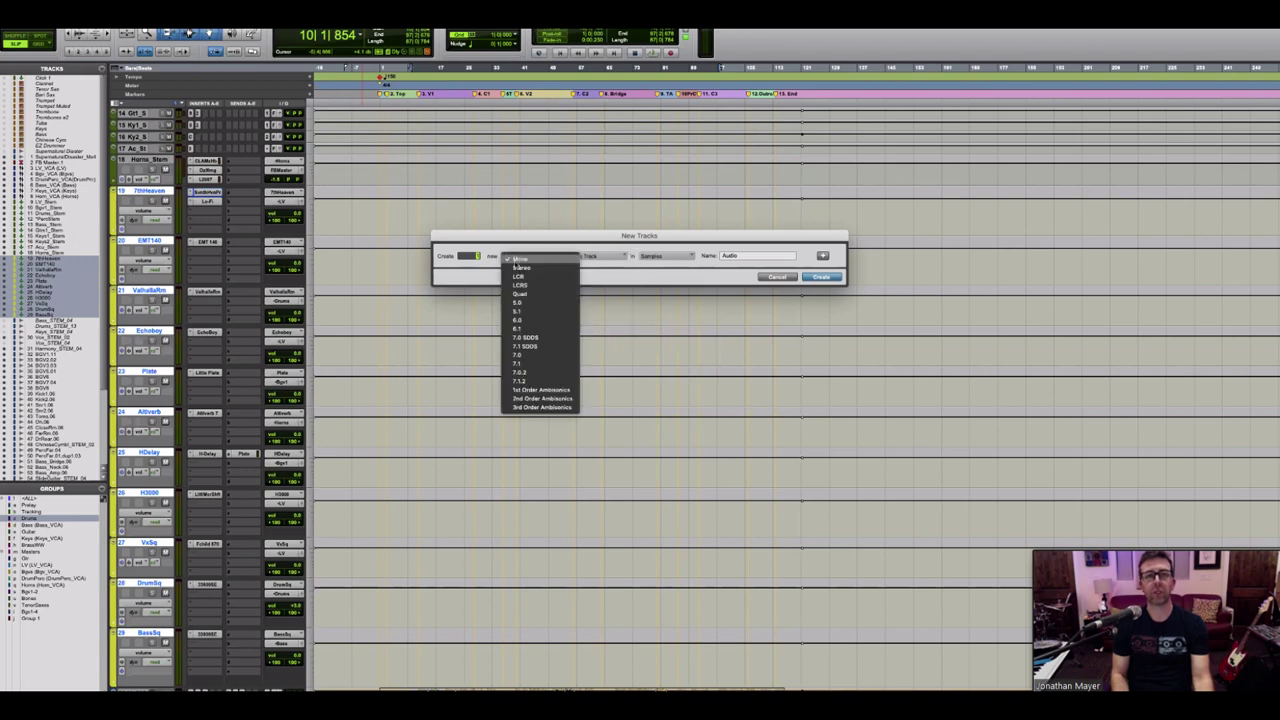
left_click(545, 264)
left_click(572, 258)
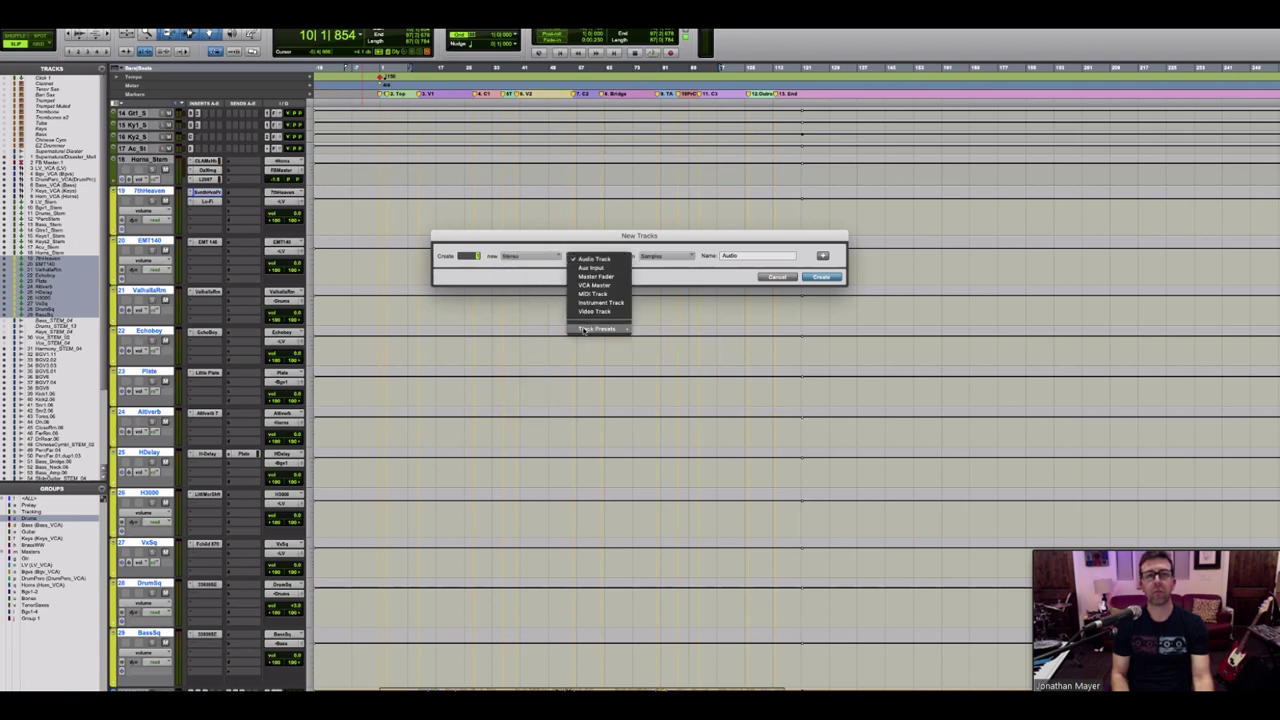
mouse_move(597, 330)
mouse_move(655, 332)
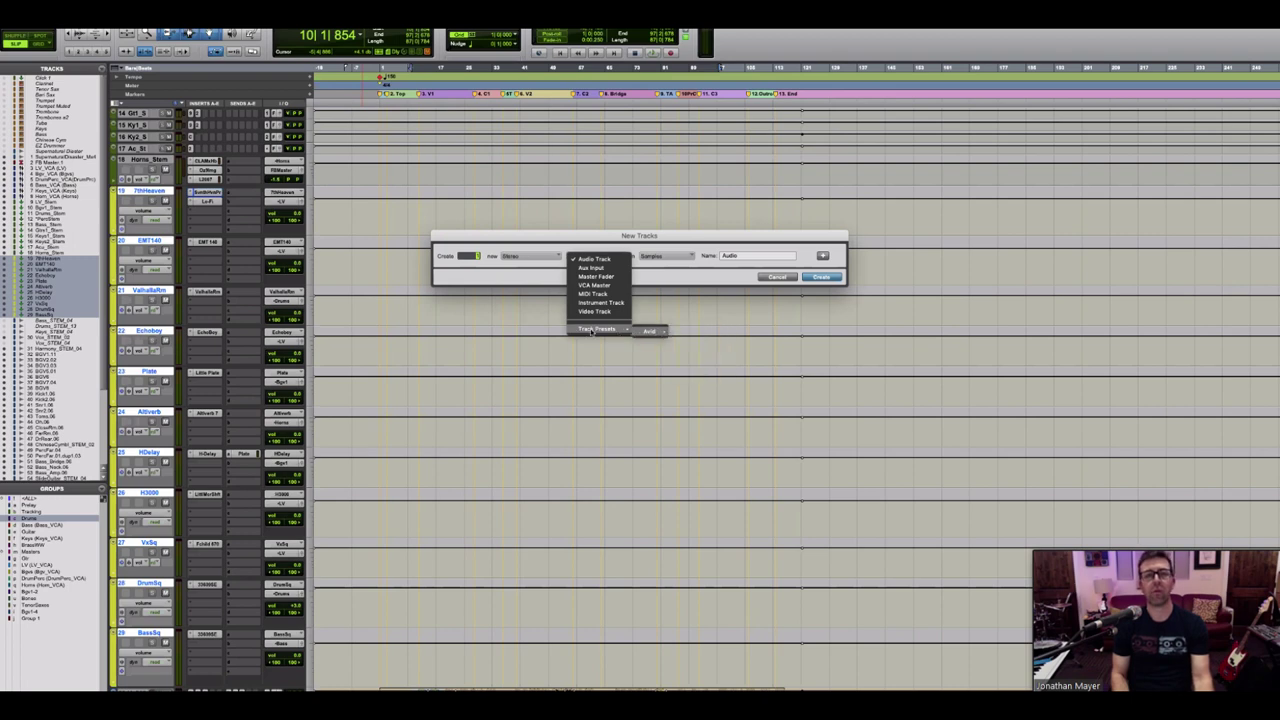
left_click(594, 259)
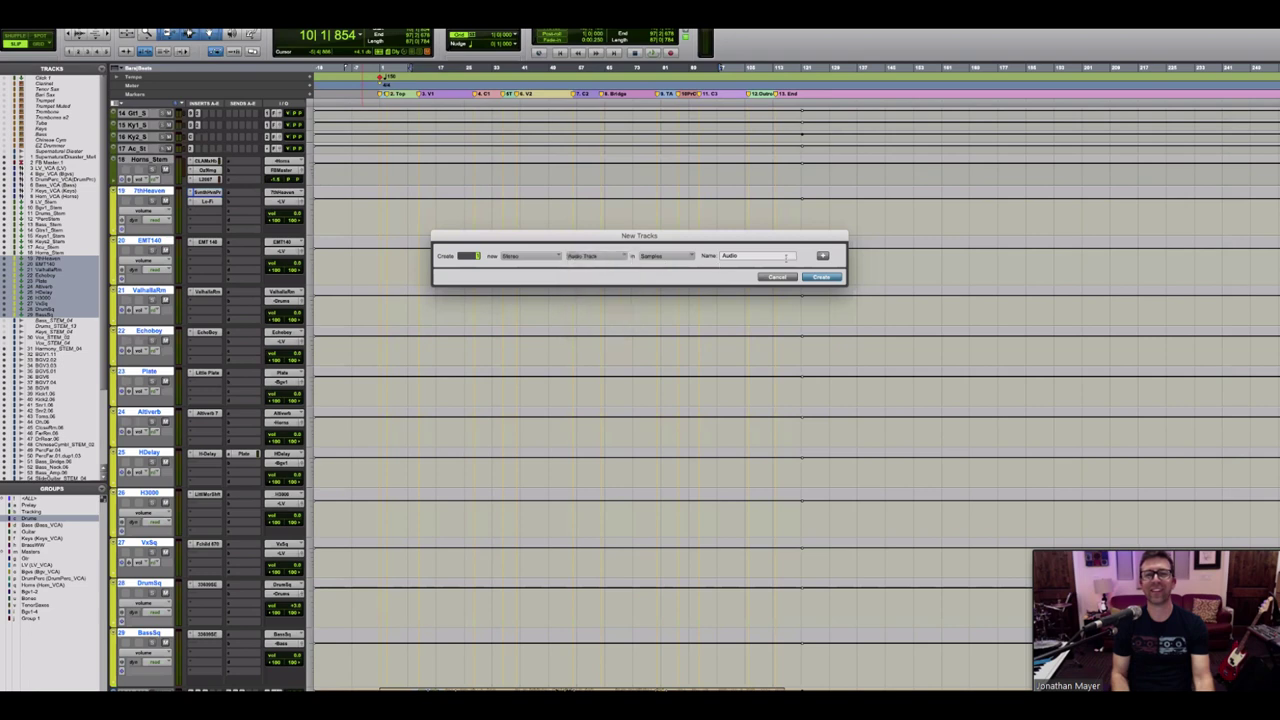
left_click(777, 279)
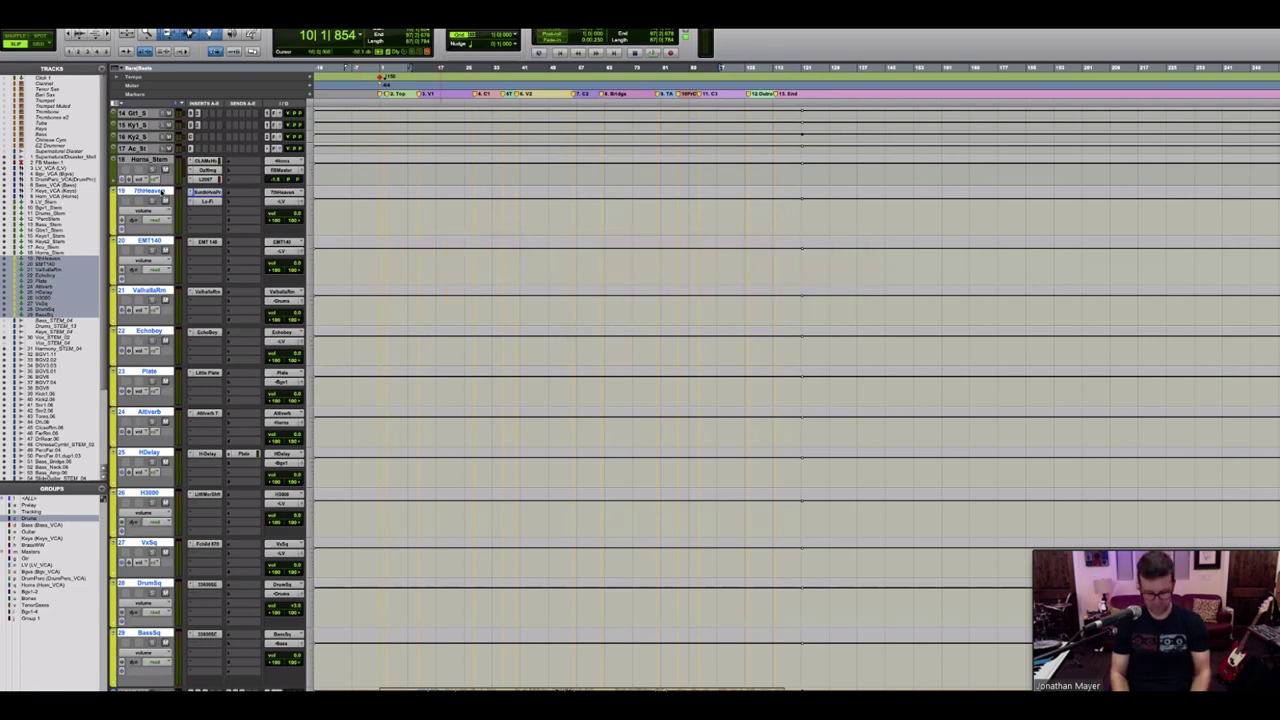
Step: Start saving another track preset from the selected effects tracks and add a new category named FX Starters for it
right_click(158, 190)
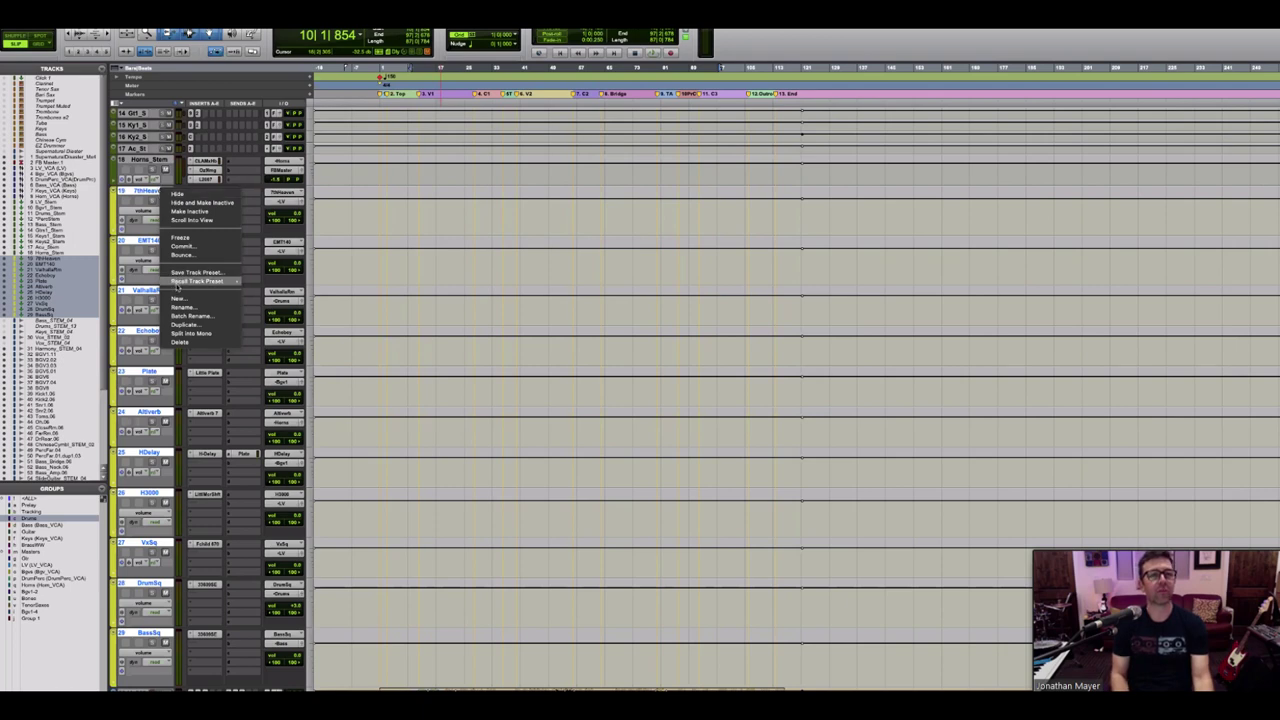
left_click(190, 272)
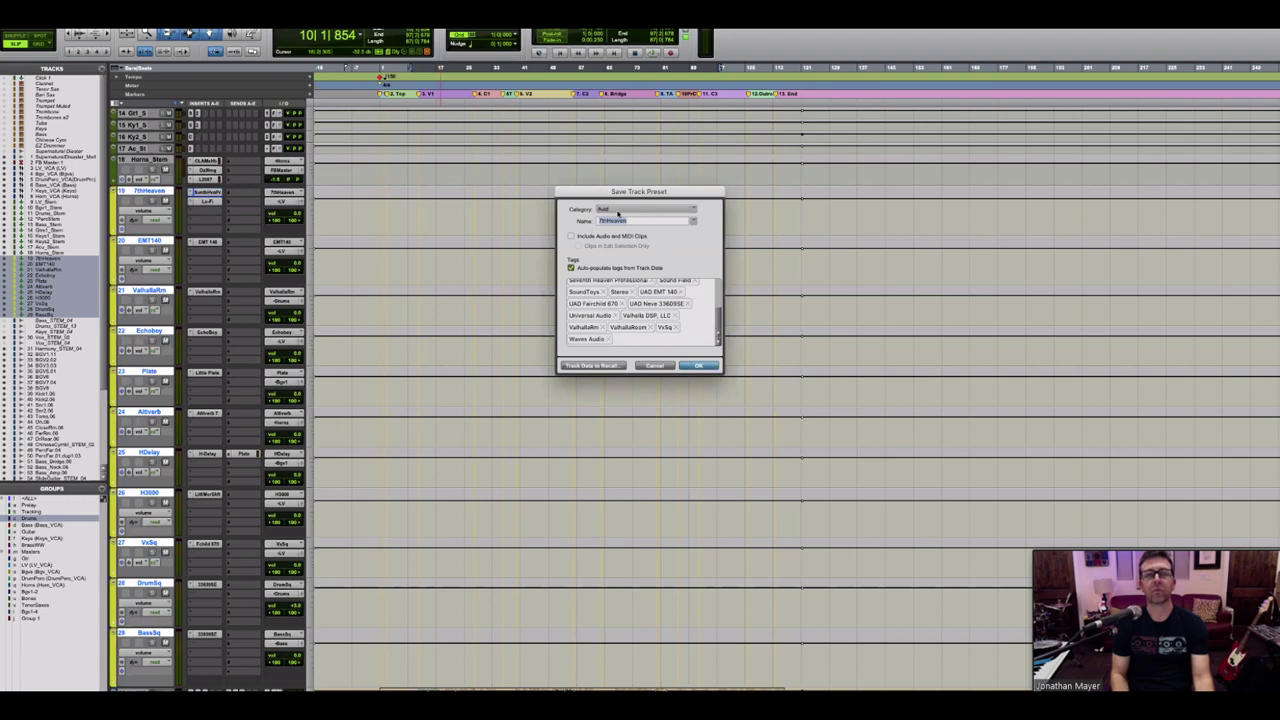
left_click(620, 212)
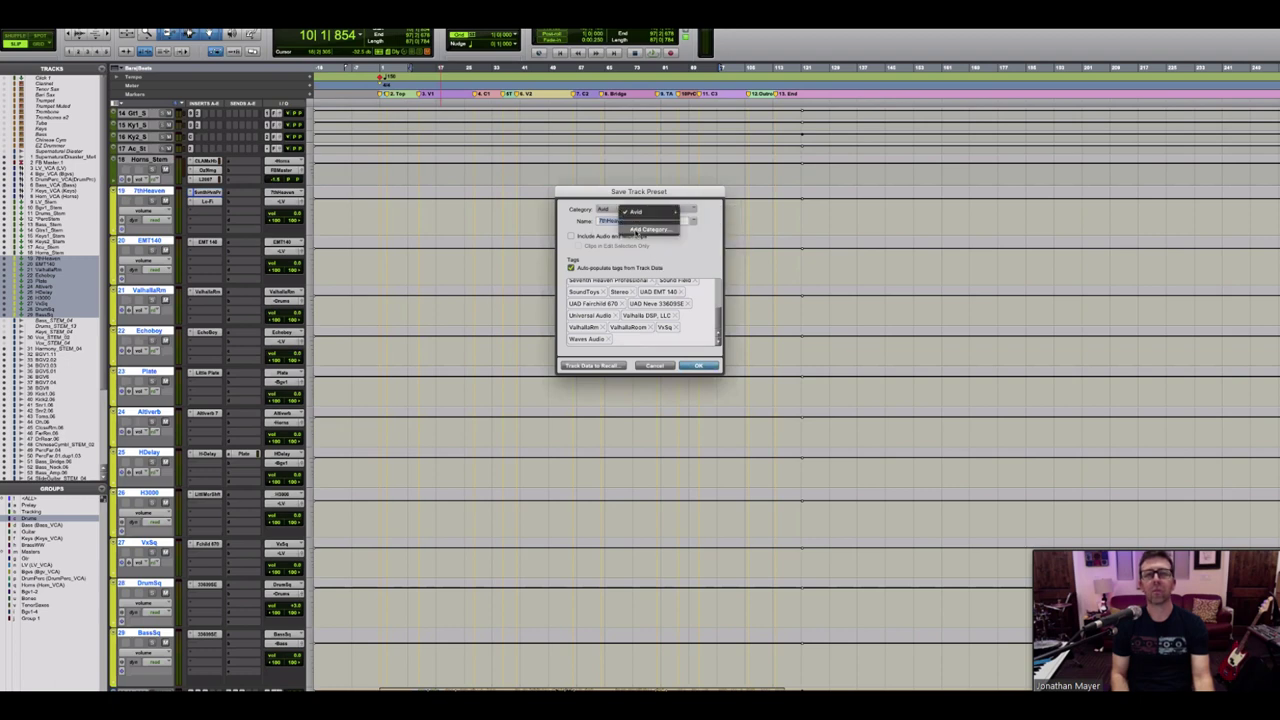
left_click(638, 232)
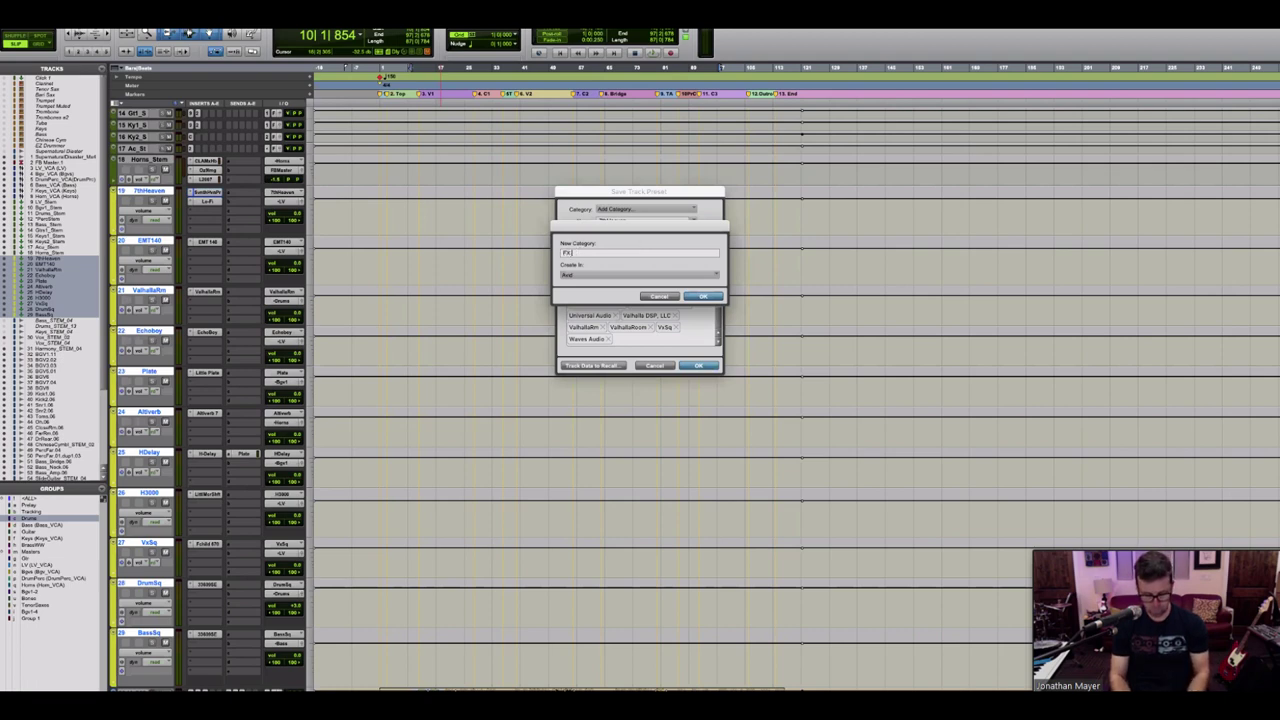
type("FX Starters")
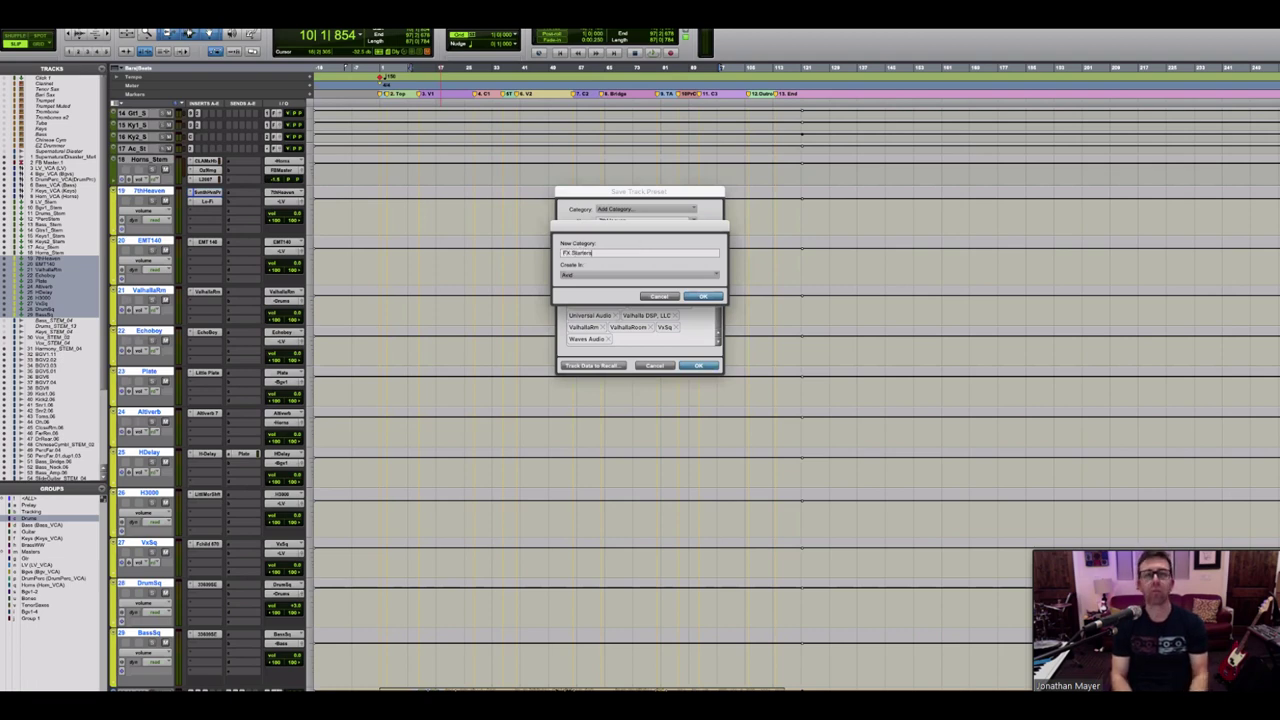
left_click(591, 277)
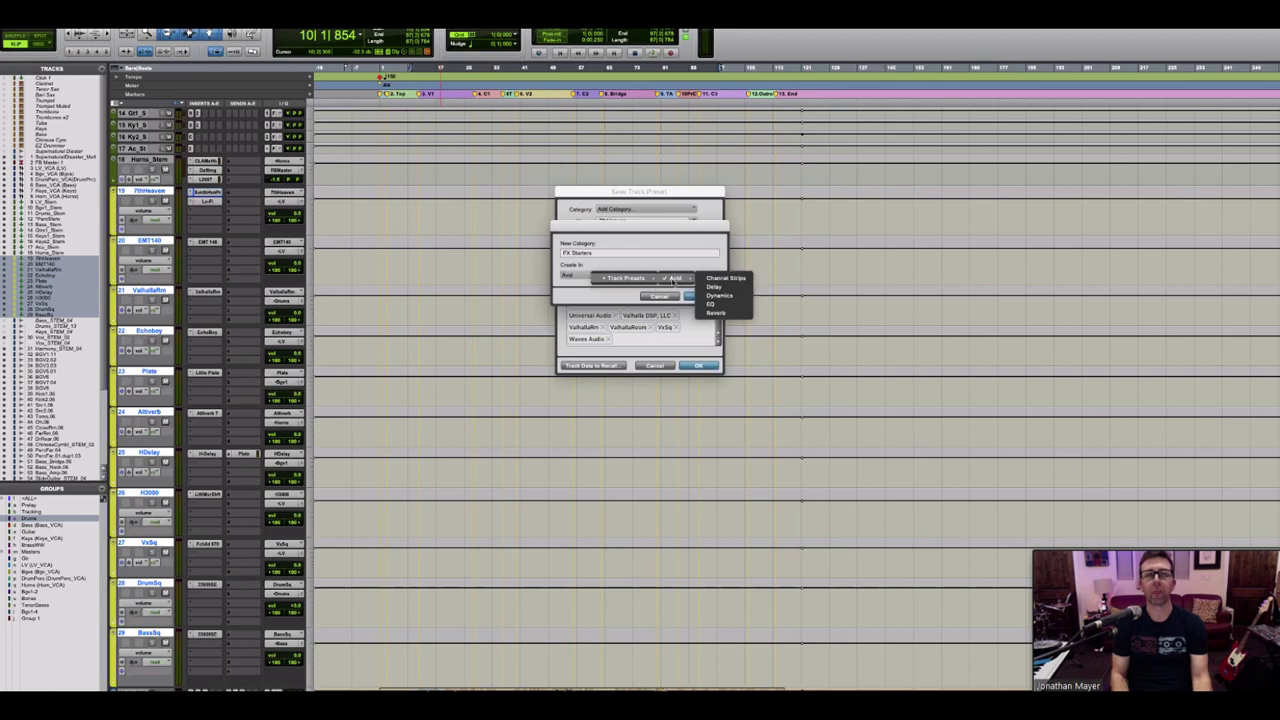
left_click(673, 281)
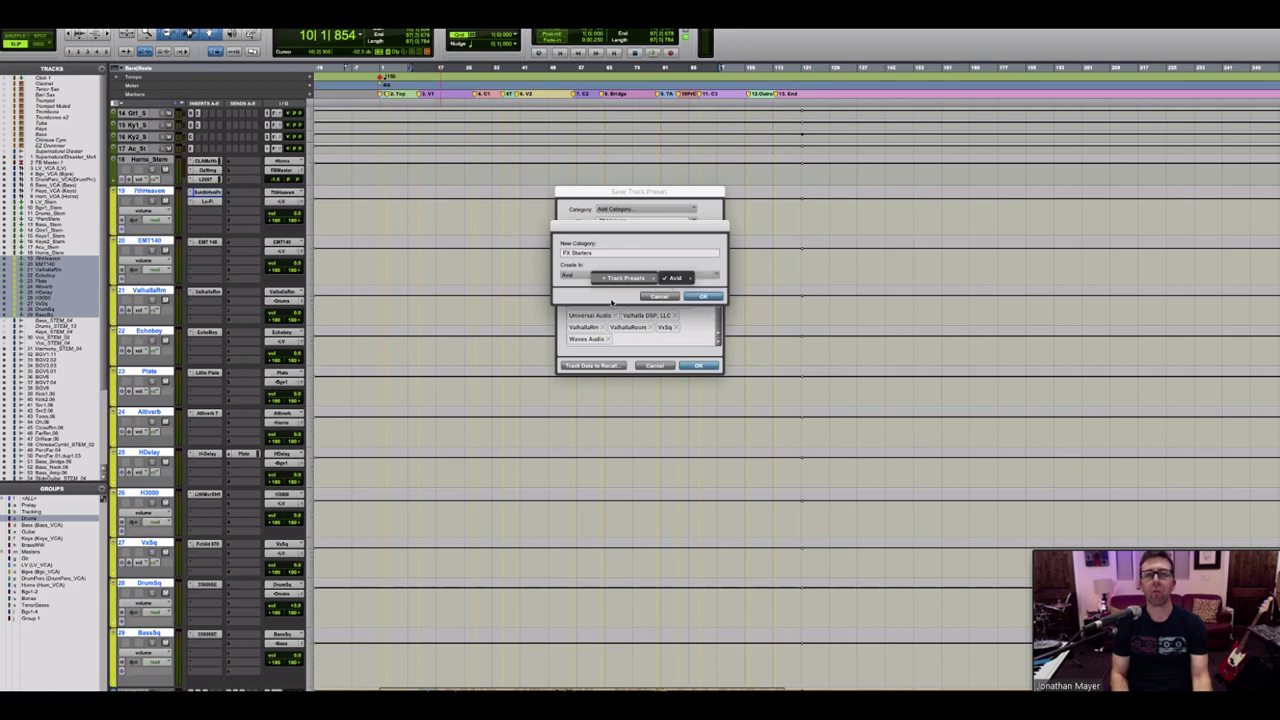
left_click(699, 297)
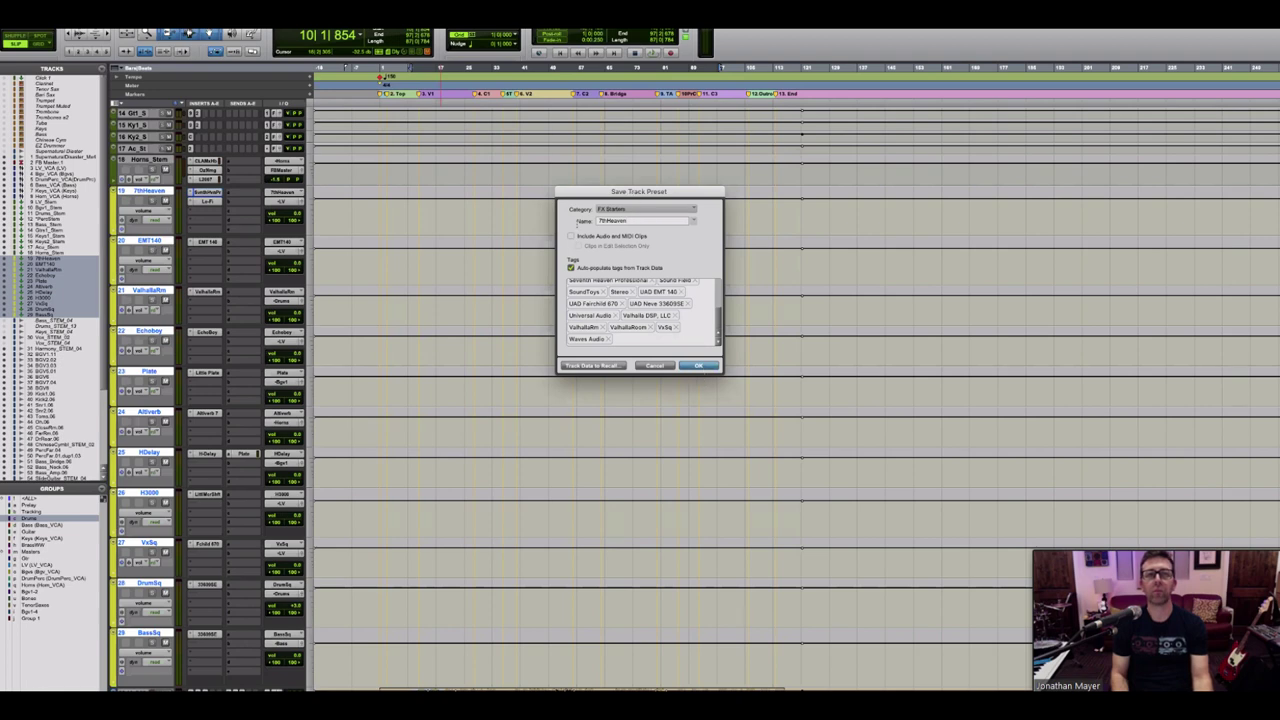
Step: Name the track preset Fx 1 and save it in the FX Starters category
double_click(611, 219)
type("Fx")
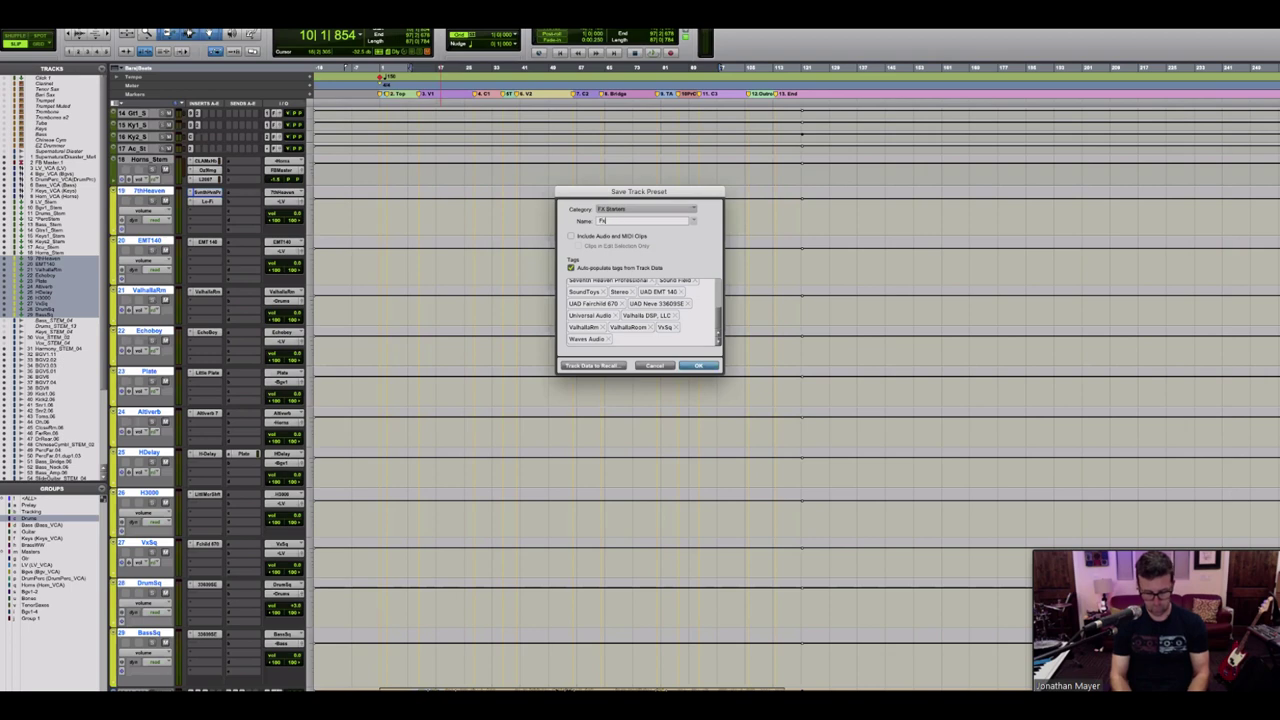
type(" S")
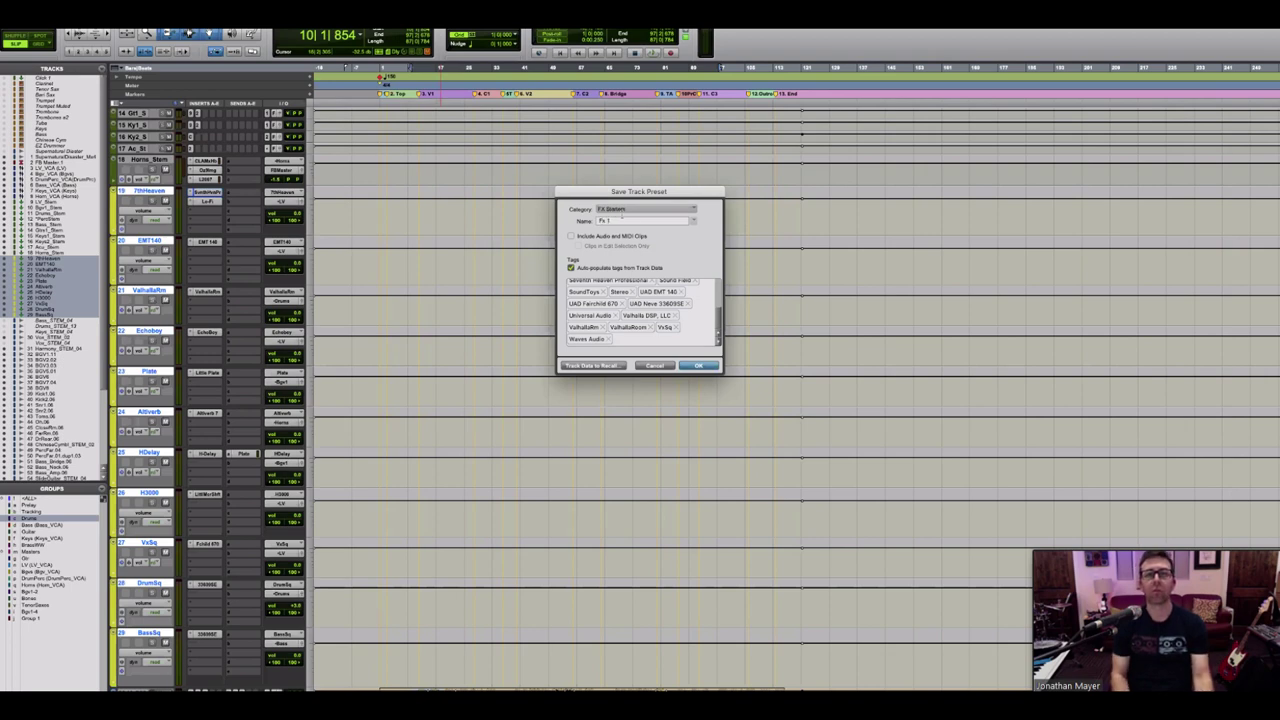
key("Return")
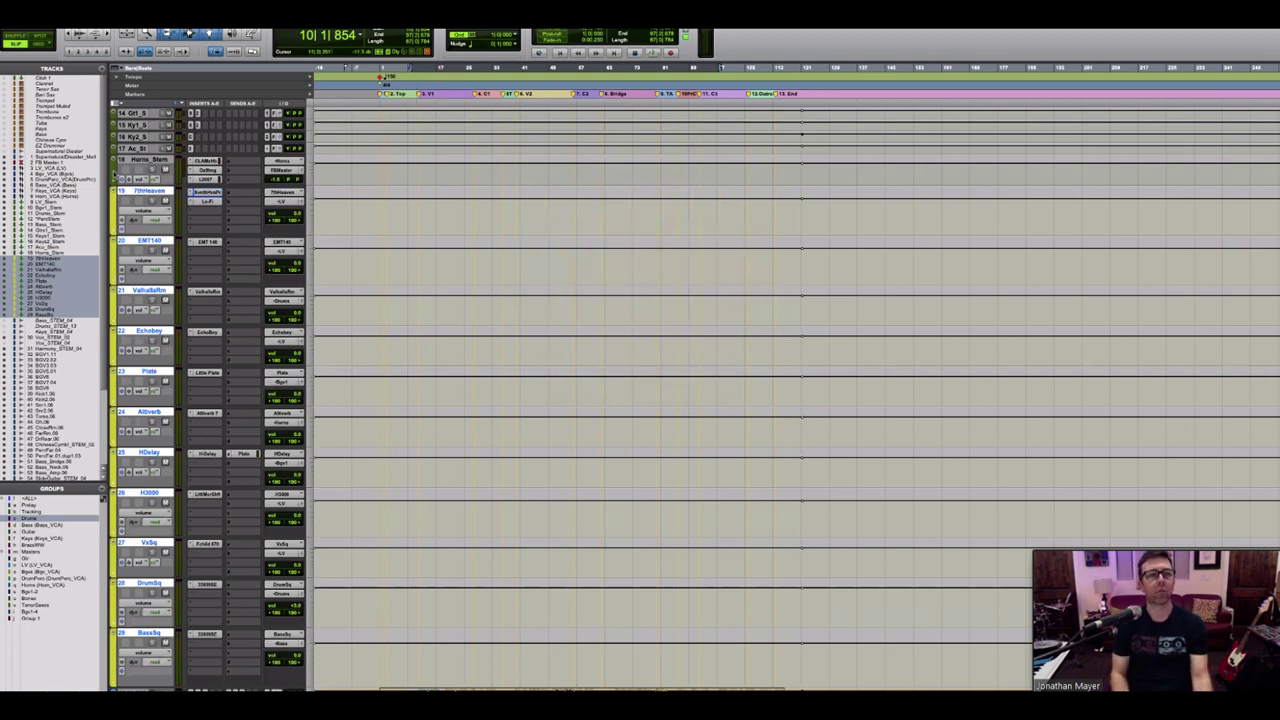
Step: Start creating new tracks, look up the Fx 1 preset in the FX Starters category, and cancel the track creation
key("super+shift+n")
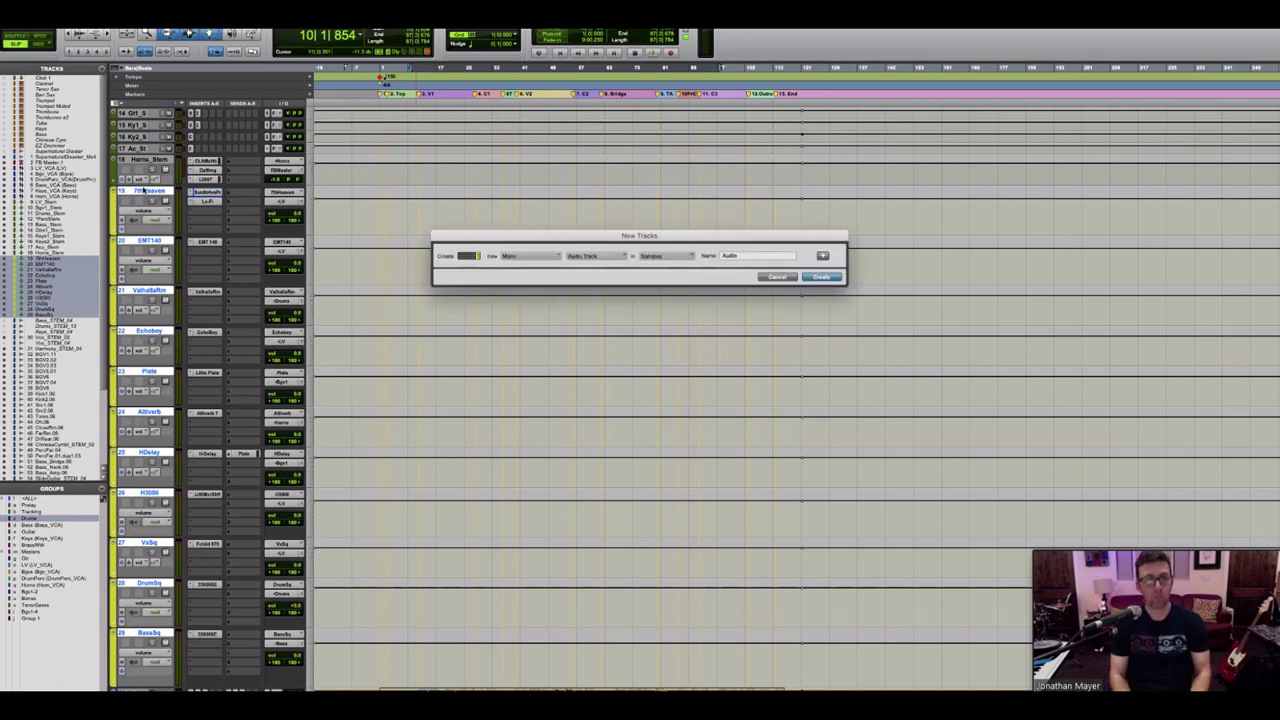
left_click(600, 256)
mouse_move(612, 329)
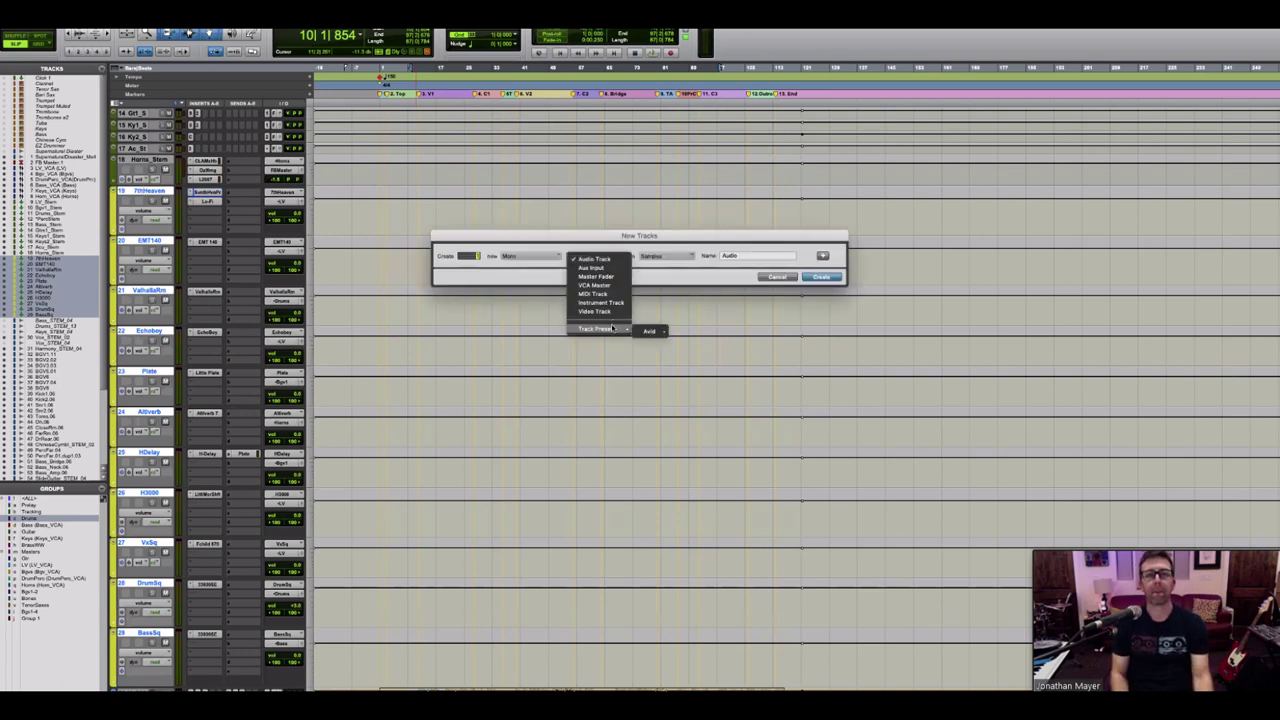
mouse_move(660, 331)
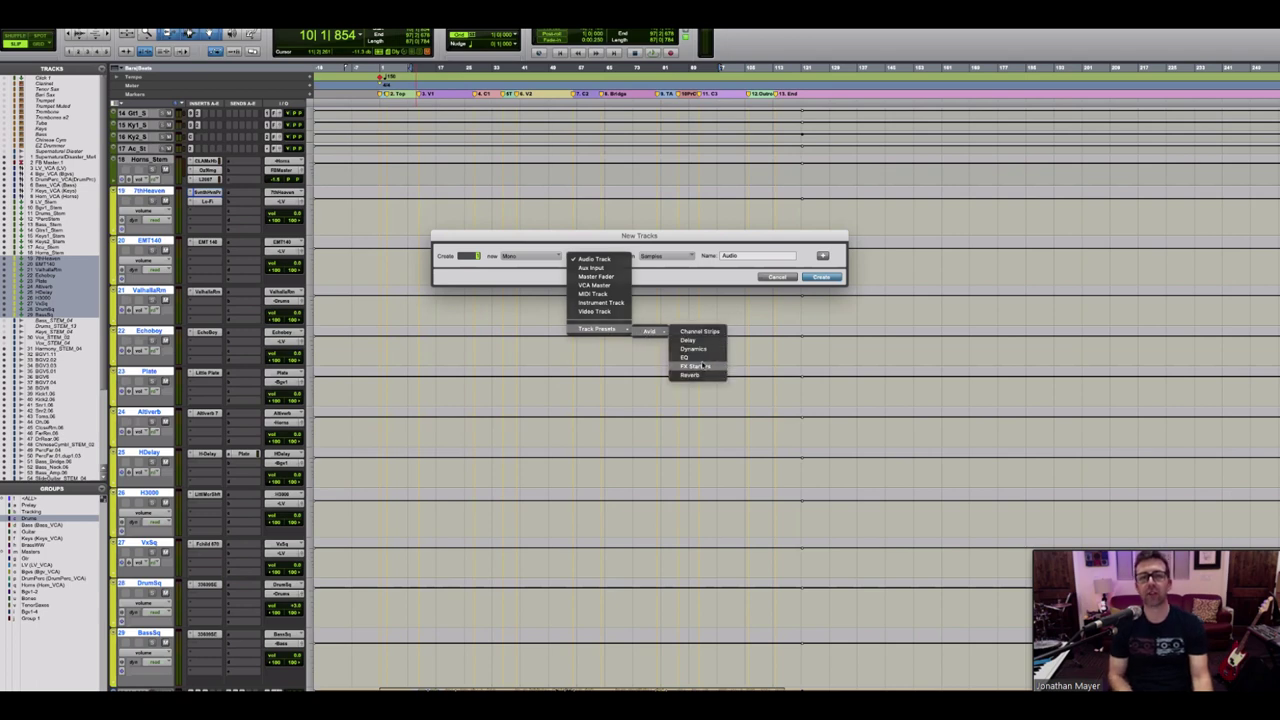
left_click(700, 366)
left_click(676, 263)
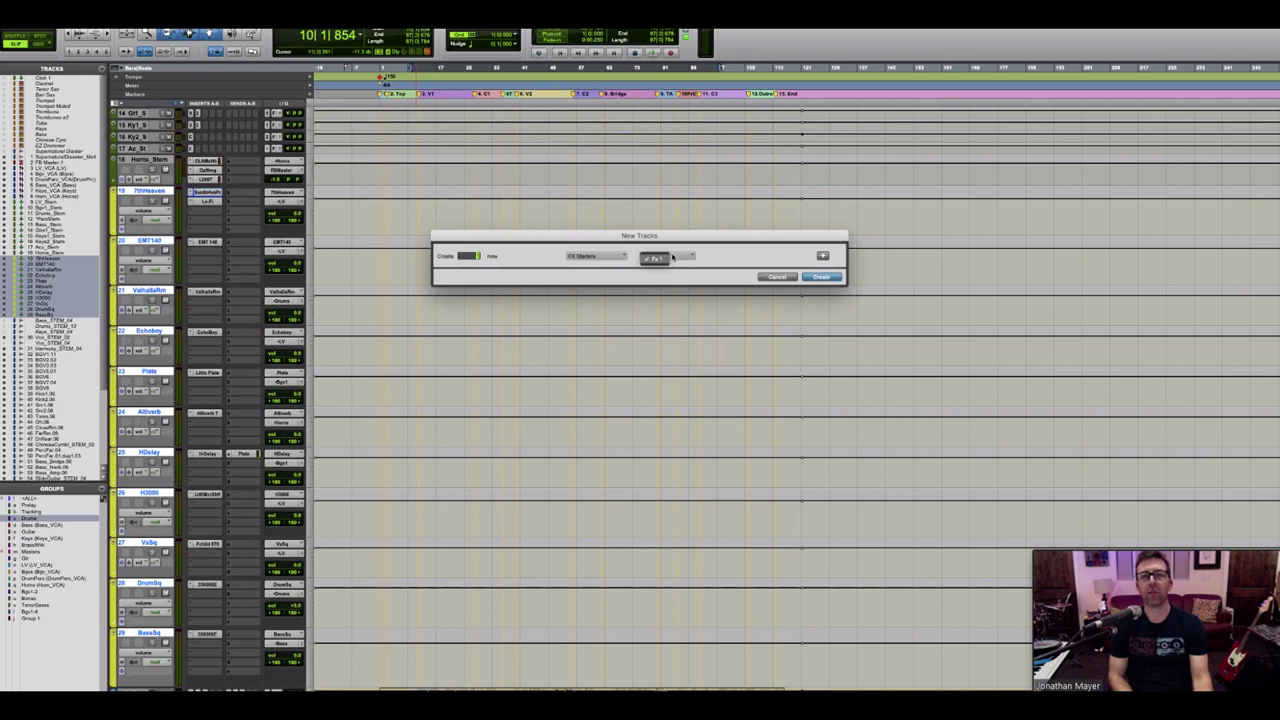
left_click(665, 256)
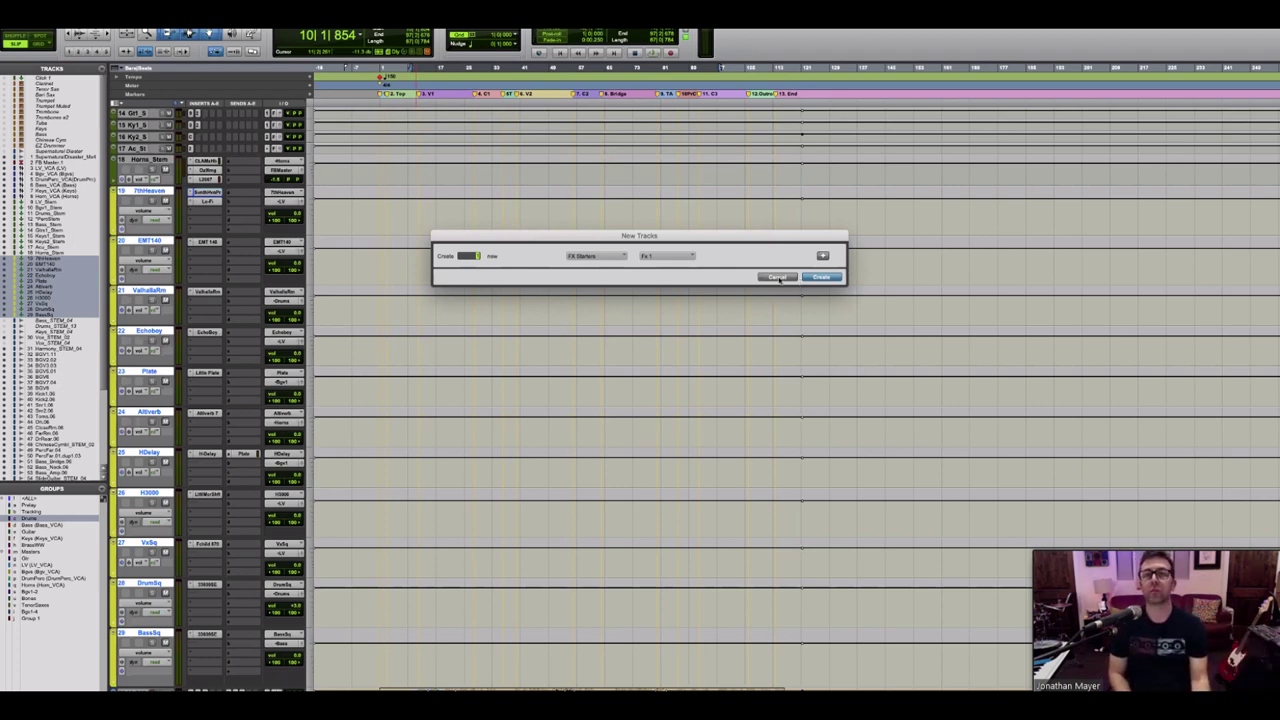
left_click(779, 278)
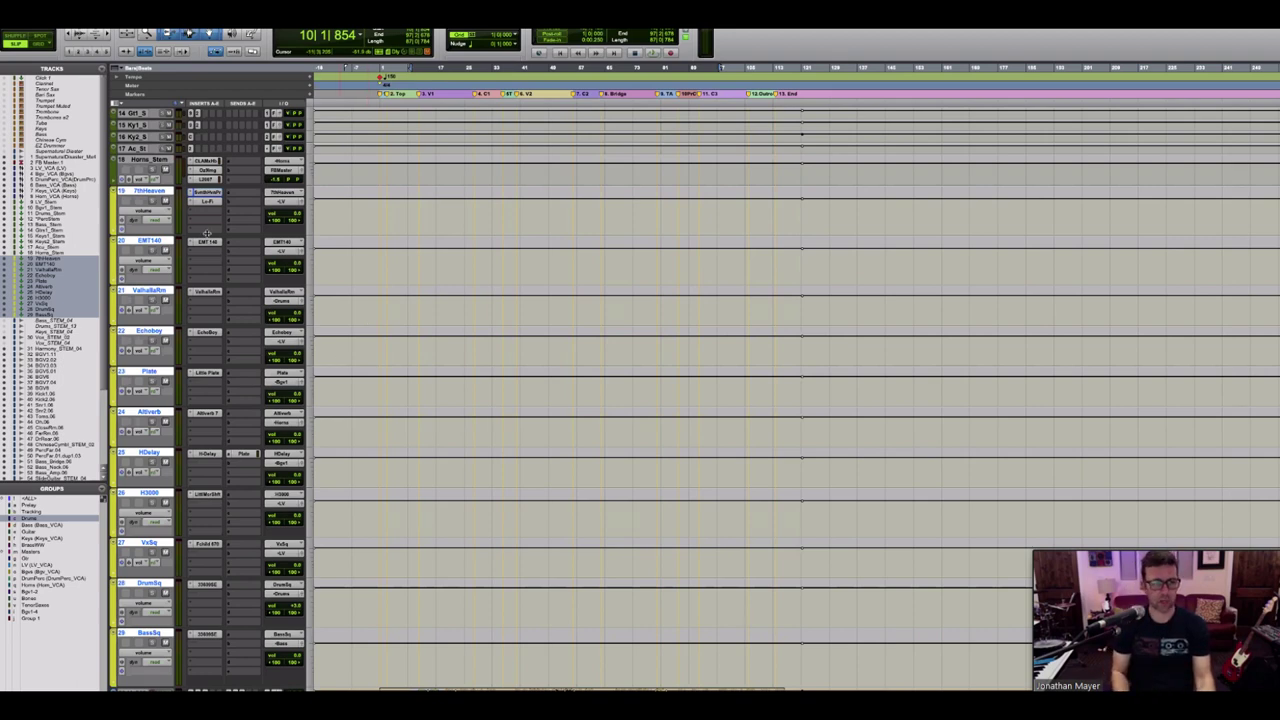
Step: Solo the grouped drum tracks, clear the solos again, and solo only the Kick1.06 track
scroll(222, 400, "down", 5)
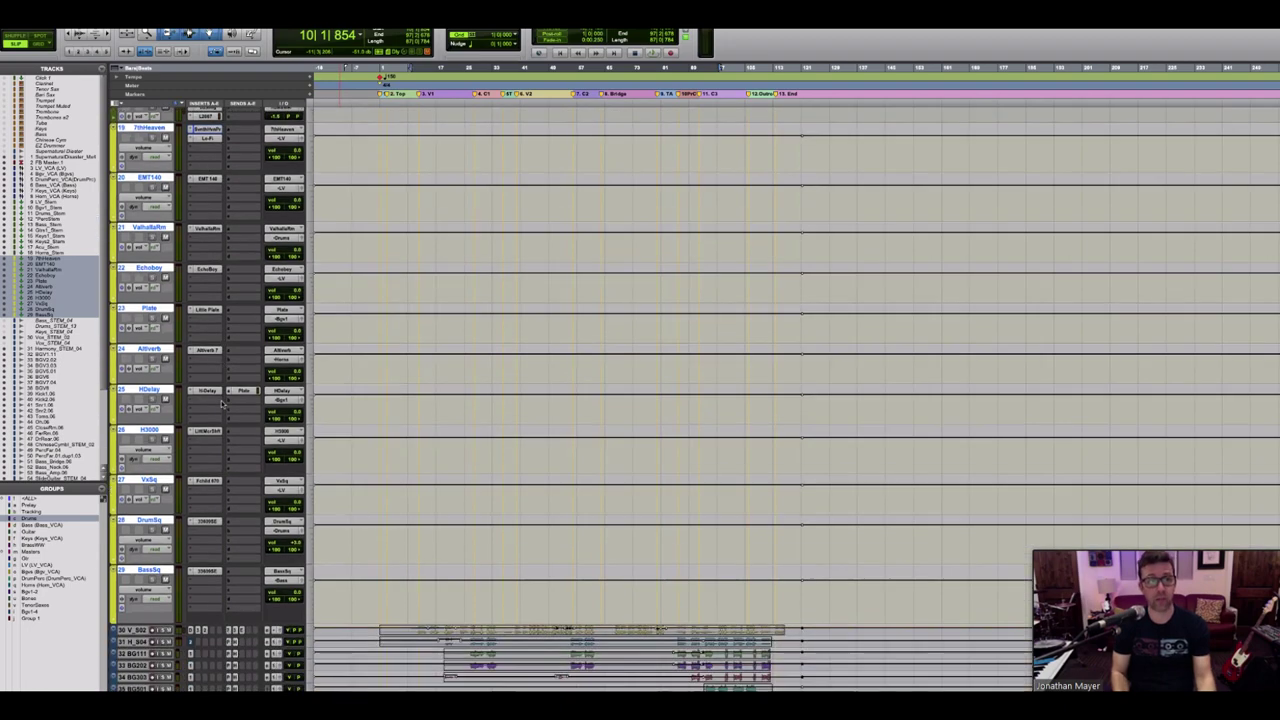
scroll(222, 403, "down", 6)
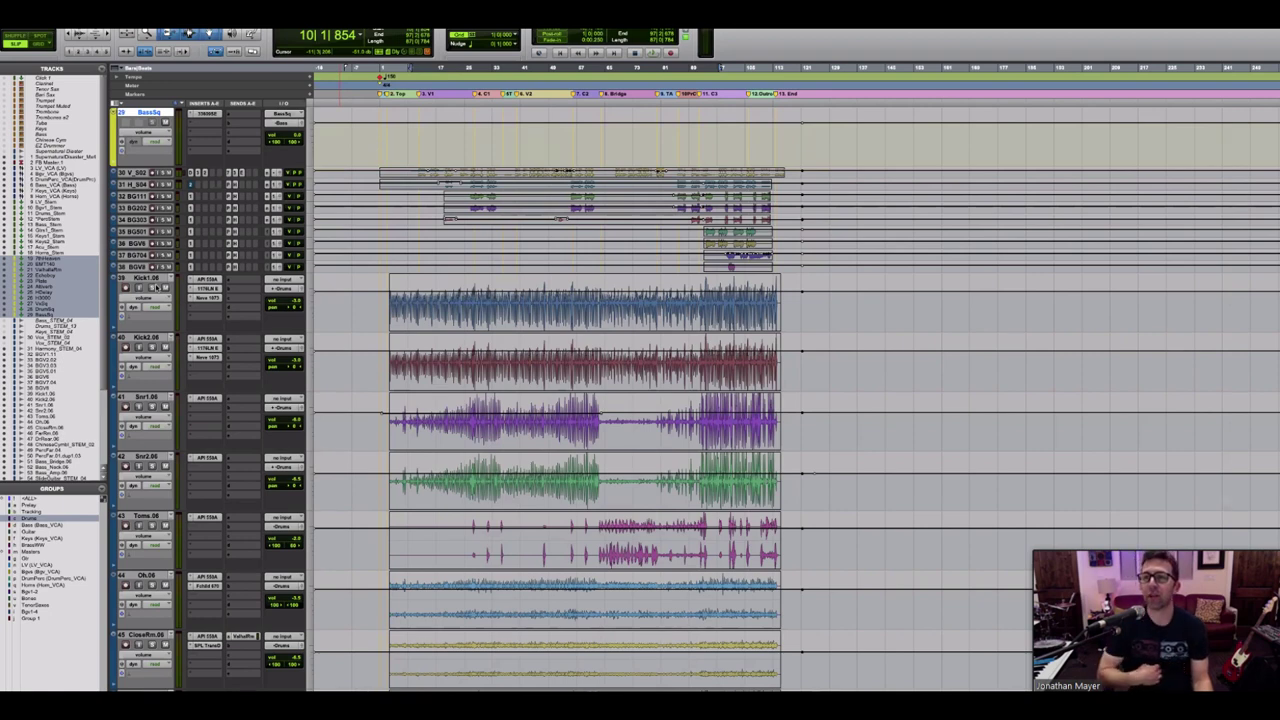
left_click(153, 287)
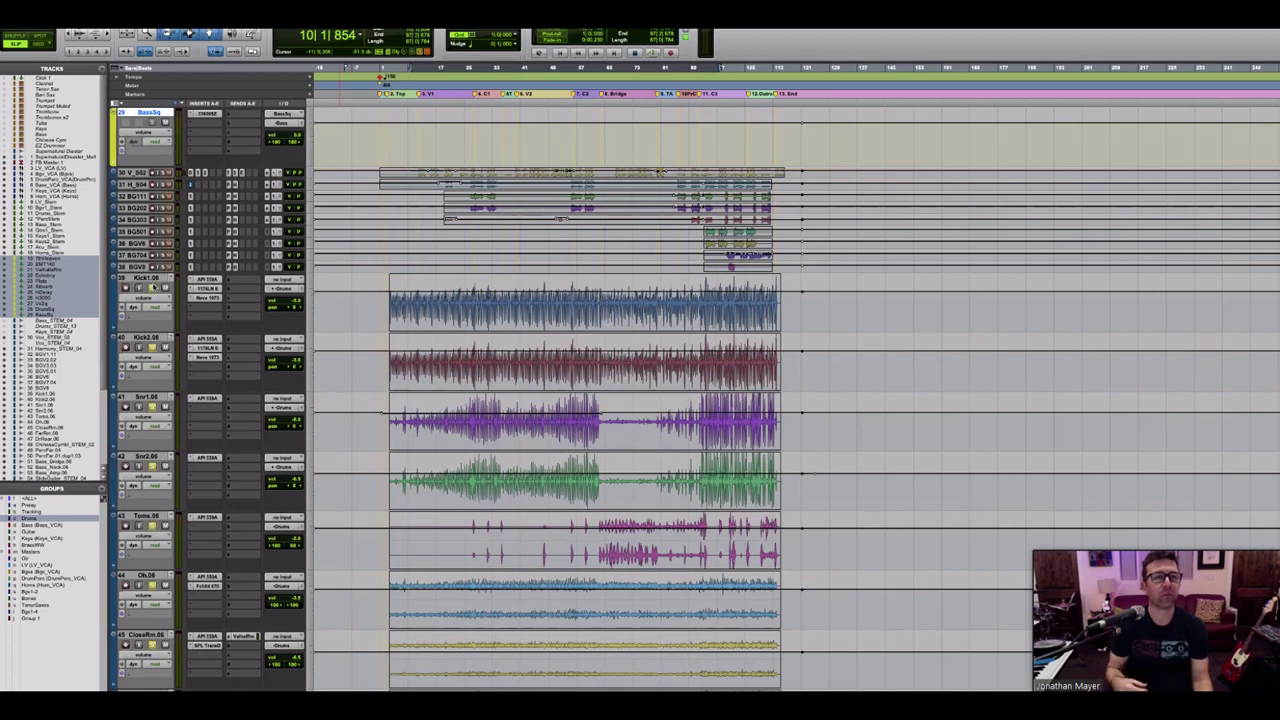
left_click(153, 287)
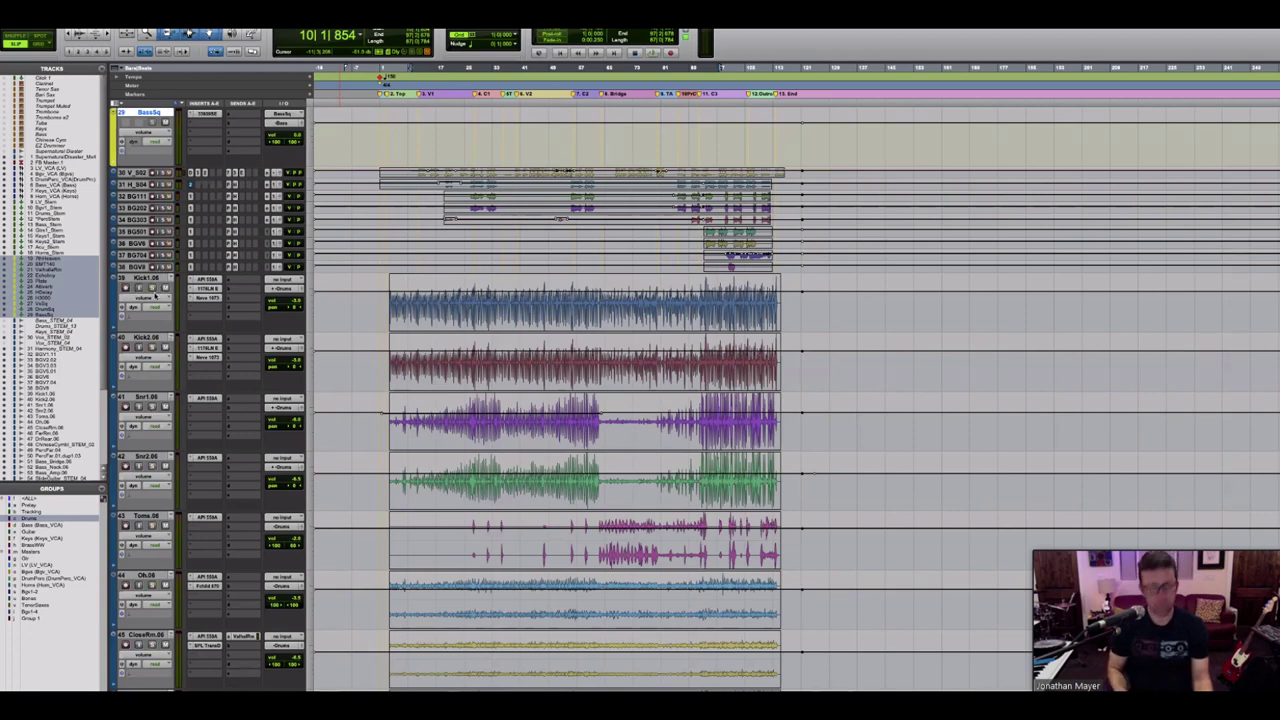
left_click(153, 288)
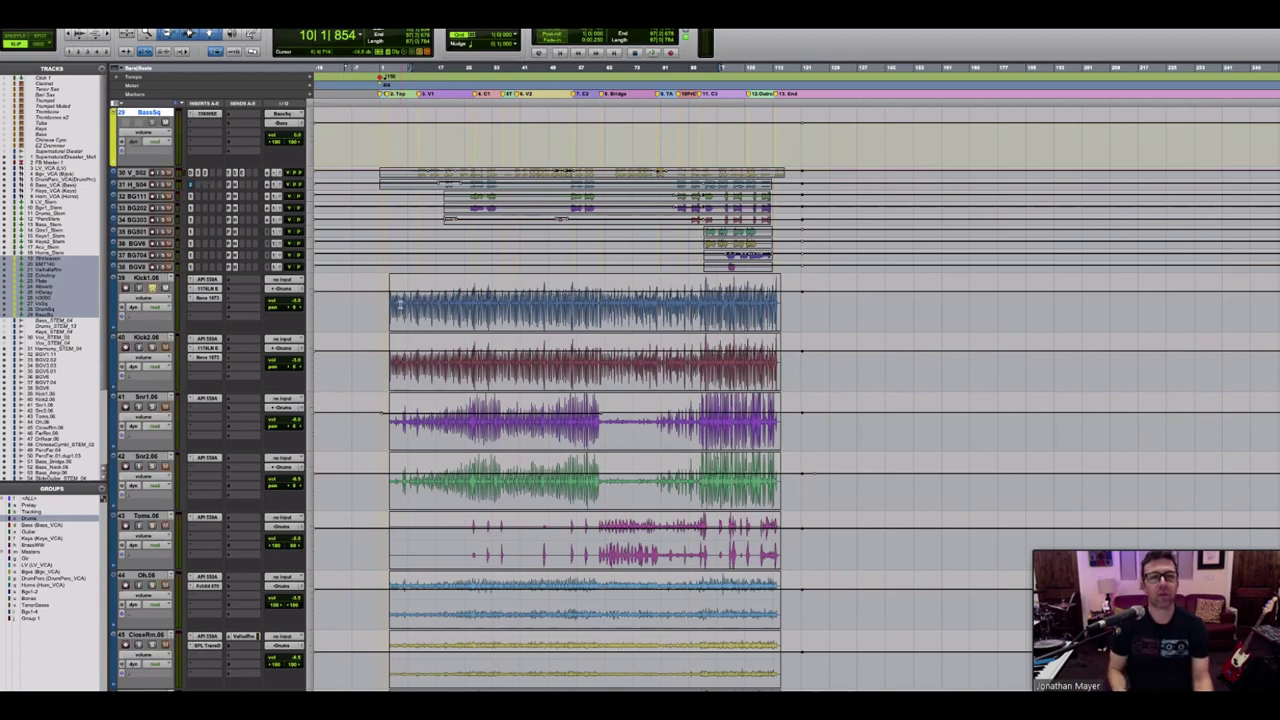
Step: Select the drum clips from about bar 6 to about bar 112 and play the selection
left_click_drag(399, 305, 768, 290)
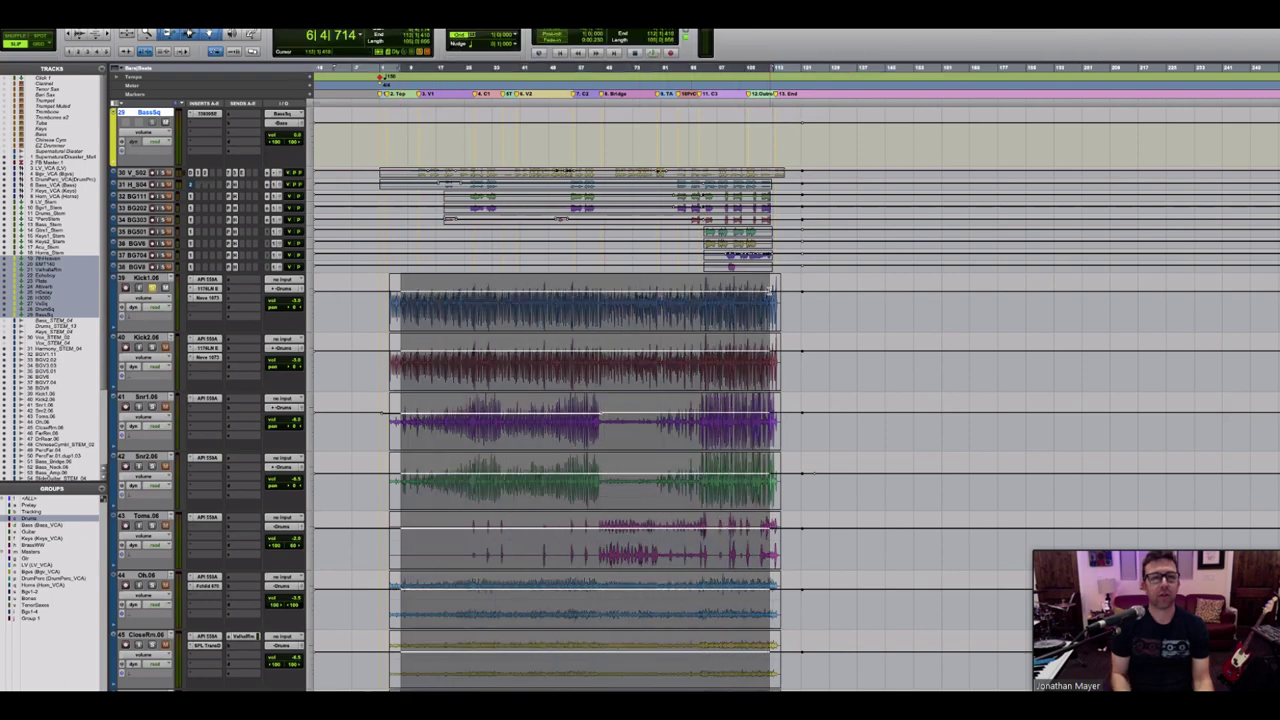
scroll(617, 385, "down", 5)
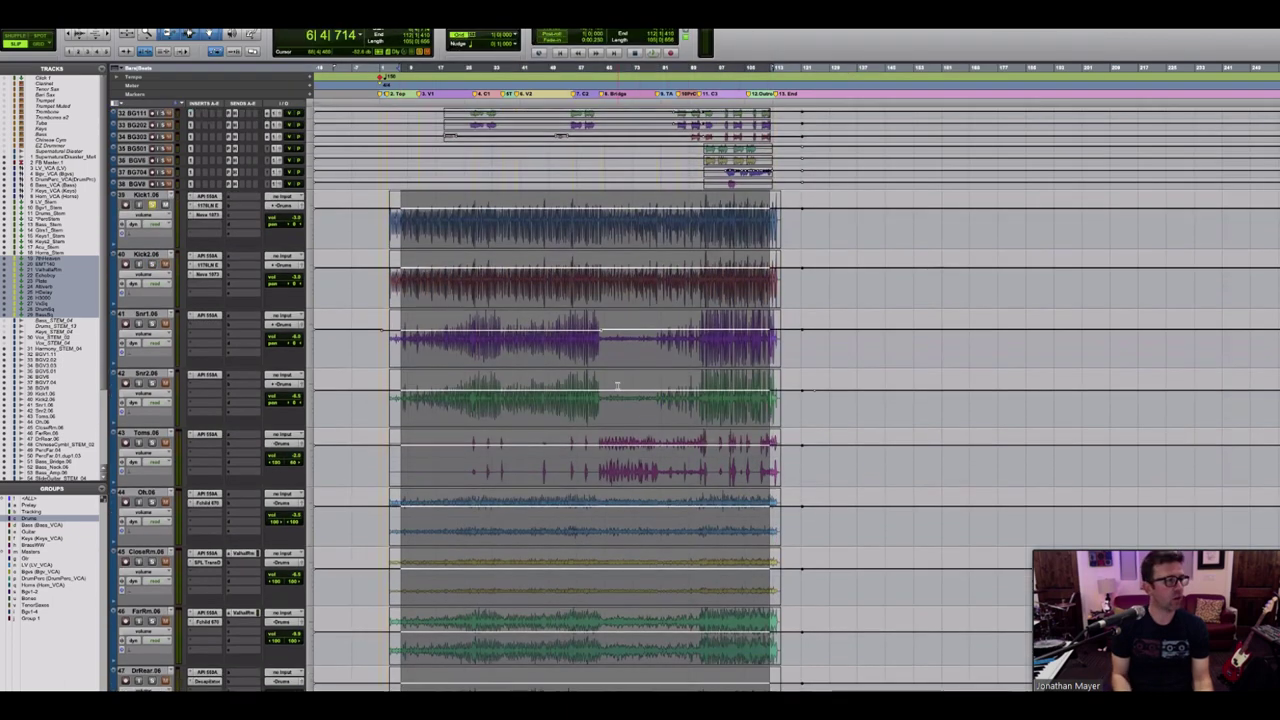
scroll(616, 385, "down", 1)
key("space")
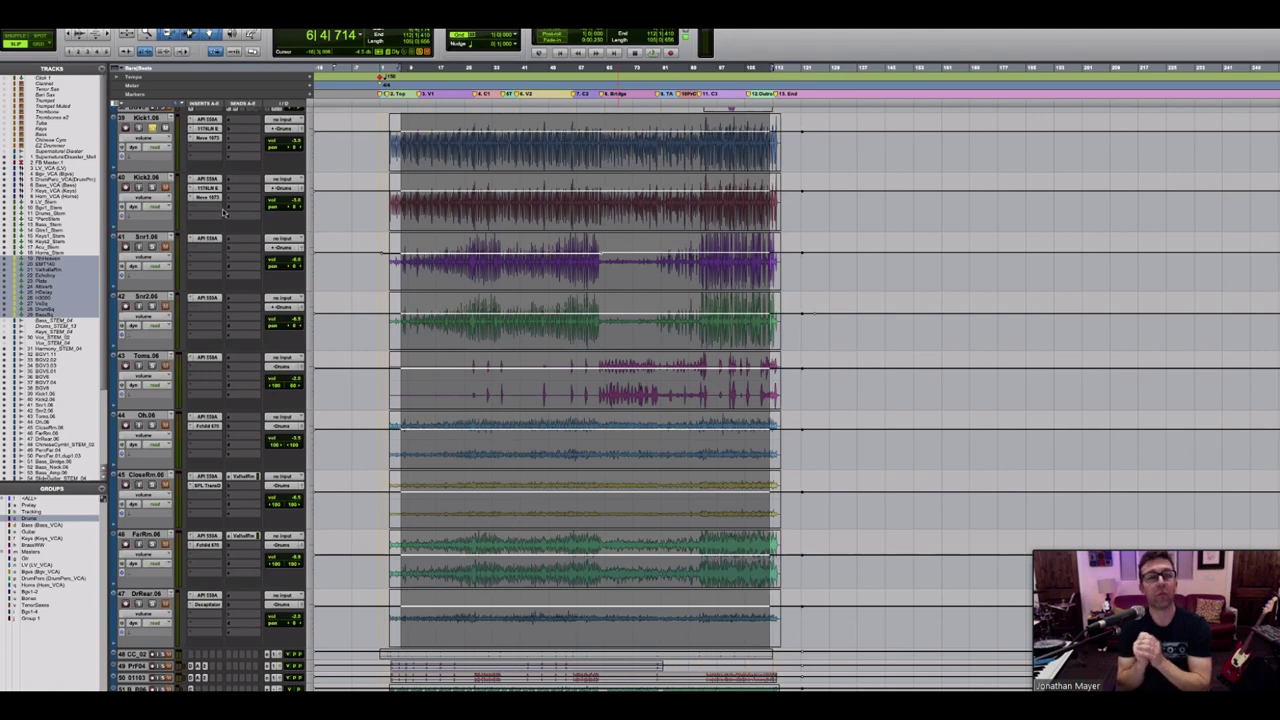
Step: Highlight the Toms.06 track from the bridge to the clips' end, and the Oh.06 track from about bar 27 into the outro
left_click(155, 356)
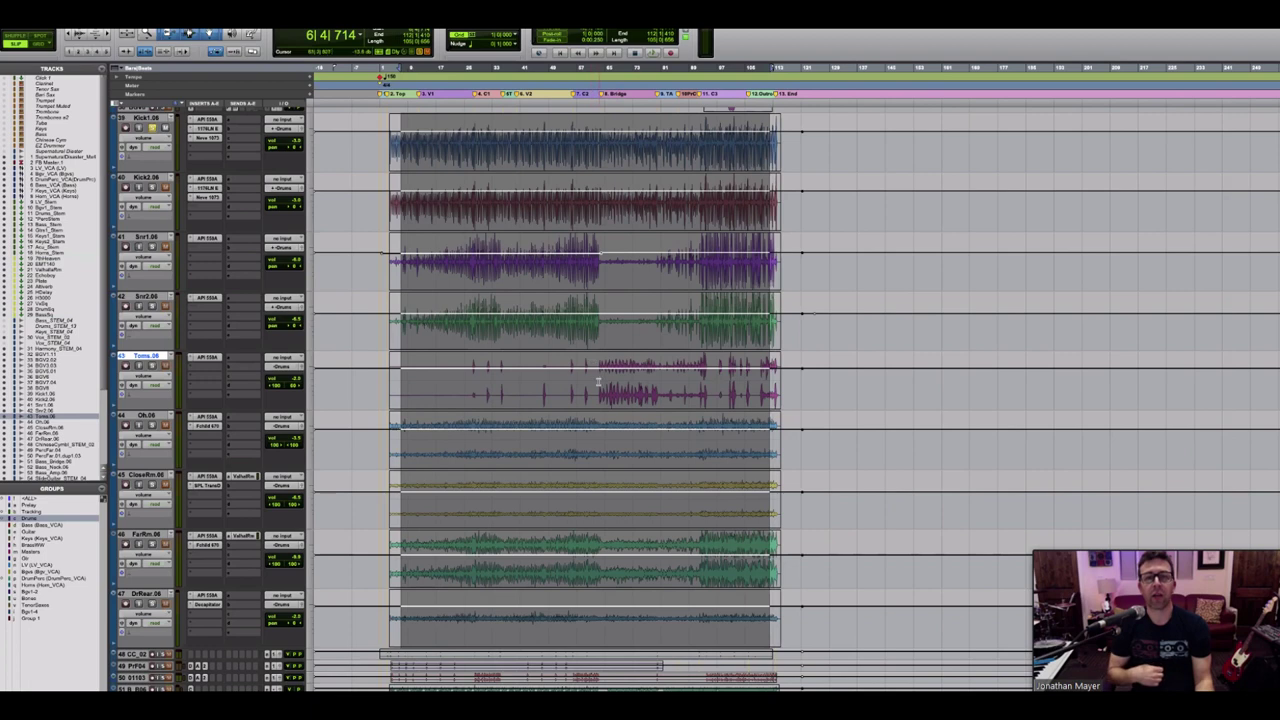
left_click_drag(598, 380, 780, 386)
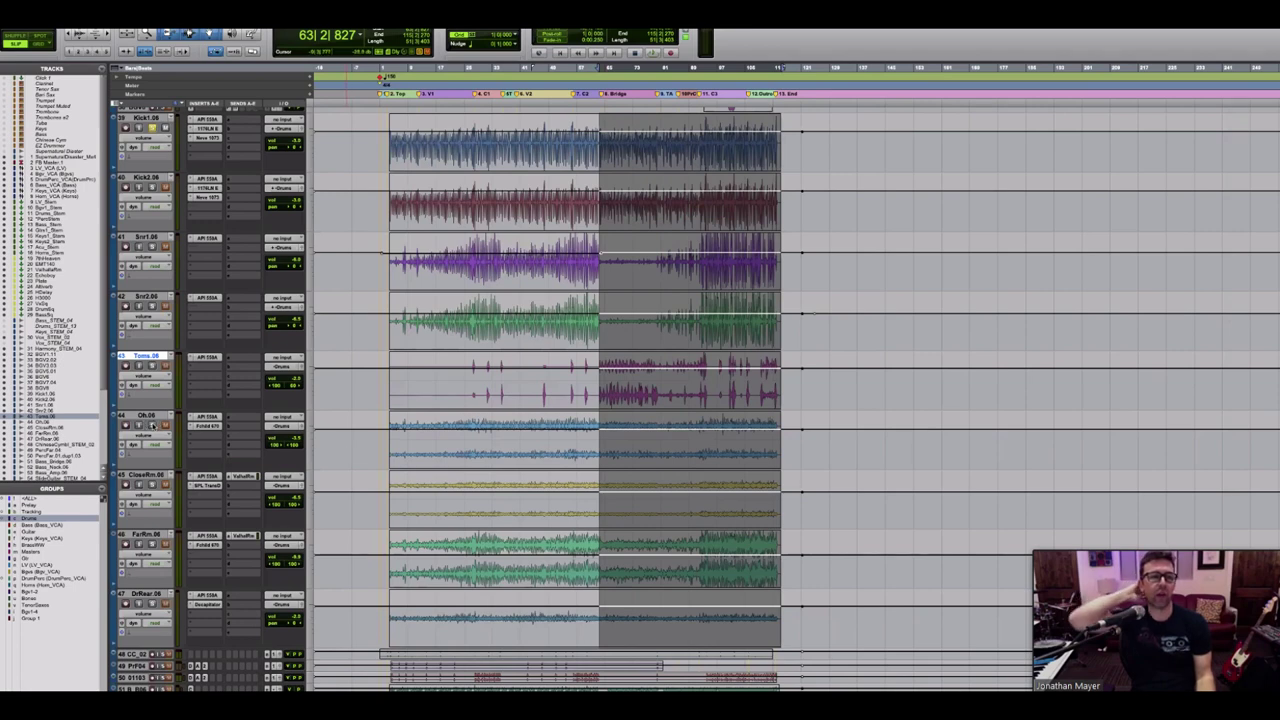
left_click(148, 416)
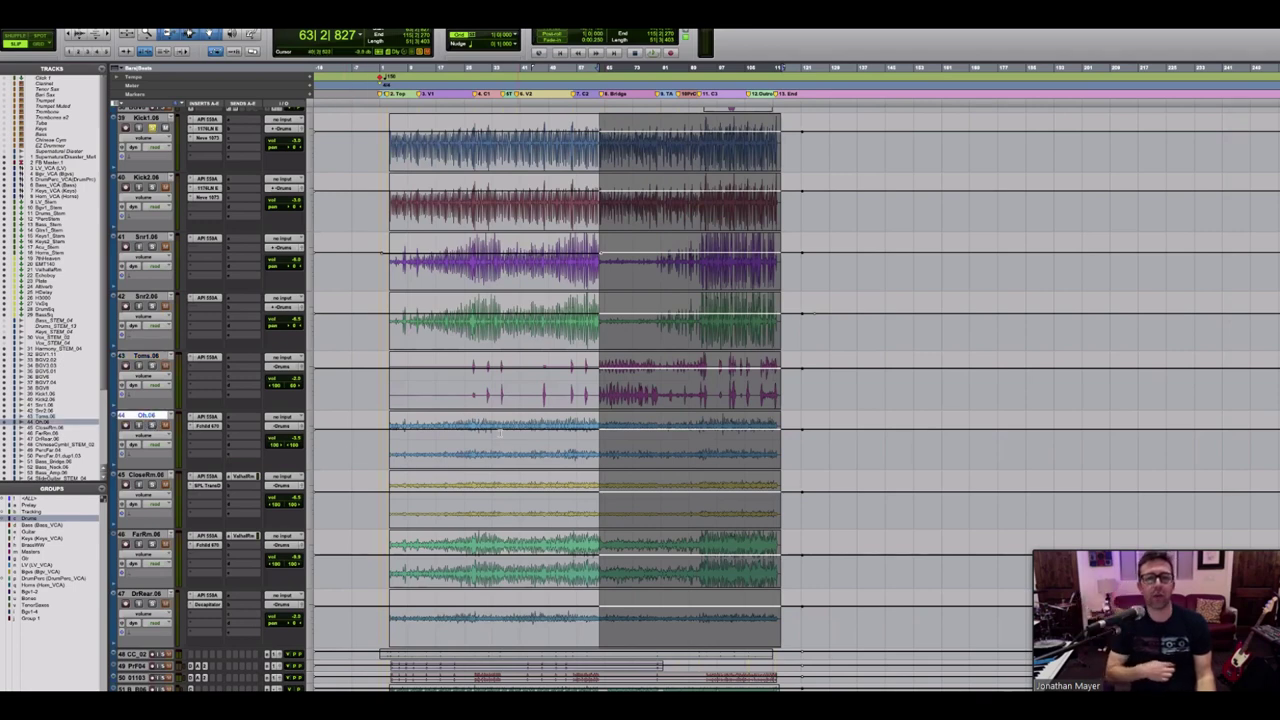
left_click_drag(473, 432, 755, 437)
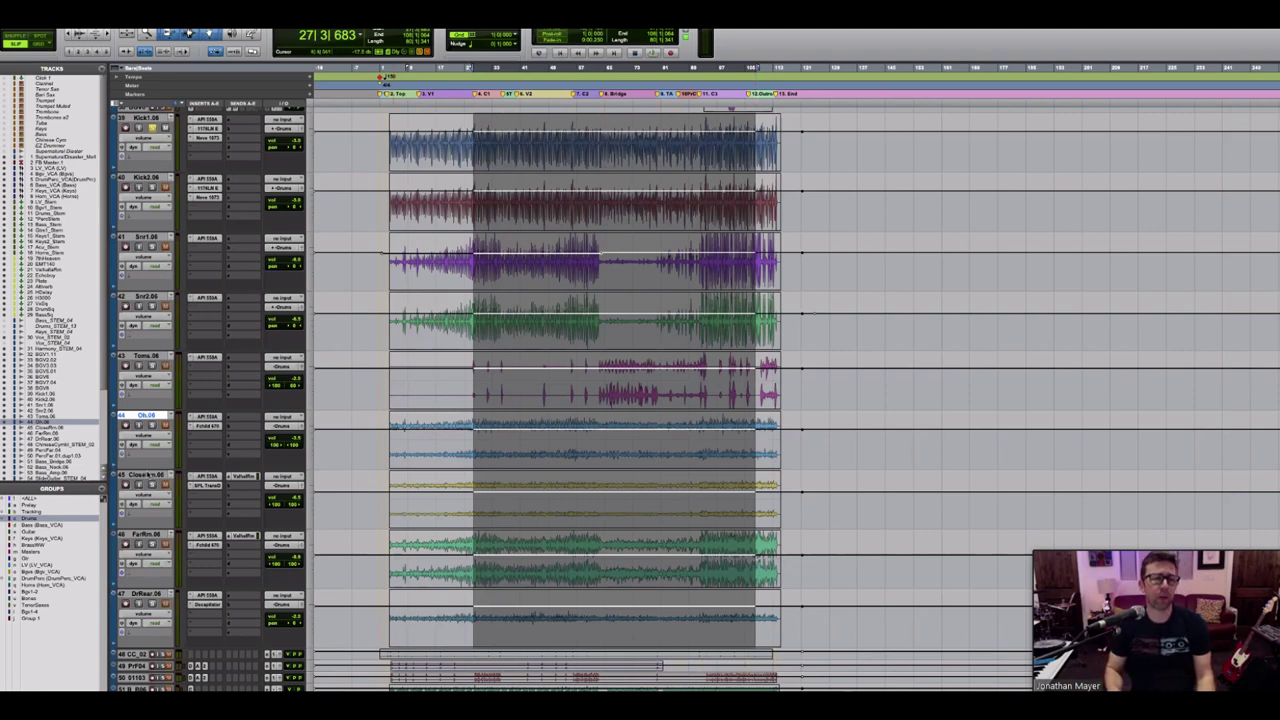
Step: Point out the CloseRm.06, FarRm.06 and DrRear.06 tracks by selecting each in turn, and place the edit cursor at about bar 24
left_click(148, 476)
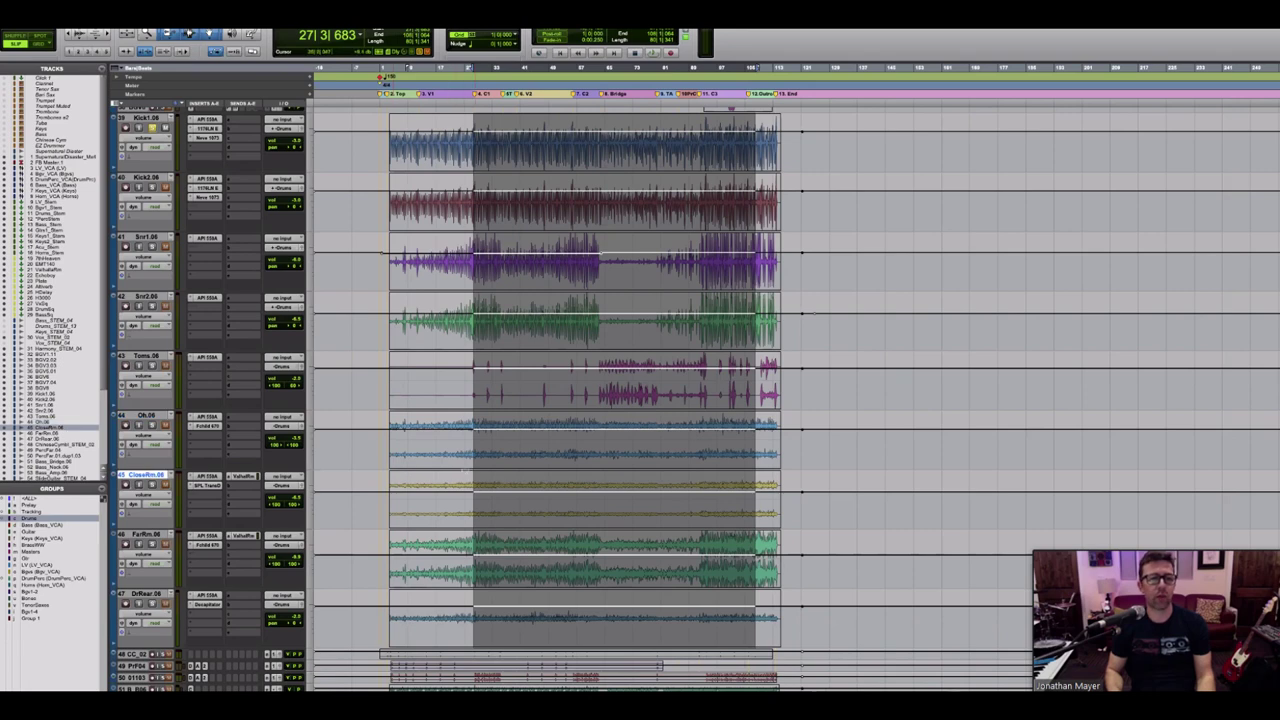
left_click(491, 486)
left_click(145, 536)
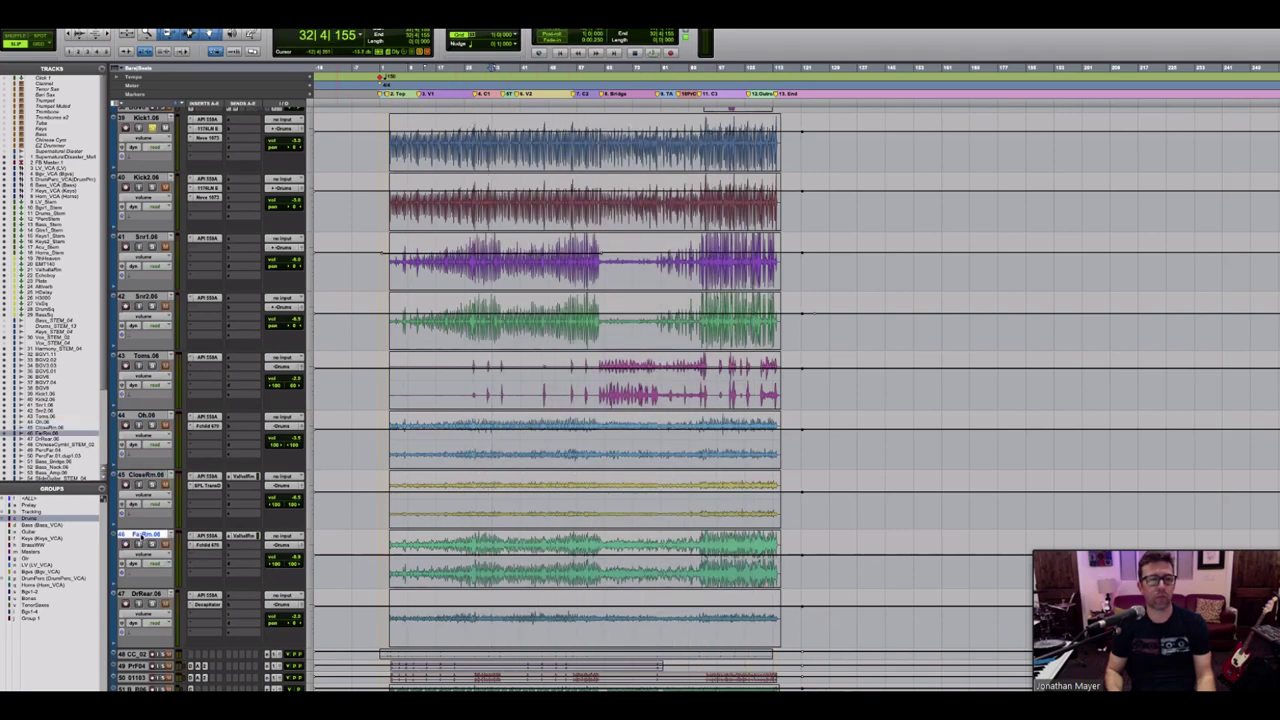
scroll(202, 560, "down", 3)
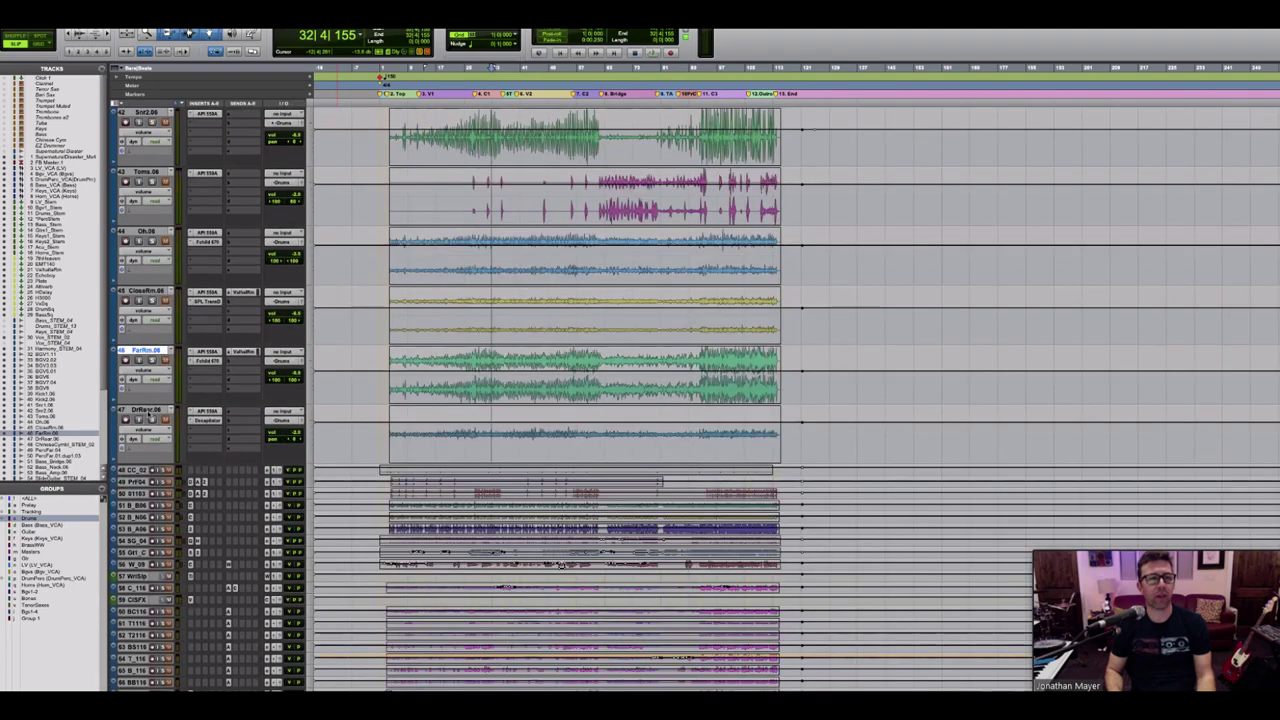
left_click(145, 410)
left_click(464, 433)
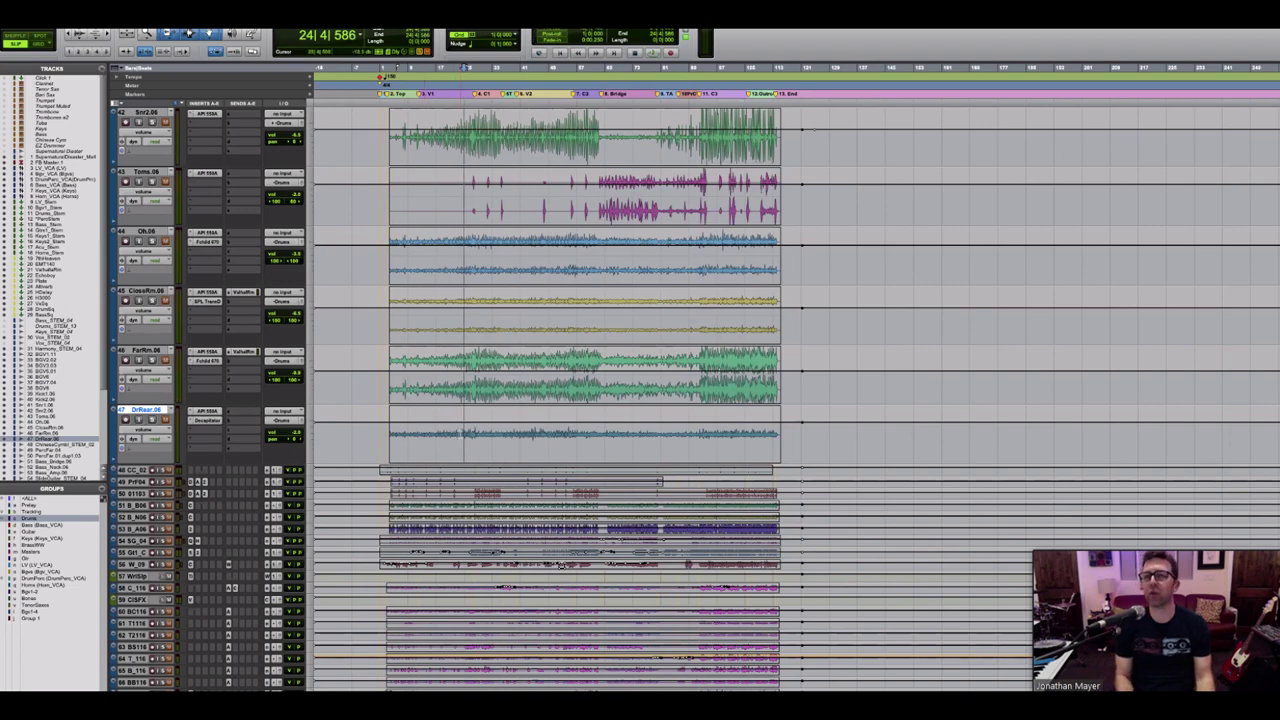
Step: Select the drum clips from about bar 6 to near their end, and select the DrumSq track
scroll(695, 400, "up", 5)
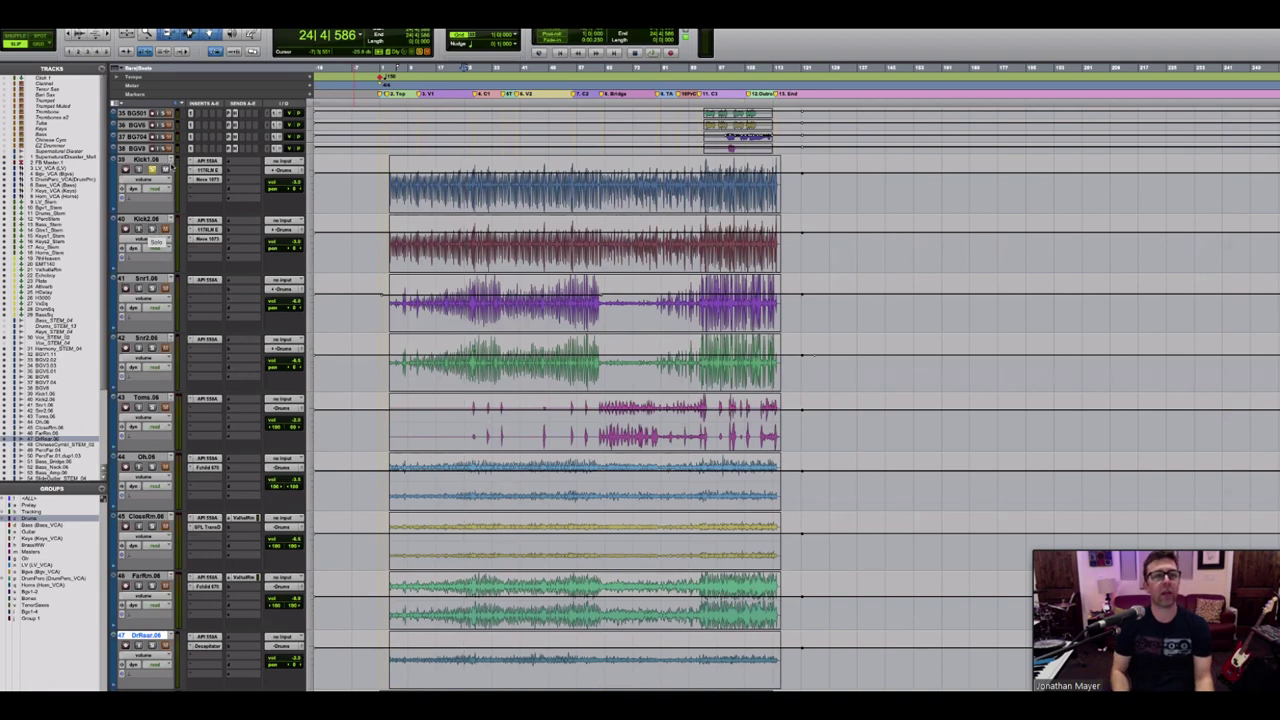
left_click_drag(396, 180, 776, 208)
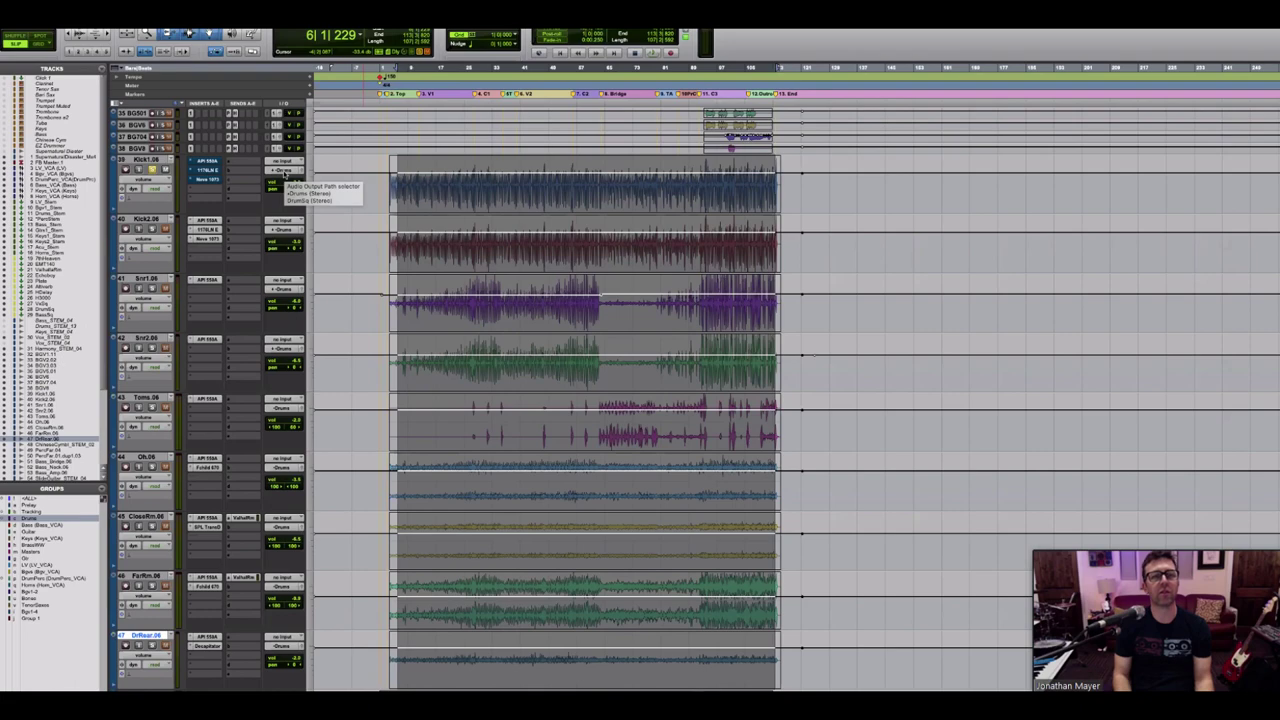
scroll(280, 178, "up", 6)
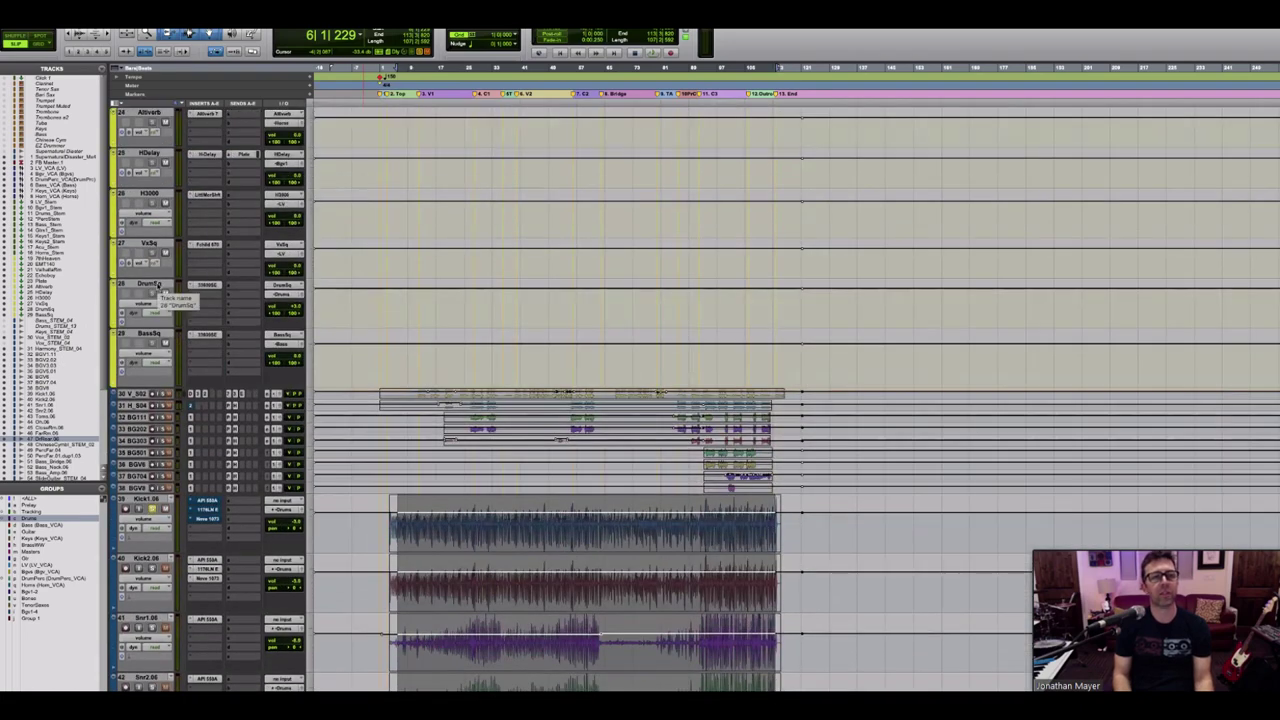
left_click(150, 284)
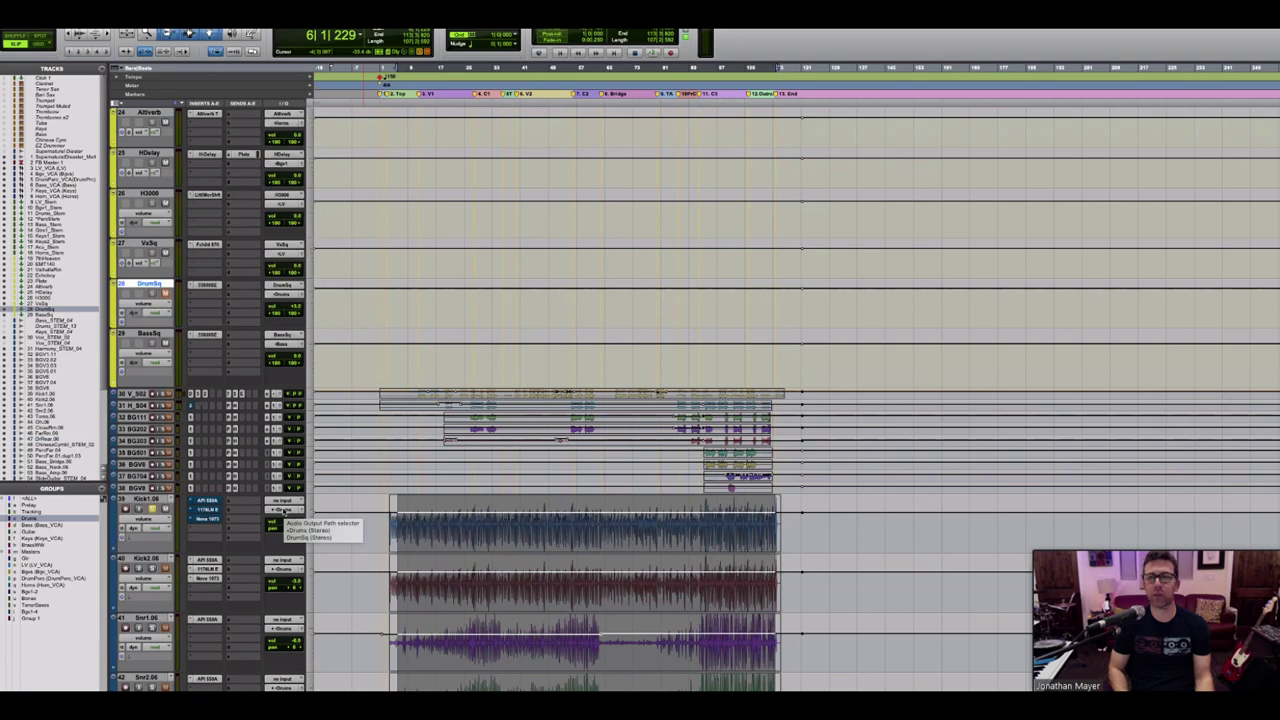
Step: Add the 7thHeaven stereo bus as an additional output of the Kick1.06 track
scroll(270, 515, "down", 3)
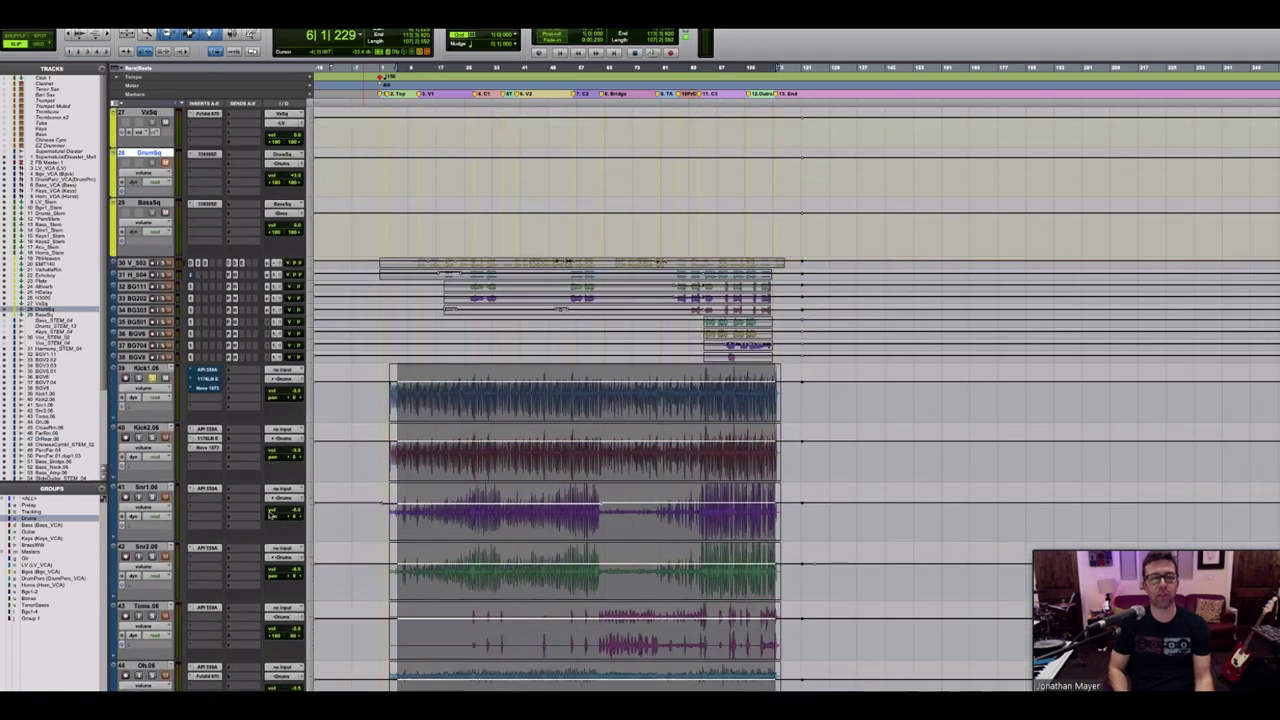
left_click(283, 384)
mouse_move(285, 383)
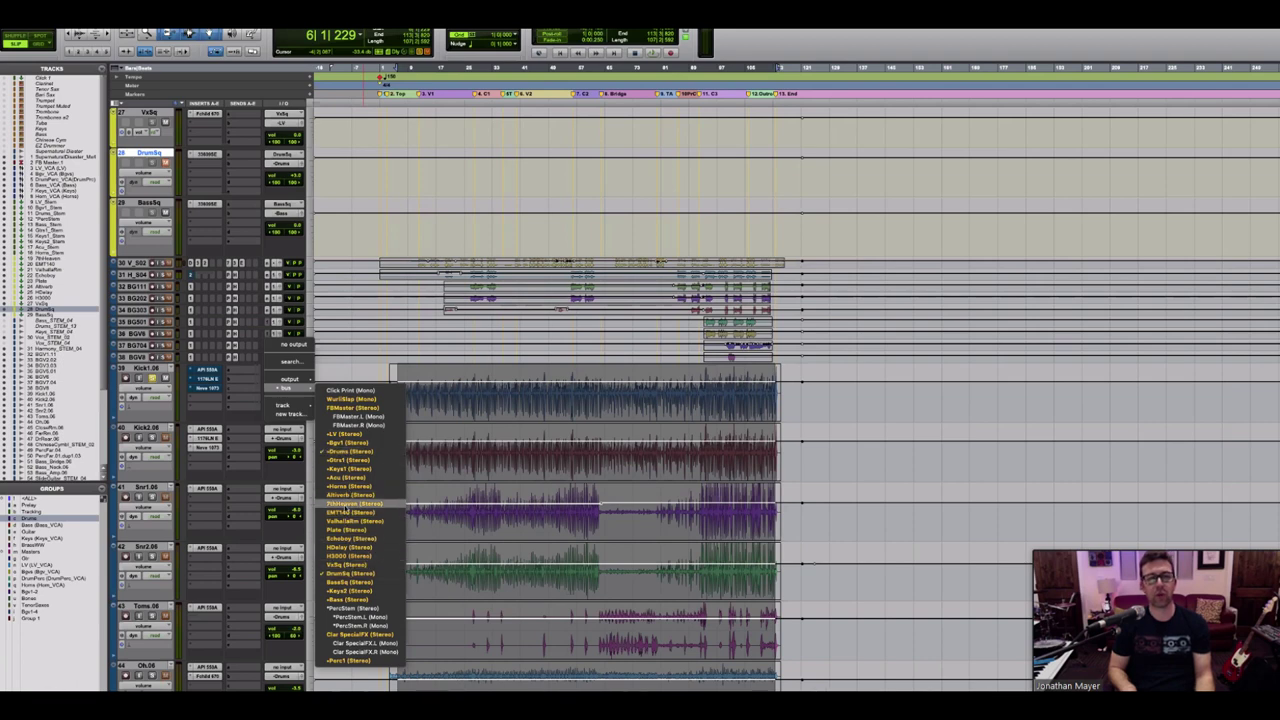
left_click(350, 504)
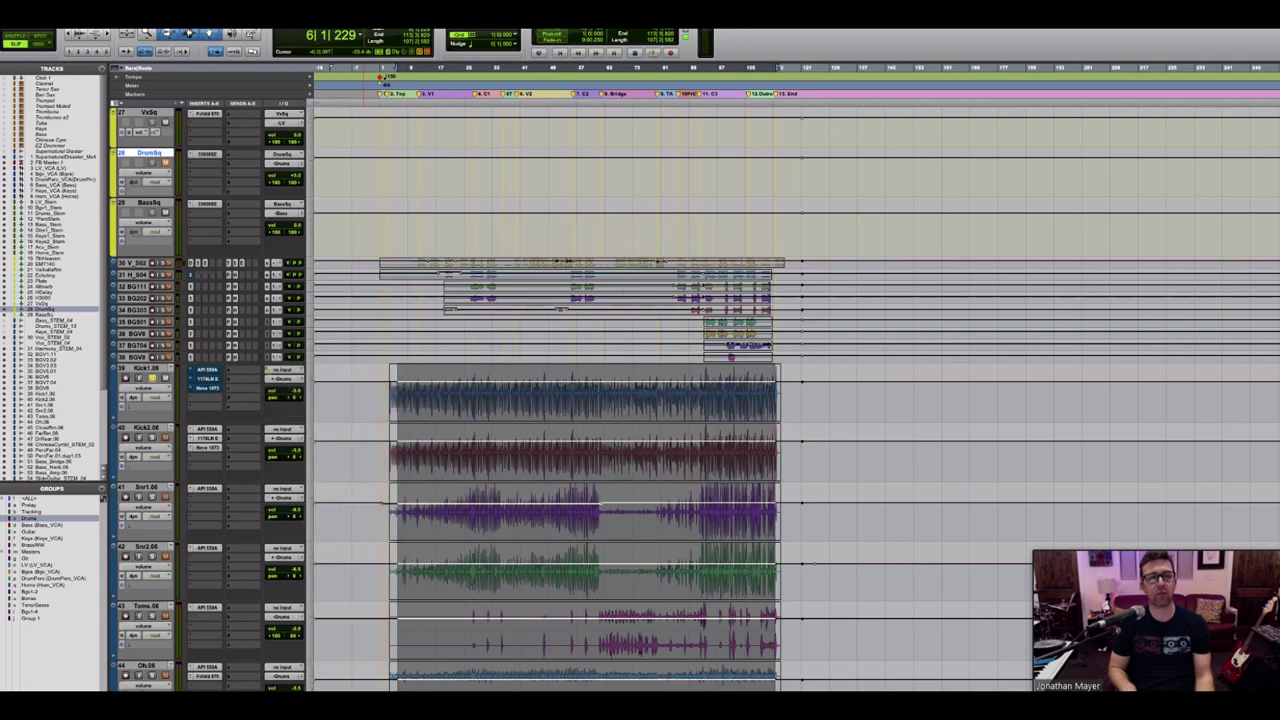
Step: Remove the 7thHeaven bus from the Kick1.06 track's outputs
left_click(282, 378)
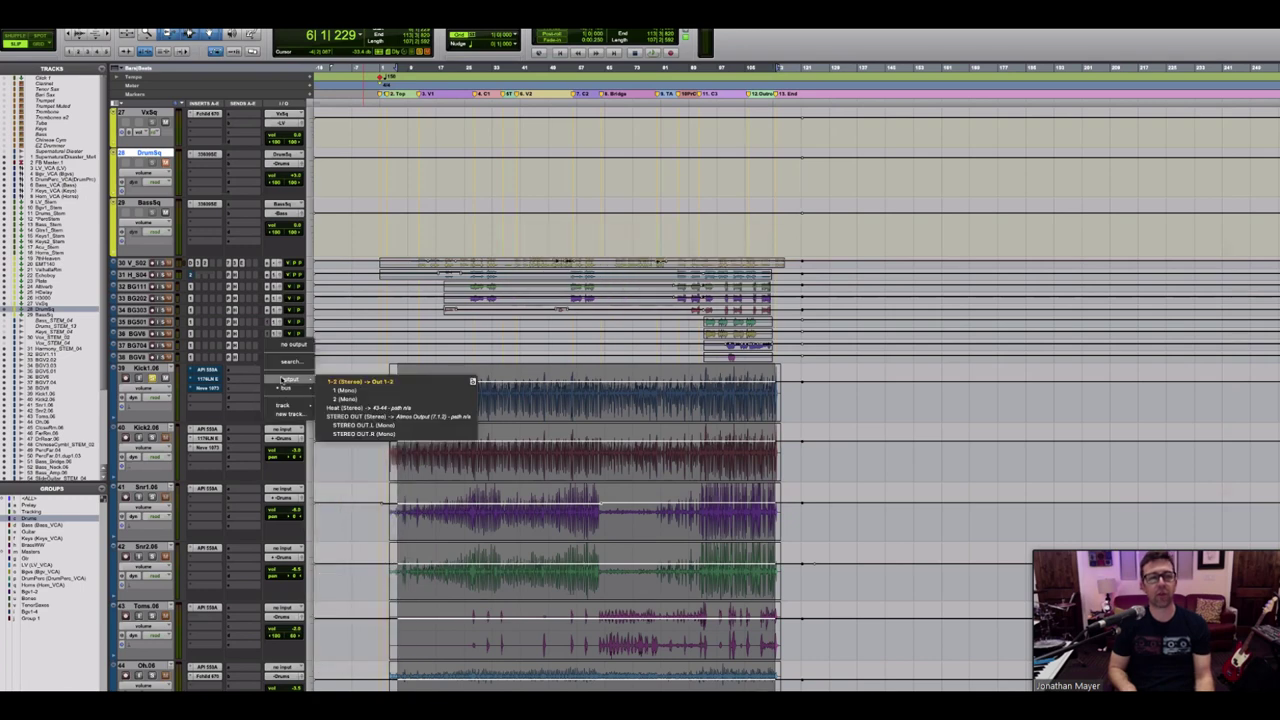
mouse_move(296, 390)
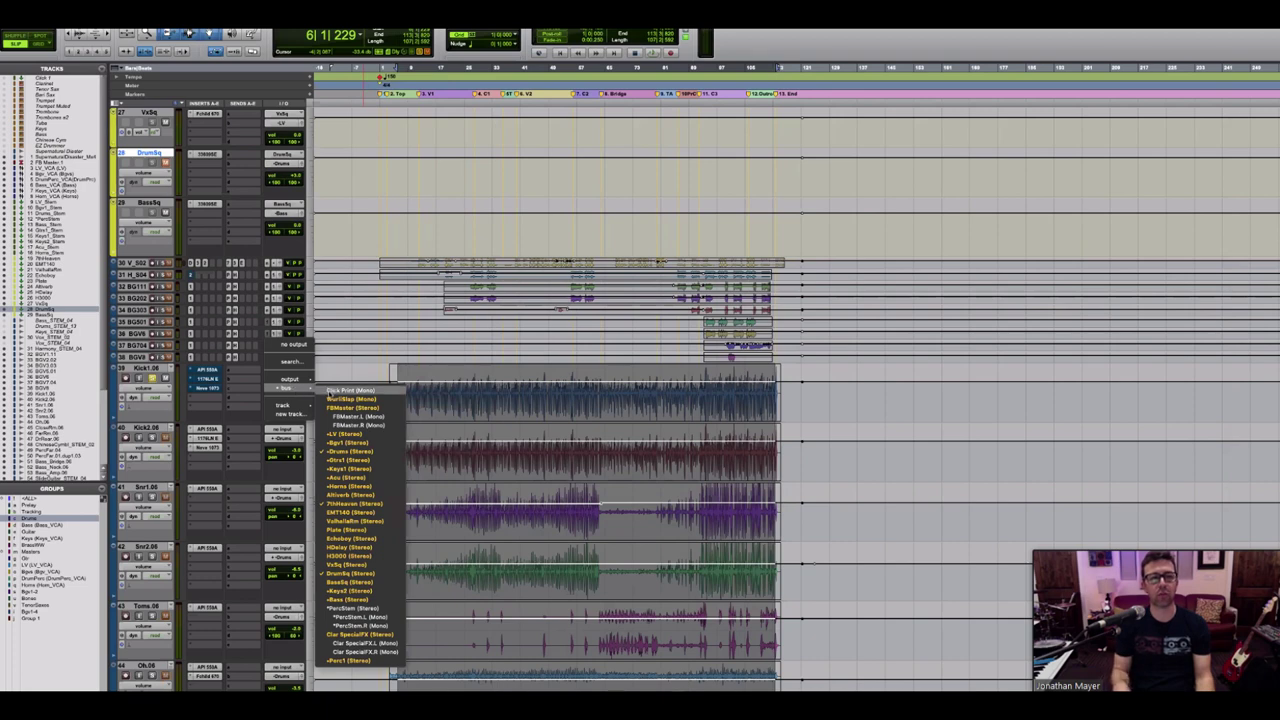
left_click(256, 398)
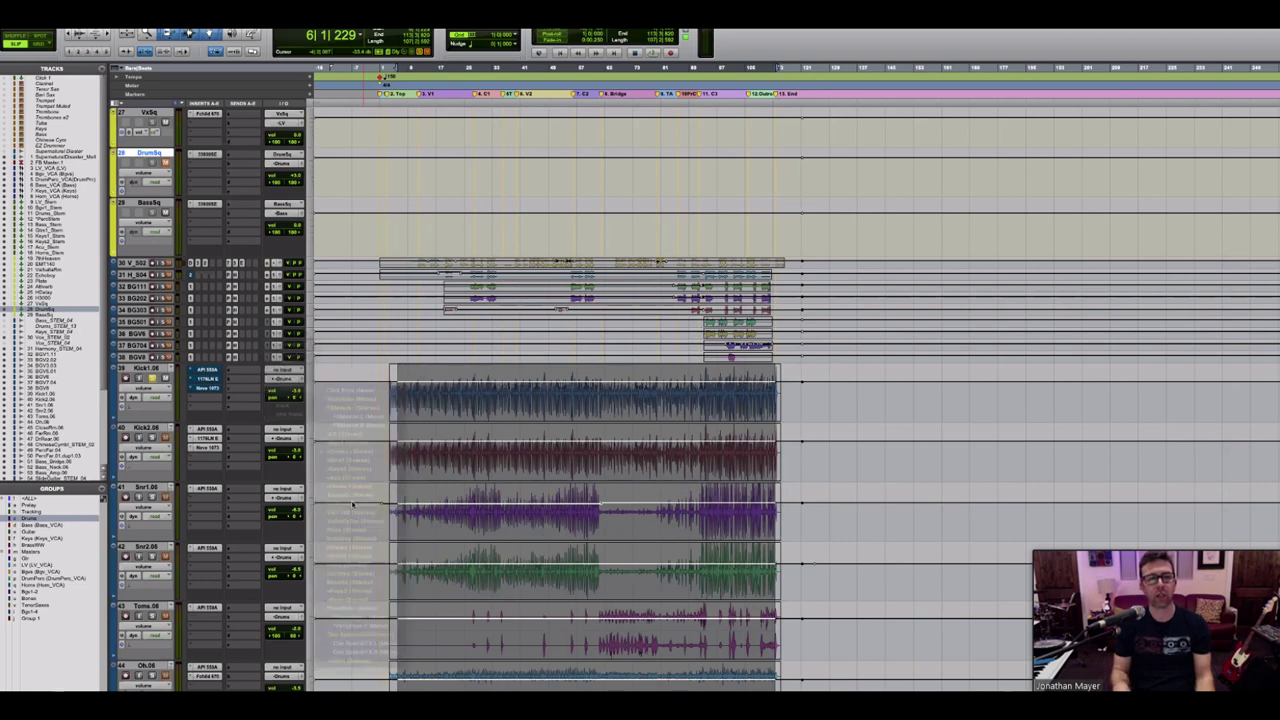
Step: Examine the buses assigned to the Kick1.06 track's output, leaving the routing as it is
left_click(283, 382)
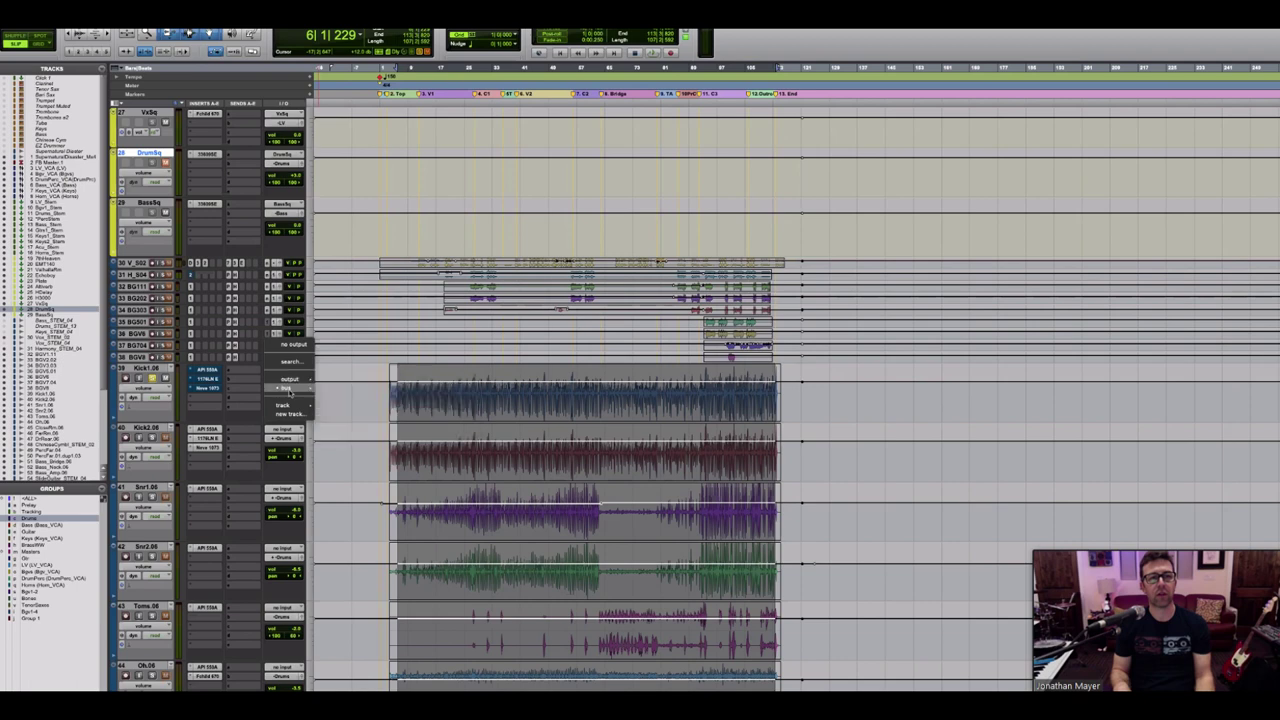
mouse_move(290, 388)
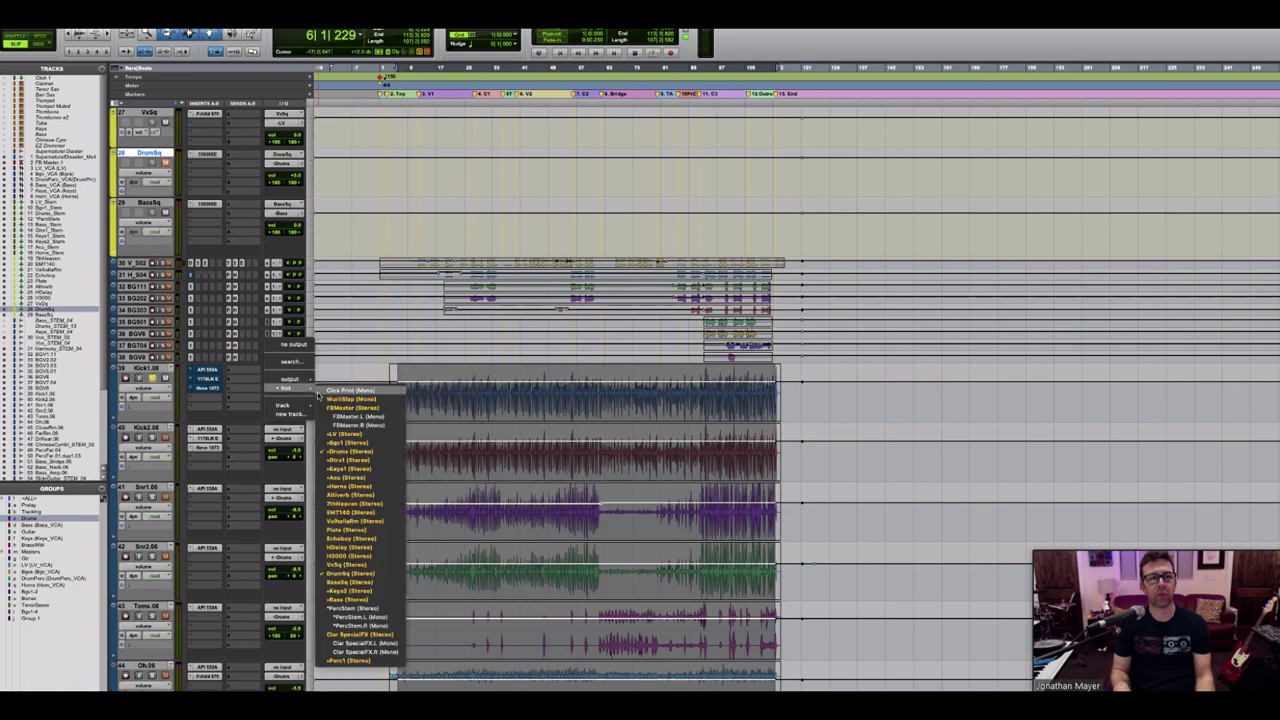
left_click(348, 320)
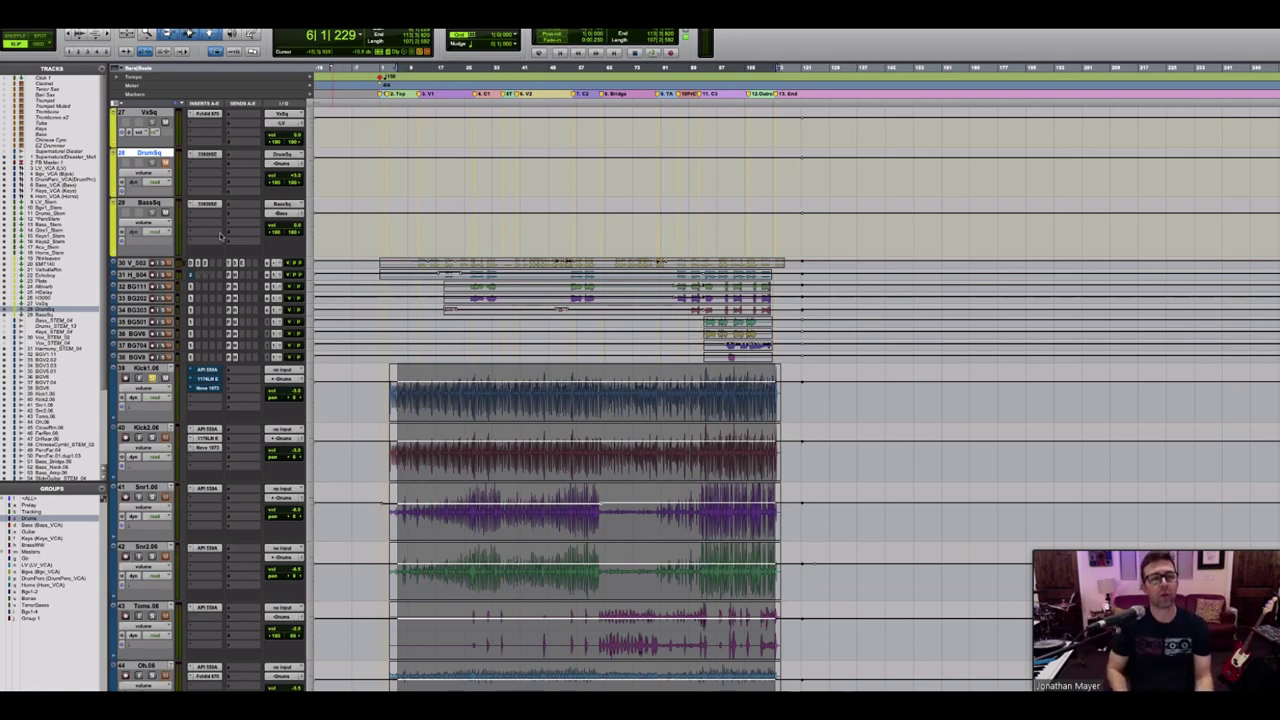
Step: Enlarge the Drums_Stem track and inspect its Massey L2007 mastering limiter before closing the plug-in
scroll(220, 235, "up", 8)
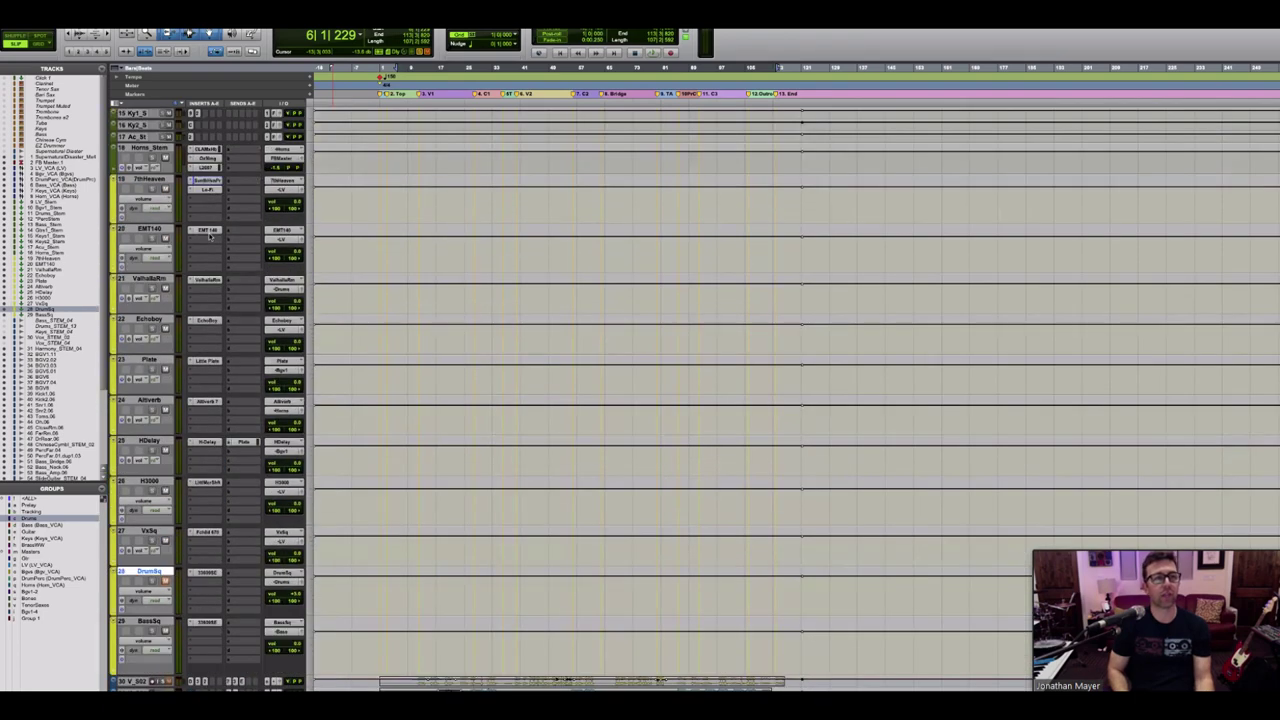
scroll(210, 236, "up", 5)
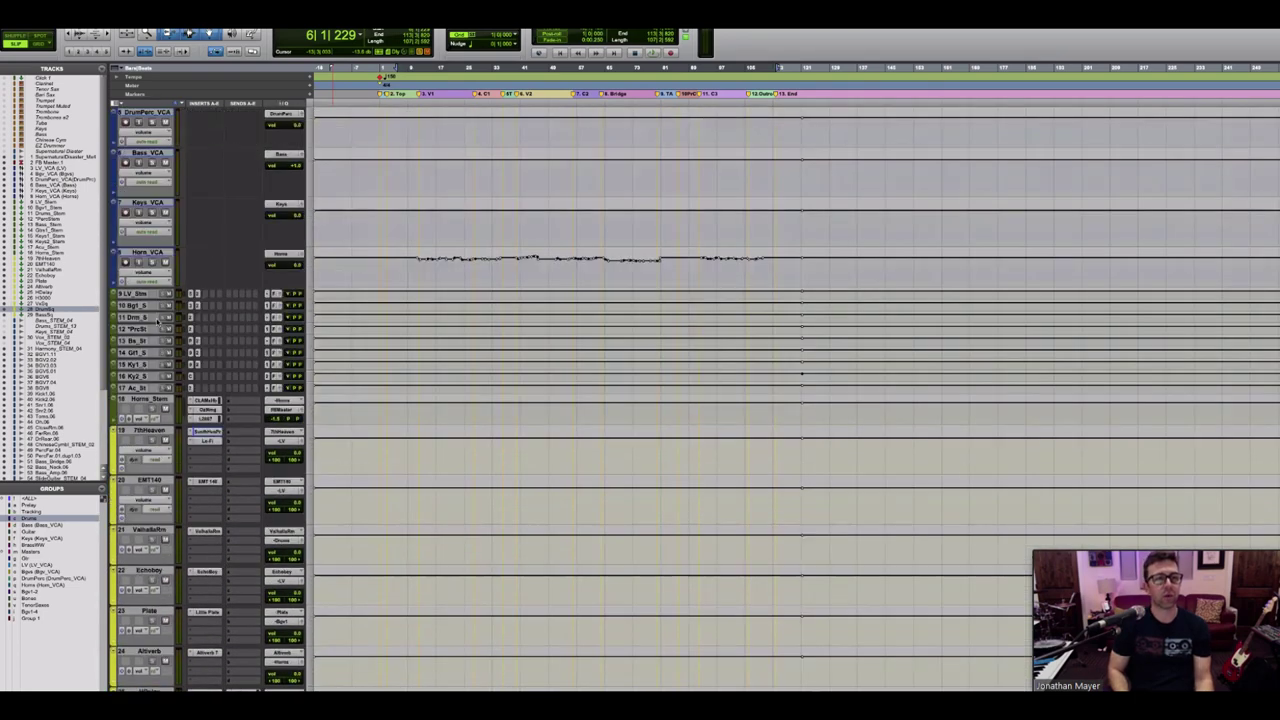
left_click_drag(165, 323, 167, 400)
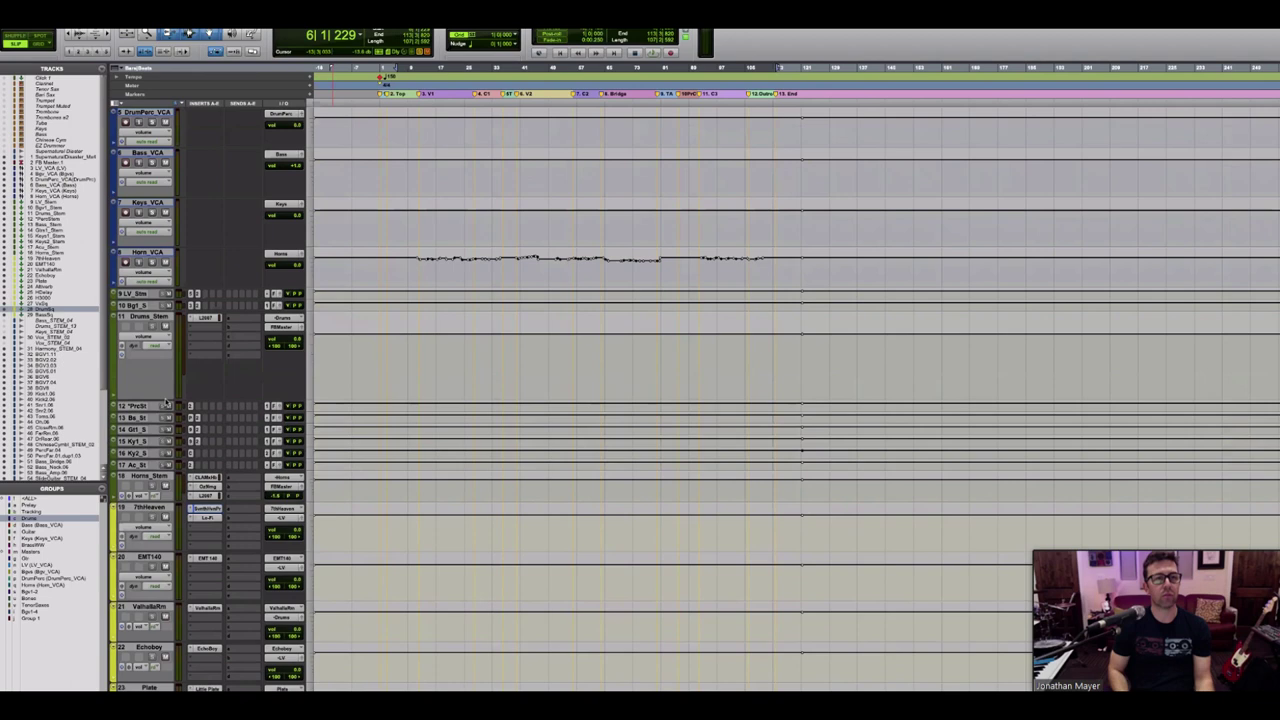
left_click(205, 318)
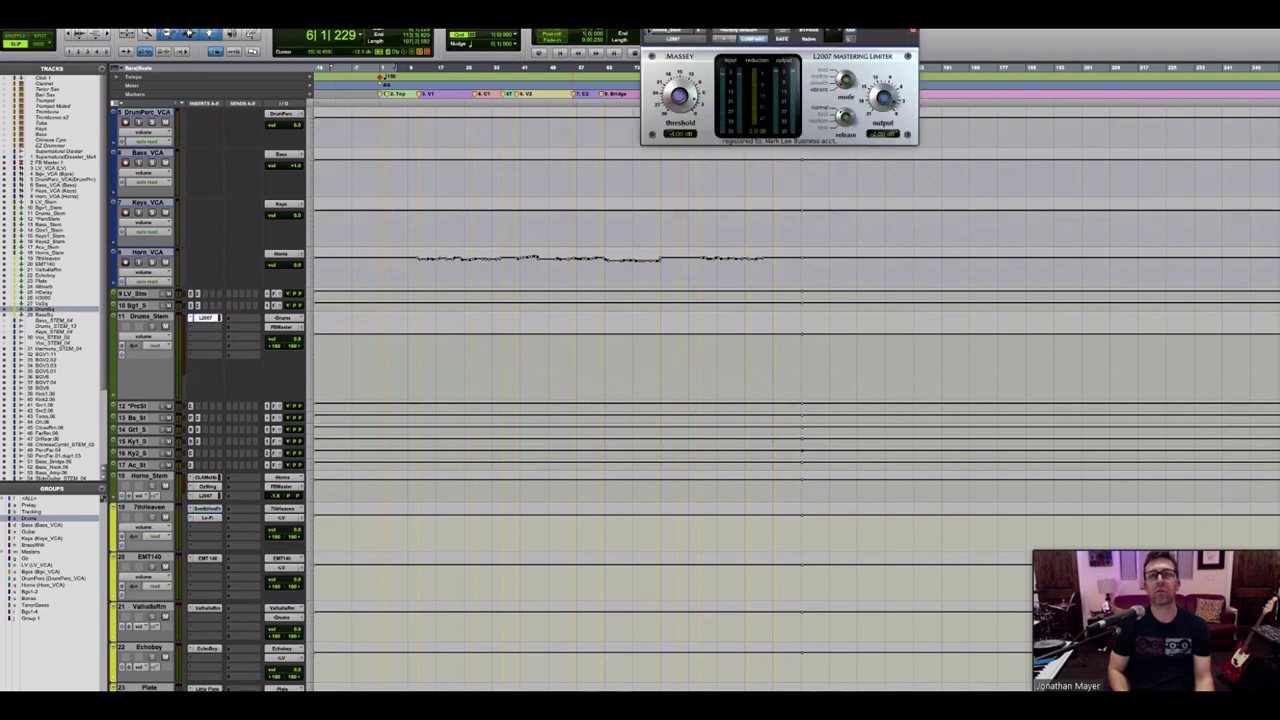
left_click_drag(664, 37, 460, 222)
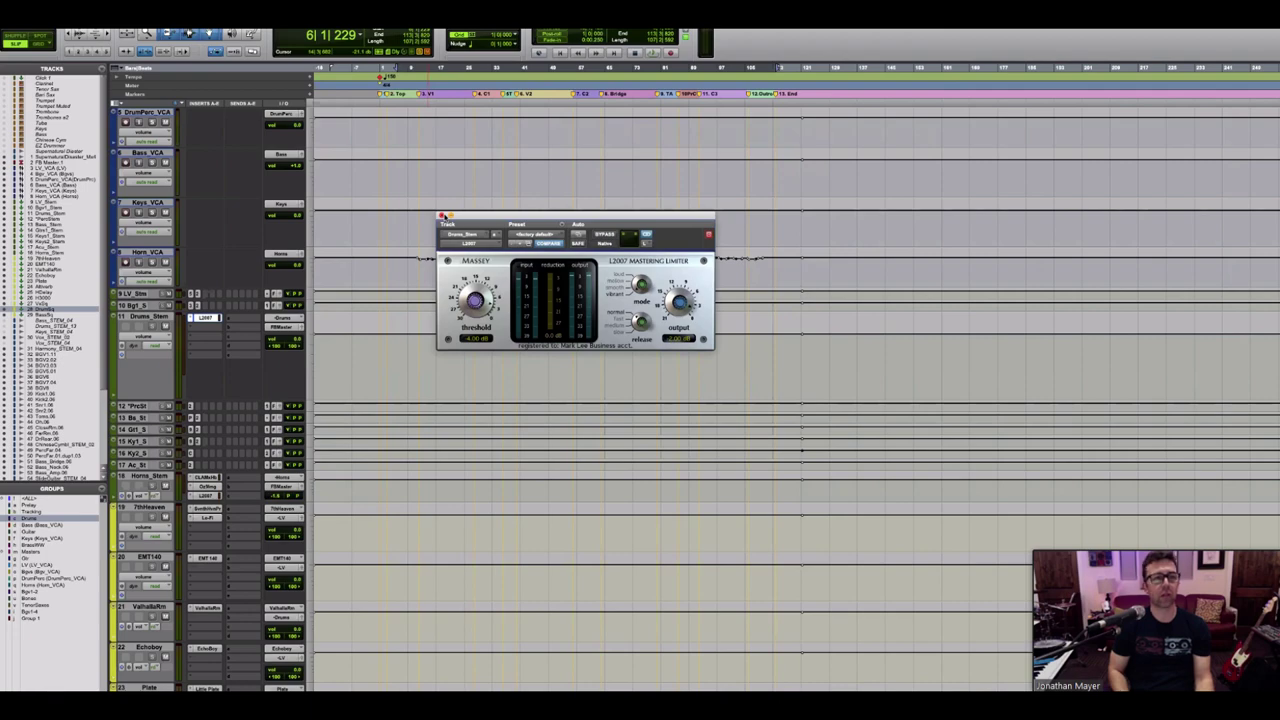
left_click(443, 216)
Step: Increase the height of the selected drum tracks from Kick1.06 onwards by two zoom steps
scroll(444, 216, "down", 15)
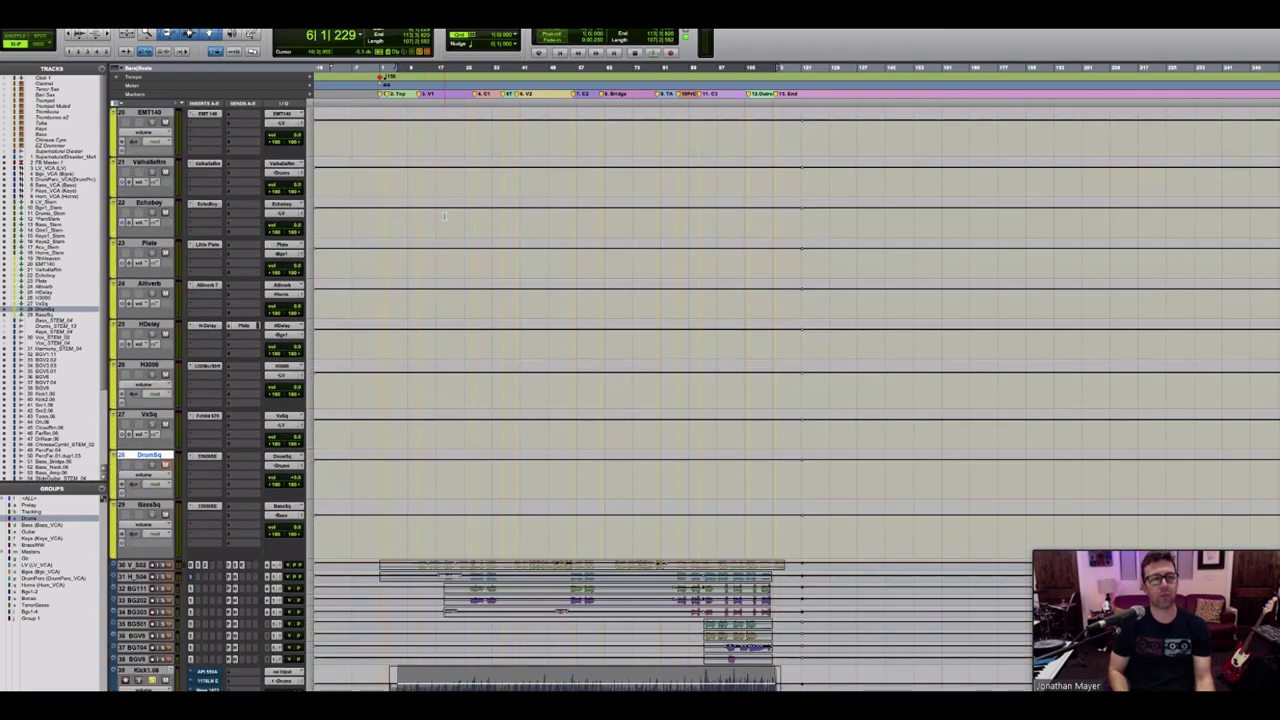
scroll(444, 216, "down", 5)
scroll(430, 210, "up", 1)
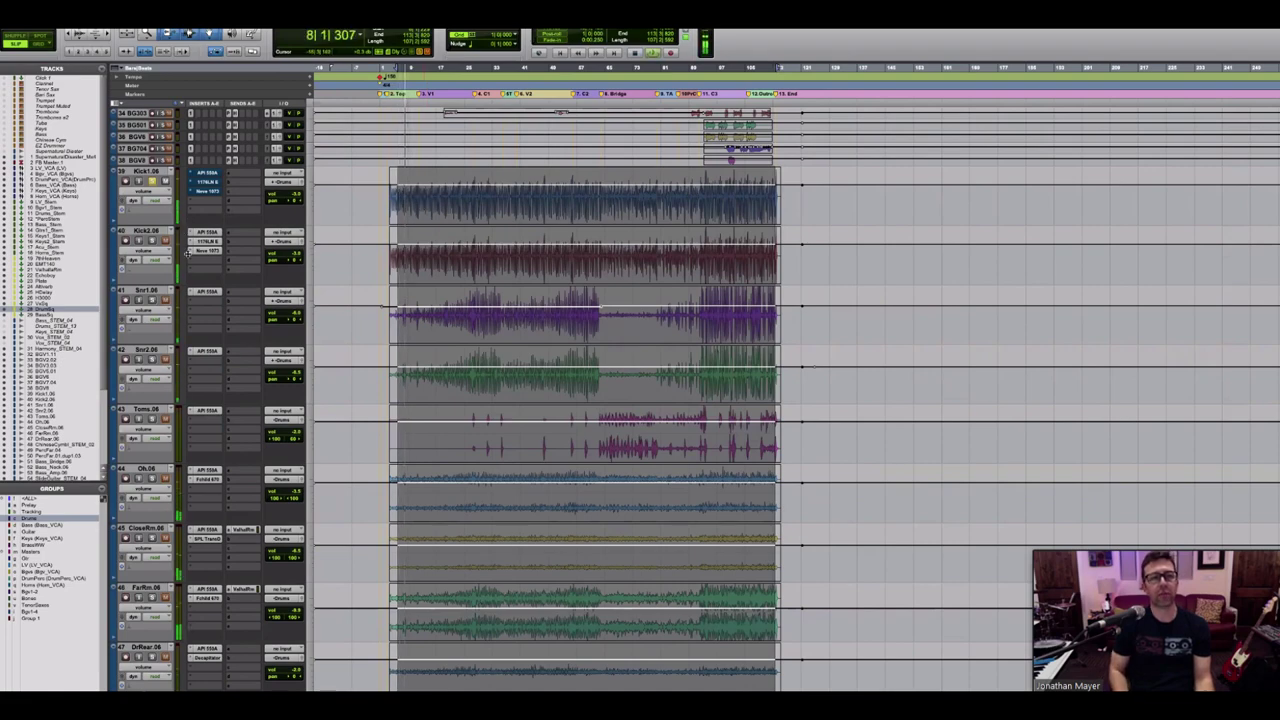
key("ctrl+alt+Up")
key("ctrl+alt+Up")
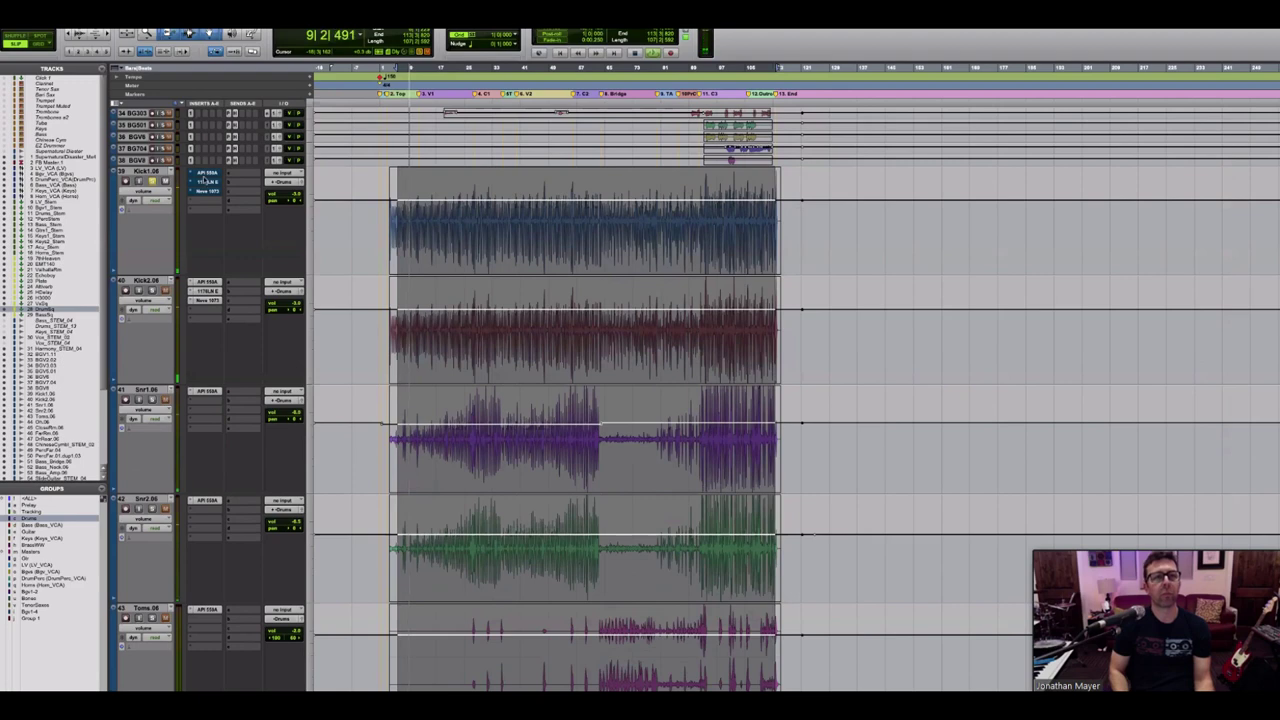
Step: Open the API 550A, 1176LN and Neve 1073 plug-ins on Kick1.06 and arrange them so all three can be seen
left_click(205, 175)
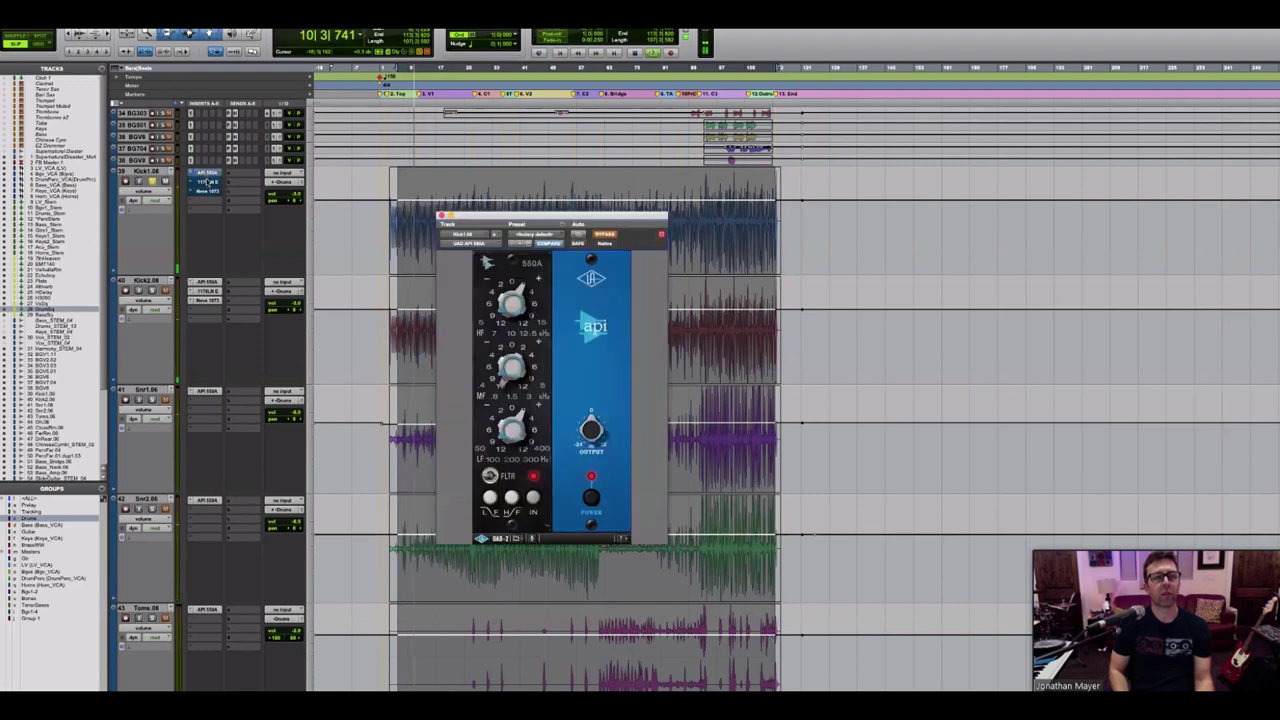
left_click(206, 183)
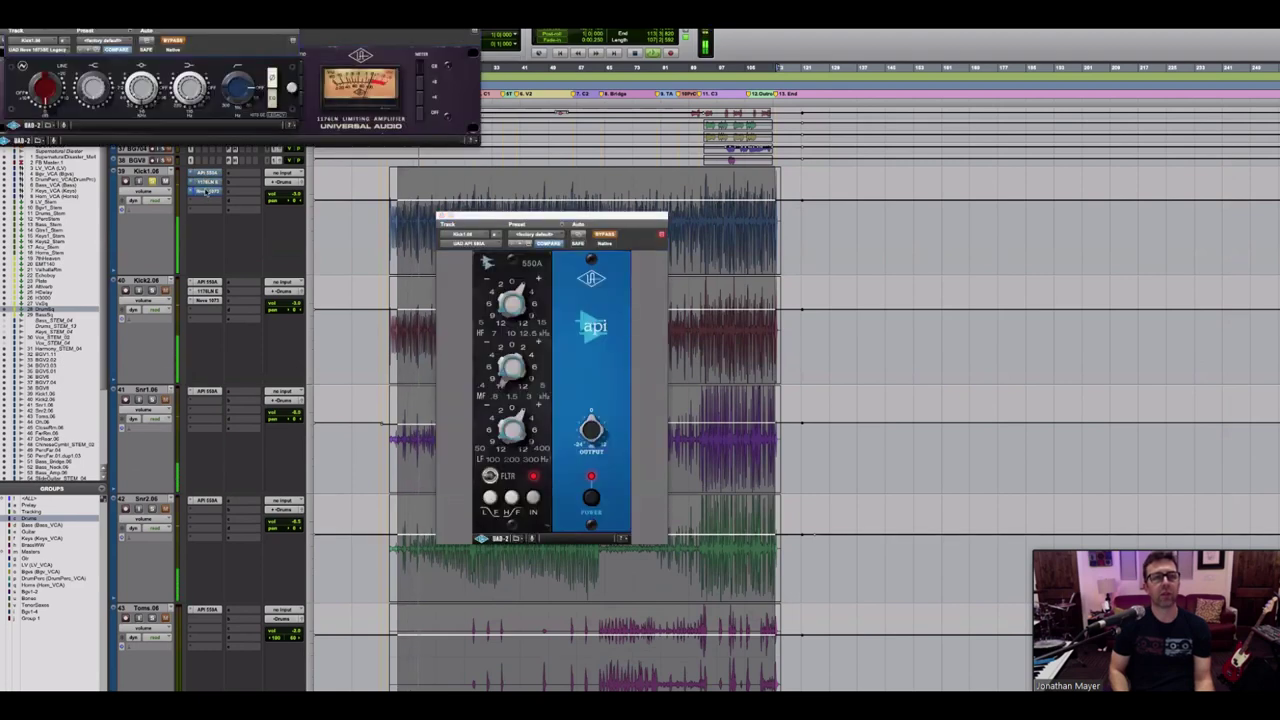
left_click(207, 191)
left_click_drag(150, 31, 875, 35)
left_click(398, 52)
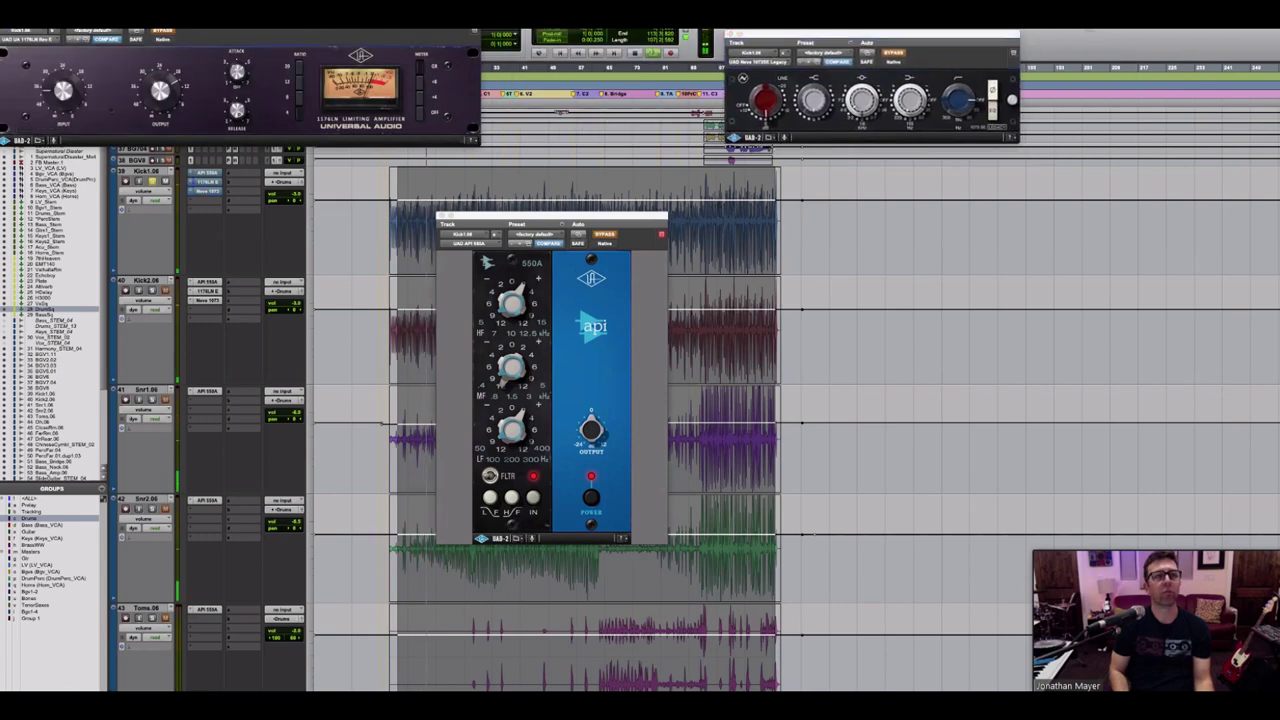
left_click_drag(398, 52, 1114, 336)
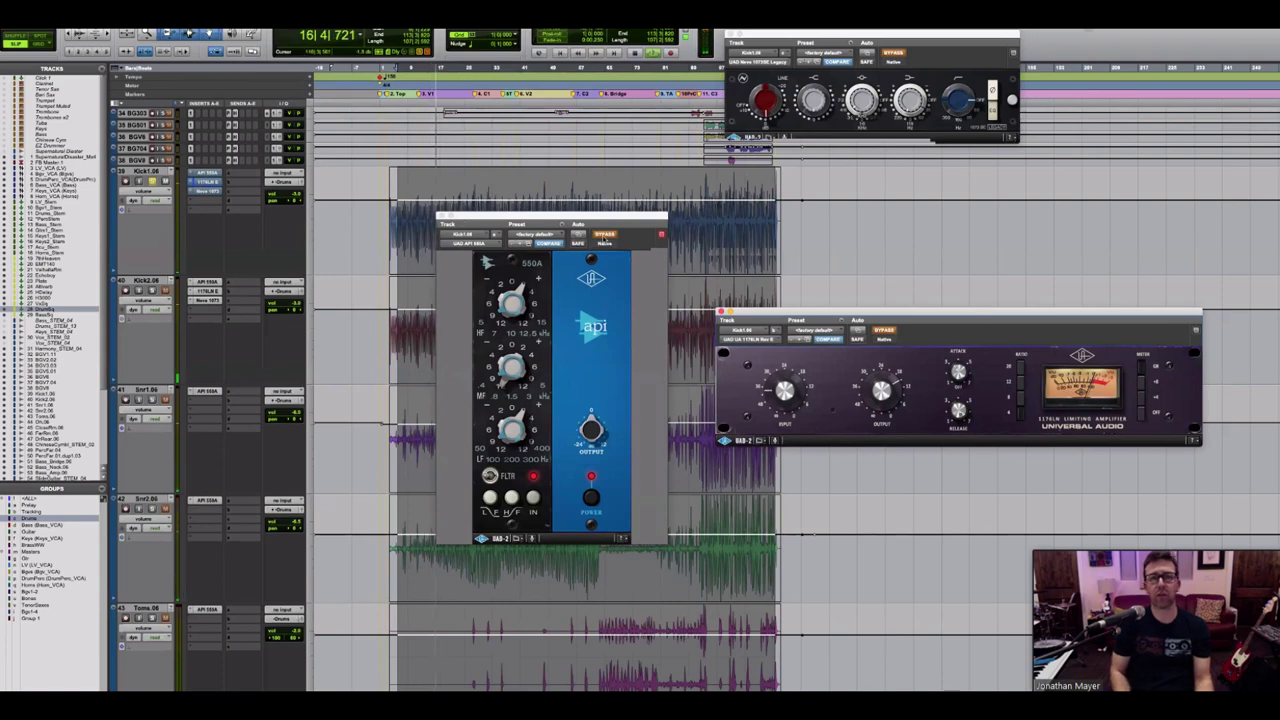
Step: Replay the soloed Kick1.06 from bar 6 and take its API 550A equalizer out of bypass
key("space")
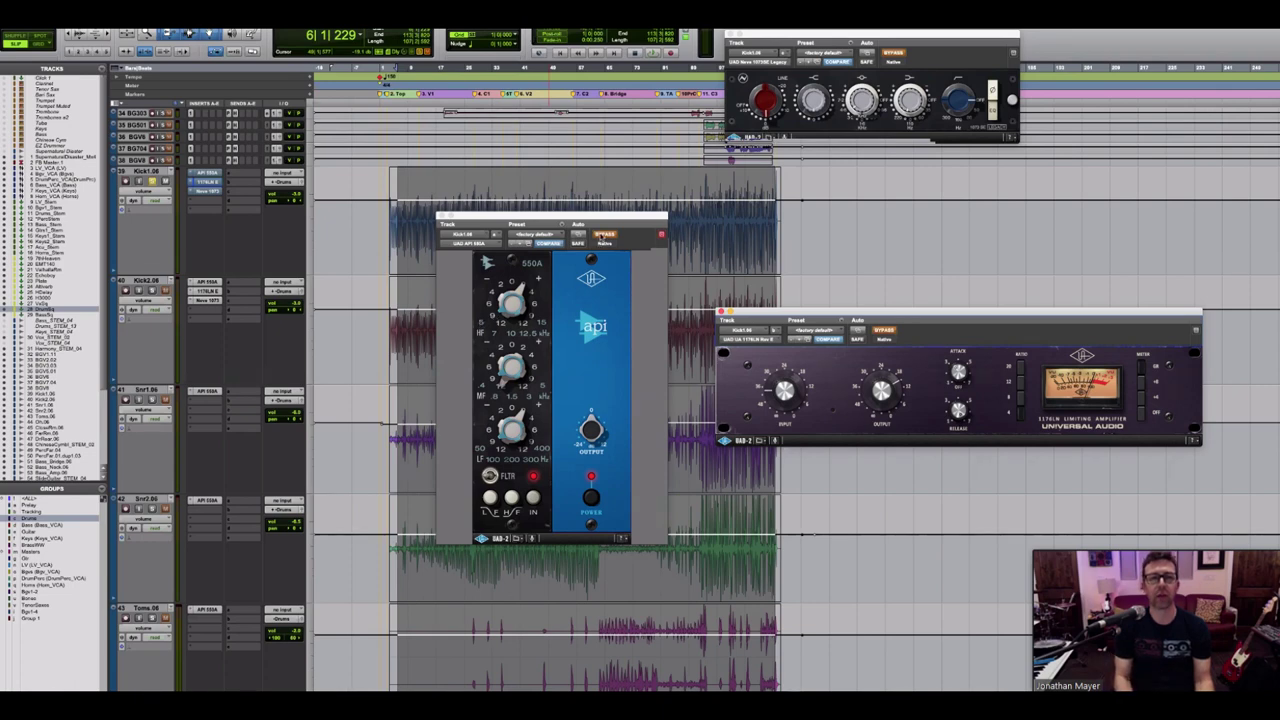
key("space")
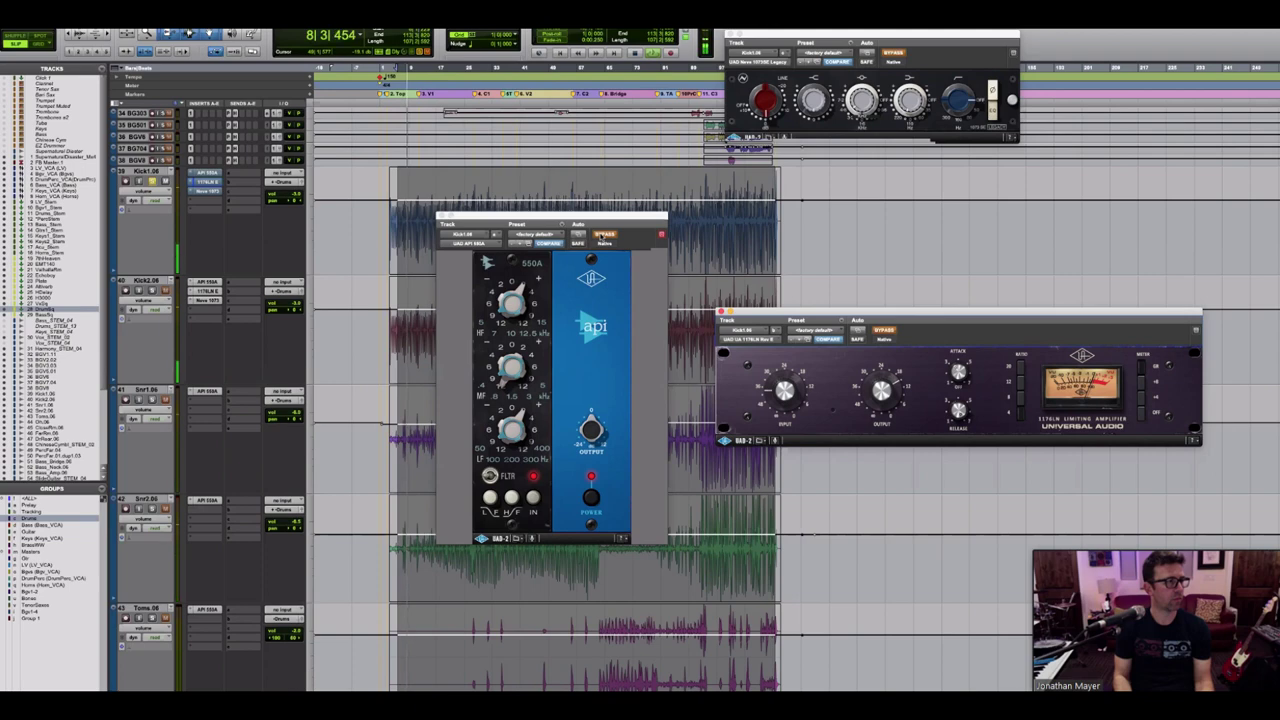
left_click(604, 236)
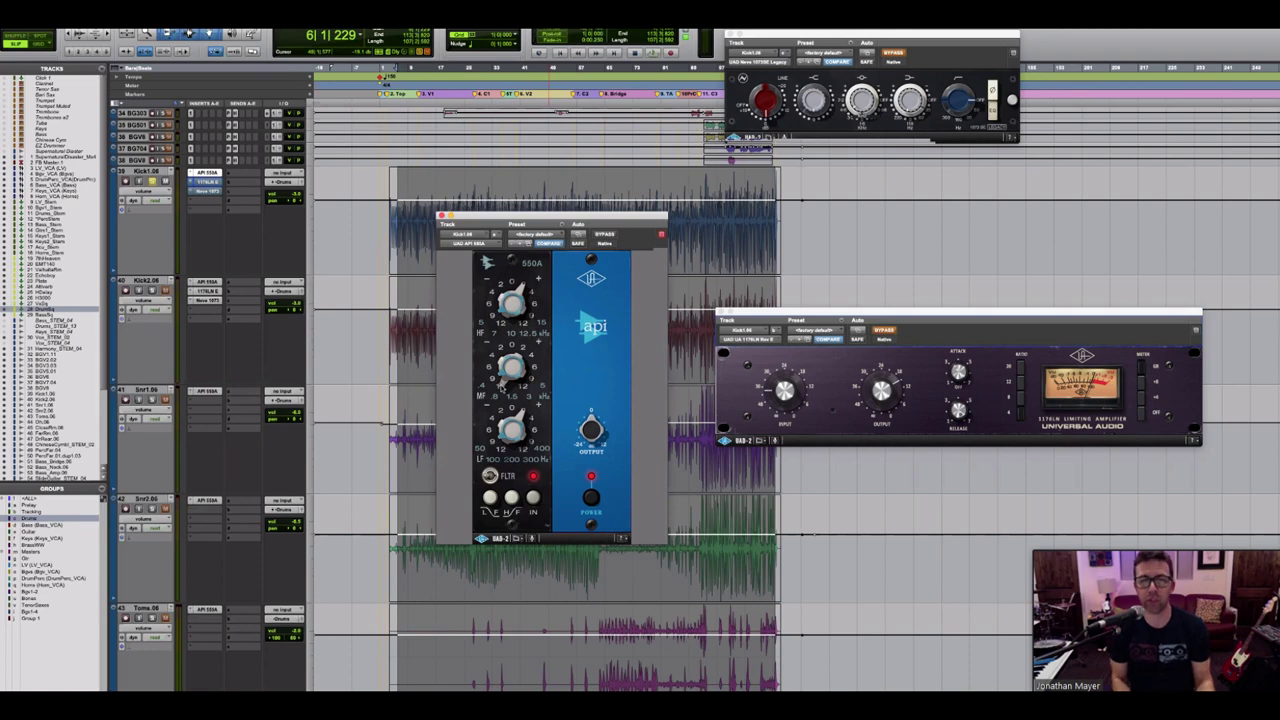
Step: Try other mid-frequency settings on Kick1.06's API 550A while auditioning the kick
left_click_drag(502, 385, 502, 358)
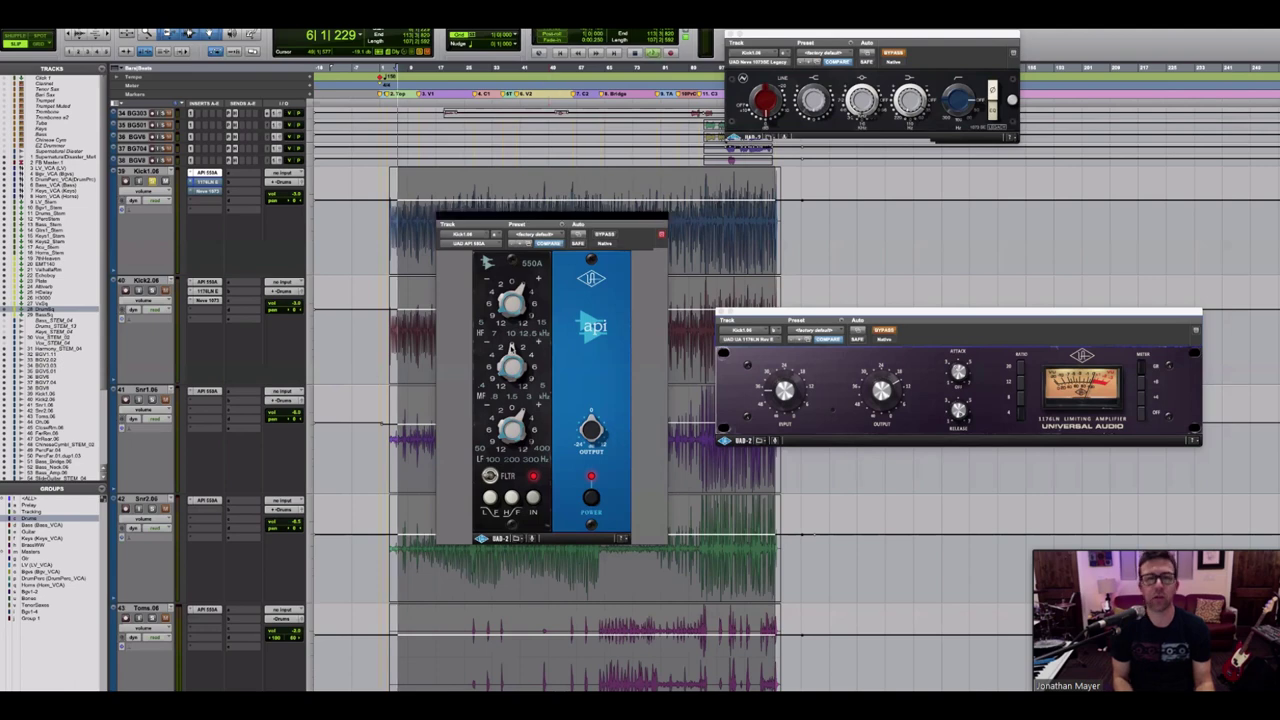
key("space")
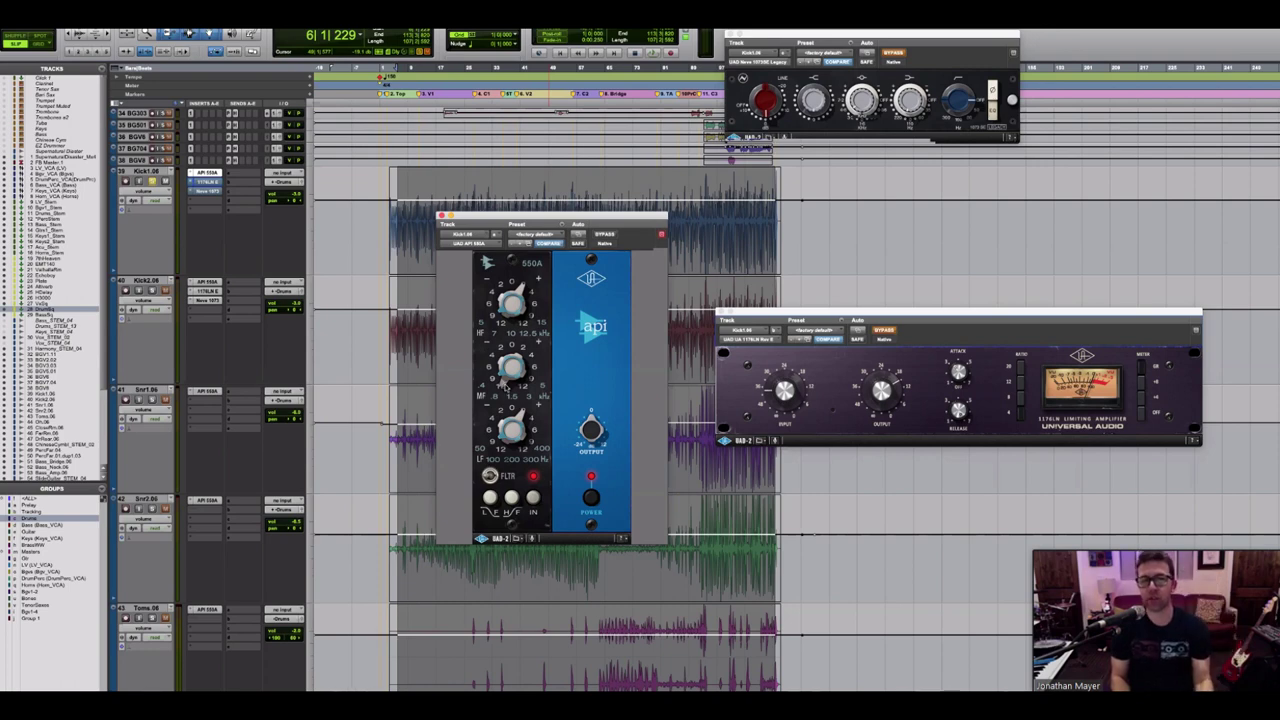
key("space")
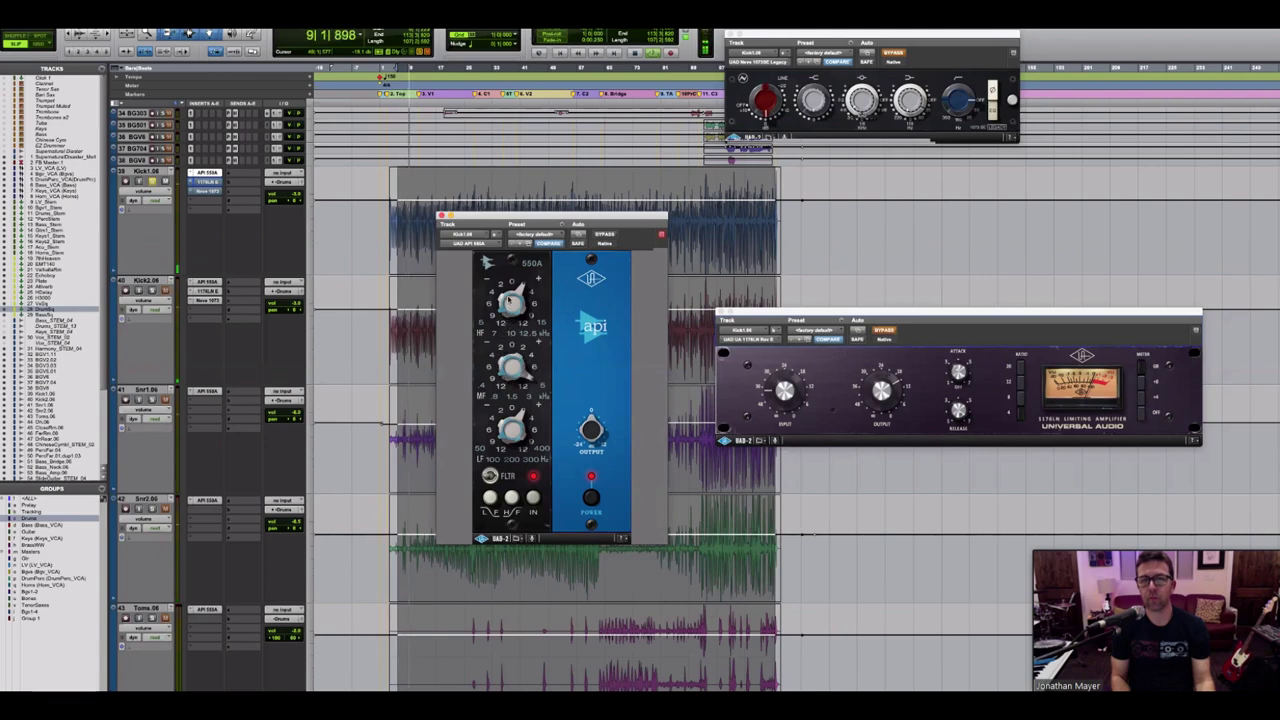
left_click_drag(513, 366, 521, 386)
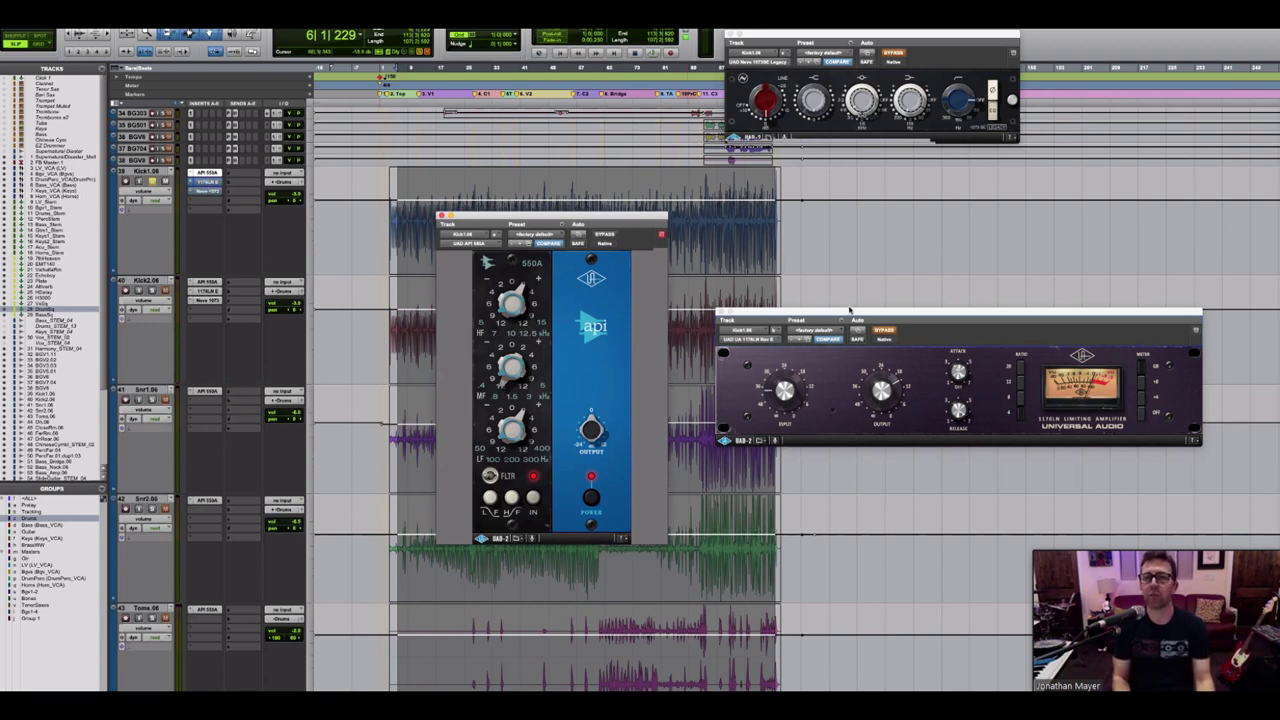
Step: Move the 1176LN window lower and compare the Kick1.06 compressor with and without bypass during playback, leaving it active
left_click_drag(850, 311, 829, 226)
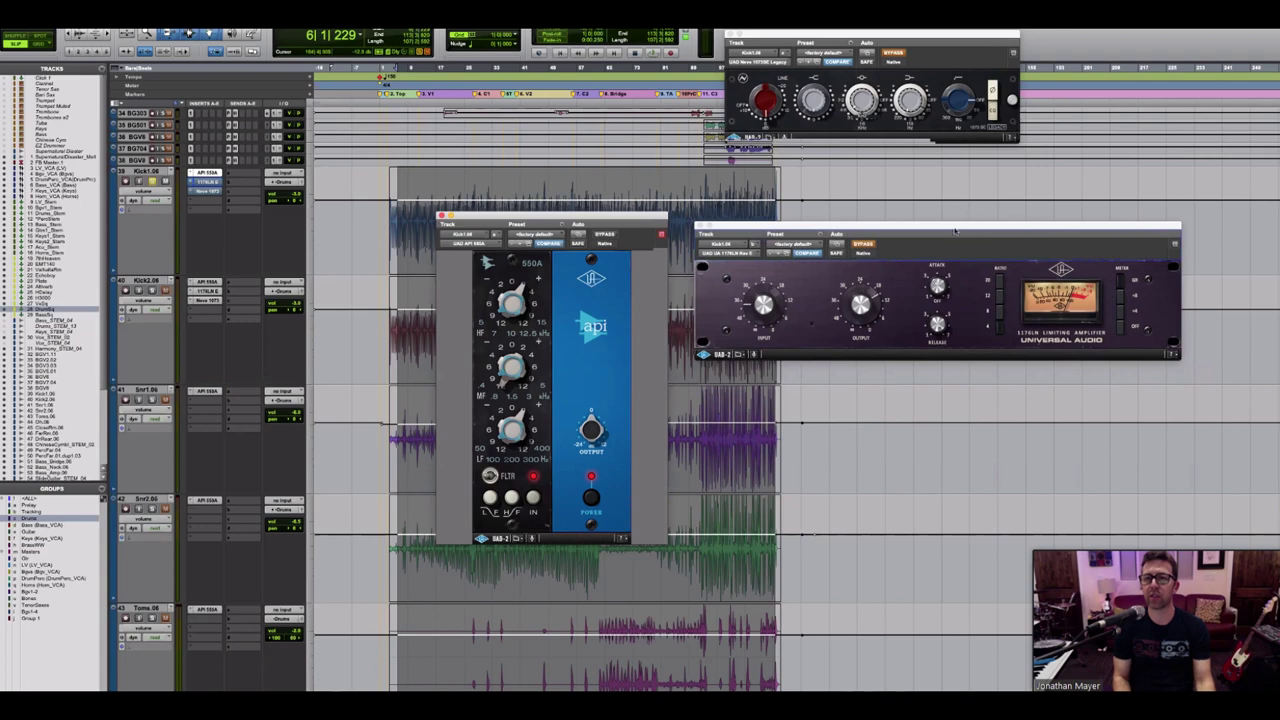
left_click_drag(955, 231, 951, 370)
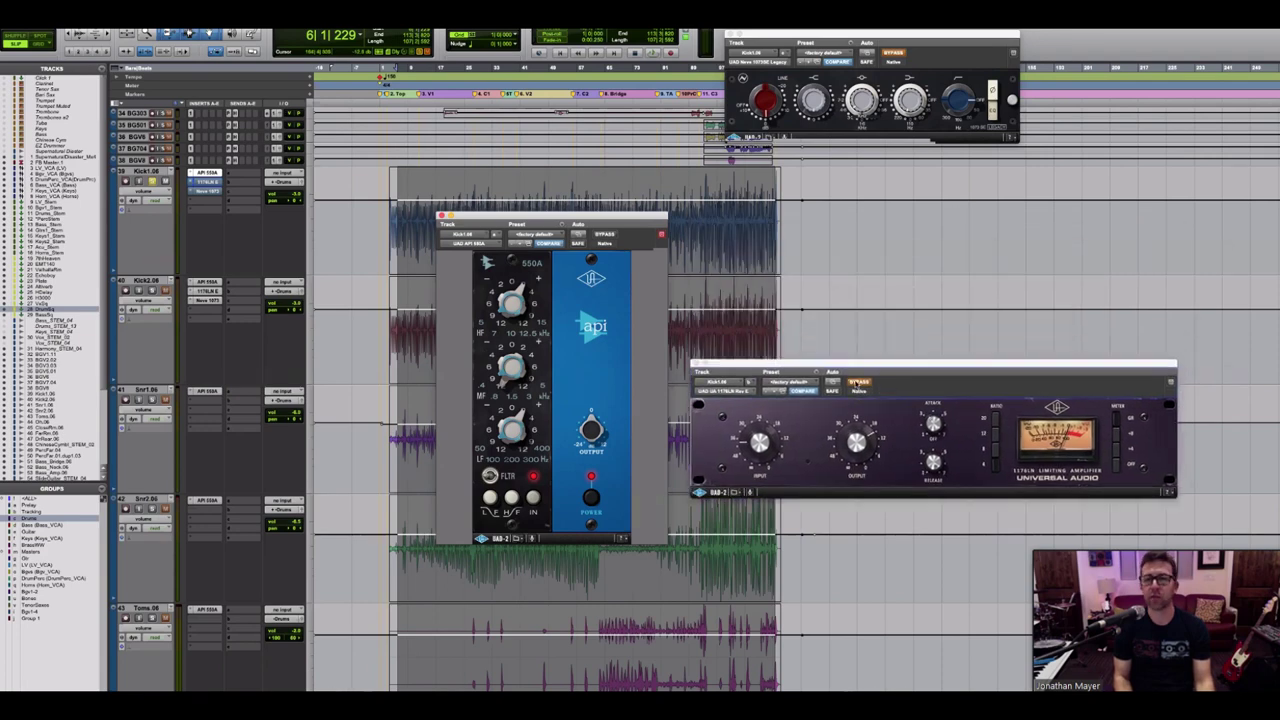
left_click(855, 383)
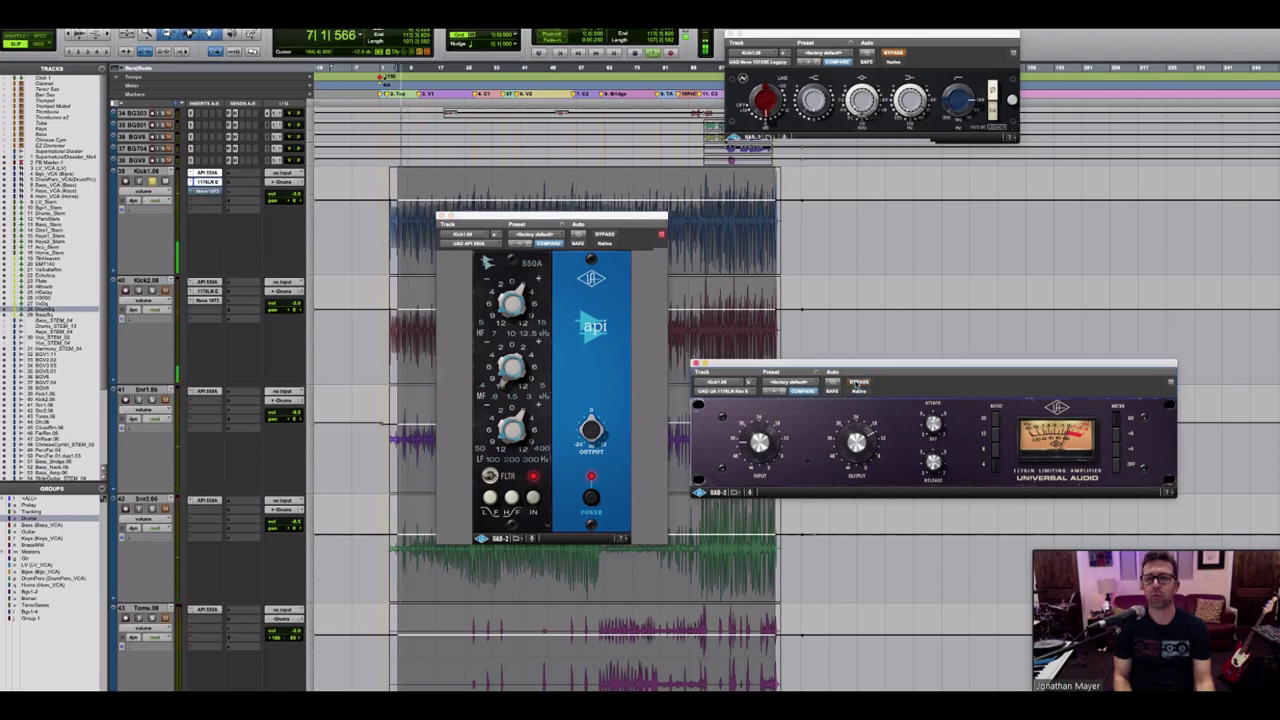
left_click(857, 383)
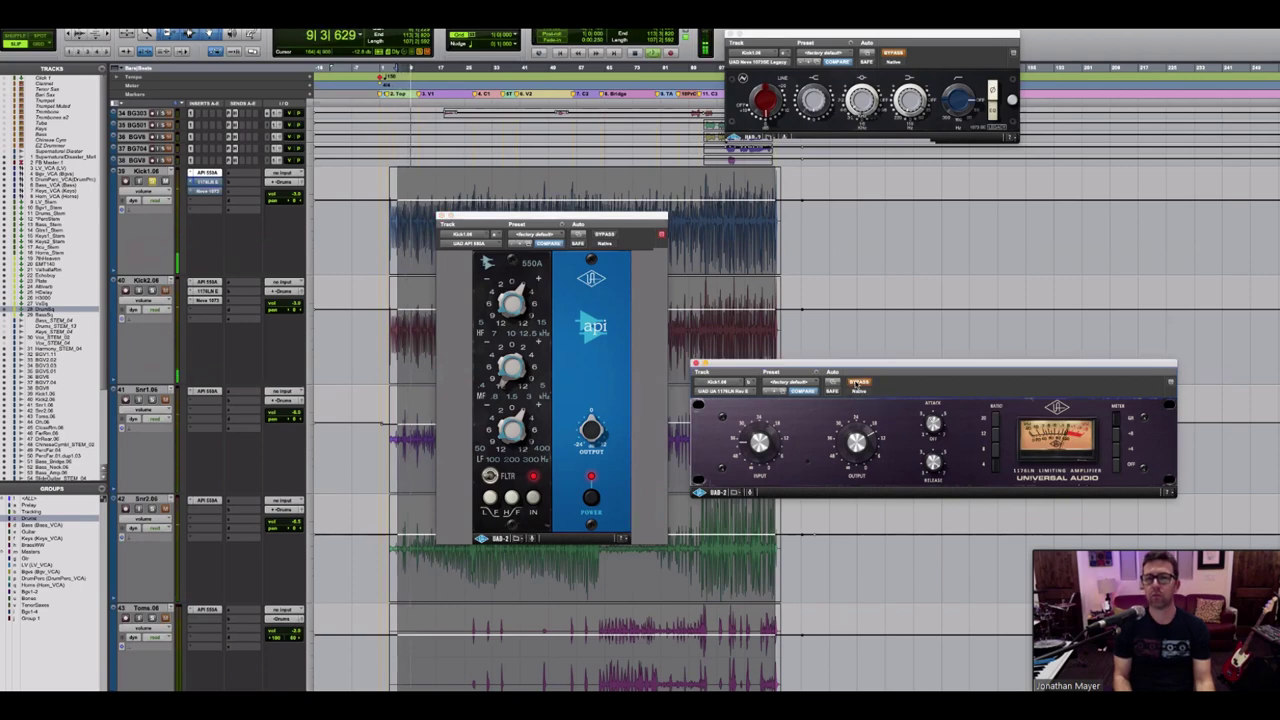
left_click(857, 383)
left_click(857, 383)
left_click(857, 383)
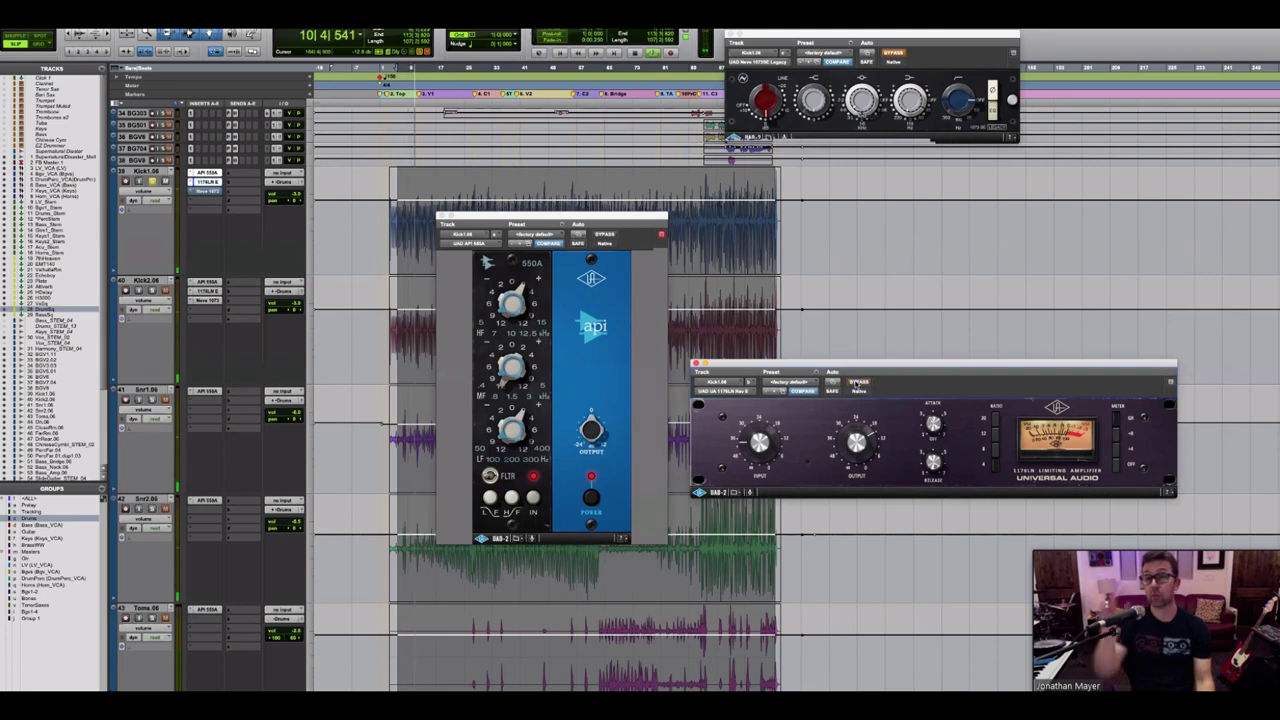
left_click(857, 383)
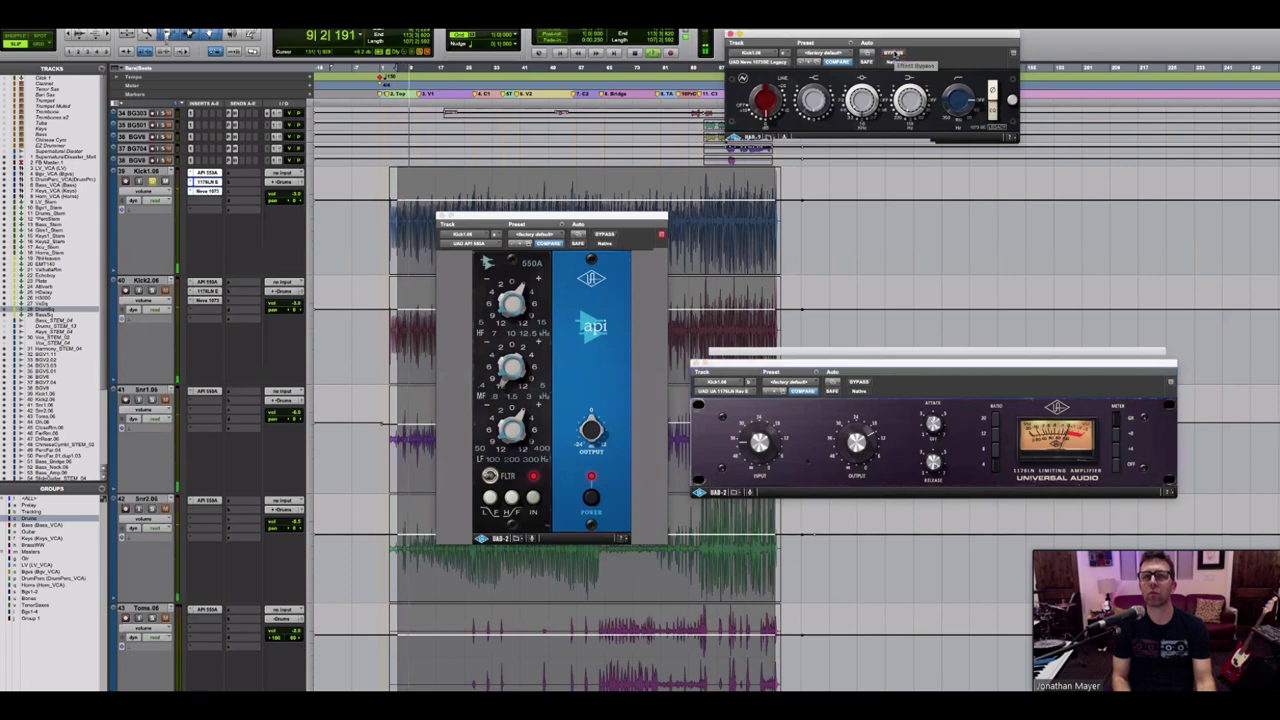
Step: Compare Kick1.06's Neve 1073 with and without bypass, leave it active, and close the track's three plug-in windows
left_click(893, 53)
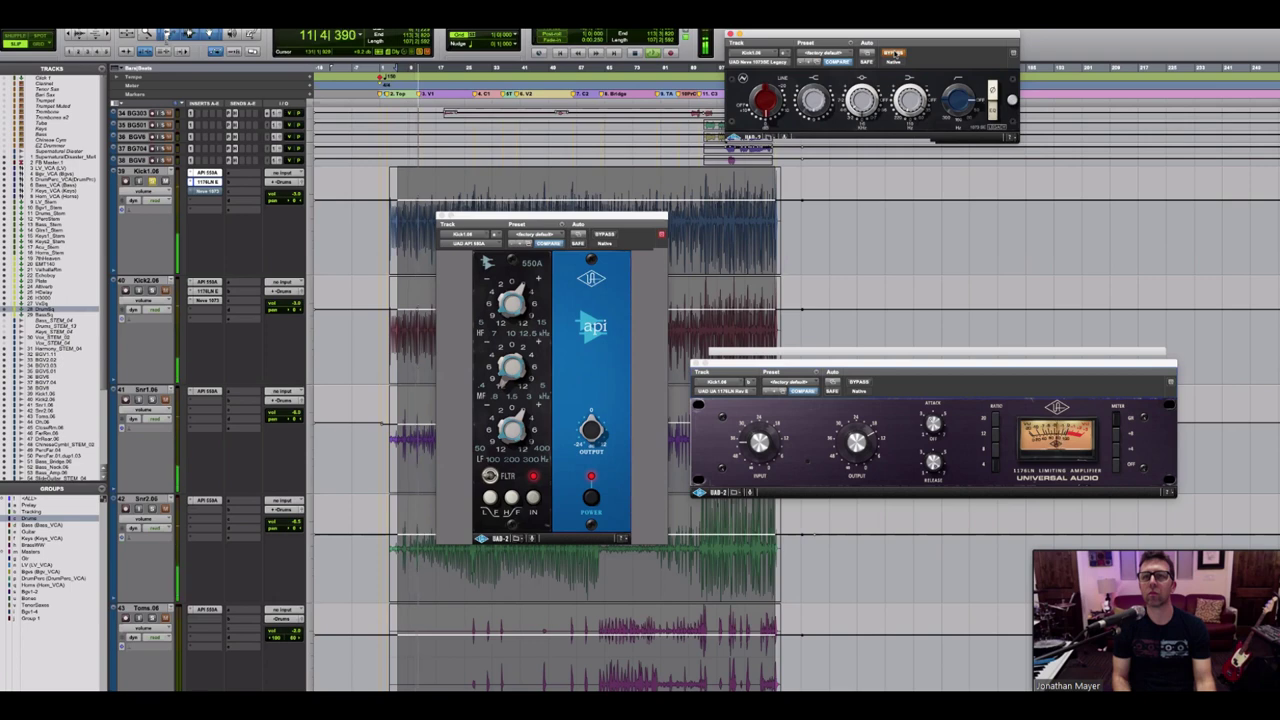
left_click(895, 54)
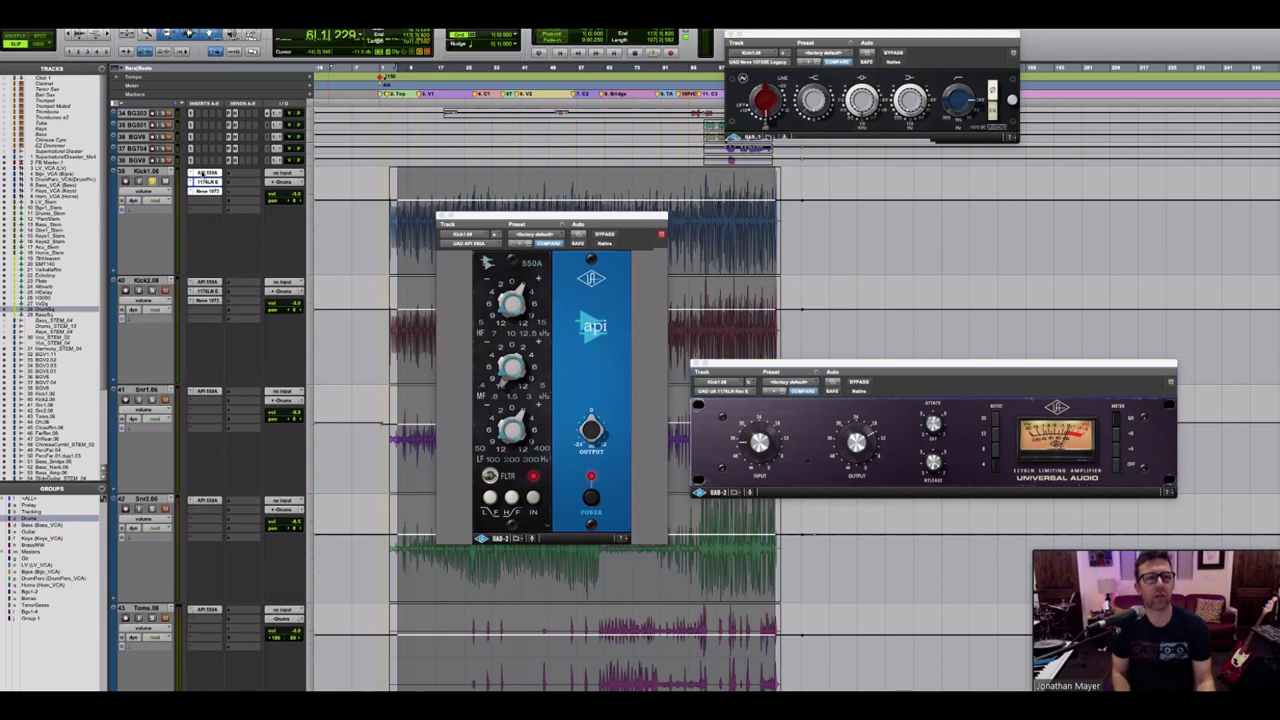
left_click(205, 189)
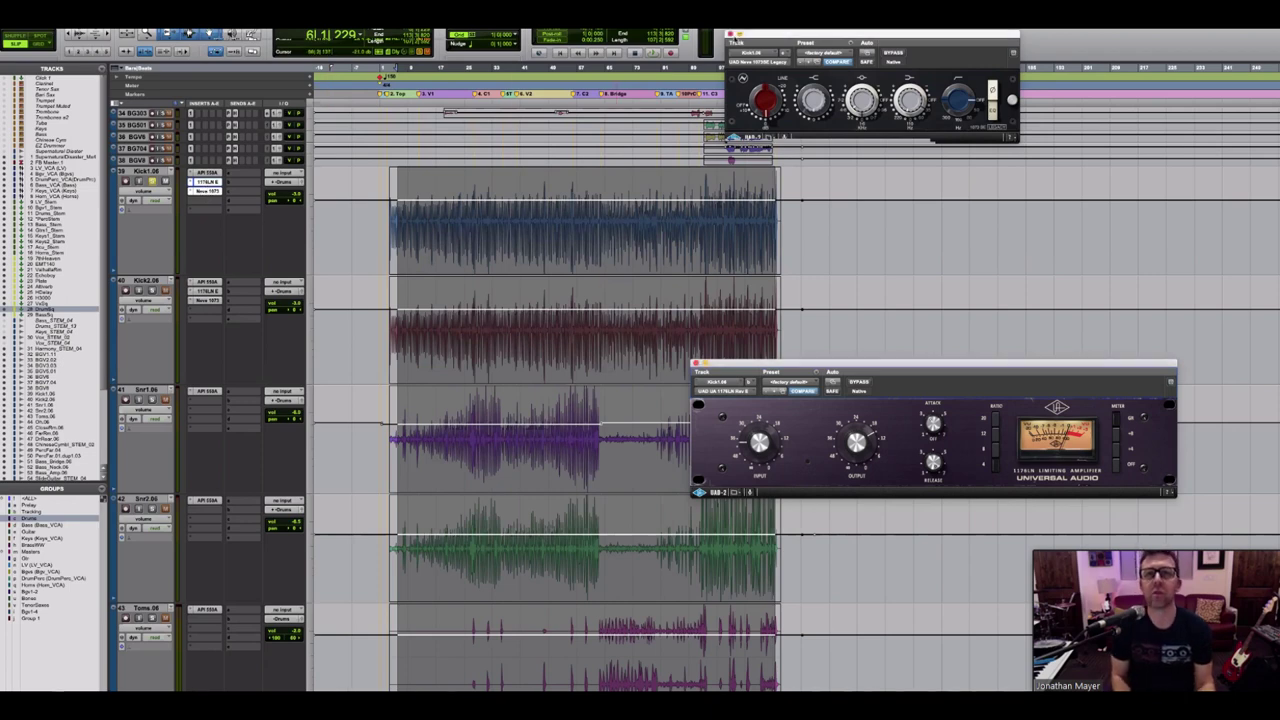
left_click(729, 35)
left_click(695, 364)
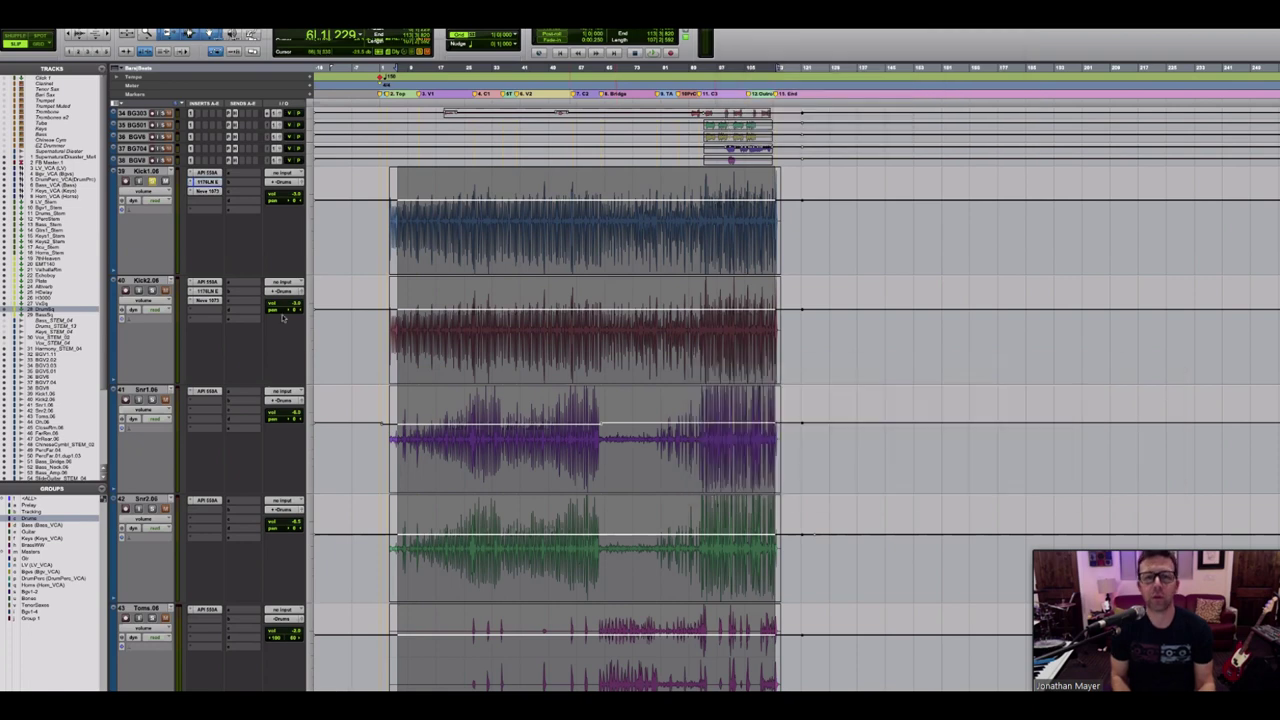
Step: Open the API 550A, 1176LN and Neve 1073 plug-ins on Kick2.06, moving the Neve window clear of the 1176LN
left_click(206, 283)
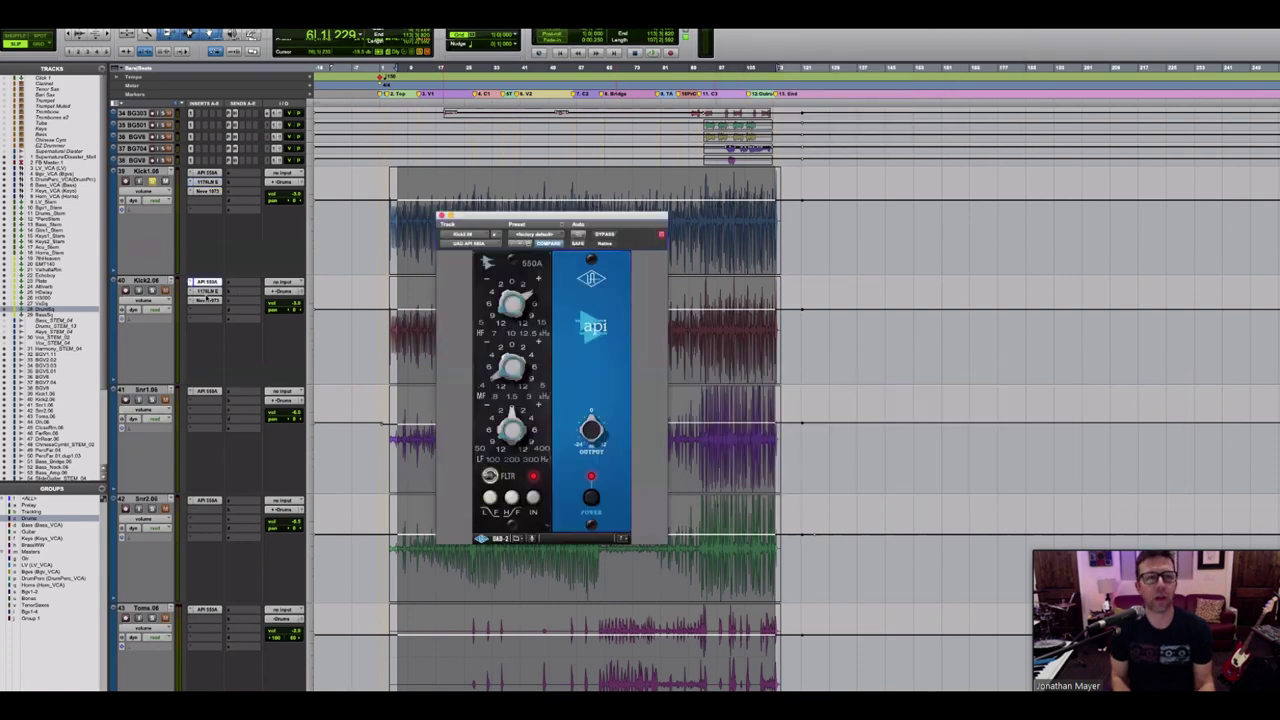
left_click(206, 293)
left_click(207, 300)
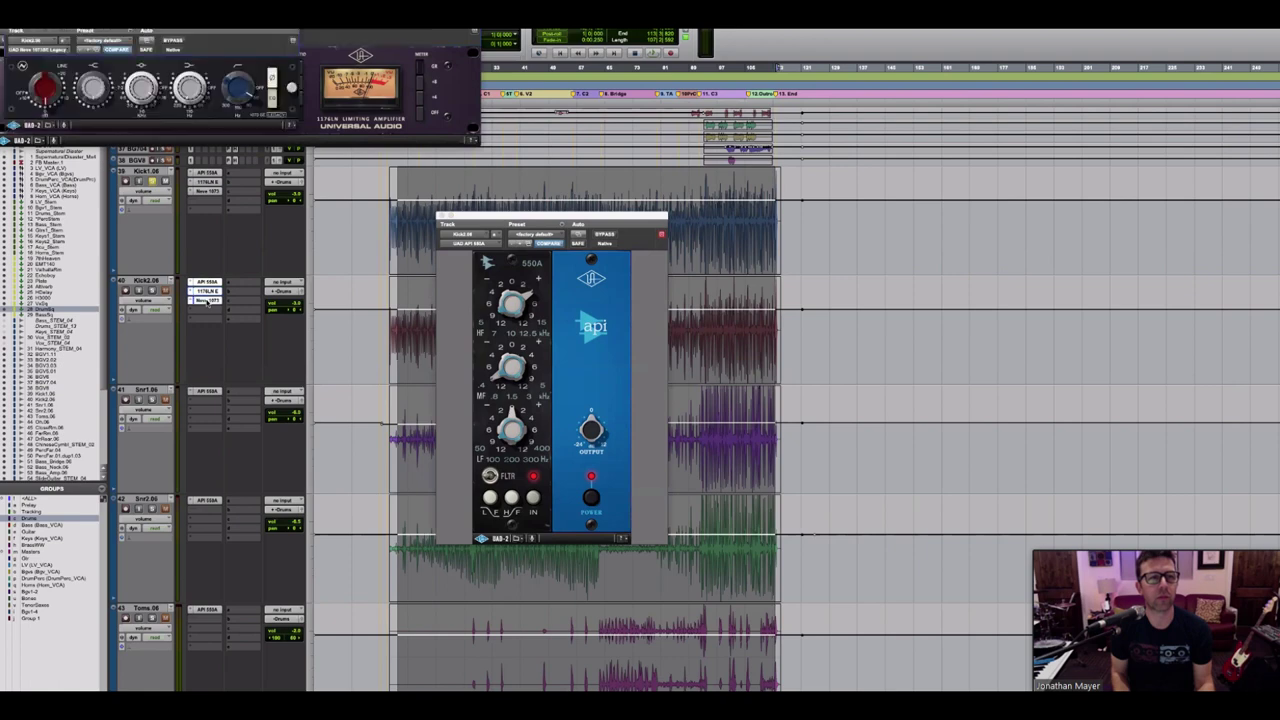
left_click_drag(150, 36, 820, 36)
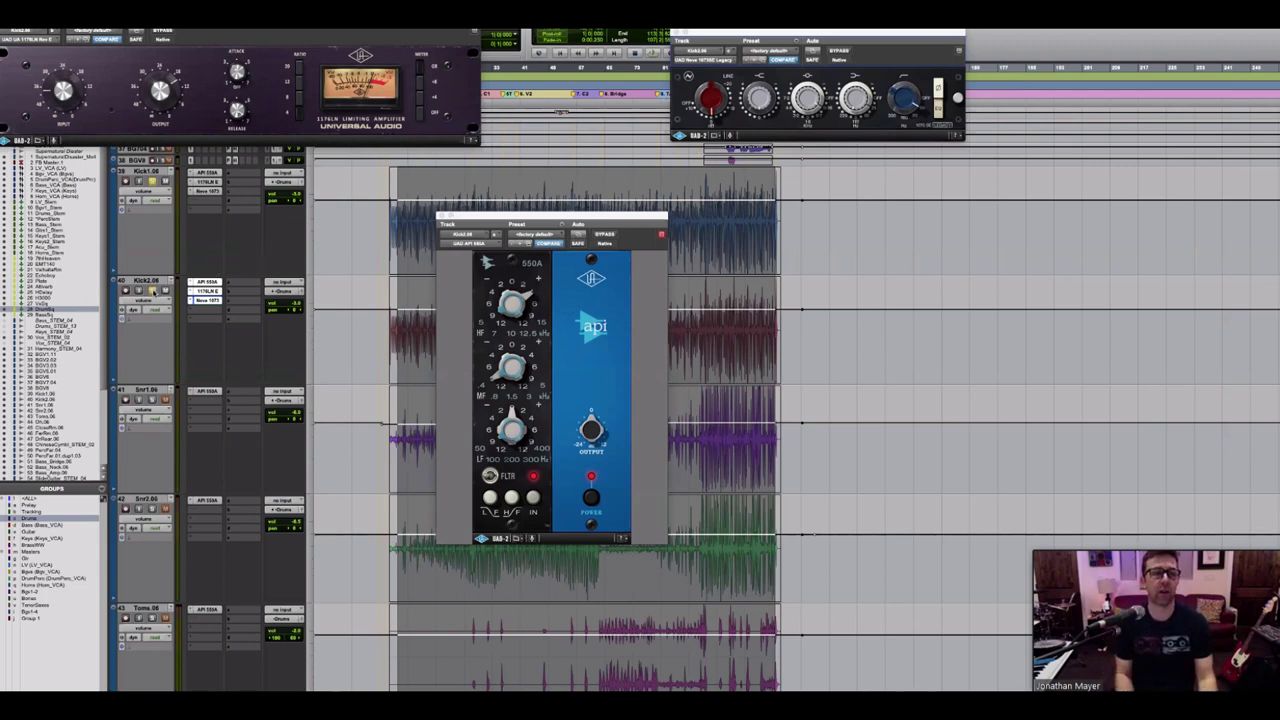
Step: Audition Kick2.06 through its plug-in chain and close its API 550A, Neve 1073 and 1176LN windows
key("Escape")
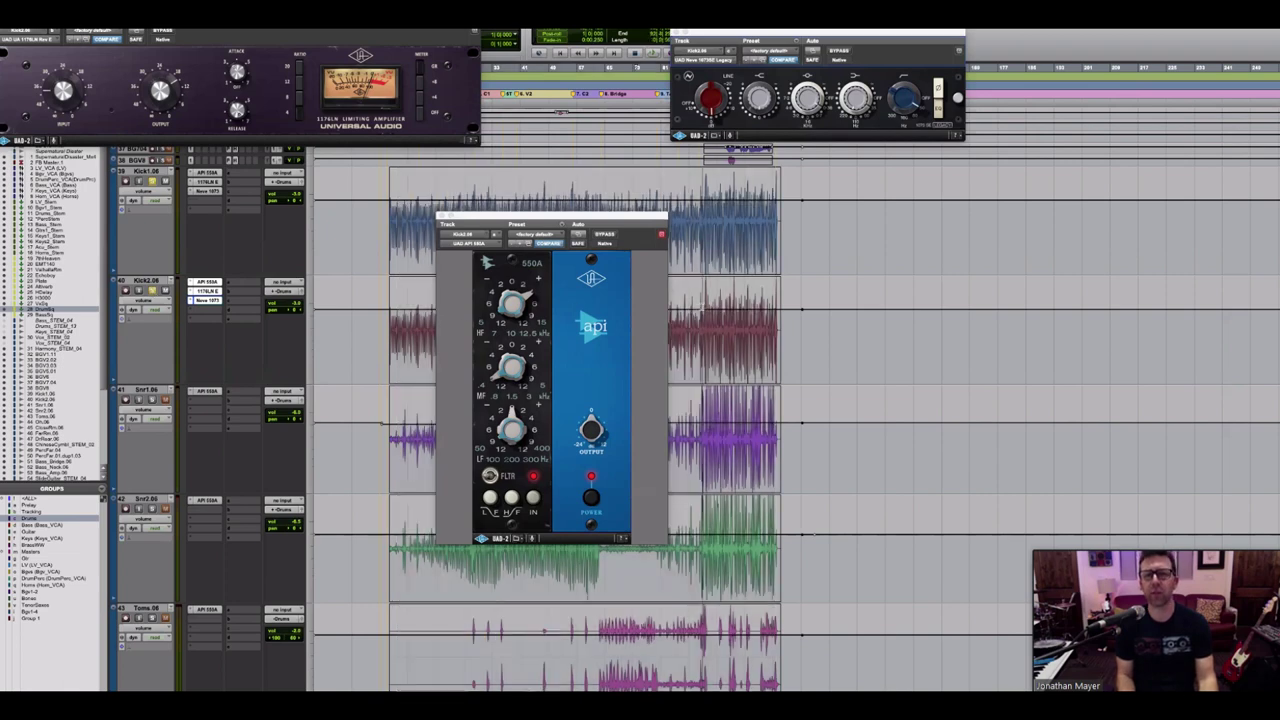
key("space")
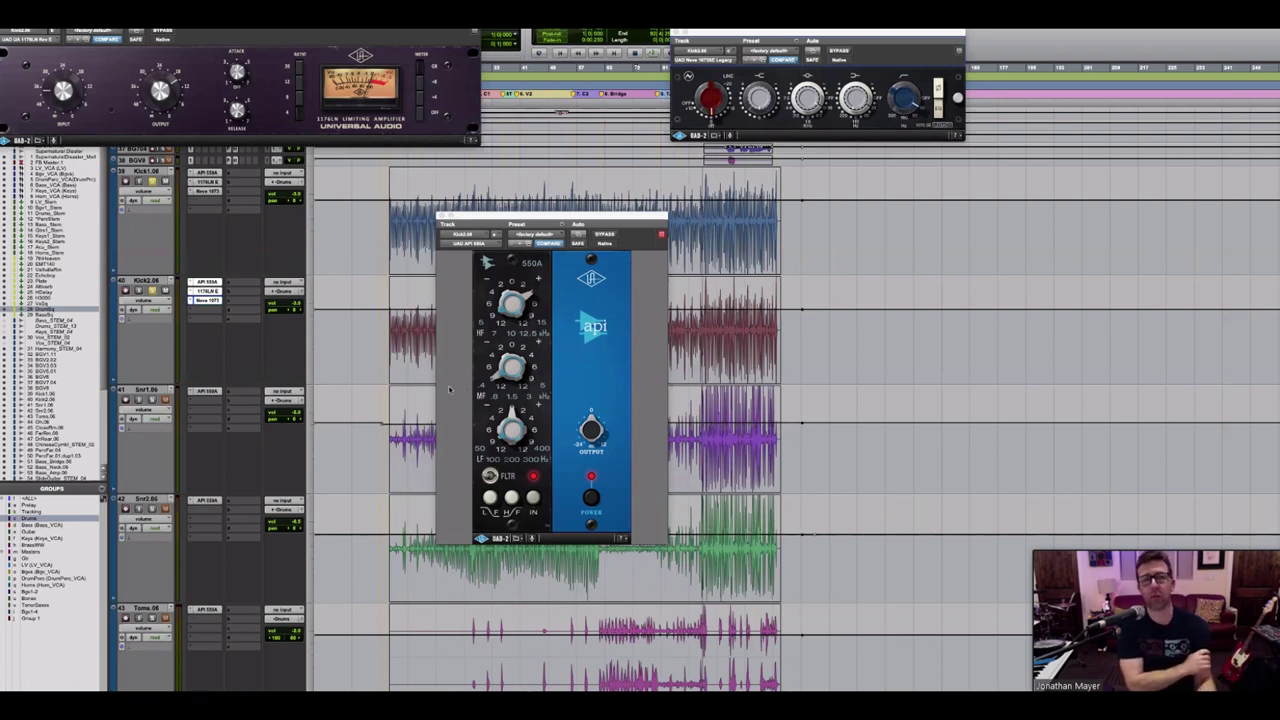
left_click(441, 215)
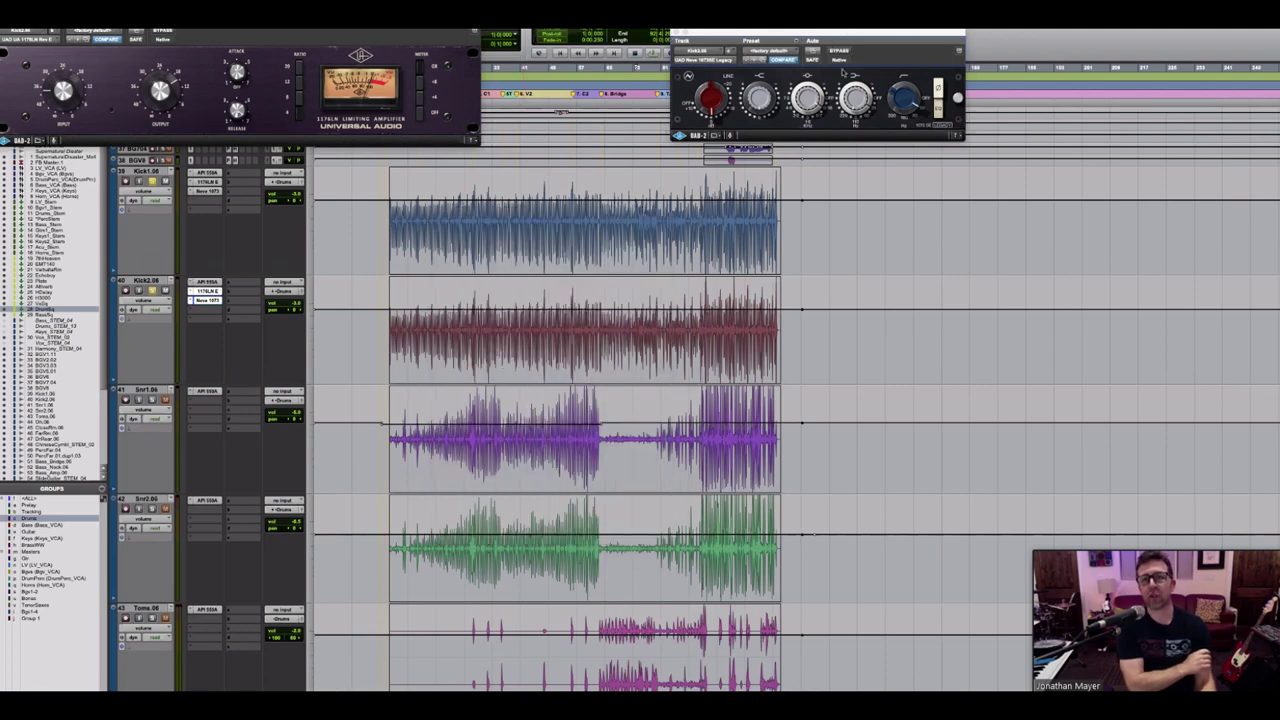
left_click_drag(690, 40, 671, 118)
left_click(658, 118)
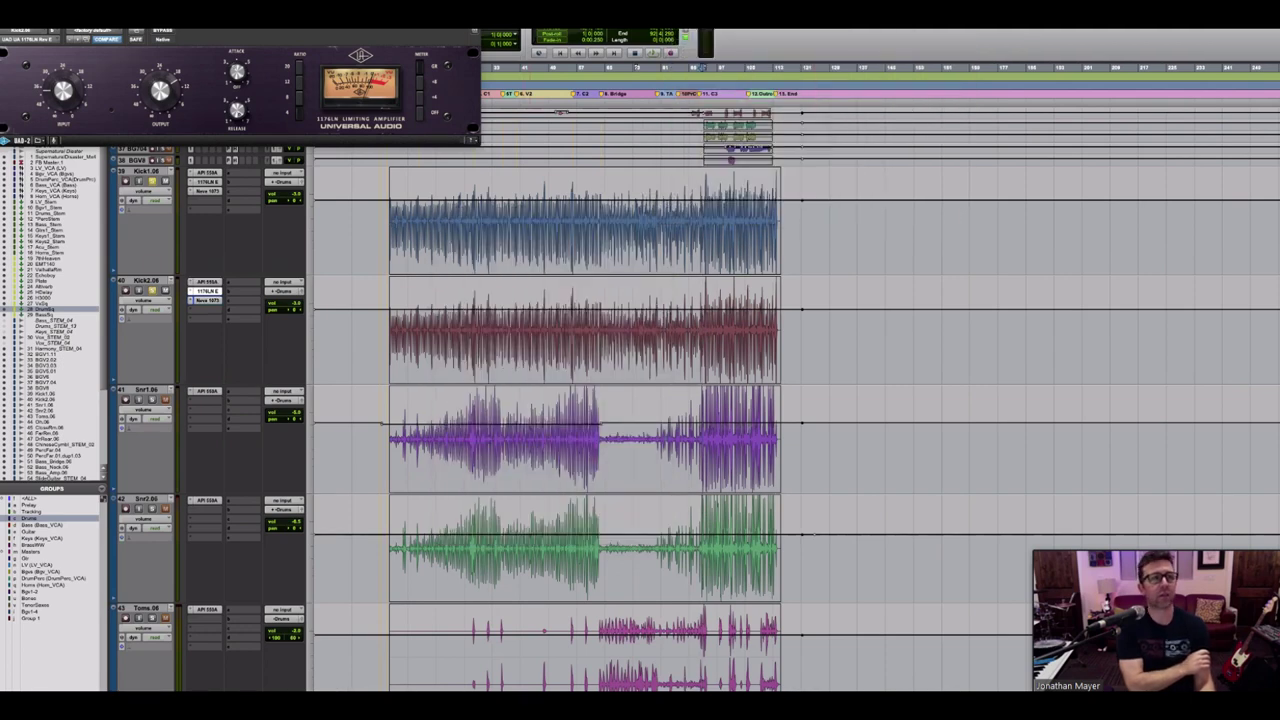
left_click(474, 31)
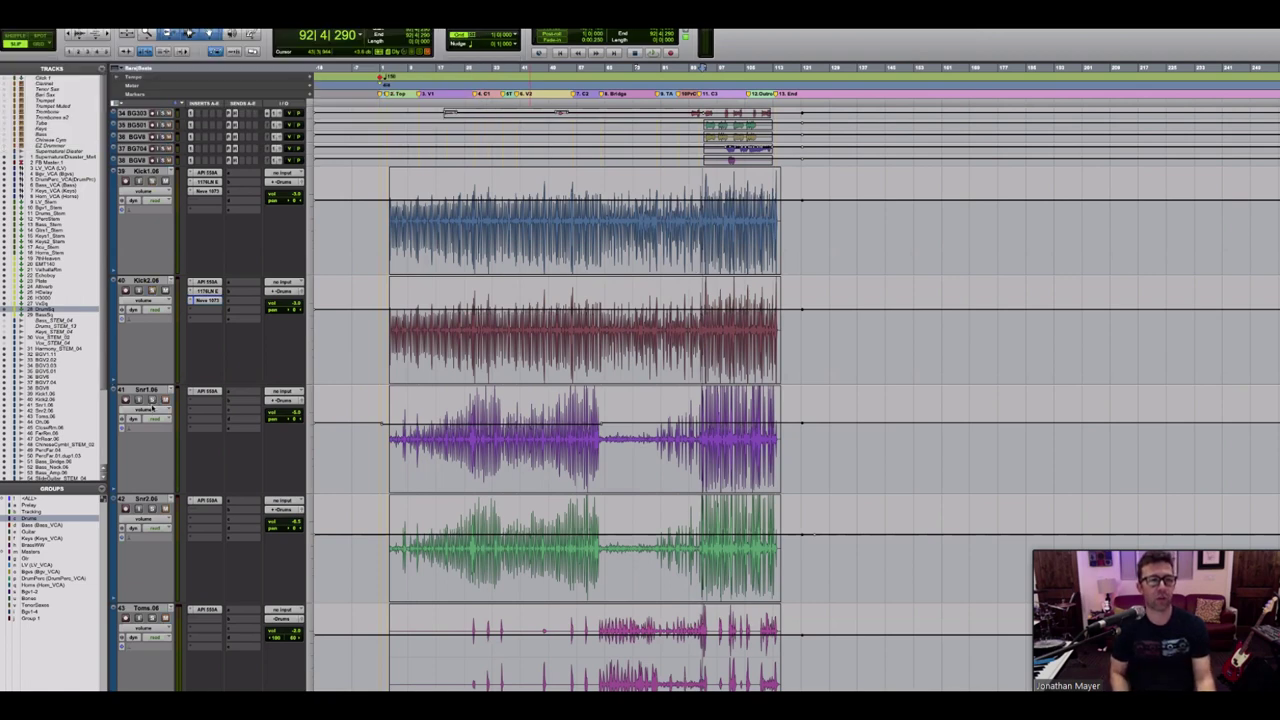
Step: Solo Snr1.06, play it from marker 4 (C1), and open its API 550A to compare the EQ with bypass
left_click(151, 400)
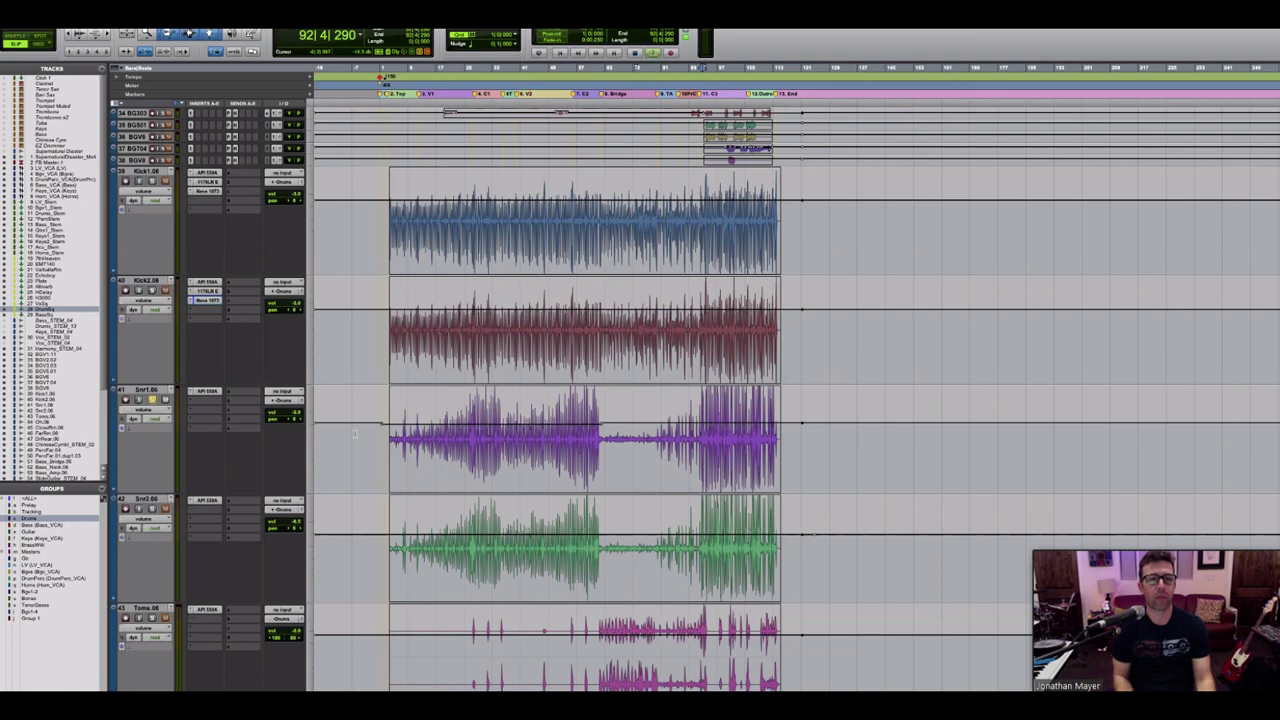
key("space")
key("KP_Decimal")
key("4")
key("KP_Decimal")
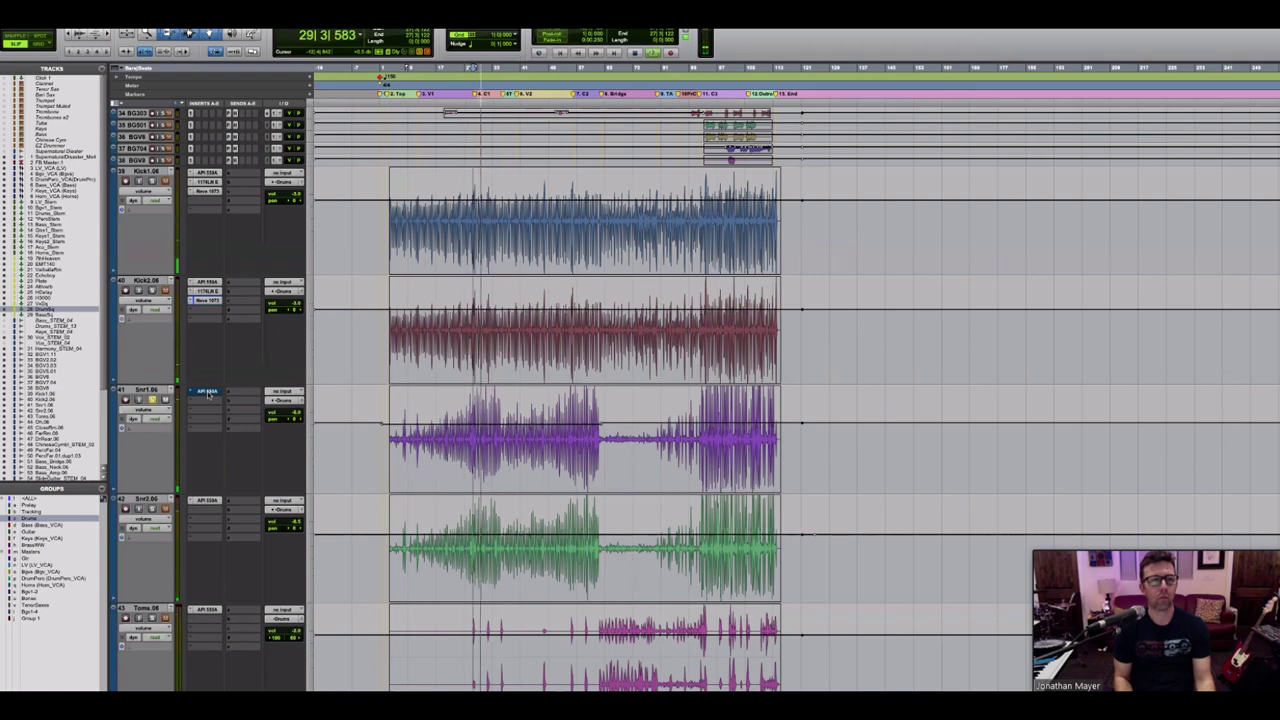
left_click(207, 391)
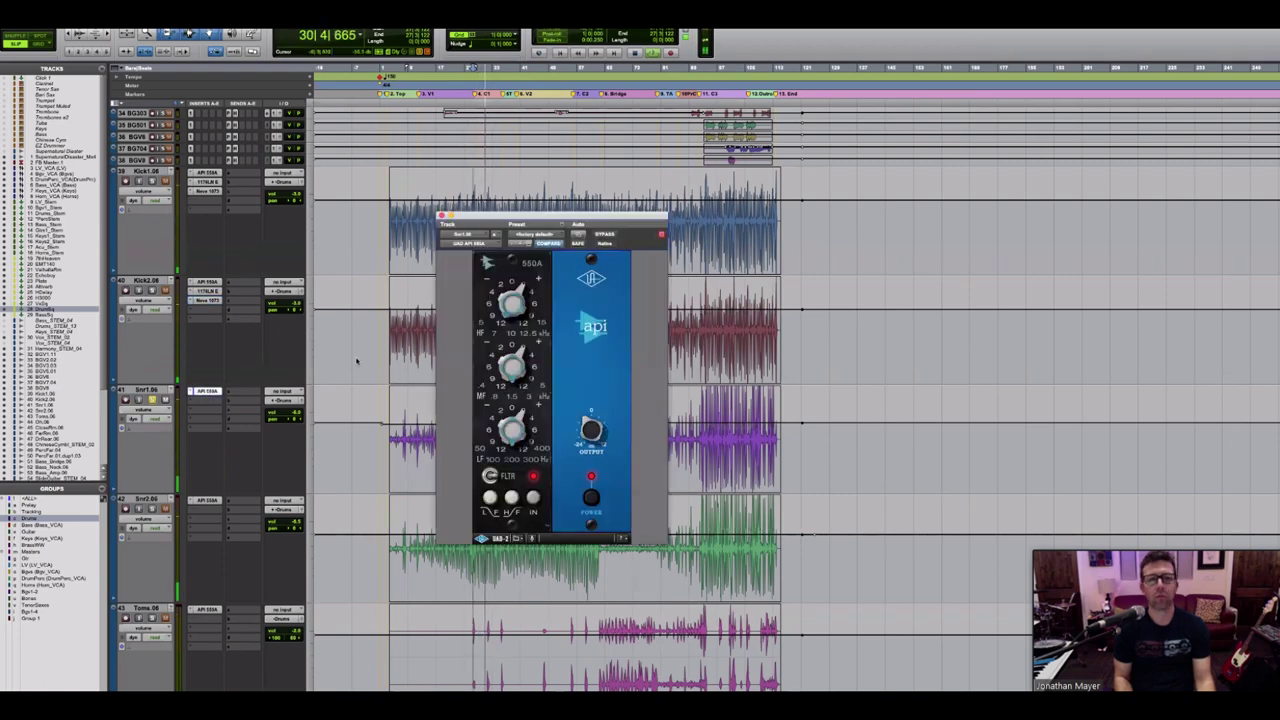
left_click(606, 235)
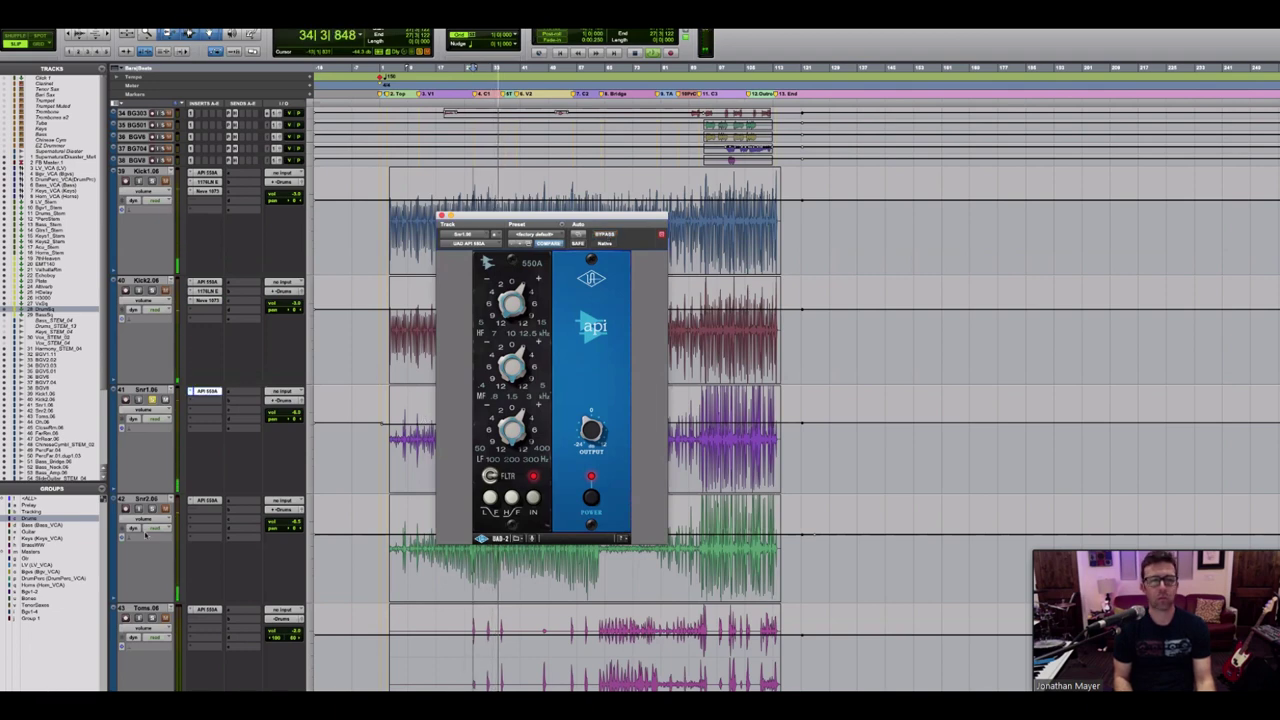
key("space")
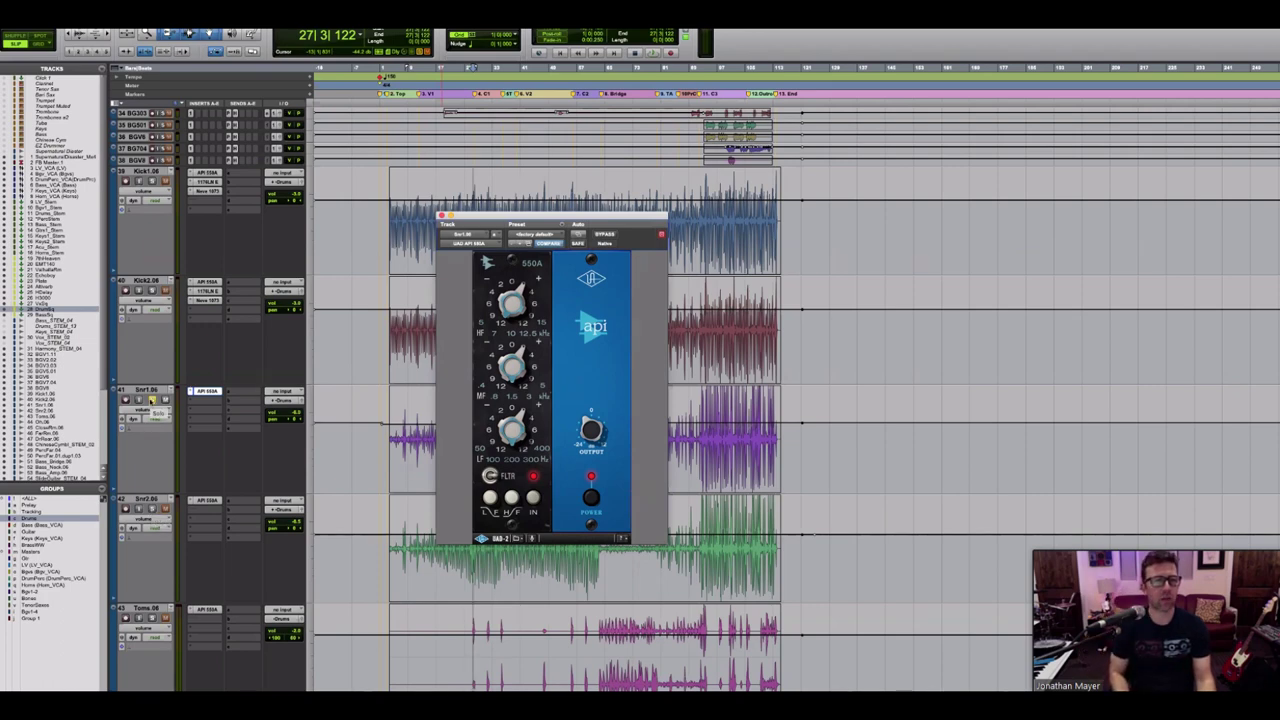
Step: Switch the solo to Snr2.06, audition it, and open its API 550A for playback with the EQ in view
left_click(155, 467)
key("space")
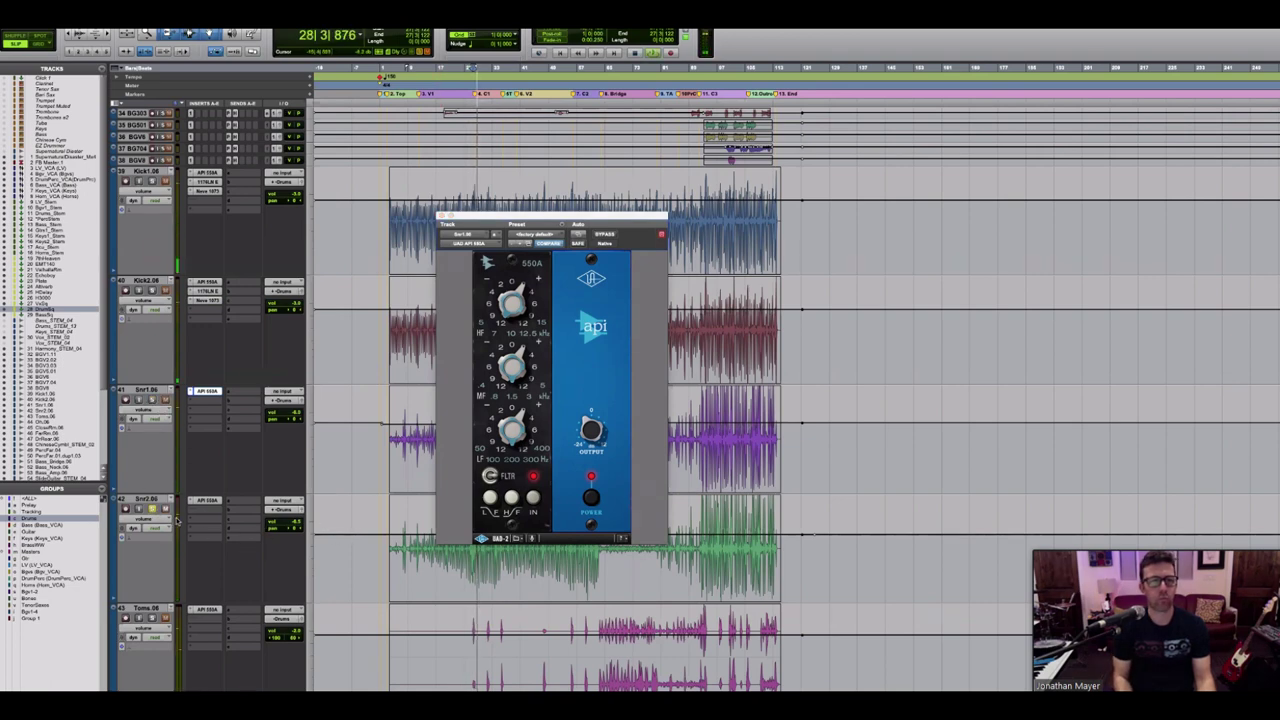
key("space")
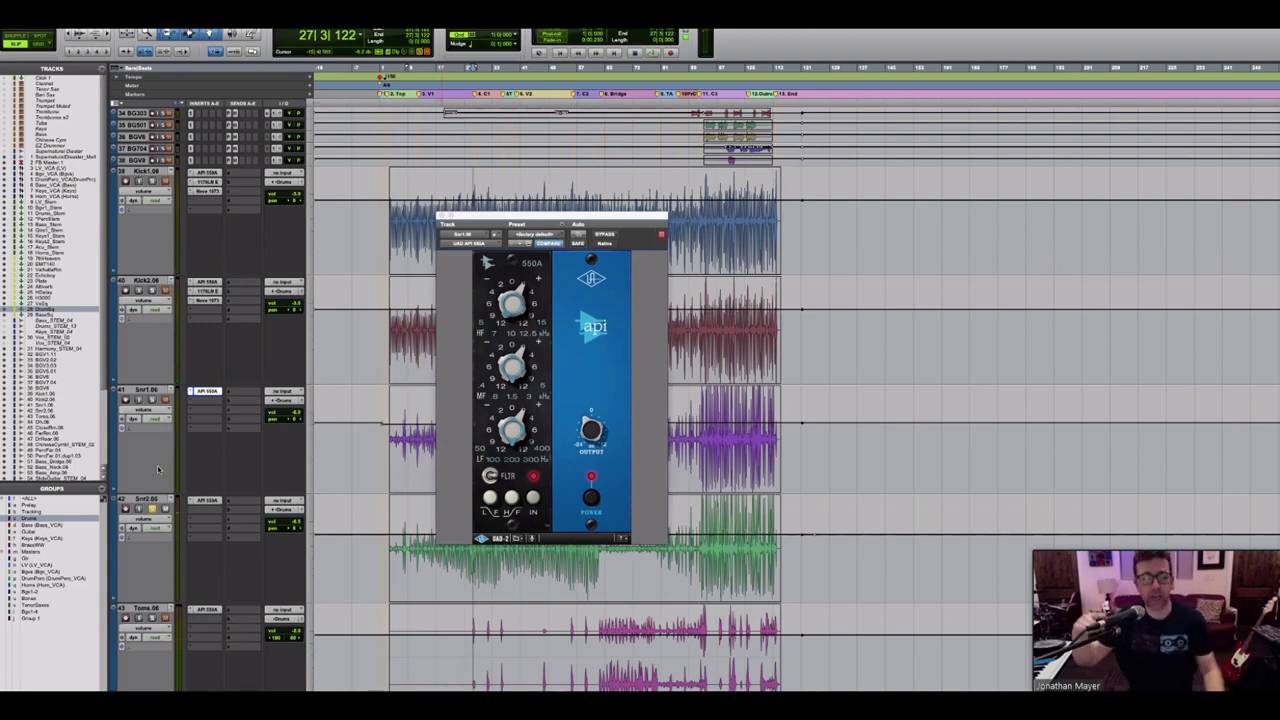
left_click(203, 500)
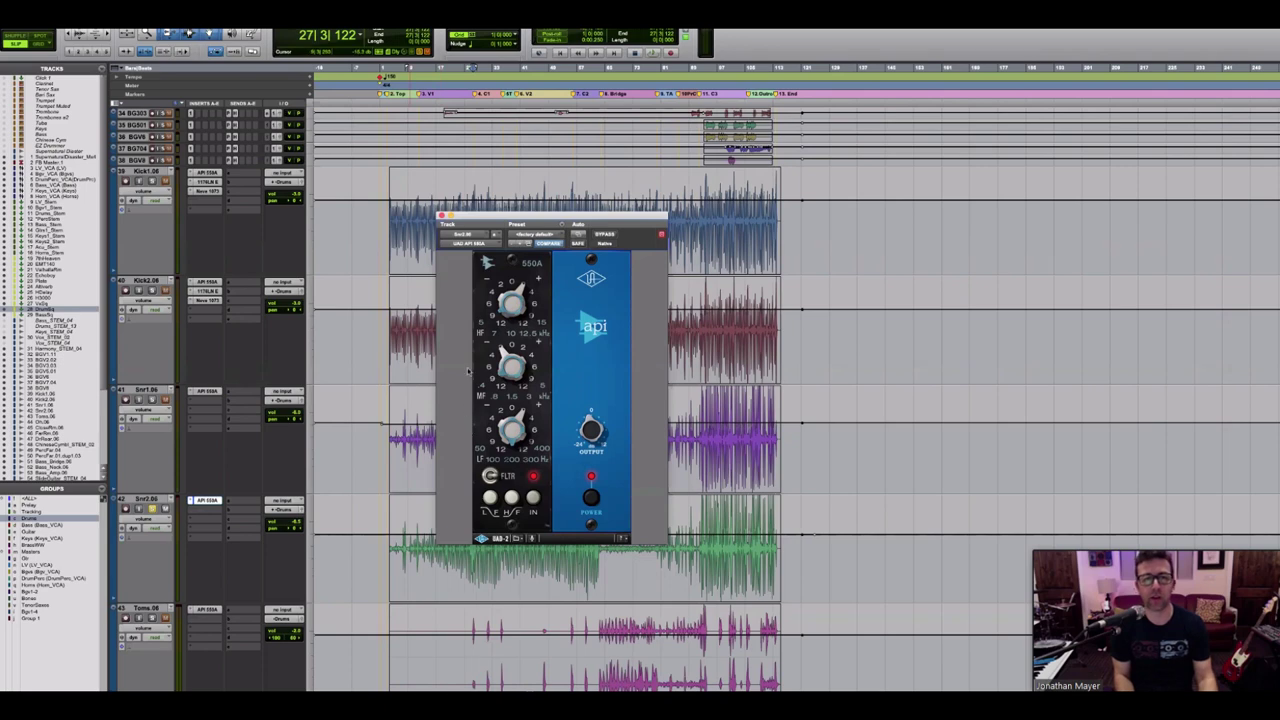
key("space")
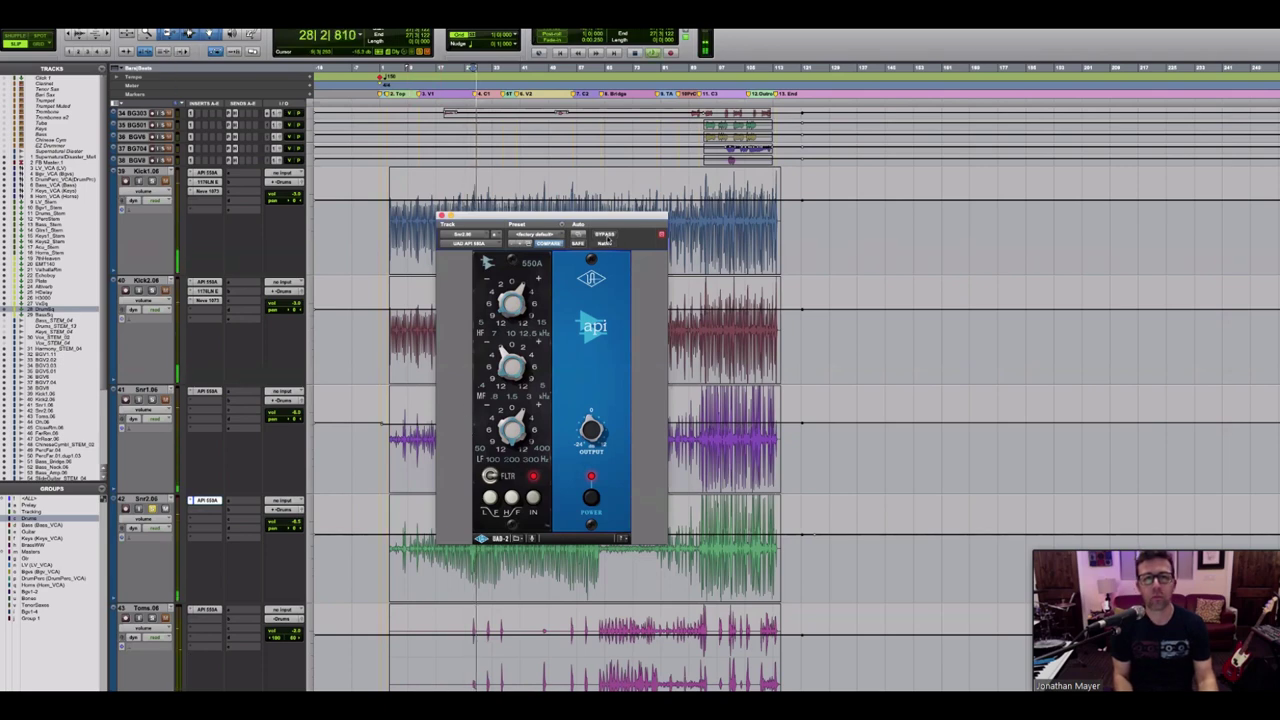
Step: Solo Snr1.06 together with Snr2.06, audition both from marker 11 (C3), and close the API 550A window
left_click(151, 400)
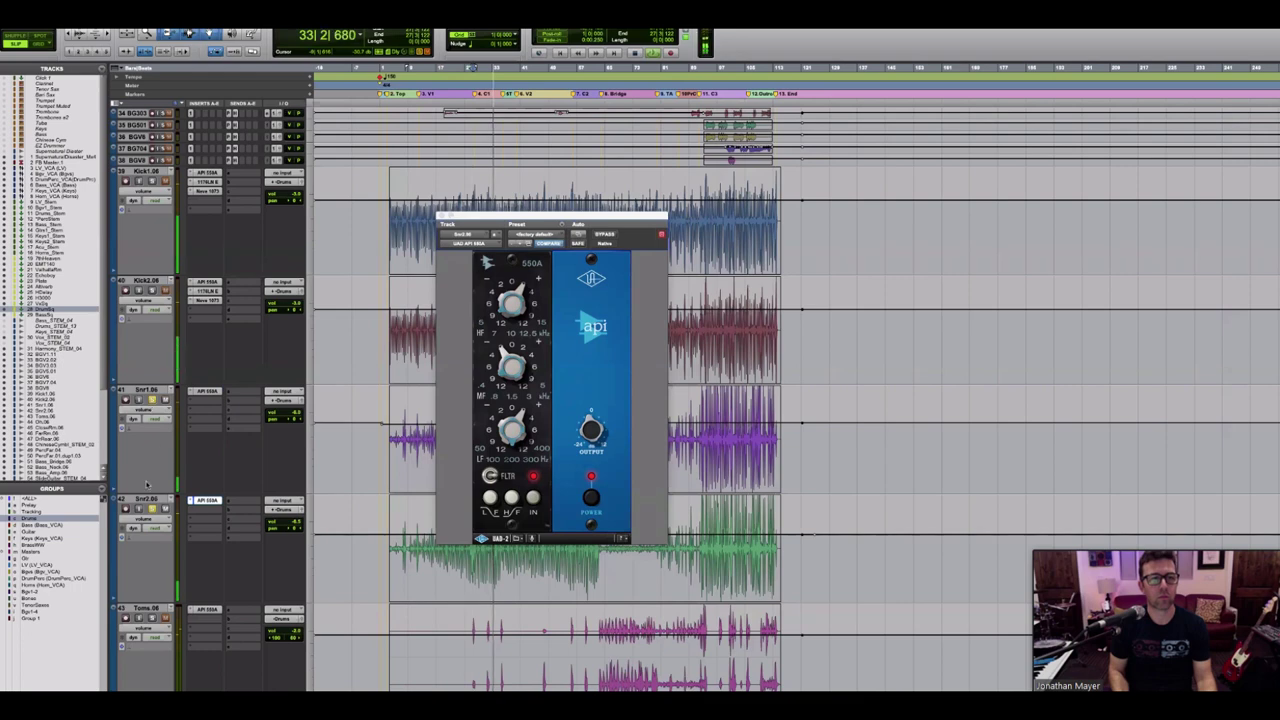
key("space")
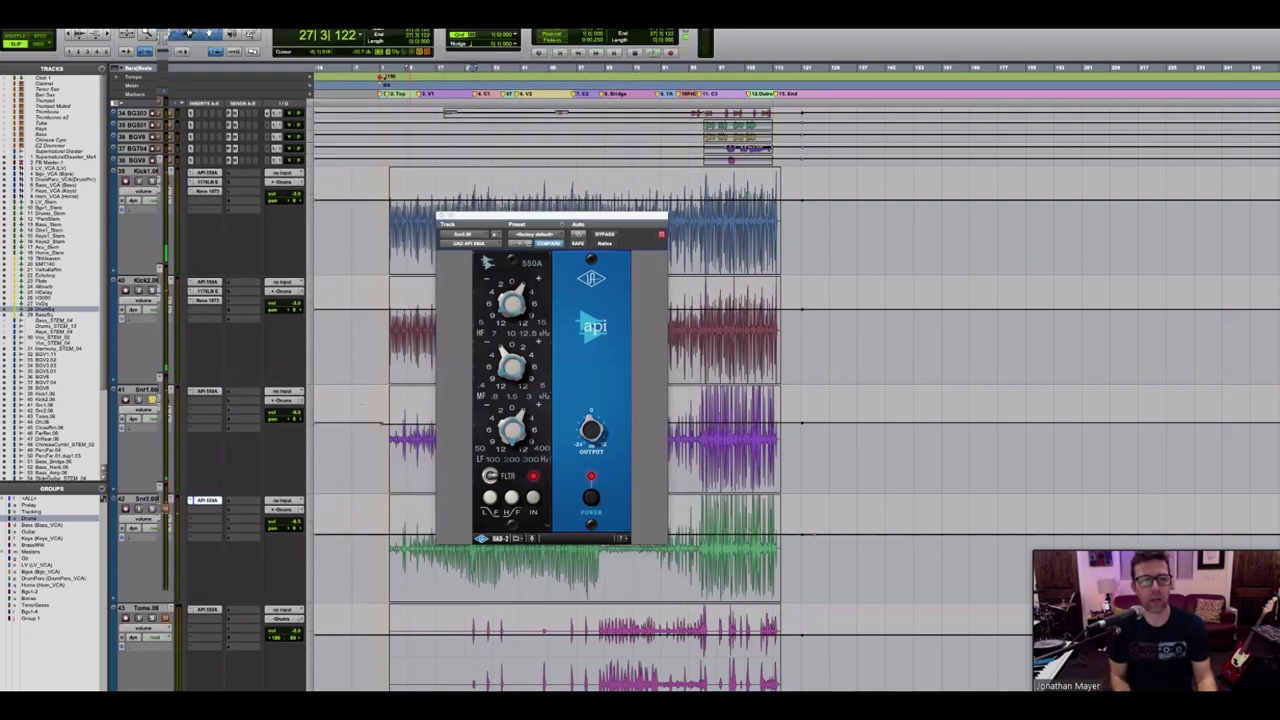
key("KP_Decimal")
key("1")
key("1")
key("KP_Decimal")
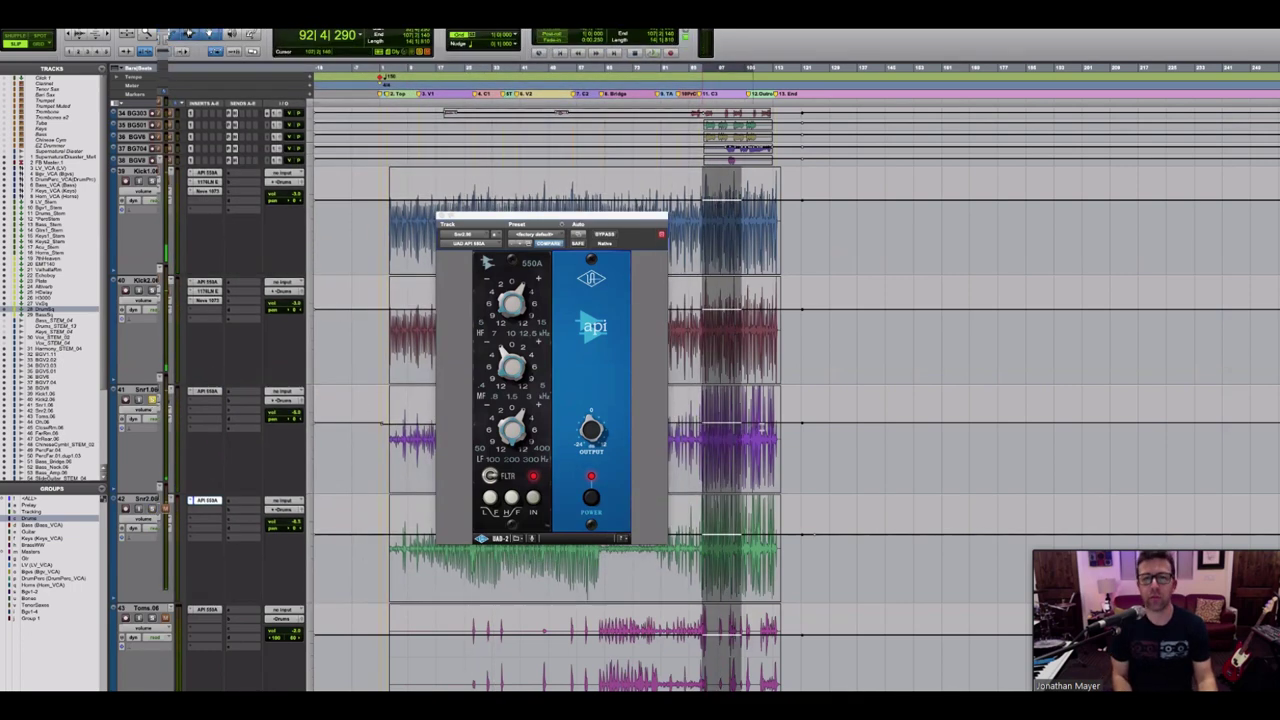
key("space")
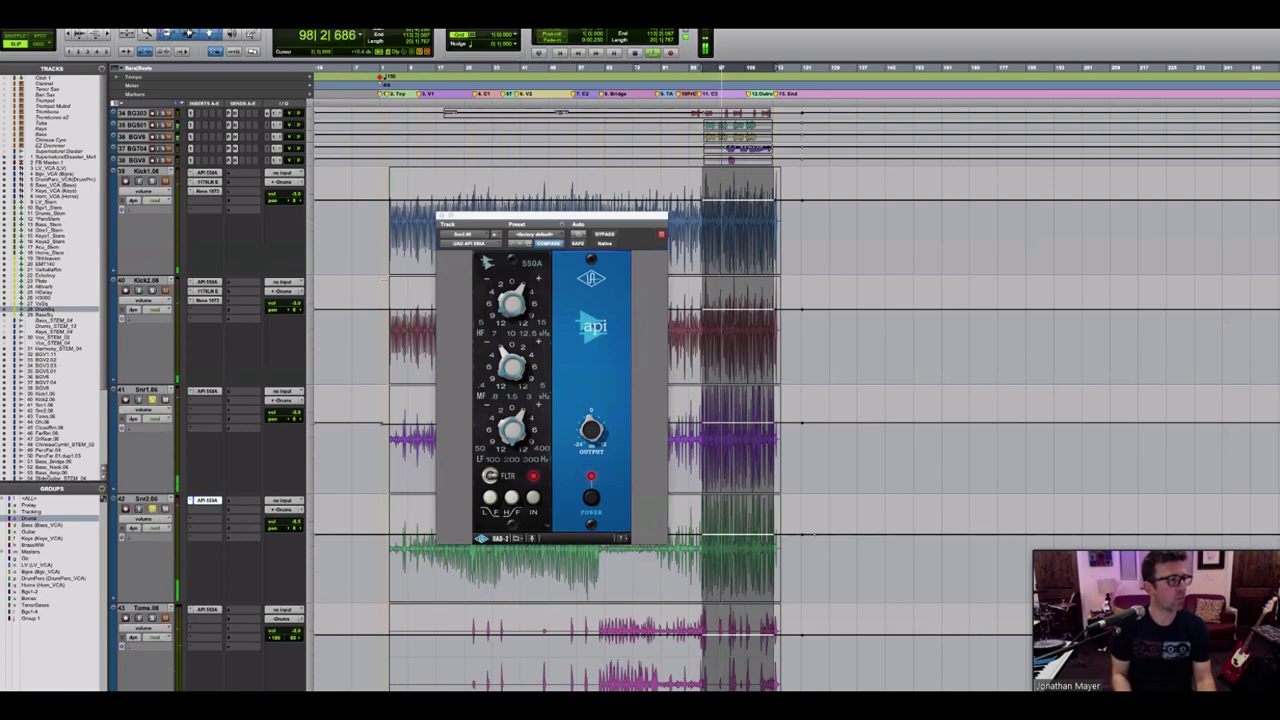
key("super+w")
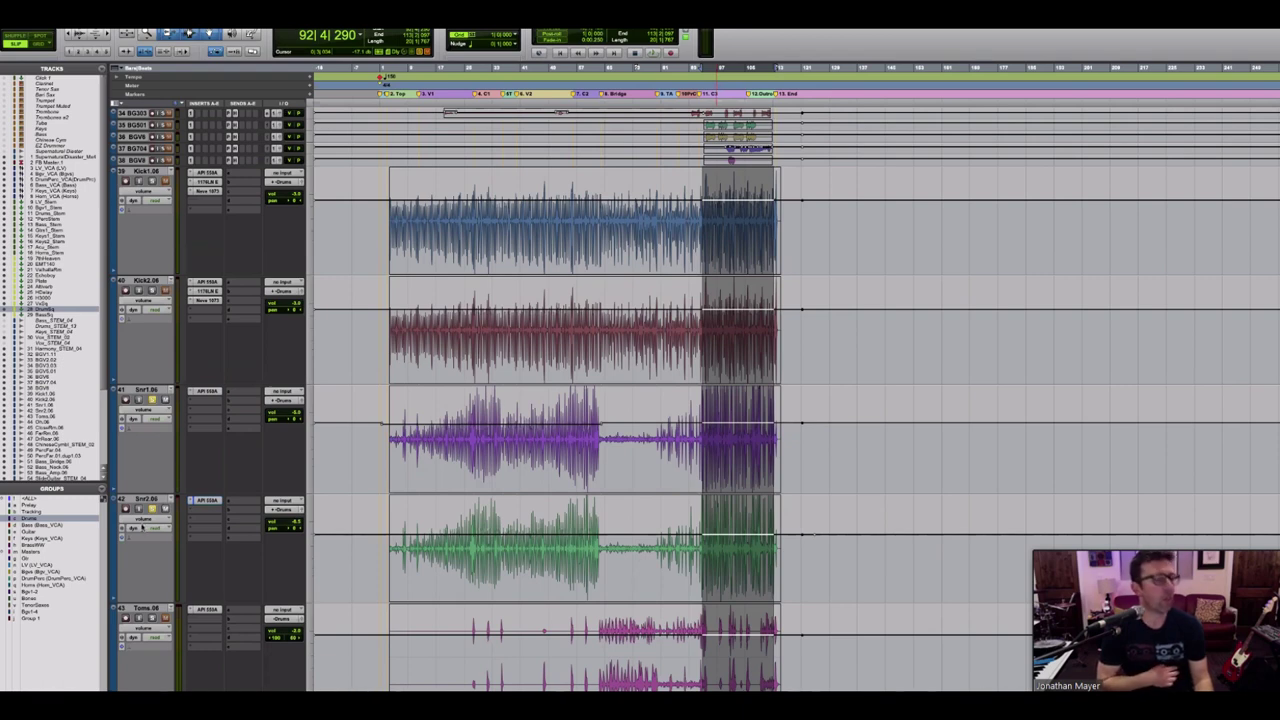
Step: Select all effects return tracks from 7thHeaven through BassSq
scroll(248, 230, "up", 10)
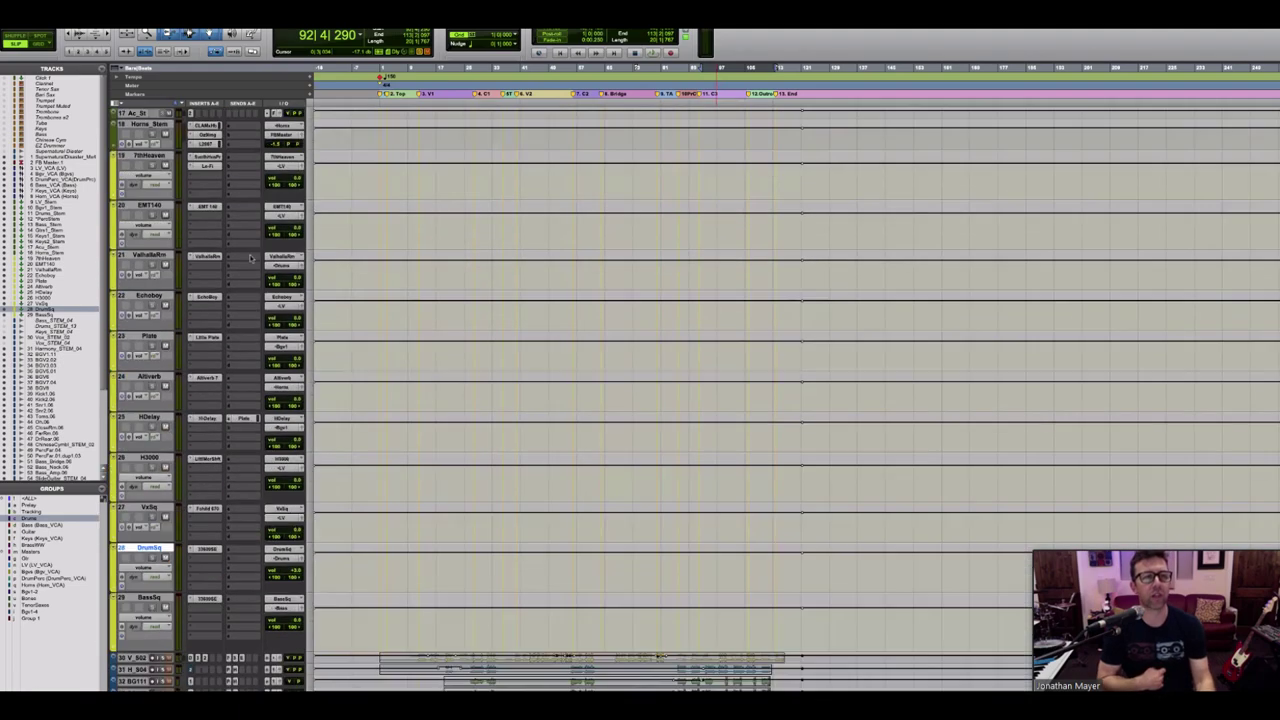
left_click(141, 159)
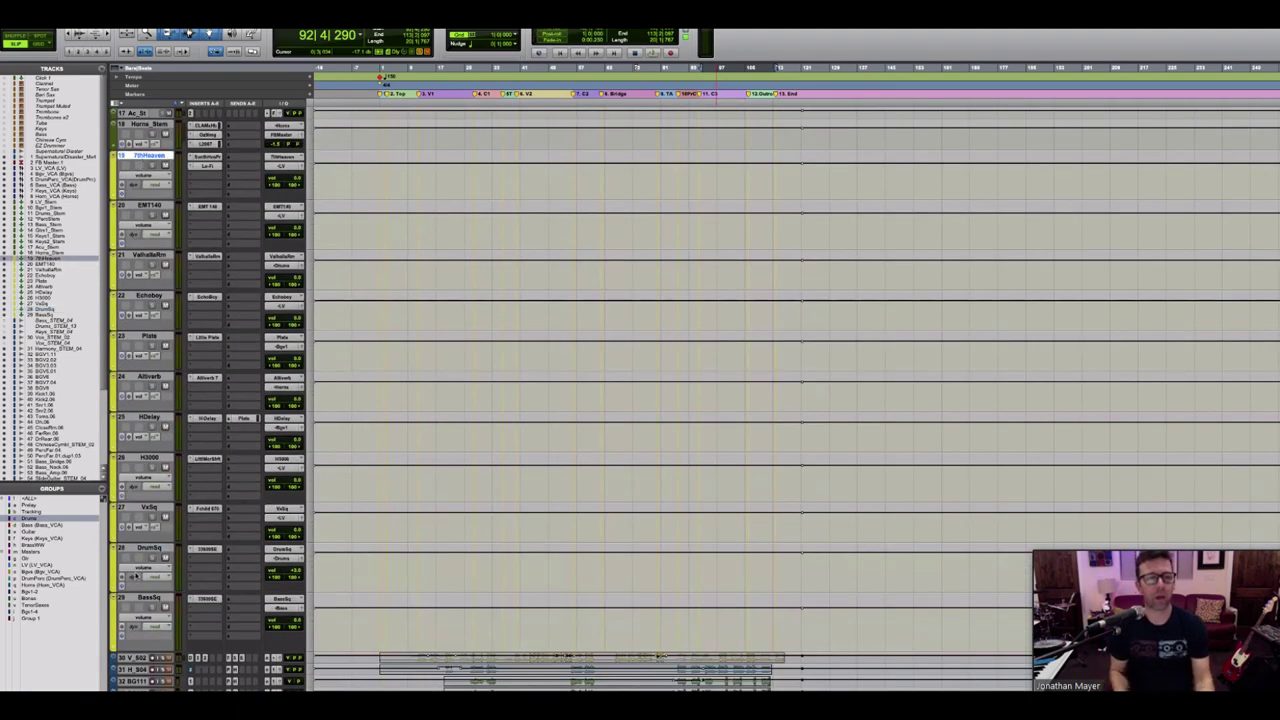
left_click(148, 602, "shift")
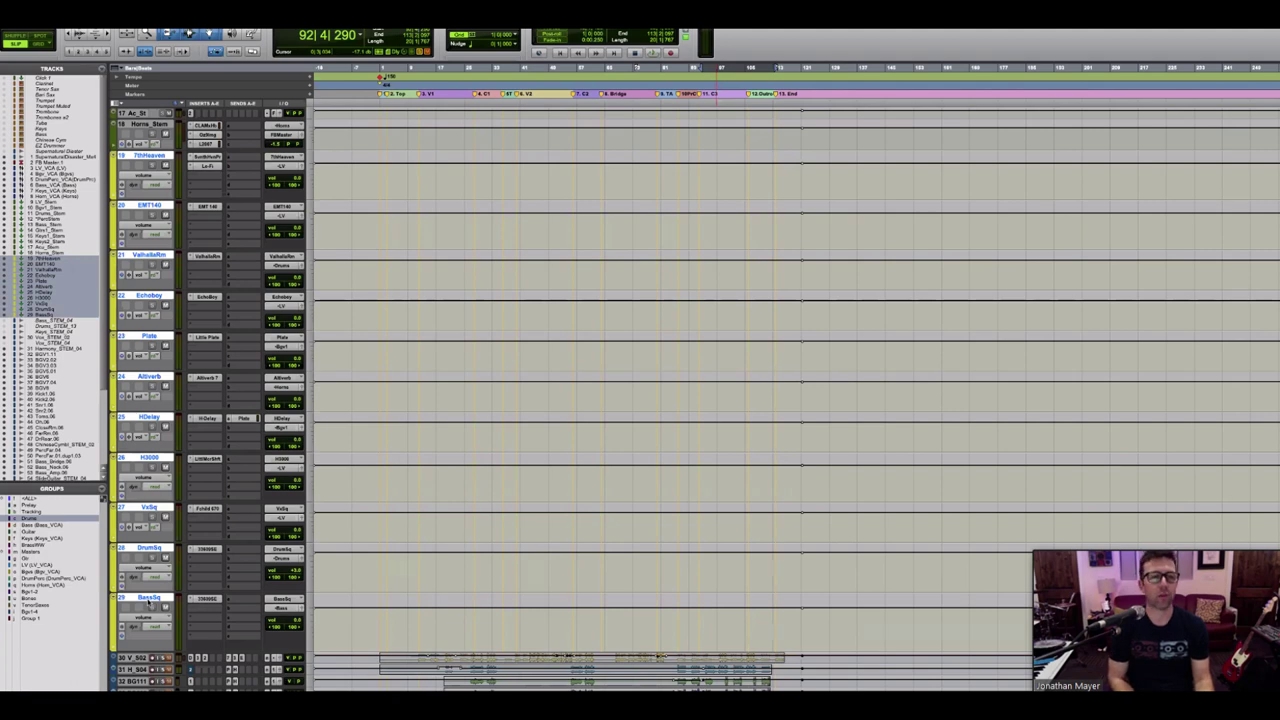
Step: Highlight the drum tracks from about bar 11 to the outro, and view Kick1.06's API 550A, 1176LN and Neve 1073 in turn
scroll(148, 602, "down", 10)
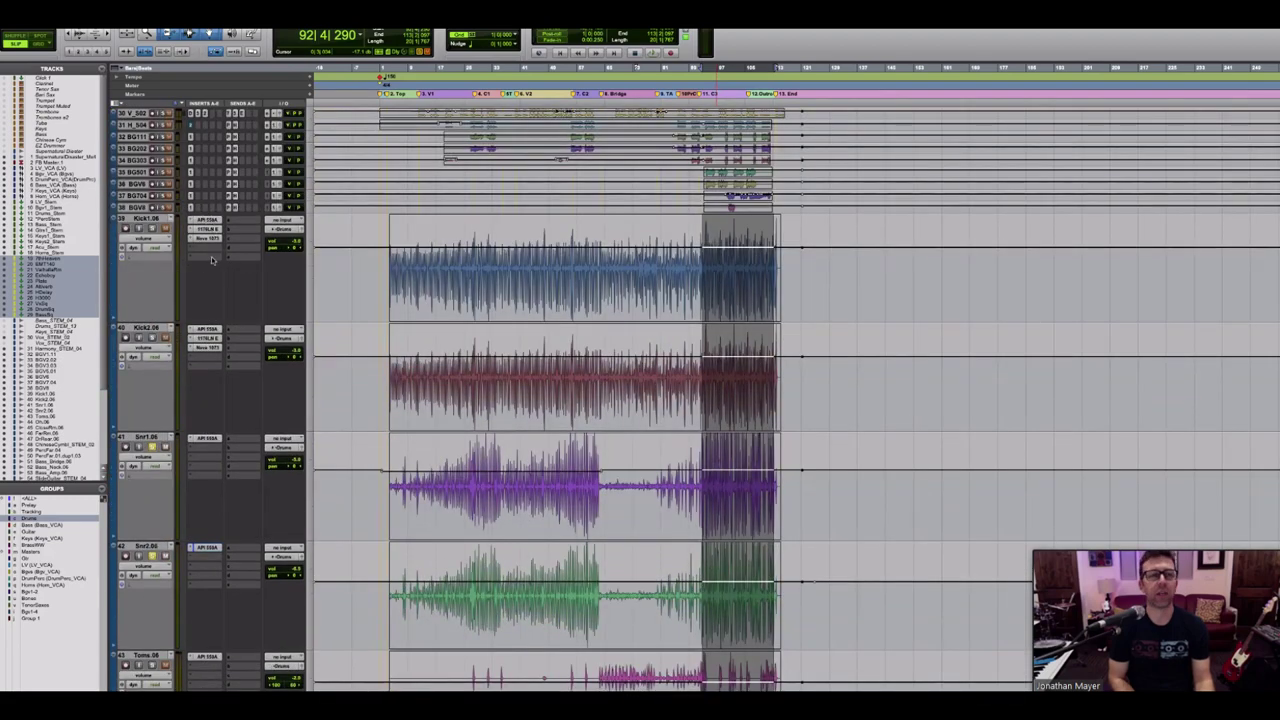
left_click(444, 268)
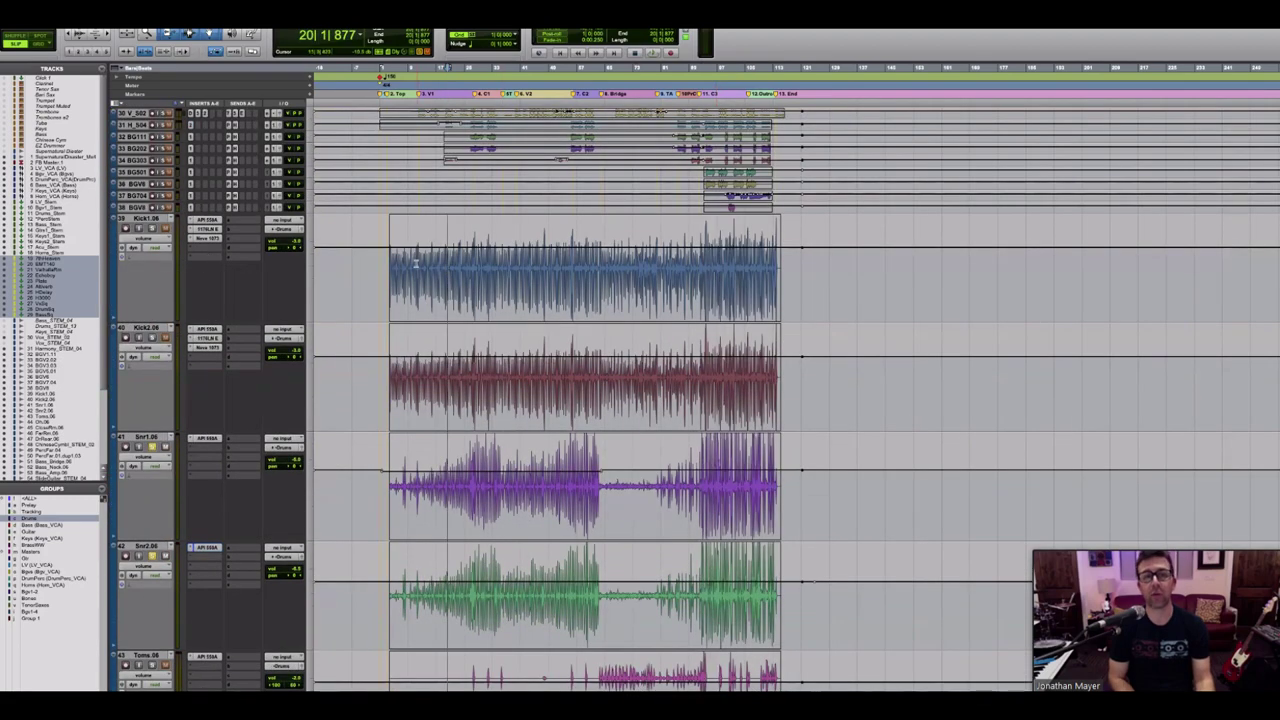
left_click_drag(417, 268, 546, 268)
left_click_drag(733, 266, 746, 266)
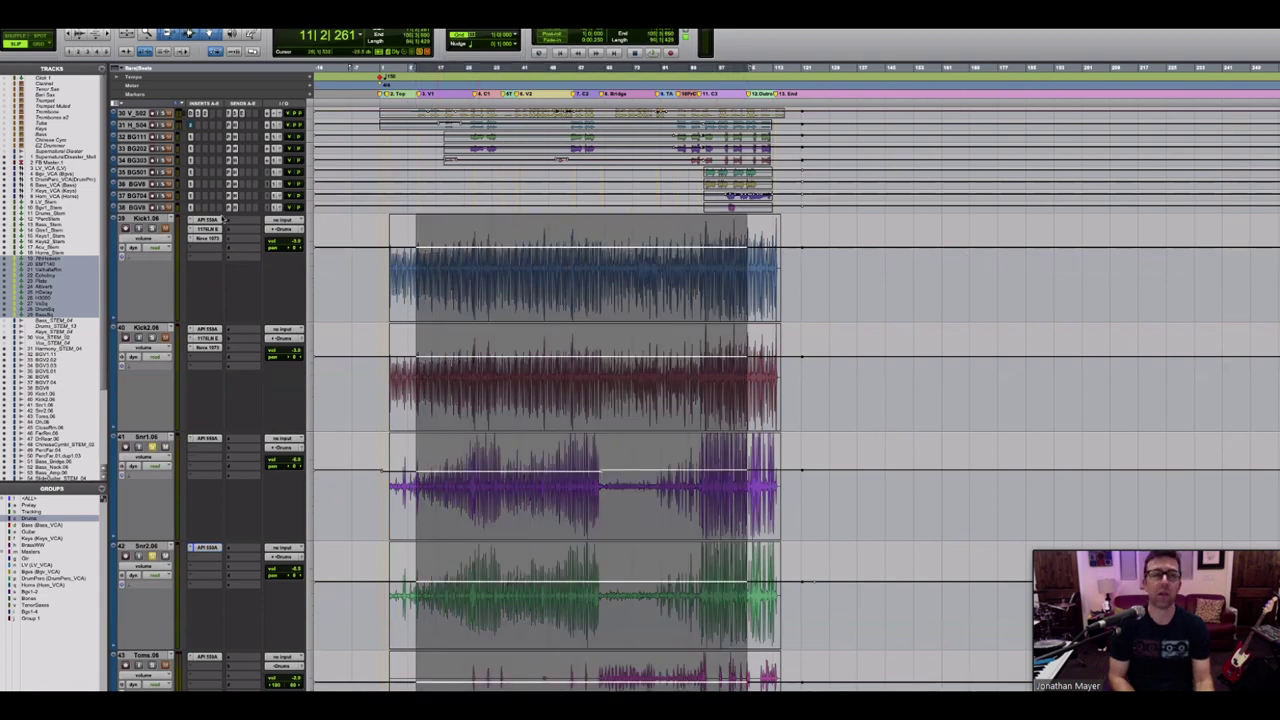
left_click(207, 220)
left_click(207, 229)
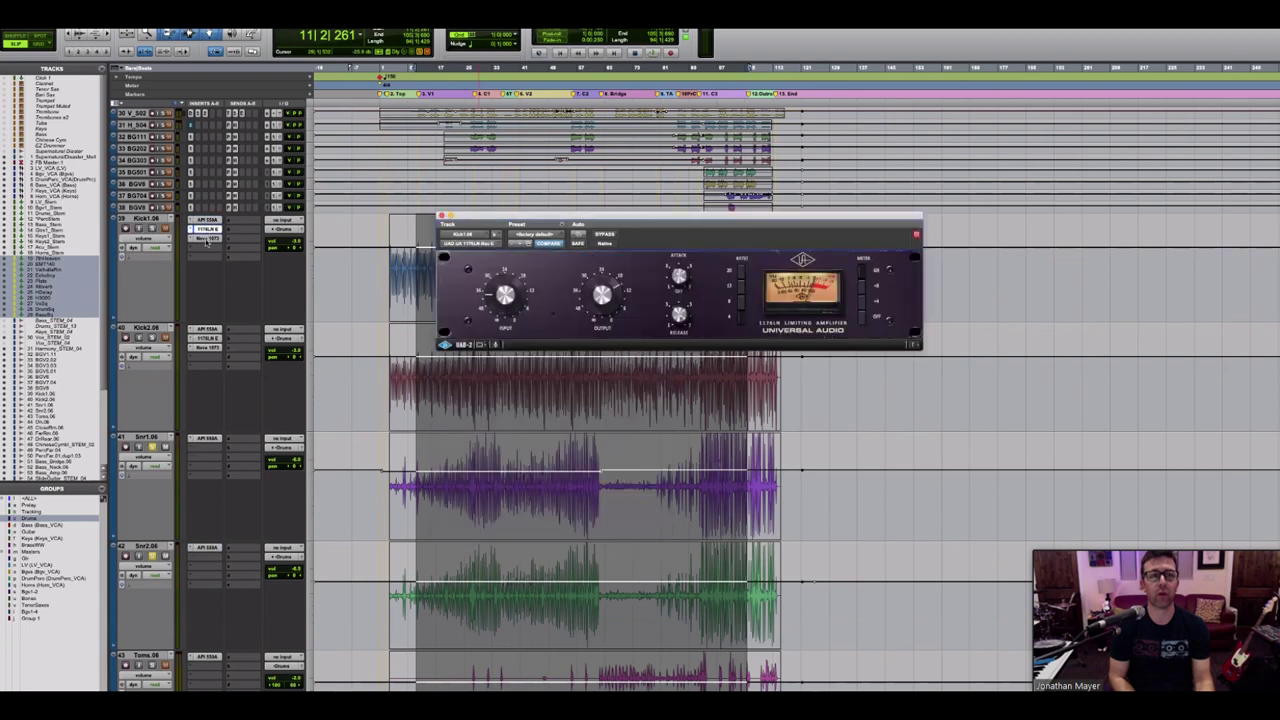
left_click(207, 238)
left_click(441, 216)
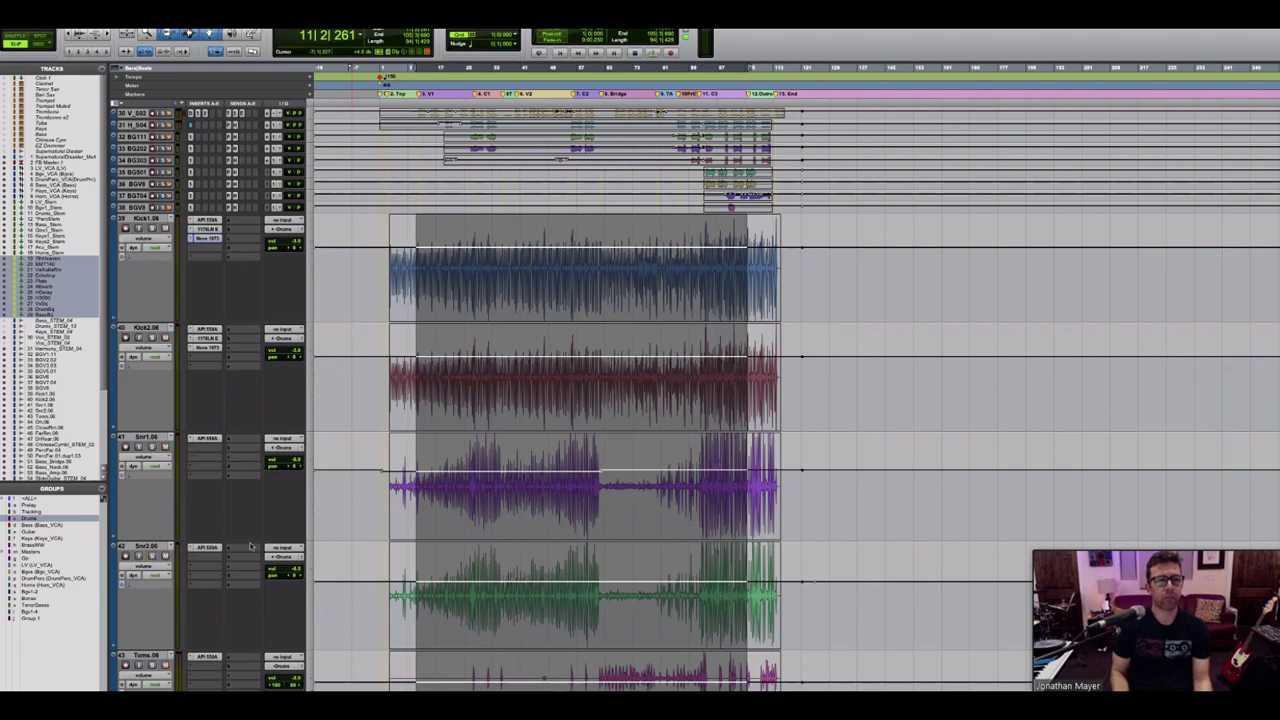
Step: Solo Toms.06, place the cursor at the start of the bridge, and inspect the track's API 550A before closing it
scroll(240, 452, "down", 2)
scroll(237, 452, "down", 8)
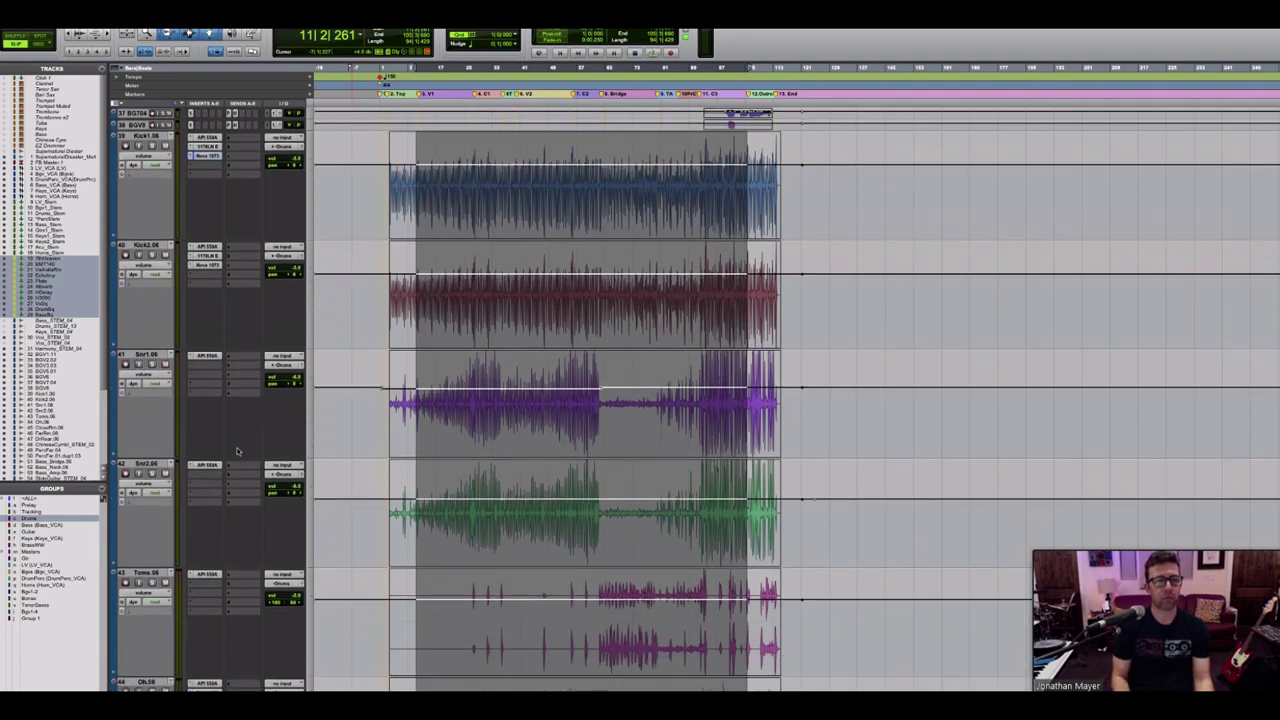
left_click(153, 232)
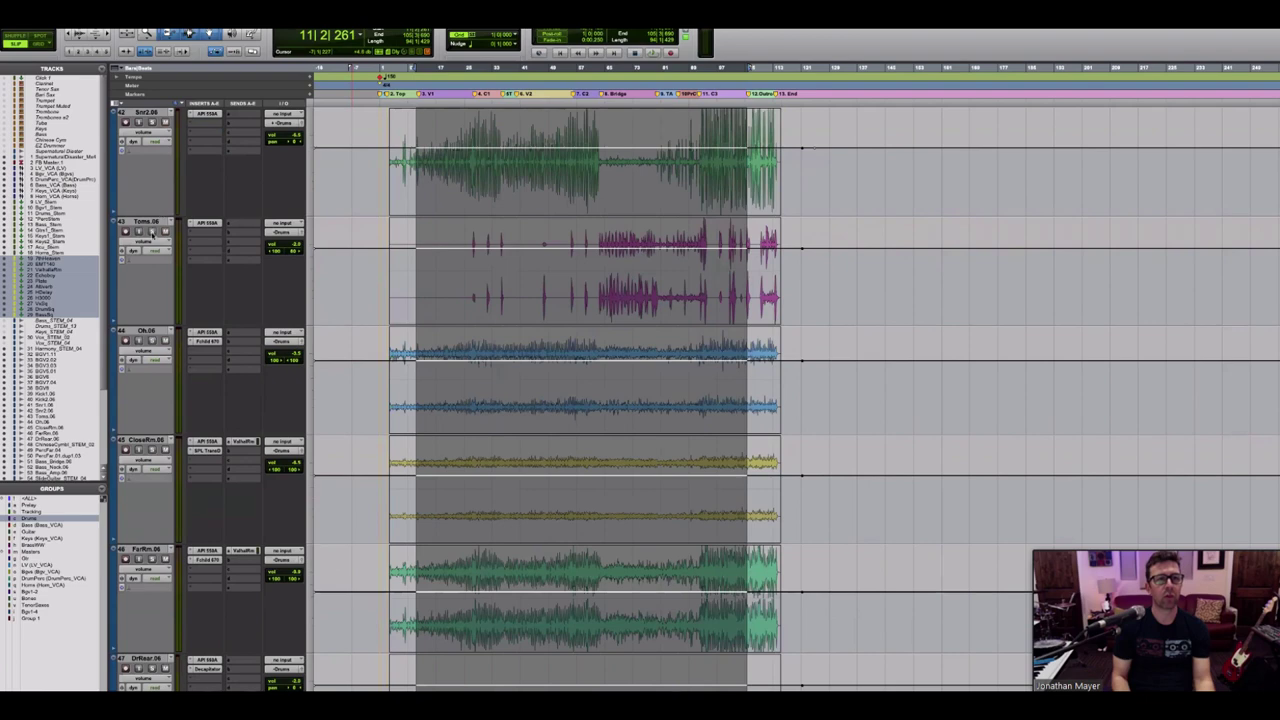
left_click(603, 249)
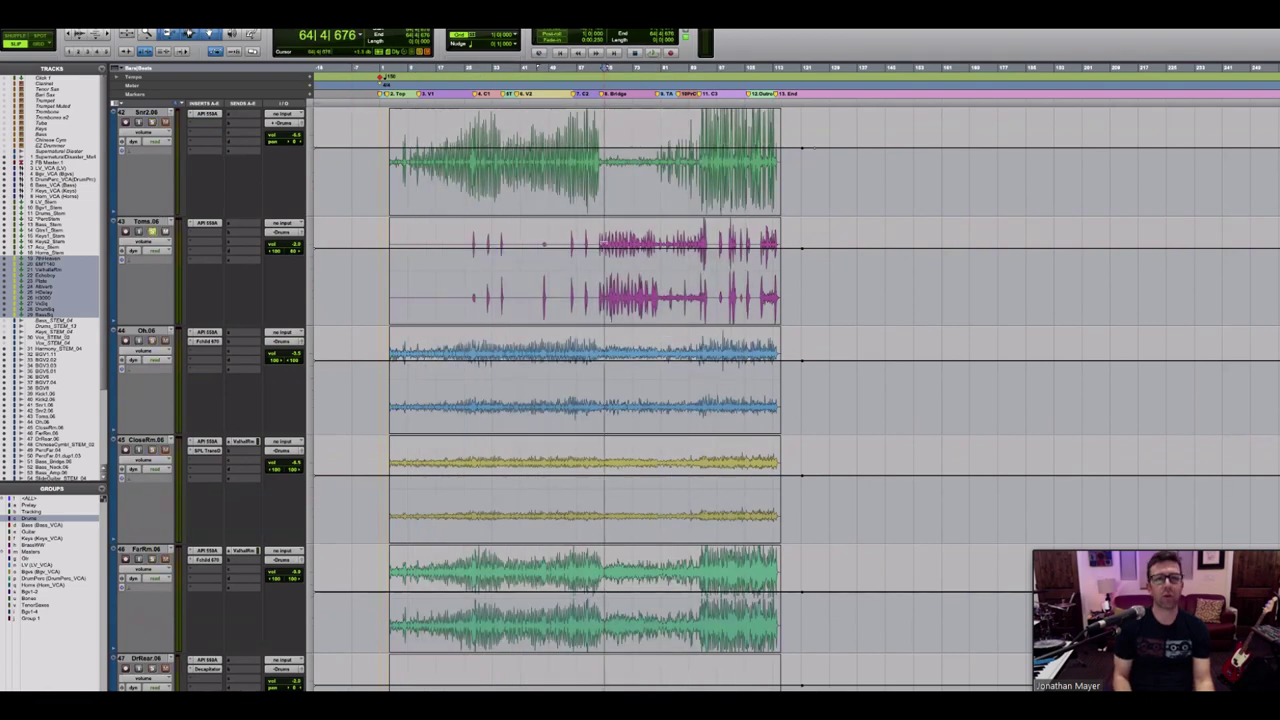
key("alt+Tab")
left_click(192, 224)
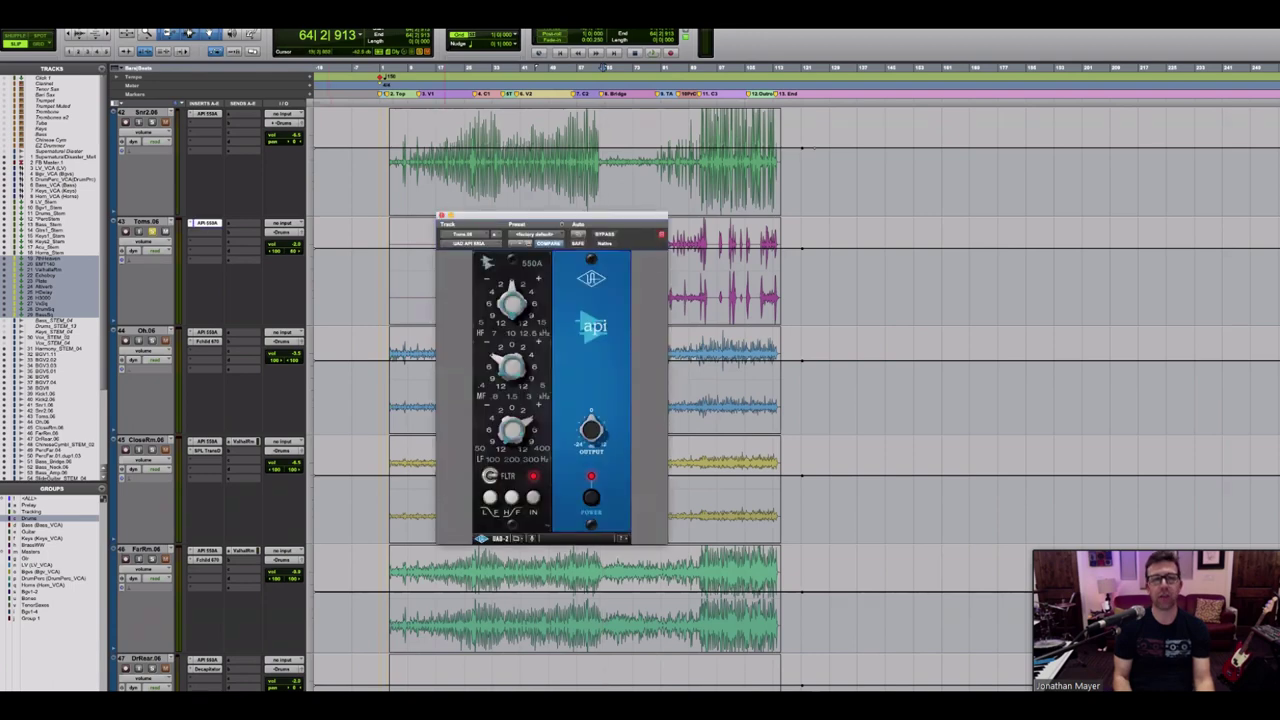
left_click(441, 215)
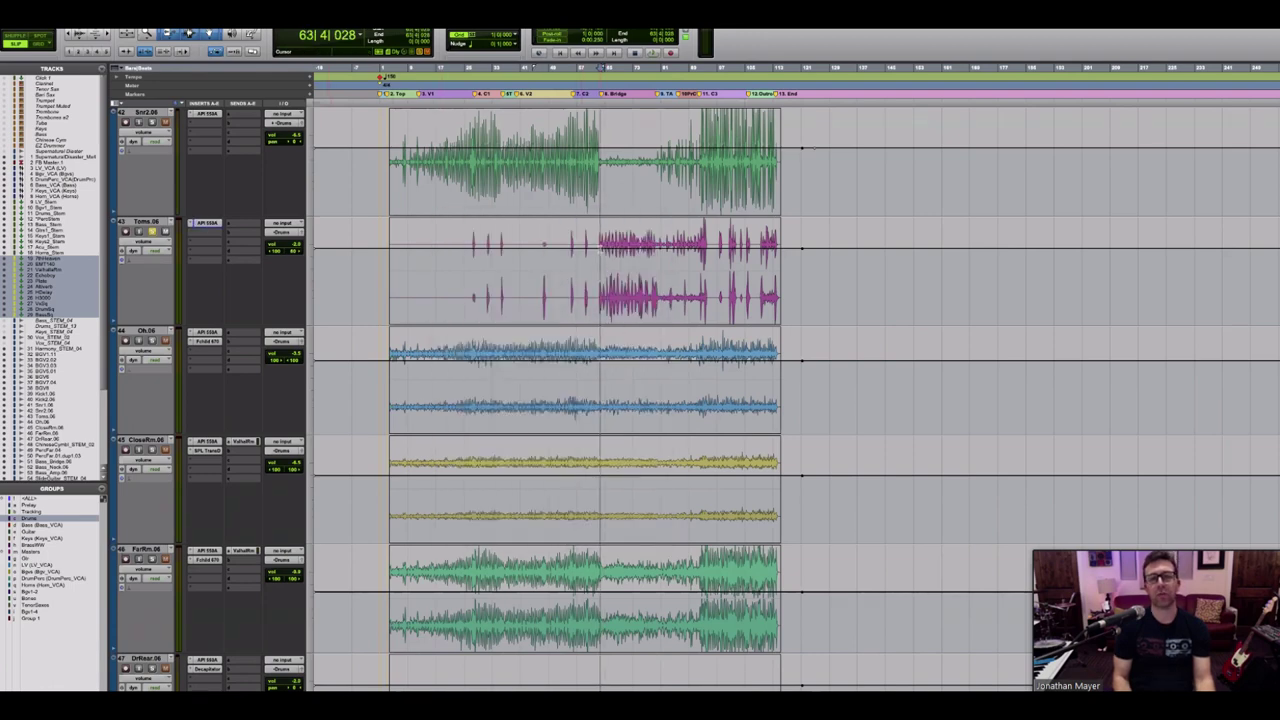
Step: Select the bridge passage up to C3 on Toms.06, audition it, and switch the solo to Oh.06
left_click_drag(600, 250, 703, 265)
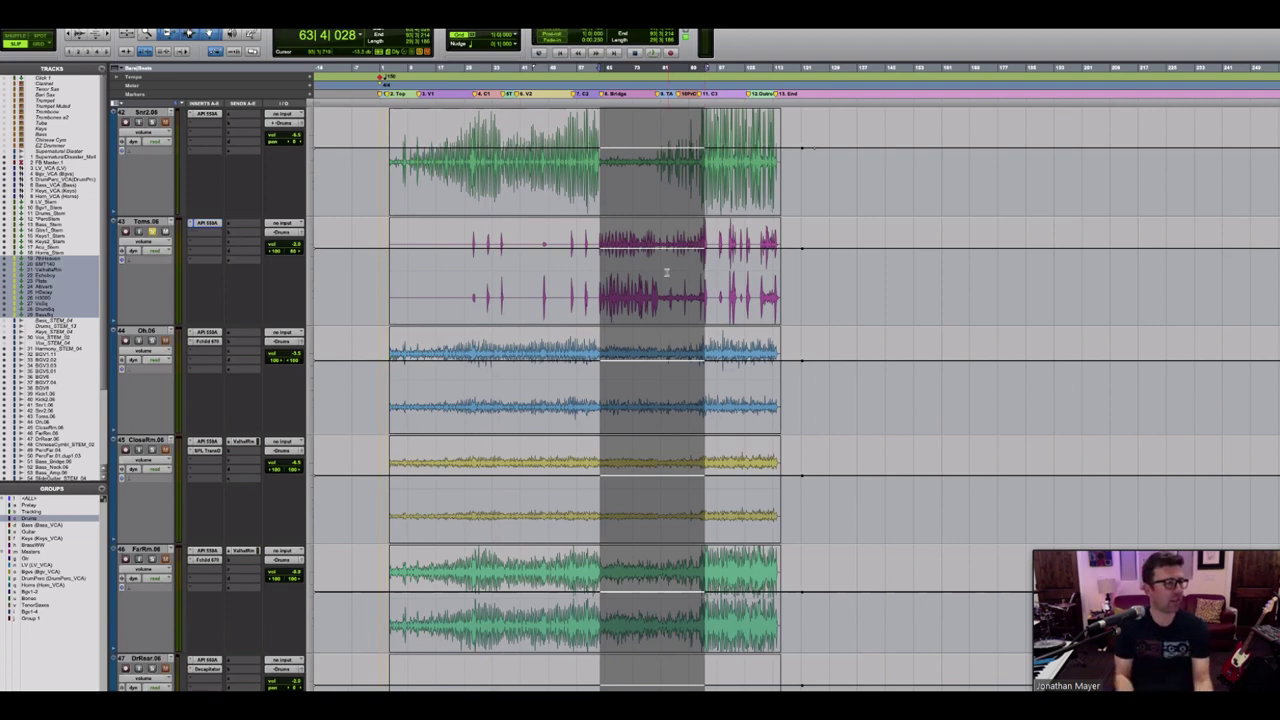
key("space")
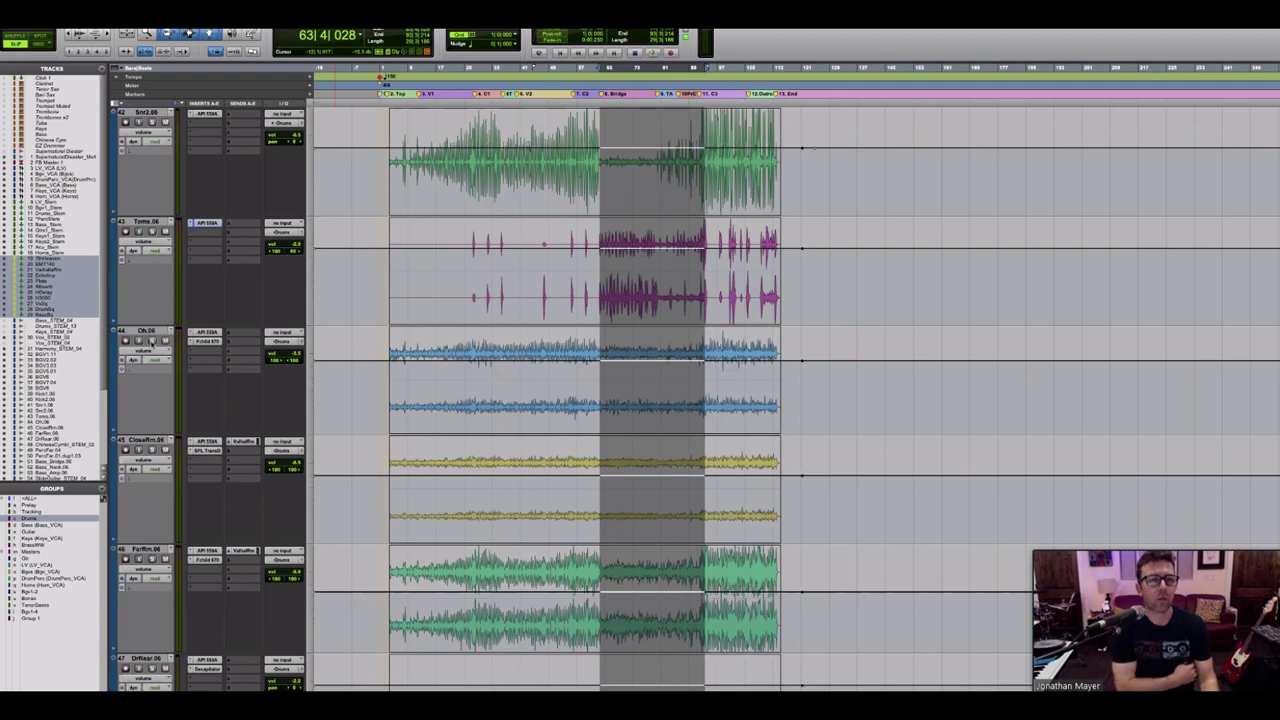
left_click(151, 341)
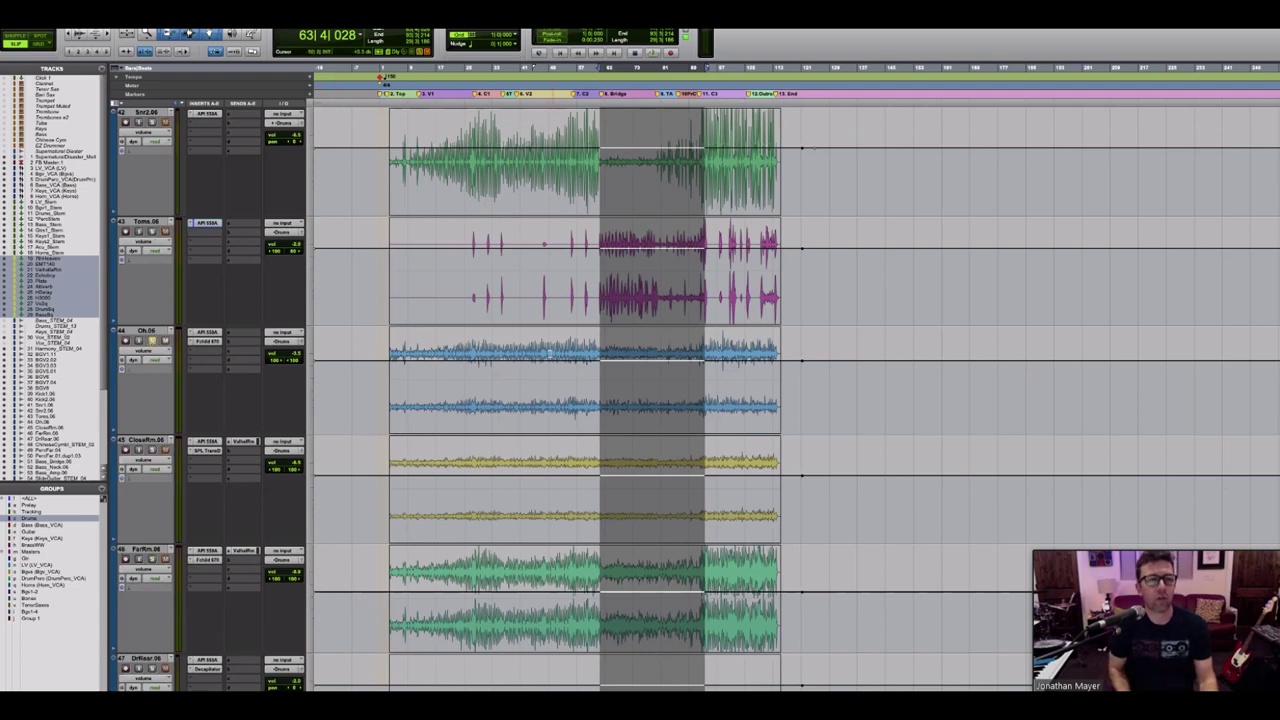
Step: Audition Oh.06 from about bar 48, and open its API 550A and Fairchild 670 side by side
left_click(544, 356)
key("space")
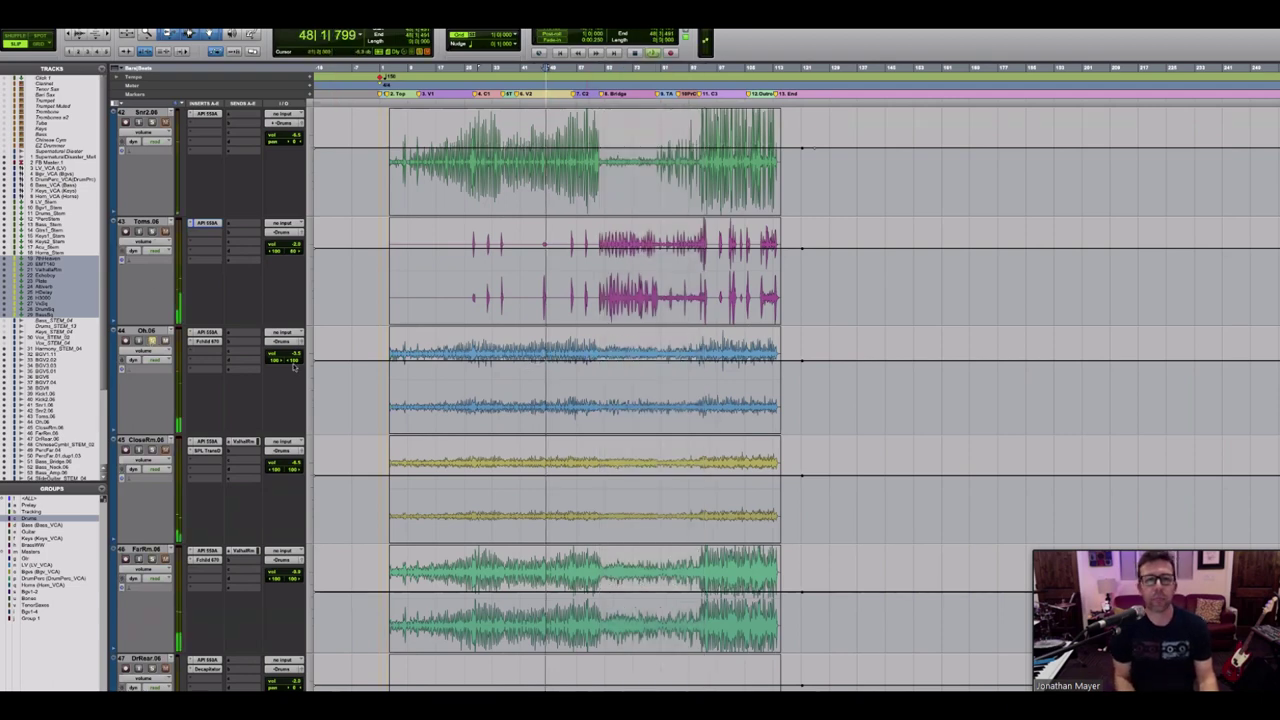
left_click(205, 334)
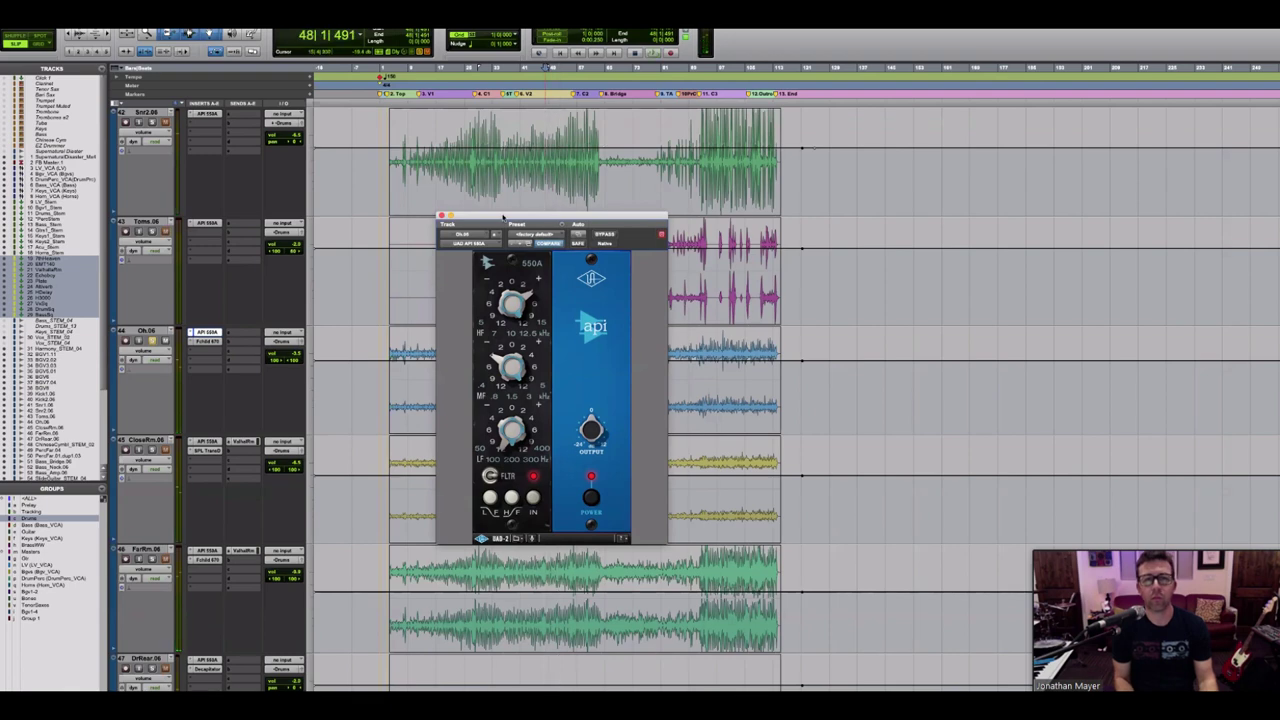
left_click_drag(545, 214, 420, 112)
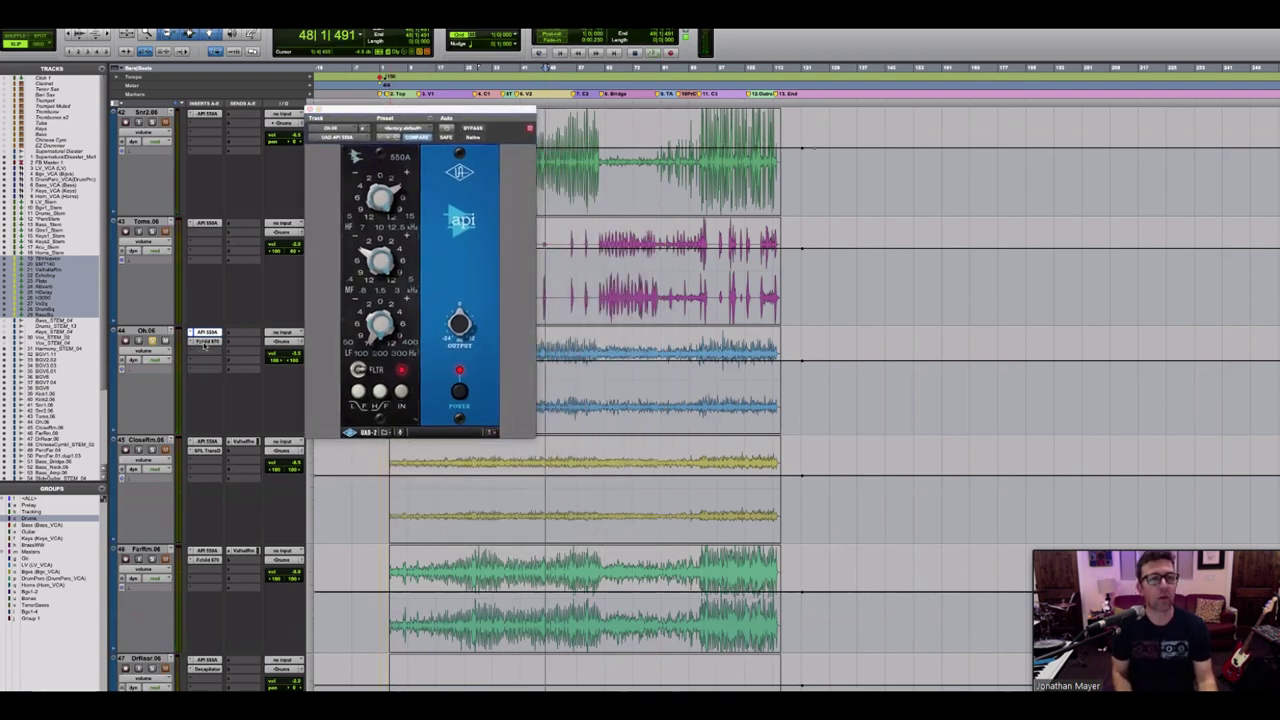
left_click(206, 342)
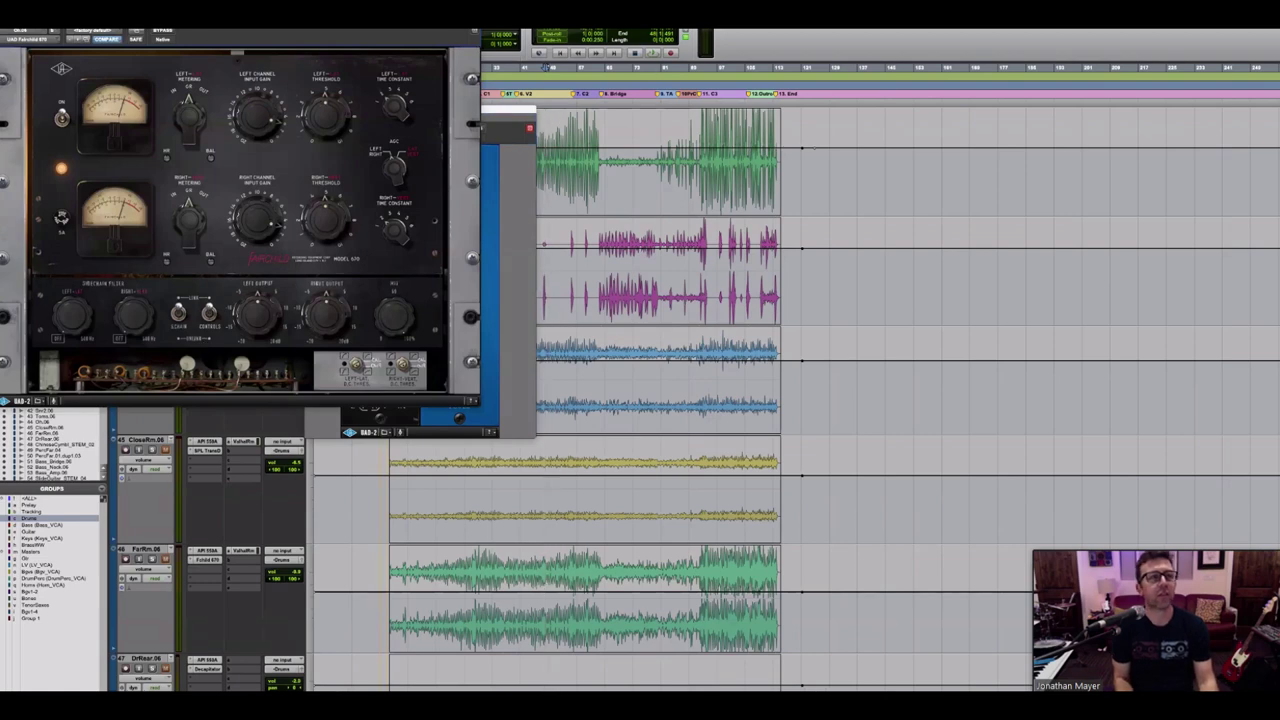
left_click_drag(325, 91, 905, 168)
Step: Play the overheads from about bar 48 and compare the sound with the Fairchild 670 bypassed and active
key("space")
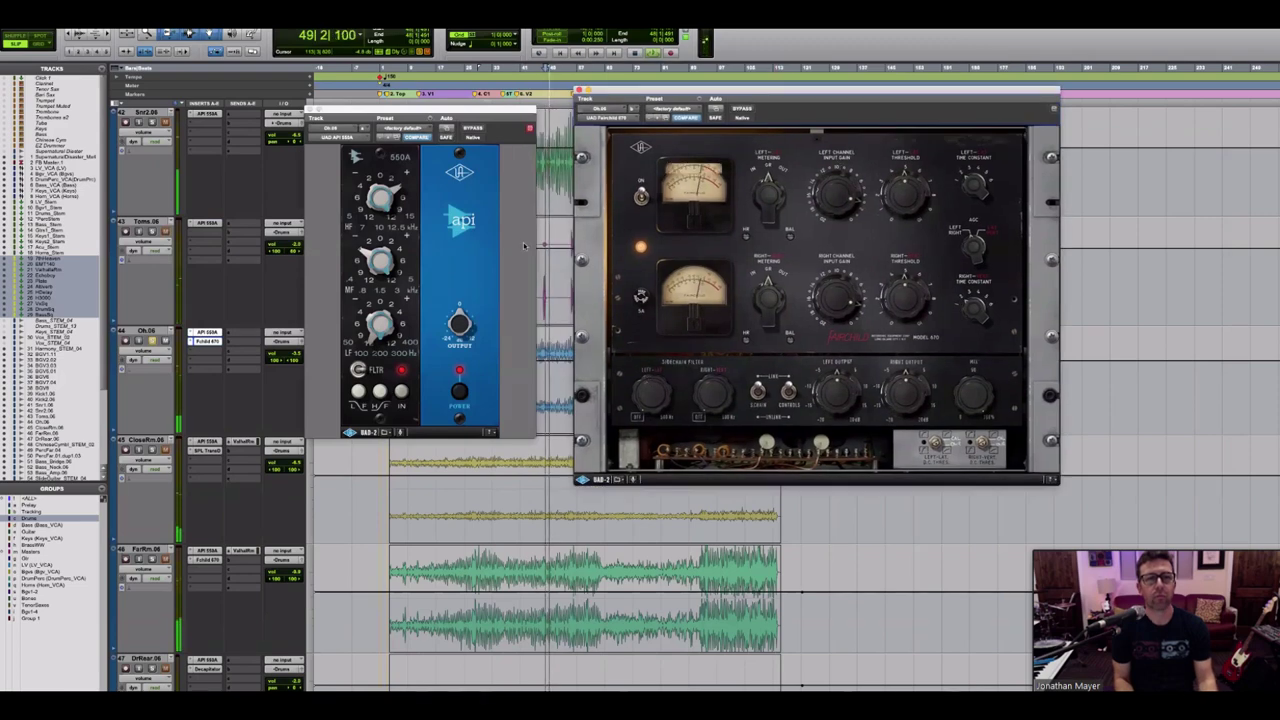
left_click(742, 108)
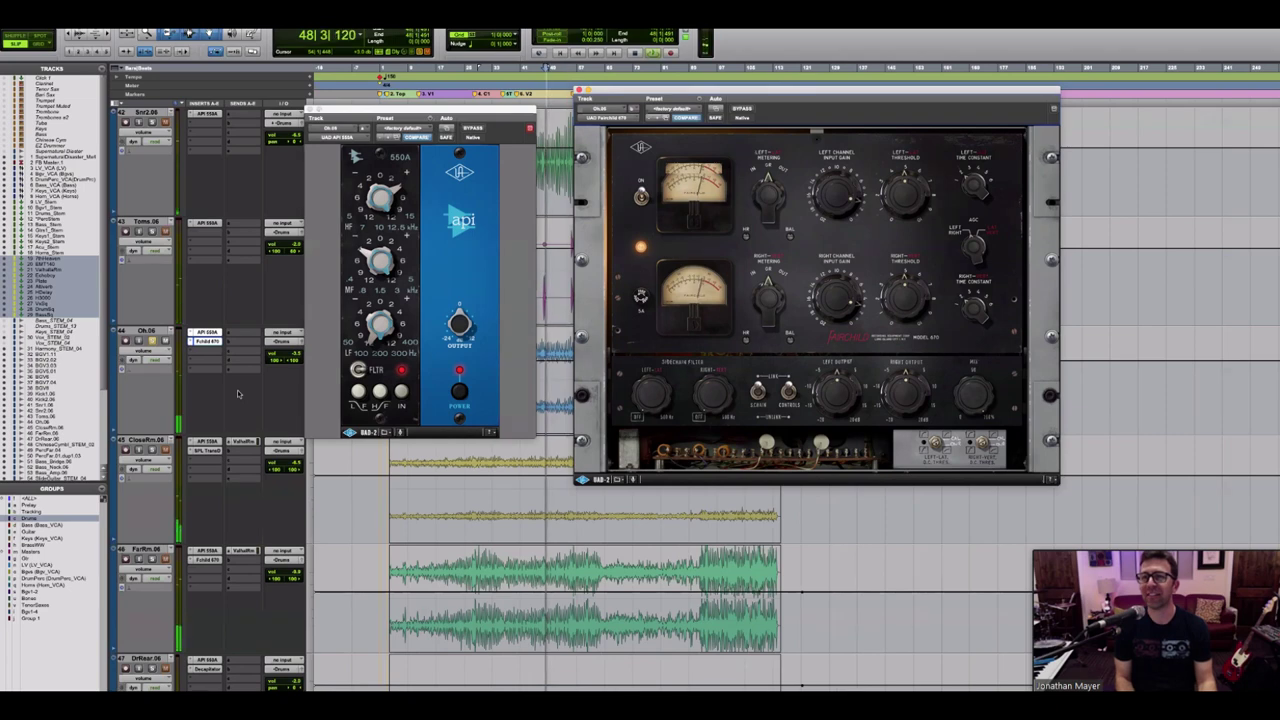
key("space")
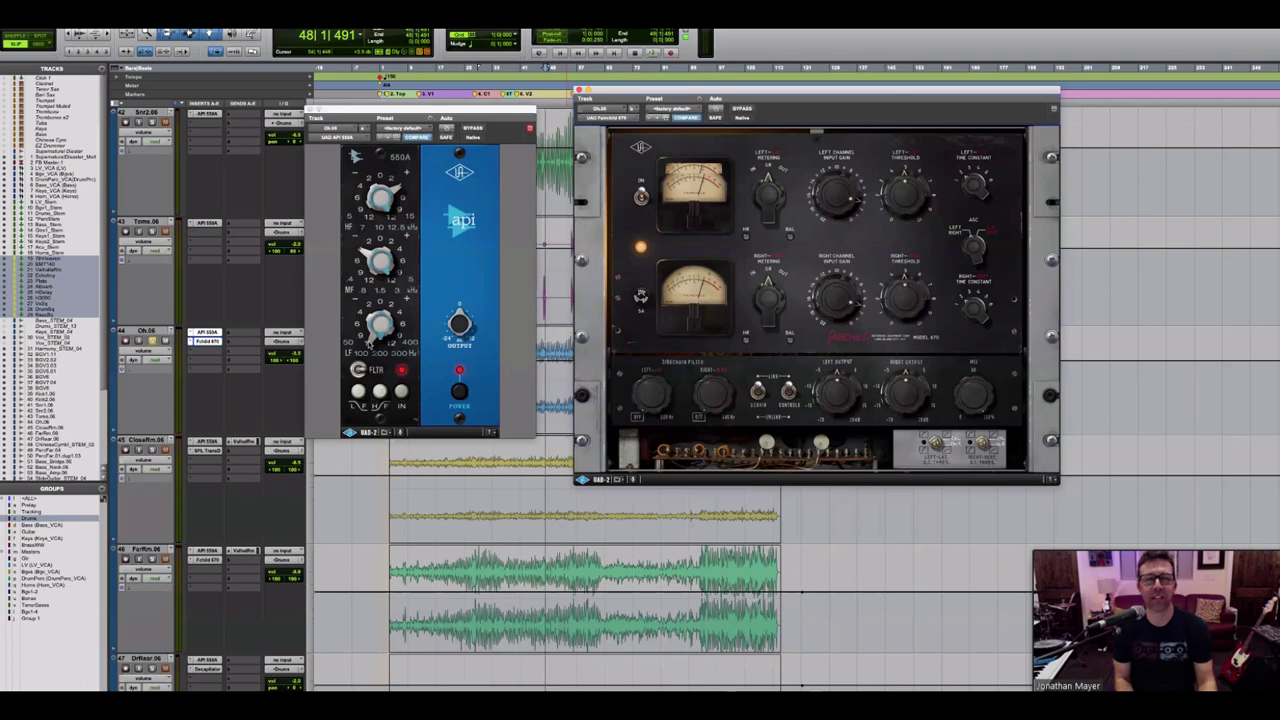
left_click(369, 341)
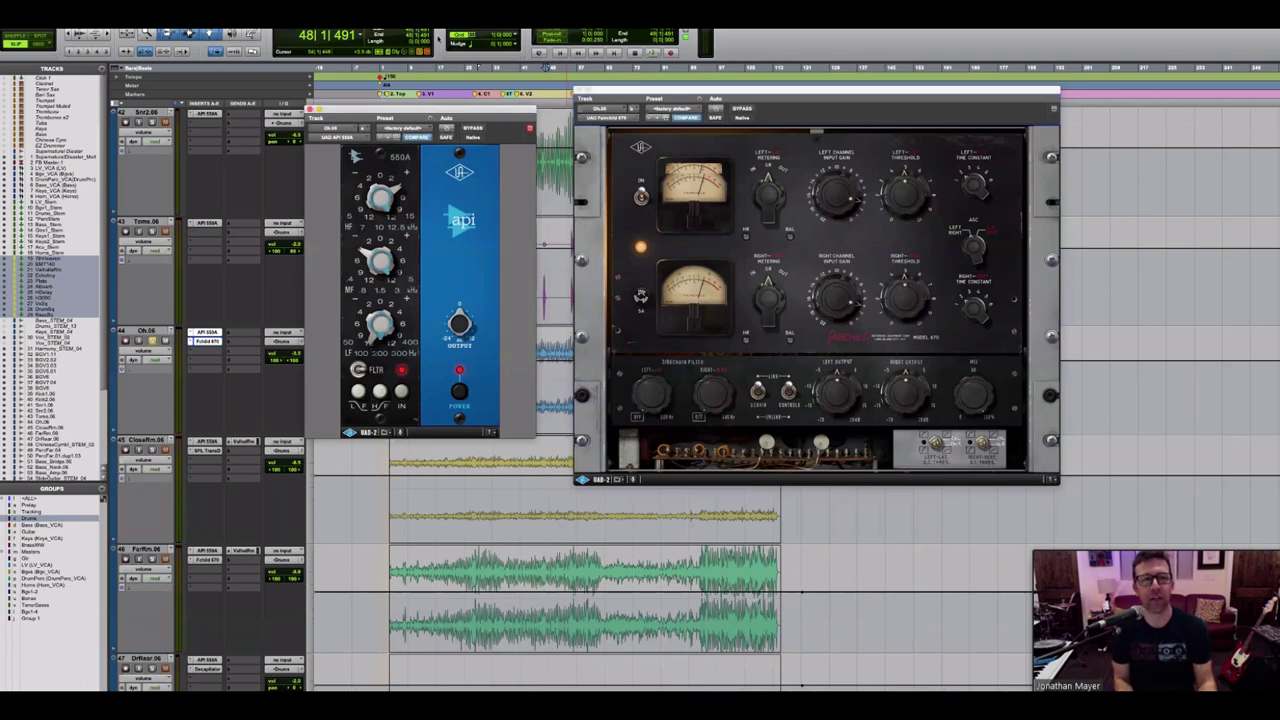
key("space")
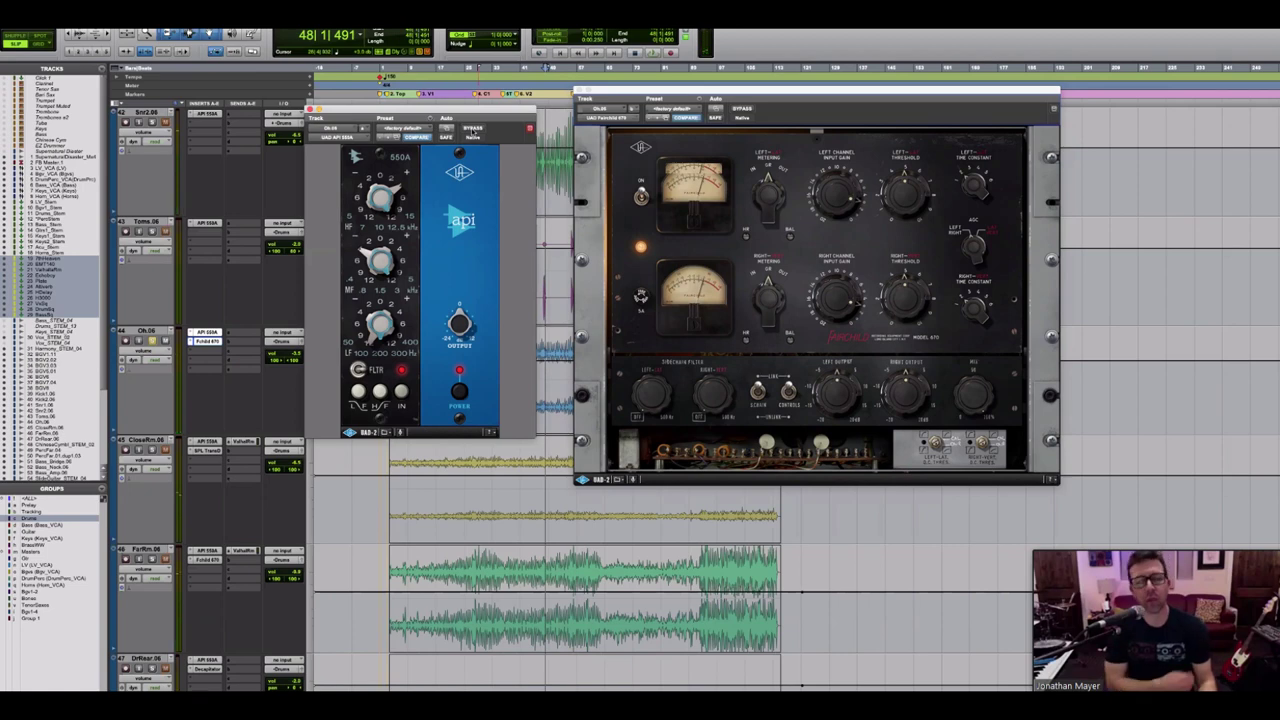
Step: Solo the kick, snare and tom tracks together with Oh.06 to audition the close drums and overheads
scroll(178, 272, "up", 3)
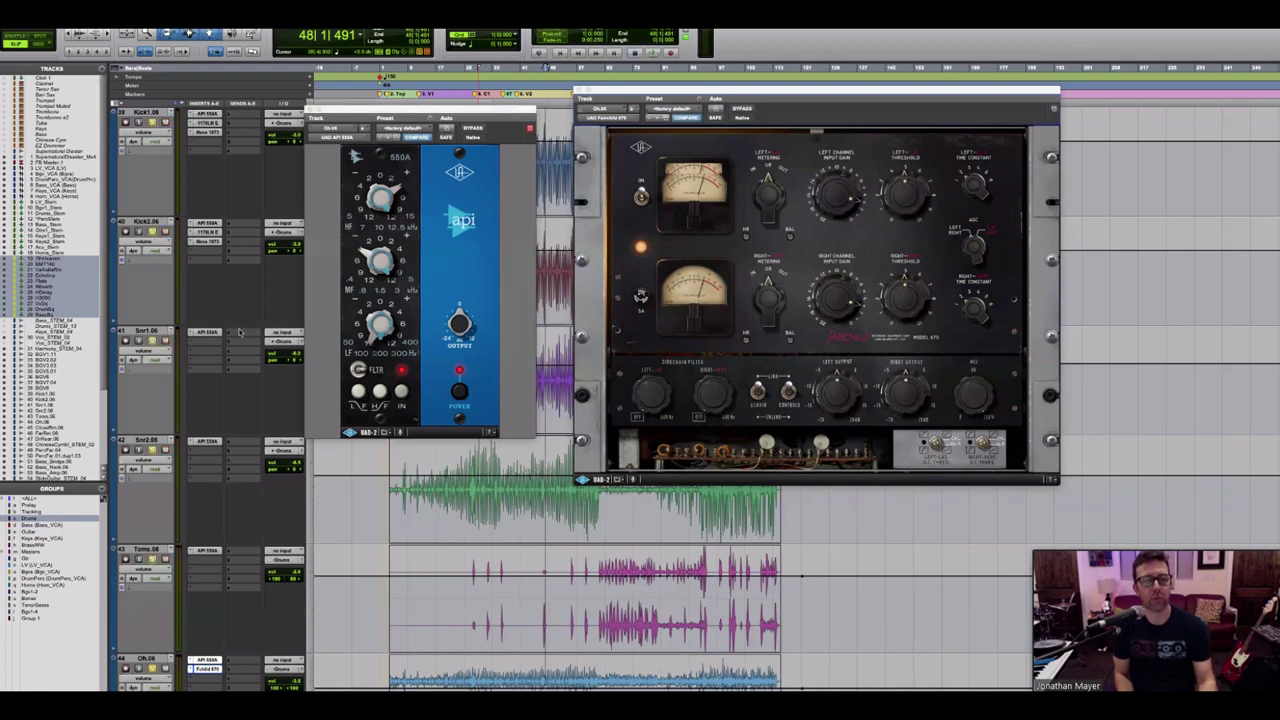
scroll(240, 332, "down", 5)
scroll(240, 332, "up", 5)
key("space")
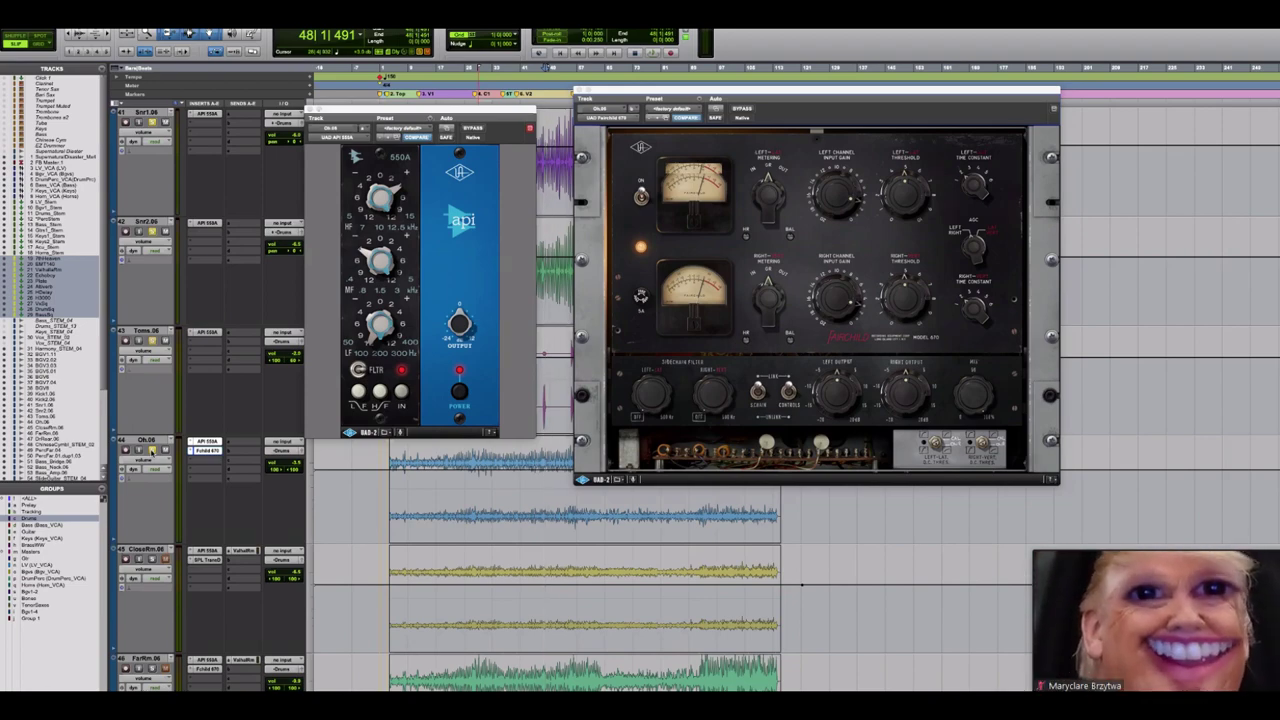
Step: Solo CloseRm.06, audition it from C1 to the TA marker, and replace the Fairchild view with its API 550A and SPL Transient Designer
scroll(580, 560, "down", 3)
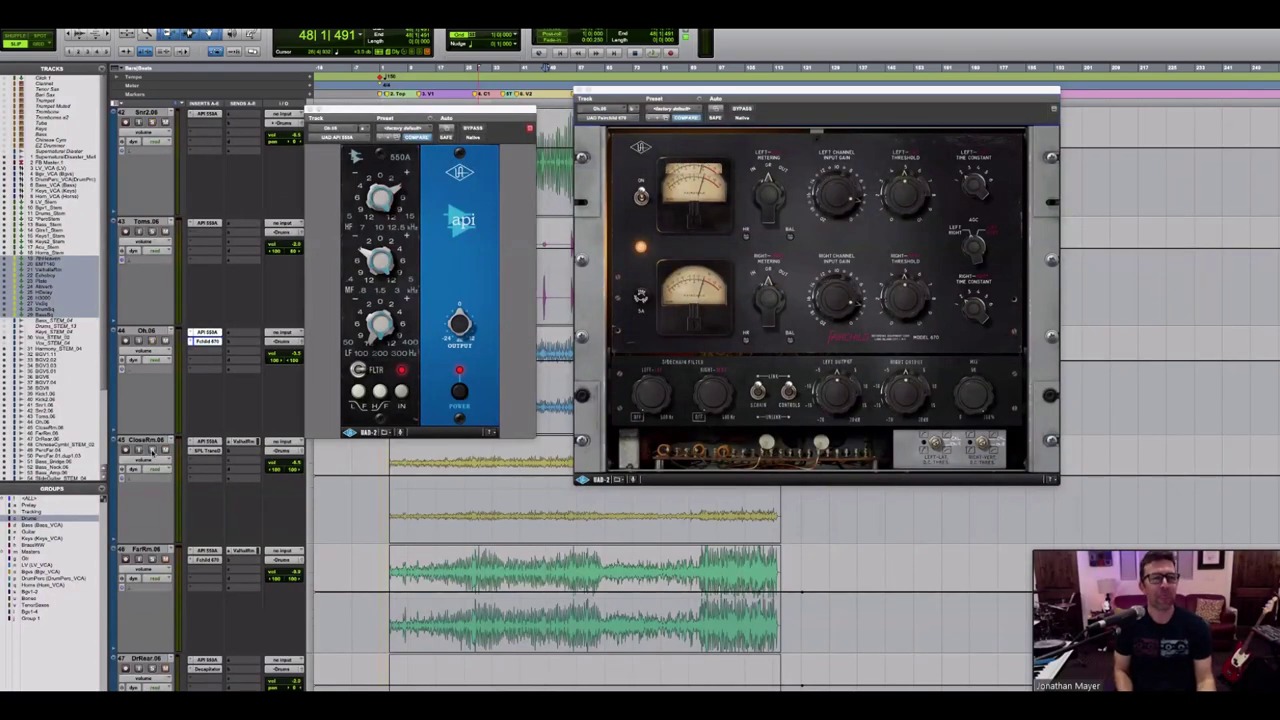
left_click_drag(490, 530, 658, 530)
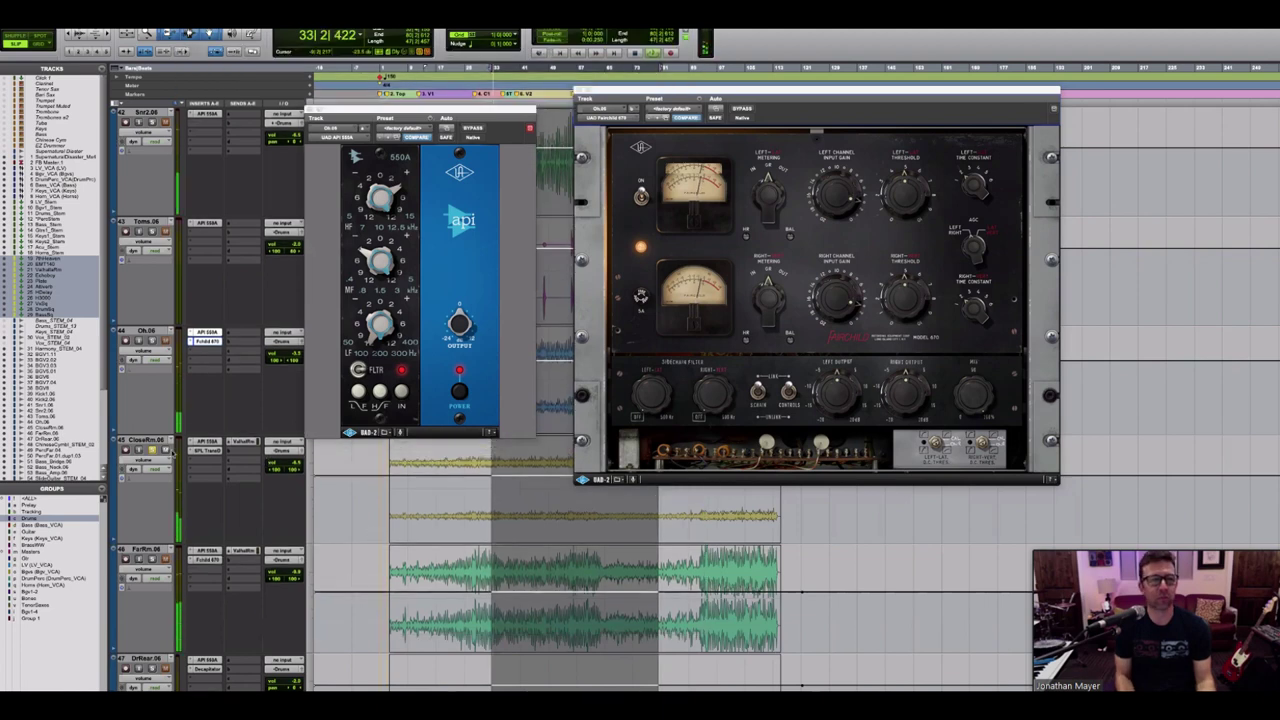
left_click(206, 441)
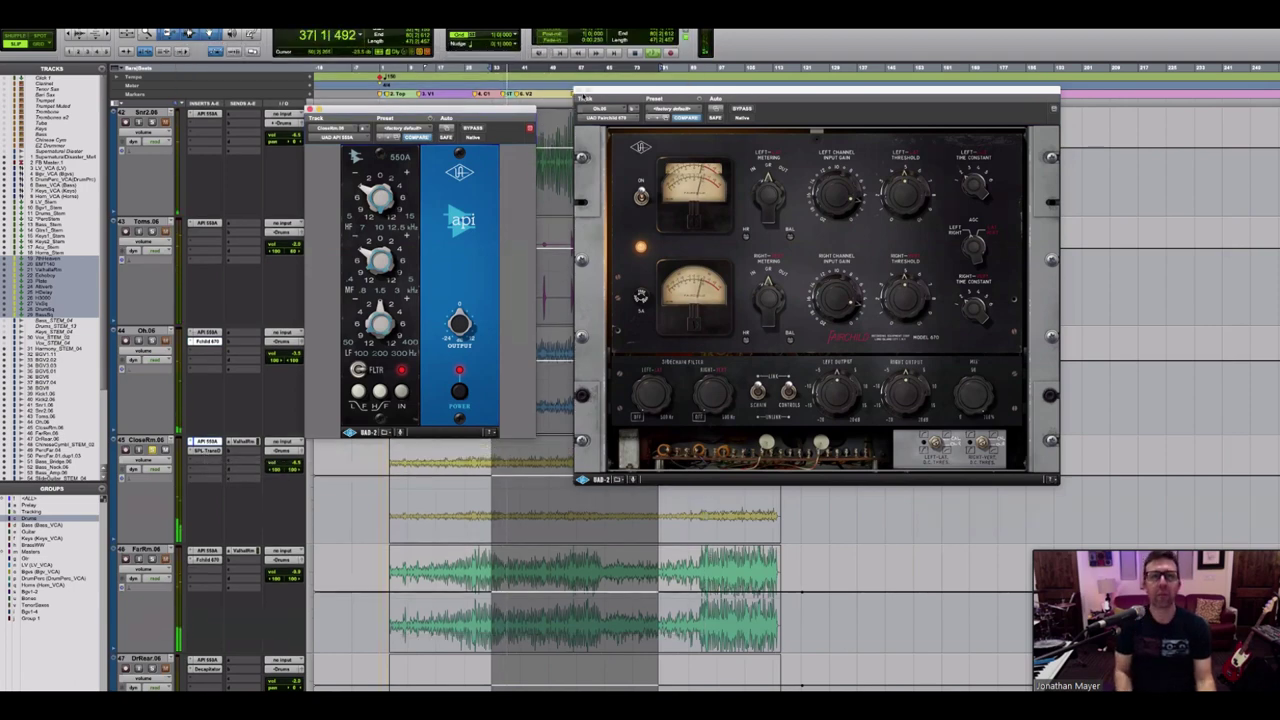
key("super+w")
left_click(206, 451)
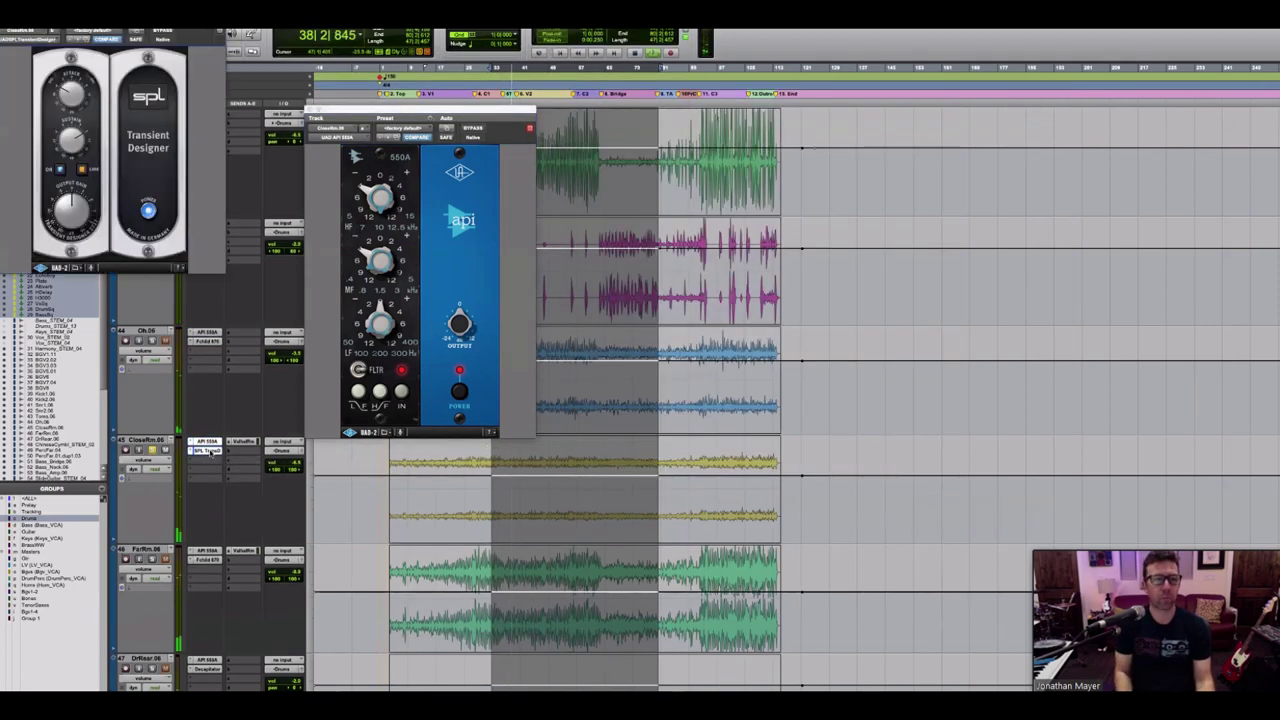
left_click_drag(97, 30, 735, 103)
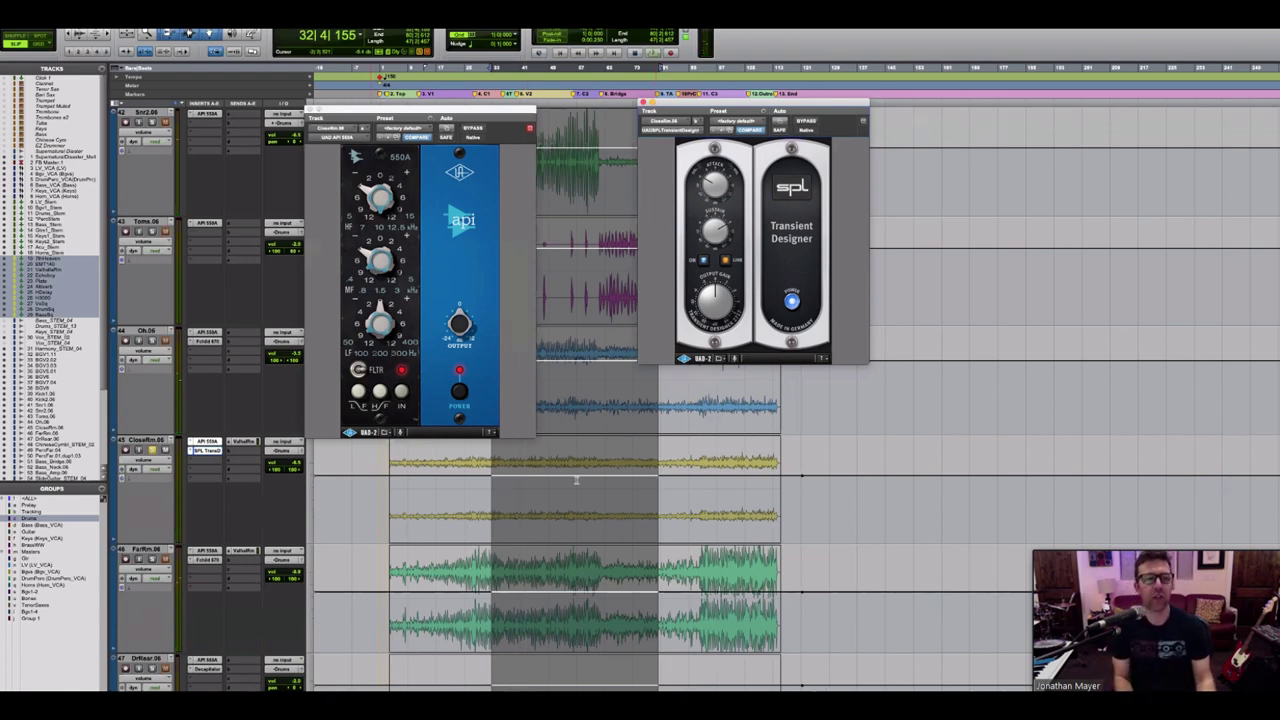
Step: Select the passage from C1 into C3 on CloseRm.06 and audition it with its ValhallaRm send open
left_click_drag(488, 481, 713, 487)
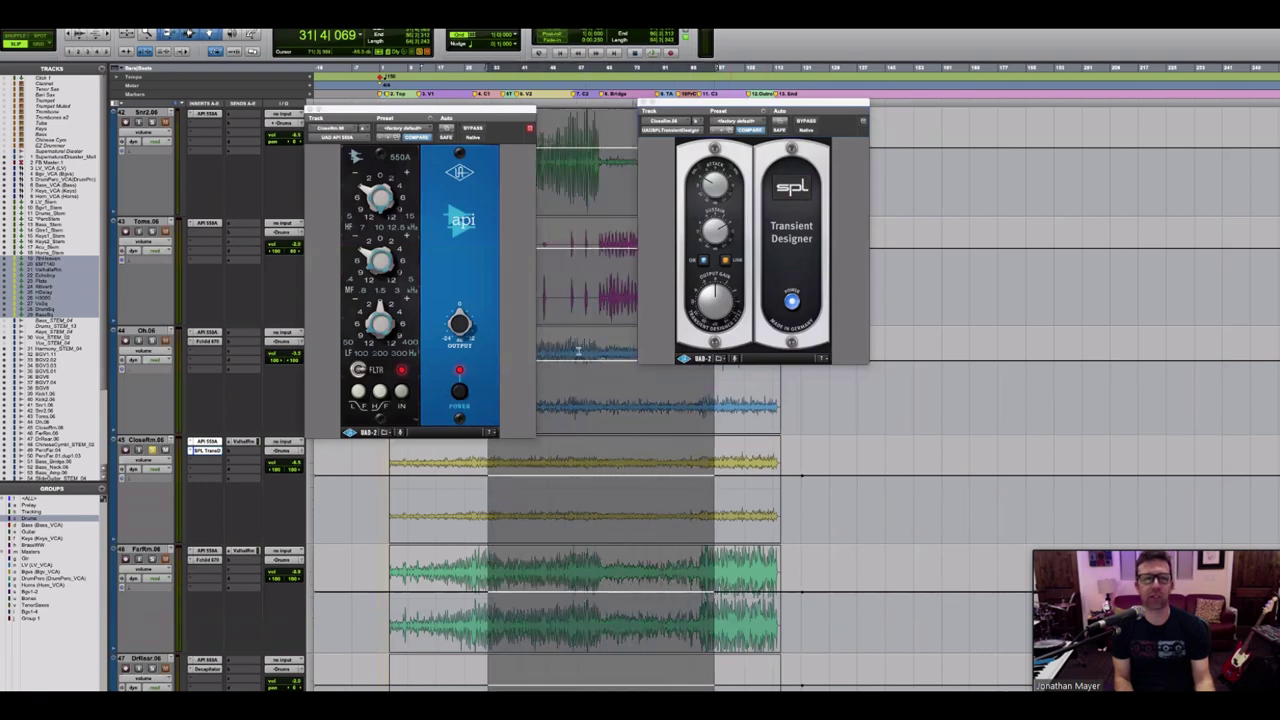
left_click(243, 442)
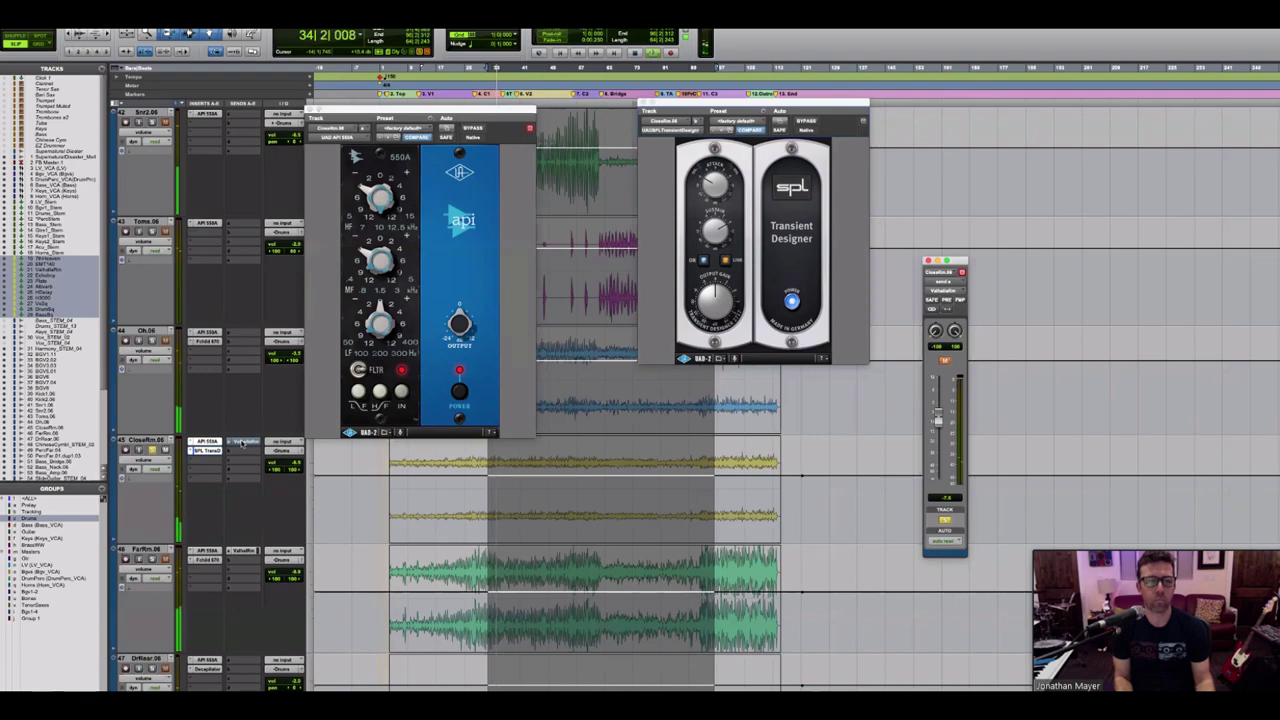
key("space")
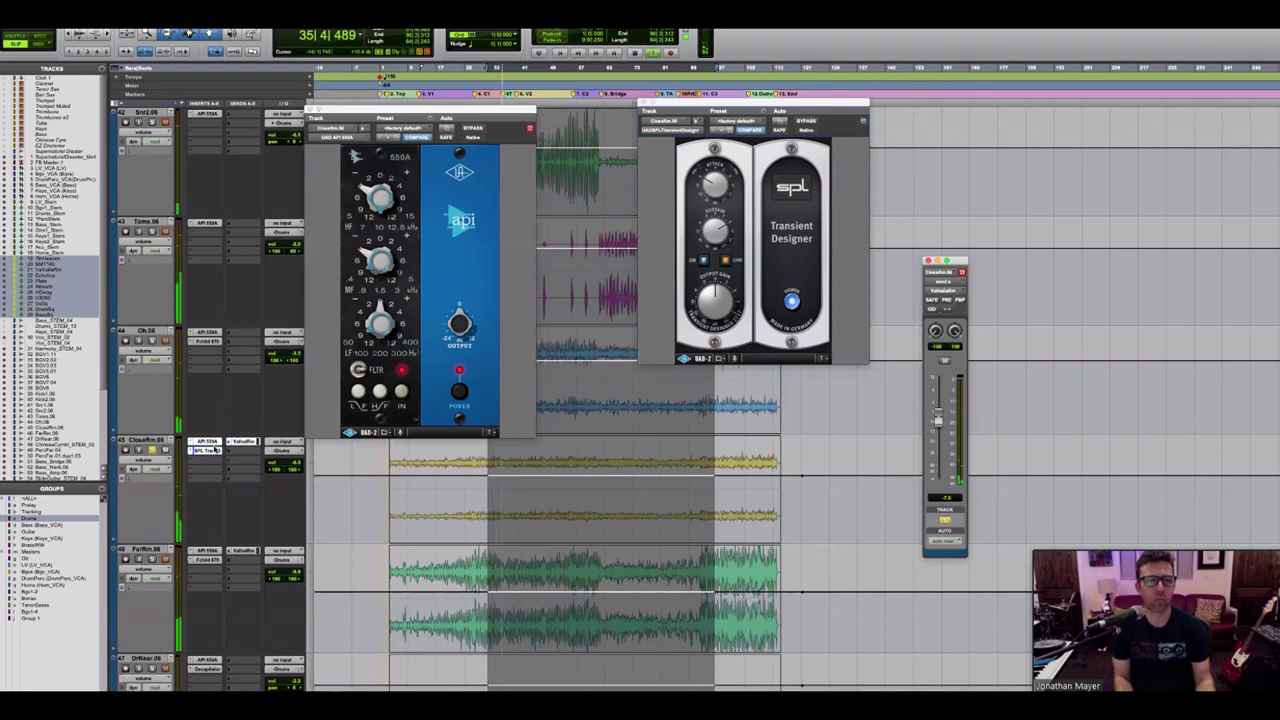
Step: Play the selected passage with the room tracks soloed, and add Oh.06 and the other drum tracks to the solo
scroll(213, 450, "up", 6)
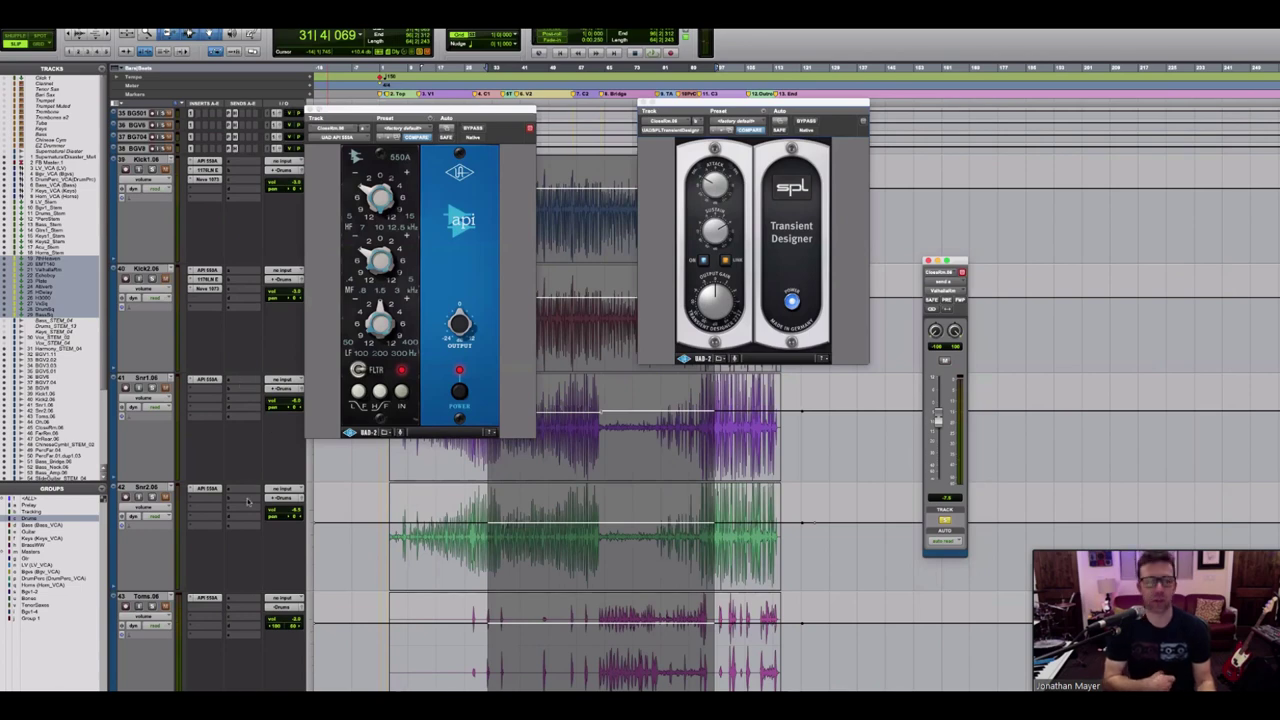
scroll(248, 502, "down", 6)
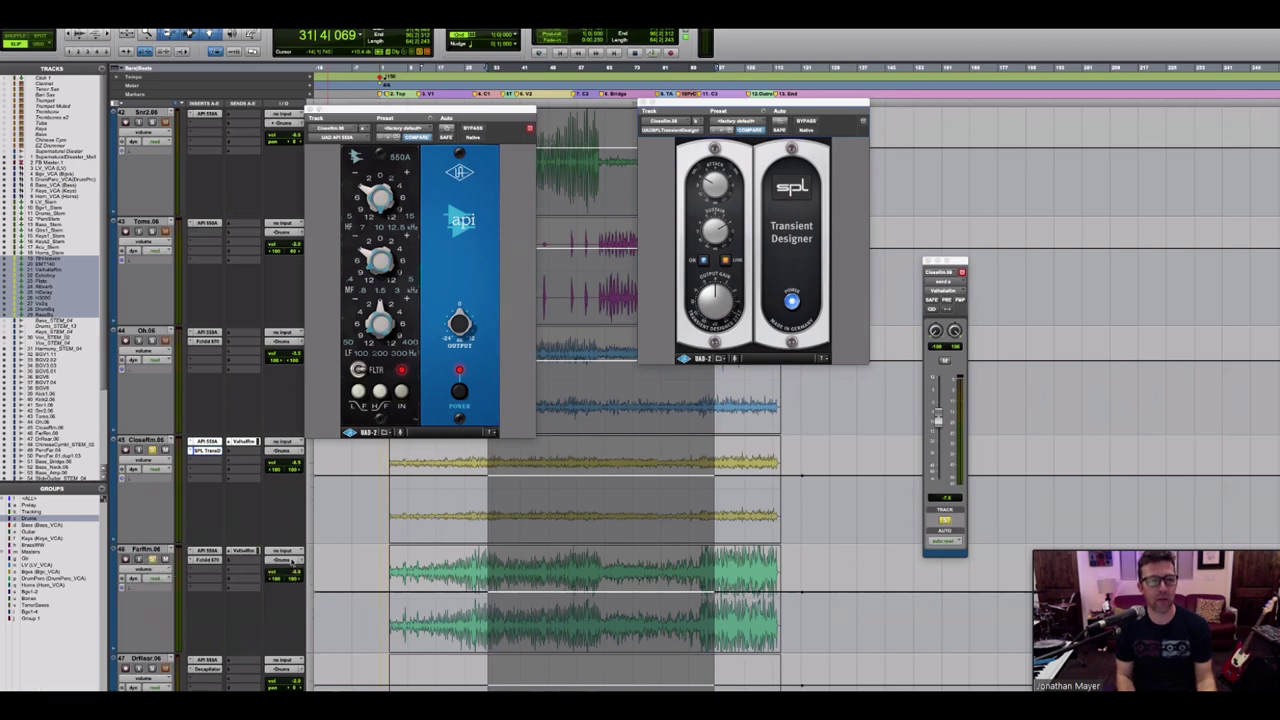
key("space")
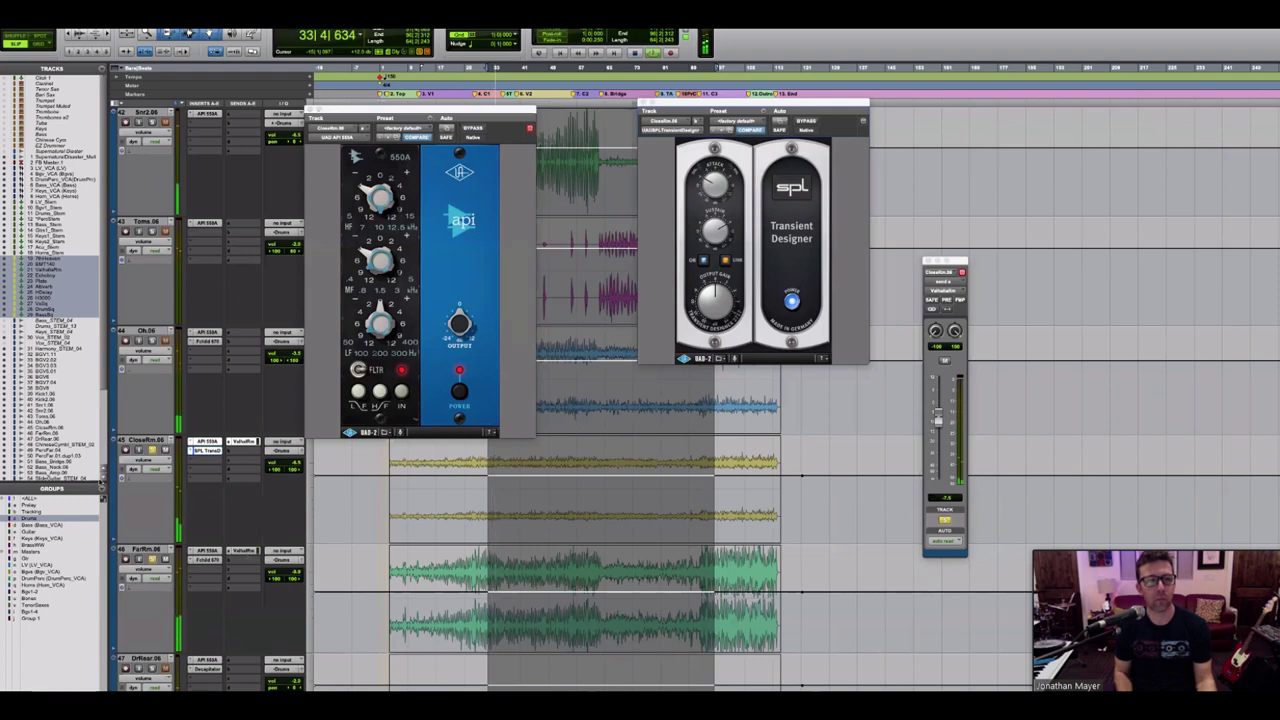
left_click(152, 341)
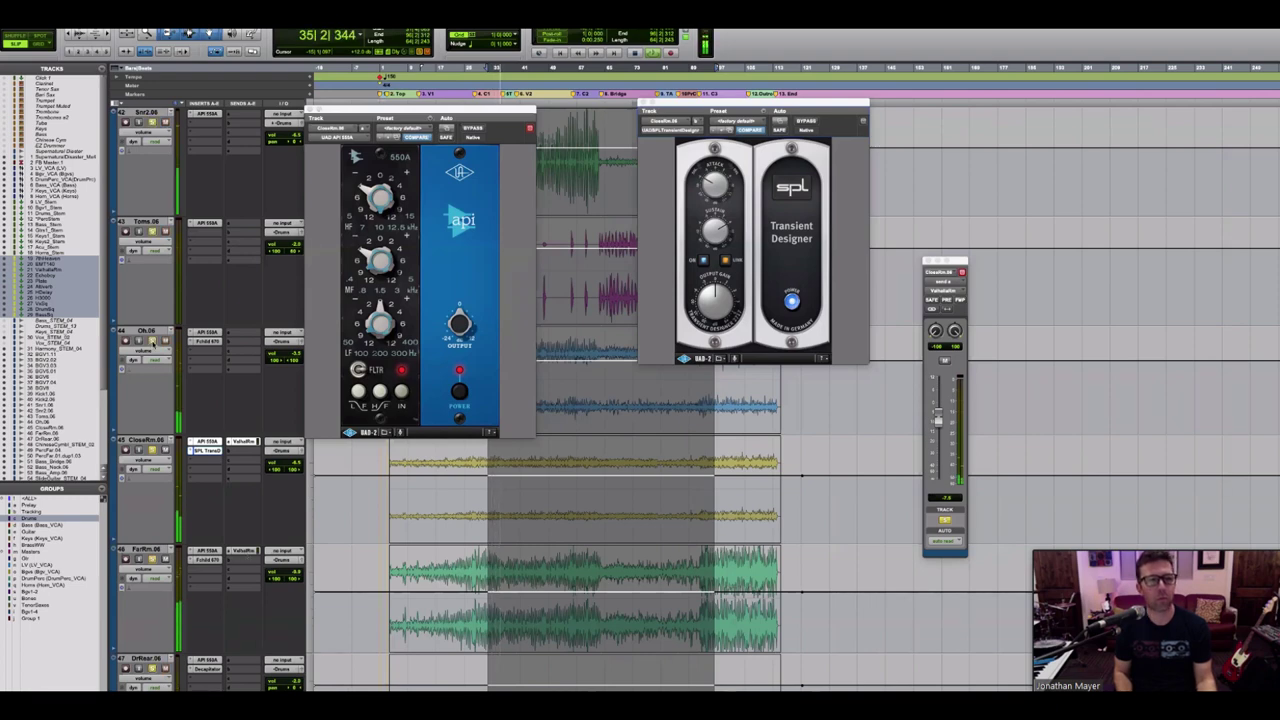
left_click(152, 450)
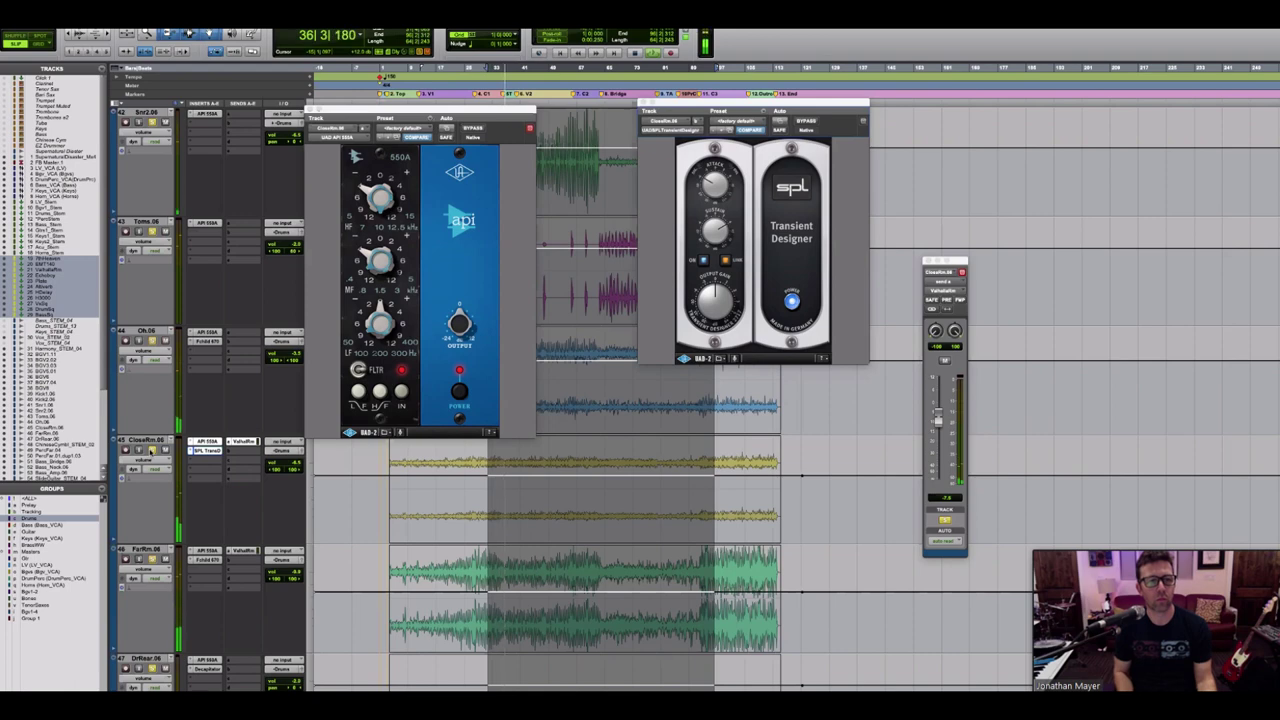
Step: Solo the FarRm.06 track together with the other soloed drum tracks, listen, and stop playback
left_click(152, 559)
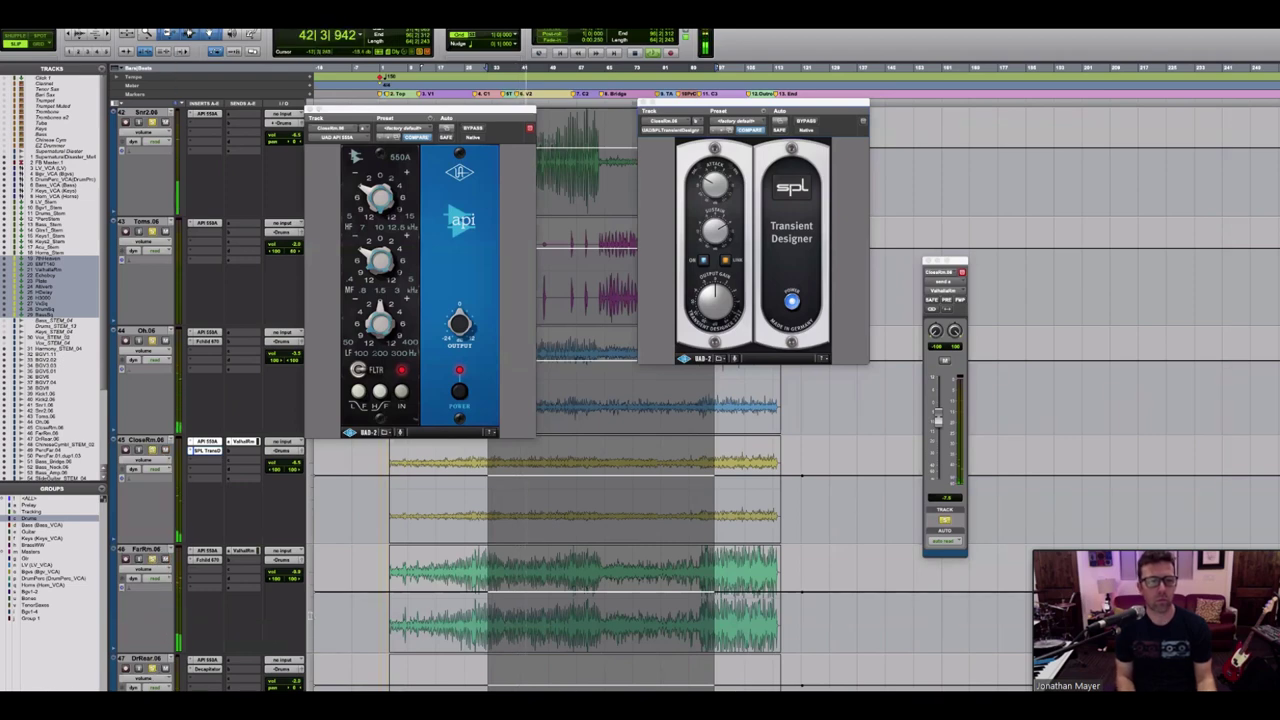
key("space")
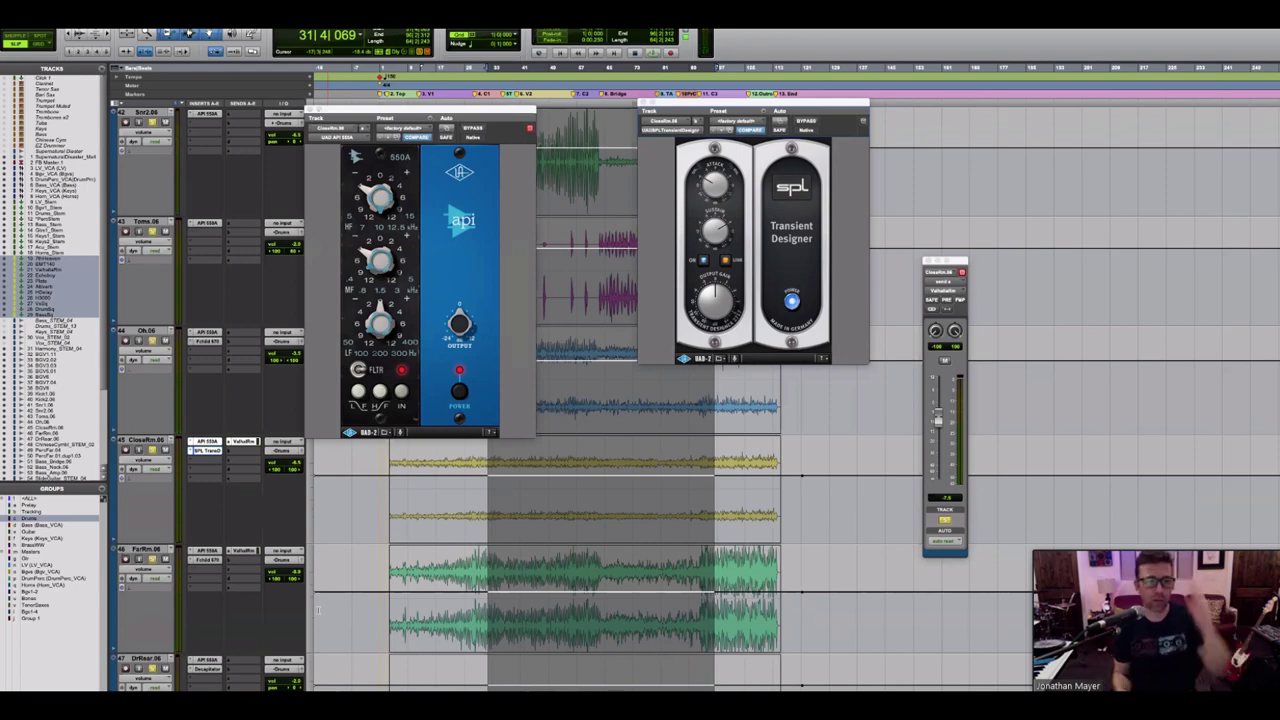
Step: Play the drums, add the DrRear.06 track to the solo, and open its Decapitator insert
scroll(640, 500, "down", 10)
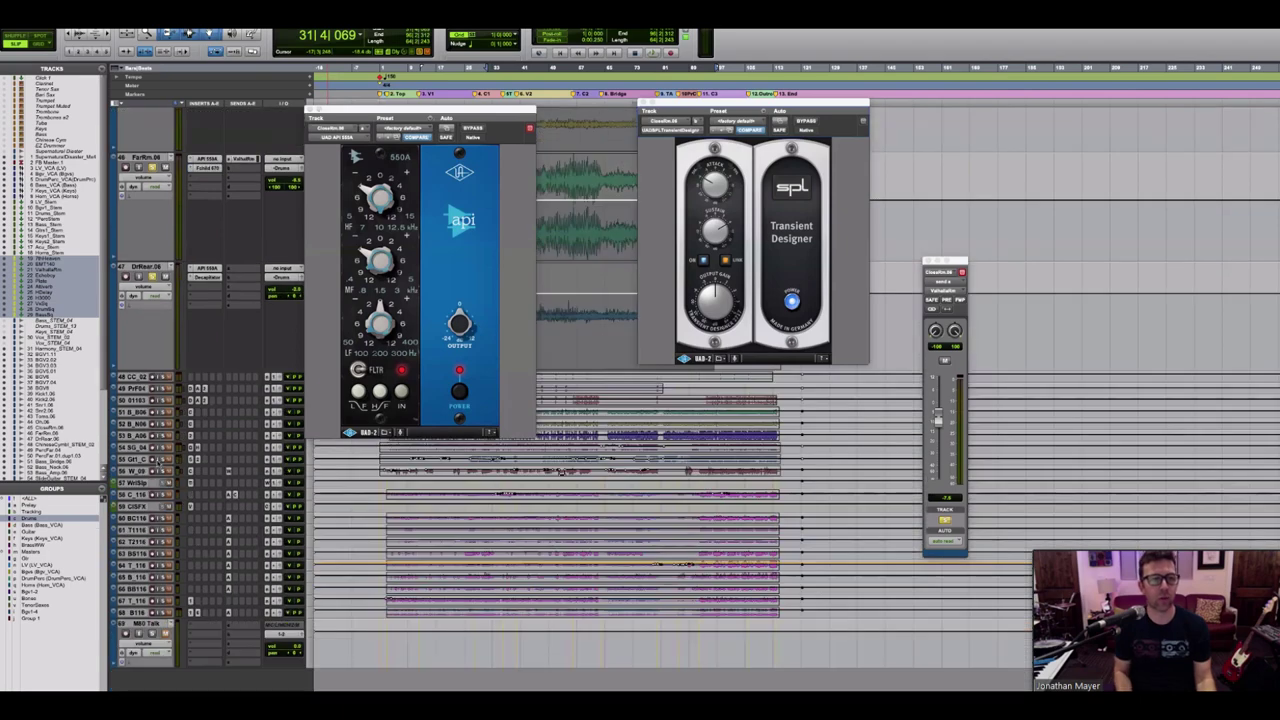
scroll(640, 460, "up", 4)
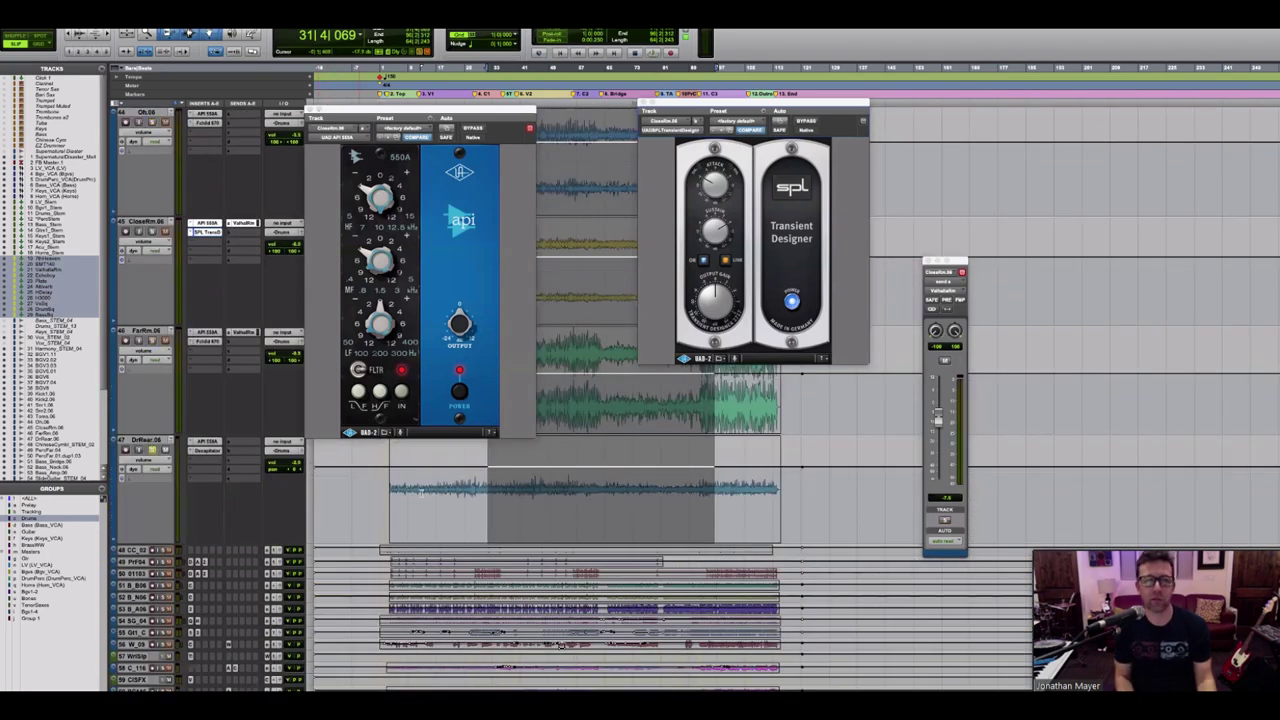
key("space")
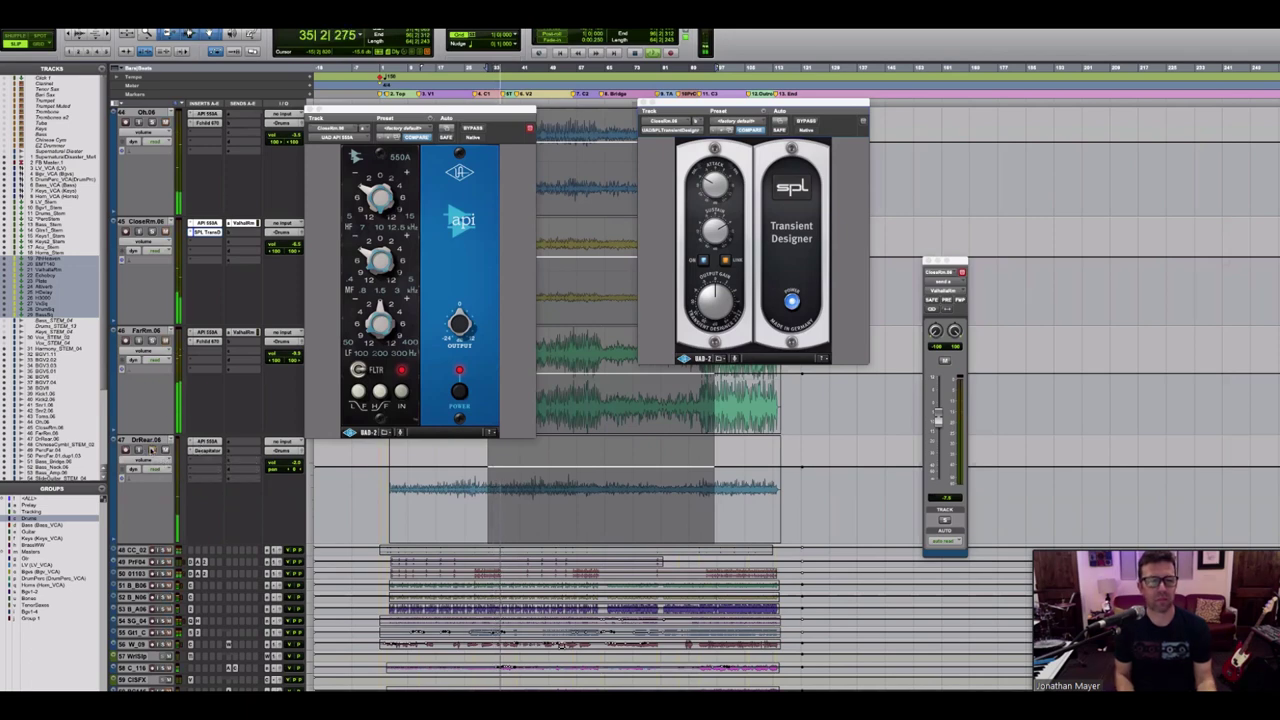
left_click(151, 450)
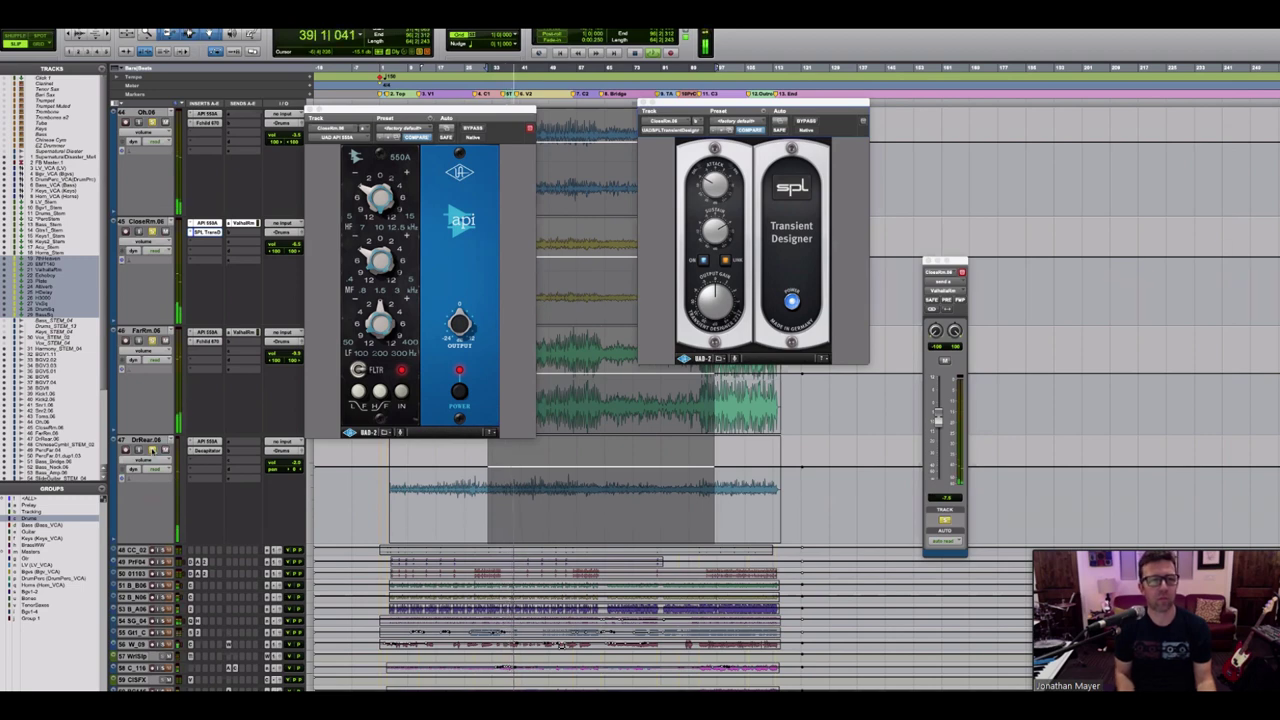
left_click(207, 450)
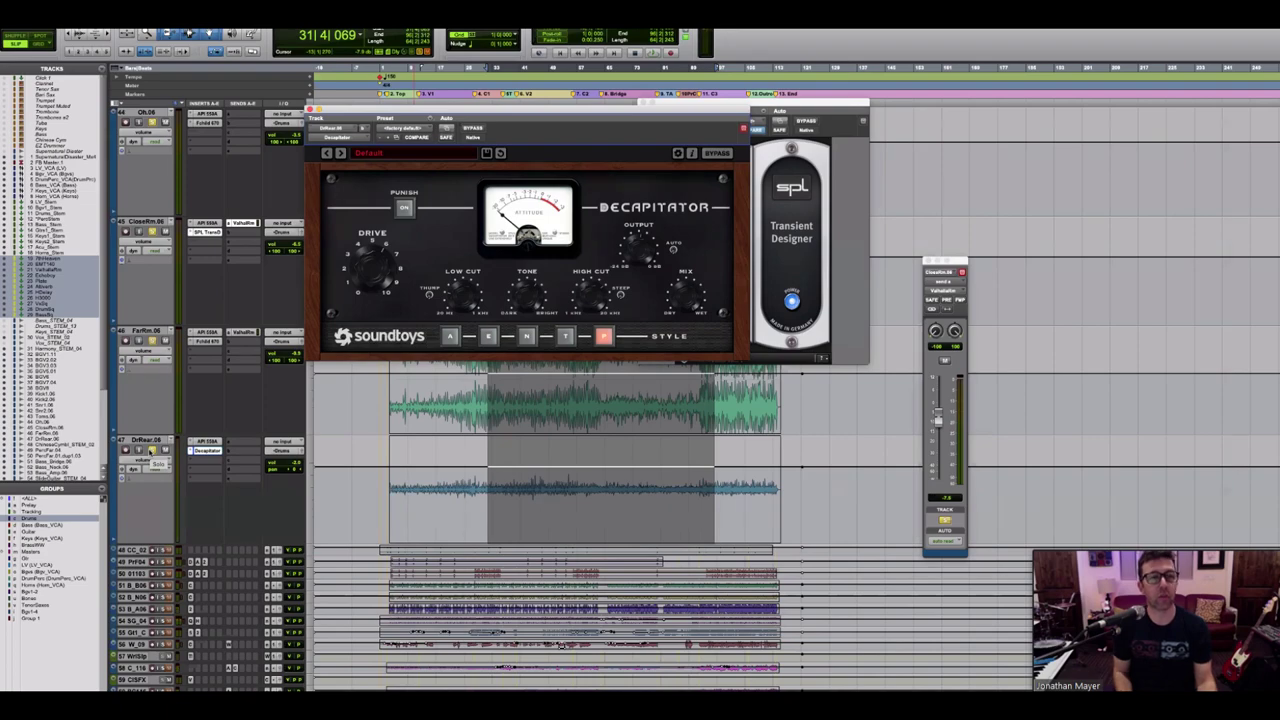
Step: Open the Neve compressor on the DrumSq bus, move its window clear of the tracks, and close the Transient Designer
scroll(150, 452, "up", 10)
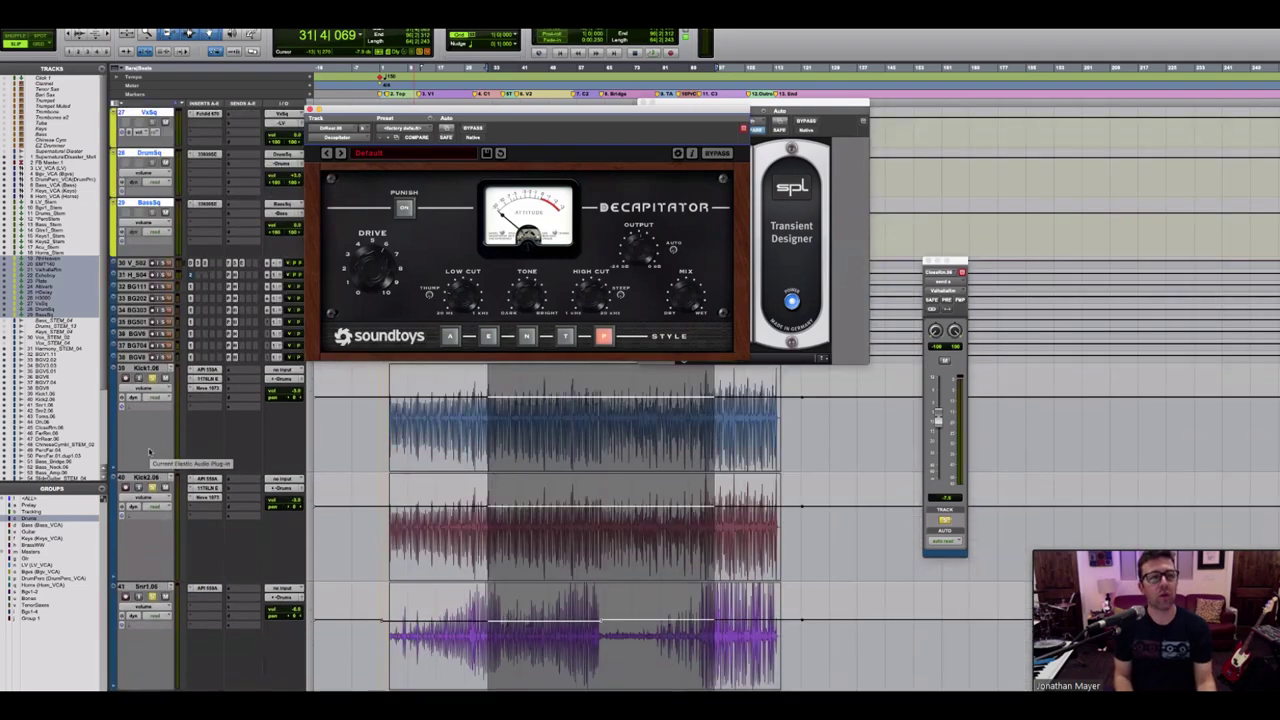
scroll(150, 452, "up", 10)
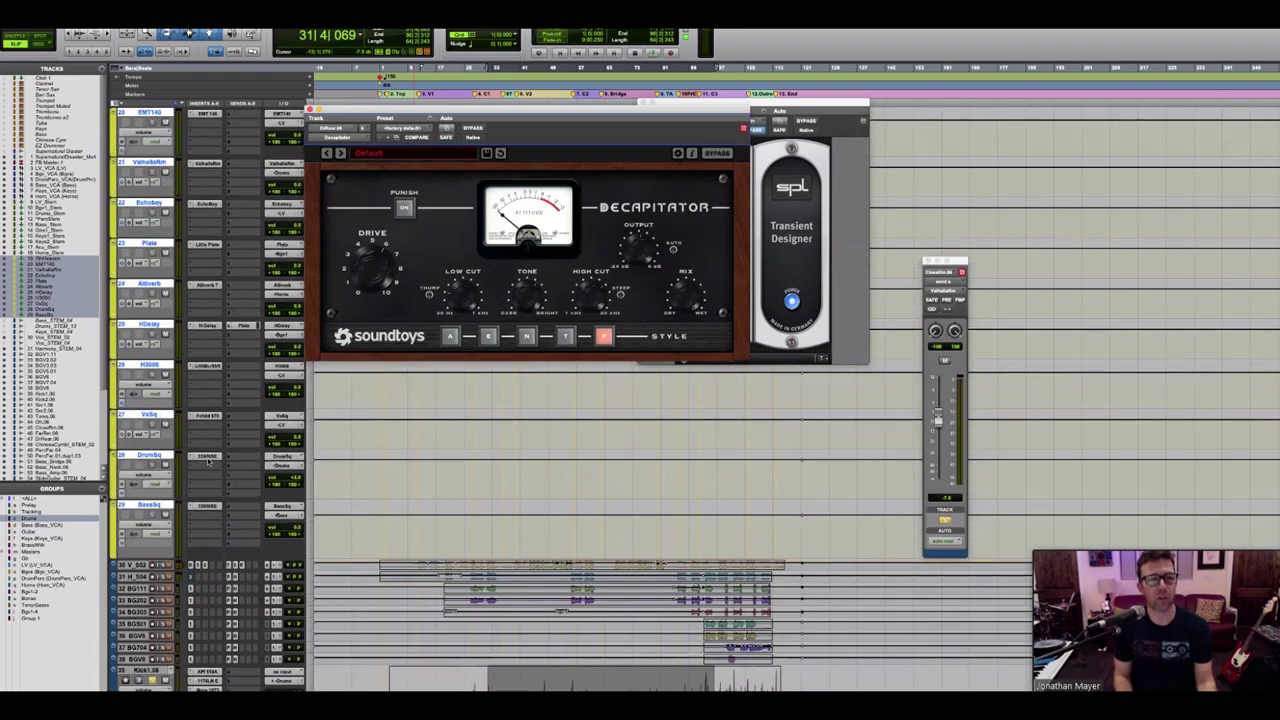
left_click(206, 457)
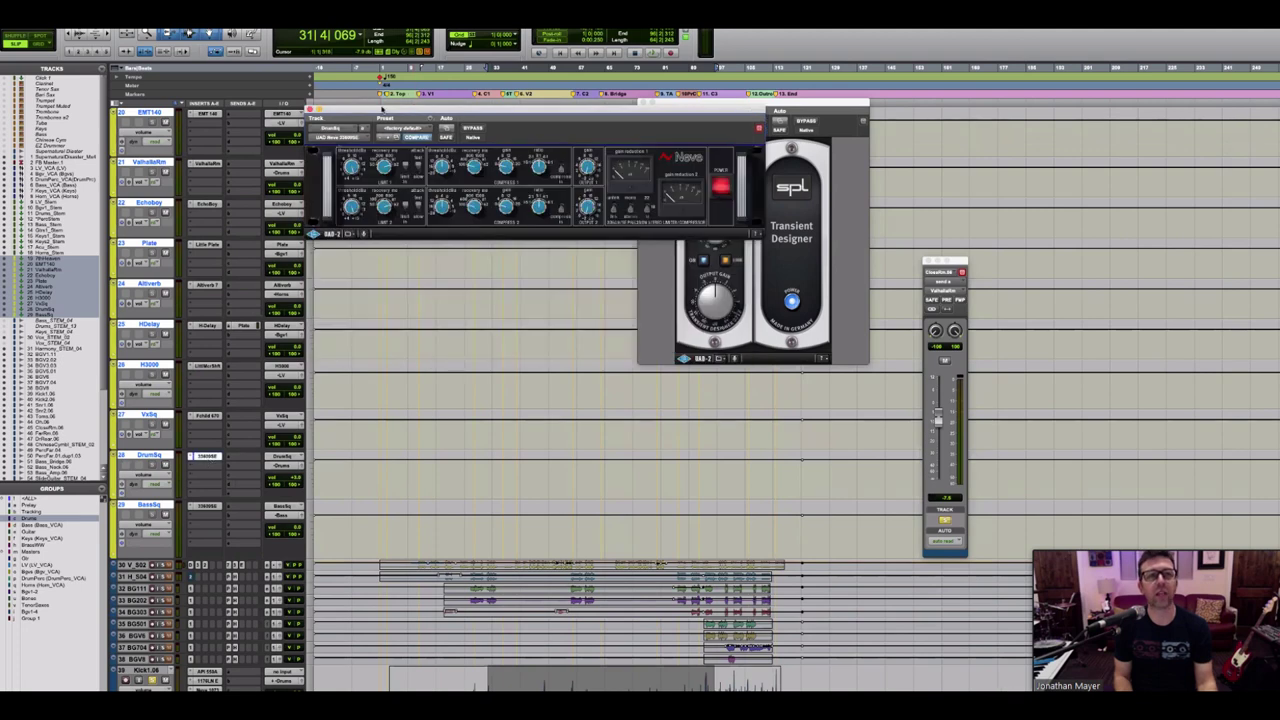
left_click_drag(381, 108, 524, 250)
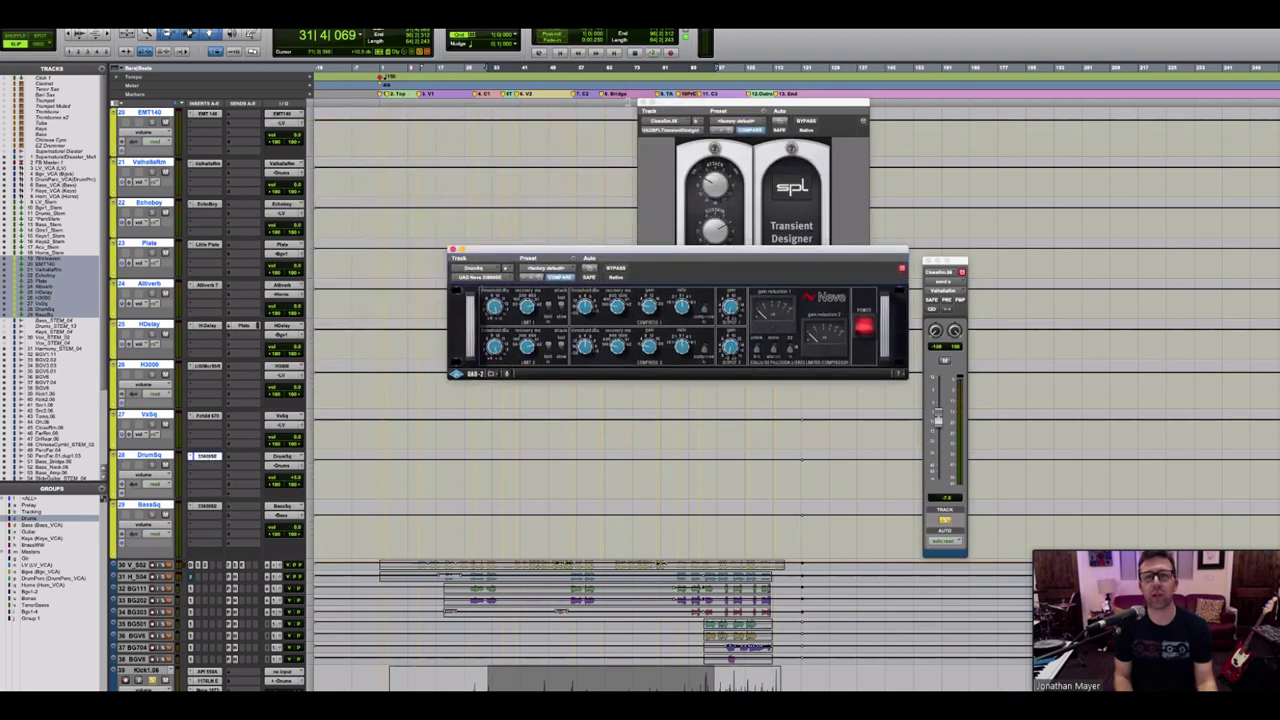
left_click(189, 407)
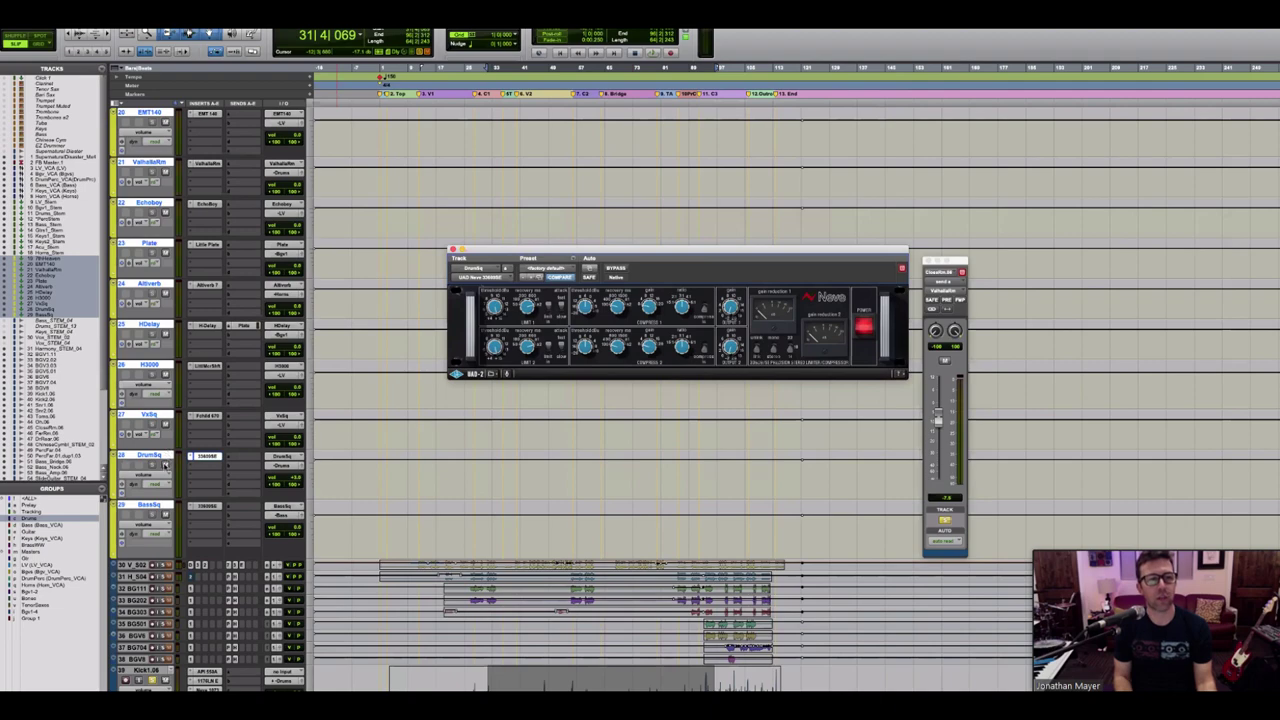
Step: Play the soloed drums with the DrumSq bus and review the kick, snare, tom, overhead and room tracks
scroll(560, 500, "down", 5)
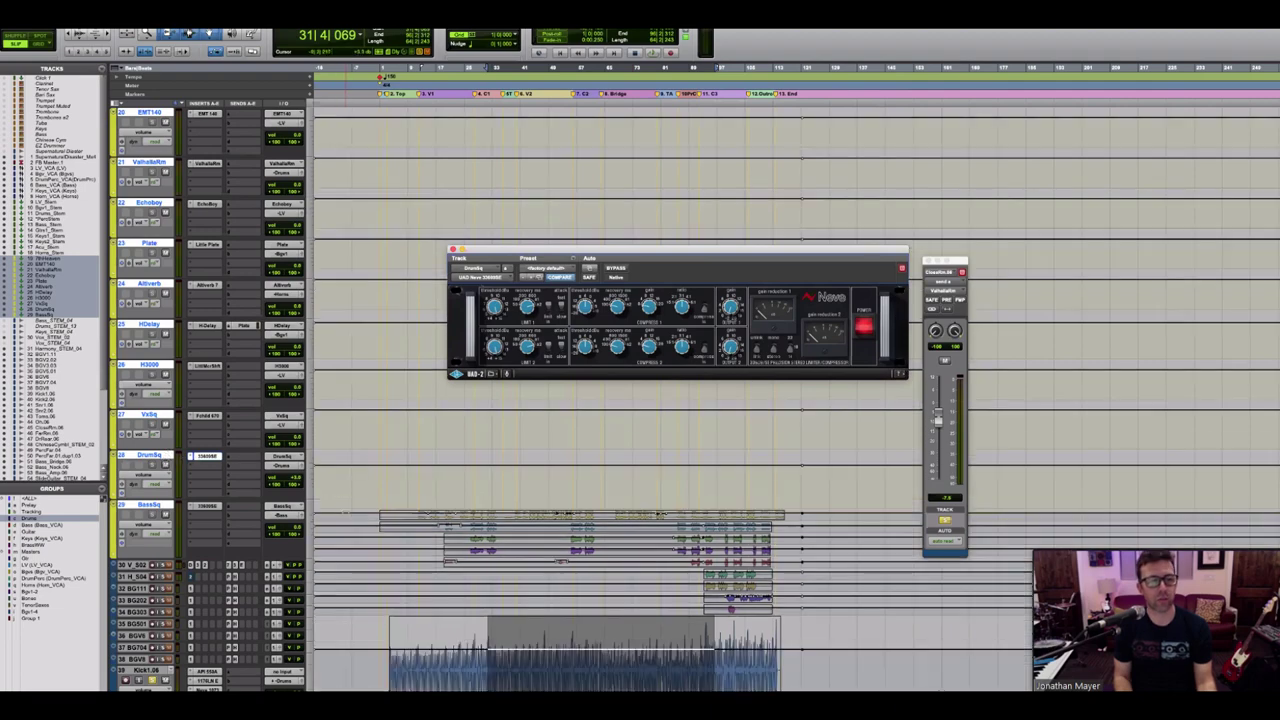
scroll(344, 512, "down", 2)
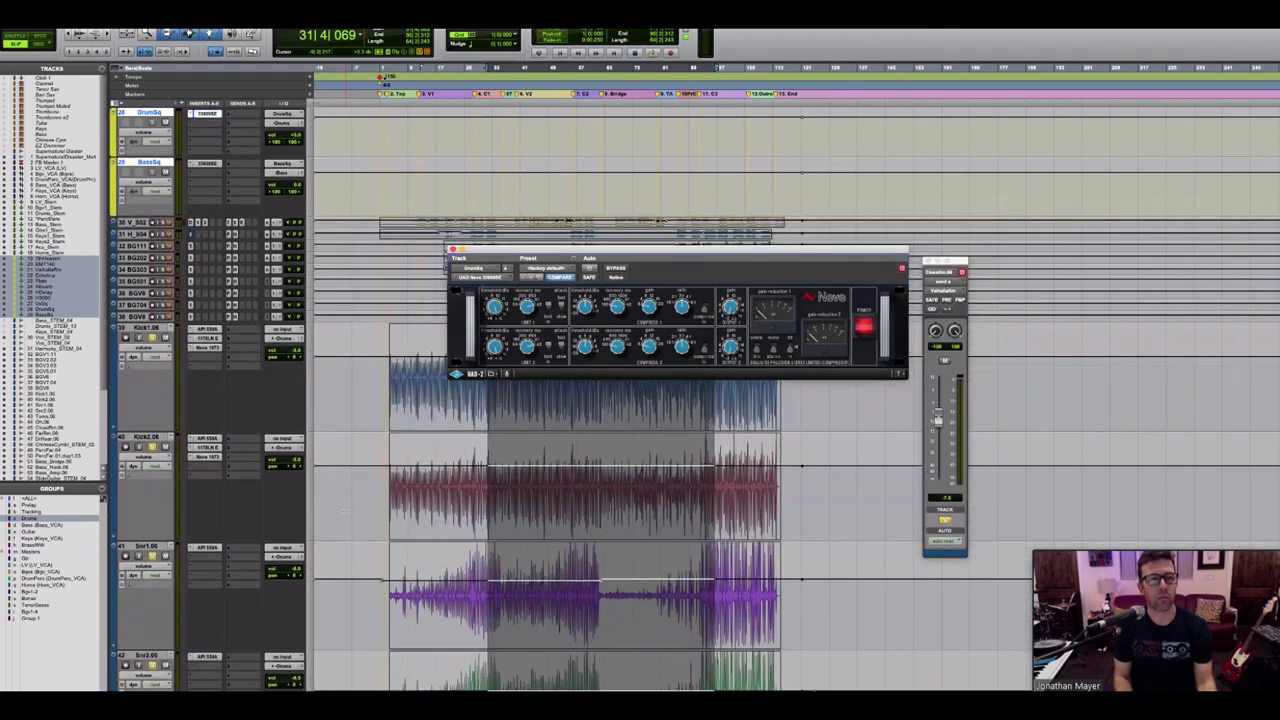
scroll(174, 510, "up", 8)
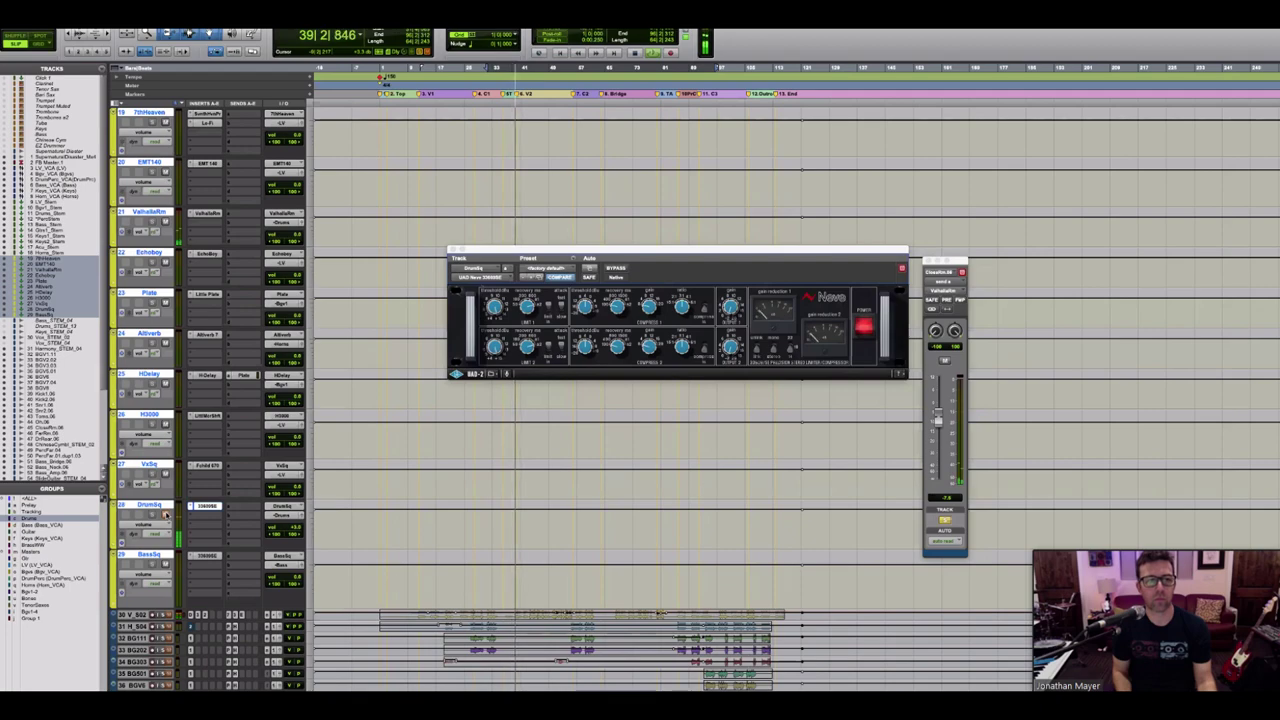
scroll(660, 450, "down", 5)
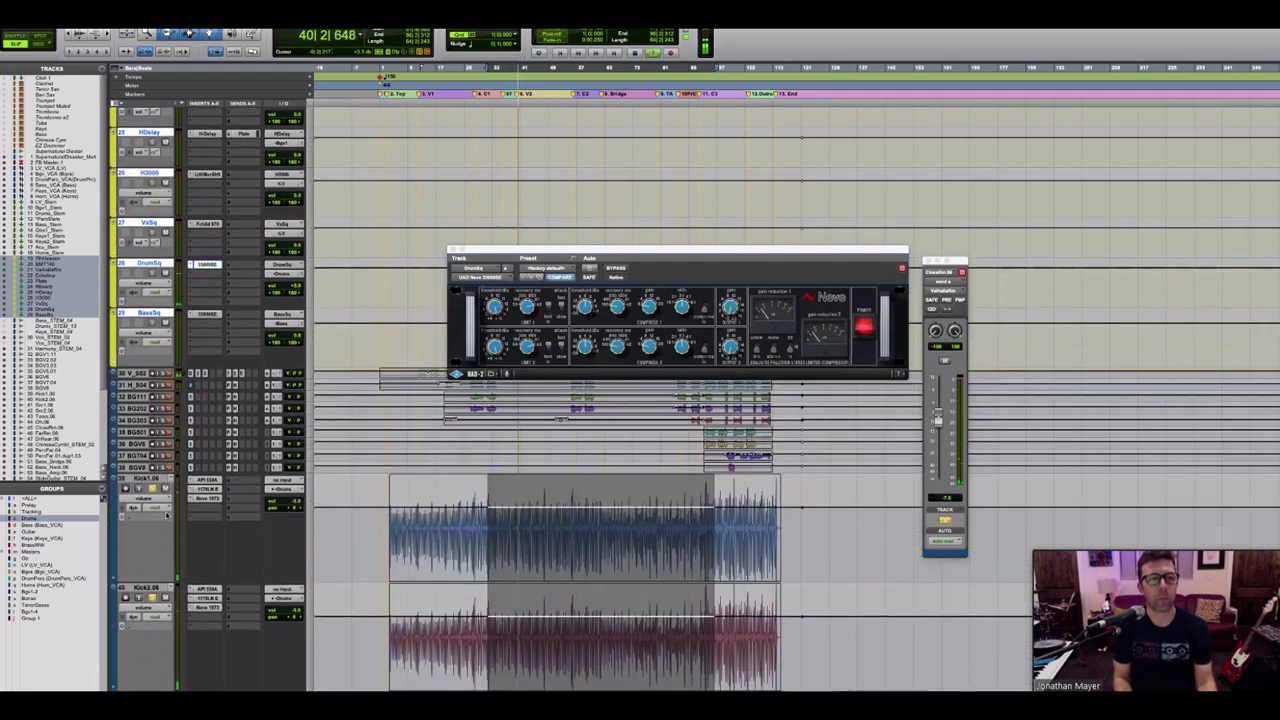
scroll(166, 514, "down", 8)
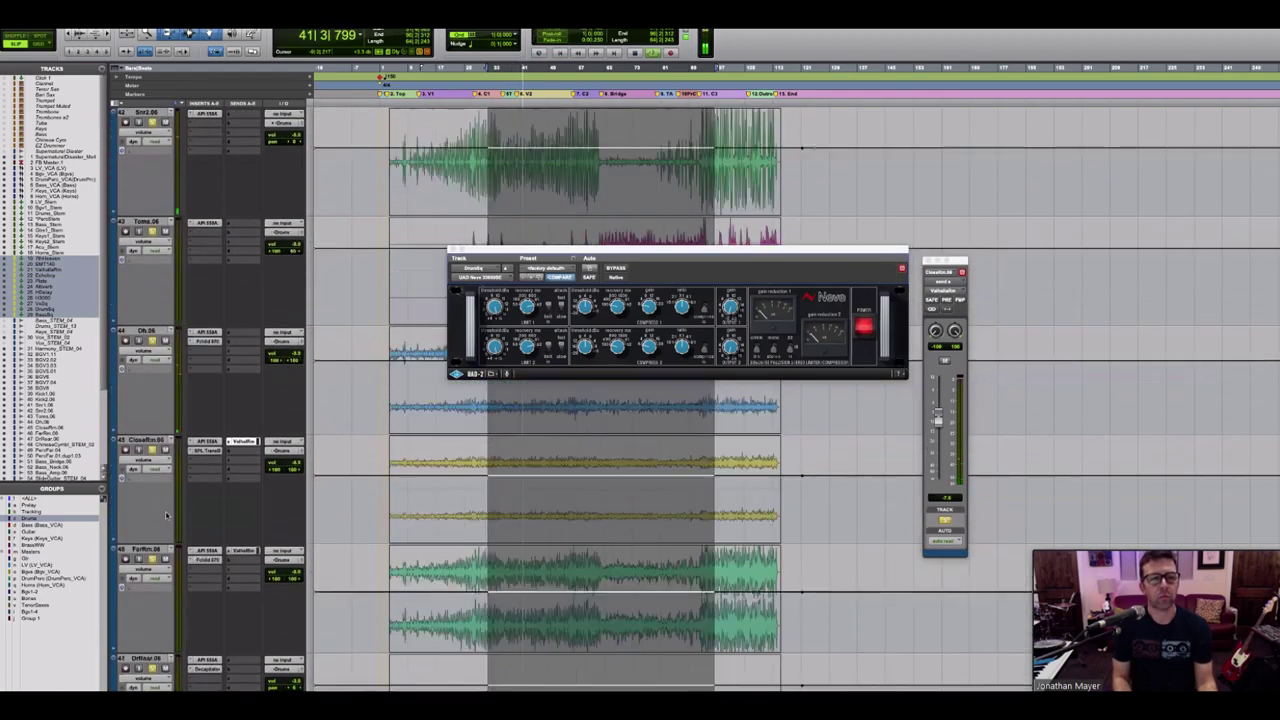
scroll(166, 514, "down", 8)
scroll(166, 515, "up", 10)
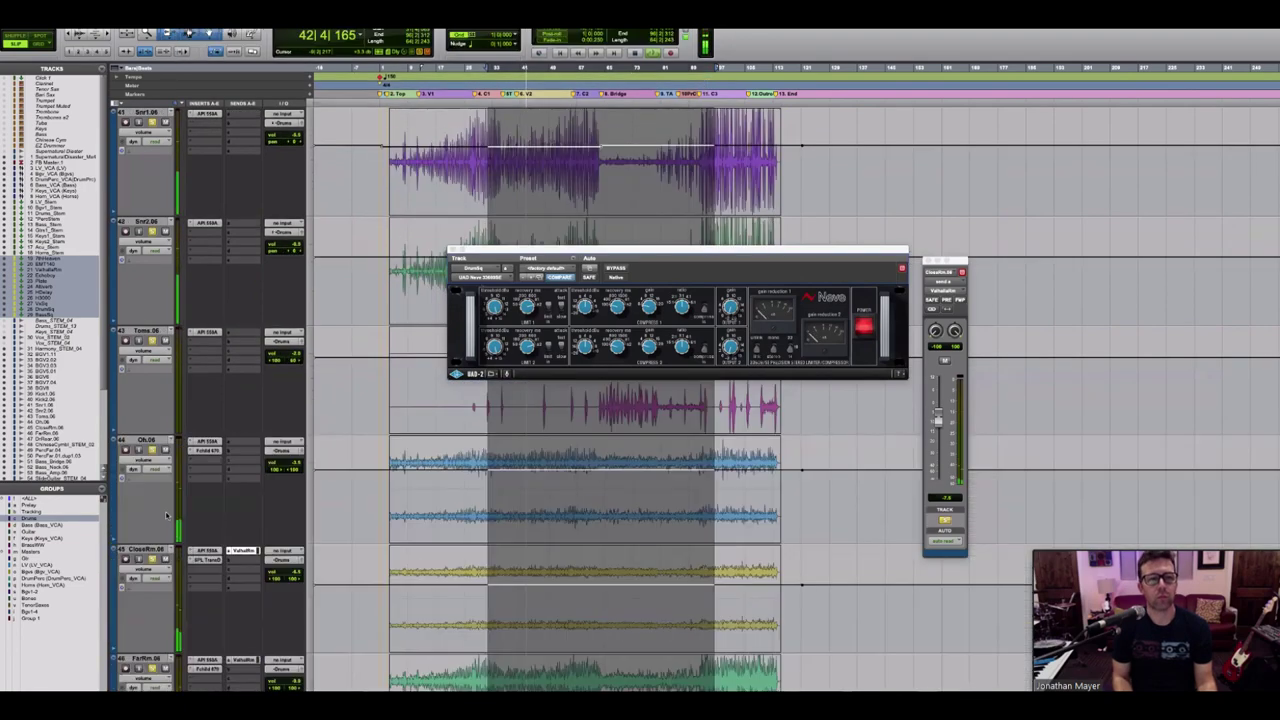
scroll(166, 514, "up", 10)
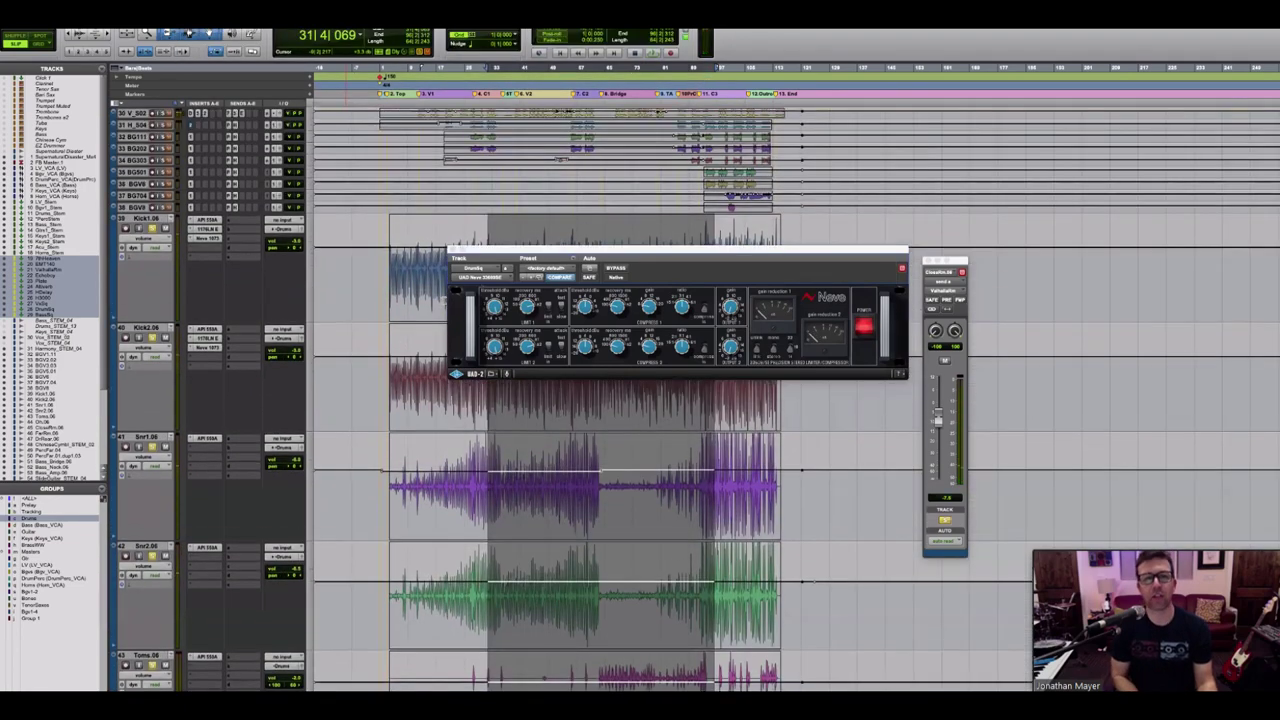
Step: Close the Neve compressor window and select only the DrumSq track
left_click(451, 251)
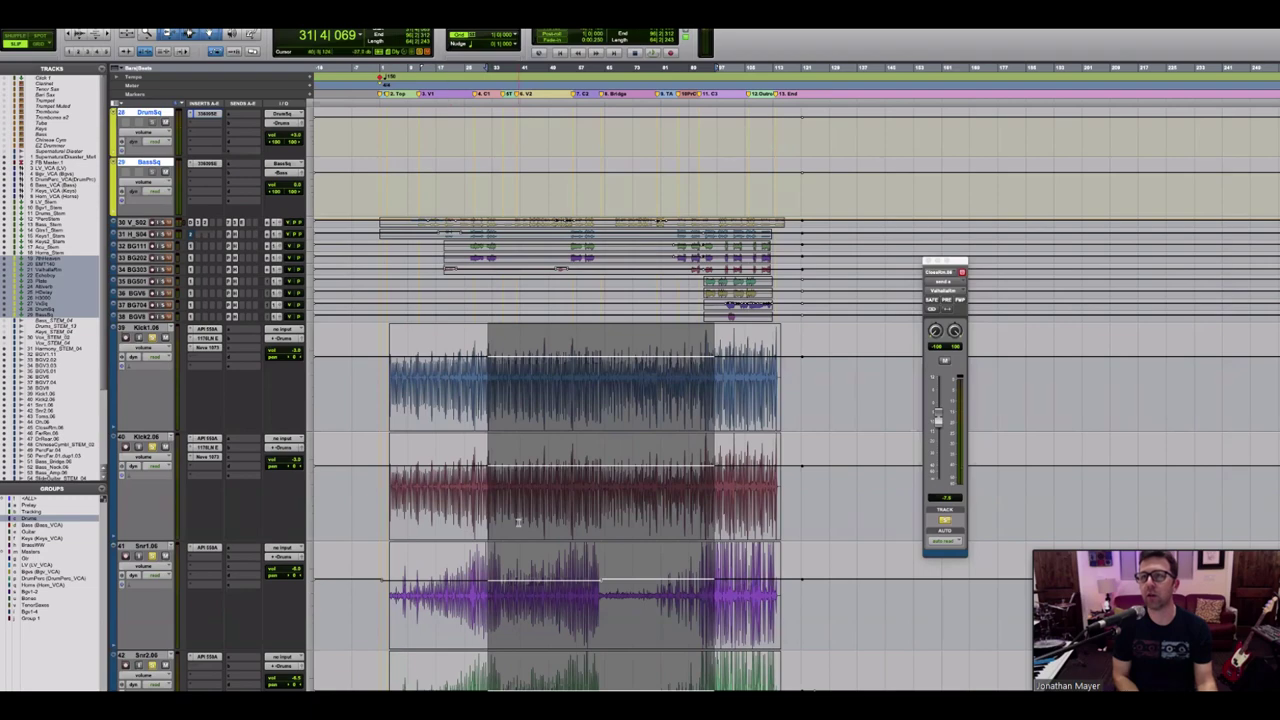
scroll(518, 521, "up", 5)
scroll(518, 523, "up", 4)
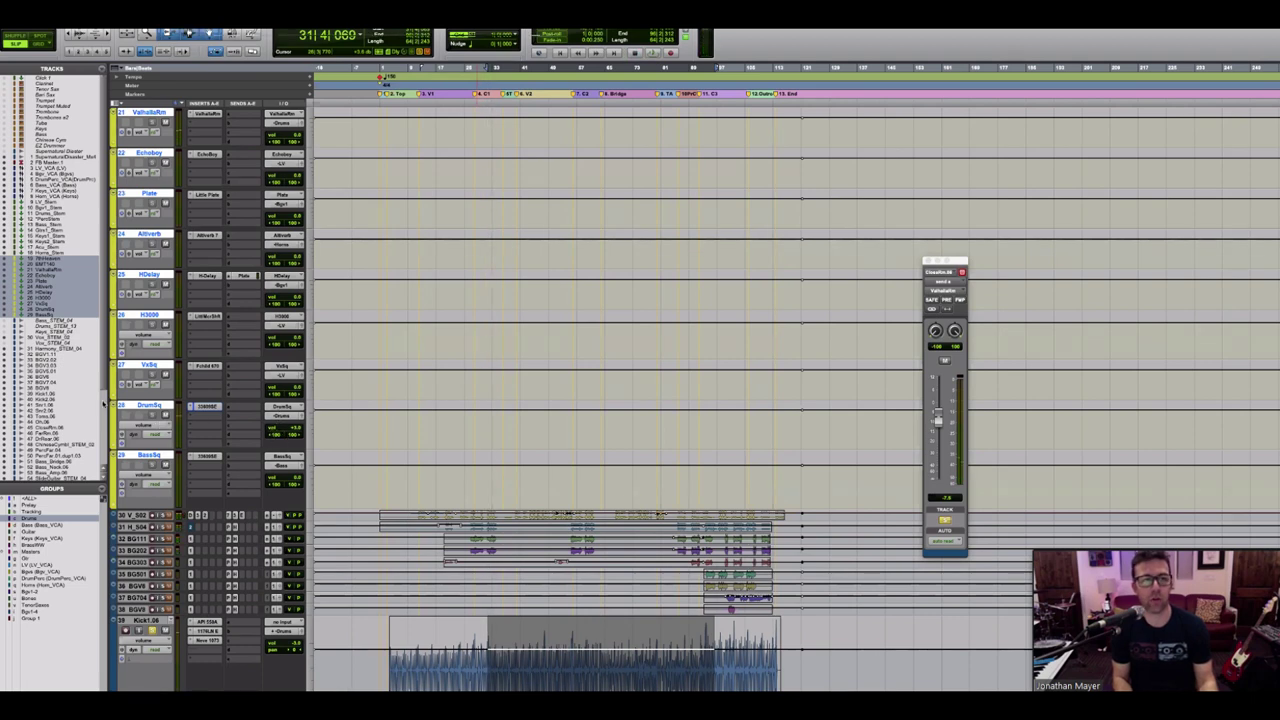
left_click(139, 406)
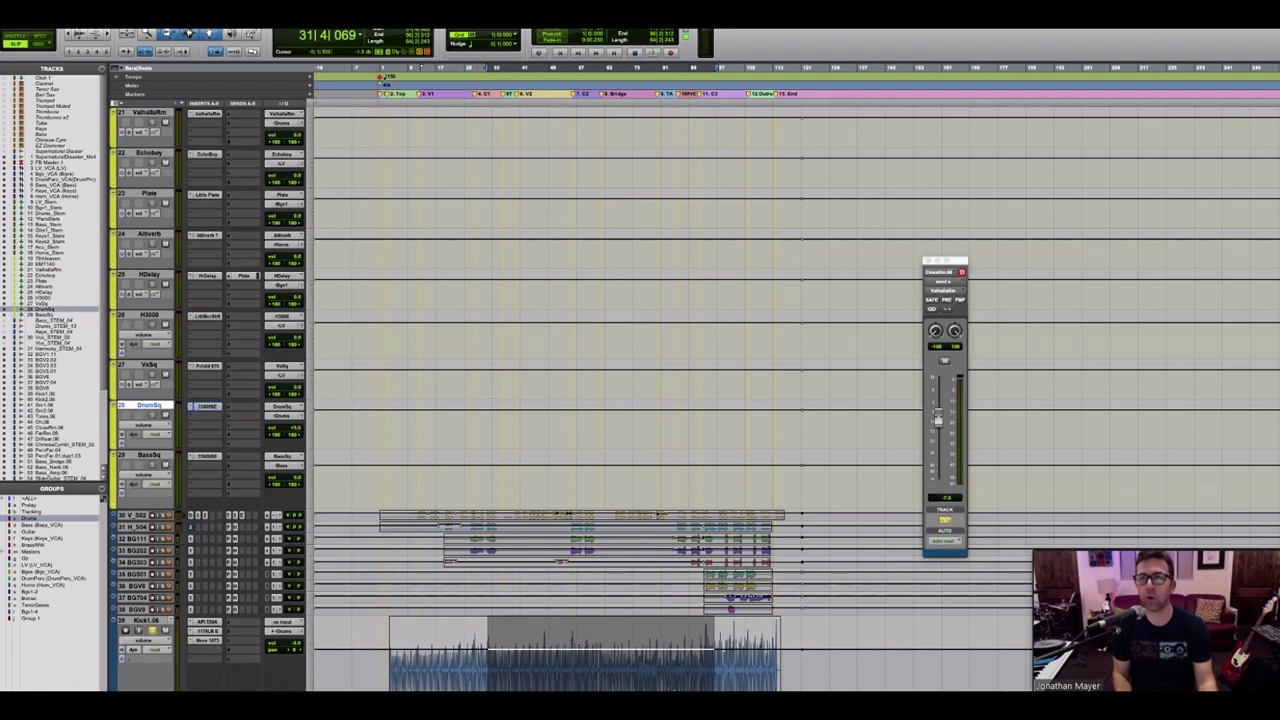
Step: Enlarge the height of the CC_STEM_02 track below the drum tracks
scroll(640, 400, "down", 10)
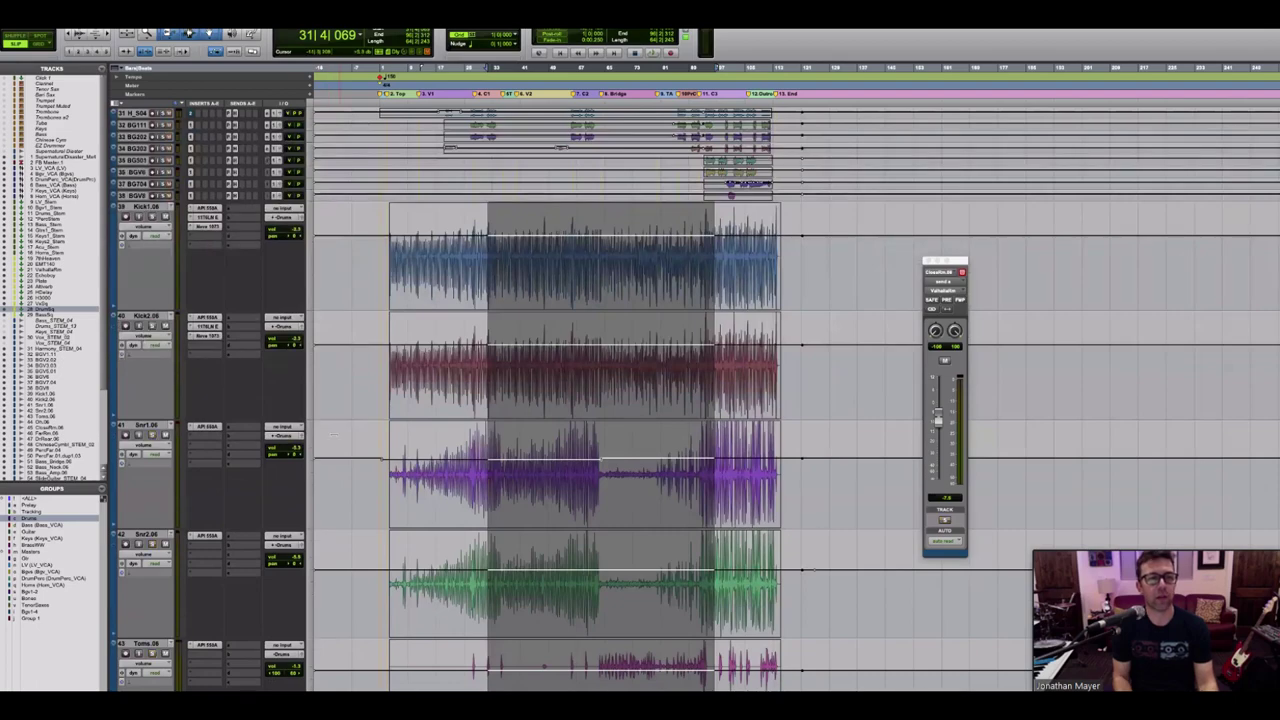
scroll(640, 400, "down", 8)
scroll(188, 376, "down", 5)
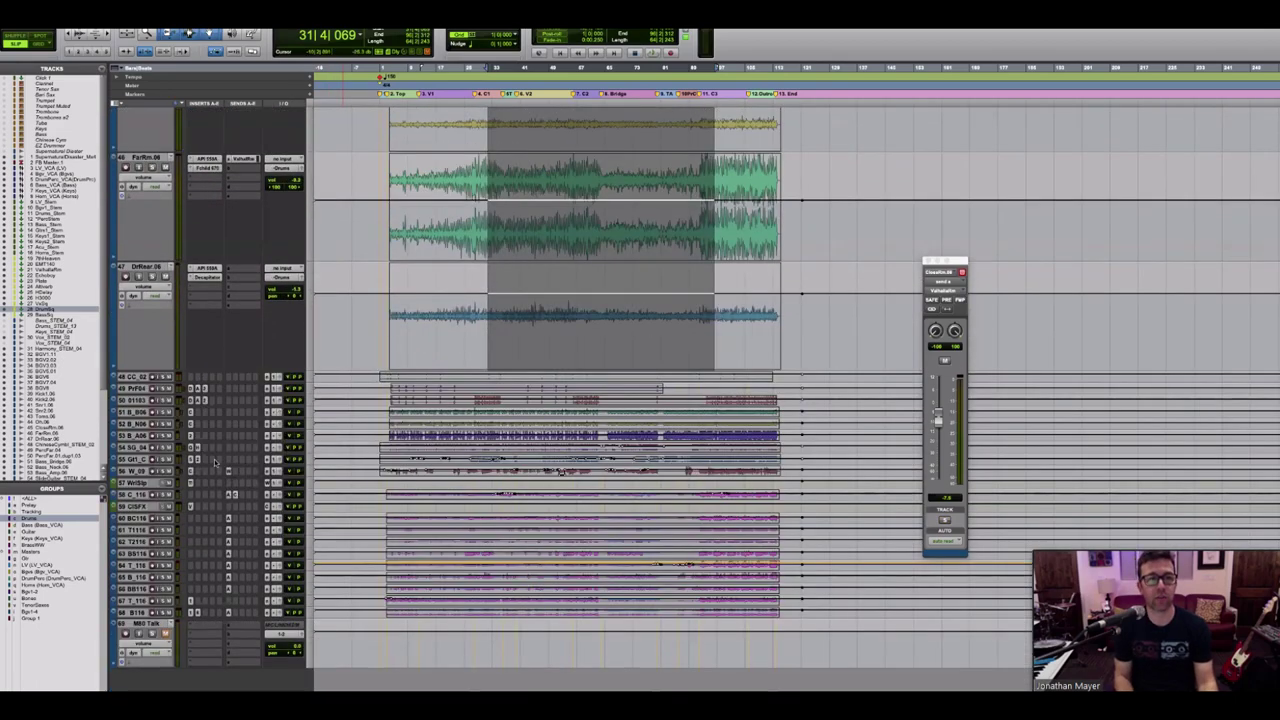
key("ctrl+Down")
key("ctrl+Down")
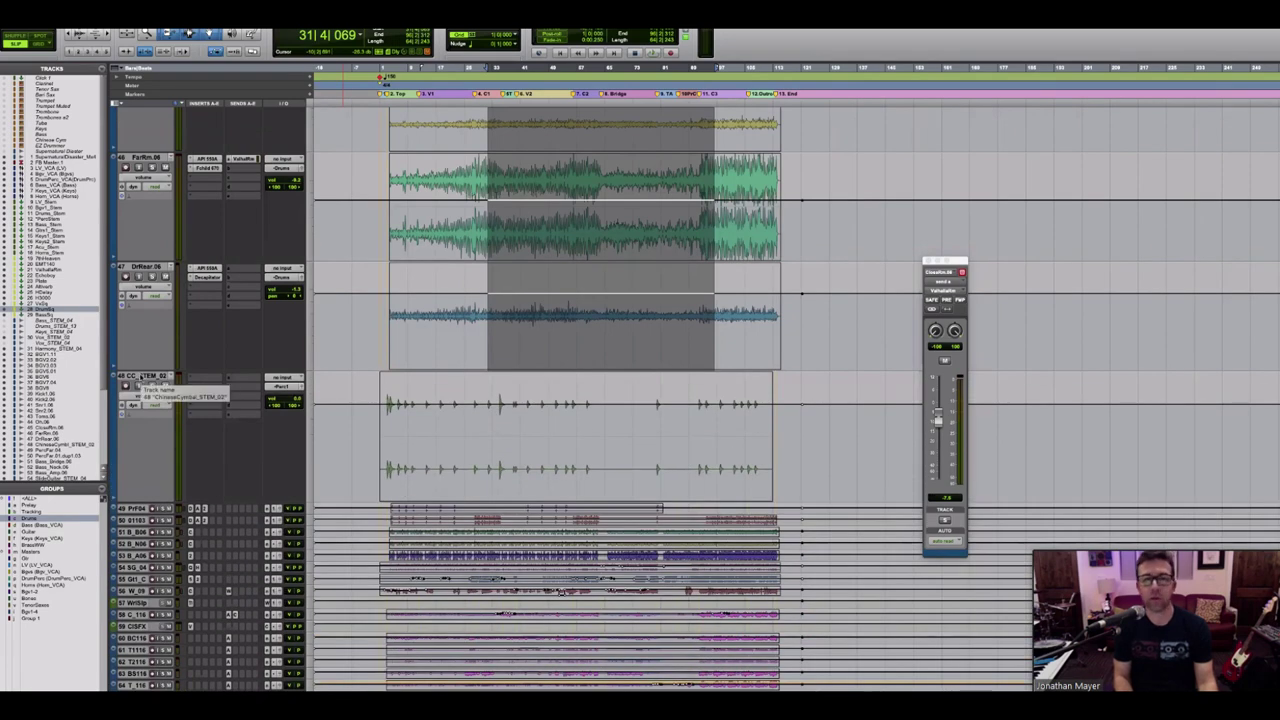
Step: Solo the CC_STEM_02 track with the drums and play it from just before the first cymbal hit in bar 2
left_click(385, 410)
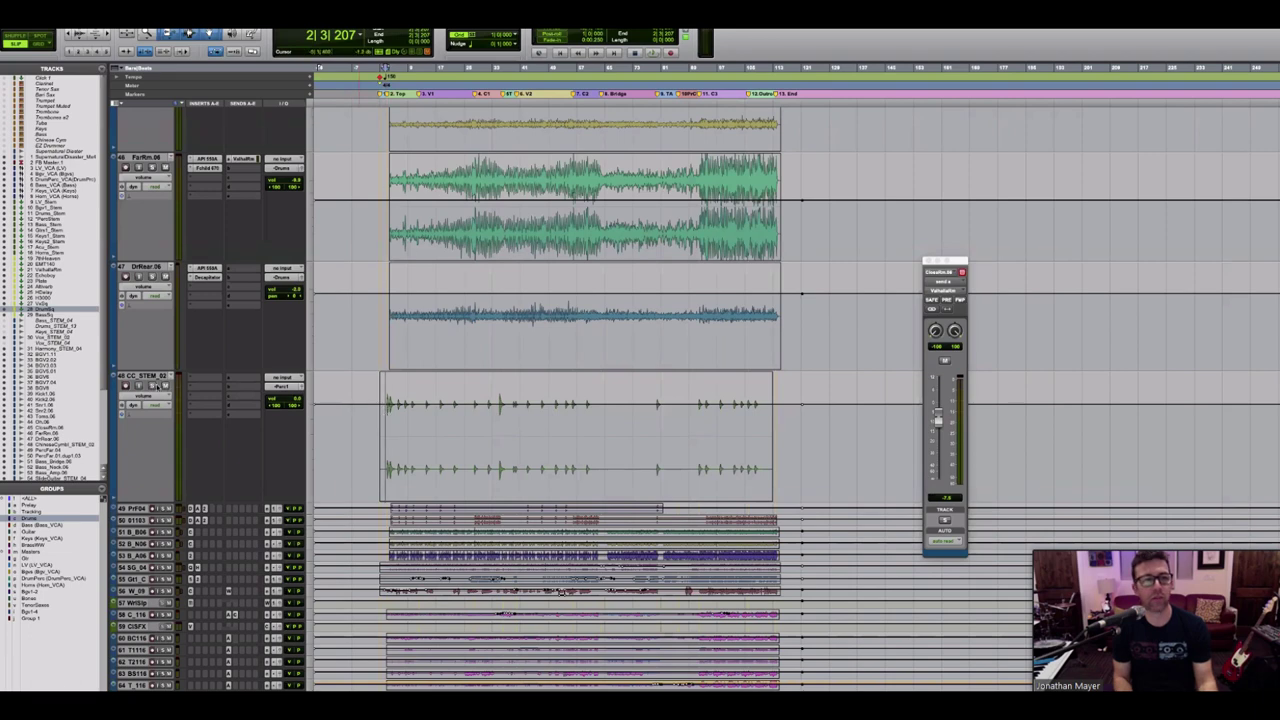
left_click(151, 386)
key("space")
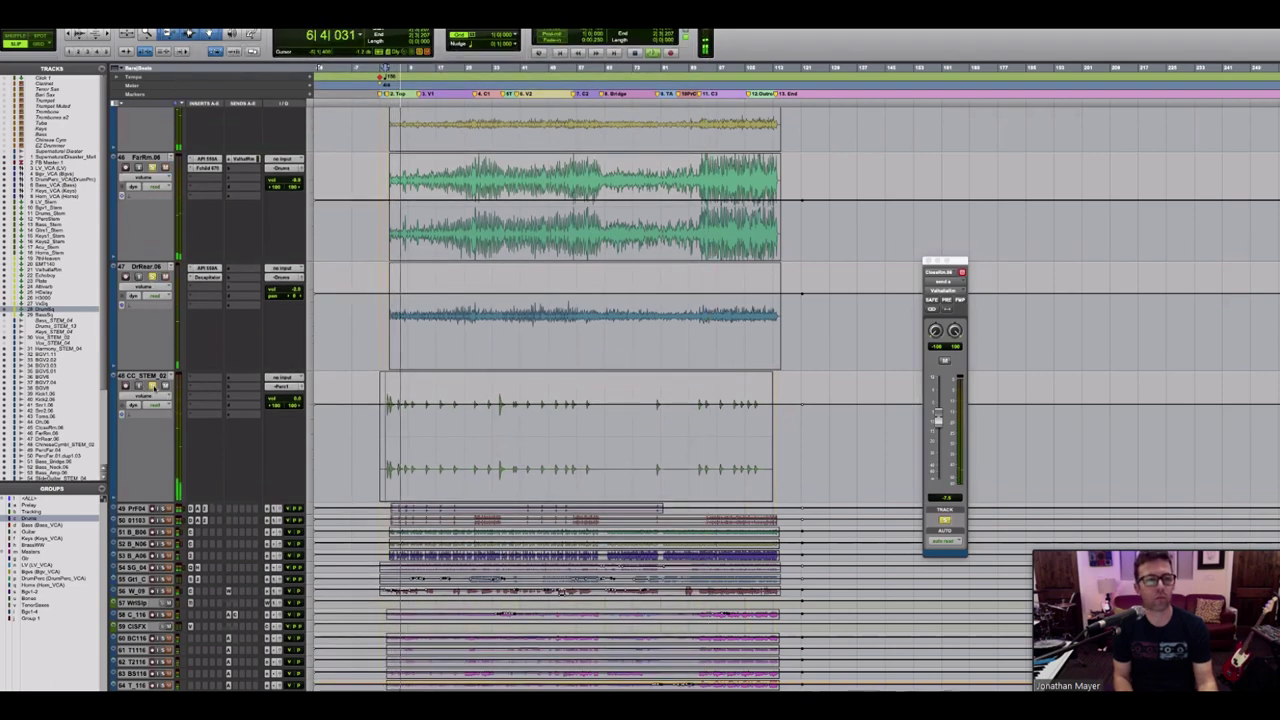
key("space")
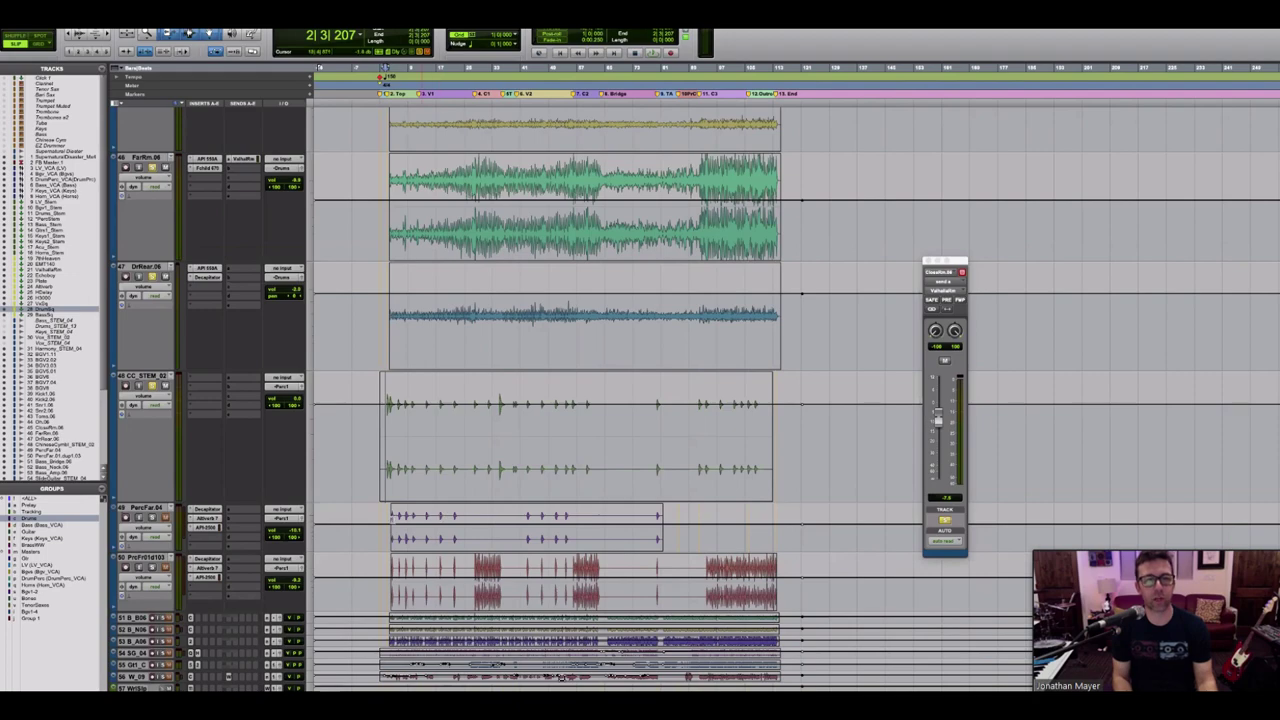
Step: Zoom in on the start of the PercFar.04 clip and place the cursor at bar 4, just before its first hit
left_click(393, 521)
key("ctrl+bracketright")
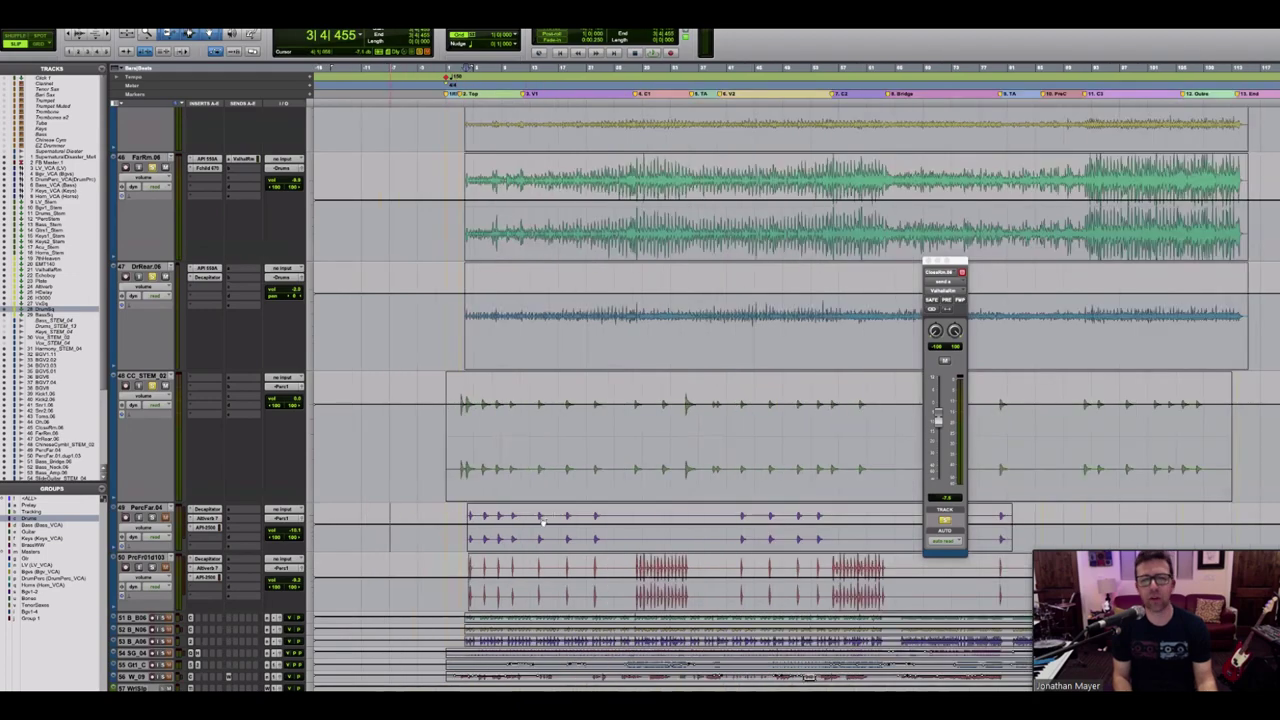
key("ctrl+bracketright")
key("ctrl+bracketright")
left_click(806, 530)
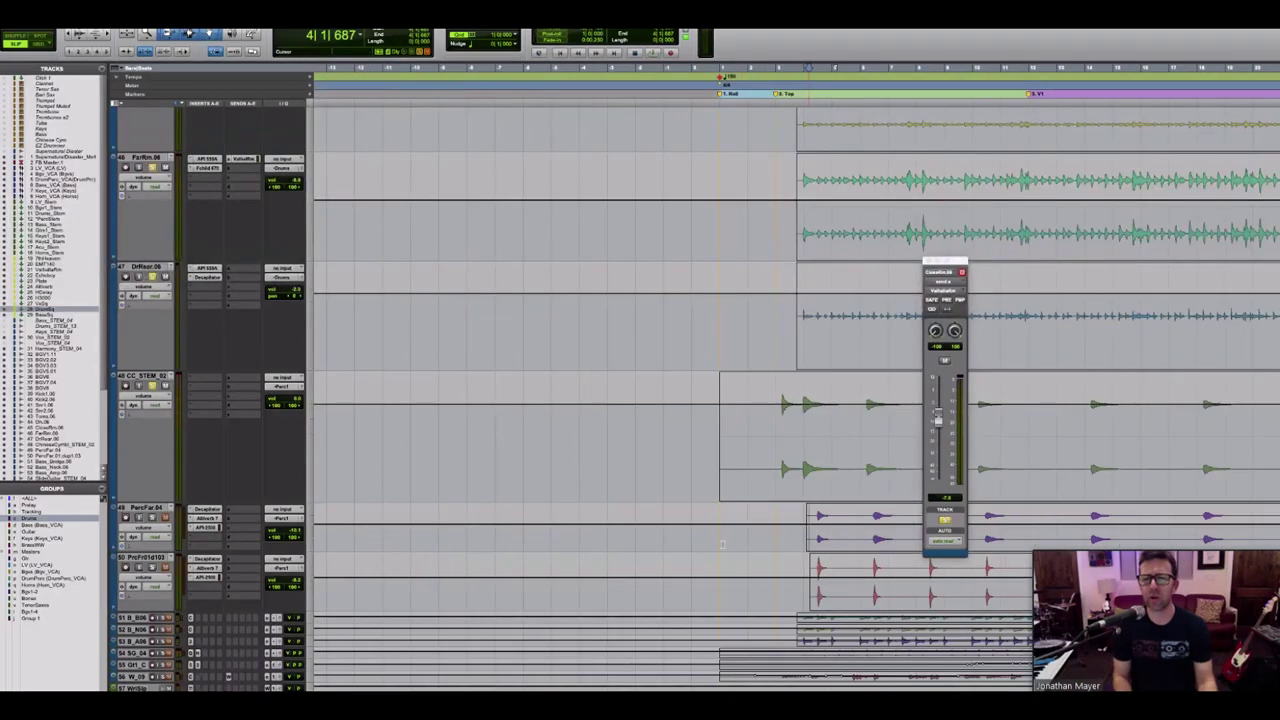
Step: Solo the PercFar.04 track and the percussion track directly below it
scroll(722, 544, "down", 5)
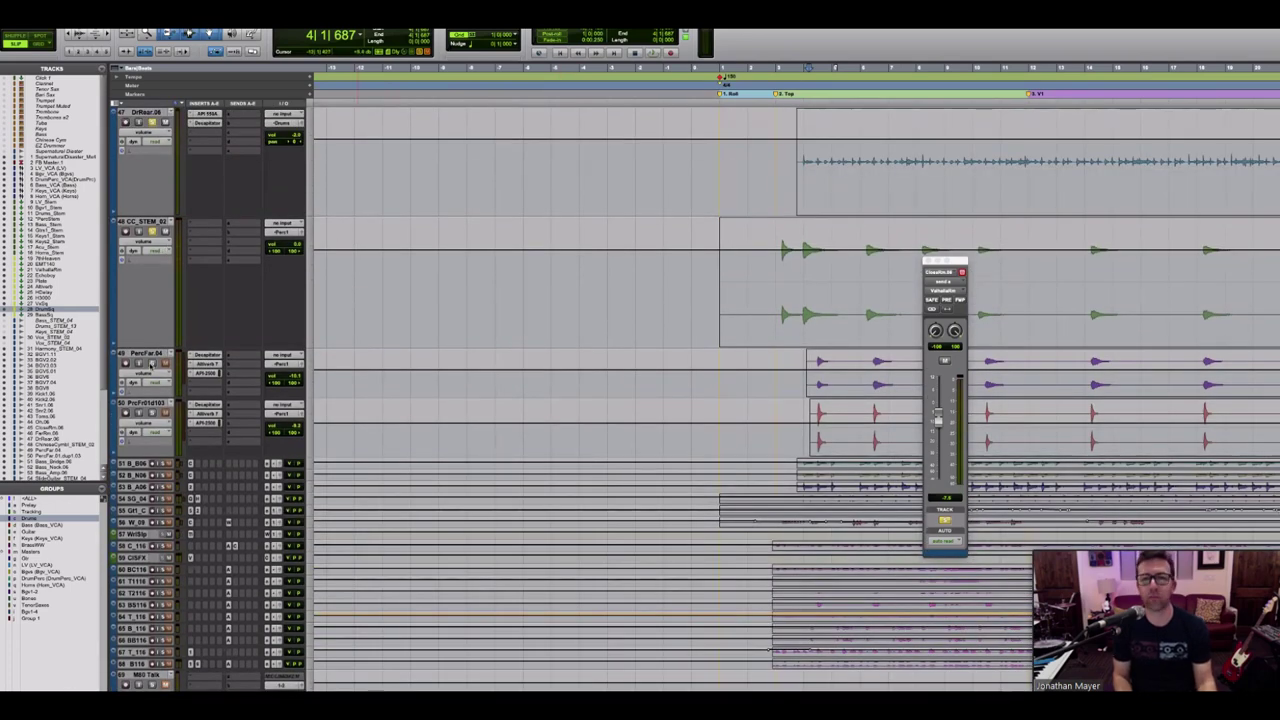
left_click(152, 363)
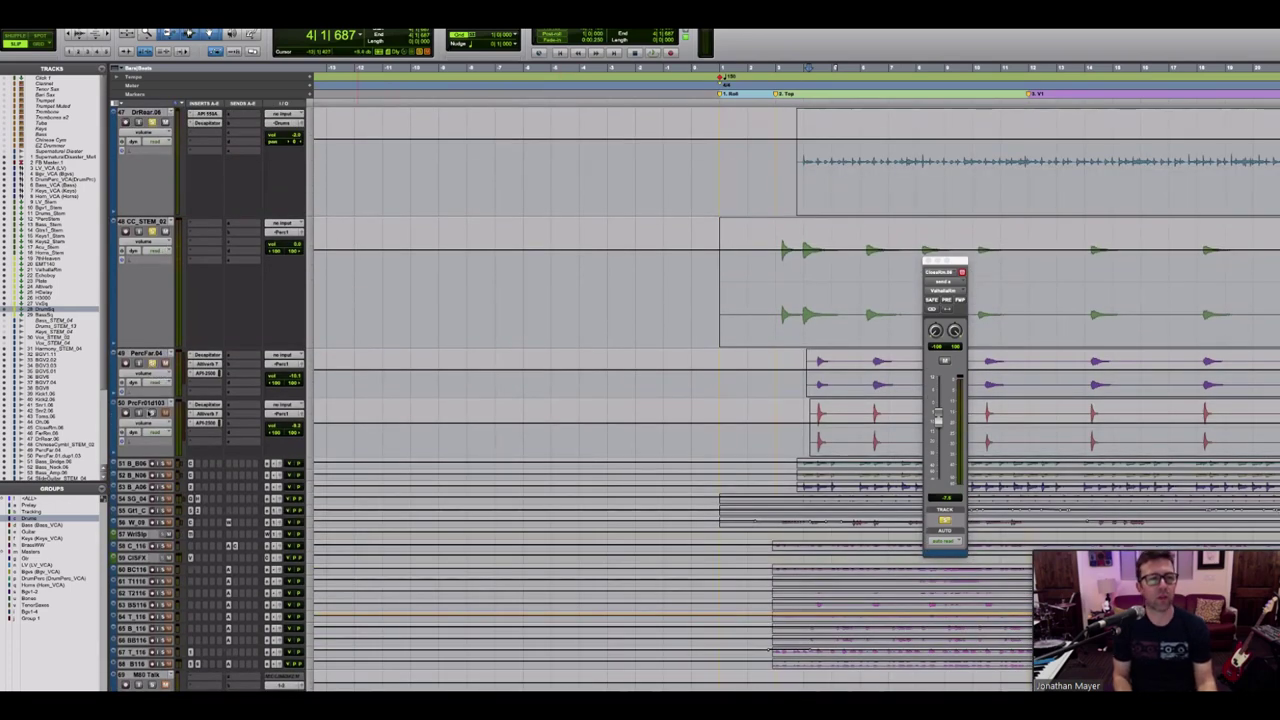
left_click(151, 412)
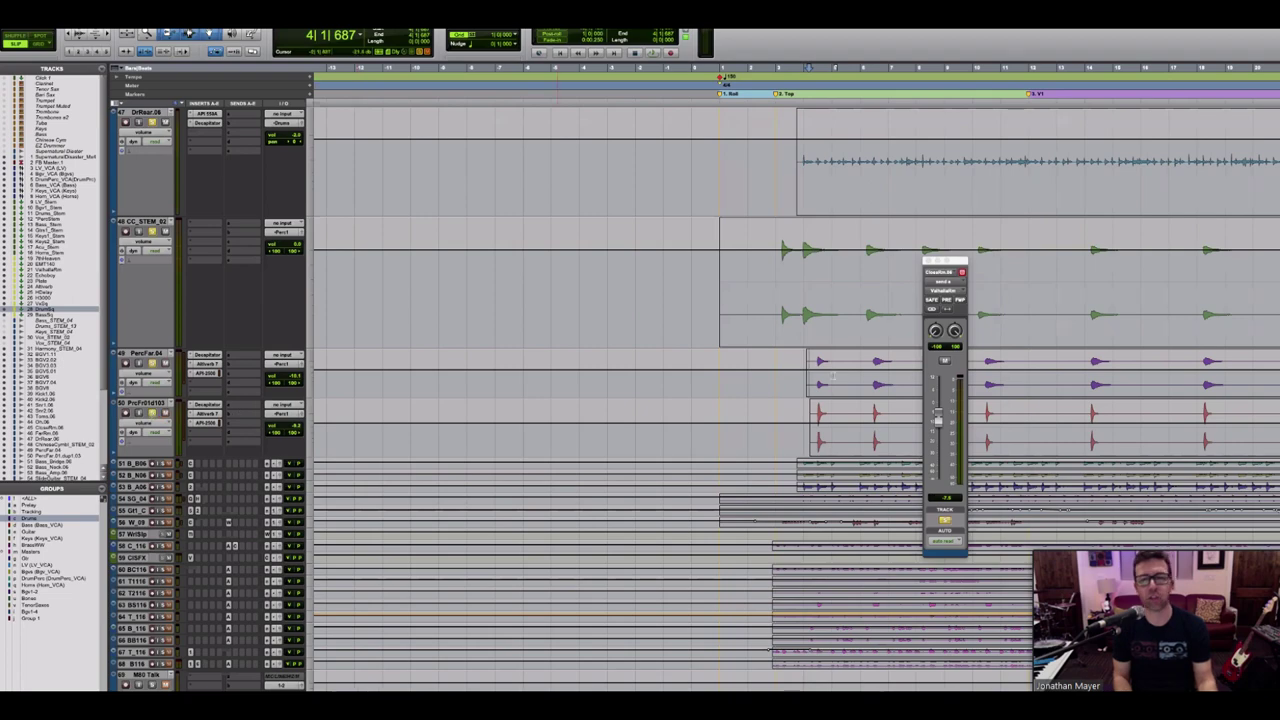
Step: Zoom out to the whole song and open the Decapitator insert on the PercFar.04 track
key("r")
key("r")
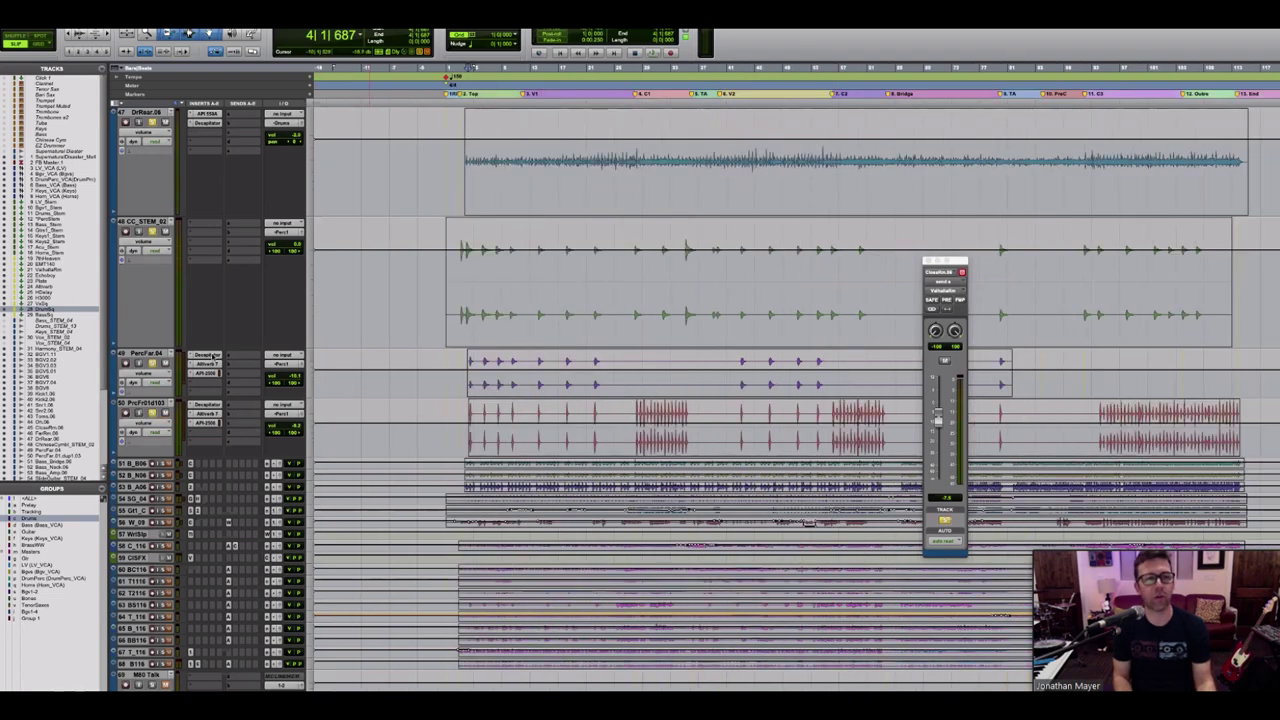
left_click(210, 356)
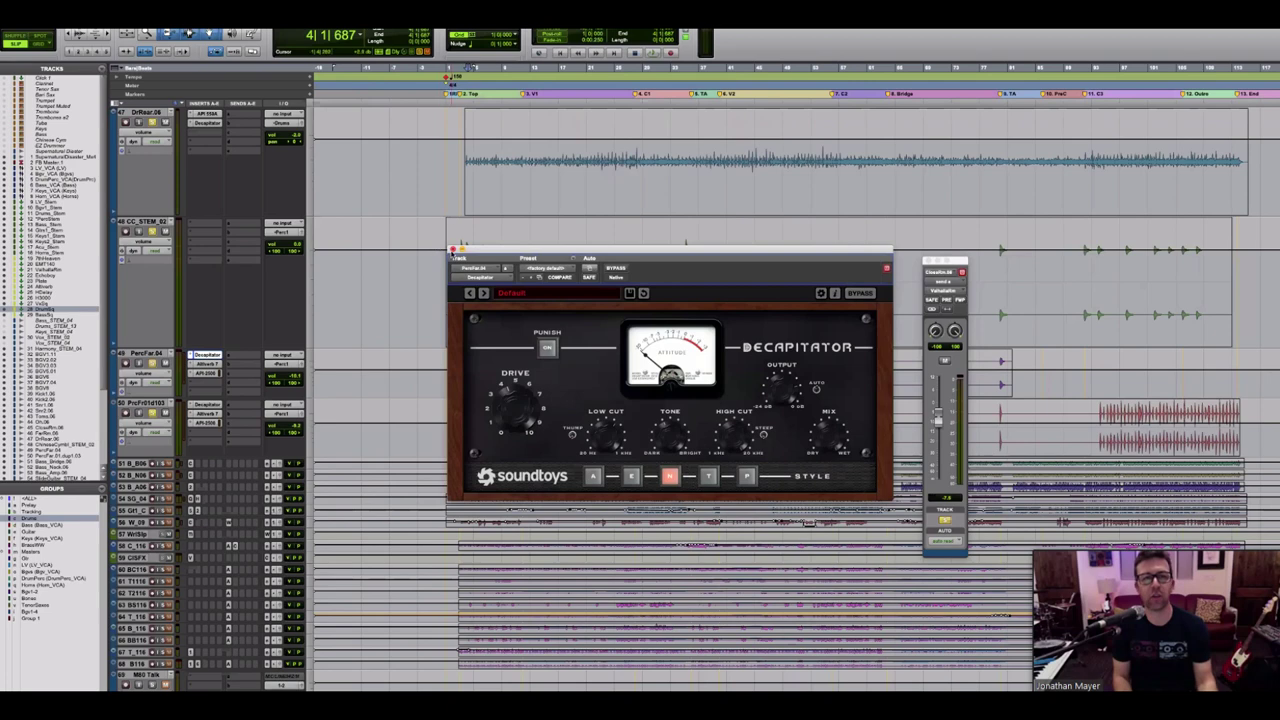
Step: Examine the Altiverb 7 insert and its dry/wet mix on the PercFar.04 track, then the Altiverb 7 insert on the percussion track below it
left_click(208, 356)
left_click(208, 365)
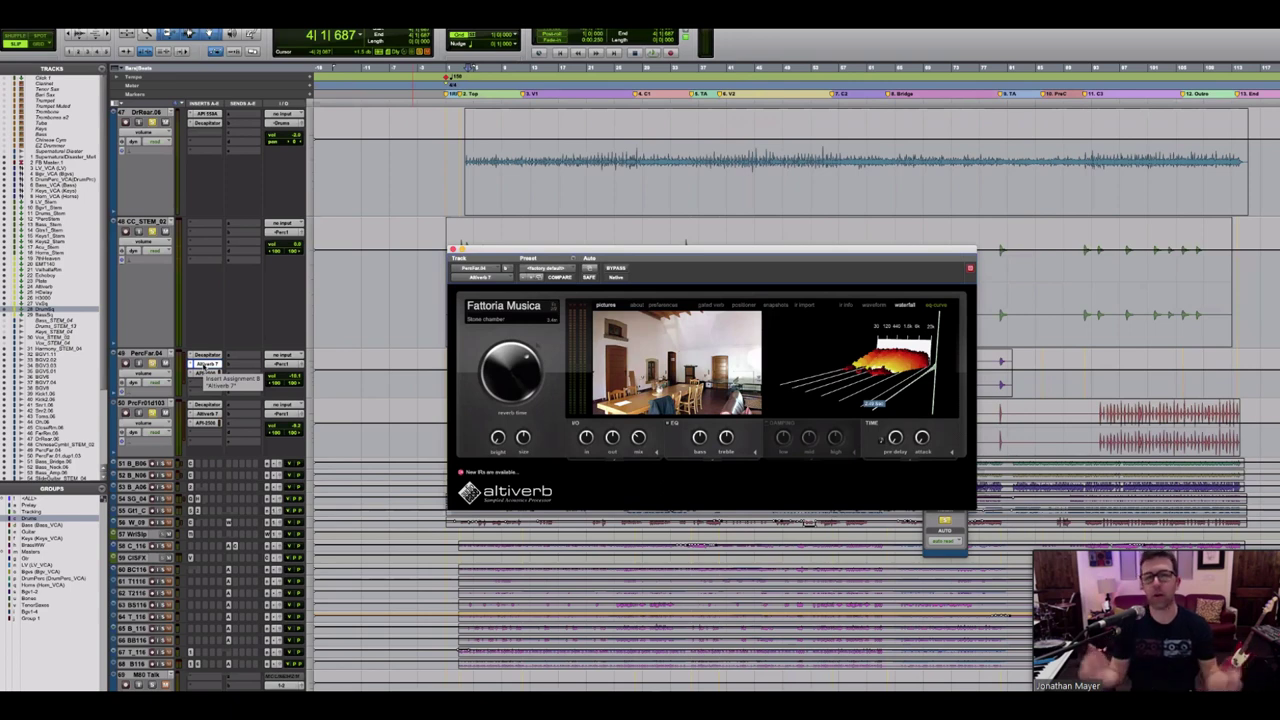
mouse_move(638, 437)
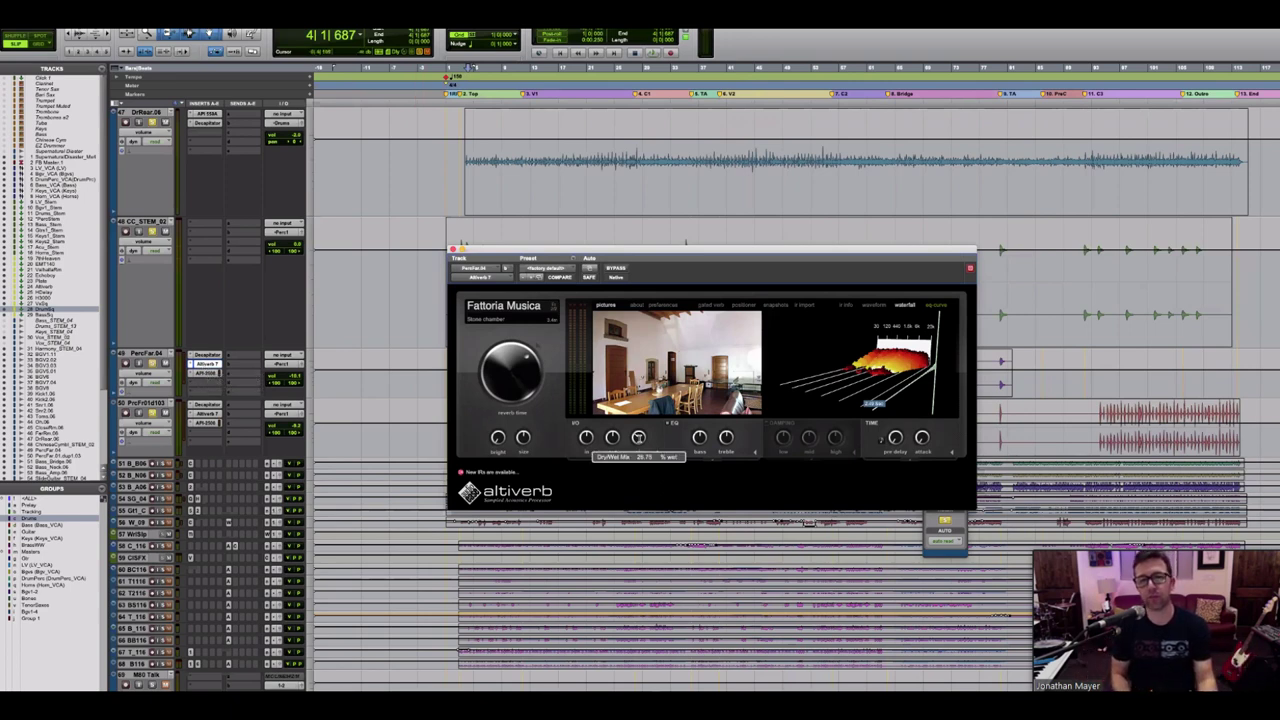
left_click(207, 413)
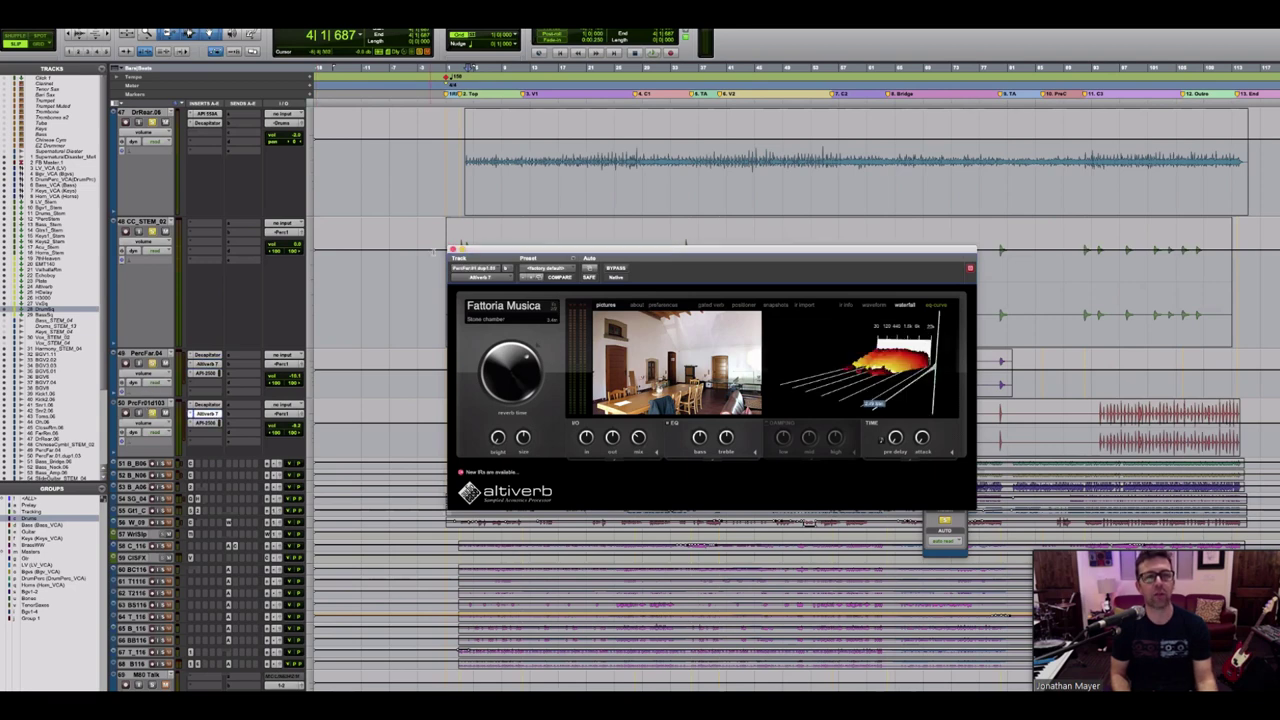
left_click(207, 413)
Step: Play the two percussion tracks with the drums from bar 4, then from bar 27, just before the first chorus
left_click(145, 354)
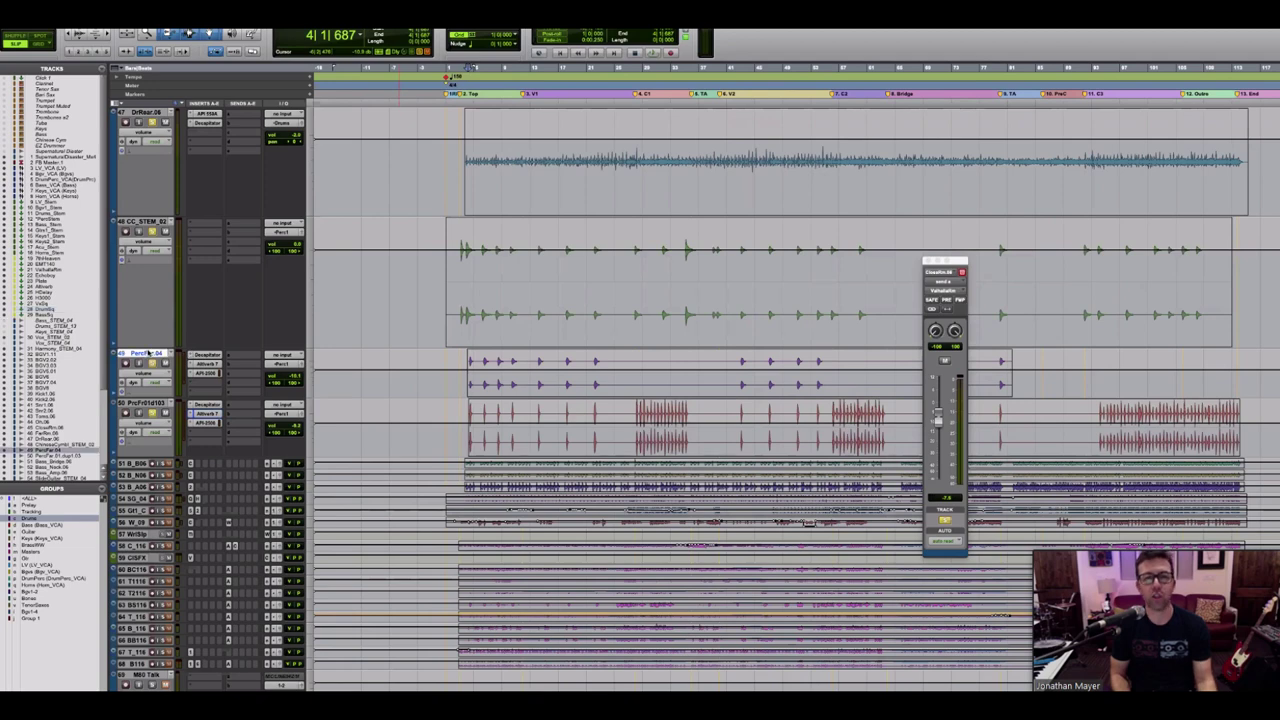
left_click(145, 403)
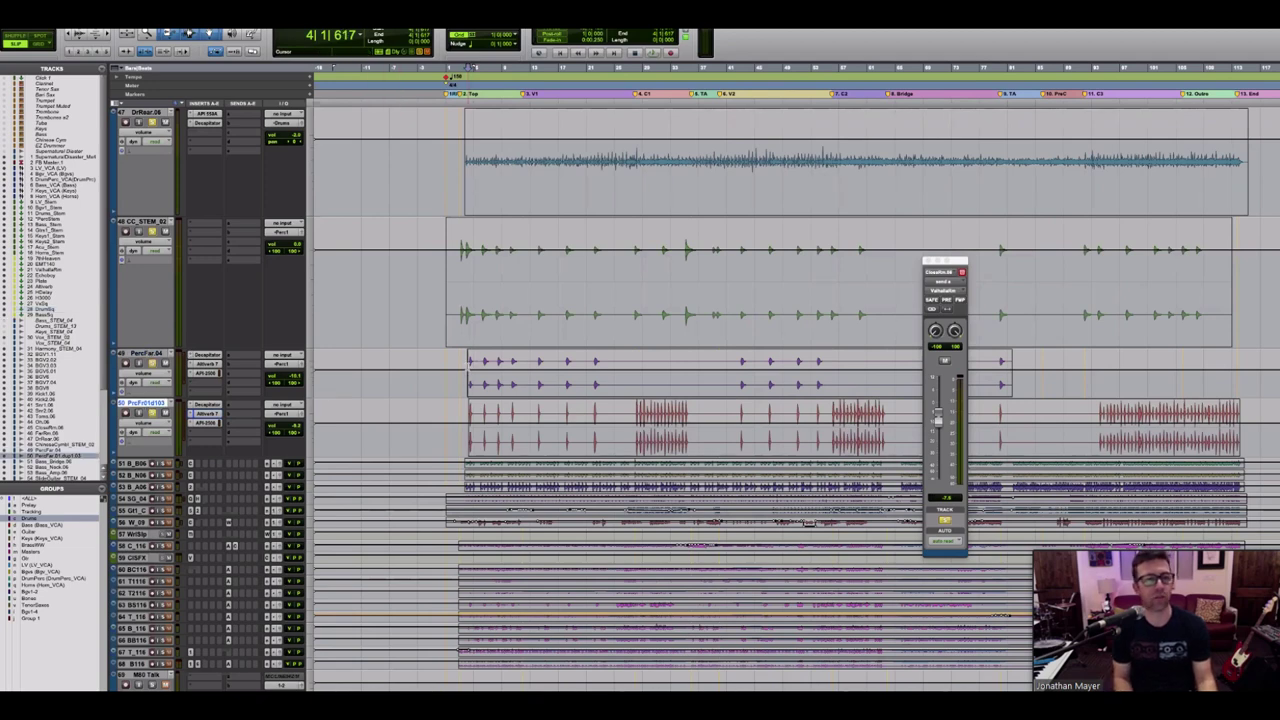
key("space")
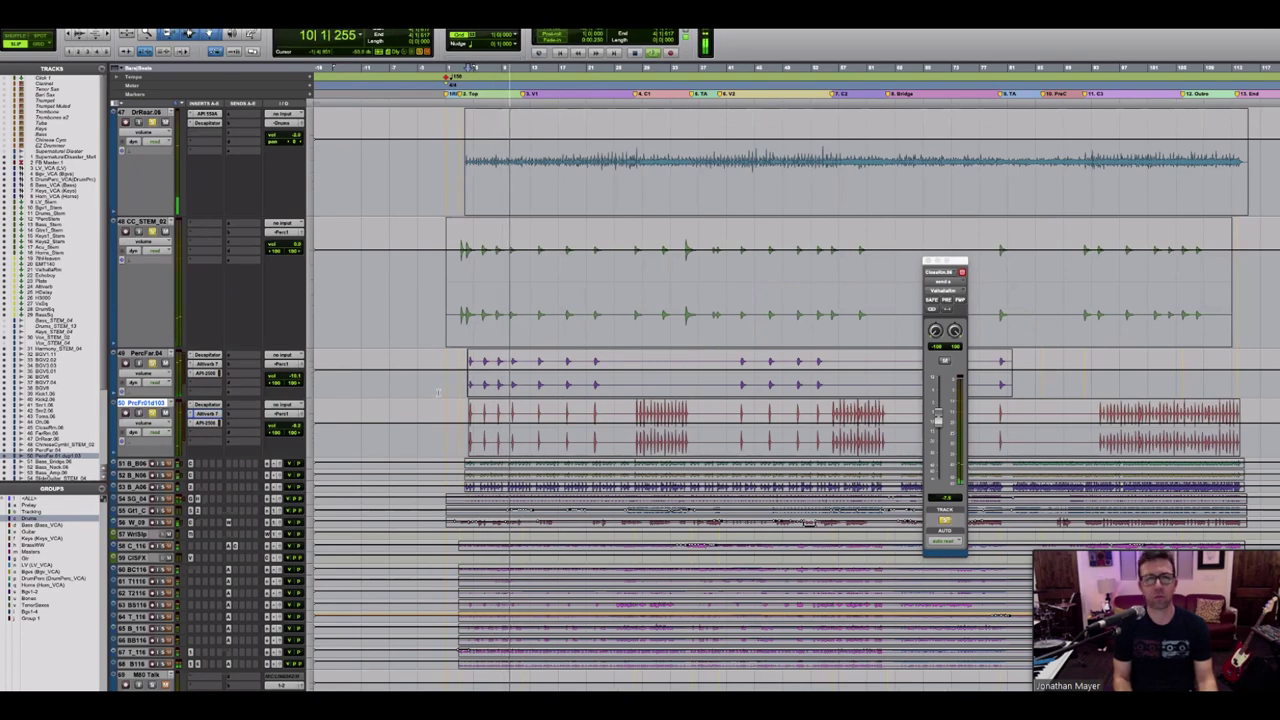
key("space")
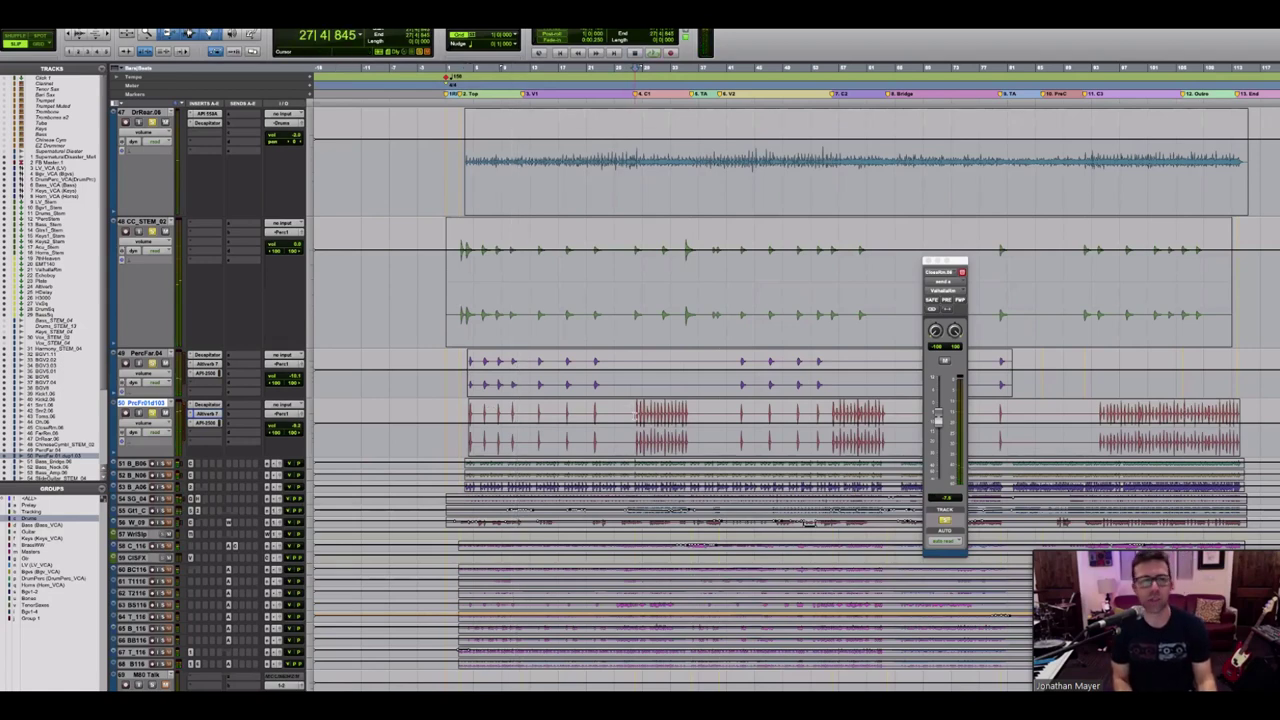
key("space")
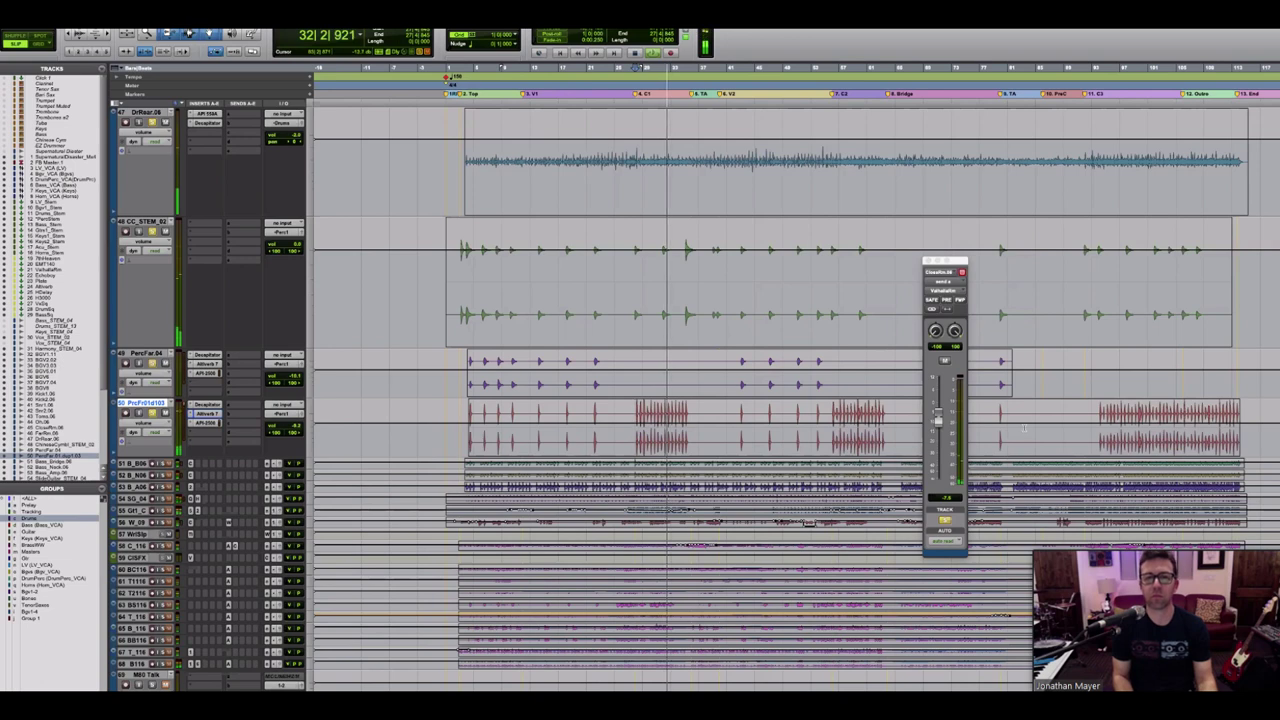
key("space")
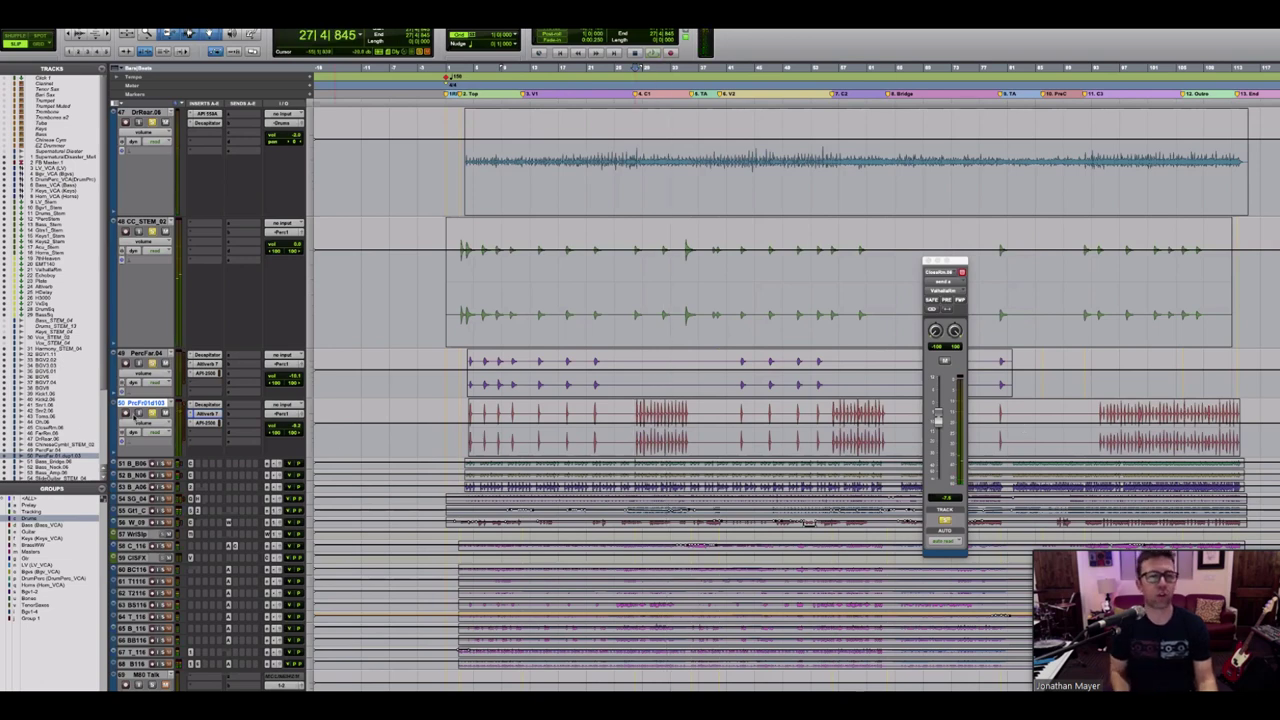
Step: Open the API-2500 compressor on the percussion track below PercFar.04, keep only that track soloed and play it from bar 27
left_click(204, 424)
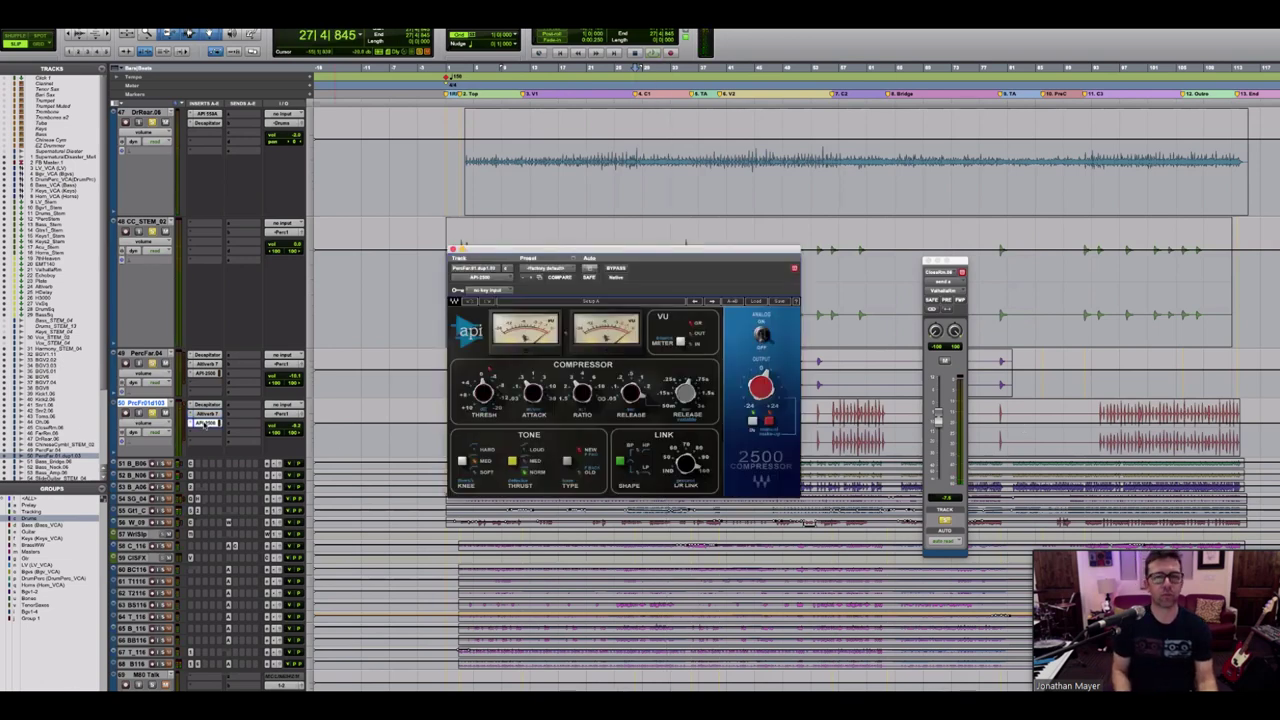
left_click_drag(518, 258, 451, 99)
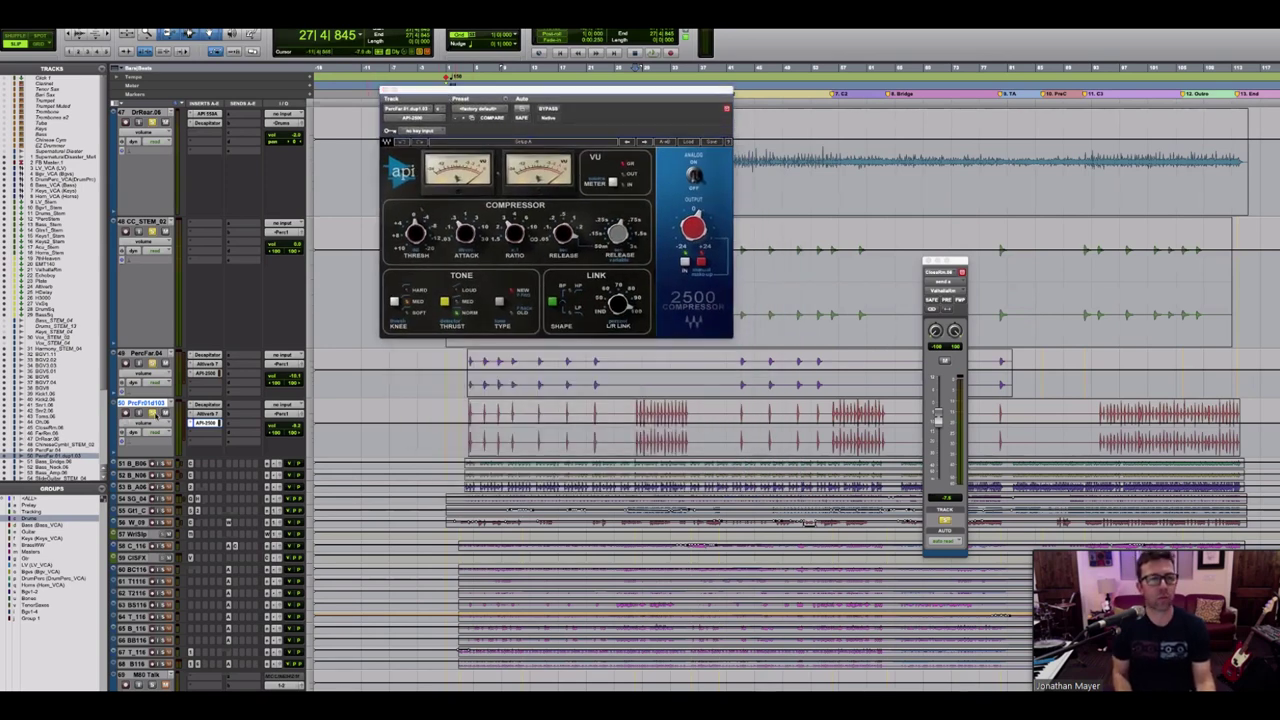
key("space")
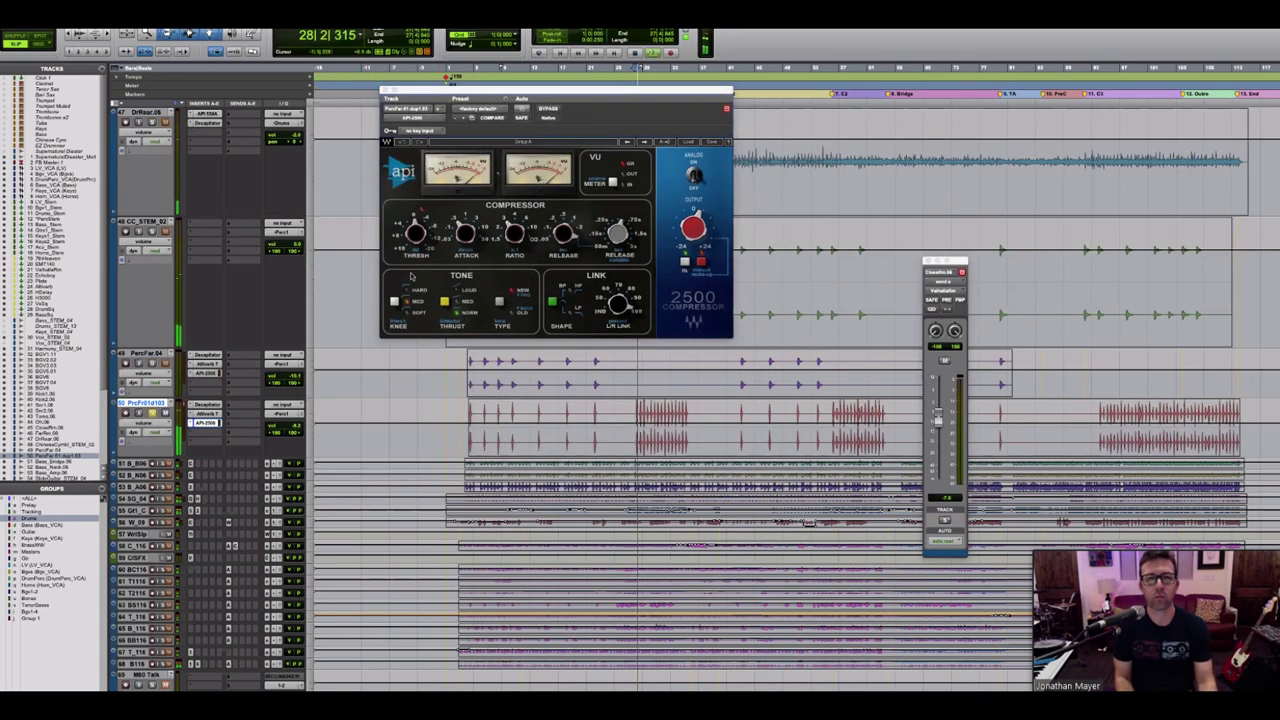
Step: Compare the percussion with the API-2500 bypassed and active, stop playback, and close the compressor and clear the solo
left_click(549, 112)
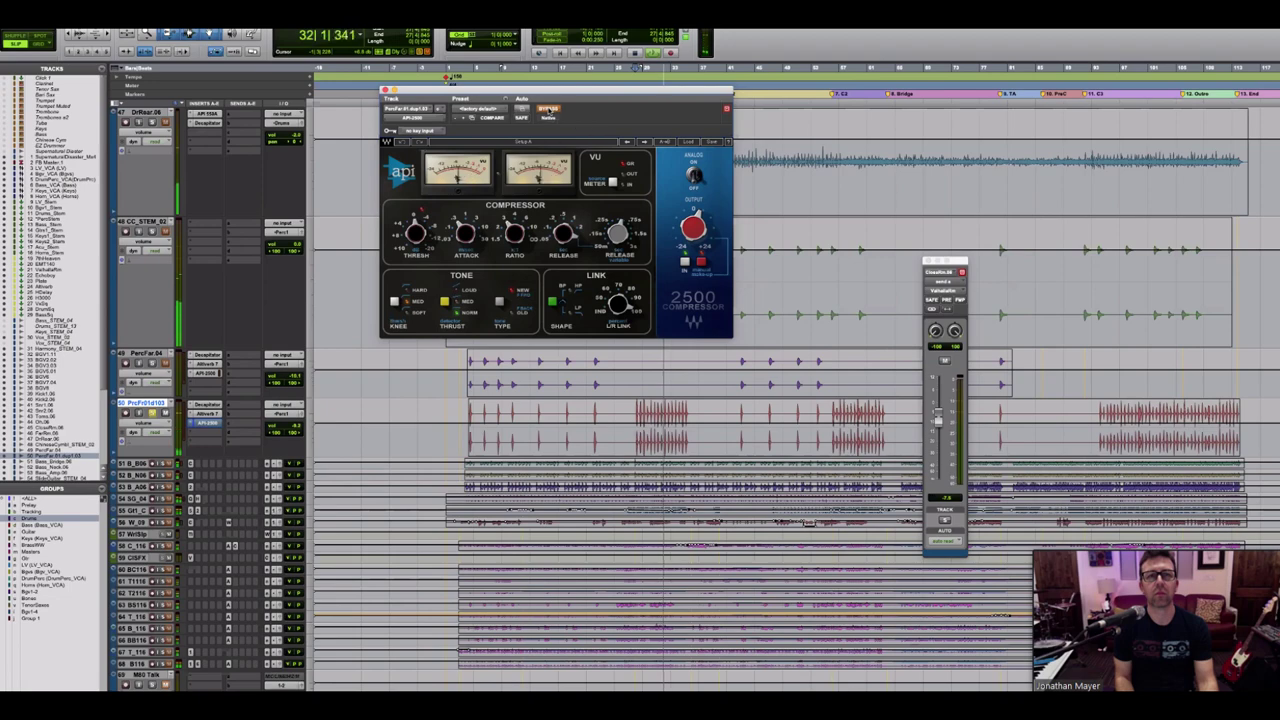
left_click(549, 112)
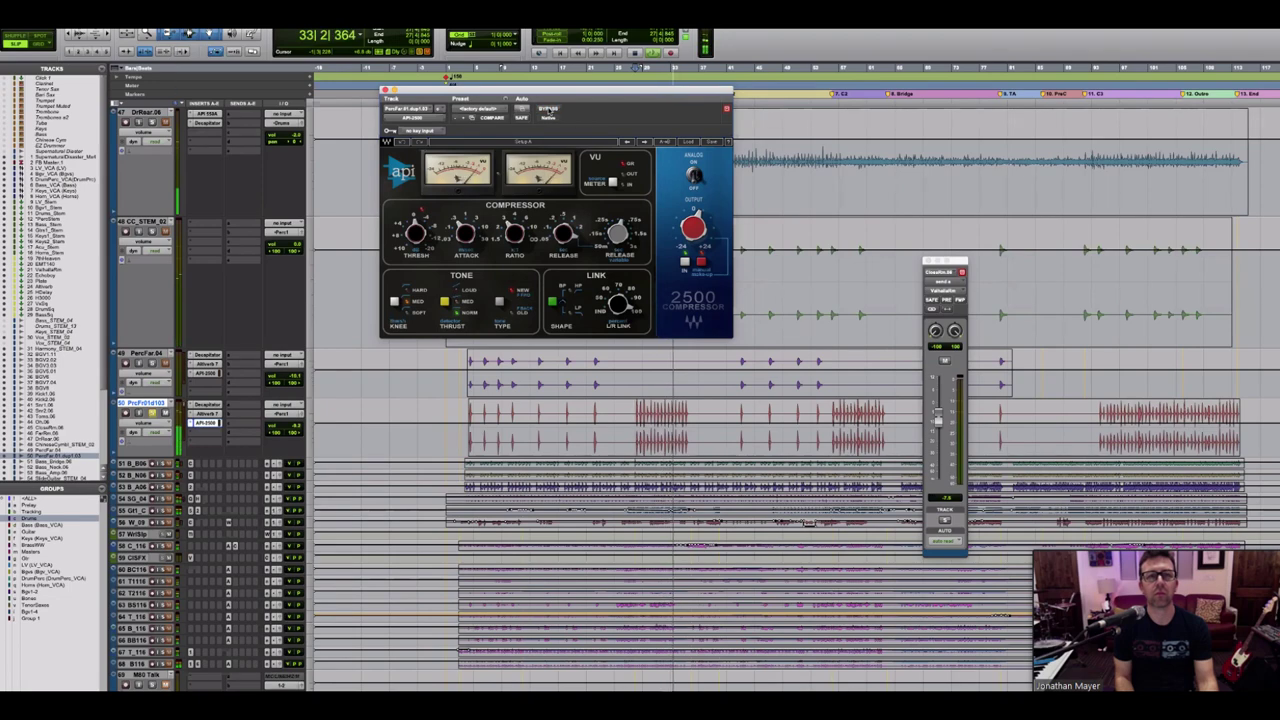
left_click(443, 386)
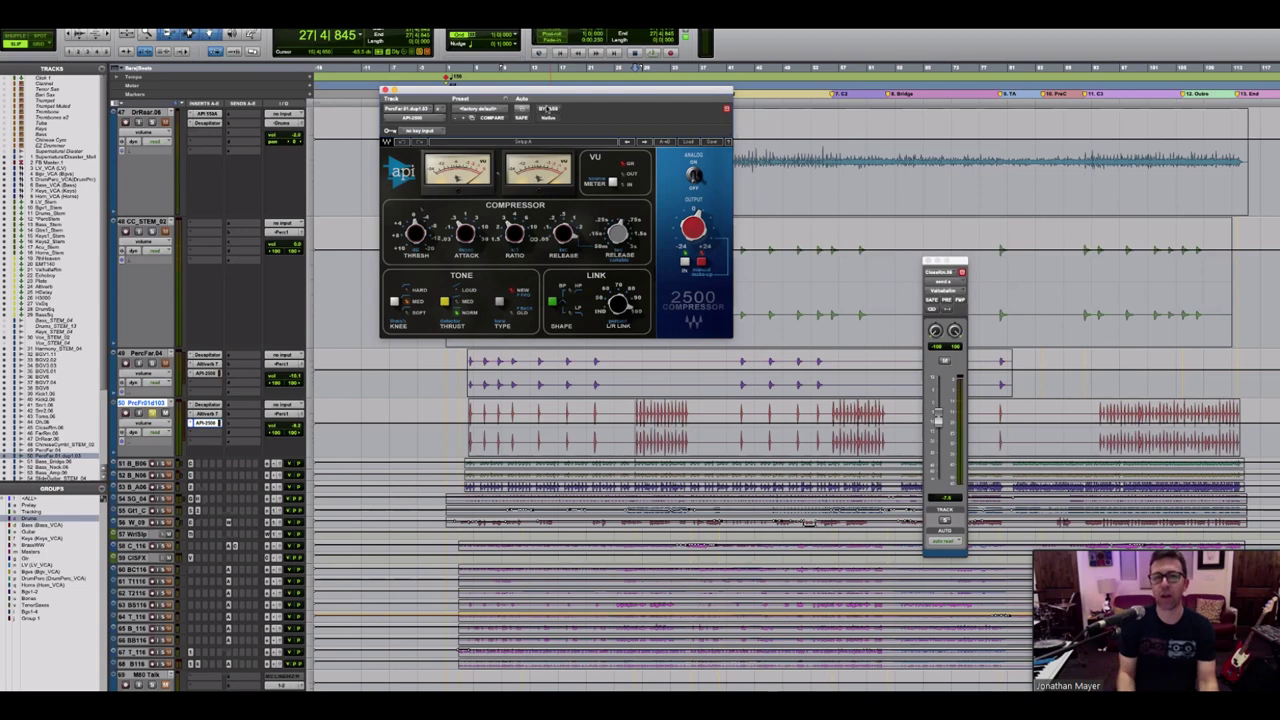
left_click(384, 91)
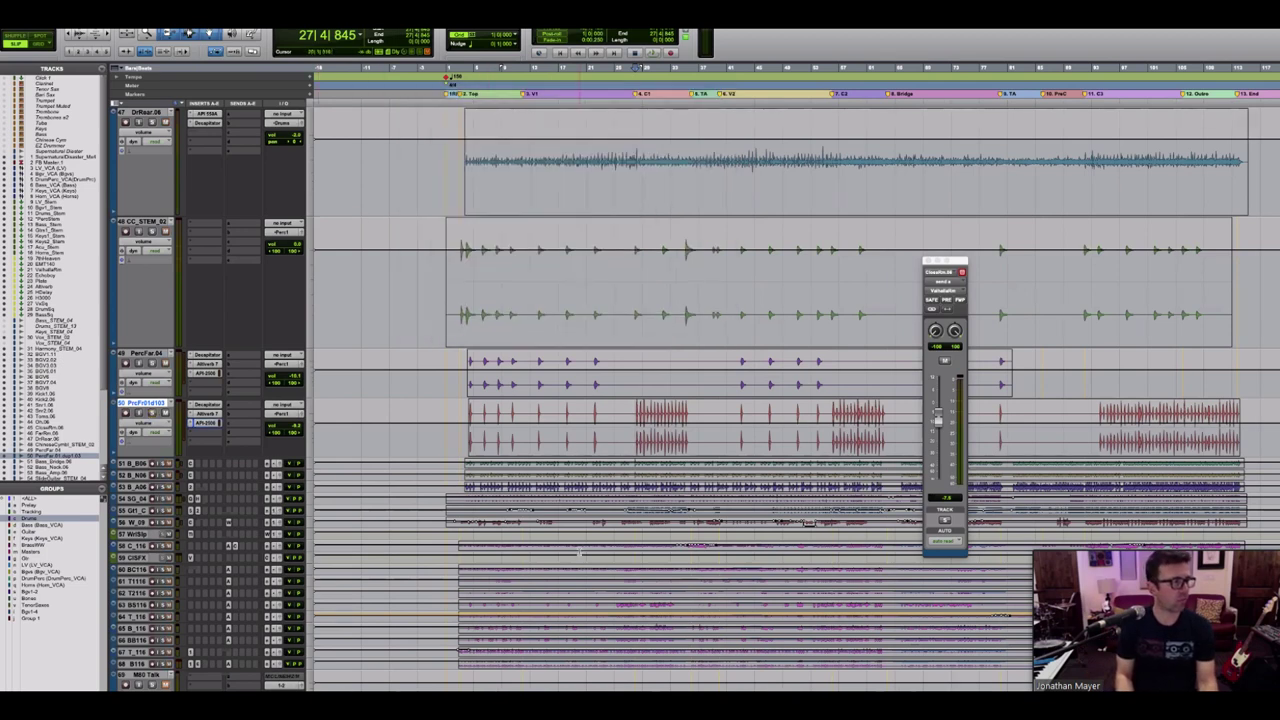
Step: Enlarge the bass bridge, bass neck and bass amp tracks so their waveforms can be read
scroll(579, 551, "down", 2)
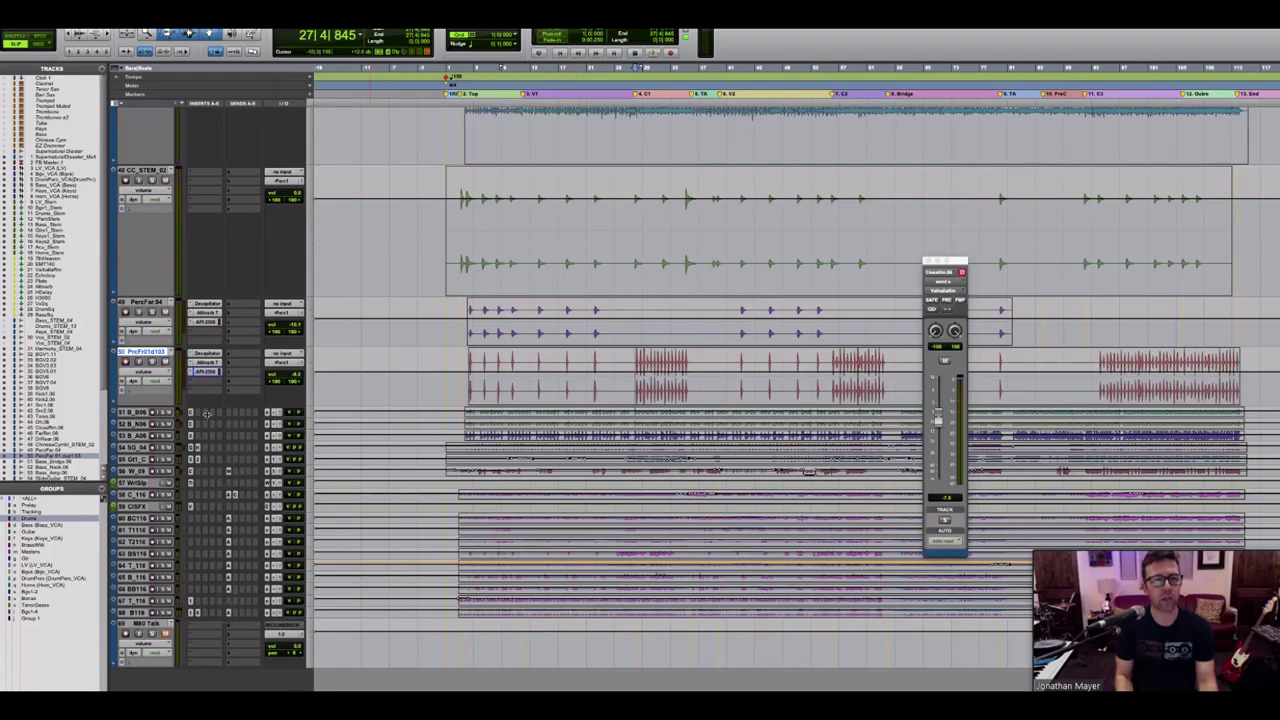
left_click_drag(212, 432, 214, 595)
scroll(214, 595, "down", 3)
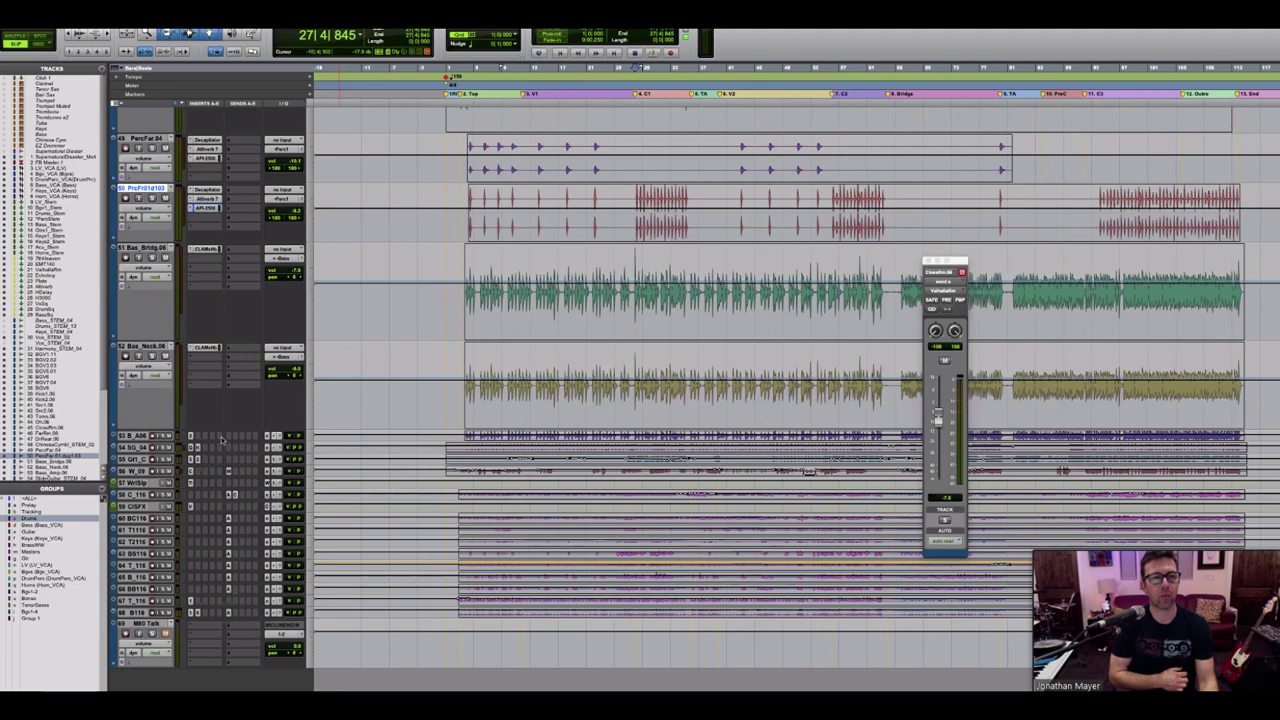
left_click_drag(228, 444, 241, 498)
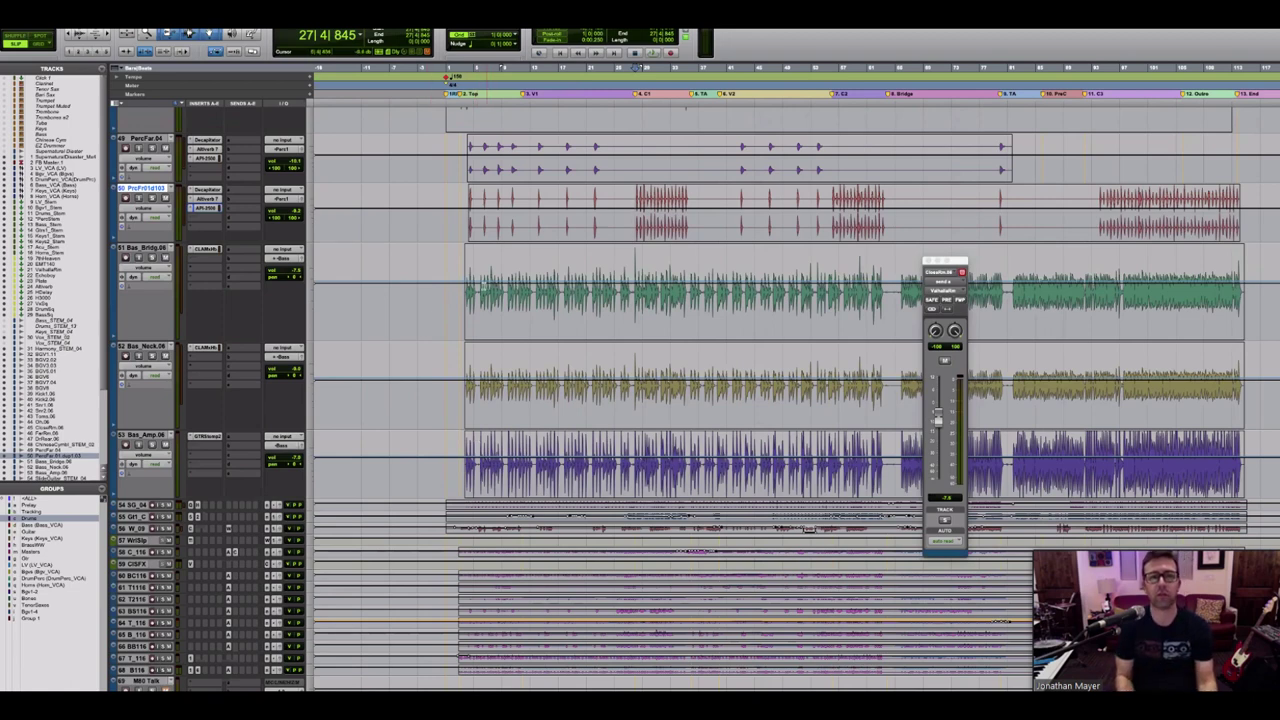
Step: Set up the bass tracks for soloed listening and place the playback position at bar 27, just before the first chorus
left_click_drag(478, 290, 890, 290)
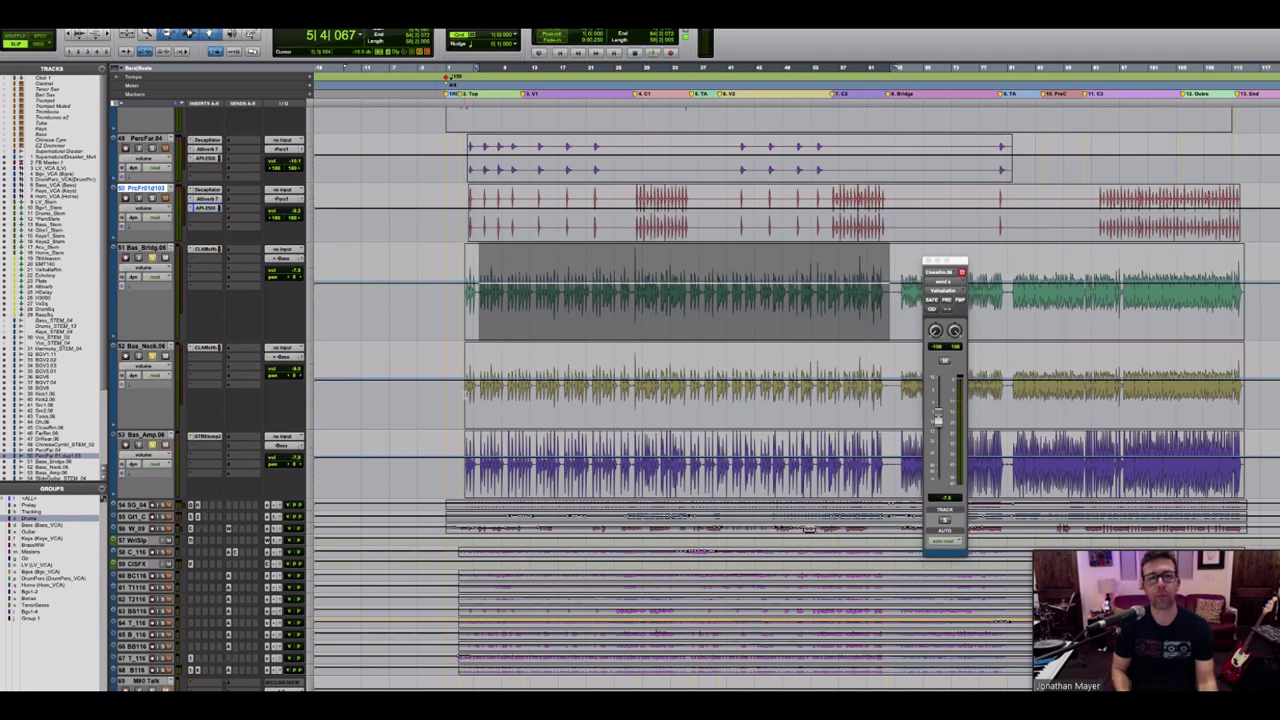
left_click(463, 385)
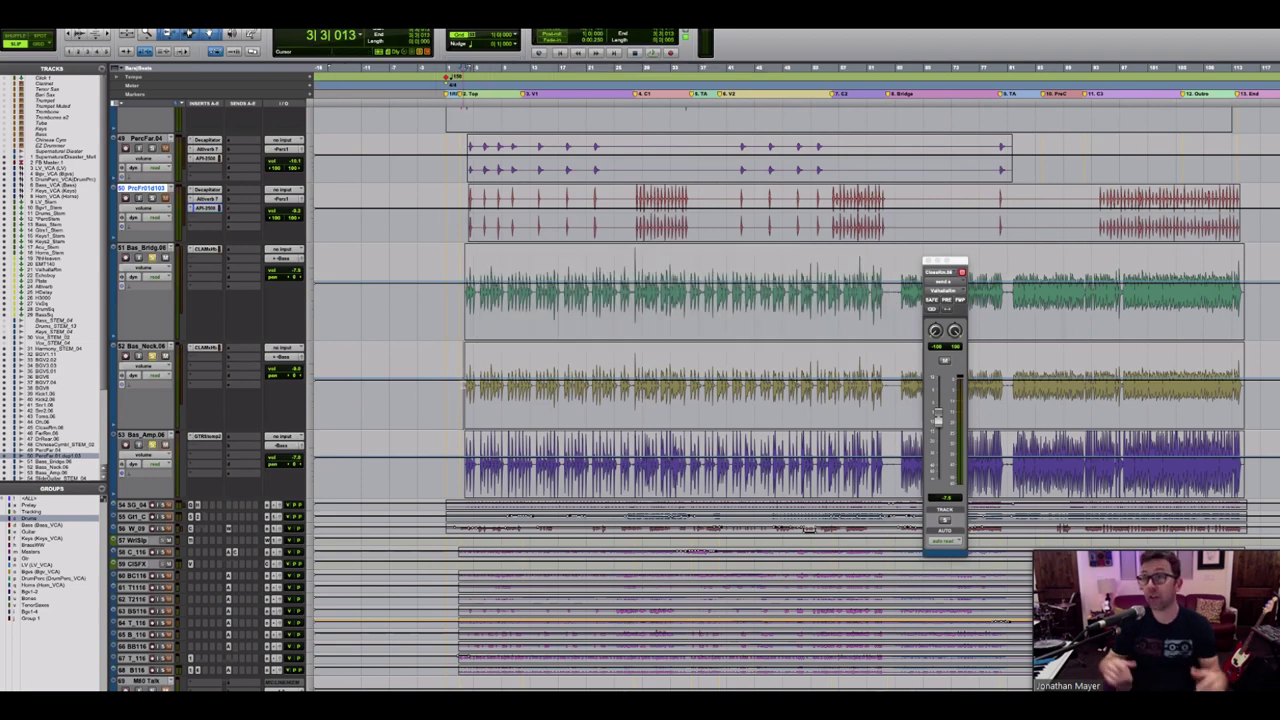
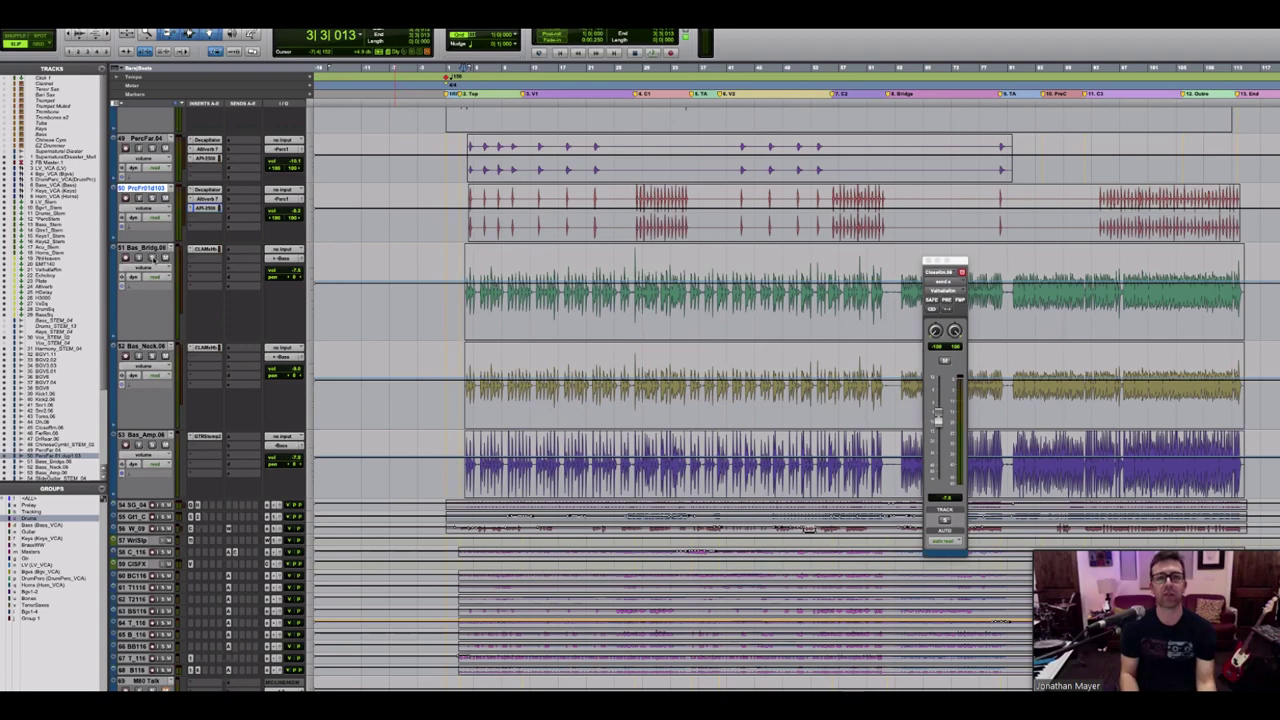
key("space")
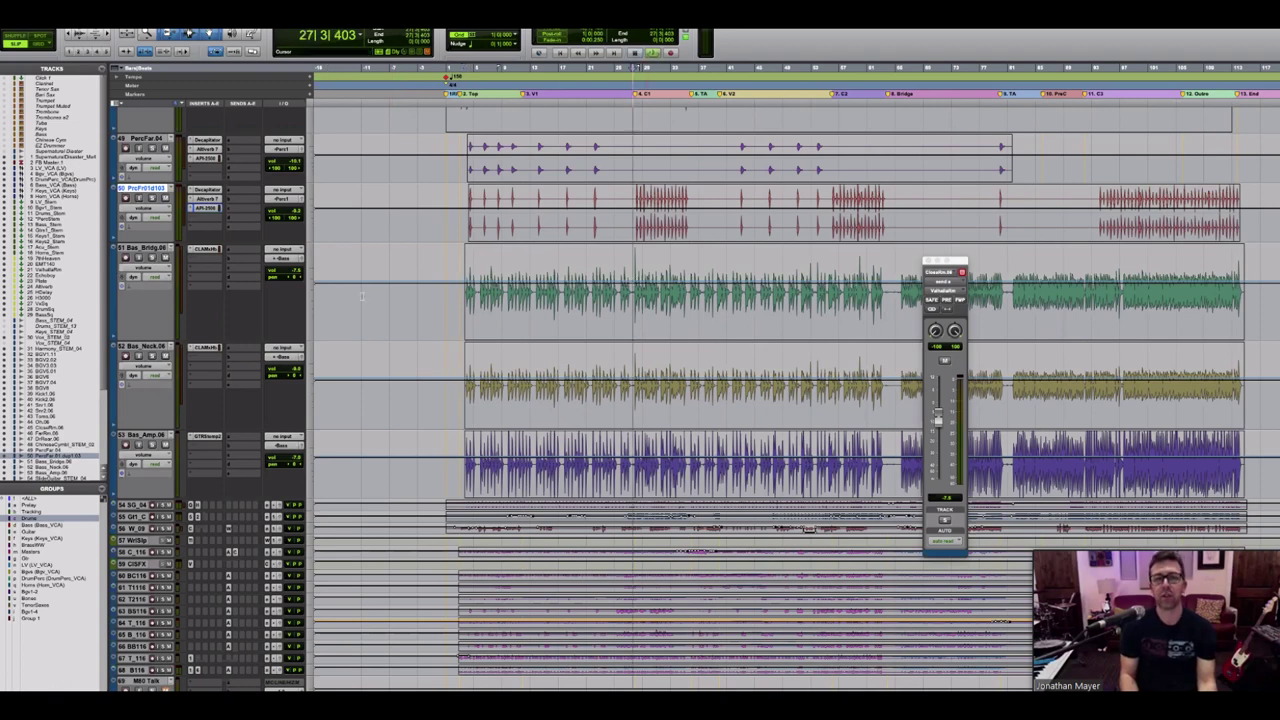
key("space")
key("space")
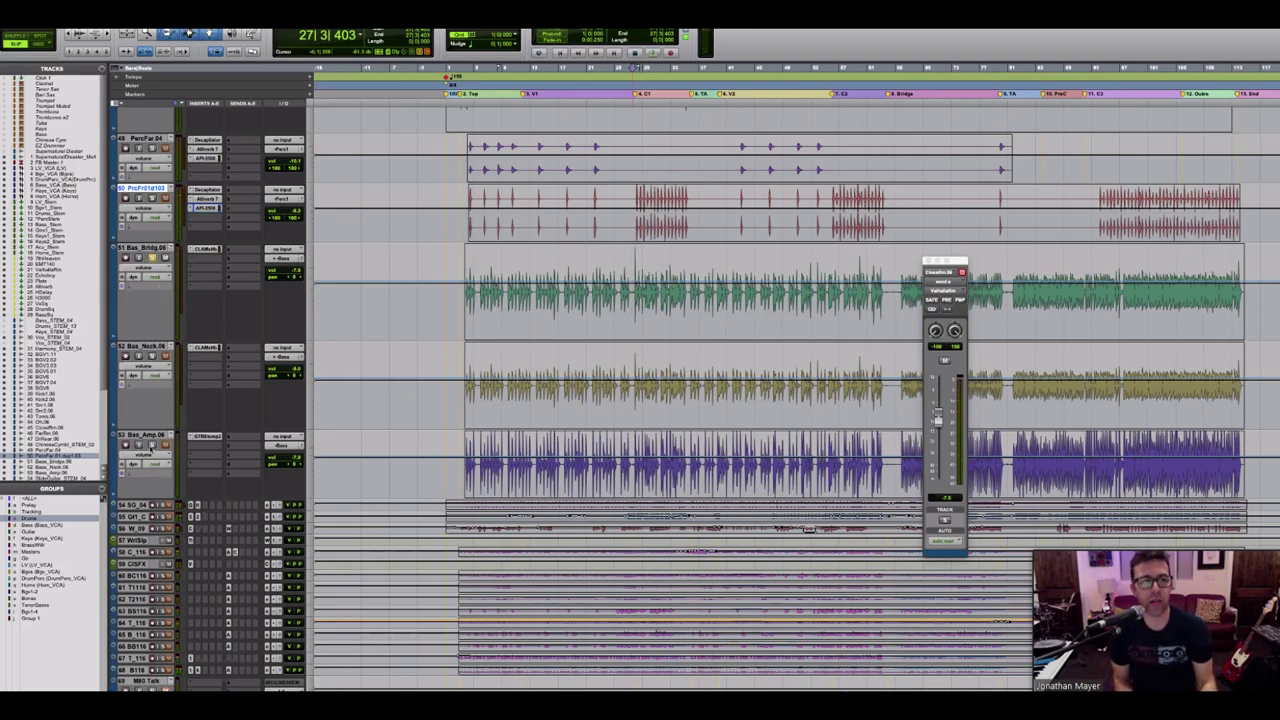
Step: Play the soloed bass tracks from bar 27, then move playback on to bar 82 with only the bass amp track soloed
key("space")
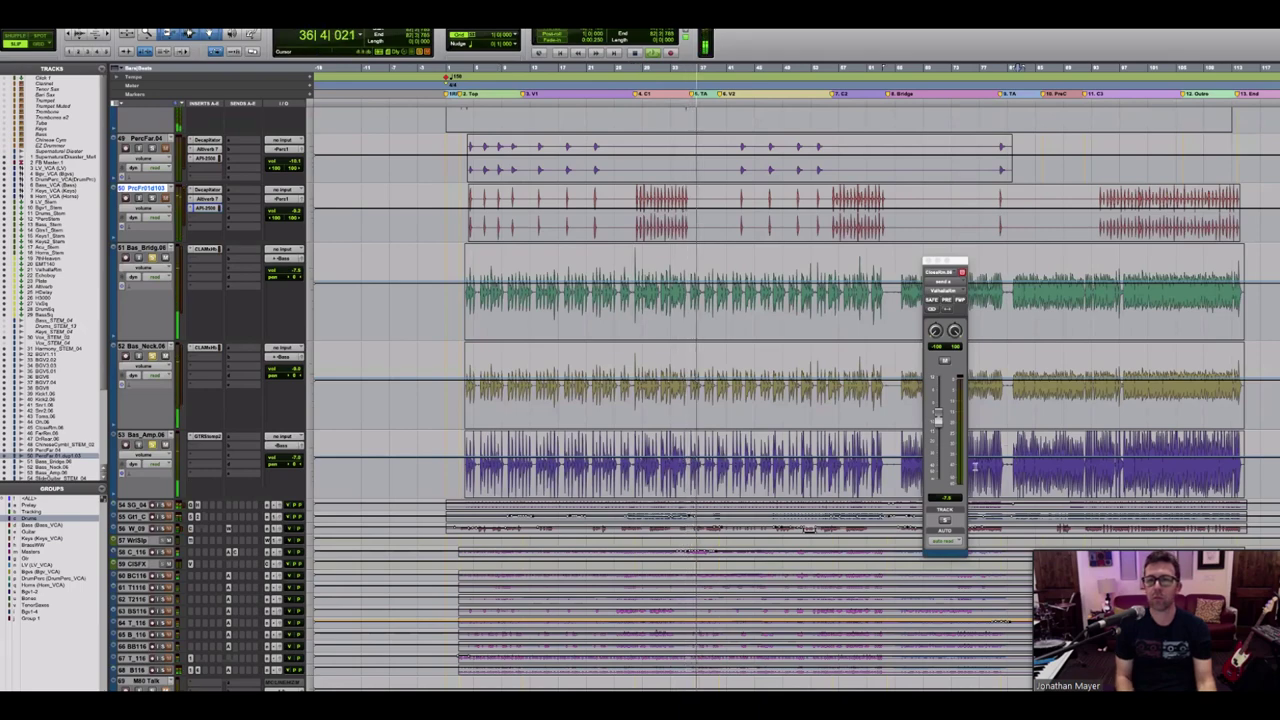
key("period")
key("8")
key("period")
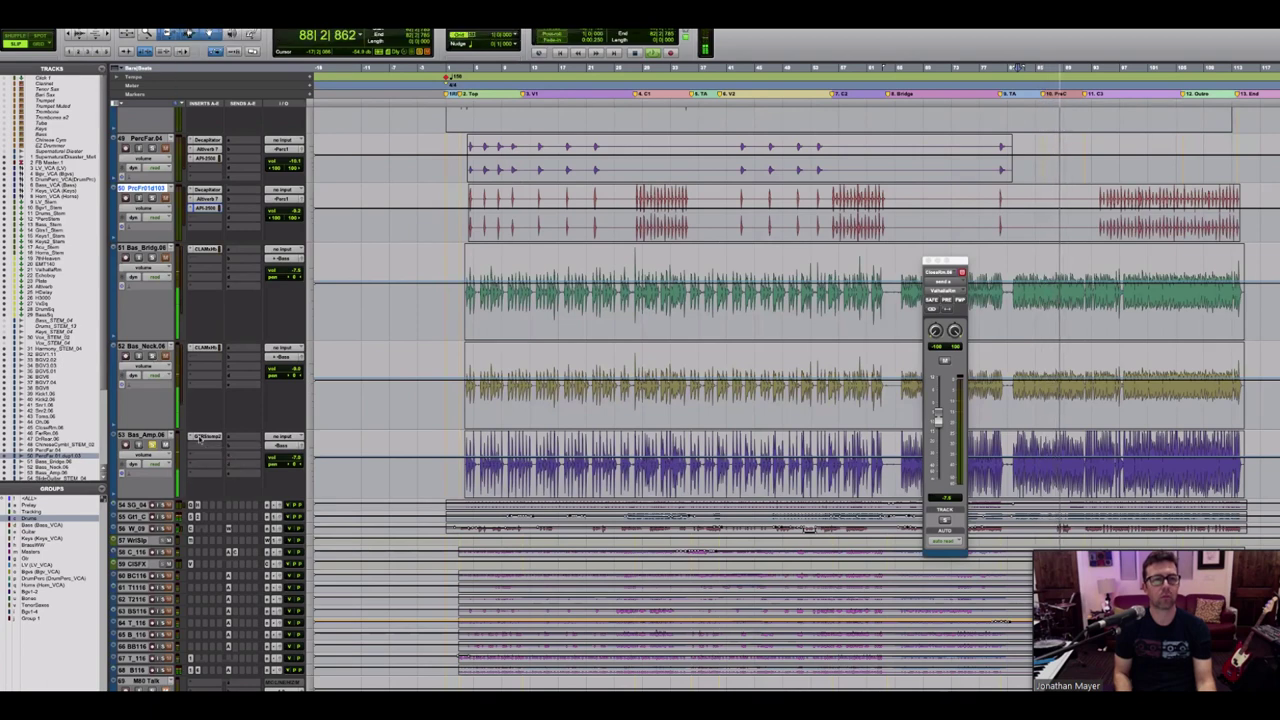
Step: Open the GTR Stomp 2 insert on the bass amp track and compare its sound active and bypassed from bar 82
left_click(206, 437)
key("space")
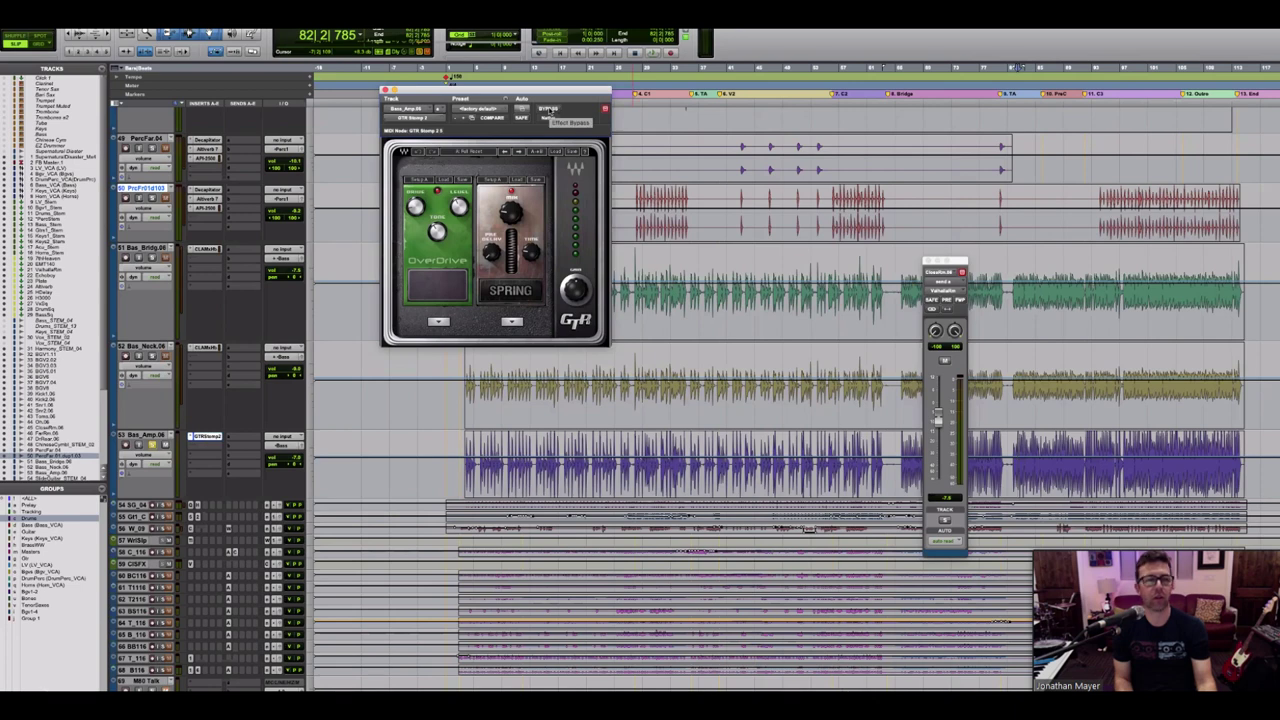
key("space")
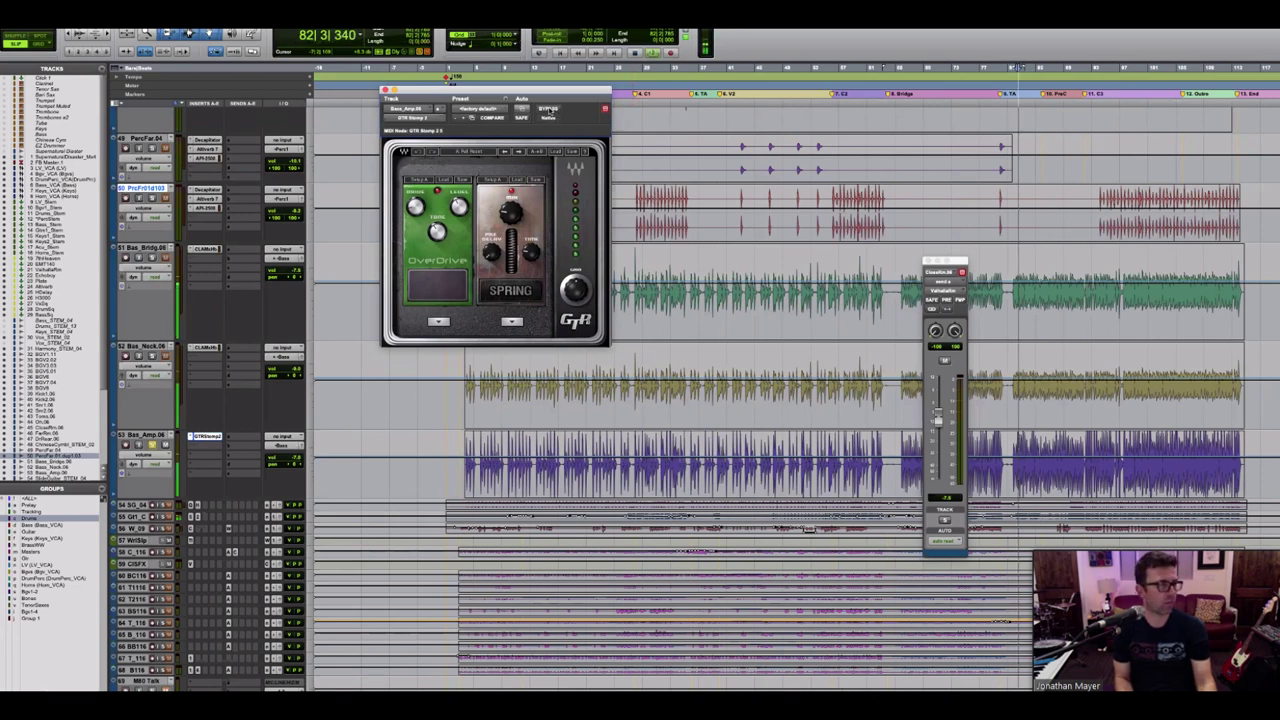
left_click(548, 108)
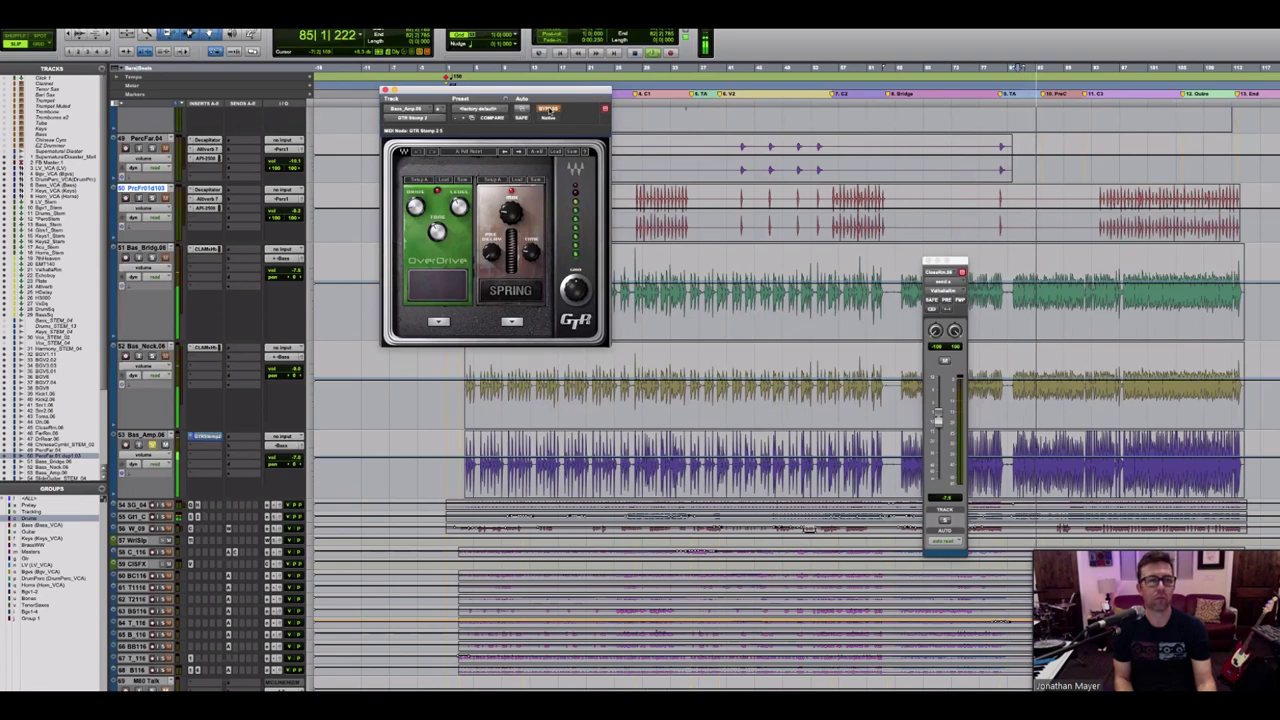
left_click(548, 108)
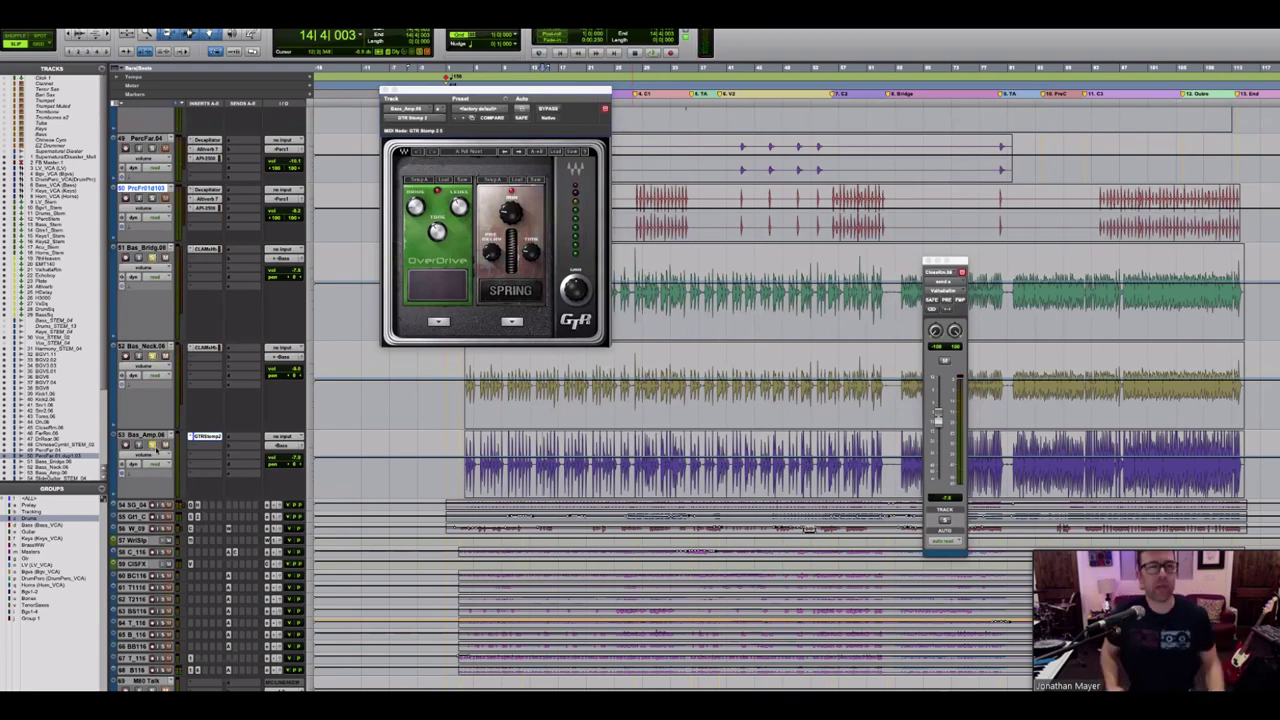
Step: Solo the drum tracks together with the bass, play them from bar 26 and locate the BassSq track
scroll(156, 451, "up", 5)
key("shift+s")
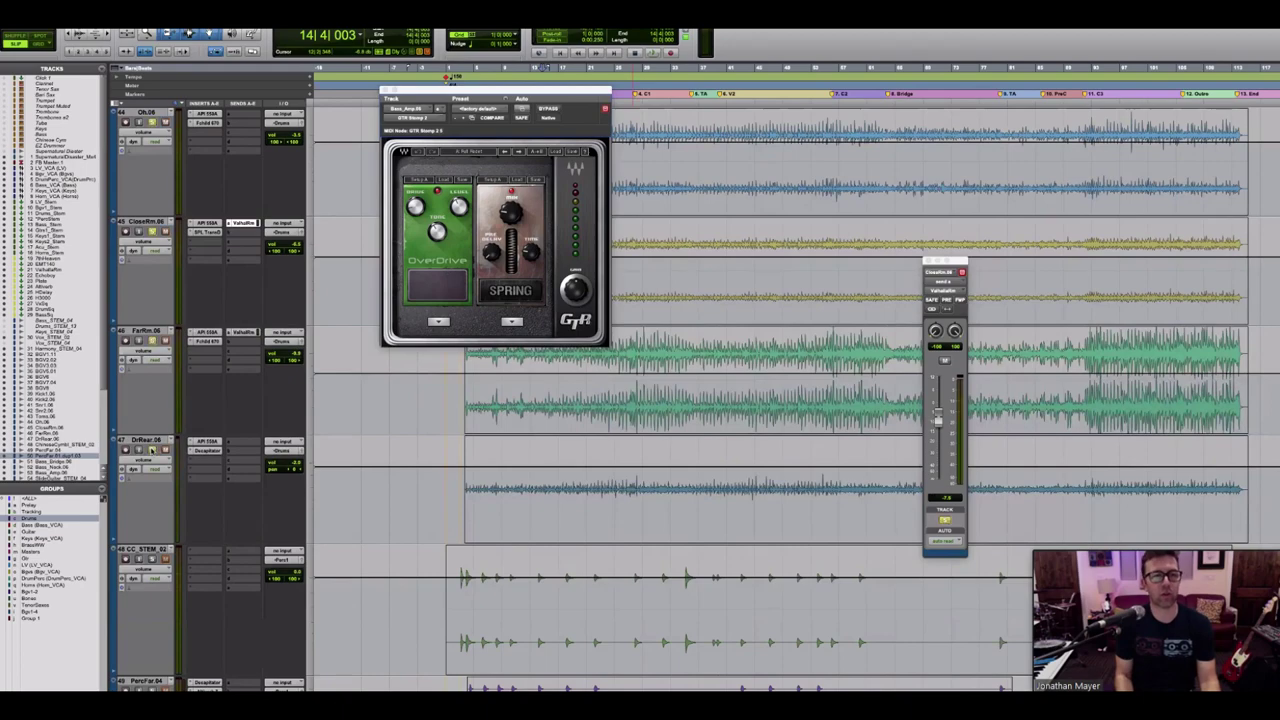
scroll(166, 434, "up", 6)
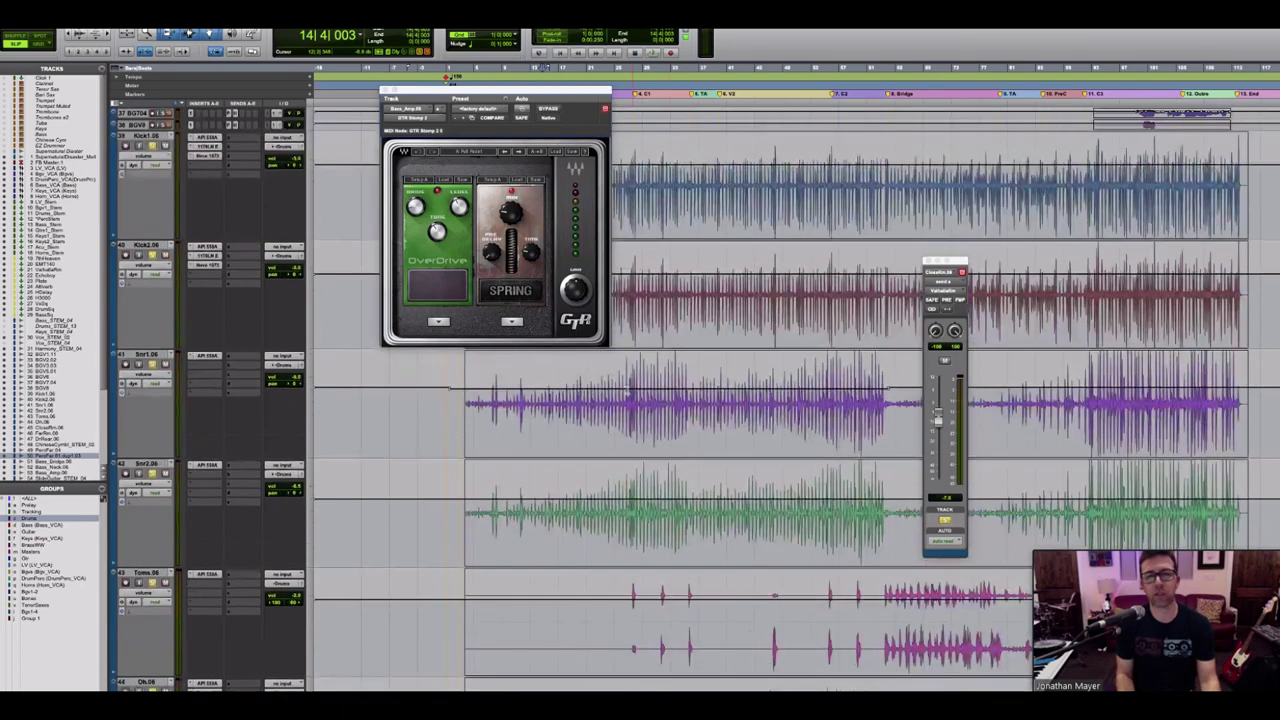
key("space")
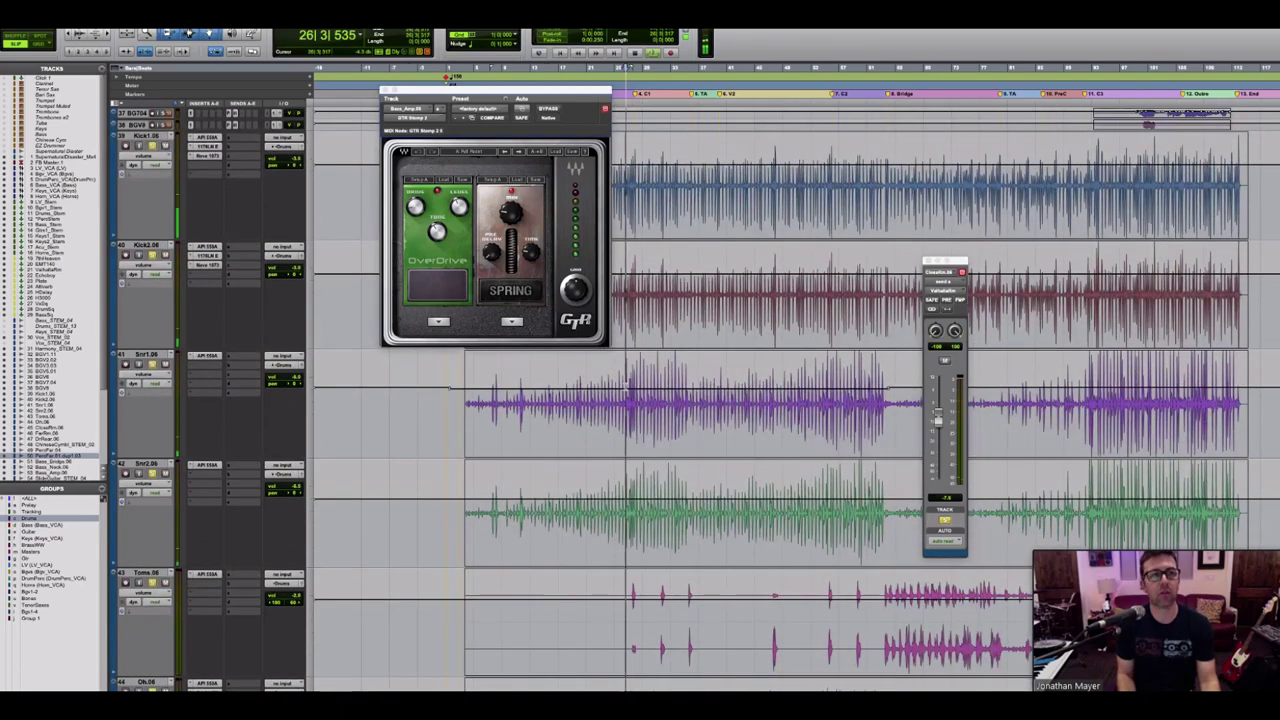
scroll(627, 386, "up", 10)
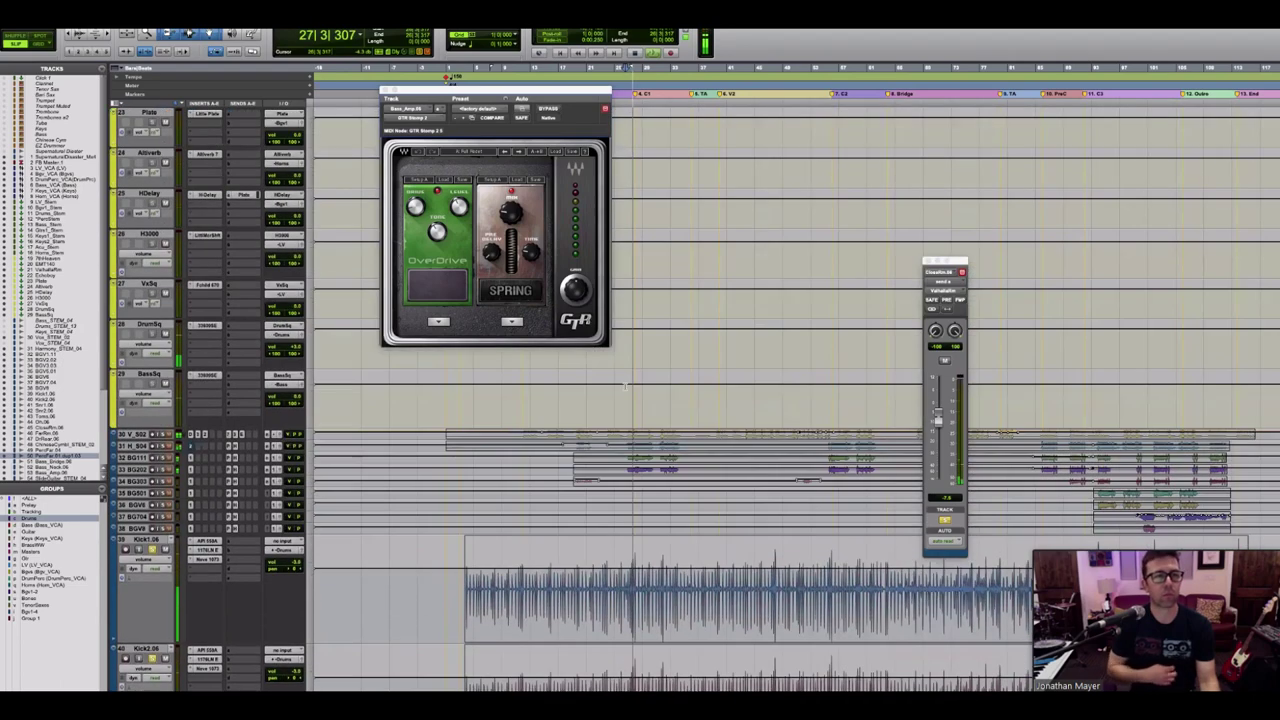
scroll(625, 386, "up", 4)
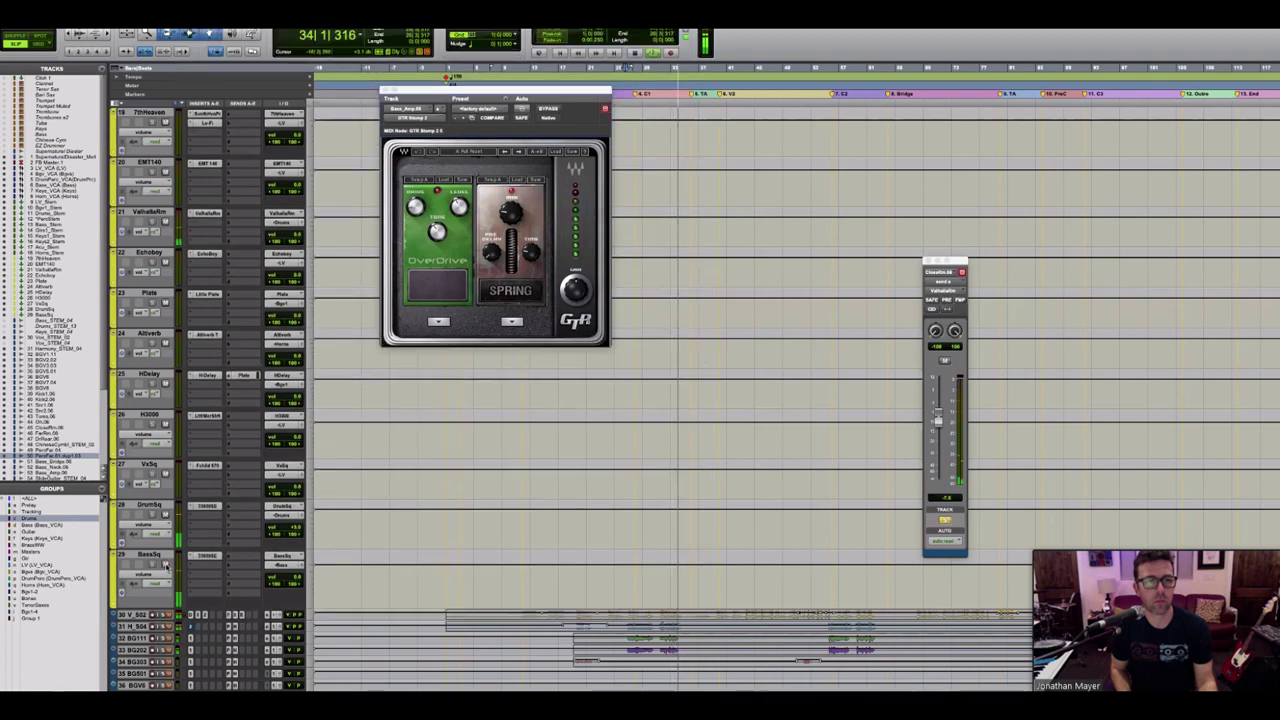
Step: Enlarge the Bass_Stem track, open its Pultec Pro Legacy equalizer insert and stop playback
scroll(166, 566, "up", 5)
scroll(166, 566, "up", 3)
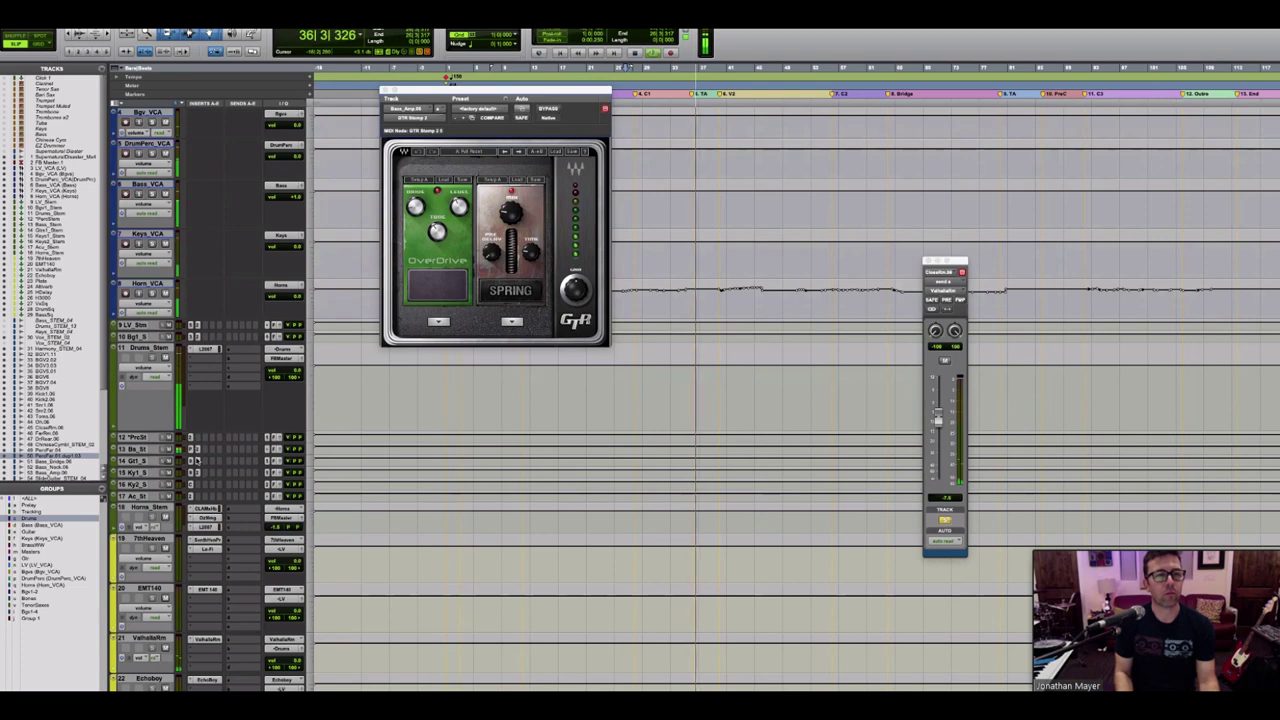
key("ctrl+Up")
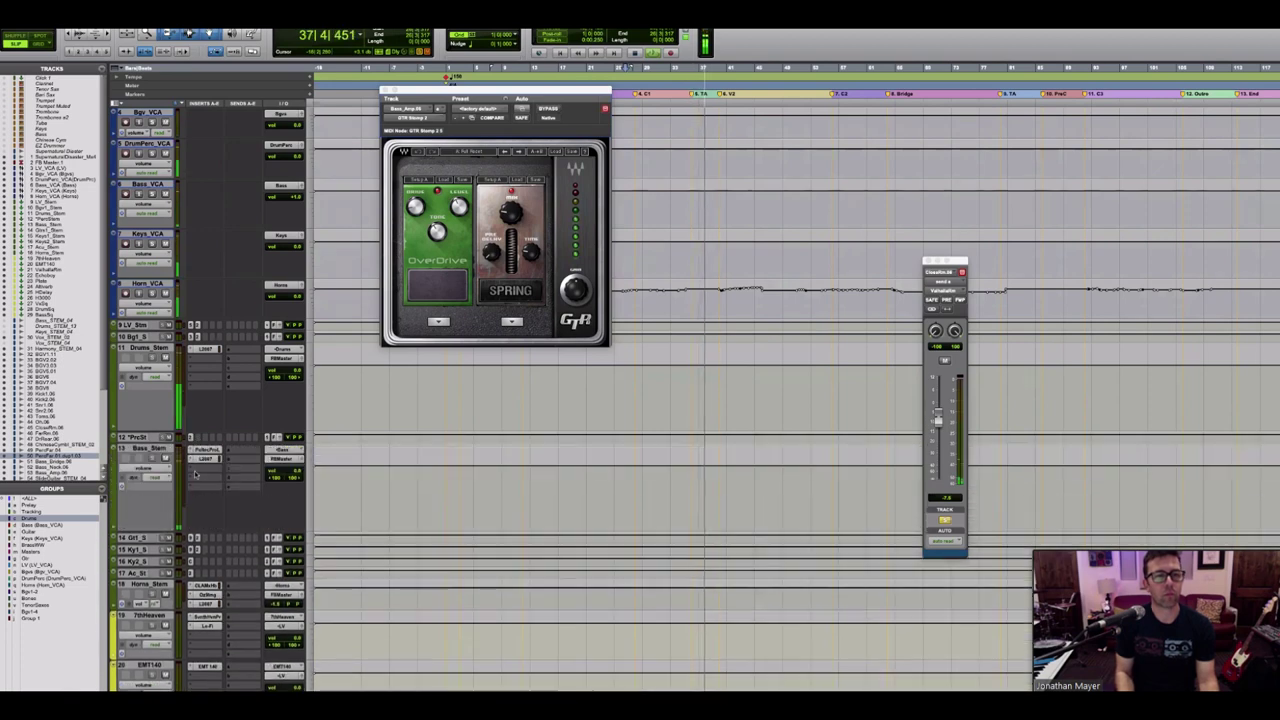
left_click(205, 450)
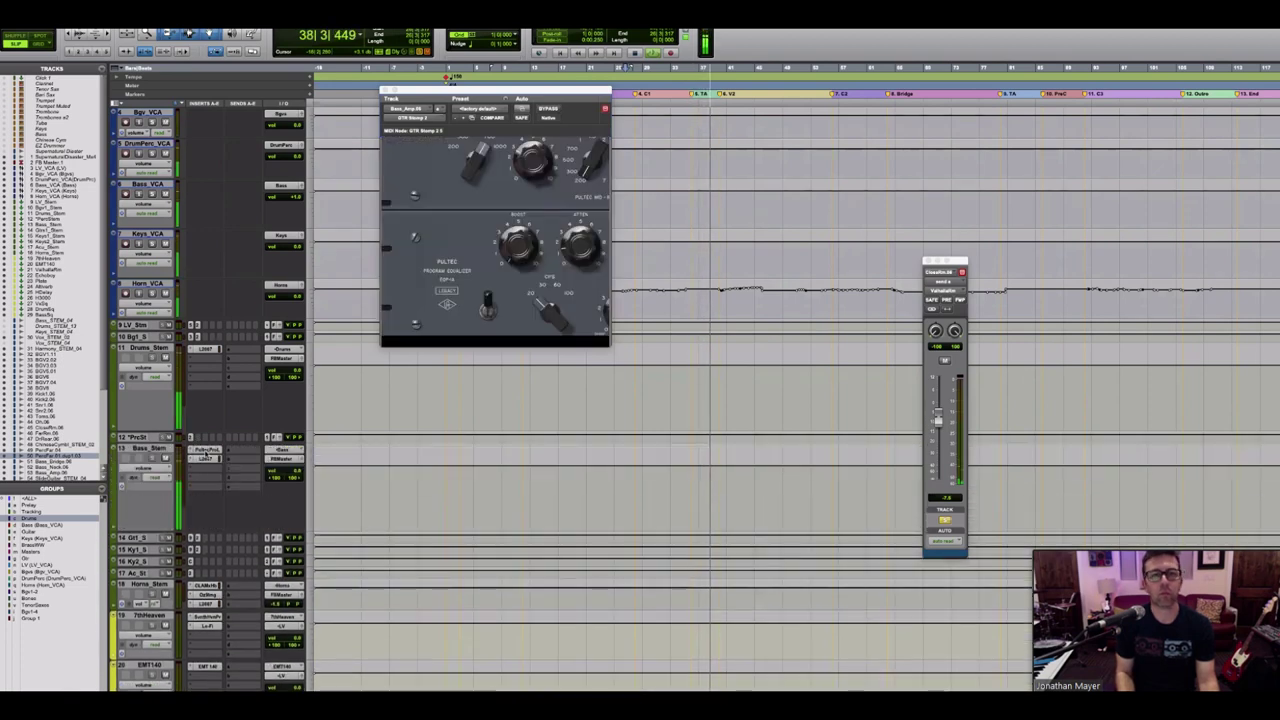
key("space")
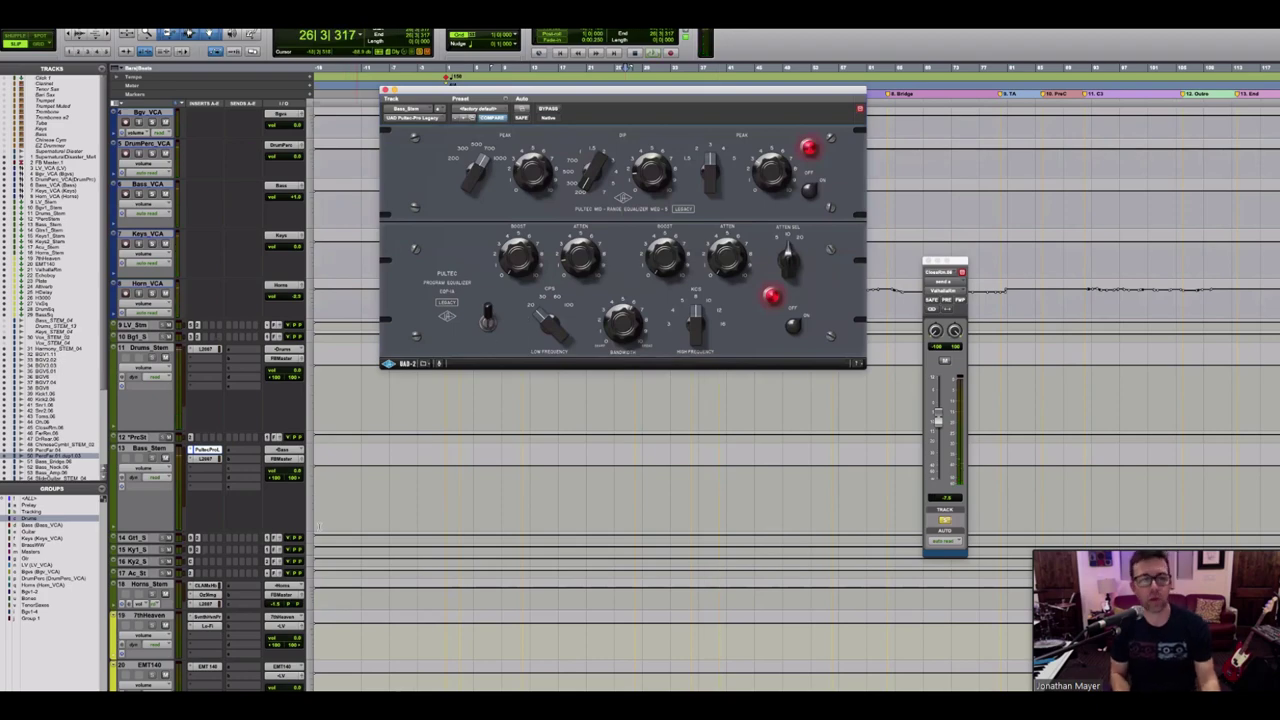
Step: Unsolo the drum tracks so only the bass tracks stay soloed, and return to the Bass_Stem track
scroll(700, 500, "down", 15)
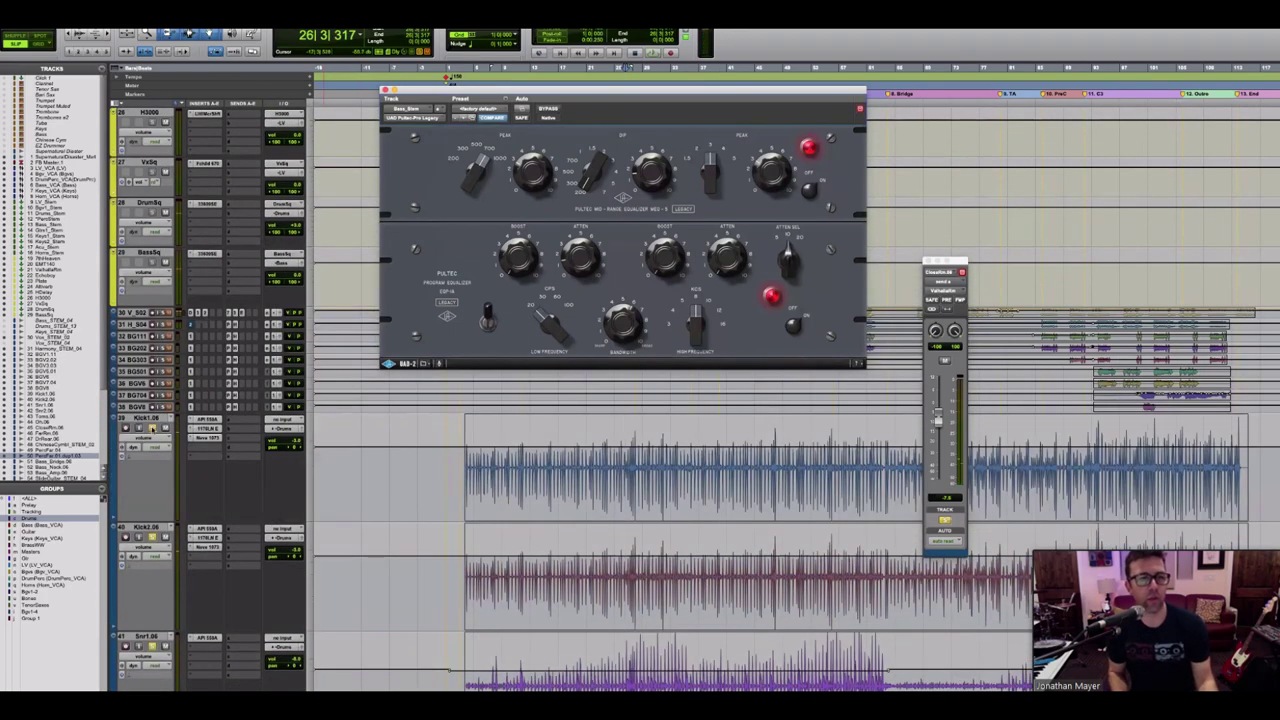
scroll(468, 428, "up", 15)
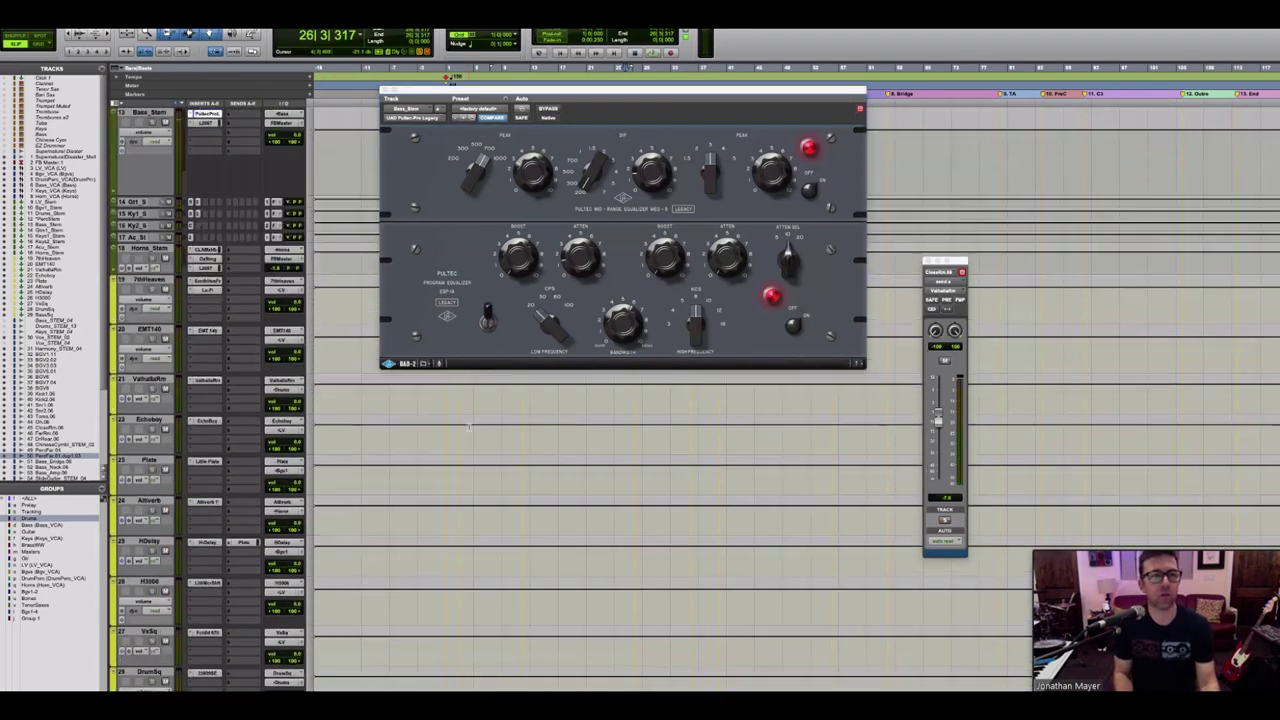
scroll(468, 428, "up", 5)
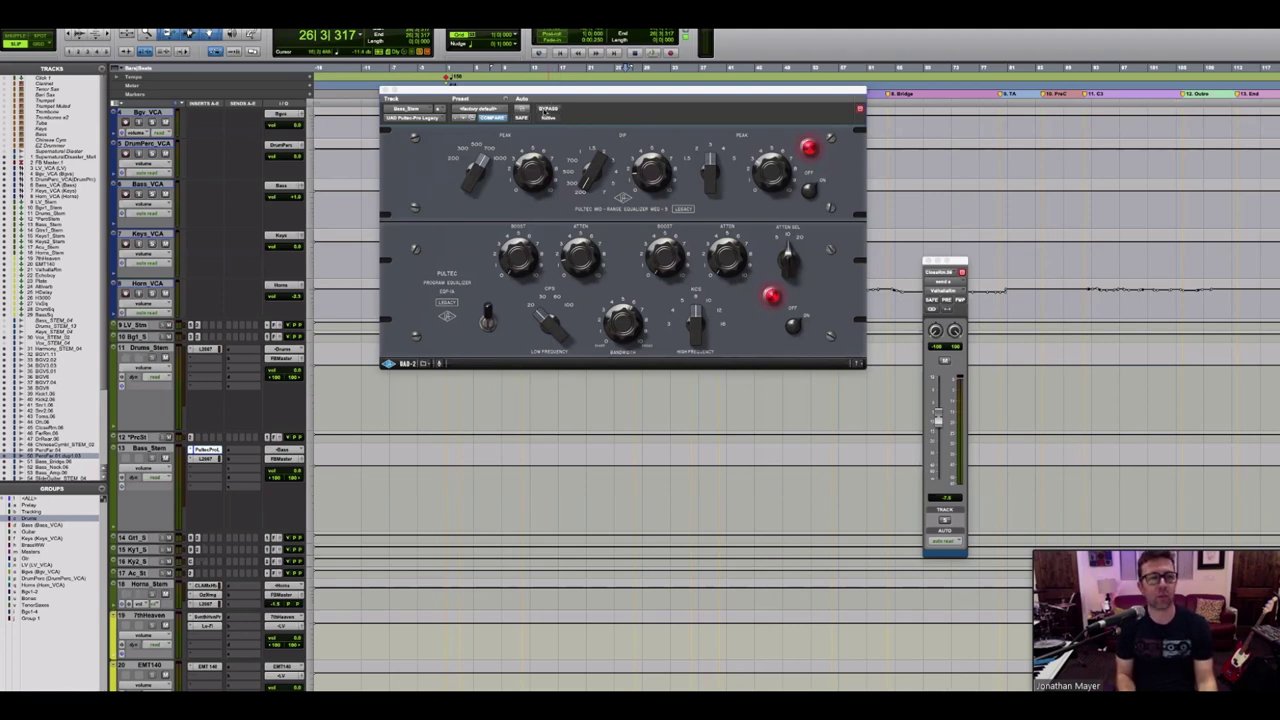
Step: Compare the bass stem's Pultec equalizer bypassed and active while playing from bar 26, and close the plug-in
left_click(545, 110)
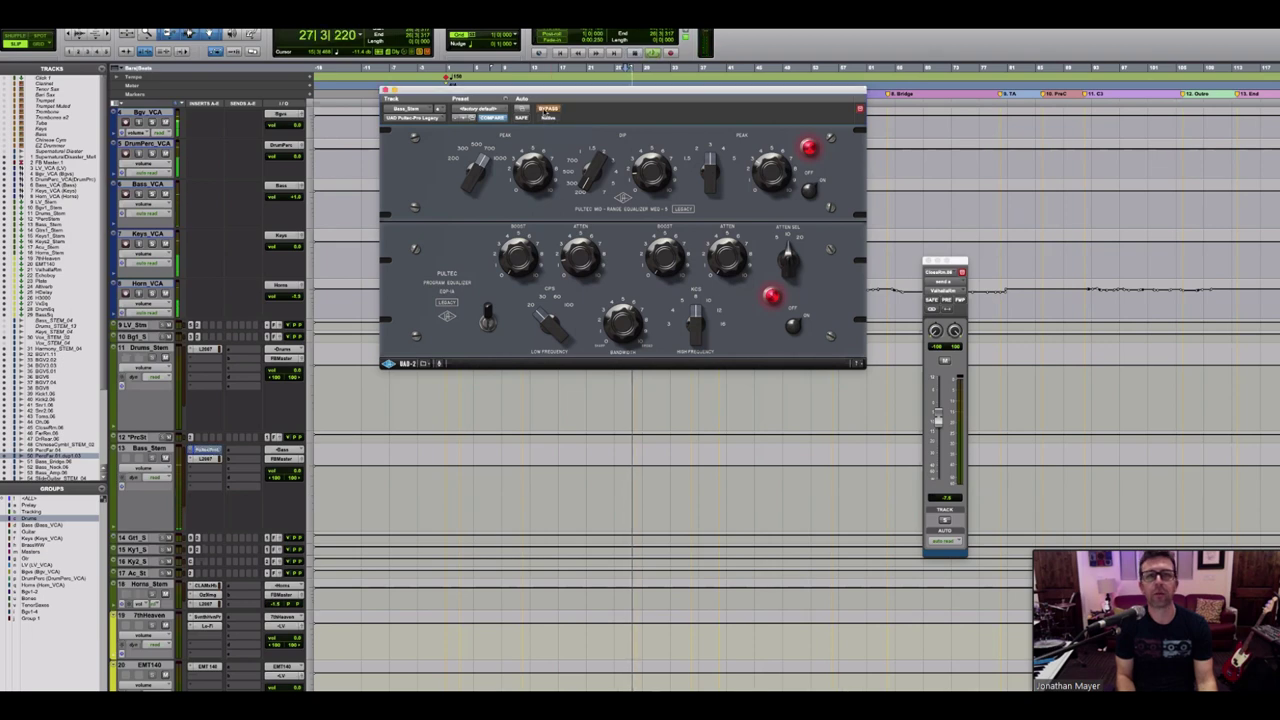
left_click(546, 112)
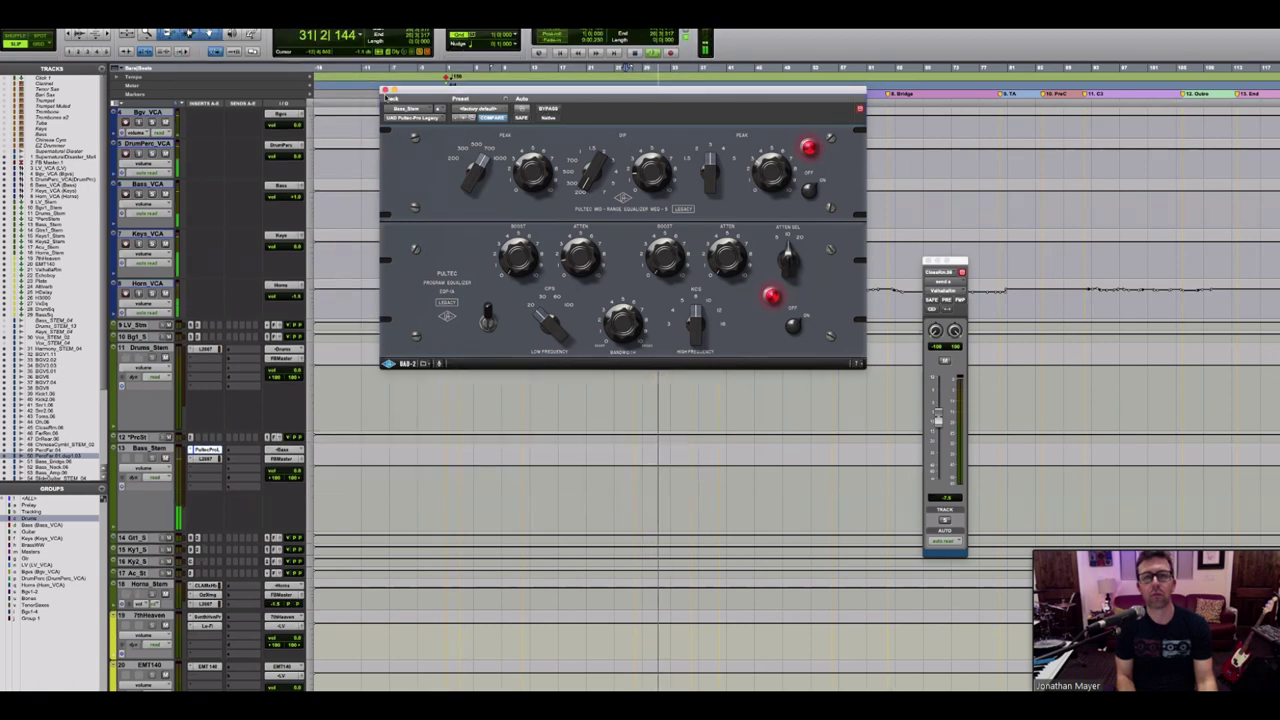
left_click(548, 110)
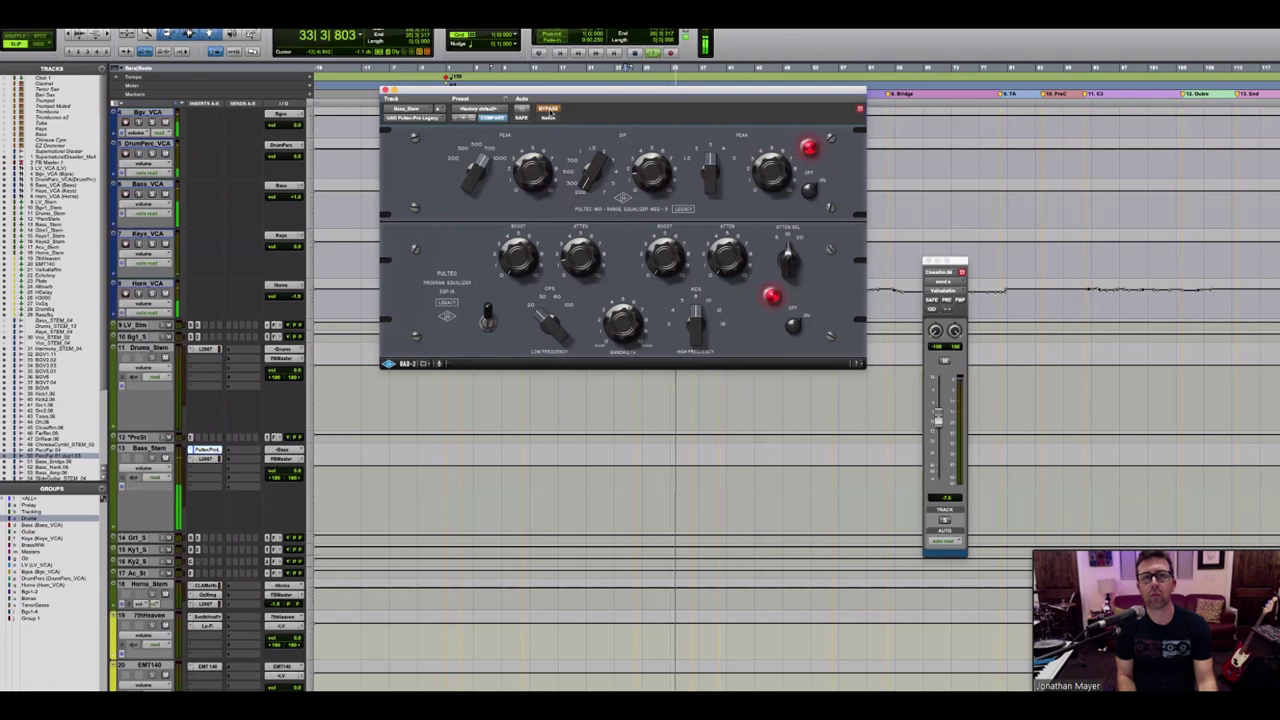
left_click(548, 110)
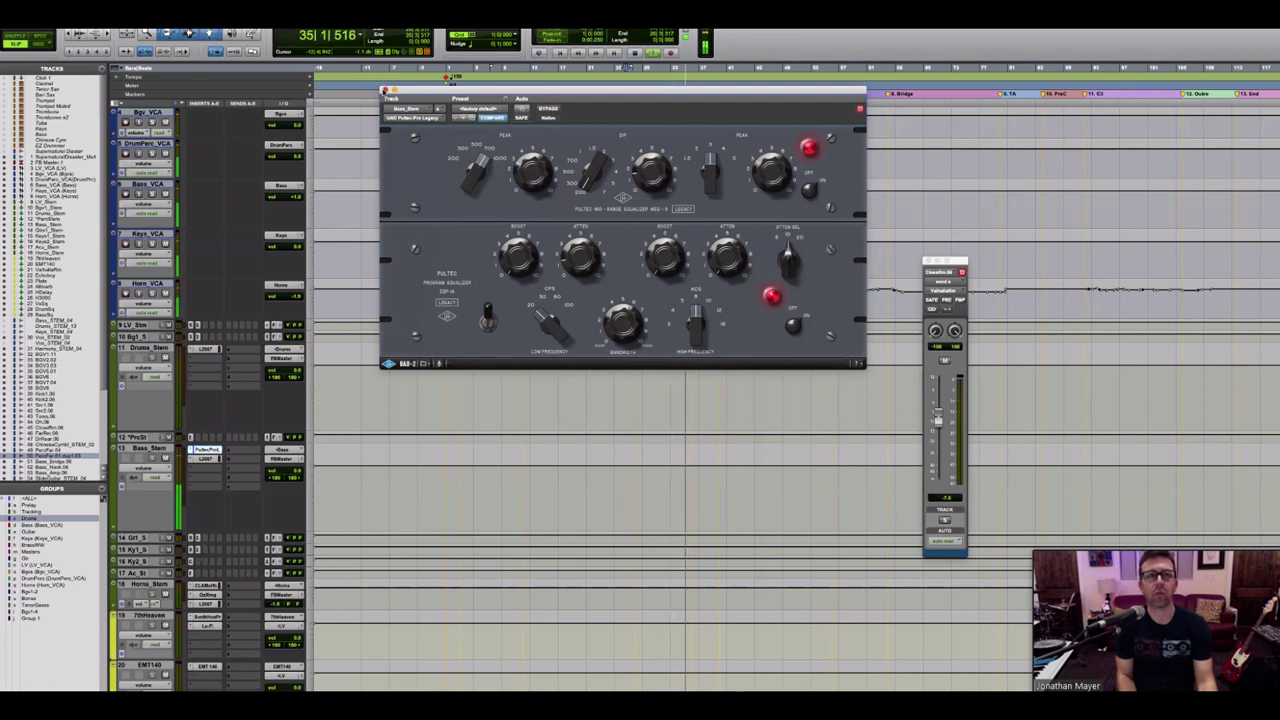
key("space")
left_click(384, 90)
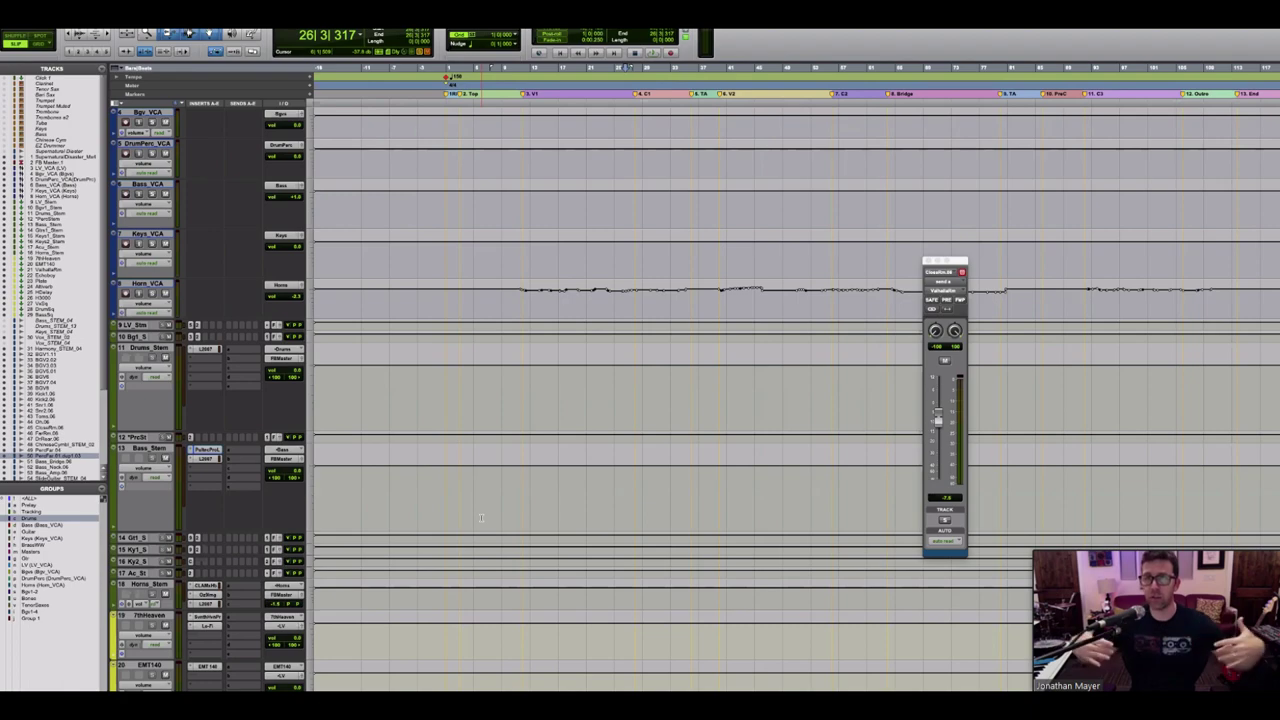
Step: Unsolo the bass tracks, enlarge the SG_STEM_04 track below them and close the floating send window
scroll(530, 503, "down", 15)
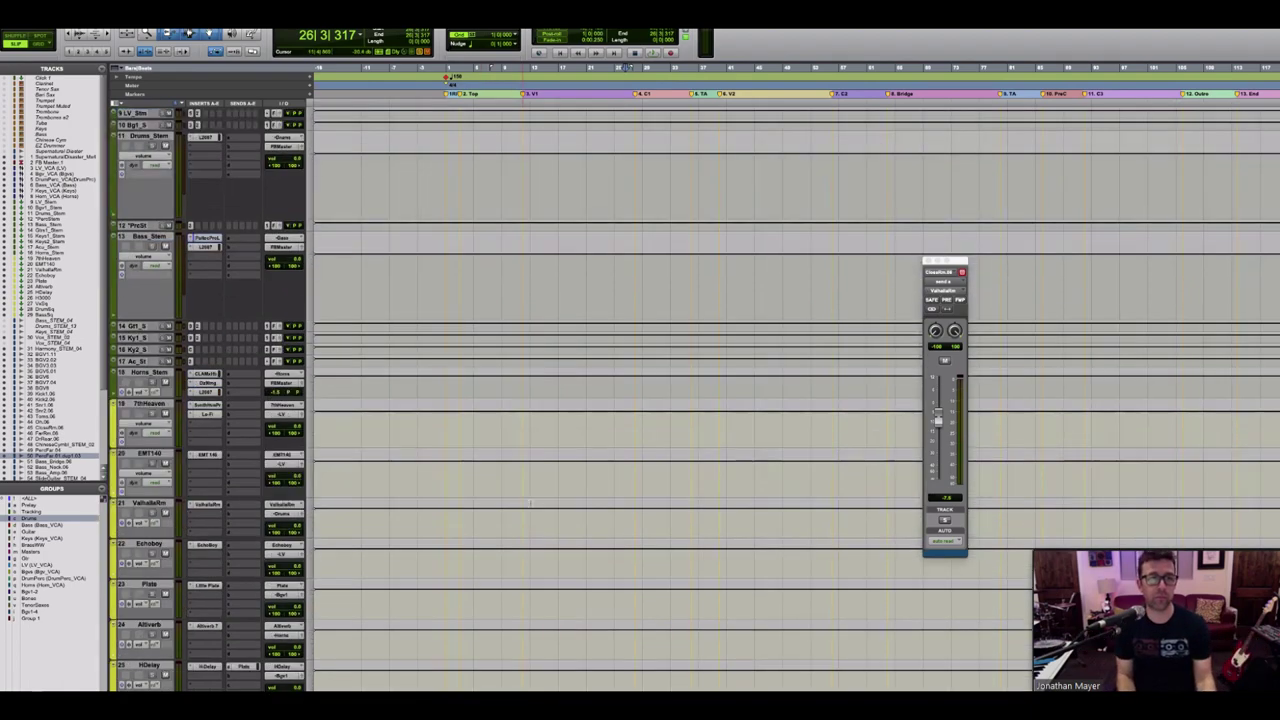
scroll(530, 503, "down", 15)
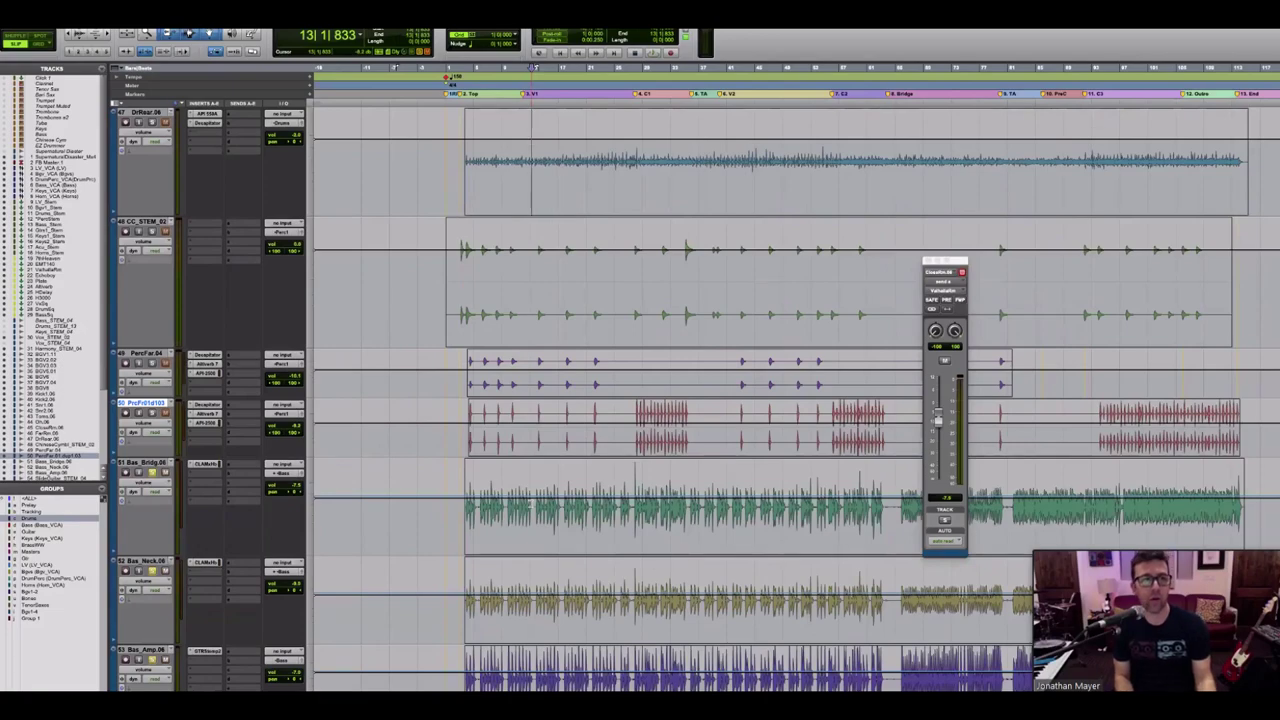
scroll(530, 503, "down", 5)
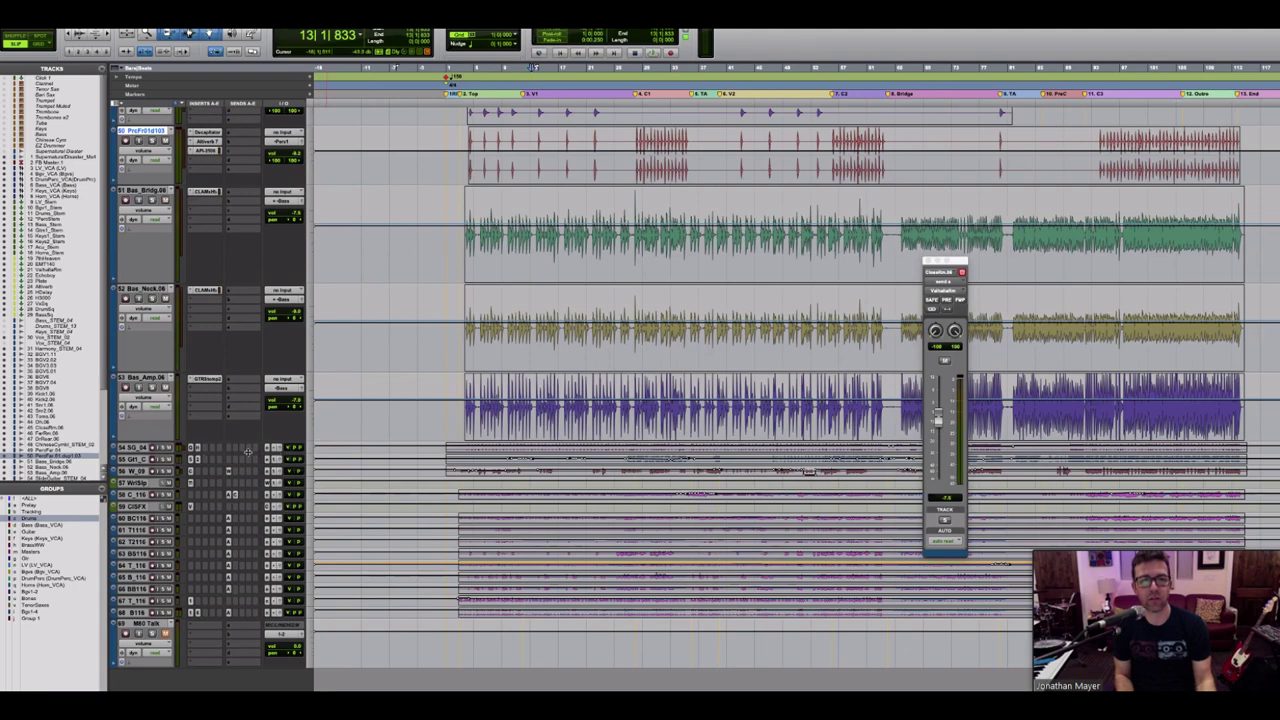
left_click_drag(247, 455, 260, 518)
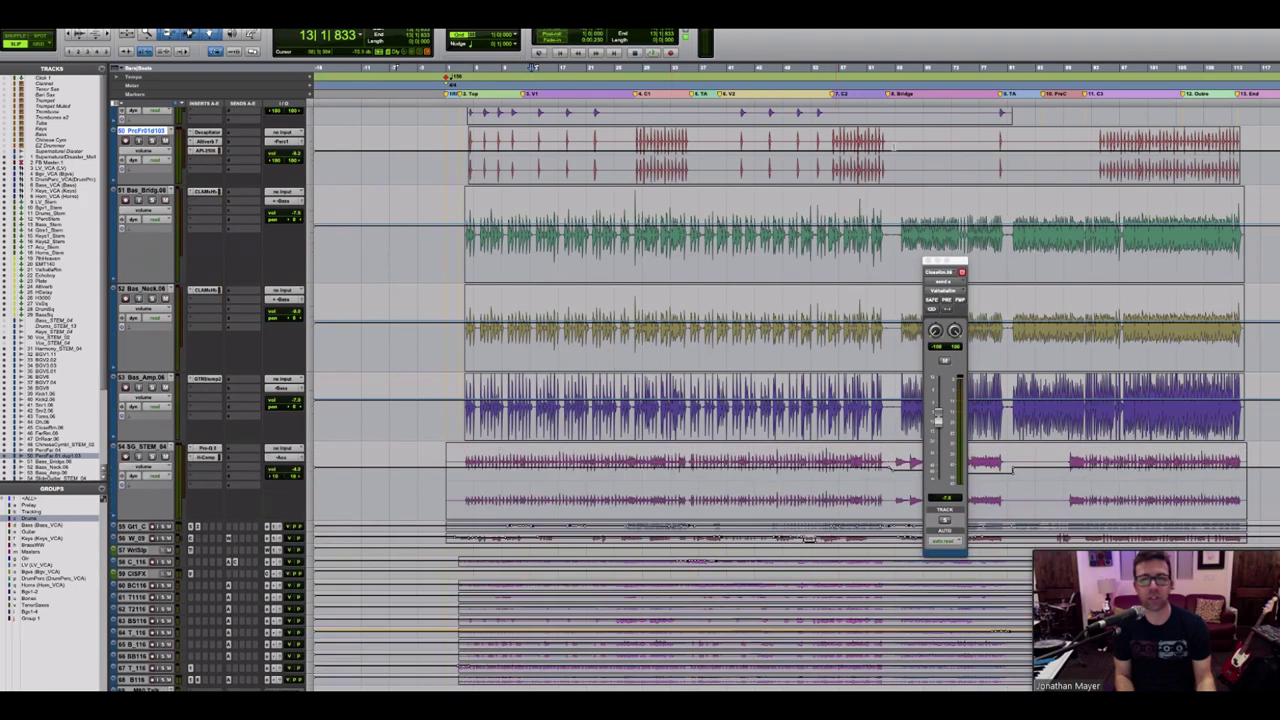
left_click(928, 260)
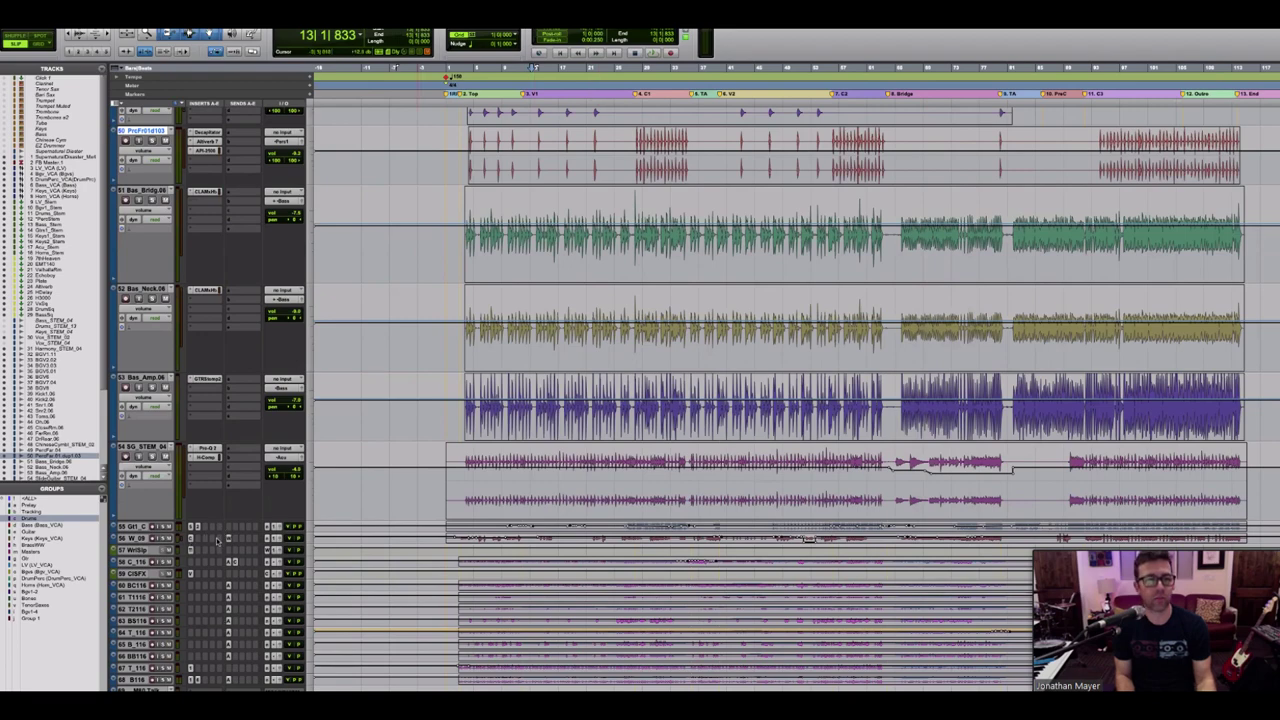
Step: Enlarge and solo the Wurli_Amp.09 track, and select its passage in the bridge section
left_click_drag(214, 545, 214, 631)
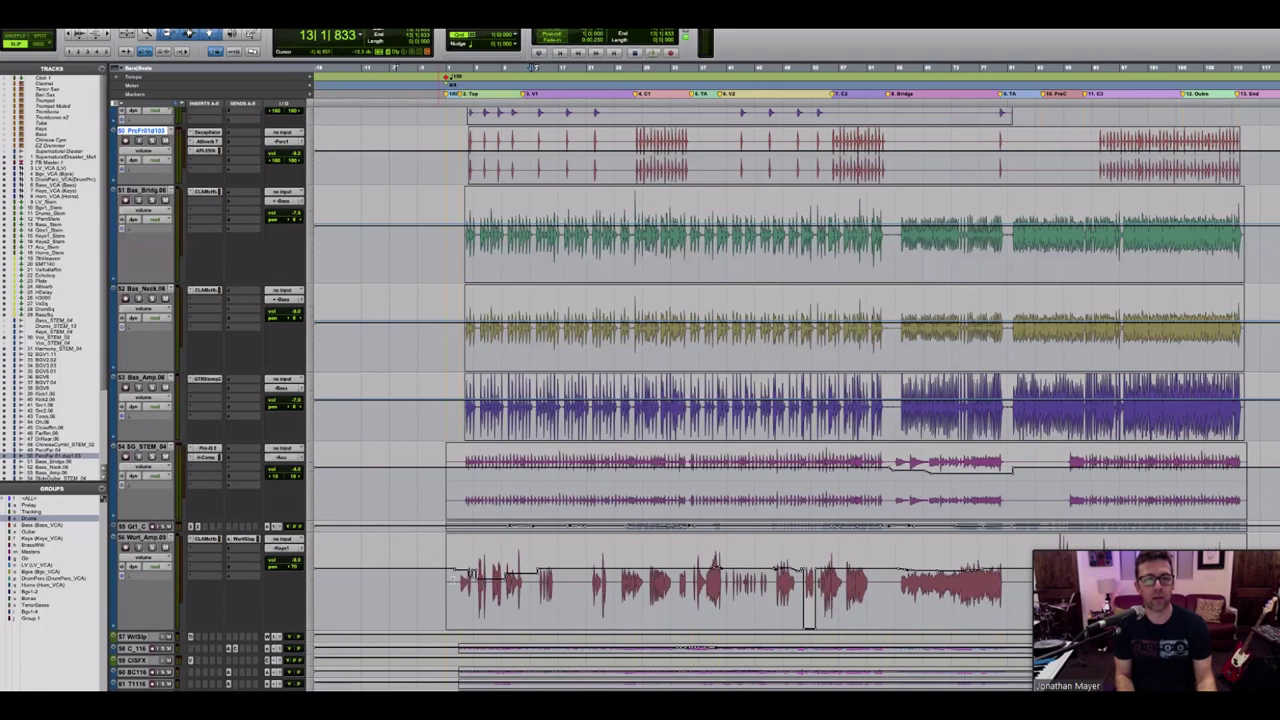
left_click(454, 580)
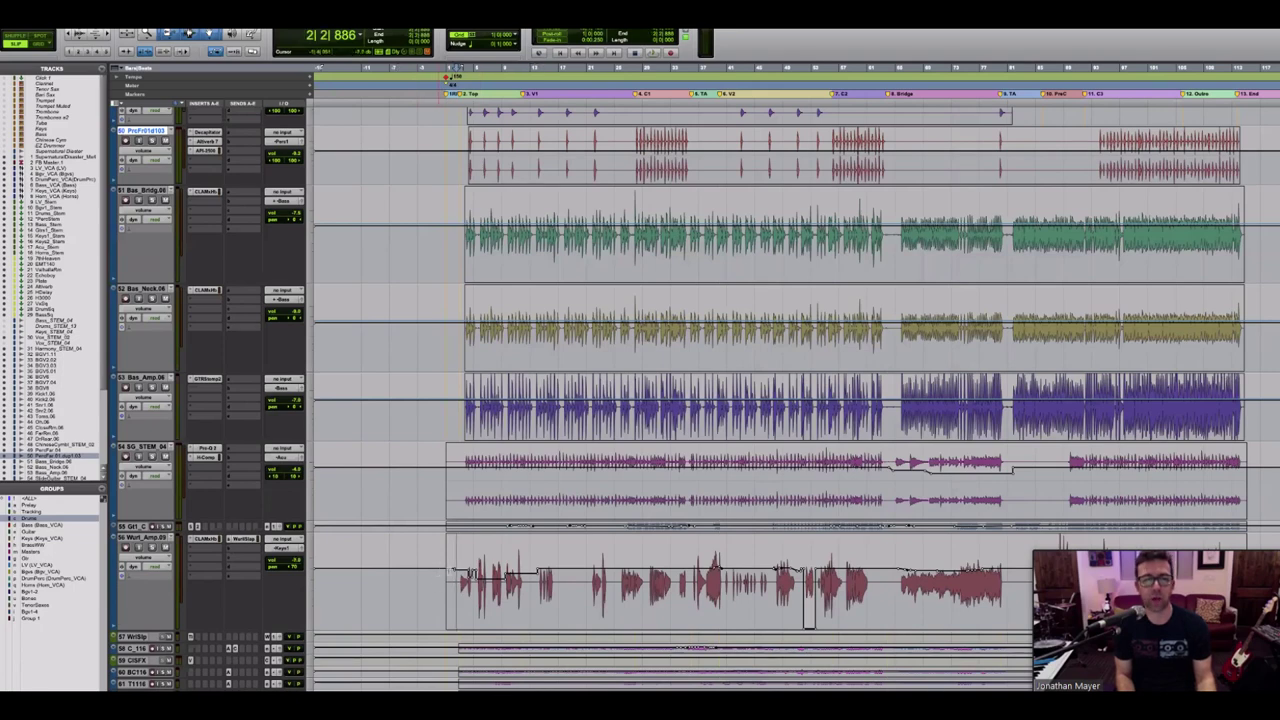
left_click_drag(456, 580, 882, 580)
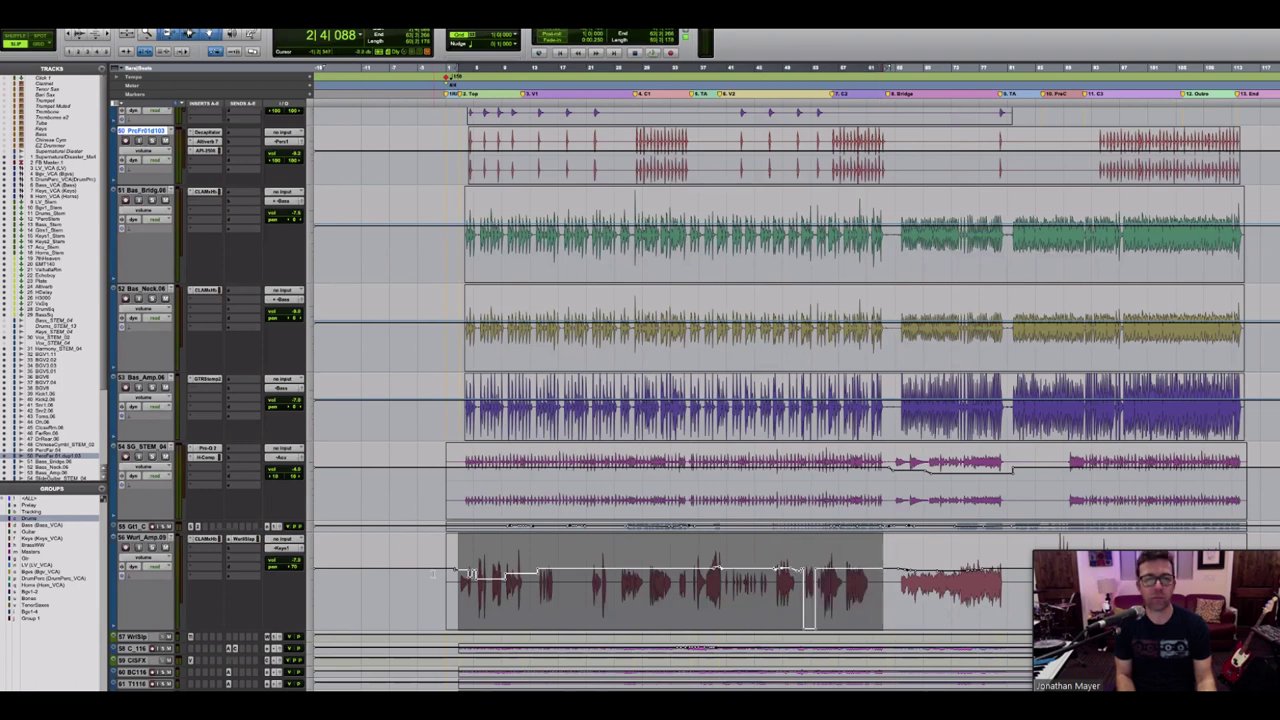
left_click_drag(456, 580, 822, 580)
left_click_drag(900, 580, 1017, 580)
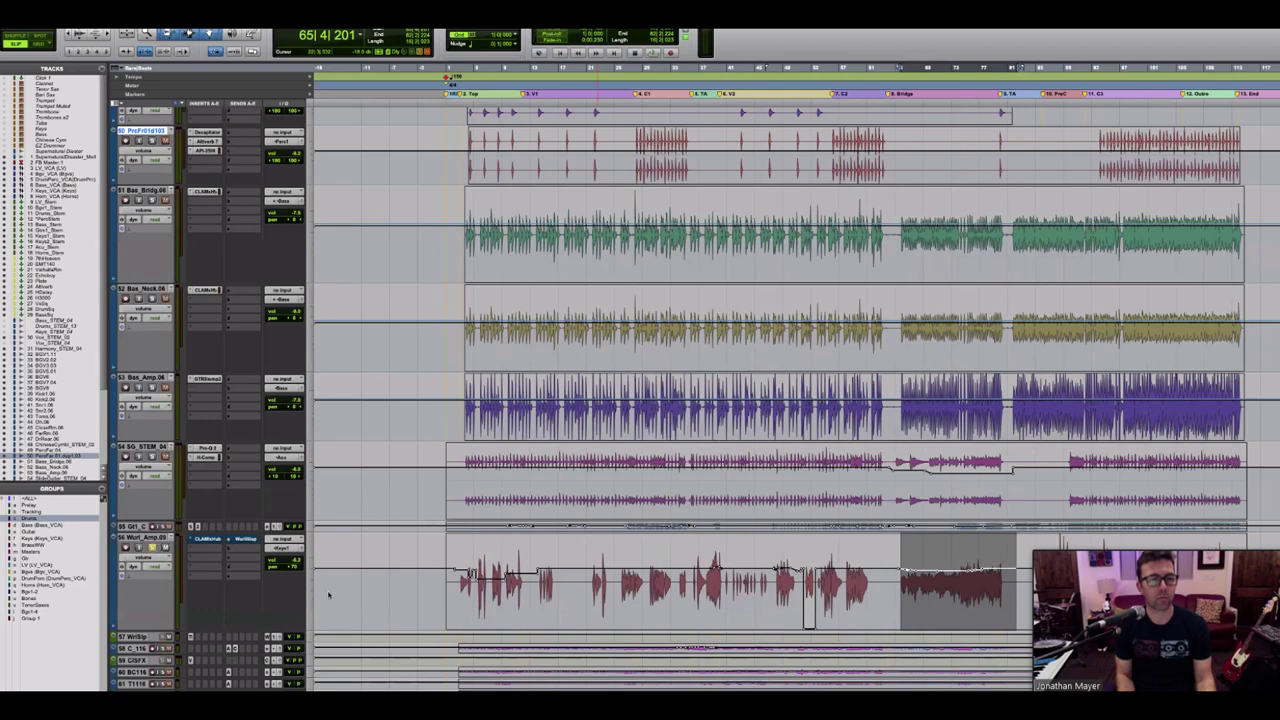
Step: Play the selected Wurli bridge passage and compare its CLA MixHub insert bypassed and active
key("space")
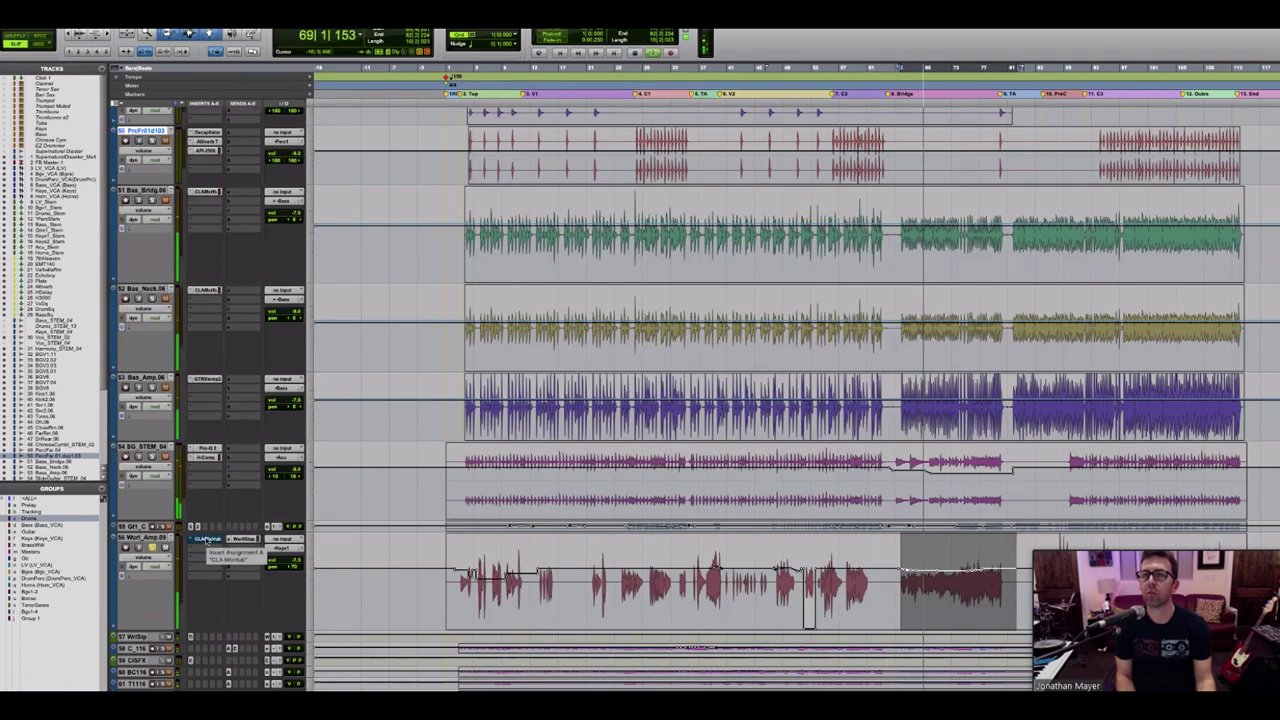
left_click(207, 540)
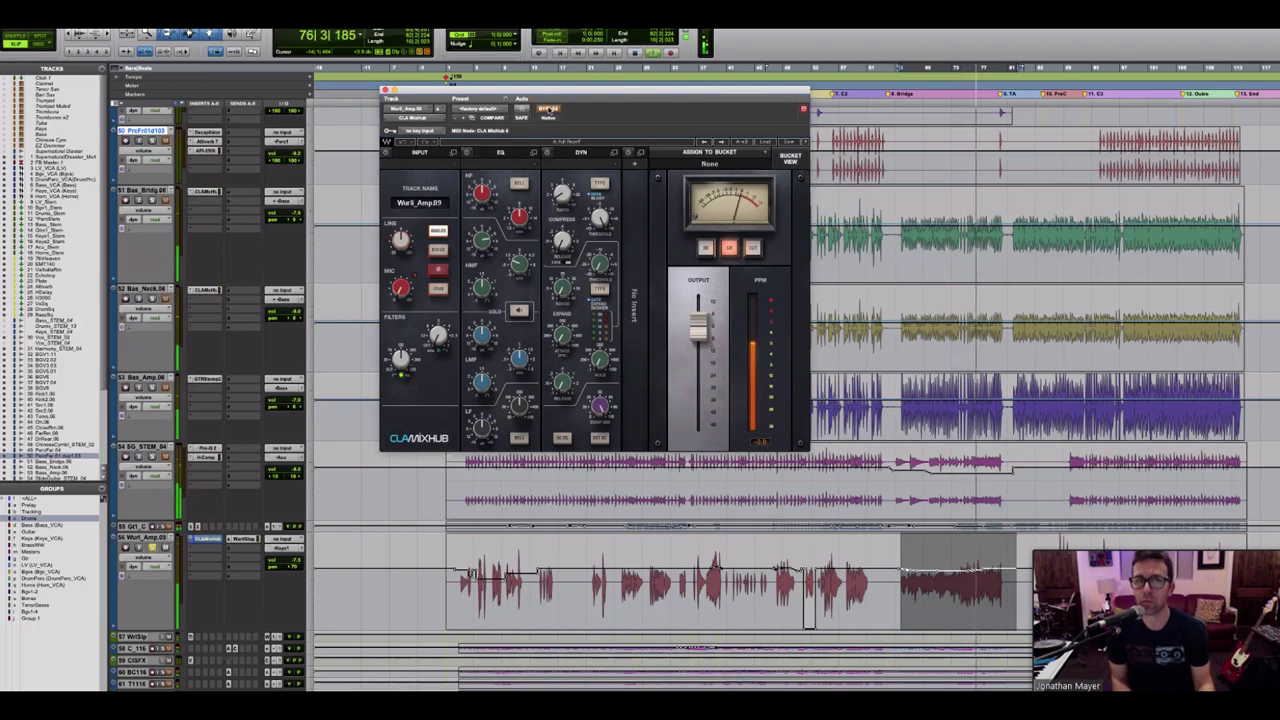
left_click(550, 110)
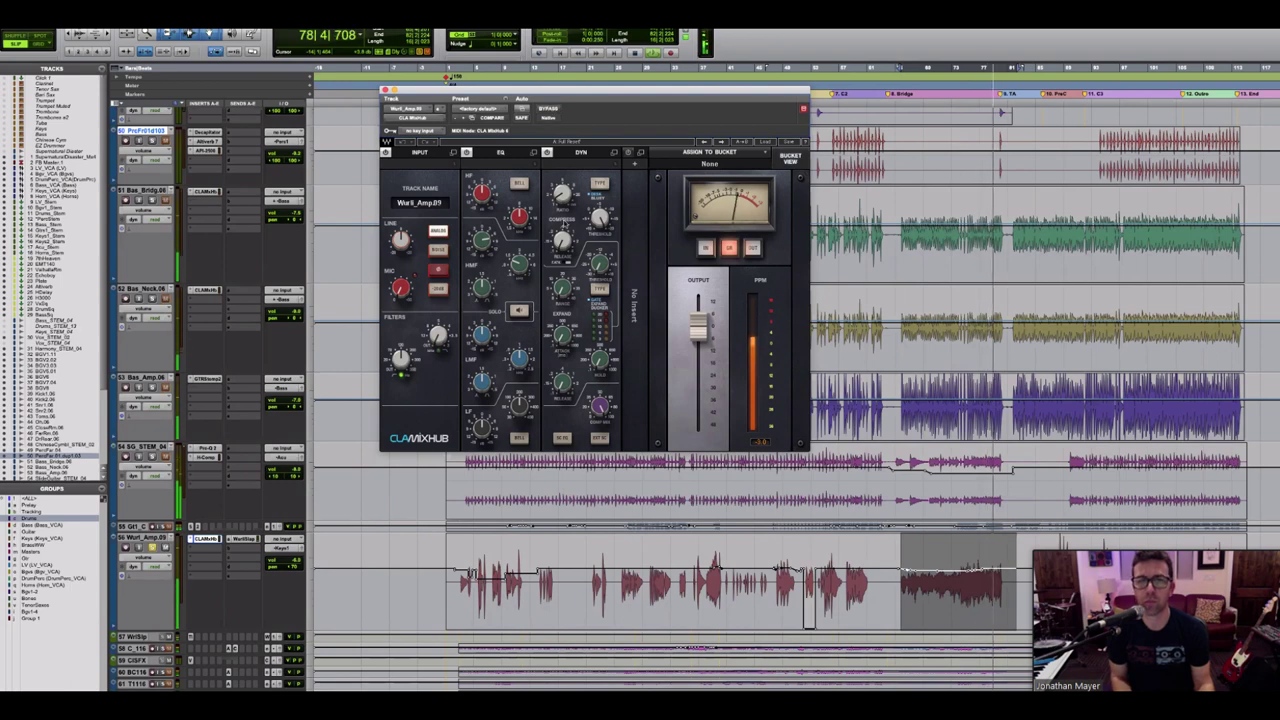
key("space")
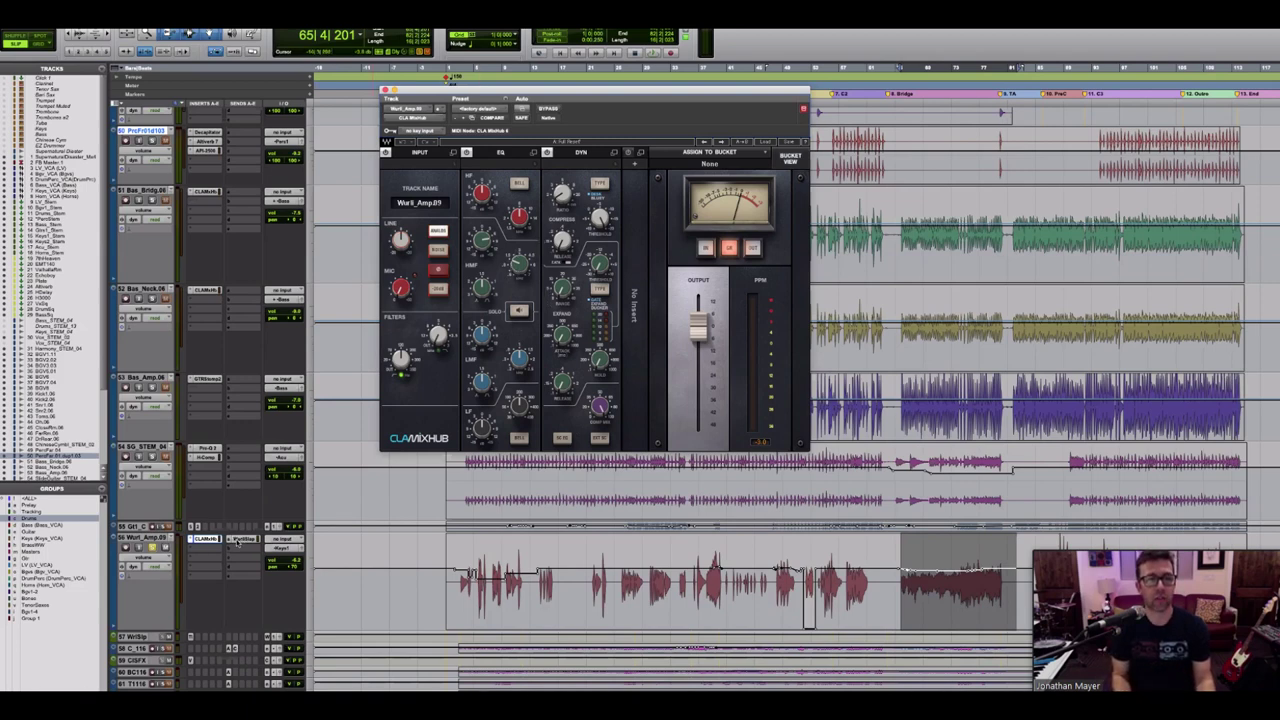
Step: Open the WurliSlap send on the Wurli_Amp.09 track and locate the WurliSlap return track
left_click(240, 541)
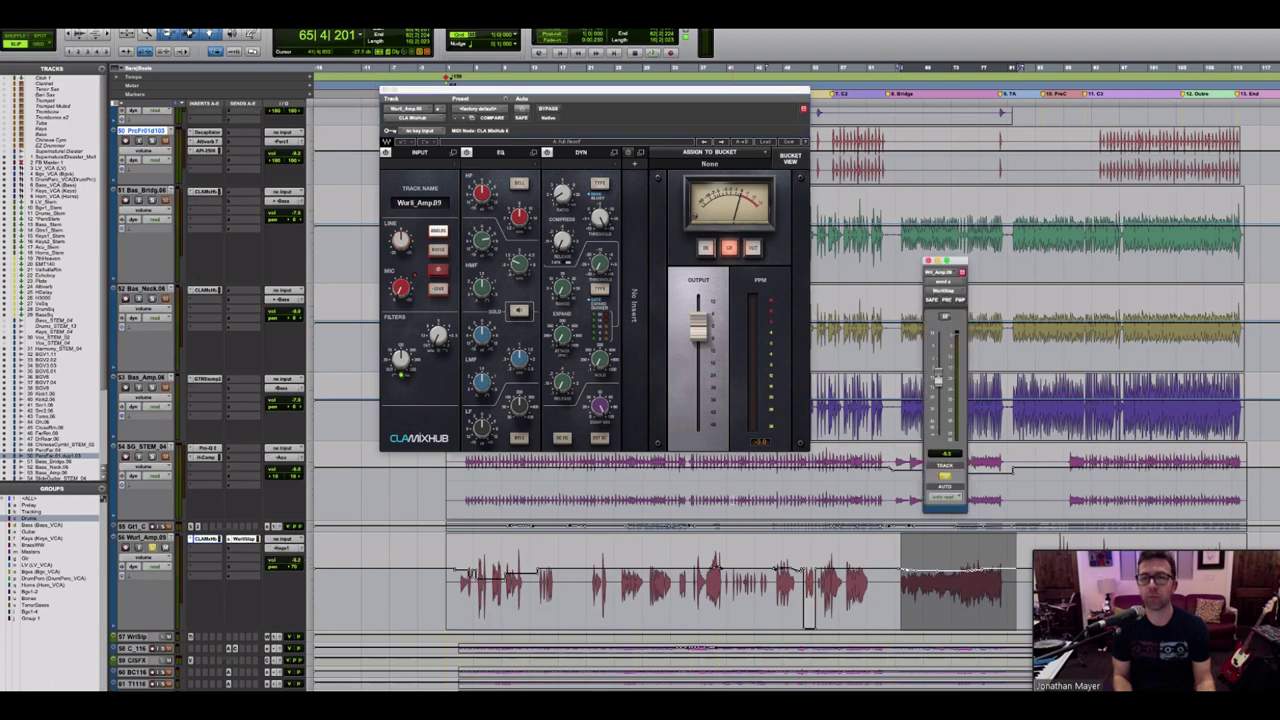
scroll(367, 415, "down", 15)
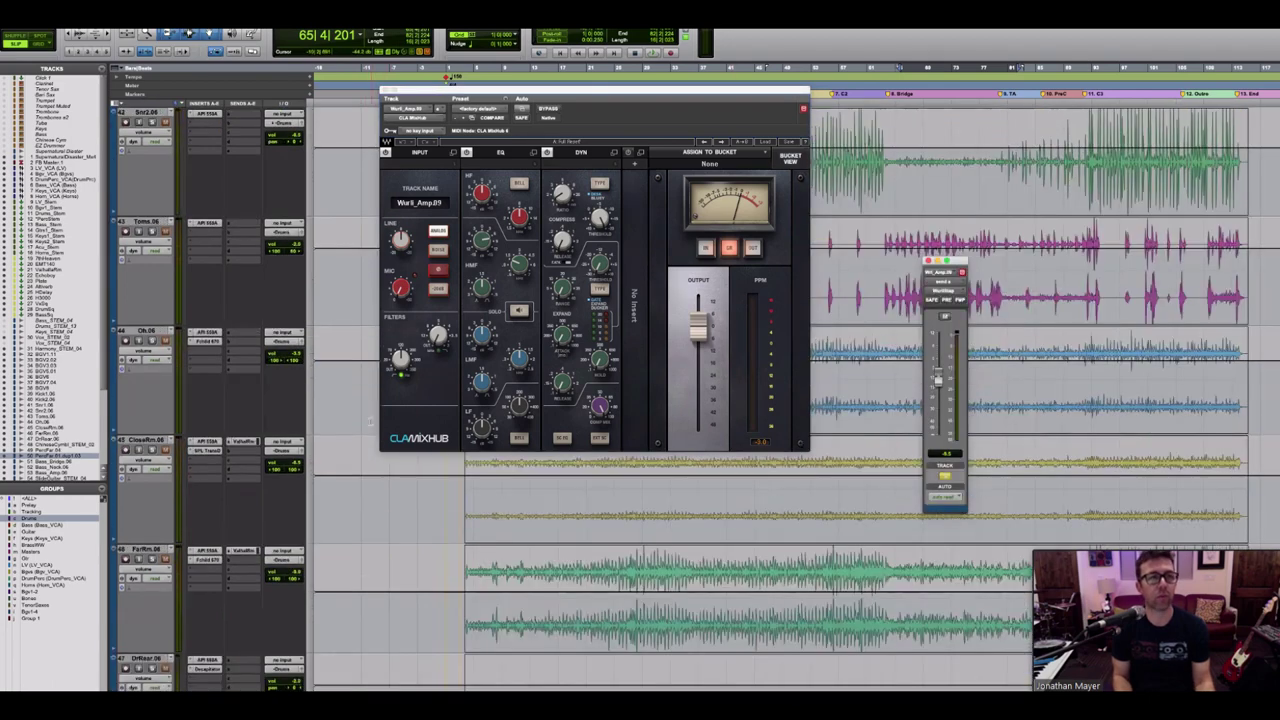
scroll(370, 420, "up", 10)
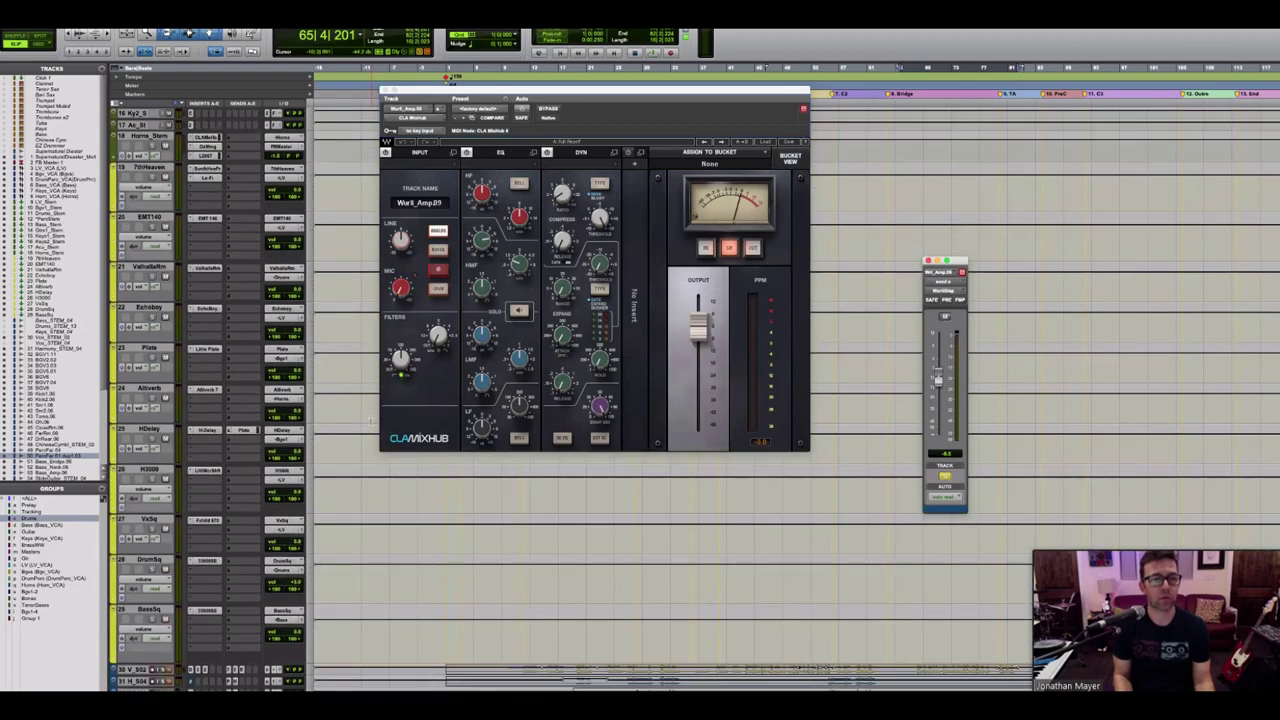
scroll(370, 420, "down", 5)
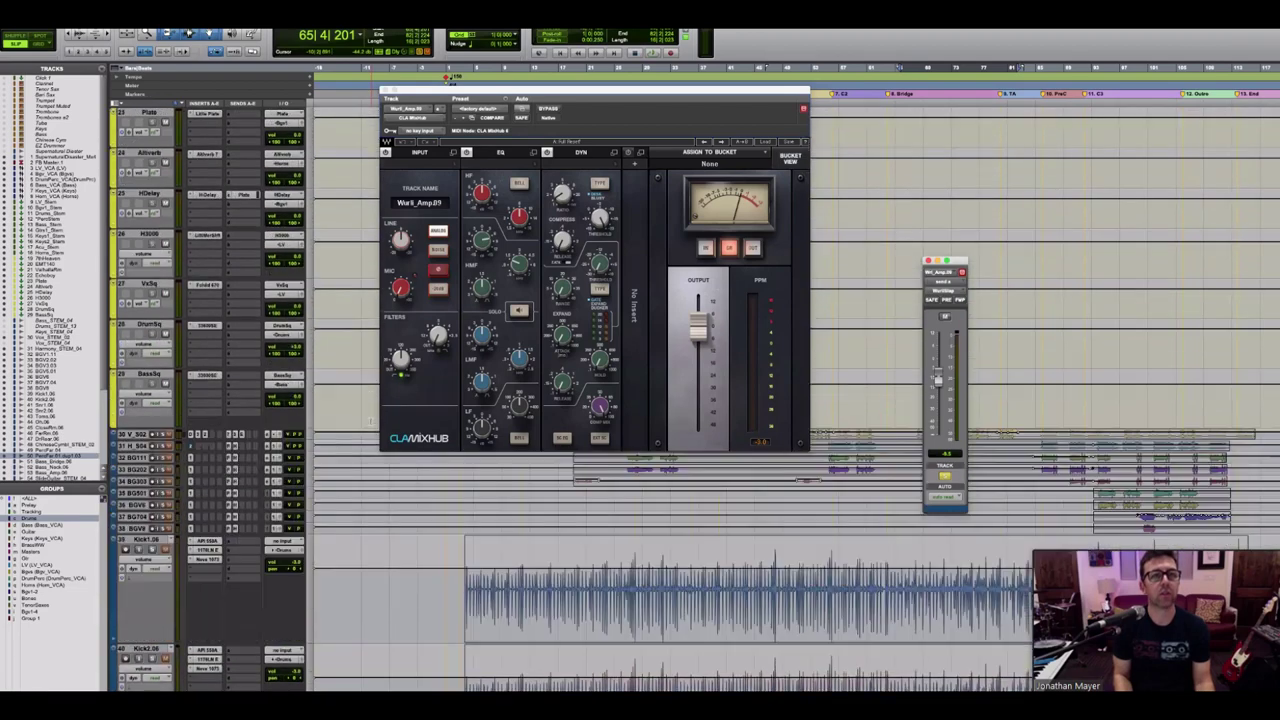
scroll(370, 420, "down", 15)
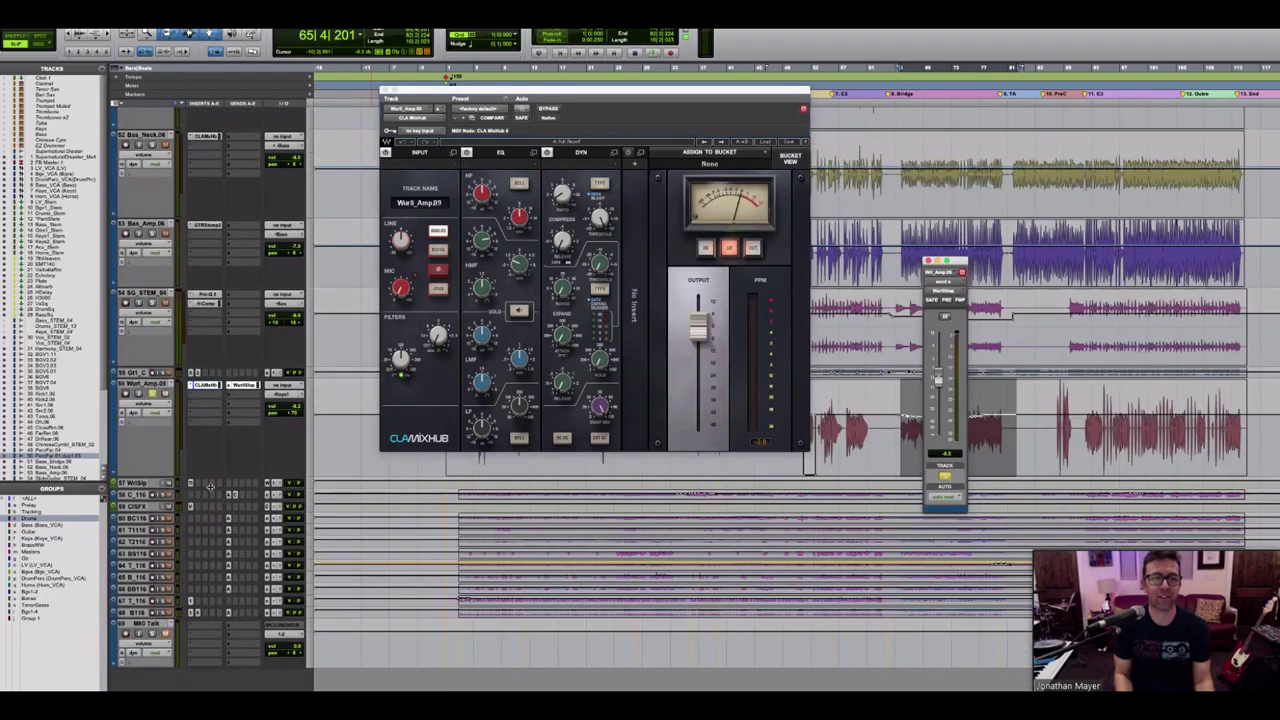
Step: Enlarge the WurliSlap return track and play the Wurli bridge passage with the slap send feeding it
left_click(210, 487)
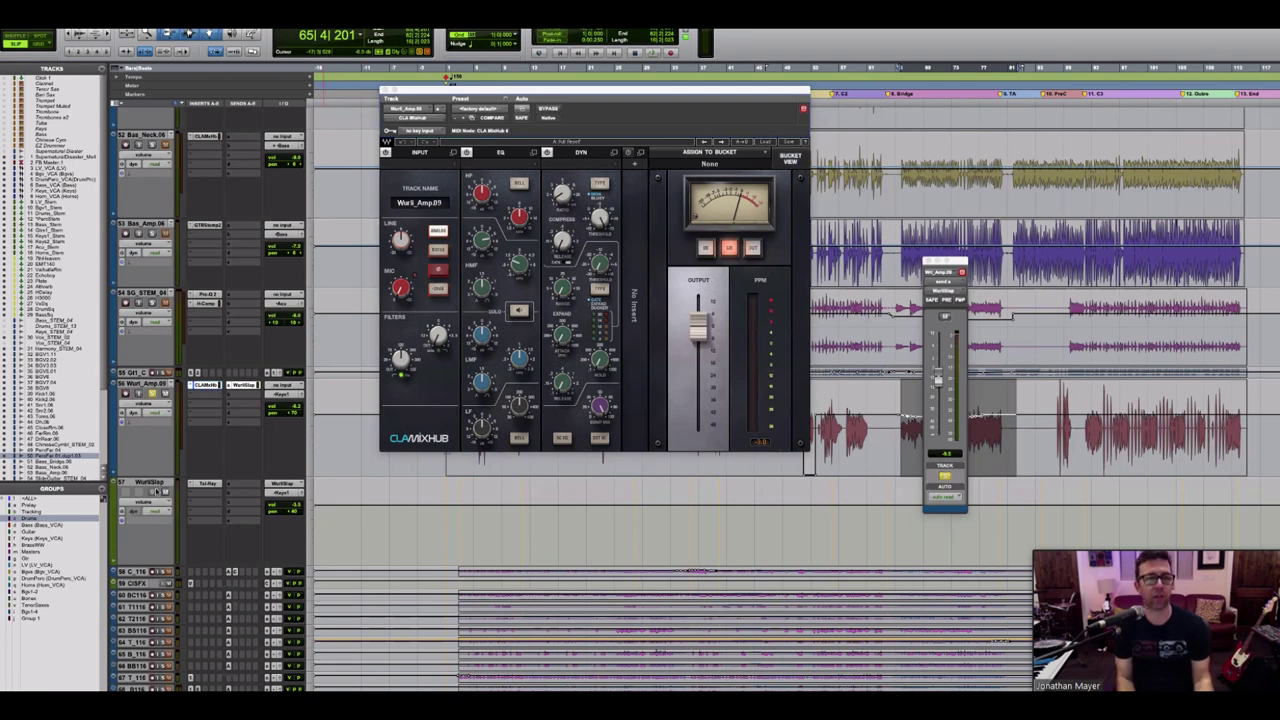
key("space")
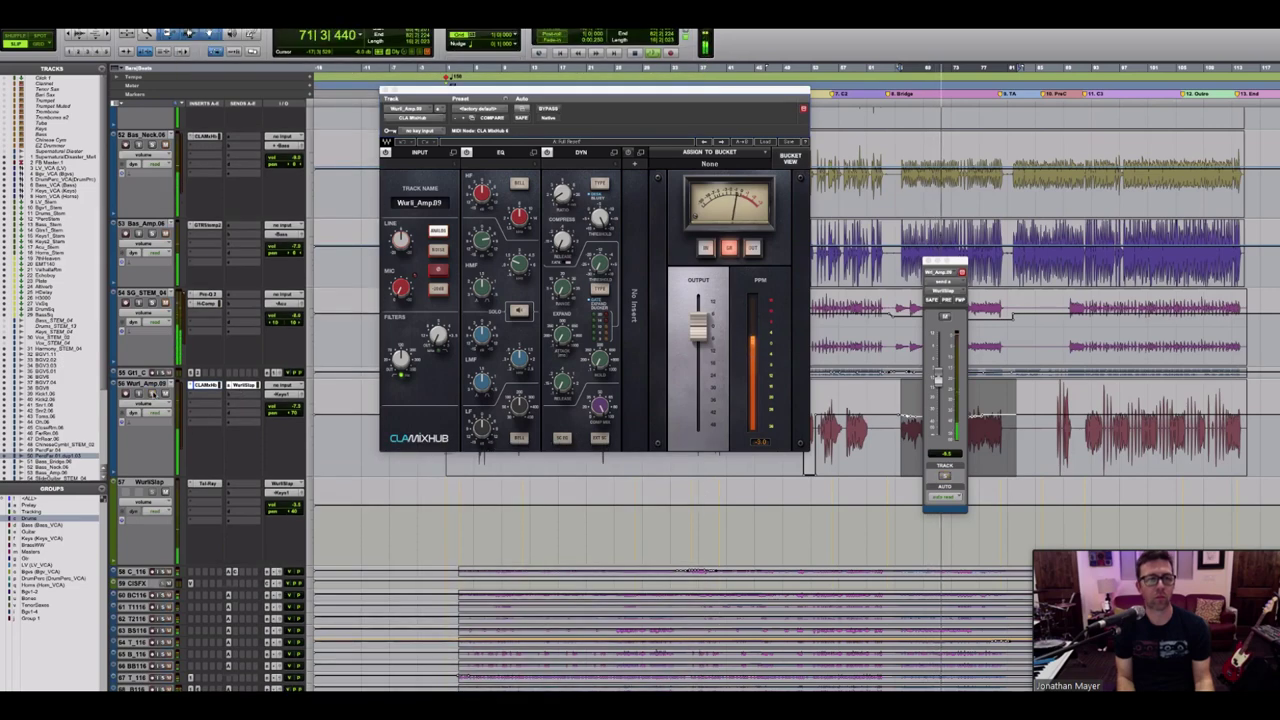
key("space")
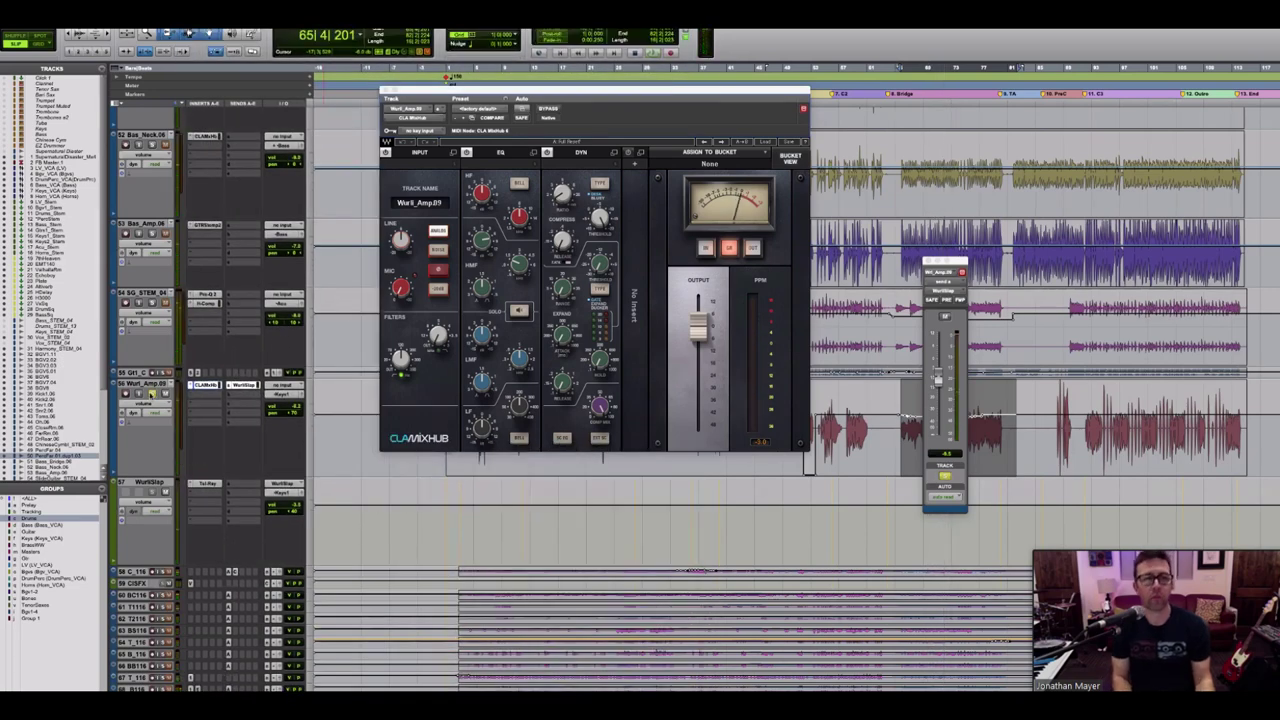
Step: Unsolo the Wurli track, enlarge the Gtr1_Comp track above it and close the CLA MixHub window
left_click_drag(178, 381, 250, 488)
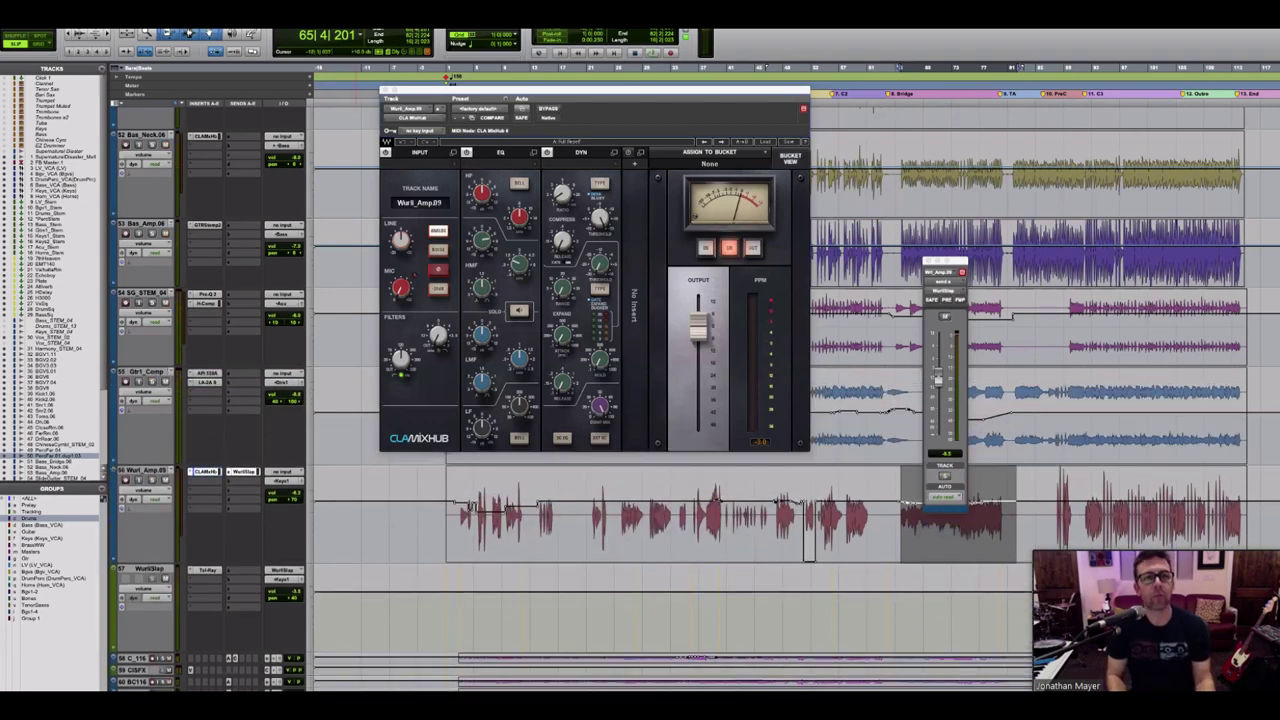
key("super+w")
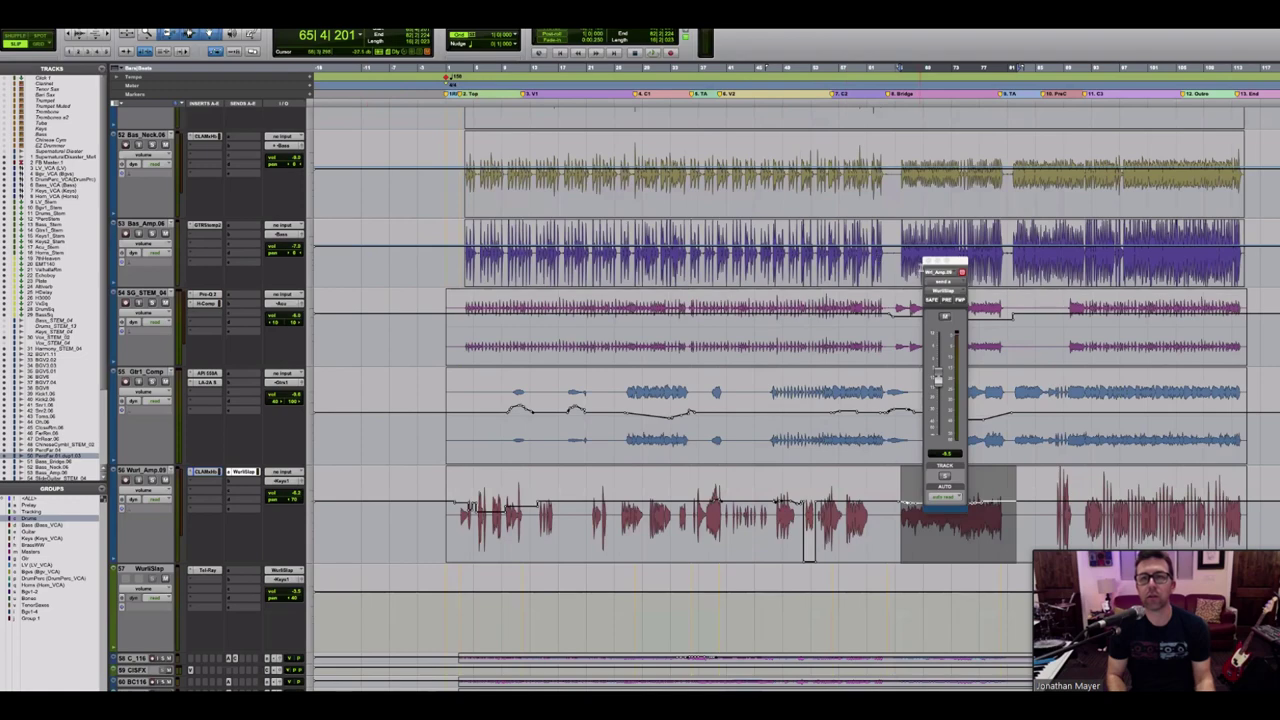
Step: Close the WurliSlap send window and enlarge the Keys1_Stem track
key("super+w")
scroll(703, 318, "up", 15)
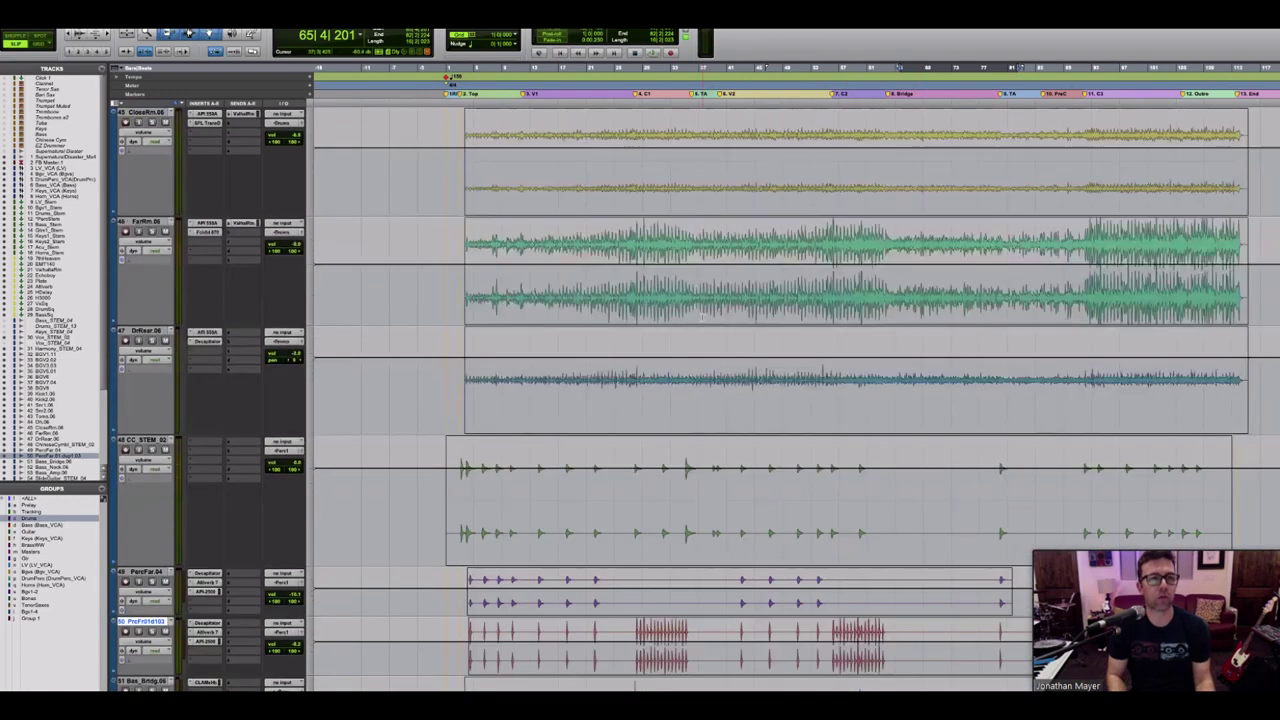
scroll(703, 318, "up", 20)
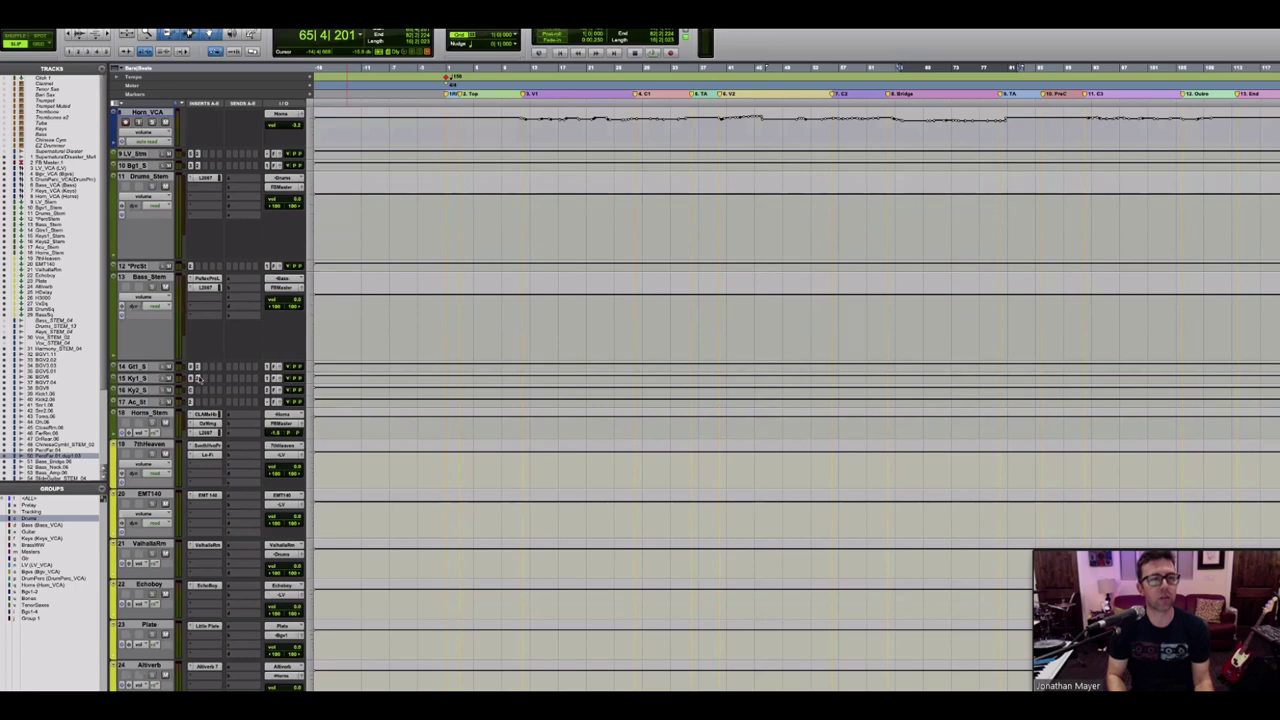
key("ctrl+Up")
key("ctrl+Up")
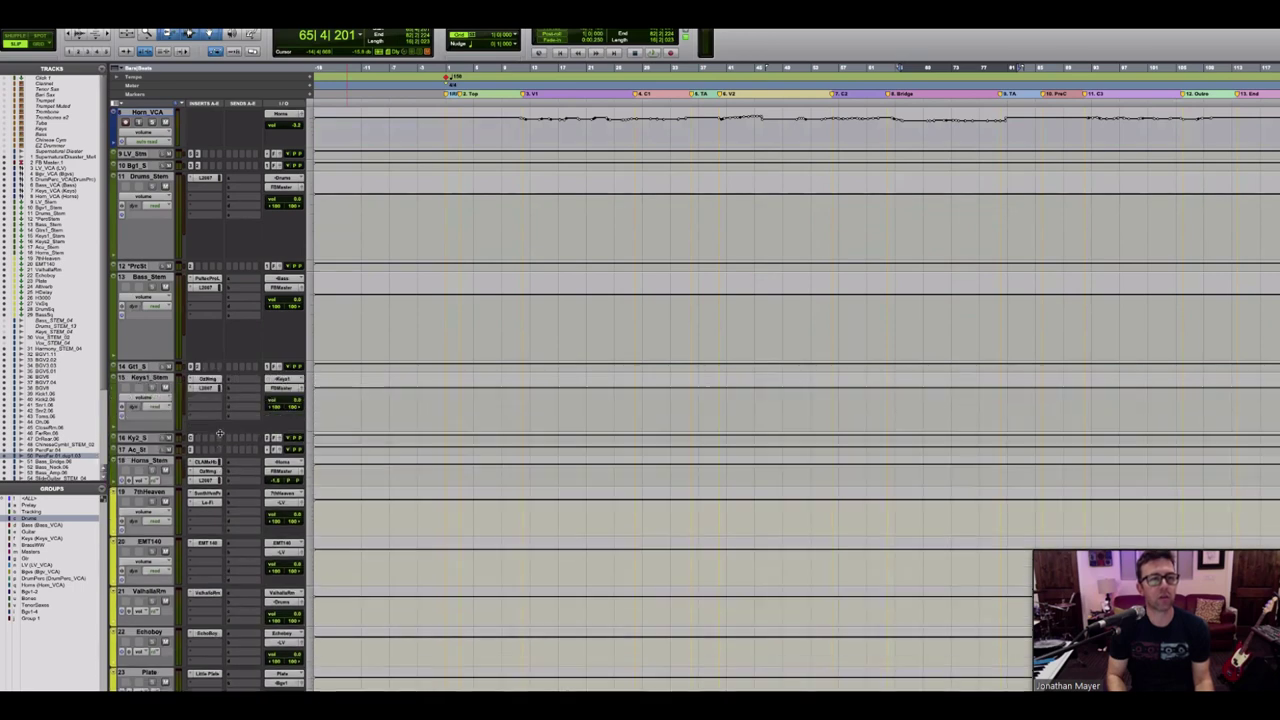
Step: Open the L2007 limiter and the Ozone Imager inserts on Keys1_Stem and reposition the imager window
left_click(205, 388)
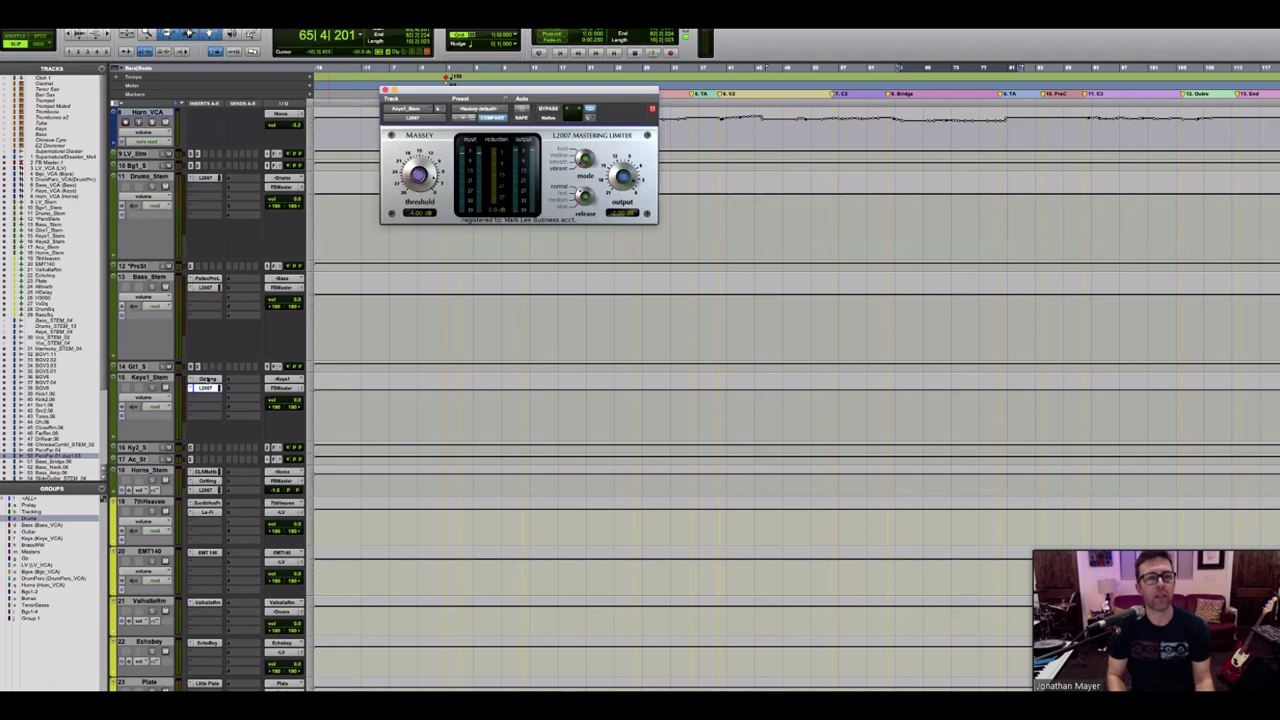
left_click(205, 380)
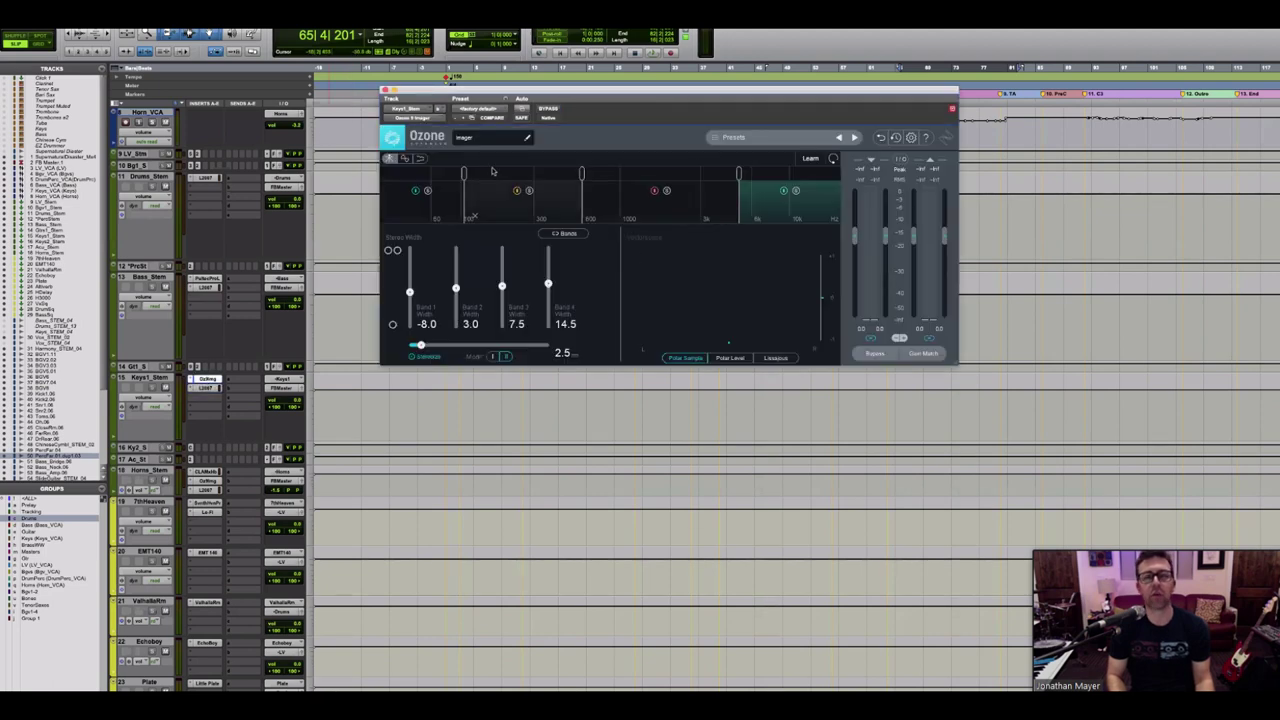
left_click_drag(589, 97, 637, 133)
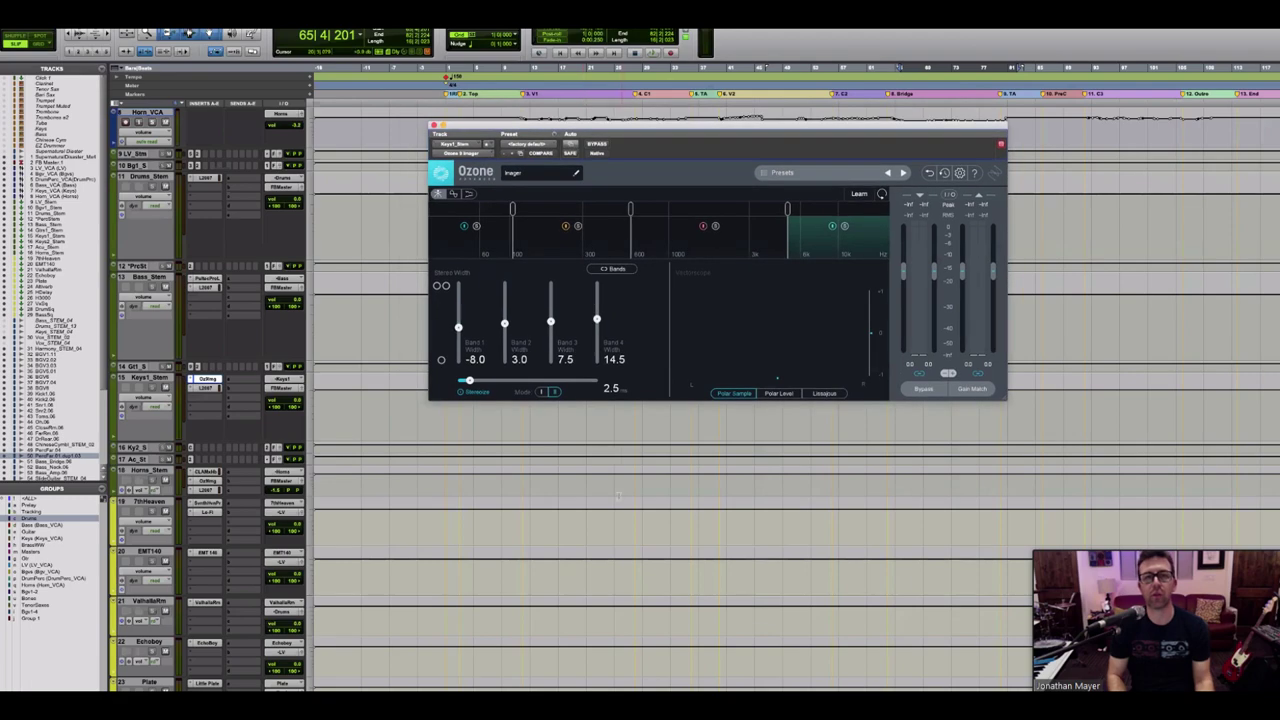
Step: Solo the Wurl_Amp.09 track and play the bridge passage through the Ozone Imager on Keys1_Stem
scroll(619, 495, "down", 10)
scroll(617, 508, "down", 15)
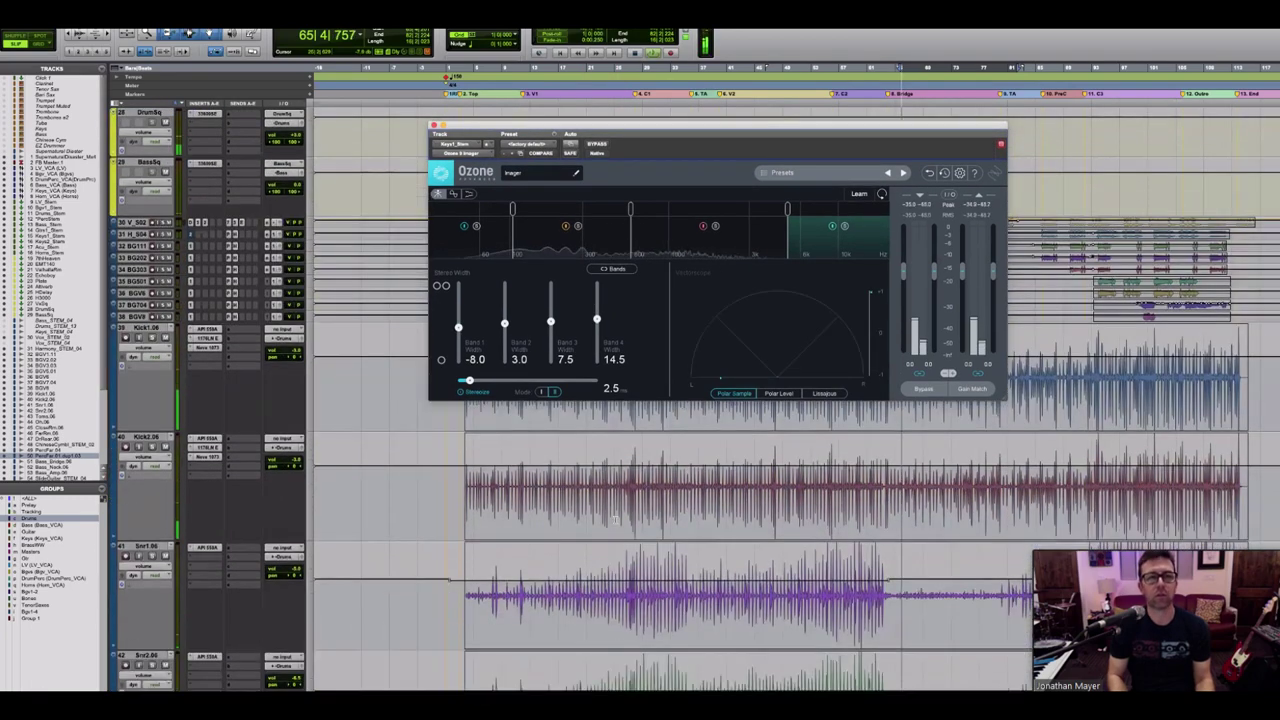
scroll(614, 519, "down", 15)
key("space")
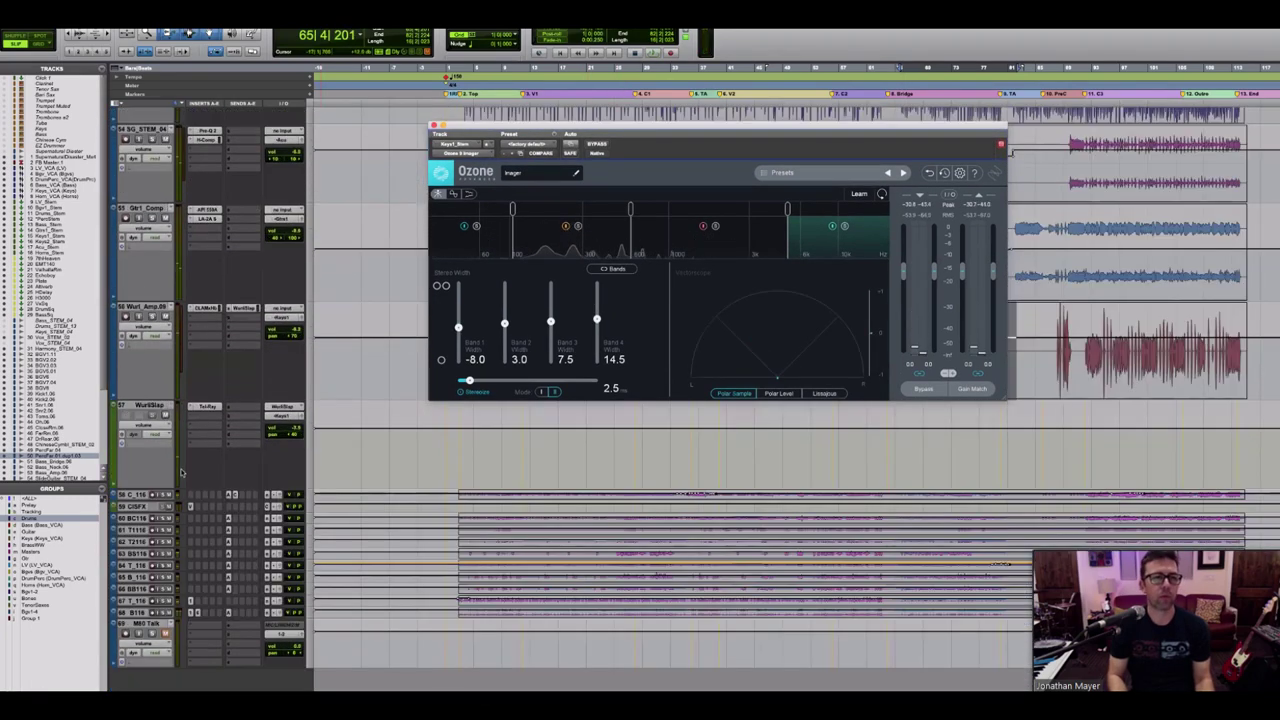
left_click(152, 316)
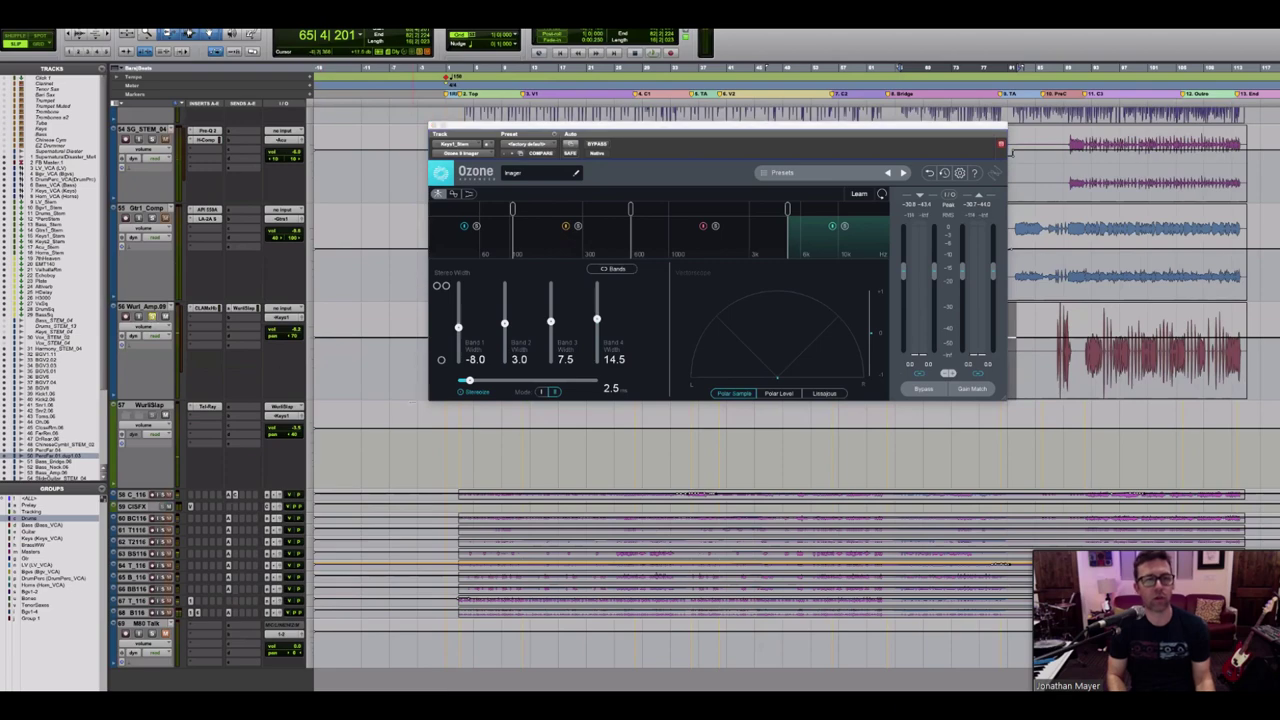
scroll(660, 500, "up", 20)
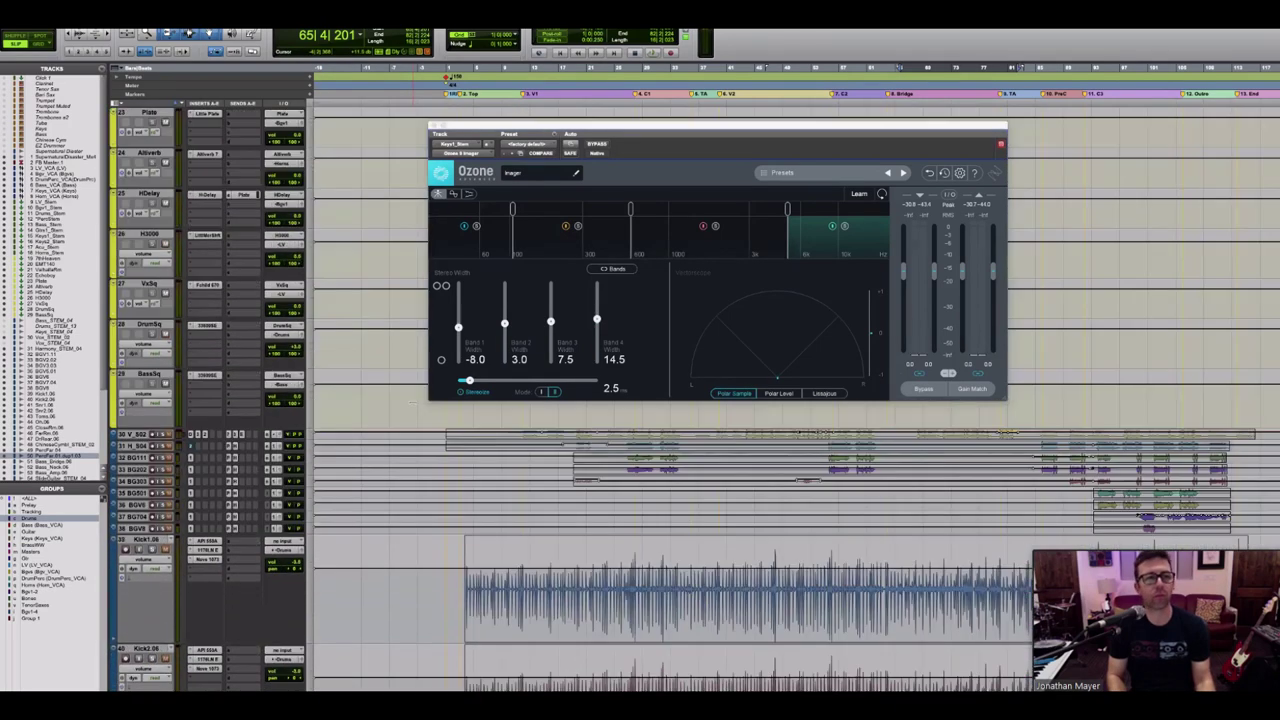
scroll(700, 500, "up", 10)
key("space")
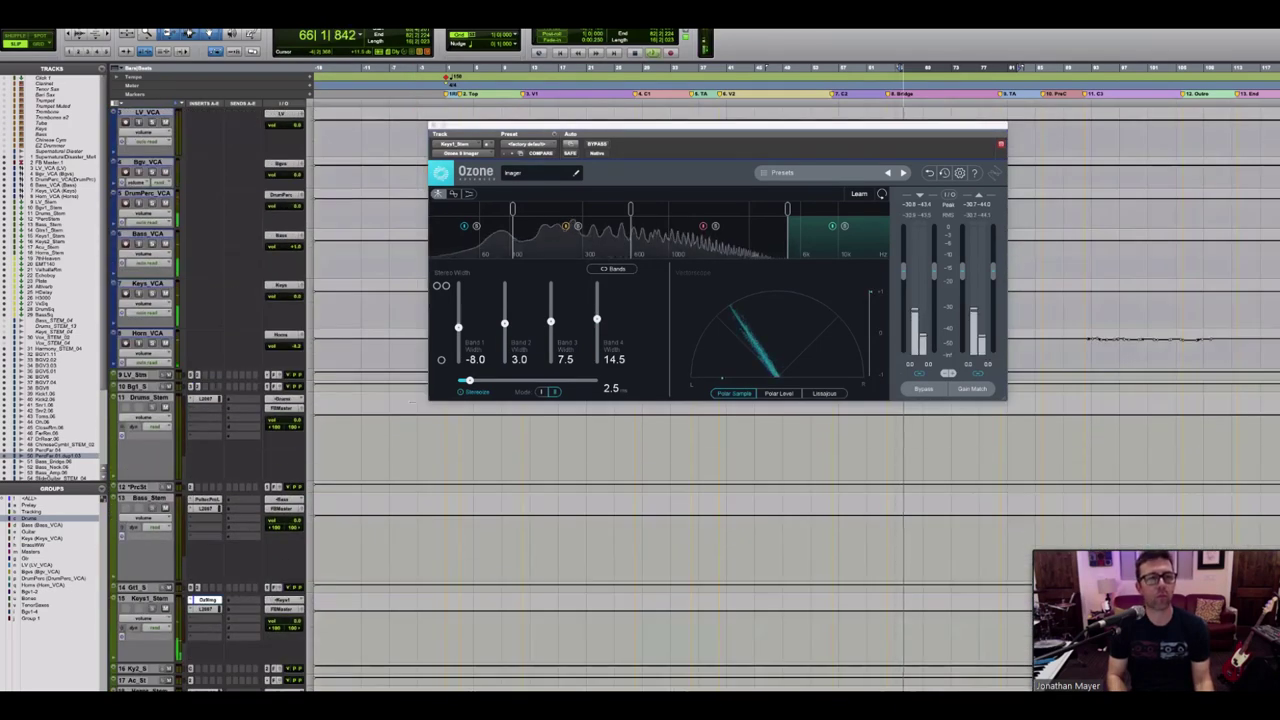
Step: Compare the soloed Wurli bridge with the Keys1_Stem Ozone Imager bypassed and active, and stop playback
scroll(700, 450, "up", 3)
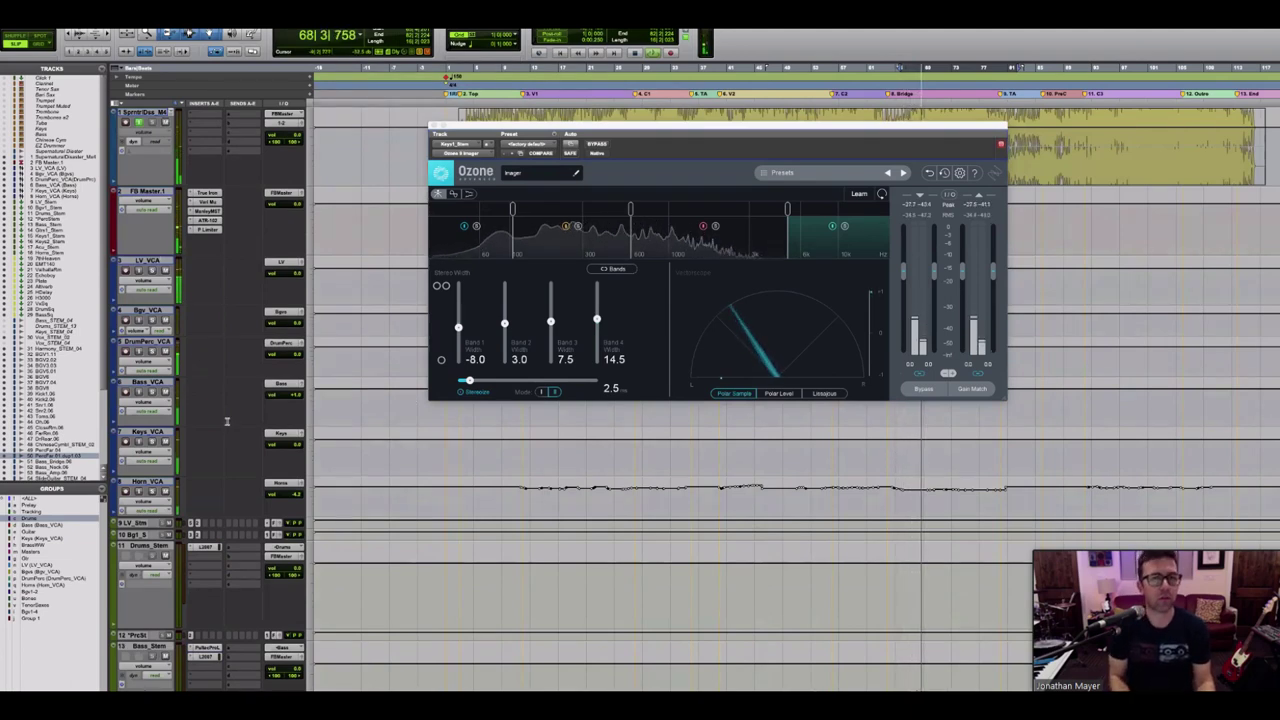
left_click(597, 144)
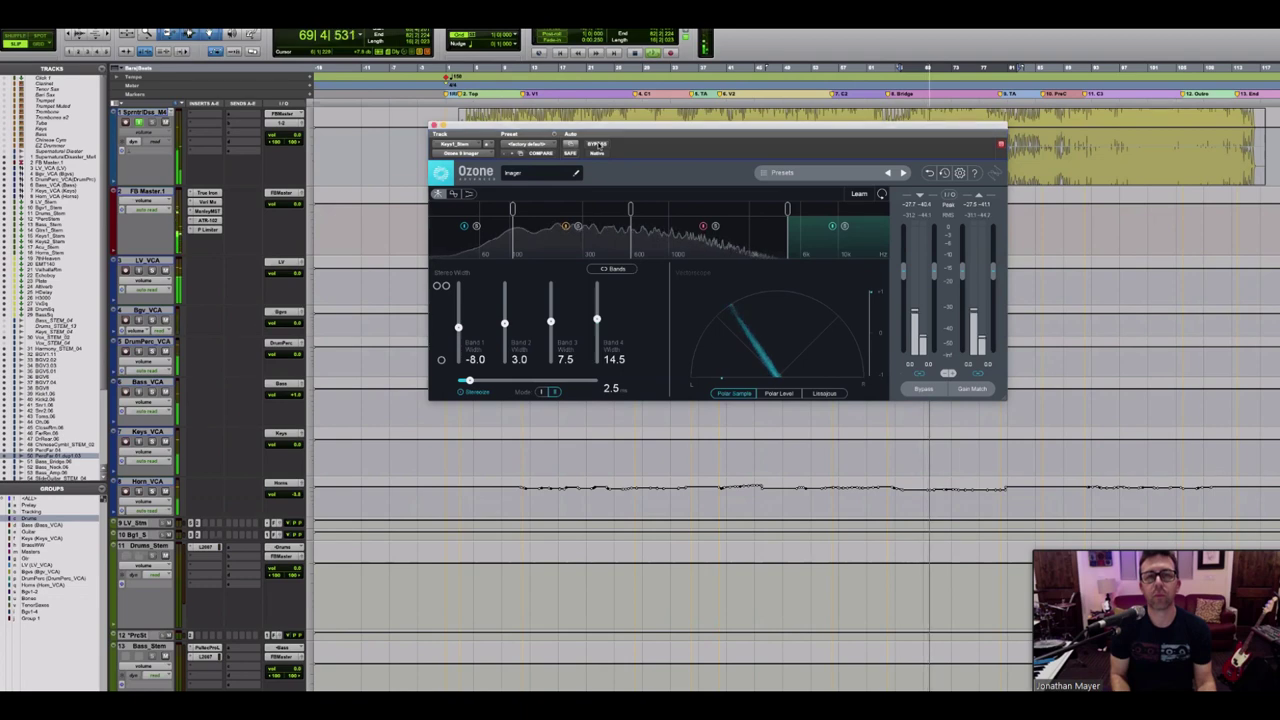
left_click(597, 144)
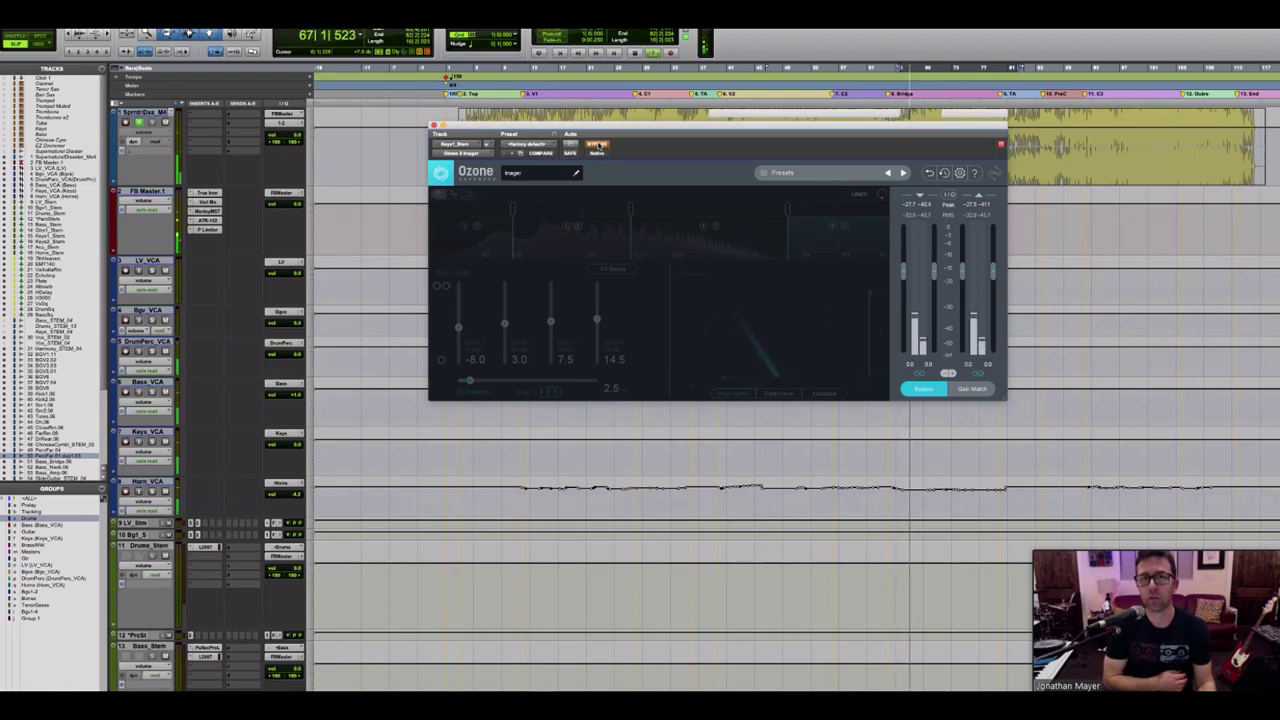
left_click(597, 145)
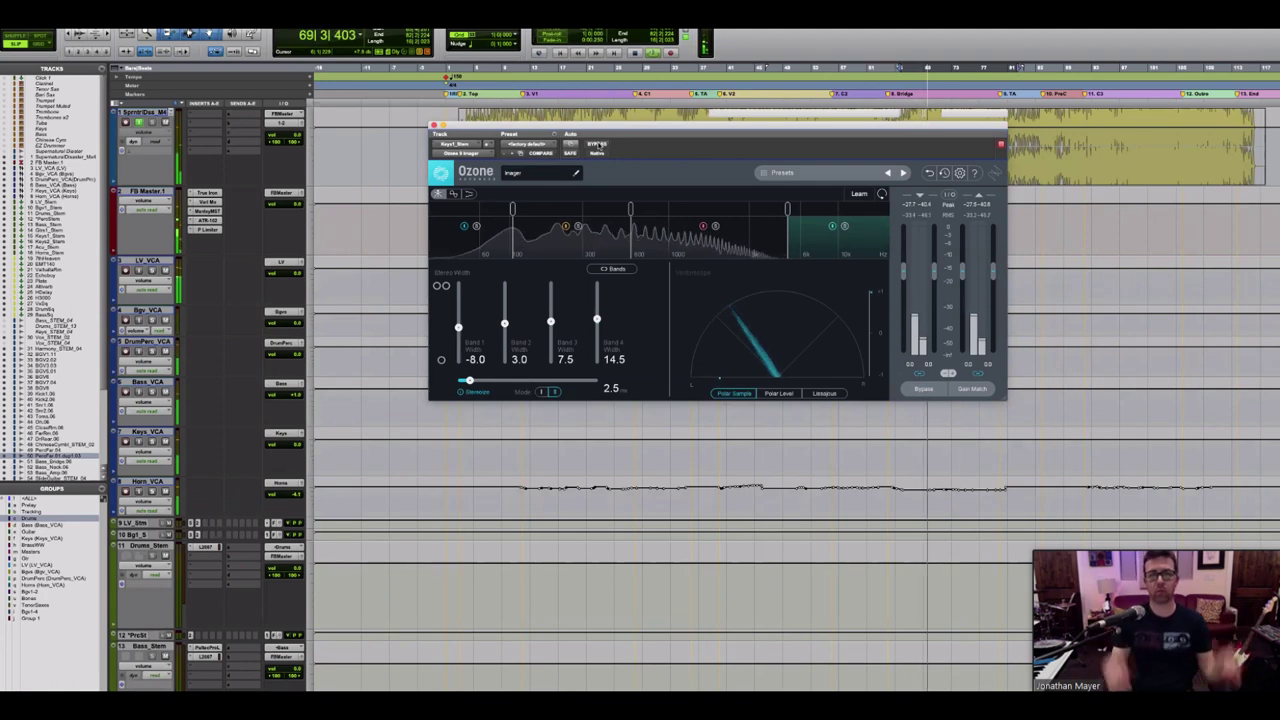
key("space")
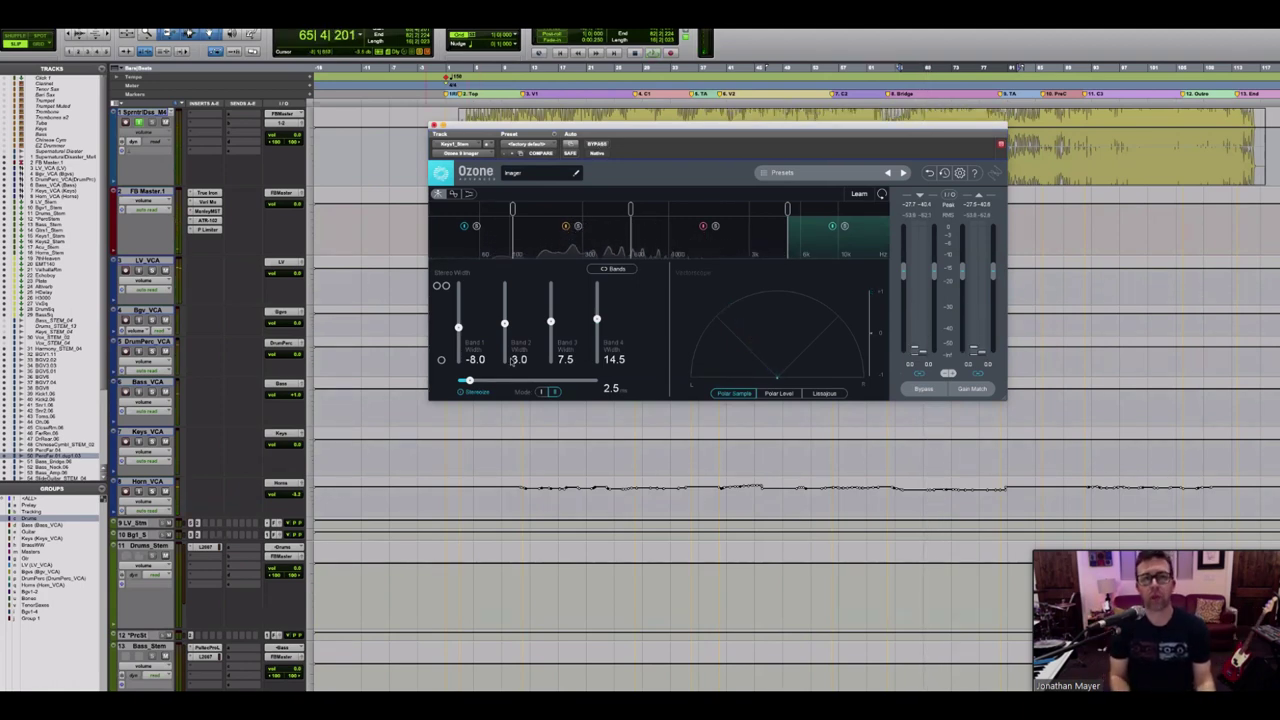
scroll(515, 360, "up", 3)
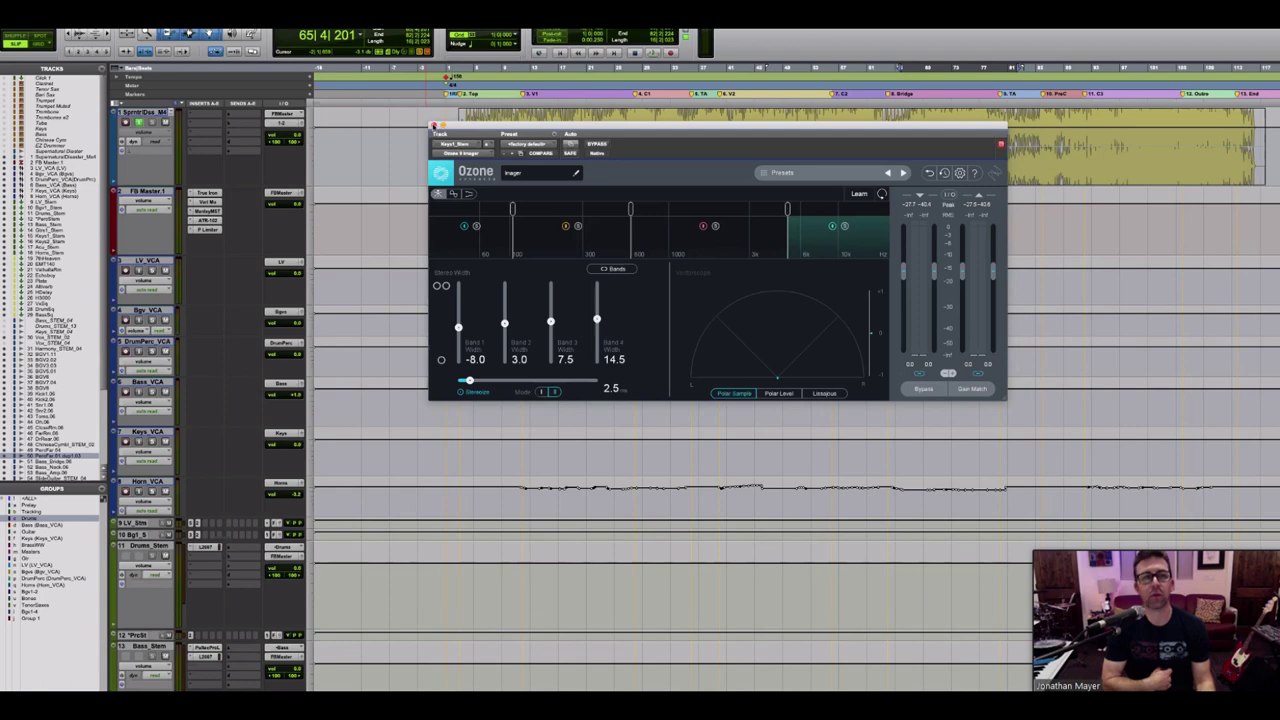
Step: Close the Ozone Imager window and place the edit cursor around bar 36 on Wurl_Amp.09 with the Selector tool
left_click(432, 126)
scroll(429, 356, "down", 5)
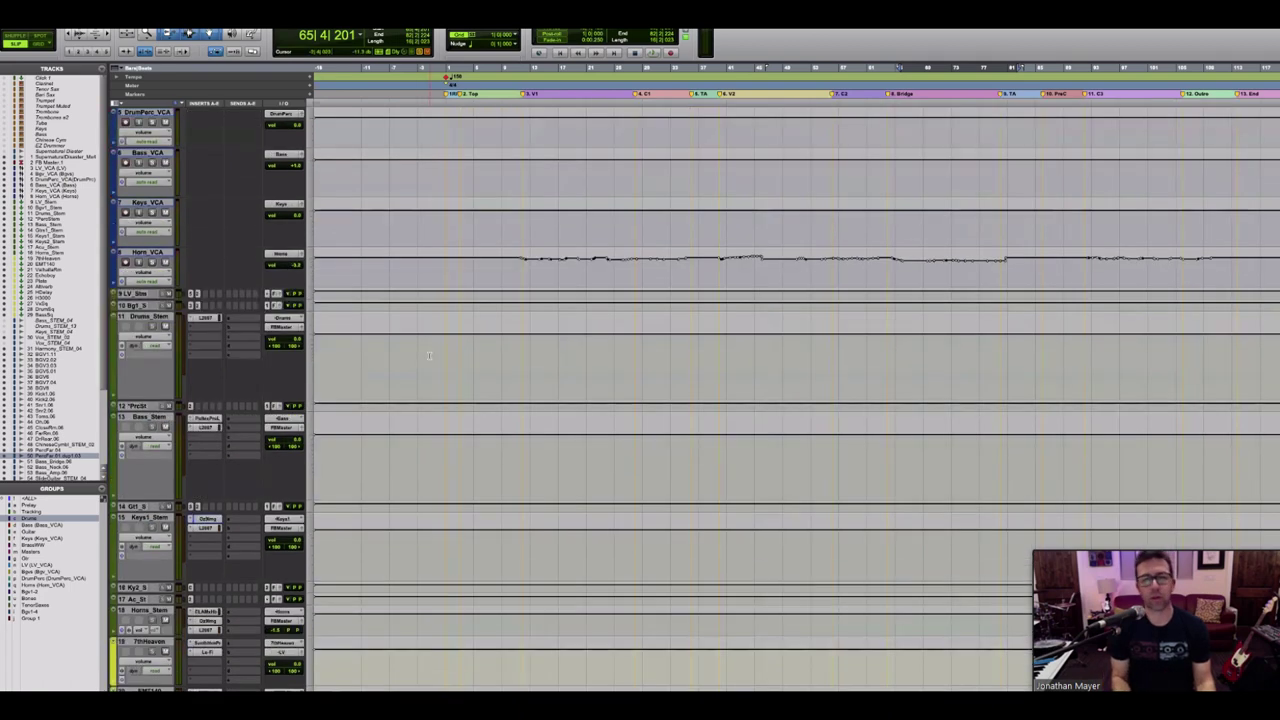
scroll(429, 356, "down", 10)
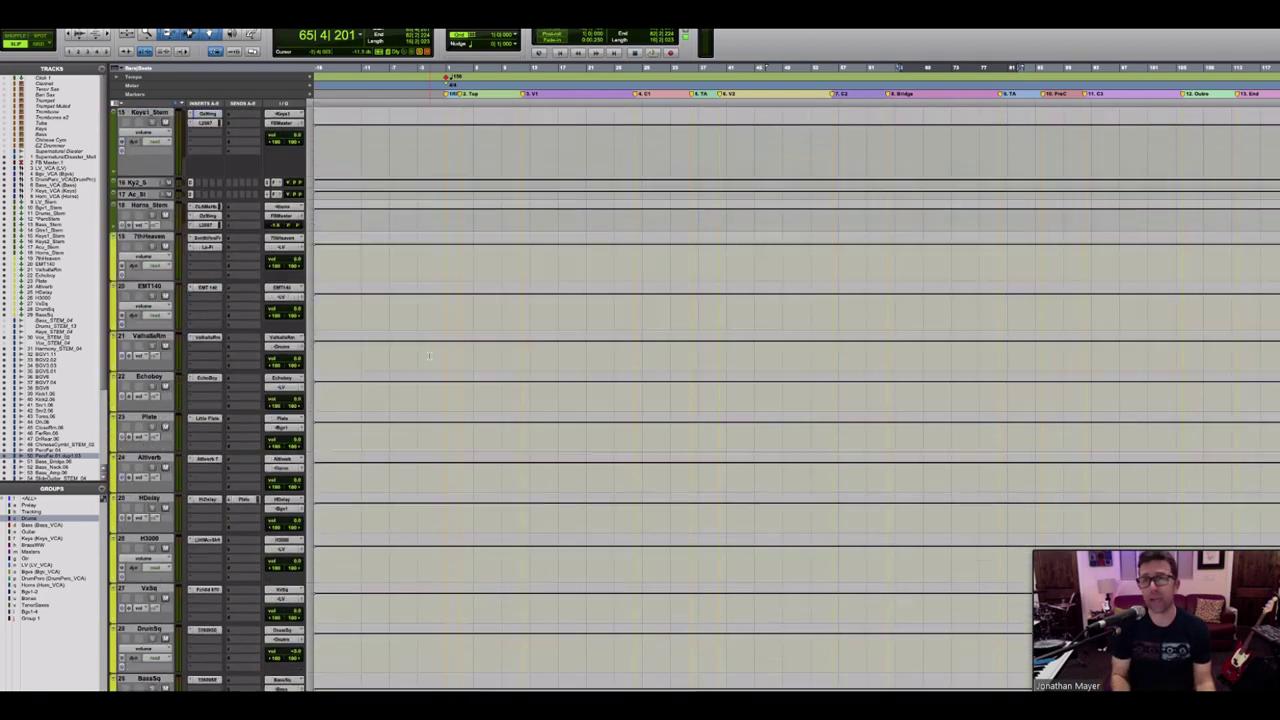
scroll(429, 356, "down", 10)
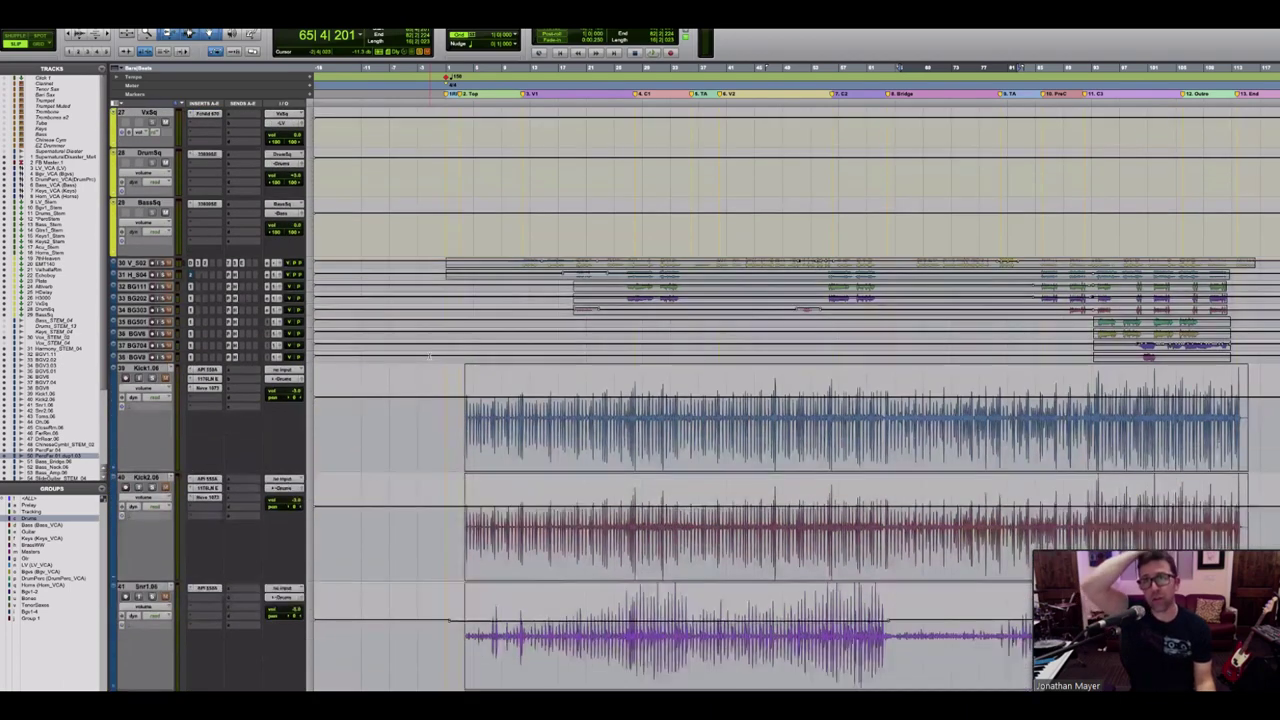
scroll(429, 356, "down", 8)
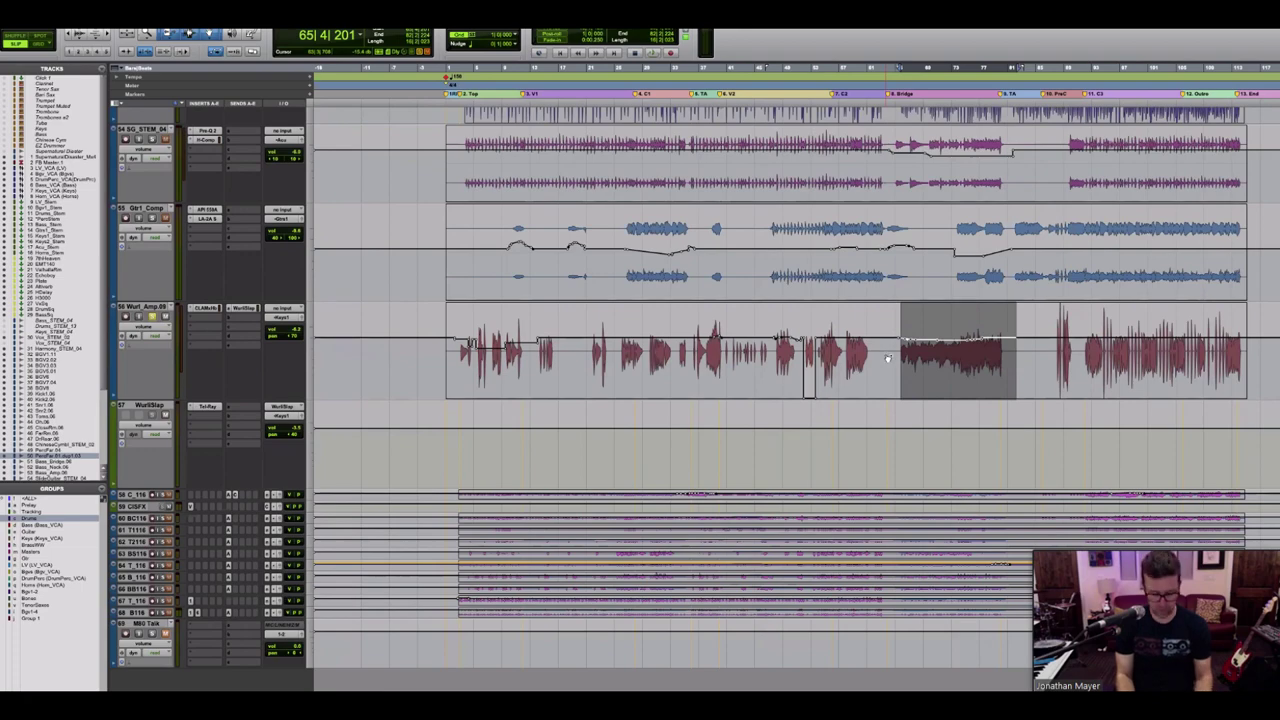
key("F7")
key("F8")
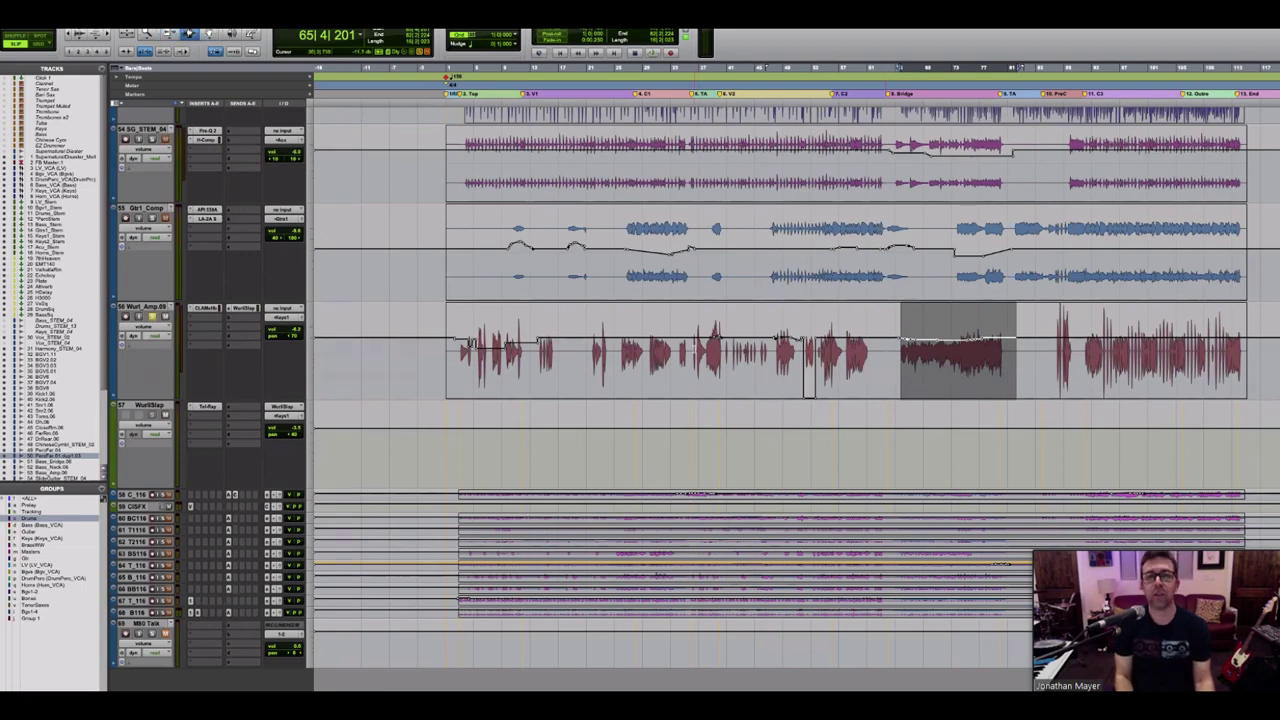
left_click(695, 350)
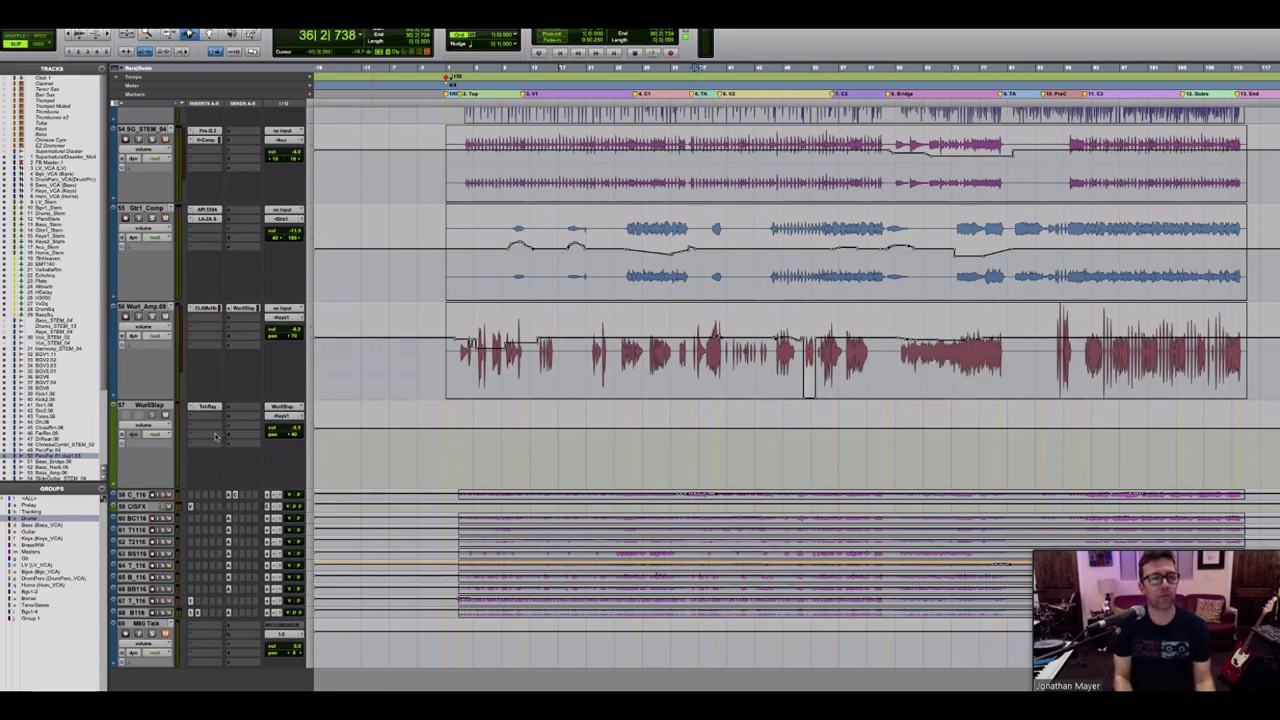
Step: Solo SG_STEM_04, select its audio from bar 3 up to the bridge, and play it with Pro-Q 3 and H-Comp bypassed
scroll(215, 436, "up", 3)
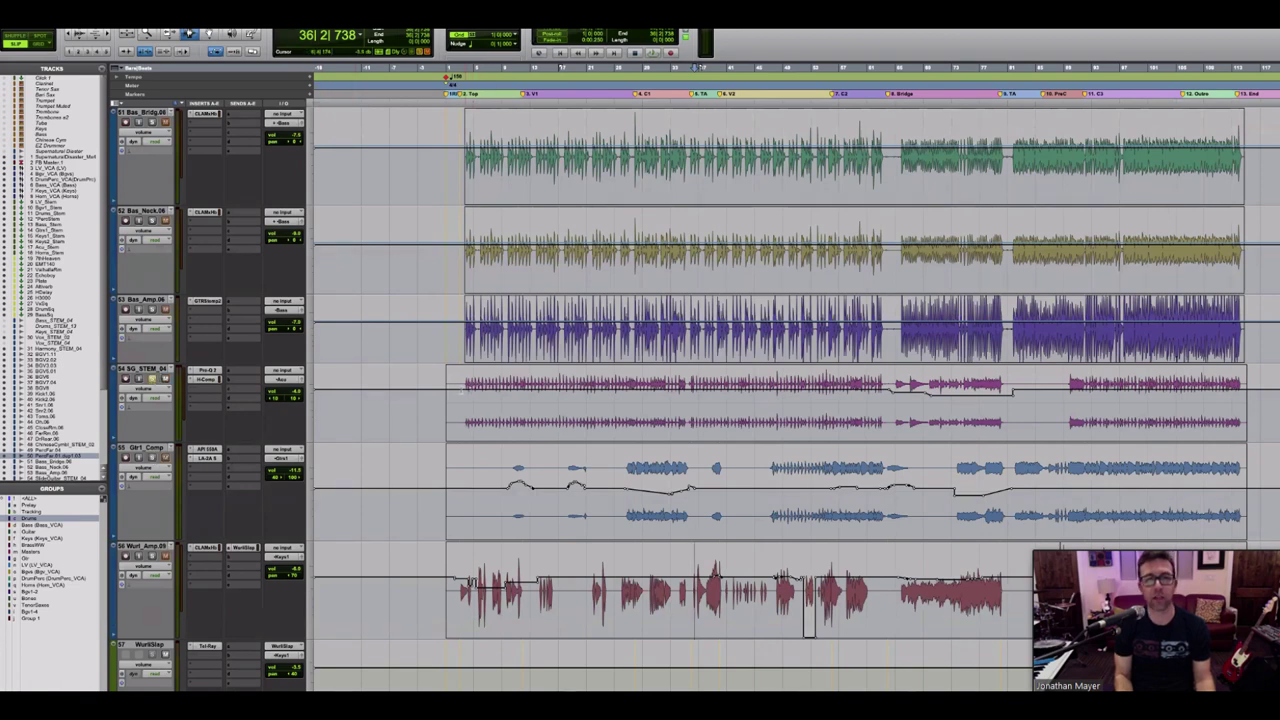
left_click_drag(464, 400, 884, 400)
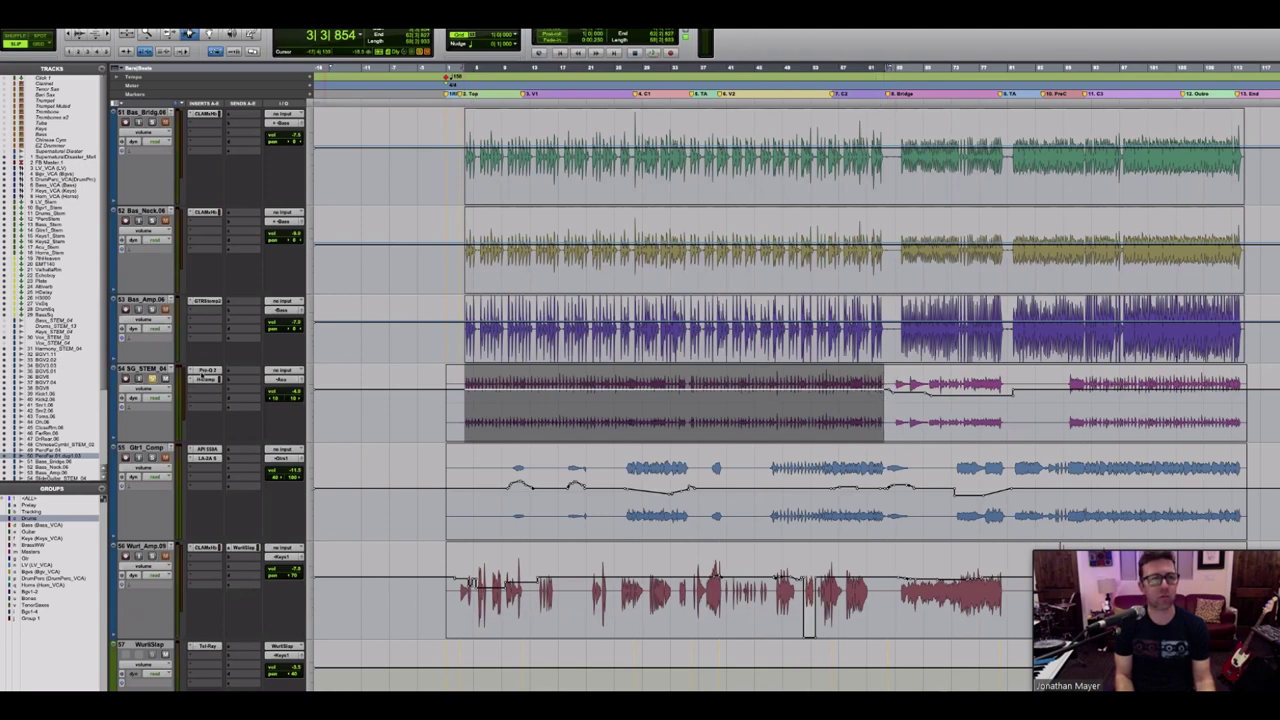
key("space")
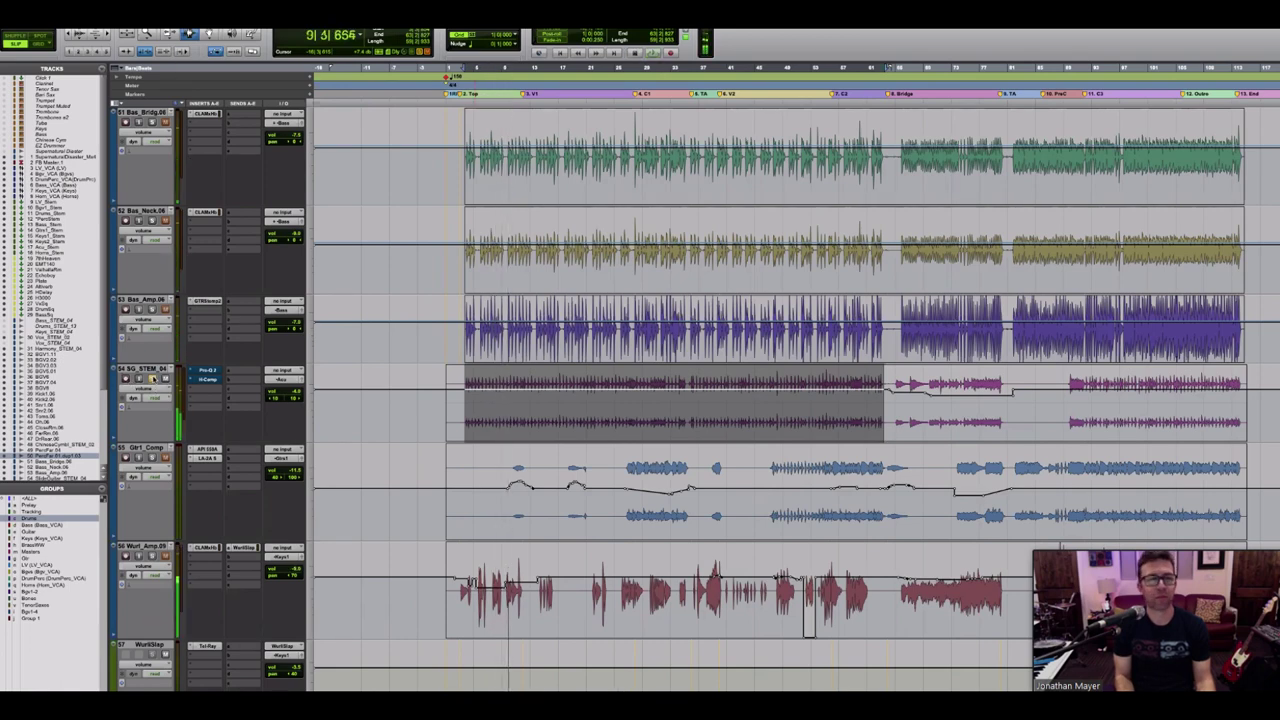
key("space")
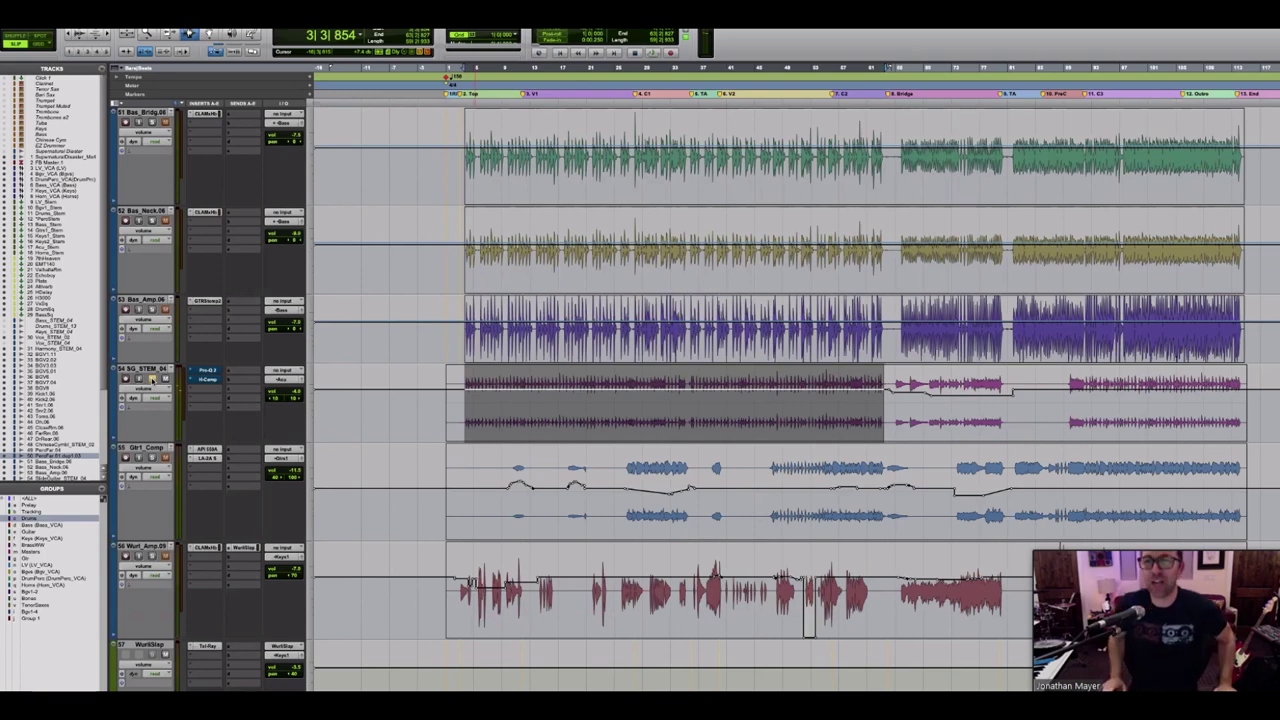
Step: Audition the soloed SG_STEM_04 with its inserts bypassed from around bar 49, late in the bridge and in the C3 section
left_click(785, 412)
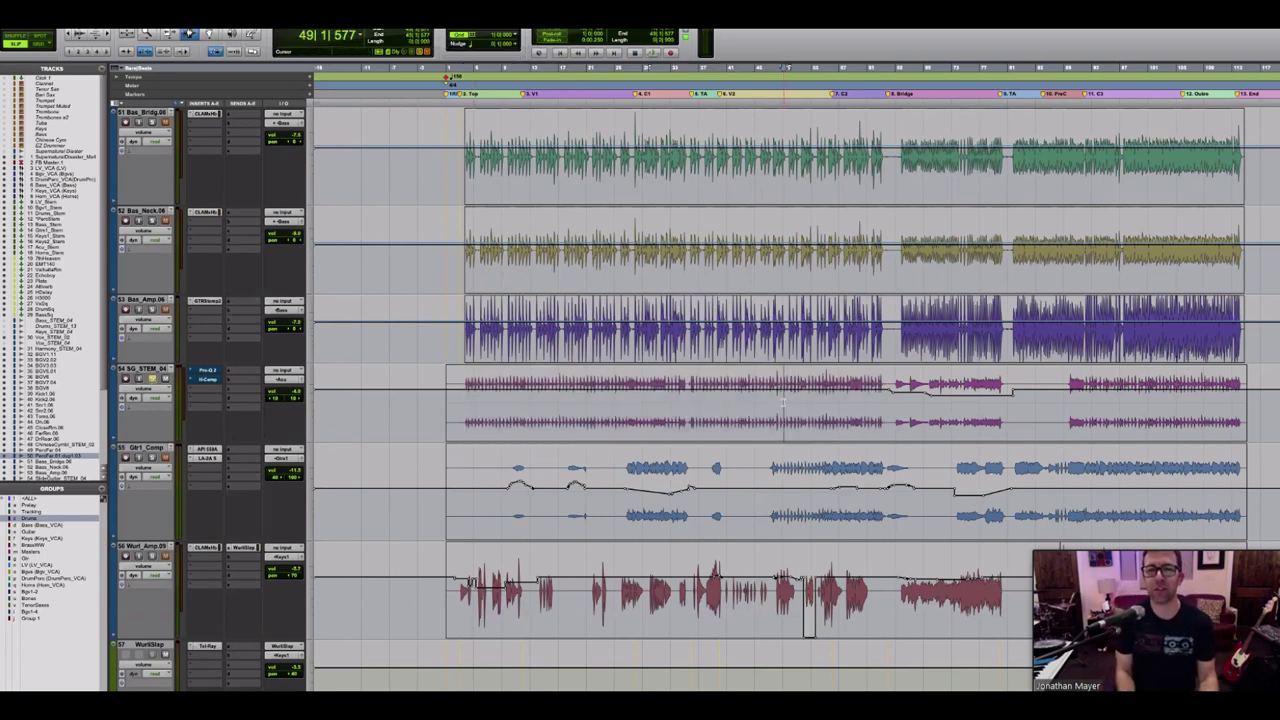
key("space")
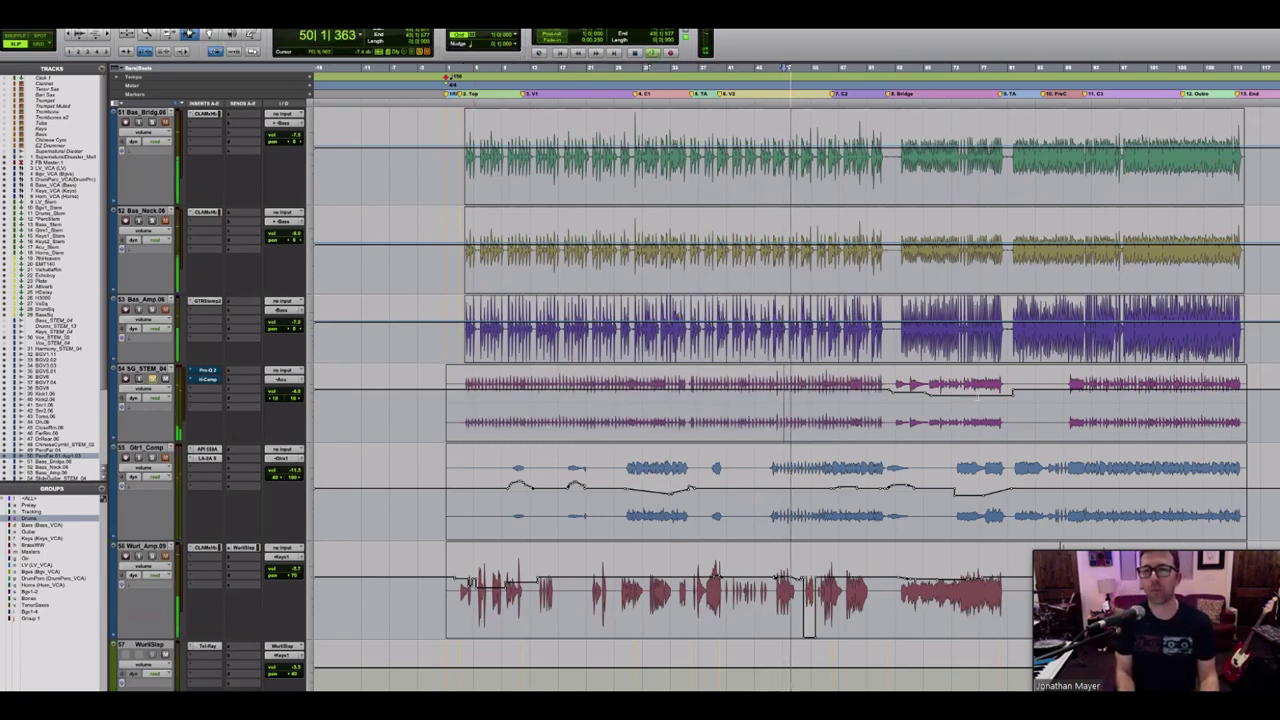
left_click(978, 395)
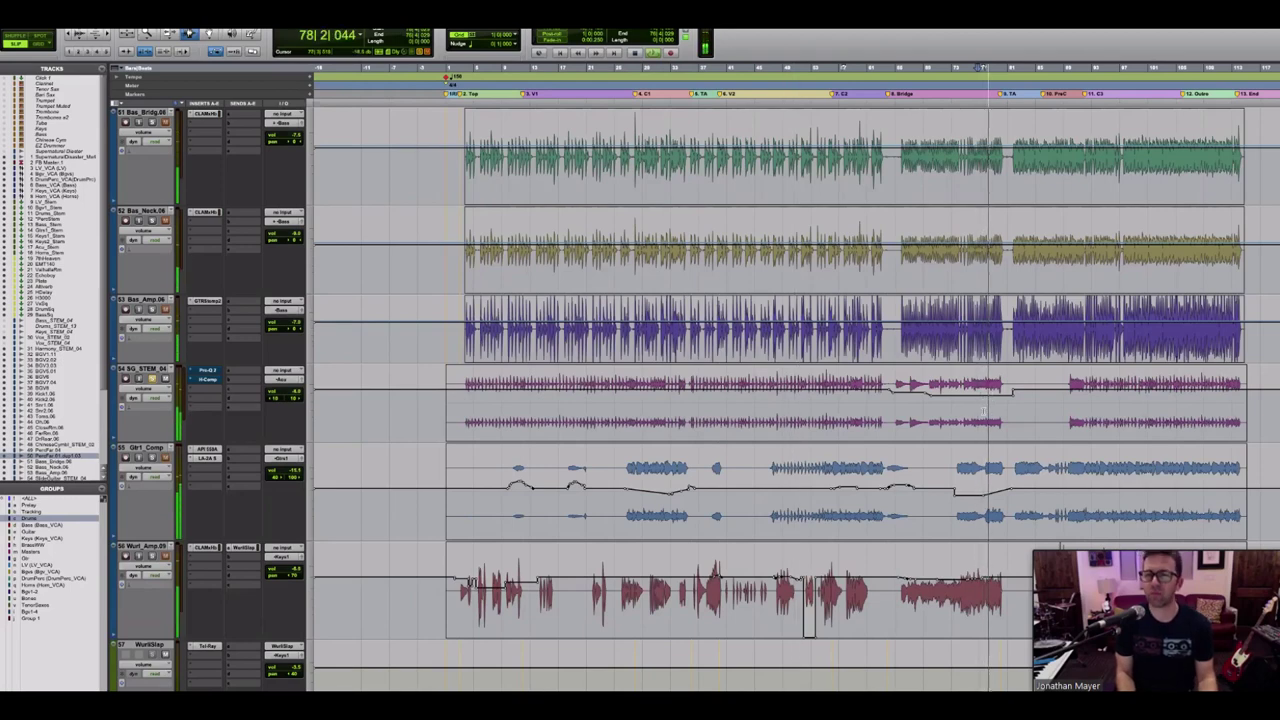
key("space")
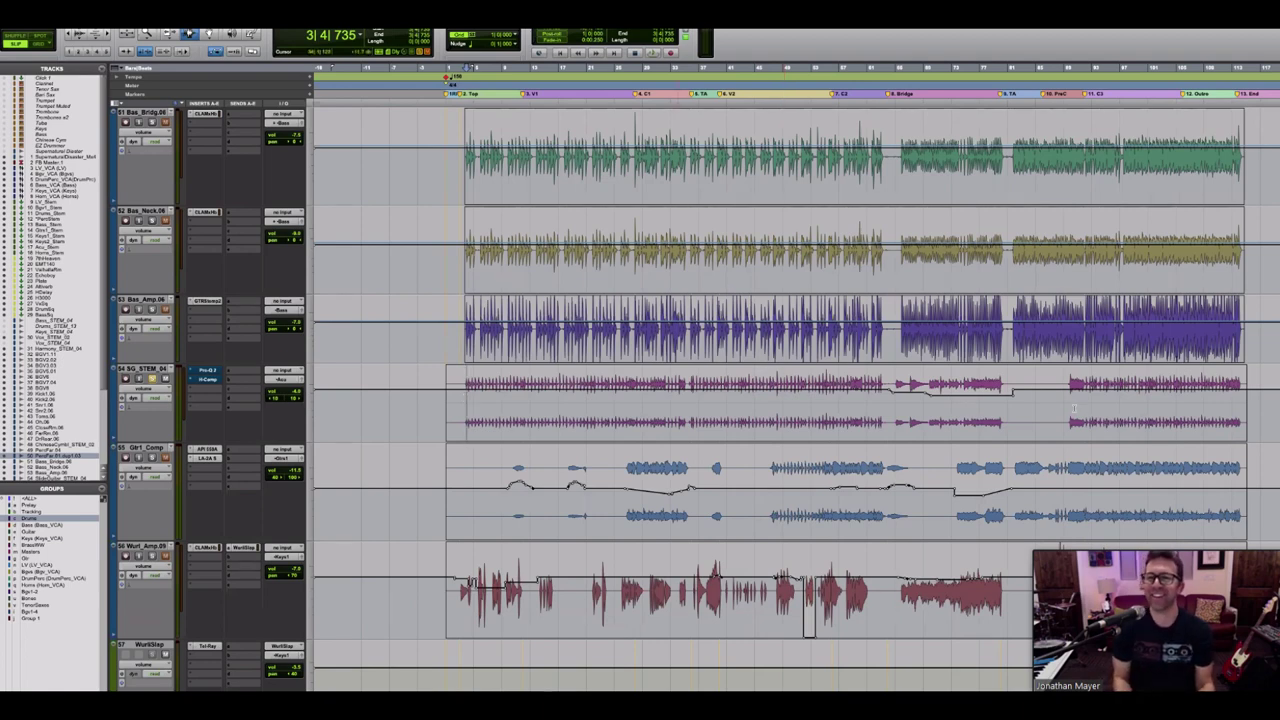
left_click(1097, 399)
key("space")
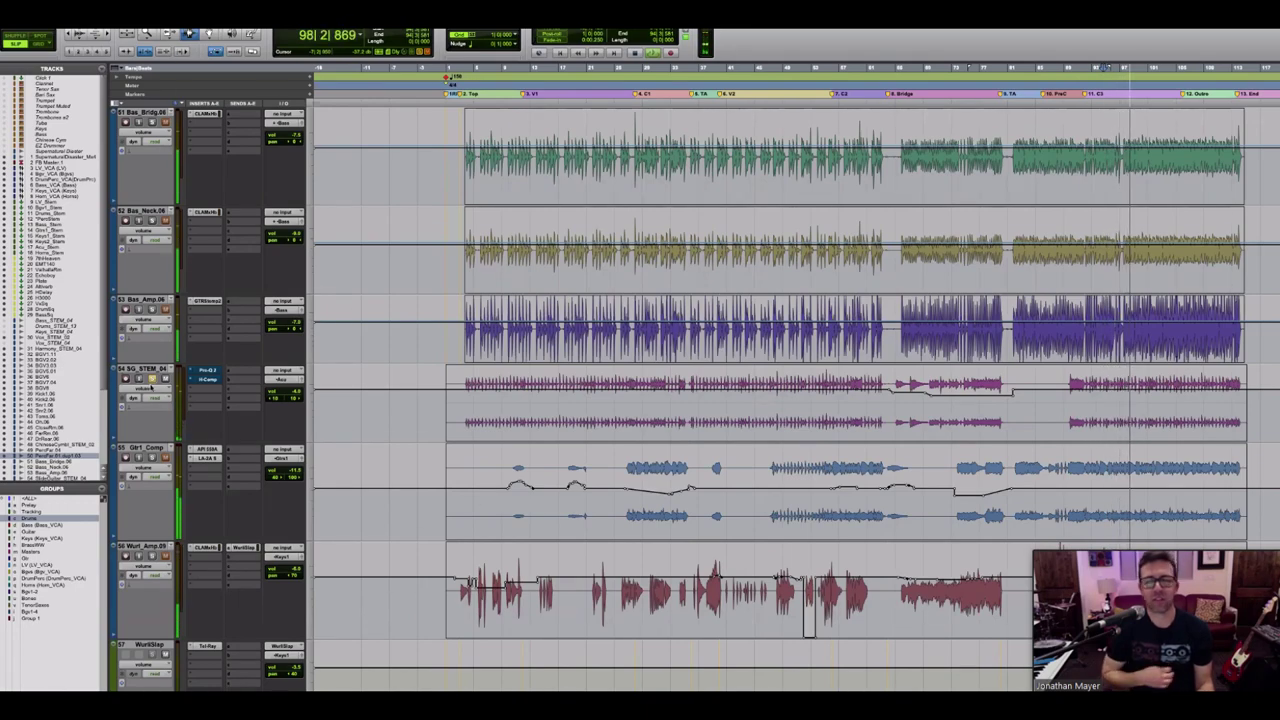
key("space")
Step: Select SG_STEM_04 from bar 10 into the C2 section and play it with Pro-Q 3 and H-Comp switched back on
left_click_drag(508, 395, 869, 395)
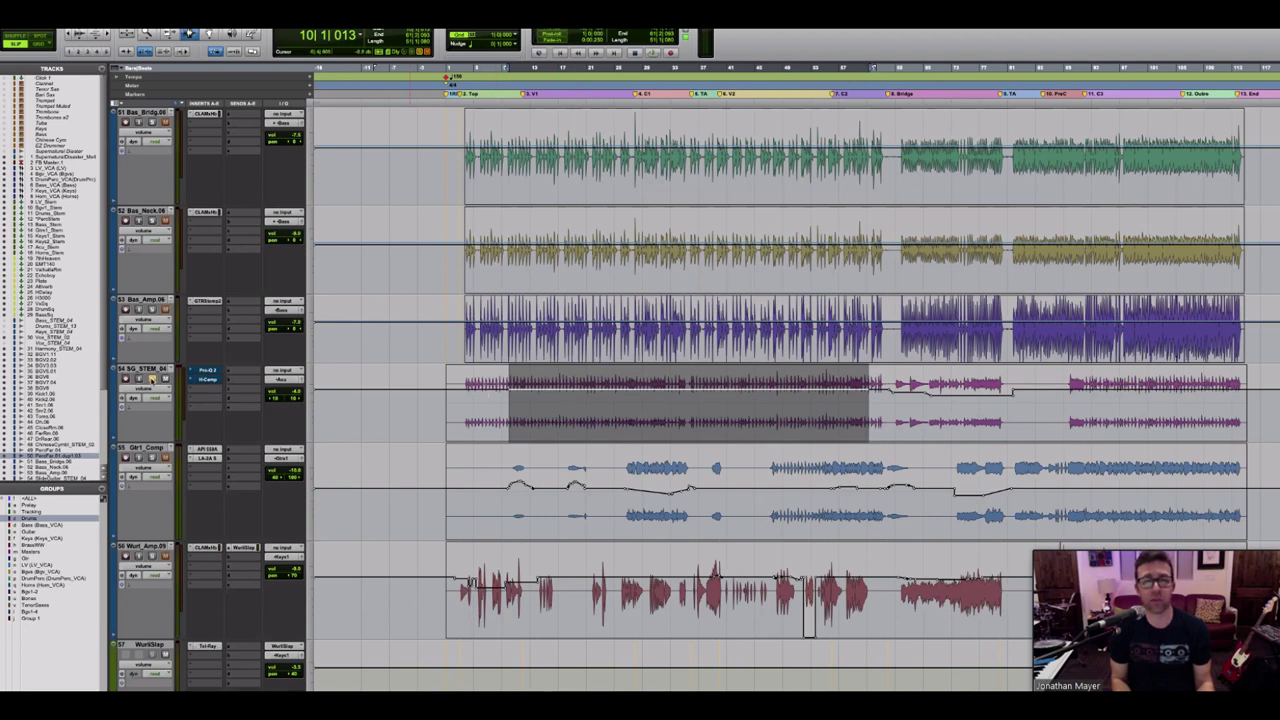
key("space")
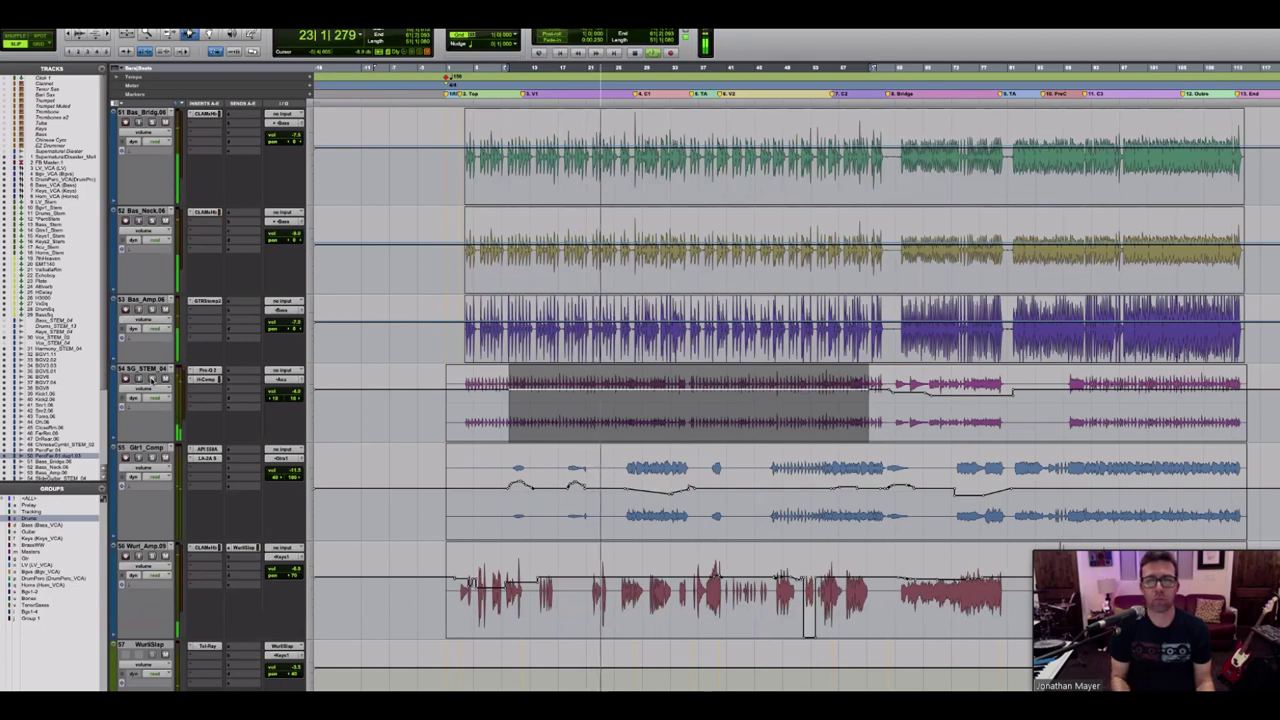
key("space")
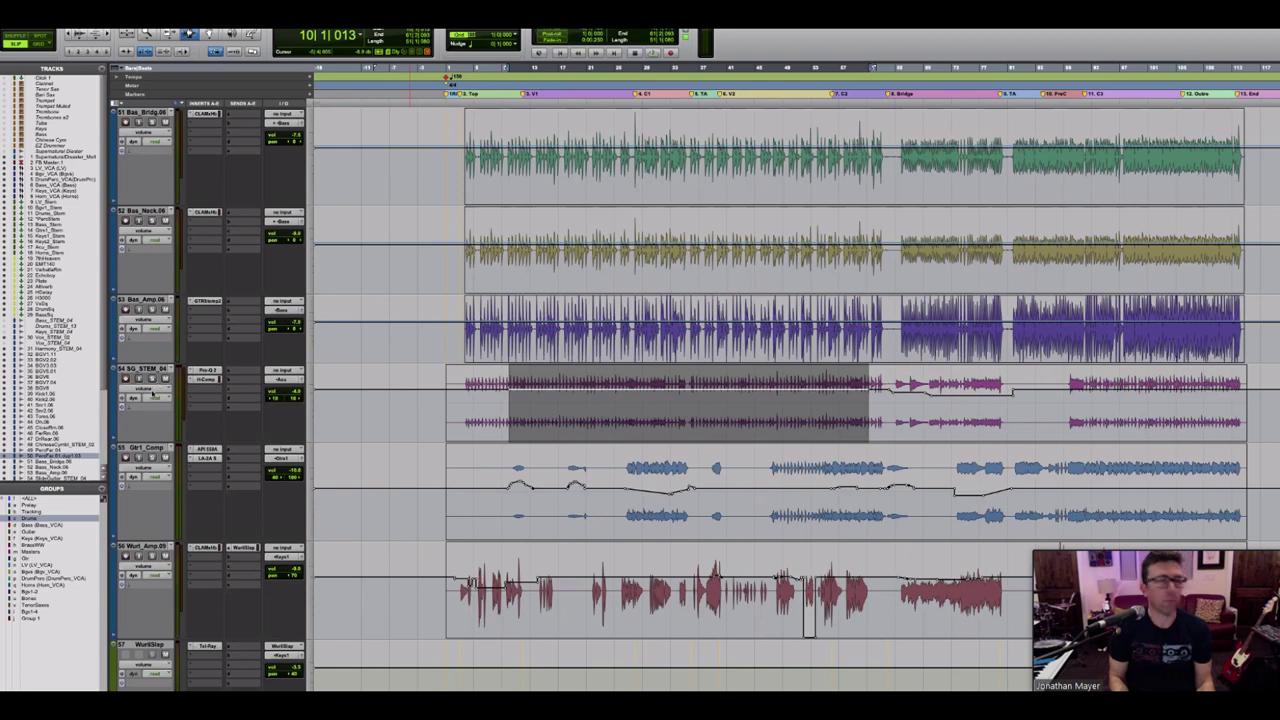
Step: Examine the Pro-Q 2 and H-Comp settings on SG_STEM_04, play the selection from bar 10, and close the plug-in window
left_click(205, 372)
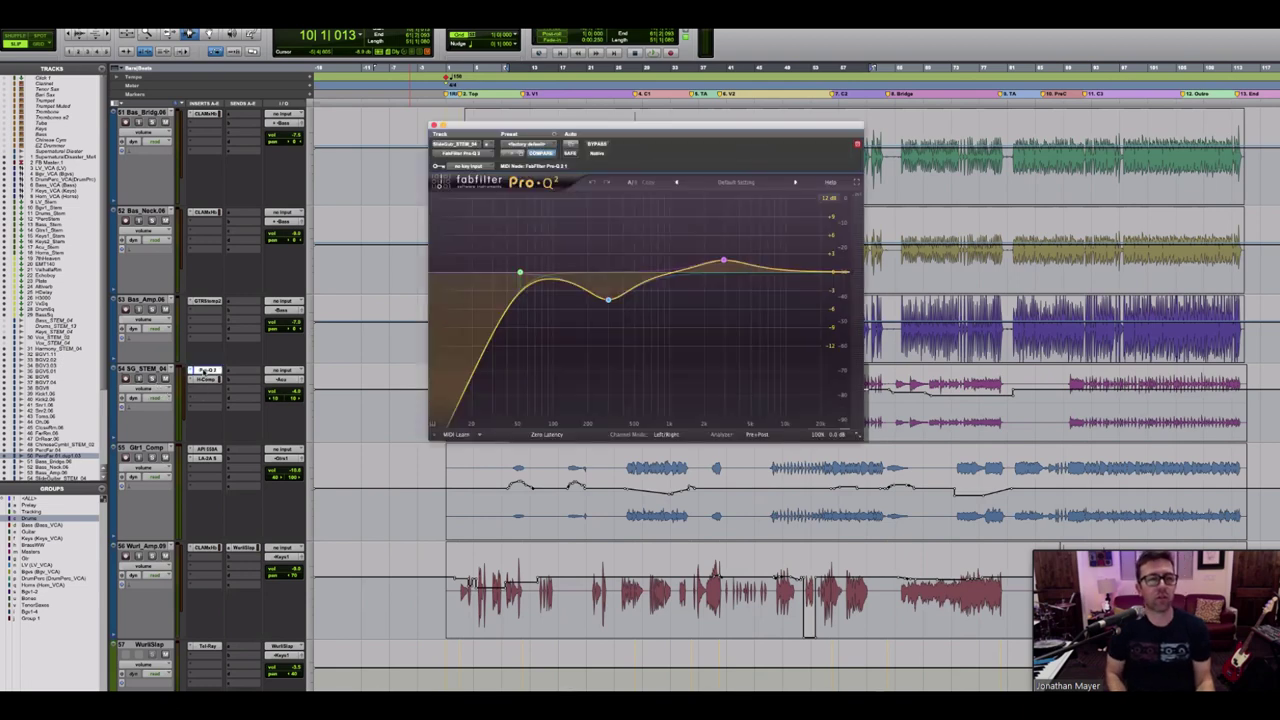
left_click_drag(546, 125, 631, 60)
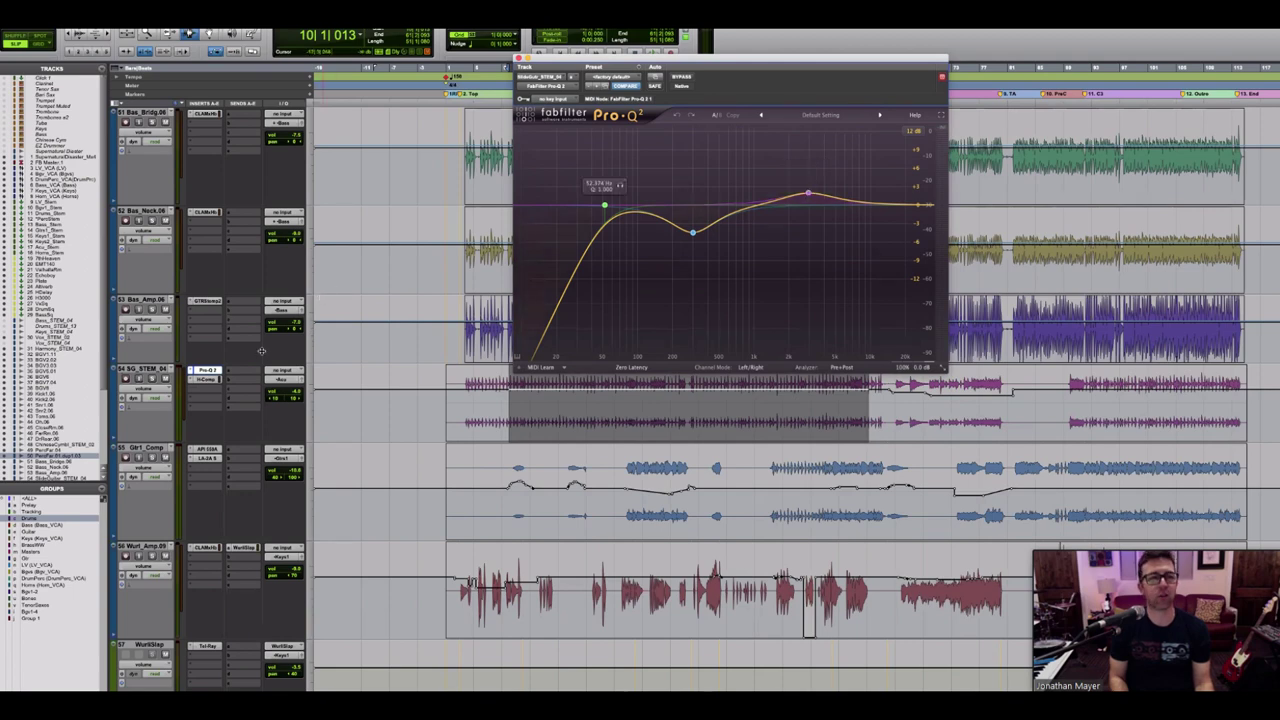
left_click(205, 379)
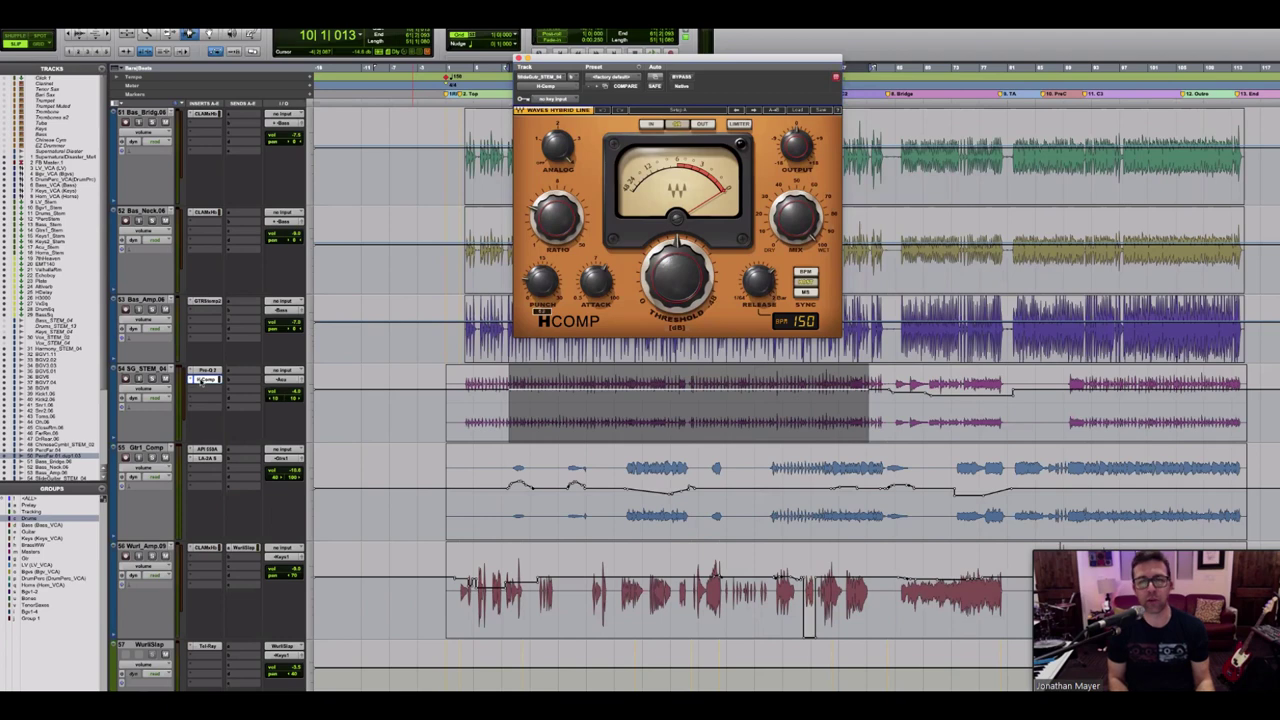
key("space")
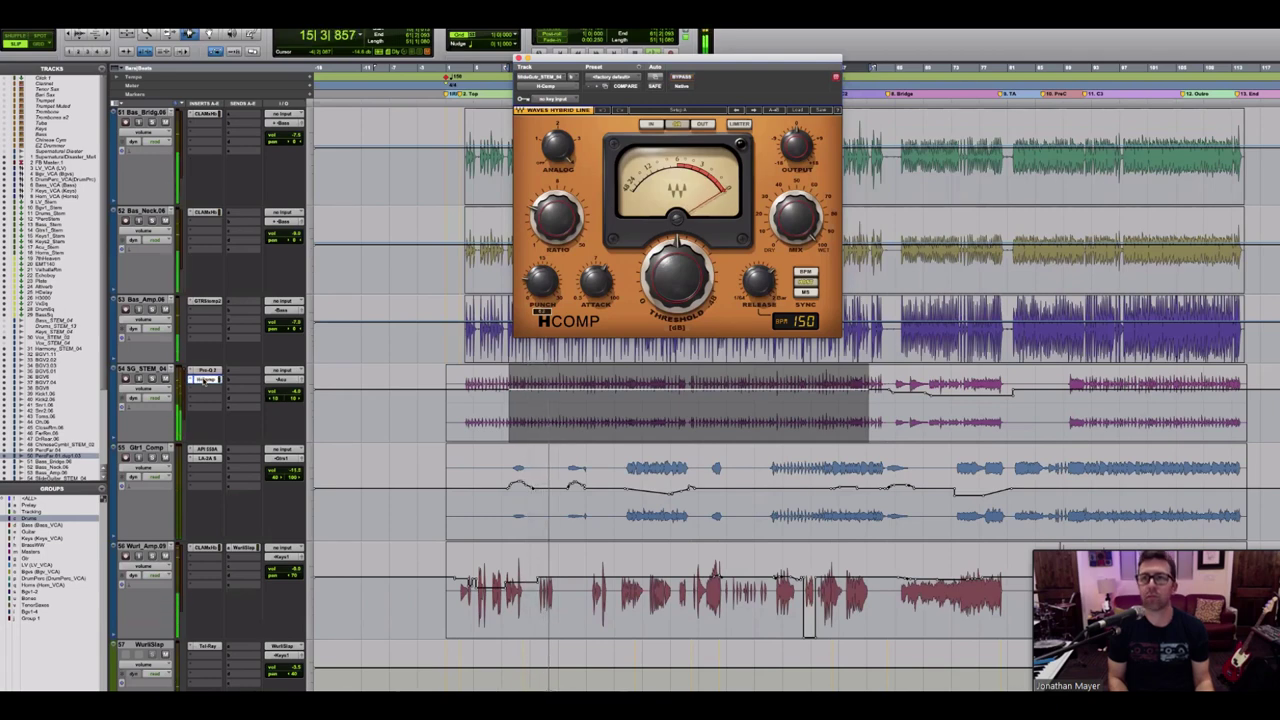
key("space")
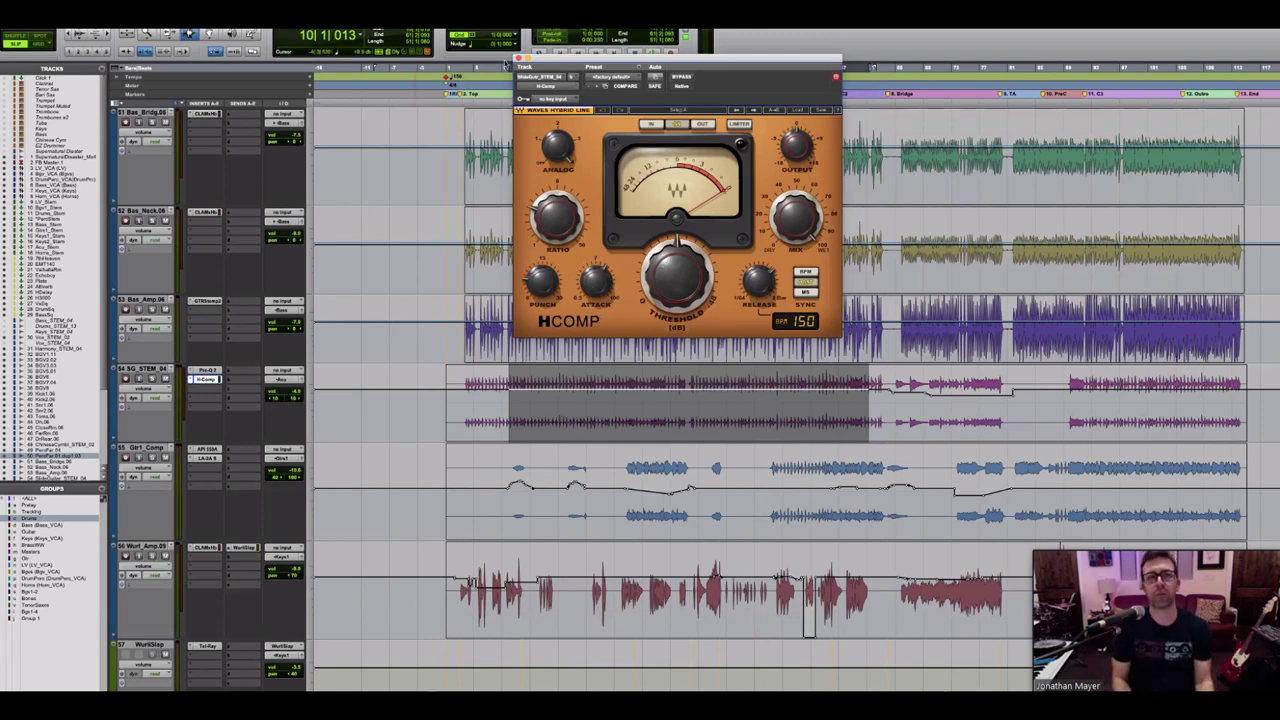
left_click(518, 60)
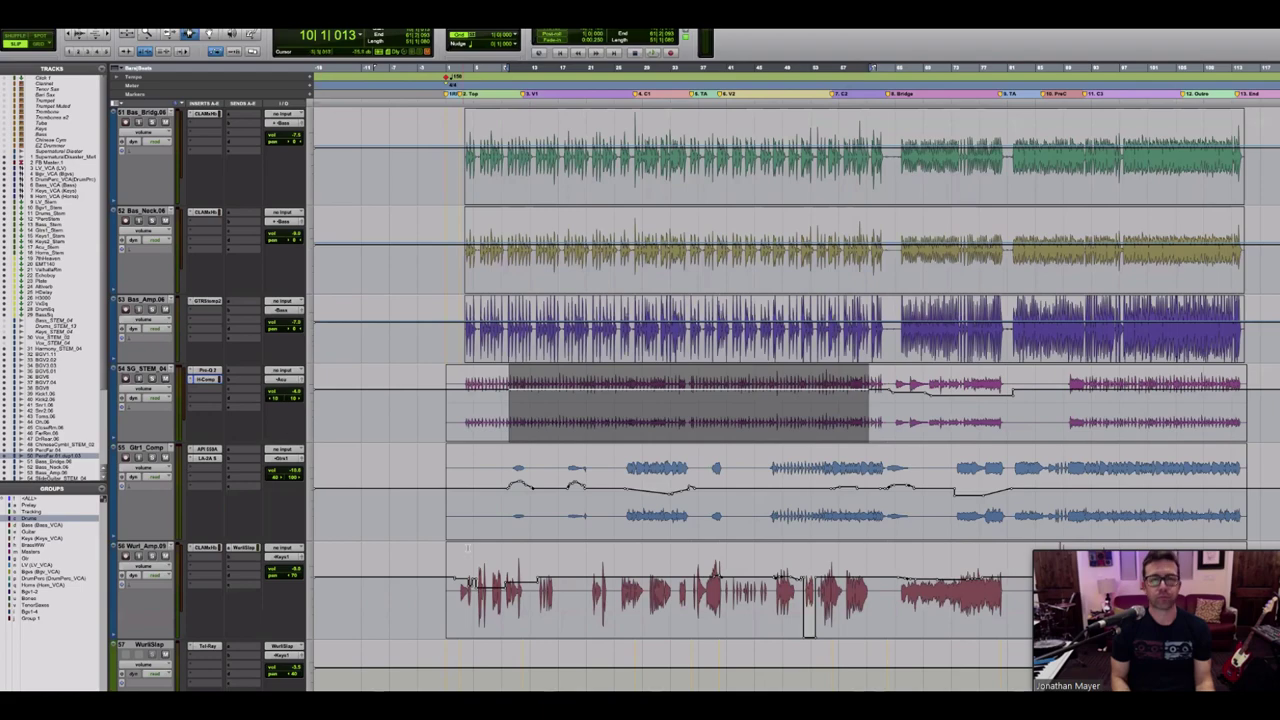
Step: Select the Gtr1_Comp audio from bar 47 into the start of the bridge
scroll(780, 400, "down", 5)
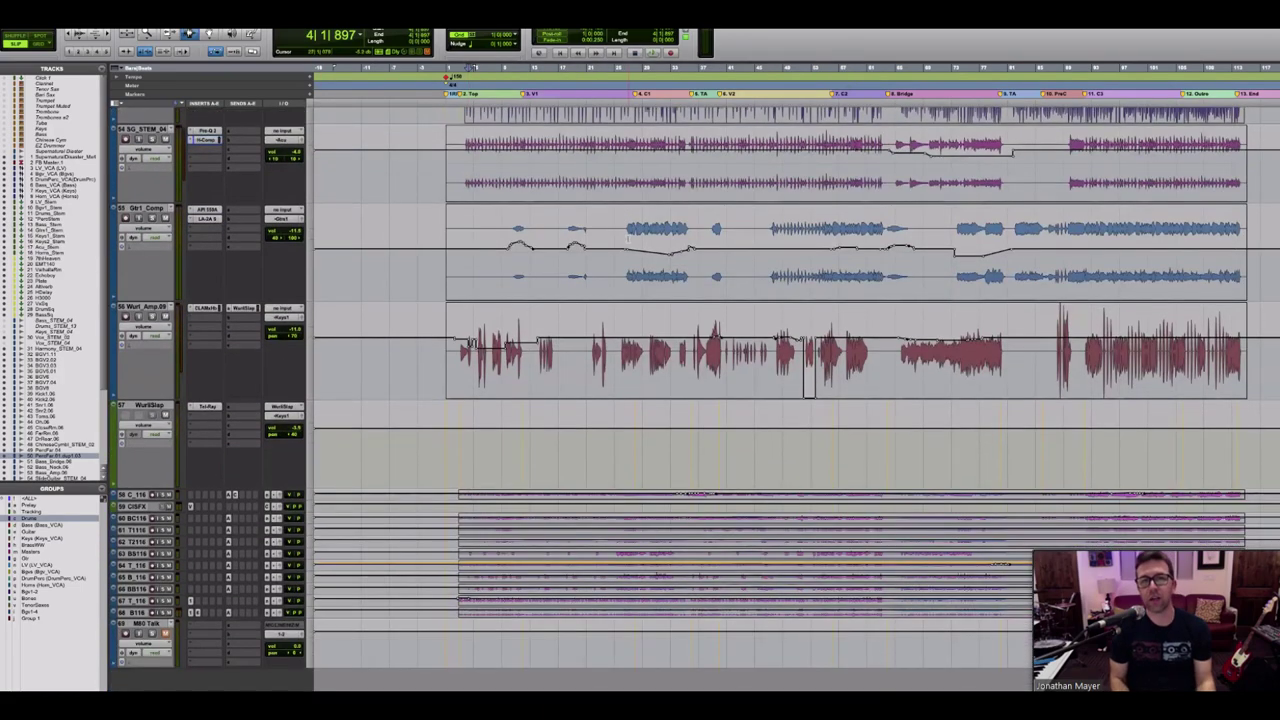
left_click(628, 238)
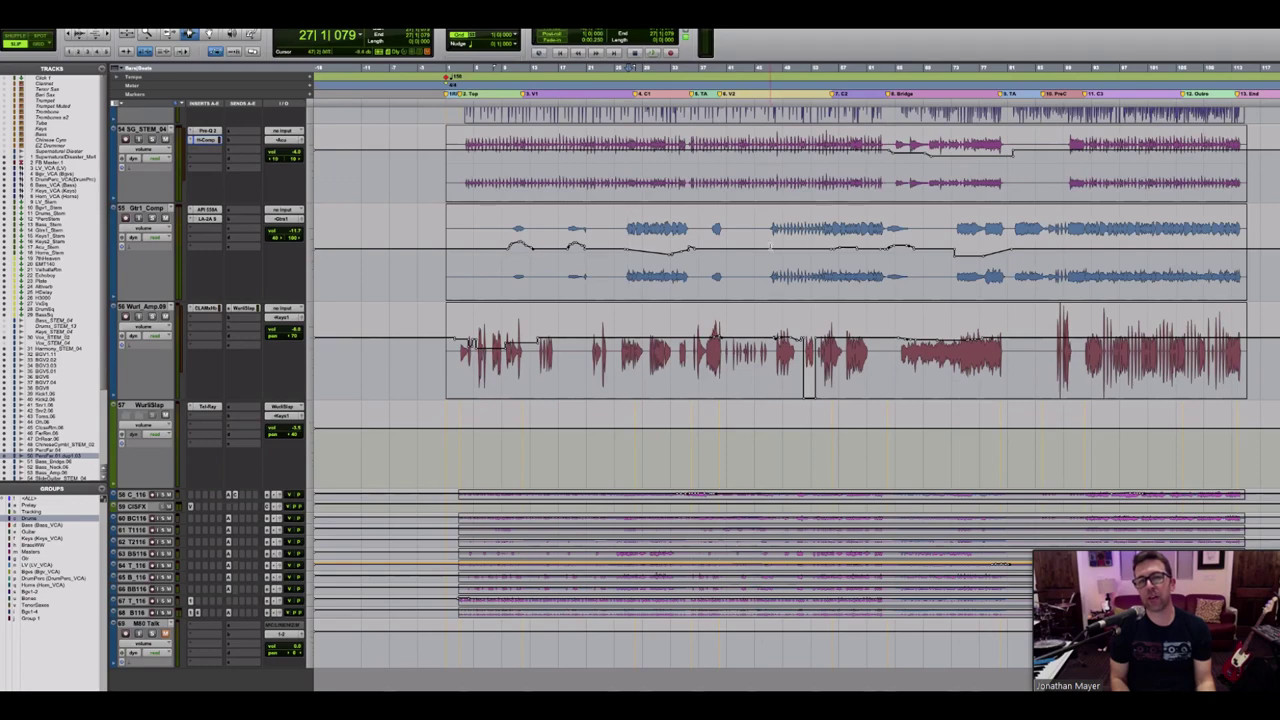
left_click_drag(770, 240, 912, 240)
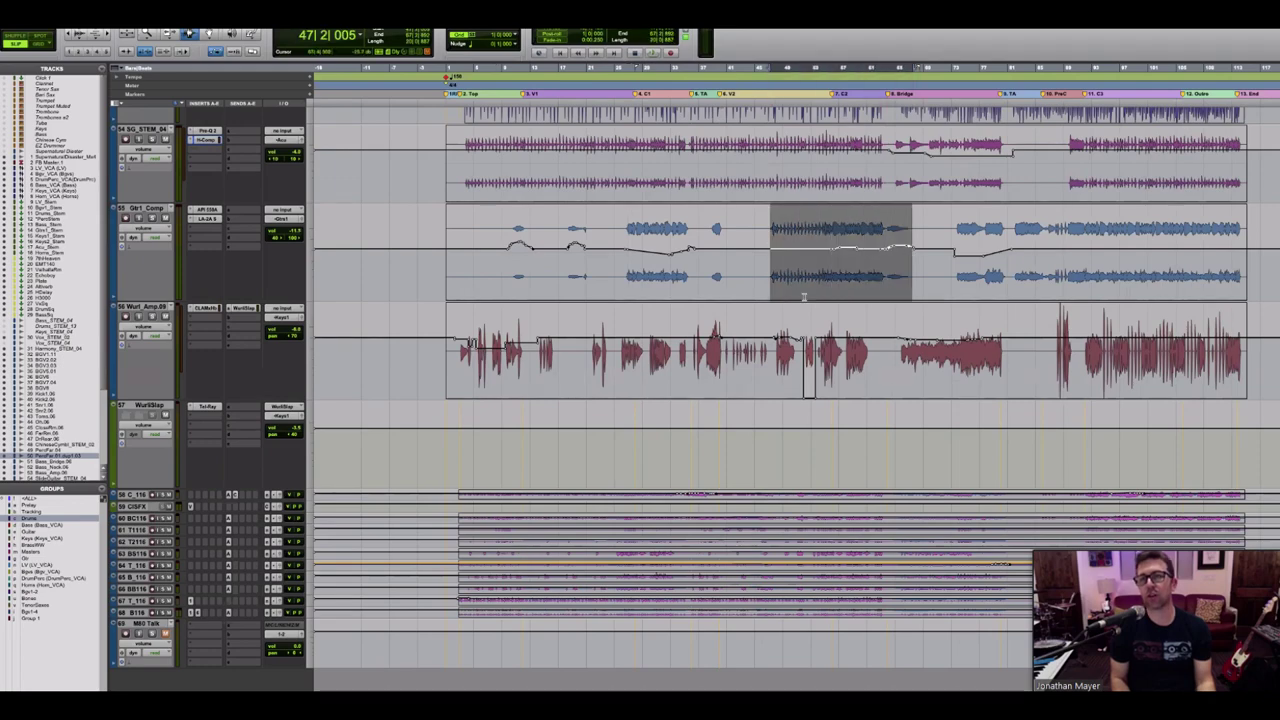
key("super+bracketleft")
key("super+bracketright")
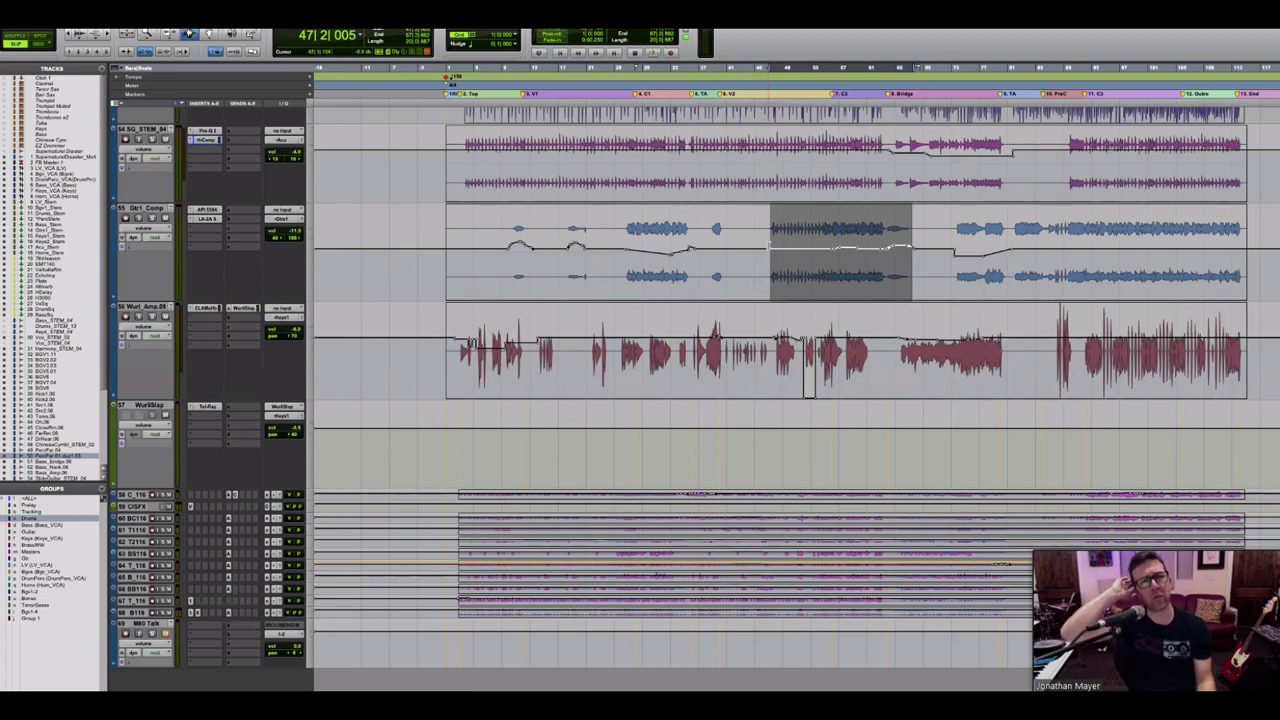
left_click_drag(769, 245, 910, 247)
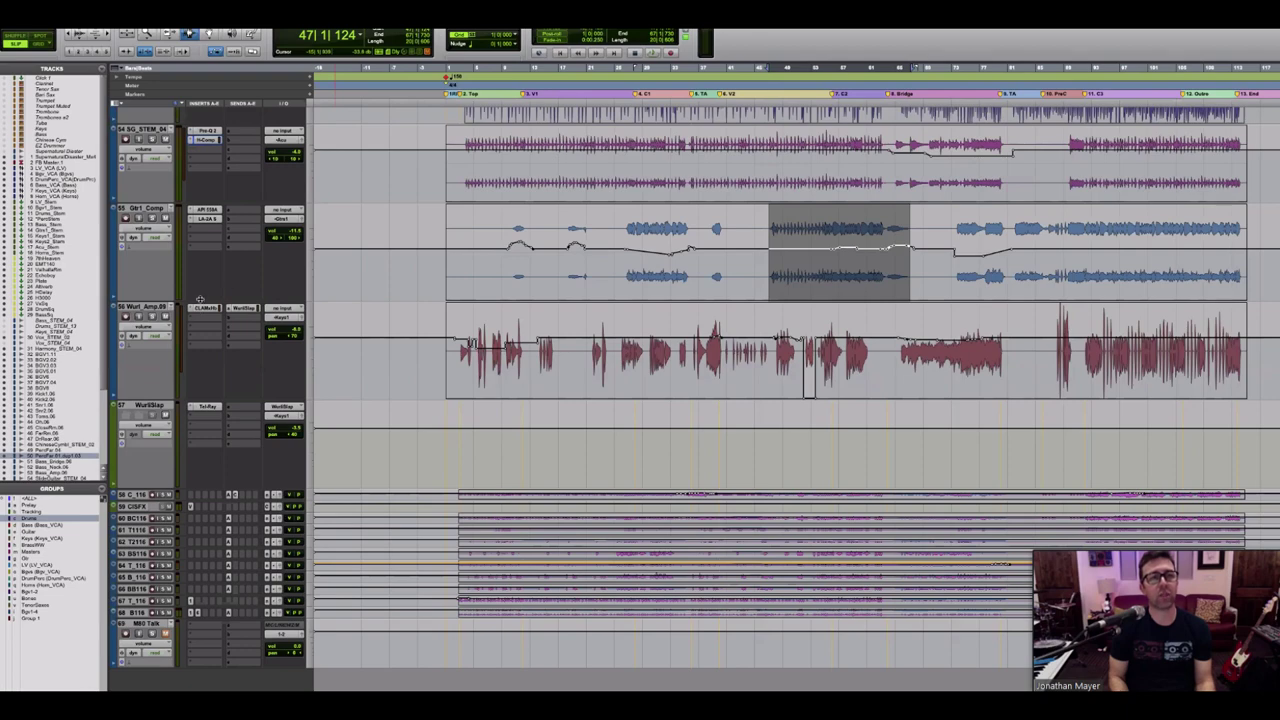
Step: Enlarge the Gtr1_Comp track to jumbo height
left_click_drag(206, 301, 216, 376)
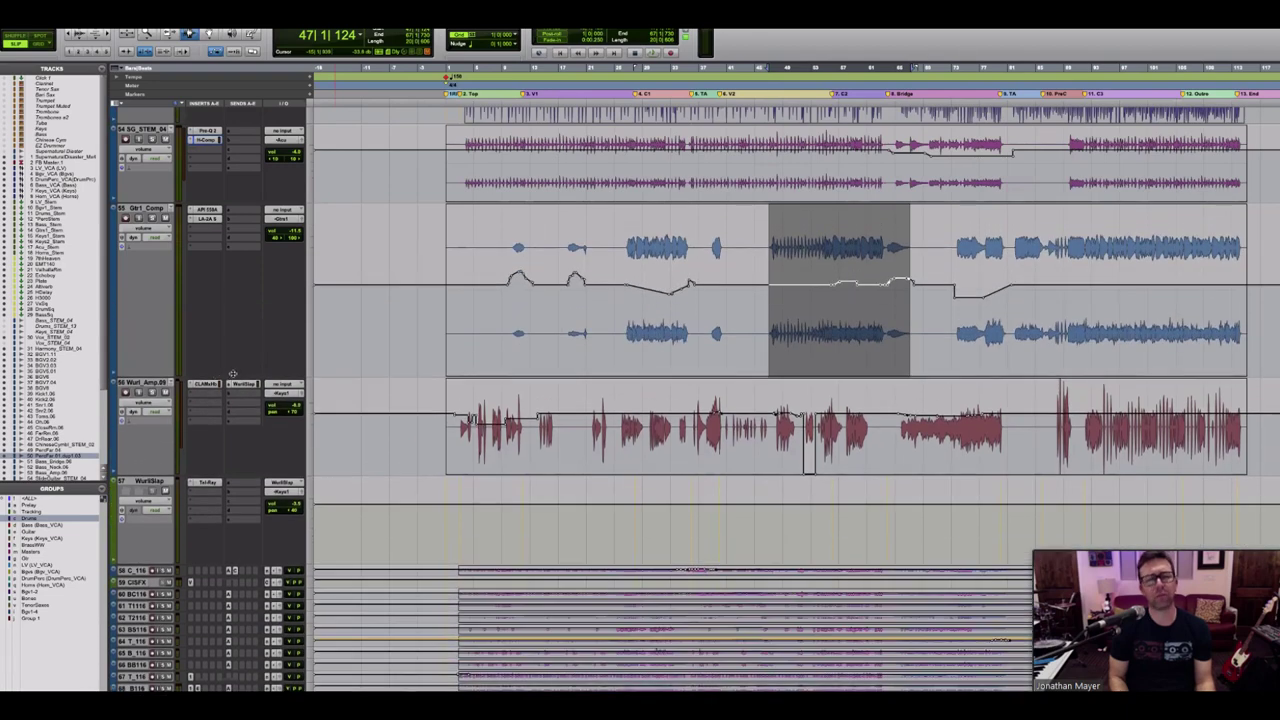
scroll(232, 373, "down", 1)
scroll(232, 370, "up", 5)
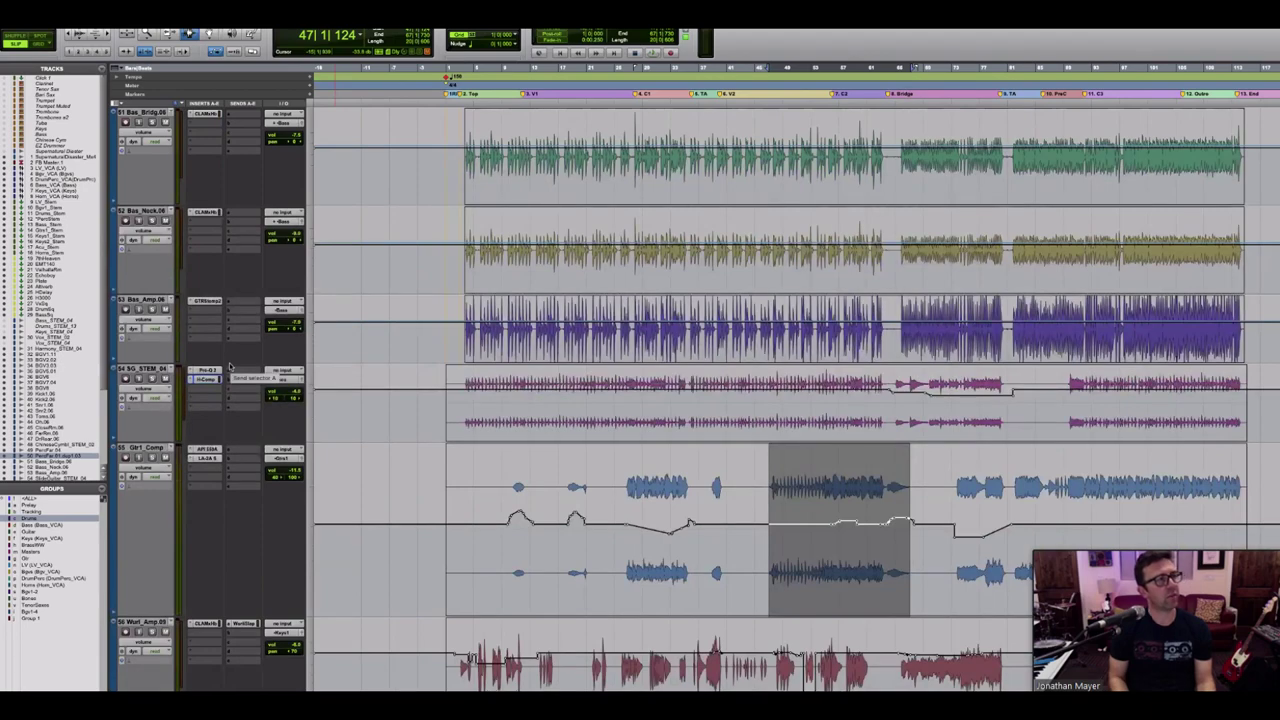
scroll(230, 368, "down", 5)
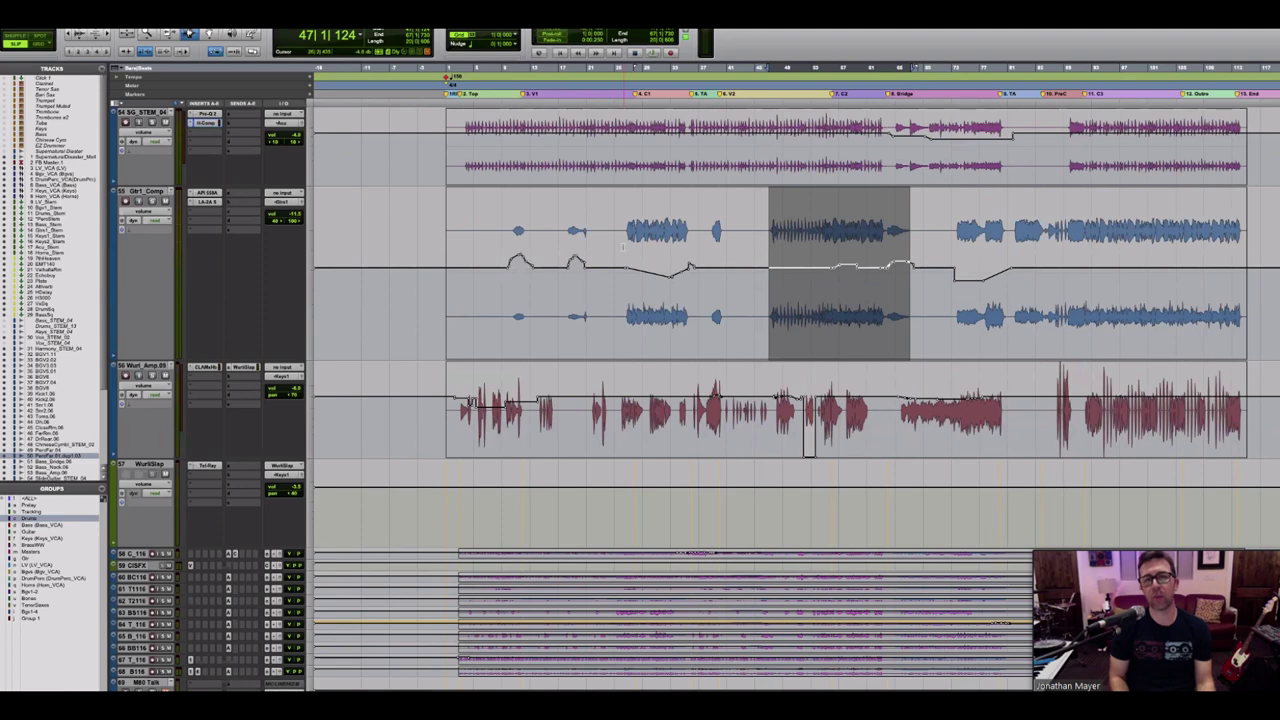
Step: Audition the soloed Gtr1_Comp with API 550A and LA-2A bypassed, from just before C1 and from the start of C3
left_click(624, 248)
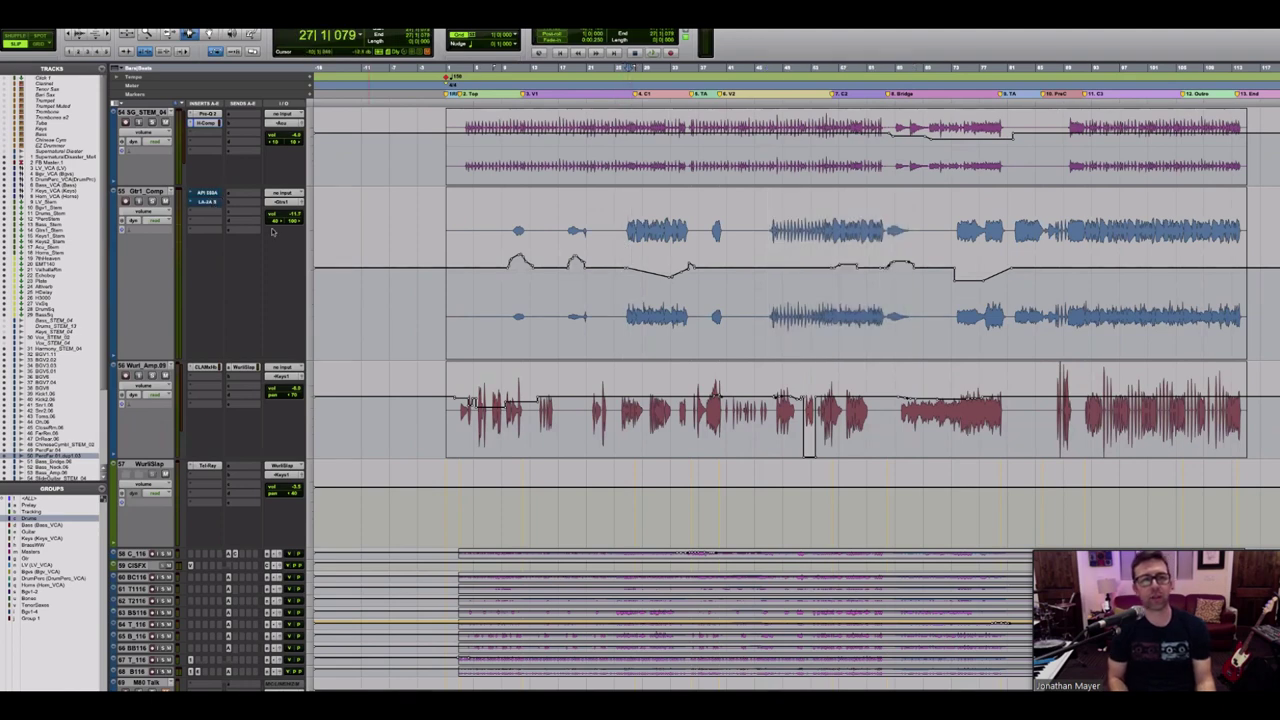
left_click(625, 248)
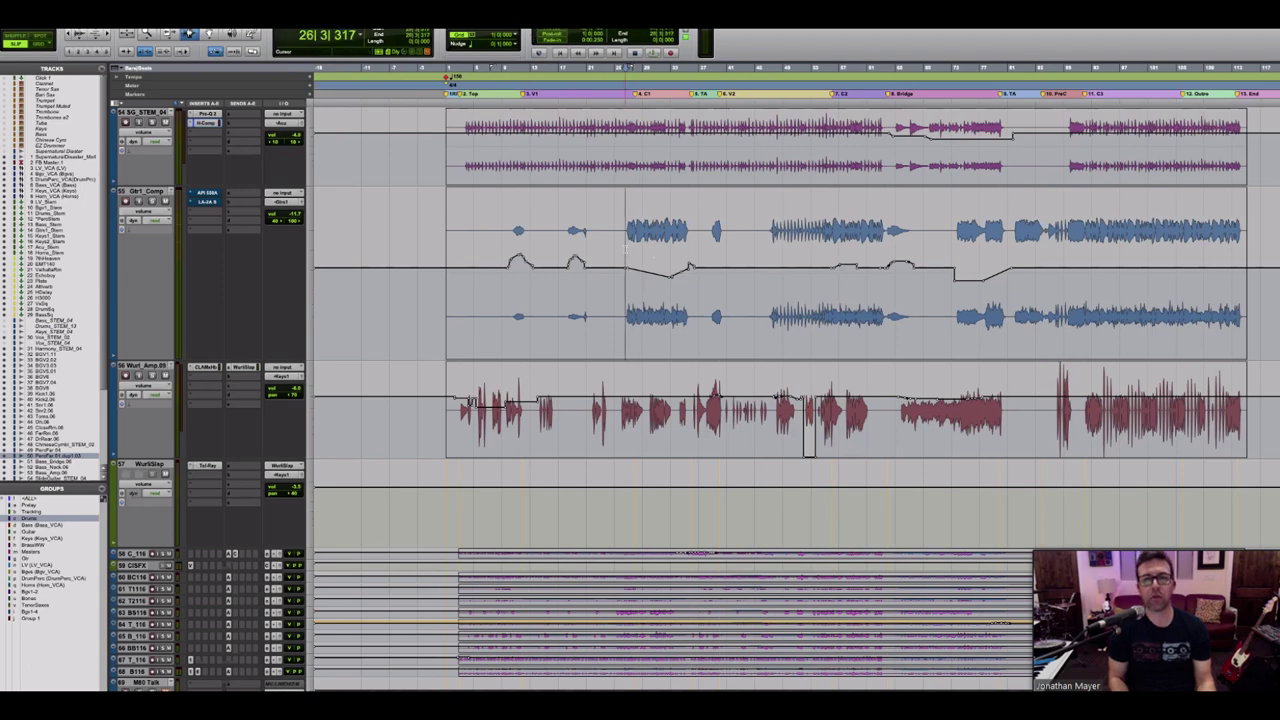
key("space")
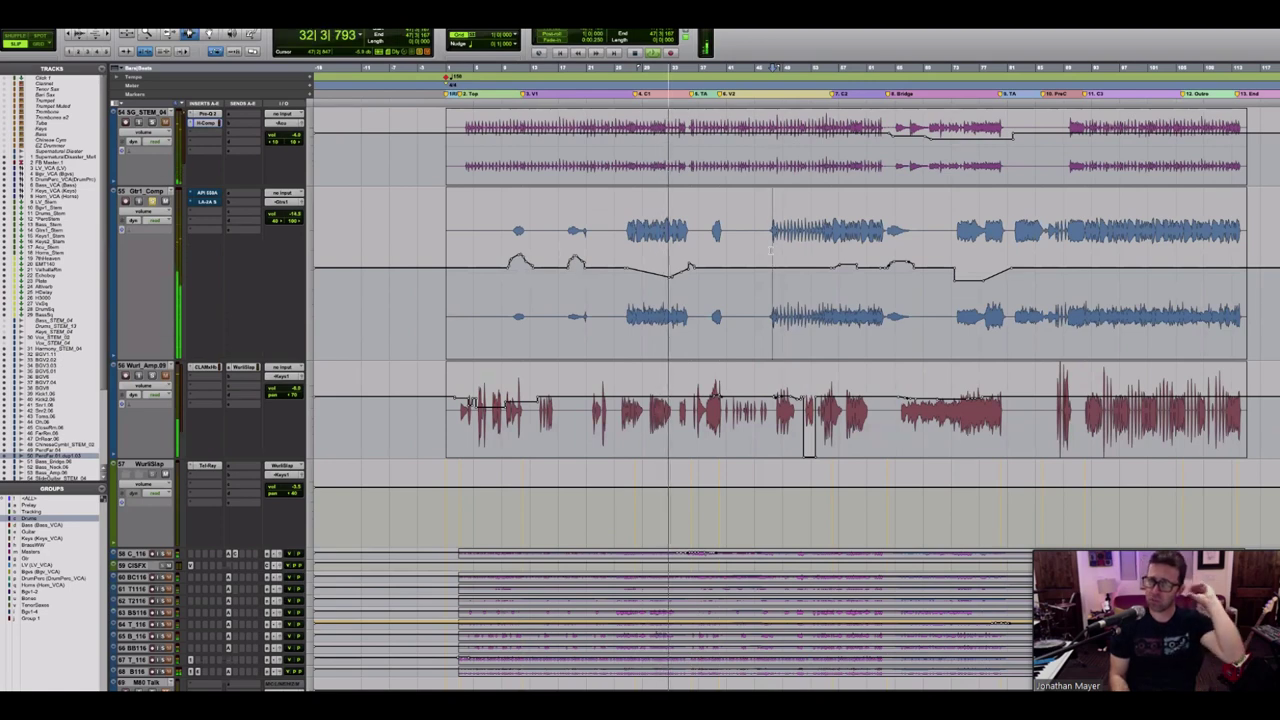
left_click(1069, 257)
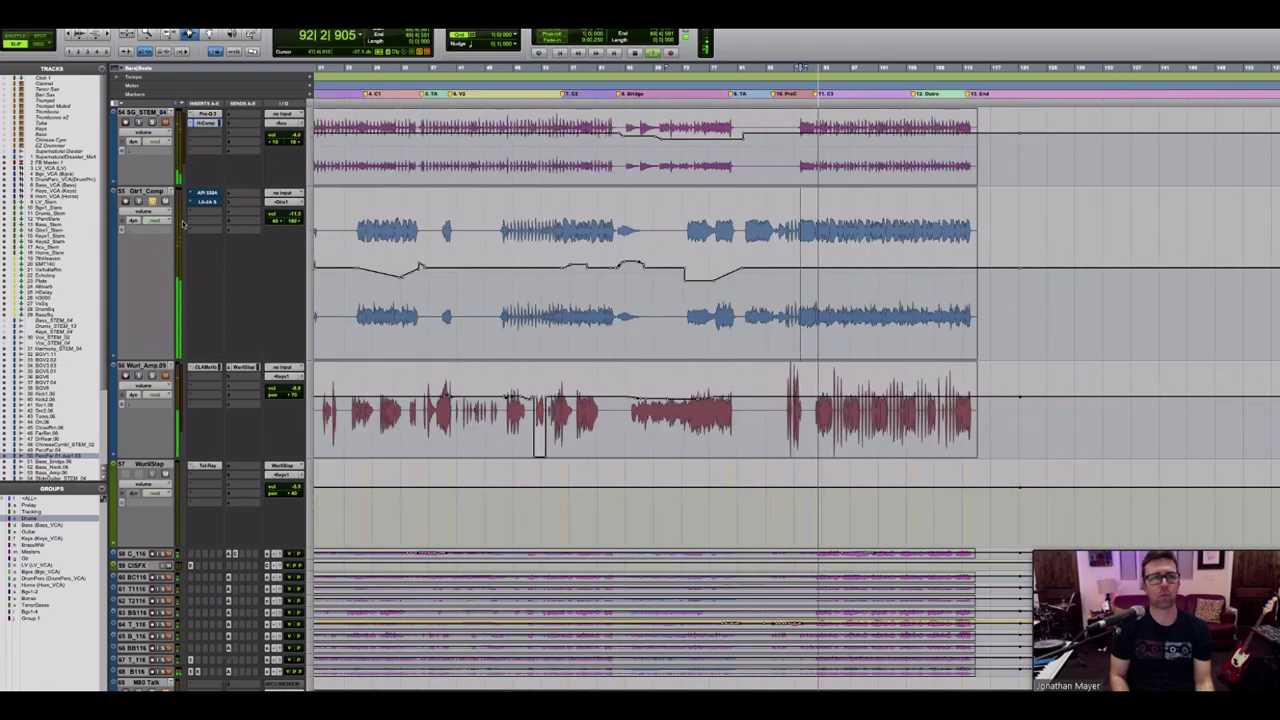
Step: Inspect API 550A and LA-2A on Gtr1_Comp, switch both back on during playback, and close the plug-in window
left_click(206, 193)
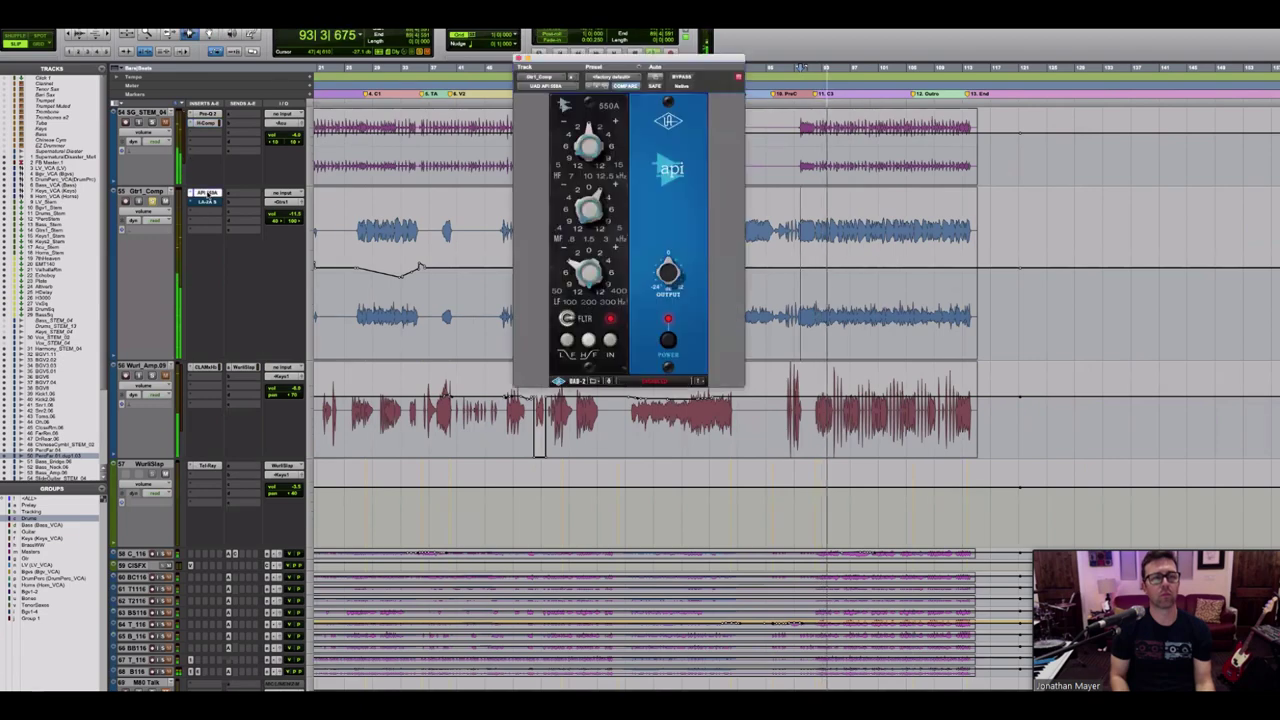
scroll(201, 205, "down", 1)
scroll(201, 205, "up", 1)
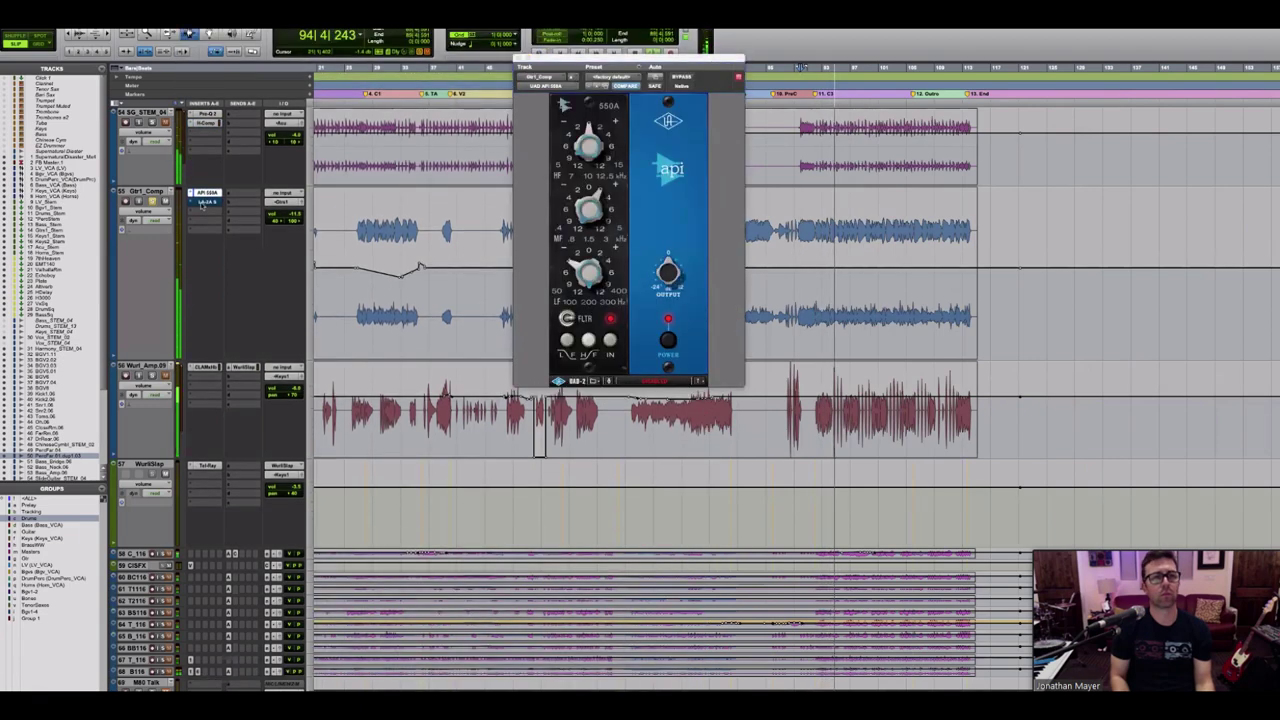
left_click(205, 201)
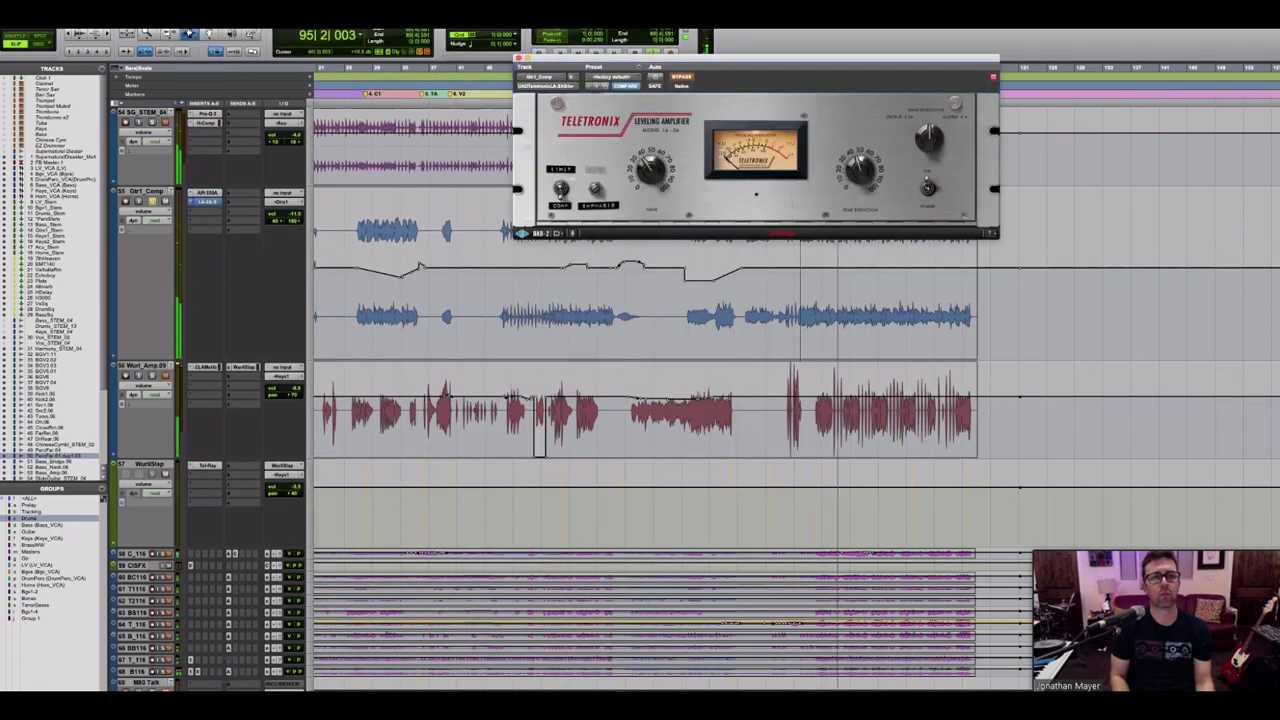
left_click(679, 79)
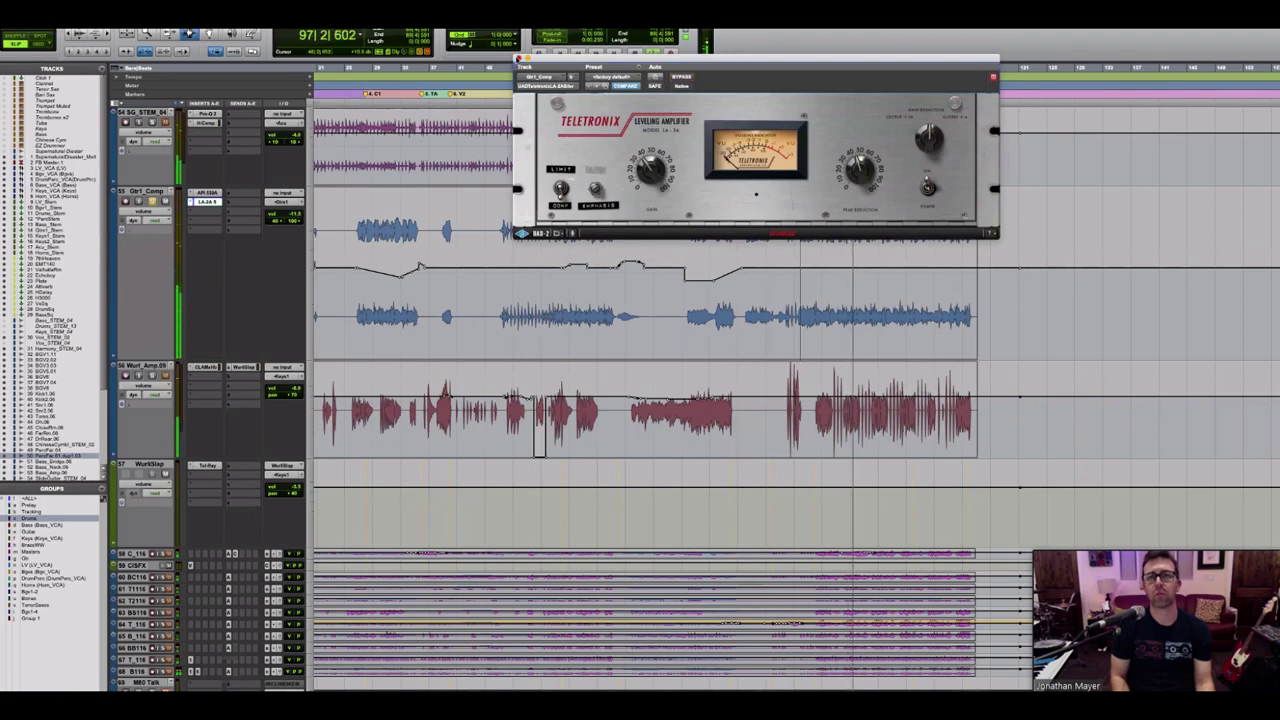
key("super+w")
key("space")
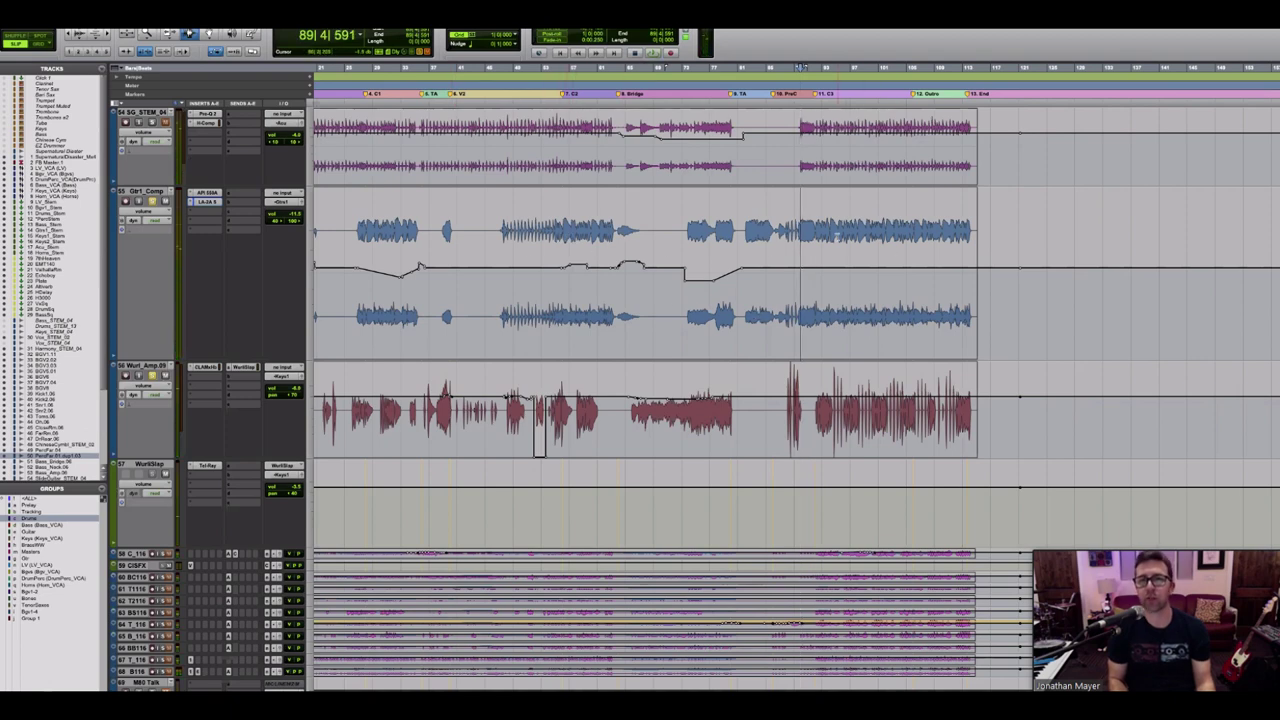
Step: Play Gtr1_Comp and Wurl_Amp.09 soloed together from bar 95 in the C3 section
left_click(838, 236)
key("space")
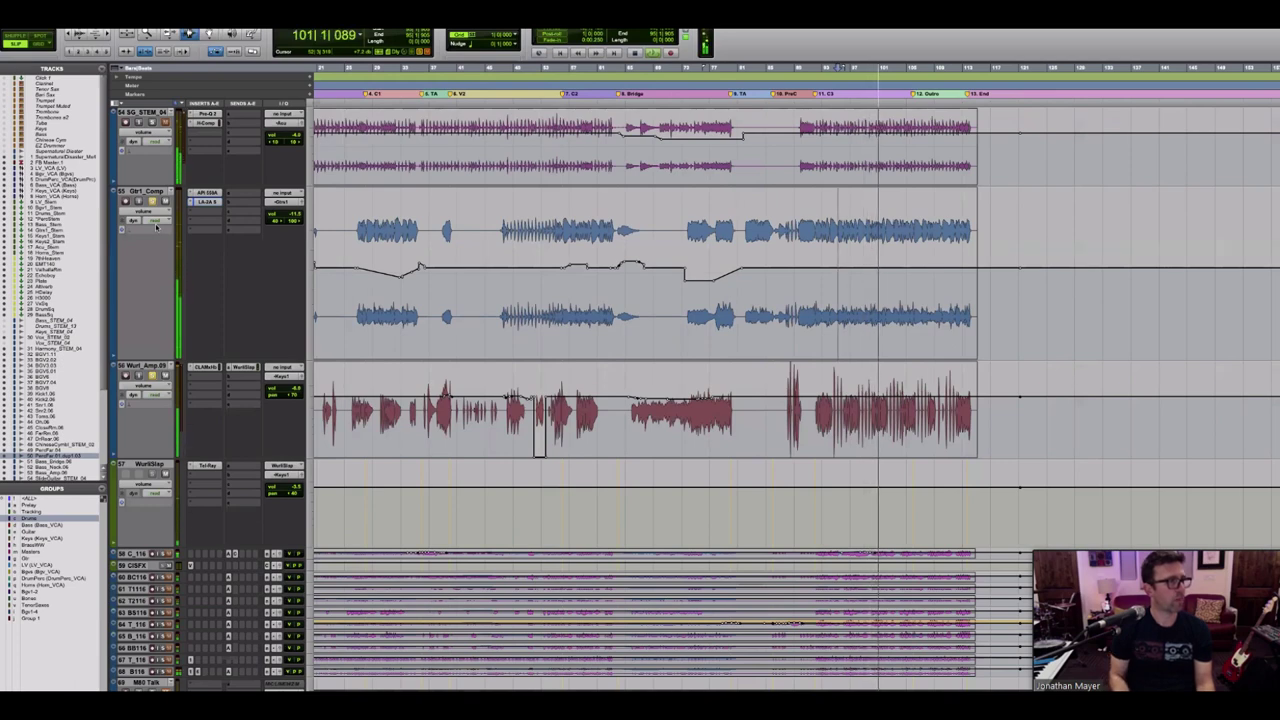
key("space")
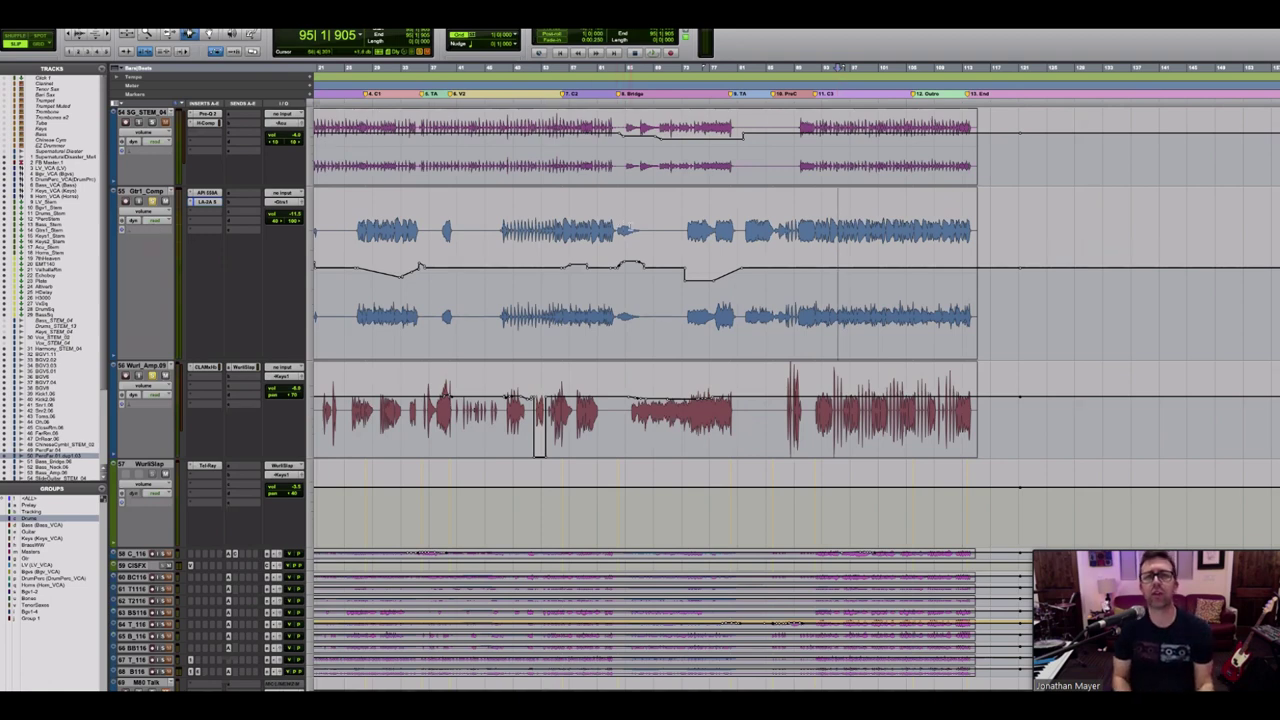
Step: Audition the soloed Gtr1_Comp around its volume automation from bar 73, the start of the bridge, and bar 82
left_click(686, 252)
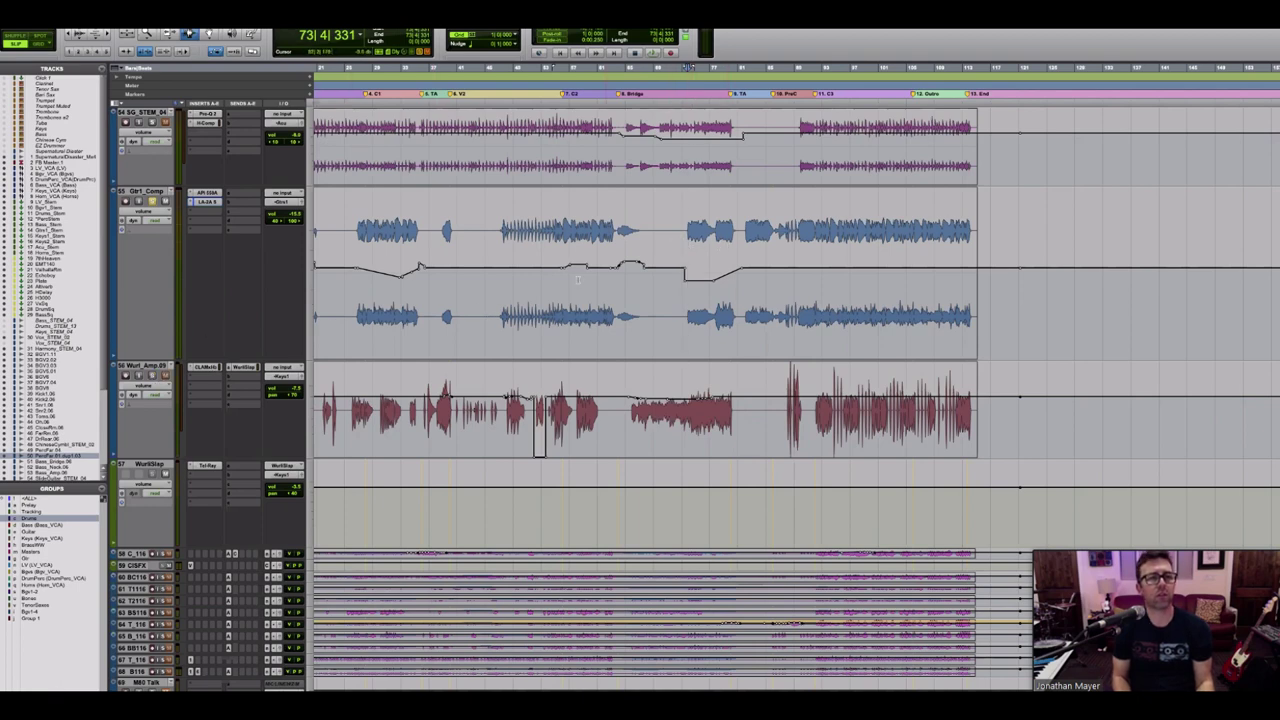
key("space")
scroll(578, 279, "up", 4)
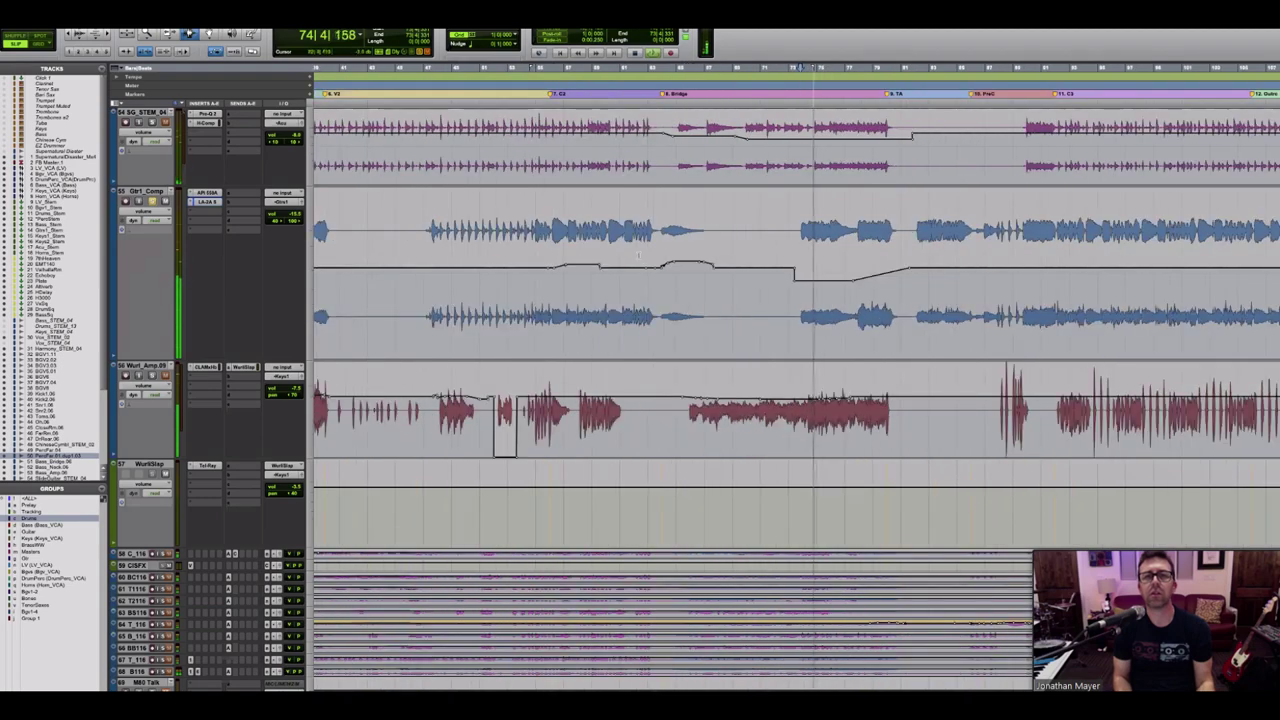
key("space")
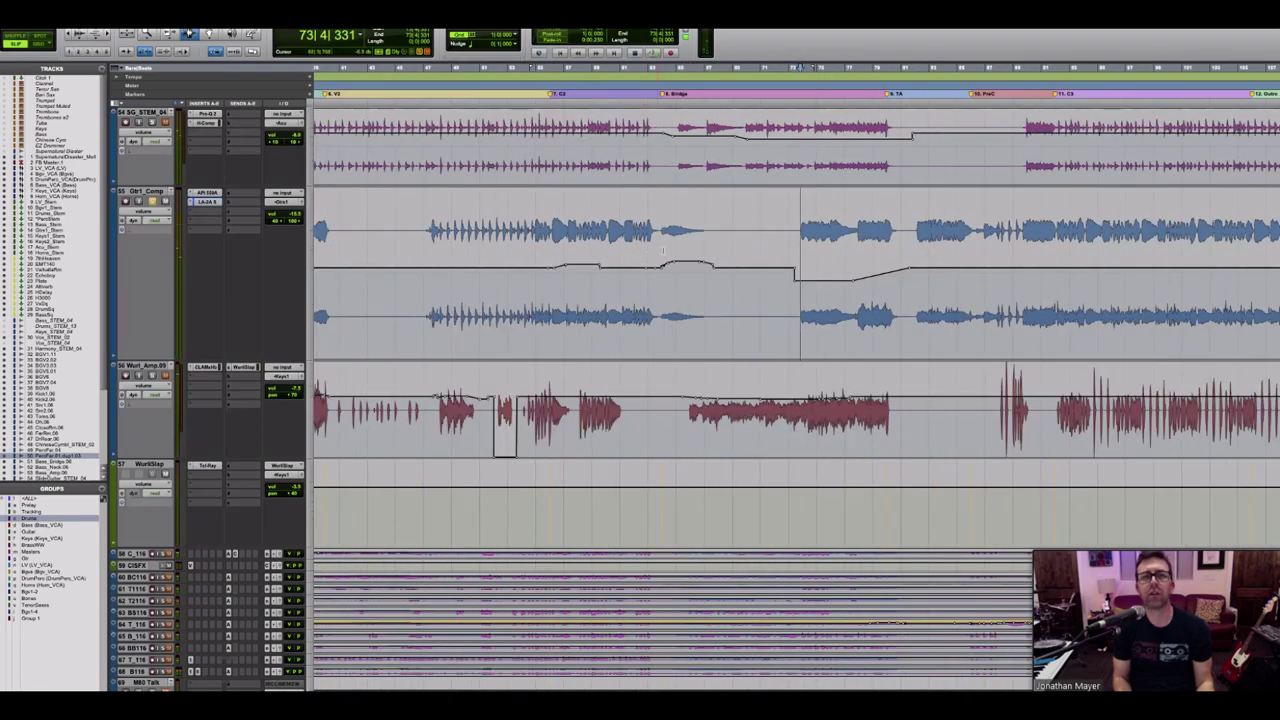
left_click(660, 249)
key("space")
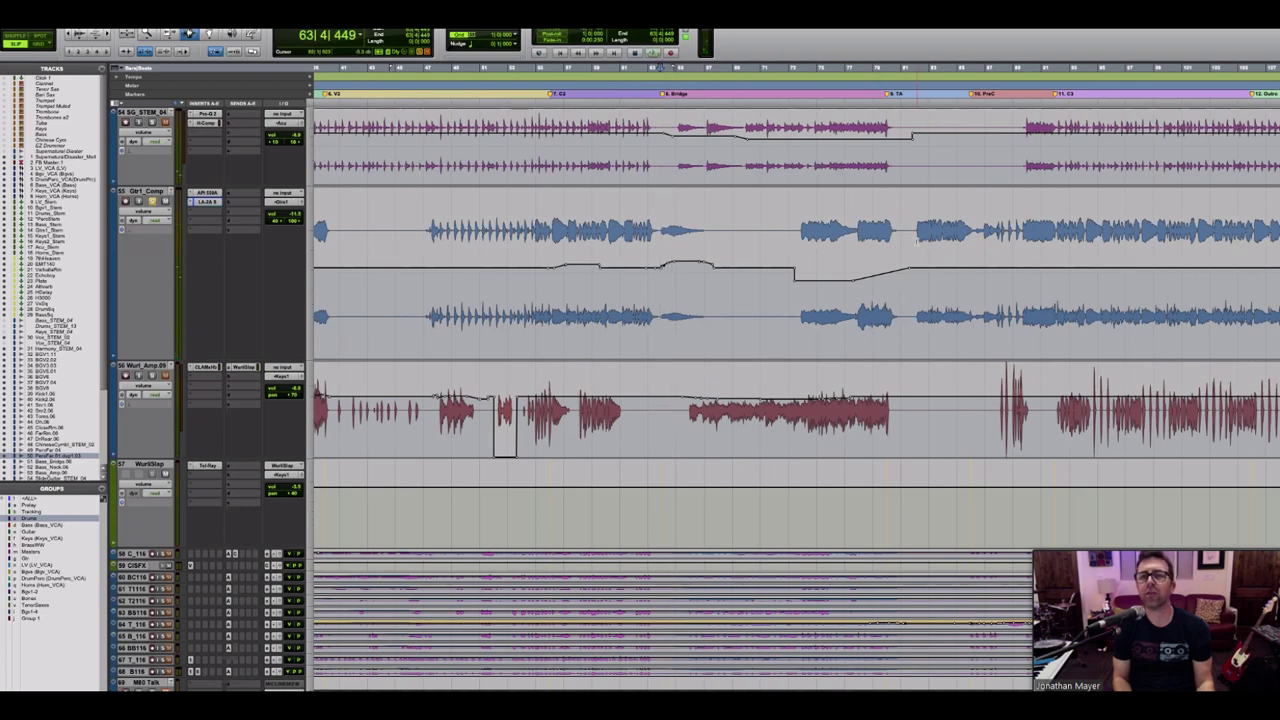
left_click(917, 250)
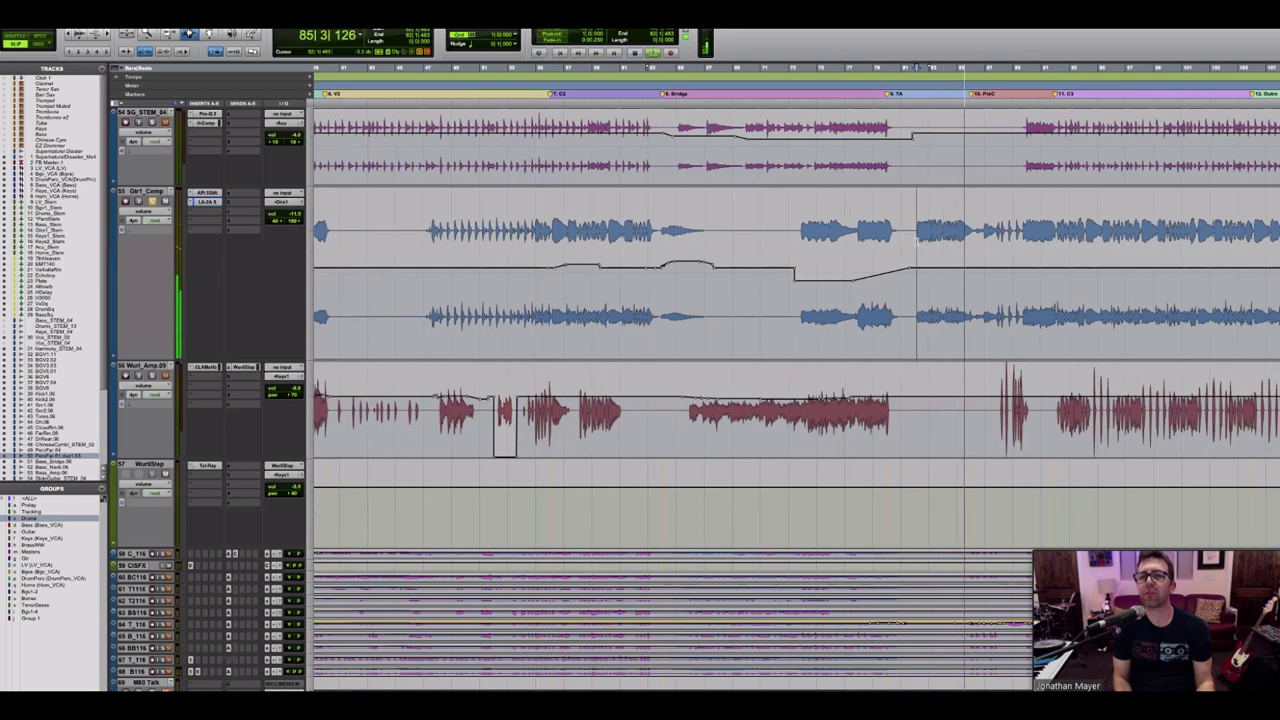
key("space")
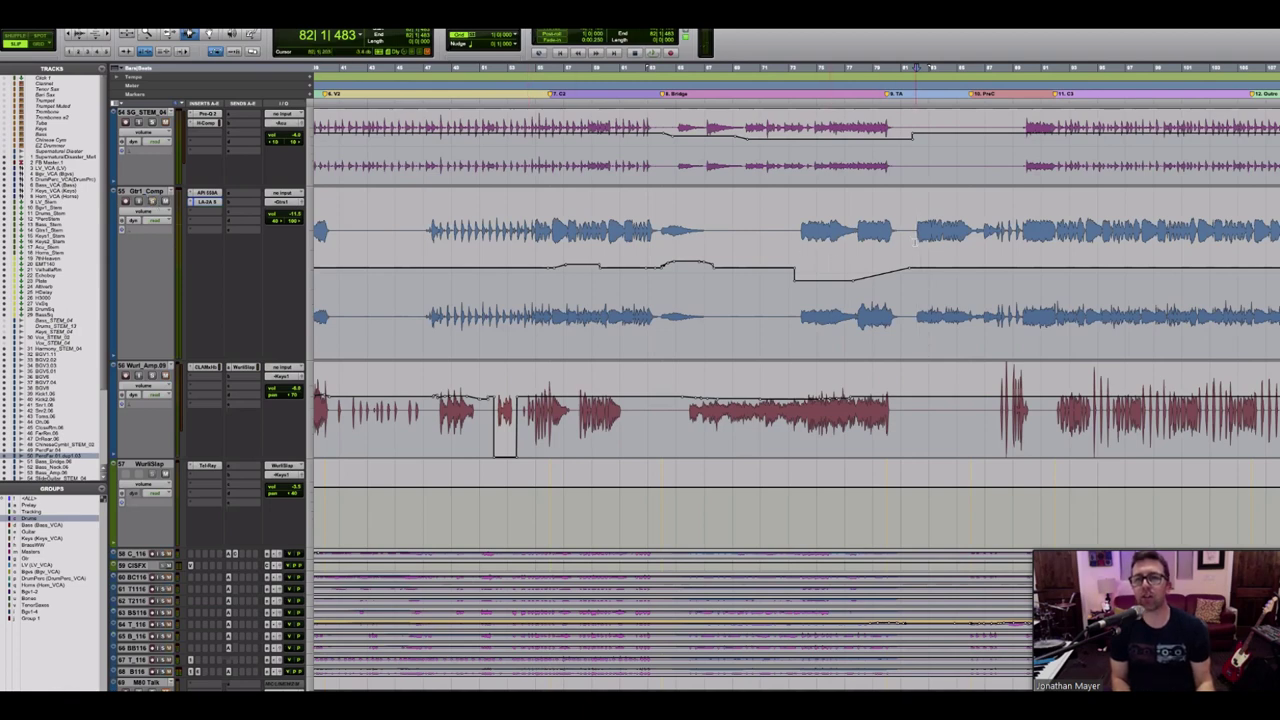
Step: Play the mix from bar 82 with the Gtr1_Comp solo cleared
left_click(915, 241)
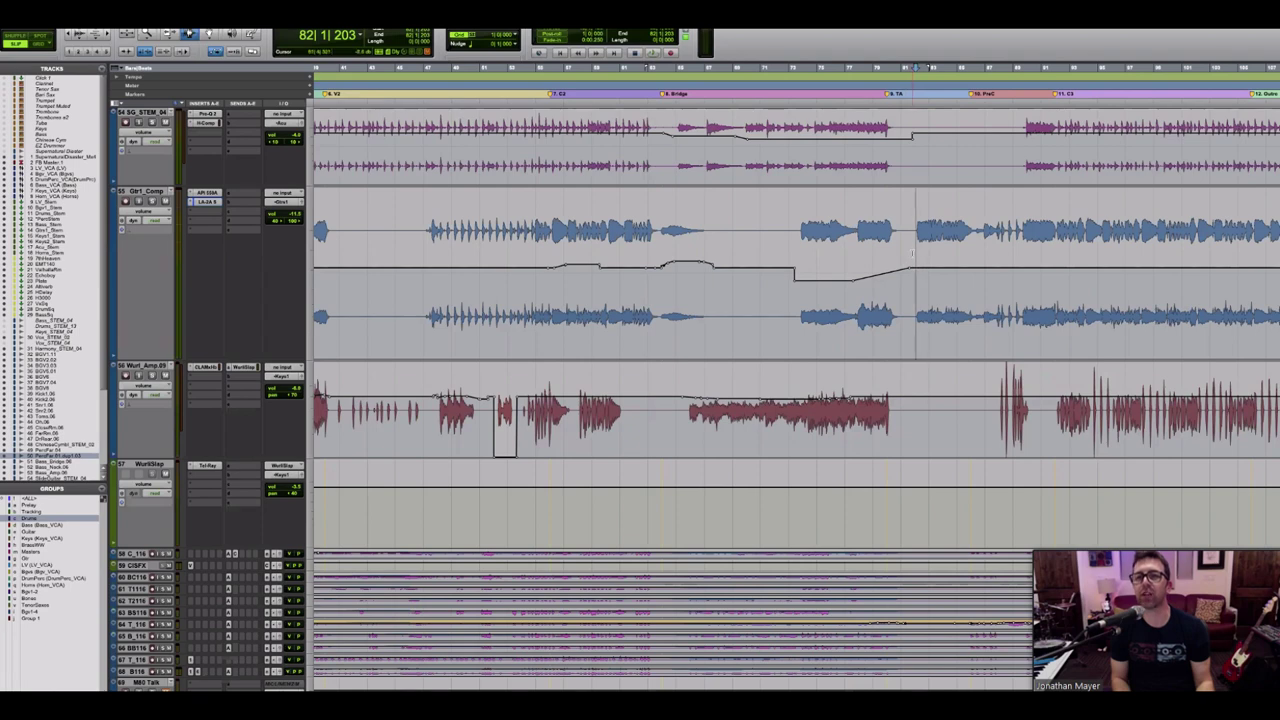
key("space")
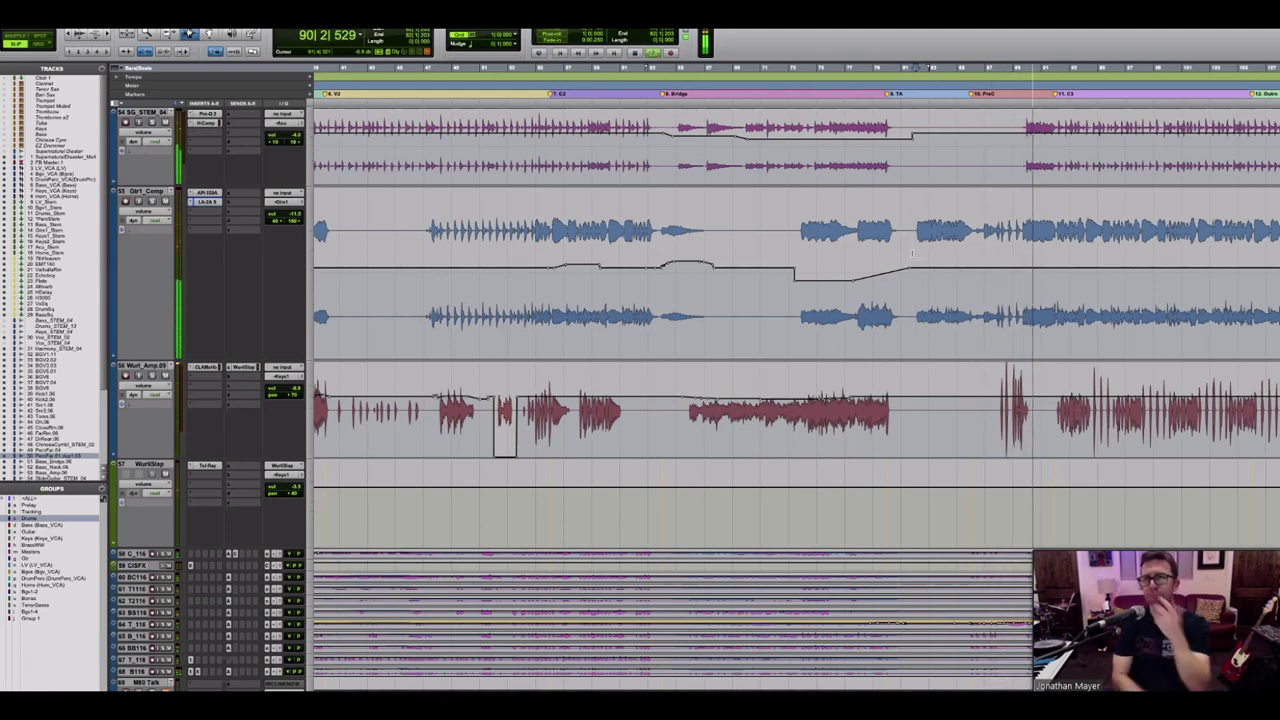
key("space")
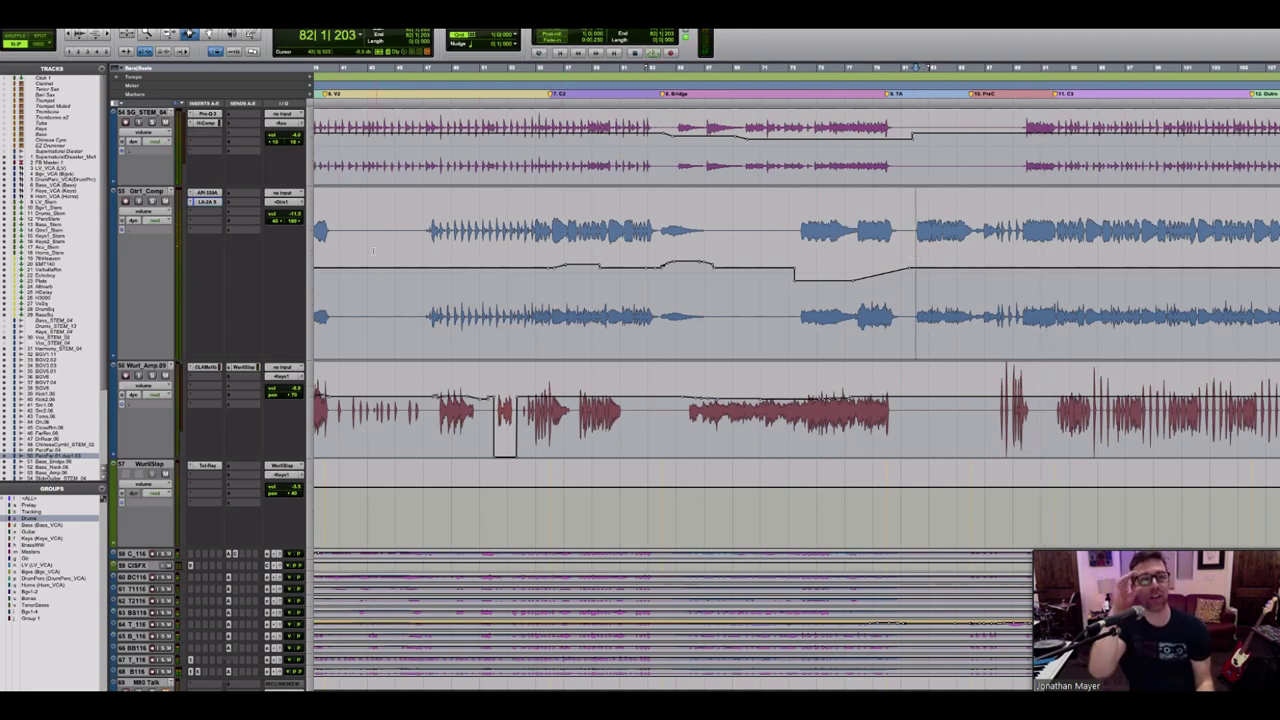
Step: Set the Gtr1_Comp track height to small and enlarge the Clarint_P1.16 track
left_click(313, 276)
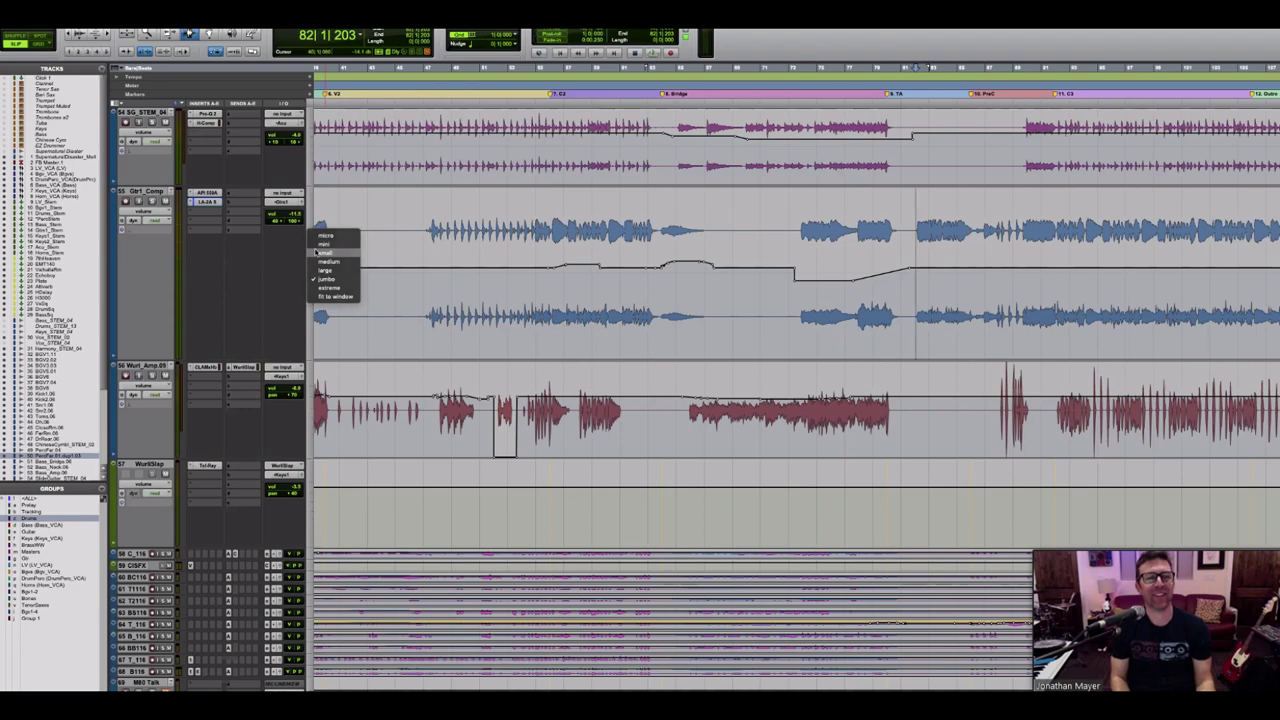
left_click(315, 251)
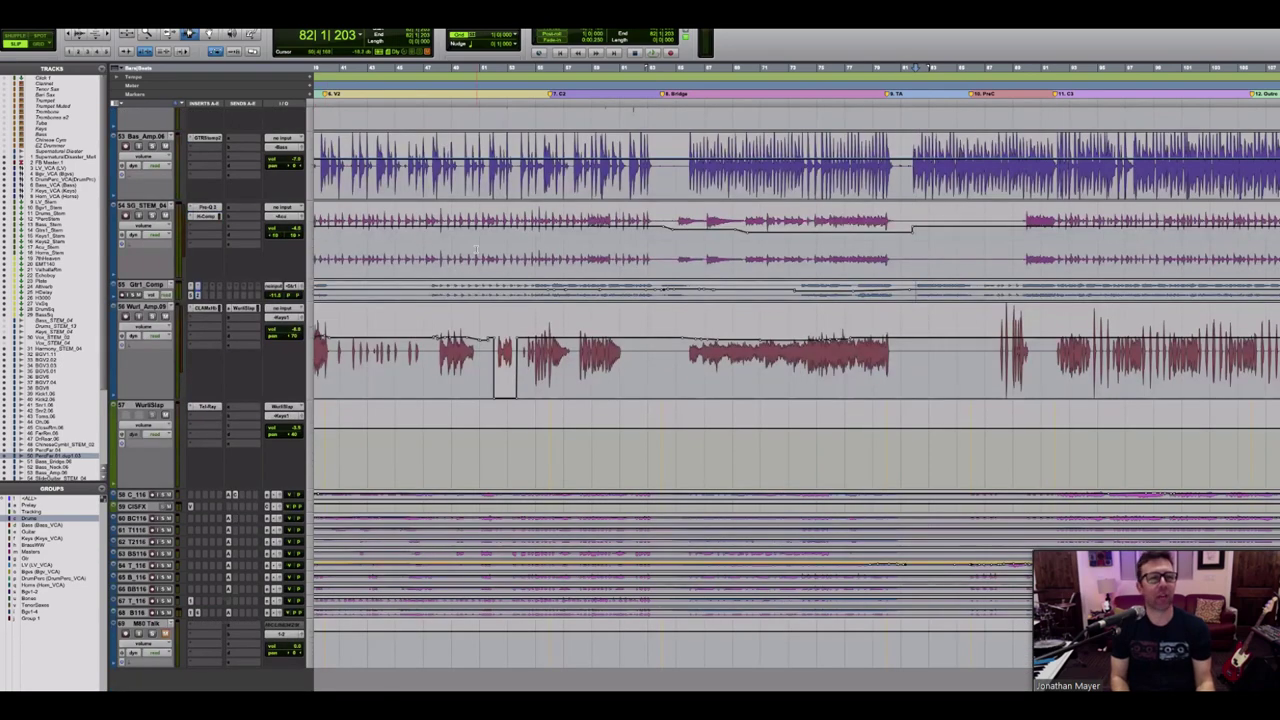
scroll(795, 300, "up", 5)
scroll(795, 300, "down", 4)
scroll(795, 300, "down", 1)
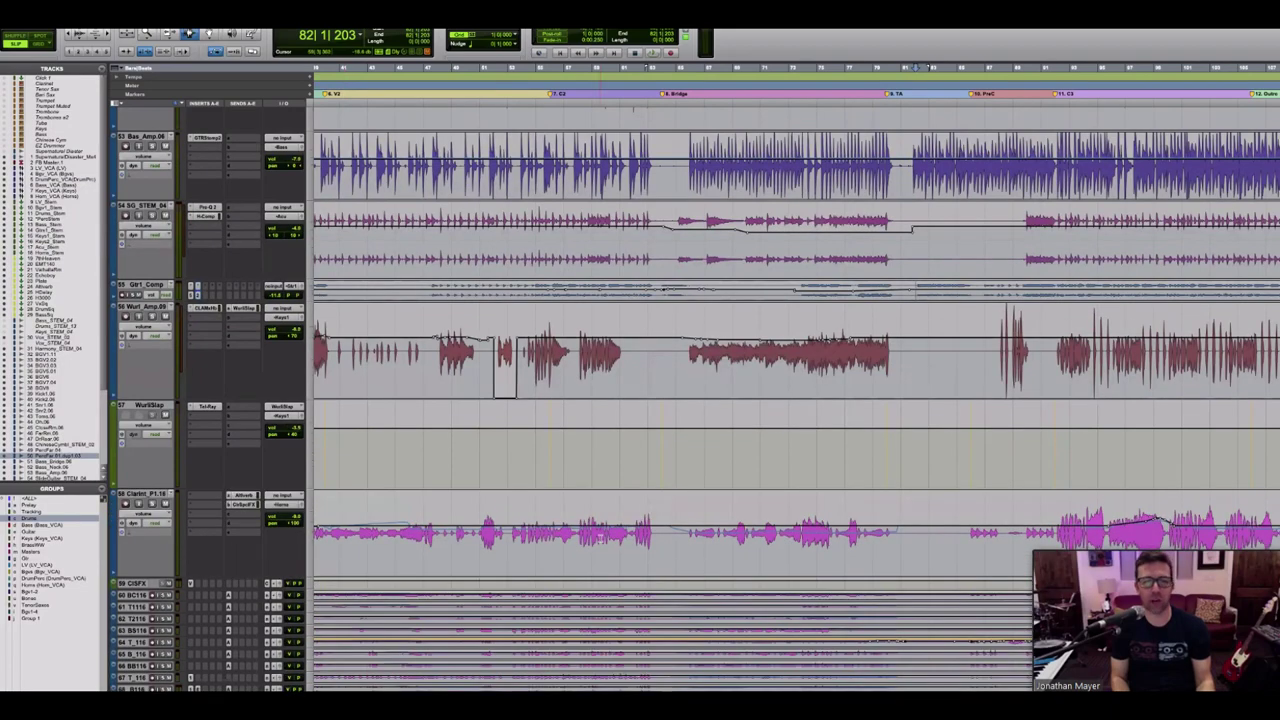
Step: Show the whole song on the timeline and place the edit cursor on Clarint_P1.16 near bar 5
scroll(601, 538, "down", 1)
key("super+bracketleft")
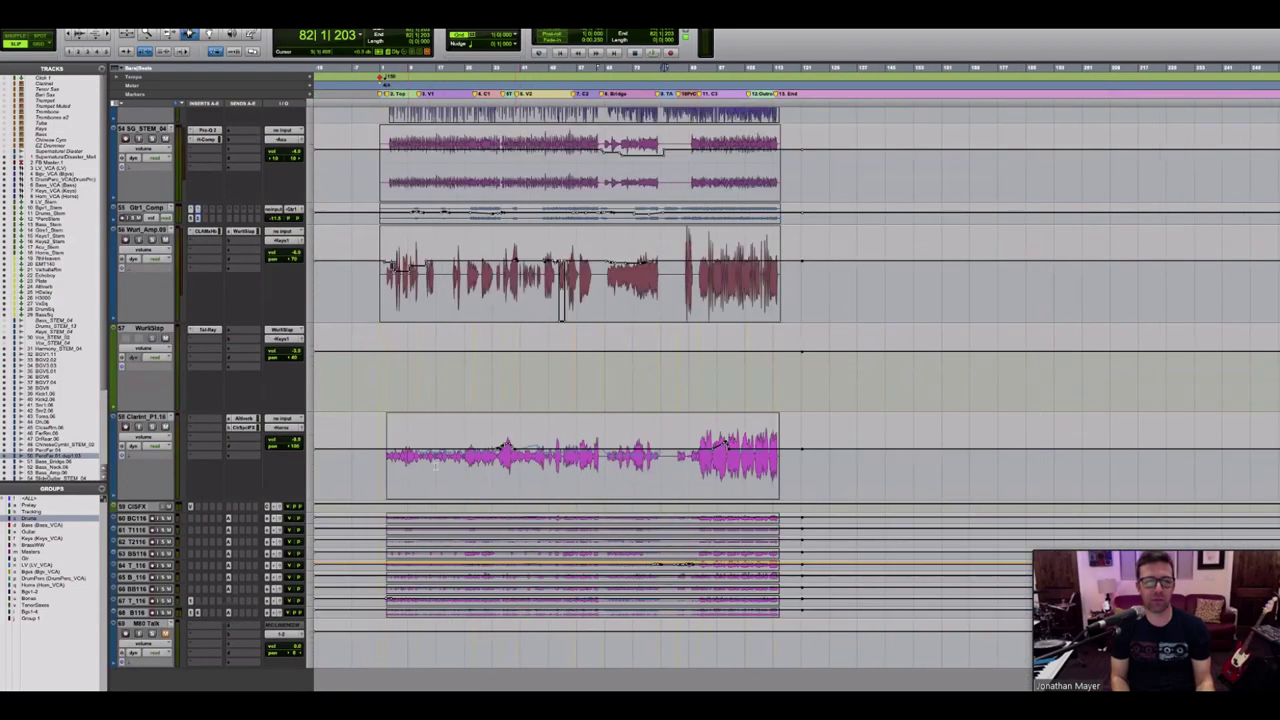
left_click(436, 456)
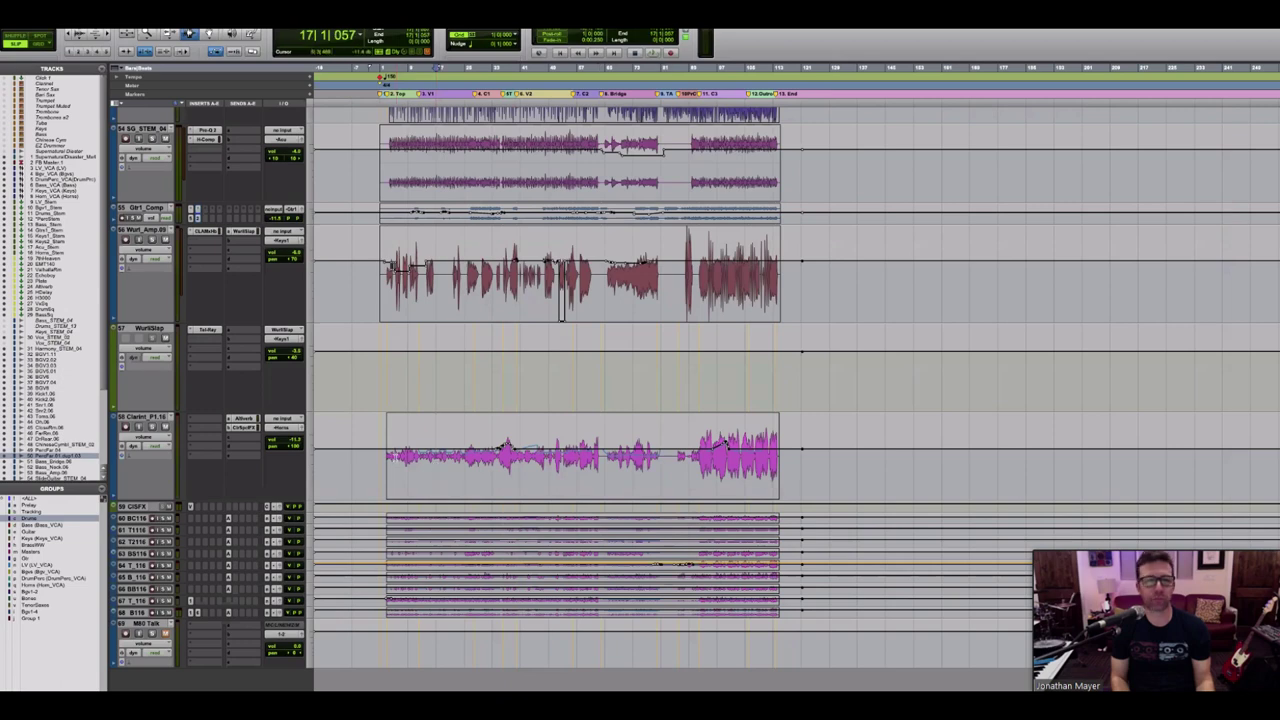
left_click(395, 456)
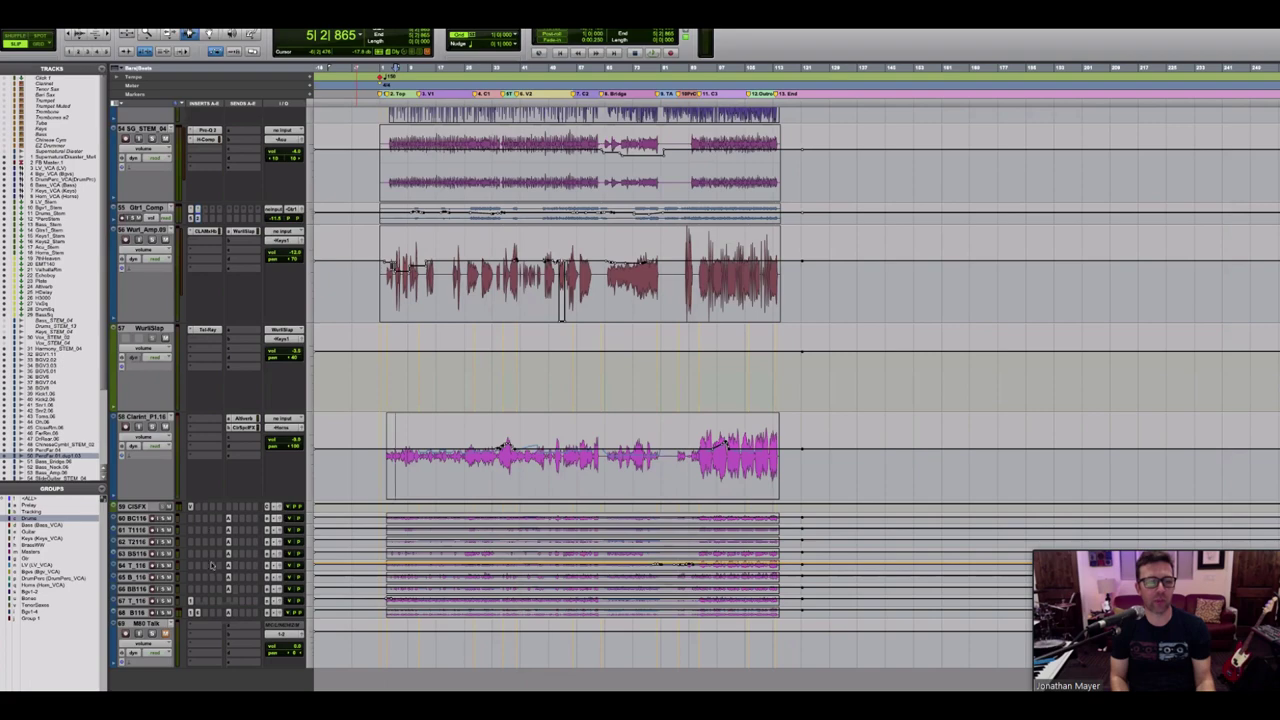
Step: Enlarge the bass clarinet track BsClrn_P116 and the first tenor sax track TnSx1_P1.16
key("ctrl+Up")
scroll(199, 537, "down", 3)
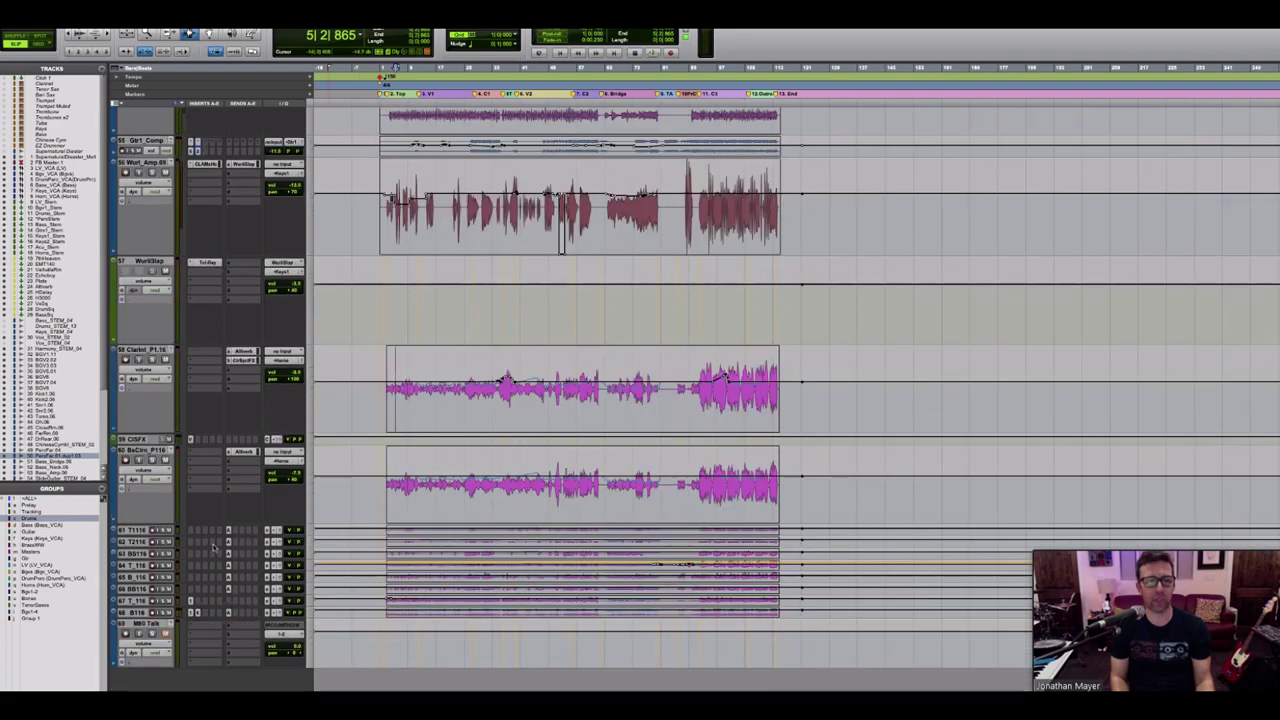
key("ctrl+Up")
key("ctrl+Up")
key("ctrl+Up")
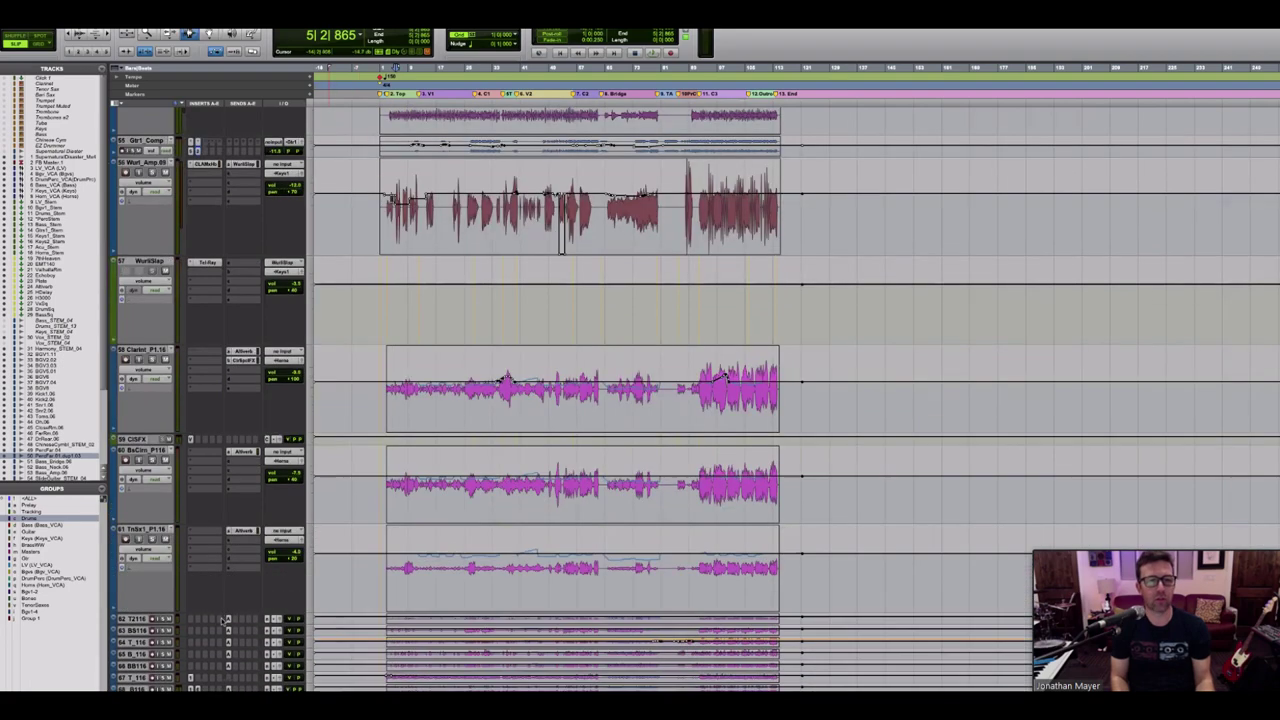
Step: Enlarge the second tenor sax track TnSx2_P1.16 and the baritone sax track BariSx_P1.16
scroll(320, 445, "down", 4)
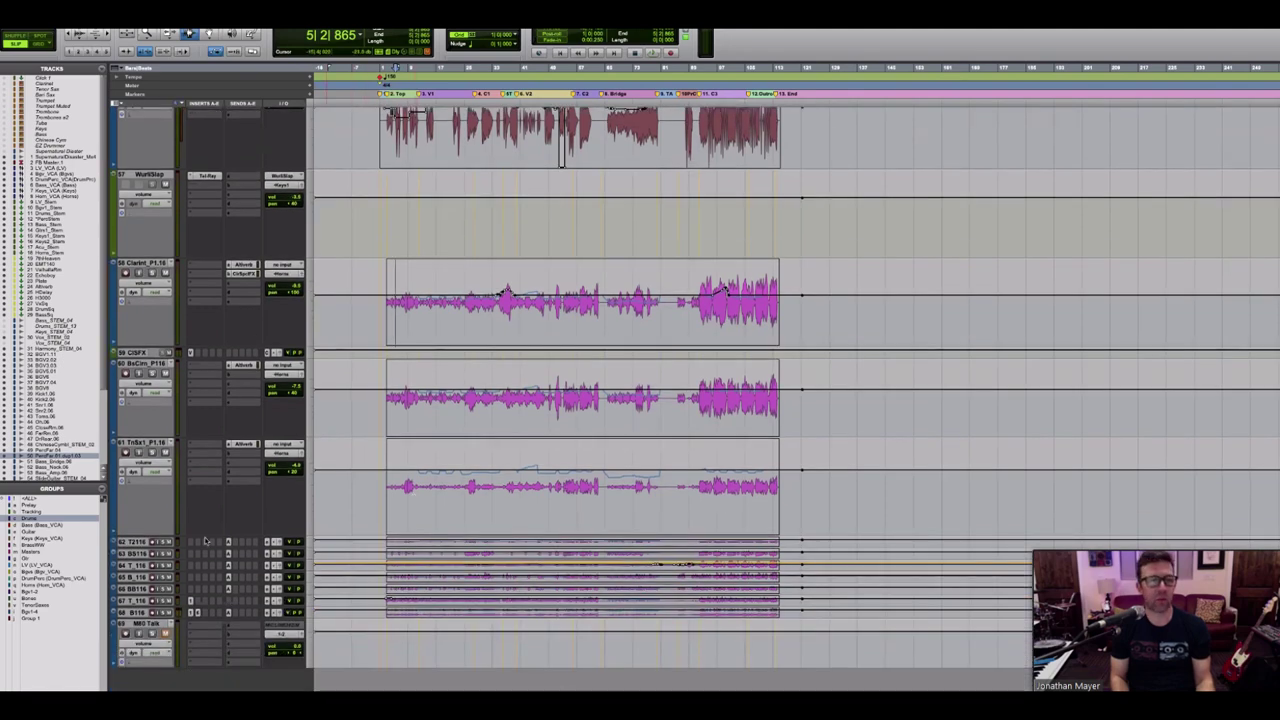
key("ctrl+Up")
key("ctrl+Up")
key("ctrl+Up")
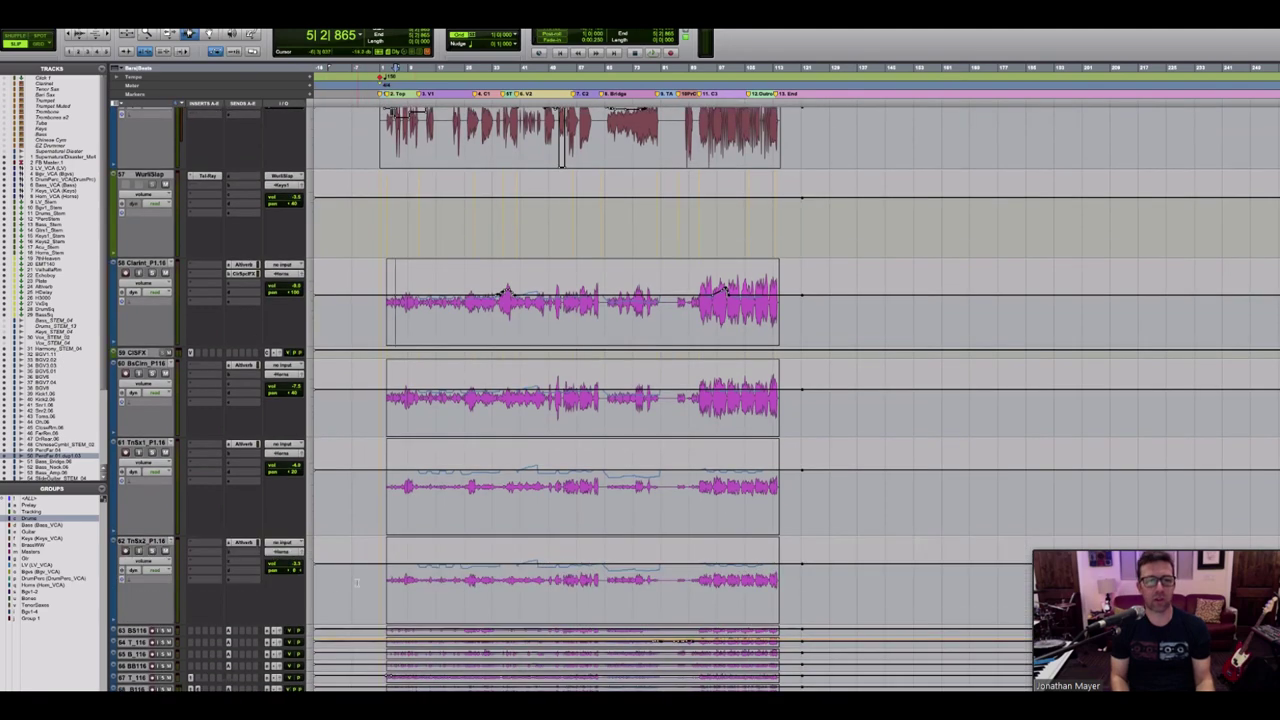
scroll(202, 600, "down", 4)
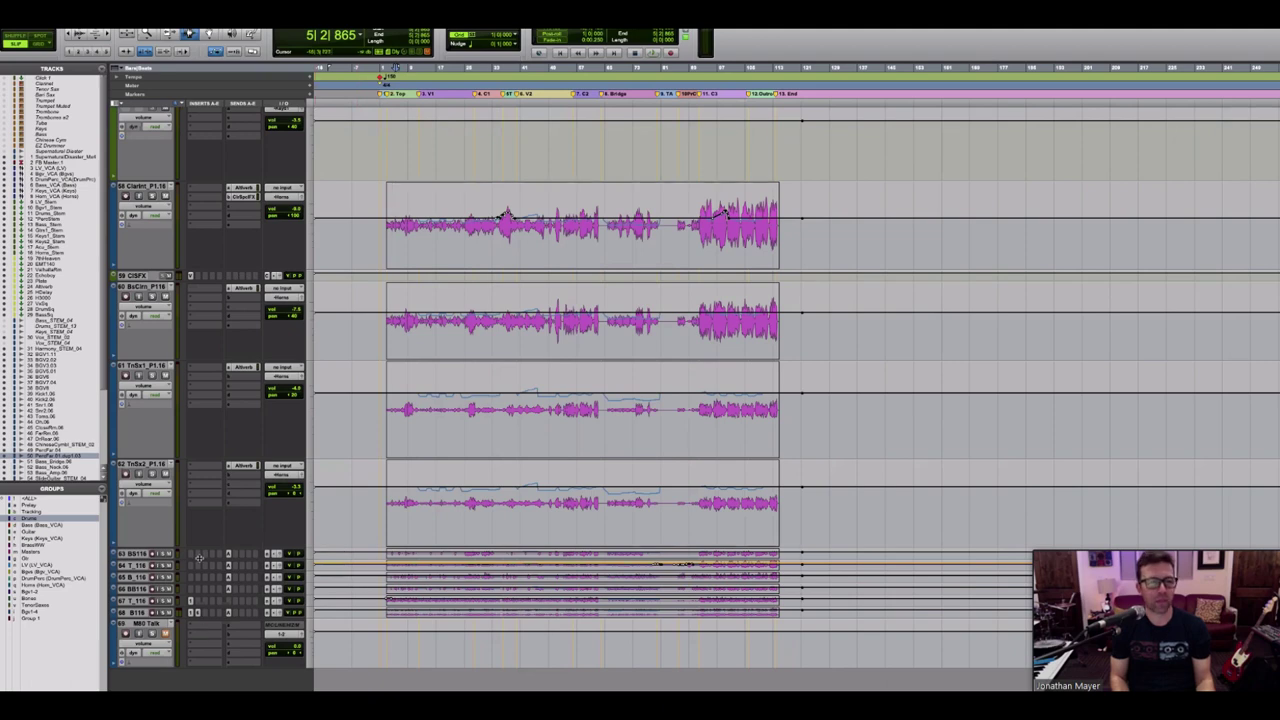
key("ctrl+Up")
key("ctrl+Up")
scroll(200, 560, "down", 3)
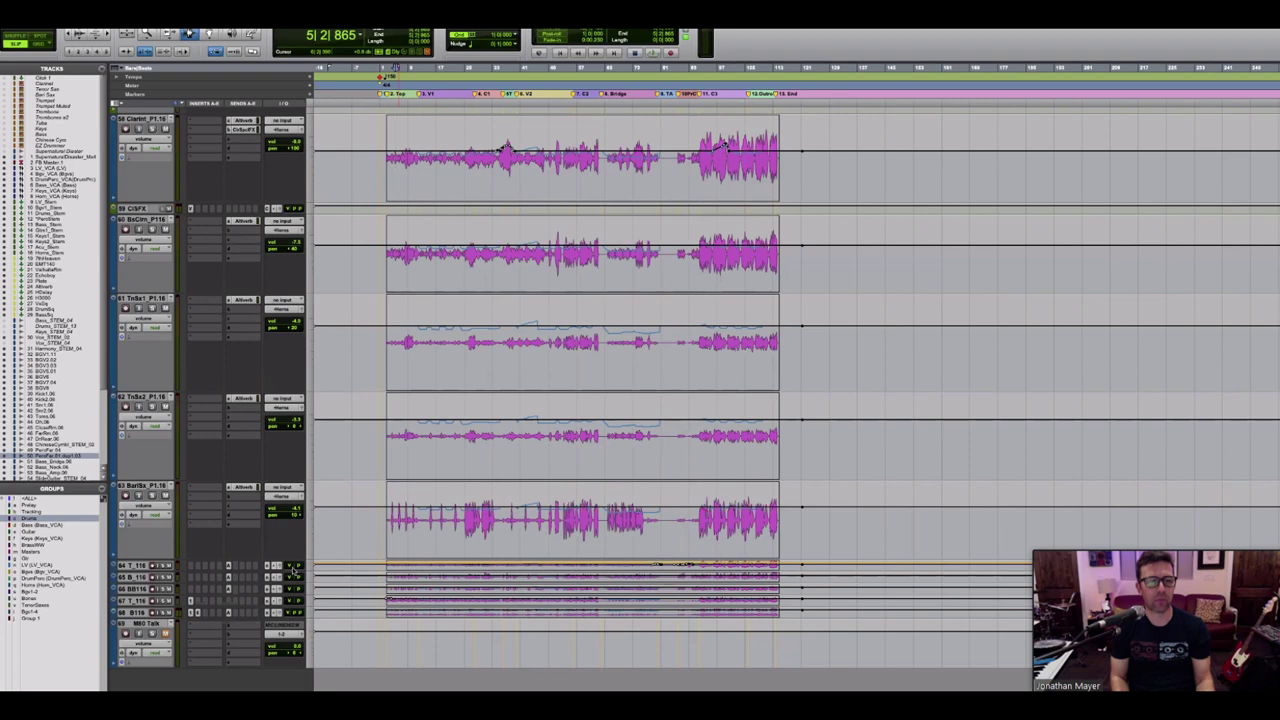
Step: Activate the BrassWW edit group, set its tracks to large height, and look over all the brass and woodwind tracks
left_click(41, 546)
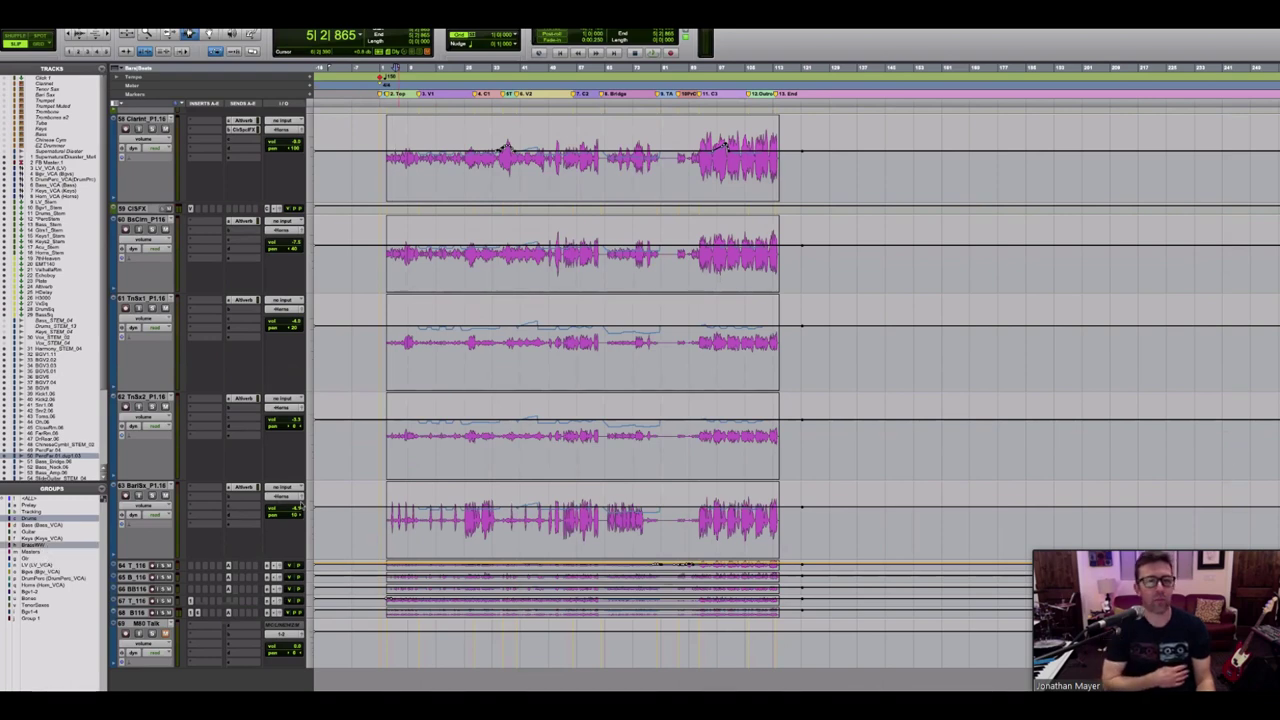
left_click(301, 505)
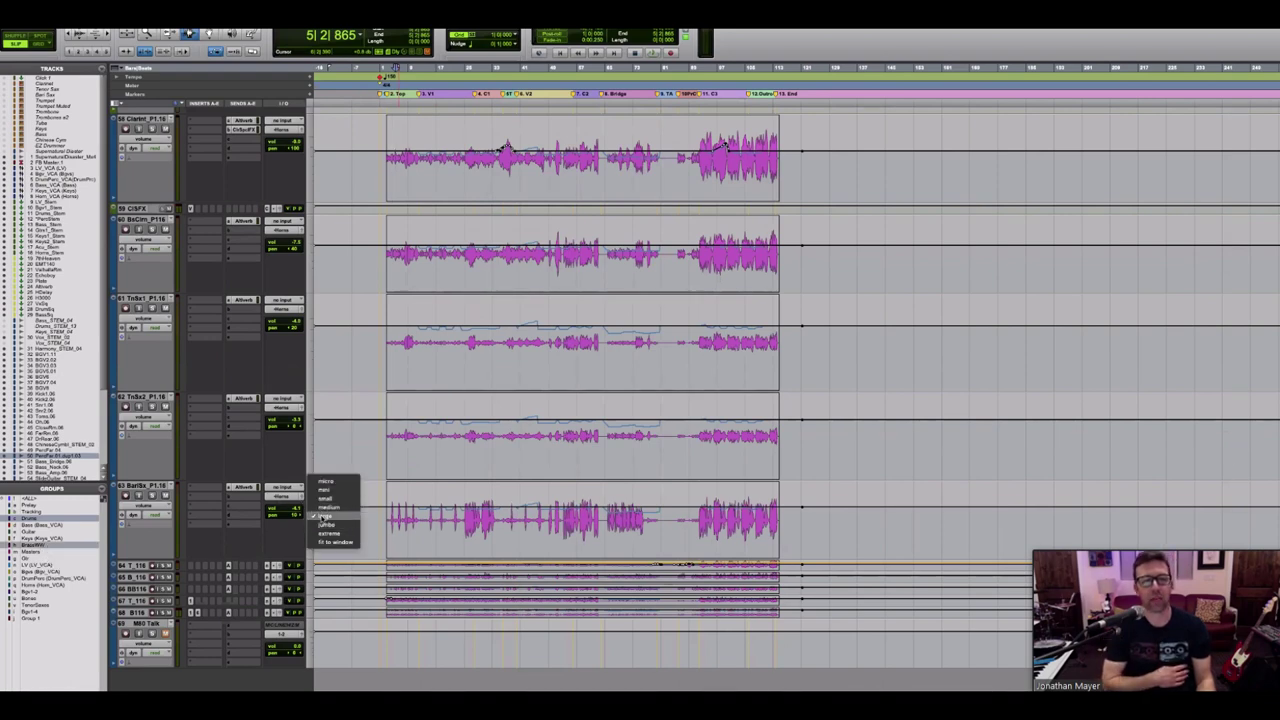
left_click(325, 516)
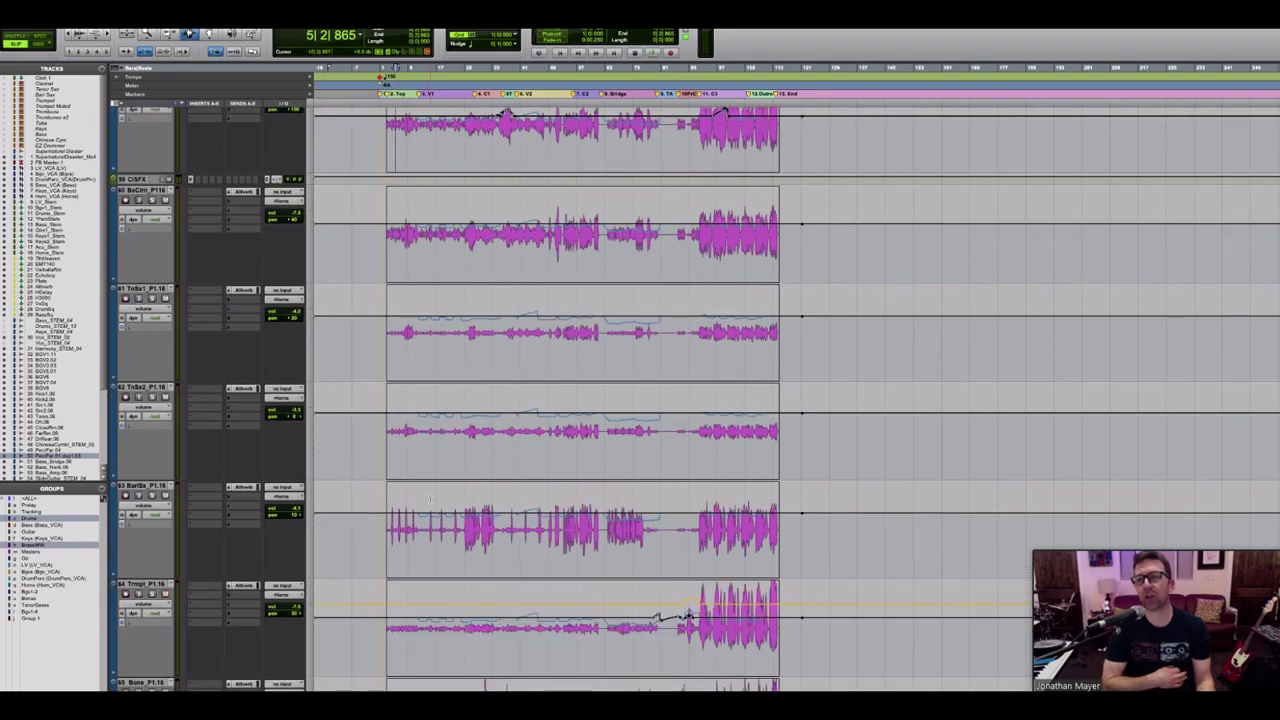
scroll(430, 498, "down", 5)
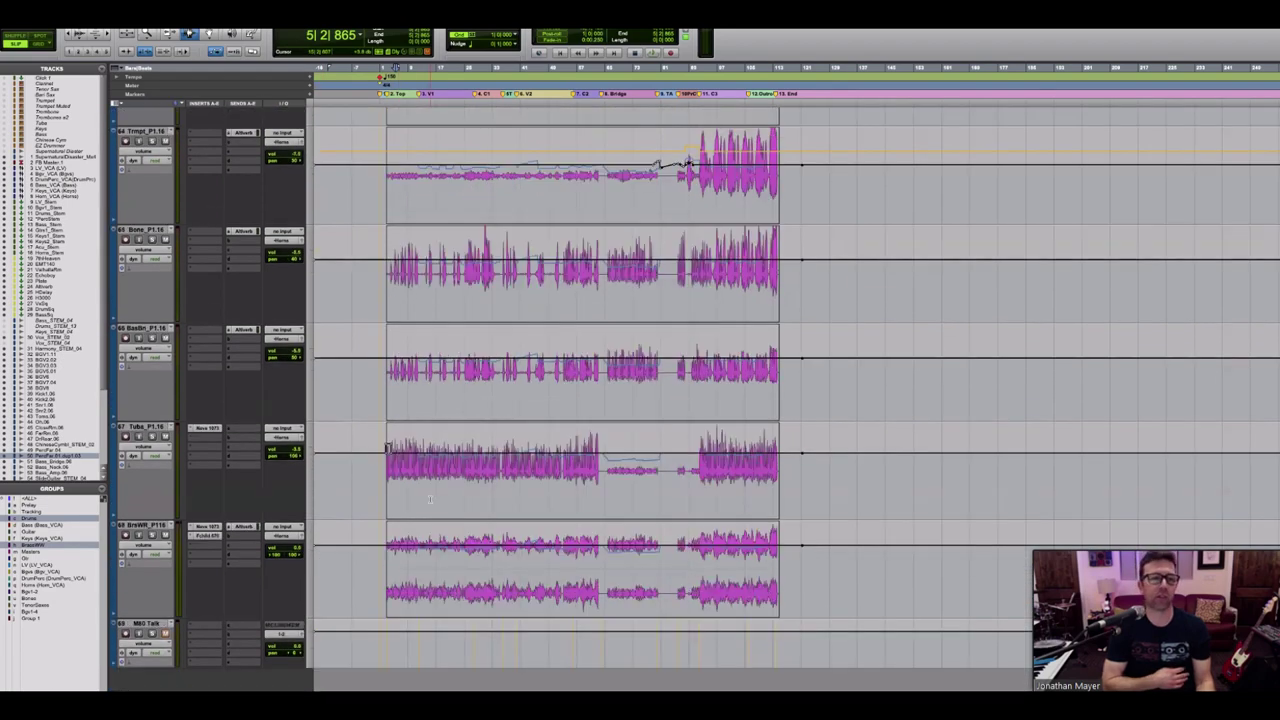
scroll(430, 498, "up", 4)
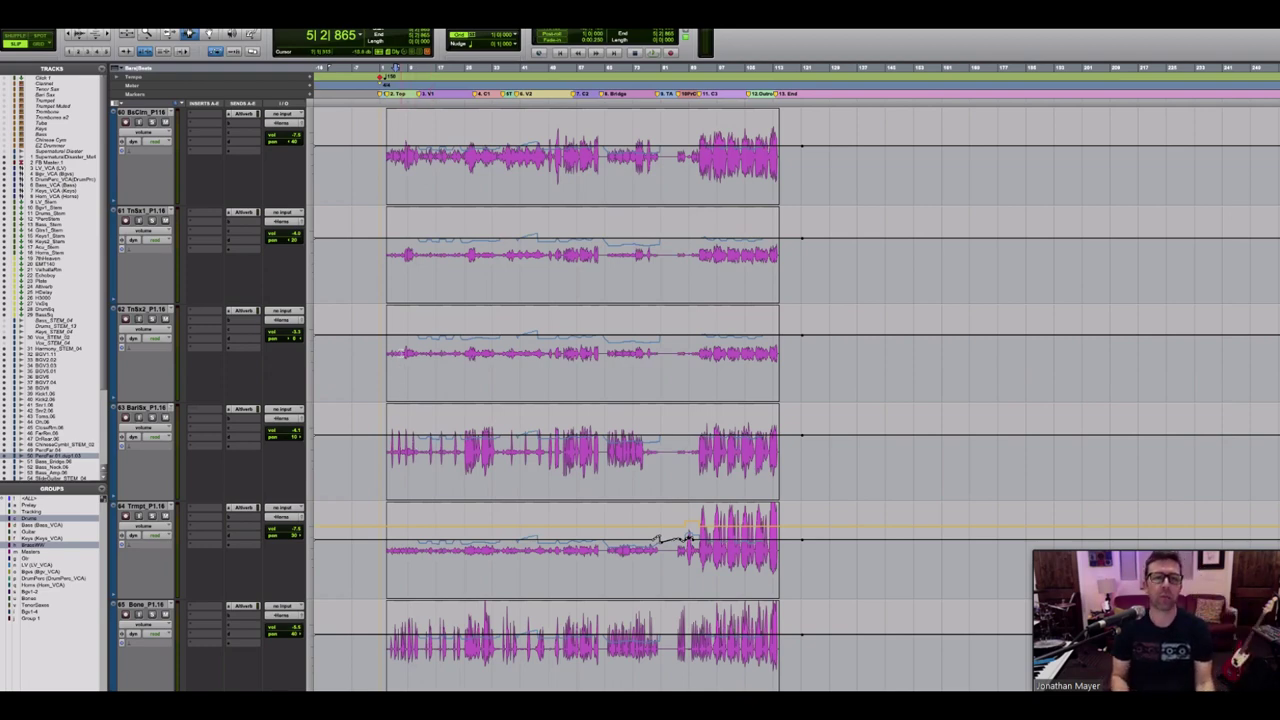
Step: Highlight the grouped horn tracks from bar 8 into the bridge and move the edit cursor to bar 52
left_click_drag(404, 351, 643, 367)
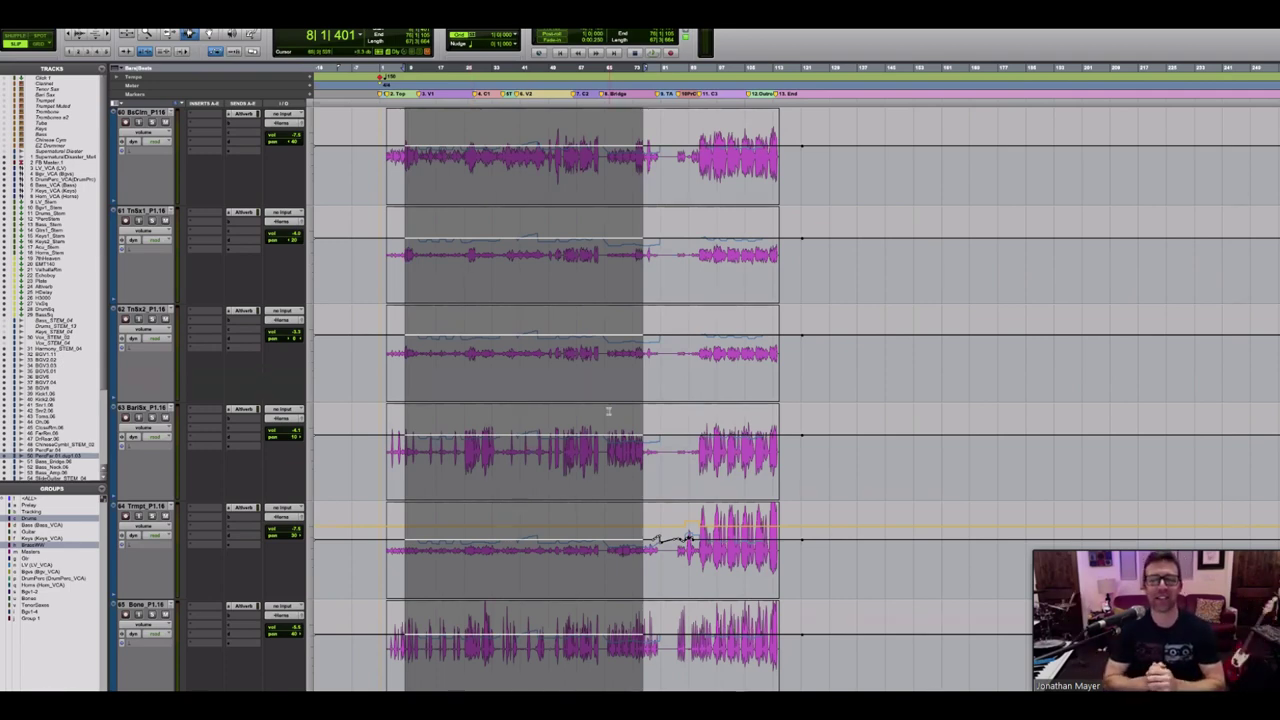
left_click(555, 335)
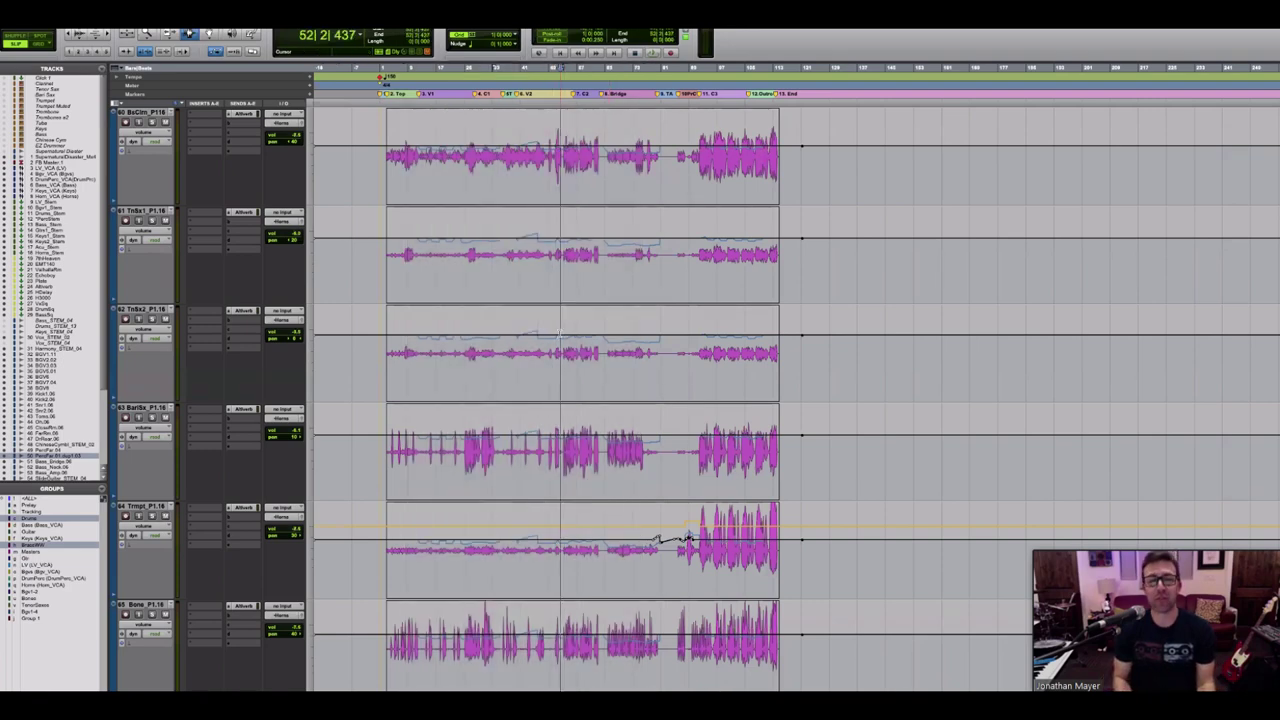
key("super+bracketright")
key("r")
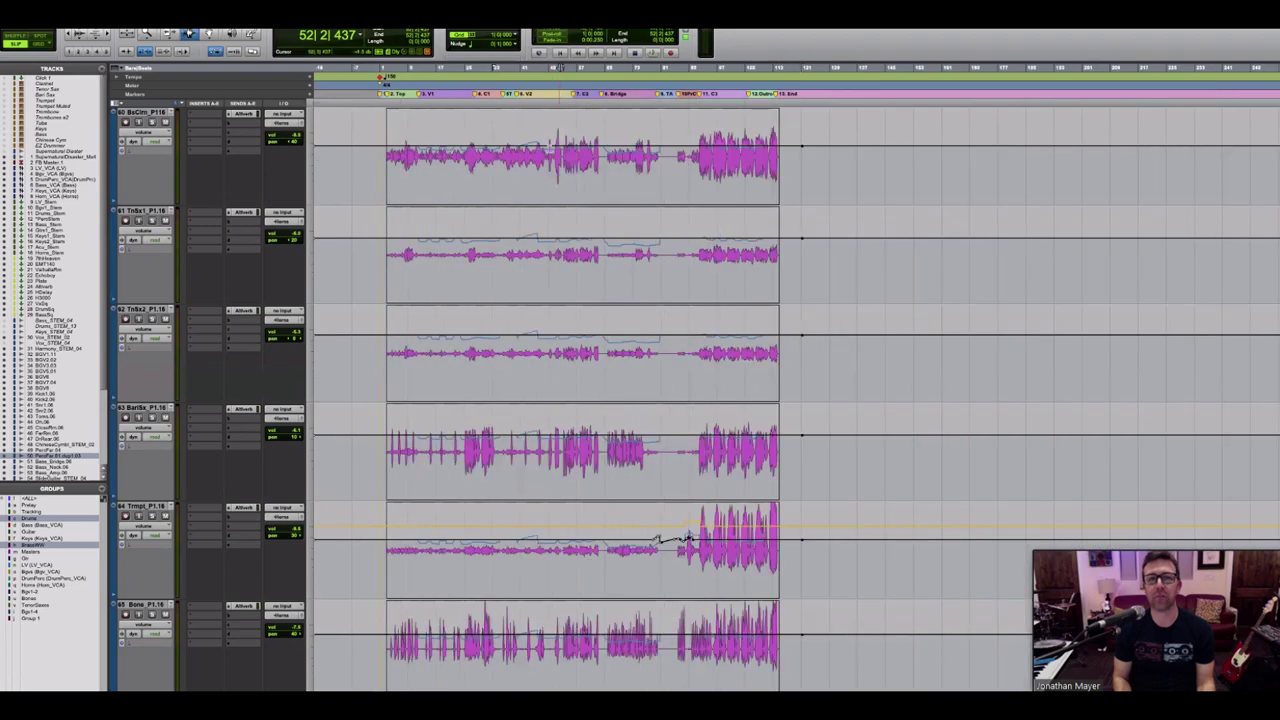
Step: Solo the BrassWWRoom_P1.16 track and bypass its Neve 1073 and Fairchild 670 inserts
scroll(700, 400, "down", 8)
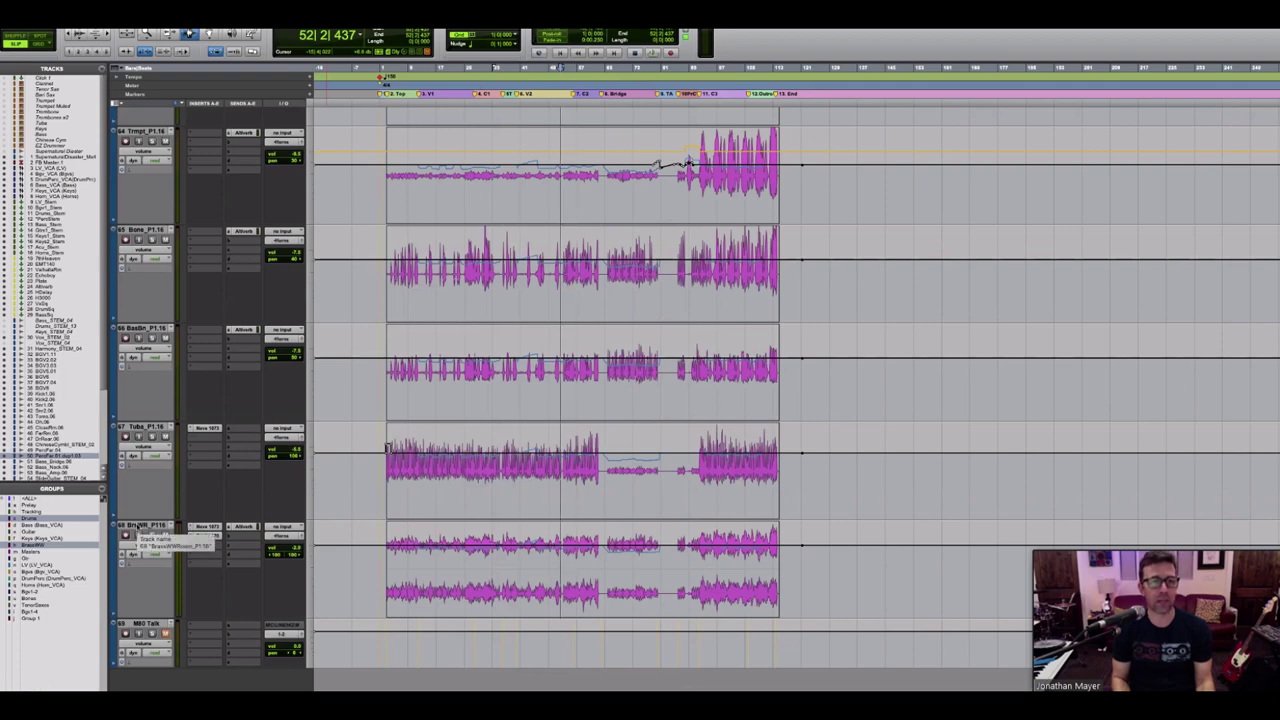
left_click(138, 527)
scroll(138, 527, "up", 10)
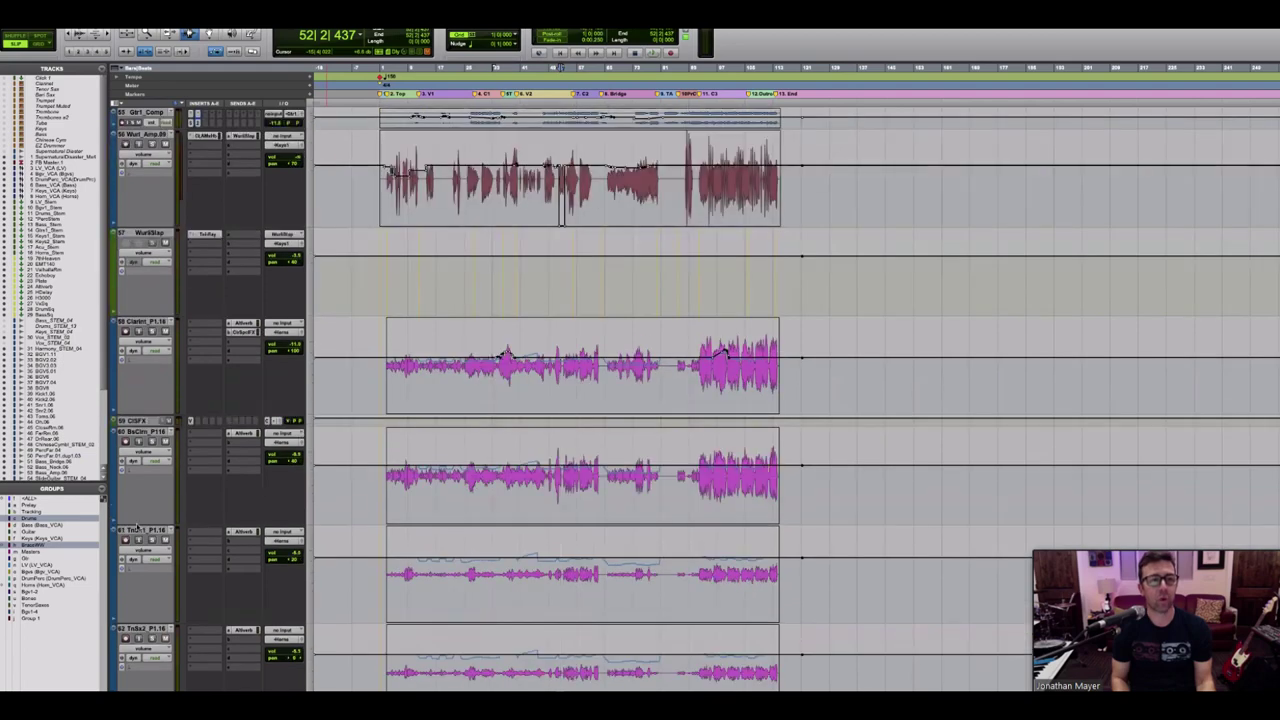
scroll(138, 527, "down", 10)
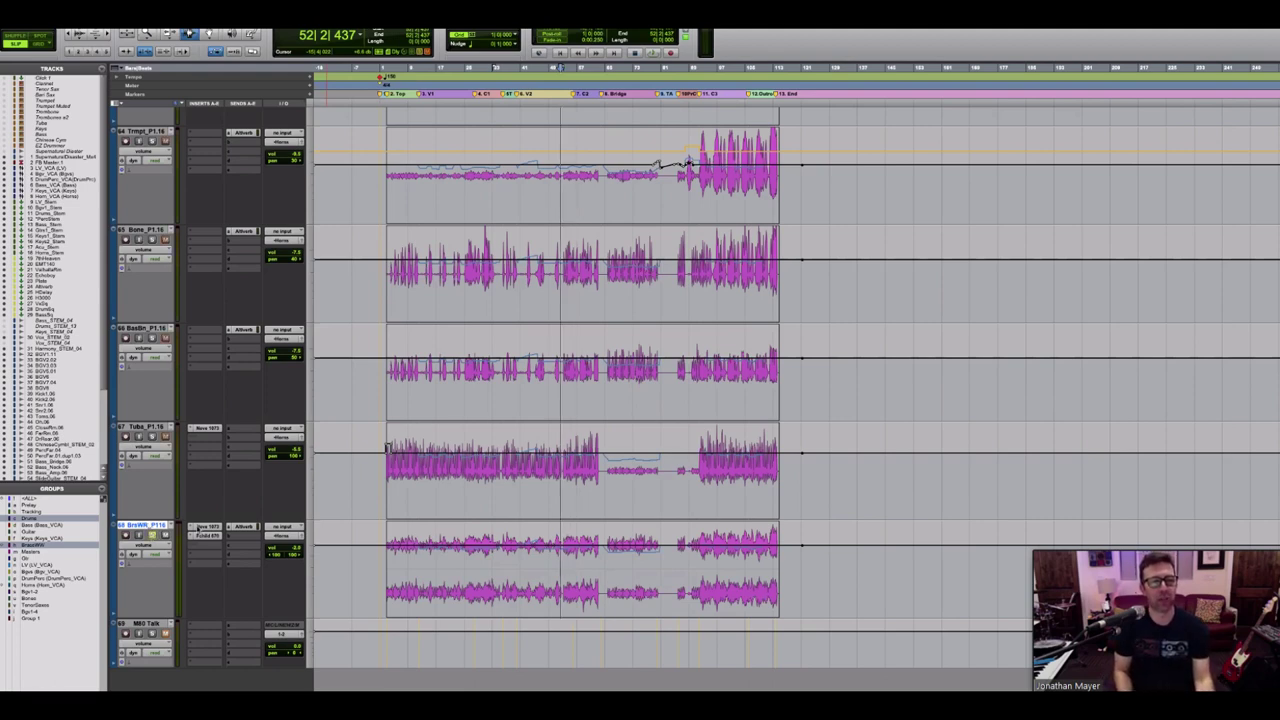
left_click(205, 527, "super")
left_click(205, 536, "super")
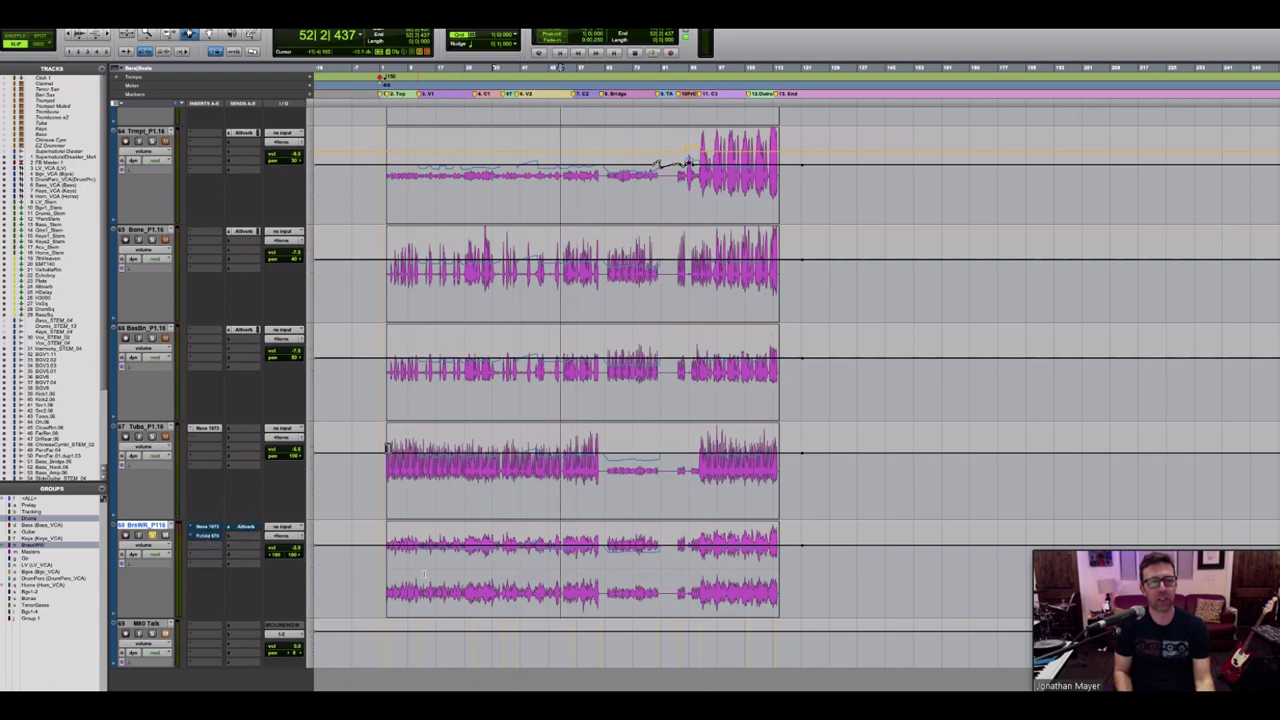
Step: Play the soloed brass and woodwind room track from bar 10 with its inserts bypassed
left_click(399, 548)
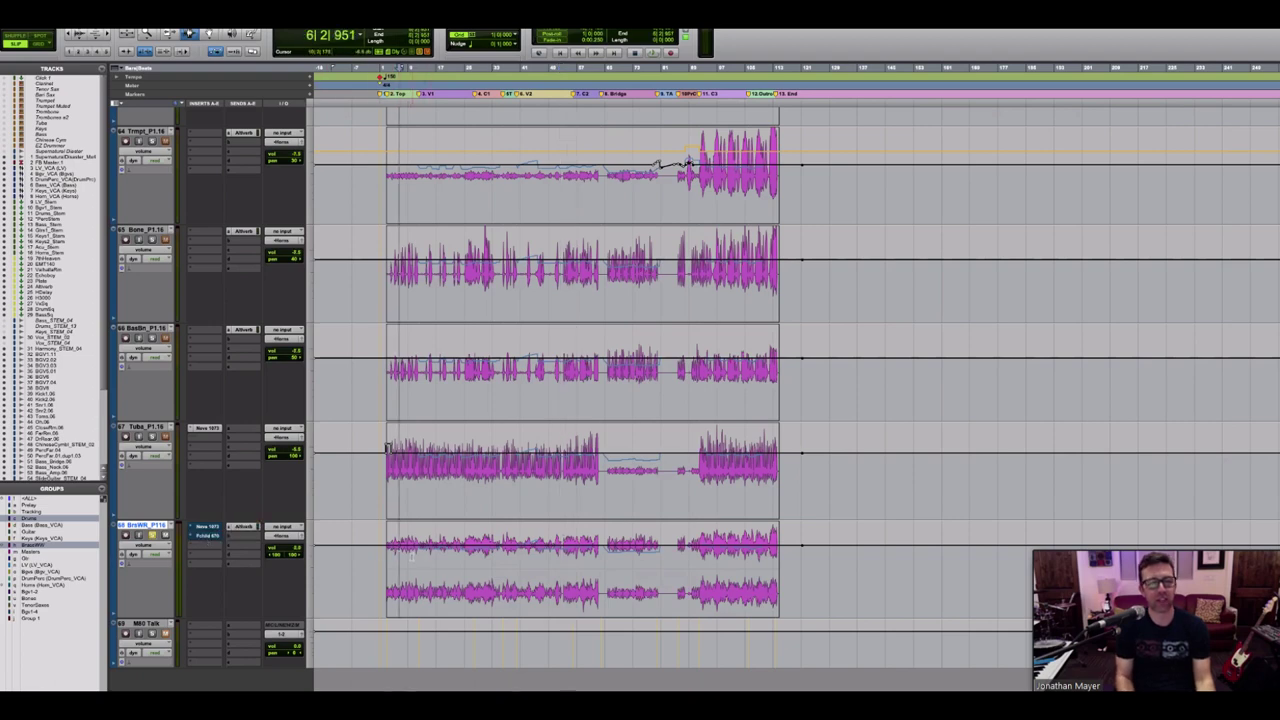
left_click_drag(412, 556, 598, 578)
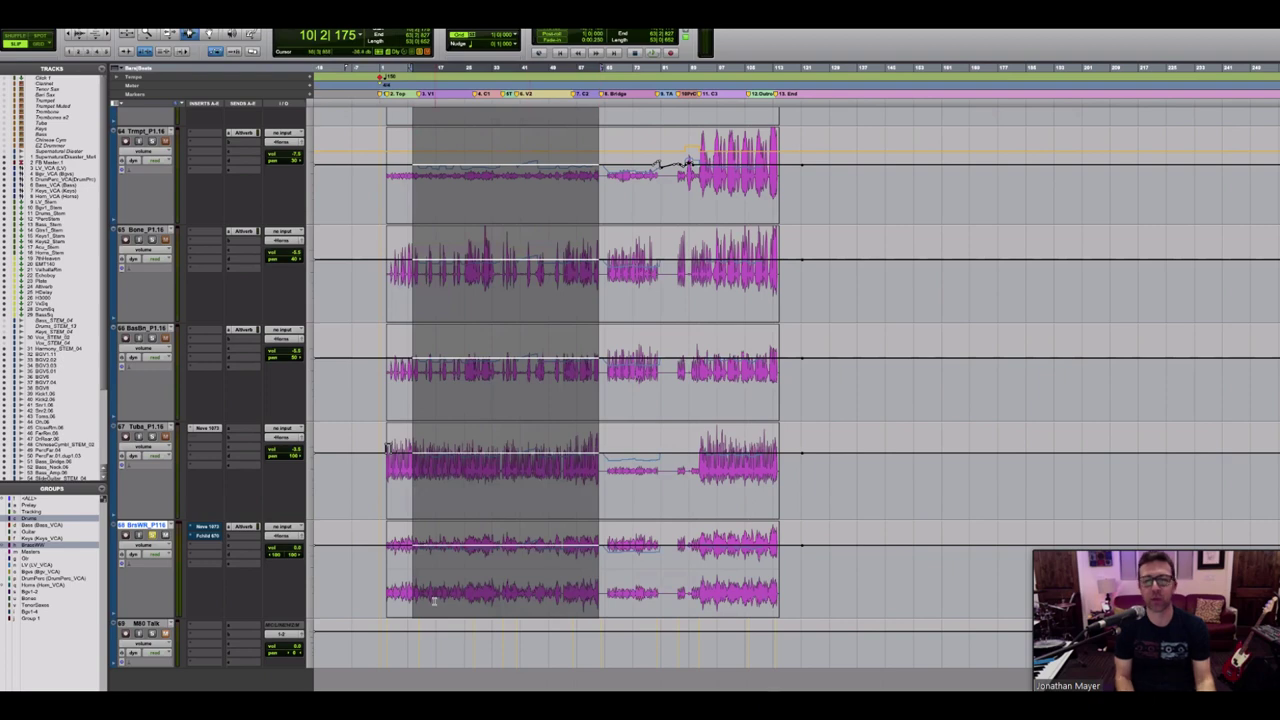
key("space")
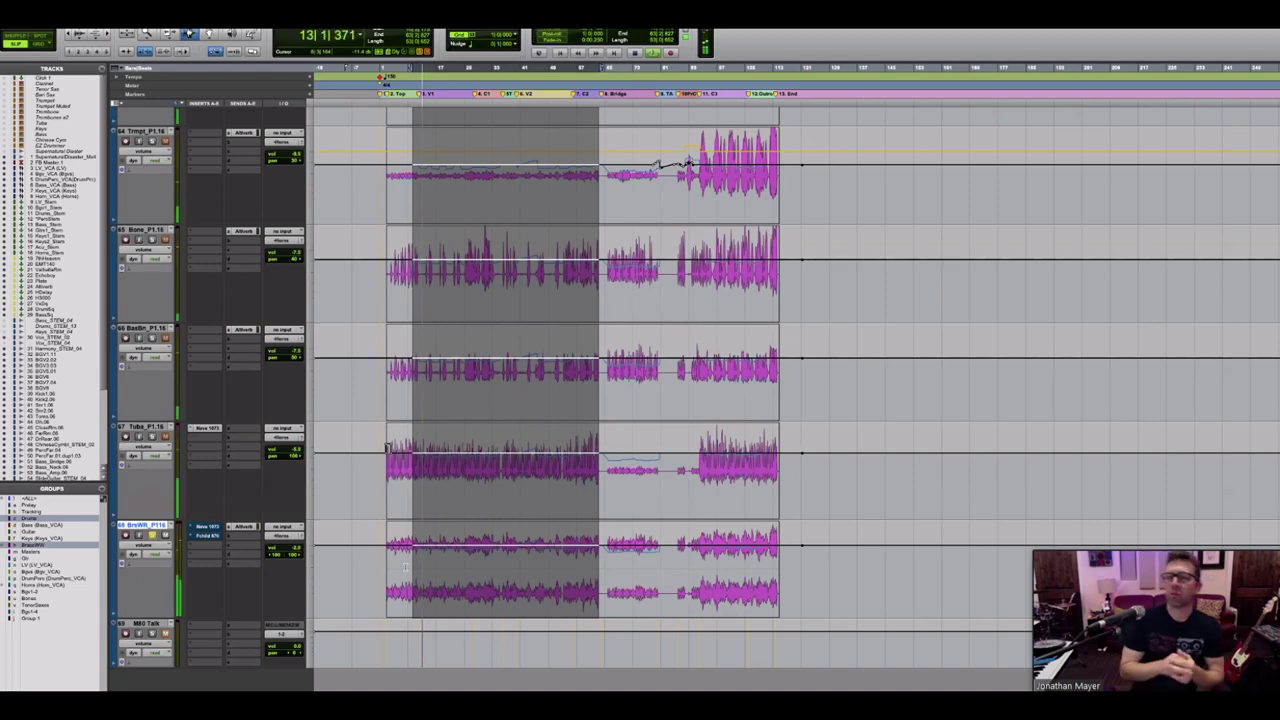
Step: Audition the soloed room track from memory location 4 in C1 and around bar 92 at the start of C3
key("period")
key("4")
key("period")
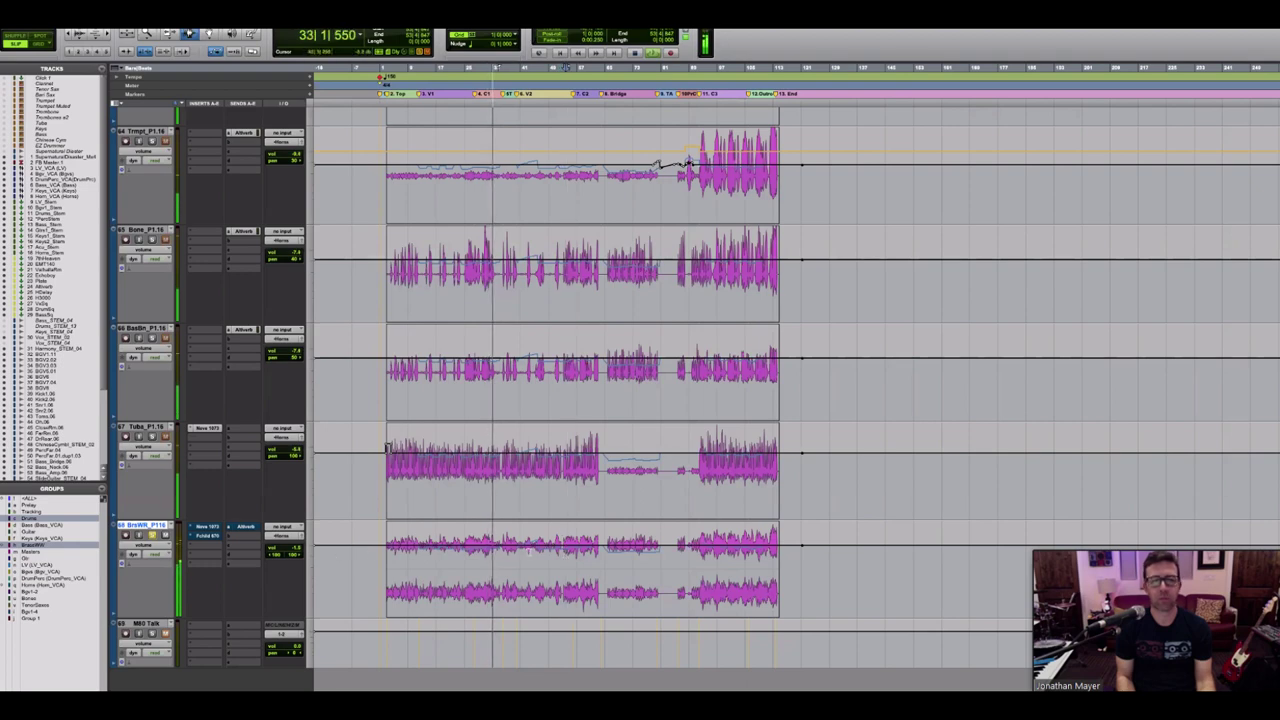
key("space")
key("space")
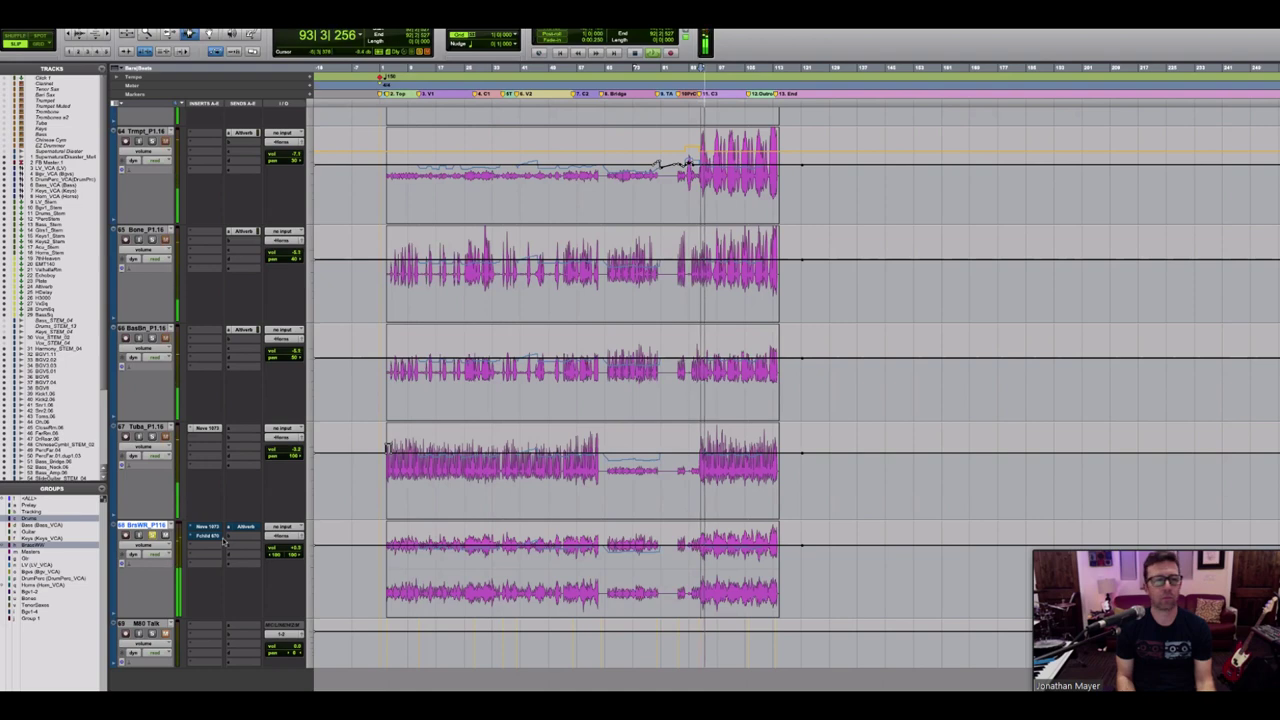
key("space")
Step: Inspect the room track's Neve 1073, Fairchild 670 and Altverb send, and move the Neve 1073 window down over the tracks
left_click(209, 536)
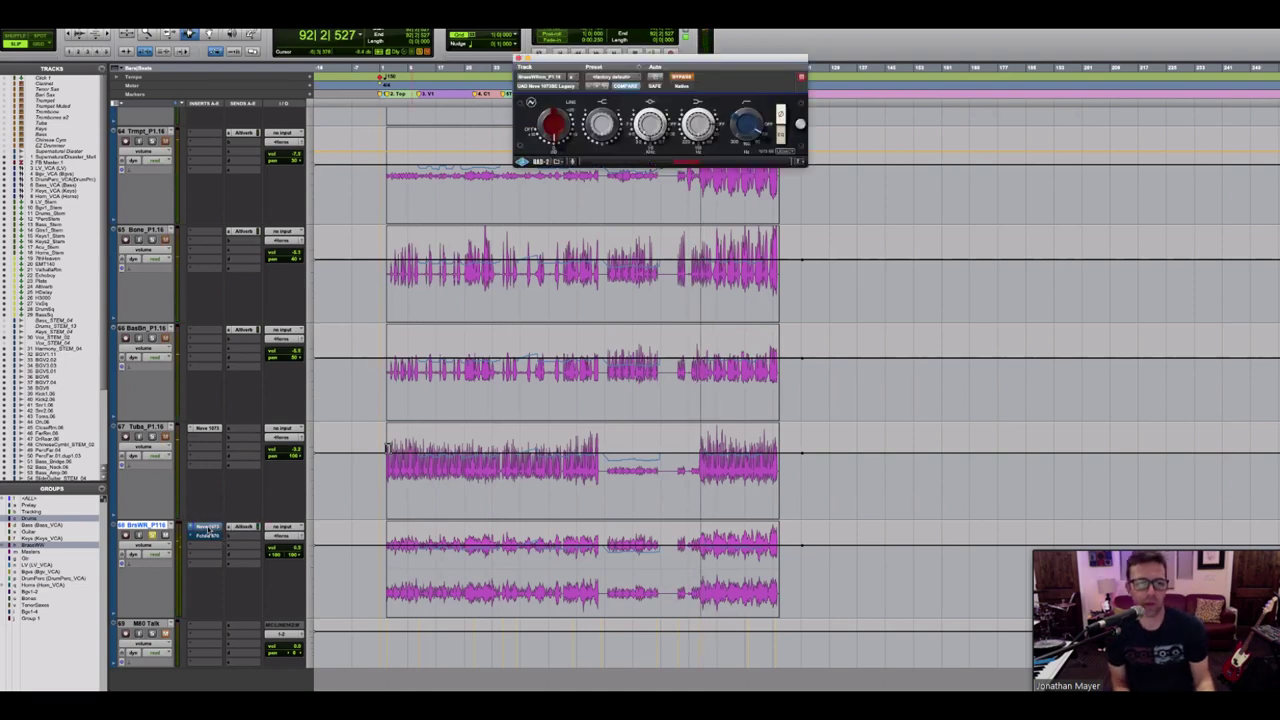
left_click(208, 535)
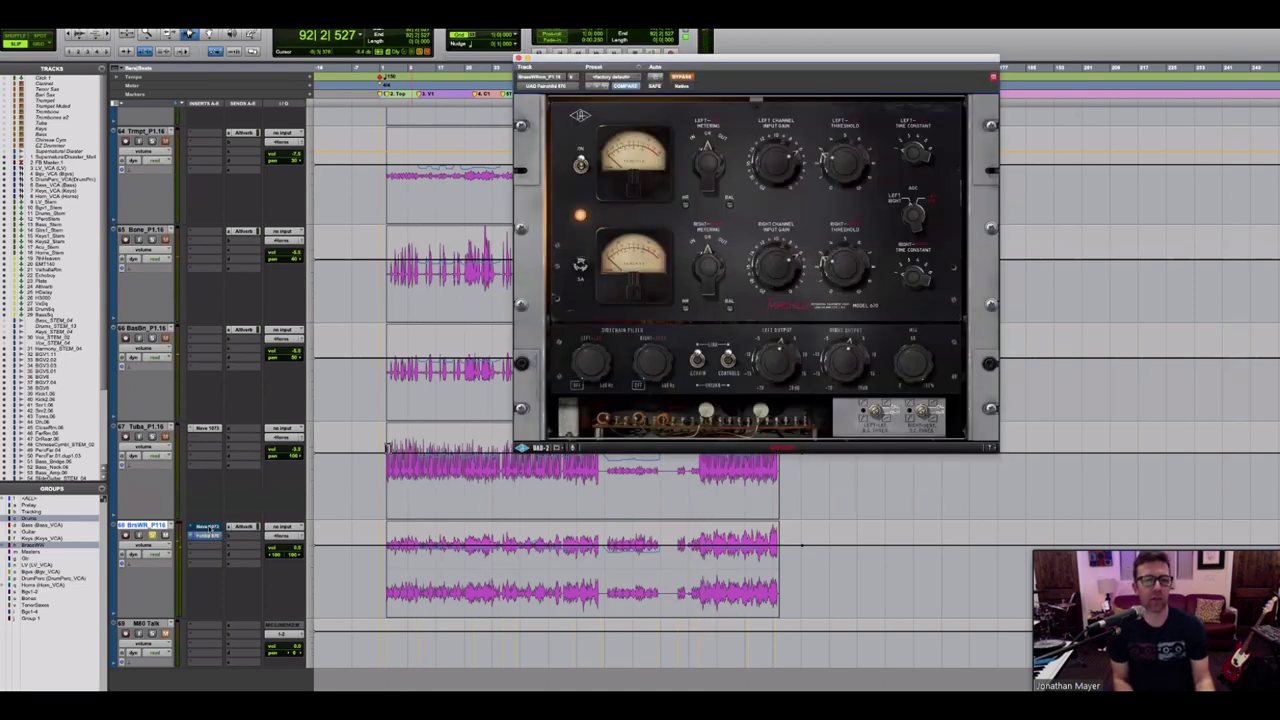
left_click(243, 527)
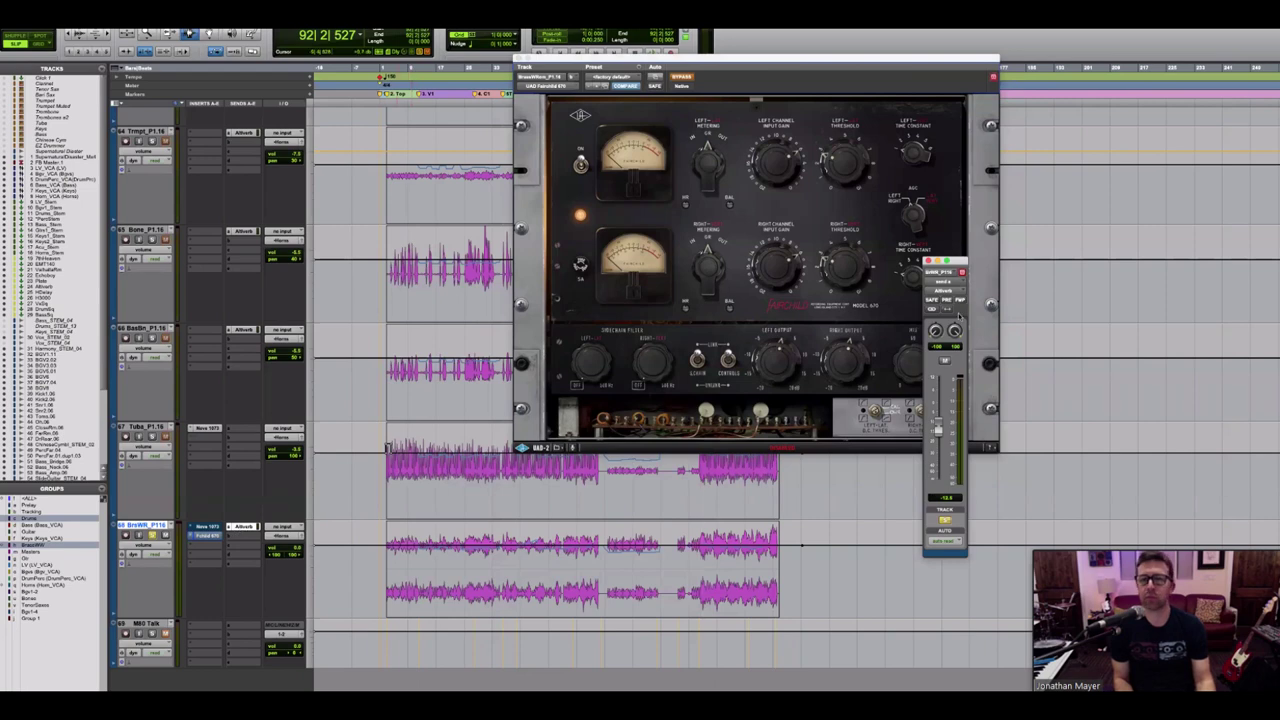
left_click(245, 527)
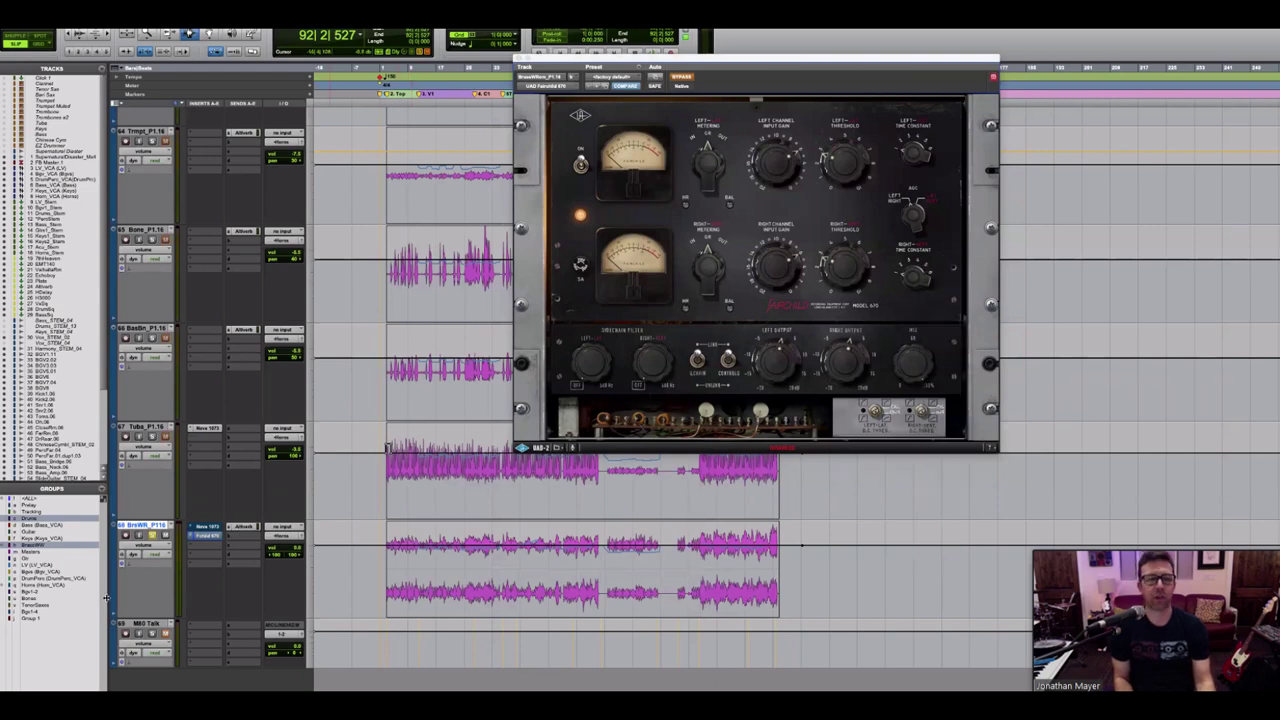
left_click(205, 527)
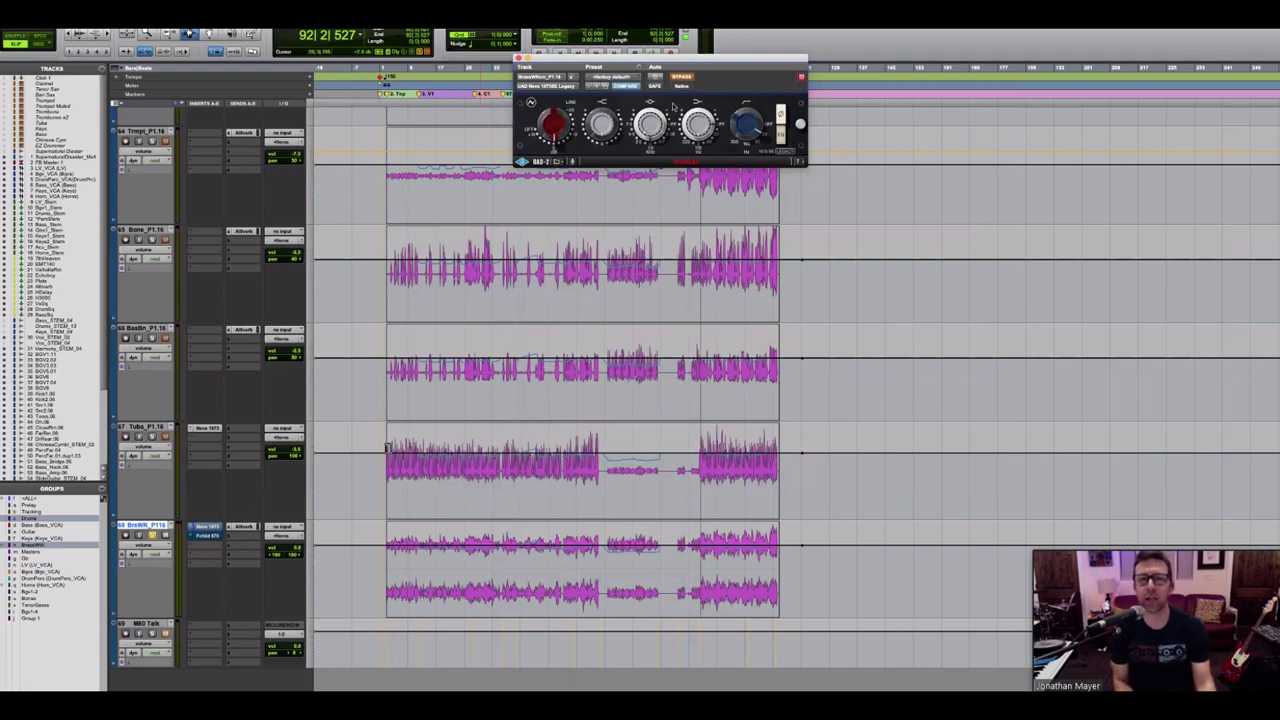
left_click_drag(679, 57, 587, 196)
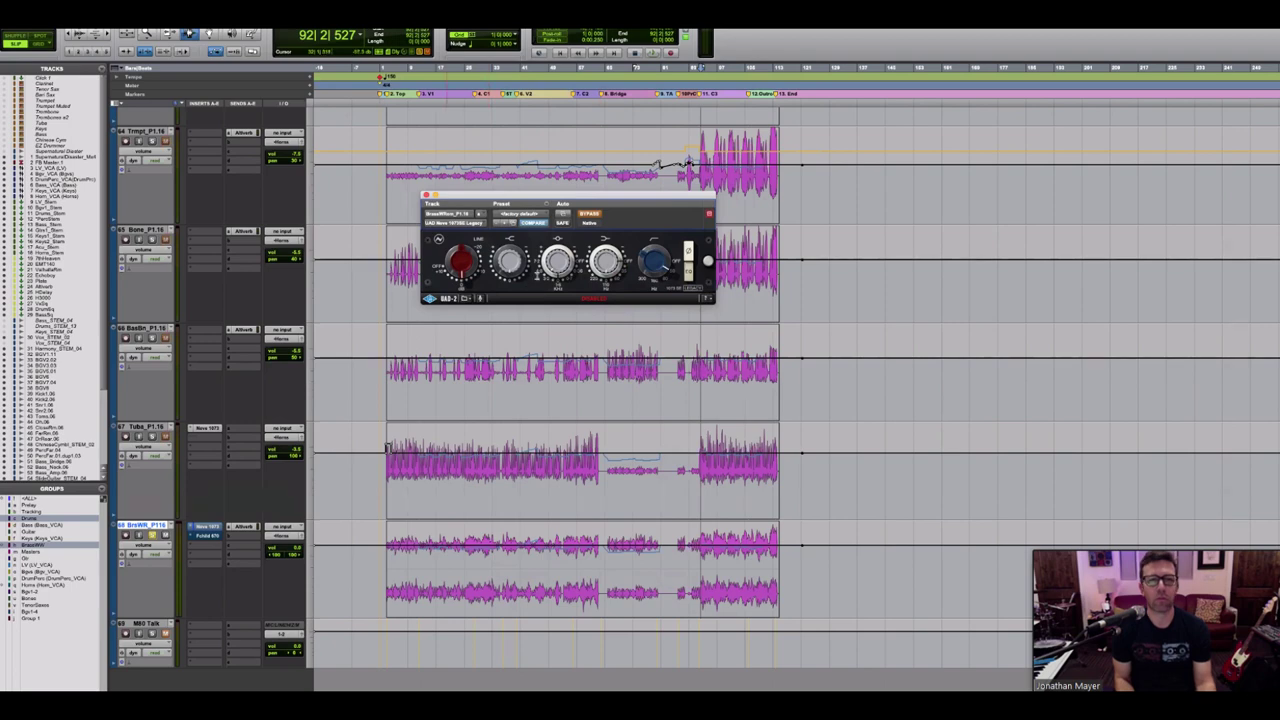
Step: Play the soloed room track from bar 92 and compare it with the Neve 1073 bypassed and active
key("space")
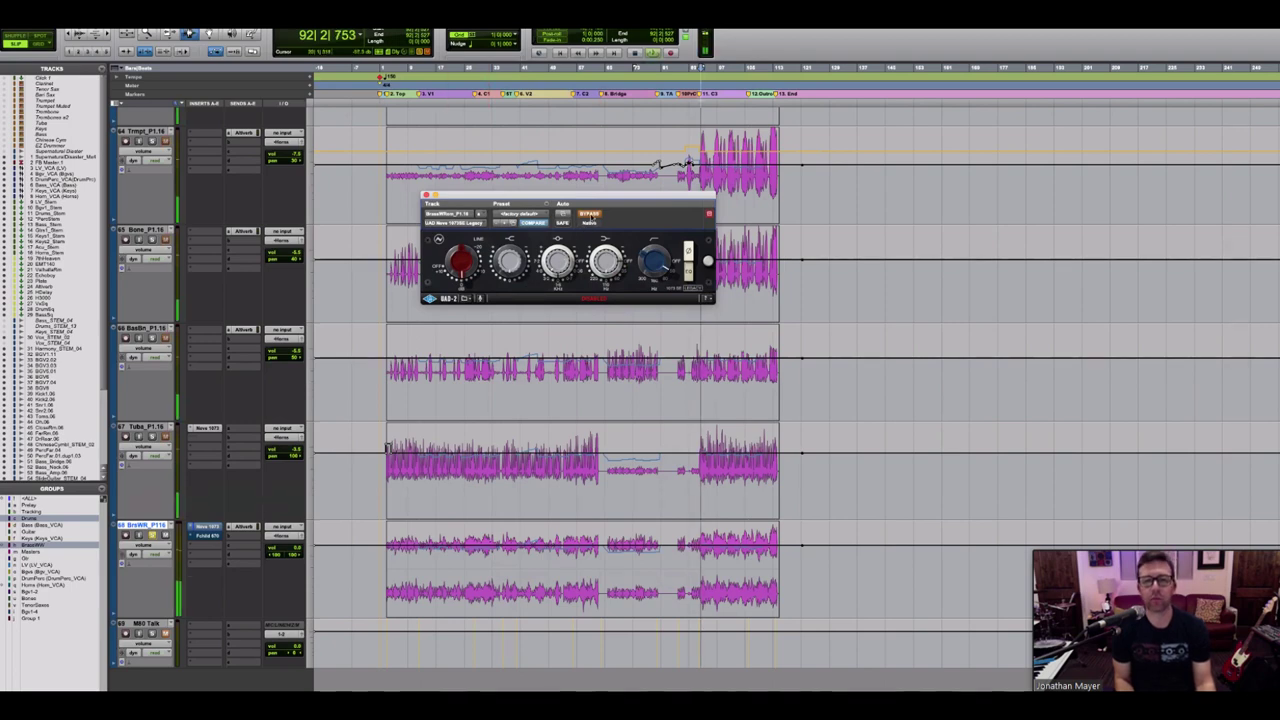
left_click(590, 215)
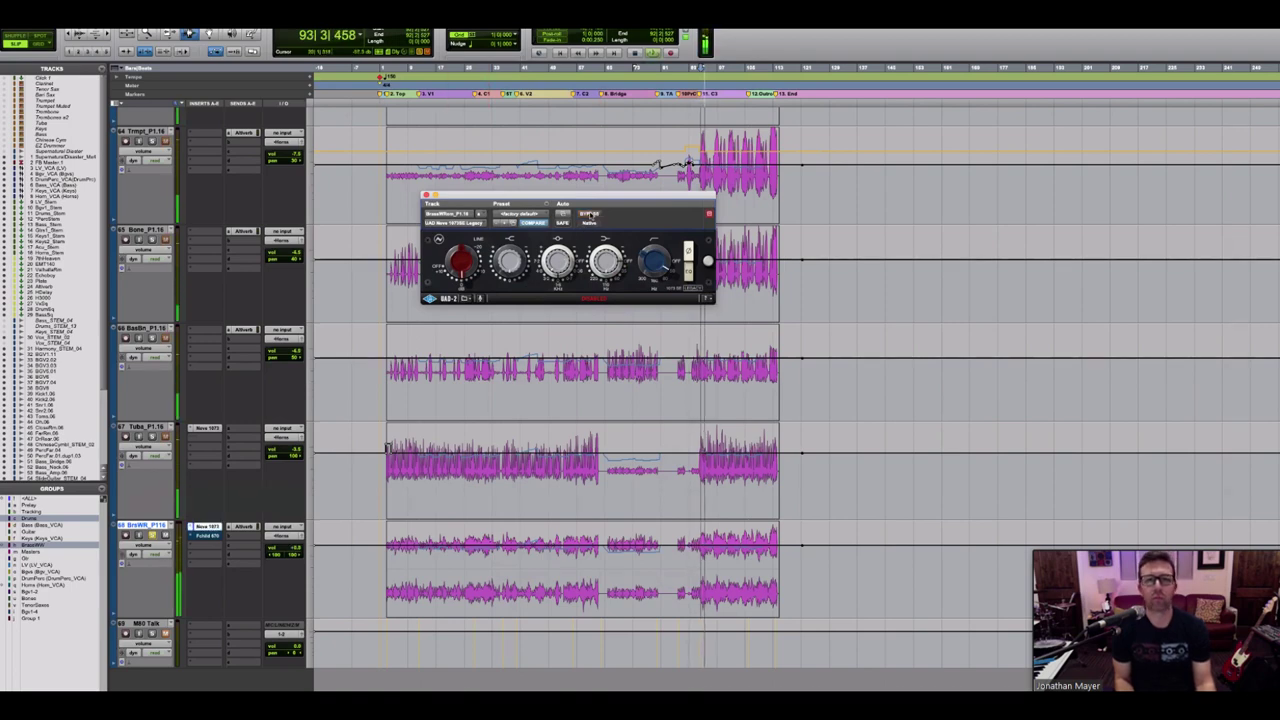
left_click(590, 215)
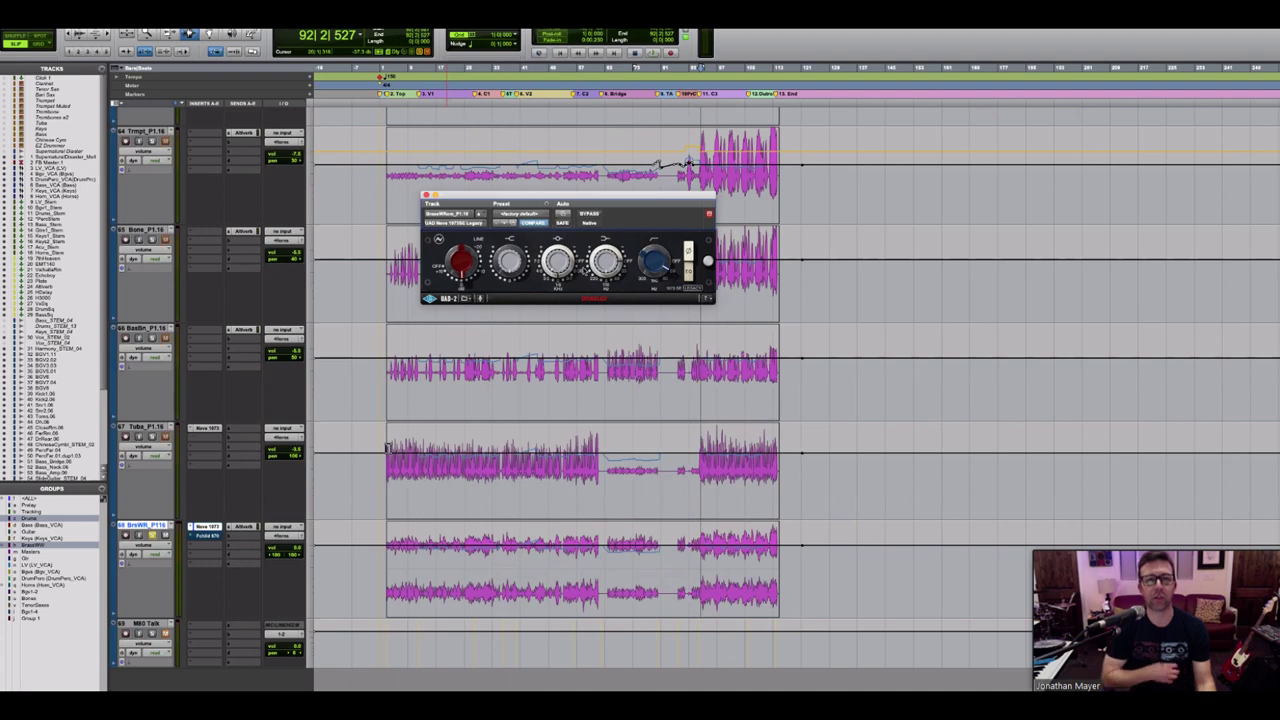
Step: Audition the room track with the Fairchild 670 bypassed and switched in, and close the plug-in window
left_click(207, 536)
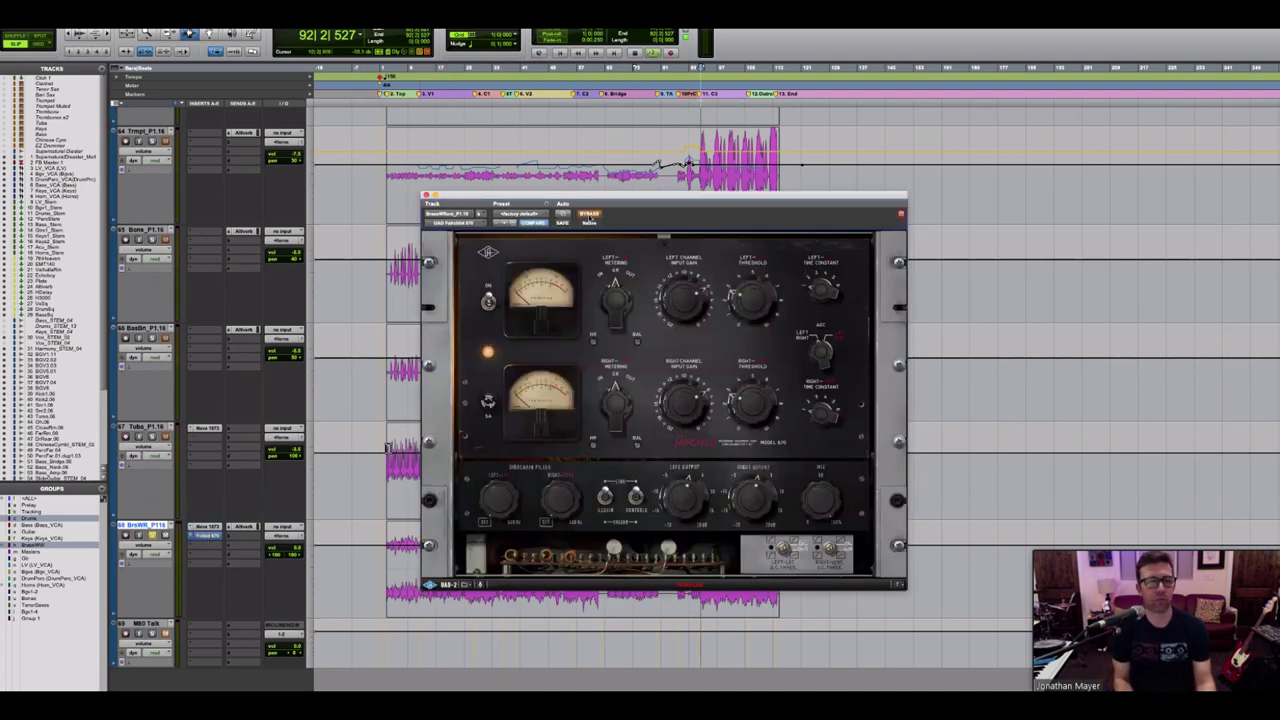
key("space")
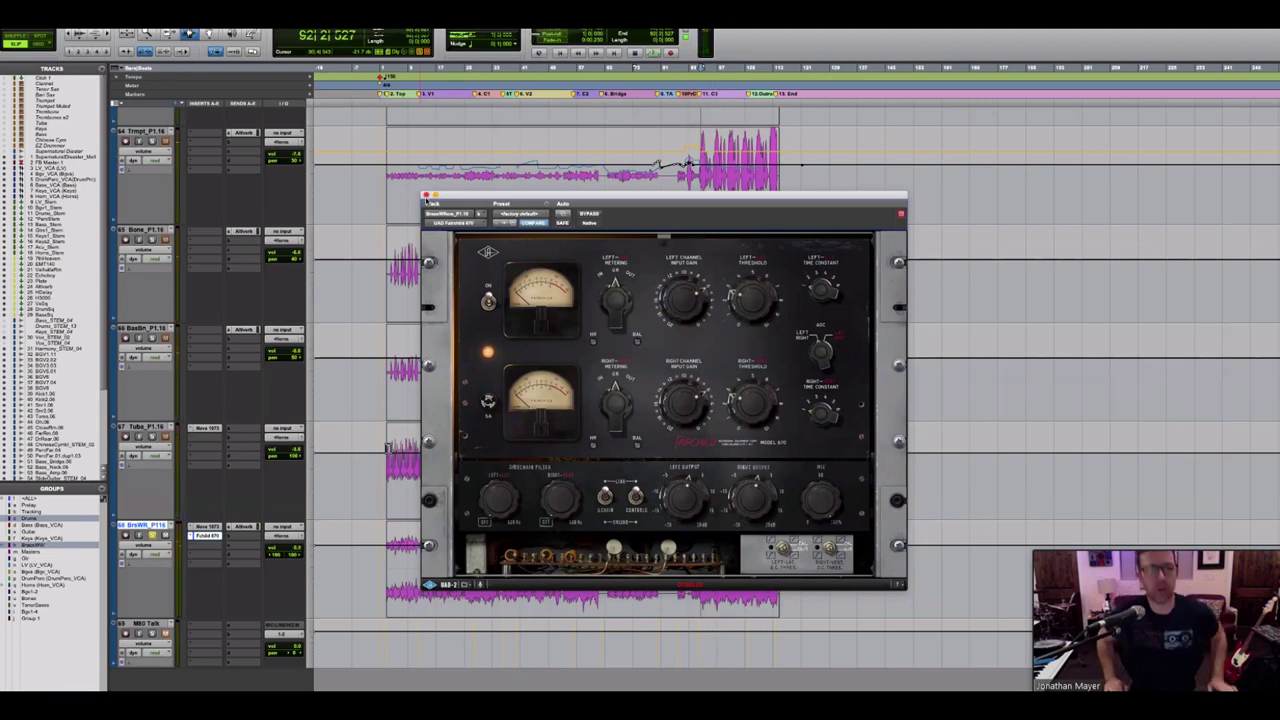
key("super+w")
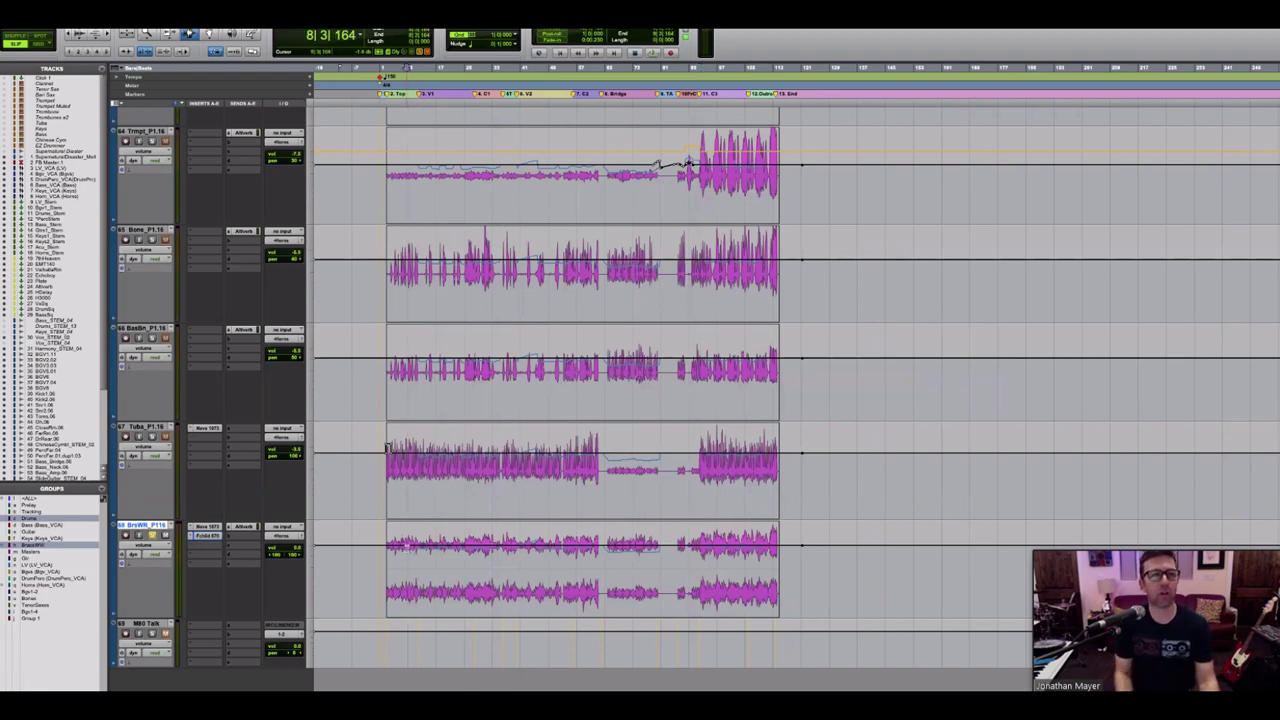
Step: Inspect the Altverb sends on the clarinet and bass clarinet tracks
scroll(400, 480, "up", 10)
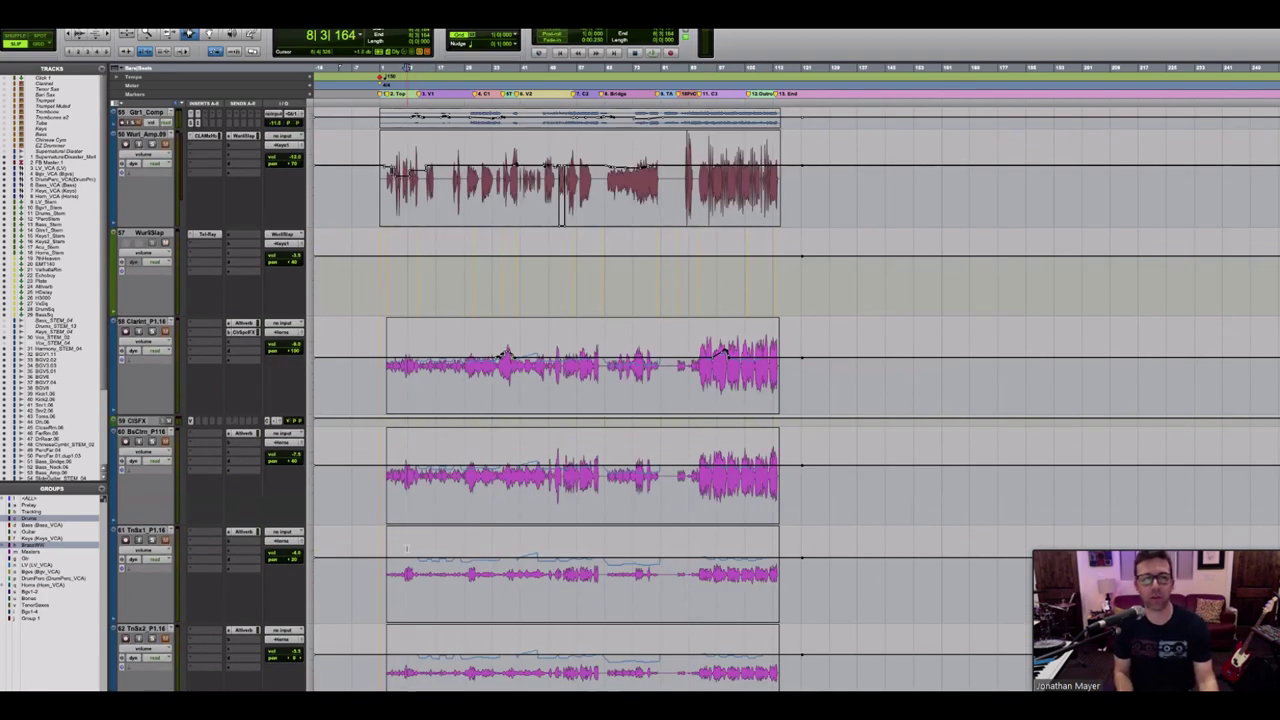
scroll(406, 548, "down", 3)
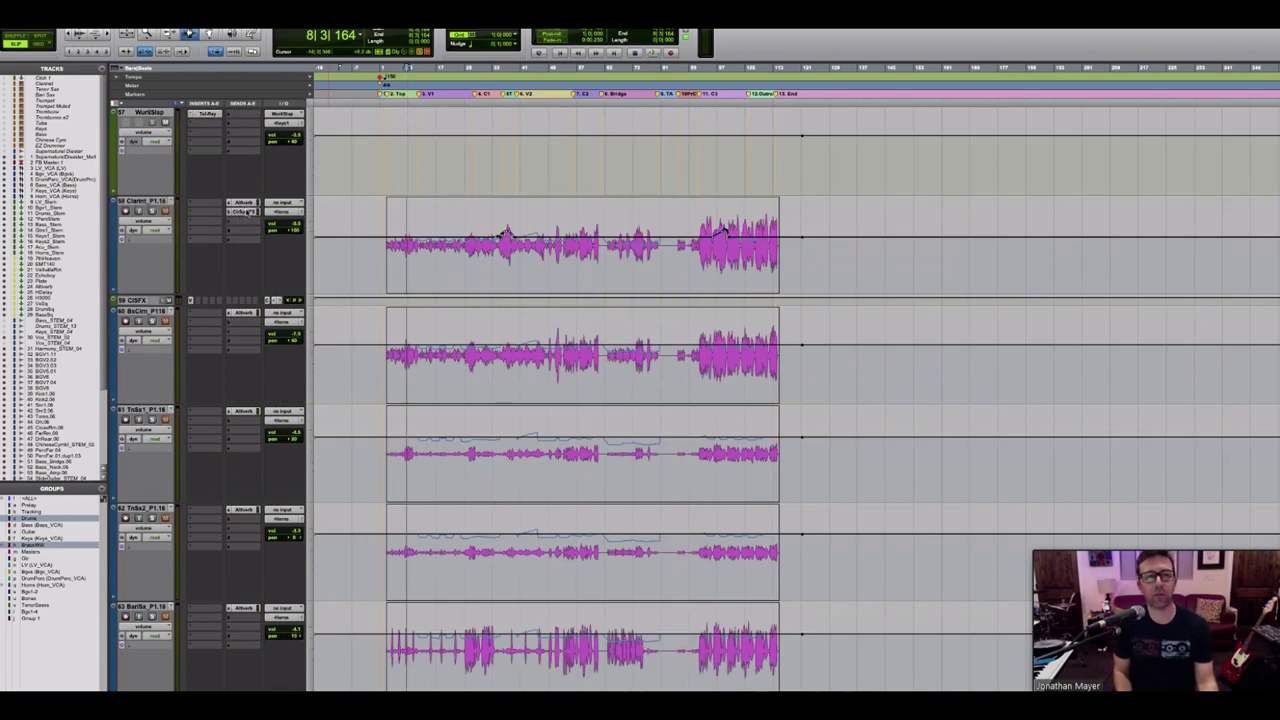
left_click(244, 204)
left_click(244, 313)
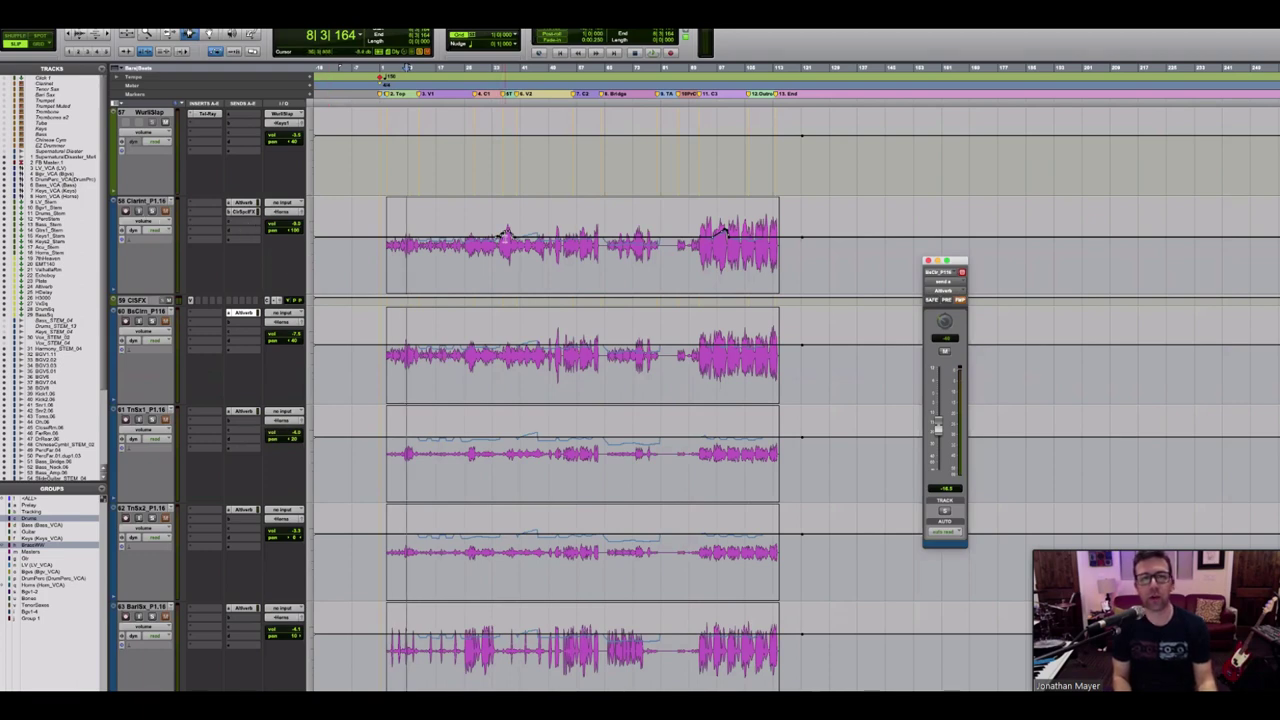
Step: Select the horn tracks from about bar 34 to bar 61 and solo the clarinet track
left_click(500, 236)
left_click_drag(500, 236, 601, 238)
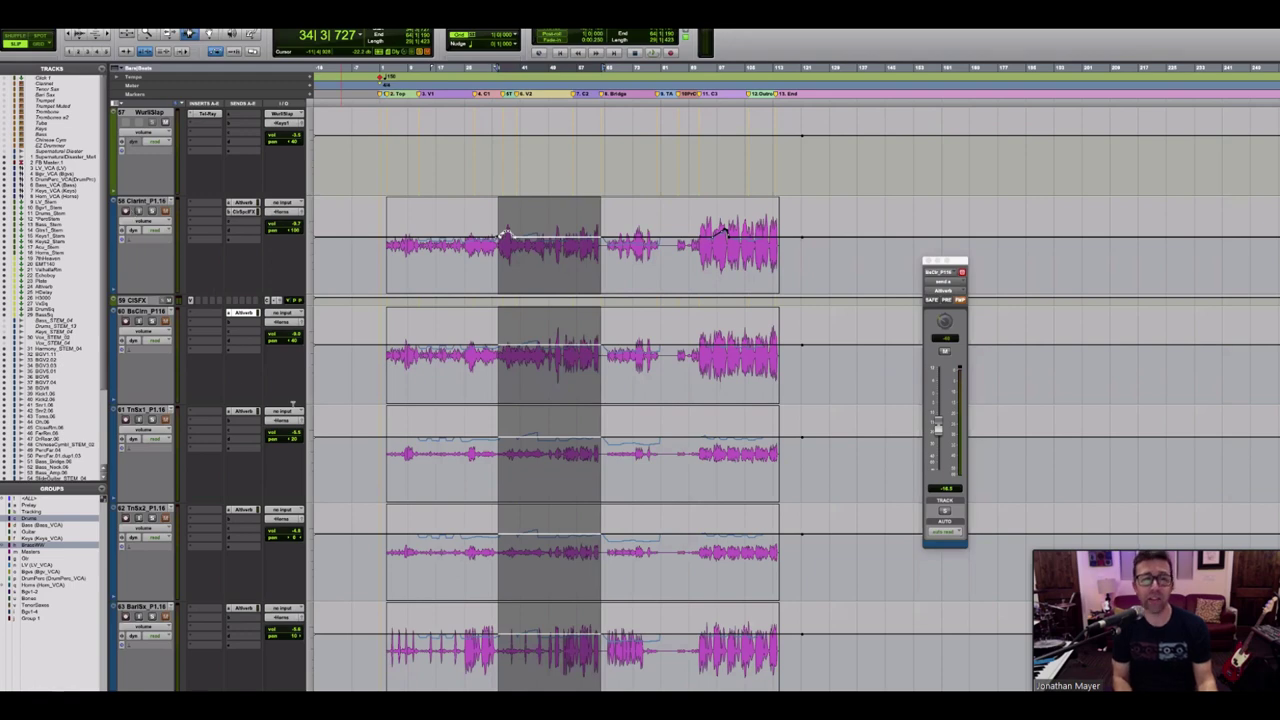
scroll(724, 232, "down", 6)
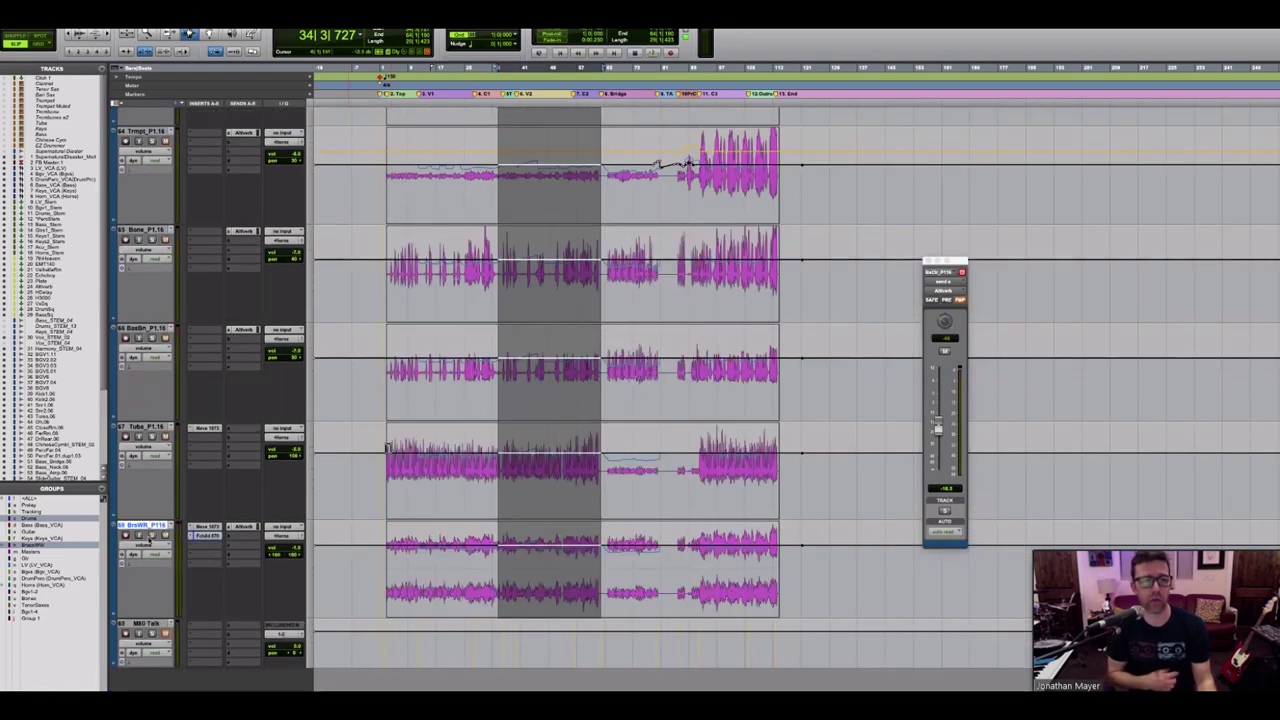
scroll(205, 540, "up", 7)
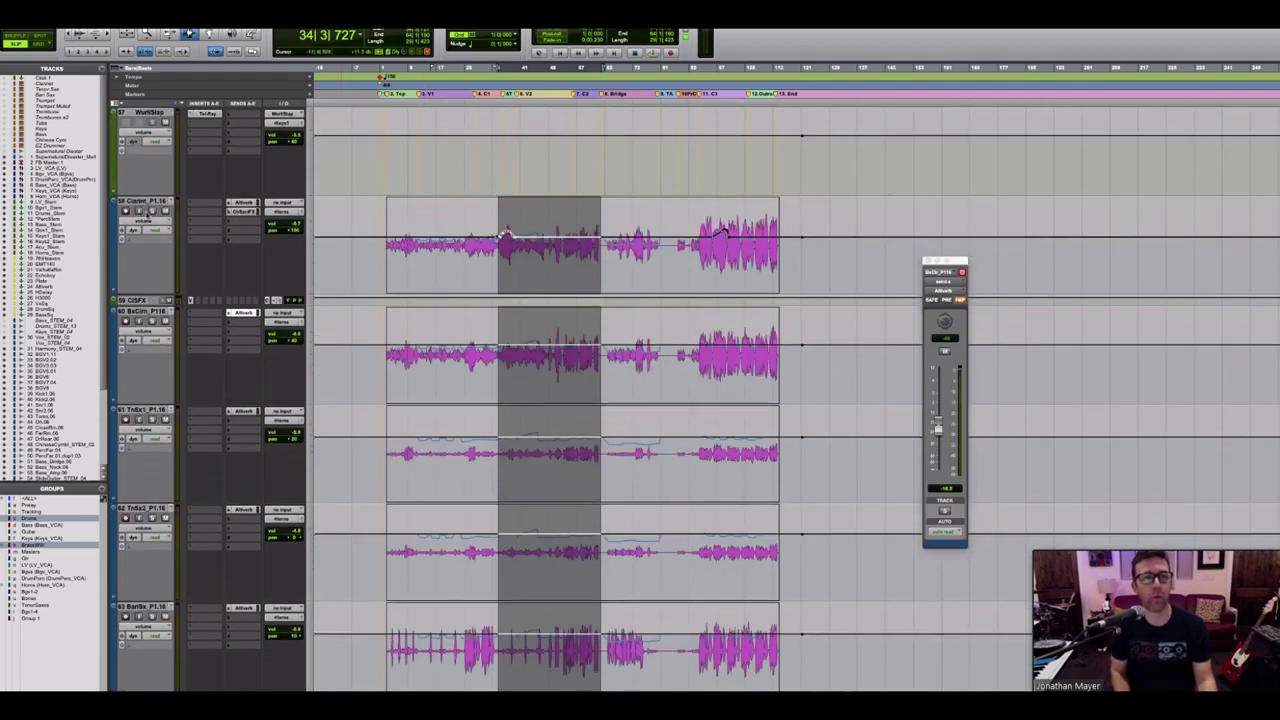
left_click(151, 211)
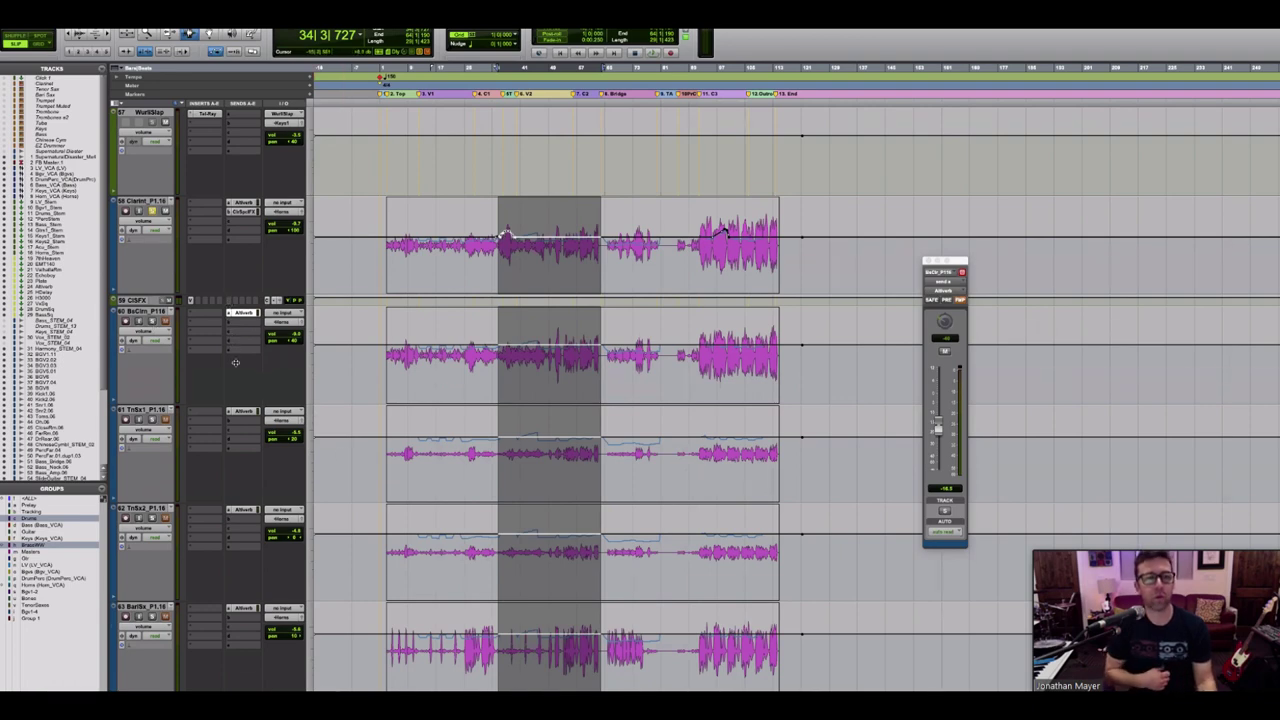
Step: Expand the Clar SpecialFX track's height, reselect the passage from C1 through C2 and play the soloed clarinet
left_click_drag(229, 306, 238, 388)
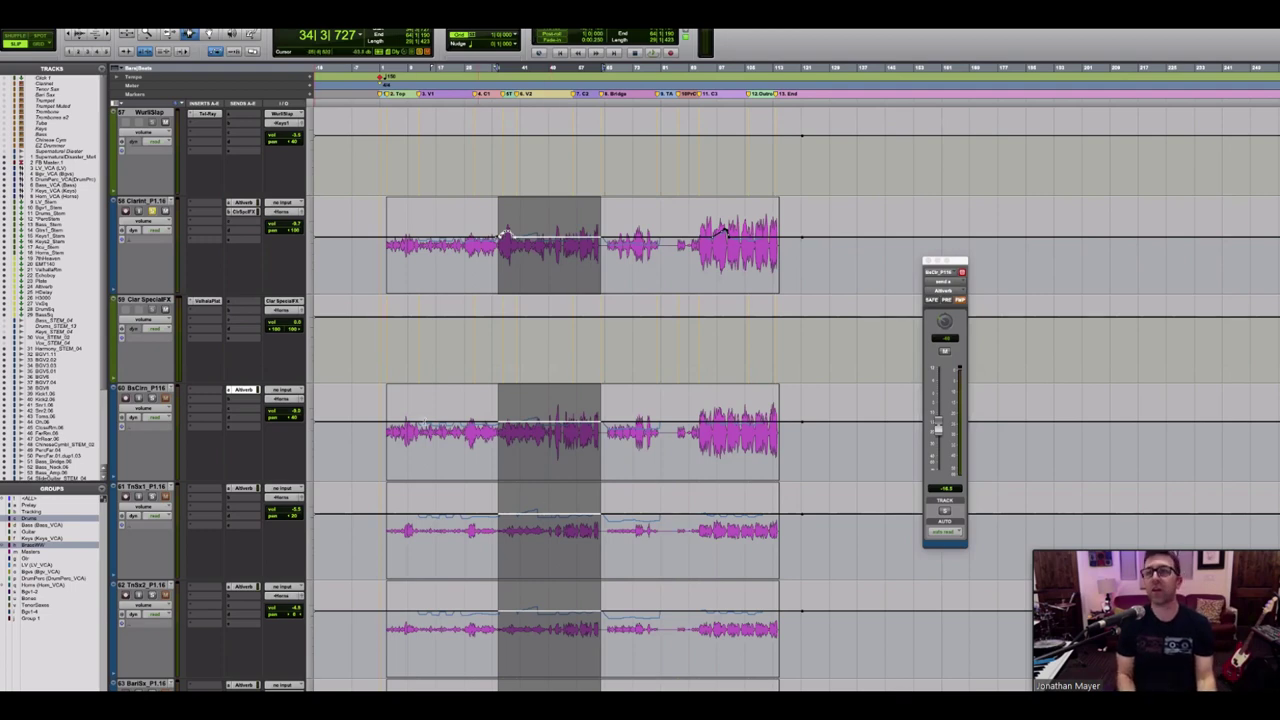
left_click_drag(499, 245, 604, 252)
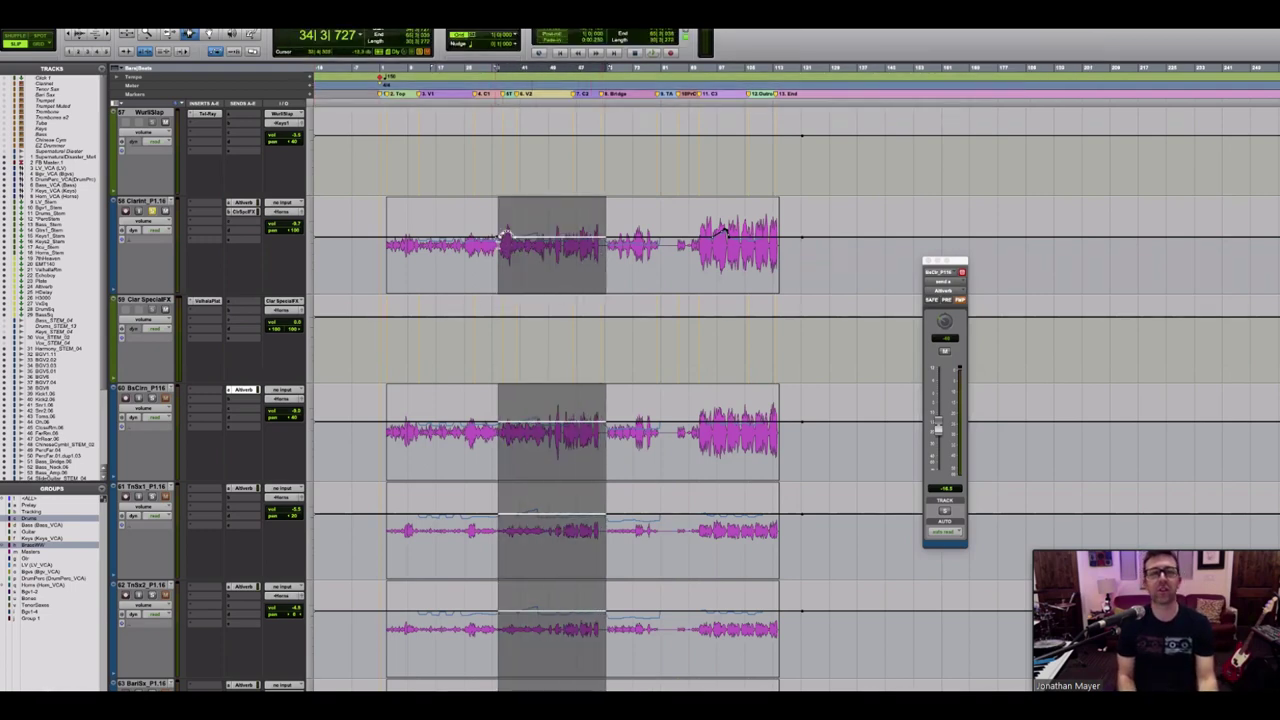
left_click_drag(499, 245, 601, 248)
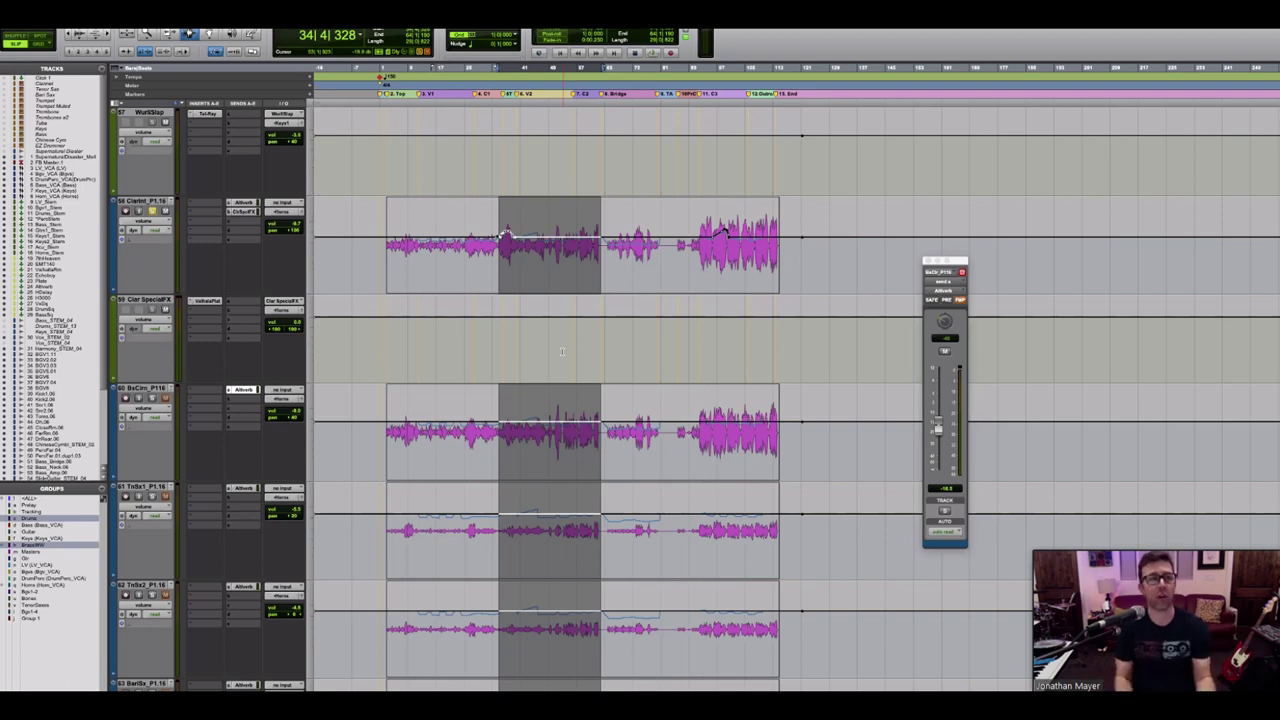
left_click_drag(500, 244, 600, 246)
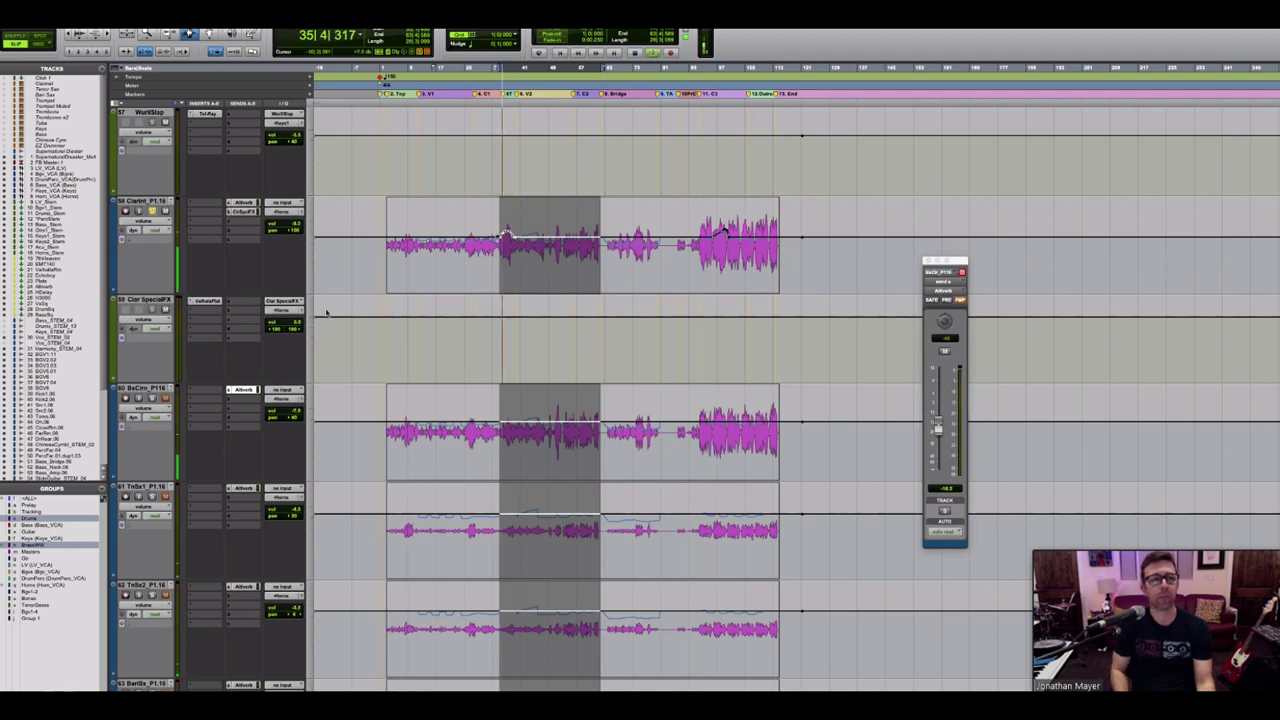
Step: Solo the bass clarinet track and audition it from about bar 91, just before C3
scroll(197, 441, "down", 1)
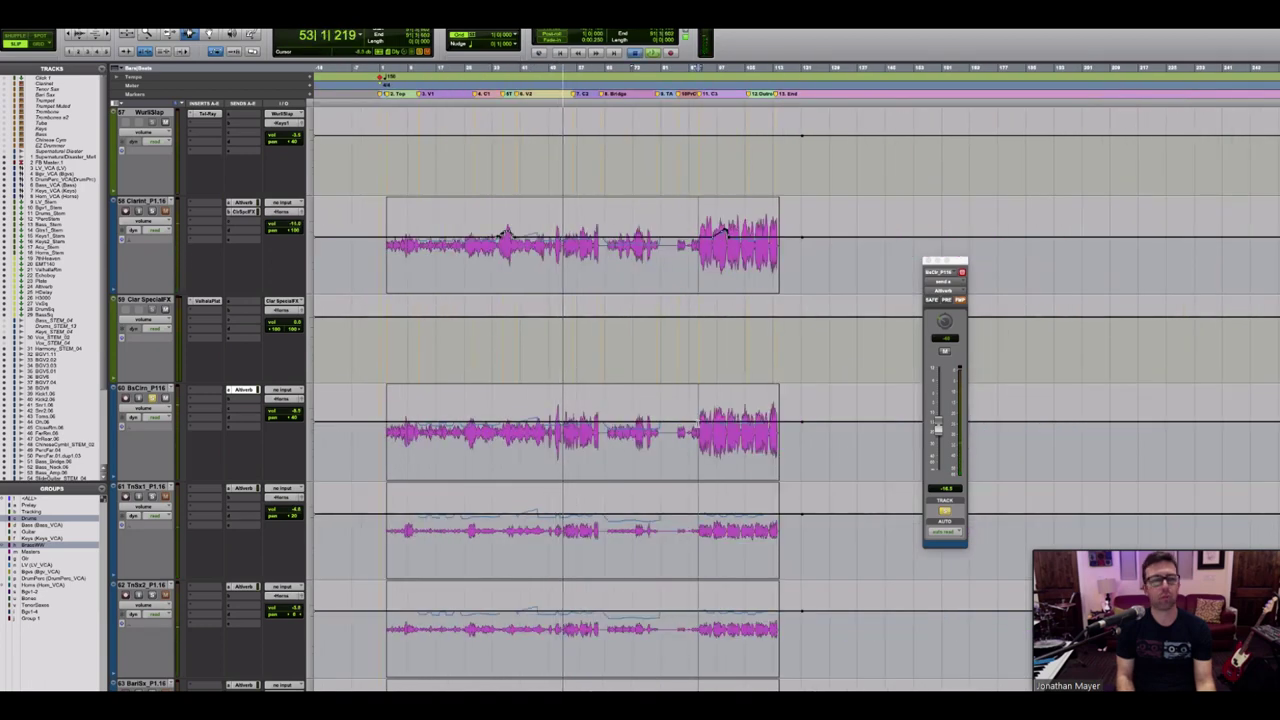
left_click(698, 93)
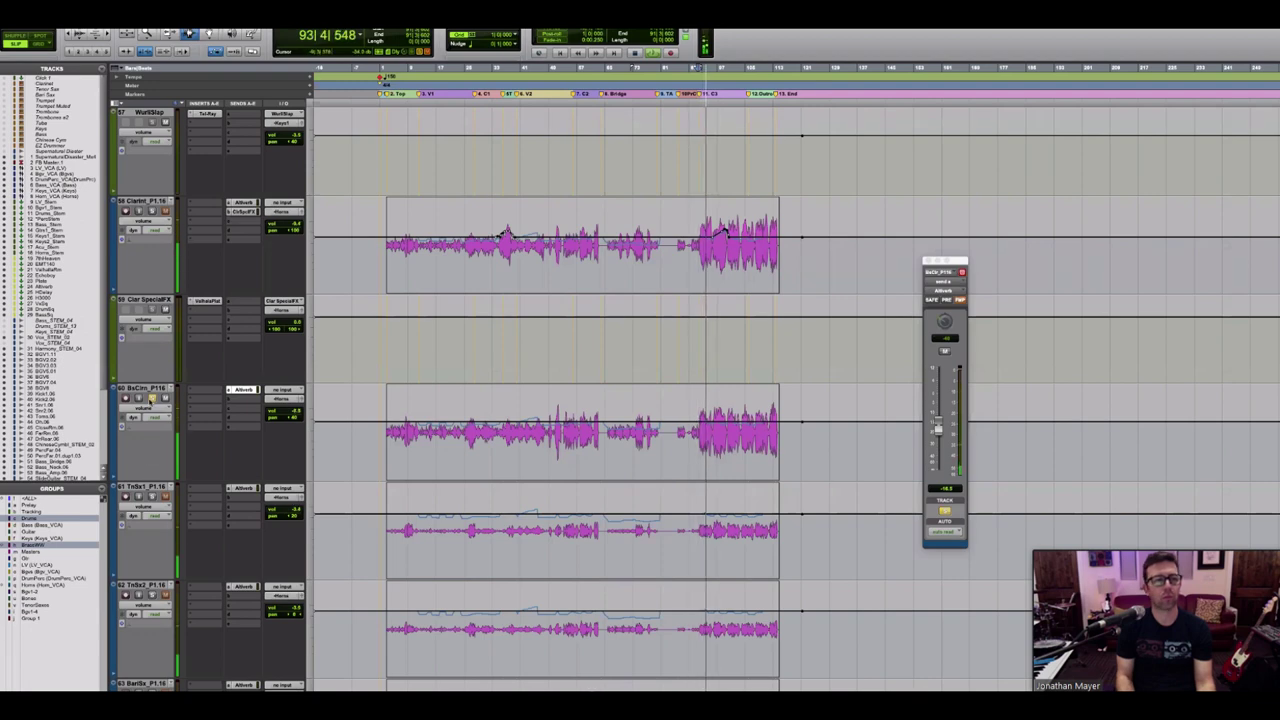
key("space")
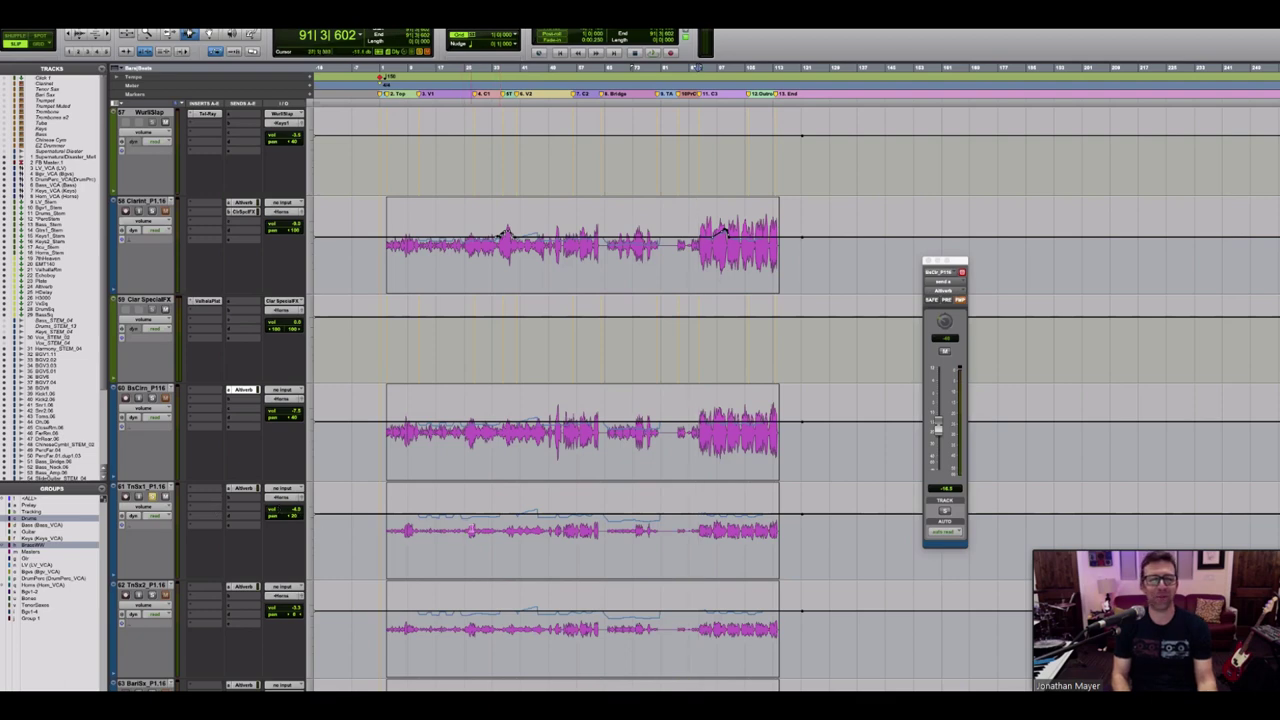
Step: Audition the two tenor sax tracks soloed in turn, playing from about bar 53
left_click(467, 528)
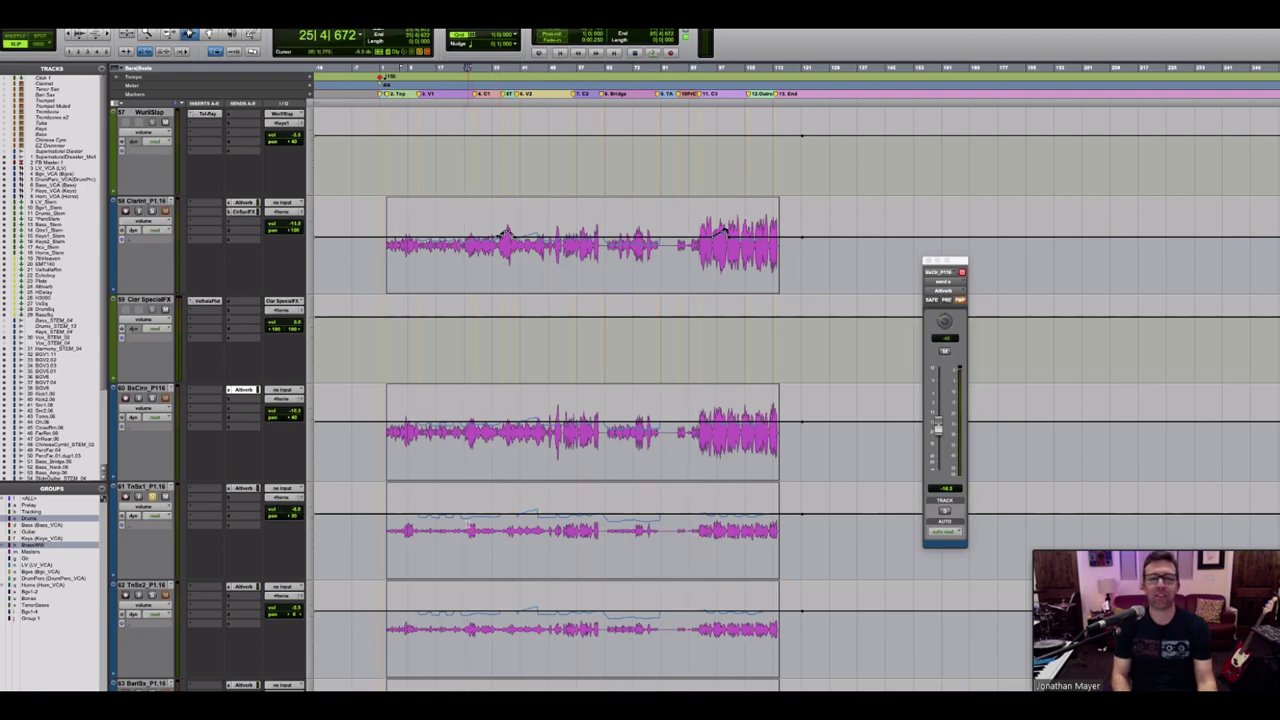
left_click(469, 520)
key("super+bracketright")
key("super+bracketright")
key("super+bracketright")
key("super+bracketleft")
key("super+bracketleft")
key("super+bracketleft")
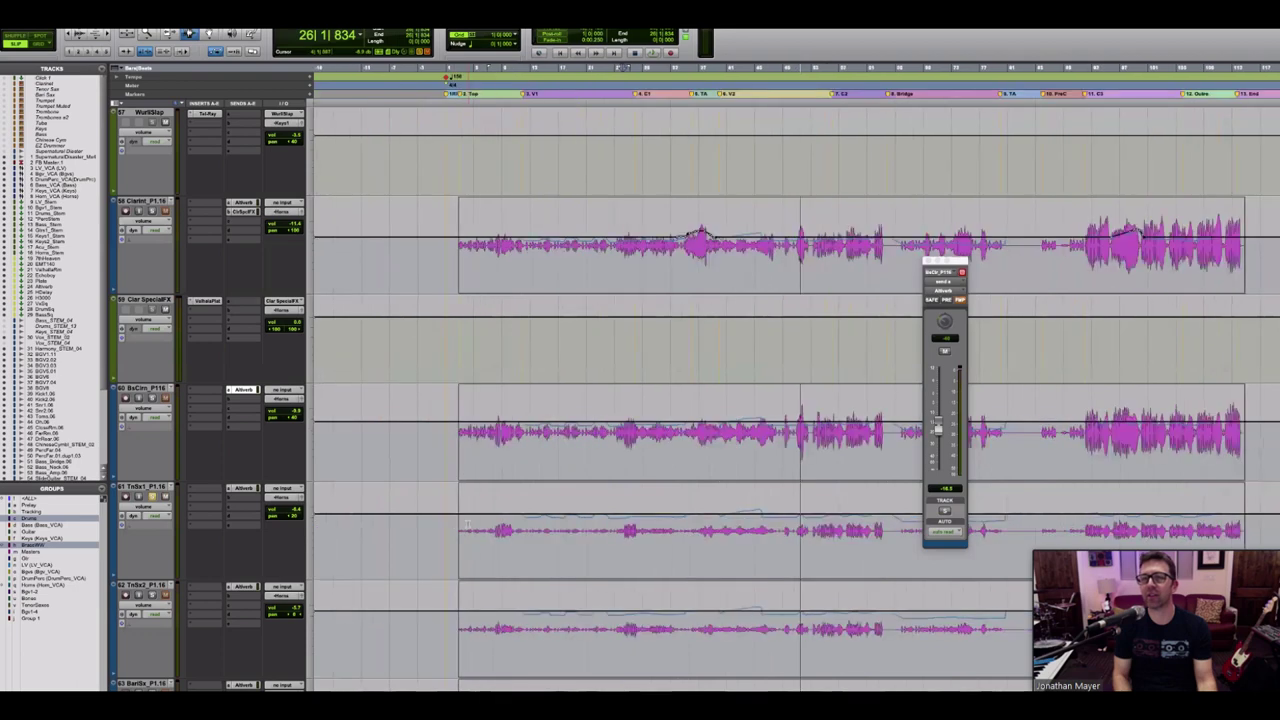
left_click(565, 525)
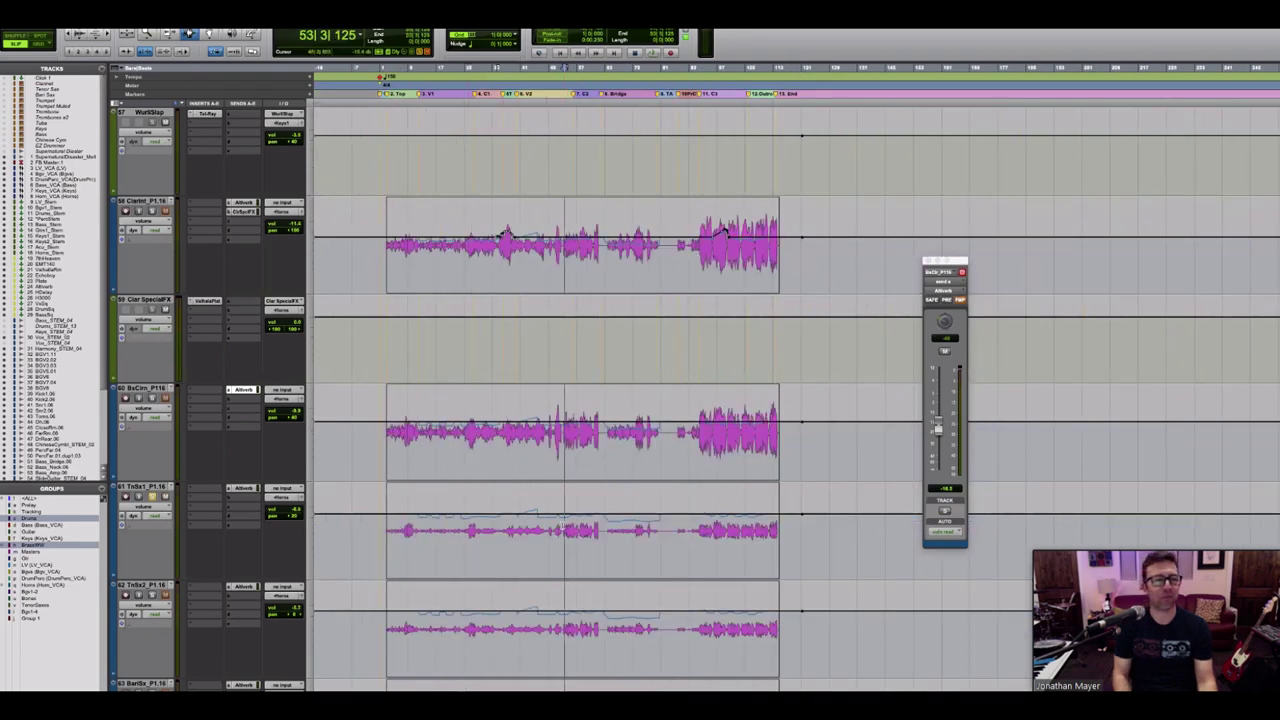
key("space")
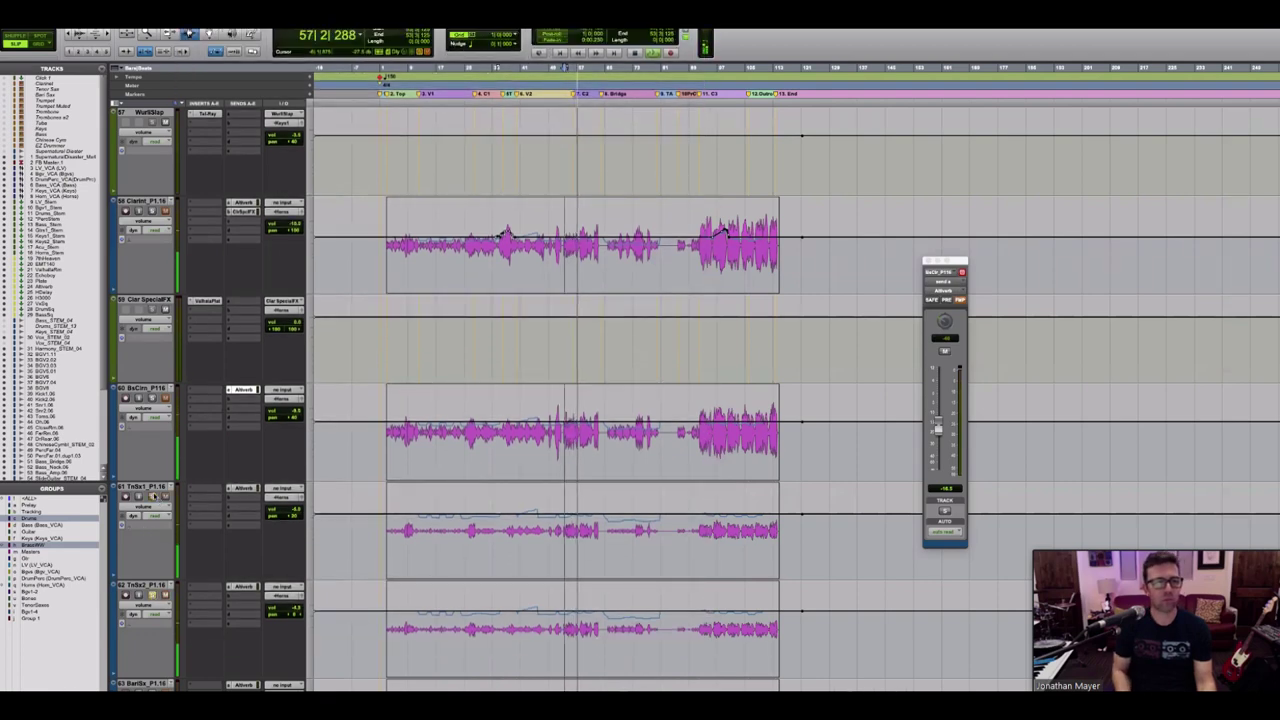
Step: Solo the baritone sax, trumpet and trombone tracks in turn, auditioning them in C2 and at the start of C3
scroll(157, 497, "down", 4)
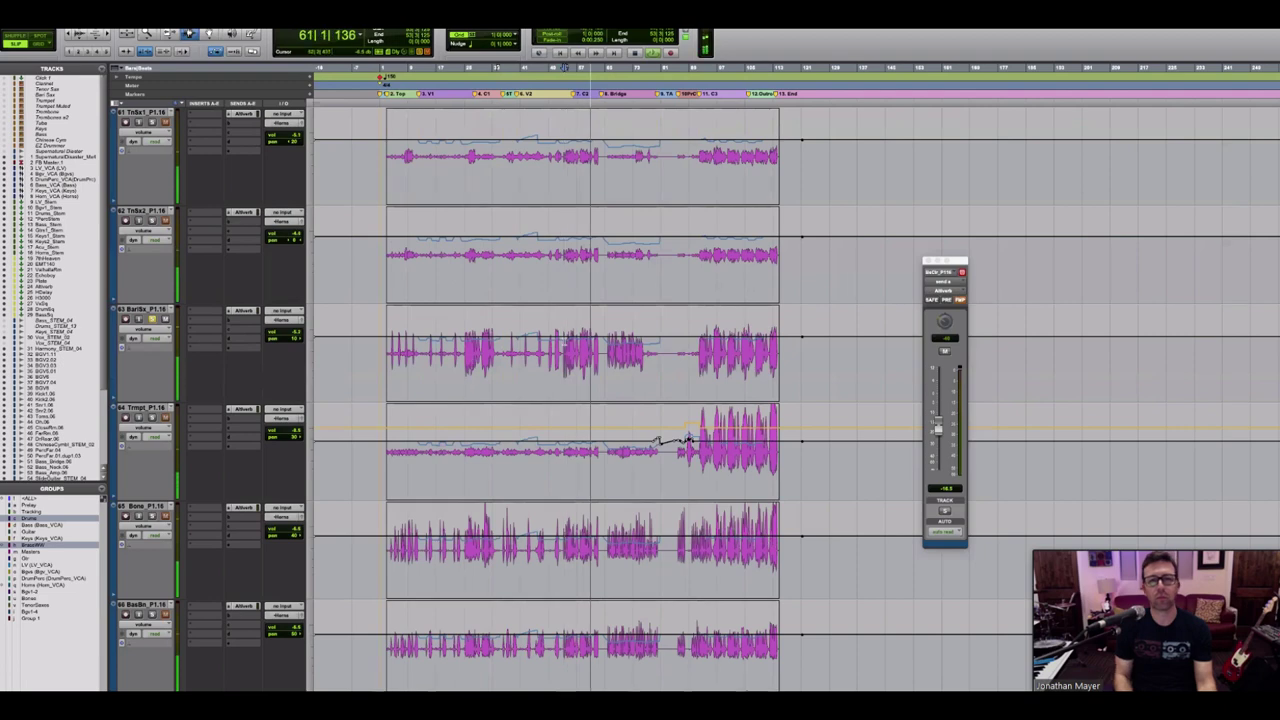
key("space")
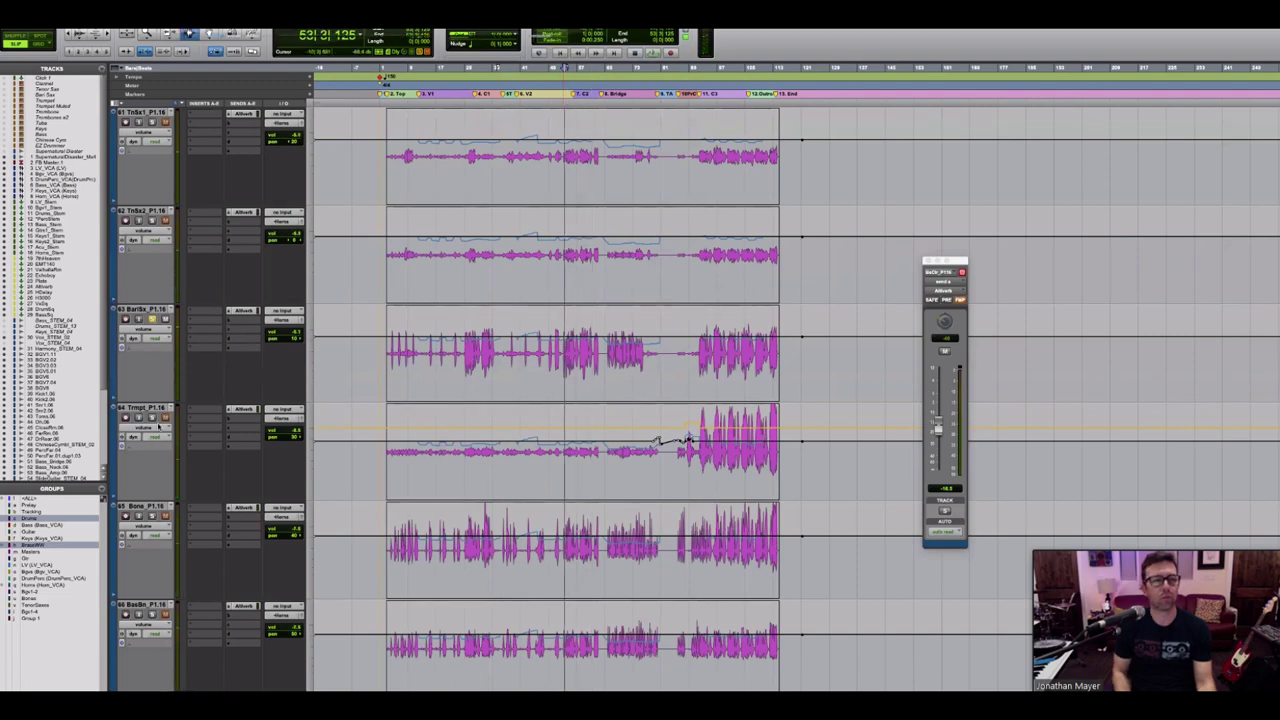
key("space")
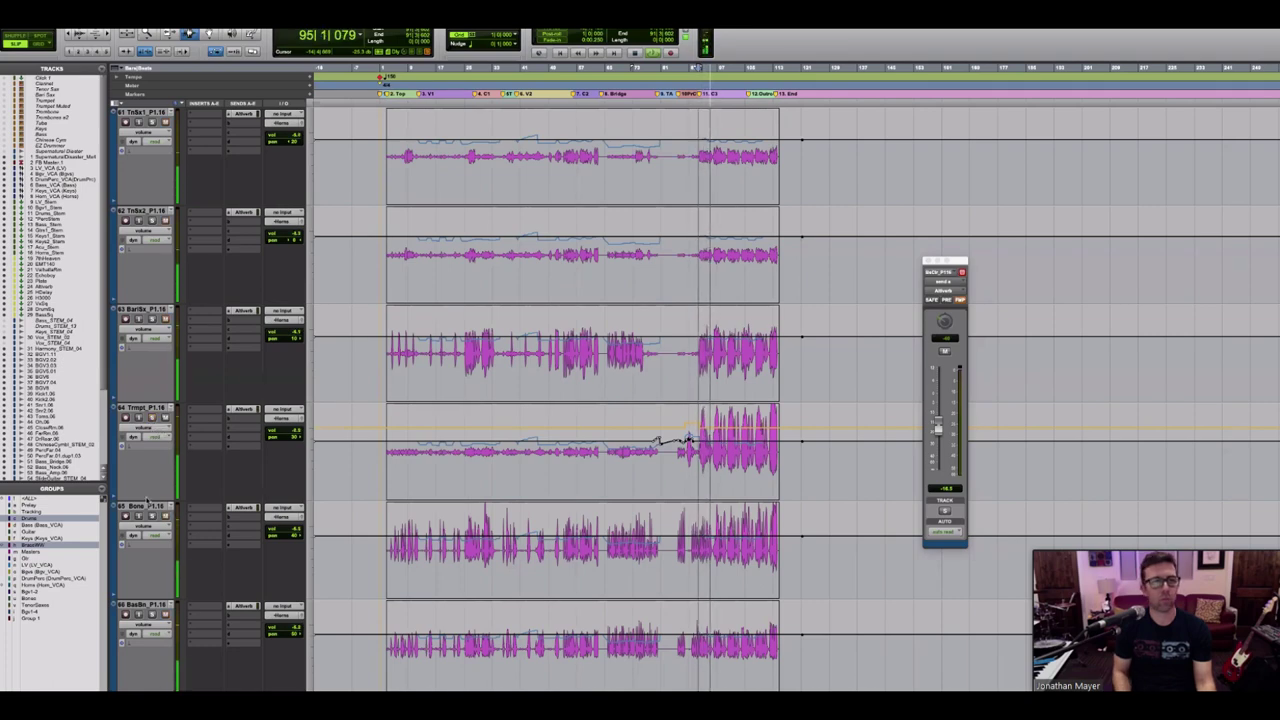
scroll(579, 511, "down", 2)
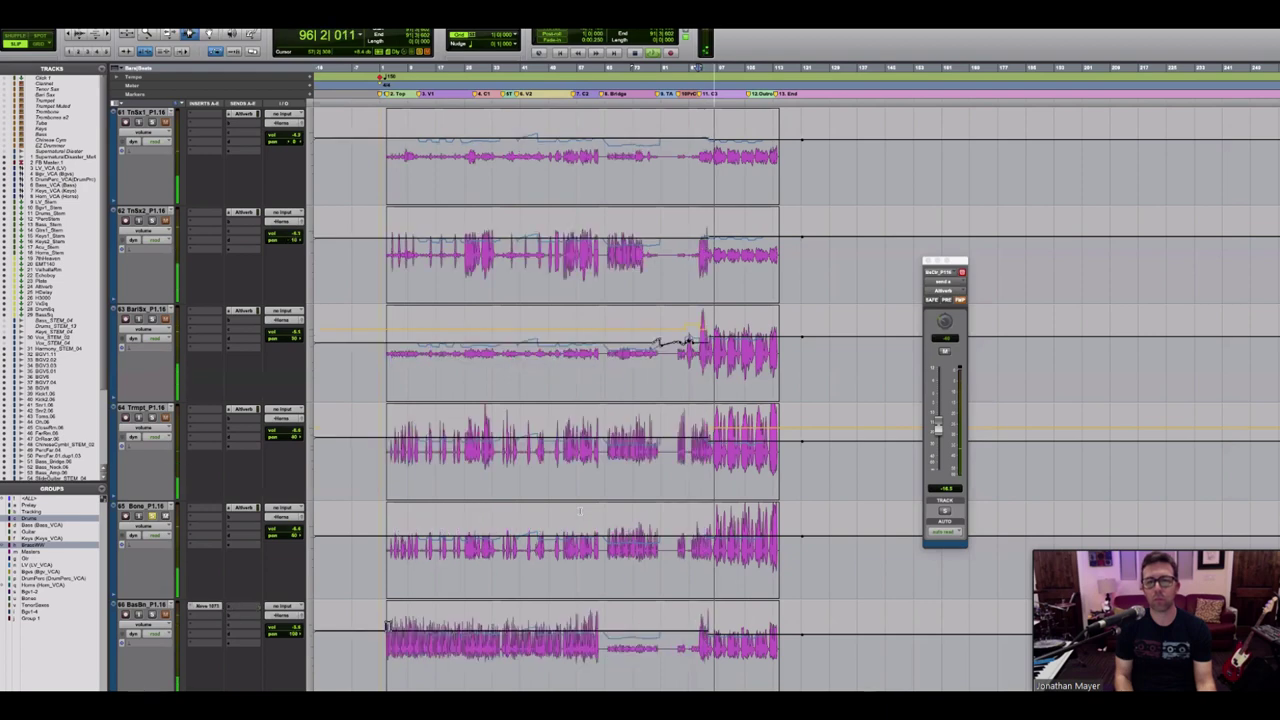
Step: Solo the tuba track and place the playback start at about bar 36
scroll(579, 511, "down", 3)
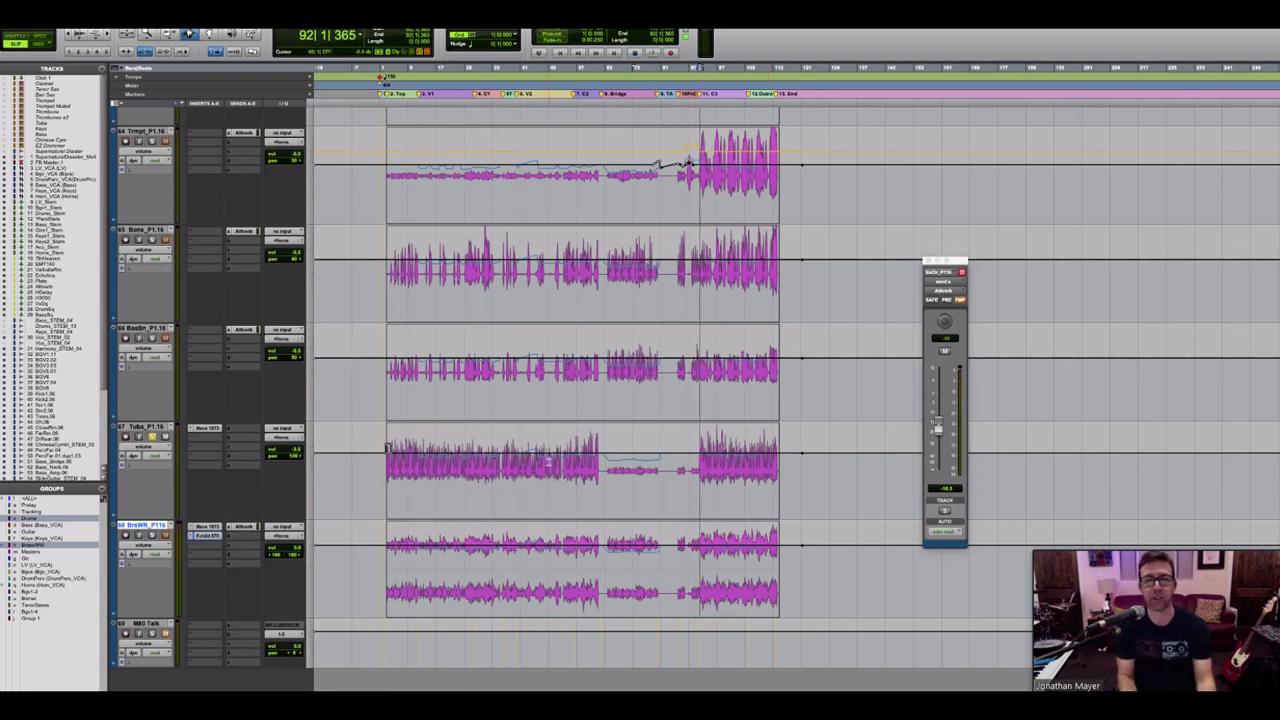
left_click(502, 458)
left_click(504, 458)
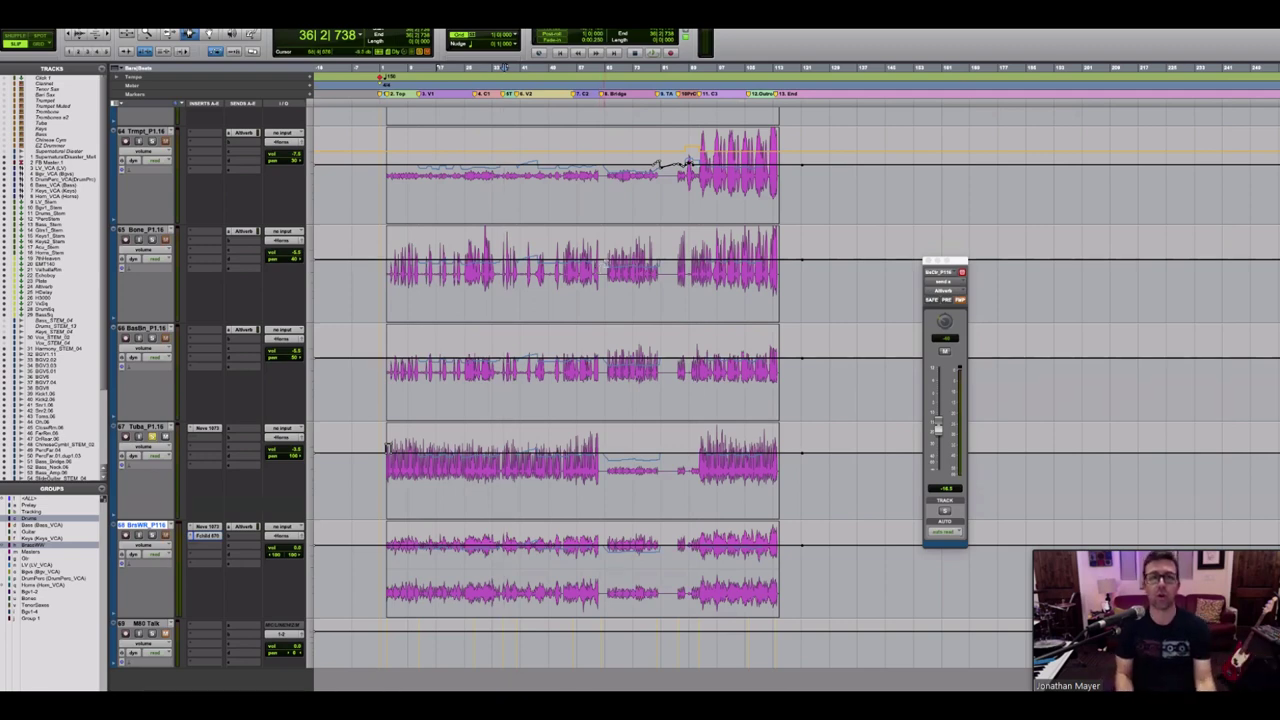
Step: Review the horn tracks from the clarinet to the room track and place the playback start at about bar 8
scroll(201, 199, "up", 5)
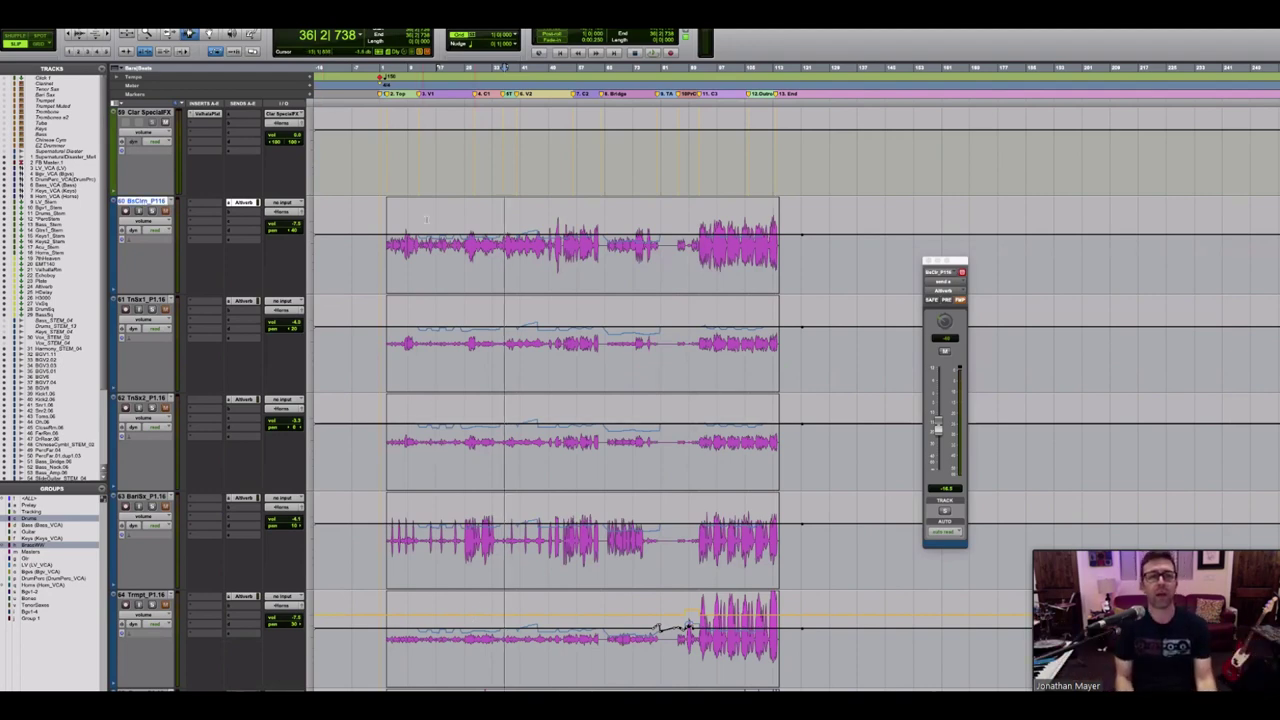
left_click(404, 240)
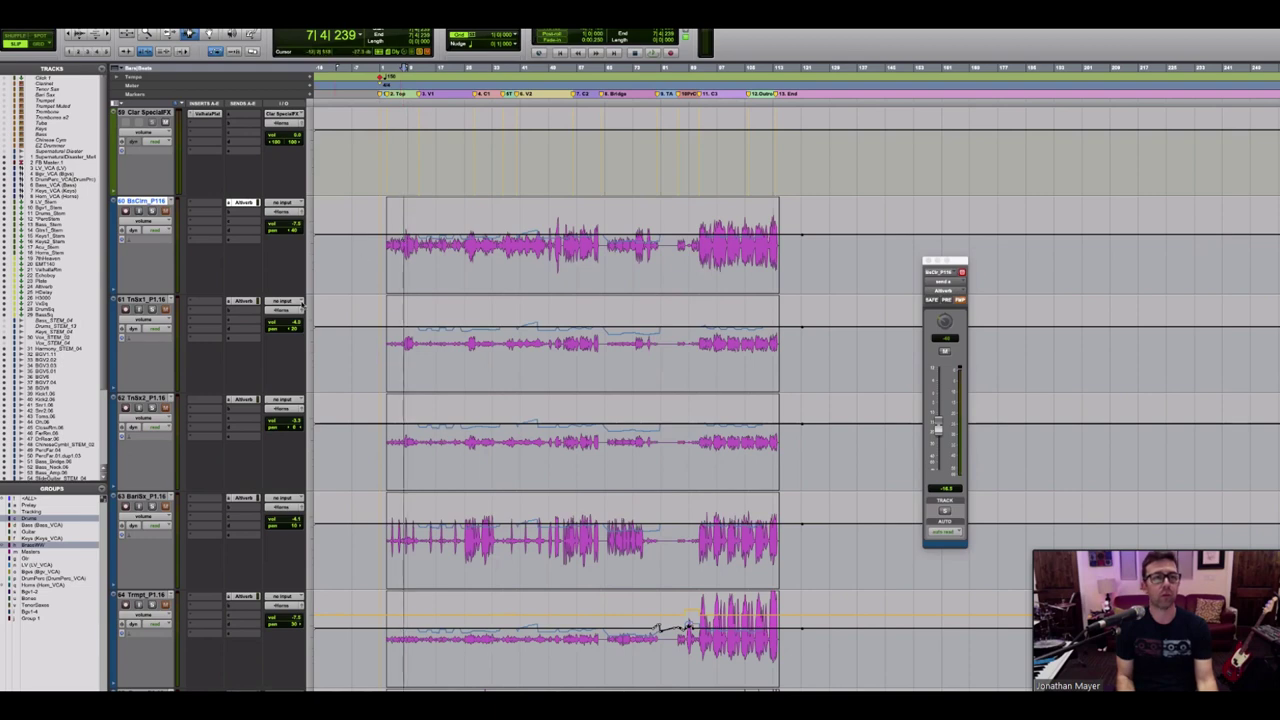
scroll(301, 303, "up", 5)
scroll(168, 460, "down", 1)
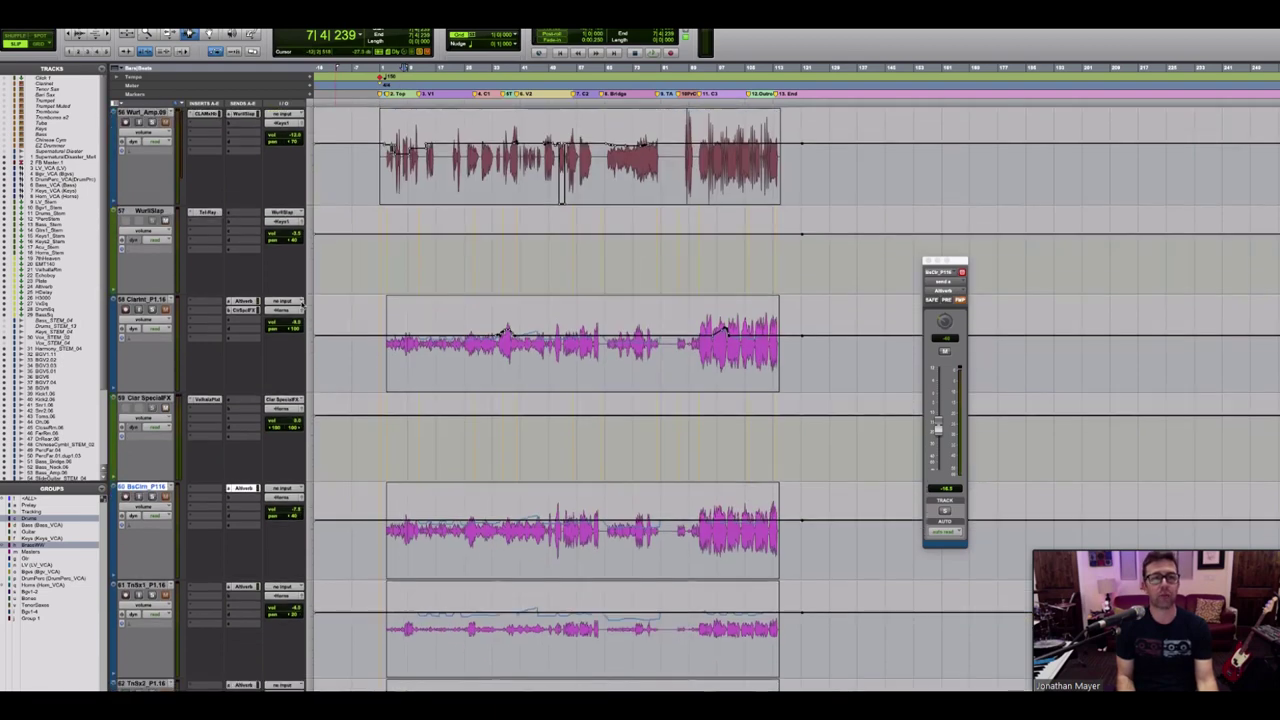
scroll(168, 460, "down", 8)
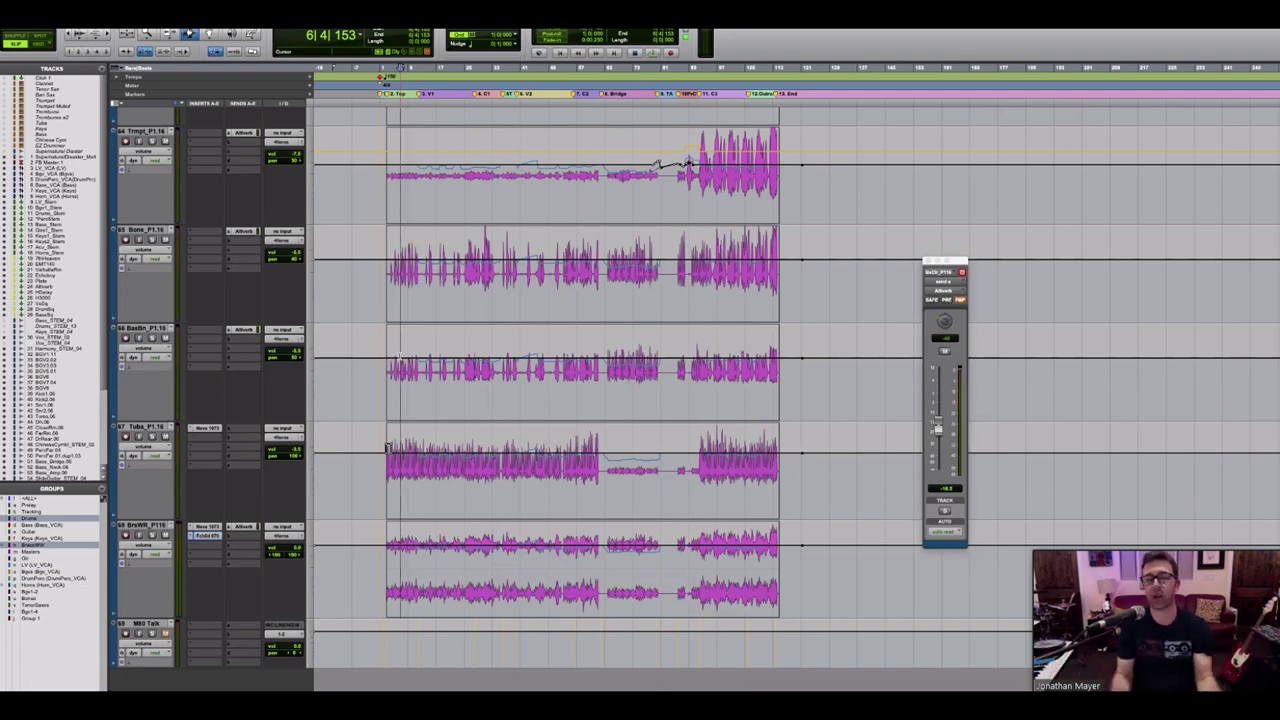
left_click(406, 301)
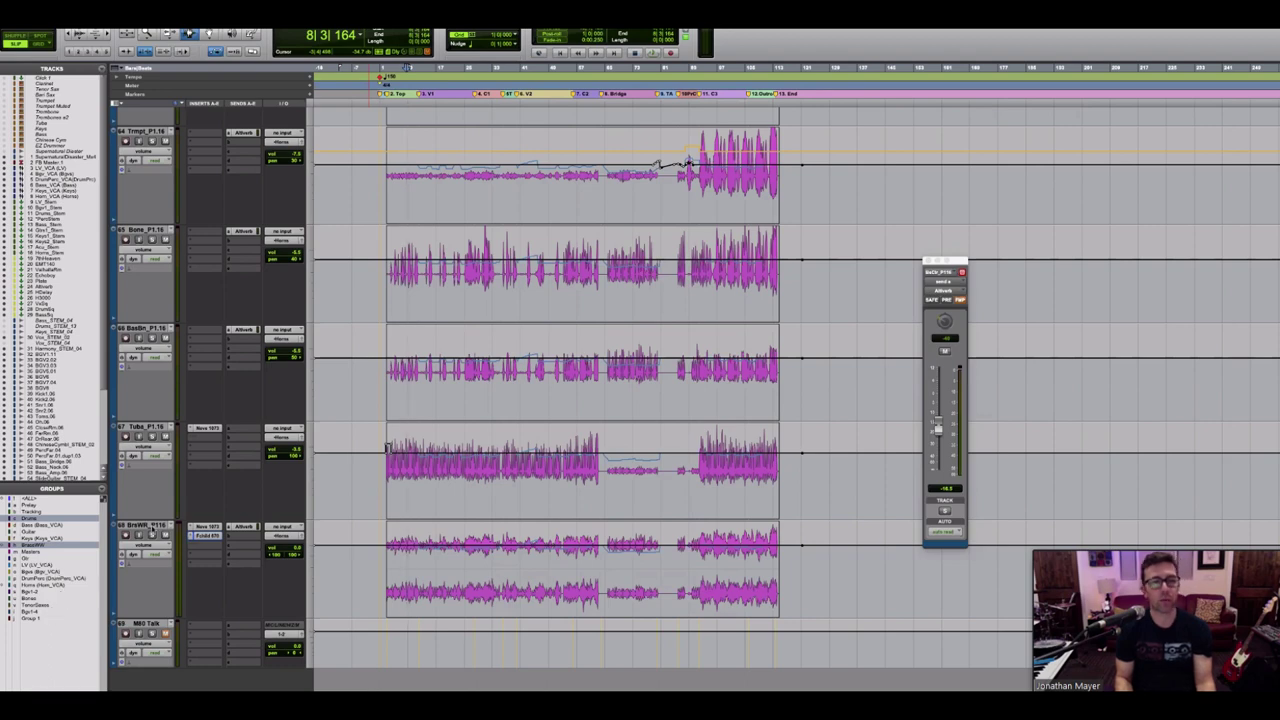
Step: Group the bass clarinet through tuba tracks as a Mix/Edit group named "Brass SPlit"
scroll(131, 432, "up", 5)
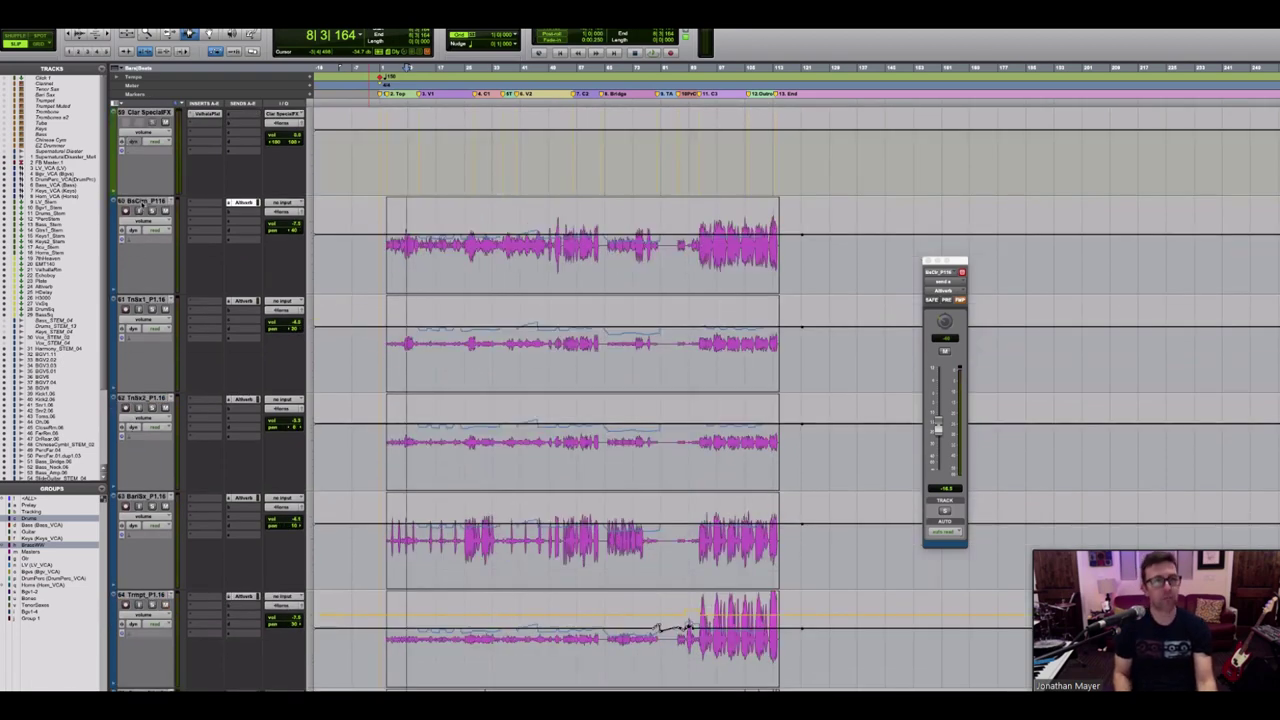
scroll(248, 324, "down", 5)
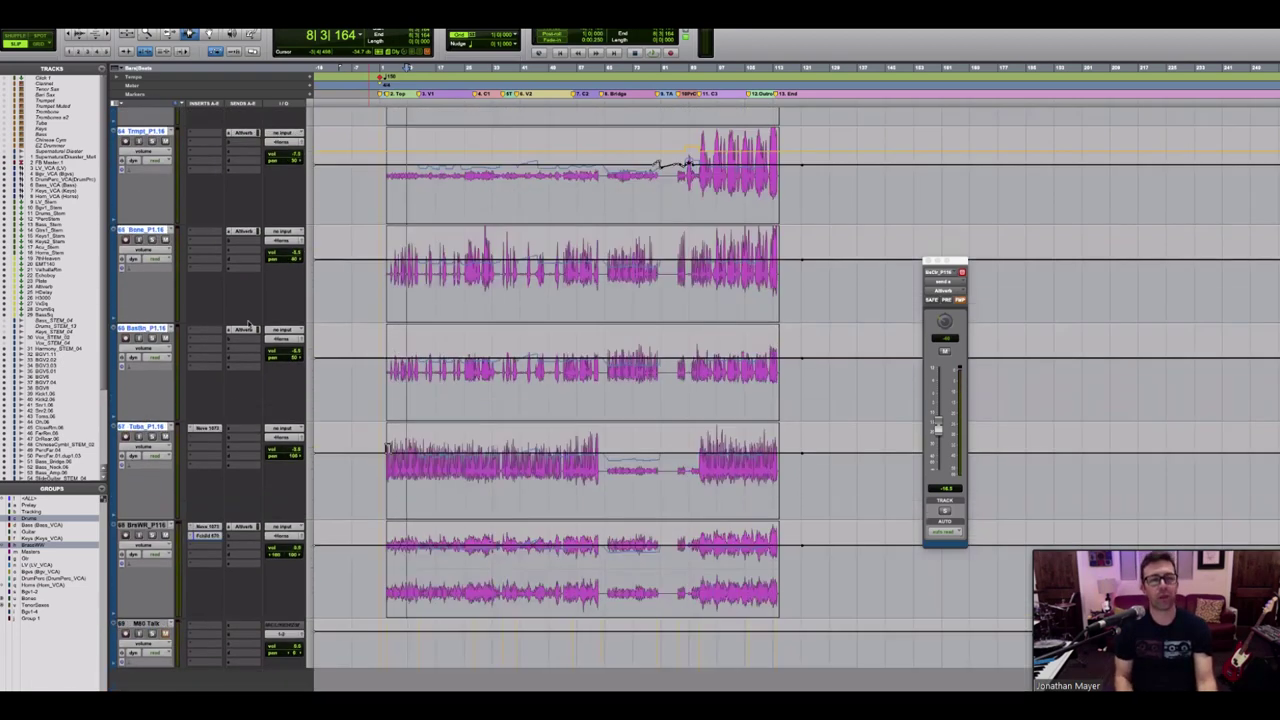
key("super+g")
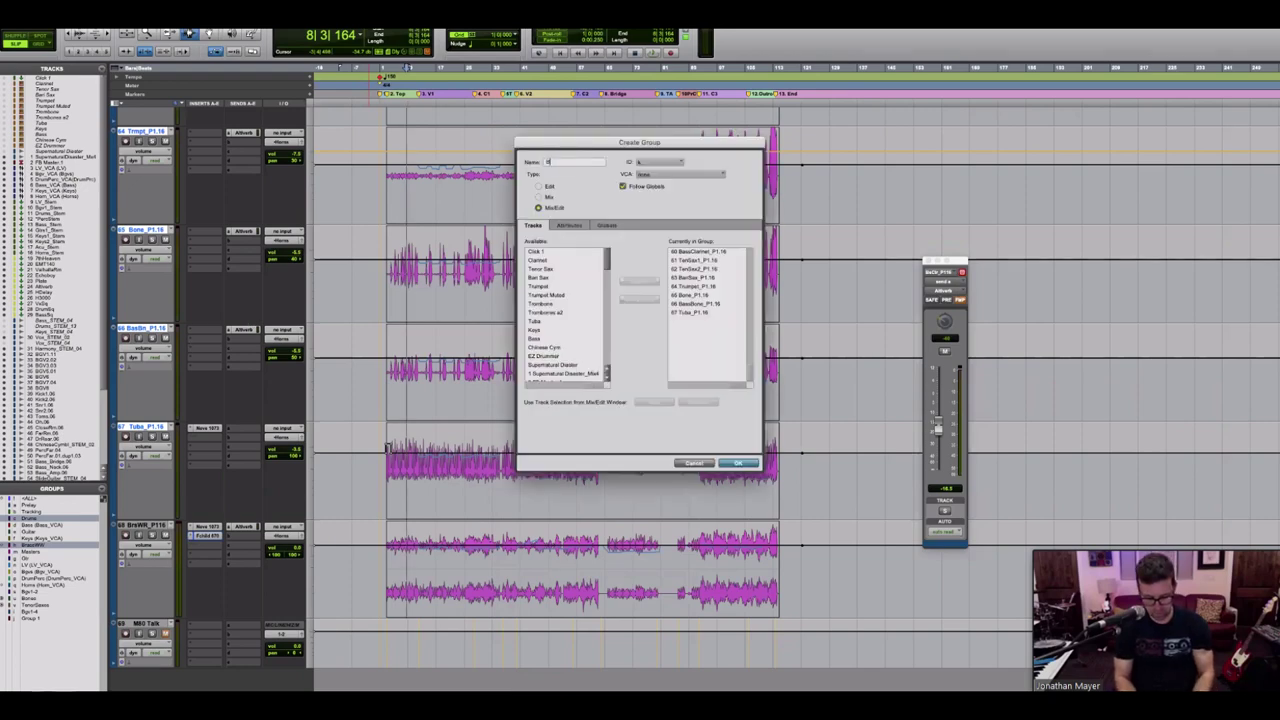
type("Brass SPlit")
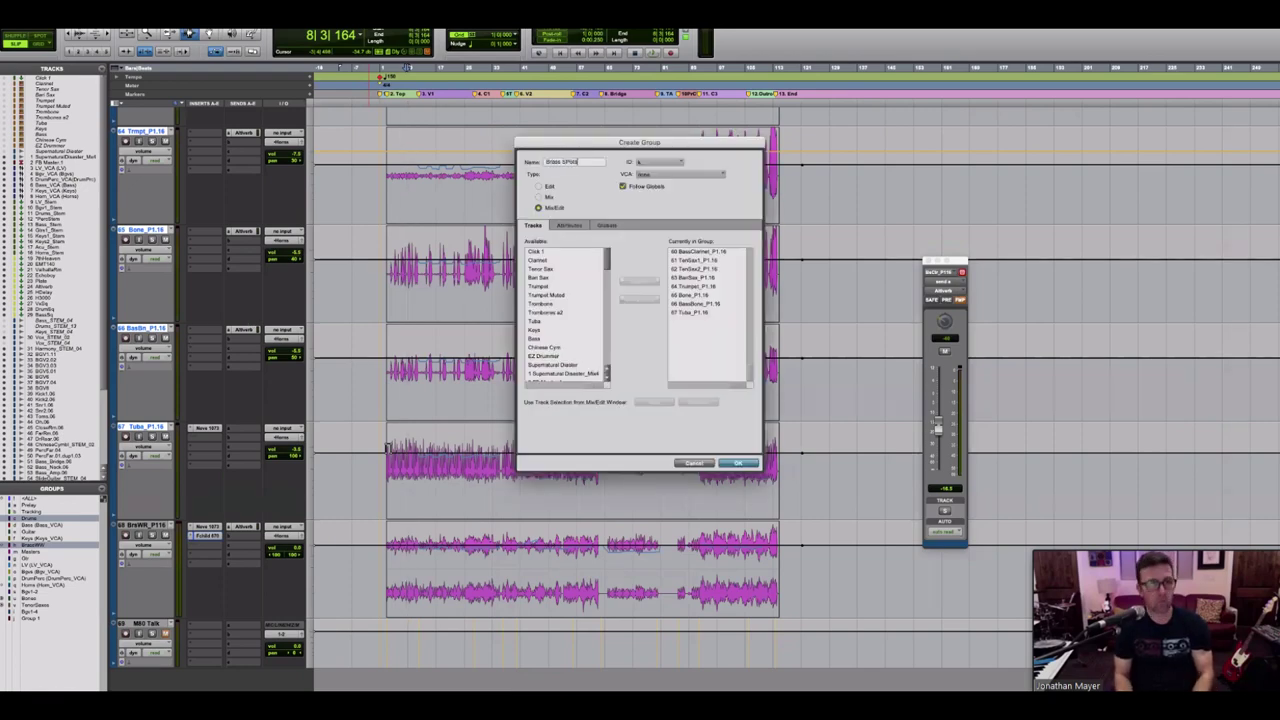
key("Return")
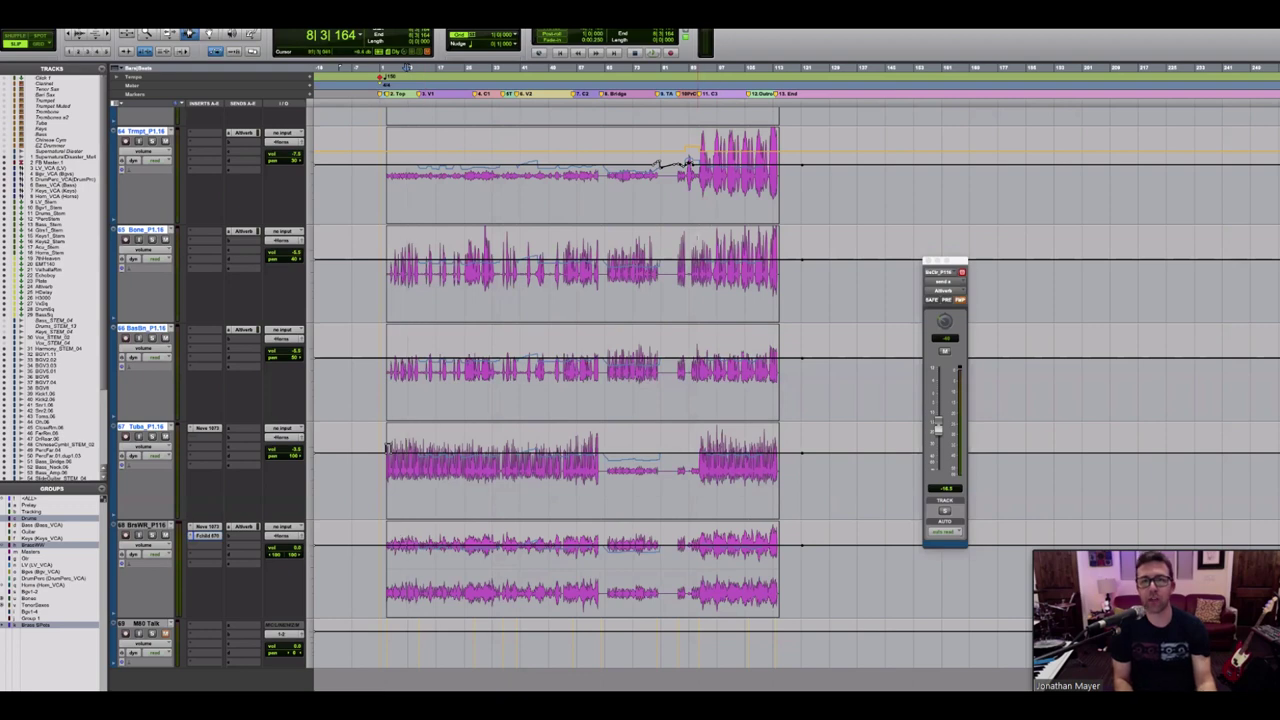
Step: Audition the split brass tracks against the brass room track, comparing them soloed and combined from about bar 92 in C3
key("space")
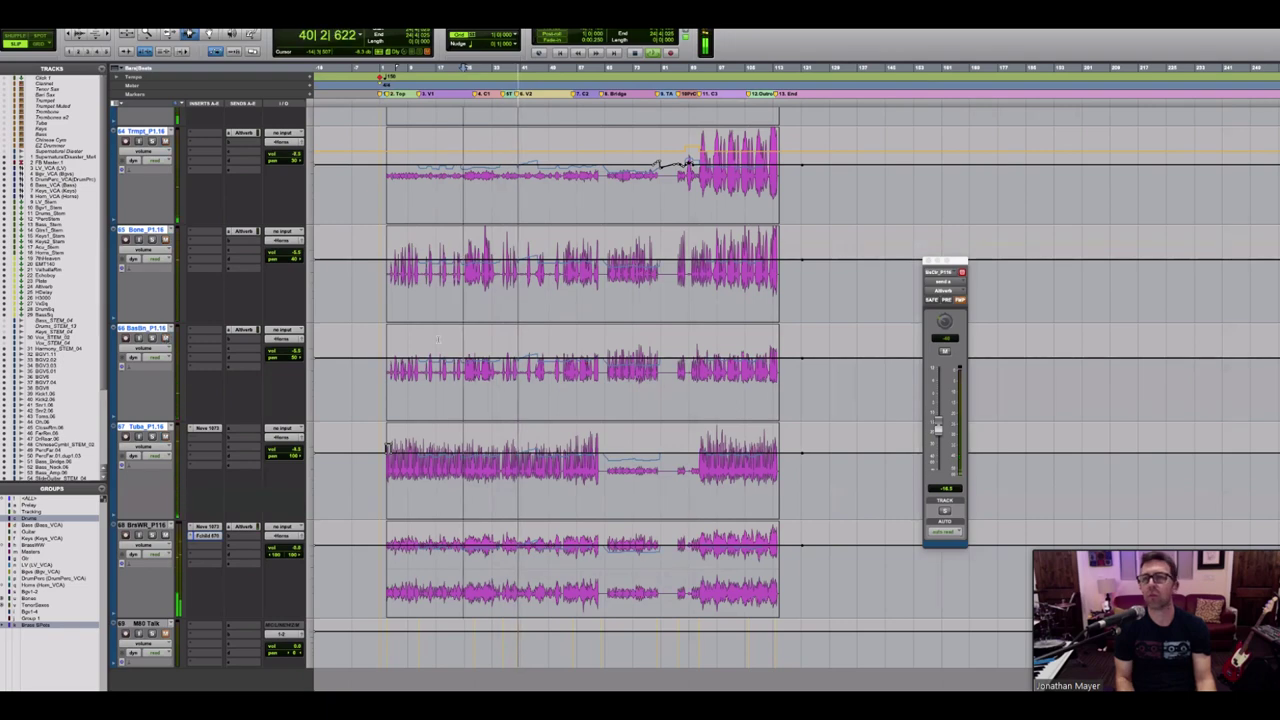
key("space")
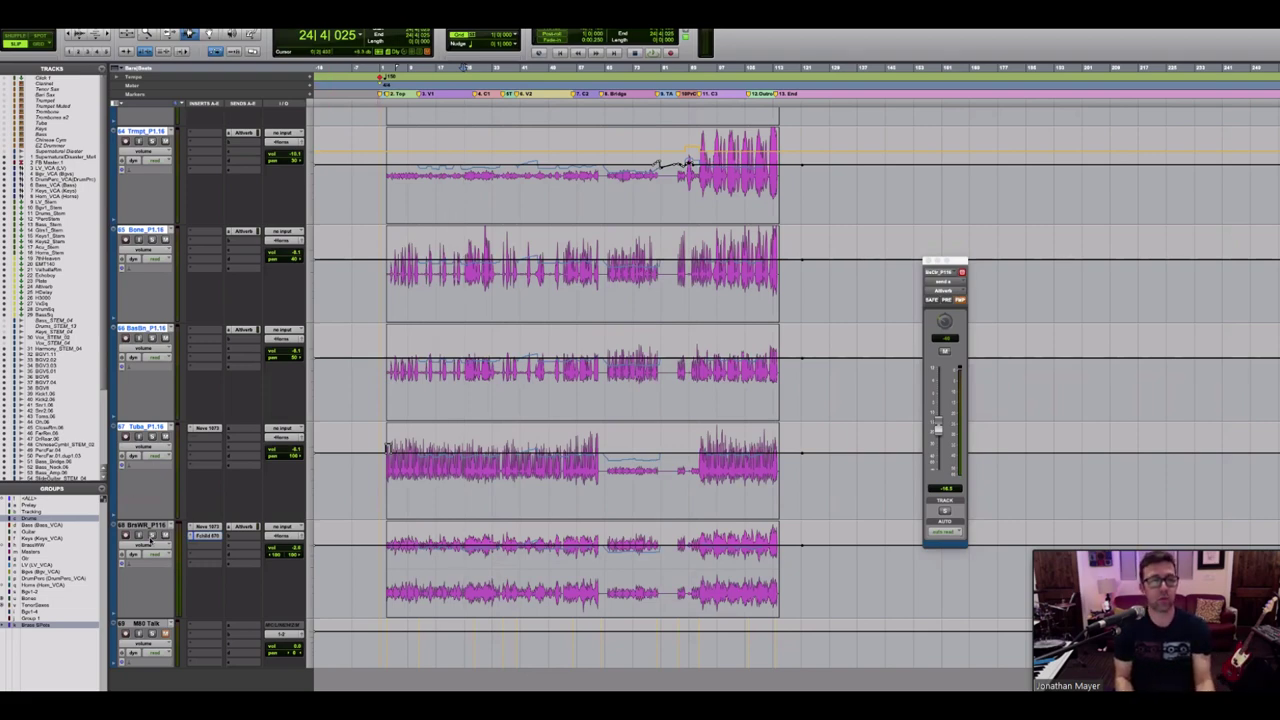
key("space")
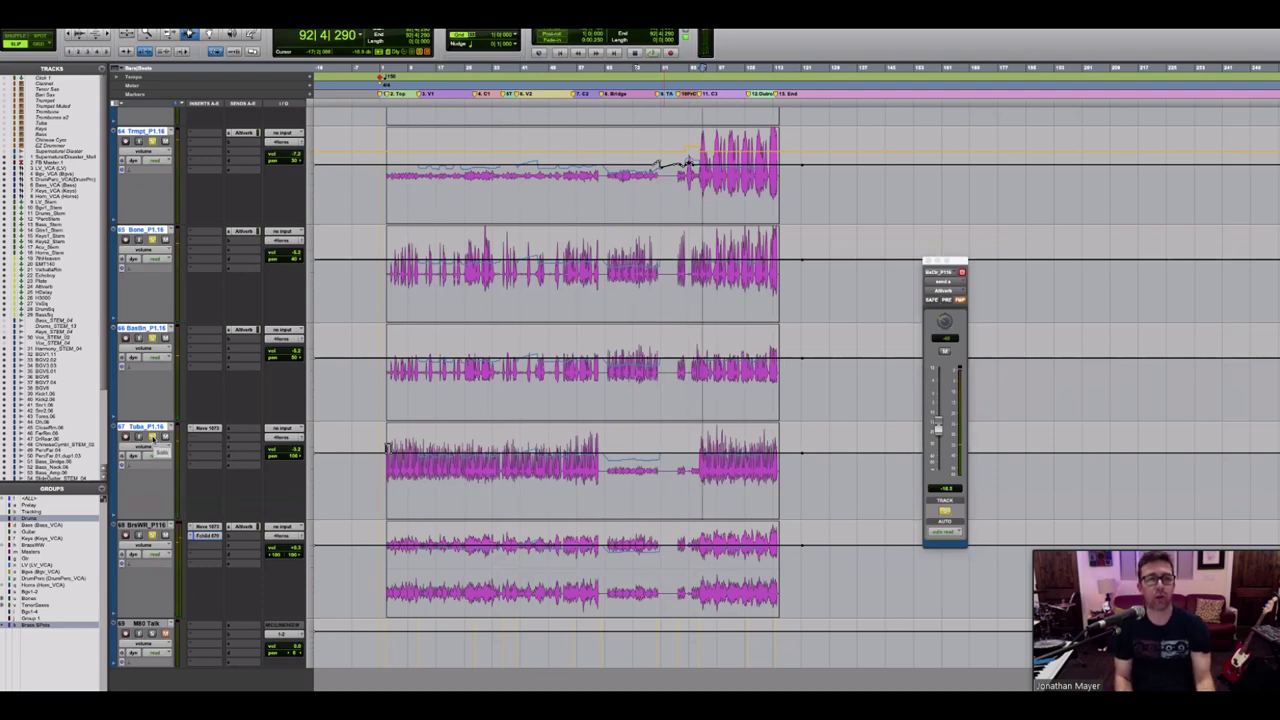
key("space")
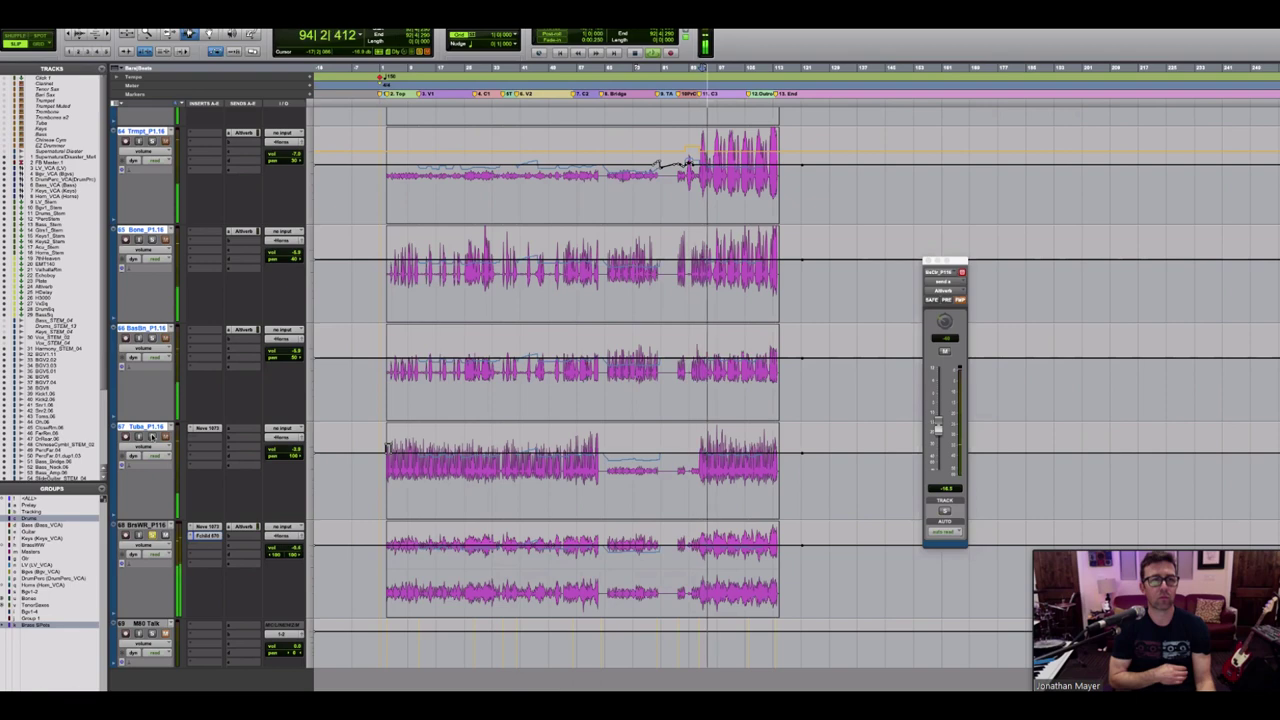
left_click(152, 437)
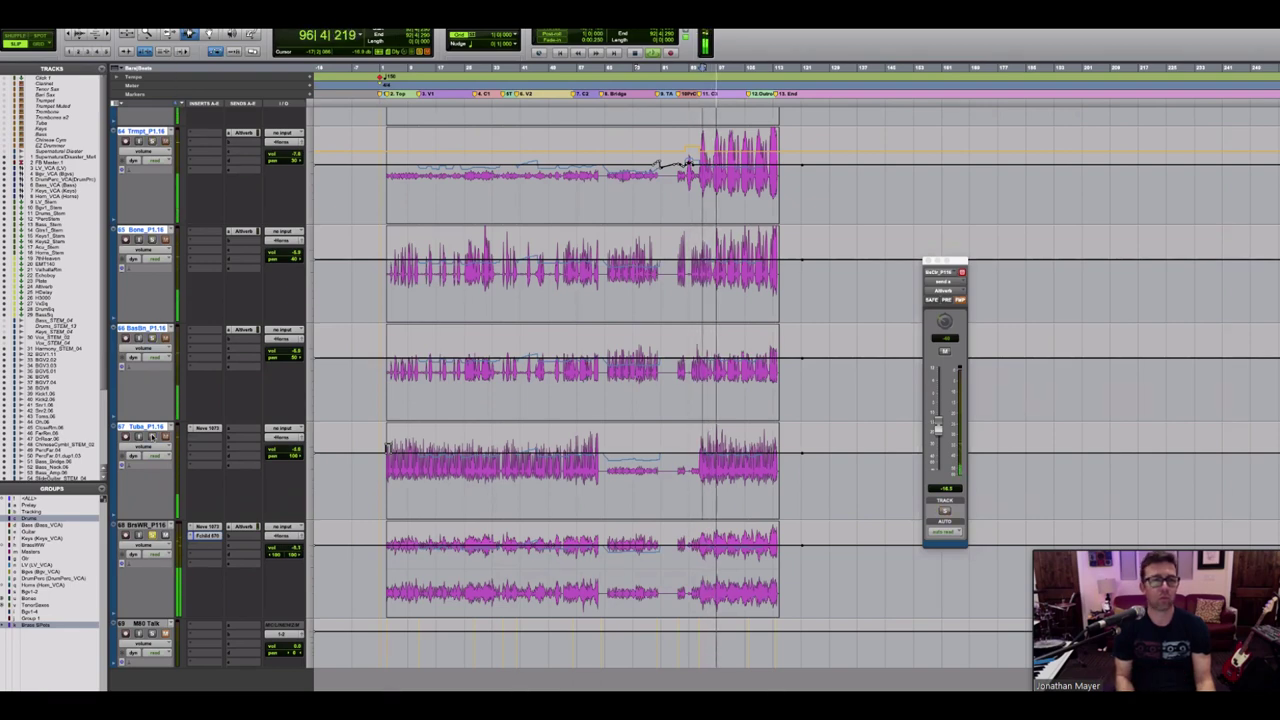
key("space")
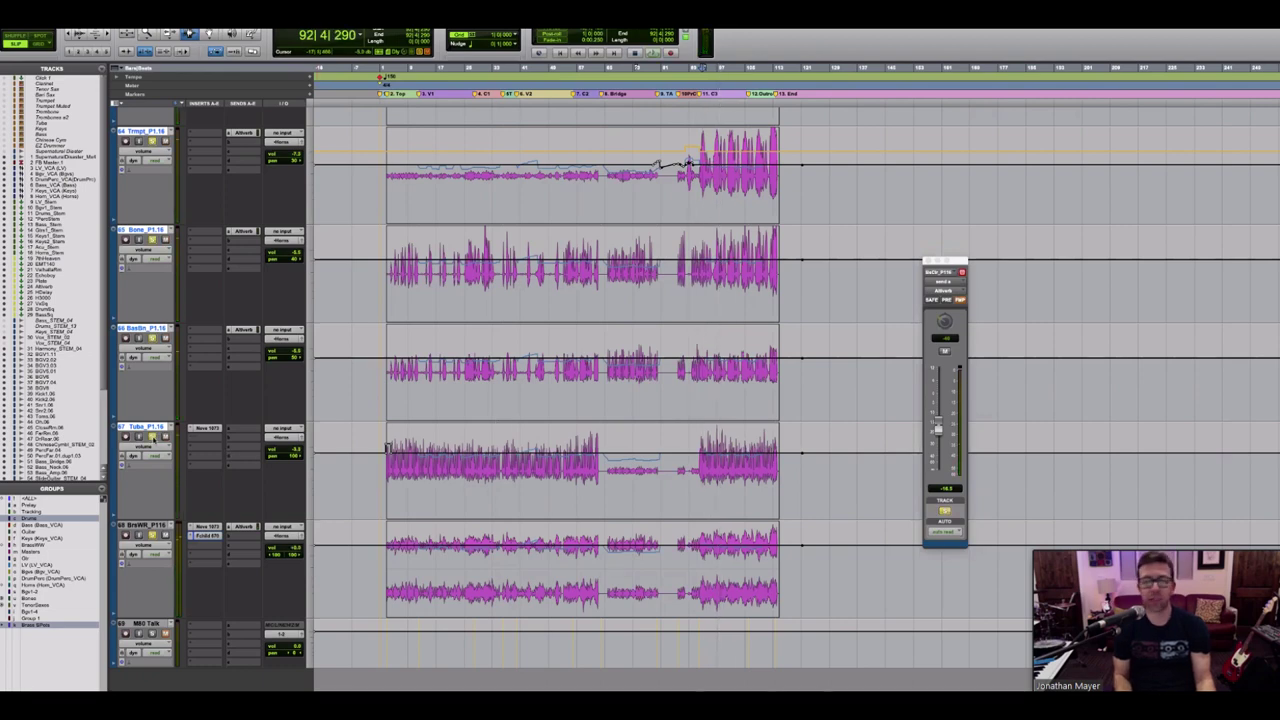
left_click(152, 437)
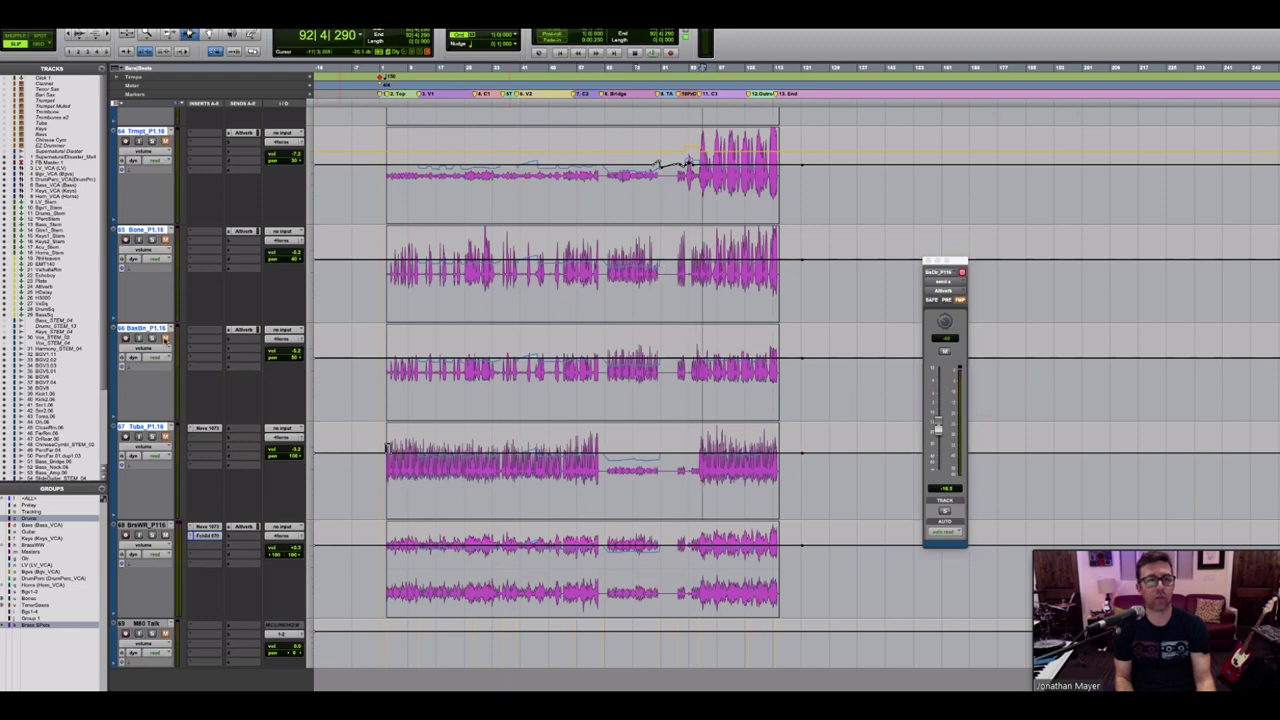
key("space")
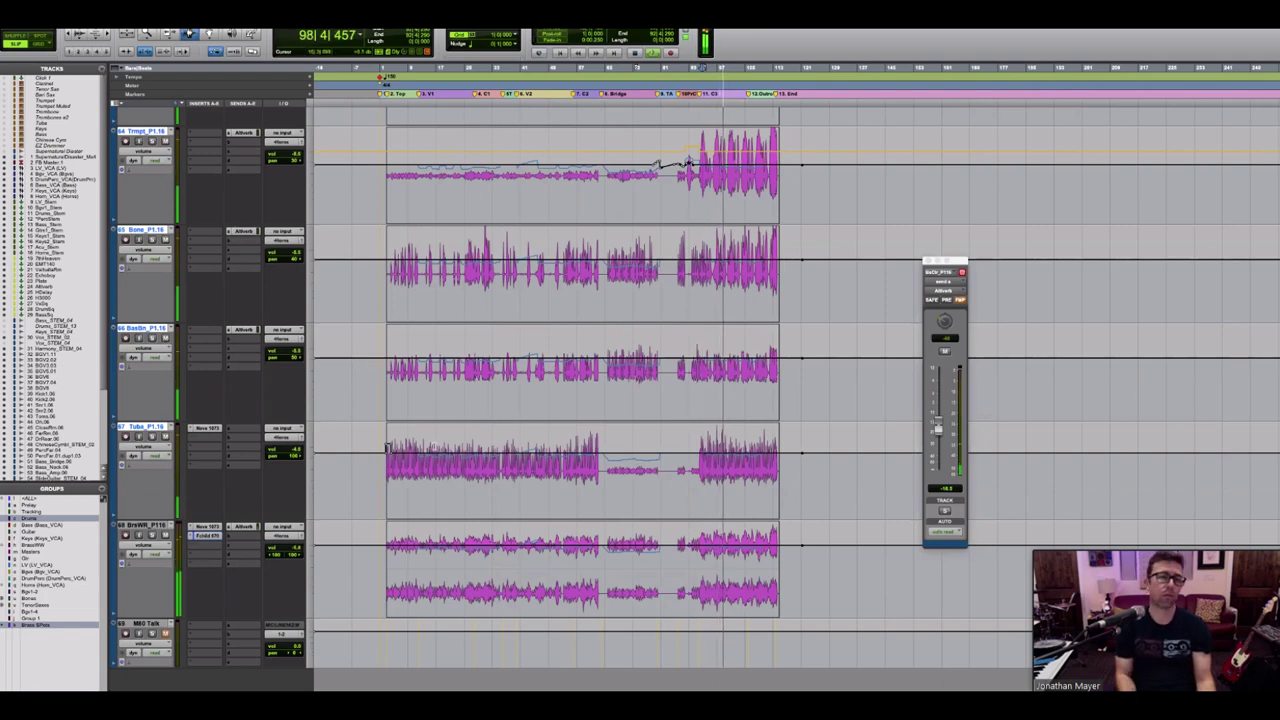
key("space")
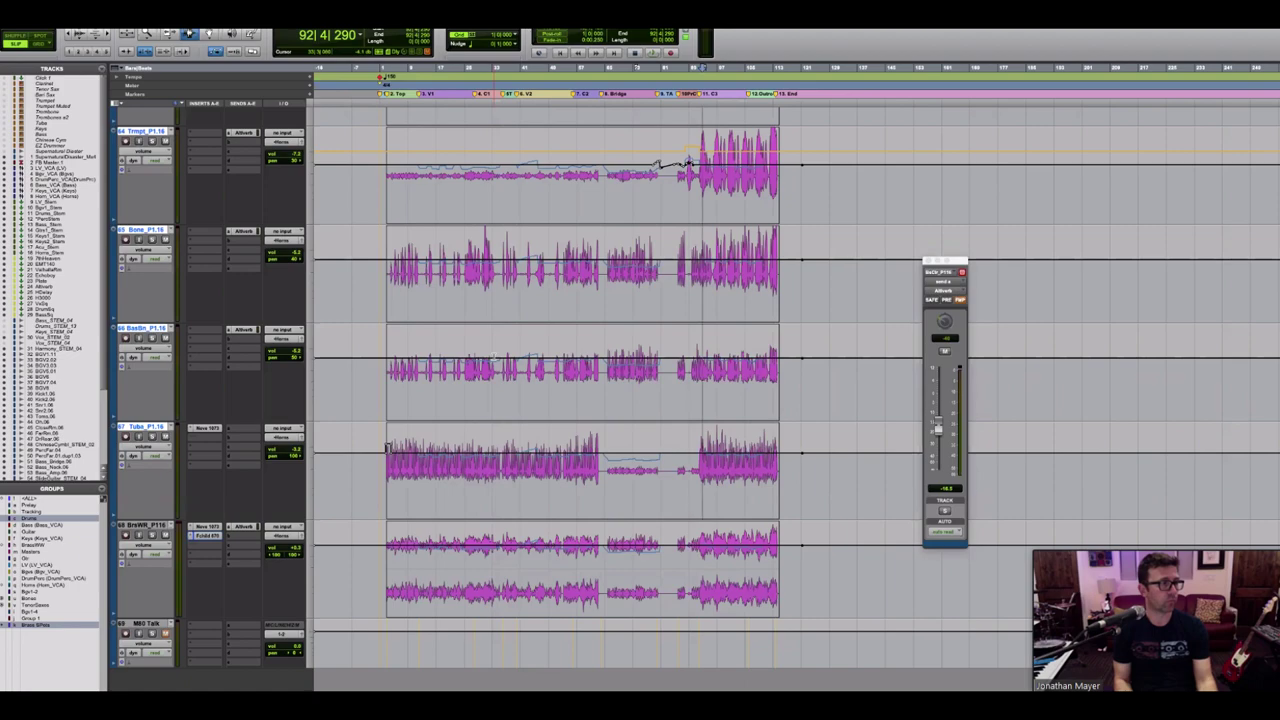
Step: Expand the Vx_STEM_02 lead vocal track, bypass its inserts and place the playback start at about bar 12, where V1 begins
scroll(580, 380, "up", 15)
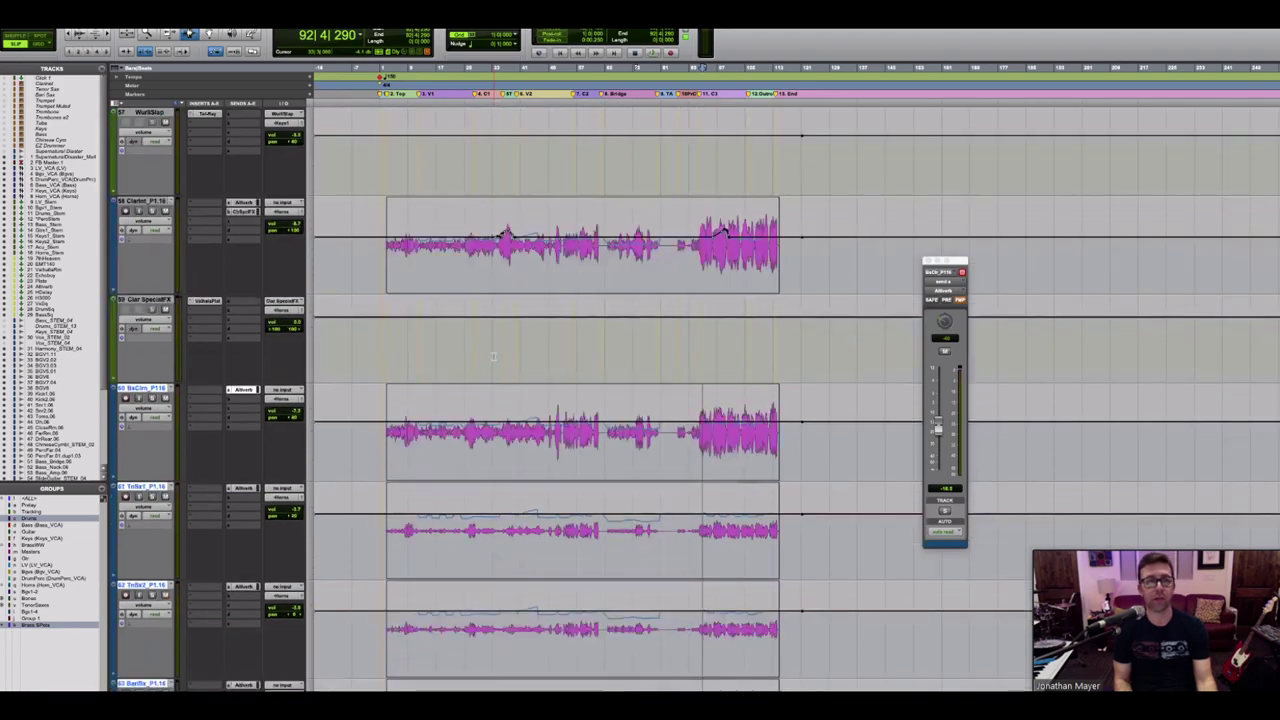
scroll(580, 380, "up", 15)
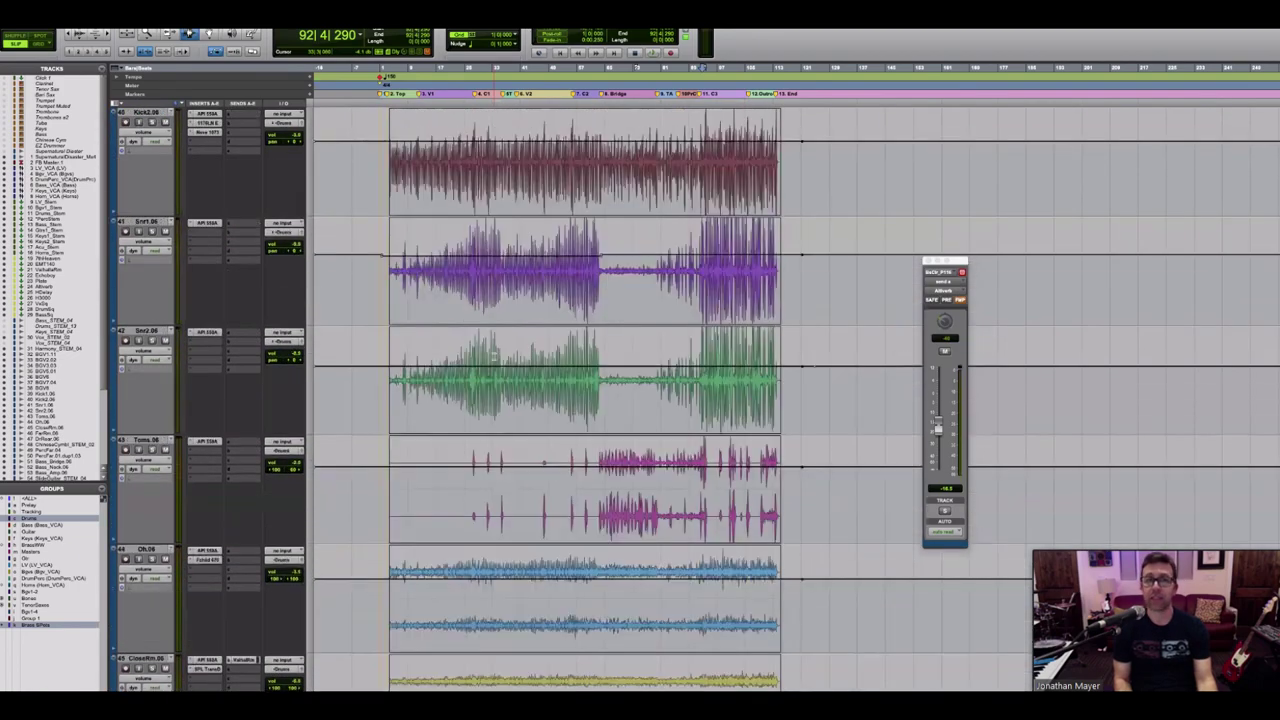
scroll(287, 373, "up", 8)
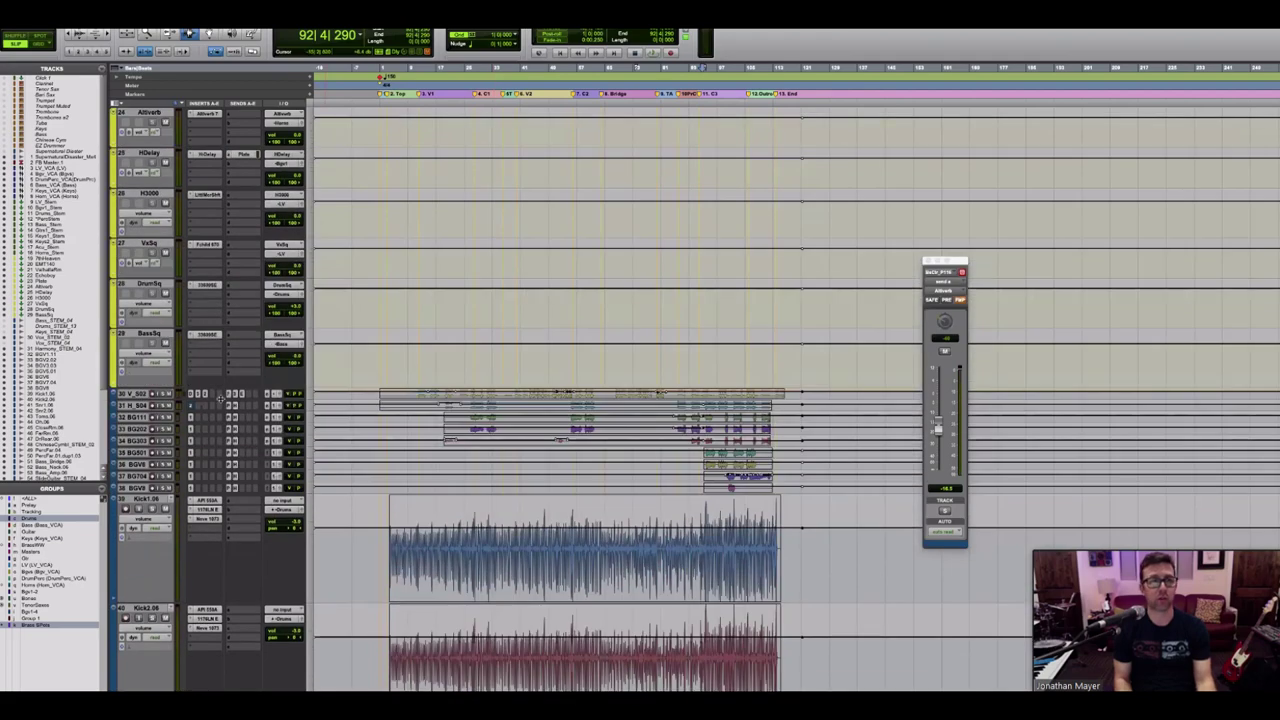
left_click_drag(215, 399, 225, 455)
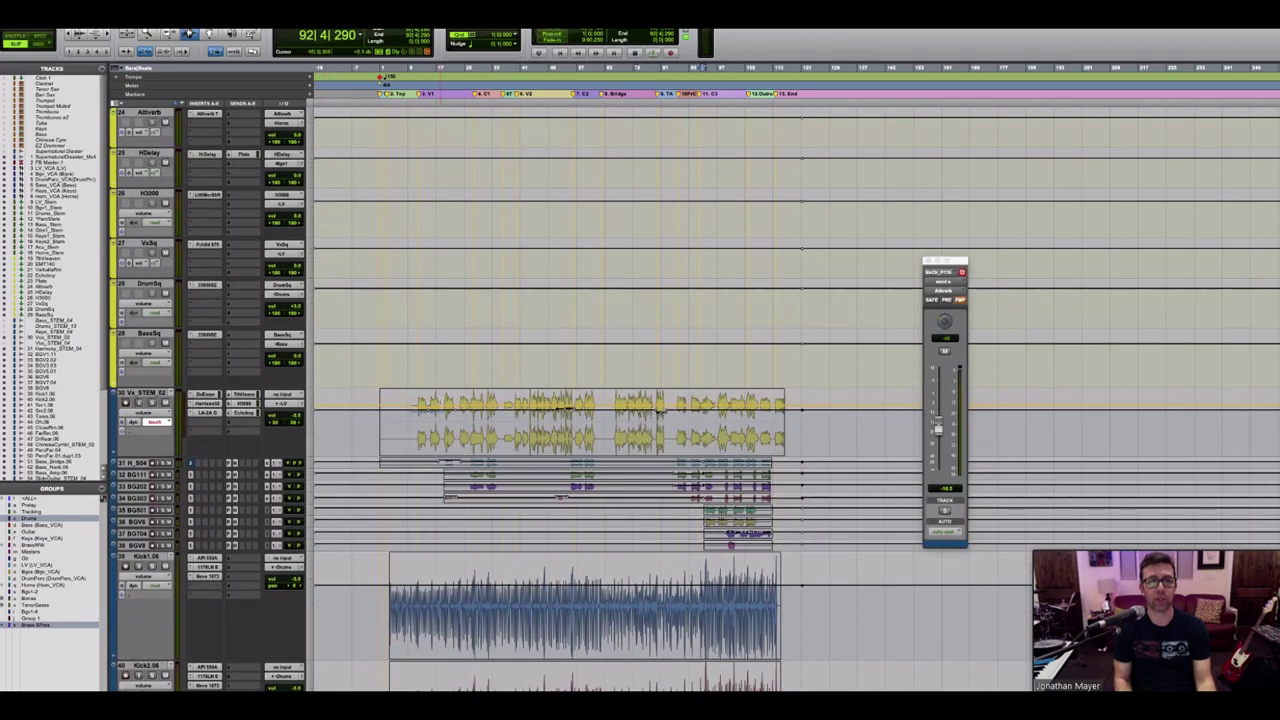
left_click(421, 413)
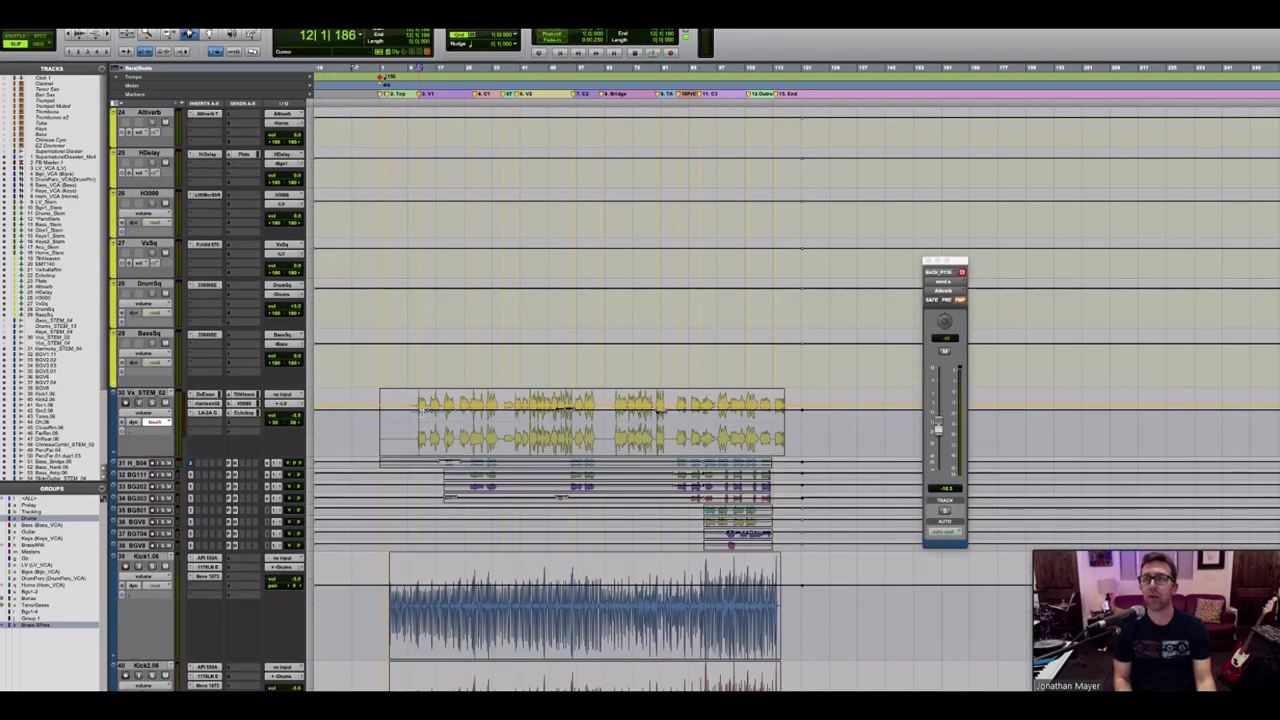
key("super+bracketright")
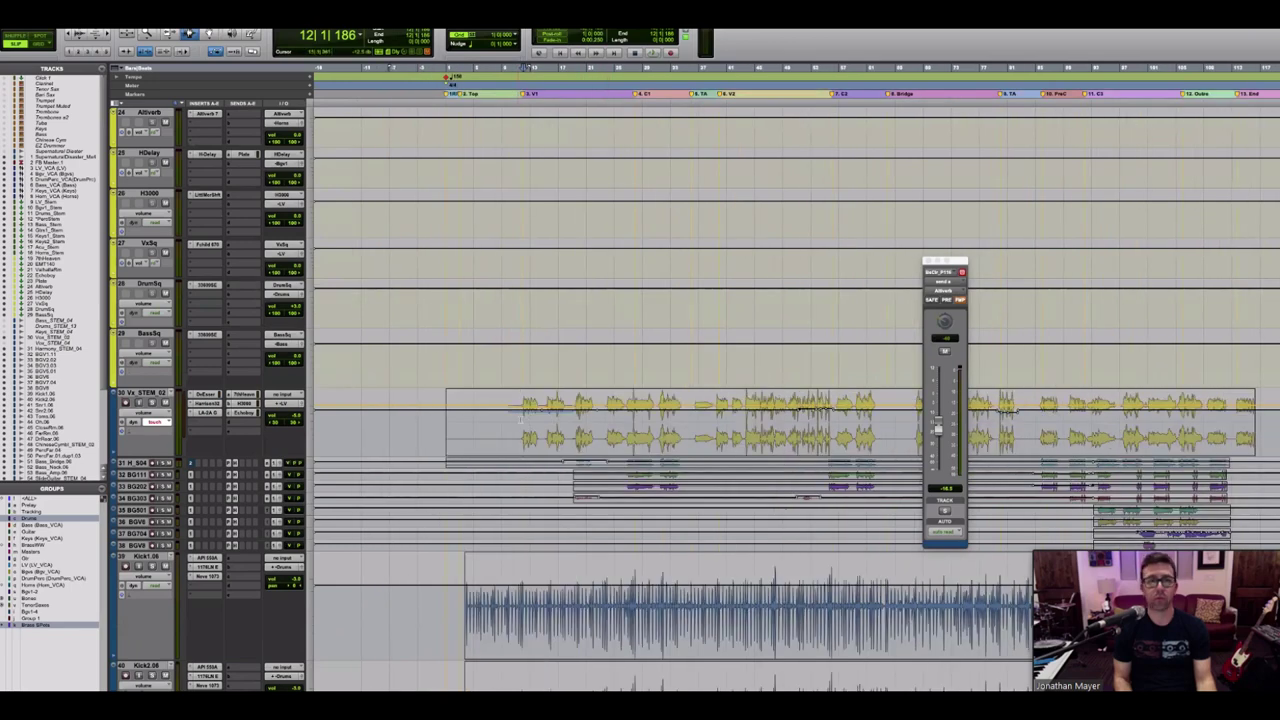
left_click(520, 425)
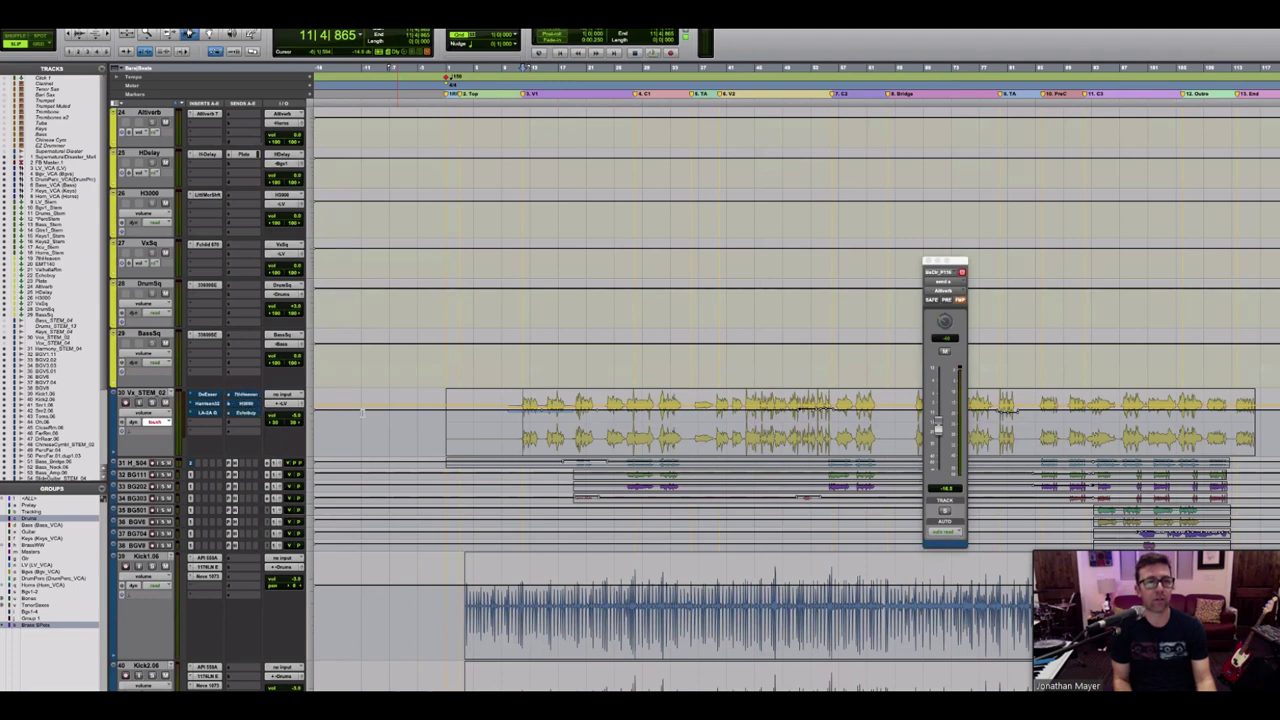
Step: Turn off automation on the VxSq track and mute it
scroll(186, 453, "up", 4)
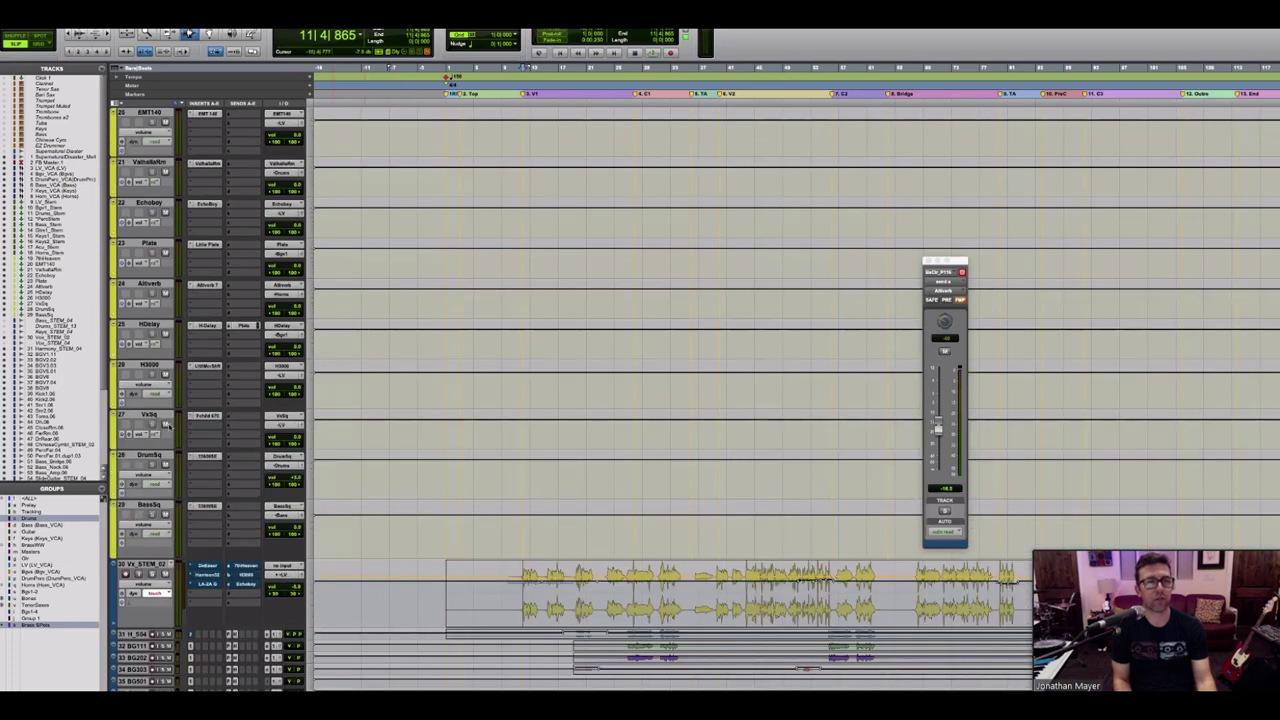
left_click(155, 435)
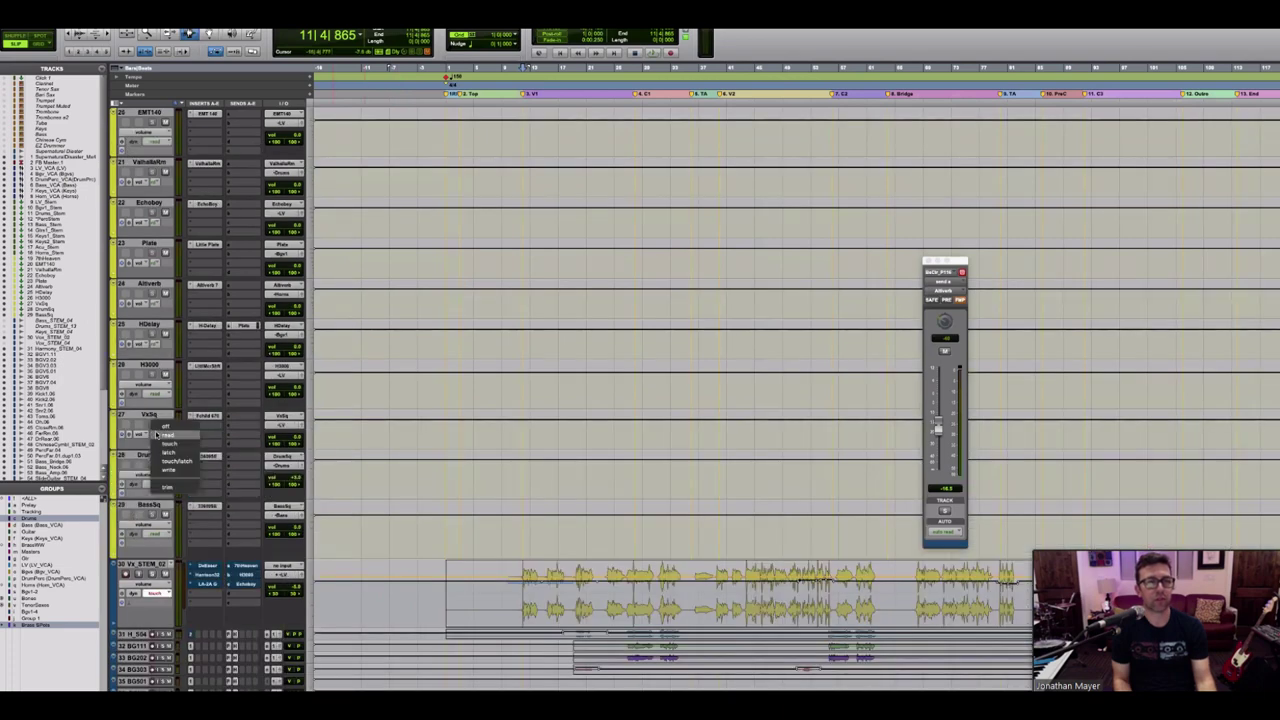
left_click(185, 430)
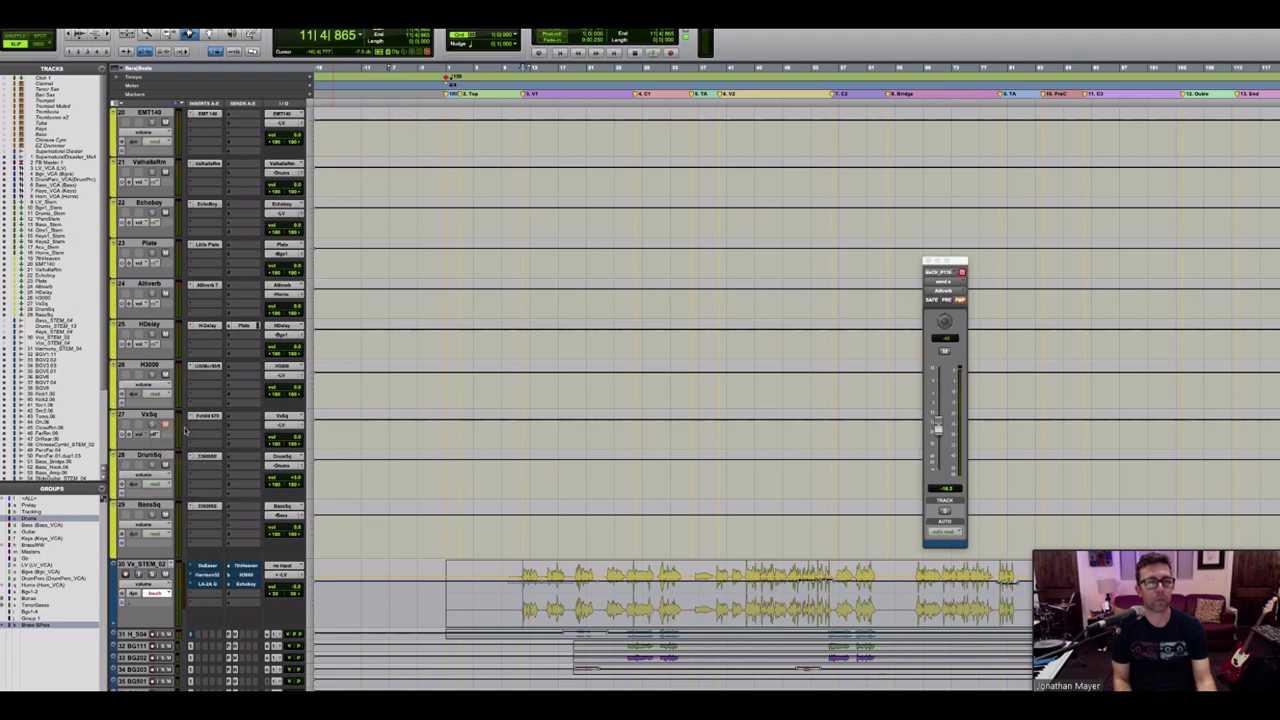
Step: Expand the LV_Stem track and bypass its first insert
scroll(184, 430, "up", 6)
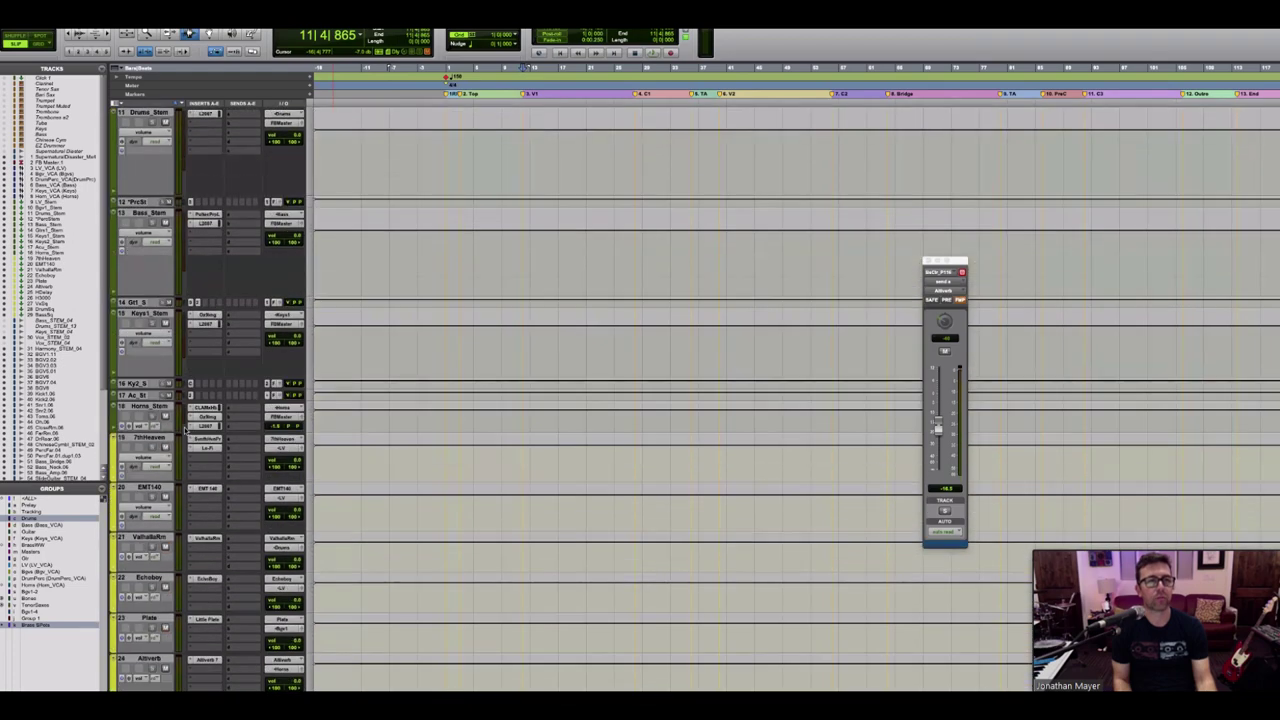
scroll(184, 418, "up", 3)
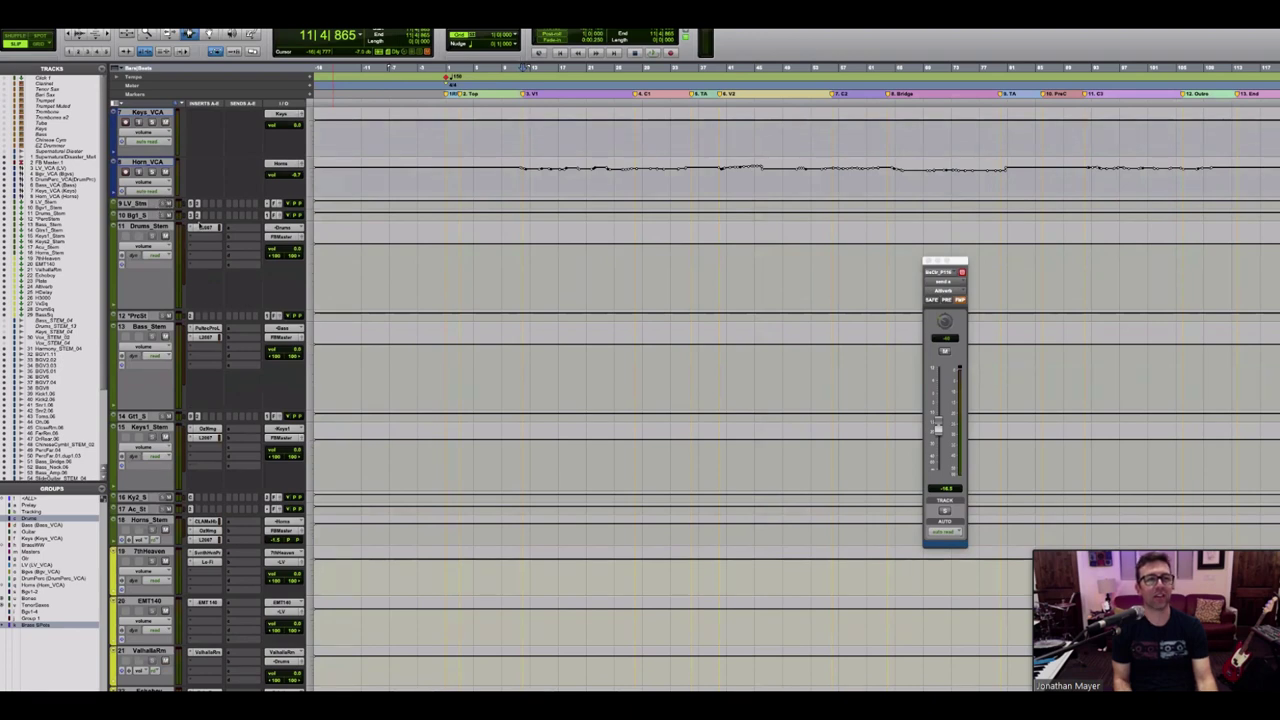
left_click(206, 206)
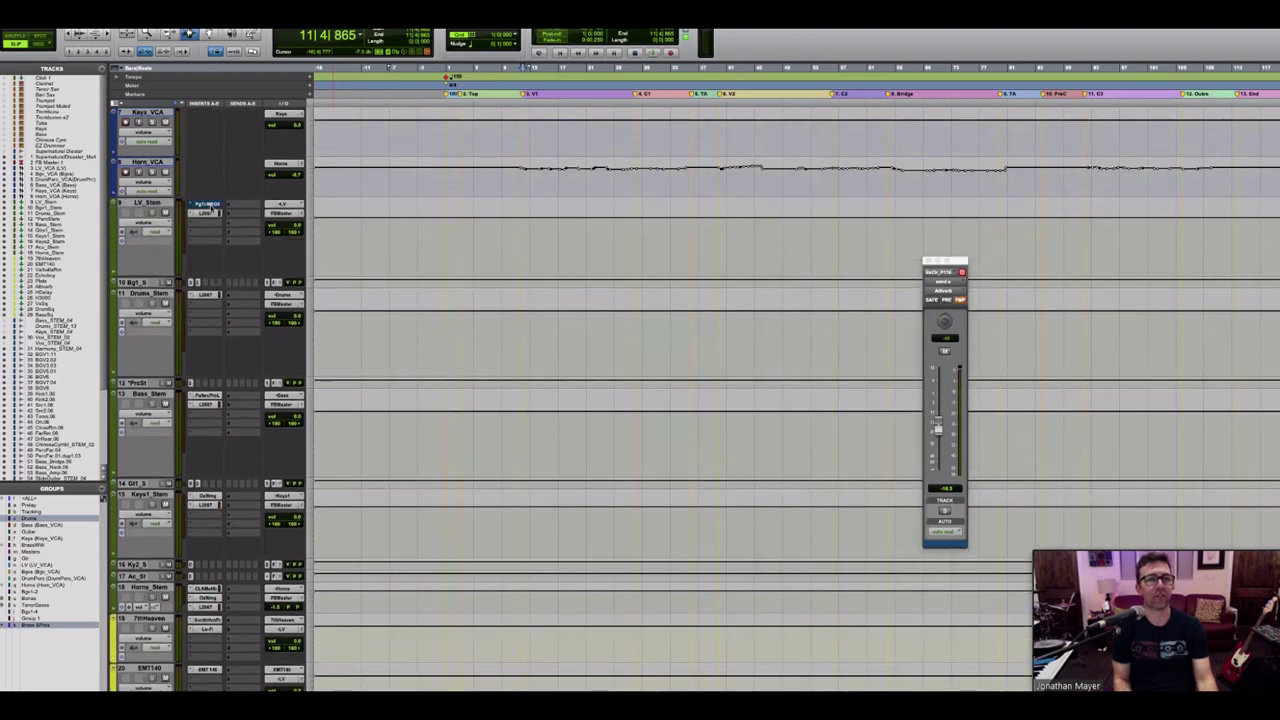
Step: Mute the Echoboy and 7thHeaven effect tracks and set their automation modes to off
scroll(432, 385, "down", 10)
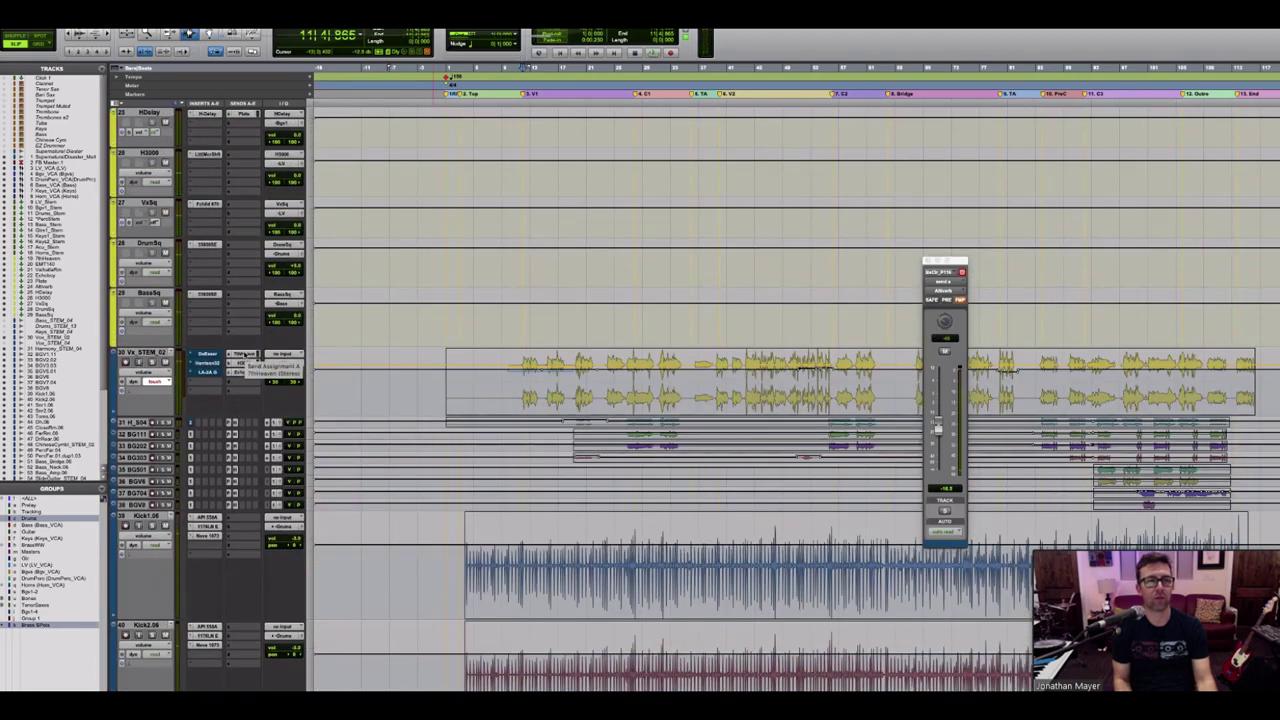
scroll(243, 354, "up", 4)
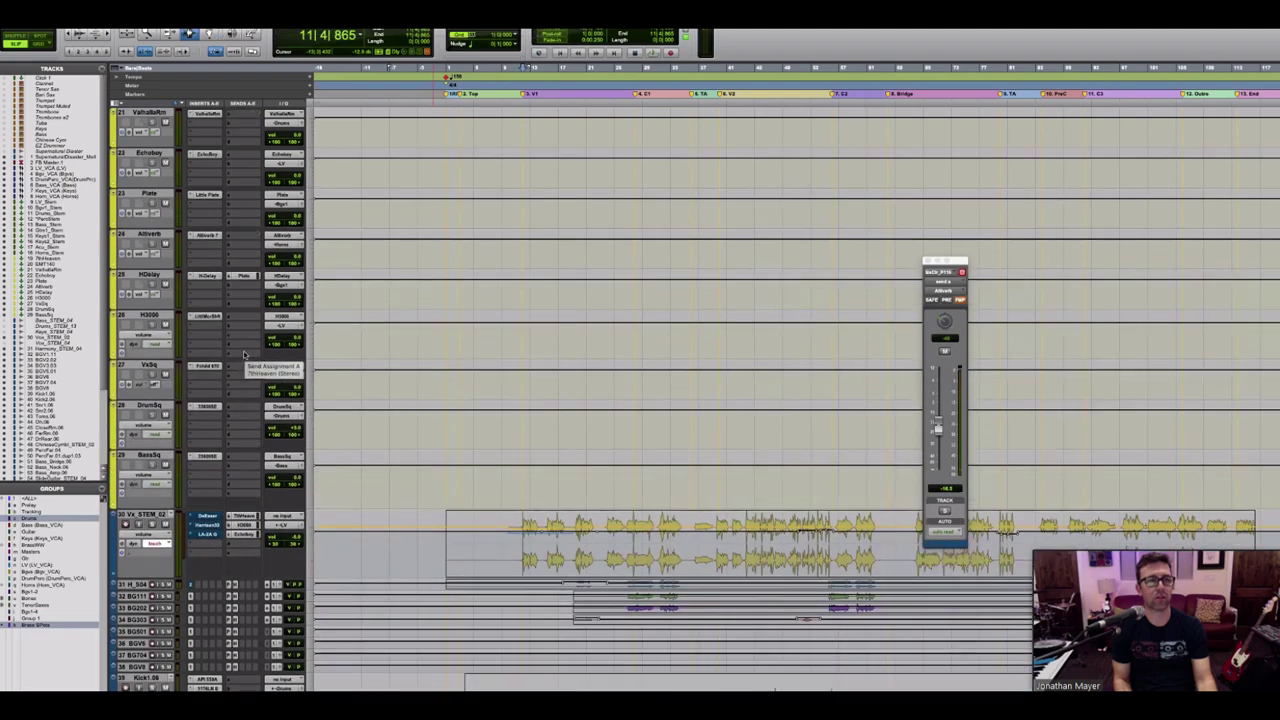
scroll(243, 354, "up", 4)
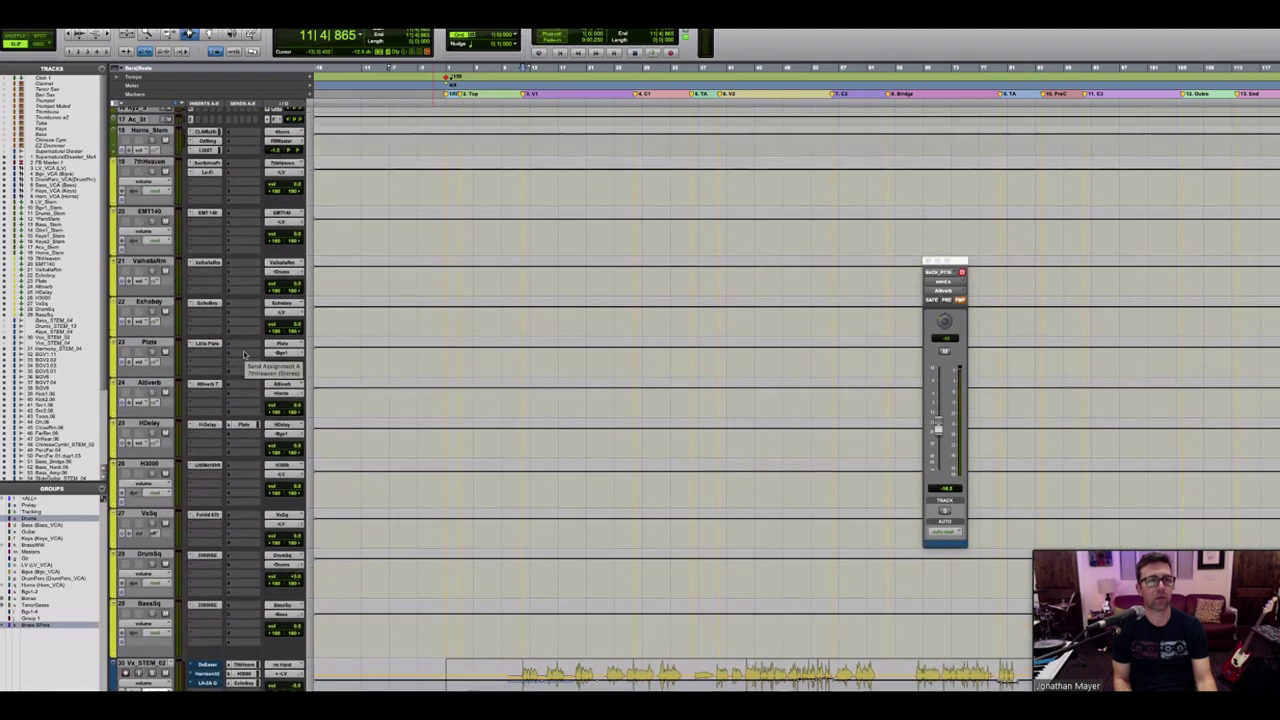
left_click(166, 311)
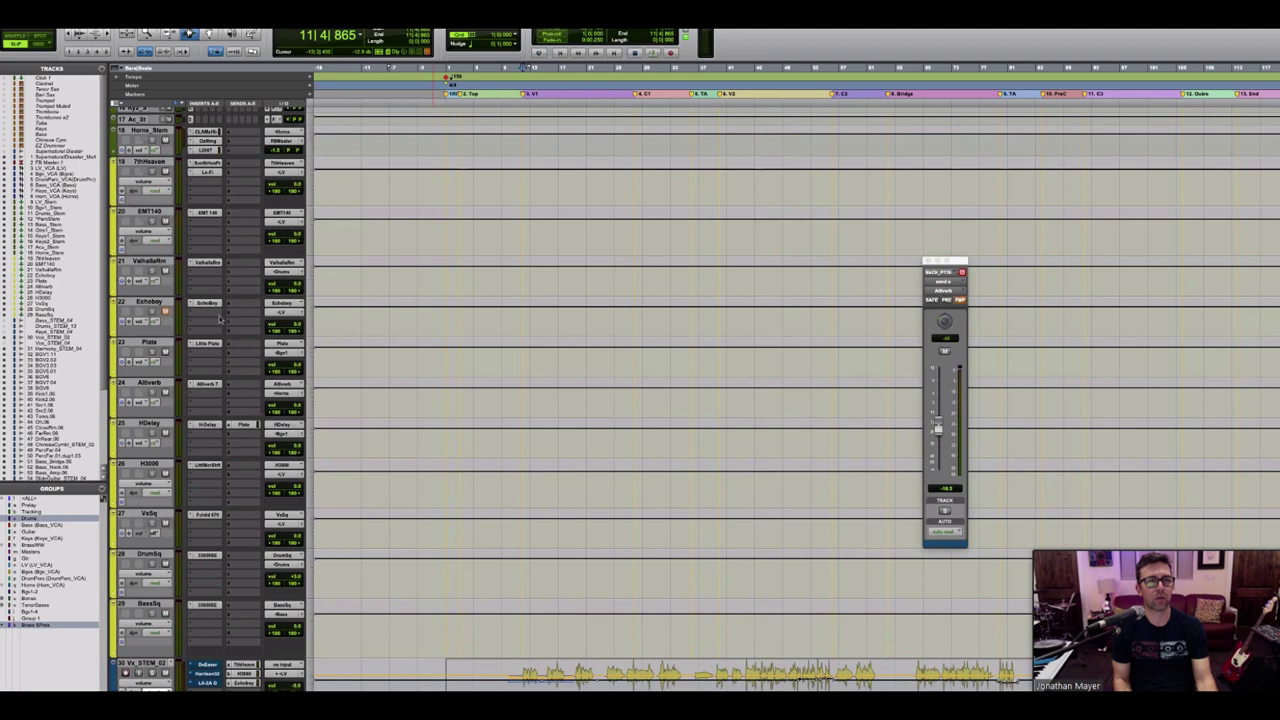
left_click(154, 324)
left_click(160, 330)
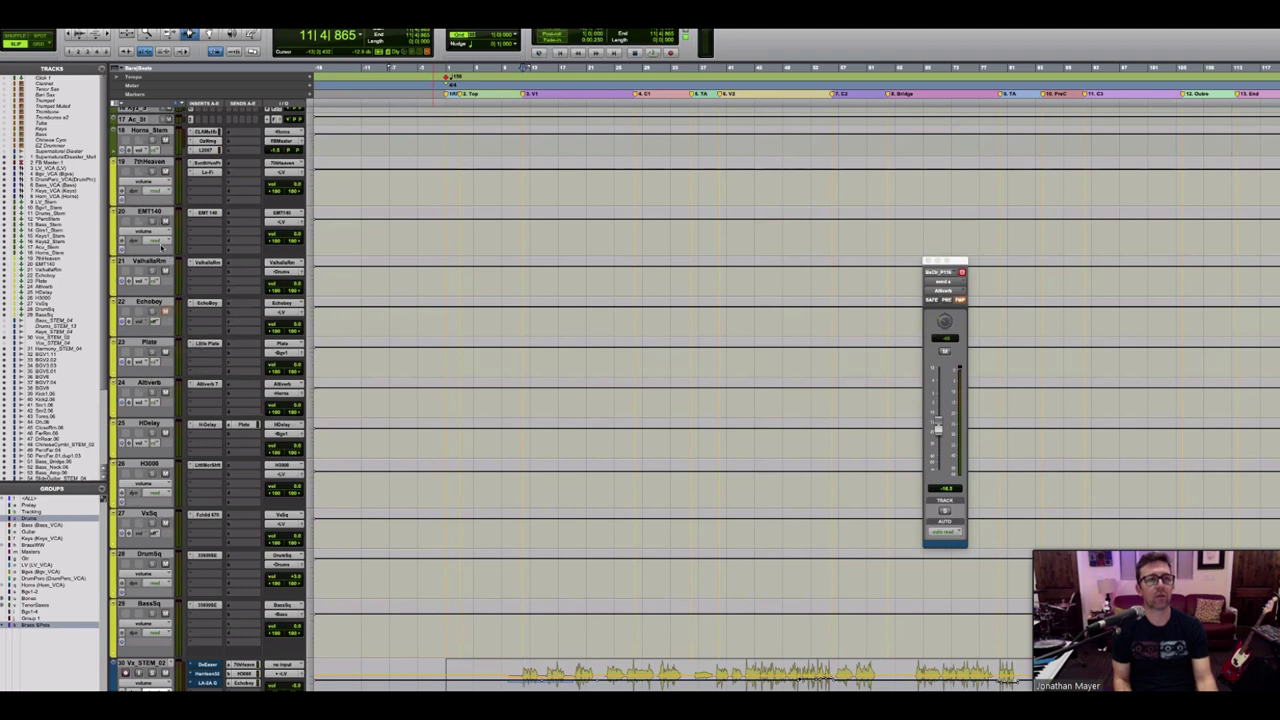
left_click(162, 190)
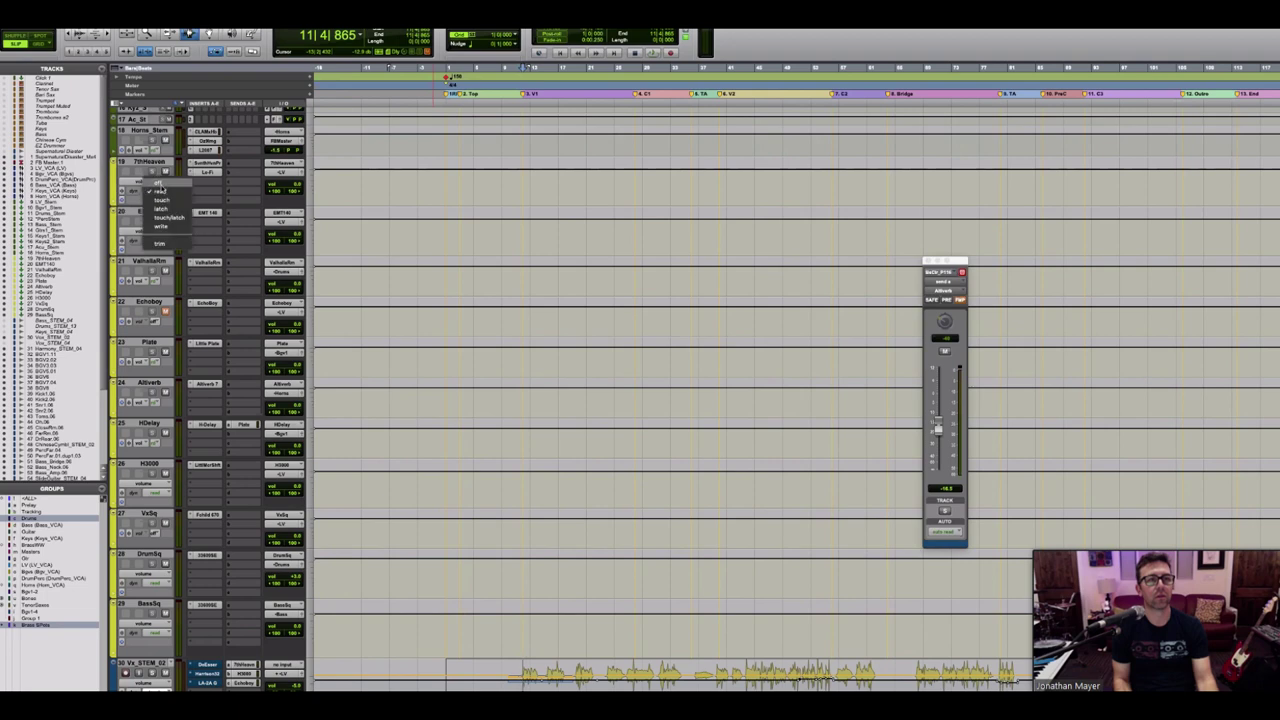
left_click(162, 179)
Step: Turn off automation on the H3000 effect track and mute it
scroll(225, 368, "down", 5)
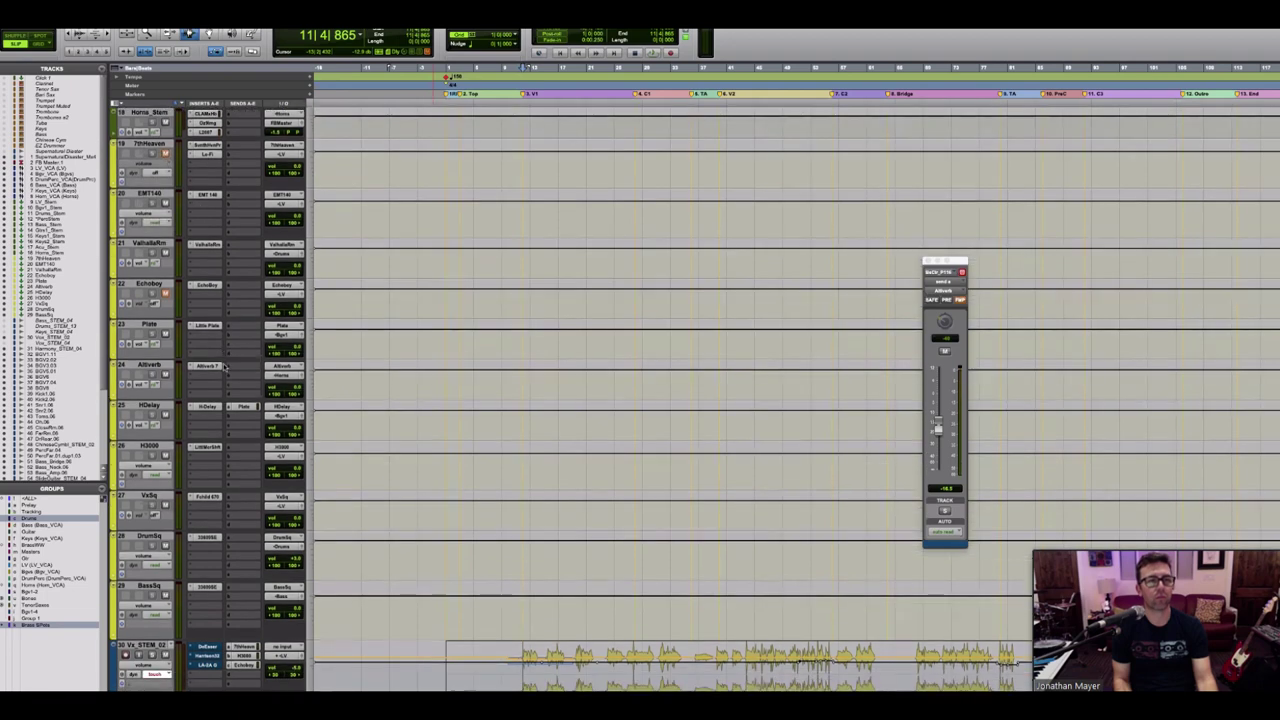
left_click(167, 393)
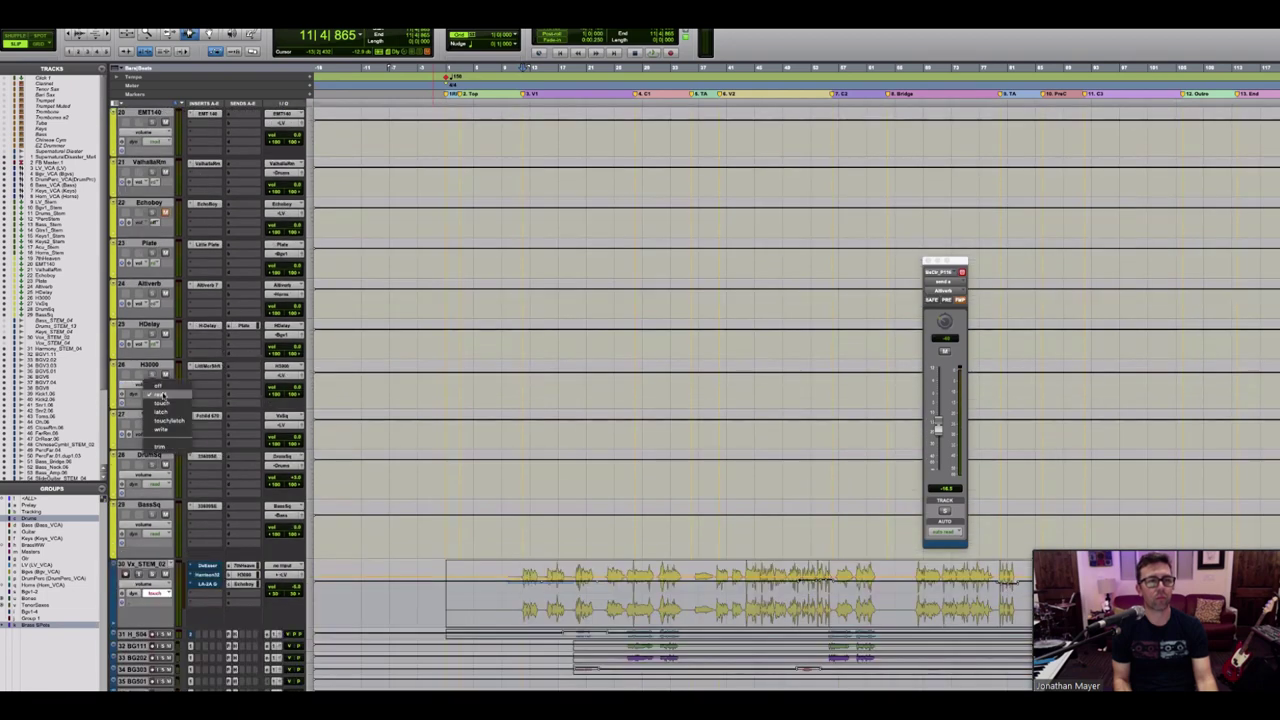
left_click(165, 384)
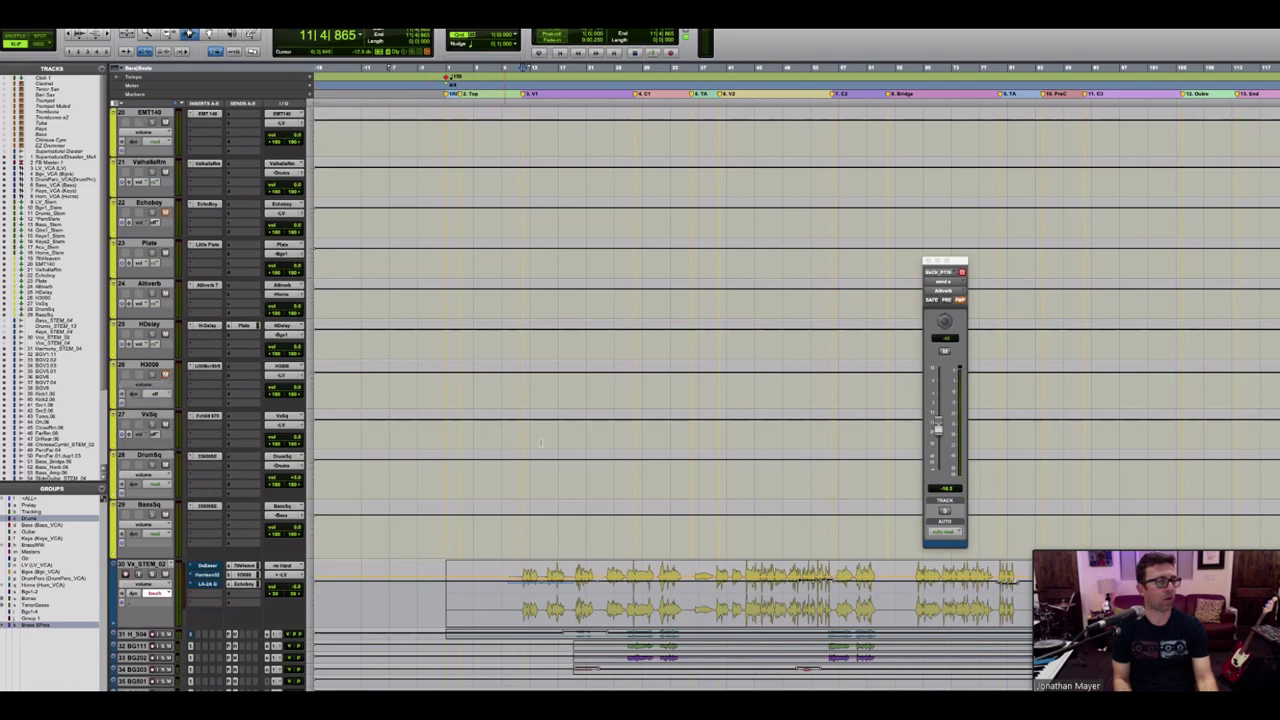
Step: Audition the lead vocal with its inserts bypassed and open the Vx_STEM_02 DeEsser, Harrison 32C and LA-2A windows side by side
key("space")
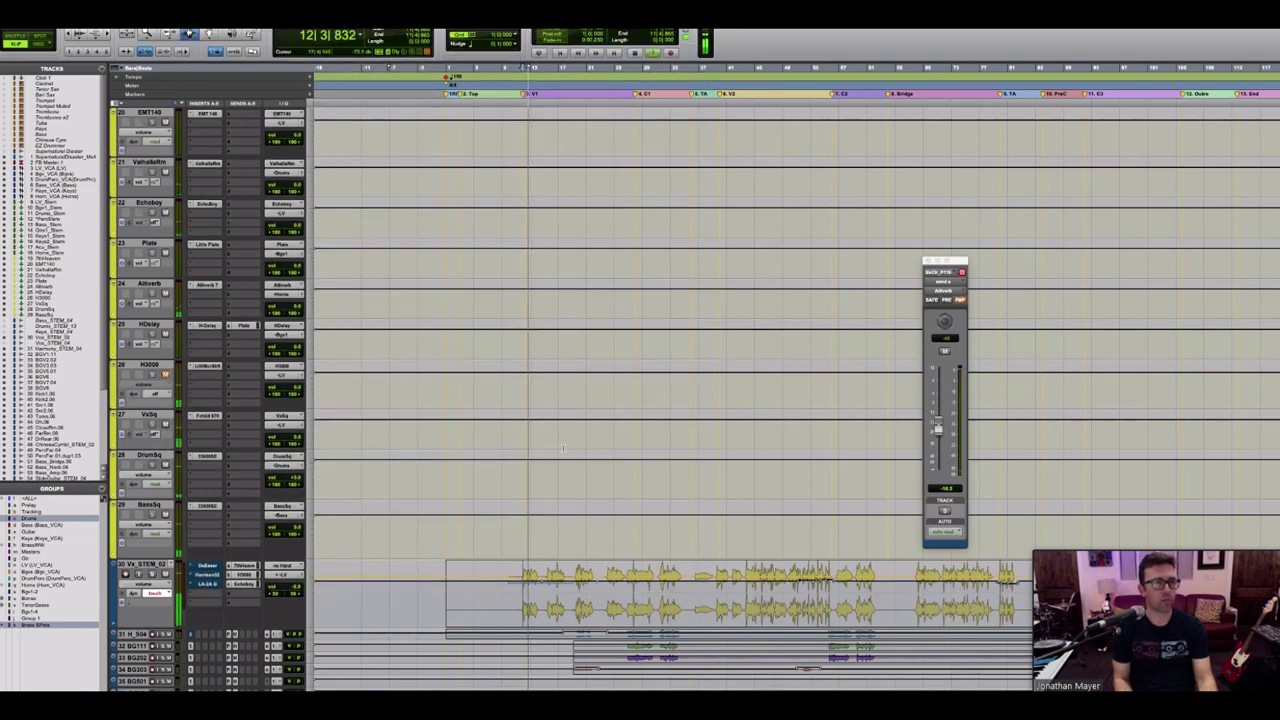
scroll(222, 345, "down", 10)
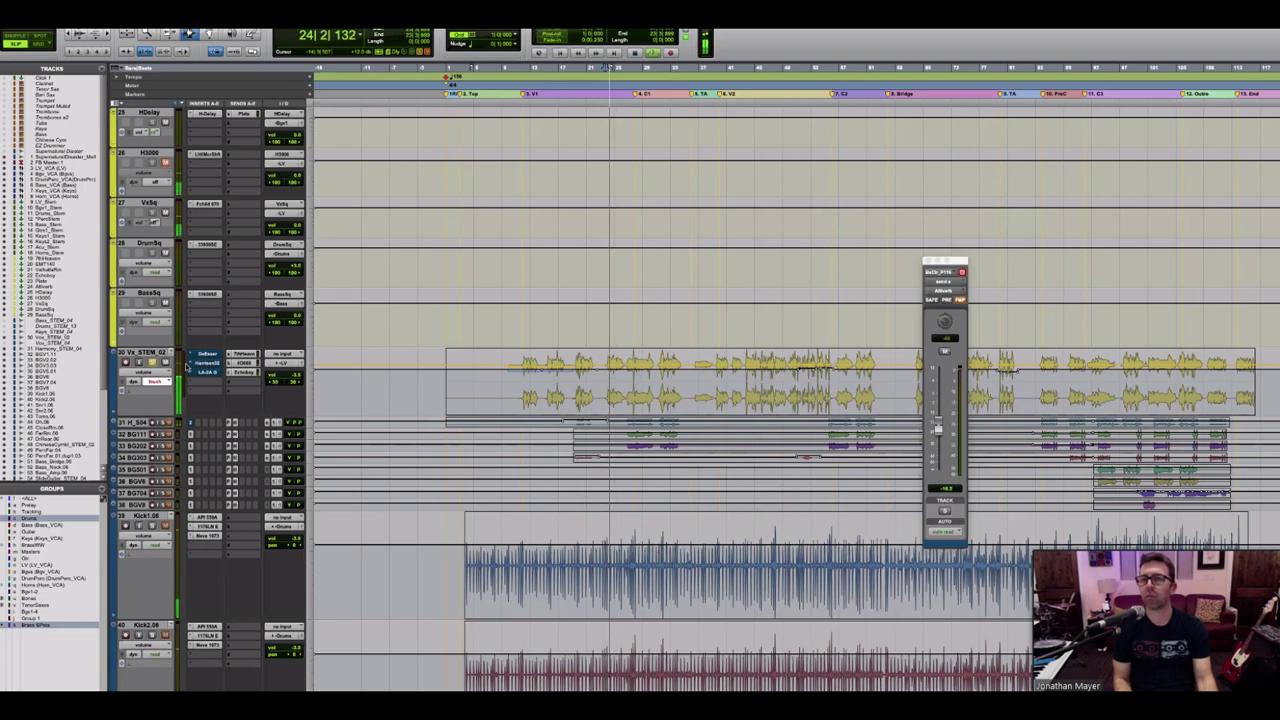
left_click(206, 356)
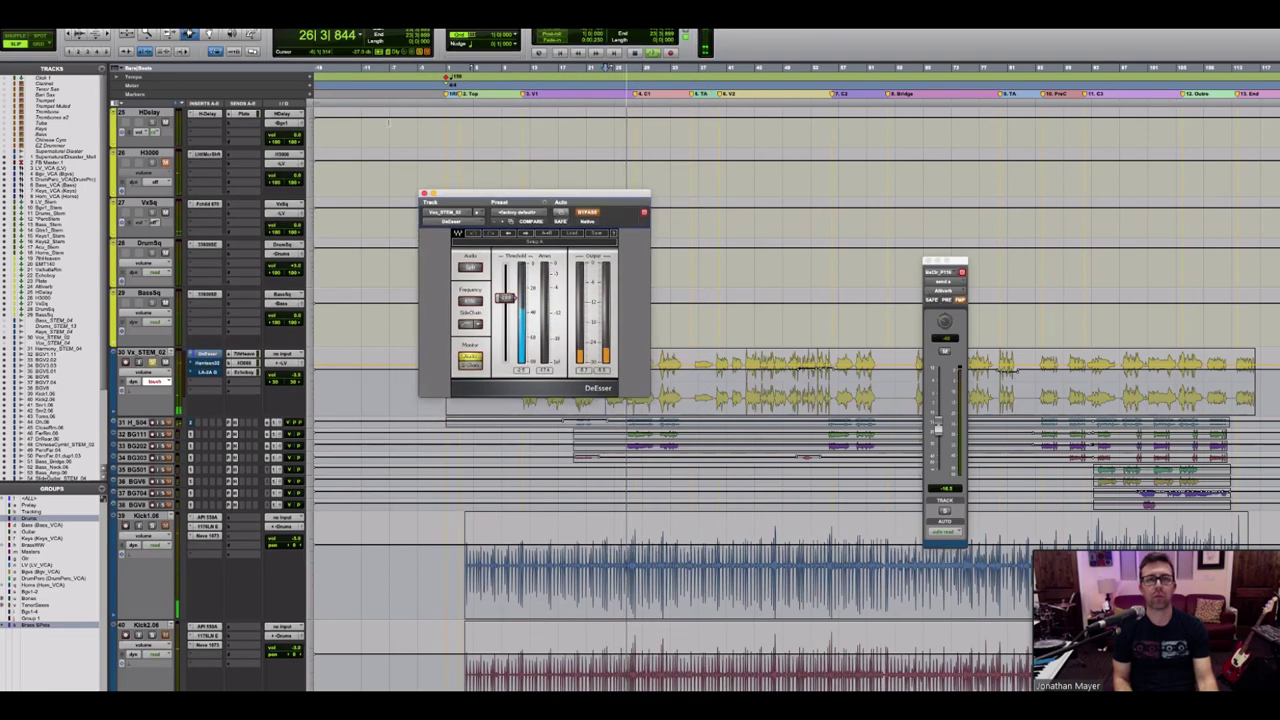
left_click_drag(544, 200, 299, 75)
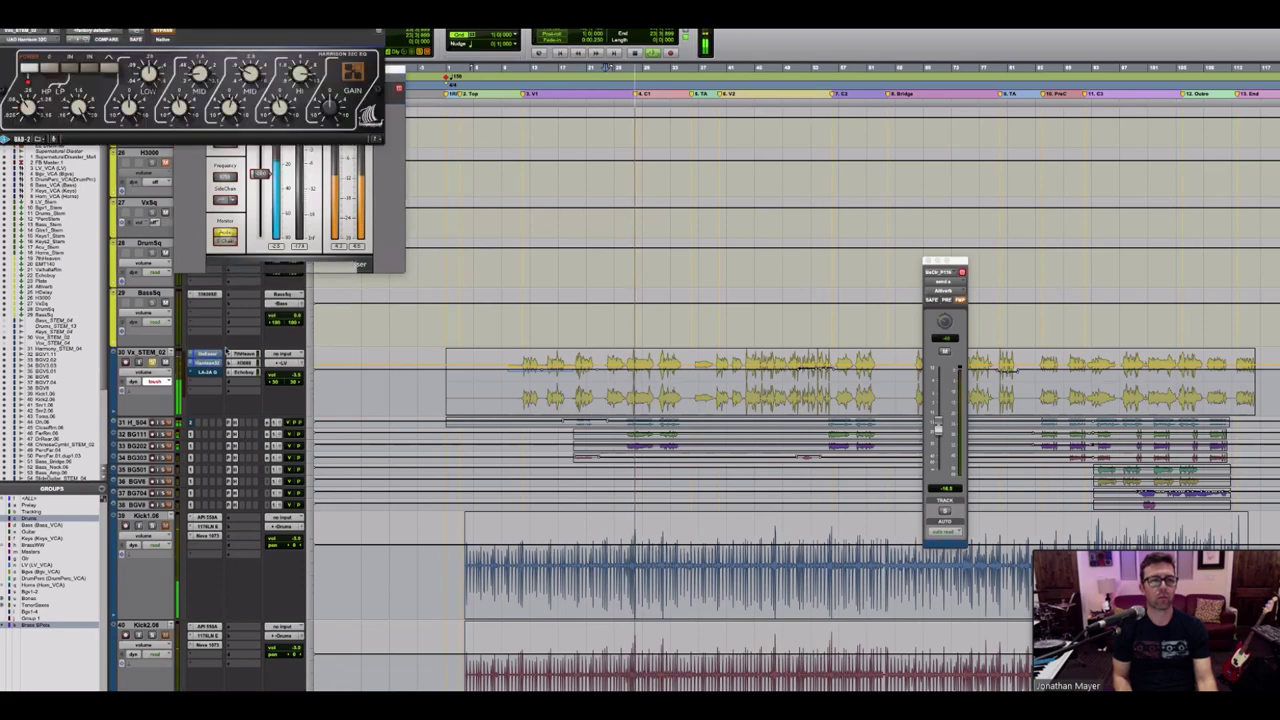
left_click(206, 362)
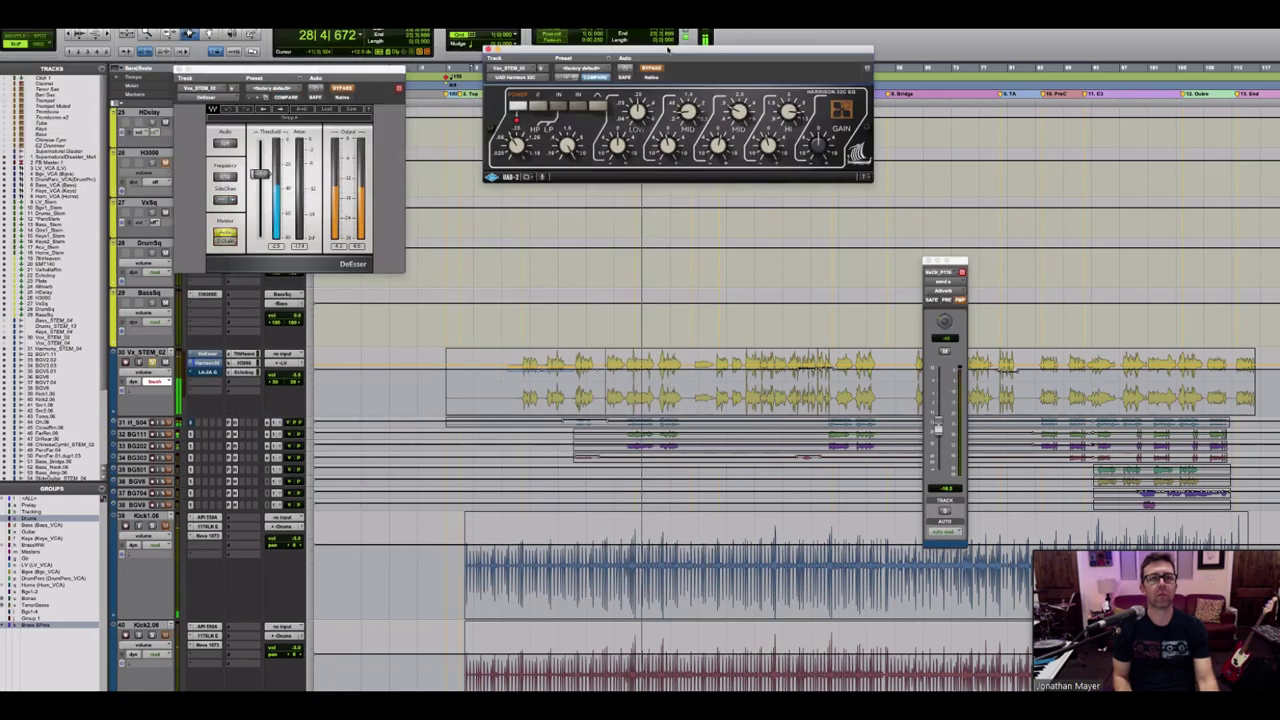
left_click_drag(668, 50, 607, 80)
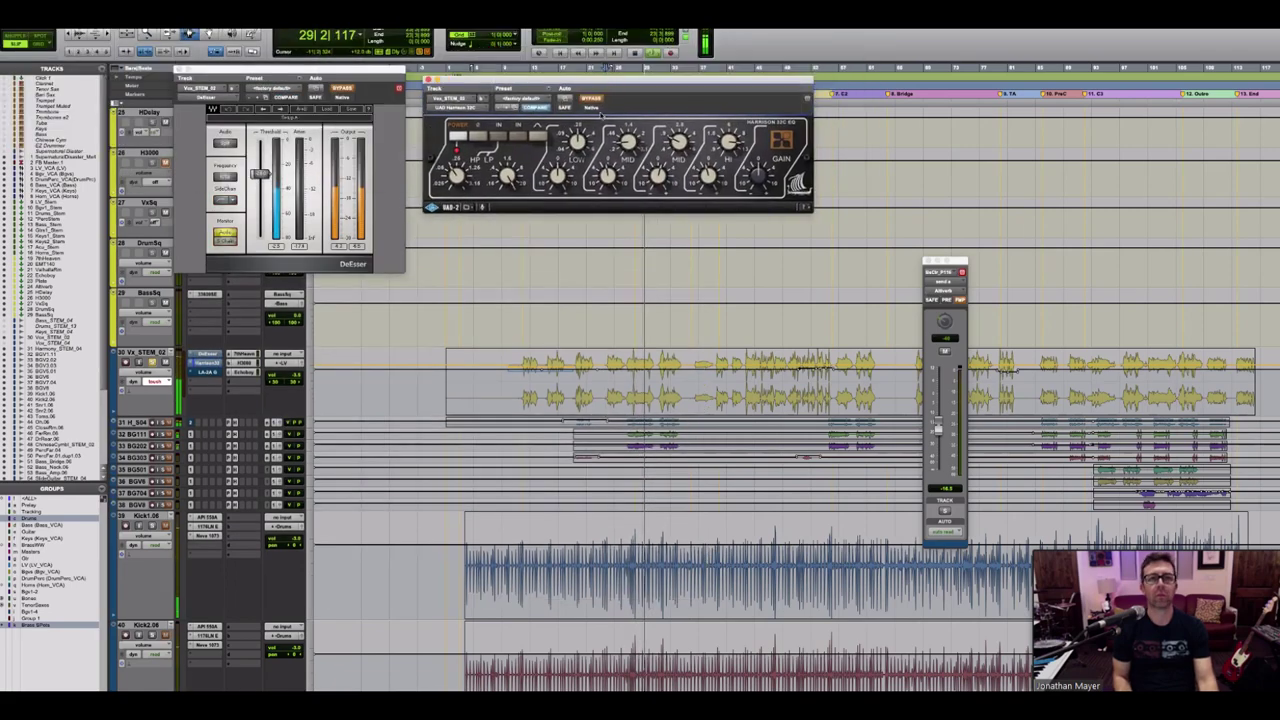
left_click(206, 372)
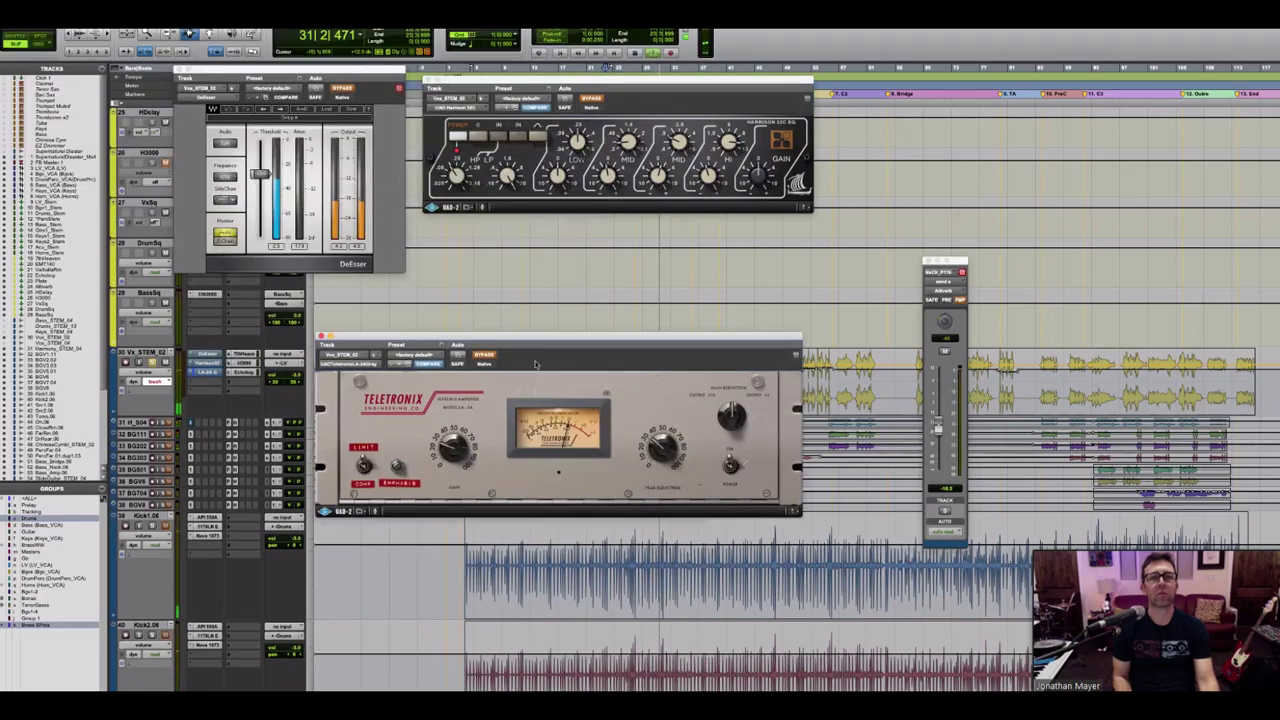
left_click_drag(535, 364, 539, 368)
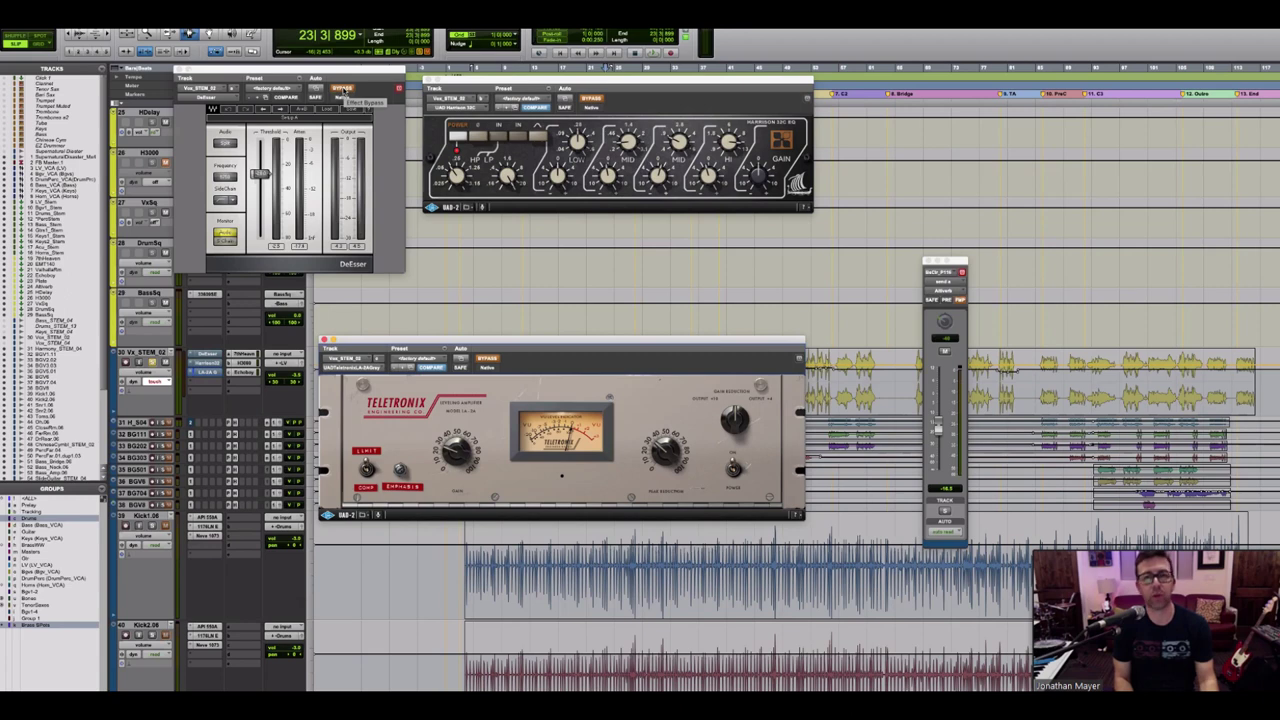
left_click_drag(474, 344, 407, 430)
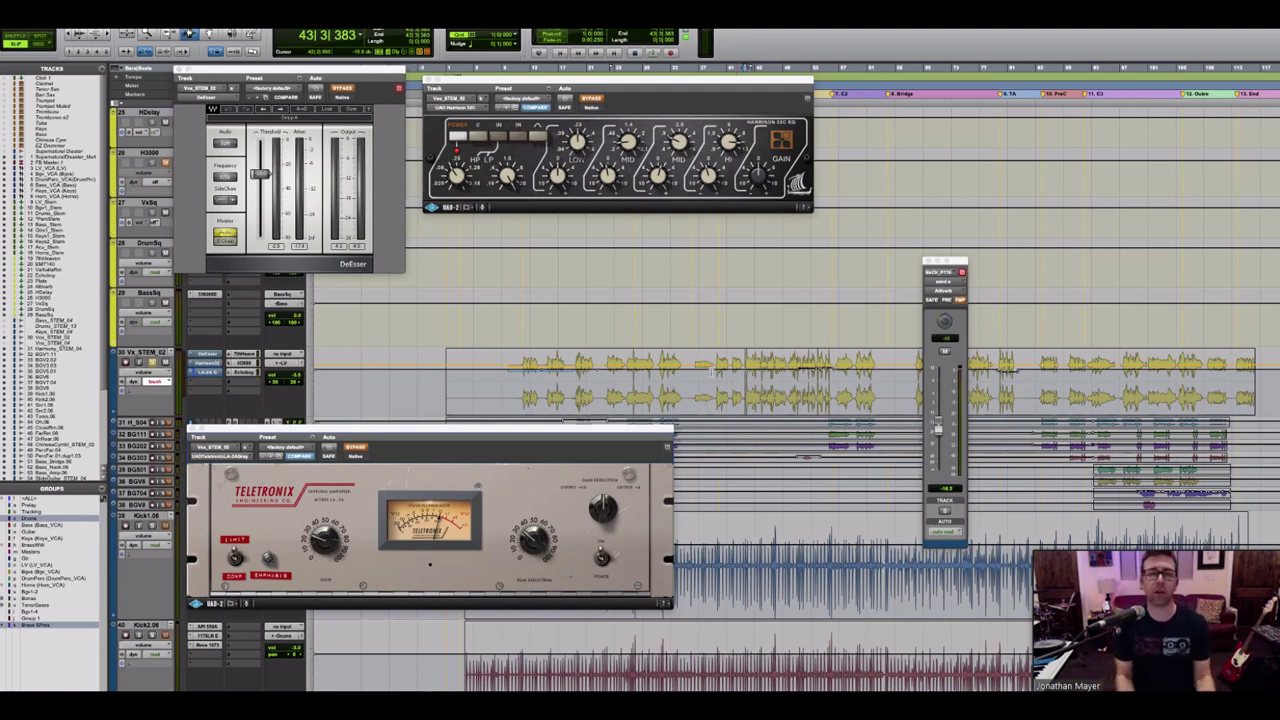
Step: Play the lead vocal from the start of V1 and take its DeEsser, Harrison 32C and LA-2A out of bypass one after another
left_click(521, 380)
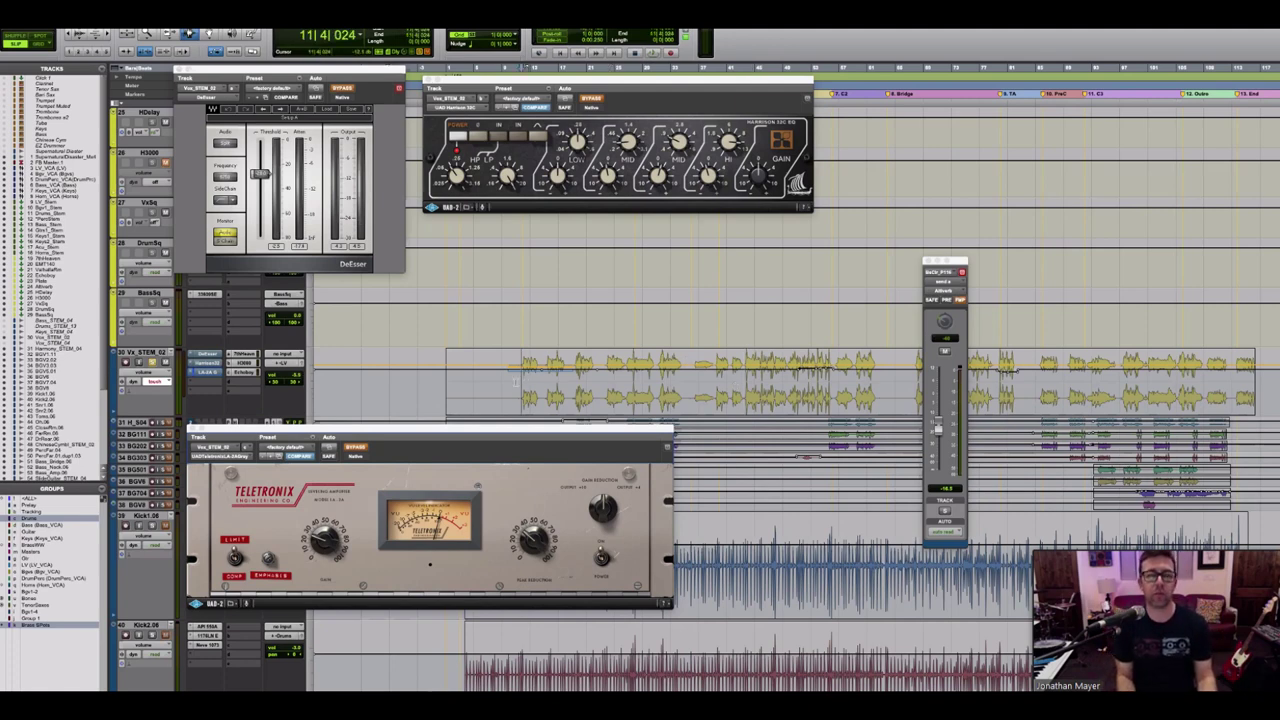
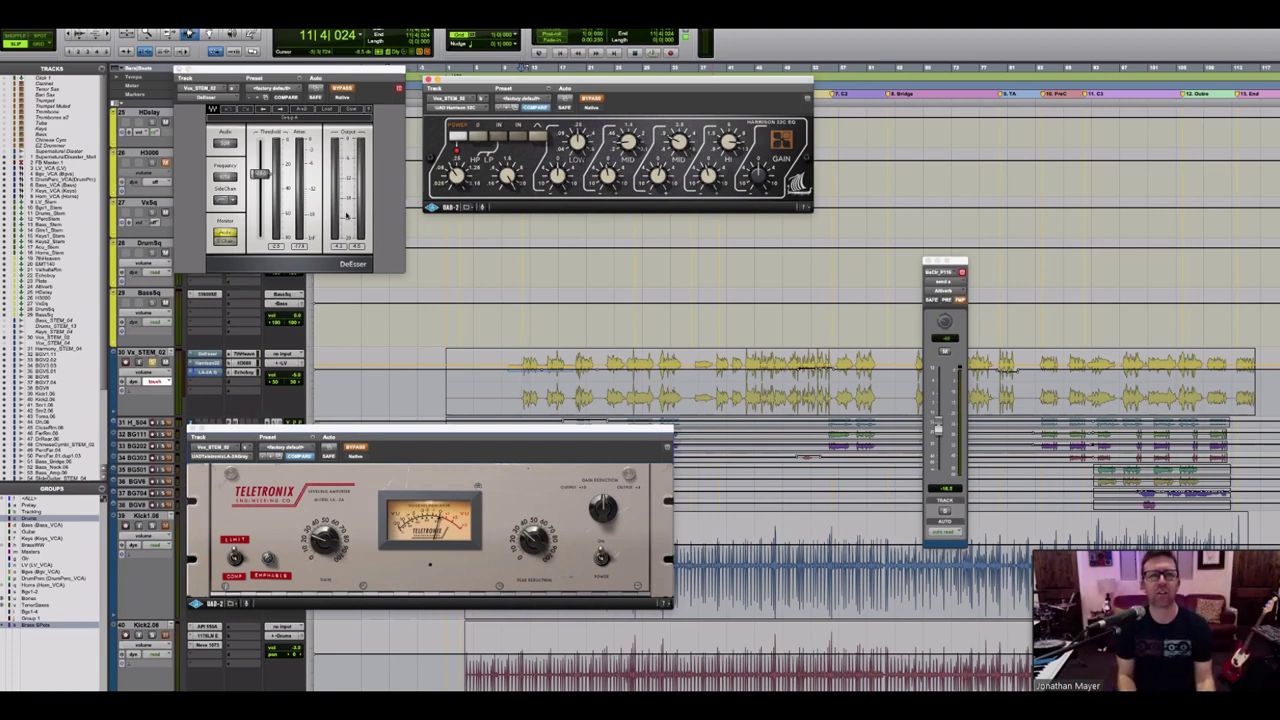
left_click_drag(361, 430, 568, 299)
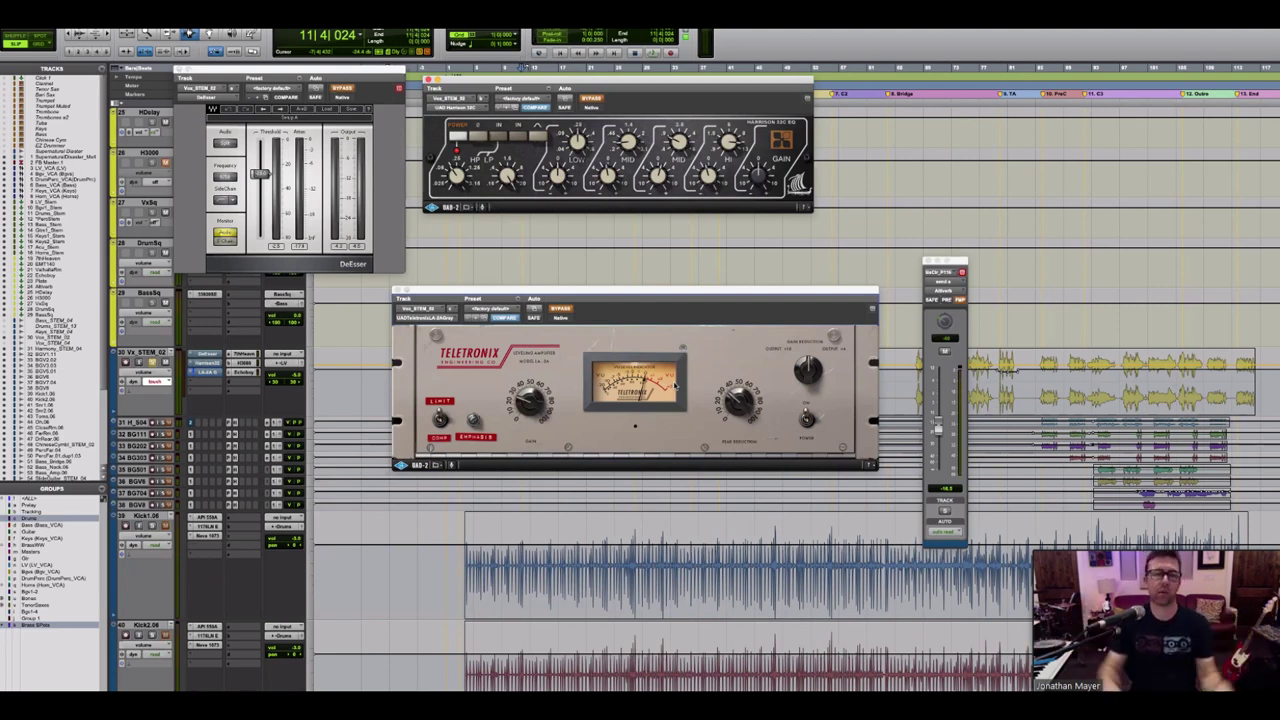
left_click(339, 94)
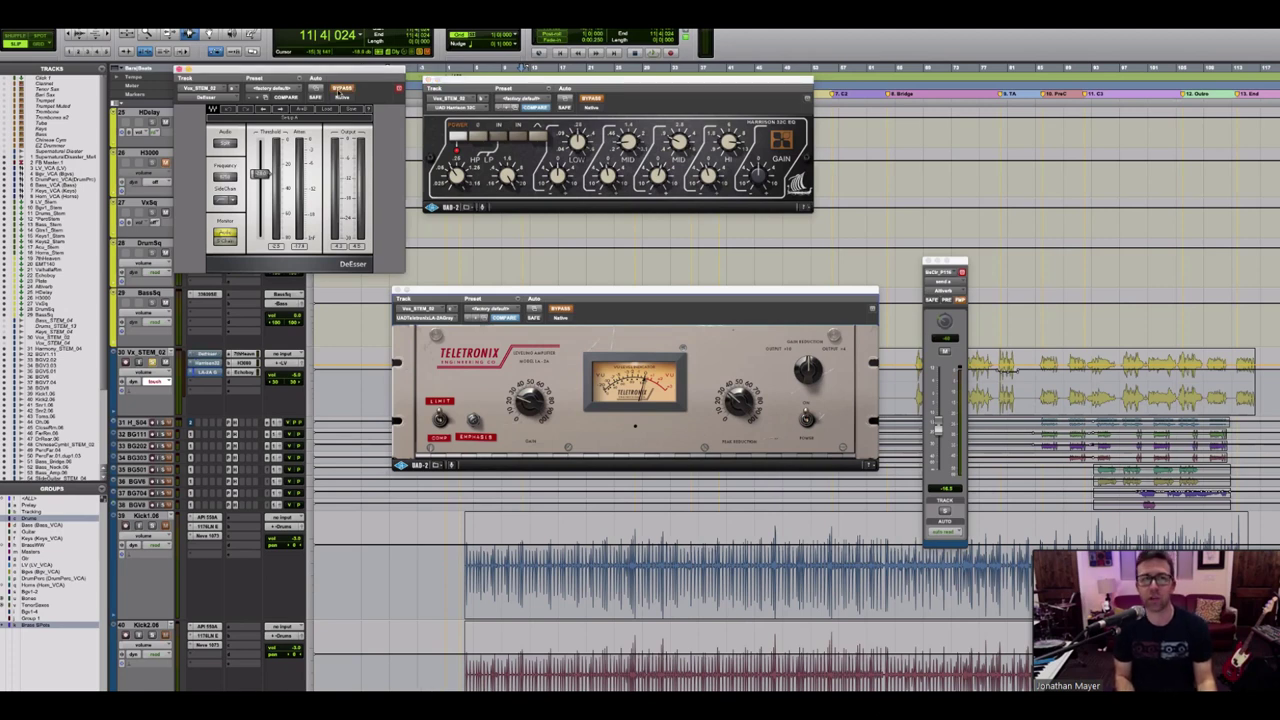
key("space")
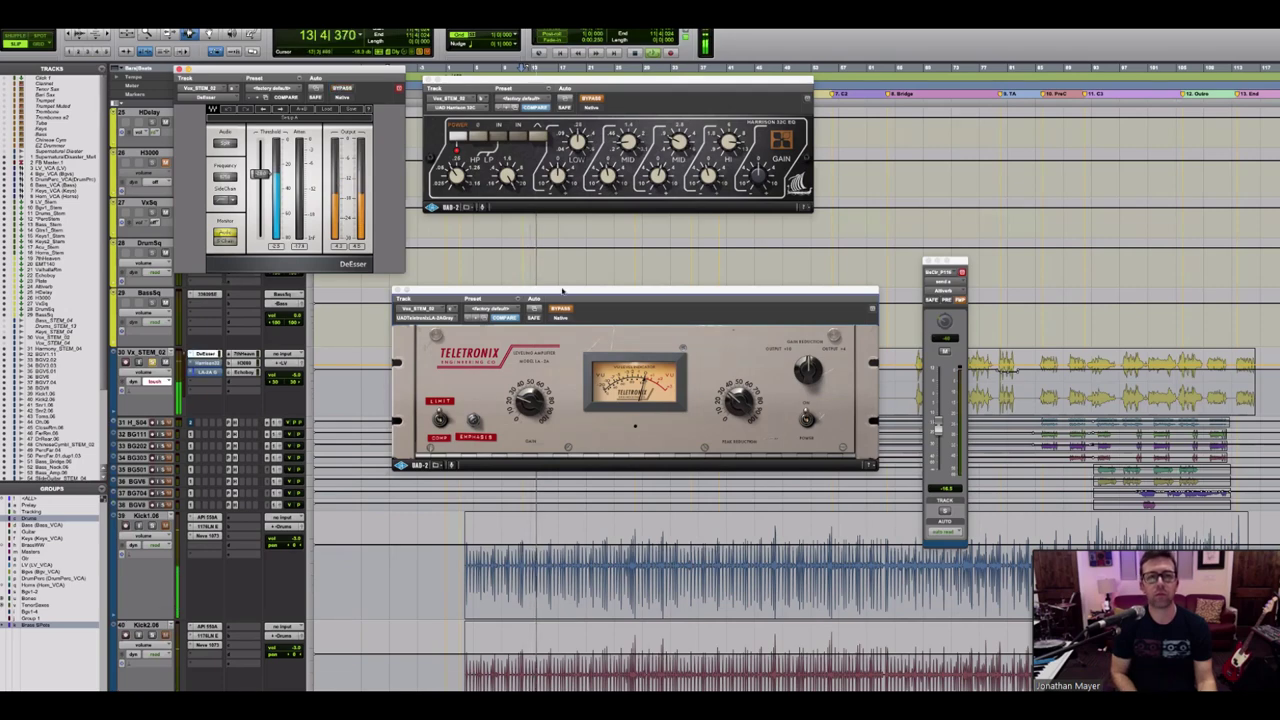
left_click_drag(563, 291, 542, 434)
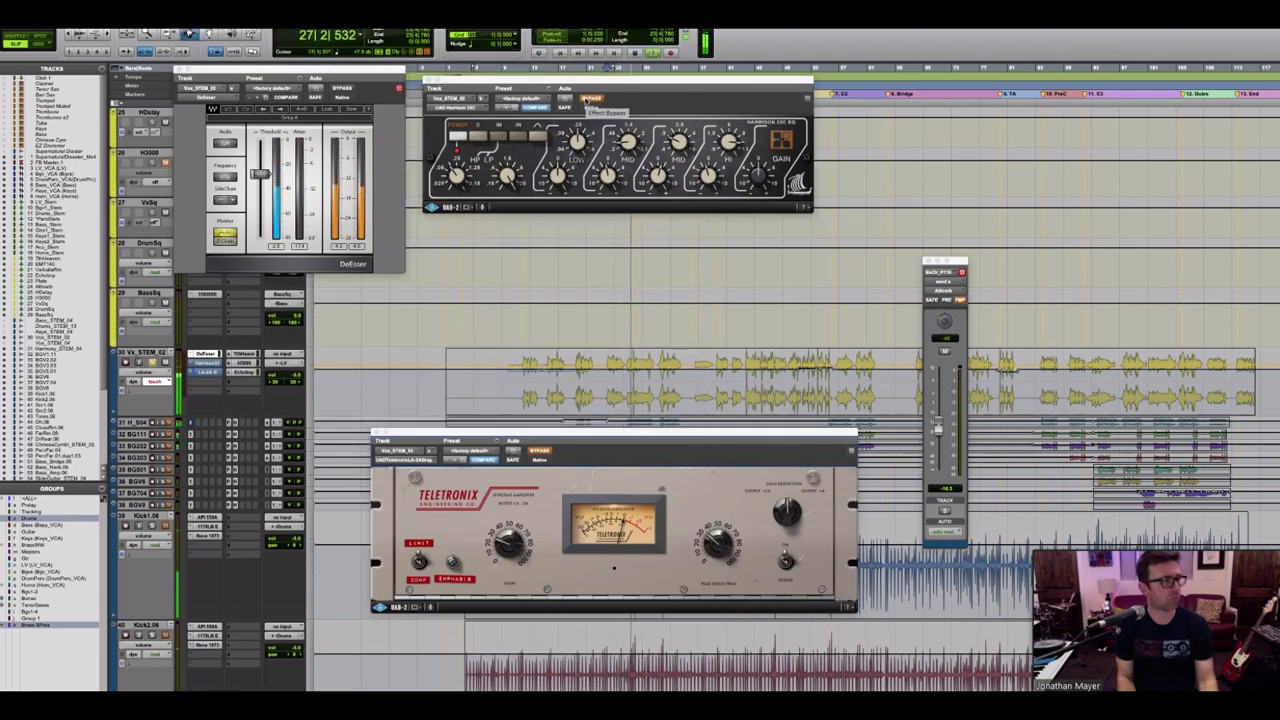
left_click(585, 100)
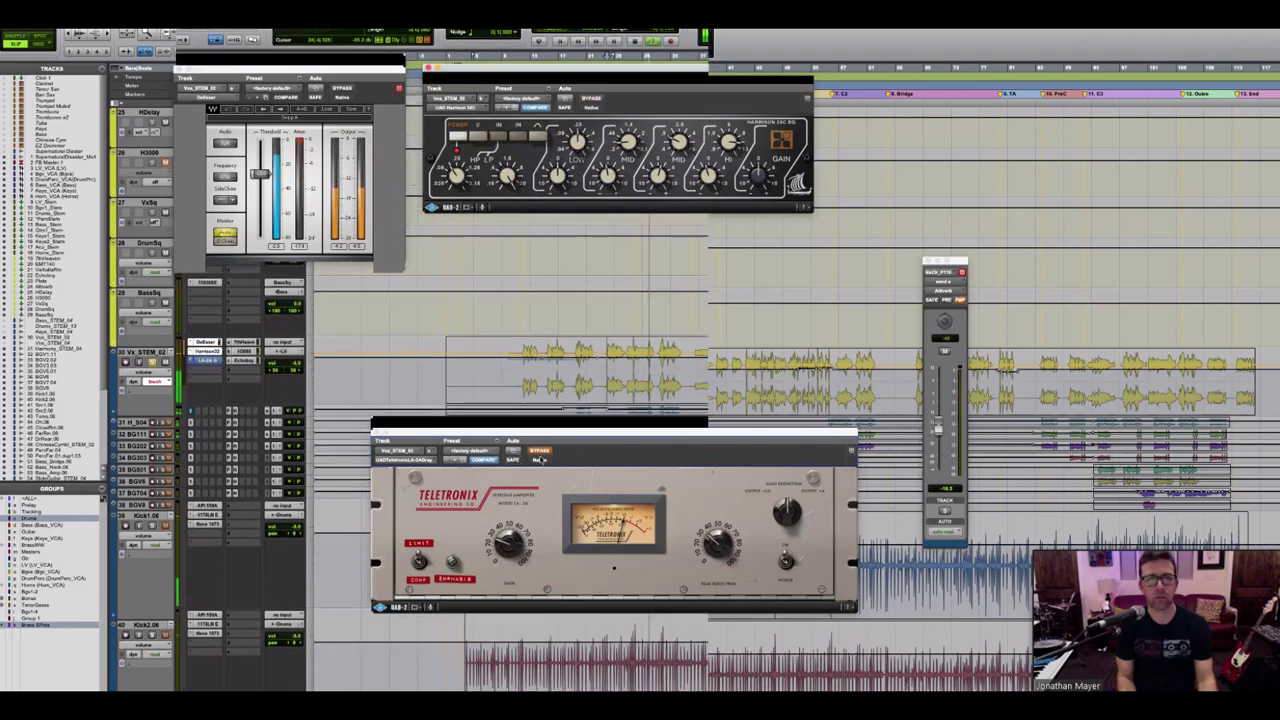
left_click(539, 451)
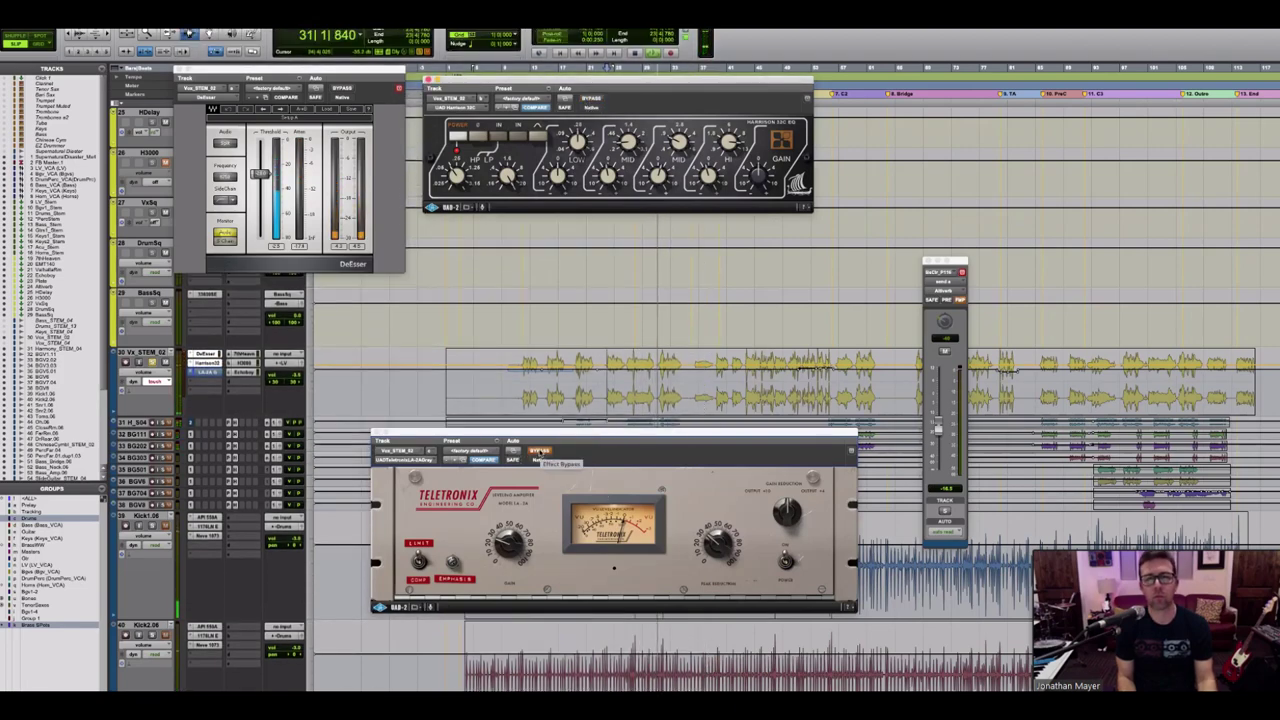
left_click(539, 451)
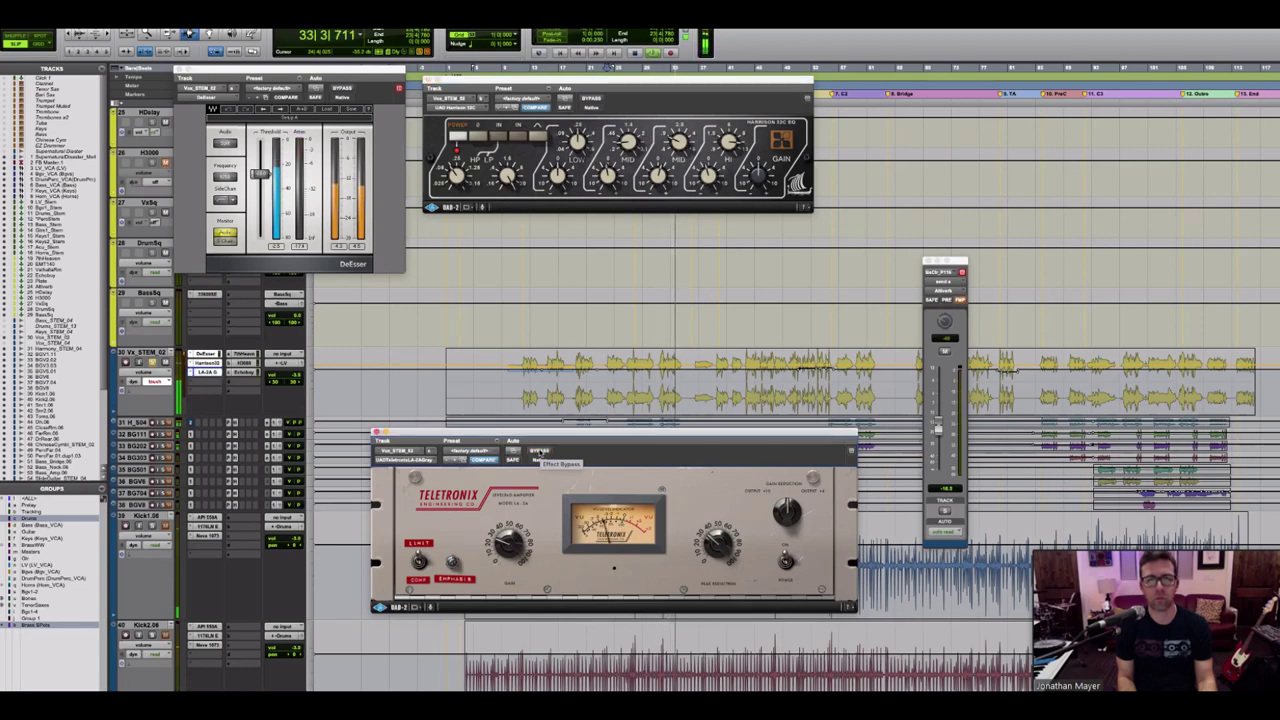
Step: Close the lead vocal's LA-2A, Harrison 32C and DeEsser windows and stop playback
left_click(376, 433)
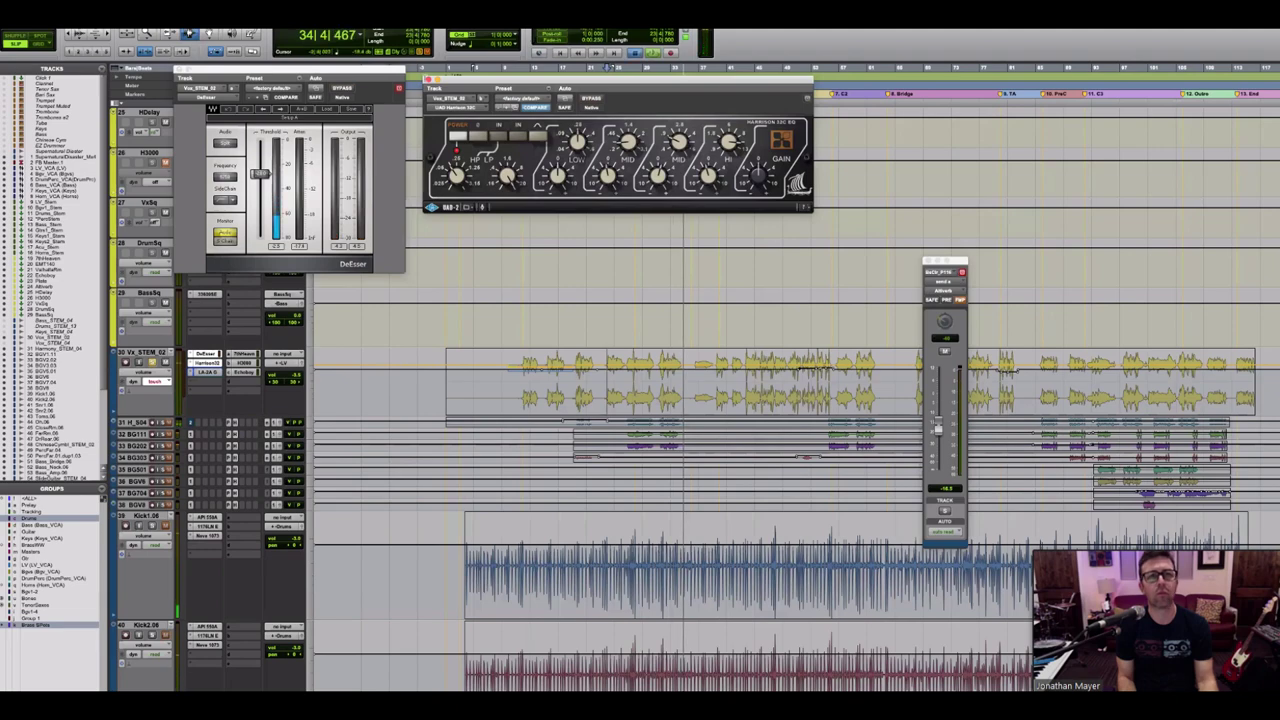
left_click(634, 52)
left_click(428, 79)
left_click(178, 70)
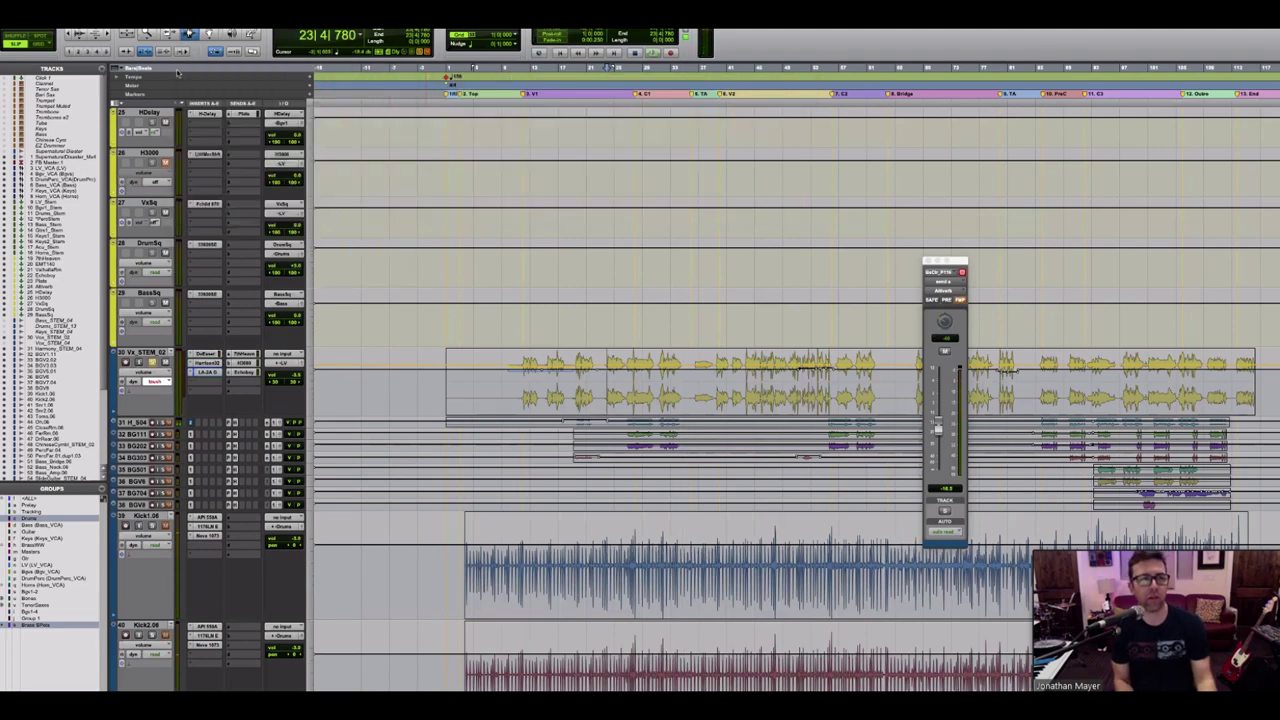
Step: Audition the Fairchild 670 compressor on the VxSq track during playback, bypass it and close its window
scroll(285, 350, "up", 3)
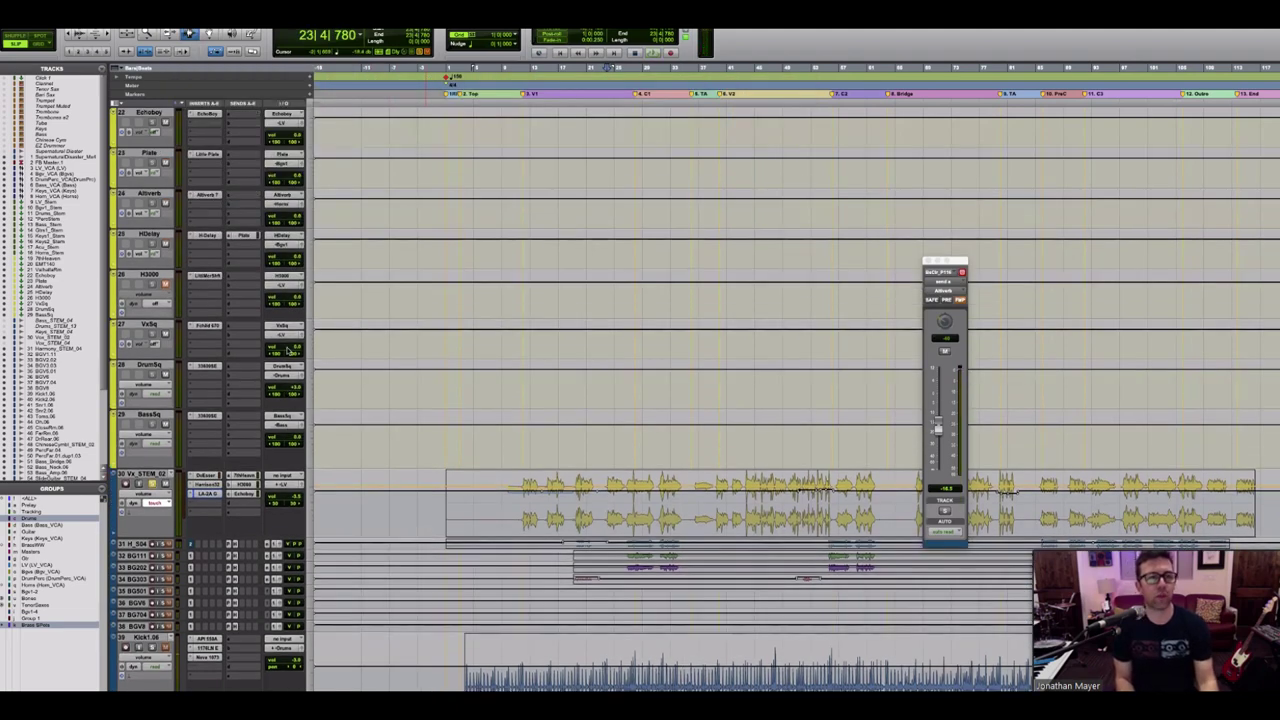
scroll(288, 350, "up", 2)
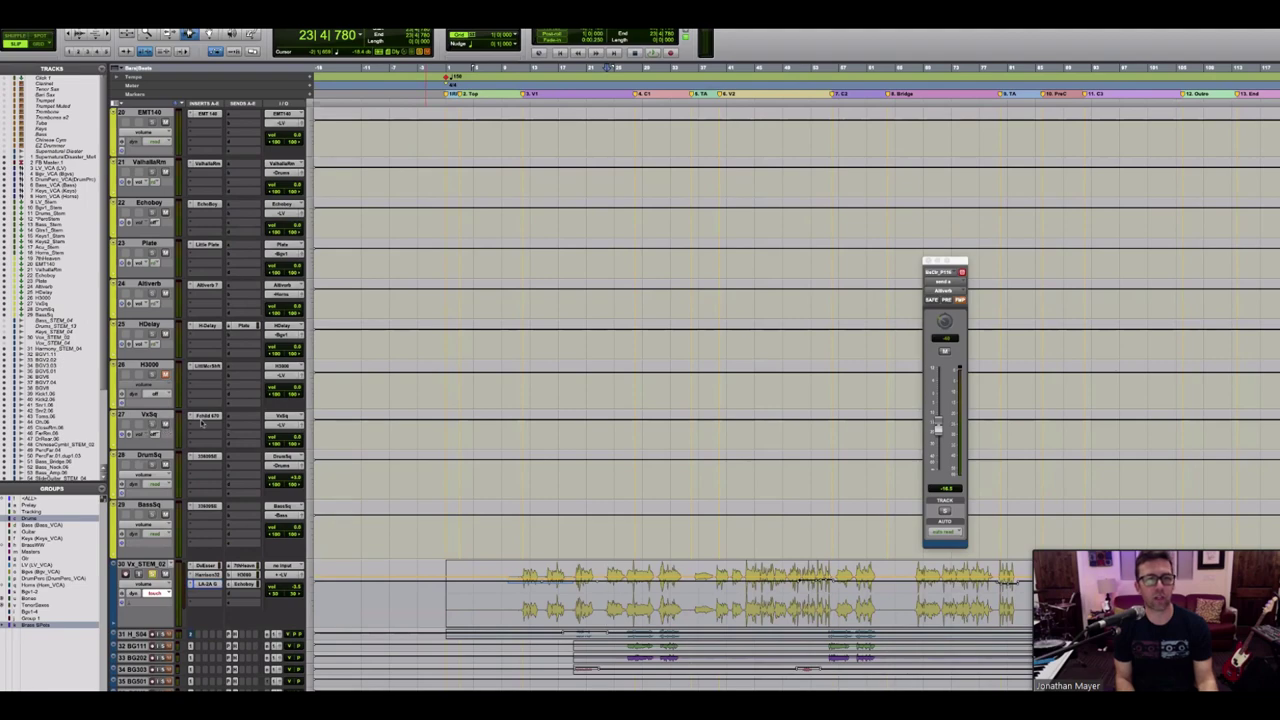
left_click(204, 417)
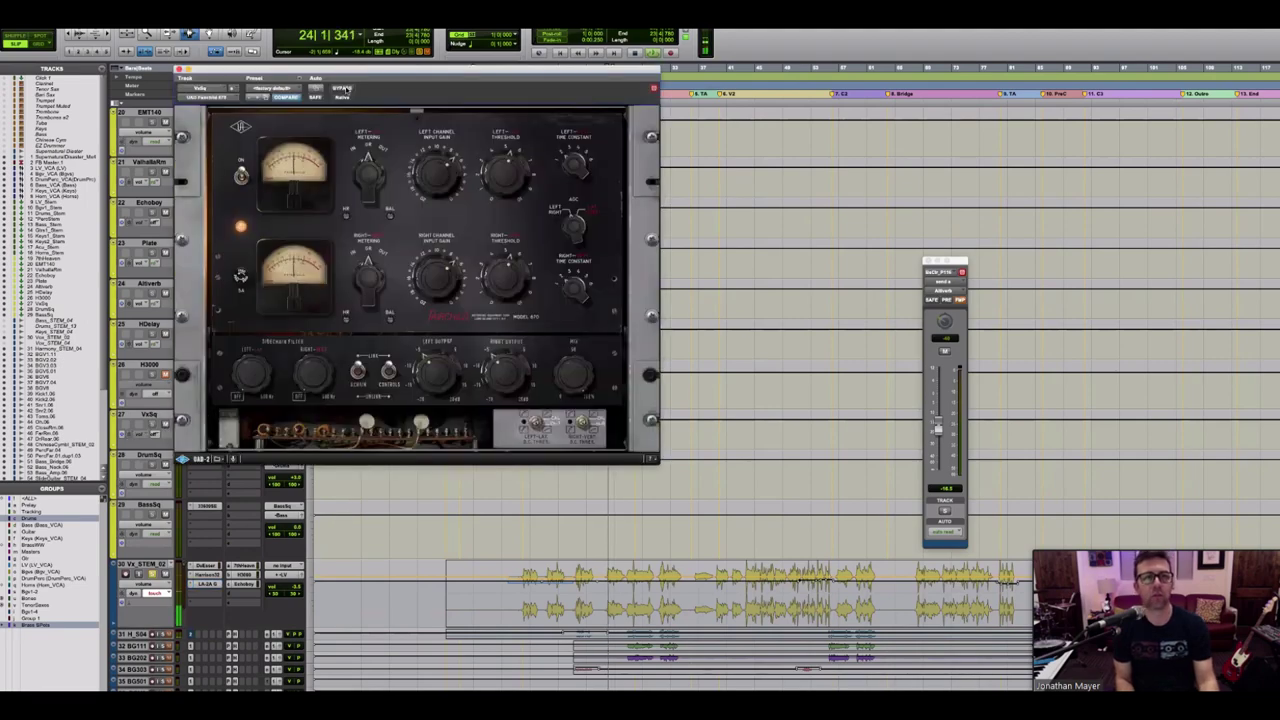
left_click_drag(345, 90, 557, 66)
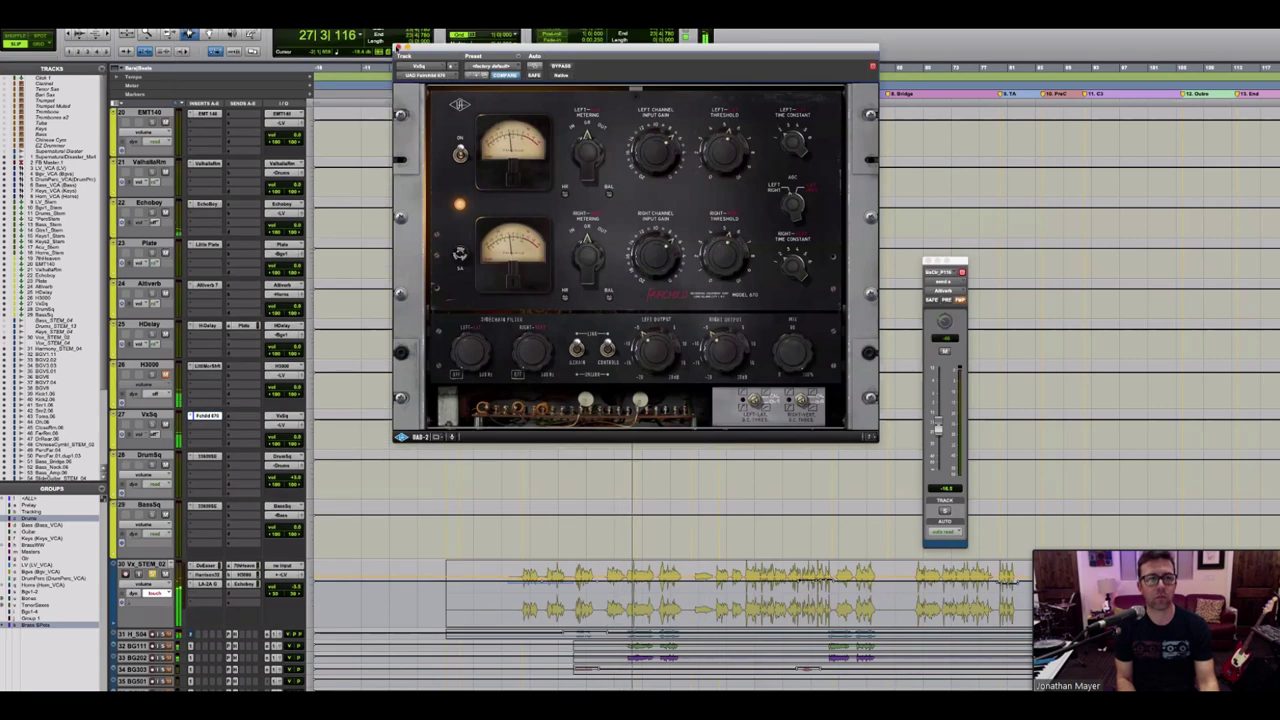
left_click(566, 67)
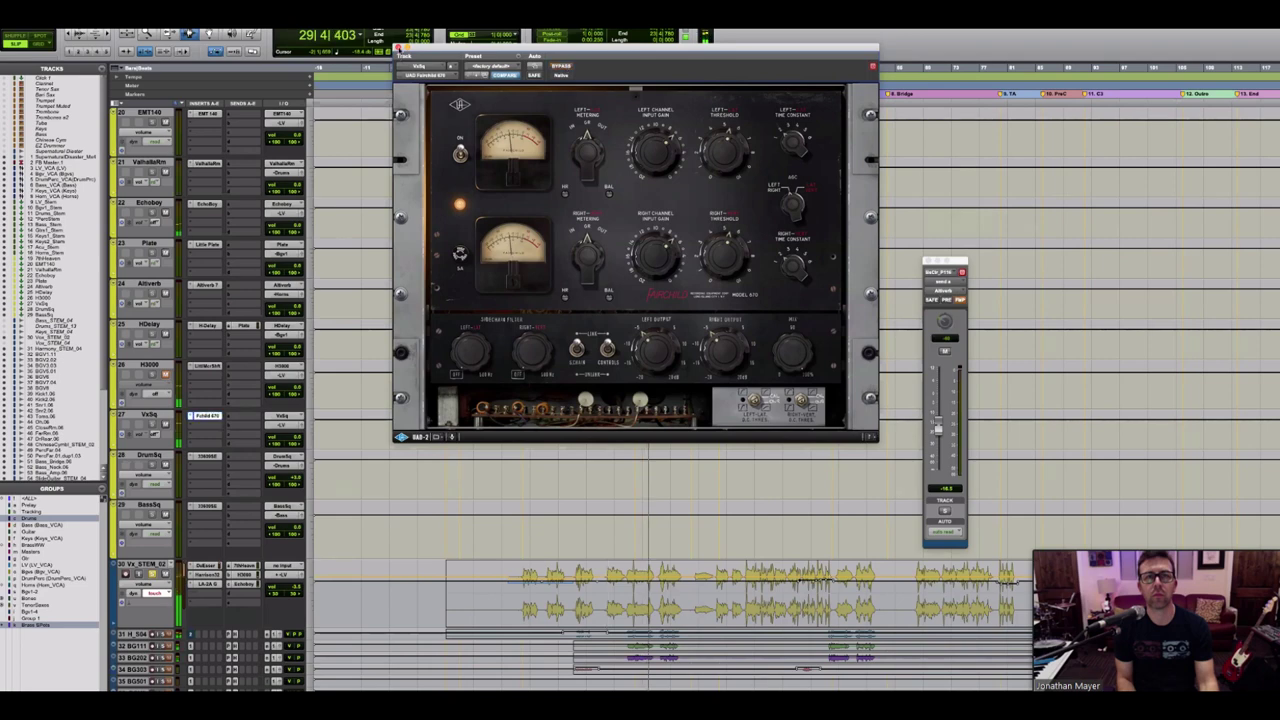
key("super+w")
key("space")
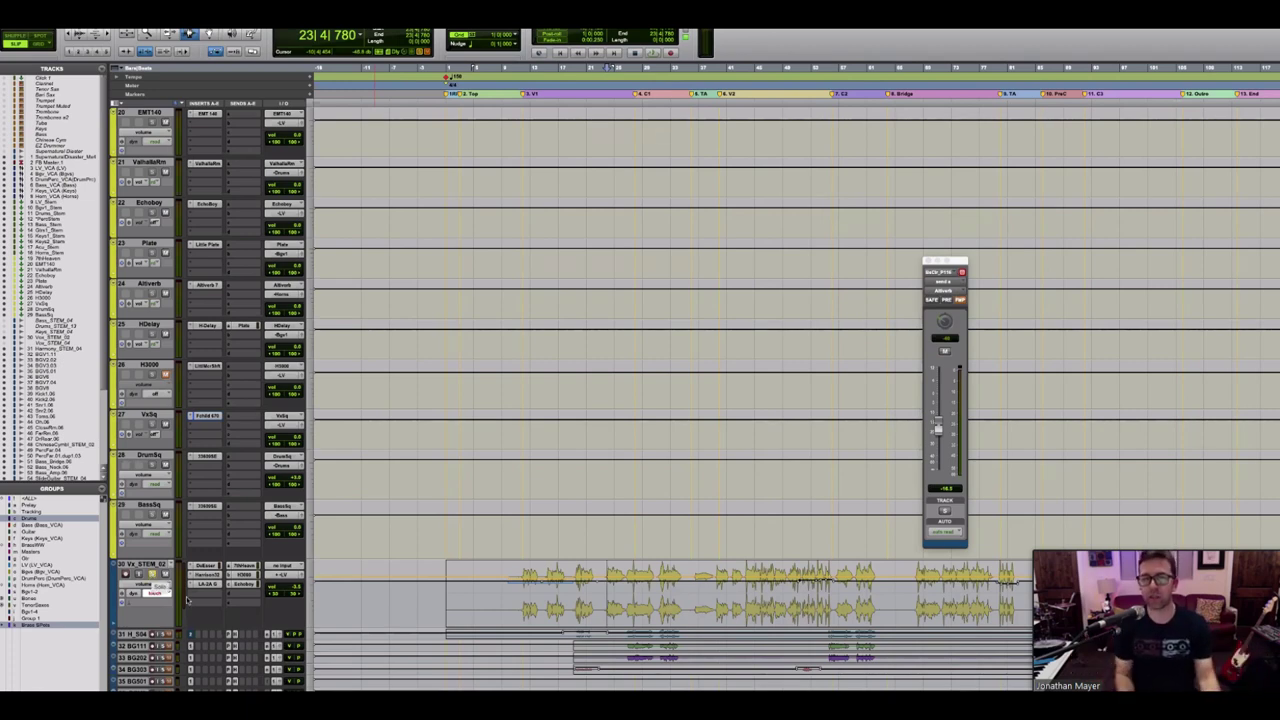
Step: Place the playback start on the Vx_STEM_02 track at about bar 26, just before C1
scroll(790, 400, "down", 3)
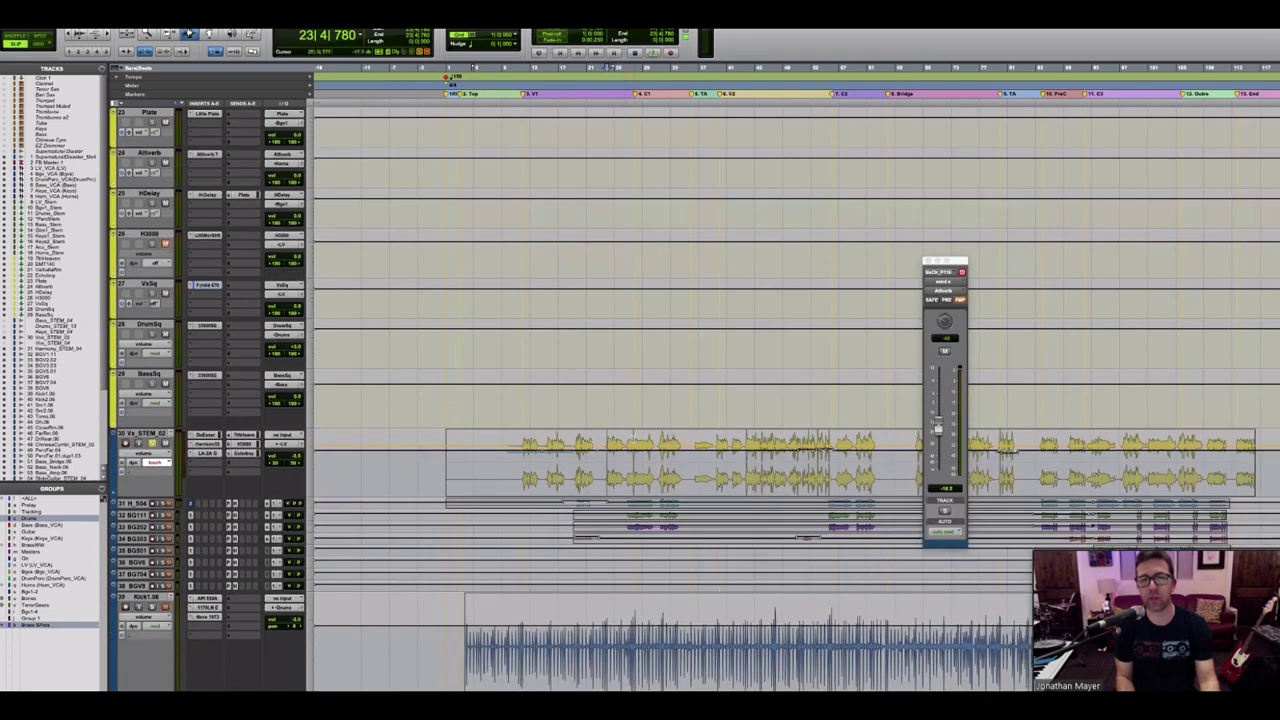
left_click_drag(627, 455, 662, 455)
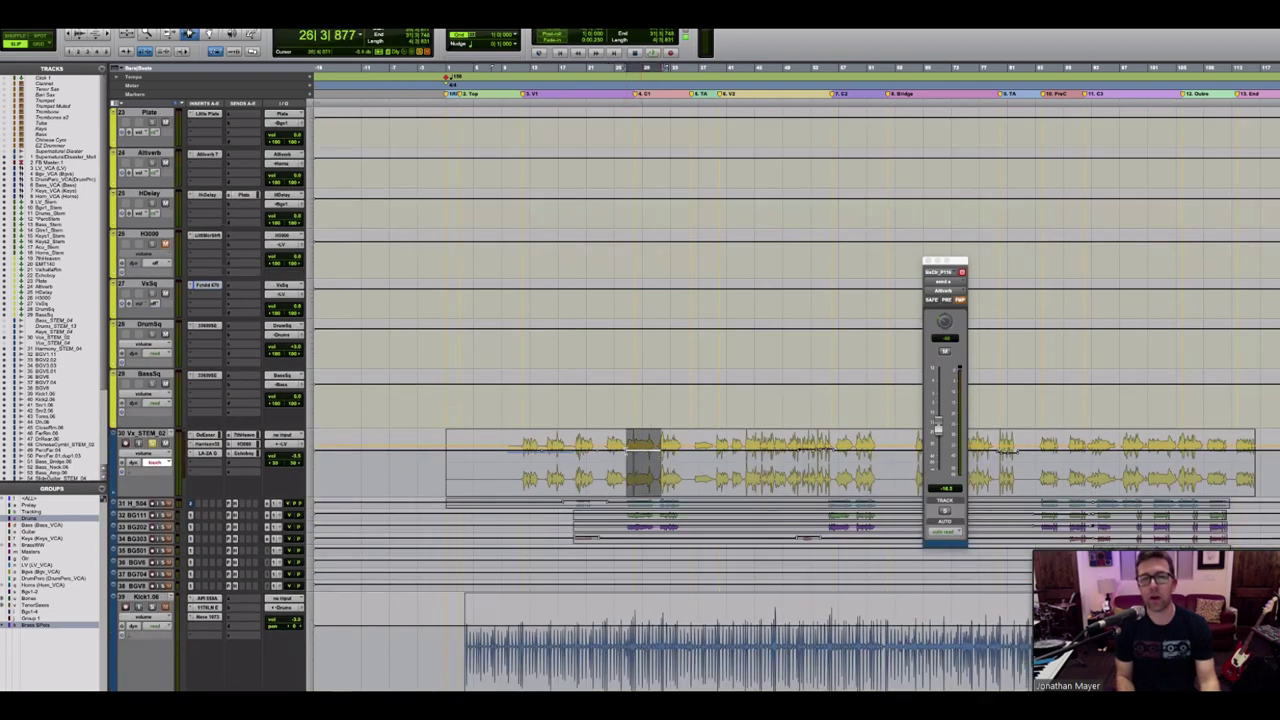
left_click(627, 455)
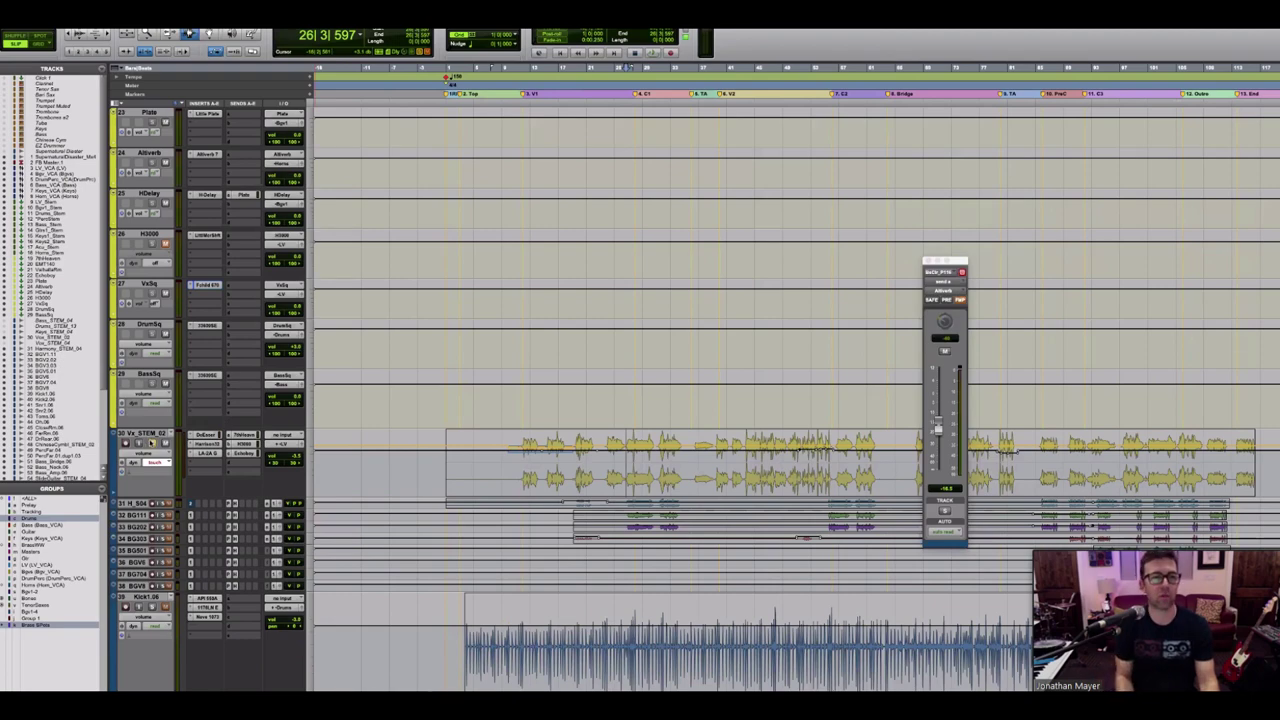
Step: Set the 7thHeaven effect track's automation mode to read
scroll(153, 446, "up", 5)
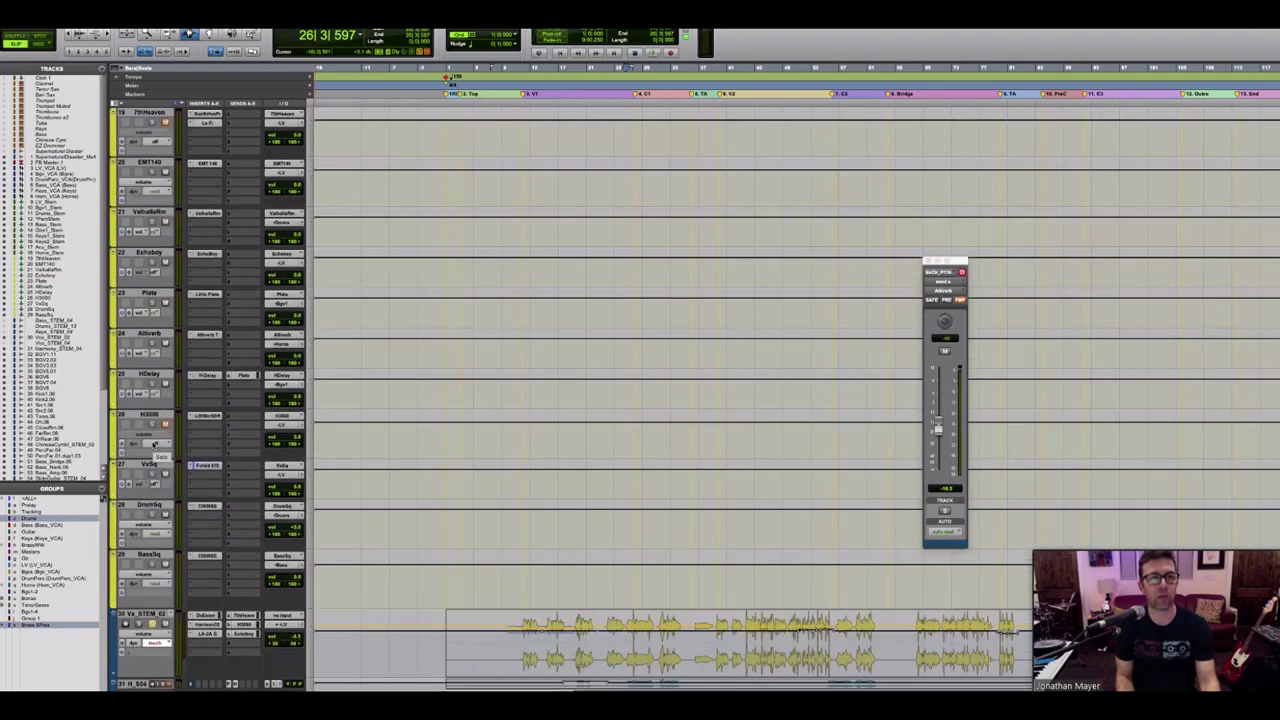
scroll(153, 446, "down", 4)
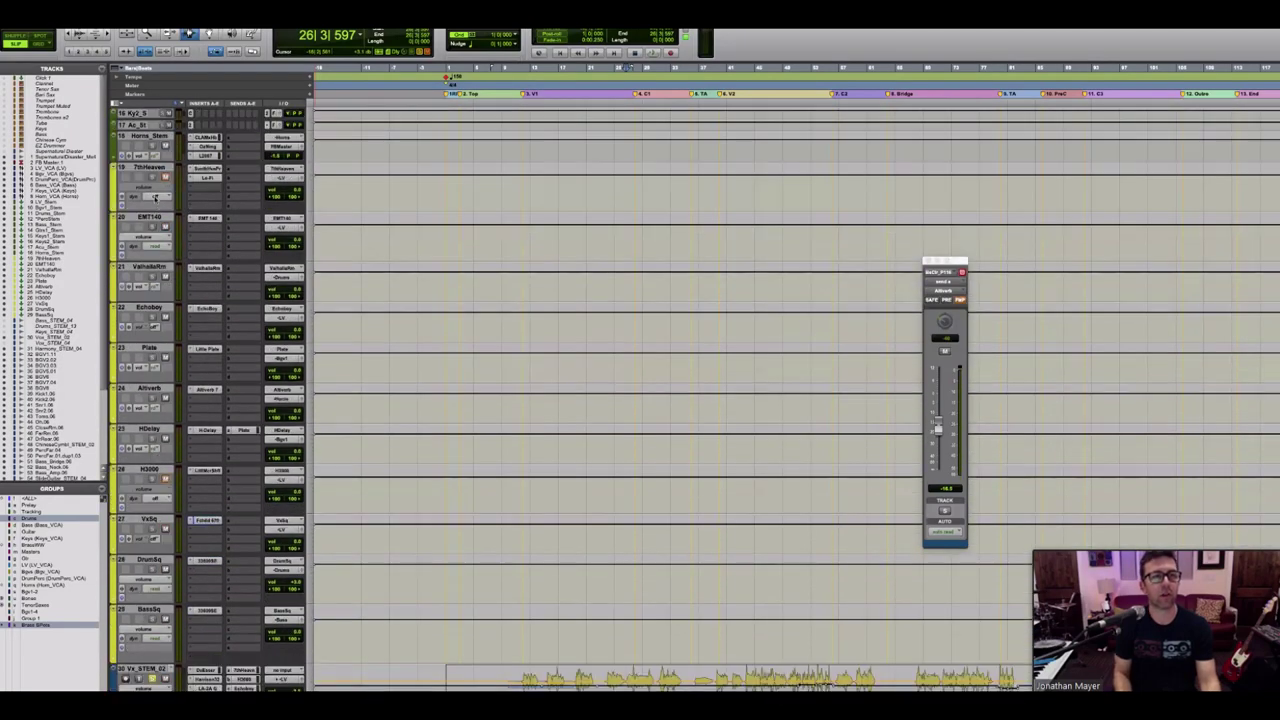
left_click(155, 197)
left_click(160, 210)
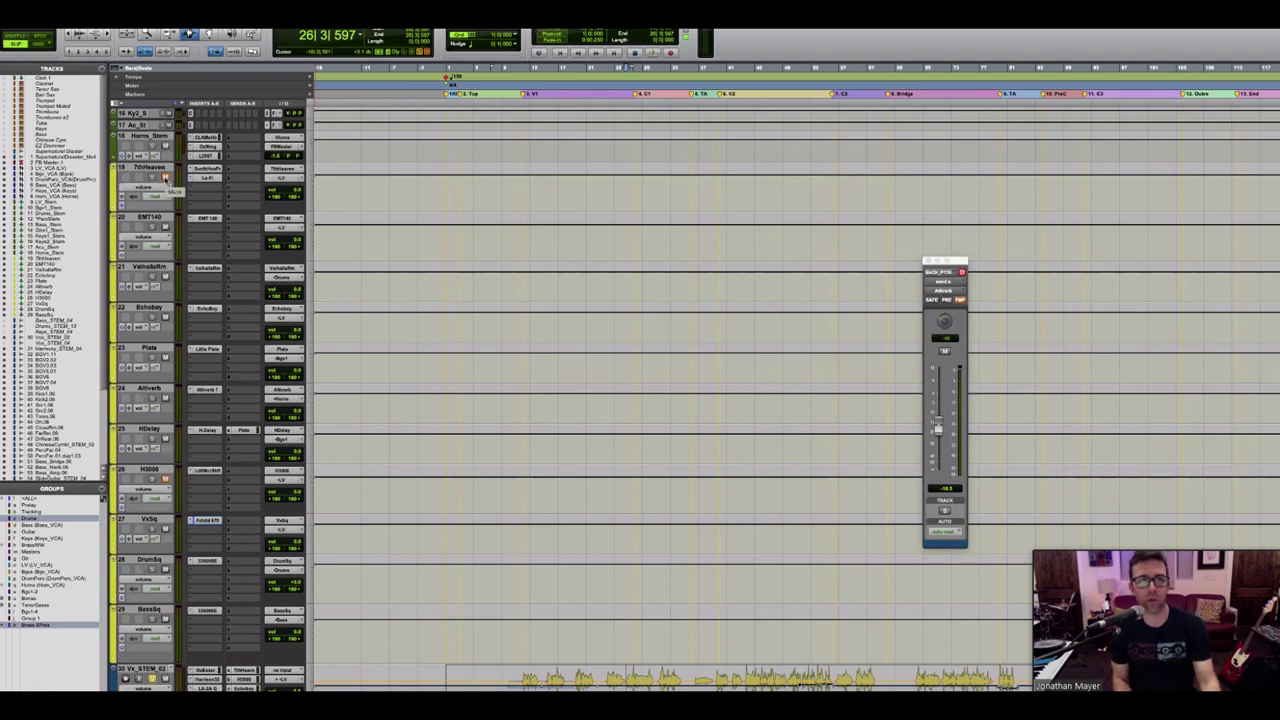
Step: Audition the lead vocal with the 7thHeaven return from about bar 26 and open the track's Seventh Heaven reverb
key("space")
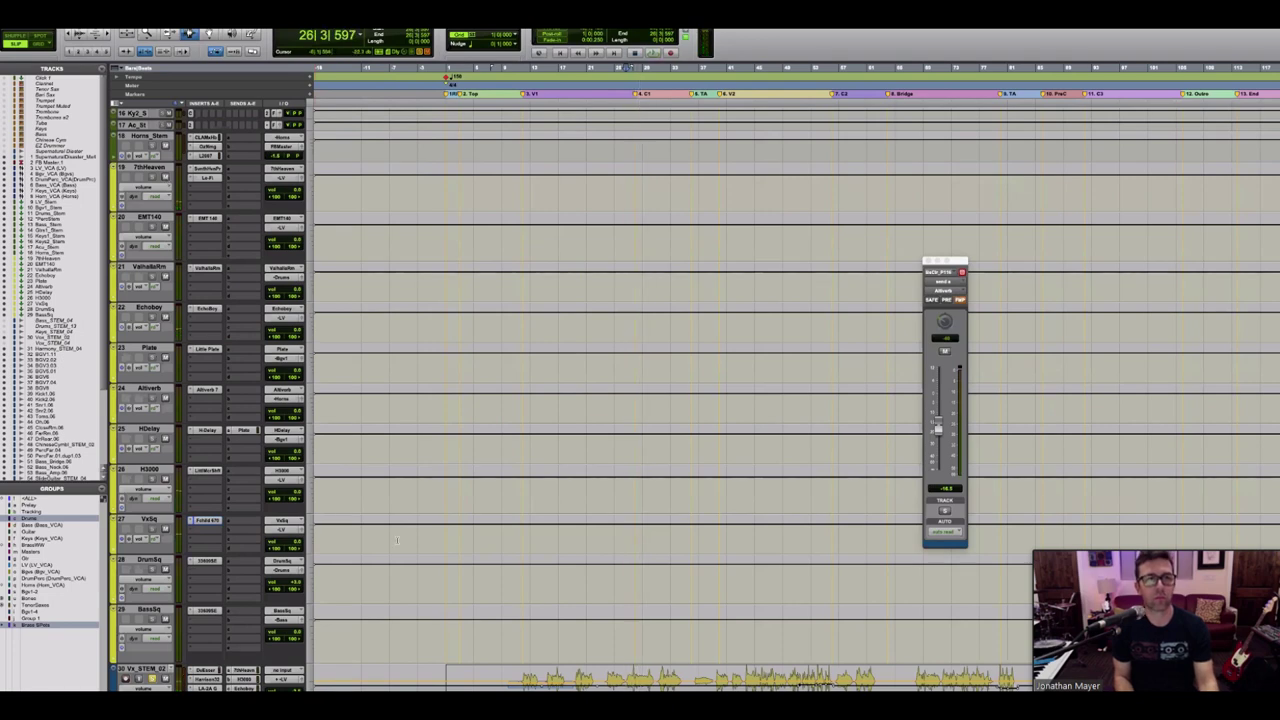
key("space")
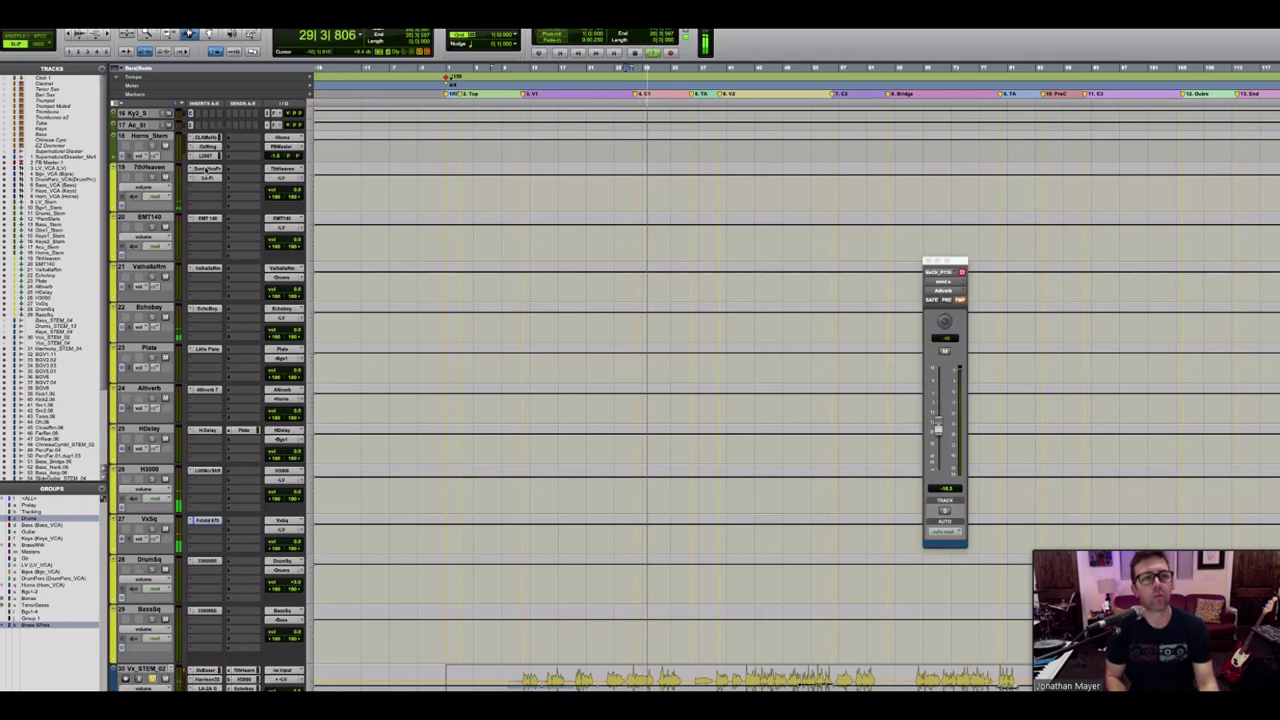
left_click(206, 169)
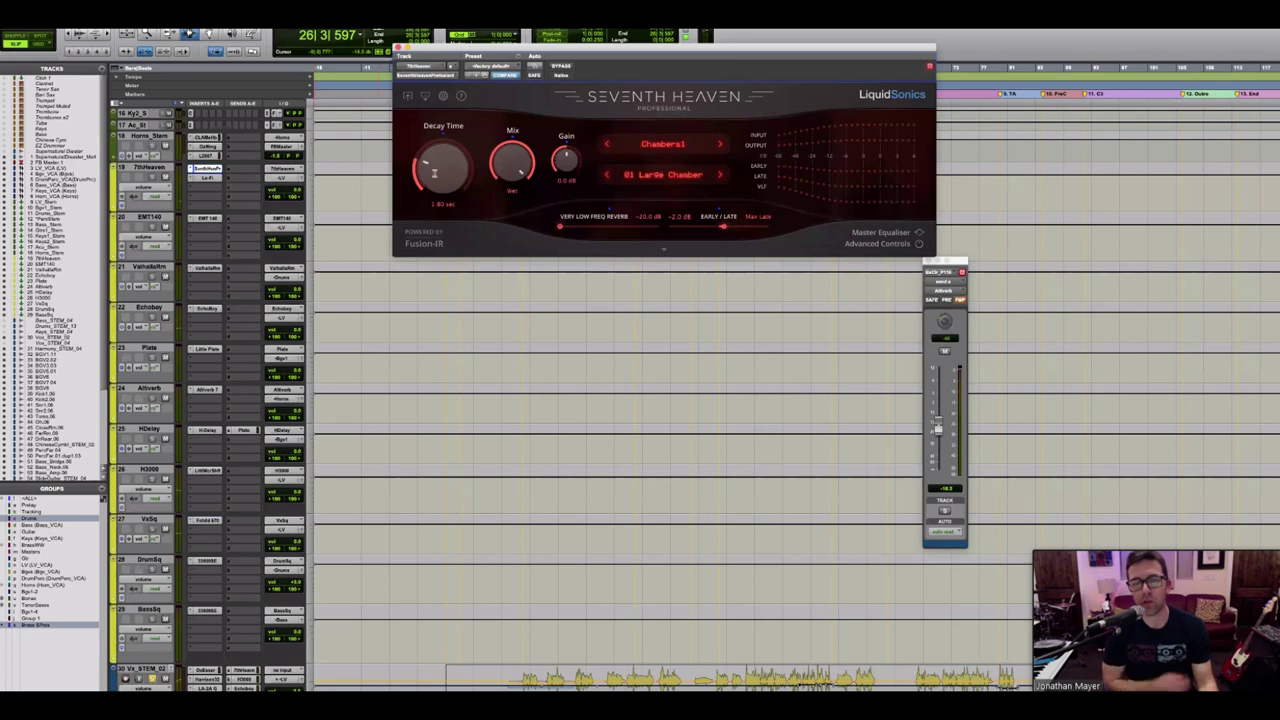
Step: Open the Lo-Fi insert on the 7thHeaven track and compare it bypassed and active during playback
left_click(207, 179)
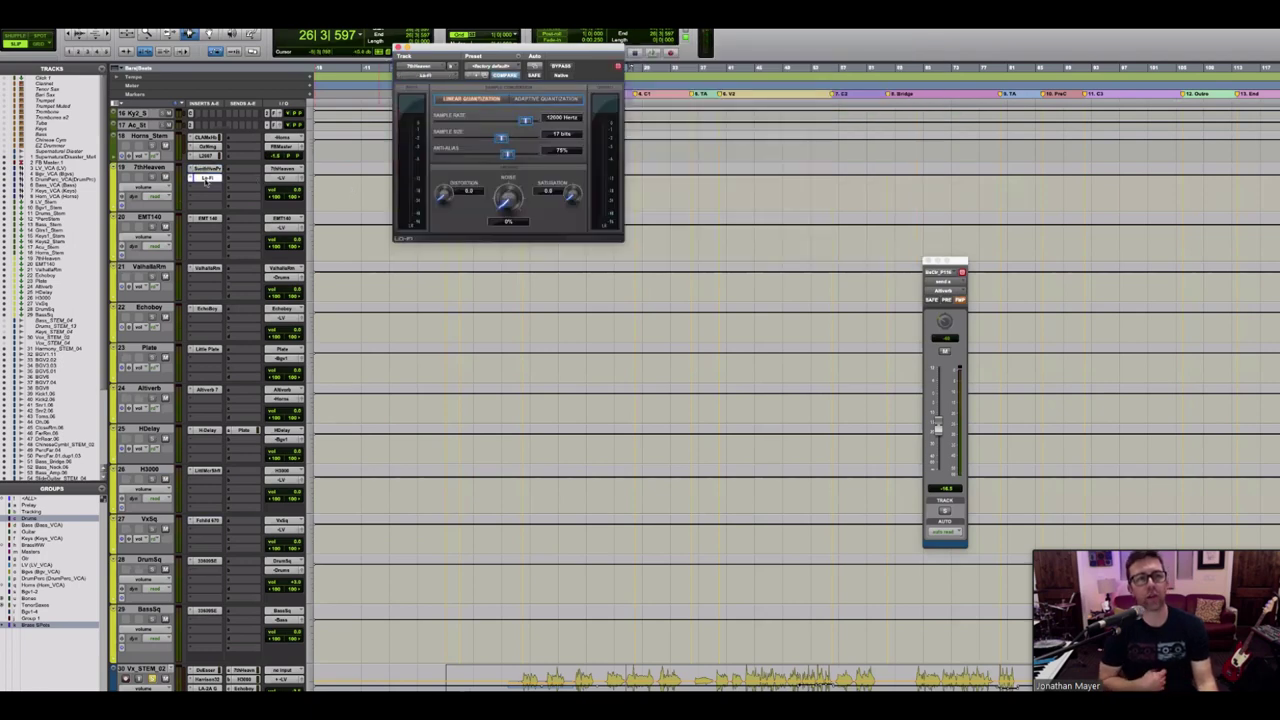
left_click_drag(491, 44, 737, 133)
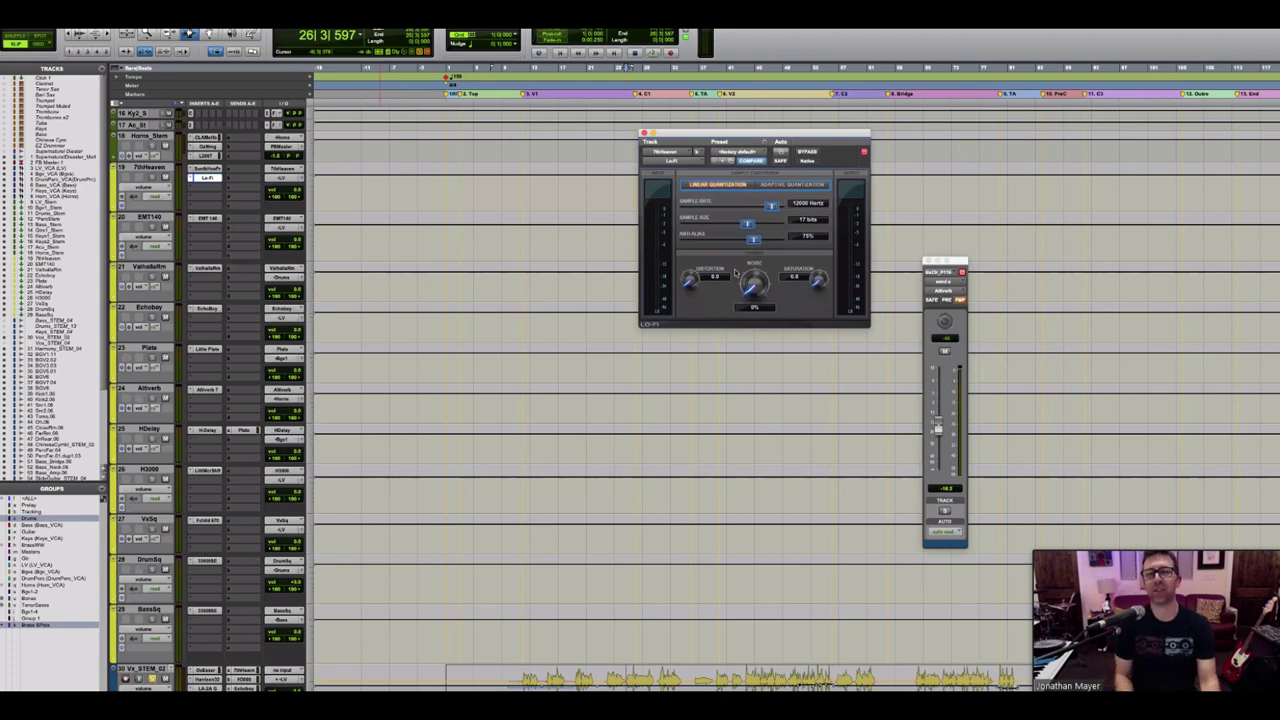
left_click_drag(696, 138, 691, 162)
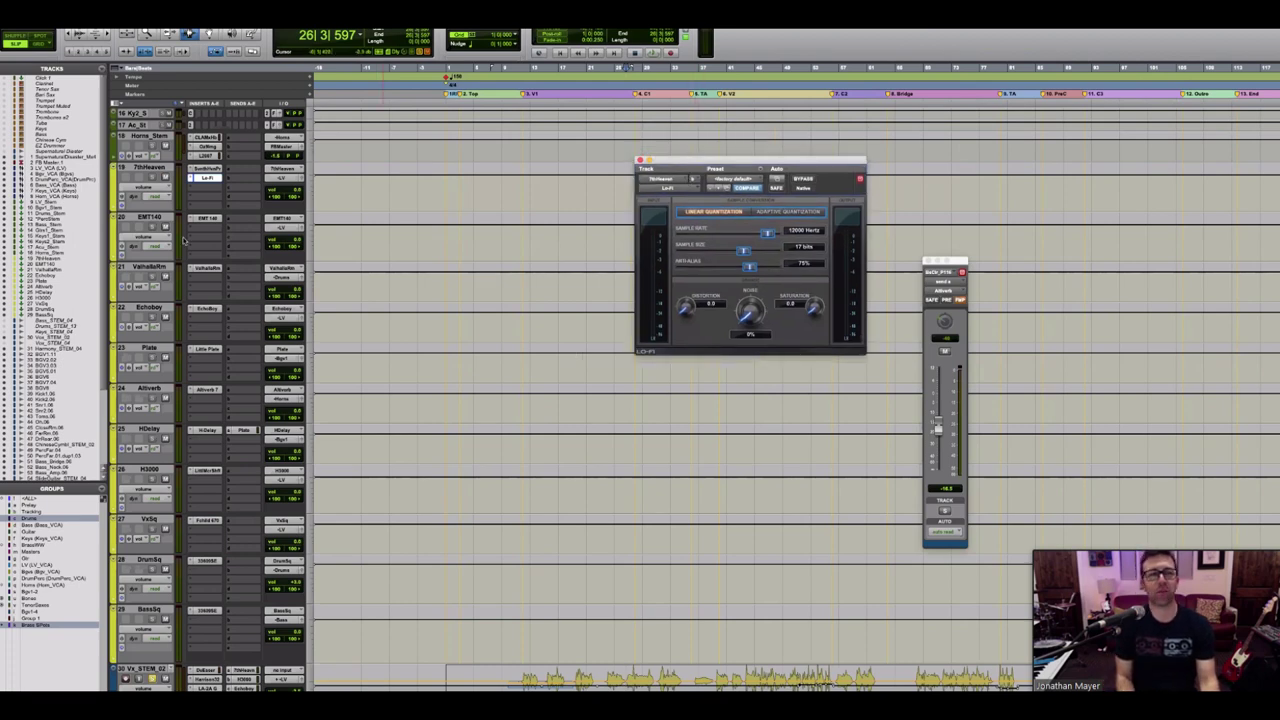
left_click(807, 180)
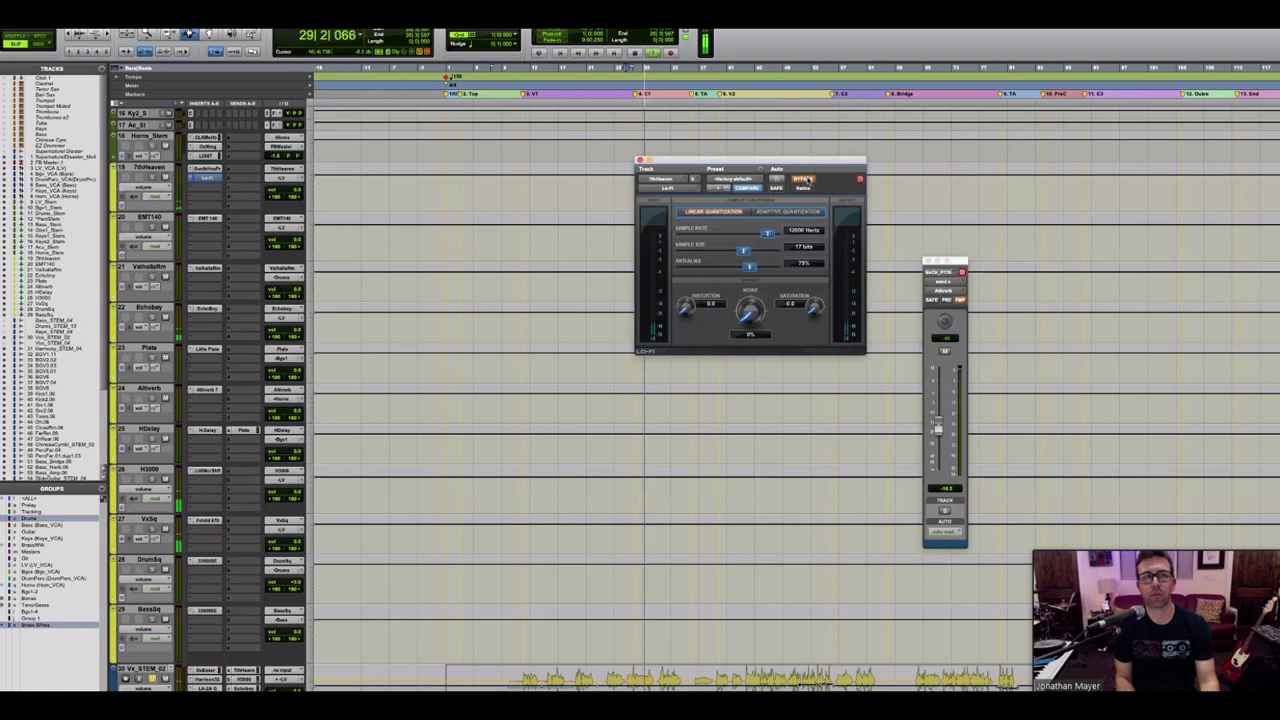
left_click(807, 180)
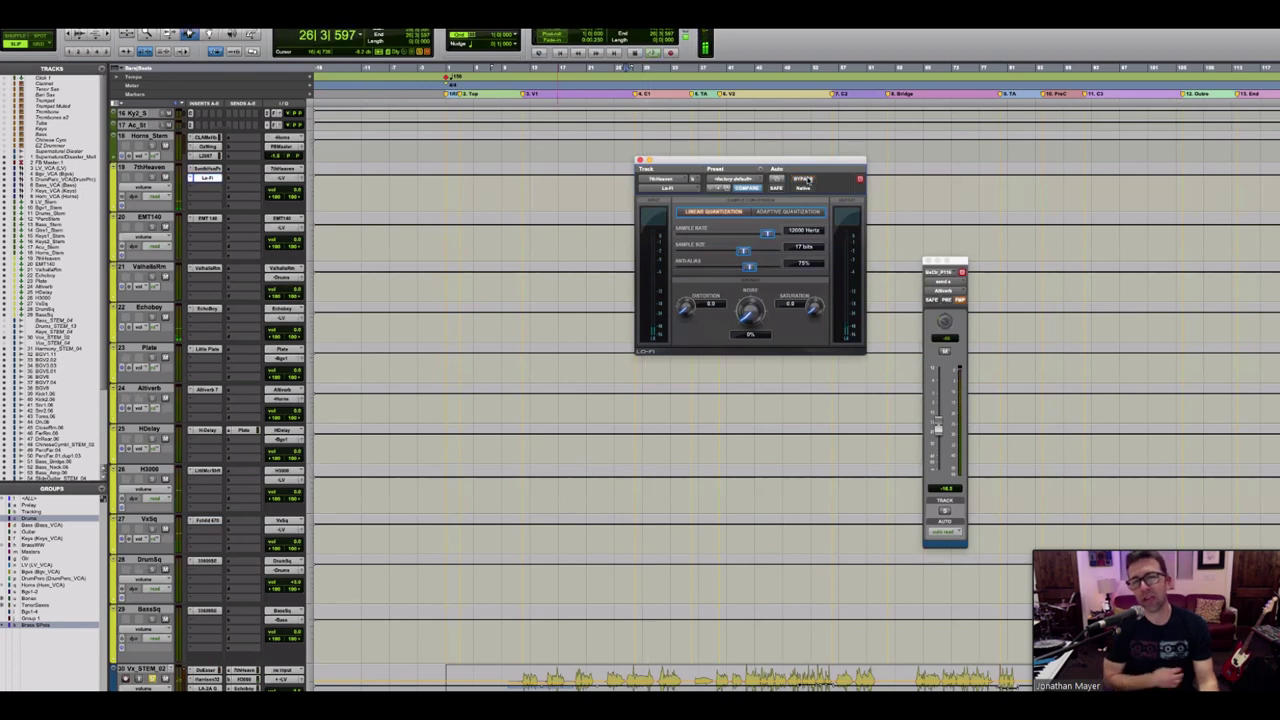
key("space")
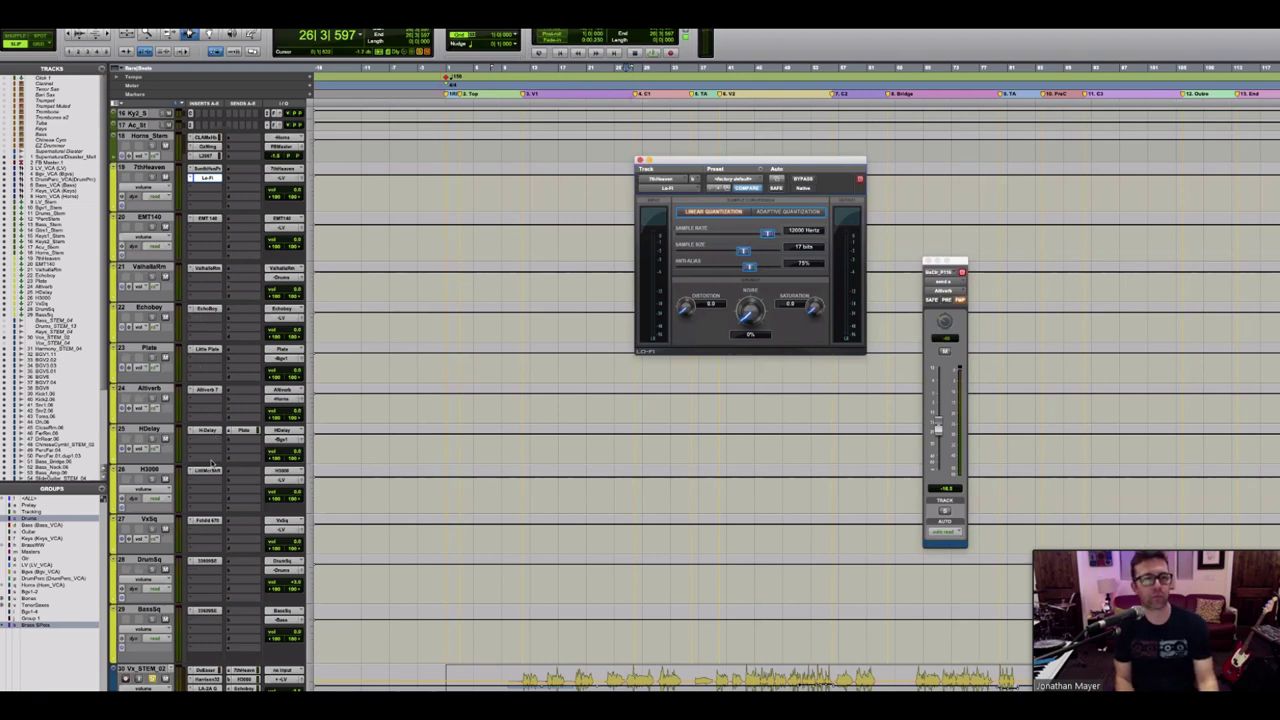
Step: Inspect the Little MicroShift insert on the H3000 track, close its window and audition the vocal from about bar 26
left_click(204, 471)
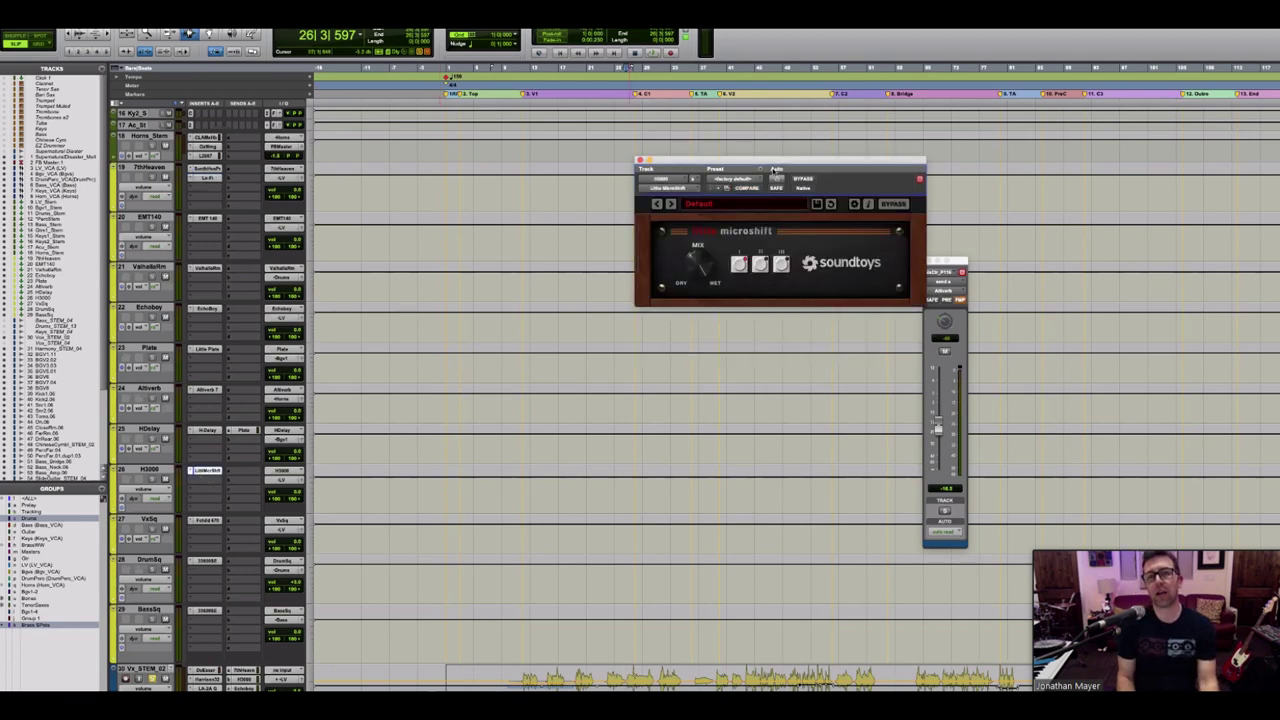
left_click_drag(767, 158, 754, 228)
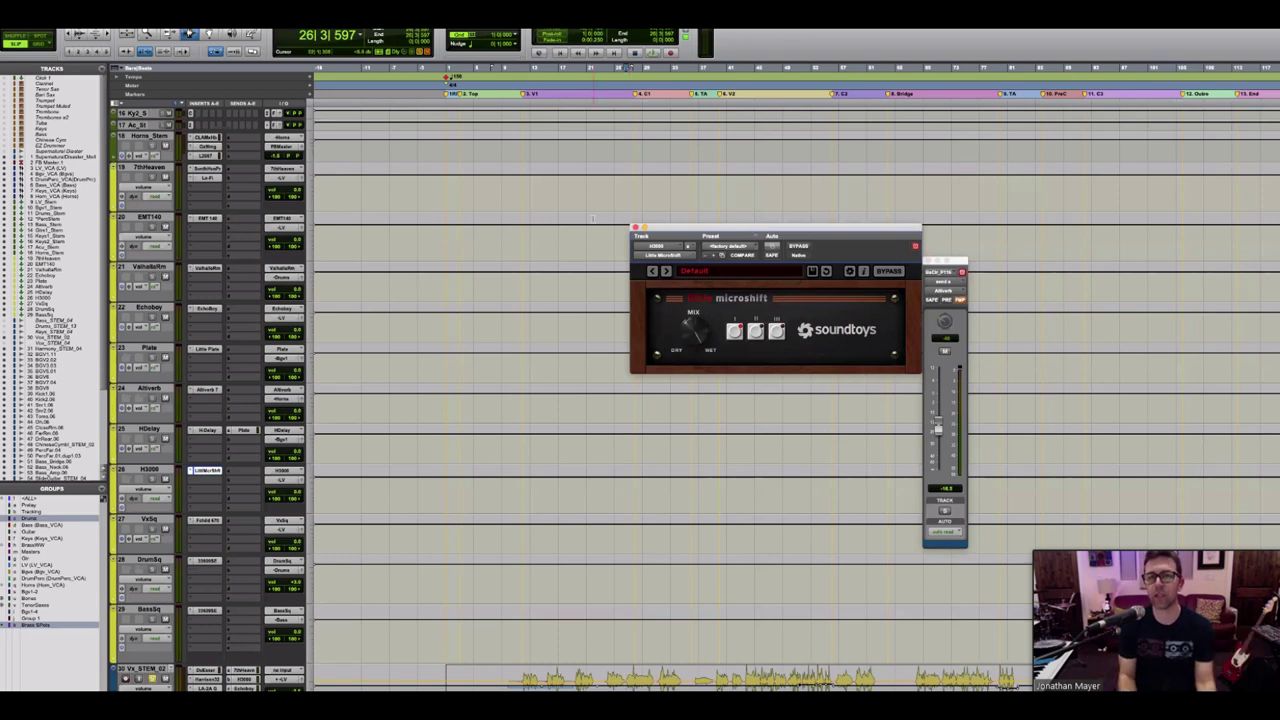
left_click(634, 228)
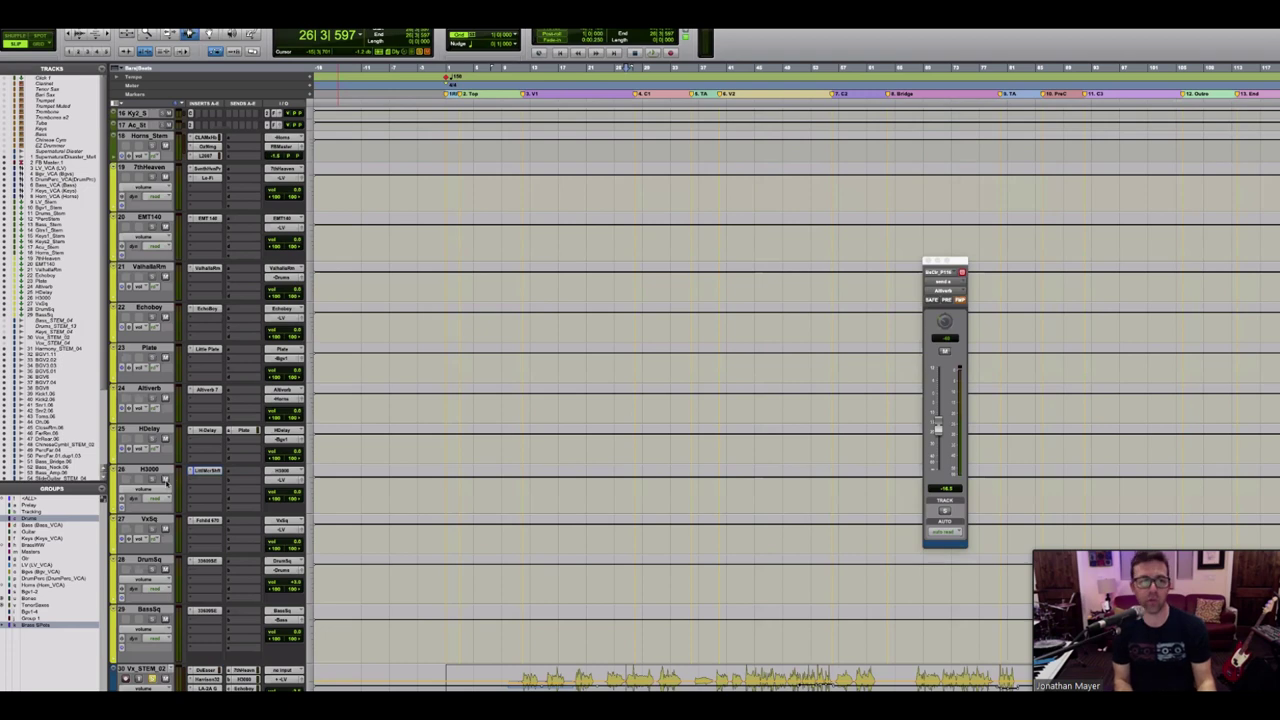
key("space")
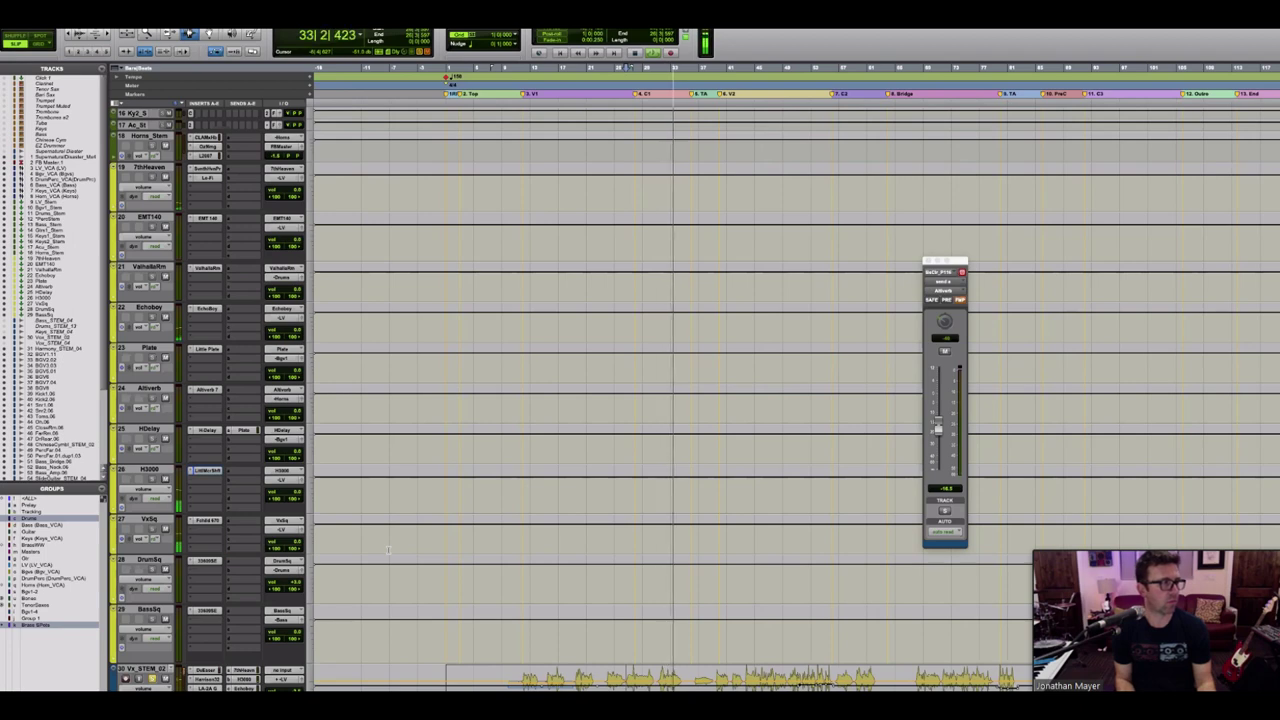
key("space")
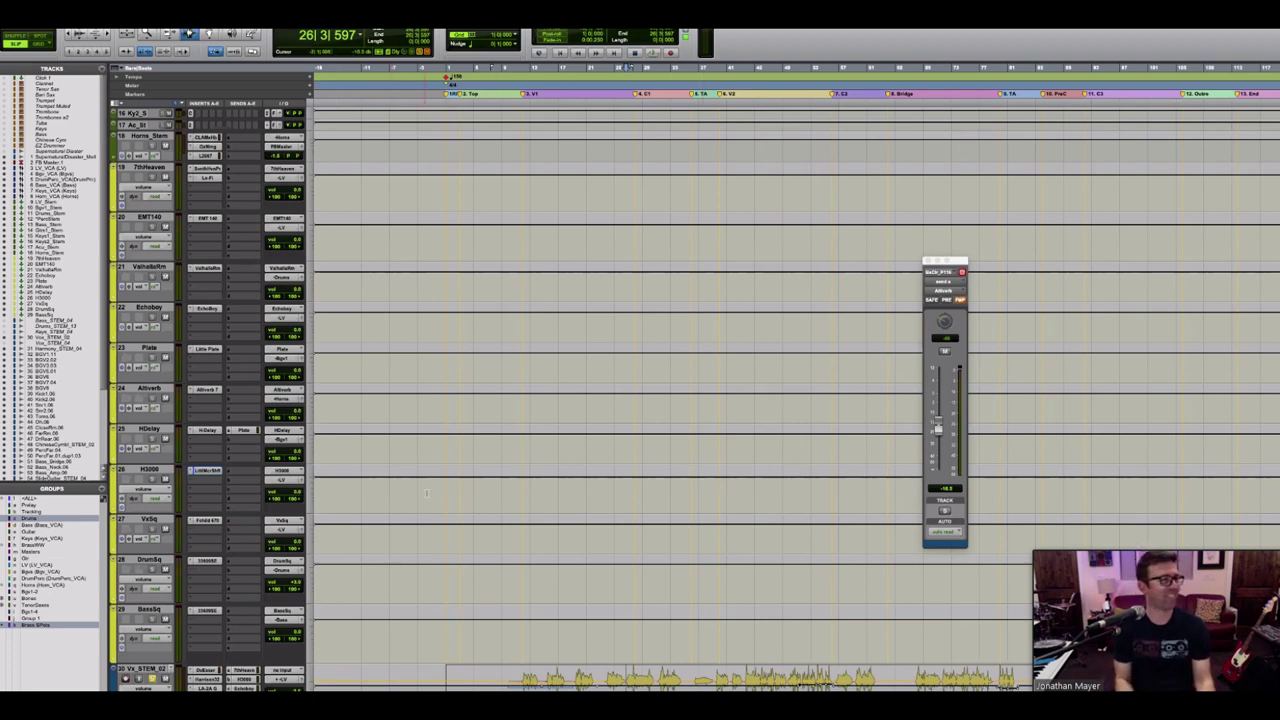
Step: Enlarge and solo the Hr_STEM_04 harmony track, auditioning it from about bar 19 and again from about bar 26
scroll(497, 457, "down", 1)
scroll(497, 457, "down", 10)
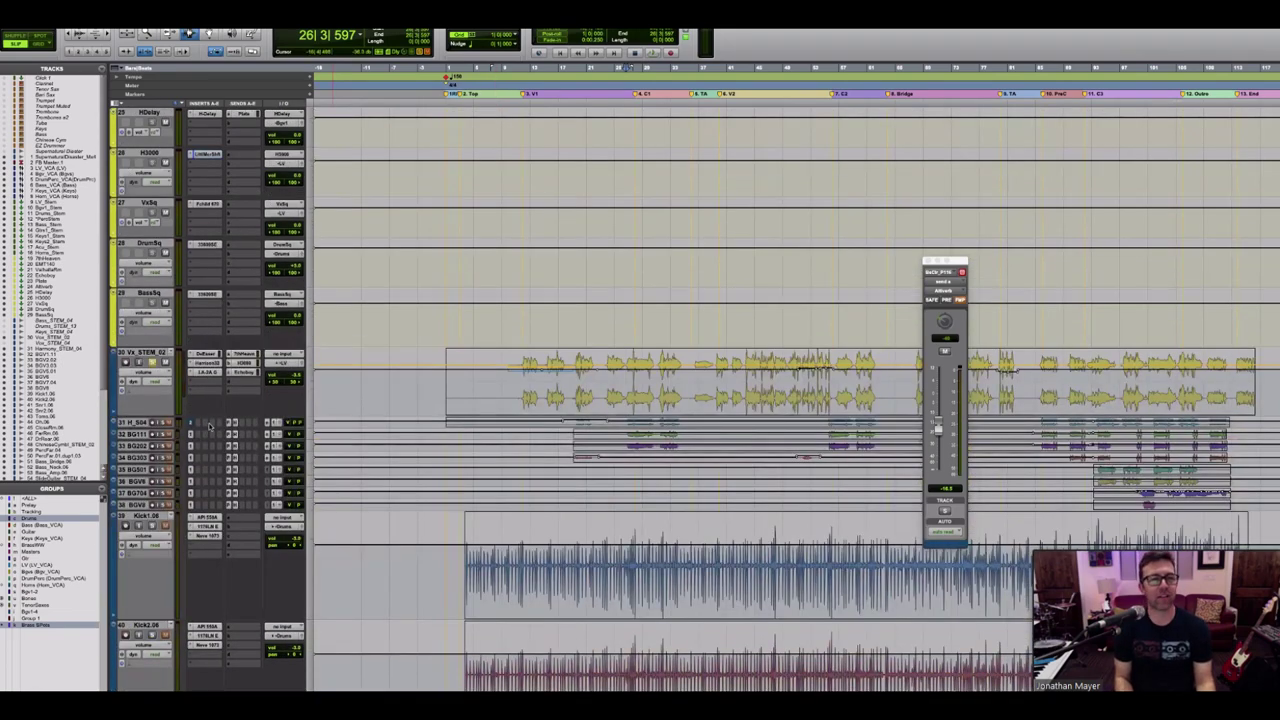
left_click_drag(209, 432, 228, 500)
key("space")
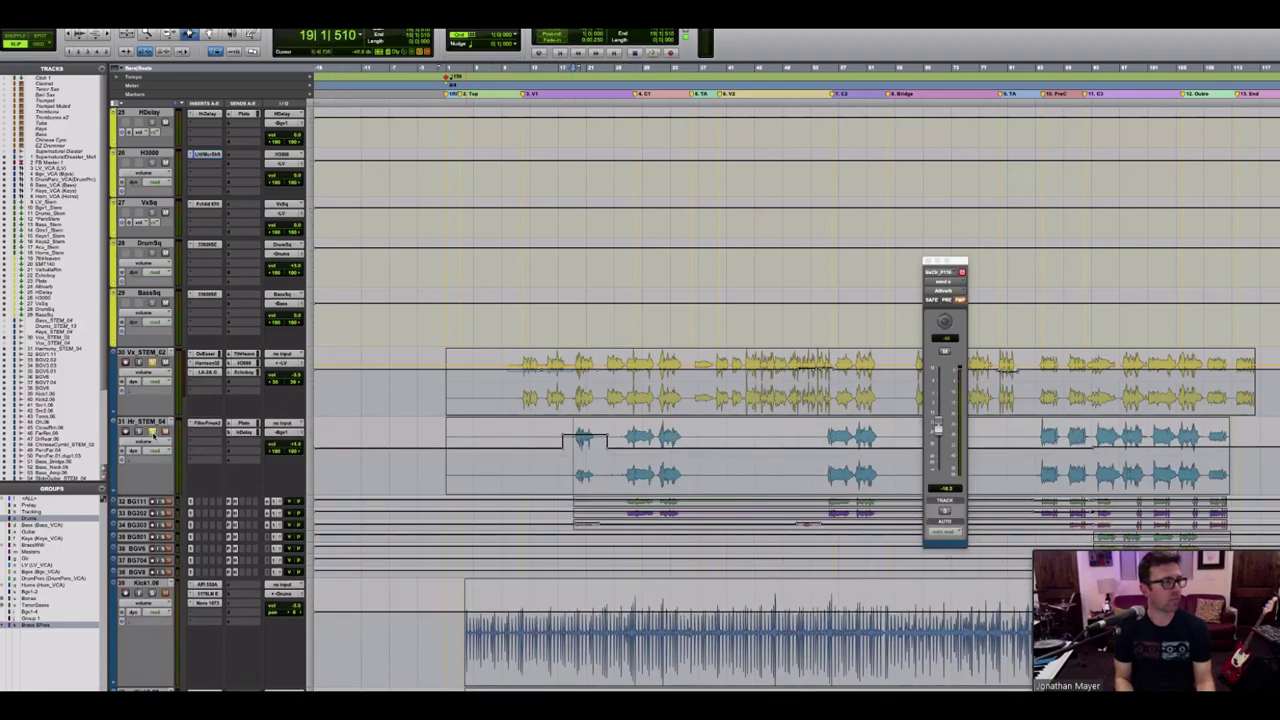
key("space")
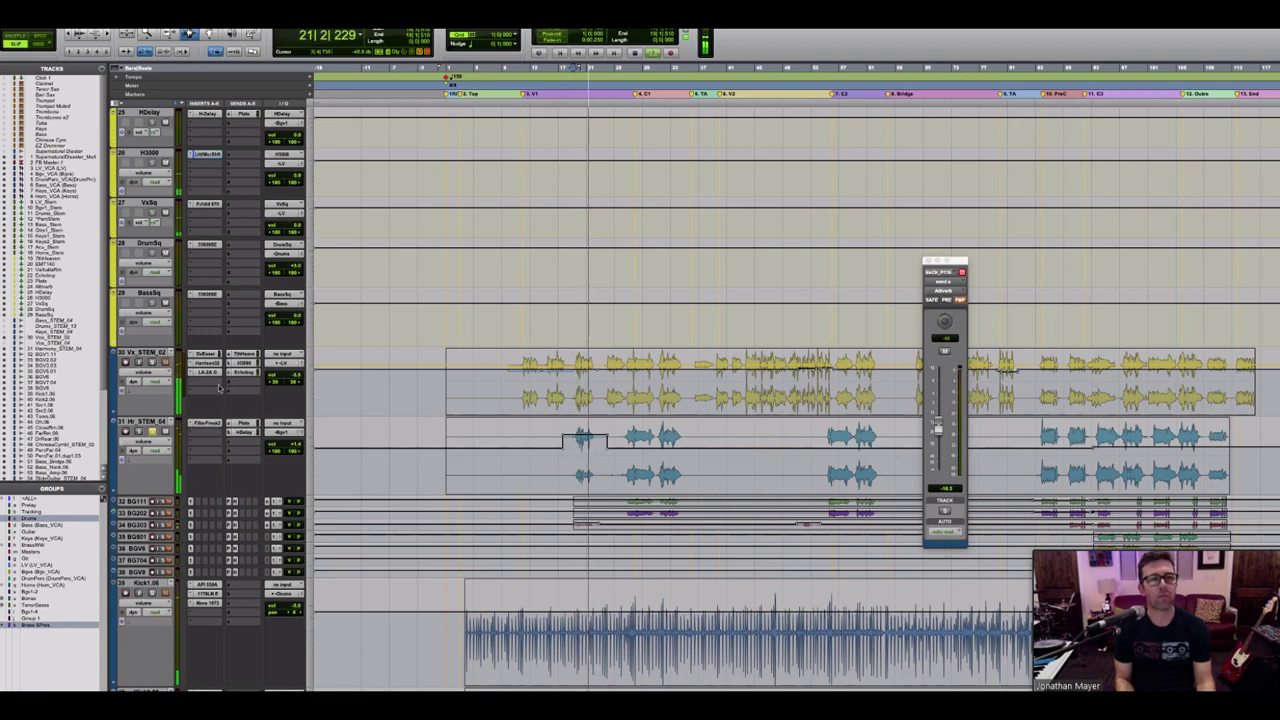
key("space")
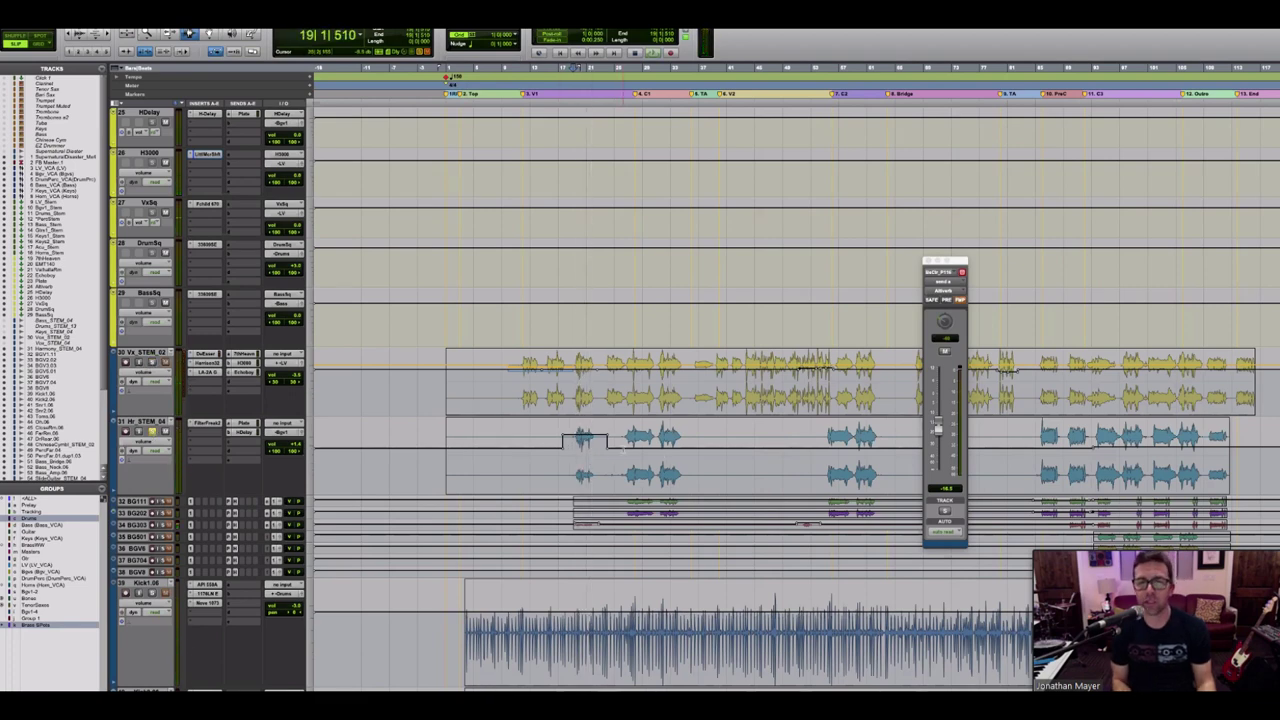
left_click(624, 475)
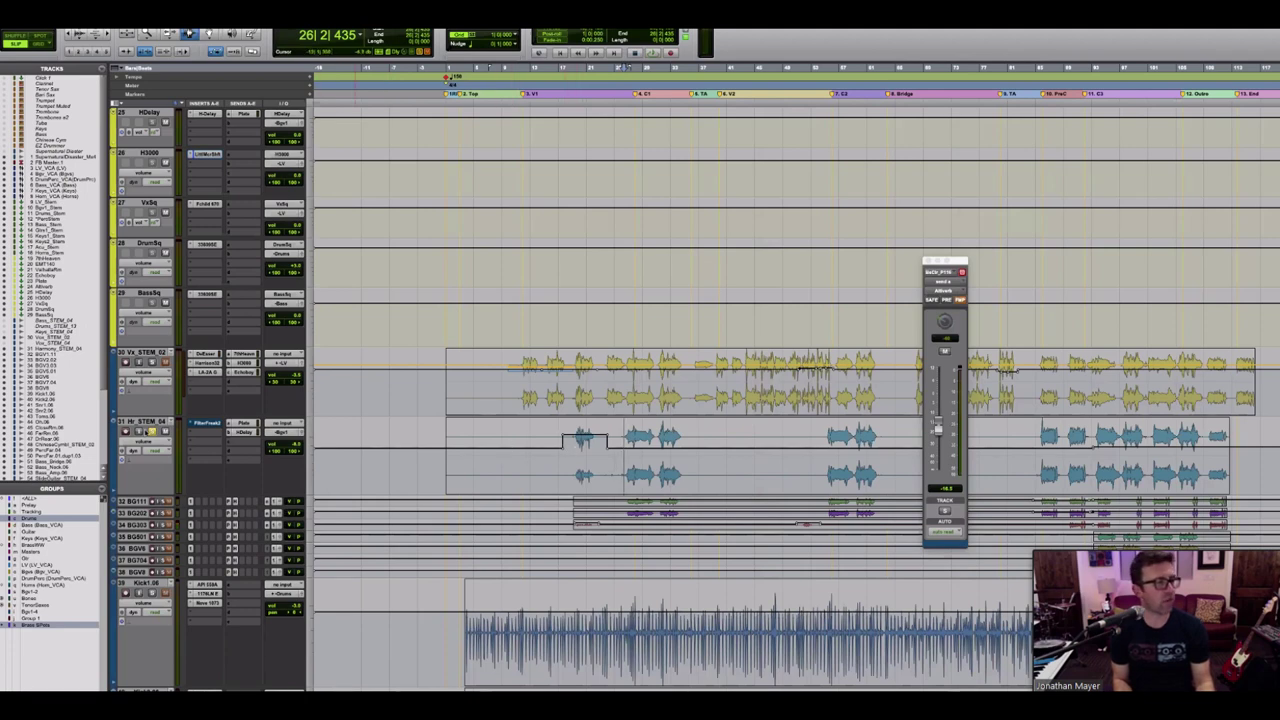
key("space")
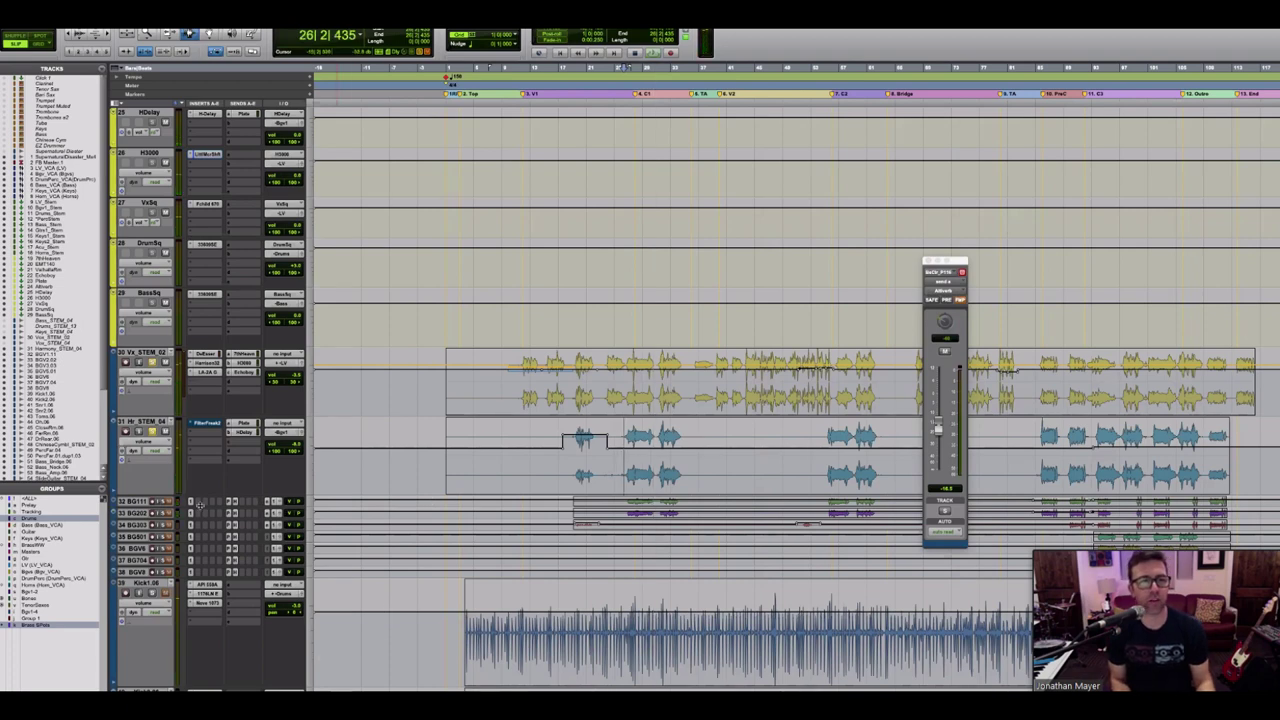
Step: Enlarge the BGV1.11 and BGV2.02 background vocal tracks and audition them with the lead and harmony vocals
left_click_drag(201, 509, 207, 540)
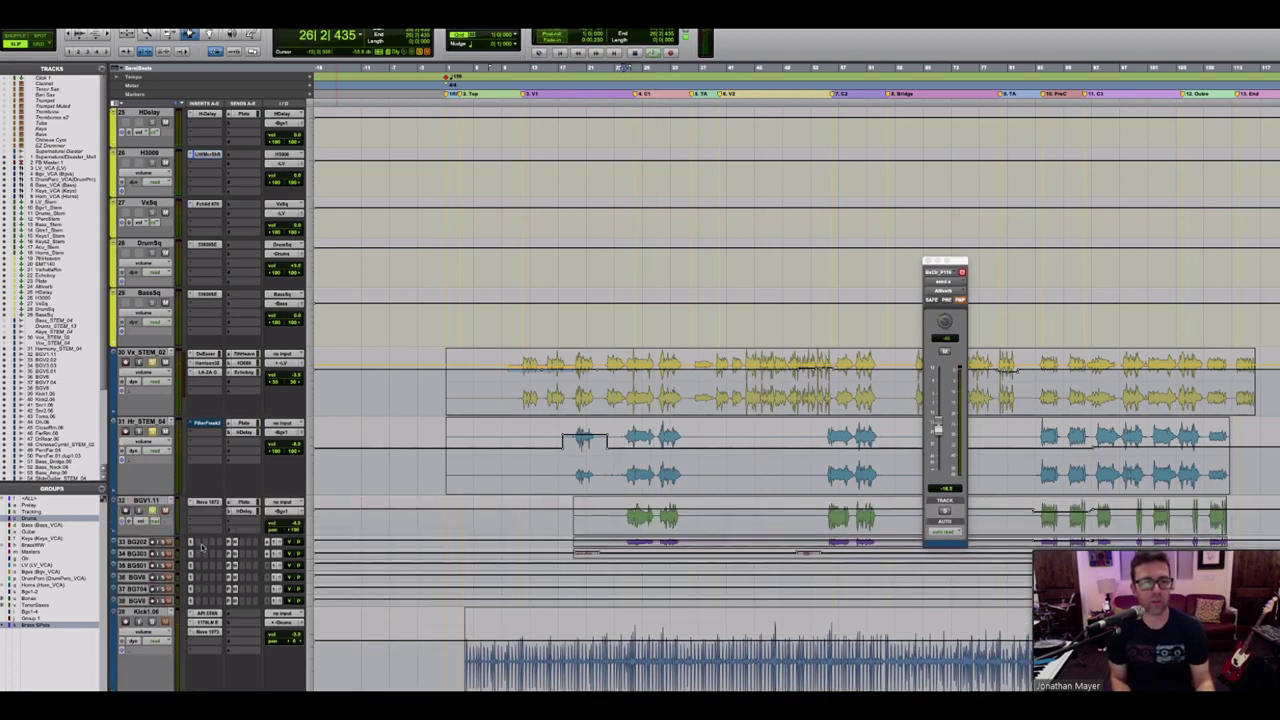
left_click_drag(202, 547, 218, 602)
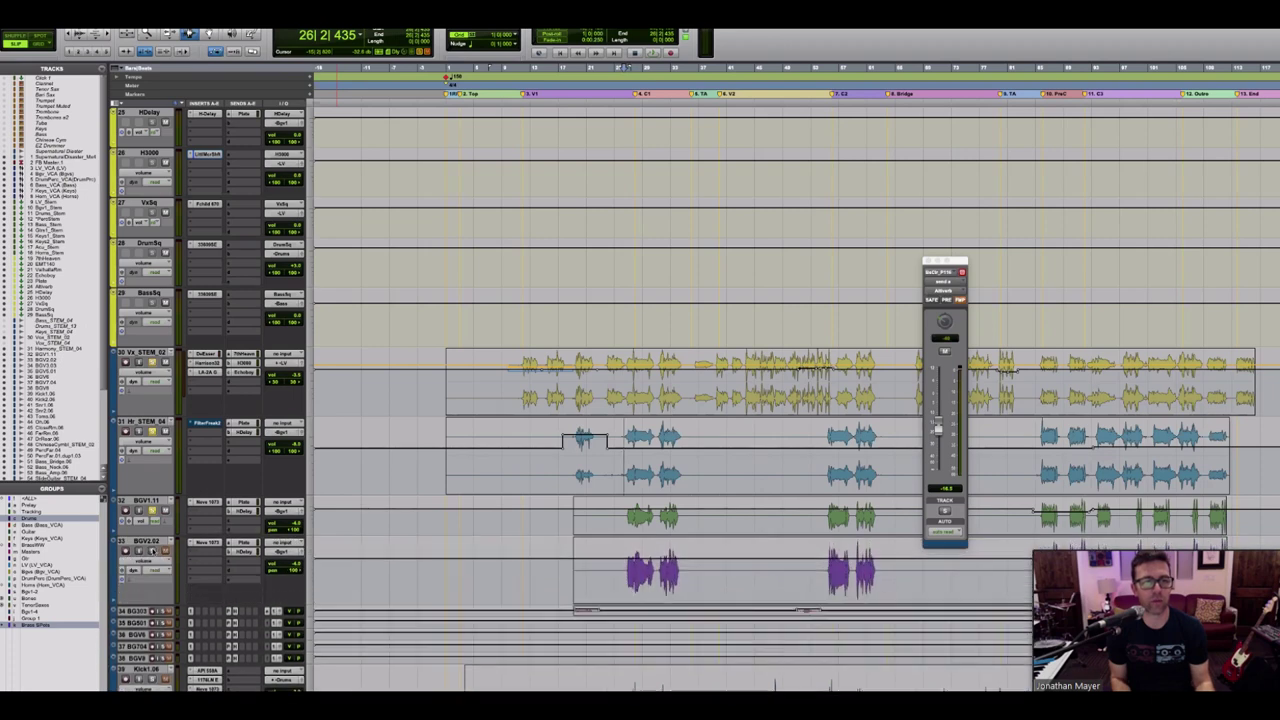
key("space")
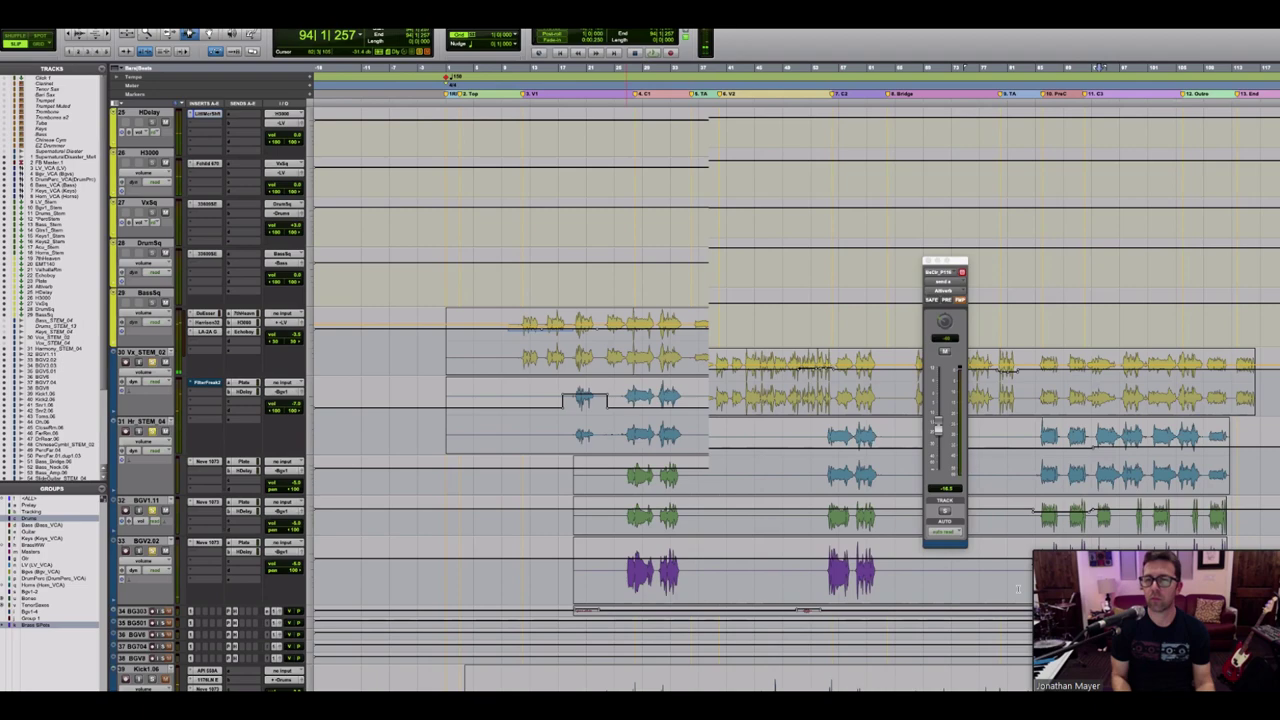
Step: Audition the lead, harmony and all background vocals together from about bar 93 in the C3 section and stop playback
scroll(700, 400, "down", 5)
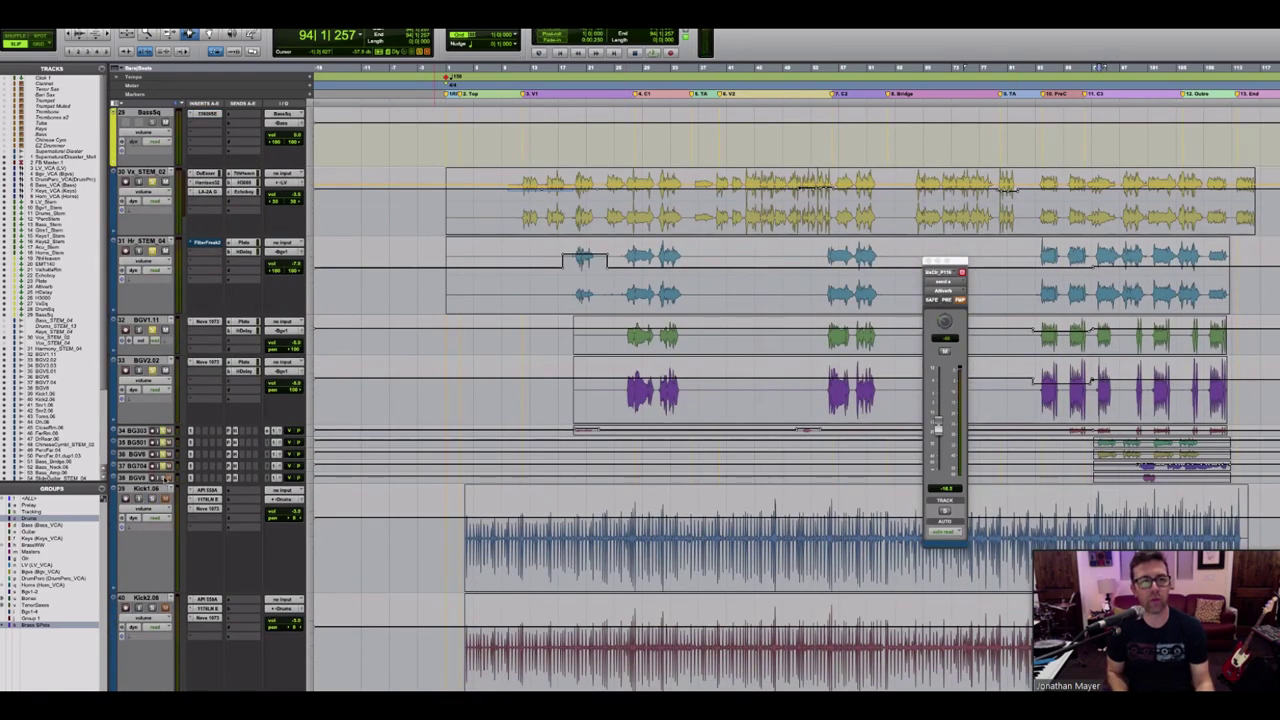
key("space")
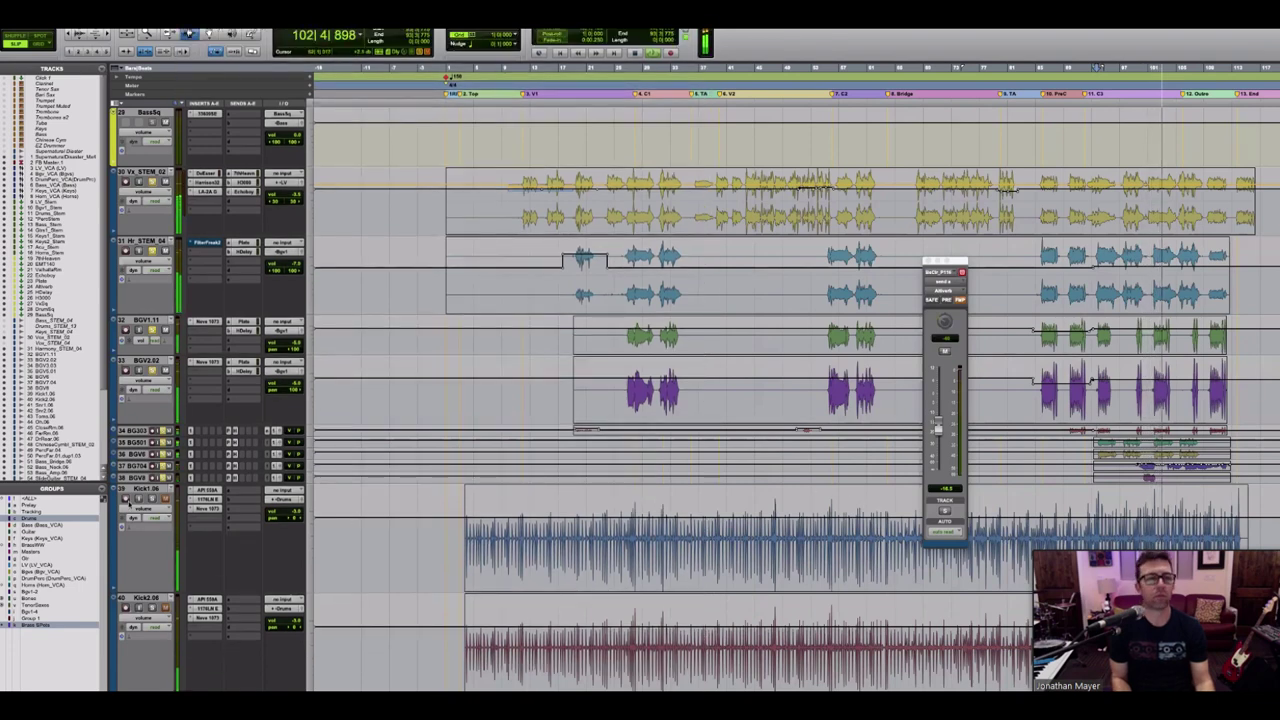
key("space")
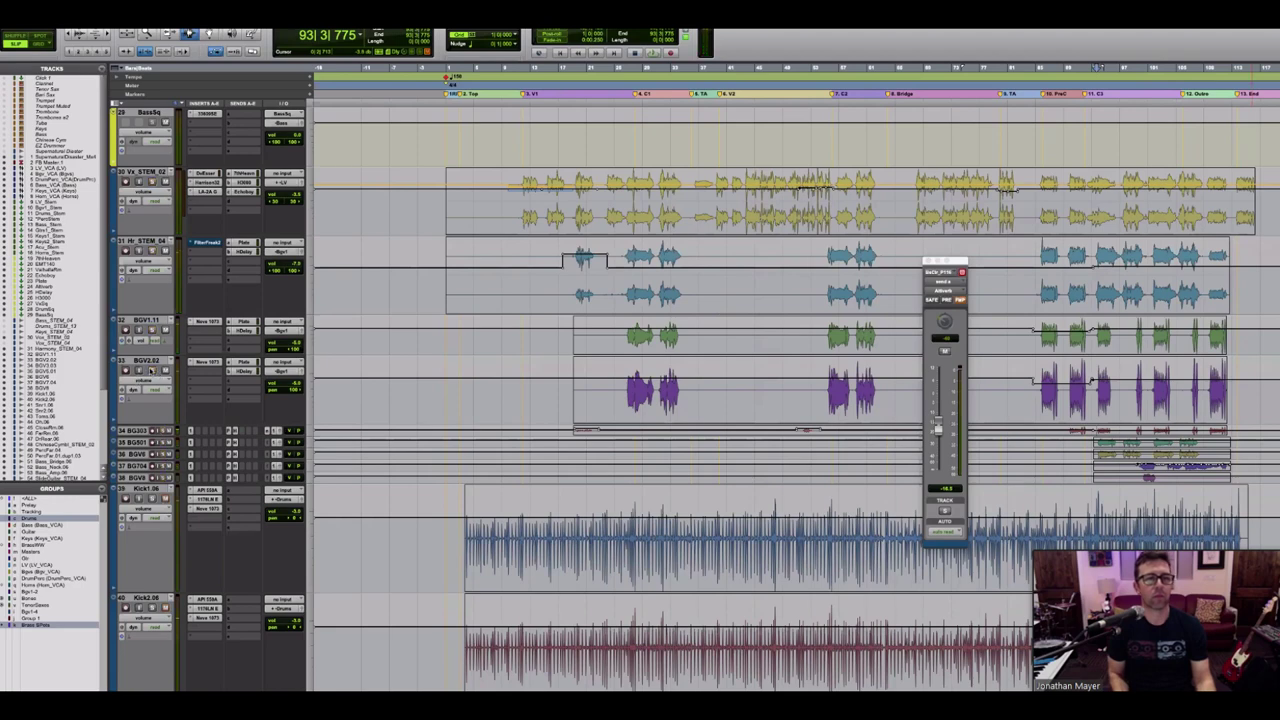